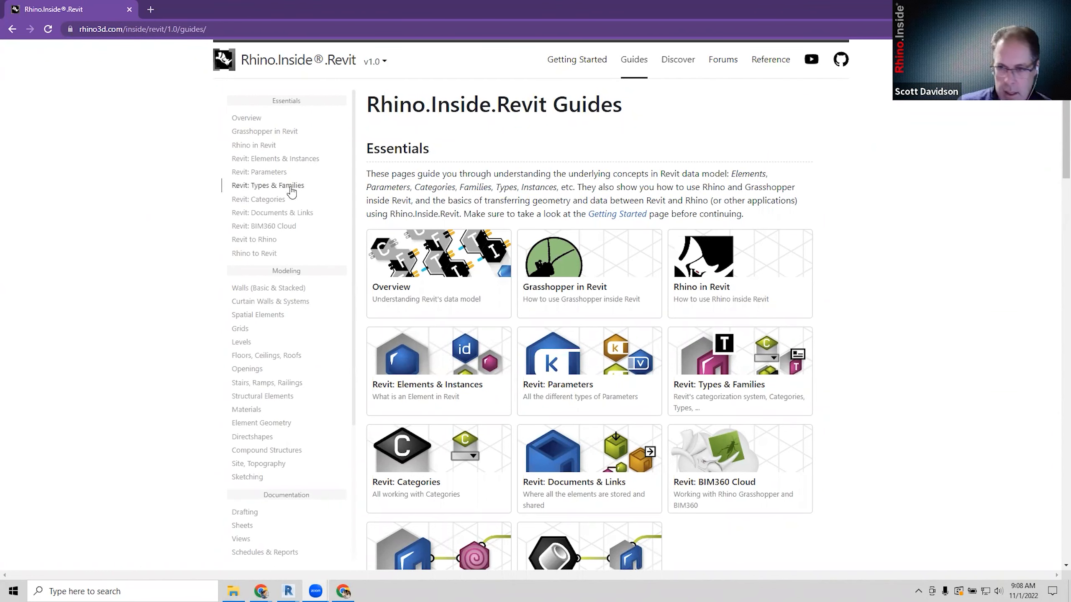
Open Getting Started and skim its introduction video and Installation download links.
left_click(634, 60)
left_click(579, 60)
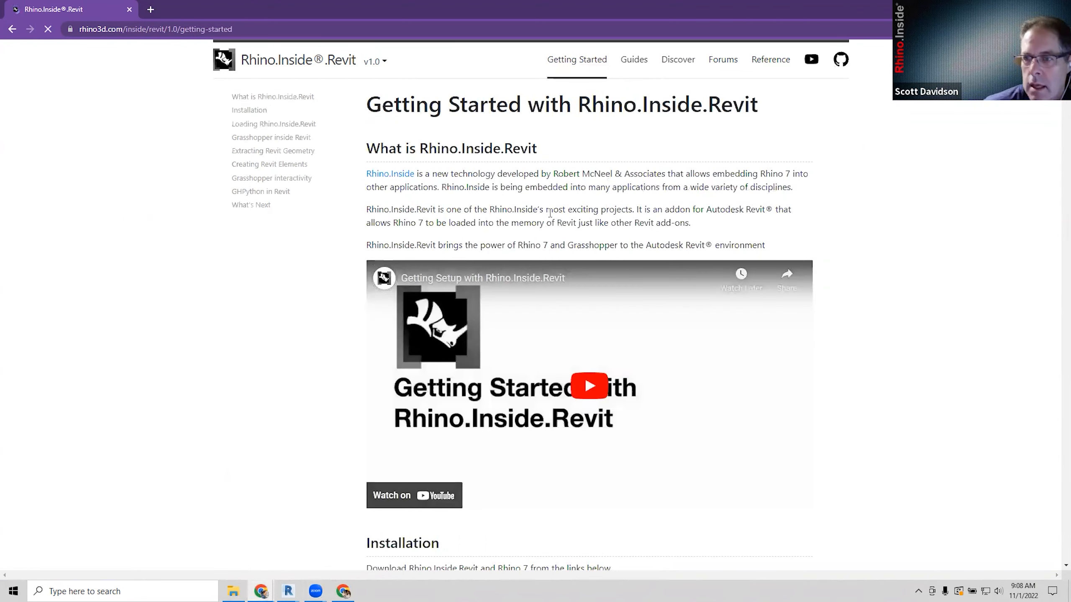
scroll(546, 206, "down", 3)
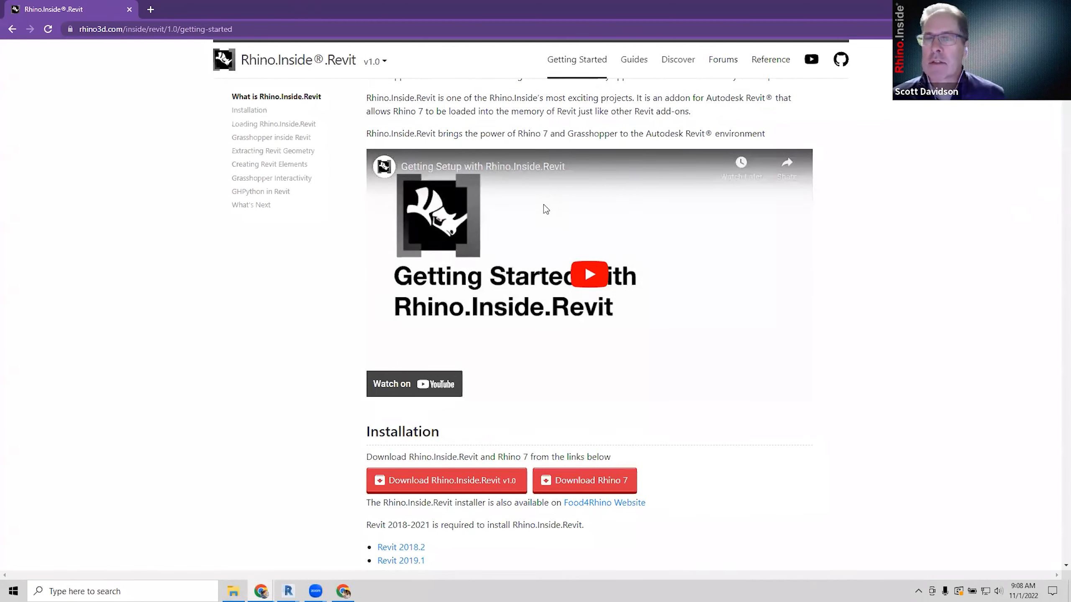
scroll(544, 204, "up", 1)
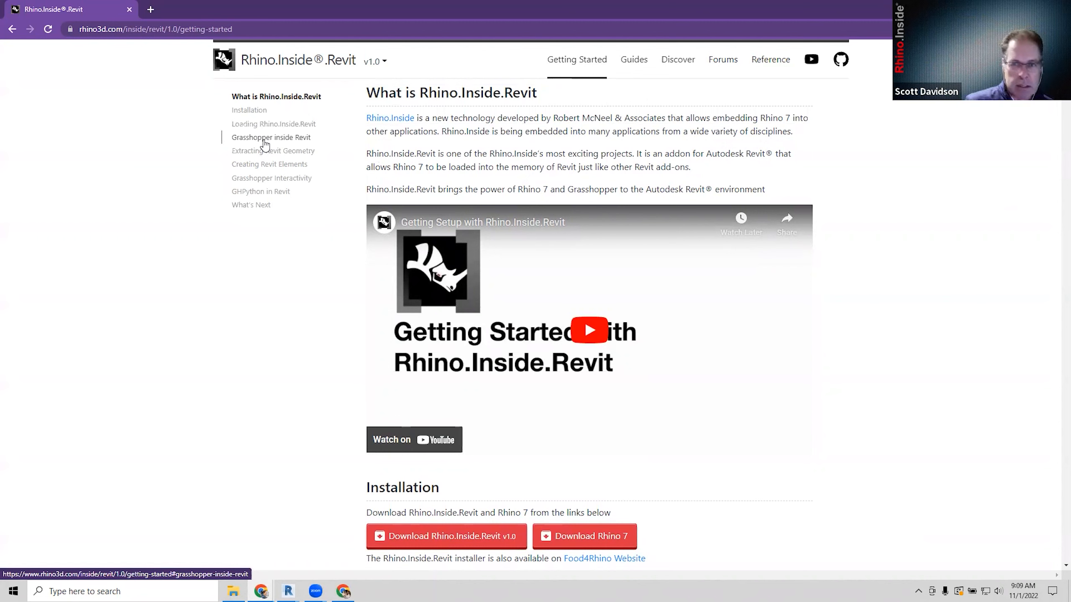
Return to the Guides page and scroll through the Essentials and Modeling in Revit cards.
left_click(637, 61)
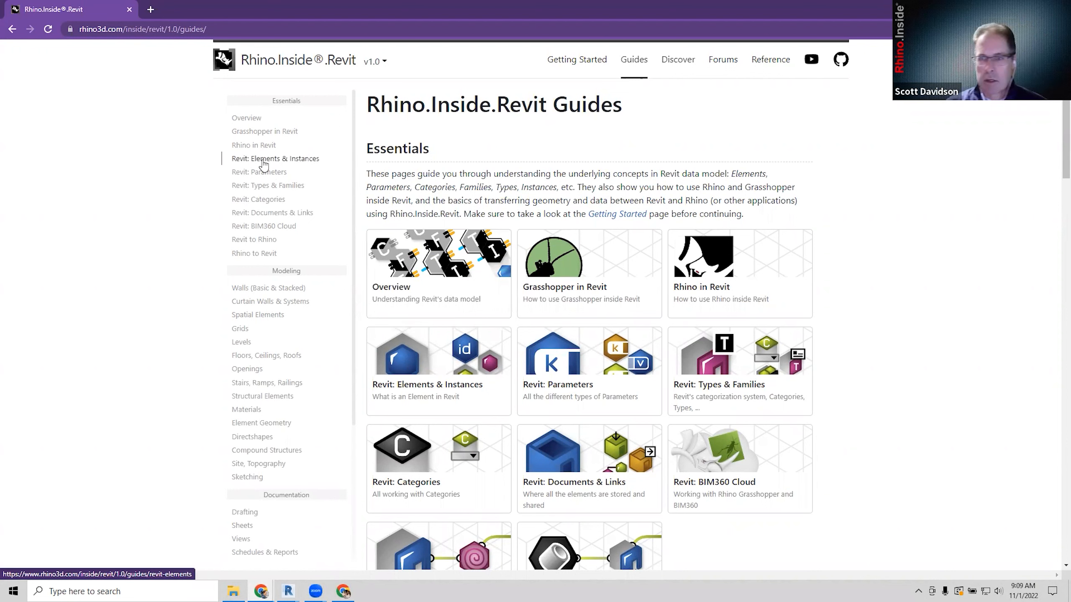
scroll(496, 258, "down", 1)
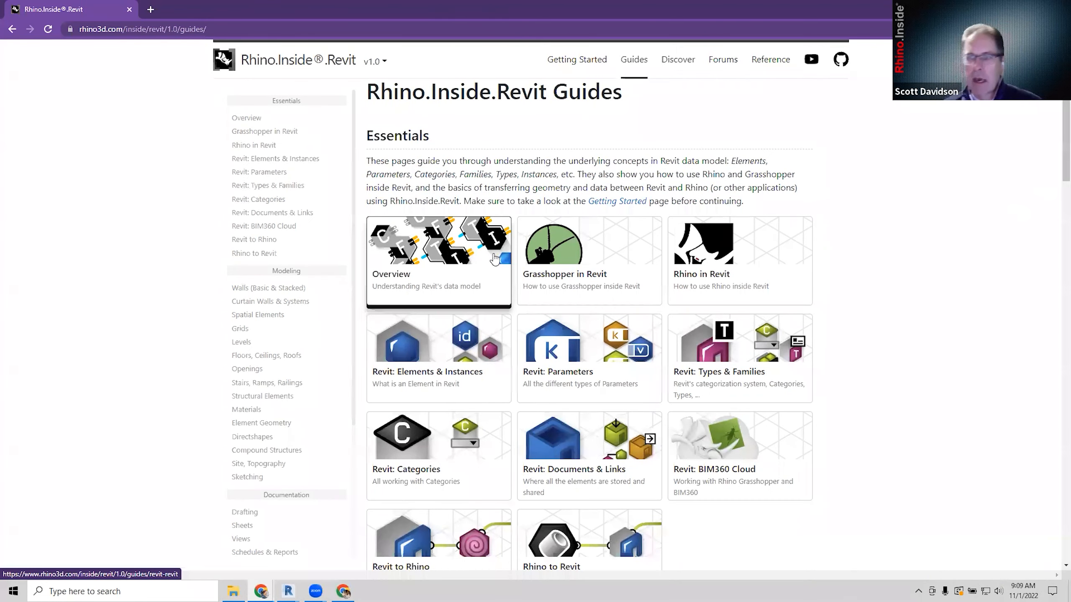
scroll(495, 259, "down", 10)
scroll(480, 242, "up", 5)
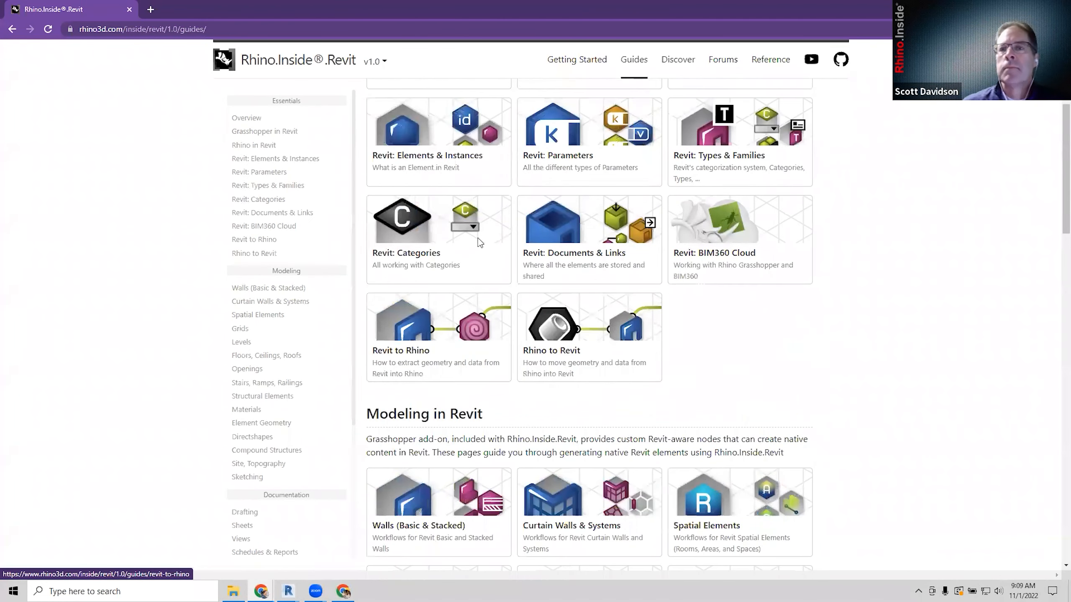
scroll(480, 242, "up", 3)
Skim the 'Revit: Elements & Instances' guide, then switch to 'Rhino in Revit' at Rhino On the Side.
left_click(297, 159)
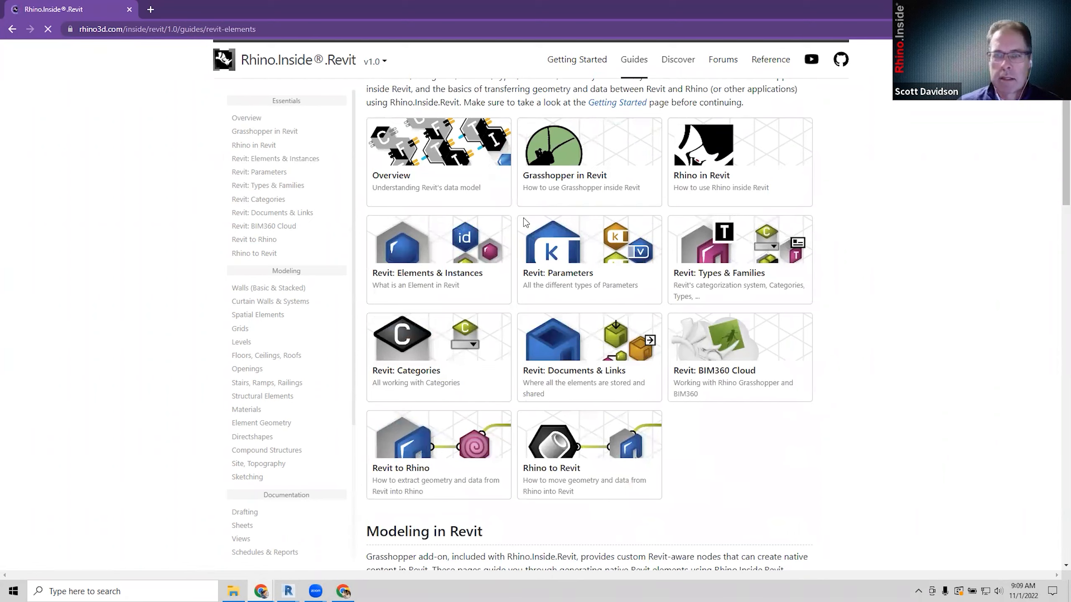
scroll(598, 282, "down", 2)
scroll(593, 277, "up", 2)
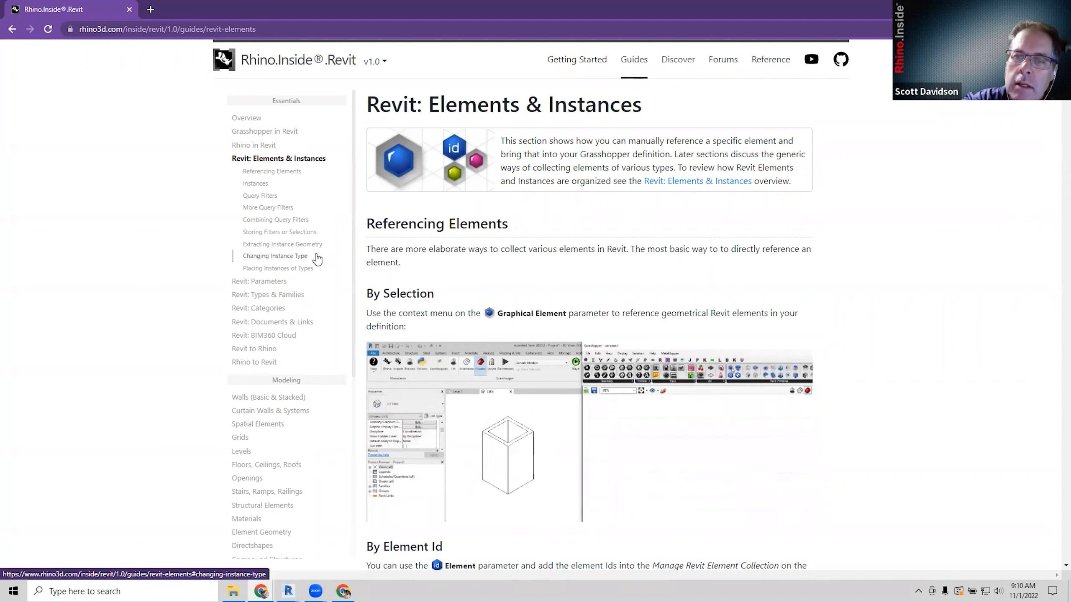
left_click(266, 151)
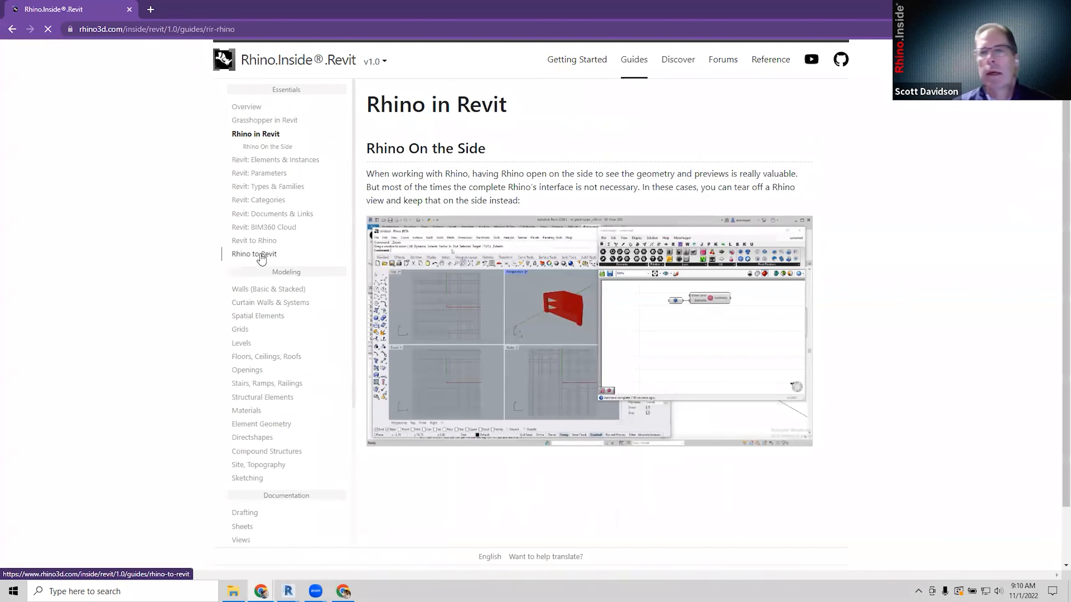
Open the 'Rhino to Revit' guide and read past DirectShapes down to Loadable Families.
left_click(254, 253)
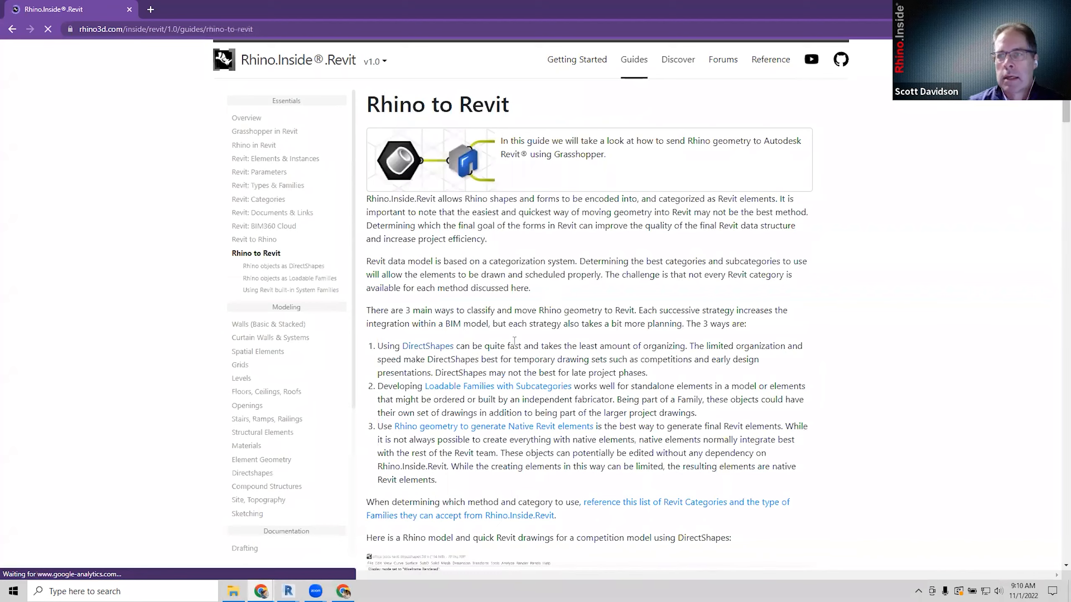
scroll(523, 350, "down", 3)
scroll(523, 350, "up", 1)
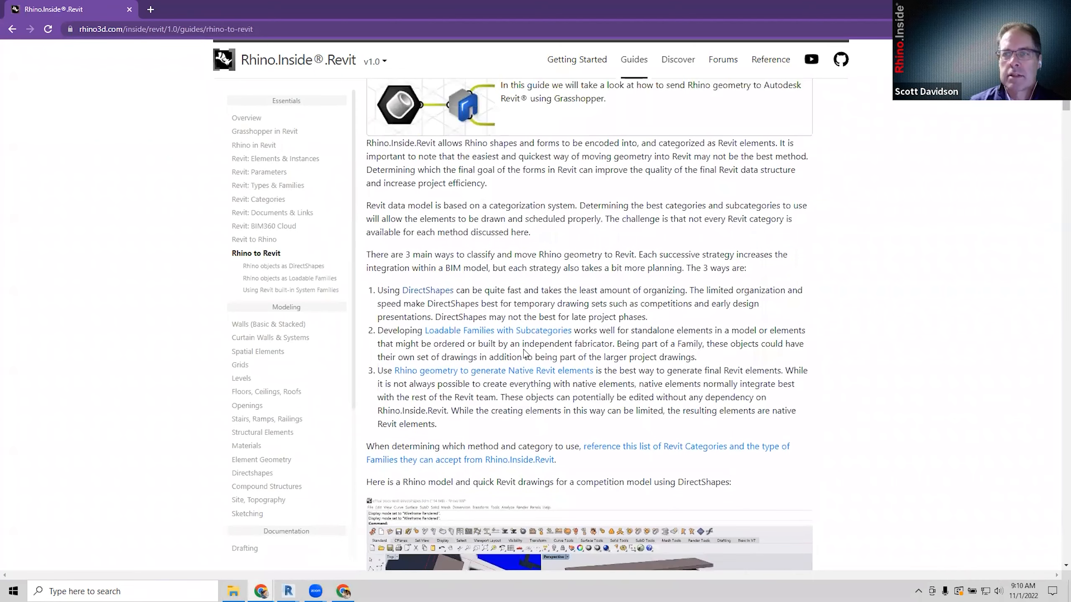
scroll(529, 353, "up", 1)
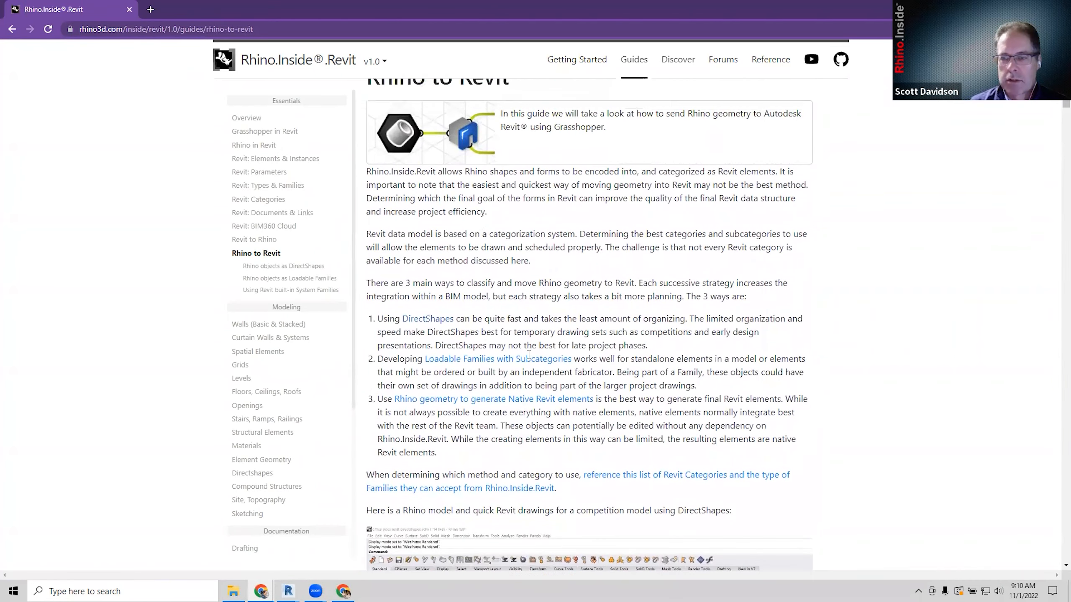
scroll(529, 355, "down", 2)
scroll(529, 354, "down", 15)
scroll(530, 358, "down", 1)
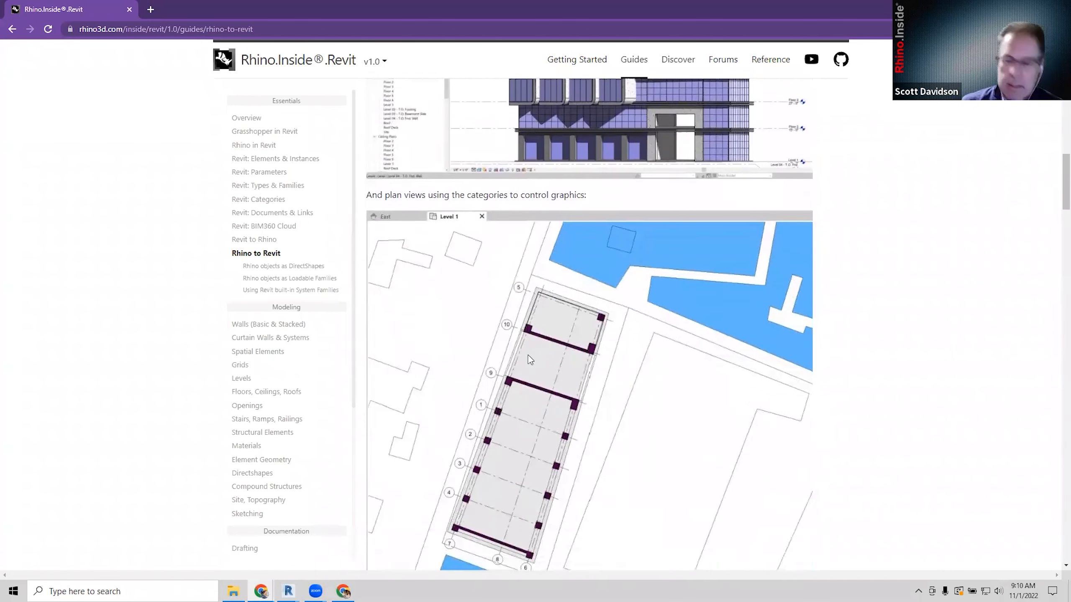
scroll(528, 355, "down", 7)
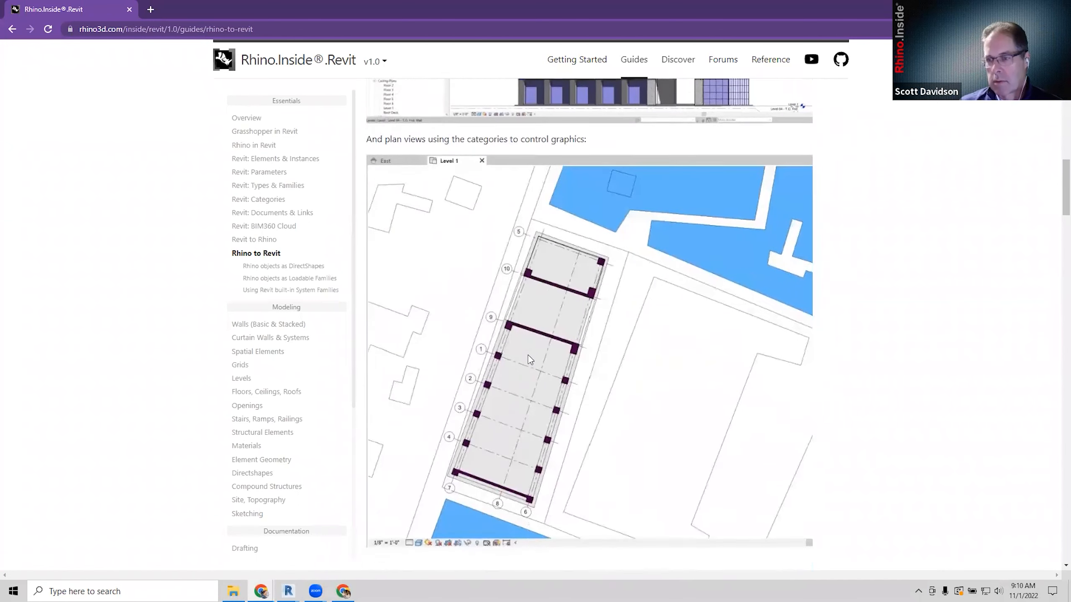
scroll(528, 355, "down", 1)
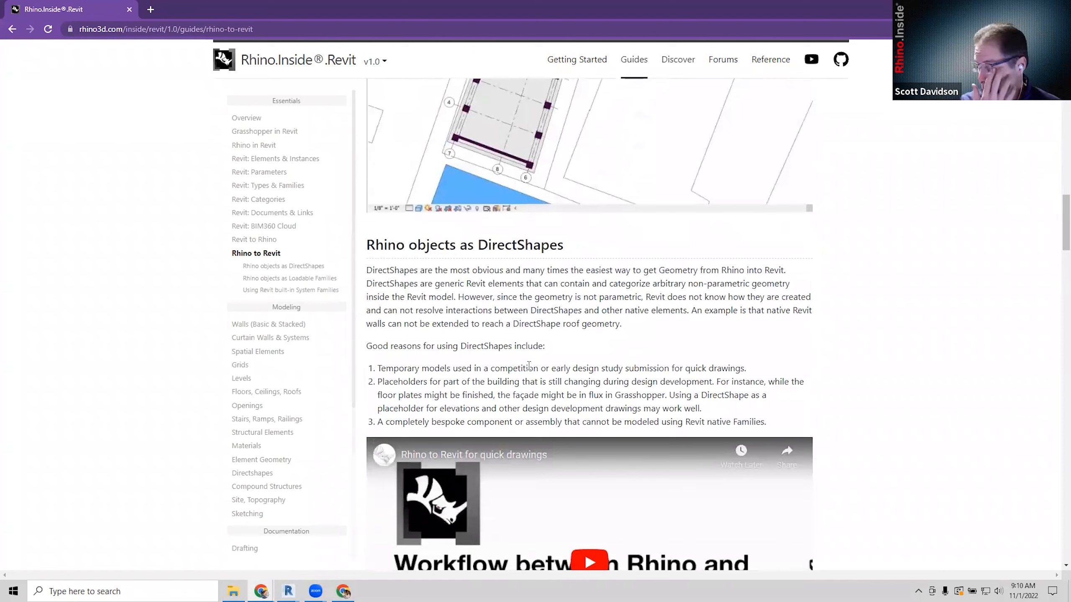
scroll(527, 342, "down", 2)
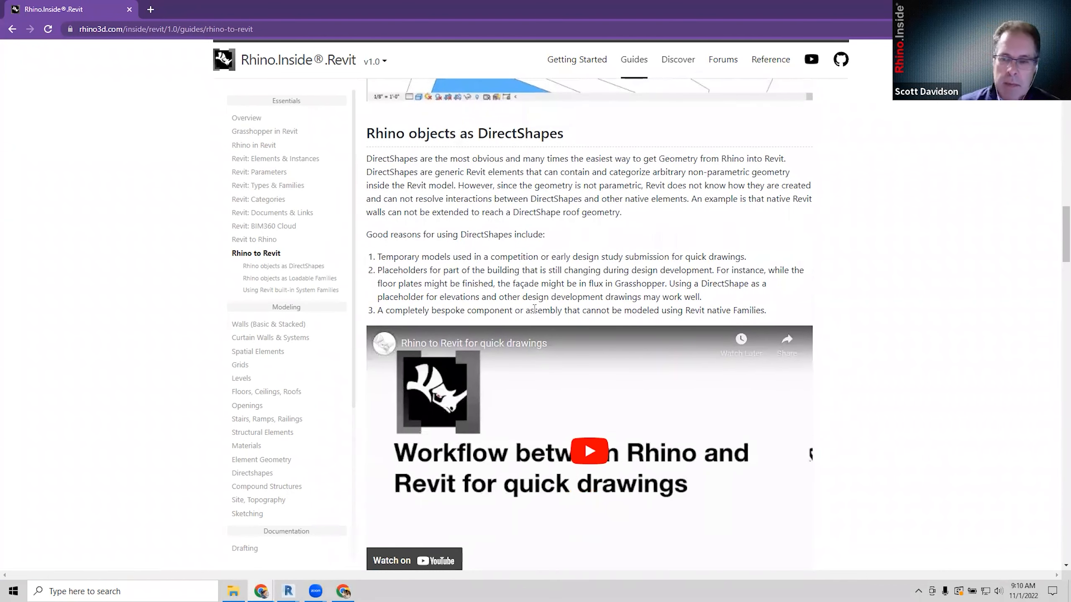
scroll(527, 292, "down", 2)
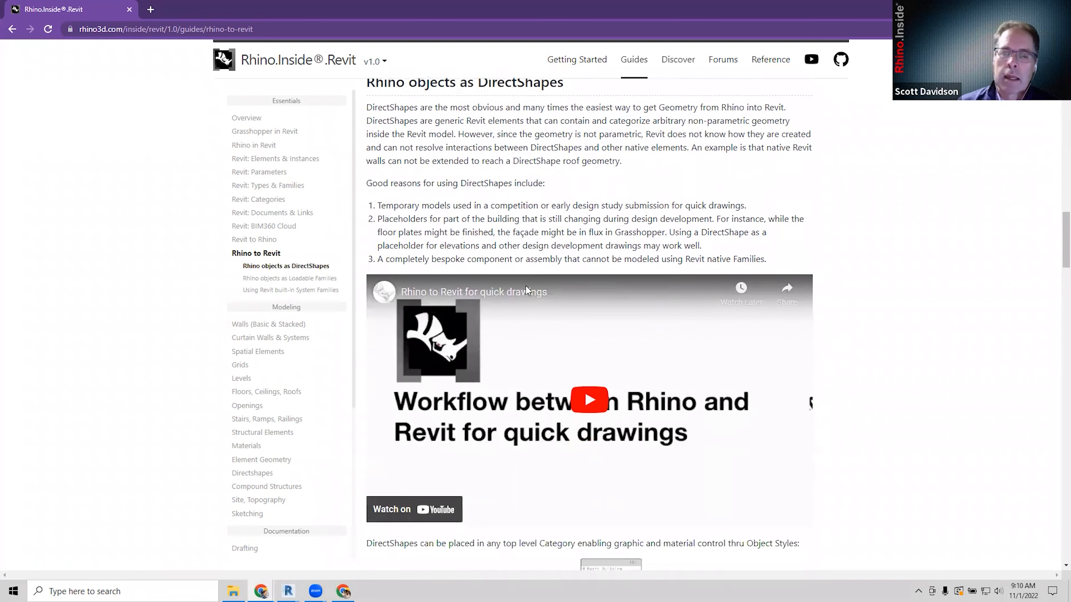
scroll(526, 287, "down", 6)
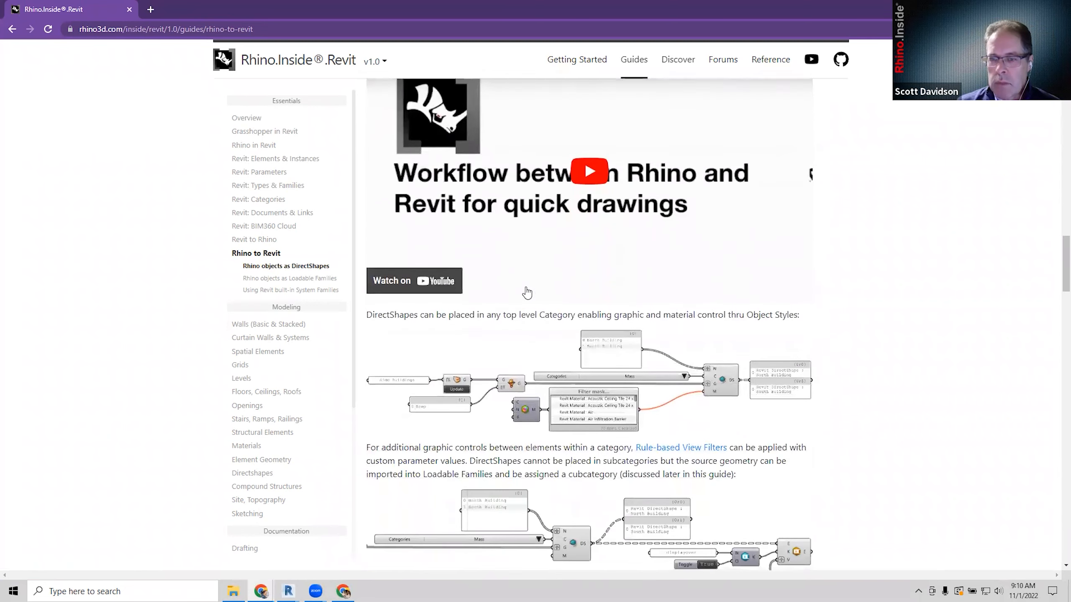
scroll(527, 292, "down", 5)
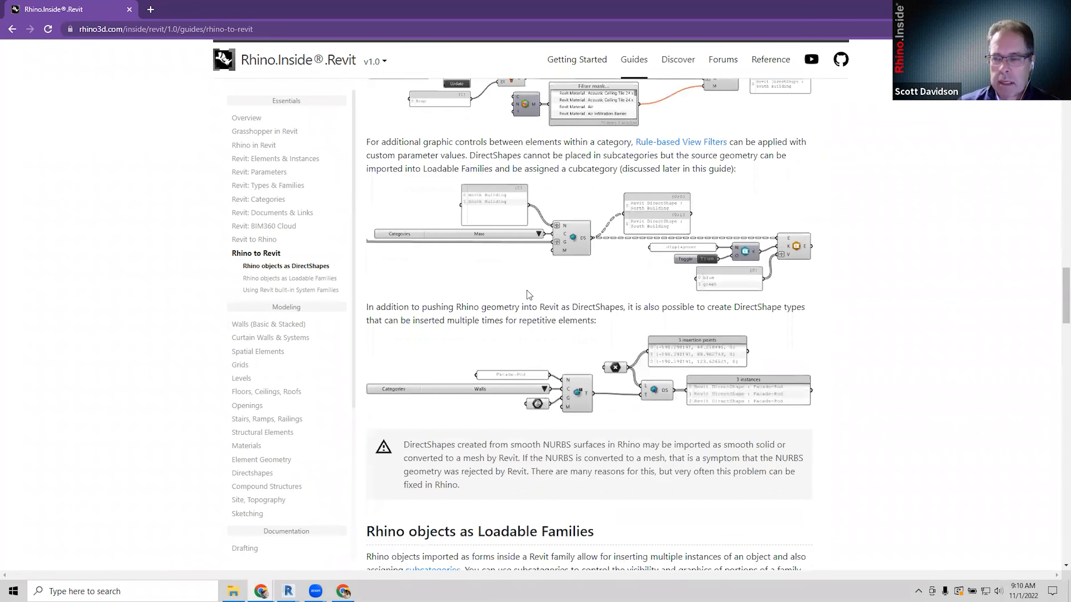
scroll(527, 337, "down", 4)
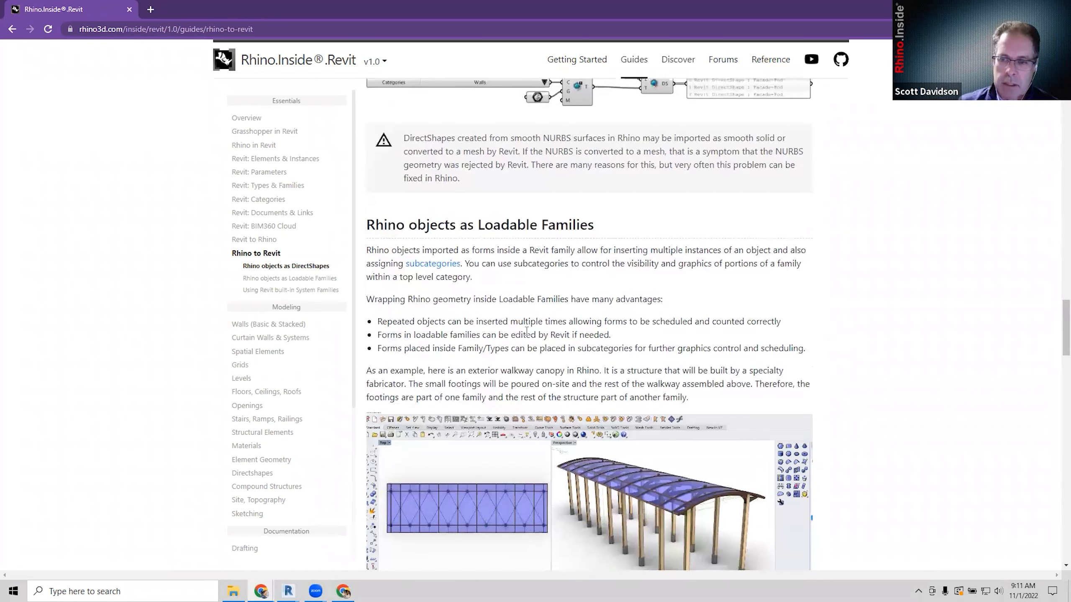
Read on through subcategories to the 'Using Revit built-in System Families' section.
scroll(526, 331, "down", 2)
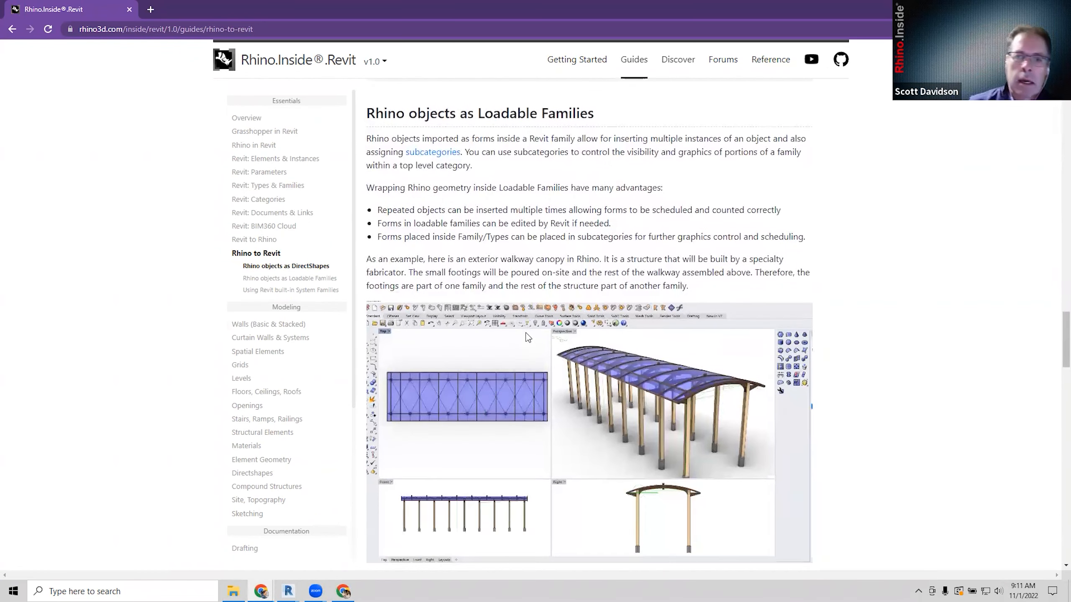
scroll(527, 337, "down", 4)
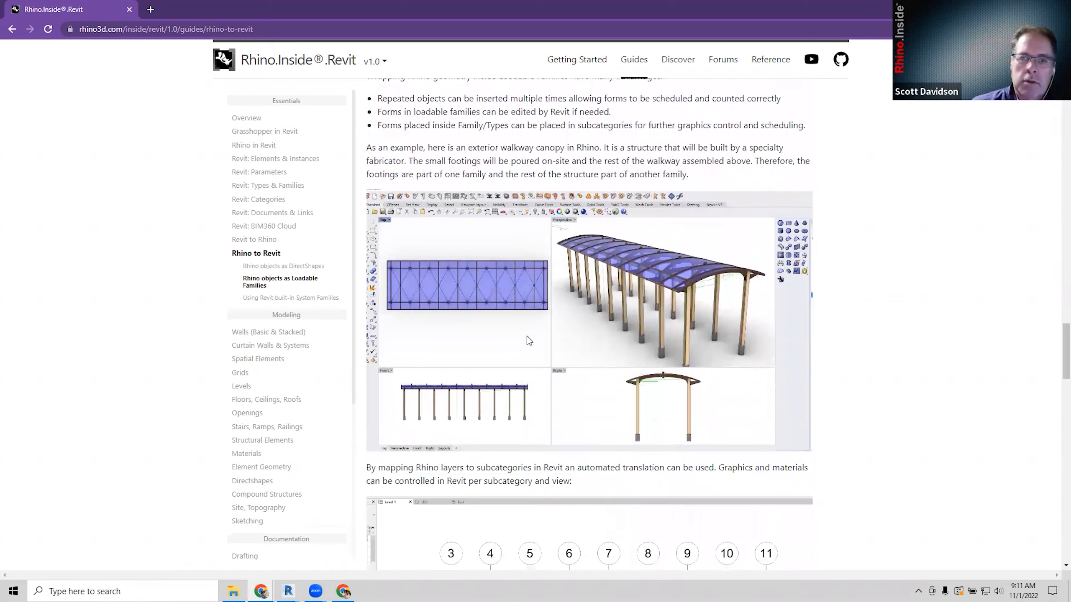
scroll(528, 340, "down", 4)
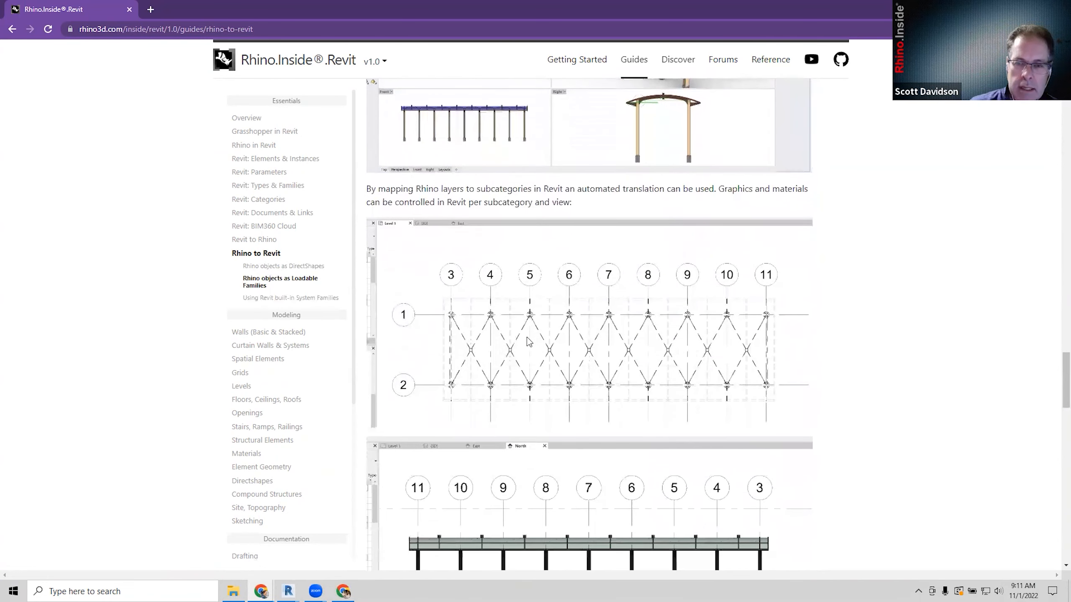
scroll(529, 341, "down", 5)
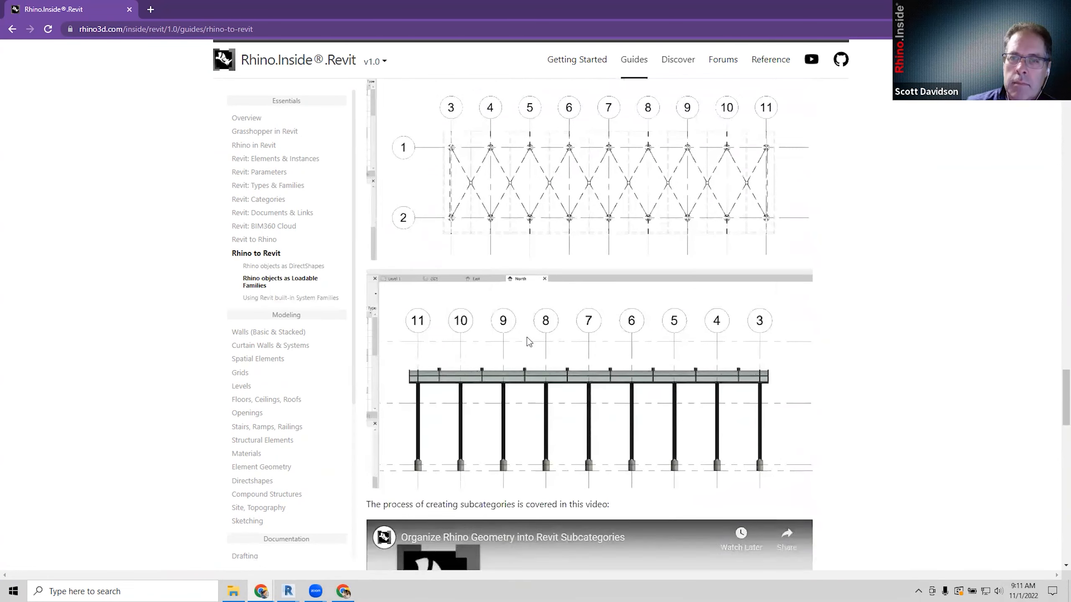
scroll(527, 337, "down", 1)
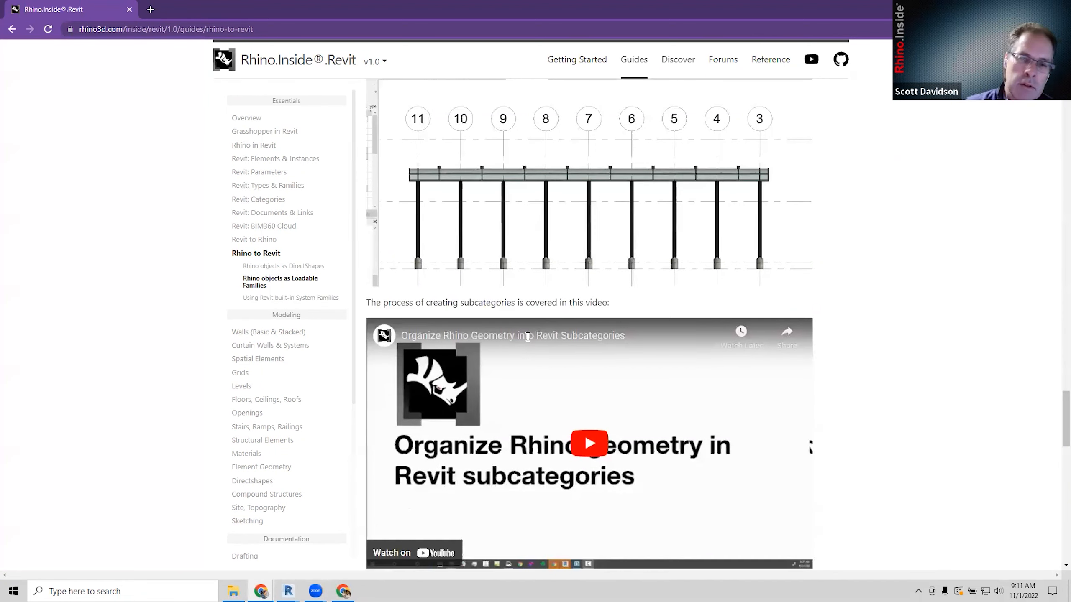
scroll(528, 337, "down", 6)
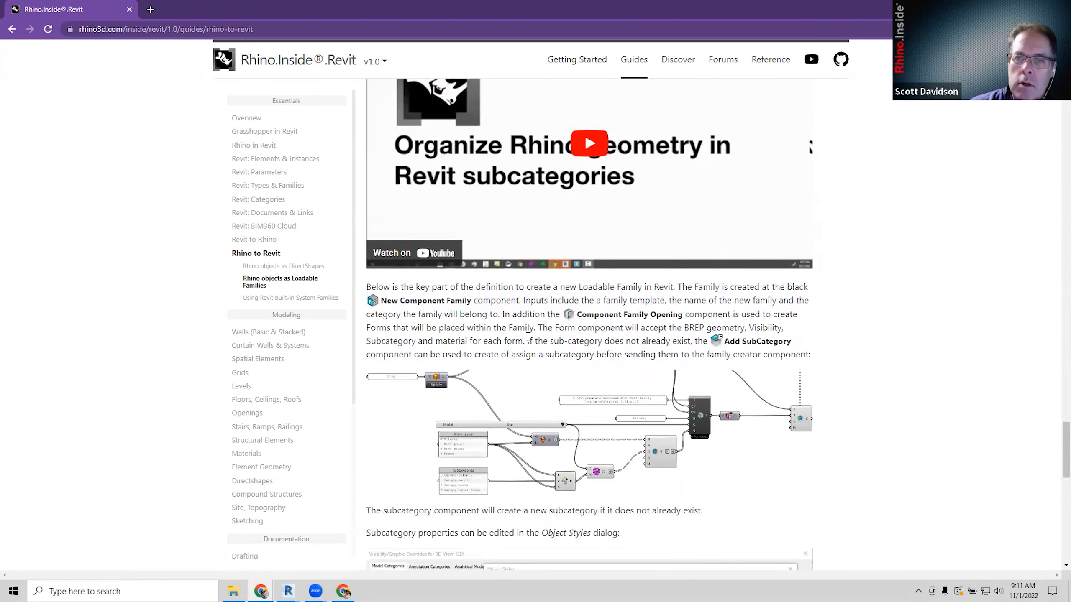
scroll(527, 338, "down", 3)
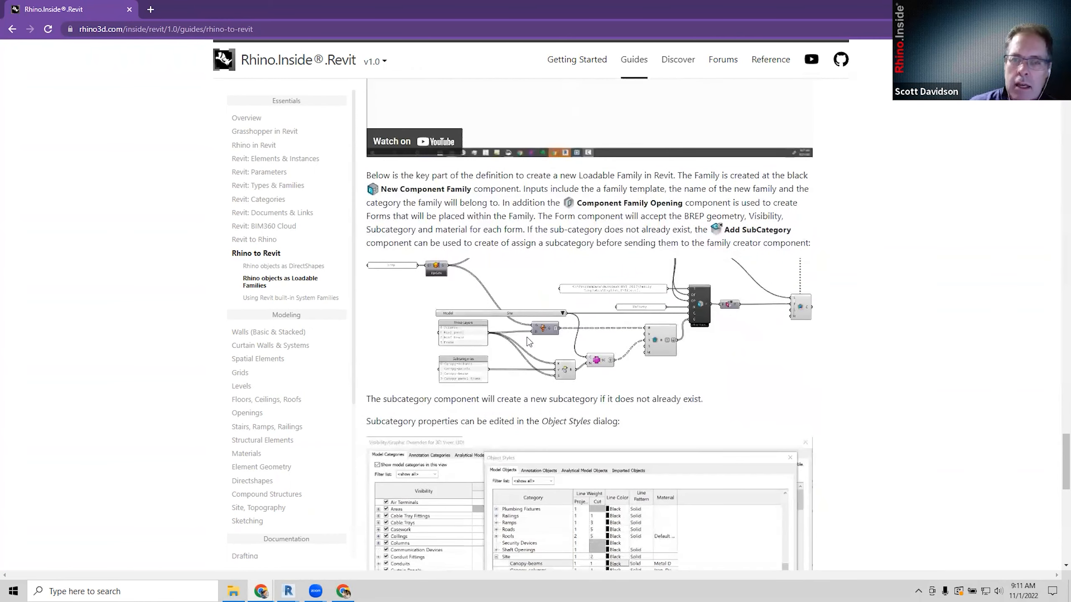
scroll(529, 342, "down", 5)
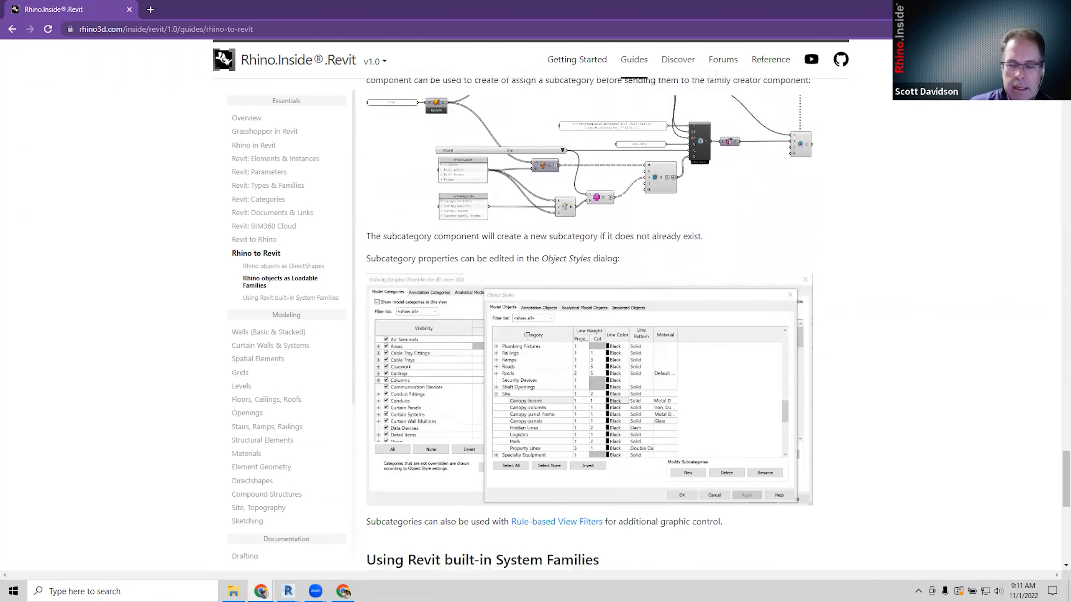
scroll(527, 336, "down", 1)
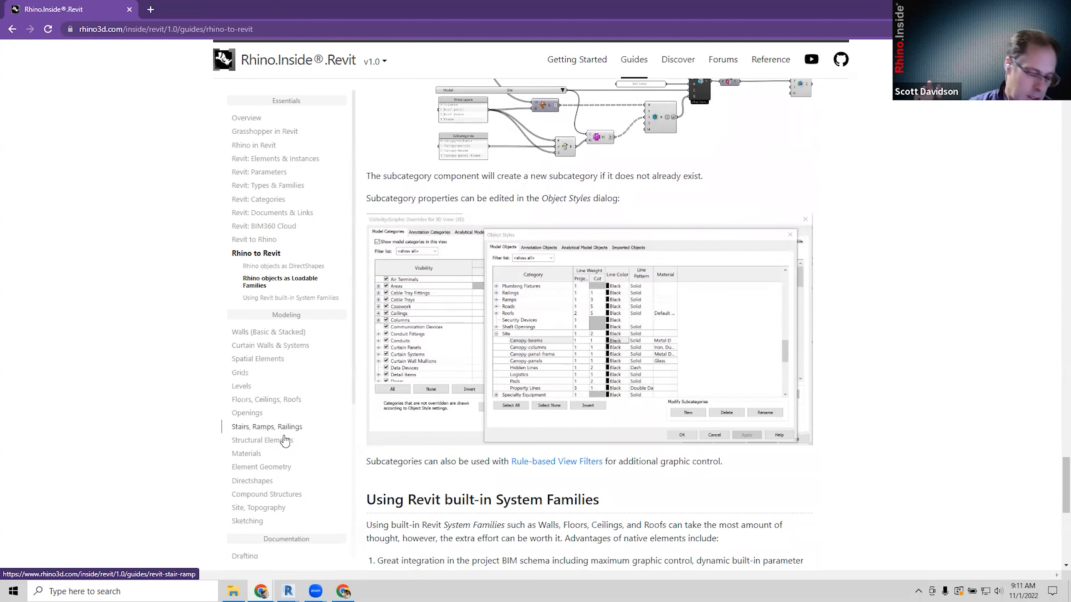
scroll(284, 471, "down", 1)
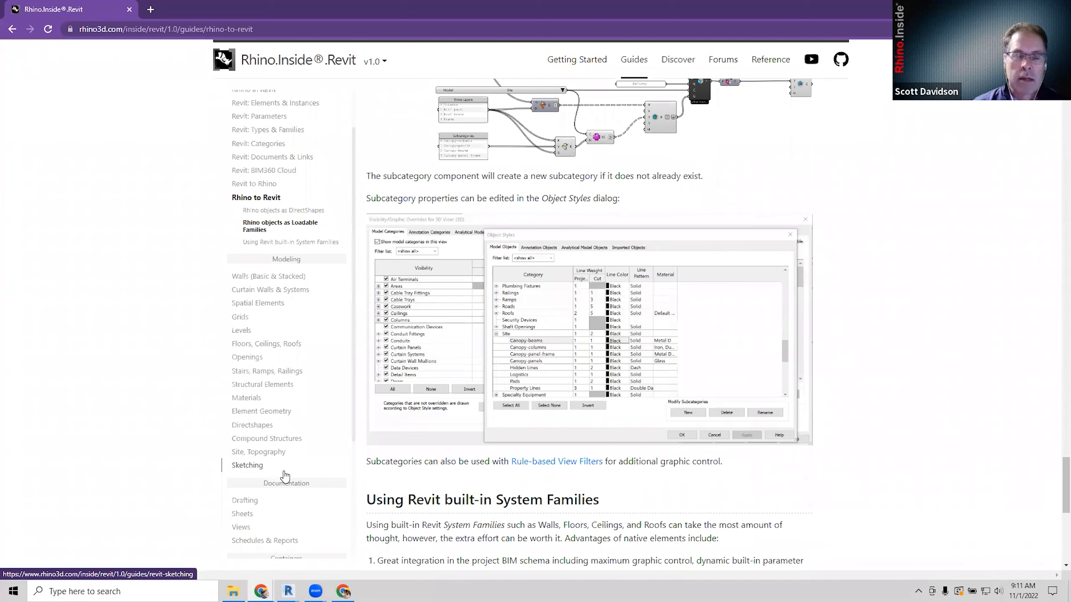
Open 'Walls (Basic & Stacked)' and read down through Wall Profile to Wall Geometry.
left_click(263, 277)
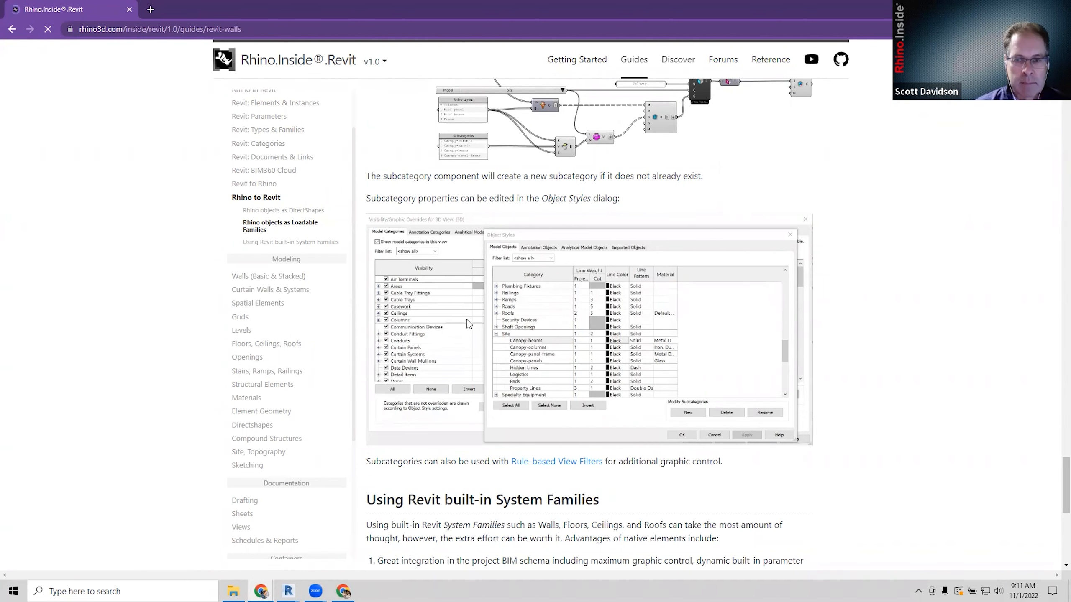
scroll(597, 387, "down", 1)
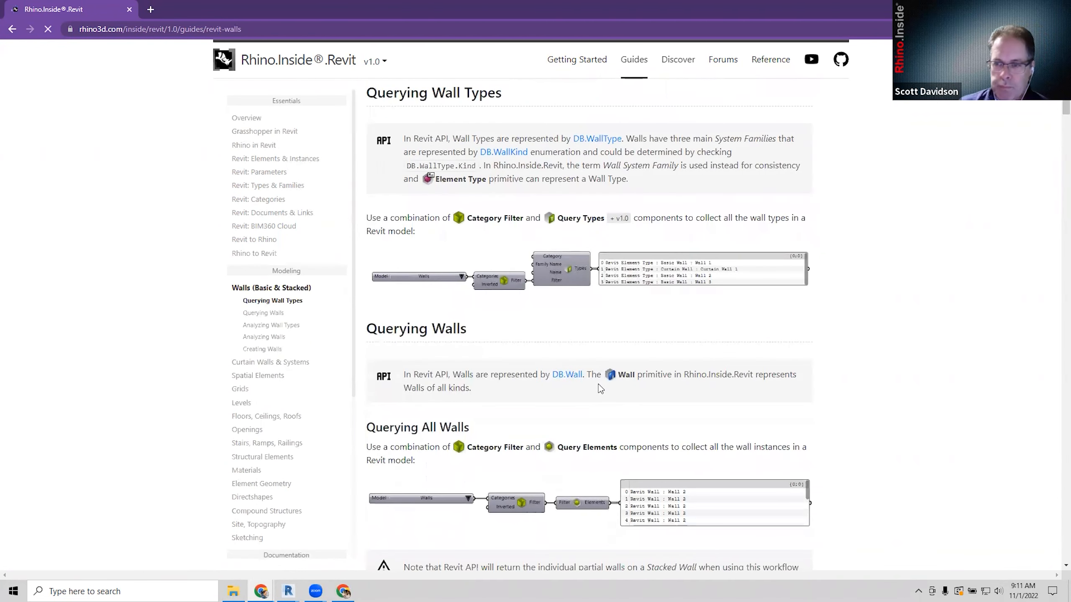
scroll(598, 384, "down", 5)
scroll(598, 385, "down", 5)
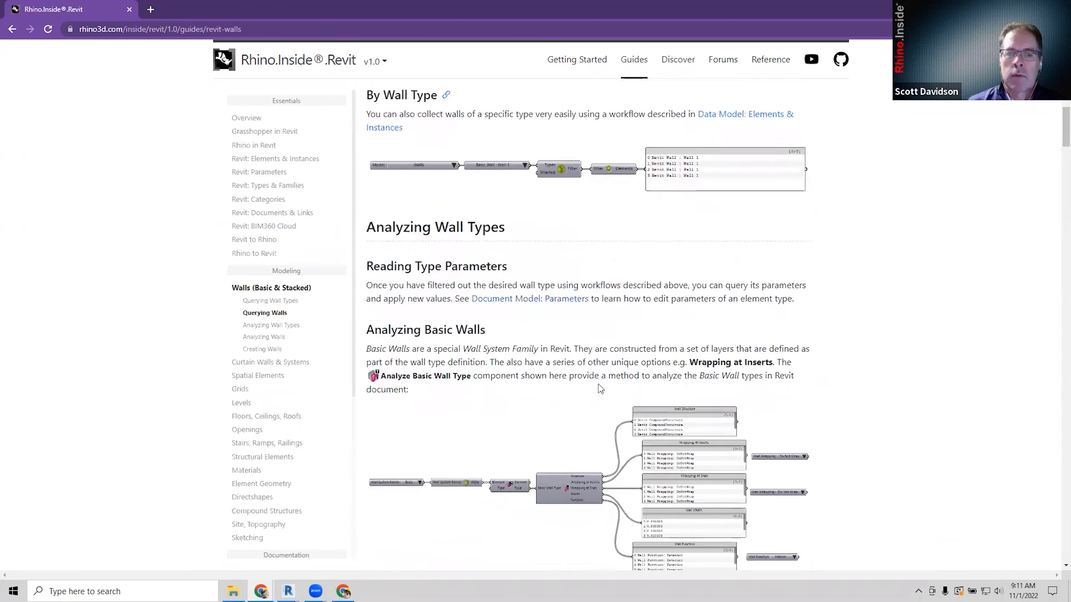
scroll(599, 384, "down", 7)
scroll(601, 388, "down", 10)
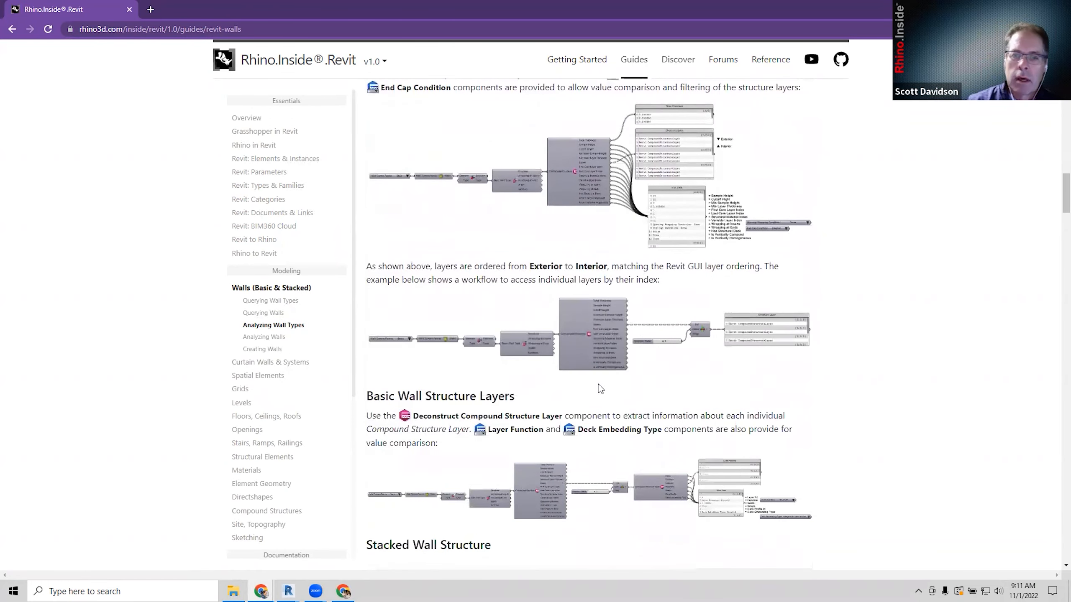
scroll(601, 388, "down", 8)
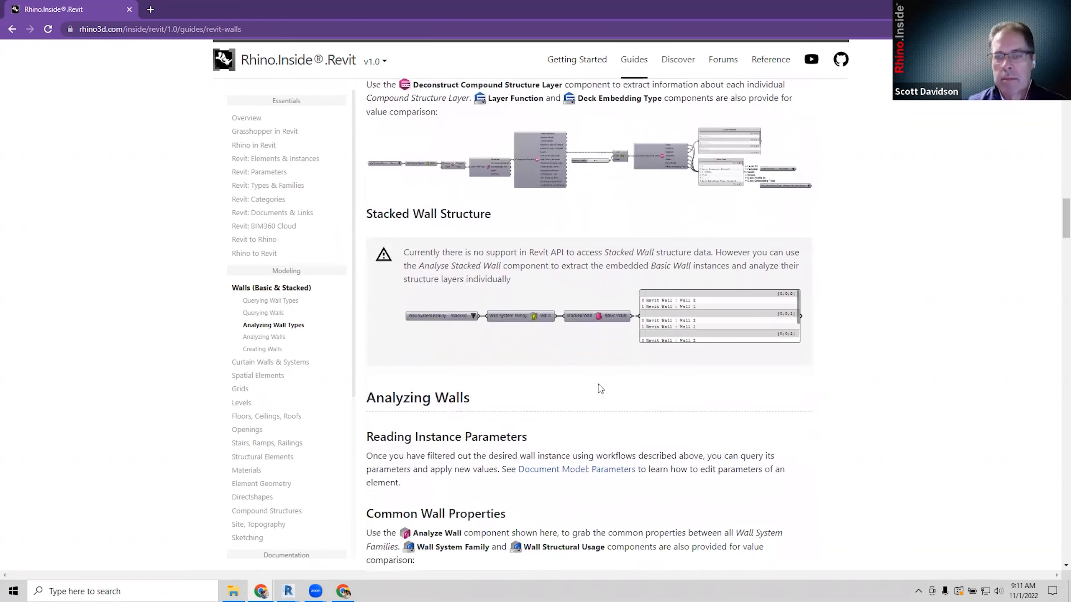
scroll(600, 388, "down", 9)
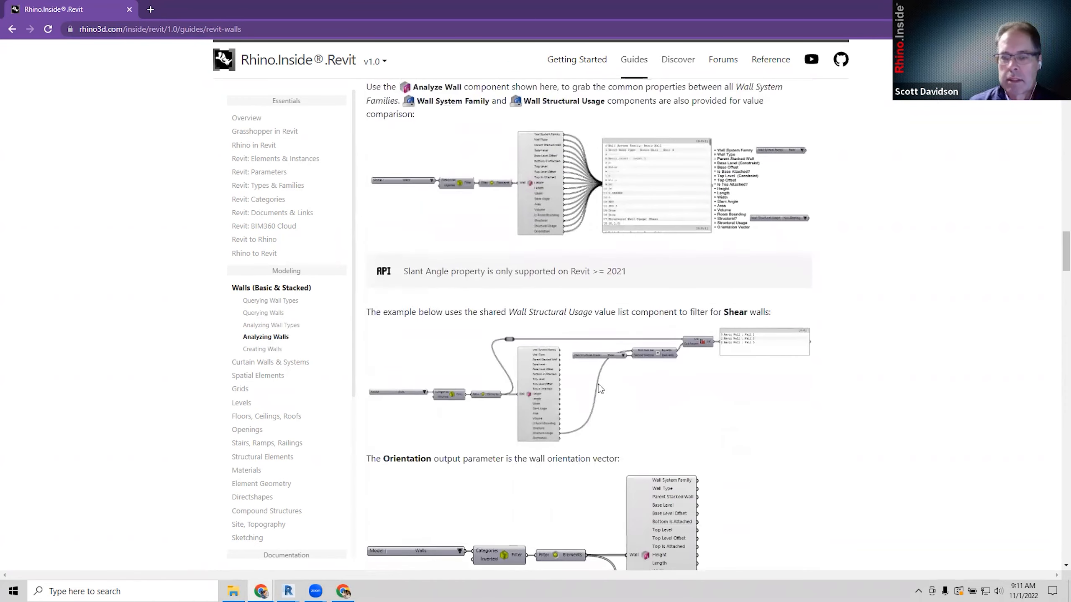
scroll(600, 389, "down", 9)
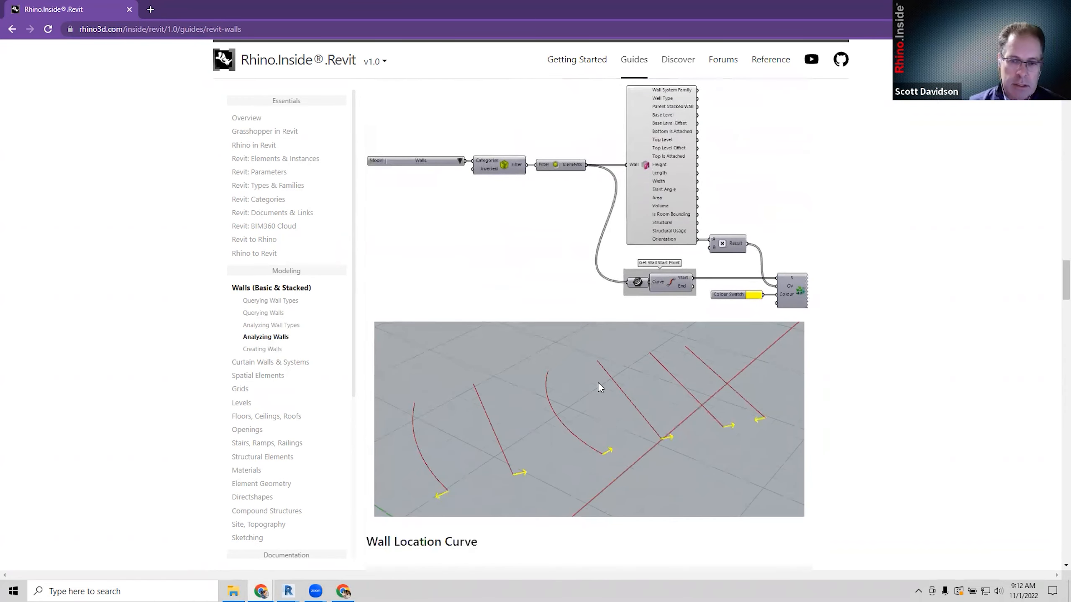
scroll(600, 384, "down", 6)
scroll(595, 387, "down", 5)
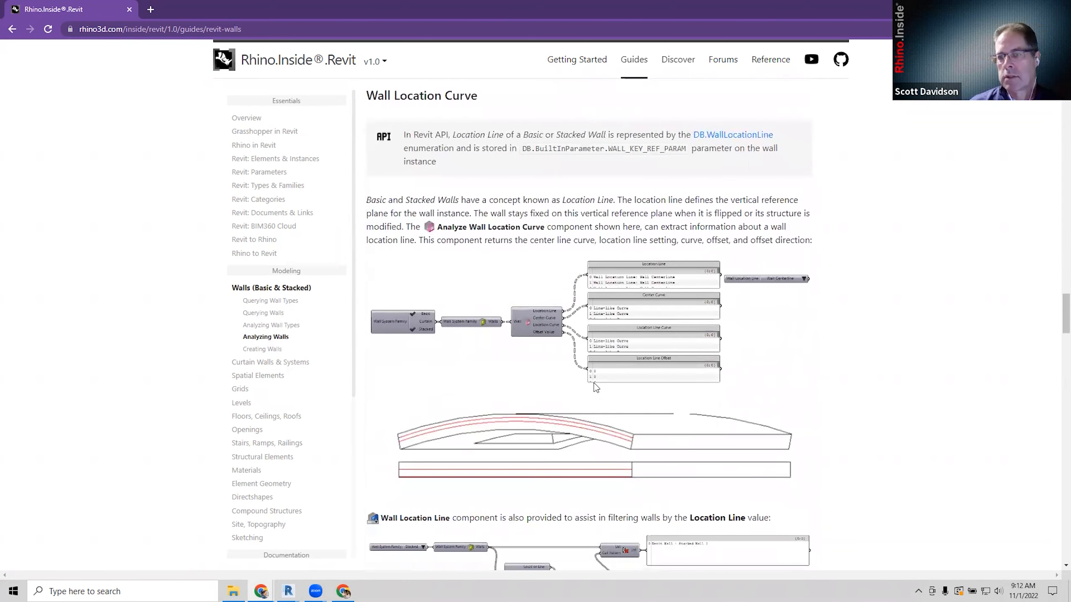
scroll(596, 387, "down", 9)
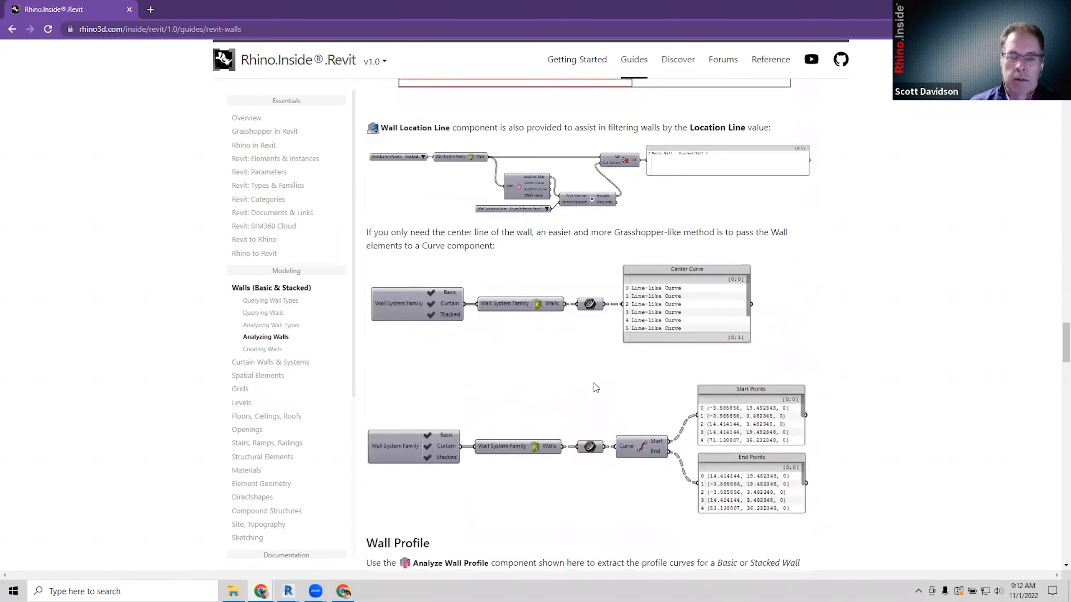
scroll(596, 388, "down", 2)
scroll(594, 386, "down", 3)
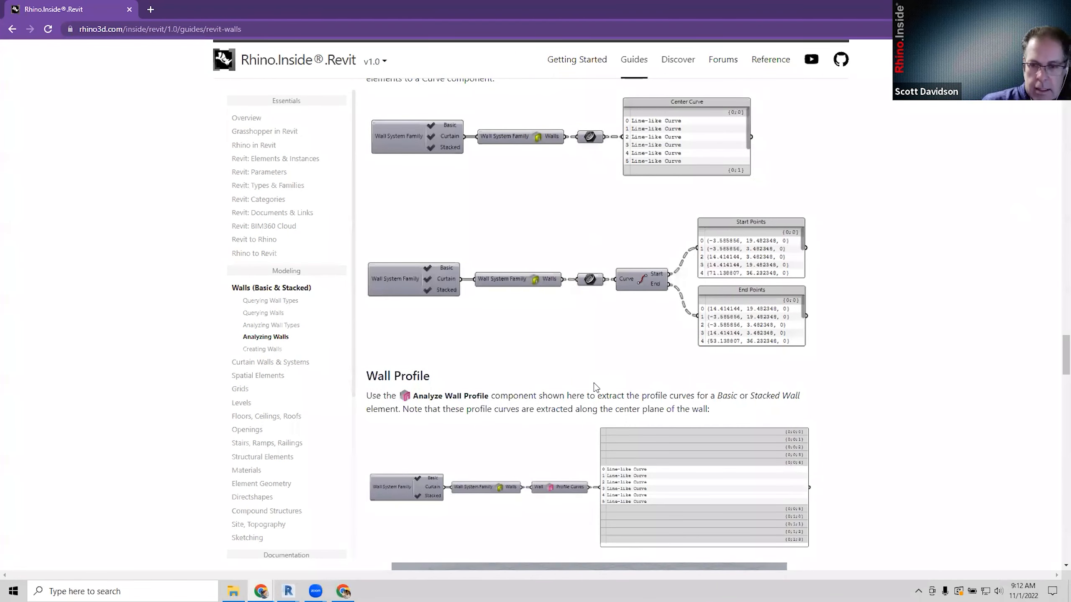
scroll(594, 387, "down", 4)
scroll(599, 379, "down", 1)
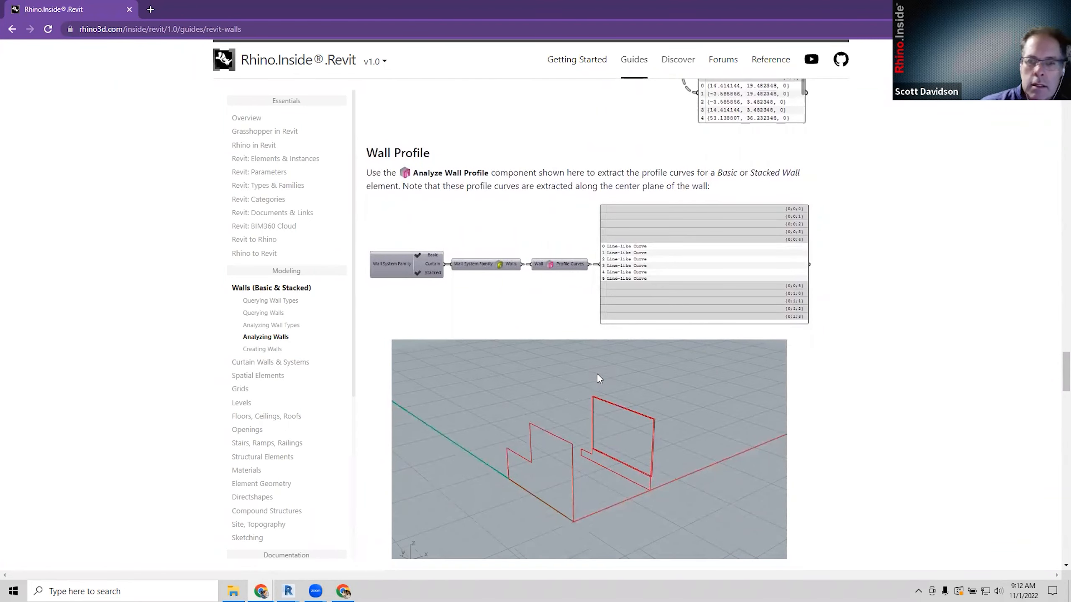
scroll(598, 375, "down", 3)
scroll(599, 379, "down", 2)
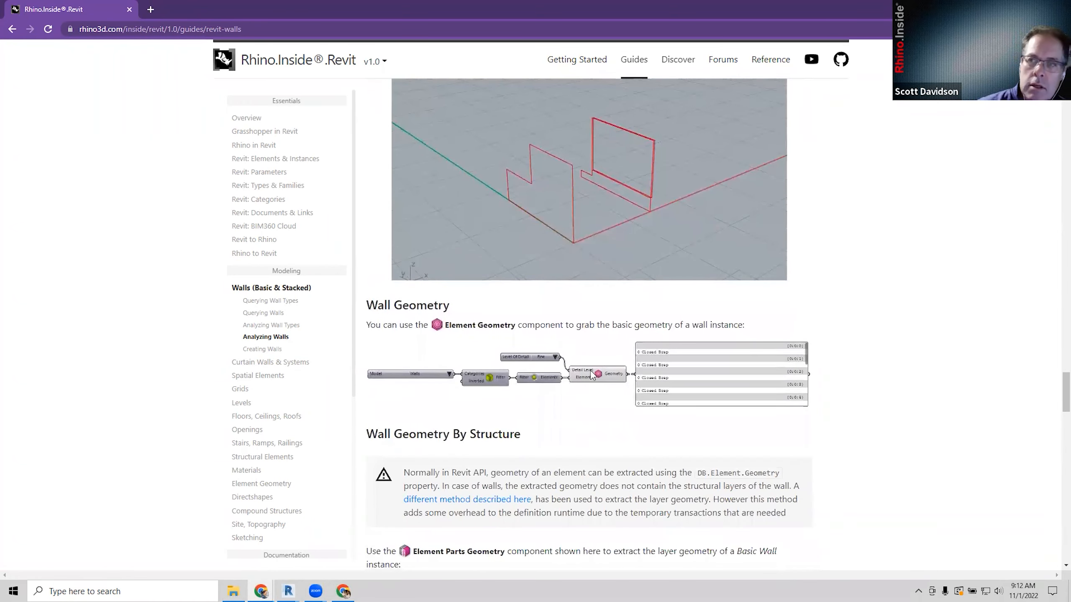
scroll(614, 107, "up", 2)
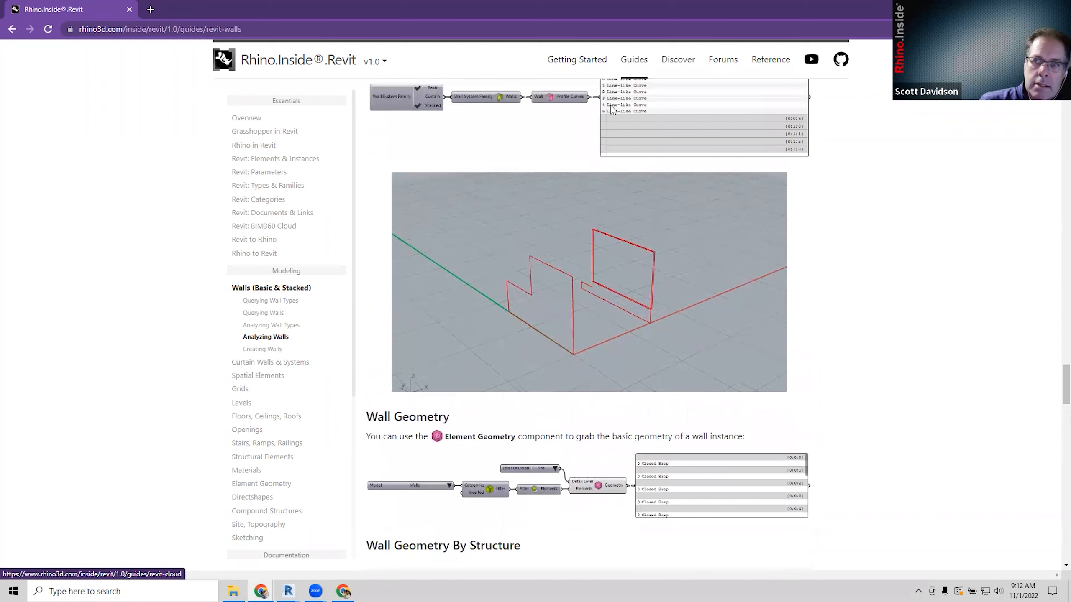
Browse the Discover page's courses, videos and articles down to the Revit: Rhino Workflow Course.
left_click(677, 60)
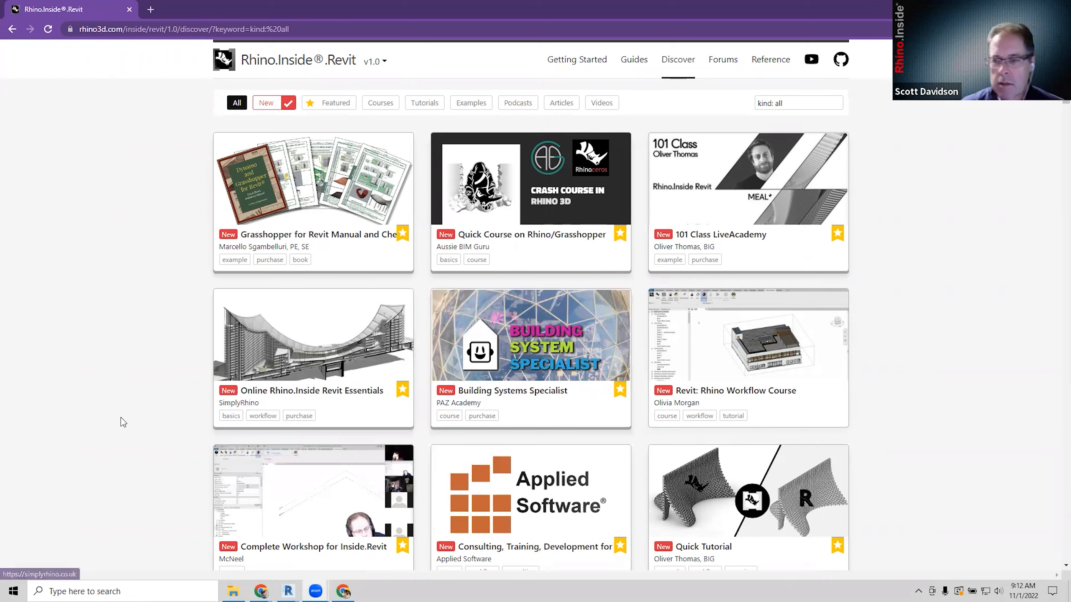
scroll(123, 421, "down", 1)
scroll(123, 421, "down", 10)
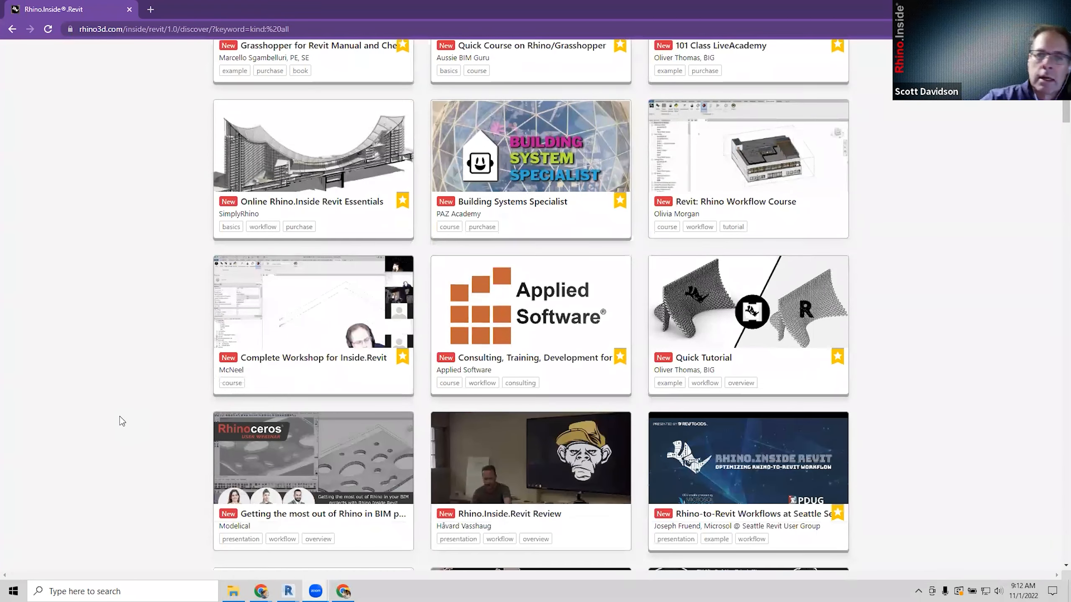
scroll(122, 421, "down", 1)
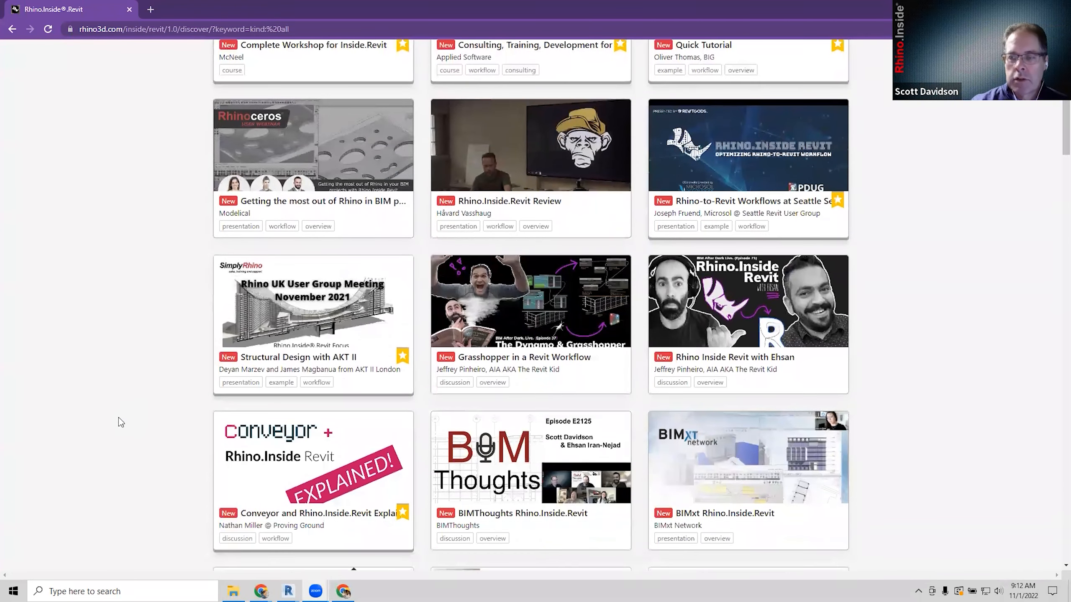
scroll(120, 423, "down", 8)
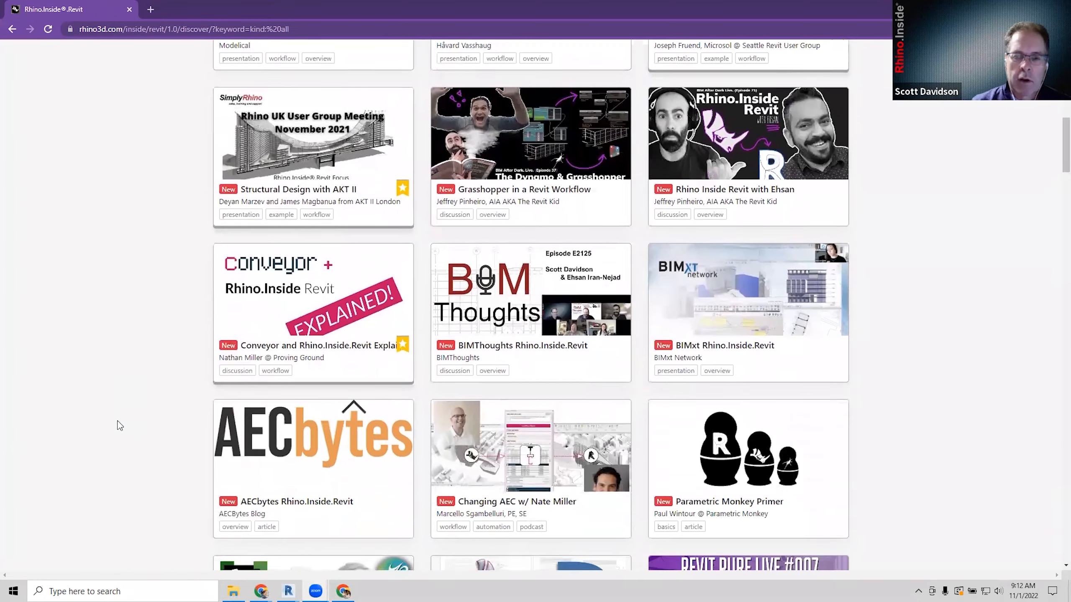
scroll(120, 425, "down", 5)
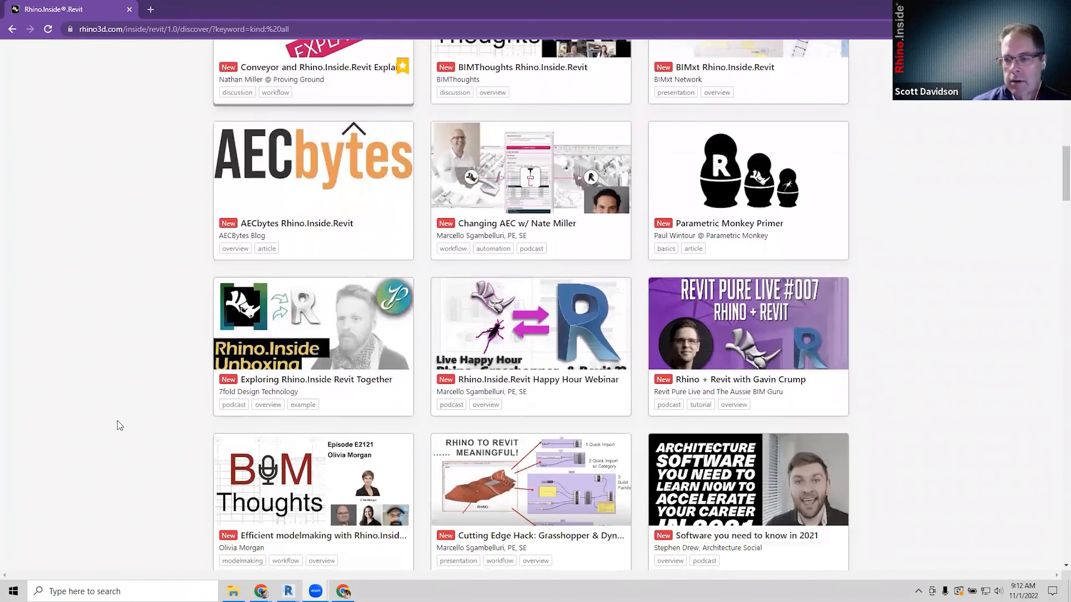
scroll(122, 421, "down", 5)
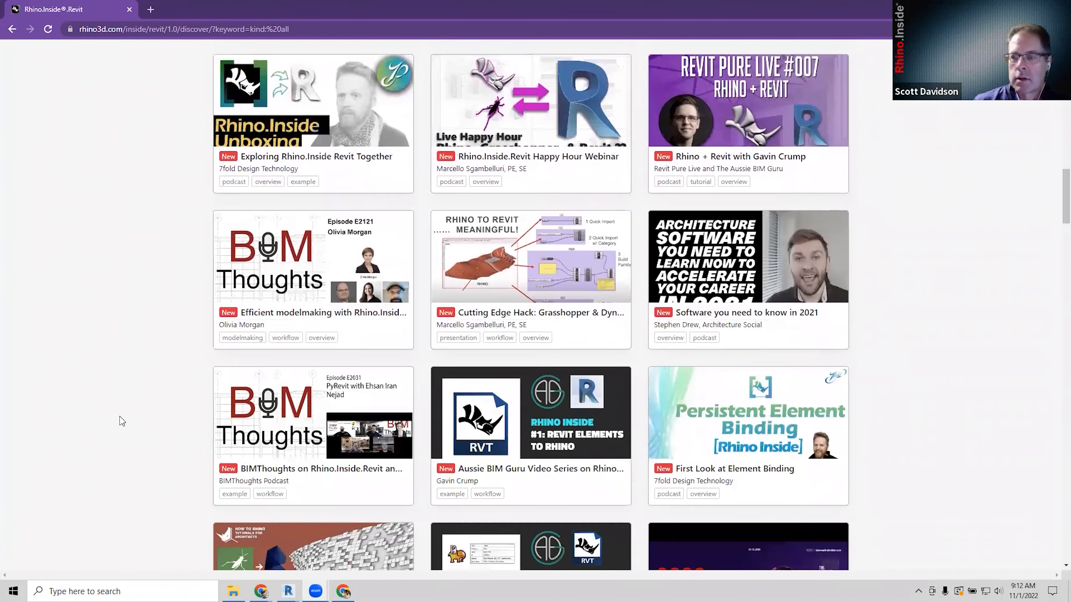
scroll(122, 421, "down", 2)
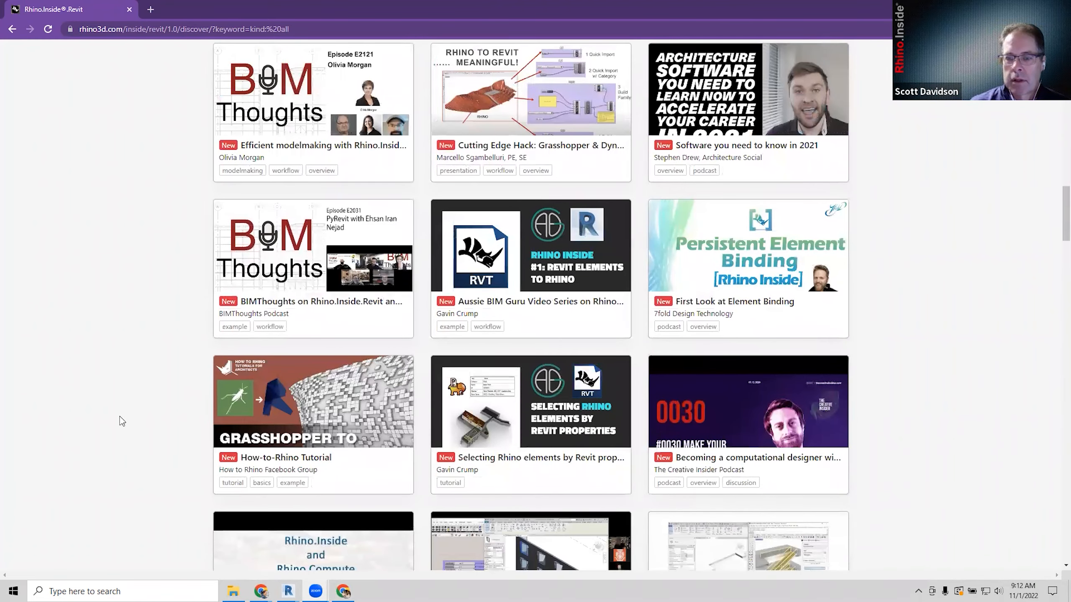
scroll(122, 421, "down", 5)
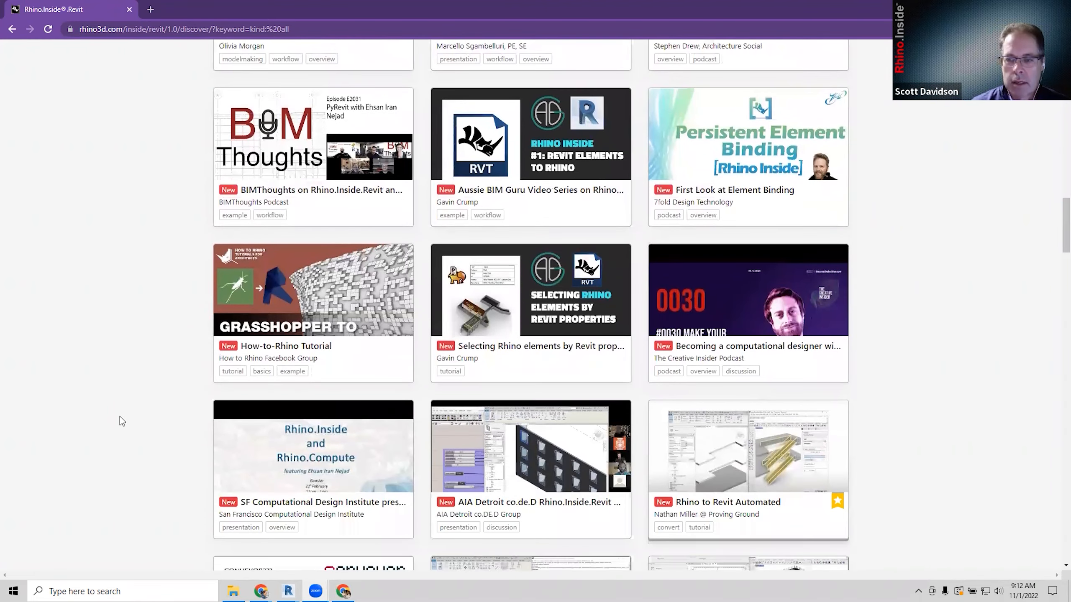
scroll(120, 420, "down", 1)
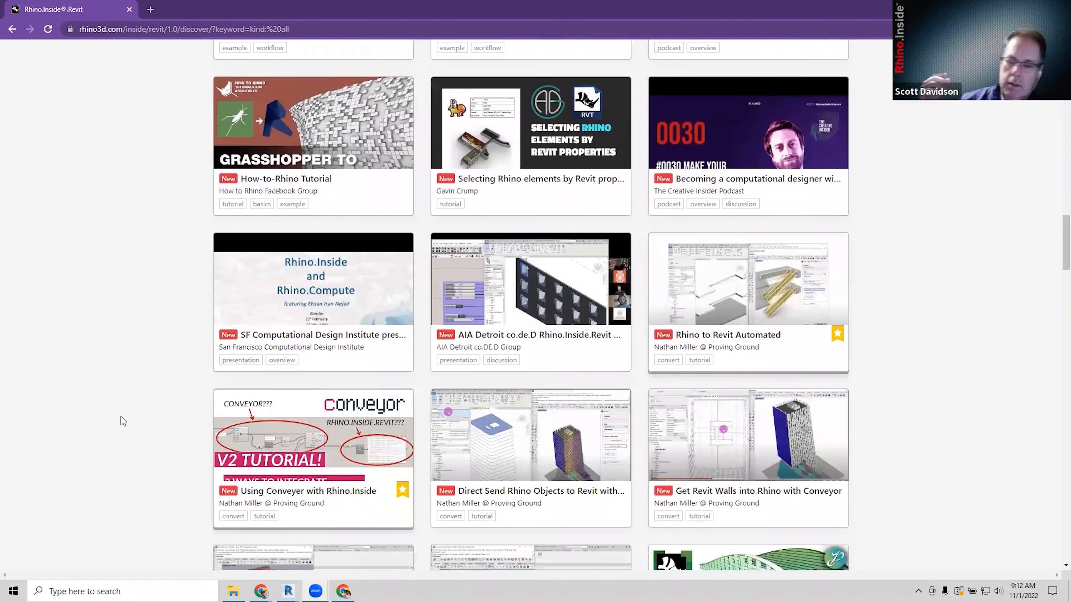
scroll(126, 420, "down", 1)
scroll(126, 420, "down", 1)
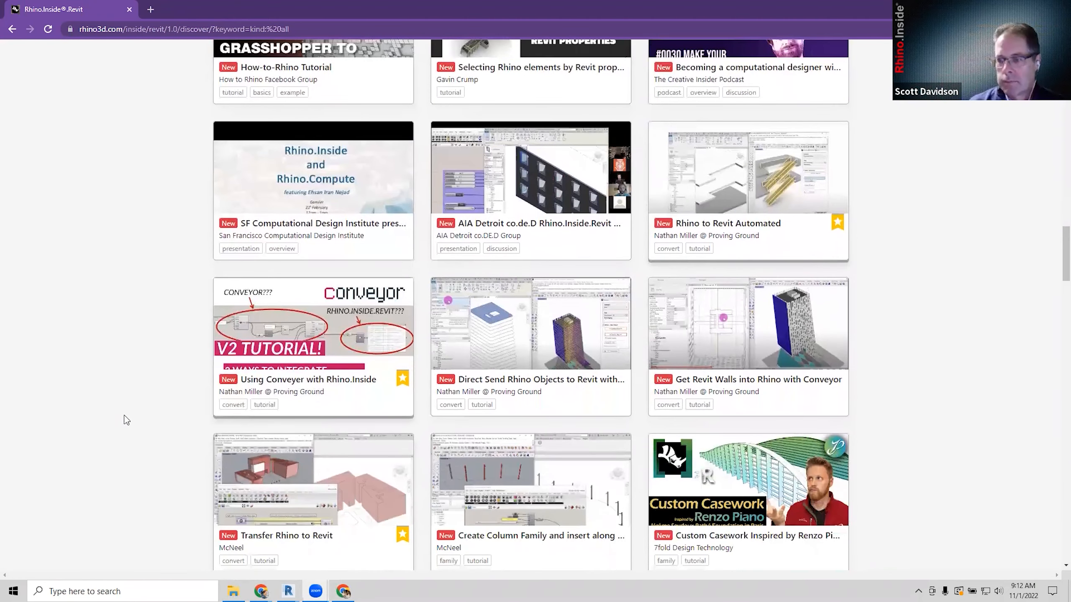
scroll(127, 420, "down", 2)
scroll(126, 420, "down", 2)
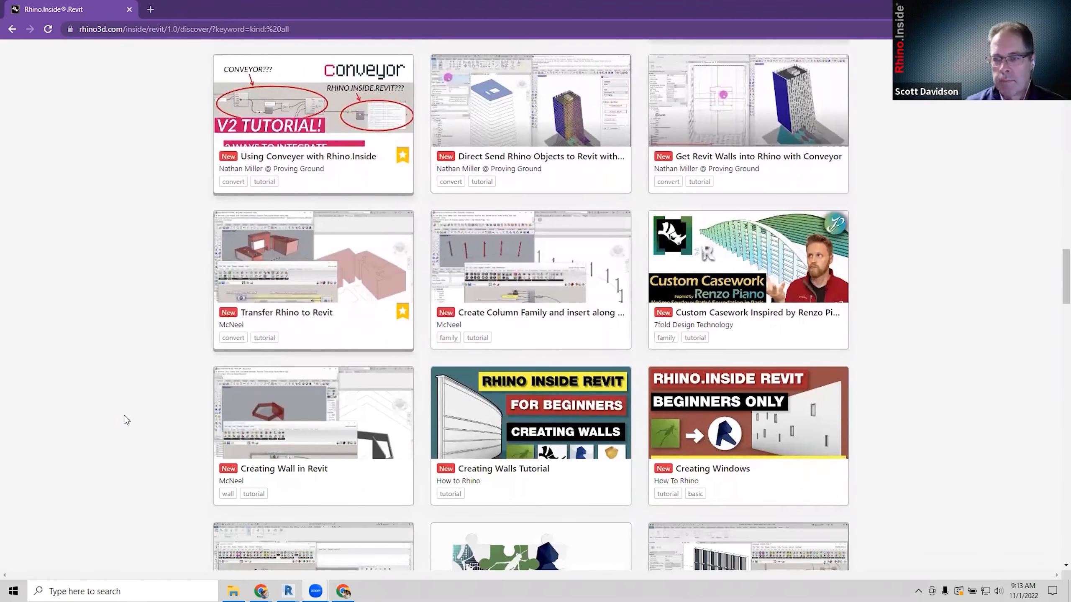
scroll(126, 420, "down", 3)
scroll(120, 419, "down", 1)
scroll(119, 416, "down", 1)
scroll(119, 415, "down", 2)
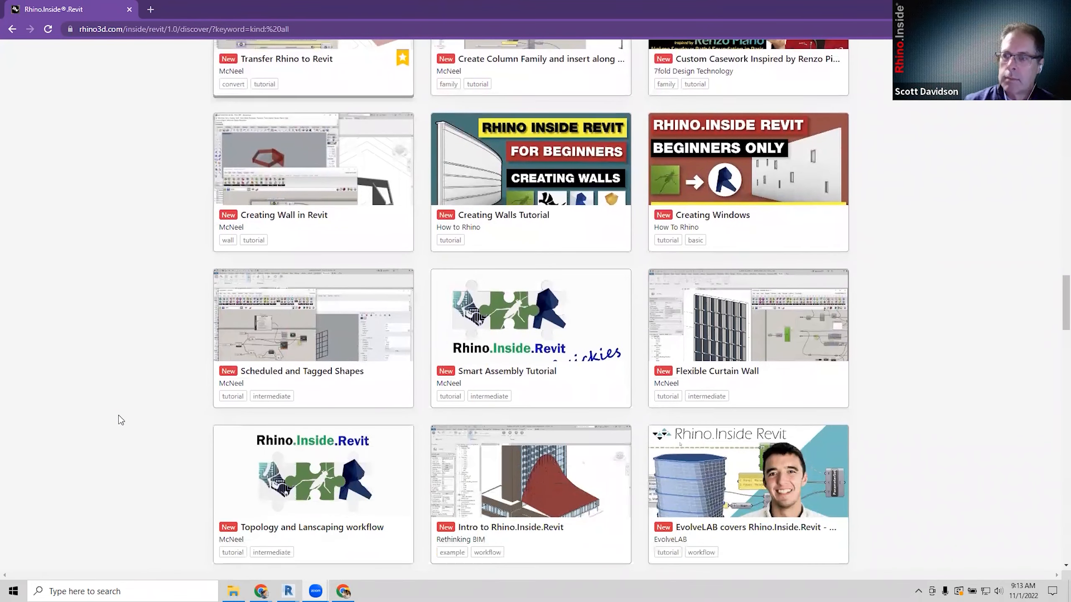
scroll(113, 405, "down", 3)
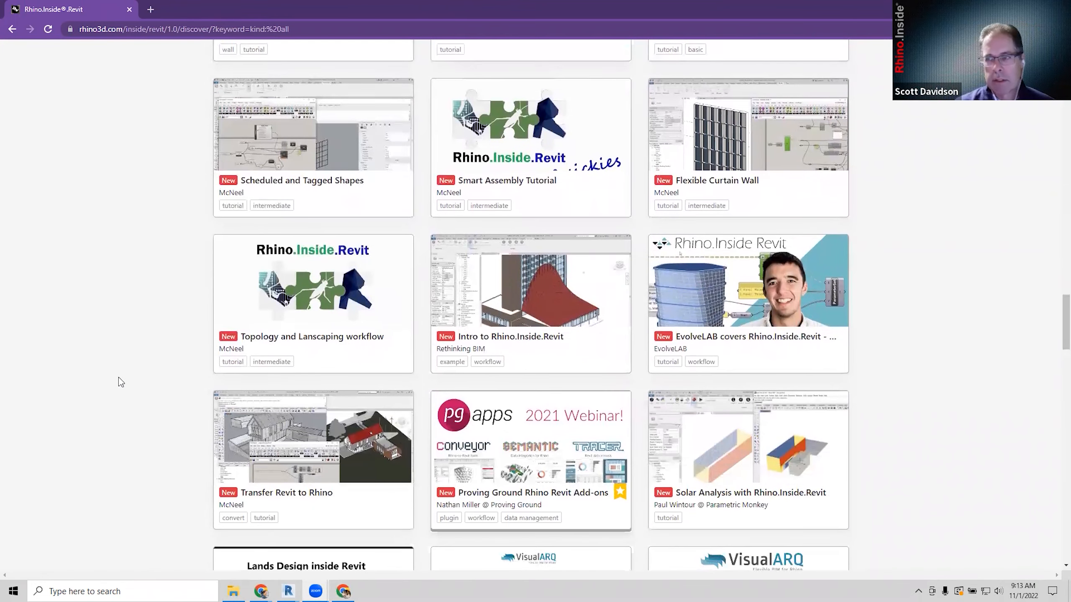
scroll(120, 375, "down", 4)
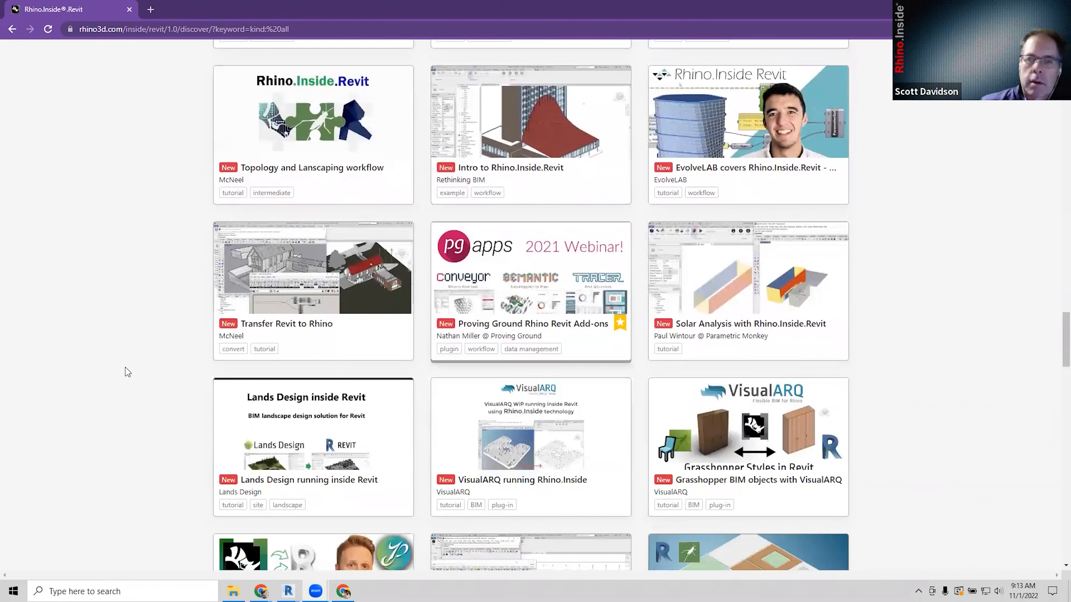
scroll(135, 357, "down", 1)
scroll(143, 344, "up", 20)
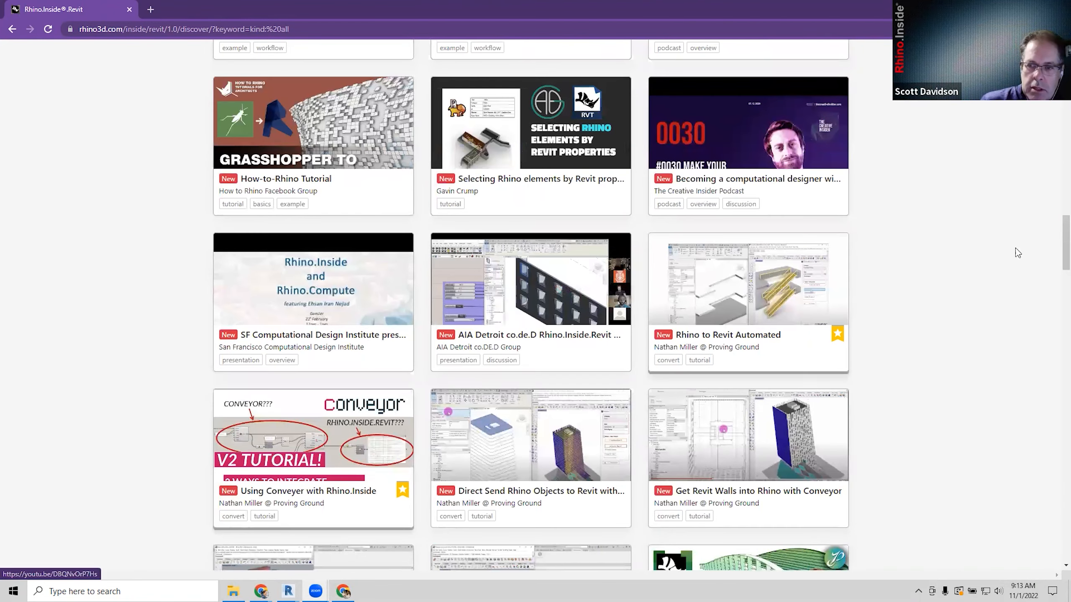
Return up the page and open the Rhino.Inside/Revit forum's latest topics in a new tab.
left_click(1066, 208)
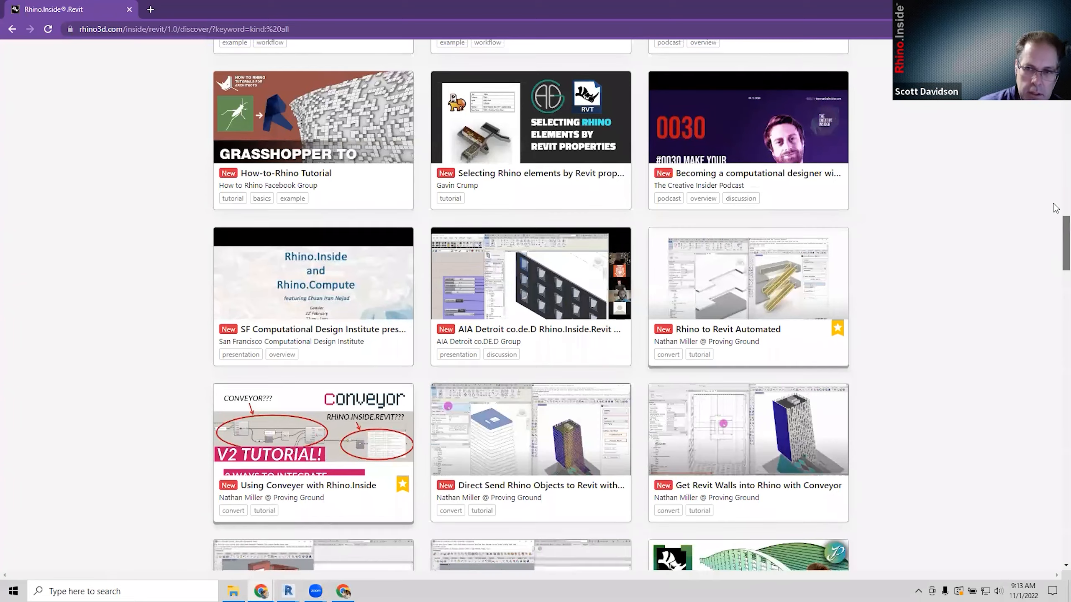
left_click_drag(1066, 207, 1066, 86)
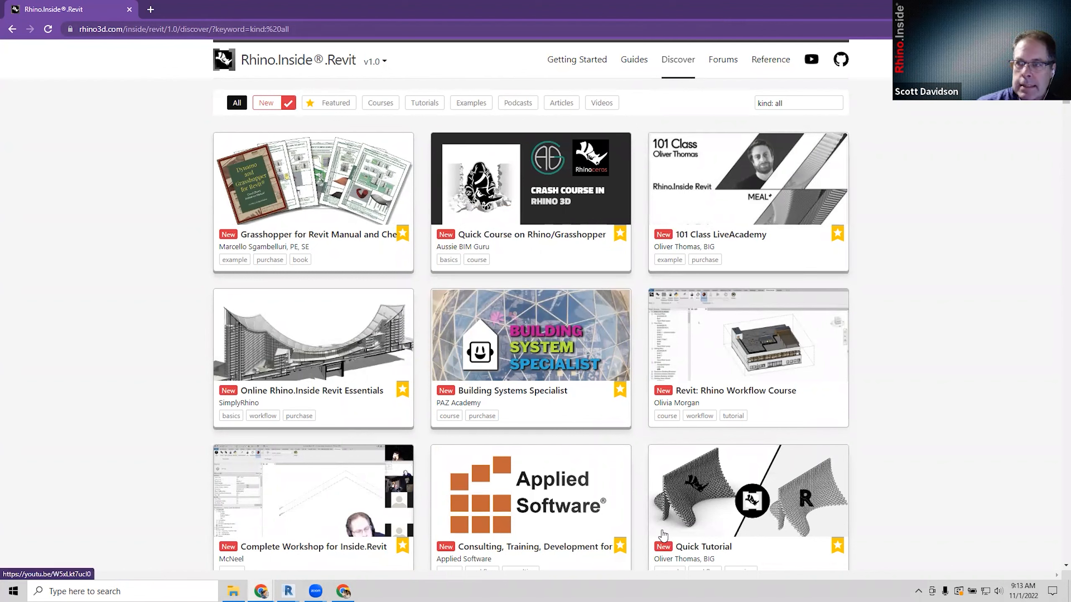
mouse_move(653, 393)
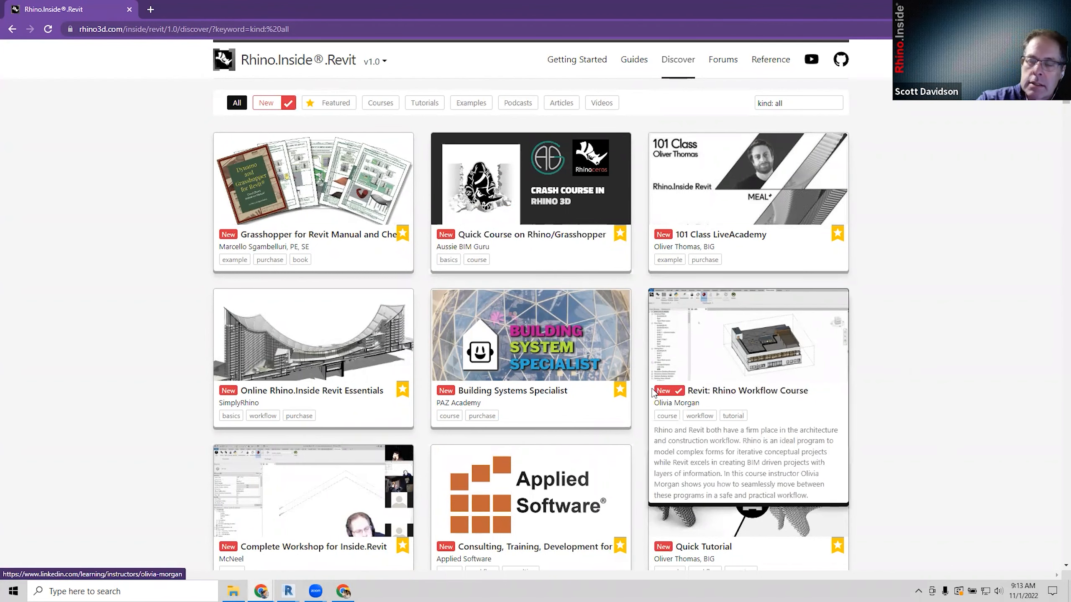
left_click(722, 59)
Skim the latest forum topics, then return to the Rhino.Inside.Revit tab's Guides page.
scroll(649, 306, "down", 3)
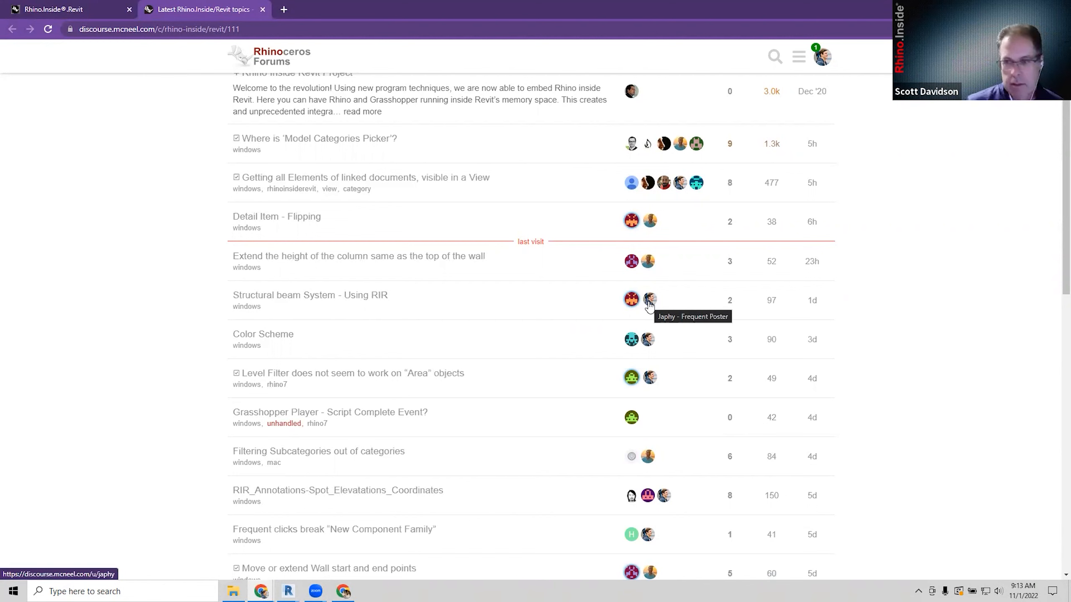
scroll(650, 306, "up", 3)
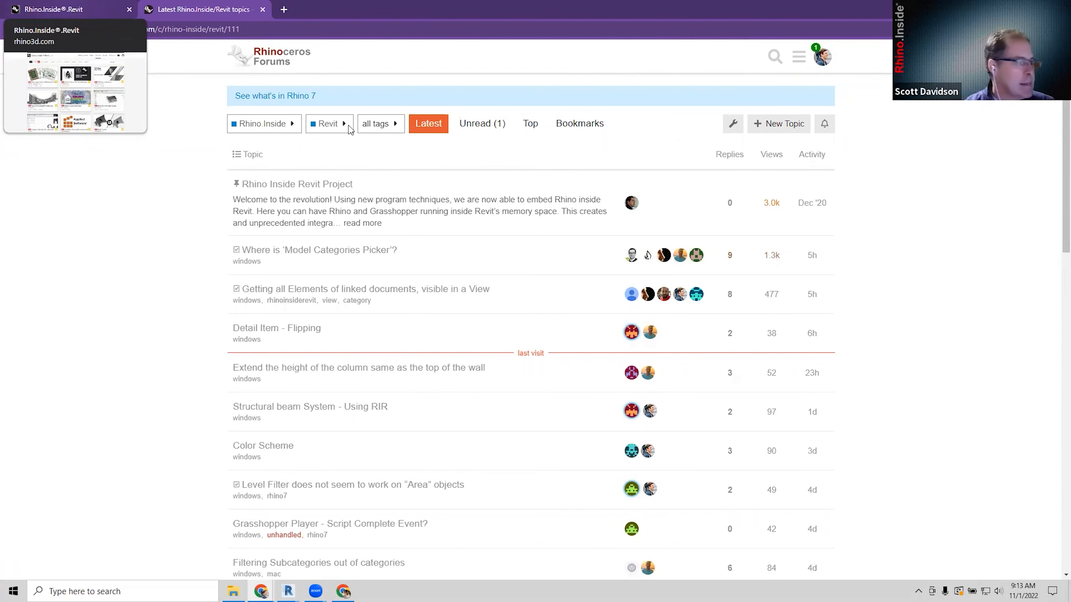
left_click(69, 9)
left_click(641, 64)
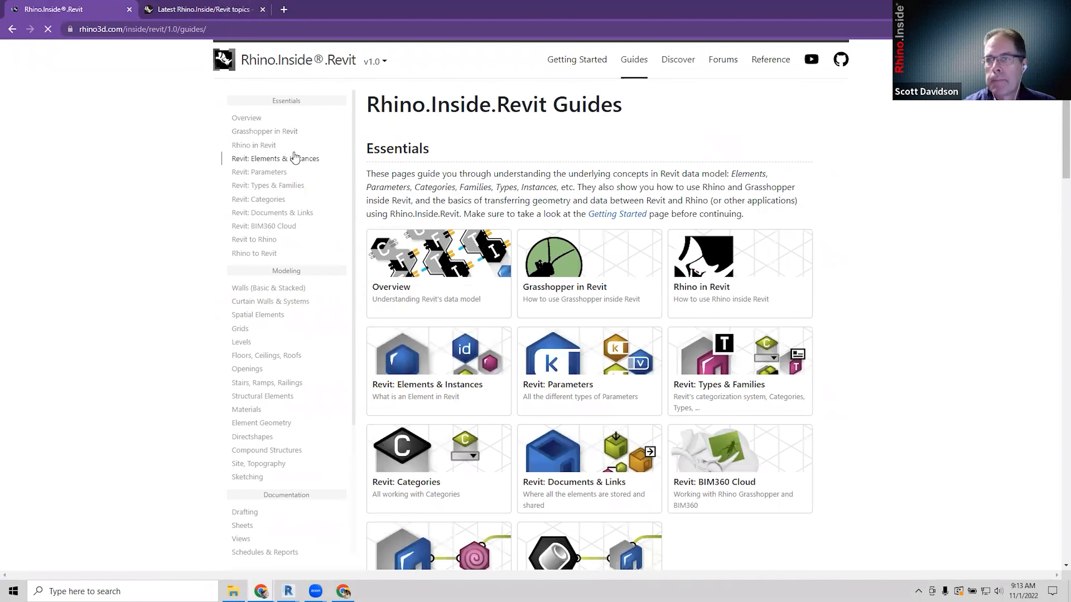
Open Getting Started at 'Loading Rhino.Inside.Revit' and restore the browser so Revit 2022 shows behind.
left_click(571, 59)
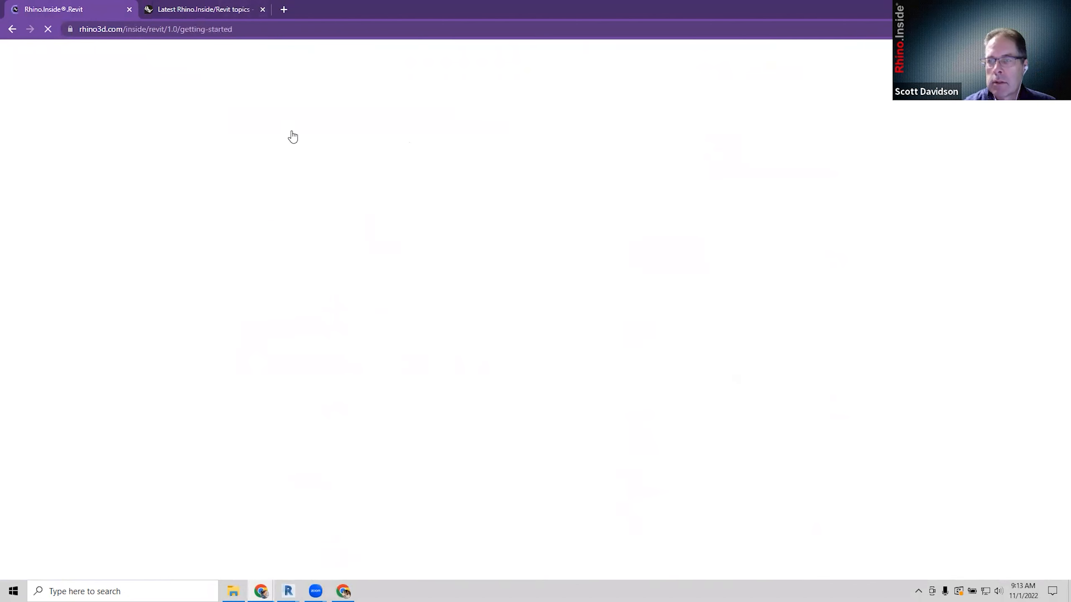
left_click(260, 143)
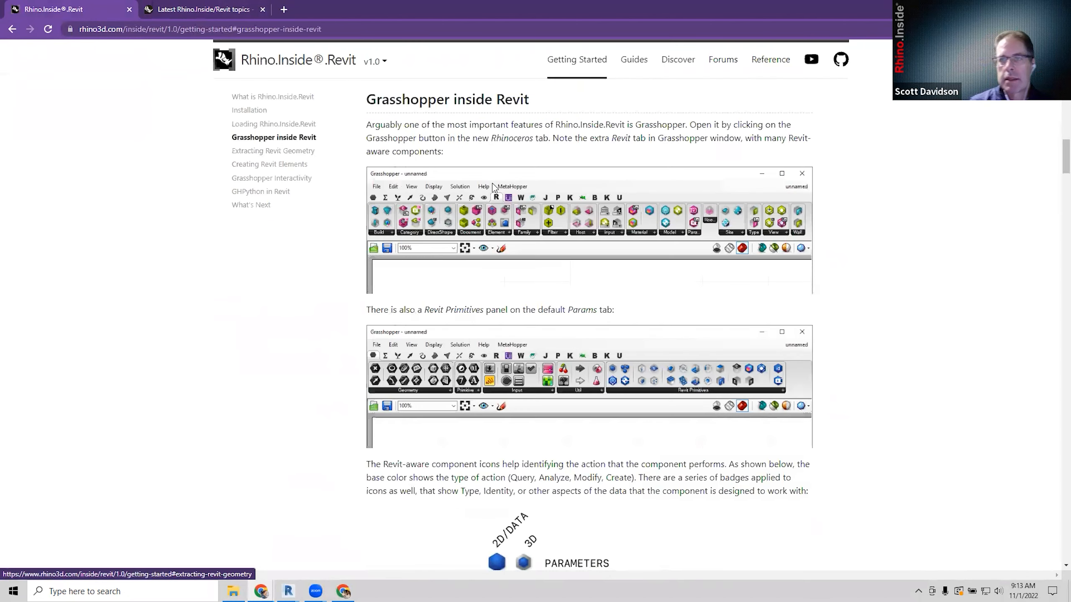
scroll(538, 302, "down", 10)
scroll(538, 302, "down", 20)
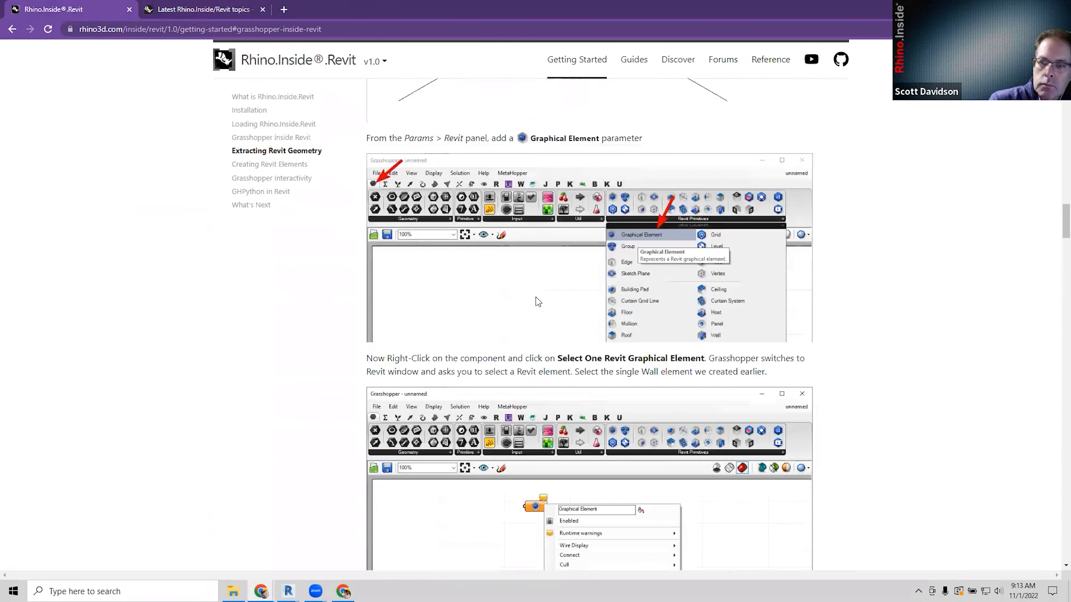
scroll(534, 300, "down", 1)
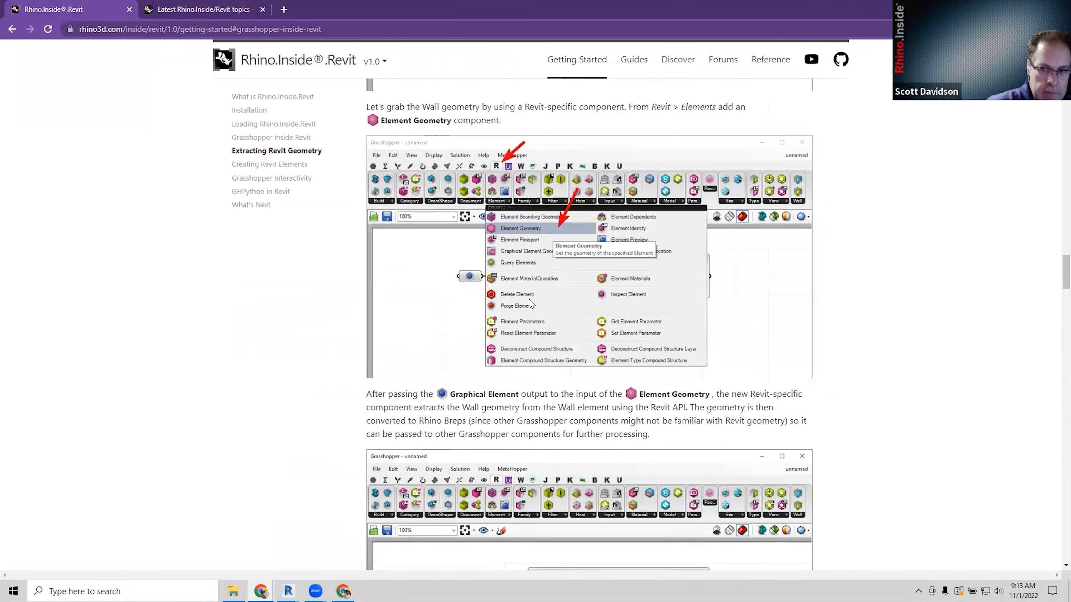
scroll(841, 135, "up", 5)
scroll(823, 157, "up", 20)
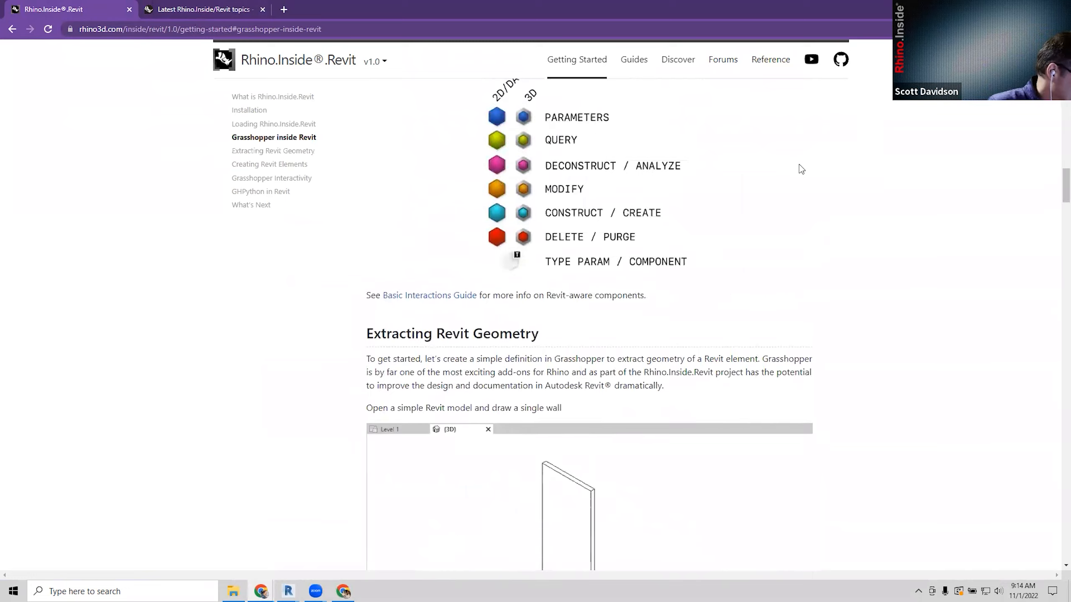
scroll(705, 73, "up", 6)
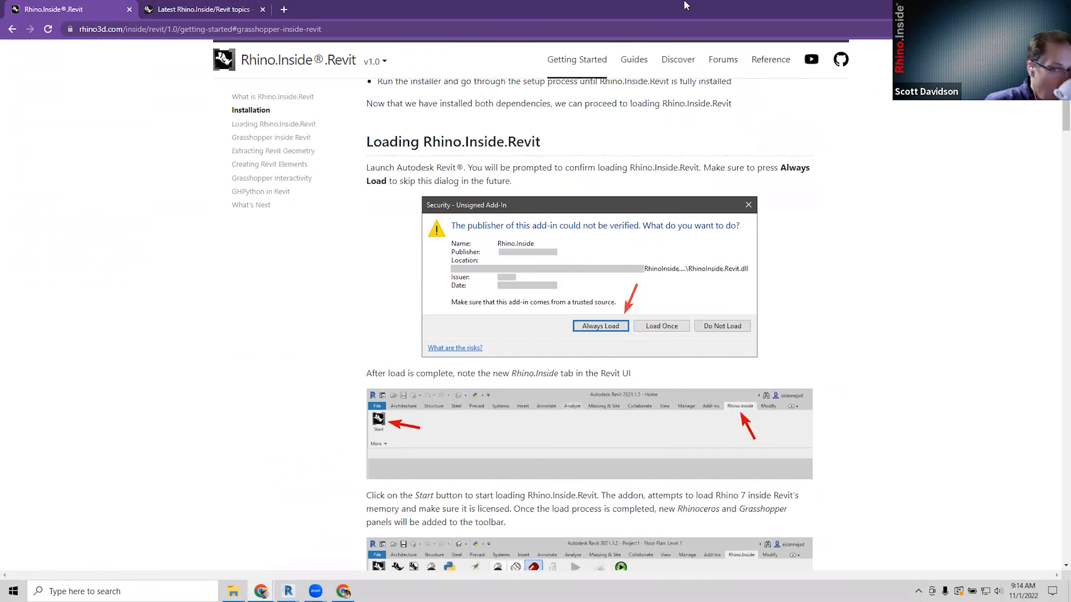
double_click(684, 4)
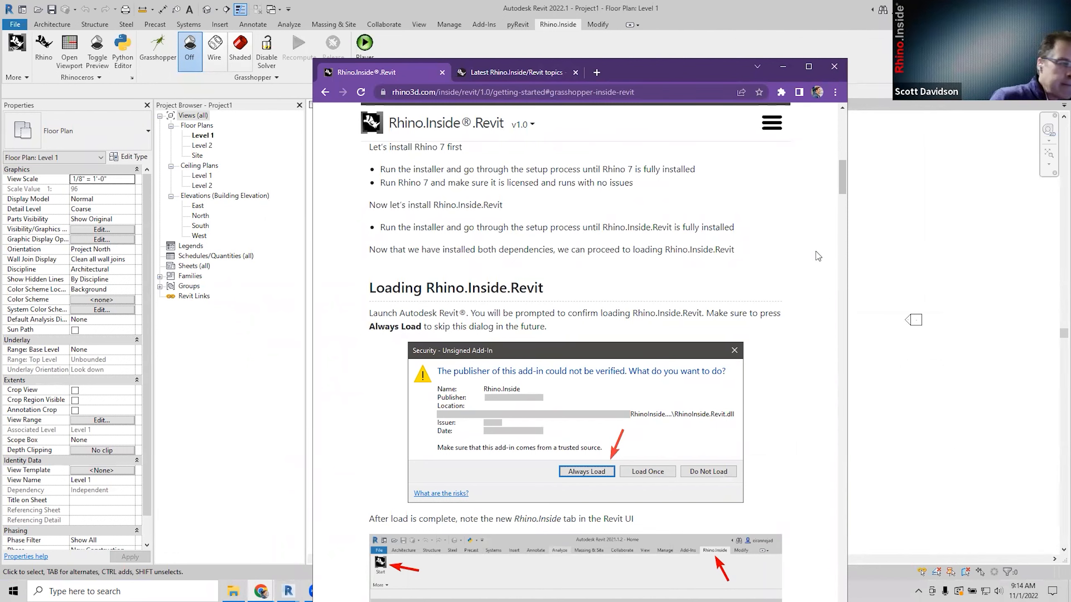
Scroll back to the top of Getting Started and minimize the browser to reveal Revit's Level 1 plan.
left_click_drag(844, 169, 842, 124)
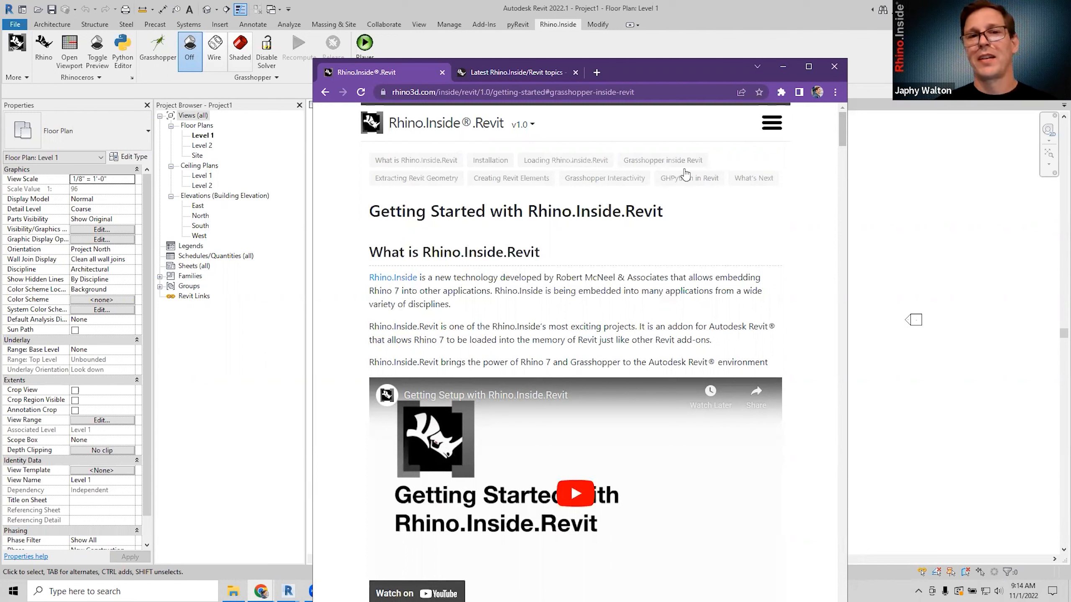
left_click_drag(695, 76, 668, 53)
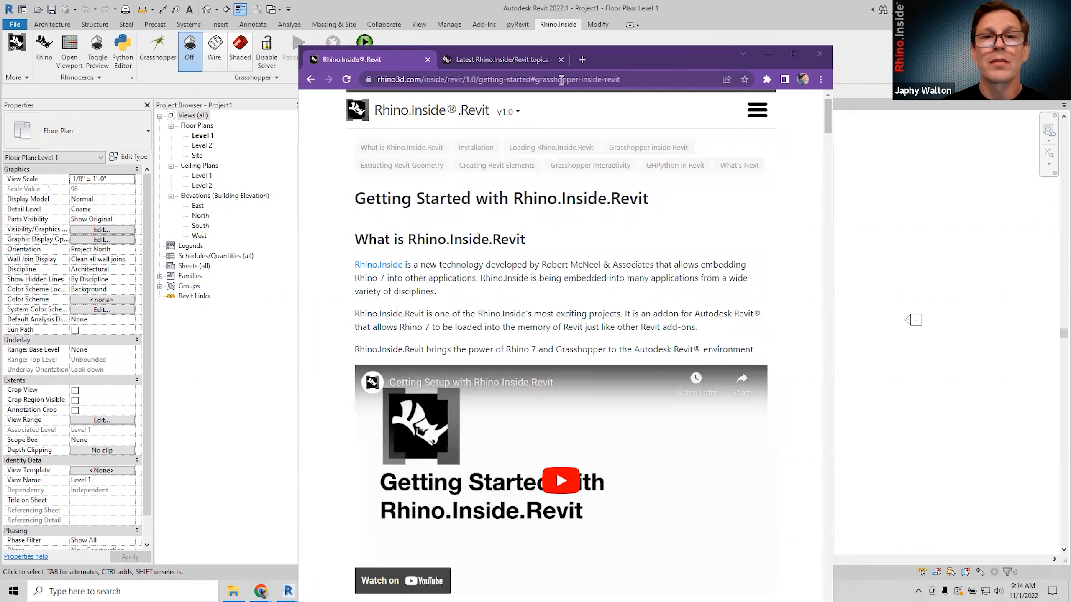
left_click(713, 64)
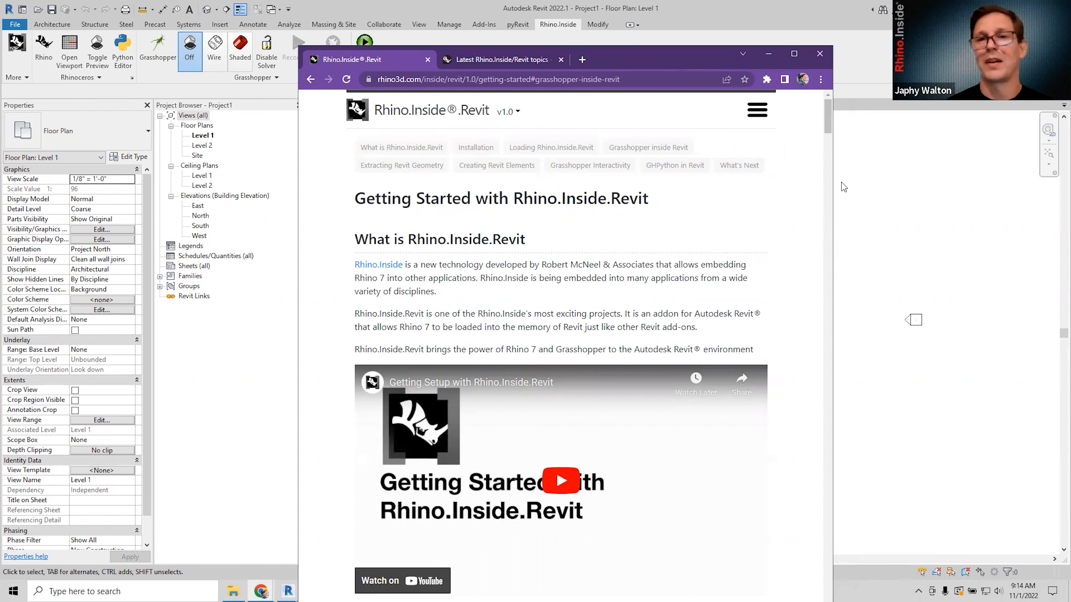
left_click(768, 55)
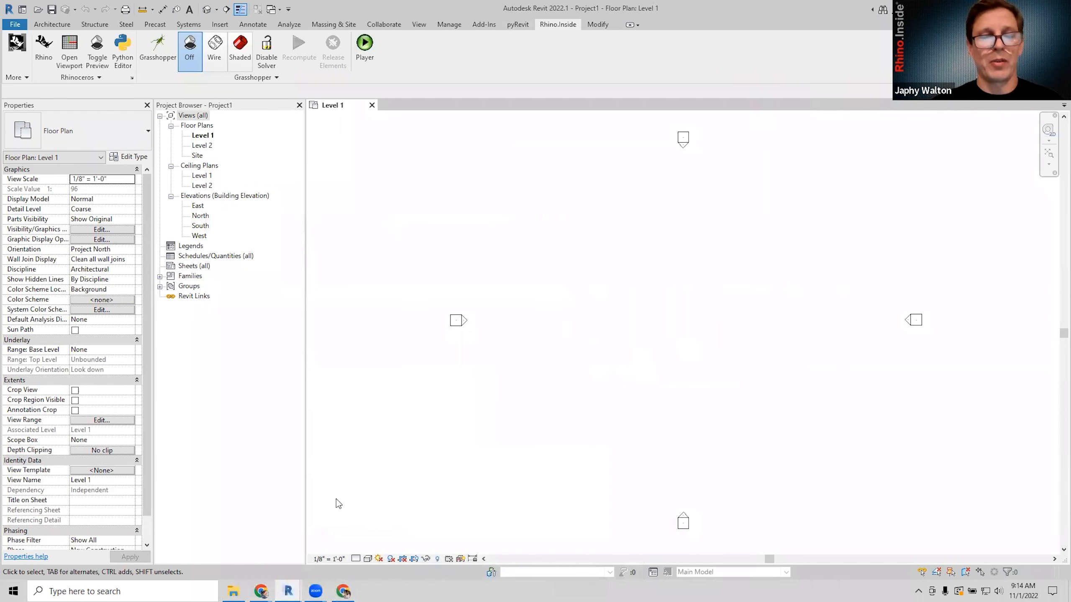
Leave the Rhino.Inside.Revit guide and open Rhino.Inside.Revit Options from the More menu.
mouse_move(261, 591)
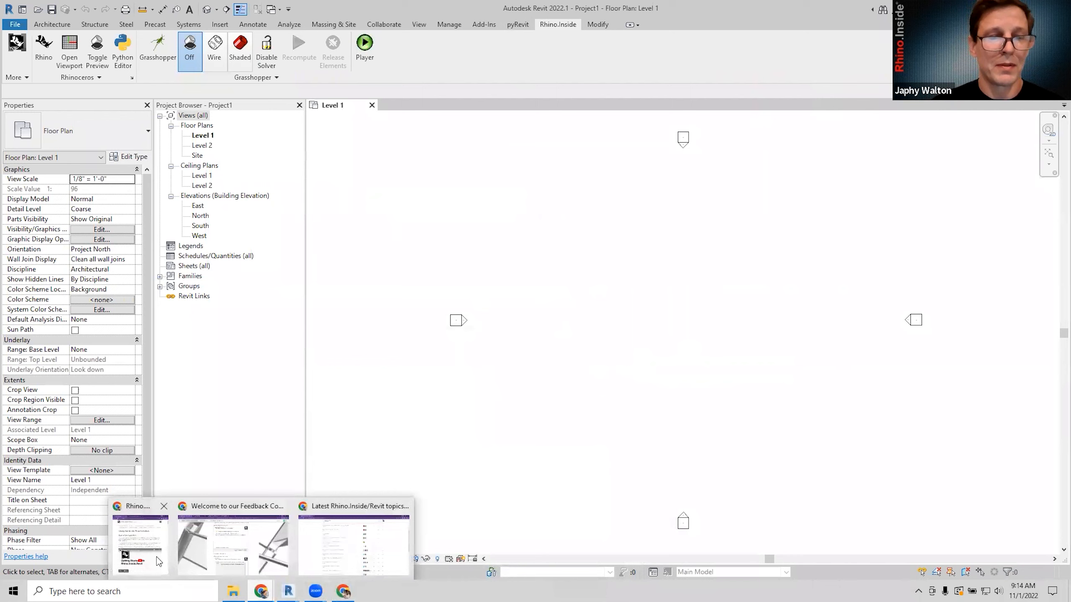
left_click(154, 533)
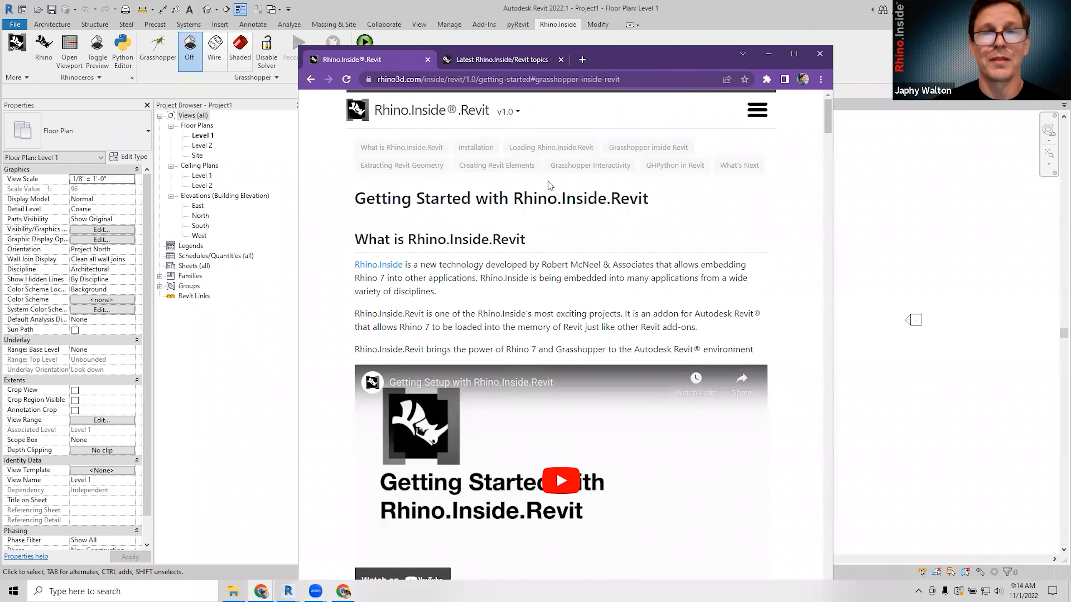
left_click(843, 158)
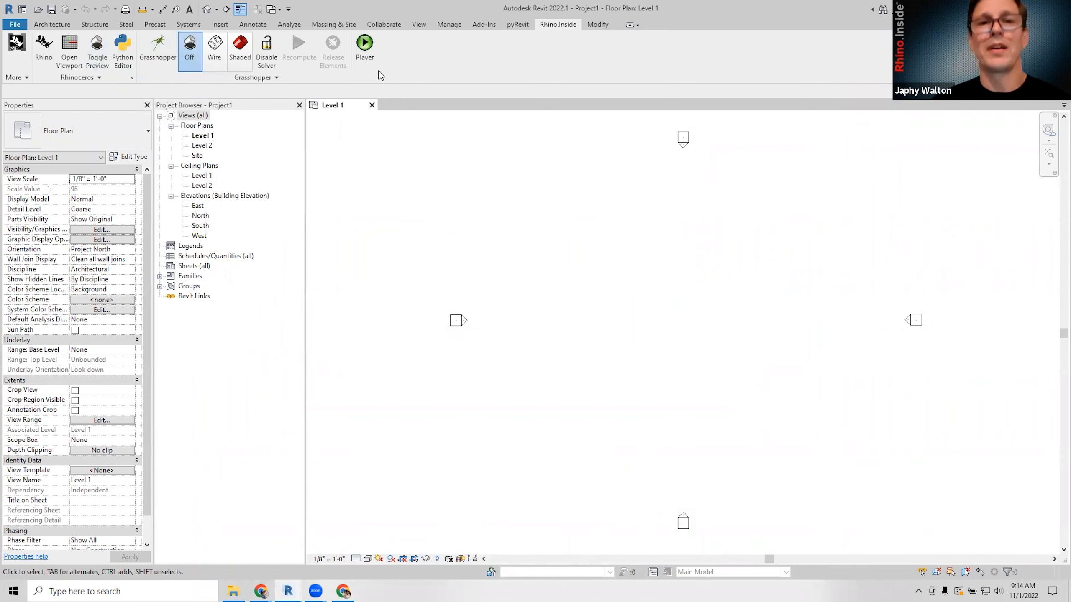
left_click(25, 79)
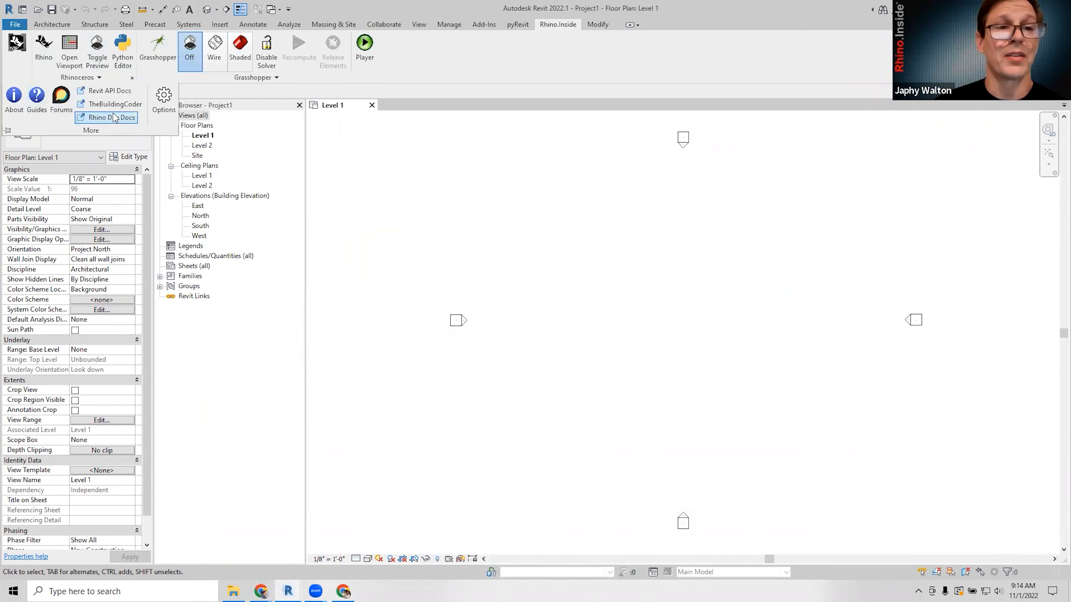
left_click(174, 112)
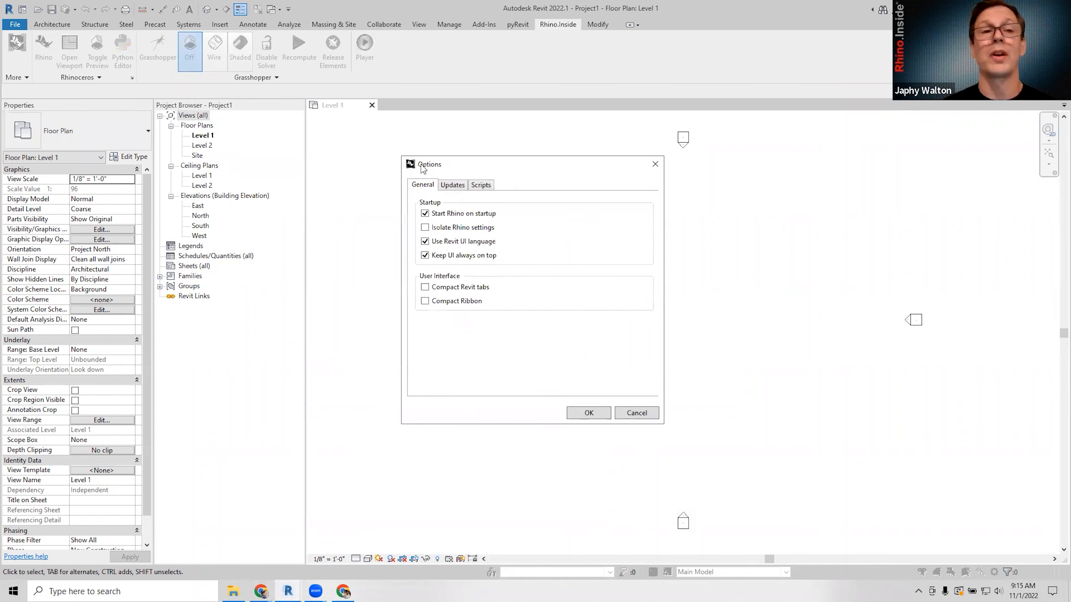
left_click_drag(464, 165, 423, 169)
left_click(445, 70)
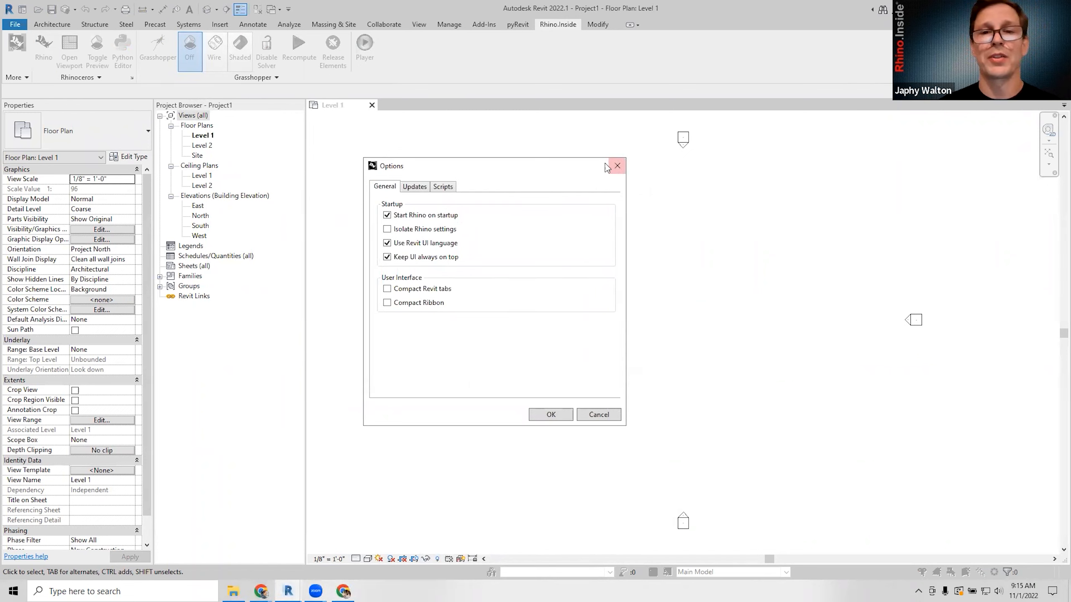
left_click(617, 165)
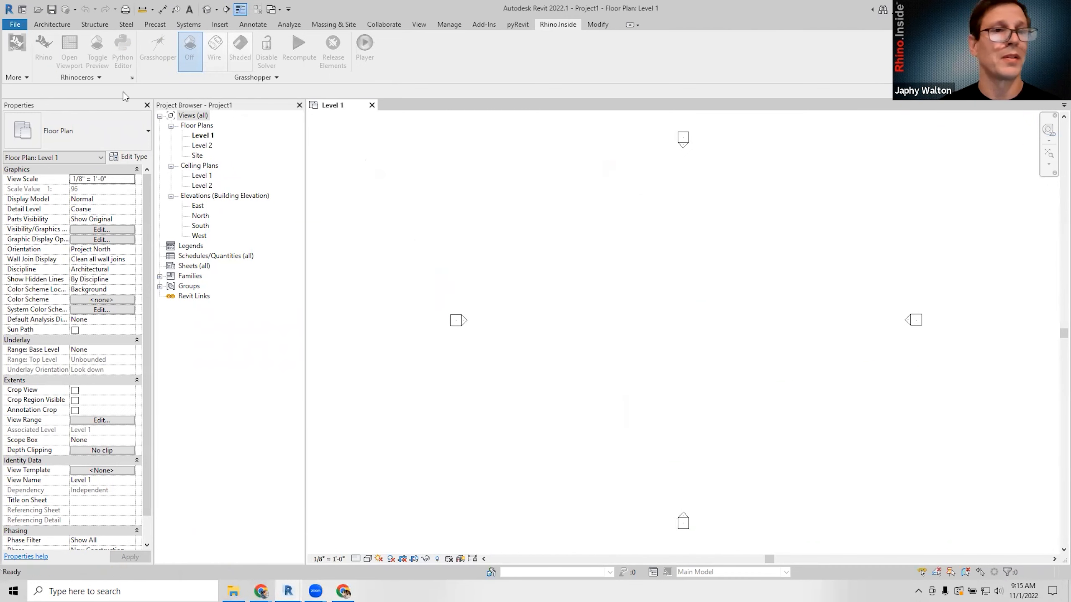
left_click(16, 77)
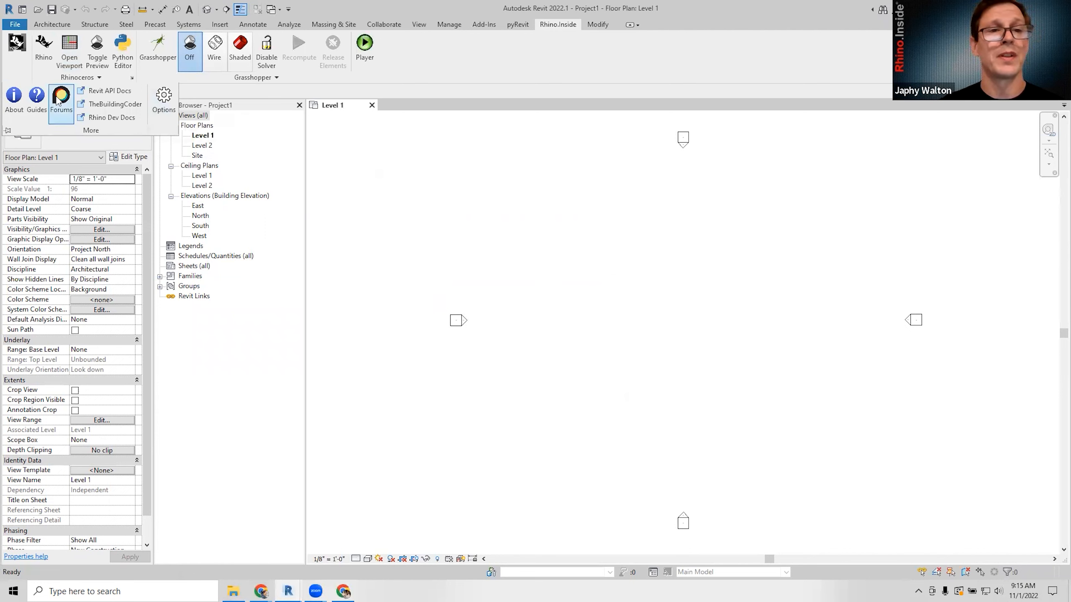
left_click(162, 110)
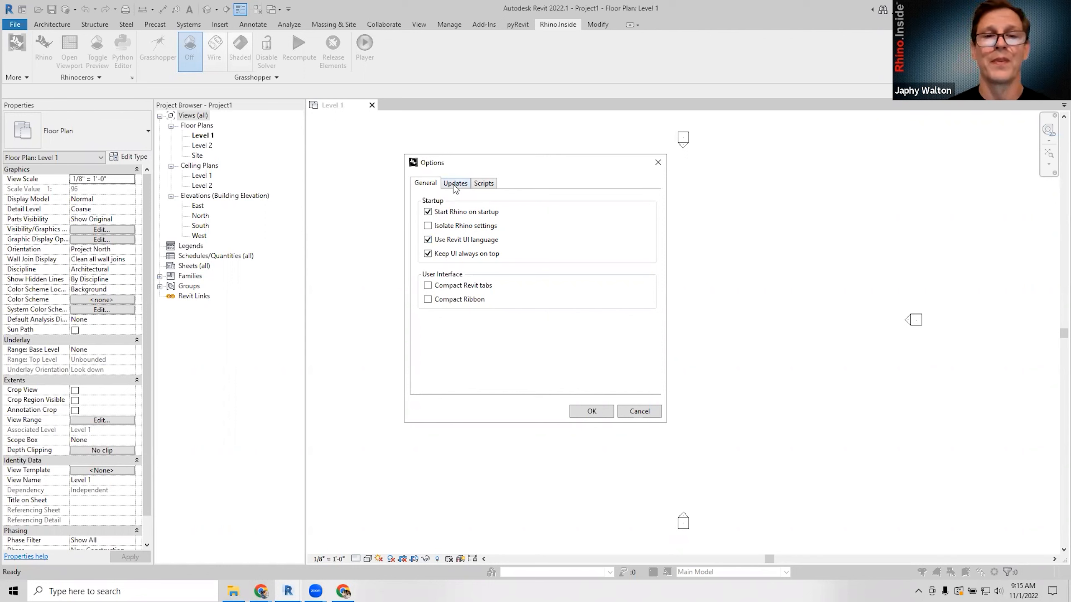
Check the Updates tab, keep the channel on Daily Builds, and shift the Options window left.
left_click(455, 186)
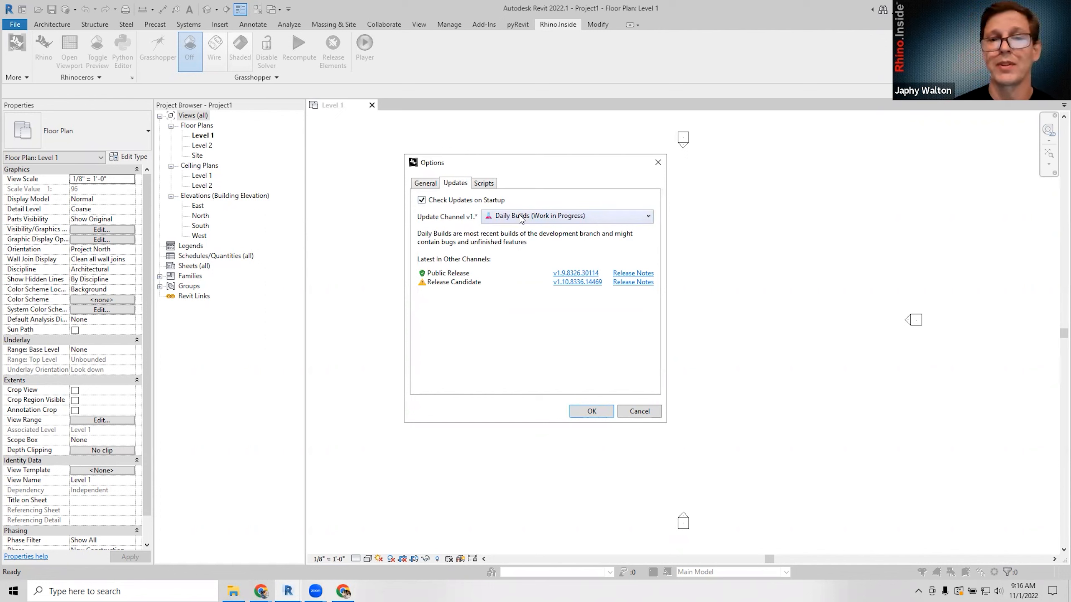
left_click(562, 217)
left_click(562, 217)
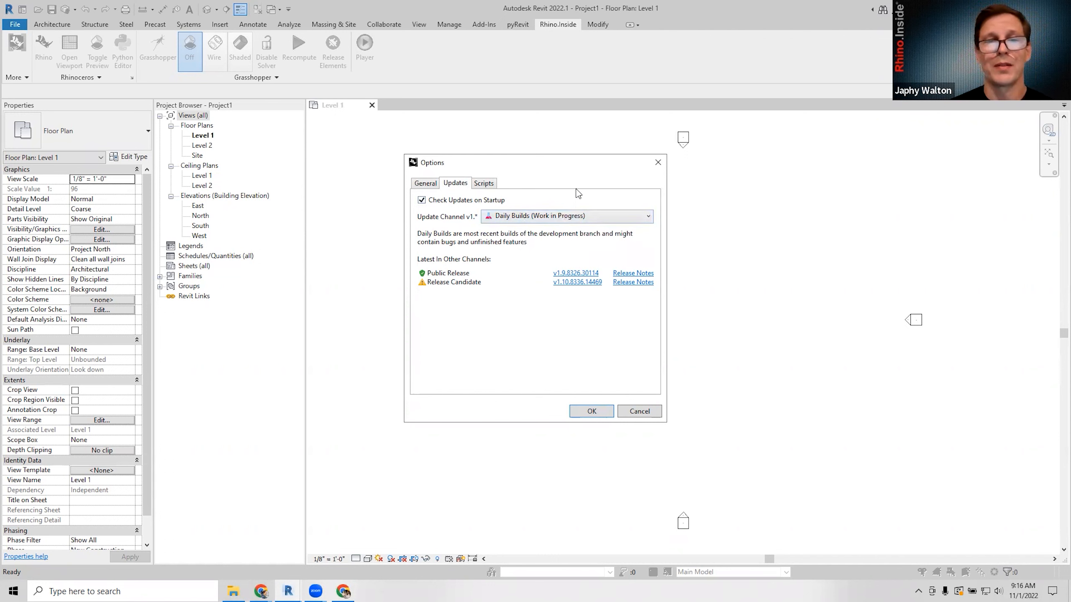
left_click_drag(568, 159, 564, 160)
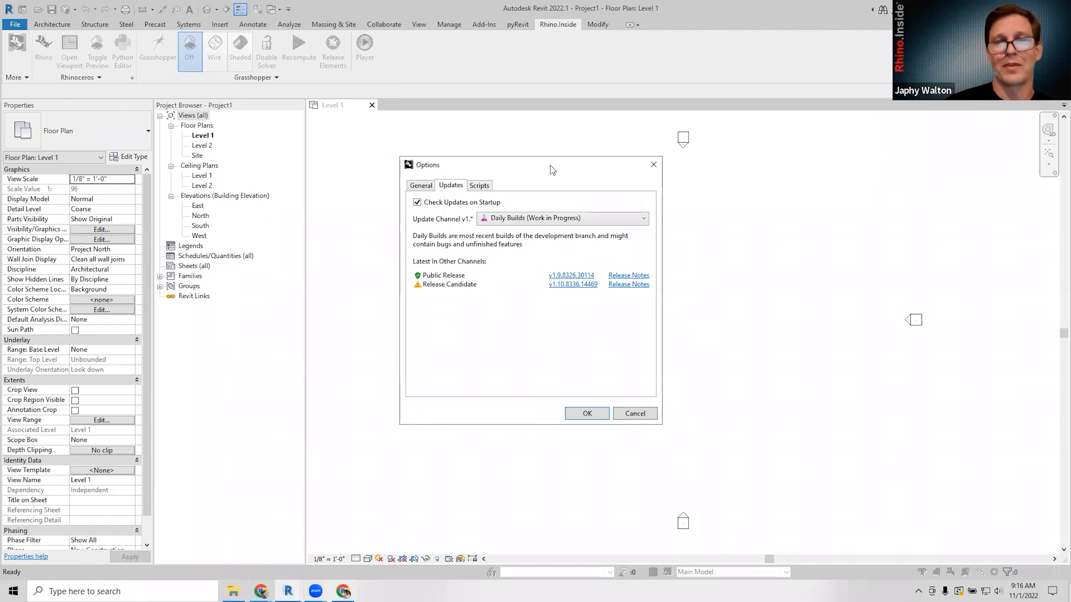
left_click_drag(533, 166, 514, 168)
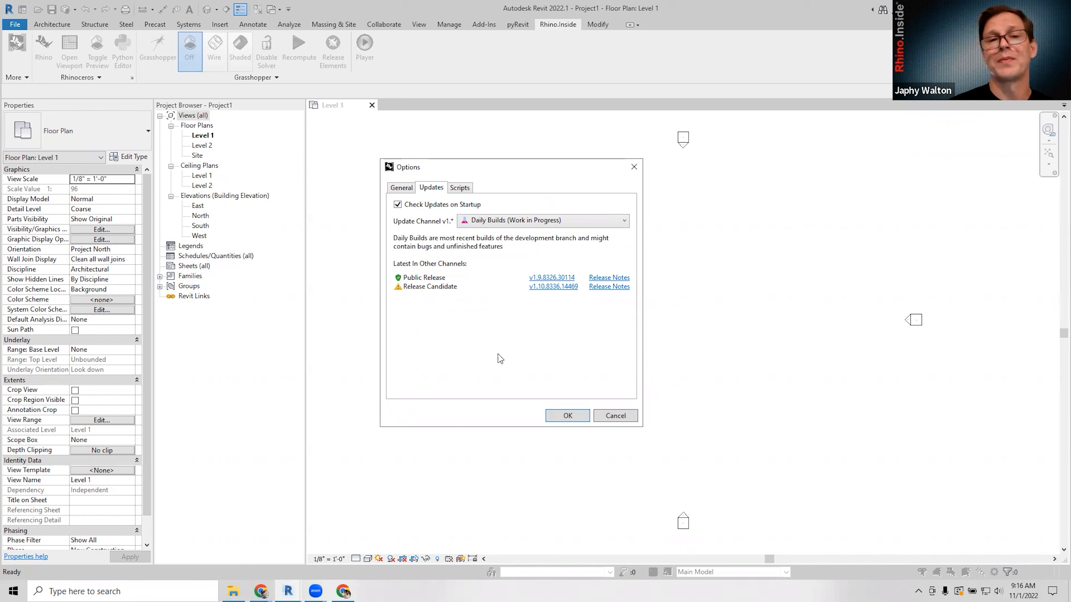
Review the Scripts tab, return to General, and close Rhino.Inside Options with OK.
left_click(460, 188)
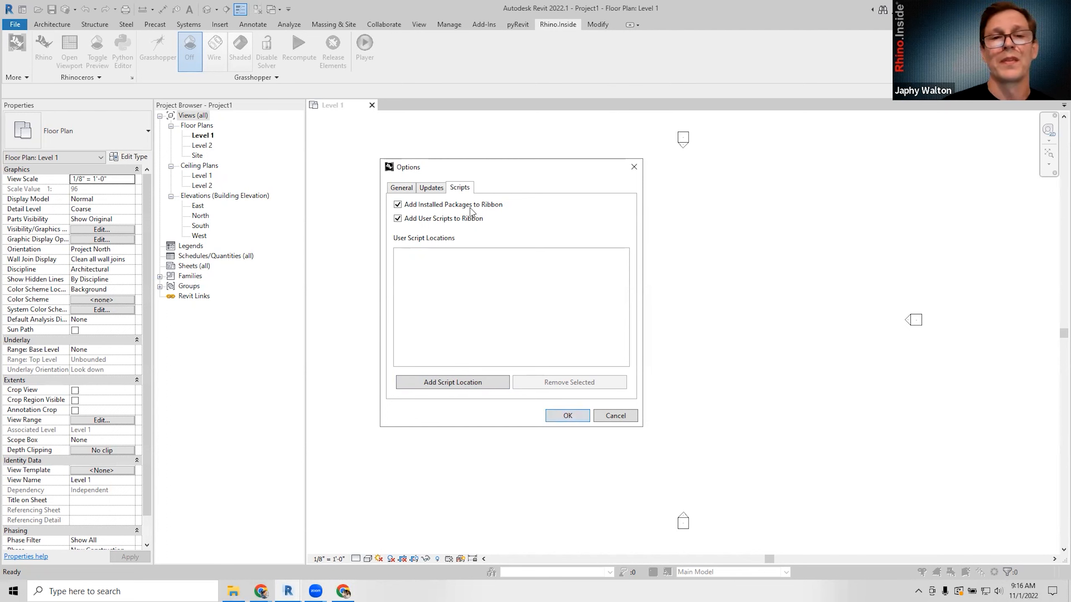
left_click(426, 189)
left_click(401, 189)
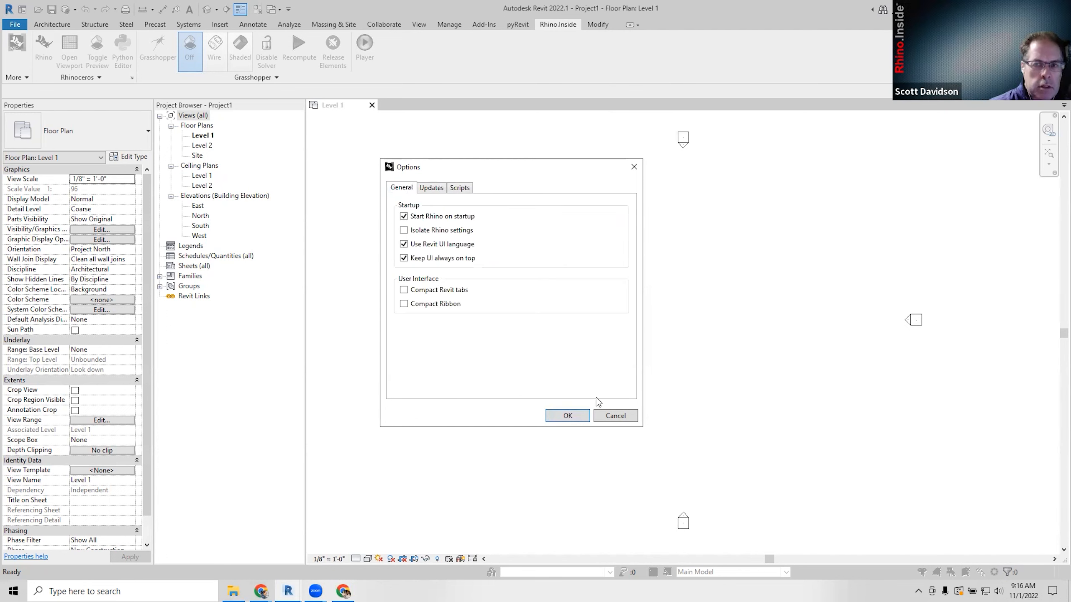
left_click(569, 413)
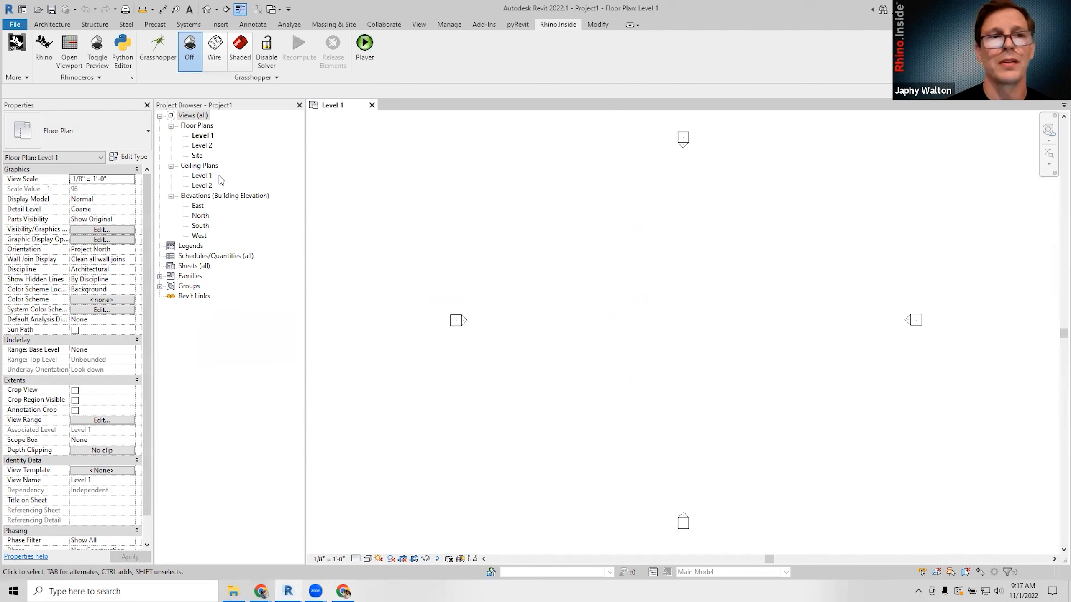
Open and cancel the Rhino.Inside Options dialog, then launch Grasshopper inside Revit.
left_click(16, 77)
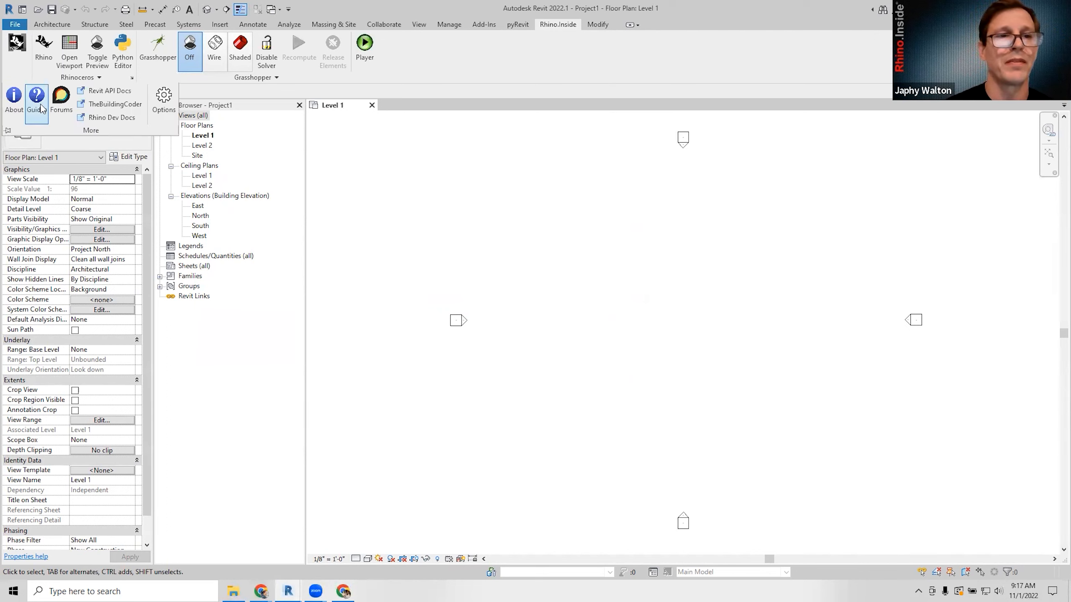
left_click(163, 101)
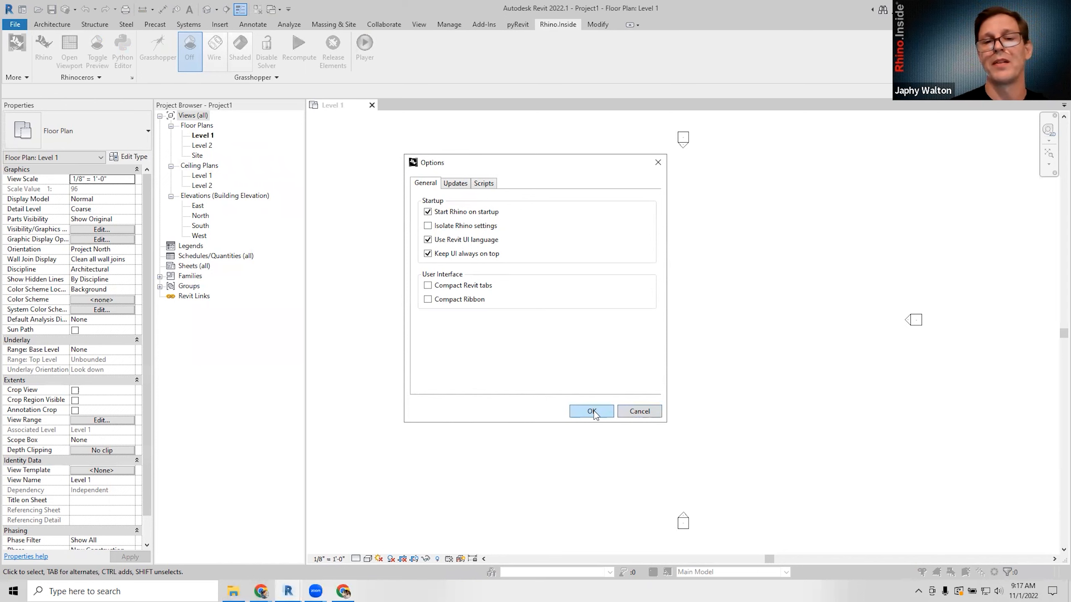
left_click(639, 412)
left_click(157, 51)
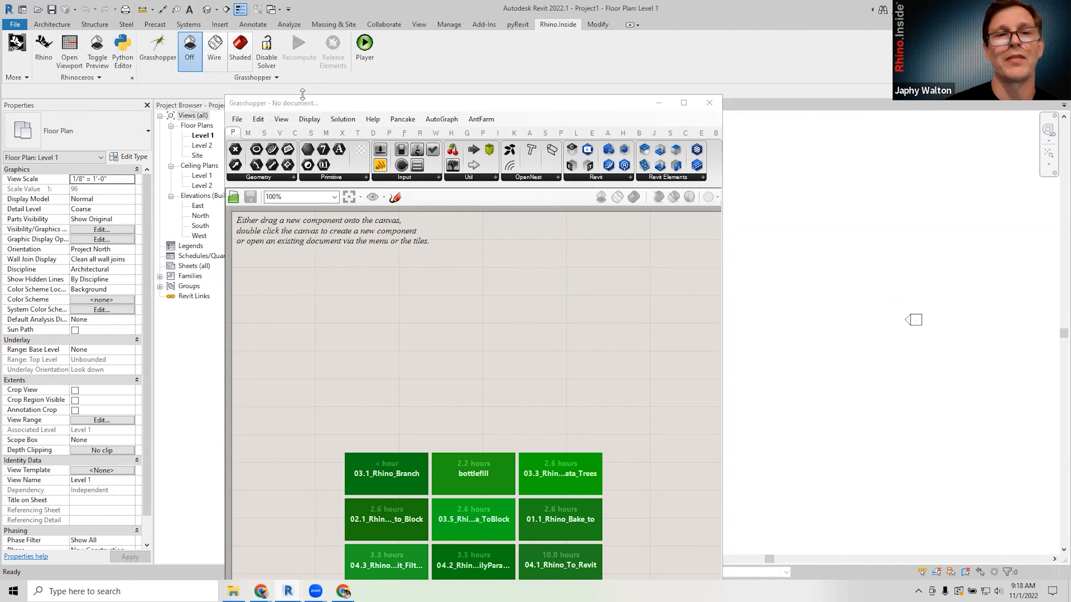
Reposition the empty Grasshopper window over the Revit view, then switch to the Autodesk feedback page in Chrome.
left_click(317, 103)
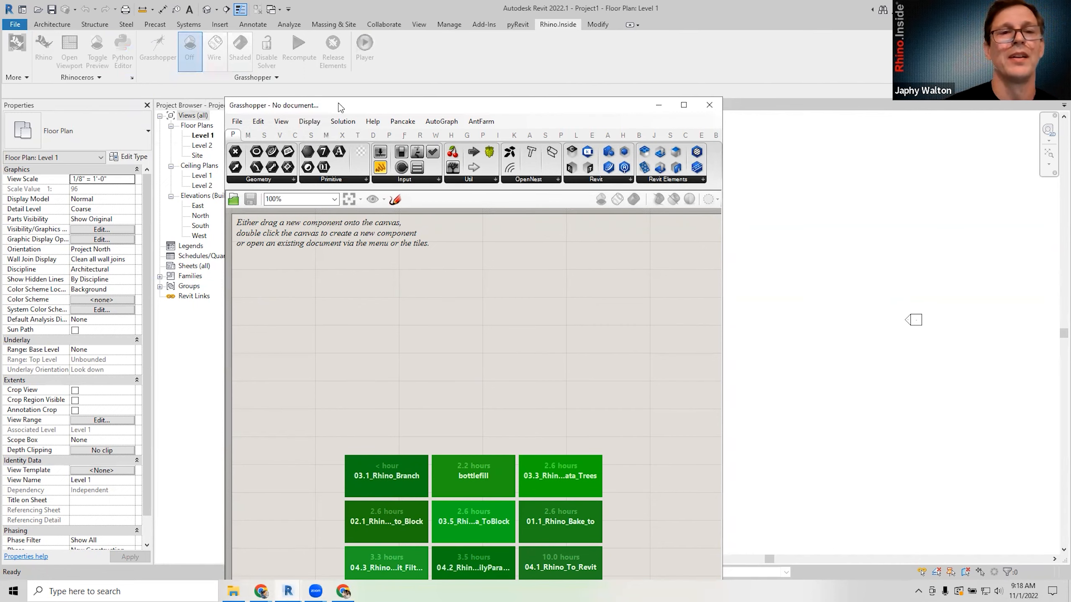
left_click_drag(341, 103, 214, 108)
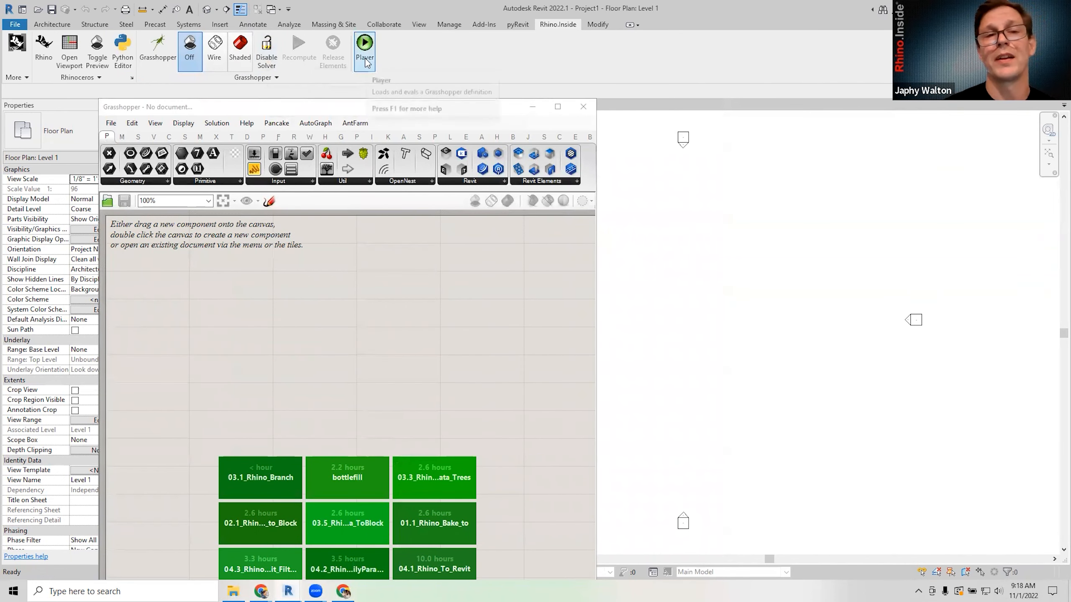
left_click_drag(376, 111, 507, 139)
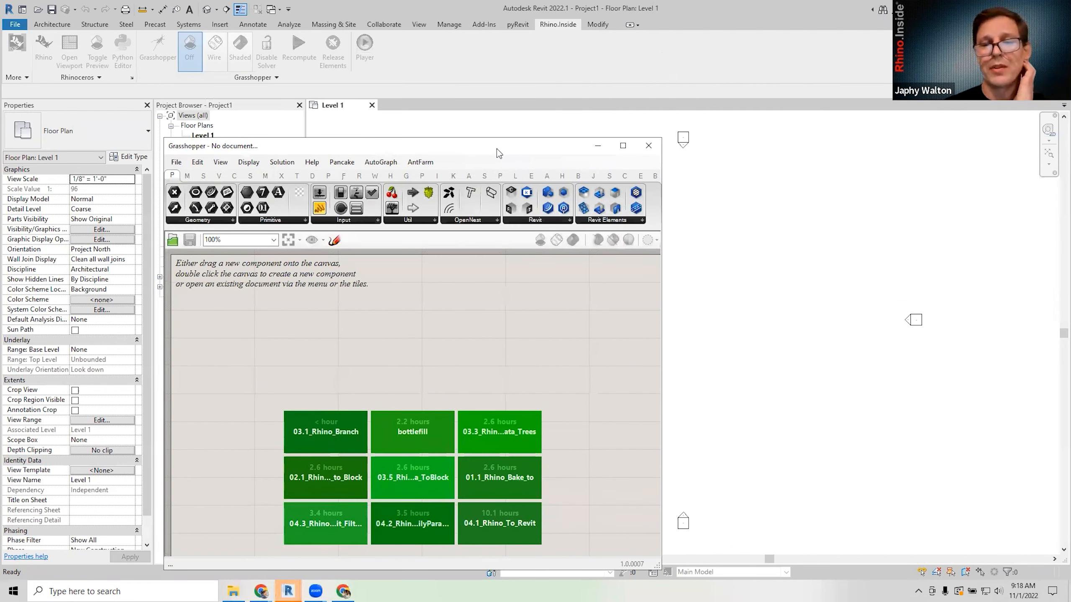
left_click_drag(497, 149, 547, 142)
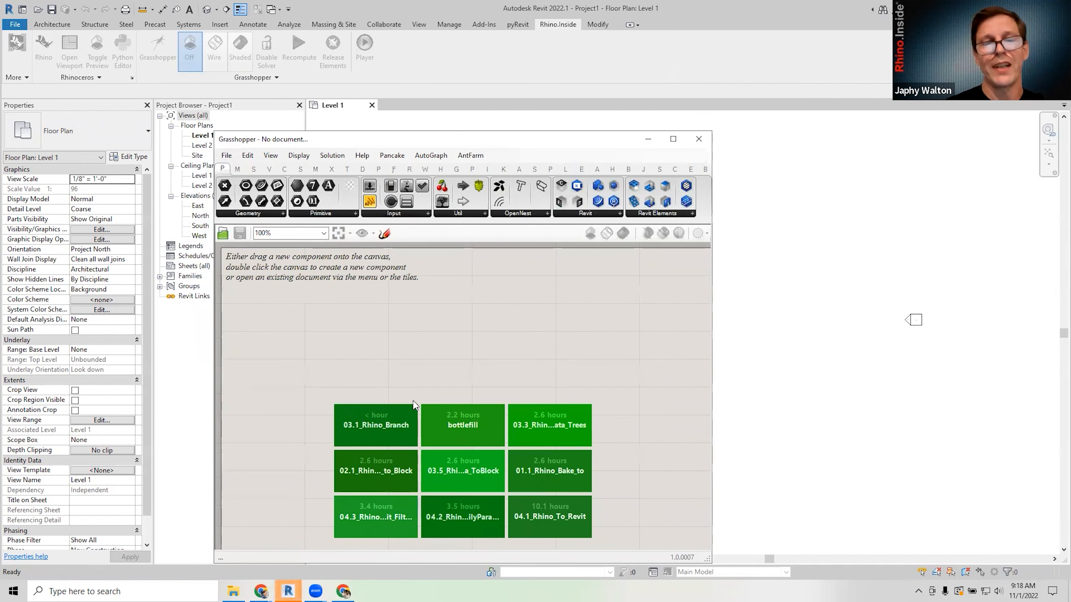
mouse_move(261, 591)
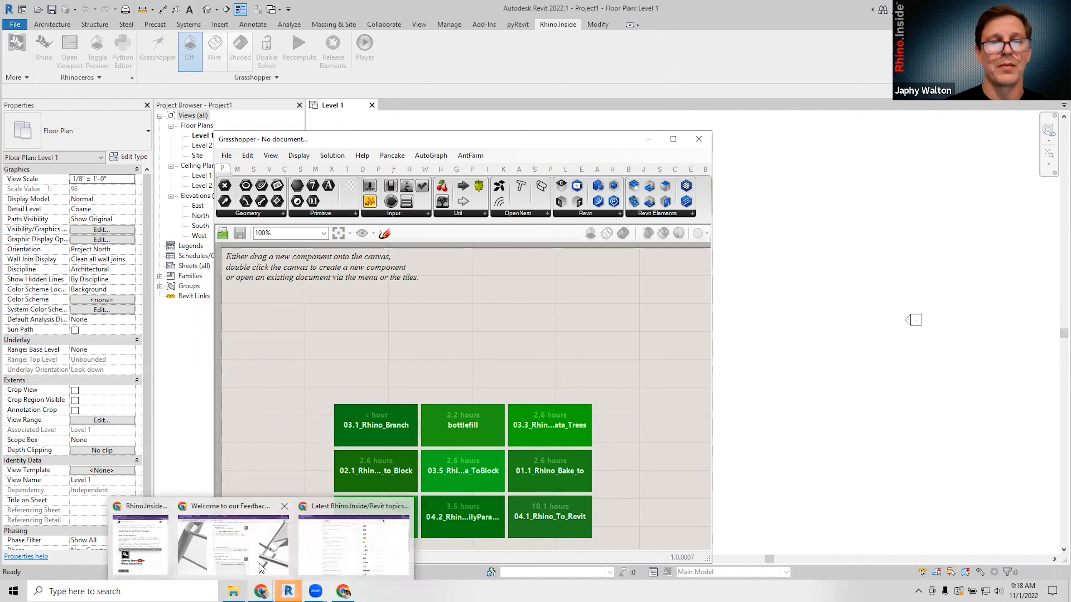
left_click(260, 564)
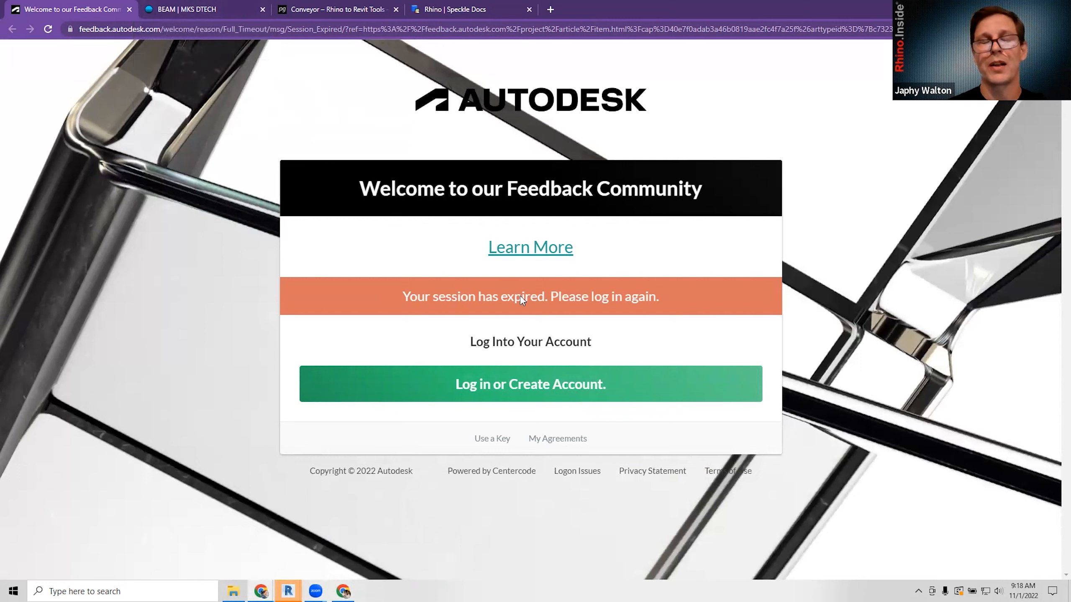
Glance at the BEAM tab, then log back in on the Autodesk Feedback Community page.
left_click(218, 10)
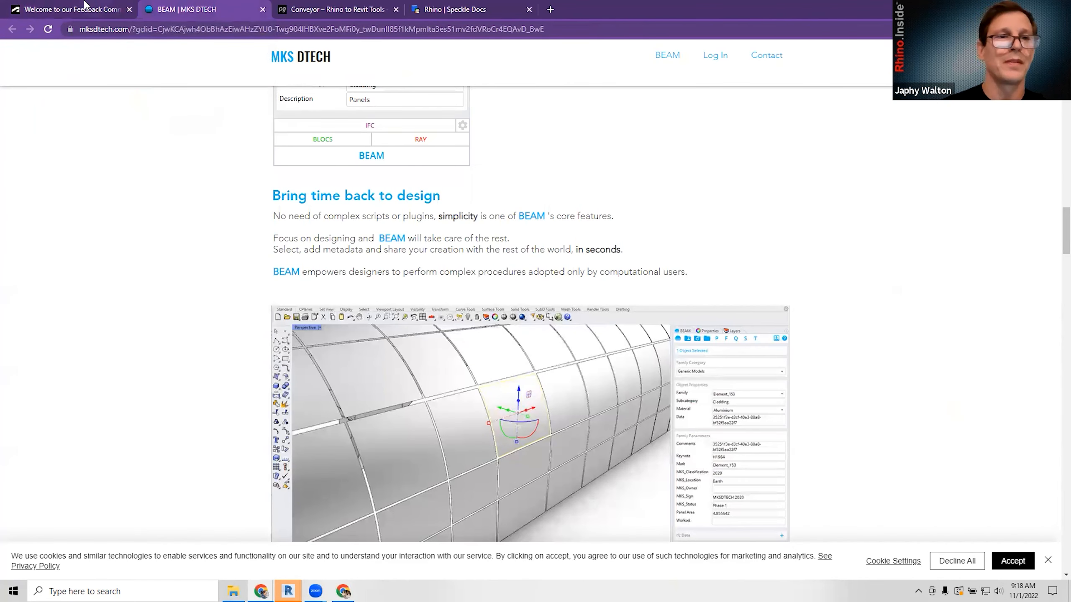
left_click(84, 6)
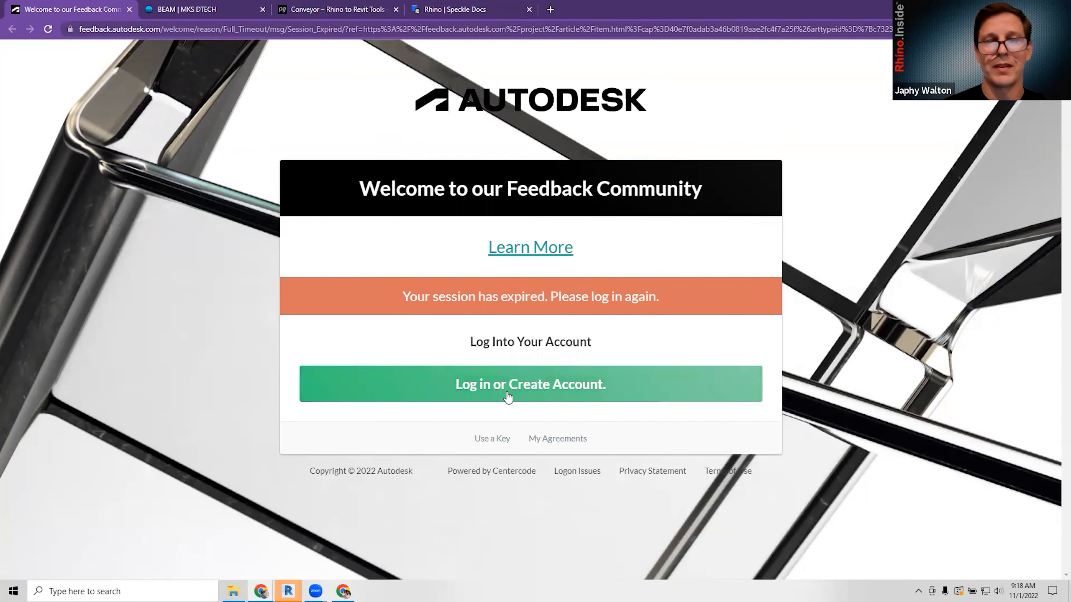
left_click(523, 378)
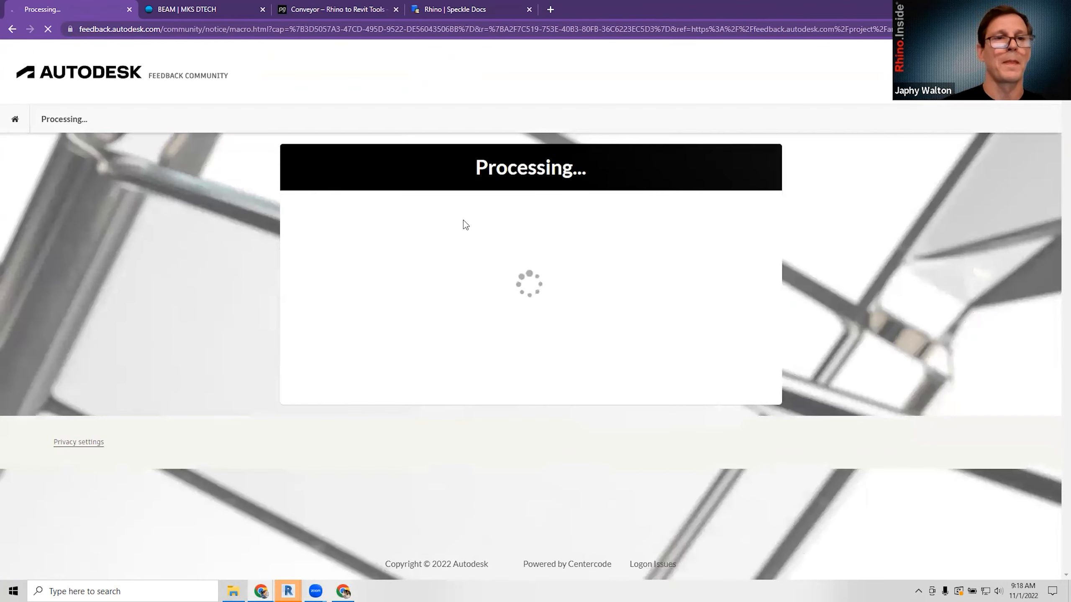
Scroll through the Data Exchange - Rhino Connector article's usage and installation instructions.
scroll(522, 352, "down", 9)
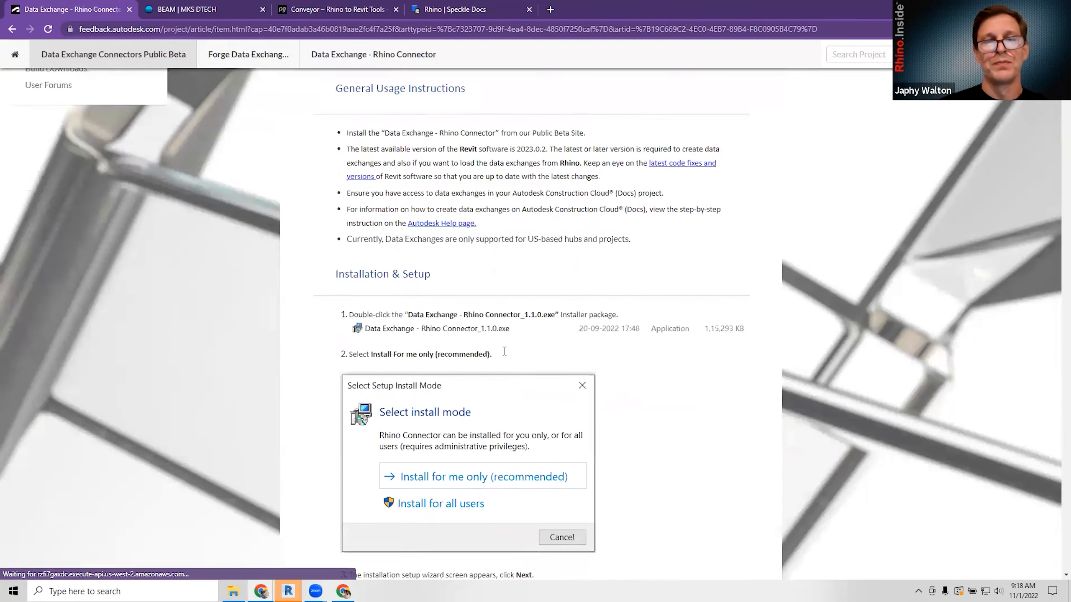
scroll(521, 345, "up", 10)
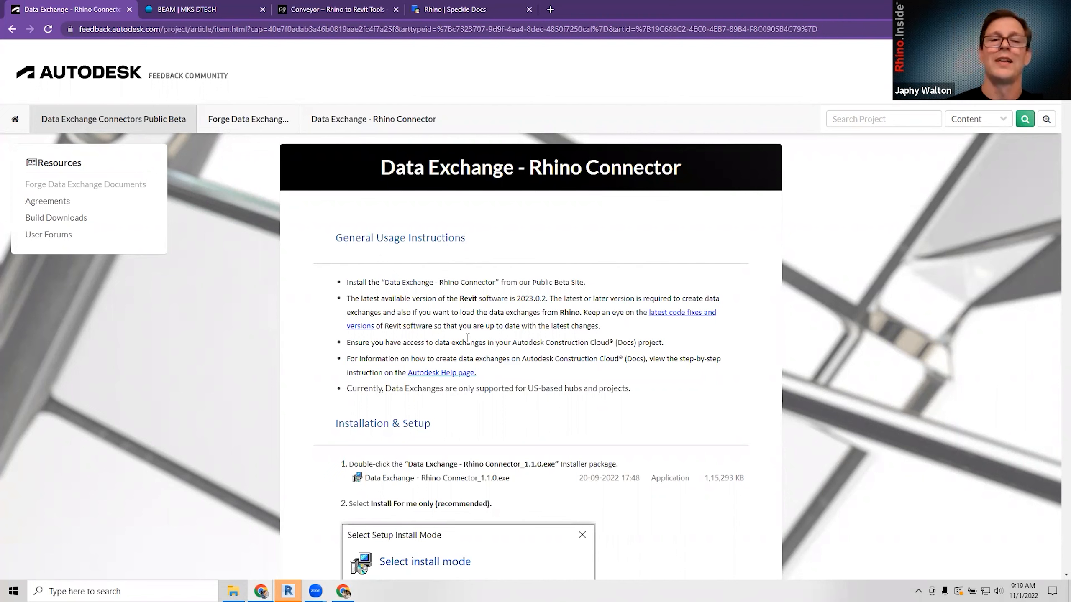
scroll(467, 338, "down", 3)
scroll(474, 323, "up", 2)
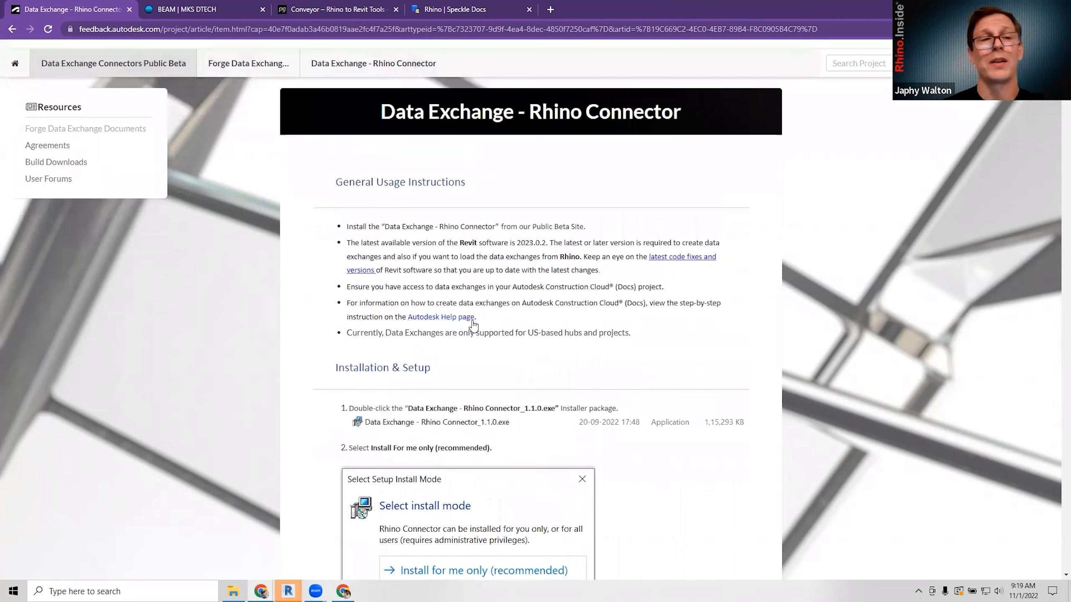
scroll(473, 324, "up", 2)
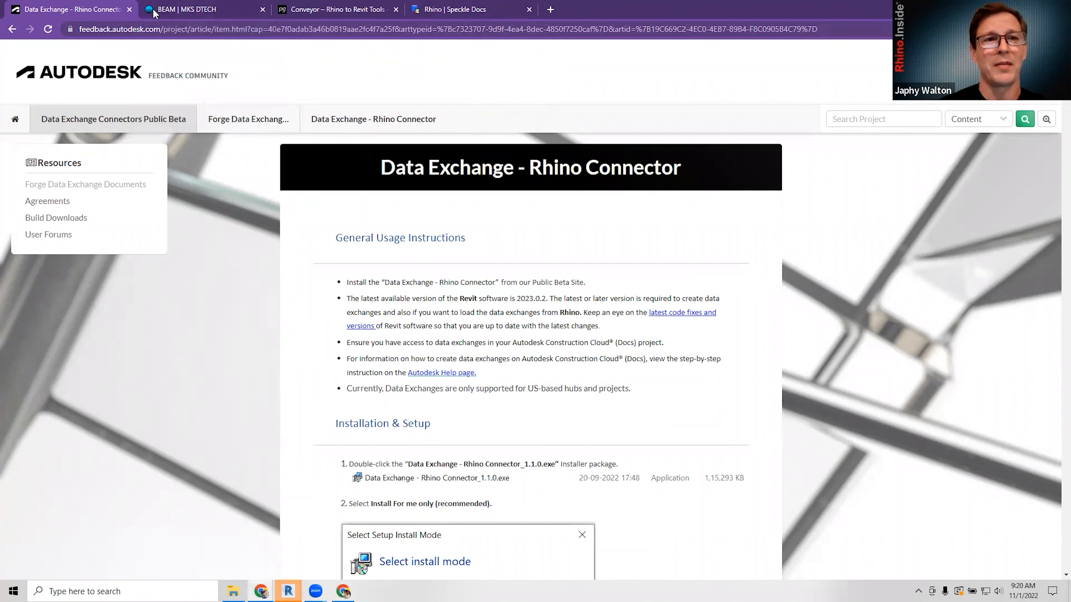
Browse the BEAM | MKS DTECH page, highlighting the phrase about complex scripts or plugins.
left_click(172, 13)
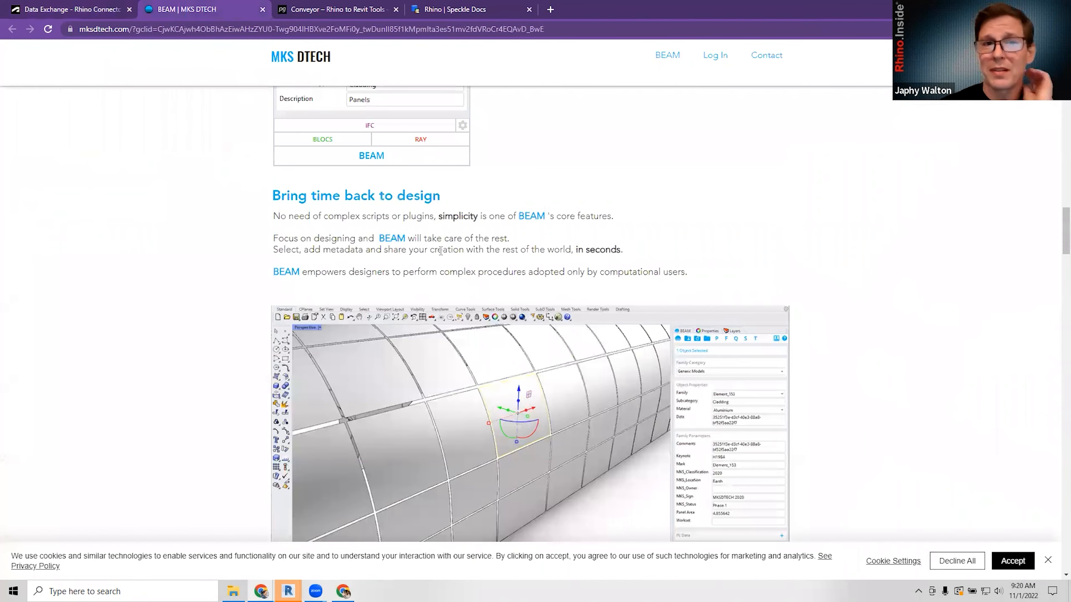
scroll(468, 249, "up", 5)
scroll(470, 249, "up", 15)
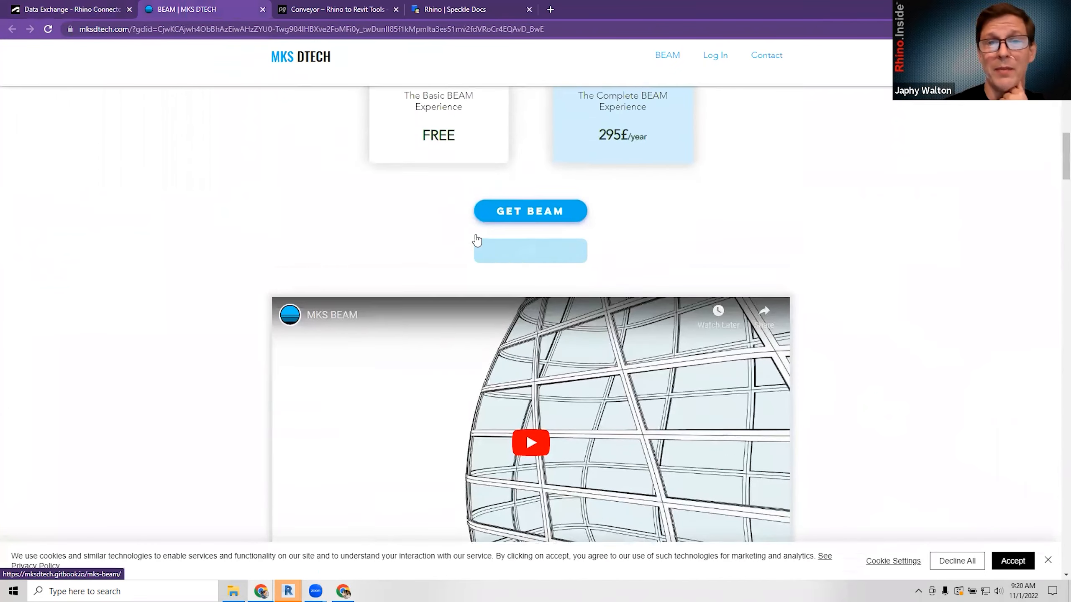
scroll(488, 260, "down", 5)
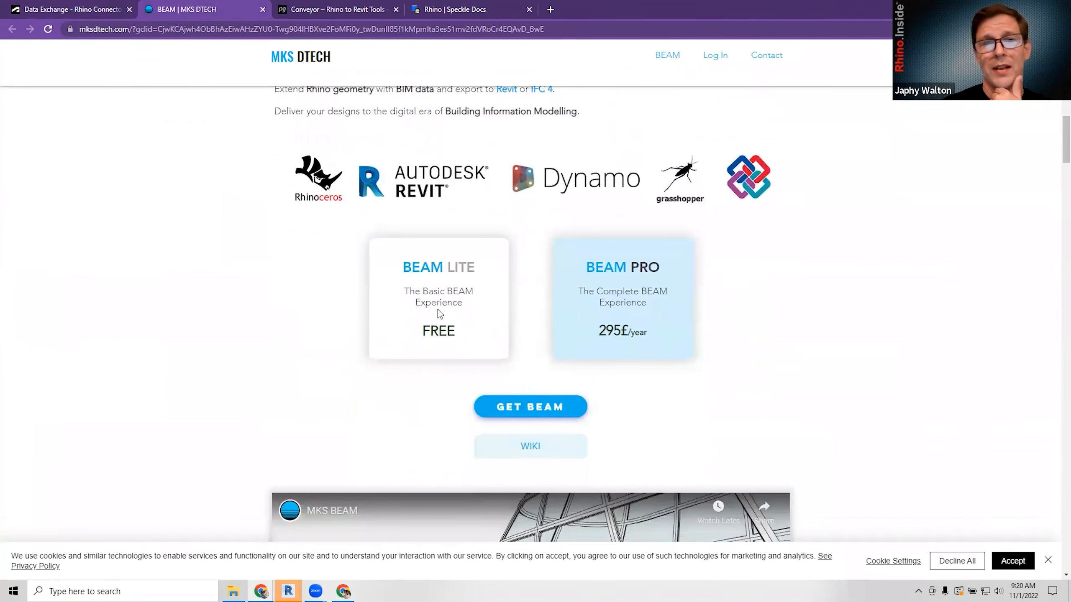
scroll(488, 334, "down", 15)
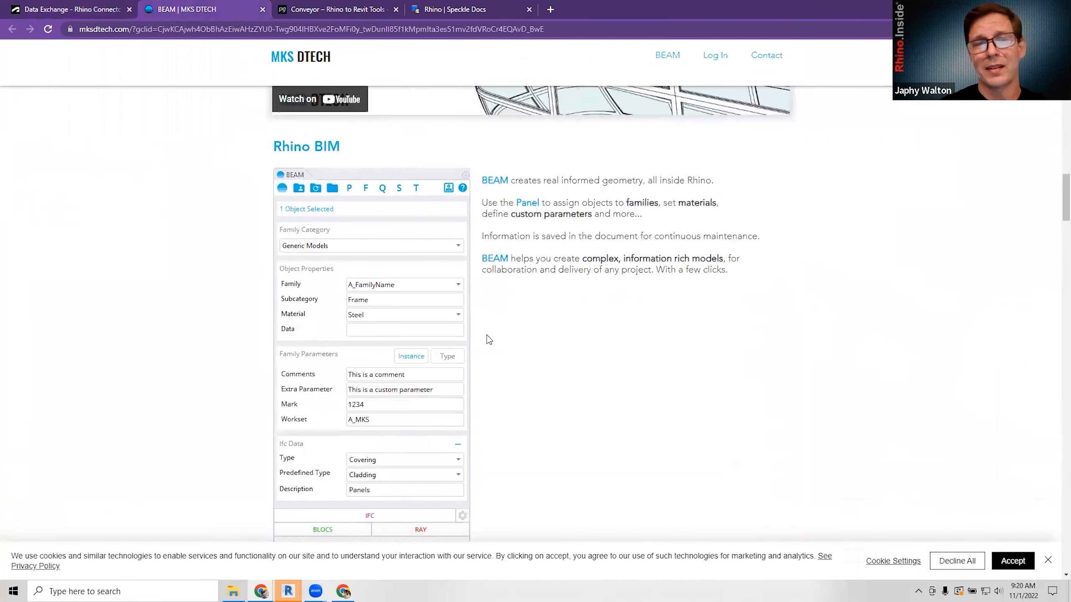
scroll(487, 335, "down", 9)
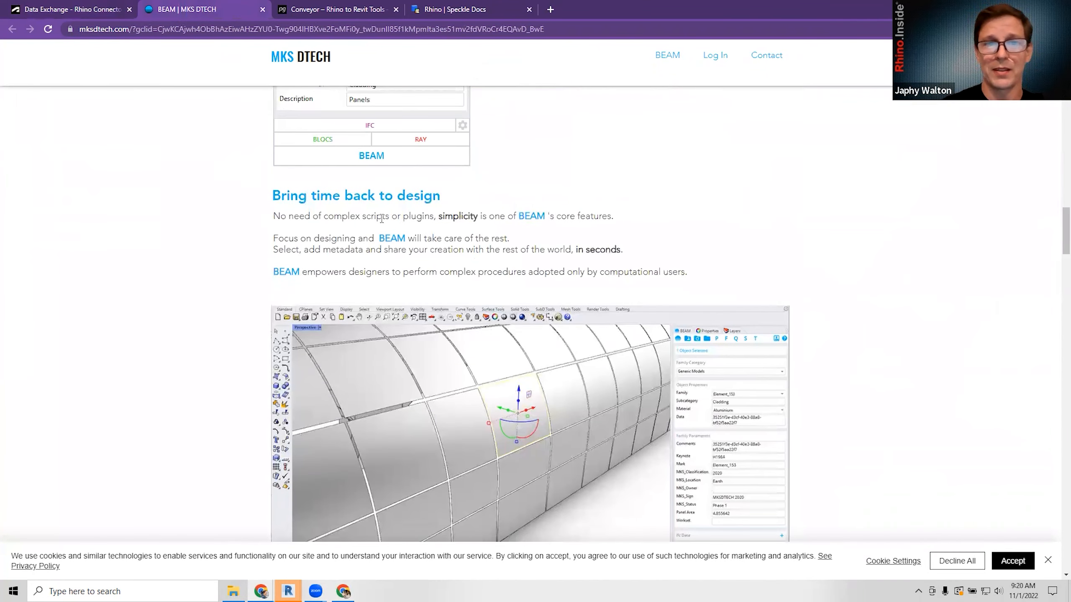
left_click_drag(312, 216, 432, 217)
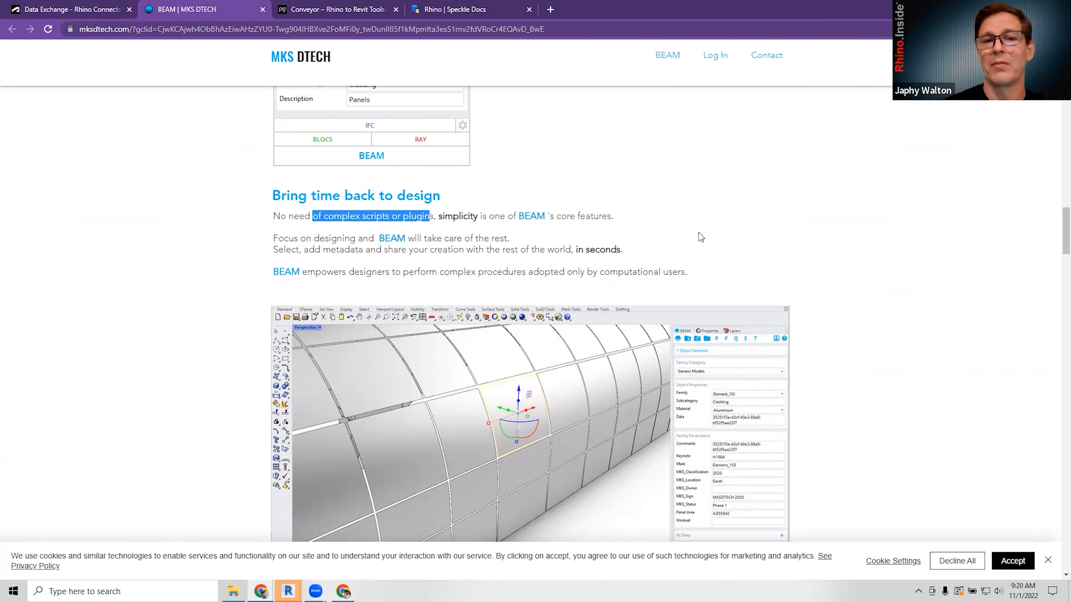
left_click(729, 245)
Scroll through BEAM's features and pricing, highlighting the sentence about its simplicity, then go to Conveyor.
scroll(736, 236, "down", 3)
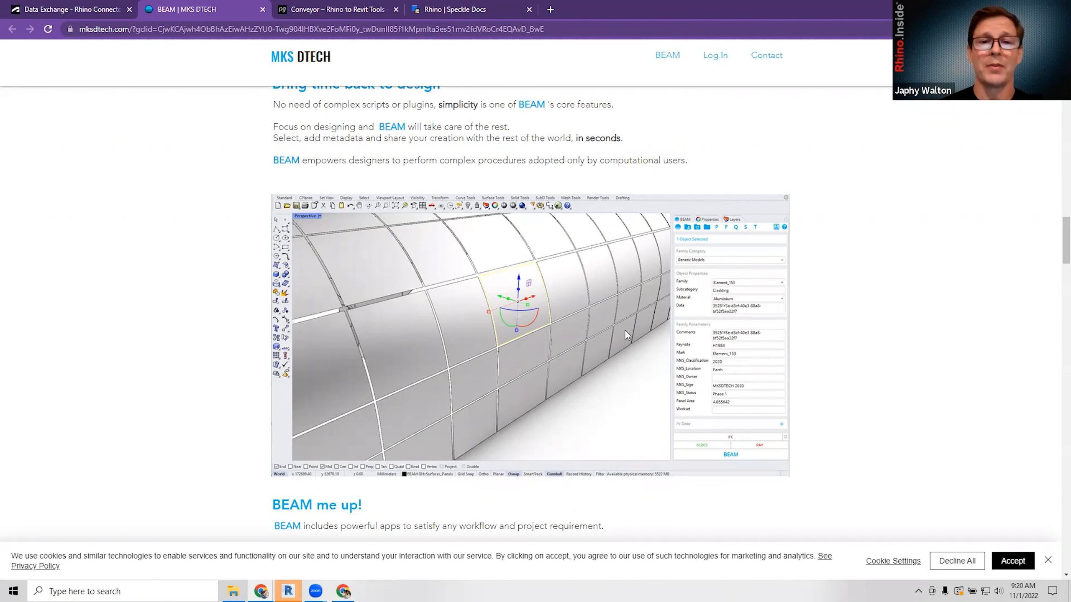
scroll(614, 329, "down", 1)
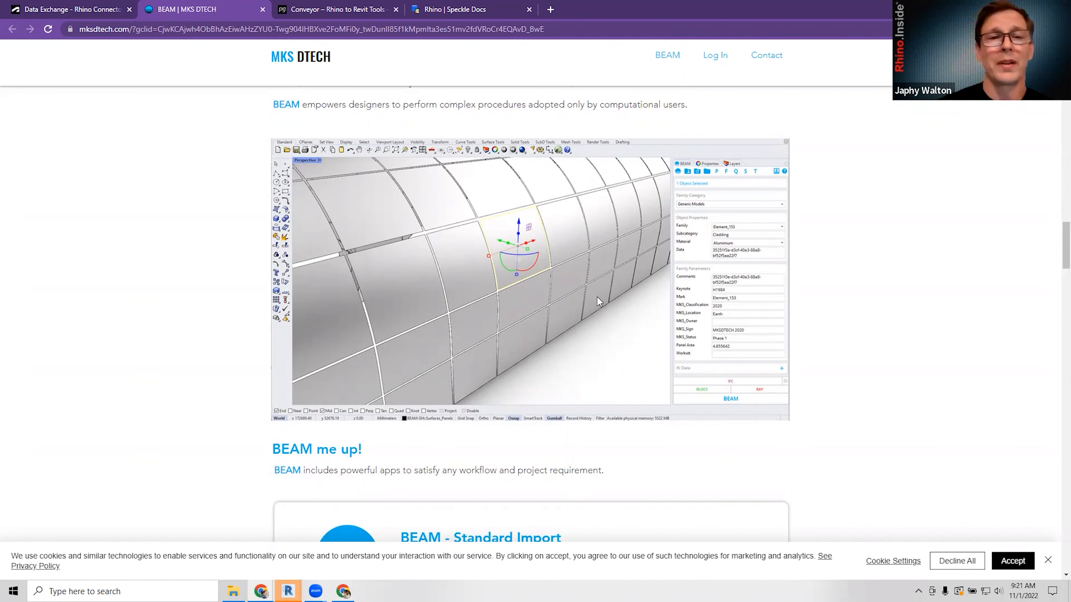
scroll(607, 296, "up", 1)
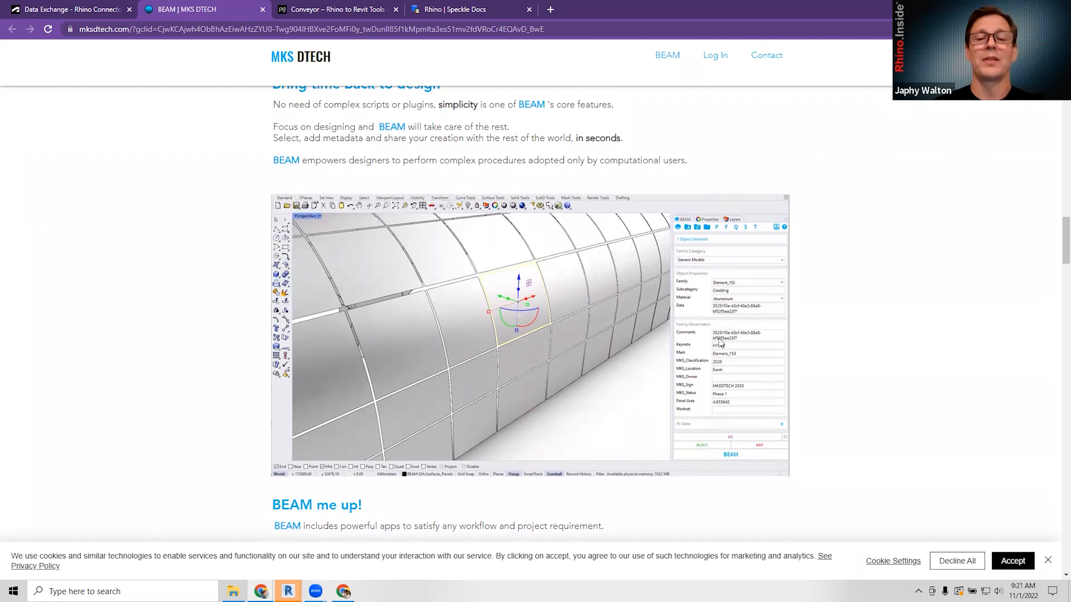
scroll(497, 263, "up", 2)
scroll(494, 254, "up", 3)
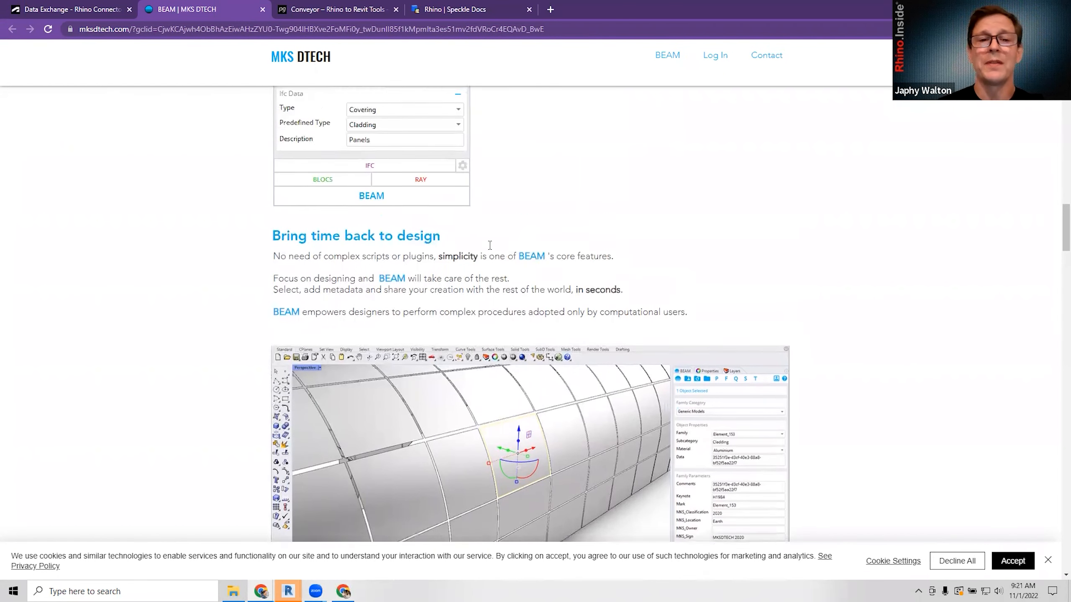
scroll(442, 328, "down", 1)
left_click_drag(443, 328, 492, 341)
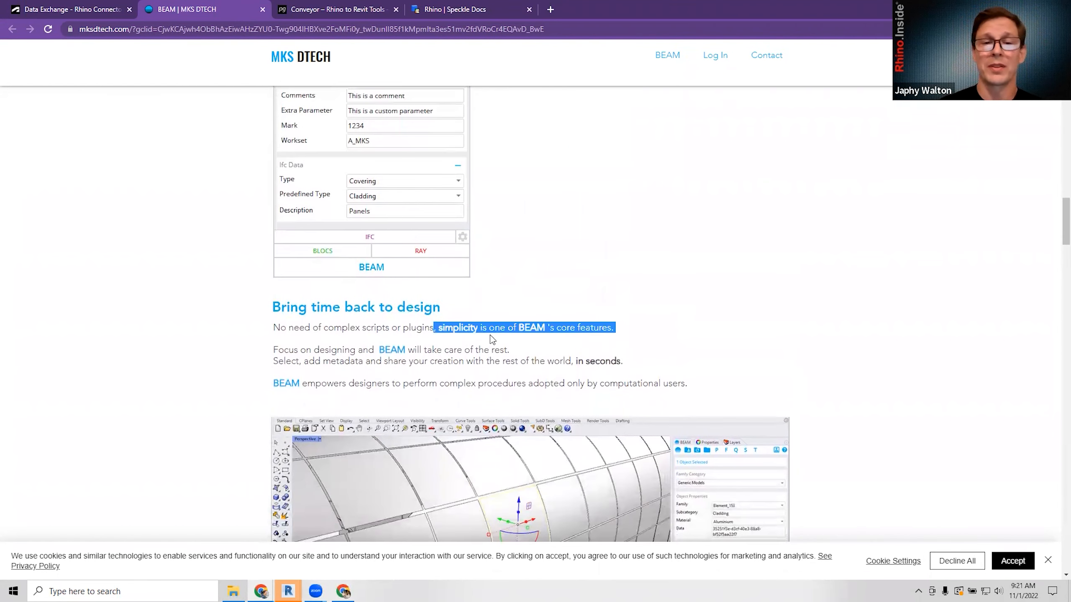
left_click(605, 297)
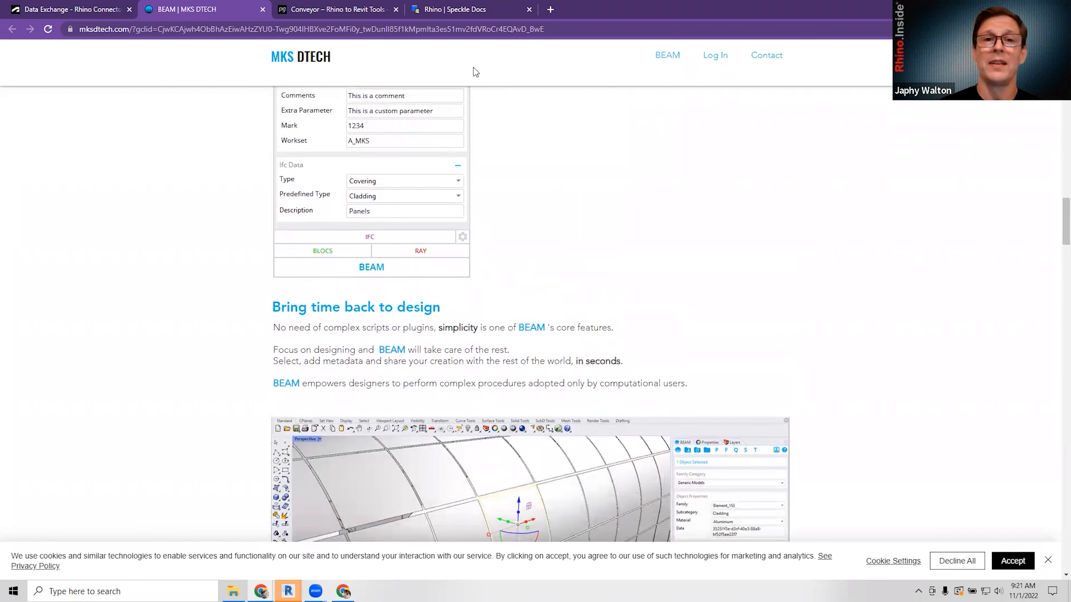
left_click(329, 11)
Scroll through the Conveyor page, then open the Rhino | Speckle Docs tab.
scroll(575, 331, "up", 1)
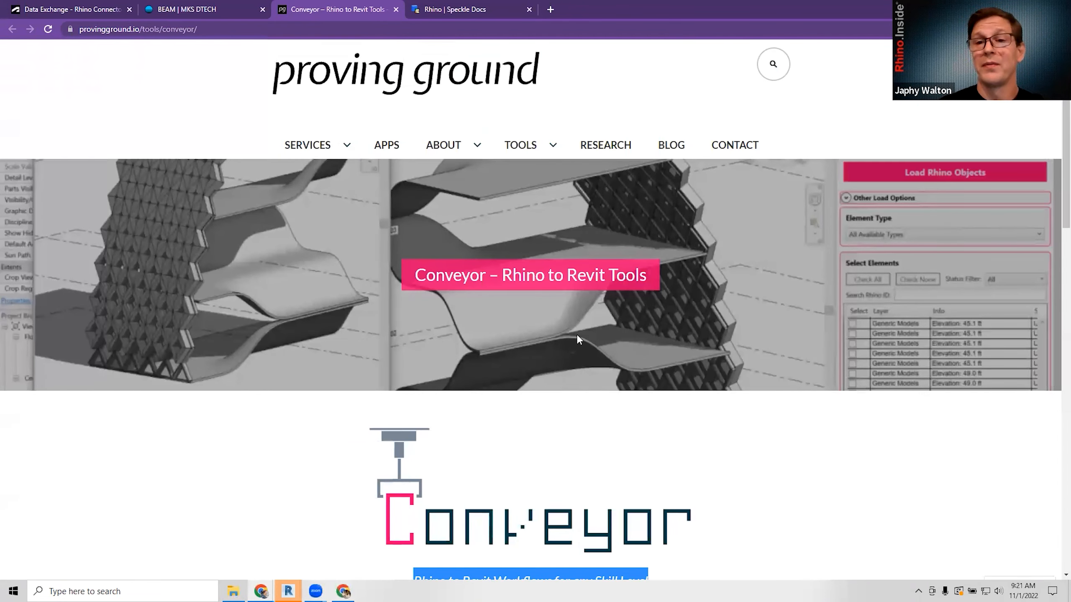
scroll(648, 370, "down", 3)
scroll(655, 350, "down", 3)
scroll(664, 335, "up", 5)
scroll(666, 325, "down", 2)
scroll(670, 319, "down", 10)
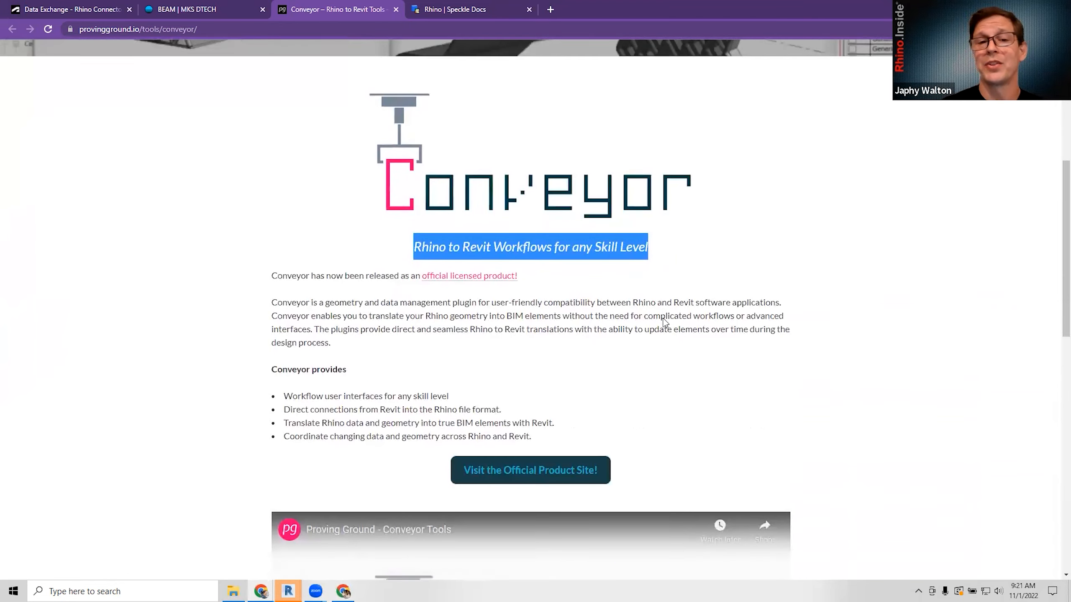
scroll(663, 325, "up", 10)
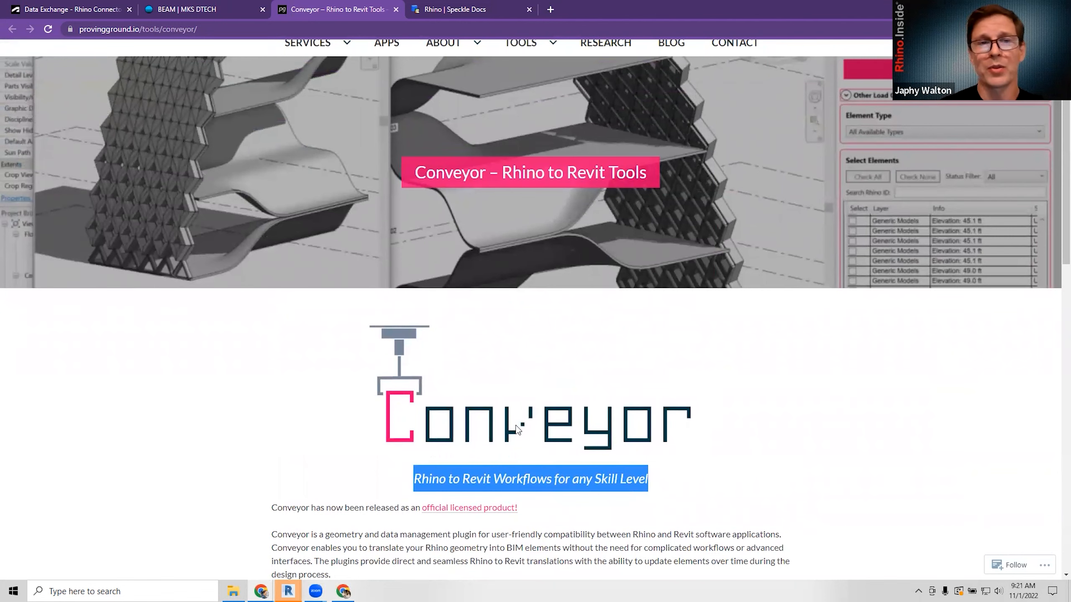
scroll(407, 159, "up", 3)
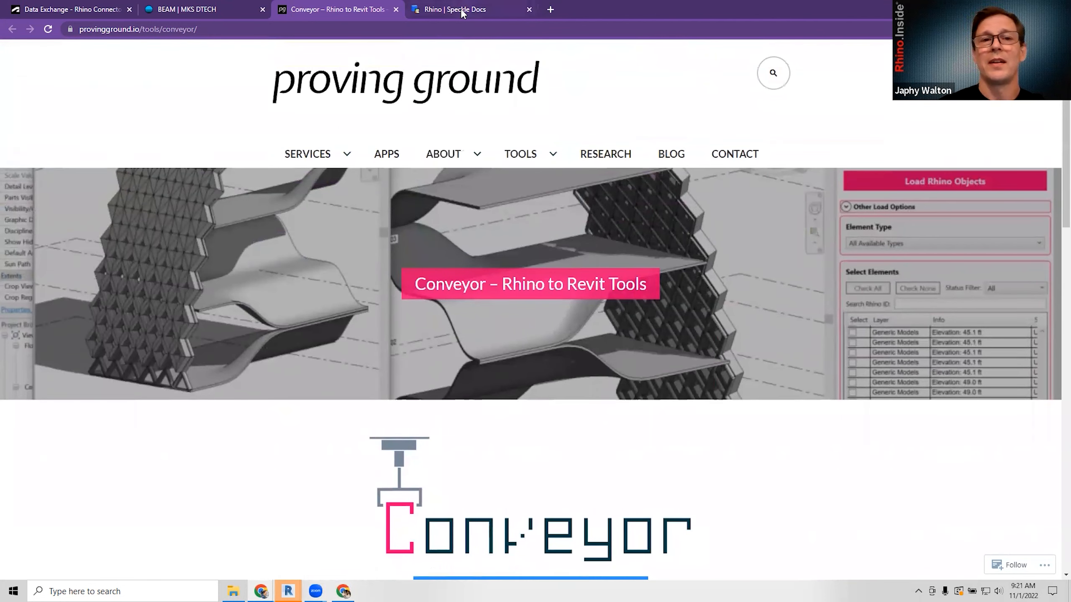
left_click(463, 11)
Scroll down through Speckle Docs' Using Rhino BIM and Creating walls instructions.
scroll(619, 401, "down", 6)
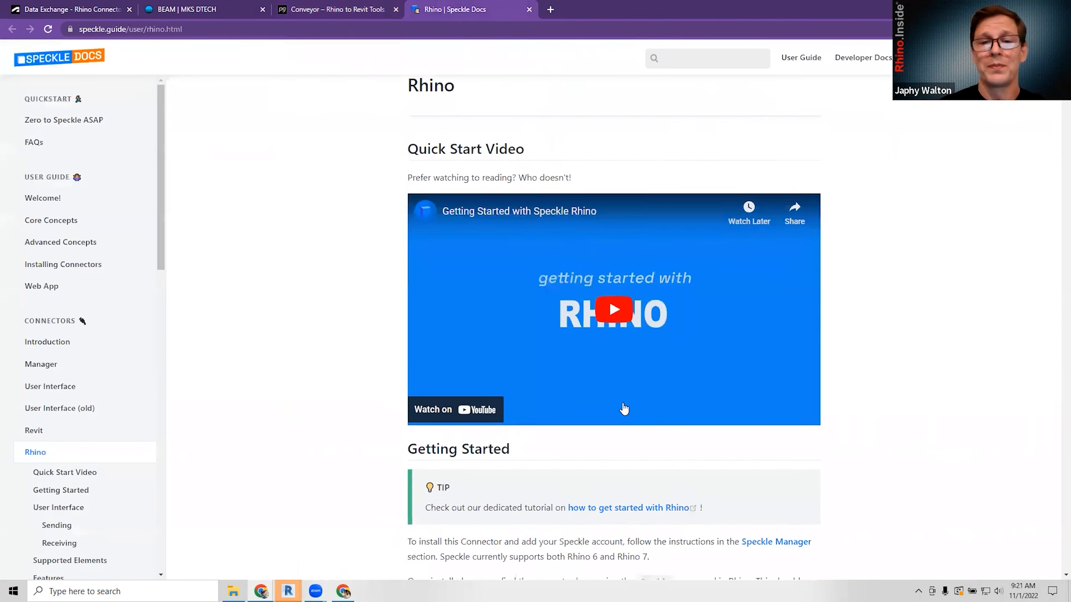
scroll(619, 401, "down", 3)
scroll(617, 401, "down", 6)
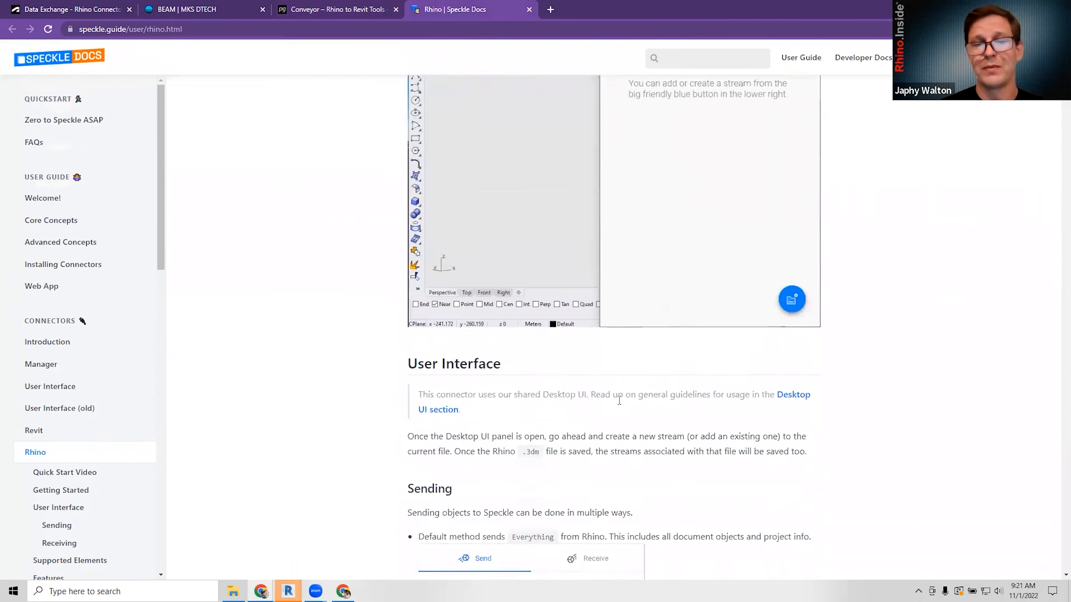
scroll(616, 404, "down", 5)
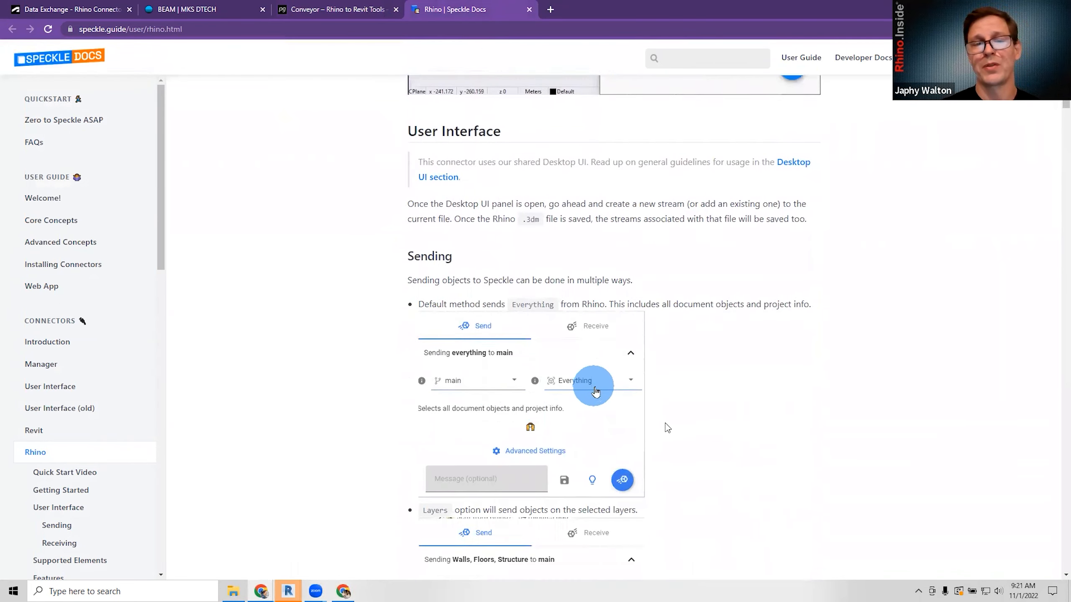
scroll(667, 427, "down", 11)
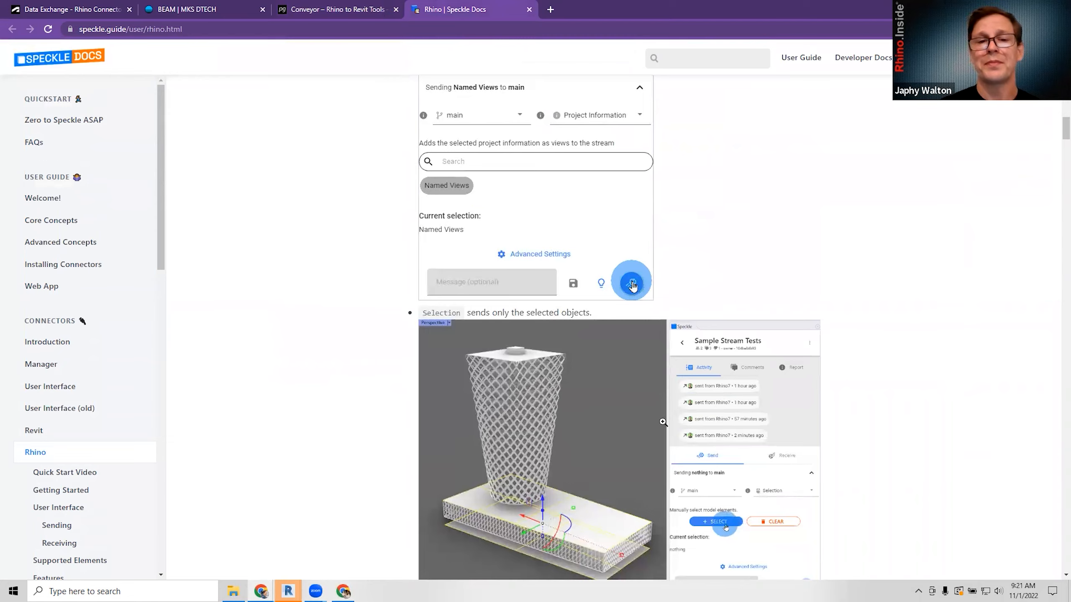
scroll(661, 410, "down", 8)
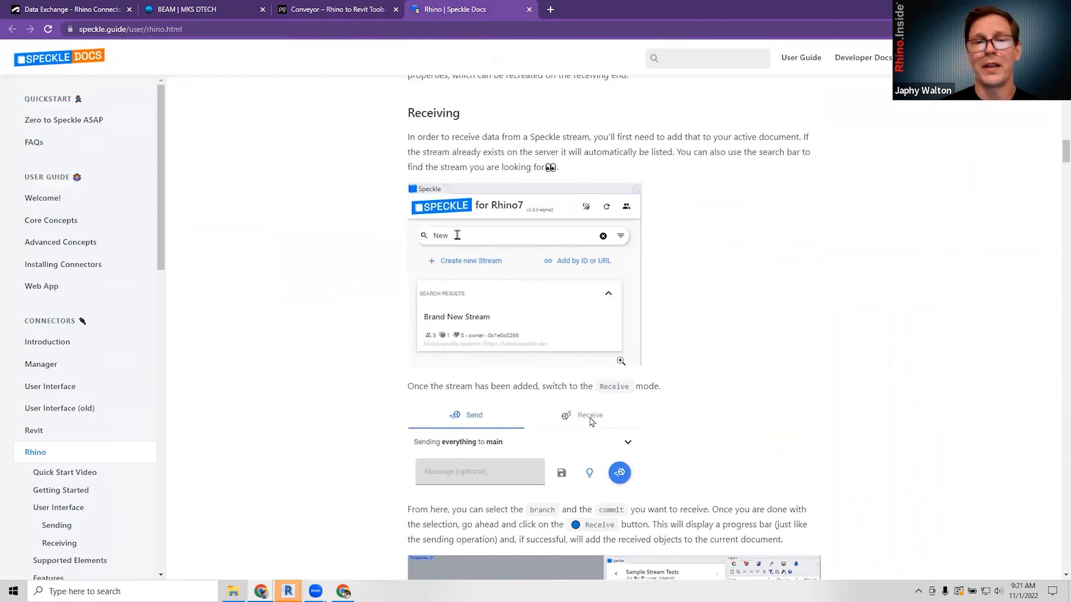
scroll(617, 353, "down", 20)
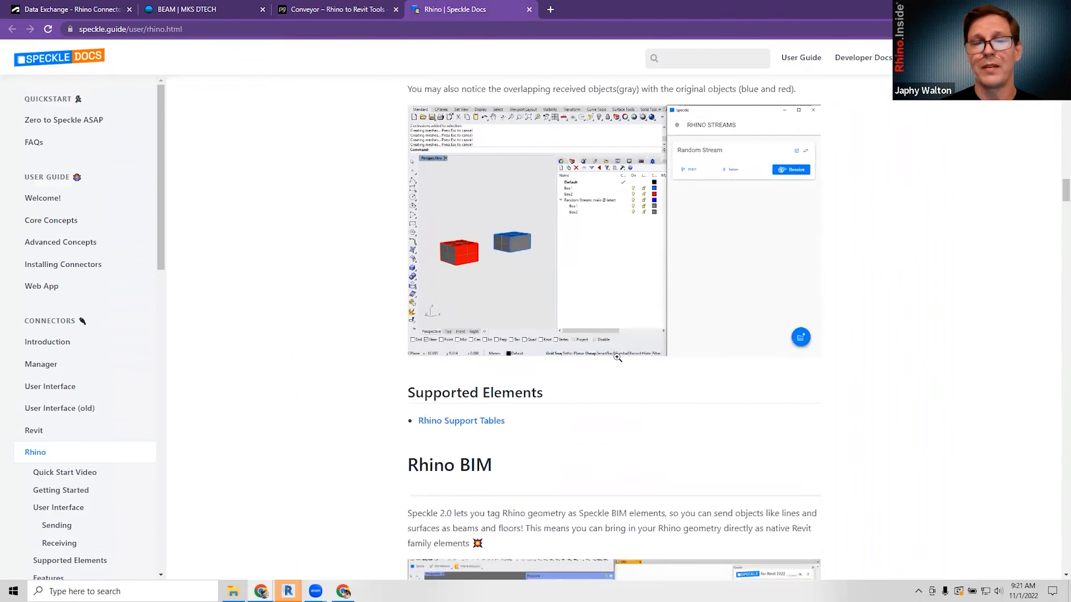
scroll(618, 362, "down", 4)
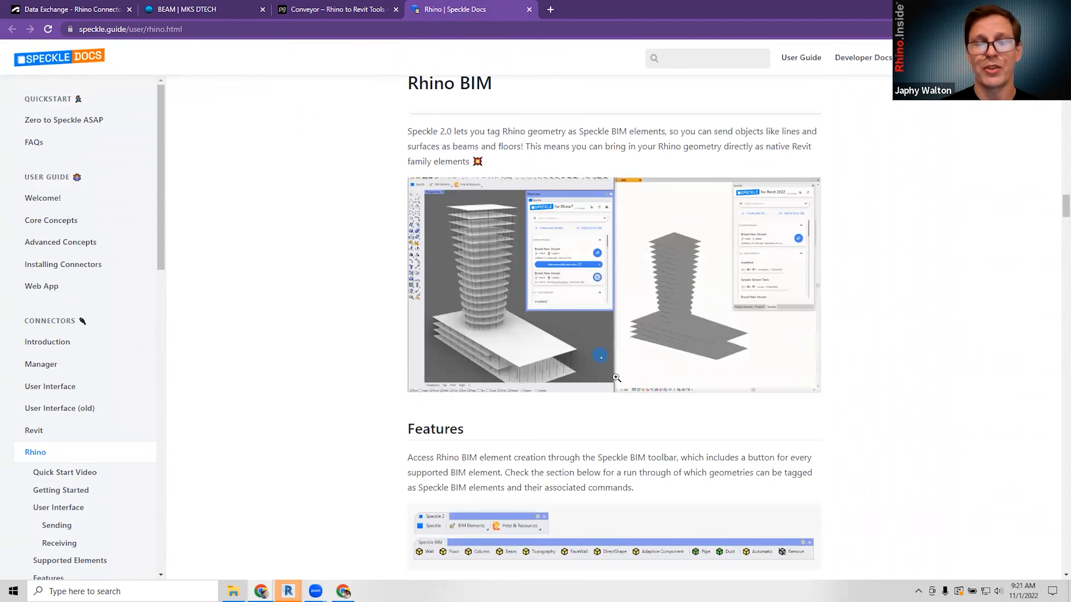
scroll(617, 373, "down", 4)
scroll(610, 380, "down", 6)
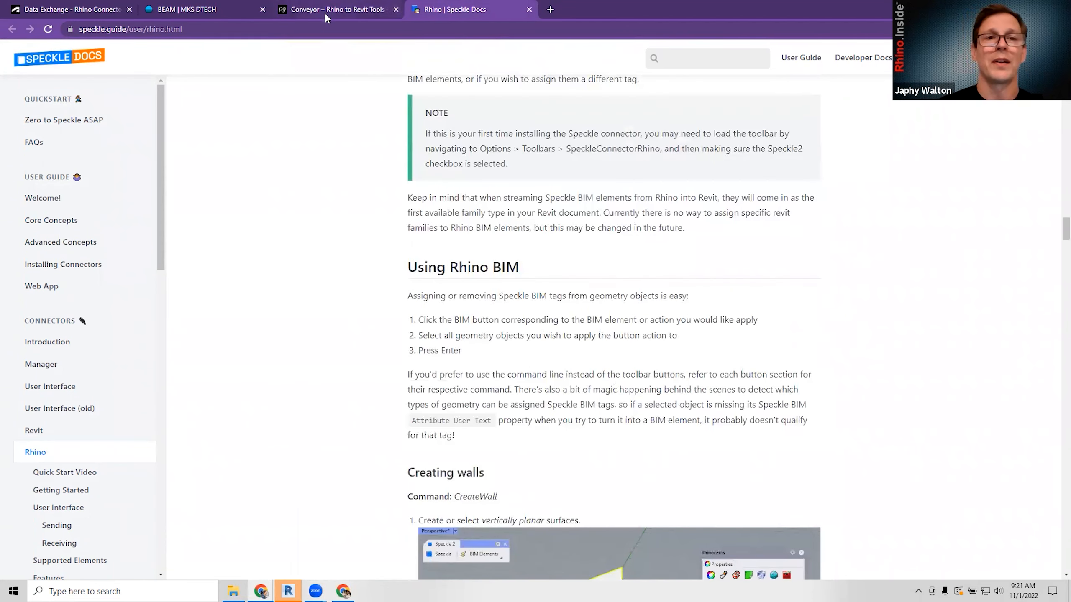
scroll(624, 339, "down", 7)
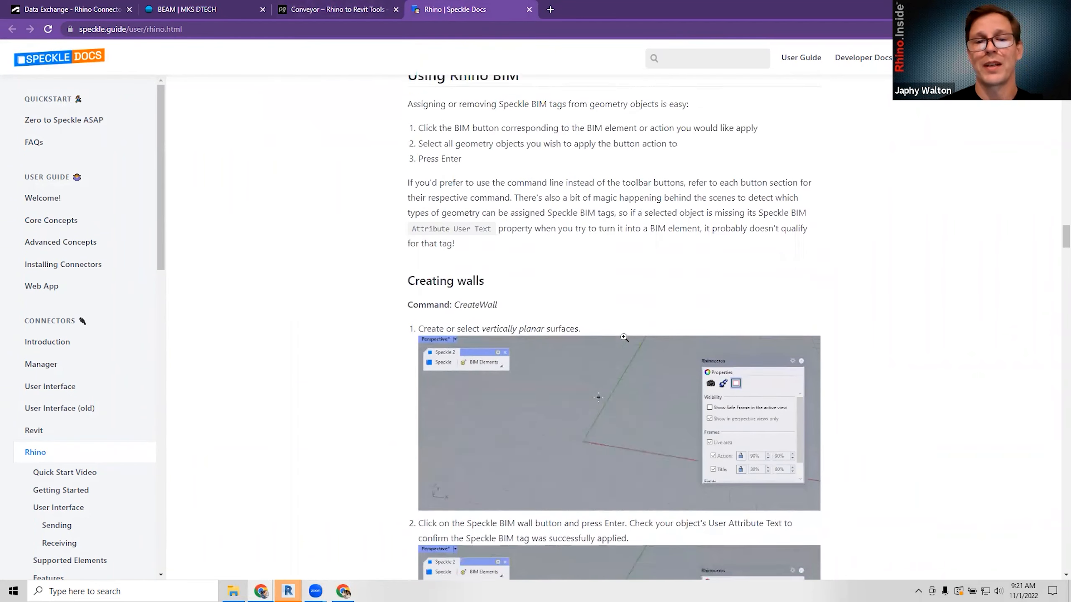
scroll(625, 339, "down", 6)
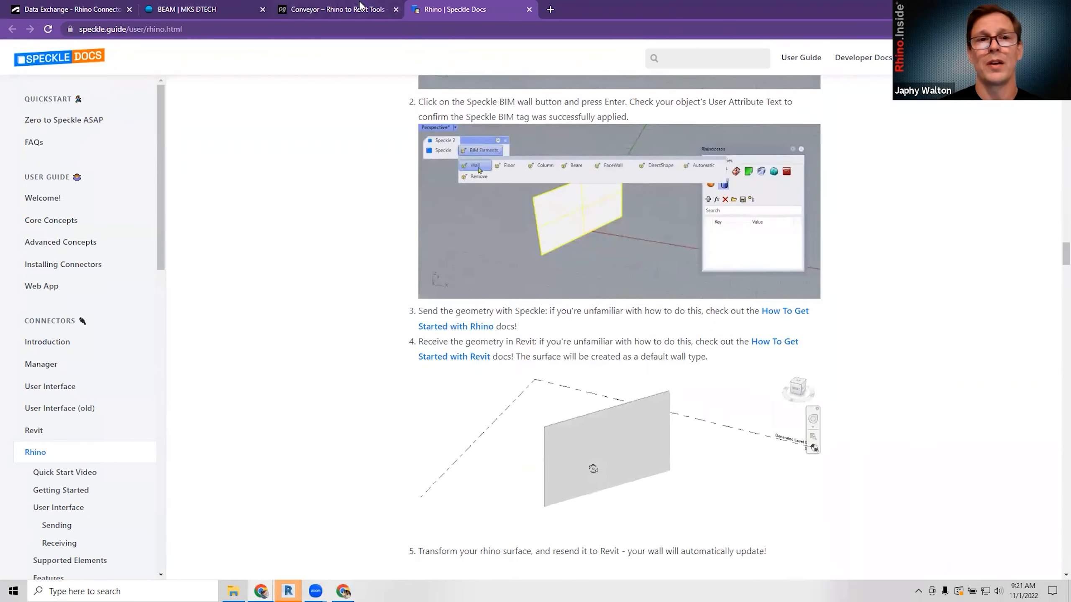
Flip between the Conveyor, BEAM and Speckle tabs, scroll the docs back up, and end on Conveyor.
left_click(345, 11)
left_click(229, 10)
left_click(303, 11)
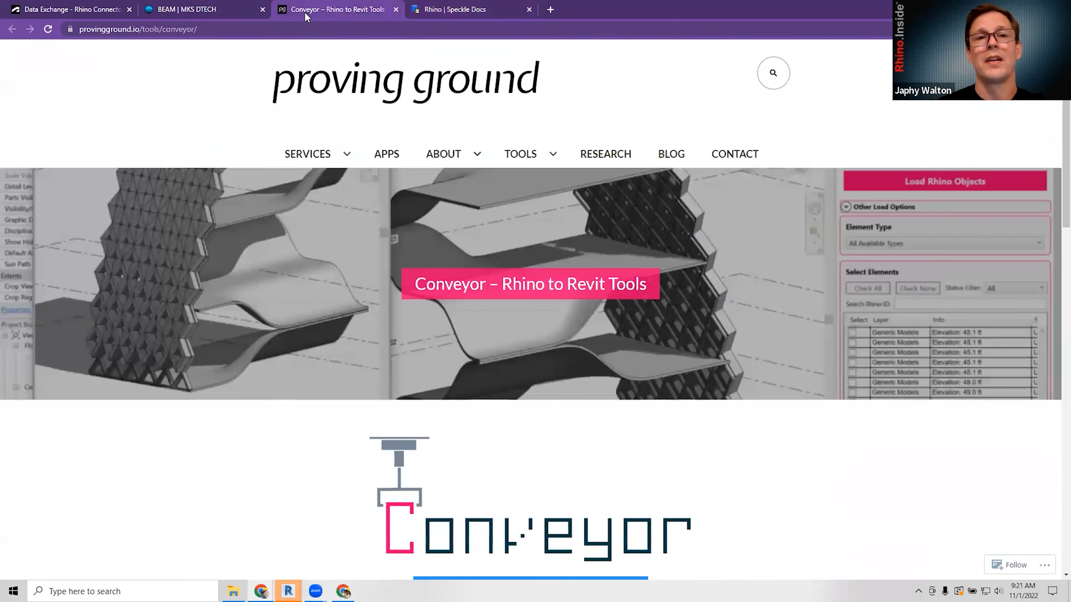
left_click(436, 11)
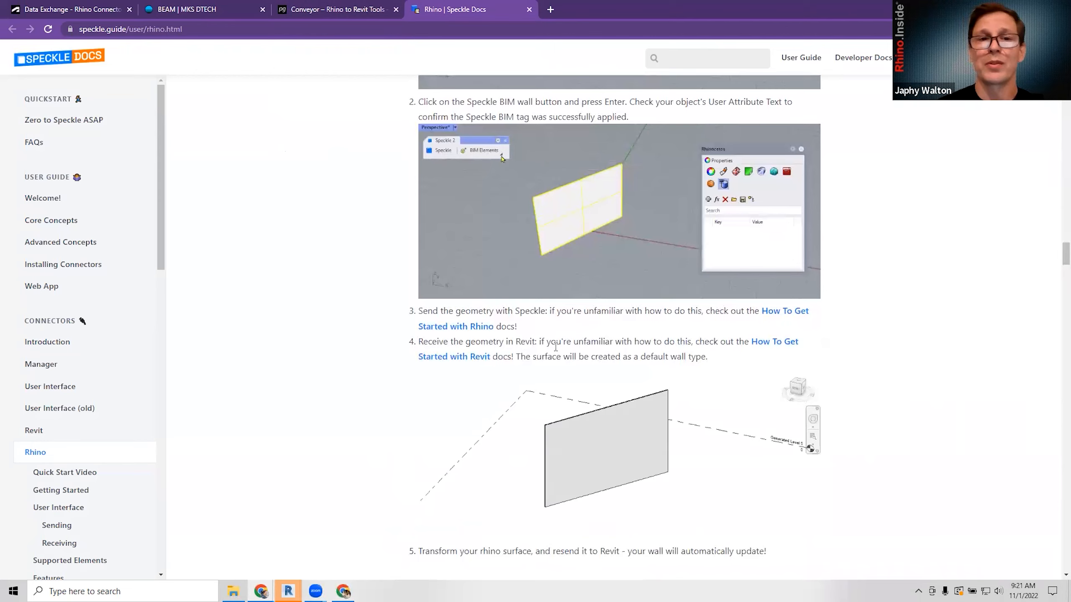
scroll(561, 441, "up", 1)
scroll(561, 441, "up", 5)
scroll(274, 342, "up", 5)
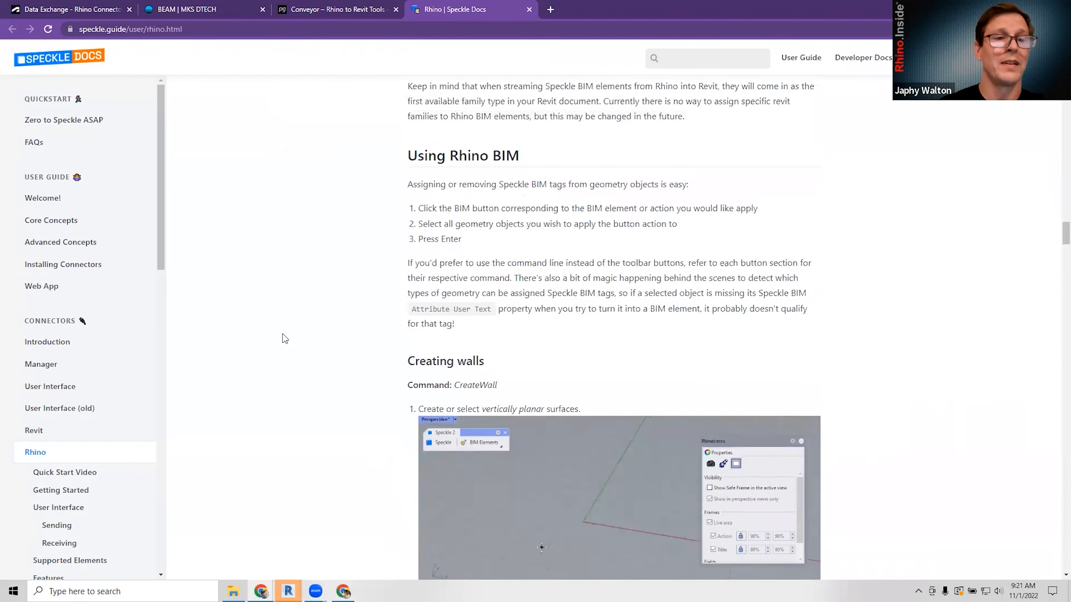
scroll(270, 343, "up", 3)
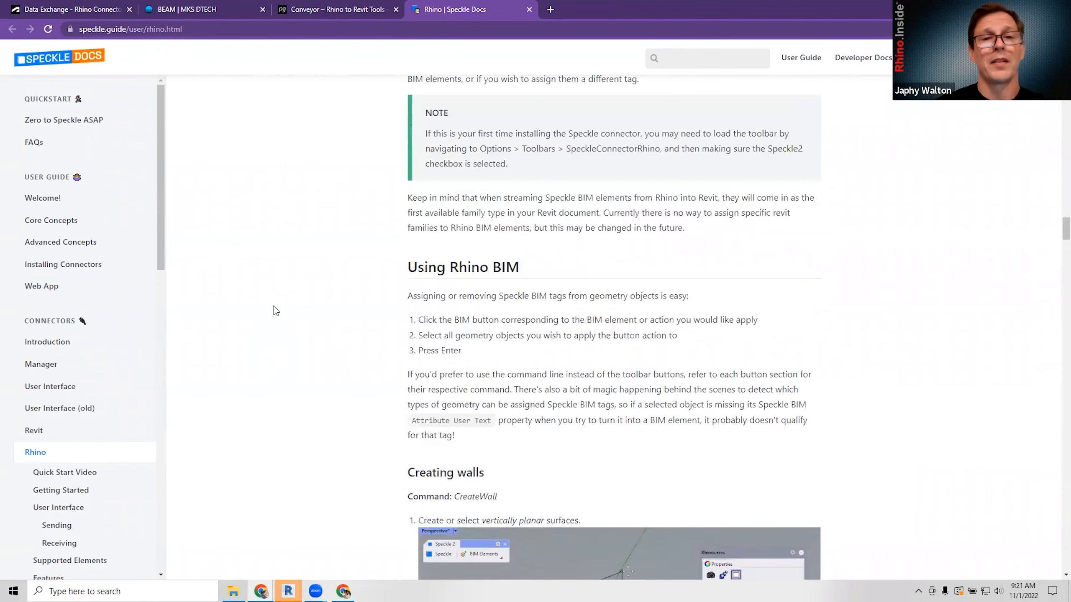
left_click(323, 13)
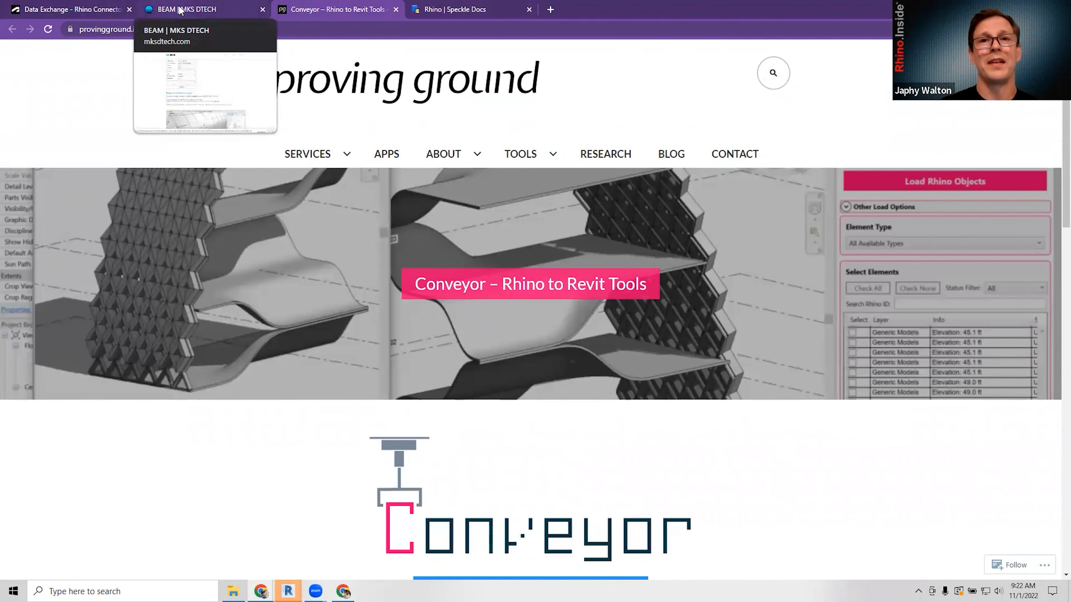
Glance at the MKS DTECH BEAM product page, then minimise Chrome to get back to Revit.
left_click(202, 11)
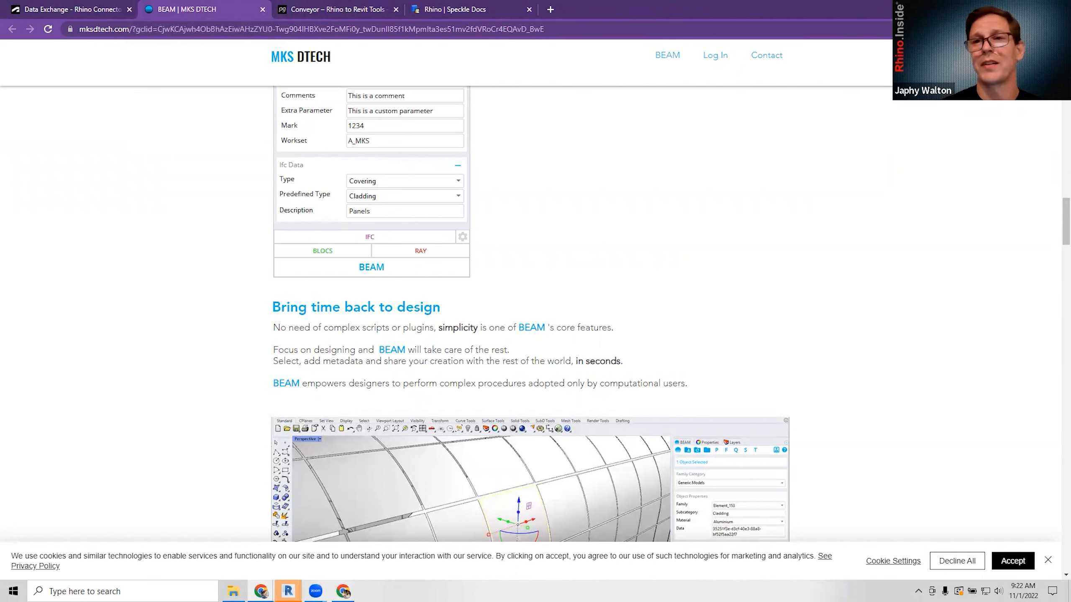
left_click(1008, 8)
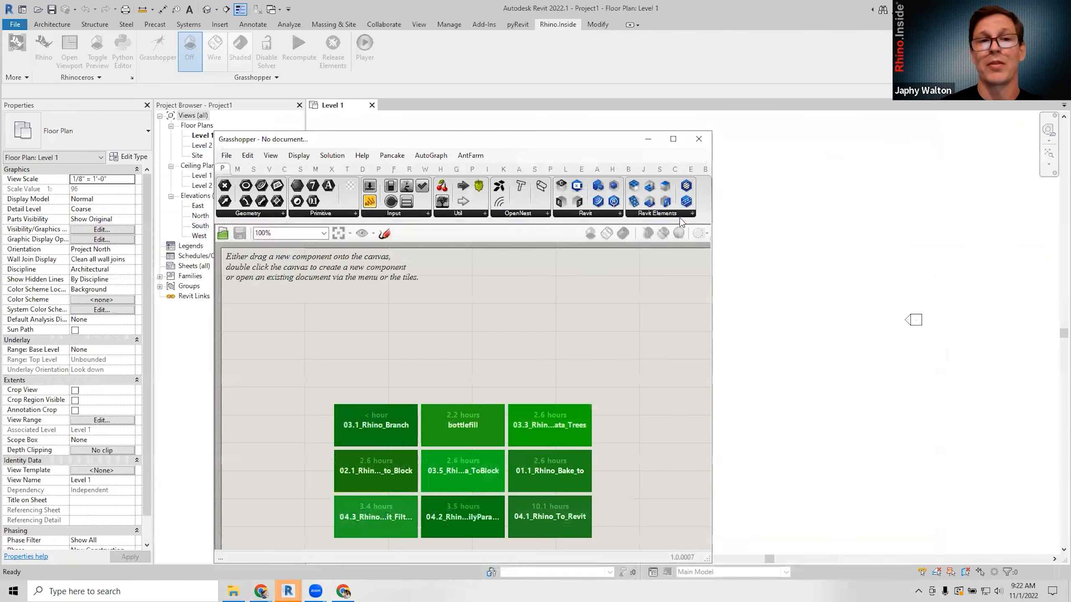
Position Grasshopper over Revit and widen it to show all component tabs, including Revit and plug-ins.
left_click_drag(552, 141, 657, 142)
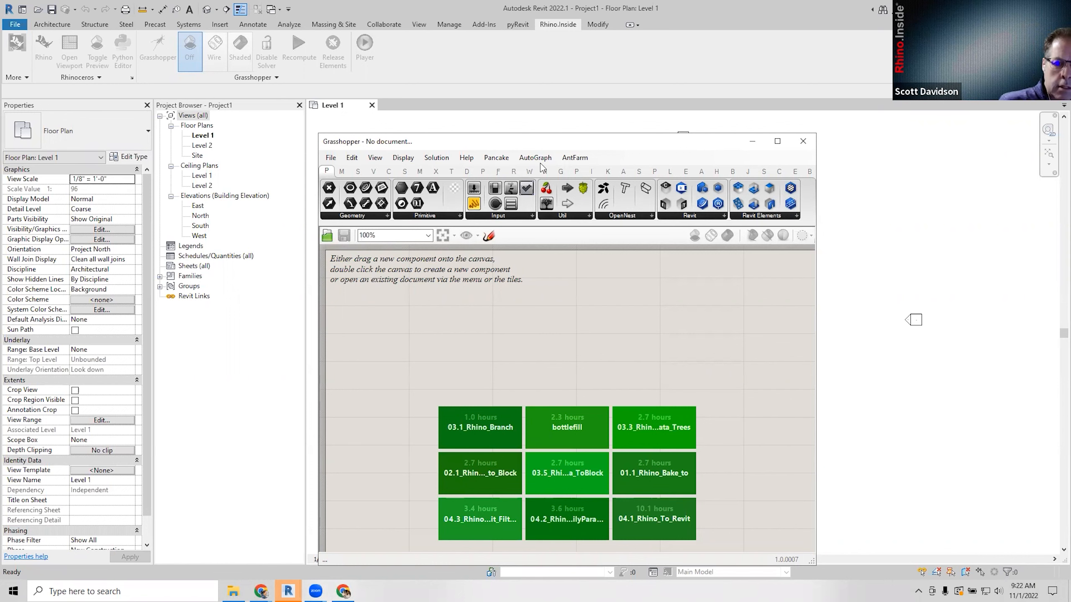
left_click_drag(545, 140, 443, 83)
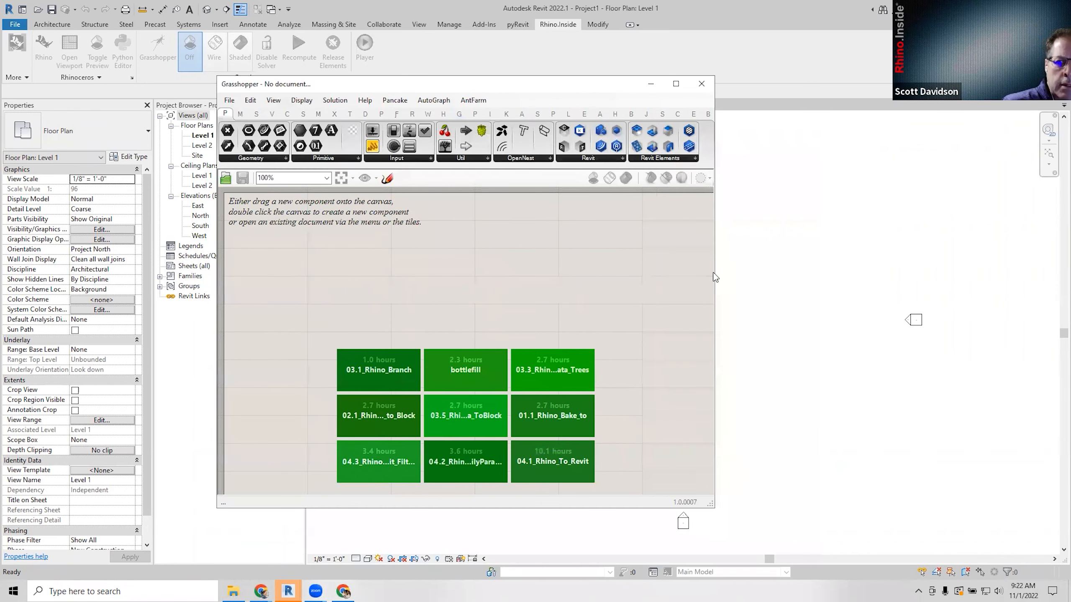
left_click_drag(716, 269, 1043, 341)
left_click_drag(668, 87, 571, 98)
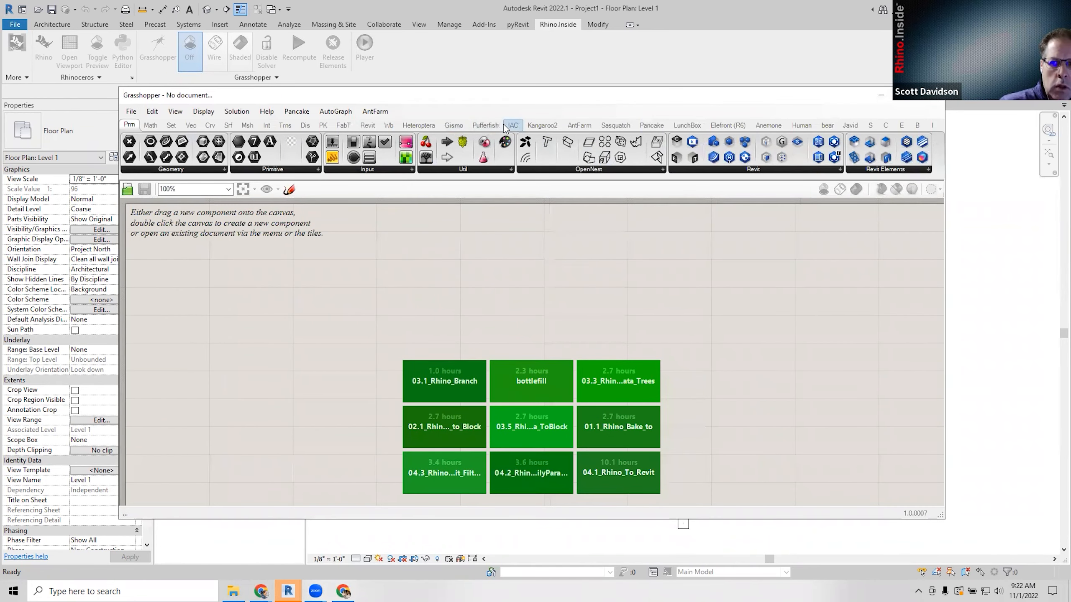
Show the Revit component tab (Annotation through Wall) and shift Grasshopper to uncover Revit's properties.
left_click(366, 126)
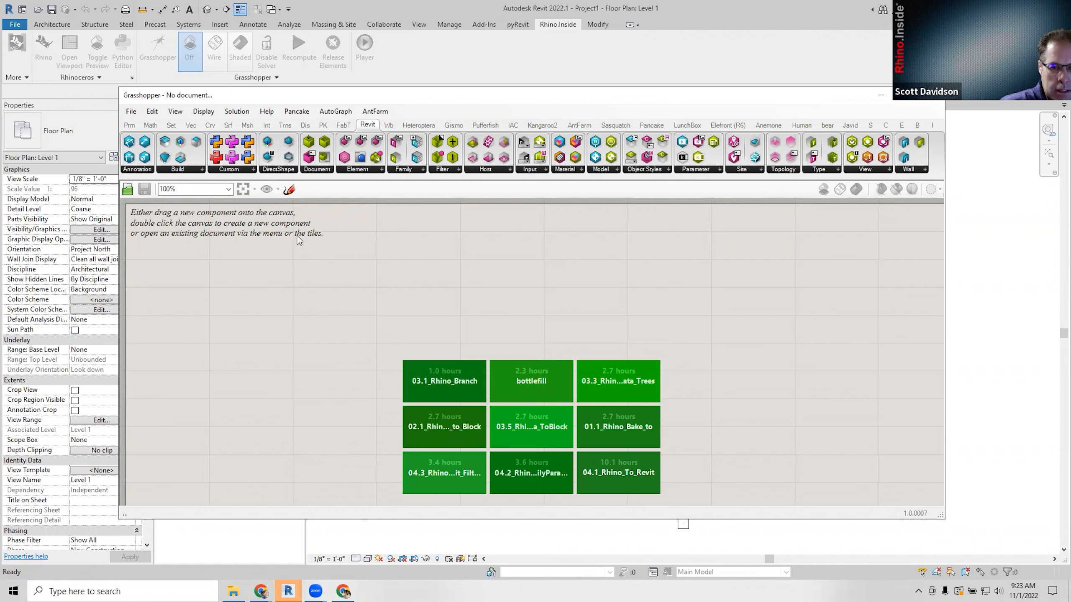
left_click_drag(279, 96, 255, 114)
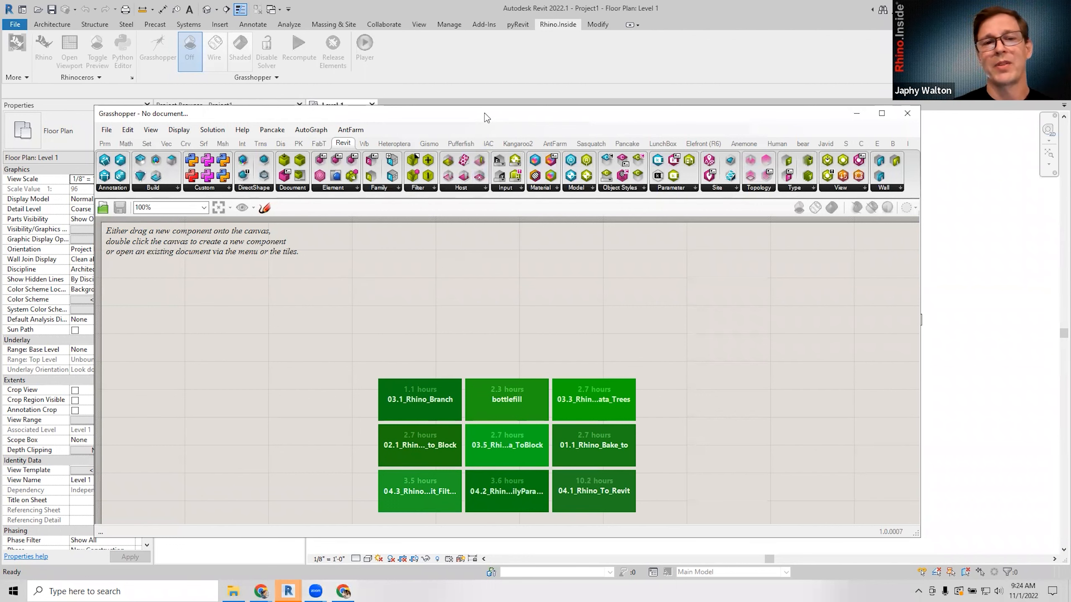
left_click_drag(484, 113, 511, 111)
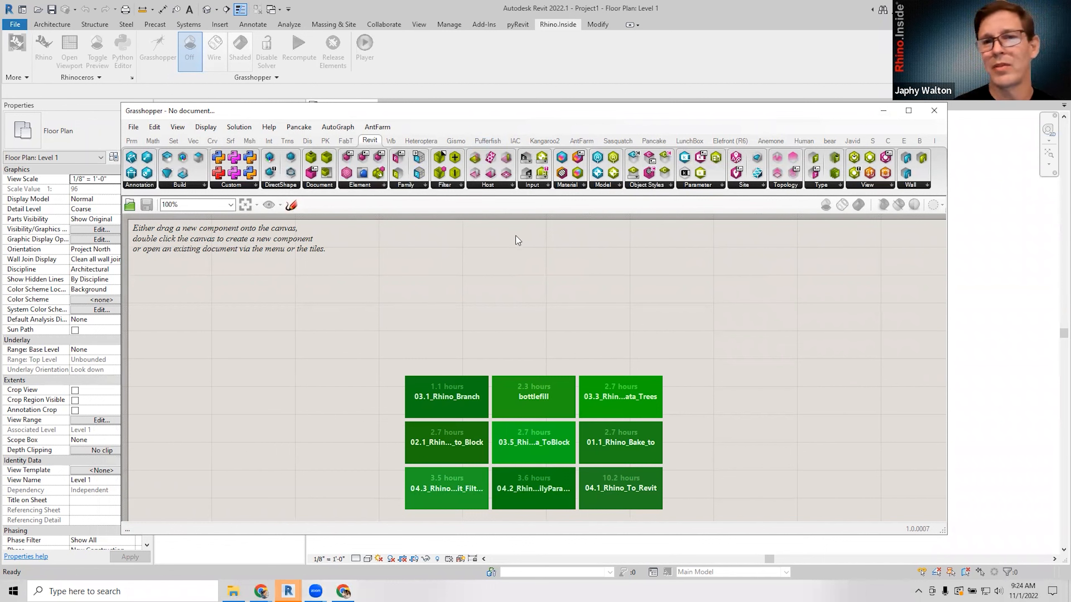
Switch Grasshopper's toolbar to the Elefront (R6) tab, showing groups 01 Reference through 08 Params.
left_click(721, 144)
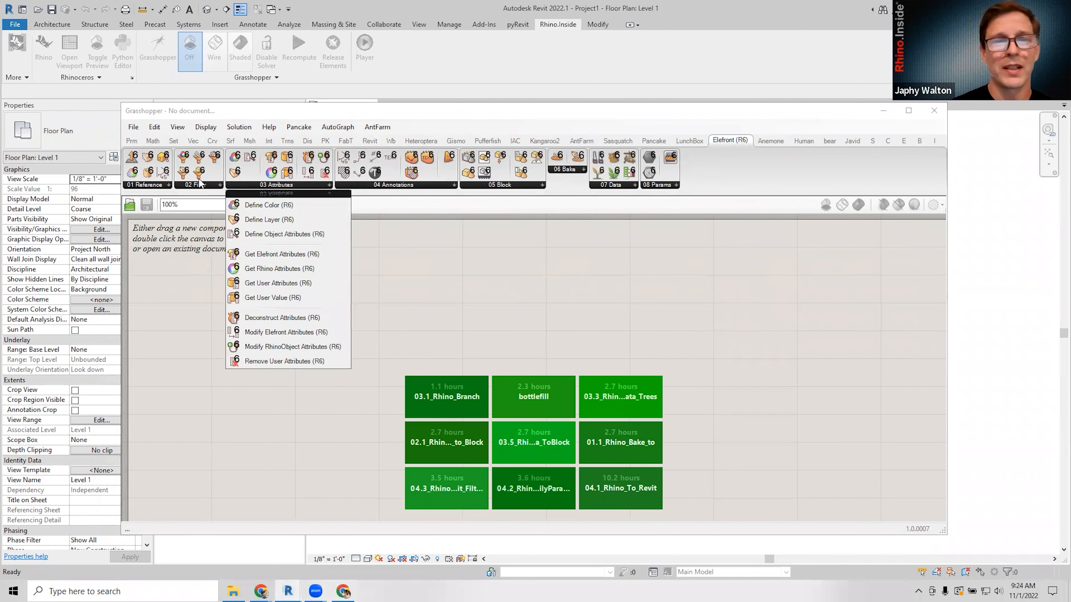
mouse_move(158, 190)
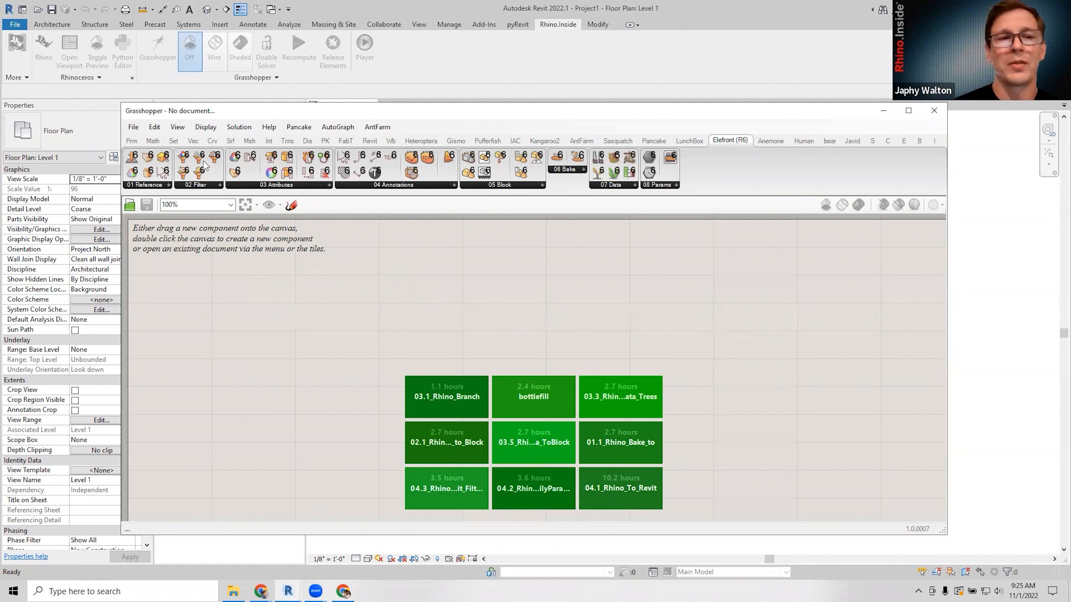
Drag a Panel parameter from Params > Revit Elements onto the canvas and select it.
left_click(133, 144)
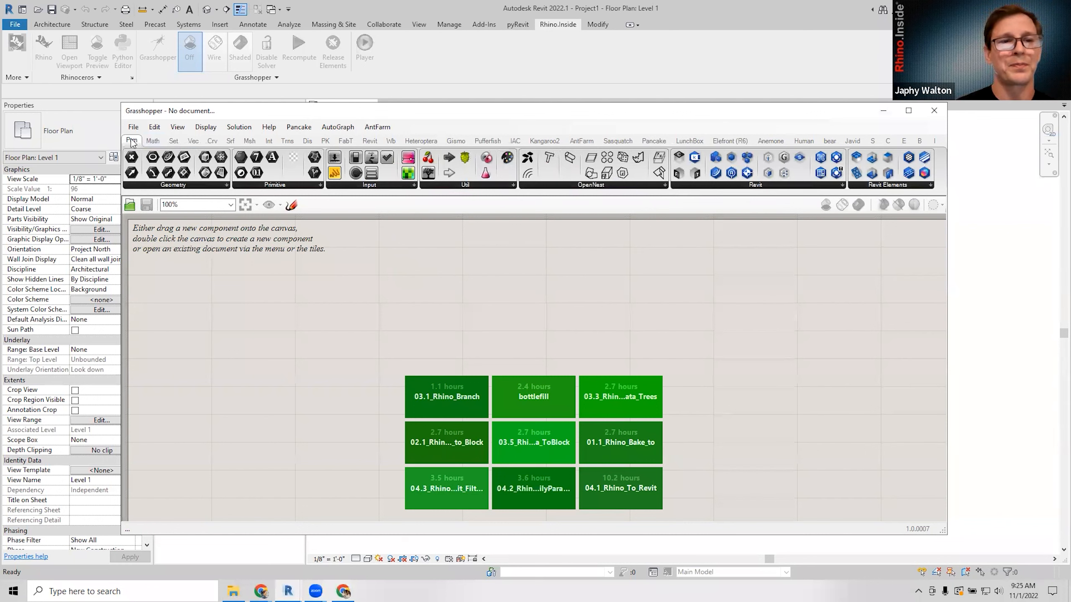
left_click(781, 186)
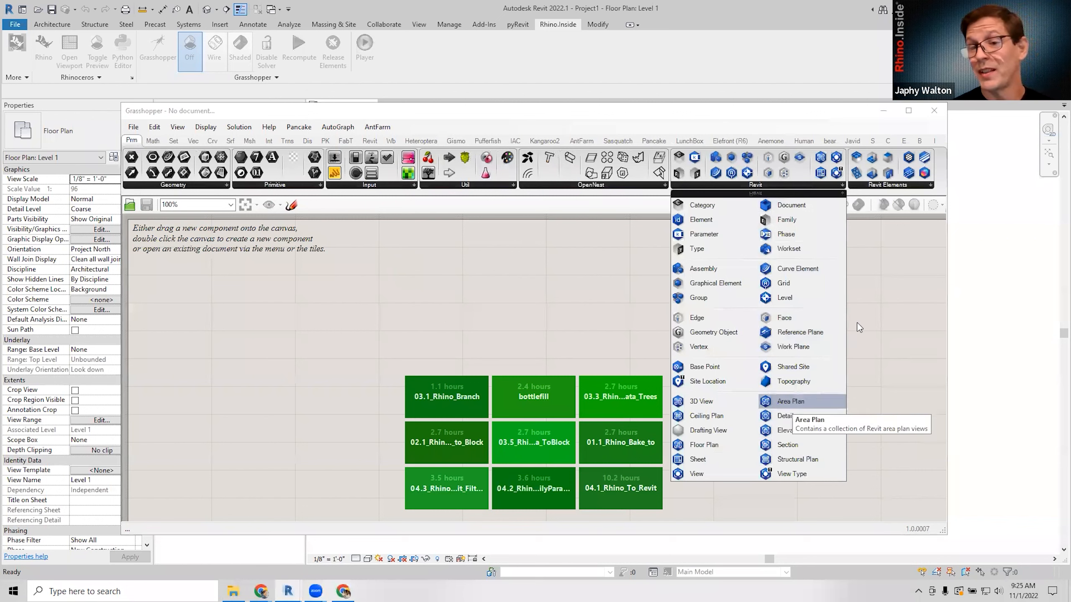
left_click(896, 187)
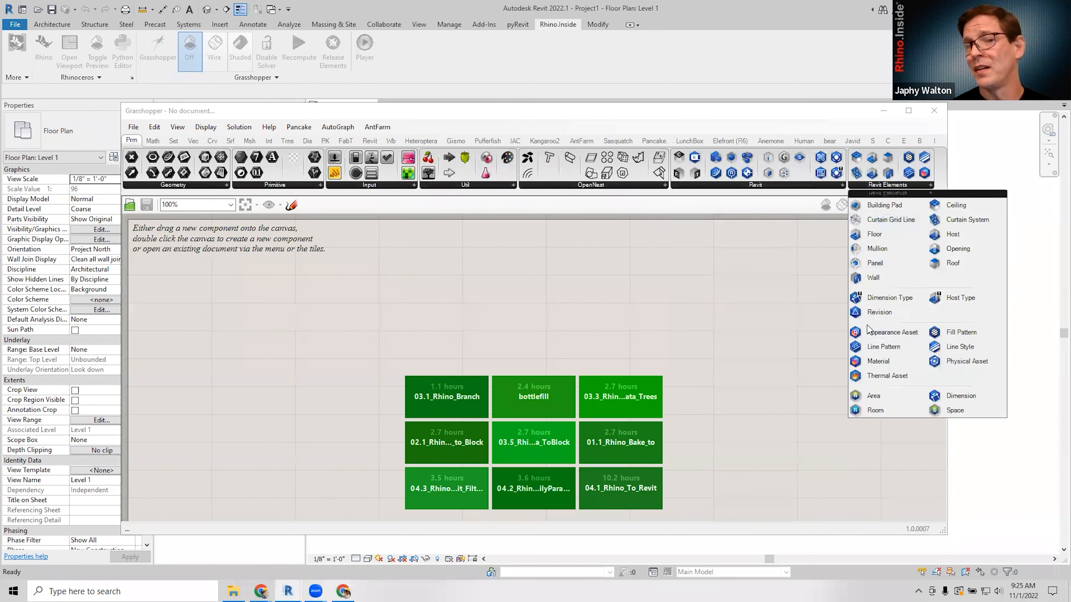
left_click_drag(867, 272, 622, 314)
left_click(624, 314)
Delete the Panel parameter and return to the Revit component tab, moving the window left.
key("Delete")
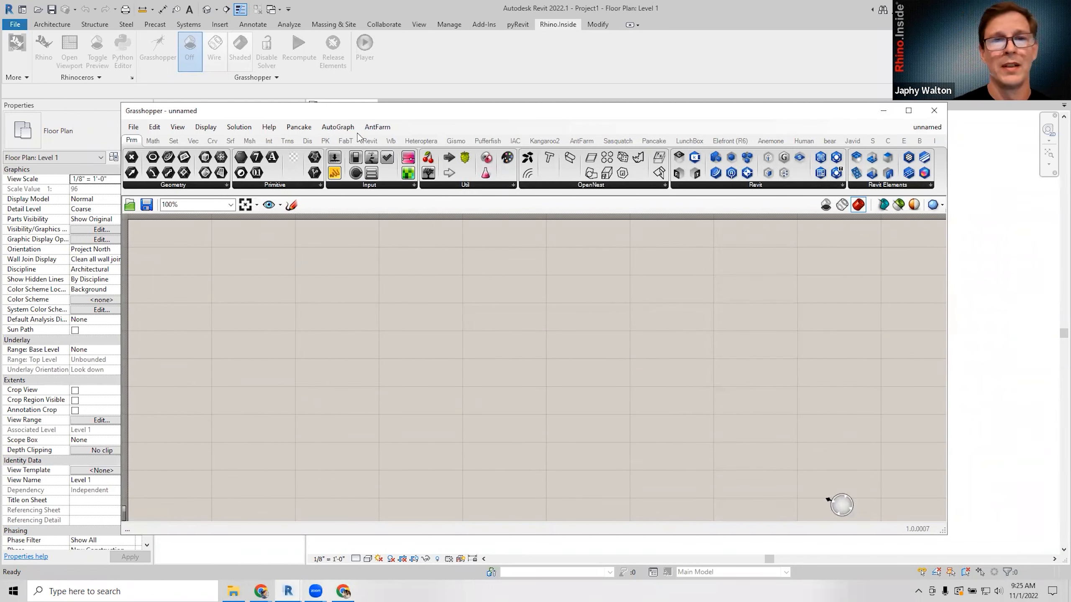
left_click(370, 144)
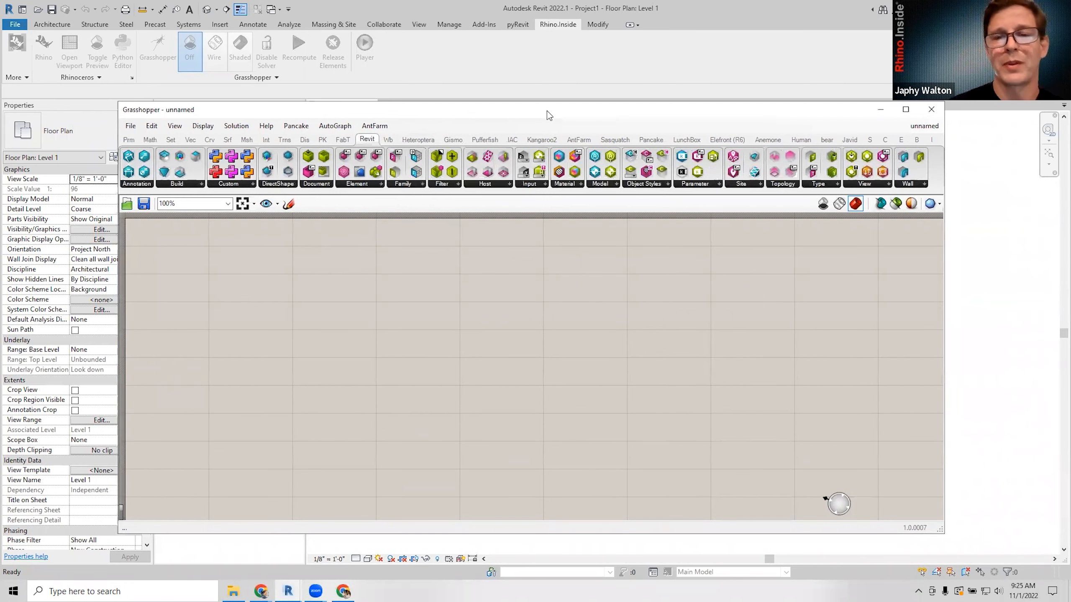
left_click_drag(552, 116, 496, 116)
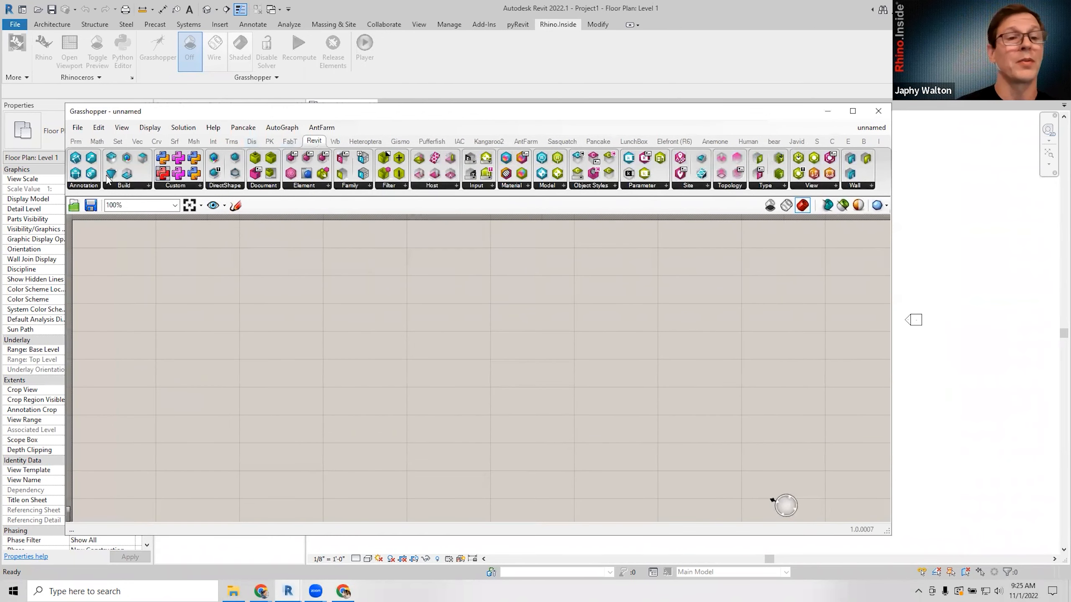
Browse the Annotation, Build, DirectShape, Document and Element component dropdowns.
left_click(93, 186)
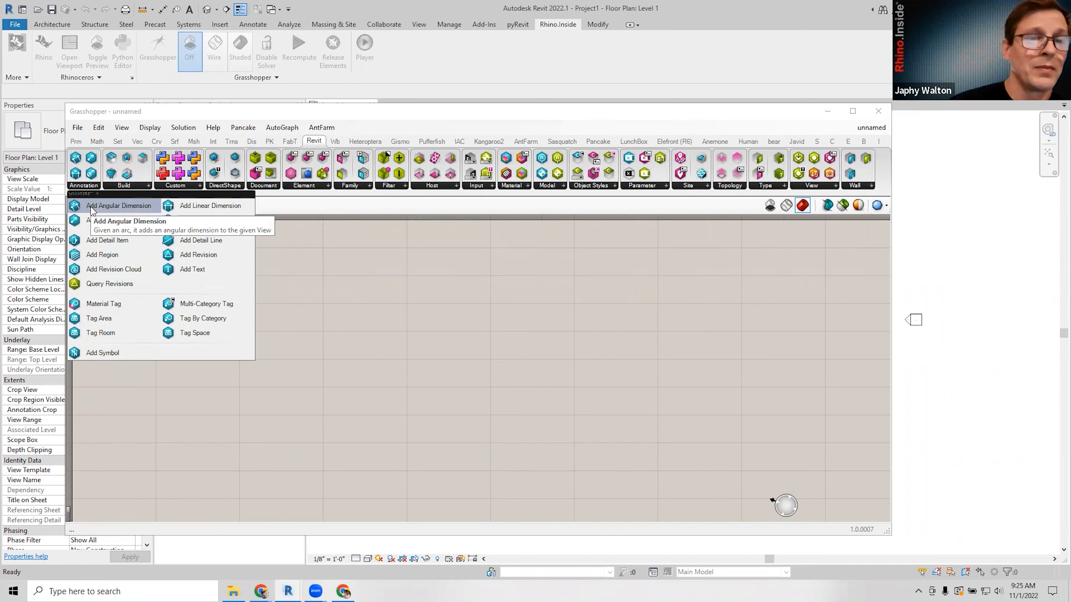
left_click(122, 186)
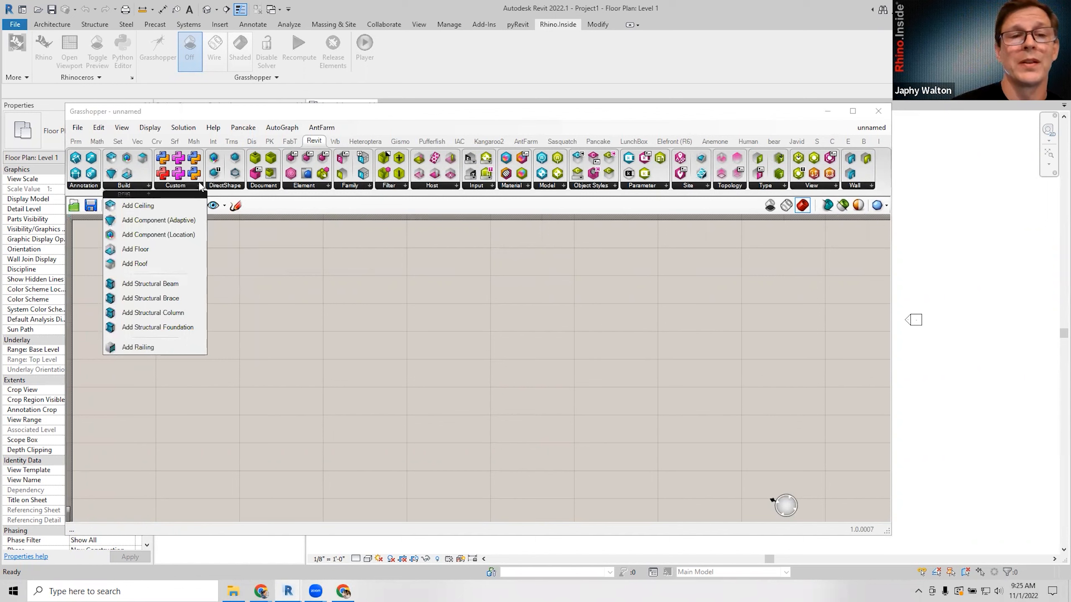
left_click(219, 187)
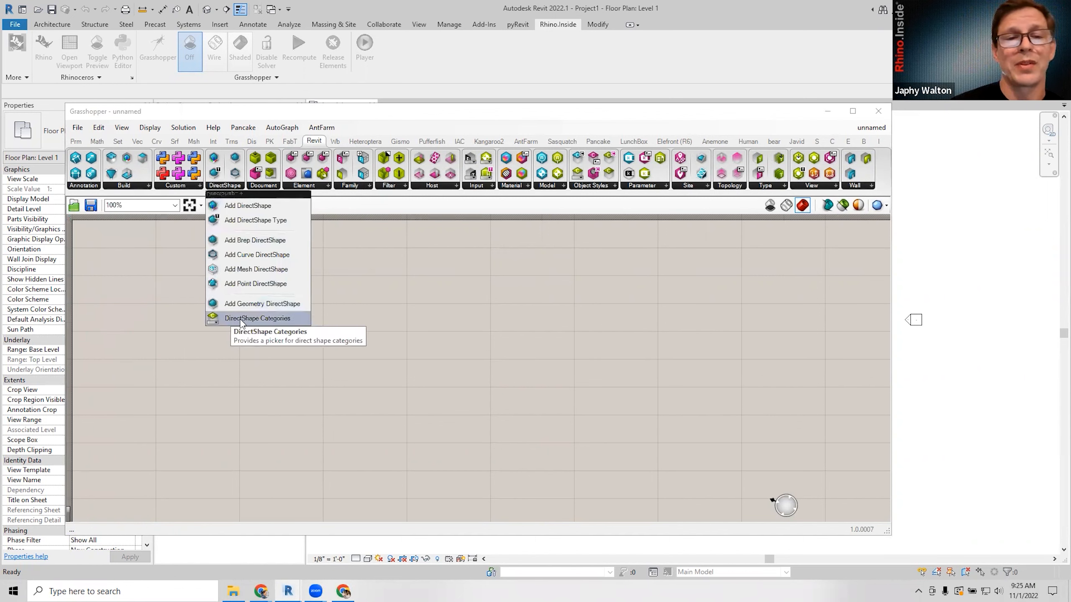
left_click(262, 187)
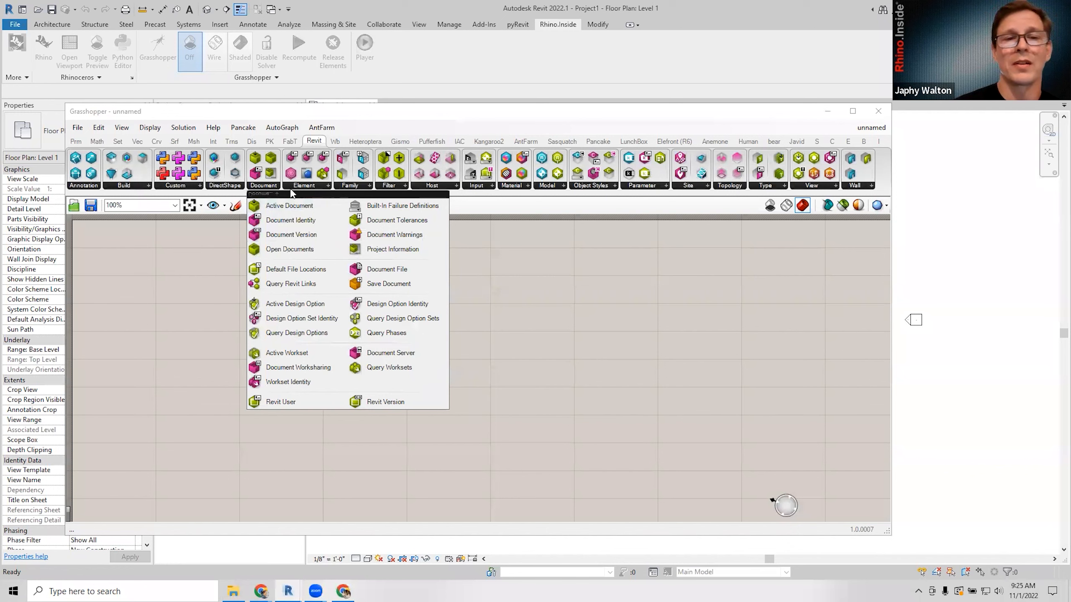
left_click(303, 186)
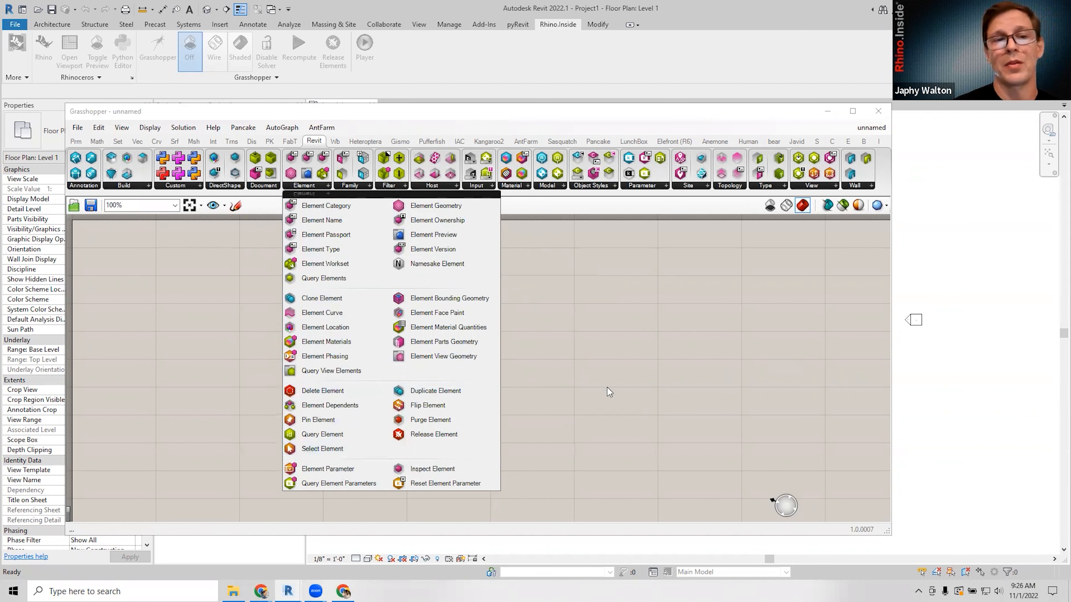
left_click(355, 187)
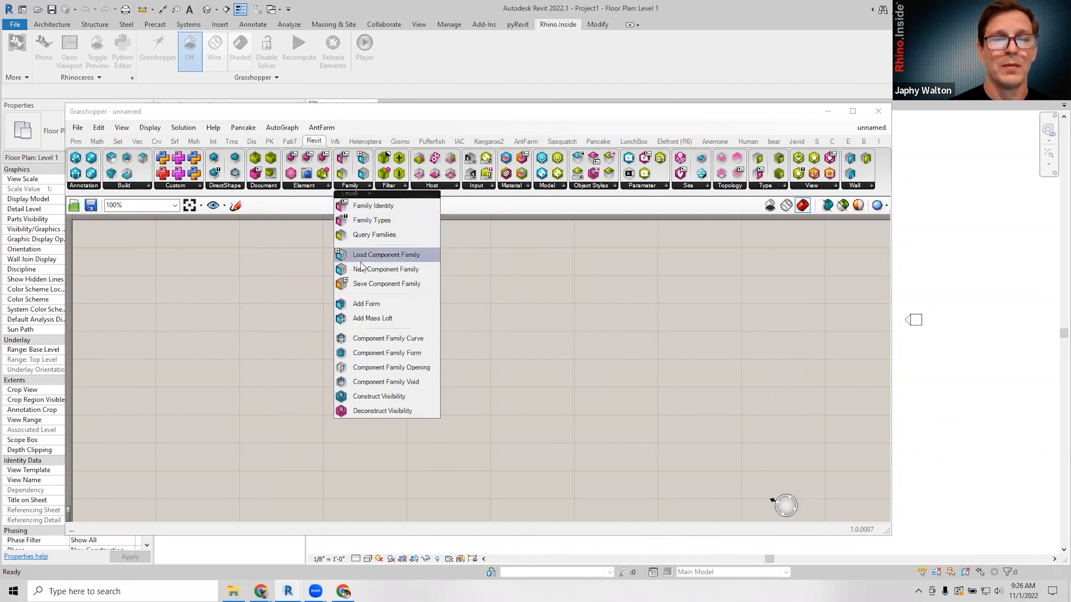
left_click(397, 187)
left_click(424, 188)
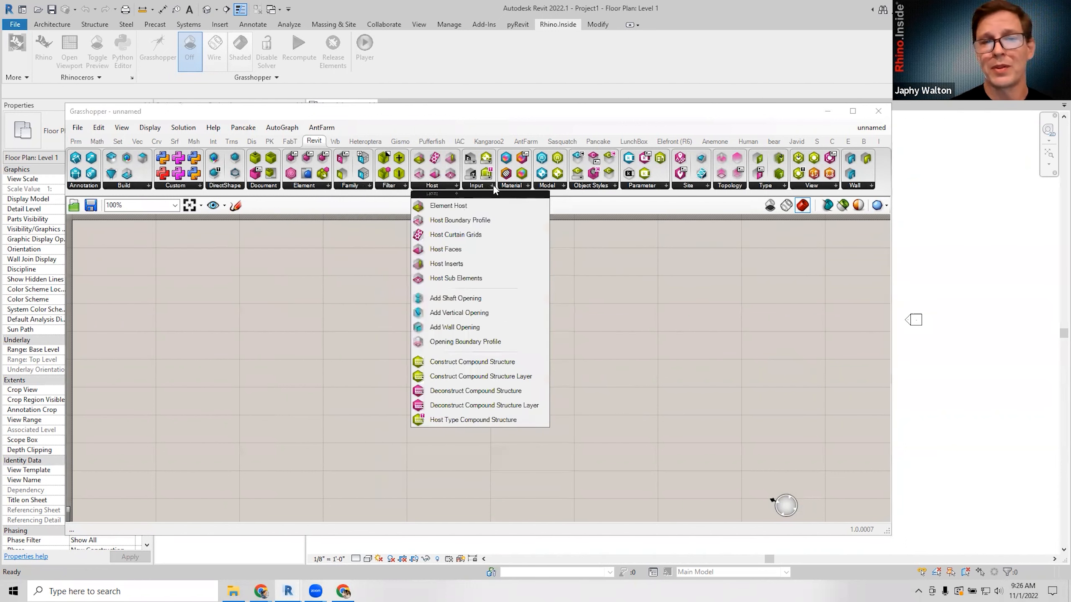
left_click(493, 188)
left_click(523, 188)
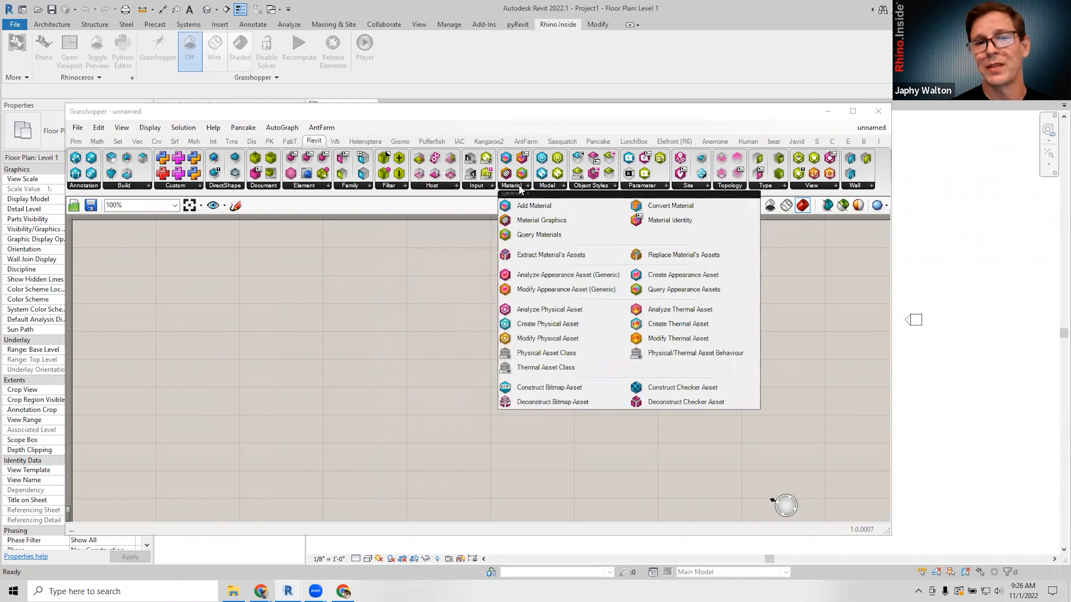
left_click(552, 188)
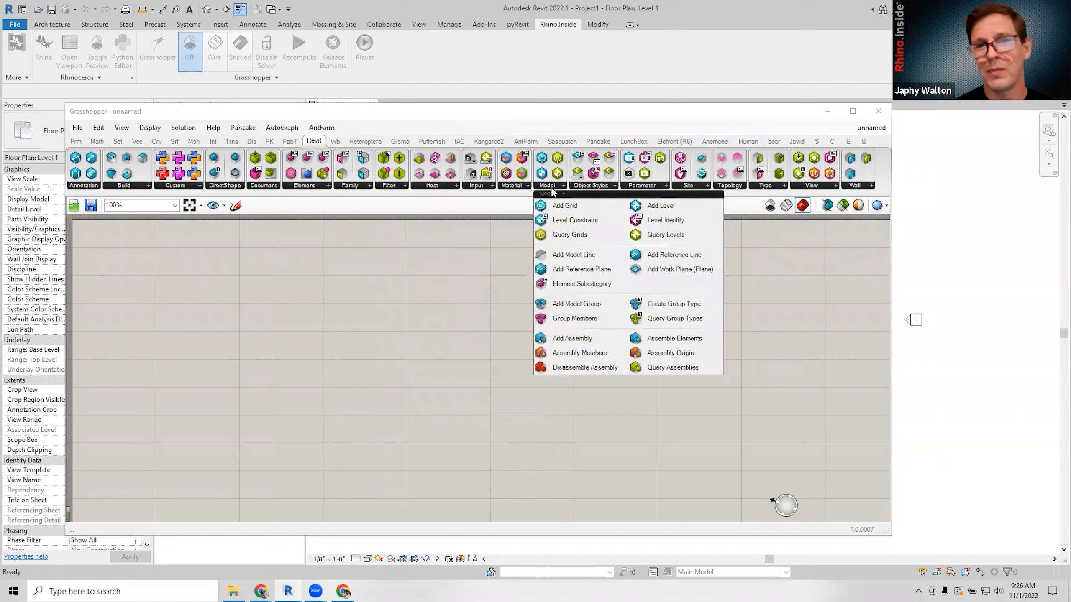
left_click(584, 188)
left_click(639, 188)
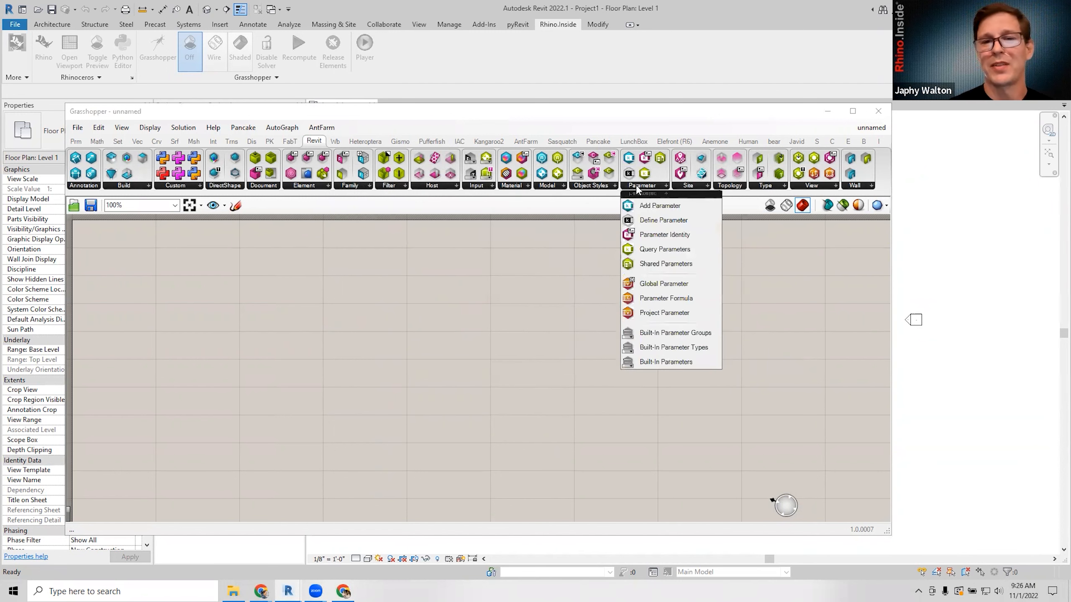
left_click(688, 189)
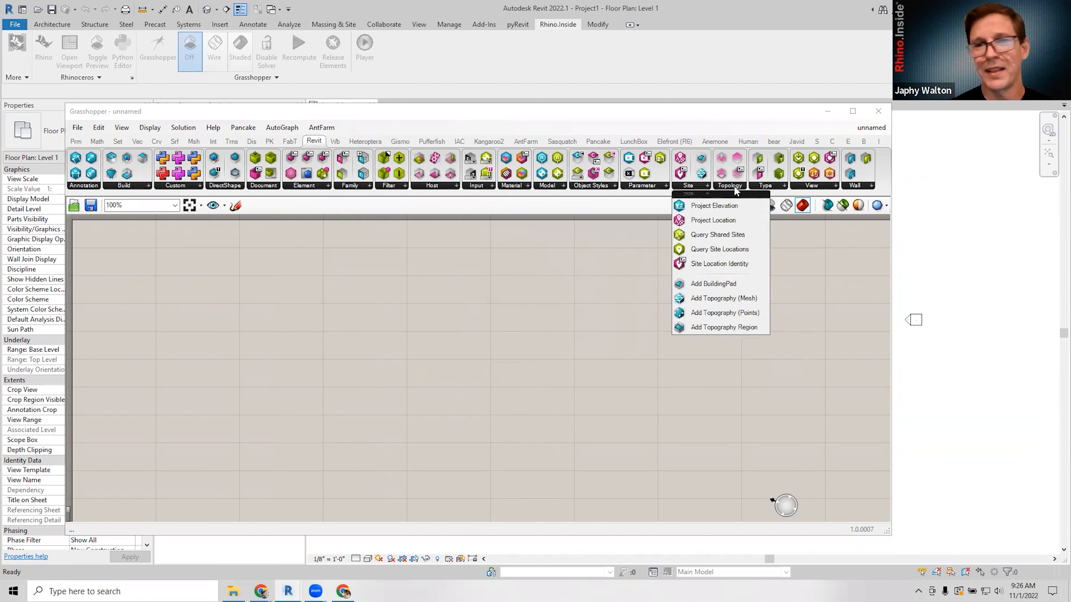
left_click(736, 189)
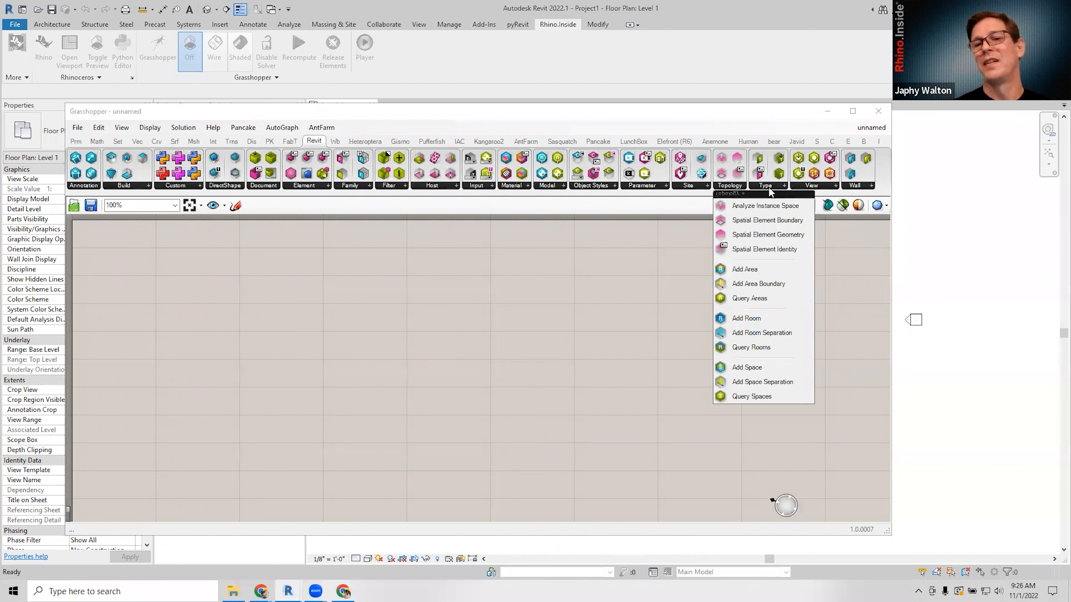
left_click(768, 188)
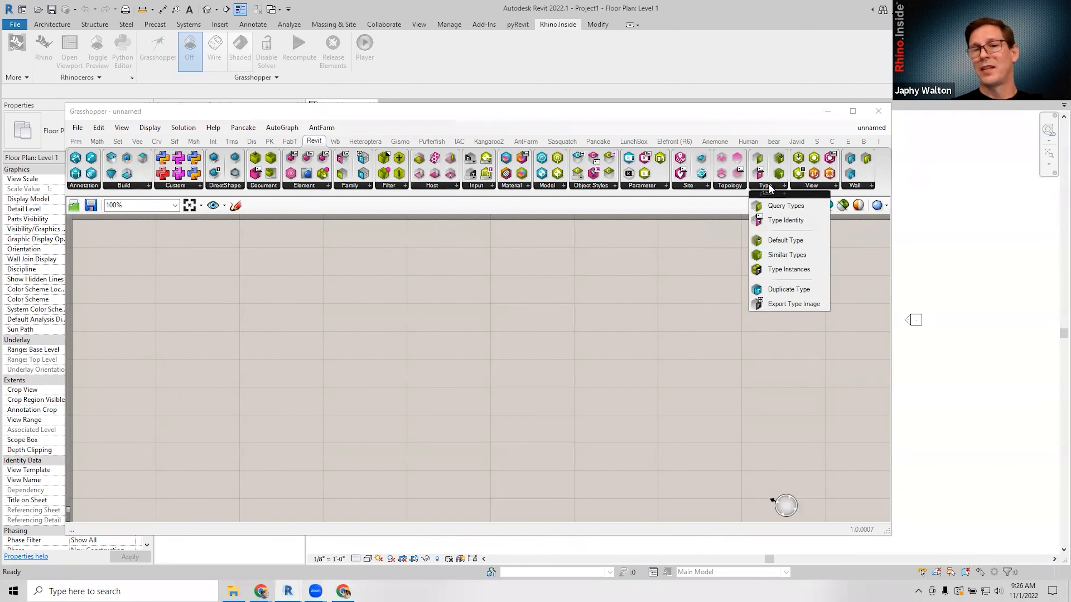
left_click(822, 188)
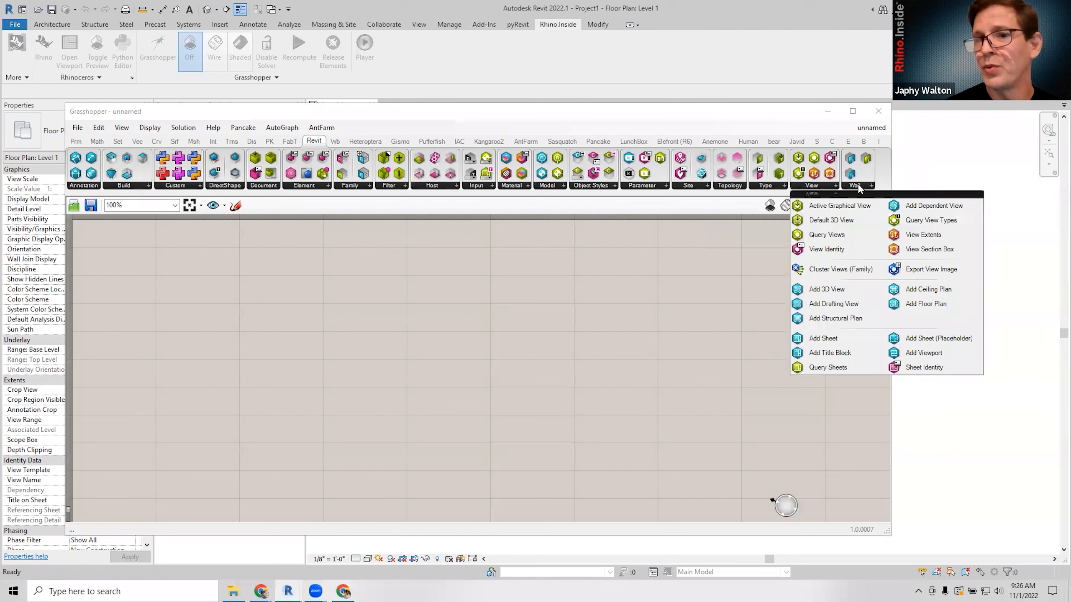
left_click(856, 185)
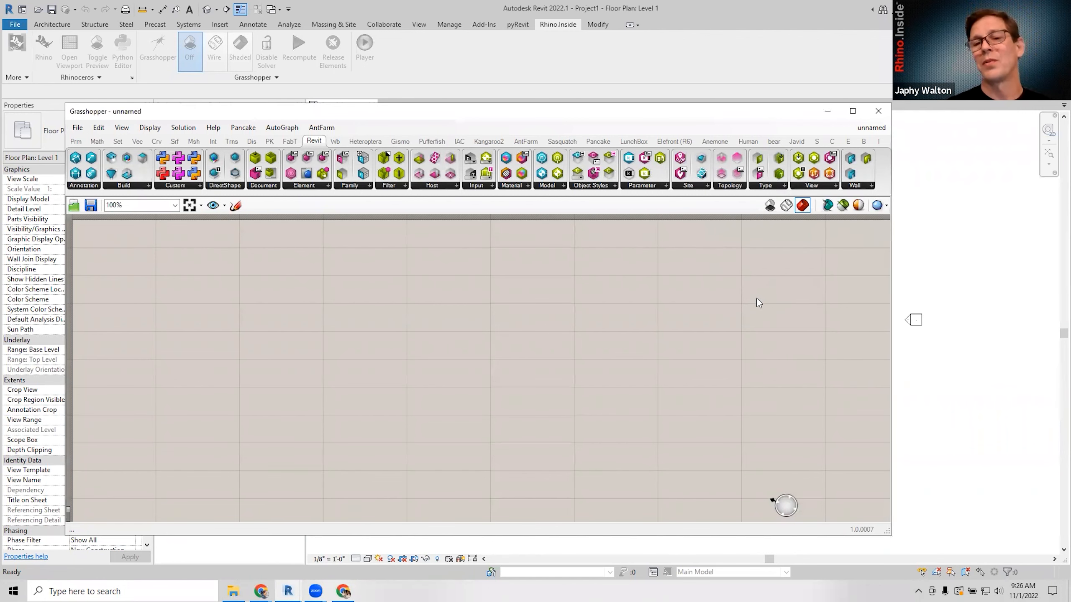
Check the Wall group and shorten Grasshopper from the top to reveal Level 1 and the Project Browser.
right_click_drag(730, 295, 713, 305)
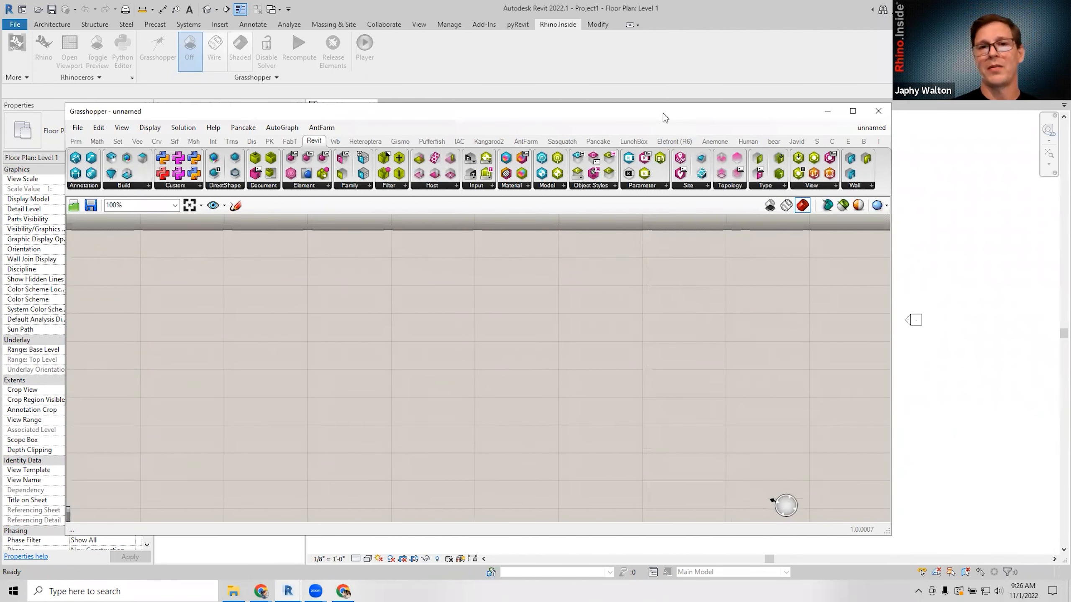
left_click_drag(665, 116, 690, 138)
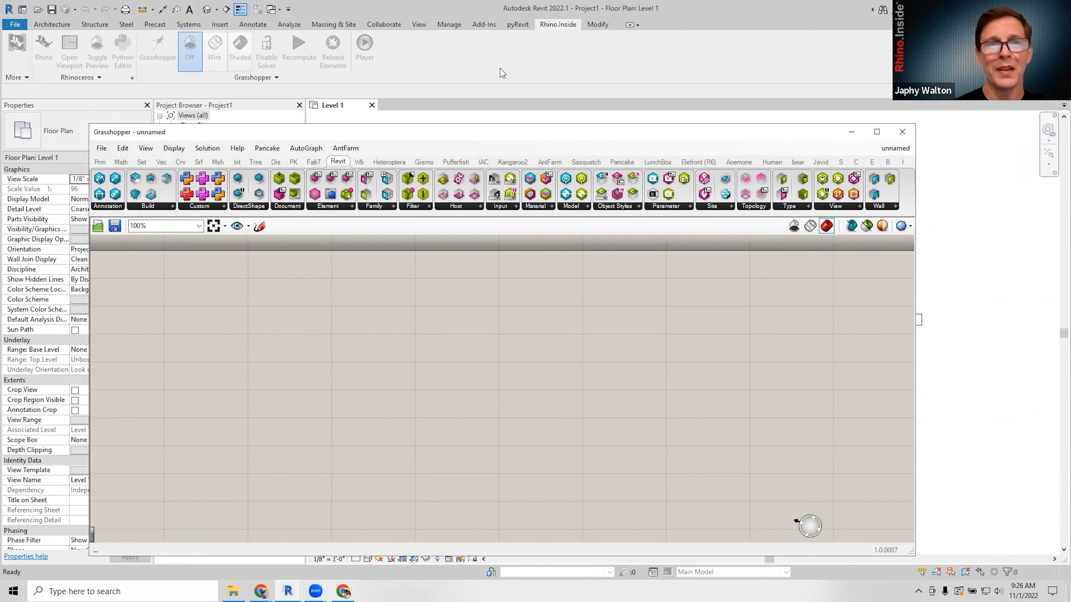
left_click_drag(492, 132, 450, 126)
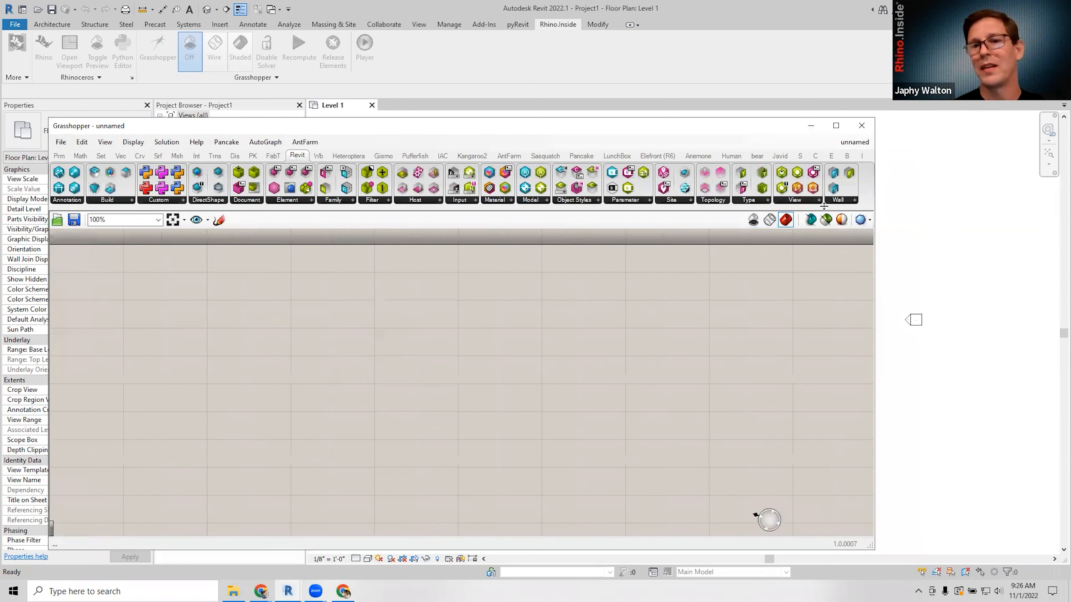
left_click(838, 201)
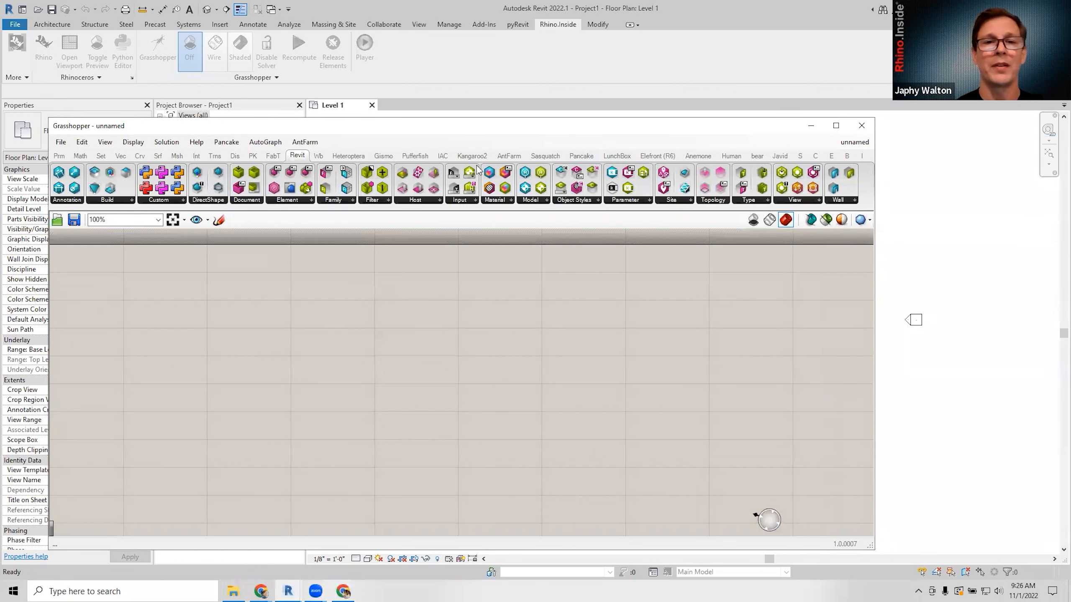
left_click_drag(462, 120, 464, 255)
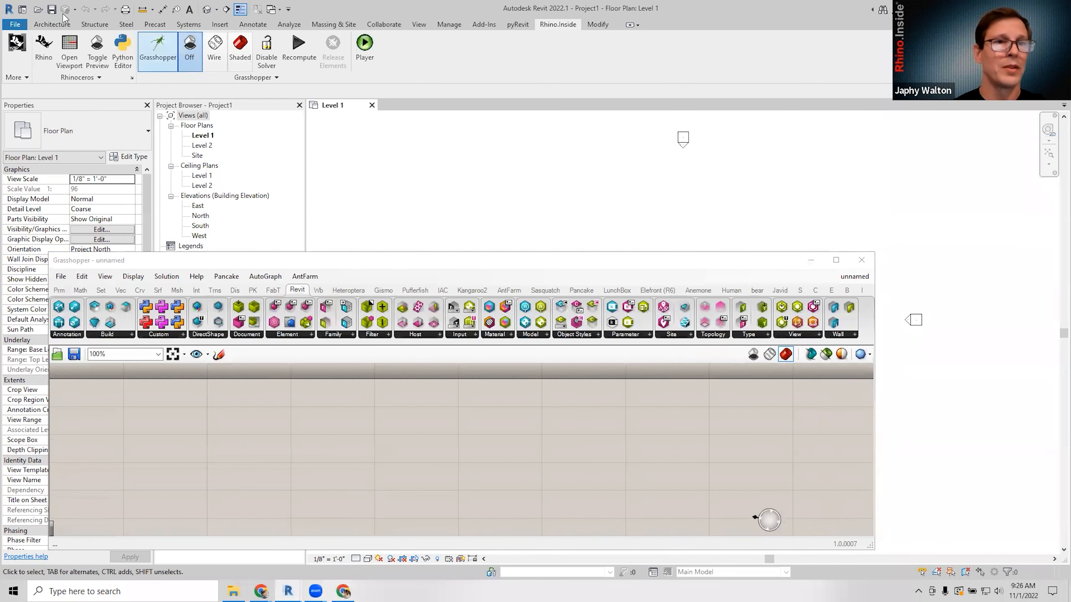
Draw a test 36'-0" wall in the Level 1 plan, then delete it.
left_click(52, 24)
left_click(50, 53)
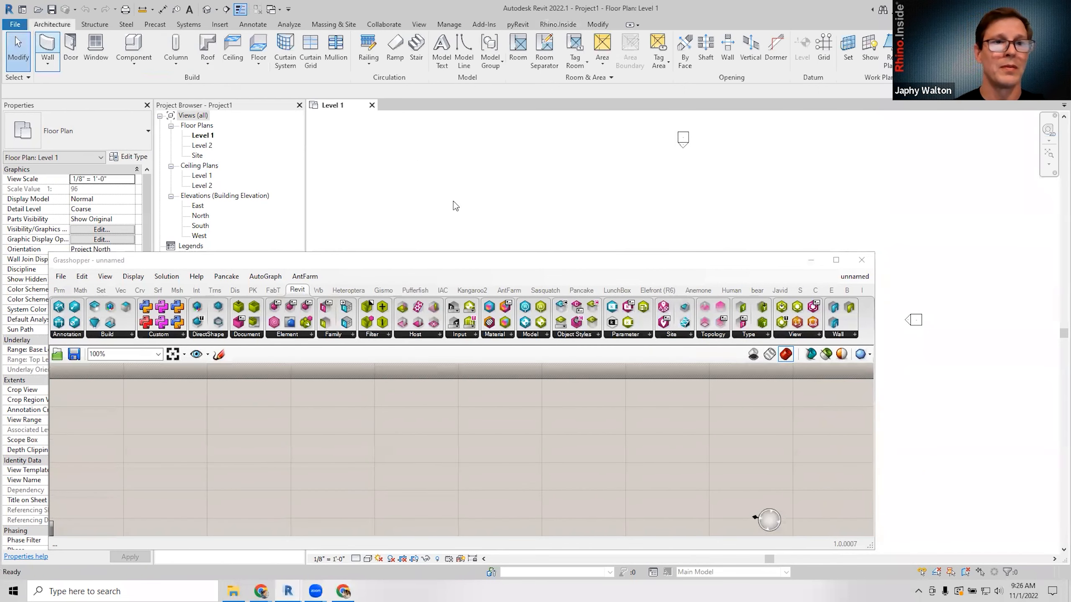
left_click(615, 204)
left_click(715, 204)
key("Escape")
key("Escape")
key("Delete")
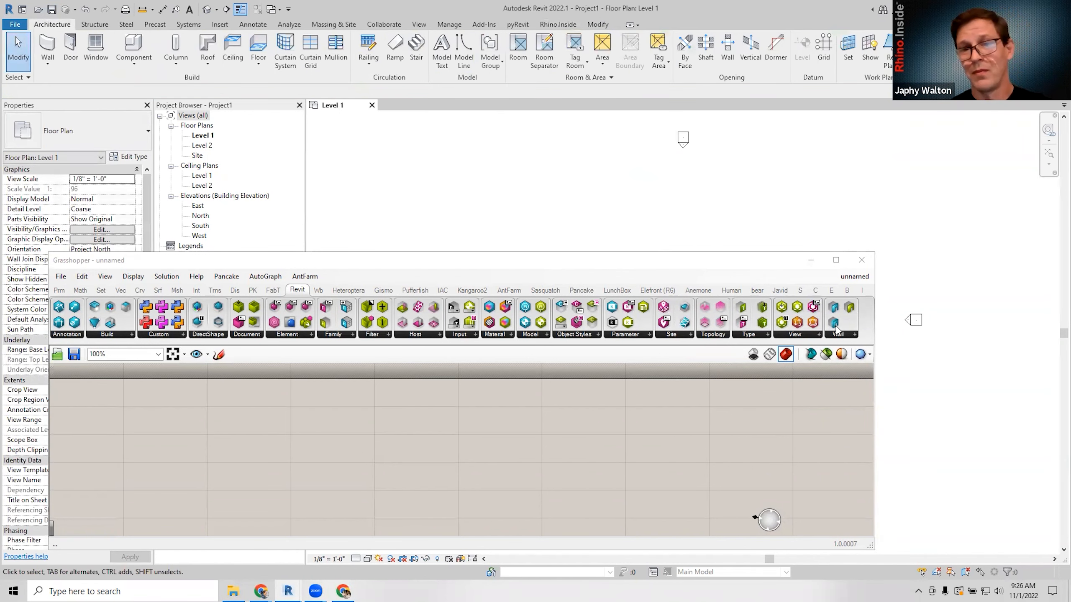
Reopen Grasshopper's Wall components and move the window higher over the plan.
left_click(838, 336)
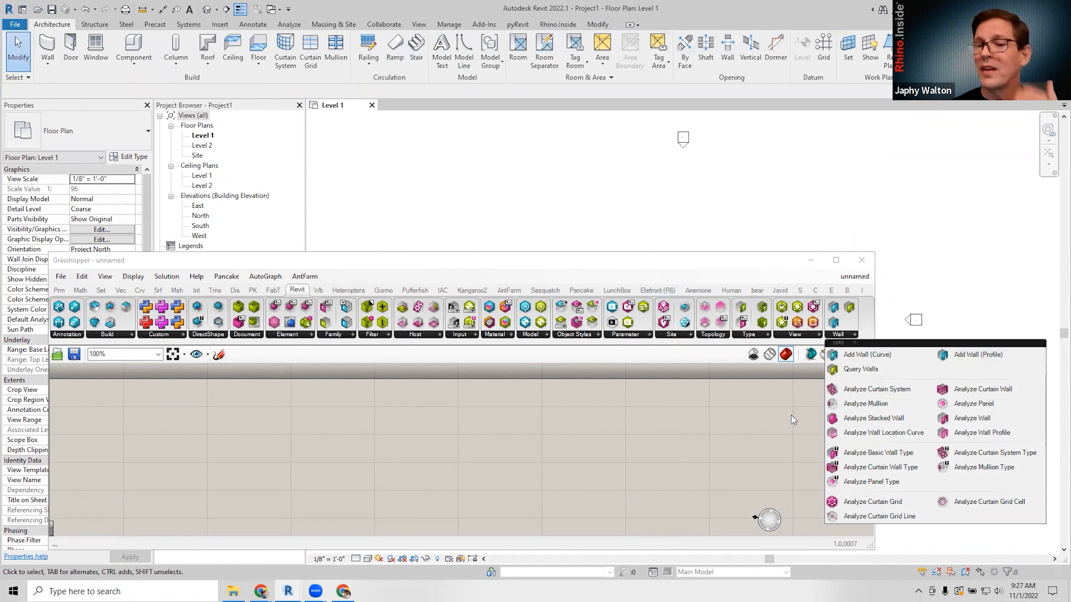
left_click_drag(681, 261, 692, 218)
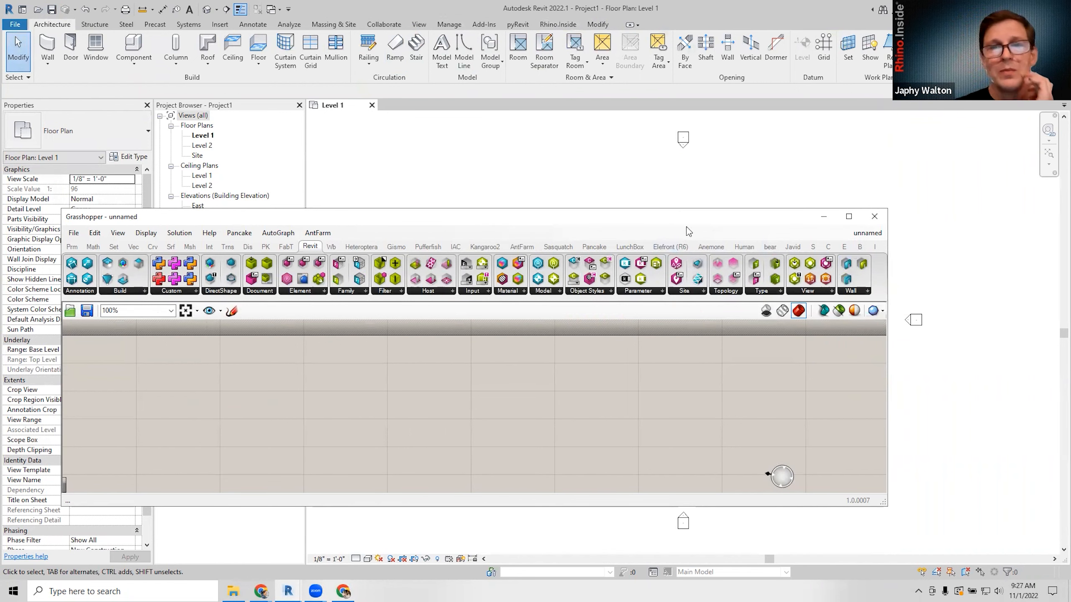
left_click_drag(685, 211, 684, 208)
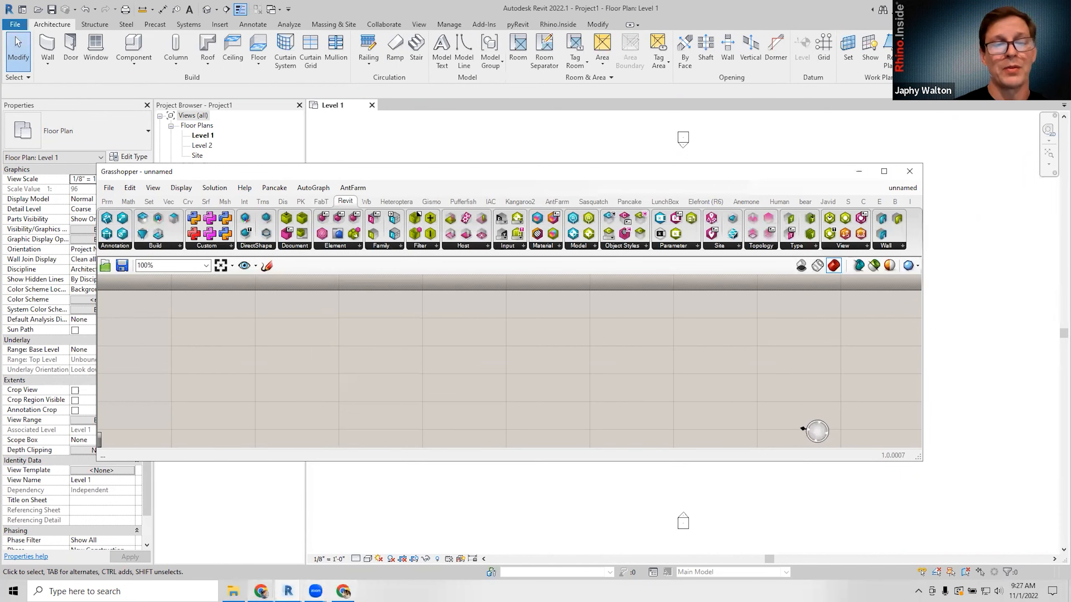
Switch to the racbasicsampleproject house model's 3D view via its taskbar thumbnail.
mouse_move(287, 591)
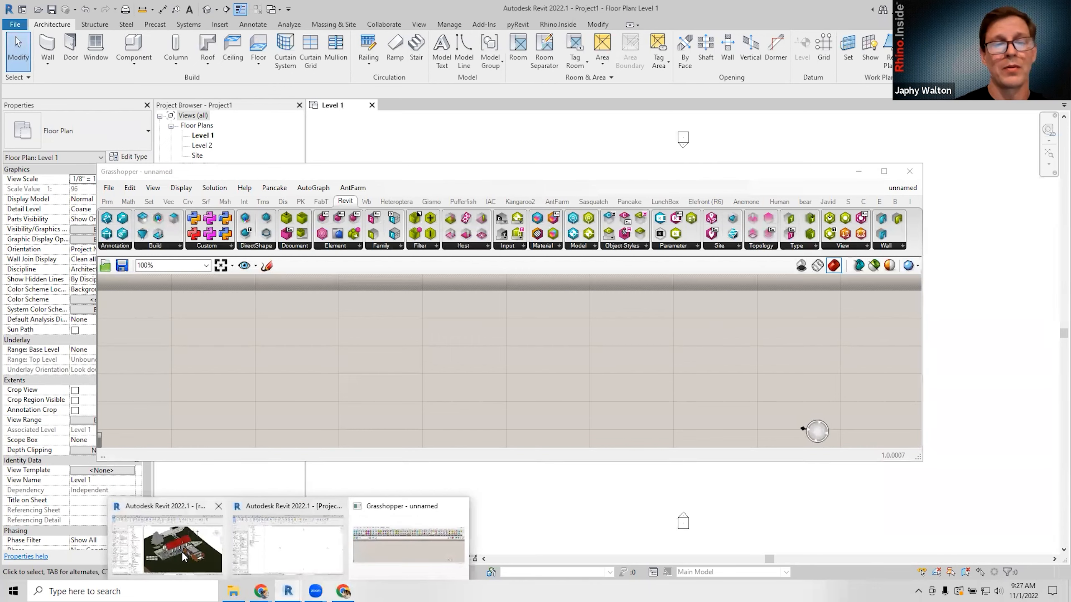
left_click(184, 554)
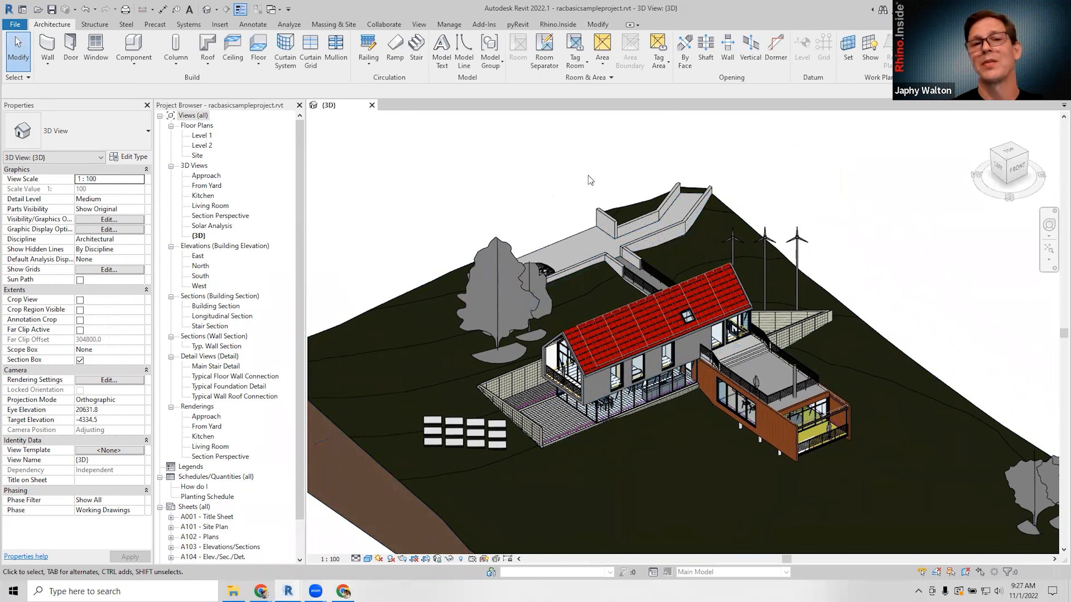
Launch Grasshopper from Rhino.Inside, dismissing the units warning and Getting Started, then open the Rhino viewport.
left_click(563, 28)
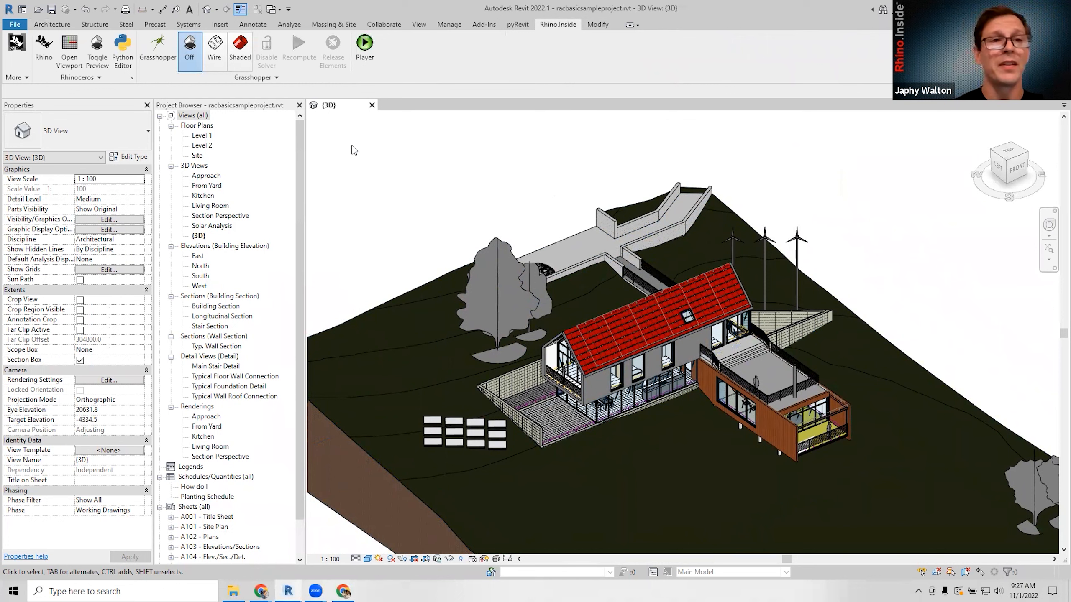
left_click(156, 66)
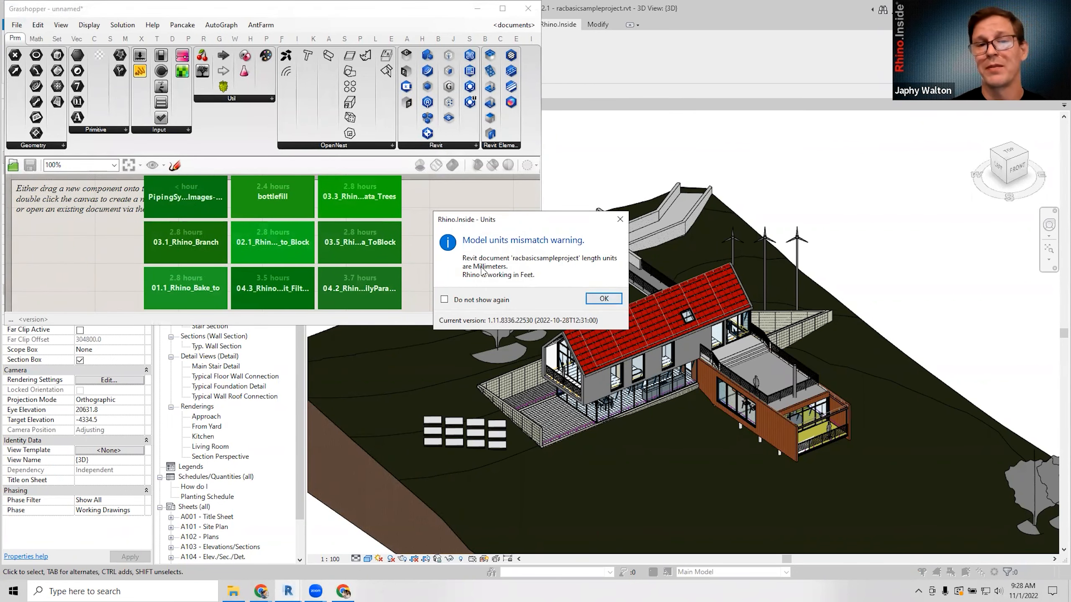
left_click(613, 303)
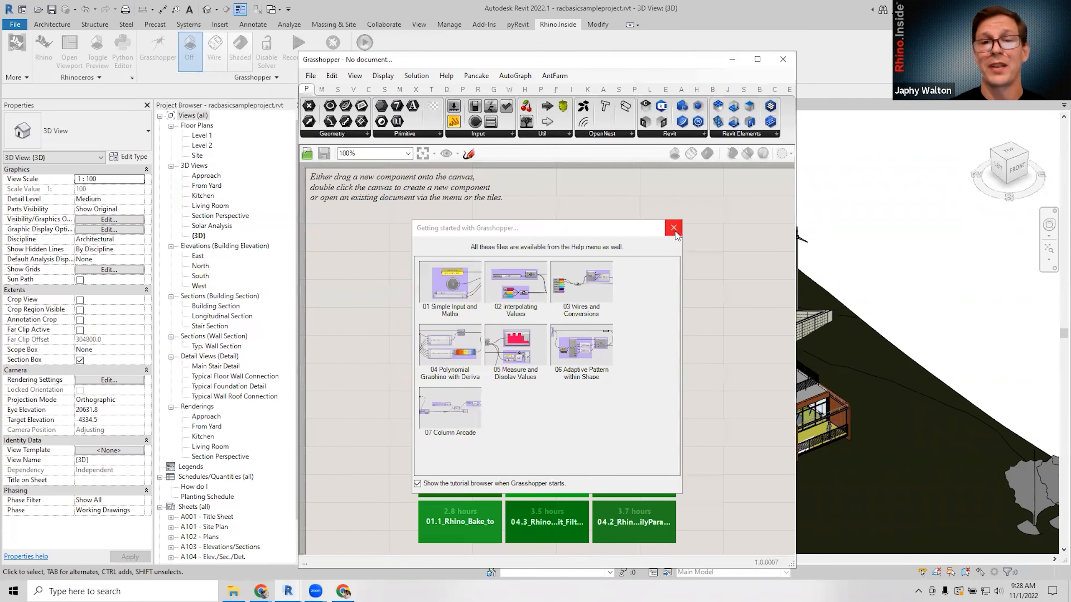
left_click(673, 228)
left_click_drag(505, 67, 499, 115)
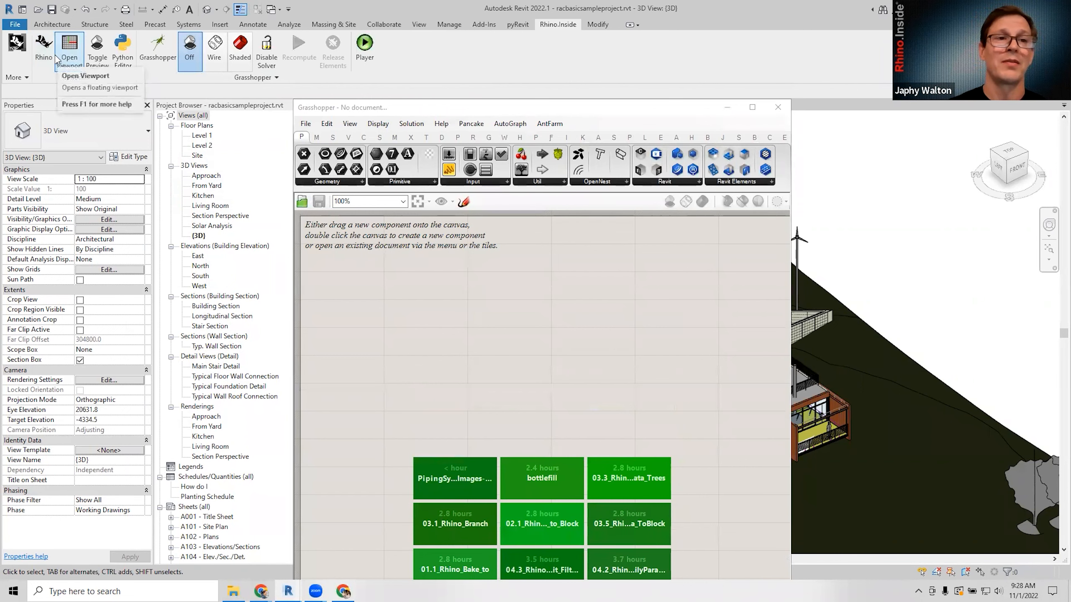
left_click(44, 47)
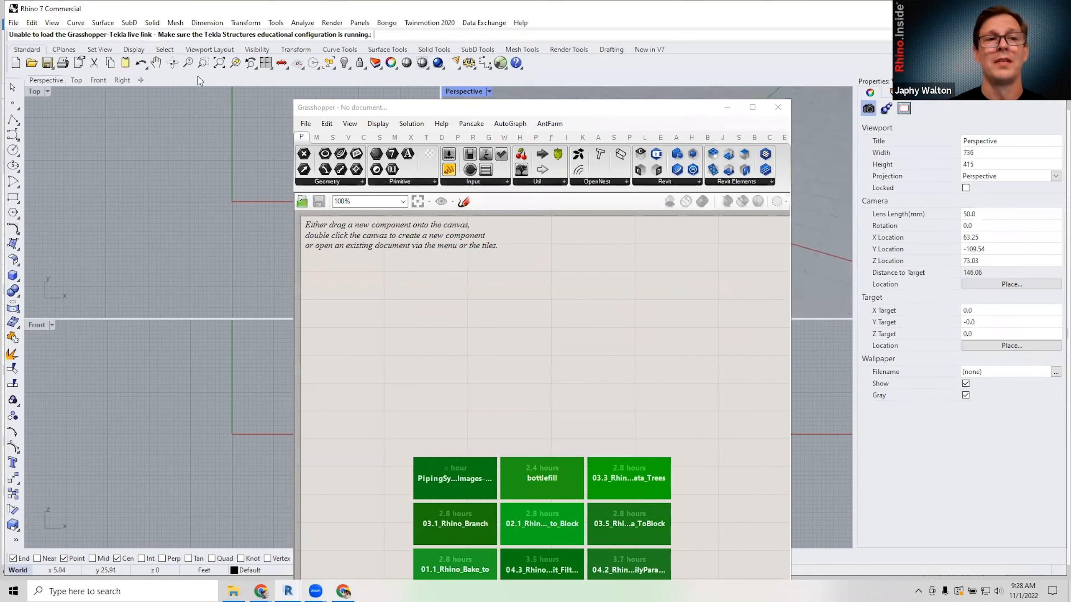
Switch Rhino's model units from Feet to Millimeters with the Units command.
type("Unit")
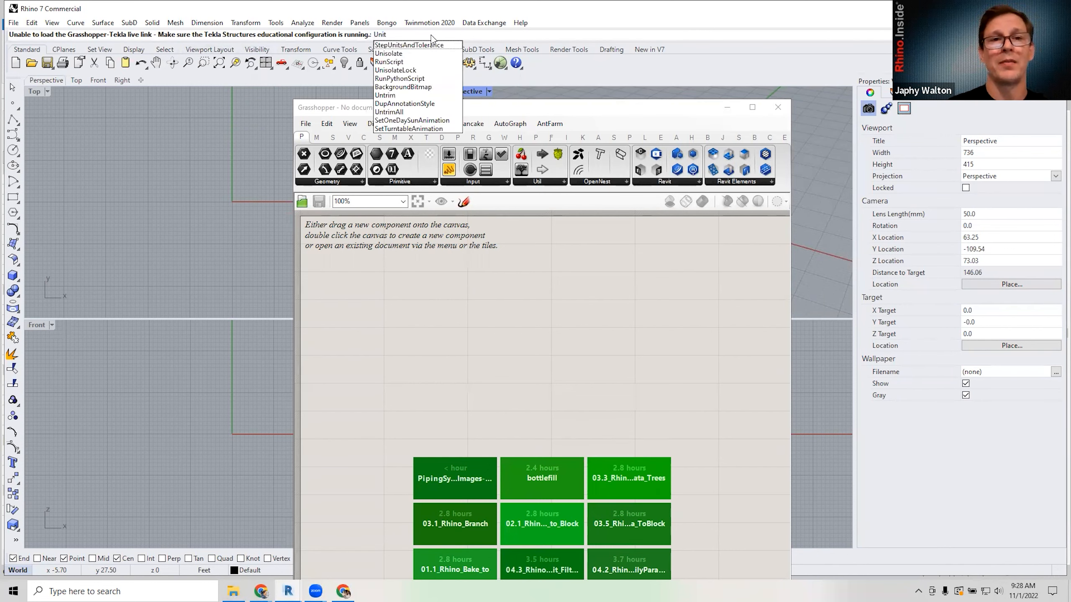
key("Return")
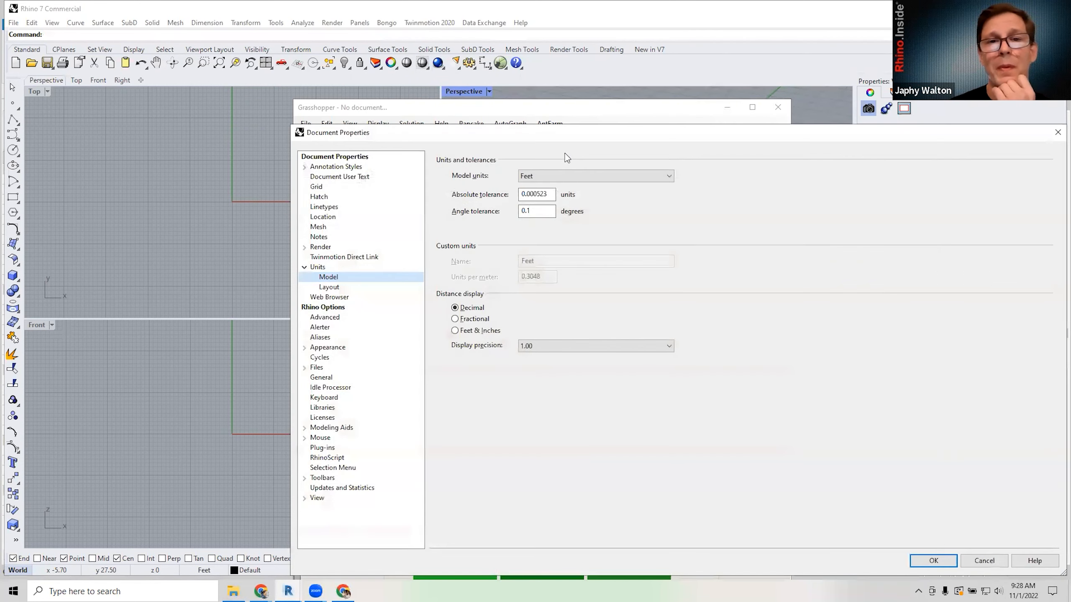
left_click(564, 175)
left_click(569, 200)
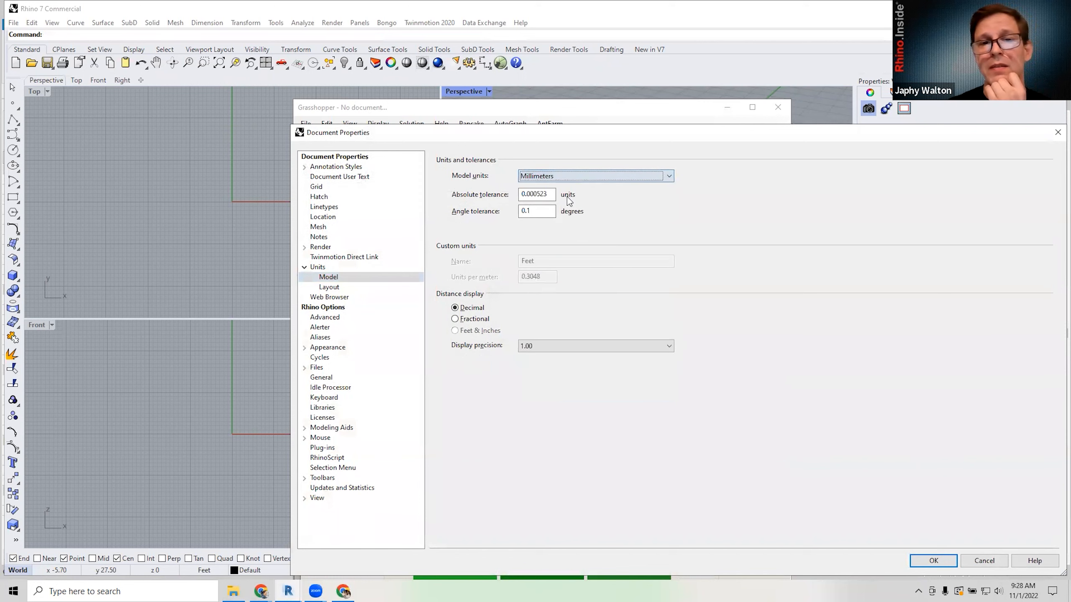
left_click_drag(630, 136, 410, 102)
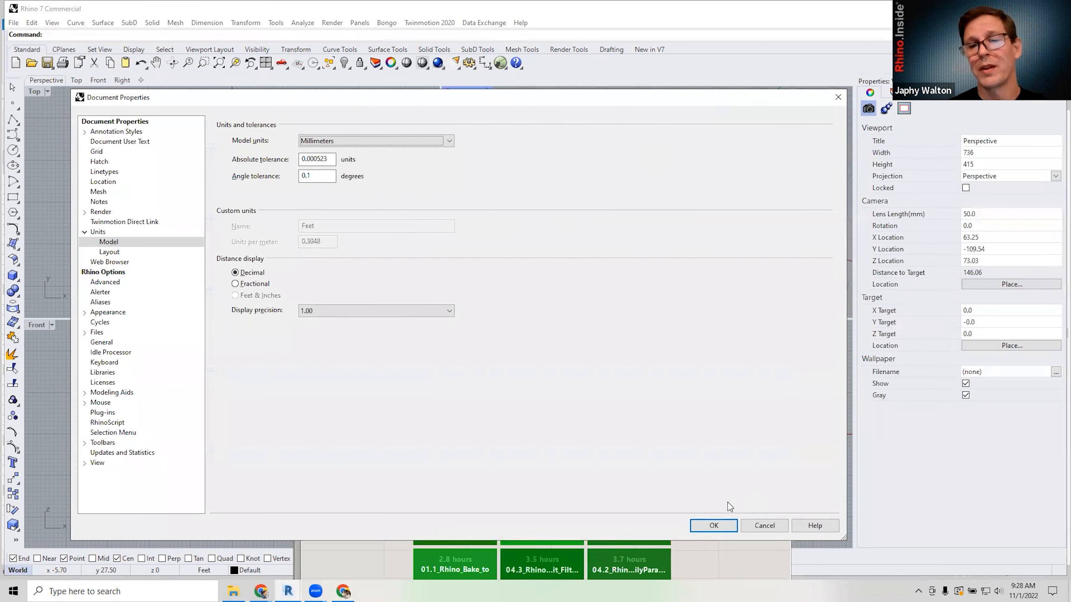
left_click(713, 525)
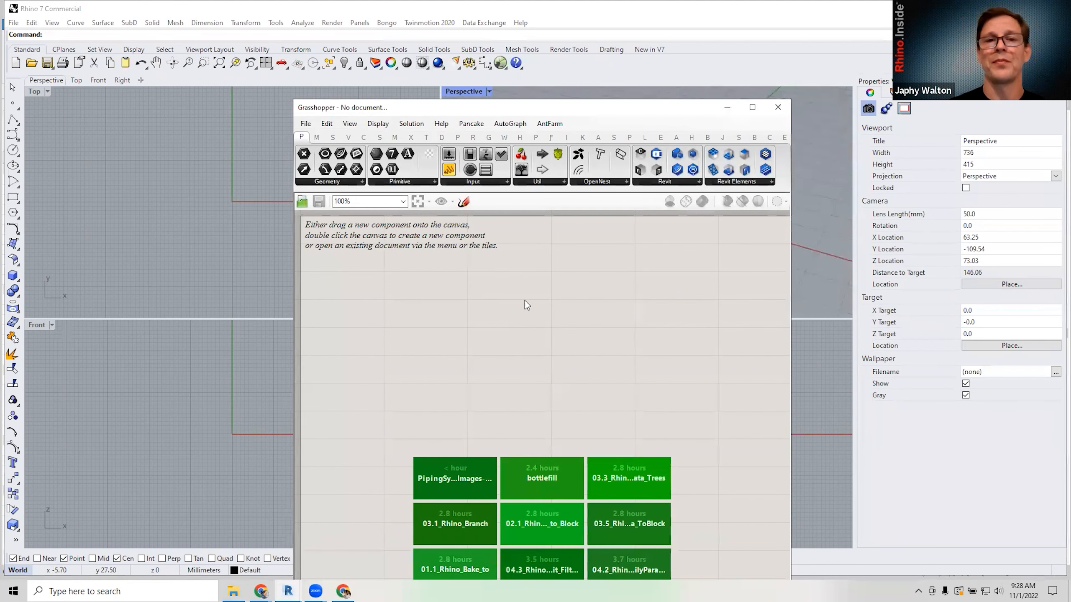
middle_click(514, 291)
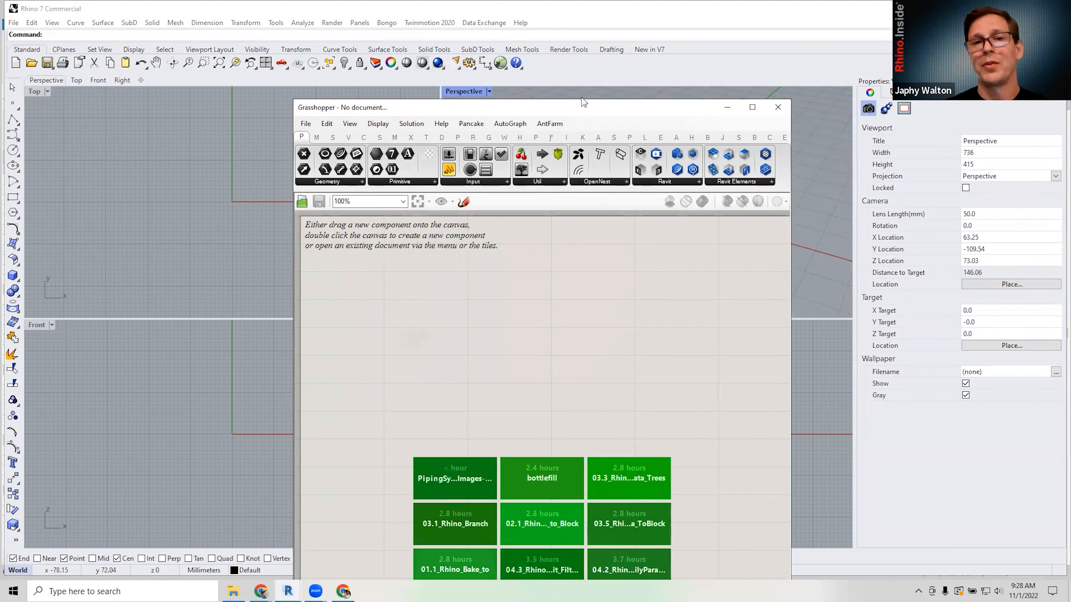
Narrow the Rhino window, maximize Perspective, and arrange Grasshopper beside the Revit house view.
left_click_drag(862, 9, 641, 57)
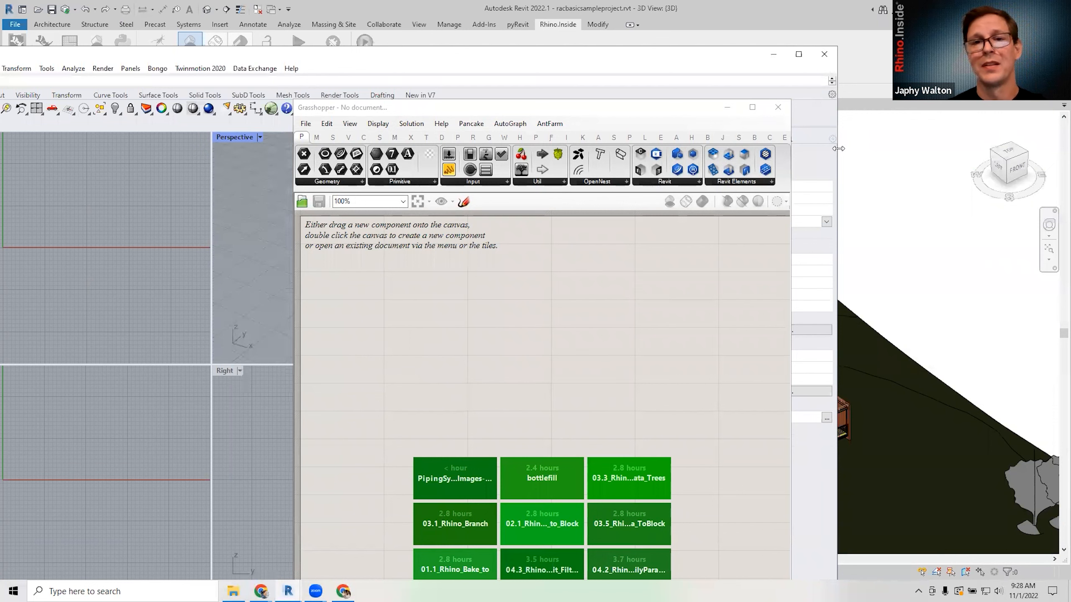
left_click_drag(838, 149, 481, 149)
double_click(65, 140)
left_click(360, 110)
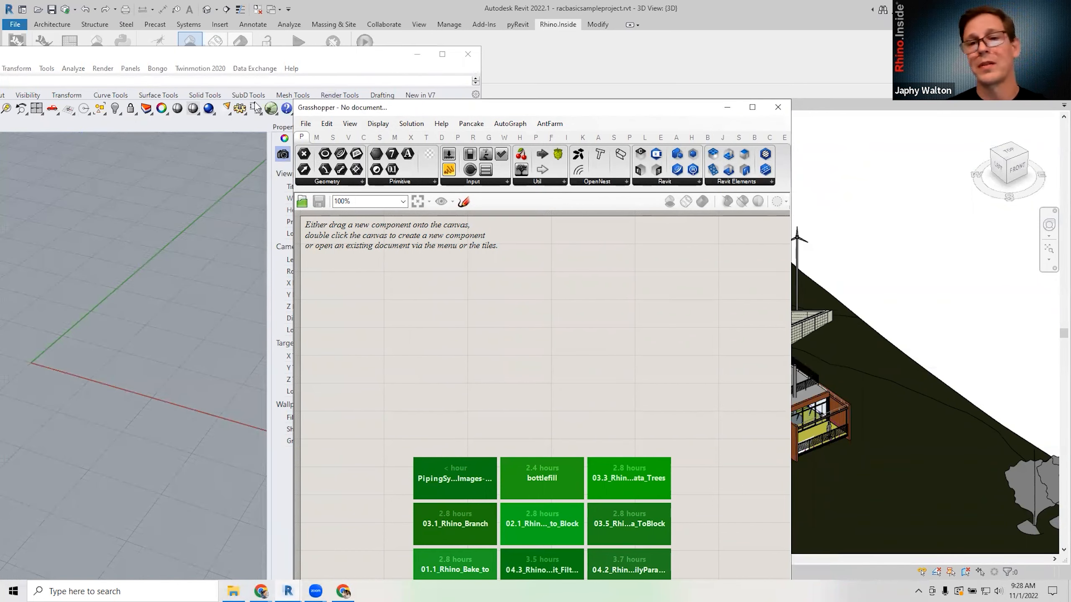
left_click_drag(359, 110, 253, 100)
scroll(859, 270, "down", 3)
middle_click_drag(858, 274, 950, 300)
scroll(763, 310, "up", 2)
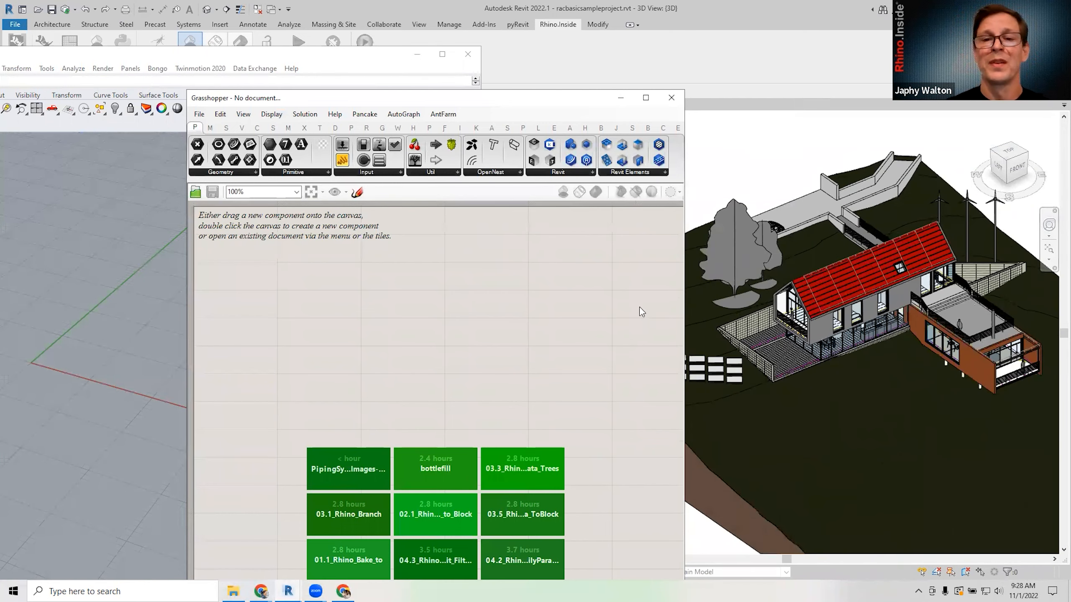
scroll(864, 294, "up", 5)
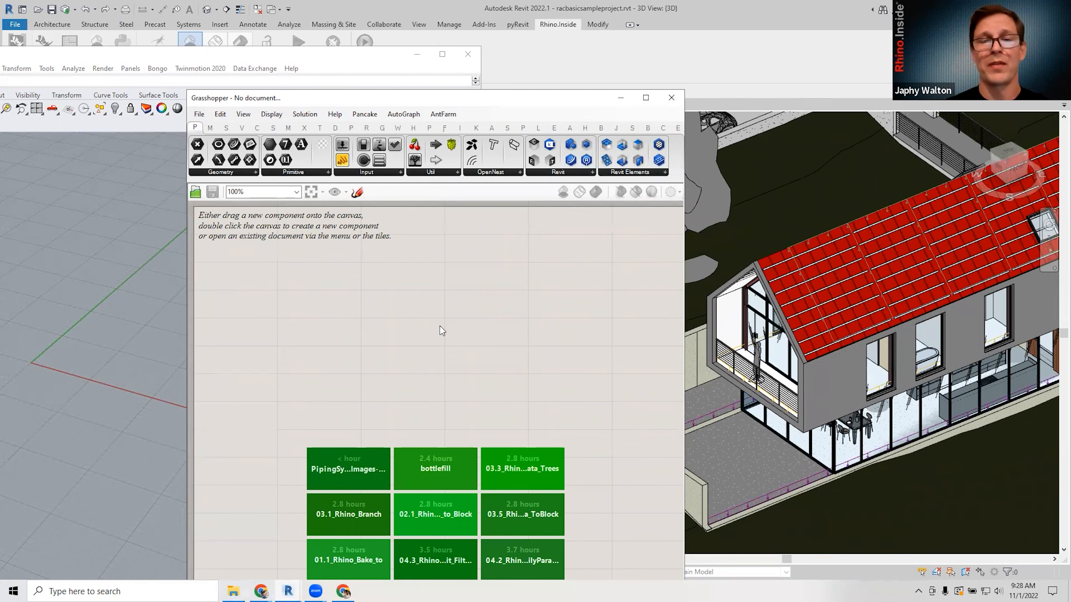
Add a Graphical Element parameter via the 'gra el' search, deleting the accidental duplicate.
double_click(440, 328)
type("gra")
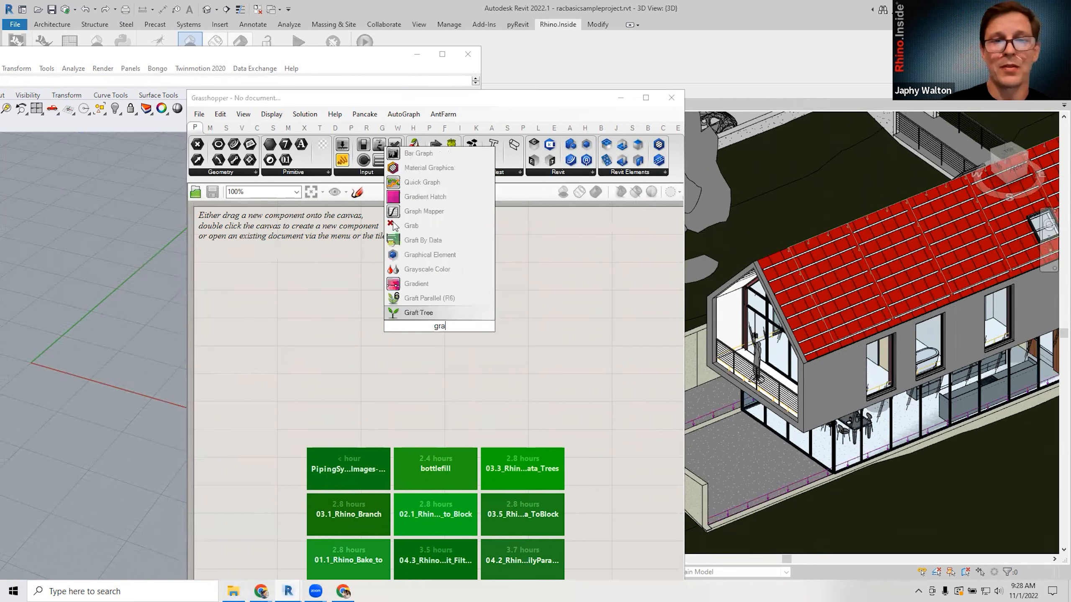
type(" el")
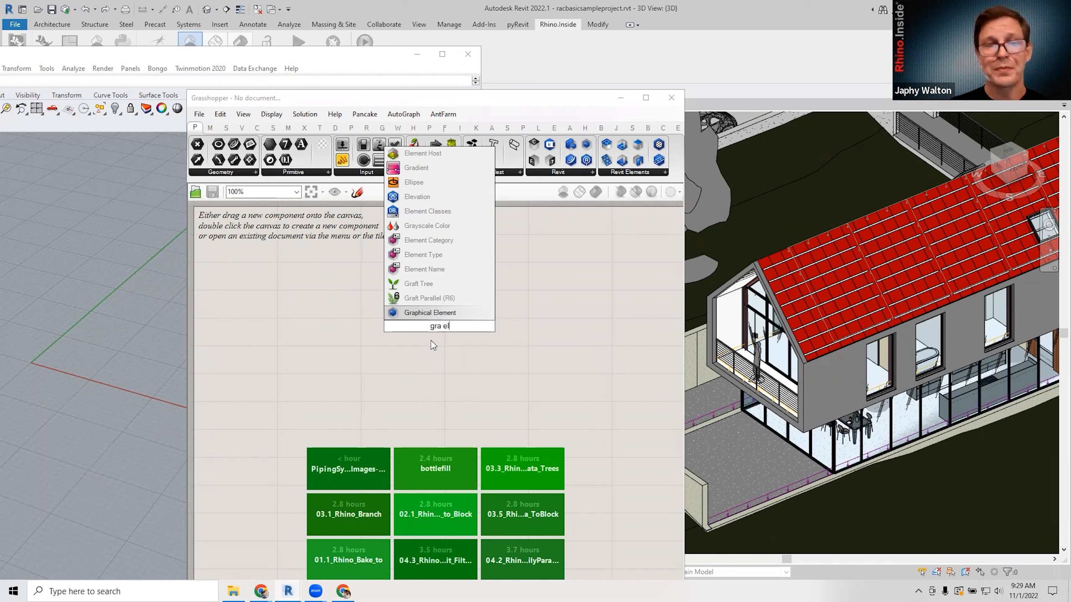
left_click(436, 317)
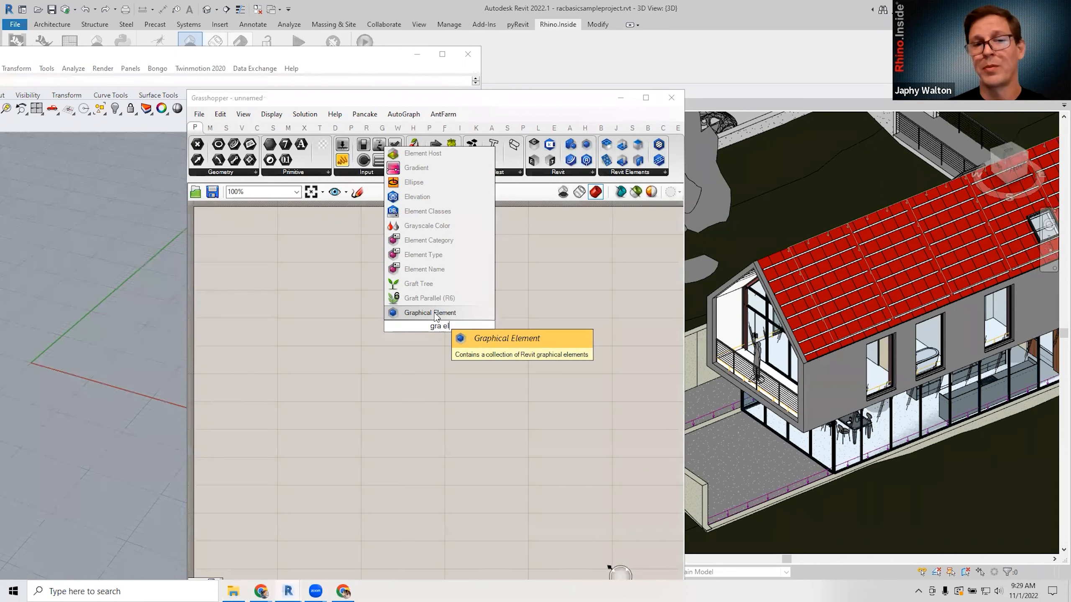
double_click(488, 359)
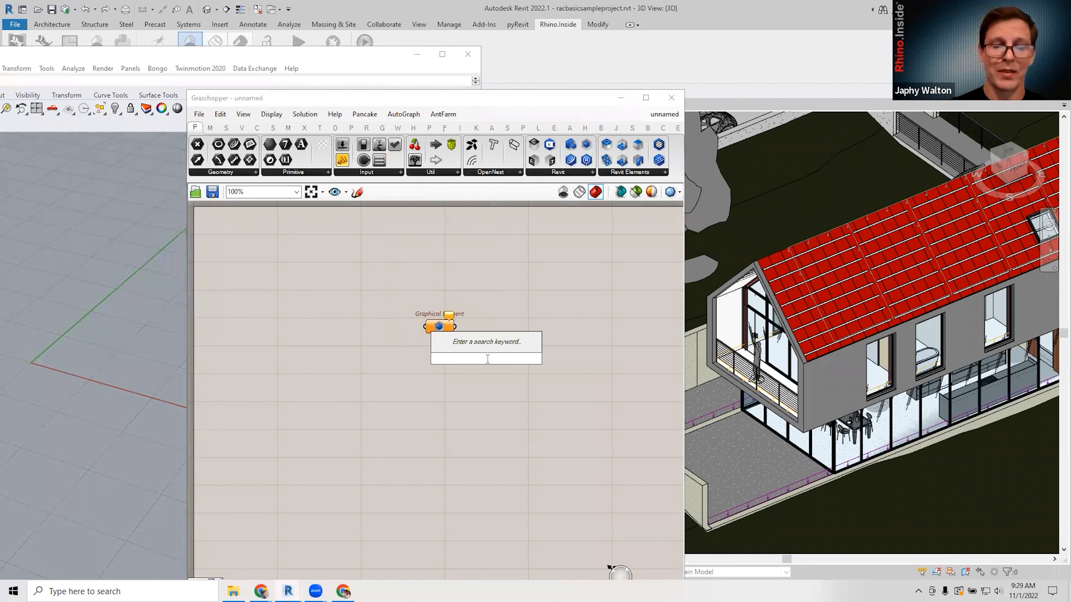
type("gr el")
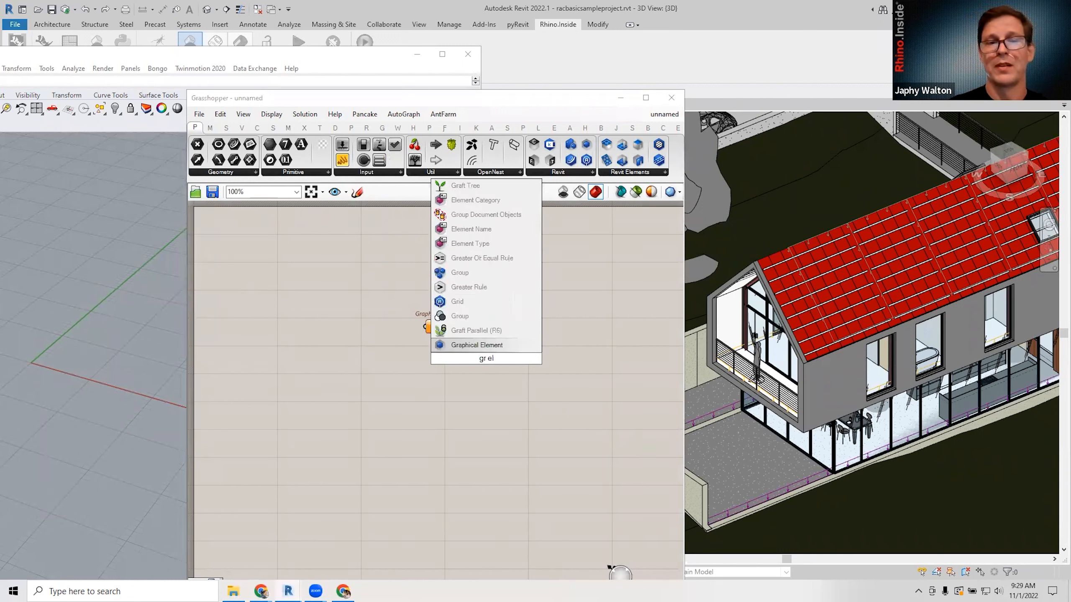
key("Return")
left_click(487, 359)
key("Delete")
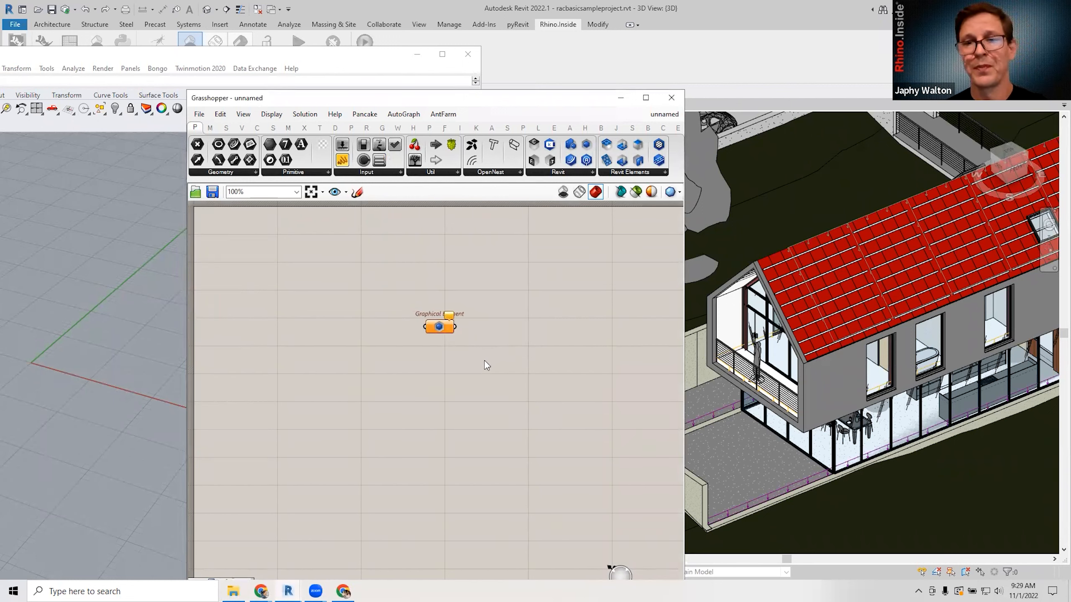
left_click(438, 330)
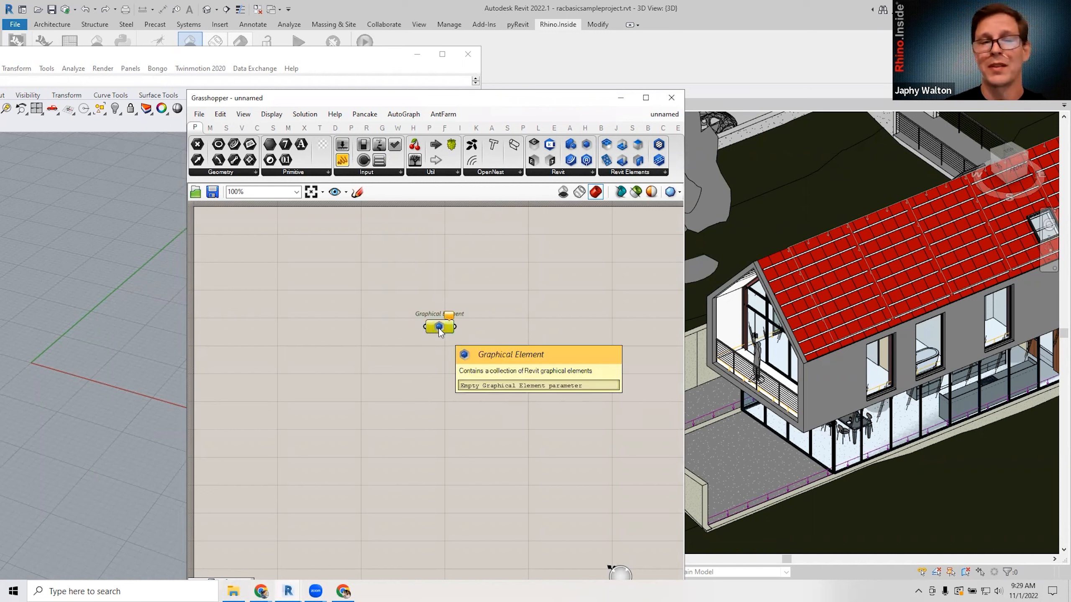
Set the Graphical Element to pick multiple Revit elements, select the house's gable wall, and finish.
right_click(438, 331)
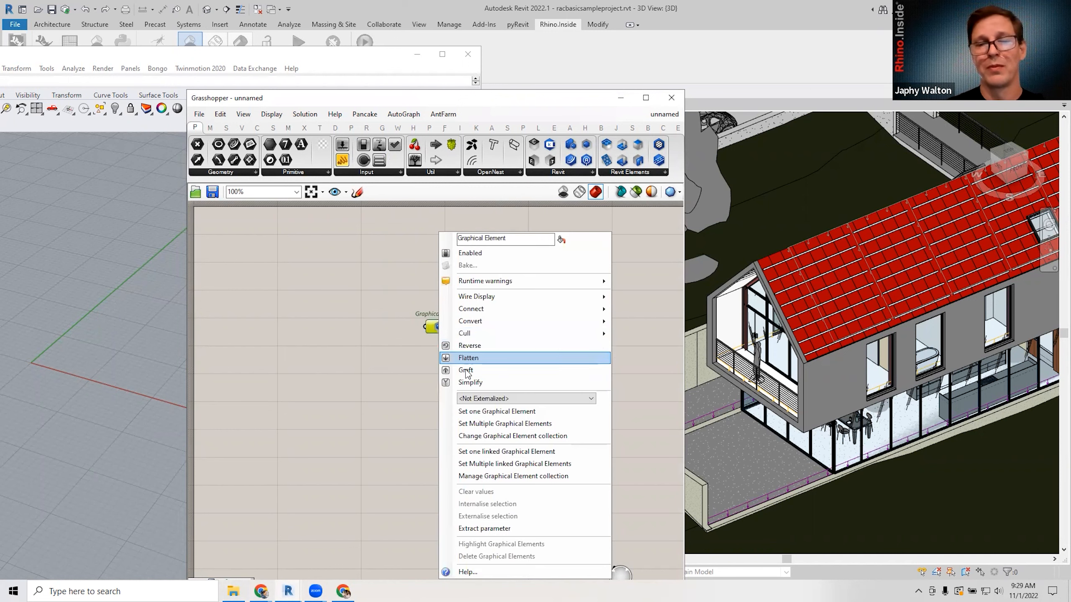
left_click(489, 412)
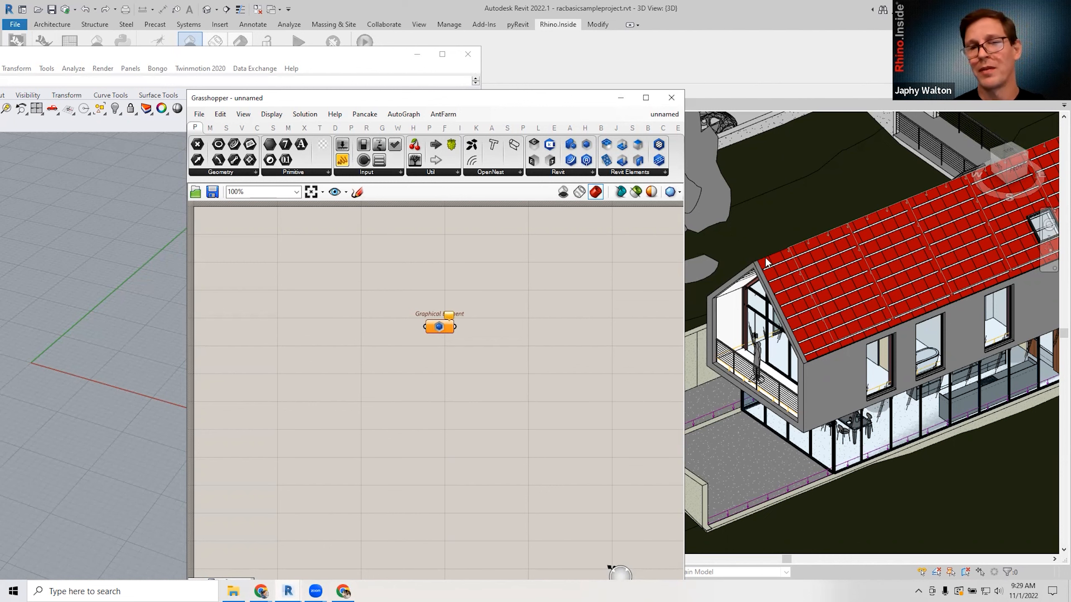
left_click_drag(590, 102, 657, 44)
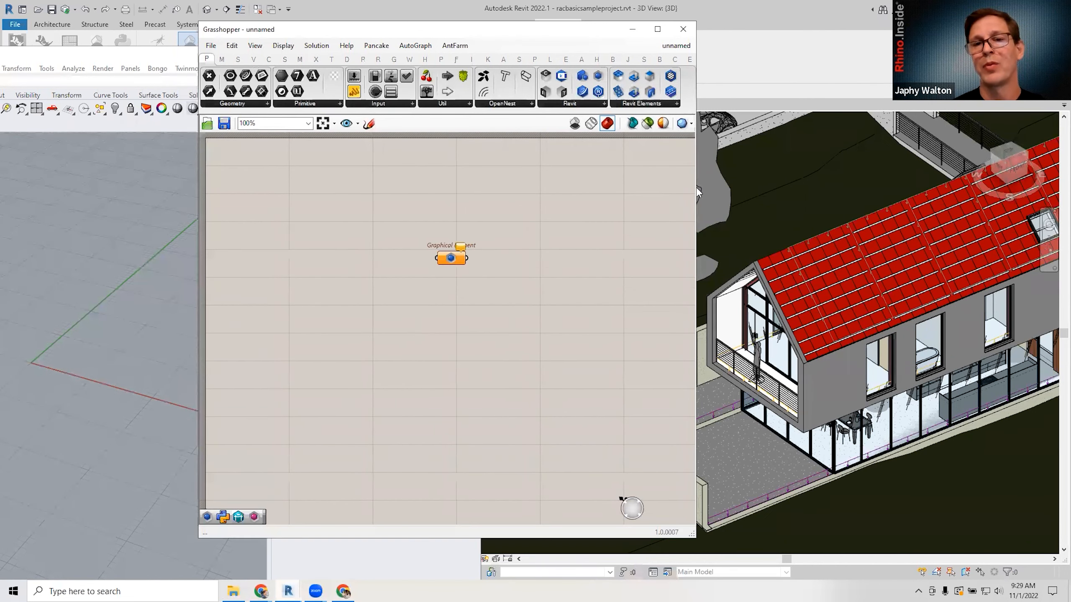
left_click_drag(696, 186, 599, 186)
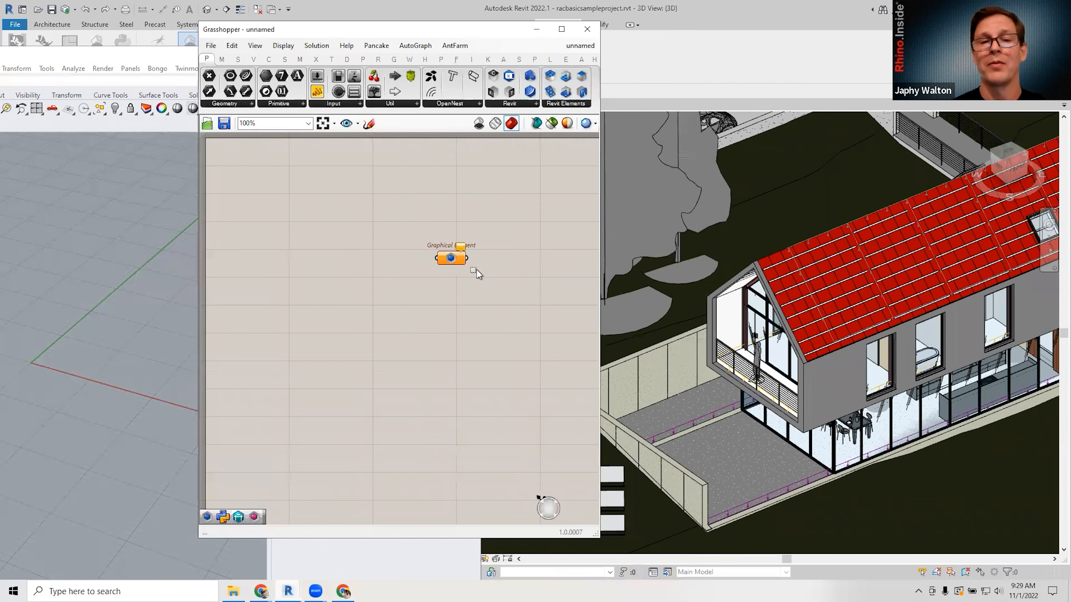
right_click(450, 258)
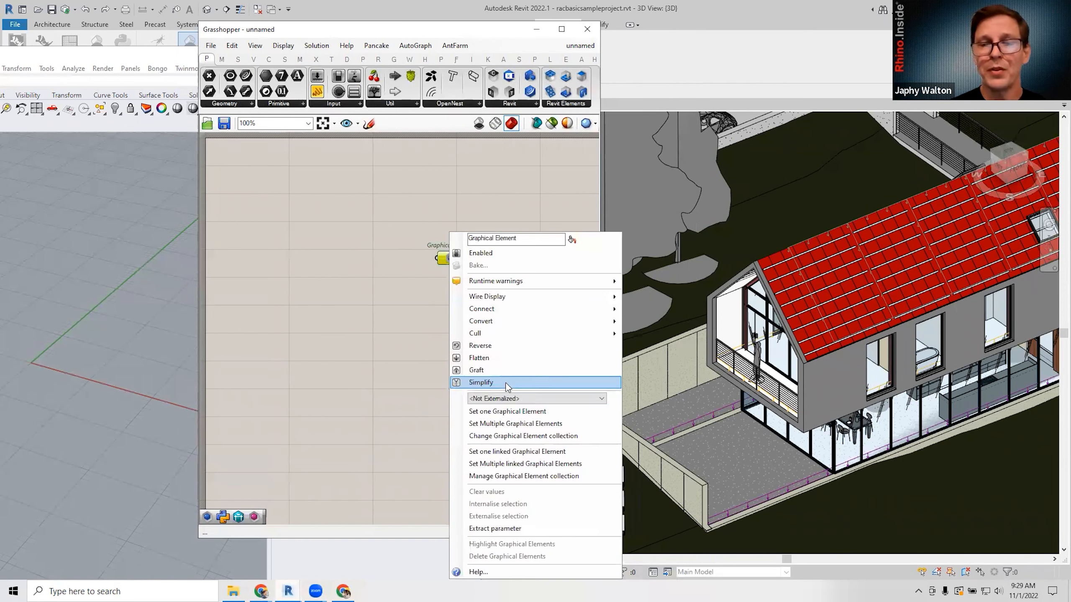
left_click(508, 424)
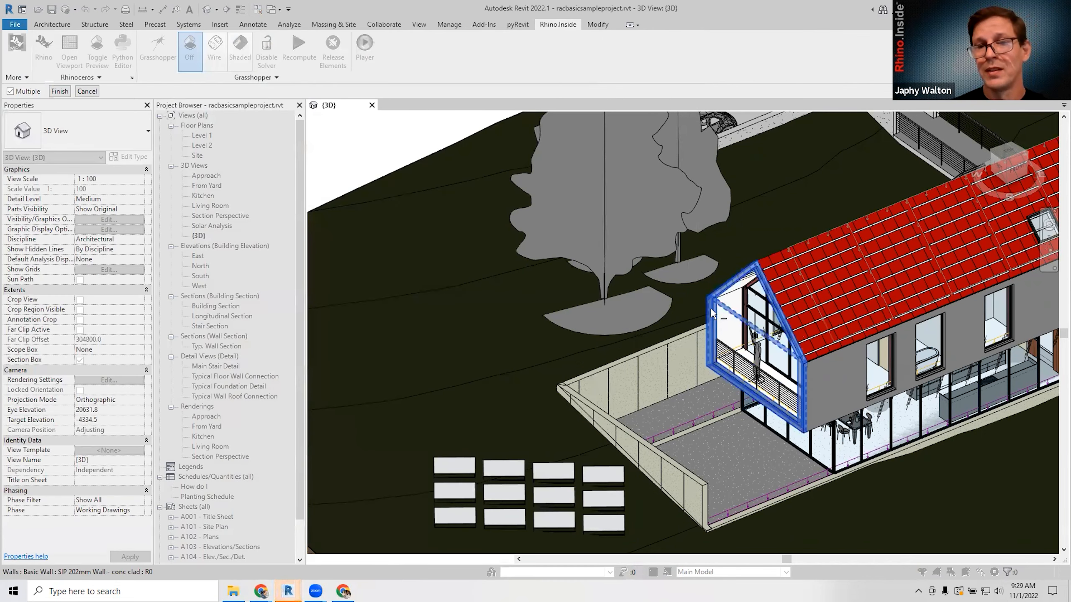
left_click(744, 291)
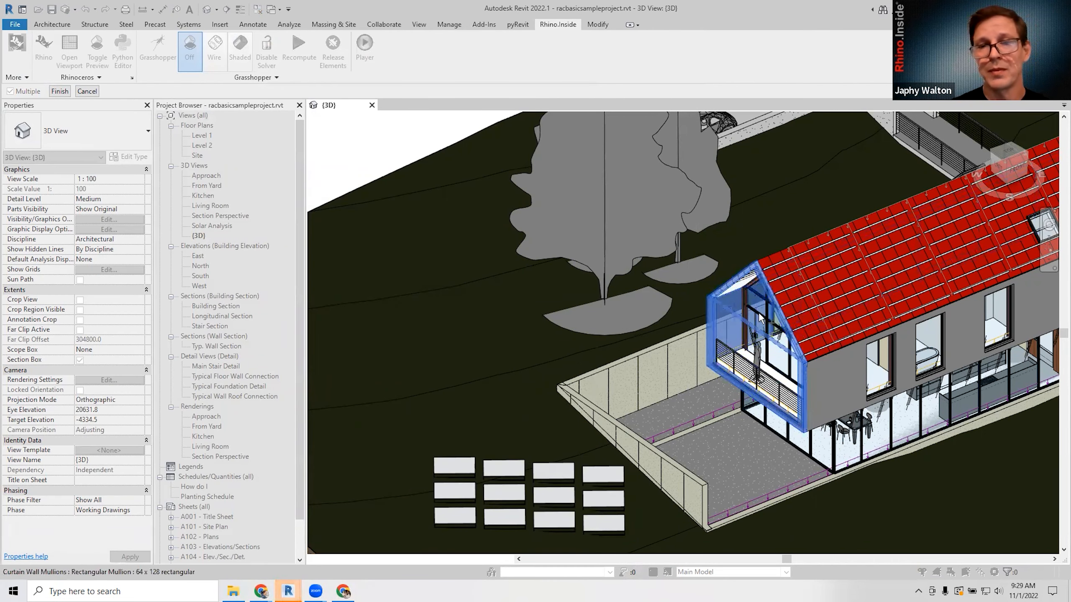
left_click(59, 91)
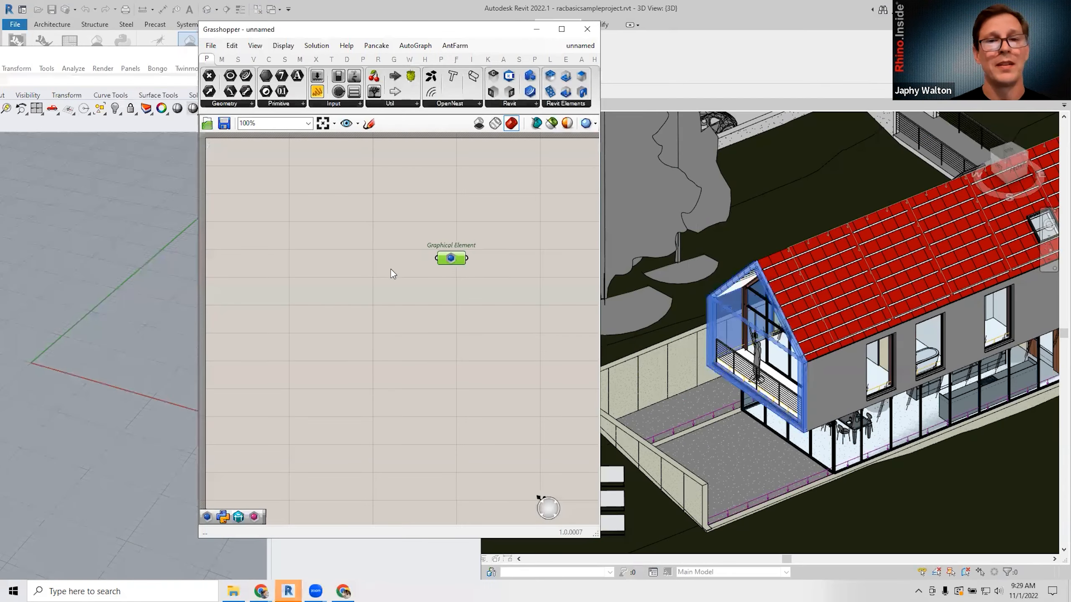
left_click(391, 270)
scroll(144, 407, "down", 10)
scroll(161, 394, "up", 5)
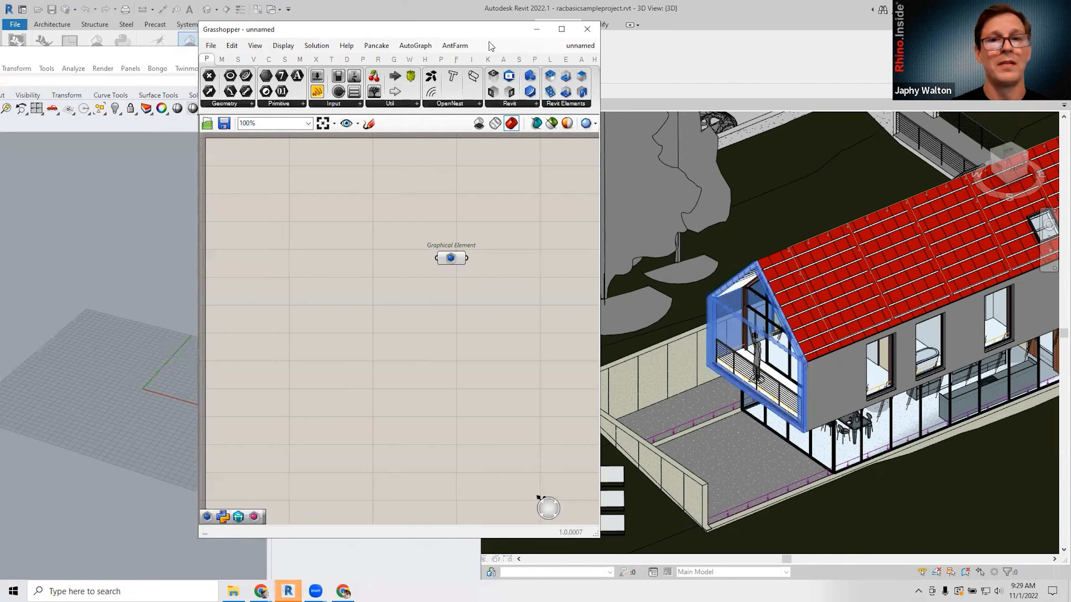
left_click_drag(495, 28, 615, 64)
Zoom Rhino to all geometry and place a second Graphical Element via the 'graph' search.
left_click(209, 305)
type("ze")
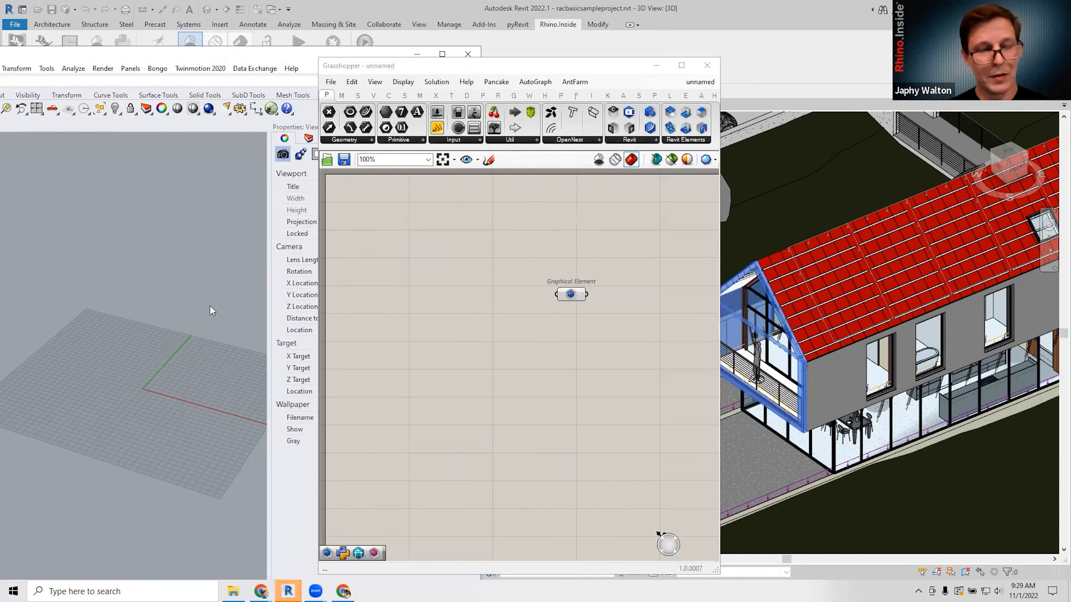
key("Return")
right_click_drag(153, 346, 33, 324)
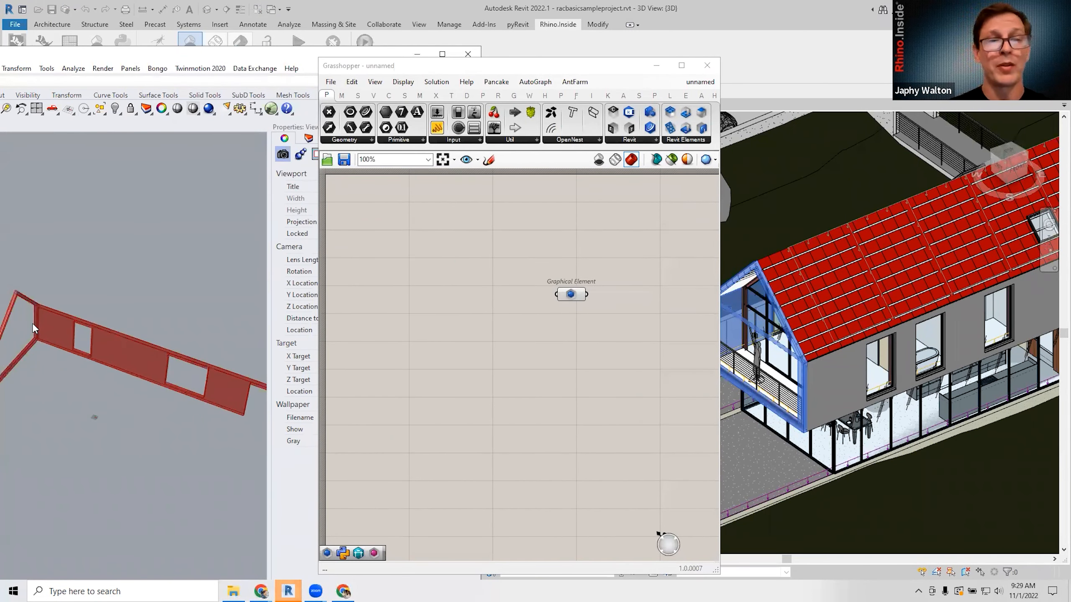
right_click_drag(568, 330, 532, 328)
double_click(525, 339)
type("graph")
key("Return")
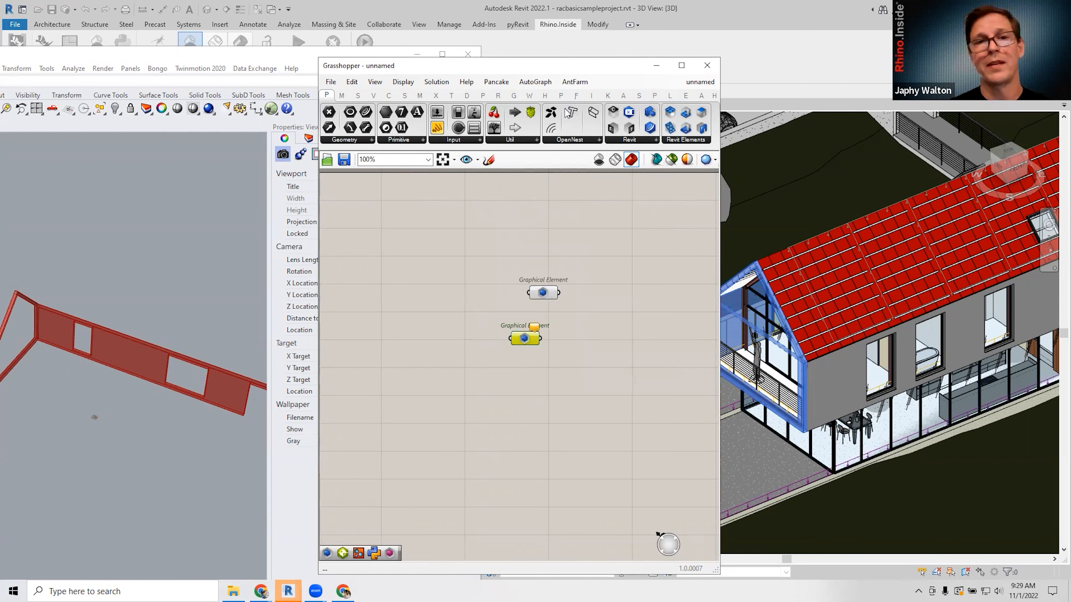
left_click_drag(354, 66, 285, 117)
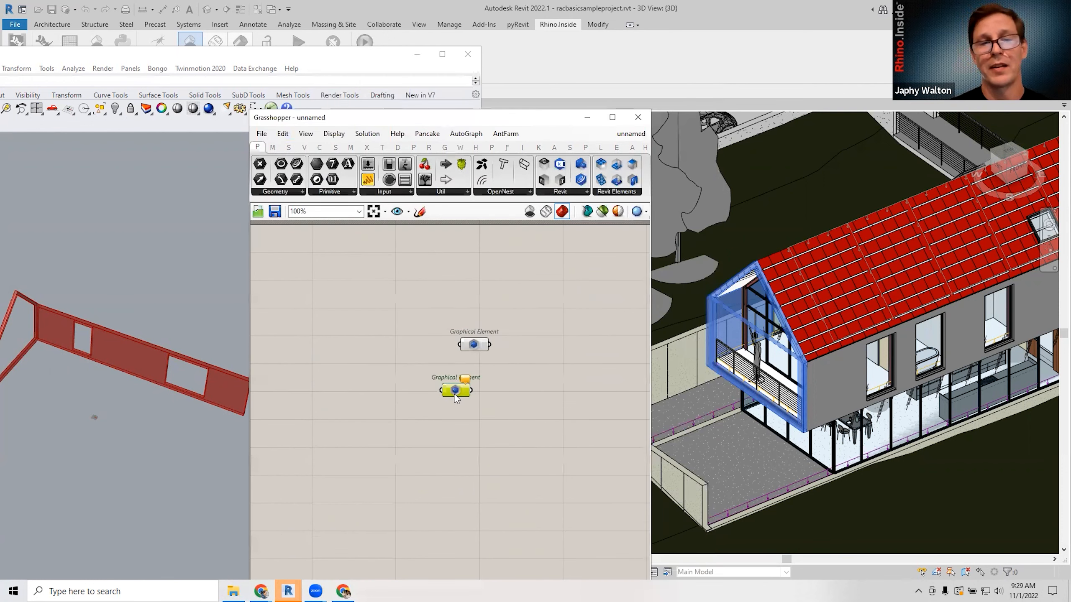
Link the window's top frame member (200UB25.4) into the new Graphical Element as multiple linked elements.
right_click(455, 397)
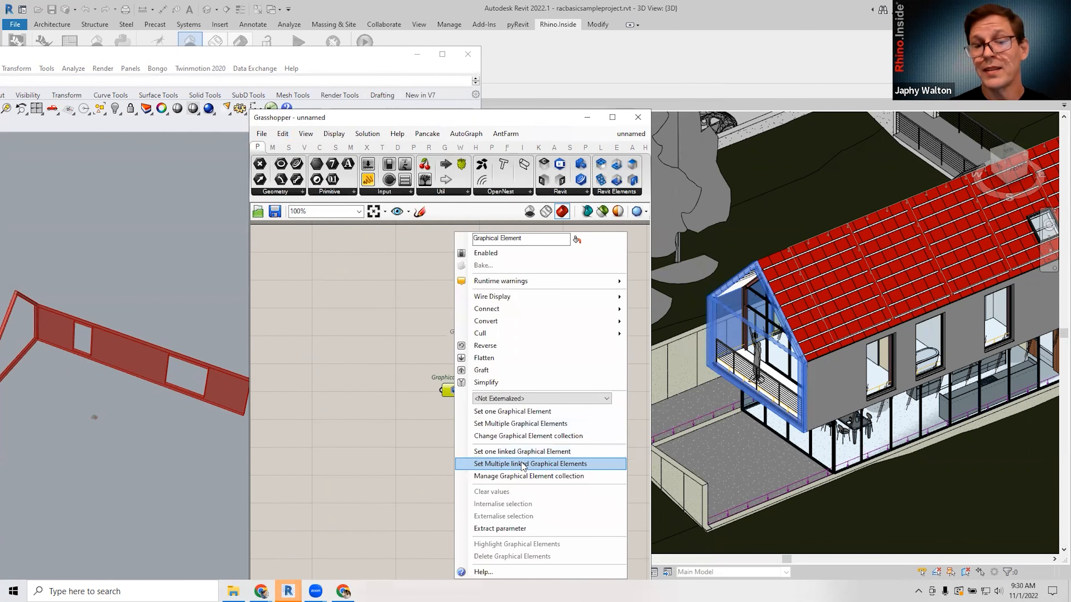
left_click(523, 464)
scroll(731, 295, "up", 4)
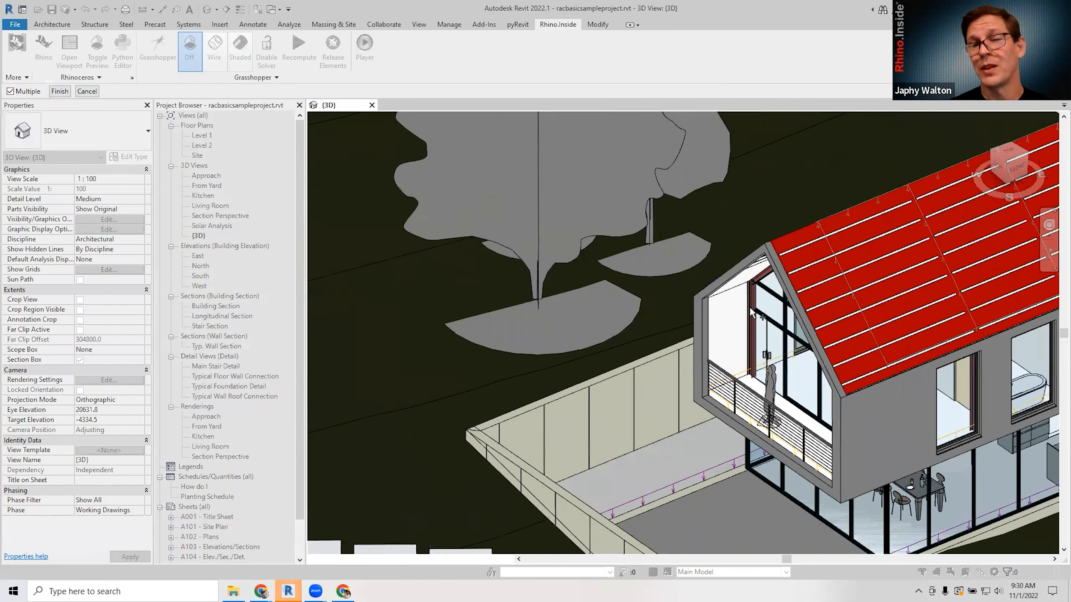
left_click(775, 281)
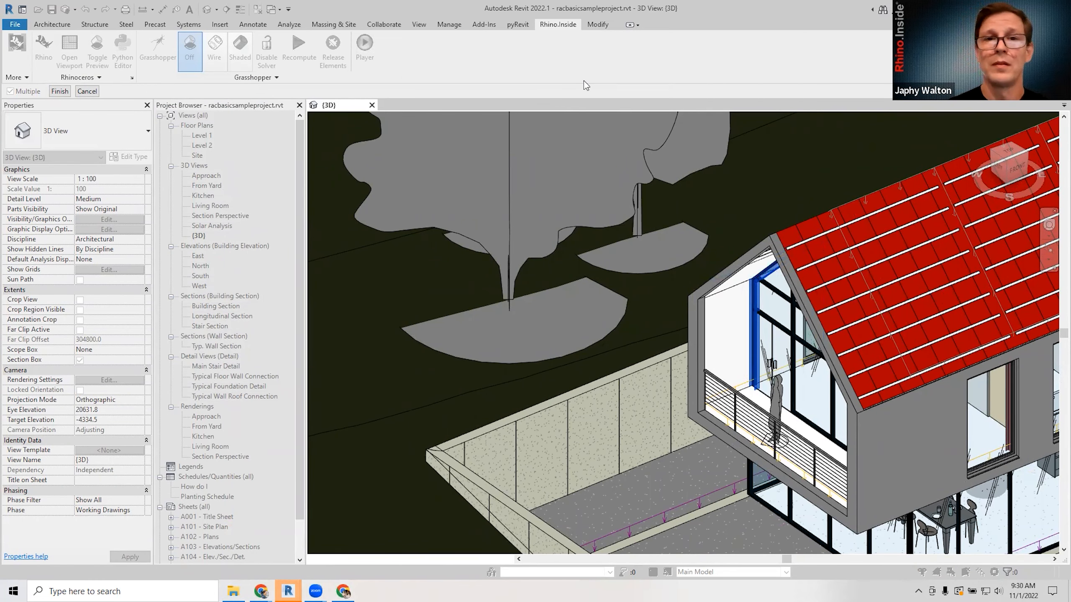
left_click(60, 91)
left_click(341, 378)
right_click_drag(386, 397, 463, 399)
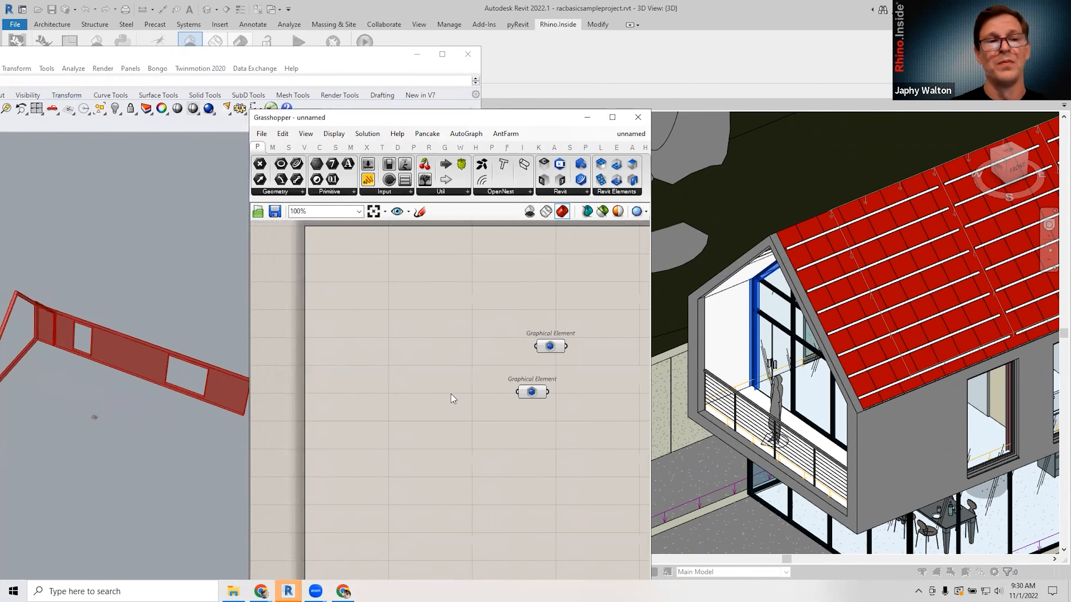
Line up the two Graphical Element components one above the other on the canvas.
scroll(194, 353, "down", 4)
right_click_drag(158, 342, 94, 343)
scroll(94, 342, "up", 5)
left_click_drag(557, 348, 514, 338)
right_click(514, 338)
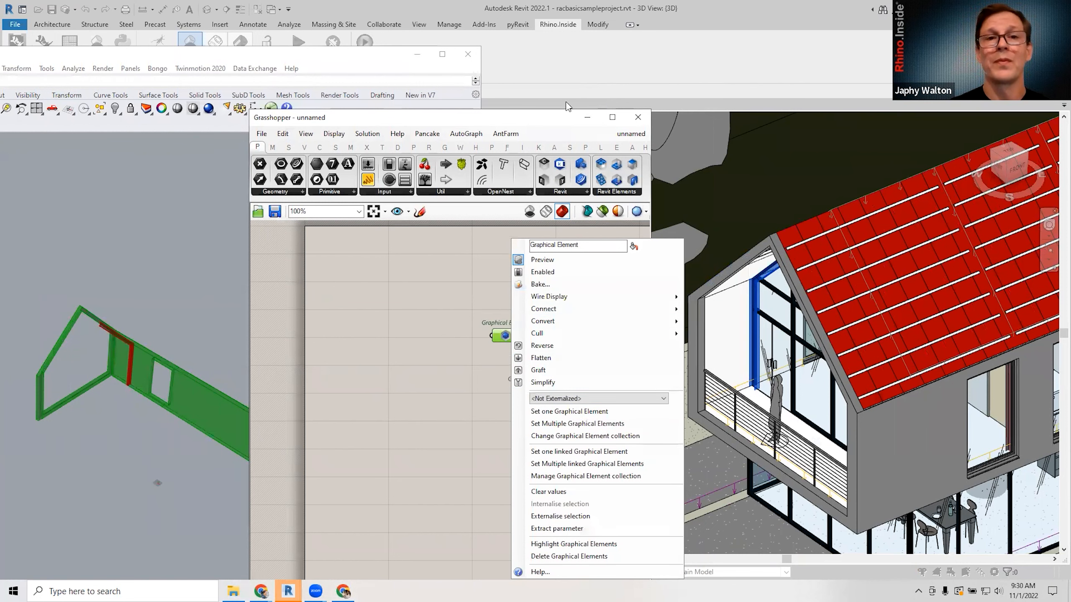
left_click(562, 86)
left_click_drag(530, 392, 503, 395)
left_click(507, 376)
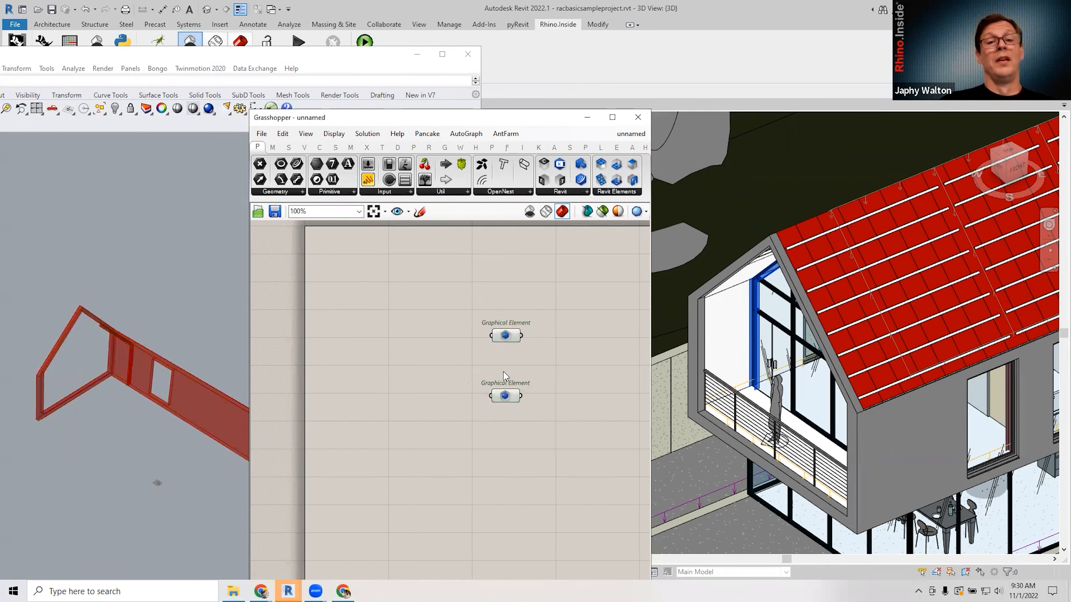
right_click_drag(507, 376, 497, 374)
Bake the upper wall component, then the lower frame component, into Rhino.
left_click(497, 334)
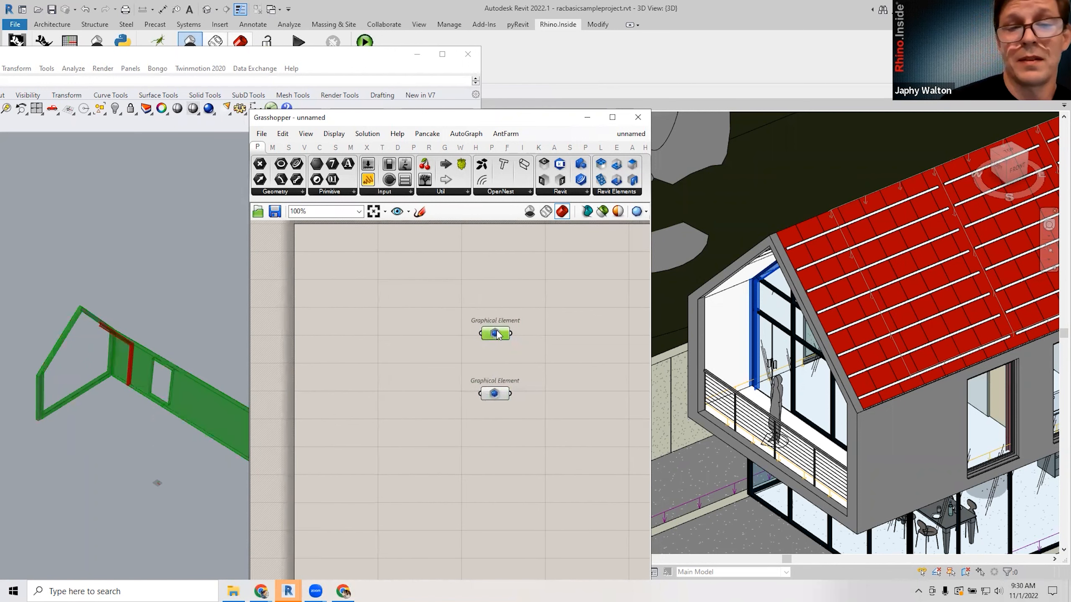
right_click(497, 334)
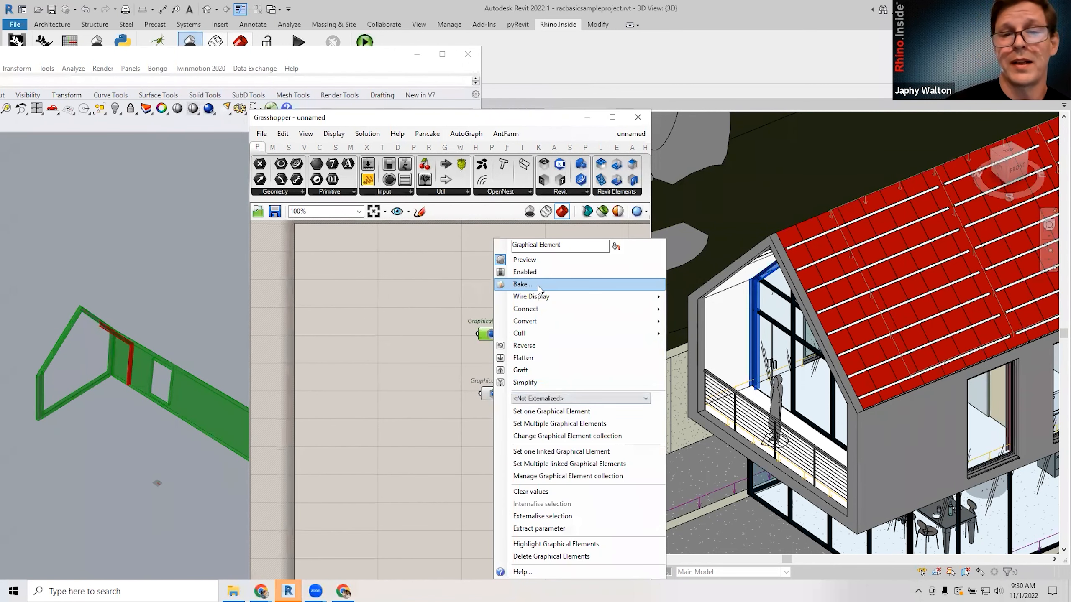
left_click(523, 285)
left_click(497, 394)
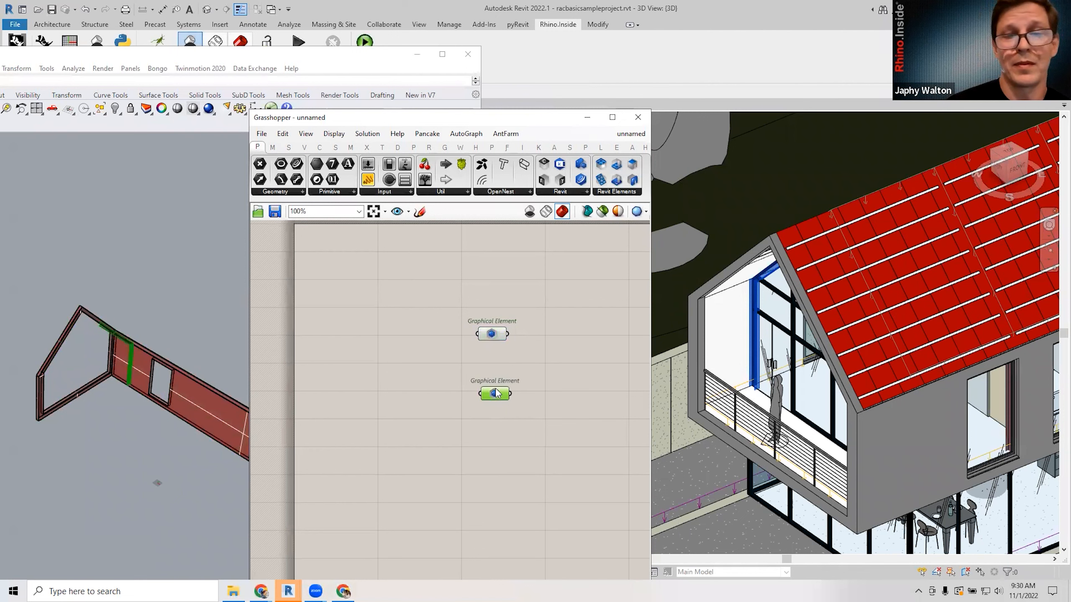
right_click(496, 394)
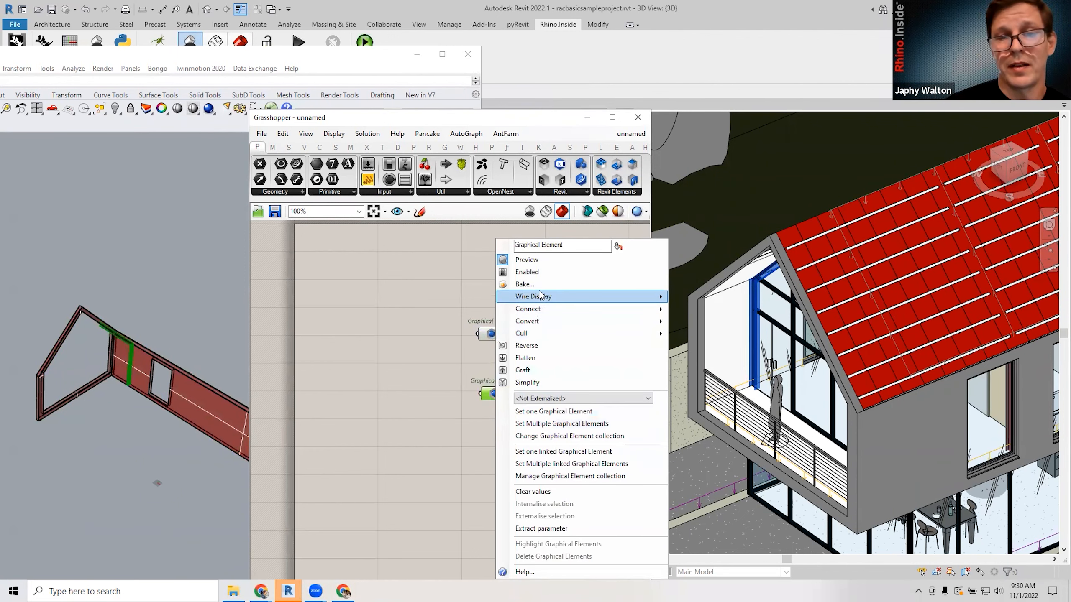
left_click(525, 284)
Select the baked beam in Rhino and orbit around it to inspect it.
right_click_drag(120, 384, 136, 414)
scroll(114, 317, "up", 5)
left_click(112, 319)
right_click_drag(113, 350, 116, 273)
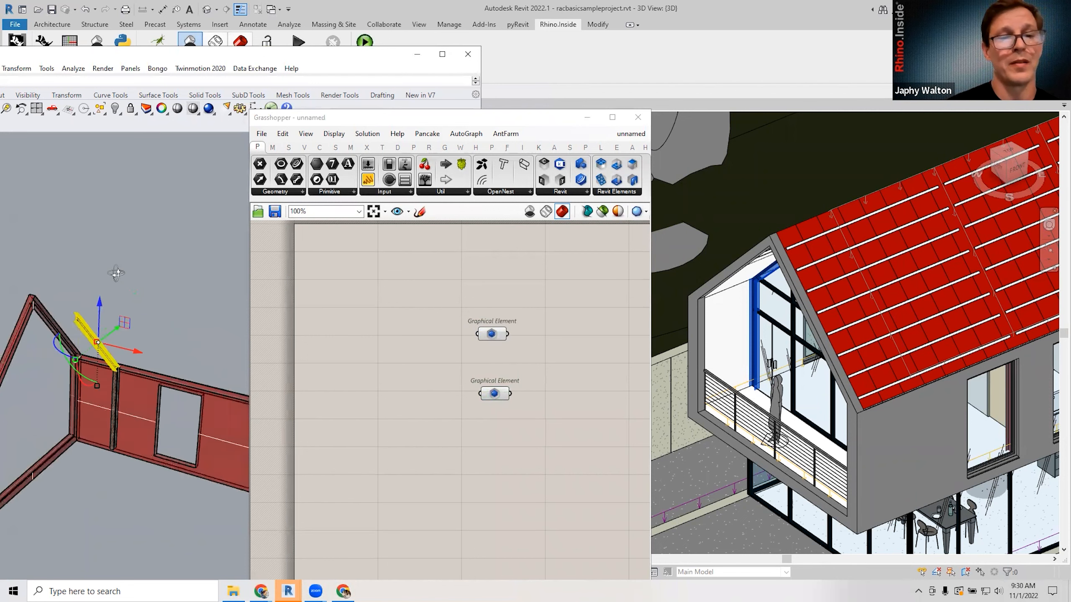
right_click_drag(91, 395, 195, 423)
scroll(195, 424, "down", 7)
right_click_drag(110, 401, 195, 414)
right_click_drag(51, 377, 190, 402)
right_click_drag(108, 399, 192, 405)
scroll(194, 409, "down", 6)
scroll(275, 409, "down", 1)
scroll(64, 390, "up", 5)
right_click_drag(64, 391, 215, 439)
scroll(215, 440, "down", 4)
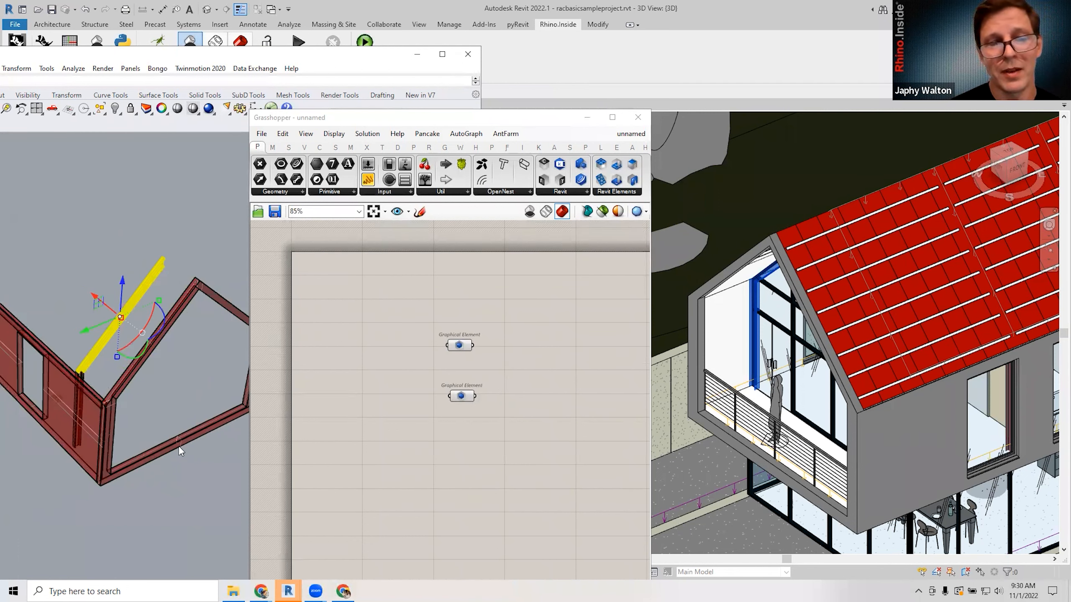
left_click(174, 504)
Nudge the upper component into place and minimise the Grasshopper window.
left_click_drag(419, 304, 510, 426)
scroll(468, 382, "up", 3)
left_click(466, 373)
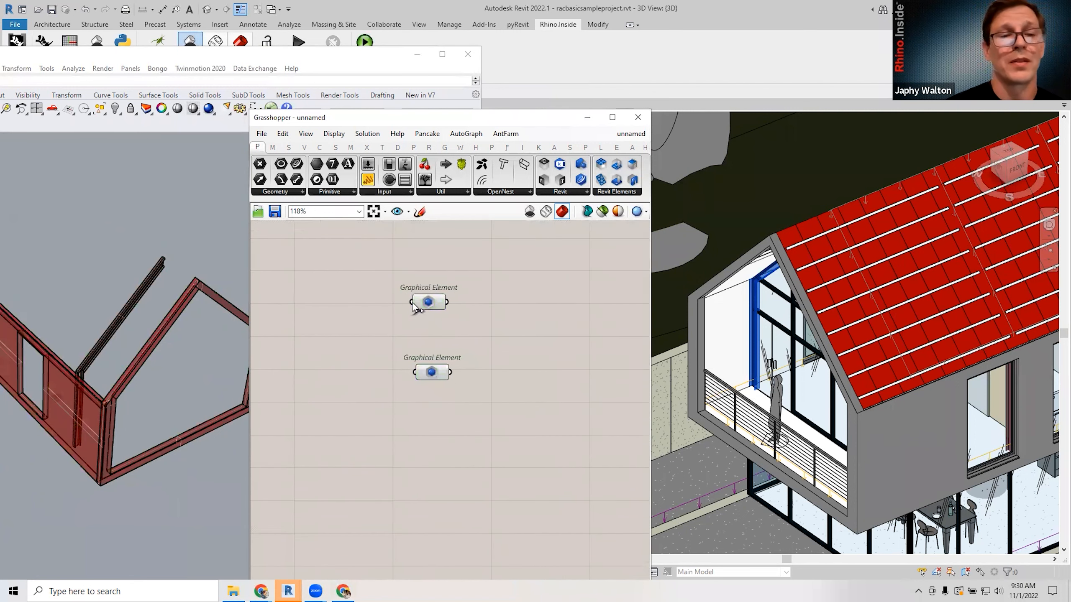
left_click_drag(429, 308, 434, 303)
left_click(492, 303)
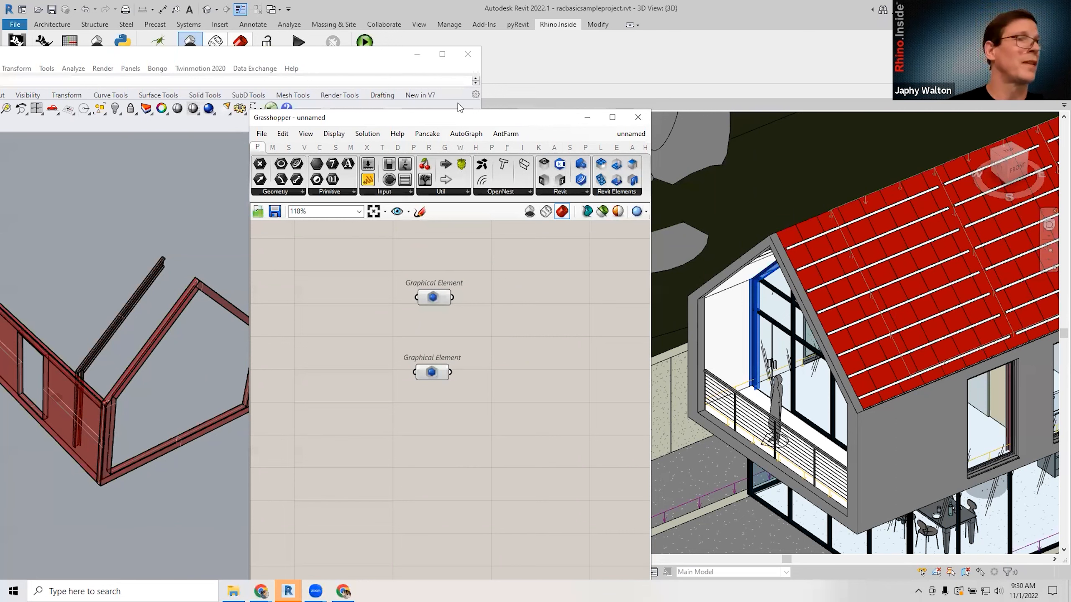
left_click_drag(531, 121, 453, 103)
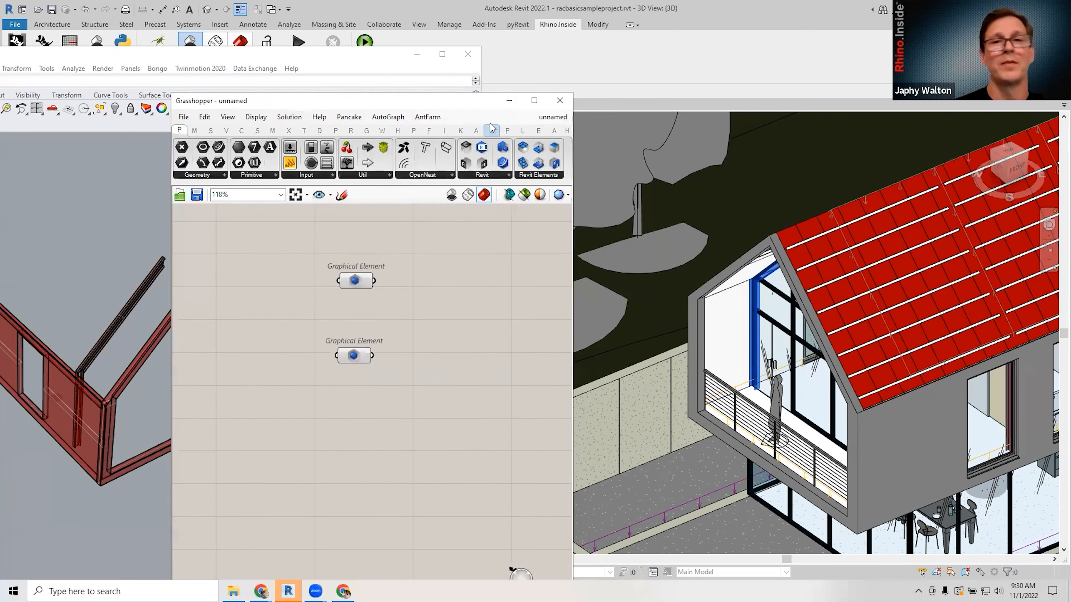
left_click(501, 102)
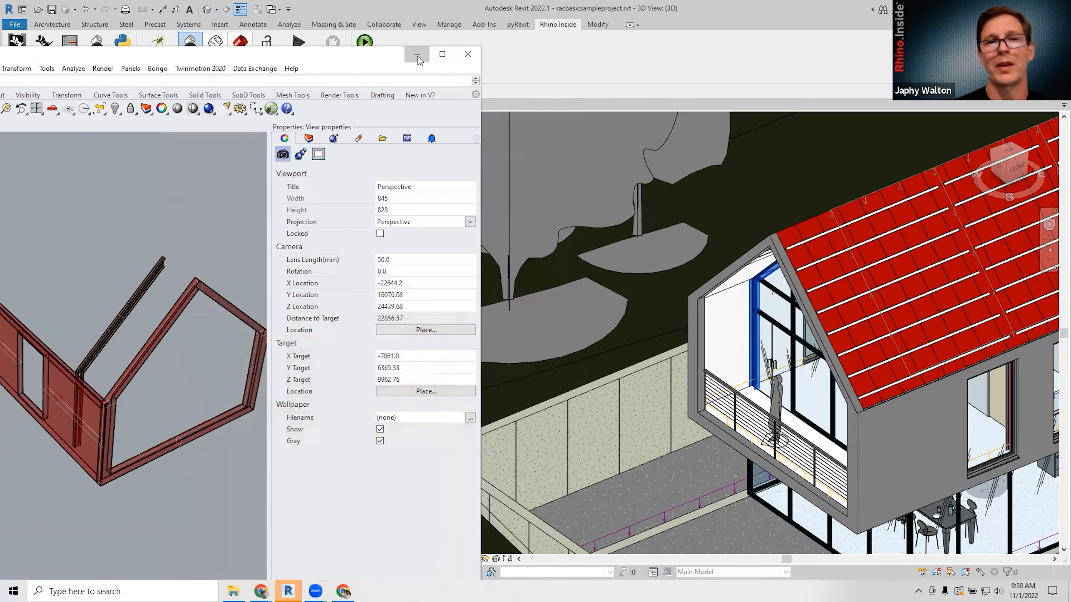
Minimise Rhino, reposition Grasshopper, and open the Rhino viewport from the Rhino.Inside tab.
left_click(418, 55)
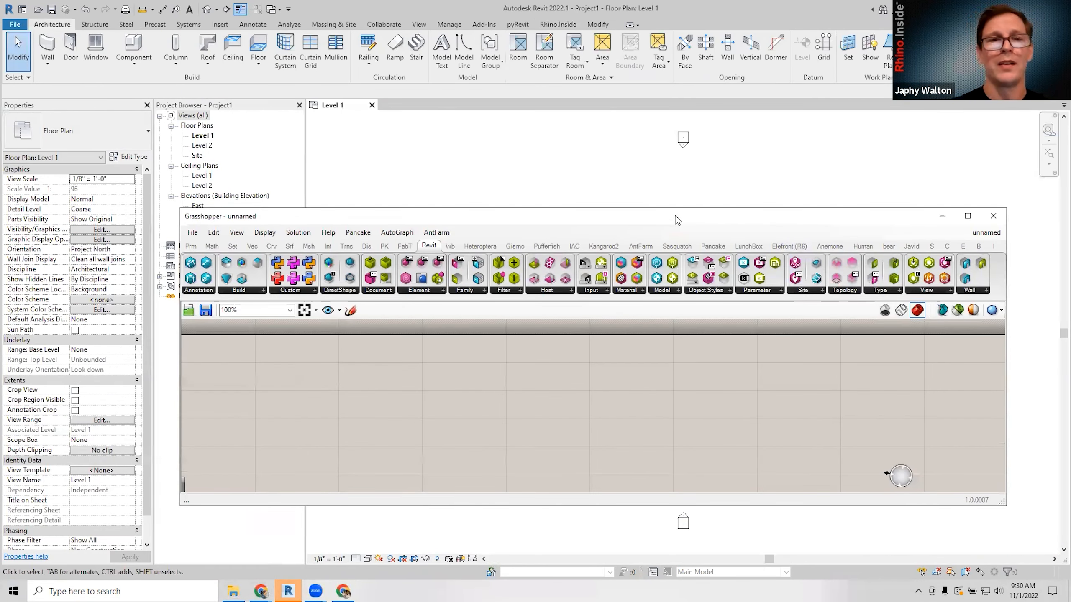
left_click_drag(677, 219, 695, 189)
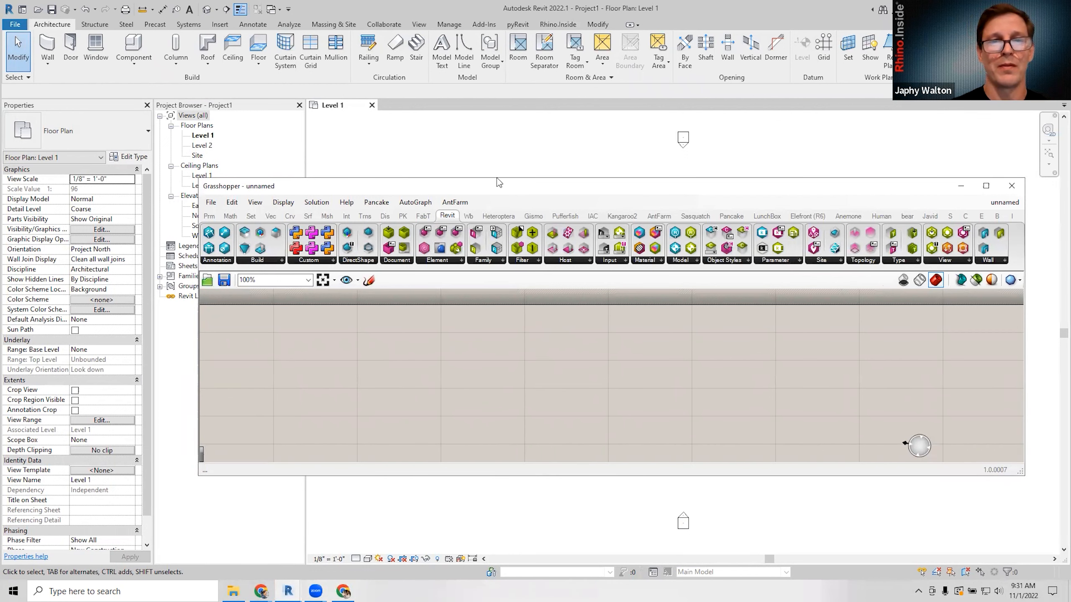
left_click_drag(494, 179, 525, 168)
left_click(497, 158)
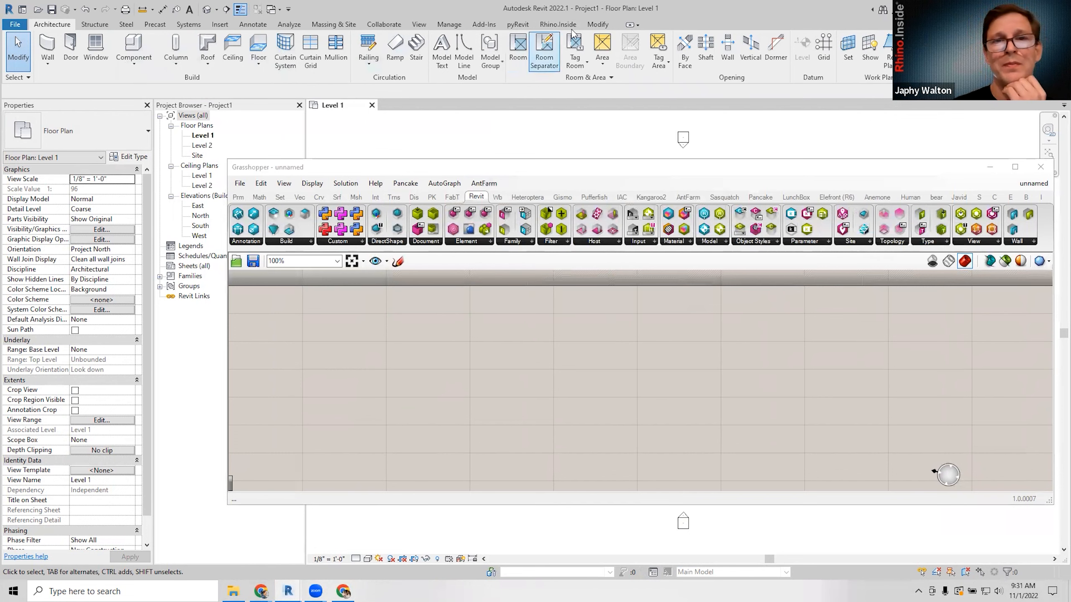
left_click(559, 24)
left_click(70, 51)
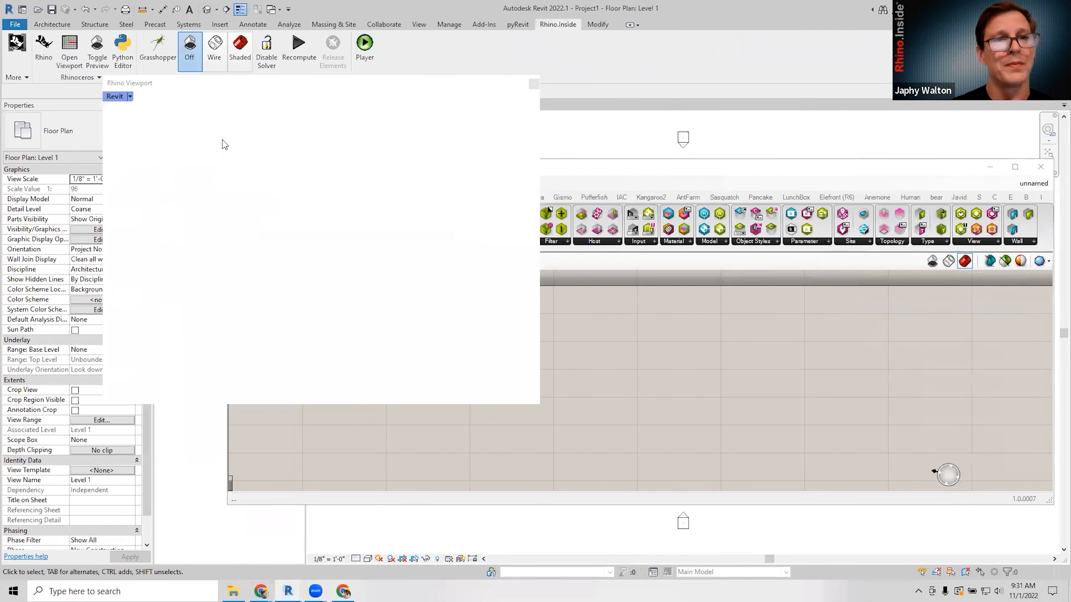
Window-select the leftover row of boxes in the Rhino viewport and delete them.
left_click(195, 153)
scroll(158, 161, "down", 4)
left_click_drag(137, 144, 398, 323)
key("Delete")
left_click(574, 390)
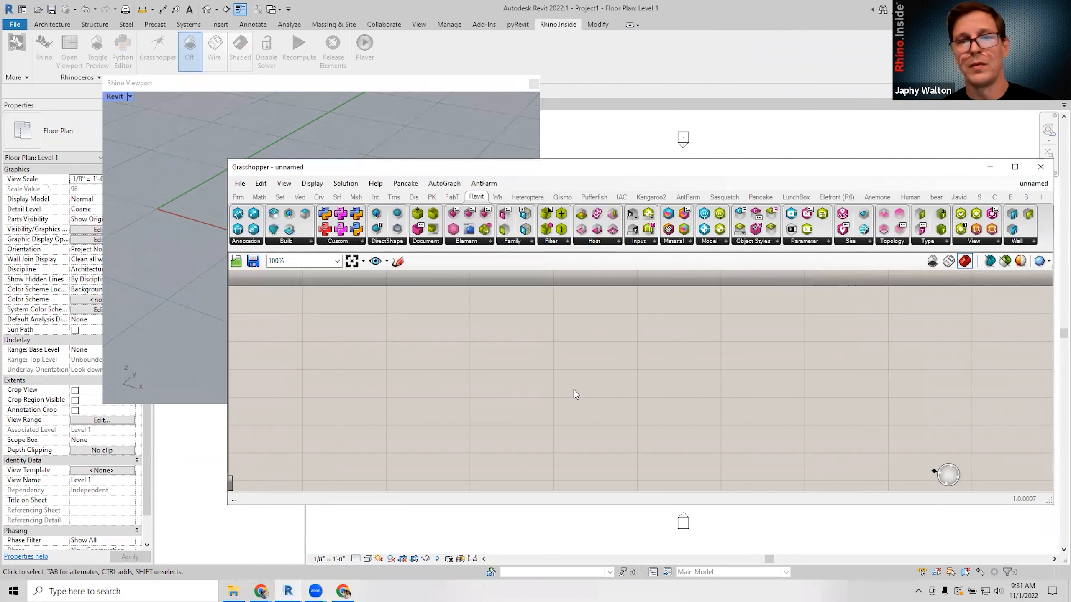
Add a Center Box component and centre its preview in the Rhino view.
double_click(574, 369)
type("box")
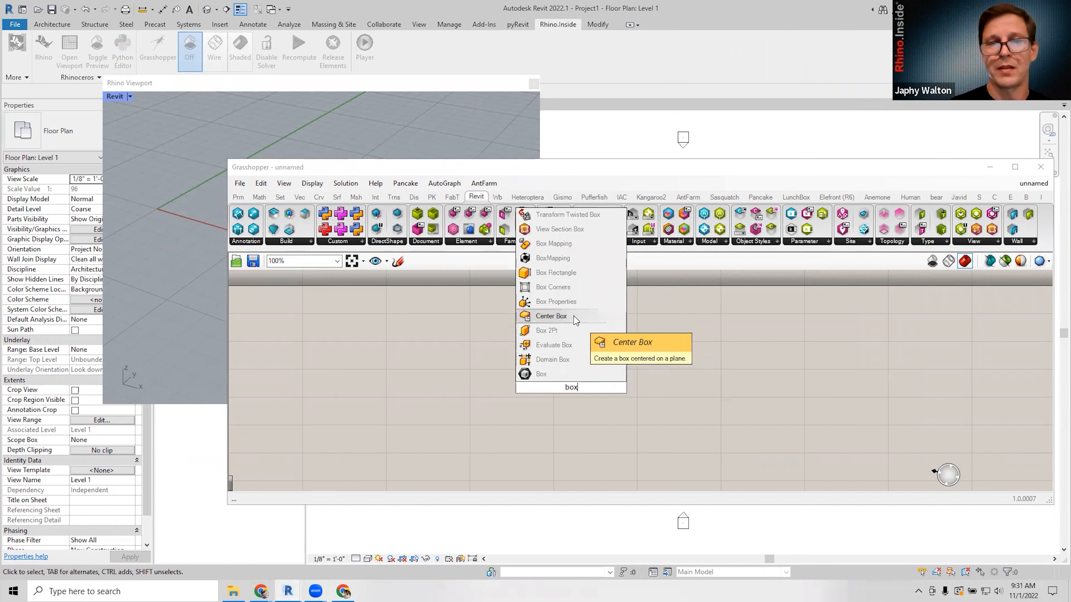
left_click(574, 316)
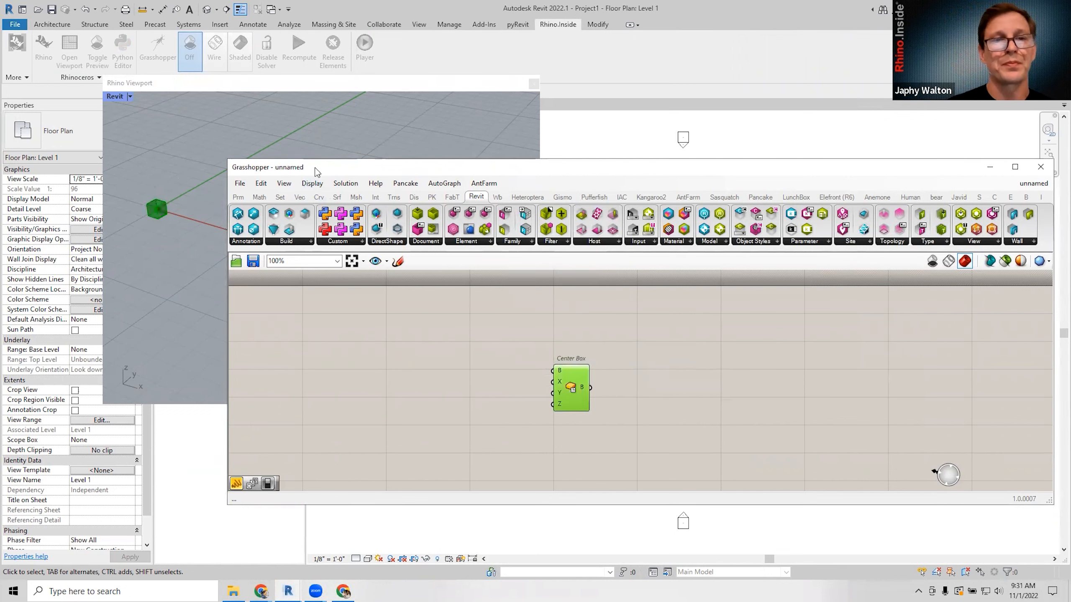
left_click_drag(315, 168, 389, 159)
scroll(160, 274, "up", 5)
right_click_drag(198, 236, 260, 227)
right_click_drag(152, 147, 227, 206, "shift")
scroll(228, 209, "up", 2)
left_click_drag(648, 379, 640, 370)
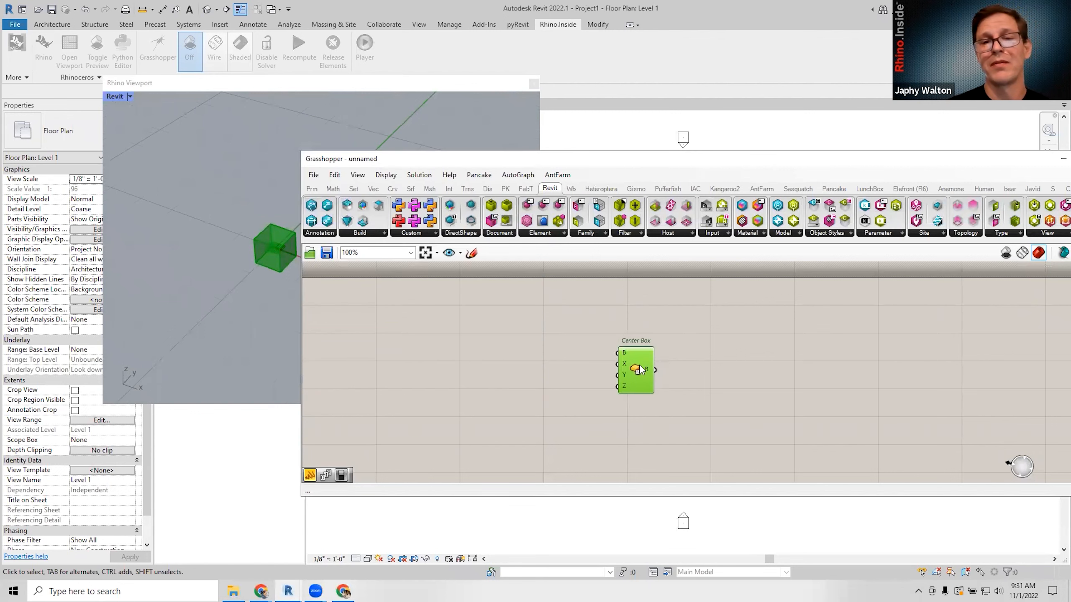
right_click_drag(650, 361, 620, 373)
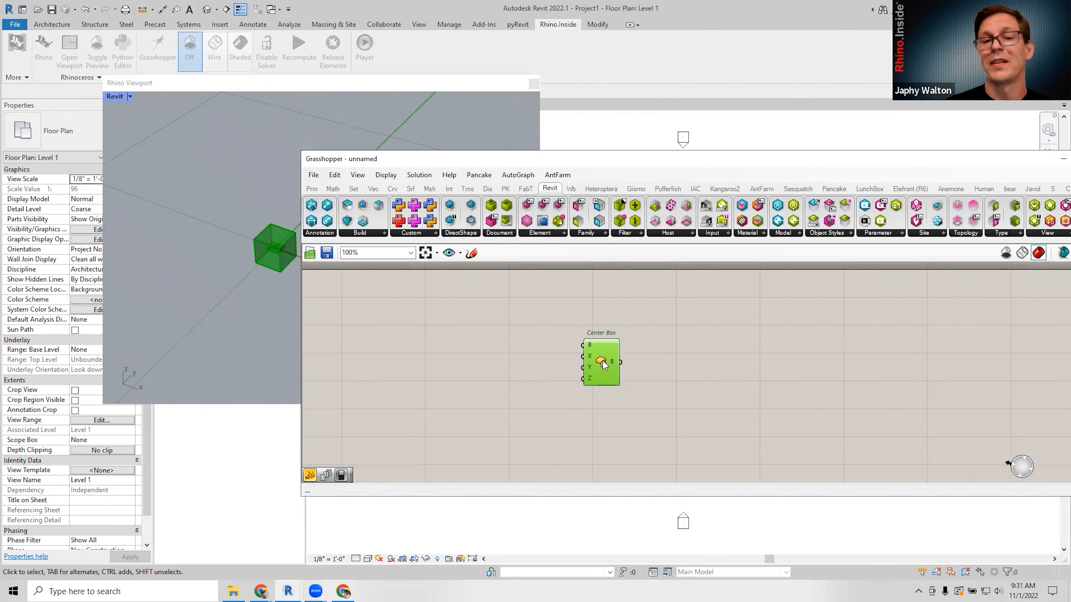
right_click(602, 361)
left_click(644, 343)
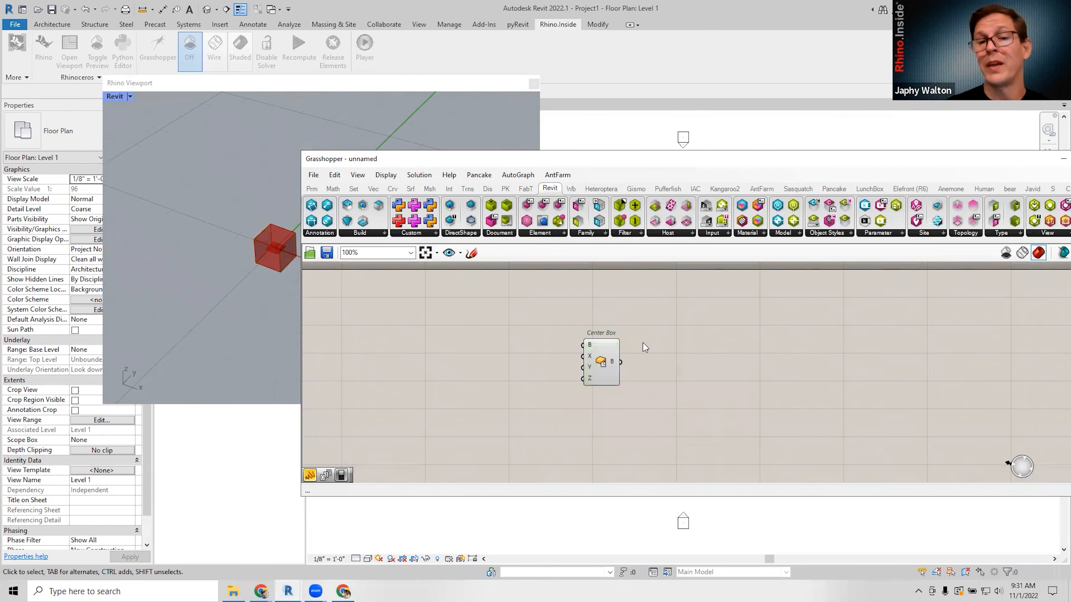
right_click_drag(644, 344, 563, 351)
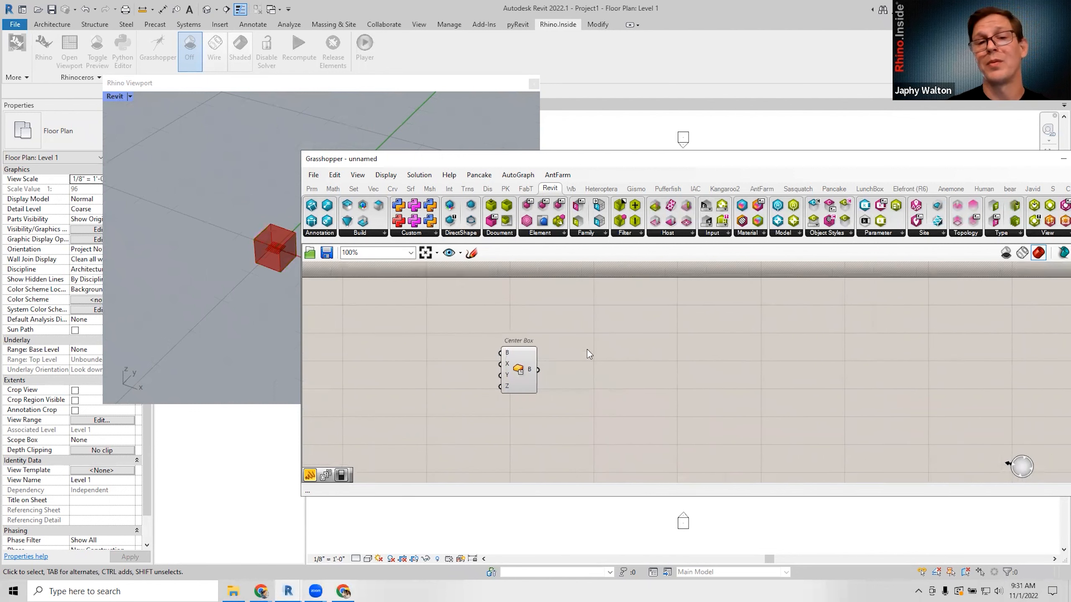
Add a Deconstruct Brep component and connect the Center Box to it.
double_click(608, 375)
type("de bo")
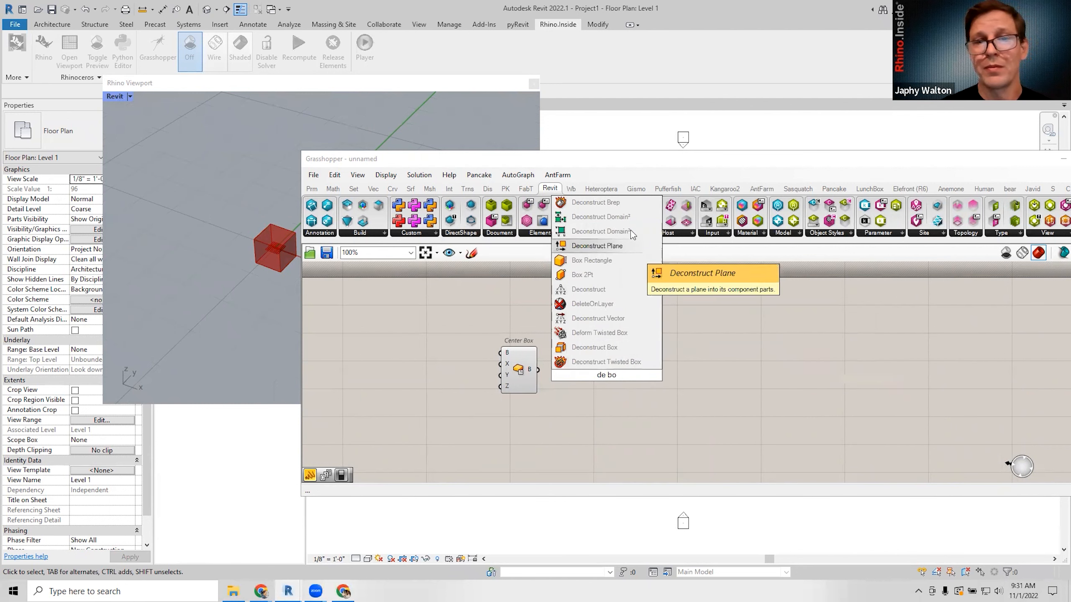
left_click(596, 202)
left_click_drag(539, 369, 590, 370)
scroll(504, 396, "up", 3)
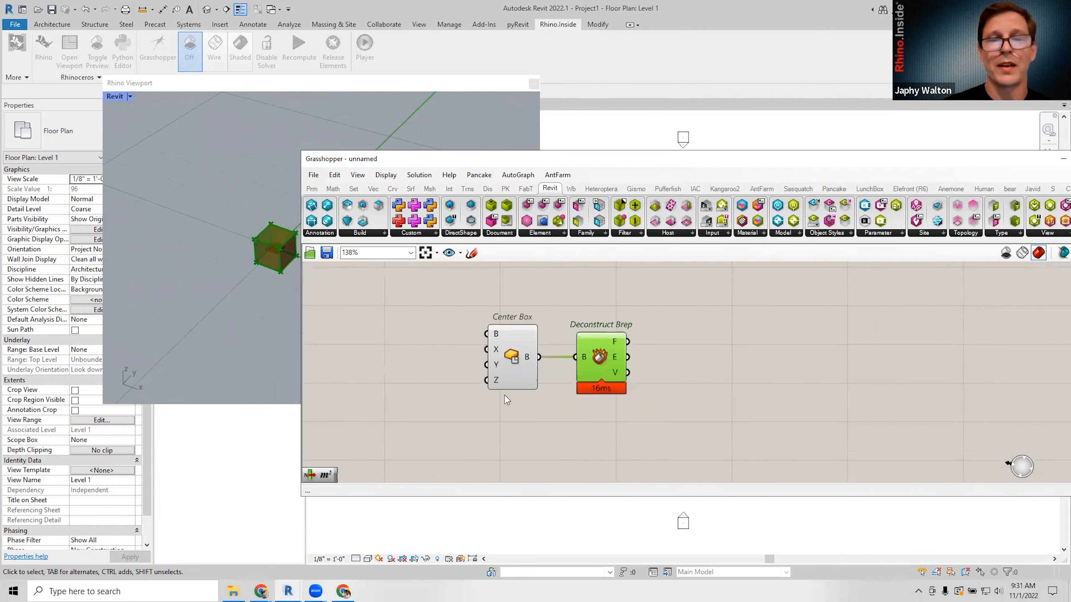
Add a Number Slider set to 2 driving the box's X and Y sizes.
double_click(412, 353)
type("2")
key("Return")
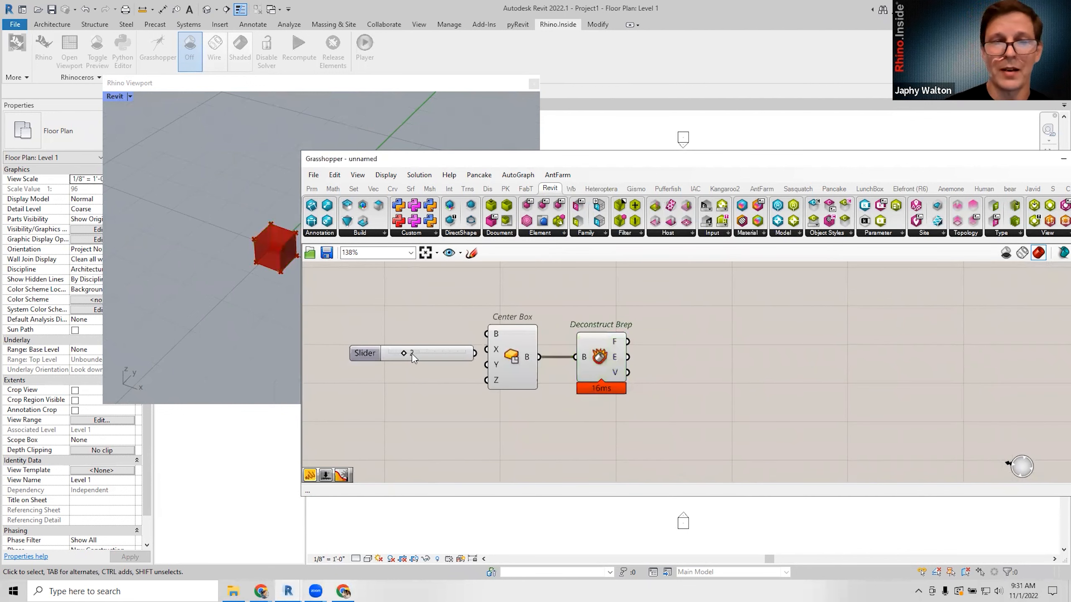
left_click_drag(475, 354, 416, 359)
left_click(651, 390)
scroll(583, 369, "down", 3)
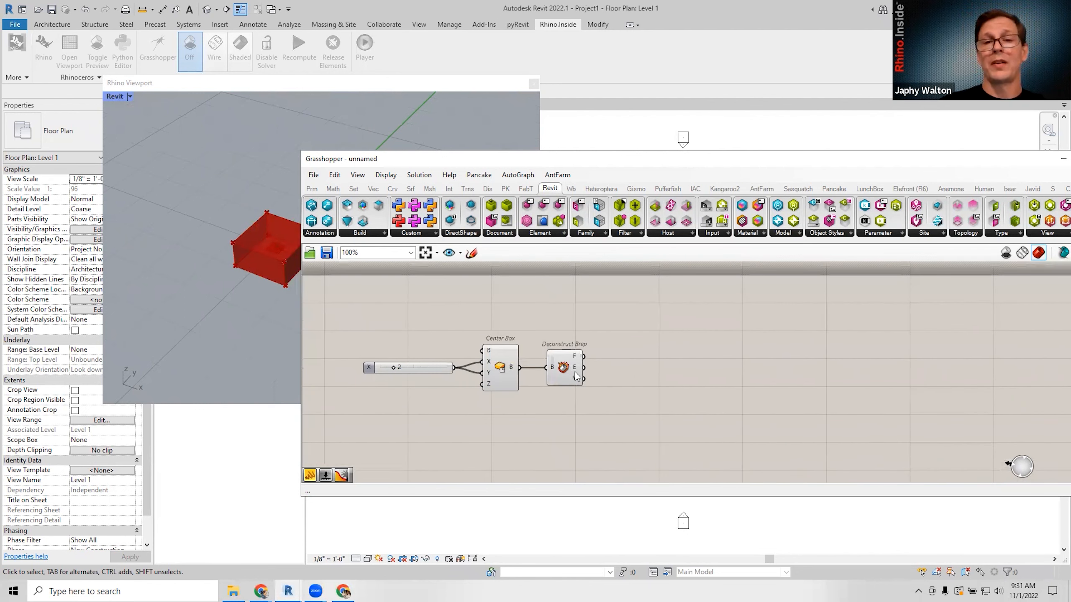
Turn on Draw Full Names and spread the slider and Deconstruct Brep apart.
mouse_move(574, 366)
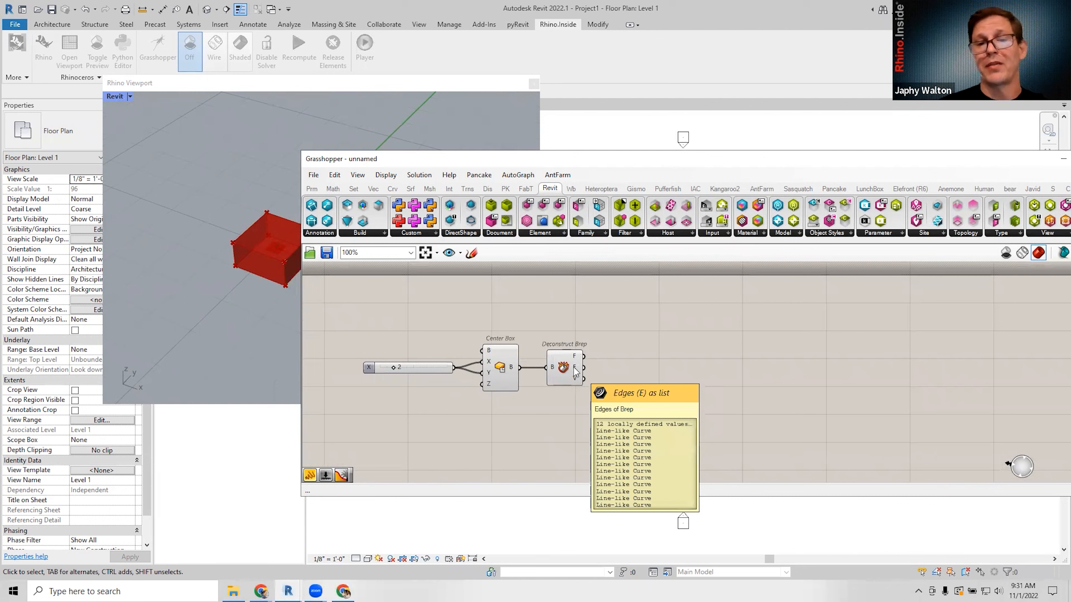
left_click(394, 175)
left_click(396, 220)
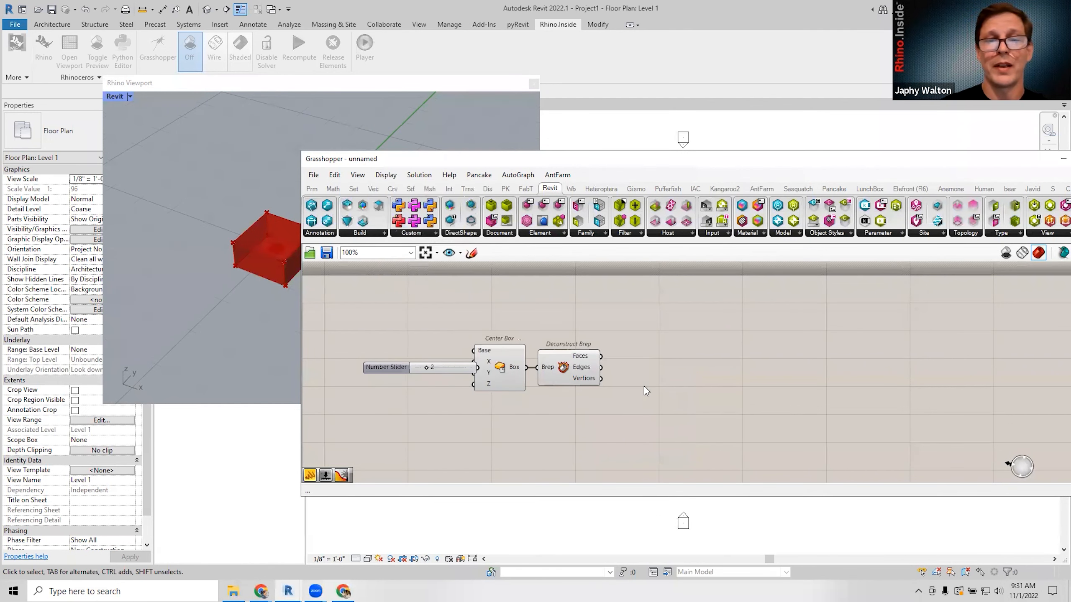
left_click_drag(578, 368, 599, 368)
mouse_move(466, 368)
left_mouse_down()
mouse_move(434, 370)
mouse_move(449, 363)
left_mouse_up()
double_click(725, 350)
type("box")
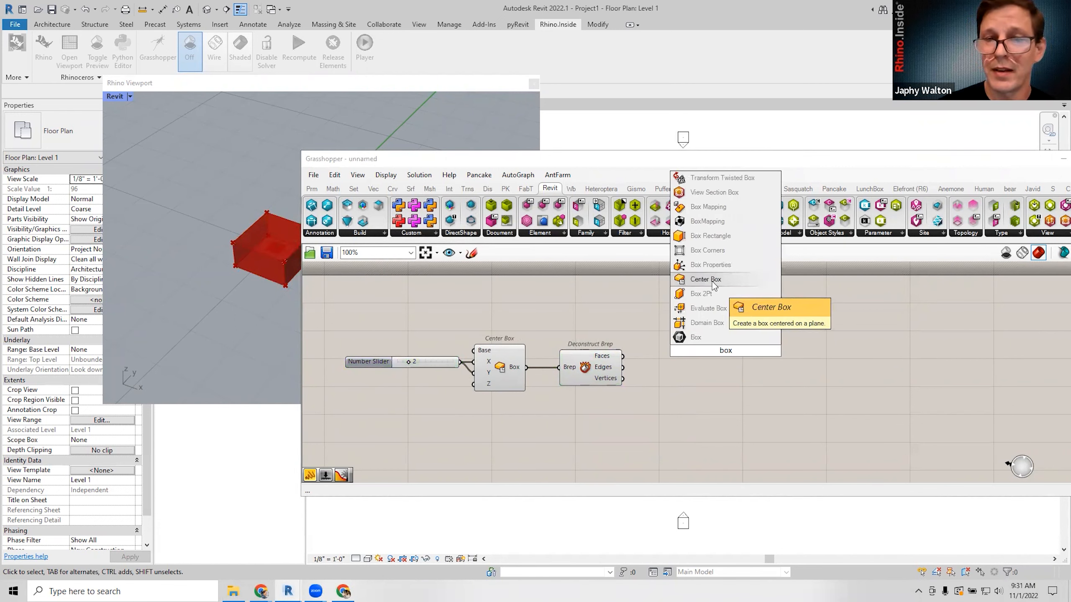
Add a second Center Box and wire Deconstruct Brep's Vertices into its Base.
left_click(713, 280)
scroll(620, 375, "up", 1)
left_click_drag(615, 382, 711, 327)
left_click(743, 354)
right_click_drag(745, 356, 696, 363)
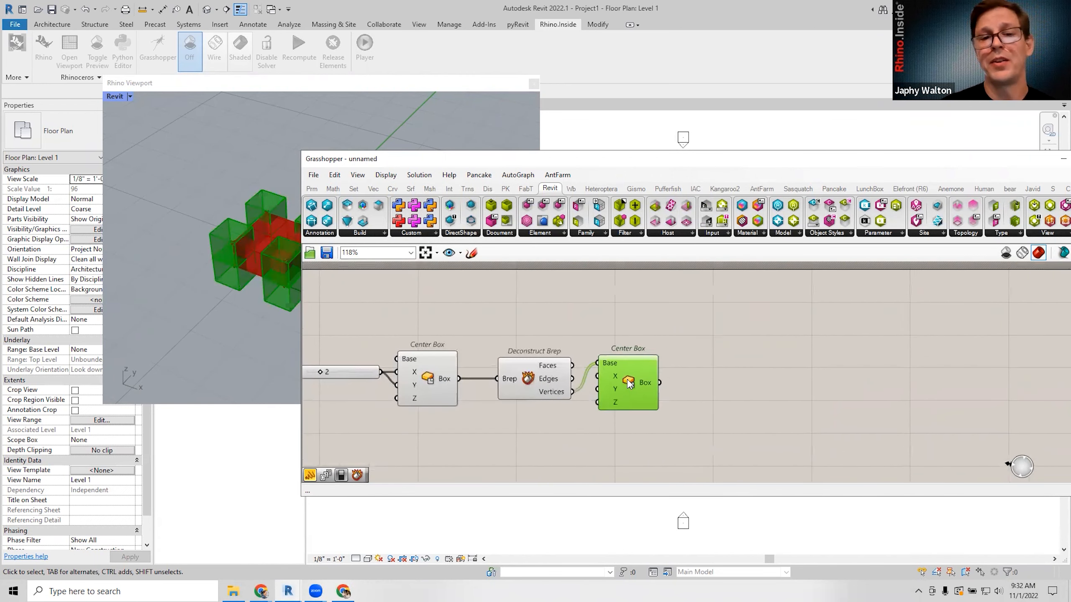
scroll(628, 380, "down", 5)
Turn off the previews of the first Center Box and Deconstruct Brep.
left_click(641, 332)
left_click_drag(611, 325, 526, 396)
middle_click(547, 385)
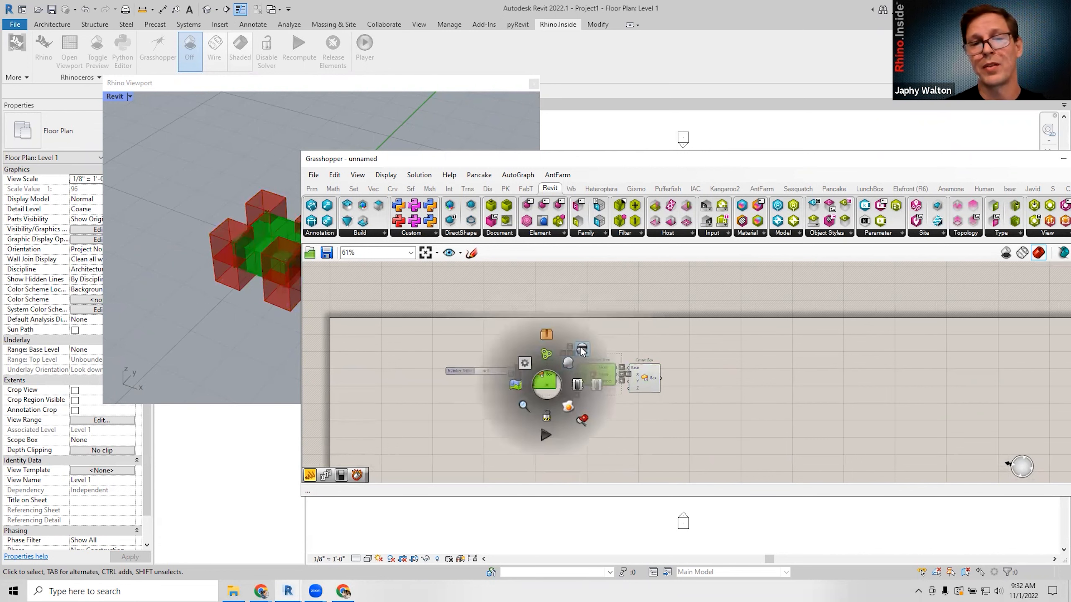
left_click(582, 350)
Toggle the second Center Box preview off using the middle-click radial menu.
left_click_drag(648, 380, 659, 387)
right_click_drag(703, 394, 642, 396)
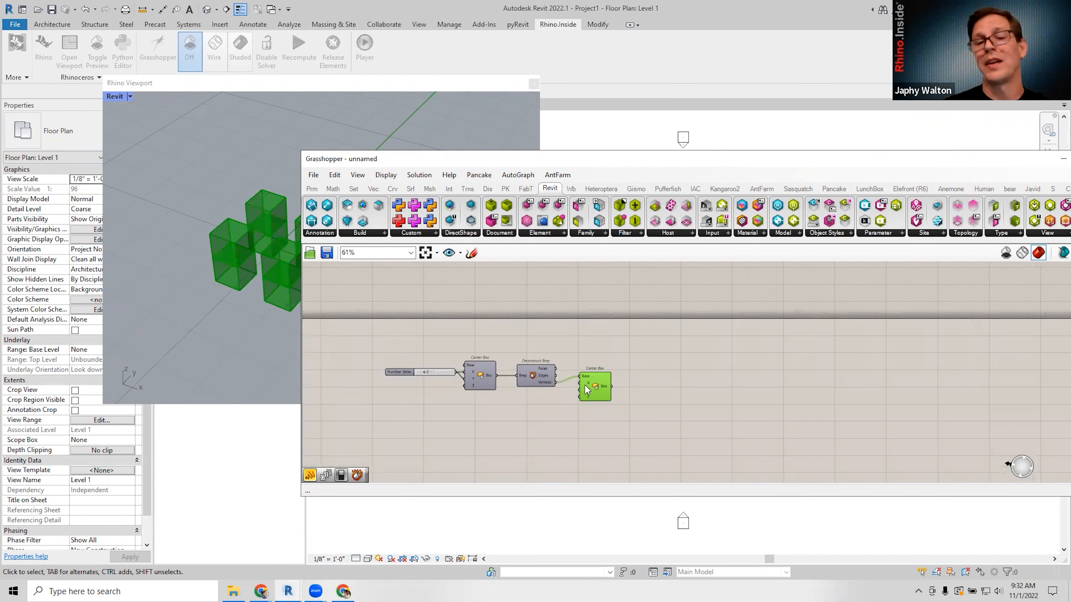
middle_click(597, 387)
left_click(632, 355)
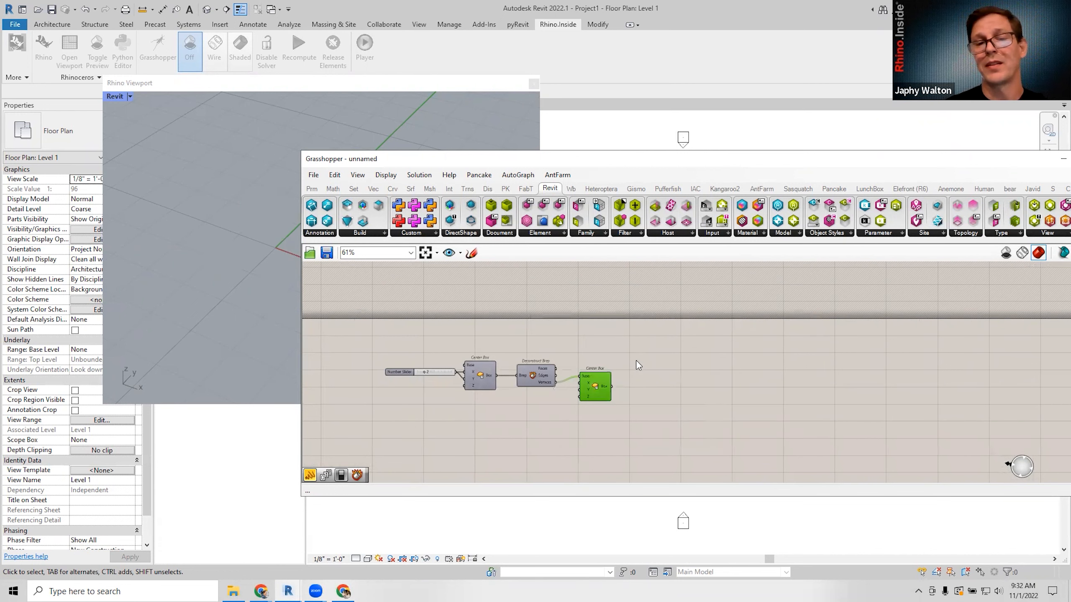
middle_click(599, 387)
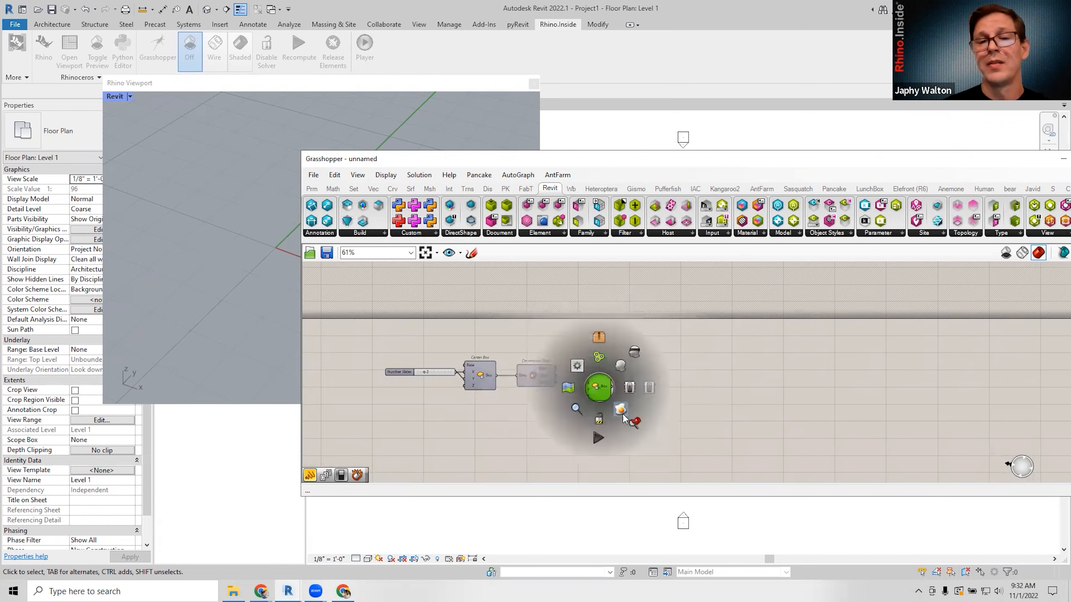
left_click(623, 414)
Bake the vertex Center Box output into Rhino on Layer 03.
right_click(594, 385)
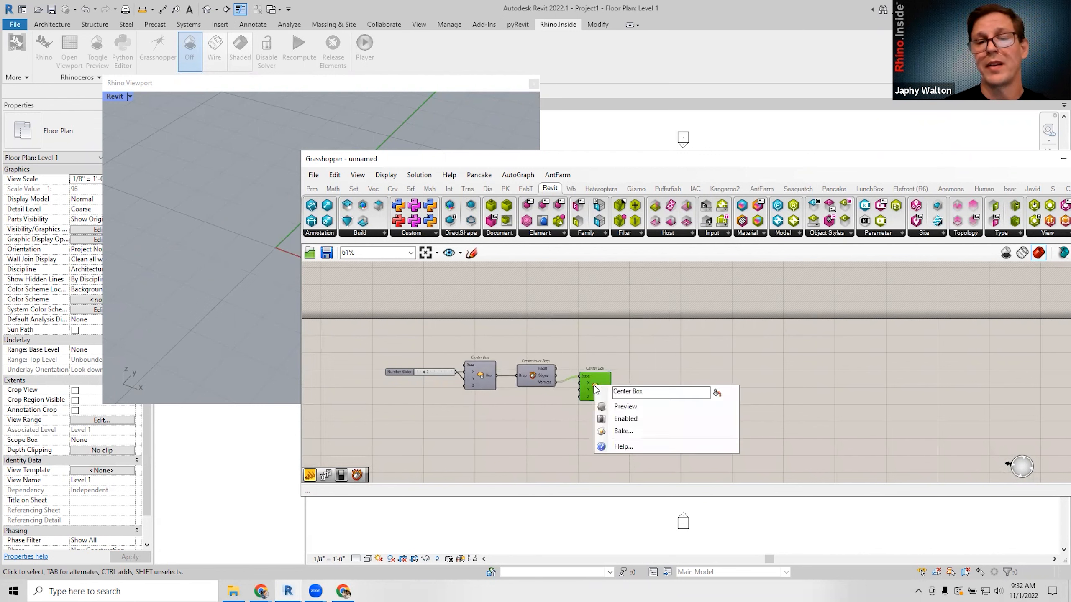
left_click(621, 427)
left_click(625, 373)
left_click(633, 533)
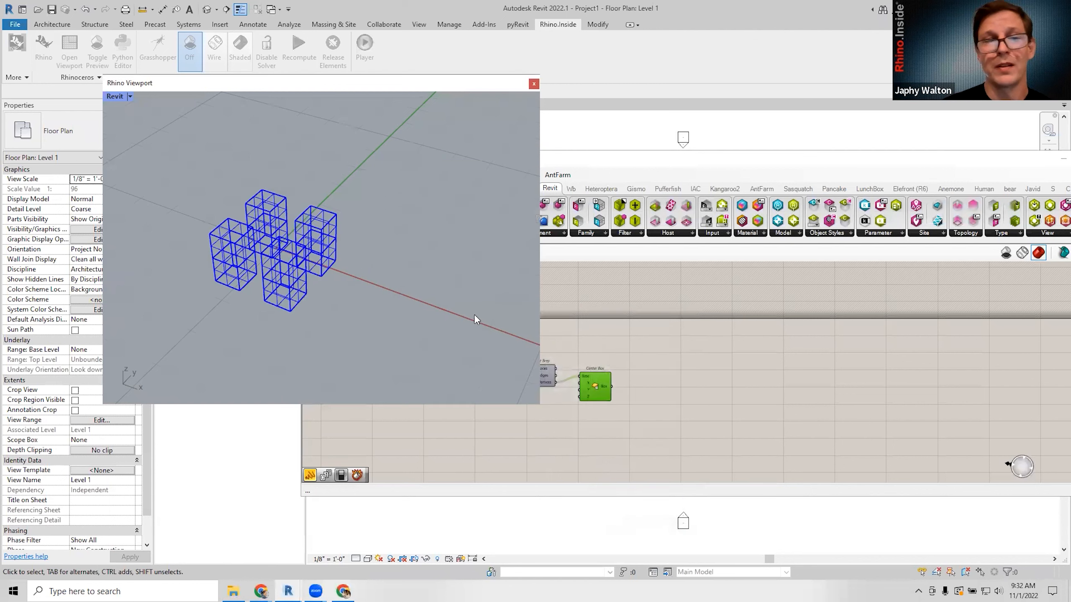
Window-select all baked boxes in the Rhino viewport and delete them.
left_click(327, 236)
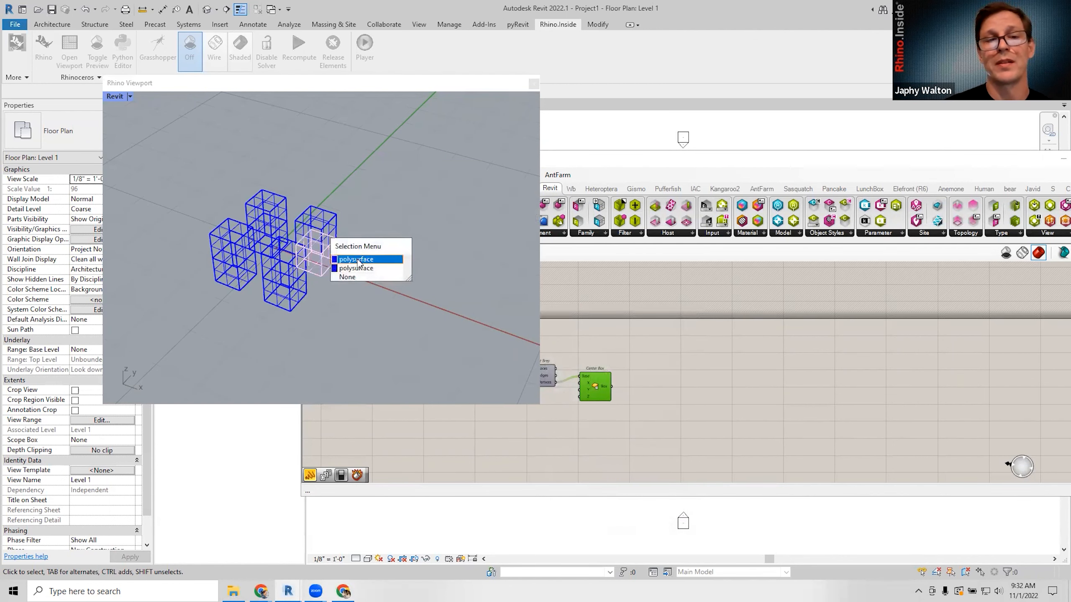
left_click(362, 259)
left_click(189, 160)
left_click_drag(189, 160, 375, 342)
key("Delete")
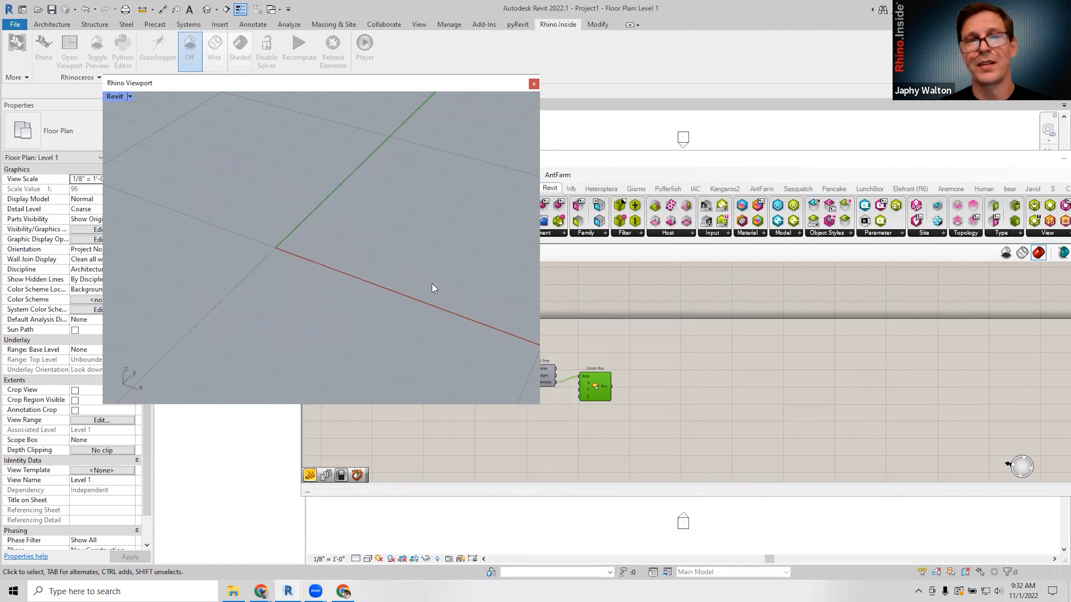
Select all four components on the Grasshopper canvas and delete them.
left_click(587, 335)
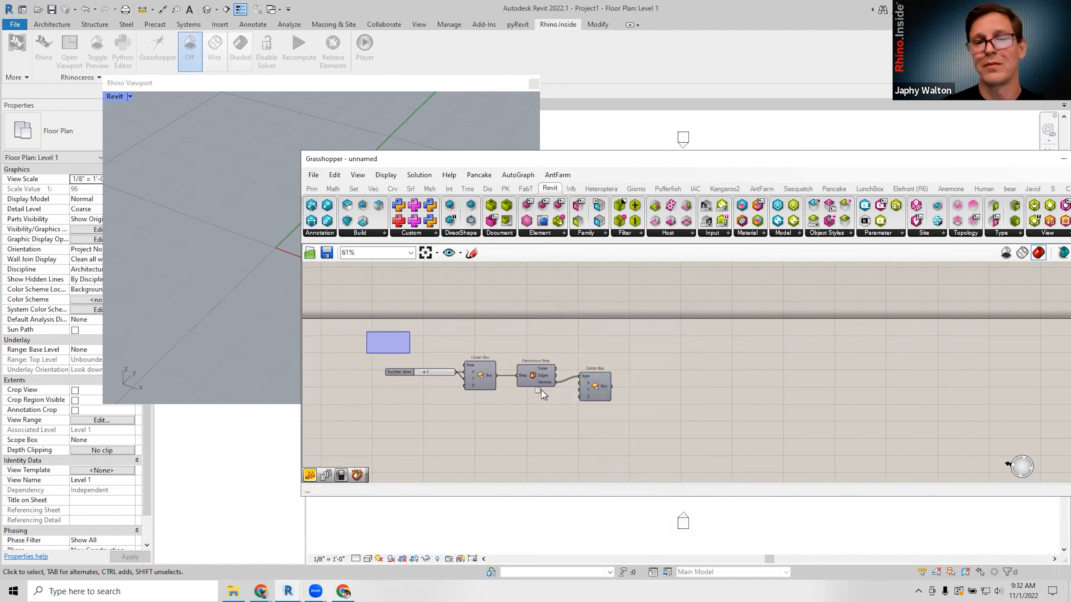
left_click_drag(463, 363, 745, 451)
key("Delete")
scroll(696, 380, "down", 2)
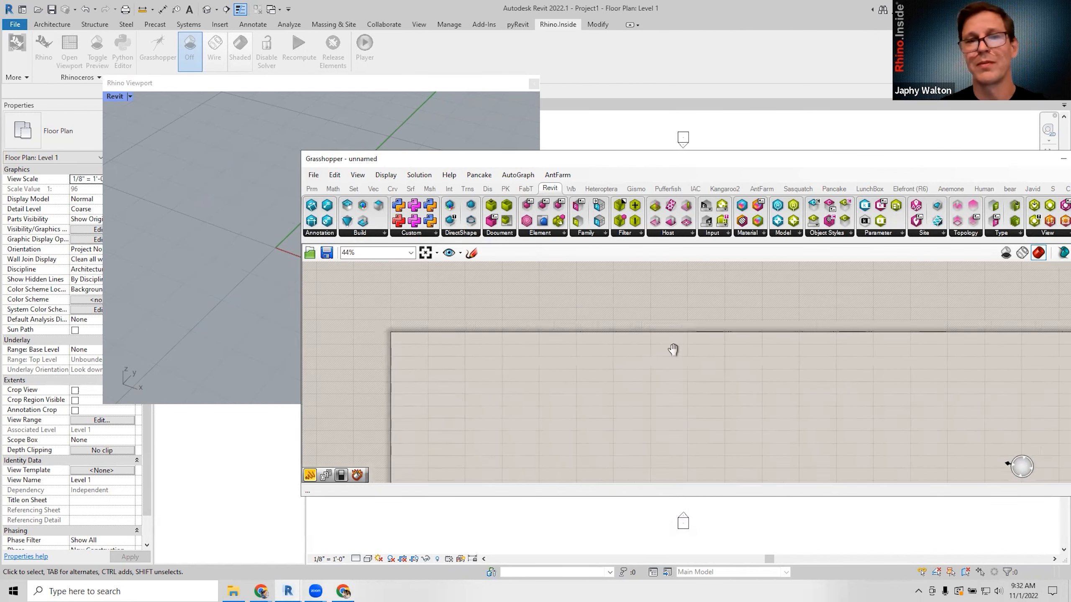
Reposition the Grasshopper window up and to the left.
left_click_drag(548, 157, 522, 136)
left_click(746, 539)
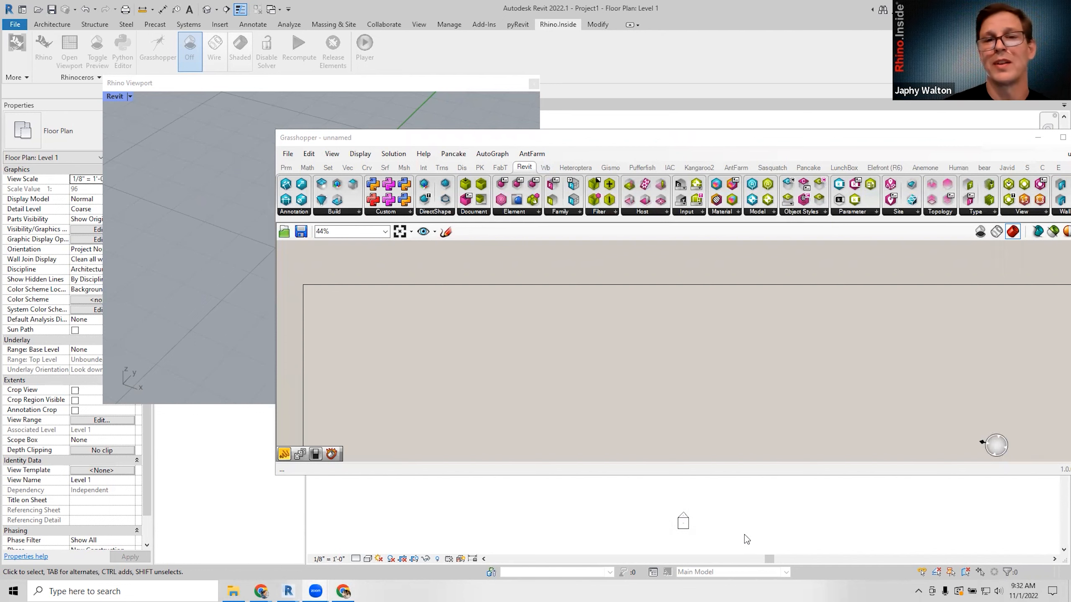
scroll(588, 321, "down", 2)
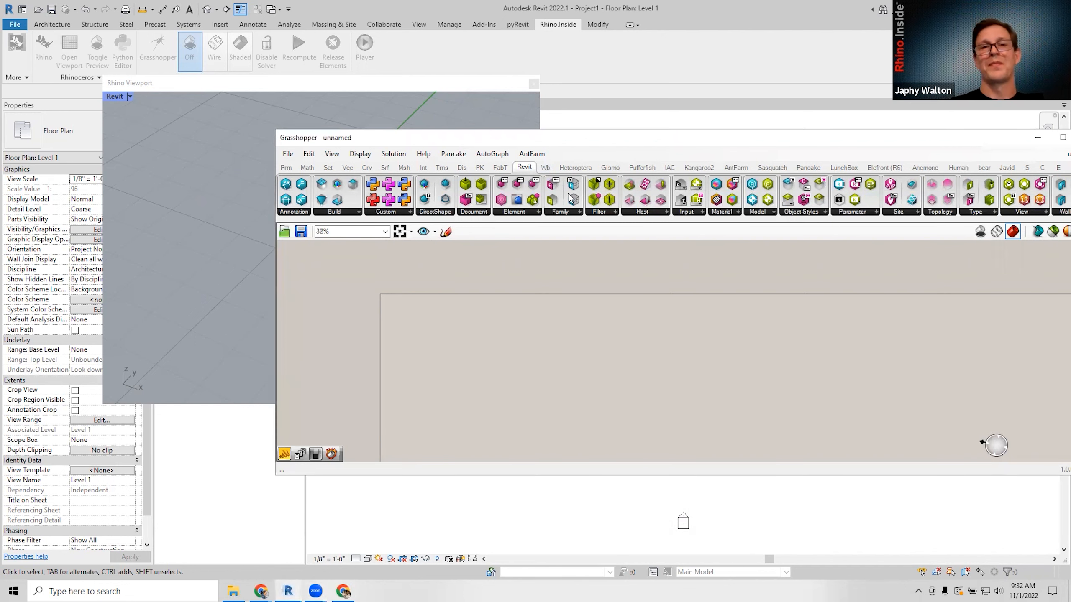
left_click_drag(551, 139, 540, 144)
Move the Rhino viewport left, then shrink and place Grasshopper beside it on the right.
left_click_drag(412, 83, 321, 95)
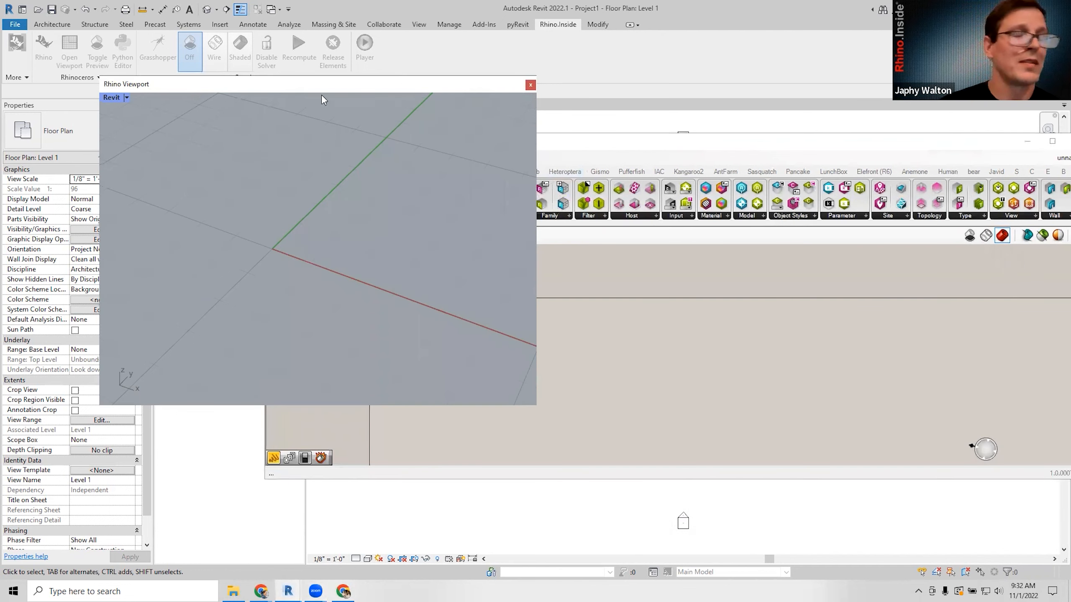
left_click(527, 141)
left_click_drag(527, 141, 516, 130)
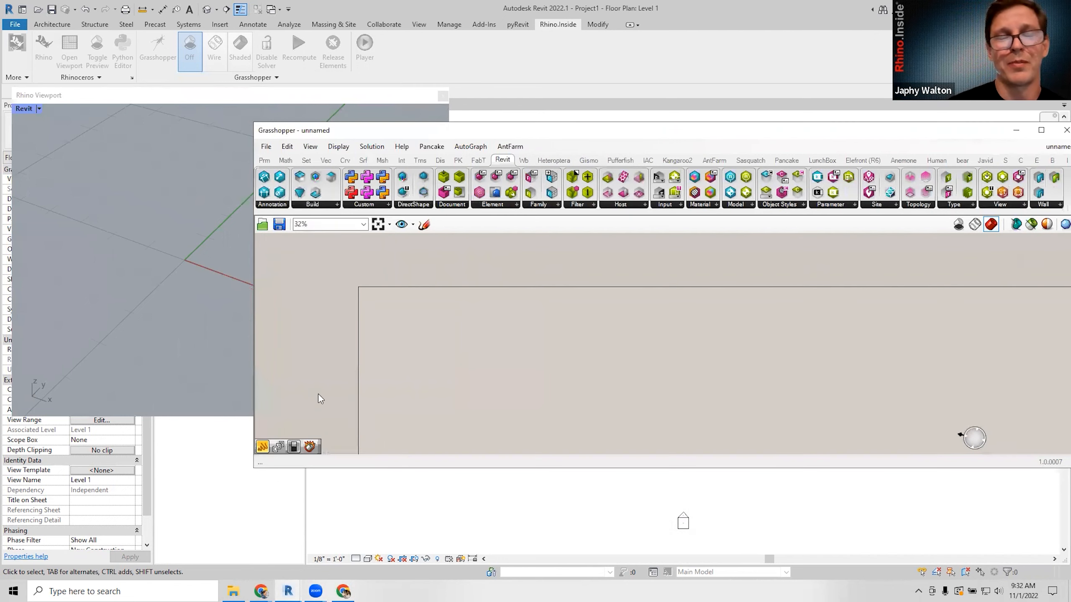
left_click_drag(258, 469, 480, 567)
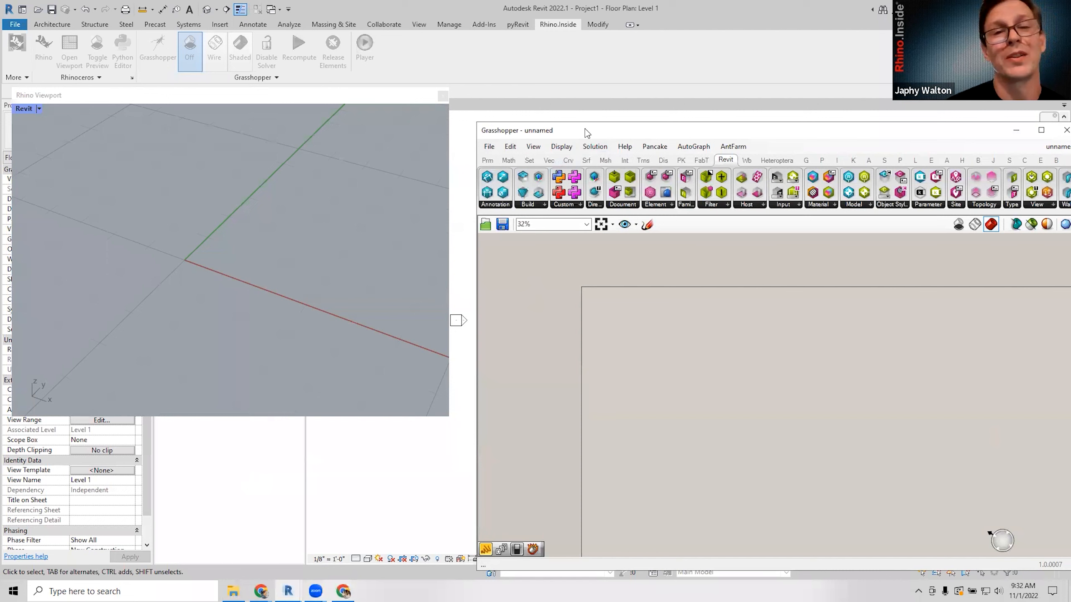
left_click_drag(587, 132, 439, 98)
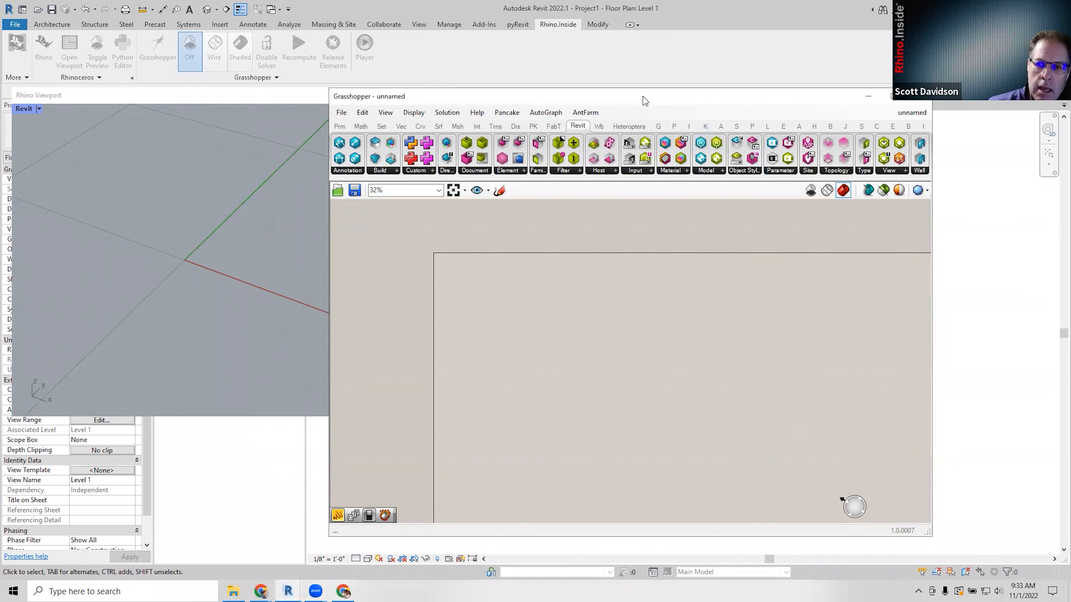
left_click_drag(643, 97, 715, 100)
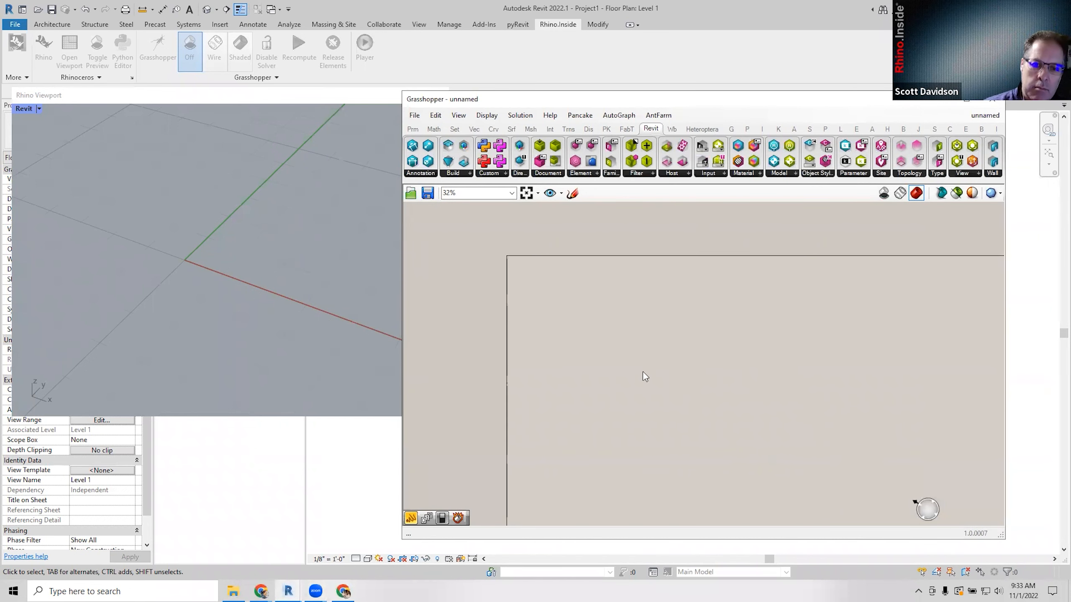
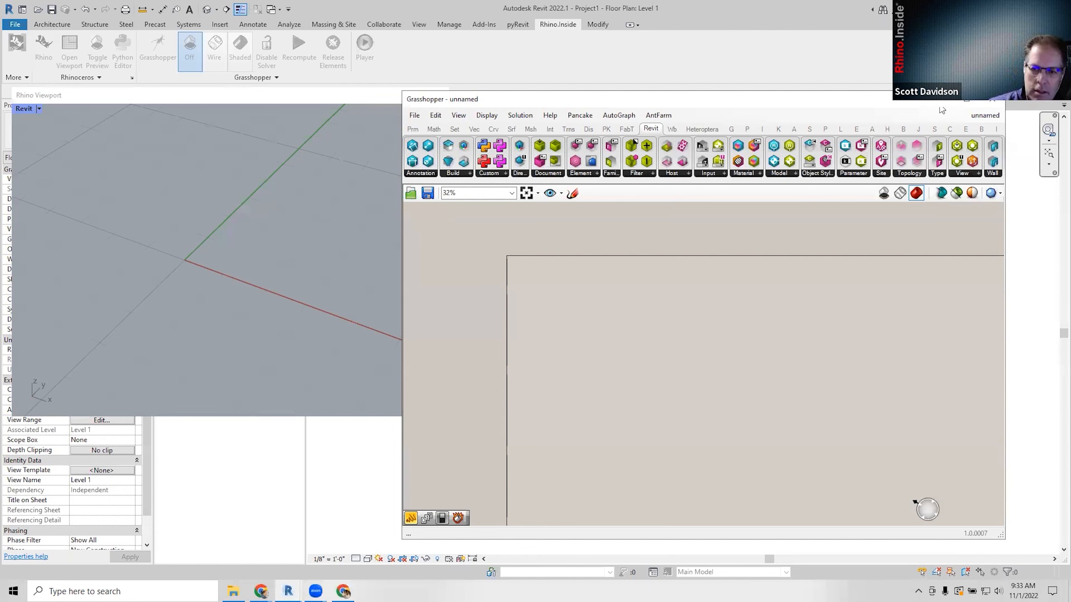
Shift the Grasshopper window right and orbit the Rhino view to a lower angle.
left_click_drag(815, 103, 862, 99)
scroll(287, 194, "down", 3)
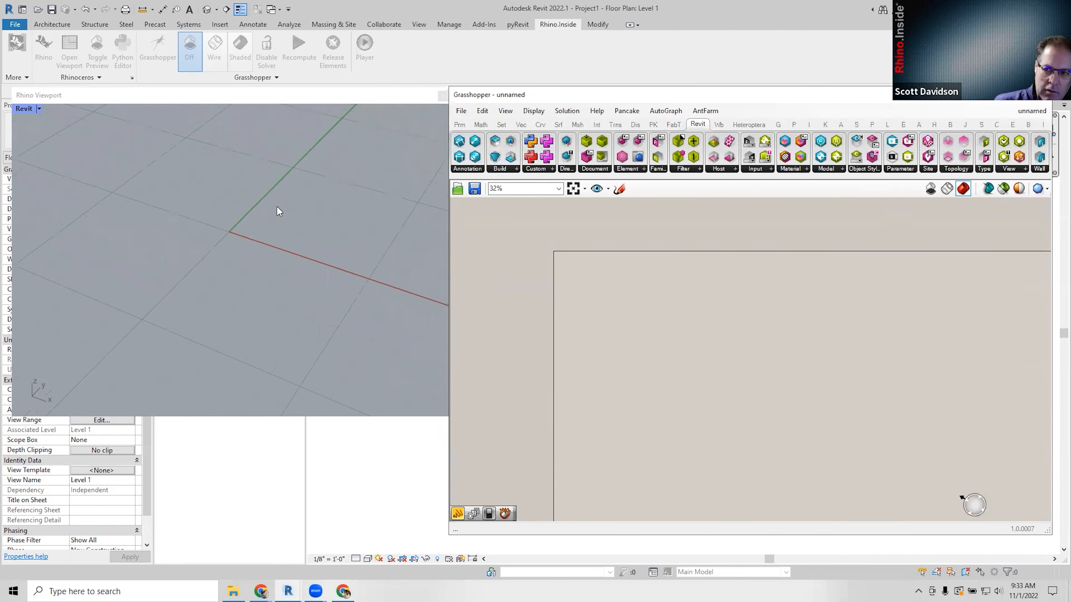
right_click_drag(273, 206, 251, 189)
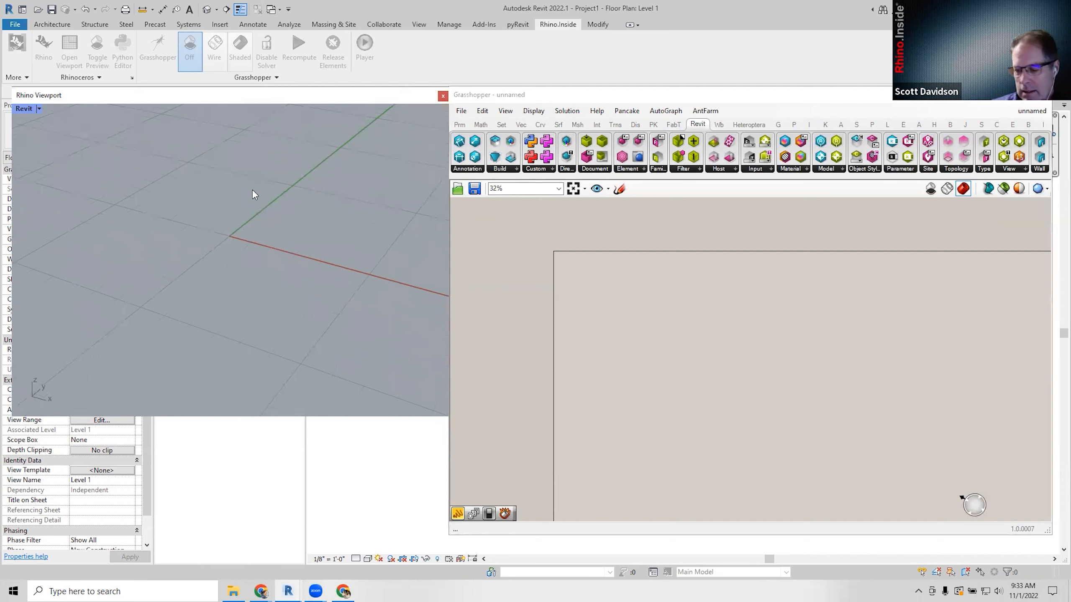
Move the Grasshopper window back left and widen it beside the Rhino viewport.
left_click_drag(611, 95, 574, 98)
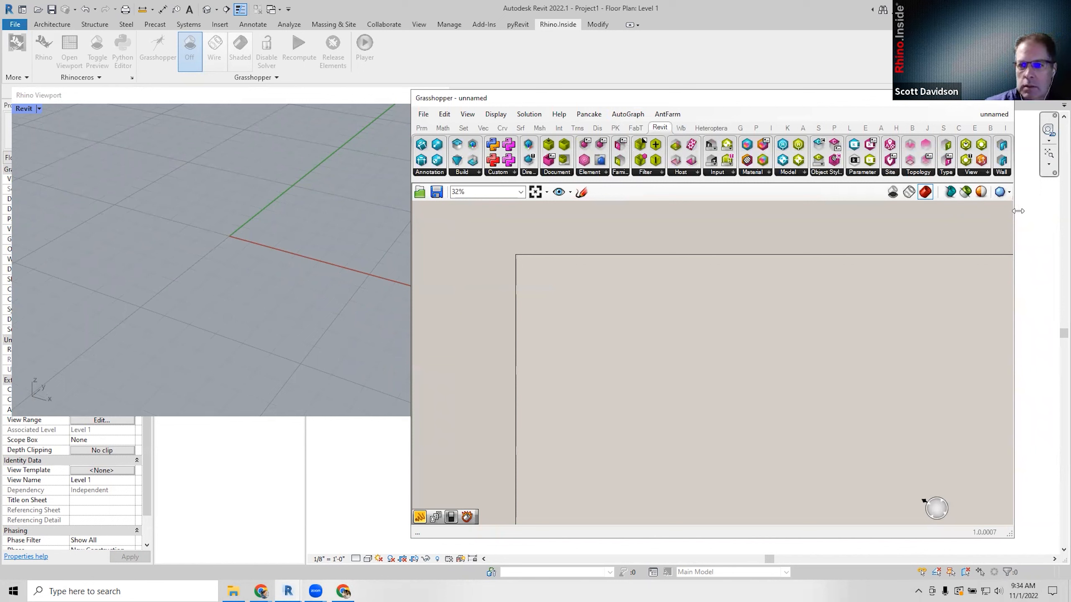
left_click_drag(1017, 211, 1048, 211)
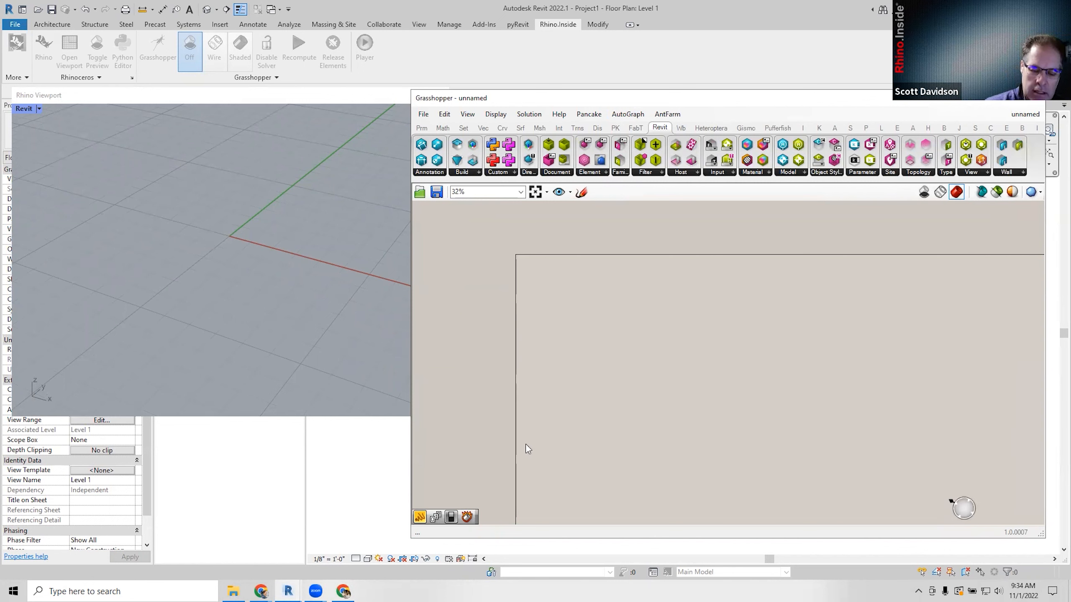
mouse_move(344, 591)
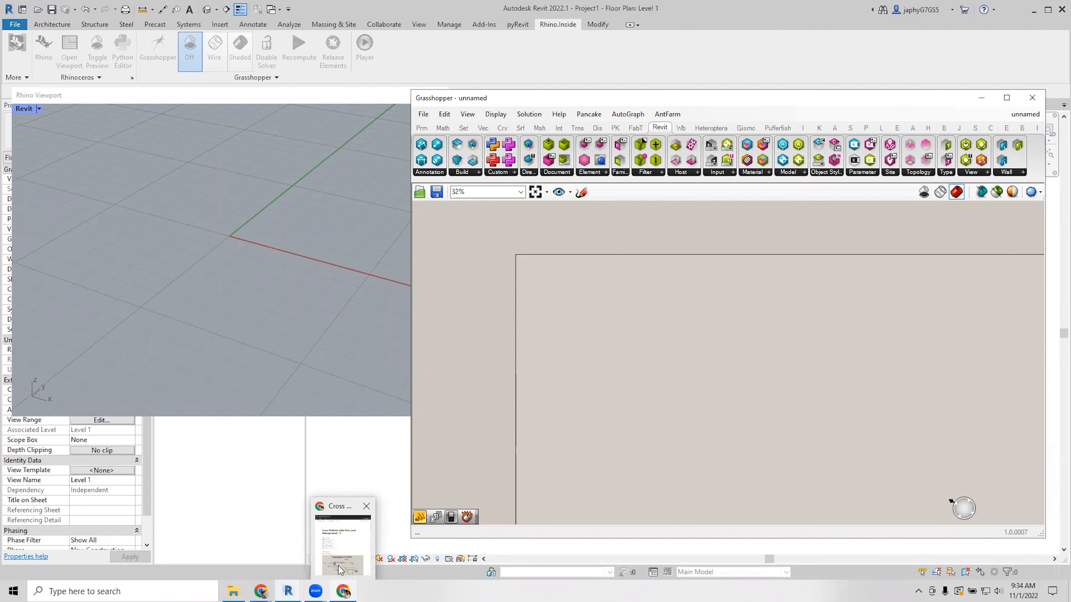
Scroll through the 01.1 Bake to Rhino example on the Notion page, then minimise the browser.
left_click(338, 566)
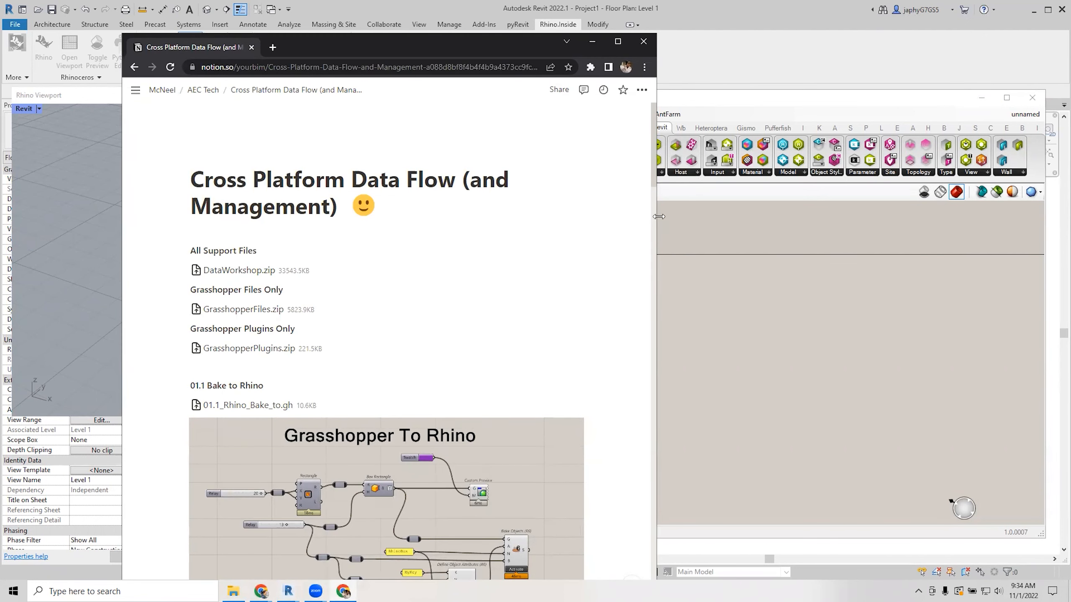
left_click_drag(659, 217, 804, 247)
scroll(565, 266, "down", 3)
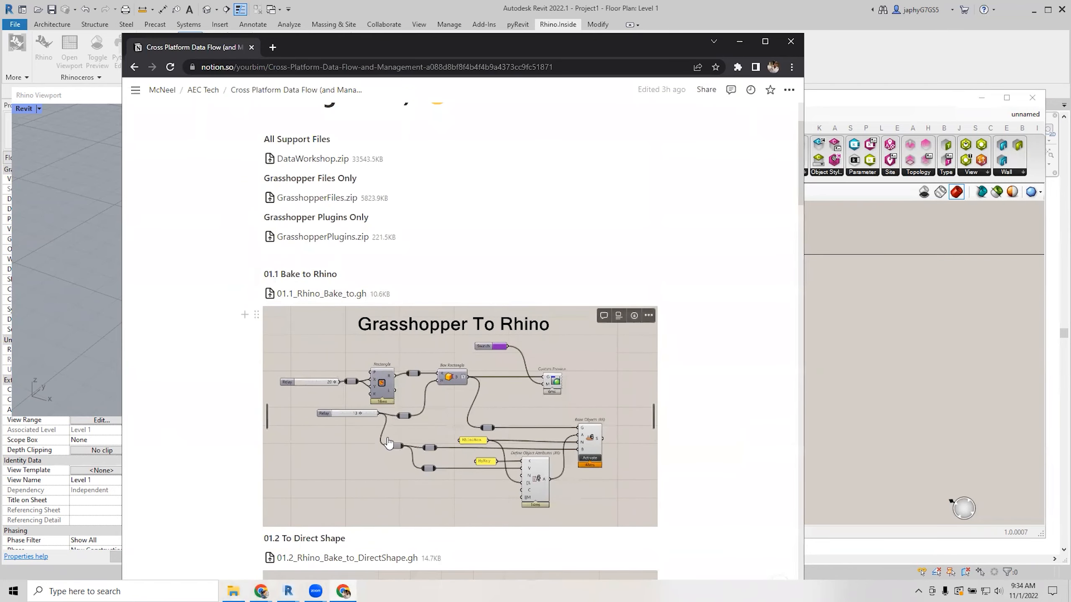
scroll(475, 421, "down", 1)
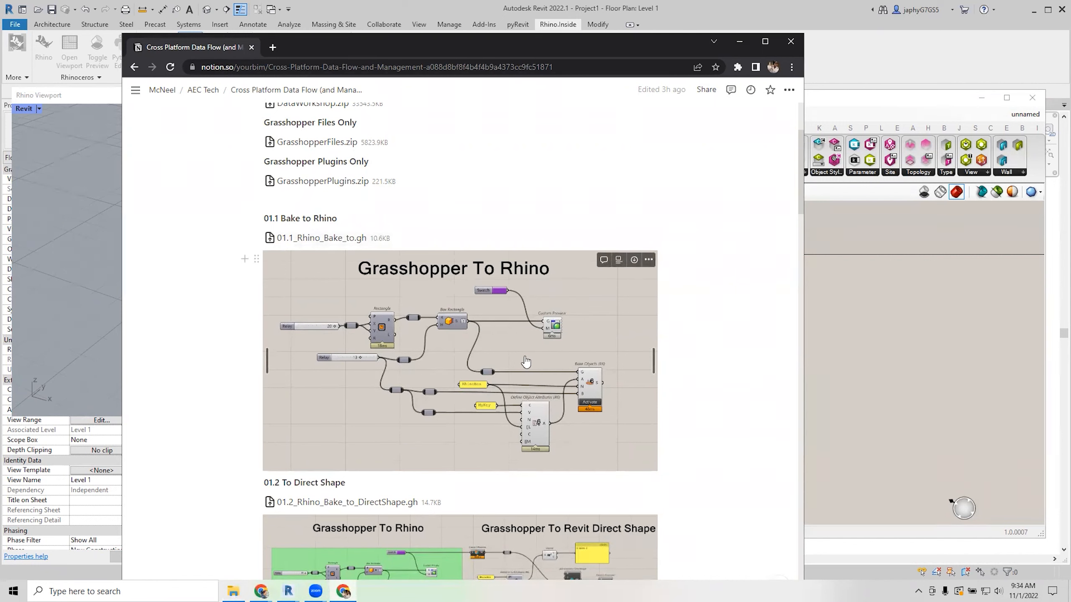
scroll(405, 361, "down", 3)
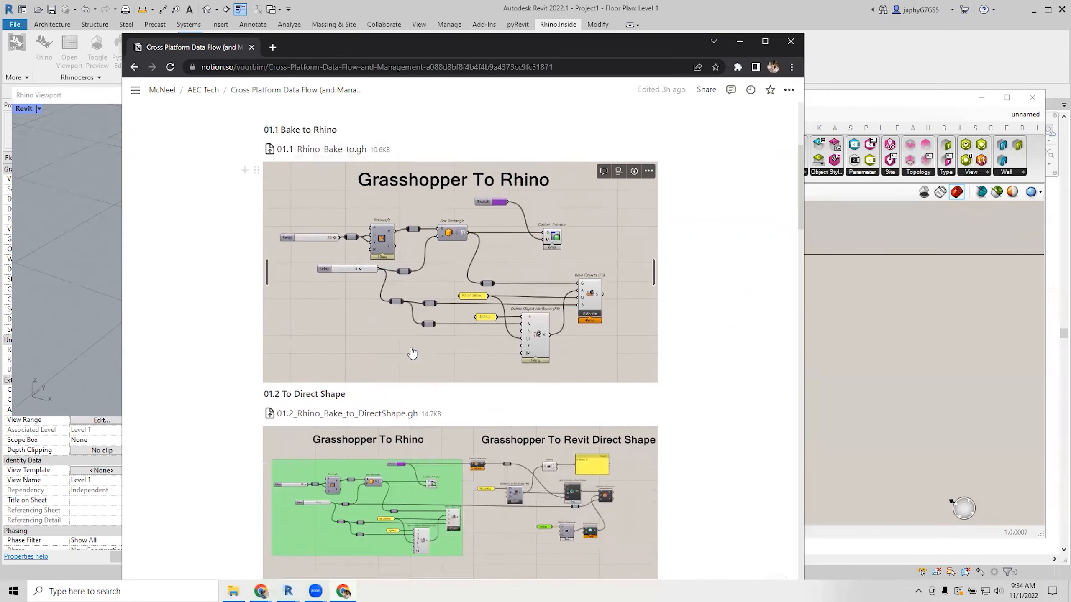
scroll(412, 353, "up", 1)
scroll(429, 317, "up", 2)
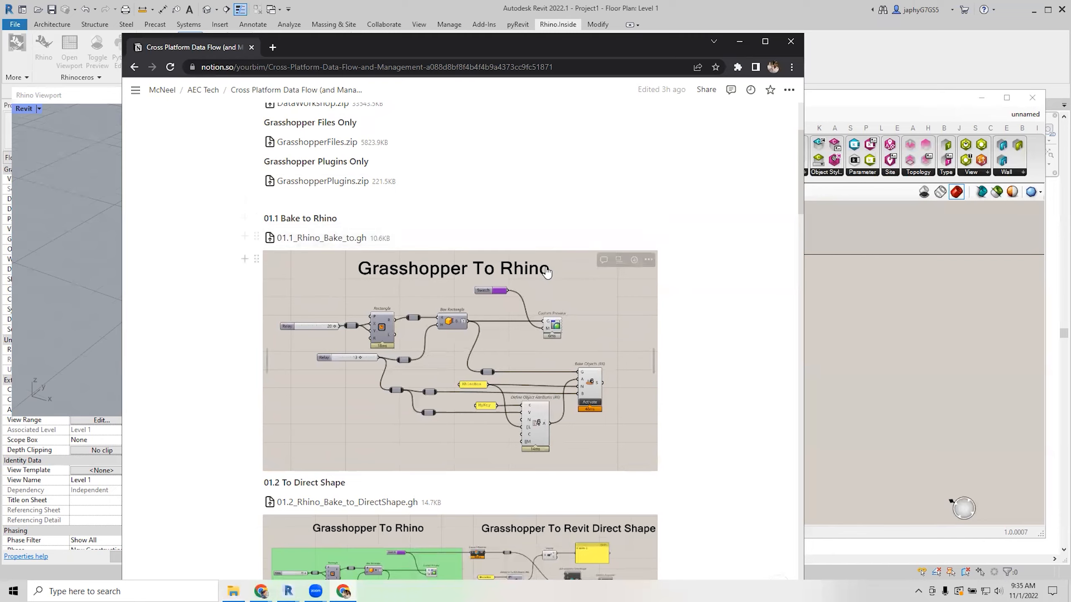
scroll(544, 272, "down", 7)
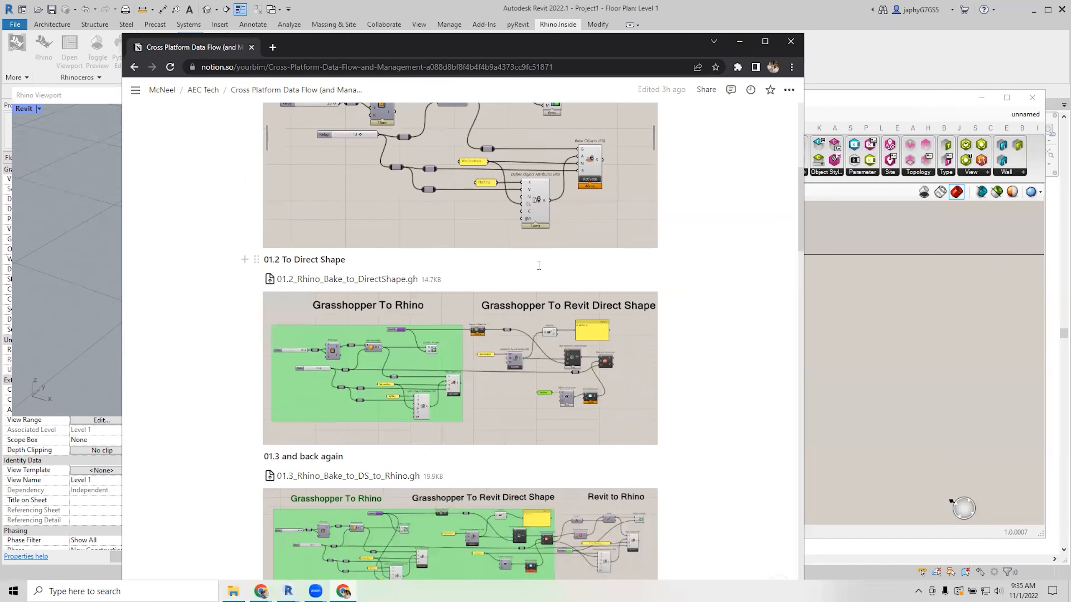
scroll(543, 276, "down", 3)
scroll(540, 276, "up", 7)
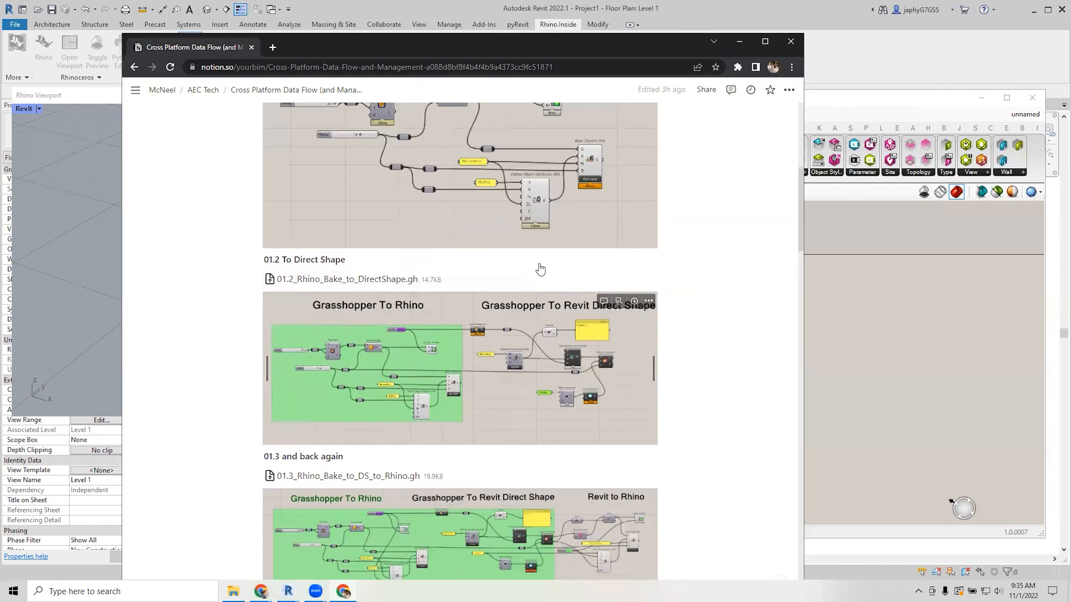
scroll(530, 329, "down", 4)
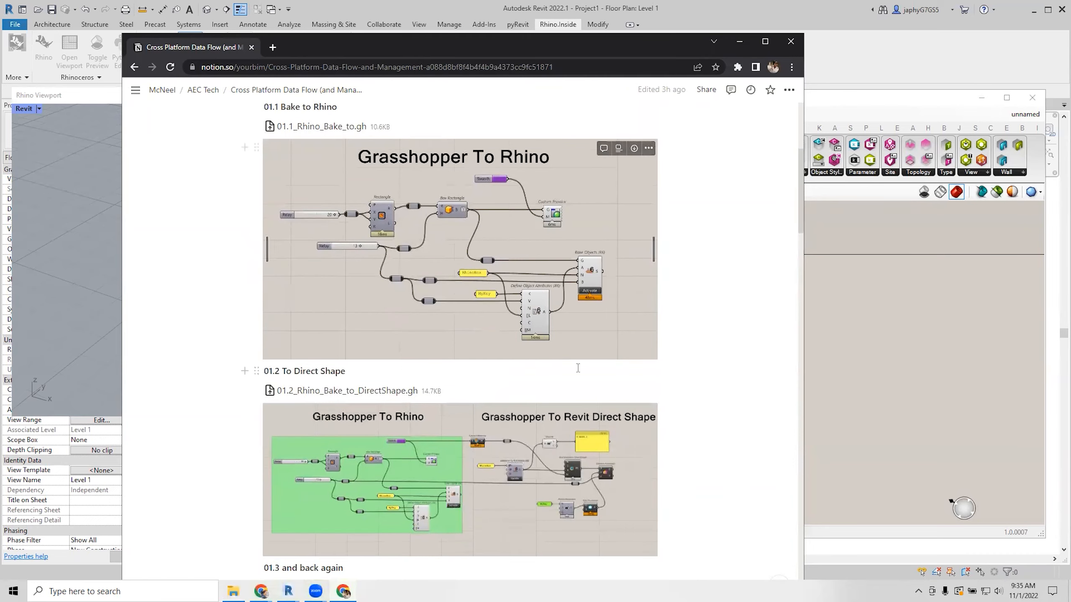
scroll(564, 351, "up", 2)
scroll(564, 351, "up", 2)
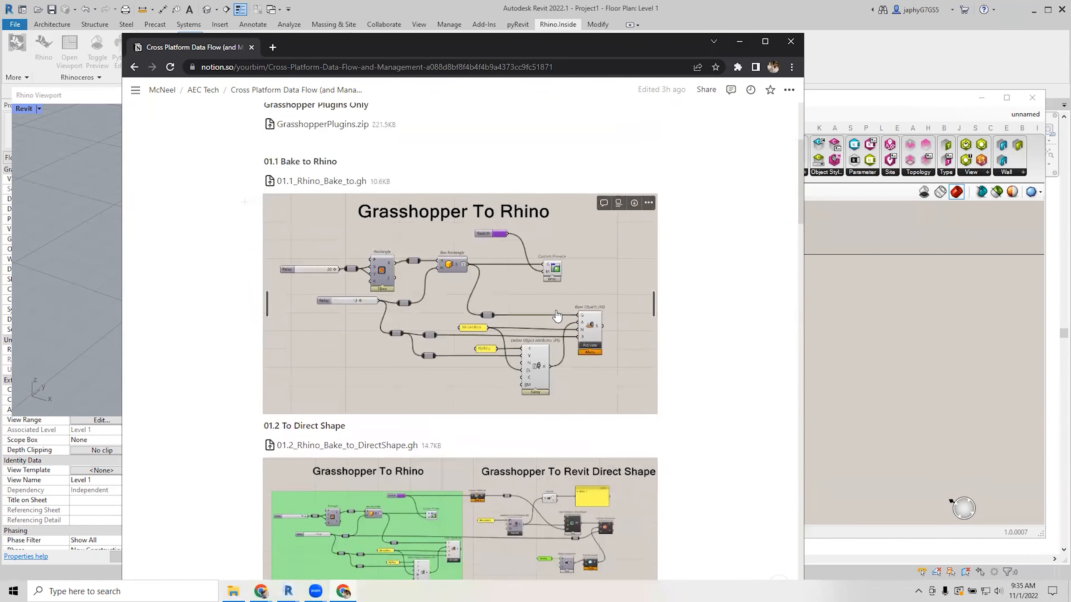
left_click(740, 43)
Add a Rectangle component to the canvas through the 'rec' search.
left_click_drag(648, 98, 638, 50)
scroll(611, 381, "up", 3)
scroll(636, 325, "down", 2)
right_click_drag(642, 269, 639, 259)
scroll(600, 291, "up", 2)
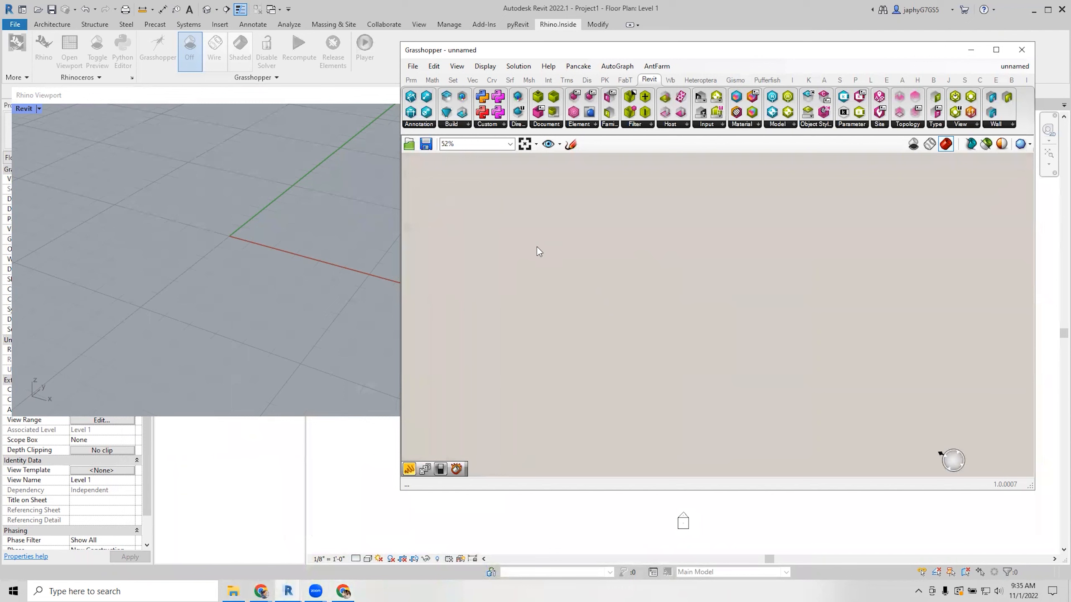
double_click(552, 219)
type("rec")
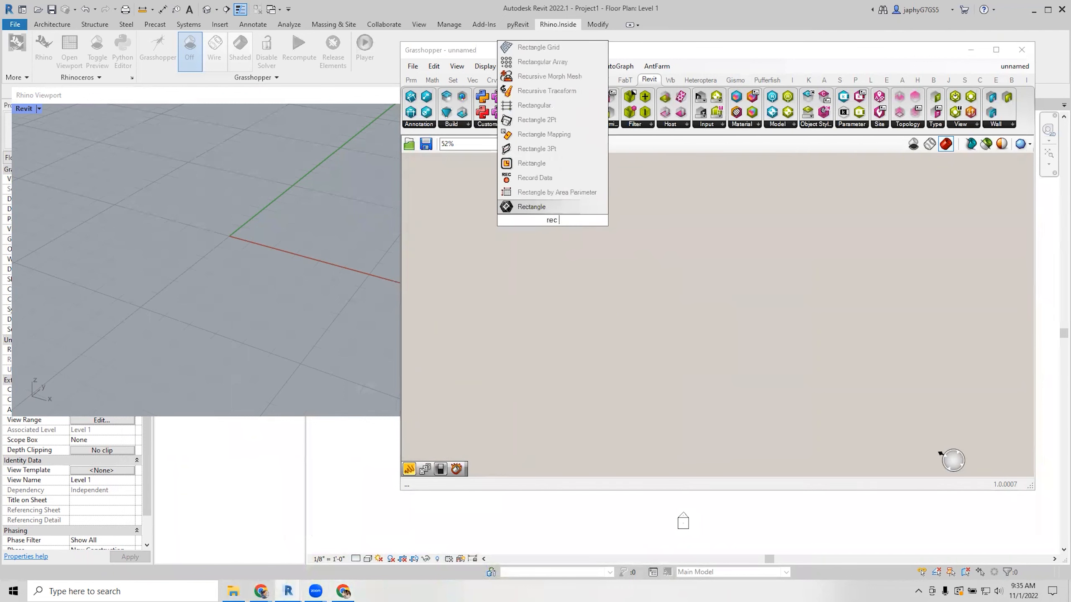
left_click(545, 168)
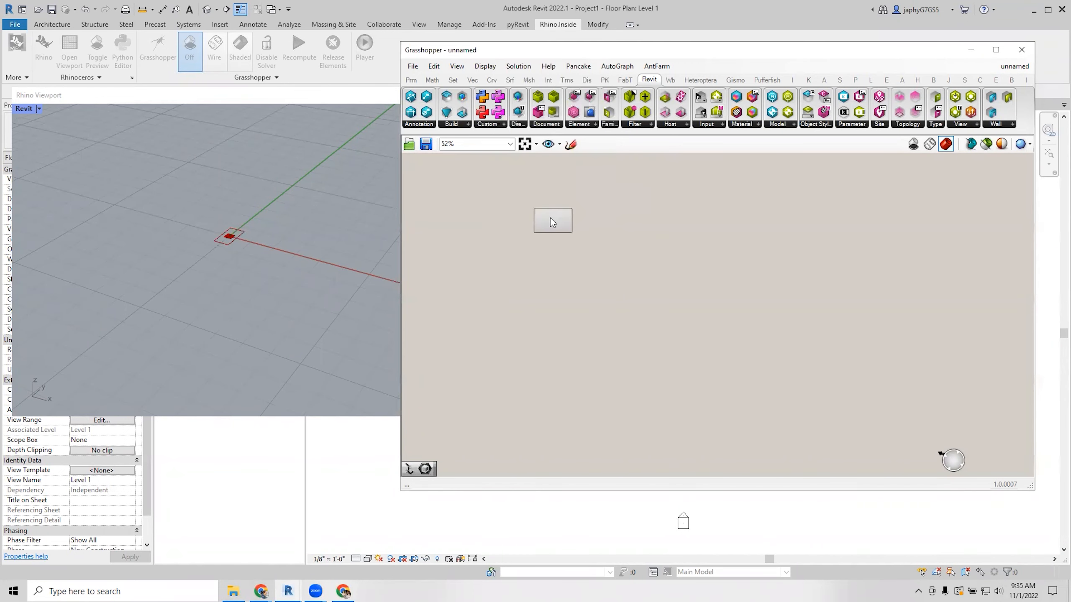
Move and enlarge the Grasshopper window, panning the Rectangle into view.
scroll(565, 236, "up", 4)
scroll(676, 274, "down", 2)
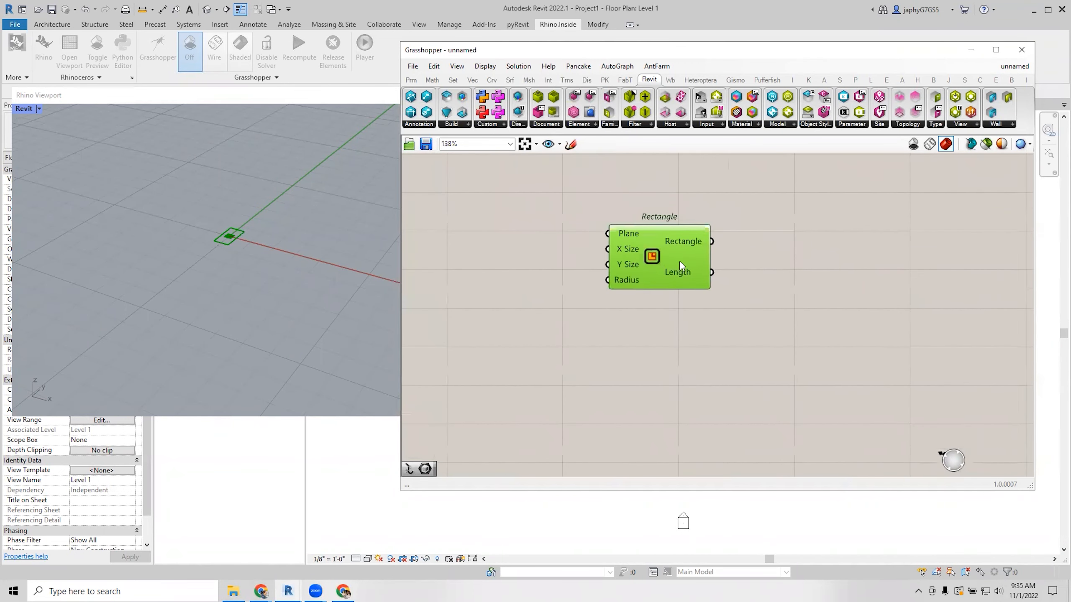
left_click_drag(511, 45, 460, 17)
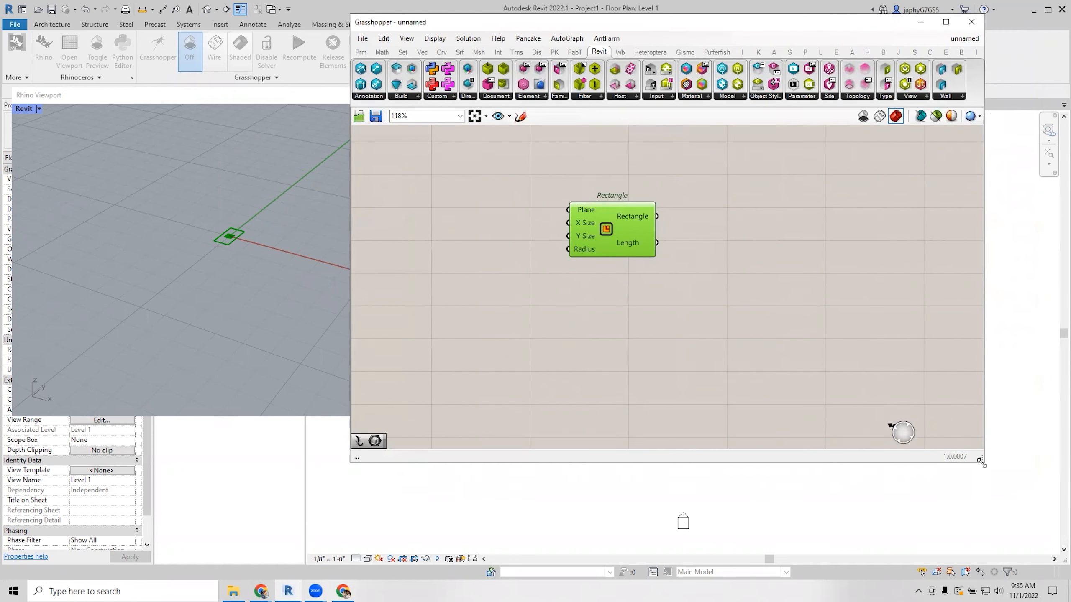
left_click_drag(982, 462, 1045, 542)
scroll(708, 299, "up", 3)
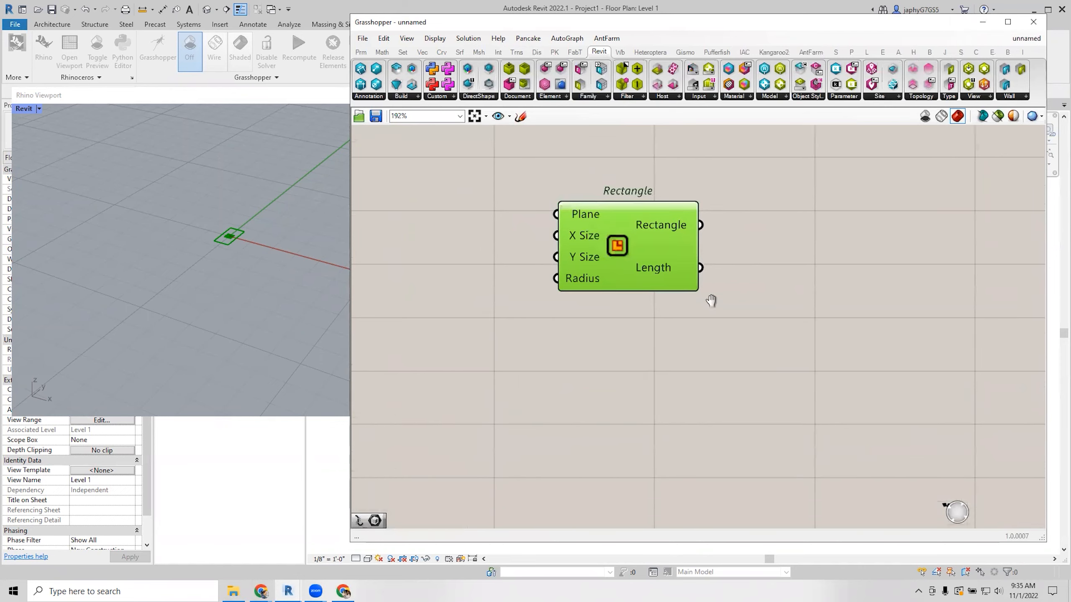
right_click_drag(711, 303, 732, 294)
Create a Number Slider set to 20 and place it beside the Rectangle's inputs.
double_click(568, 277)
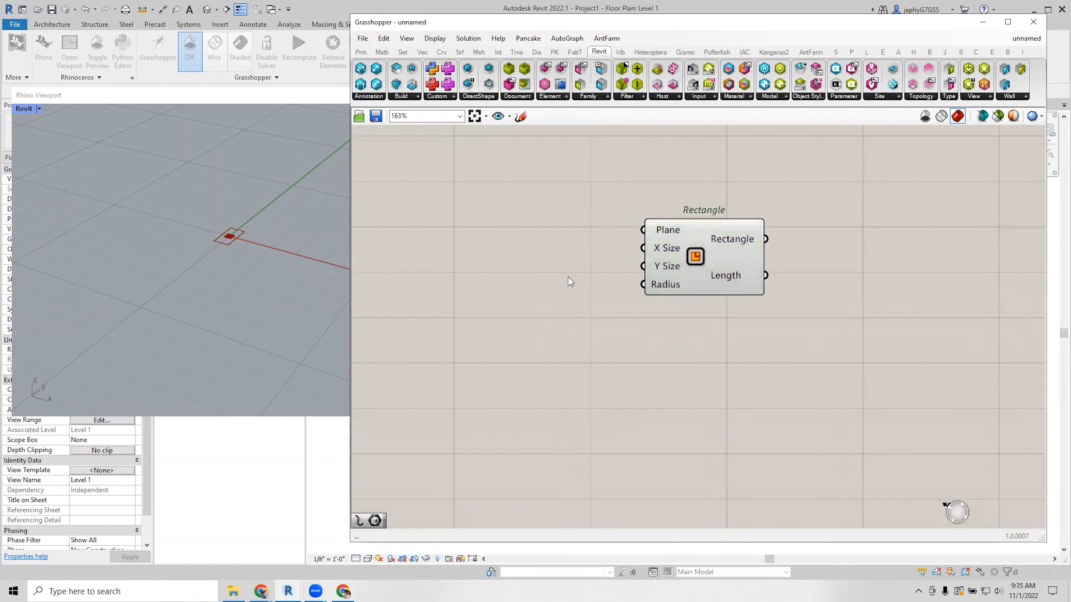
key("Escape")
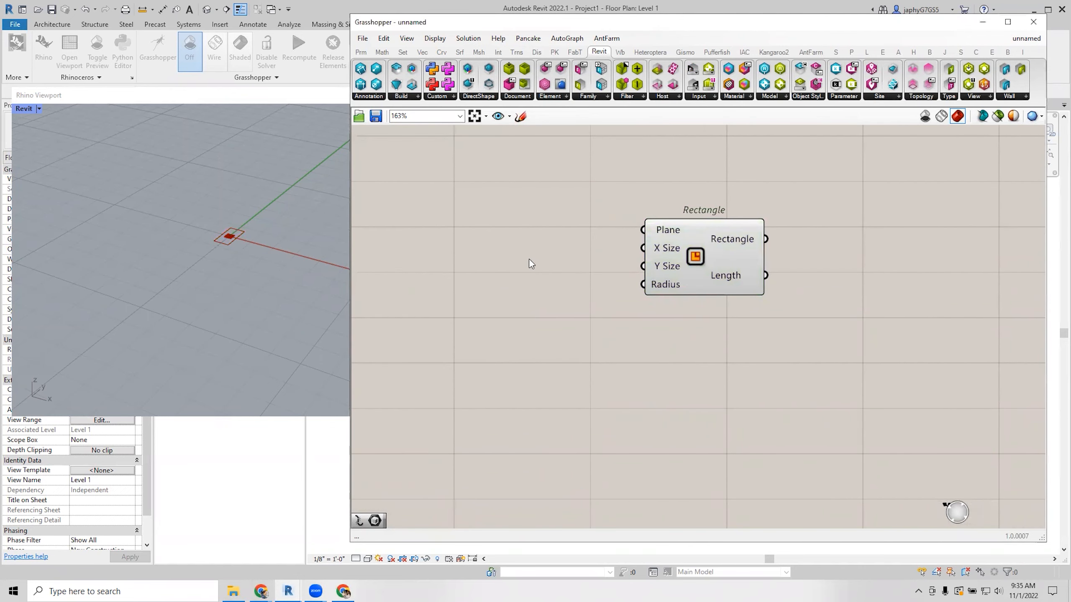
double_click(529, 258)
type("20")
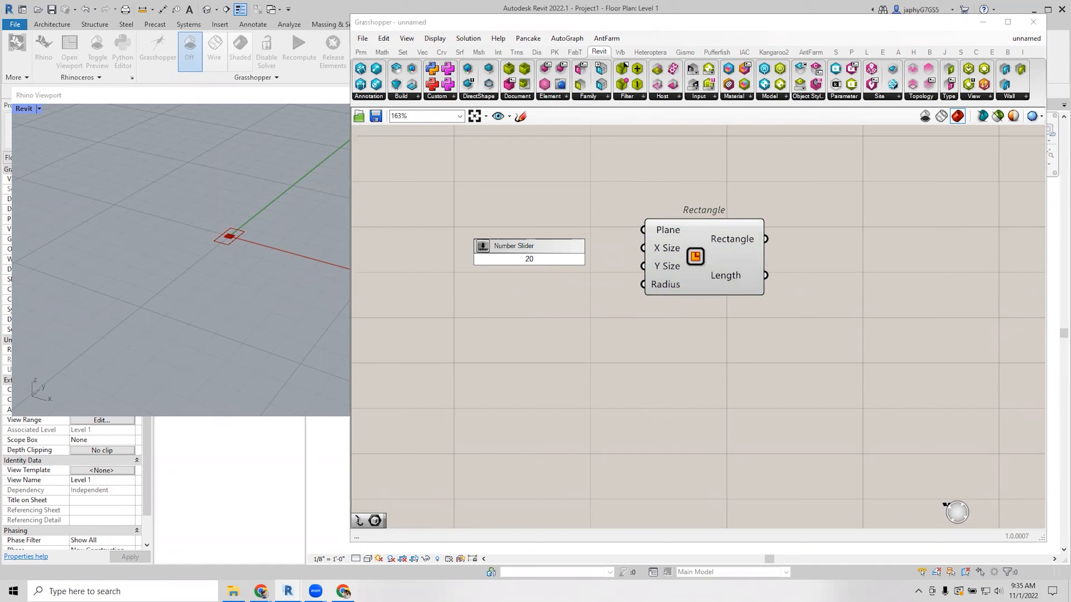
key("Return")
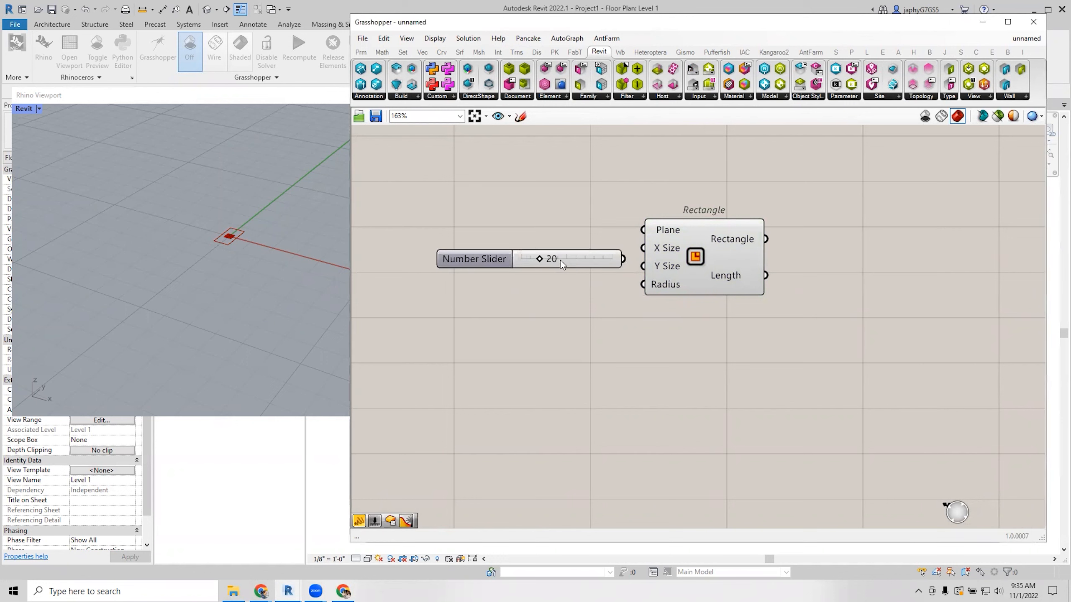
left_click_drag(561, 259, 643, 266)
Add a Box Rectangle component via 'box rec' and feed the rectangle into it.
left_click(697, 266)
scroll(646, 290, "down", 3)
scroll(640, 296, "up", 2)
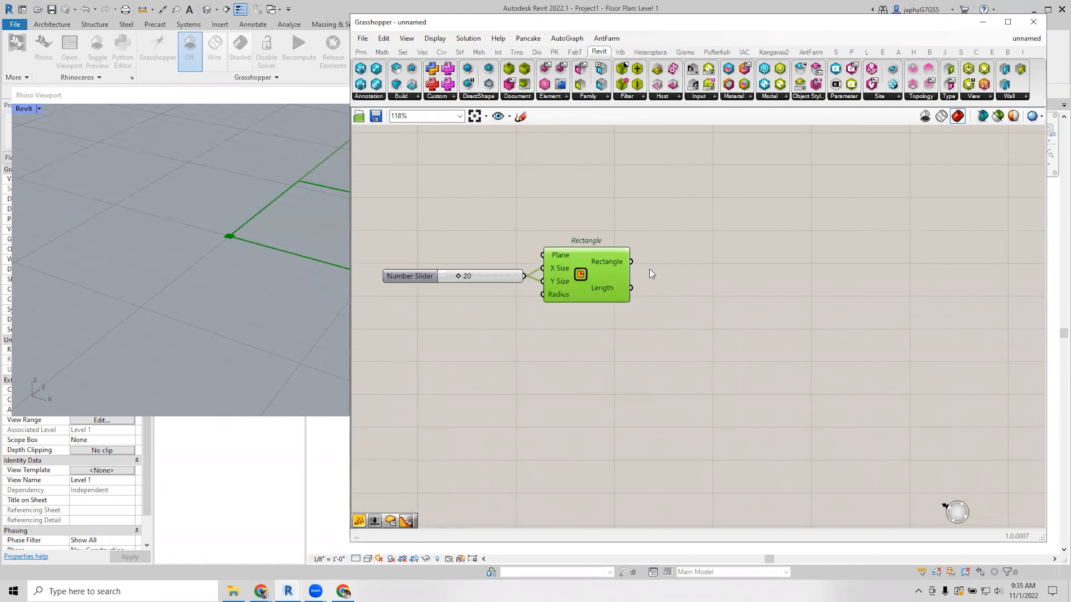
right_click_drag(652, 274, 694, 282)
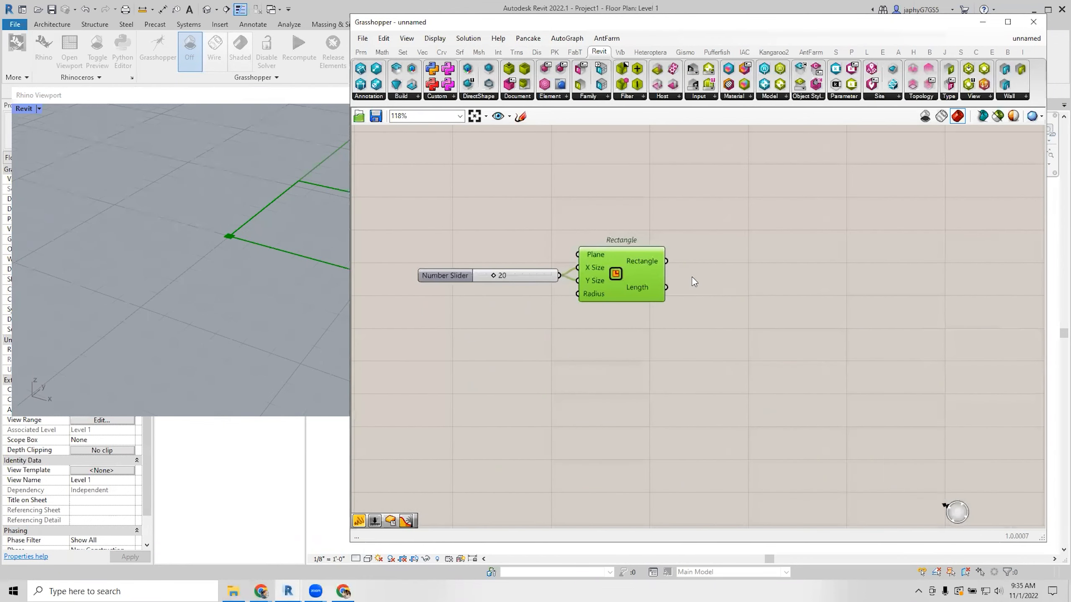
double_click(731, 277)
type("box")
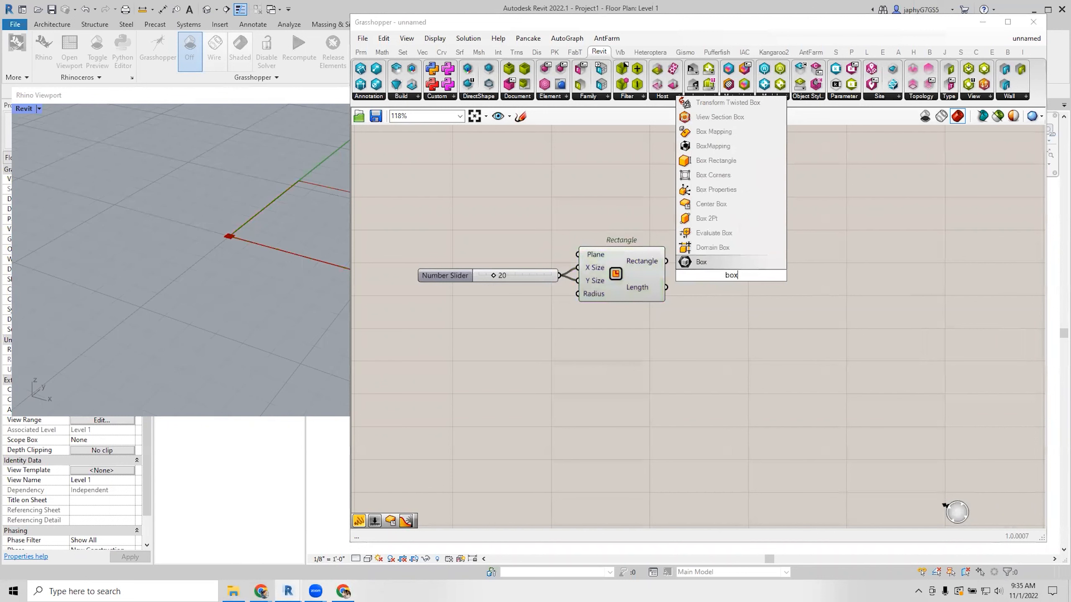
type(" rec")
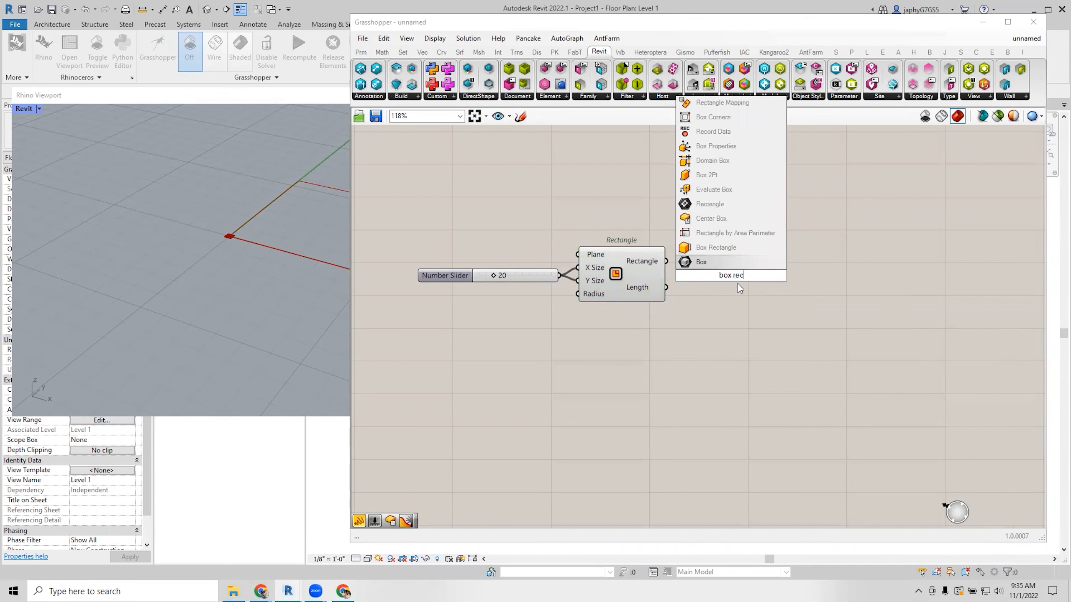
left_click(717, 248)
scroll(730, 287, "up", 2)
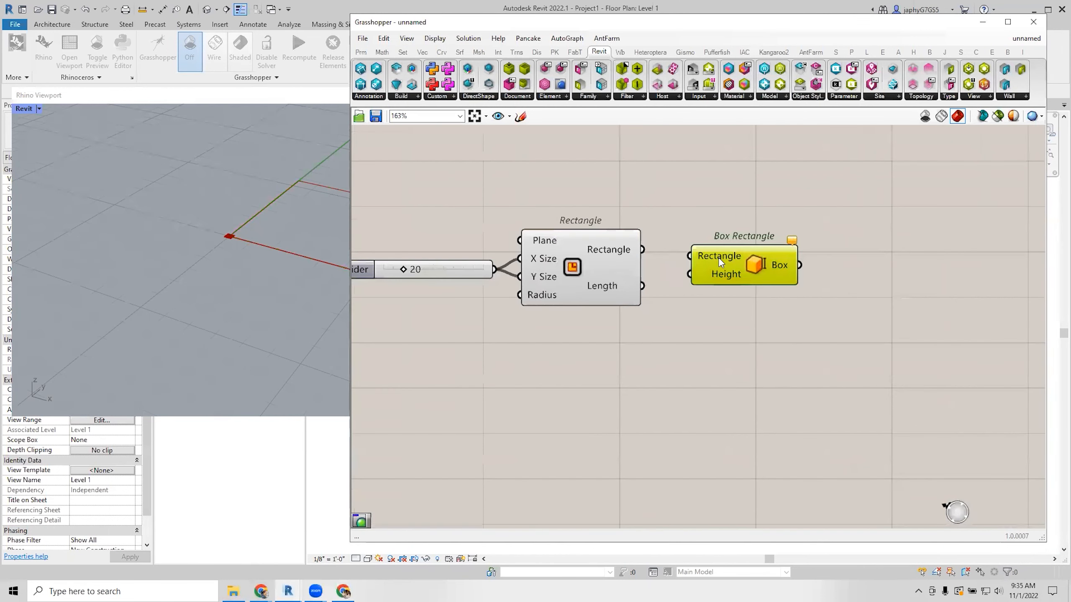
left_click_drag(719, 259, 715, 249)
left_click_drag(643, 249, 683, 246)
left_click_drag(775, 255, 829, 259)
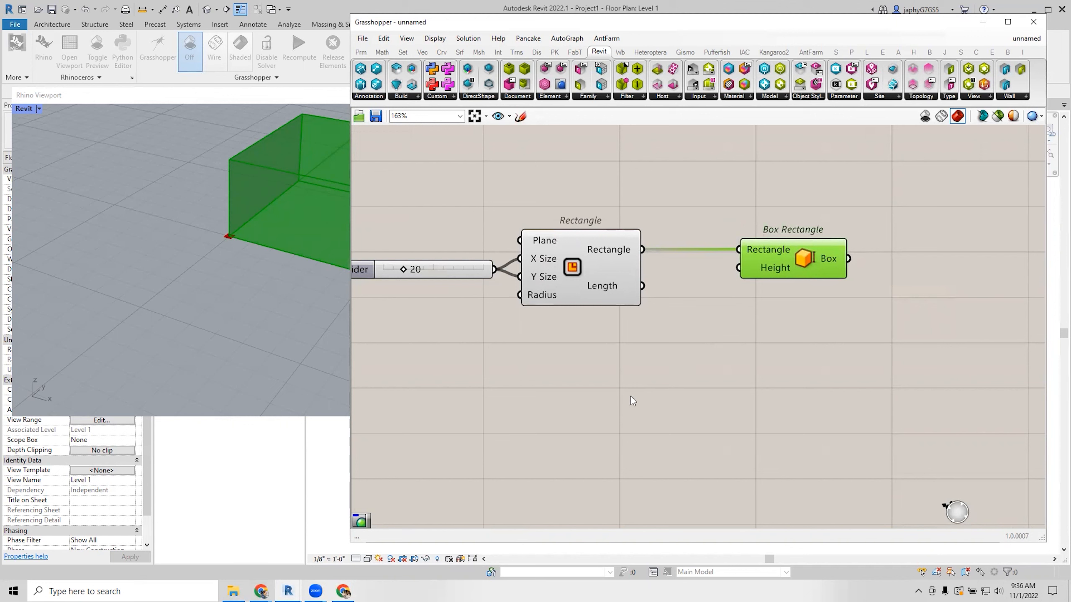
Create a Number Slider at 10, wire it to the box Height, and lower it to 7.
double_click(622, 379)
type("10")
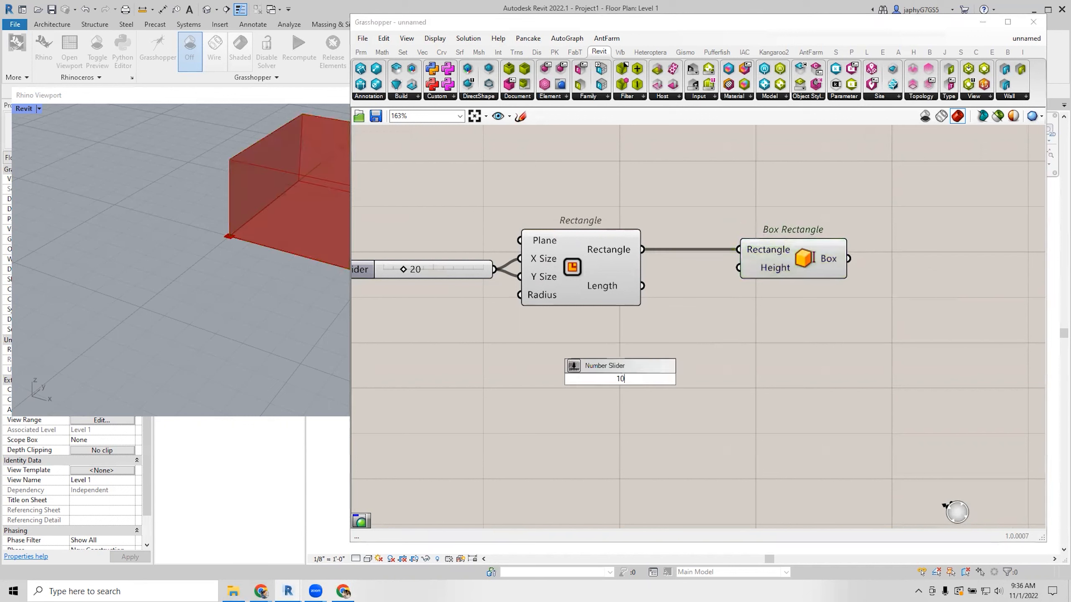
key("Return")
left_click_drag(715, 381, 663, 353)
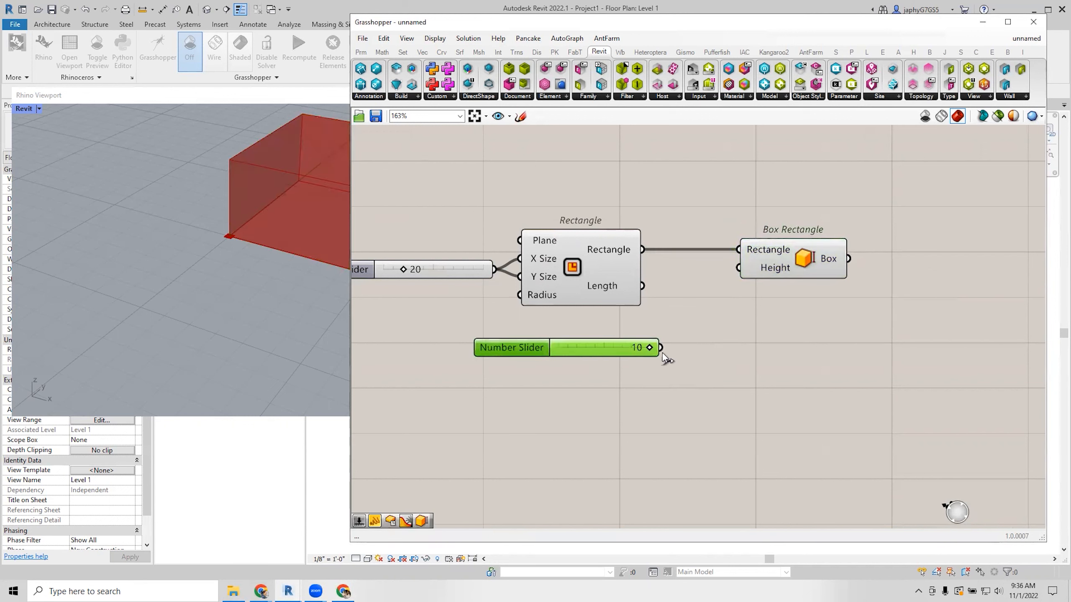
left_click_drag(694, 319, 727, 270)
left_click(792, 352)
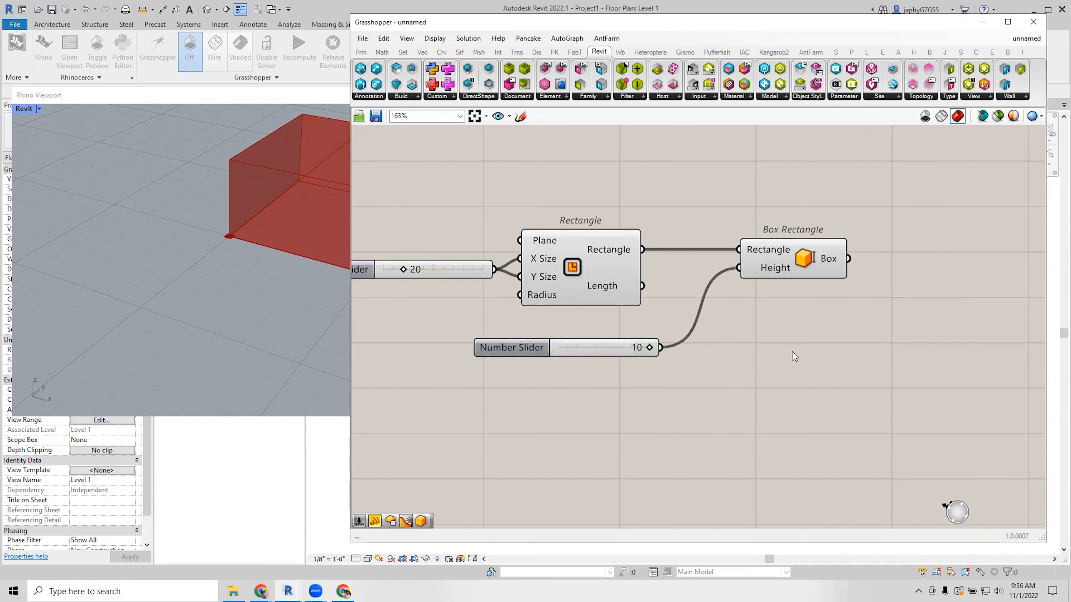
left_click(788, 253)
left_click_drag(648, 347, 617, 356)
right_click_drag(745, 324, 716, 322)
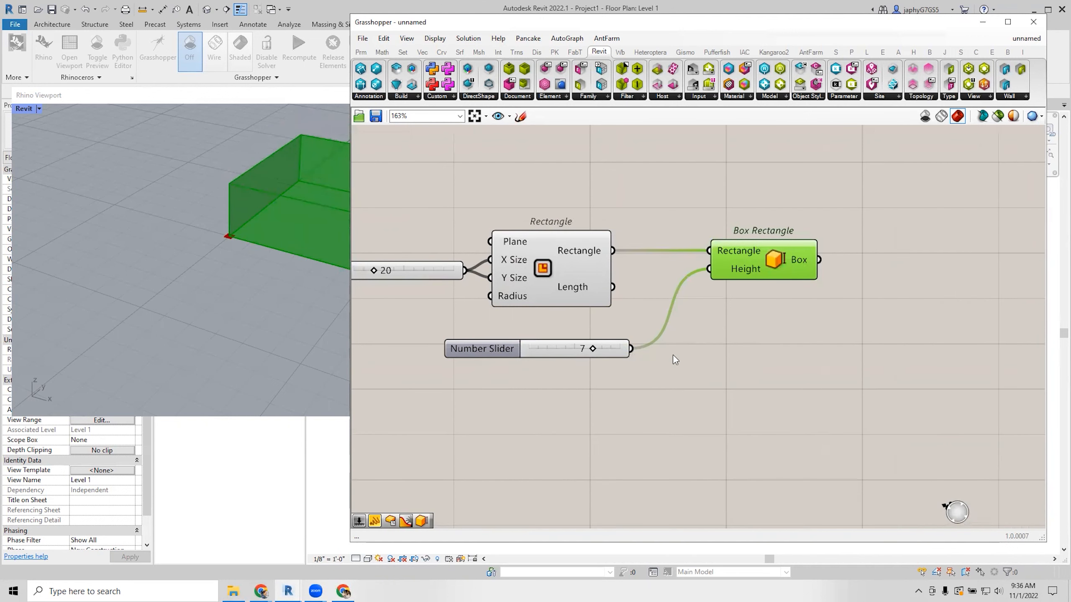
scroll(744, 265, "up", 2)
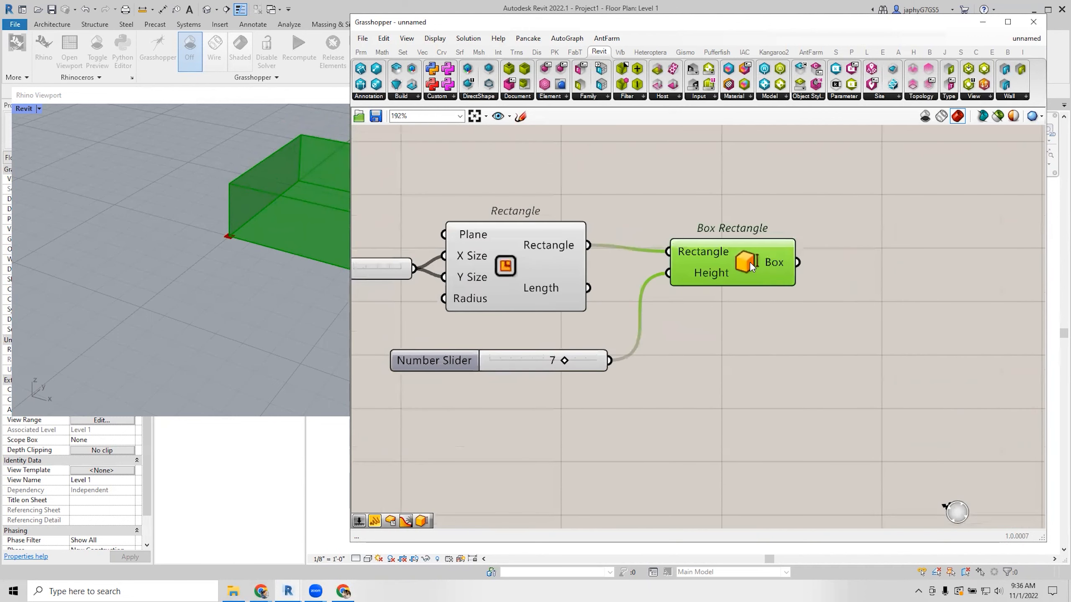
scroll(731, 238, "up", 2)
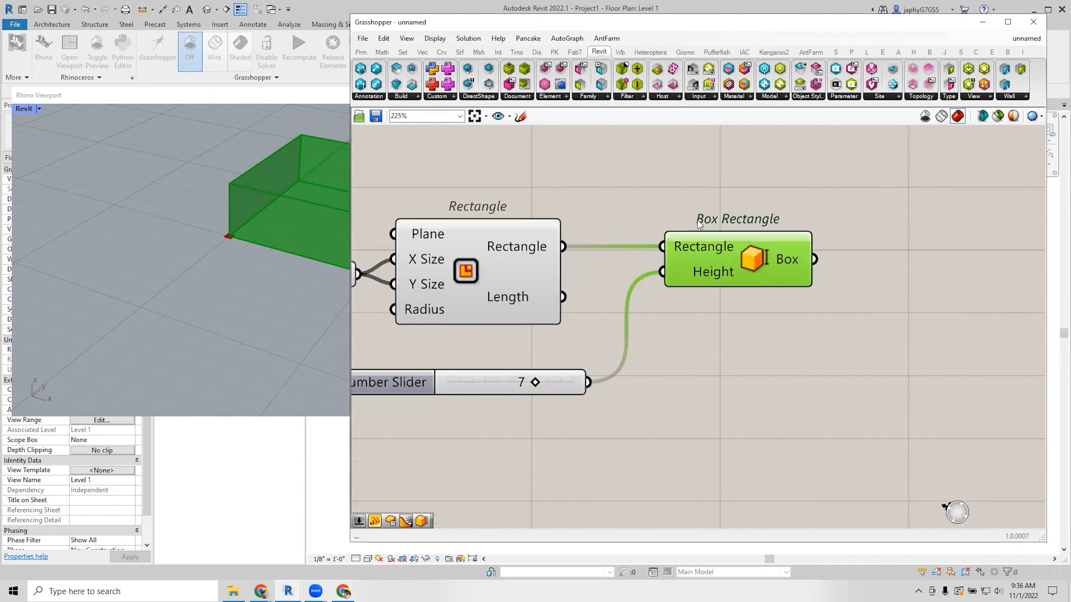
scroll(560, 215, "down", 1)
right_click_drag(503, 218, 588, 245)
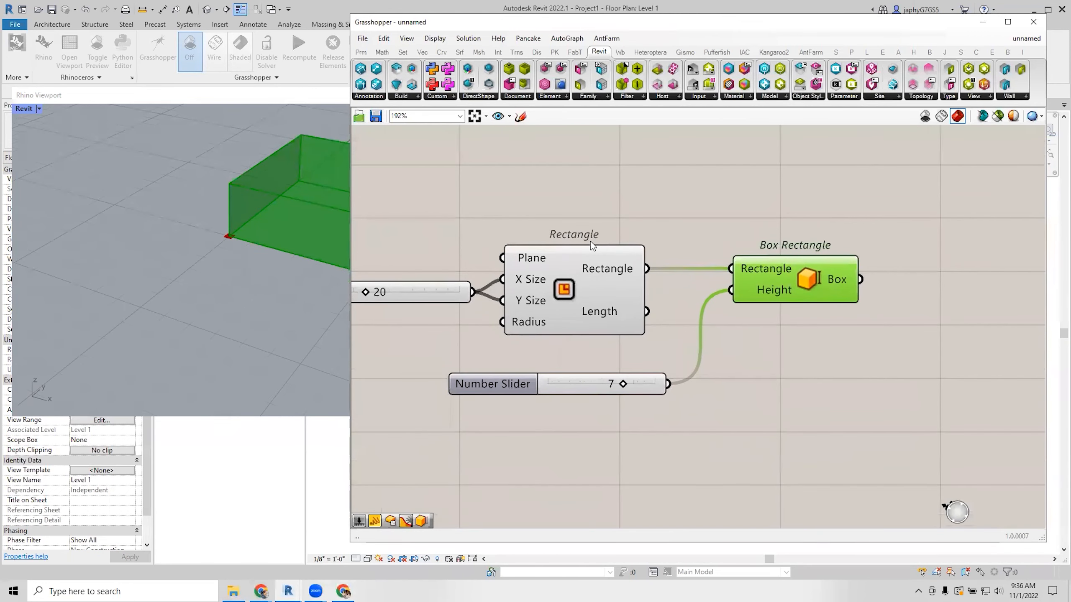
left_click(580, 194)
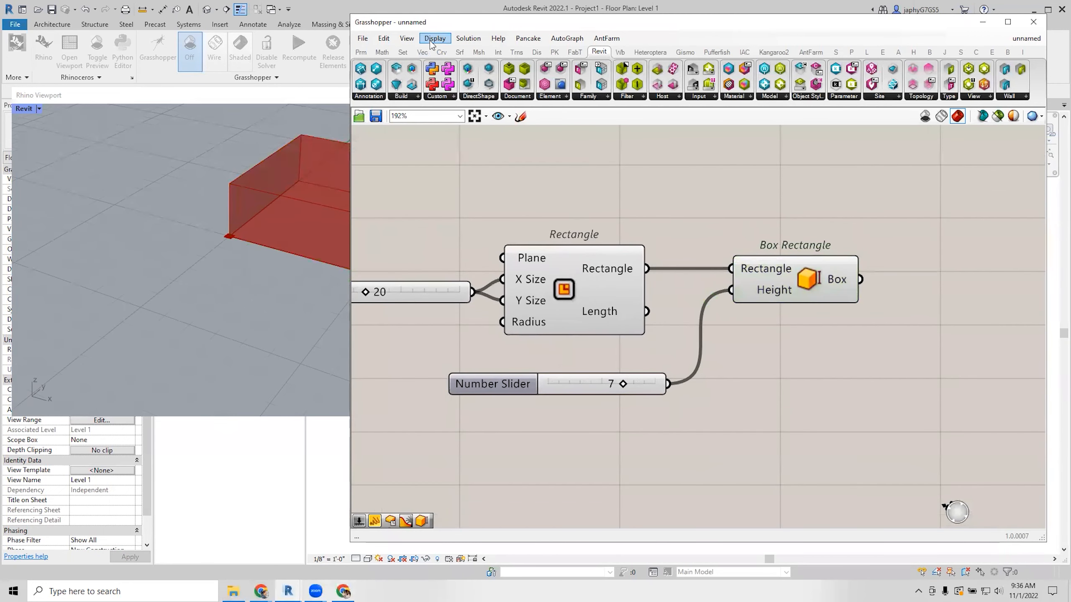
left_click(432, 39)
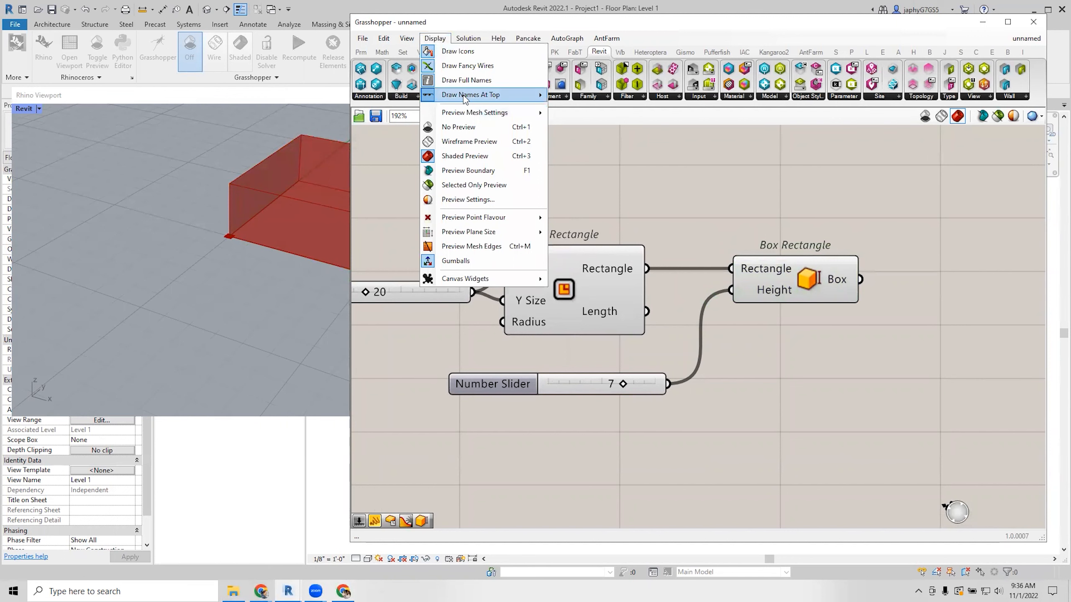
mouse_move(465, 98)
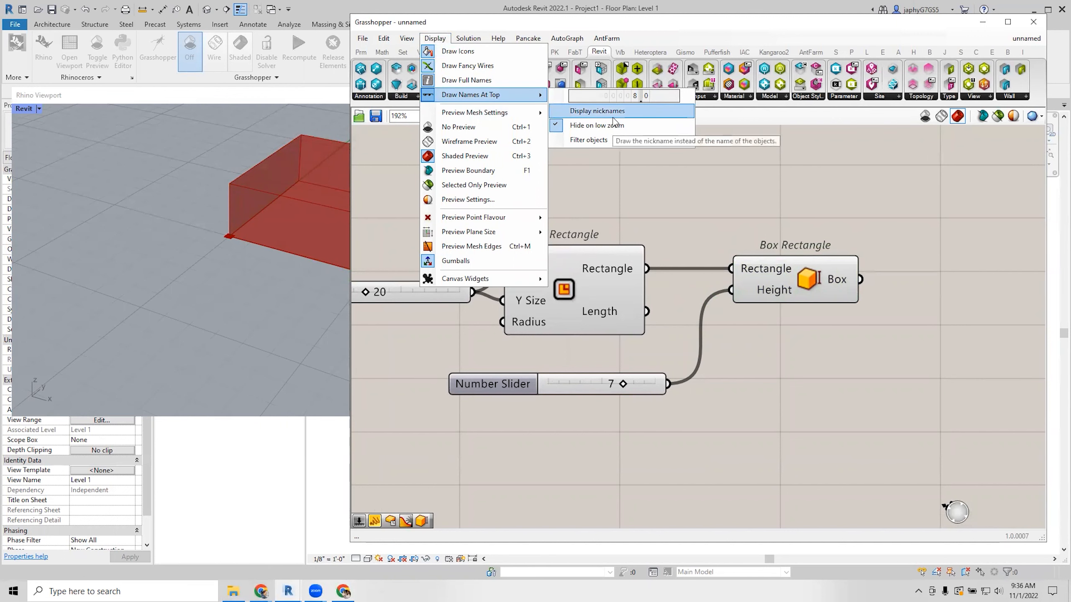
left_click(648, 201)
scroll(649, 202, "down", 2)
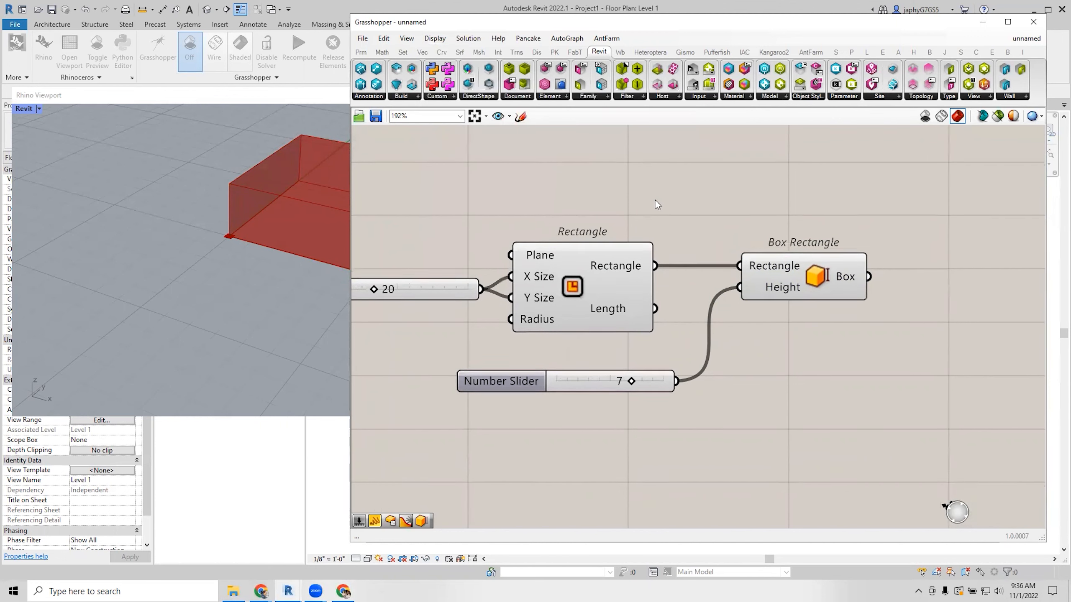
right_click_drag(674, 231, 665, 266)
right_click_drag(736, 271, 660, 268)
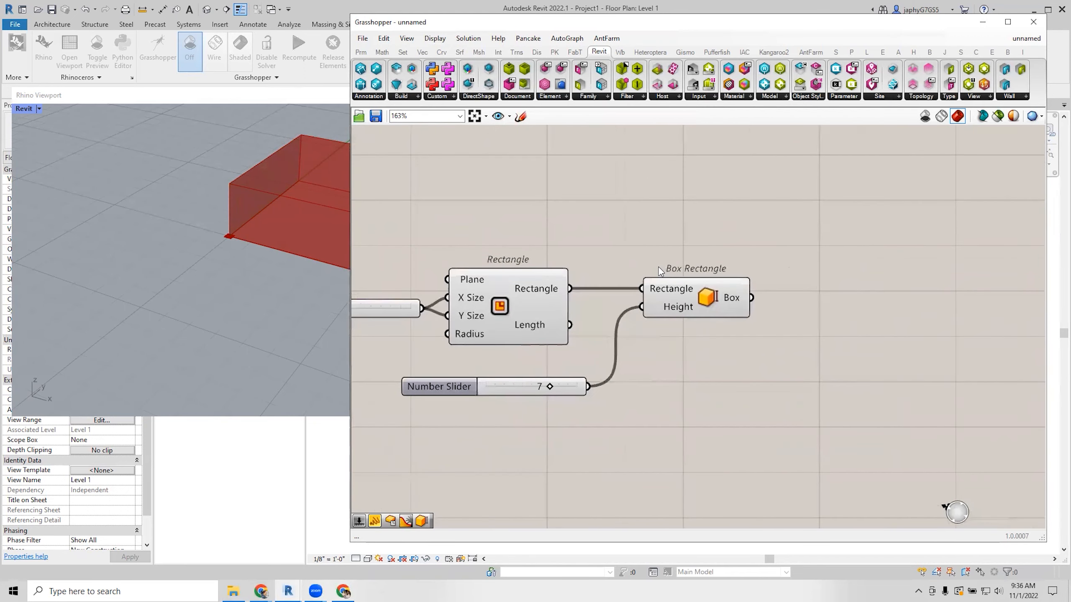
scroll(675, 270, "up", 2)
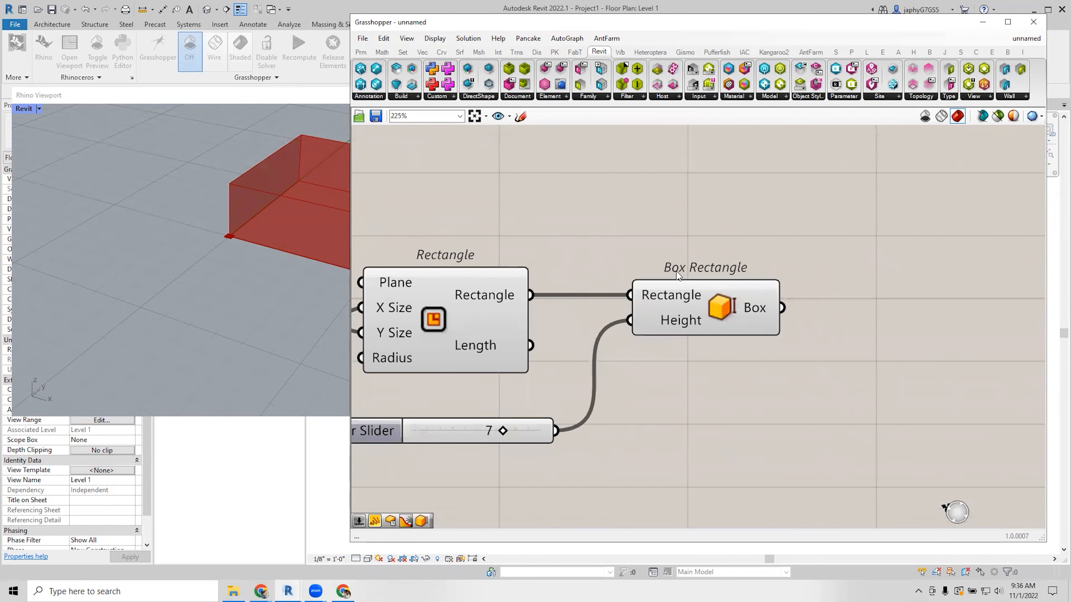
scroll(694, 269, "down", 1)
scroll(694, 267, "down", 2)
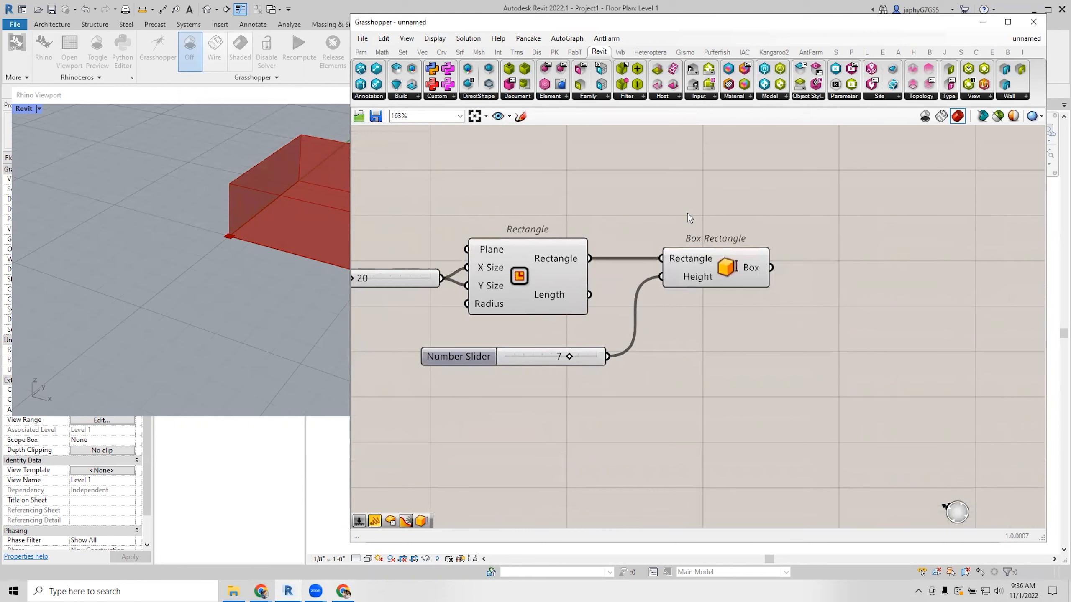
left_click_drag(725, 207, 565, 257)
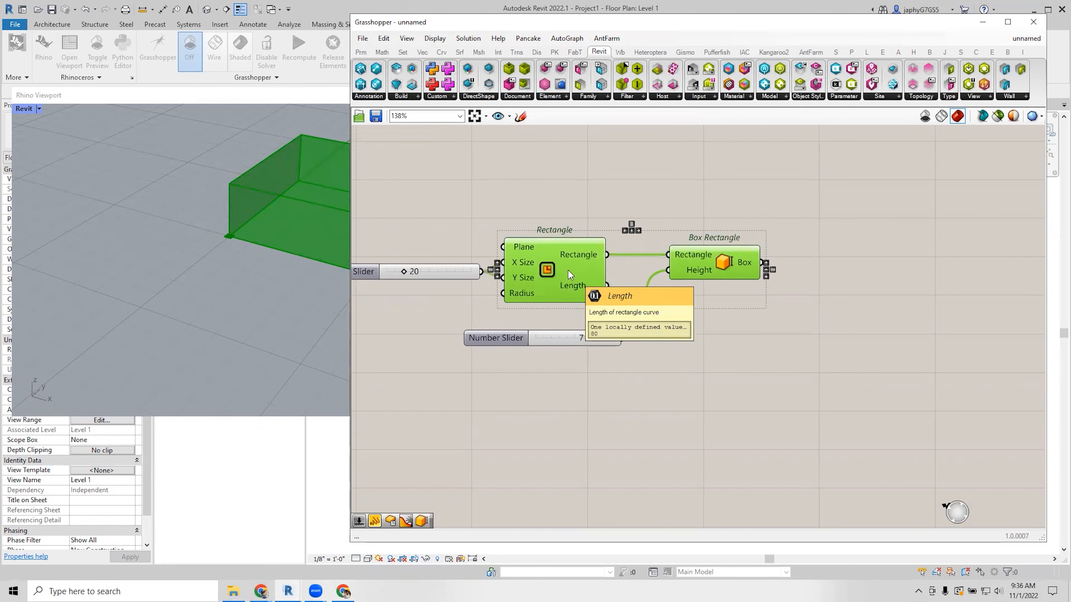
Turn off the preview of both components from the radial menu.
scroll(568, 270, "up", 1)
middle_click(569, 271)
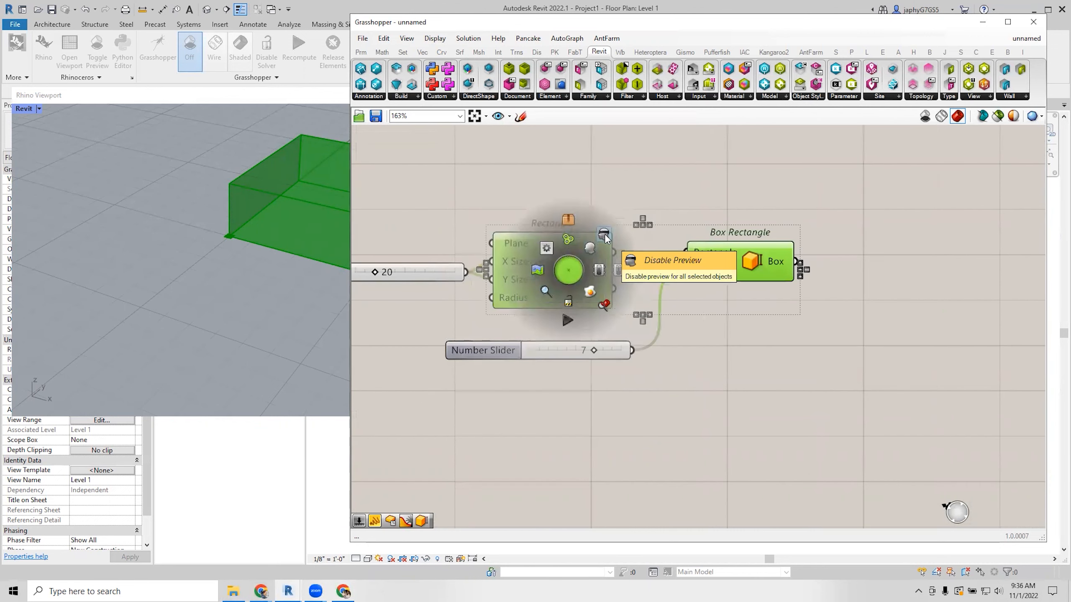
left_click(604, 234)
Add a Custom Preview component and feed the box into its Geometry input.
double_click(700, 205)
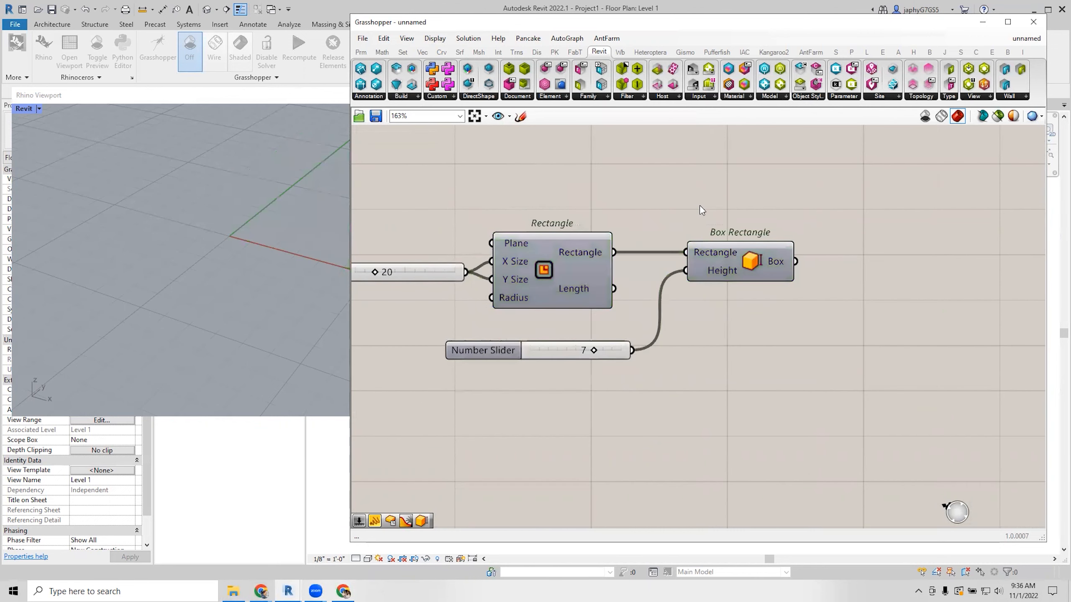
type("cu")
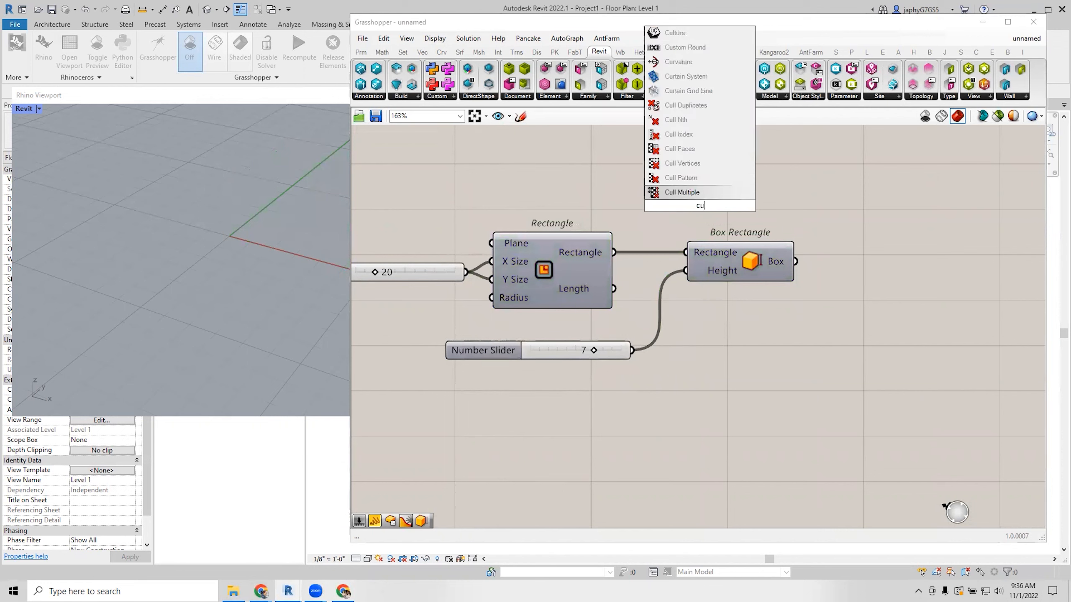
type(" pr")
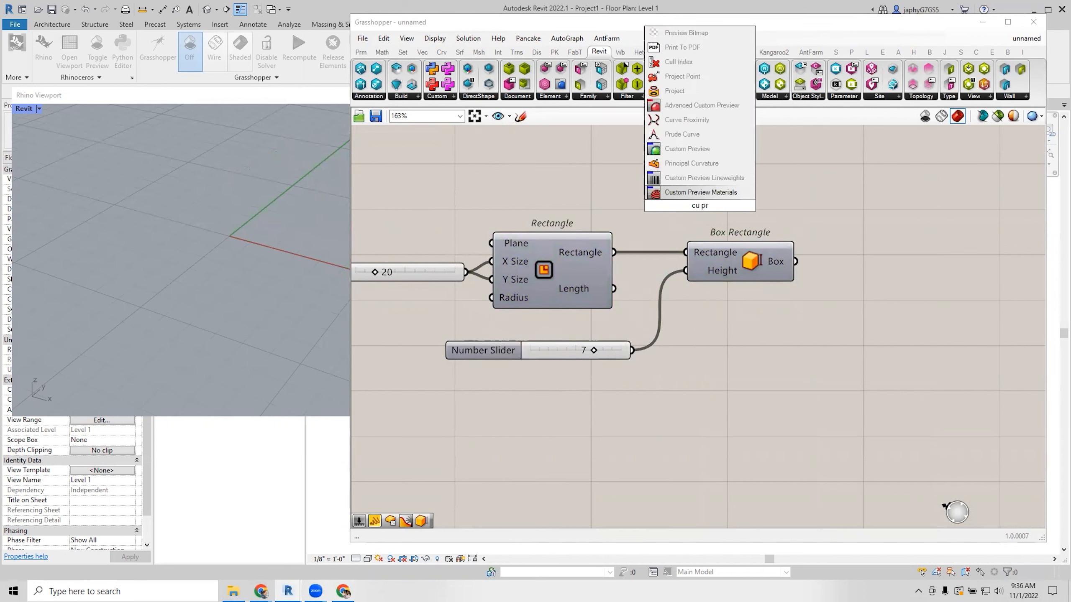
left_click(685, 149)
left_click_drag(704, 209, 923, 243)
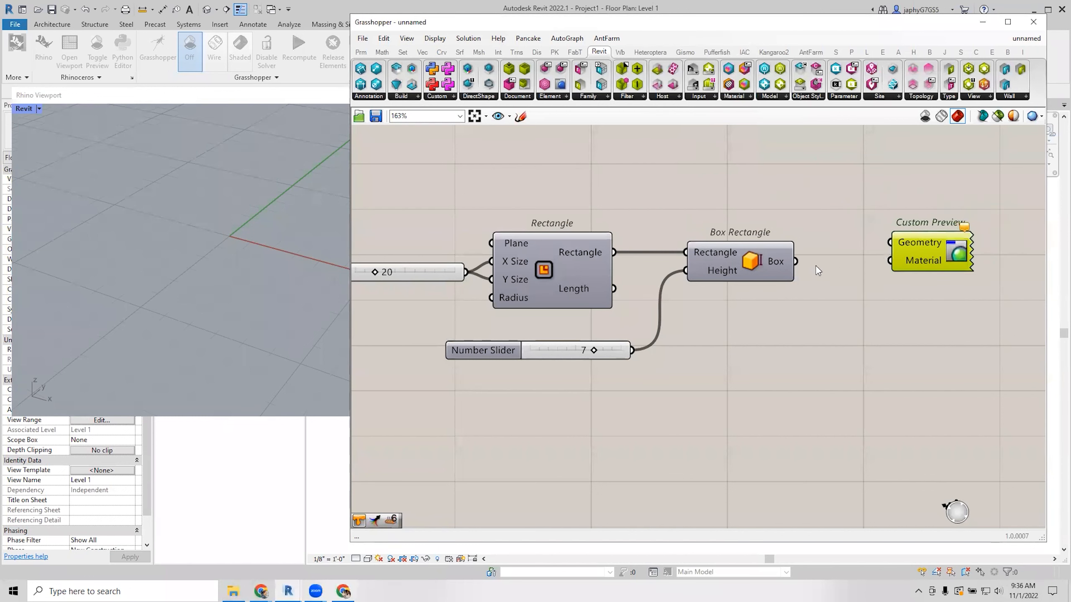
left_click_drag(796, 261, 888, 266)
right_click_drag(817, 261, 811, 261)
scroll(722, 233, "down", 3)
Connect a Colour Swatch to Custom Preview's Material and set its colour to blue.
double_click(668, 299)
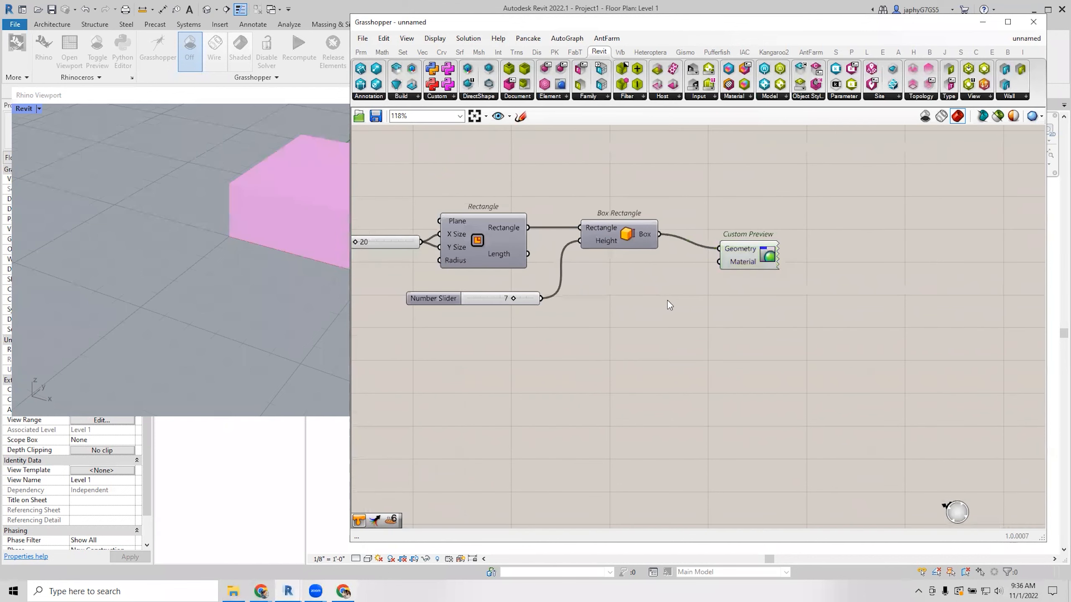
type("sw")
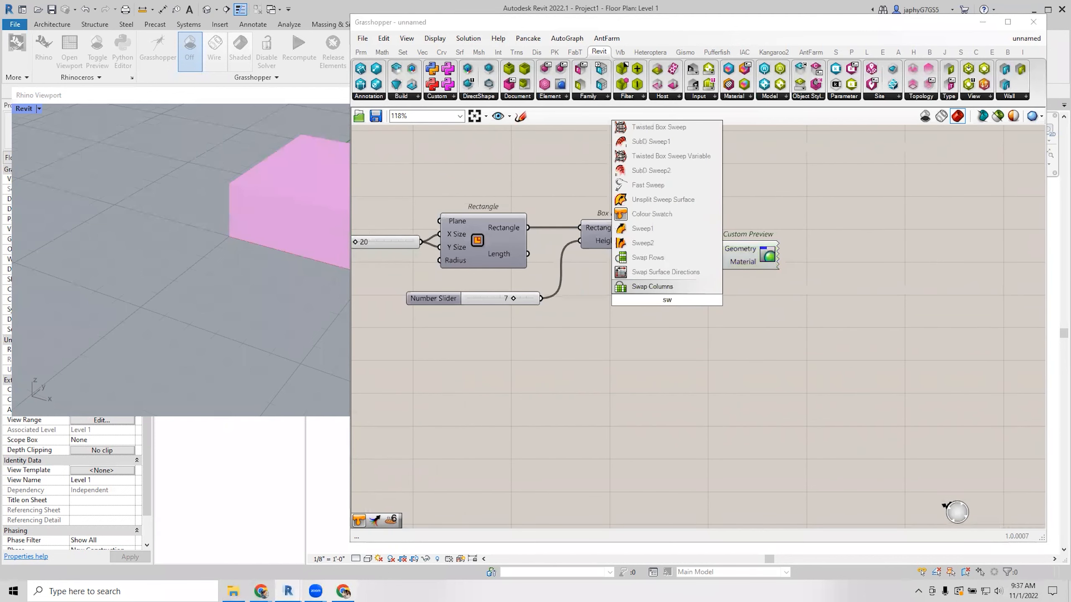
type("a")
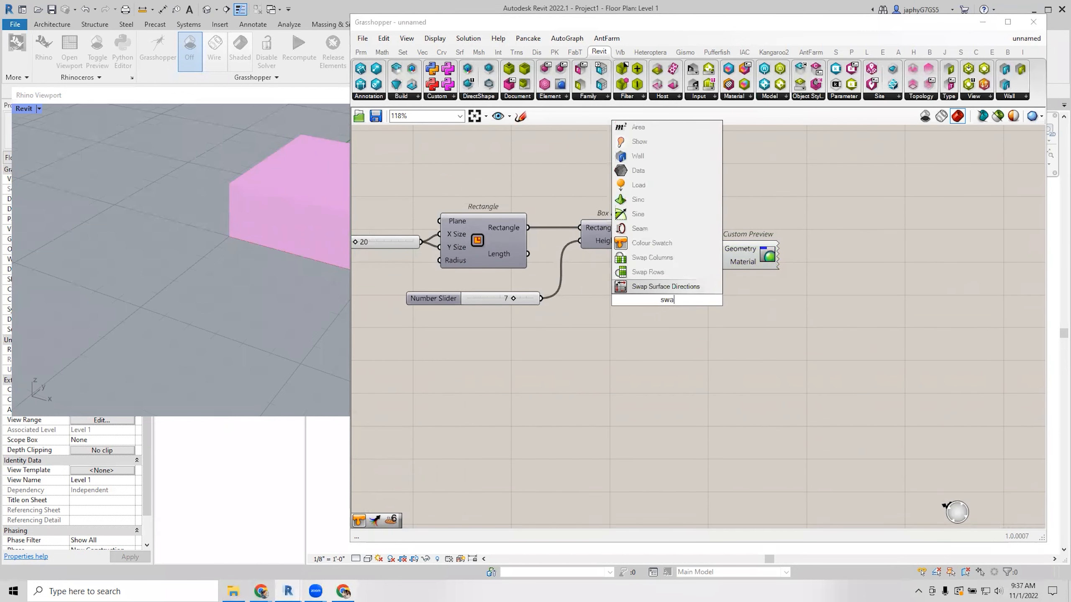
left_click(652, 243)
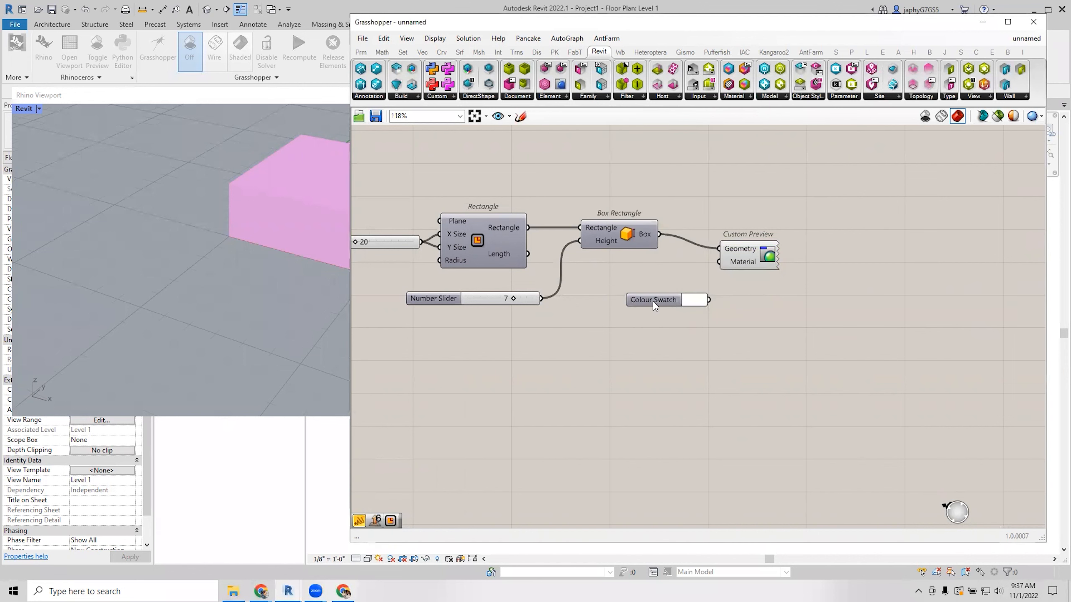
left_click_drag(691, 284, 719, 261)
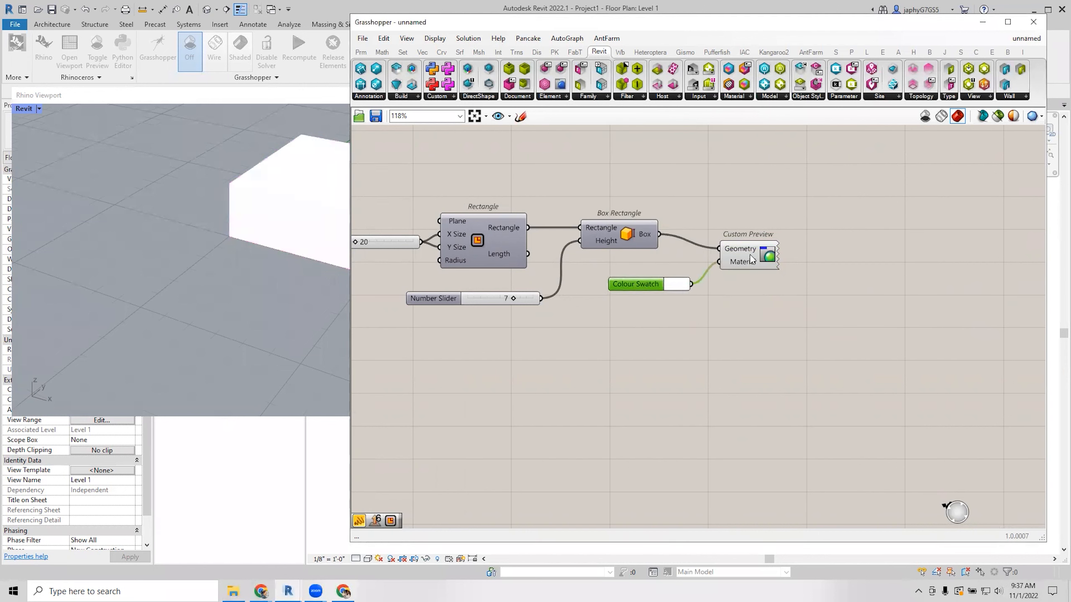
left_click(675, 291)
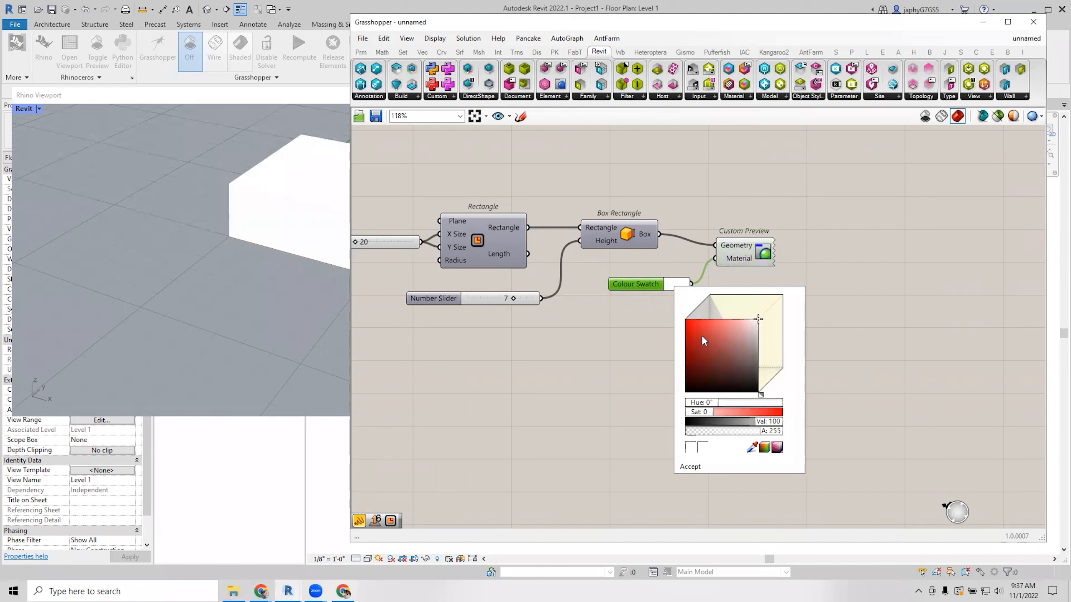
left_click(701, 335)
left_click_drag(688, 403, 744, 403)
left_click(952, 330)
Tidy the Custom Preview and Colour Swatch positions and move the Grasshopper window left.
scroll(865, 283, "down", 3)
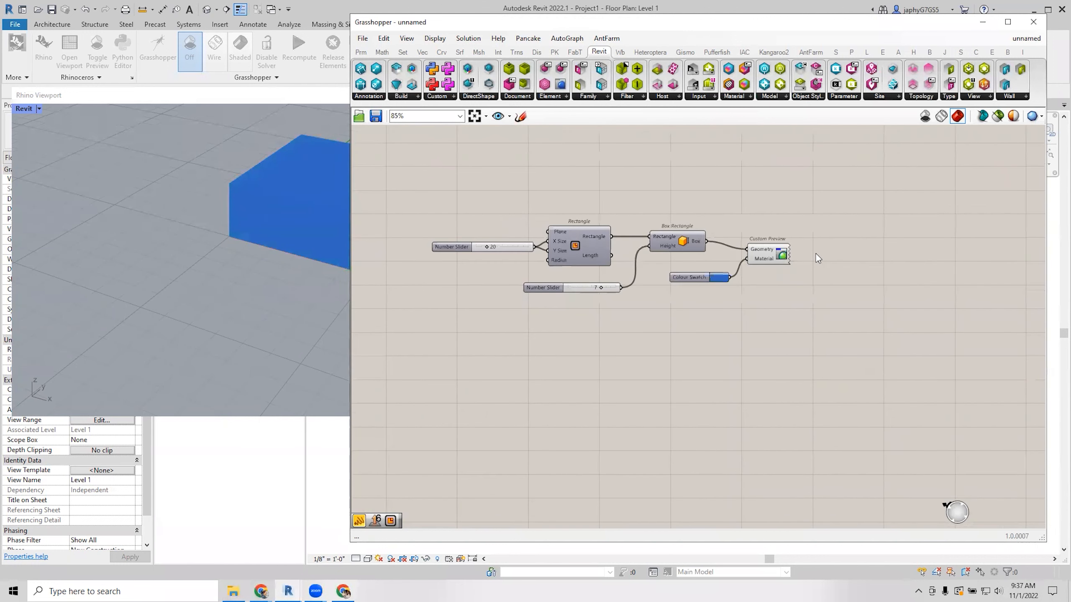
left_click_drag(739, 227, 763, 218)
left_click_drag(663, 246, 692, 245)
right_click_drag(690, 264, 685, 291)
left_click(686, 185)
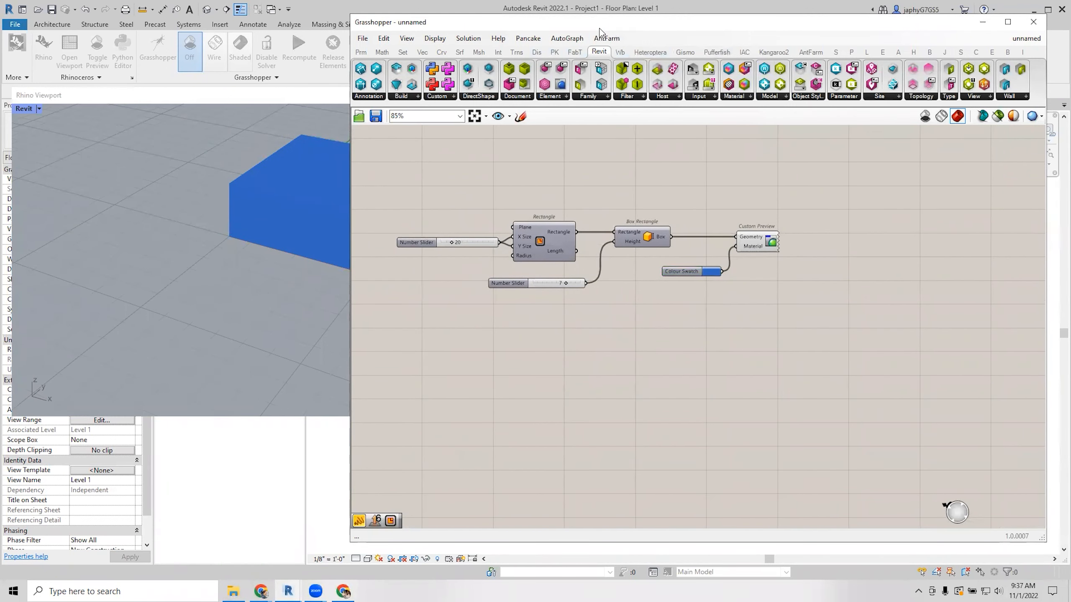
left_click_drag(599, 23, 539, 41)
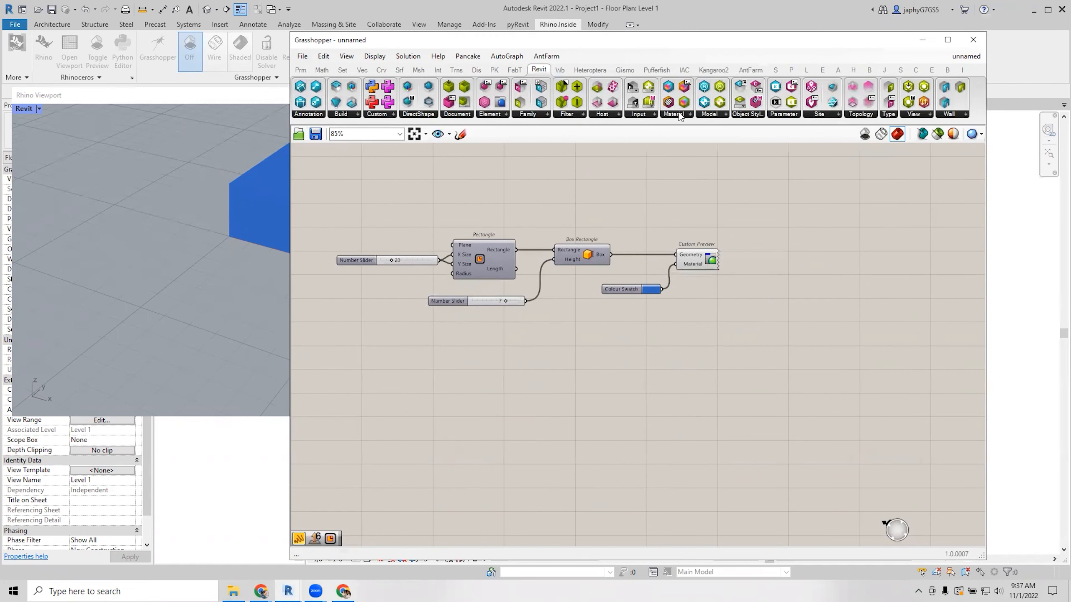
Place a Bake Objects (R6) component from the 06 Bake group onto the canvas.
left_click(821, 70)
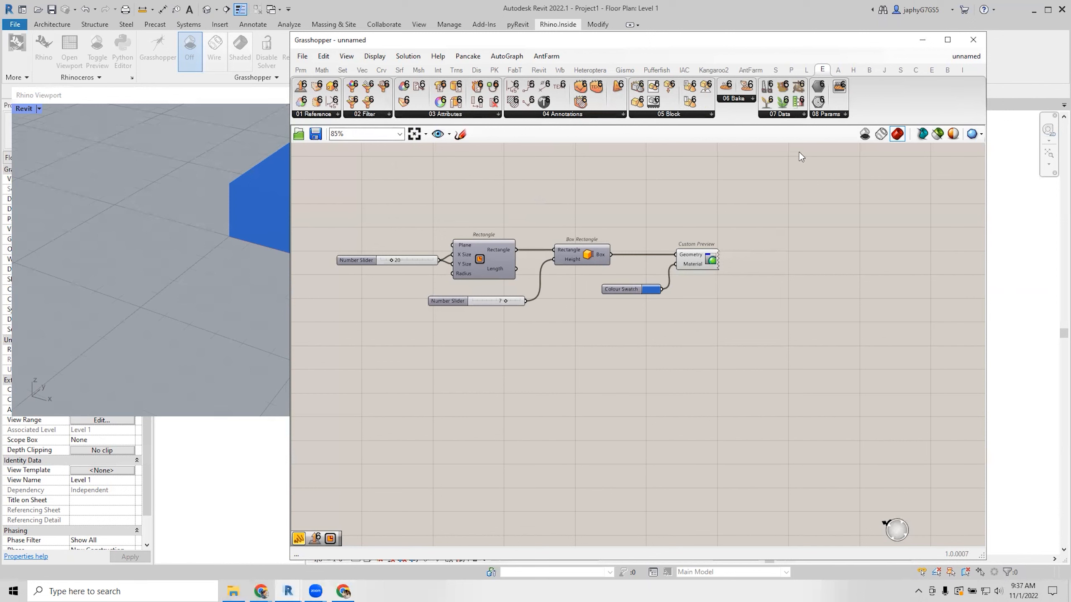
left_click(738, 103)
left_click_drag(742, 115, 760, 287)
double_click(719, 330)
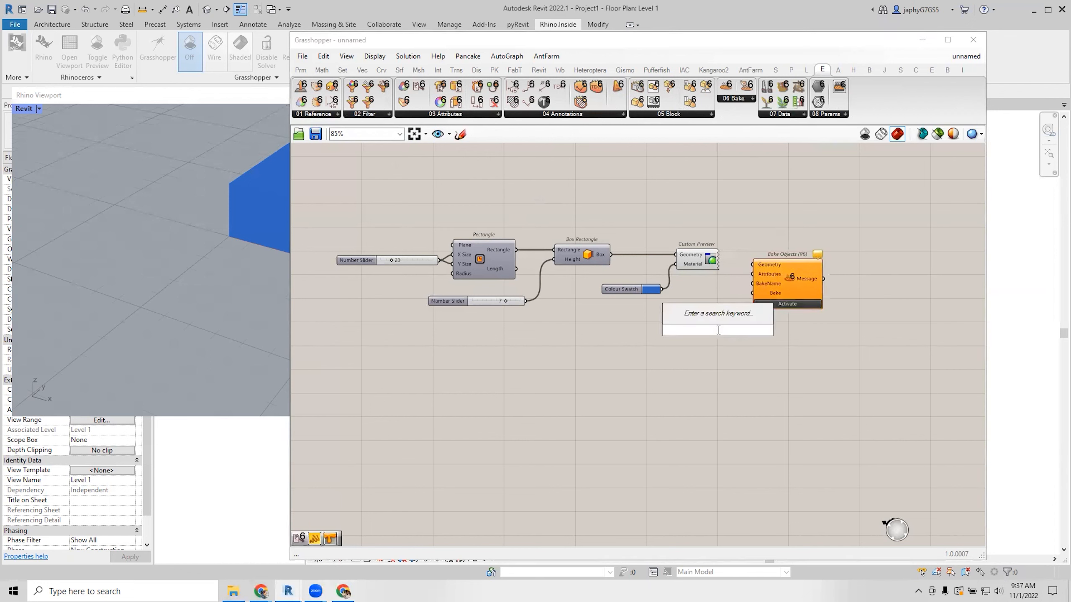
type("ba ob")
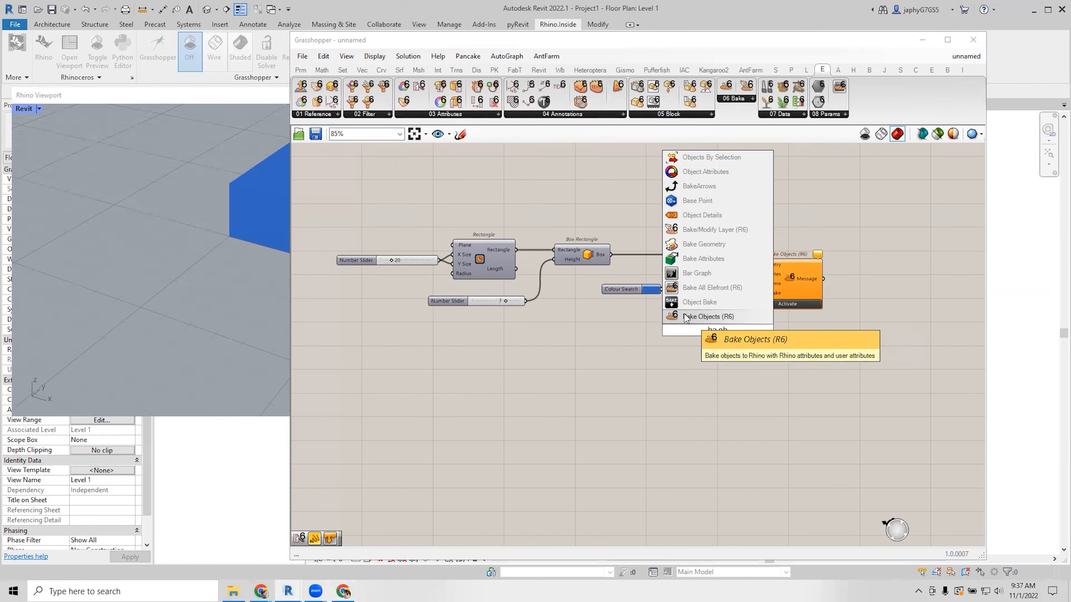
left_click(713, 377)
Arrange the components and feed the box into Bake Objects' Geometry input.
right_click_drag(727, 324, 717, 356)
scroll(742, 304, "up", 1)
left_click_drag(765, 305, 718, 350)
left_click_drag(588, 333, 585, 256)
left_click_drag(665, 297, 681, 291)
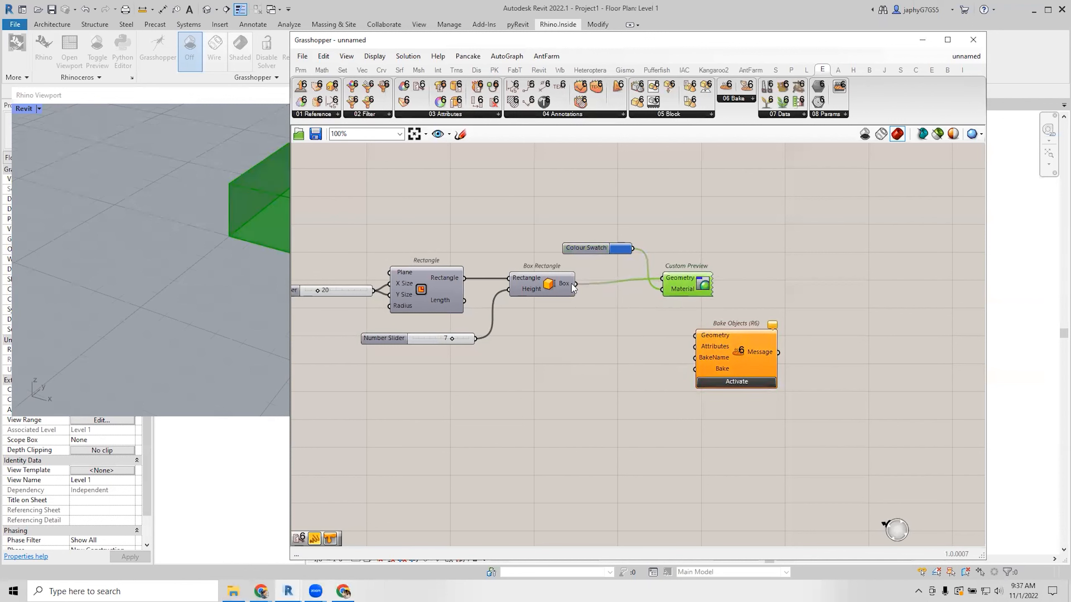
left_click_drag(576, 284, 735, 356)
right_click_drag(700, 336, 700, 300)
Add Define Object Attributes via 'def at' and wire it to Bake Objects' Attributes.
double_click(566, 380)
type("def at")
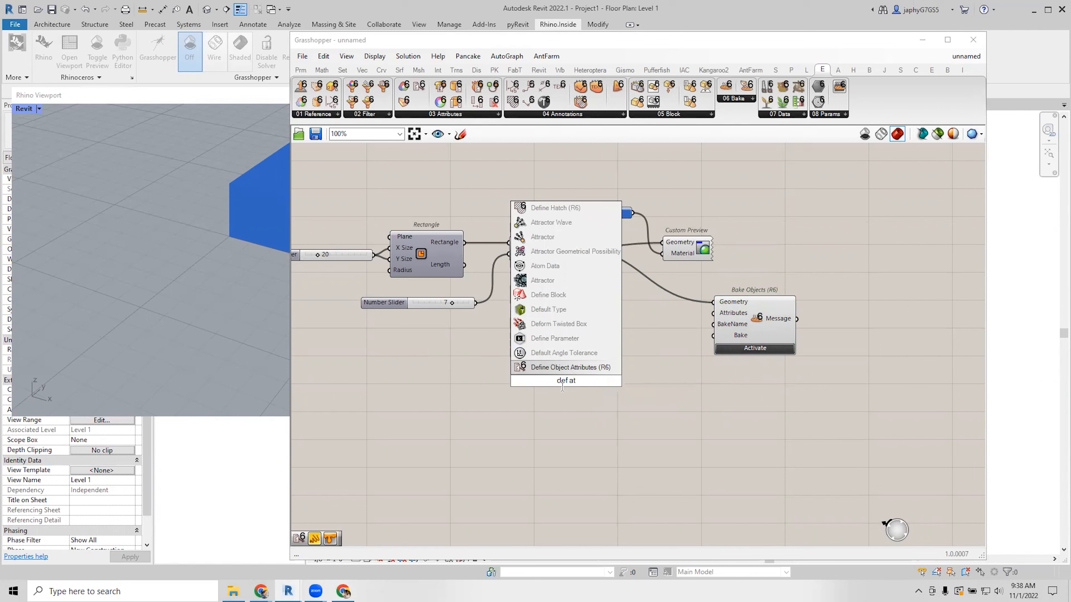
left_click(572, 366)
left_click_drag(590, 376, 721, 313)
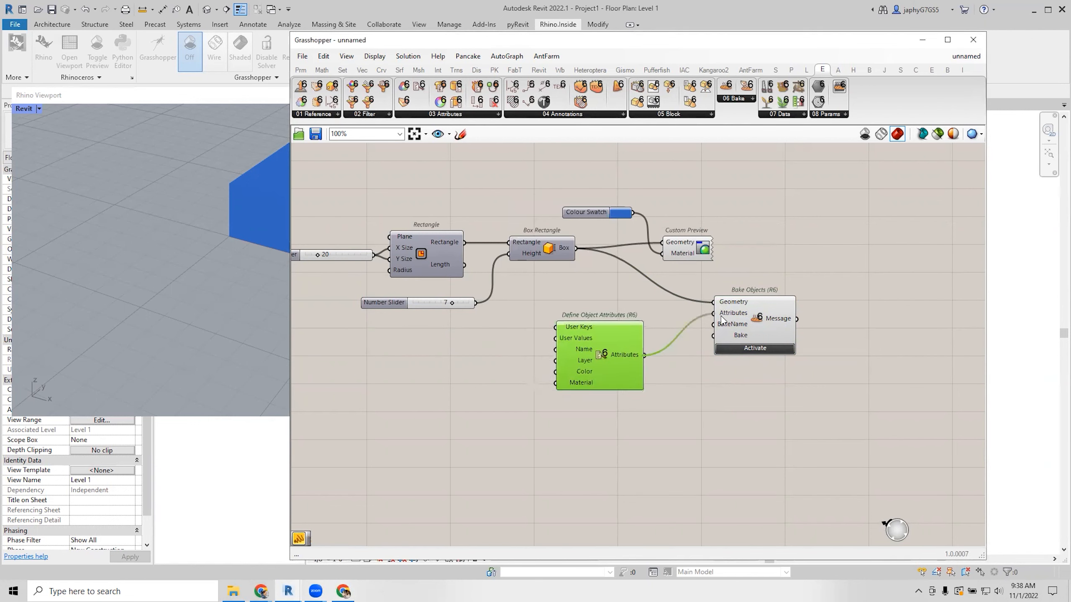
left_click_drag(587, 355, 609, 355)
scroll(610, 355, "down", 1)
left_click_drag(701, 320, 721, 303)
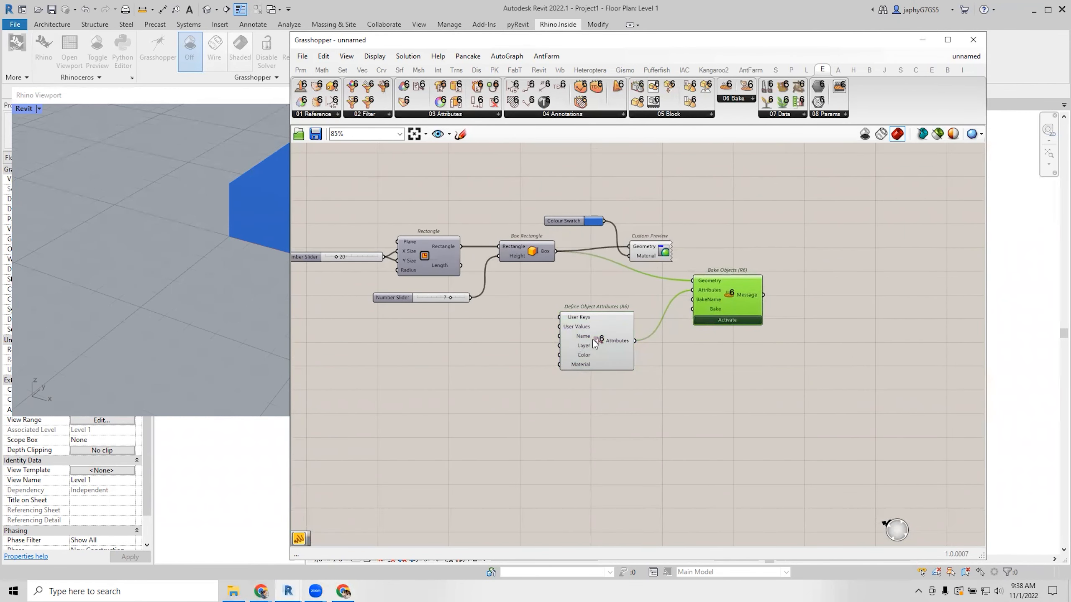
Create a text panel reading 'RhinoBox' with //RhinoBox.
left_click_drag(609, 339, 625, 350)
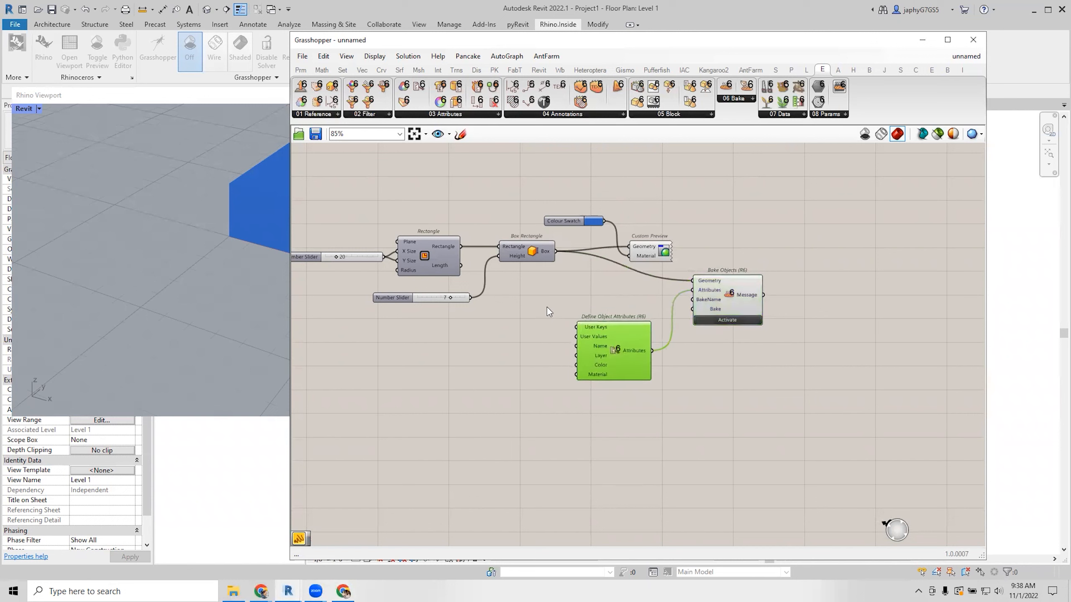
double_click(547, 306)
type("//R")
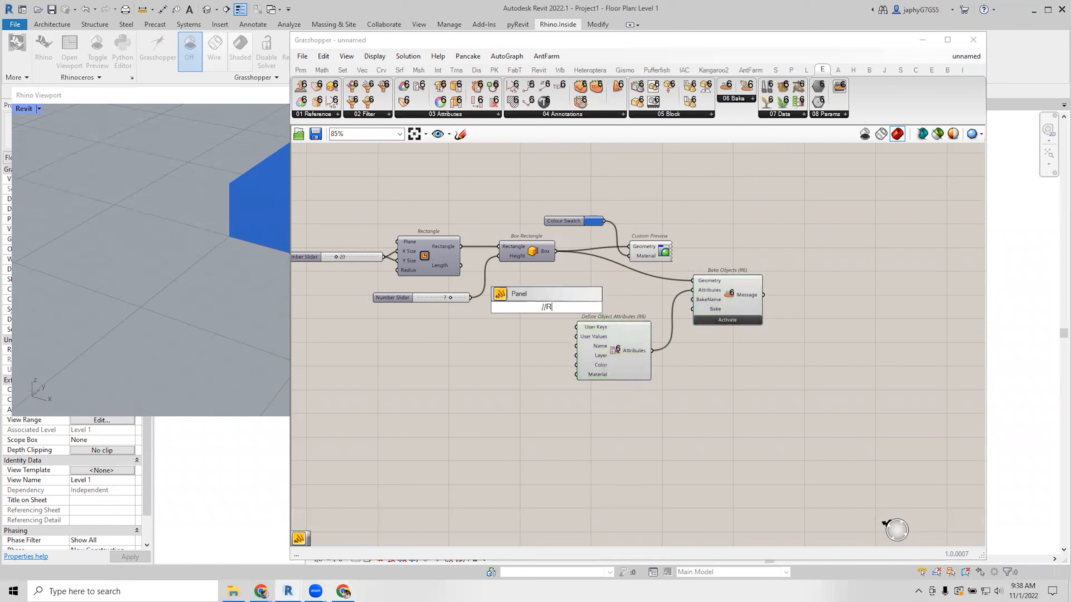
type("hinoBox")
key("Return")
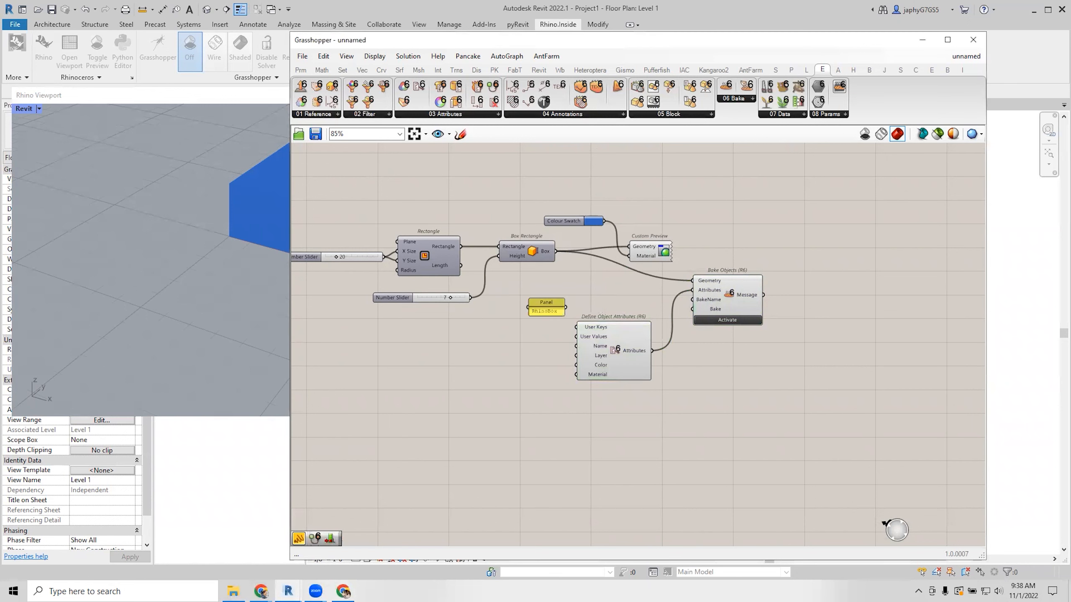
scroll(541, 317, "up", 3)
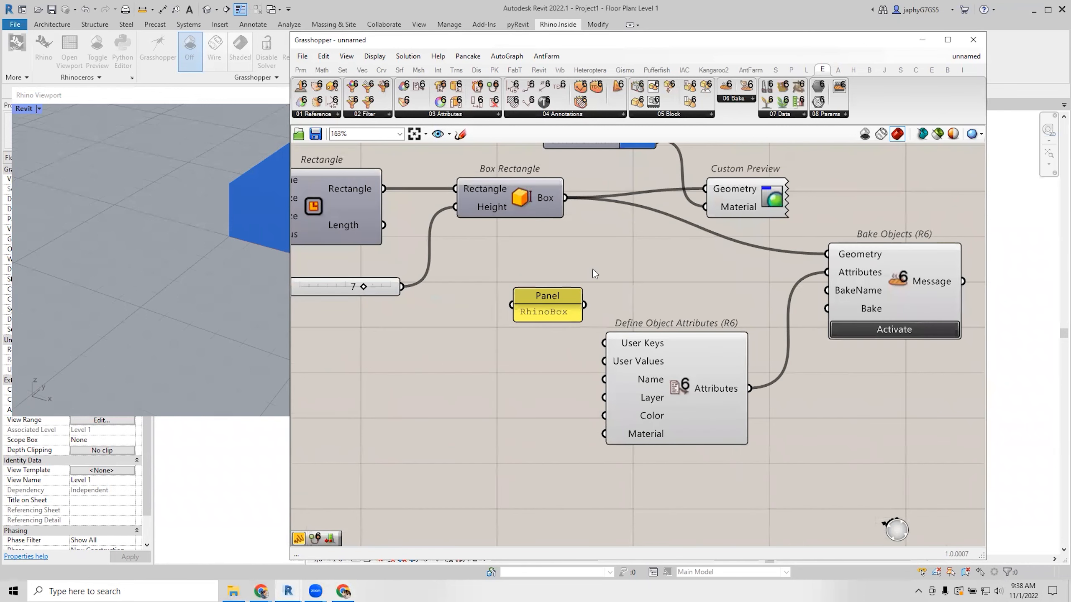
left_click_drag(547, 300, 537, 311)
Create two throwaway test text panels, then select and delete them.
double_click(561, 268)
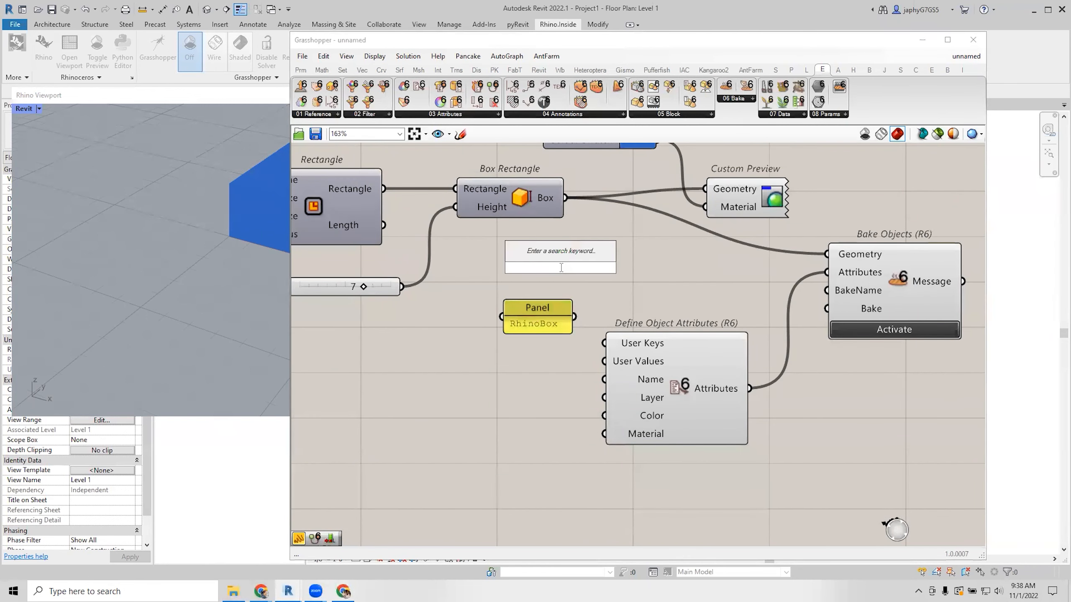
type("panel")
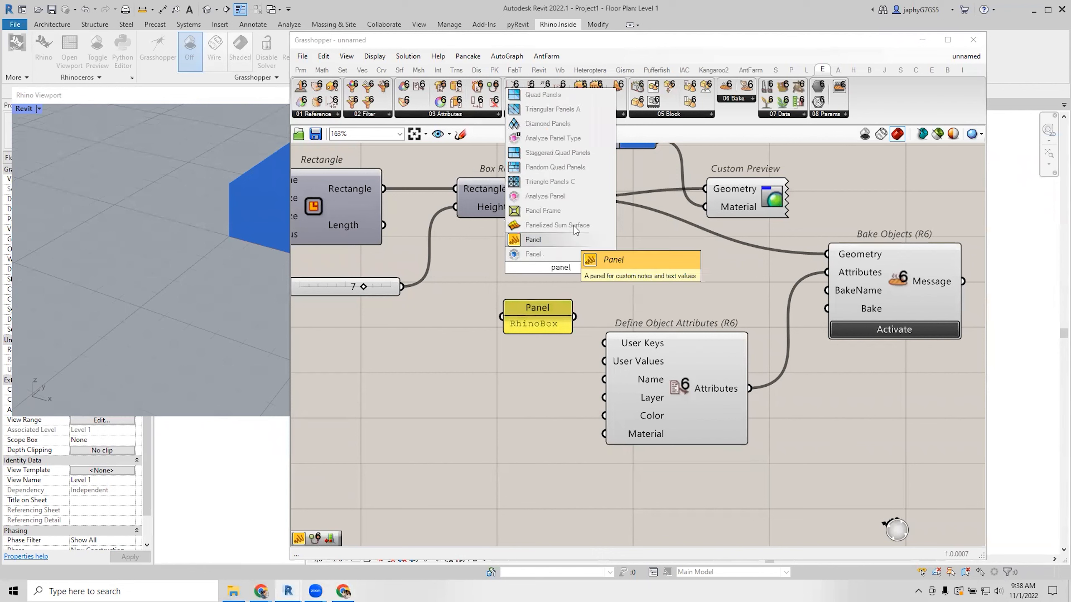
left_click(631, 290)
double_click(632, 290)
type("/")
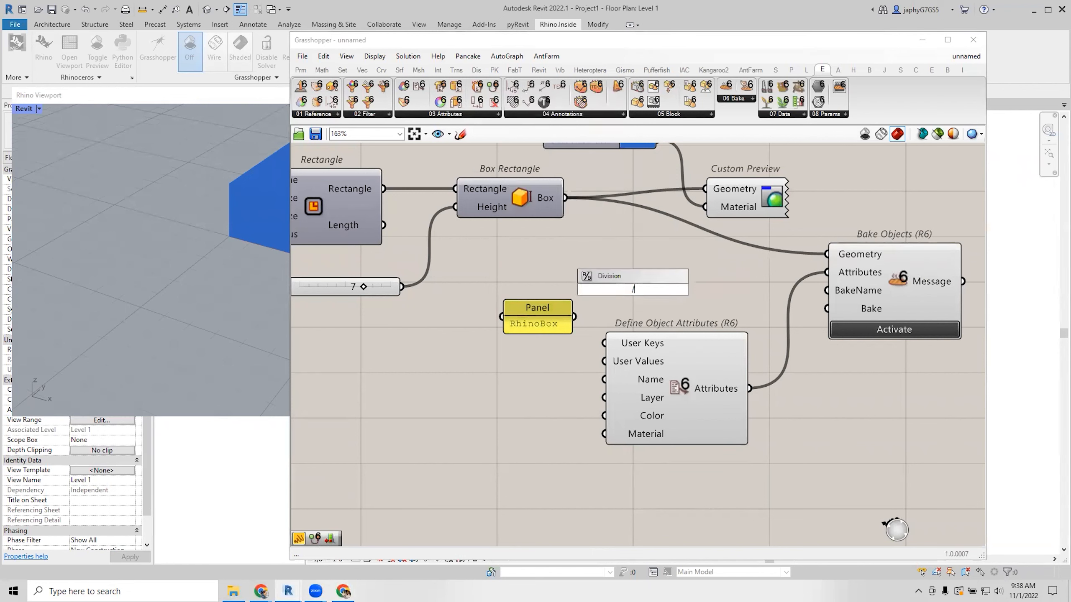
type("/adf")
key("Return")
double_click(590, 252)
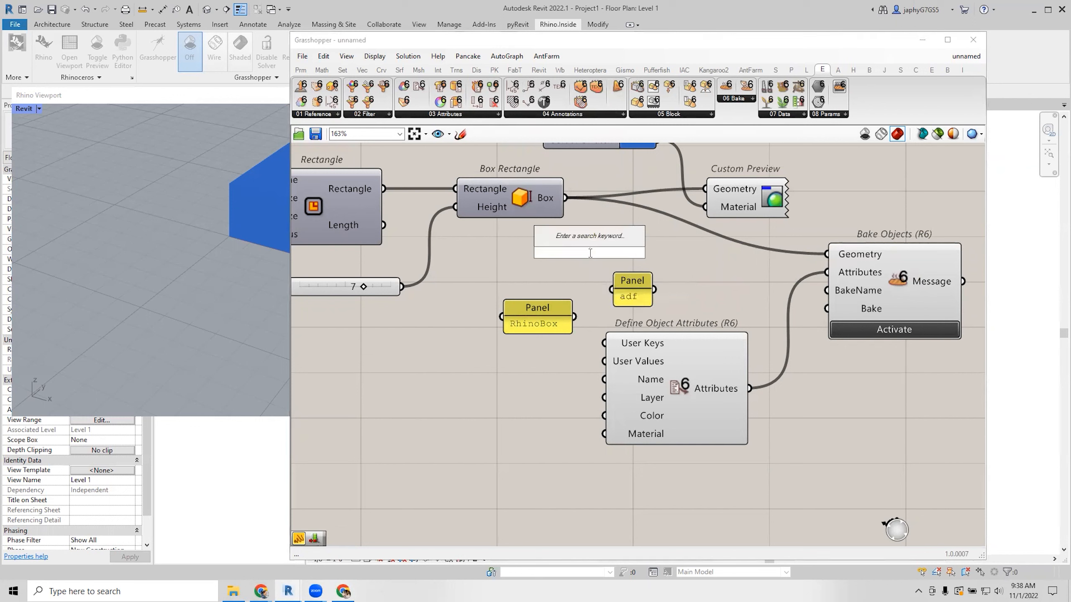
type("\"")
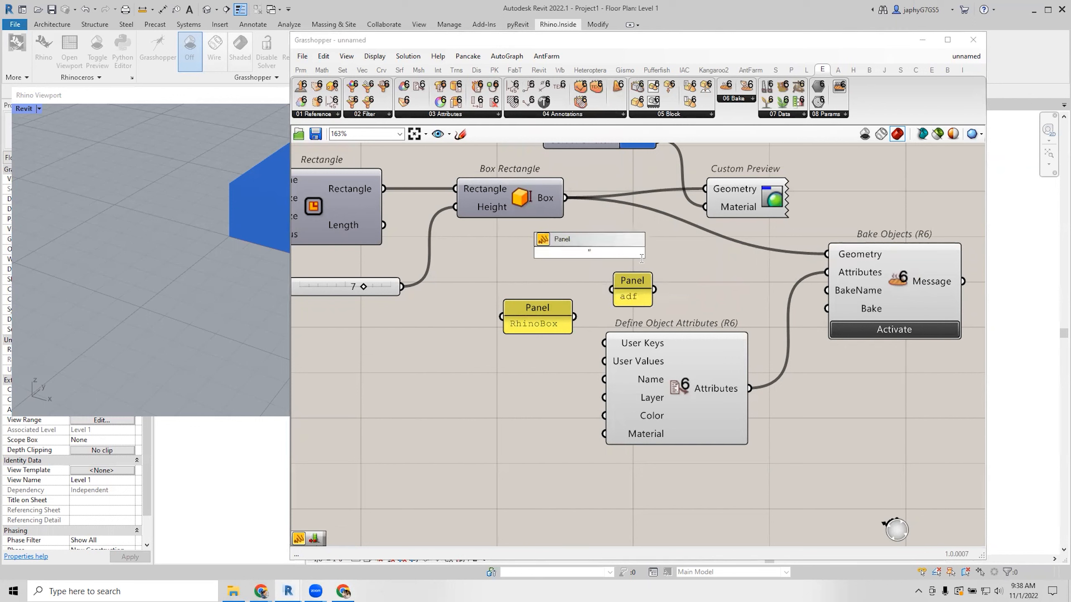
type("adsf")
key("Return")
left_click_drag(644, 235, 599, 289)
key("Delete")
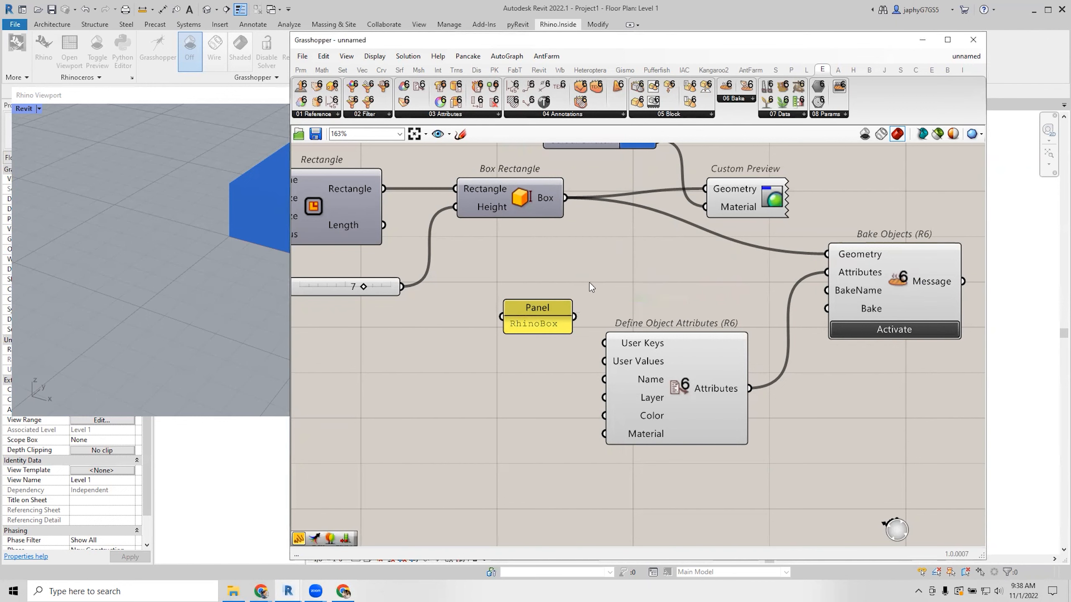
Stretch the RhinoBox panel taller and toggle its multiline display off and on again.
scroll(599, 287, "down", 2)
scroll(525, 324, "down", 1)
left_click_drag(526, 323, 527, 373)
right_click(531, 347)
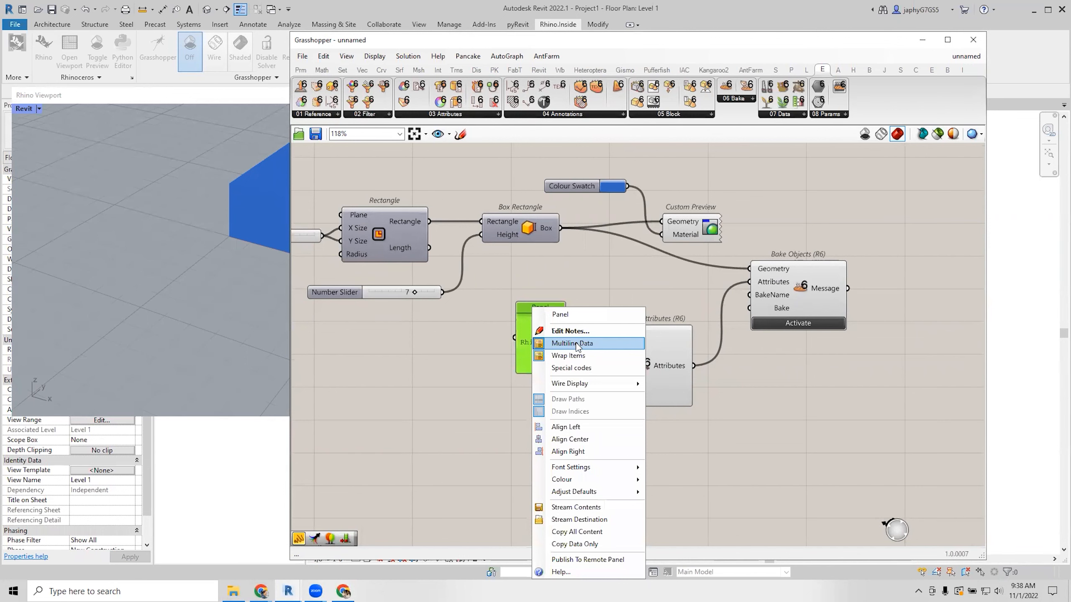
left_click(578, 344)
scroll(538, 343, "up", 1)
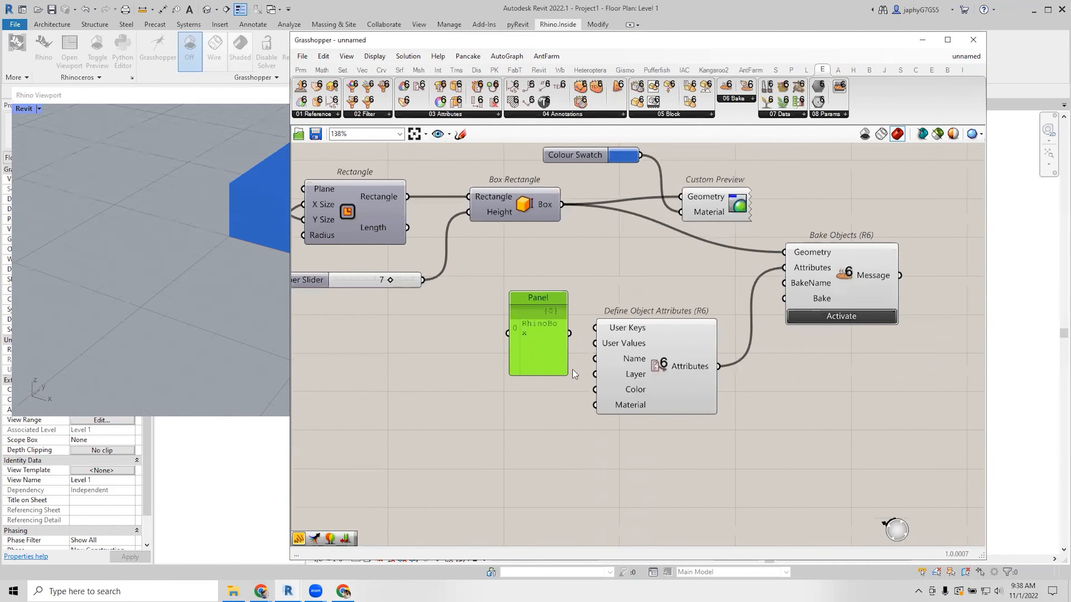
right_click(538, 344)
left_click(570, 344)
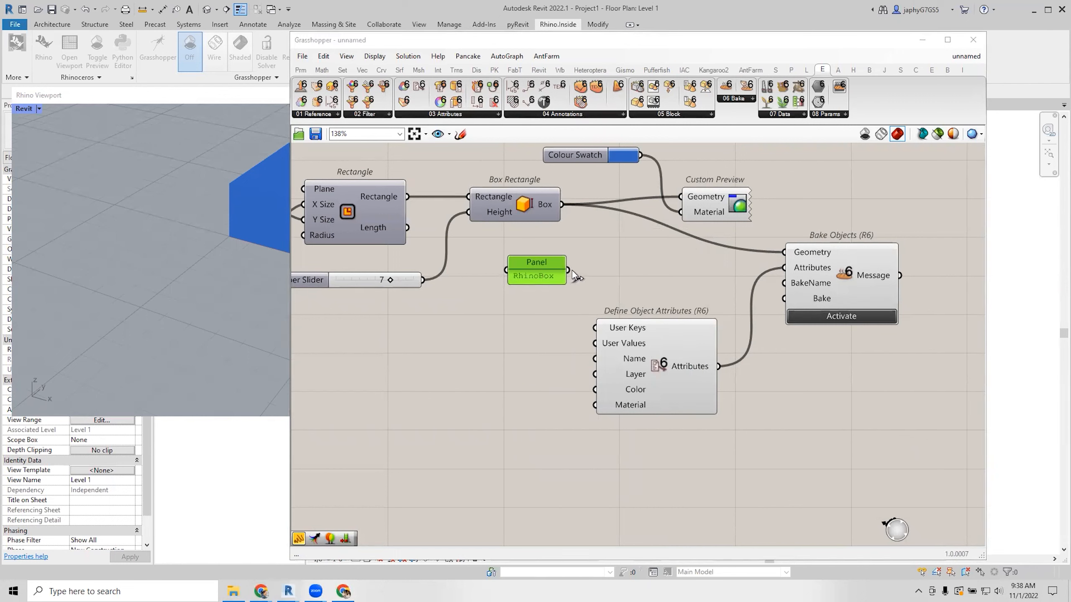
Wire the RhinoBox panel to Bake Objects' BakeName and Define Object Attributes' Layer.
left_click_drag(568, 270, 784, 283)
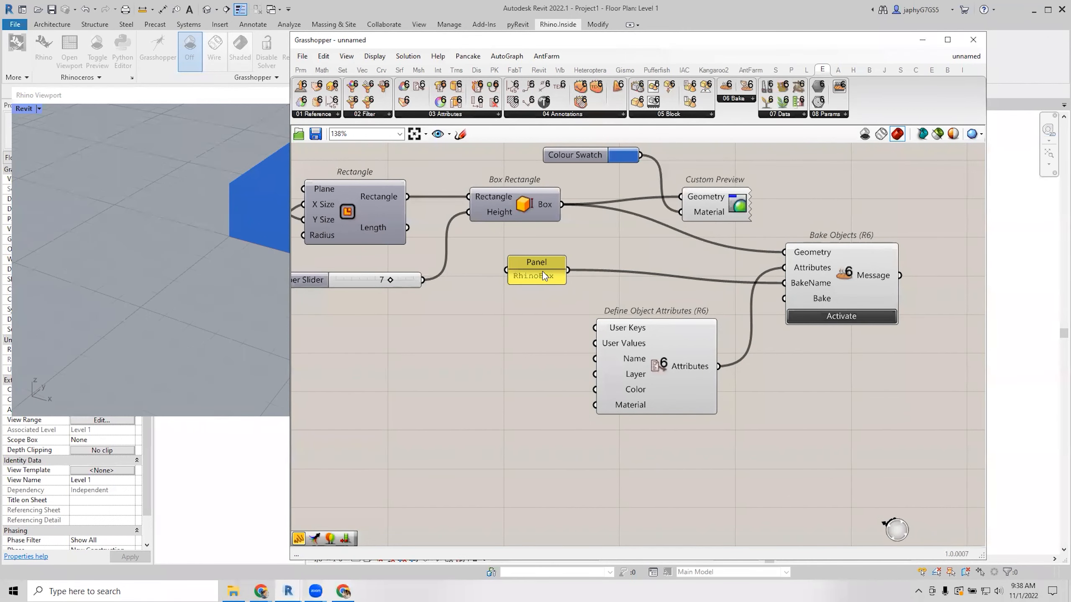
left_click_drag(546, 277, 543, 290)
right_click_drag(605, 341, 611, 311)
scroll(599, 296, "down", 2)
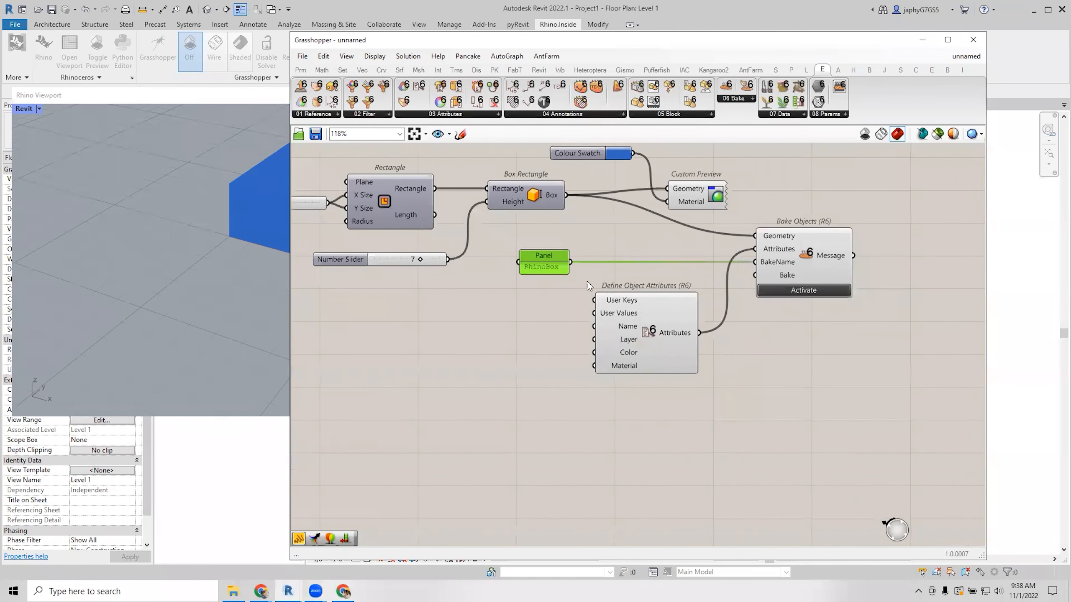
left_click_drag(572, 262, 595, 339)
left_click_drag(664, 352, 678, 352)
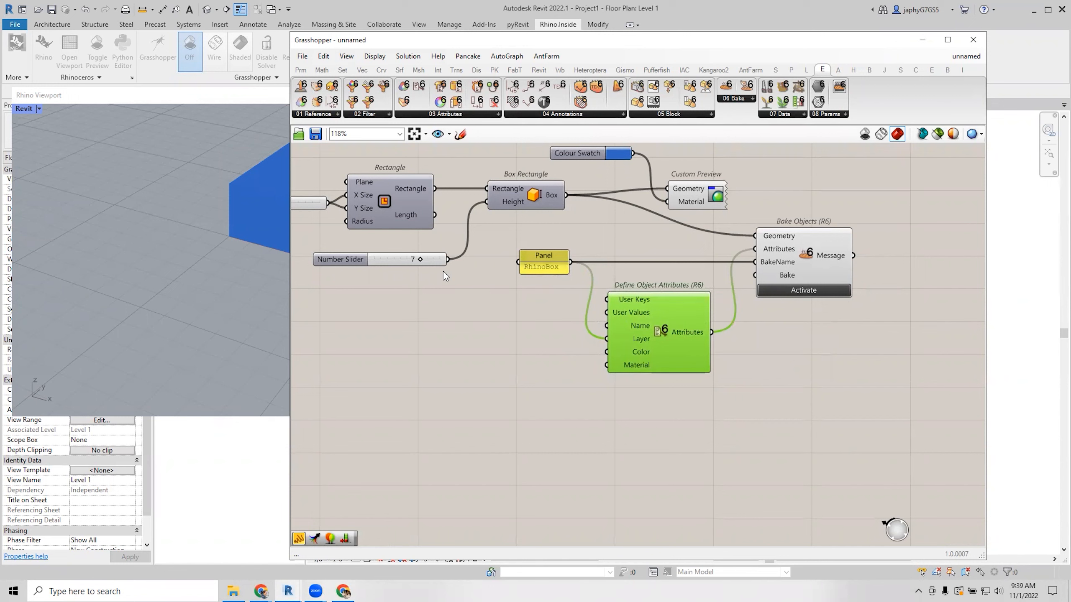
Create a 'MyKey' panel and wire it into Define Object Attributes' User Keys.
left_click(470, 328)
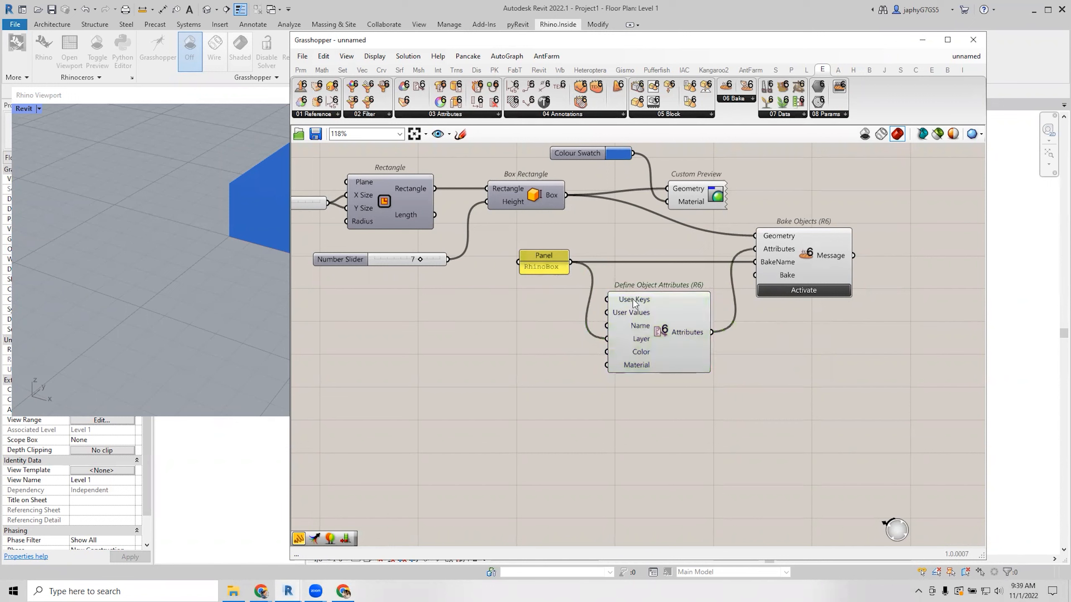
mouse_move(633, 302)
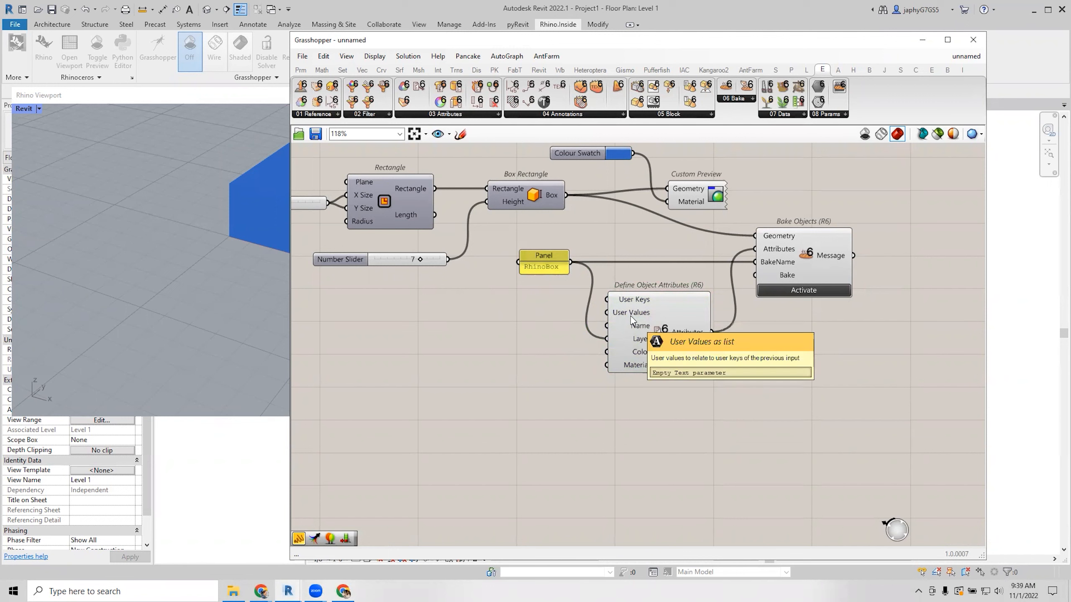
double_click(497, 326)
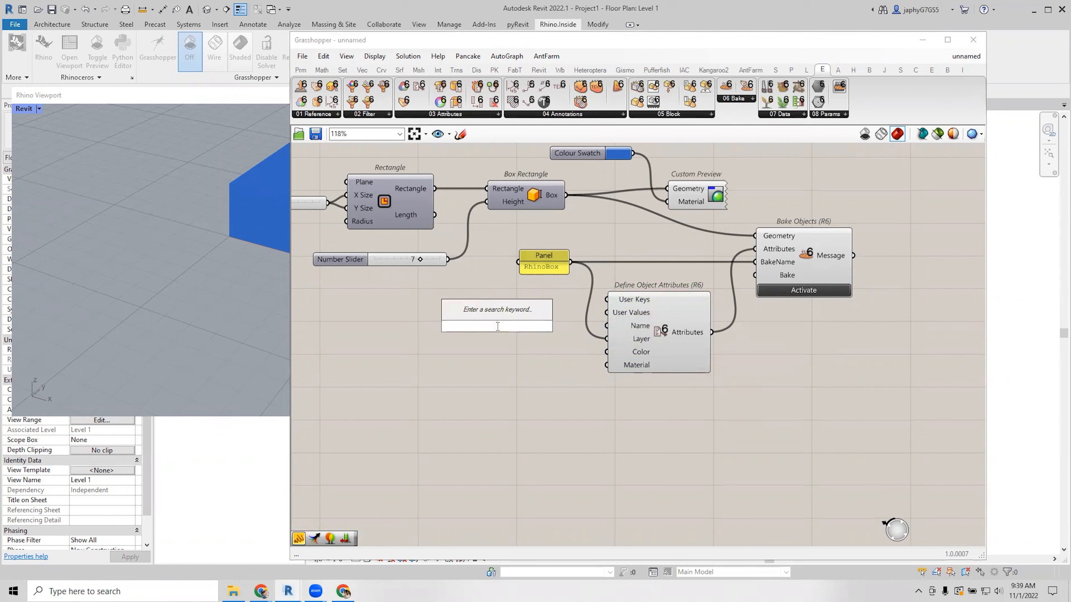
type("//K")
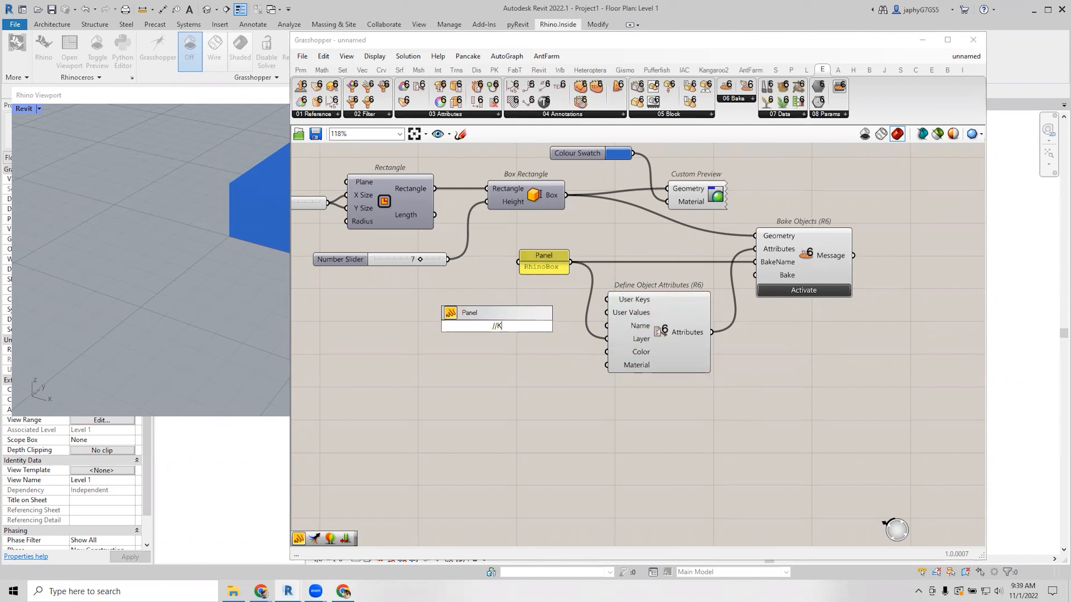
type("MyKey")
key("Return")
scroll(515, 328, "up", 1)
left_click_drag(516, 326, 623, 295)
left_click_drag(510, 333, 550, 302)
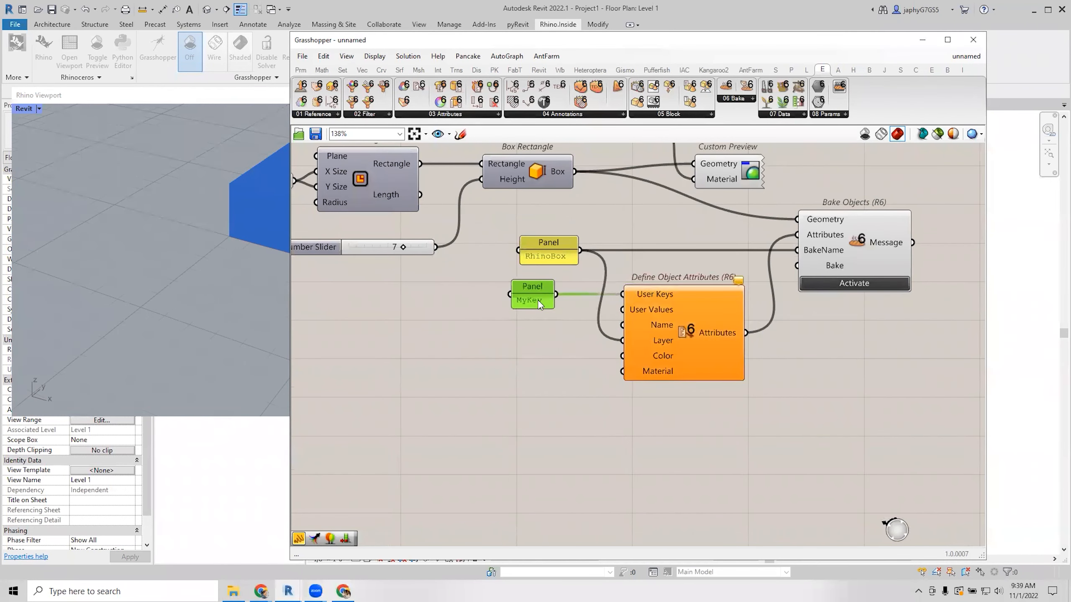
Wire the height Number Slider (7) into User Values and move the slider down-left.
scroll(551, 300, "down", 1)
left_click_drag(452, 255, 612, 308)
left_click(548, 359)
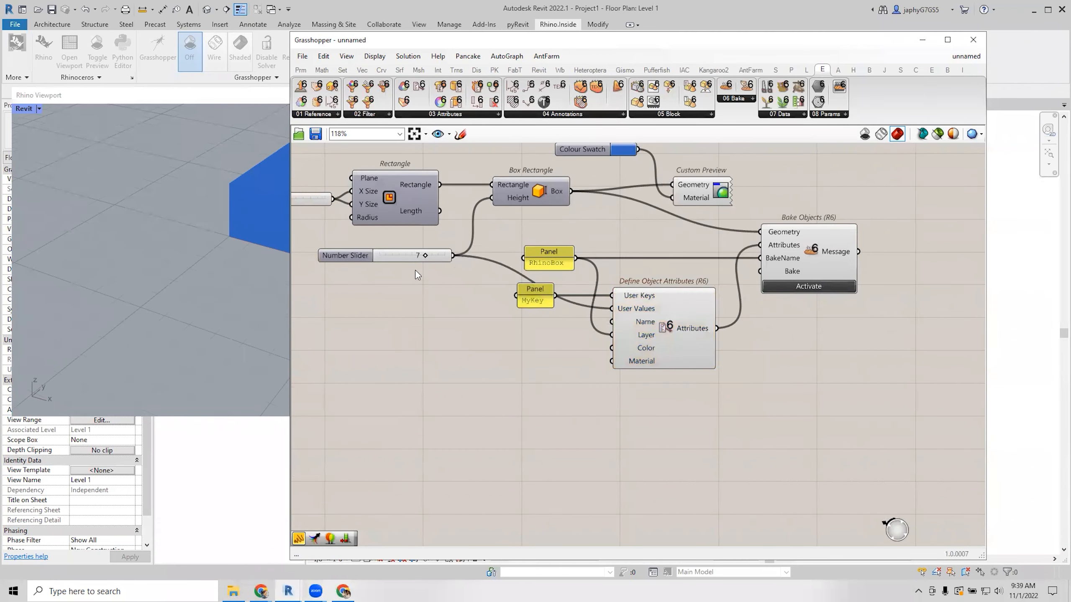
left_click_drag(386, 254, 358, 305)
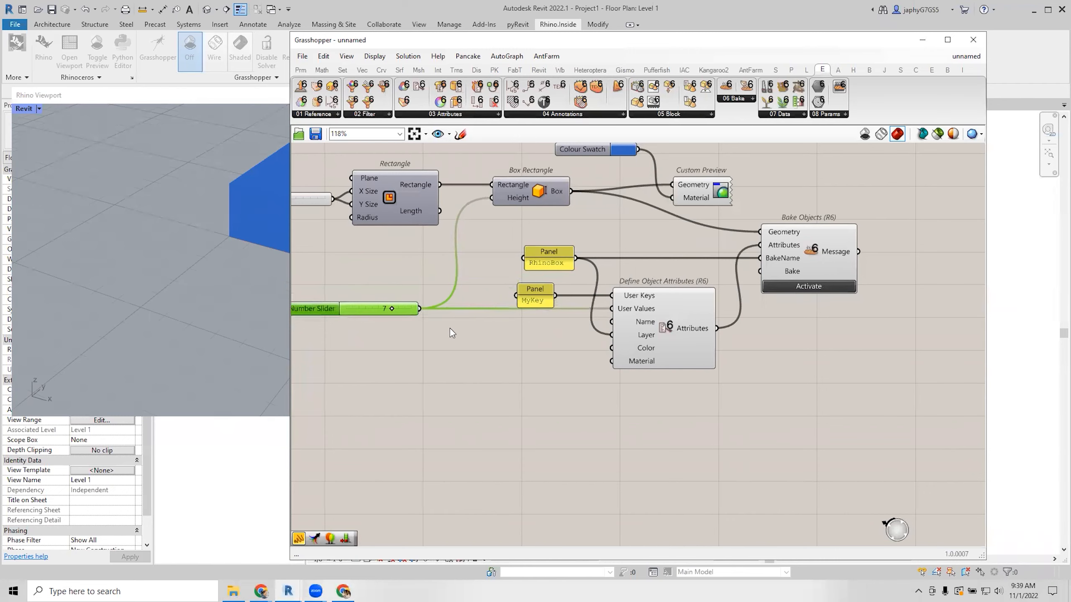
right_click_drag(480, 348, 531, 374)
left_click(568, 402)
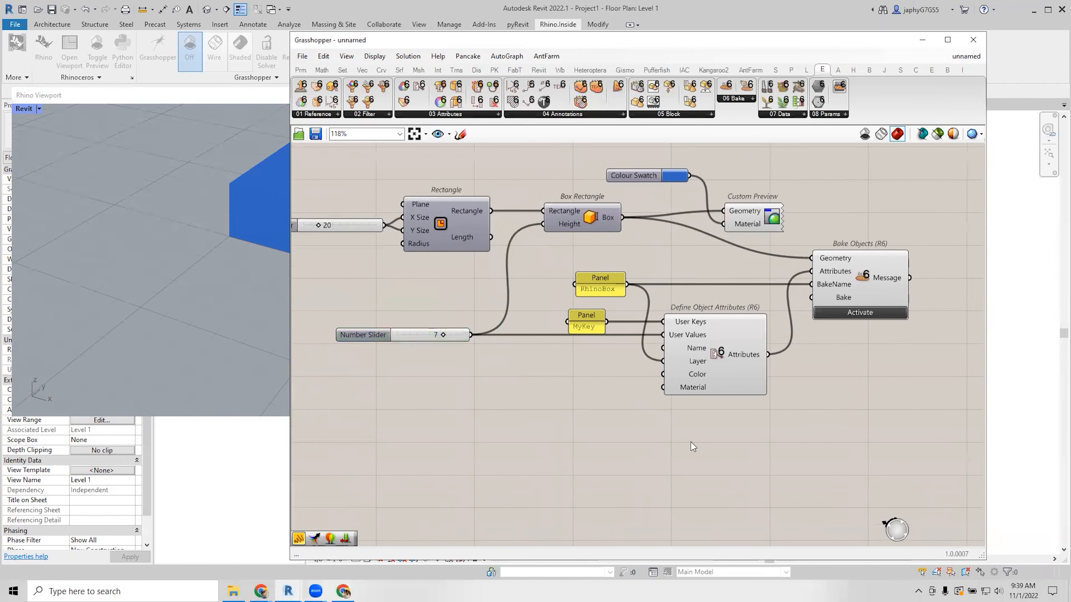
Activate Bake Objects to bake the blue box into the Rhino document.
scroll(652, 373, "up", 2)
left_click(713, 385)
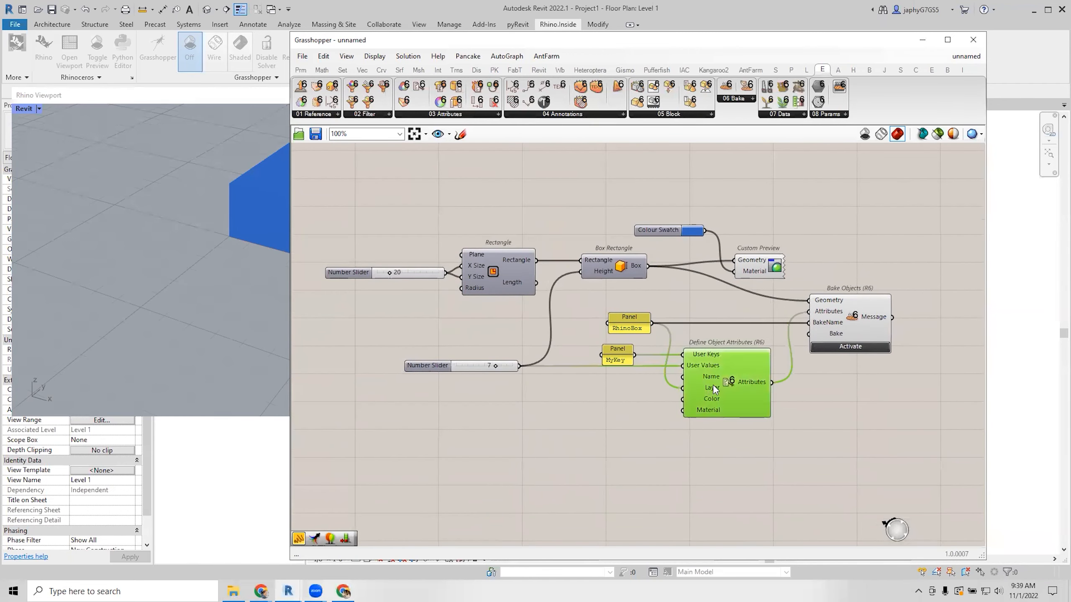
right_click_drag(729, 392, 765, 412)
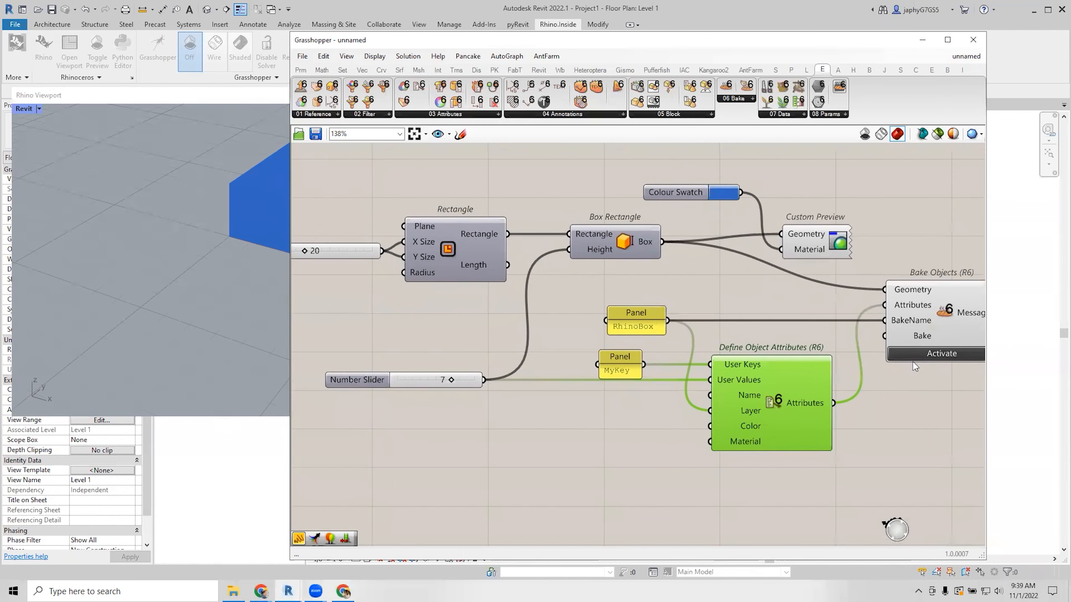
left_click(924, 355)
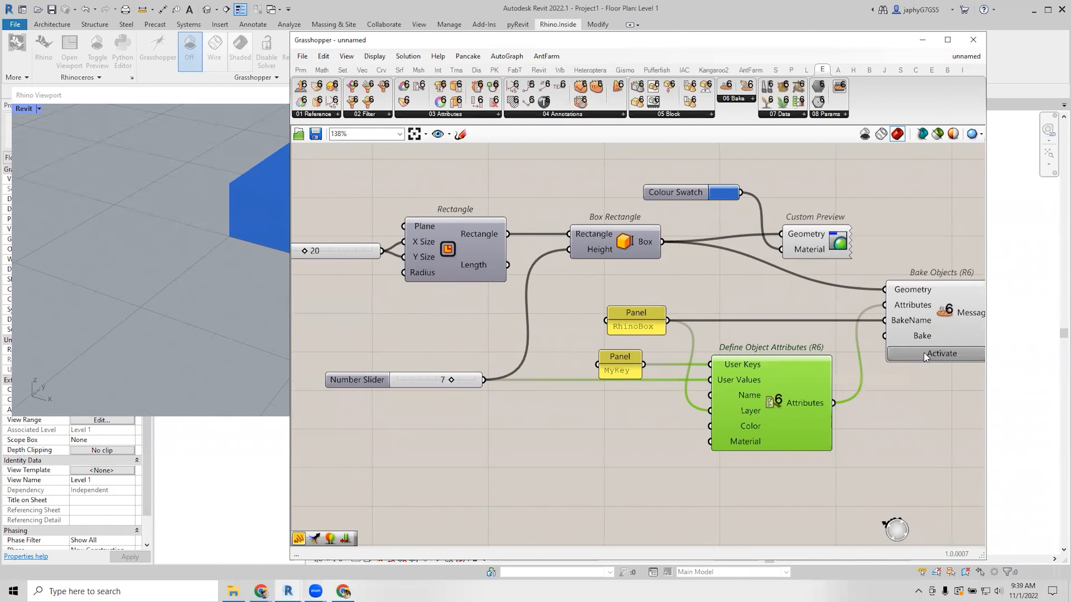
scroll(172, 289, "down", 9)
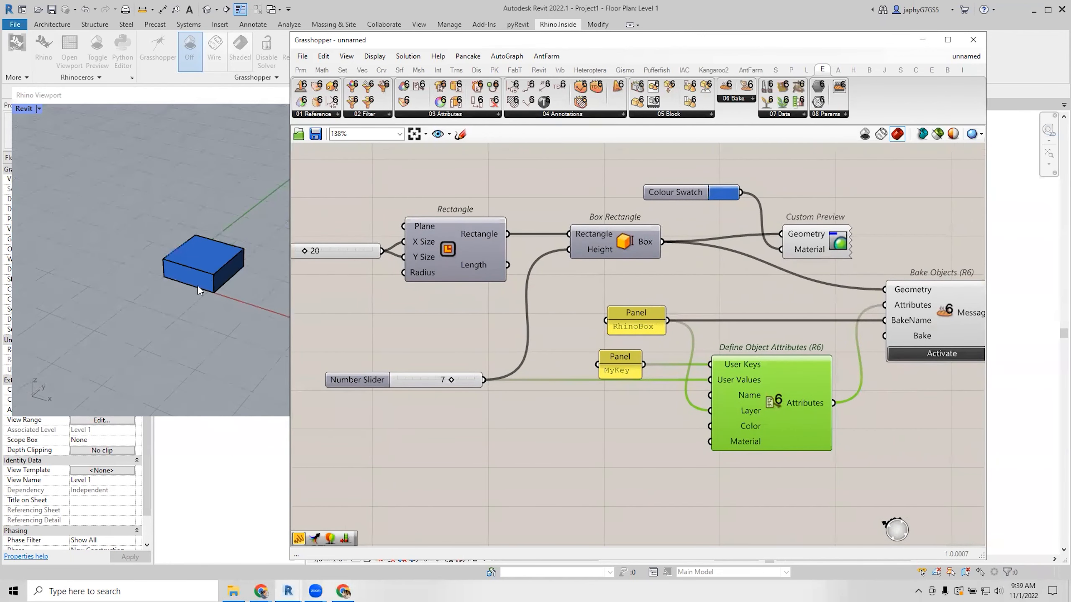
scroll(199, 284, "up", 7)
Check the baked box, shrink the floating Rhino viewport and move Grasshopper down-left.
left_click(216, 245)
left_click(253, 311)
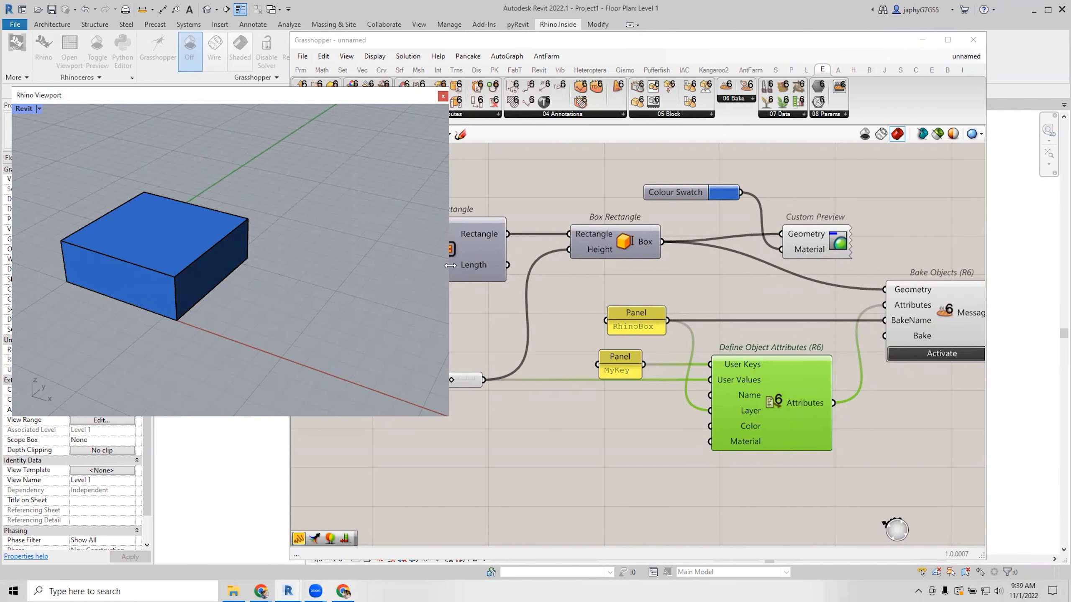
left_click_drag(450, 265, 371, 265)
scroll(598, 199, "down", 2)
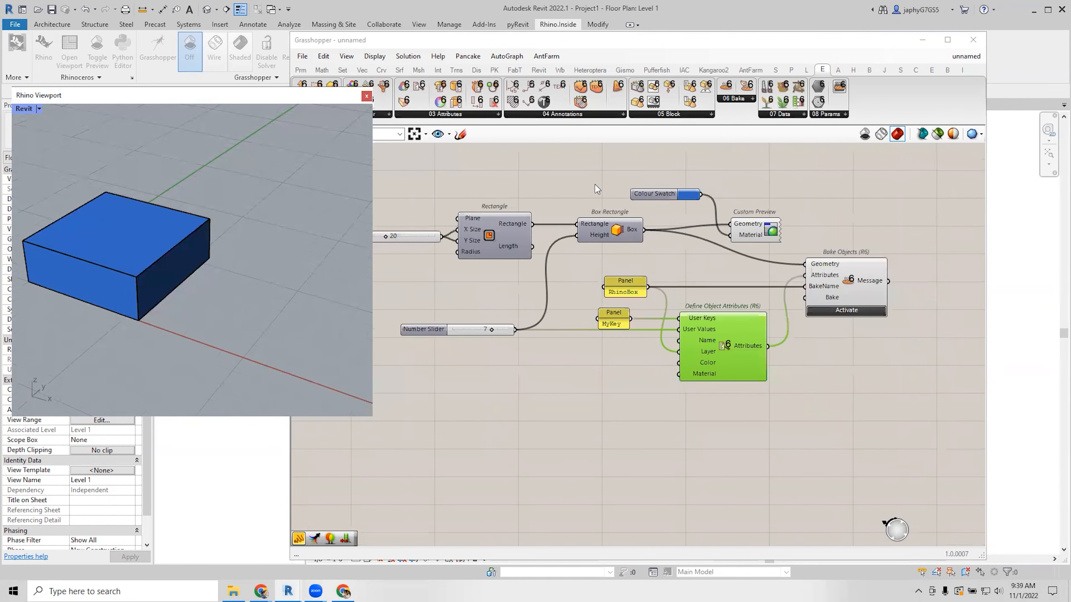
left_click(566, 42)
left_click_drag(565, 44, 552, 69)
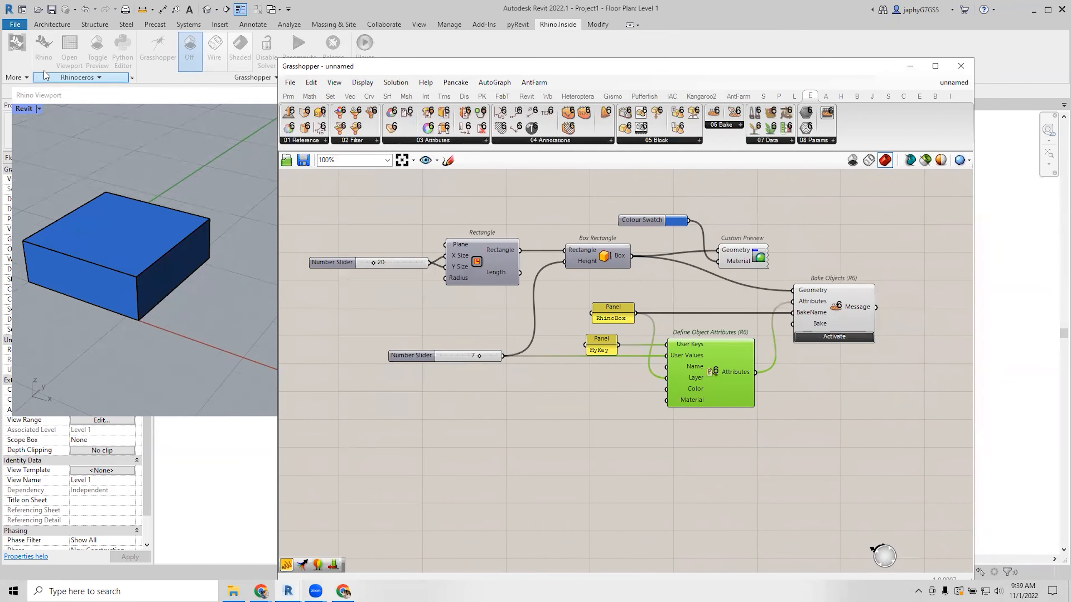
Open the full Rhino 7 window, close the floating viewport and maximize Perspective.
left_click(47, 52)
left_click(48, 53)
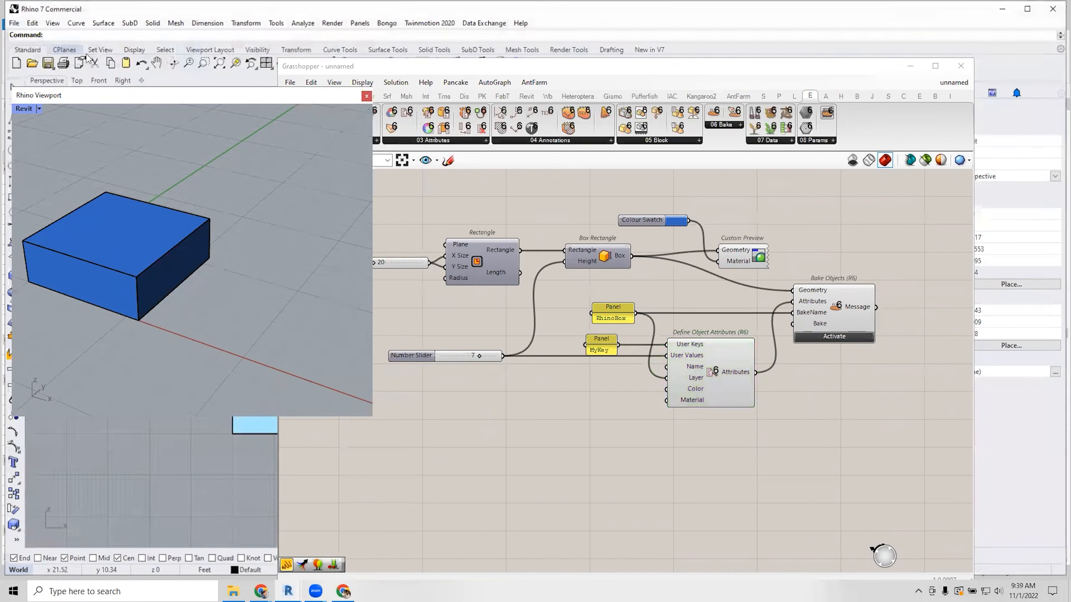
left_click_drag(396, 74, 325, 150)
left_click(274, 97)
left_click(366, 96)
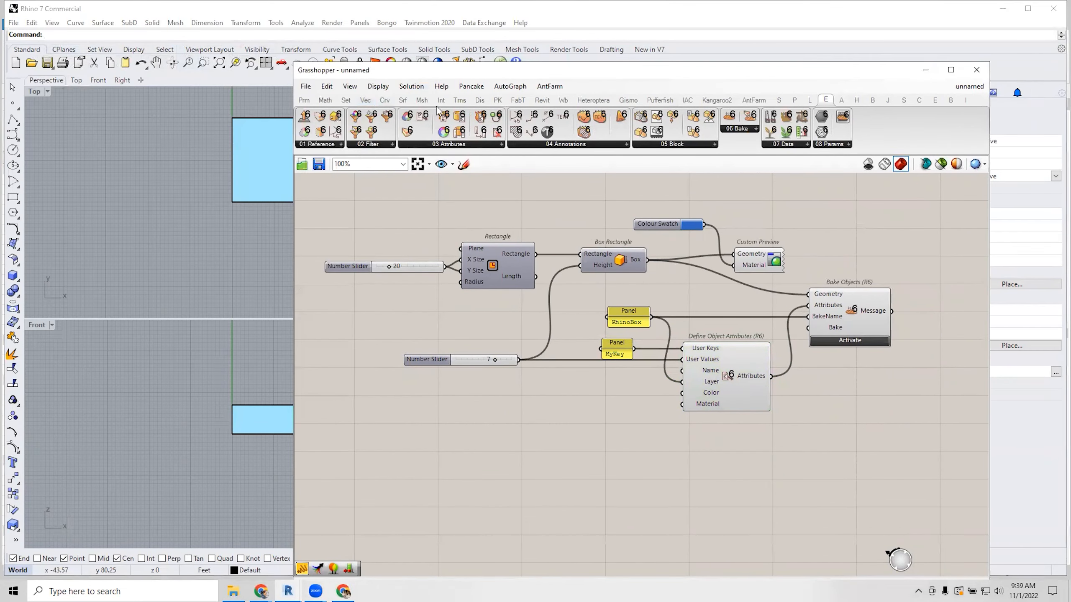
double_click(460, 91)
Arrange Rhino 7 and Grasshopper side by side and select the baked blue box.
double_click(684, 8)
left_click_drag(684, 7, 576, 22)
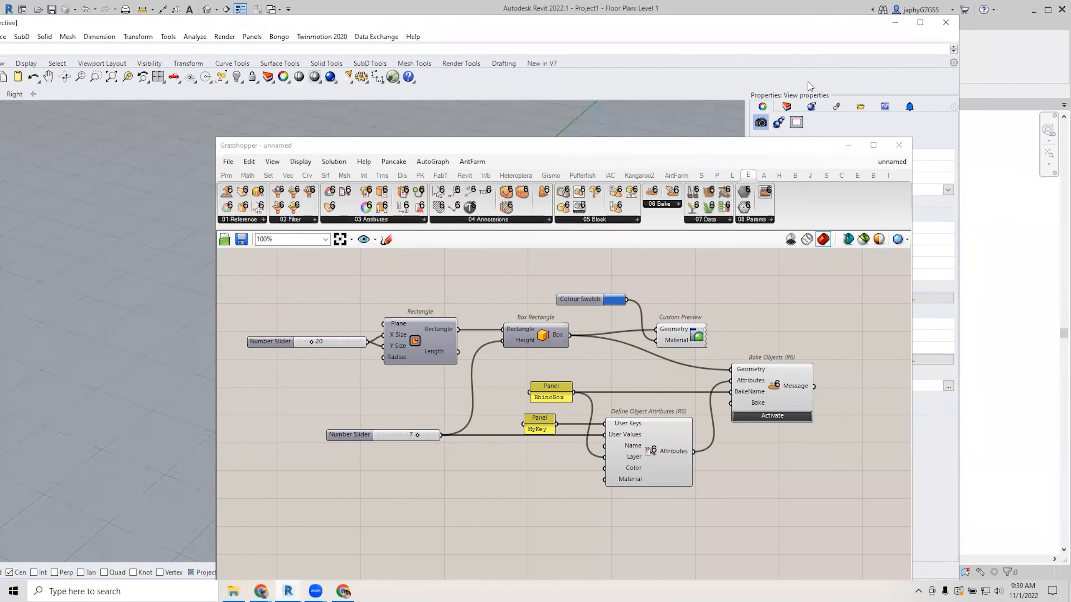
left_click_drag(466, 21, 533, 24)
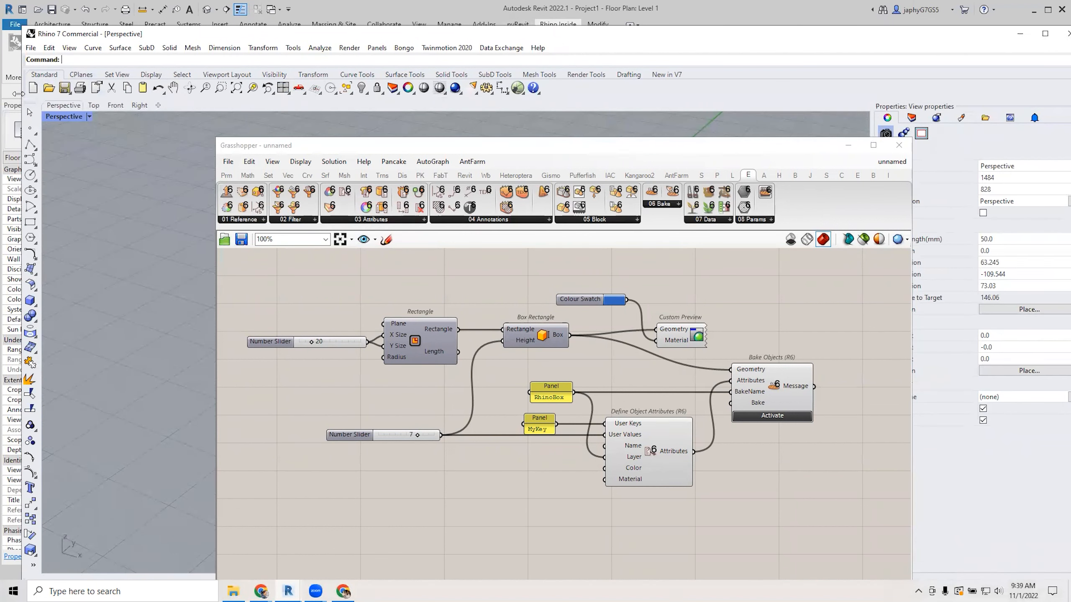
left_click_drag(16, 93, 511, 186)
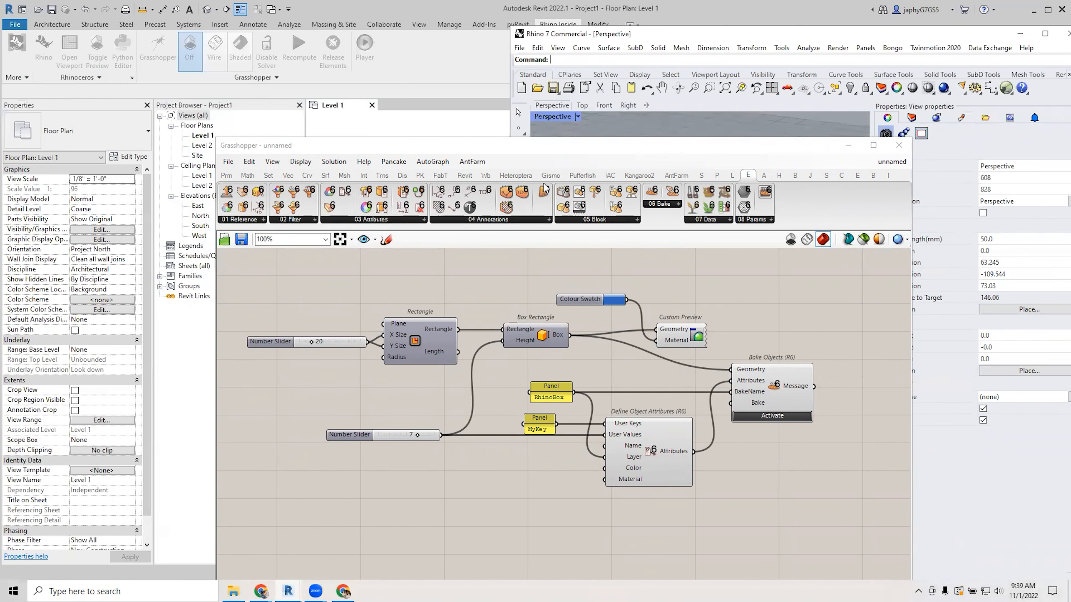
left_click_drag(587, 148, 381, 41)
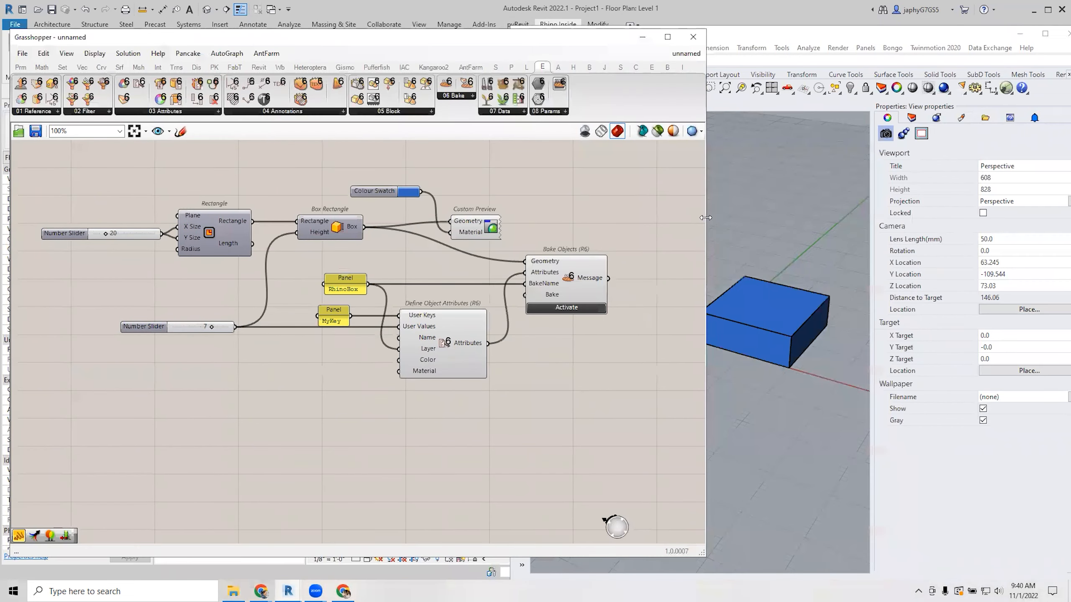
left_click_drag(705, 216, 579, 217)
left_click(691, 351)
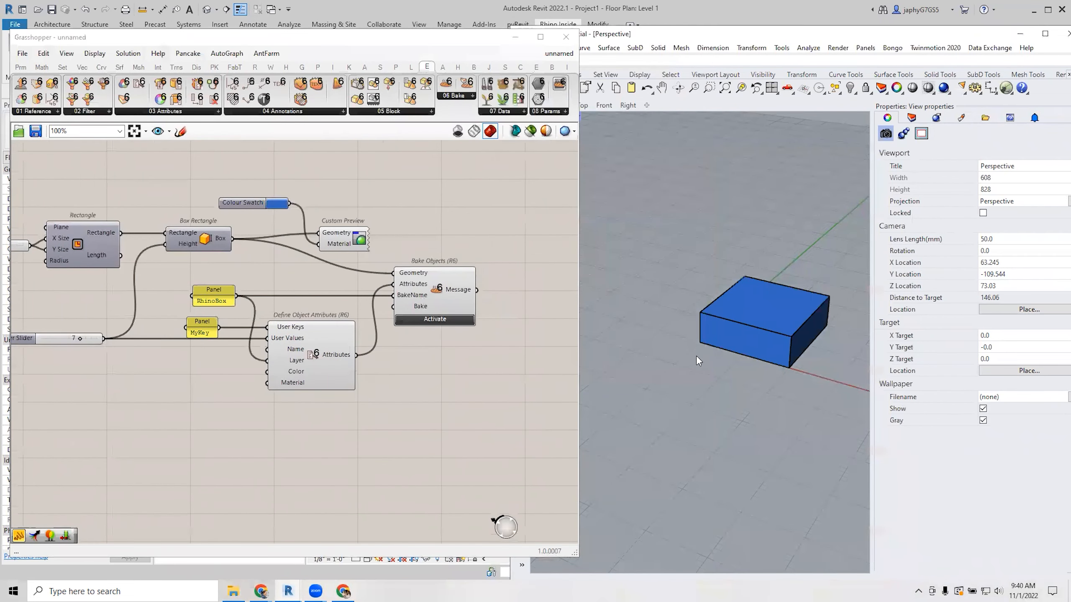
left_click(748, 324)
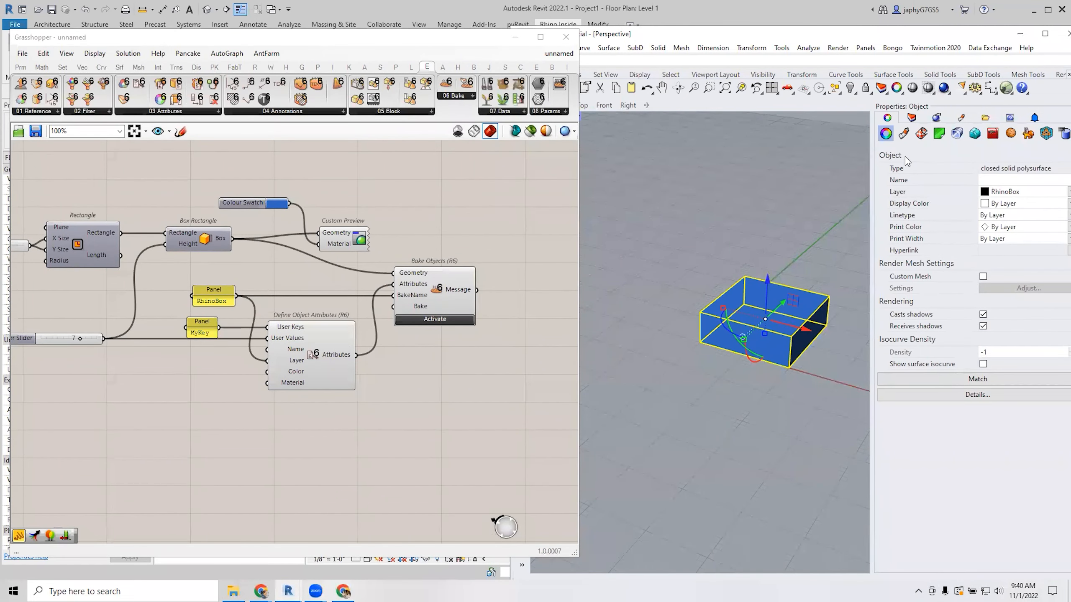
Check the box's Attribute User Text showing MyKey = 7, then deselect the box.
left_click(1054, 137)
left_click(985, 216)
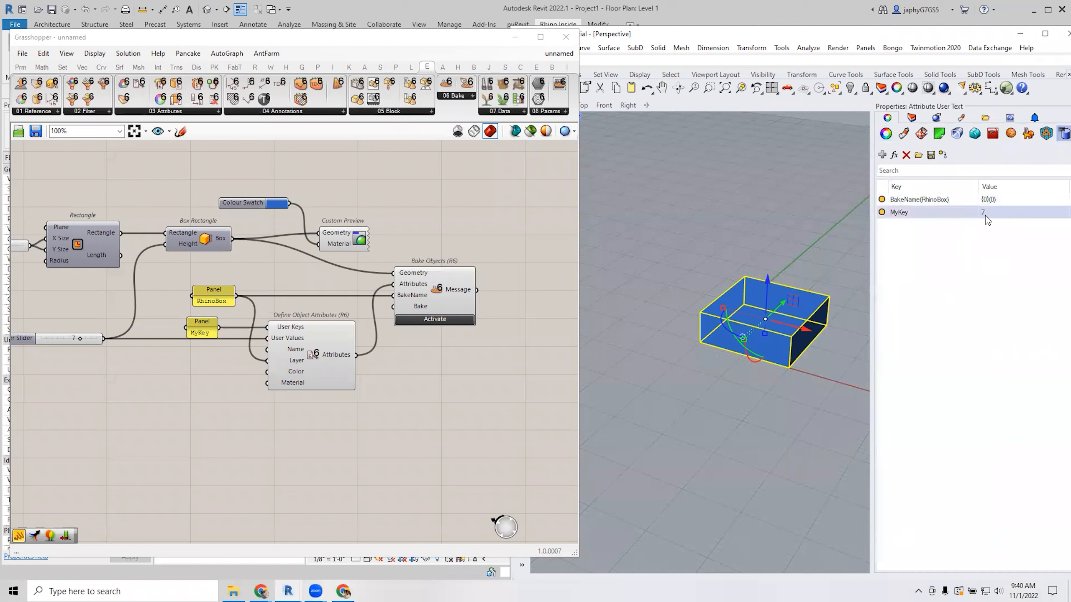
left_click(1012, 216)
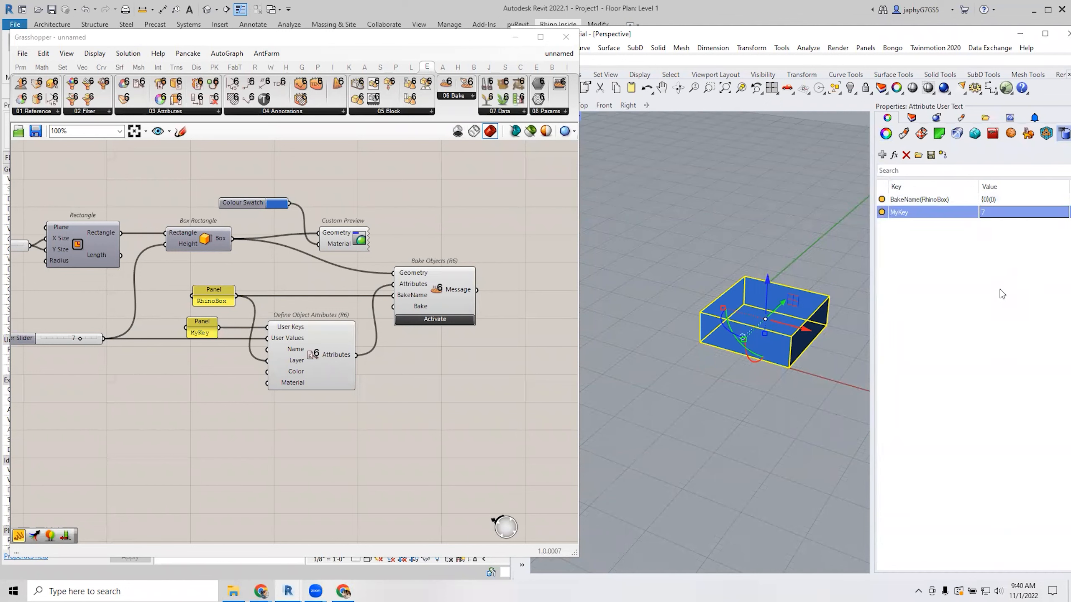
left_click(818, 256)
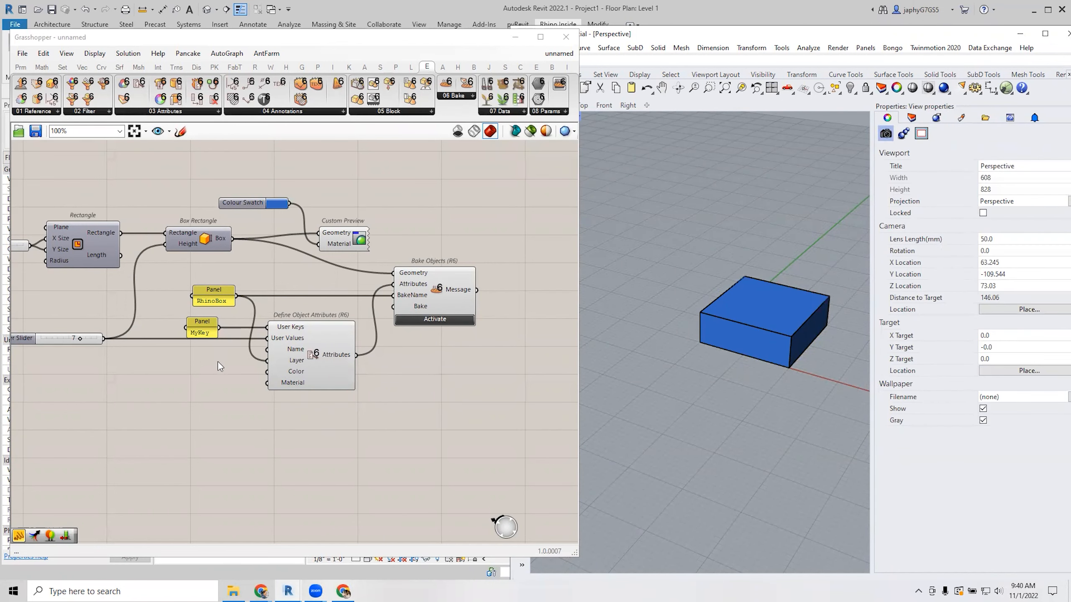
right_click_drag(218, 361, 254, 361)
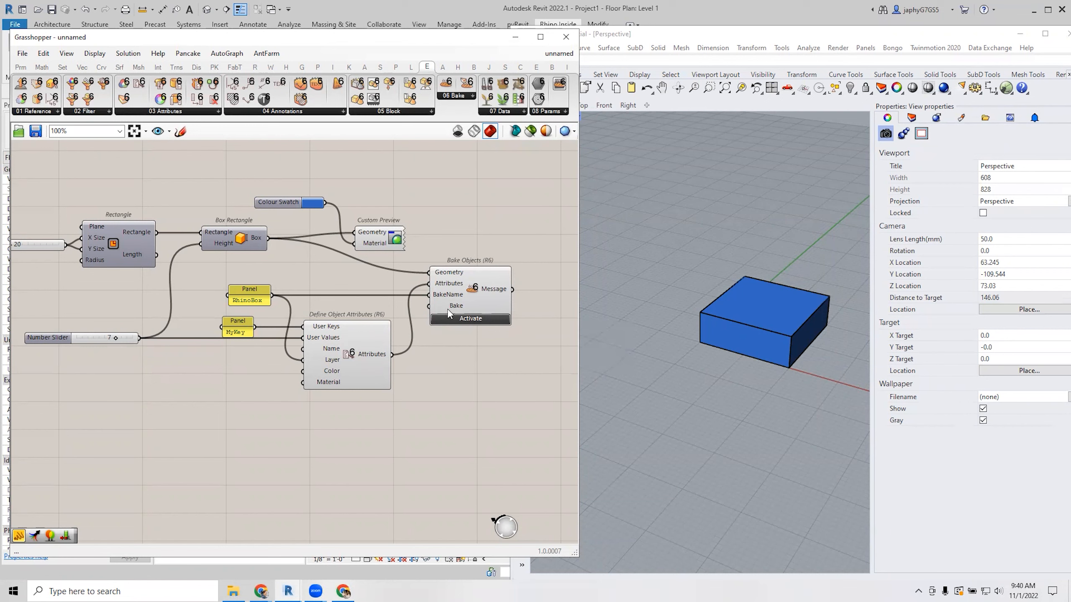
Lower the height Number Slider to 3 and place a Button component.
right_click_drag(101, 346, 115, 349)
left_click_drag(129, 340, 108, 356)
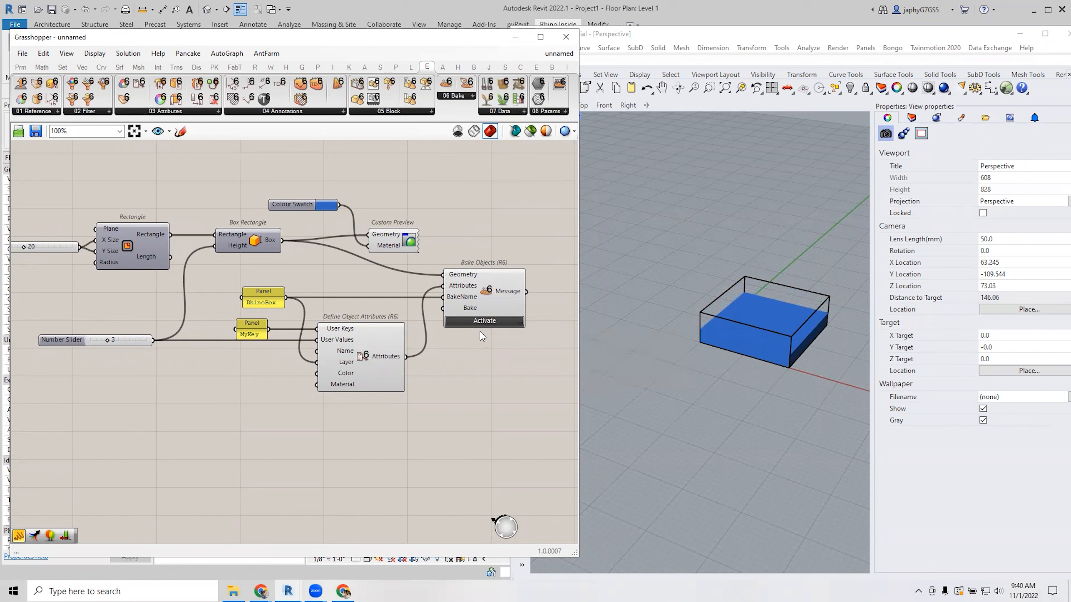
double_click(358, 281)
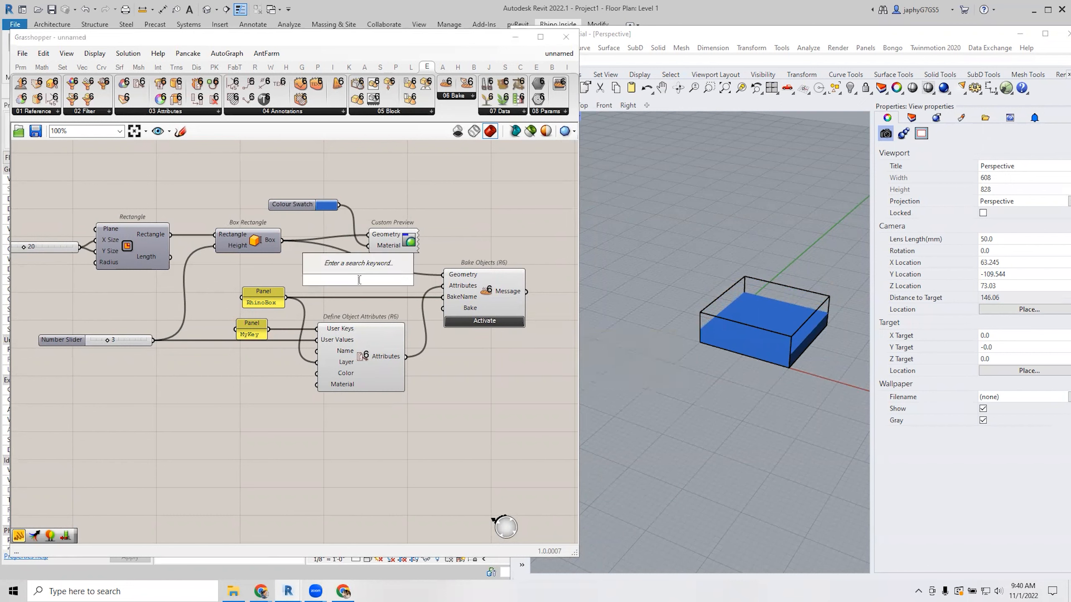
type("but")
left_click(353, 266)
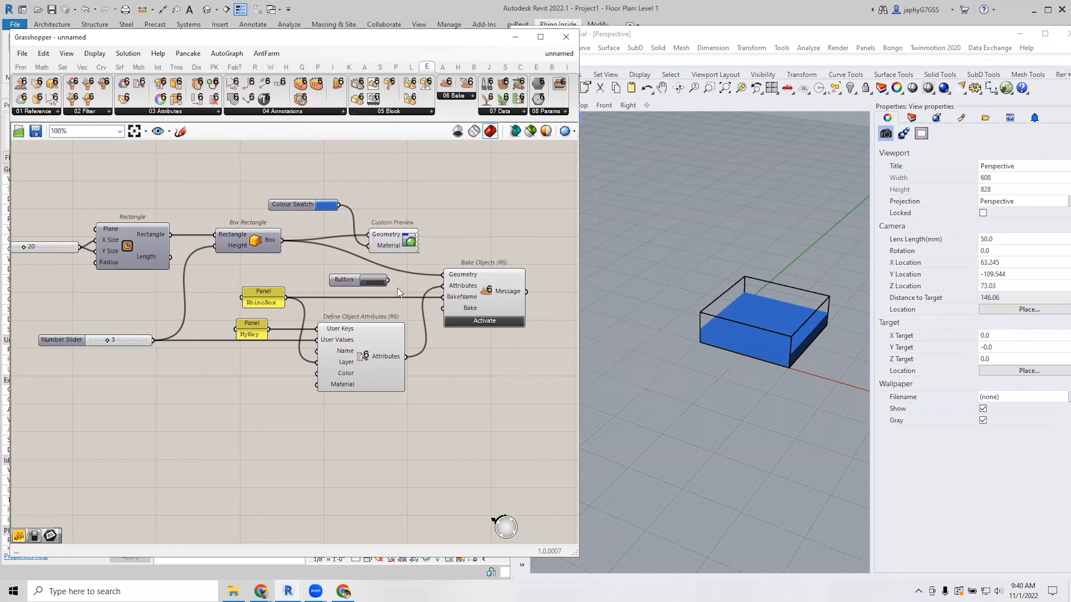
Wire the Button to Bake, bake the thinner box and confirm its MyKey of 3.
left_click_drag(388, 280, 443, 308)
left_click(381, 280)
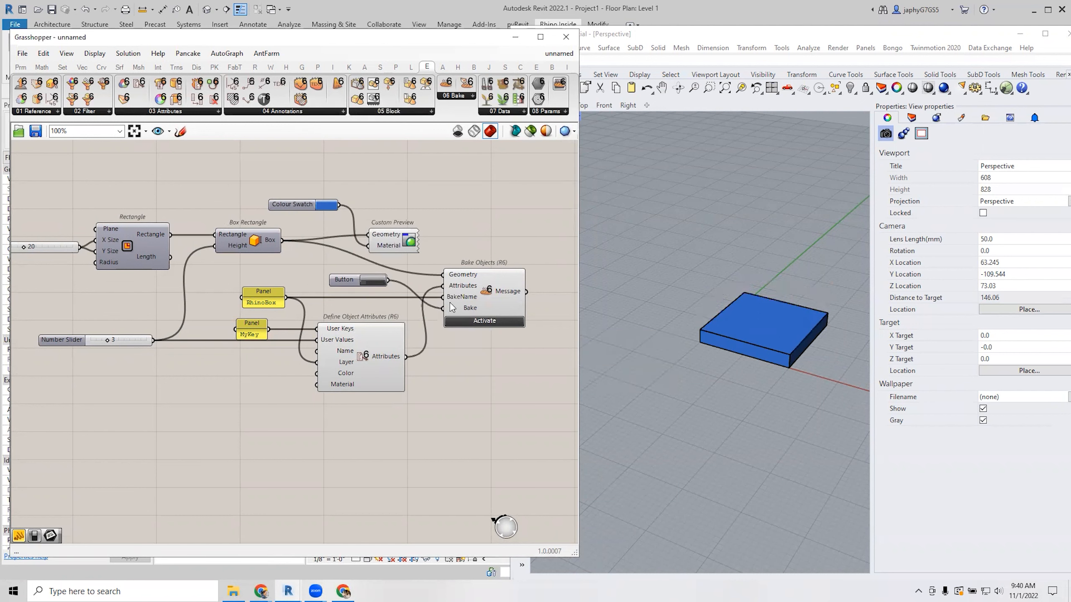
left_click(801, 341)
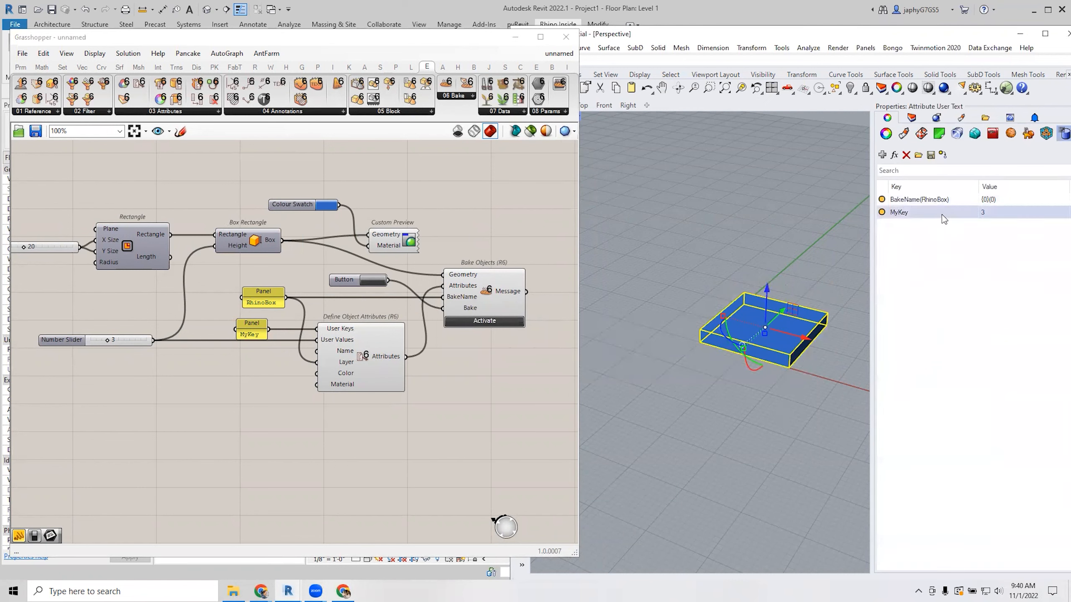
left_click(771, 418)
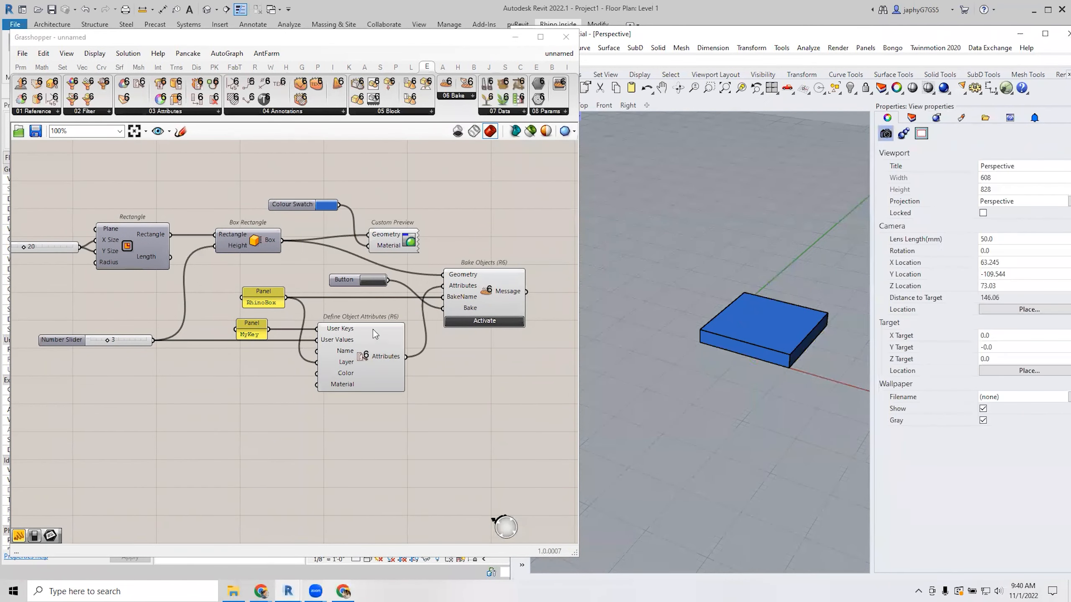
left_click_drag(140, 342, 141, 320)
left_click_drag(388, 281, 447, 312)
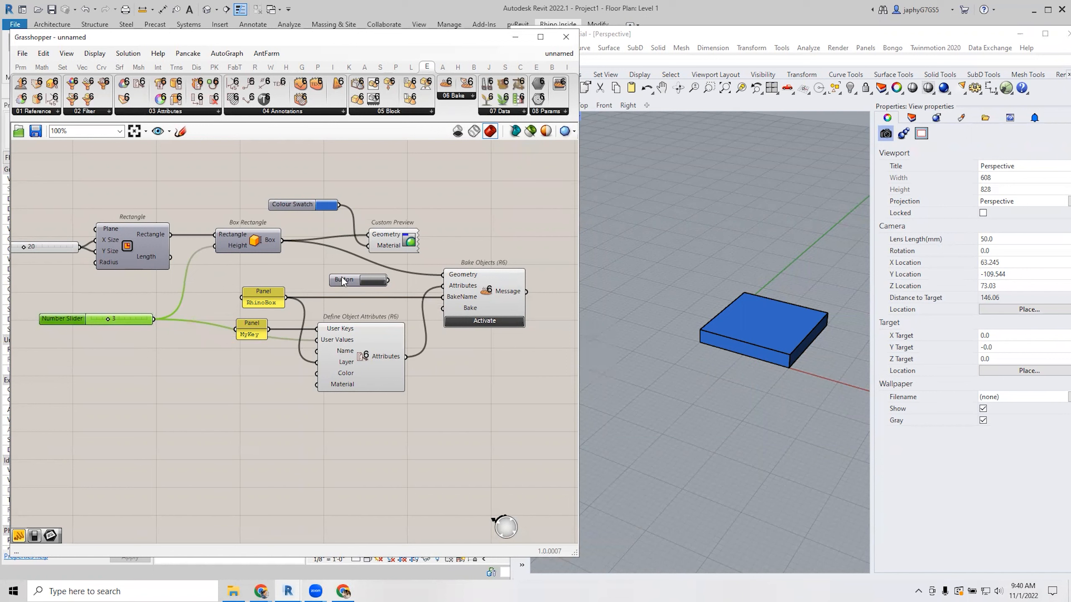
Delete the Button and route the Number Slider through a relay into Bake.
left_click(342, 282)
key("Delete")
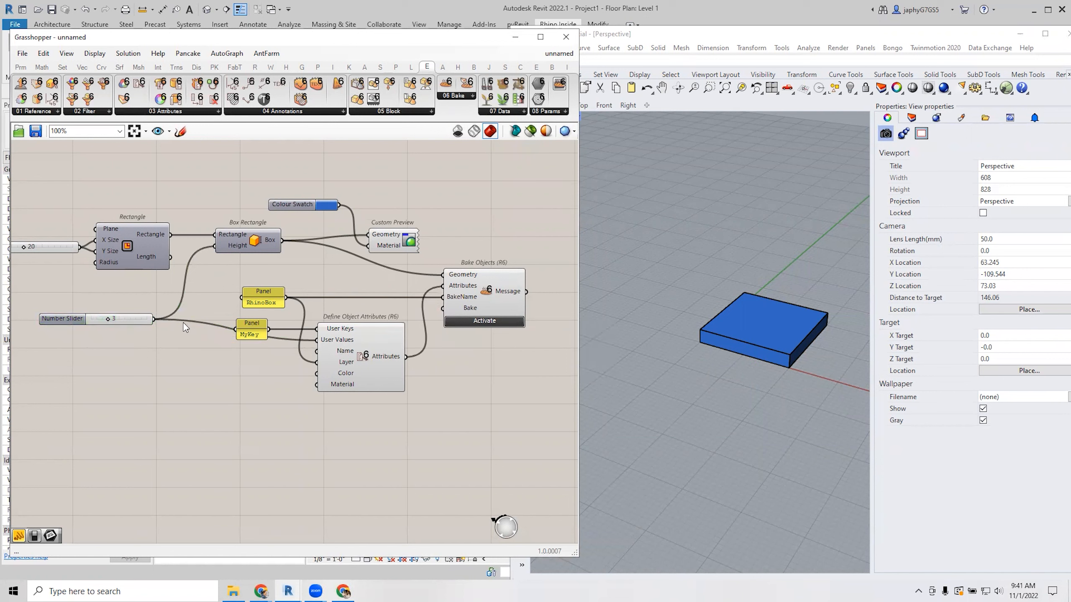
left_click_drag(154, 320, 450, 311)
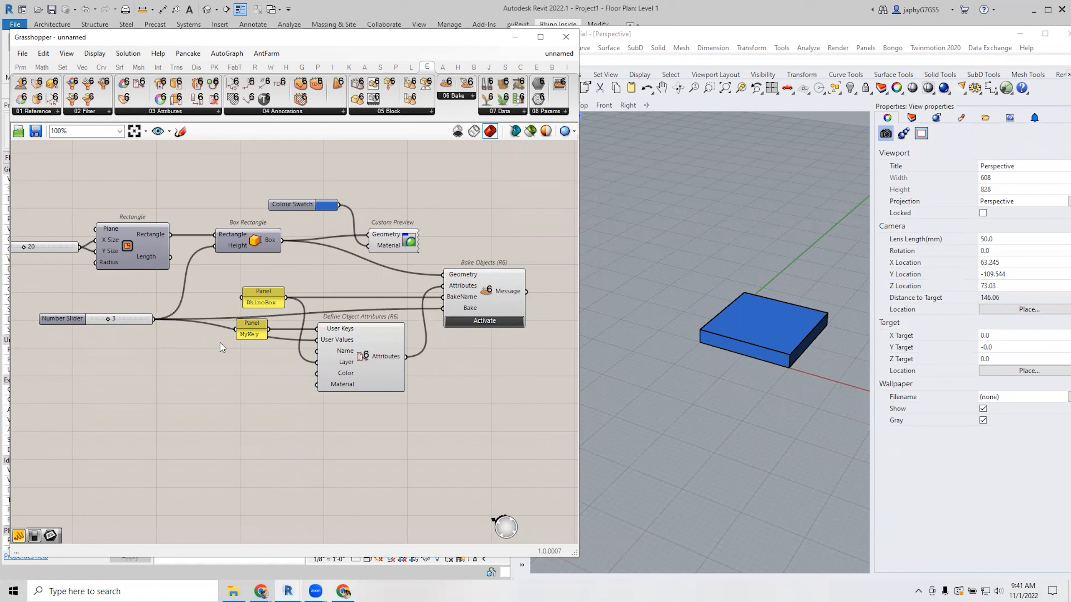
left_click_drag(122, 318, 120, 308)
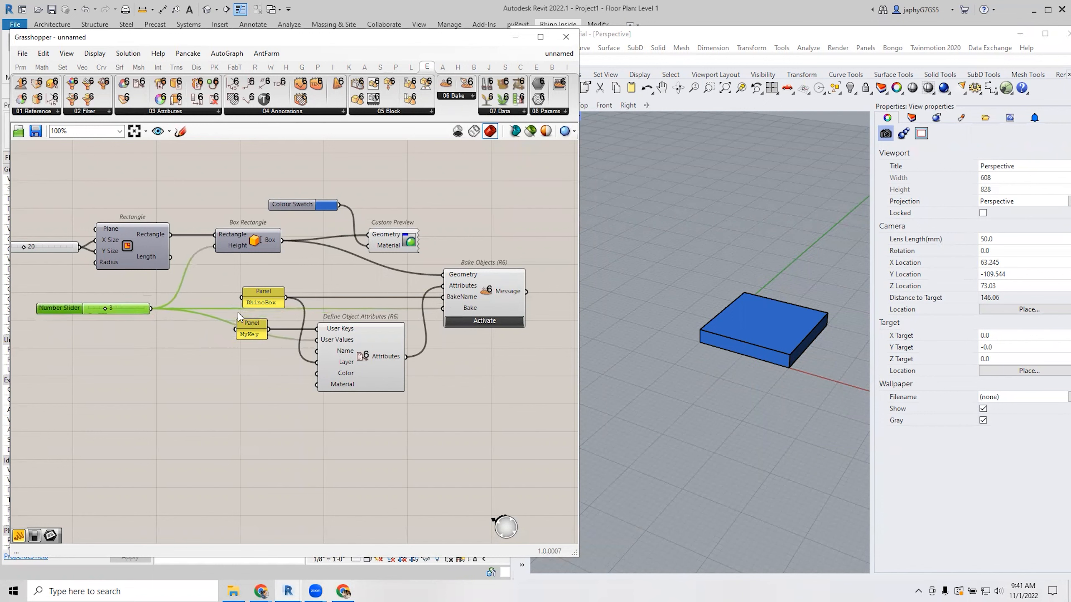
double_click(223, 320)
left_click_drag(234, 320, 444, 309)
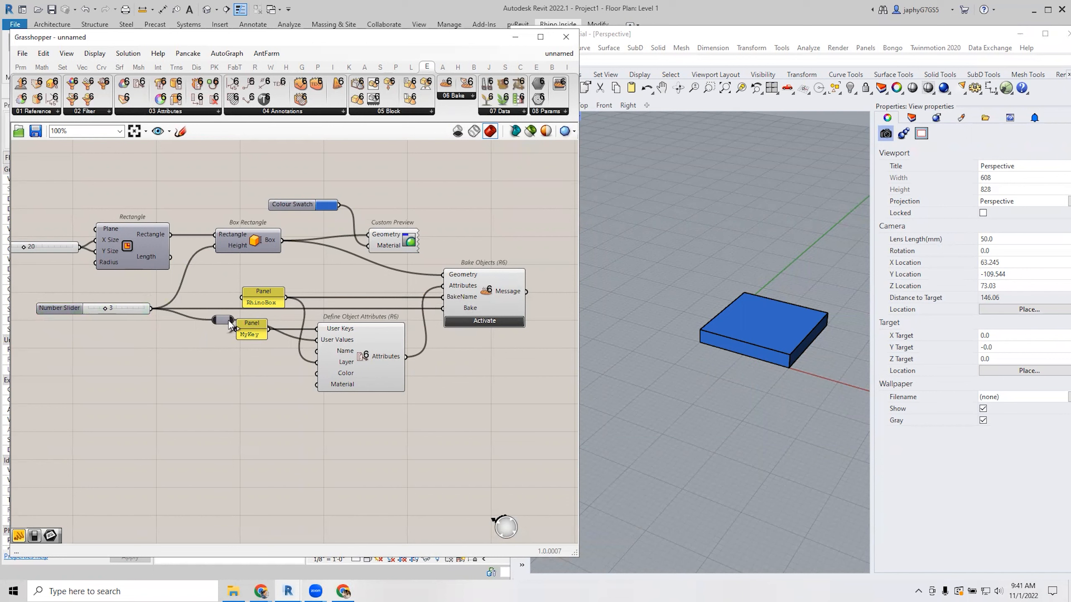
left_click_drag(224, 319, 460, 315)
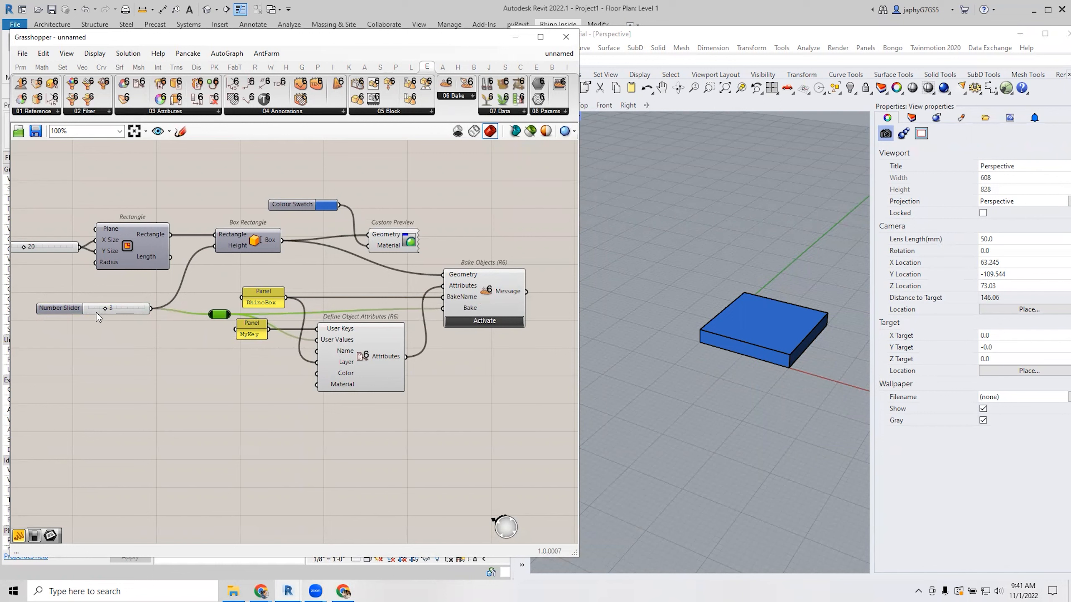
Set the Number Slider to 6 and widen Grasshopper to show the whole definition.
mouse_move(104, 309)
left_mouse_down()
mouse_move(146, 311)
mouse_move(104, 314)
mouse_move(117, 315)
left_mouse_up()
right_click_drag(201, 367, 265, 368)
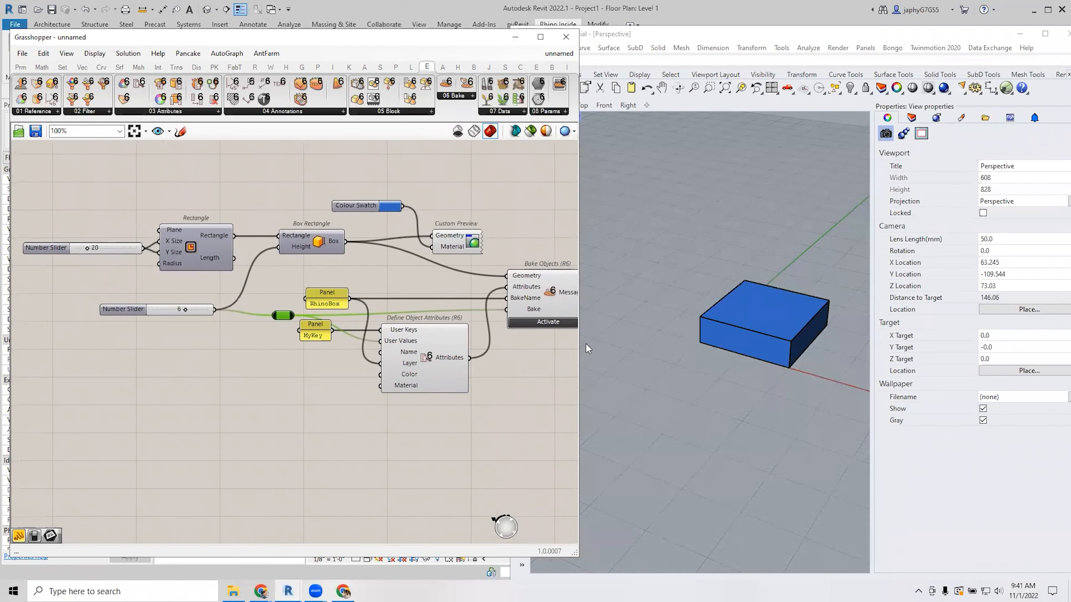
left_click_drag(582, 347, 759, 360)
scroll(571, 366, "up", 2)
right_click_drag(570, 367, 560, 397)
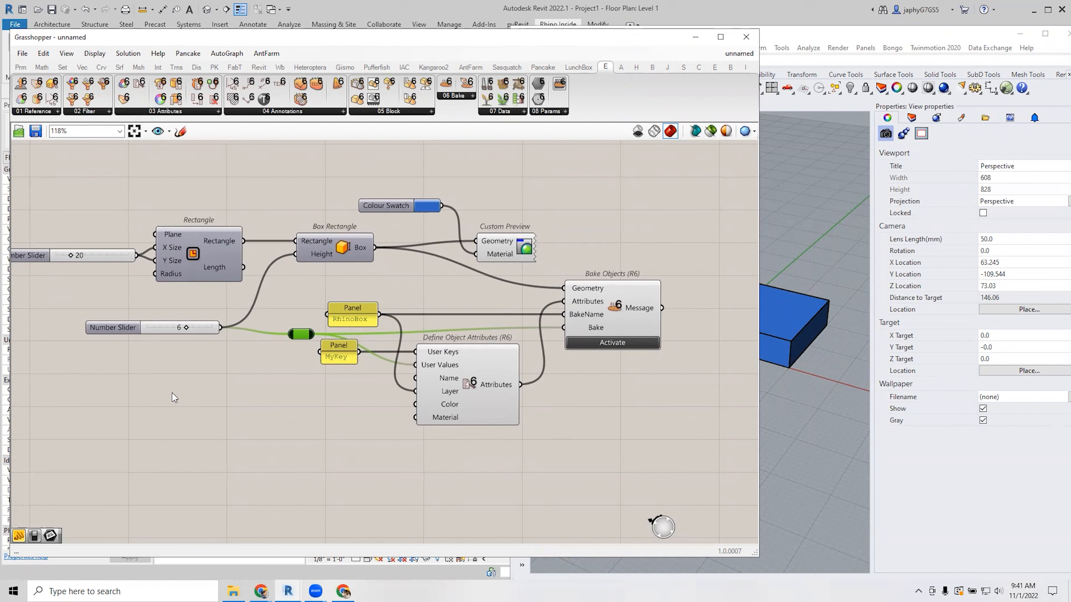
Tidy the definition, placing Custom Preview and Colour Swatch higher, and move Rhino left.
left_click(677, 313)
right_click_drag(553, 253, 369, 294)
scroll(555, 248, "down", 2)
right_click_drag(480, 274, 485, 231)
left_click_drag(314, 238, 309, 198)
left_click_drag(235, 206, 227, 191)
left_click(556, 204)
left_click(821, 40)
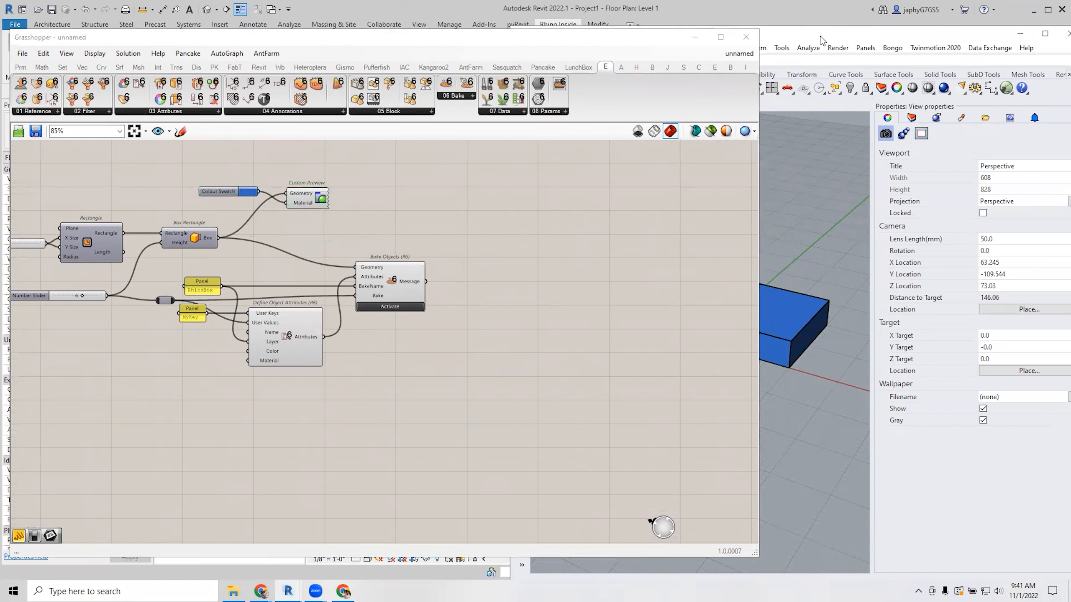
left_click_drag(821, 41, 751, 46)
right_click_drag(506, 287, 498, 322)
right_click_drag(439, 265, 447, 230)
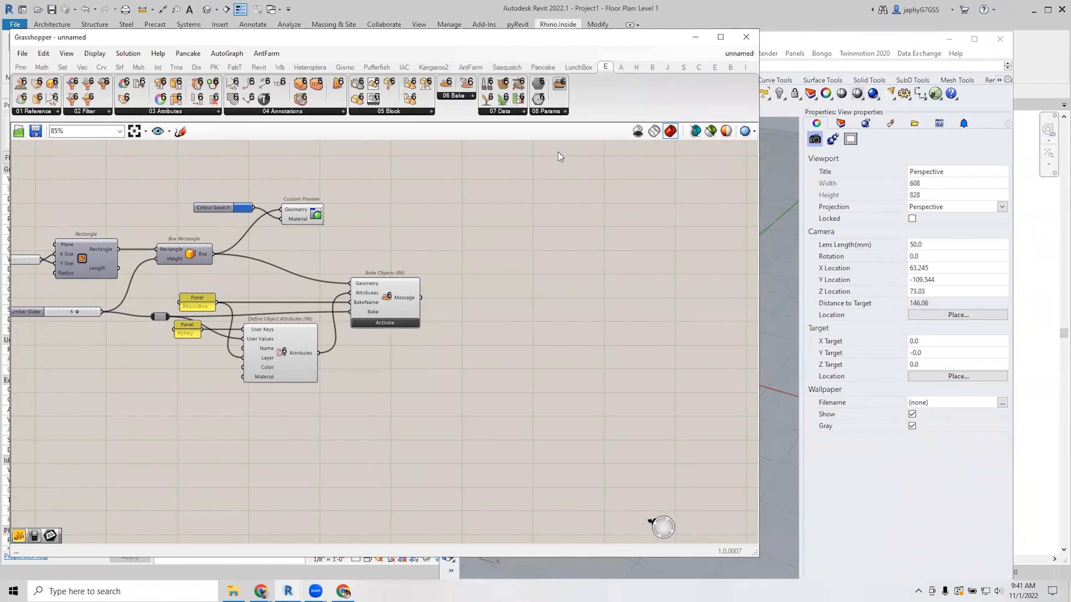
Place Revit's Convert Material component and wire the Colour Swatch into its Shader input.
left_click(259, 68)
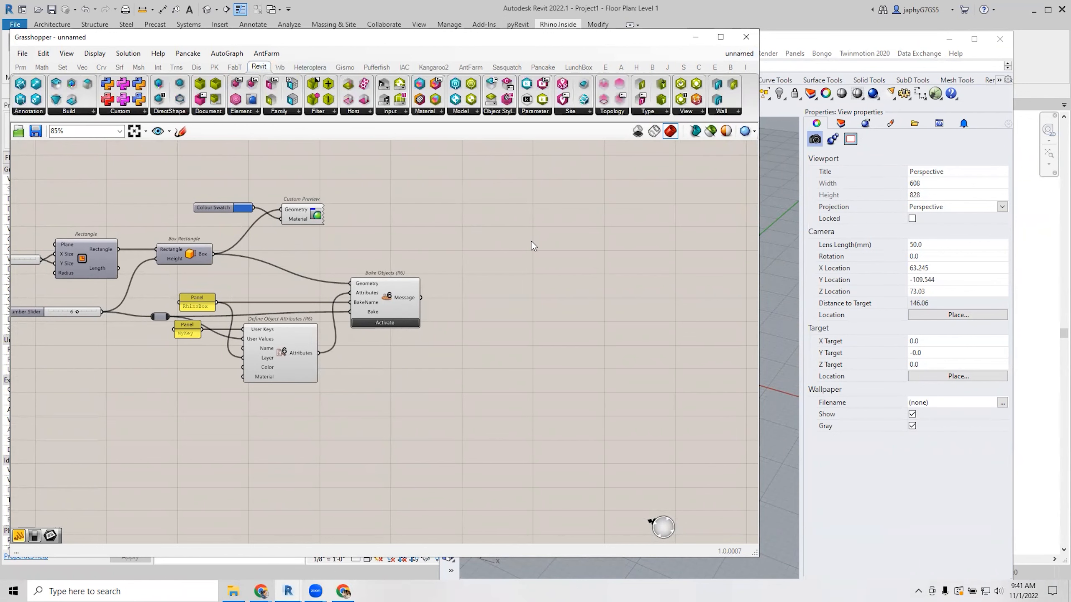
left_click(435, 113)
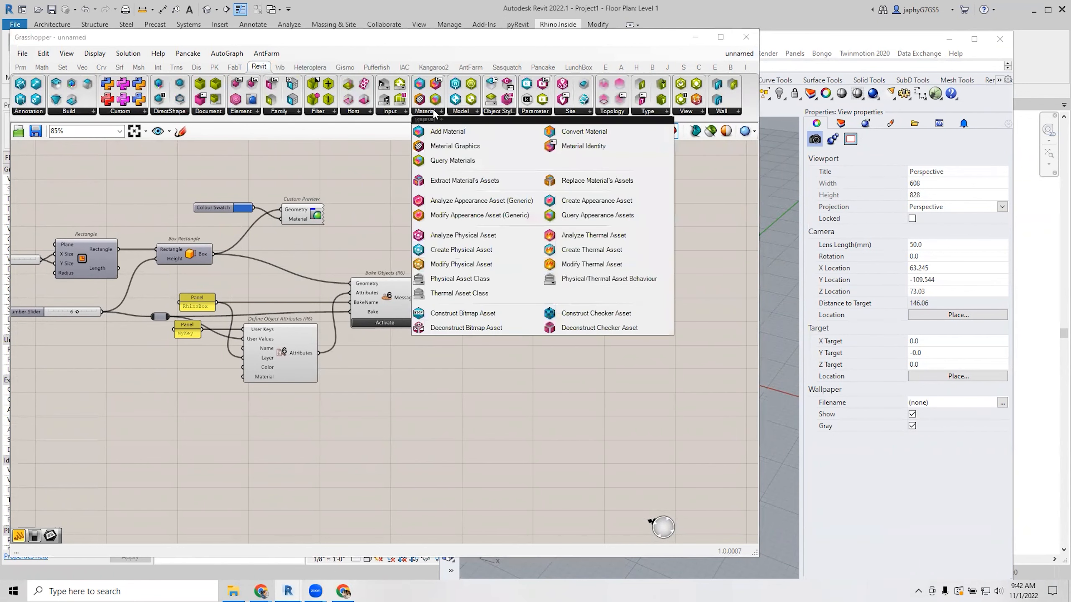
left_click(570, 136)
left_click(474, 228)
left_click_drag(303, 220, 319, 209)
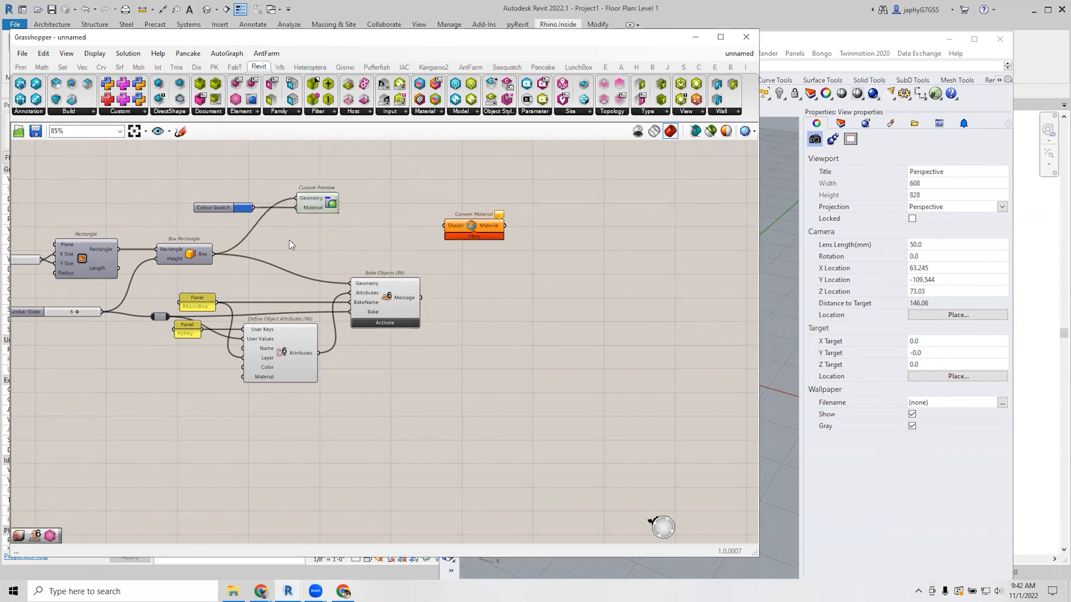
left_click_drag(214, 207, 229, 224)
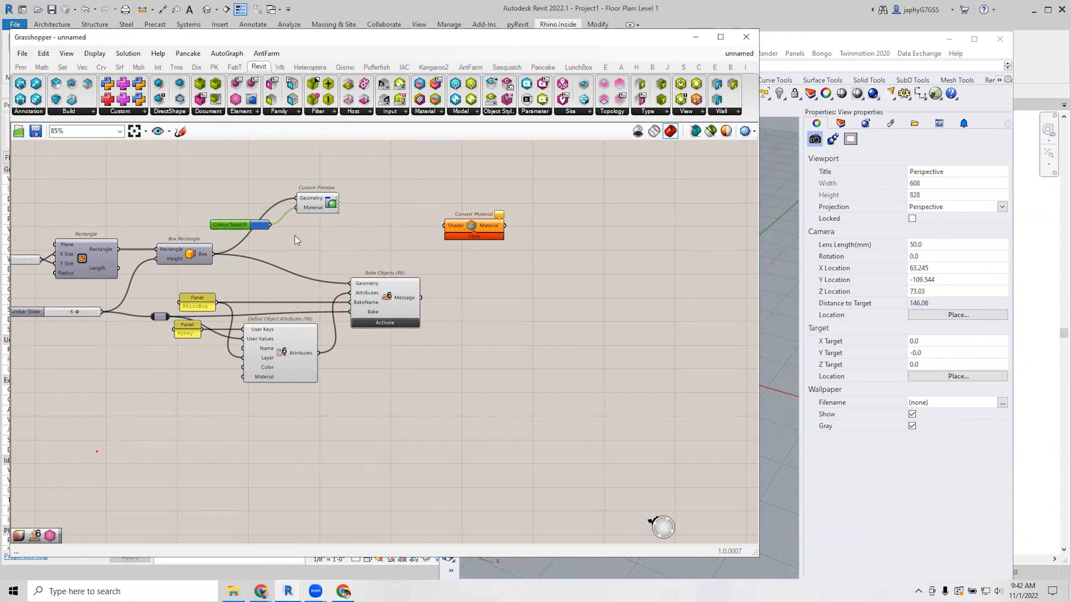
left_click_drag(272, 227, 445, 225)
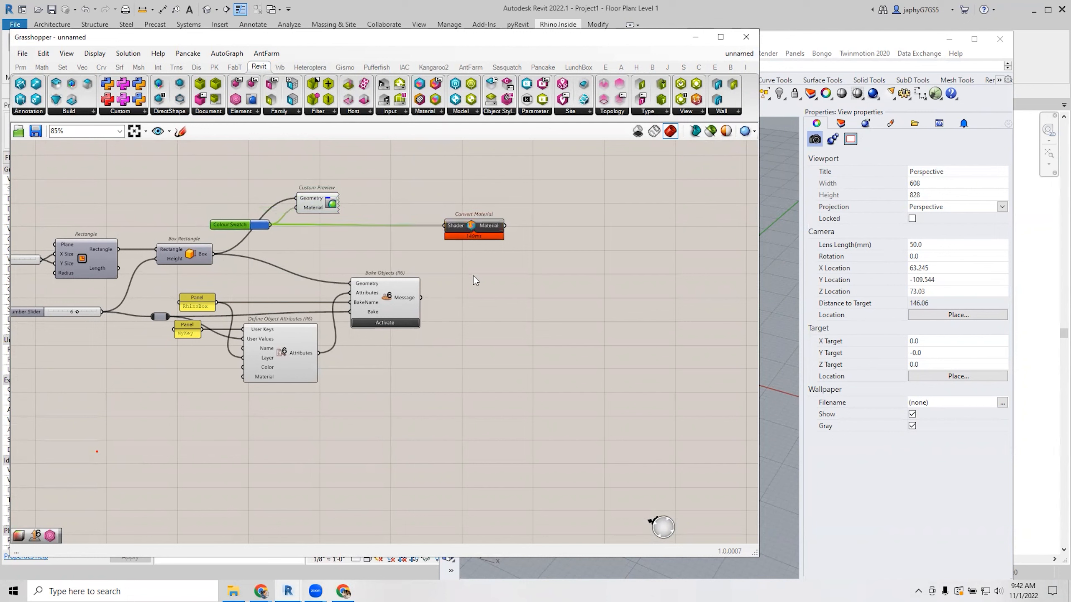
mouse_move(487, 232)
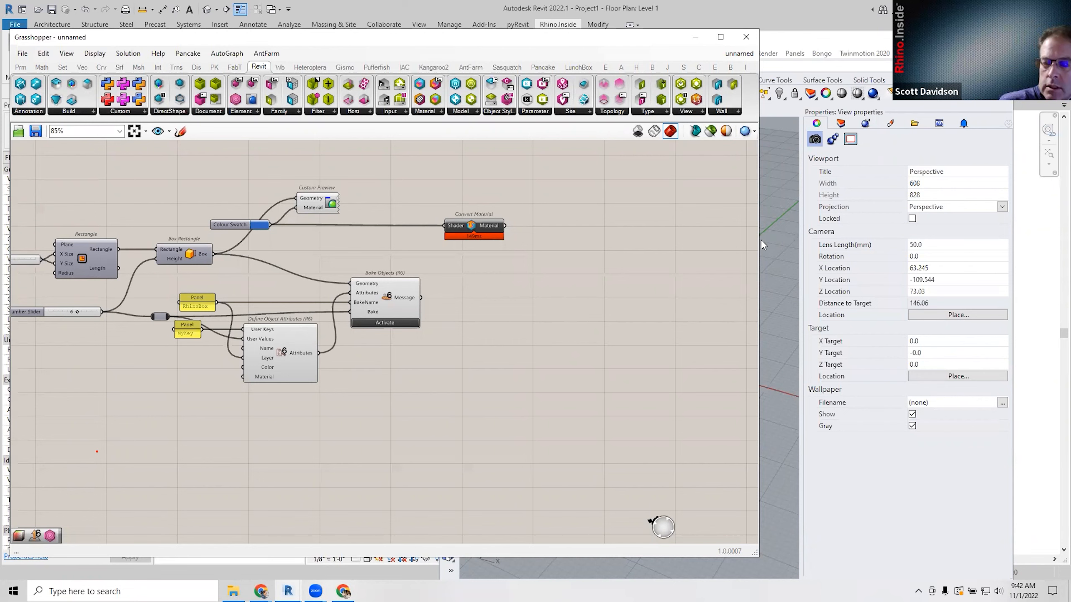
Narrow Grasshopper, select the baked box and view its Attribute User Text.
left_click_drag(760, 240, 568, 241)
left_click(710, 291)
left_click(994, 139)
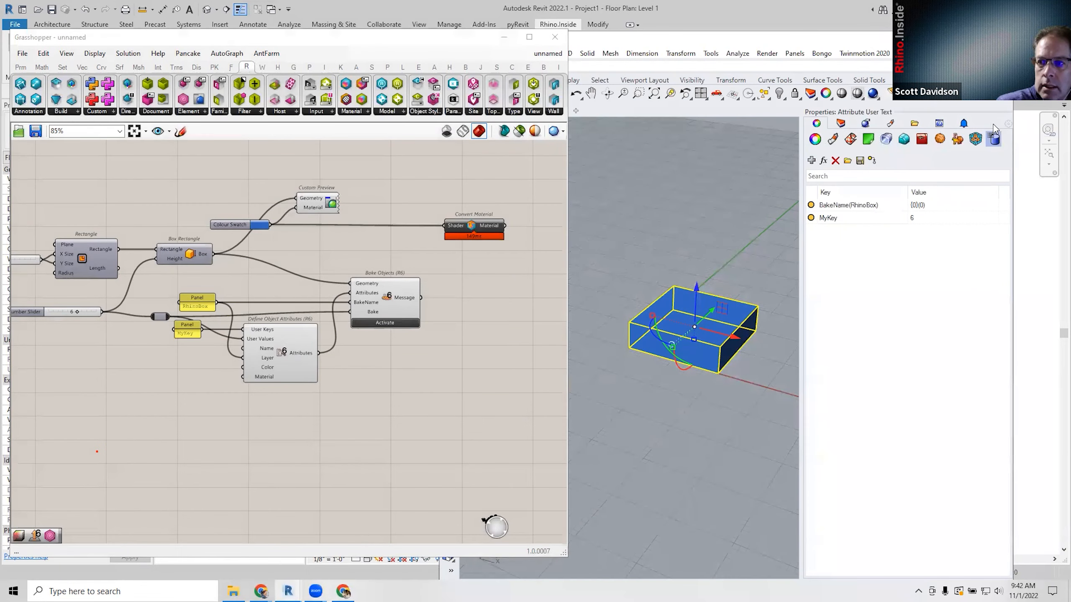
Enable the Elefront Attributes panel, compare it with Attribute User Text, then deselect.
right_click(991, 128)
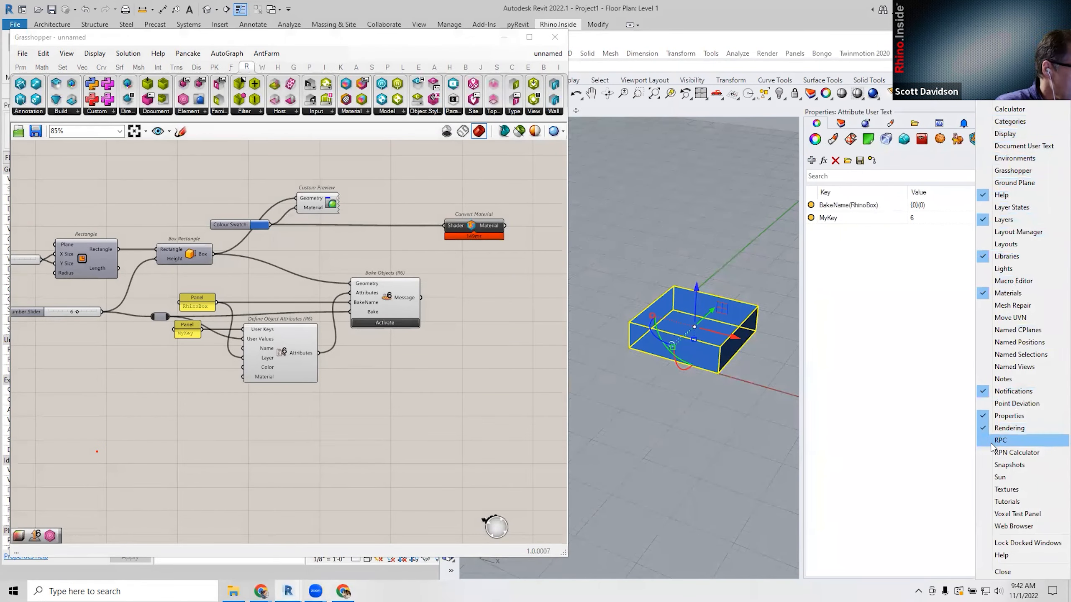
left_click(1002, 163)
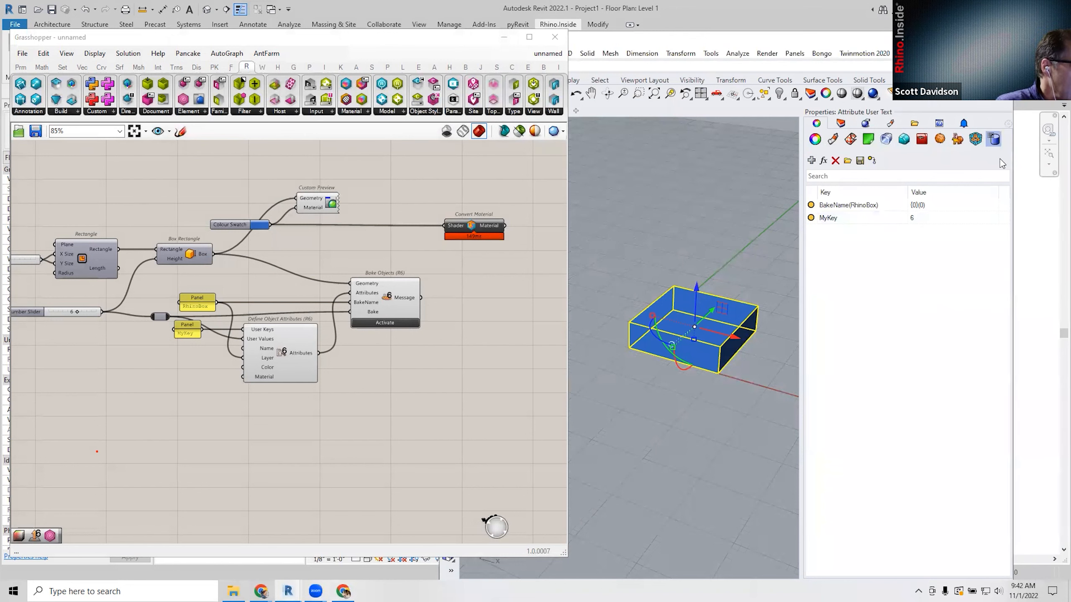
left_click(957, 142)
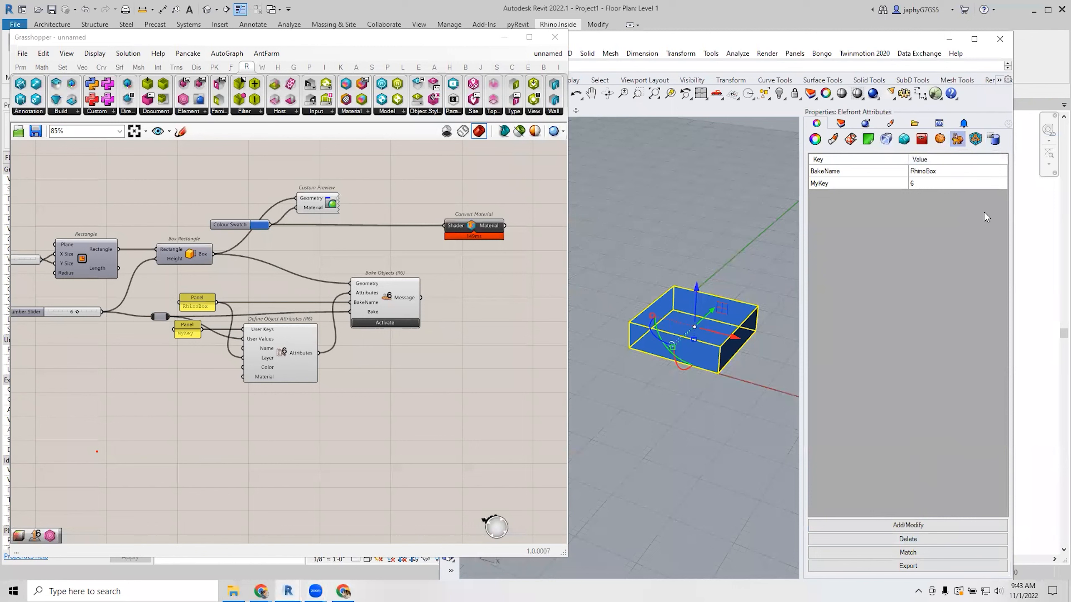
left_click(994, 139)
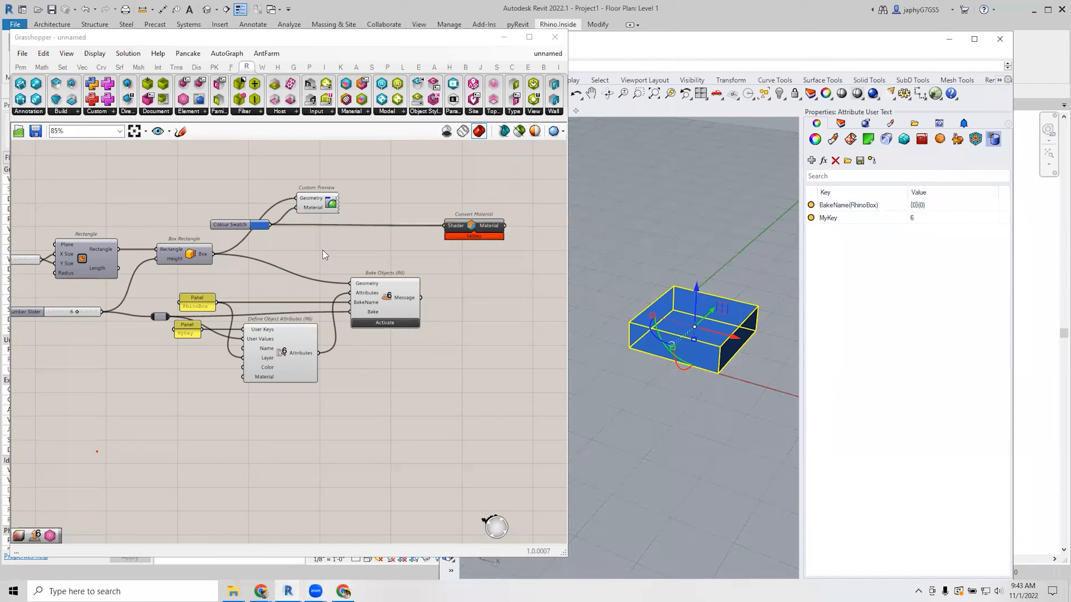
scroll(323, 249, "up", 4)
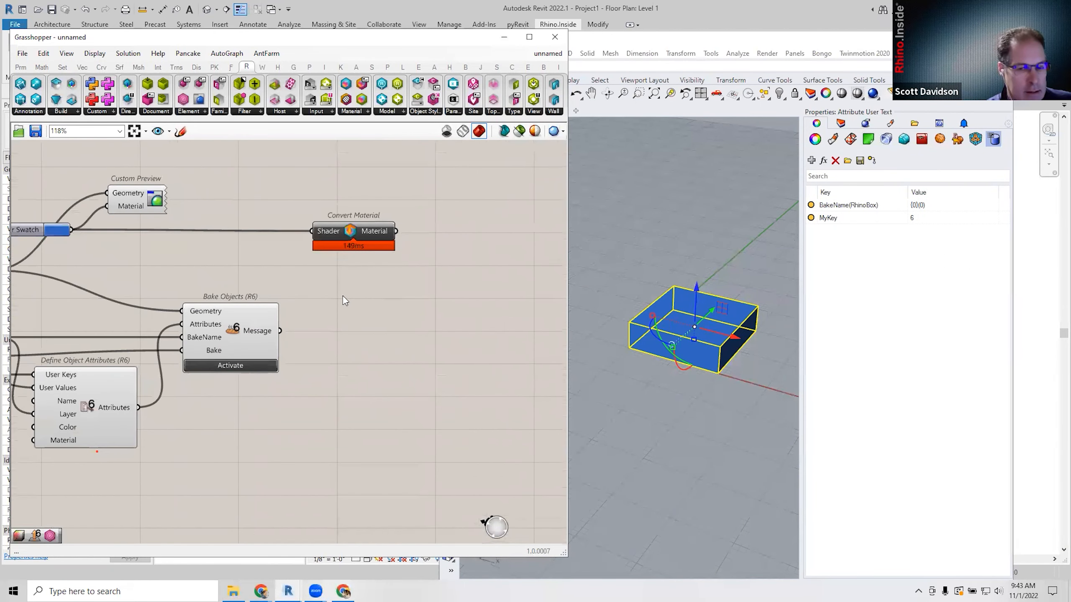
left_click(696, 239)
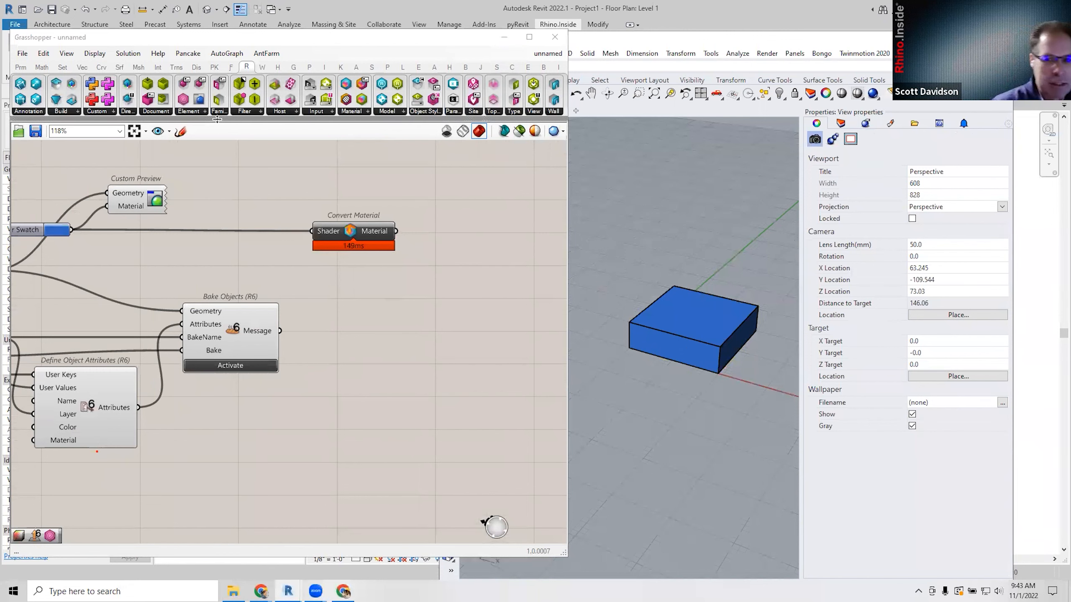
Shift Convert Material and Bake Objects slightly left and pan across the attribute components.
scroll(170, 278, "down", 3)
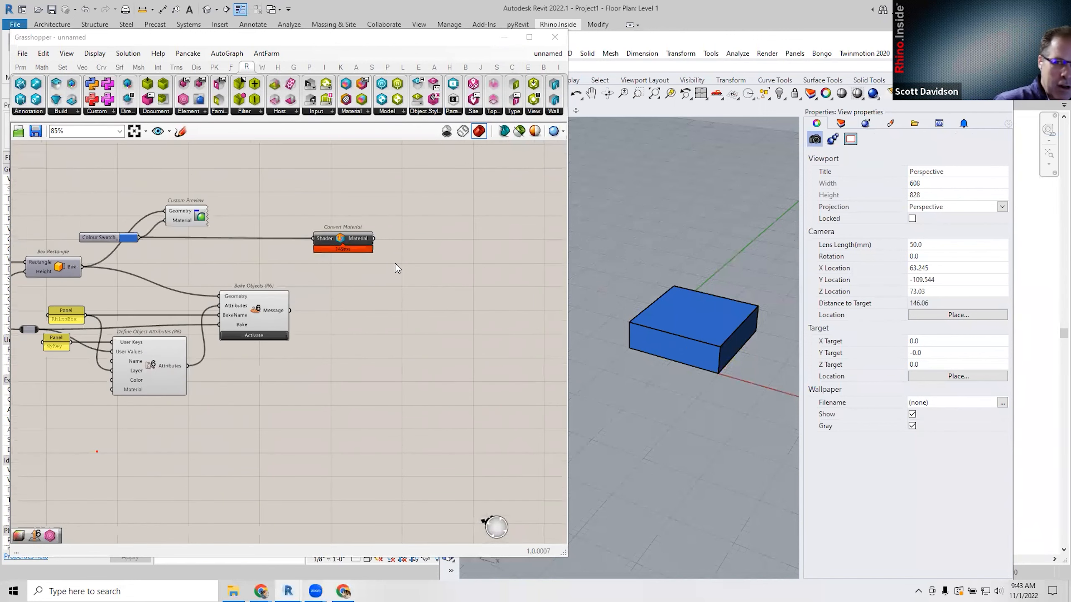
right_click_drag(342, 254, 337, 251)
left_click_drag(307, 246, 283, 245)
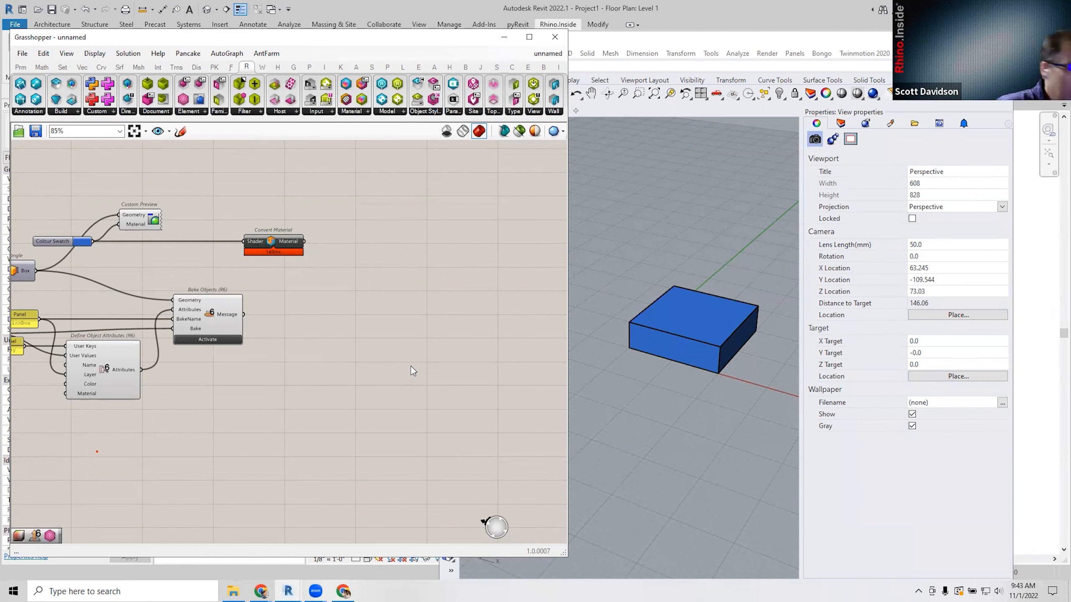
right_click_drag(387, 351, 418, 334)
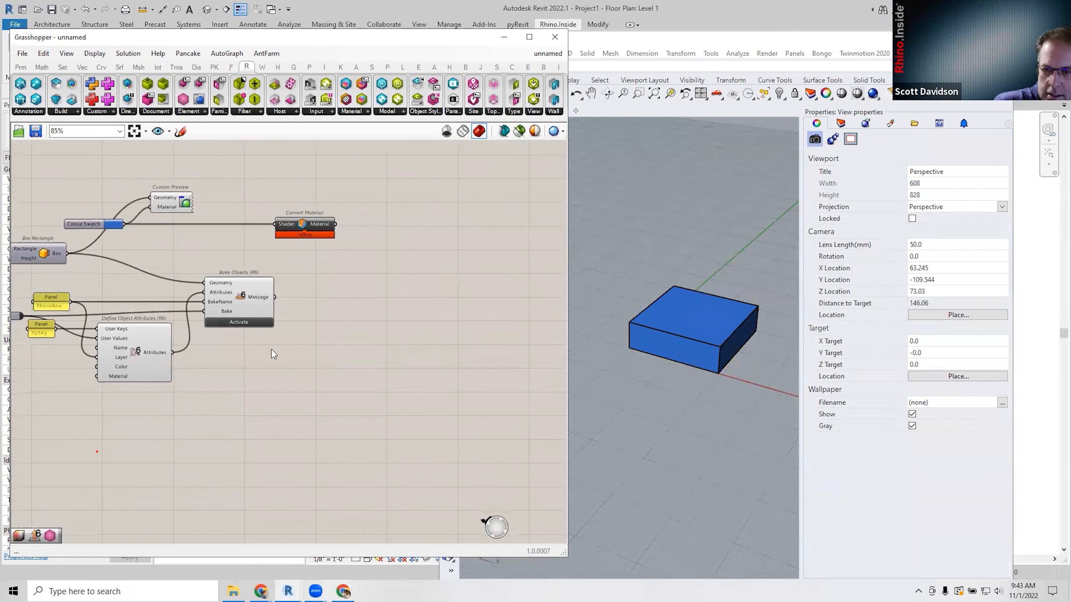
left_click_drag(240, 309, 233, 306)
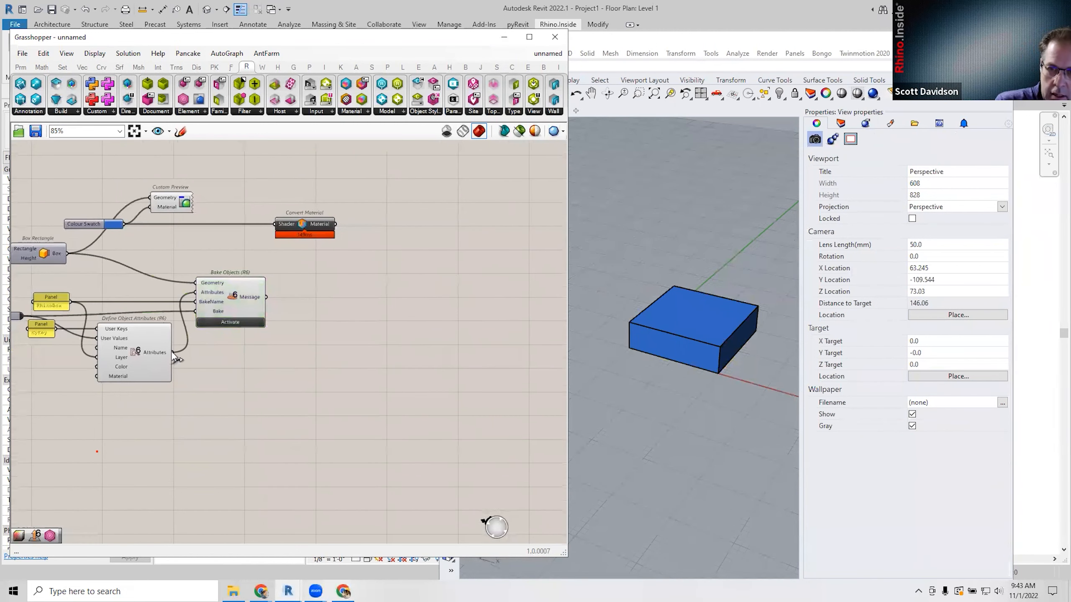
left_click(137, 350)
scroll(403, 351, "up", 4)
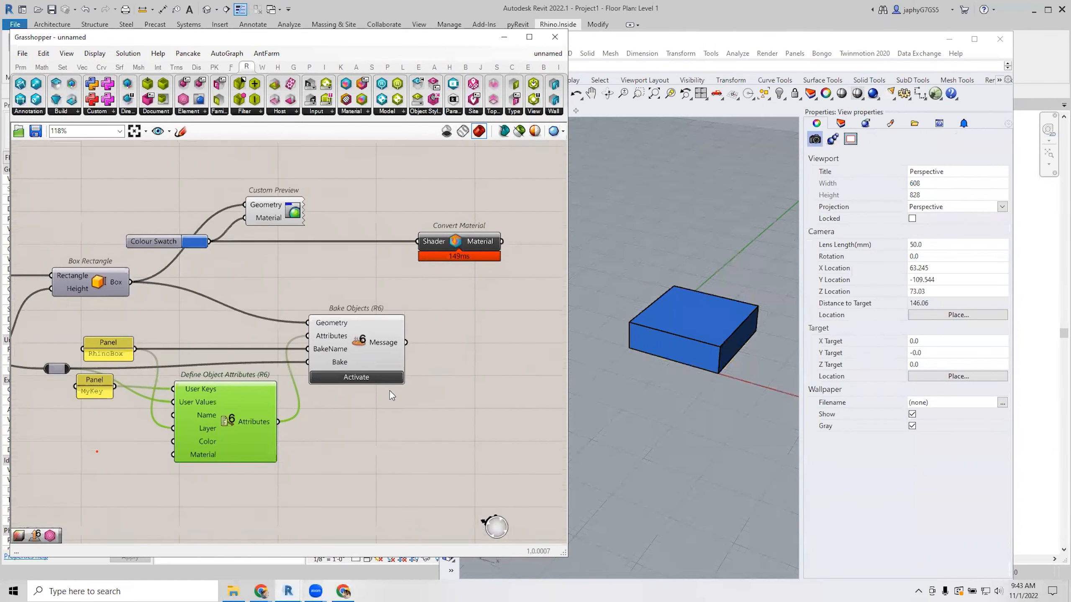
right_click_drag(394, 399, 404, 408)
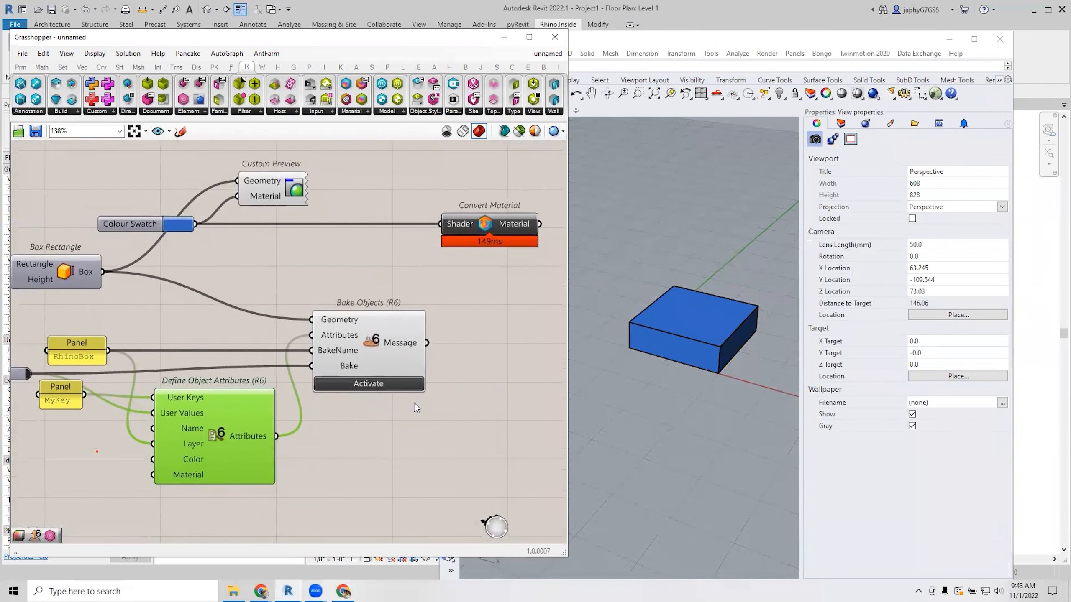
right_click_drag(520, 379, 482, 367)
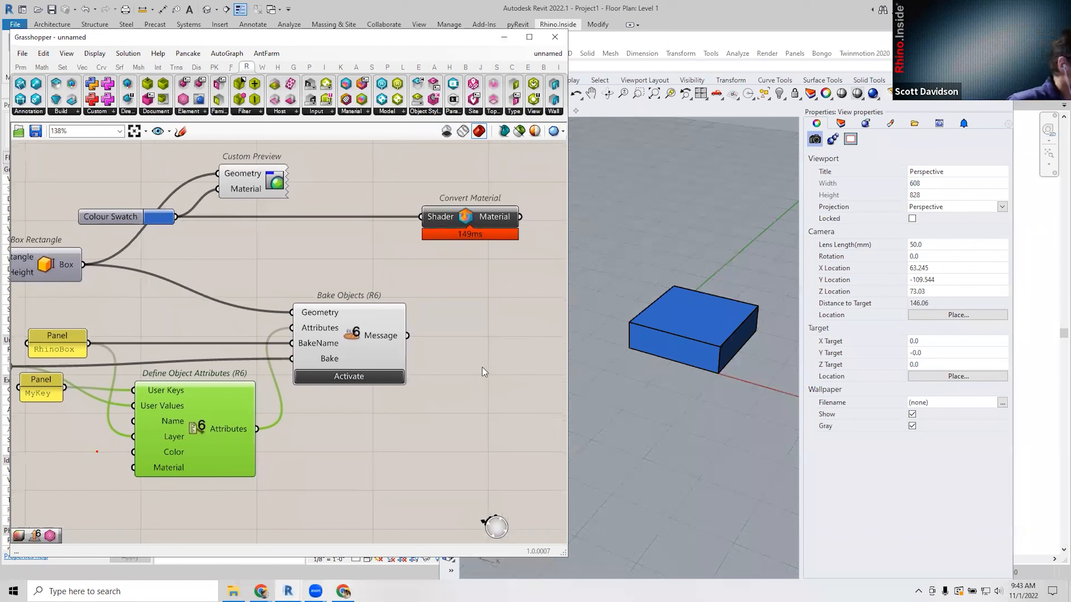
scroll(478, 364, "down", 2)
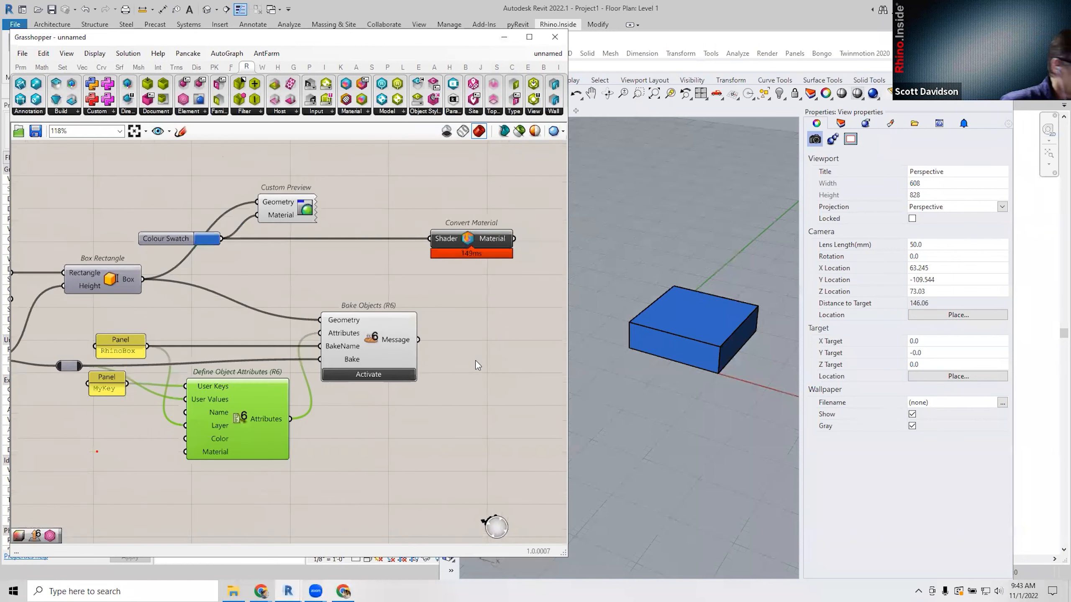
right_click_drag(431, 356, 205, 331)
right_click_drag(207, 333, 273, 333)
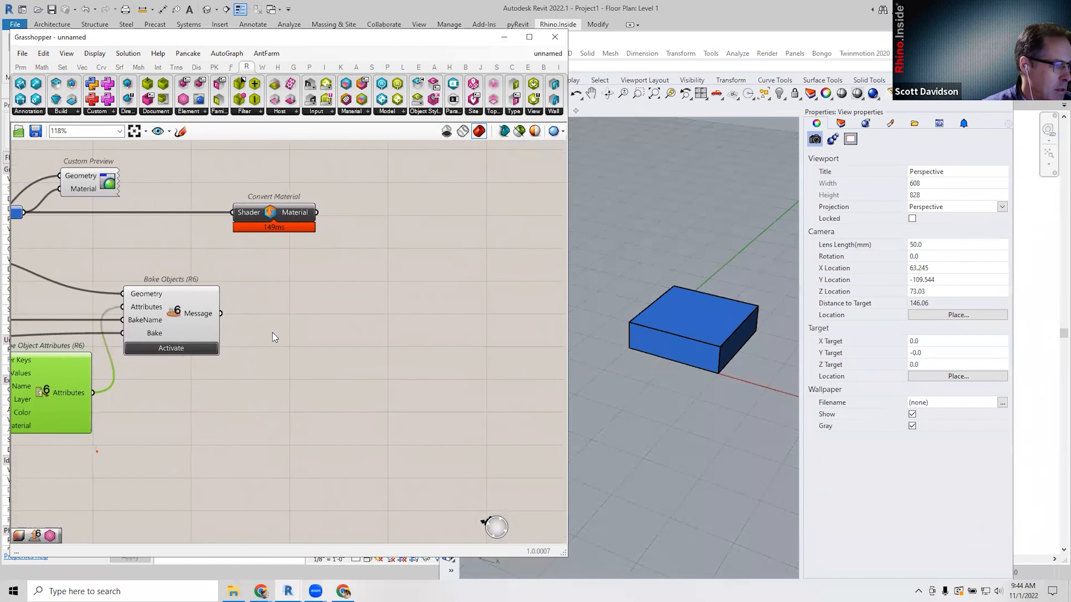
right_click_drag(326, 301, 292, 295)
Widen Grasshopper, select Convert Material and open component search beside Bake Objects.
left_click_drag(571, 306, 648, 307)
right_click_drag(510, 311, 407, 308)
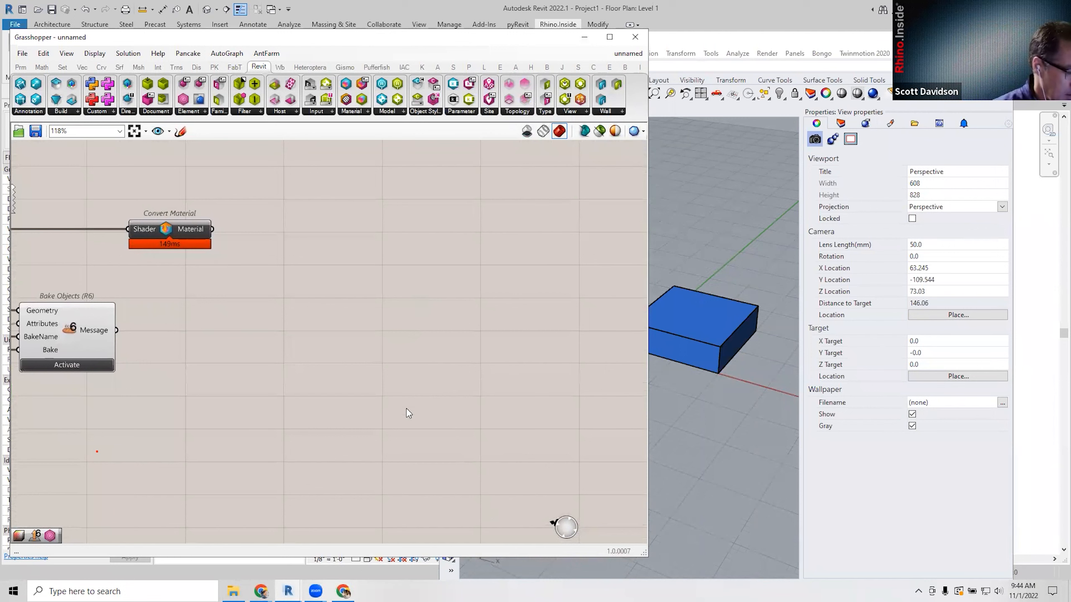
right_click_drag(405, 347, 421, 342)
scroll(409, 337, "down", 1)
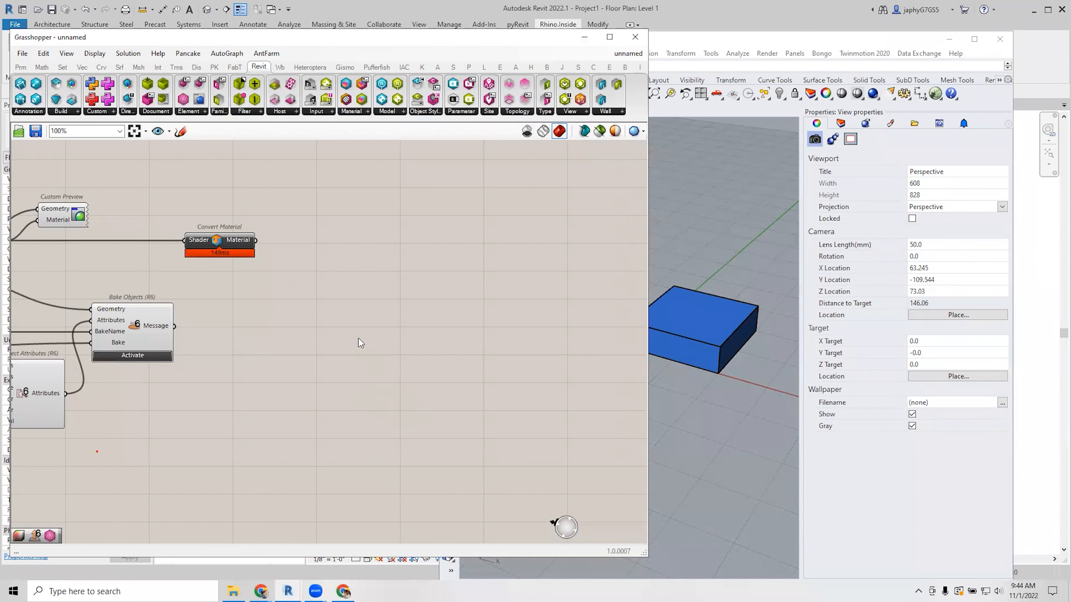
right_click_drag(358, 339, 350, 321)
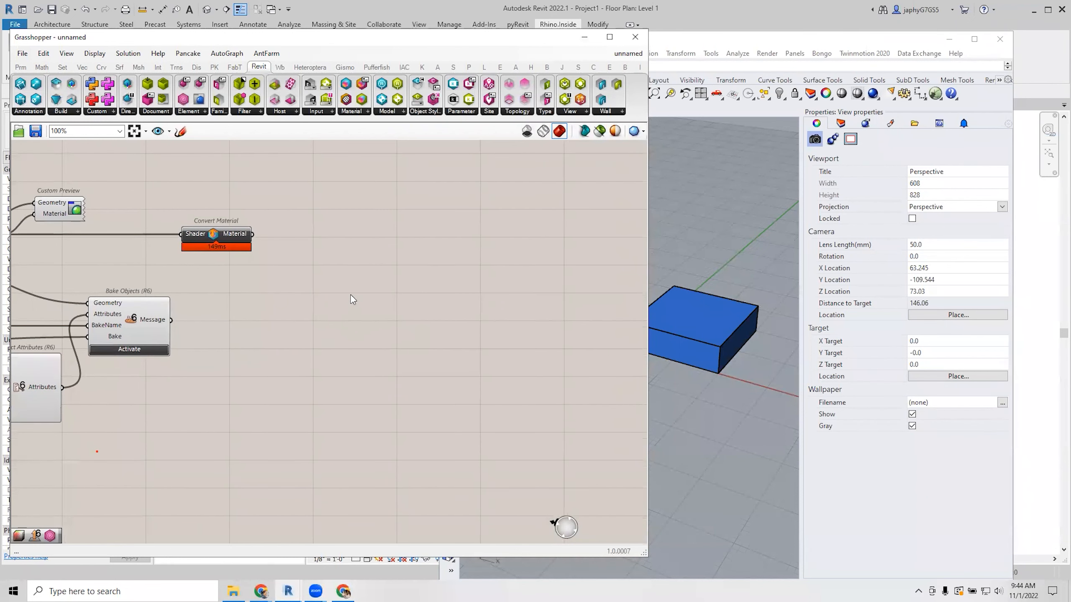
mouse_move(331, 275)
right_mouse_down()
mouse_move(340, 269)
mouse_move(313, 268)
right_mouse_up()
left_click(193, 230)
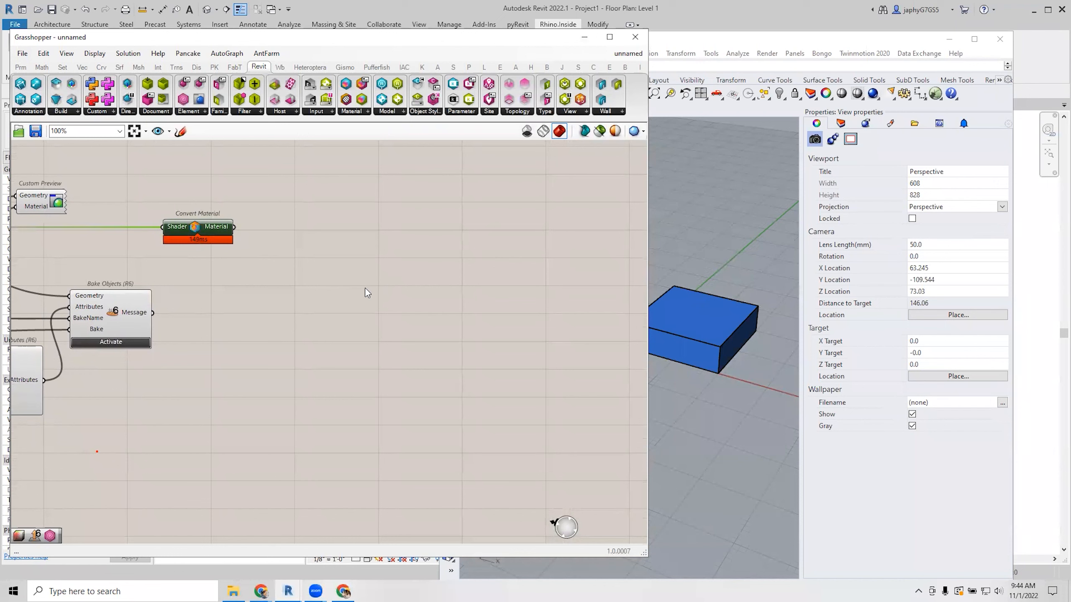
double_click(345, 277)
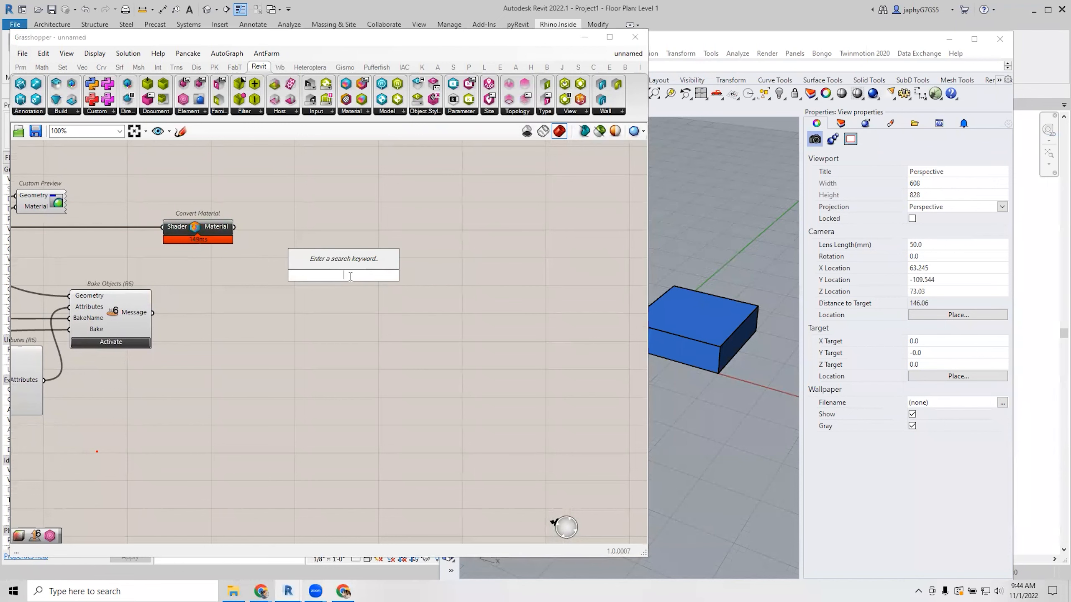
Search 'ref by' near Bake Objects, then delete the wrongly added Reference Block by Name component.
key("Escape")
scroll(350, 278, "down", 1)
right_click_drag(213, 303, 312, 297)
scroll(236, 307, "up", 3)
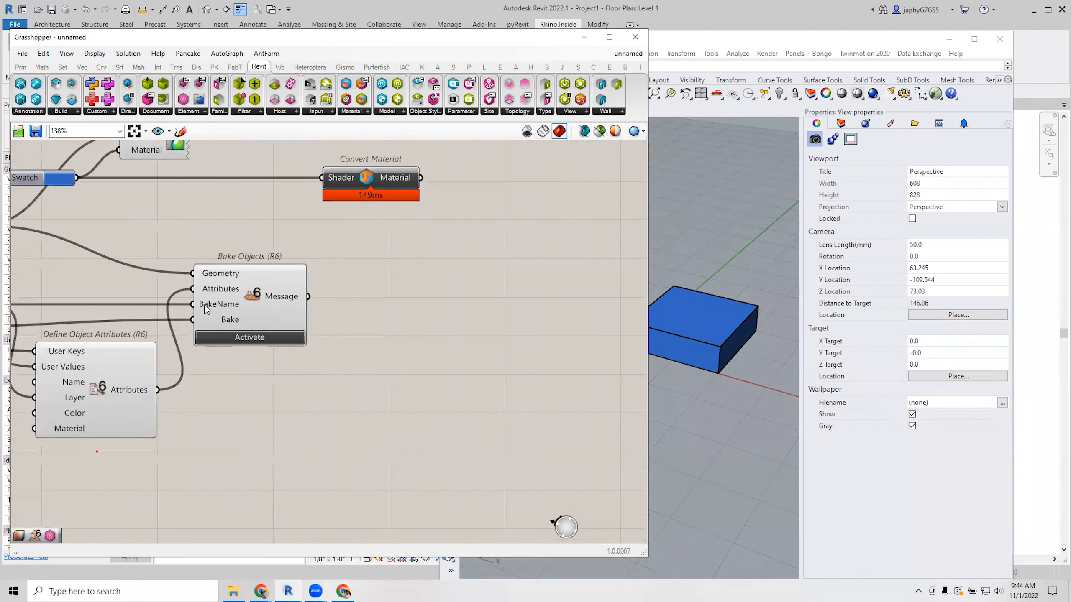
mouse_move(206, 309)
right_click_drag(240, 305, 172, 312)
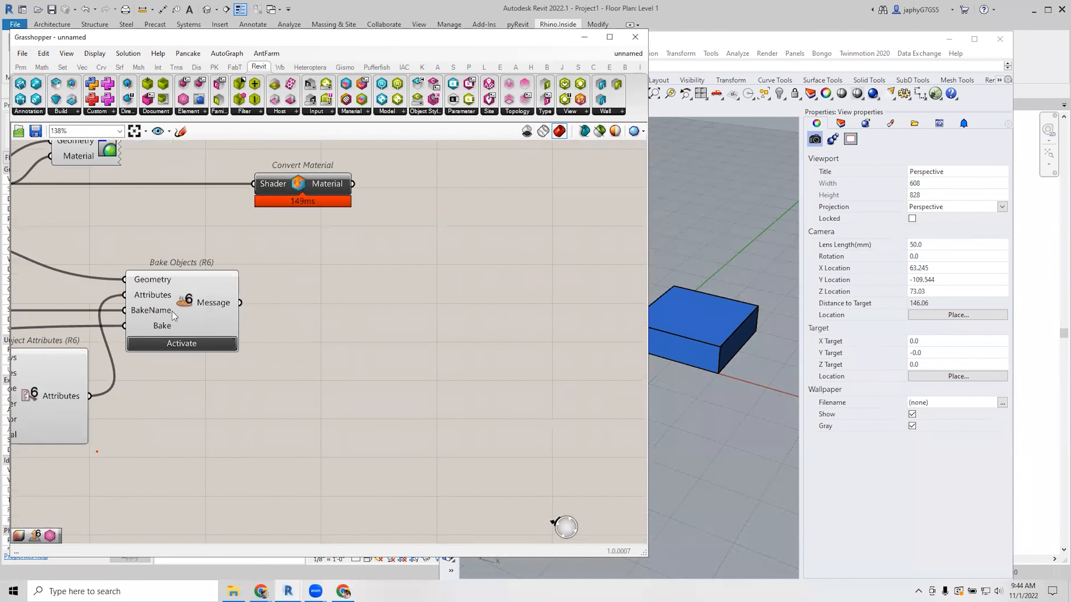
double_click(428, 289)
type("ref")
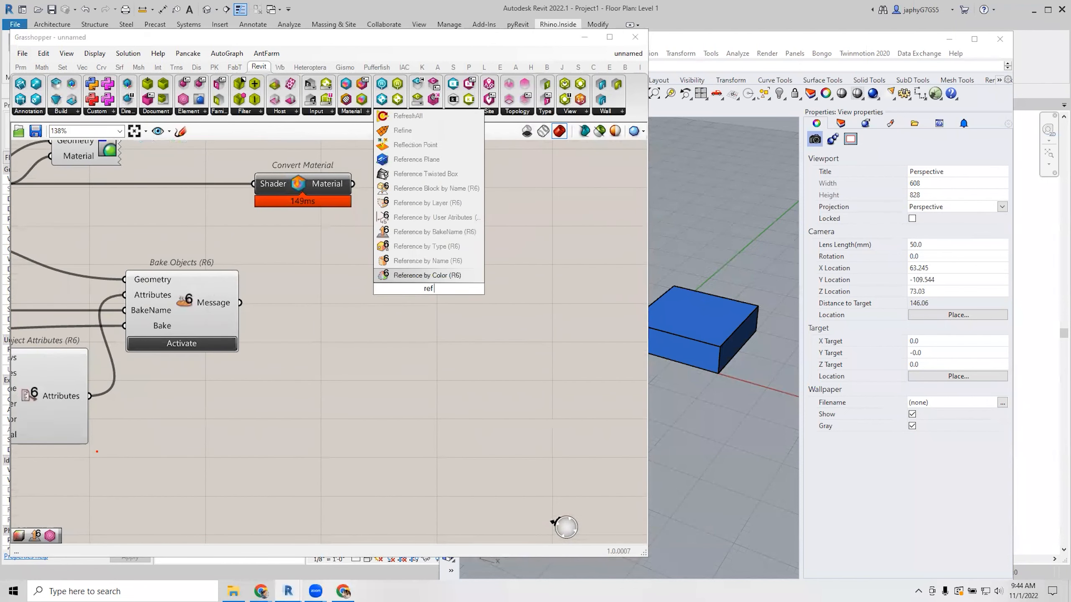
type(" by")
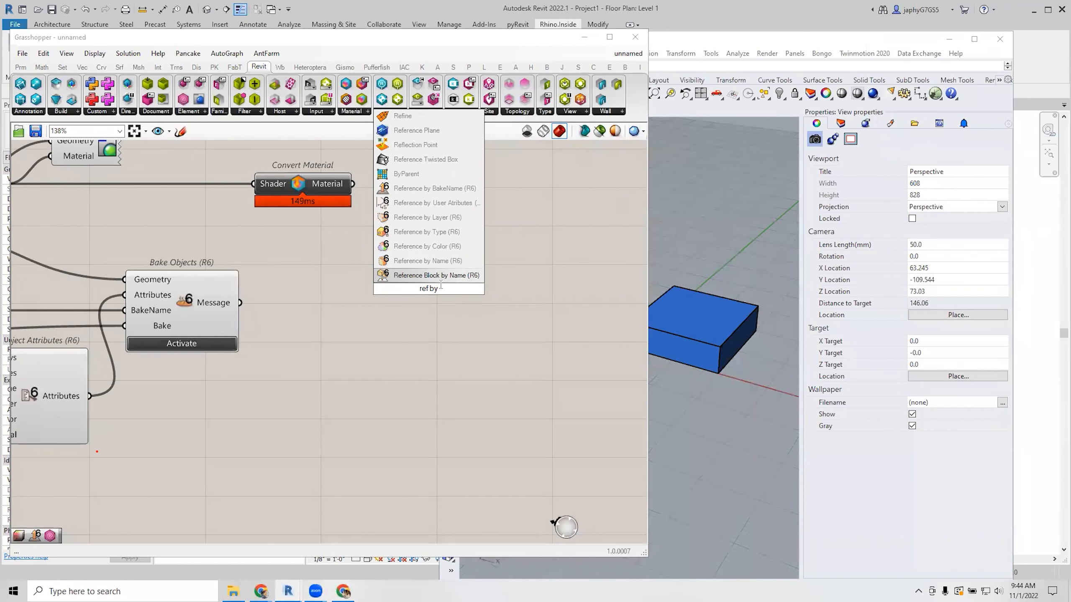
left_click(442, 275)
scroll(435, 272, "down", 2)
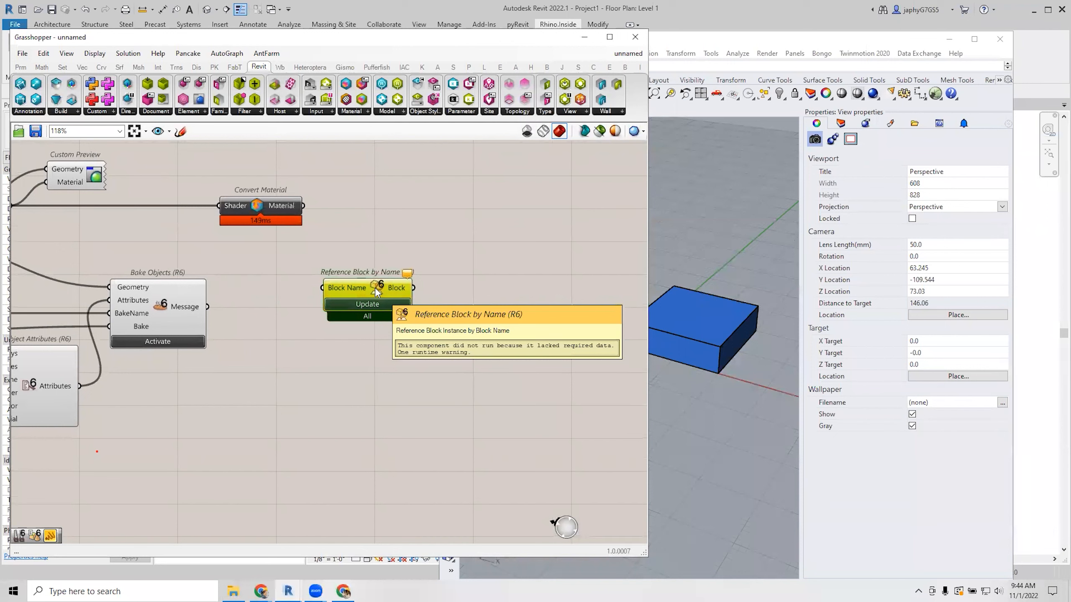
key("Delete")
Add the Reference by BakeName (R6) component and position it on the canvas.
double_click(375, 288)
type("ref")
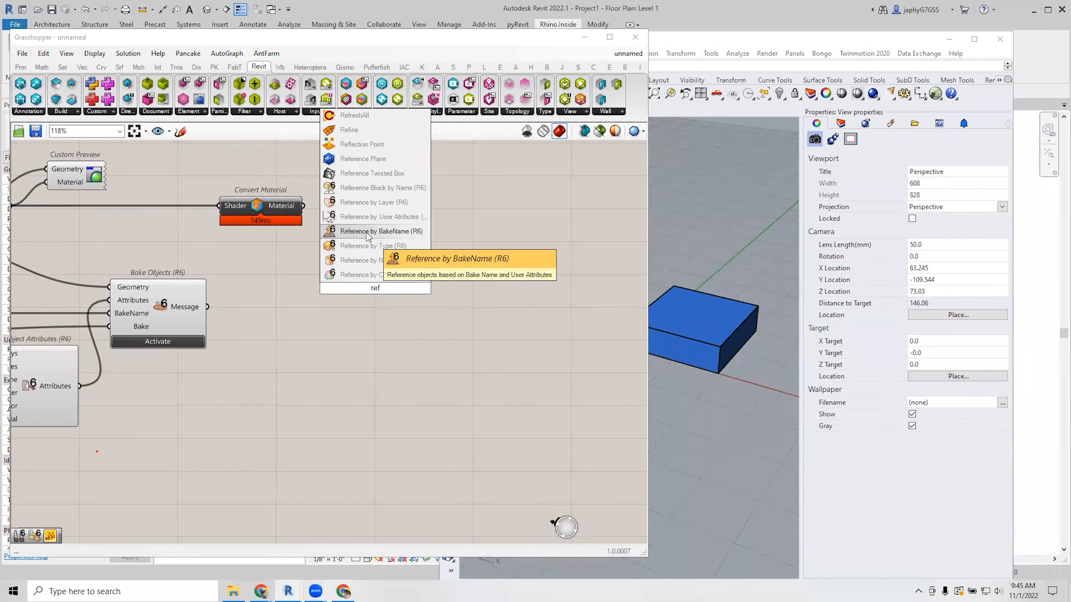
left_click(366, 233)
left_click_drag(385, 301, 408, 321)
Wire the RhinoBox panel into the Reference by BakeName component's BakeName input.
scroll(396, 295, "down", 2)
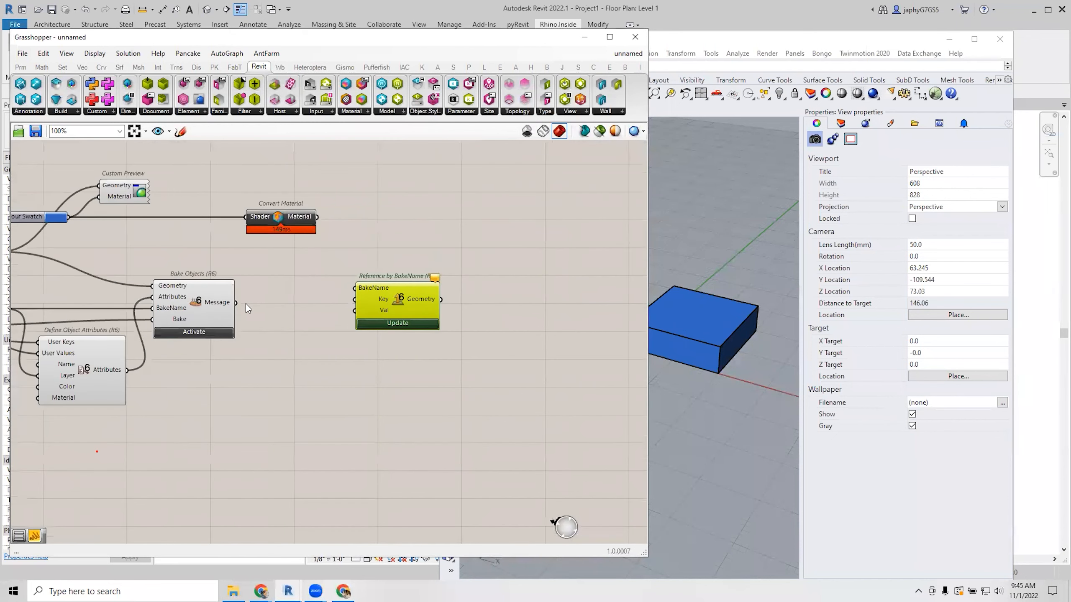
right_click_drag(246, 303, 350, 290)
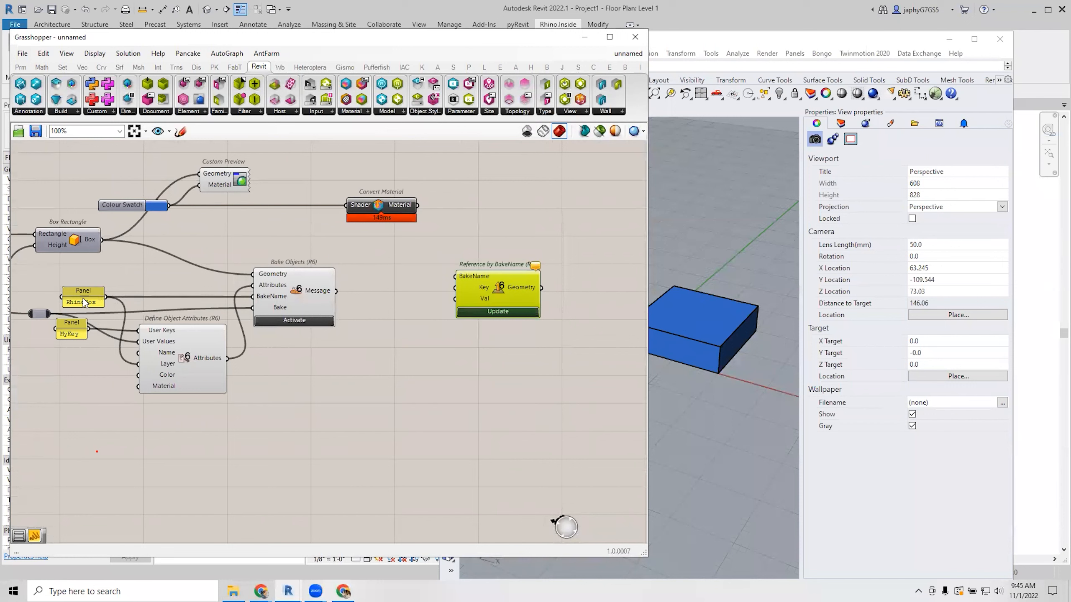
left_click_drag(80, 297, 403, 324)
scroll(403, 287, "up", 2)
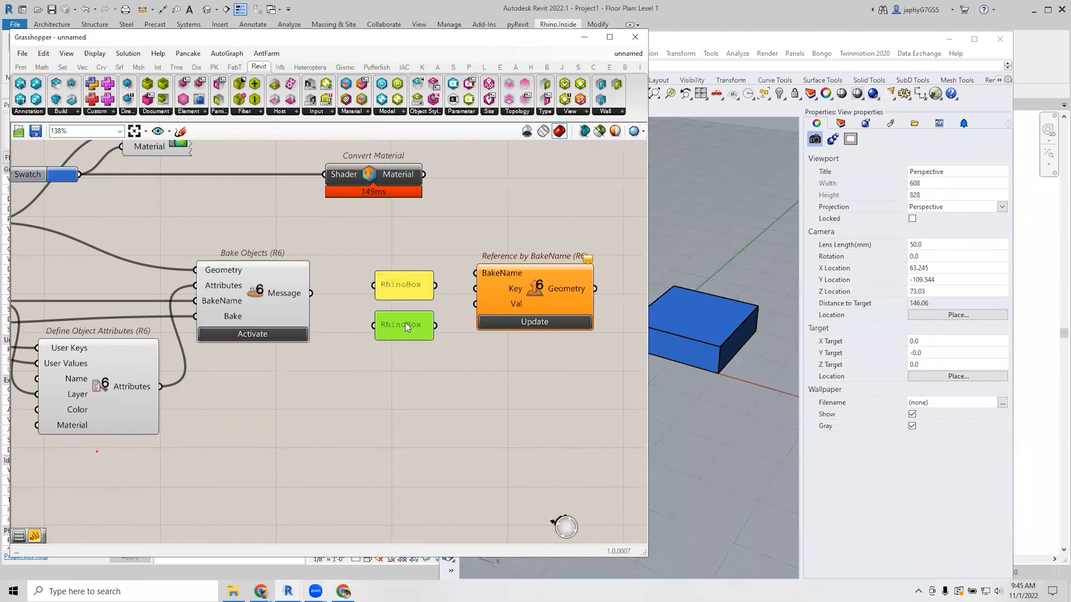
key("Delete")
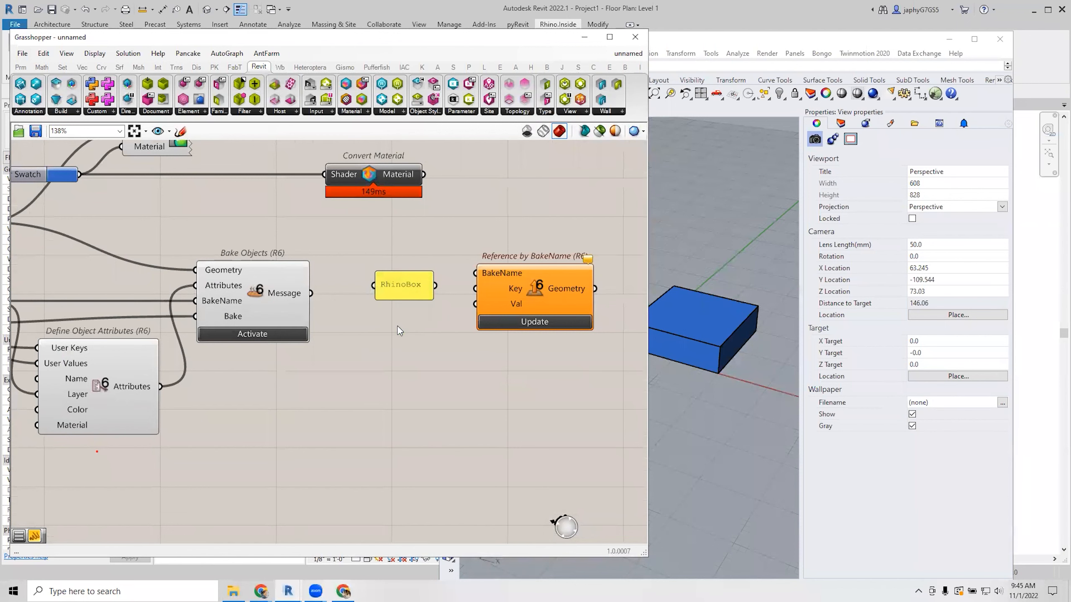
right_click_drag(409, 324, 378, 328)
left_click_drag(409, 289, 459, 282)
left_click_drag(539, 296, 532, 302)
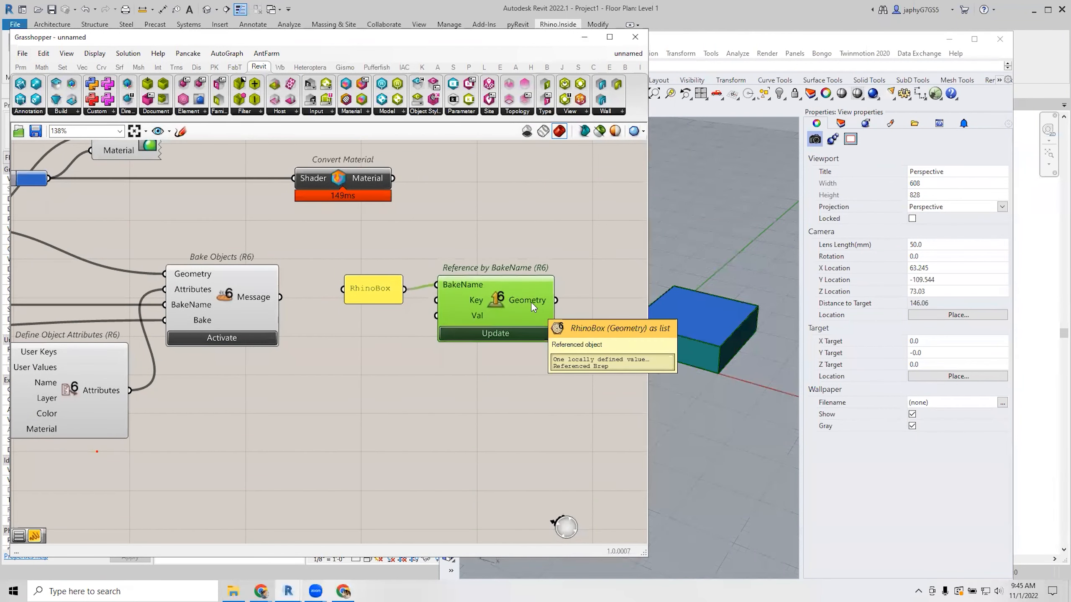
Turn off the reference component's preview and toggle 'Disable auto update referenced objects'.
middle_click(531, 303)
left_click(567, 267)
right_click_drag(520, 296, 395, 301)
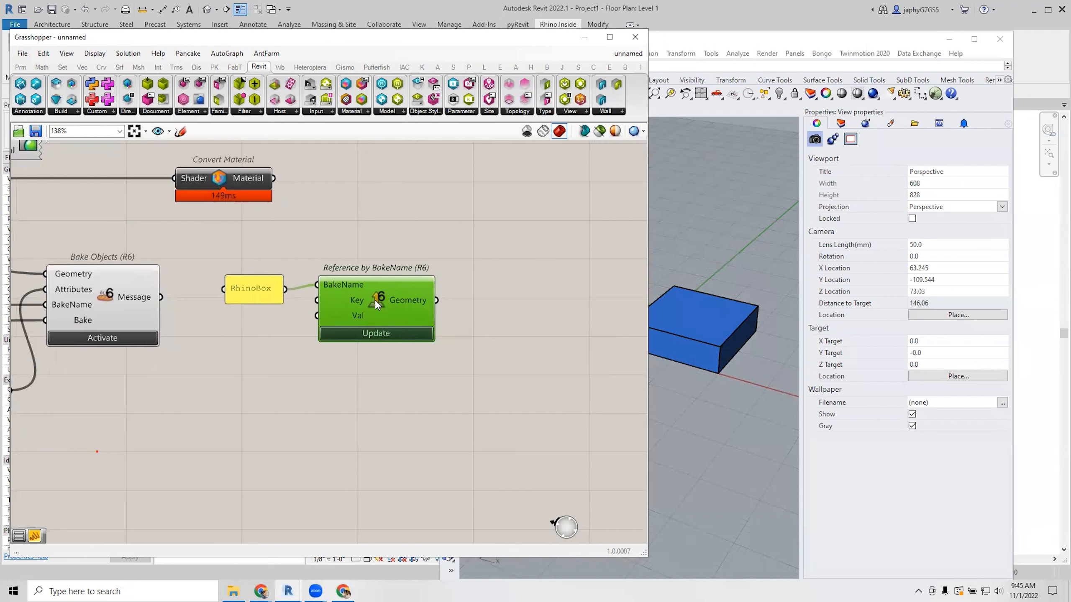
right_click(376, 301)
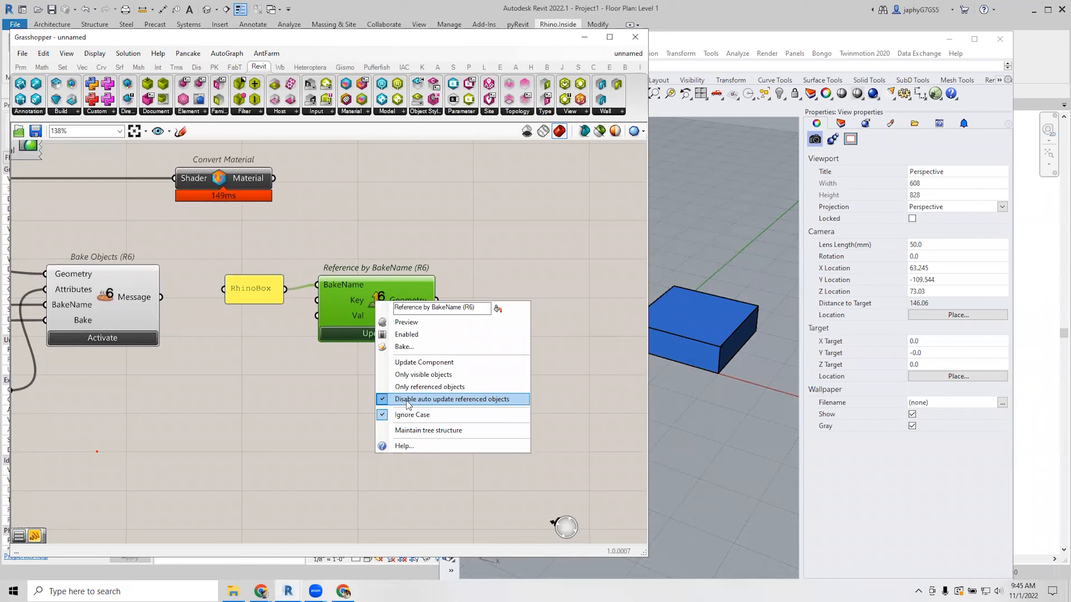
left_click(407, 400)
double_click(494, 294)
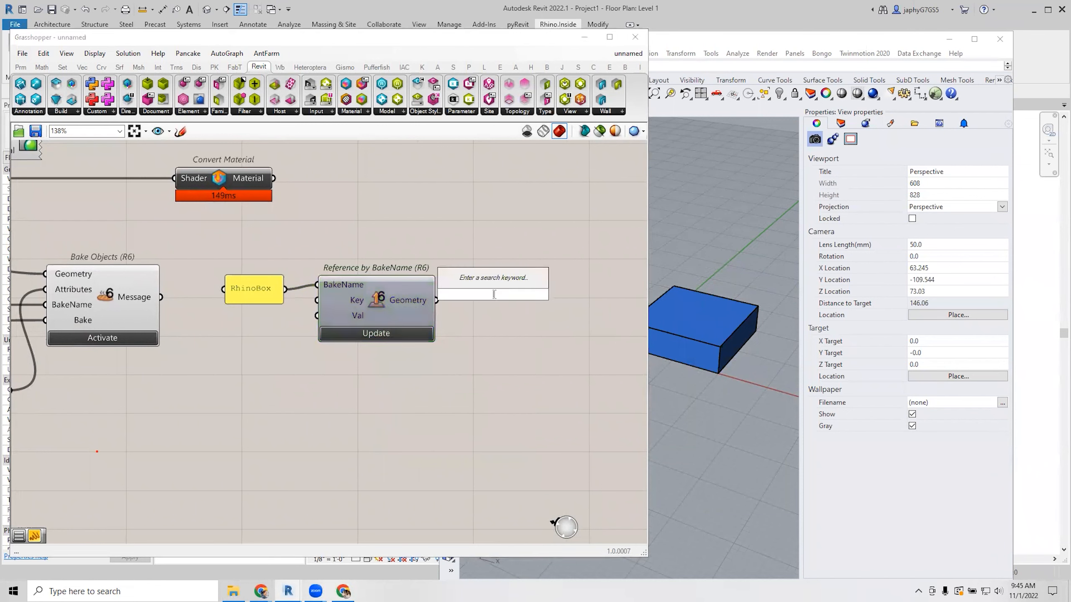
Add a Volume component on the referenced geometry and show its result in a Panel.
type("vol")
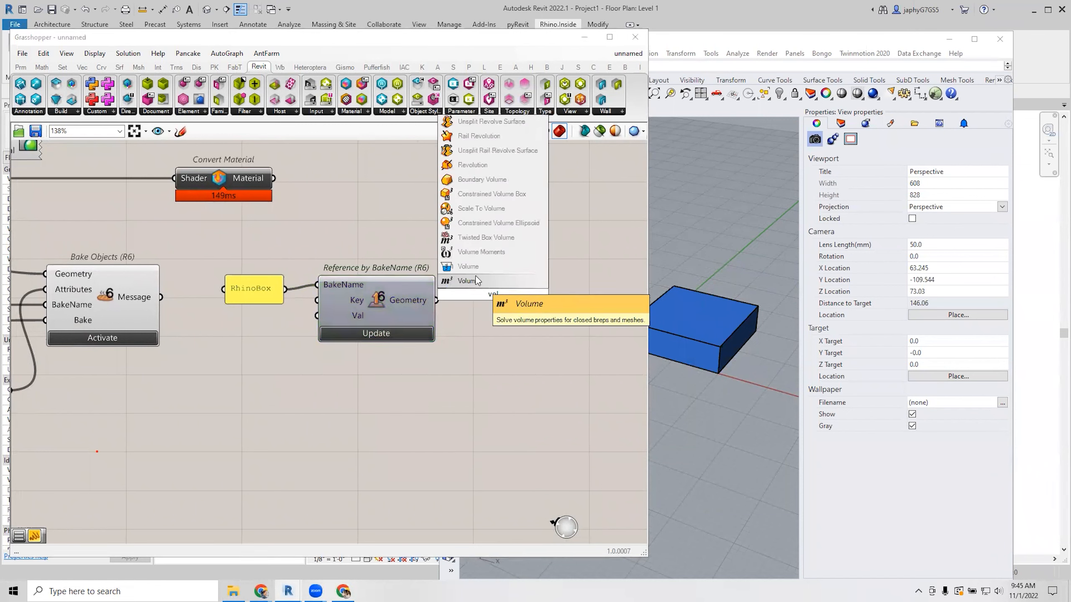
left_click(475, 280)
left_click_drag(457, 300, 472, 259)
right_click_drag(482, 279, 366, 308)
double_click(522, 211)
type("panel")
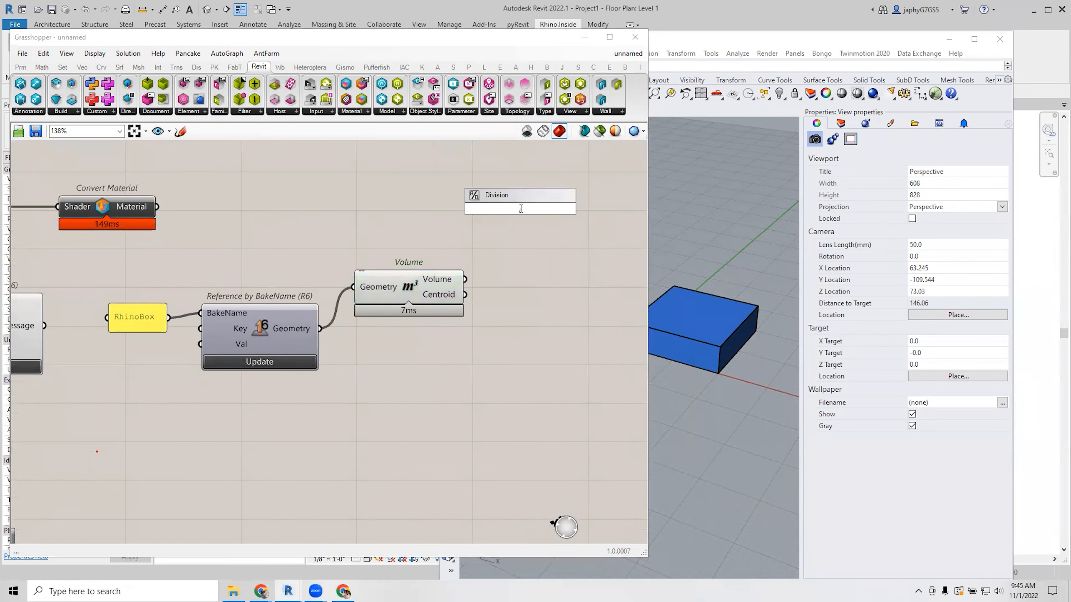
key("Return")
left_click_drag(467, 281, 460, 210)
left_click_drag(492, 217, 530, 229)
Raise the number slider to 7 so the box grows and the volume reads 0.2800.
scroll(385, 268, "down", 2)
right_click_drag(275, 285, 438, 270)
scroll(385, 274, "down", 2)
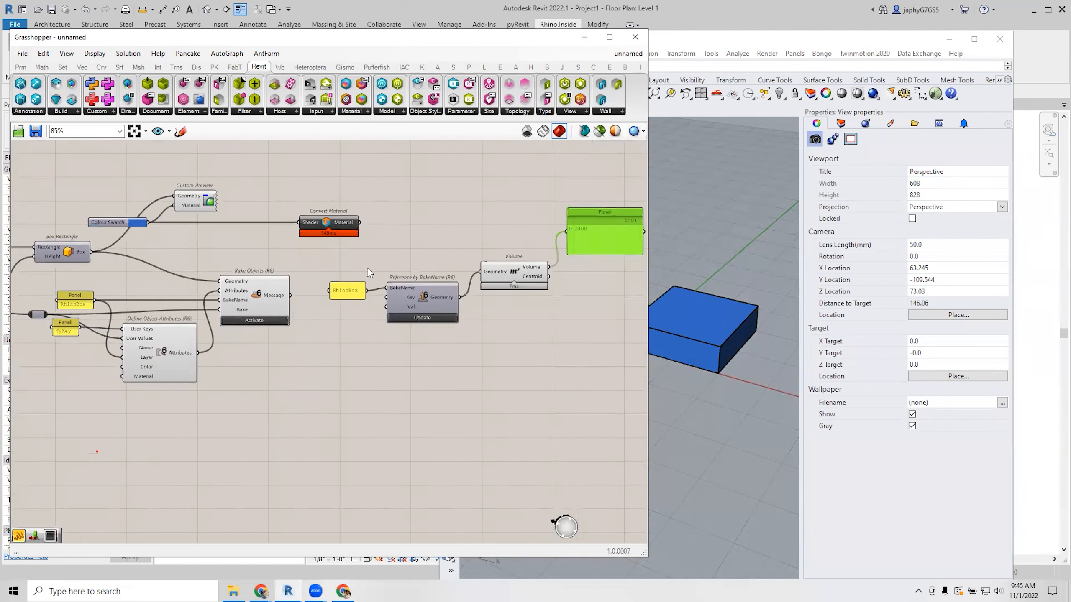
right_click_drag(285, 274, 320, 280)
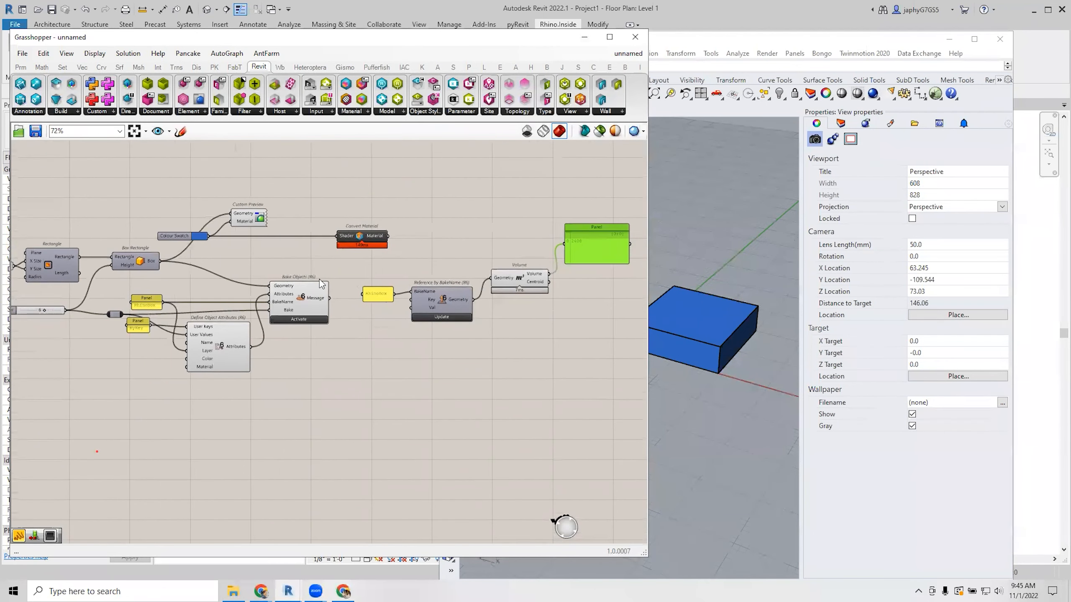
left_click(44, 309)
mouse_move(43, 310)
left_mouse_down()
mouse_move(34, 311)
mouse_move(49, 312)
left_mouse_up()
scroll(456, 279, "up", 3)
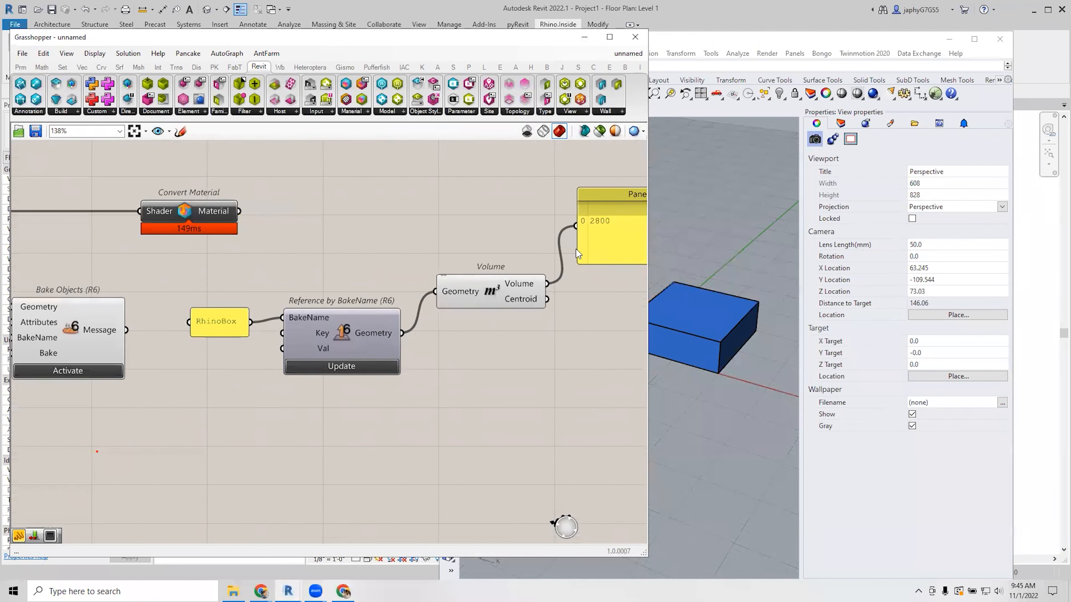
left_click_drag(497, 284, 493, 237)
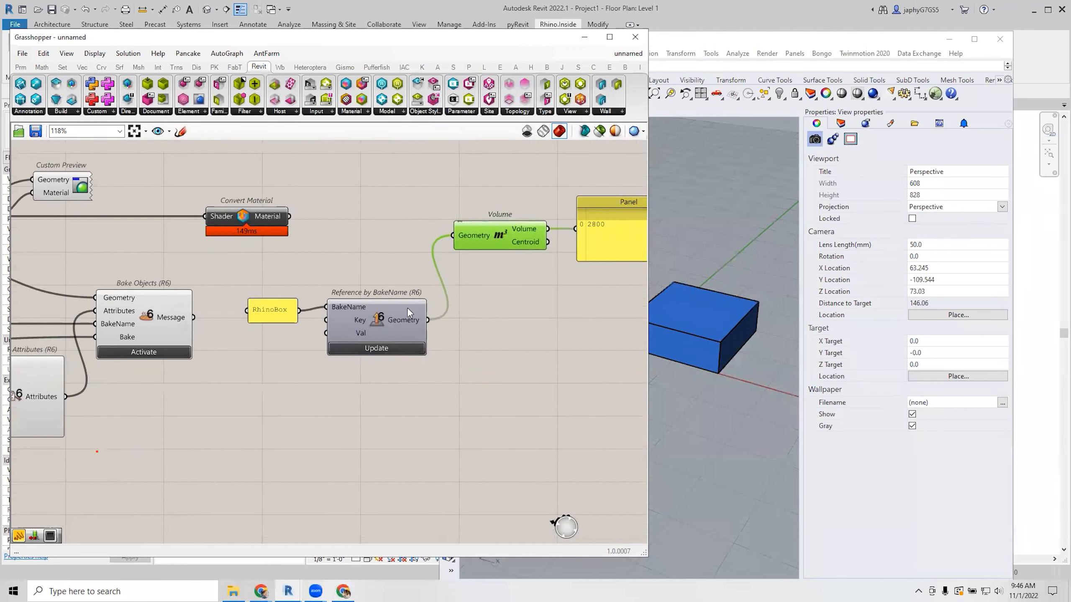
Toggle automatic updating of referenced objects on Reference by BakeName again.
left_click(379, 319)
right_click(379, 320)
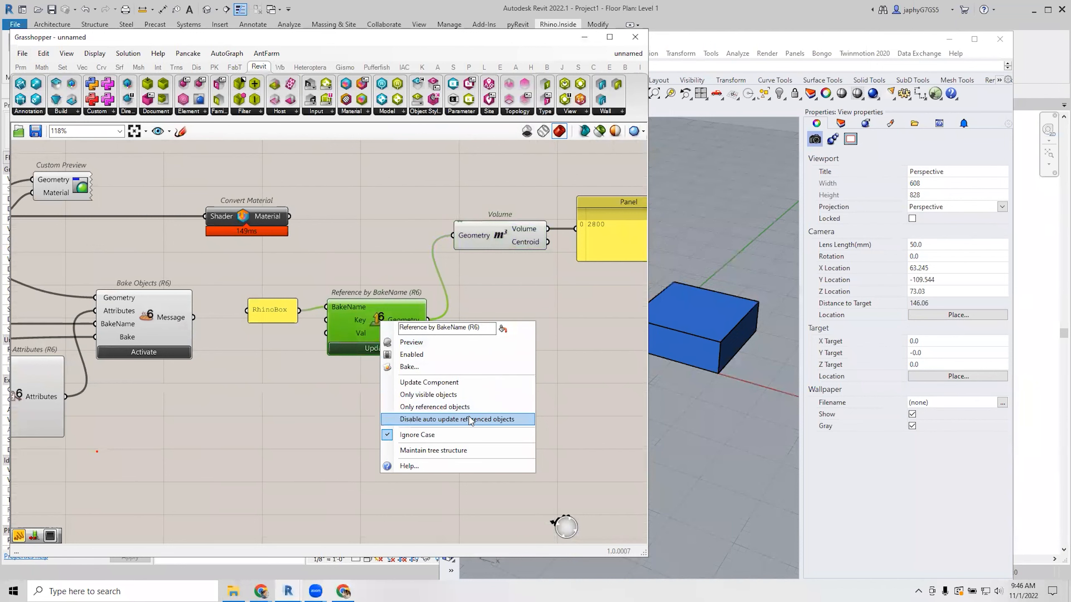
left_click(521, 285)
right_click_drag(522, 286, 325, 347)
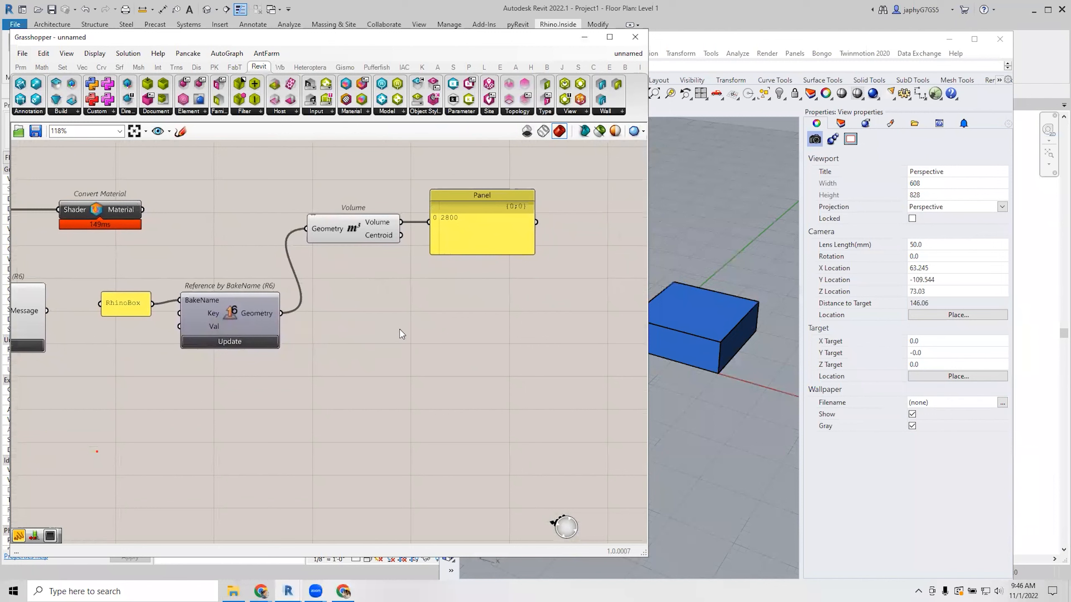
left_click(266, 314)
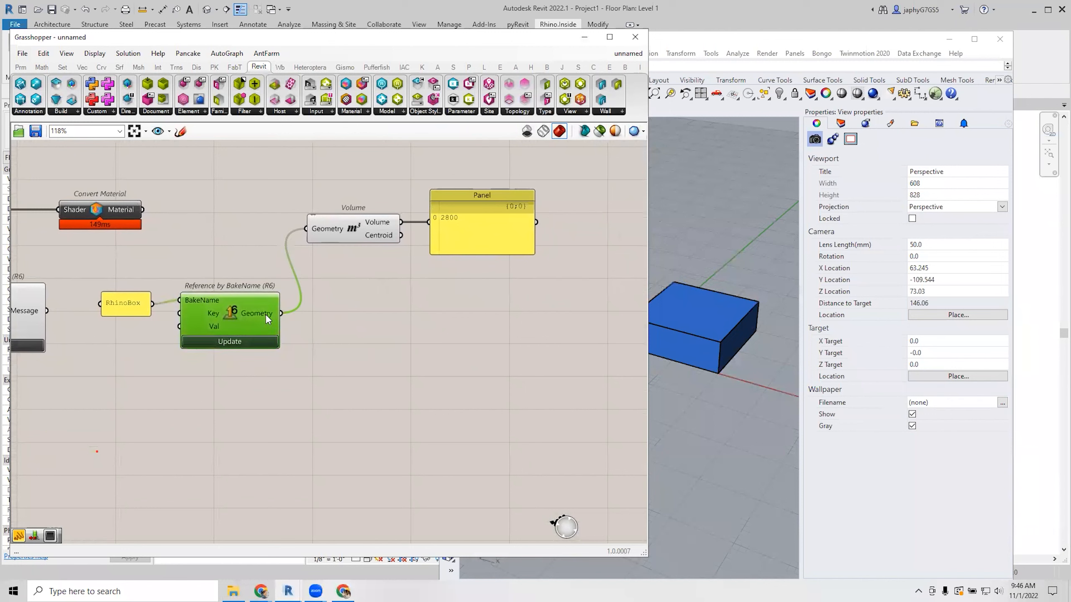
left_click(370, 369)
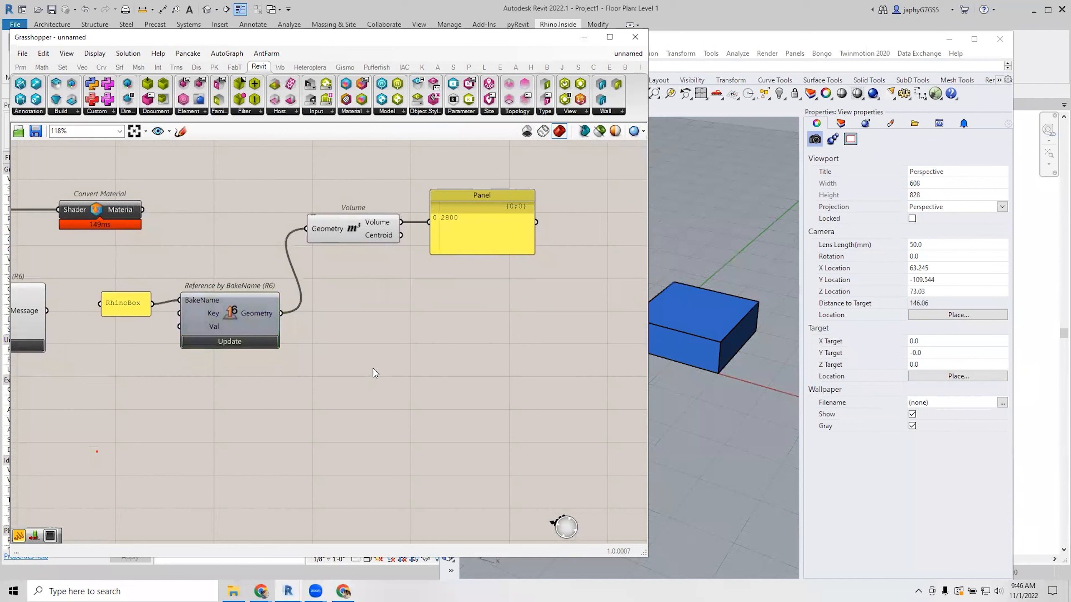
double_click(371, 366)
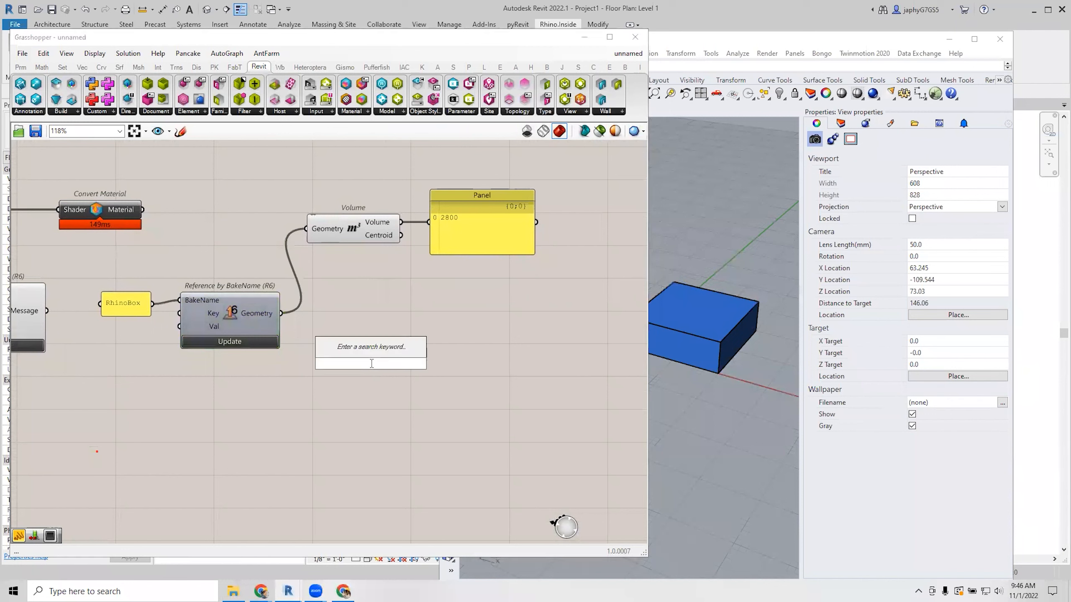
Search 'add geo' and place Add Geometry DirectShape beside Reference by BakeName.
type("add ")
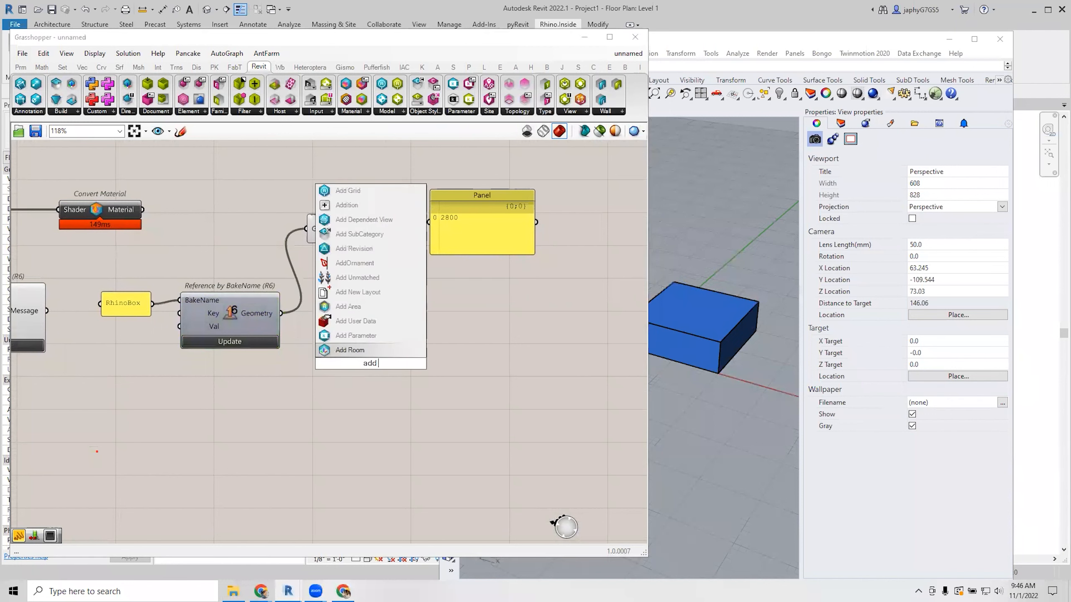
type("geo")
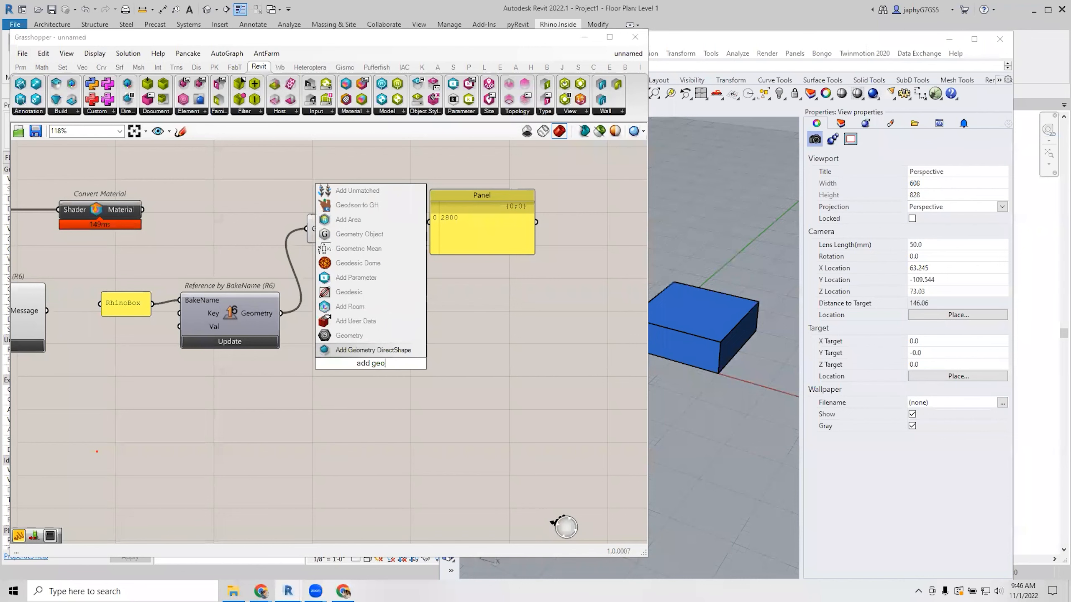
left_click(377, 351)
left_click_drag(373, 358, 439, 316)
right_click_drag(449, 329, 423, 300)
scroll(404, 312, "down", 2)
scroll(405, 313, "up", 2)
Connect Convert Material's Material output to the DirectShape Material input, routed through a relay.
left_click(411, 318)
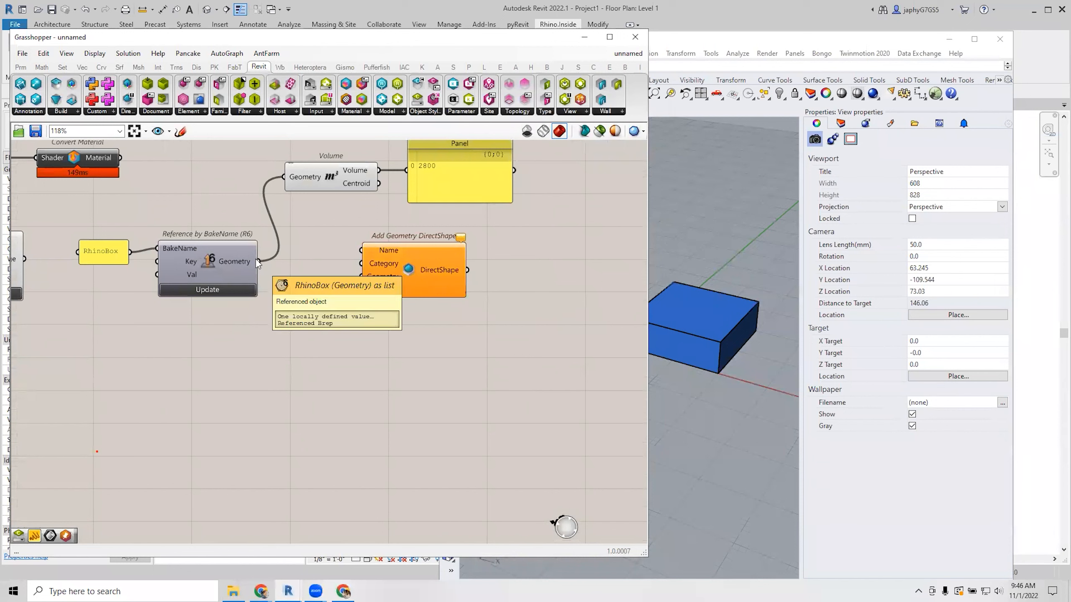
left_click_drag(397, 273, 396, 269)
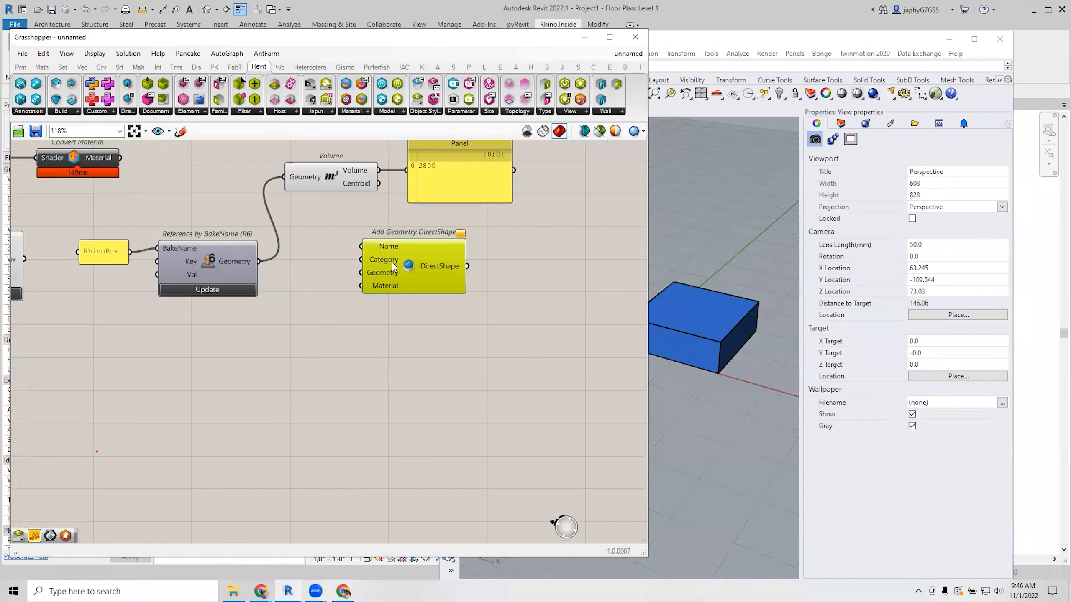
scroll(395, 271, "down", 2)
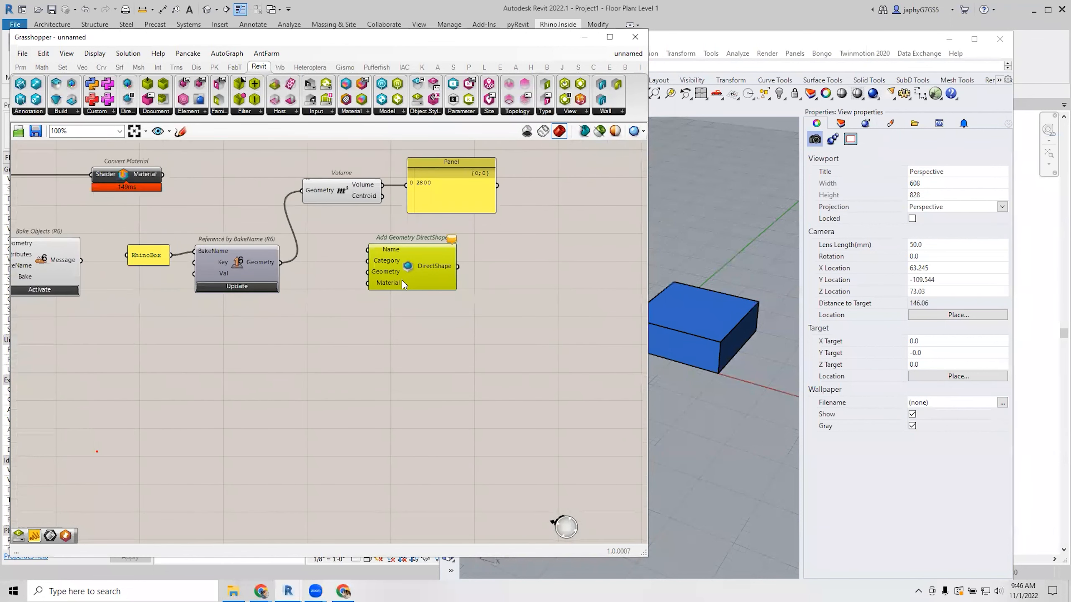
right_click(397, 282)
left_click(318, 342)
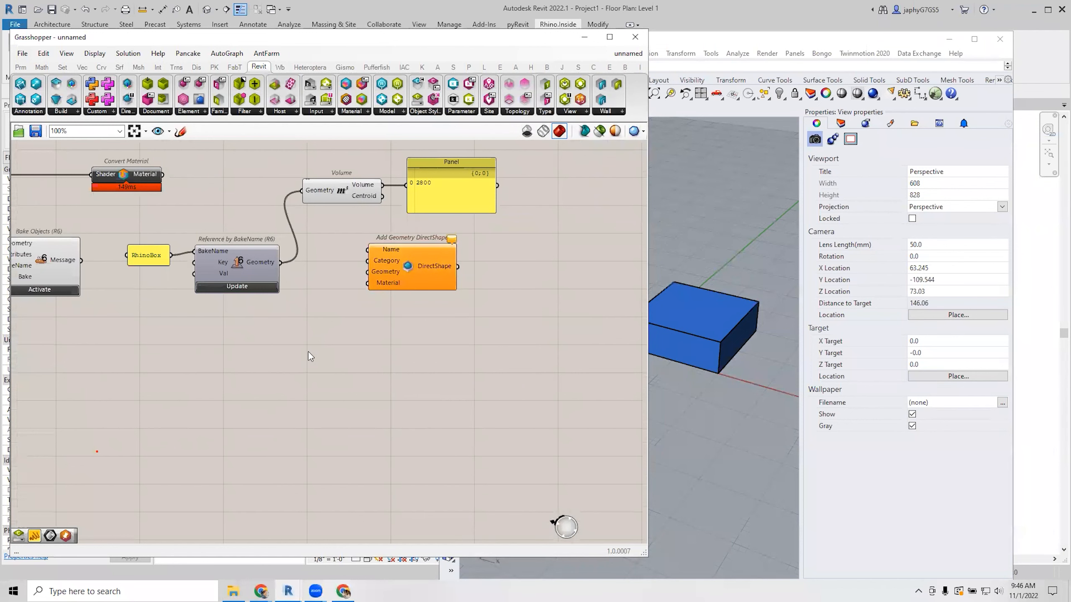
right_click_drag(313, 354, 370, 319)
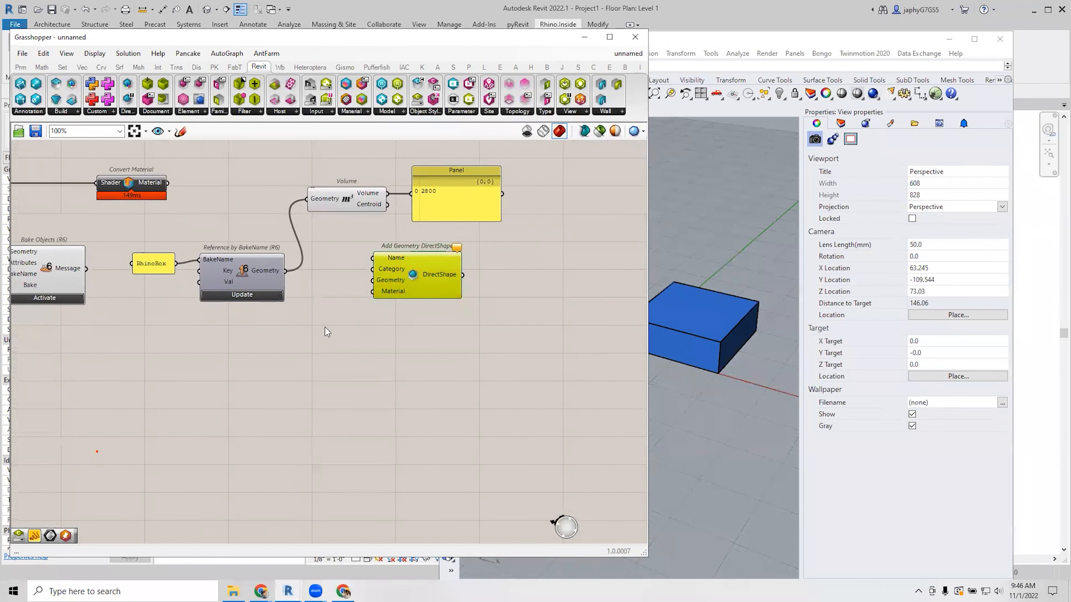
left_click_drag(167, 182, 372, 291)
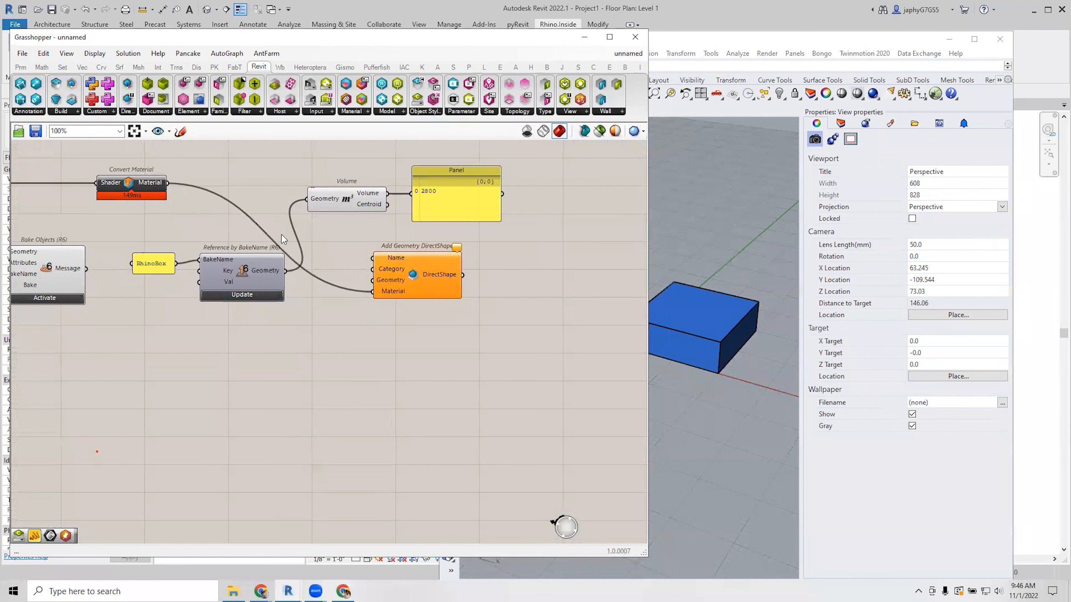
double_click(257, 223)
left_click_drag(255, 223, 361, 187)
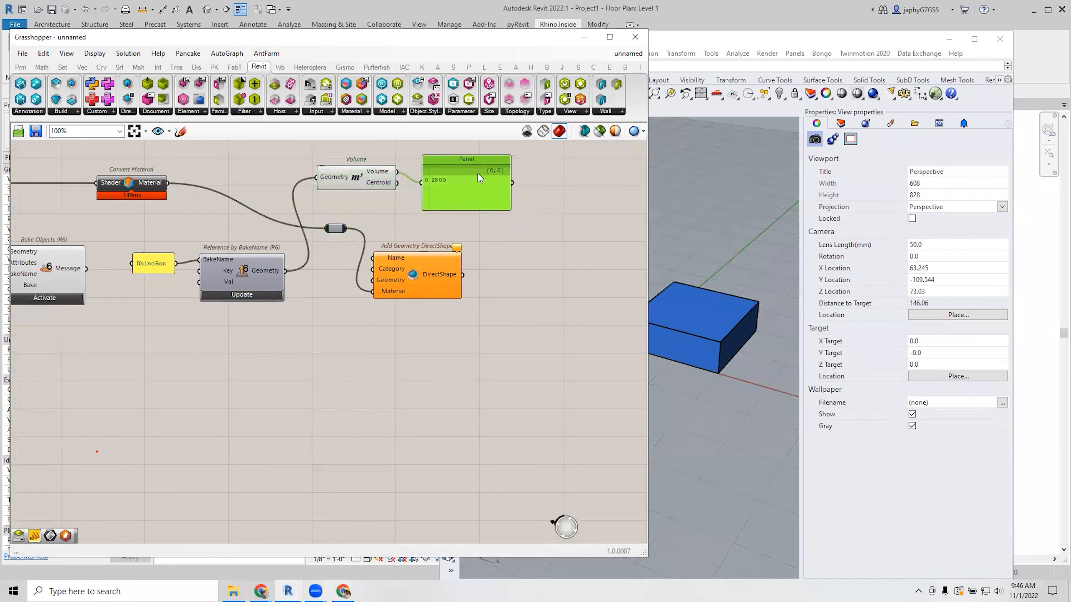
Connect Reference by BakeName's Geometry output to the DirectShape Geometry input.
left_click_drag(478, 173, 488, 151)
scroll(296, 253, "up", 3)
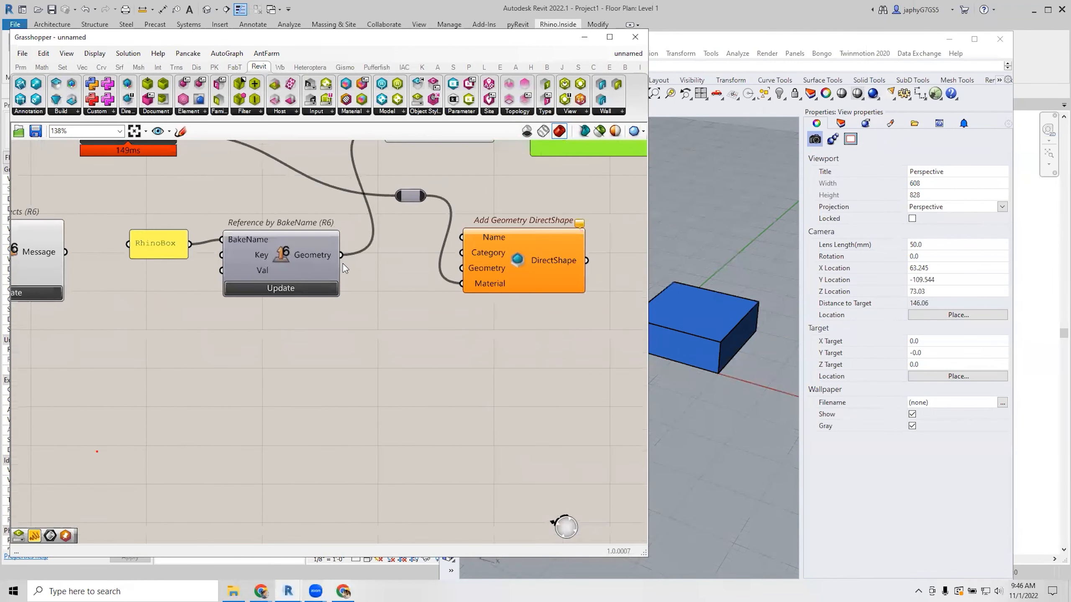
left_click_drag(343, 255, 518, 257)
left_click(533, 323)
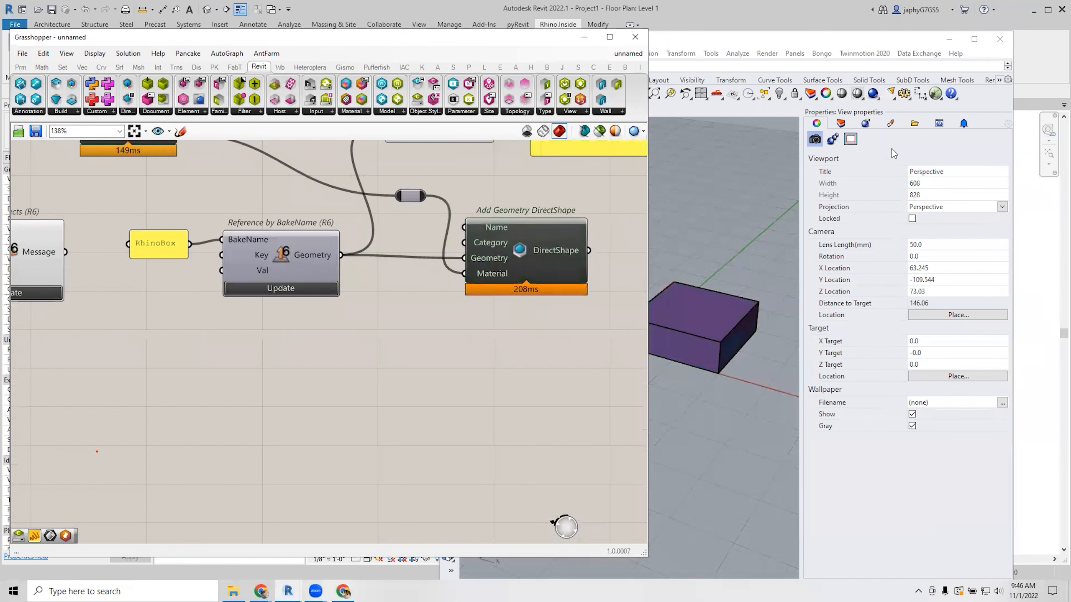
Switch Revit to the Default 3D View and arrange the Rhino and Grasshopper windows around it.
left_click(866, 43)
left_click_drag(866, 43, 584, 348)
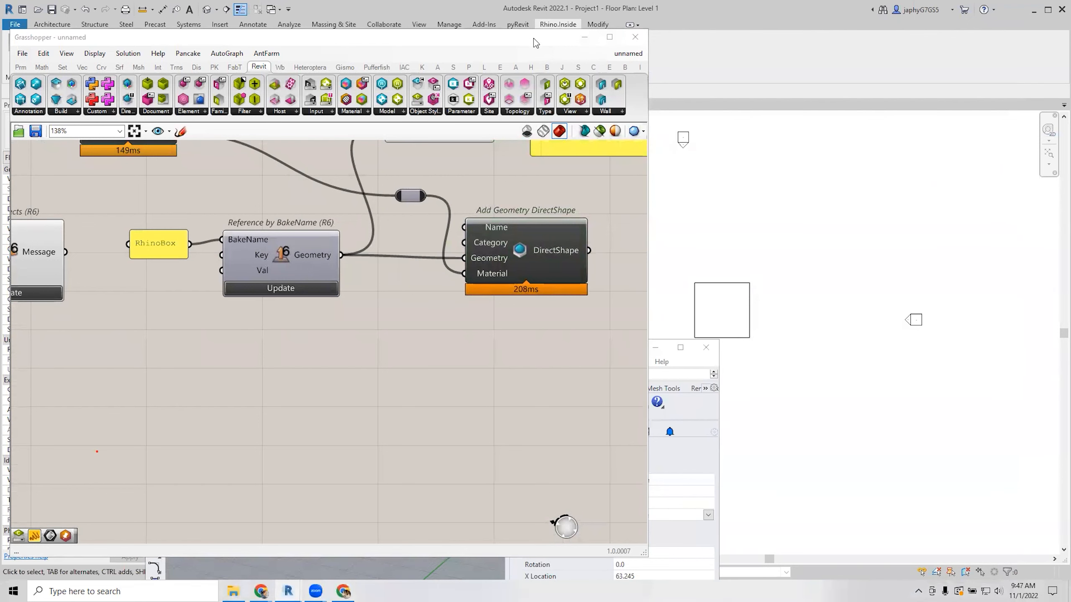
left_click_drag(534, 39, 520, 62)
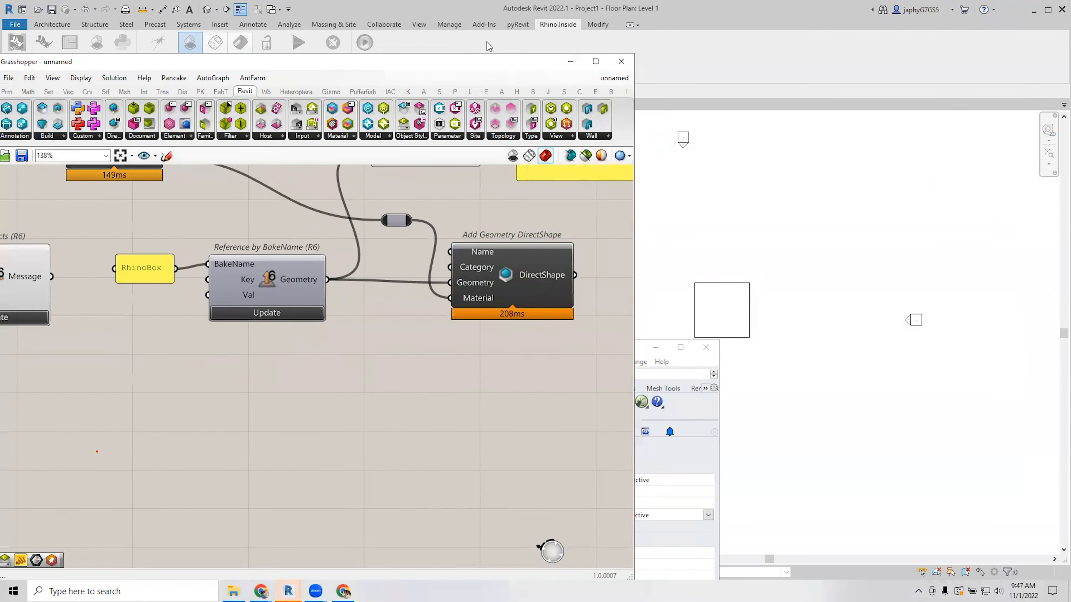
left_click(206, 9)
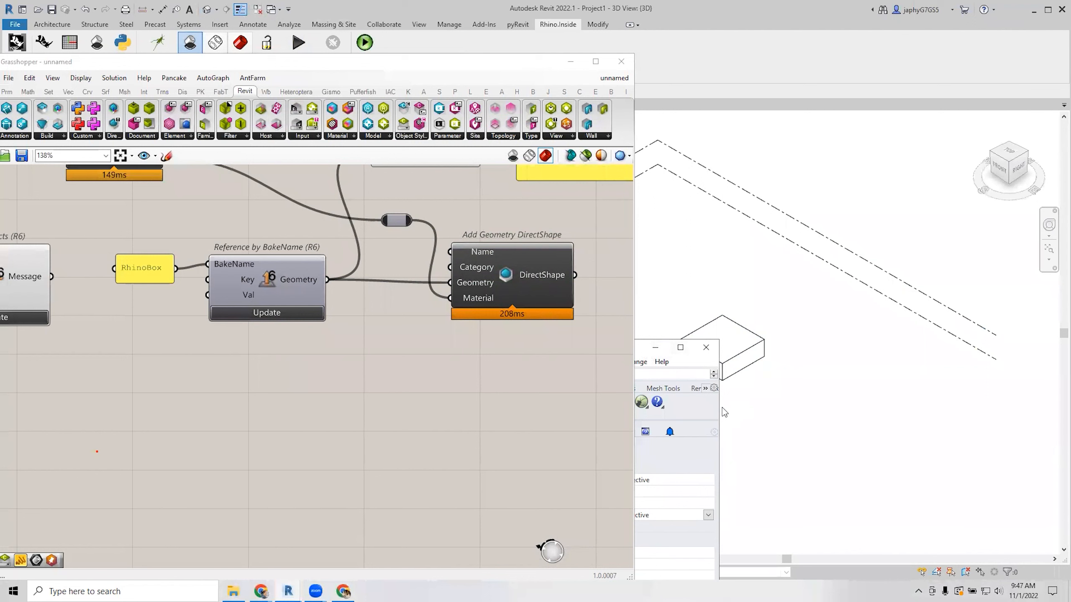
left_click_drag(722, 408, 838, 407)
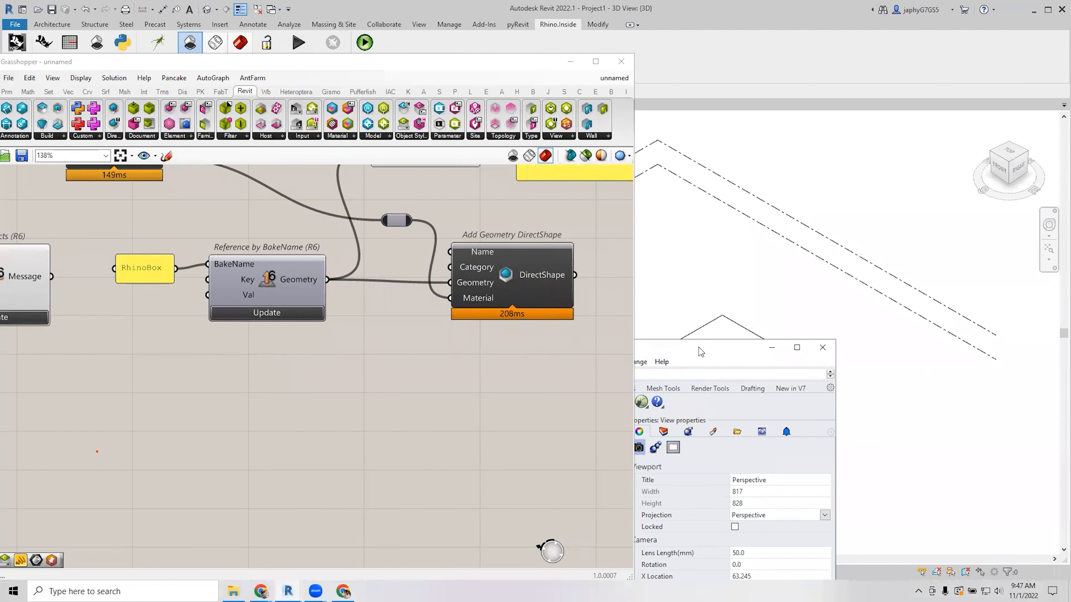
left_click_drag(698, 347, 557, 9)
left_click_drag(517, 57, 609, 1)
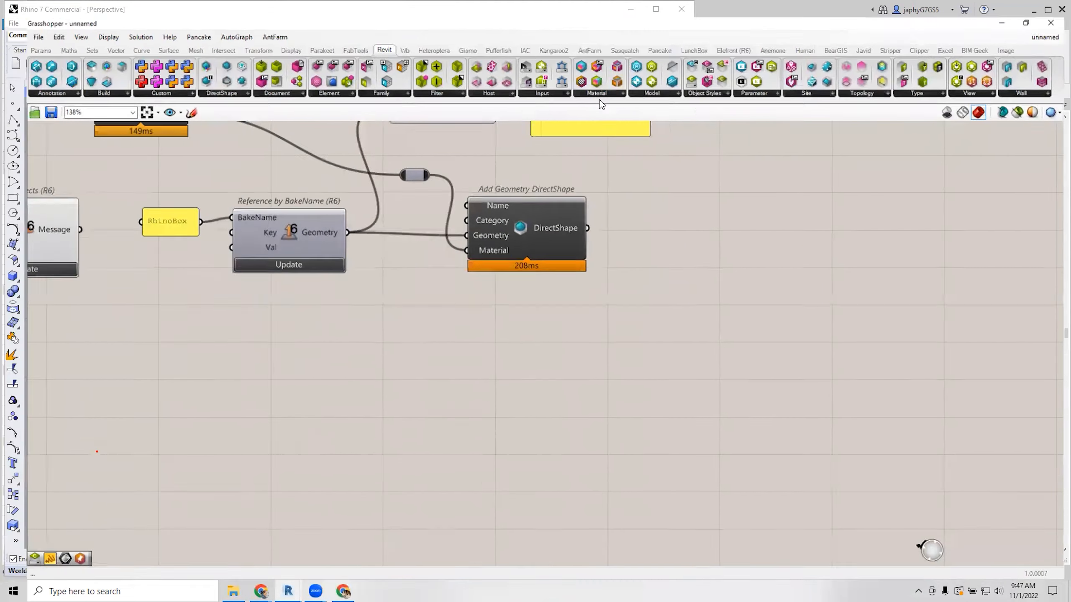
double_click(599, 8)
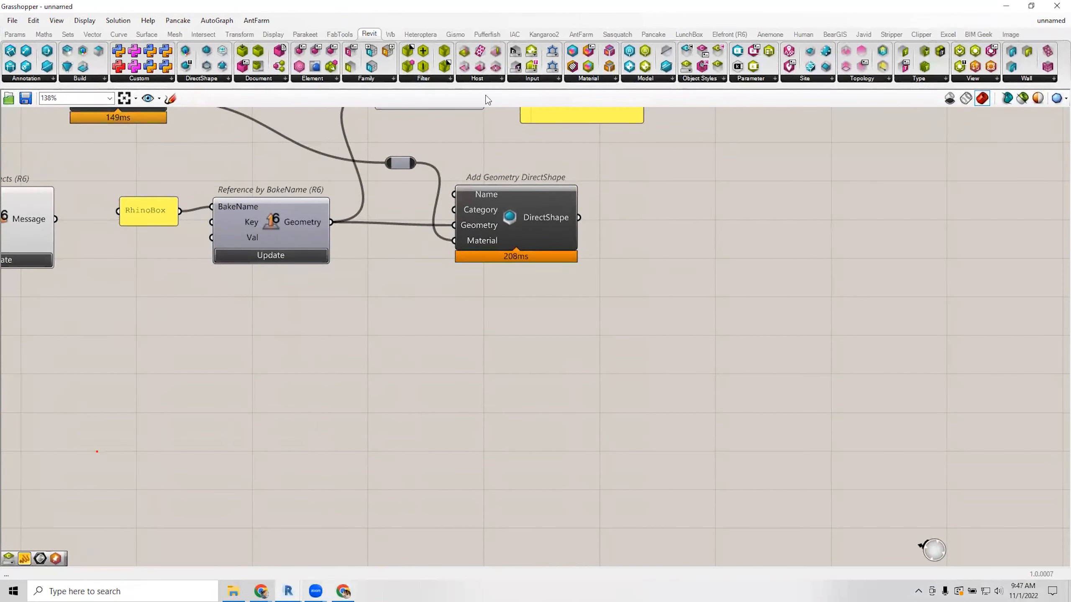
left_click(78, 577)
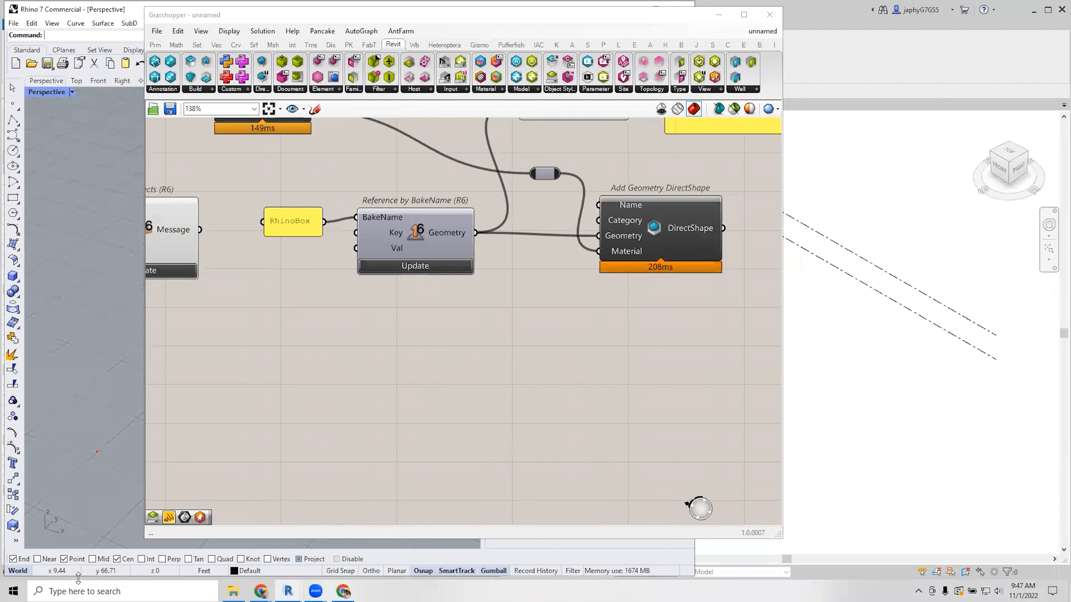
left_click_drag(77, 577, 77, 520)
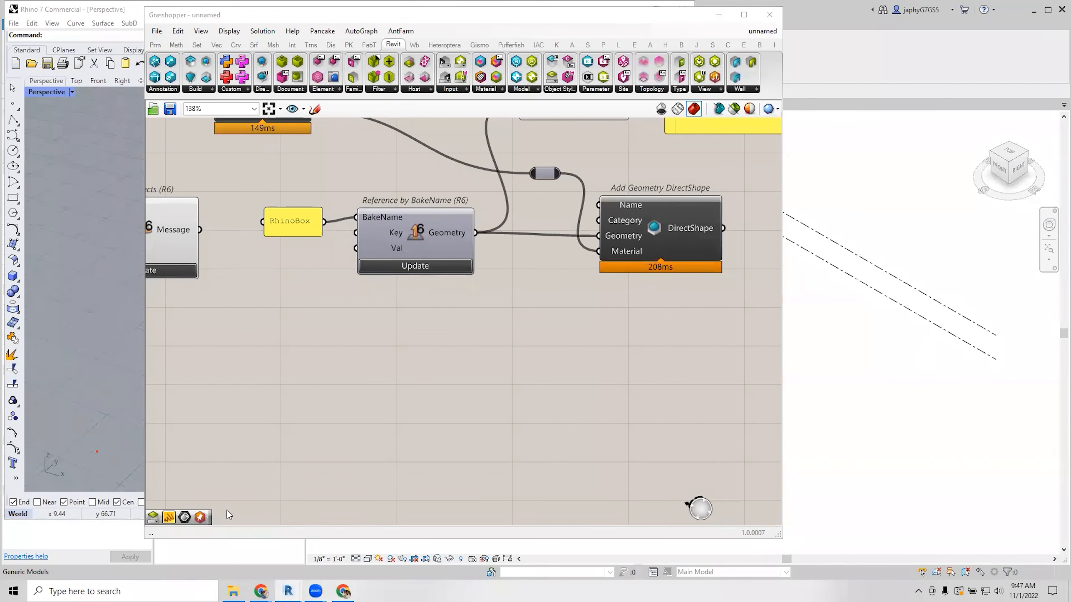
Set the 3D view's visual style to Shaded to reveal the blue DirectShape box.
left_click(368, 559)
left_click(385, 530)
left_click_drag(631, 19, 541, 46)
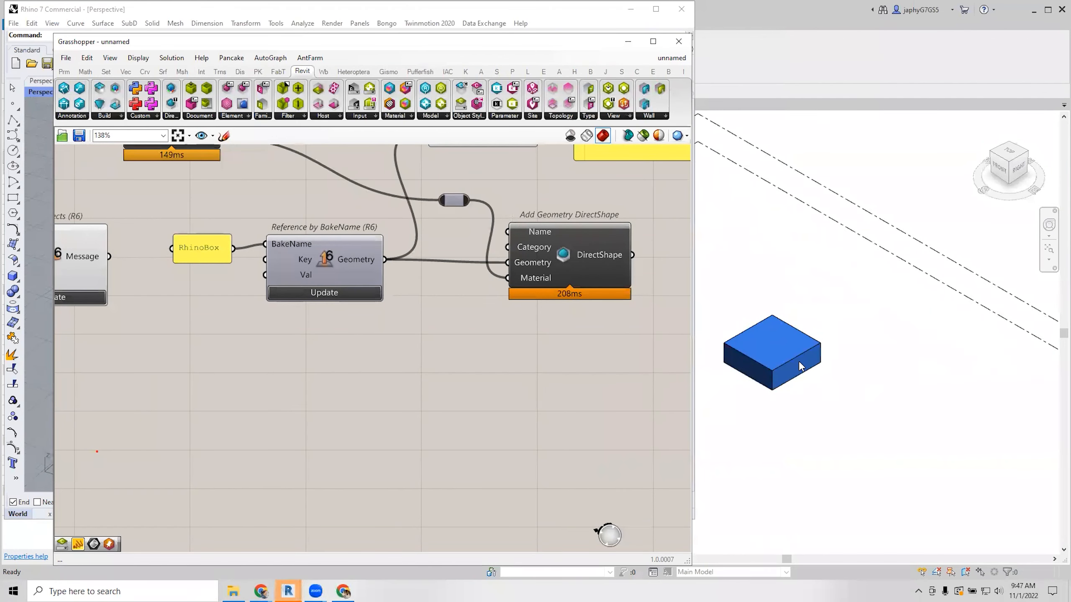
scroll(579, 359, "down", 4)
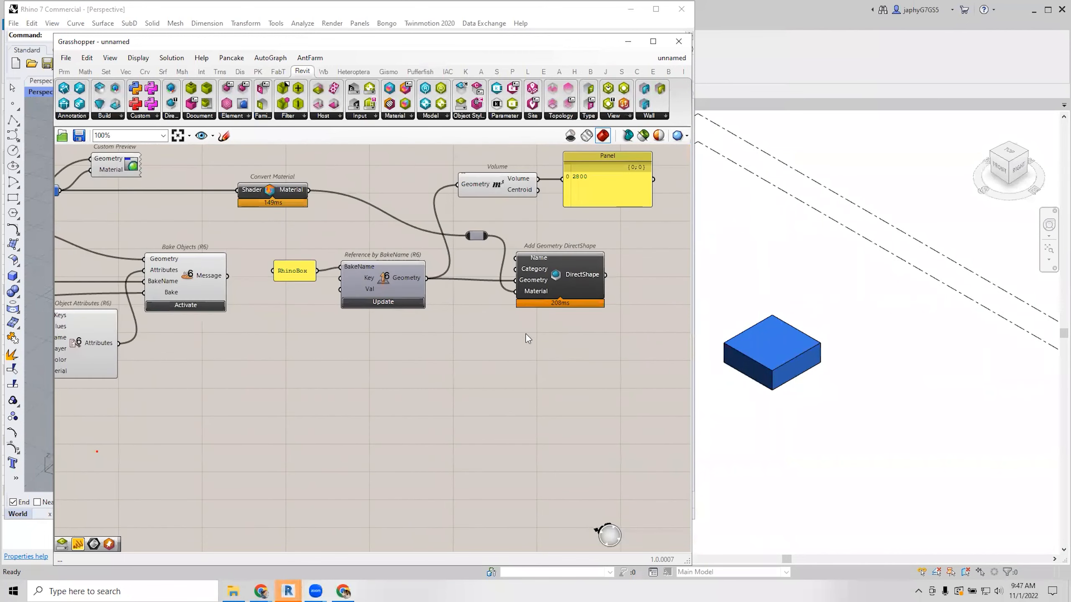
Check the element id of the newly created DirectShape.
right_click_drag(440, 330, 497, 313)
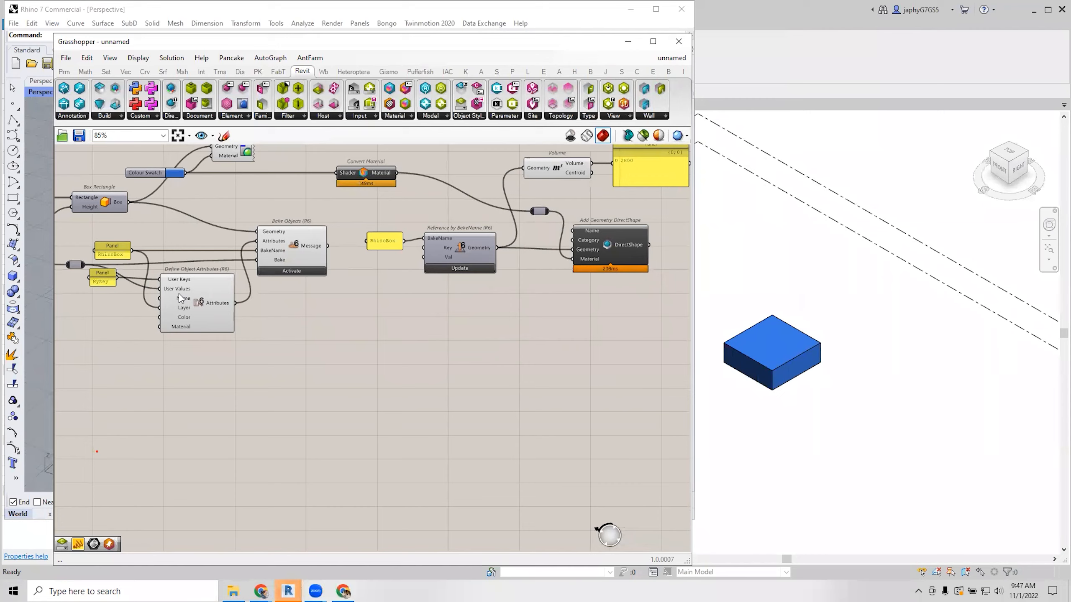
right_click_drag(505, 316, 395, 347)
scroll(460, 329, "up", 1)
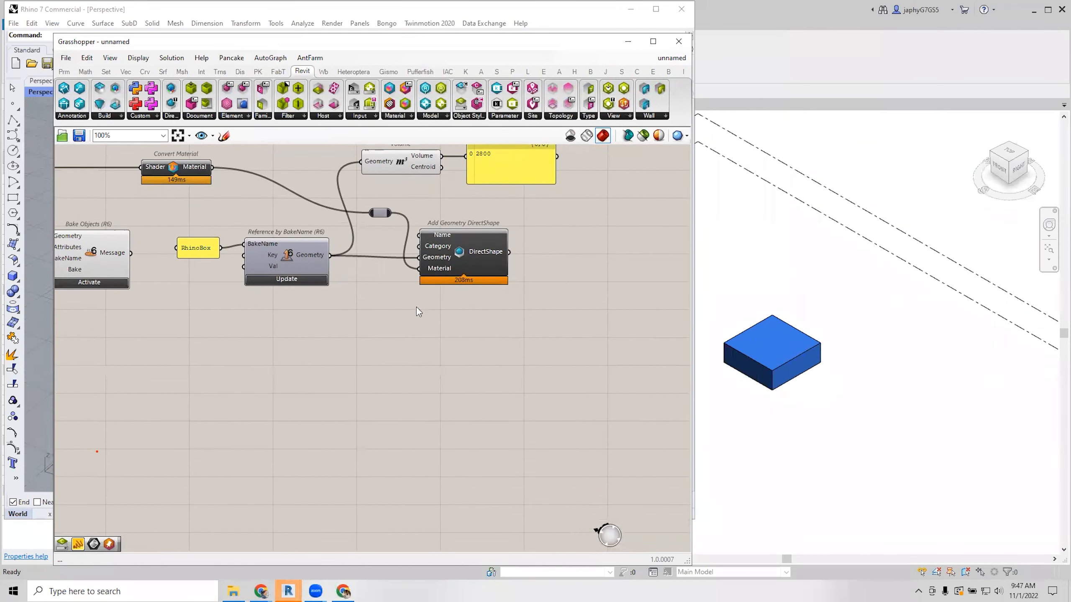
left_click(493, 253)
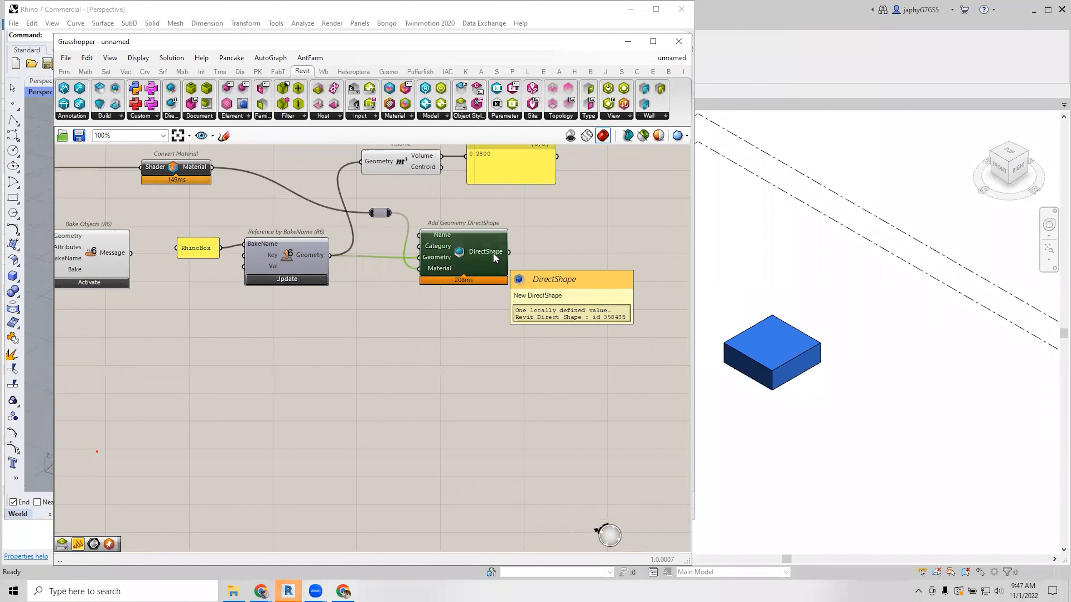
right_click_drag(480, 331, 431, 333)
Add an Element Parameter component via 'el pa' and wire DirectShape into its Element input.
double_click(492, 323)
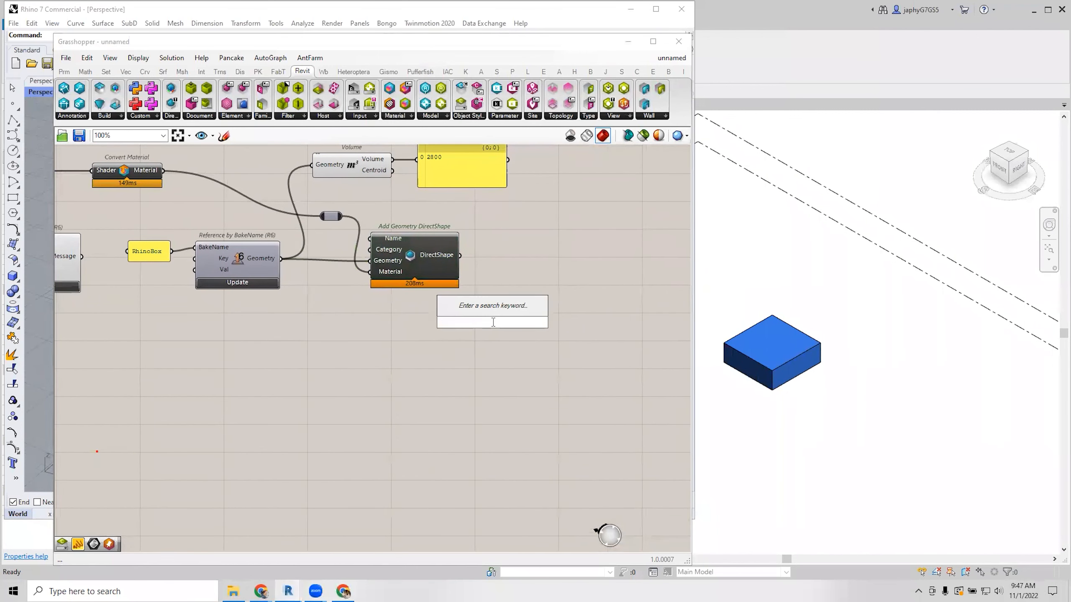
type("el pa")
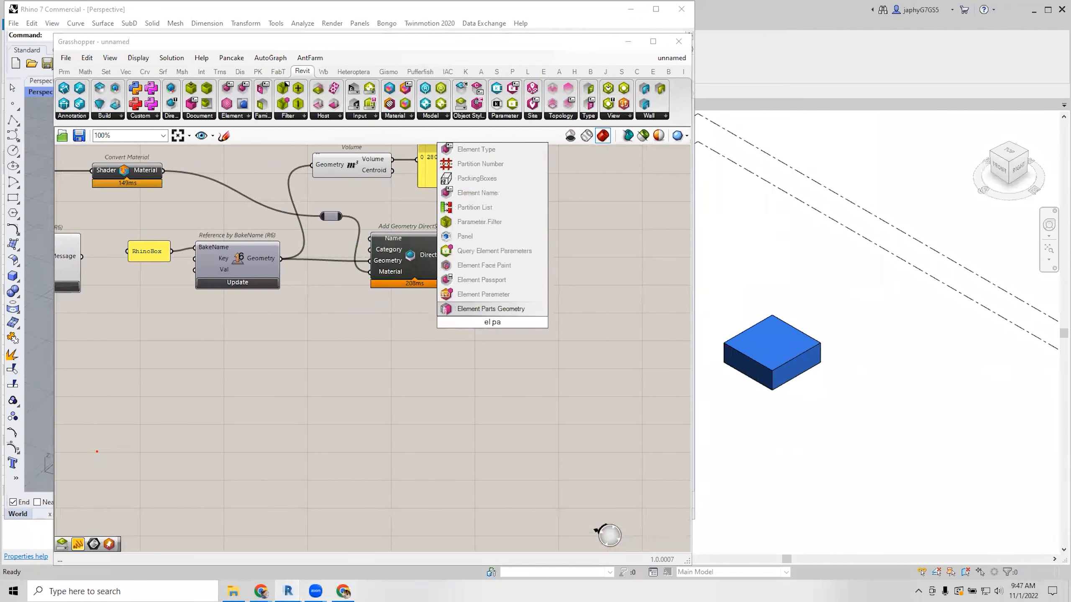
left_click(485, 294)
scroll(455, 258, "up", 2)
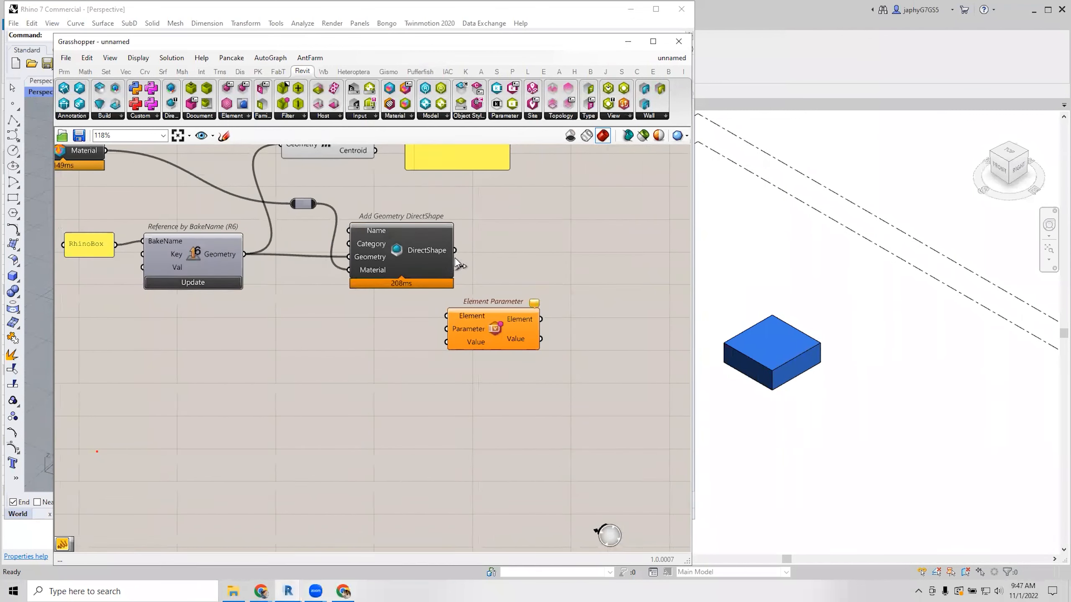
left_click_drag(454, 250, 578, 264)
scroll(574, 256, "down", 2)
left_click(528, 281)
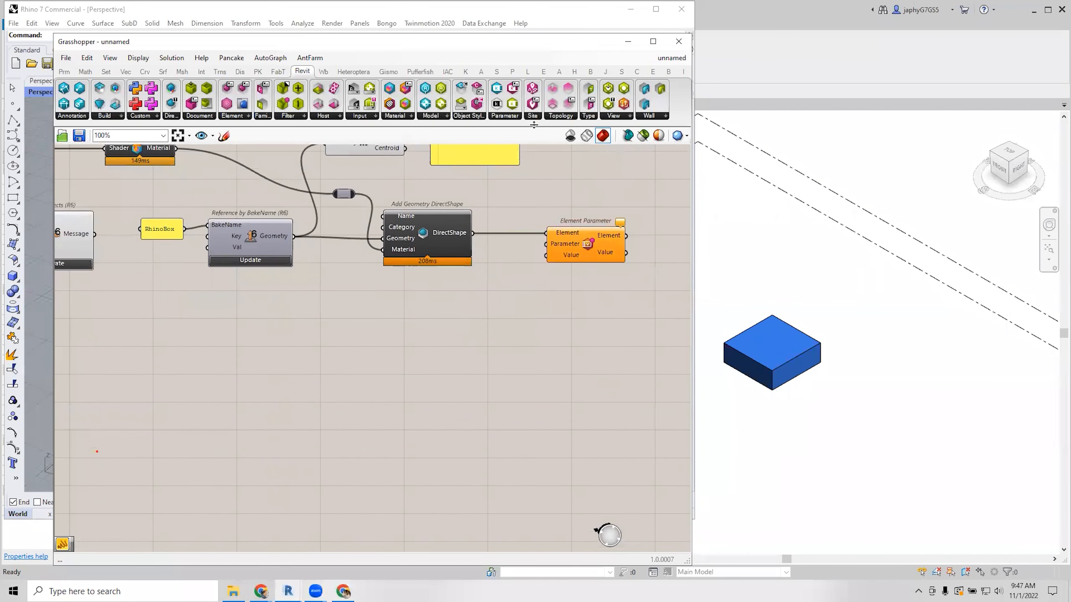
Place a Define Parameter component found by searching 'def par'.
double_click(451, 324)
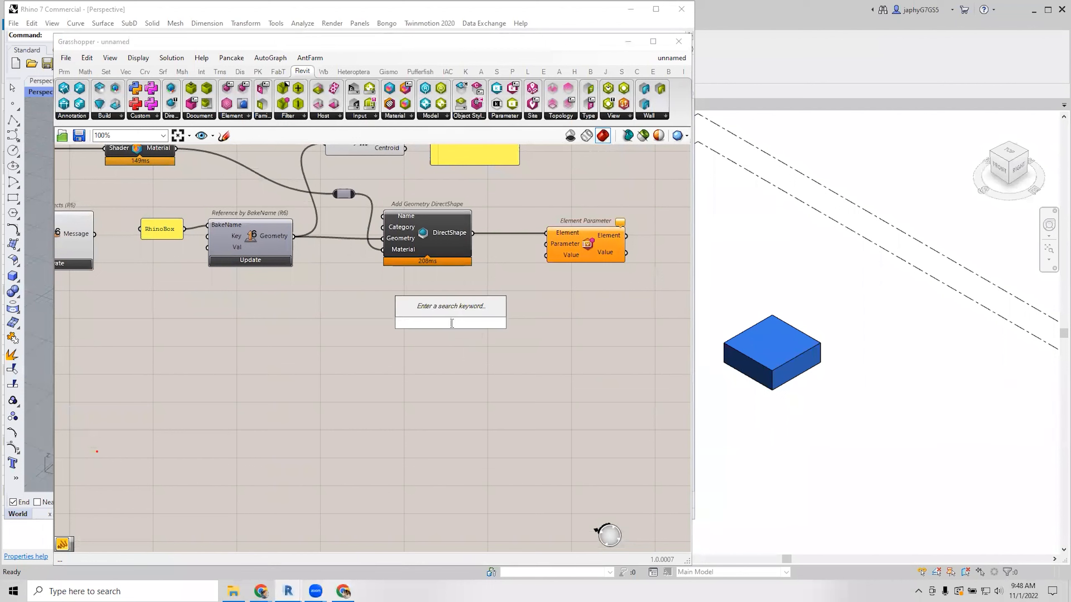
type("def p")
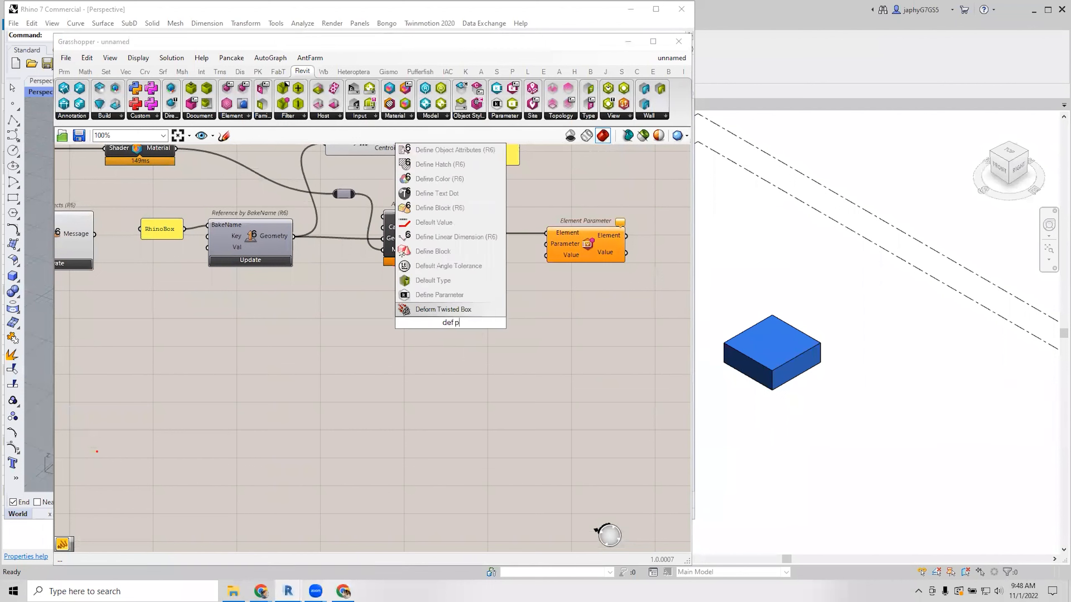
type("ar")
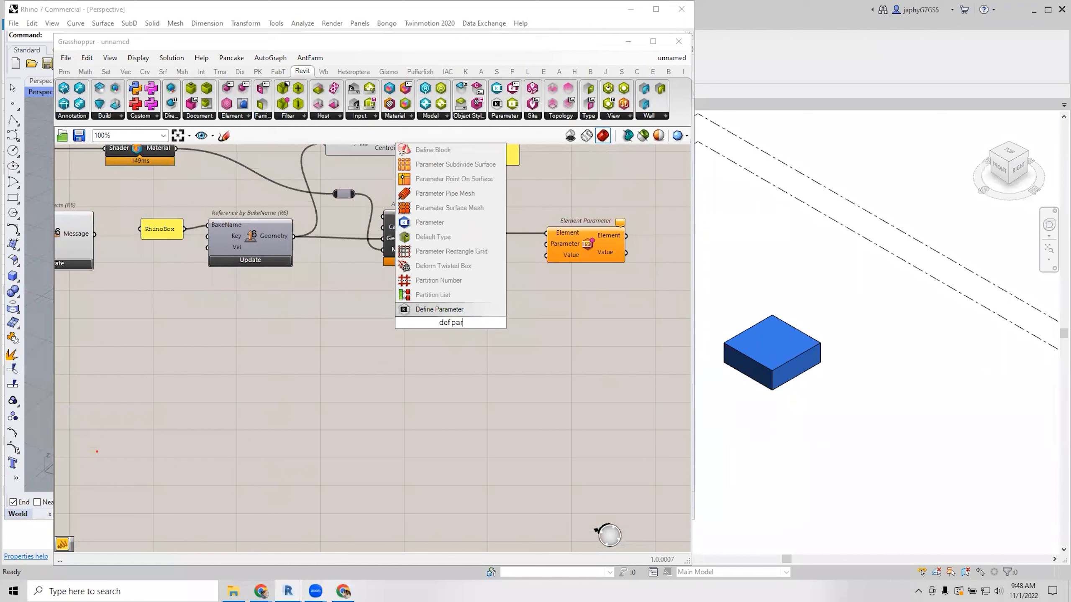
left_click(440, 308)
left_click_drag(440, 307, 428, 320)
left_click(529, 325)
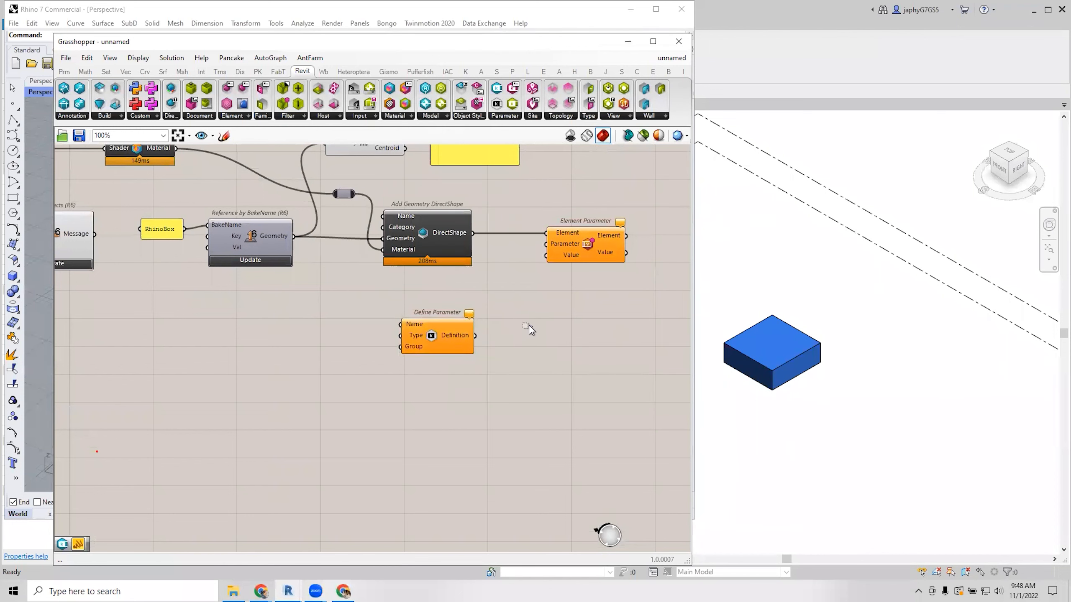
left_click(441, 332)
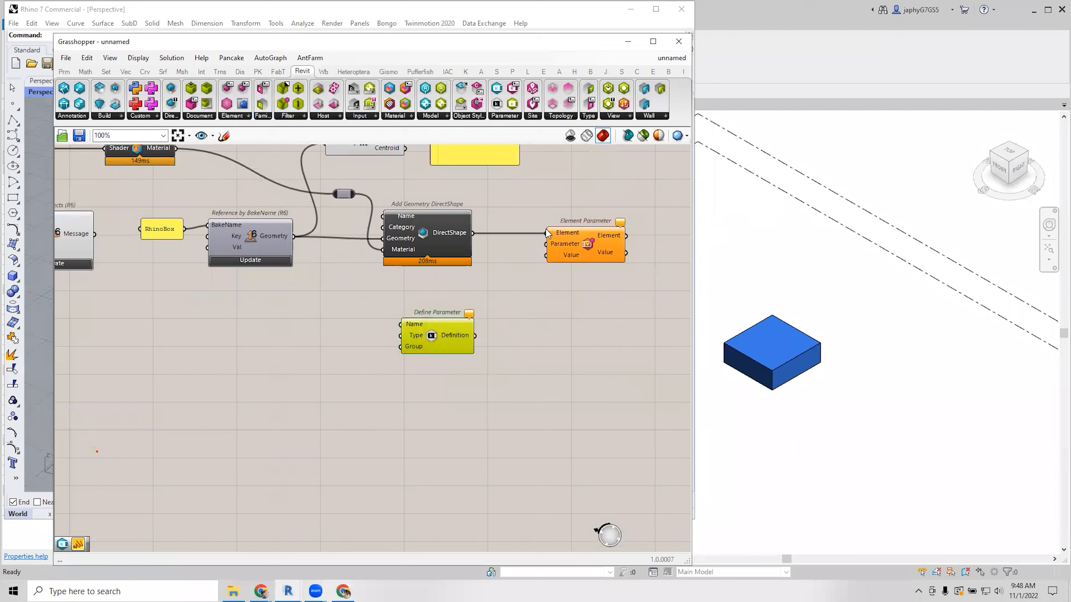
left_click(439, 313)
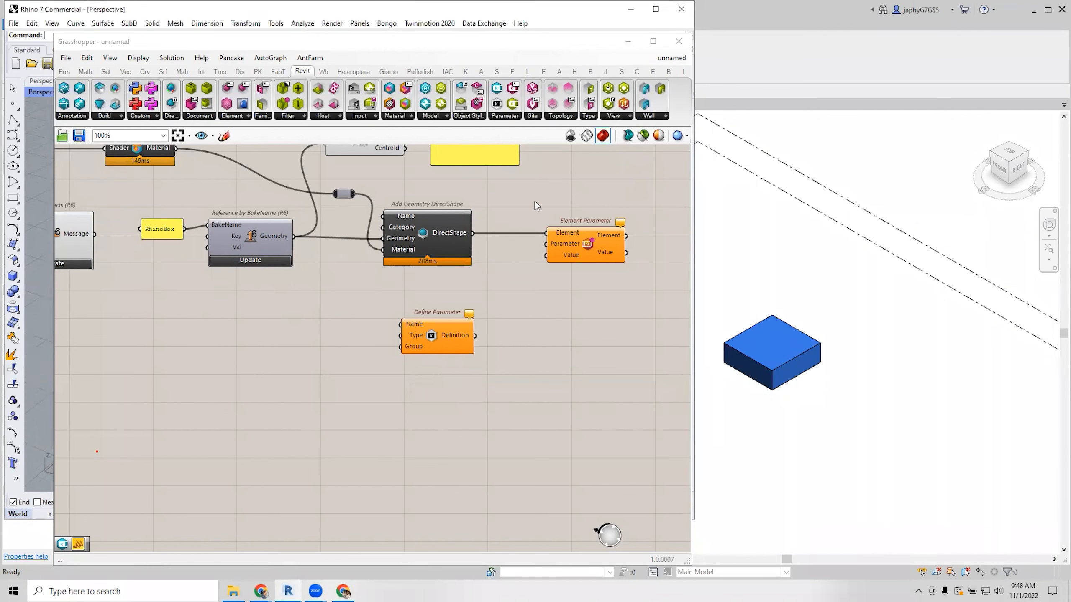
left_click(504, 116)
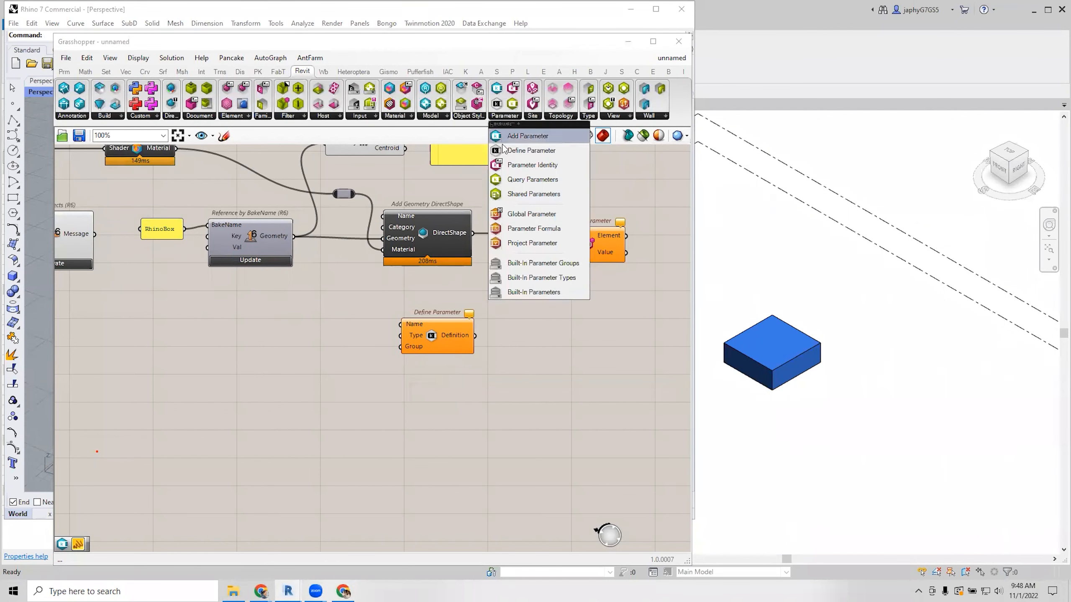
Wire the MyKey panel into Define Parameter's Name input.
right_click_drag(282, 306, 416, 274)
scroll(324, 300, "down", 2)
right_click_drag(128, 272, 205, 268)
left_click_drag(131, 270, 548, 312)
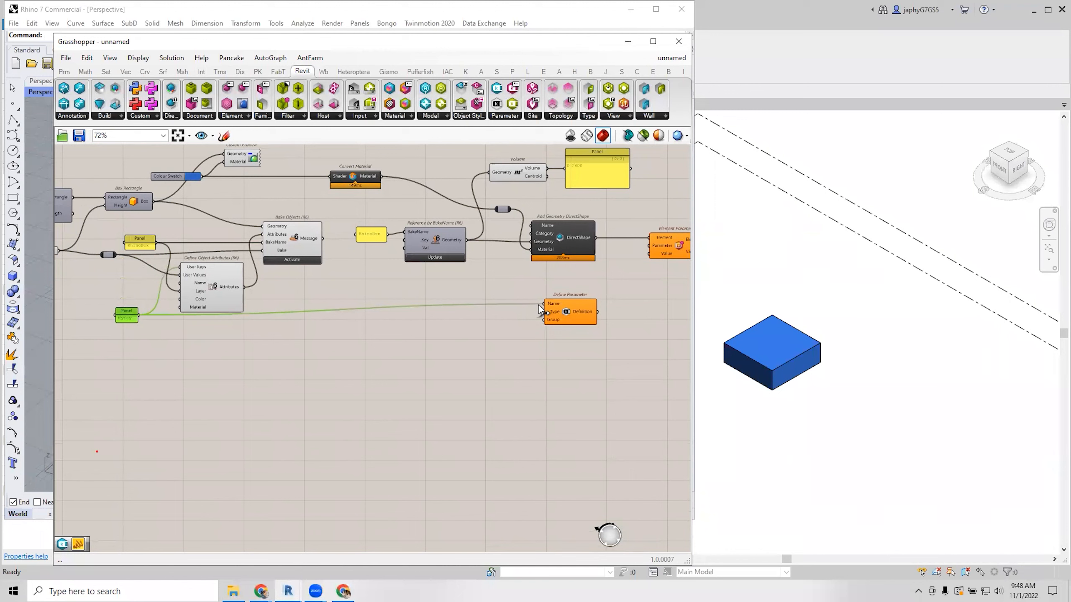
left_click_drag(140, 315, 545, 304)
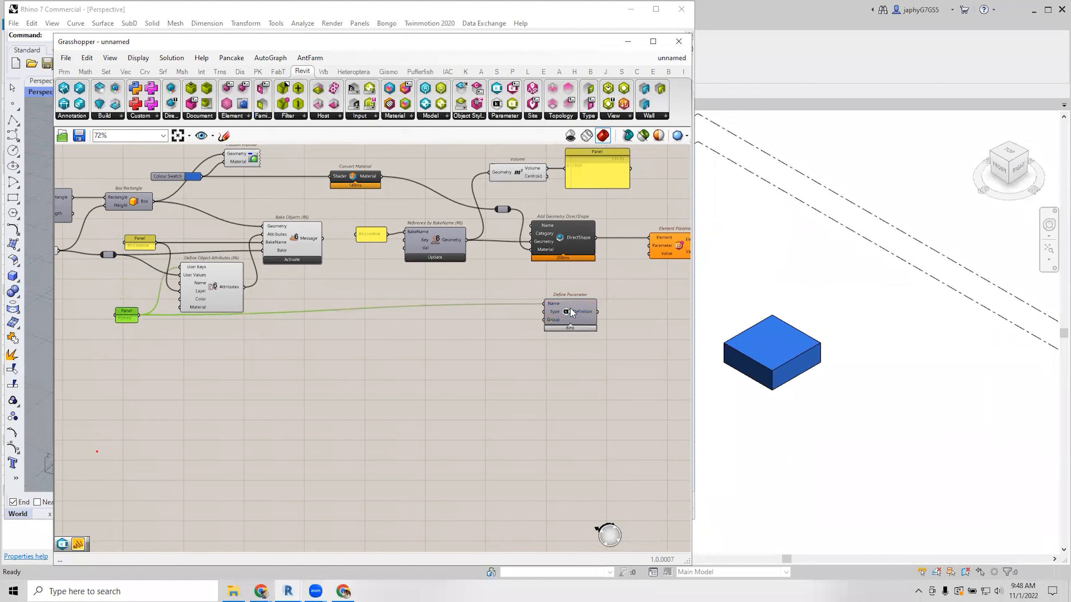
left_click(550, 303)
right_click_drag(546, 302, 432, 311)
scroll(475, 301, "up", 2)
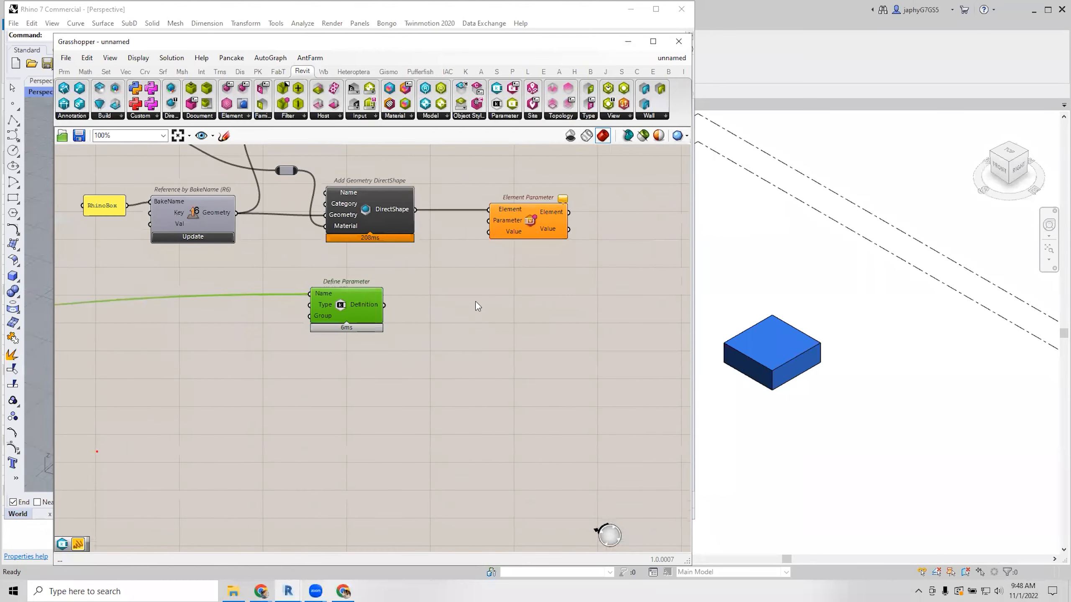
Place an Add Parameter component and feed the parameter definition into it.
double_click(433, 314)
type("add")
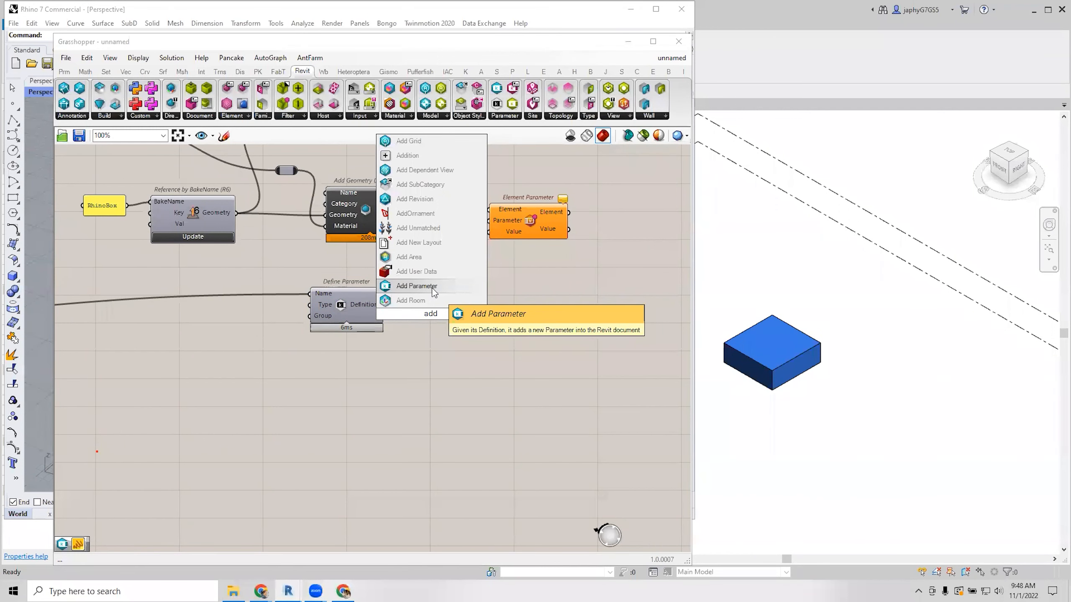
left_click(433, 291)
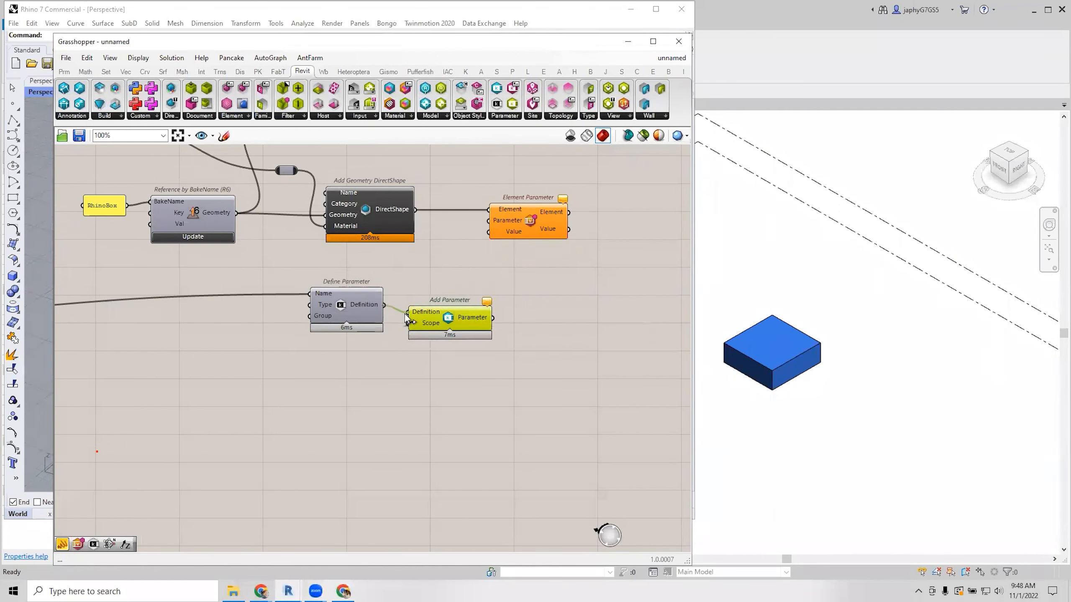
left_click_drag(405, 313, 406, 312)
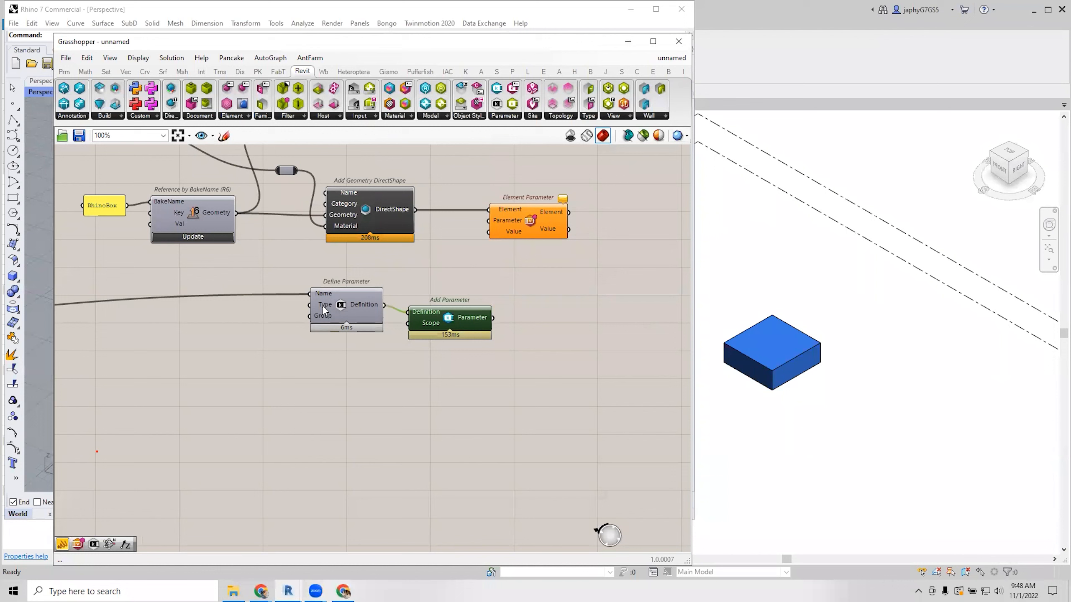
Connect Add Parameter's output to Element Parameter's Parameter input and straighten the wires.
left_click_drag(478, 308, 490, 294)
left_click_drag(530, 219, 558, 219)
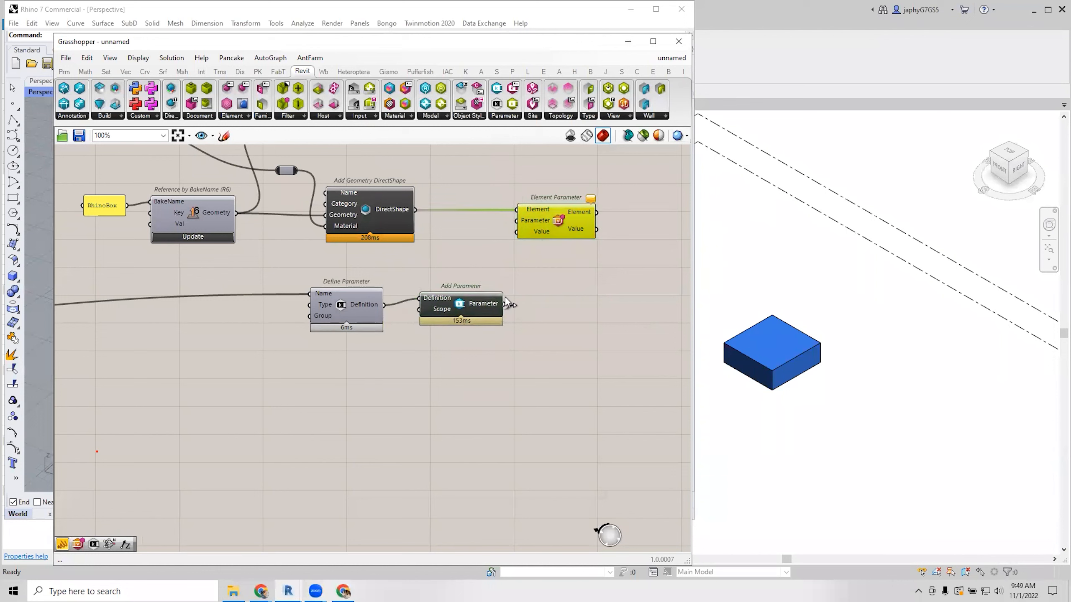
left_click_drag(508, 303, 517, 221)
right_click_drag(550, 255, 552, 271)
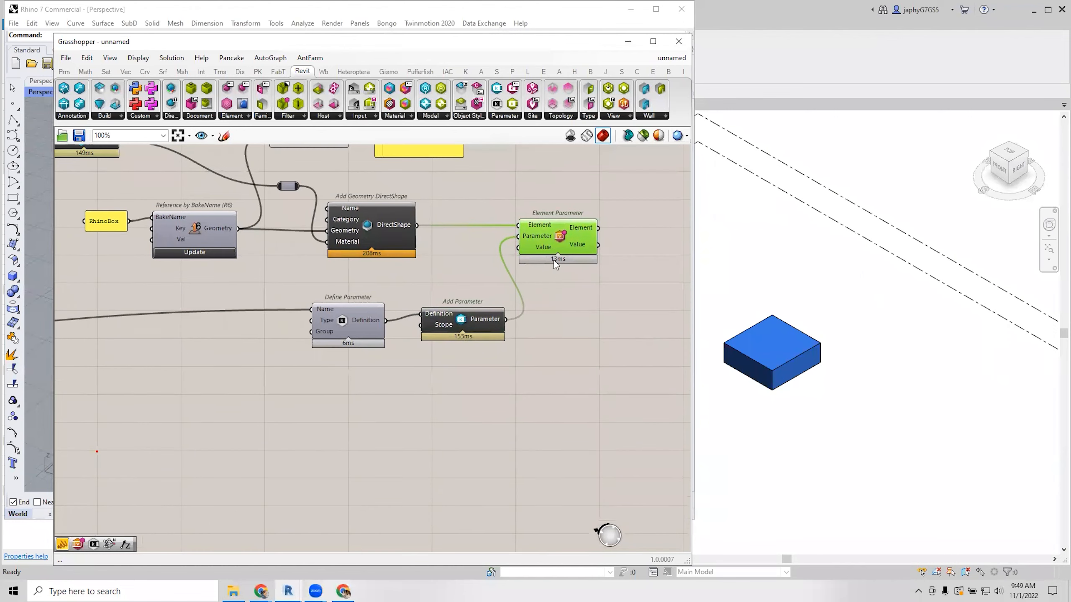
left_click_drag(459, 322, 459, 329)
scroll(524, 264, "down", 1)
right_click_drag(476, 266, 555, 246)
scroll(578, 249, "down", 1)
left_click(463, 284)
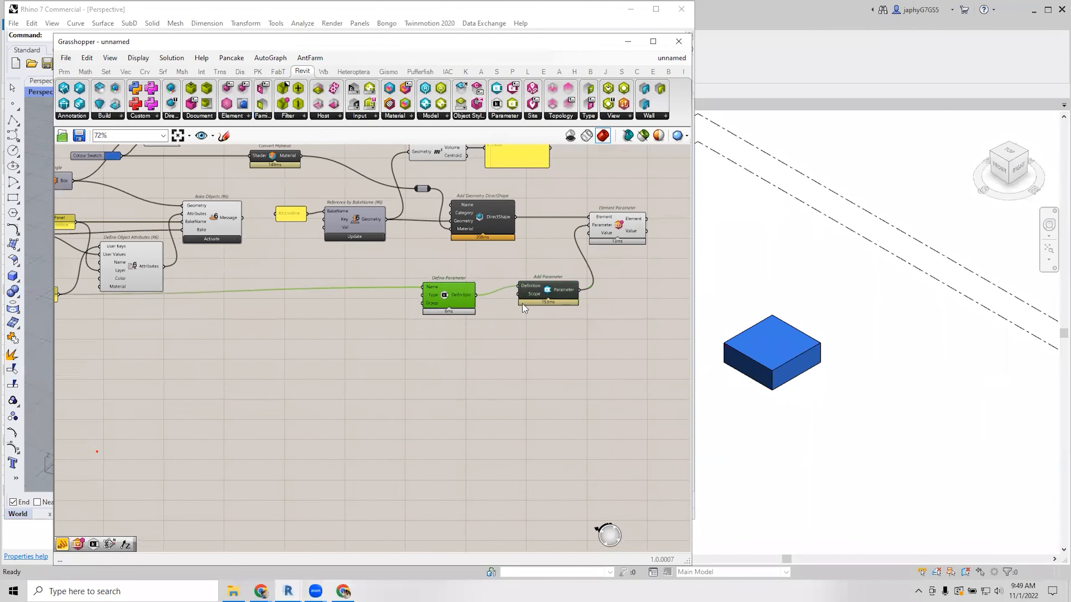
left_click_drag(547, 291, 544, 300)
left_click(440, 291)
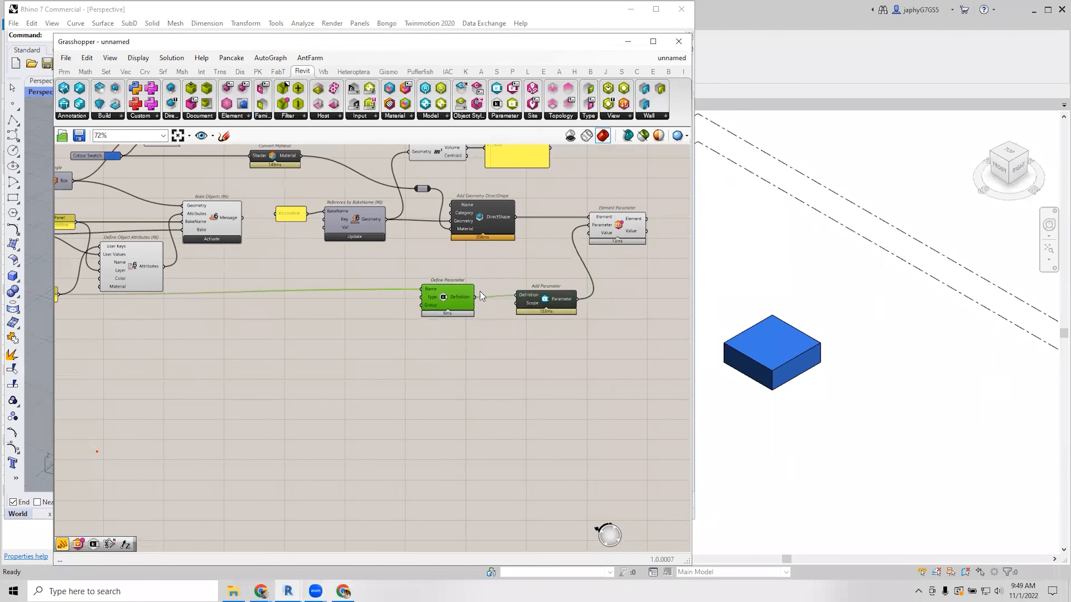
scroll(314, 284, "up", 1)
left_click(302, 210)
scroll(384, 244, "down", 1)
Wire the number slider into Element Parameter's Value input.
right_click_drag(131, 258, 335, 258)
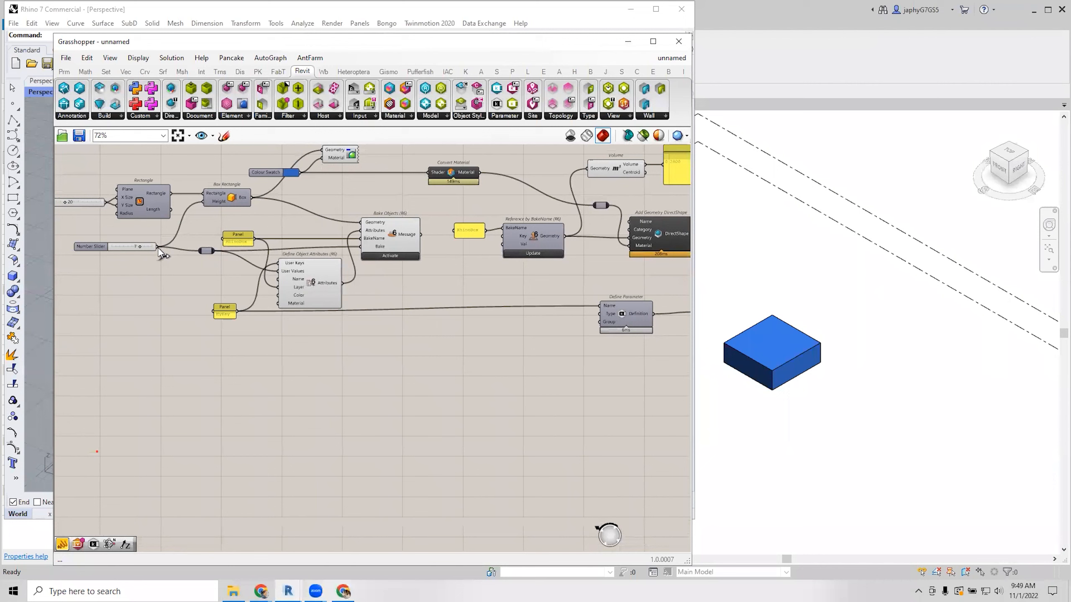
right_click_drag(517, 272, 284, 268)
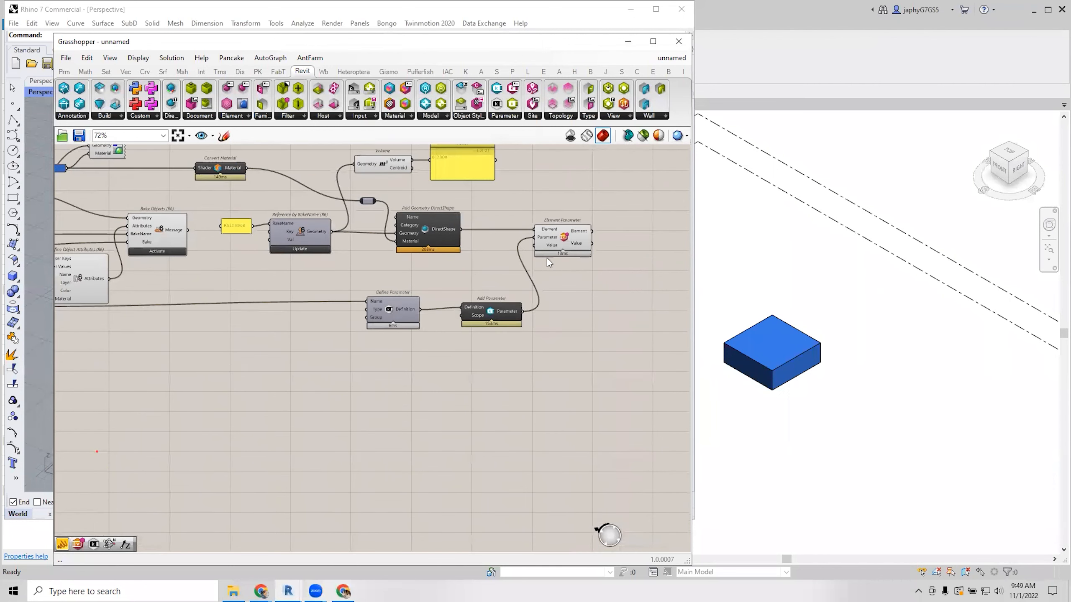
scroll(391, 269, "up", 1)
scroll(336, 276, "up", 1)
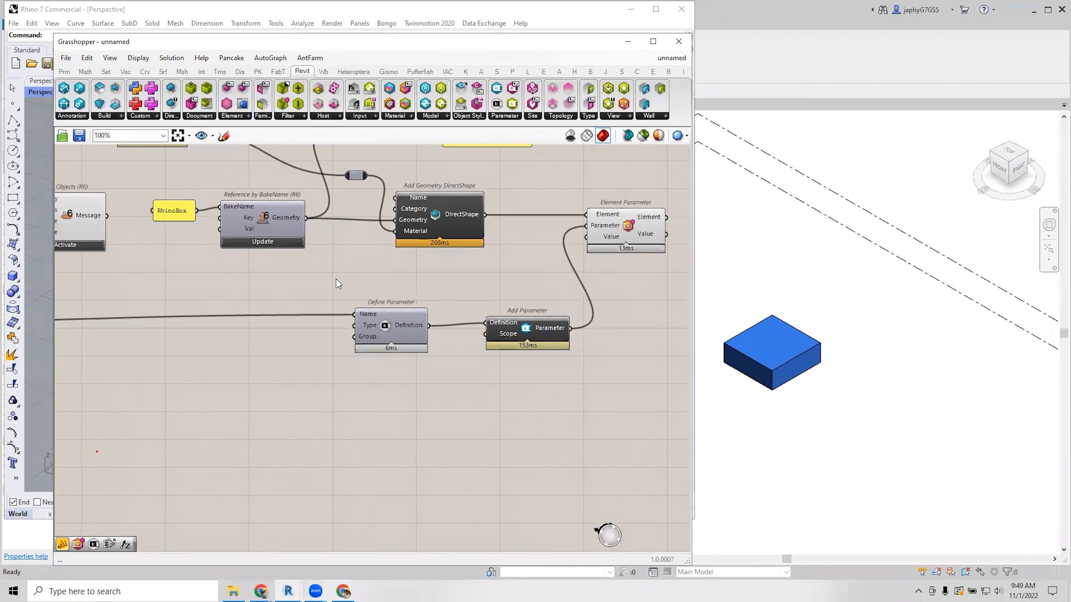
right_click_drag(338, 280, 484, 251)
scroll(484, 251, "down", 4)
scroll(157, 241, "up", 4)
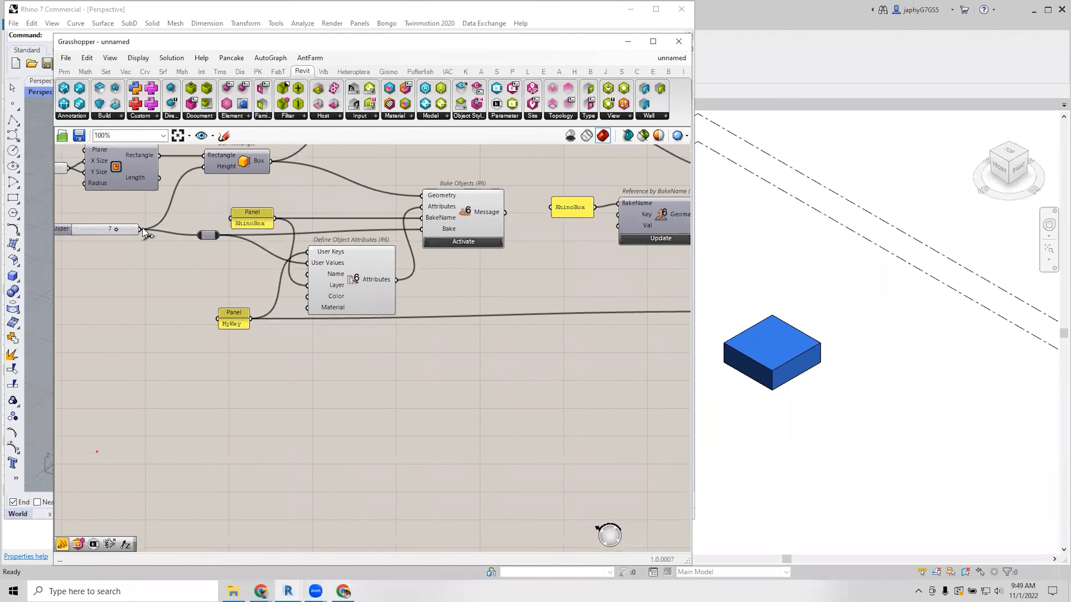
scroll(563, 258, "down", 4)
left_click_drag(128, 241, 561, 235)
scroll(578, 241, "up", 4)
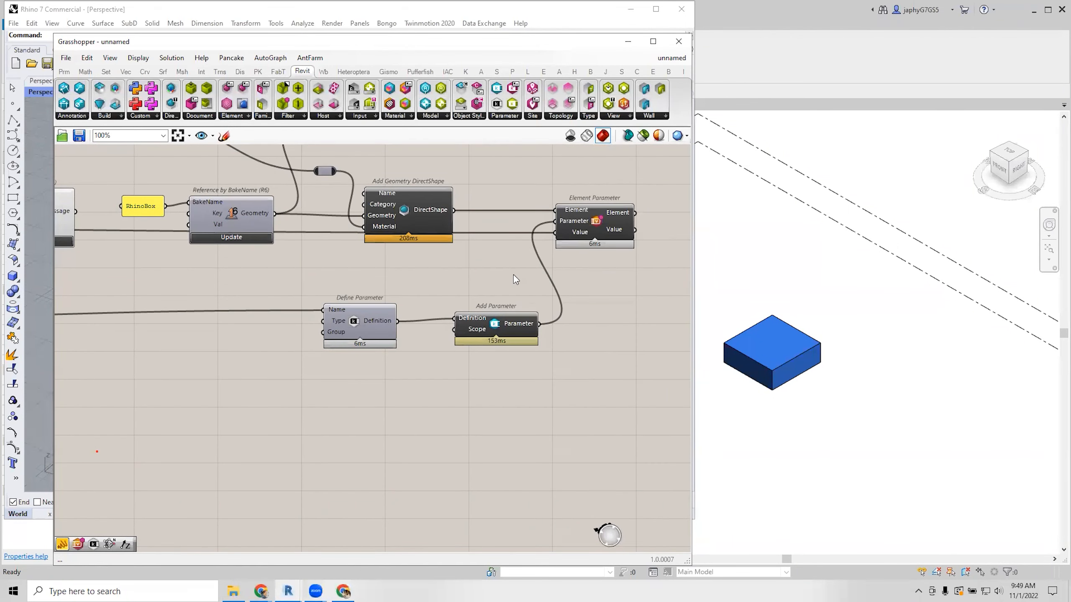
scroll(514, 274, "down", 1)
Move the Grasshopper and Rhino windows out of the way.
right_click_drag(490, 283, 502, 287)
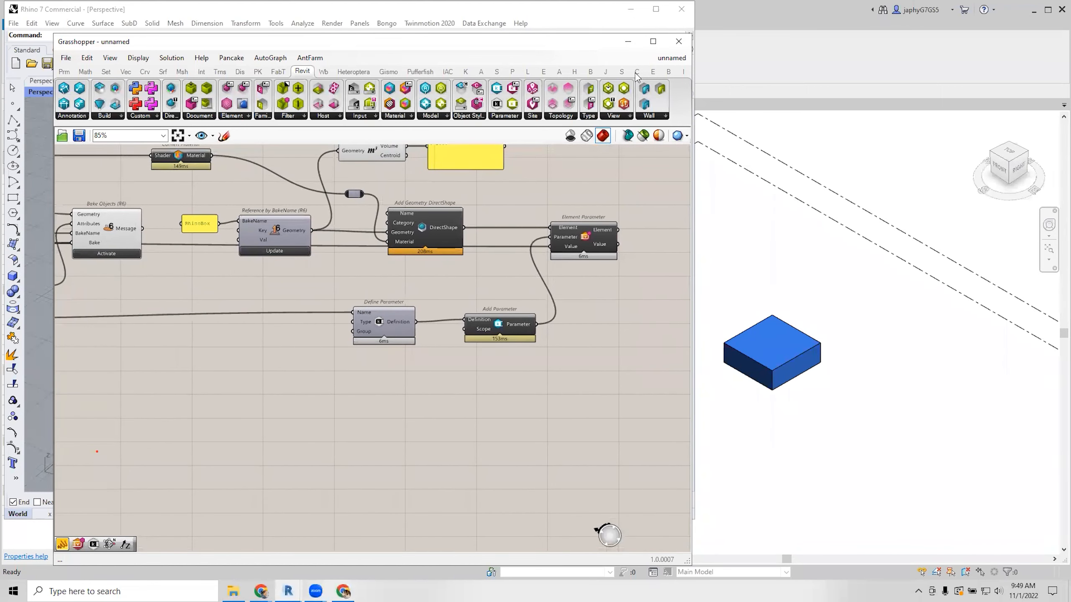
left_click_drag(595, 43, 558, 45)
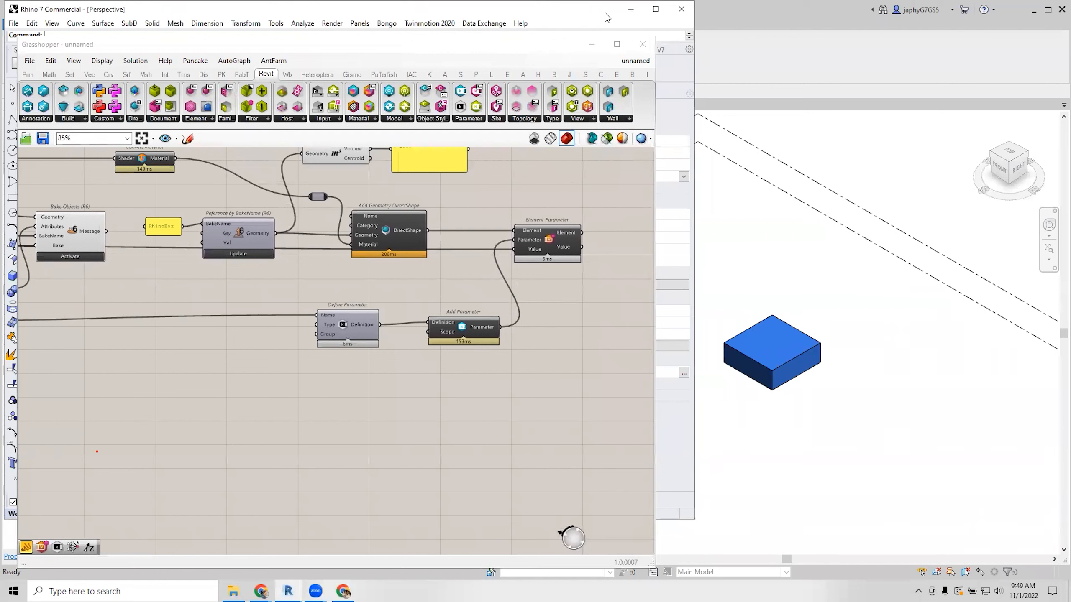
left_click_drag(605, 13, 964, 411)
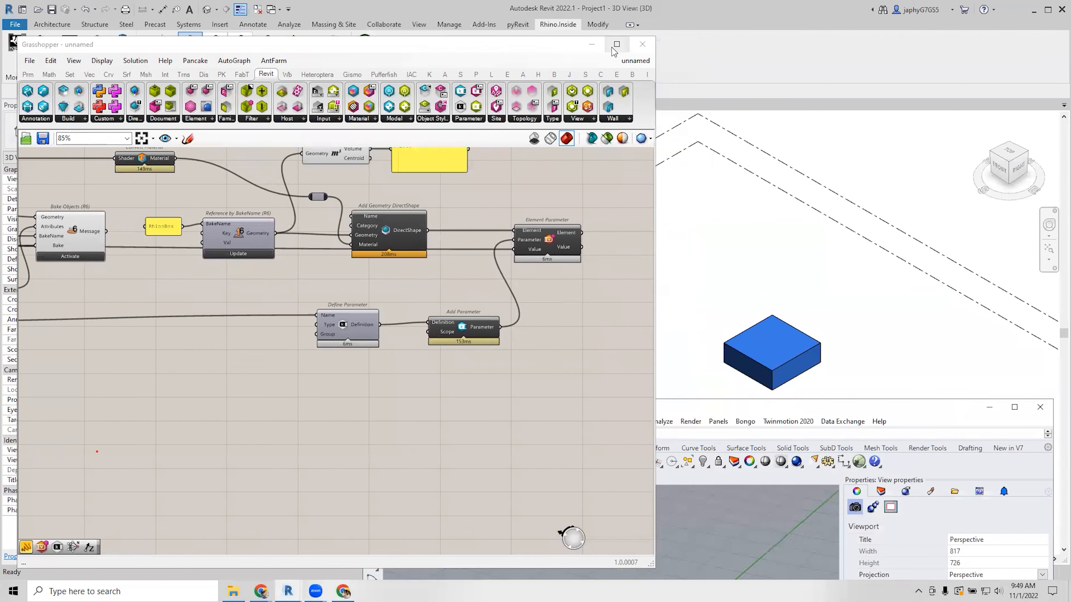
Reveal Revit and select the blue box so Properties shows MyKey = 7.
left_click_drag(557, 46, 910, 379)
scroll(491, 226, "down", 3)
scroll(789, 294, "up", 5)
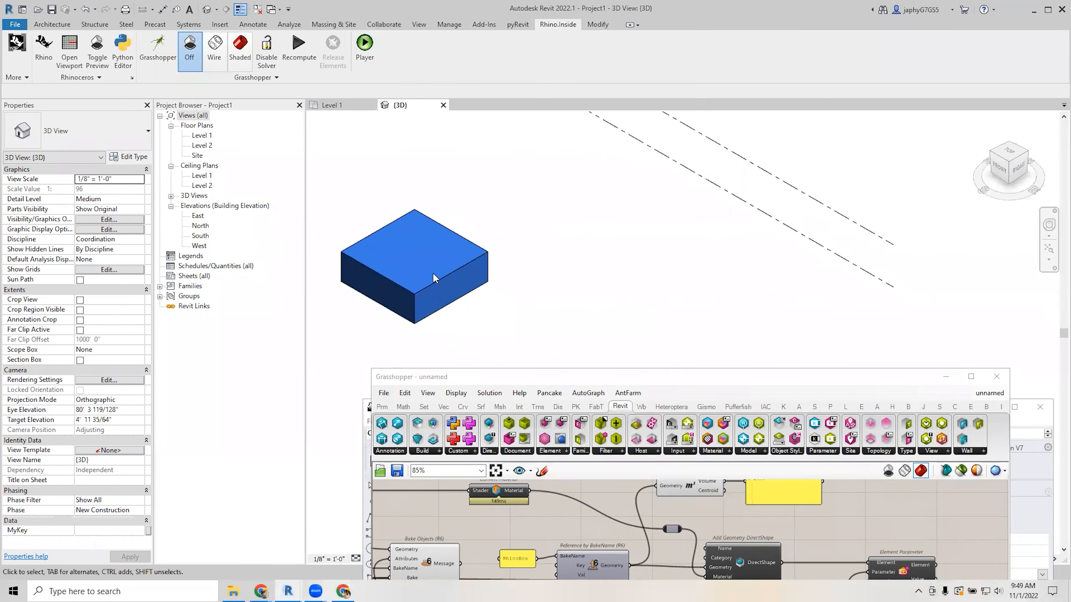
left_click(432, 280)
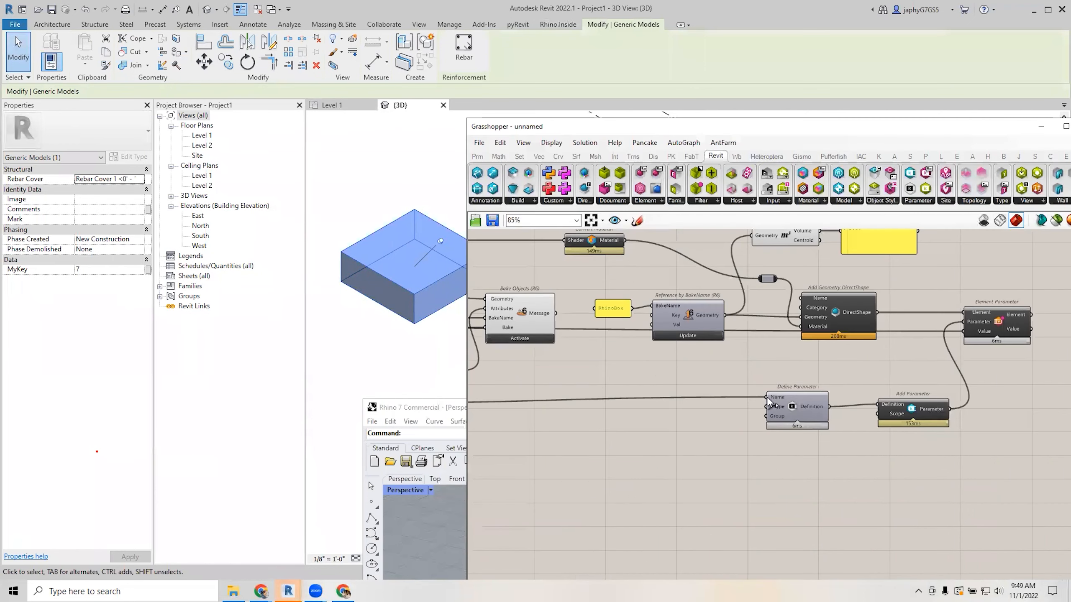
right_click_drag(767, 397, 818, 389)
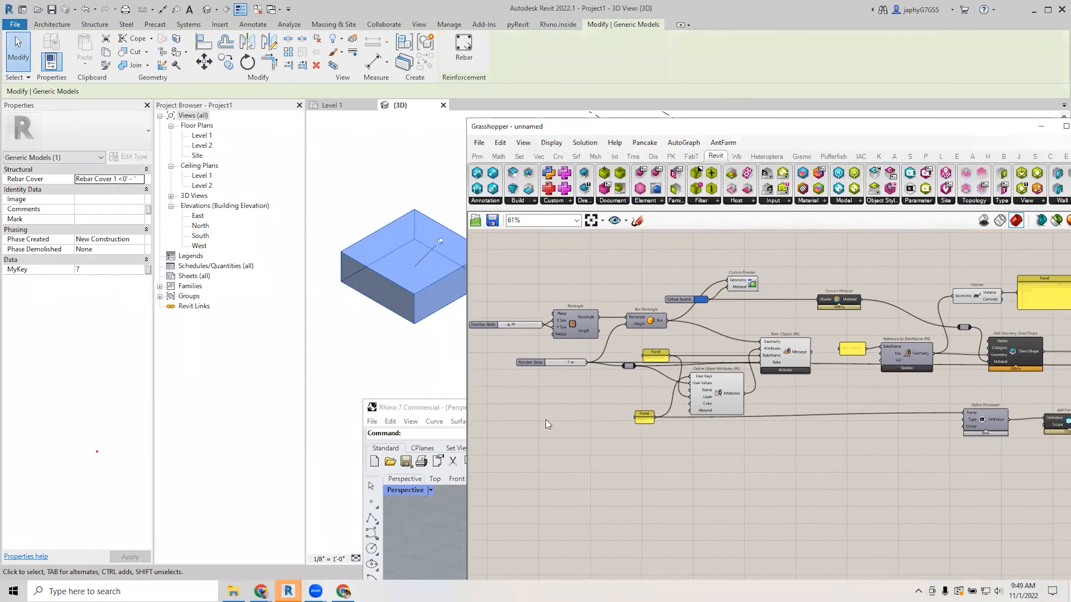
Lower the height slider from 7 to 4 and confirm the Revit box's MyKey reads 4.
scroll(564, 380, "up", 4)
left_click_drag(575, 353, 555, 356)
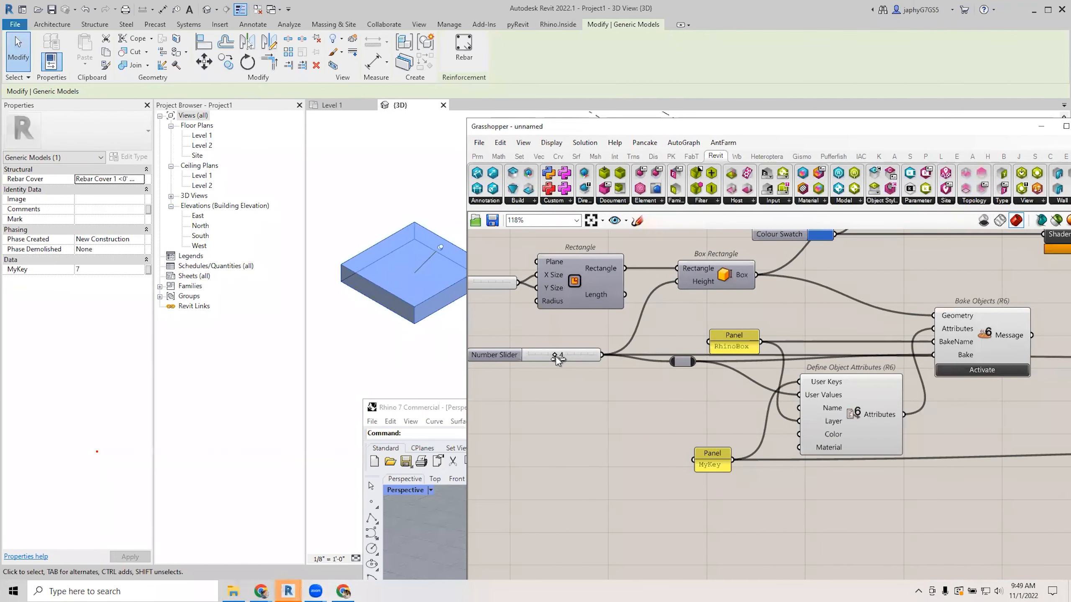
left_click(440, 360)
left_click(425, 304)
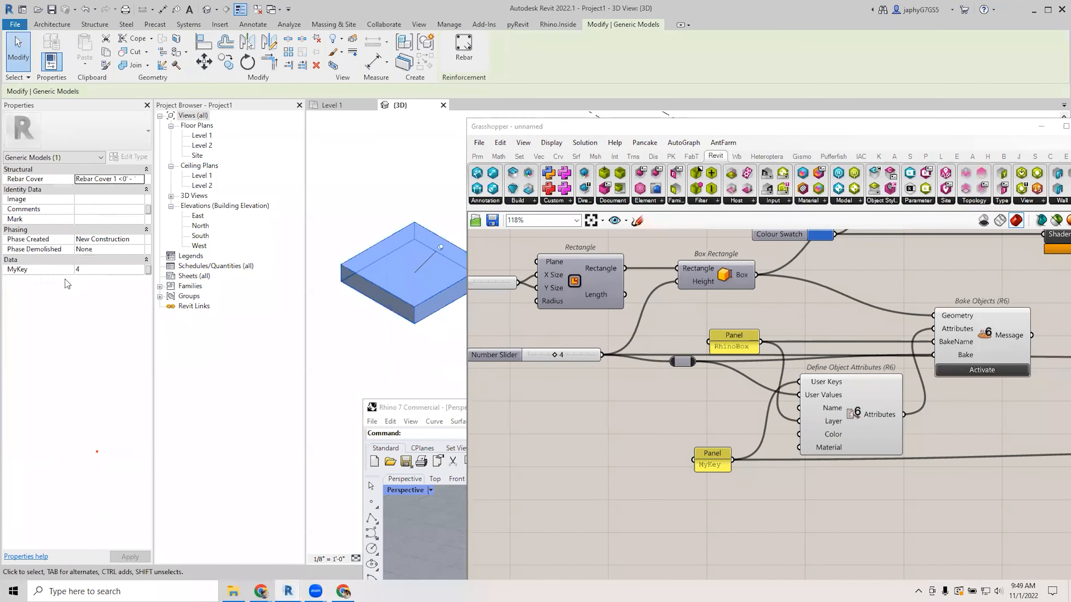
left_click(90, 271)
Rearrange the RhinoBox panel, Reference by BakeName, slider, Define Object Attributes and Bake Objects.
left_click(685, 398)
scroll(734, 379, "down", 2)
right_click_drag(735, 378, 660, 365)
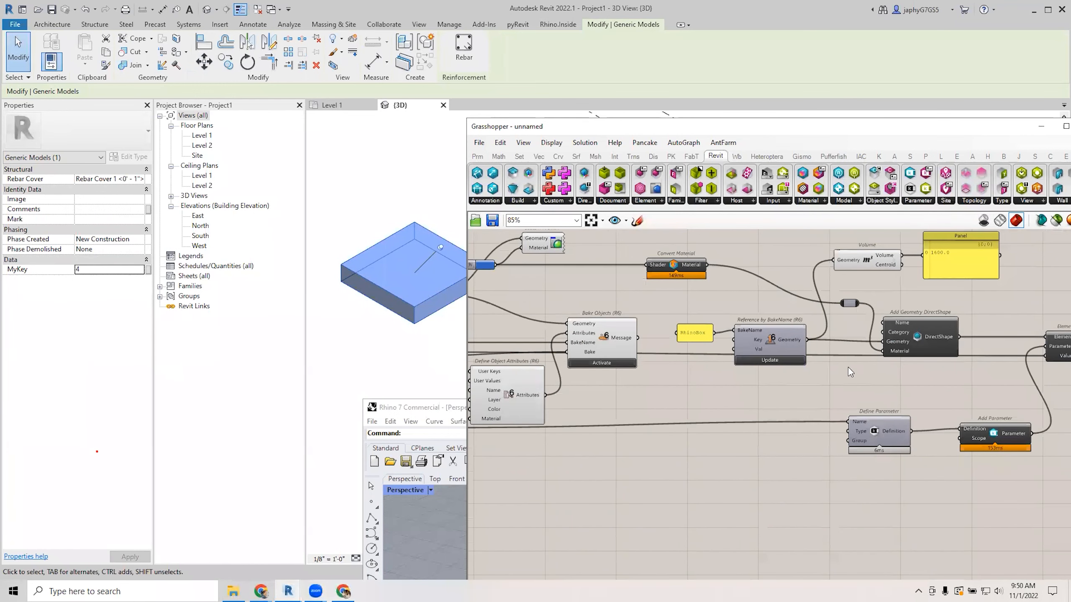
right_click_drag(865, 365, 797, 355)
left_click(1005, 349)
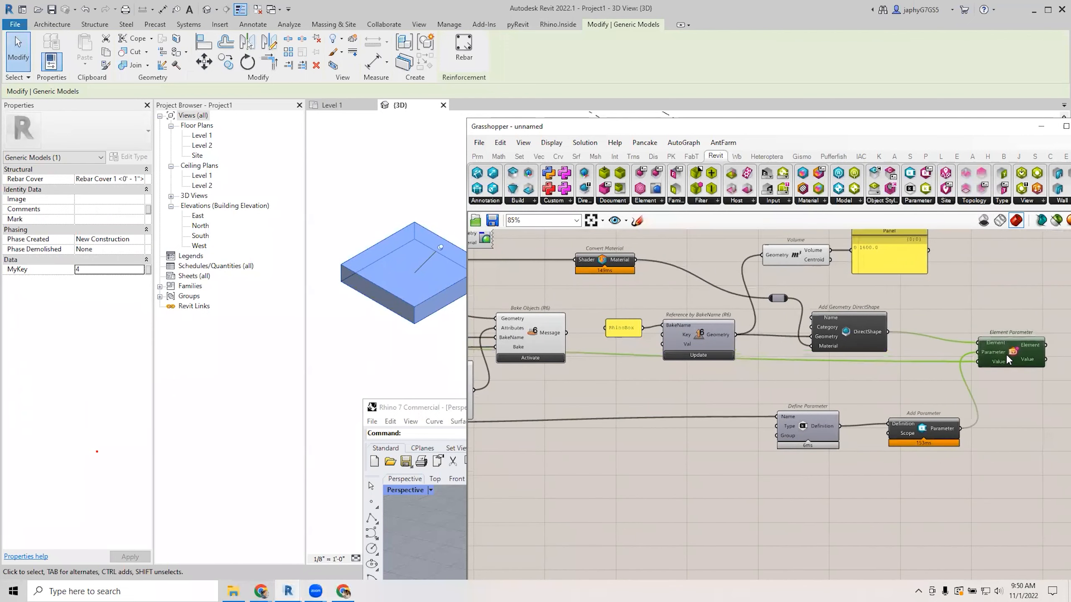
right_click_drag(710, 383, 829, 327)
left_click_drag(748, 269, 920, 345)
left_click_drag(867, 300, 862, 287)
right_click_drag(792, 326, 881, 324)
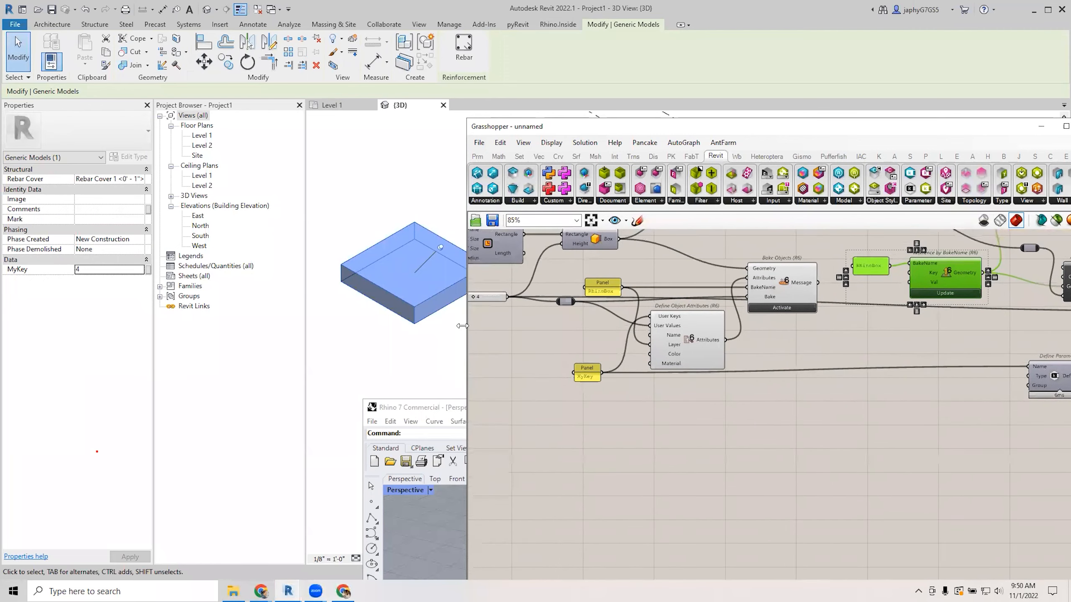
left_click_drag(497, 301, 499, 312)
left_click_drag(681, 342, 685, 370)
left_click_drag(790, 292, 775, 259)
Place the RhinoBox panel above MyKey, move the relay, and center the slider and bake components.
scroll(813, 336, "up", 1)
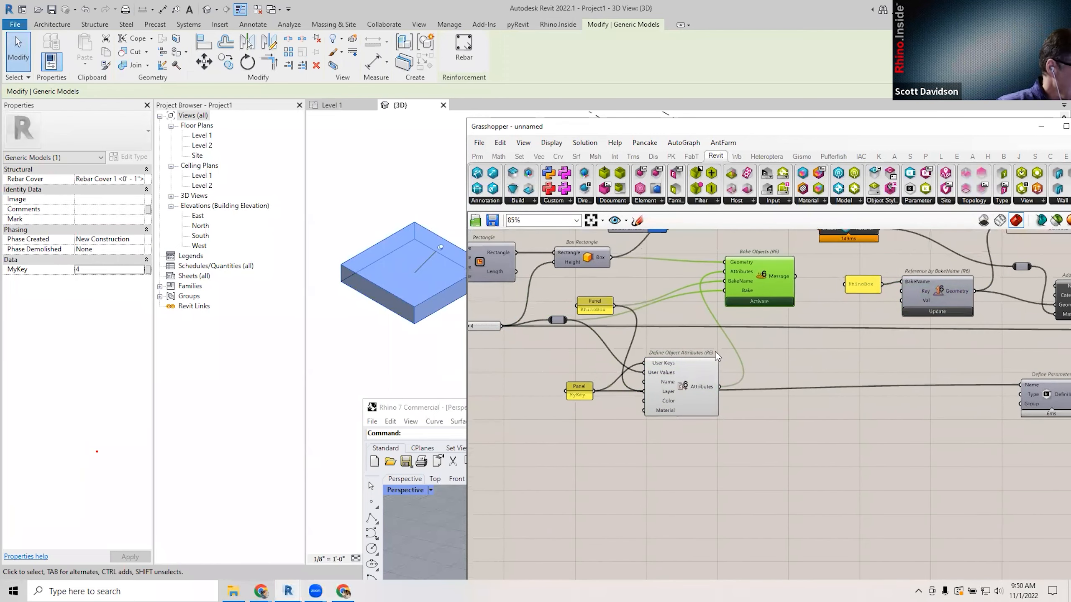
scroll(564, 331, "up", 1)
left_click_drag(608, 297, 590, 377)
left_click_drag(560, 311, 598, 270)
right_click_drag(670, 319, 619, 337)
scroll(619, 338, "down", 3)
right_click_drag(882, 401, 753, 395)
scroll(775, 397, "down", 3)
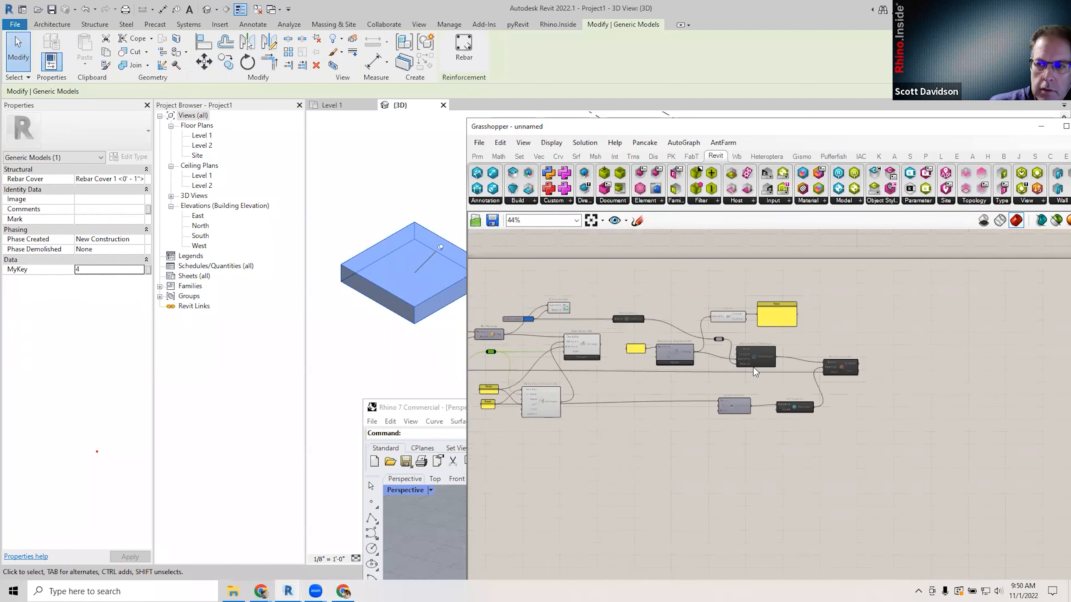
right_click_drag(687, 373, 880, 366)
scroll(828, 385, "up", 3)
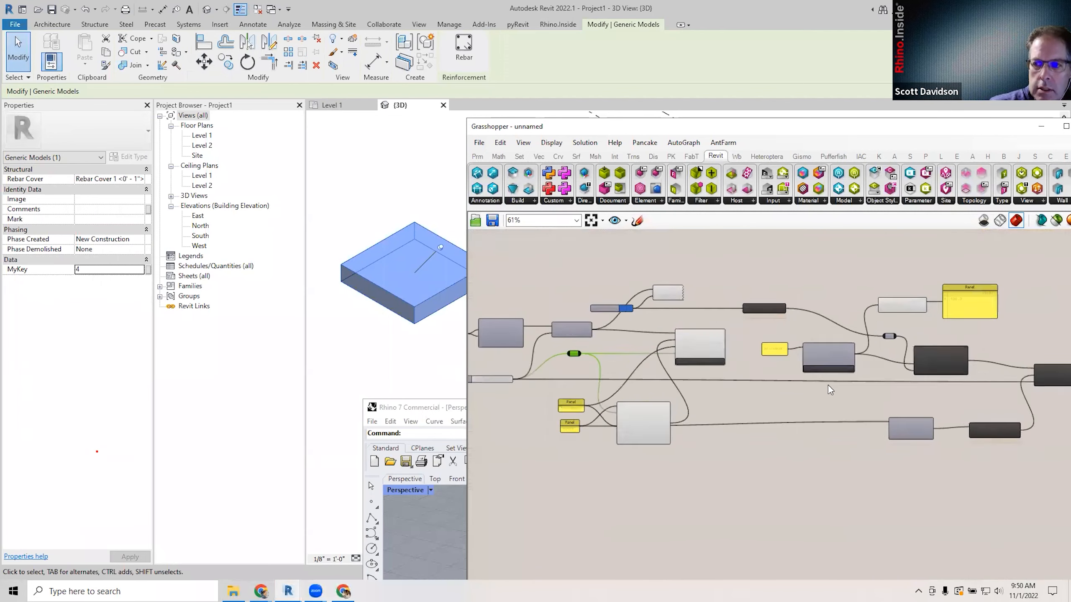
right_click_drag(804, 399, 957, 391)
scroll(722, 365, "up", 1)
right_click_drag(732, 367, 831, 377)
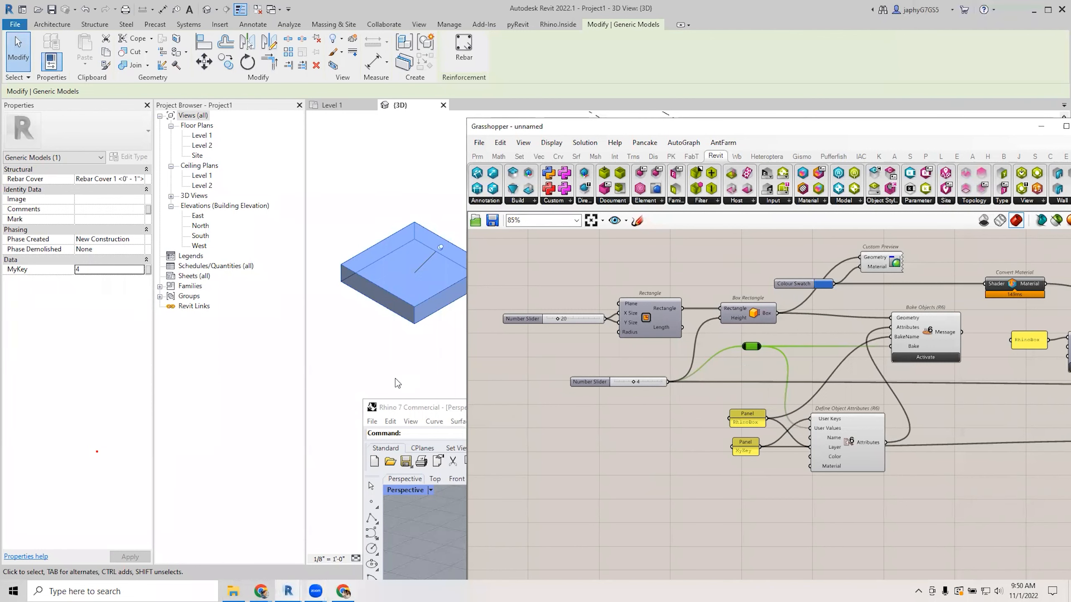
Select the Bake Objects component for review, then bring the Rhino 7 window forward.
left_click(578, 471)
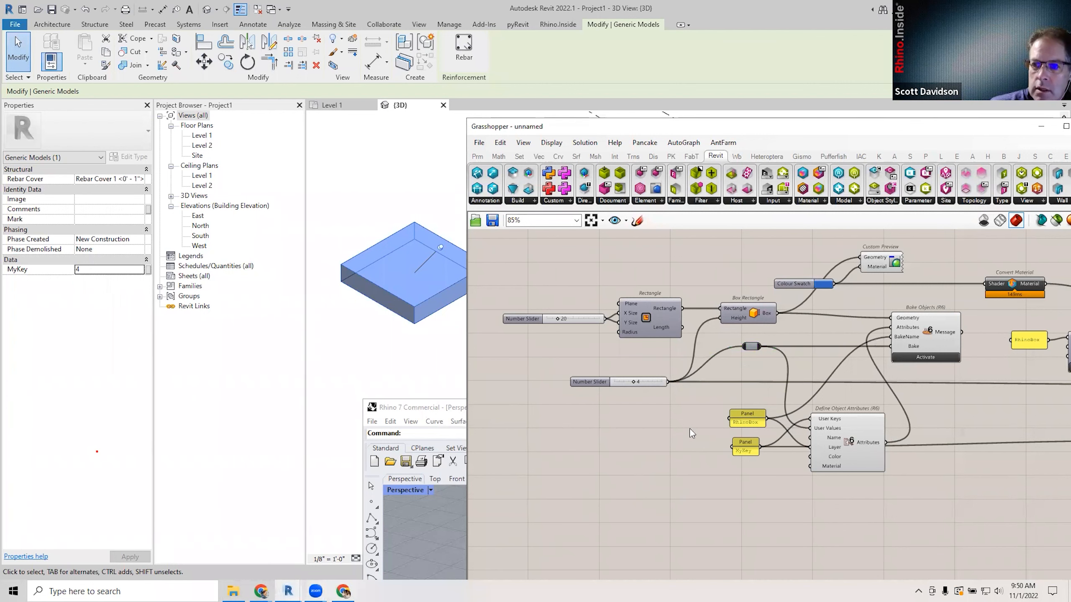
mouse_move(811, 380)
right_mouse_down()
mouse_move(797, 378)
mouse_move(817, 394)
right_mouse_up()
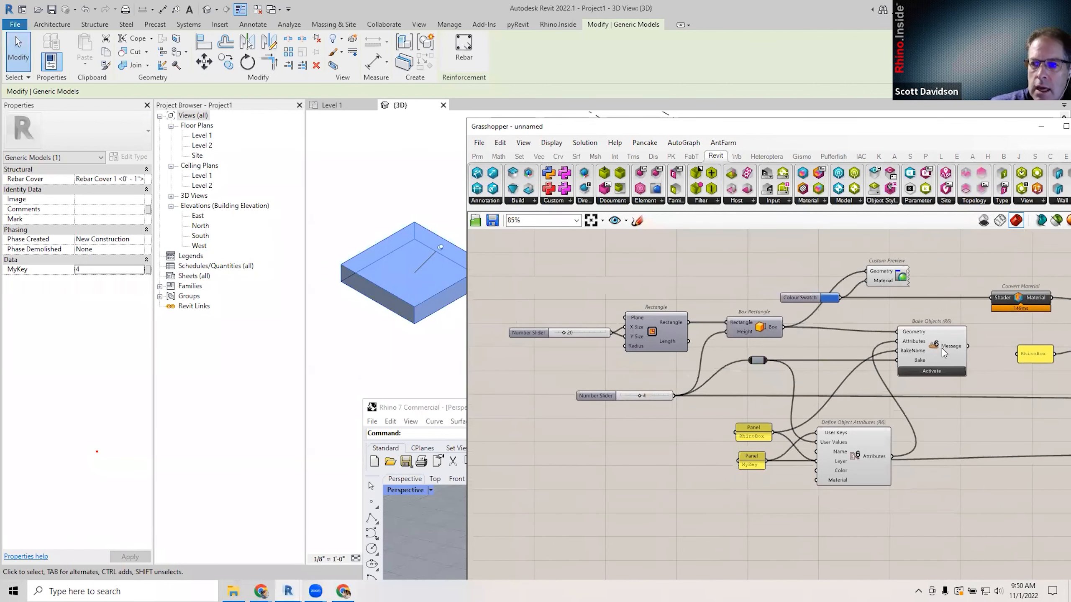
left_click_drag(936, 348, 939, 343)
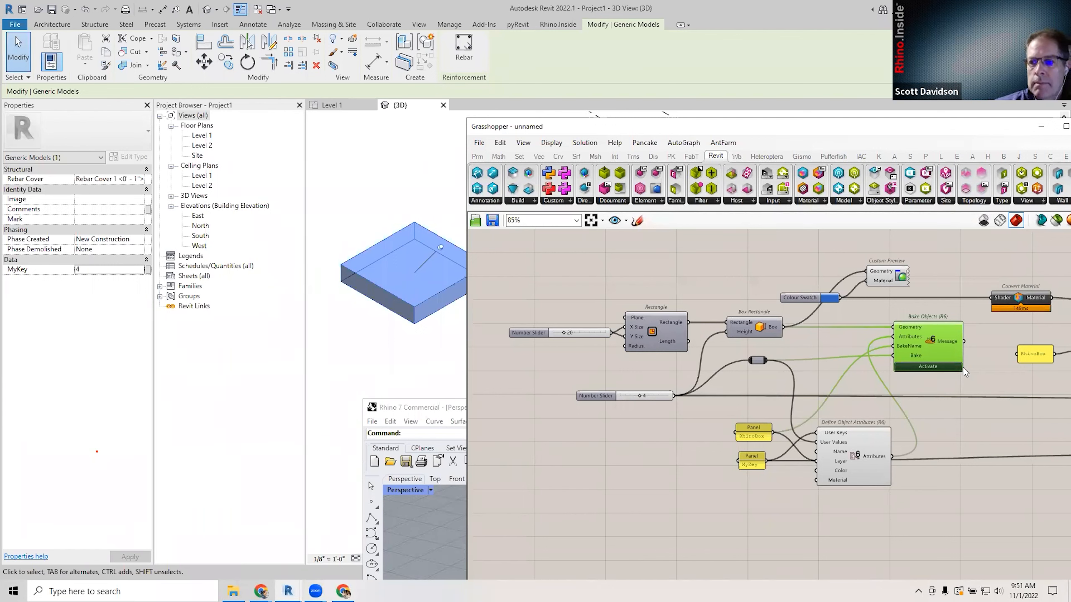
left_click(430, 412)
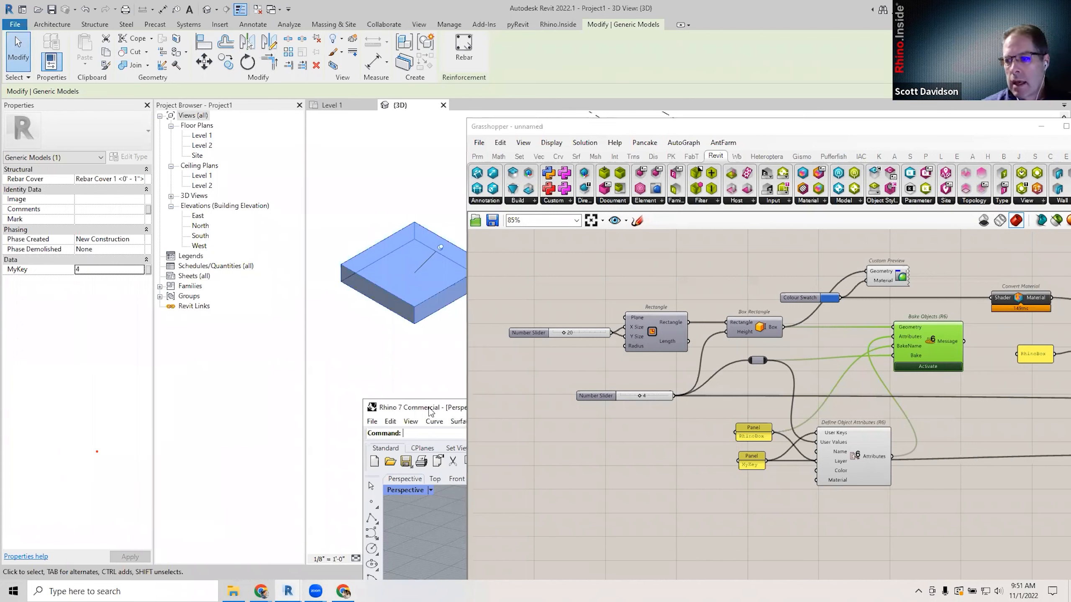
Enlarge the Rhino window and select the baked box, showing BakeName RhinoBox and MyKey 4.
left_click_drag(429, 409, 91, 301)
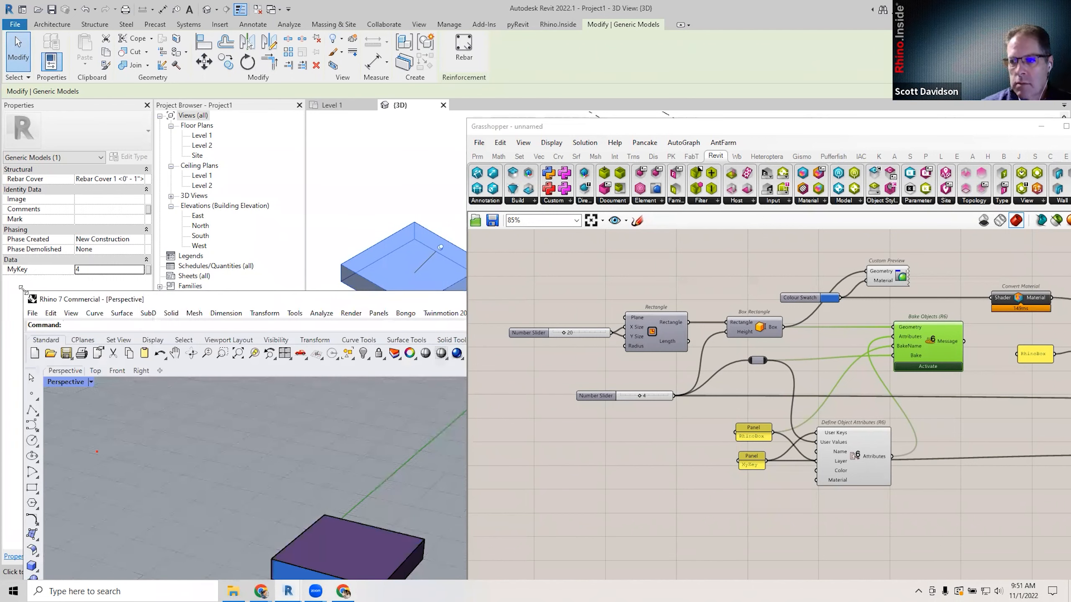
left_click_drag(21, 288, 0, 279)
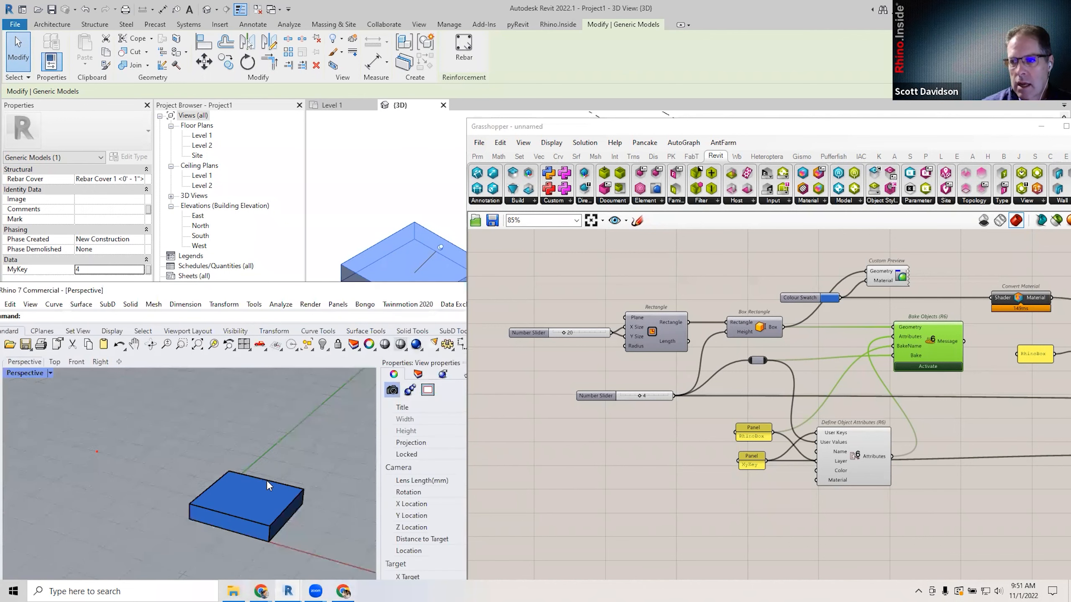
left_click(268, 482)
left_click_drag(321, 295, 243, 332)
scroll(713, 401, "down", 2)
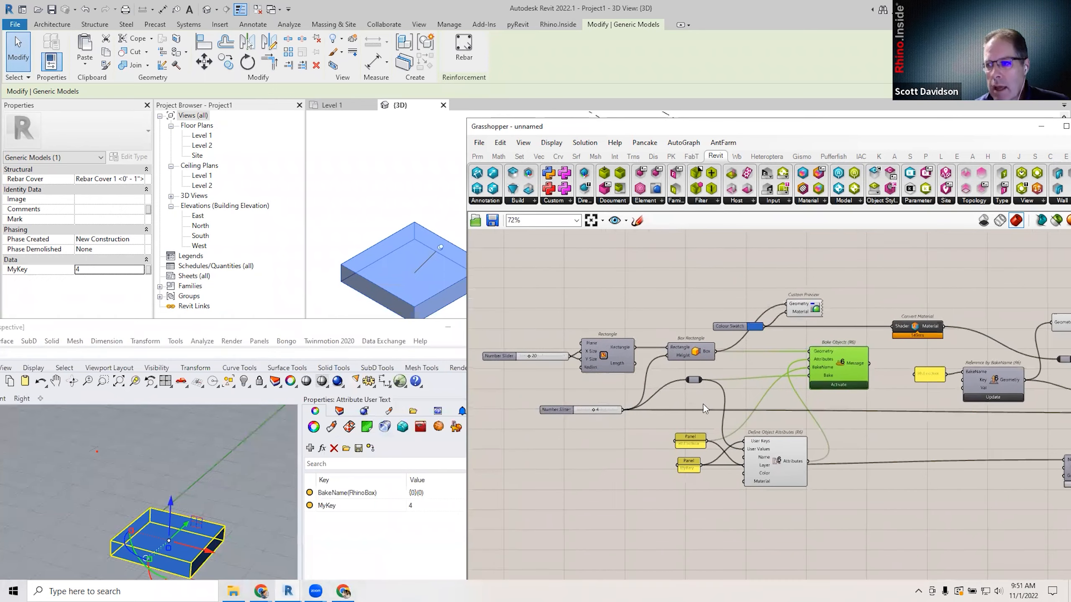
scroll(841, 400, "up", 2)
Select Bake Objects, then box-select the whole box-building and baking group in Grasshopper.
left_click(873, 421)
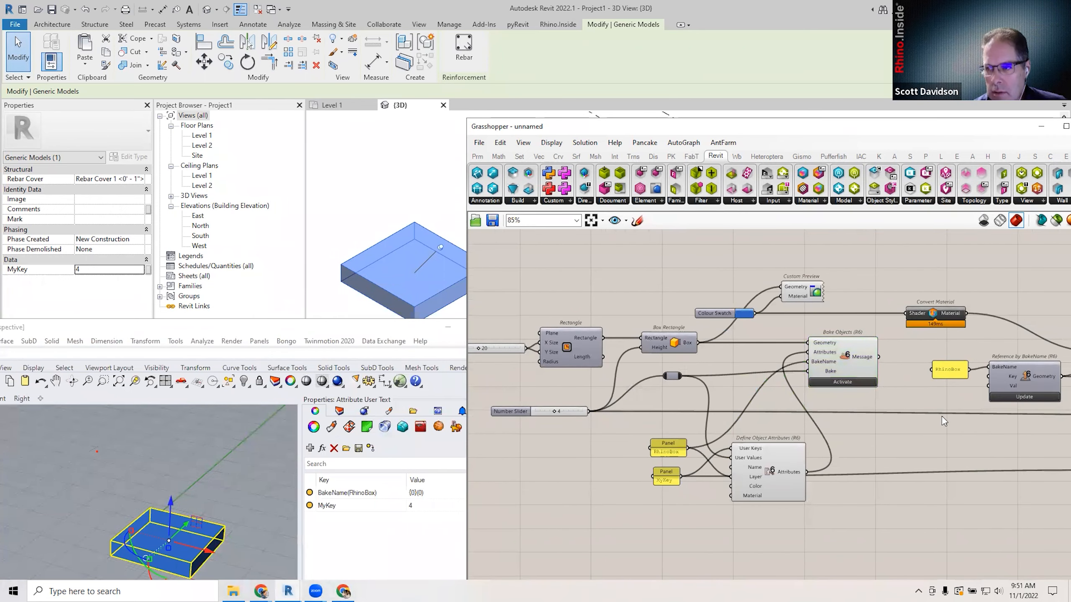
right_click_drag(929, 427, 920, 422)
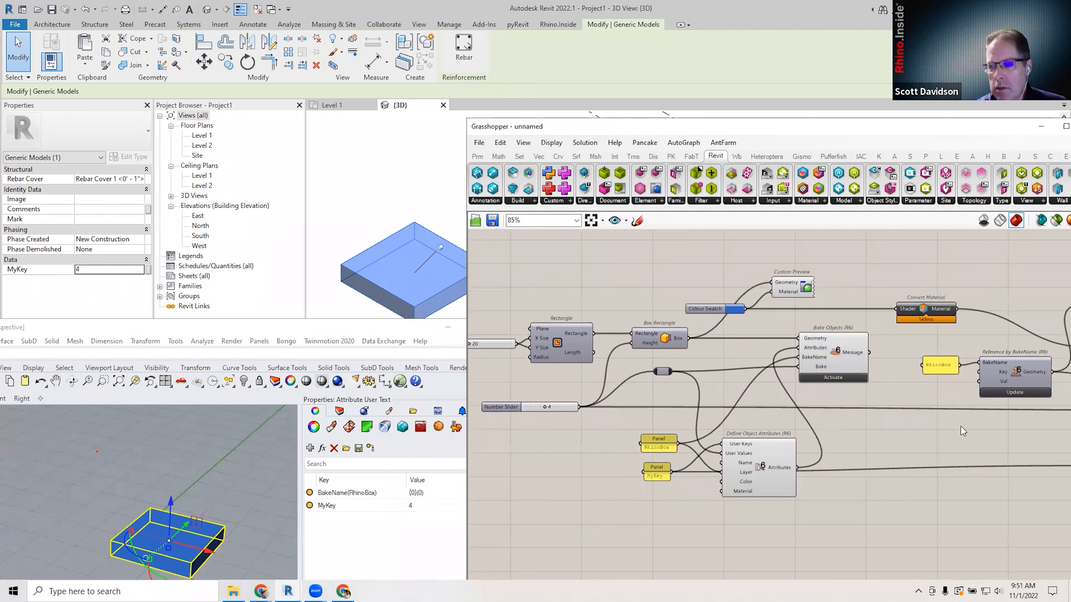
left_click(836, 362)
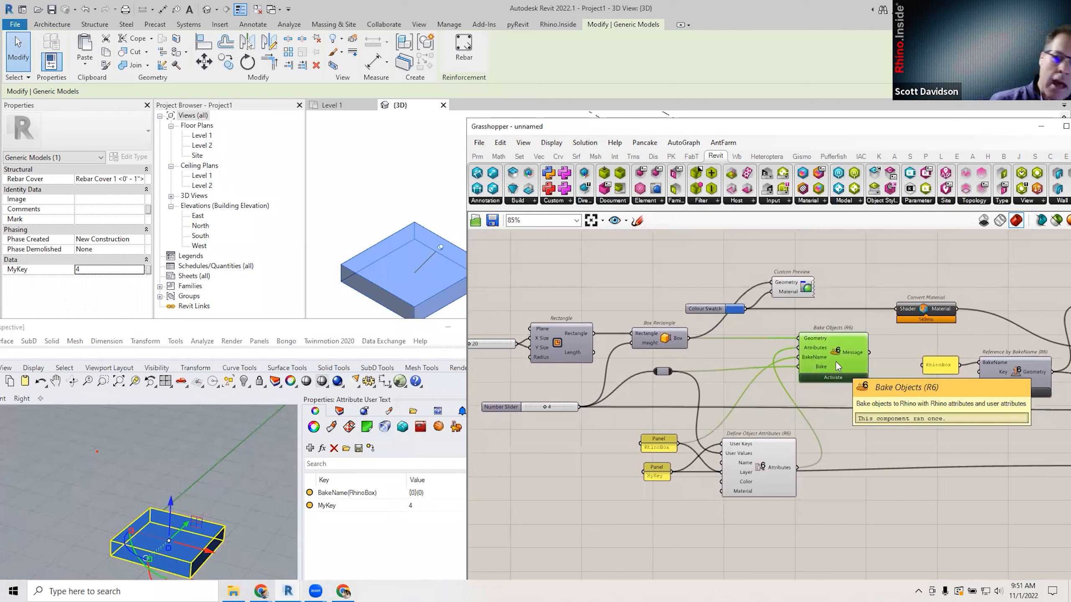
left_click_drag(515, 313, 894, 549)
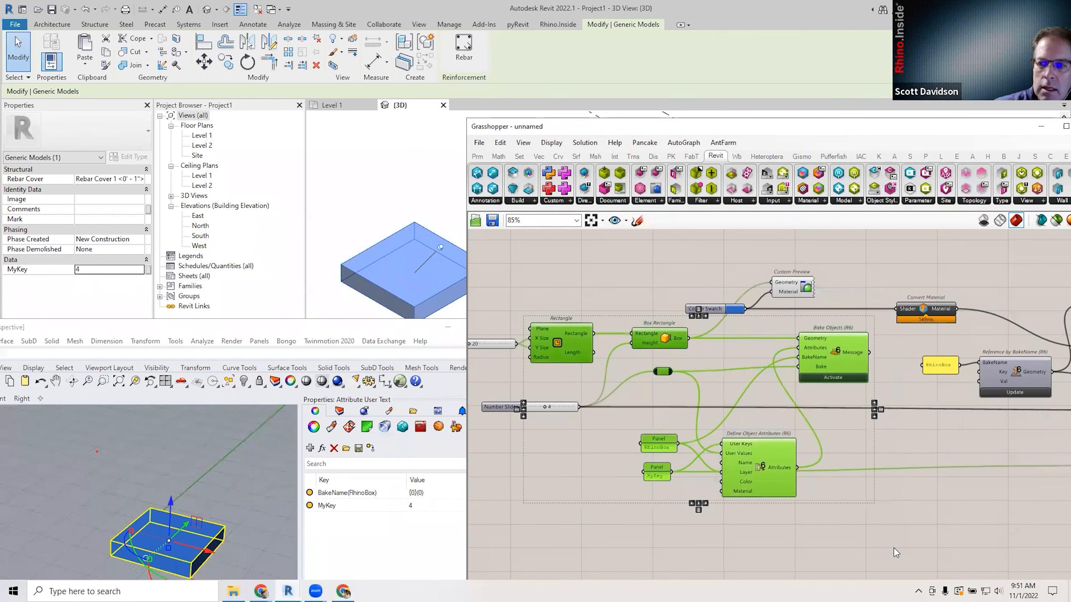
Bring the Reference by BakeName and DirectShape components into view and select Add Geometry DirectShape.
left_click(863, 544)
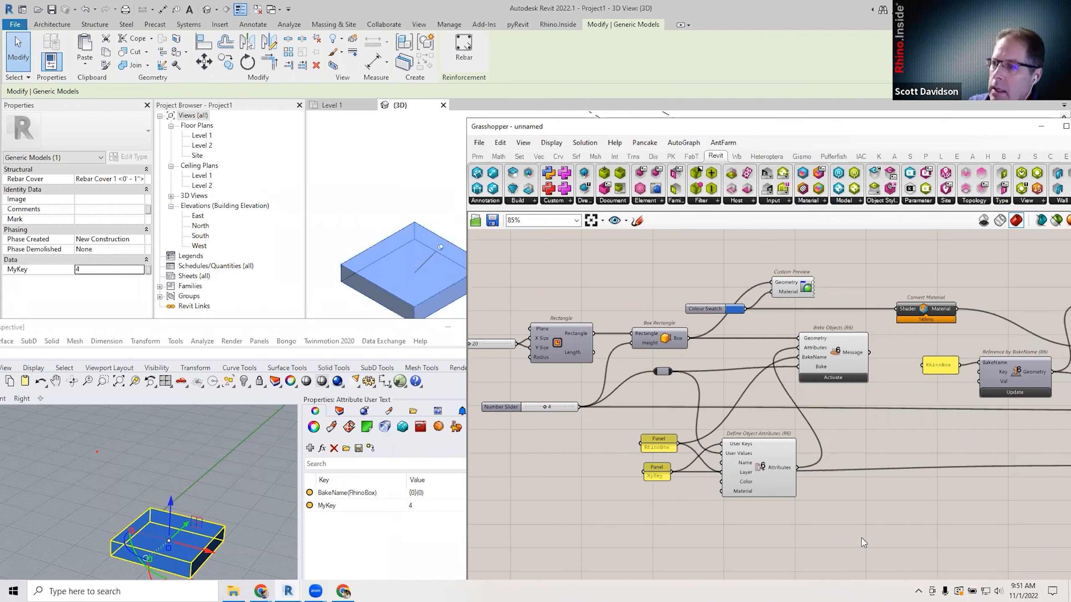
right_click_drag(1034, 430, 742, 434)
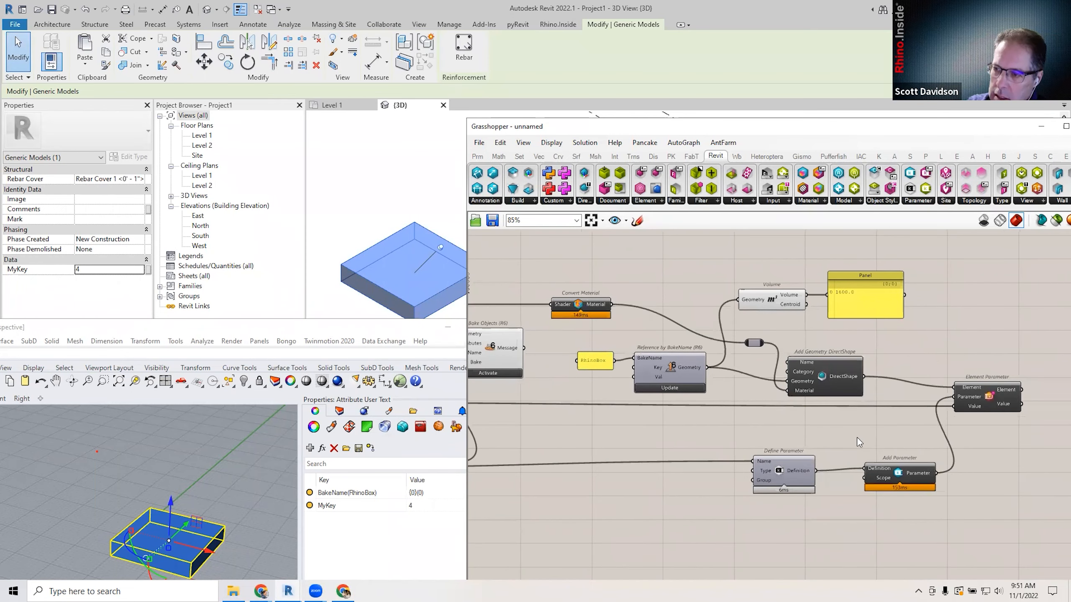
scroll(832, 427, "up", 1)
right_click_drag(832, 434, 859, 444)
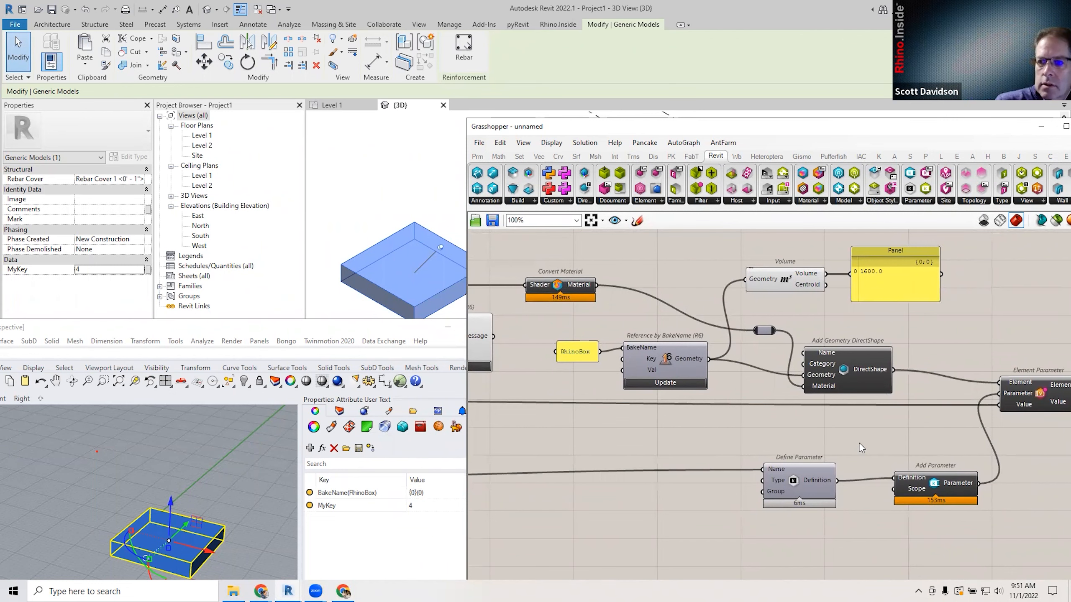
scroll(859, 443, "down", 1)
right_click_drag(793, 415, 755, 401)
left_click(793, 354)
scroll(799, 364, "up", 1)
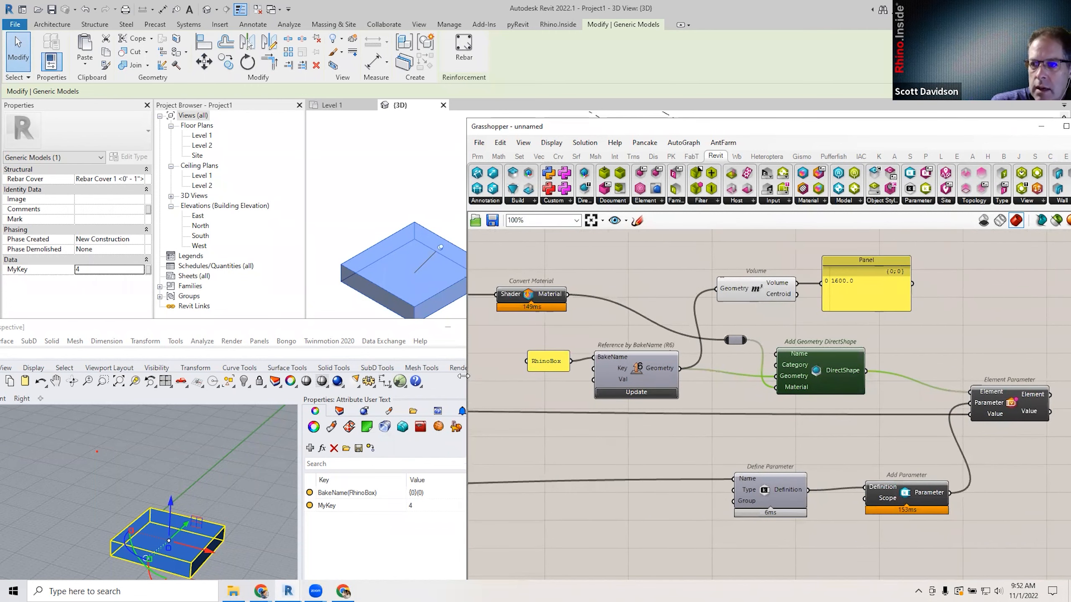
Widen the Grasshopper window leftward and move Convert Material further right.
left_click_drag(463, 376, 435, 375)
scroll(705, 416, "up", 2)
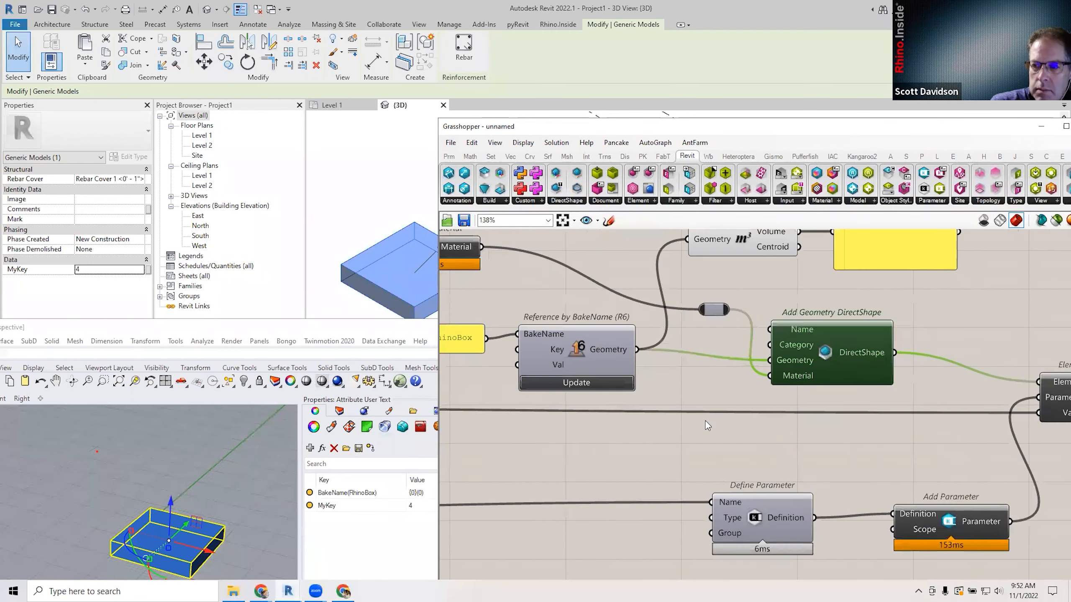
scroll(702, 422, "down", 1)
right_click_drag(700, 440, 685, 460)
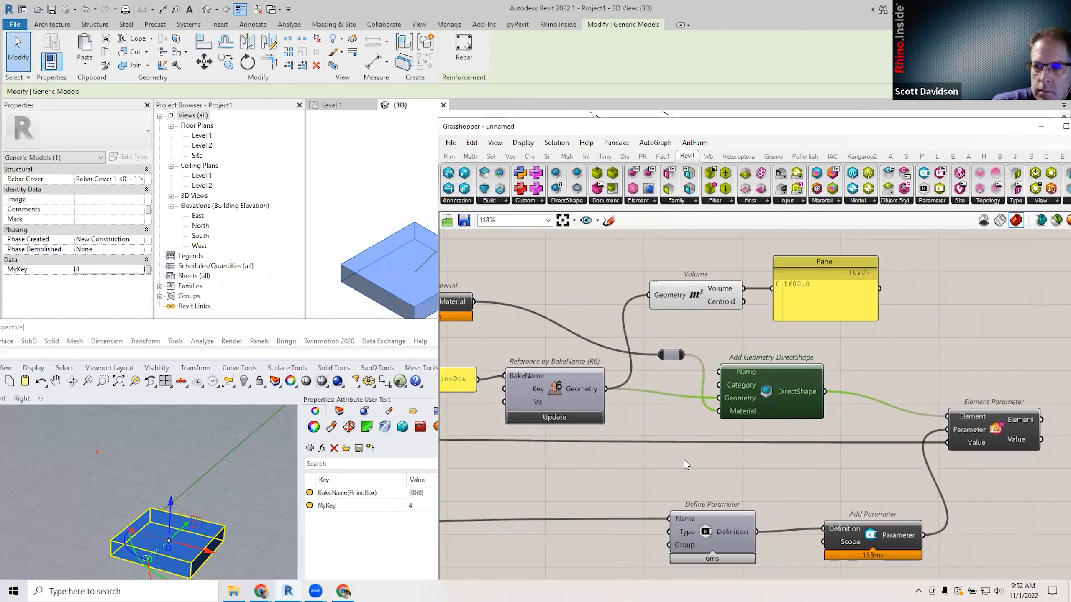
left_click_drag(459, 302, 562, 303)
left_click(581, 351)
scroll(570, 340, "down", 1)
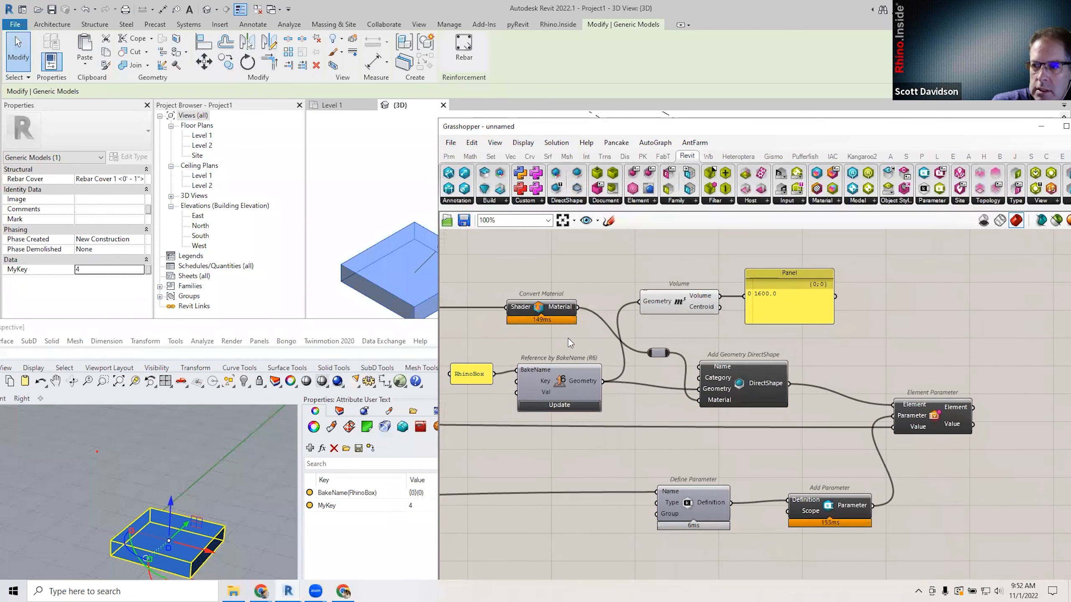
Clear the box selection in Revit and pan the canvas to the Colour Swatch.
left_click(341, 204)
right_click(633, 271)
left_click(594, 263)
scroll(622, 284, "down", 3)
right_click_drag(619, 285, 746, 299)
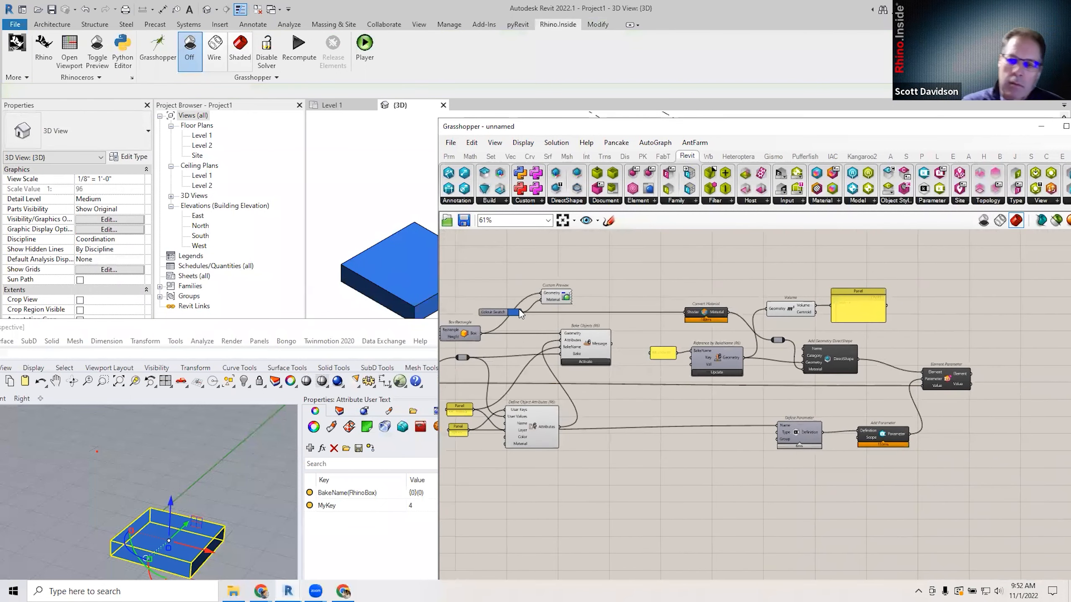
Shift the Colour Swatch's hue so the Revit box turns from blue to turquoise.
left_click_drag(491, 312, 648, 284)
scroll(667, 320, "up", 4)
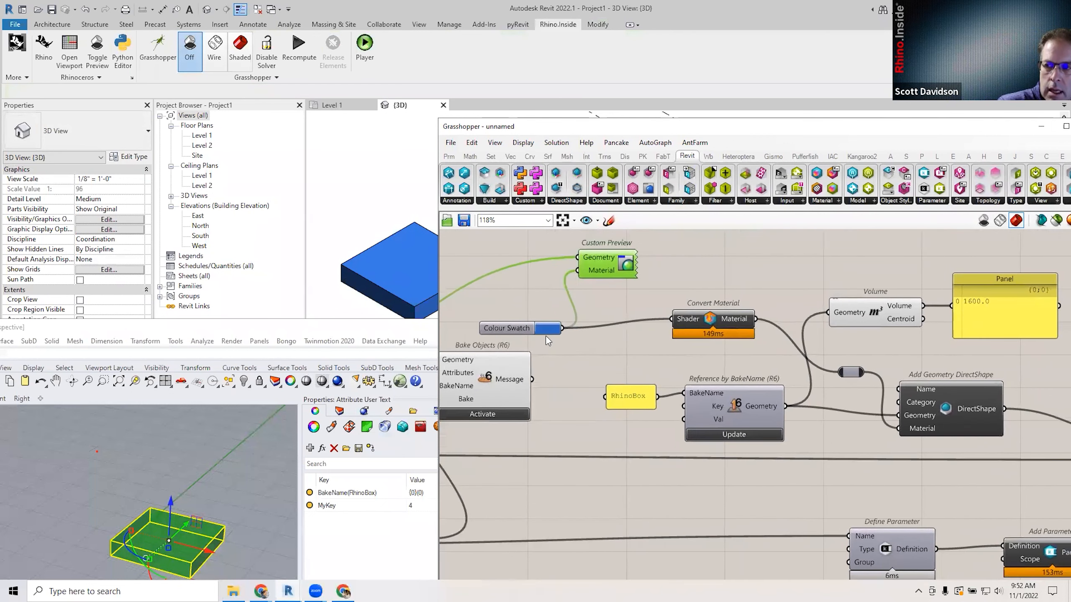
left_click(547, 329)
mouse_move(606, 451)
left_mouse_down()
mouse_move(636, 451)
mouse_move(592, 451)
mouse_move(602, 453)
left_mouse_up()
left_click(715, 346)
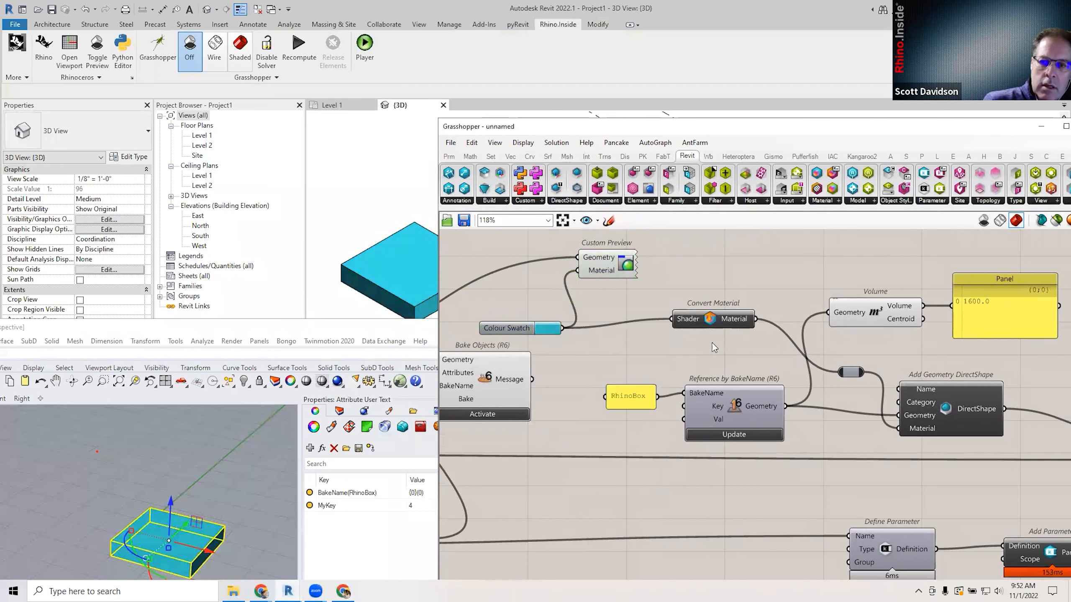
Tidy the positions of Convert Material and Add Geometry DirectShape on the canvas.
left_click_drag(713, 315, 713, 321)
right_click_drag(753, 361, 643, 327)
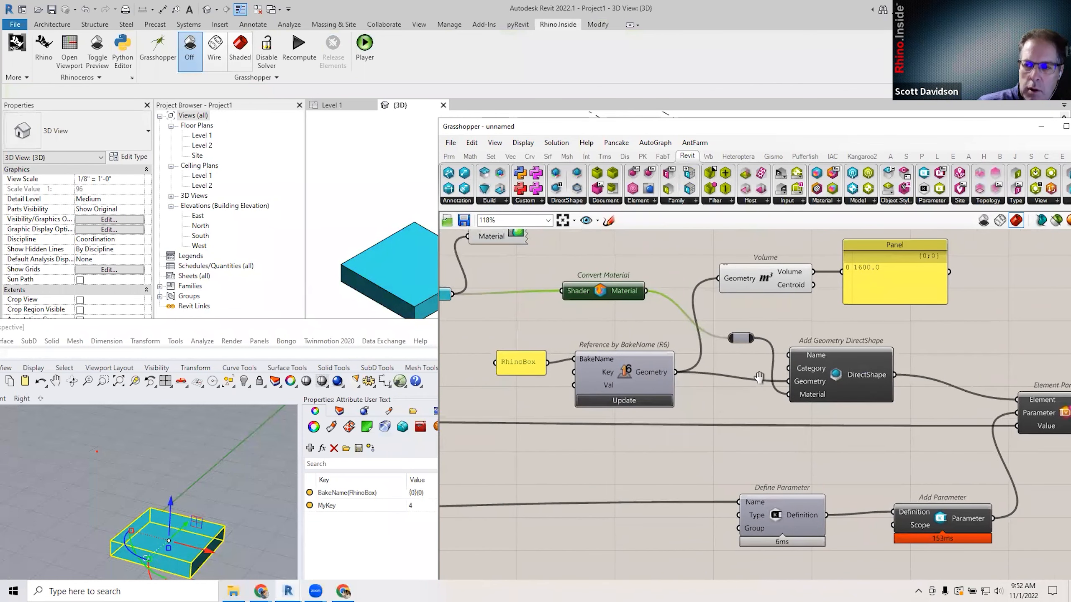
right_click_drag(763, 383, 748, 380)
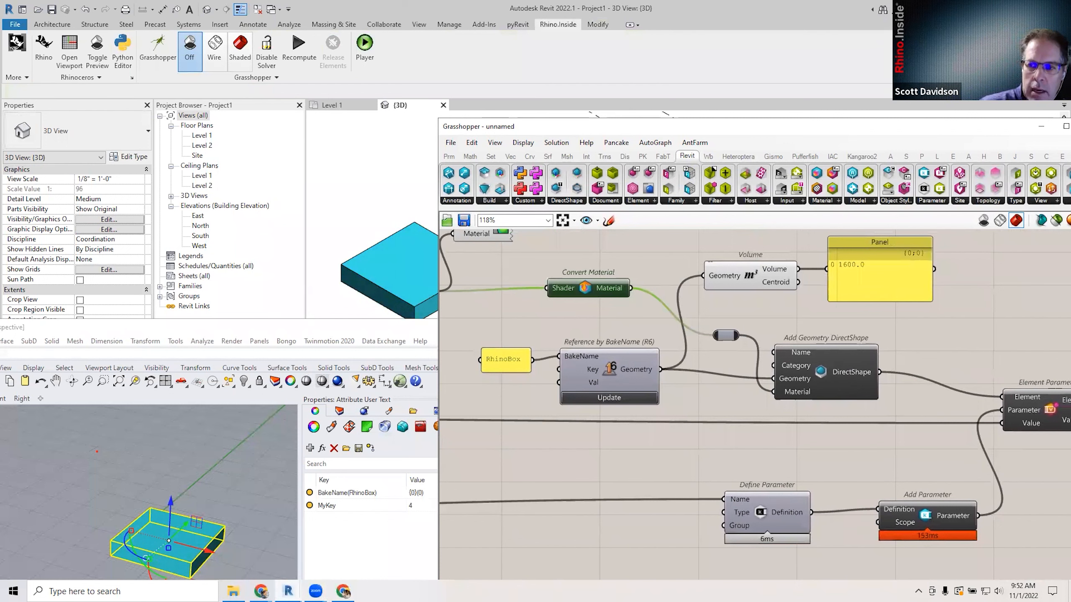
mouse_move(288, 592)
left_click(522, 464)
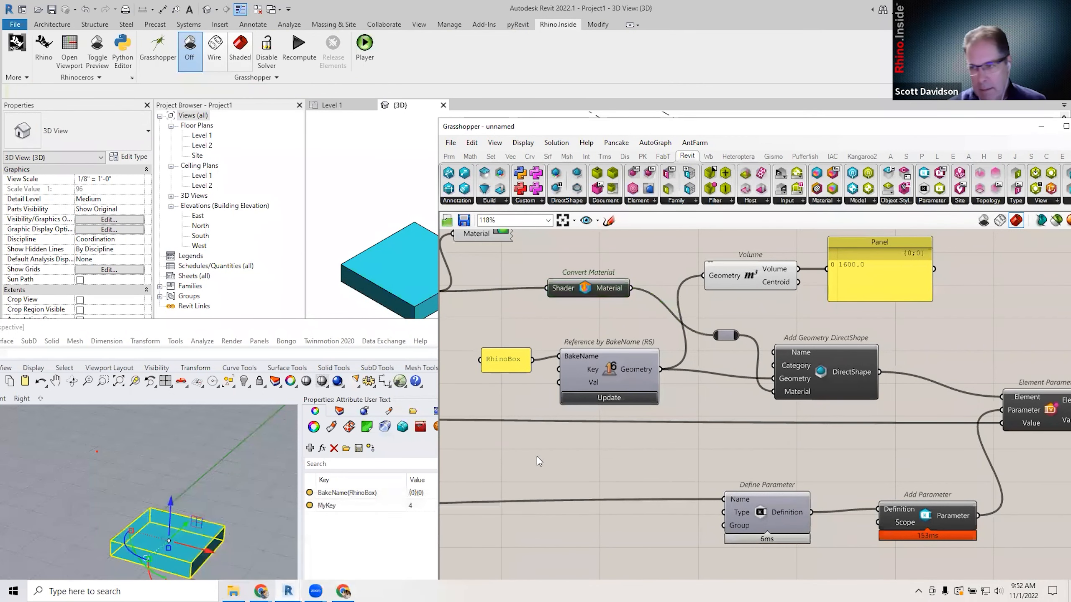
mouse_move(643, 461)
right_mouse_down()
mouse_move(619, 460)
mouse_move(661, 457)
mouse_move(652, 457)
right_mouse_up()
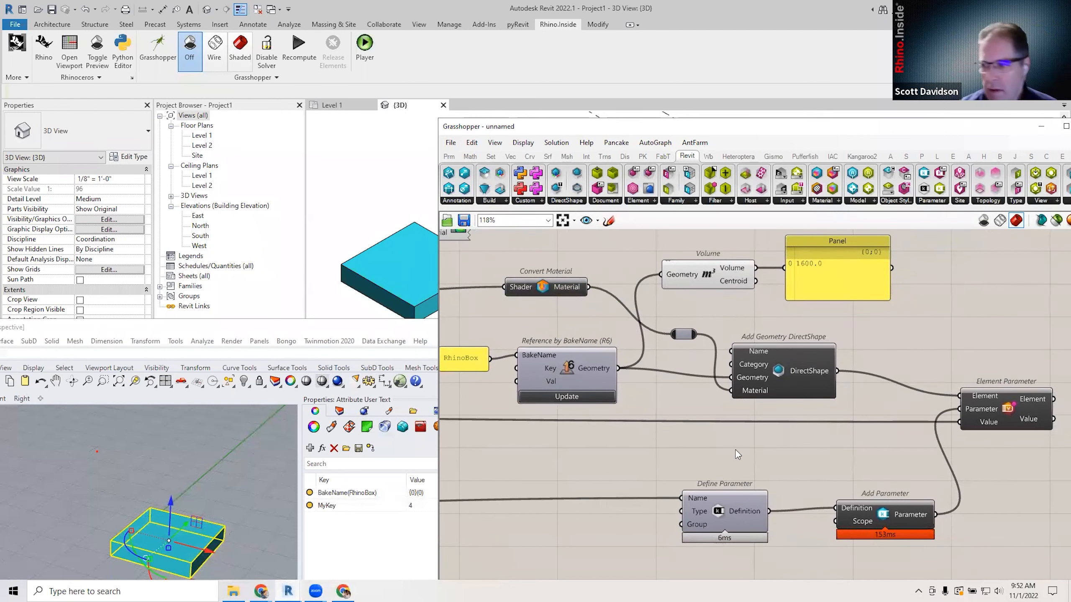
scroll(741, 444, "down", 2)
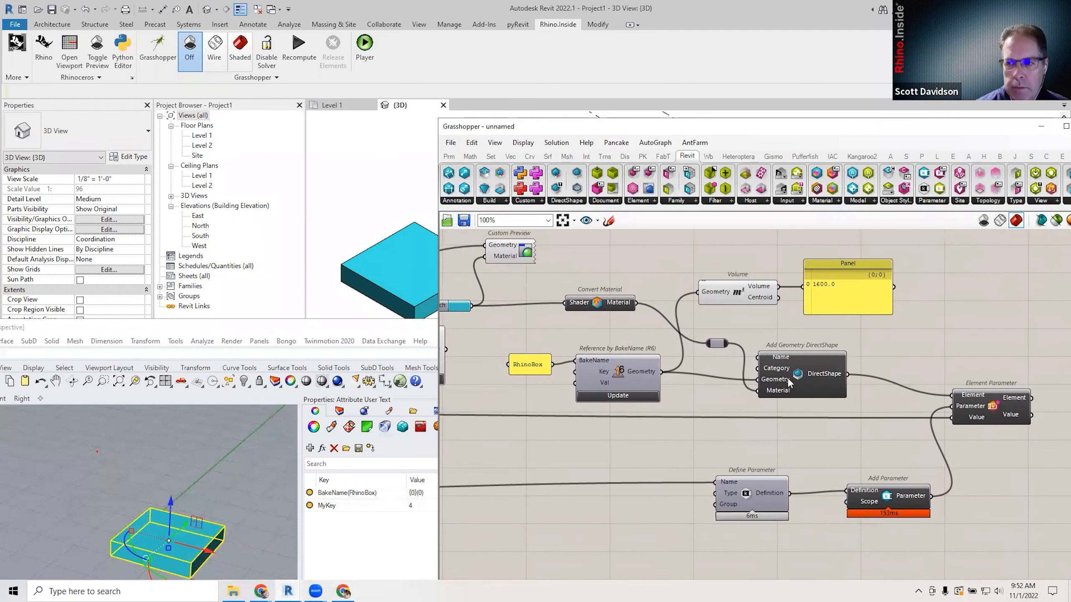
left_click_drag(788, 381, 794, 375)
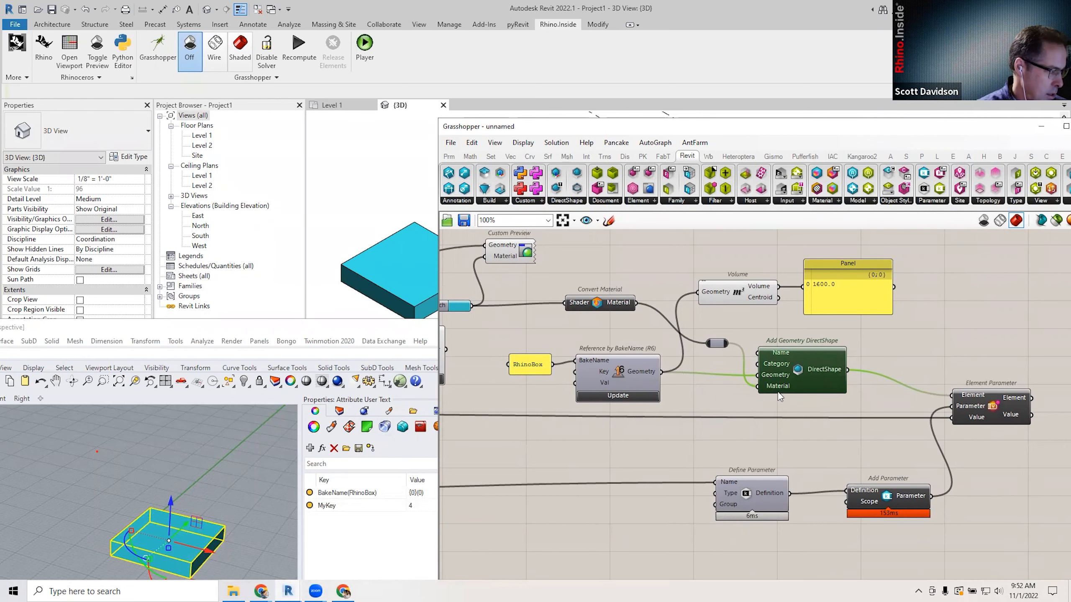
left_click(661, 255)
right_click_drag(695, 328, 686, 337)
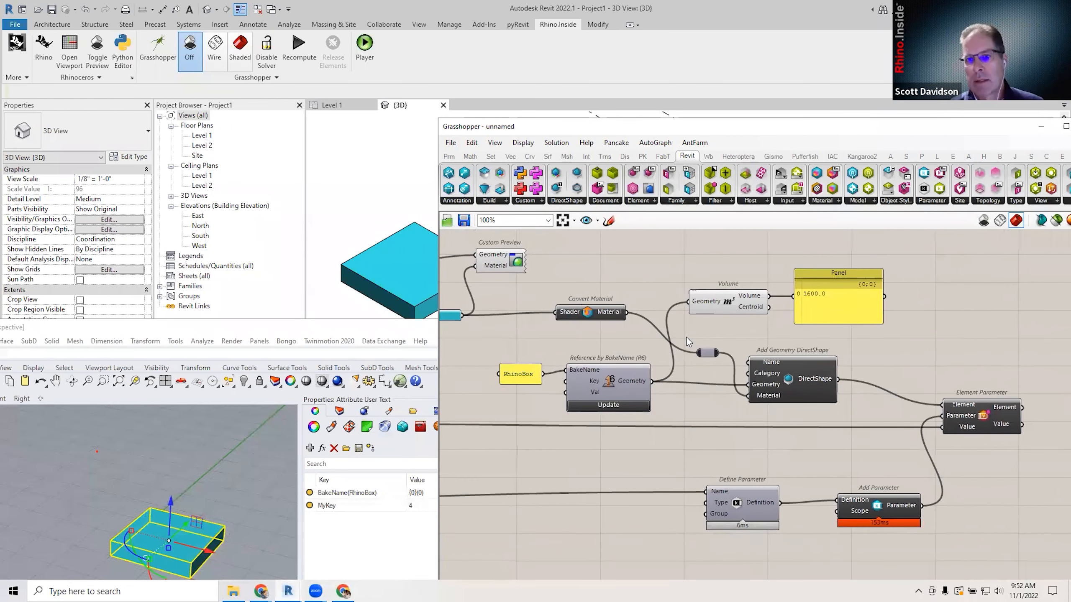
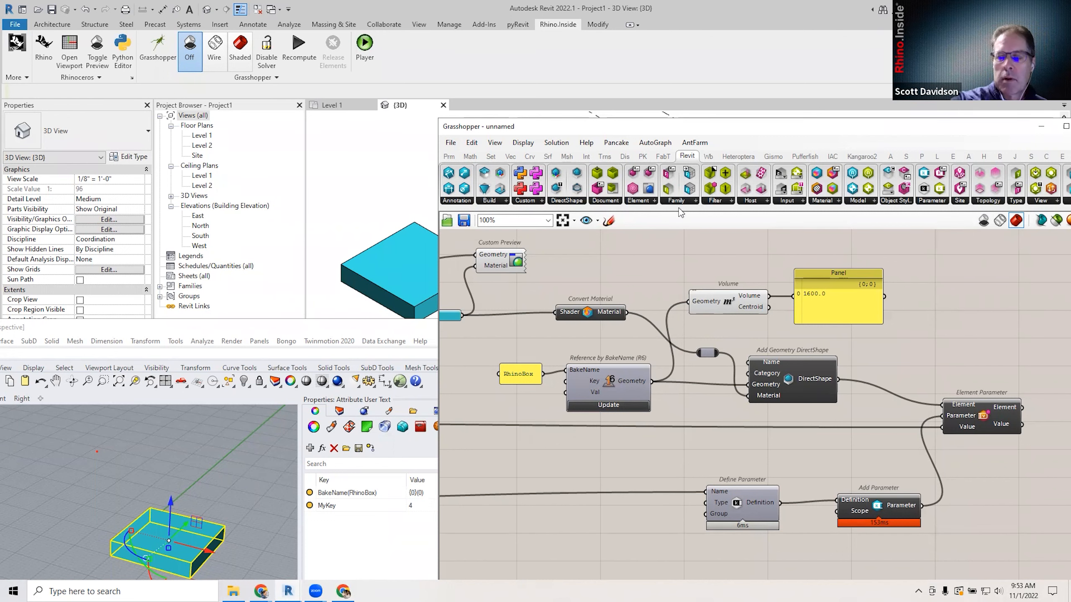
Reposition the Grasshopper and Rhino windows and shift the definition left on the canvas.
left_click_drag(690, 128, 687, 124)
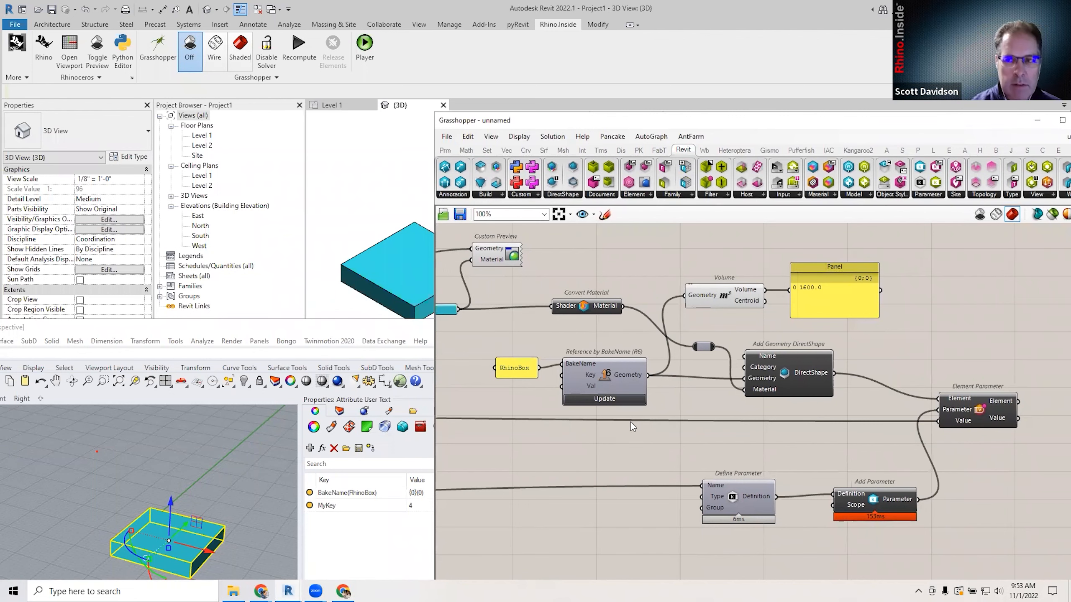
scroll(698, 402, "down", 1)
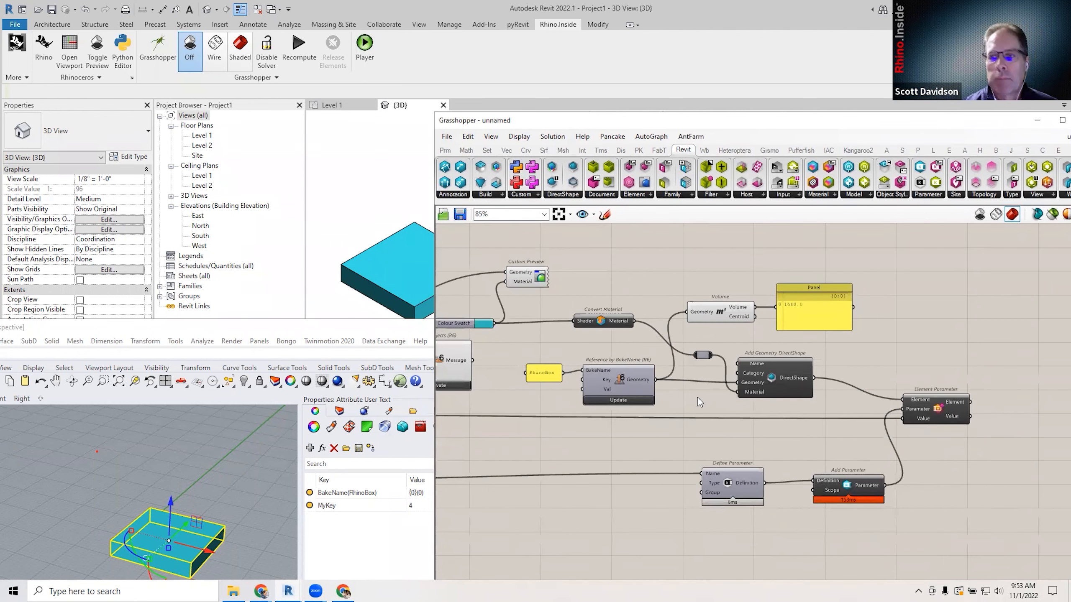
scroll(698, 397, "up", 1)
right_click_drag(762, 425, 736, 428)
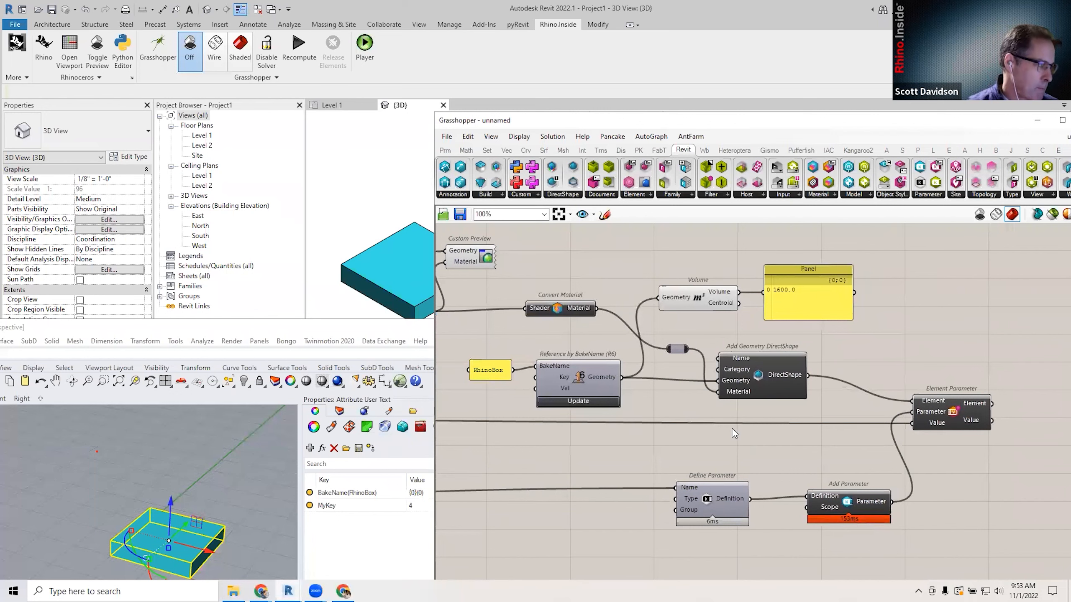
left_click(122, 591)
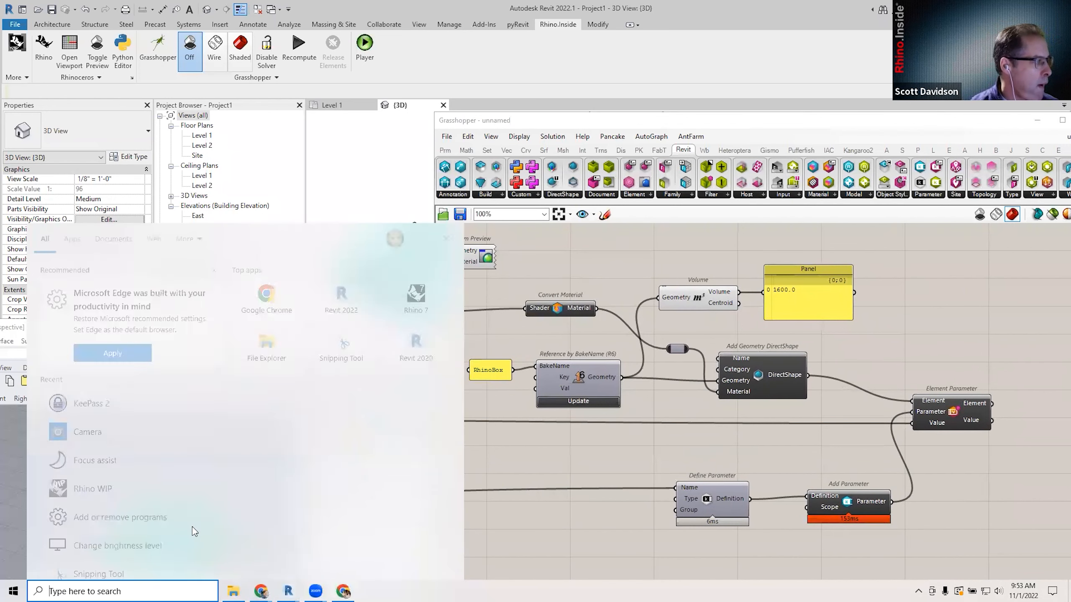
left_click(599, 535)
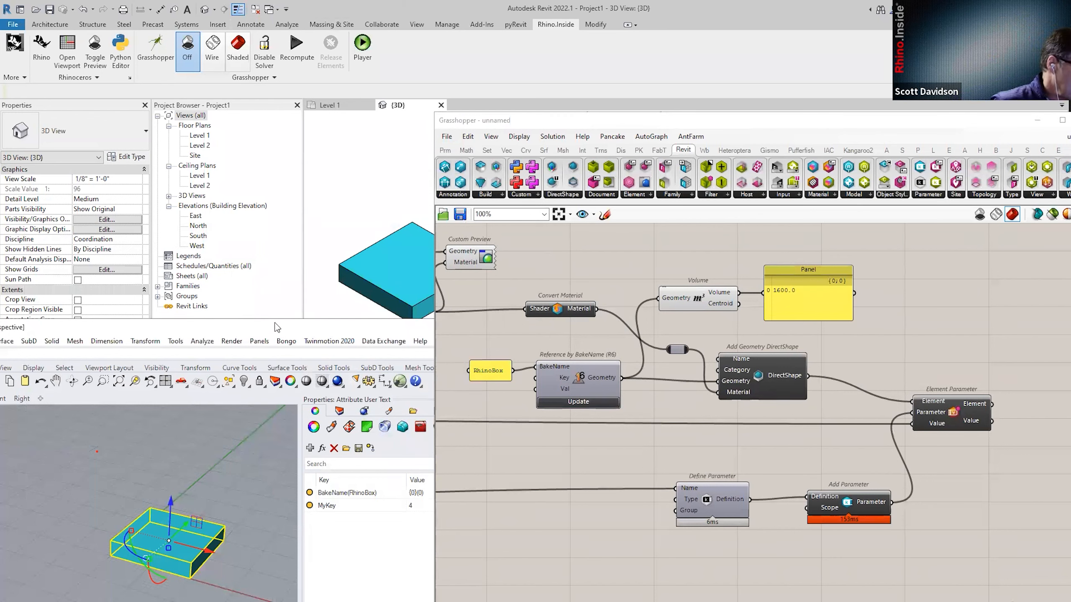
left_click_drag(274, 323, 278, 322)
left_click(845, 423)
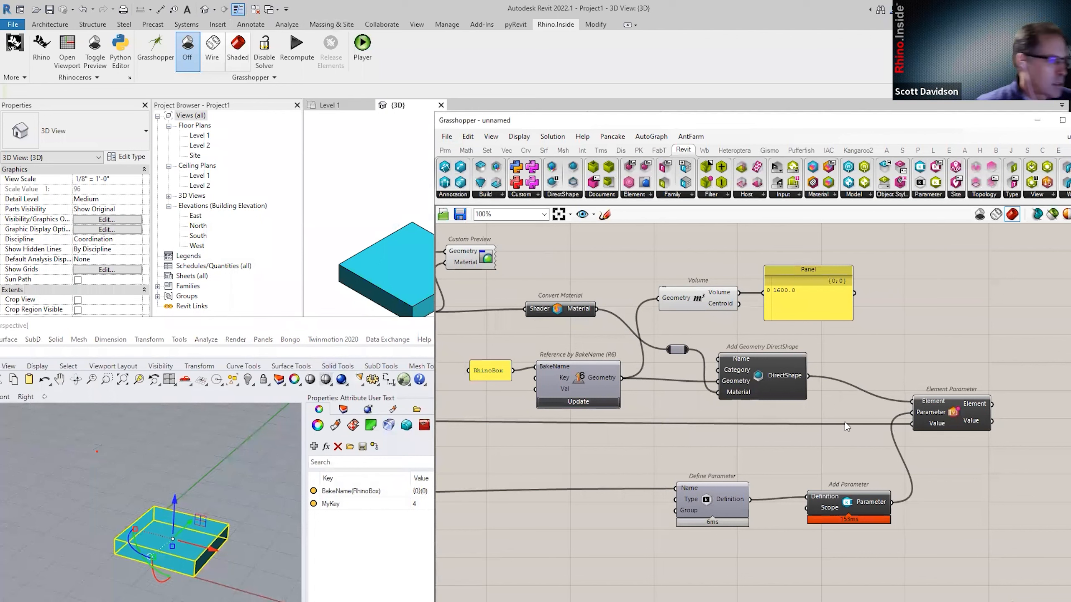
mouse_move(871, 503)
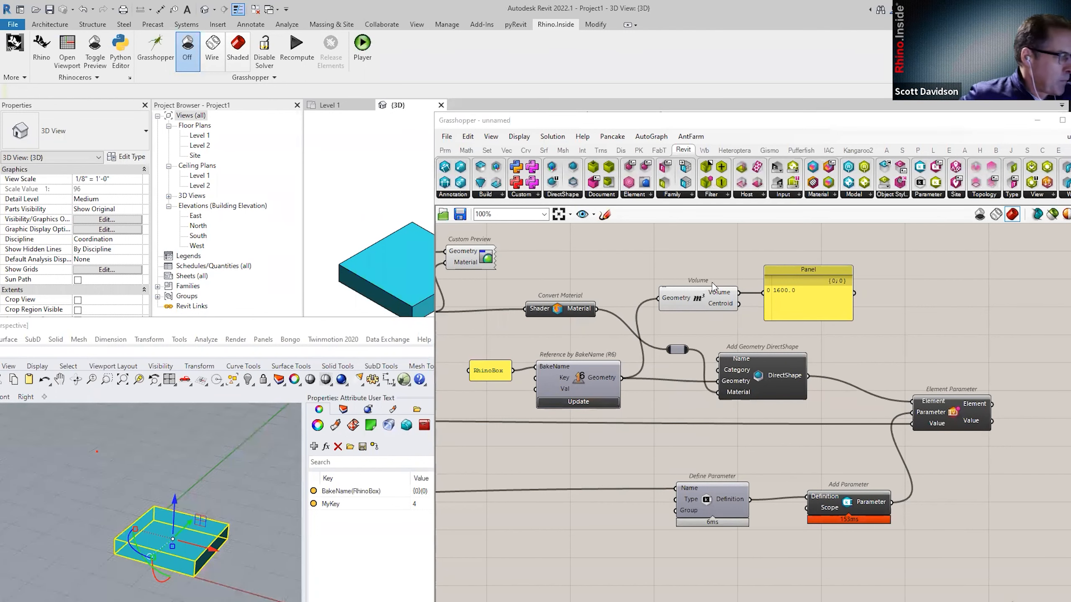
scroll(536, 468, "down", 3)
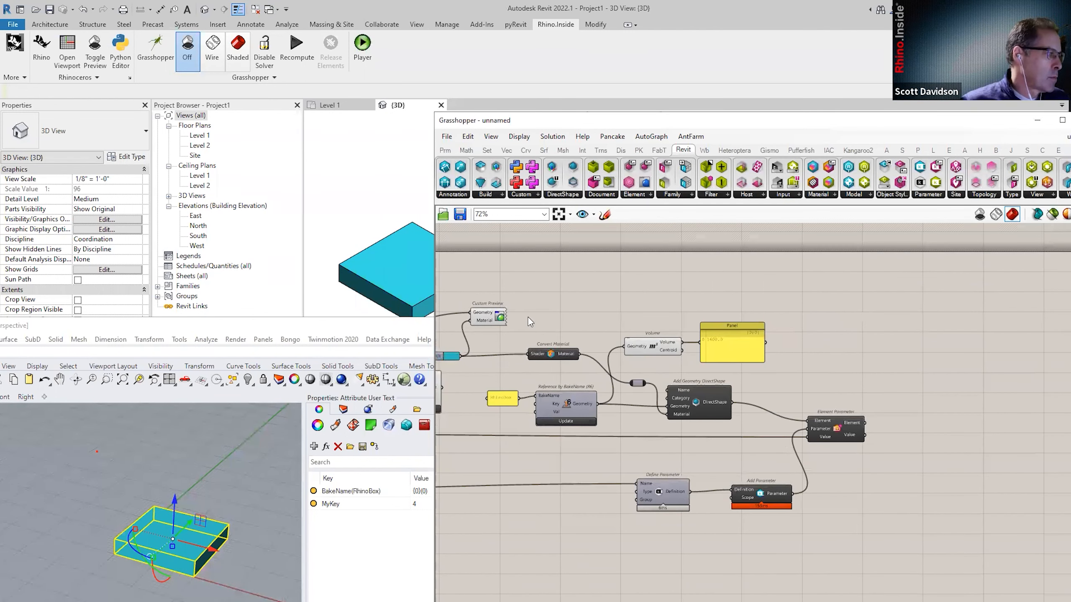
scroll(530, 235, "down", 1)
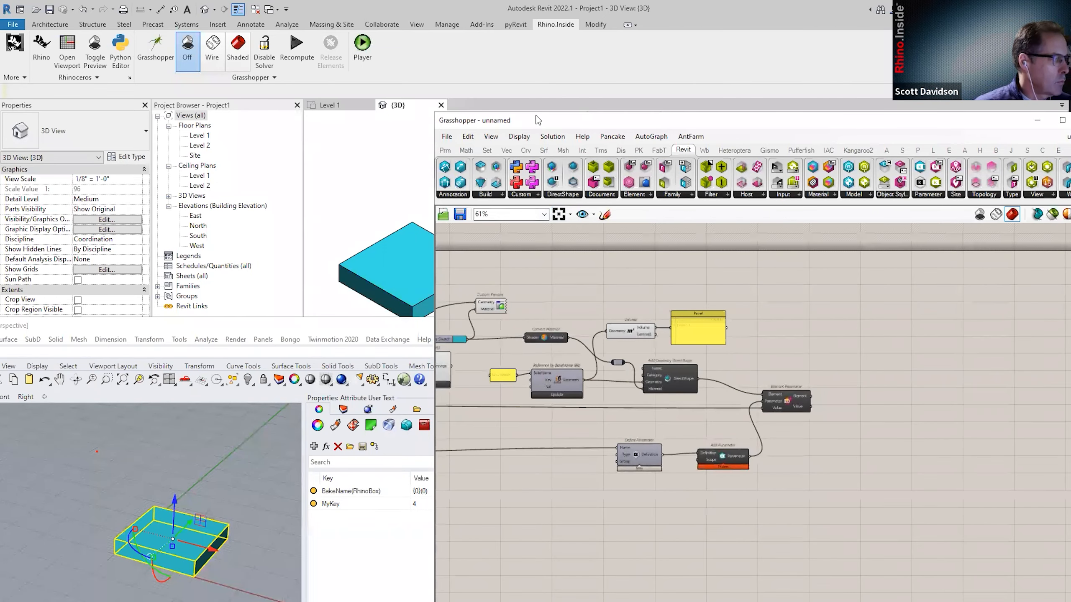
left_click_drag(532, 126, 471, 90)
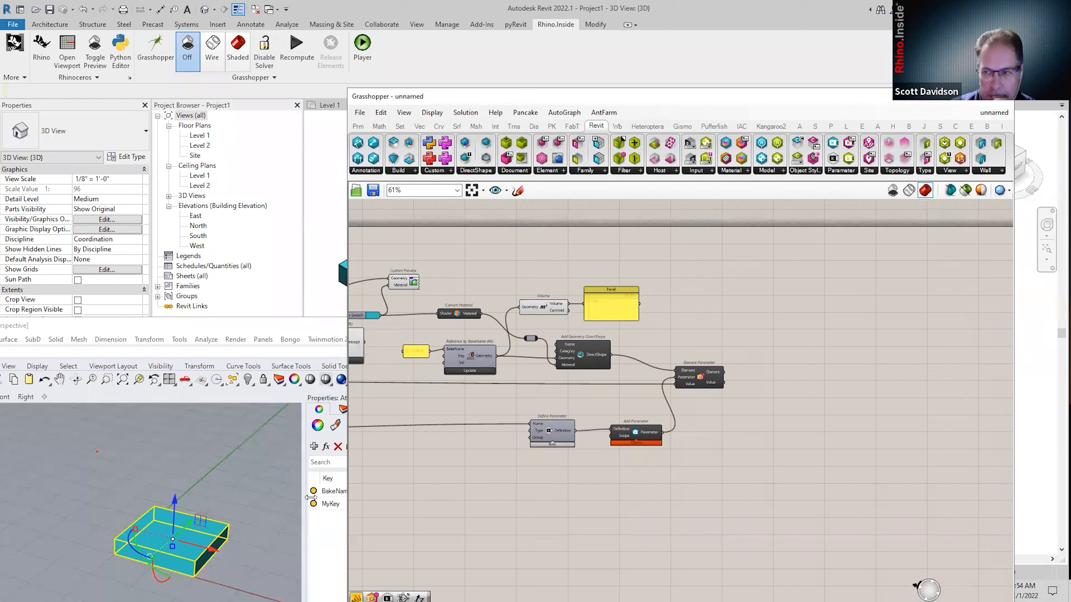
Deselect the box in the Rhino viewport and slide Grasshopper aside to reveal the Revit box.
left_click(221, 482)
scroll(211, 477, "down", 4)
scroll(206, 468, "up", 9)
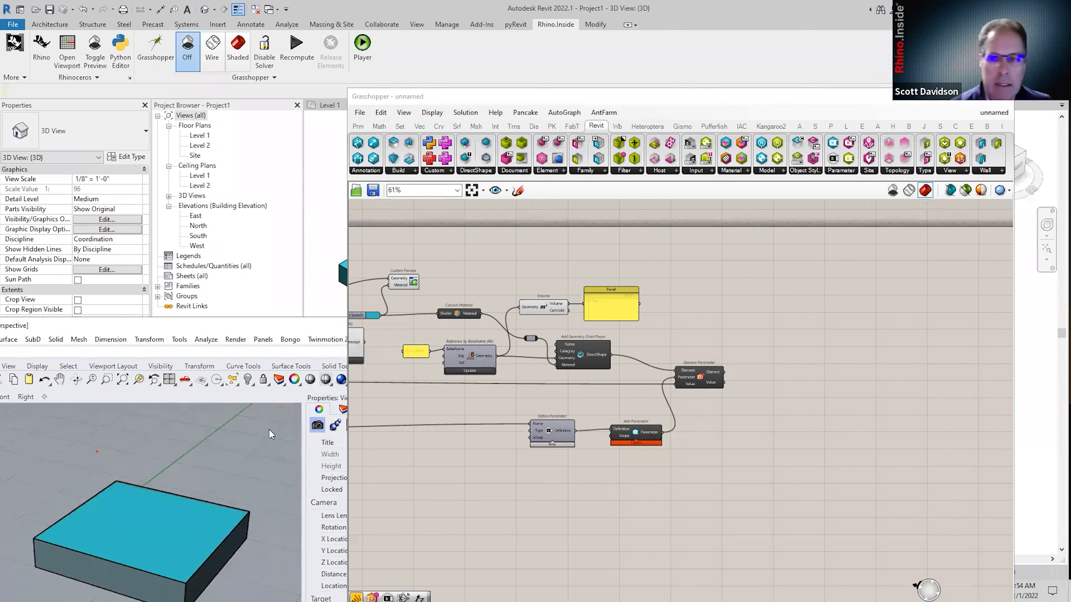
left_click_drag(541, 94, 603, 96)
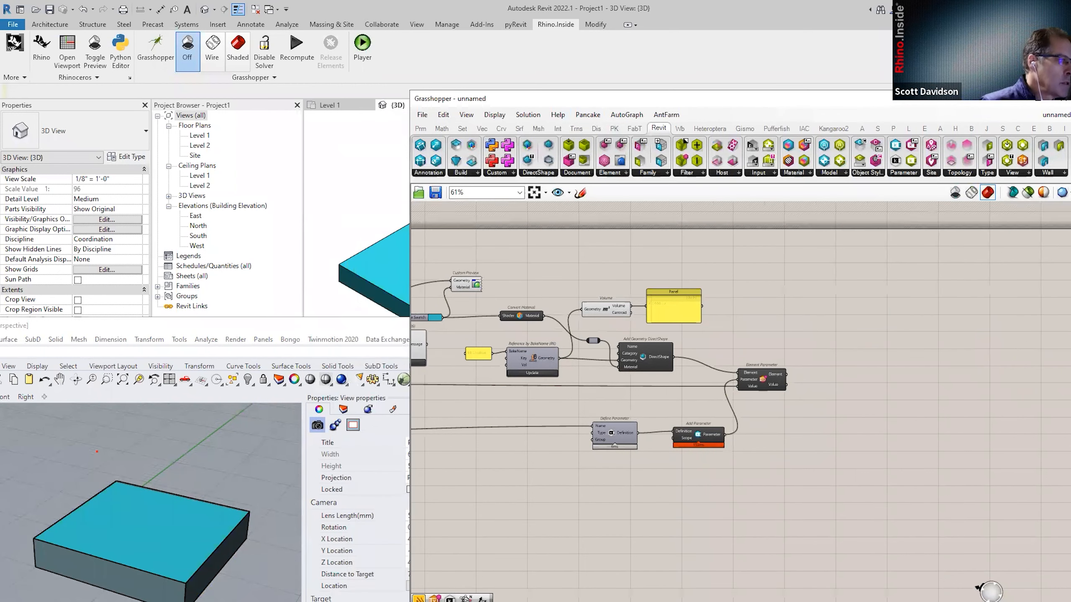
key("alt+Tab")
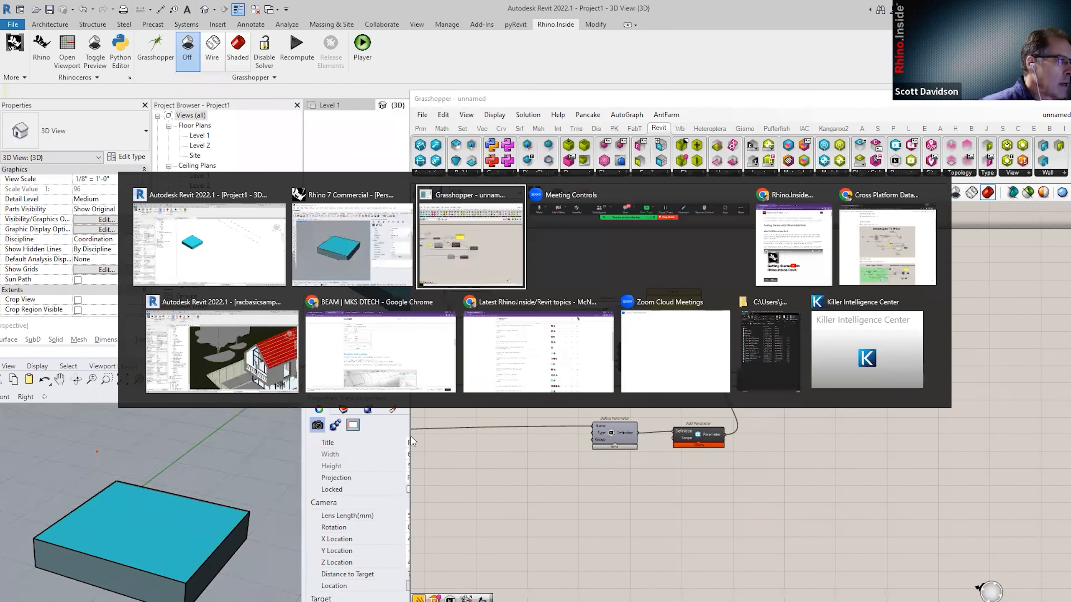
Switch to the Cross Platform Data Flow page and scroll to 01.2 To Direct Shape.
left_click(872, 267)
scroll(497, 461, "down", 3)
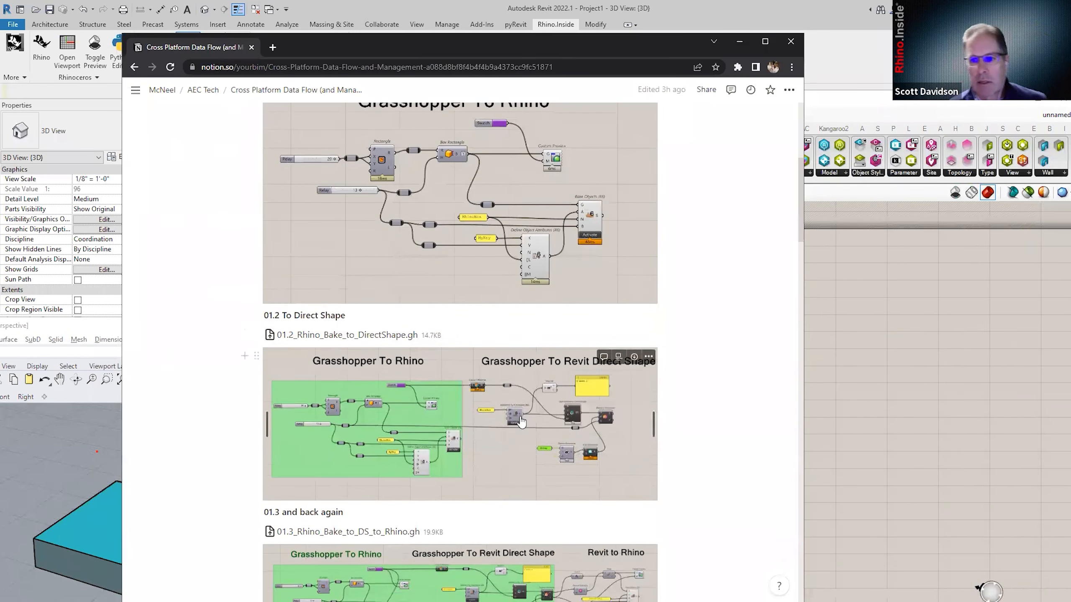
scroll(521, 420, "down", 1)
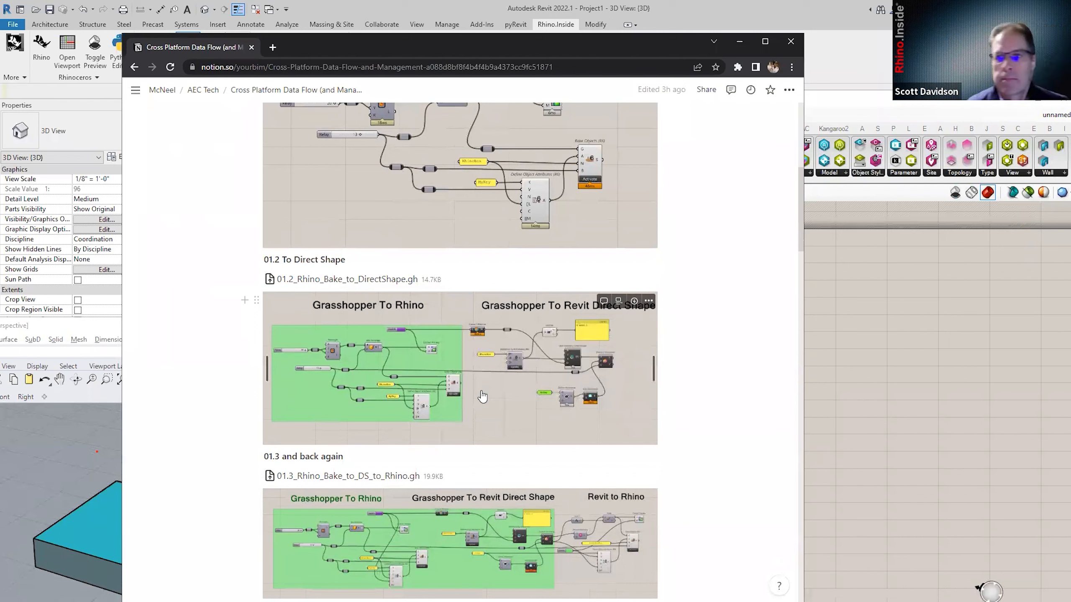
scroll(470, 426, "down", 1)
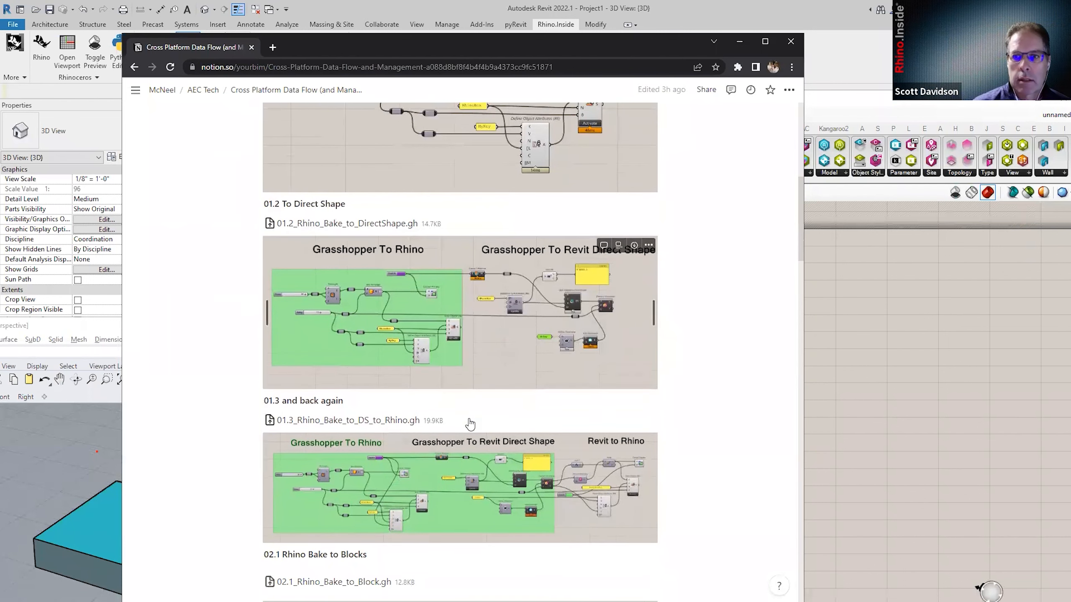
scroll(477, 435, "up", 1)
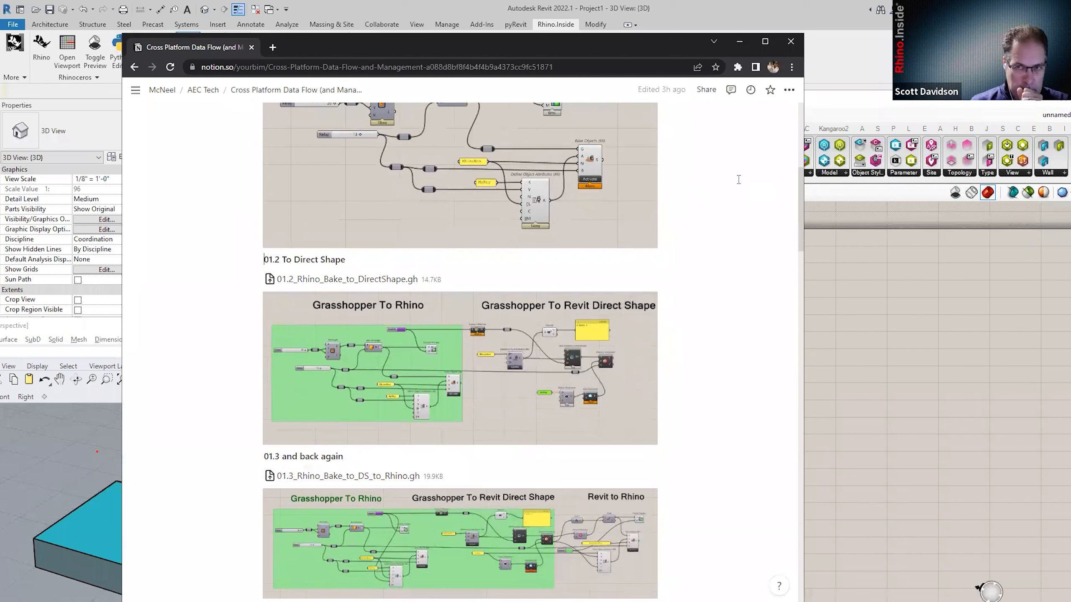
Copy the page's web address and reposition the browser window.
left_click(319, 68)
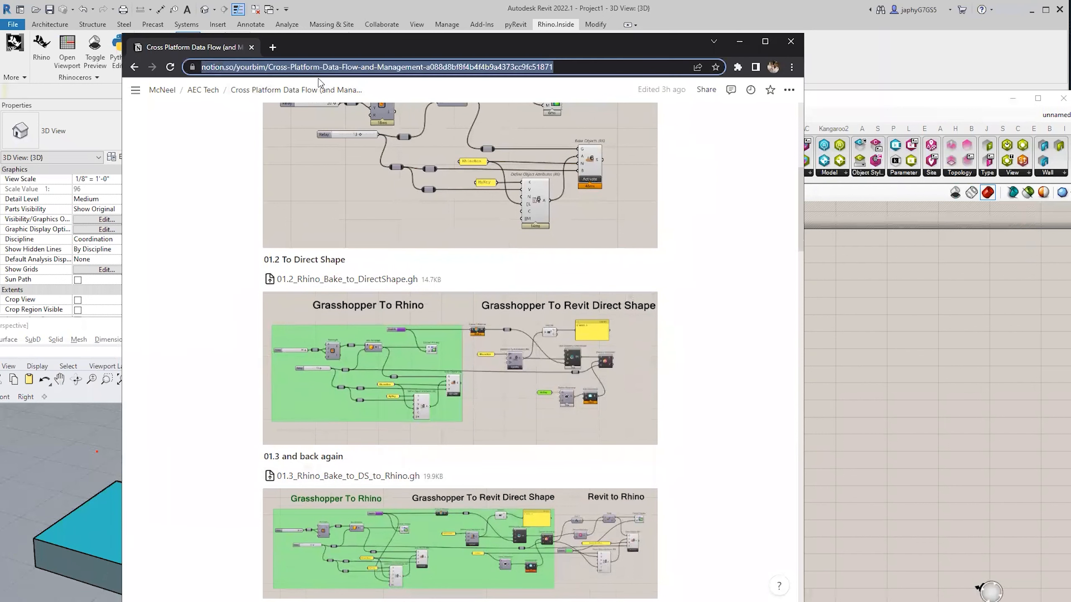
right_click(290, 67)
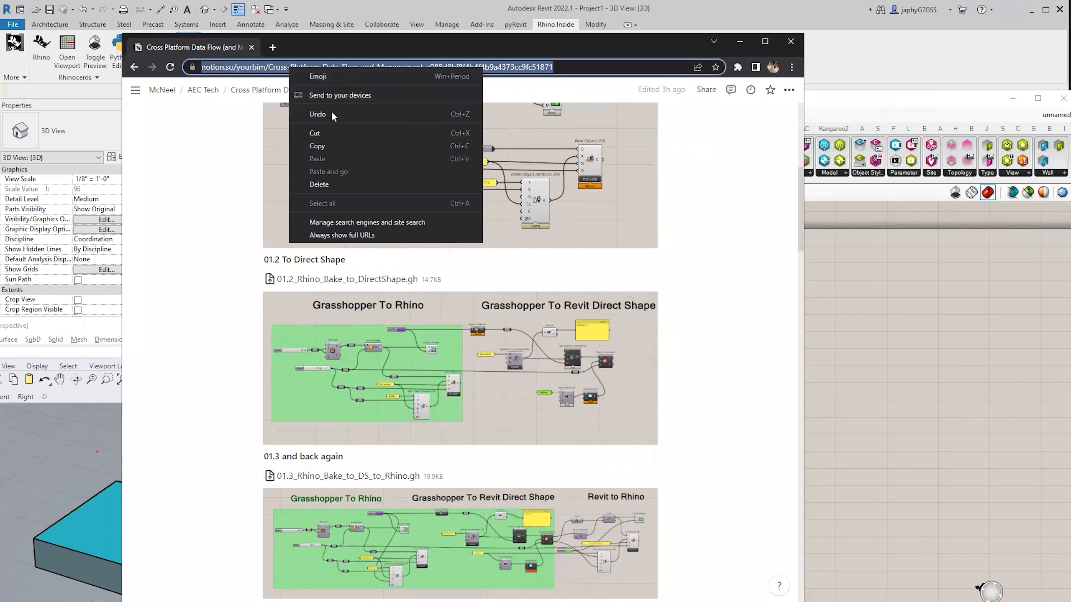
left_click(324, 146)
key("alt+Tab")
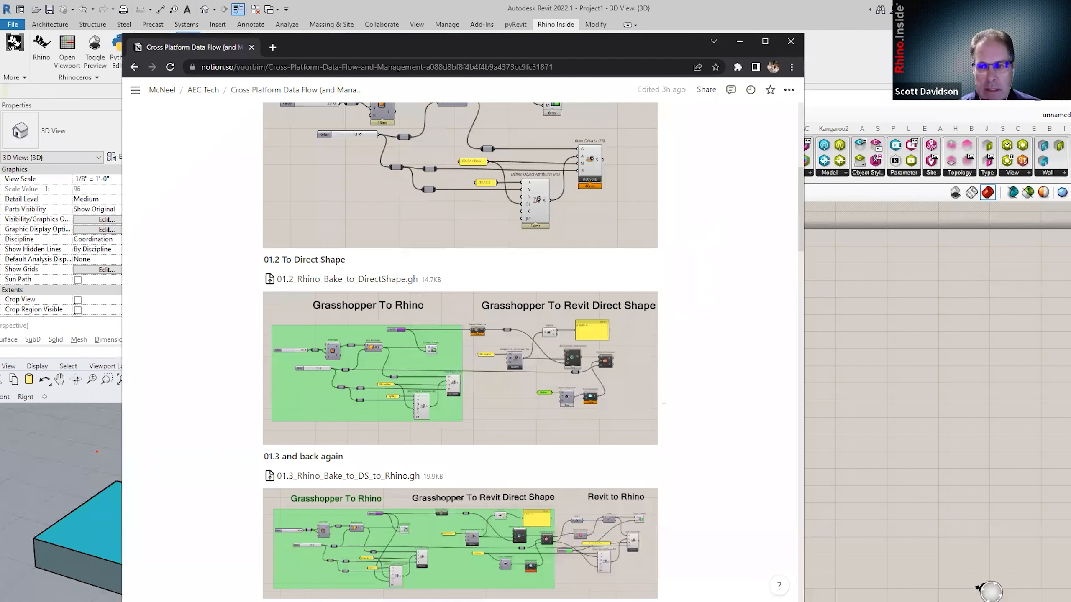
scroll(687, 381, "down", 1)
scroll(686, 379, "up", 1)
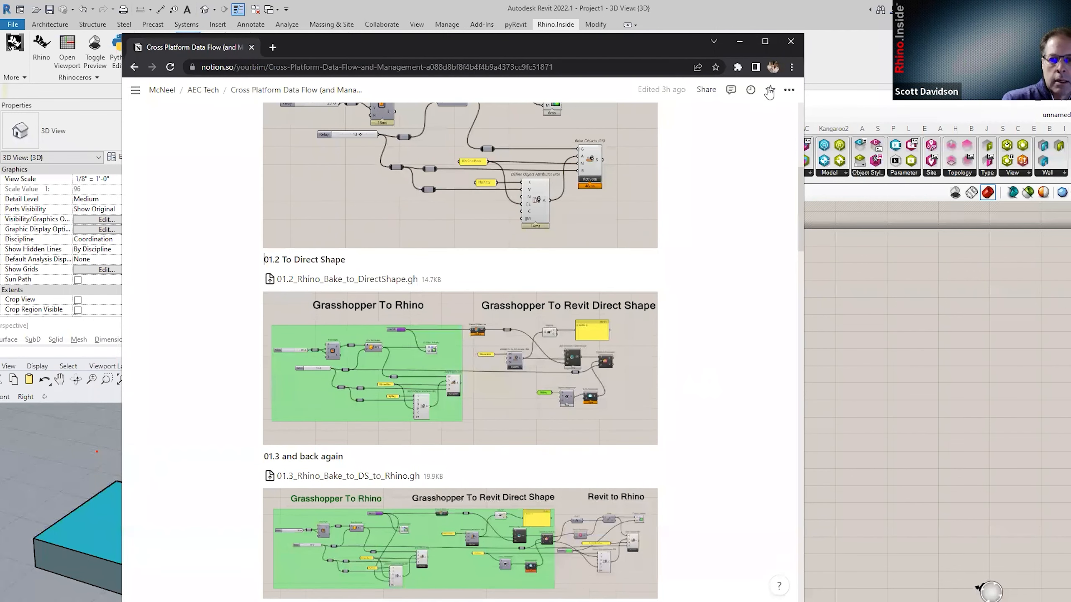
left_click_drag(155, 44, 138, 99)
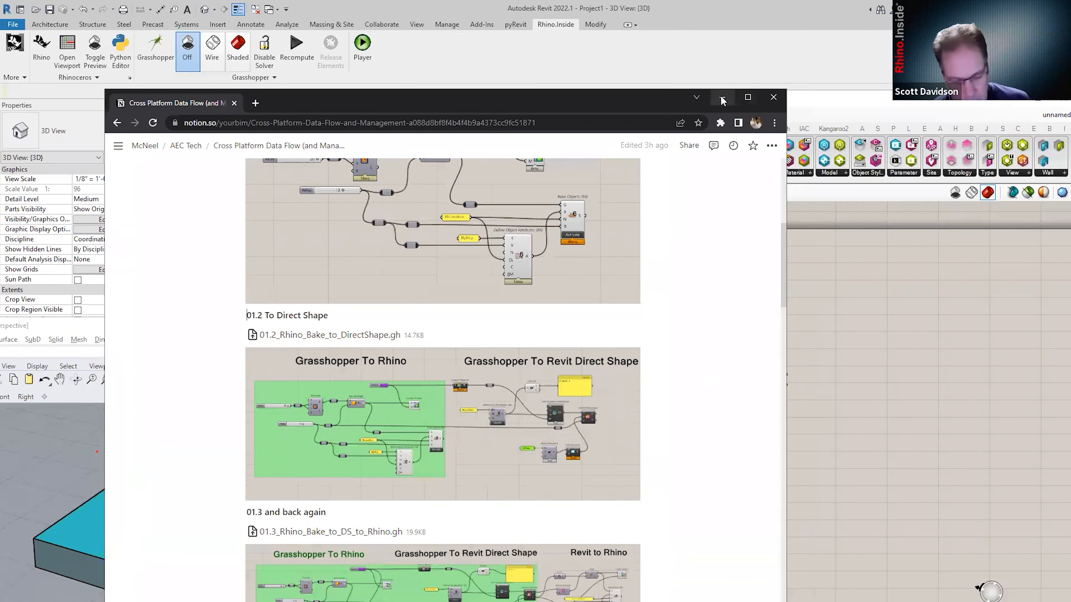
left_click(721, 97)
mouse_move(814, 428)
right_mouse_down()
mouse_move(702, 437)
mouse_move(803, 430)
right_mouse_up()
scroll(703, 436, "up", 2)
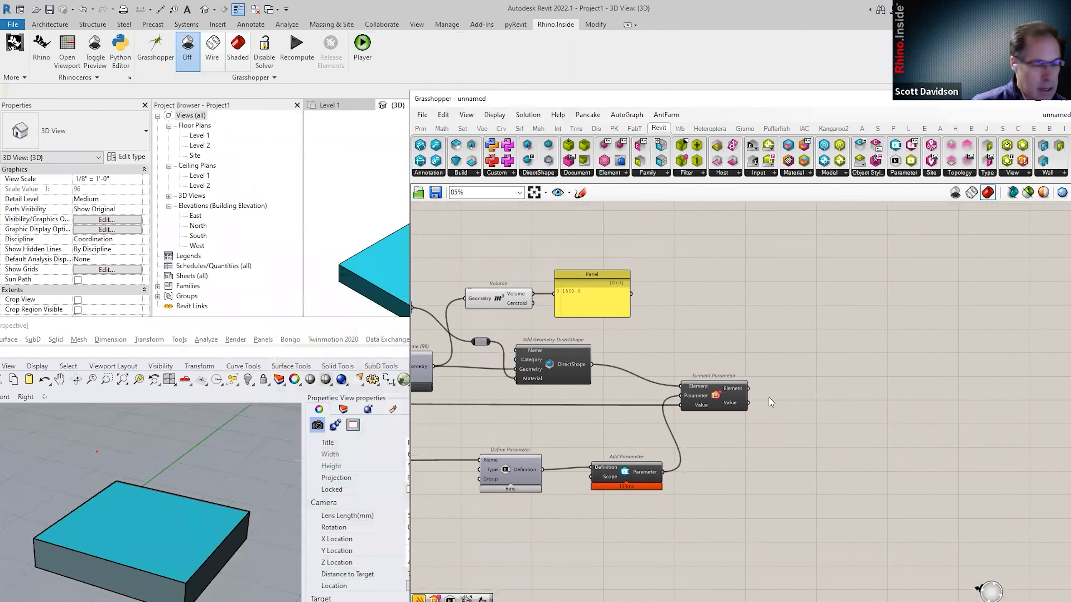
right_click_drag(765, 393, 738, 397)
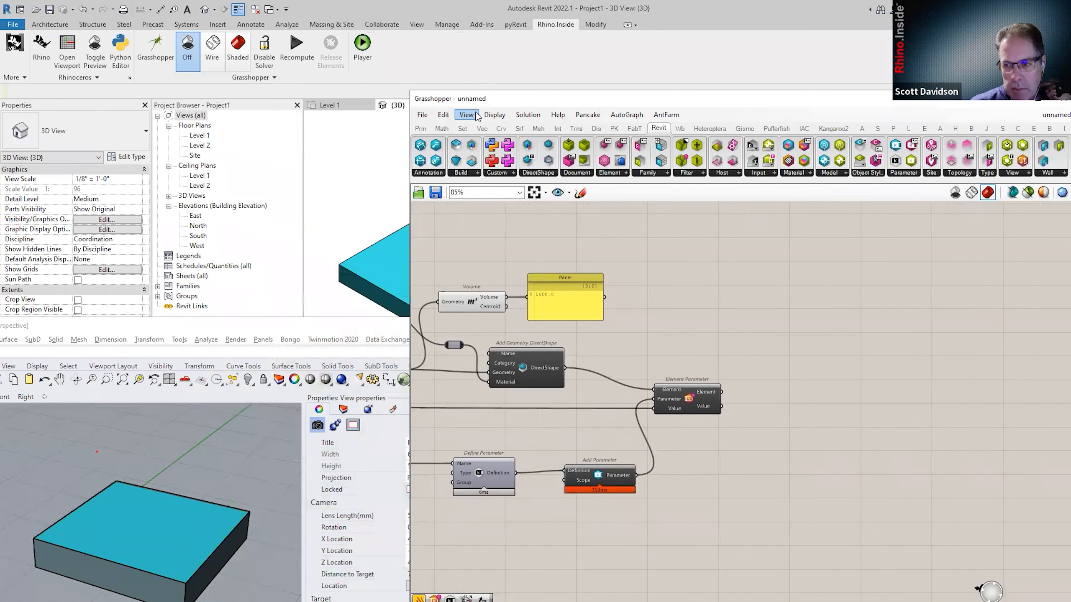
left_click_drag(473, 98, 480, 95)
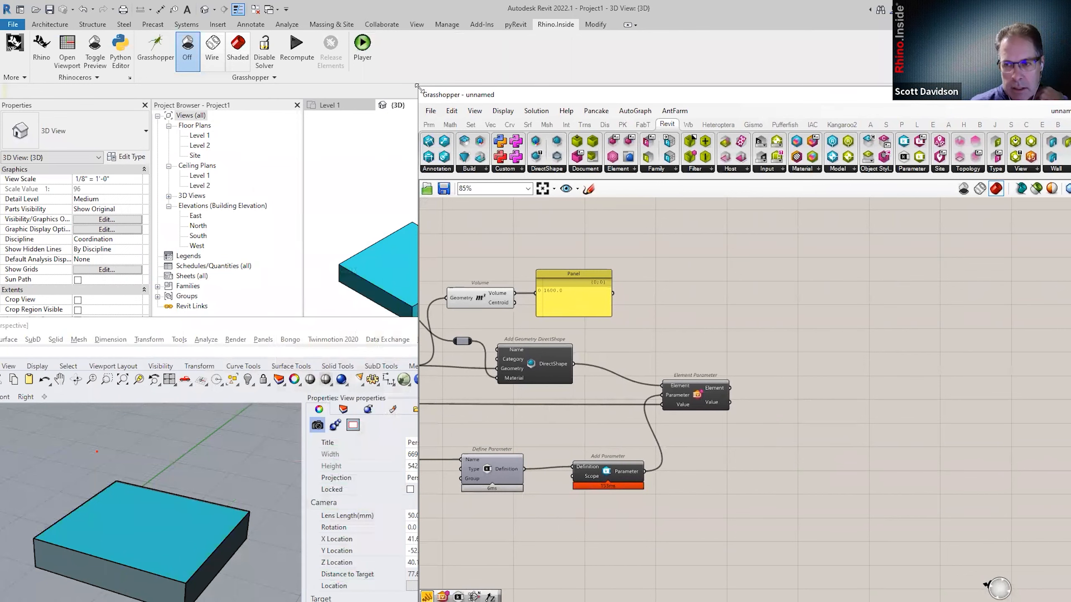
left_click_drag(419, 86, 466, 83)
right_click_drag(659, 352, 705, 352)
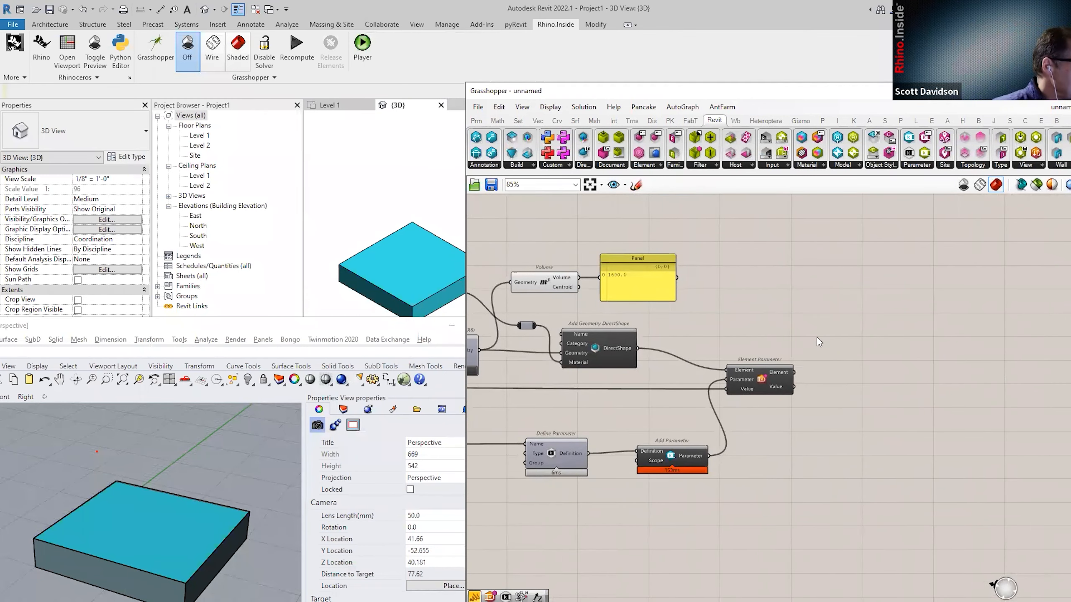
right_click_drag(852, 323, 841, 314)
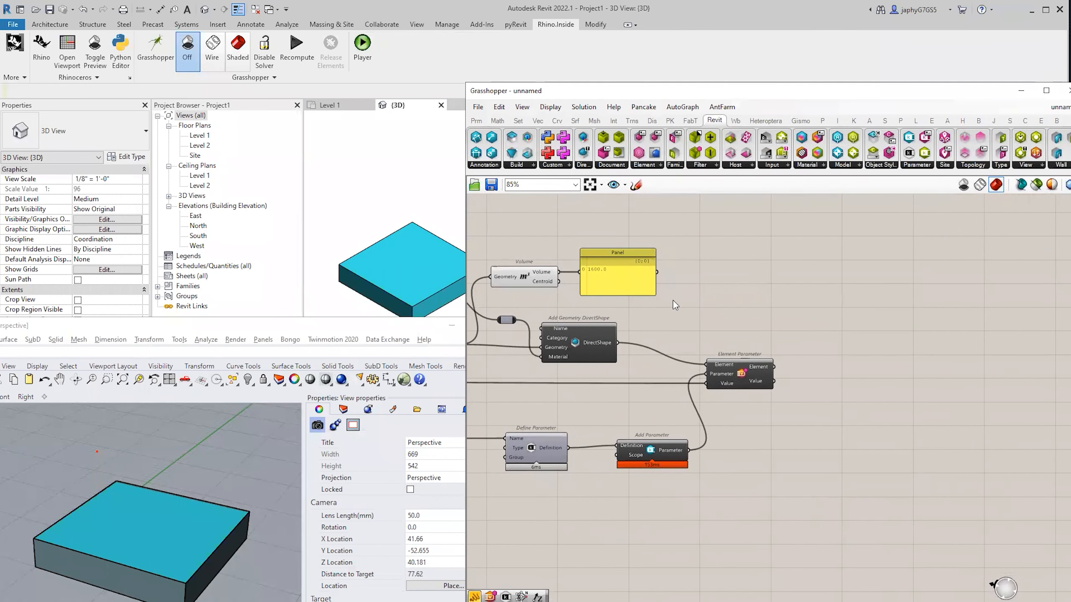
left_click_drag(538, 274, 541, 266)
left_click(602, 277)
left_click_drag(602, 277, 605, 267)
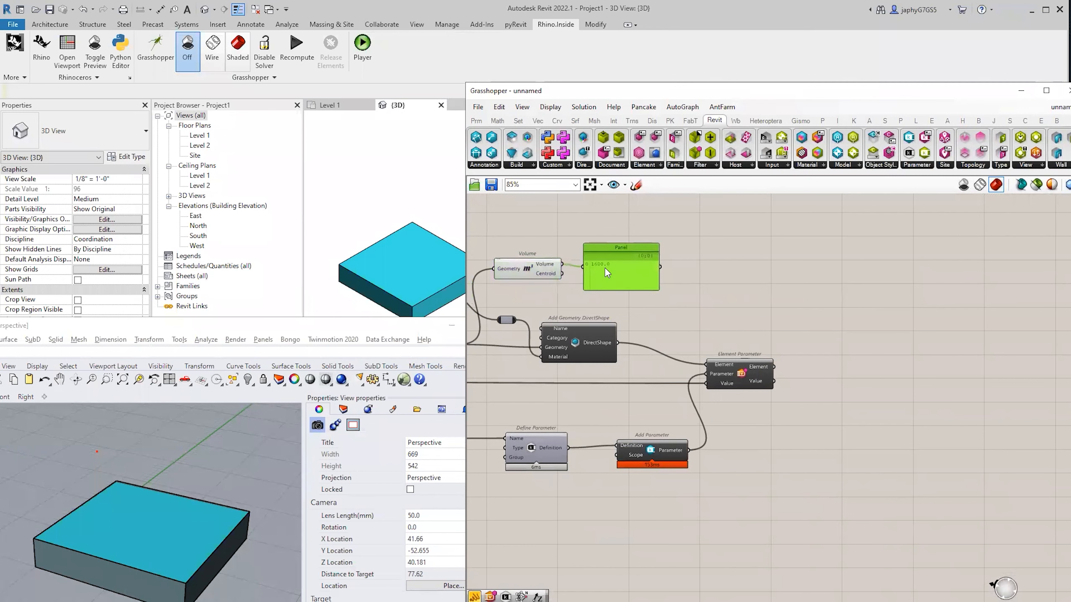
right_click(702, 316)
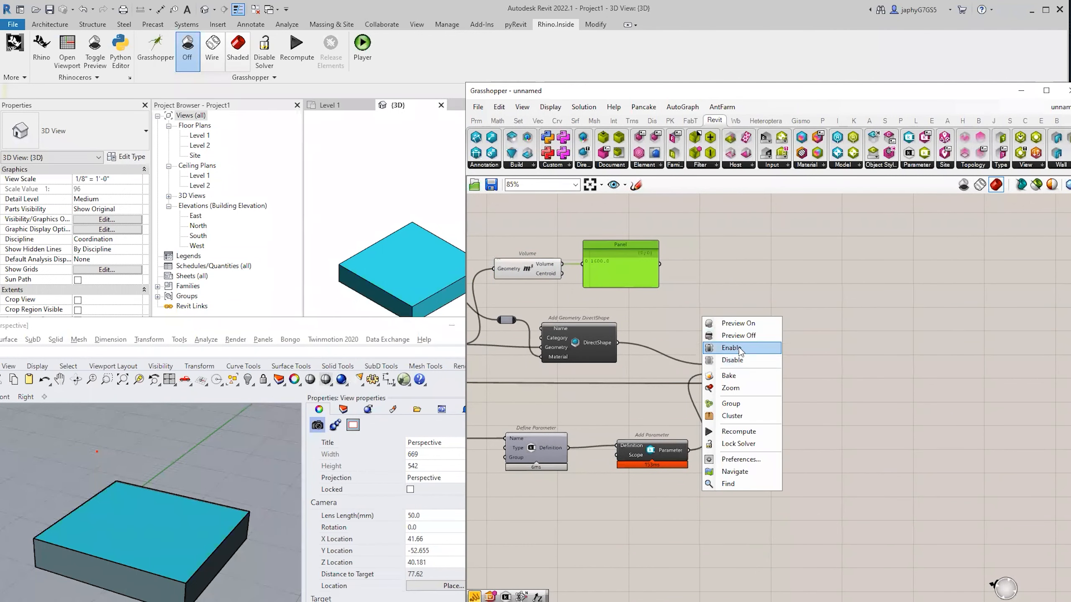
left_click(675, 315)
right_click_drag(745, 322, 738, 310)
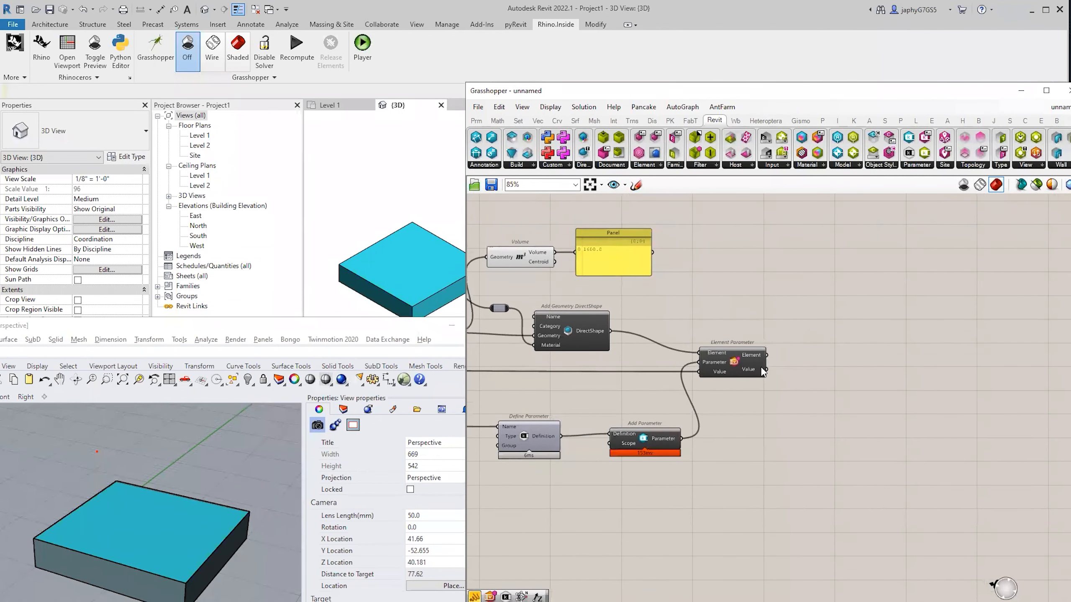
right_click_drag(742, 369, 715, 378)
mouse_move(817, 365)
right_mouse_down()
mouse_move(825, 362)
mouse_move(809, 348)
right_mouse_up()
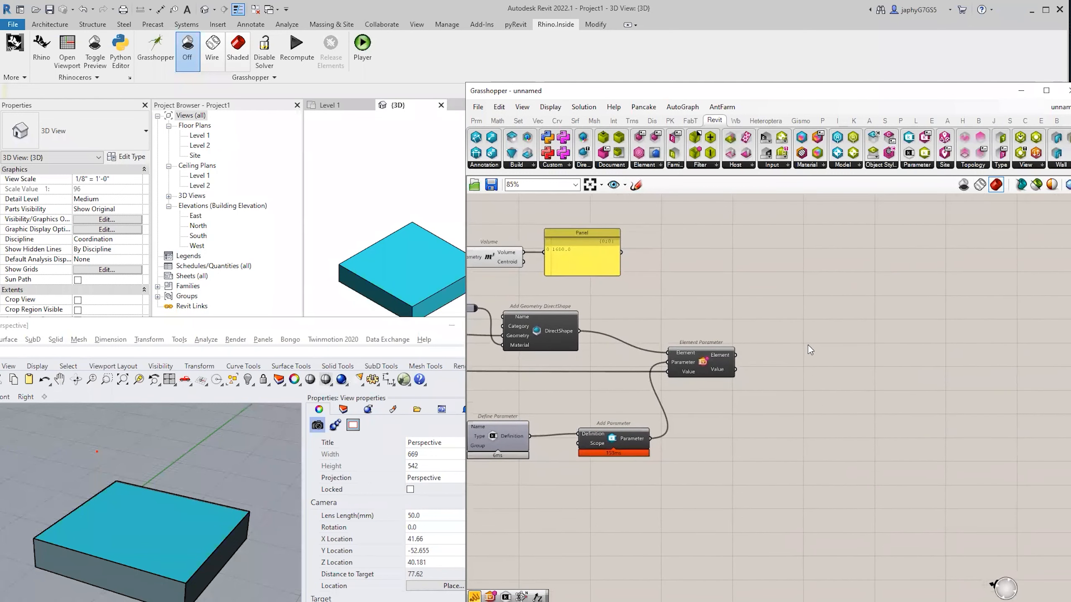
left_click(702, 363)
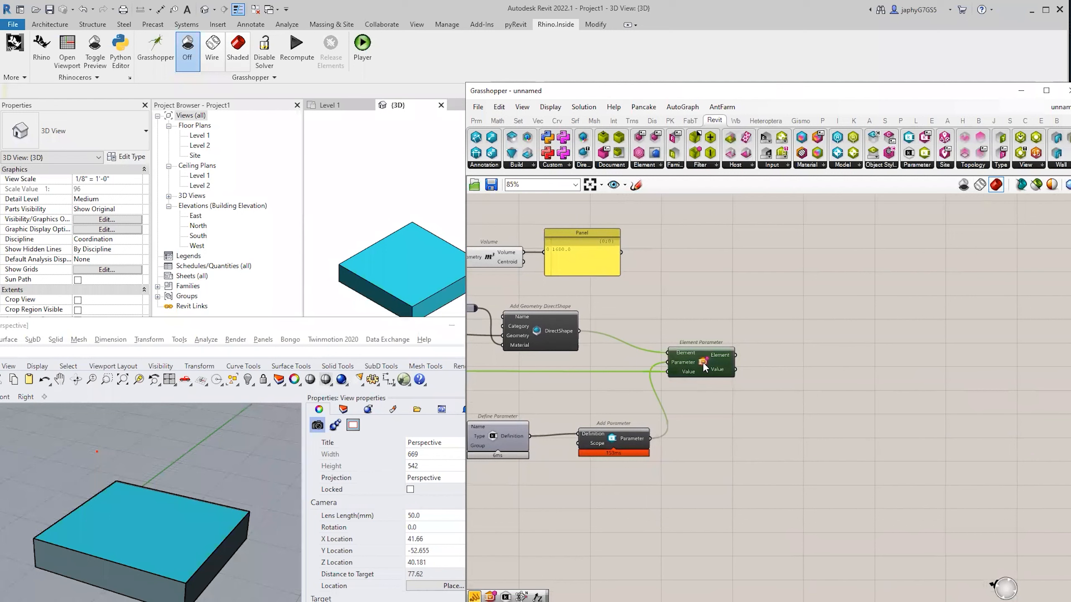
mouse_move(716, 354)
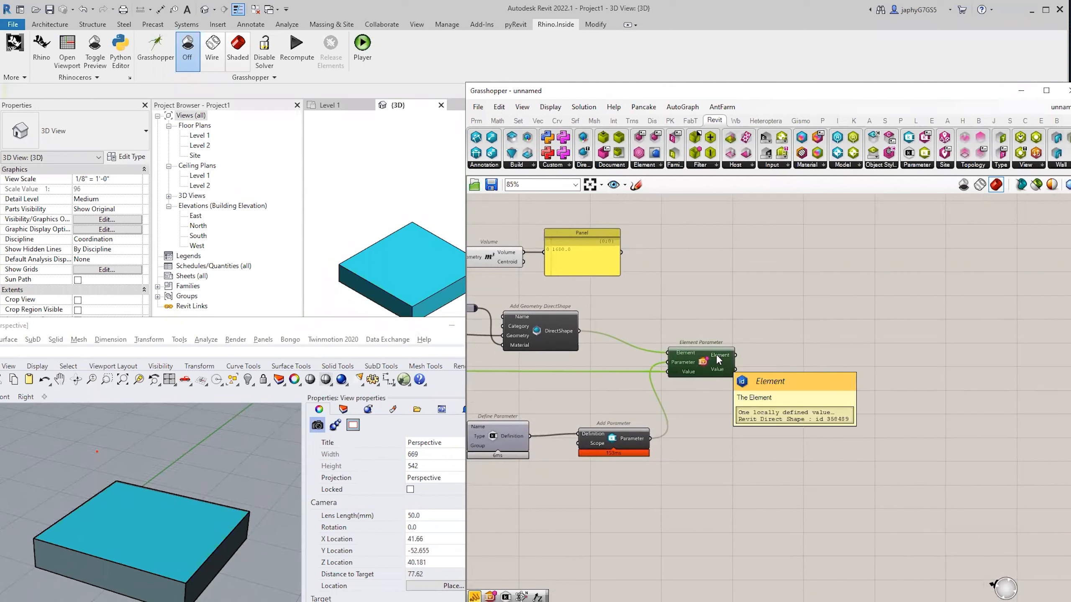
left_click(546, 335)
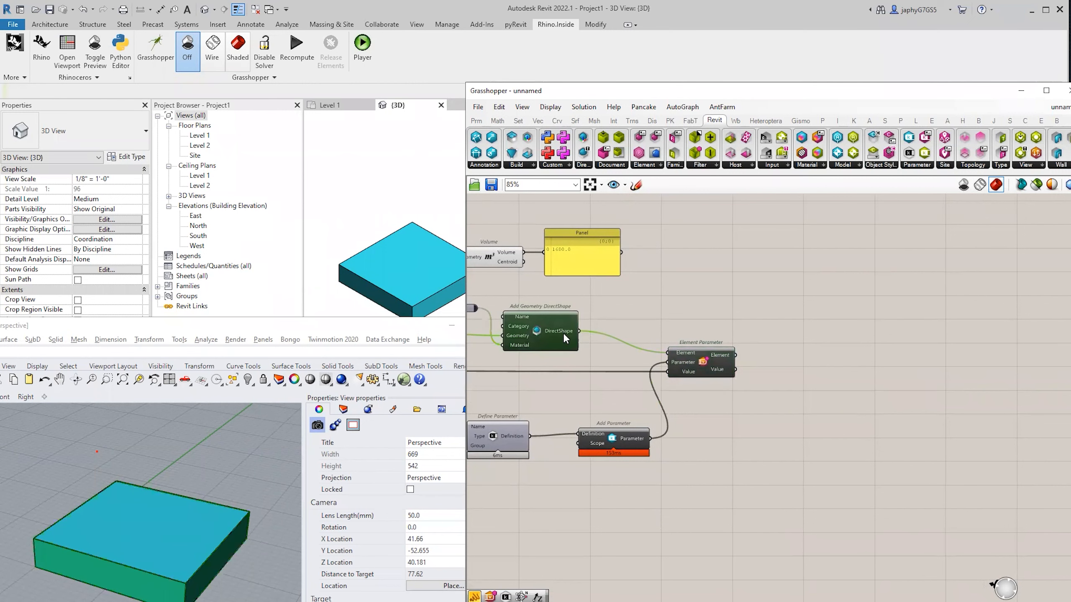
right_click_drag(749, 369, 769, 365)
left_click(809, 332)
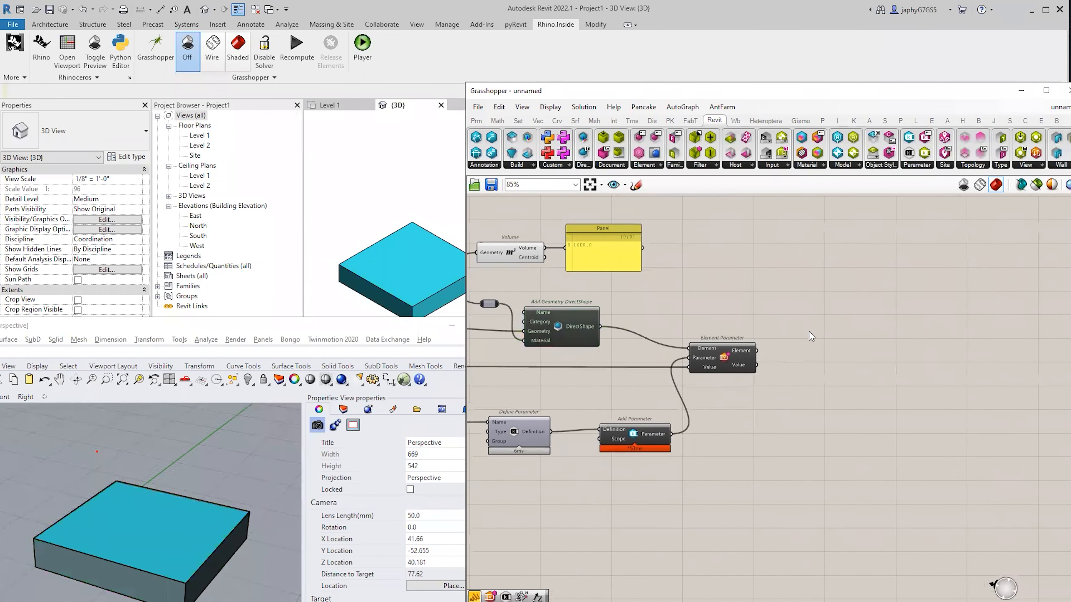
right_click_drag(809, 332, 733, 338)
scroll(726, 342, "up", 2)
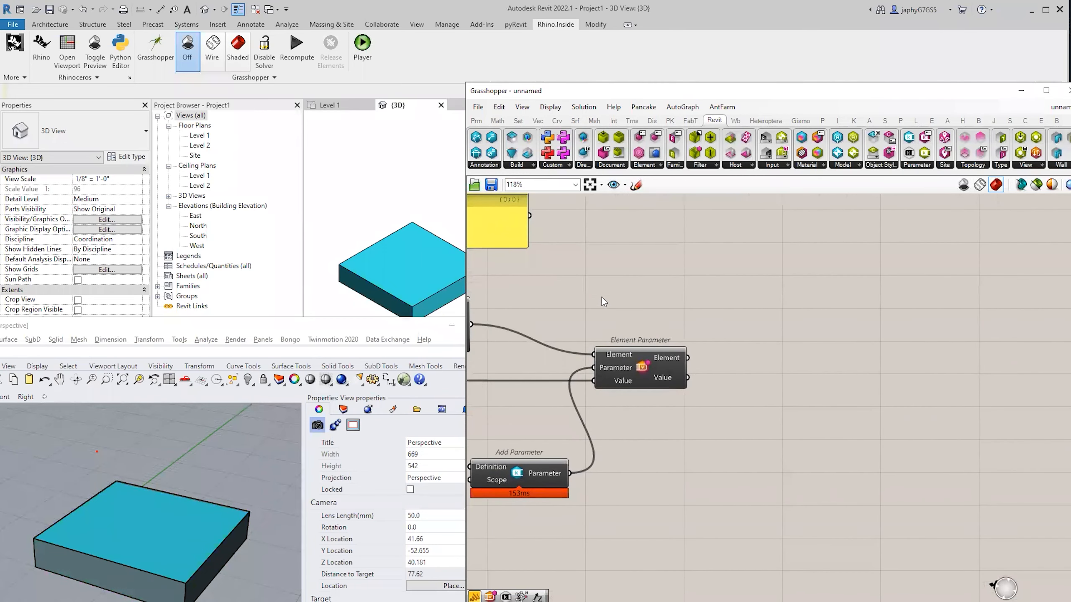
Search 'el ge' and place an Element Geometry component right of Element Parameter.
double_click(819, 341)
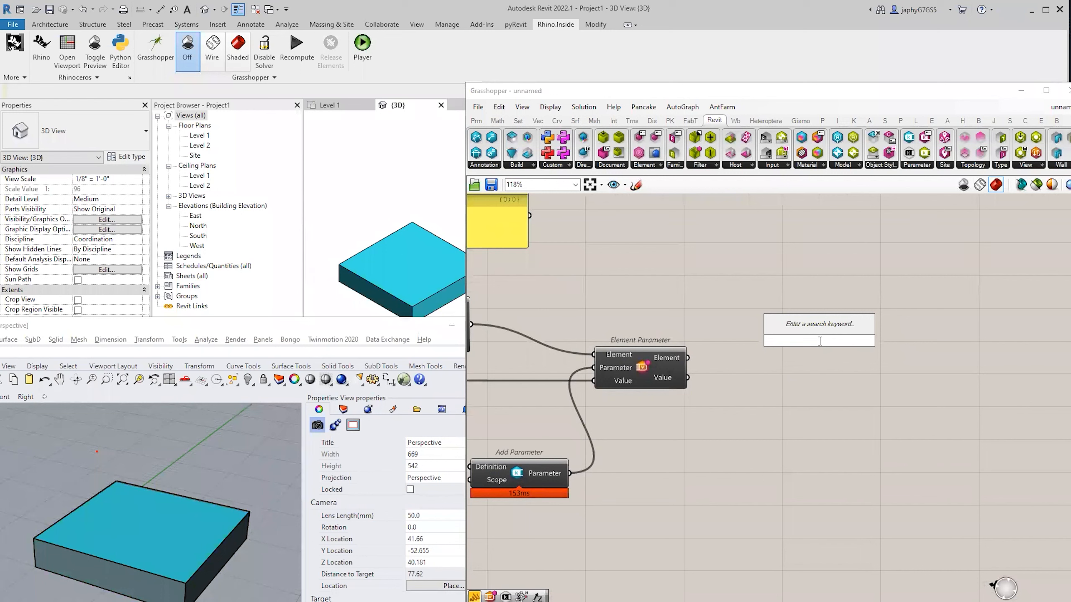
mouse_move(674, 359)
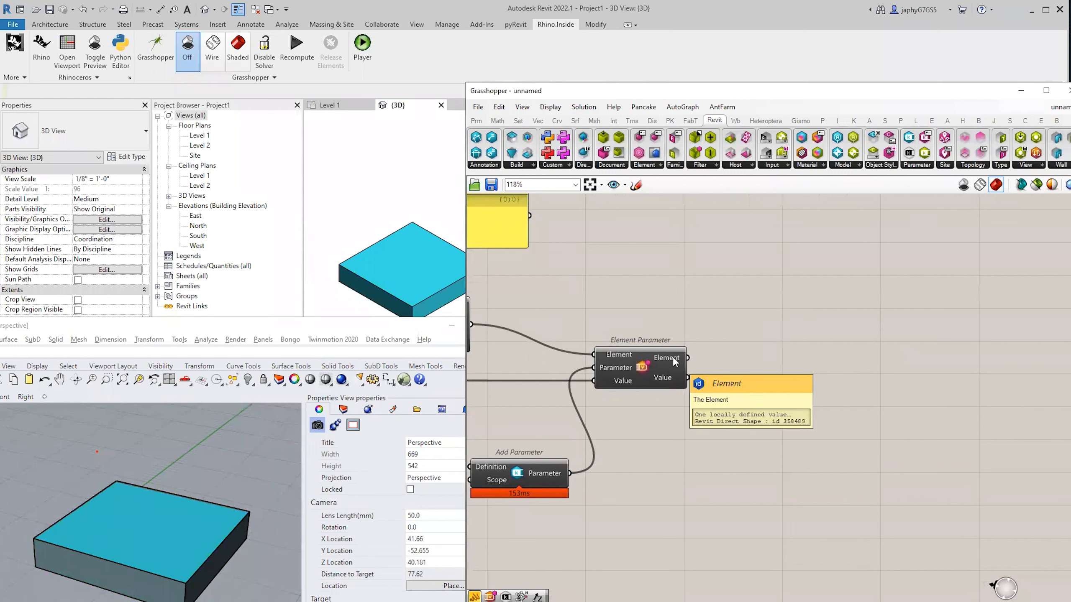
double_click(722, 339)
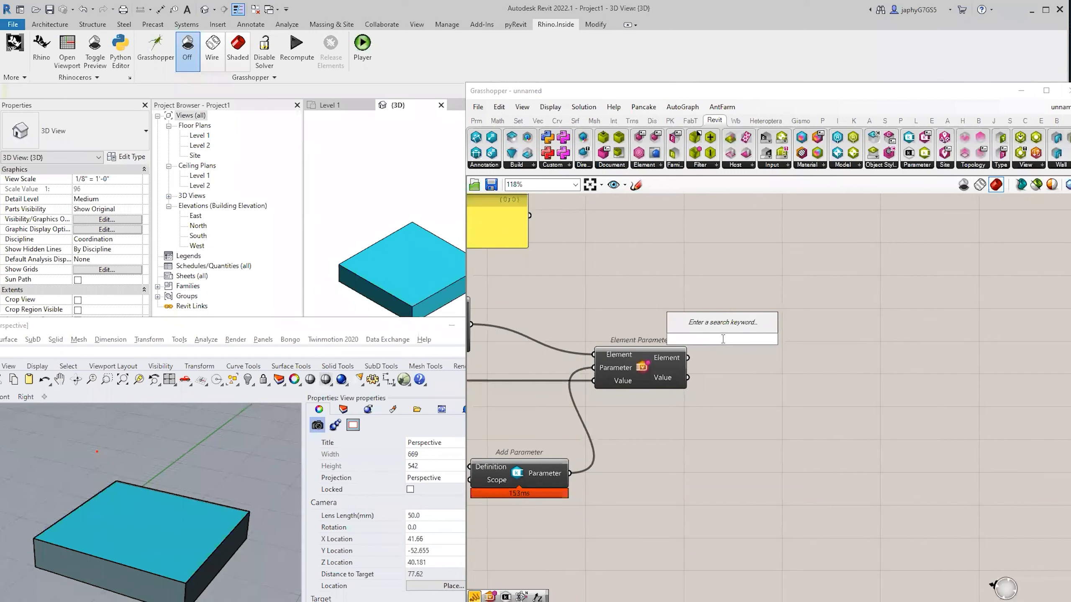
type("el ge")
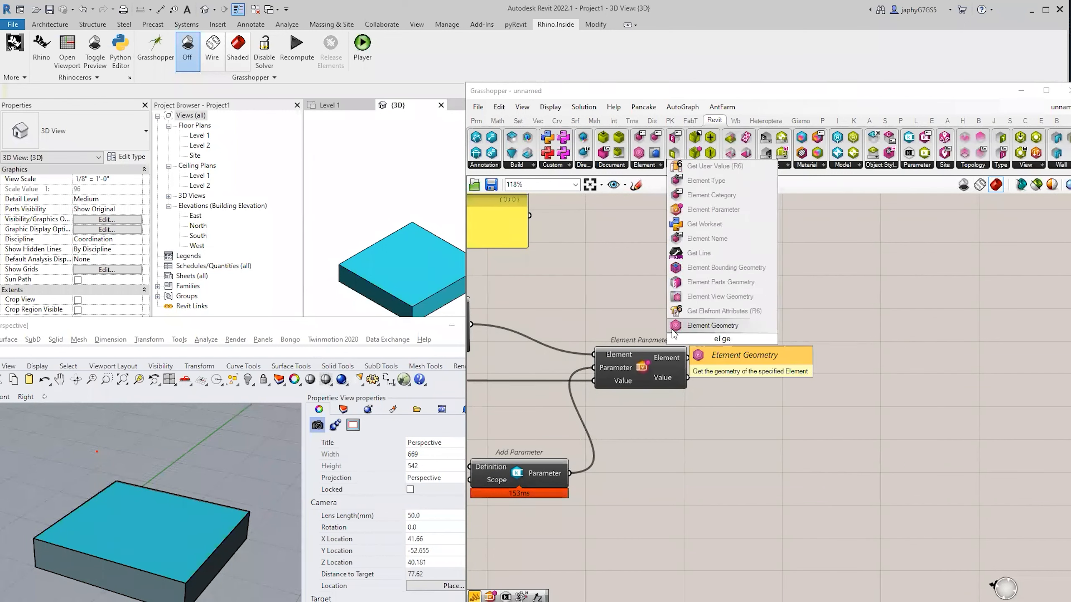
left_click(687, 329)
left_click_drag(711, 340, 768, 361)
Wire Element Parameter's element output into Element Geometry's Elements input and align them.
left_click_drag(687, 358, 728, 353)
left_click_drag(813, 363, 814, 370)
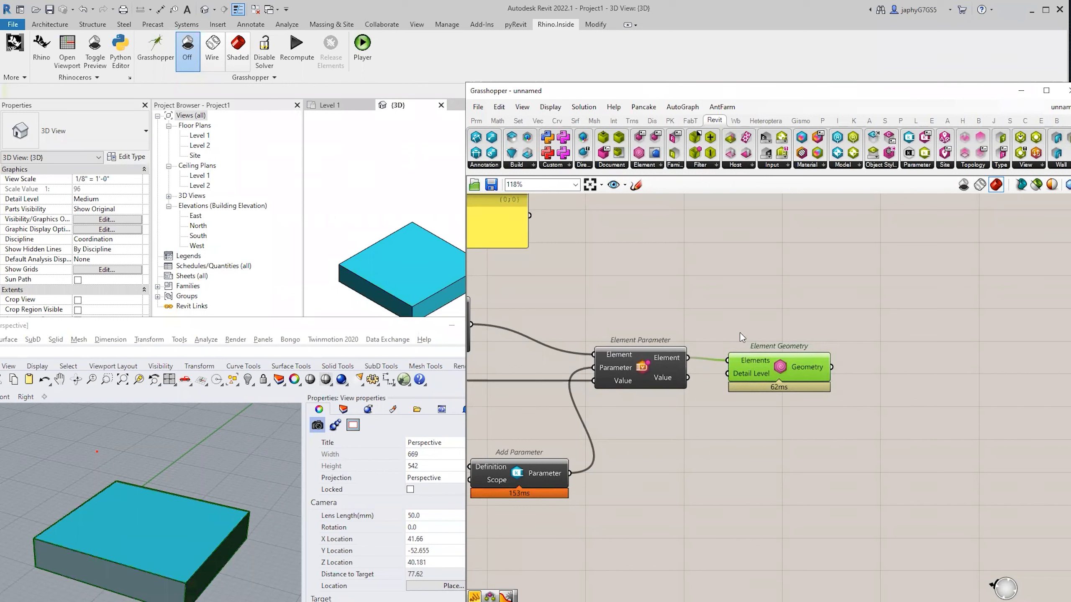
mouse_move(676, 362)
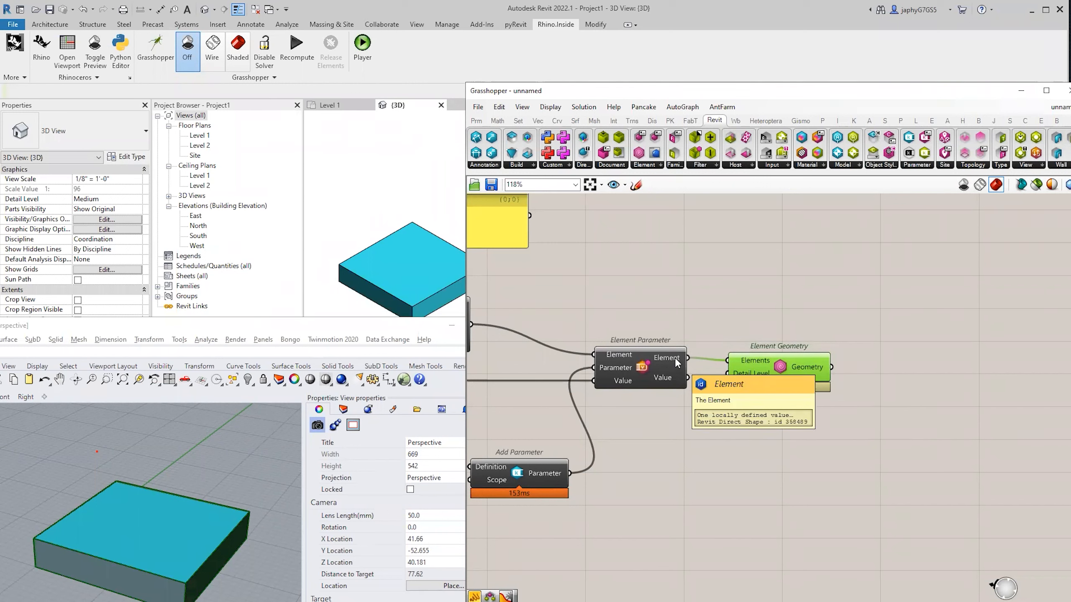
mouse_move(808, 366)
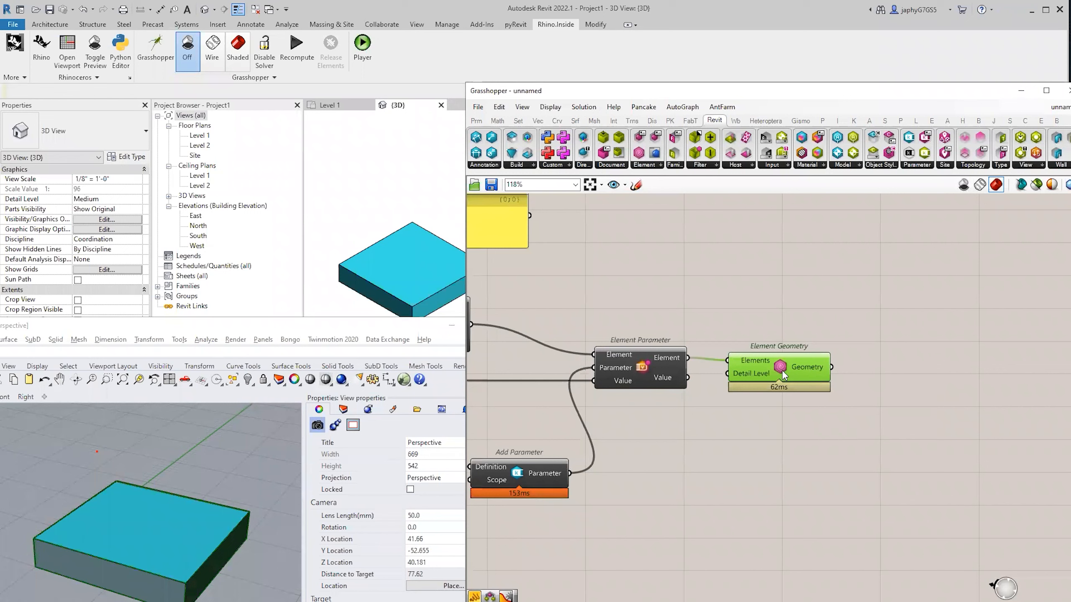
left_click_drag(781, 367, 798, 364)
right_click_drag(837, 368, 772, 364)
scroll(774, 367, "down", 1)
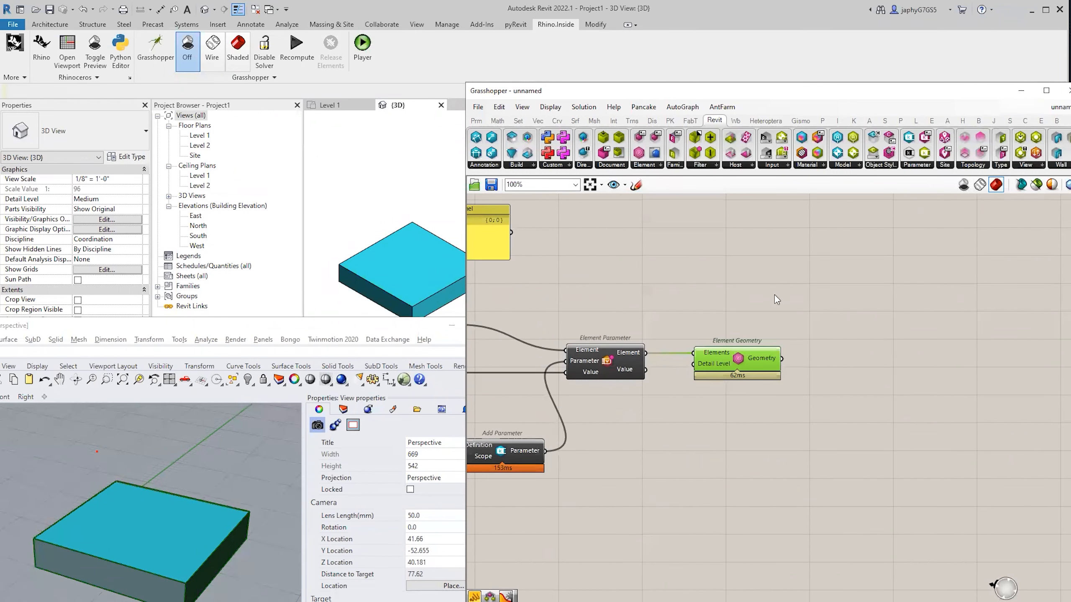
left_click(769, 284)
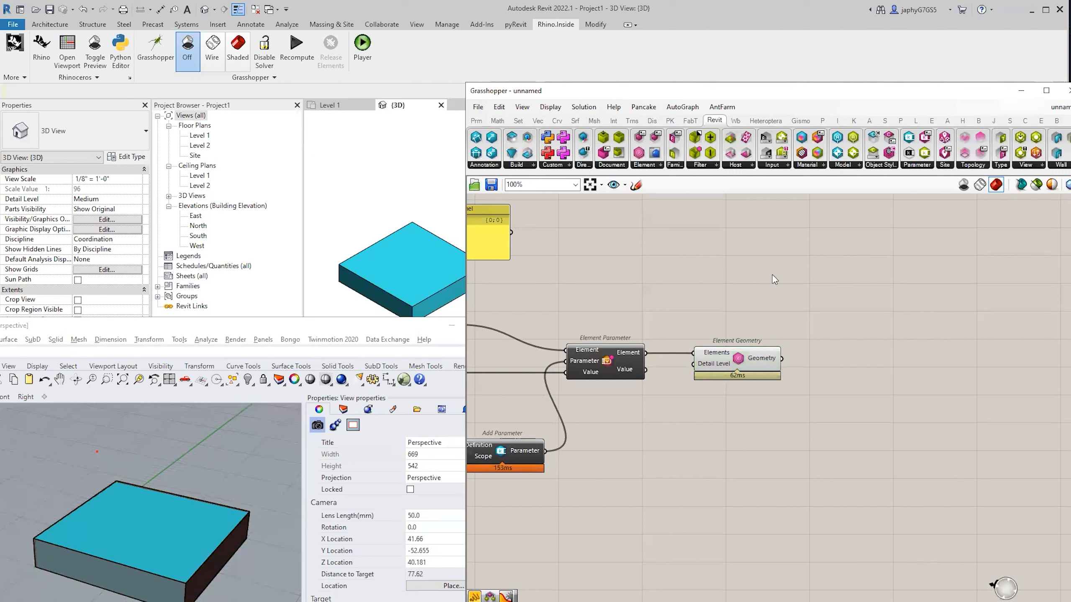
Add a Move component and widen the Grasshopper window to the left.
double_click(773, 275)
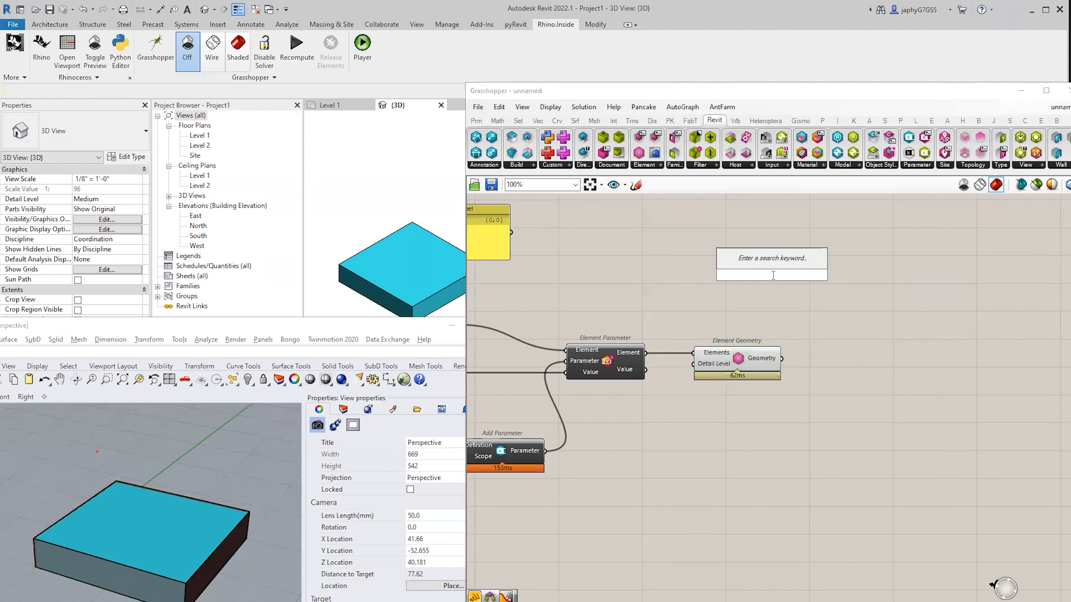
type("move")
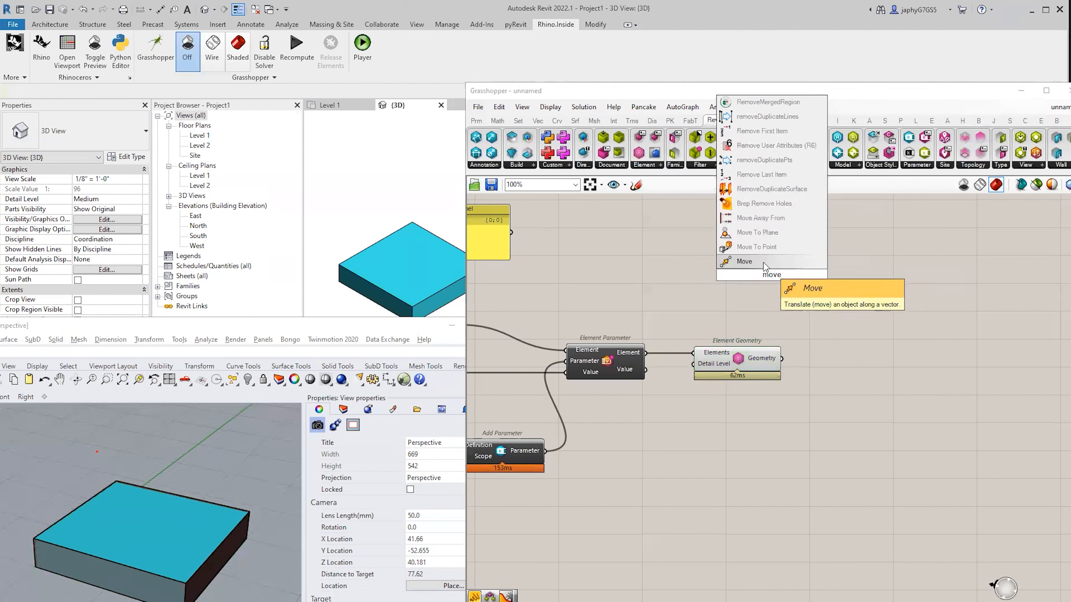
left_click(764, 262)
scroll(761, 310, "up", 2)
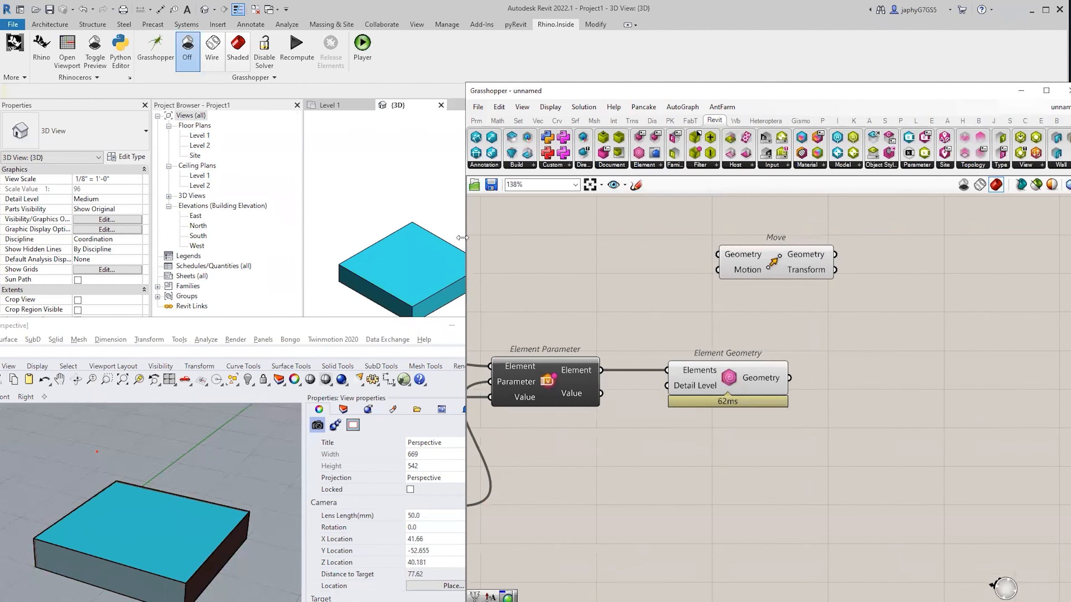
left_click_drag(462, 241, 195, 241)
left_click_drag(630, 302, 728, 293)
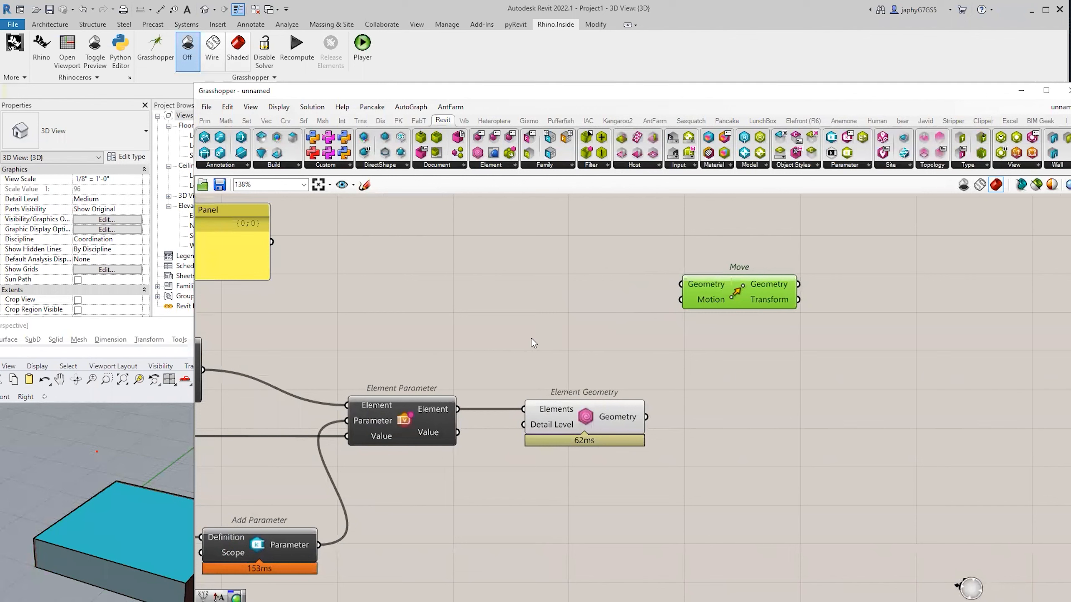
Add Unit Z, feeding Element Geometry into Move and the parameter Value into Unit Z's Factor.
double_click(531, 338)
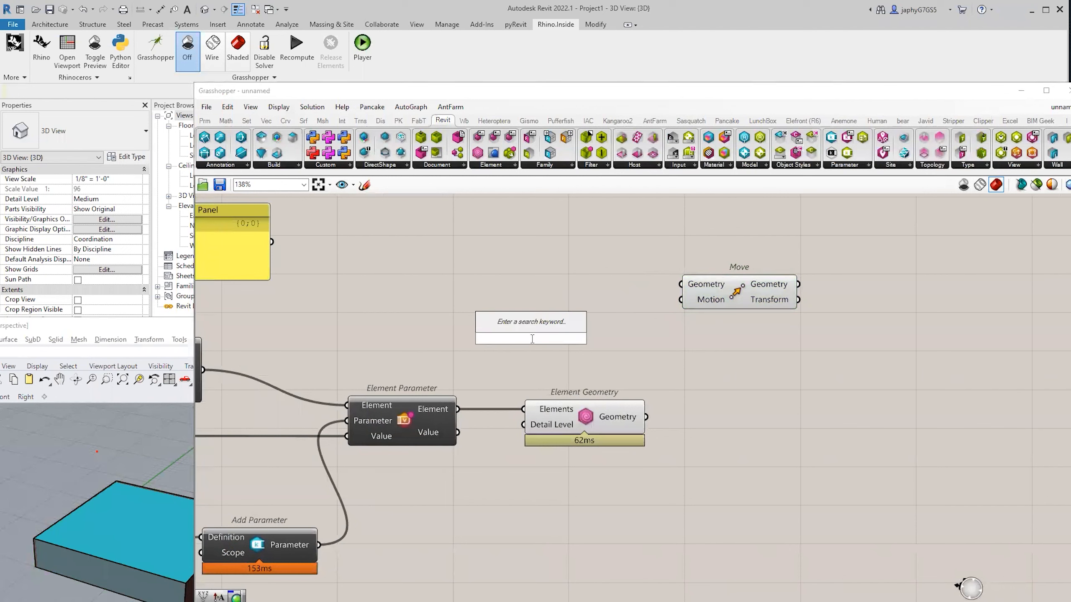
type("z")
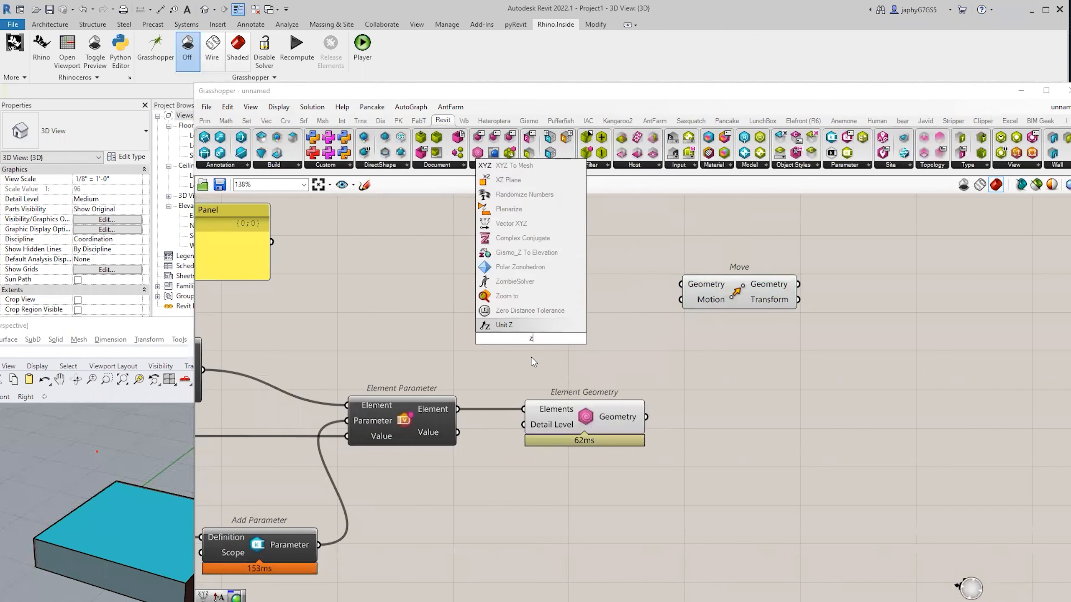
left_click(546, 327)
left_click_drag(546, 330, 796, 294)
left_click_drag(646, 417, 753, 292)
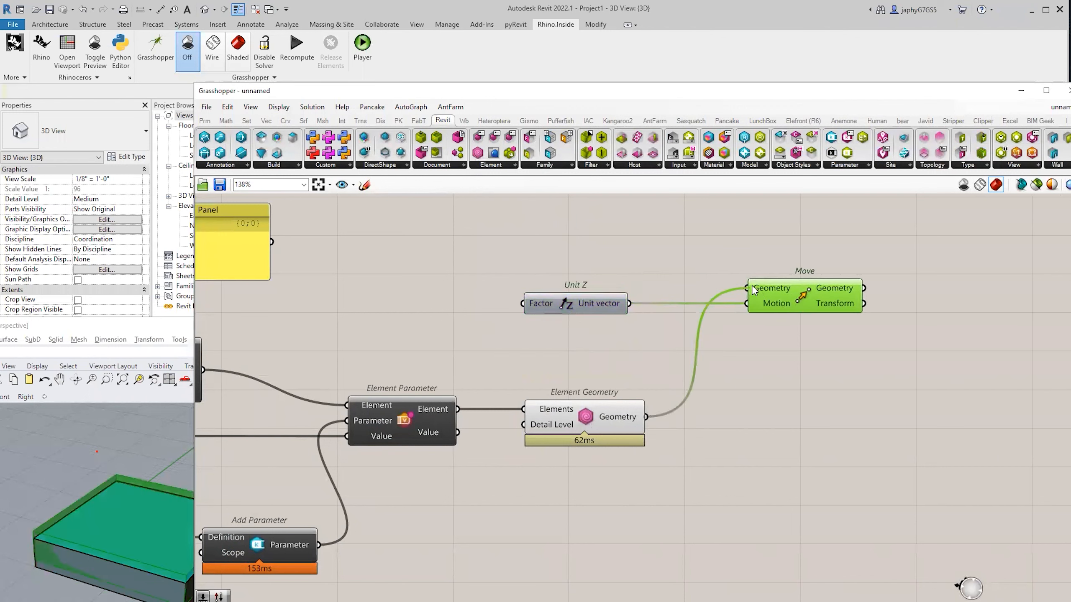
left_click(637, 347)
mouse_move(441, 431)
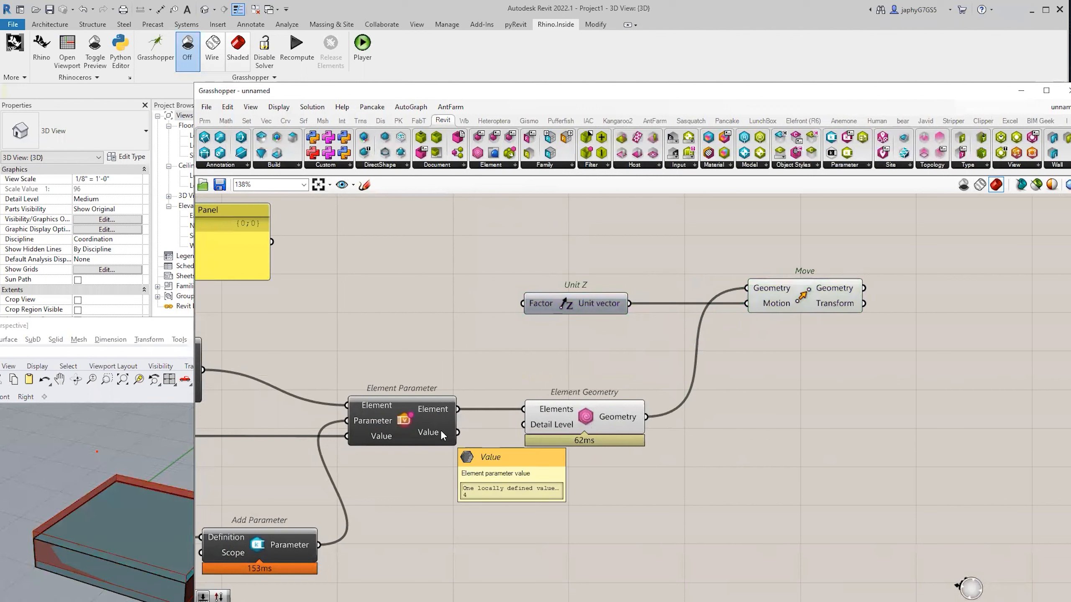
left_click_drag(457, 433, 522, 306)
Orbit to inspect the lifted red box, tidy the components, and search 'cus pr'.
scroll(80, 490, "down", 2)
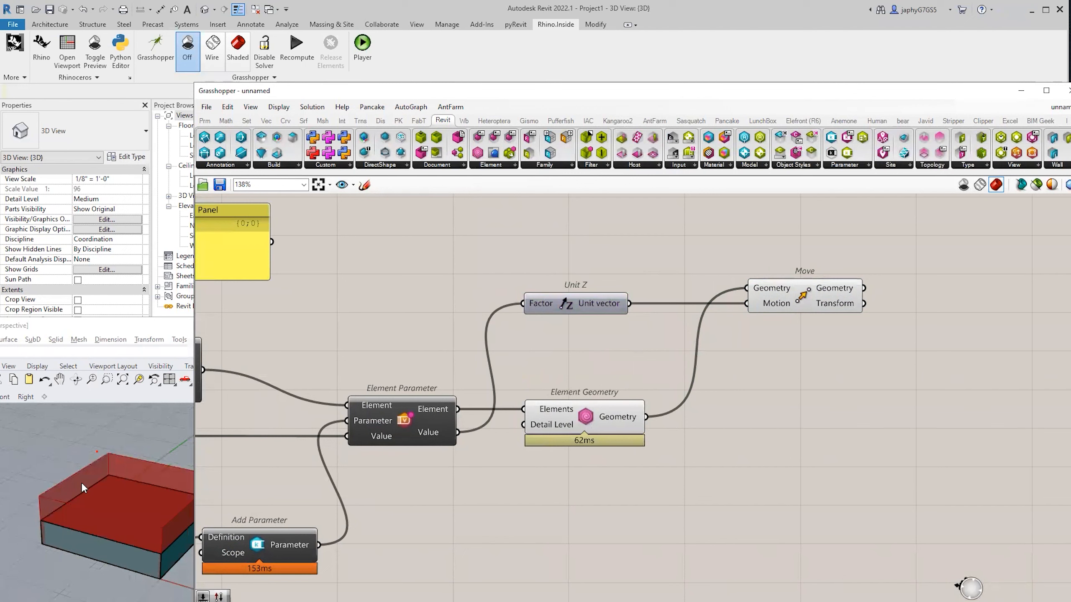
right_click_drag(82, 488, 83, 508)
right_click_drag(124, 552, 76, 533)
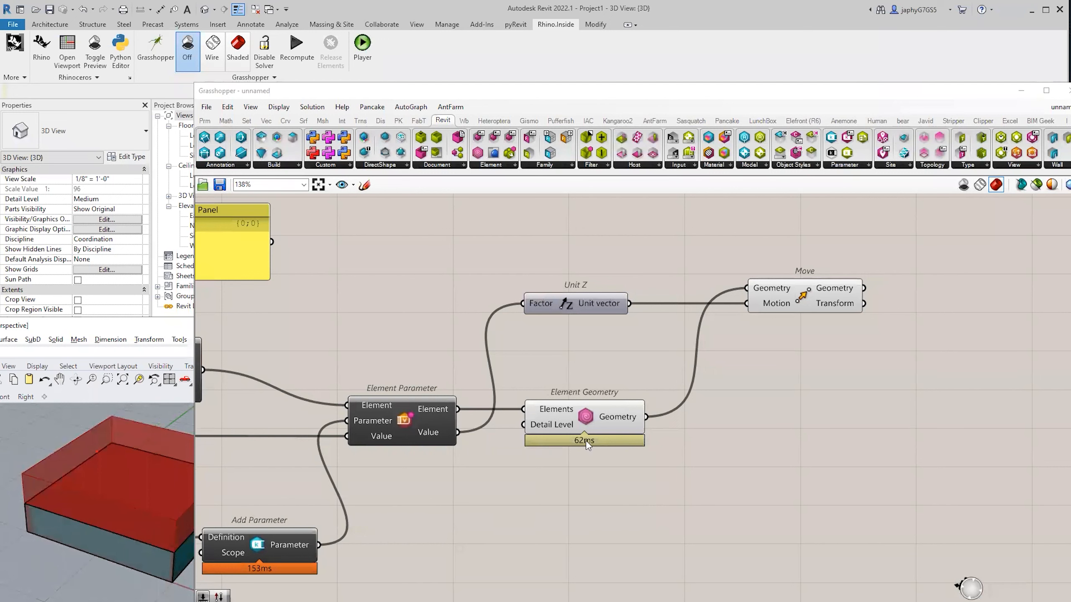
left_click_drag(594, 416, 601, 417)
left_click_drag(804, 302, 787, 302)
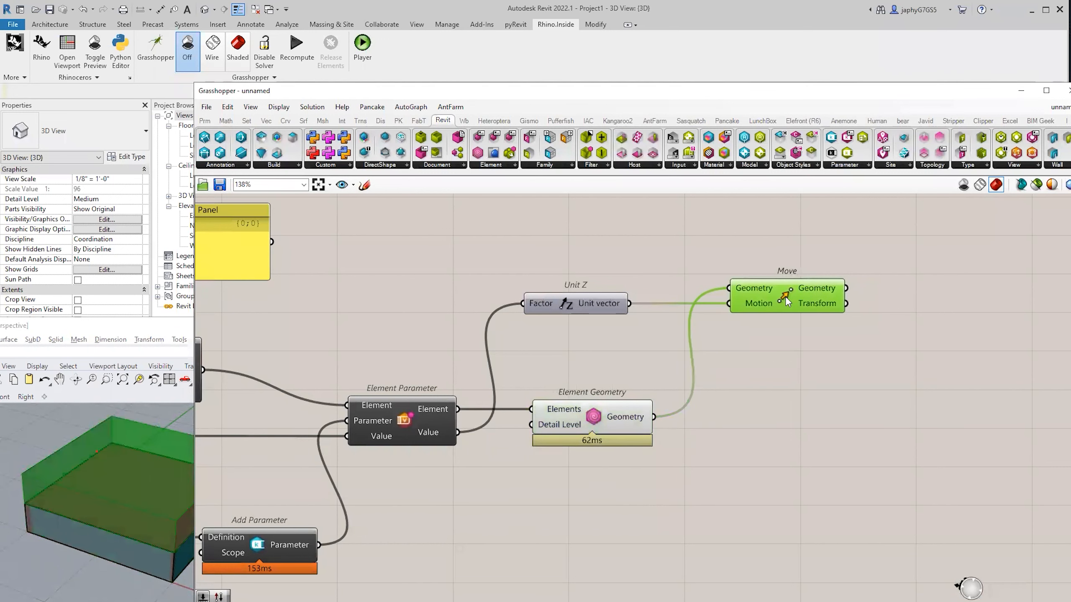
left_click(749, 387)
scroll(759, 371, "up", 2)
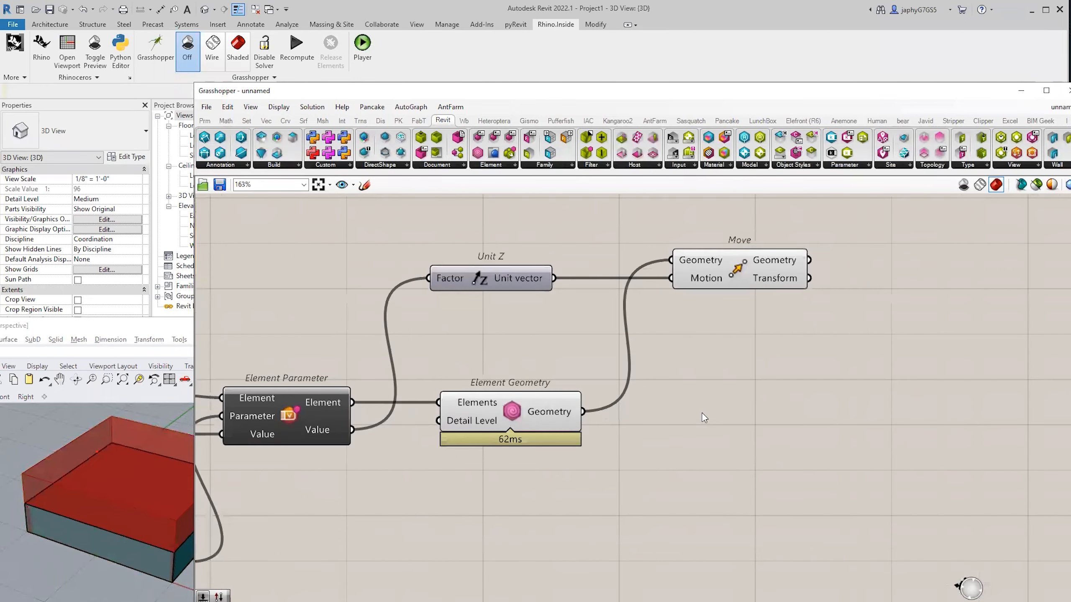
right_click_drag(702, 414, 727, 407)
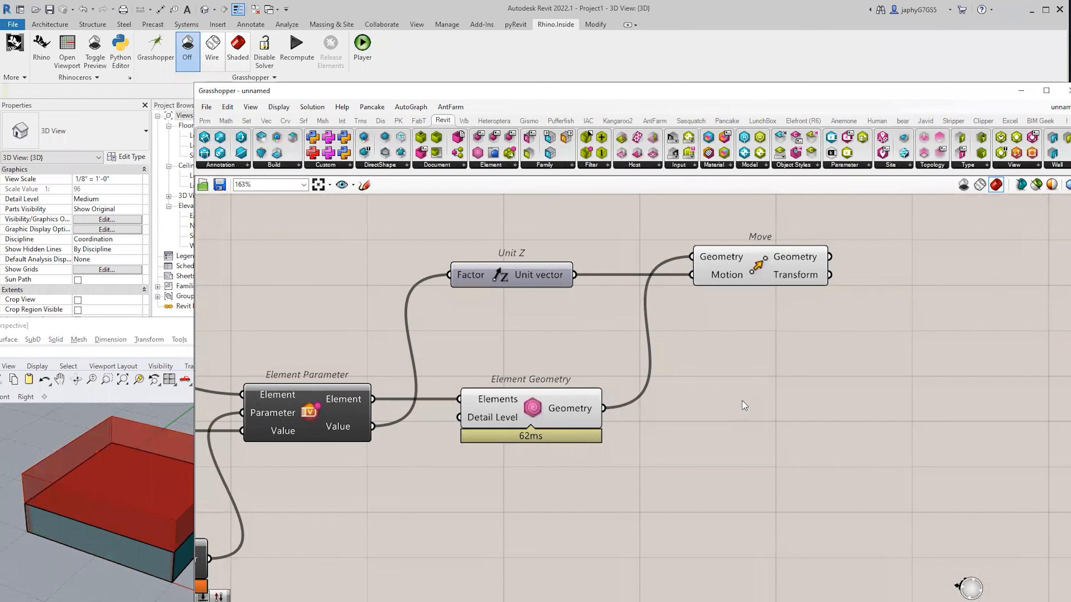
right_click_drag(758, 394, 704, 380)
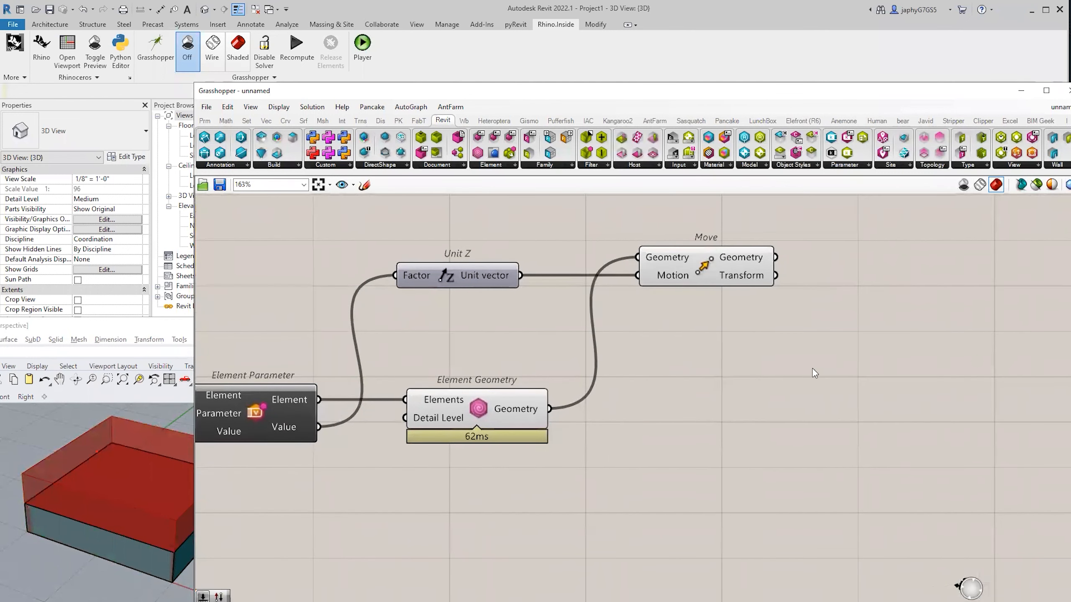
double_click(813, 368)
type("cus pr")
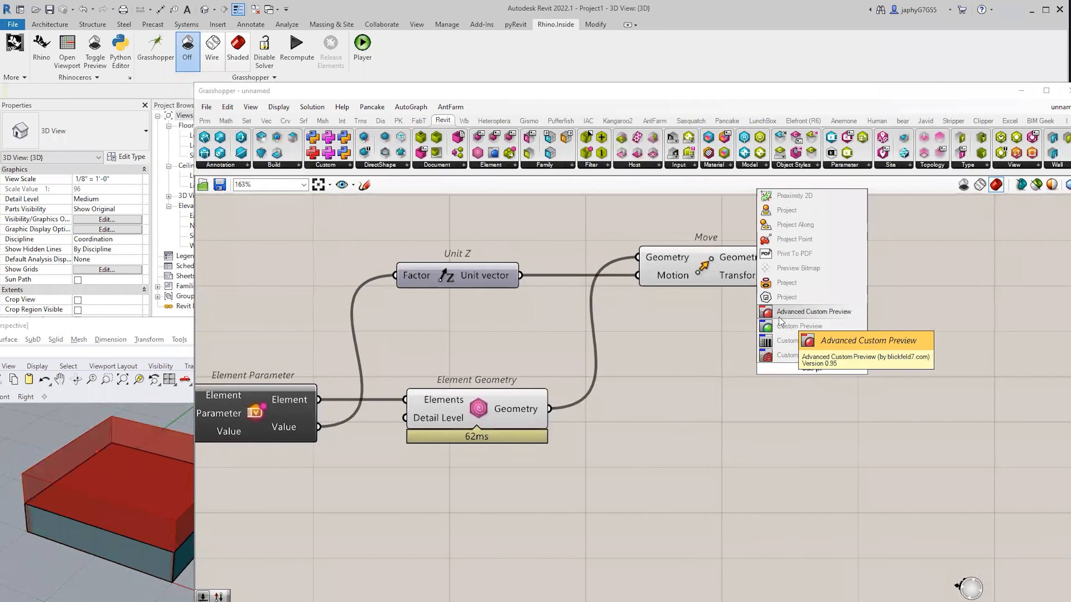
Place Custom Preview fed by the moved geometry and add a Colour Swatch beside it.
left_click(782, 325)
left_click_drag(776, 257, 888, 274)
double_click(802, 318)
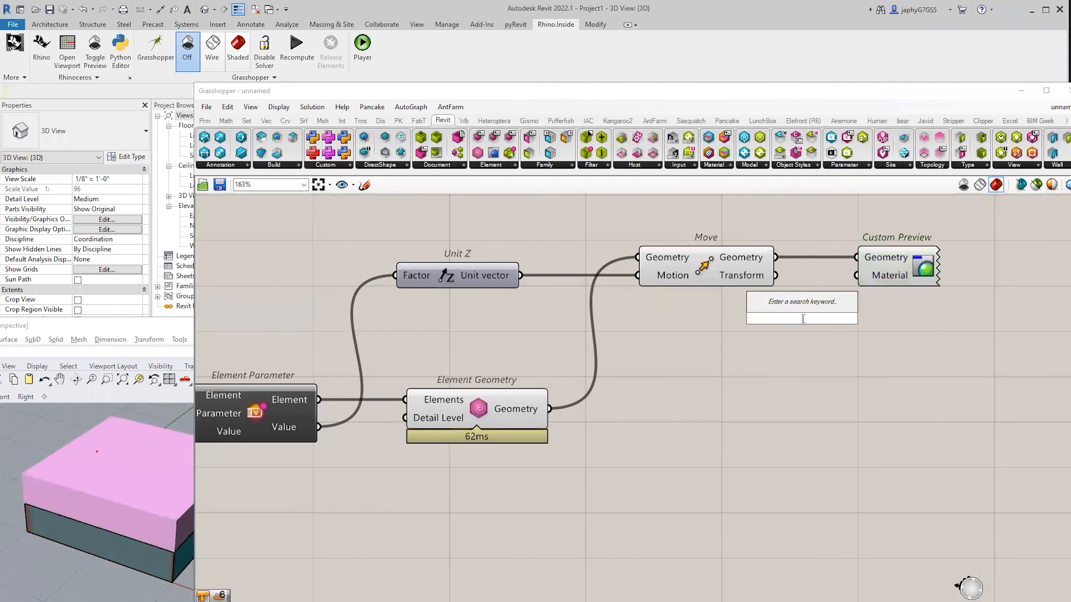
type("swat")
left_click(801, 305)
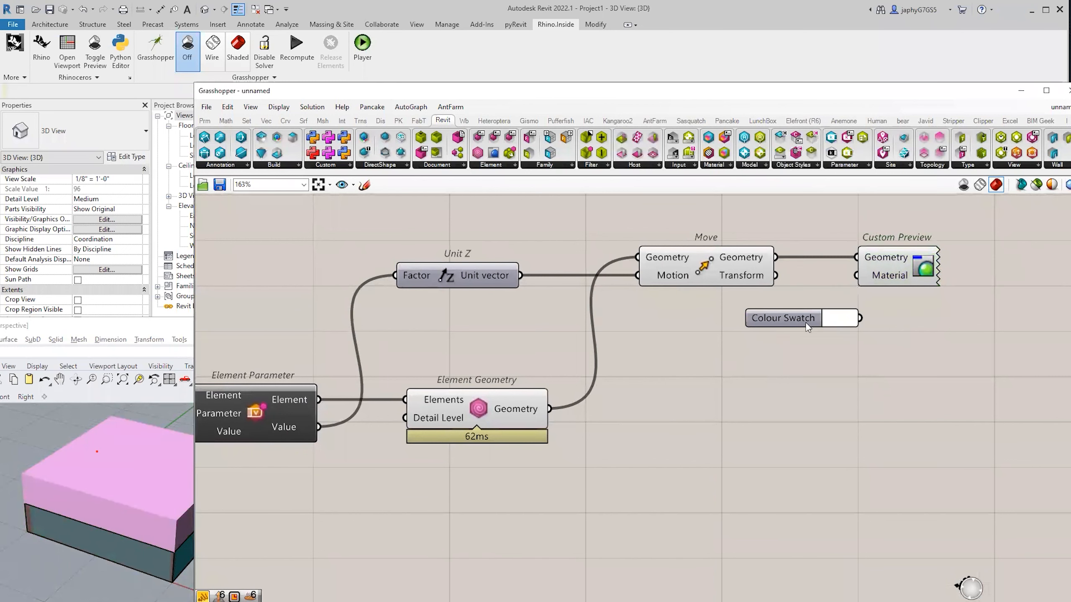
left_click_drag(806, 327, 768, 327)
left_click_drag(755, 330, 759, 304)
Turn off preview for Move, Element Parameter and Element Geometry.
scroll(778, 300, "down", 3)
left_click(730, 284)
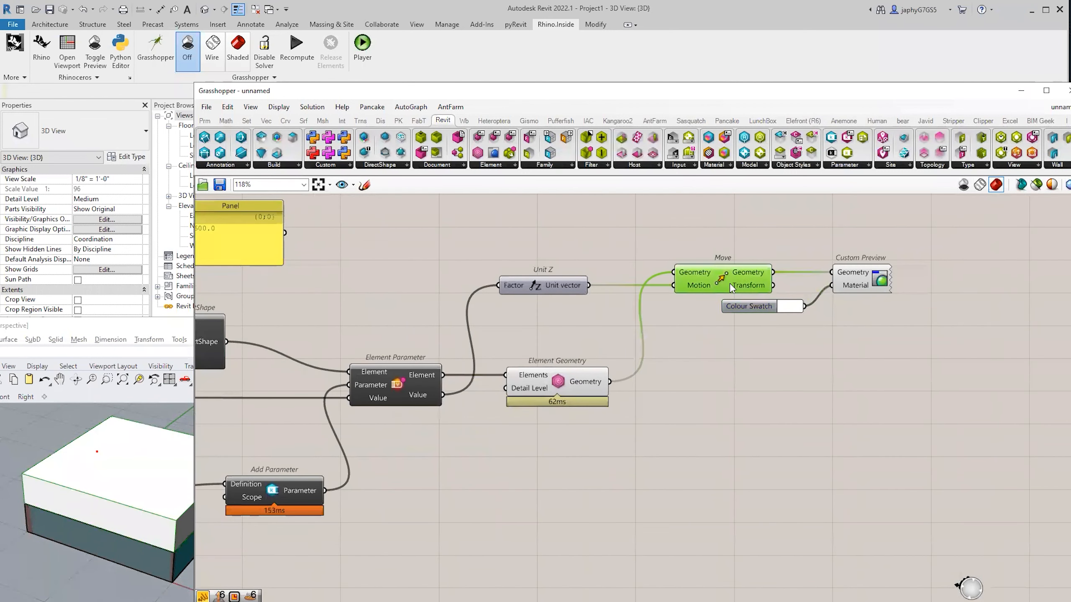
middle_click(731, 283)
left_click(752, 260)
left_click(797, 253)
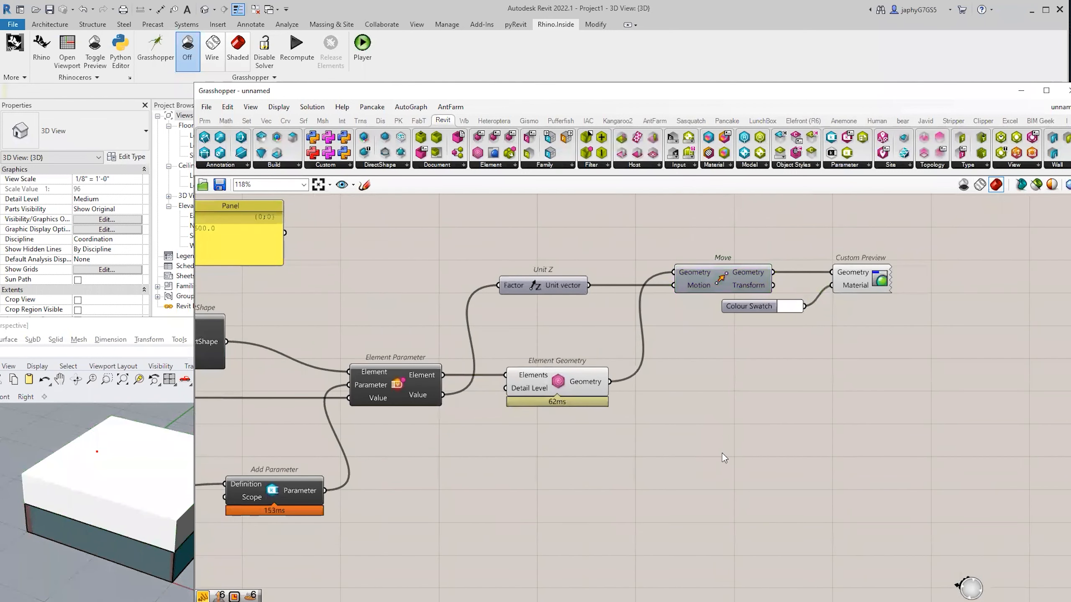
right_click_drag(547, 391, 626, 372)
left_click_drag(495, 309, 390, 391)
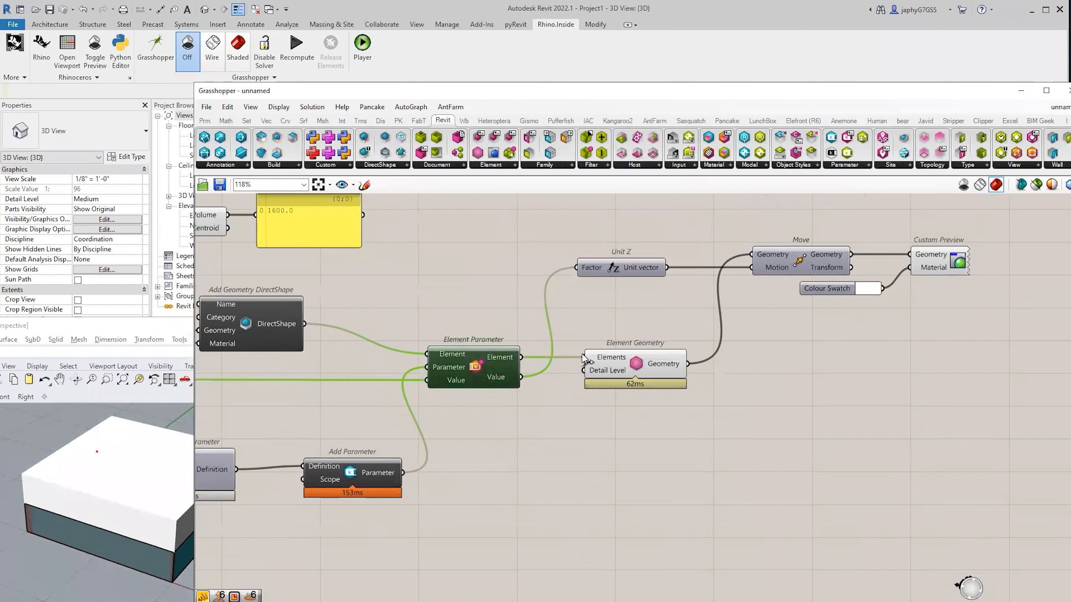
left_click(597, 359, "shift")
middle_click(598, 359)
left_click(599, 397)
left_click(668, 325)
Move the Colour Swatch above Custom Preview and check the green preview.
right_click_drag(762, 342, 677, 348)
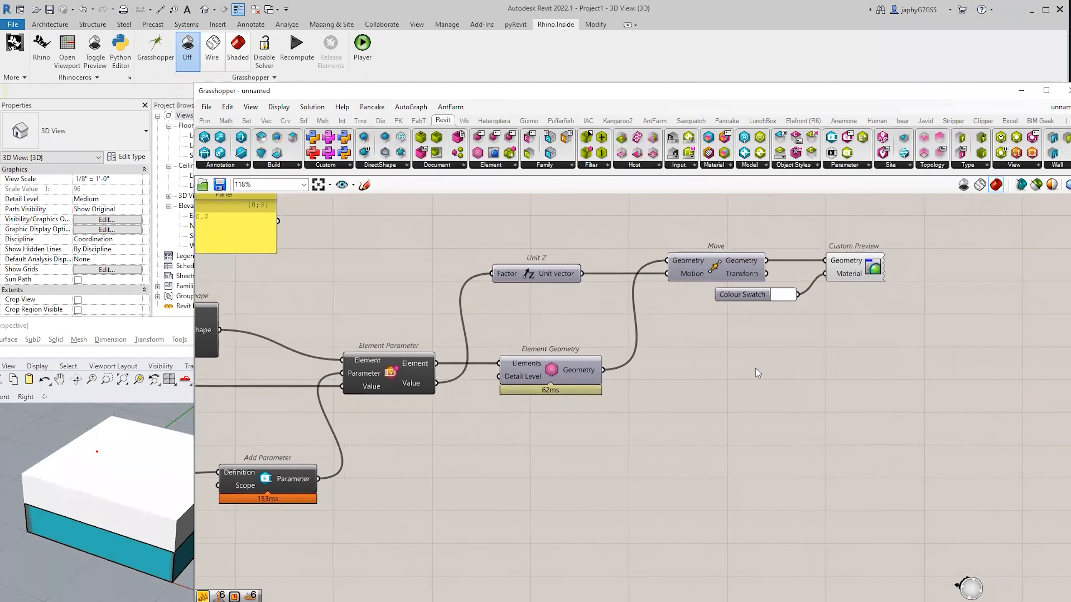
right_click_drag(756, 370, 737, 362)
left_click_drag(706, 280, 706, 214)
left_click(829, 261)
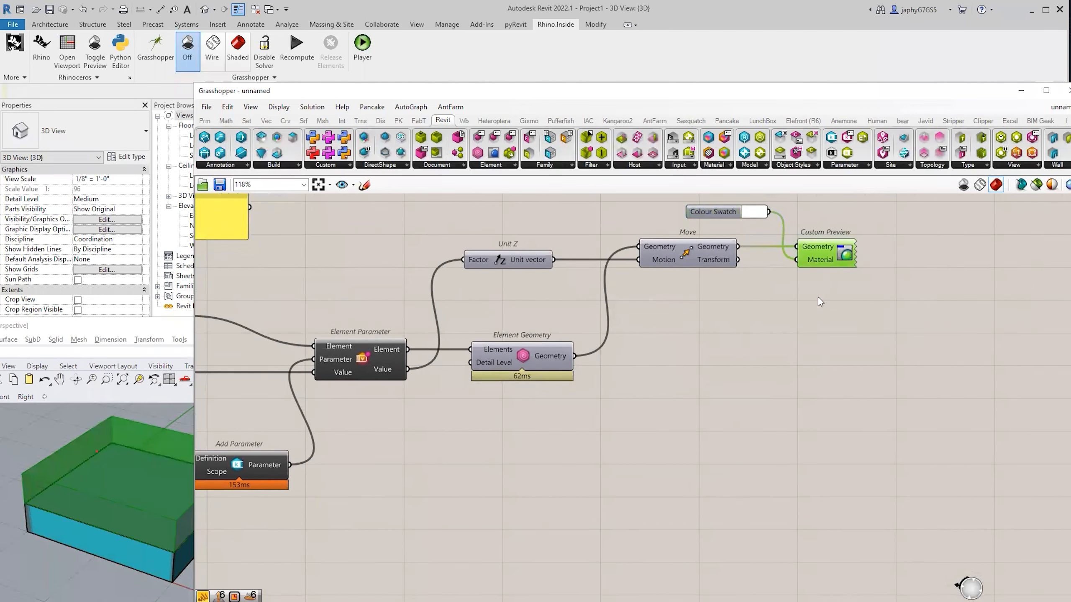
left_click(761, 366)
Add a Bake Objects (R6) component fed by the element geometry.
double_click(765, 345)
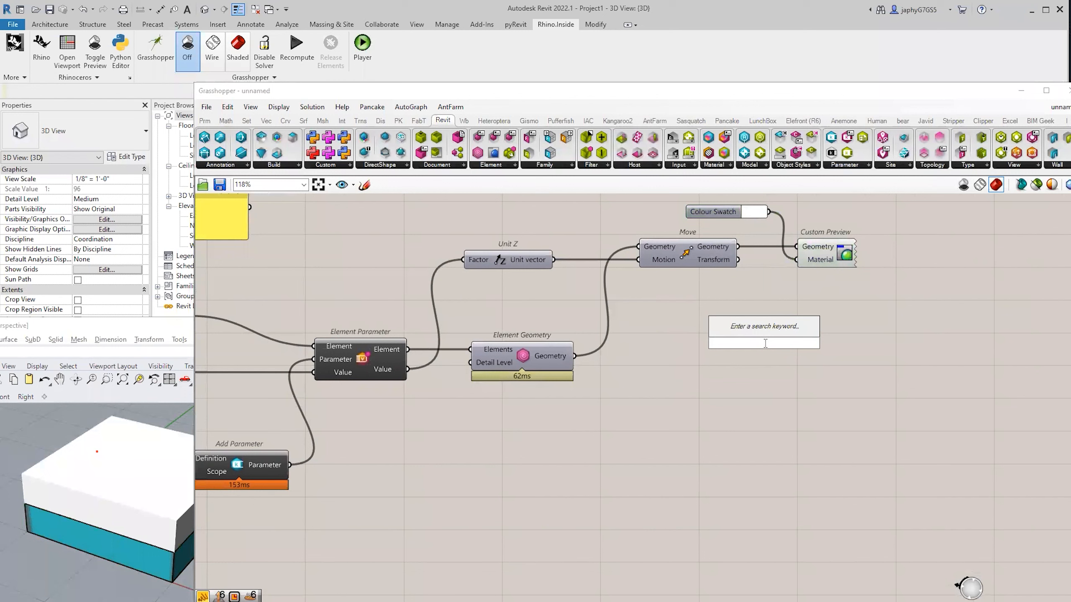
type("bak ")
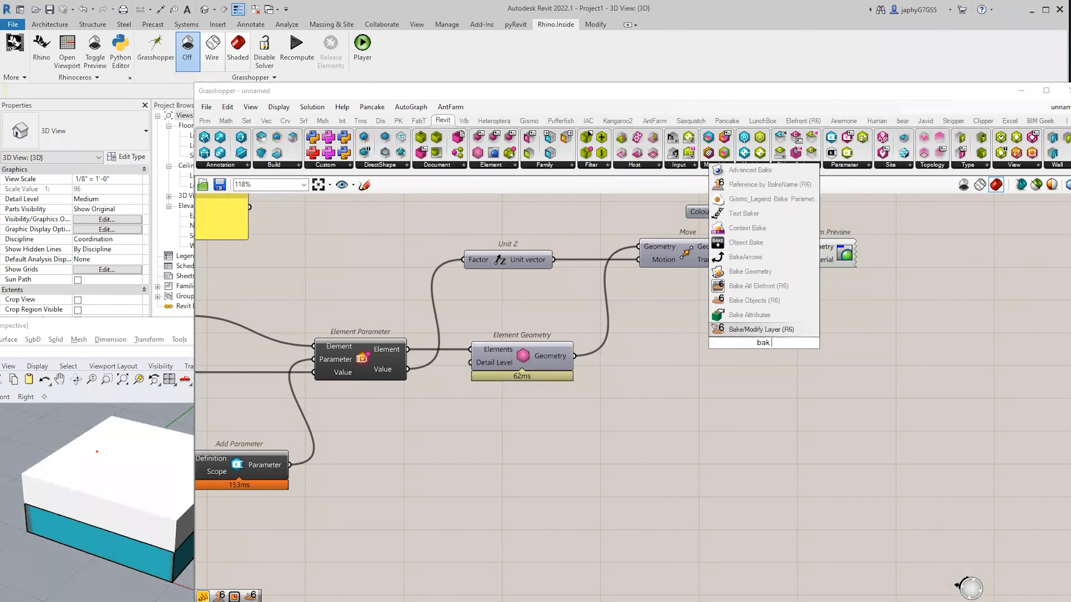
type("obj")
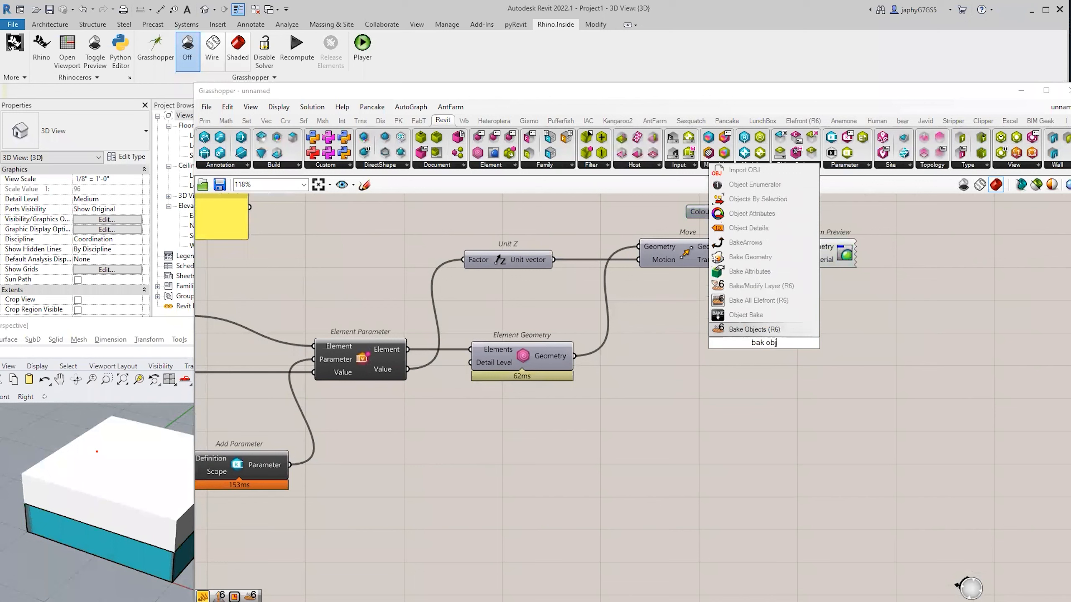
key("Return")
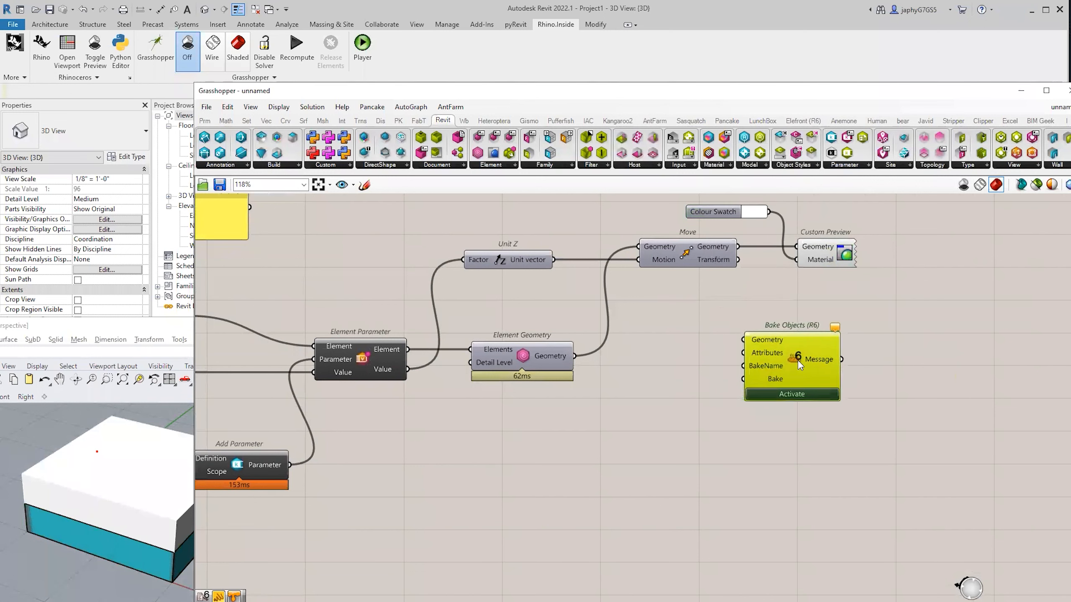
left_click_drag(576, 356, 791, 373)
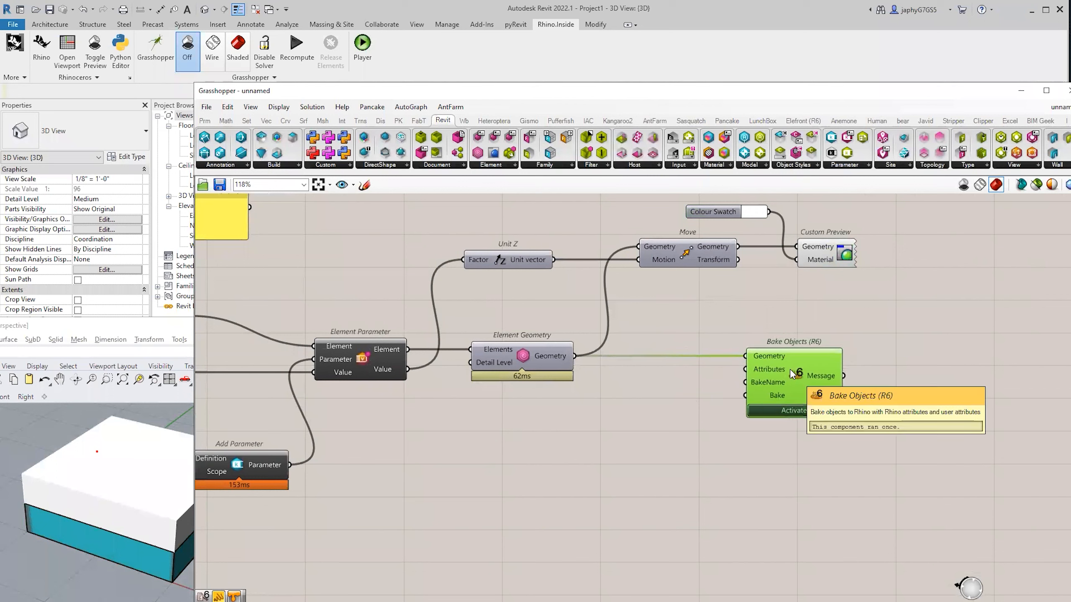
Add Define Object Attributes (R6) and route its output through a relay into Bake Objects' Attributes.
double_click(618, 461)
type("de at")
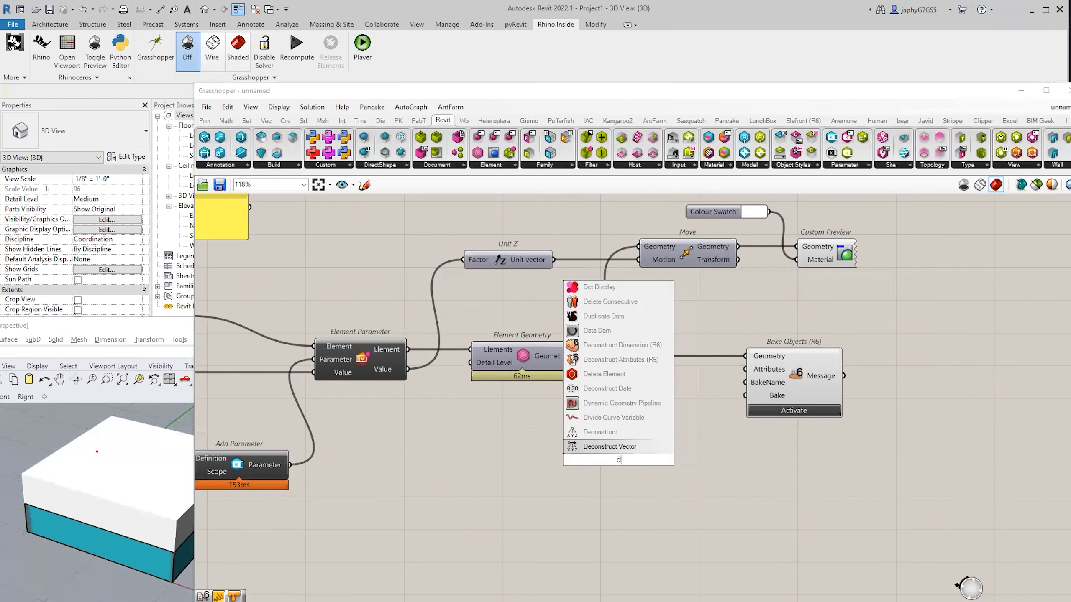
key("Return")
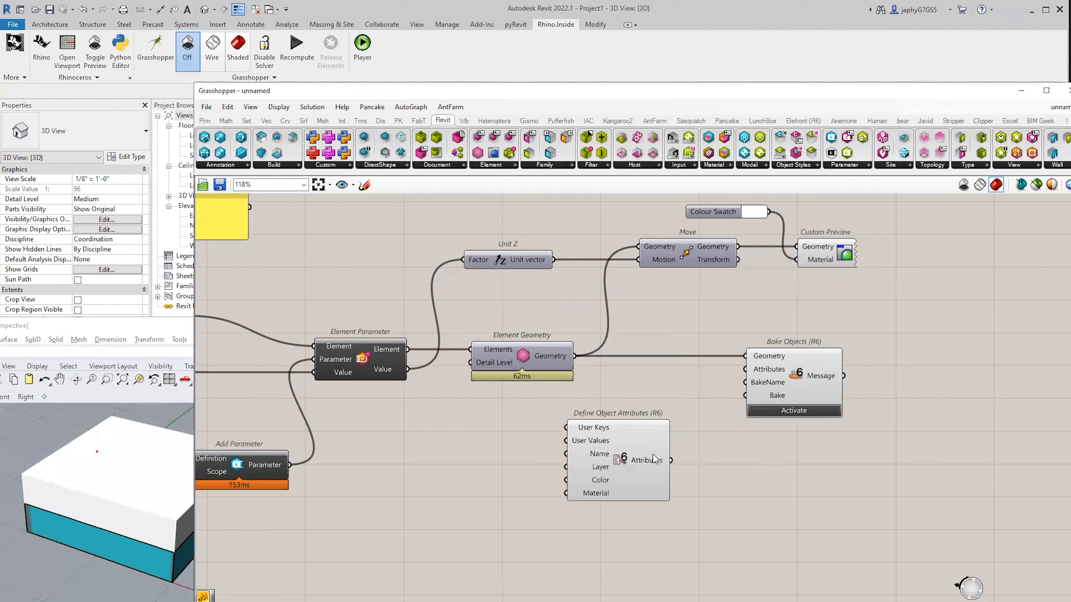
left_click_drag(672, 460, 746, 369)
right_click_drag(587, 448, 864, 414)
scroll(673, 426, "down", 2)
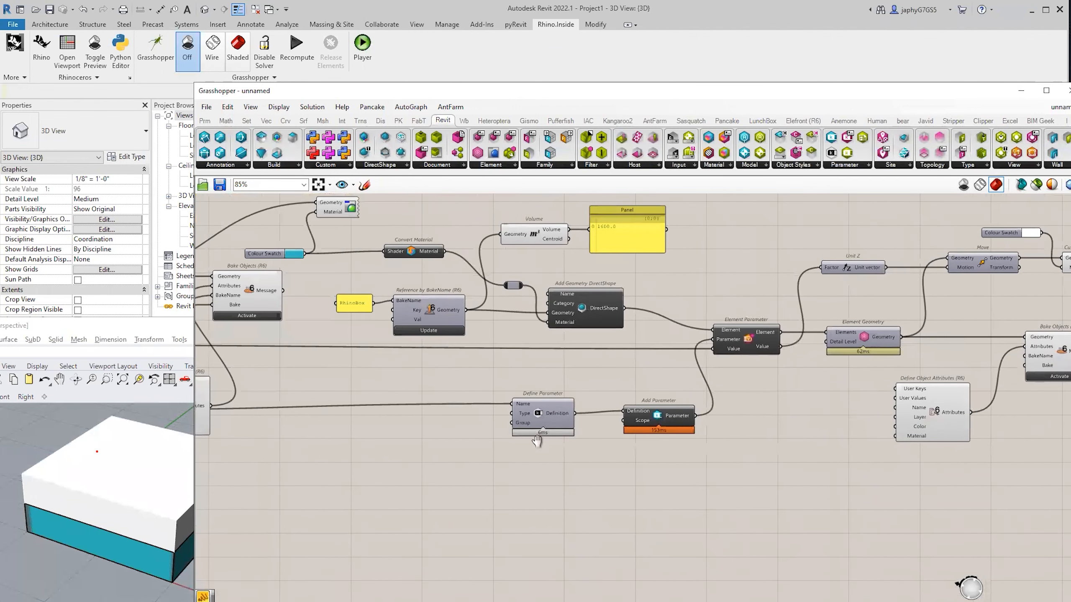
right_click_drag(537, 441, 635, 430)
double_click(521, 393)
left_click_drag(519, 393, 994, 377)
right_click_drag(981, 380, 600, 458)
scroll(652, 444, "up", 3)
right_click_drag(677, 434, 717, 410)
Wire Element Parameter's Value into the attributes' User Values.
mouse_move(754, 428)
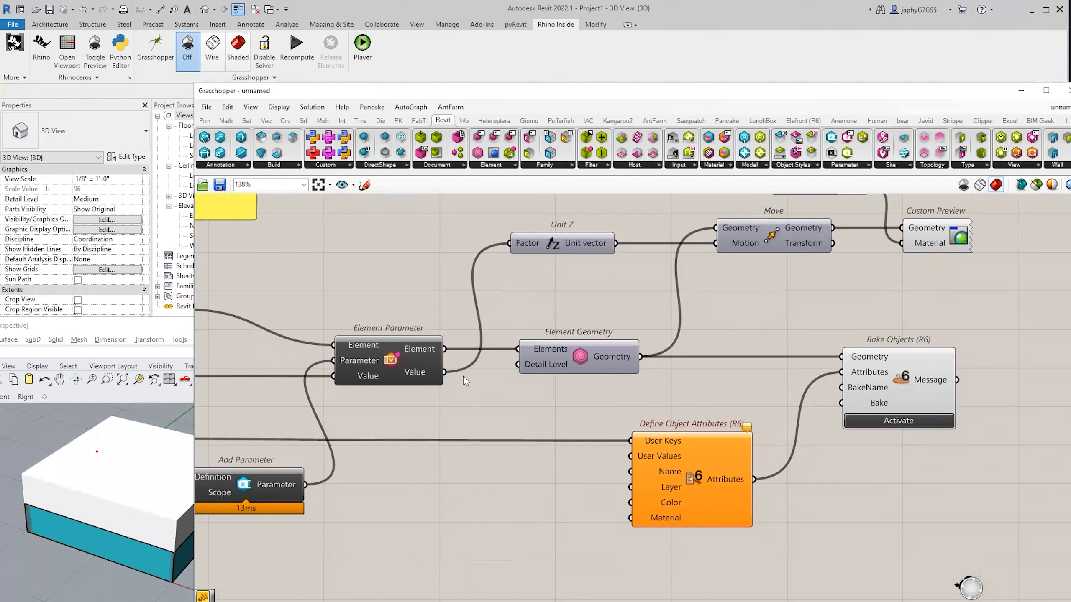
left_click_drag(446, 377, 630, 456)
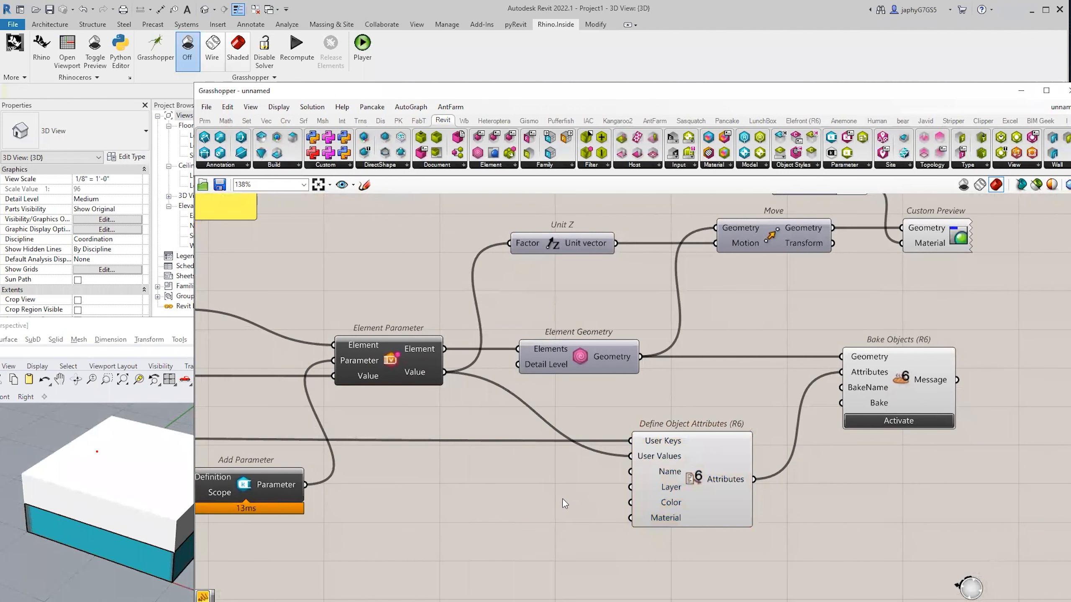
right_click_drag(808, 444, 787, 438)
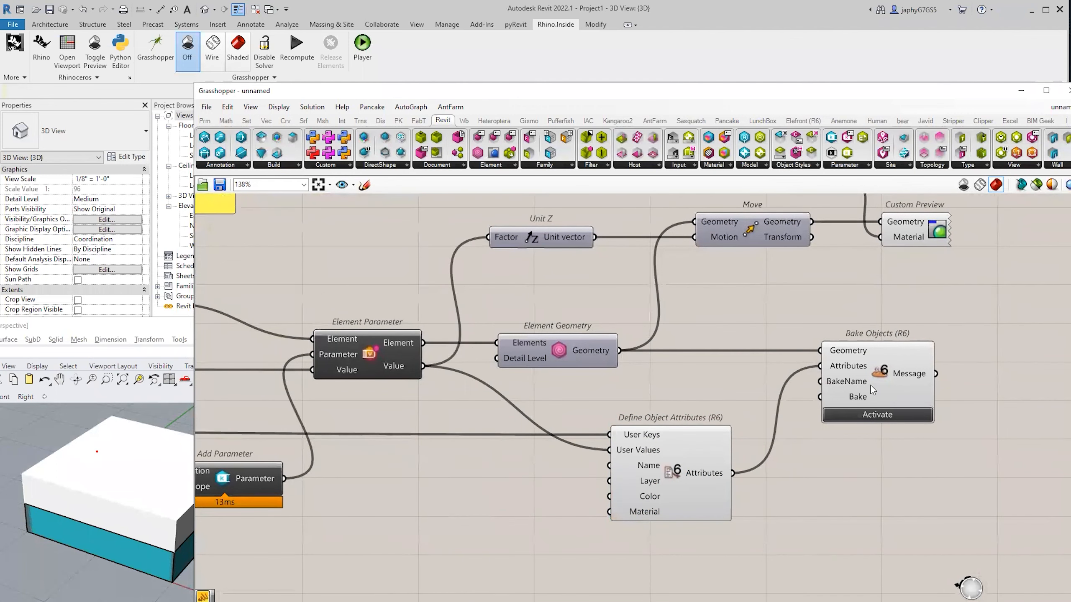
Add a text panel reading 'RevitBoxTop' and wire it into Bake Objects' BakeName input.
double_click(676, 383)
type("/")
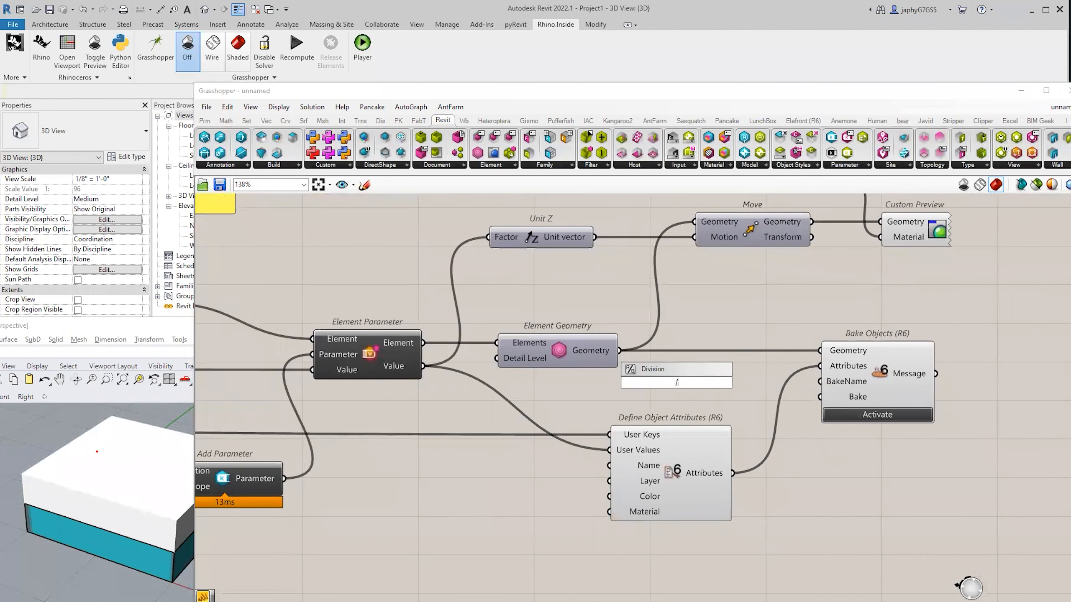
type("/Revot")
key("BackSpace")
key("BackSpace")
type("itBoxTop")
key("Return")
left_click_drag(708, 388, 820, 382)
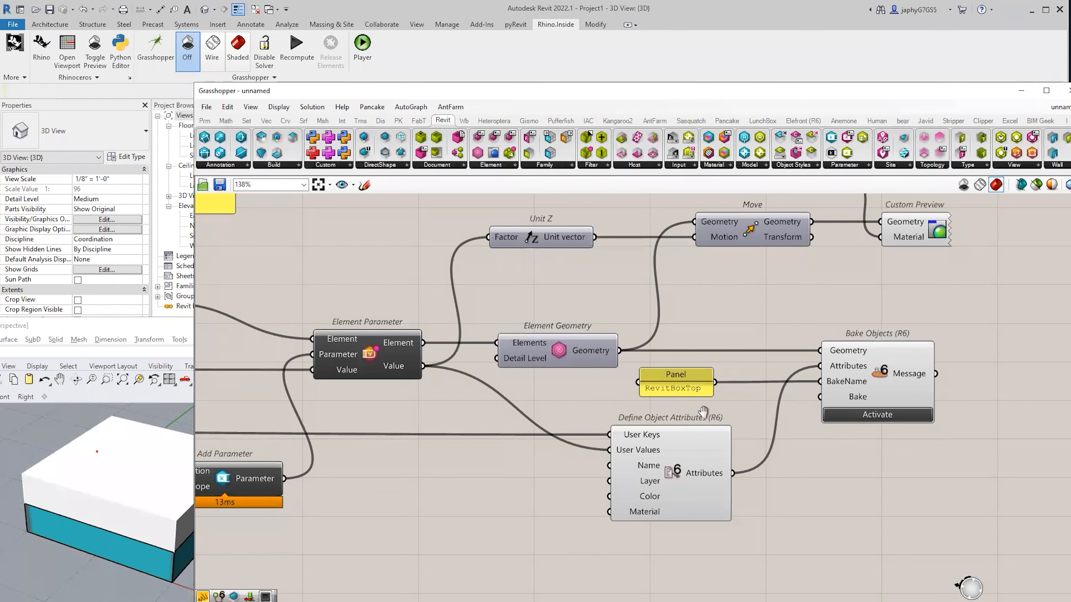
Insert a relay on the User Keys wire and disconnect the wrong wire feeding Bake.
right_click_drag(694, 417, 718, 415)
double_click(502, 433)
left_click_drag(501, 434, 850, 407)
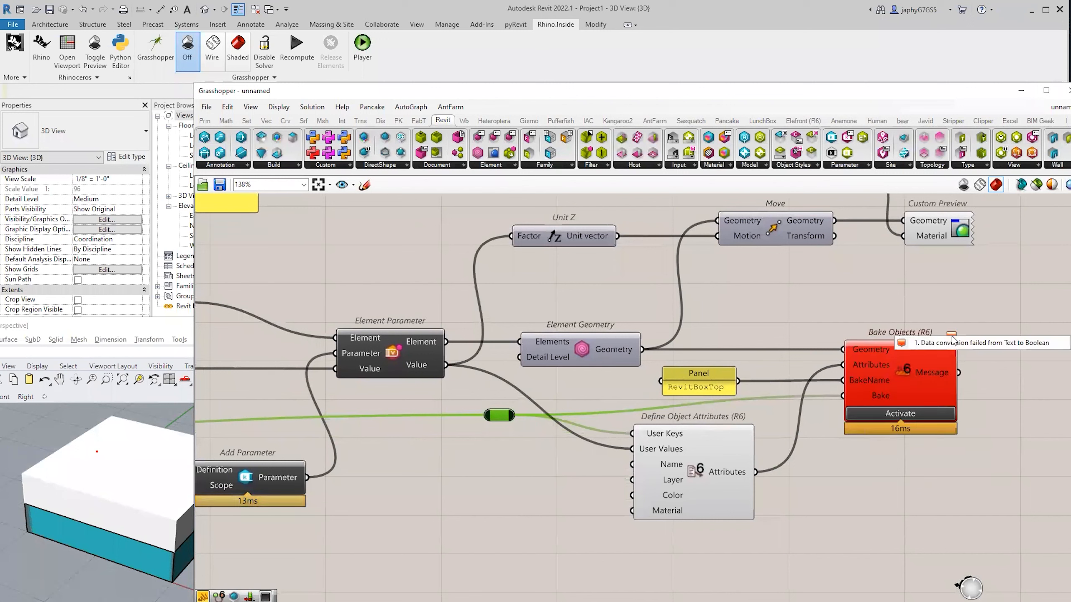
left_click(577, 410)
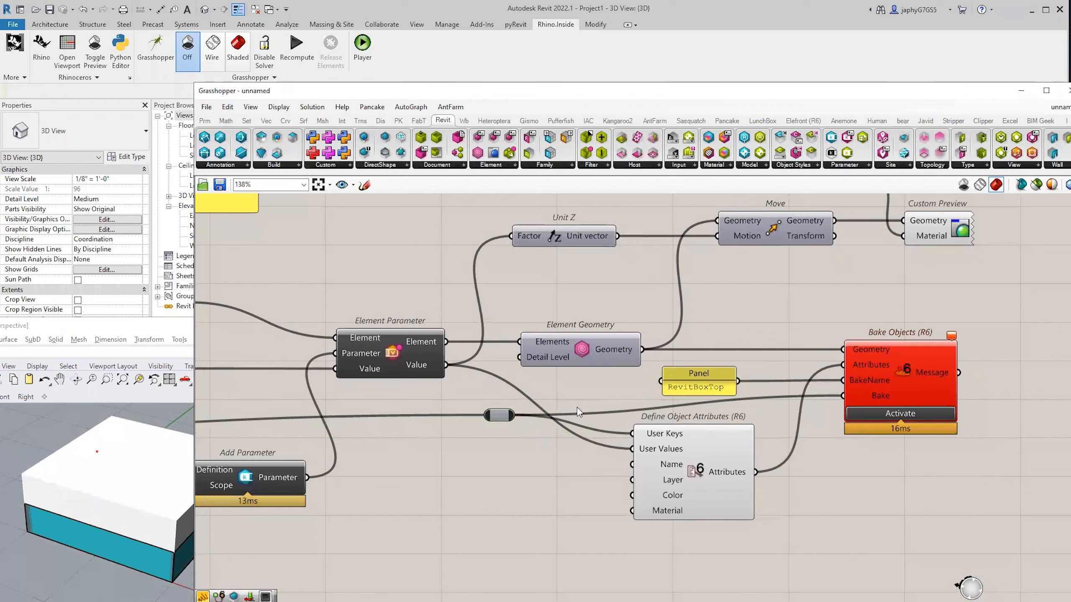
left_click_drag(515, 416, 842, 395, "ctrl")
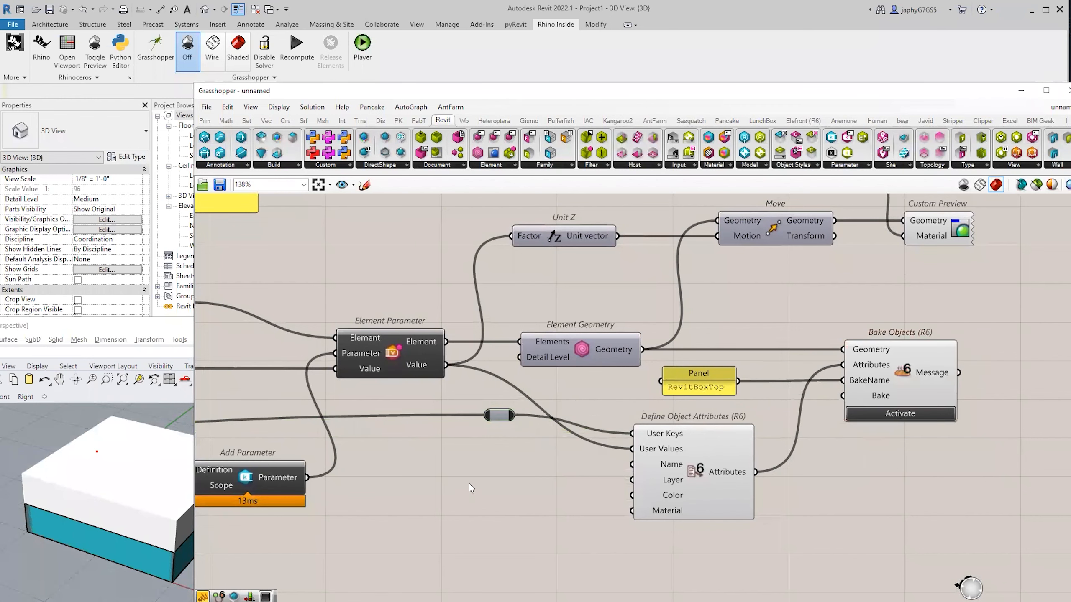
Move the Define Object Attributes component up and to the right.
scroll(528, 439, "down", 2)
right_click_drag(528, 439, 816, 424)
scroll(815, 423, "down", 2)
left_click_drag(293, 443, 315, 416)
right_click_drag(315, 416, 339, 427)
right_click_drag(675, 408, 498, 414)
scroll(498, 414, "up", 1)
right_click_drag(709, 402, 585, 401)
scroll(585, 400, "up", 2)
Wire the parameter Value into the Bake input through a relay placed below the panel.
left_click_drag(438, 390, 773, 416)
double_click(581, 401)
left_click_drag(581, 401, 576, 422)
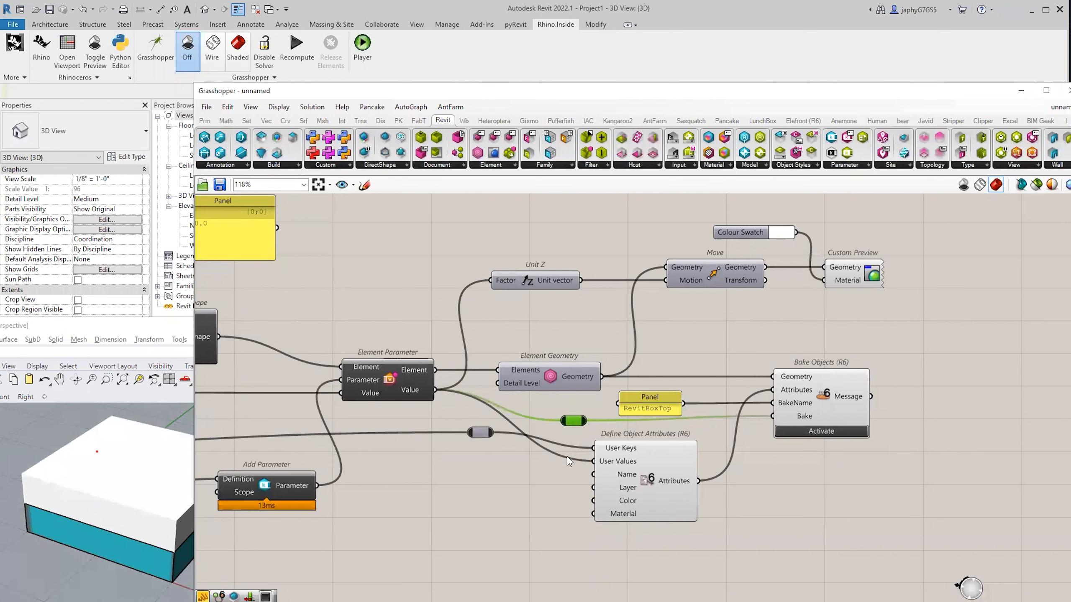
left_click_drag(566, 422, 593, 461)
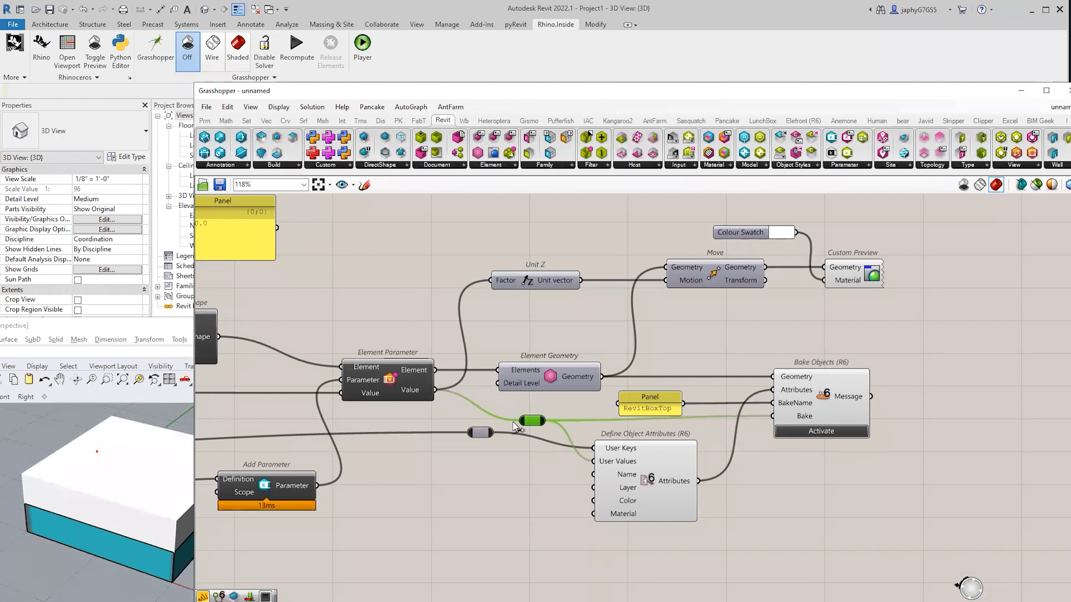
scroll(513, 422, "up", 2)
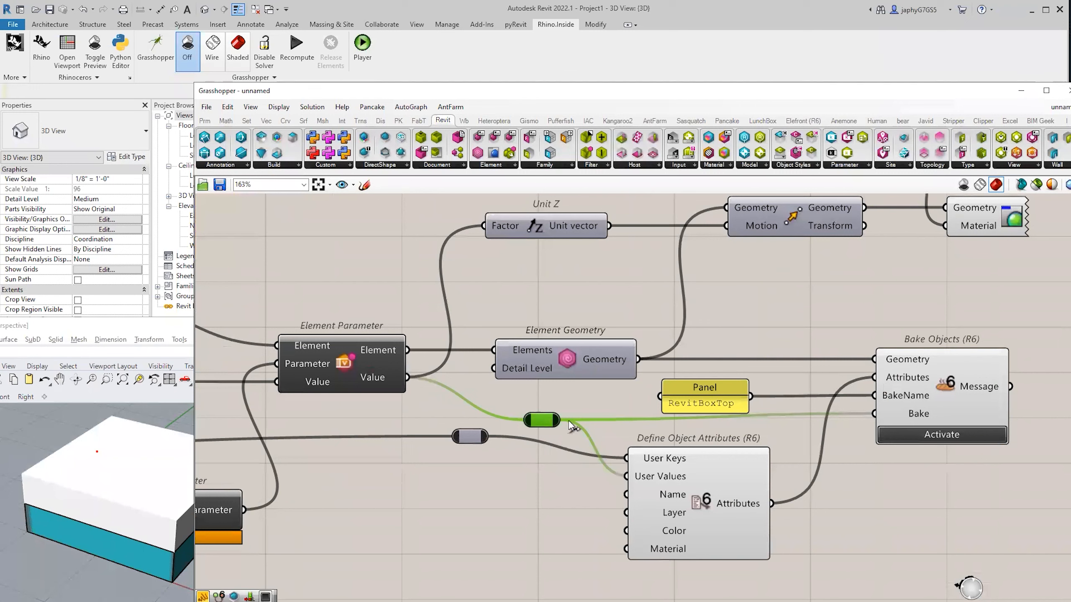
left_click(472, 406)
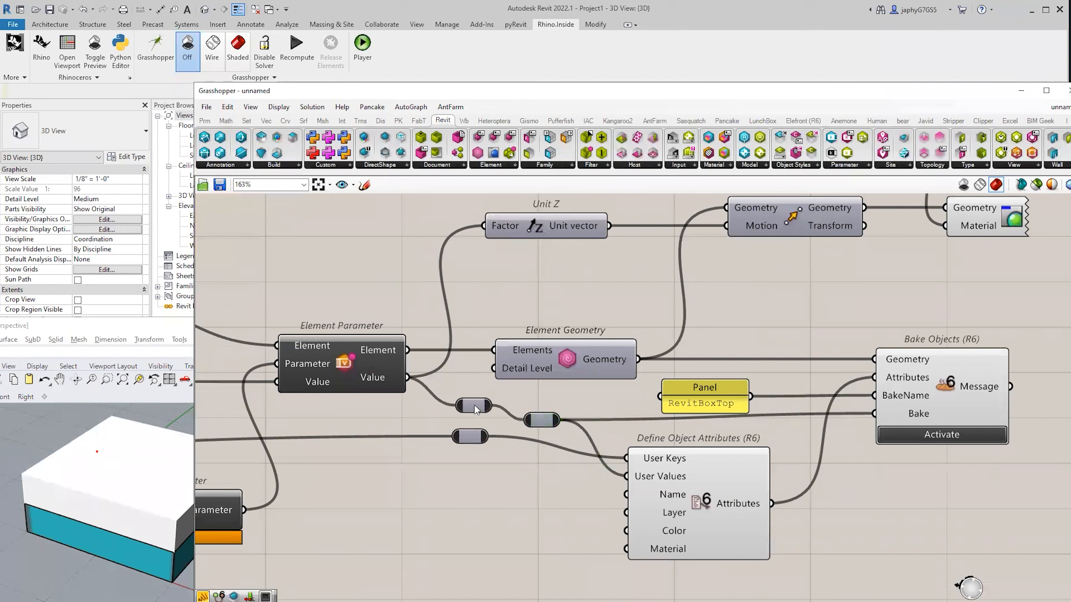
Nudge Bake Objects into place and activate the bake.
right_click_drag(422, 399, 327, 389)
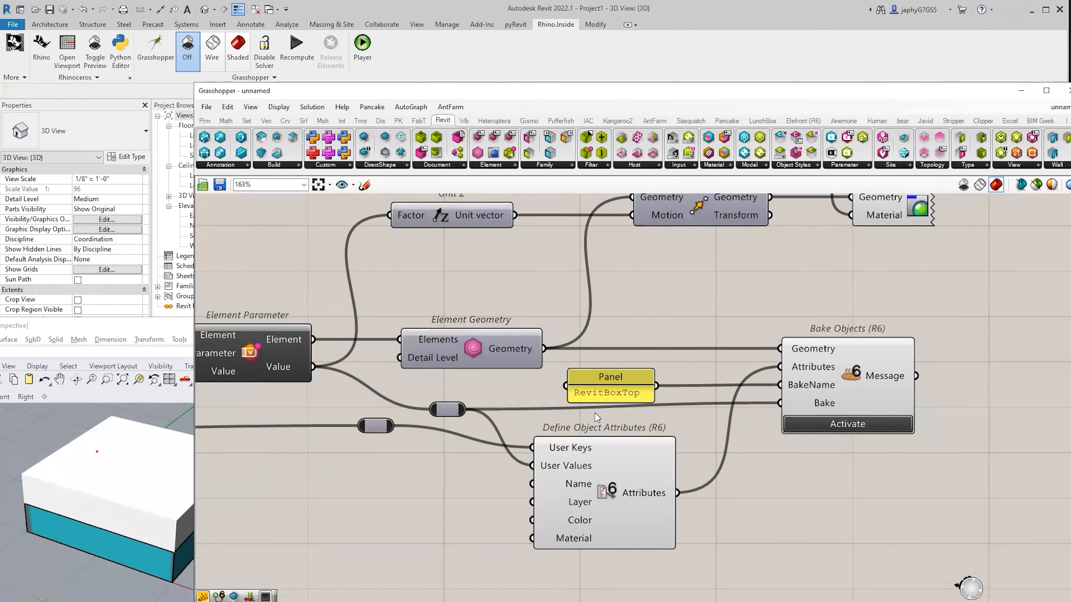
left_click_drag(795, 397, 790, 403)
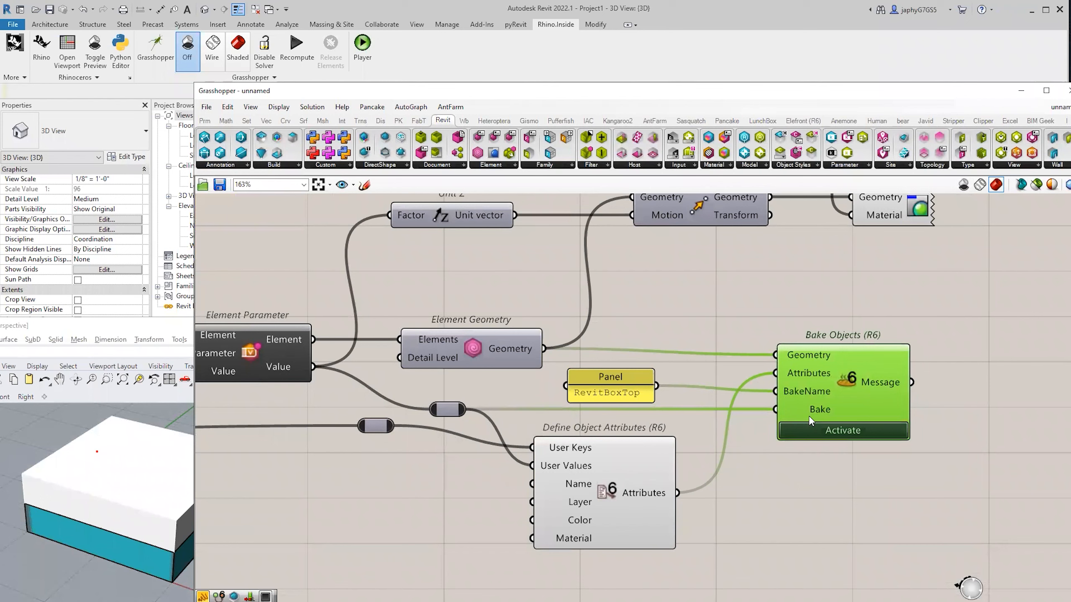
left_click(41, 464)
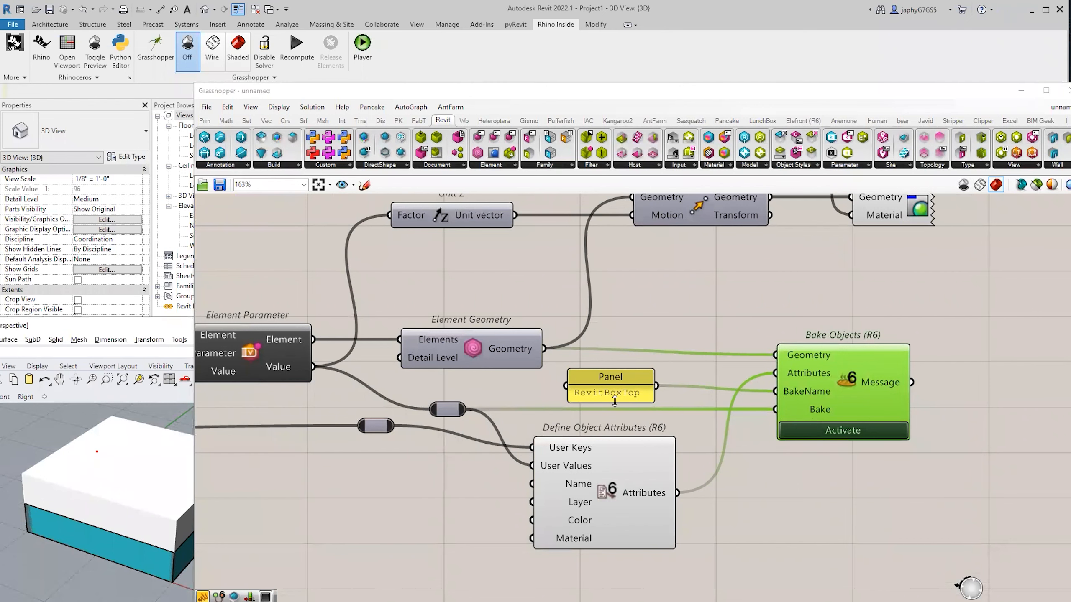
left_click(828, 431)
scroll(795, 381, "down", 4)
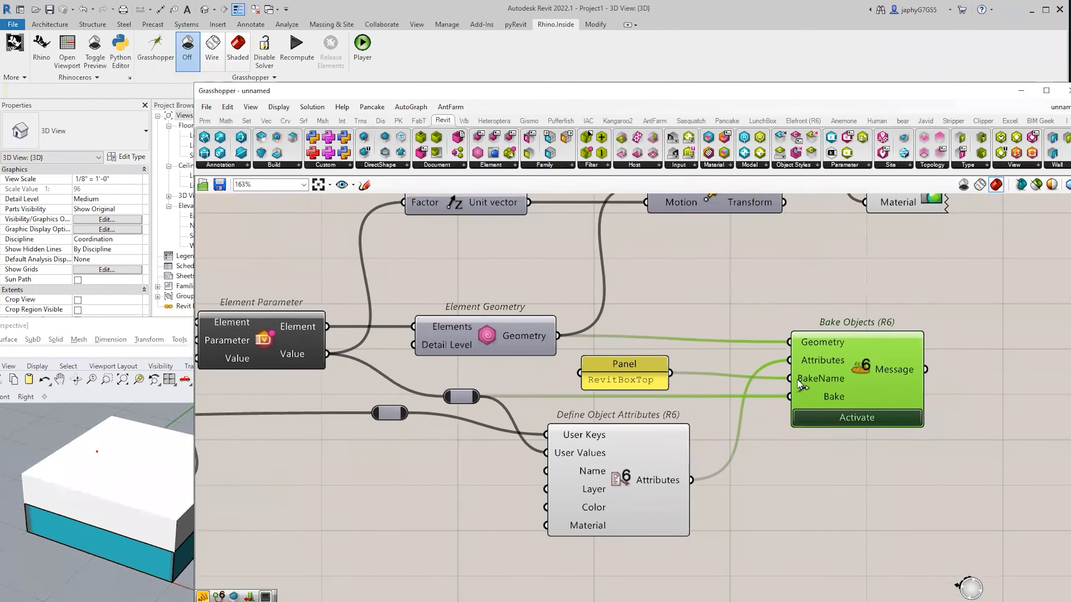
right_click_drag(572, 378, 666, 363)
scroll(666, 363, "down", 1)
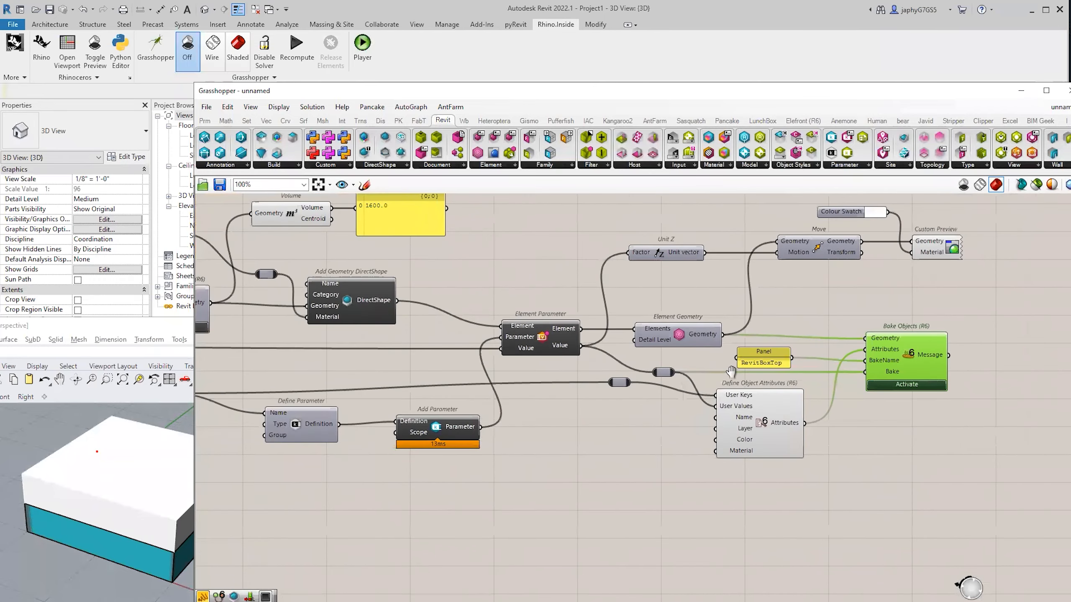
Raise the Number Slider from 4 to 6 to enlarge the baked box.
right_click_drag(443, 388, 735, 372)
scroll(735, 372, "down", 1)
right_click_drag(486, 410, 678, 414)
scroll(678, 414, "down", 1)
scroll(266, 363, "up", 4)
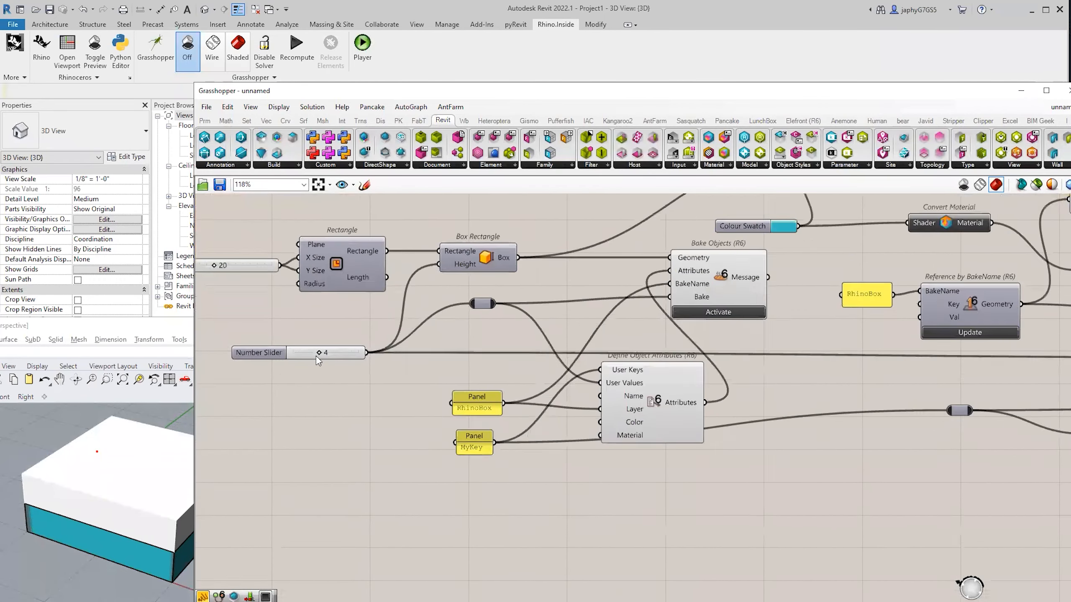
left_click_drag(318, 351, 334, 358)
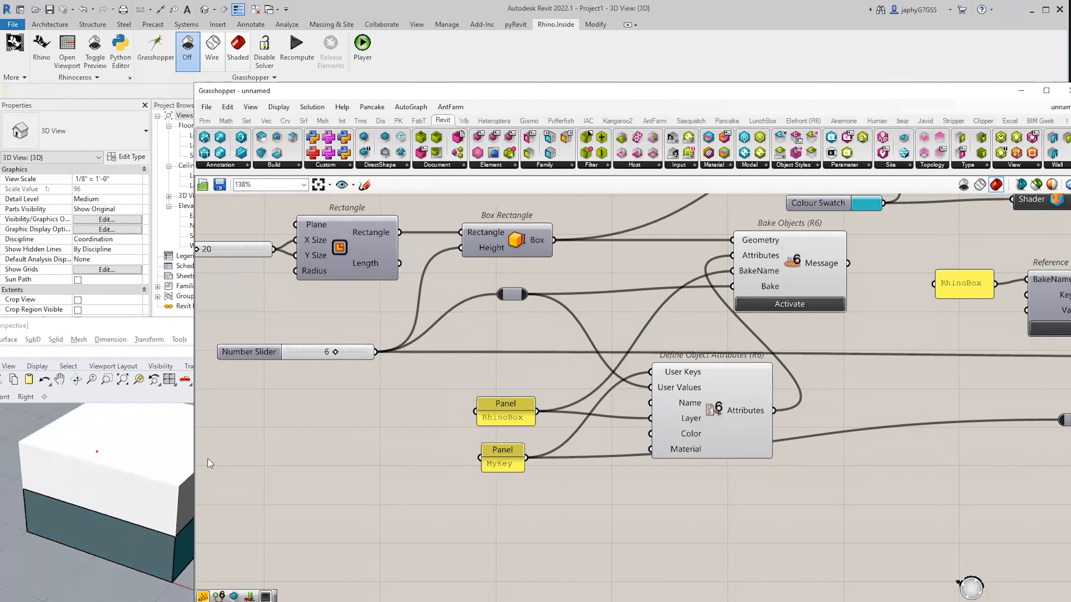
scroll(491, 472, "down", 3)
Nudge the Bake Objects component slightly up and left.
right_click_drag(734, 444, 564, 450)
right_click_drag(795, 448, 673, 453)
scroll(713, 454, "up", 2)
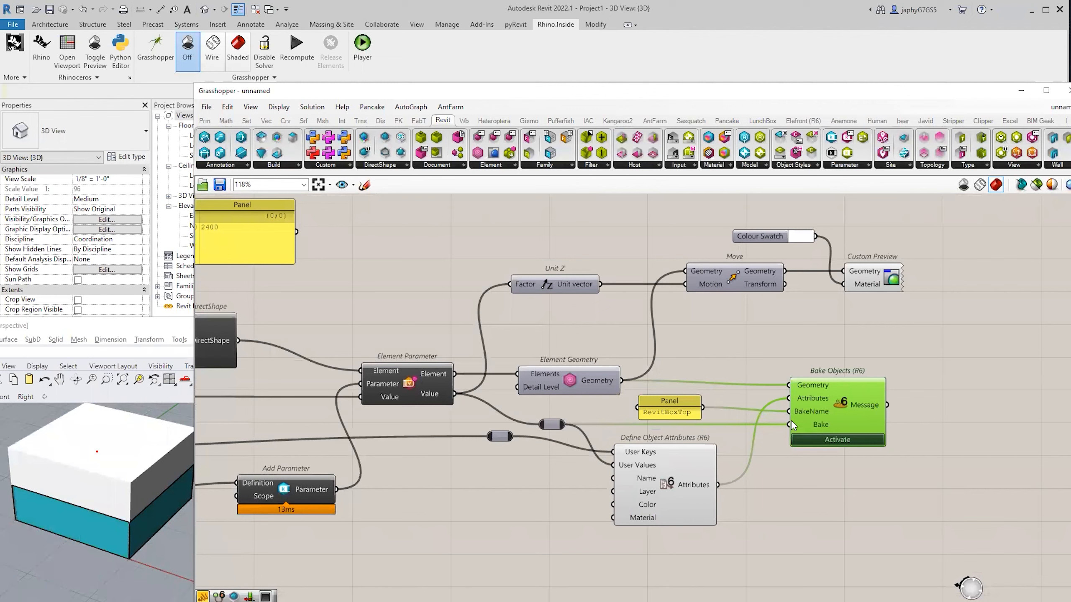
left_click_drag(792, 420, 783, 416)
mouse_move(771, 413)
right_mouse_down()
mouse_move(833, 420)
mouse_move(779, 411)
right_mouse_up()
scroll(782, 401, "down", 3)
scroll(817, 403, "up", 2)
scroll(817, 397, "up", 2)
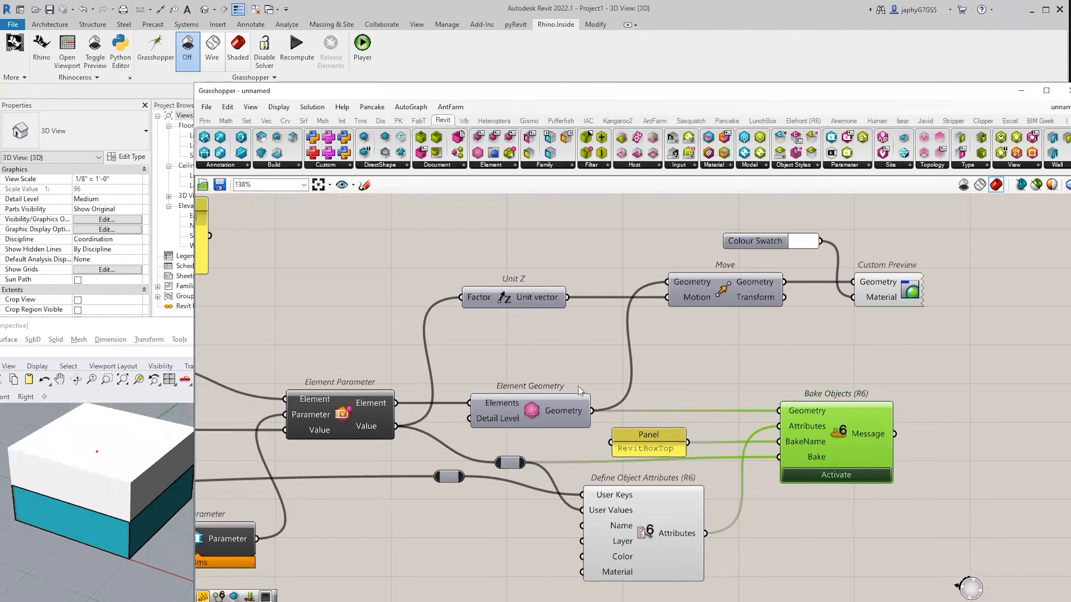
Shift the RevitBoxTop panel slightly up-right and select the lower teal box in Rhino.
right_click_drag(587, 385, 595, 349)
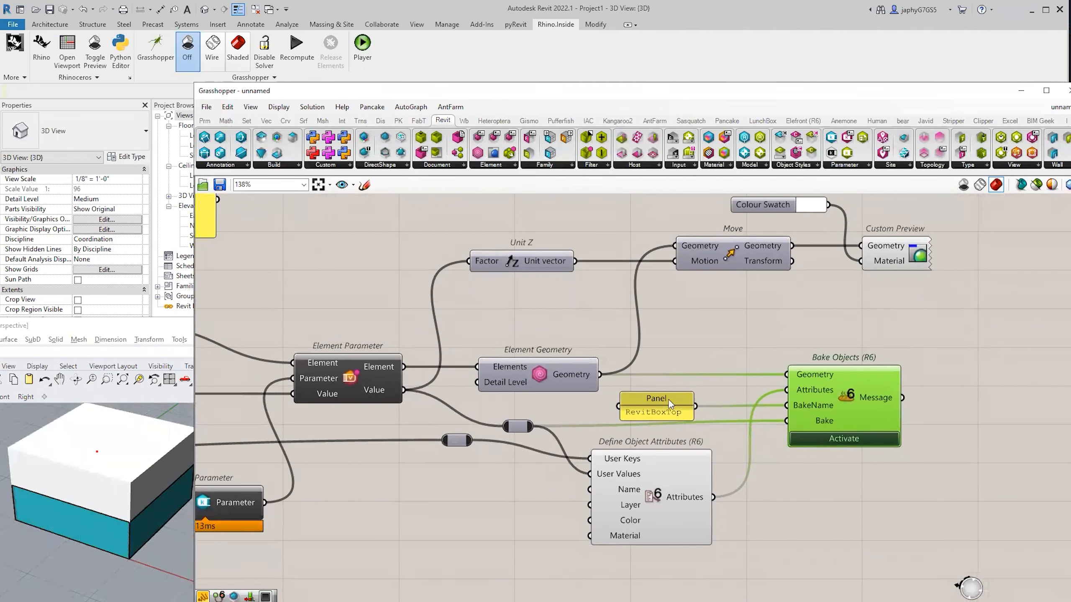
left_click_drag(665, 402, 674, 394)
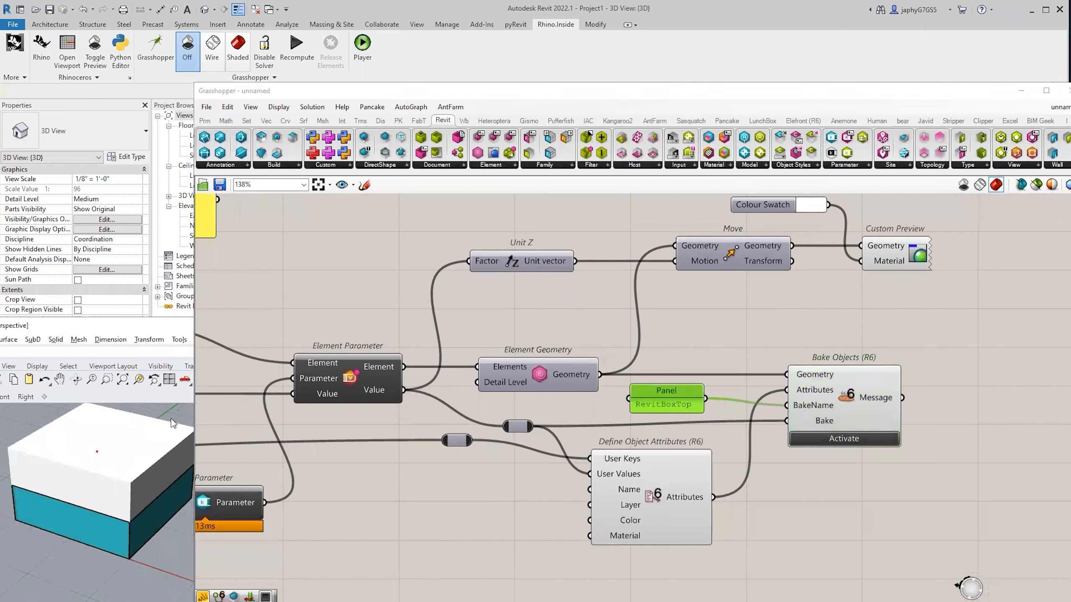
left_click(91, 529)
left_click(405, 502)
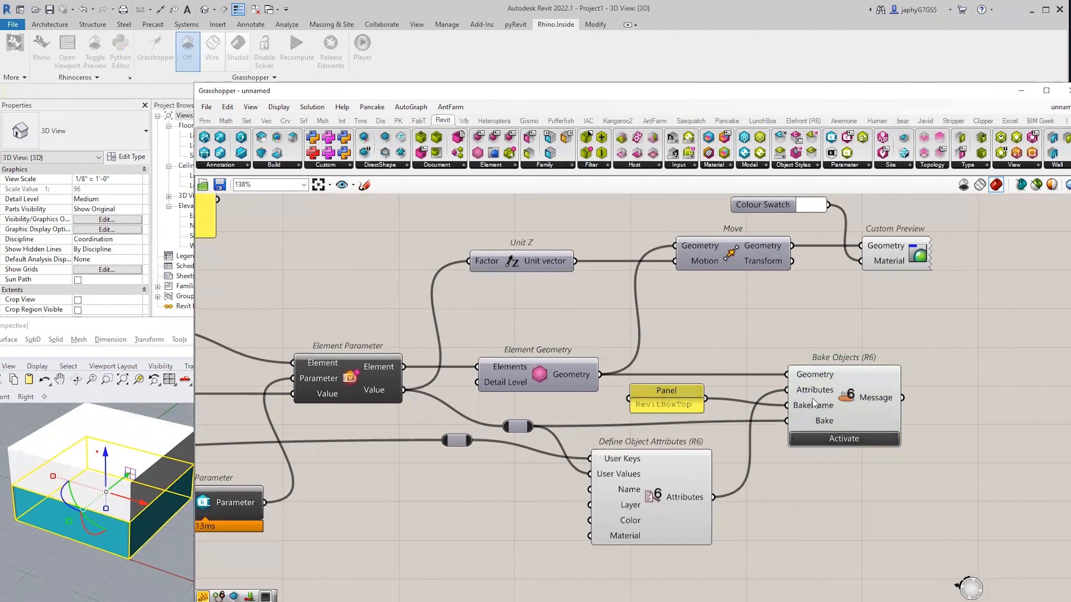
Inspect the wiring of the Box Rectangle and Bake Objects components.
scroll(792, 391, "down", 1)
right_click_drag(556, 407, 818, 366)
scroll(818, 366, "down", 1)
right_click_drag(521, 411, 748, 421)
scroll(748, 421, "down", 3)
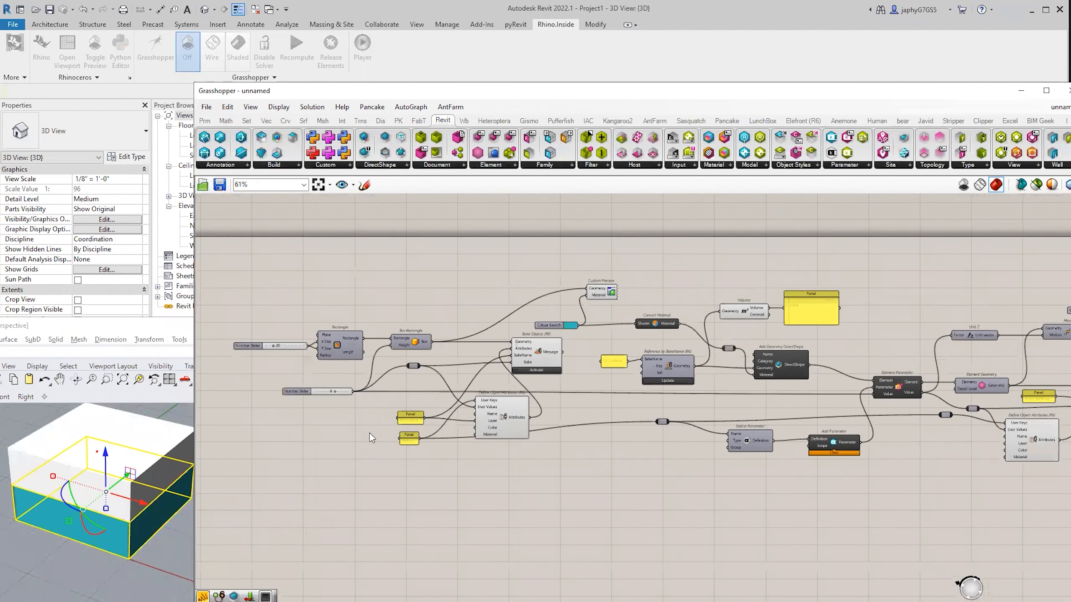
right_click_drag(286, 396, 326, 404)
scroll(325, 405, "up", 2)
right_click_drag(471, 348, 474, 356)
left_click(443, 324)
mouse_move(601, 360)
right_mouse_down()
mouse_move(569, 362)
mouse_move(617, 371)
mouse_move(607, 370)
right_mouse_up()
scroll(578, 353, "up", 2)
left_click(564, 346)
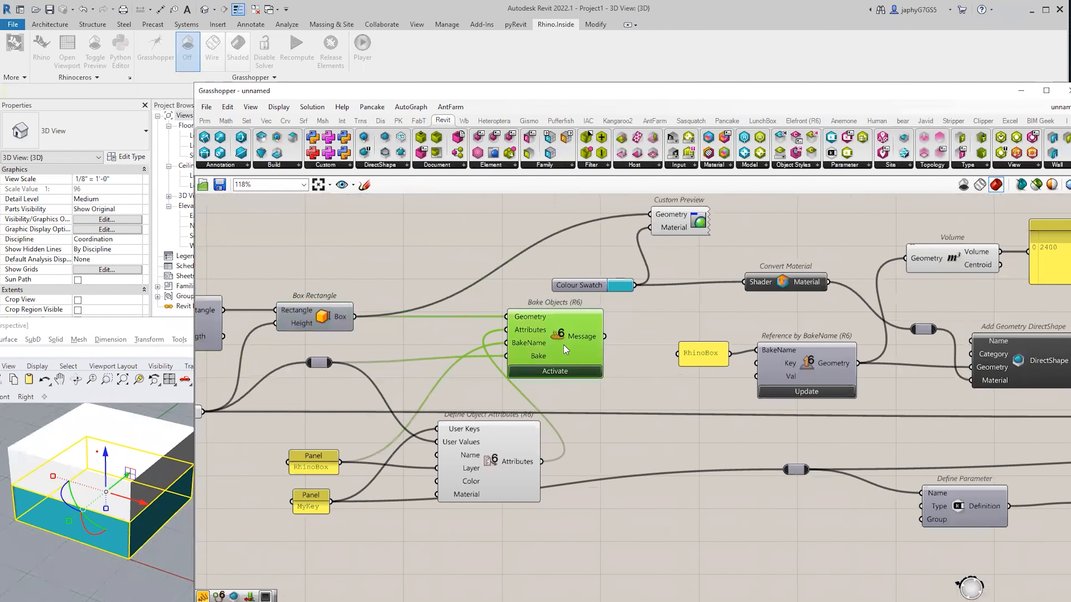
scroll(638, 380, "down", 1)
Move Define Object Attributes slightly left and check the Reference by BakeName connections.
left_click(586, 514)
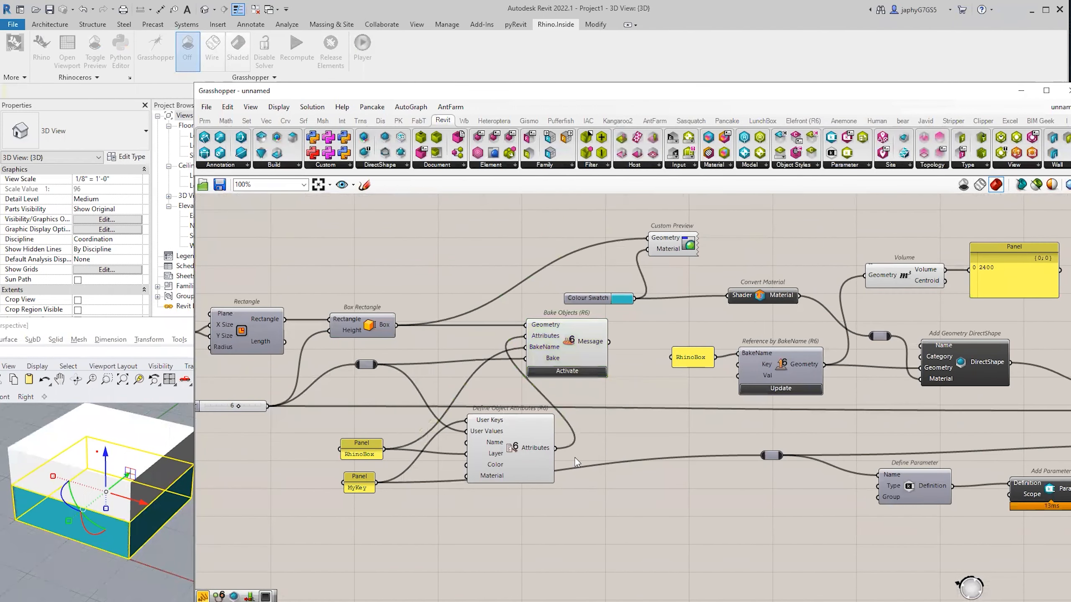
left_click_drag(519, 437, 496, 441)
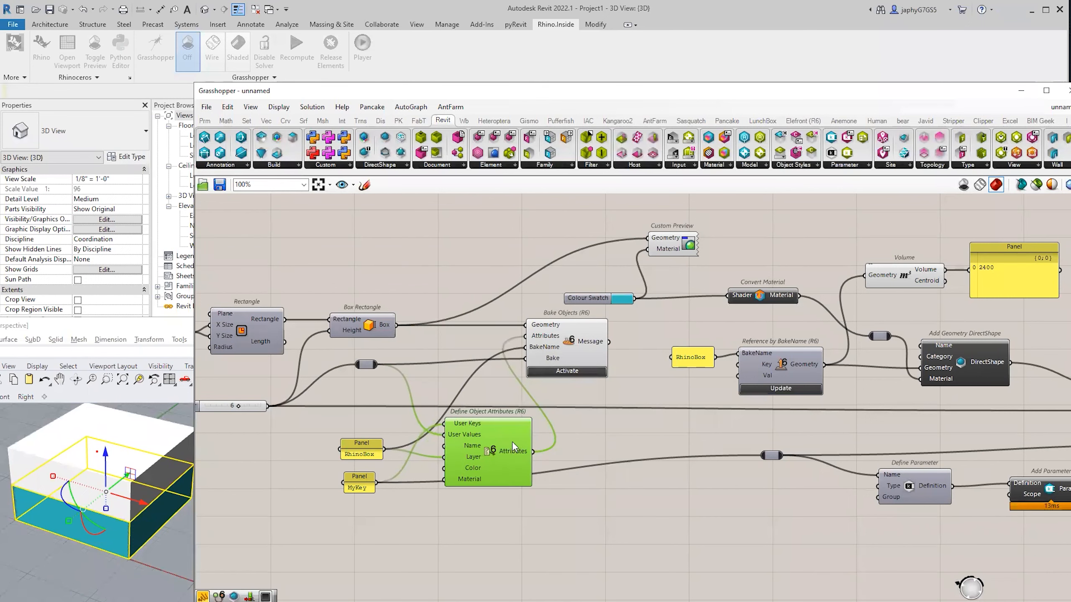
right_click_drag(600, 406, 471, 416)
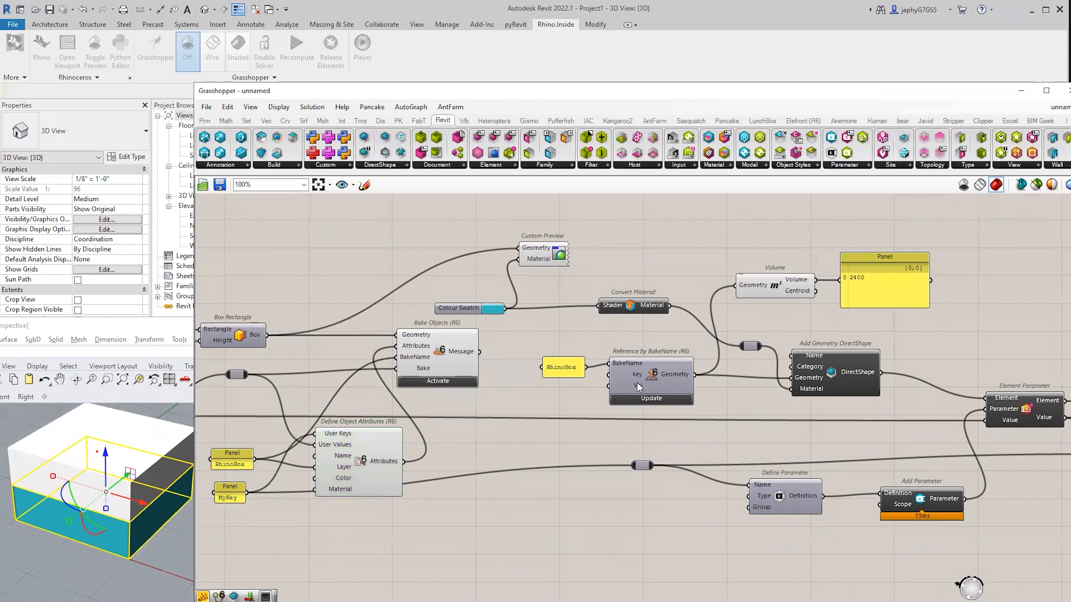
left_click(651, 374)
right_click_drag(670, 380, 599, 358)
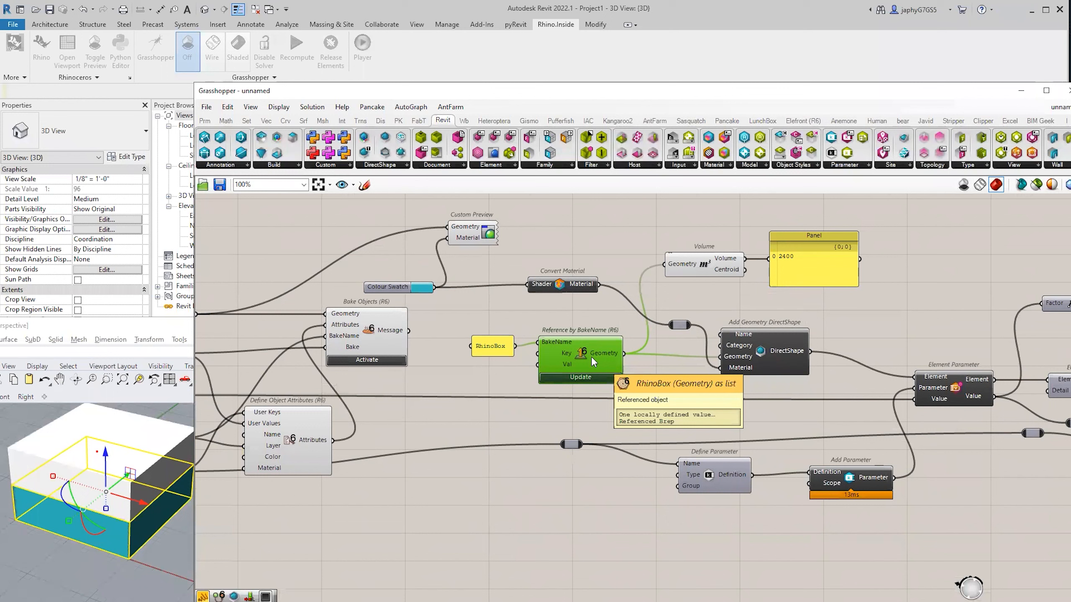
left_click(584, 330)
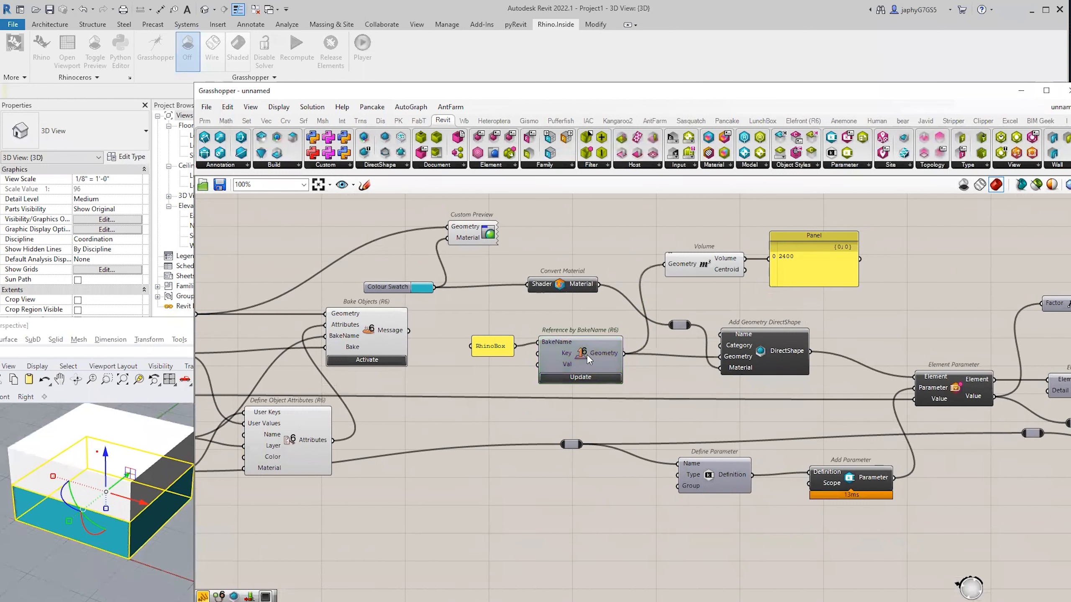
Check the Add Geometry DirectShape and Element Parameter wires and raise a relay point slightly.
right_click_drag(771, 353, 657, 342)
left_click(682, 359)
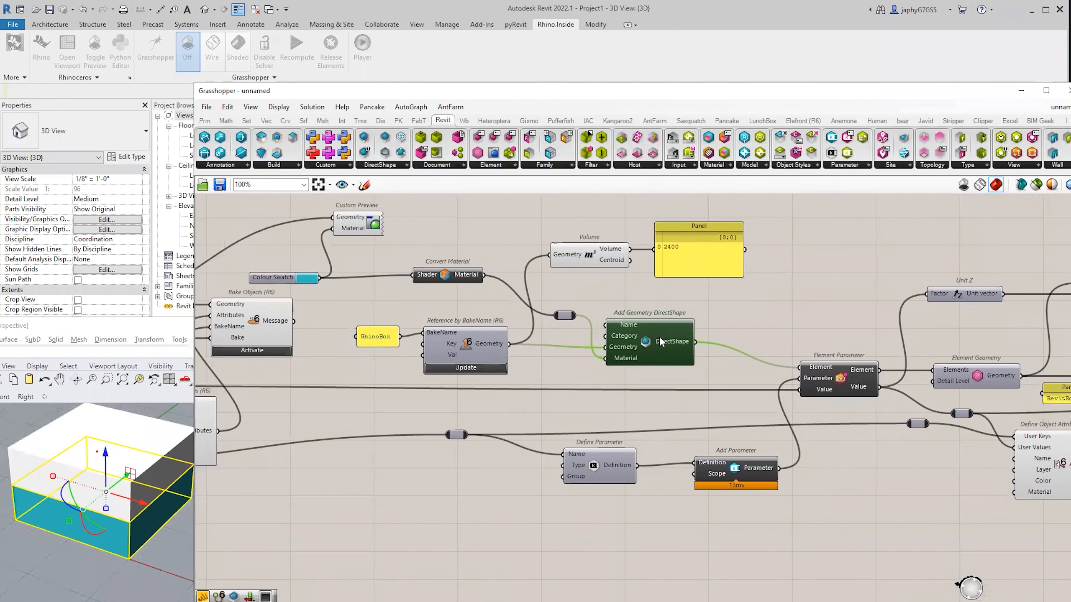
left_click(821, 382)
right_click_drag(585, 474, 566, 464)
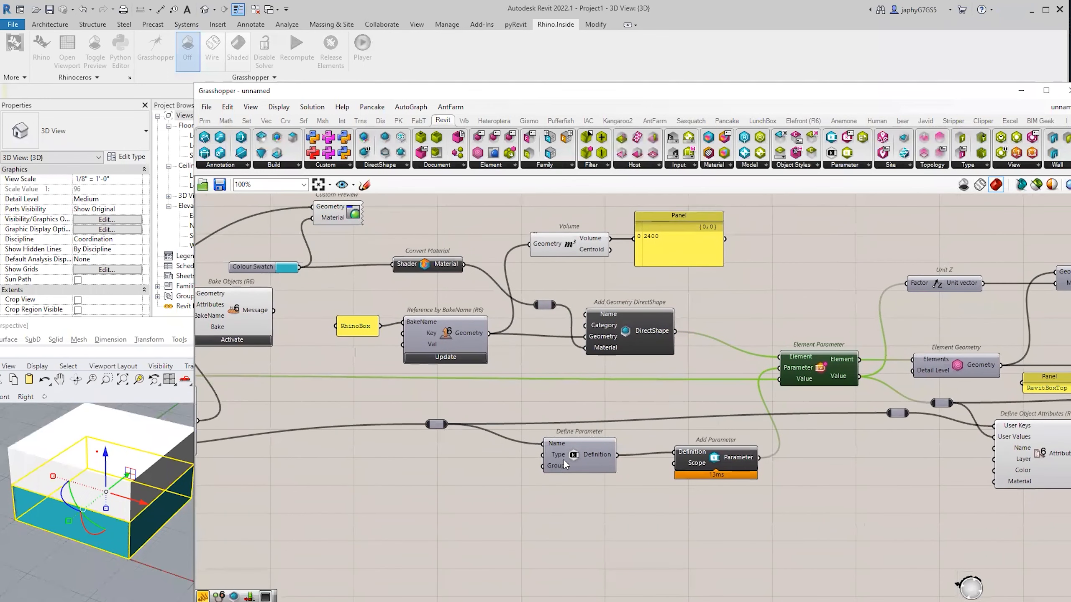
left_click_drag(435, 425, 439, 414)
right_click_drag(746, 398, 631, 429)
scroll(687, 397, "down", 3)
scroll(628, 431, "up", 3)
Review the Custom Preview, Element Geometry and second Bake Objects components.
right_click_drag(531, 464, 506, 461)
right_click_drag(684, 400, 624, 406)
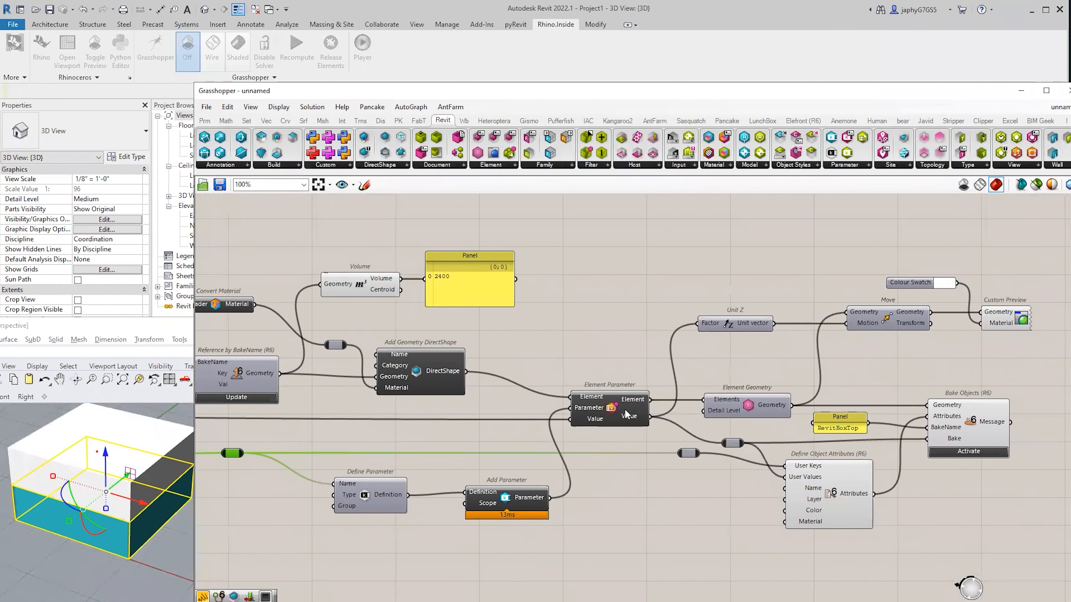
right_click_drag(764, 409, 694, 400)
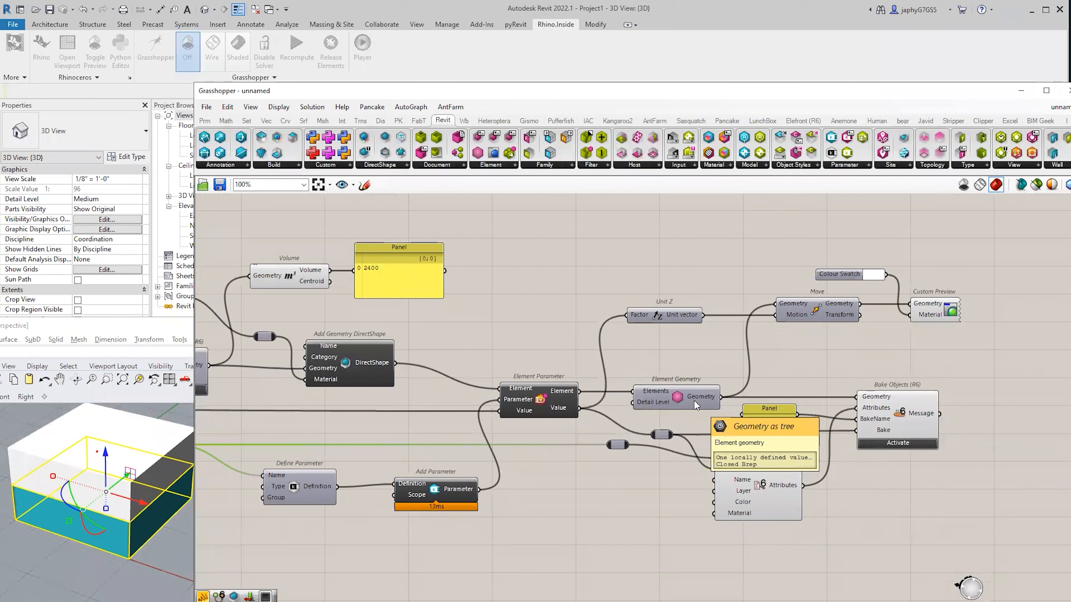
scroll(907, 427, "up", 2)
left_click(903, 423)
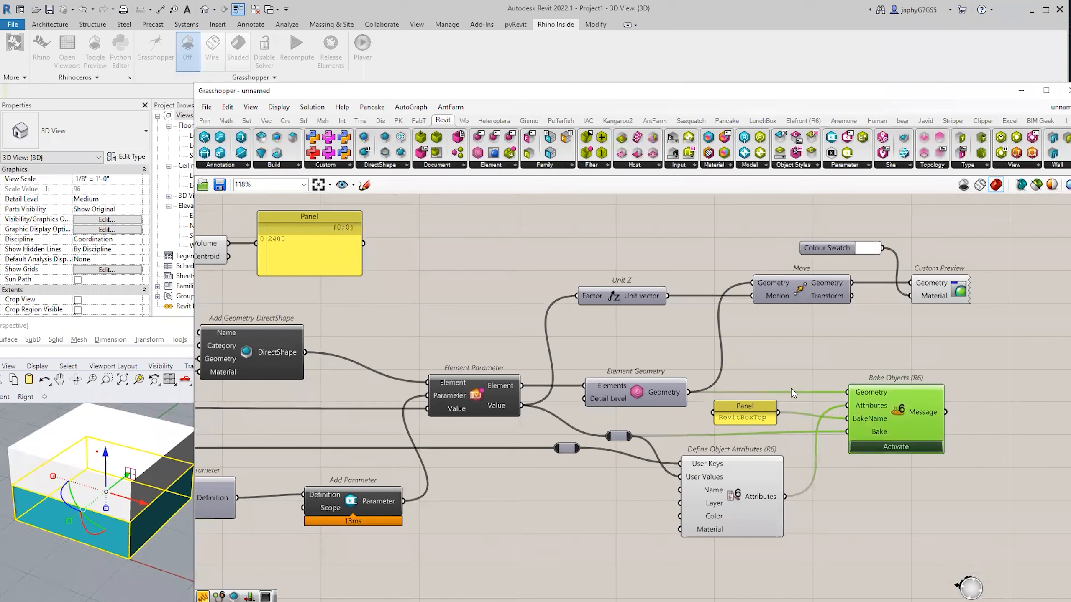
Switch Revit to the Architecture tab and reposition the canvas to show the whole chain.
left_click(174, 95)
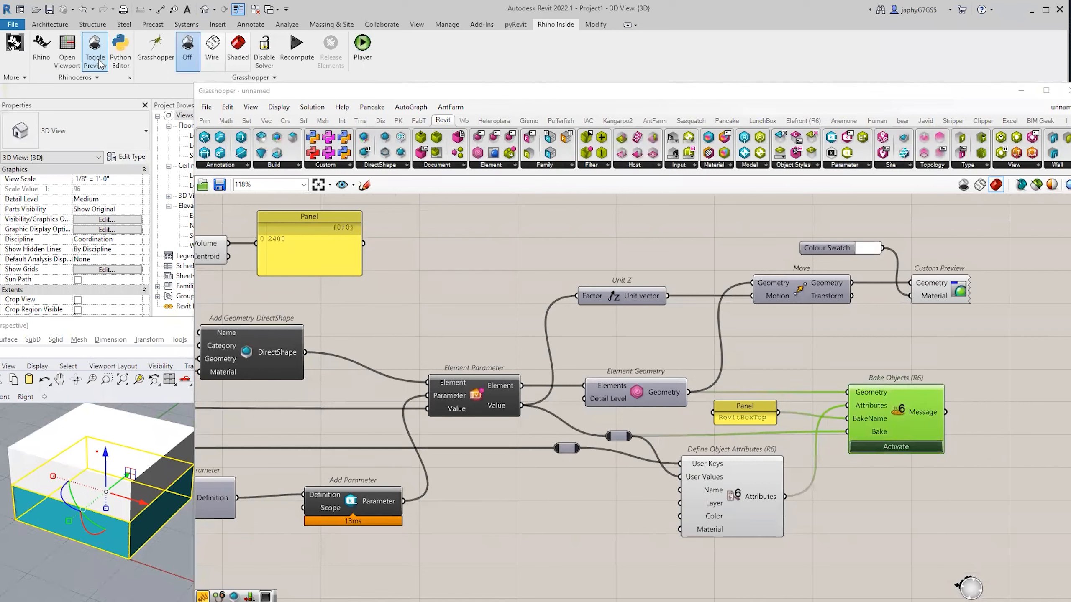
left_click(51, 24)
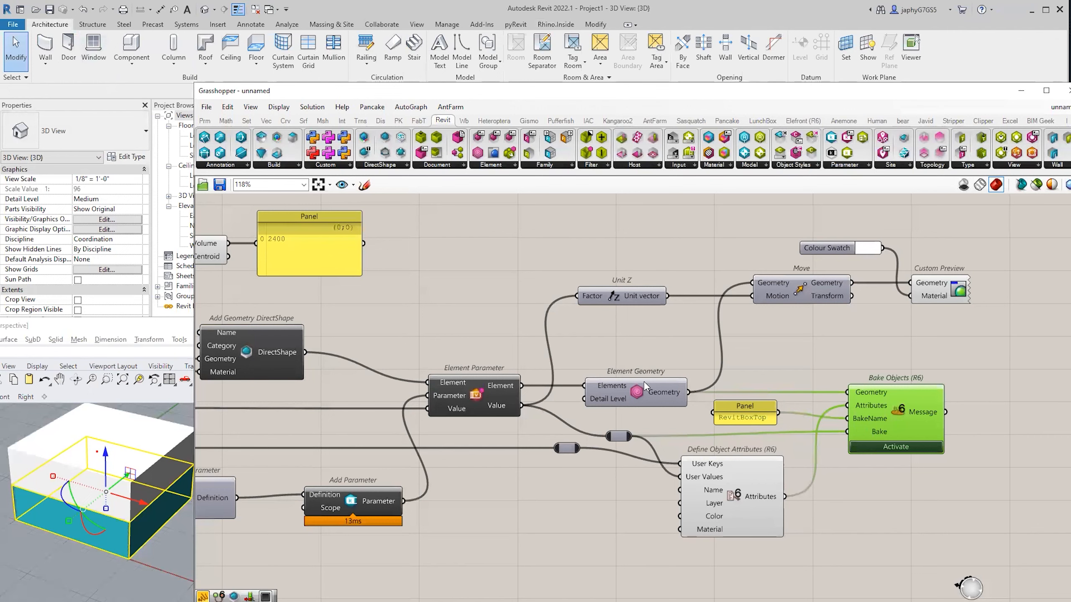
scroll(644, 382, "down", 3)
scroll(844, 428, "up", 1)
right_click_drag(814, 406, 843, 463)
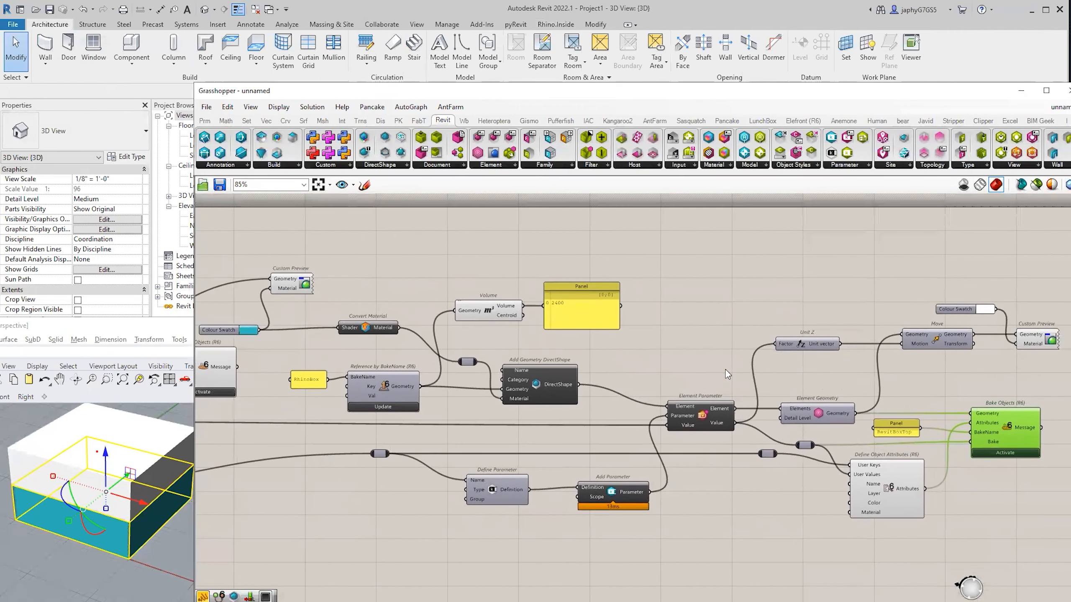
scroll(799, 379, "up", 1)
left_click(692, 365)
right_click_drag(692, 365, 692, 339)
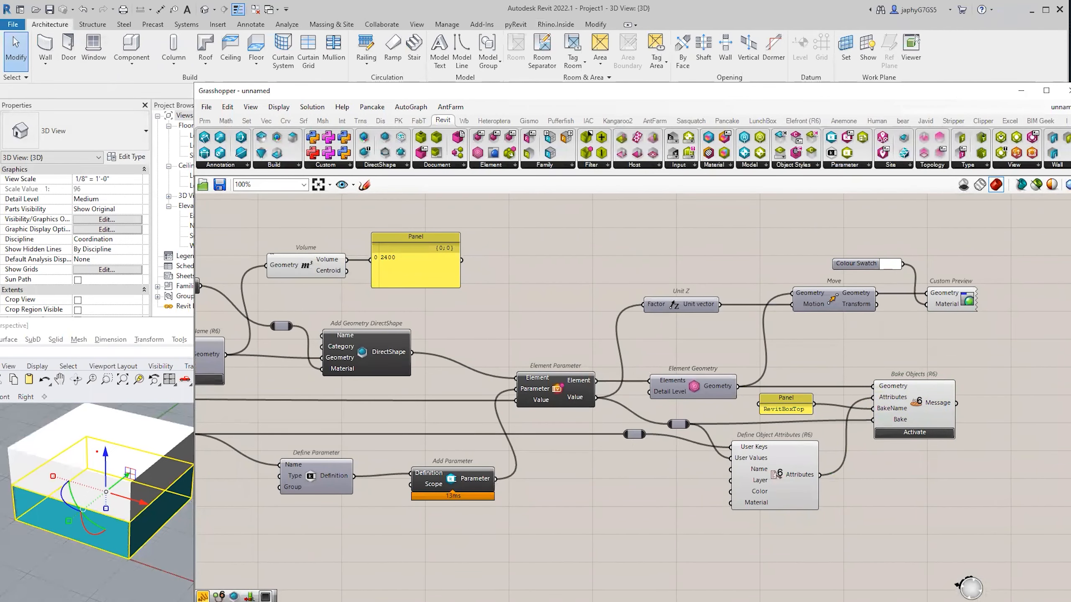
key("alt+Tab")
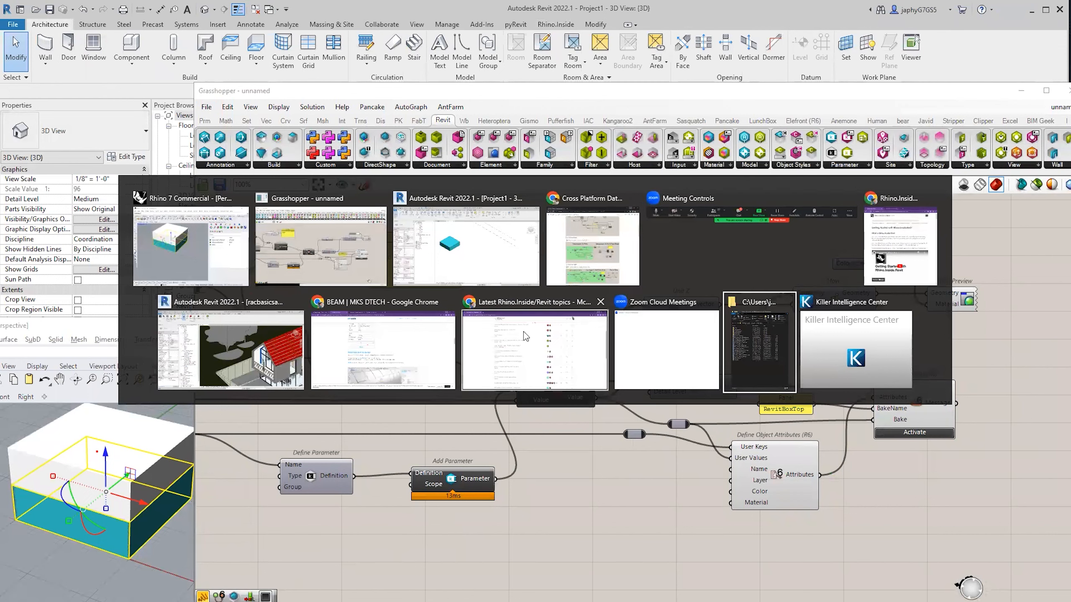
scroll(414, 405, "down", 4)
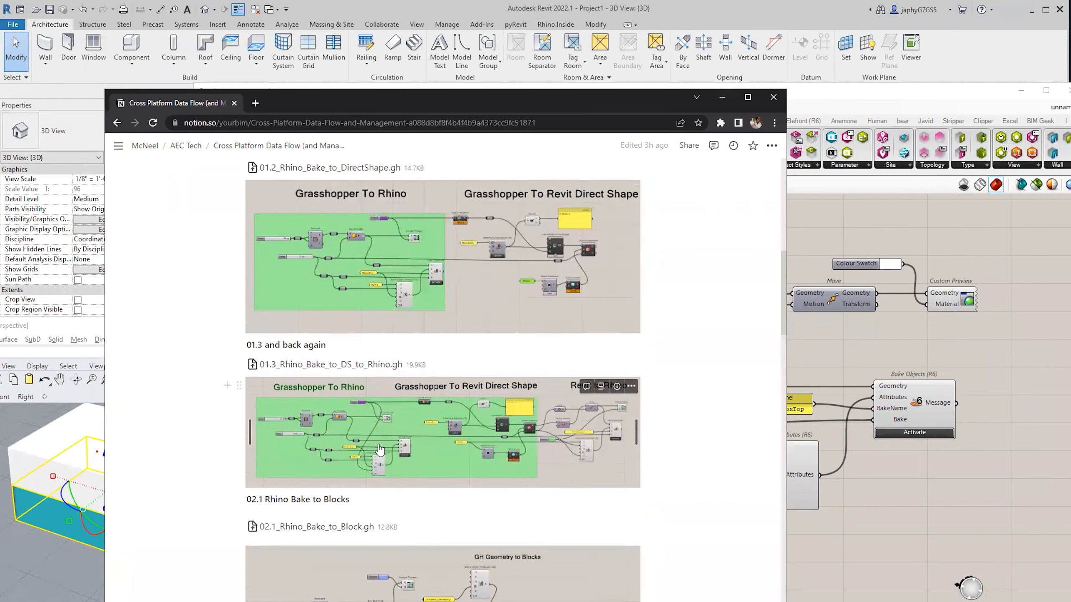
scroll(414, 405, "down", 1)
scroll(413, 417, "up", 1)
left_click(865, 489)
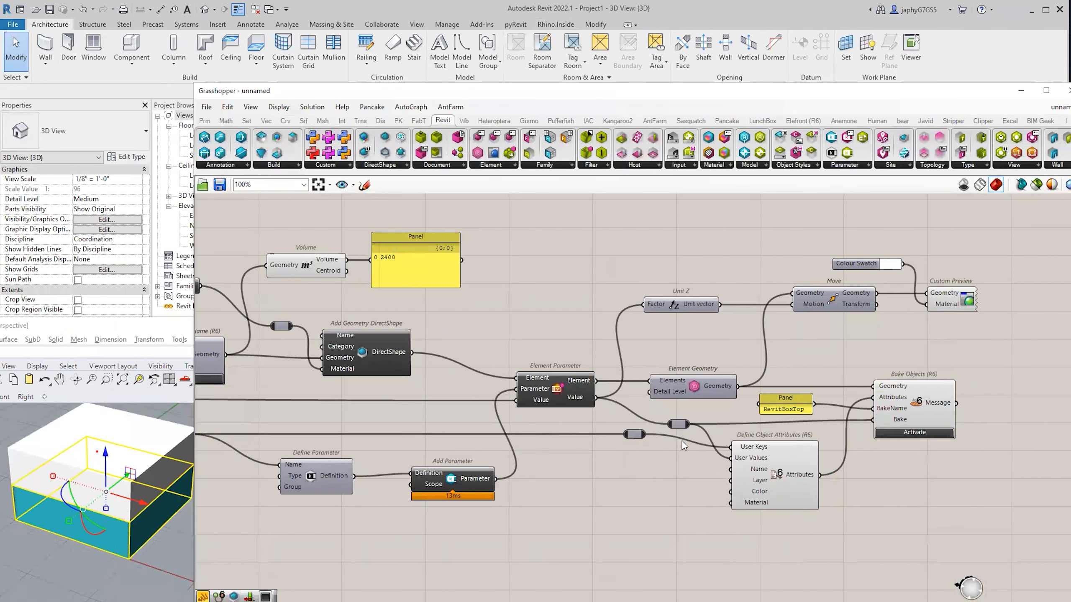
Bake the Revit geometry into Rhino and connect the moved geometry to the bake input.
mouse_move(566, 384)
scroll(802, 411, "up", 1)
left_click(911, 437)
left_click(166, 576)
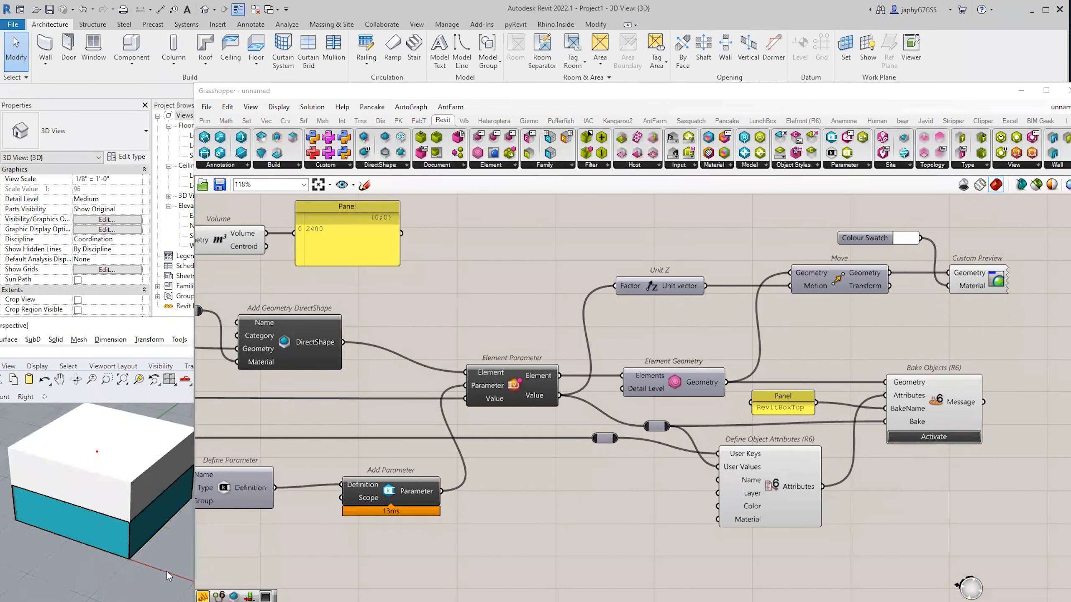
scroll(146, 524, "down", 4)
left_click(612, 518)
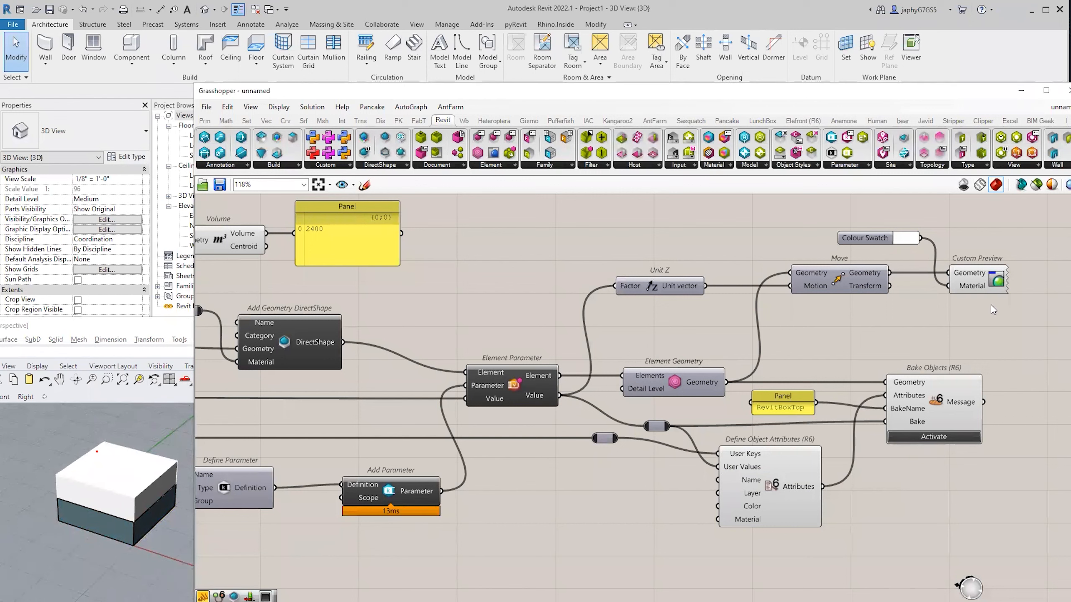
left_click_drag(890, 273, 884, 382)
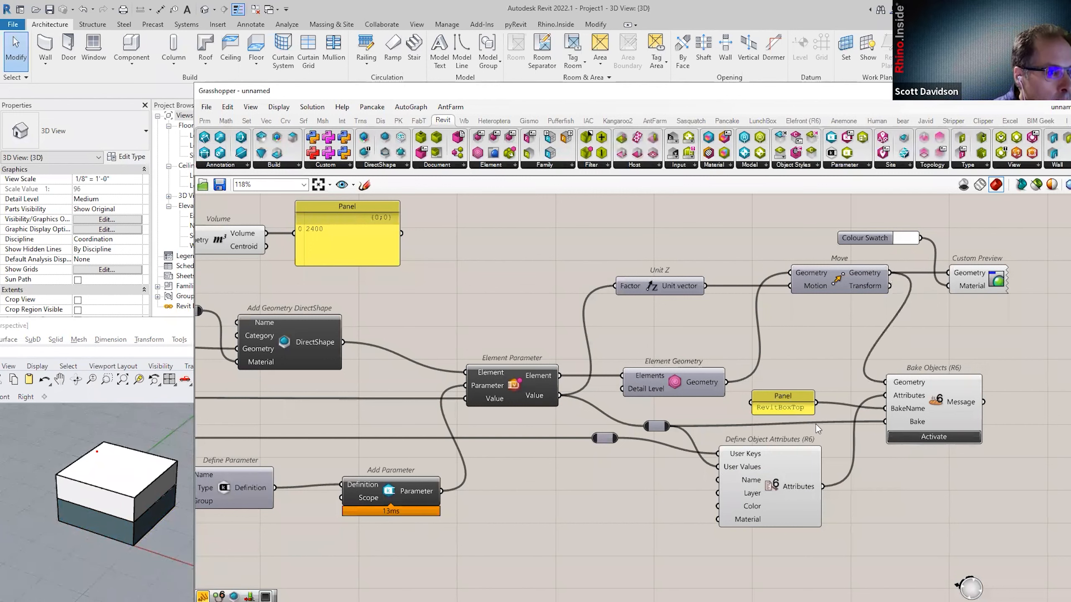
Reposition the Move component, bake the moved geometry and select the box in Rhino.
right_click_drag(816, 424, 765, 433)
left_click_drag(807, 286, 773, 345)
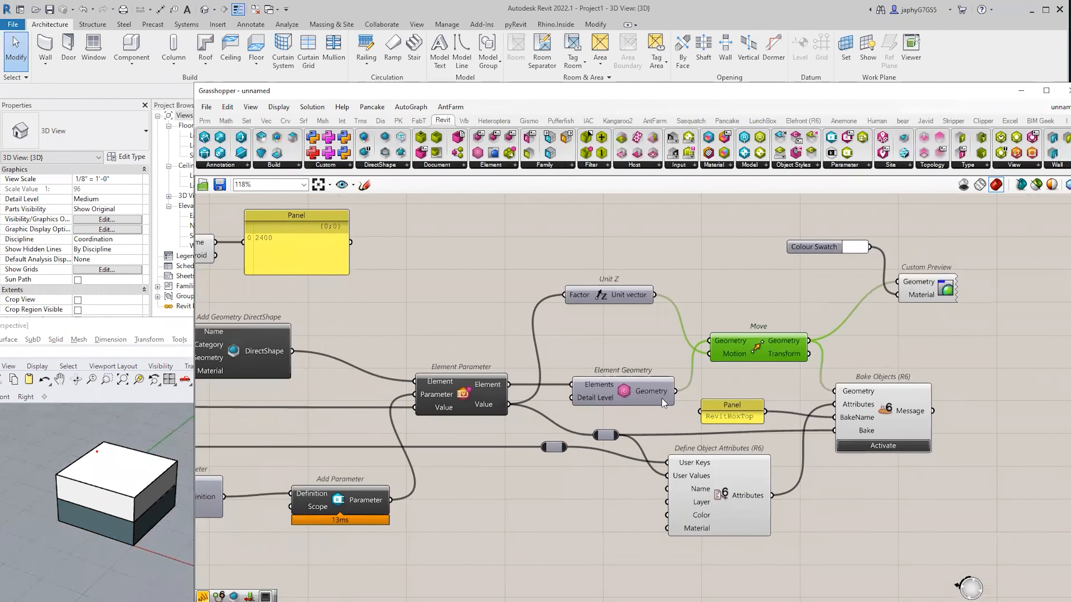
left_click_drag(752, 339, 746, 289)
left_click(890, 363)
left_click(879, 446)
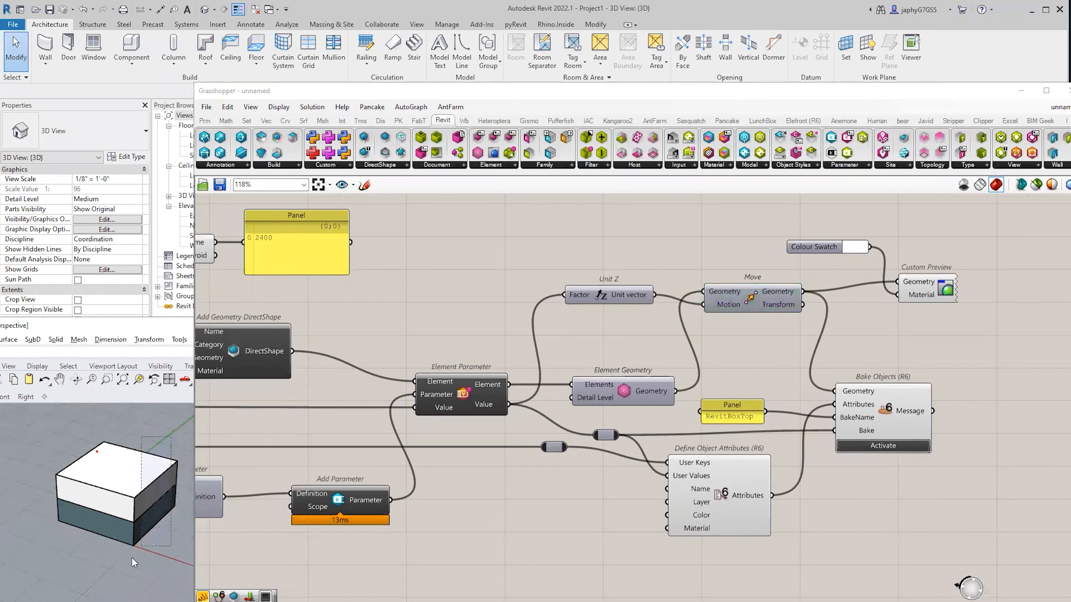
left_click_drag(131, 557, 134, 555)
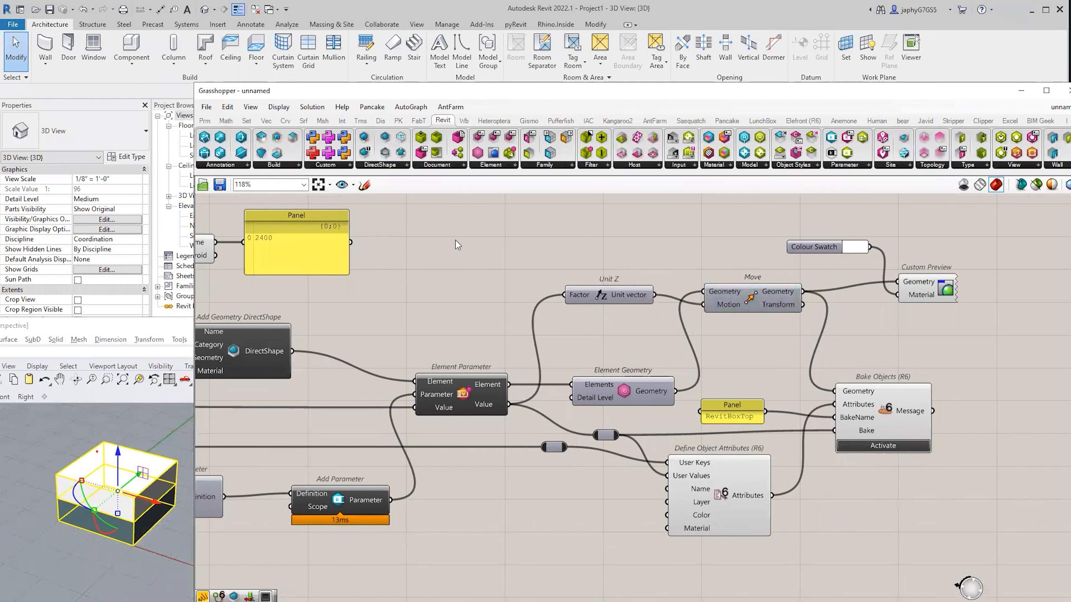
Shift the Add Parameter component slightly left and deselect it.
right_click_drag(507, 489, 516, 461)
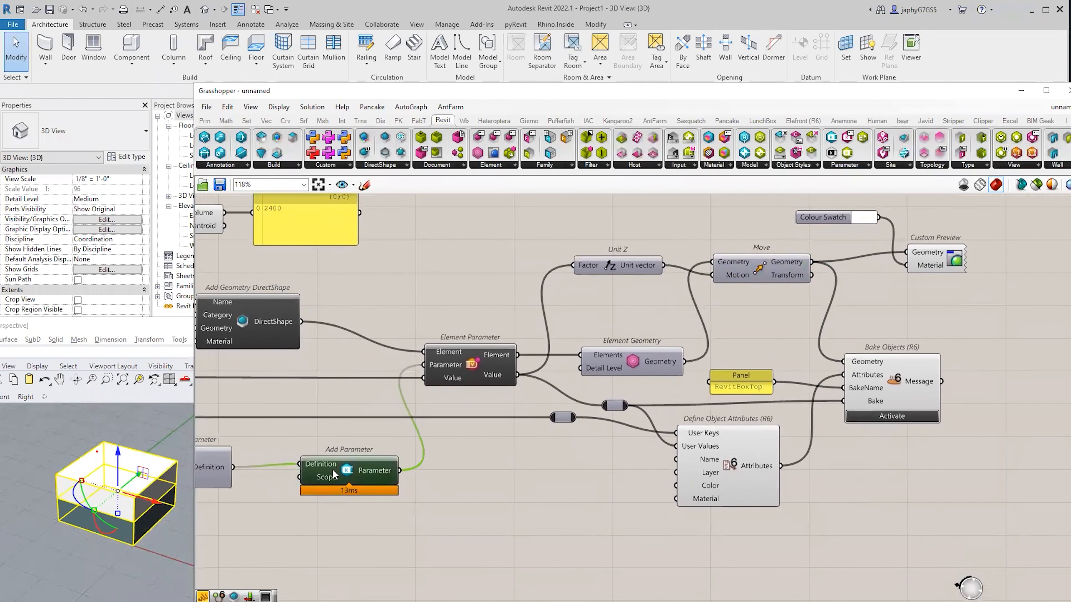
left_click_drag(336, 468, 317, 471)
right_click_drag(793, 422, 731, 462)
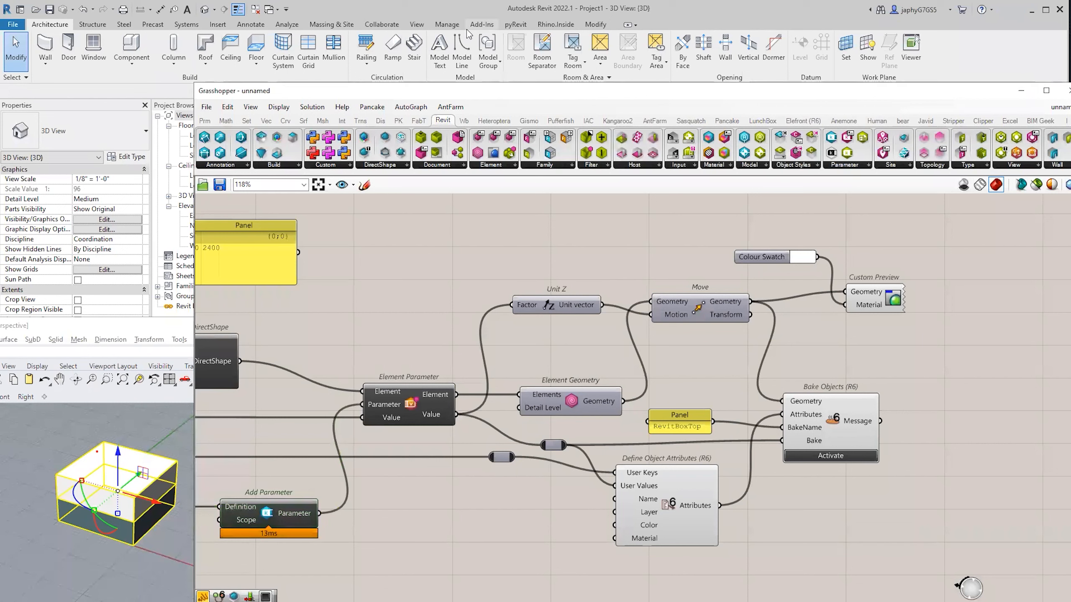
left_click(466, 29)
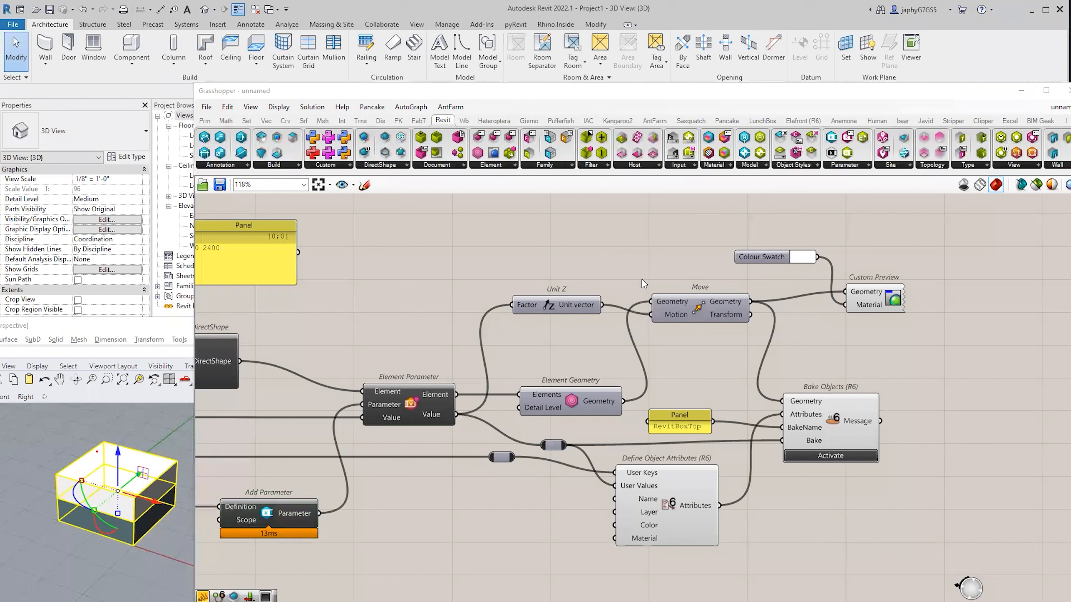
left_click(206, 106)
Open Grasshopper's Components Folder, review Elefront430.gha's Security and General properties, then minimize Explorer.
mouse_move(253, 307)
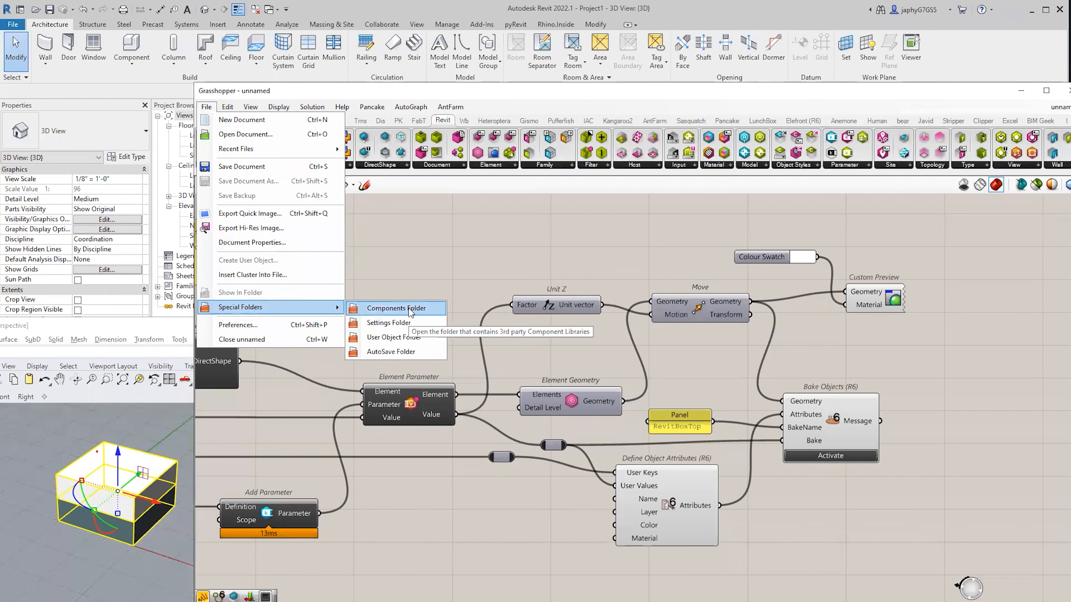
left_click(427, 310)
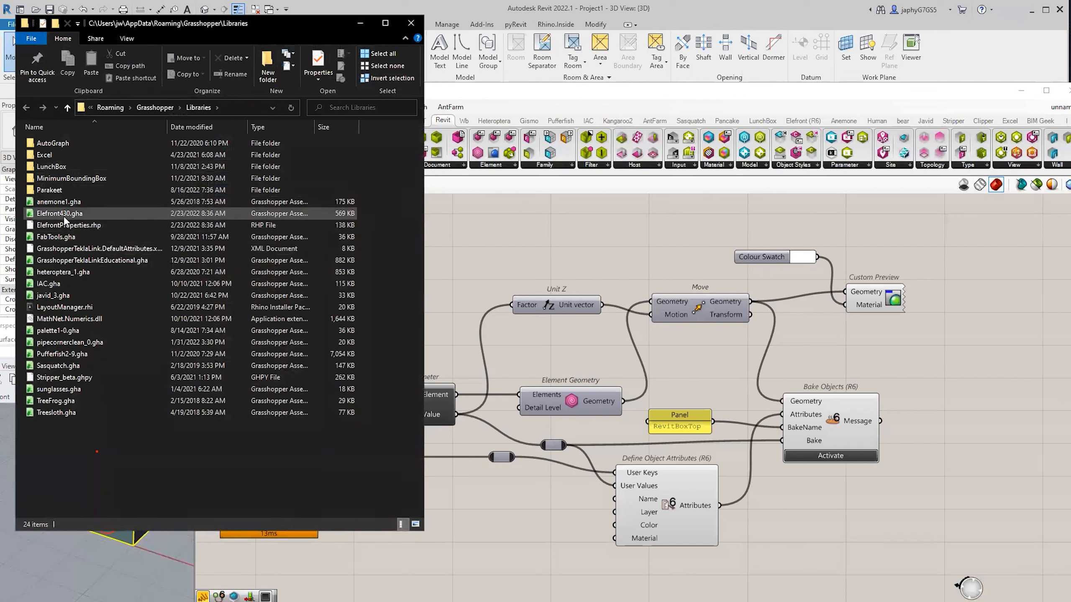
left_click(61, 214)
right_click(61, 215)
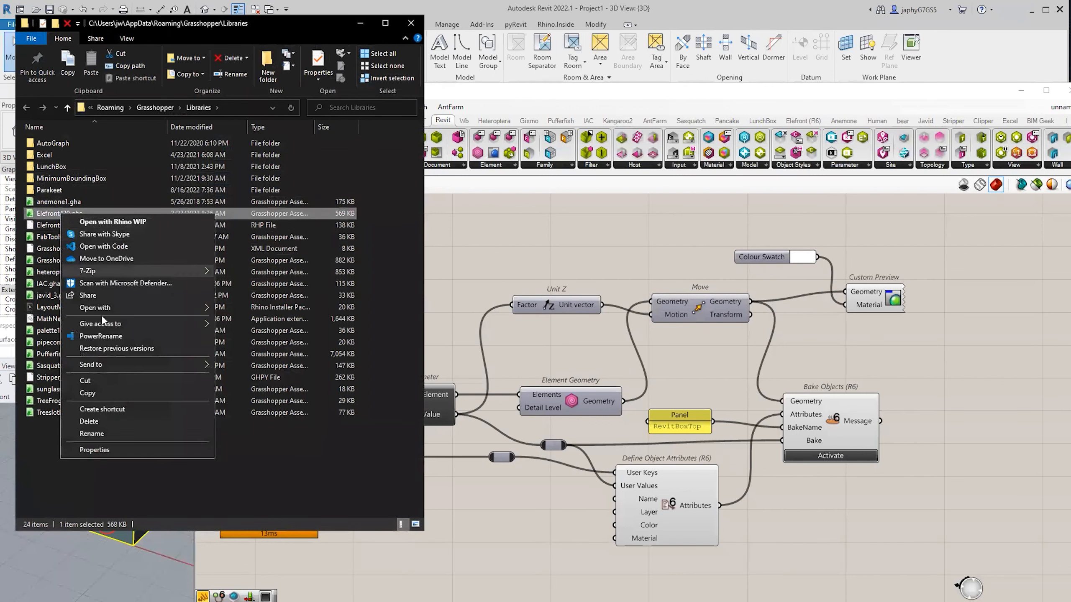
left_click(118, 450)
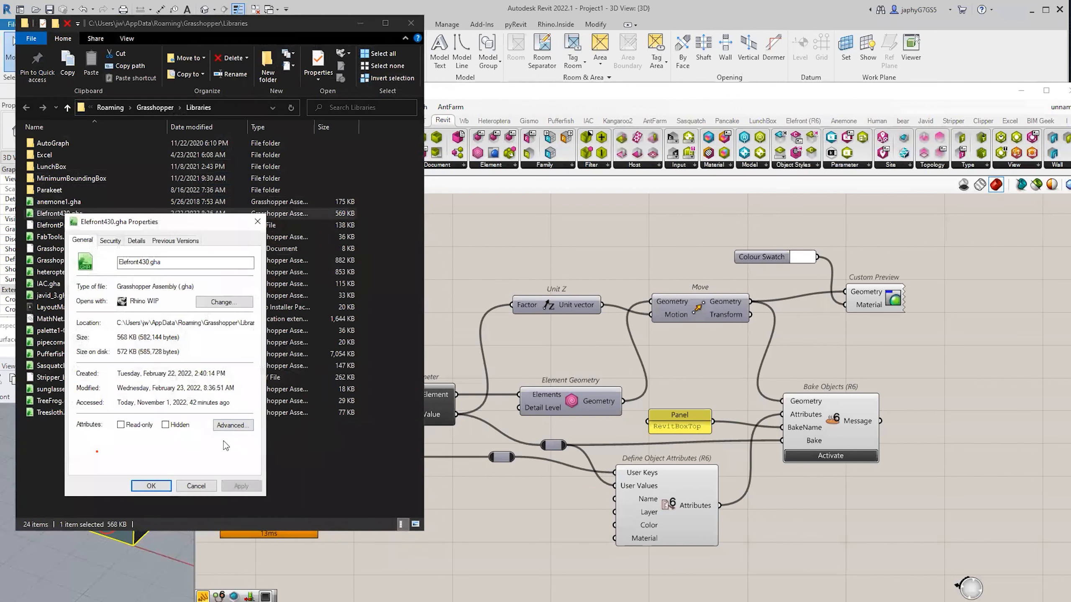
left_click(111, 241)
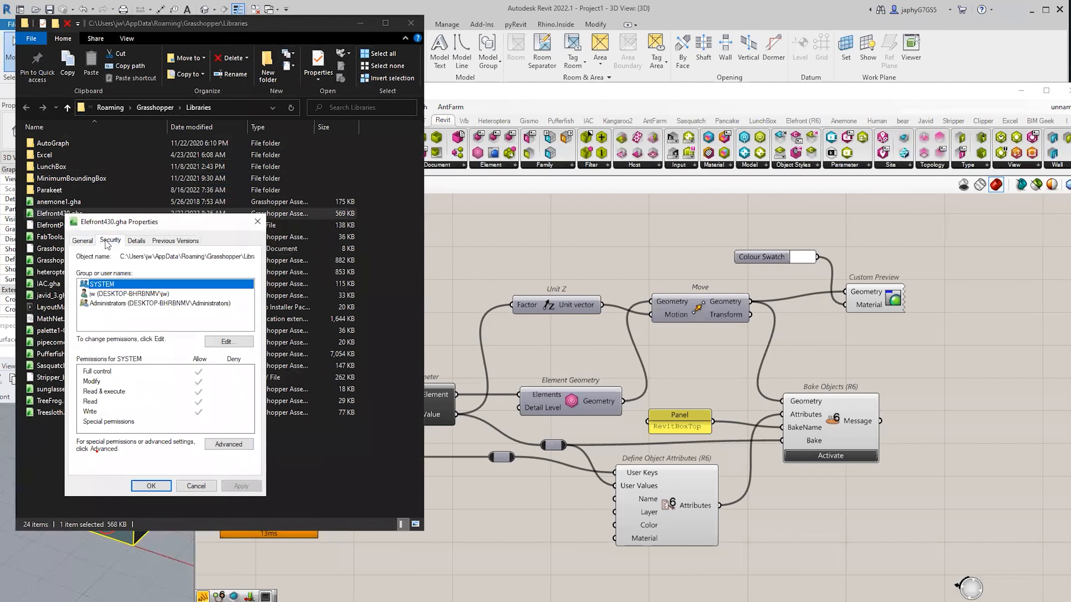
left_click(82, 240)
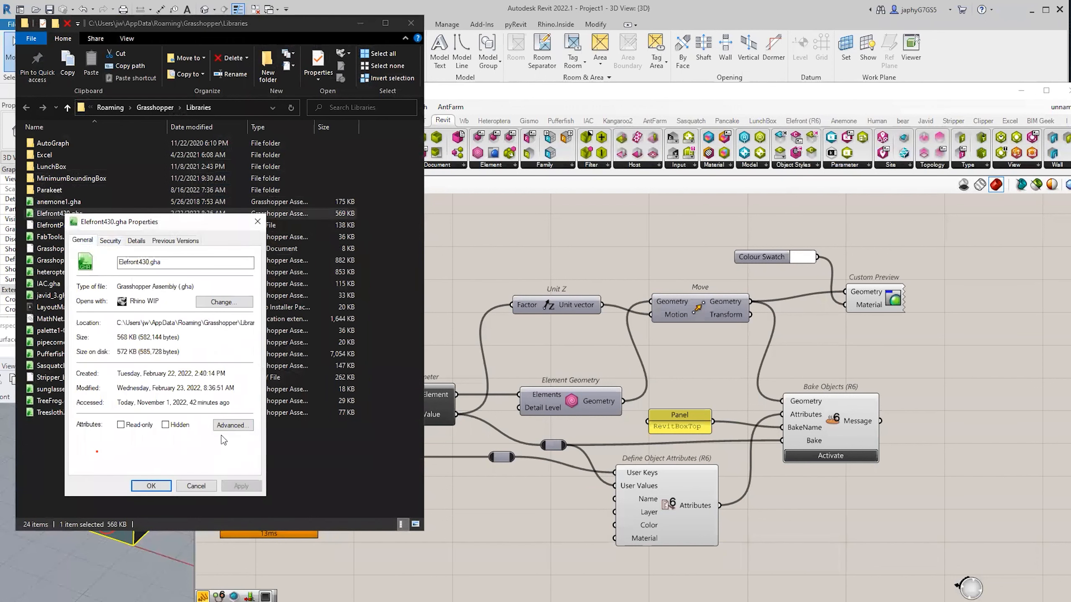
left_click(204, 487)
left_click(254, 487)
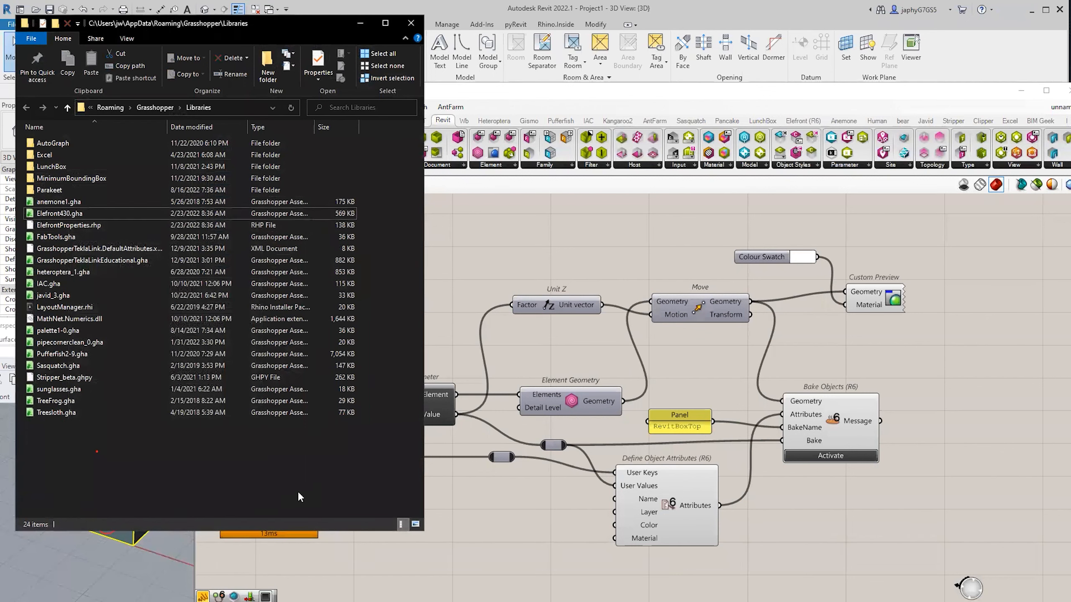
left_click(361, 24)
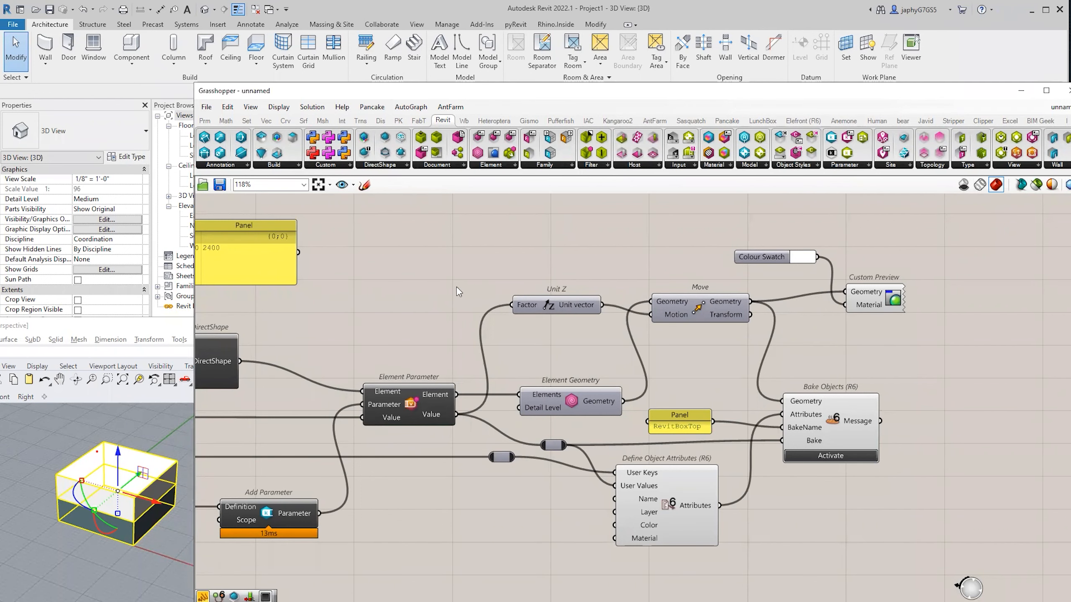
scroll(488, 316, "down", 2)
right_click_drag(648, 311, 660, 315)
scroll(622, 307, "down", 2)
right_click_drag(485, 323, 574, 359)
scroll(573, 358, "up", 2)
left_click(592, 361)
left_click(532, 389)
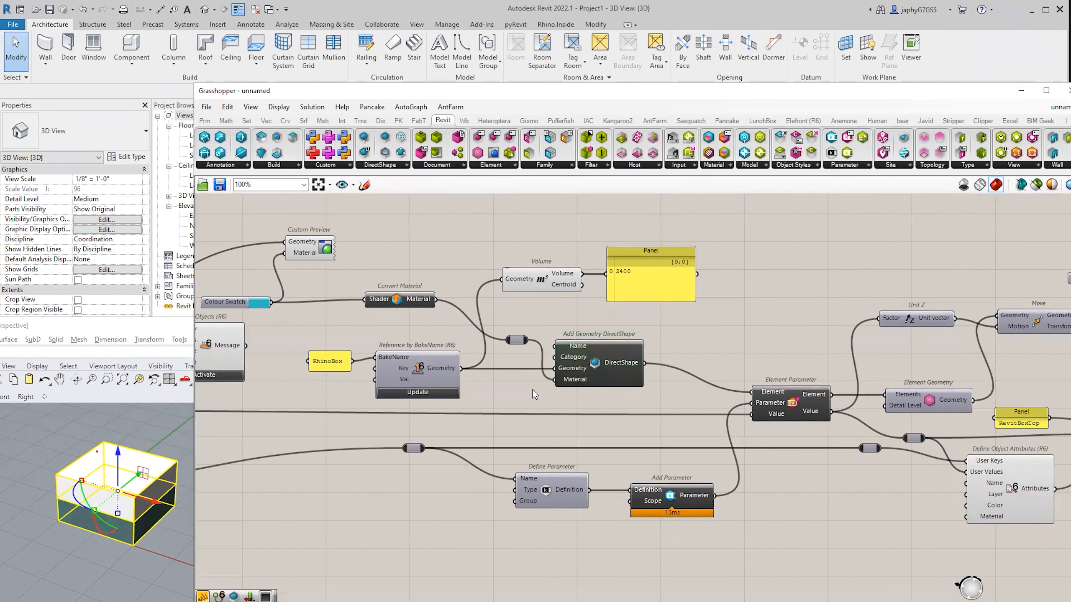
right_click_drag(601, 370, 456, 351)
scroll(543, 363, "up", 1)
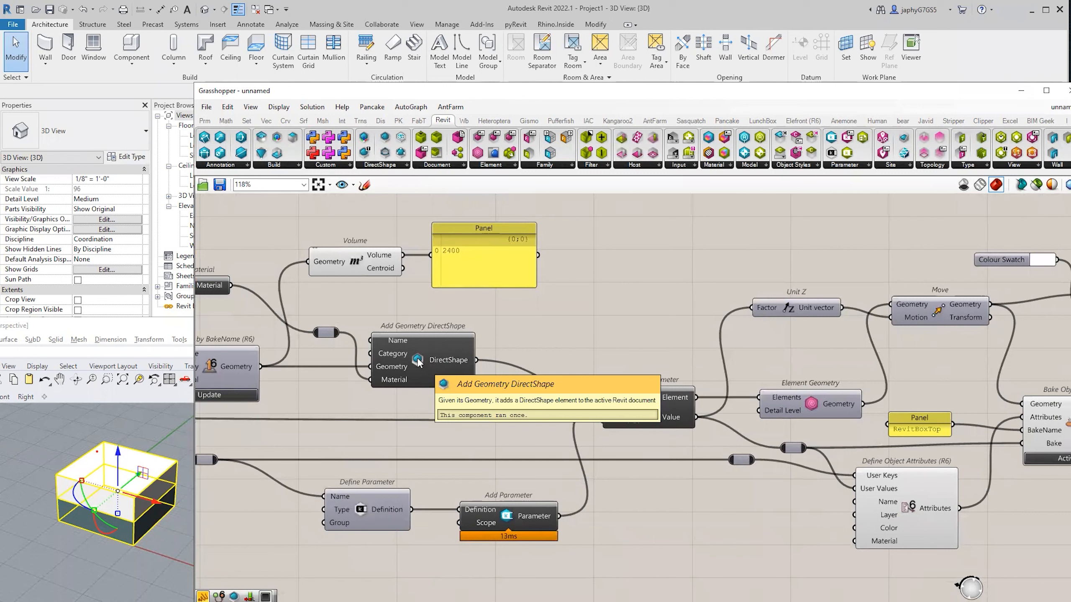
left_click(277, 167)
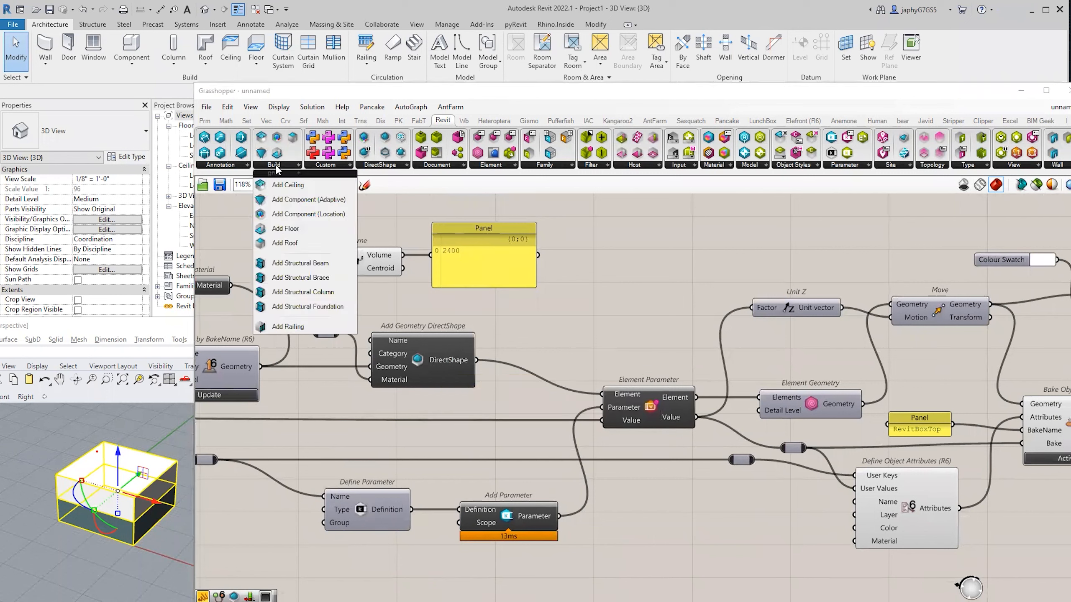
left_click(230, 168)
left_click(550, 348)
mouse_move(385, 370)
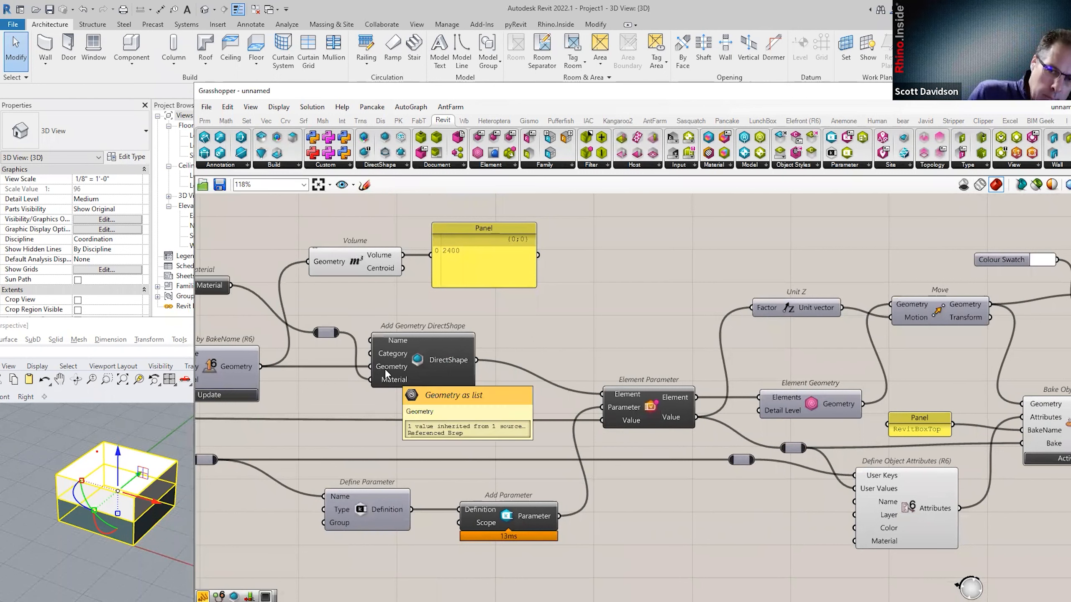
left_click(436, 363)
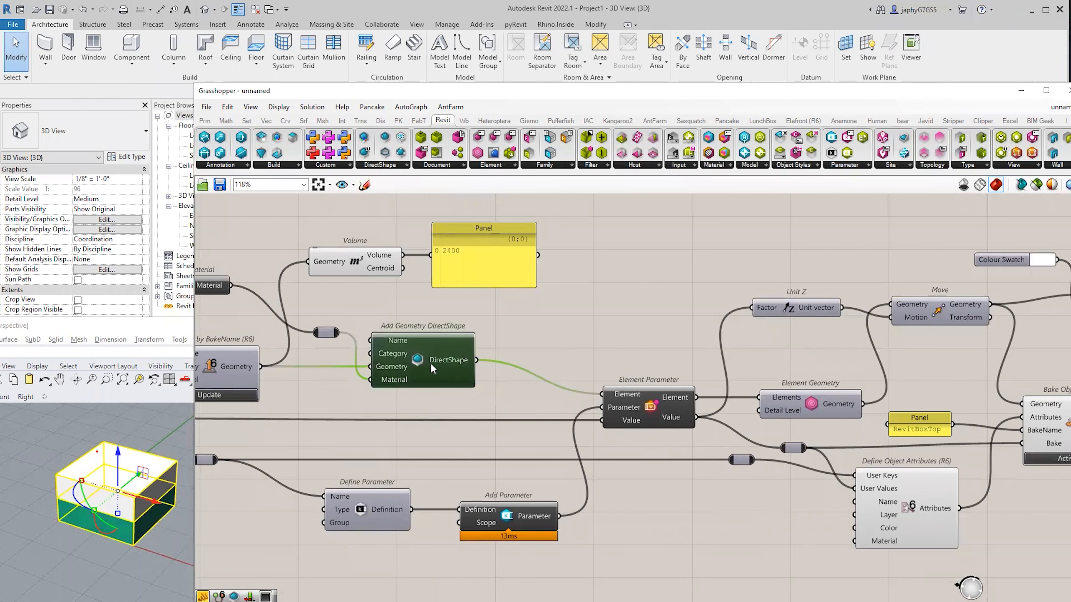
left_click(564, 325)
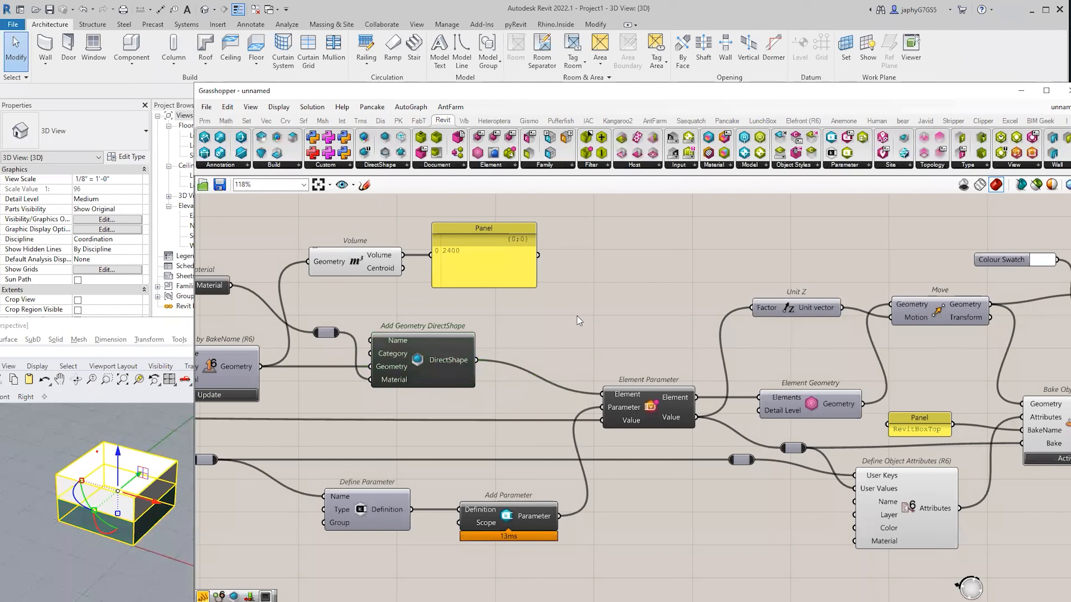
Place an Add Geometry DirectShape component found via 'add dir', disable it, and reposition it.
double_click(577, 318)
type("add d")
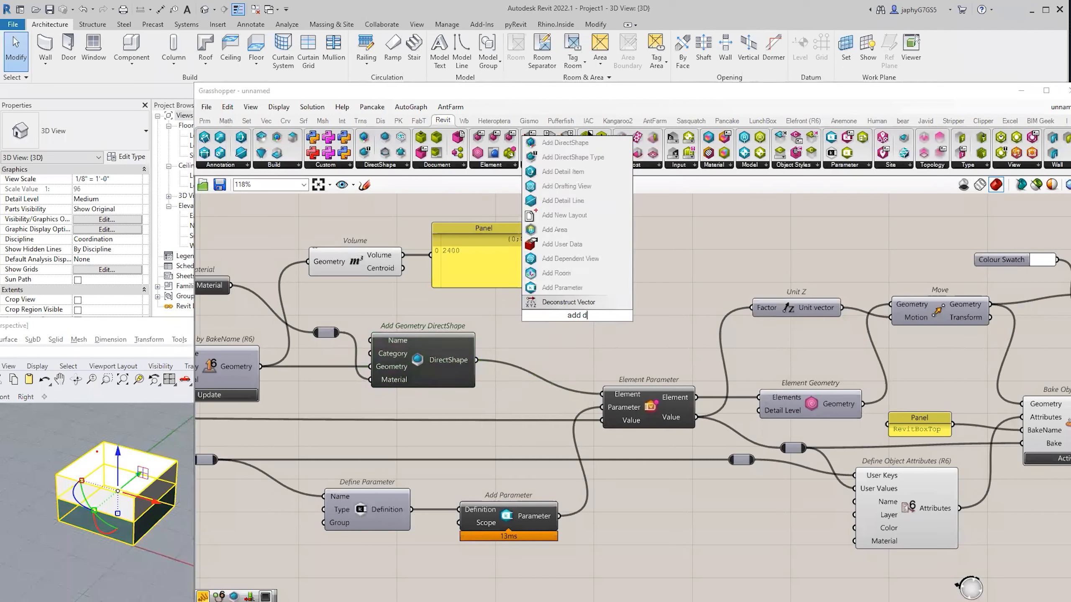
type("ir")
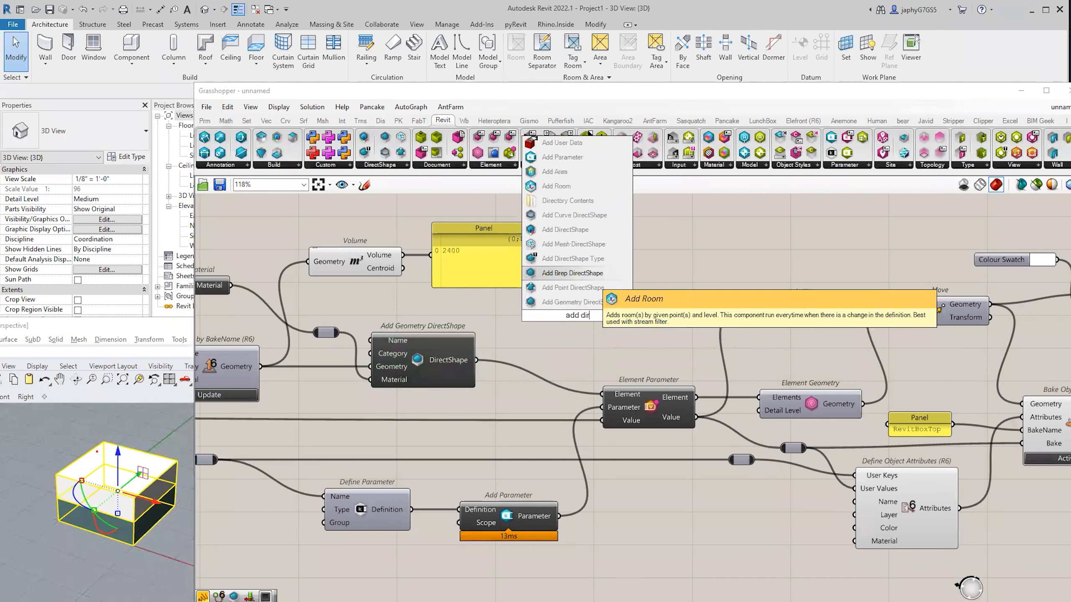
key("Down")
key("Down")
key("Return")
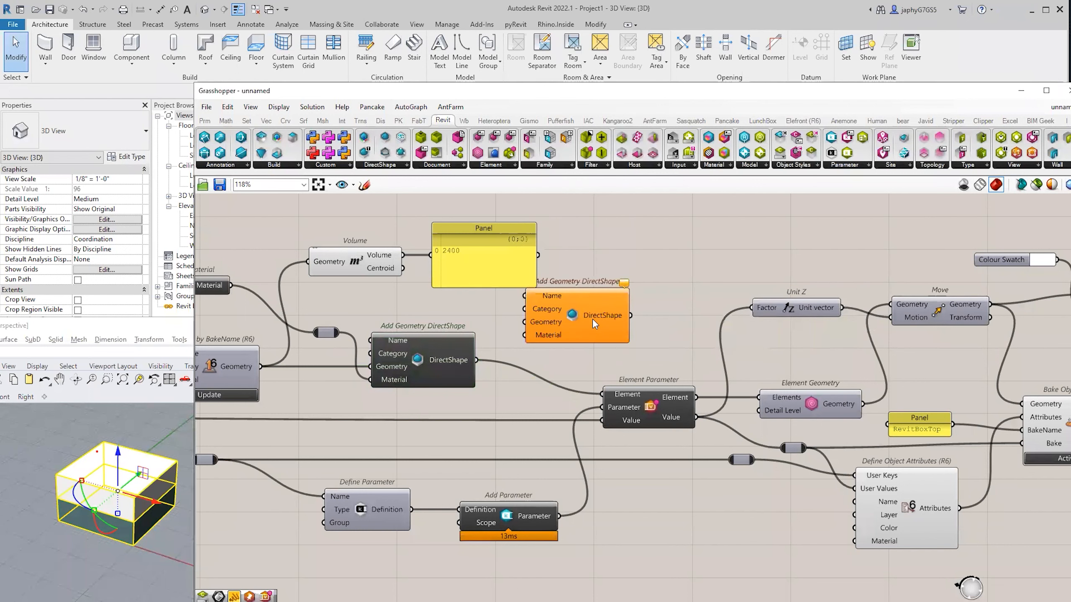
middle_click(659, 294)
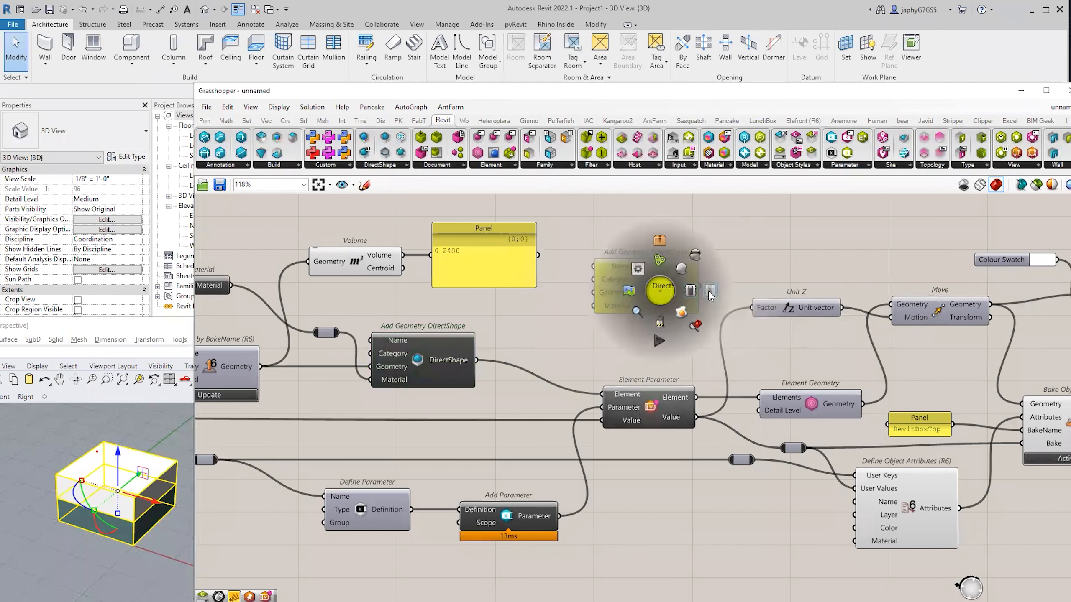
left_click(653, 328)
left_click_drag(647, 283, 623, 312)
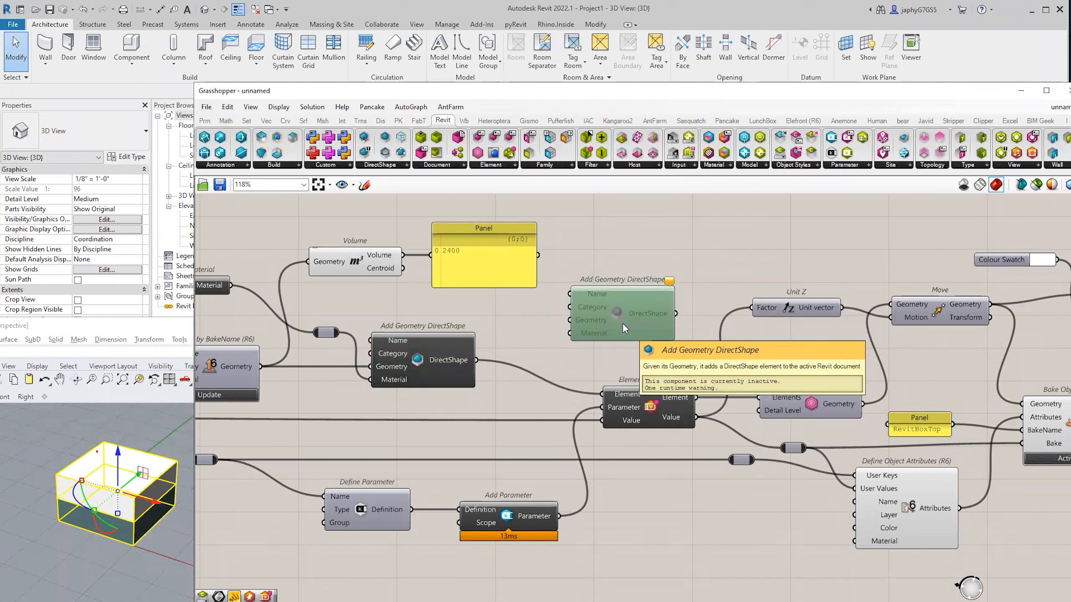
scroll(778, 287, "down", 1)
scroll(684, 329, "up", 2)
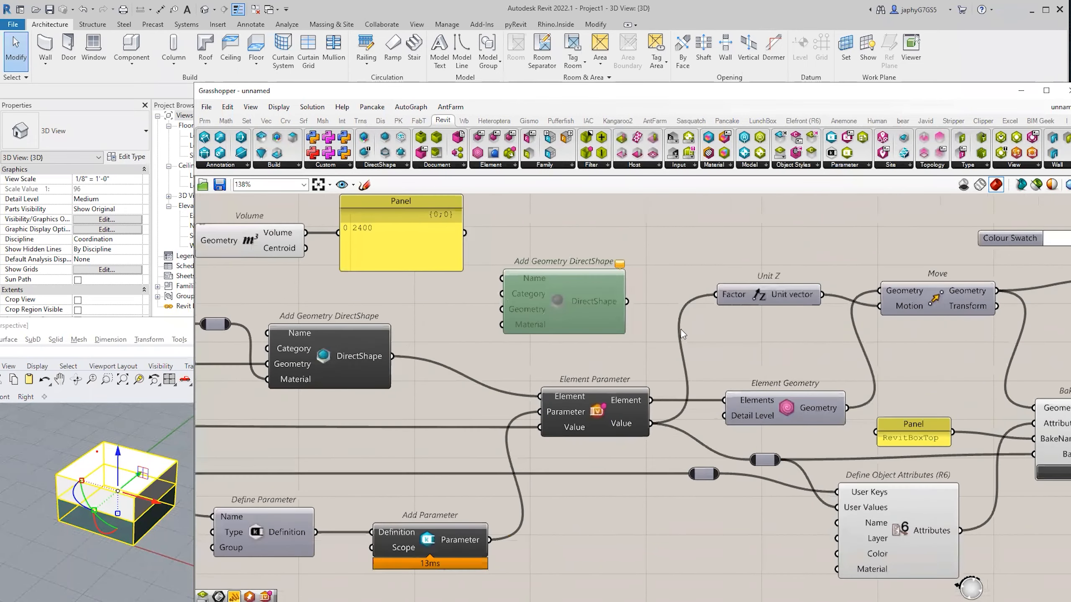
left_click_drag(500, 309, 500, 311)
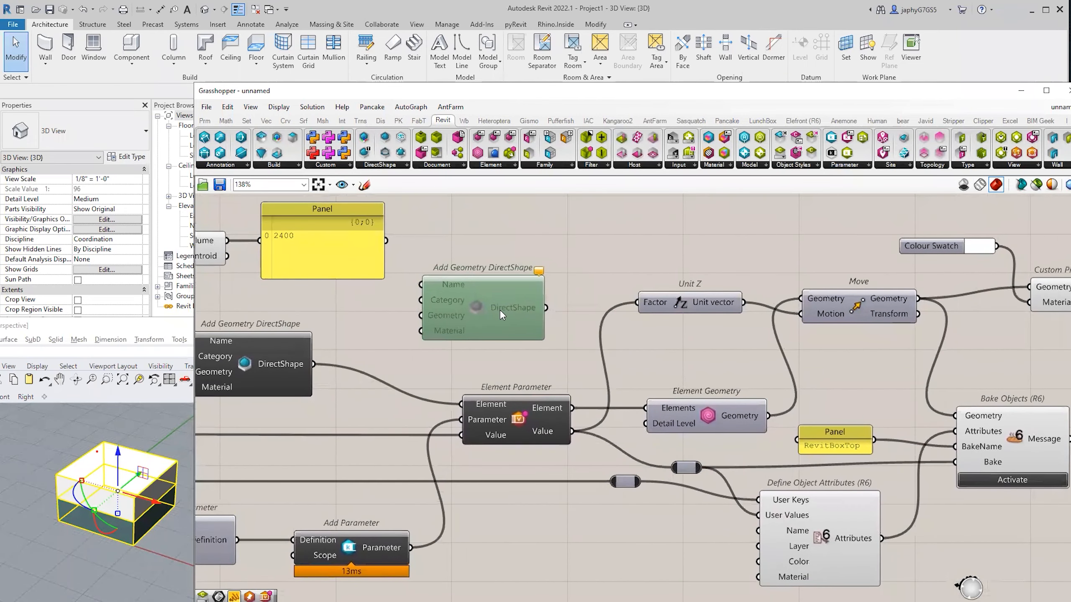
left_click(522, 232)
scroll(514, 233, "down", 2)
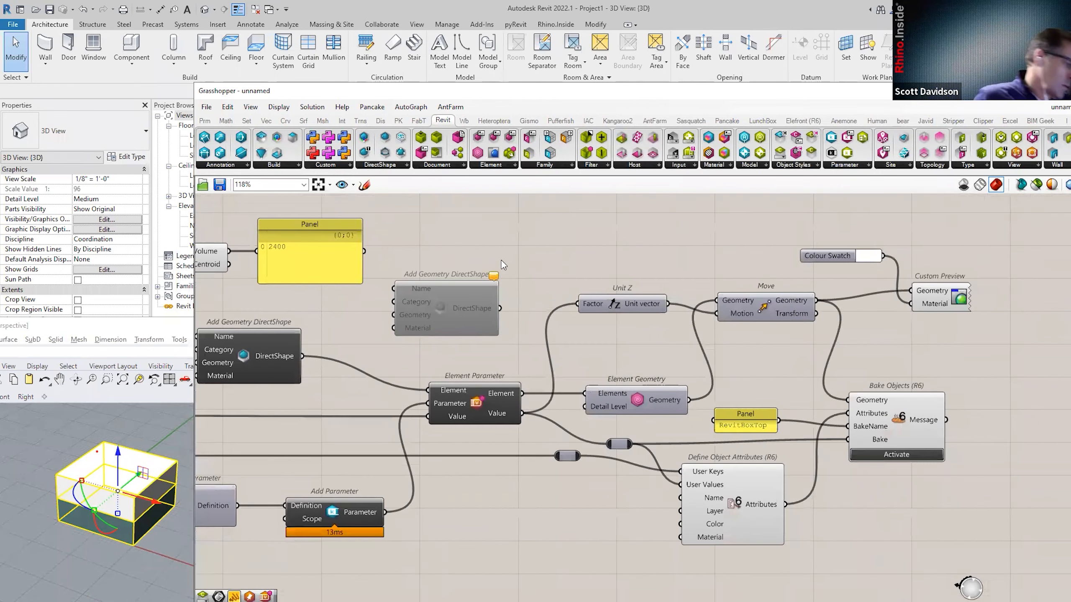
right_click_drag(463, 339, 482, 338)
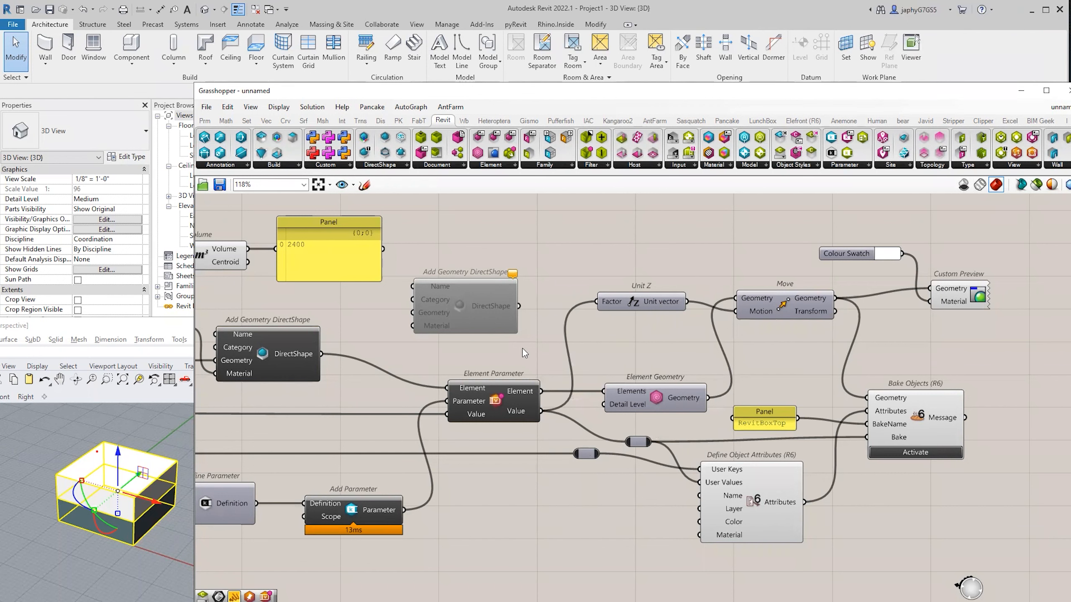
left_click(921, 425)
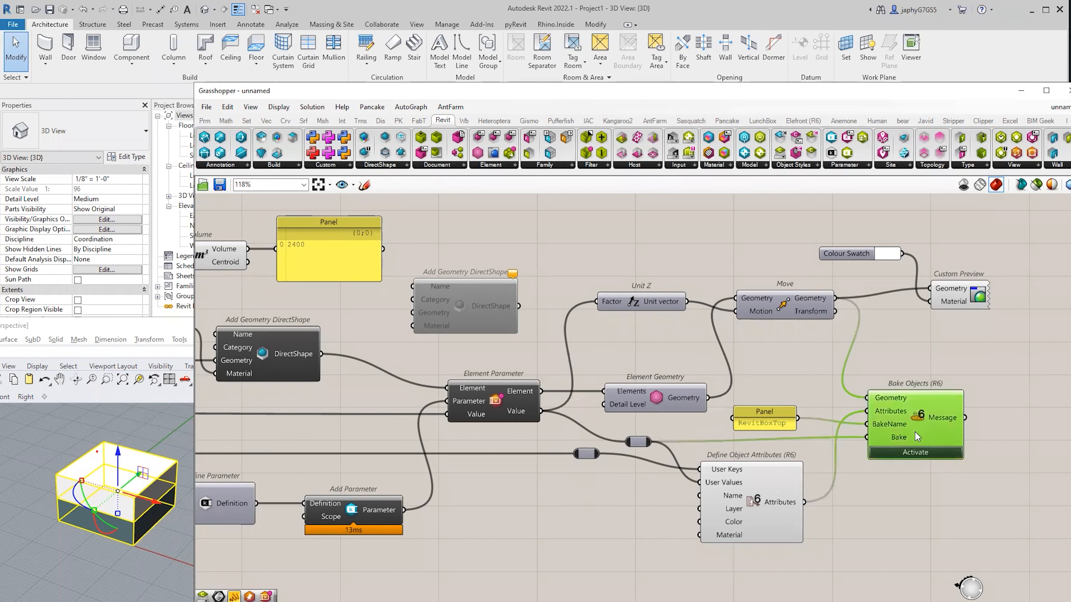
left_click_drag(923, 426, 920, 430)
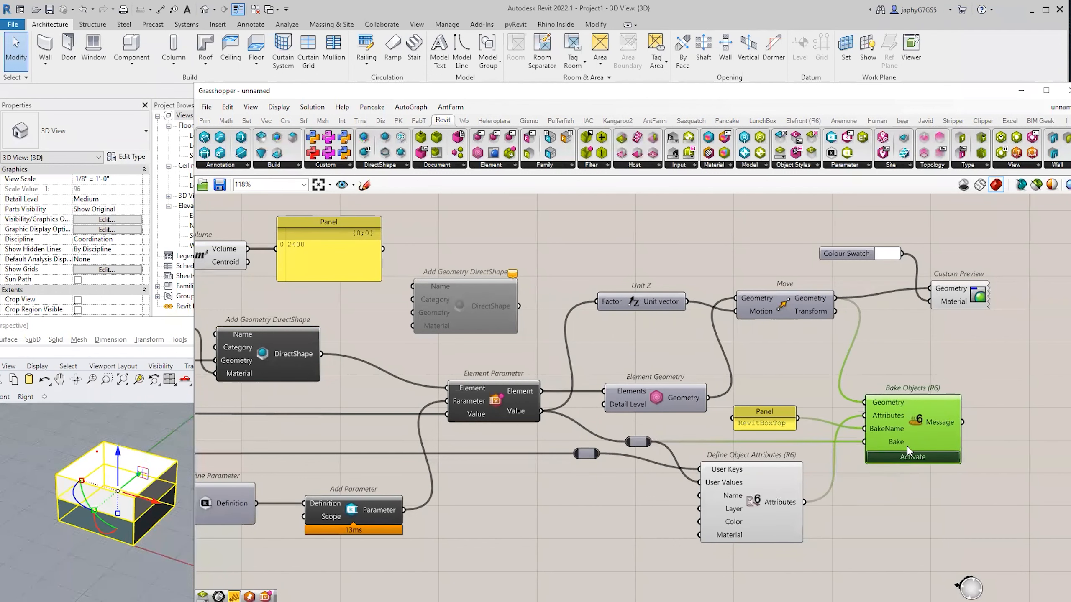
scroll(884, 429, "down", 1)
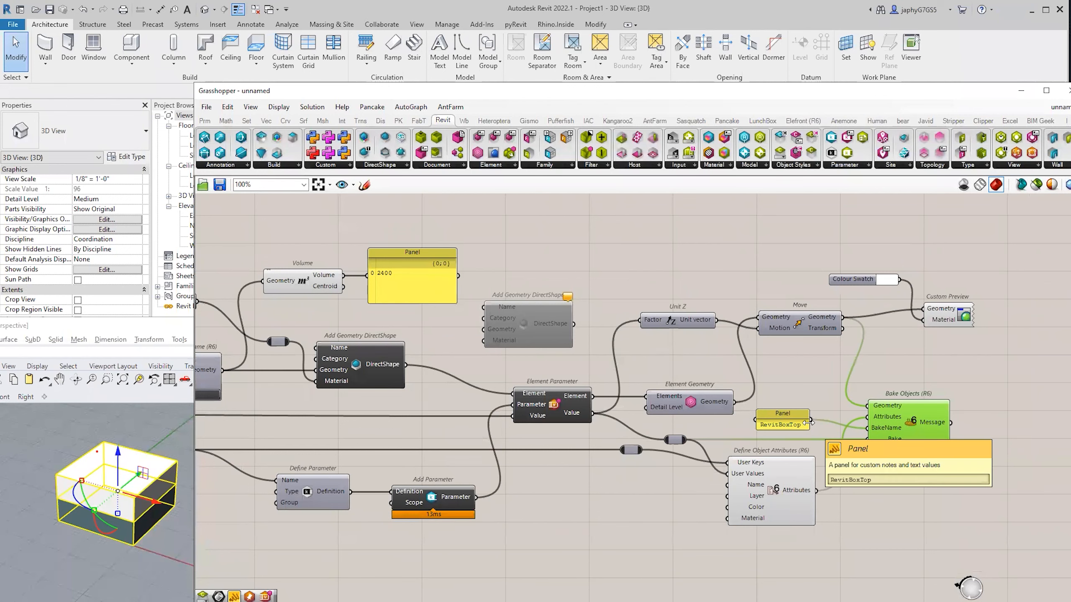
left_click_drag(906, 423, 907, 415)
scroll(917, 421, "up", 1)
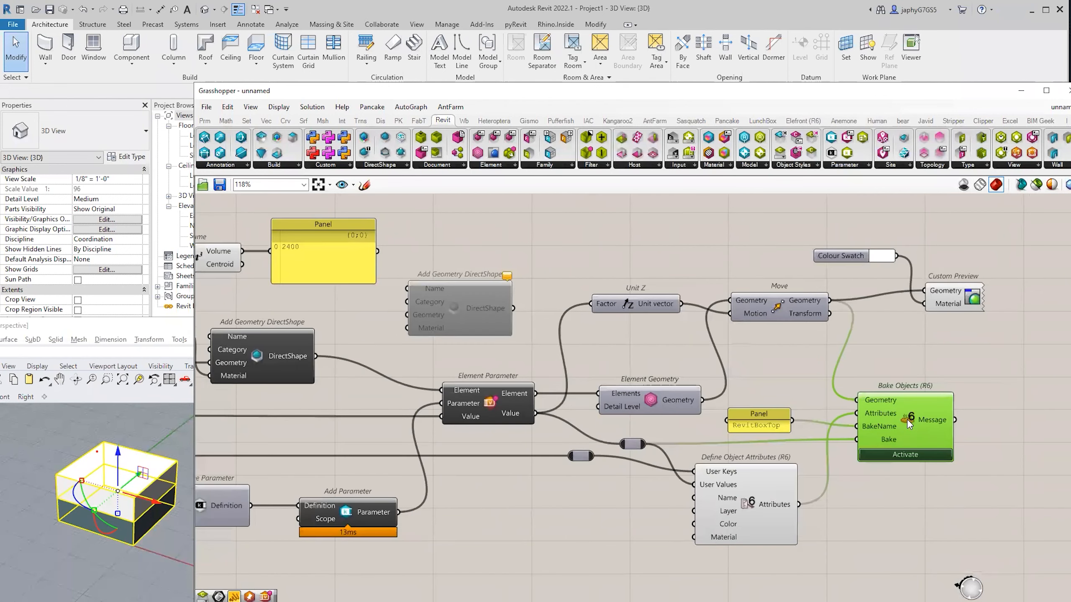
left_click_drag(772, 414, 791, 418)
left_click(916, 421)
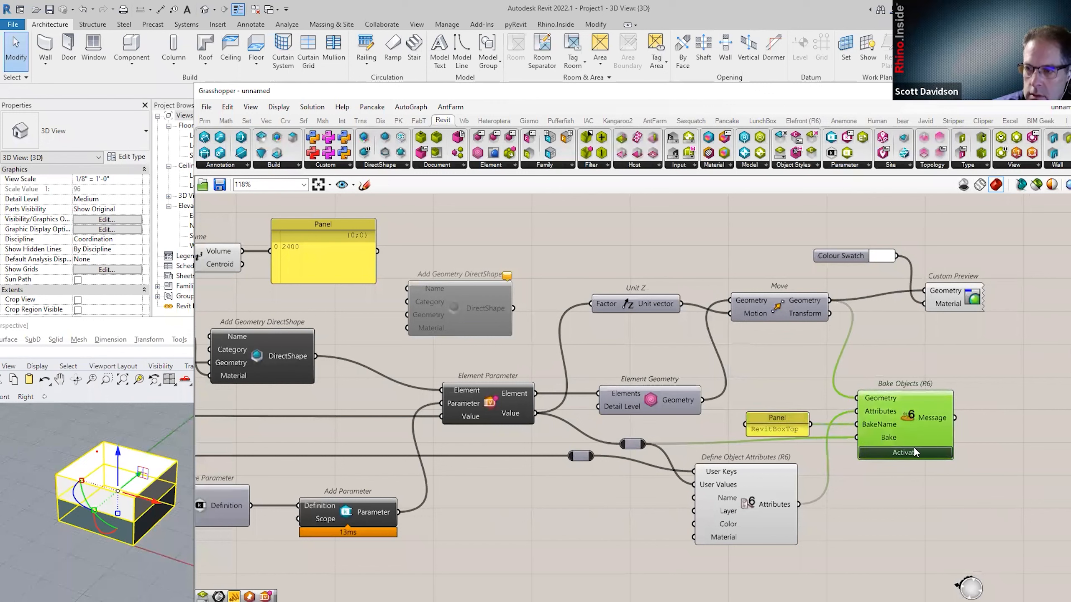
left_click(82, 435)
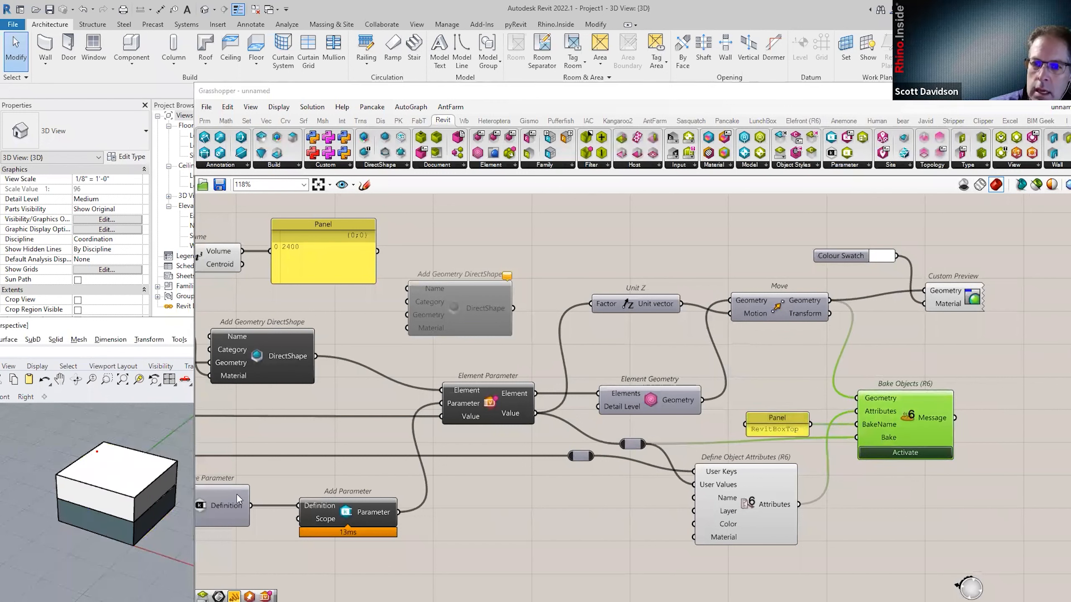
right_click_drag(379, 409, 674, 422)
Shift Convert Material, Add Geometry DirectShape and the parameter components slightly left.
left_click(338, 297)
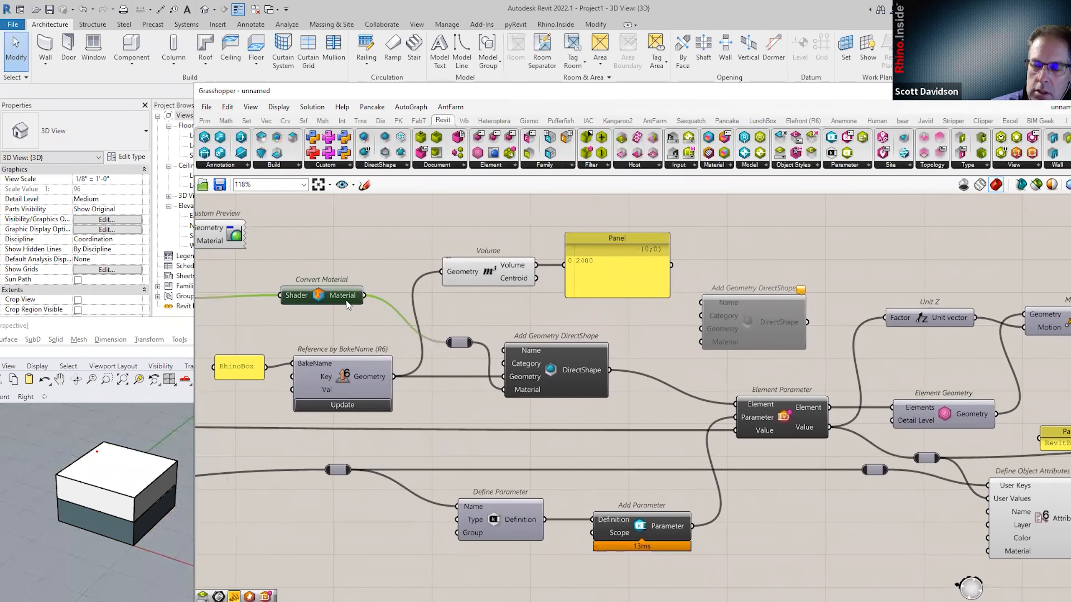
left_click(578, 377, "shift")
left_click(633, 523, "shift")
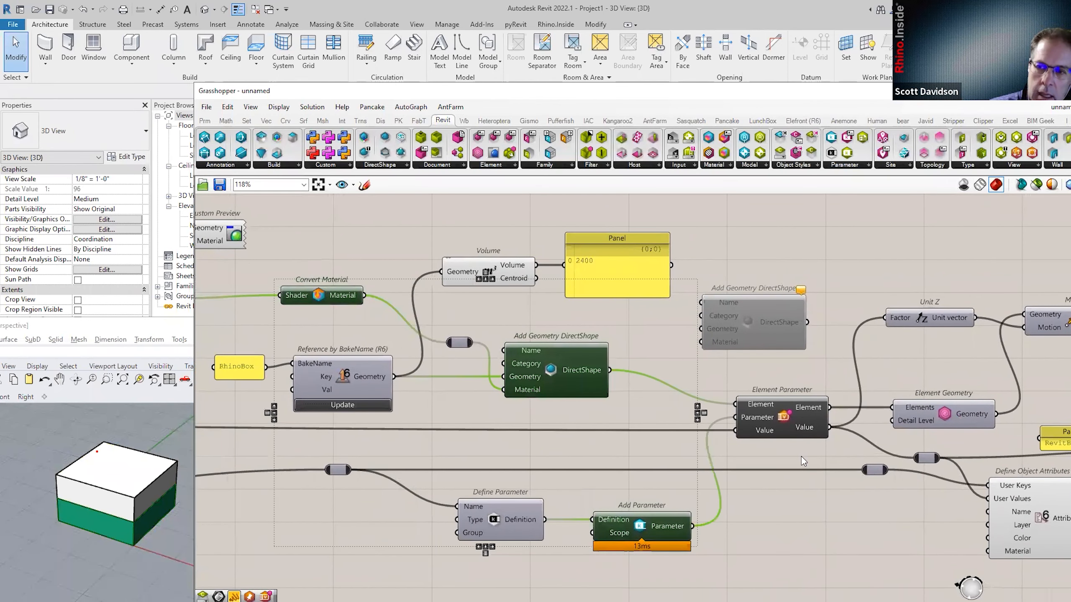
left_click_drag(779, 415, 777, 415, "shift")
left_click(782, 523)
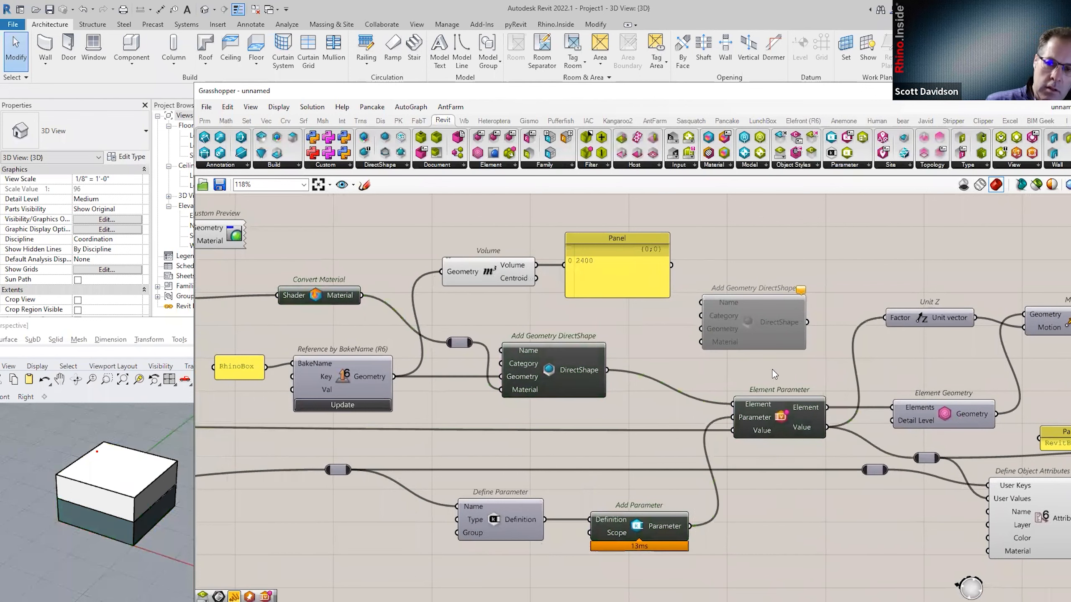
Delete the greyed-out Add Geometry DirectShape component and return focus to Revit.
left_click(759, 328)
key("Delete")
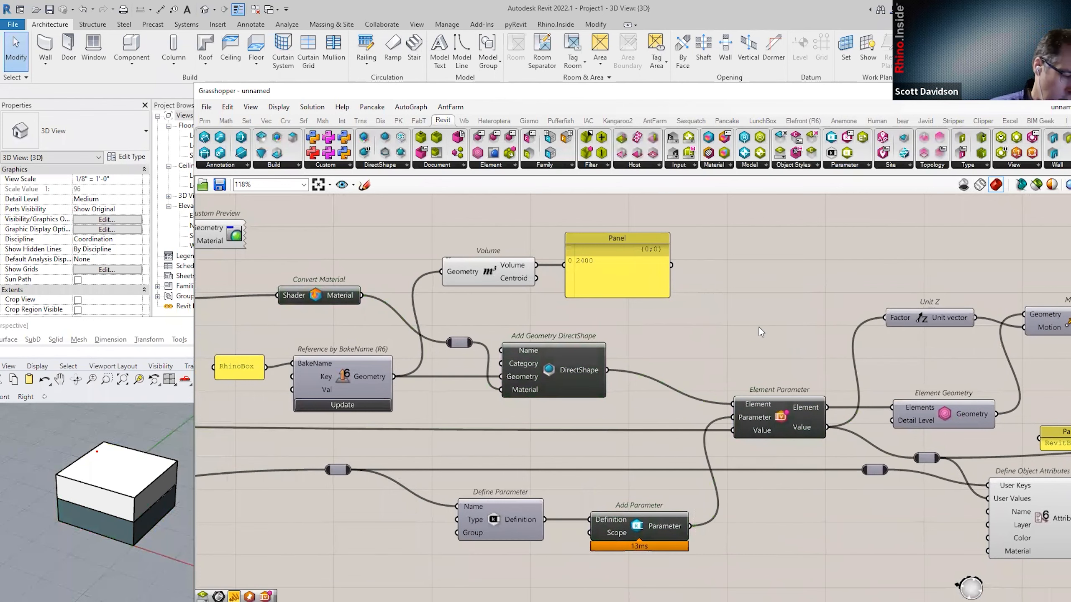
scroll(641, 300, "down", 1)
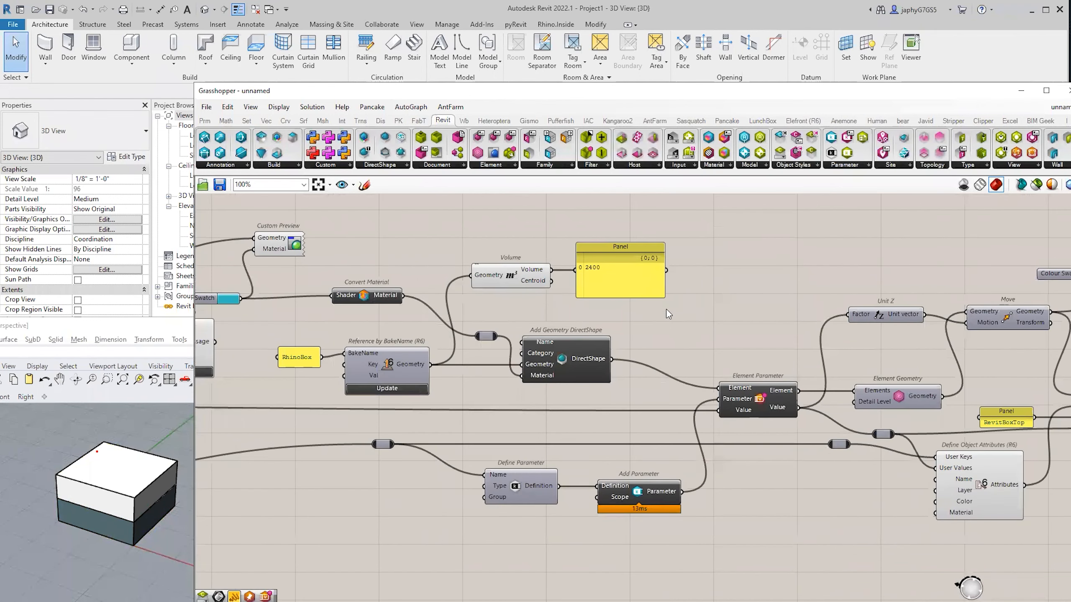
scroll(666, 309, "up", 1)
scroll(637, 347, "down", 1)
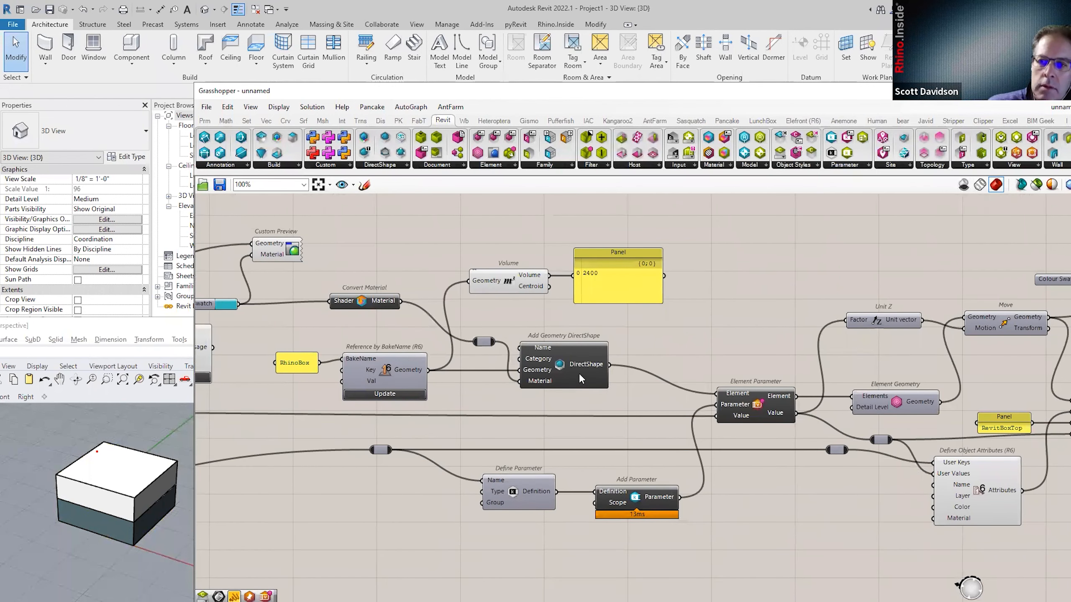
mouse_move(579, 376)
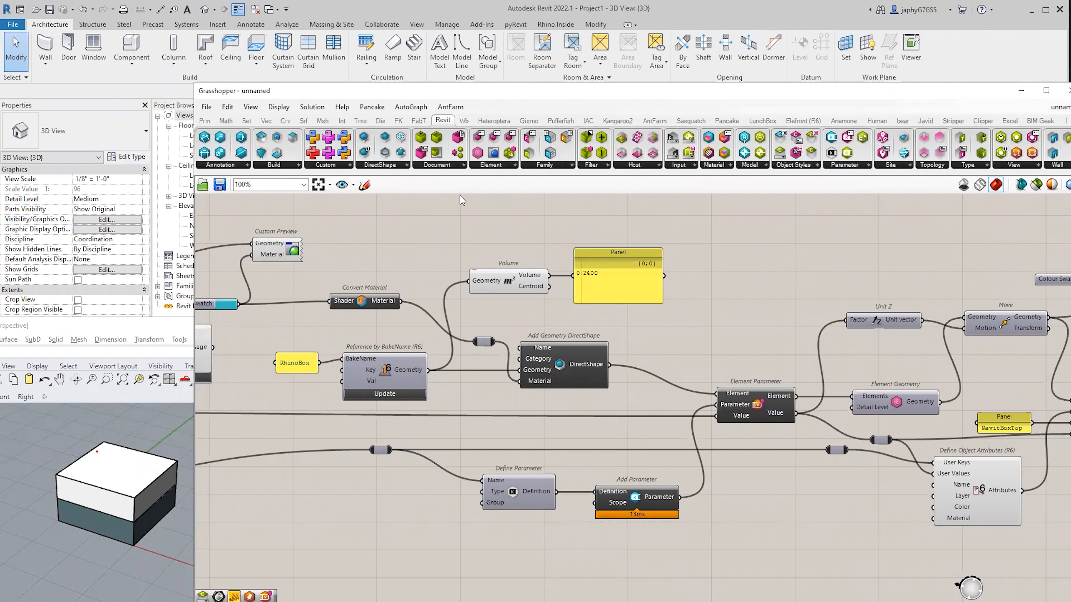
left_click(462, 27)
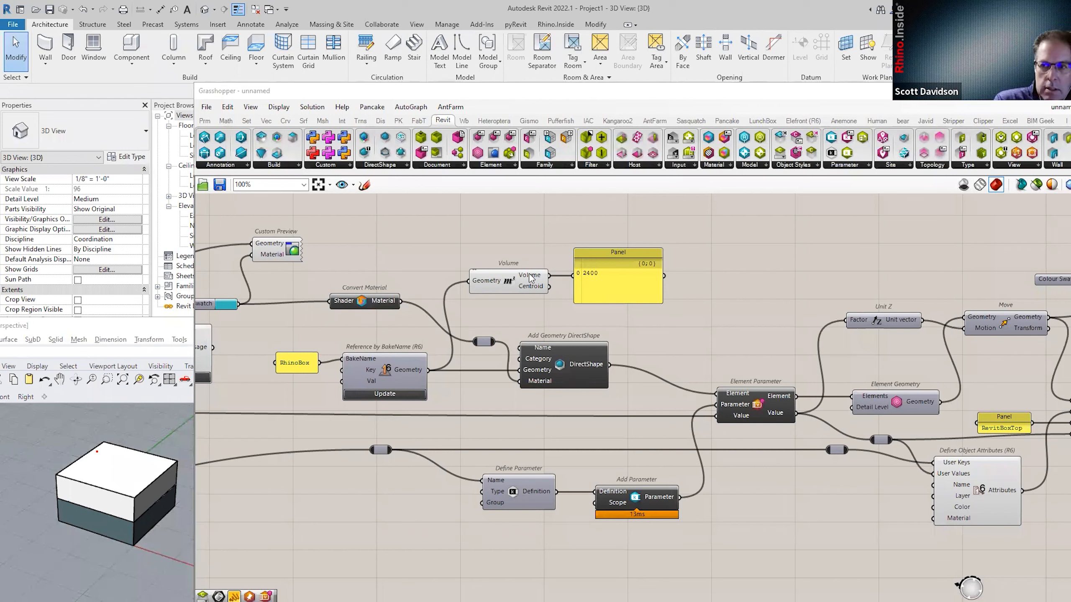
Place an Add Geometry DirectShape component via canvas search 'add dir' and disable it.
double_click(731, 310)
type("add dir")
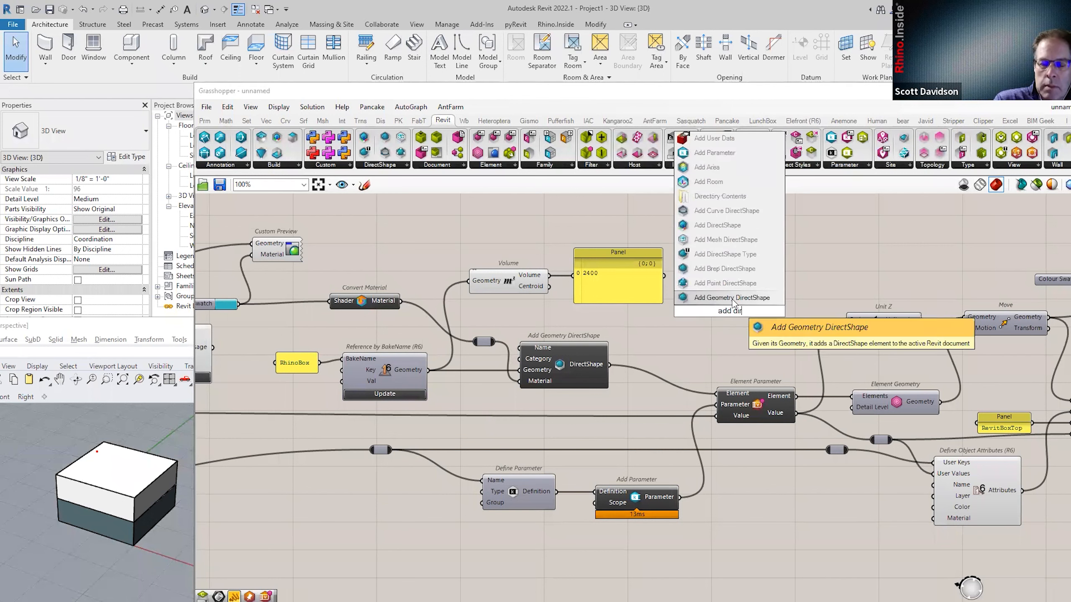
key("Return")
scroll(736, 311, "up", 1)
middle_click(736, 312)
left_click(781, 314)
Lock then unlock the solver, delete the trial DirectShape, and search the canvas for 'timer'.
left_click(805, 281)
middle_click(825, 277)
left_click(827, 309)
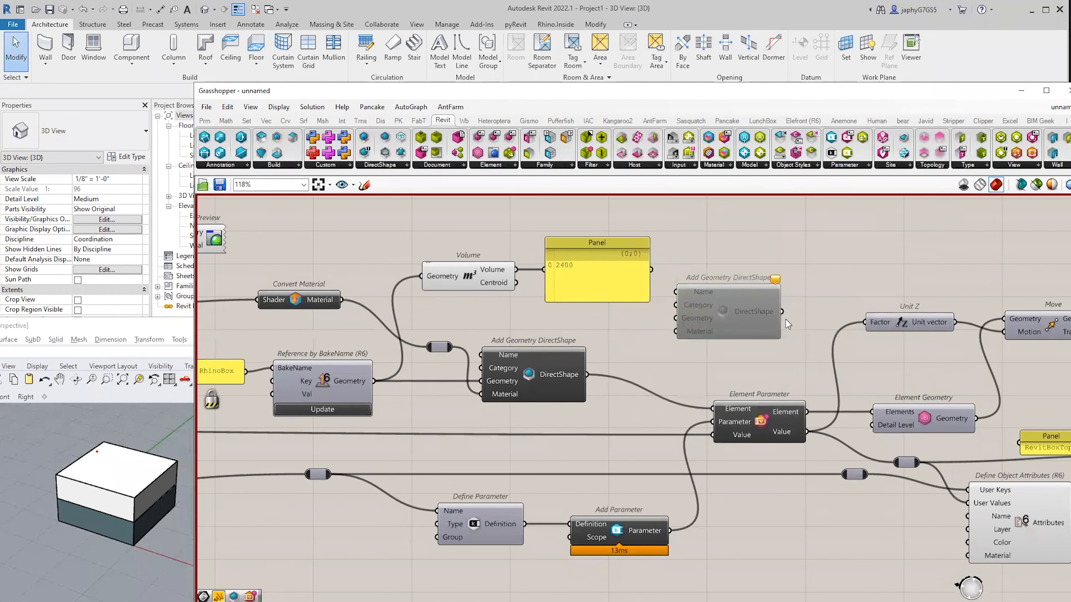
left_click(747, 314)
middle_click(825, 293)
left_click(826, 317)
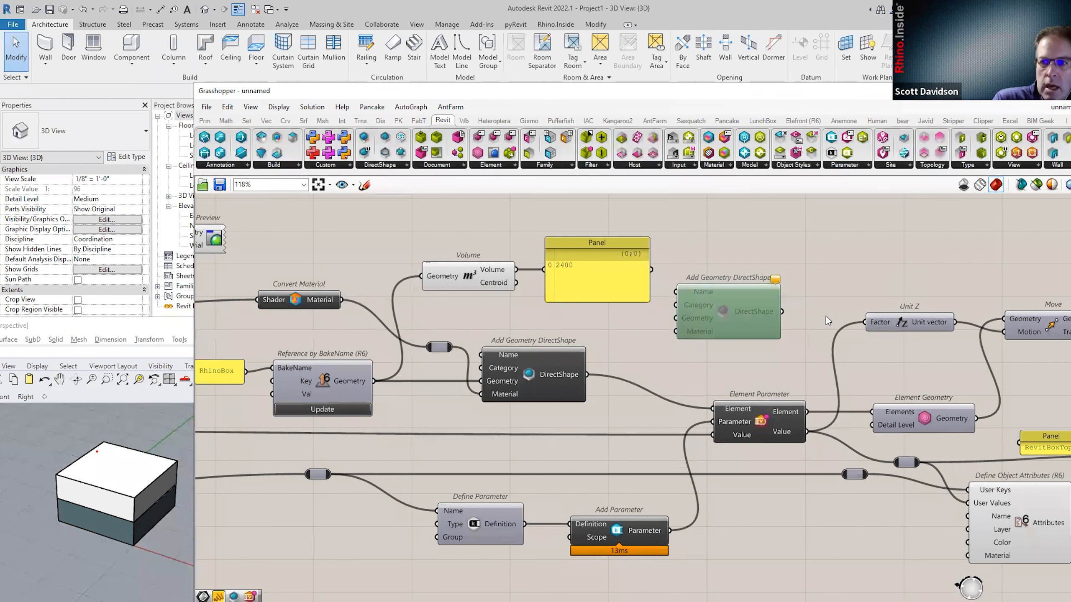
key("Delete")
double_click(760, 309)
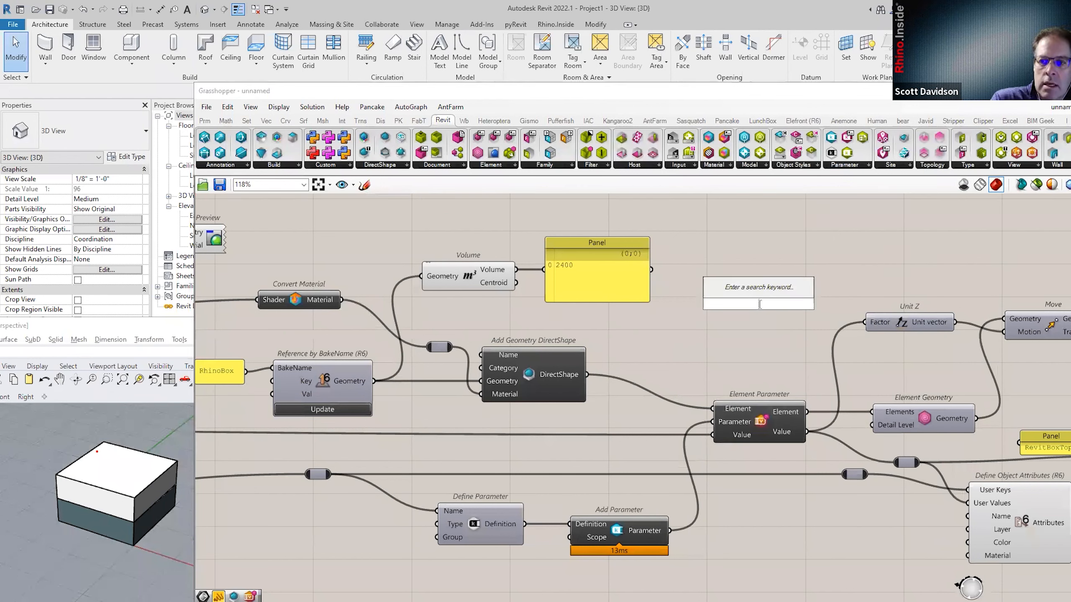
type("timer")
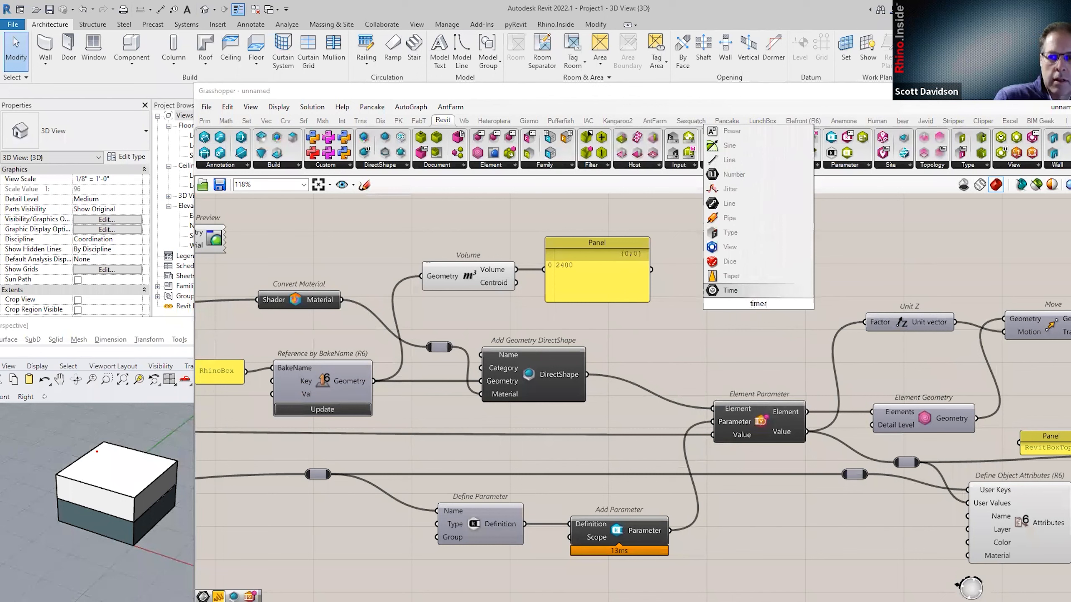
key("BackSpace")
key("BackSpace")
key("BackSpace")
key("BackSpace")
key("BackSpace")
type("trig")
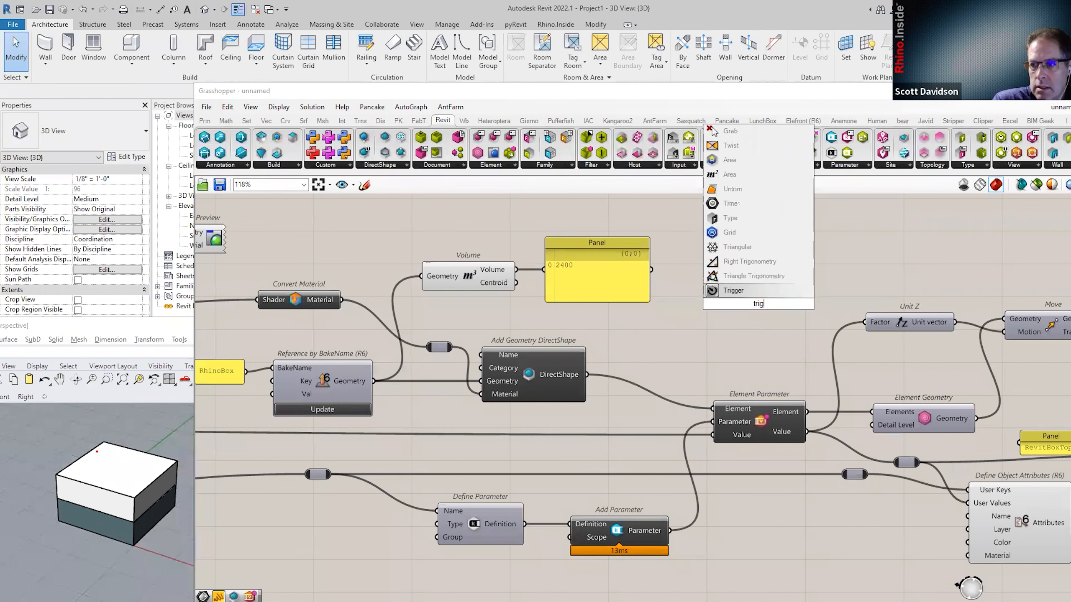
key("Return")
left_click(783, 304)
right_click(784, 304)
mouse_move(805, 343)
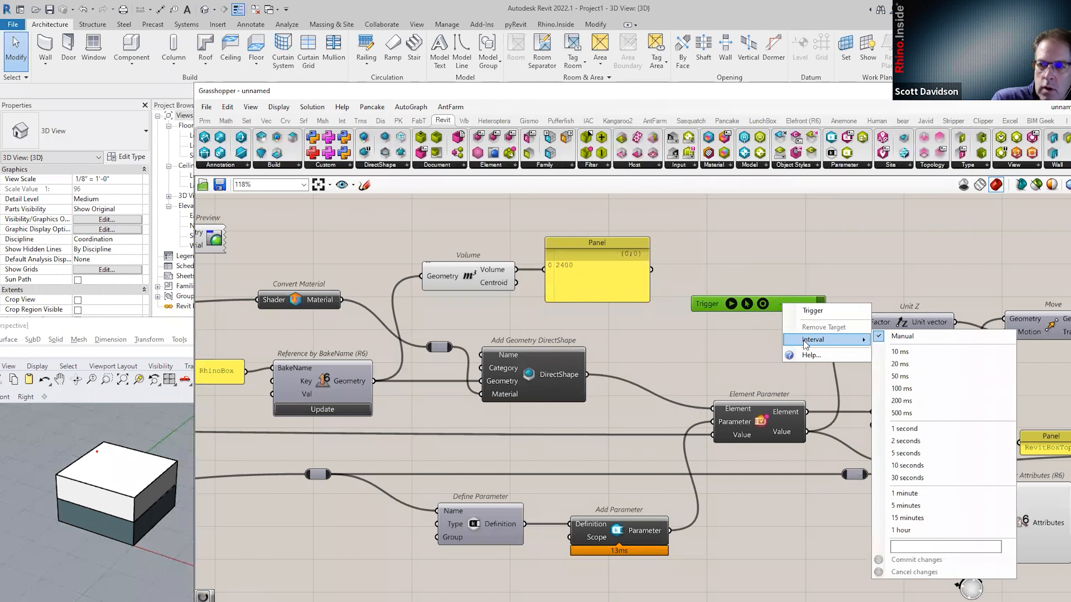
left_click(972, 458)
left_click_drag(708, 307, 408, 319)
left_click_drag(523, 316, 539, 350)
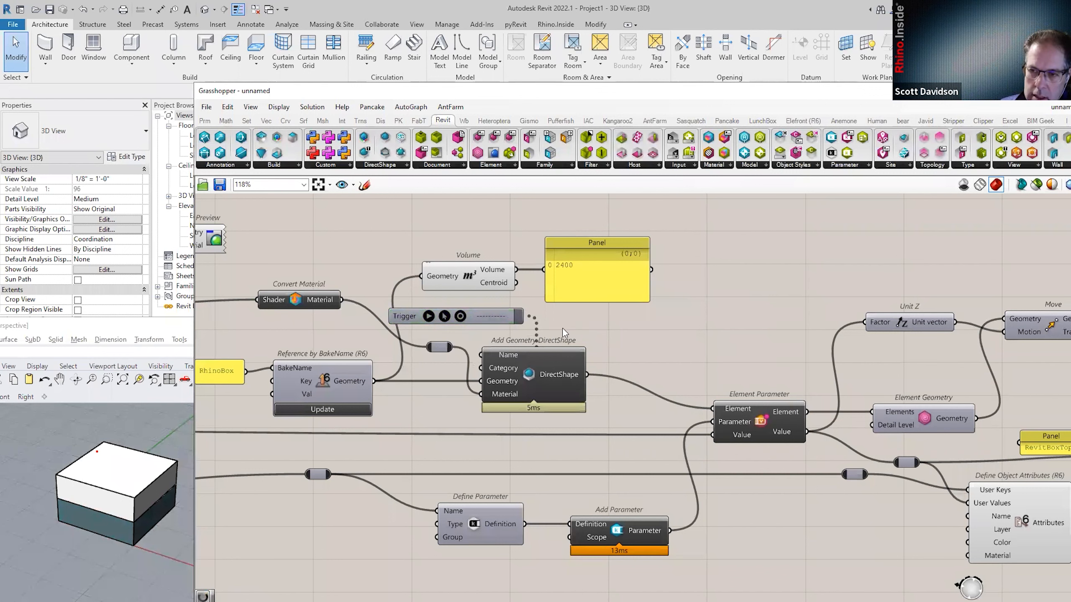
left_click_drag(525, 314, 699, 342)
mouse_move(522, 316)
left_mouse_down()
mouse_move(673, 329)
mouse_move(773, 393)
mouse_move(759, 333)
mouse_move(539, 325)
left_mouse_up()
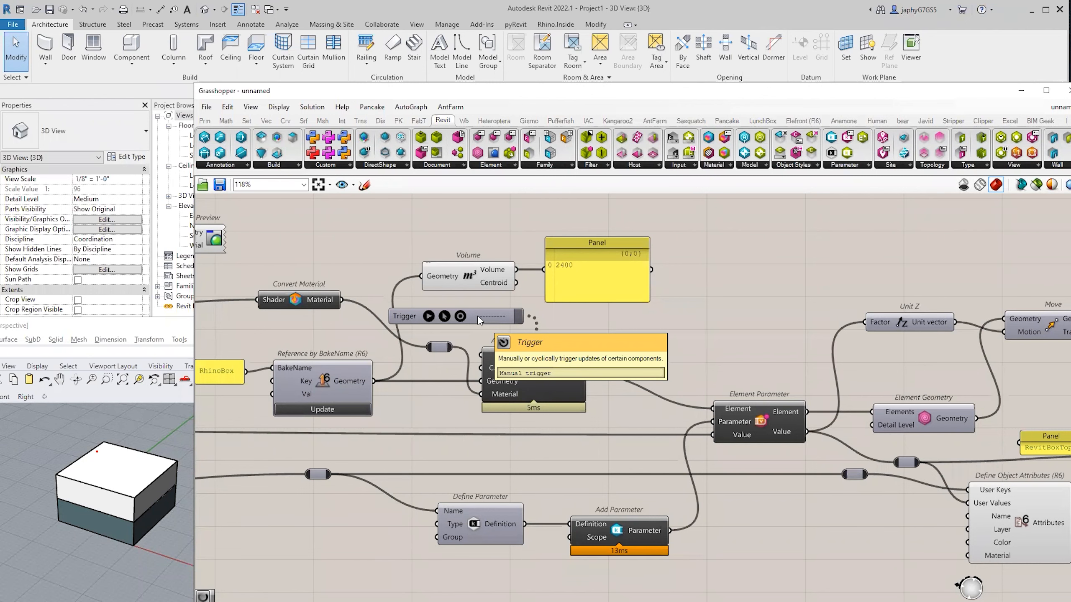
left_click(479, 321)
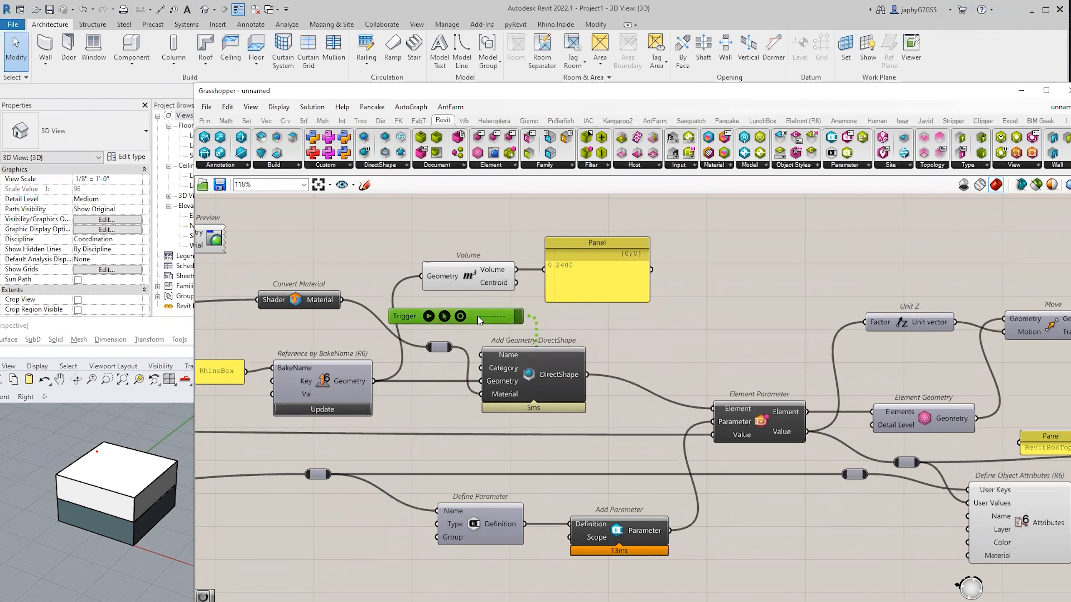
key("Delete")
right_click_drag(520, 319, 667, 323)
scroll(668, 324, "down", 1)
right_click_drag(569, 379, 691, 384)
Shift Bake Objects slightly left and nudge the RhinoBox panel up and left.
left_click(615, 380)
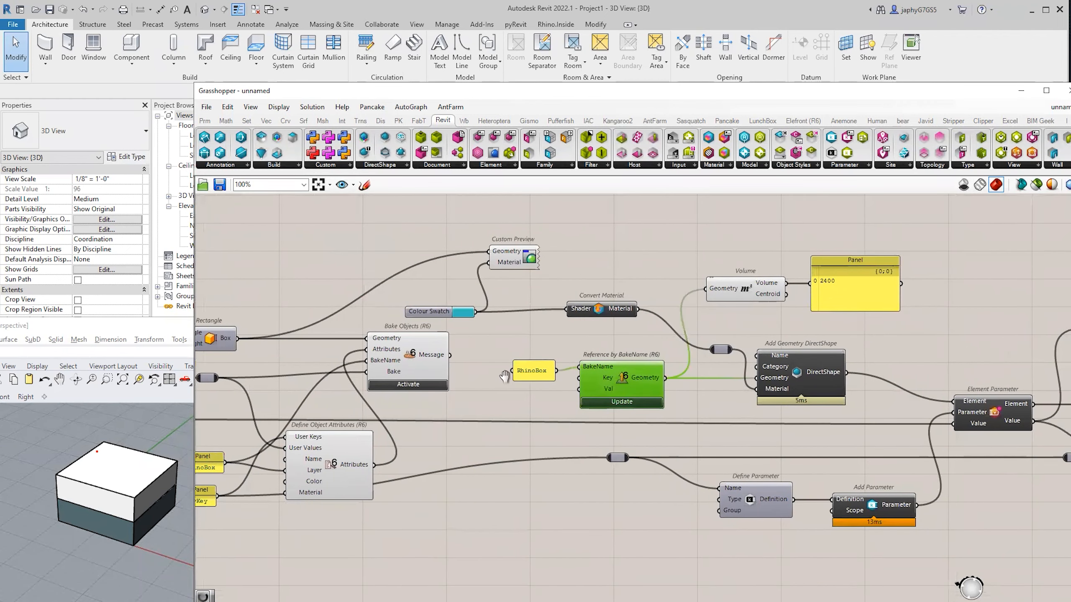
right_click_drag(482, 371, 601, 389)
left_click(545, 374)
left_click_drag(546, 374, 534, 374)
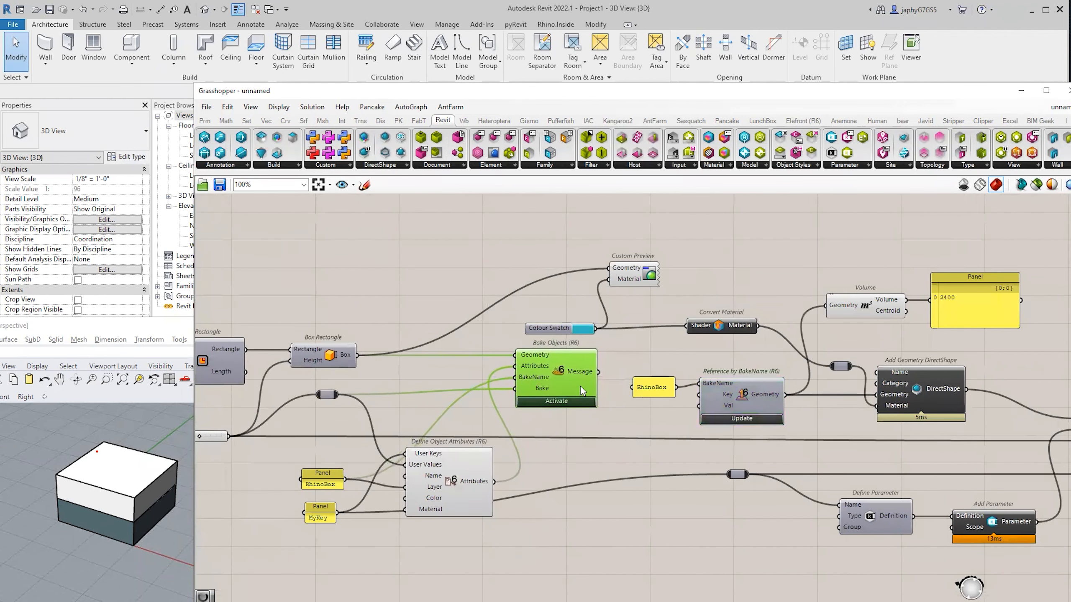
left_click_drag(655, 392, 651, 389)
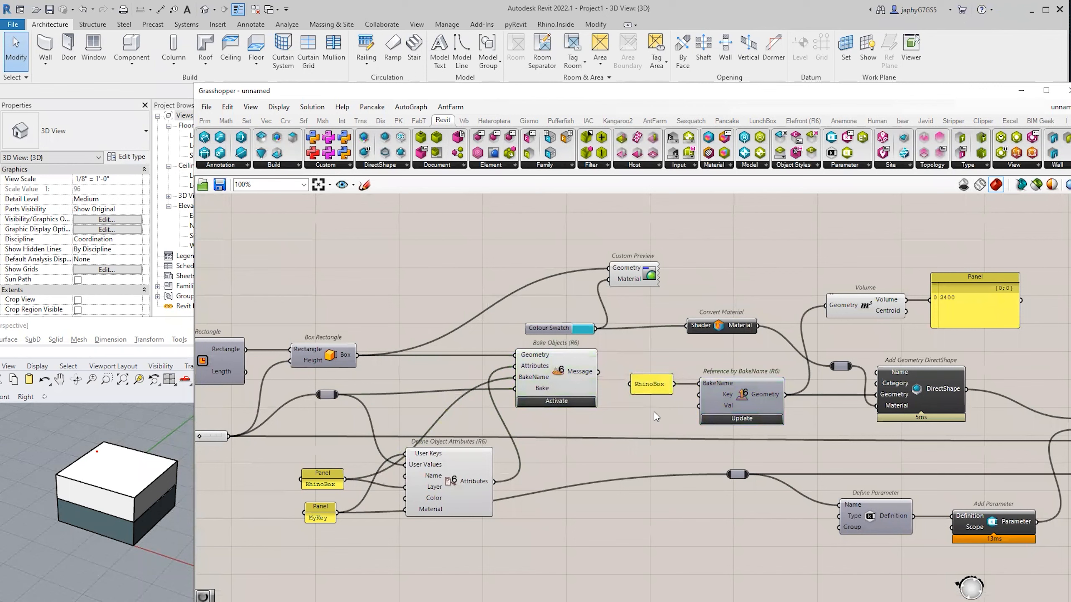
right_click_drag(661, 413, 653, 404)
Move Bake Objects further left and raise Convert Material in line with the Colour Swatch.
left_click(729, 388)
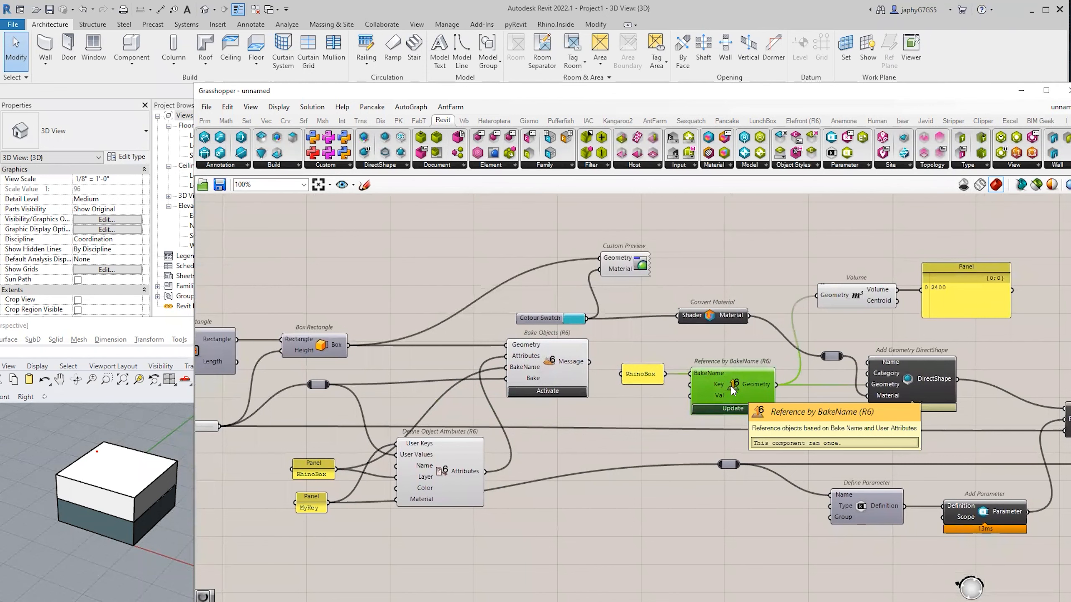
scroll(618, 354, "down", 3)
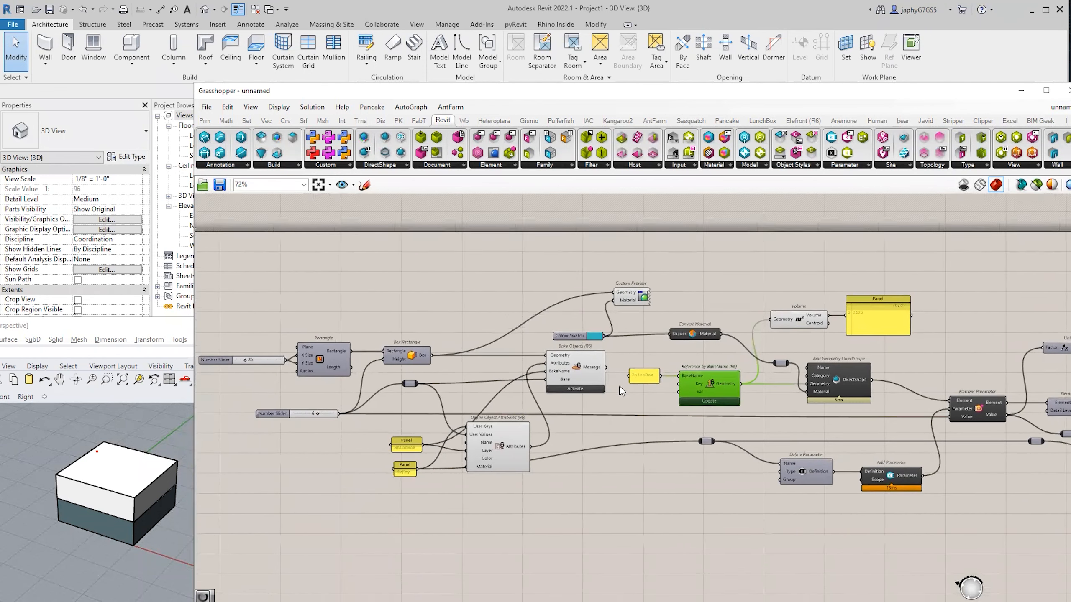
scroll(624, 386, "up", 2)
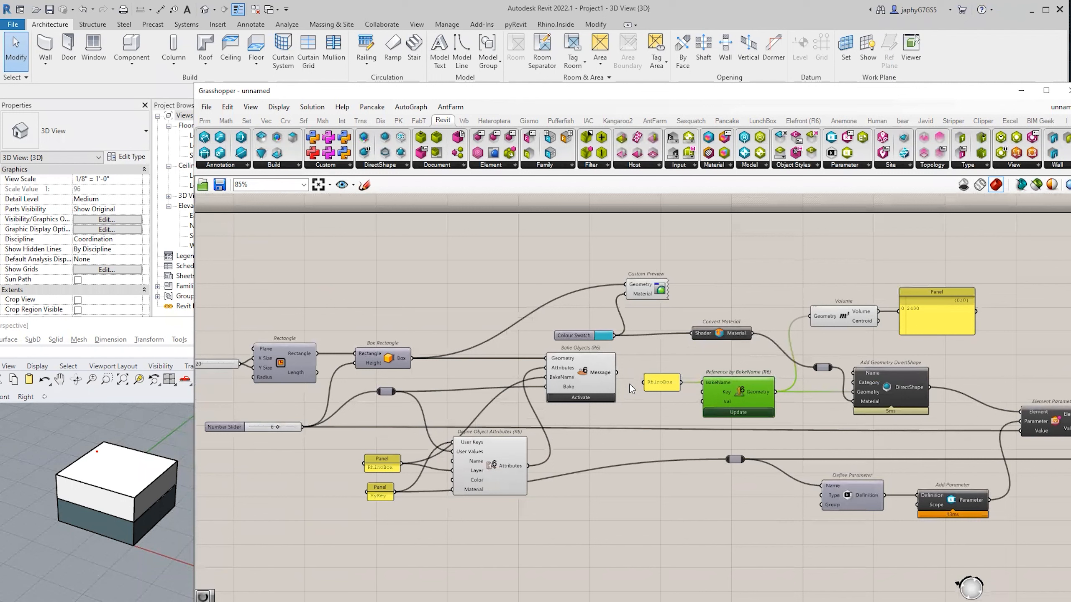
left_click(815, 409)
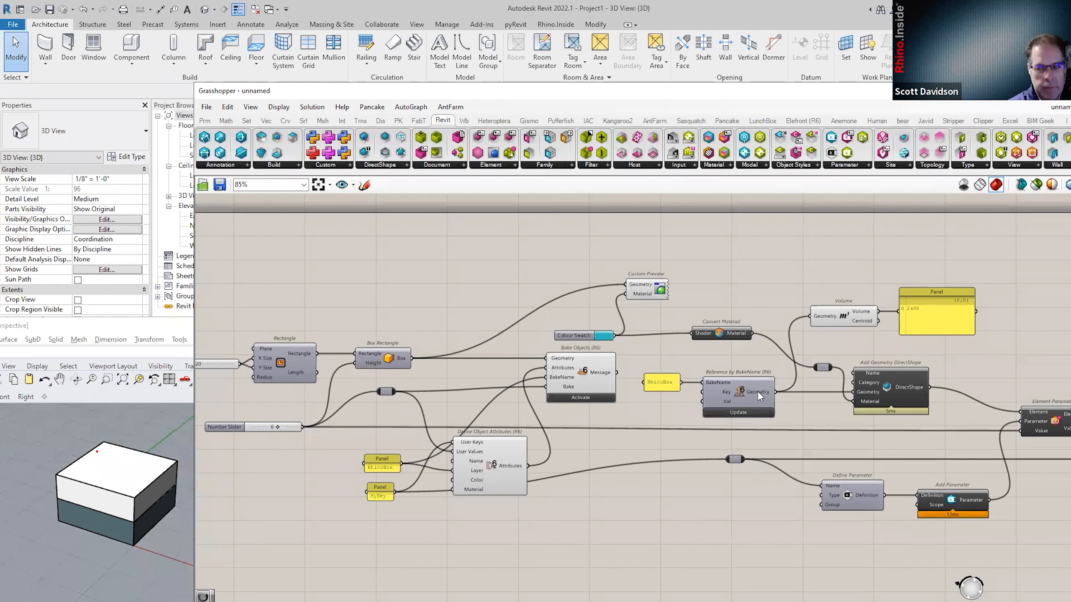
mouse_move(758, 392)
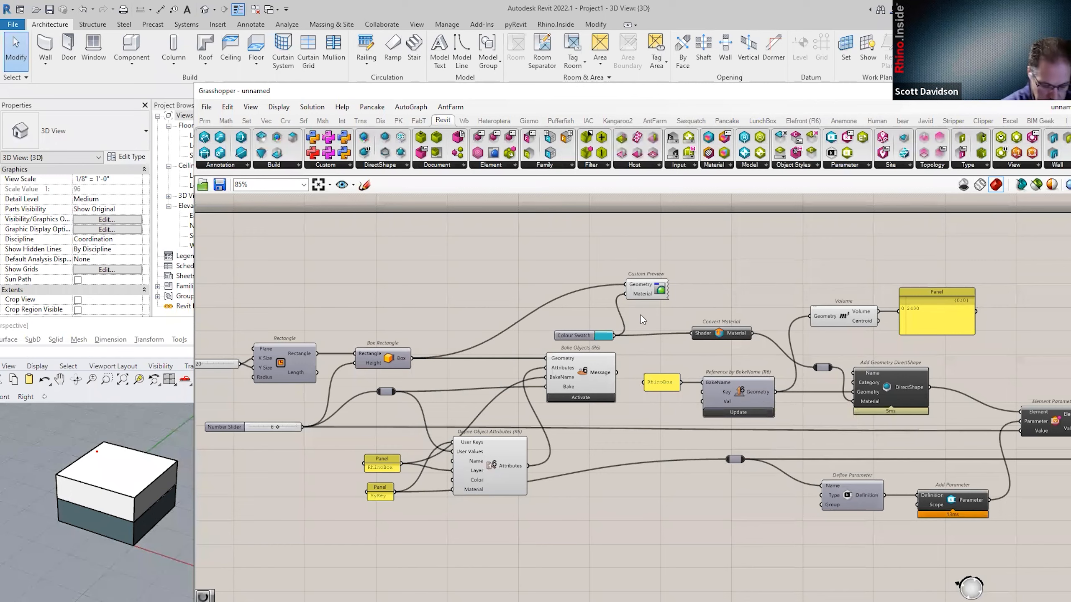
left_click_drag(595, 363, 574, 320)
left_click_drag(714, 328, 715, 321)
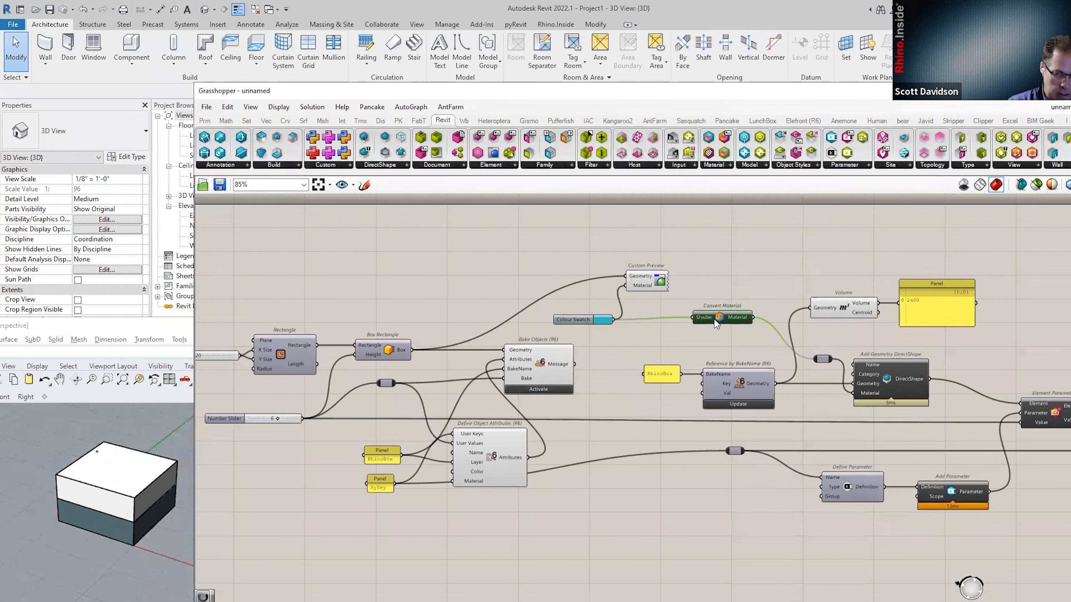
left_click(622, 383)
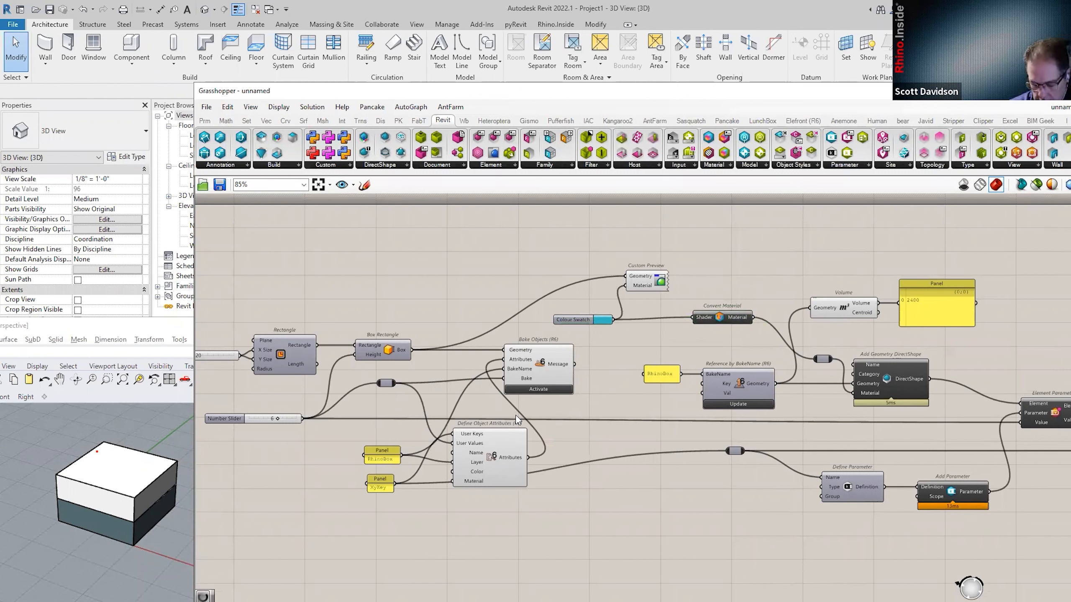
Reposition the wire relay node and move Define Object Attributes down and right.
mouse_move(737, 453)
left_mouse_down()
mouse_move(733, 485)
mouse_move(743, 447)
left_mouse_up()
mouse_move(499, 460)
left_mouse_down()
mouse_move(499, 446)
mouse_move(507, 469)
left_mouse_up()
left_click(662, 486)
left_click_drag(737, 451, 735, 457)
right_click_drag(729, 472, 685, 496)
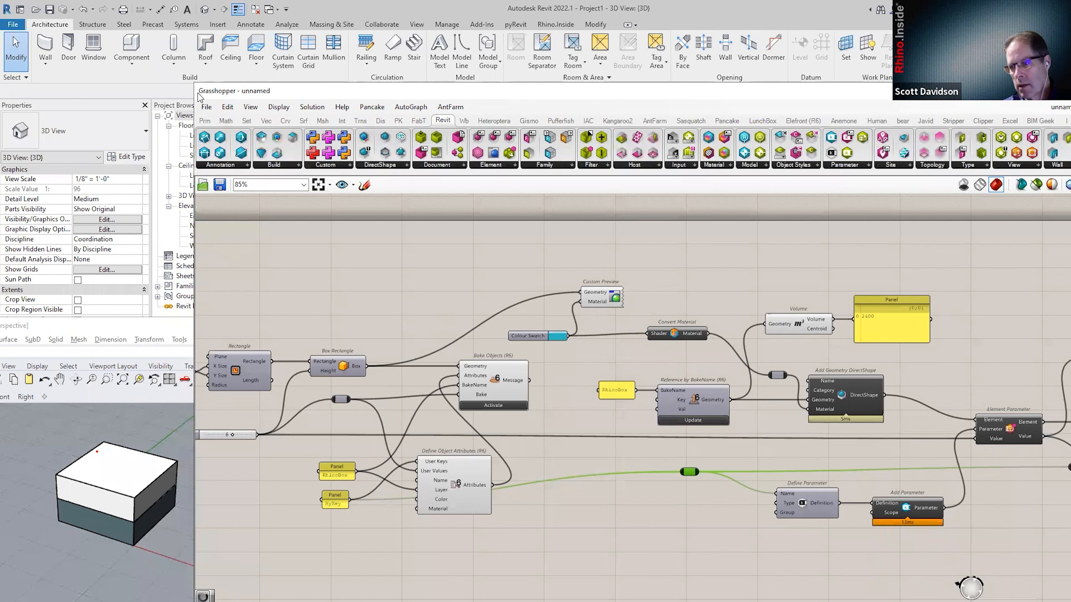
Orbit the Rhino box, then drag Grasshopper down to uncover Revit's 3D view showing the cyan box.
left_click_drag(286, 100, 284, 95)
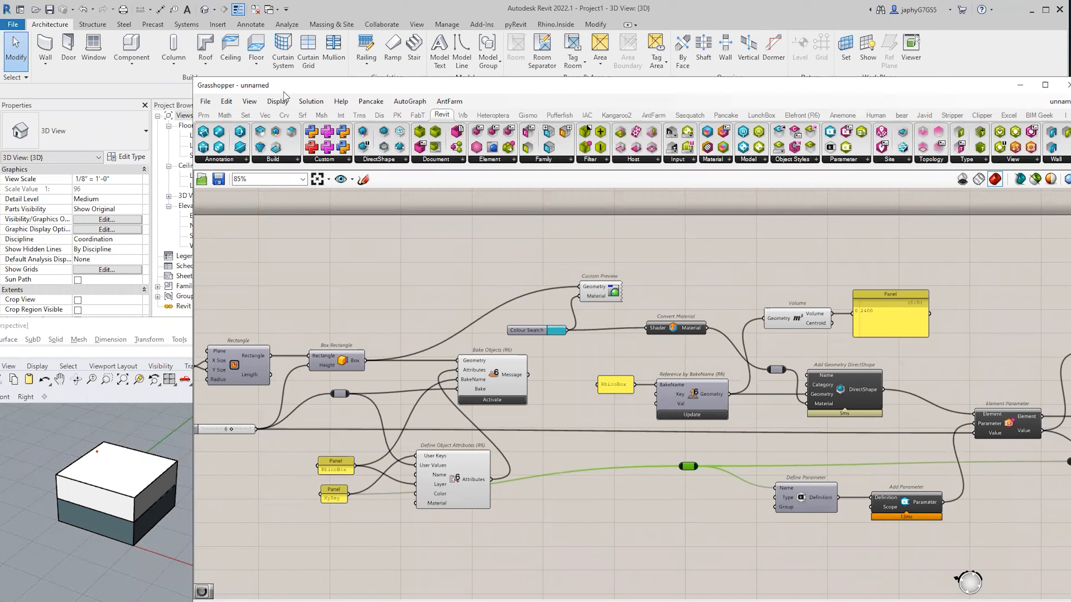
left_click(111, 160)
left_click(822, 388)
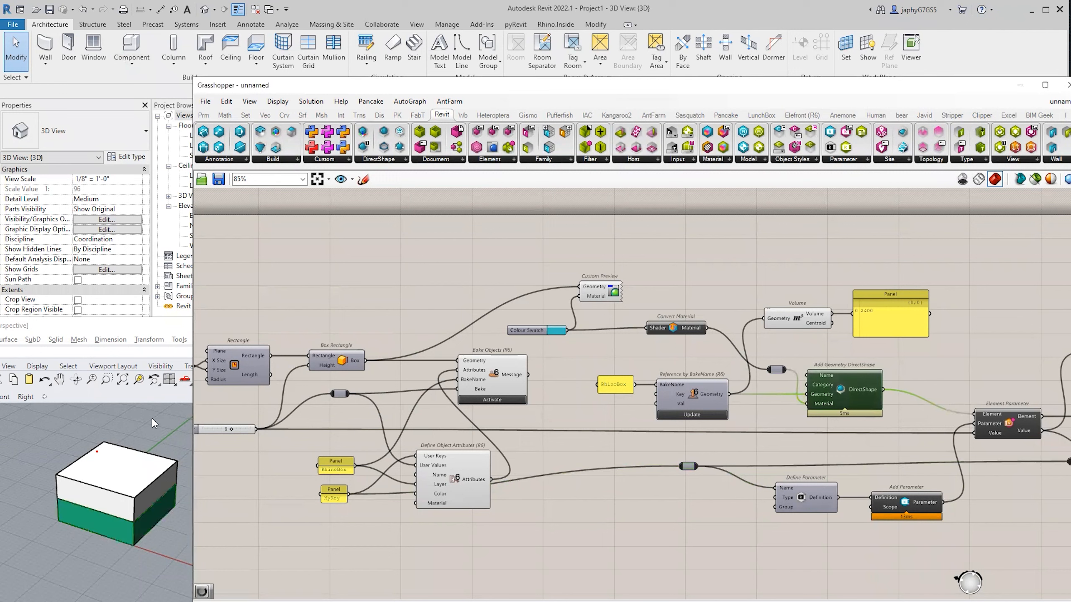
scroll(69, 437, "down", 4)
right_click_drag(102, 513, 101, 537)
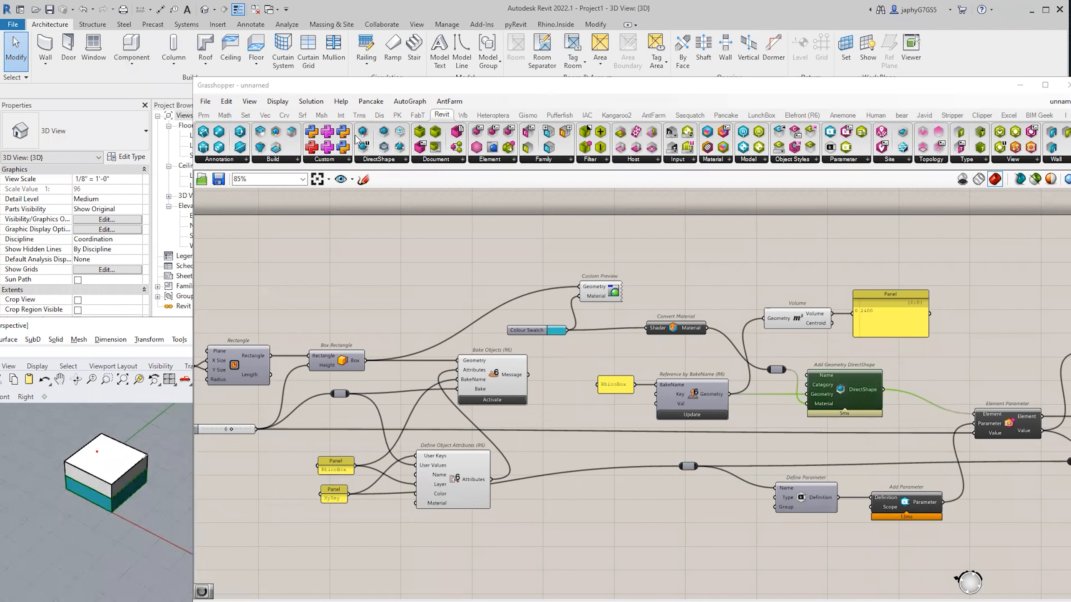
left_click(364, 88)
left_click_drag(364, 90, 325, 290)
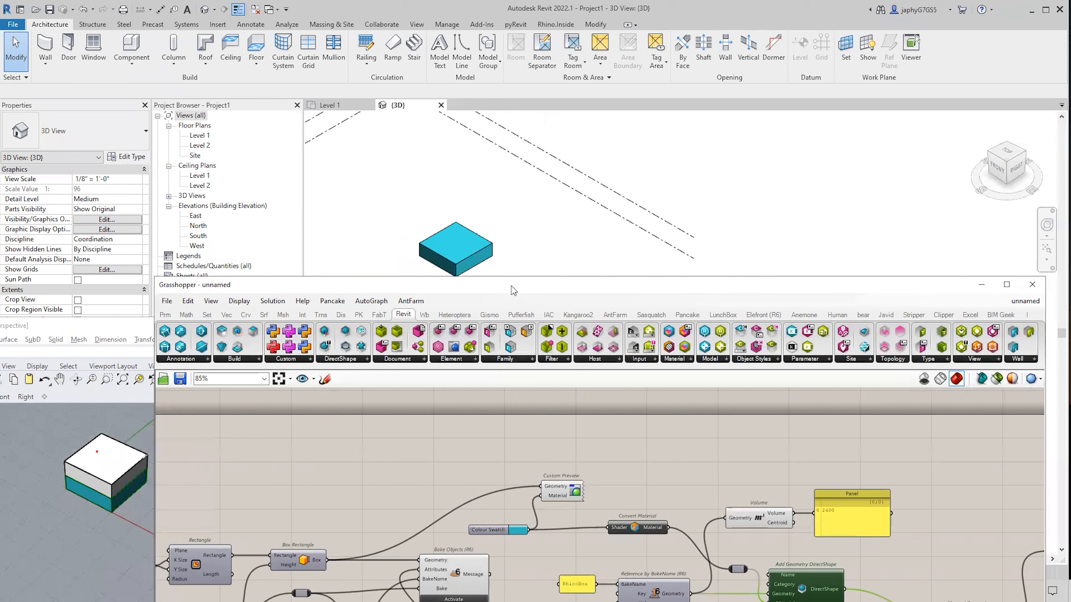
left_click_drag(513, 290, 536, 290)
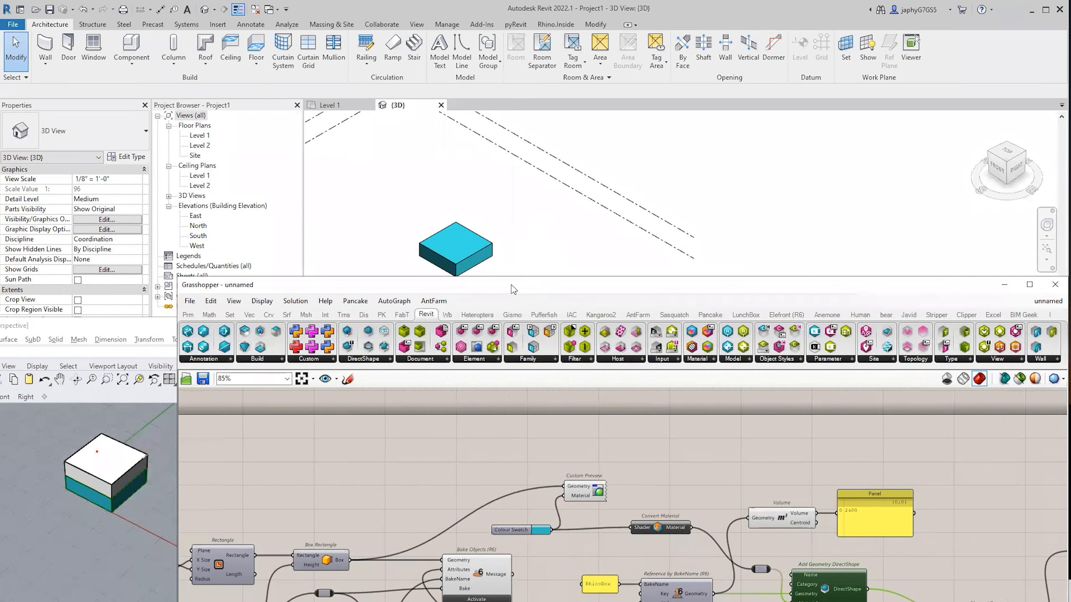
left_click_drag(511, 285, 494, 196)
left_click(362, 270)
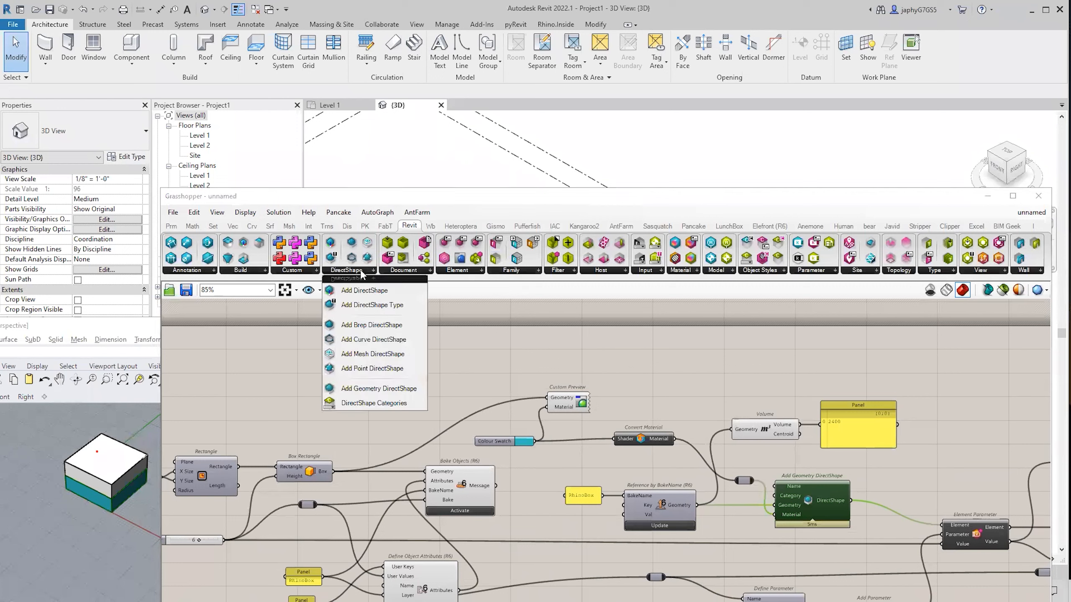
left_click(366, 306)
left_click(391, 384)
left_click(384, 385)
key("Delete")
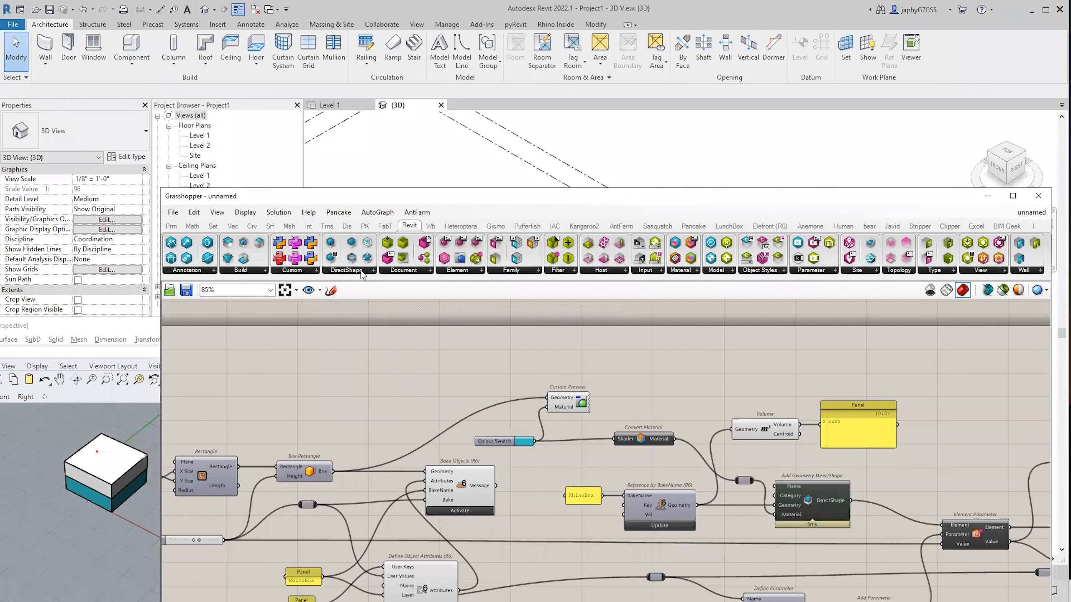
left_click(364, 272)
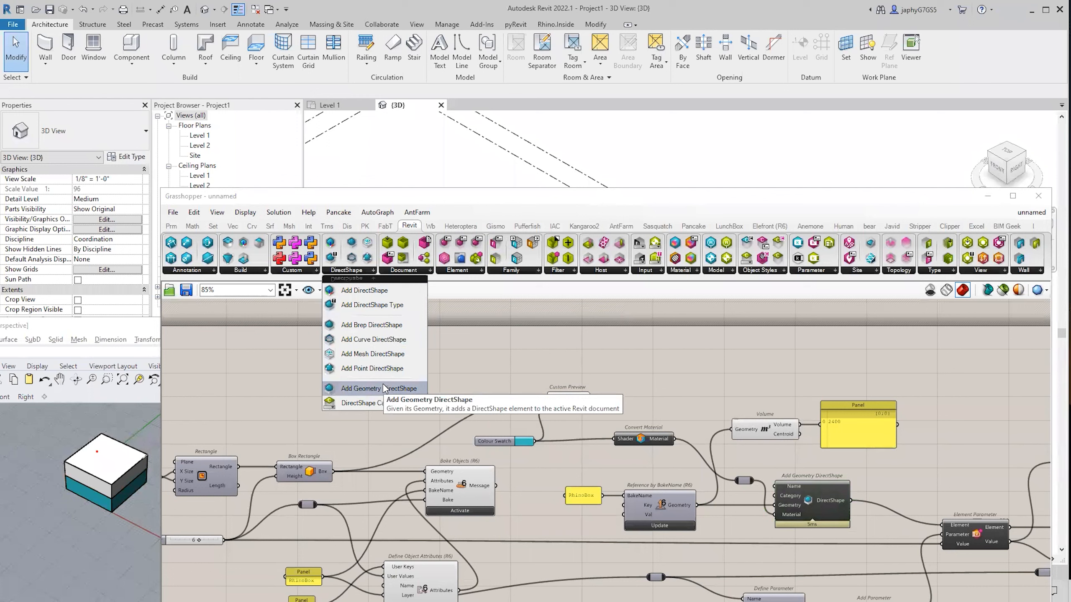
left_click(381, 290)
left_click(405, 385)
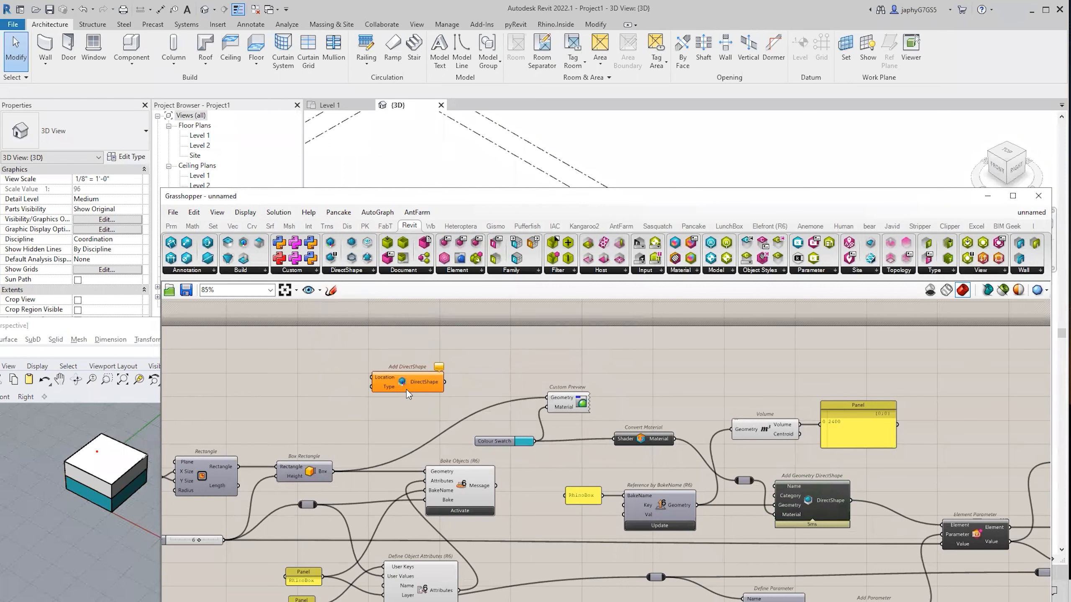
left_click(415, 382)
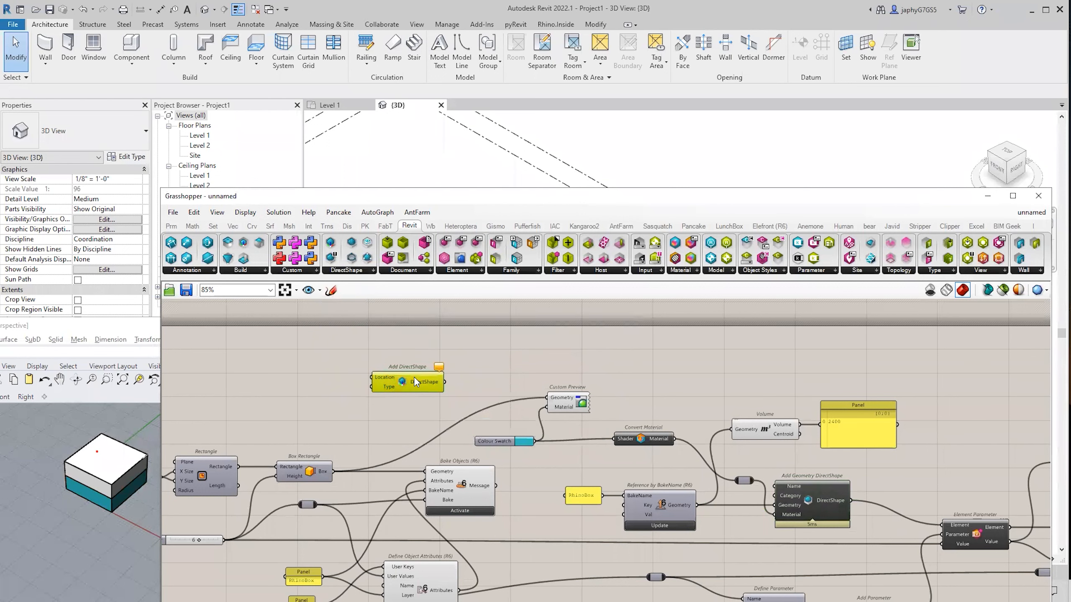
key("Delete")
right_click_drag(409, 393, 410, 366)
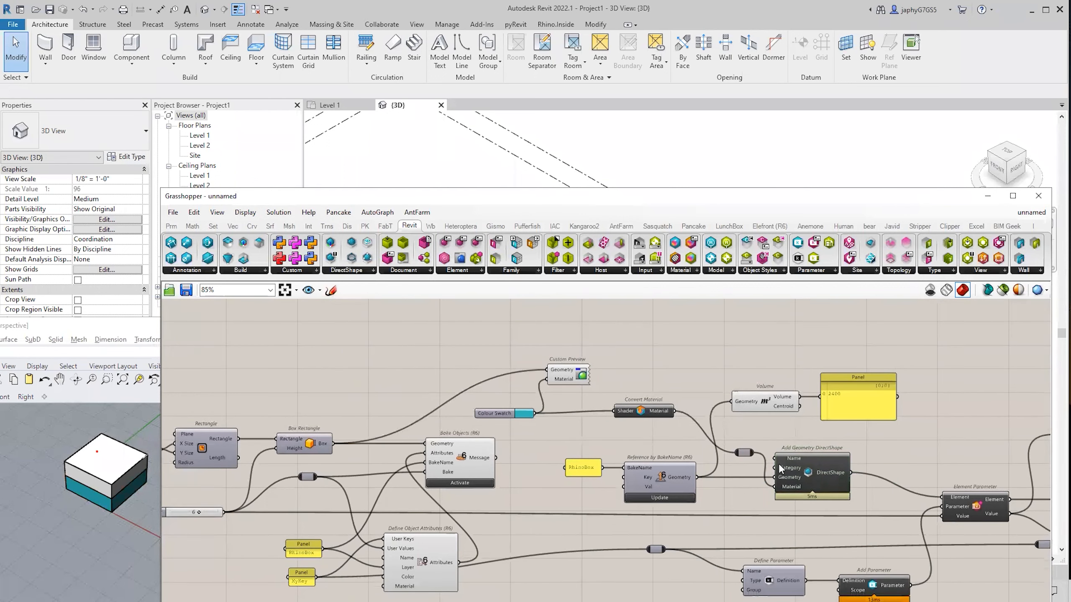
right_click_drag(812, 478, 745, 453)
left_click(746, 454)
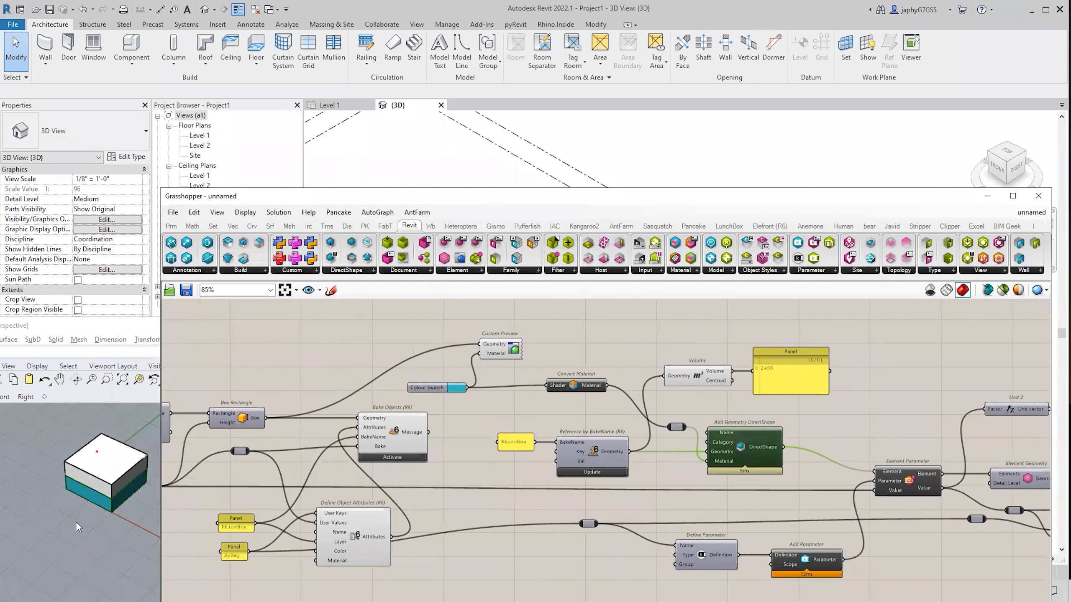
scroll(76, 520, "down", 3)
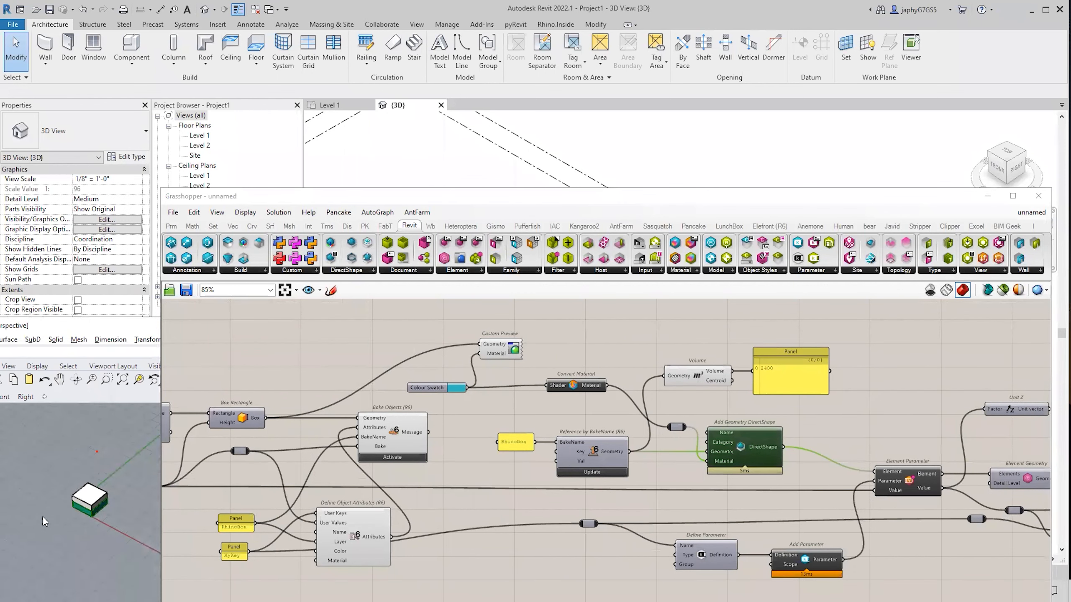
left_click(371, 200)
left_click_drag(371, 200, 383, 160)
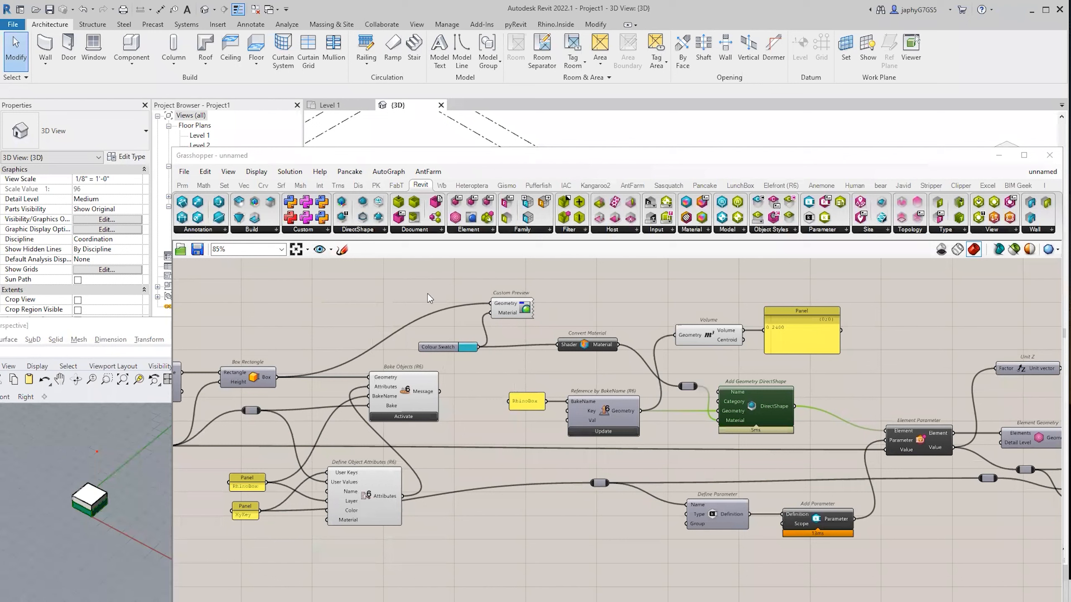
left_click(306, 276)
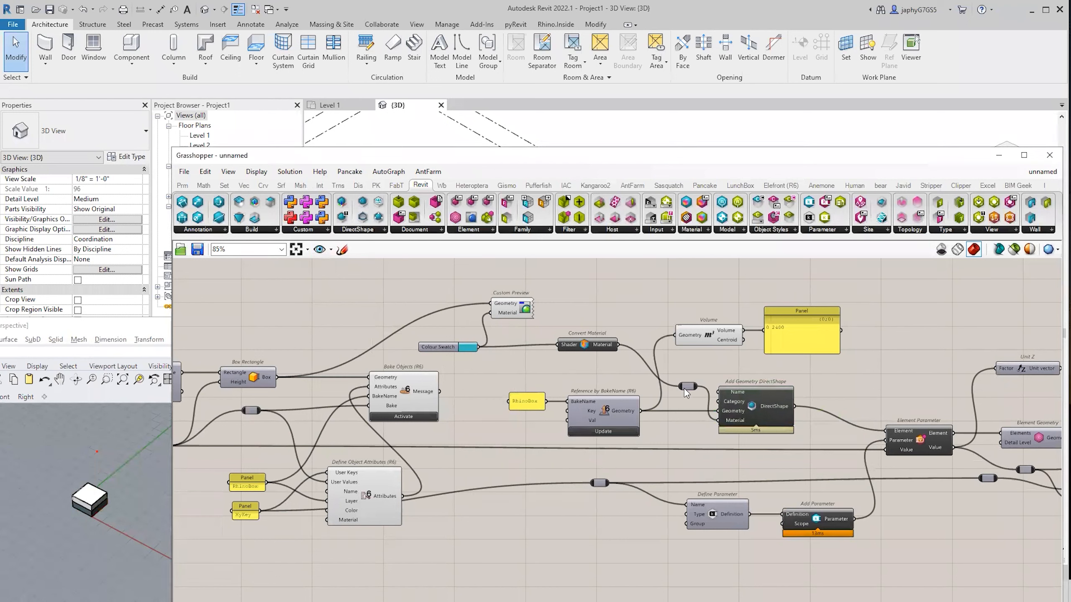
left_click_drag(688, 386, 684, 386)
left_click(699, 373)
right_click_drag(714, 379, 695, 367)
scroll(773, 392, "up", 3)
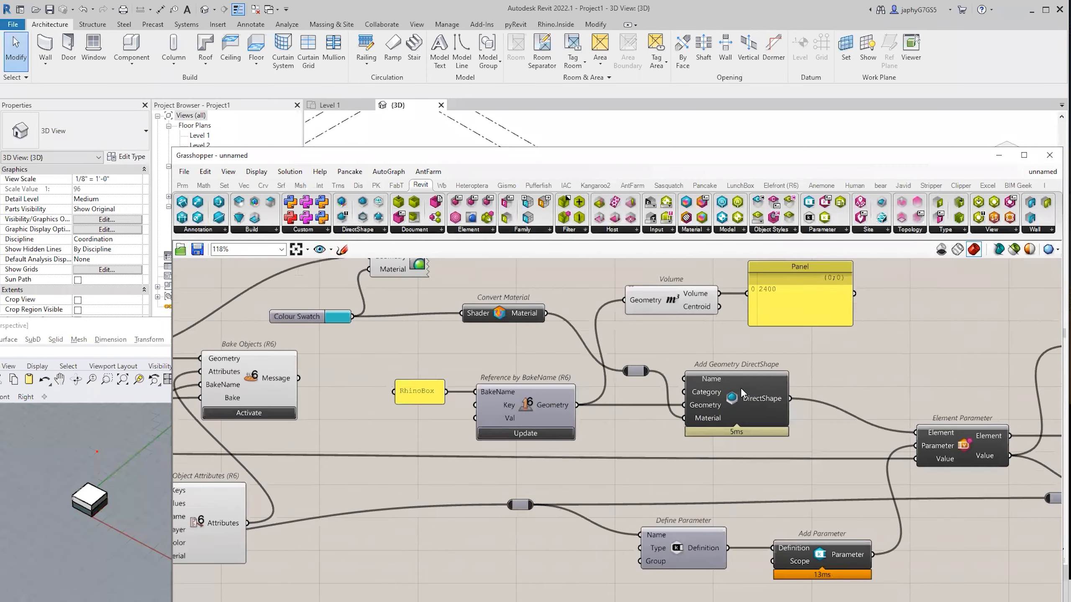
right_click_drag(798, 391, 754, 405)
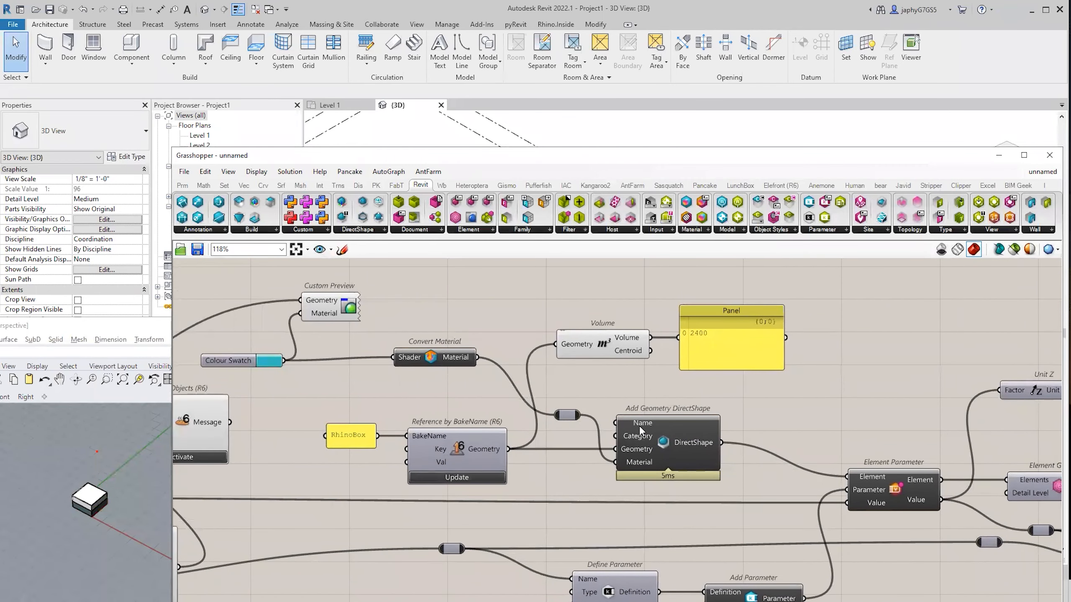
left_click(358, 231)
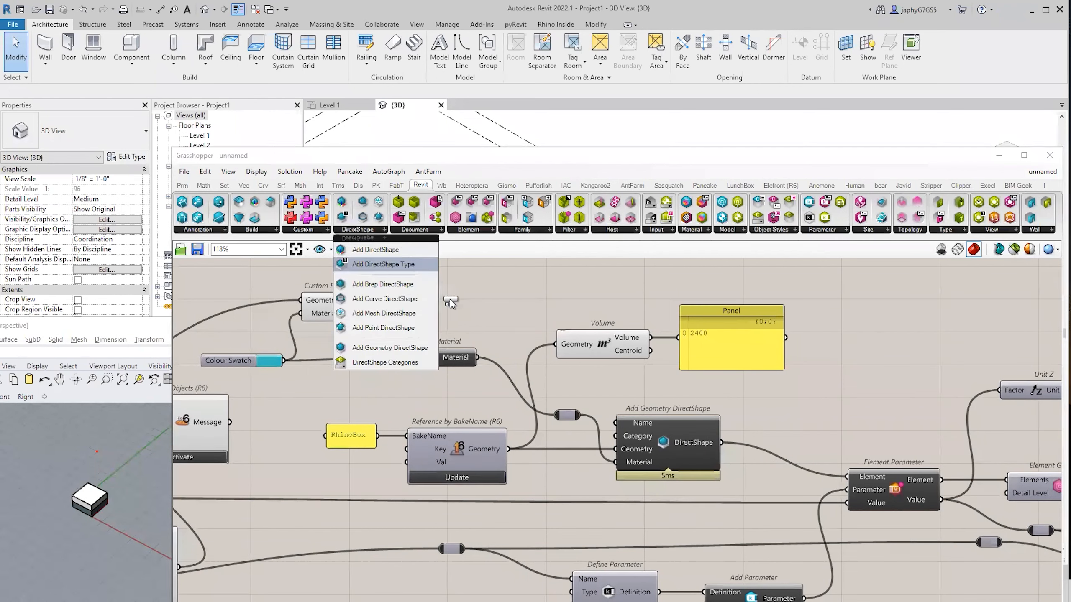
left_click_drag(383, 261, 463, 331)
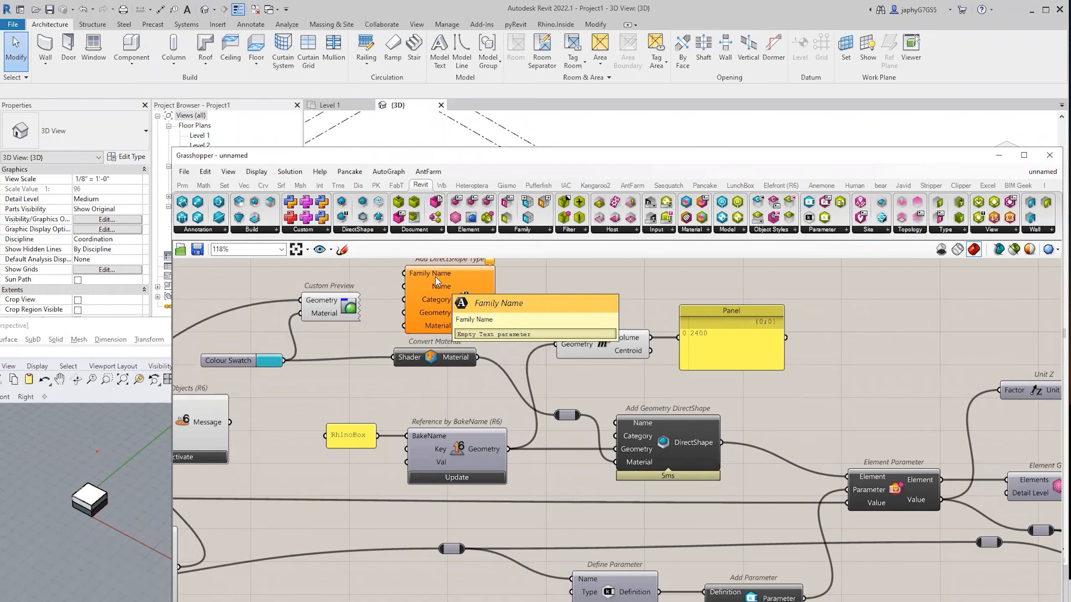
left_click(445, 298)
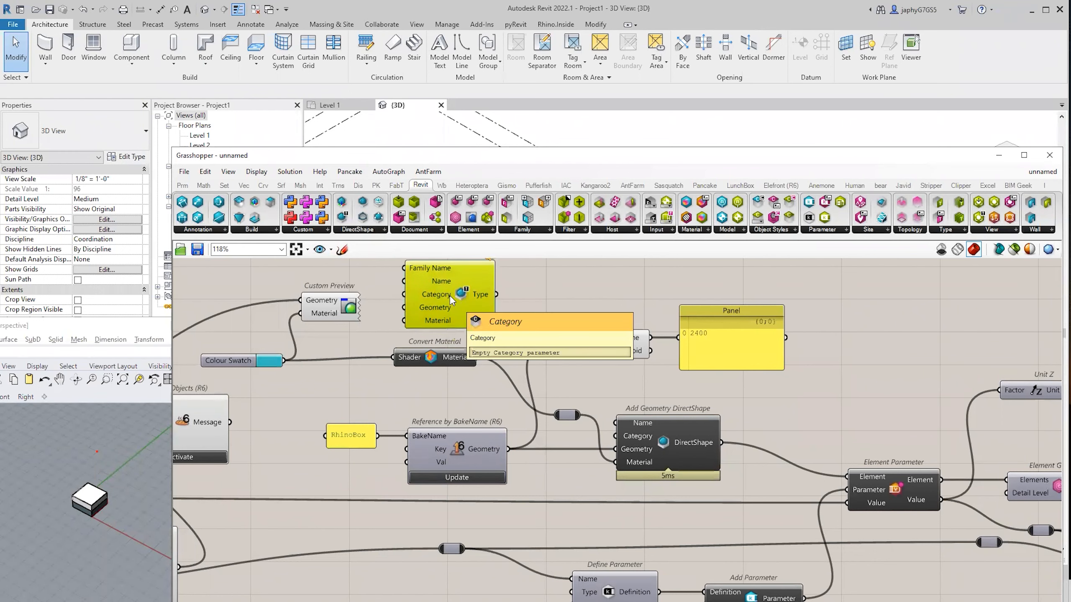
scroll(457, 312, "down", 2)
key("Delete")
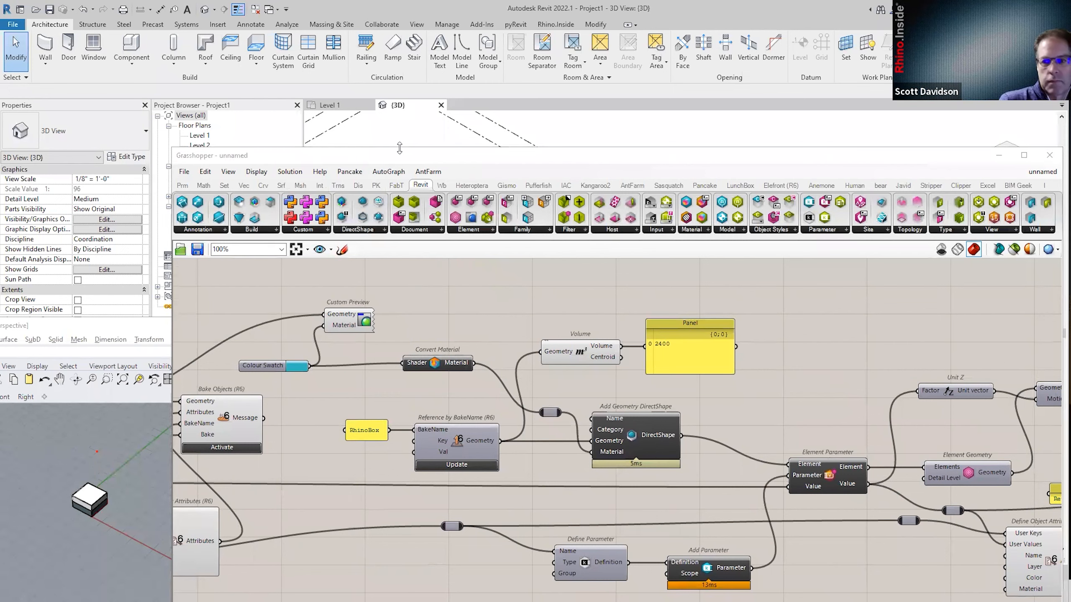
Zoom out to 61%, review the Number Slider, Rectangle and Box Rectangle, and show the DirectShape component list.
left_click_drag(400, 161, 370, 121)
scroll(581, 368, "down", 5)
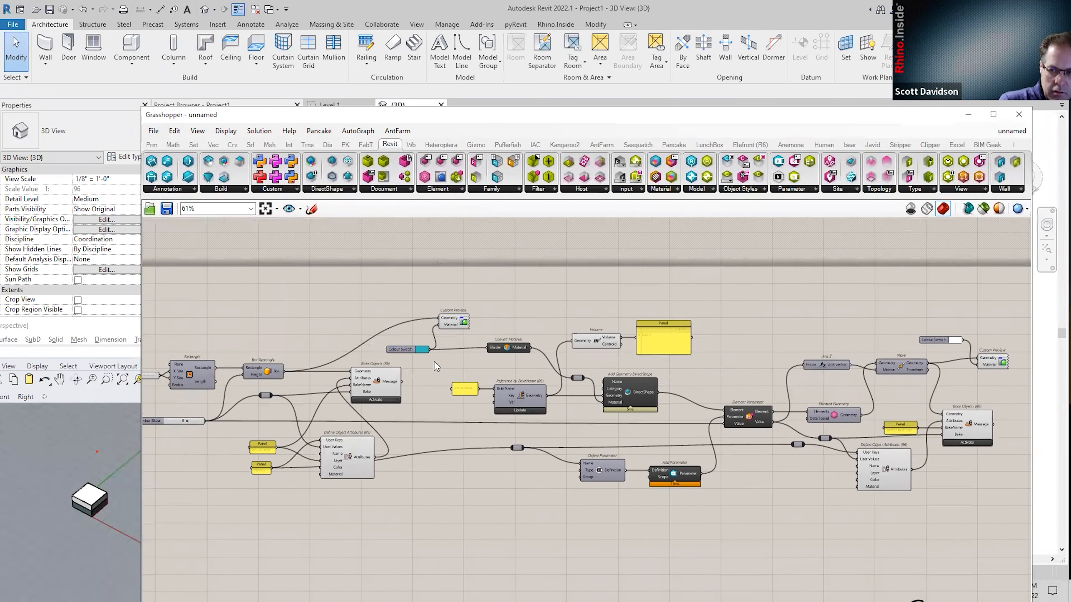
right_click_drag(441, 361, 555, 356)
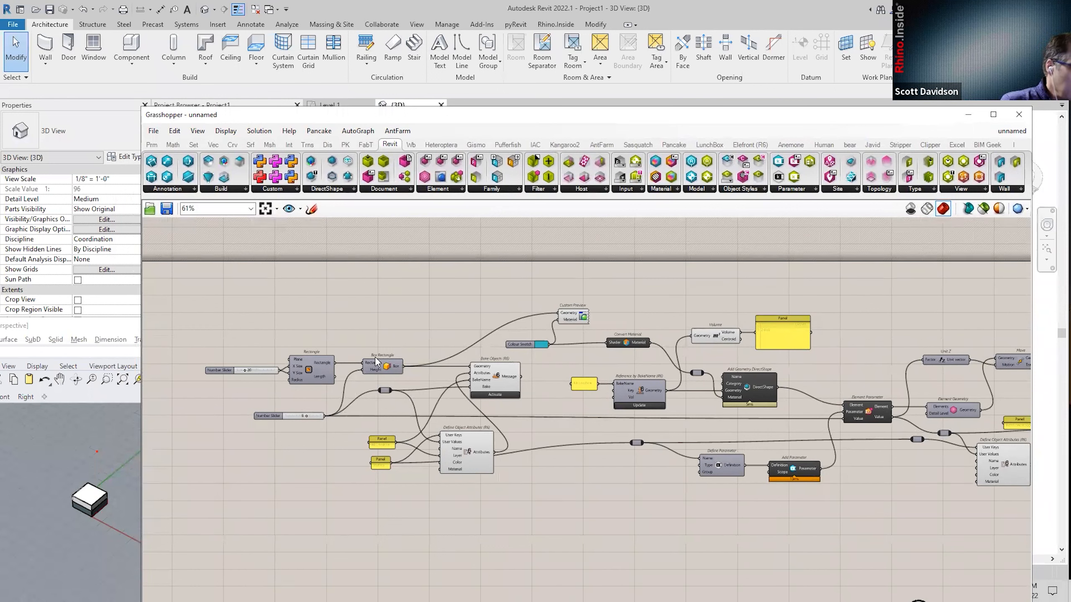
left_click_drag(210, 353, 439, 386)
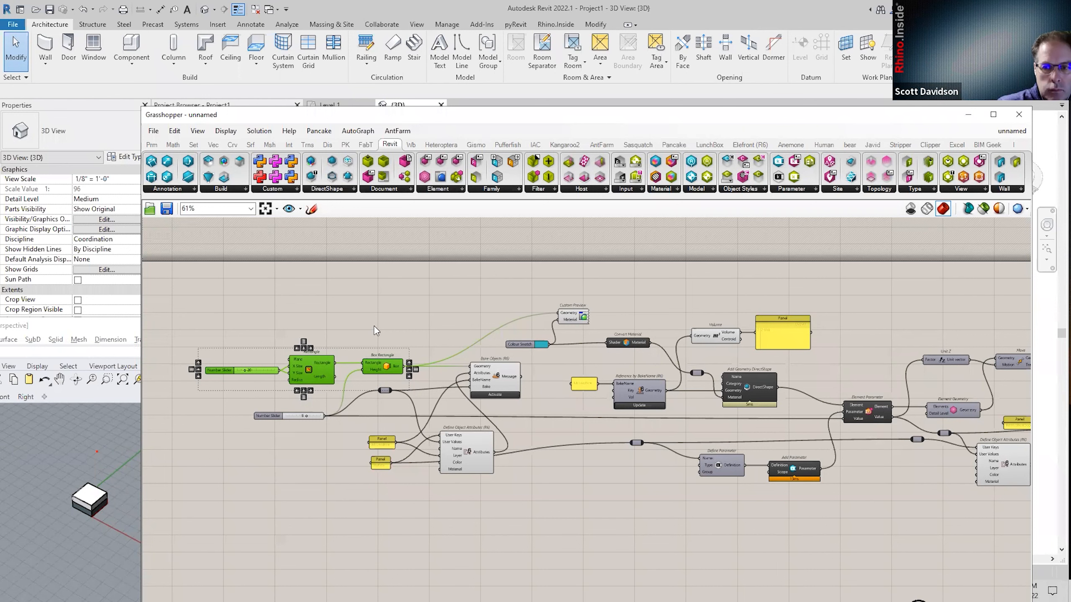
right_click_drag(420, 278, 437, 284)
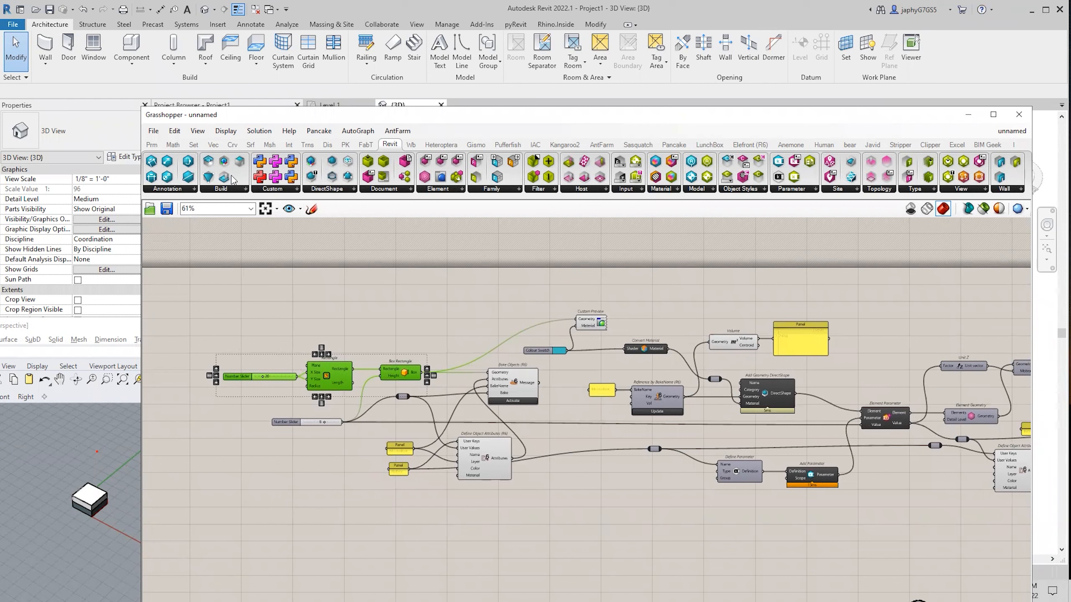
left_click(427, 301)
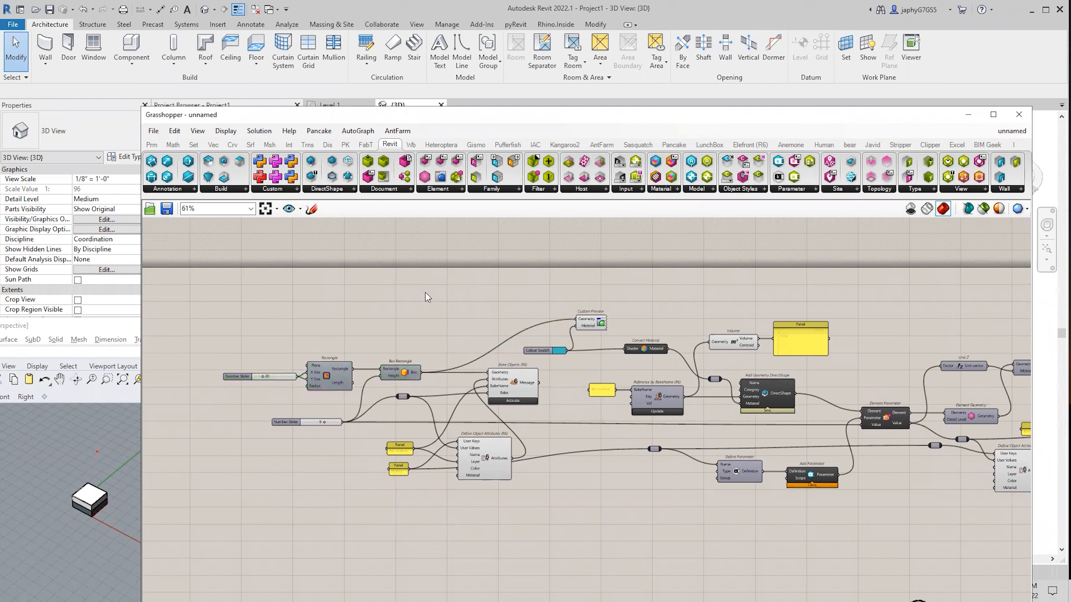
left_click(336, 191)
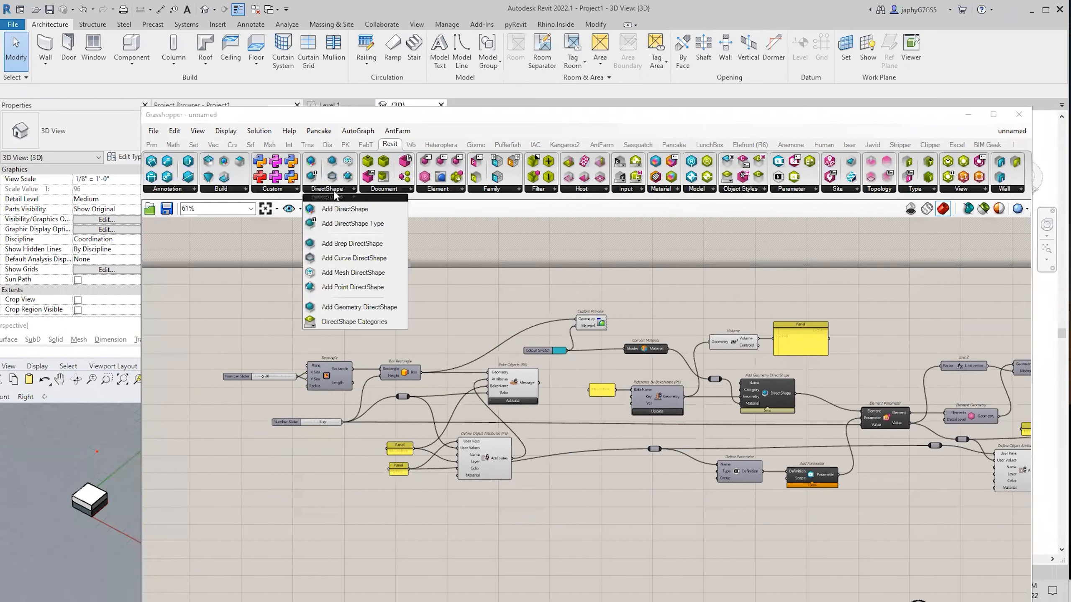
left_click(354, 321)
left_click(414, 317)
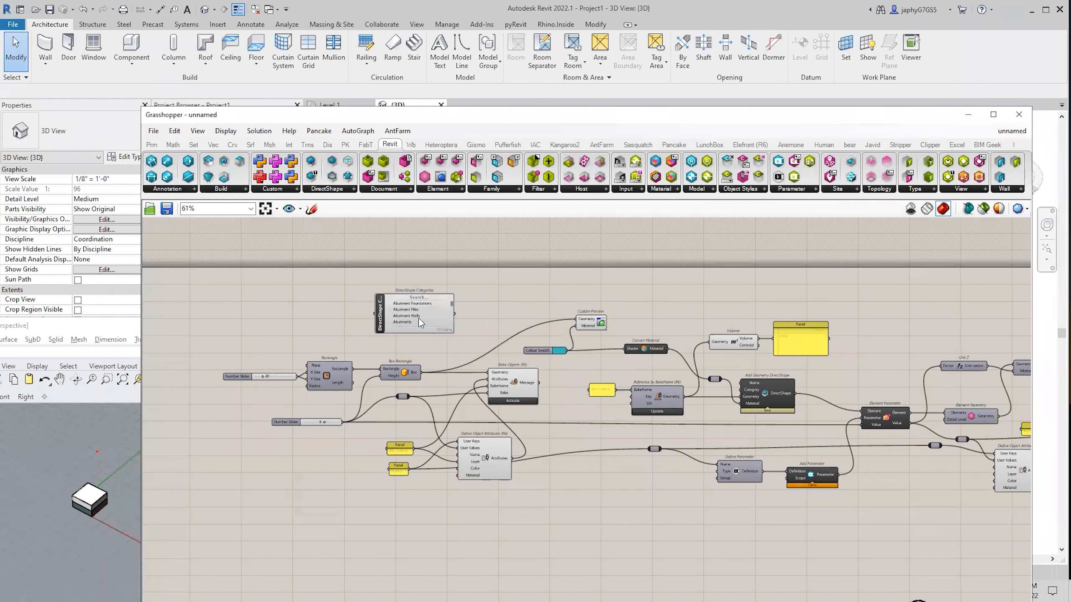
scroll(418, 318, "up", 3)
left_click(409, 284)
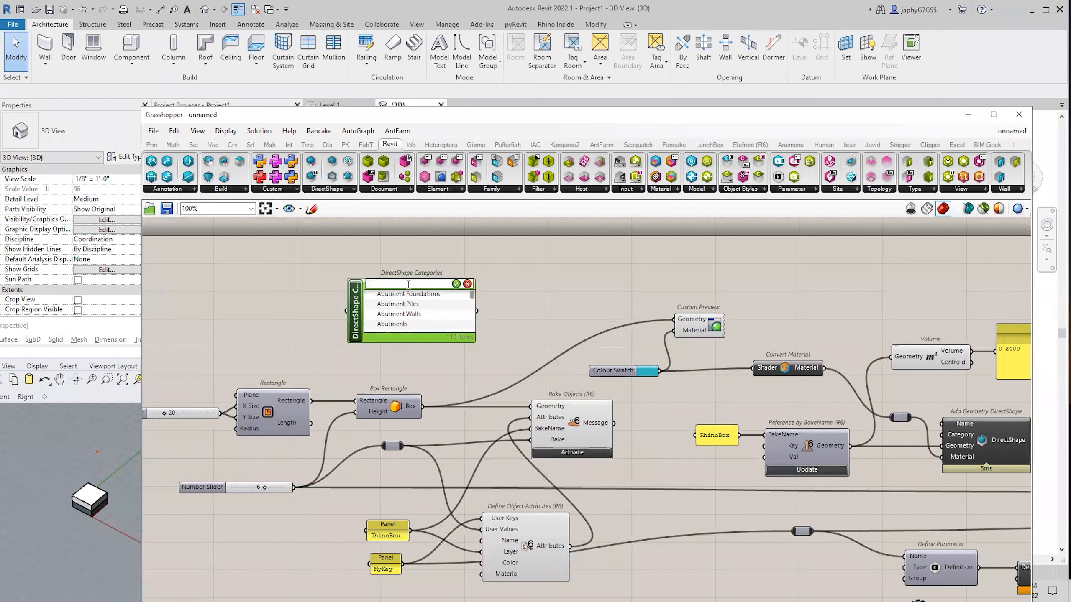
type("generic")
key("Return")
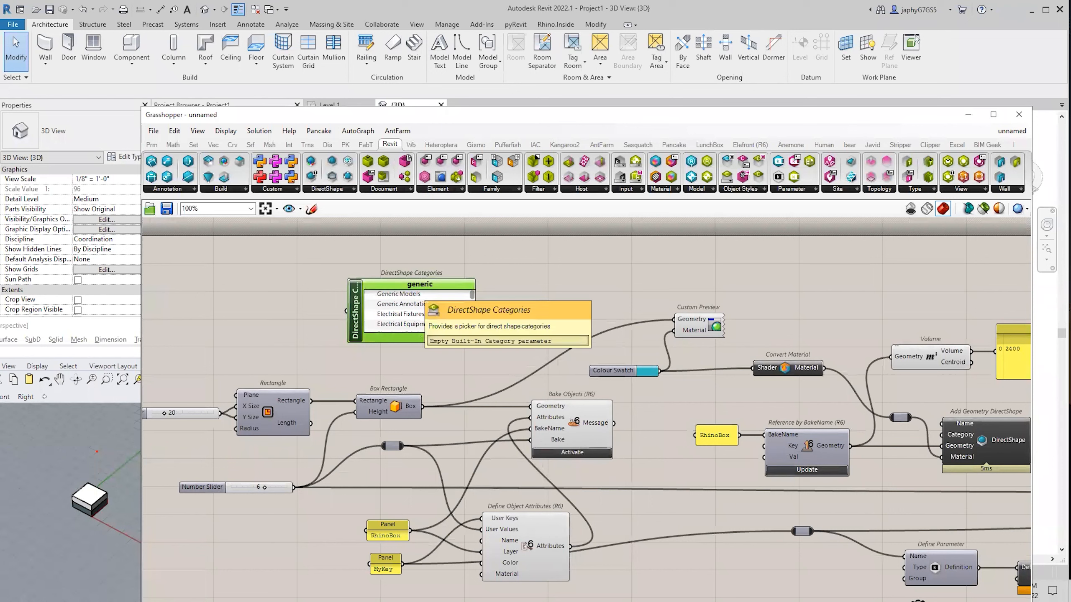
left_click(391, 295)
left_click(382, 295)
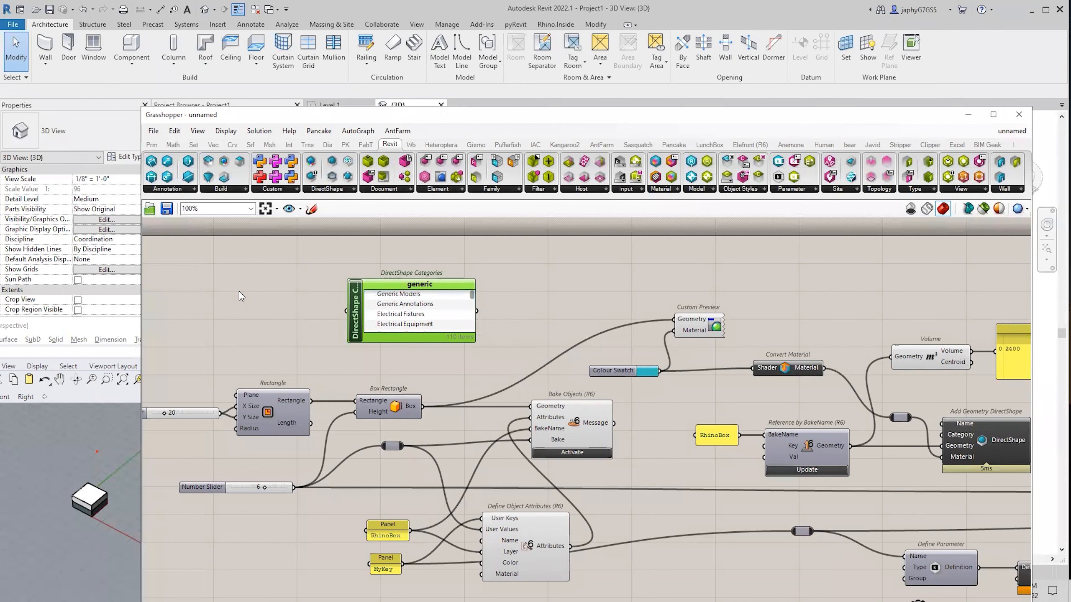
left_click_drag(393, 300, 393, 297)
scroll(394, 300, "up", 2)
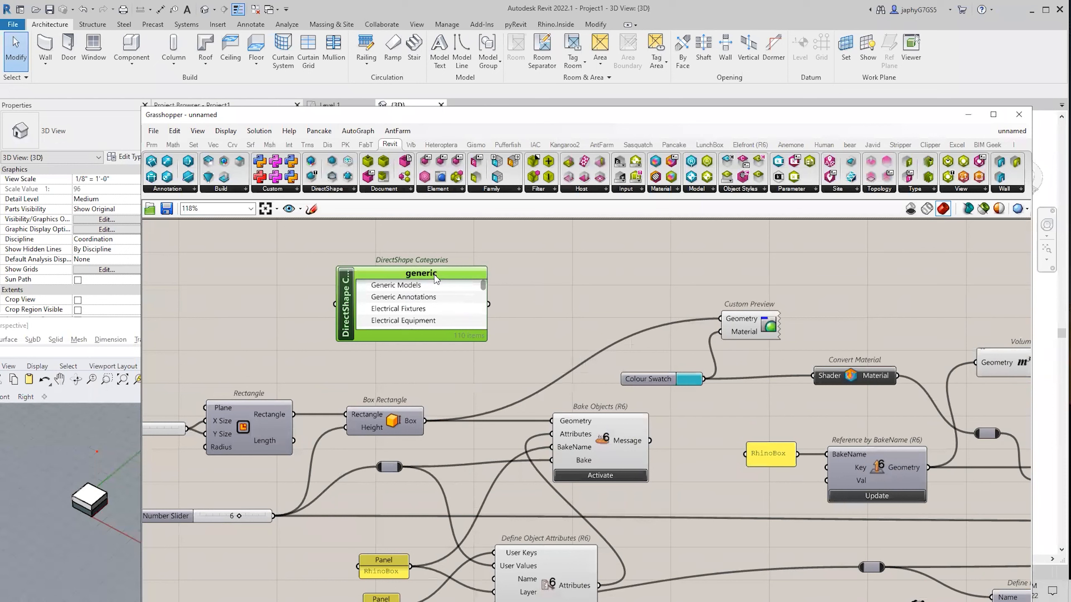
left_click_drag(436, 274, 444, 280)
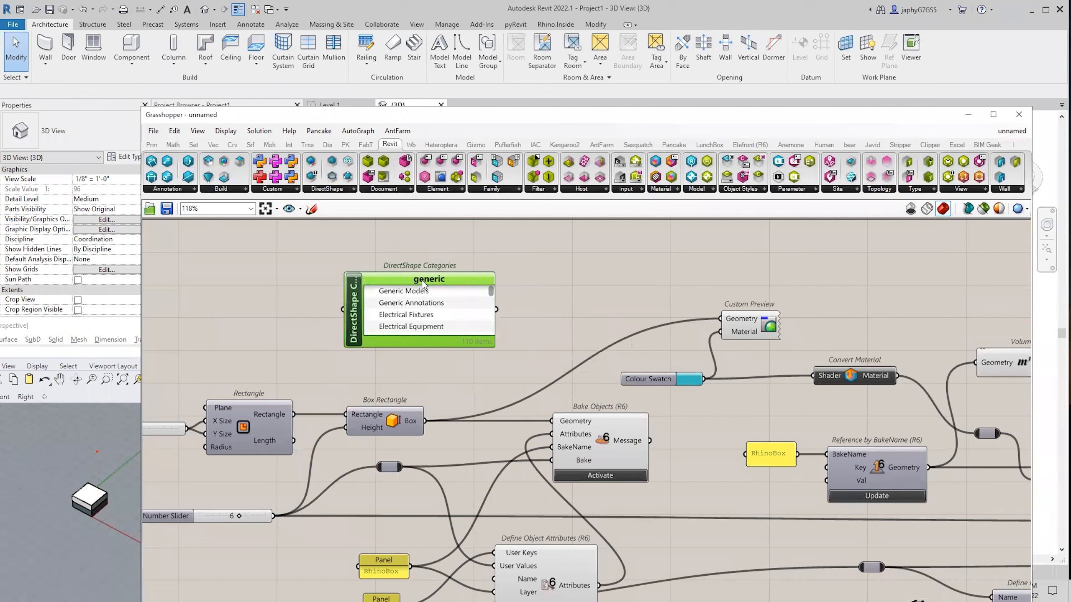
left_click_drag(423, 285, 424, 279)
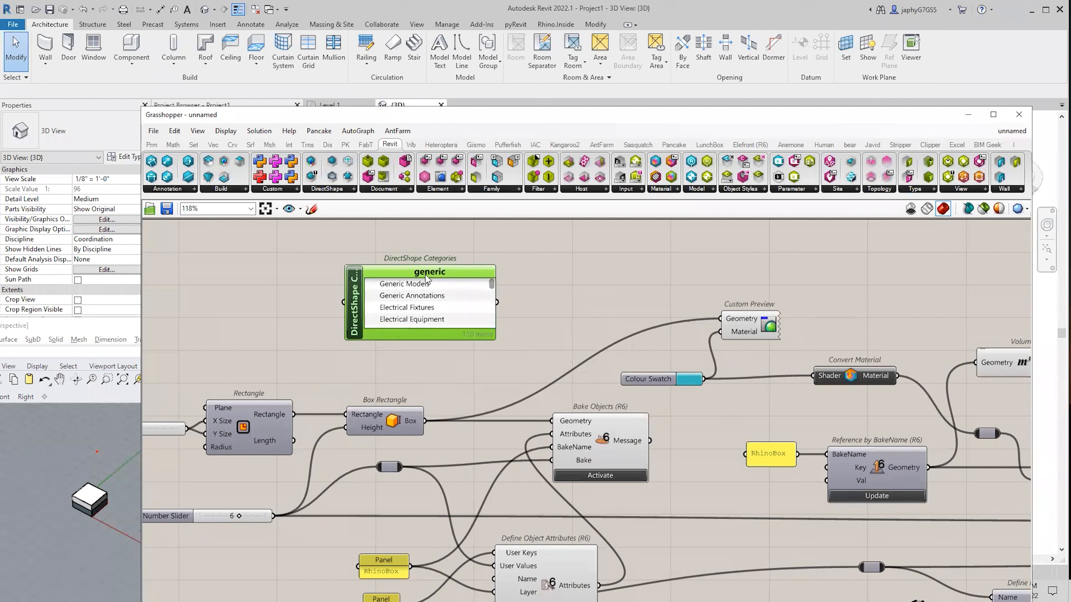
key("Delete")
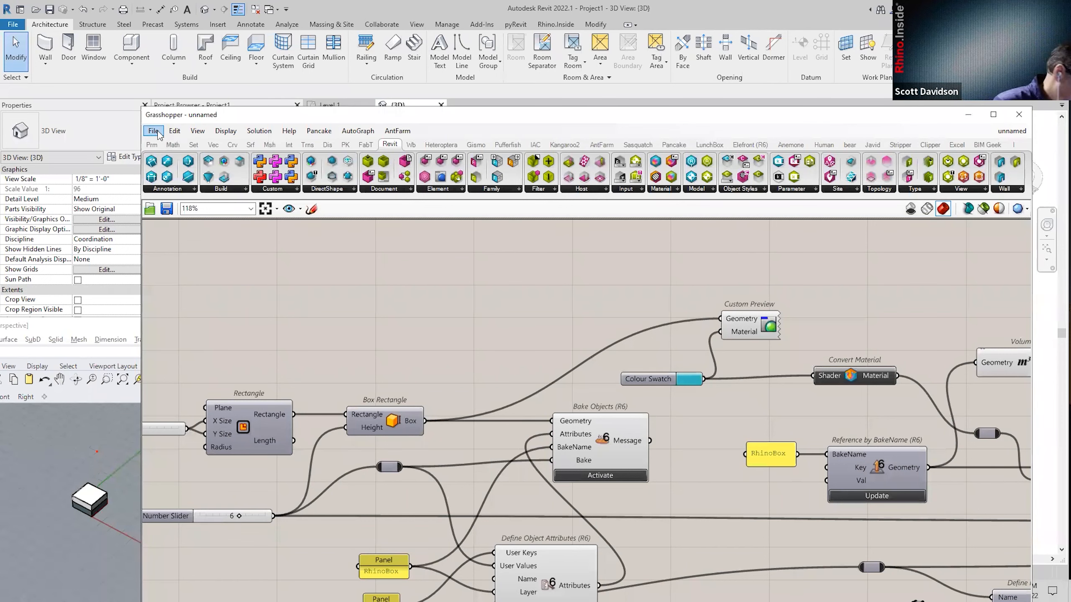
scroll(419, 336, "down", 2)
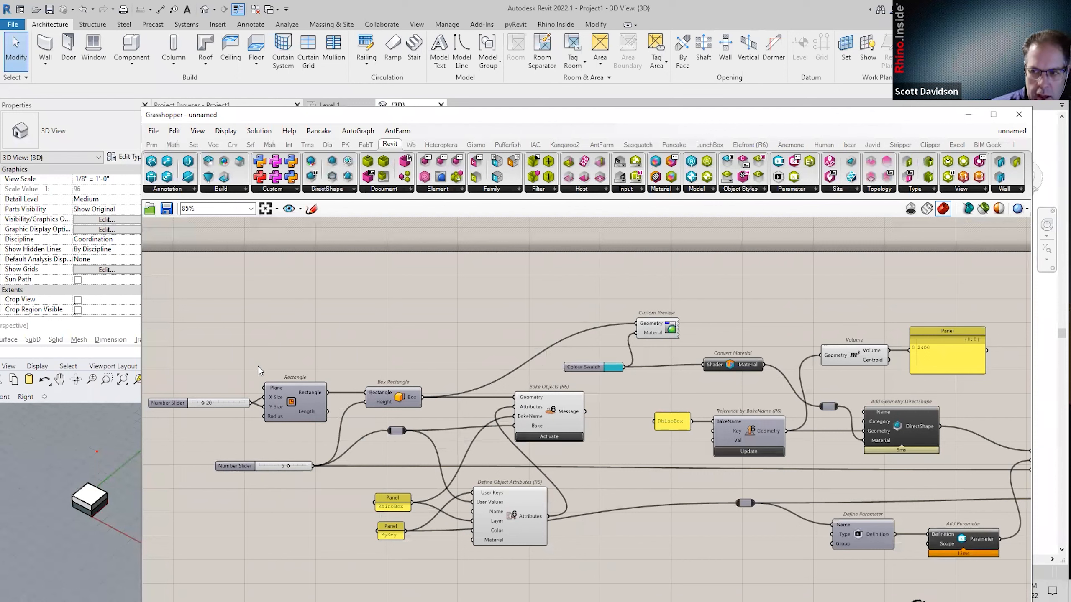
Start a new empty Grasshopper document from the File menu.
left_click_drag(238, 356, 477, 425)
left_click(416, 324)
left_click(153, 131)
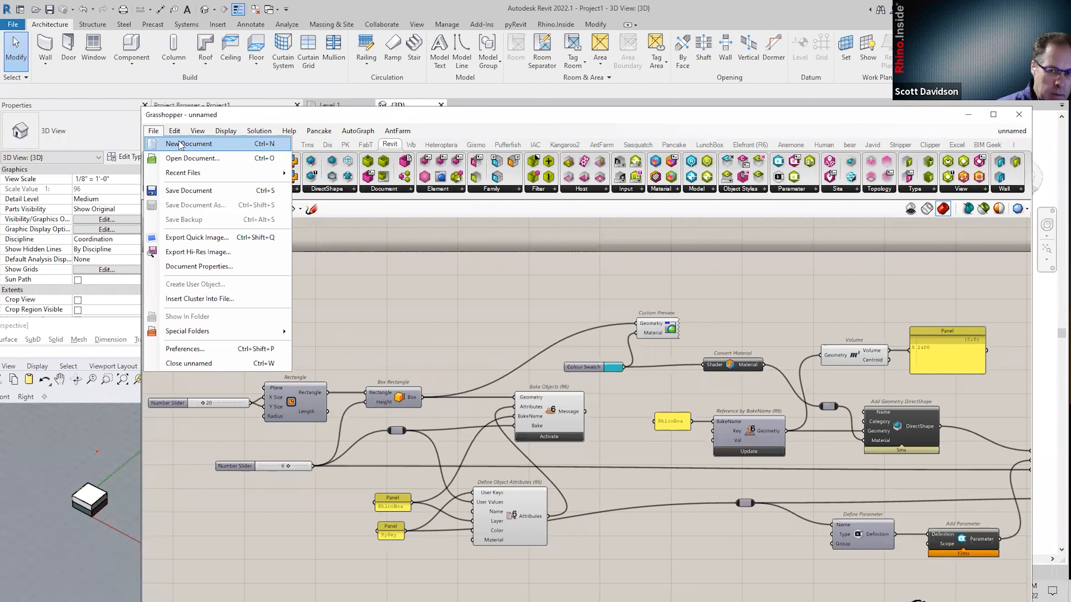
left_click(181, 144)
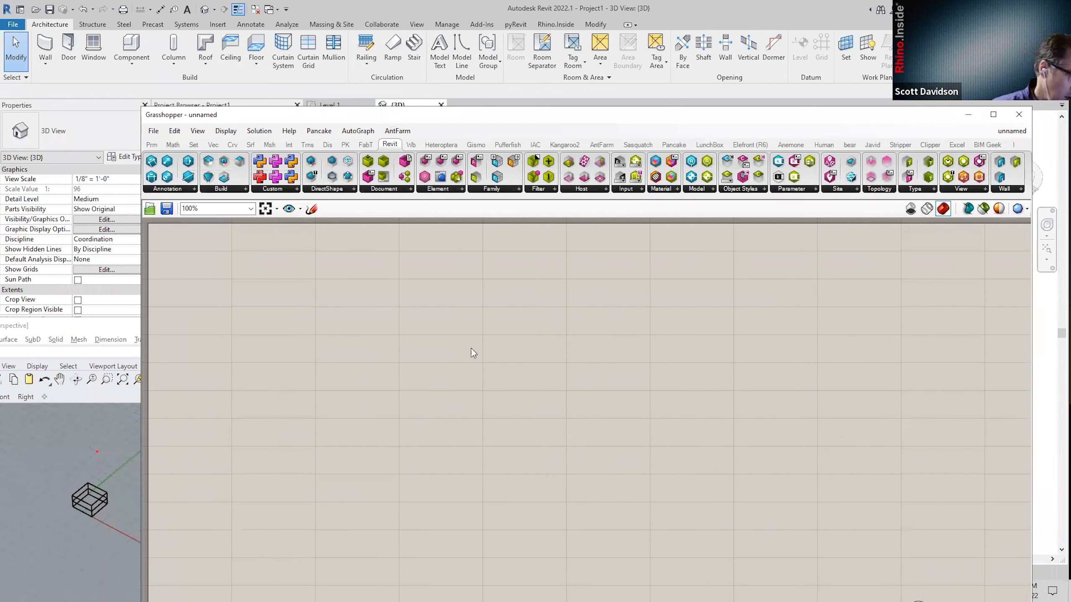
Delete the baked box from Revit's 3D view.
left_click_drag(390, 119, 471, 353)
left_click(458, 260)
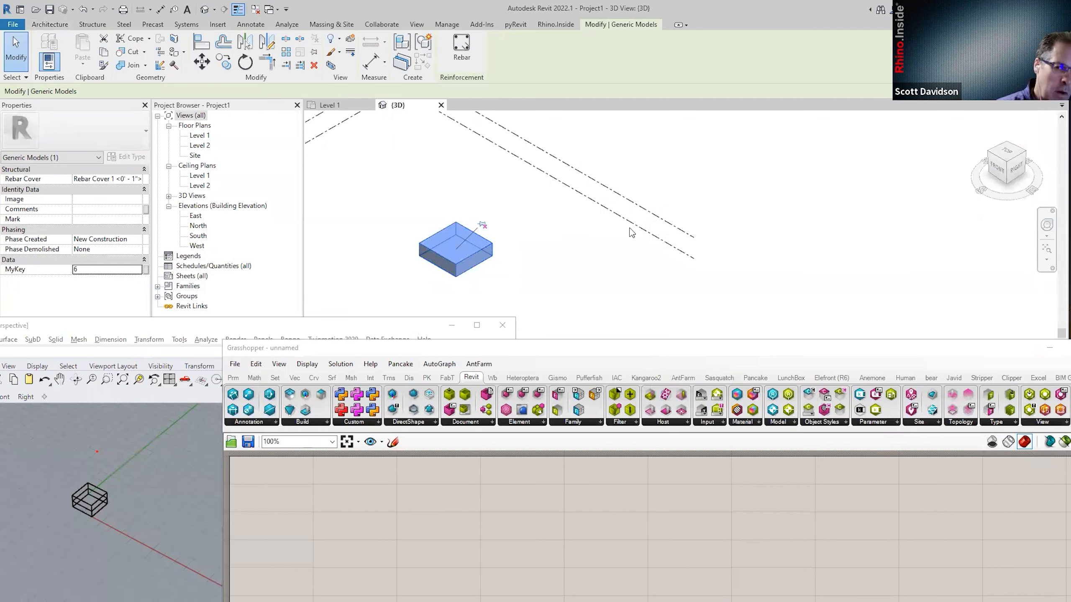
key("Delete")
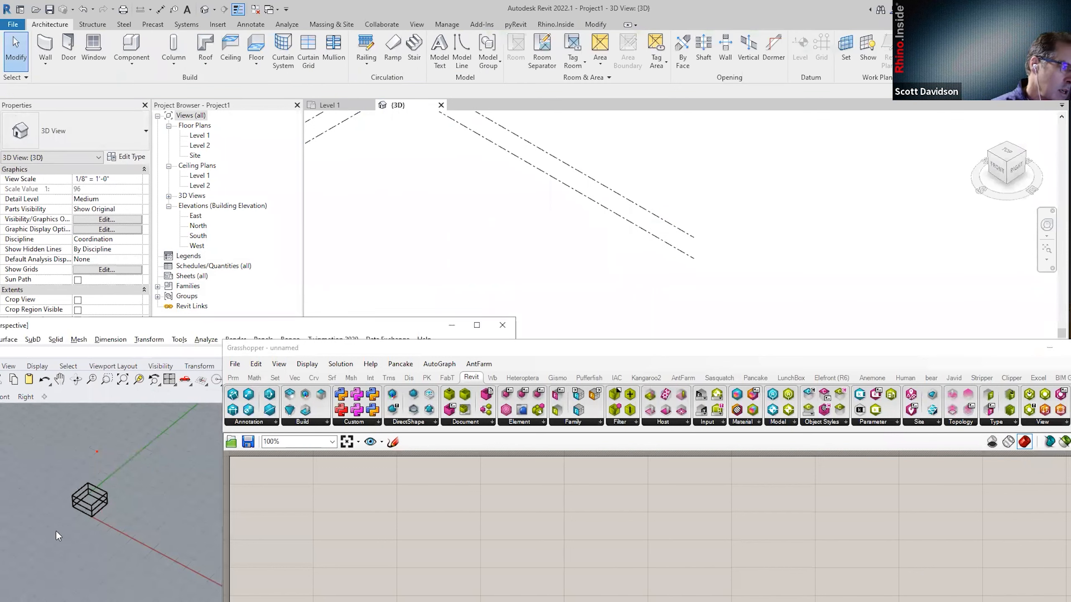
scroll(97, 457, "up", 5)
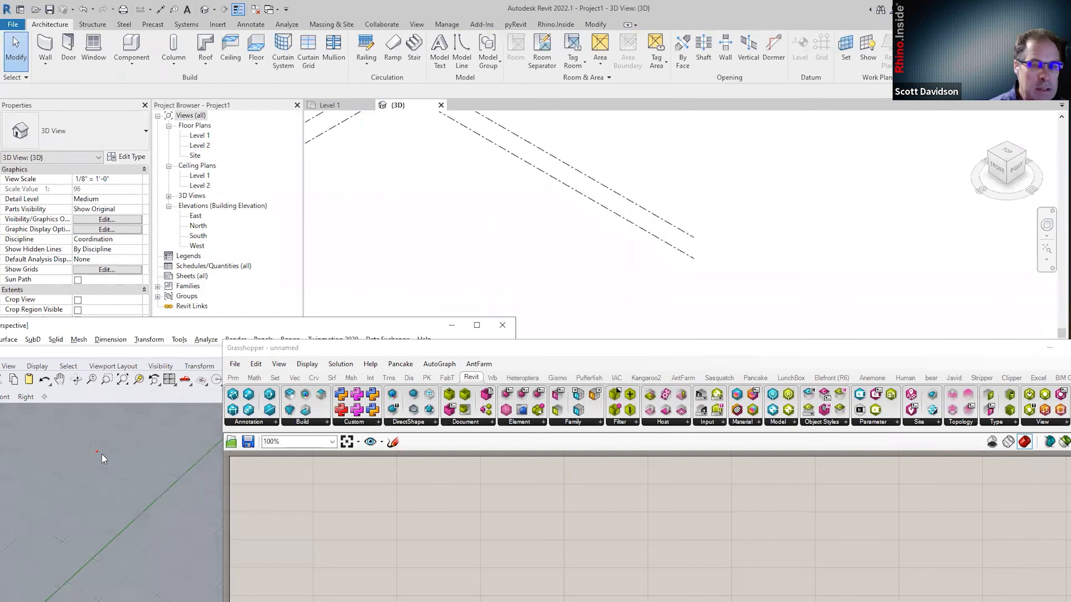
scroll(99, 454, "down", 5)
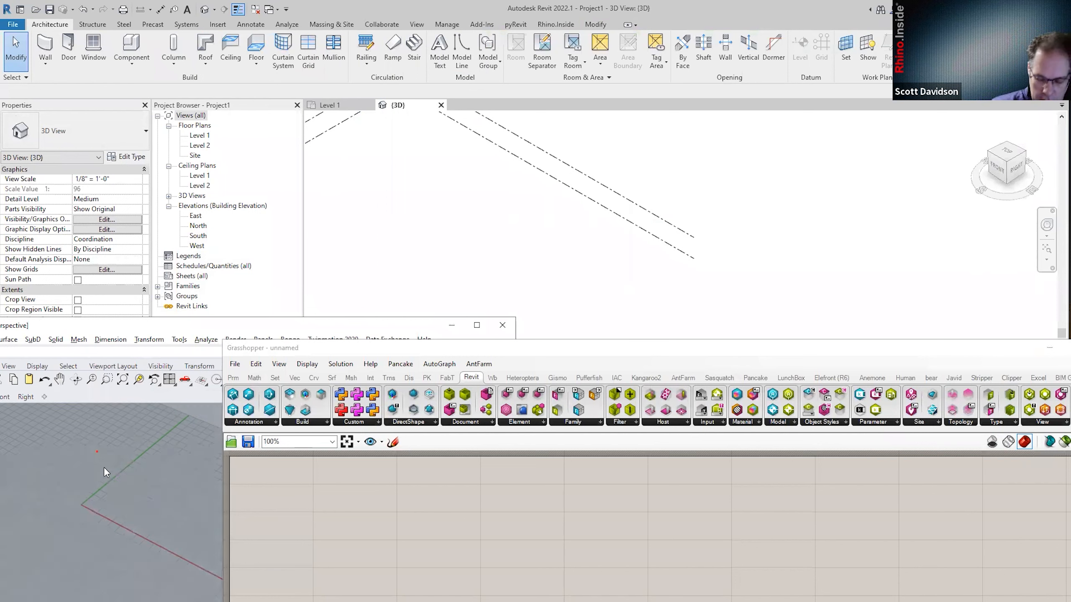
Reposition the Grasshopper window above the Revit view, then switch windows with Alt+Tab.
left_click(298, 349)
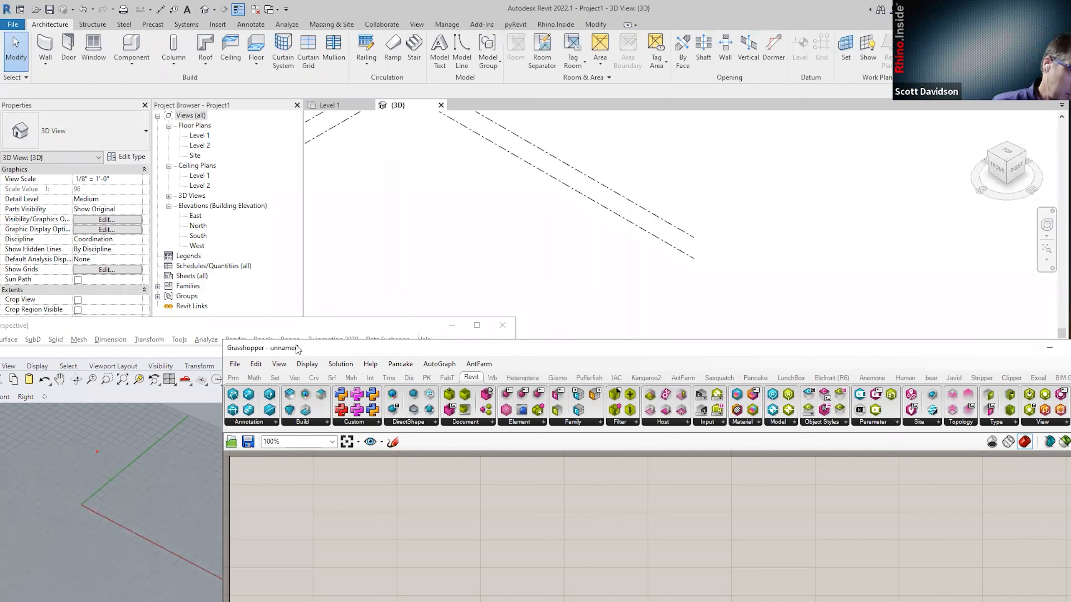
left_click_drag(298, 349, 195, 84)
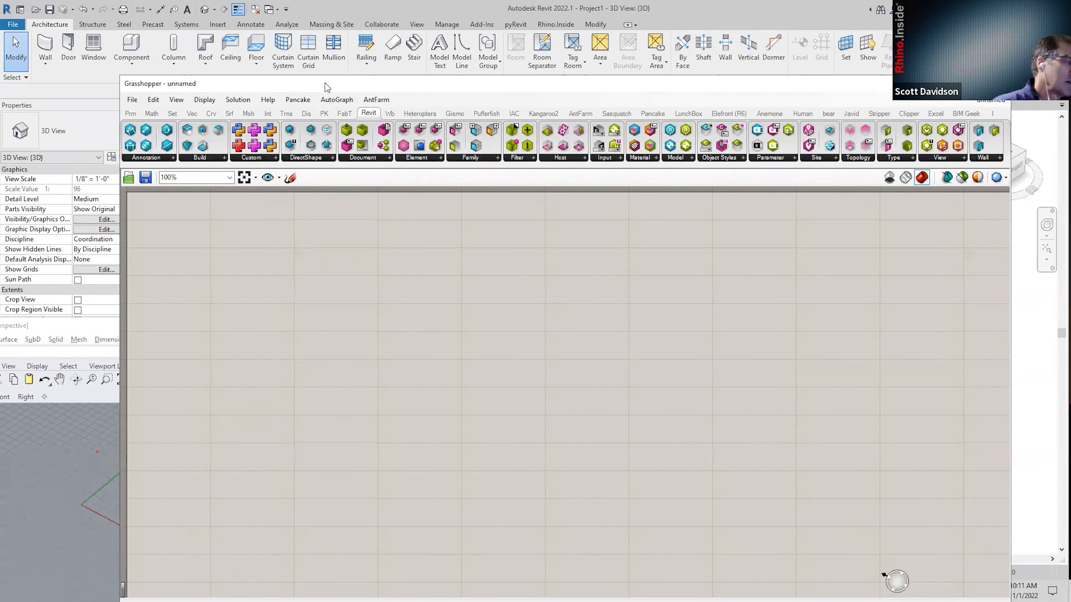
left_click_drag(325, 83, 305, 274)
scroll(557, 203, "up", 3)
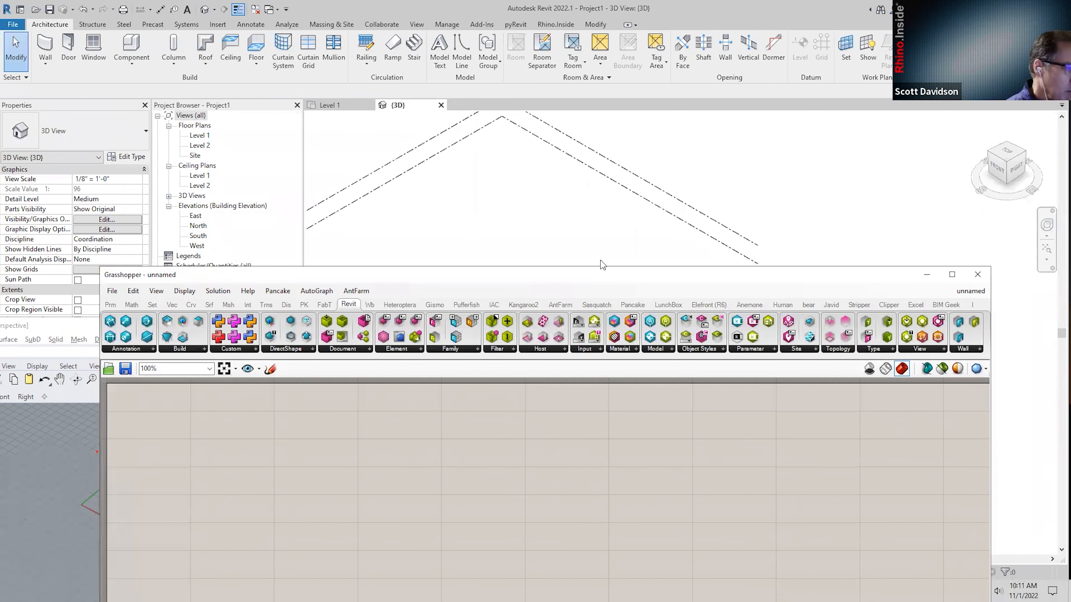
scroll(529, 195, "down", 2)
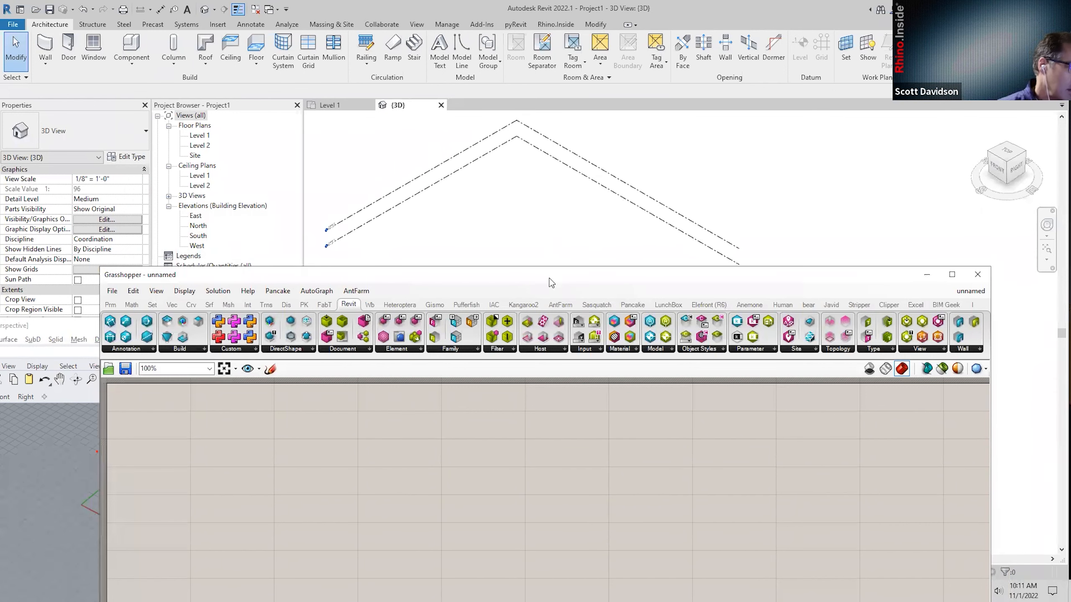
left_click_drag(551, 283, 548, 279)
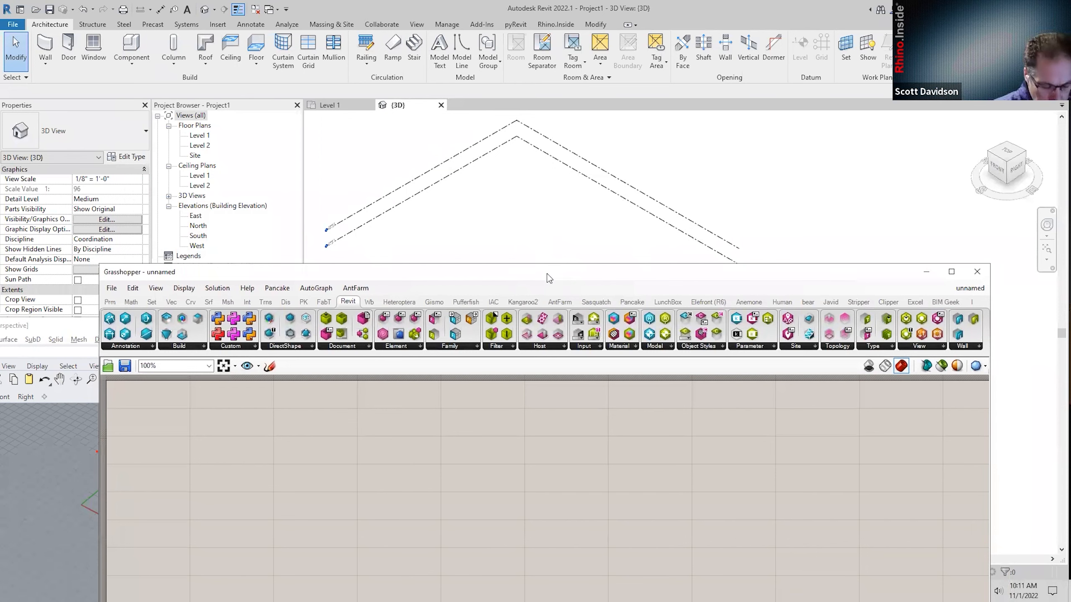
left_click_drag(549, 279, 529, 182)
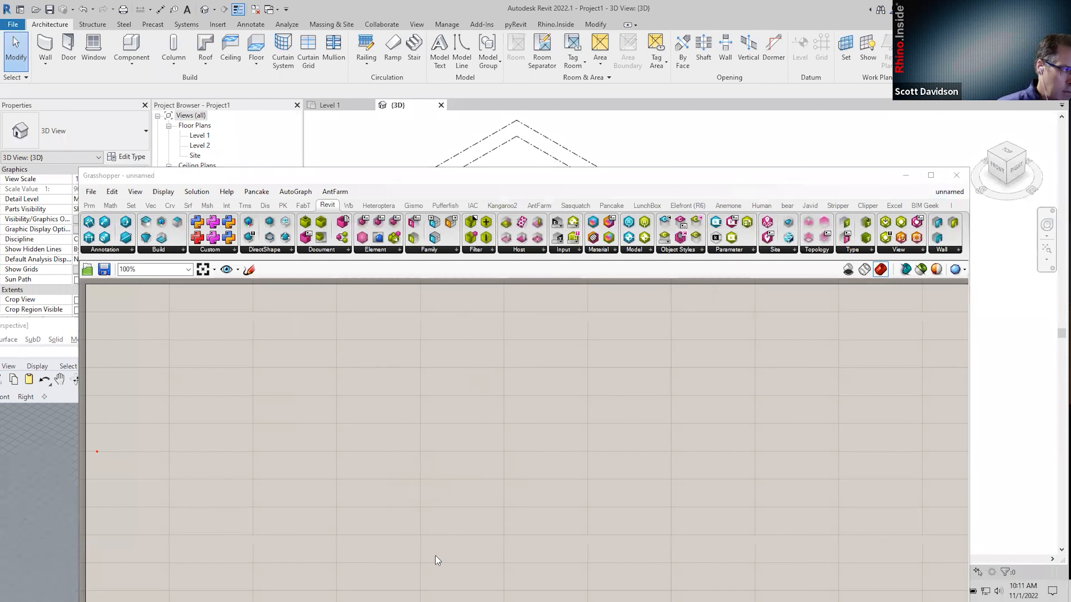
key("alt+Tab")
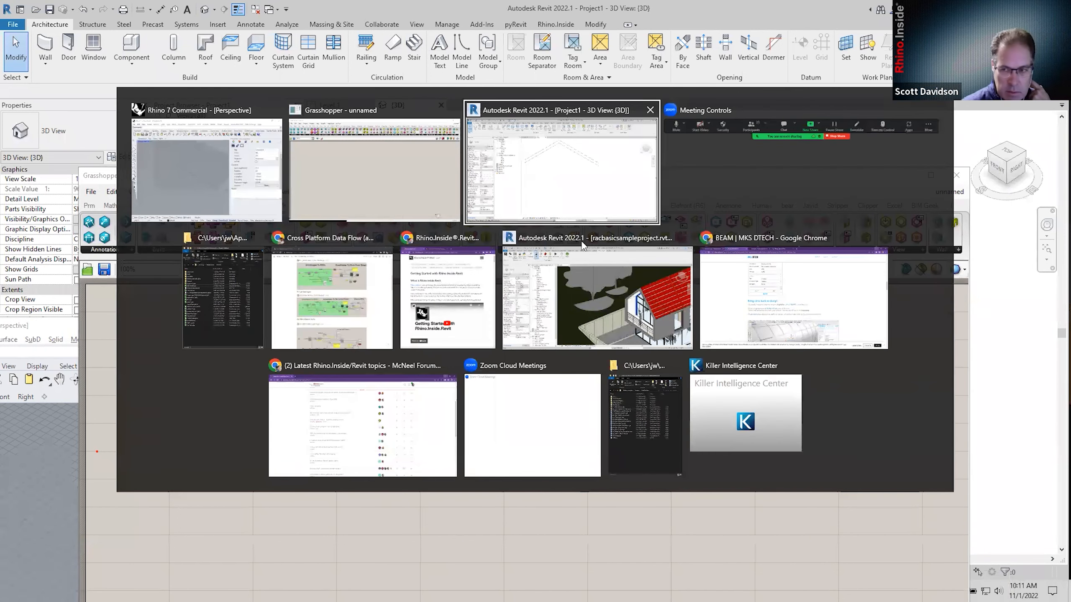
On the Cross Platform Data Flow page, enlarge the GH Geometry to Blocks image.
left_click(336, 334)
scroll(462, 329, "down", 8)
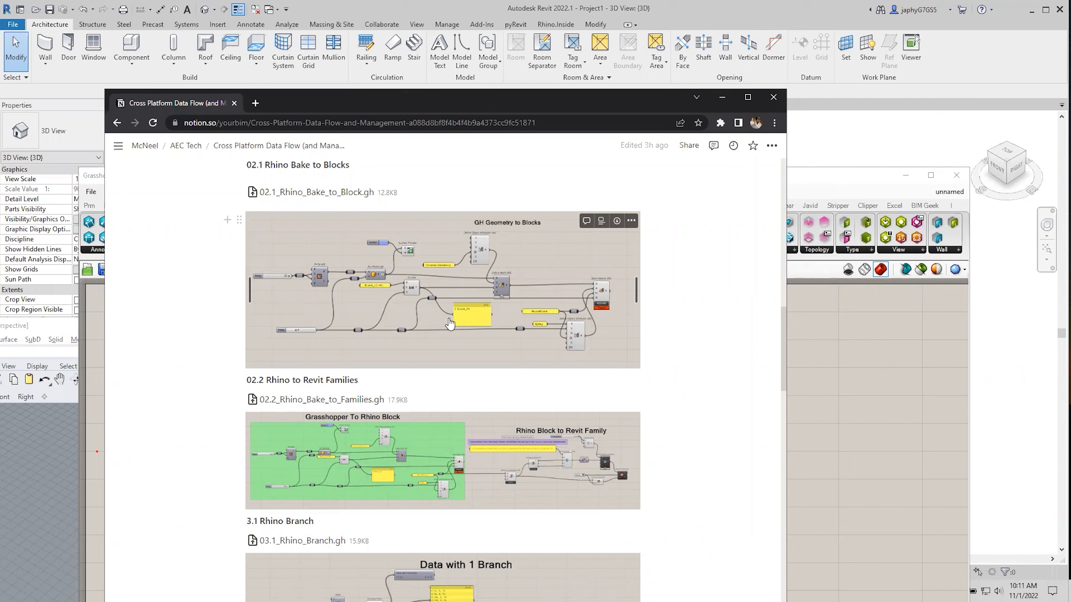
left_click(398, 293)
left_click(398, 294)
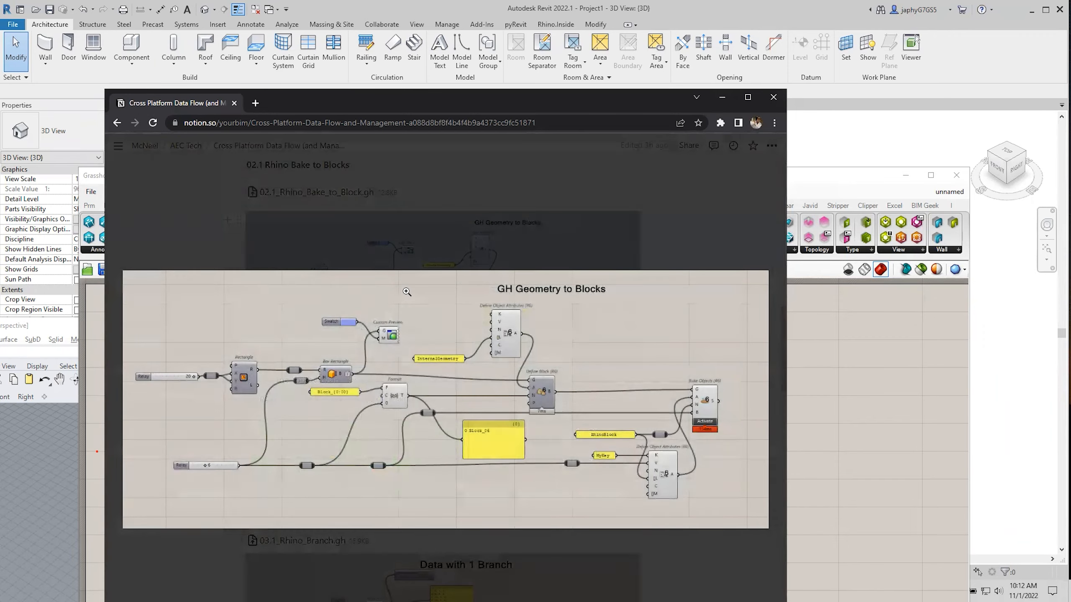
key("Escape")
Enlarge the Grasshopper To Rhino Block diagram, then view GH Geometry to Blocks full size.
scroll(448, 365, "down", 1)
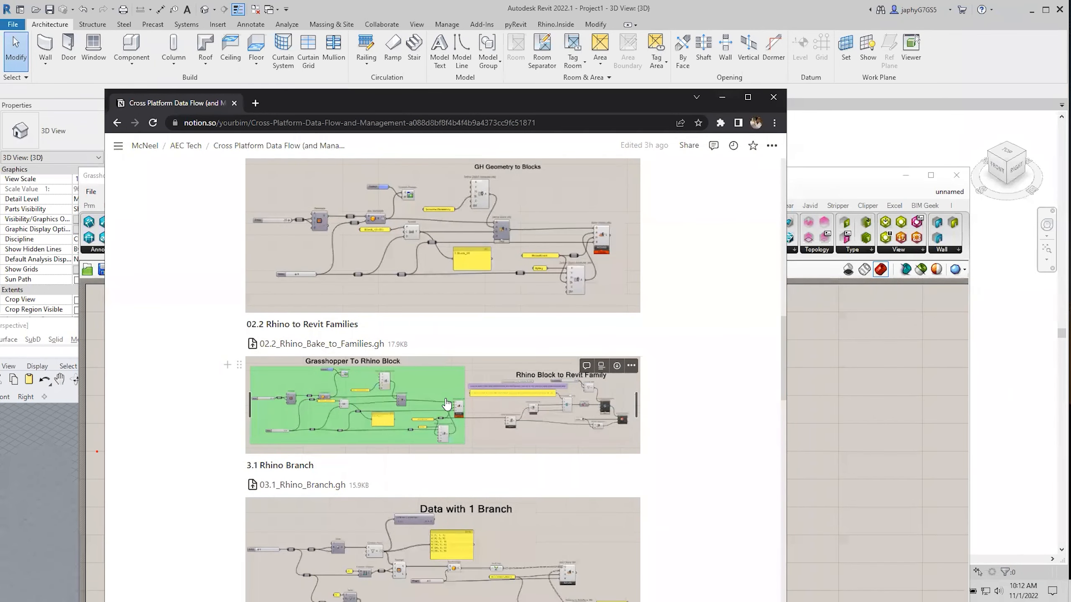
scroll(523, 407, "up", 1)
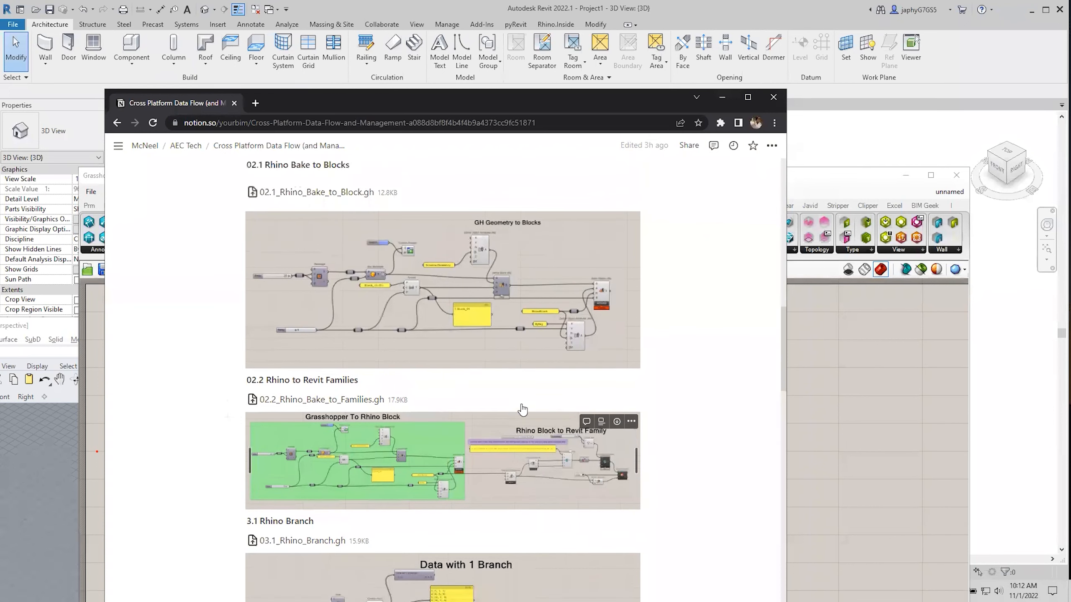
left_click(438, 448)
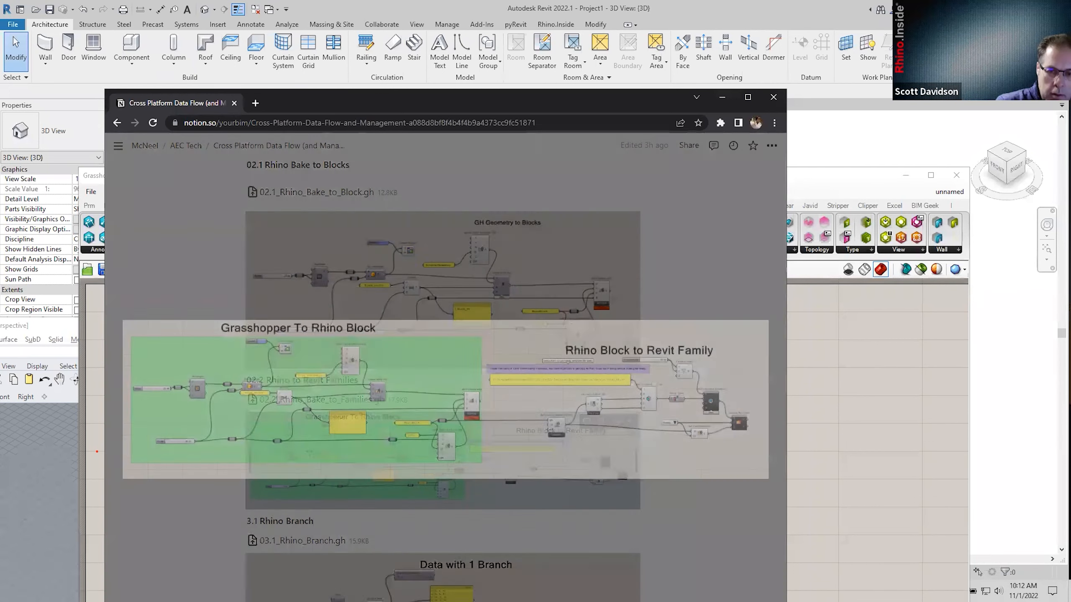
key("Escape")
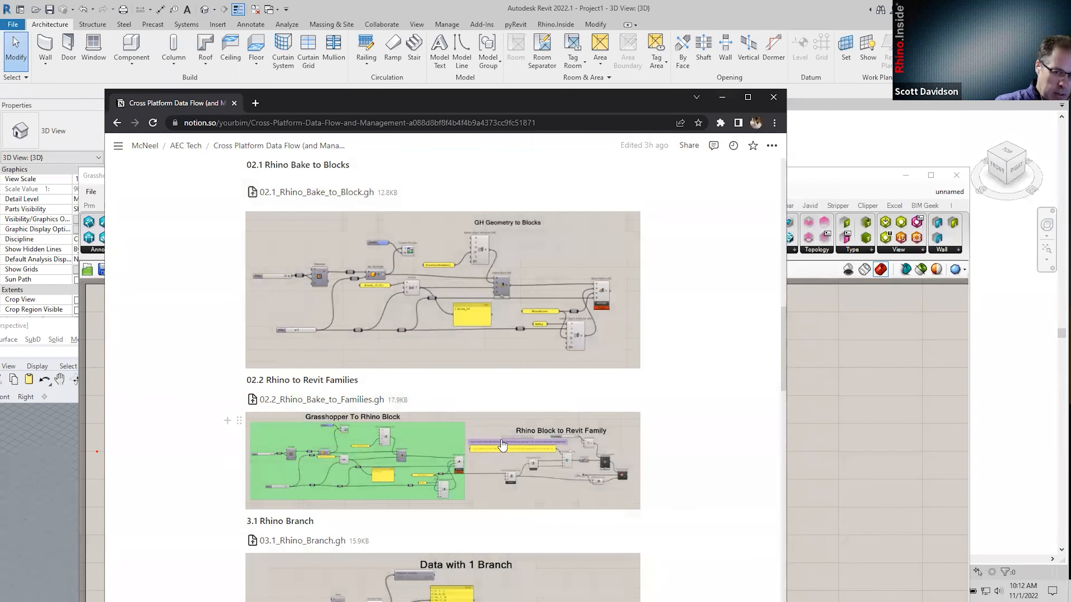
scroll(508, 441, "down", 2)
scroll(508, 441, "up", 1)
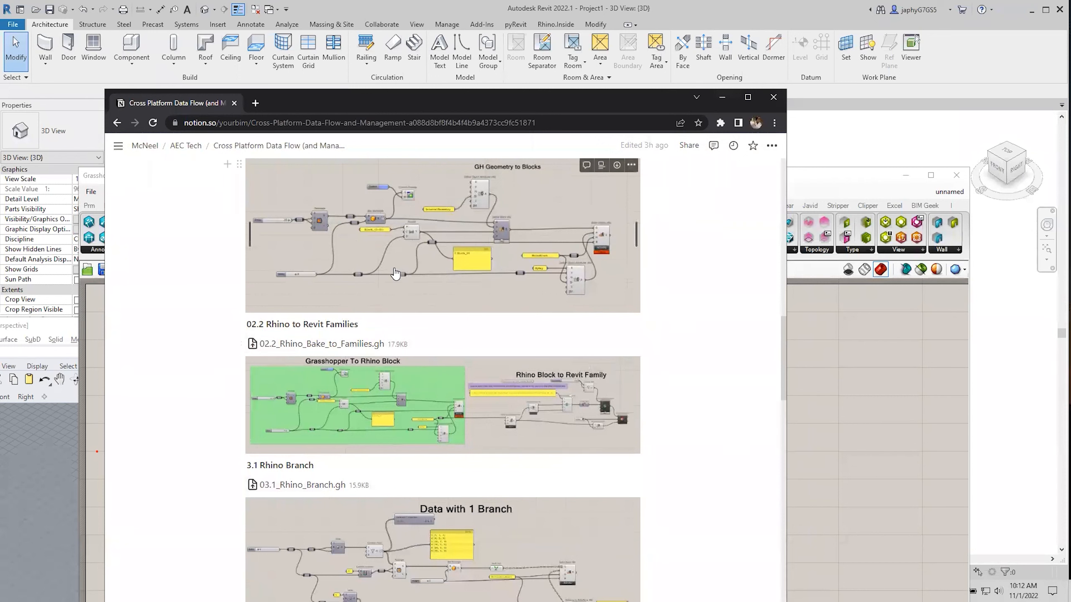
left_click(421, 274)
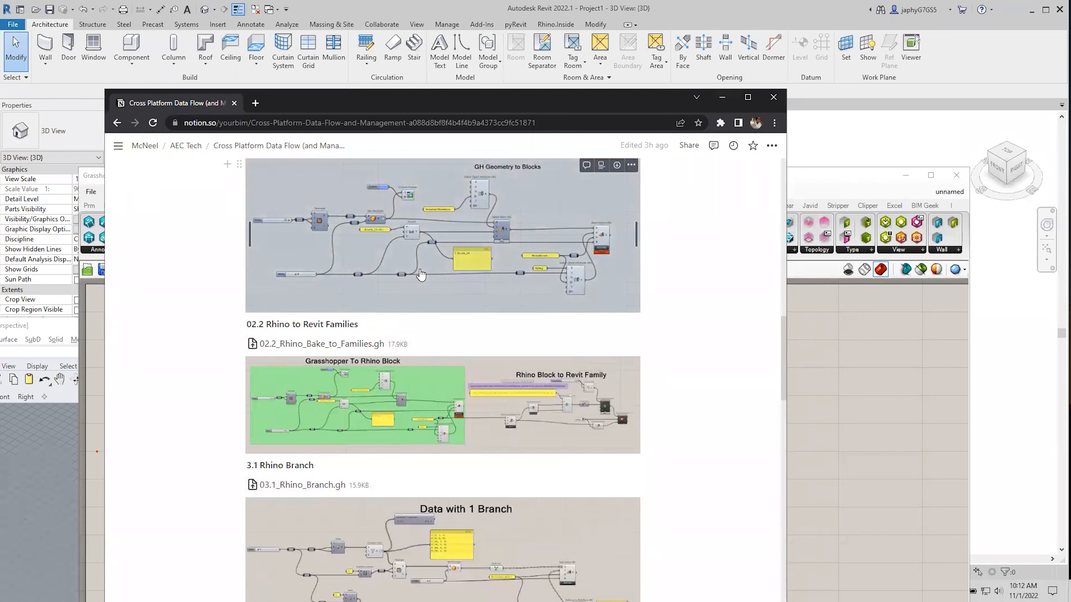
double_click(429, 275)
key("Escape")
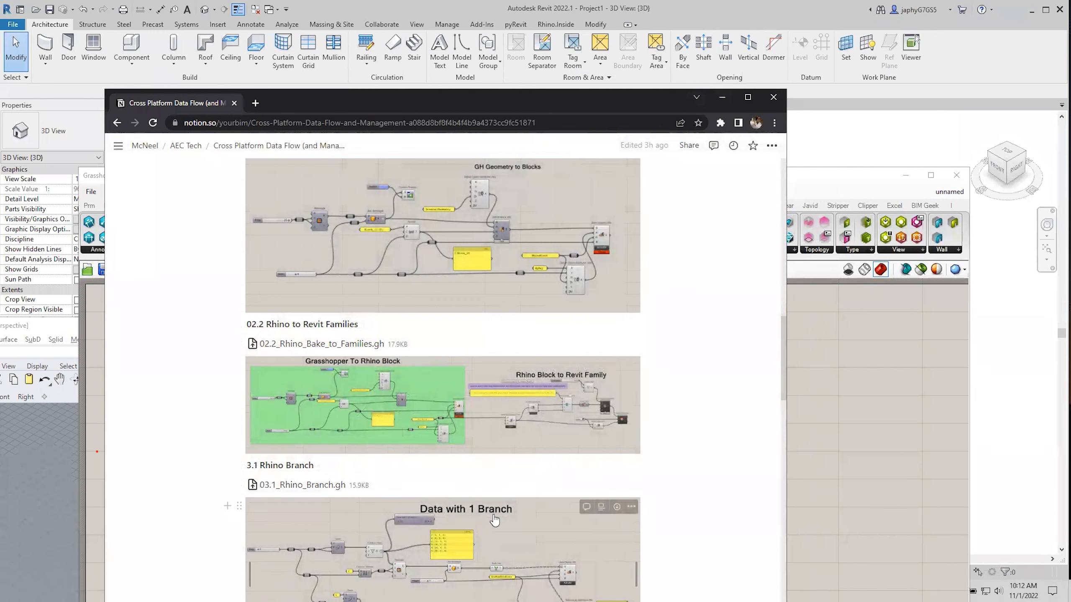
Scroll back up the examples page and minimise the Notion window.
scroll(494, 459, "up", 1)
scroll(495, 459, "up", 1)
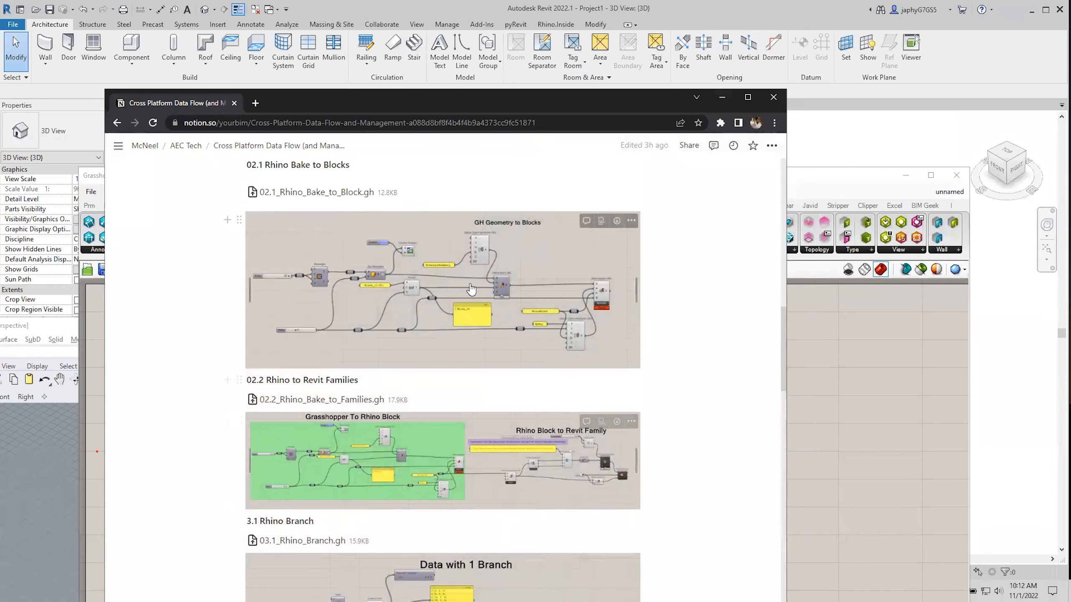
scroll(346, 267, "up", 2)
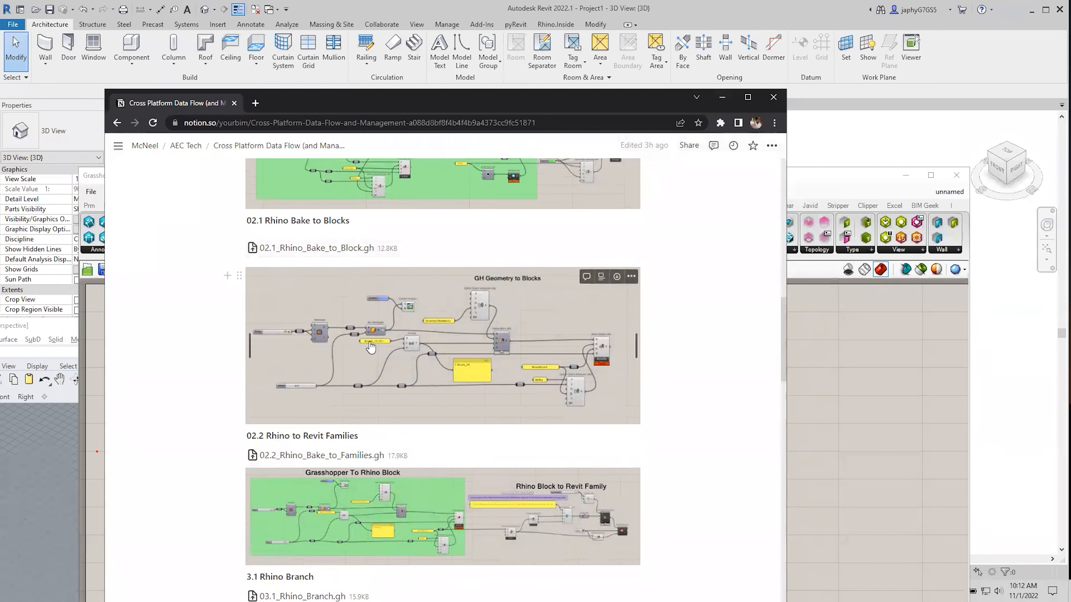
left_click(725, 99)
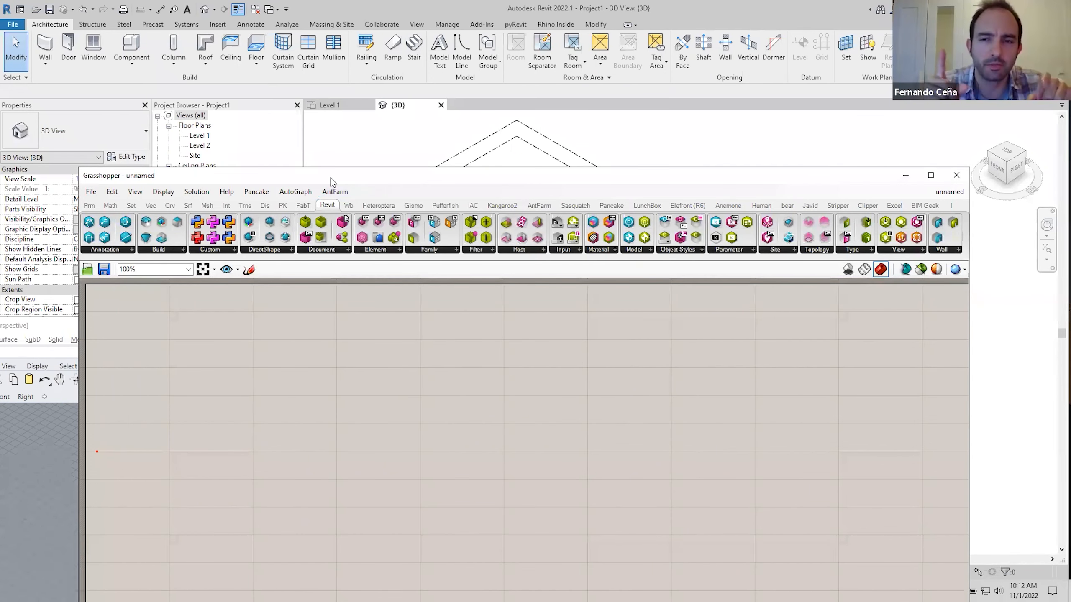
Move the Grasshopper window up and right, and lower the speaker volume from 50 to 44.
left_click_drag(331, 177, 353, 144)
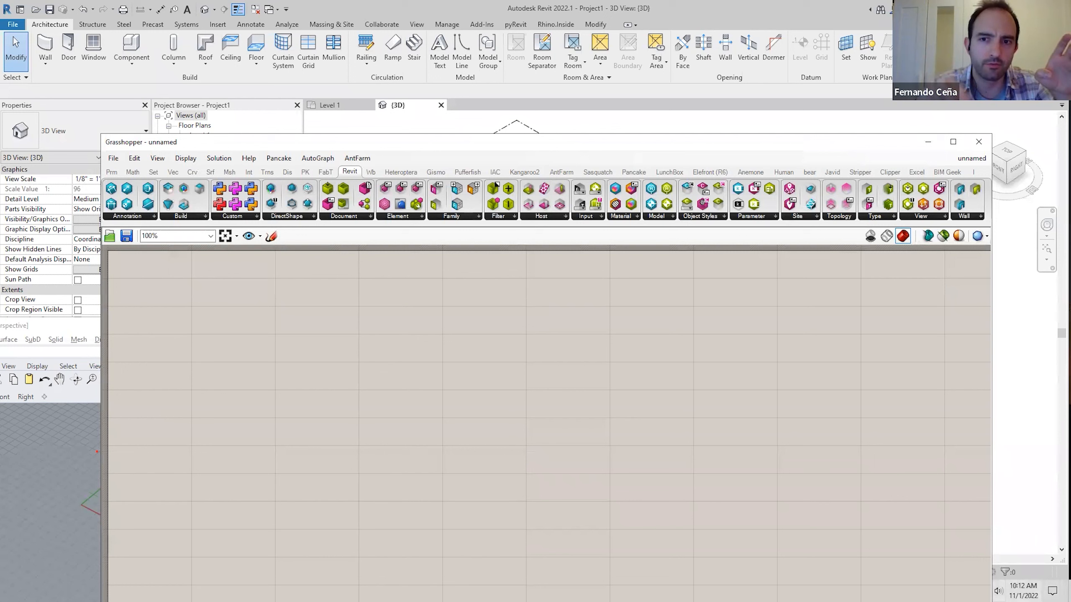
left_click(998, 591)
left_click(970, 565)
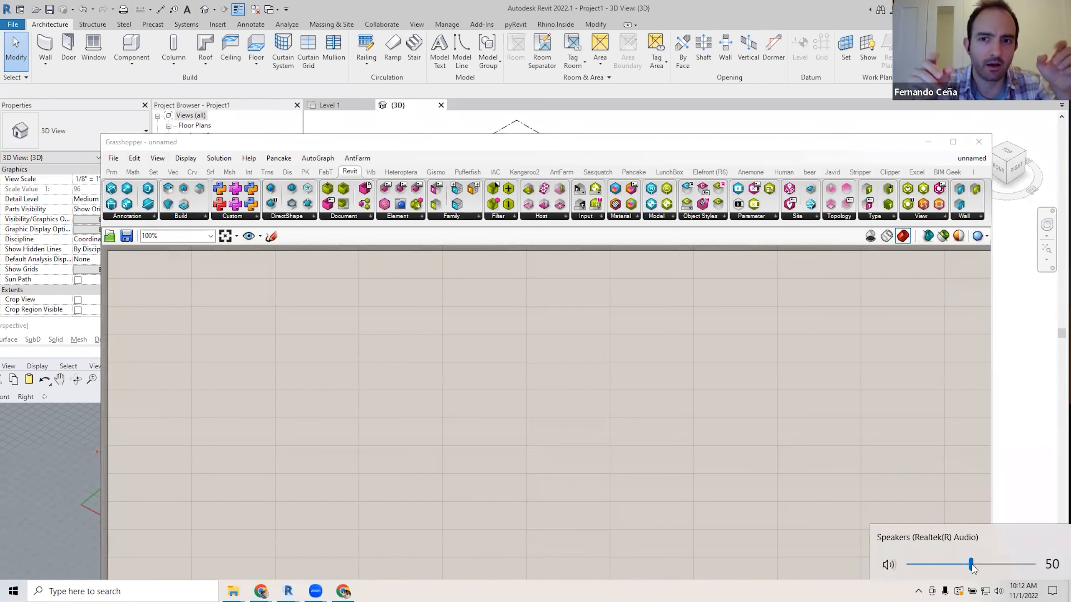
left_click_drag(970, 569, 965, 573)
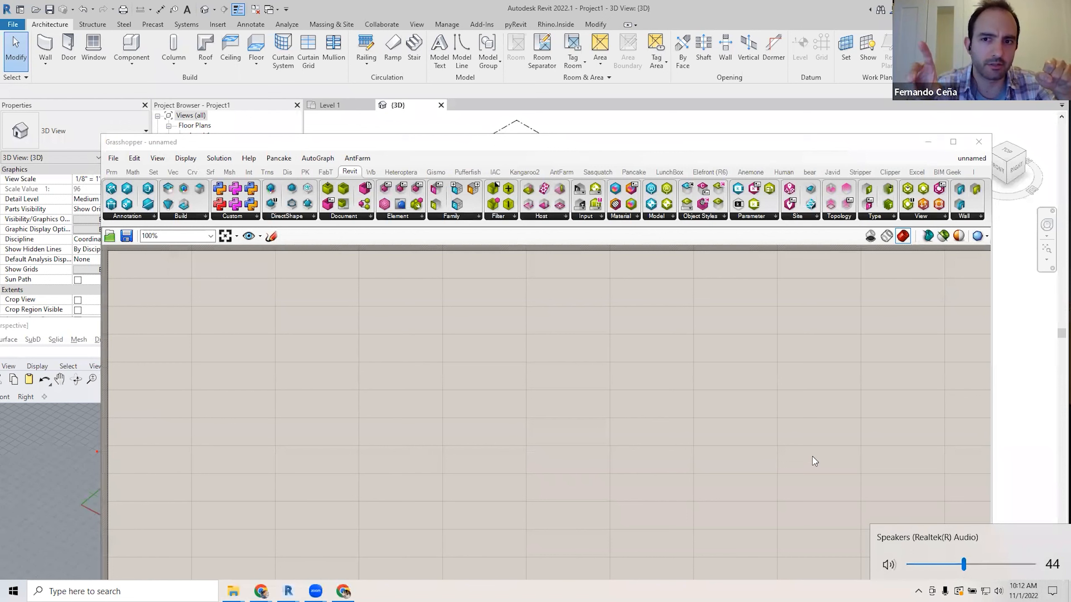
left_click(610, 362)
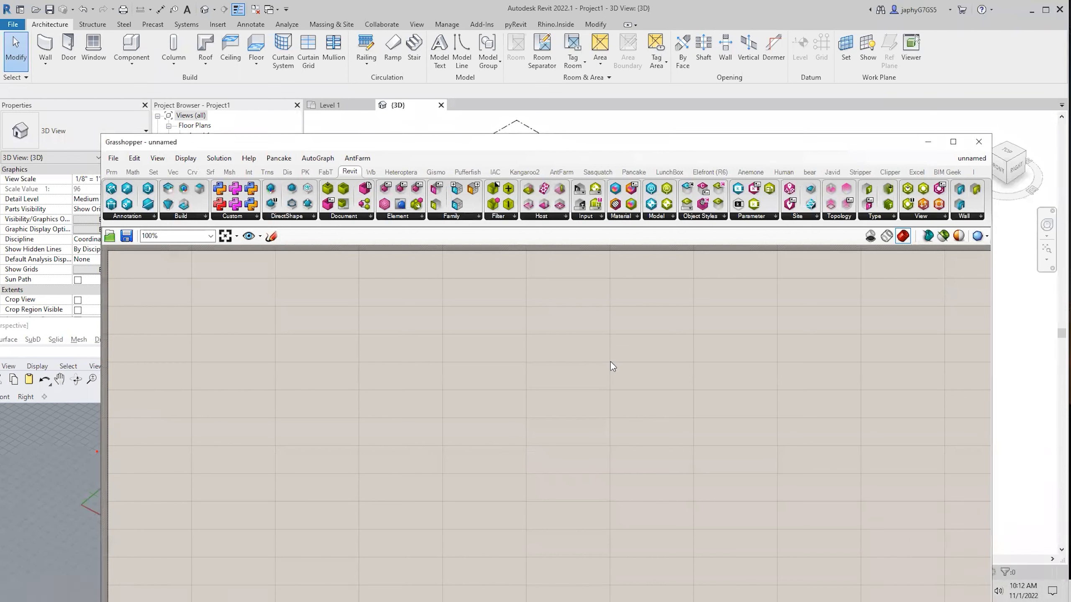
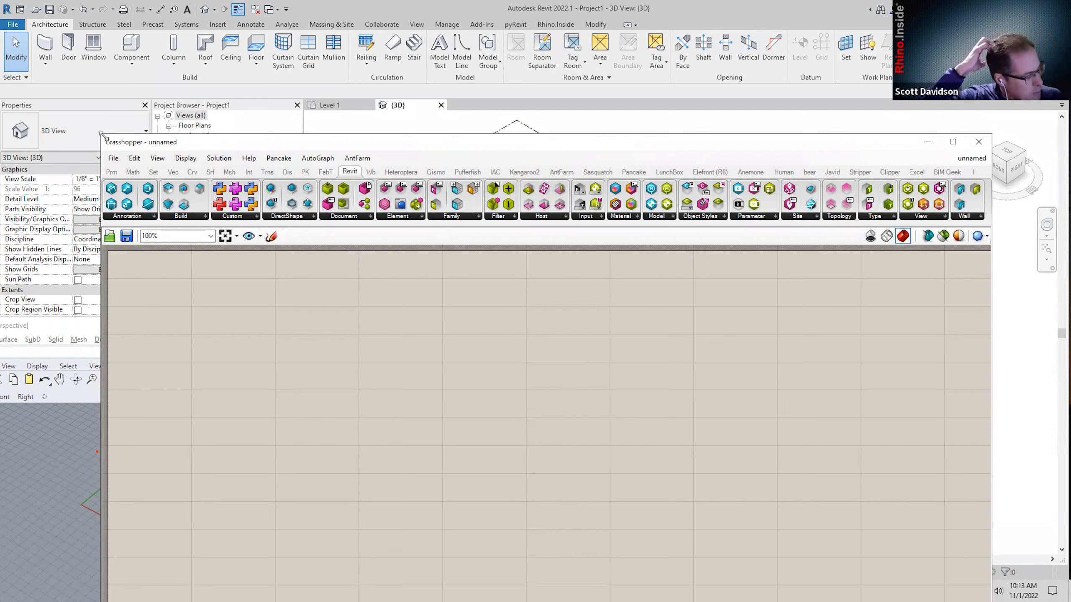
Shrink and reposition the Grasshopper and Rhino windows so Revit's 3D view, Rhino viewport and canvas all show.
left_click_drag(102, 135, 291, 199)
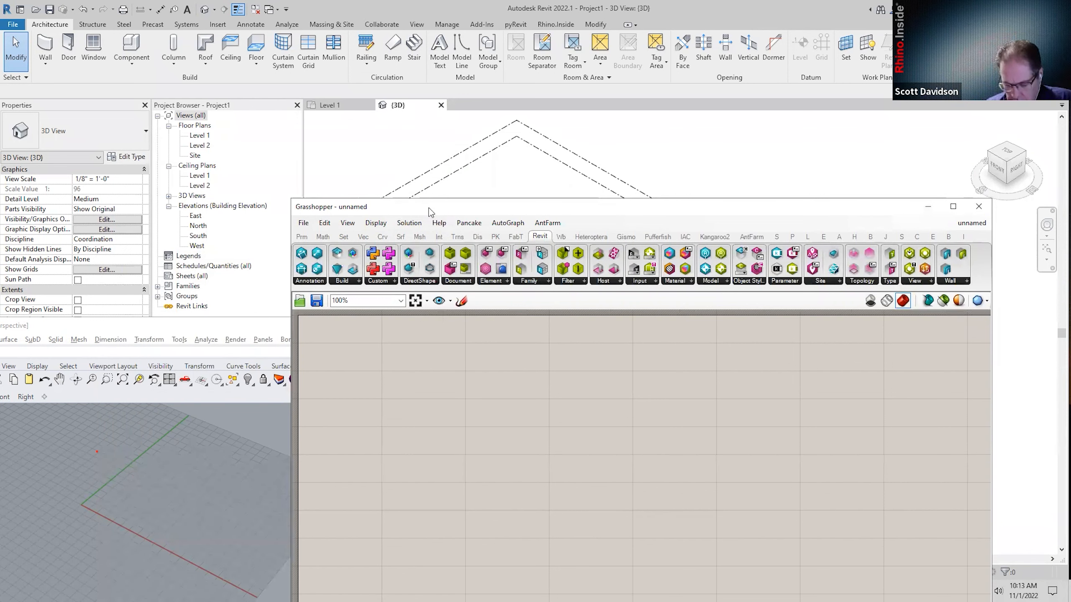
left_click_drag(429, 211, 486, 255)
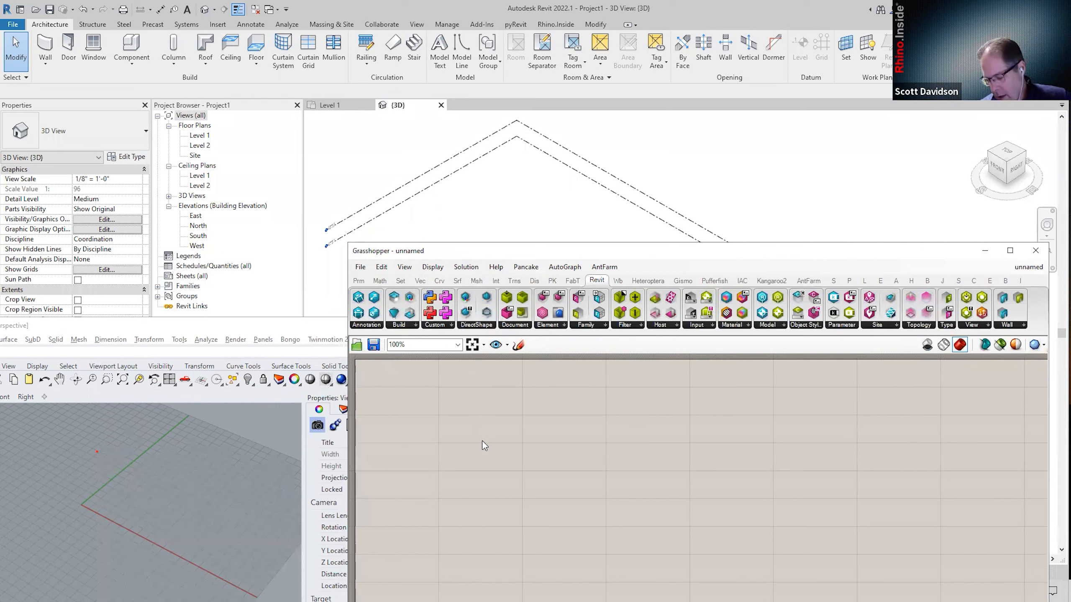
left_click(182, 328)
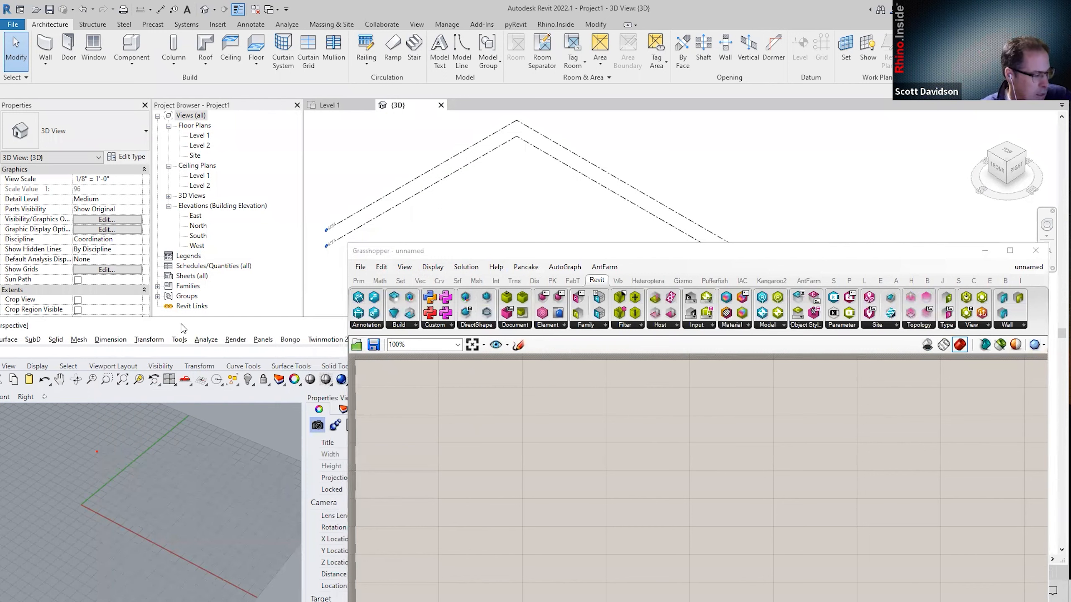
double_click(182, 327)
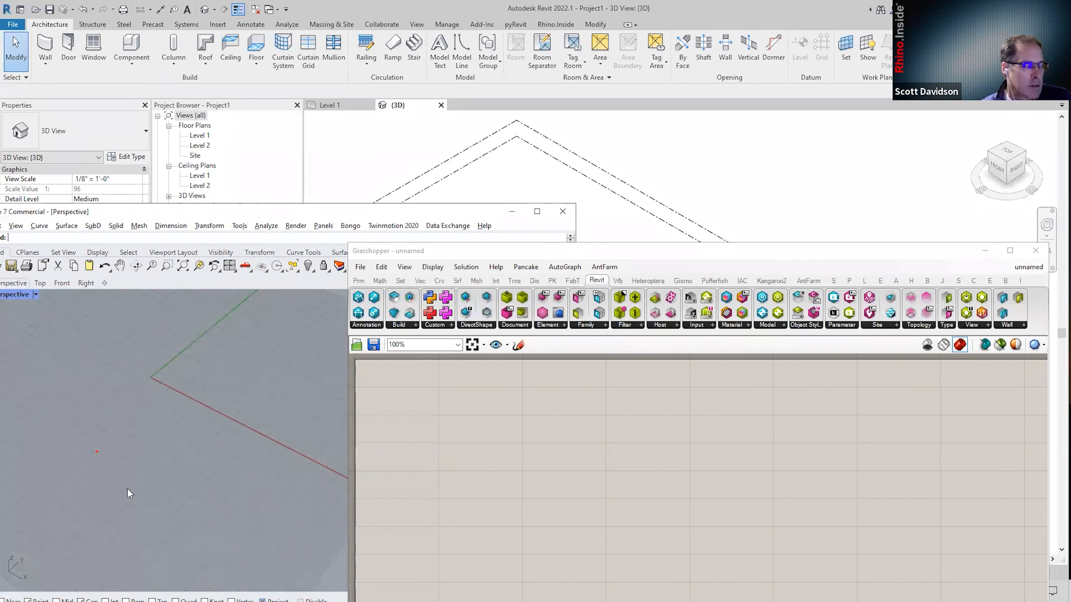
scroll(185, 432, "down", 2)
scroll(186, 421, "up", 2)
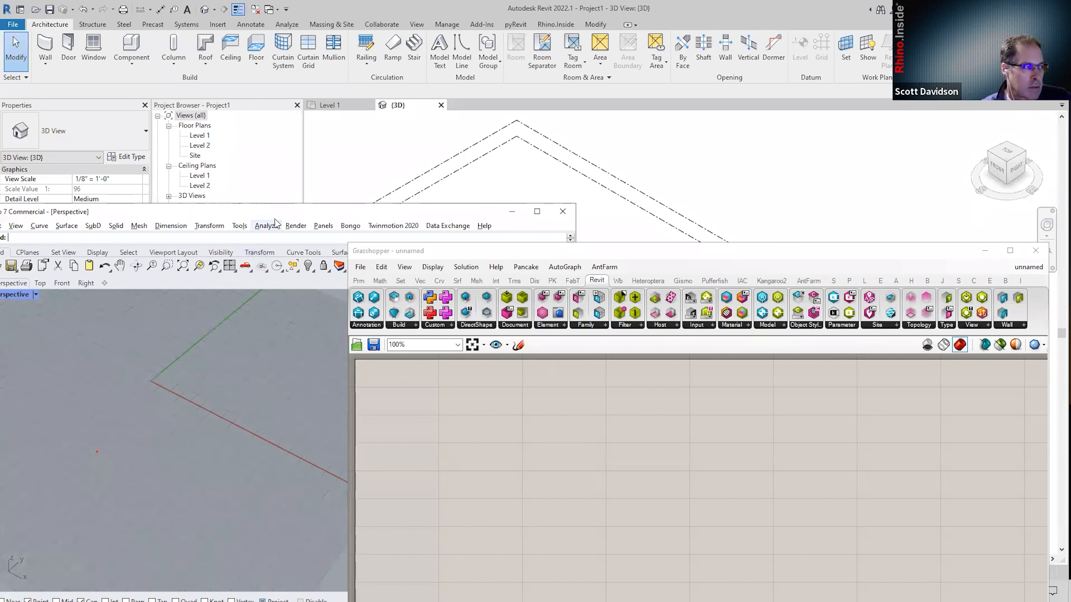
left_click_drag(275, 218, 273, 257)
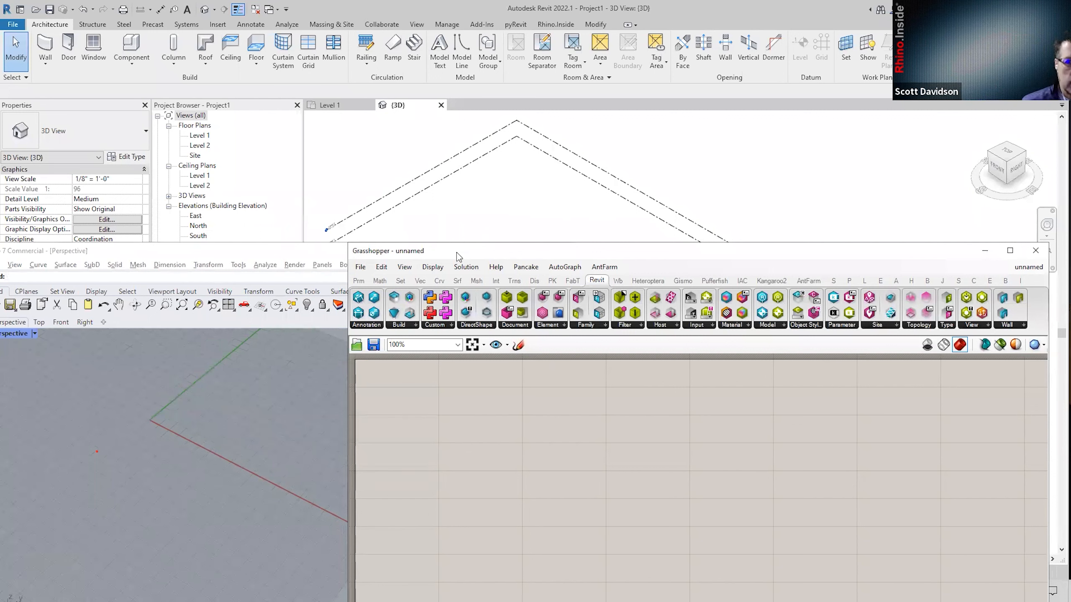
left_click_drag(456, 252, 406, 195)
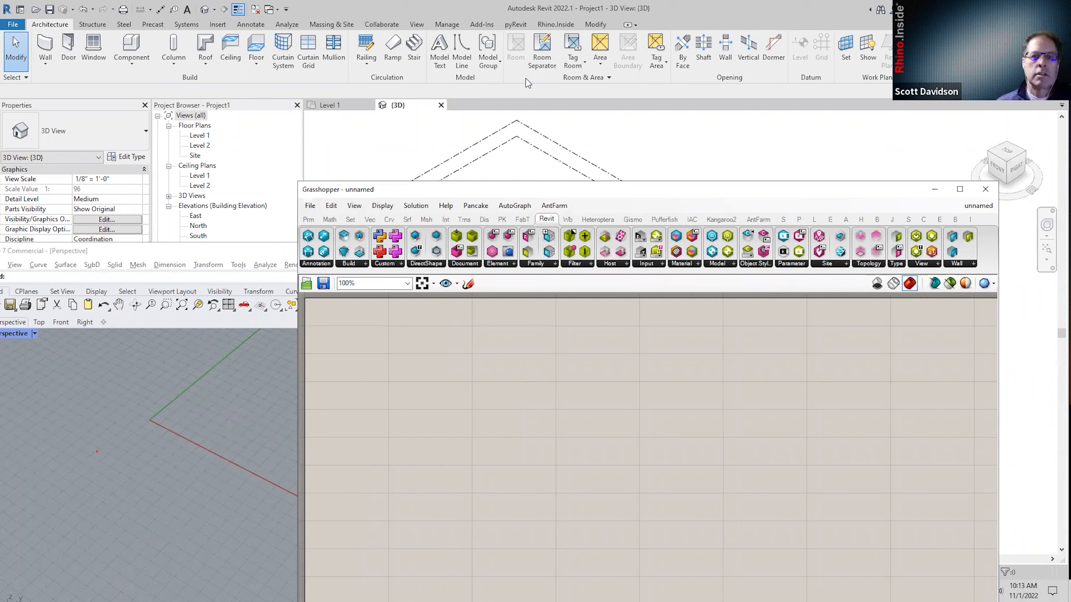
Review the Rhino.Inside options under More and close them unchanged.
left_click(555, 24)
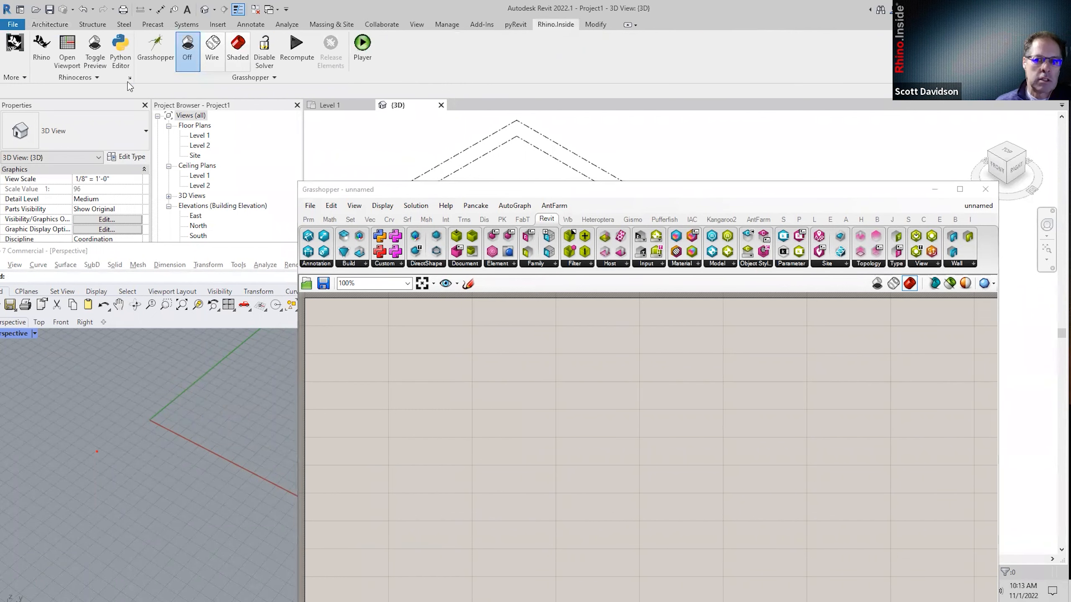
left_click(12, 77)
left_click(162, 101)
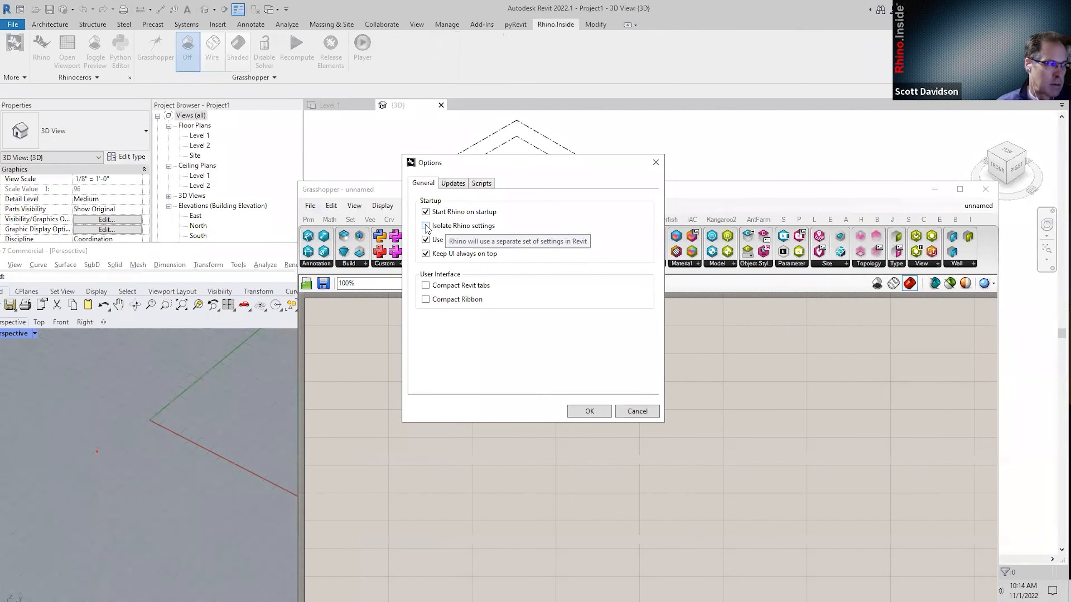
left_click(645, 413)
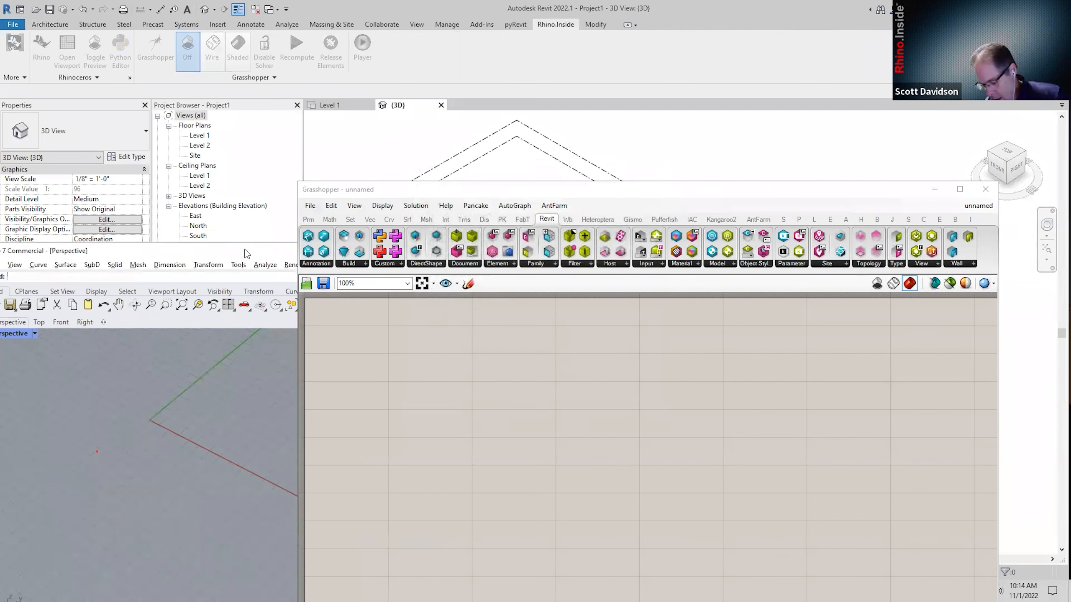
Start a new Rhino model without saving the old one, cancelling the template picker.
left_click_drag(245, 255, 327, 179)
left_click(57, 188)
left_click(71, 202)
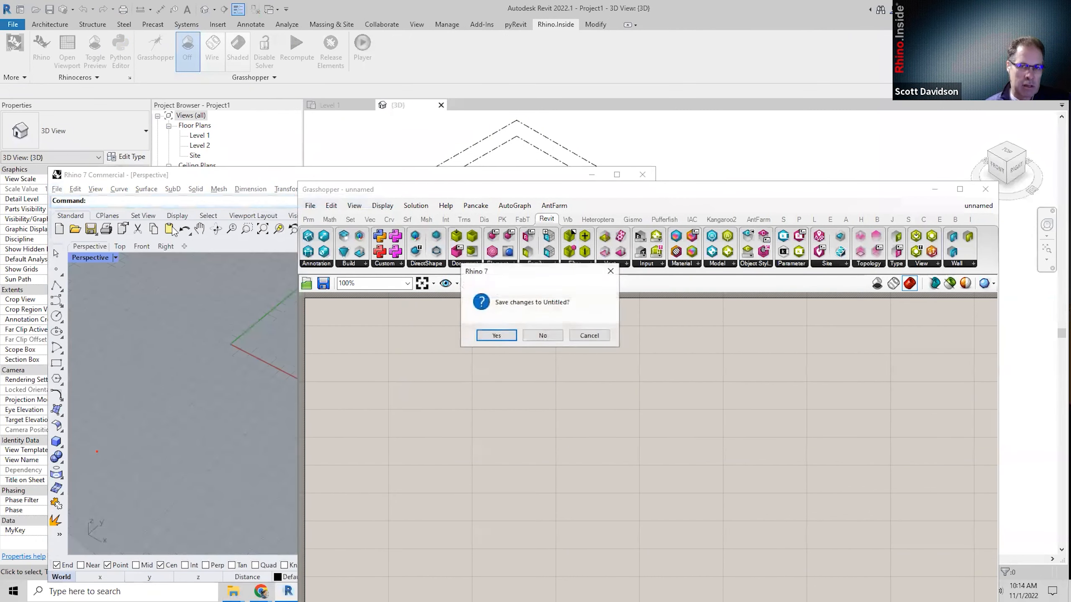
left_click(530, 338)
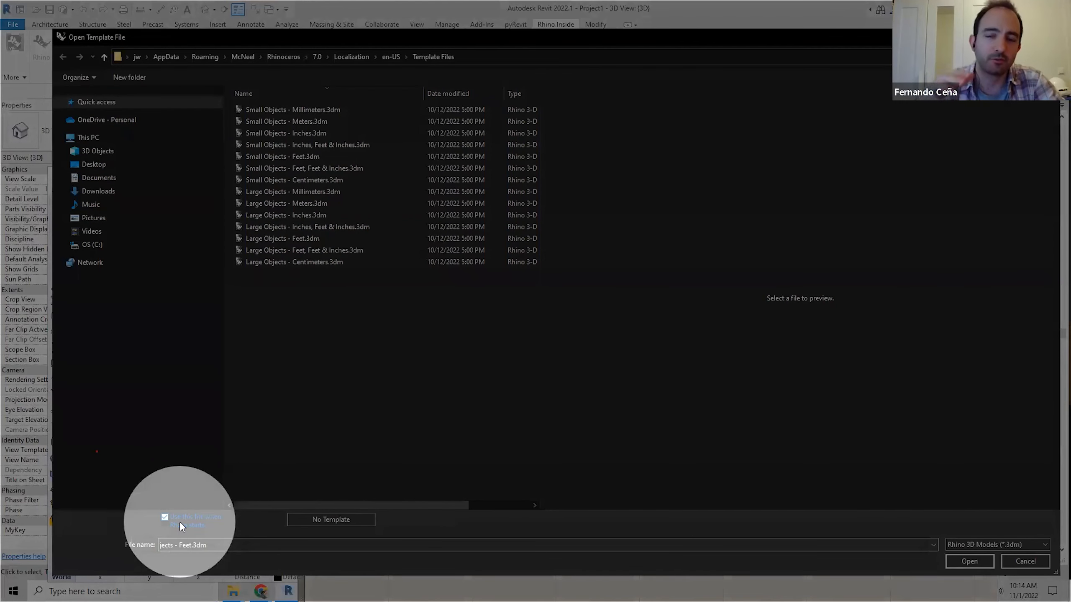
left_click(180, 523)
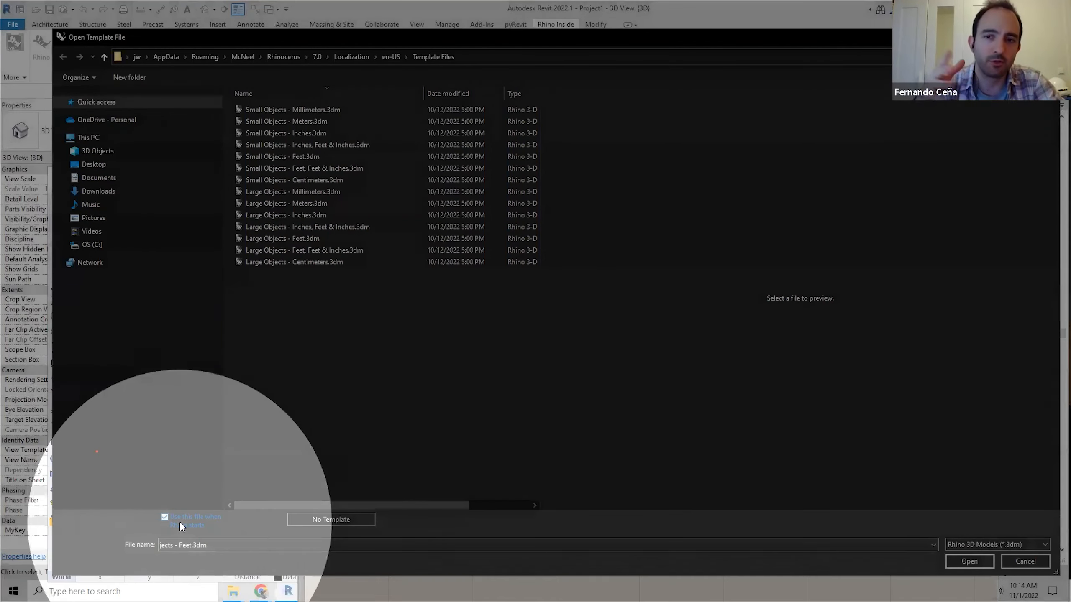
left_click(213, 545)
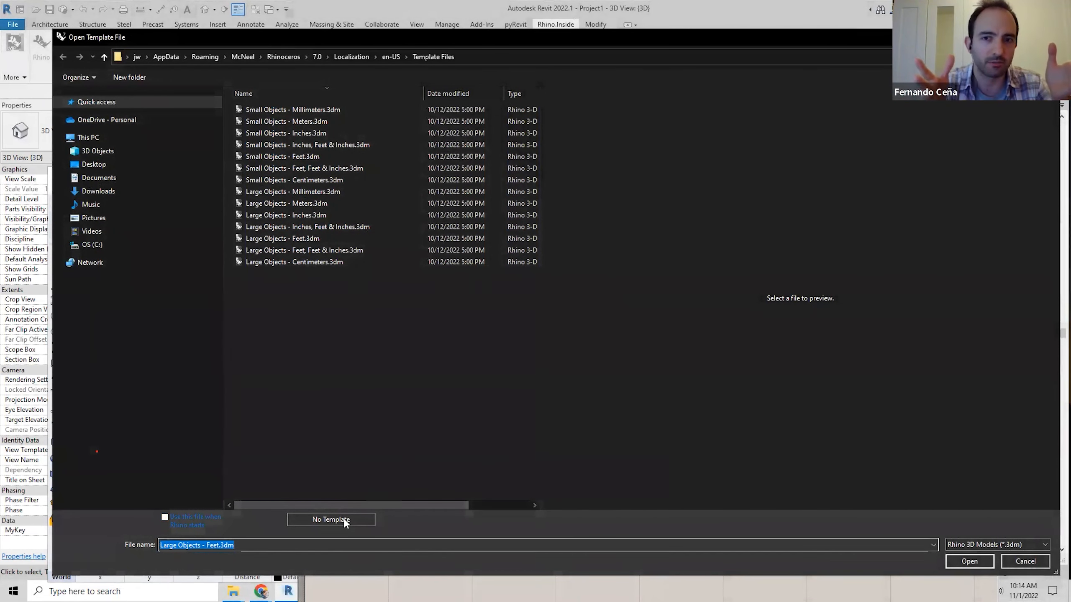
left_click(1027, 562)
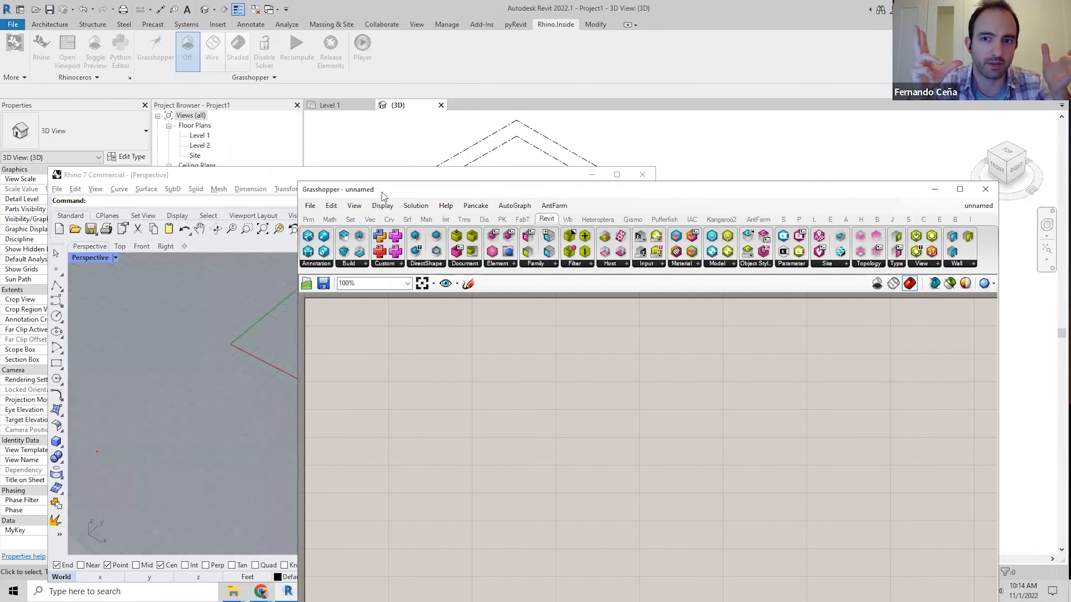
Reposition the Grasshopper and Rhino windows so Rhino's menus and the canvas are both visible.
left_click_drag(385, 195, 372, 248)
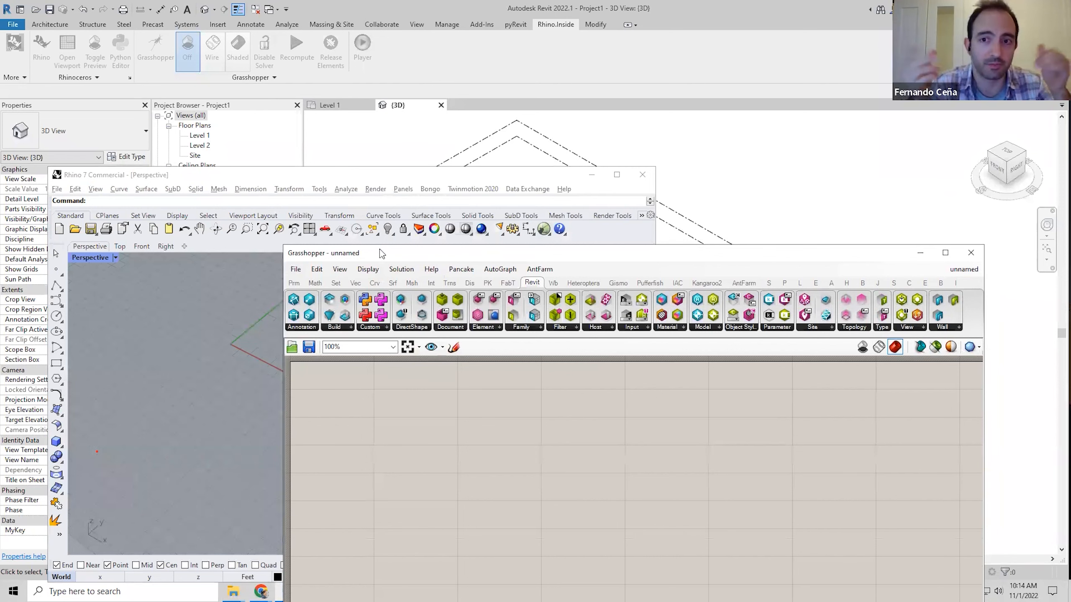
left_click_drag(380, 249, 454, 167)
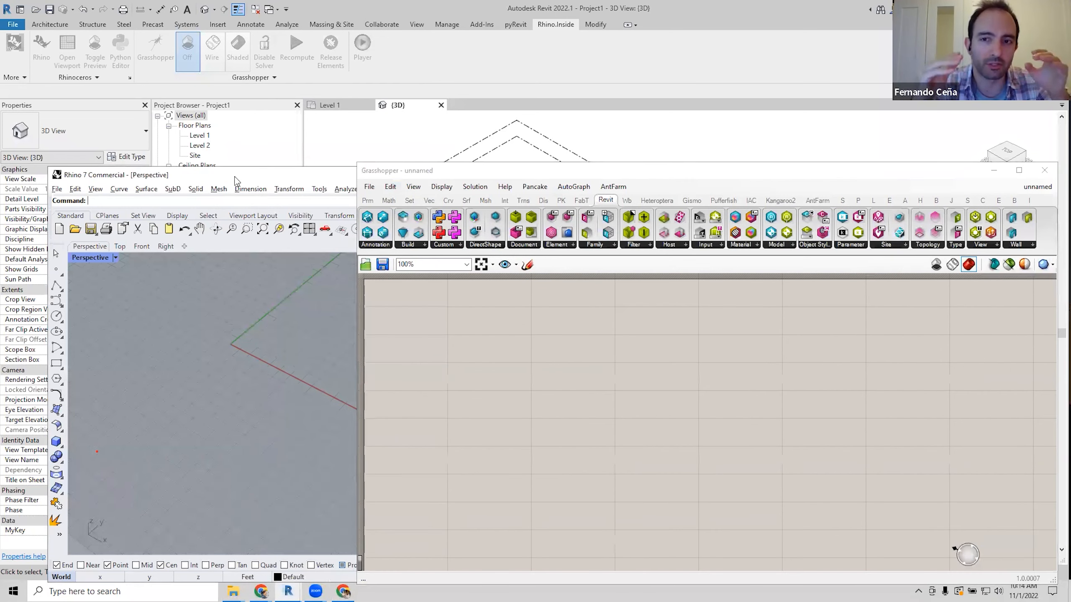
left_click_drag(266, 172, 227, 174)
left_click(424, 174)
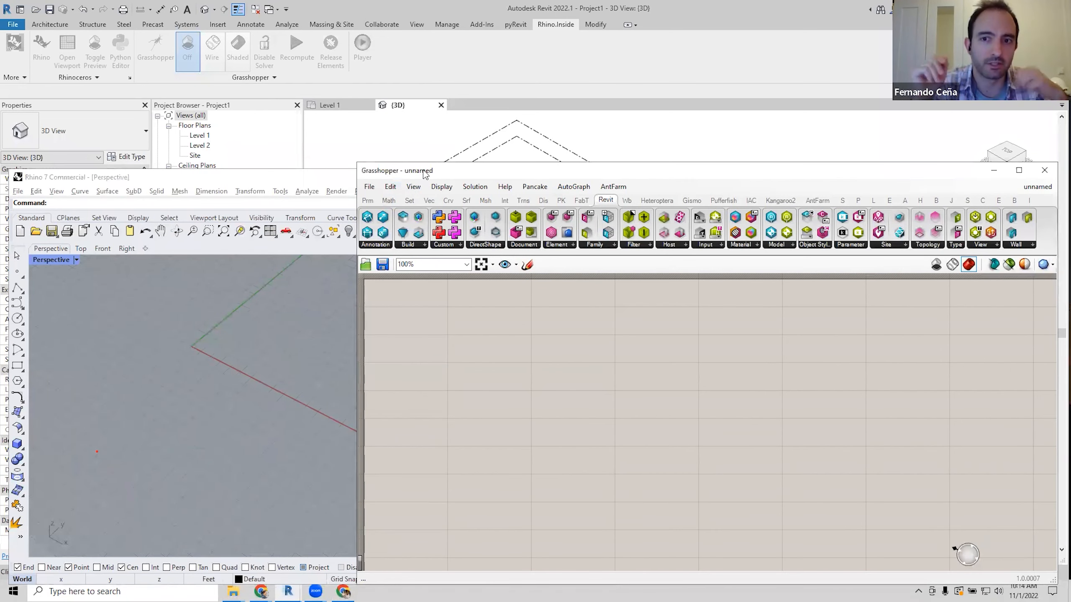
left_click_drag(424, 173, 395, 166)
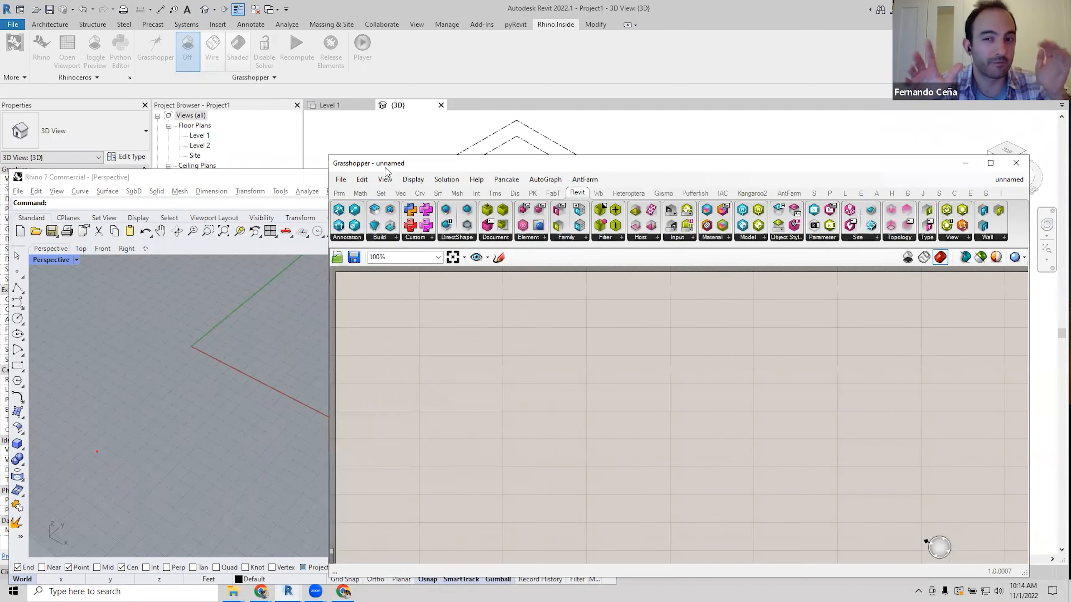
Add a Rectangle component to the Grasshopper canvas via 'rect'.
double_click(487, 367)
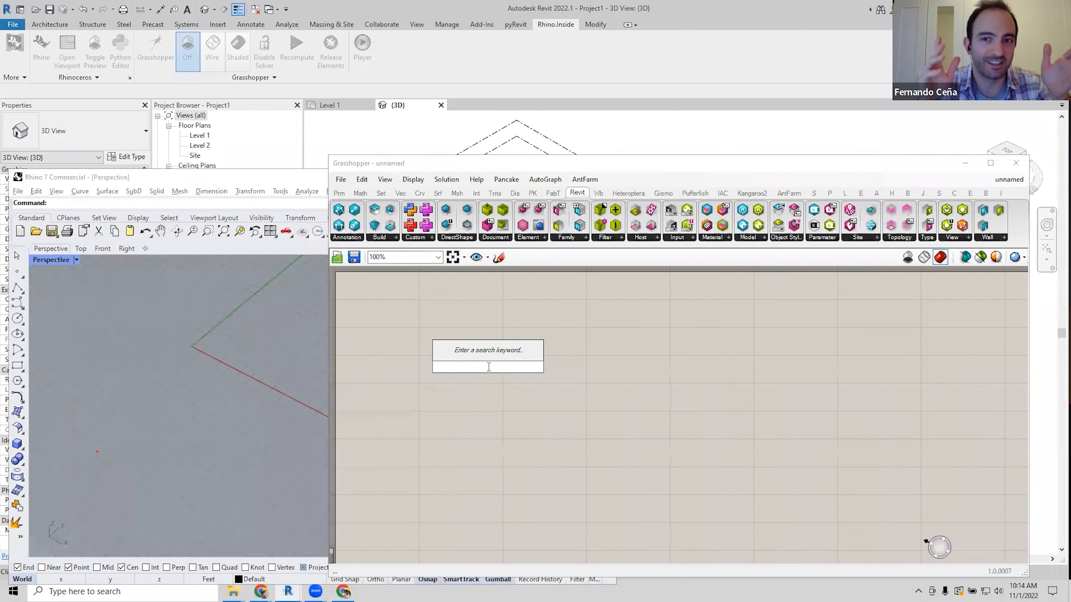
type("rect")
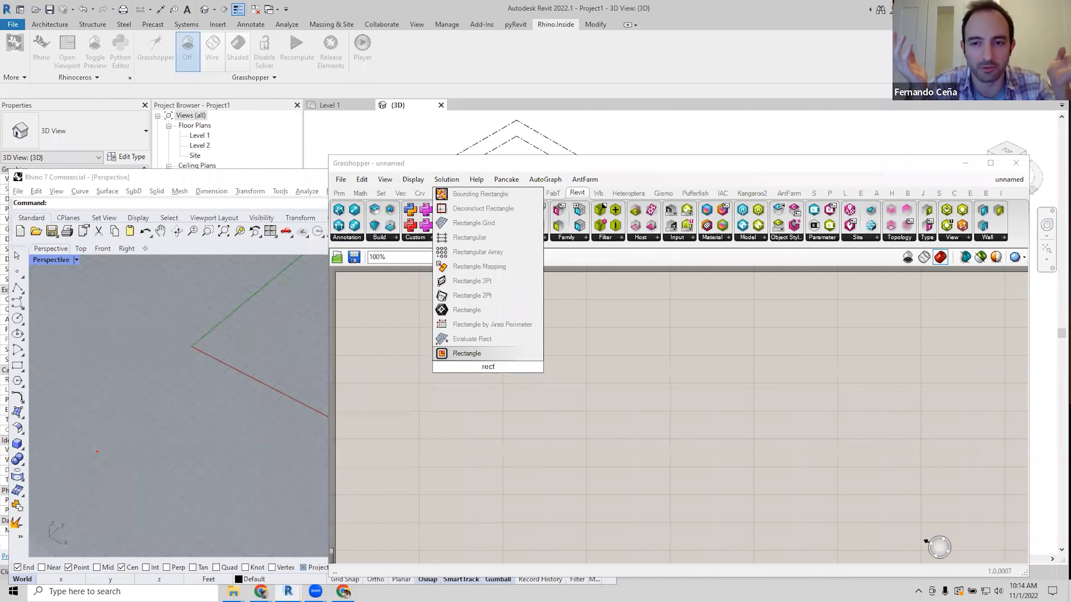
key("Return")
left_click(501, 374)
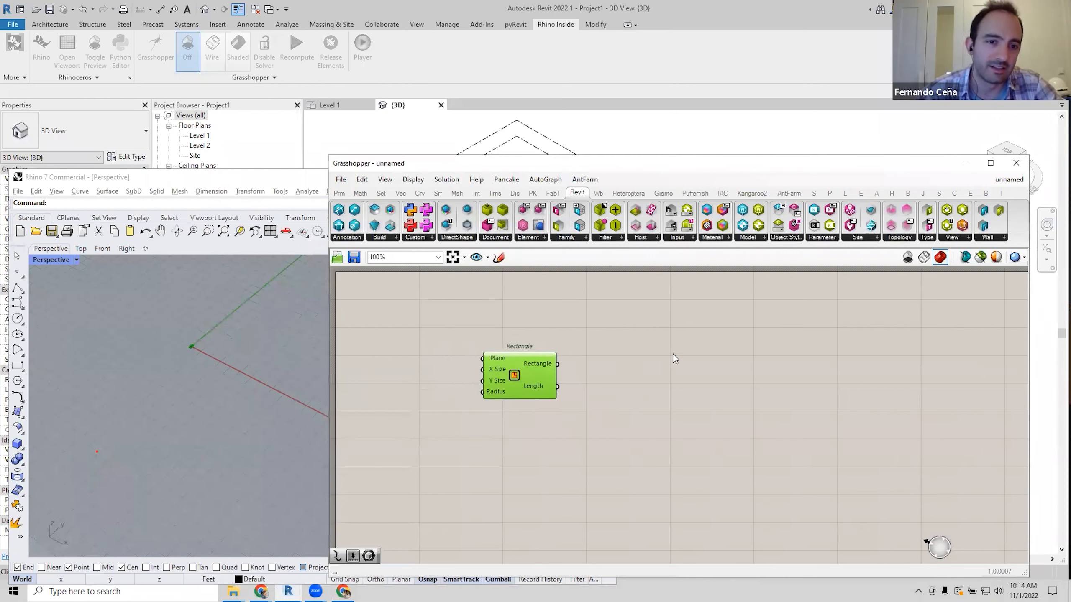
Add a Box Rectangle component and wire the Rectangle into it.
double_click(671, 381)
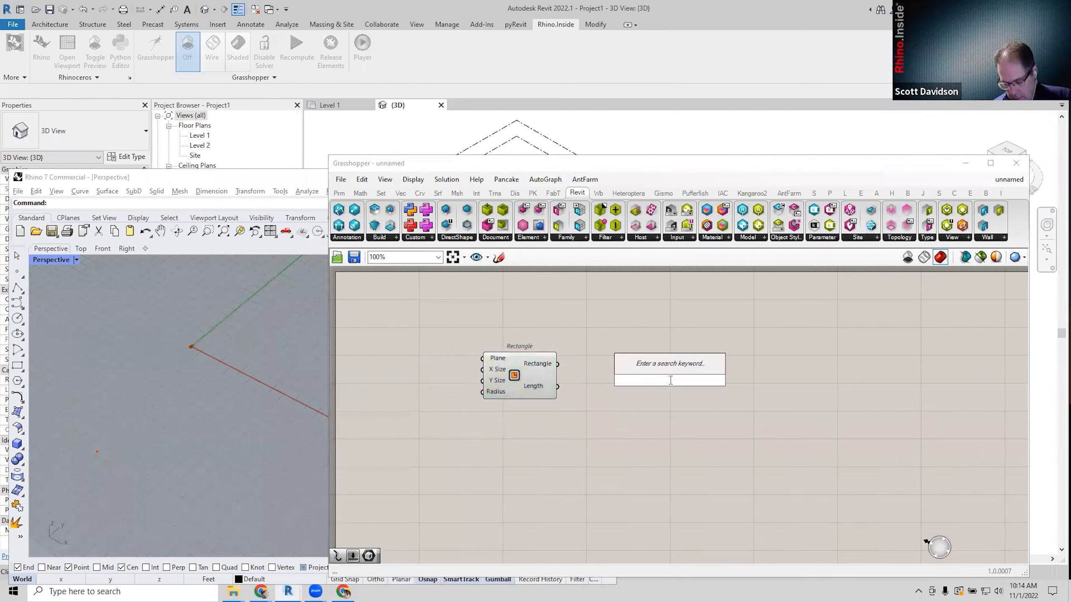
type("bo")
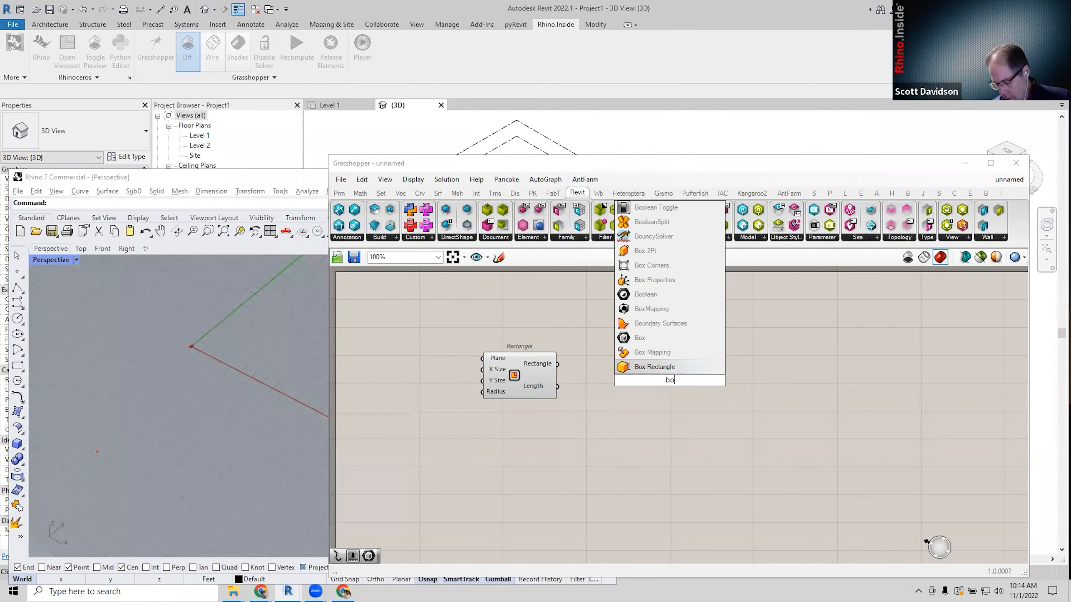
type("x rec")
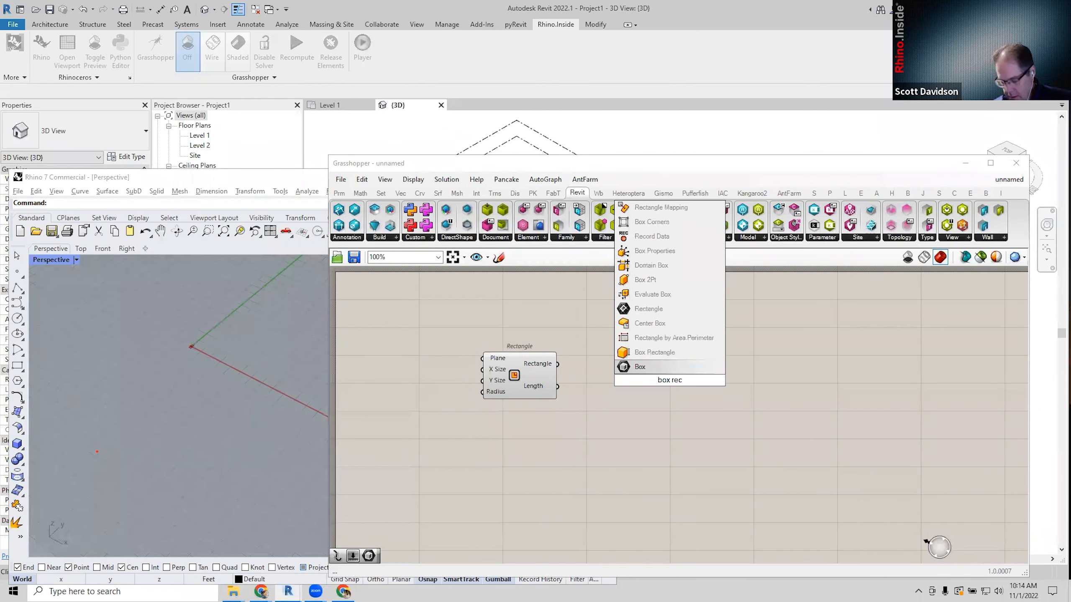
left_click(672, 351)
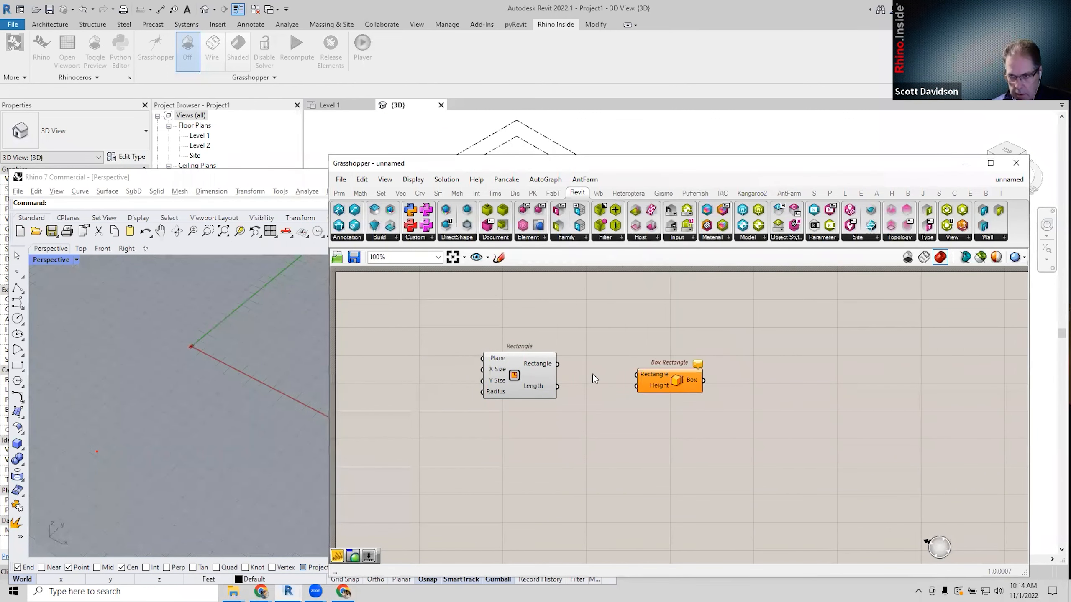
scroll(590, 363, "up", 2)
left_click_drag(551, 357, 677, 357)
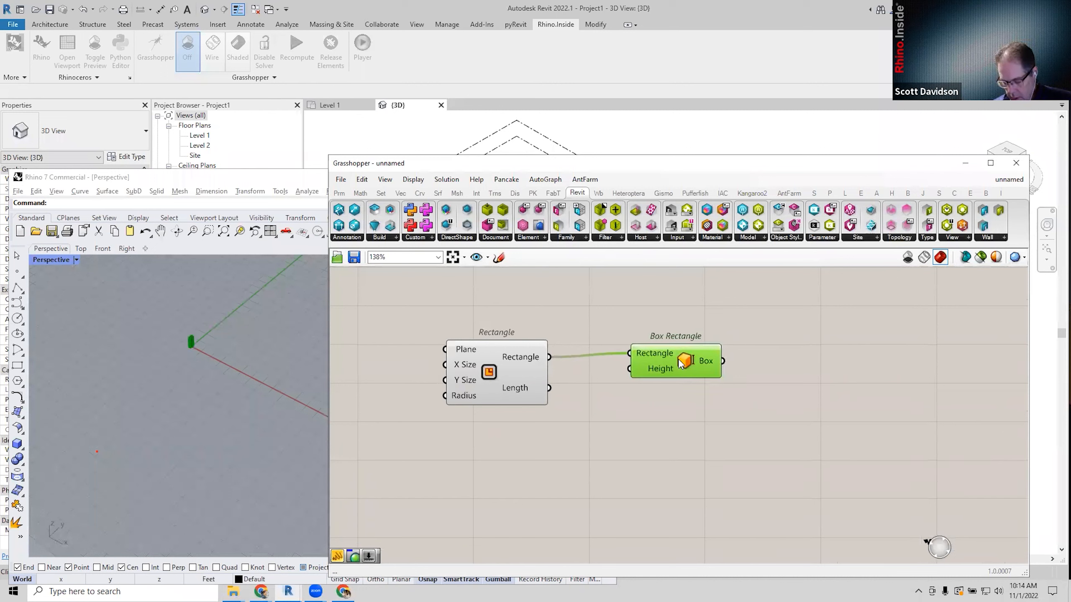
scroll(223, 380, "up", 5)
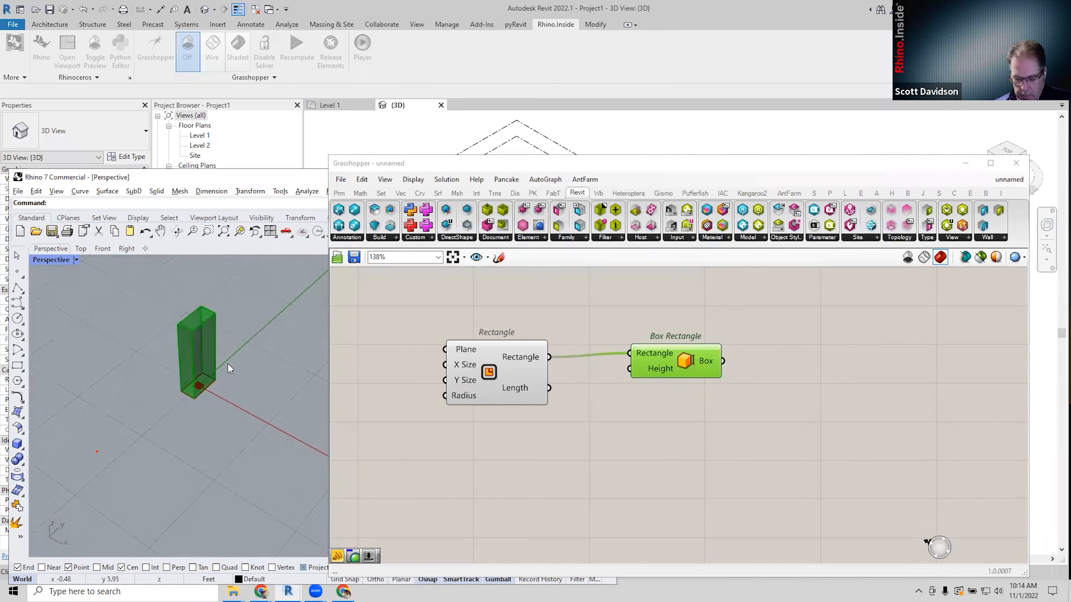
left_click(400, 395)
Add a Number Slider set to 2 and wire it into Rectangle's X Size and Y Size.
double_click(400, 395)
type("2")
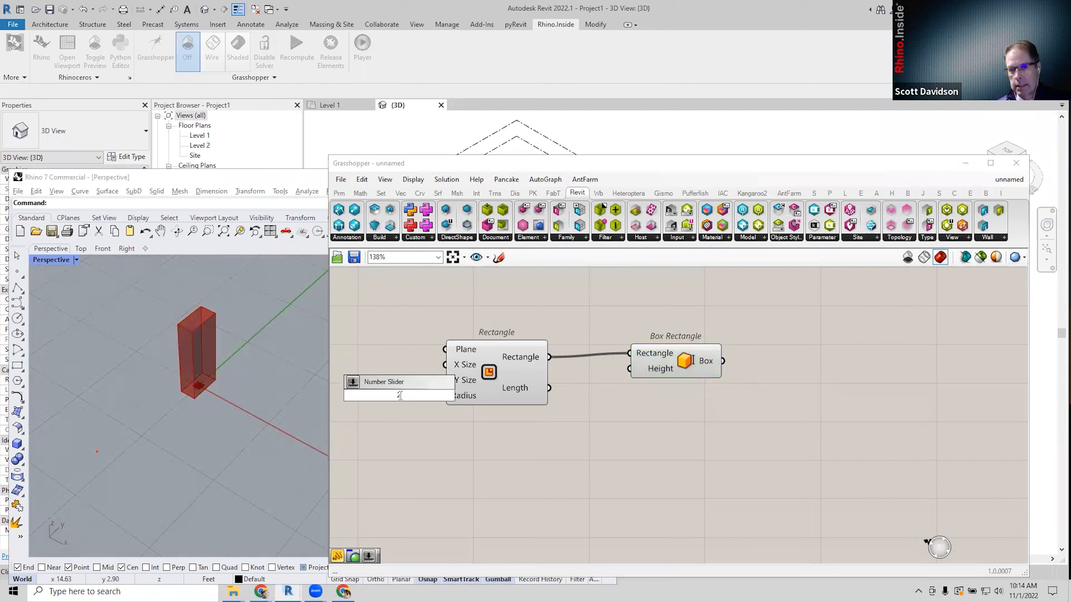
key("Return")
left_click_drag(423, 384, 446, 365)
left_click_drag(433, 373, 446, 380)
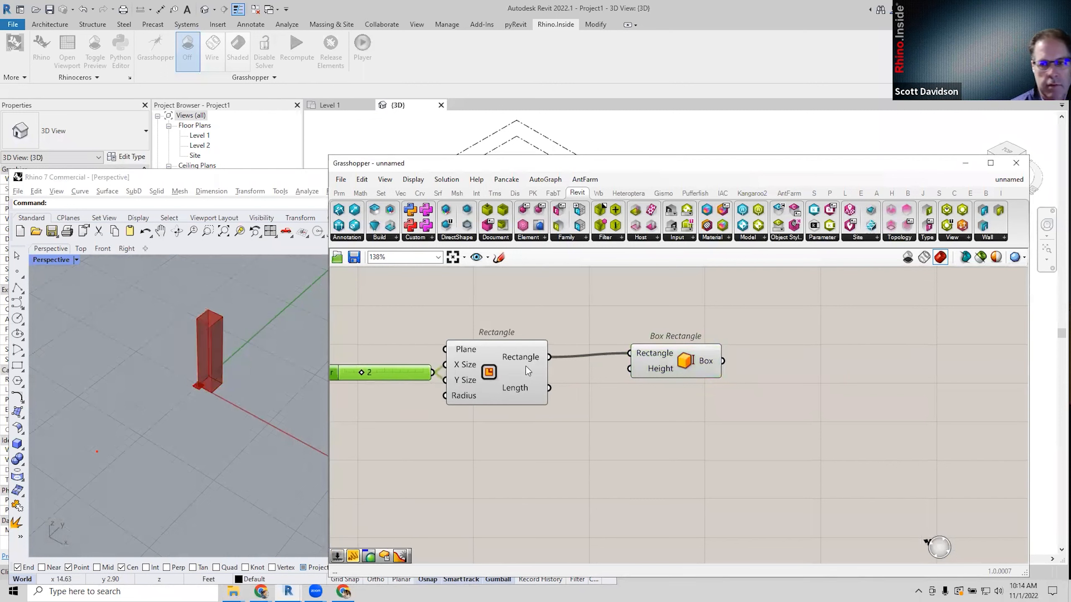
left_click(441, 450)
left_click(375, 371)
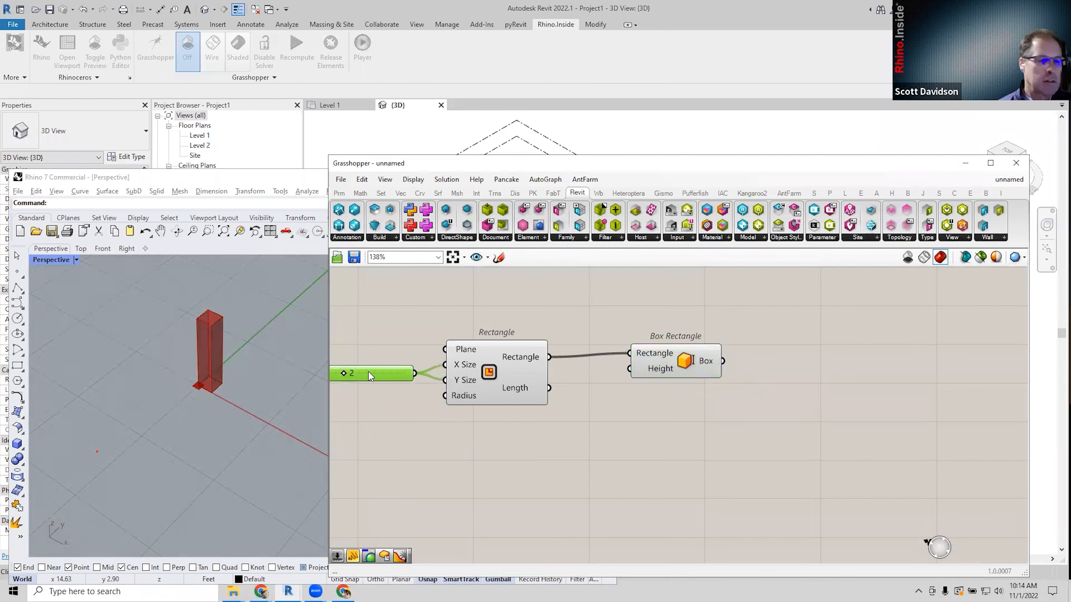
scroll(597, 383, "down", 2)
left_click_drag(653, 369, 633, 373)
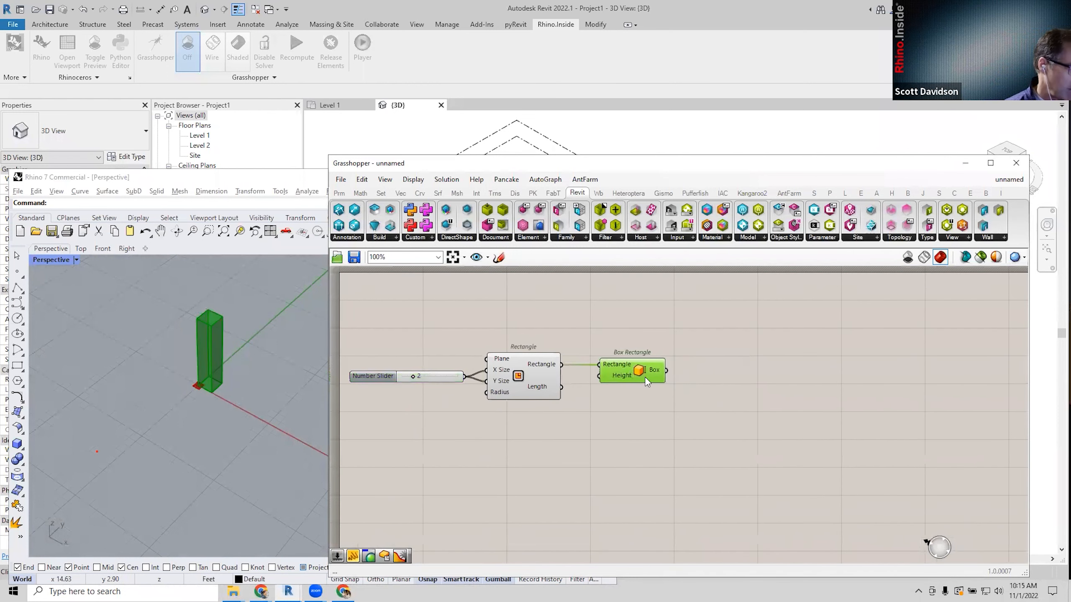
left_click(712, 427)
Place a Custom Preview component and wire the Box output into its Geometry input.
double_click(808, 370)
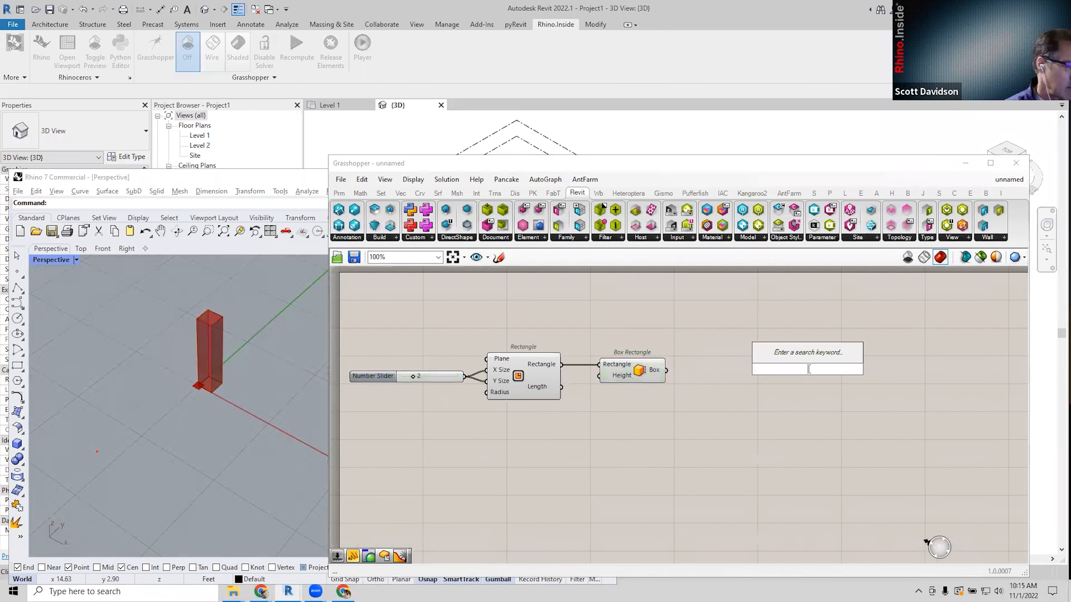
type("cust pr")
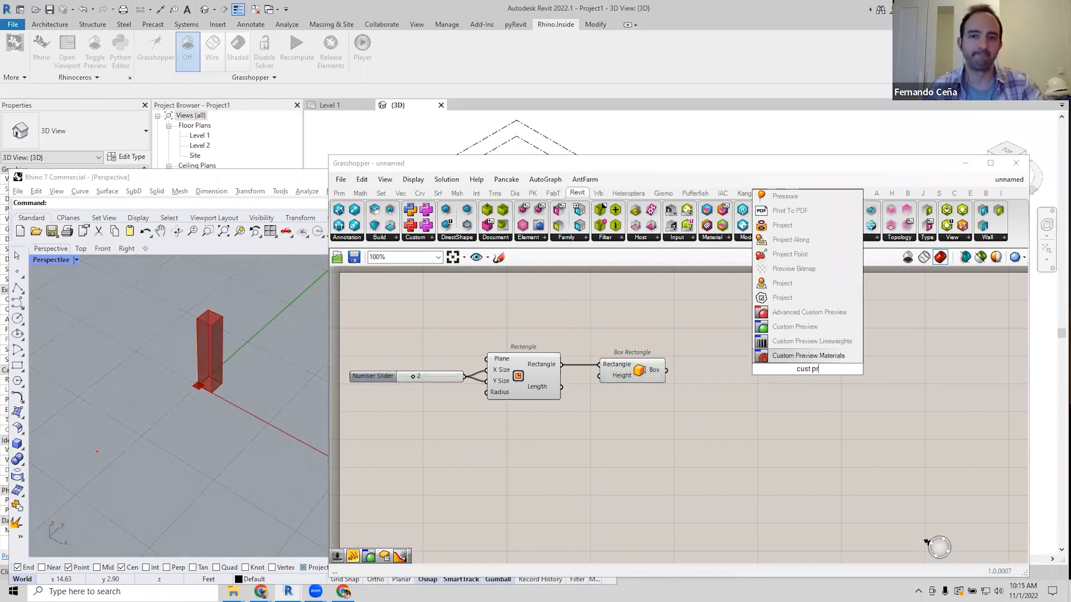
left_click(810, 328)
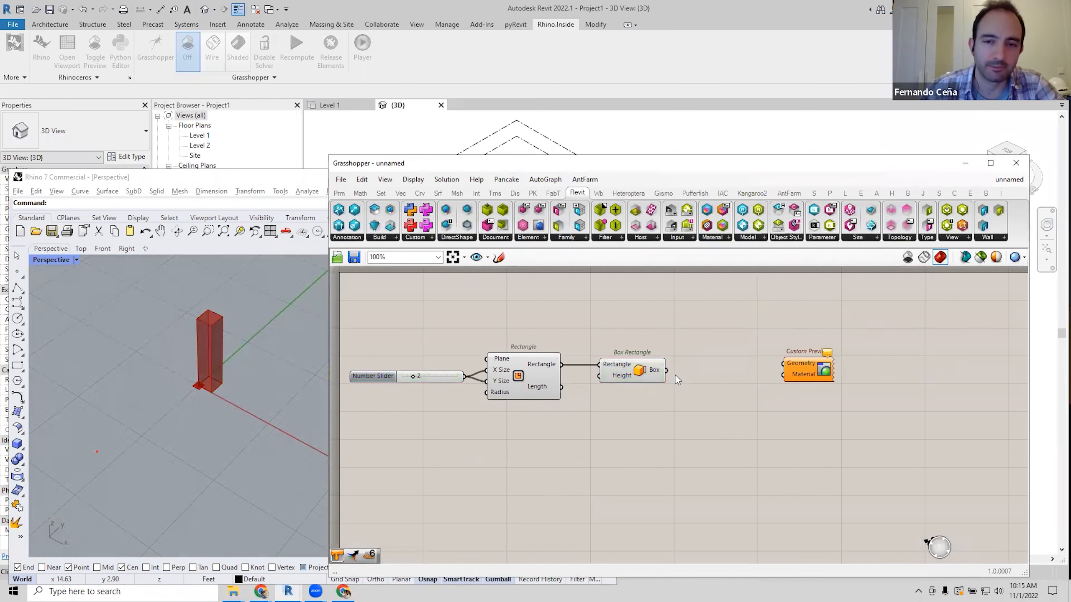
left_click_drag(666, 370, 740, 338)
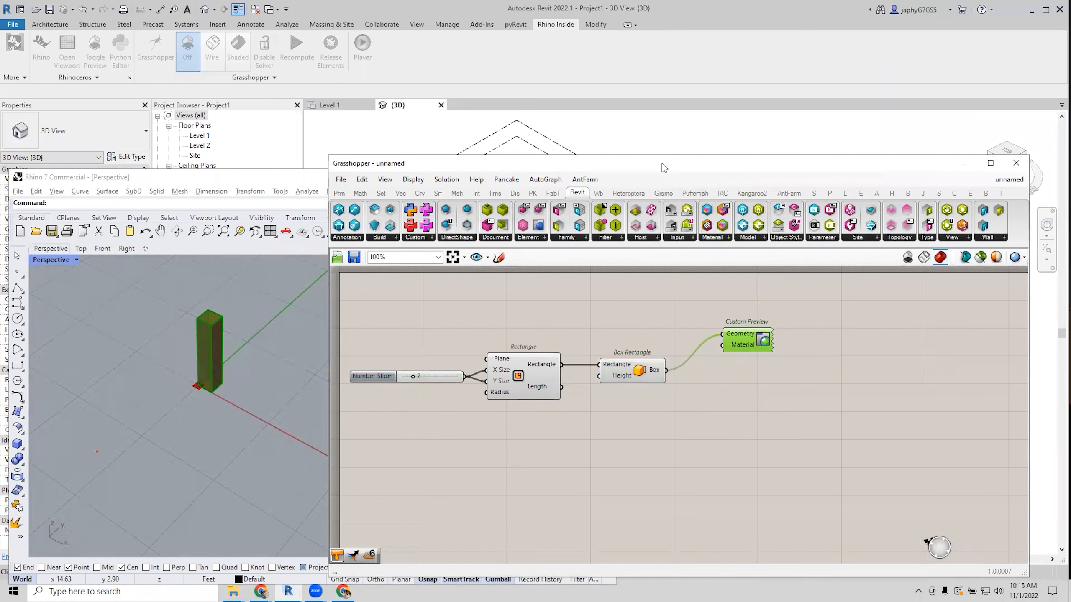
Rearrange the Rhino and Grasshopper windows to expose the Rhino viewport.
left_click_drag(662, 163, 675, 223)
left_click_drag(512, 177, 512, 180)
left_click_drag(510, 222, 514, 307)
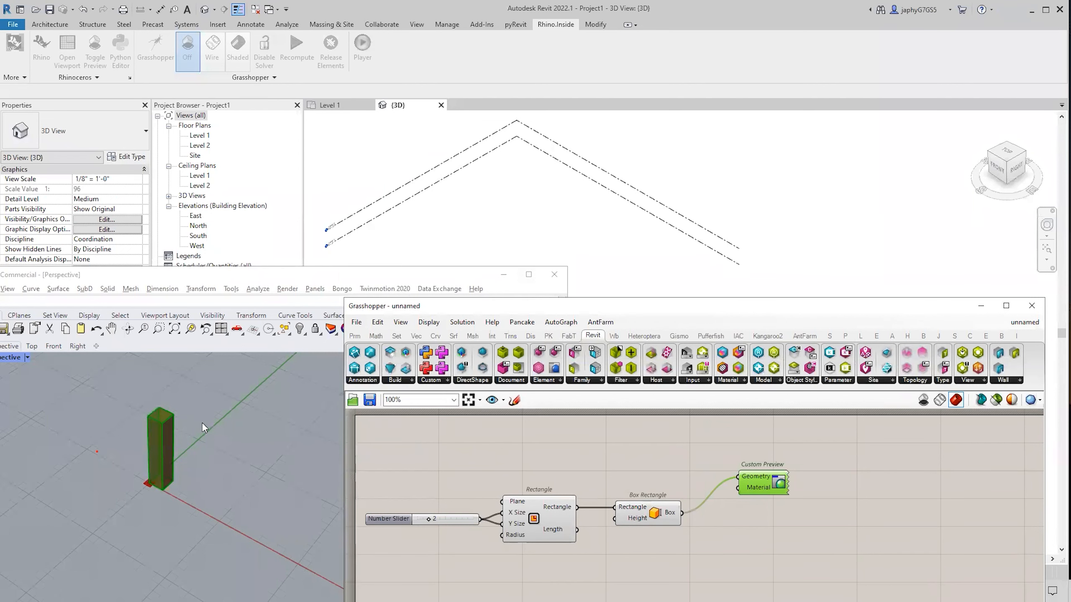
left_click(355, 281)
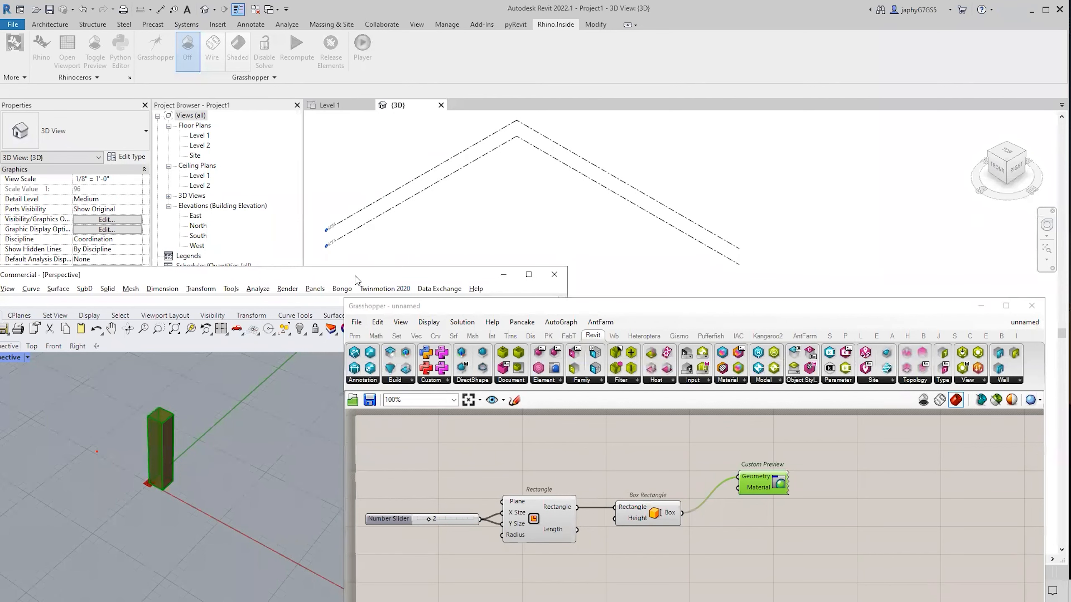
left_click_drag(356, 281, 379, 186)
left_click_drag(484, 307, 444, 220)
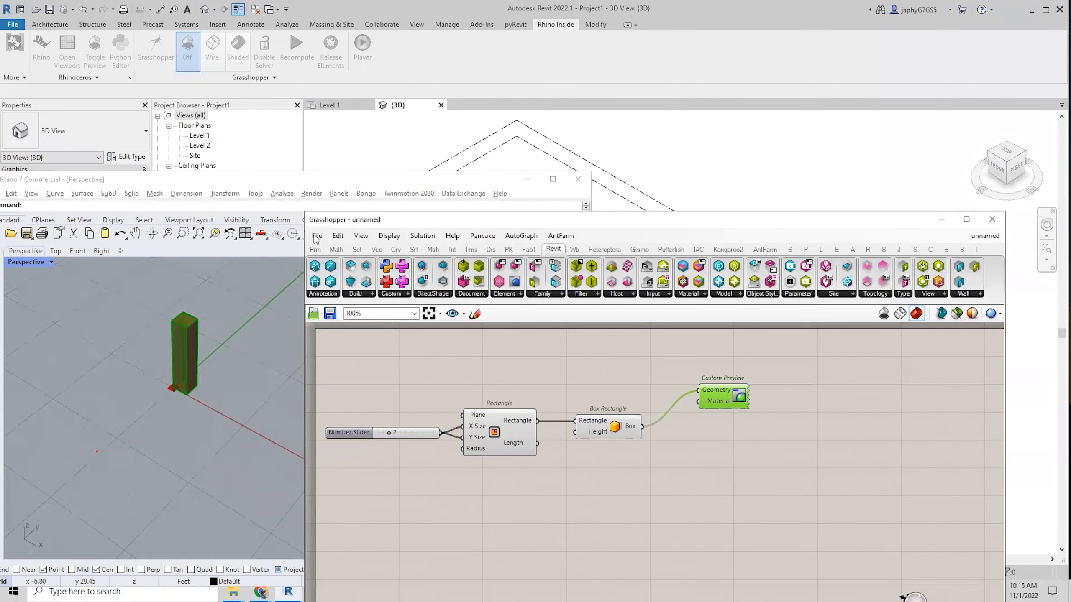
Tidy the canvas, nudging Box Rectangle slightly left beside the Rectangle.
left_click(317, 235)
left_click(318, 237)
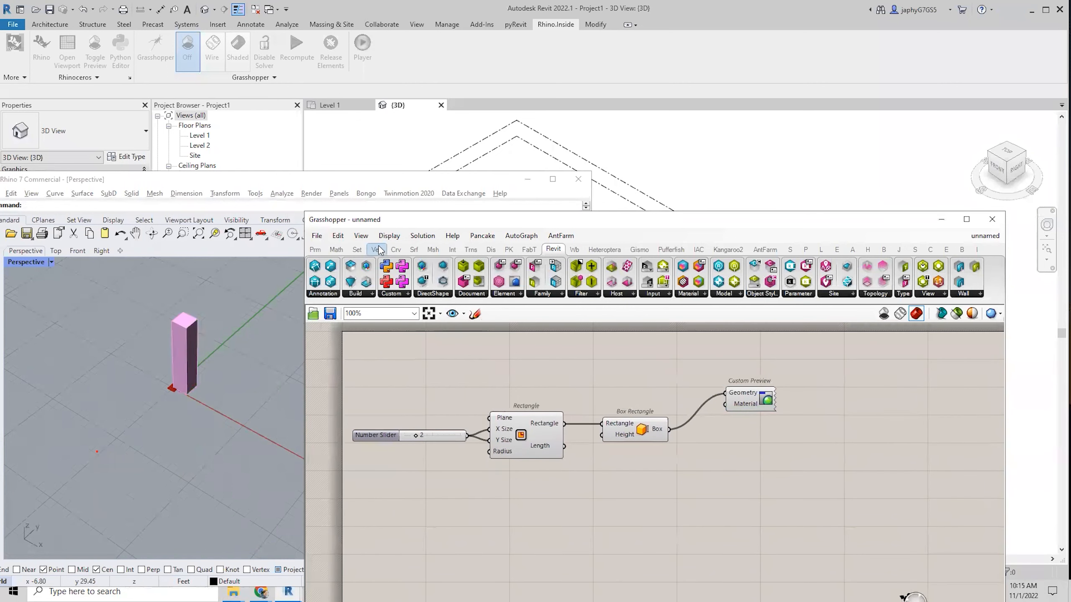
left_click(318, 238)
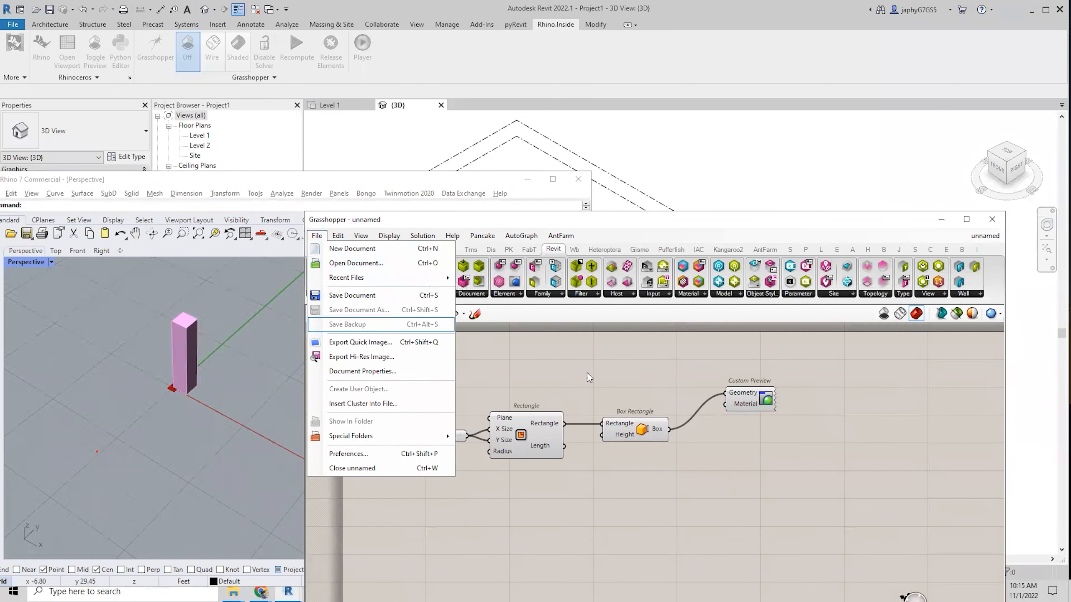
left_click(648, 391)
left_click_drag(646, 390, 400, 500)
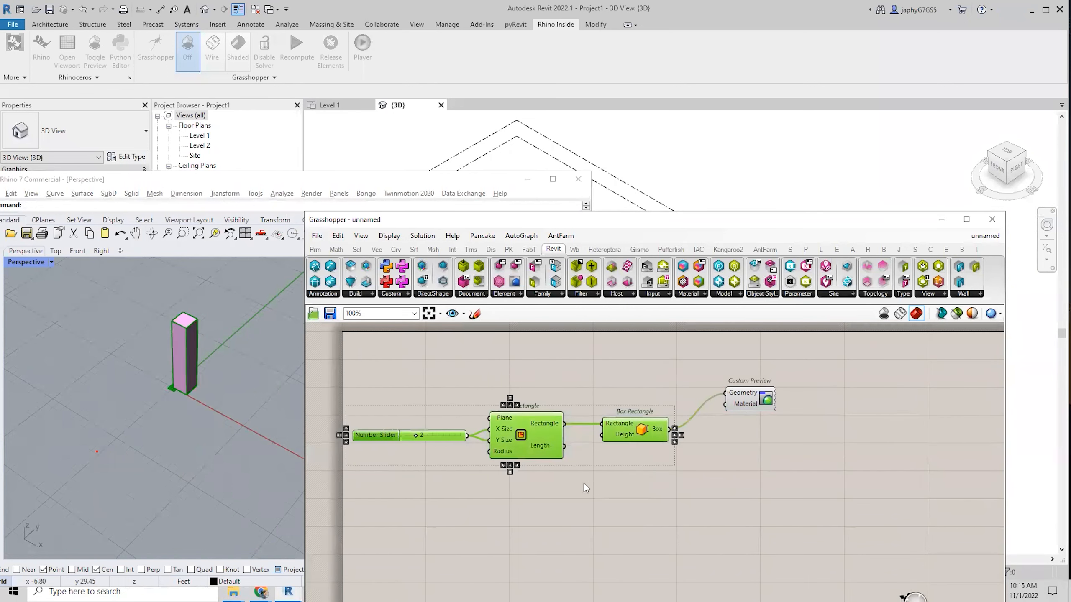
left_click(604, 479)
scroll(623, 484, "up", 2)
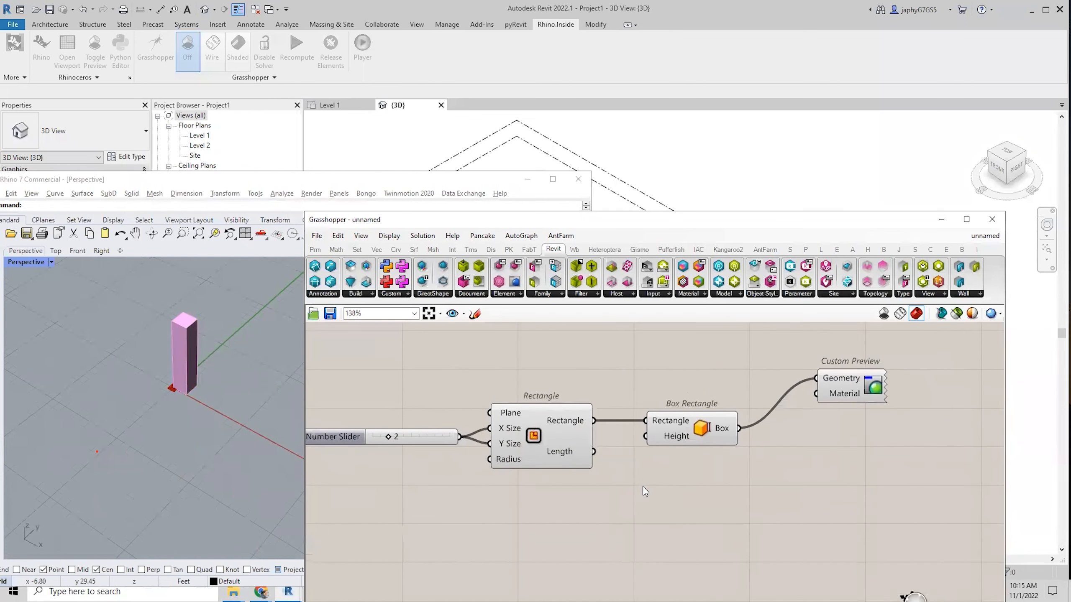
scroll(615, 472, "down", 1)
left_click_drag(666, 434, 651, 438)
Add a Colour Swatch and wire it into Custom Preview's Material input for a white box.
left_click(812, 401)
double_click(747, 389)
type("swat")
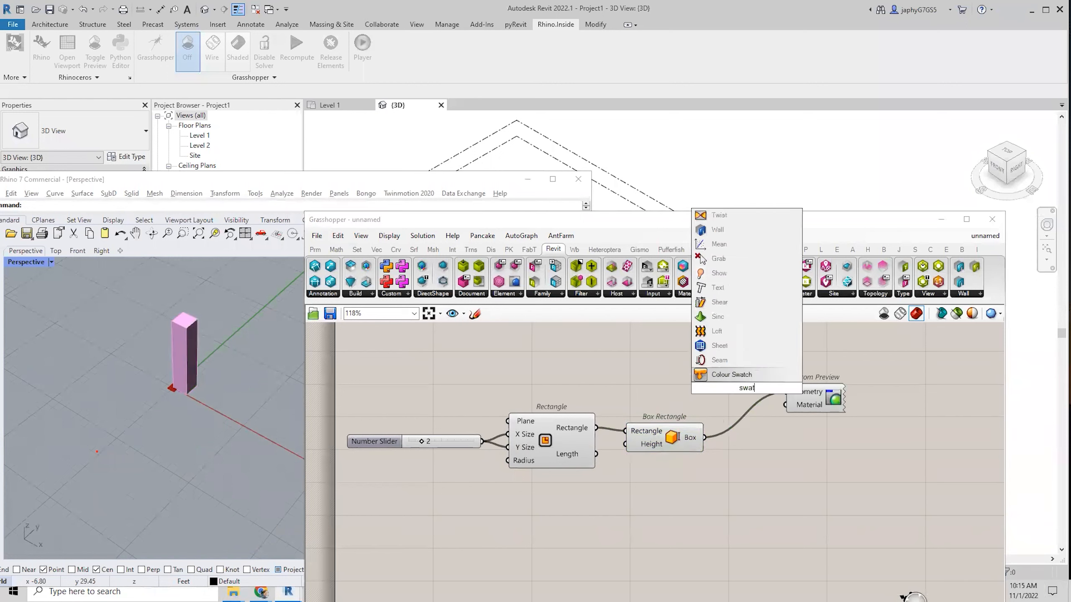
left_click(745, 377)
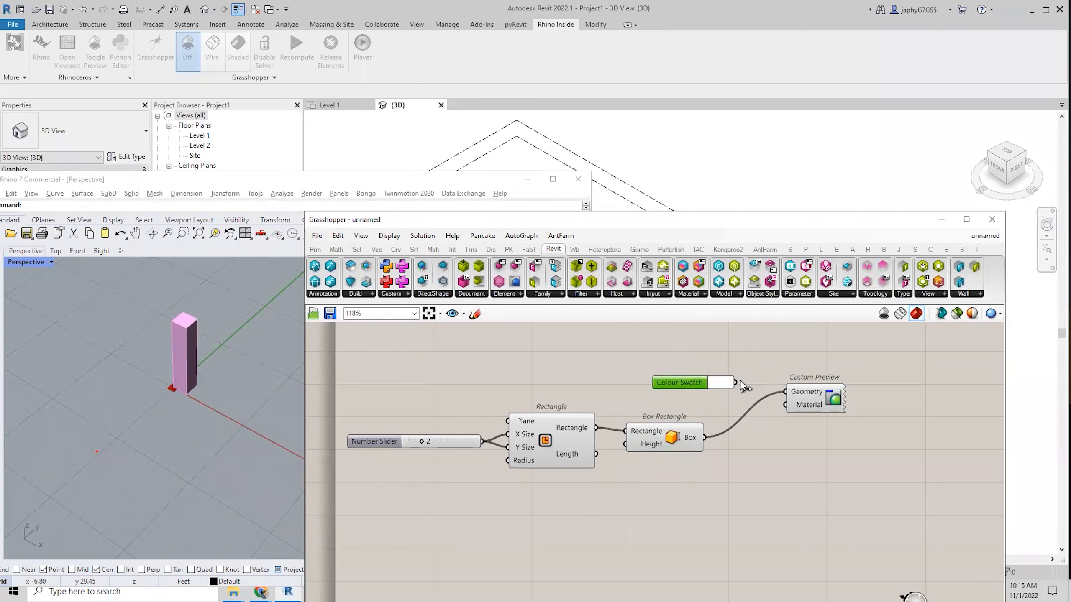
left_click_drag(774, 400, 785, 404)
left_click(792, 399)
left_click(778, 473)
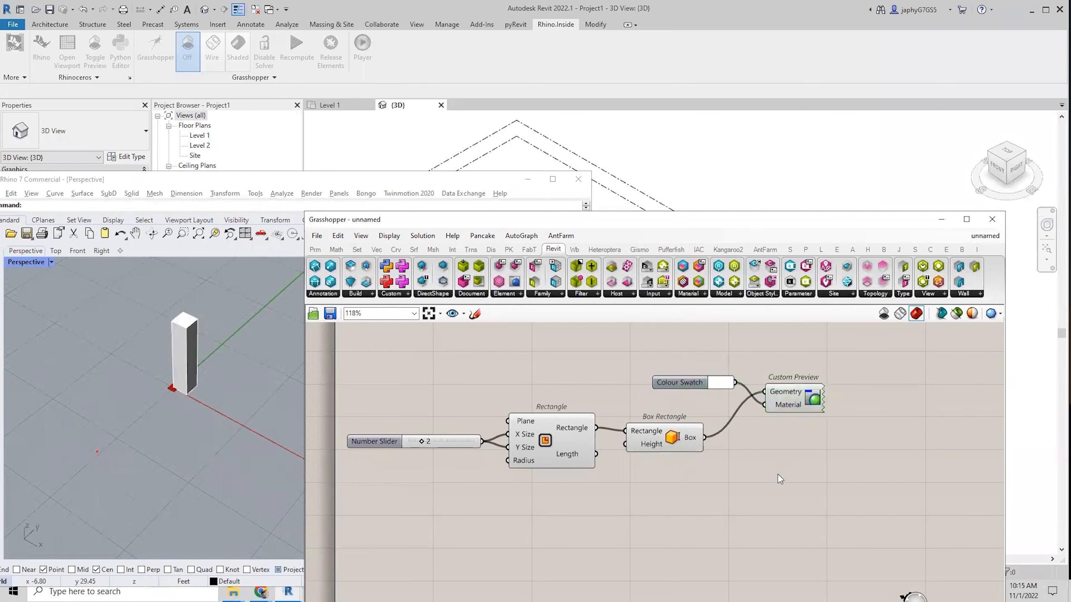
Pan the canvas and frame the Rectangle and Box Rectangle components.
right_click_drag(778, 474, 671, 466)
left_click_drag(626, 500, 489, 430)
middle_click(487, 429)
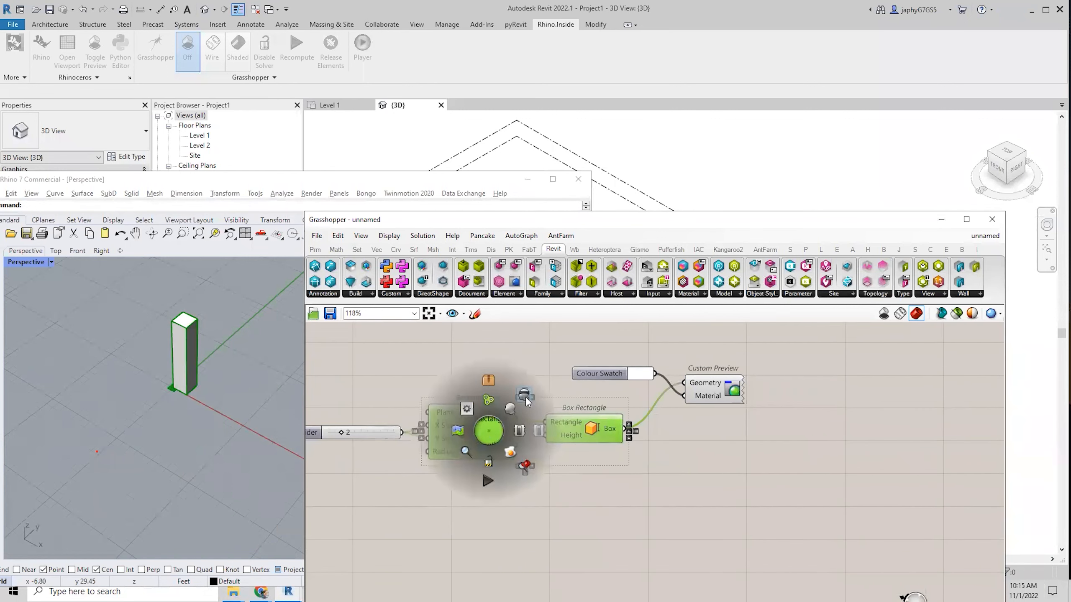
left_click(583, 485)
scroll(635, 423, "down", 1)
right_click_drag(626, 445, 632, 425)
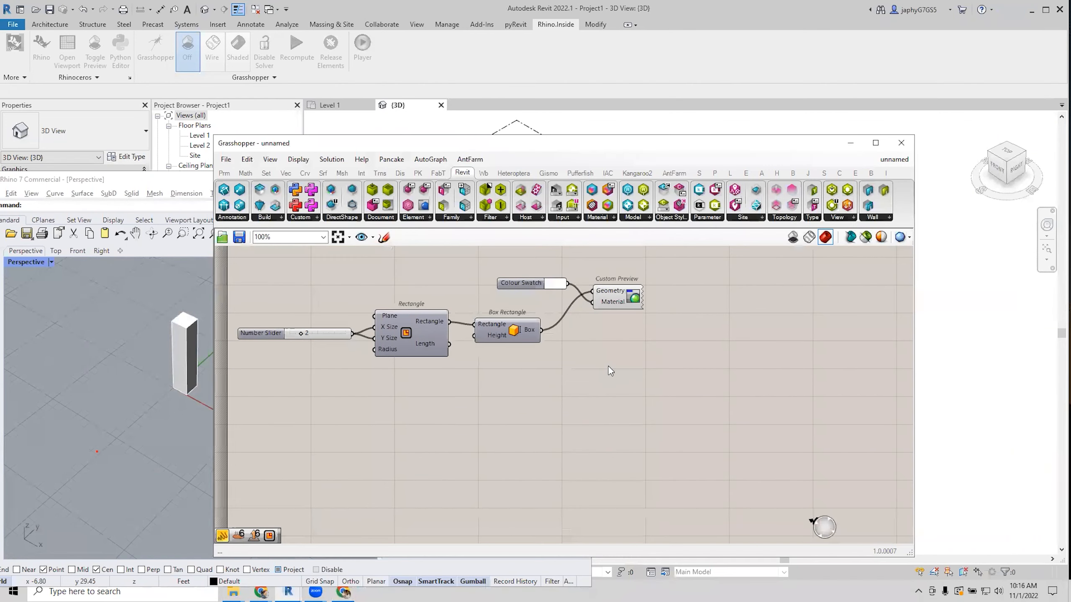
right_click_drag(618, 370, 584, 404)
right_click_drag(663, 361, 583, 357)
scroll(590, 337, "down", 1)
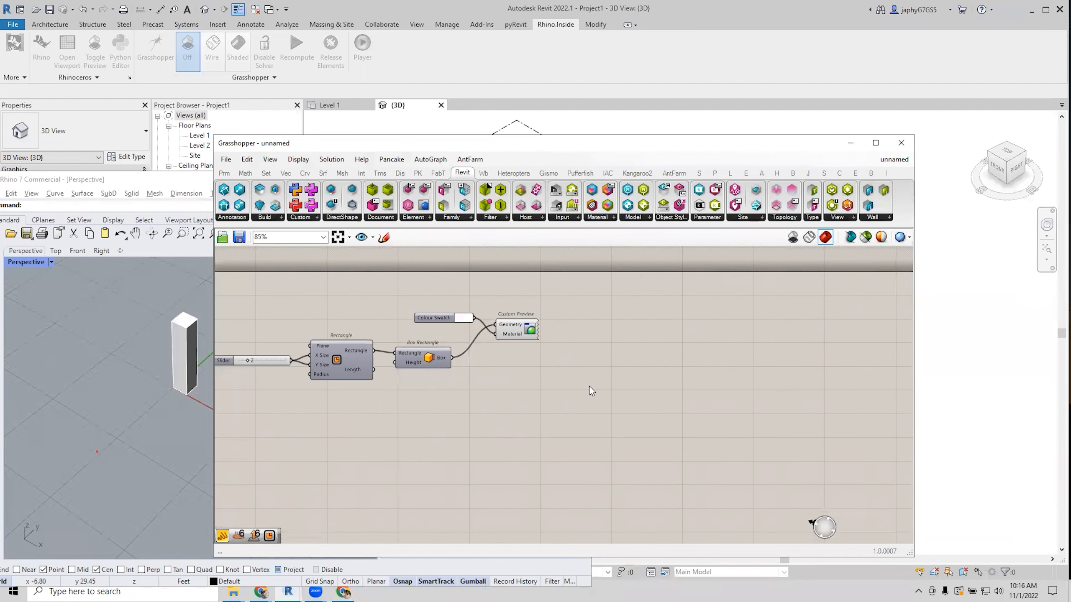
scroll(589, 403, "up", 1)
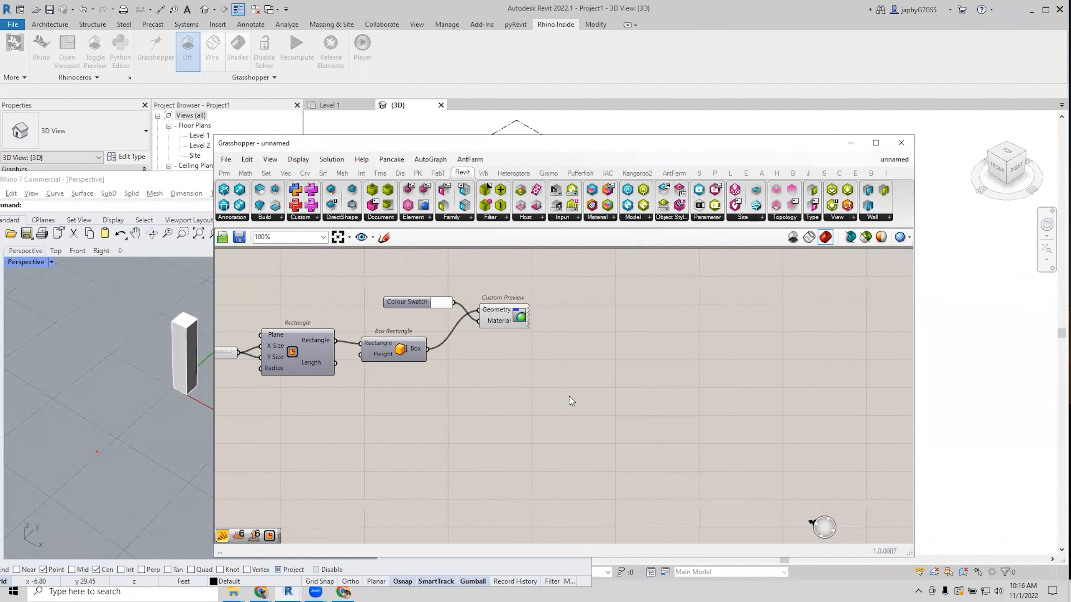
Place a Define Block (R6) component, found via 'def blo', right of Box Rectangle.
double_click(568, 391)
type("de")
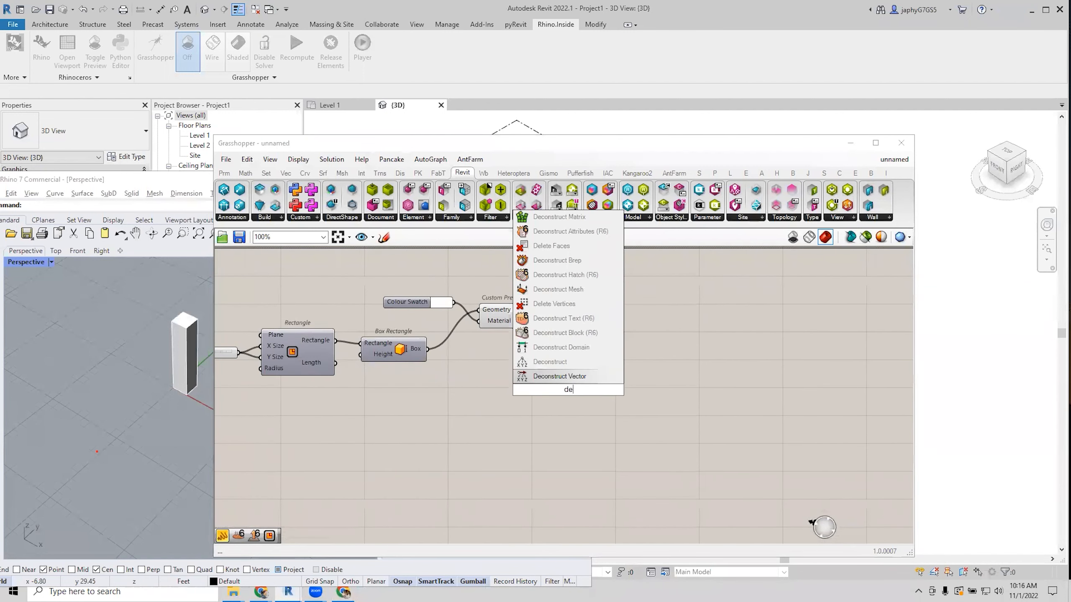
type("f blo")
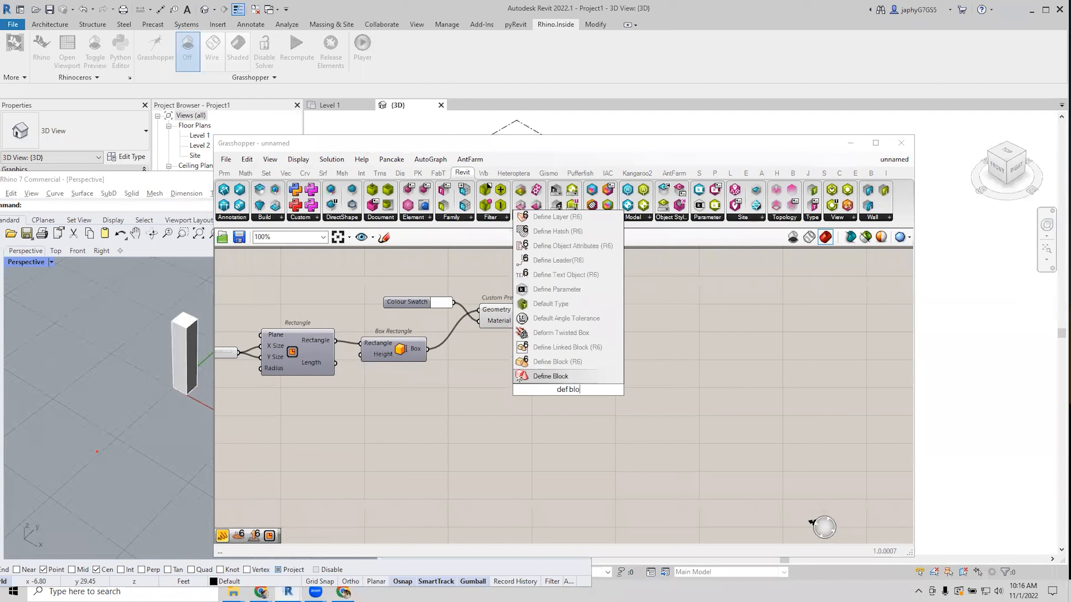
key("Up")
key("Return")
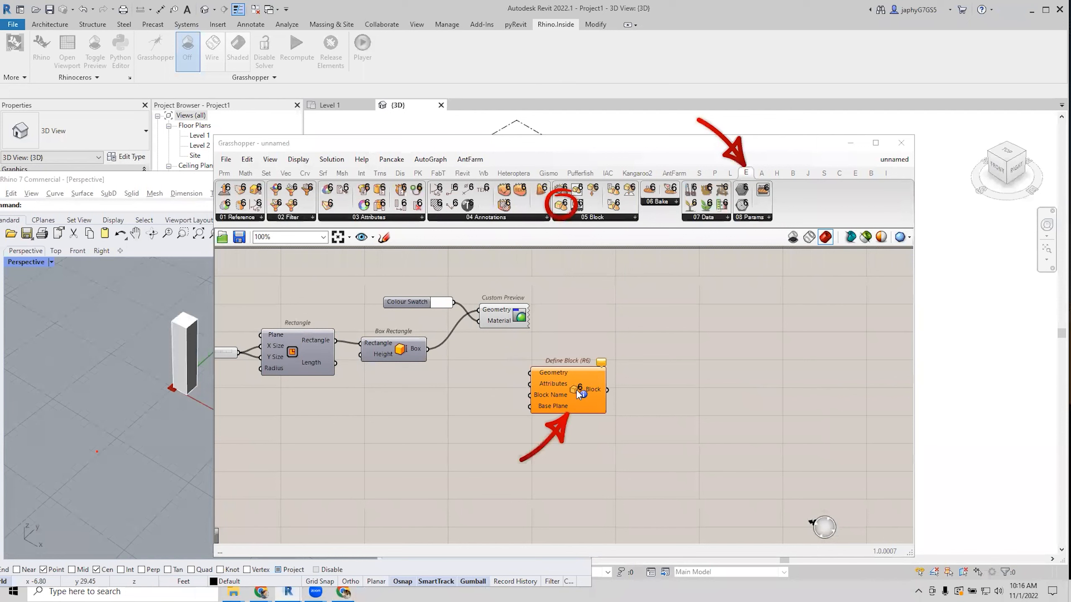
left_click(602, 217)
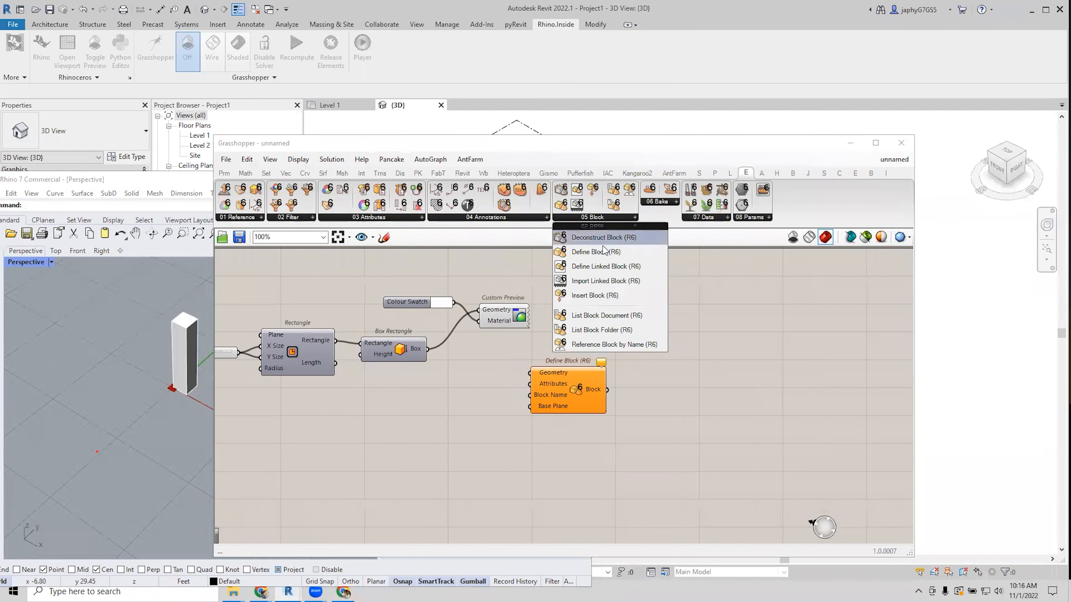
left_click(741, 374)
left_click_drag(576, 393, 611, 392)
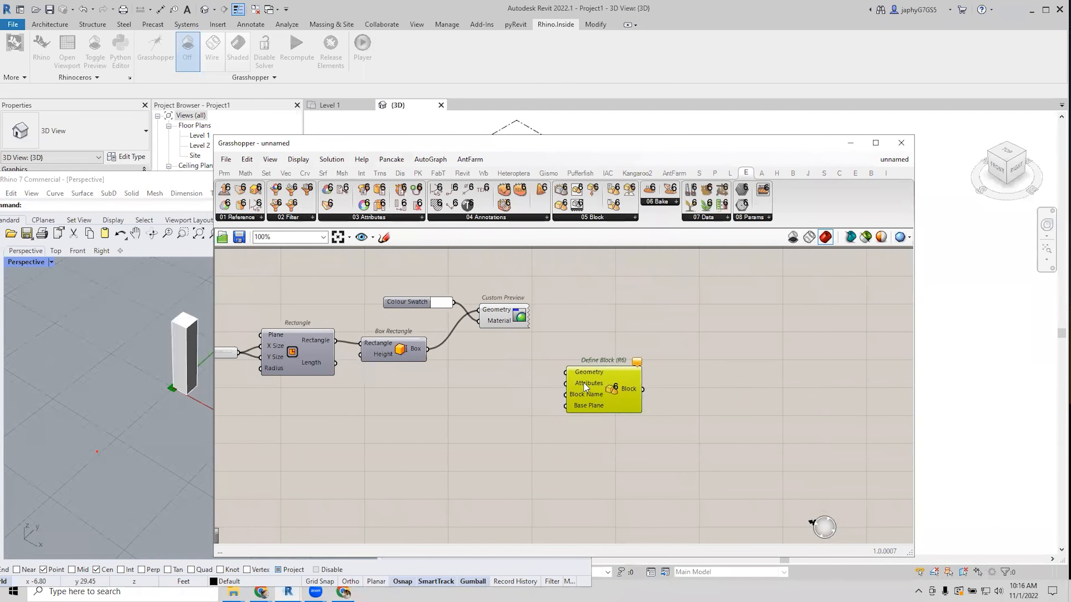
Wire the Box output into Define Block's Geometry input and recentre the canvas.
scroll(580, 380, "up", 2)
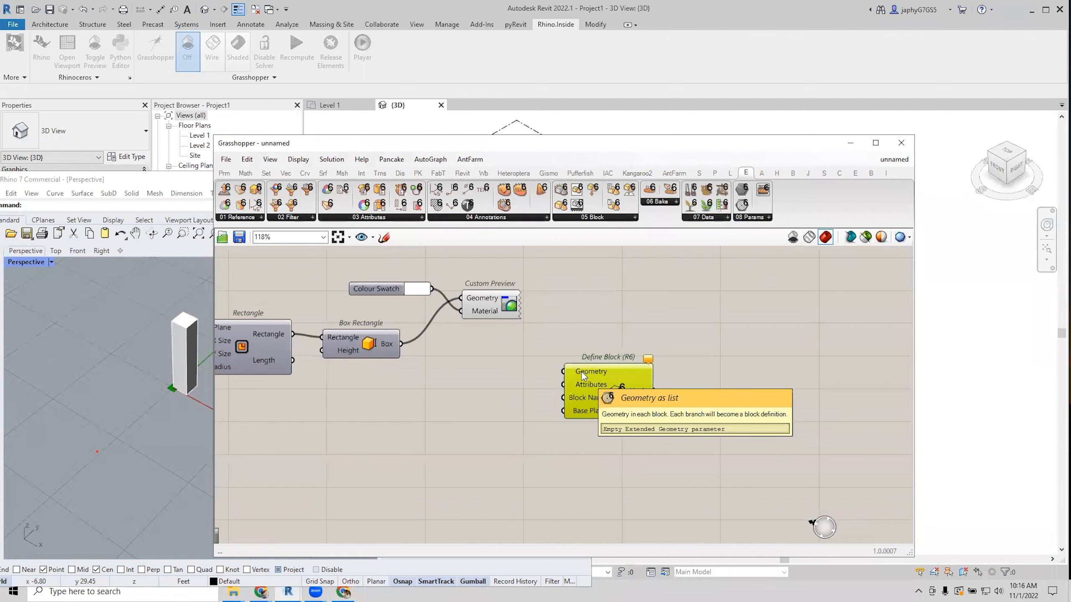
left_click_drag(400, 344, 565, 371)
right_click_drag(547, 390, 763, 416)
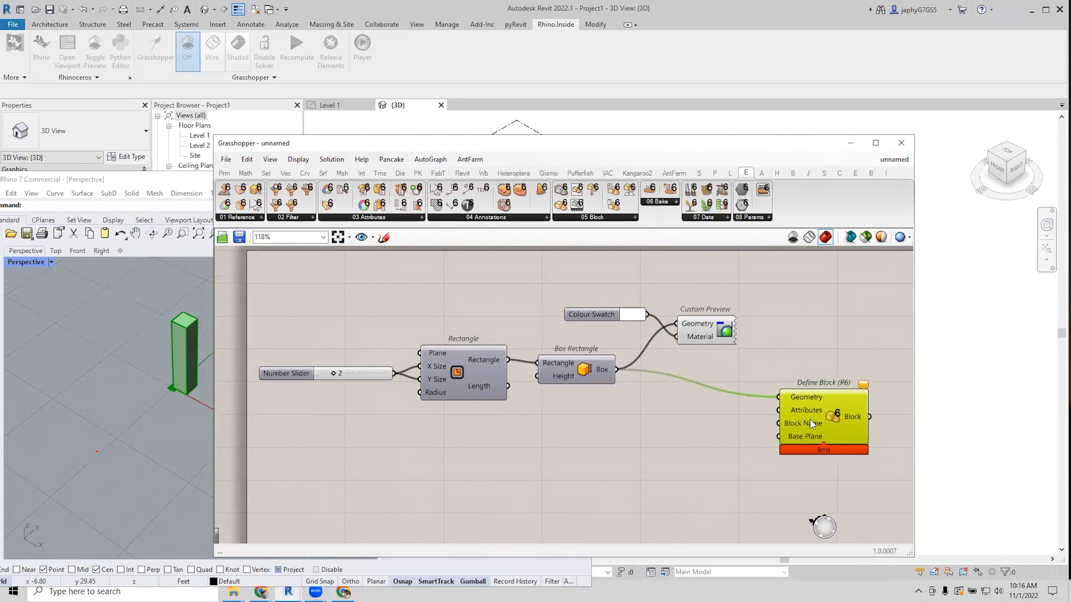
left_click_drag(835, 420, 823, 401)
right_click_drag(711, 420, 611, 367)
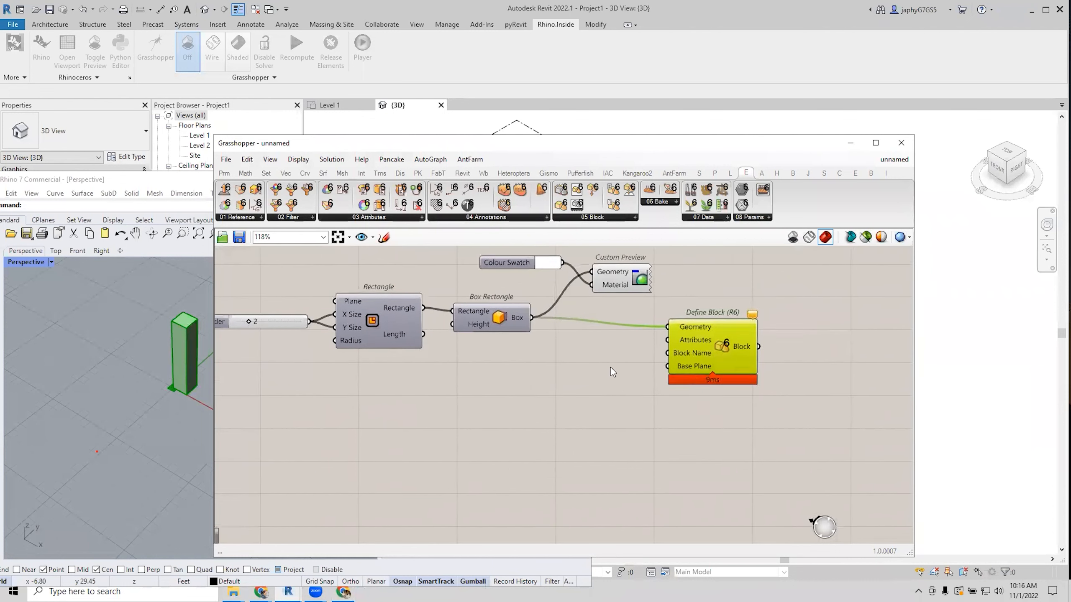
Place Define Object Attributes (R6) and wire its Attributes output into Define Block's Attributes input.
double_click(531, 443)
type("def a")
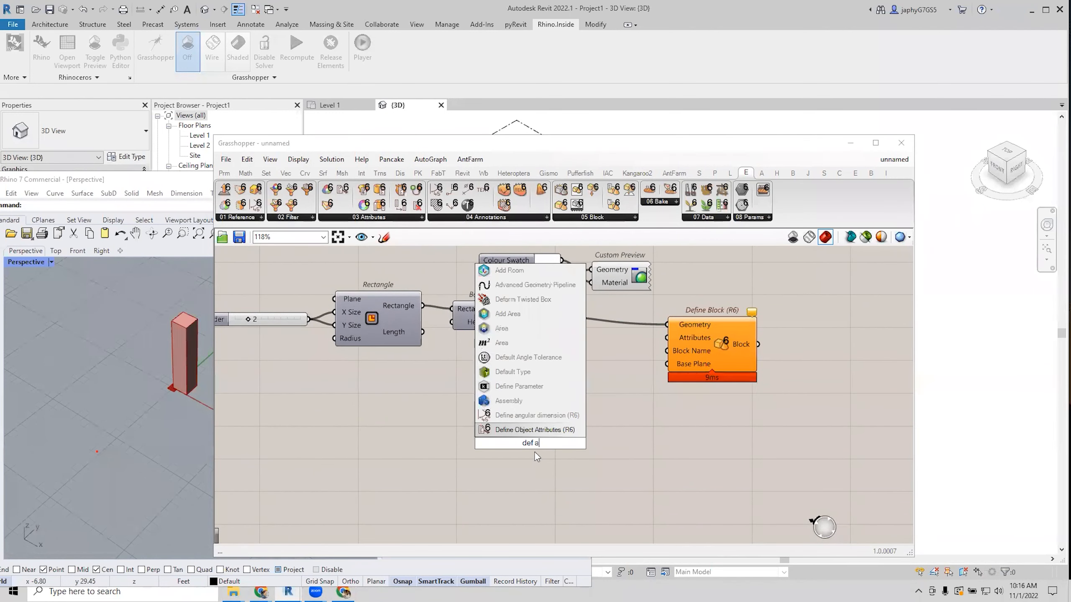
type("tt")
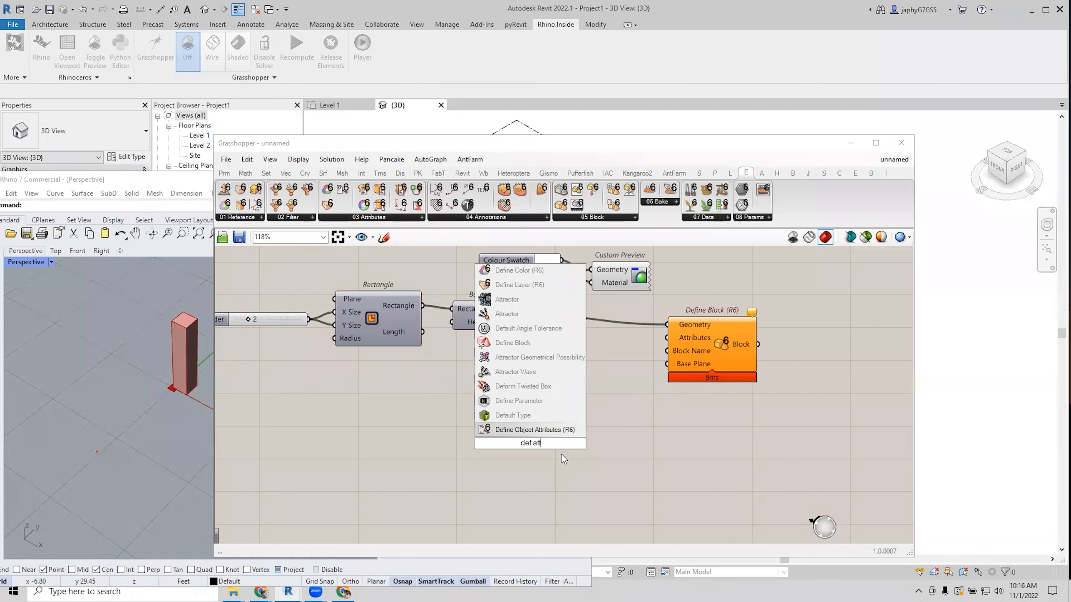
left_click(557, 431)
scroll(561, 432, "up", 2)
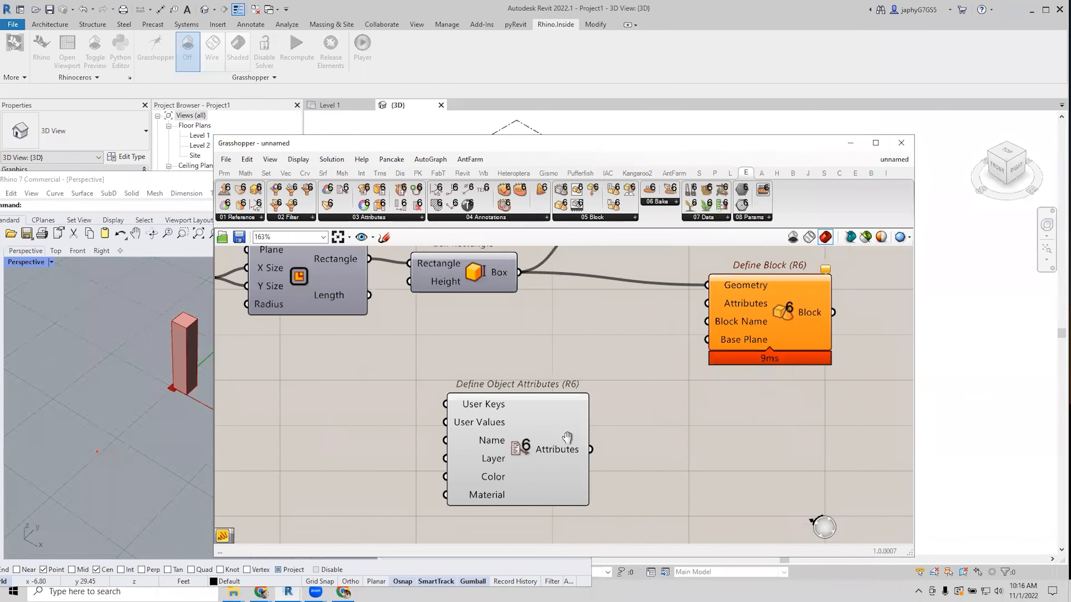
scroll(561, 431, "down", 1)
left_click_drag(610, 477, 703, 349)
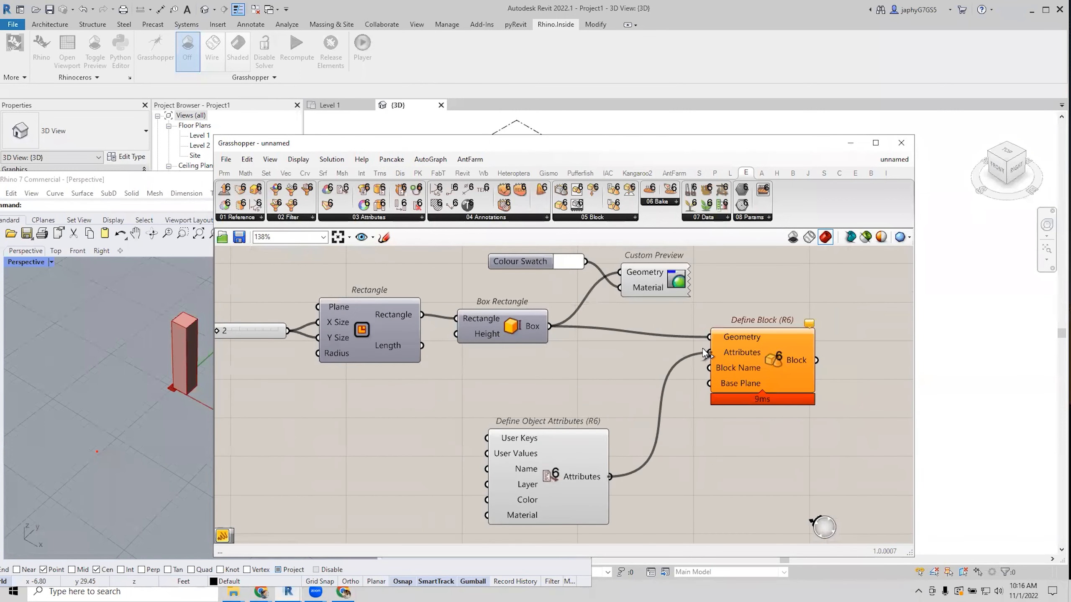
left_click_drag(516, 487, 544, 437)
right_click_drag(572, 405, 581, 385)
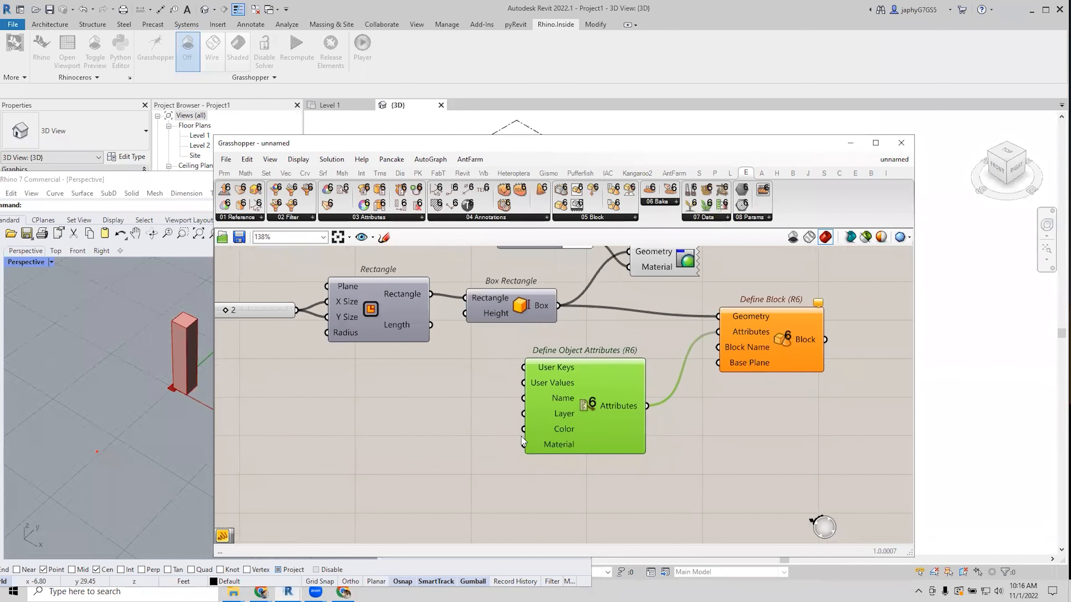
left_click(779, 340)
right_click_drag(780, 335, 721, 338)
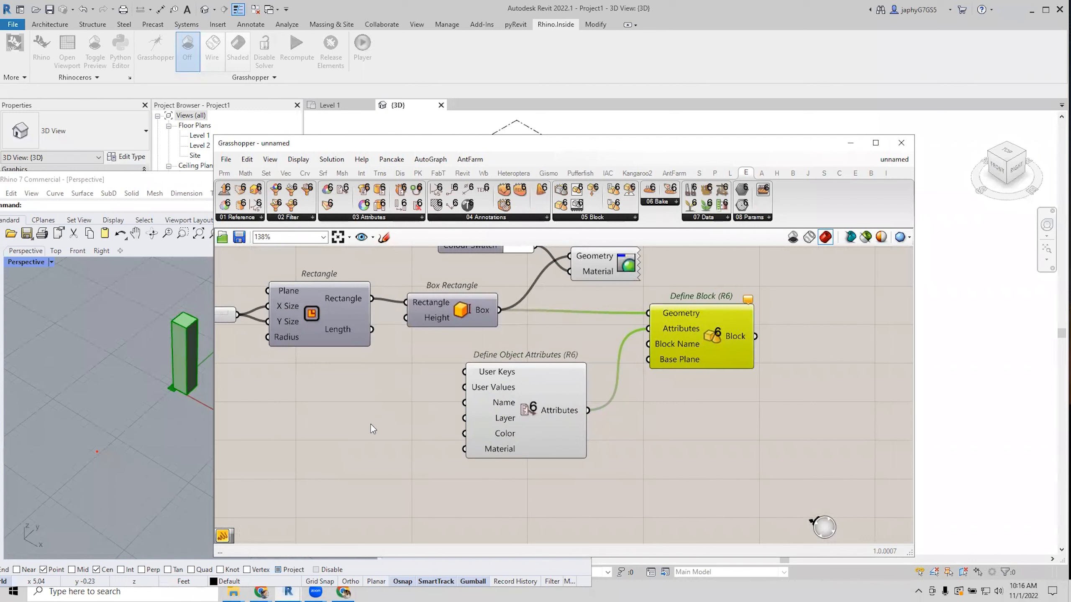
Create a text Panel reading 'InternalGeometry' to feed the object attributes' Layer input.
double_click(358, 419)
type("//")
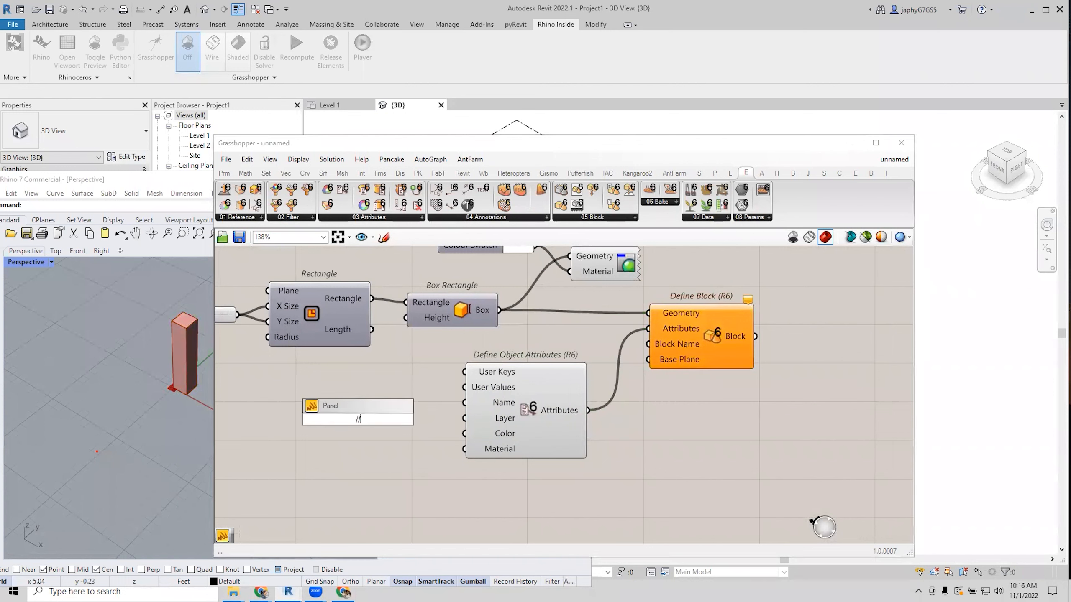
type("InternalGeometry")
key("Return")
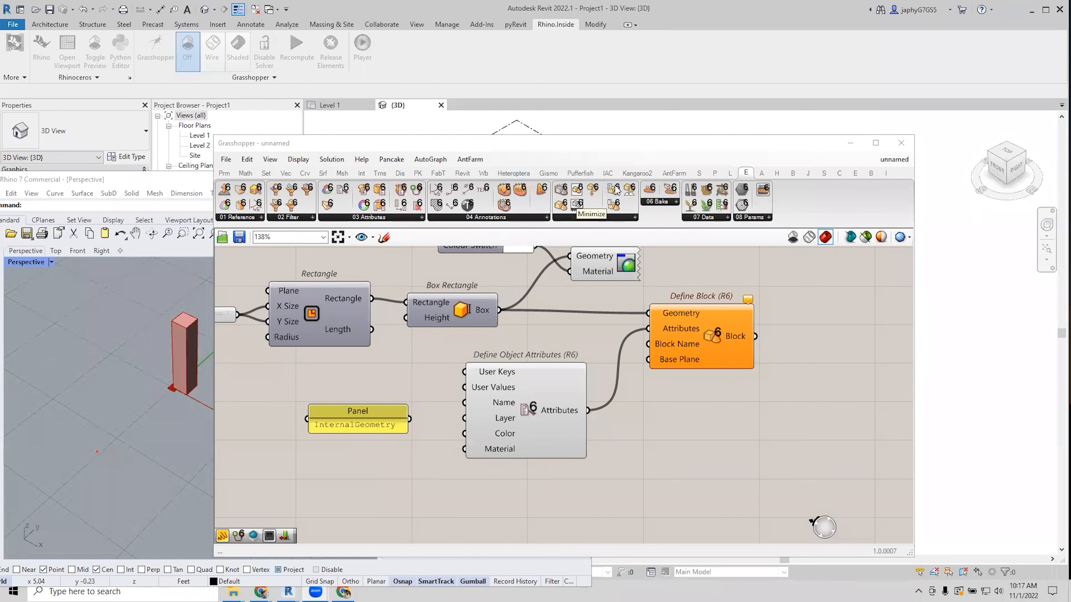
left_click_drag(516, 143, 480, 131)
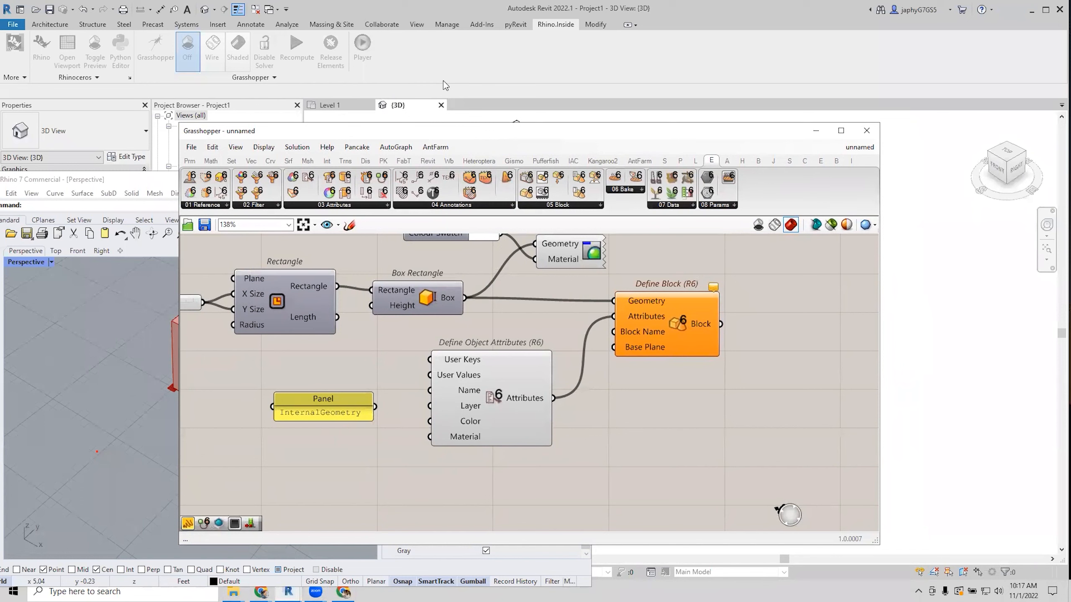
scroll(641, 428, "down", 2)
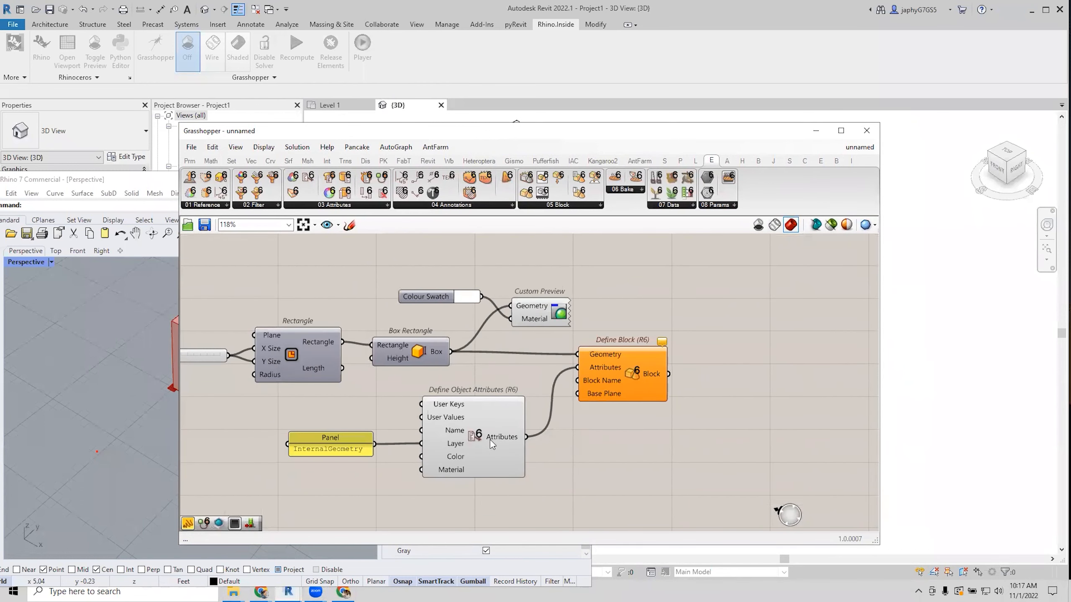
left_click(601, 350)
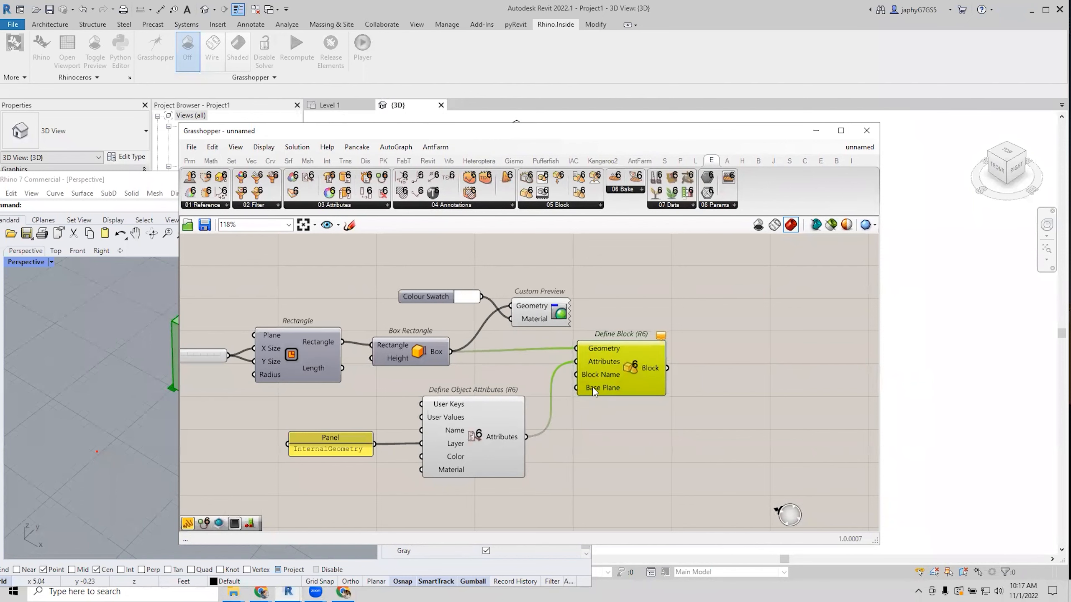
scroll(593, 387, "down", 2)
scroll(555, 409, "down", 2)
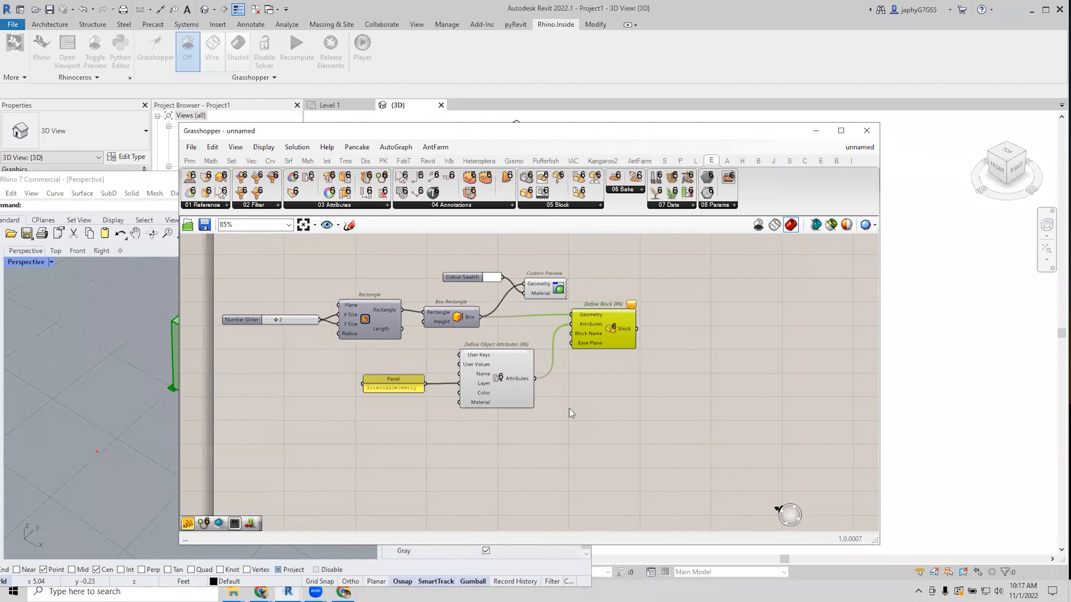
Place a Bake Objects (R6) component and wire the Block into its Geometry input.
double_click(733, 379)
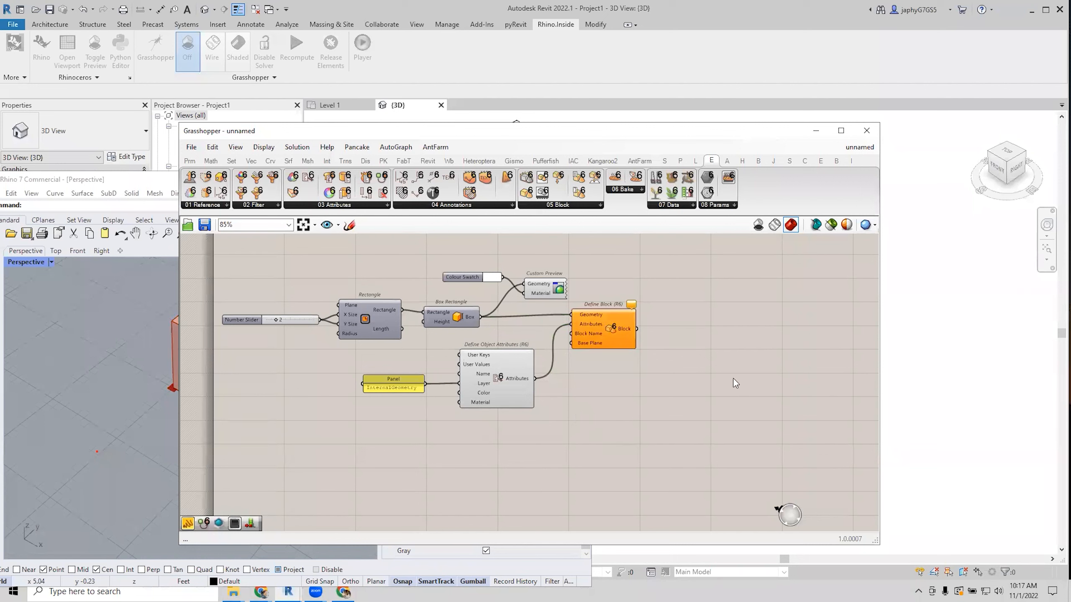
type("ba")
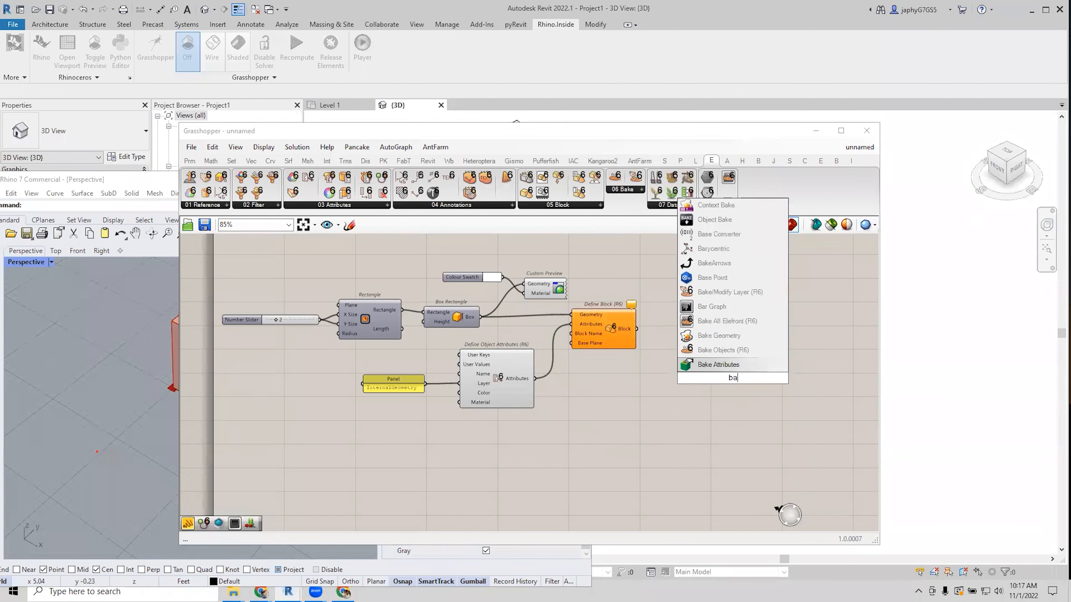
left_click(712, 350)
left_click_drag(636, 329, 719, 338)
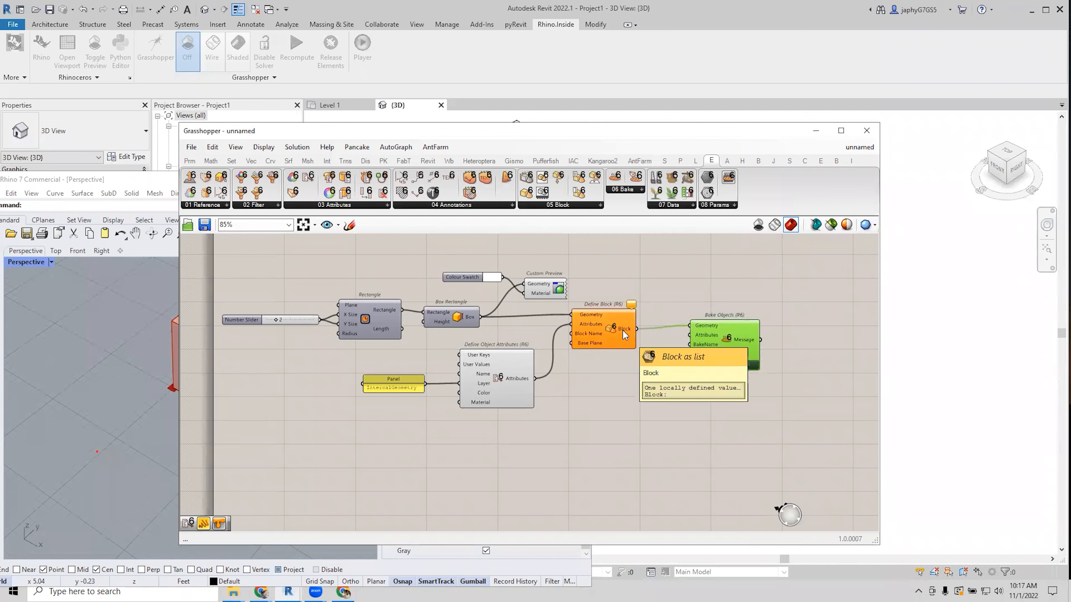
left_click_drag(734, 350, 780, 353)
Add a second Define Object Attributes (R6) wired into Bake Objects' Attributes input.
double_click(657, 422)
type("def at")
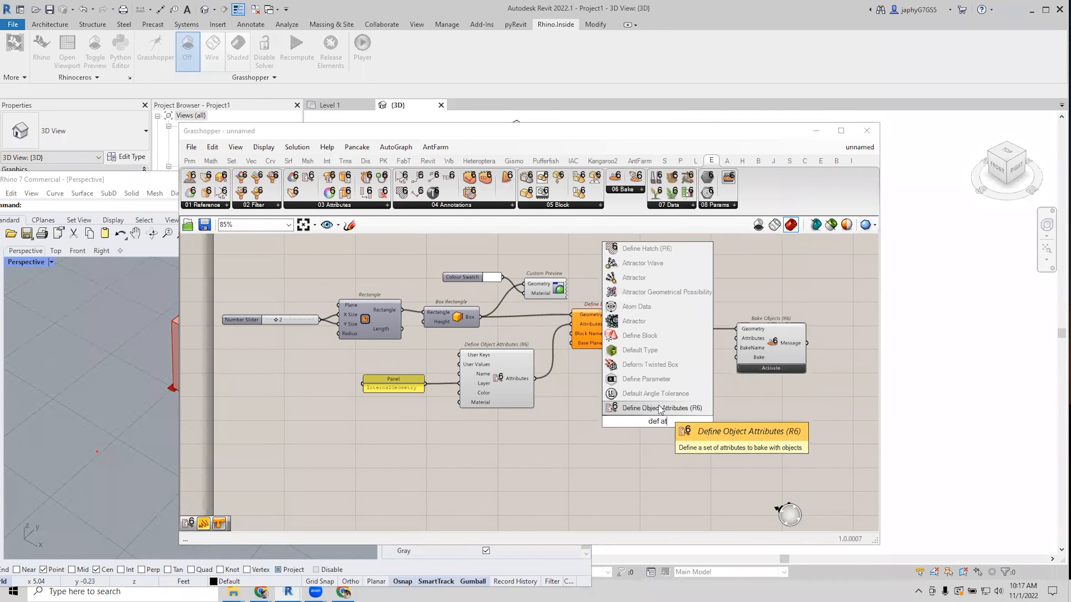
left_click(660, 408)
left_click_drag(695, 422, 730, 340)
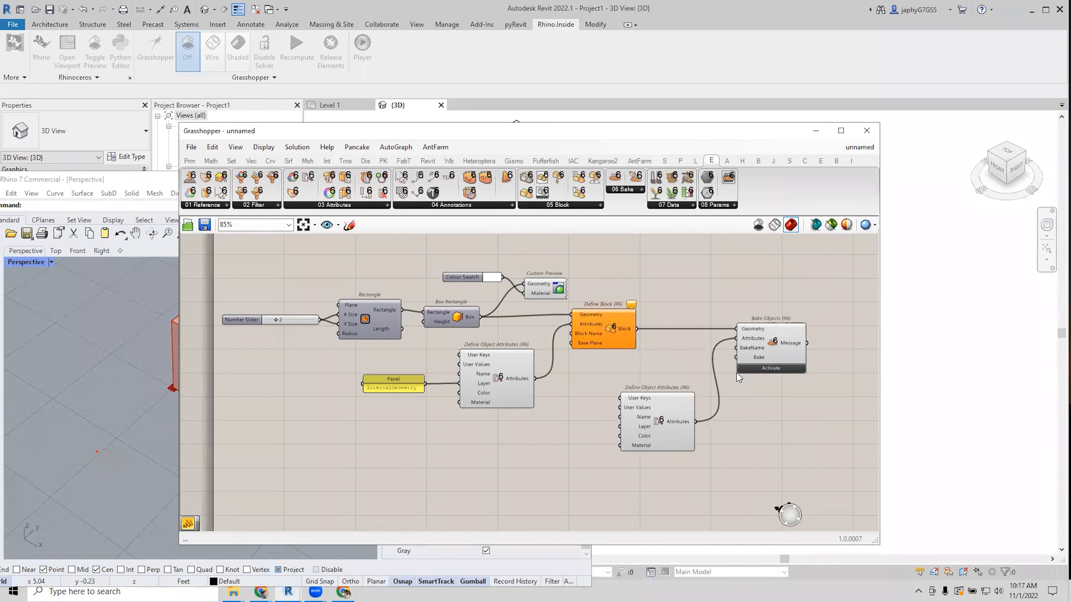
left_click_drag(658, 431, 665, 426)
left_click(771, 341)
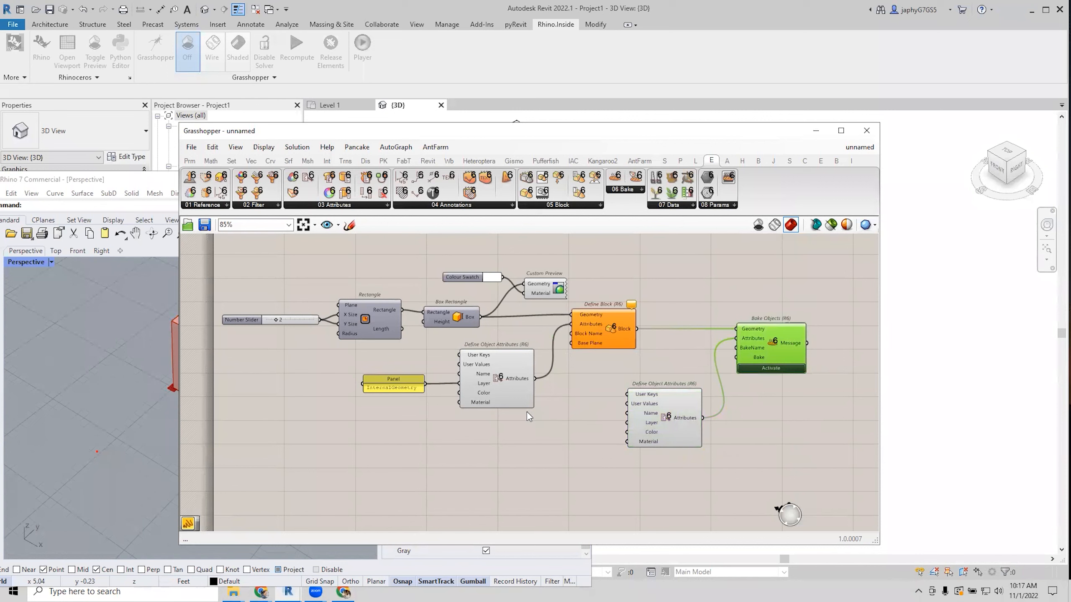
scroll(527, 411, "up", 2)
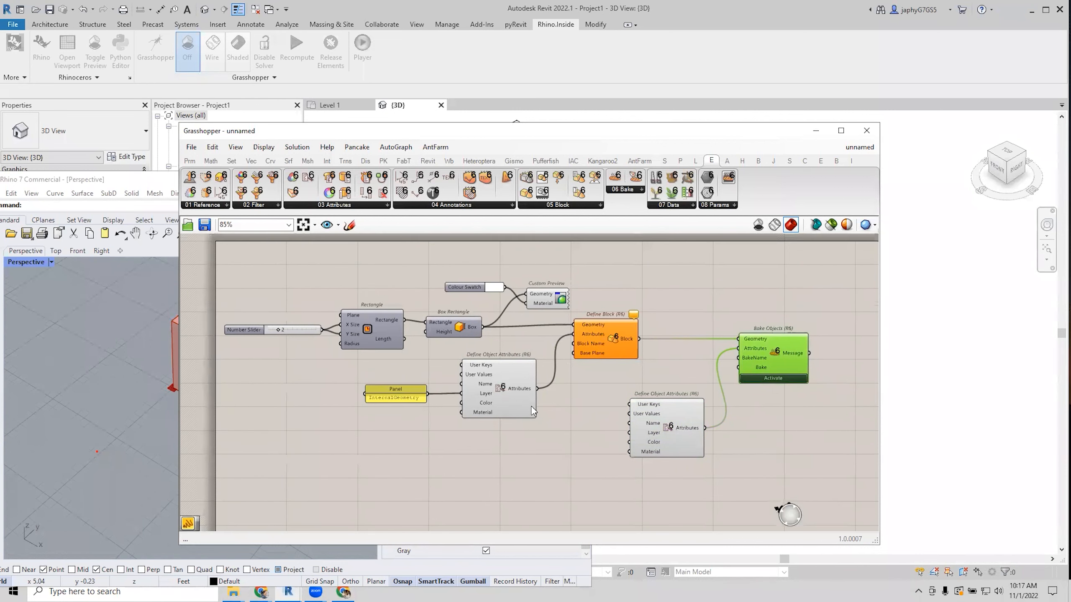
right_click_drag(530, 405, 571, 399)
scroll(570, 398, "down", 2)
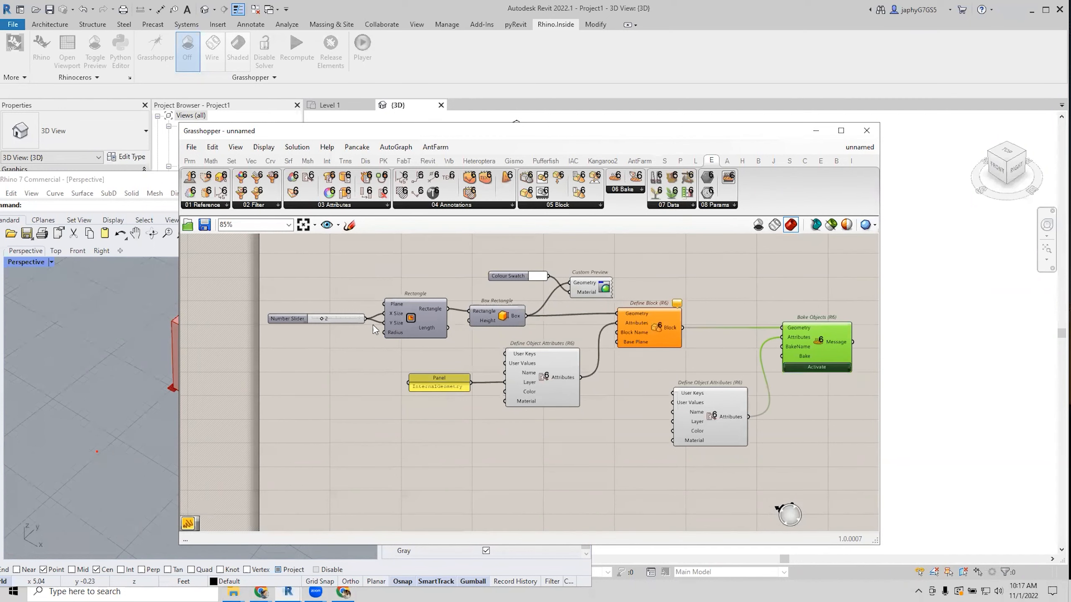
Rearrange the existing sliders and add a new number slider set to 4.
mouse_move(346, 316)
left_mouse_down()
mouse_move(333, 324)
mouse_move(384, 327)
mouse_move(359, 314)
left_mouse_up()
left_click_drag(274, 326, 254, 303)
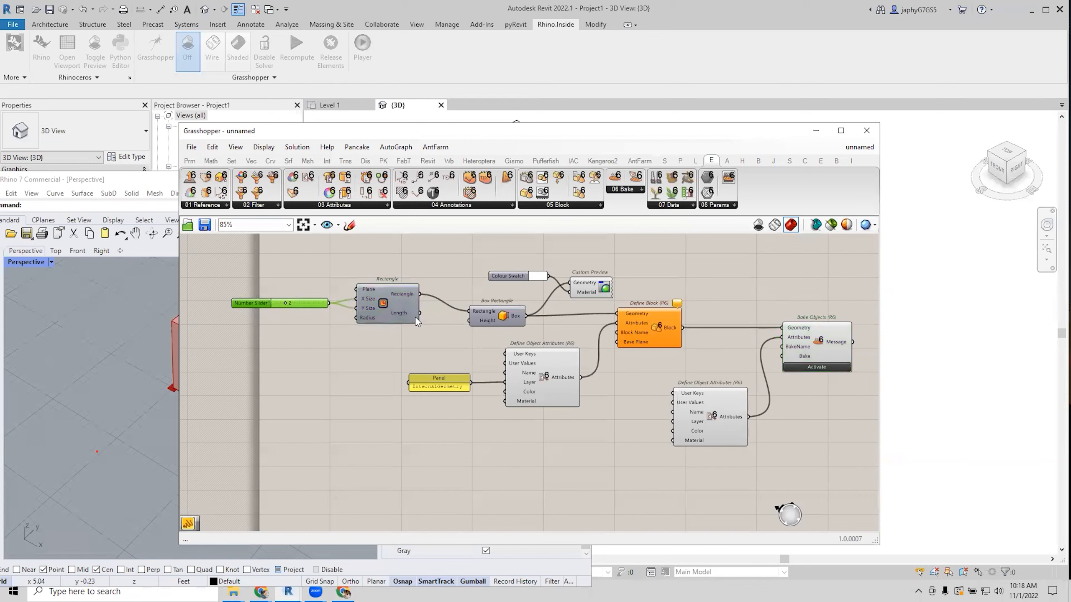
double_click(360, 383)
type("4")
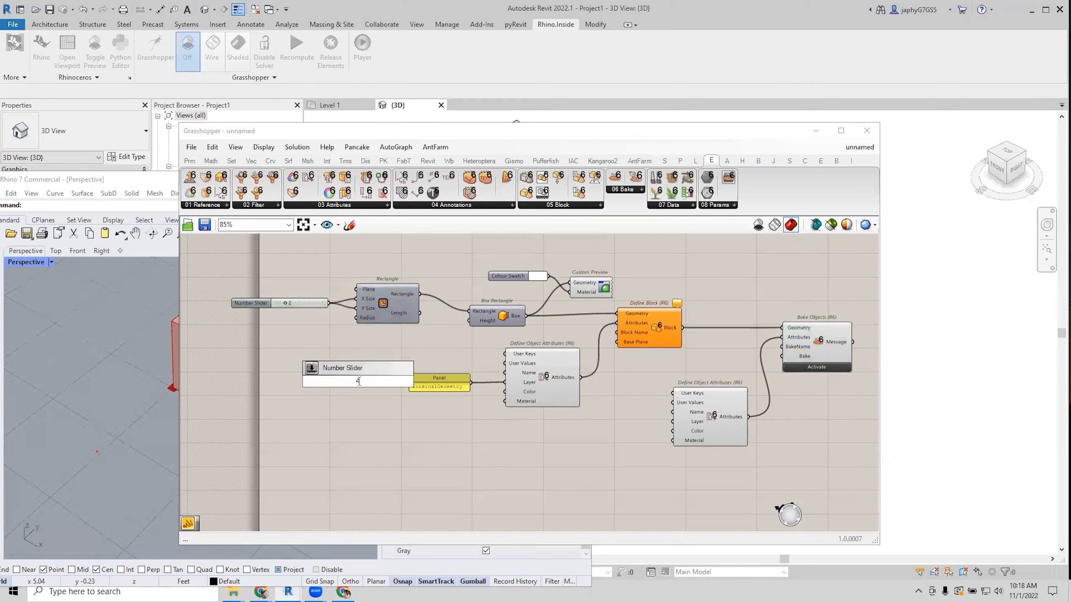
key("Return")
left_click_drag(401, 378, 382, 362)
left_click_drag(468, 323, 468, 324)
left_click(469, 342)
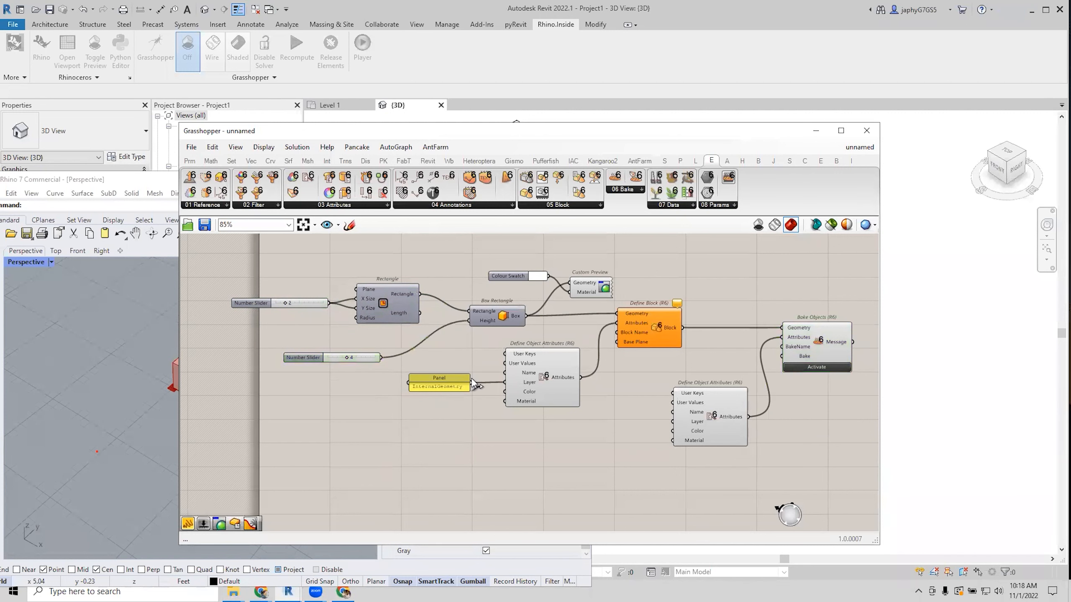
Tidy the InternalGeometry panel and attributes components, then insert a Format component.
right_click_drag(479, 394, 476, 391)
left_click_drag(439, 382, 457, 377)
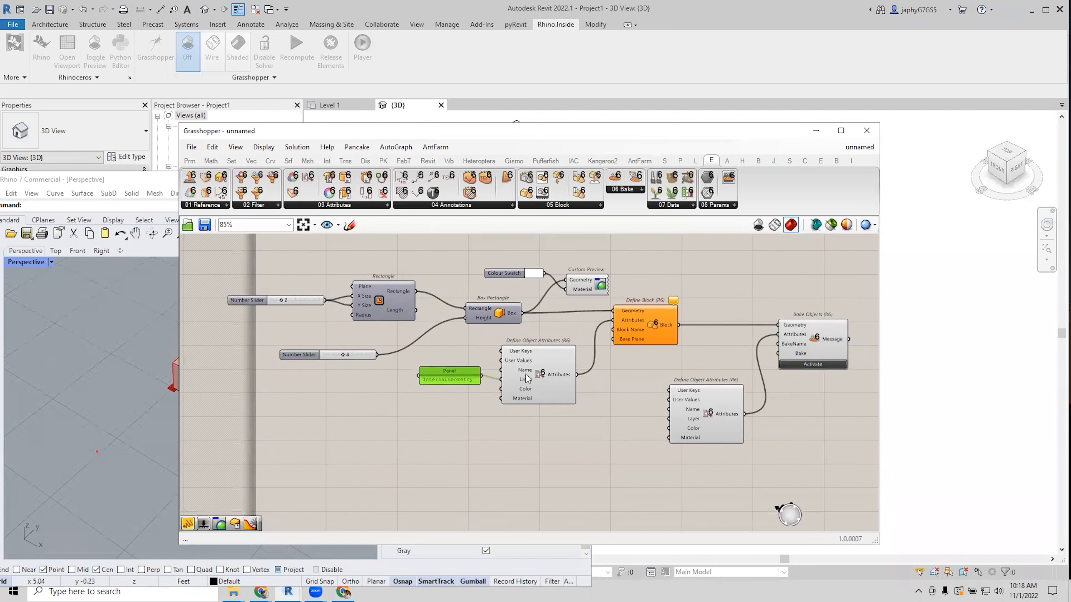
left_click_drag(548, 375, 564, 406)
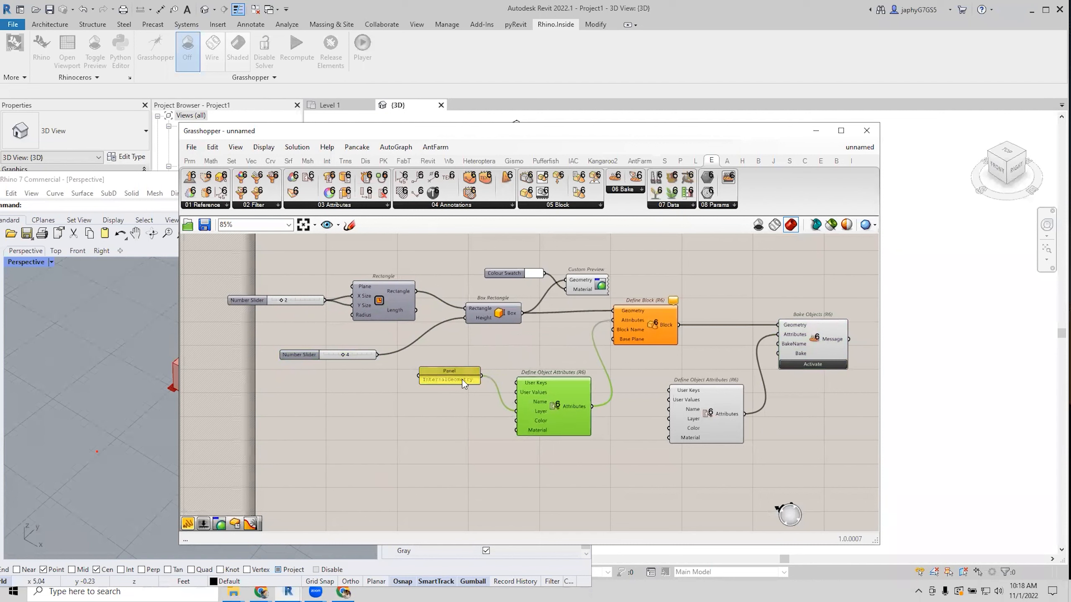
left_click_drag(451, 376, 464, 411)
double_click(441, 388)
type("format")
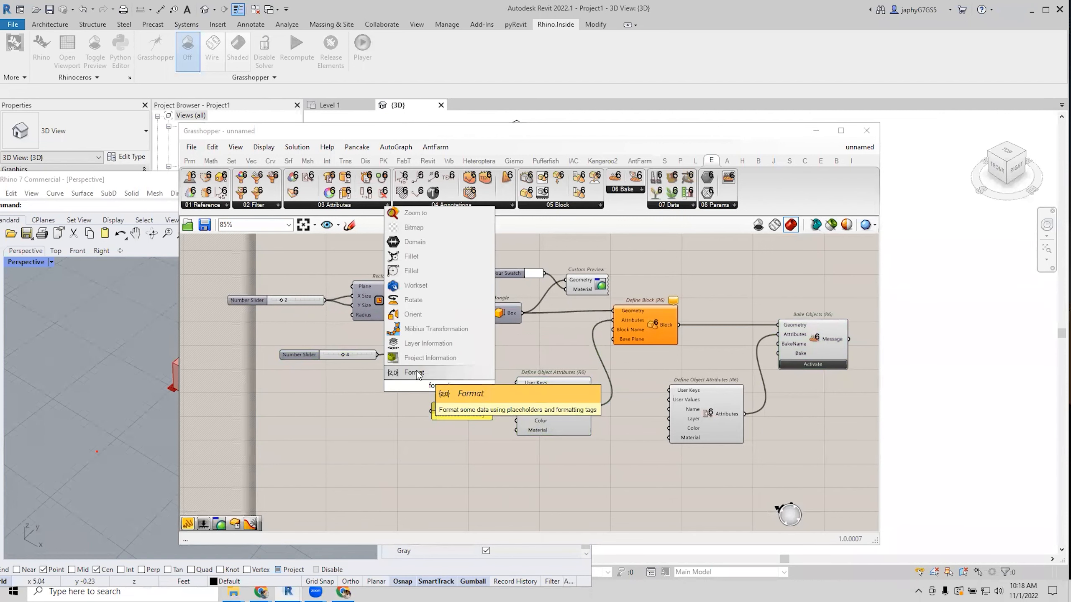
key("Return")
Adjust Format's data inputs and wire the 4 slider into its 0 input.
scroll(446, 377, "up", 5)
left_click(438, 441)
scroll(416, 397, "down", 1)
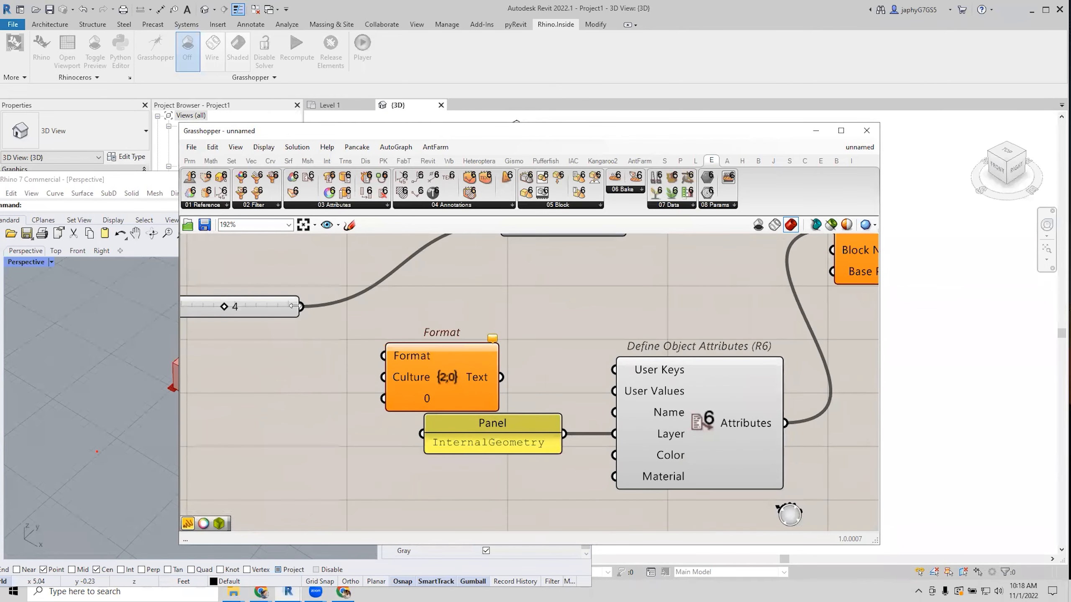
left_click_drag(337, 357, 490, 333)
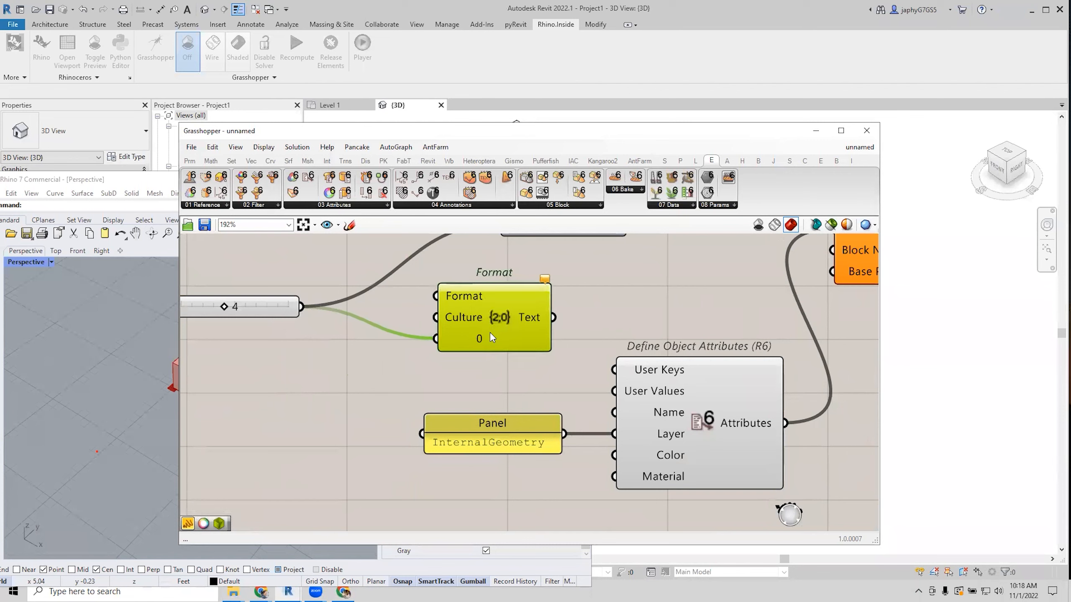
scroll(488, 377, "up", 4)
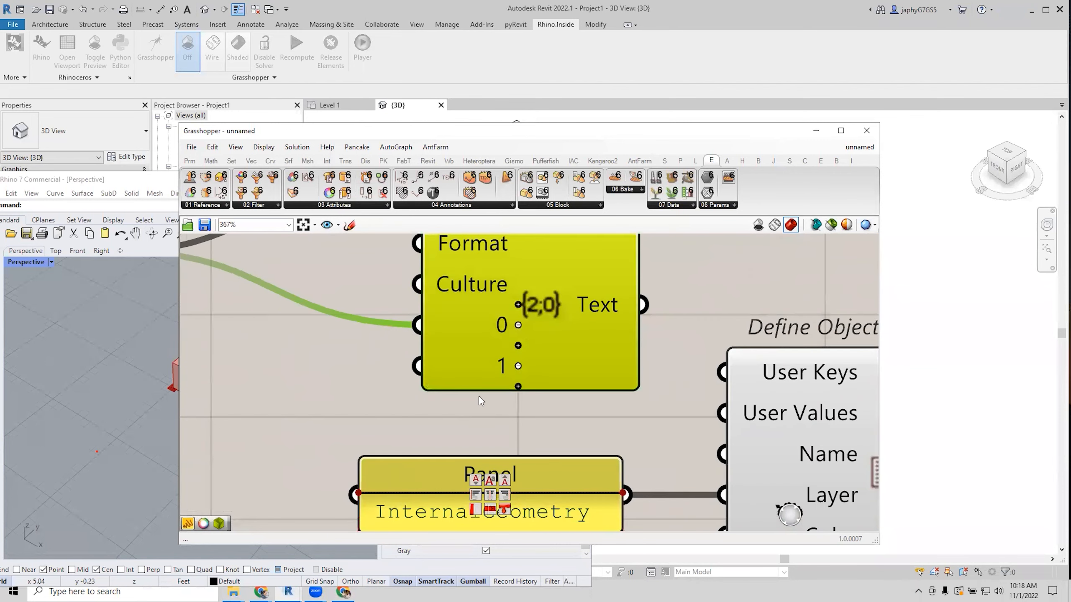
scroll(479, 387, "down", 3)
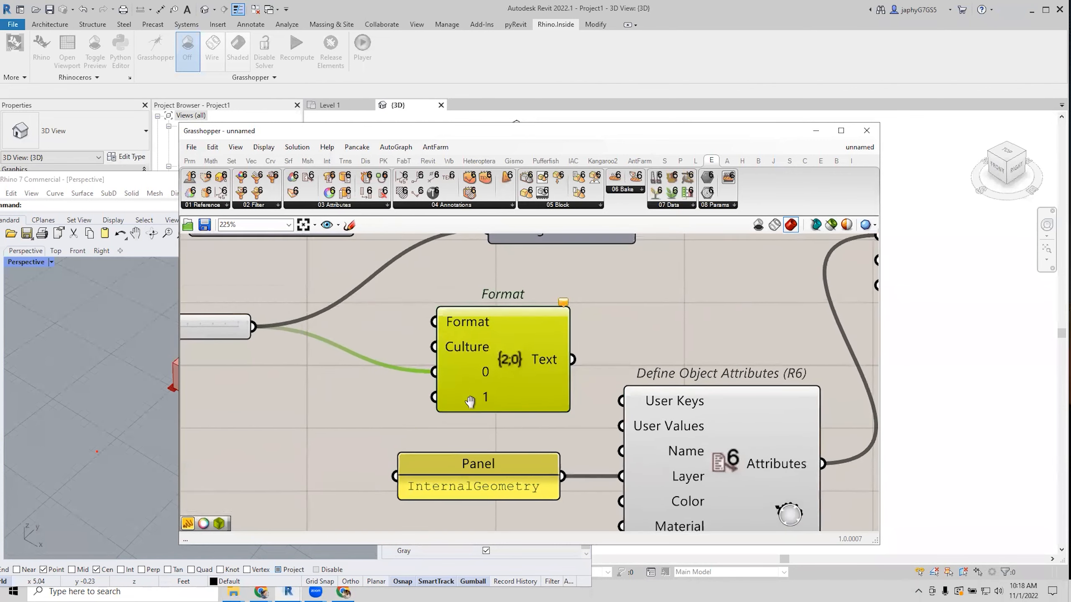
Create a //Block_{0} panel and wire it into Format's pattern input.
double_click(333, 441)
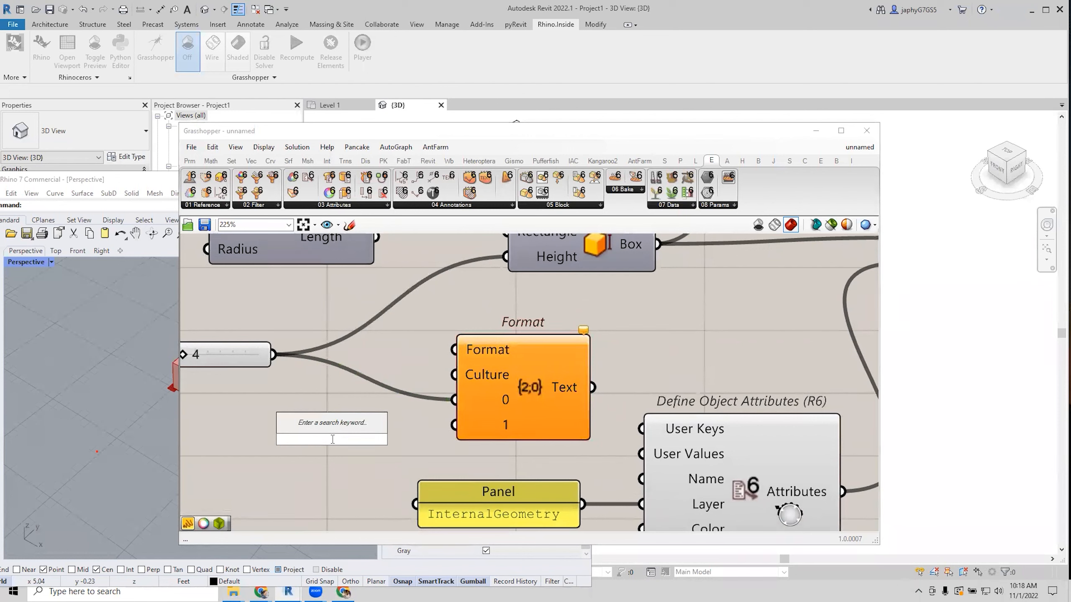
type("{")
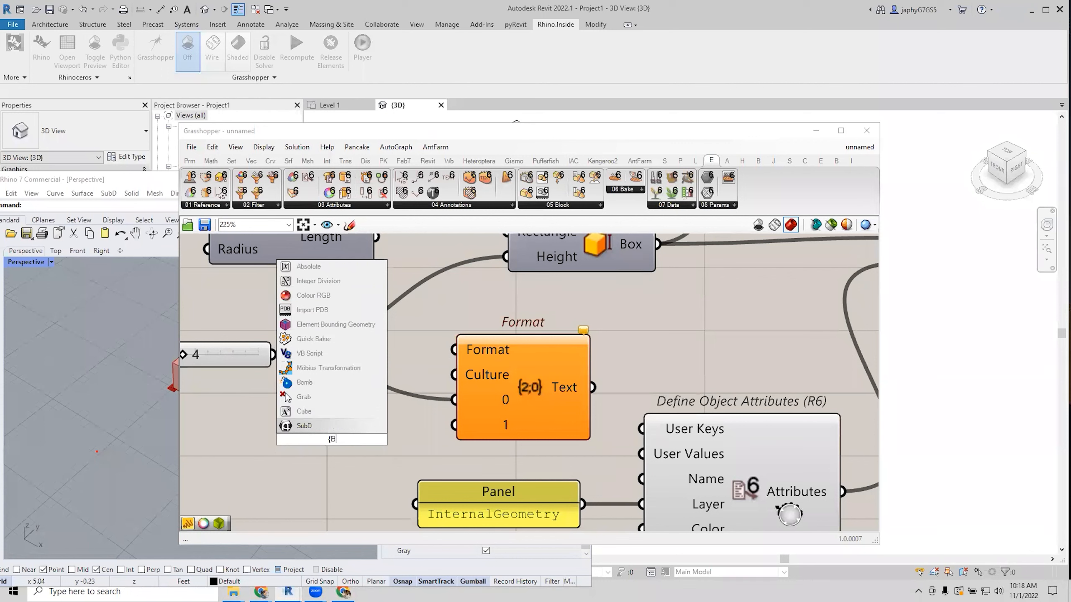
key("BackSpace")
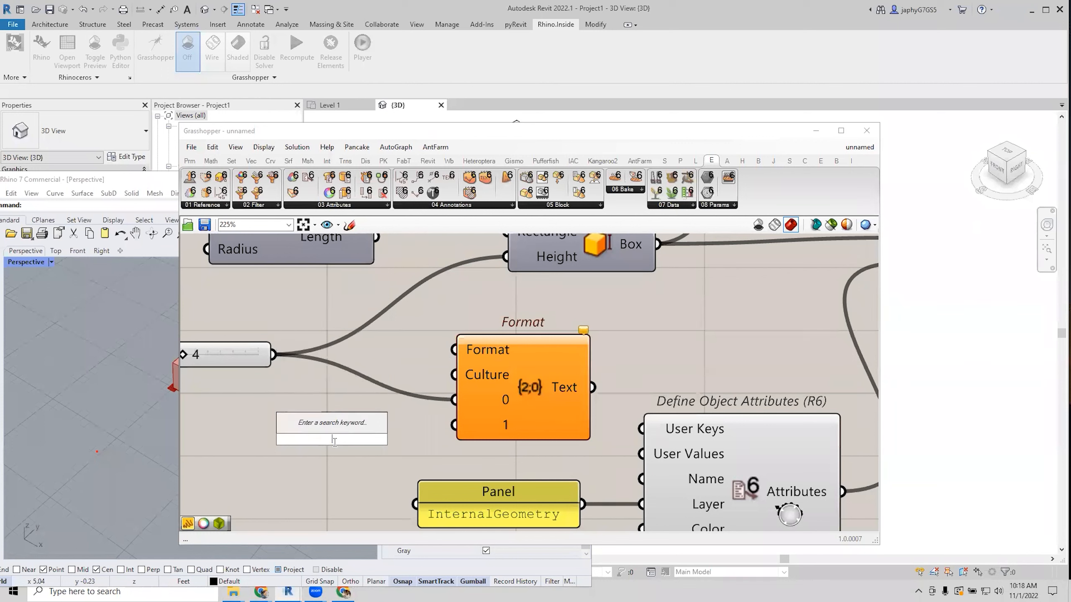
type("//Block")
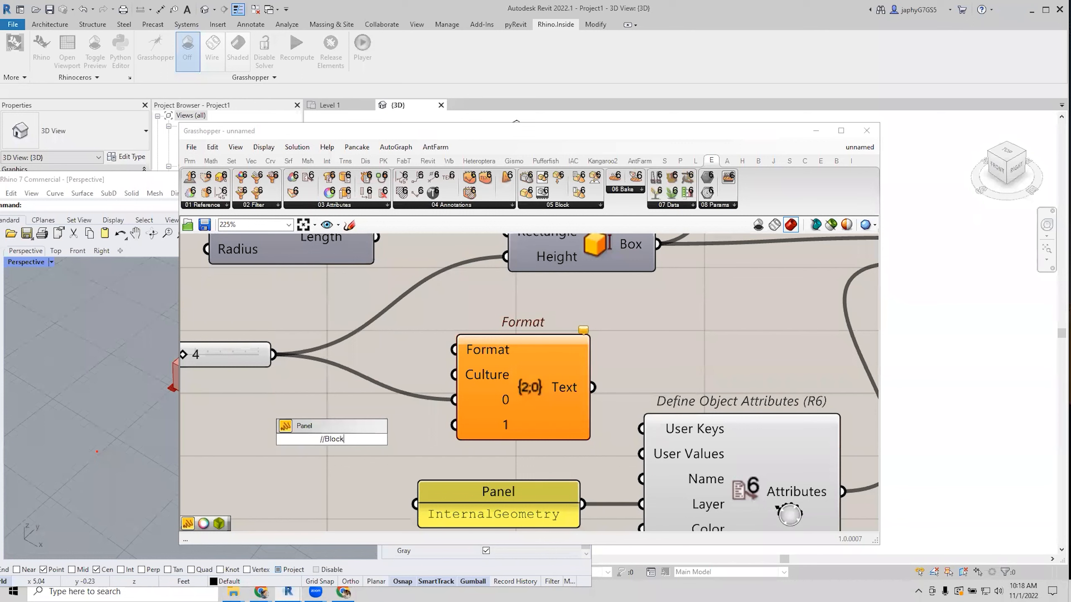
type("_{0}")
left_click(362, 448)
left_click_drag(385, 438, 455, 351)
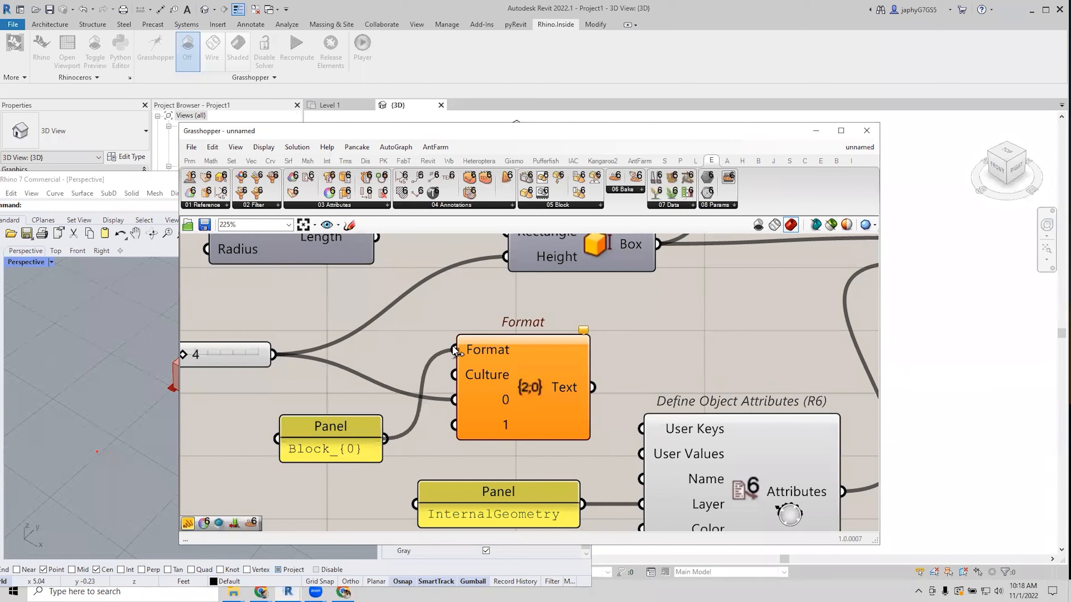
left_click_drag(367, 446, 329, 428)
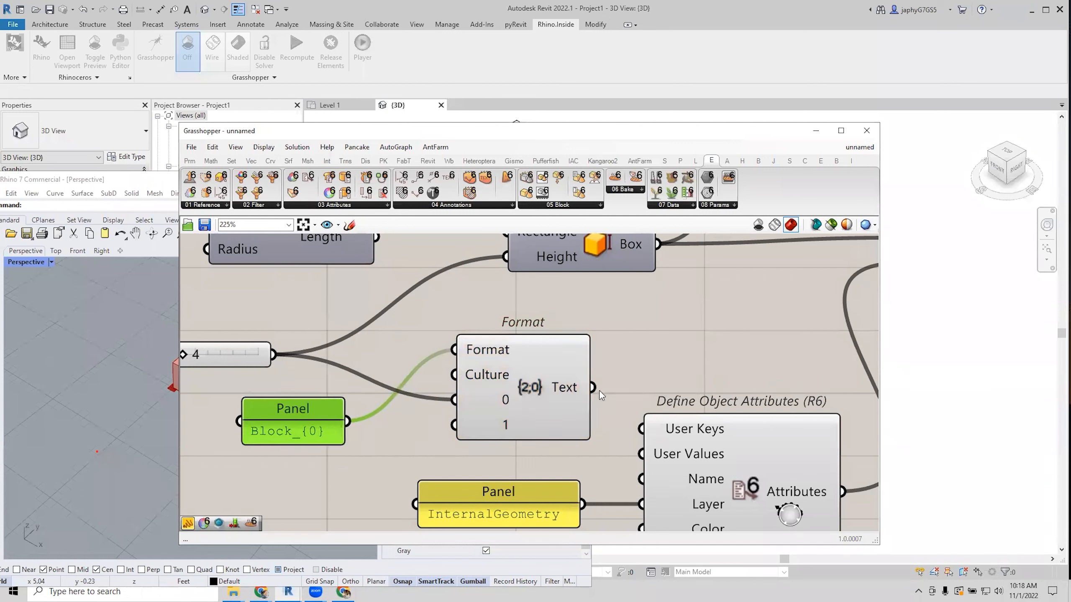
Add a panel on Format's Text output showing the result Block_4.
double_click(657, 339)
type("panel")
key("Return")
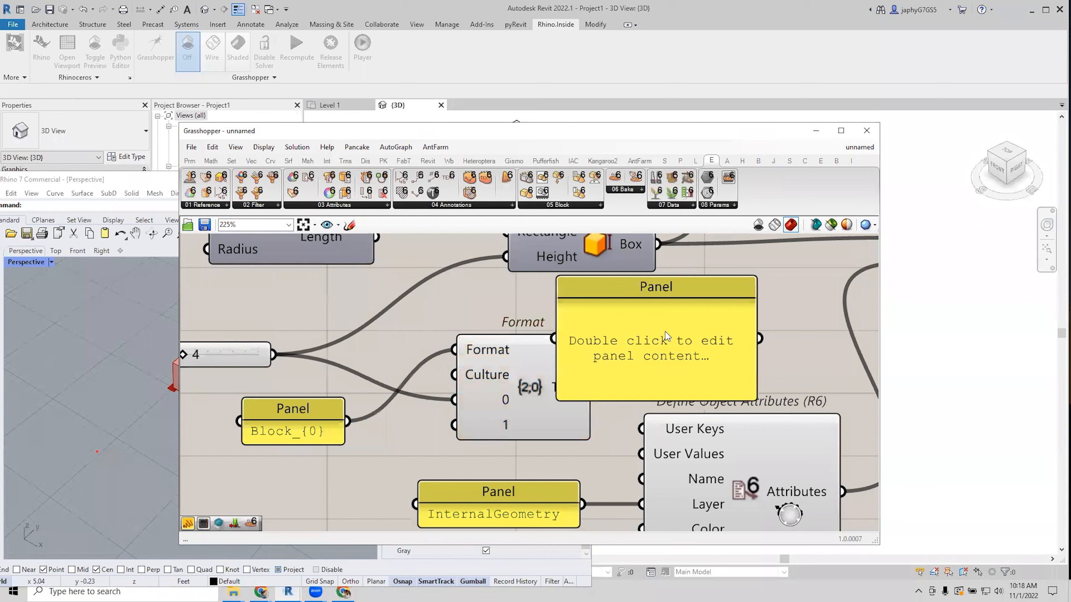
left_click_drag(593, 387, 684, 352)
right_click_drag(659, 354, 606, 348)
scroll(599, 353, "down", 1)
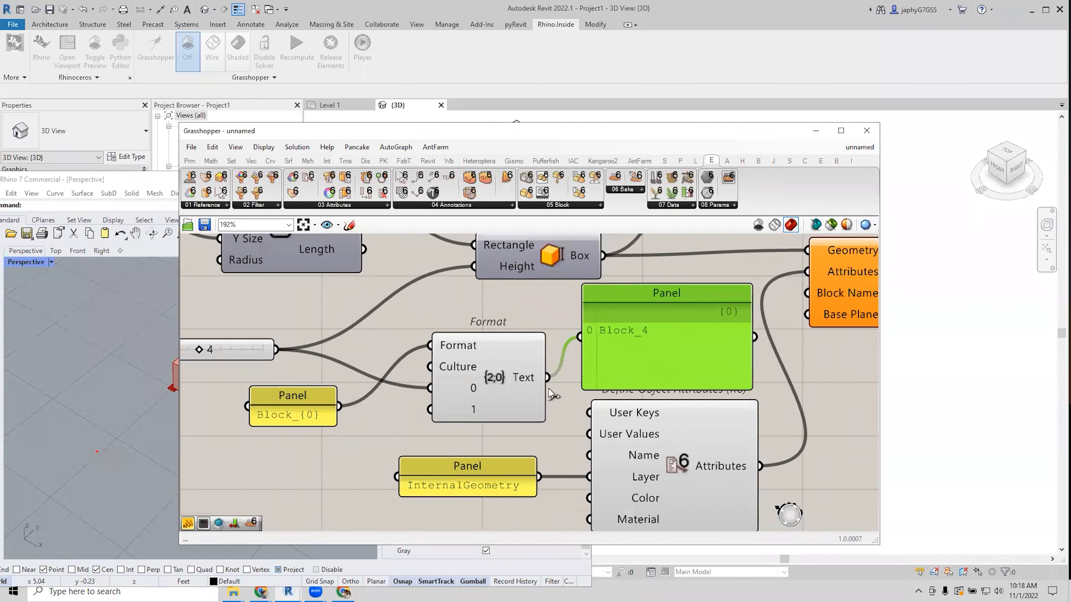
Edit the pattern panel to Block_{0:00} and widen it to fit.
double_click(311, 414)
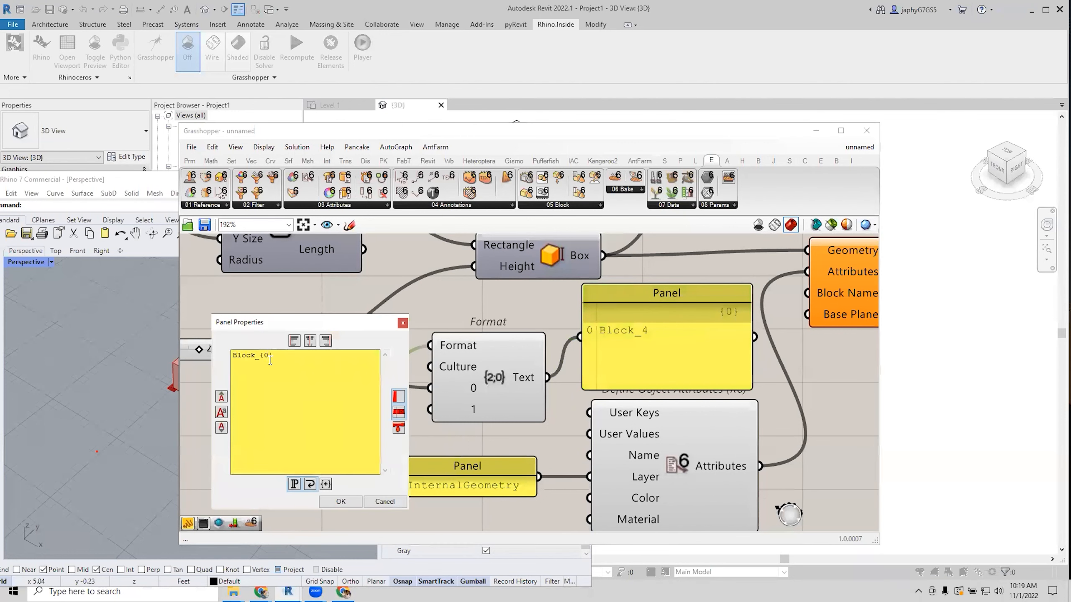
left_click(270, 359)
type(":00")
left_click(343, 501)
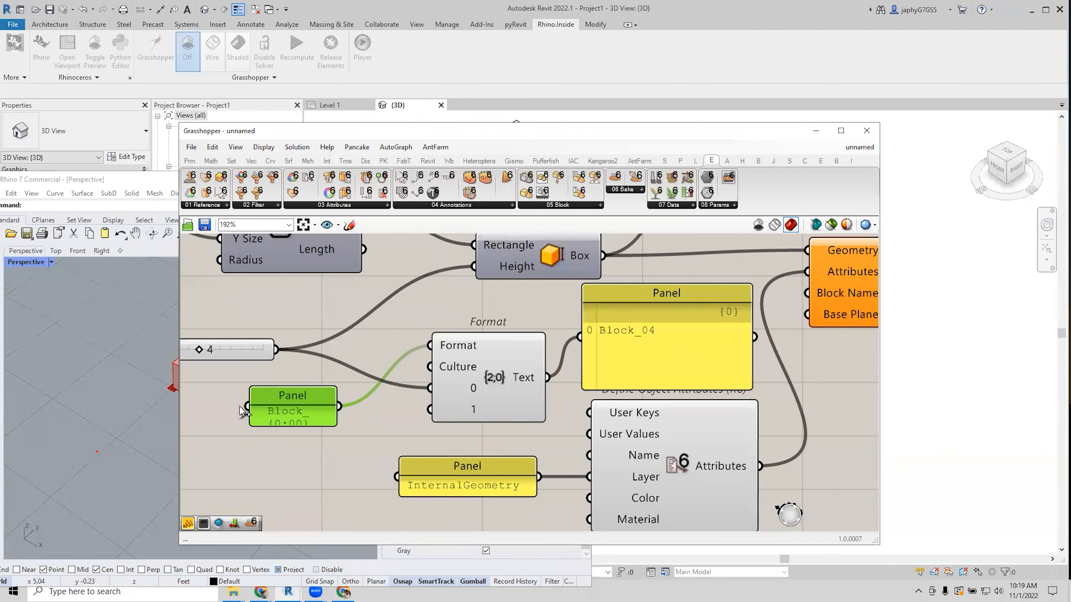
left_click_drag(250, 408, 203, 408)
left_click(327, 437)
left_click_drag(288, 411, 323, 407)
Select the Format component and browse the full list of Text components.
scroll(329, 374, "down", 2)
left_click(445, 374)
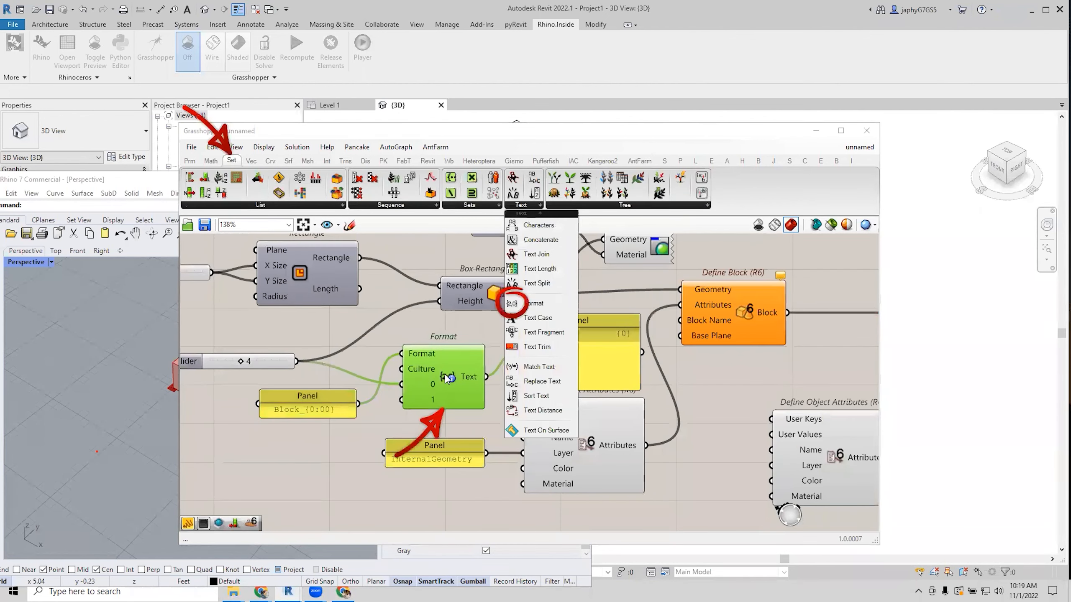
left_click(519, 207)
left_click(455, 250)
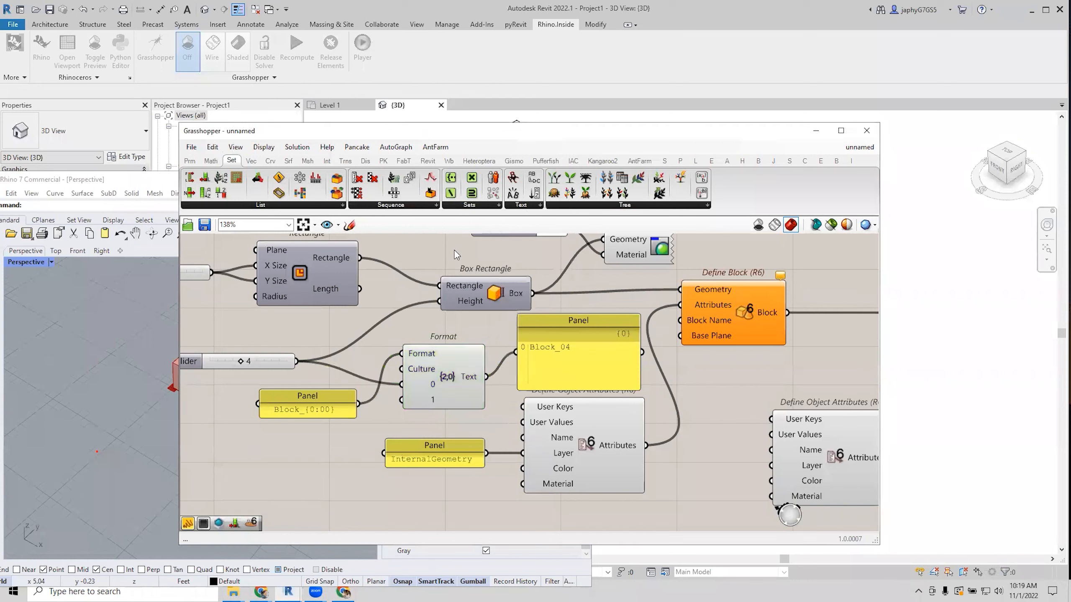
scroll(599, 362, "down", 2)
Wire Format's Text into Define Block's Block Name and delete the Block_04 preview panel.
scroll(515, 385, "down", 3)
left_click_drag(512, 381, 517, 403)
left_click_drag(533, 356, 556, 361)
left_click_drag(502, 403, 521, 413)
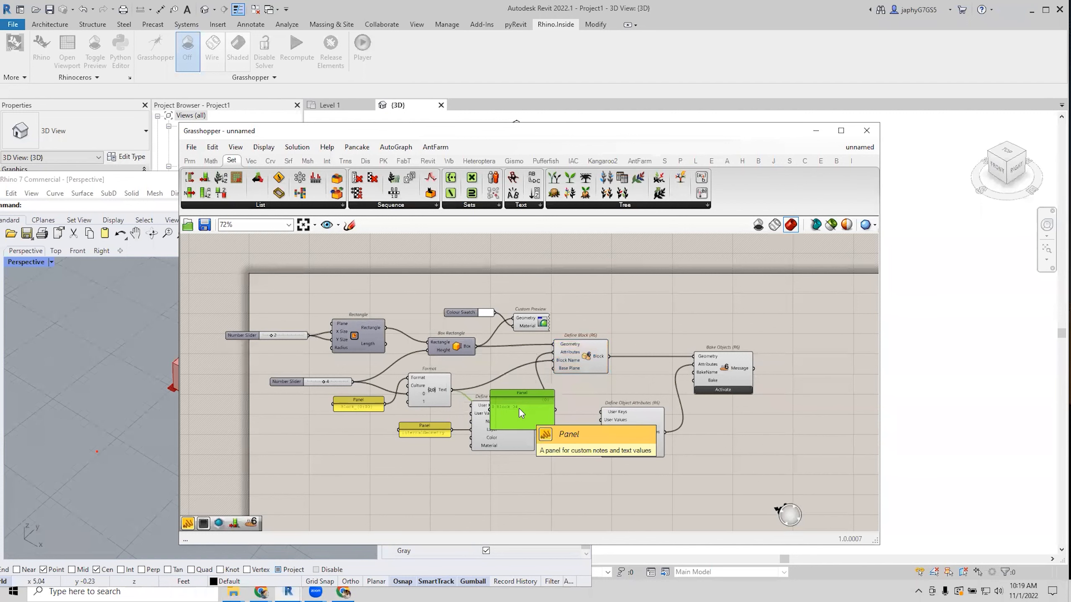
key("Delete")
mouse_move(519, 408)
right_mouse_down()
mouse_move(519, 390)
mouse_move(506, 408)
right_mouse_up()
Connect Format's Text to Bake Objects' BakeName and the lower slider to Bake Objects.
left_click(689, 379)
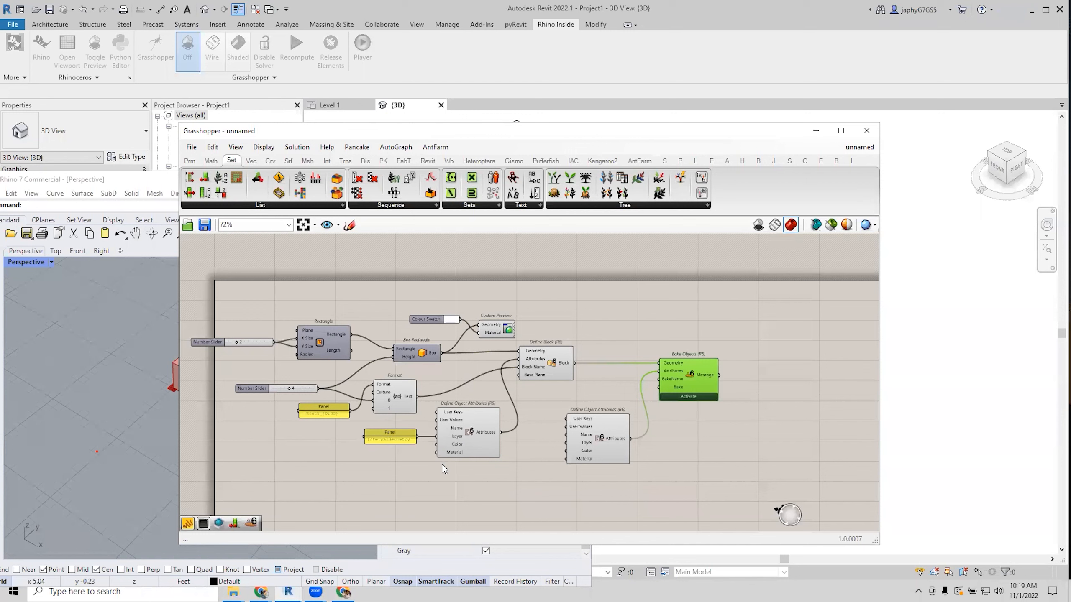
left_click_drag(417, 395, 681, 398)
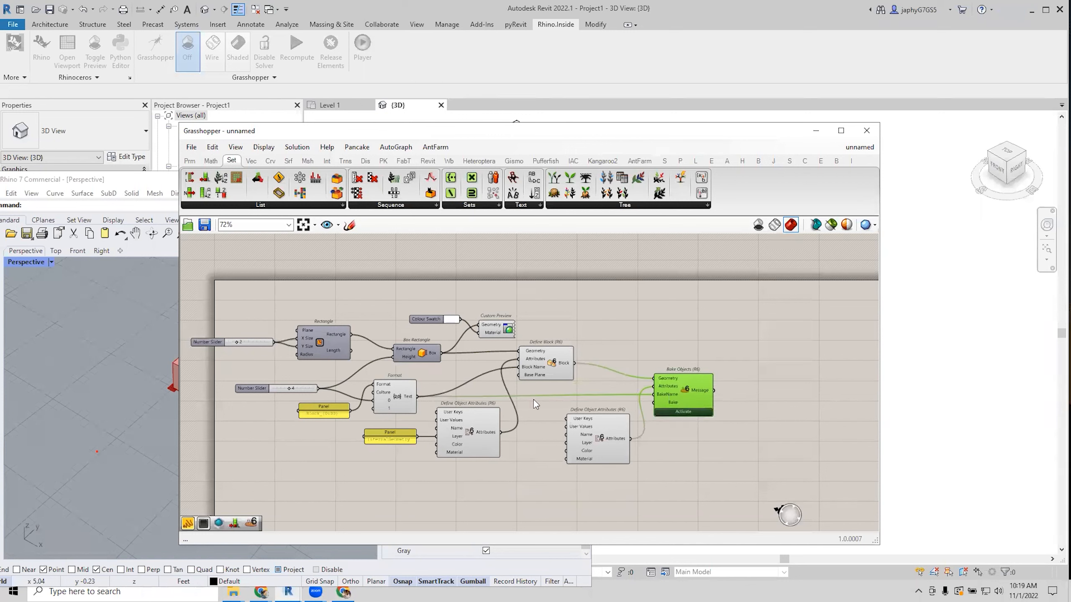
left_click_drag(385, 402, 377, 412)
left_click_drag(318, 389, 671, 380)
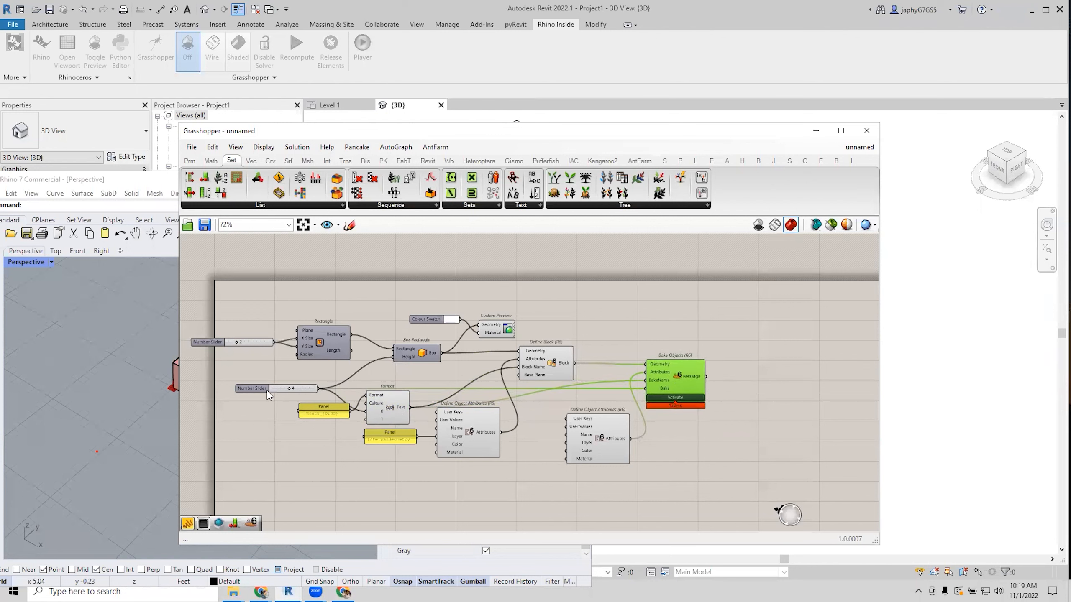
left_click_drag(268, 389, 276, 384)
left_click_drag(659, 391, 661, 381)
right_click_drag(656, 393, 677, 394)
left_click_drag(564, 368, 564, 366)
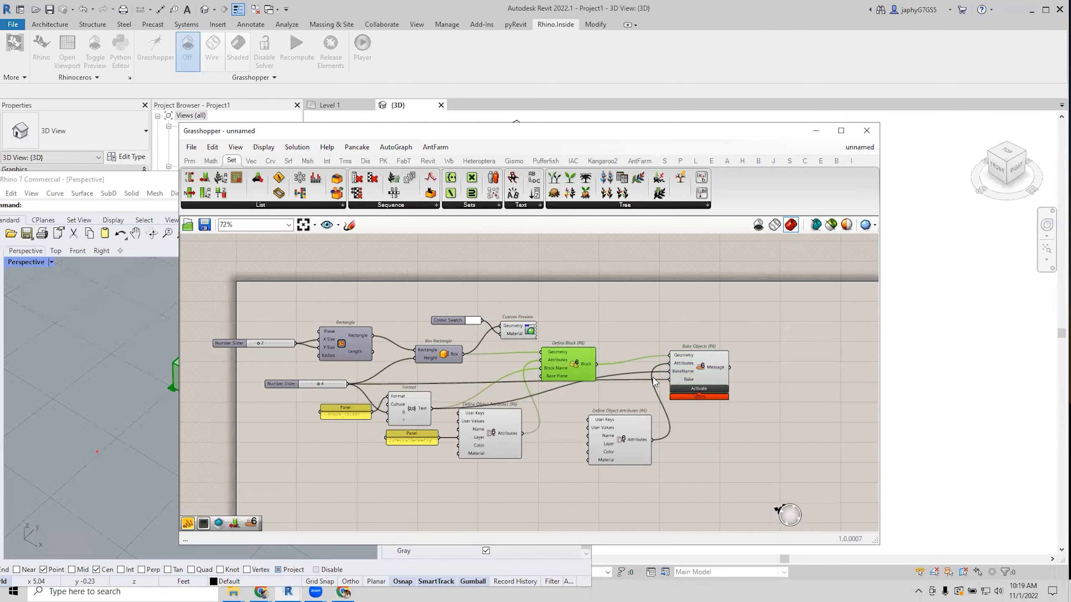
Add two relays on the wire into BakeName and widen the Grasshopper window.
scroll(628, 380, "up", 3)
double_click(515, 389)
left_click_drag(515, 390, 491, 364)
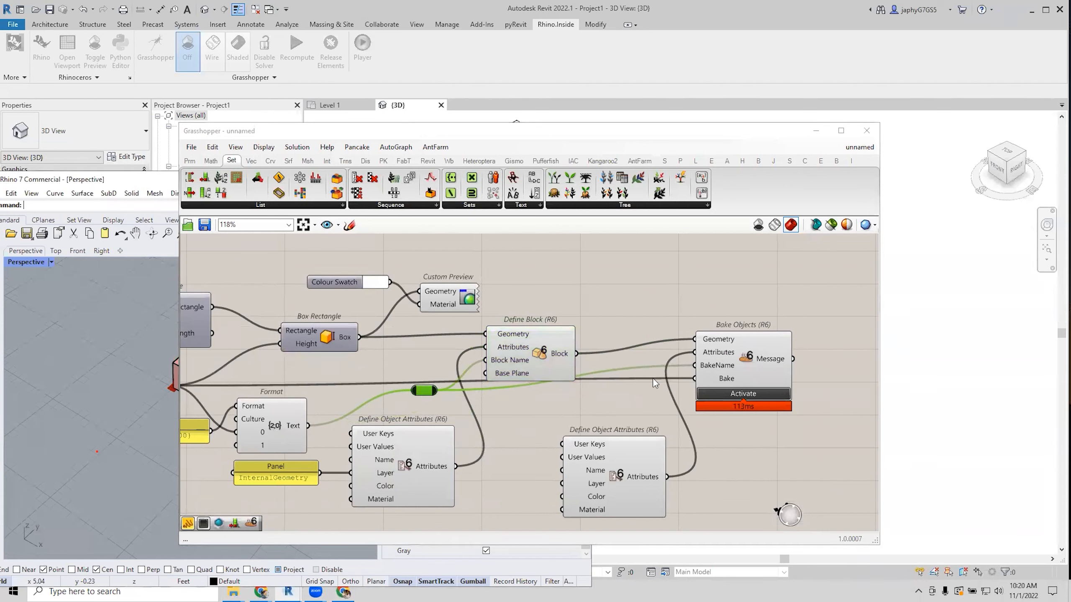
left_click_drag(748, 371, 746, 379)
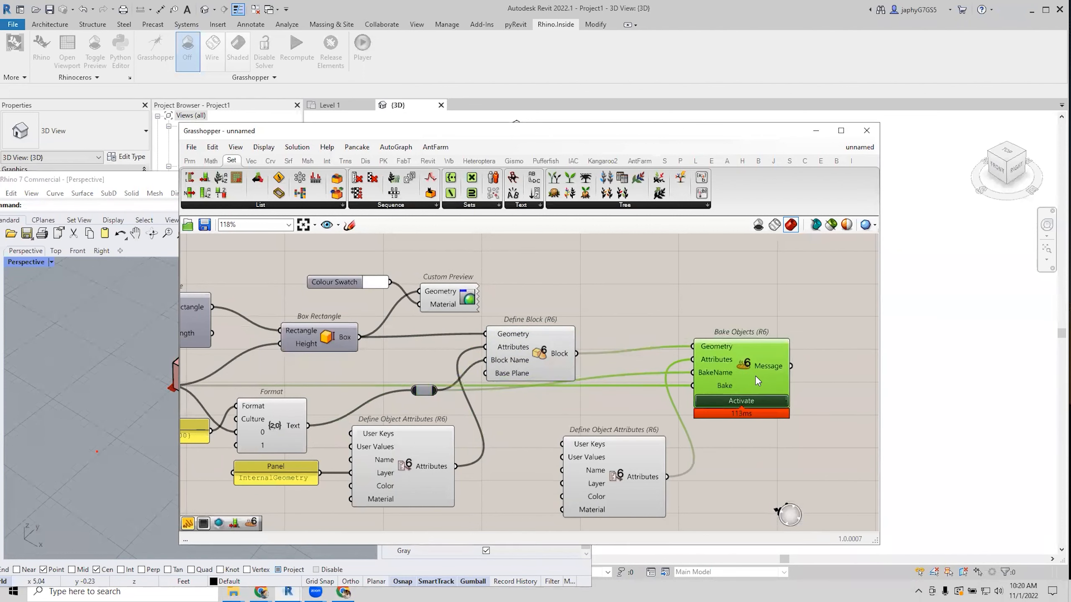
left_click(648, 374)
double_click(648, 373)
left_click_drag(649, 372, 621, 399)
scroll(527, 393, "down", 2)
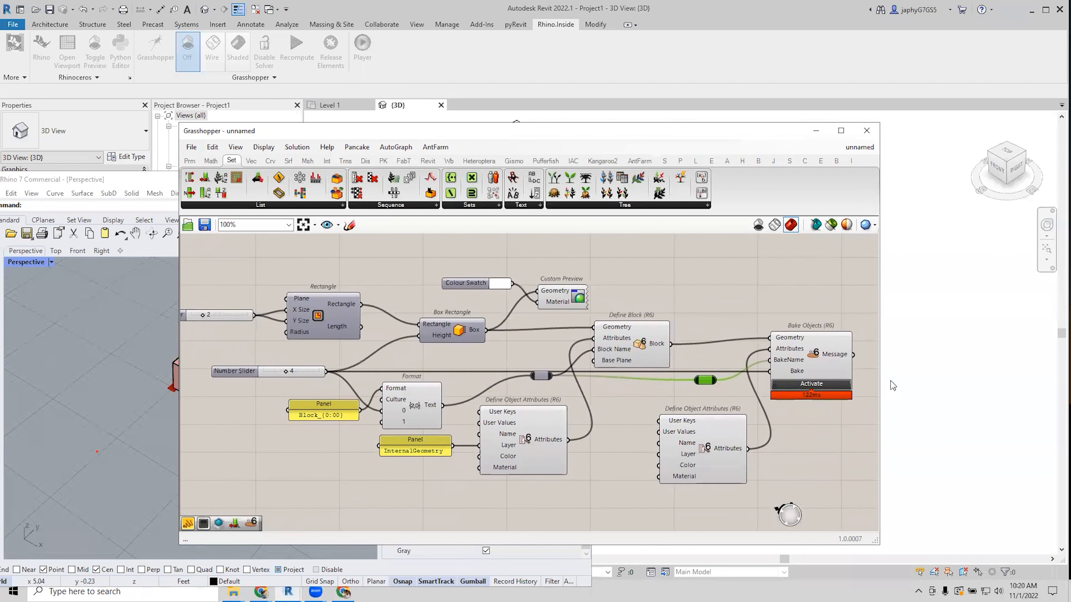
left_click_drag(878, 373, 925, 373)
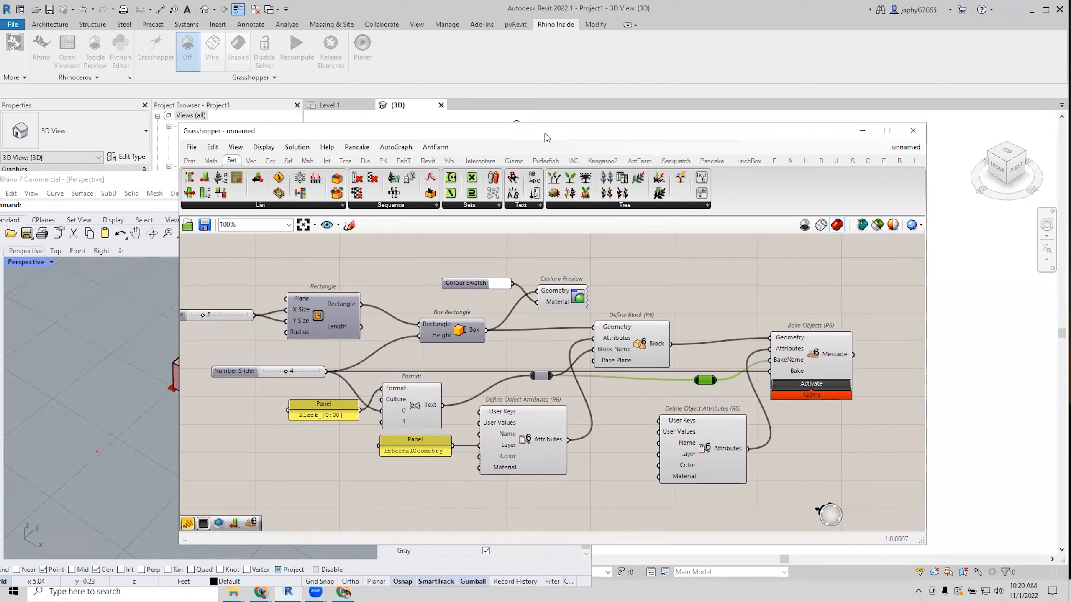
Reveal Rhino beside Grasshopper and confirm the box is a Block_04 instance with BakeName user text.
left_click_drag(545, 134, 665, 133)
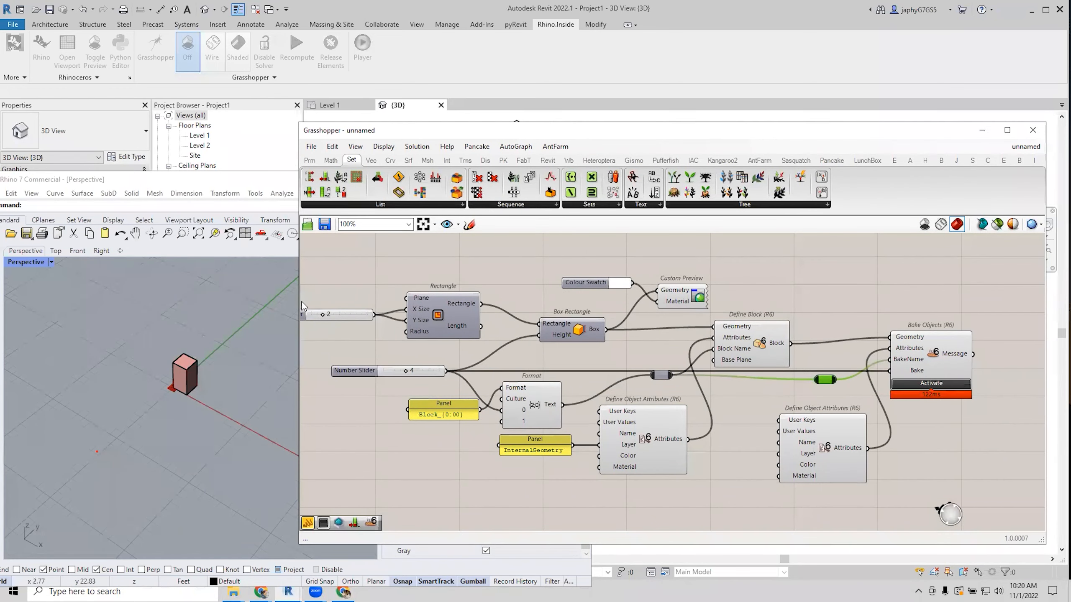
left_click_drag(298, 298, 575, 298)
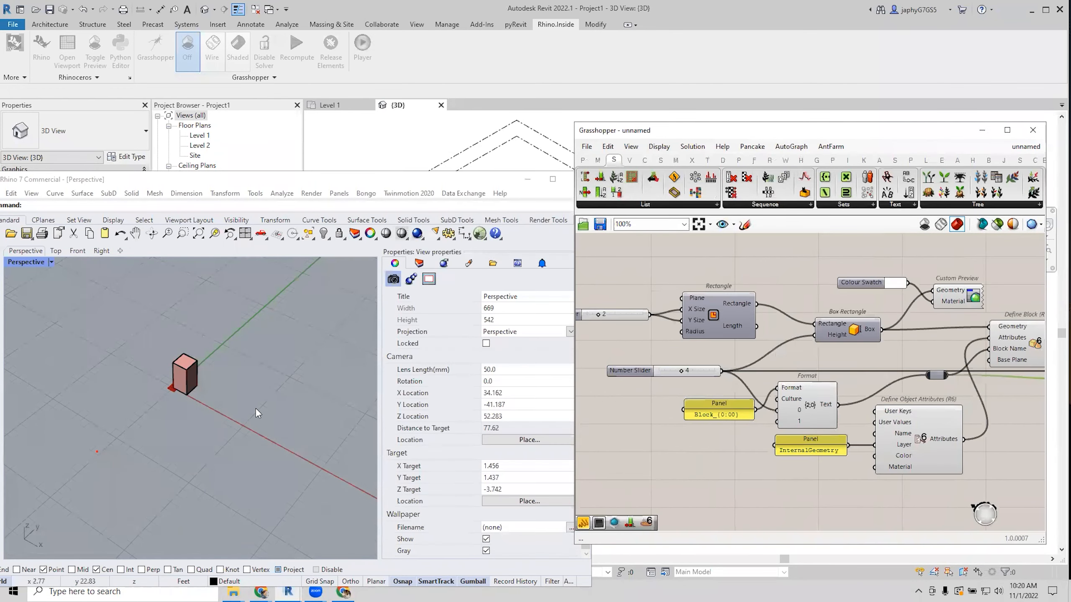
left_click(190, 371)
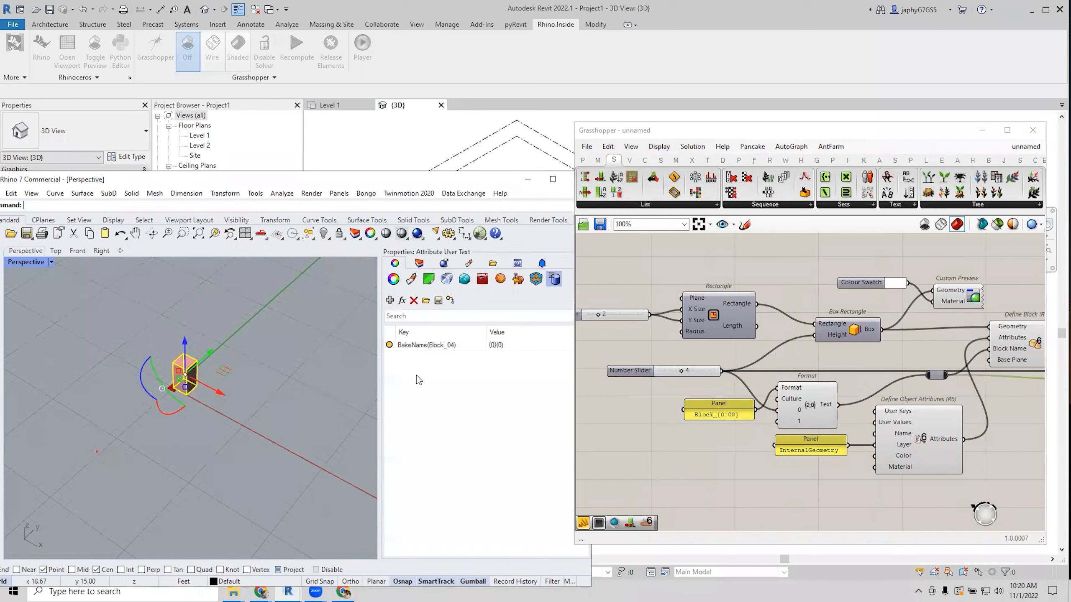
left_click(393, 279)
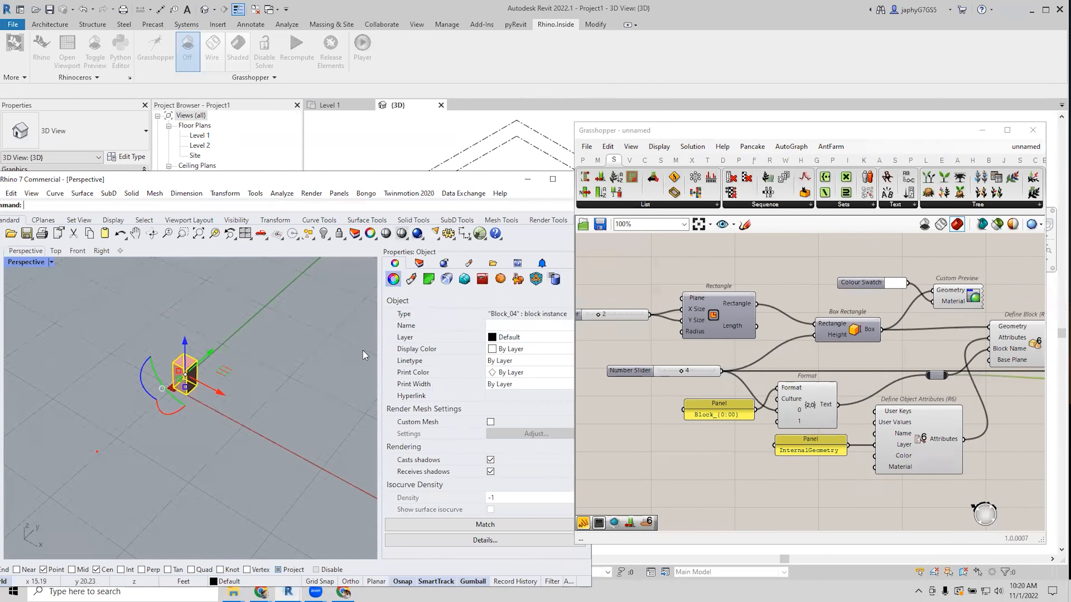
left_click(340, 367)
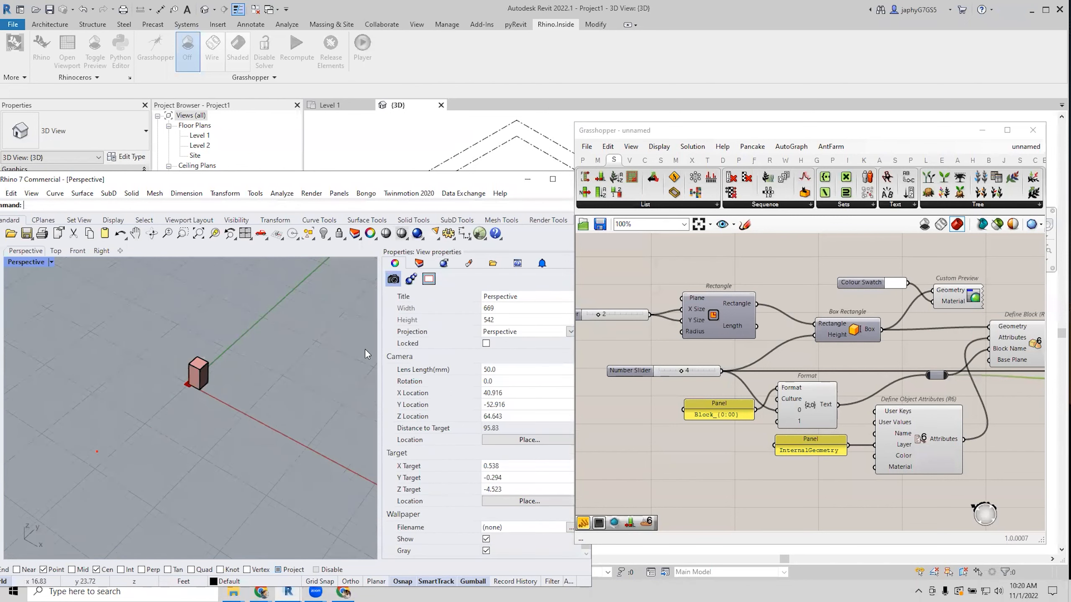
Check the Rhino layer list for the InternalGeometry layer and bring Bake Objects back into view.
left_click(419, 264)
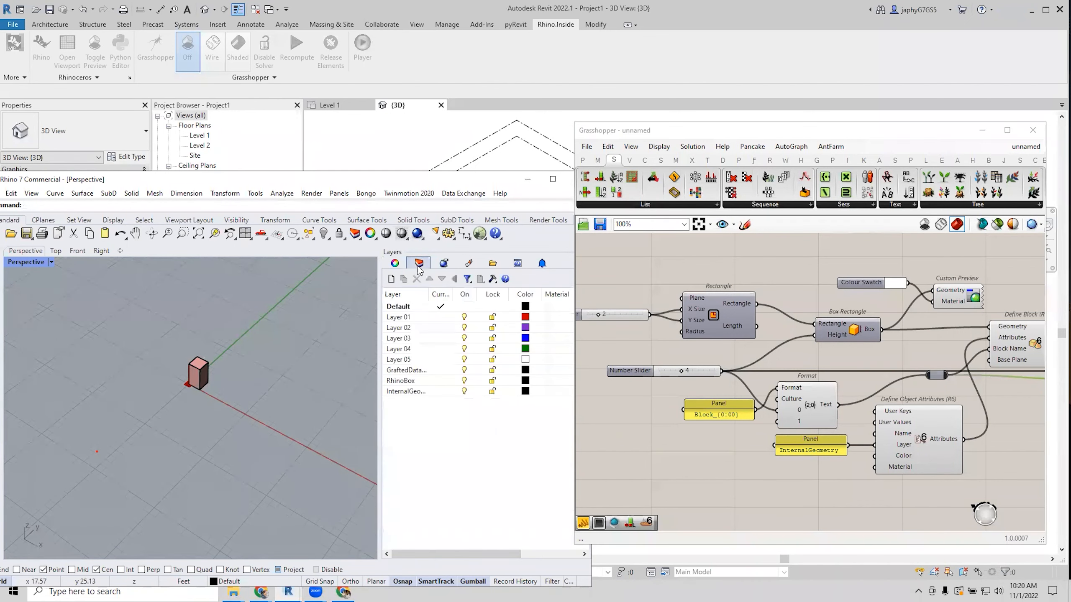
left_click(395, 263)
right_click_drag(915, 359, 743, 351)
right_click_drag(944, 374, 906, 369)
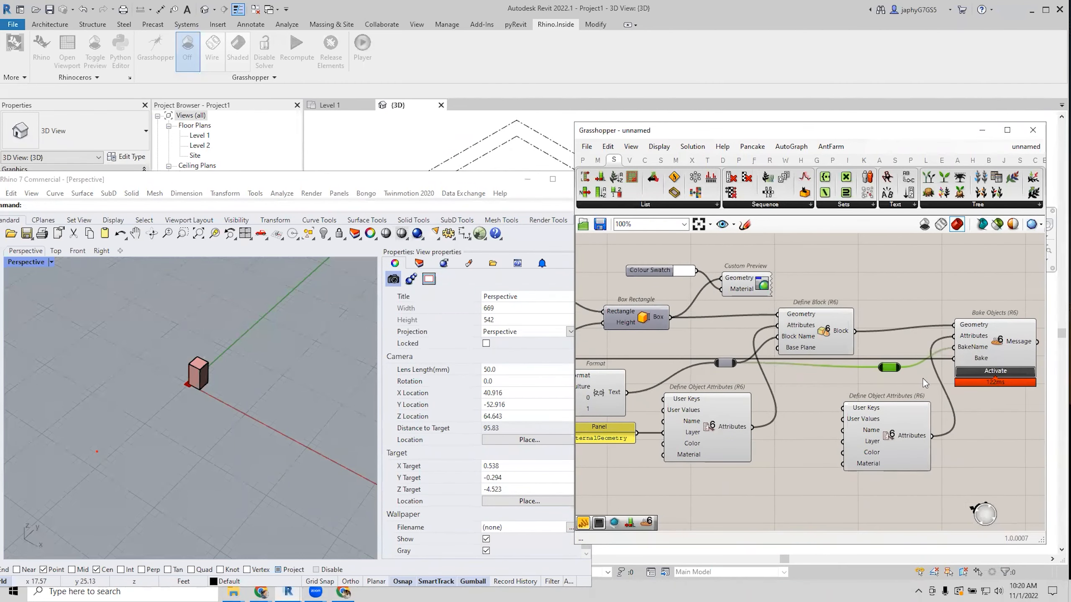
Create a //RhinoBlock panel and wire it into the BakeName input.
left_click_drag(900, 435, 878, 431)
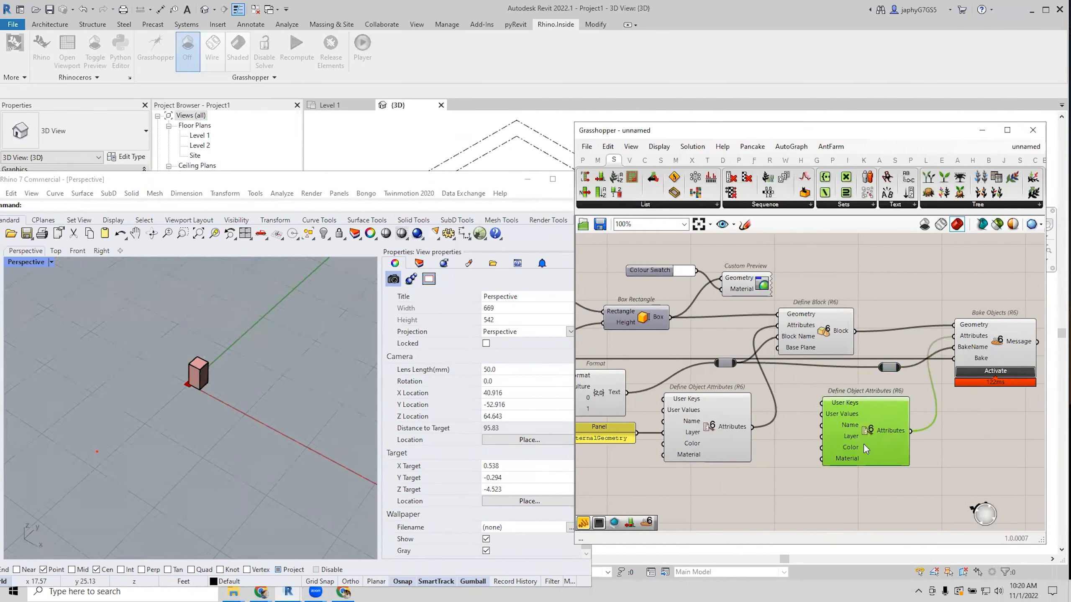
right_click_drag(782, 454, 767, 427)
left_click_drag(854, 408, 856, 471)
right_click_drag(861, 450, 871, 422)
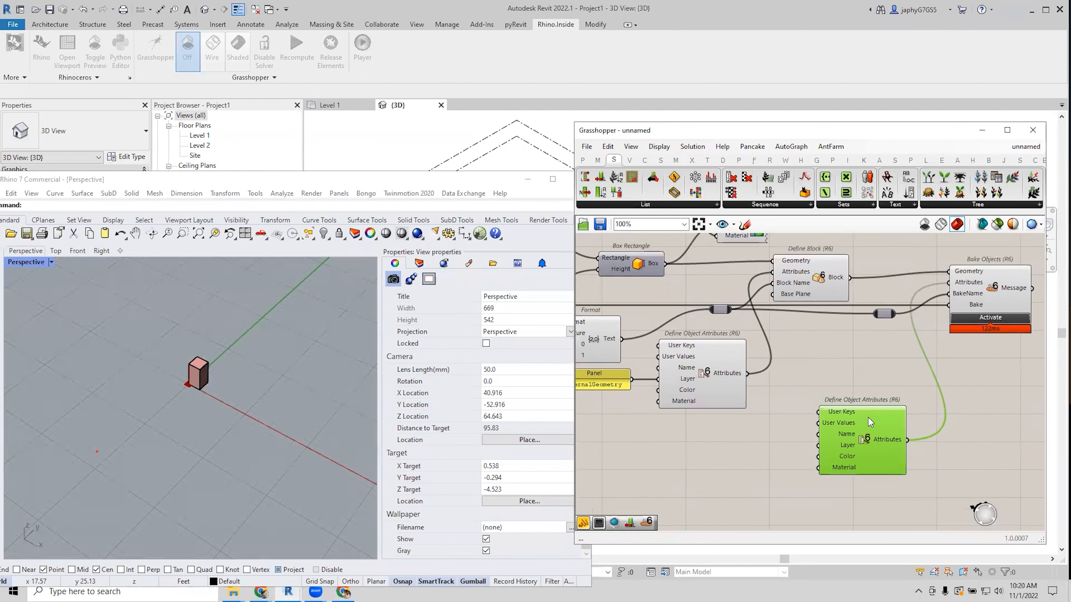
left_click(846, 376)
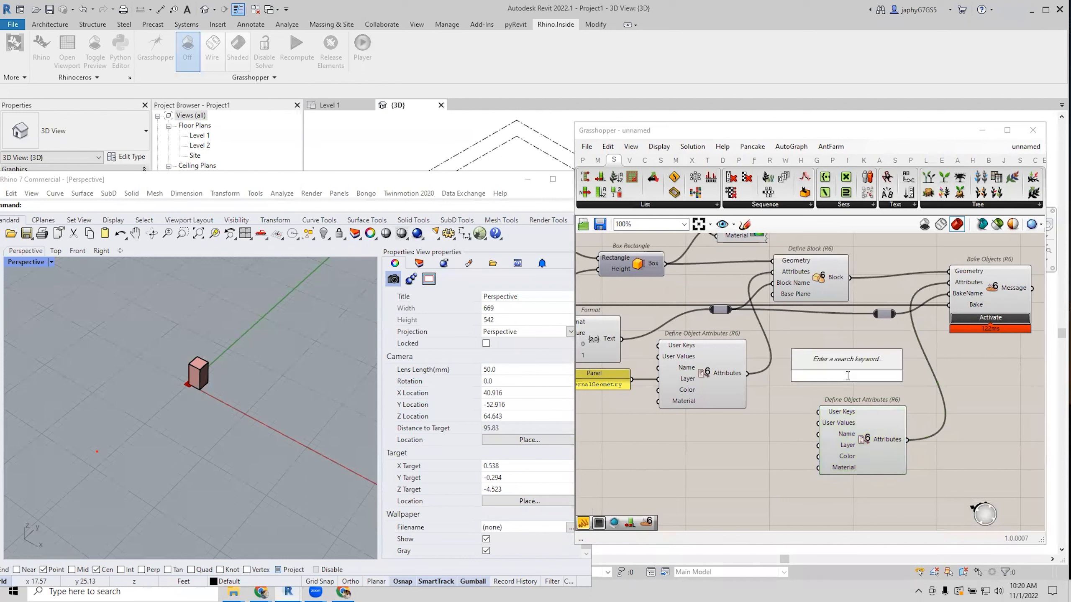
type("//")
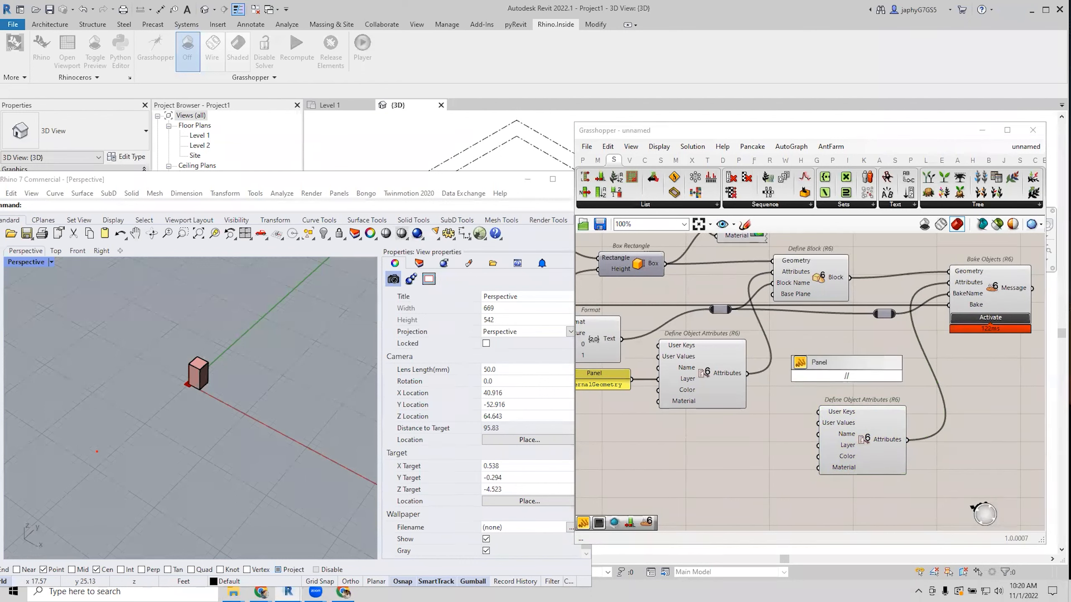
type("Rhinoi")
key("BackSpace")
type("Block")
key("Return")
left_click_drag(873, 375, 949, 294)
left_click_drag(886, 440, 925, 415)
left_click_drag(837, 379, 857, 409)
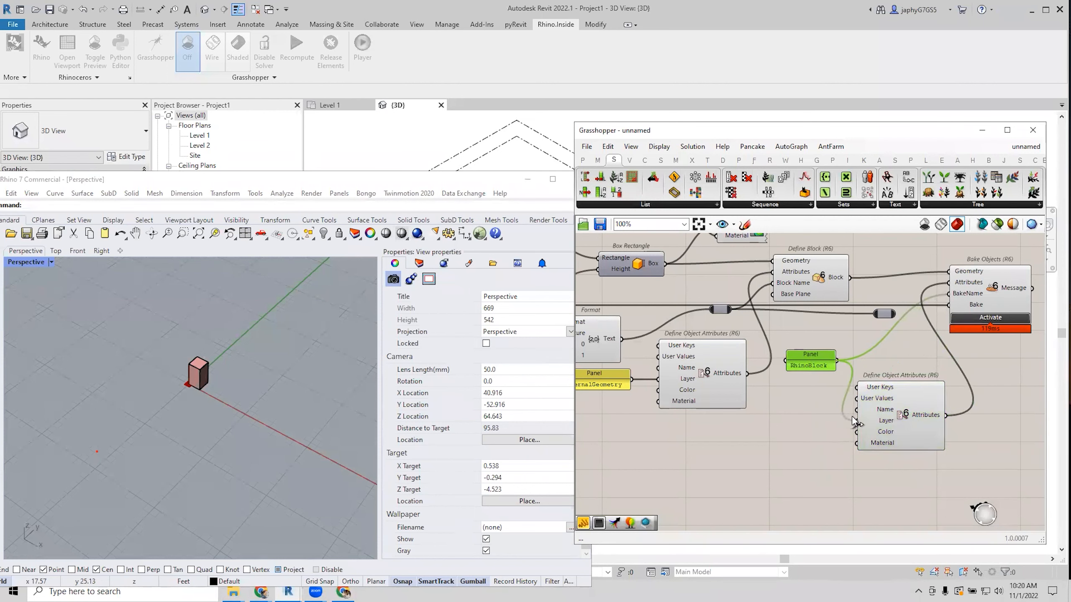
Add a //MyKey panel into User Keys and relay the slider value toward User Values.
double_click(804, 431)
type("//")
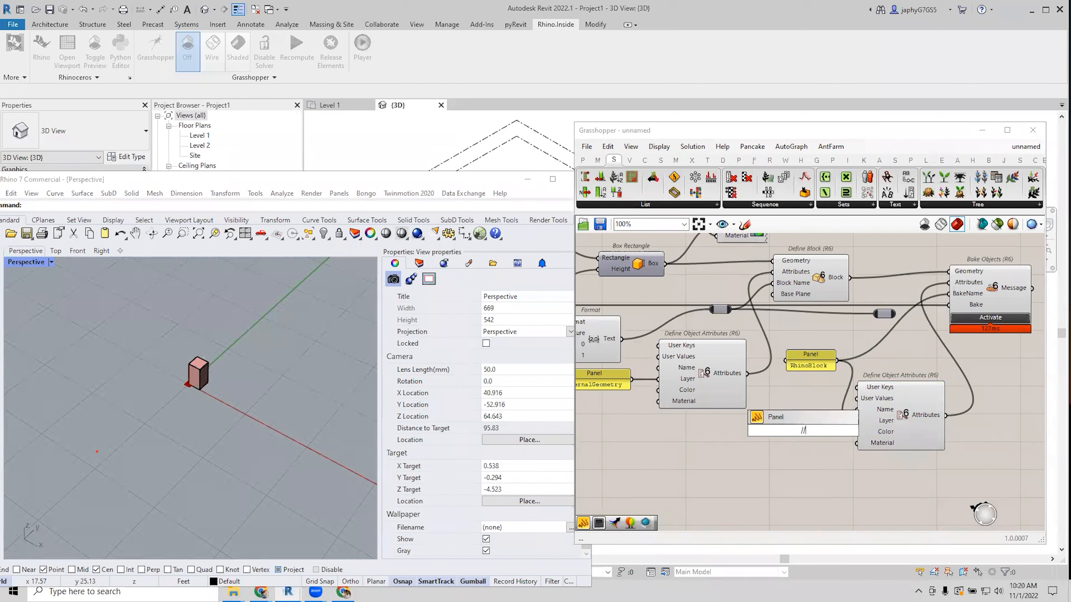
type("MyKey")
key("Return")
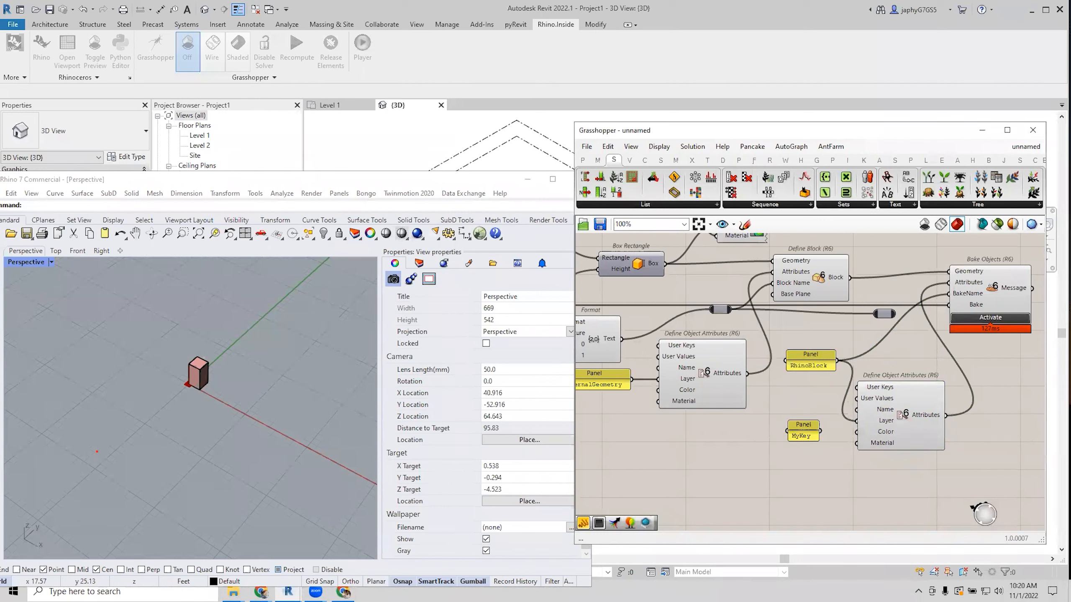
left_click_drag(820, 431, 801, 413)
scroll(902, 371, "down", 3)
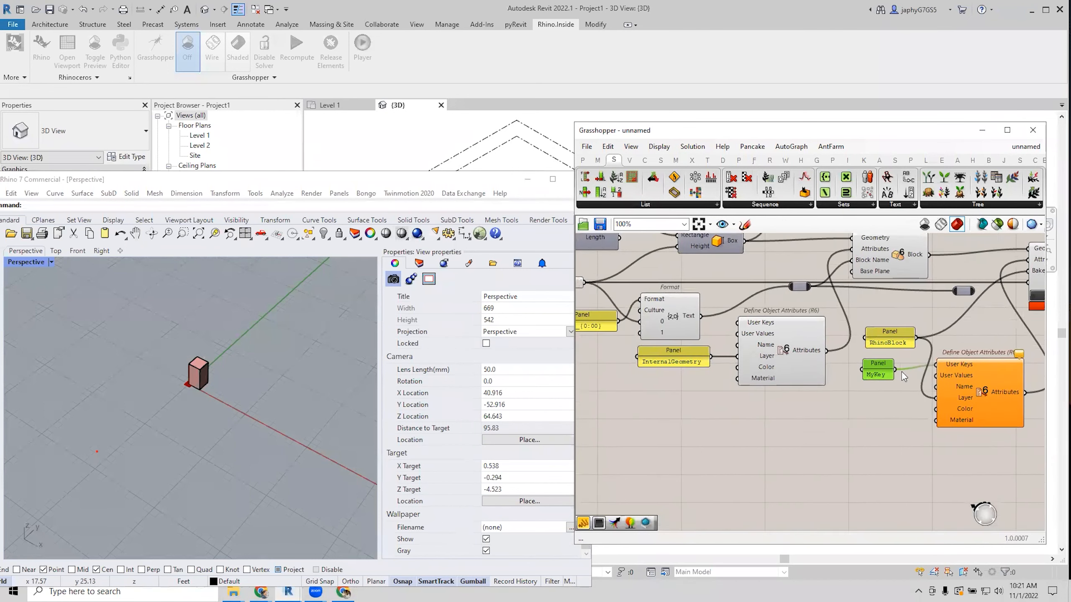
left_click_drag(830, 310, 949, 388)
double_click(839, 307)
Tidy Define Object Attributes and the RhinoBlock panel around the relay.
right_click_drag(940, 358, 875, 367)
scroll(902, 358, "up", 1)
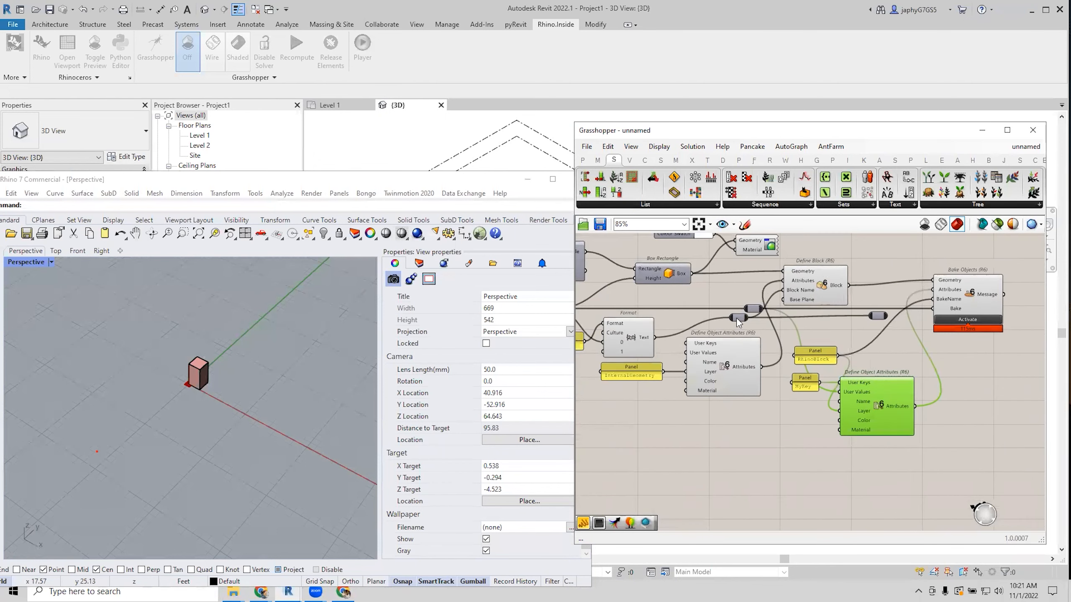
left_click(762, 323)
left_click_drag(741, 368, 741, 373)
scroll(849, 367, "up", 2)
left_click_drag(806, 347, 832, 327)
left_click_drag(888, 392, 934, 382)
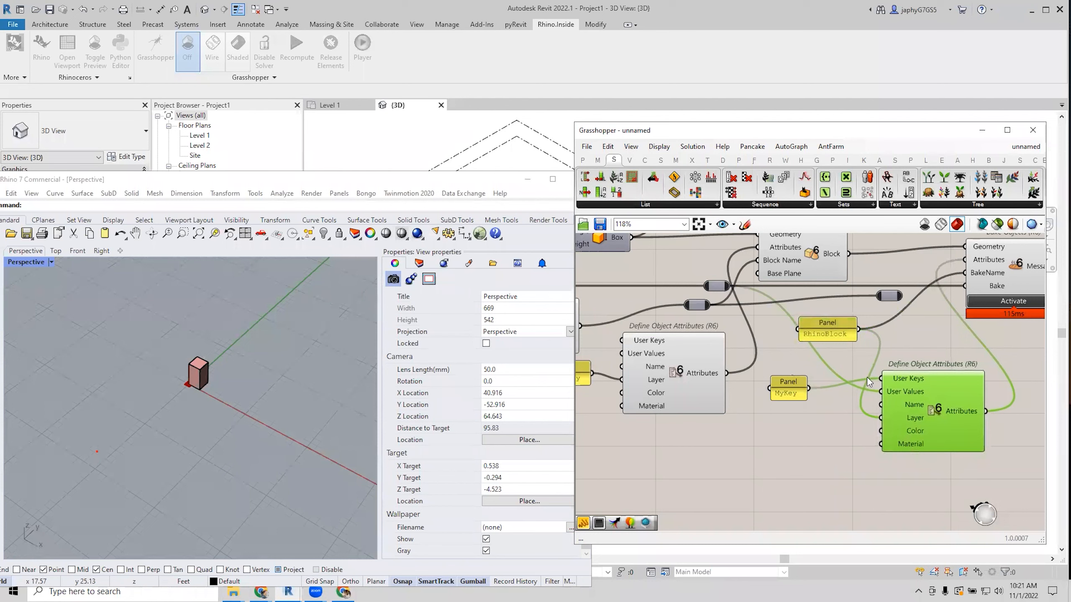
right_click_drag(839, 366, 812, 361)
Re-bake with Activate and select the updated Block_04 instance in Rhino.
left_click(183, 384)
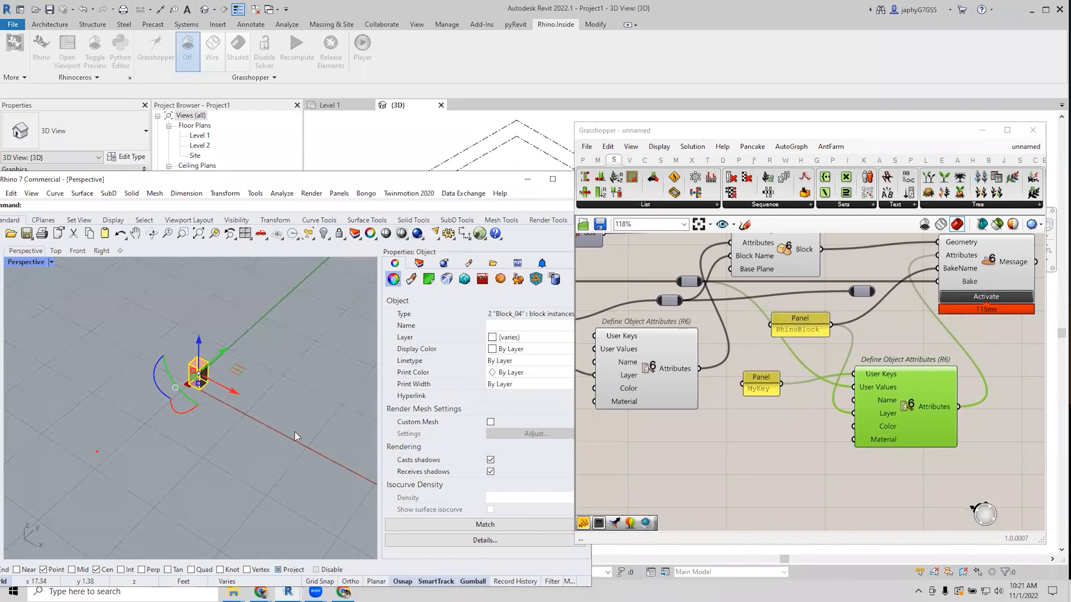
left_click(292, 408)
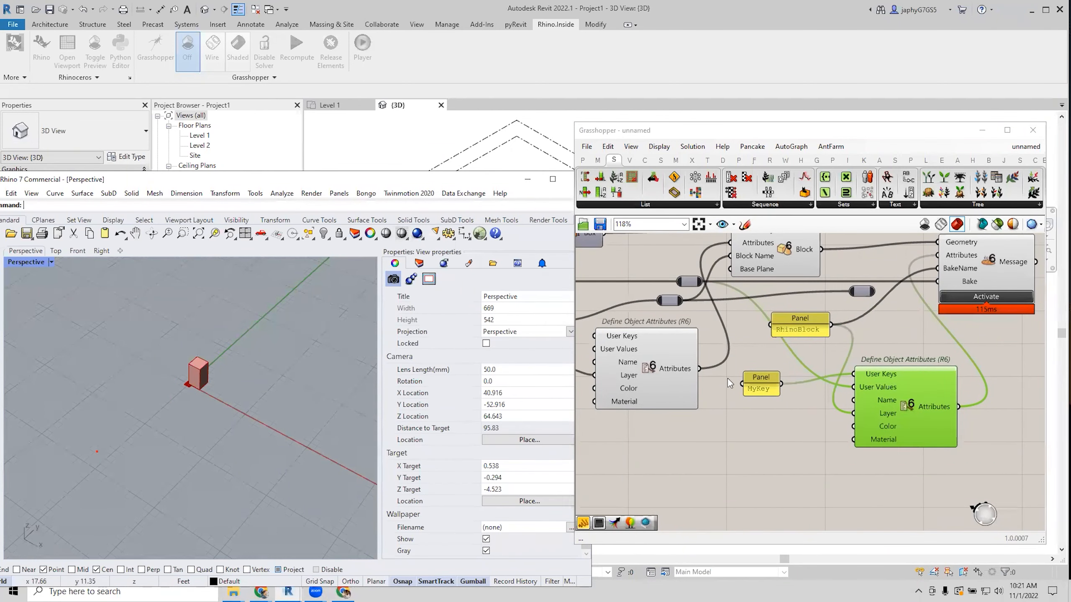
left_click_drag(811, 324, 805, 329)
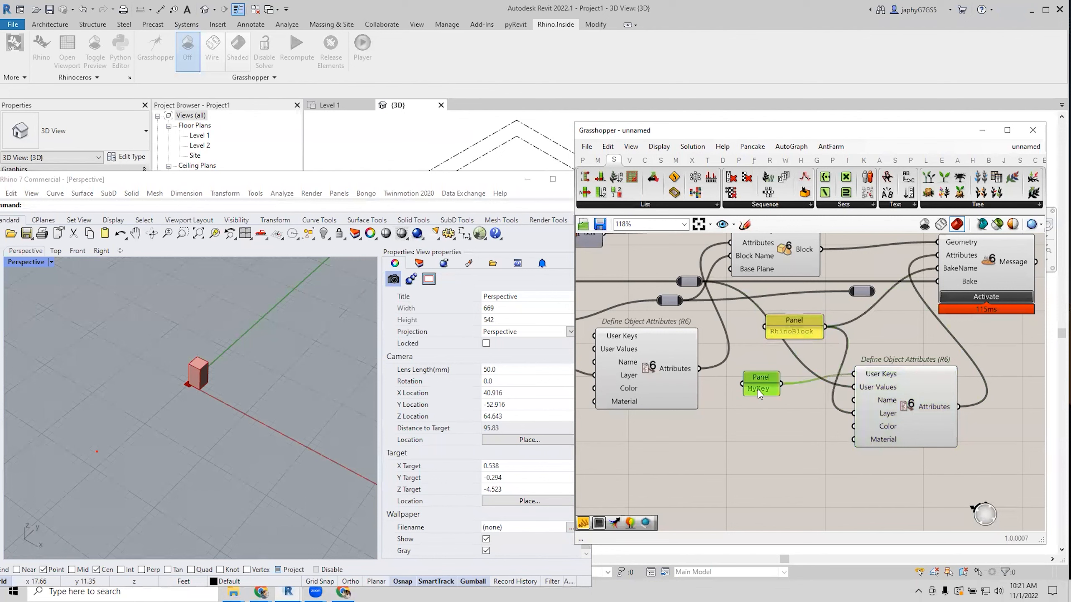
left_click_drag(758, 390, 769, 382)
scroll(796, 398, "down", 5)
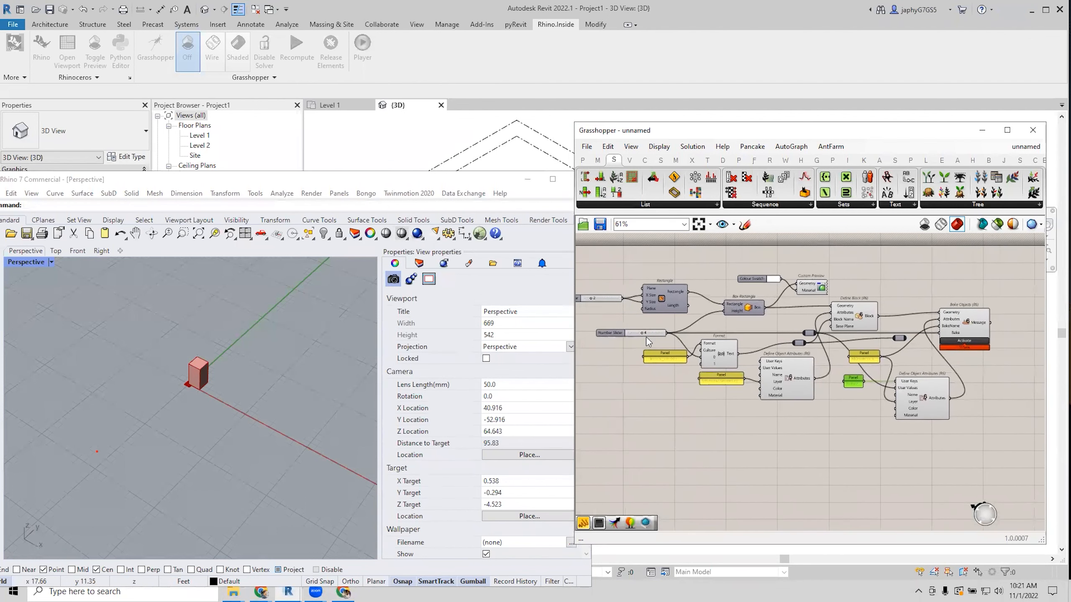
scroll(869, 399, "up", 3)
left_click(934, 328)
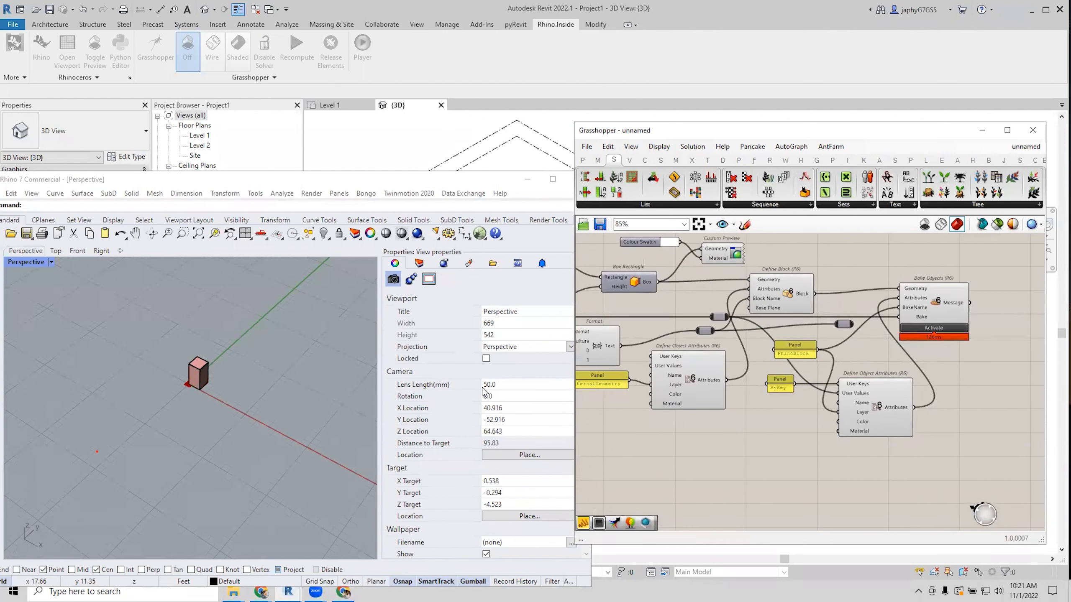
left_click(209, 371)
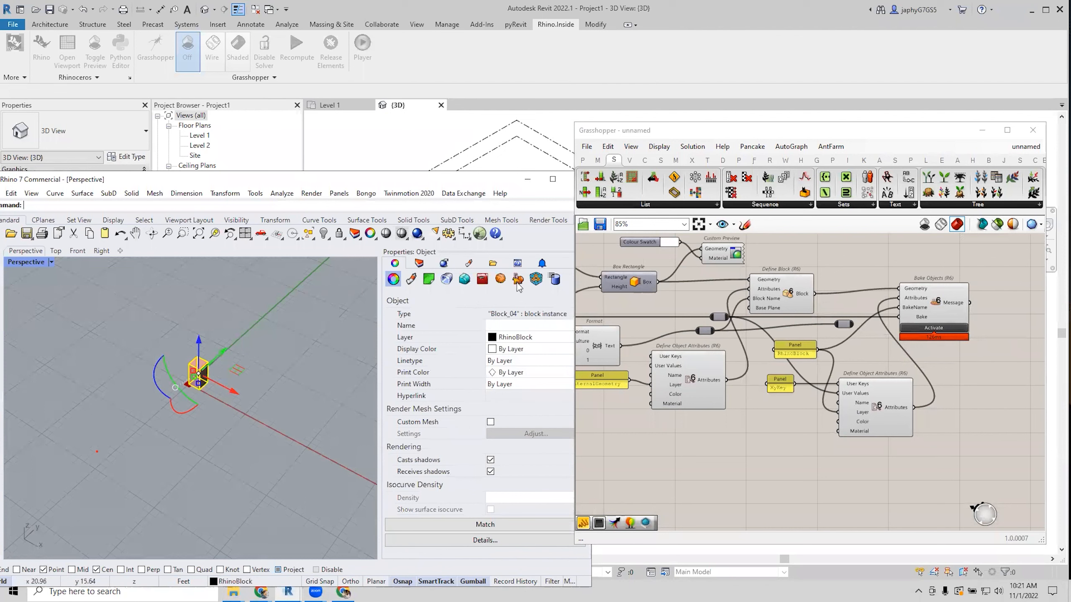
Show the block's user text (BakeName RhinoBlock, MyKey 4) and stretch Grasshopper across Rhino.
left_click(555, 281)
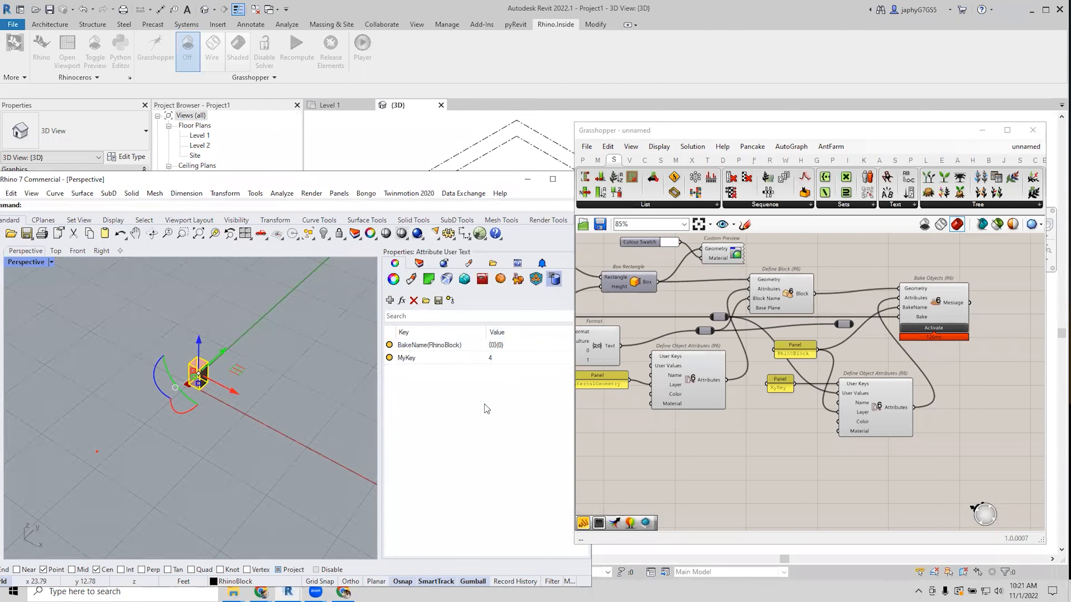
right_click_drag(736, 435, 784, 451)
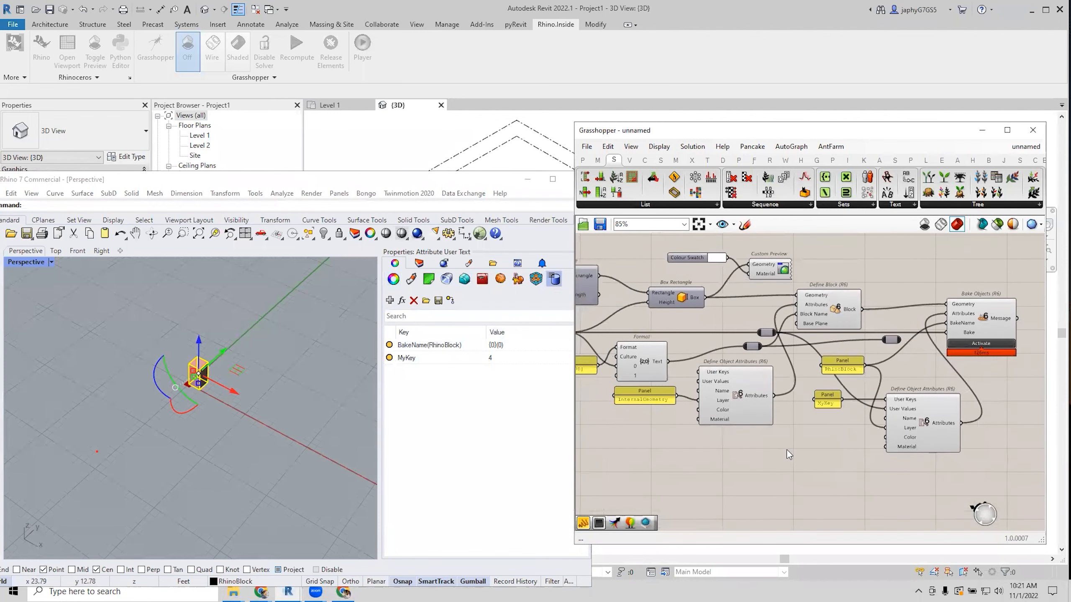
right_click_drag(813, 461, 873, 472)
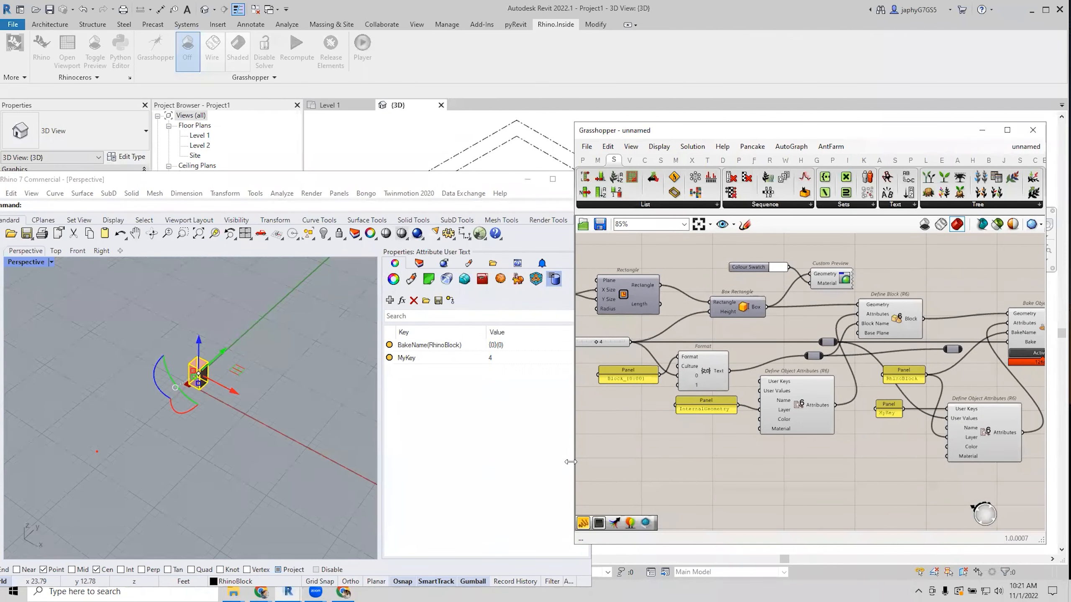
left_click_drag(571, 461, 325, 462)
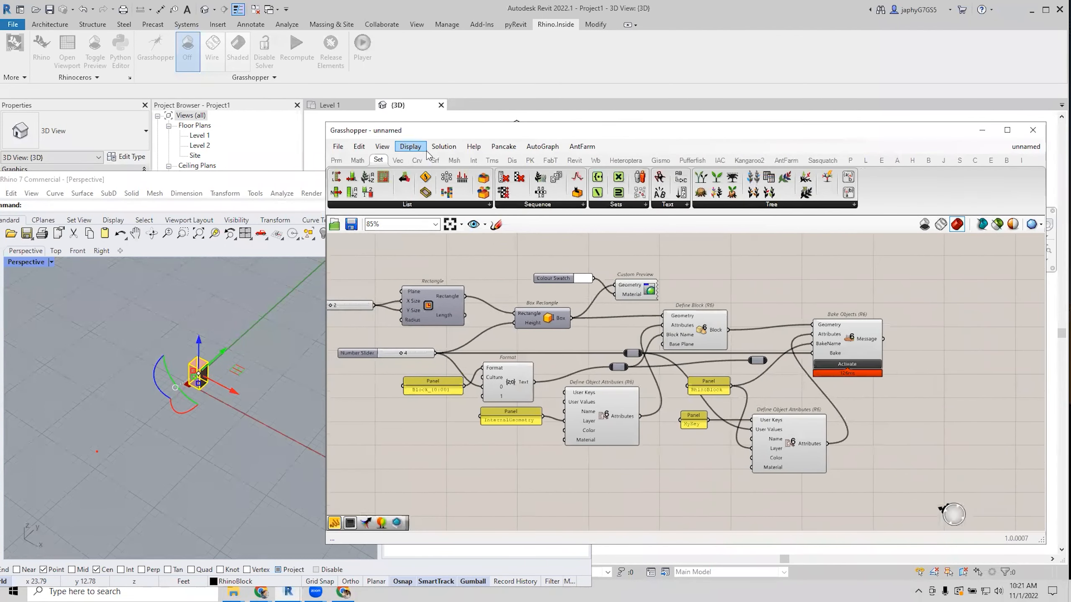
Select and delete the relay to the right of Define Block, then reframe the bake components.
left_click(494, 80)
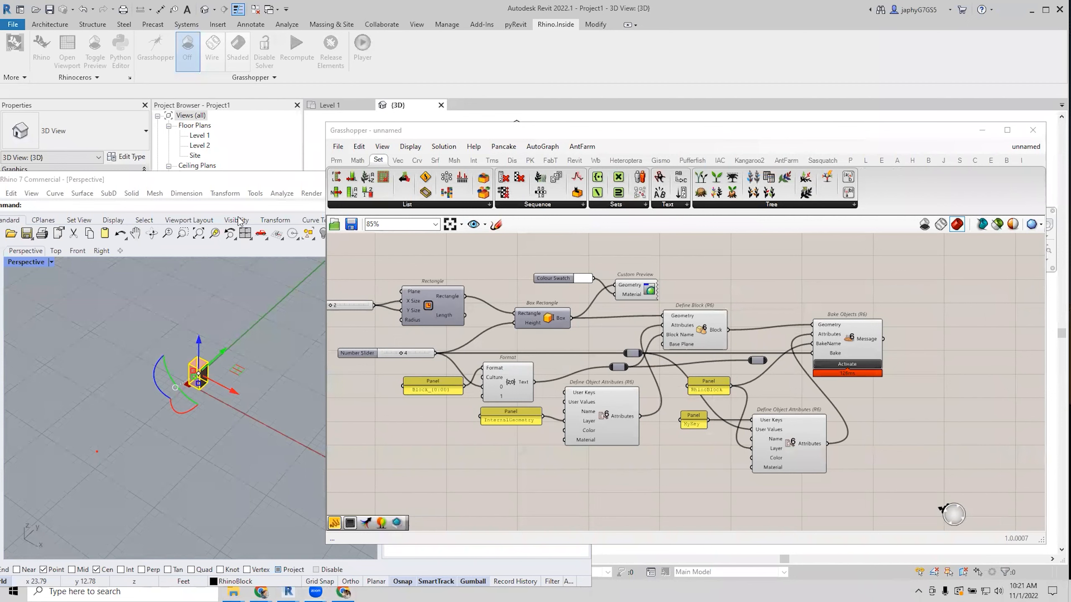
right_click(663, 259)
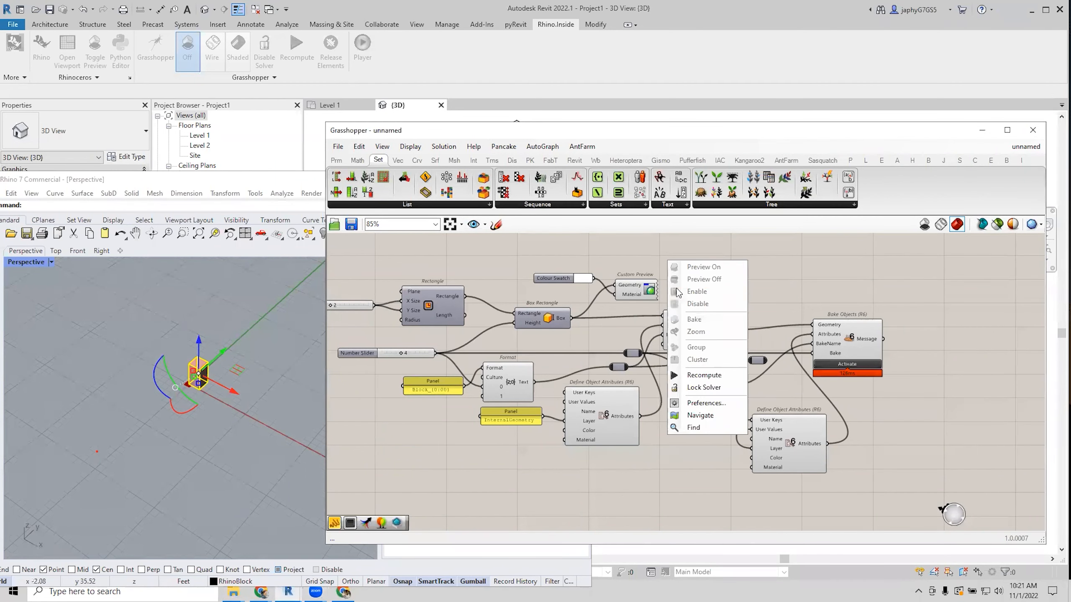
right_click_drag(813, 282, 727, 288)
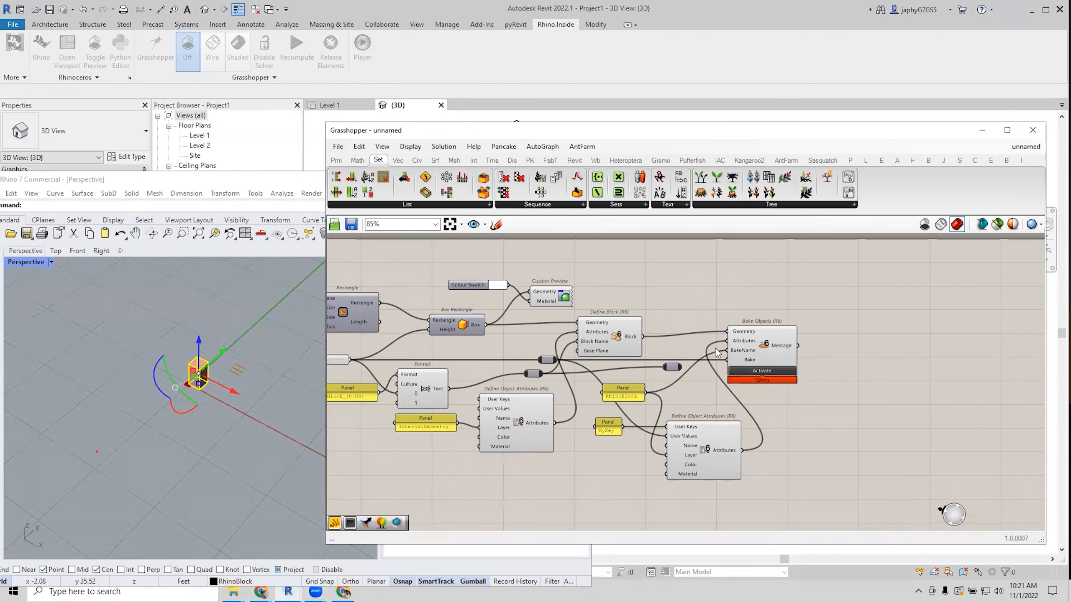
left_click(609, 338)
scroll(686, 387, "up", 2)
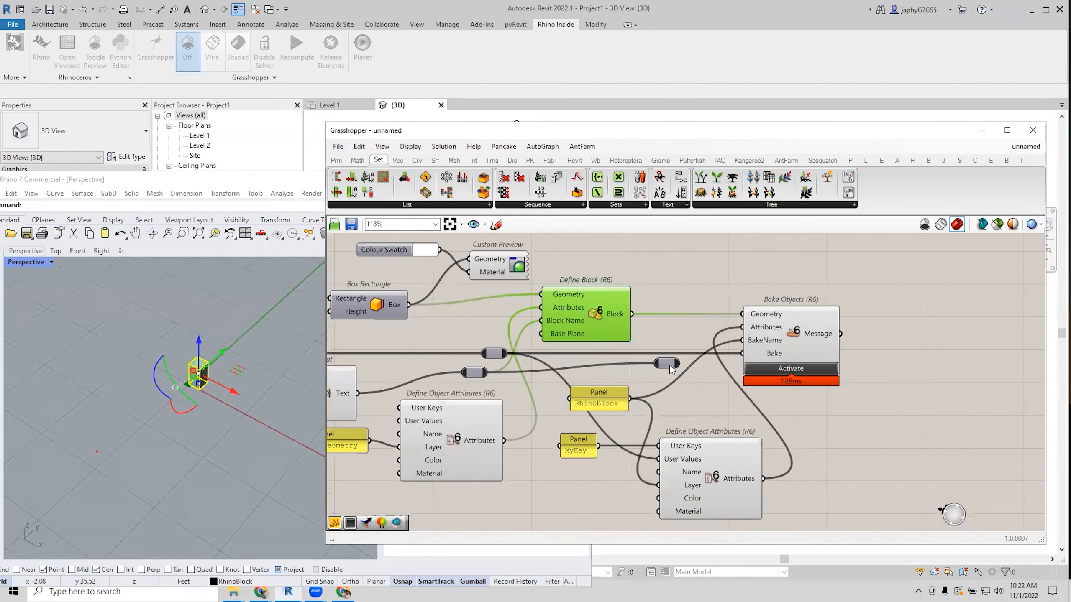
left_click_drag(669, 365, 646, 375)
key("Delete")
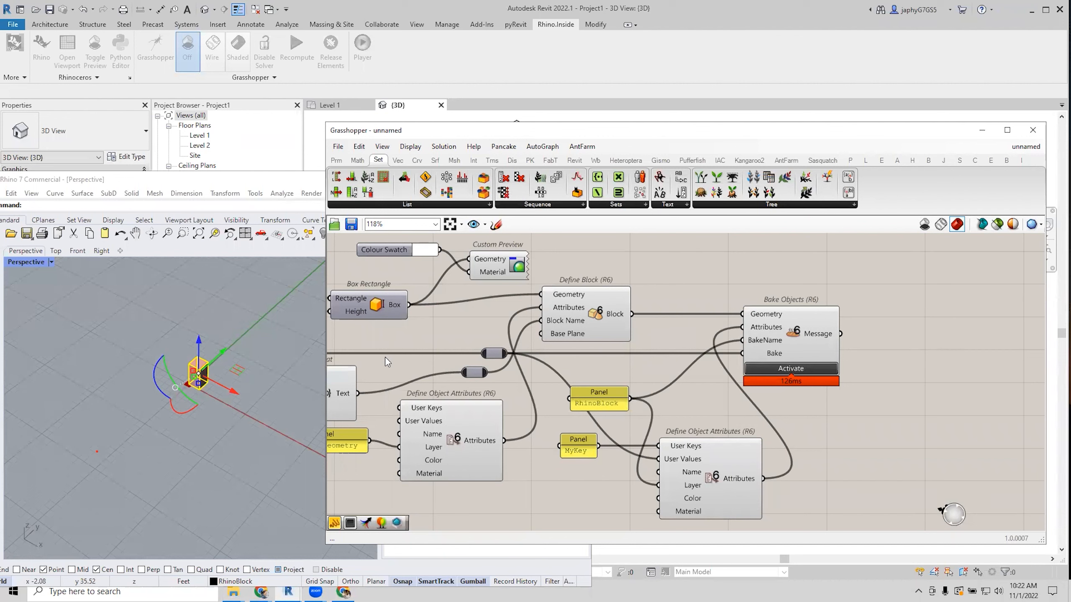
scroll(869, 387, "down", 1)
right_click_drag(881, 379, 697, 372)
scroll(699, 370, "down", 2)
scroll(701, 375, "up", 2)
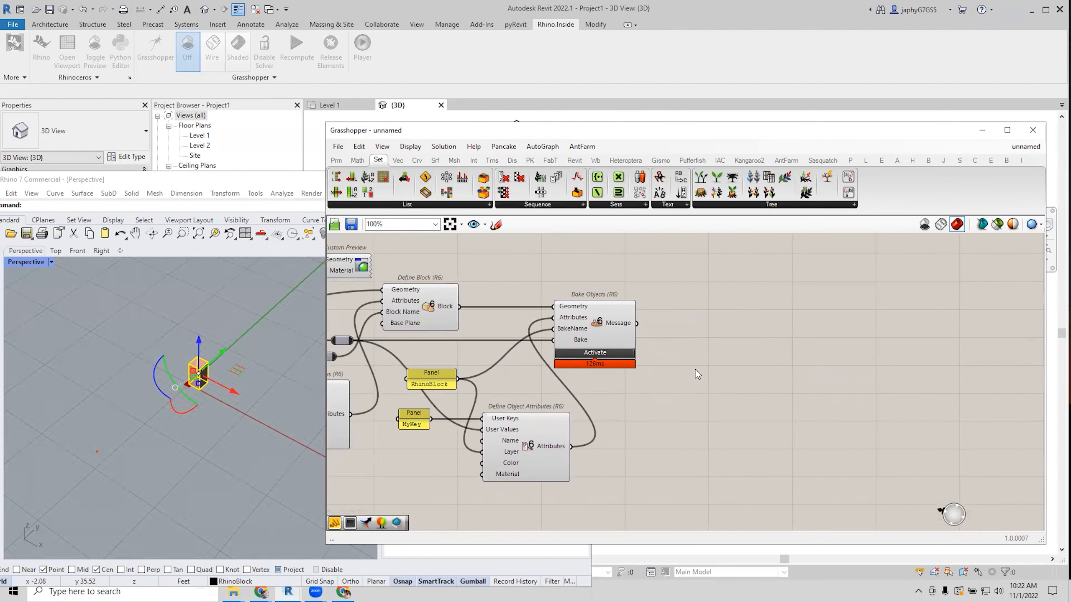
Add a Reference by BakeName component and feed it the RhinoBlock panel's name.
double_click(763, 383)
type("ref b")
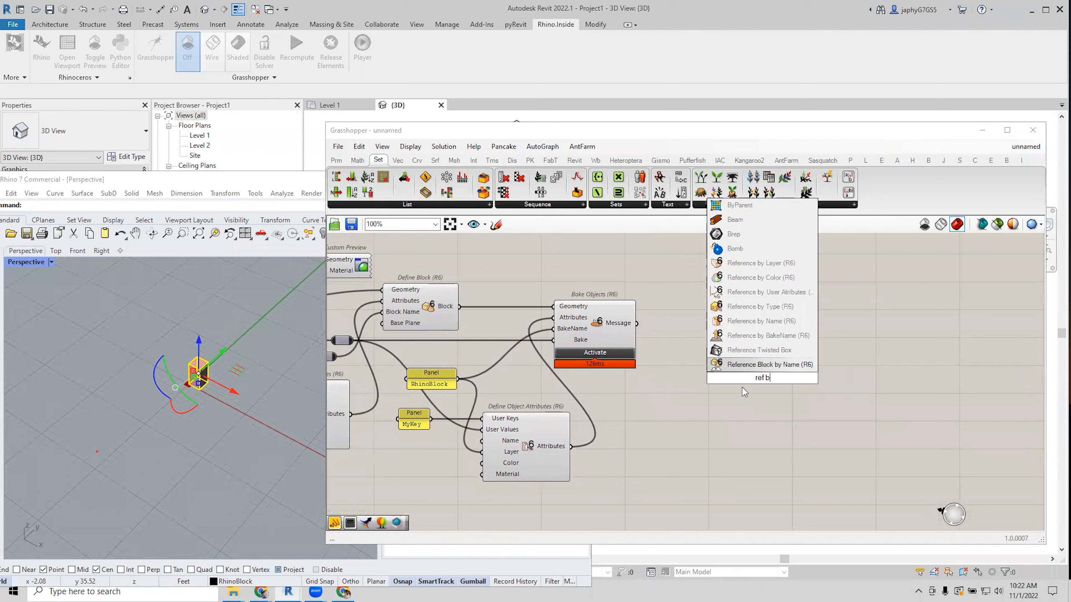
left_click(763, 337)
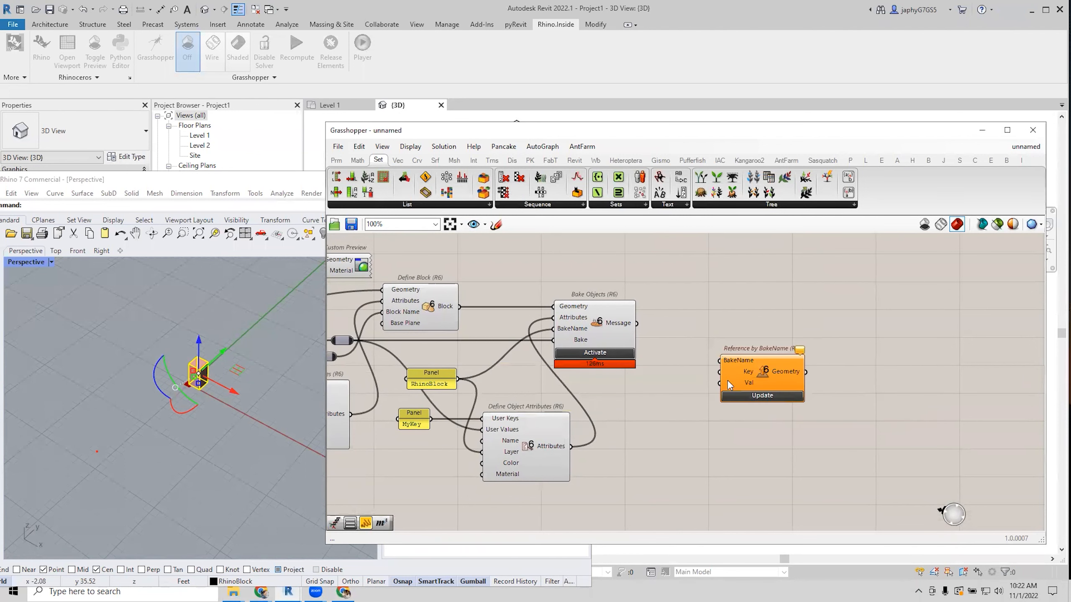
left_click_drag(763, 371, 761, 378)
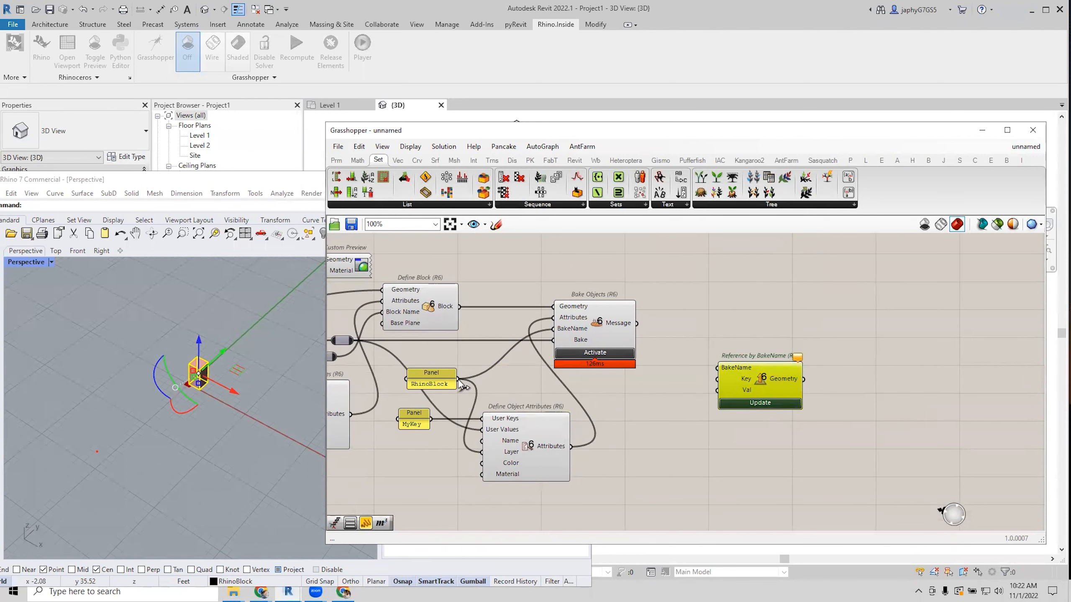
left_click_drag(460, 379, 729, 390)
mouse_move(778, 394)
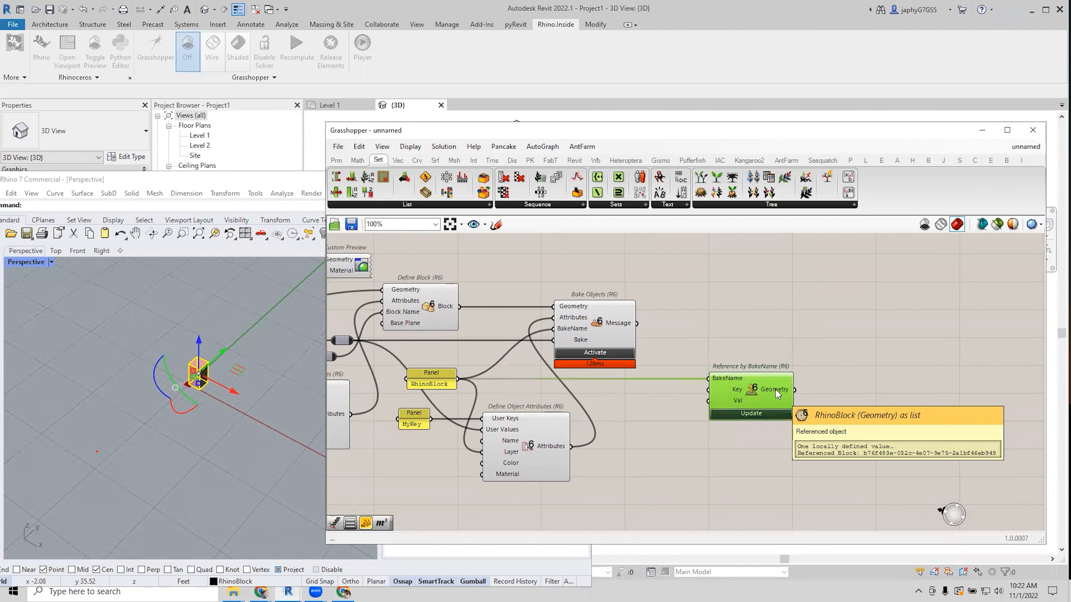
right_click_drag(774, 391, 743, 383)
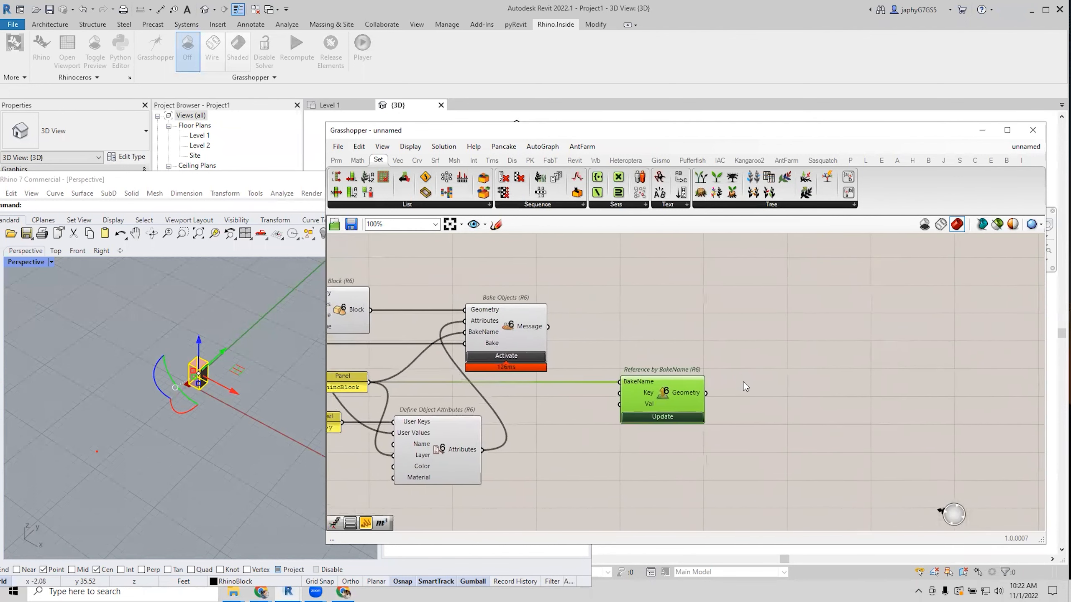
scroll(815, 379, "down", 2)
scroll(812, 383, "up", 3)
Add a Deconstruct Block component and wire the referenced block geometry into its Block input.
double_click(808, 384)
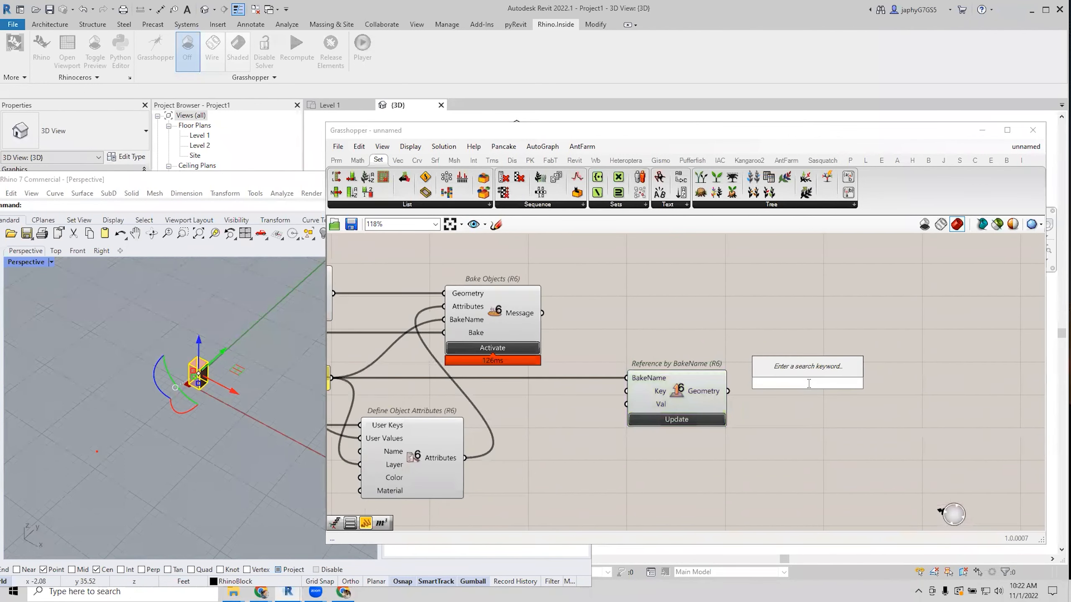
type("dec block")
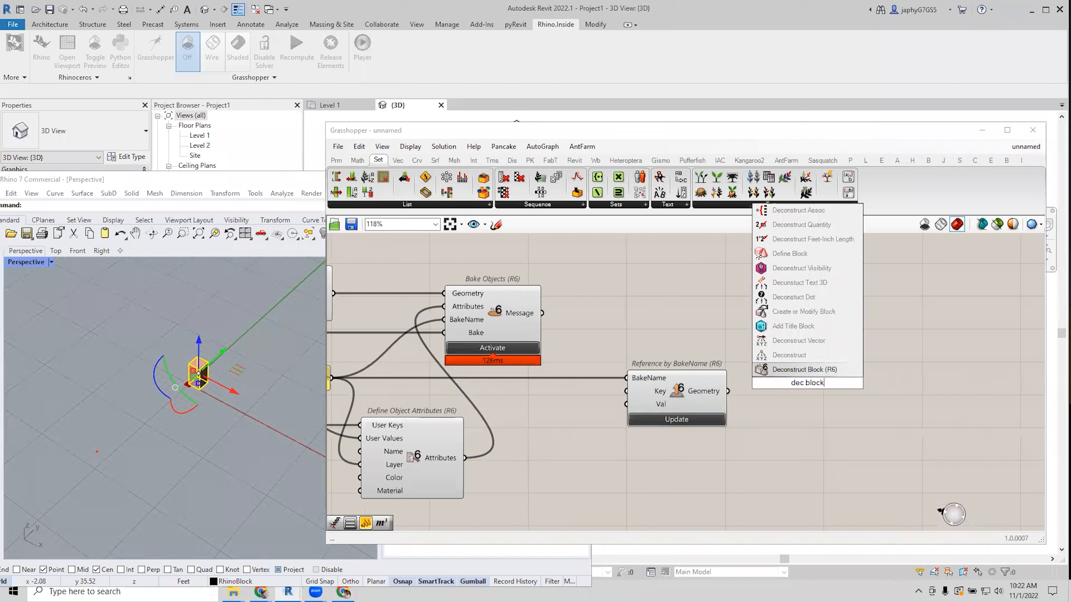
left_click(801, 371)
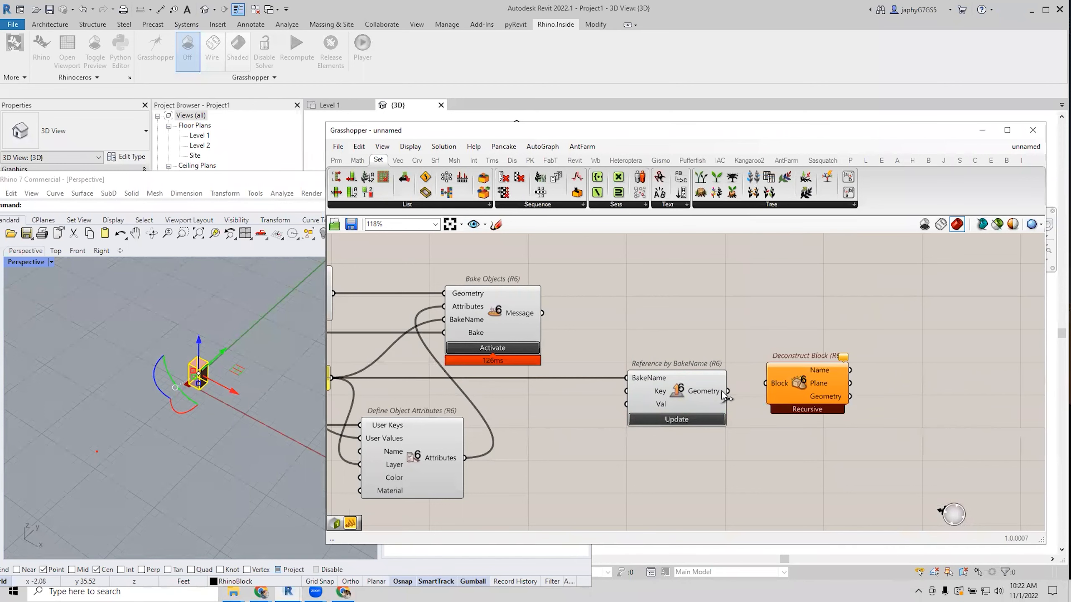
left_click_drag(728, 392, 766, 383)
left_click_drag(821, 404, 820, 311)
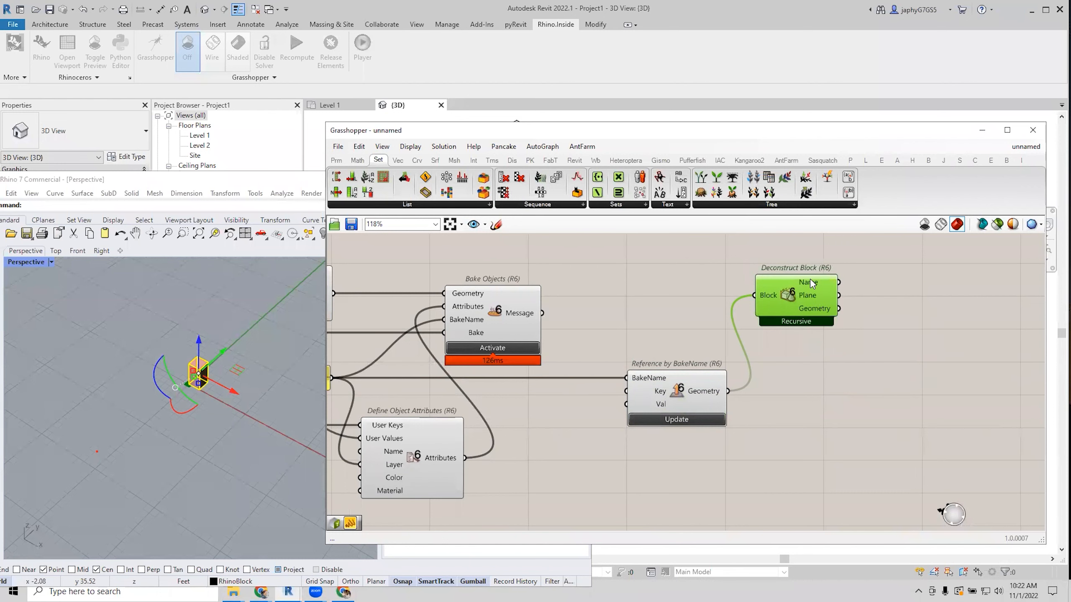
mouse_move(811, 284)
scroll(827, 296, "down", 2)
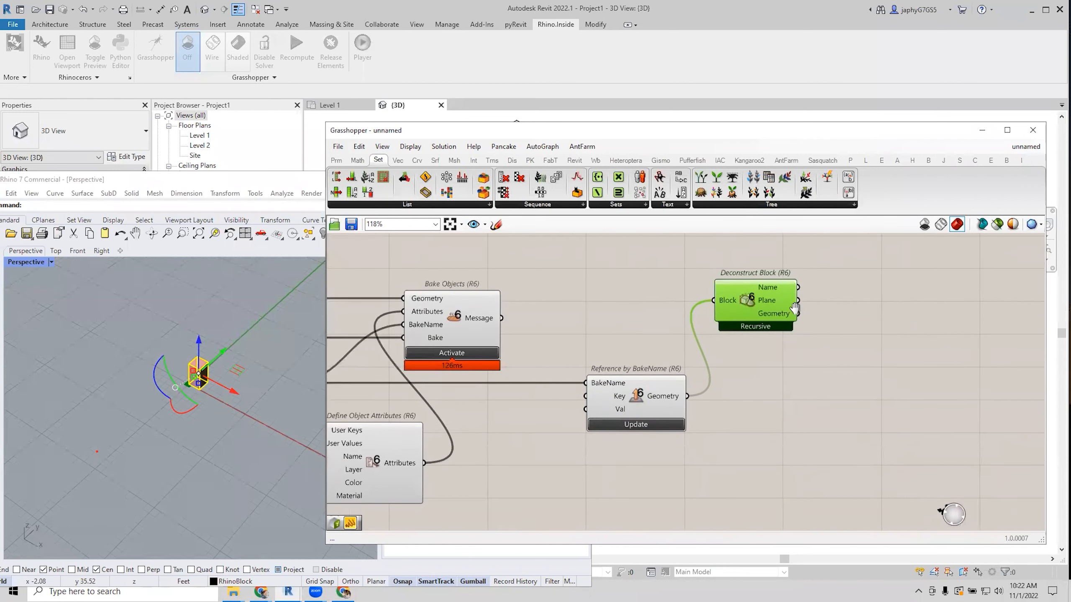
left_click(868, 320)
right_click_drag(869, 320, 733, 338)
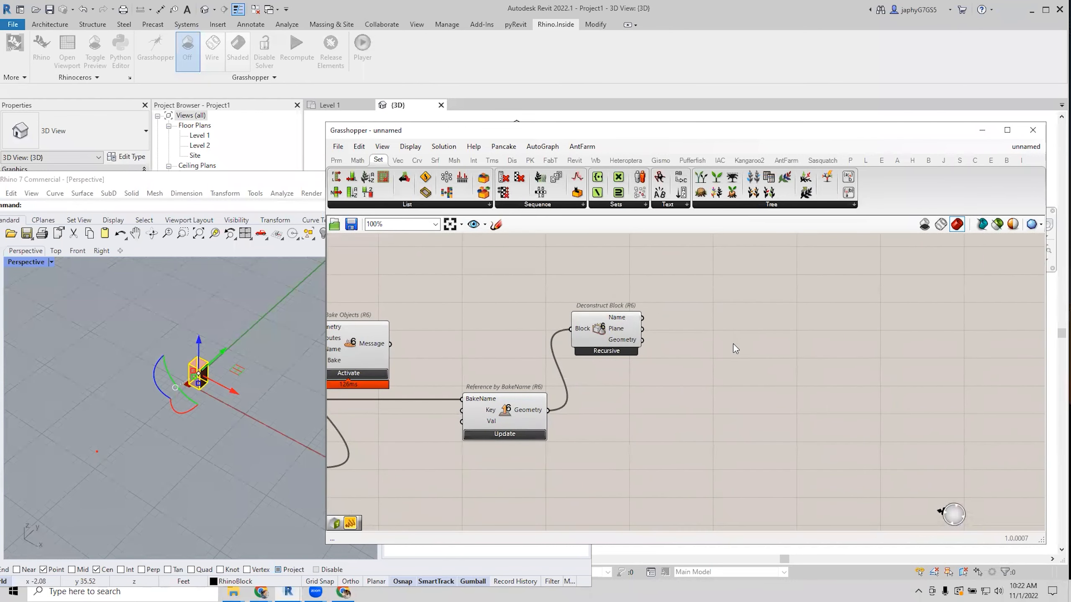
Search 'new' and place a New Component Family component near Deconstruct Block.
double_click(735, 348)
type("add")
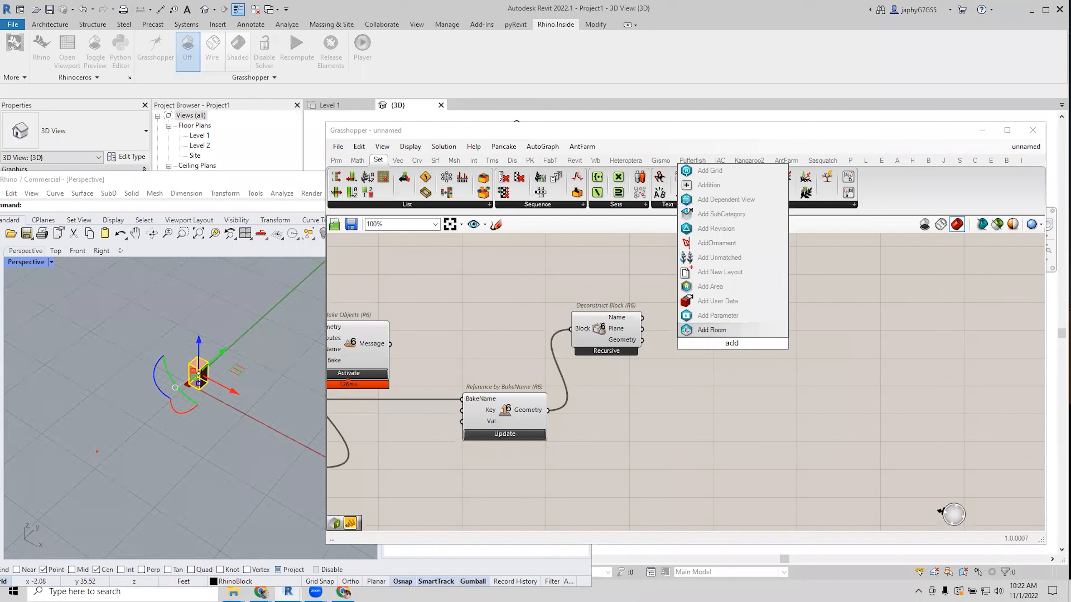
type(" com")
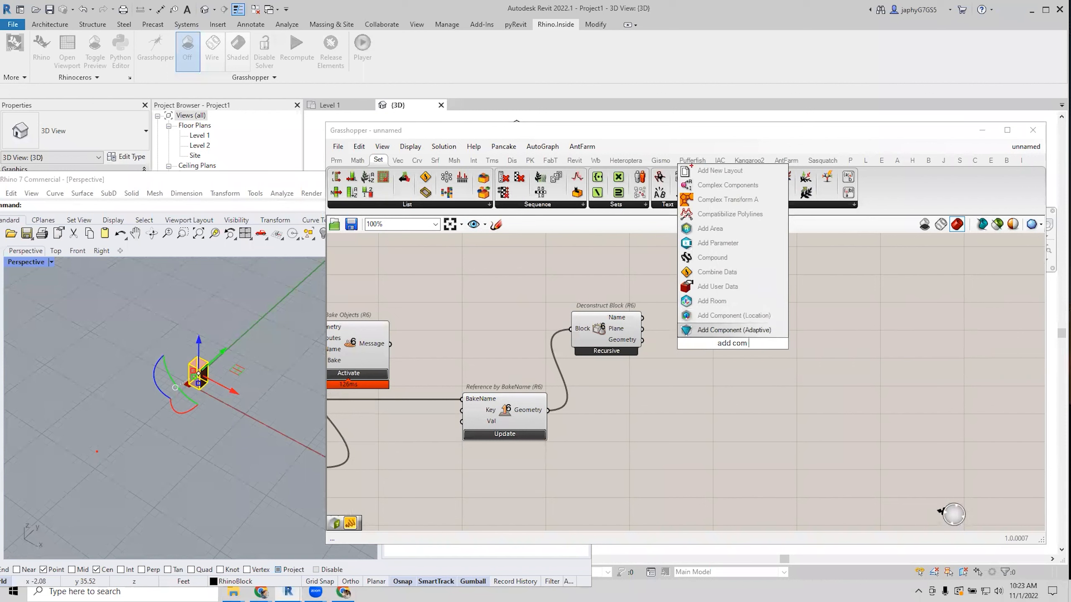
key("ctrl+a")
type("new")
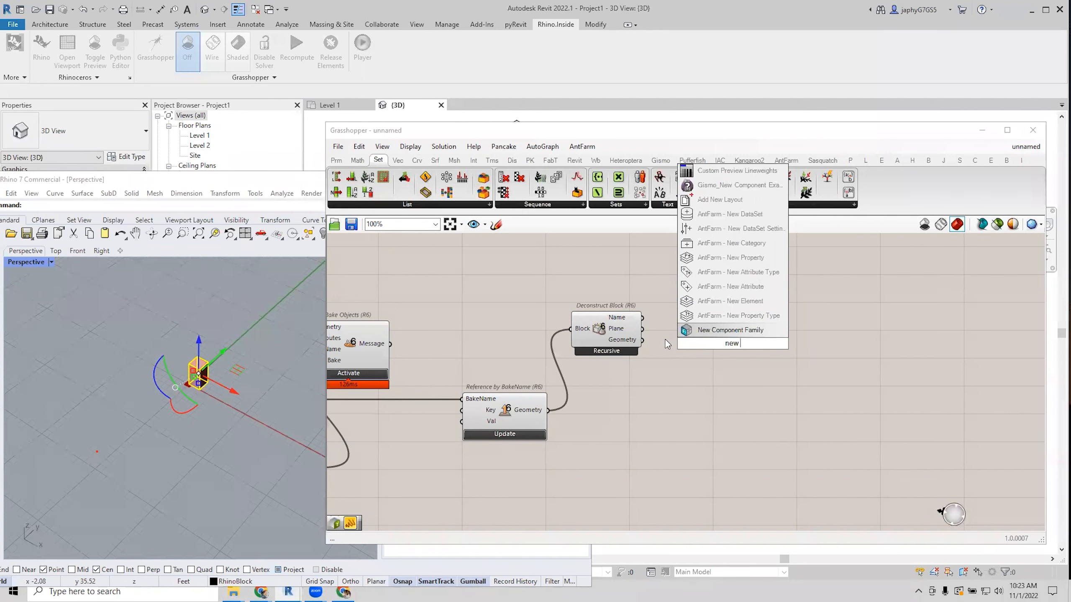
left_click(714, 330)
left_click_drag(720, 346, 761, 325)
scroll(764, 316, "up", 2)
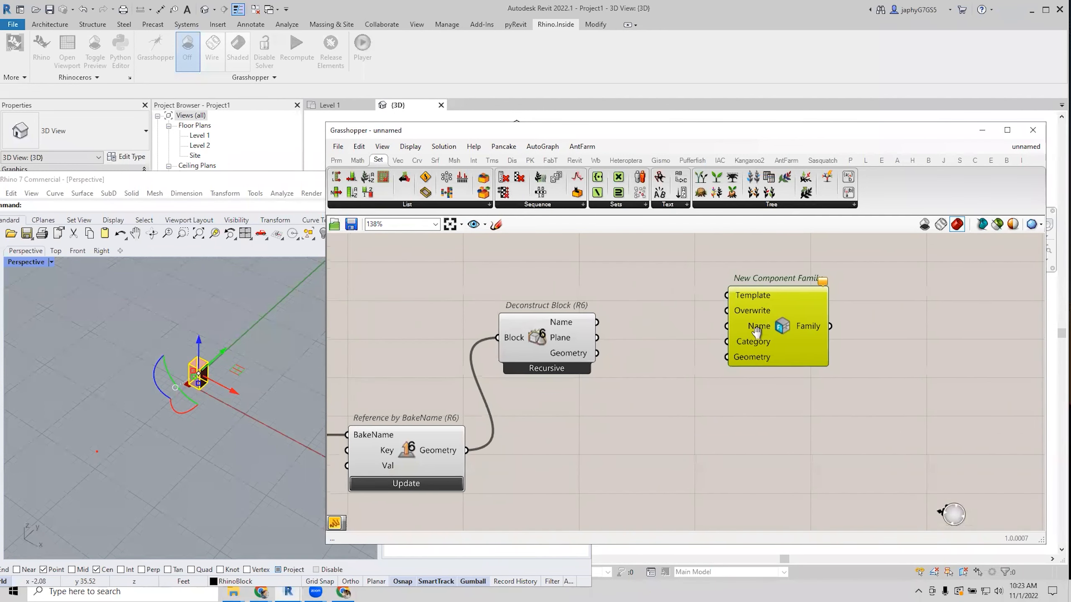
left_click_drag(551, 361, 560, 372)
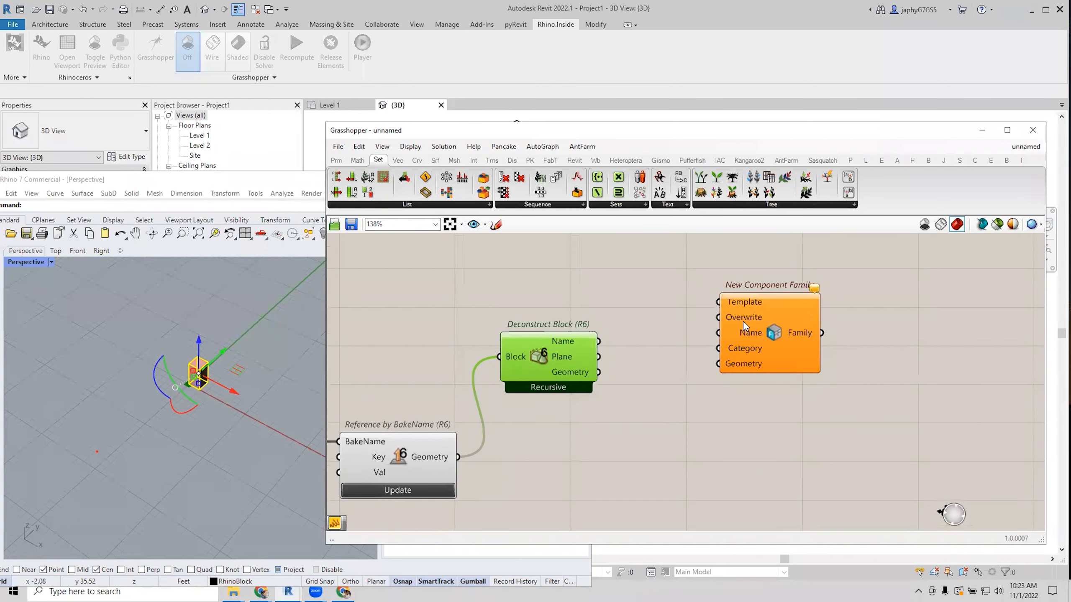
Disable New Component Family so it doesn't run yet, then bring up File Explorer.
mouse_move(744, 324)
left_click(771, 349)
middle_click(783, 331)
left_click(833, 337)
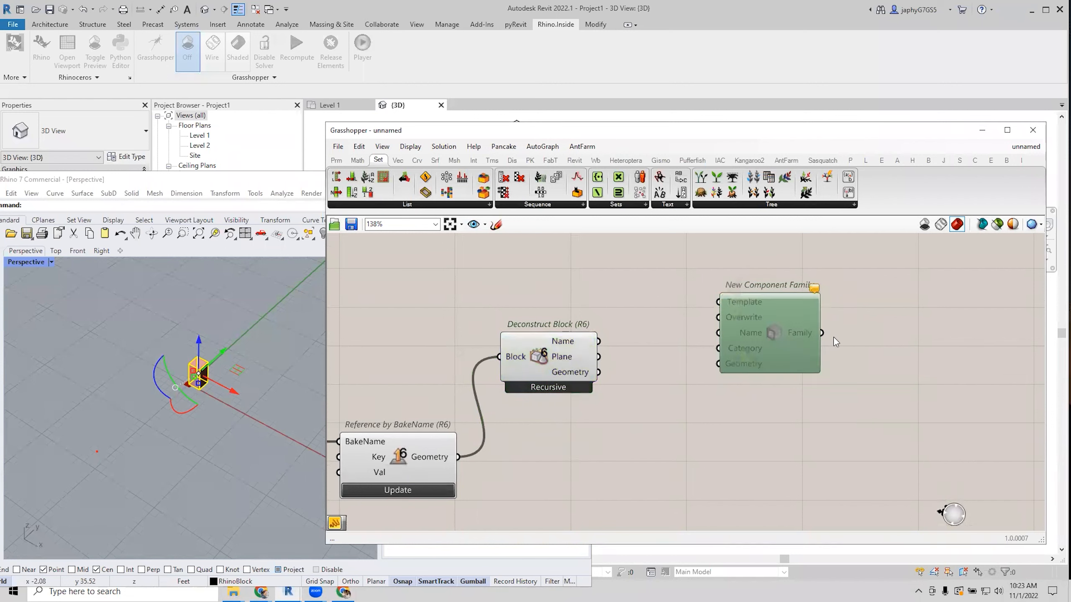
scroll(755, 320, "down", 2)
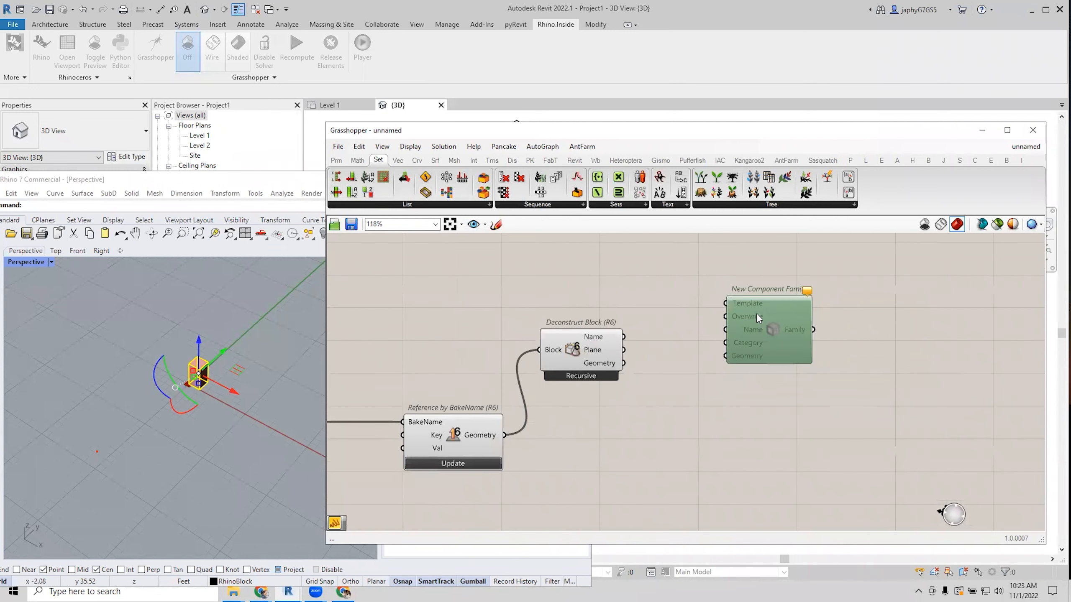
right_click_drag(756, 313, 733, 328)
left_click(652, 316)
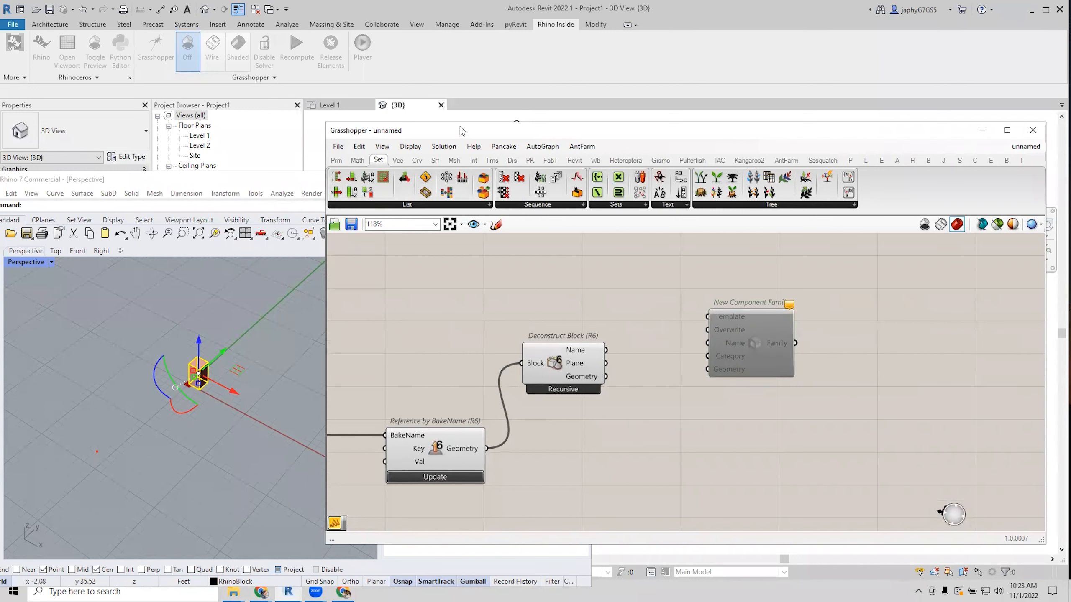
left_click_drag(459, 130, 456, 155)
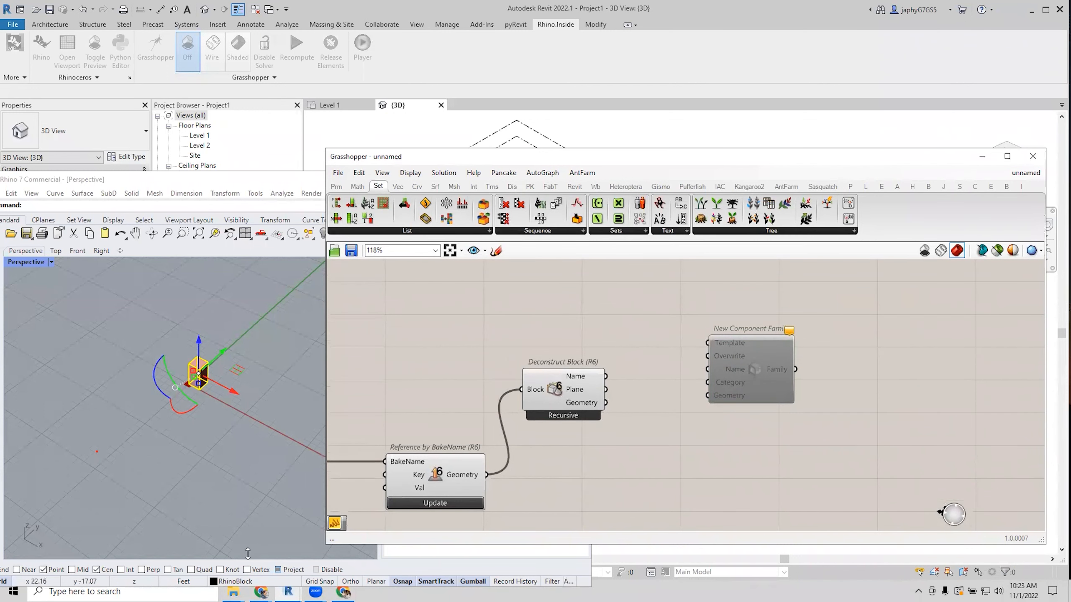
left_click(233, 592)
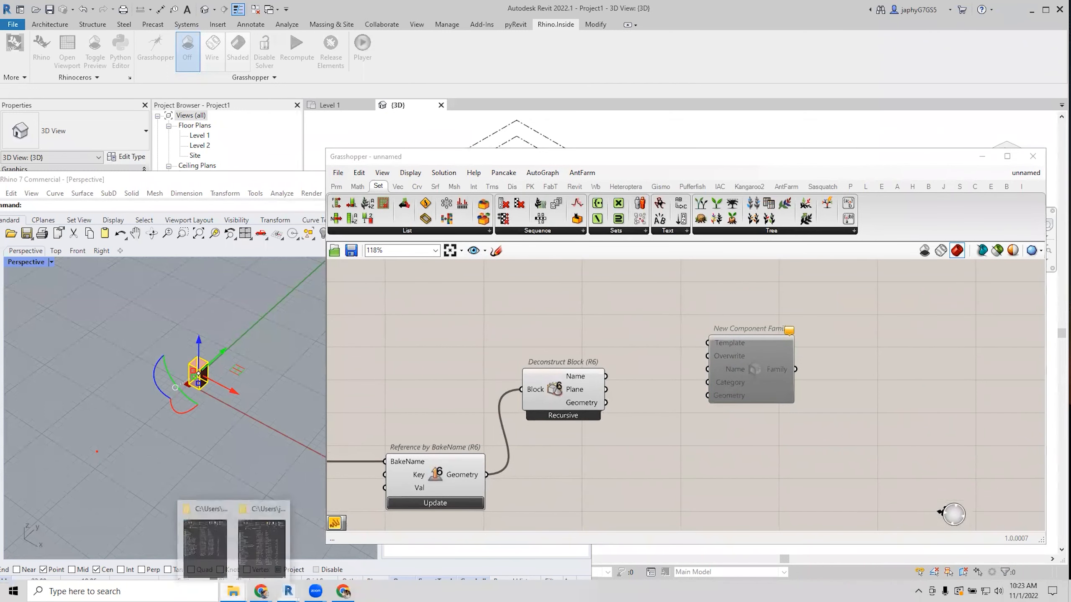
left_click(249, 555)
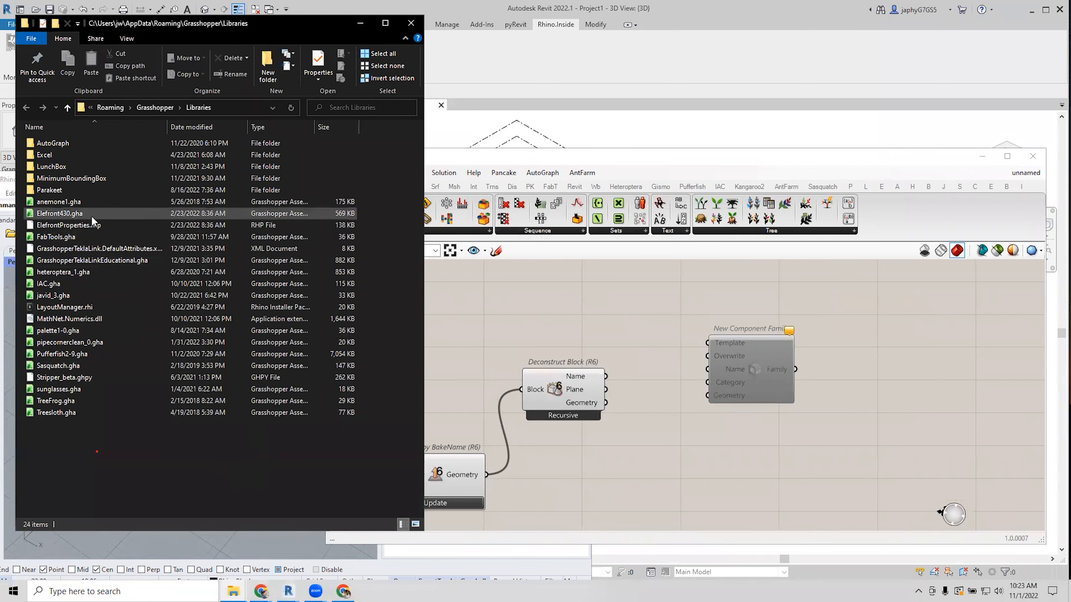
left_click(76, 216)
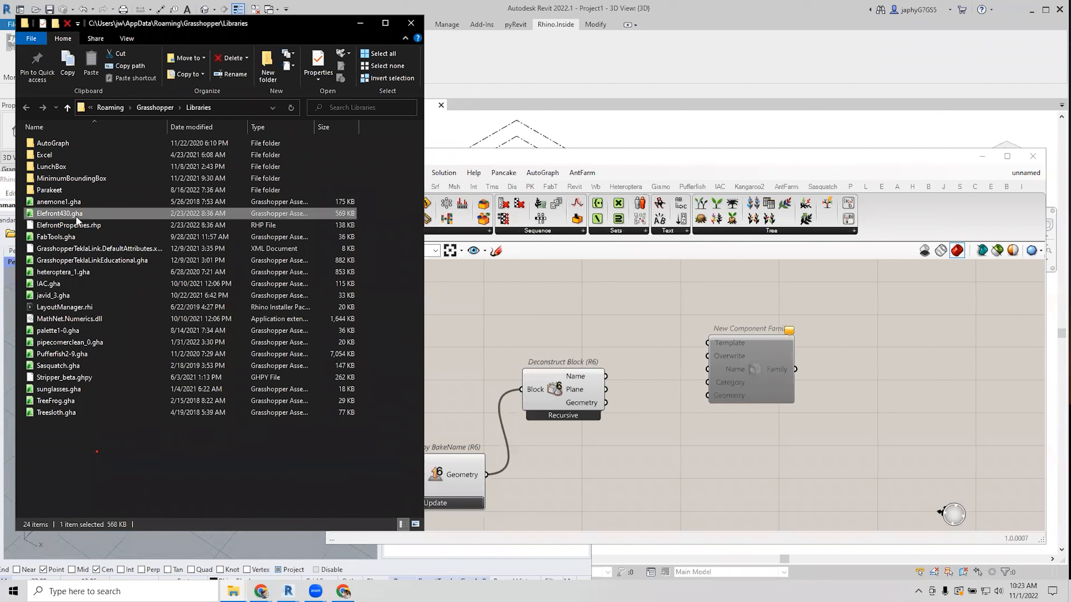
right_click(76, 216)
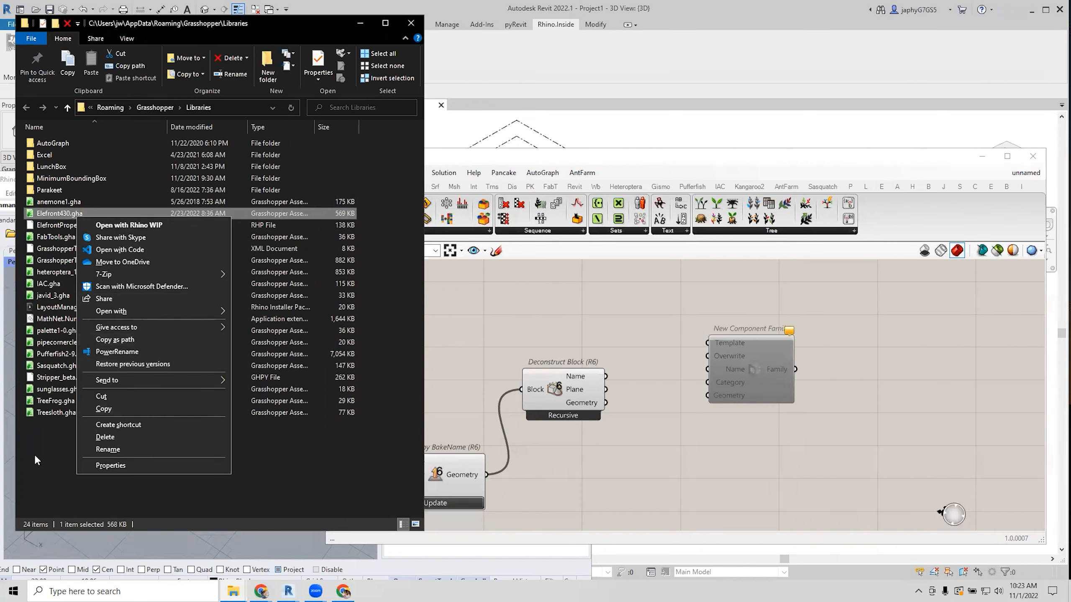
left_click(43, 468)
left_click(63, 214)
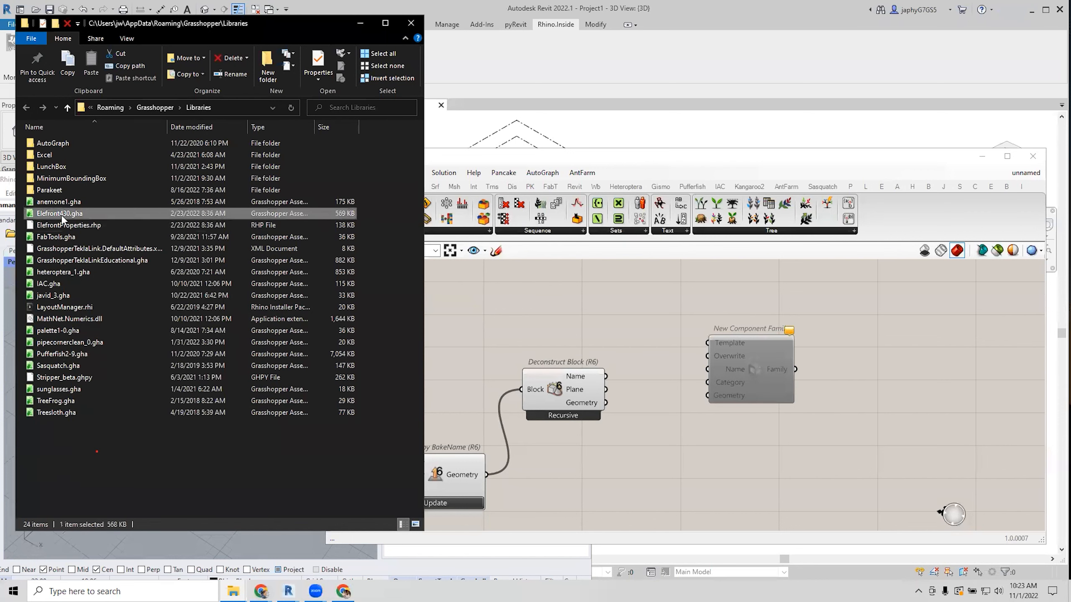
right_click(63, 216)
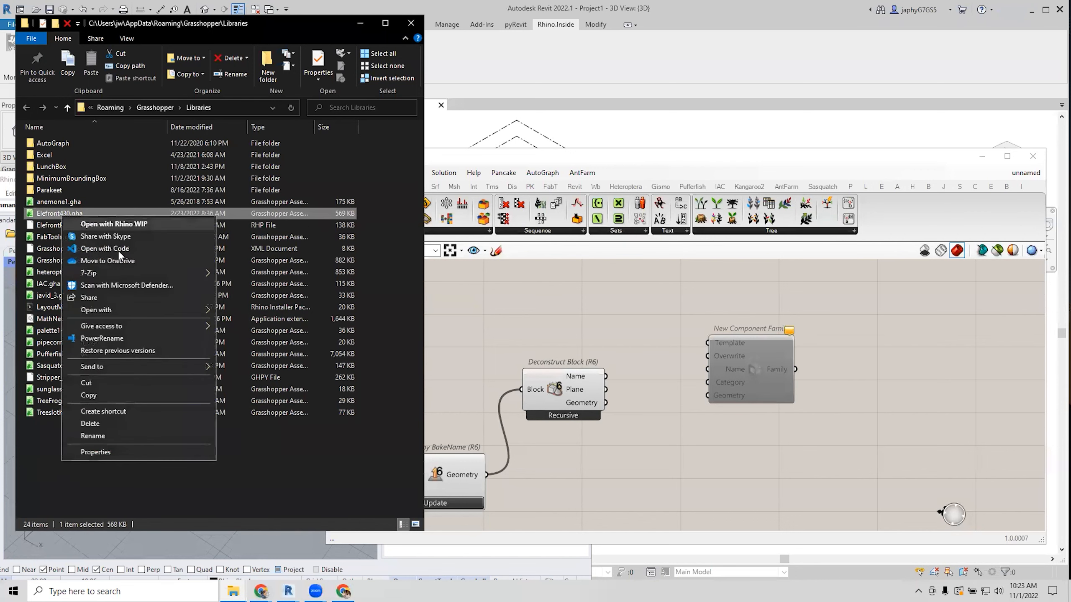
left_click(68, 494)
left_click(45, 215)
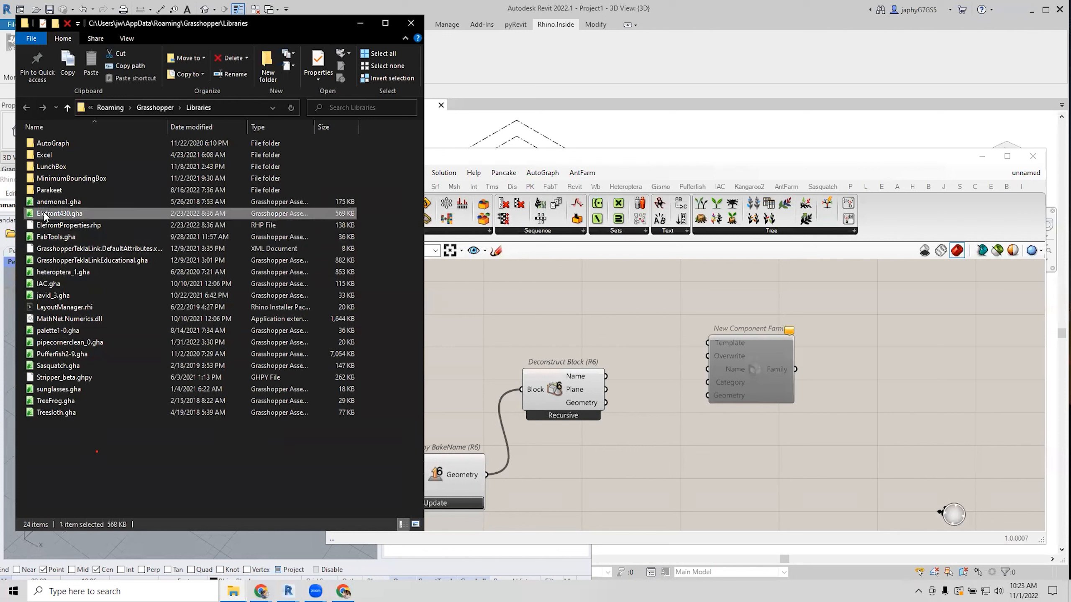
right_click(45, 215)
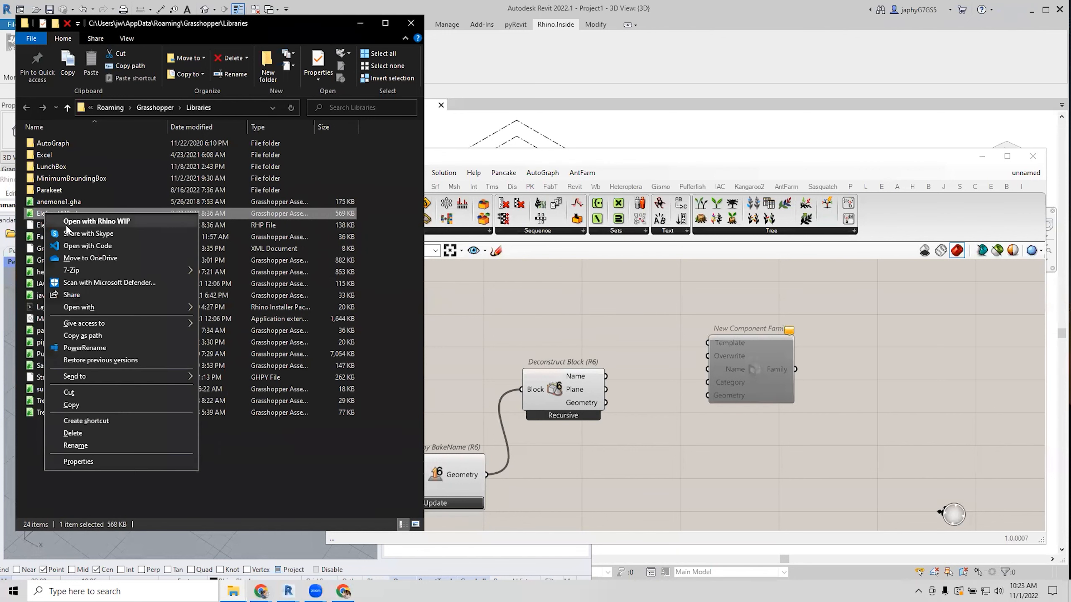
left_click(262, 441)
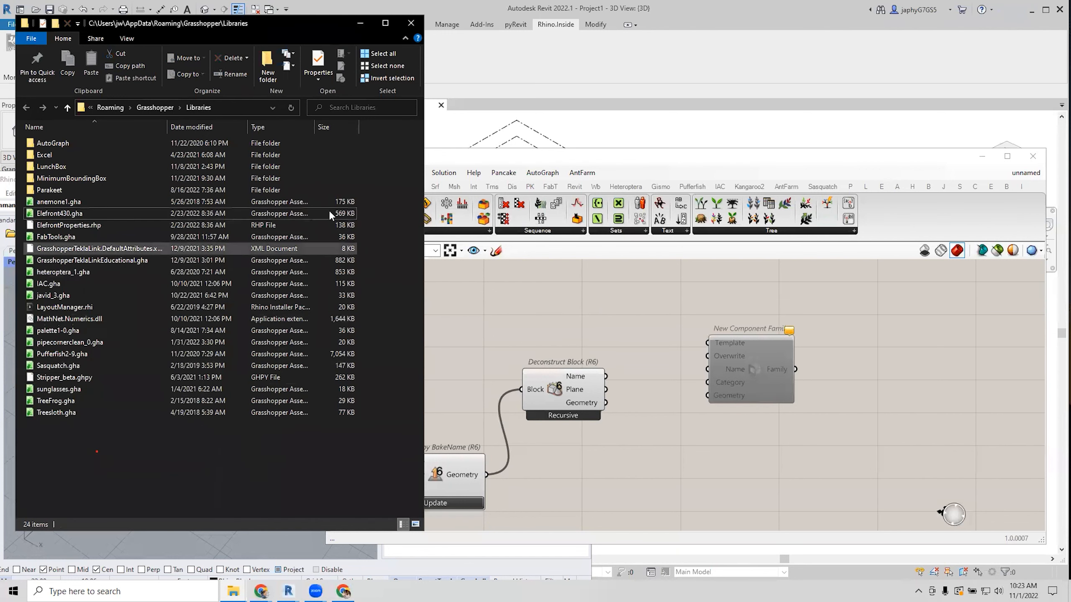
left_click(359, 23)
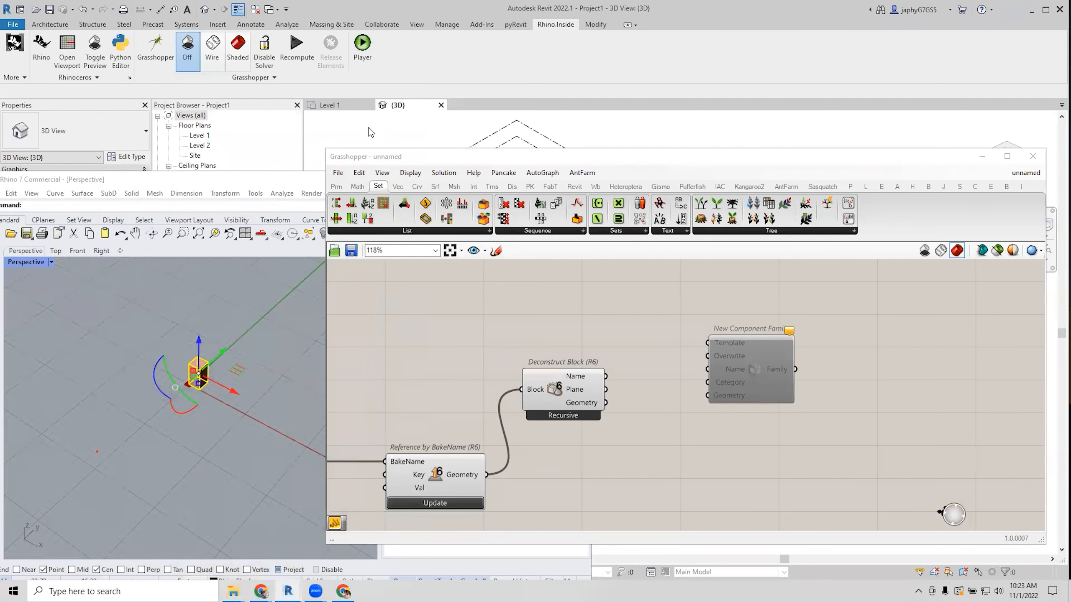
left_click(12, 24)
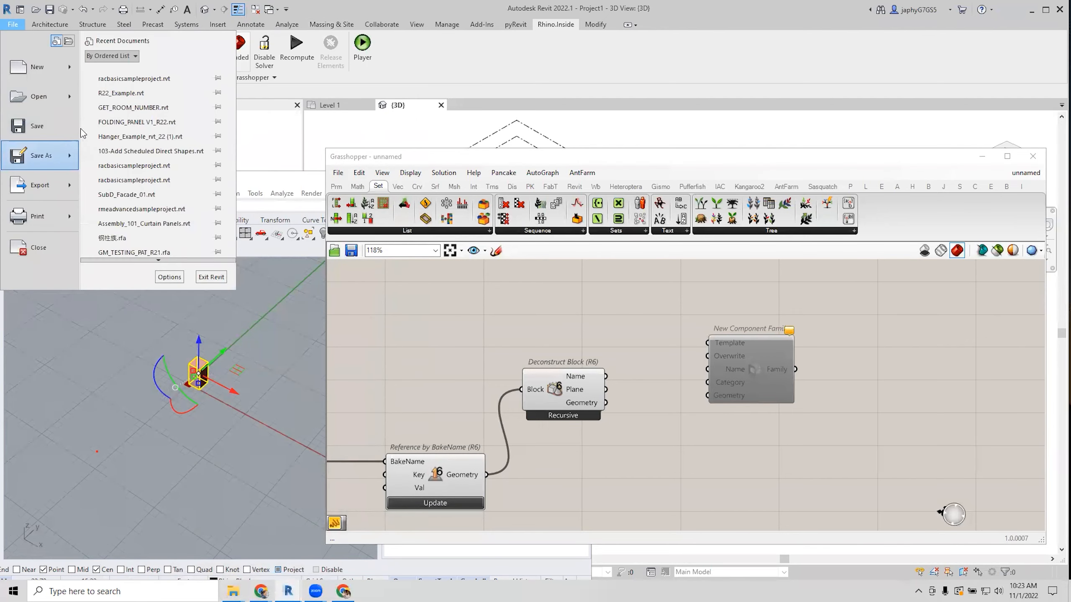
mouse_move(72, 72)
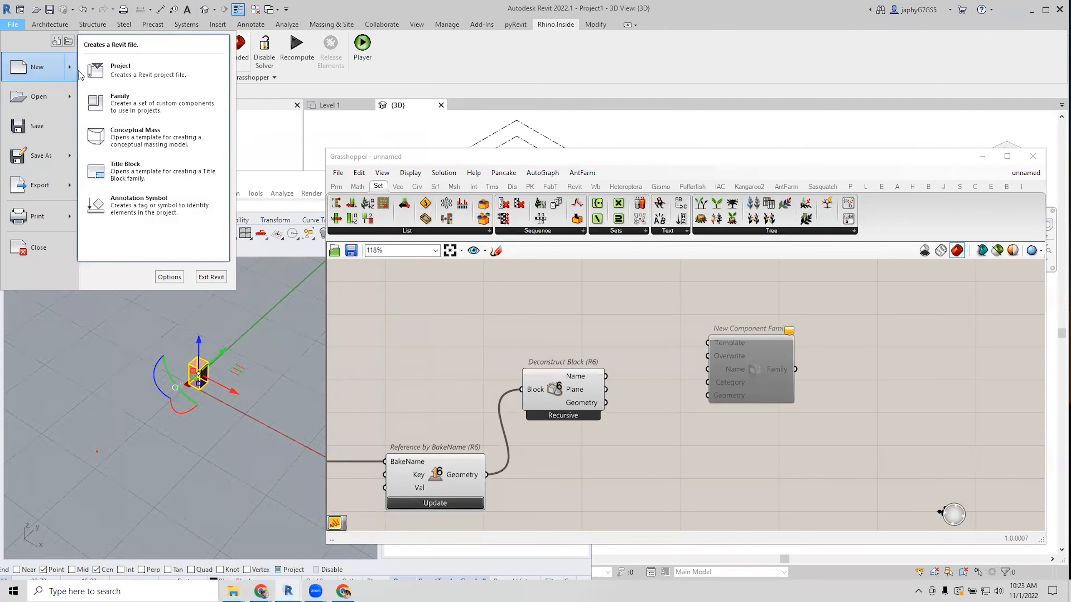
left_click(126, 105)
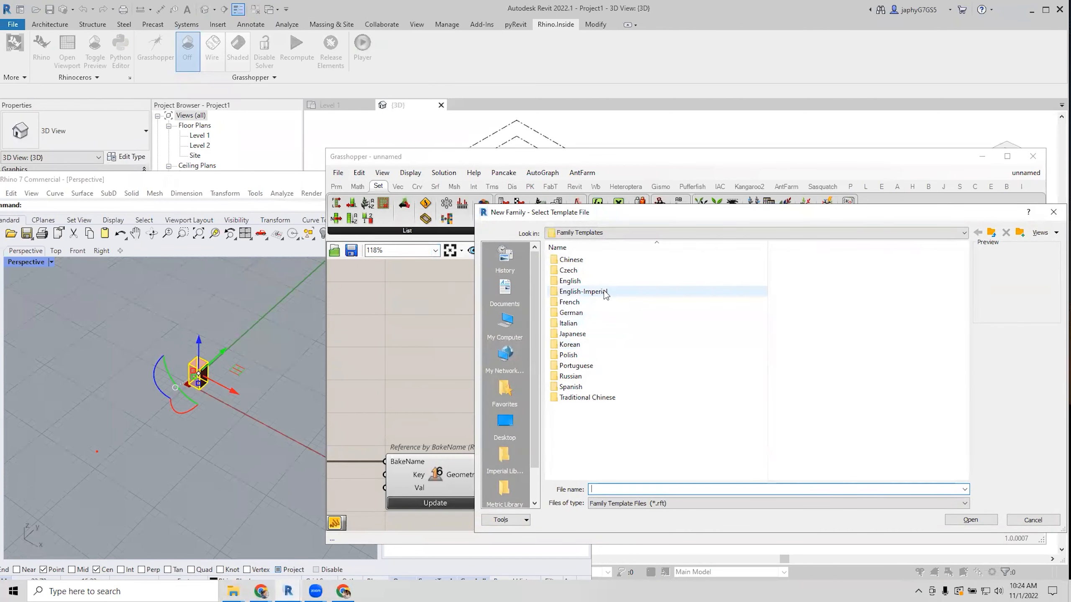
double_click(604, 292)
scroll(708, 405, "down", 3)
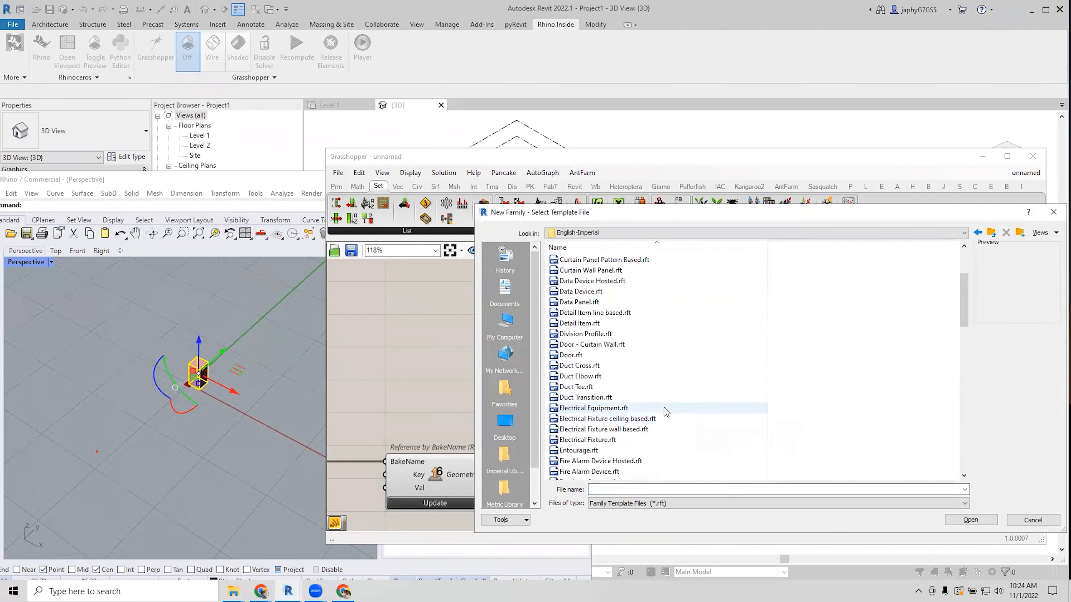
scroll(671, 417, "down", 3)
scroll(667, 405, "down", 2)
left_click(601, 446)
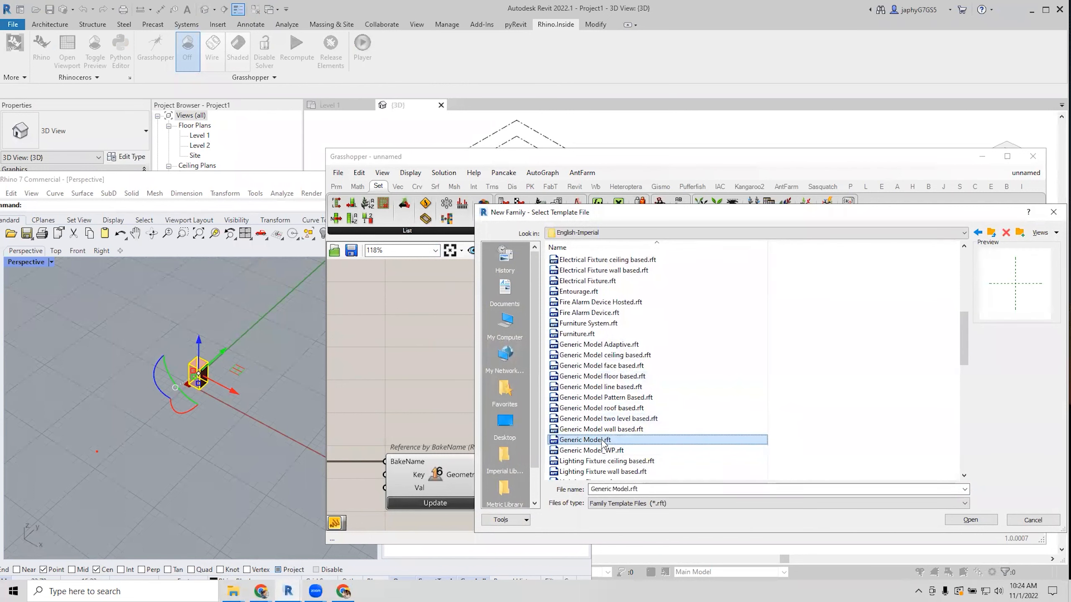
right_click(602, 441)
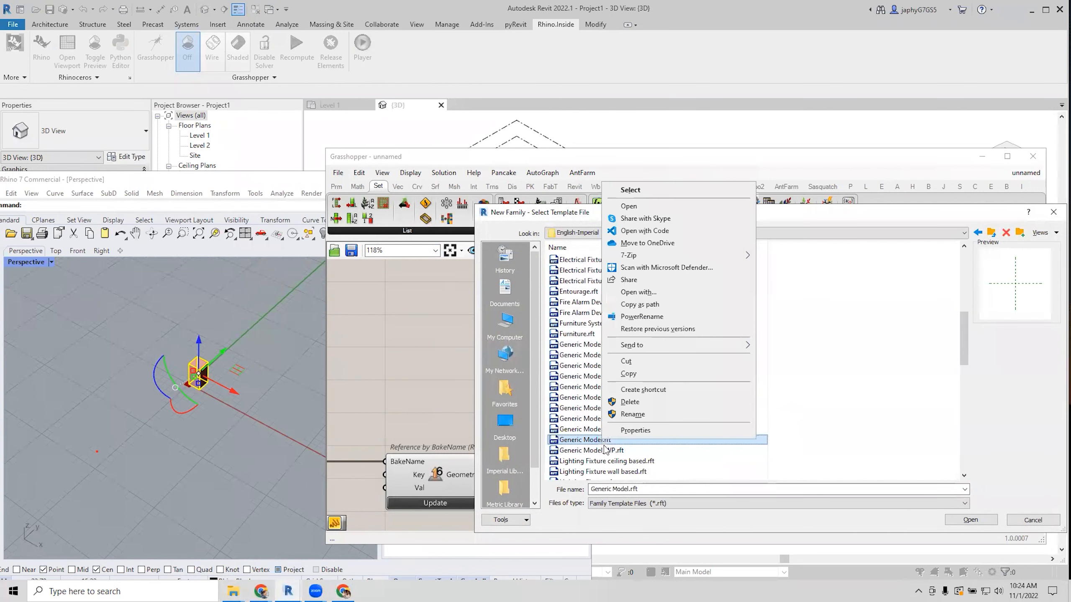
left_click(665, 306)
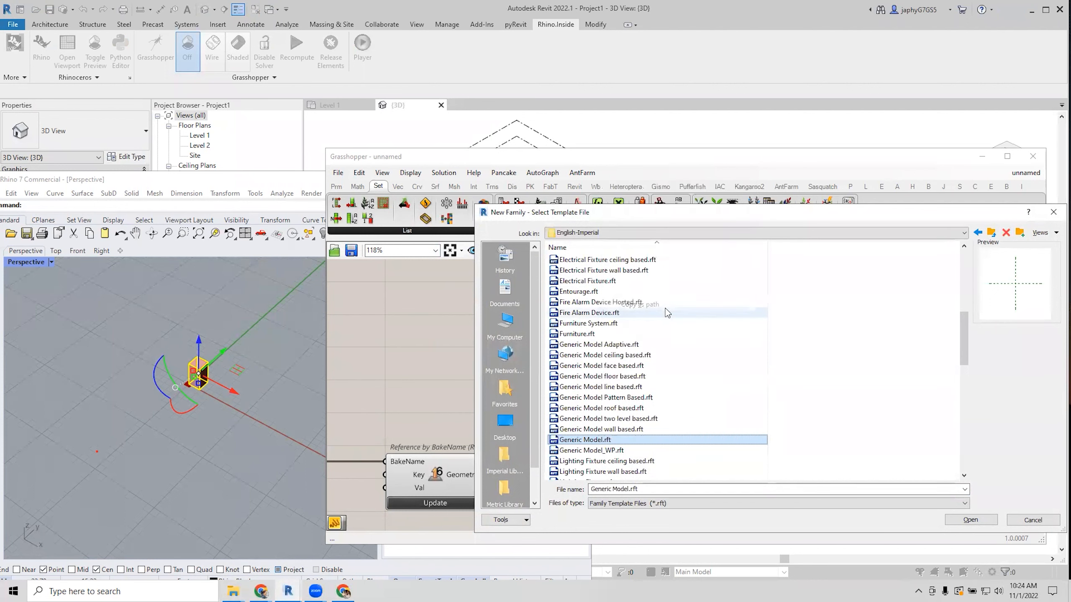
left_click(1032, 520)
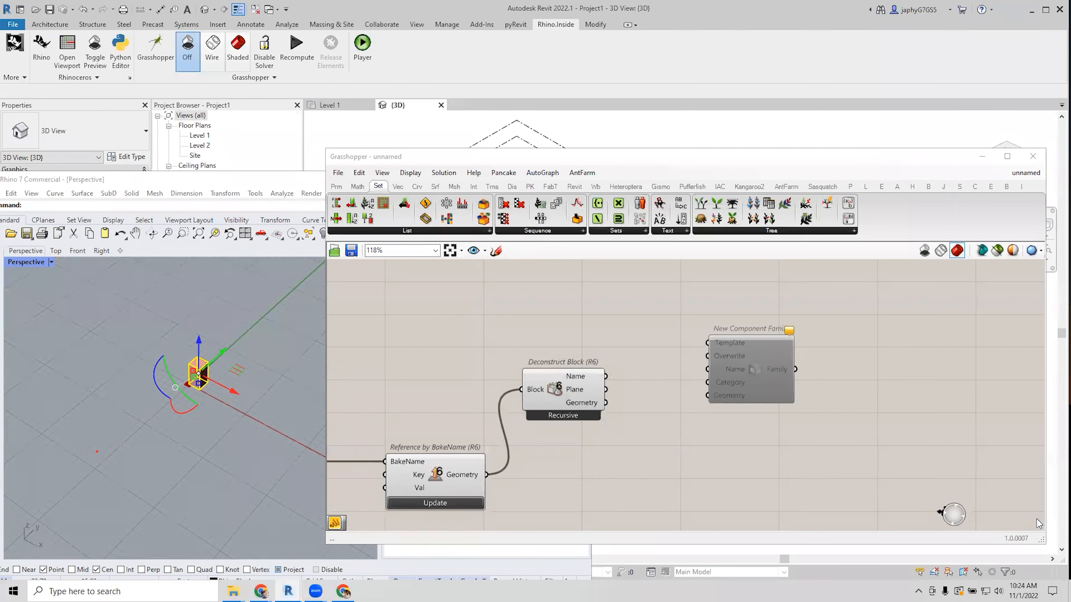
Paste the Generic Model.rft template path into a panel and remove its leading quote.
double_click(573, 340)
type("\"C:\\ProgramData\\Autodesk\\RVT 2022\\Family Templates\\English-Imperial\\Generic Model.rft\"")
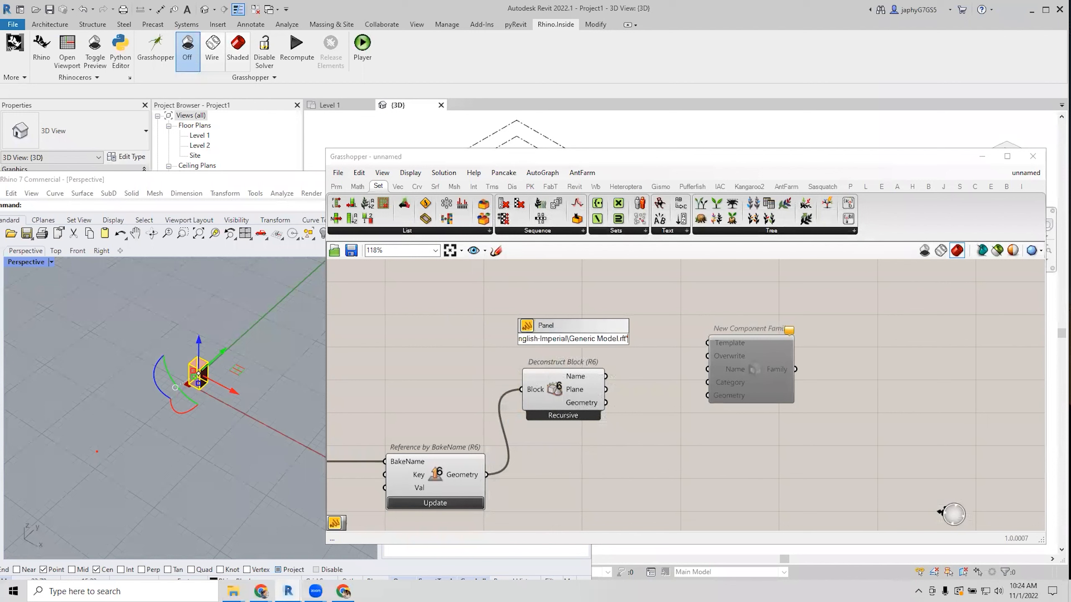
key("Return")
left_click_drag(574, 350, 528, 311)
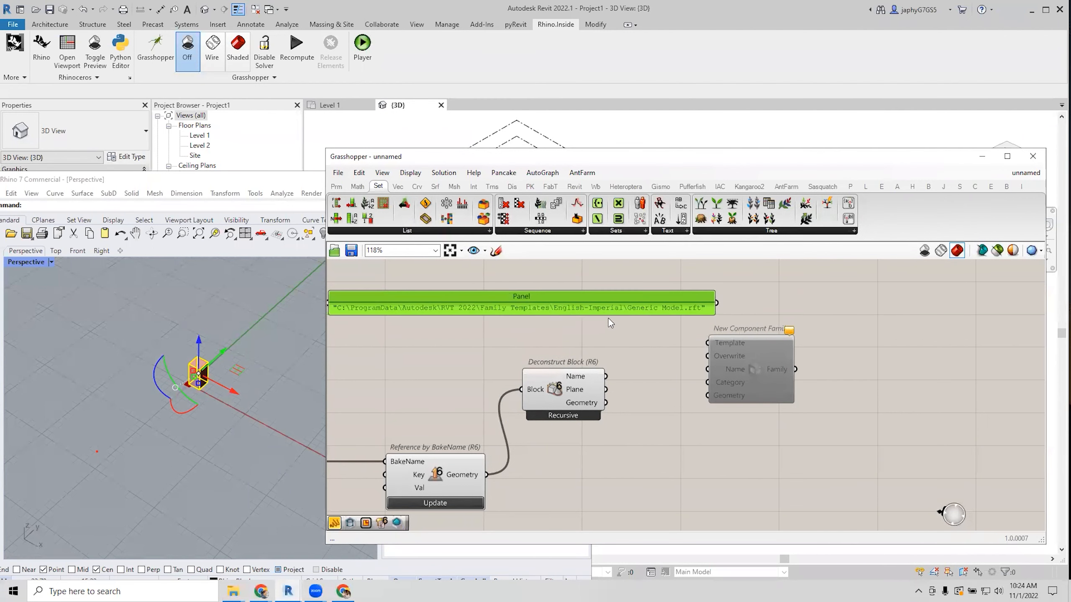
double_click(695, 309)
left_click(738, 267)
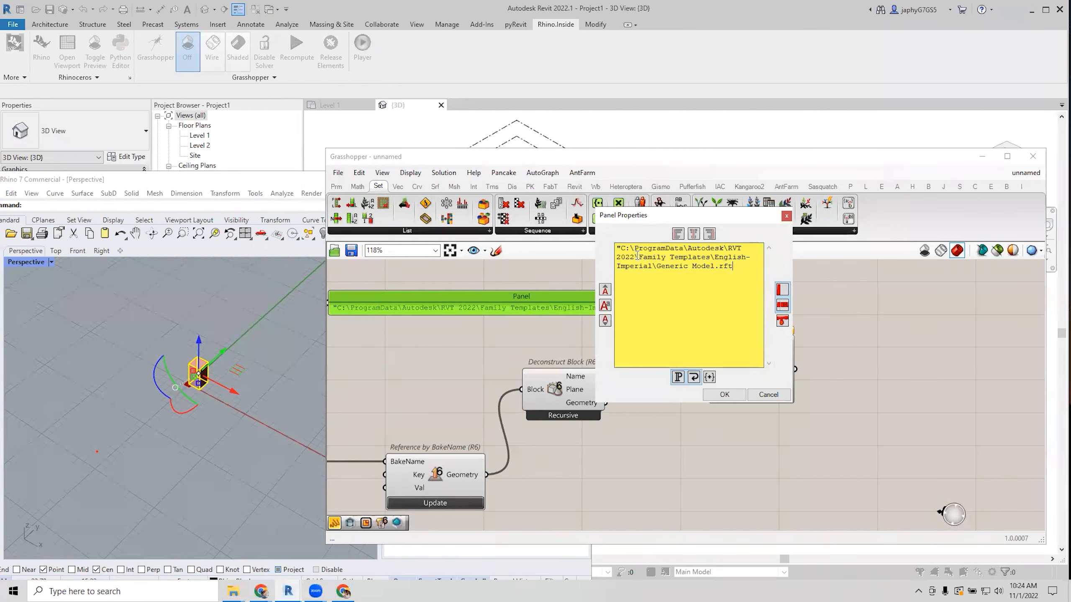
left_click(620, 250)
key("BackSpace")
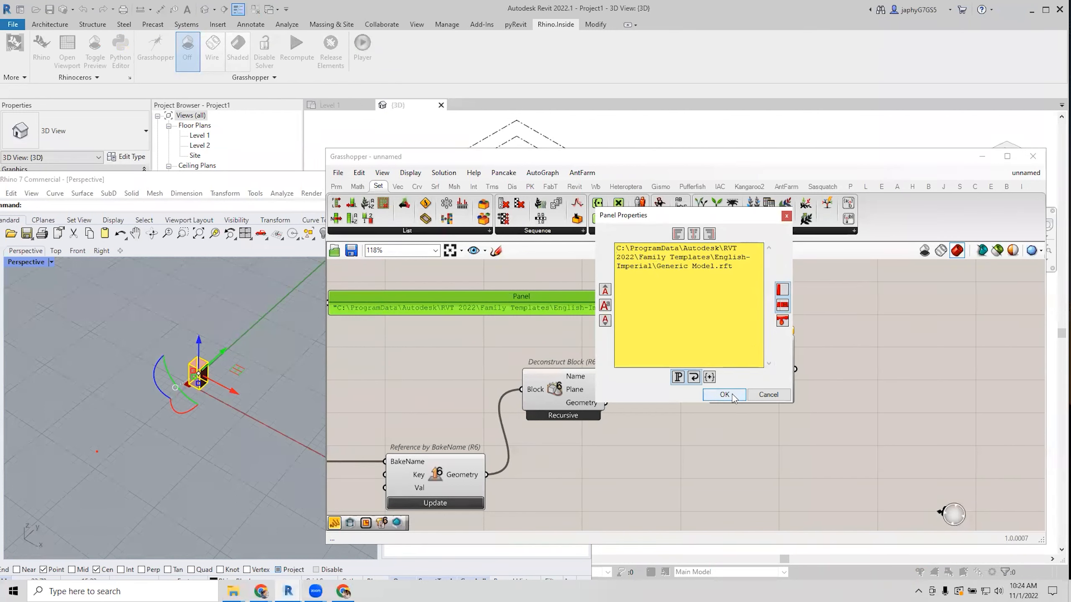
left_click(725, 395)
Connect Deconstruct Block's Name and Geometry to New Component Family's Name and Geometry inputs.
mouse_move(764, 364)
left_mouse_down()
mouse_move(794, 366)
mouse_move(773, 373)
left_mouse_up()
left_click_drag(606, 376, 744, 371)
left_click_drag(605, 402, 755, 389)
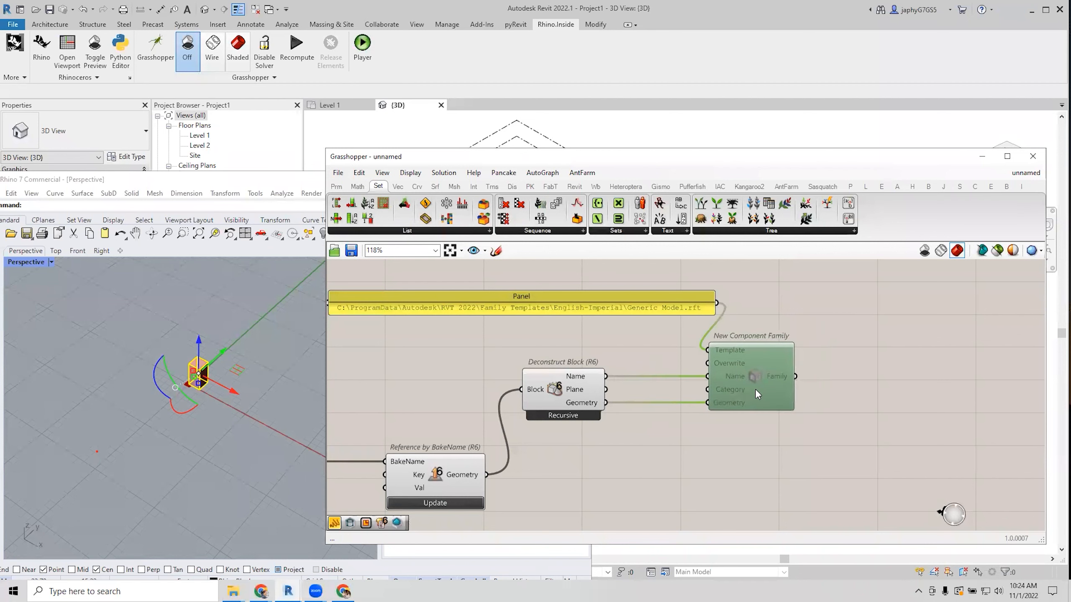
scroll(664, 385, "down", 1)
scroll(680, 392, "up", 1)
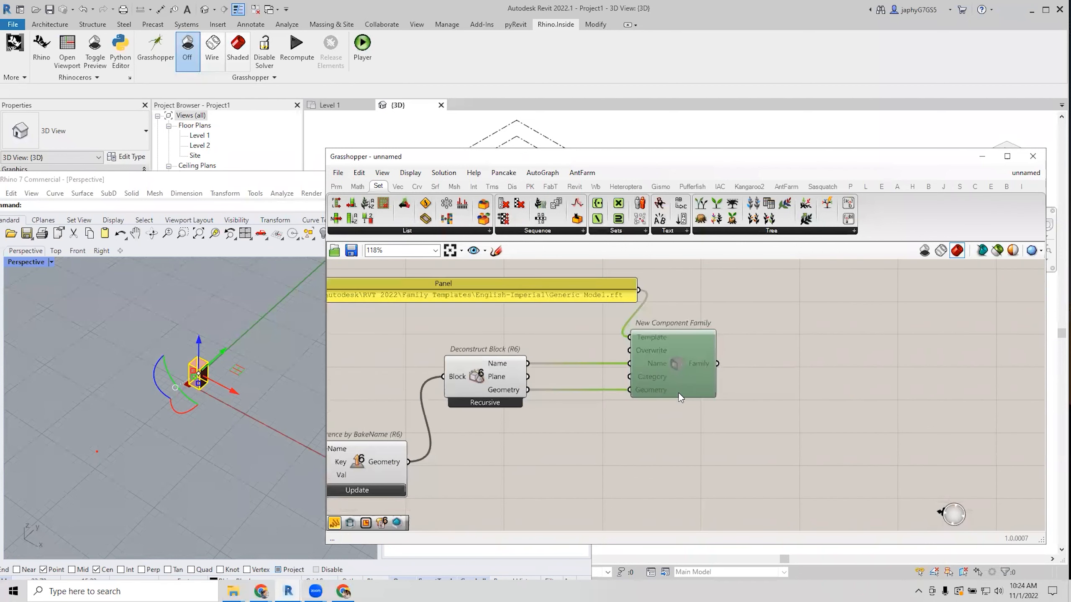
Enable New Component Family so the family gets created, then review the whole definition.
middle_click(684, 369)
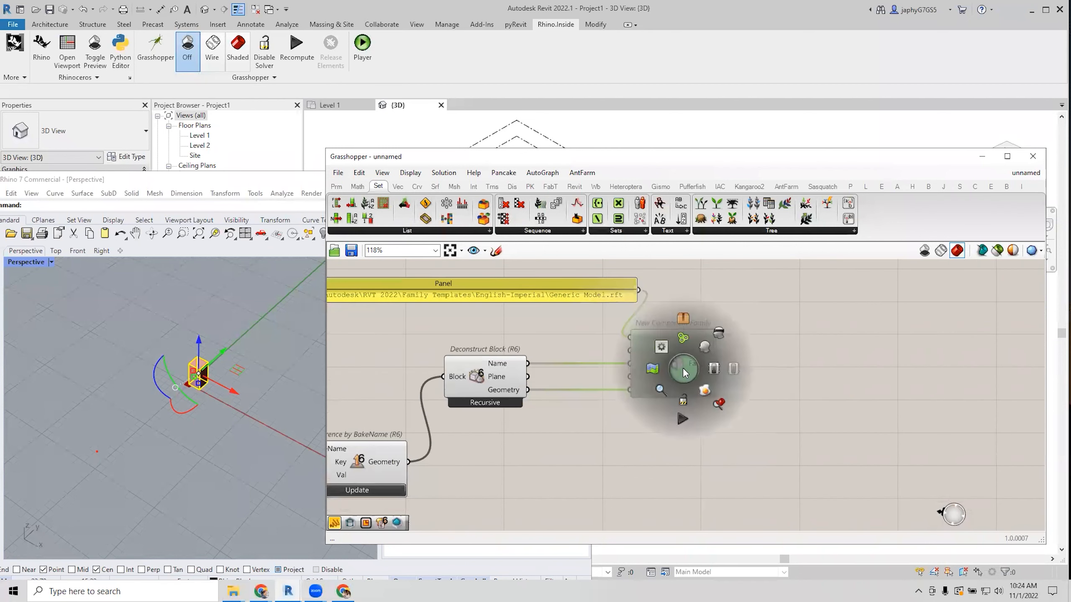
left_click(713, 369)
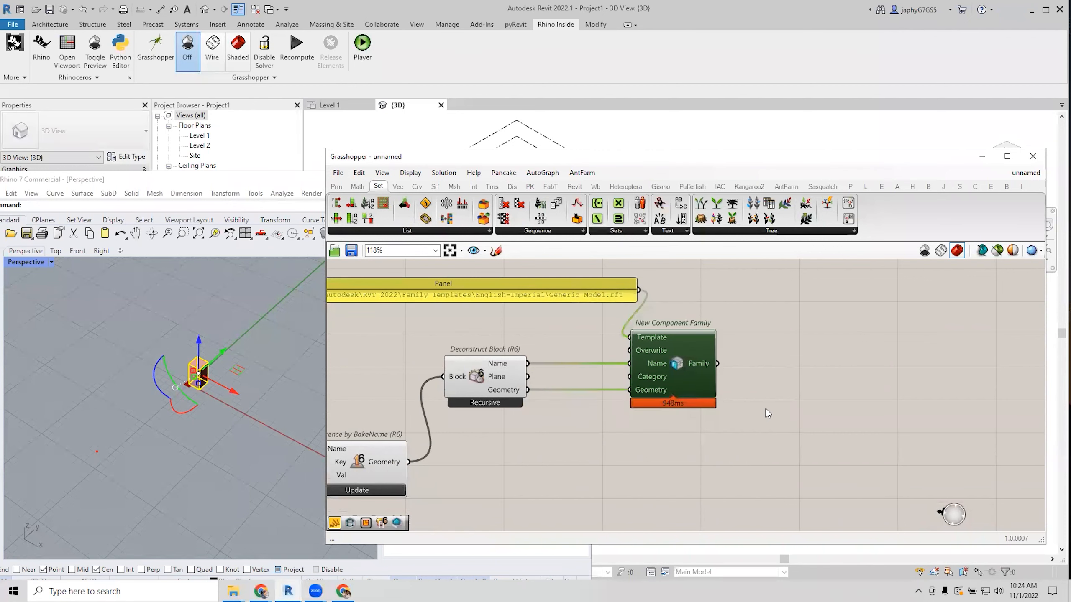
scroll(772, 404, "down", 1)
left_click(651, 335)
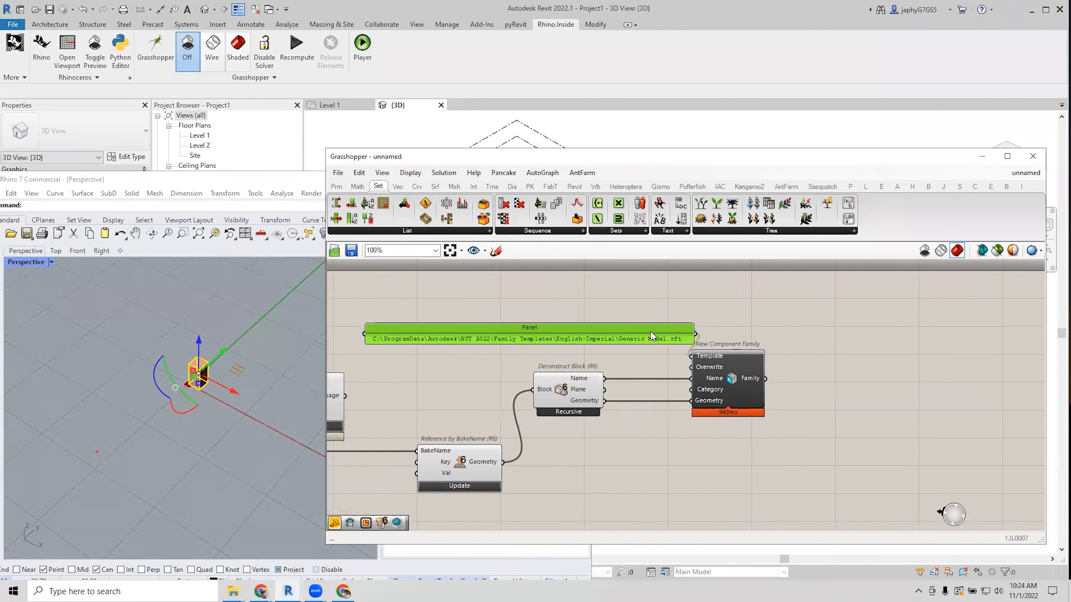
scroll(638, 335, "up", 2)
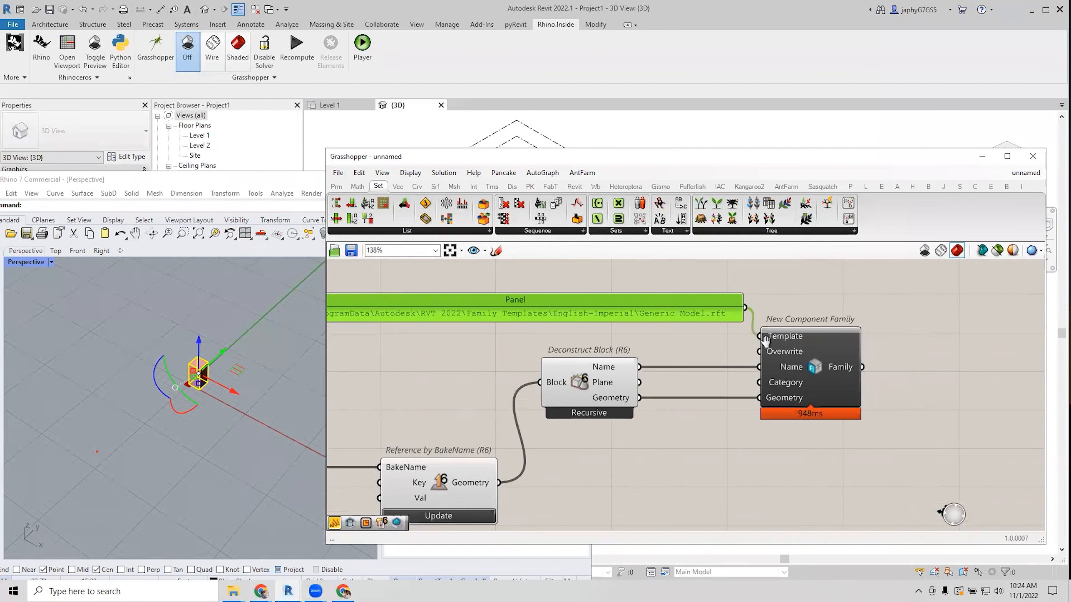
left_click(837, 383)
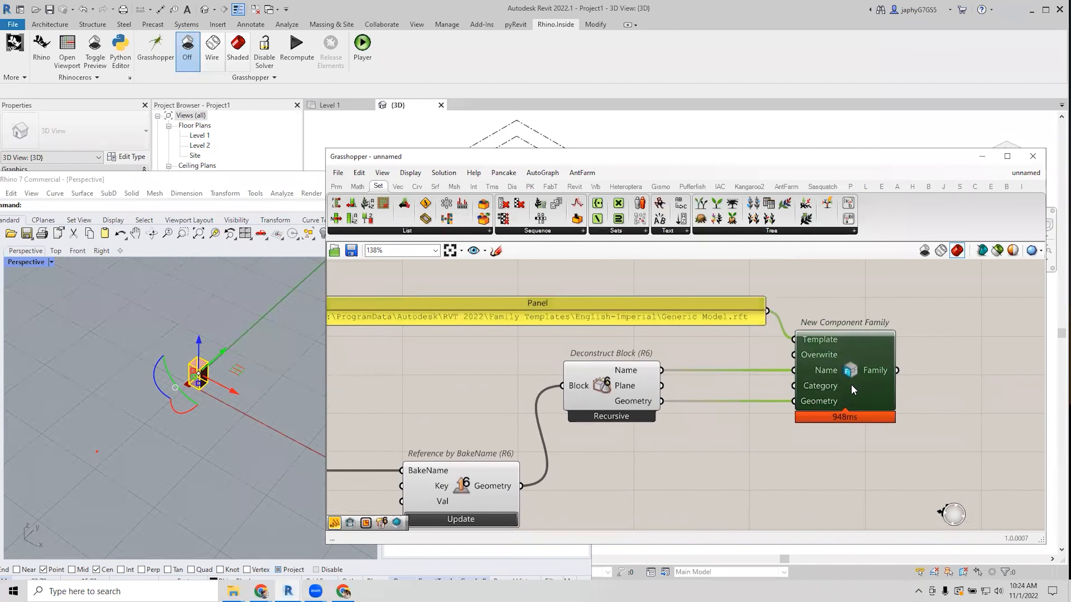
right_click_drag(851, 385, 825, 384)
mouse_move(858, 377)
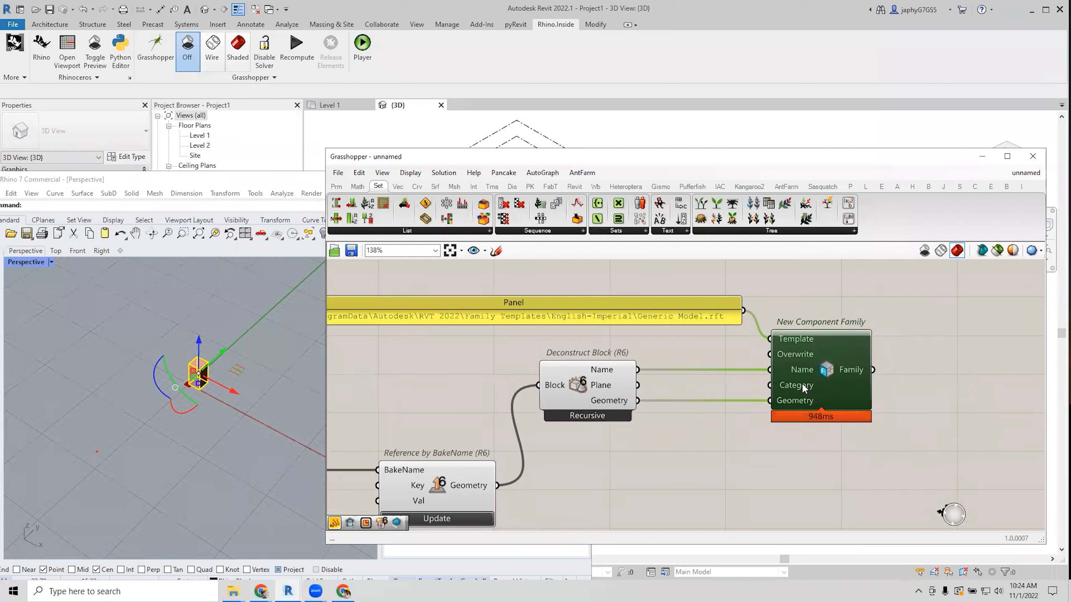
left_click(665, 498)
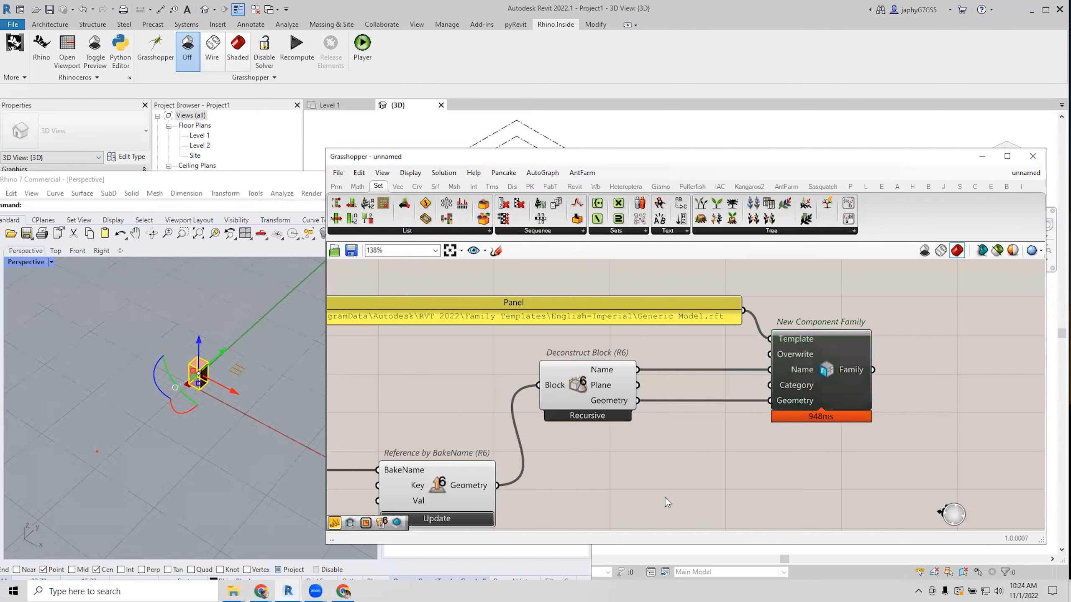
scroll(709, 373, "down", 2)
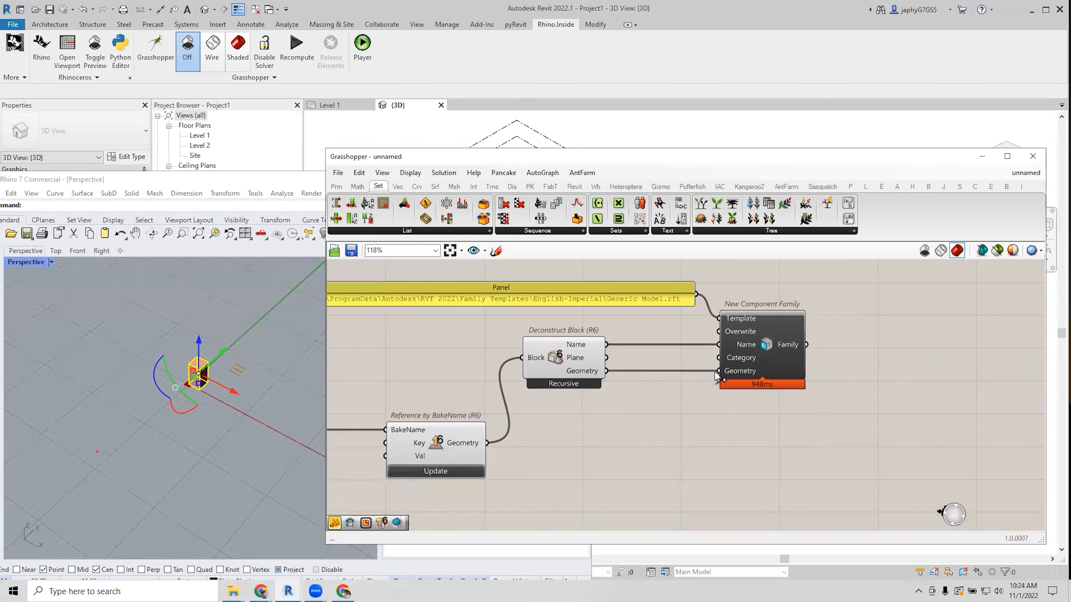
right_click_drag(772, 414, 716, 409)
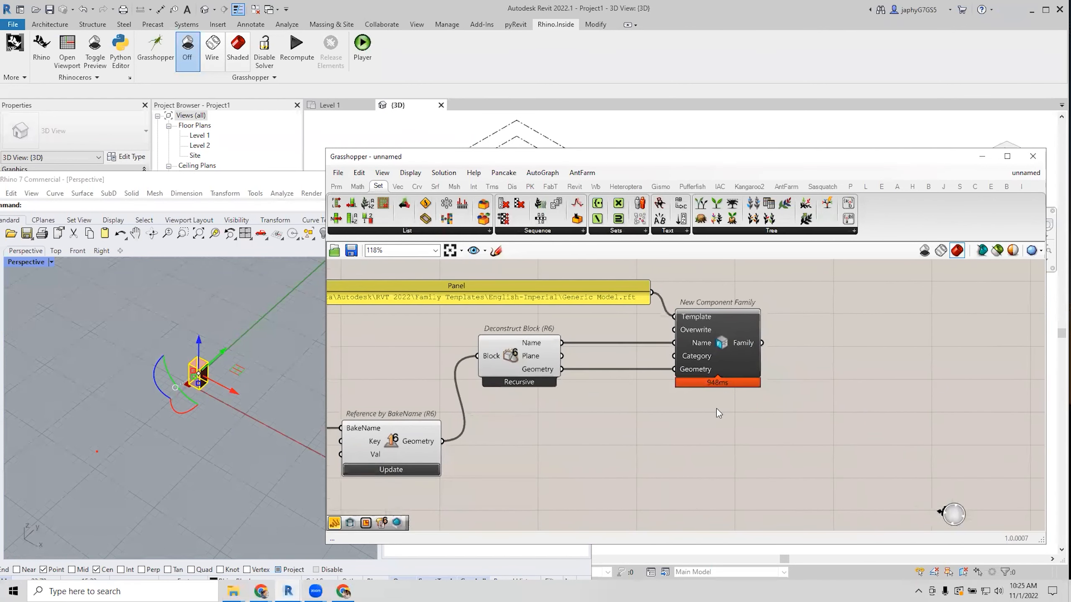
scroll(742, 407, "down", 2)
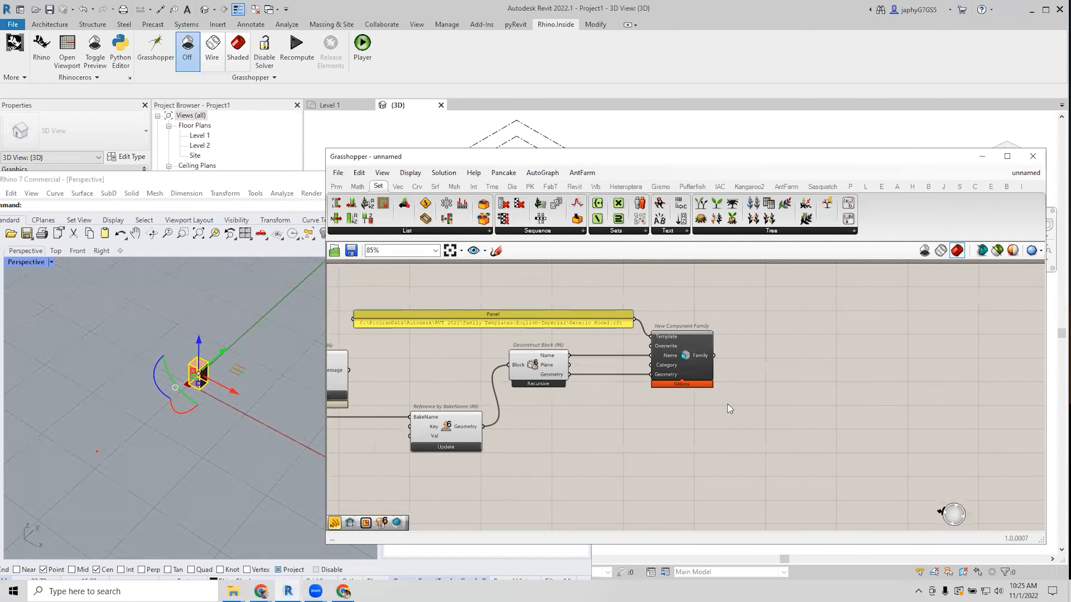
right_click_drag(811, 400, 804, 422)
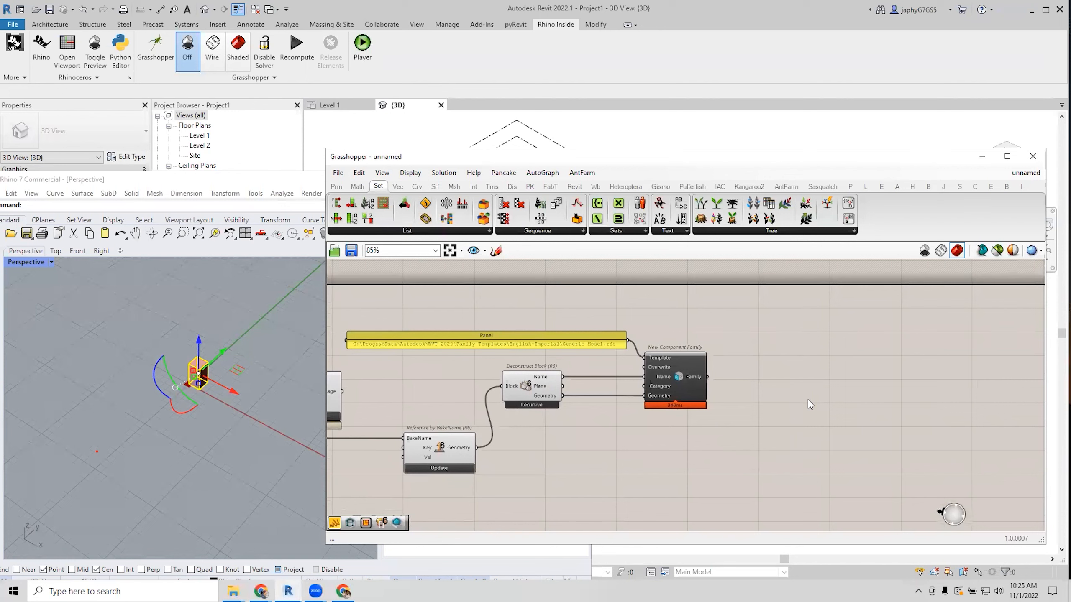
Add an Add Component (Location) component beside the family node.
double_click(809, 400)
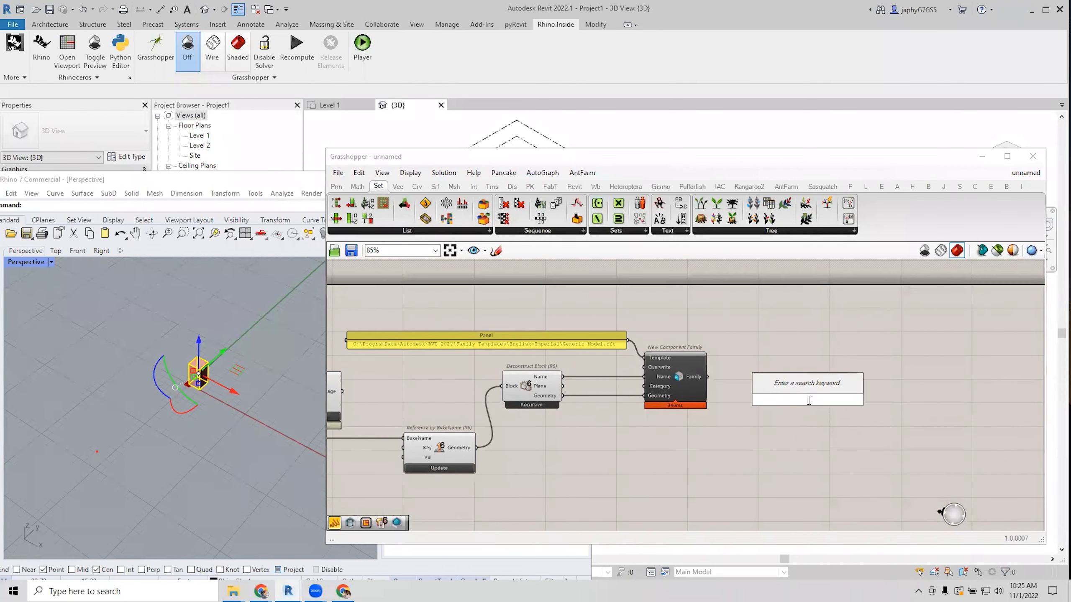
type("add b")
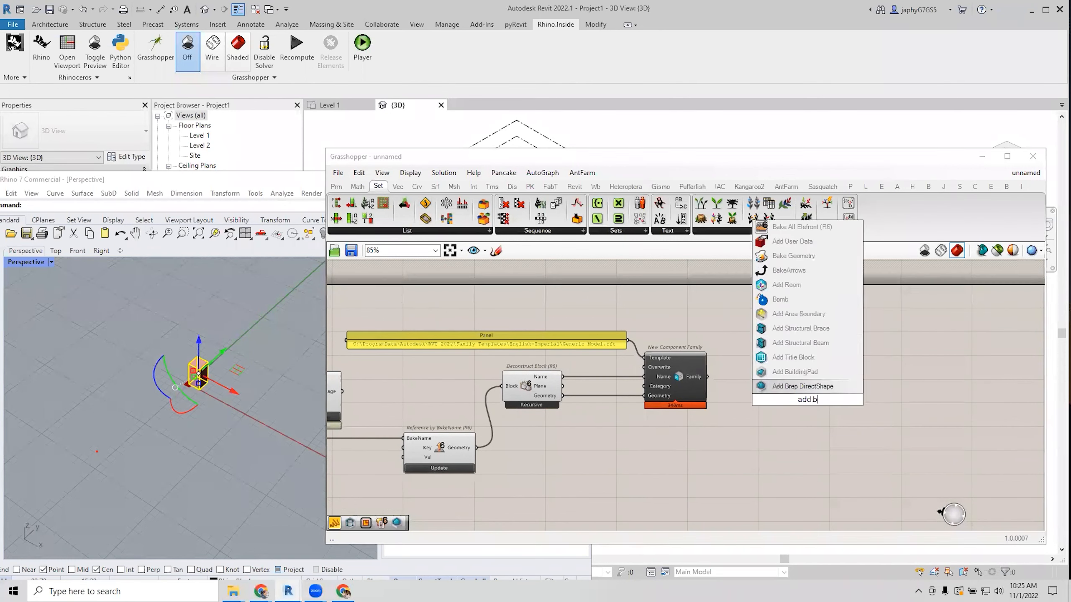
type("y lo")
key("BackSpace")
key("BackSpace")
key("BackSpace")
key("BackSpace")
key("BackSpace")
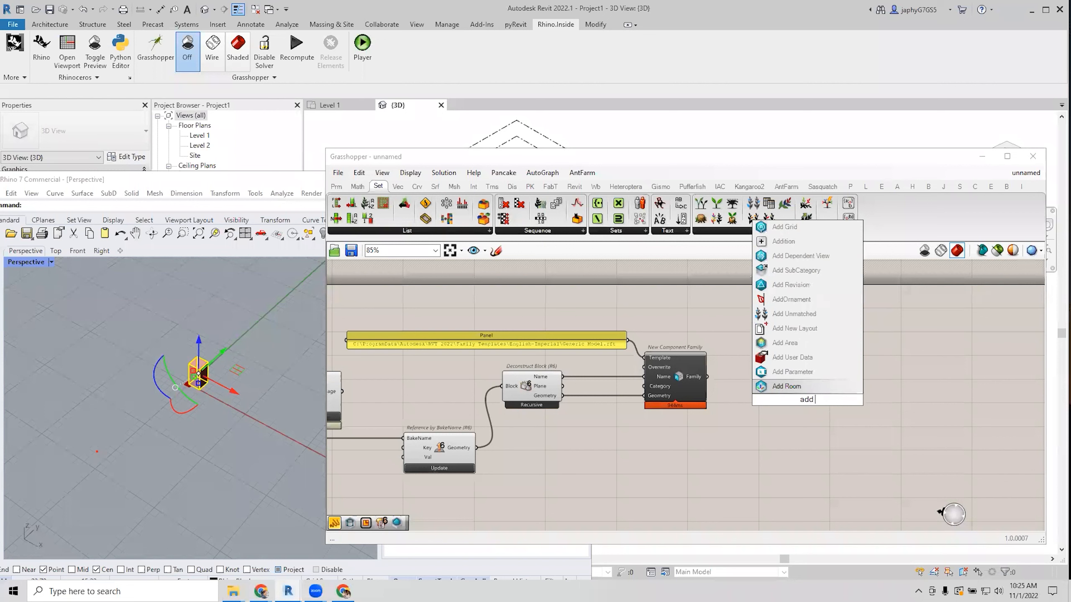
type("com")
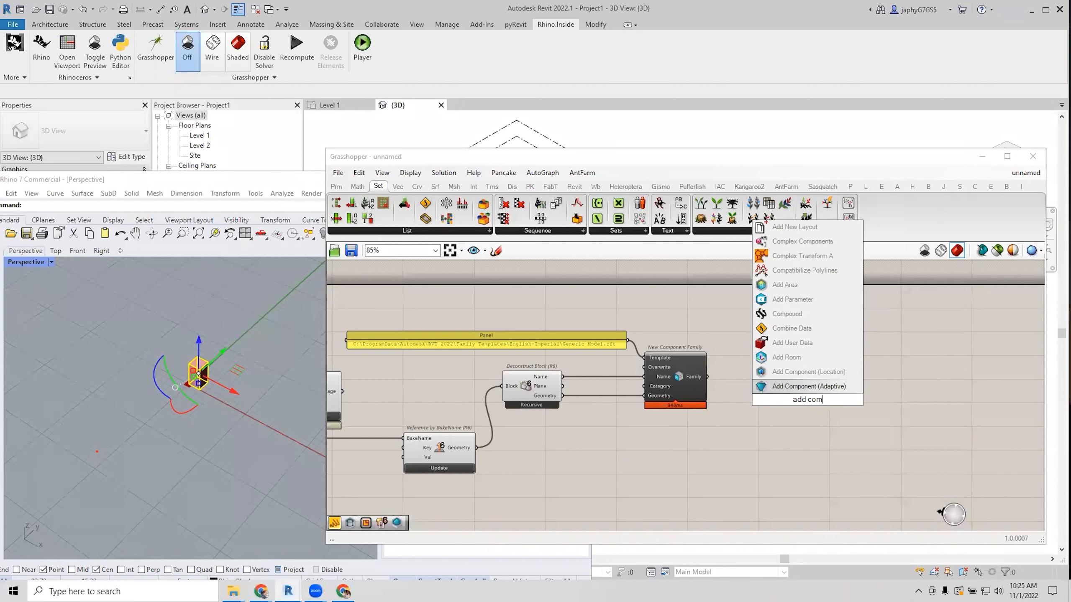
left_click(795, 372)
scroll(795, 395, "up", 3)
left_click_drag(795, 396, 811, 313)
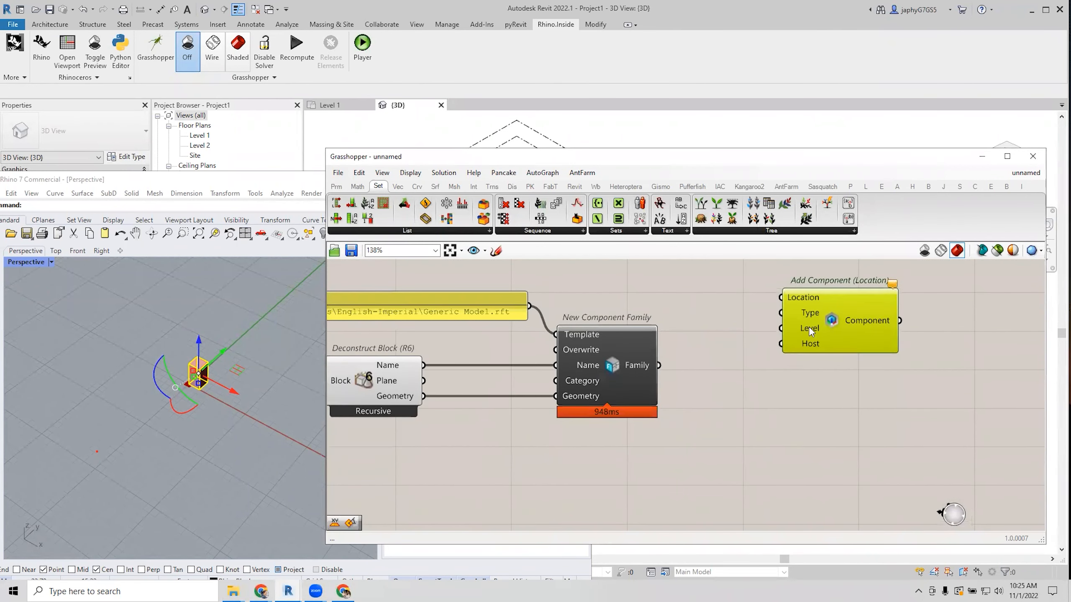
right_click_drag(810, 319, 829, 388)
scroll(829, 384, "down", 1)
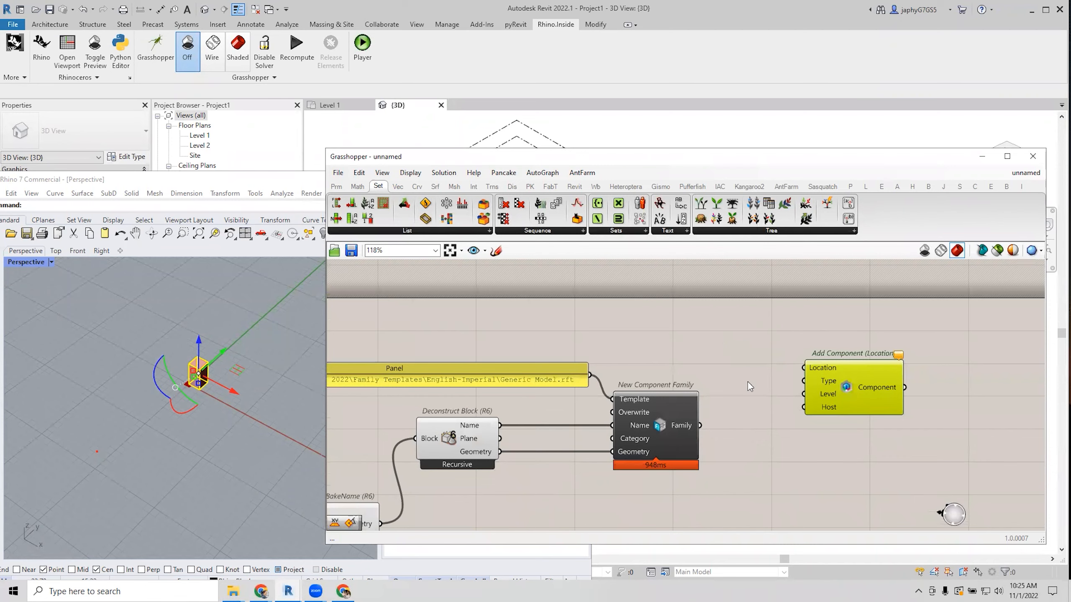
scroll(748, 378, "up", 1)
right_click_drag(707, 328, 685, 311)
Add a Construct Point component to the definition.
double_click(684, 309)
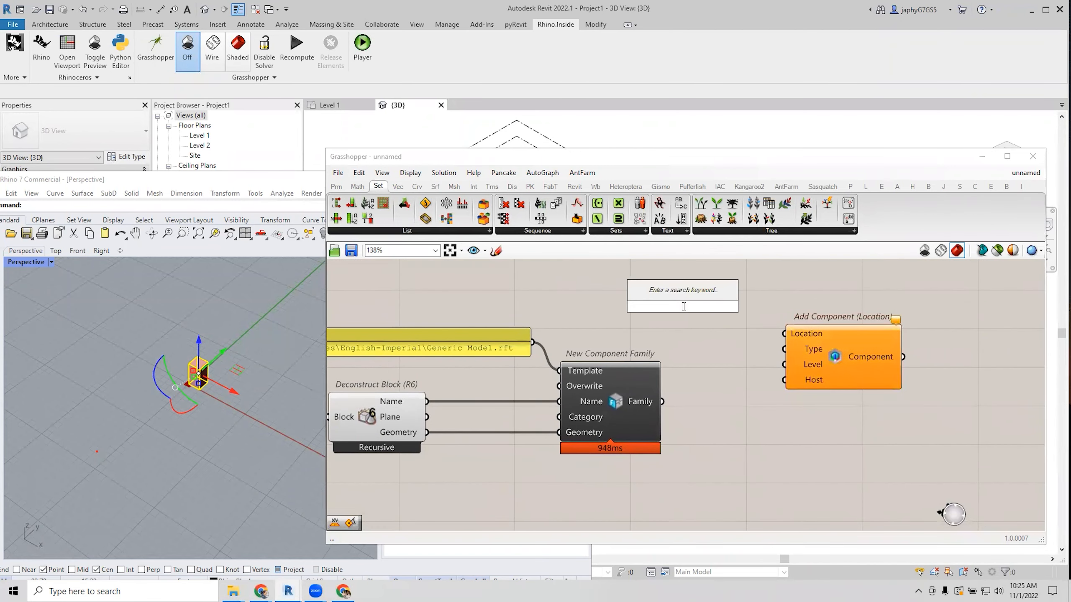
type("con p")
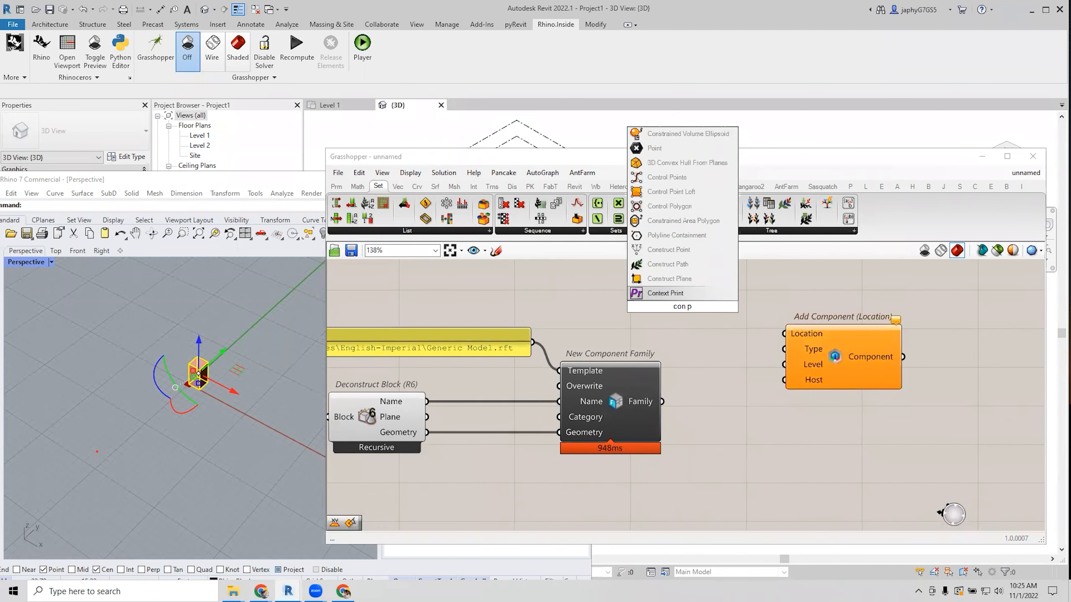
type("o")
key("BackSpace")
type("i")
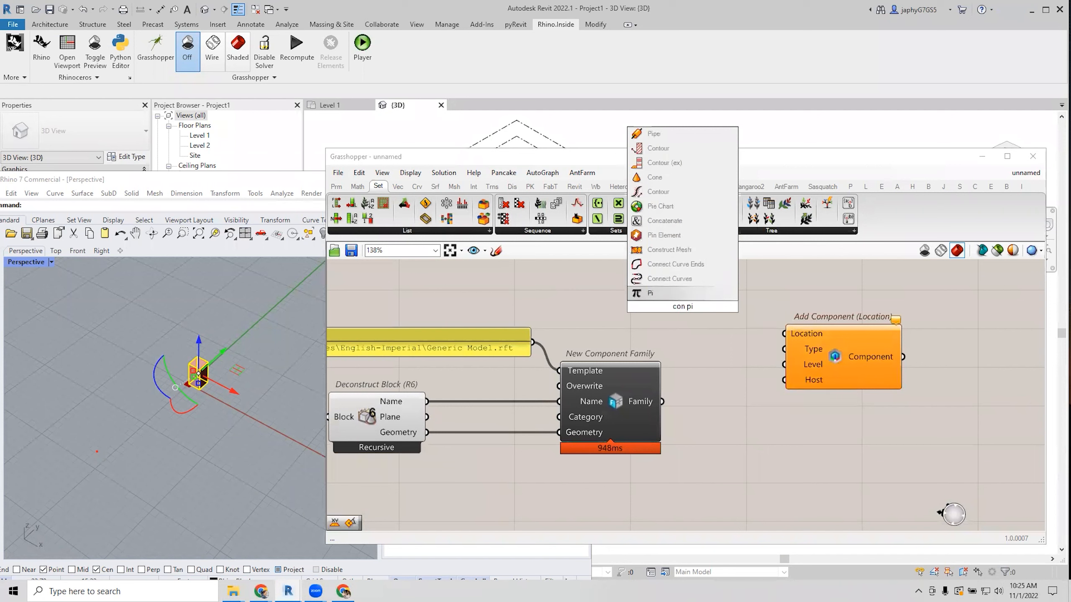
key("BackSpace")
type("oi")
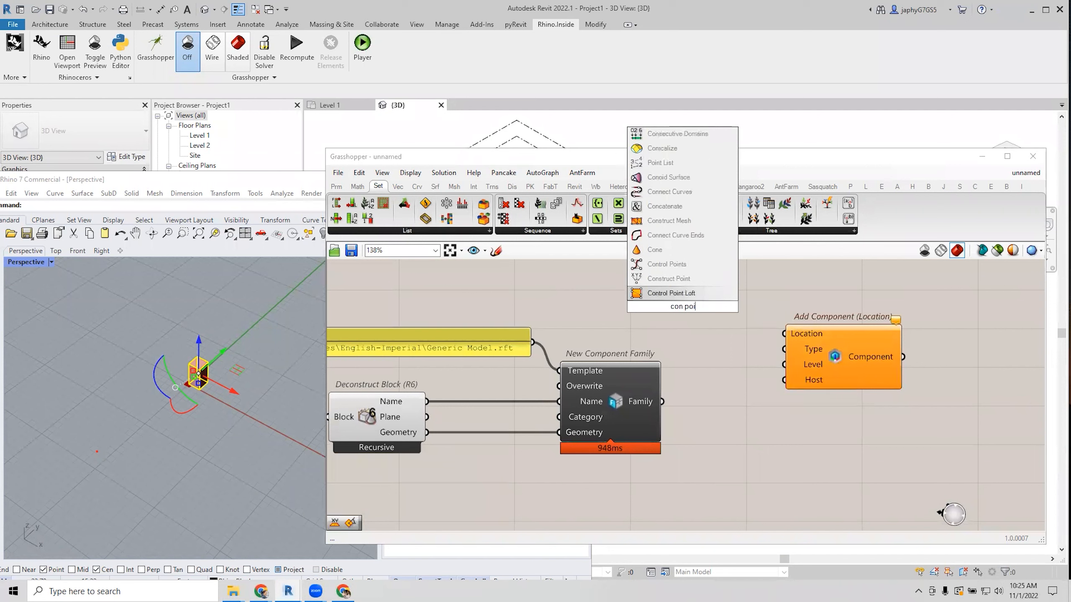
left_click(677, 282)
right_click_drag(675, 338, 680, 366)
left_click(684, 319)
left_click_drag(685, 320, 685, 311)
Create a Number Slider set to 10 for X and Y, and wire the point into Location.
double_click(584, 308)
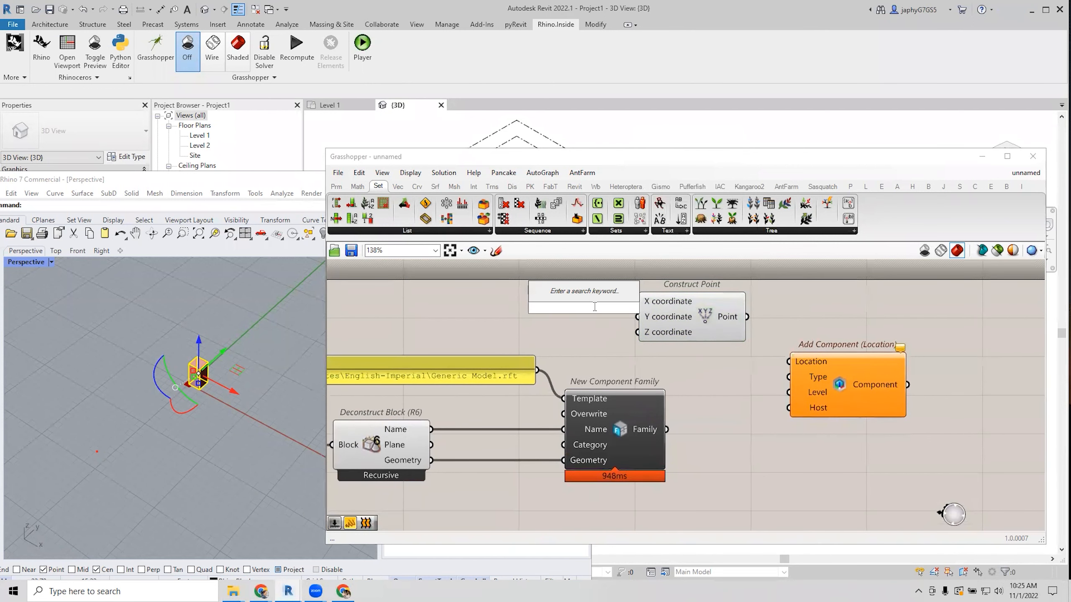
type("10")
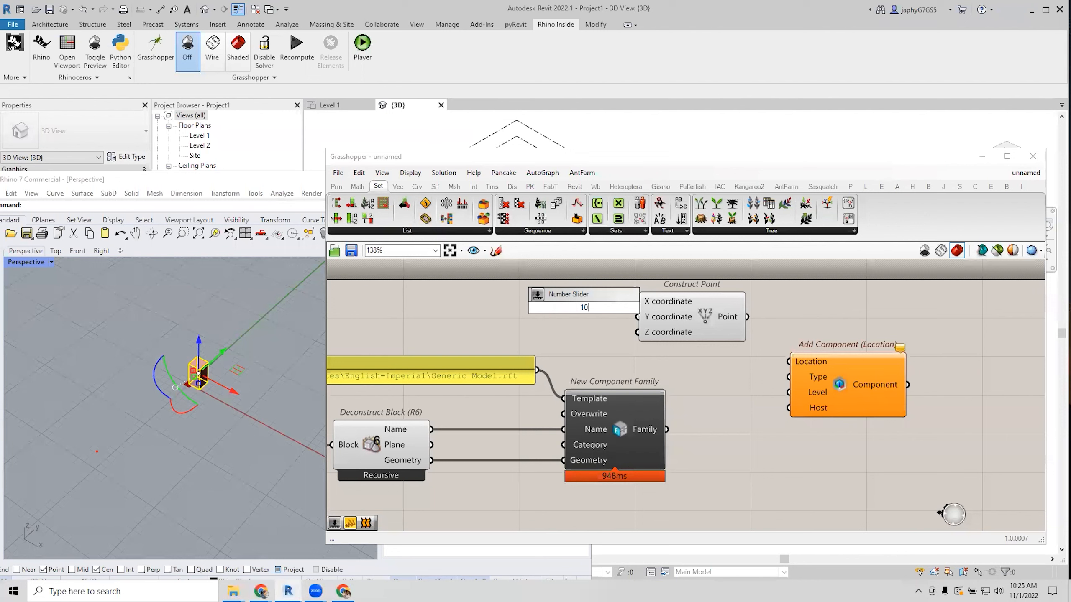
key("Return")
left_click_drag(615, 308, 638, 317)
left_click_drag(746, 316, 788, 362)
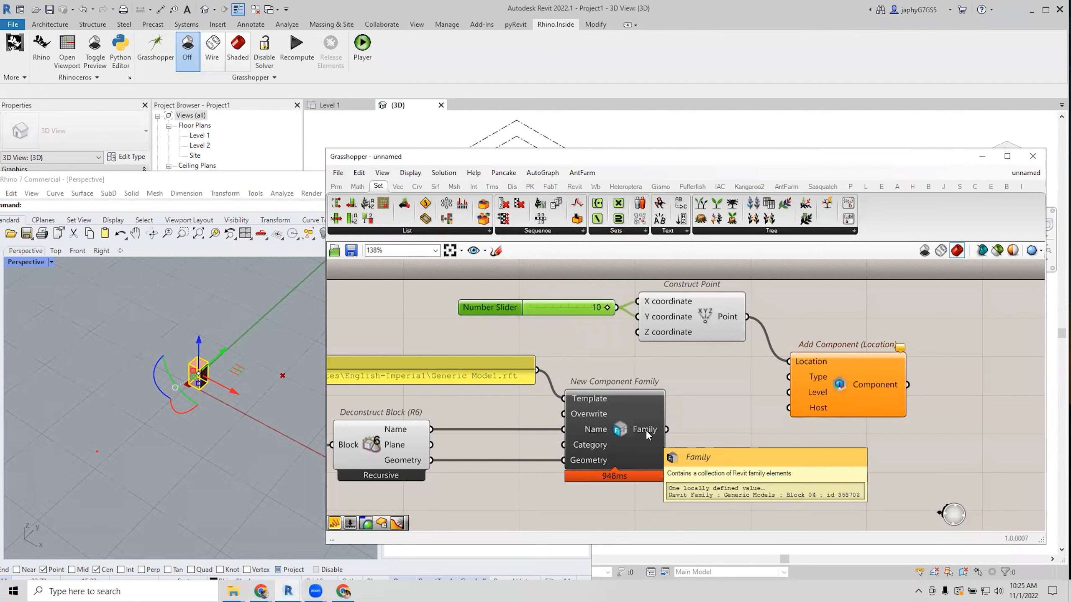
Add Family Types fed by the new family and wire its Types into Add Component's Type.
double_click(699, 445)
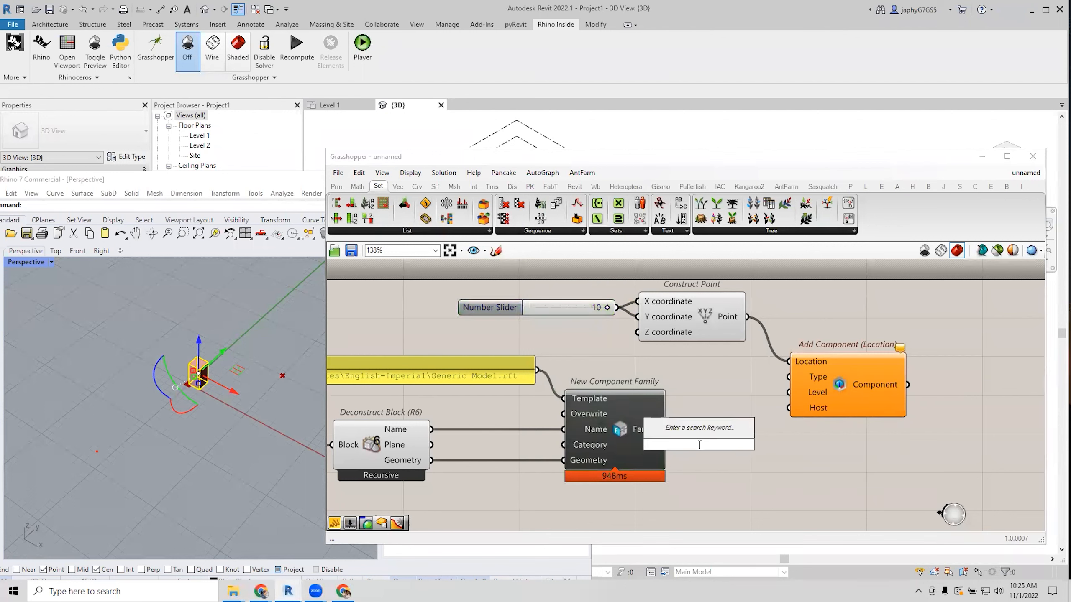
type("fam")
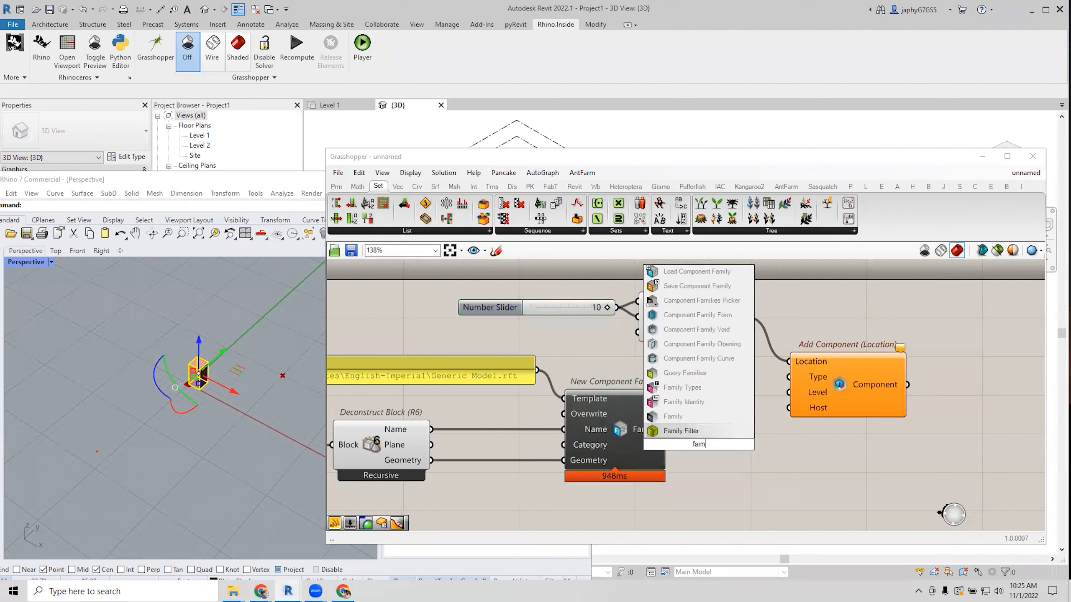
type("i typ")
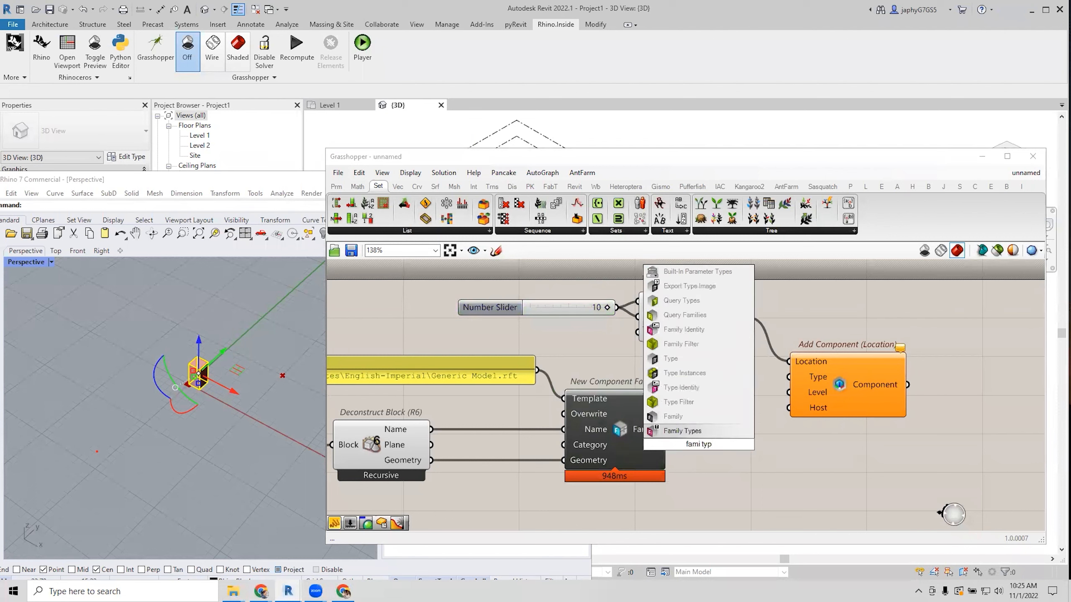
left_click(698, 428)
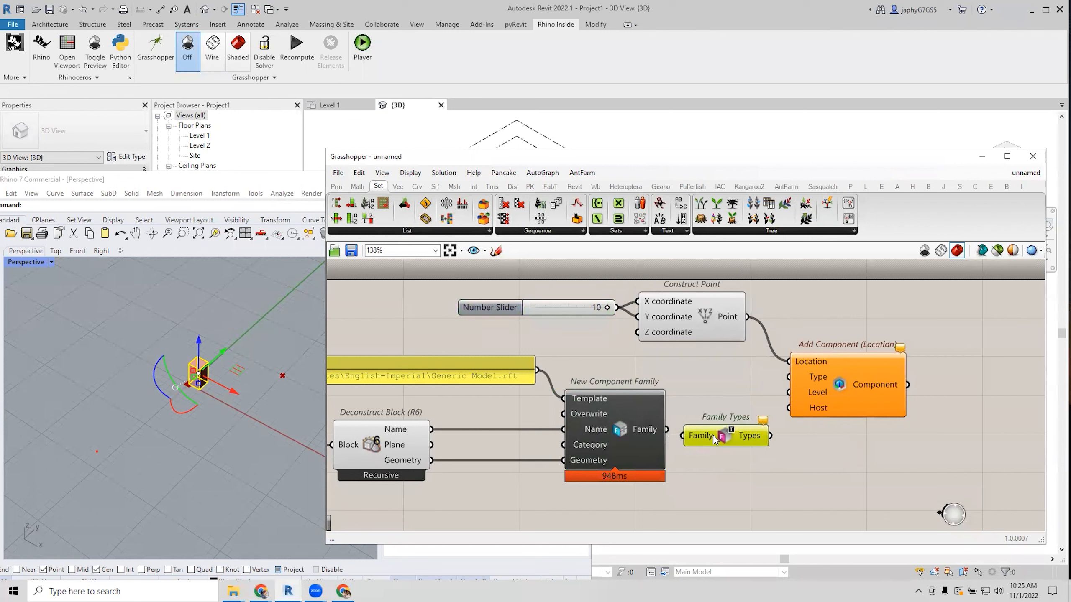
left_click_drag(666, 429, 734, 427)
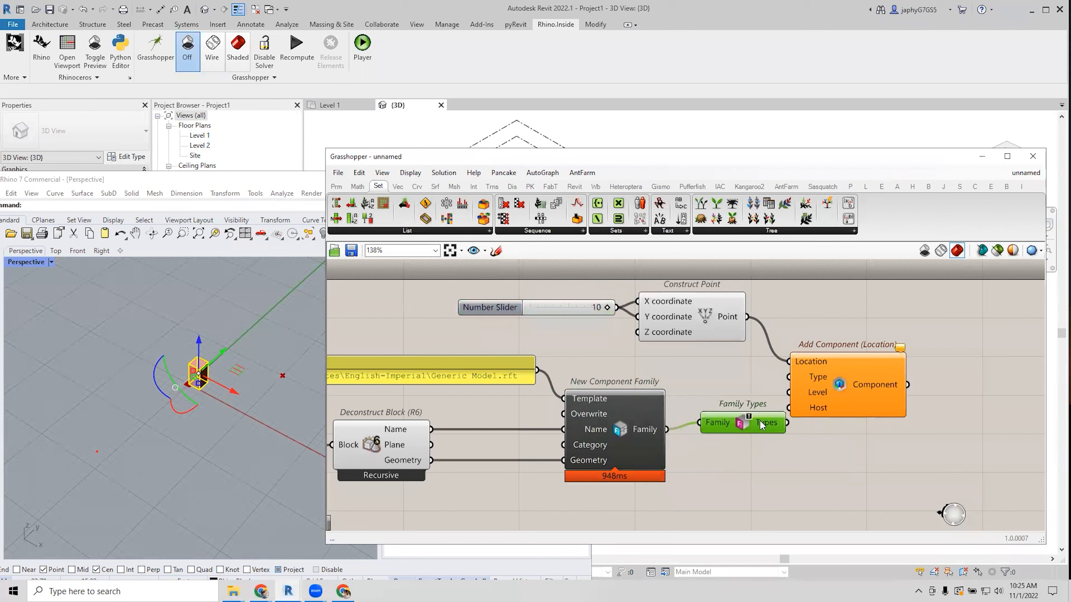
left_click_drag(866, 387, 894, 383)
left_click_drag(787, 422, 816, 372)
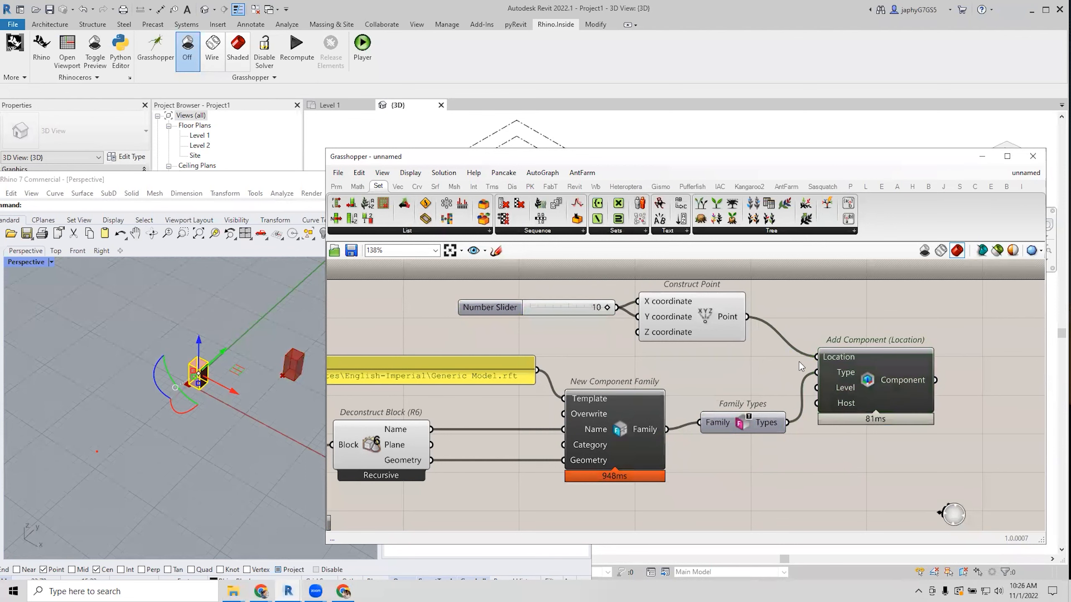
left_click_drag(888, 377, 879, 378)
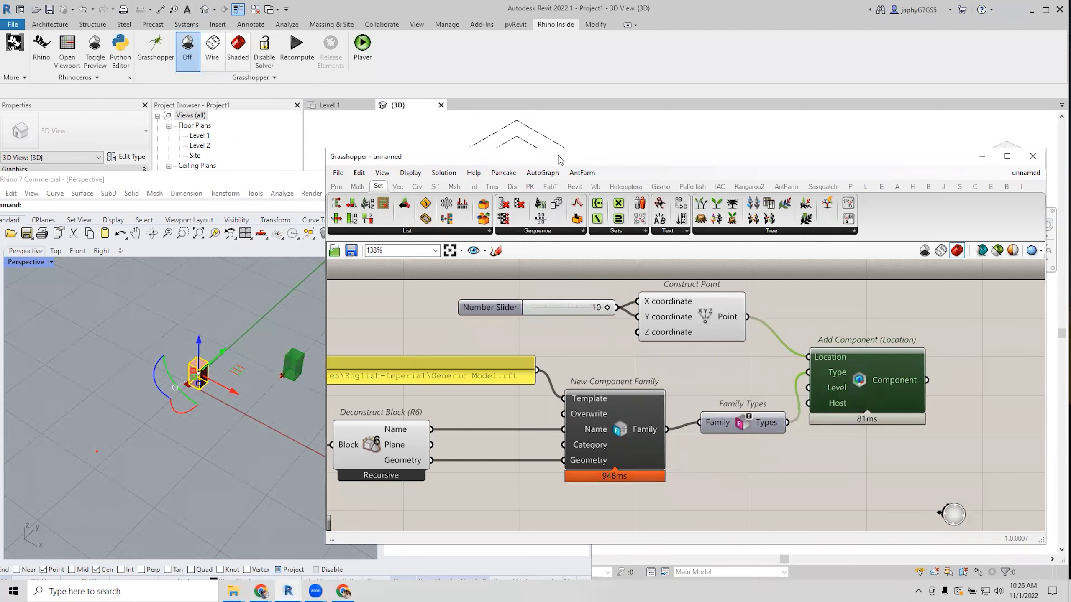
Check the placed Block_04 generic model in Revit's 3D view, then restore the windows.
left_click_drag(560, 162, 574, 331)
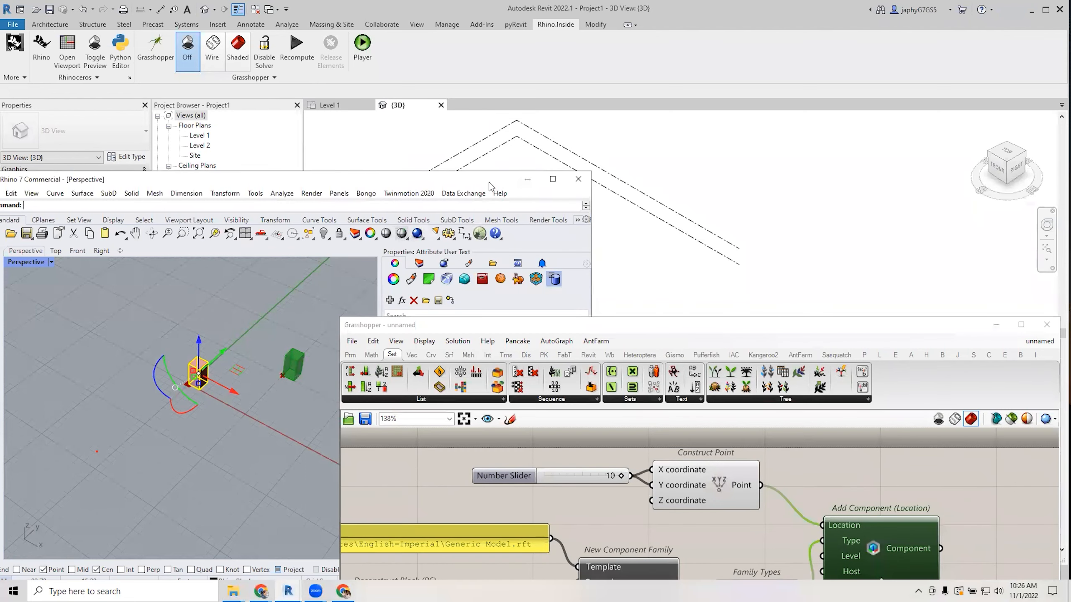
left_click_drag(492, 185, 377, 272)
scroll(552, 251, "up", 3)
left_click(551, 249)
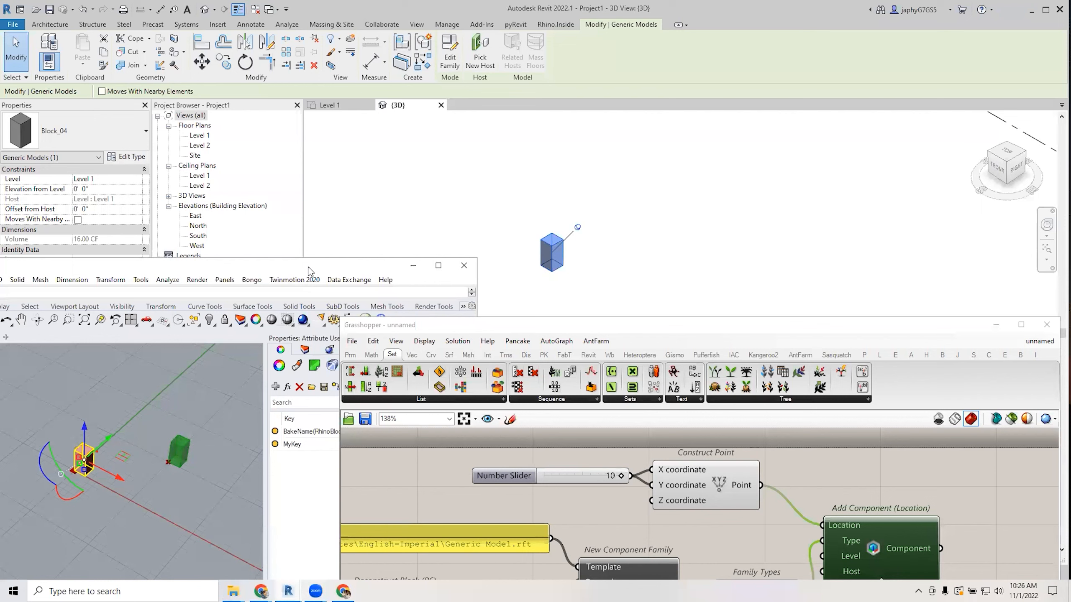
left_click_drag(309, 271, 338, 171)
left_click_drag(584, 332, 567, 163)
scroll(748, 449, "down", 1)
right_click_drag(743, 387, 740, 316)
scroll(753, 400, "down", 1)
Add an Element Parameter component and wire Add Component's Component output into its Element input.
scroll(753, 400, "down", 1)
right_click_drag(773, 413, 738, 421)
scroll(803, 424, "up", 2)
left_click(803, 423)
scroll(739, 420, "down", 1)
double_click(731, 431)
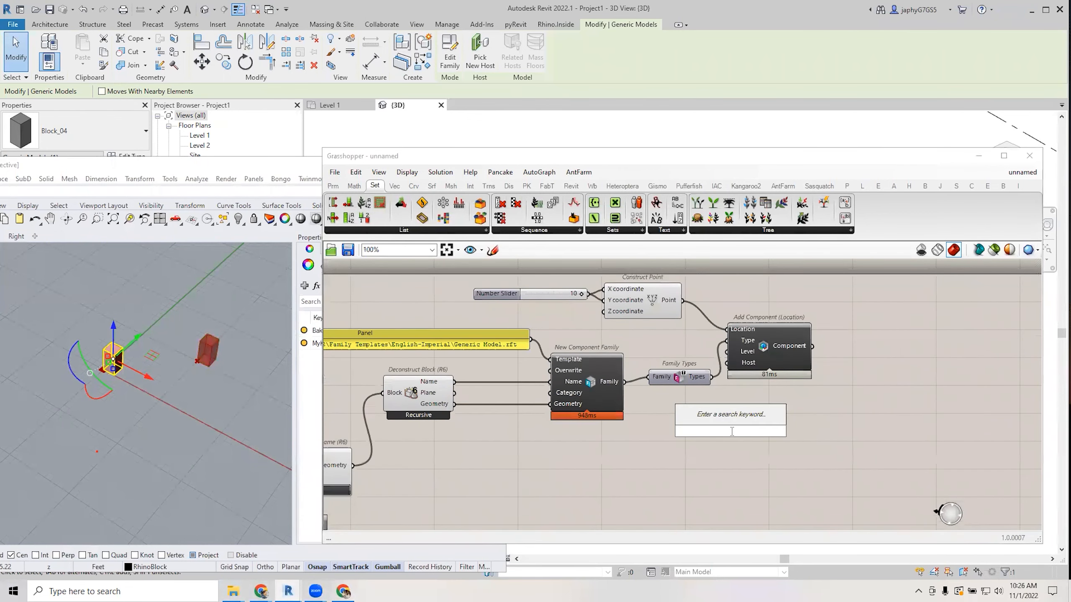
type("el par")
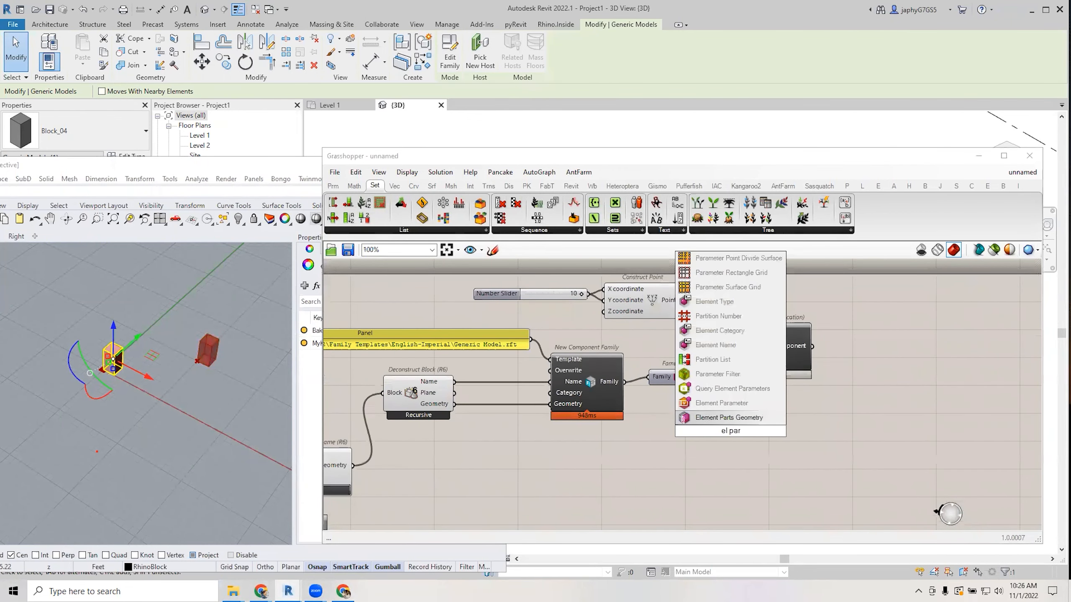
left_click(722, 404)
left_click_drag(771, 388, 906, 416)
left_click(762, 473)
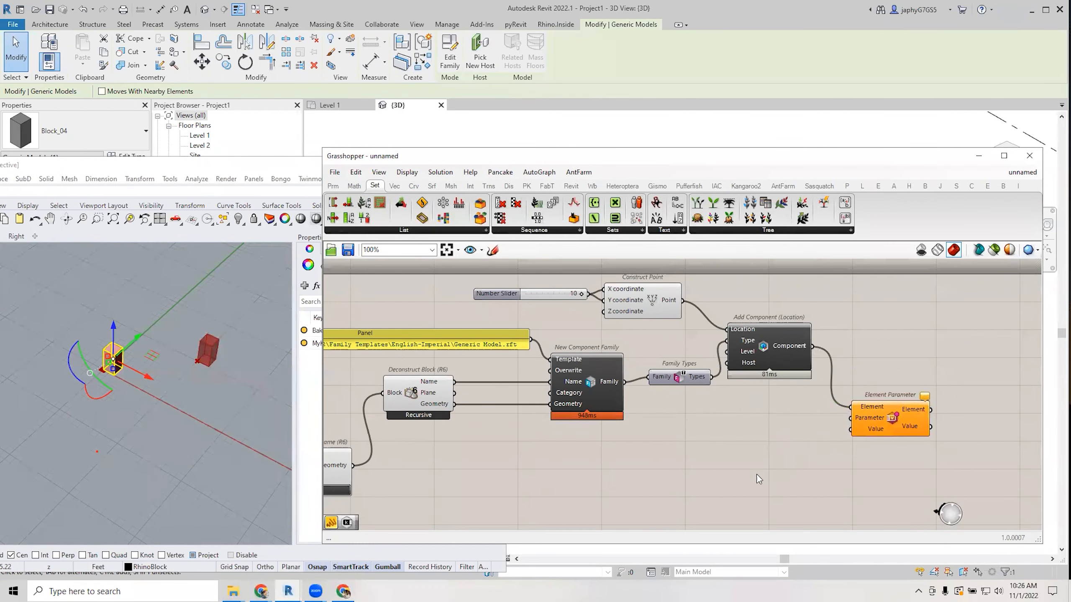
right_click_drag(759, 472, 757, 458)
Open the 03 Attributes panel dropdown to list the attribute components.
double_click(708, 462)
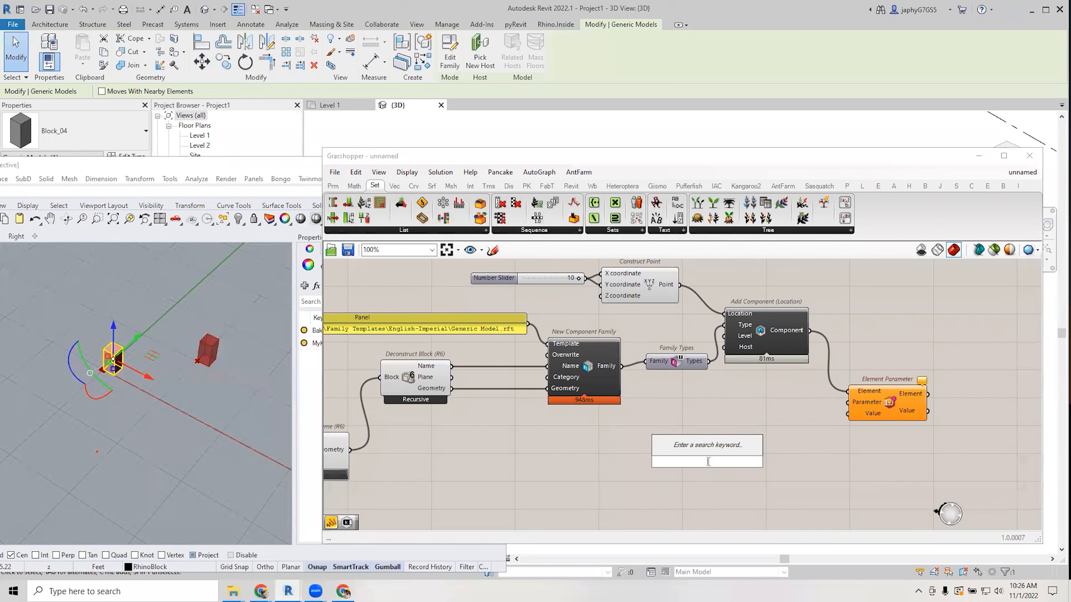
right_click_drag(574, 487, 672, 470)
scroll(632, 450, "down", 2)
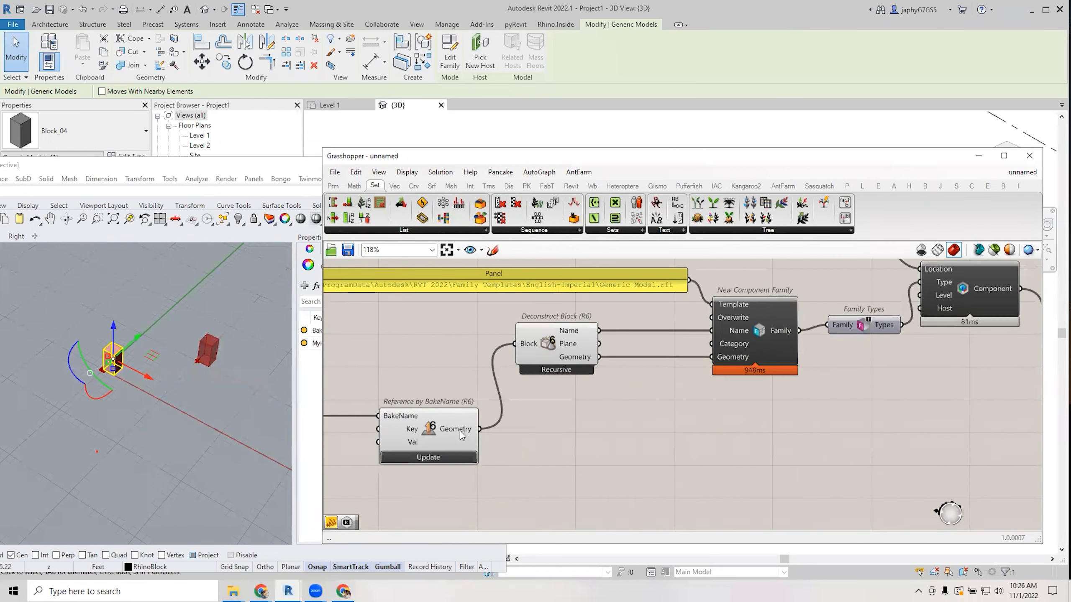
right_click_drag(541, 422, 540, 419)
scroll(542, 423, "up", 2)
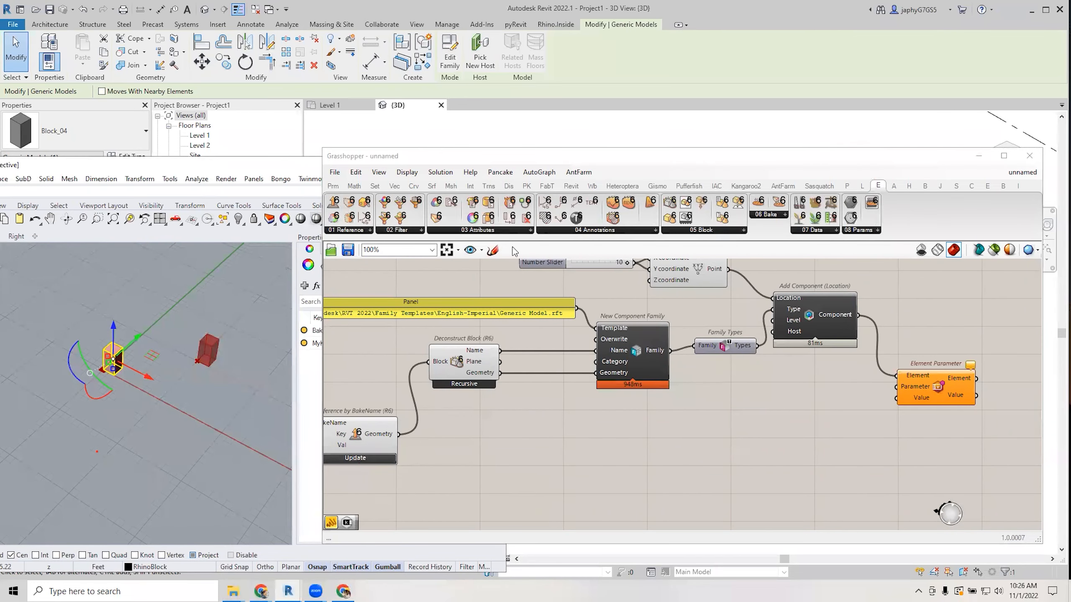
left_click(496, 232)
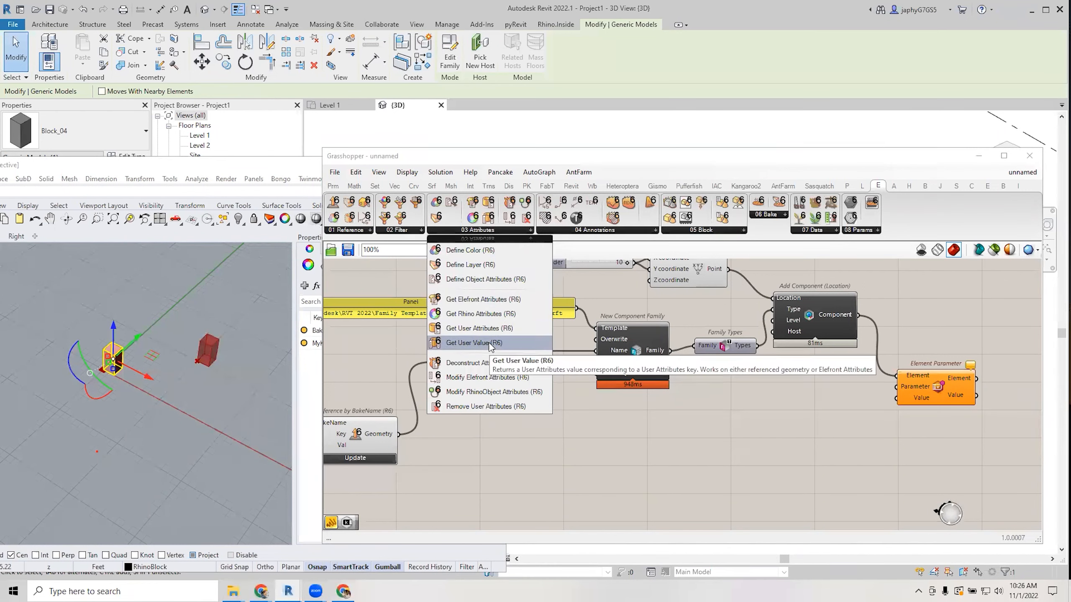
Add a Get User Value component fed by the referenced block geometry.
left_click_drag(489, 342, 543, 481)
double_click(525, 421)
type("get")
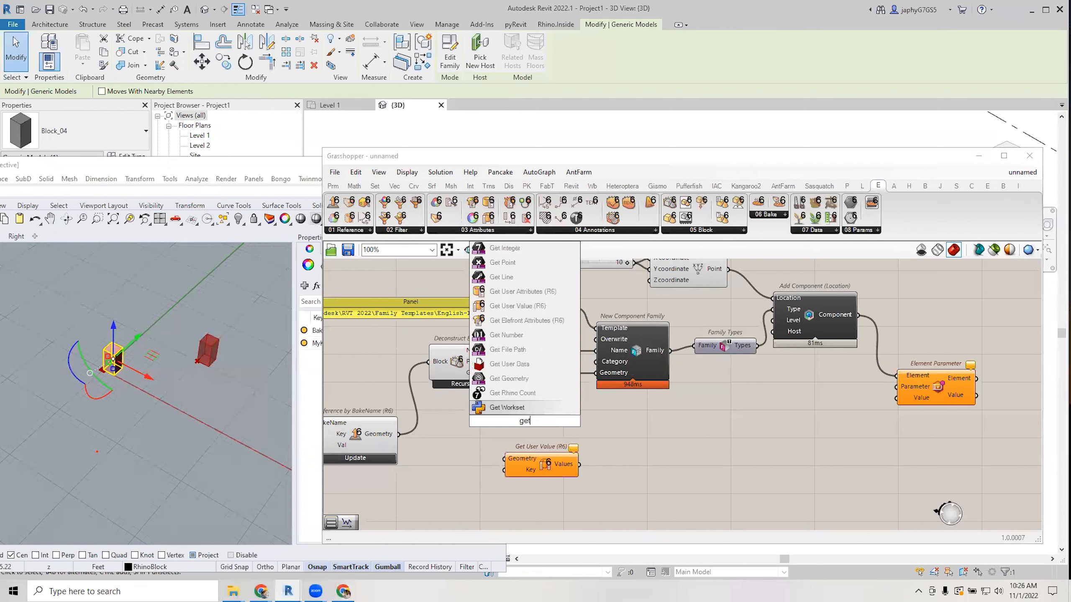
type(" user")
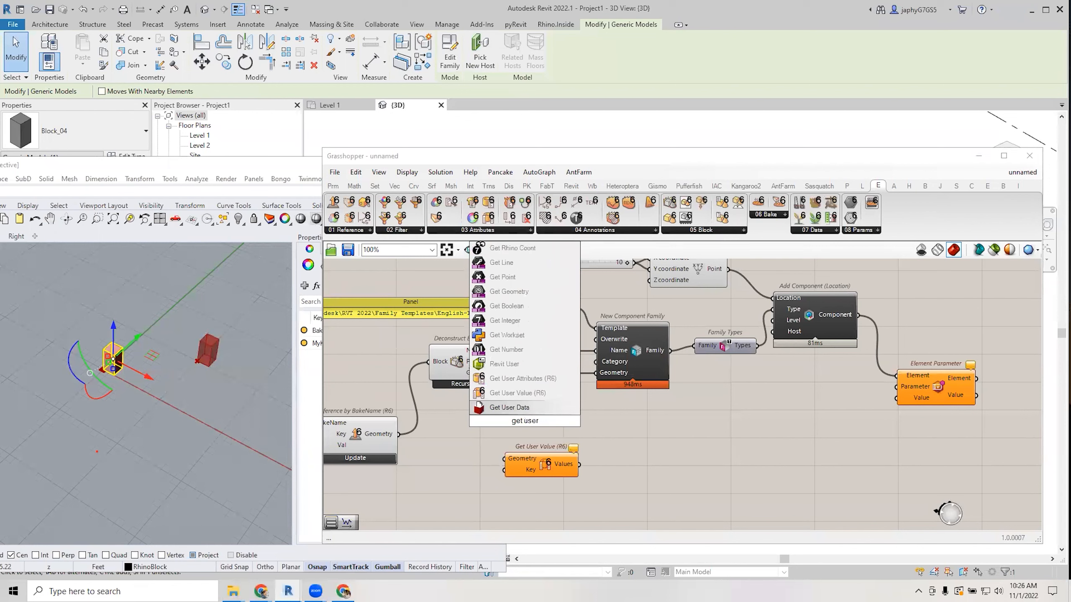
left_click(464, 451)
left_click_drag(399, 434, 527, 466)
Switch the canvas display to abbreviated input and output names.
left_click(407, 172)
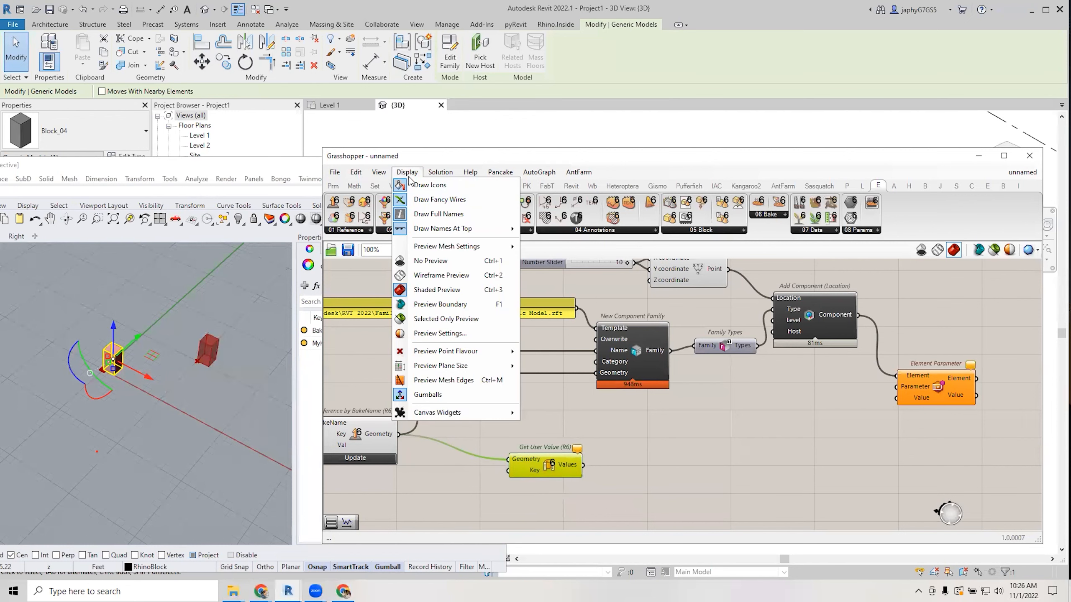
mouse_move(428, 228)
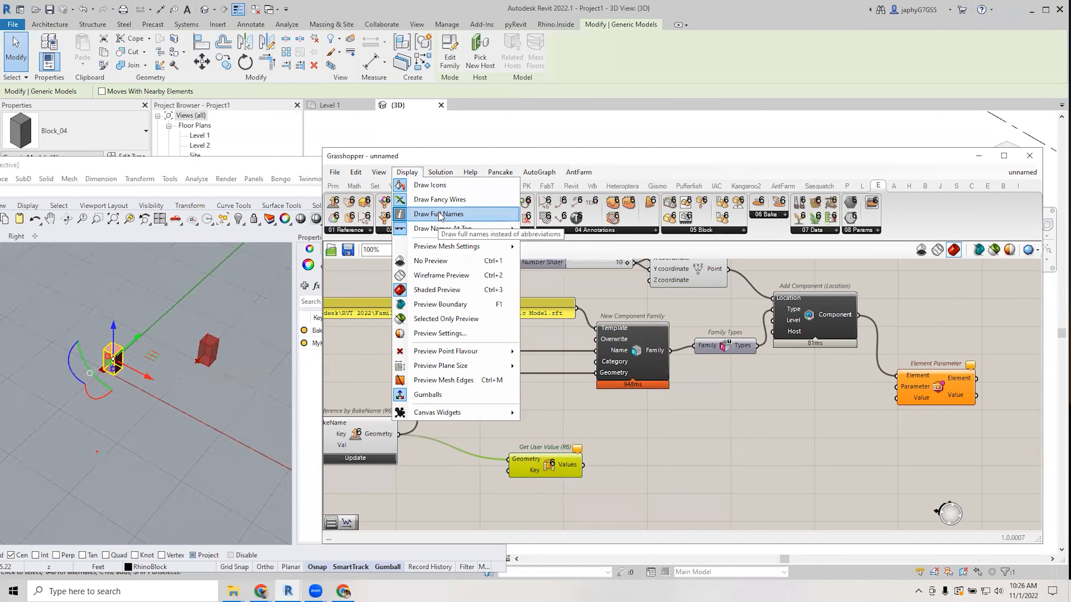
left_click(434, 214)
scroll(538, 471, "up", 2)
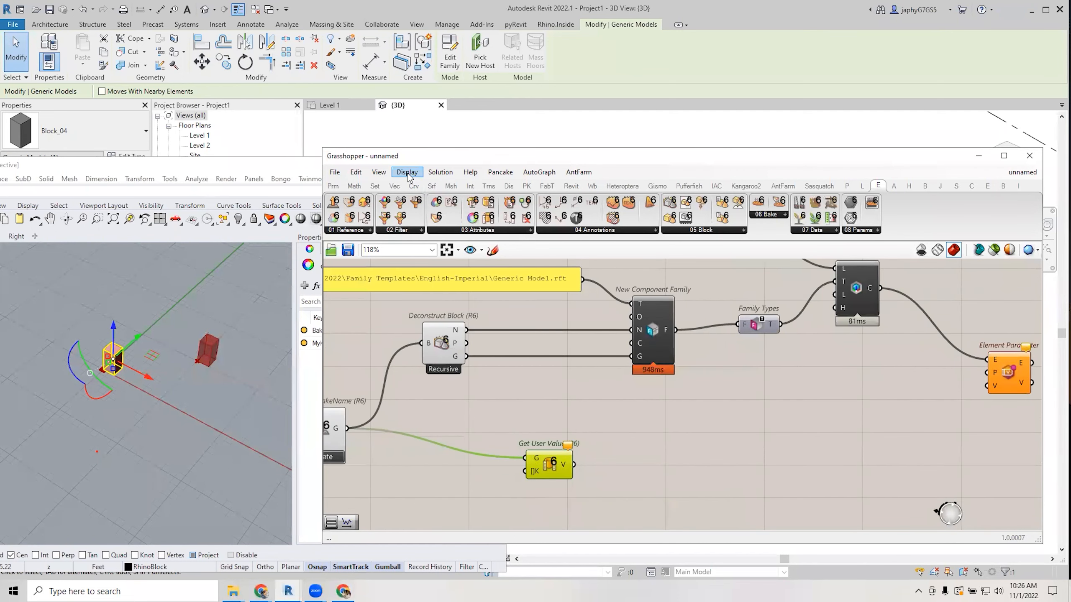
Add a Value List set to MyKey, wire it to Get User Value's Key, and arrange the components.
double_click(447, 475)
type("va")
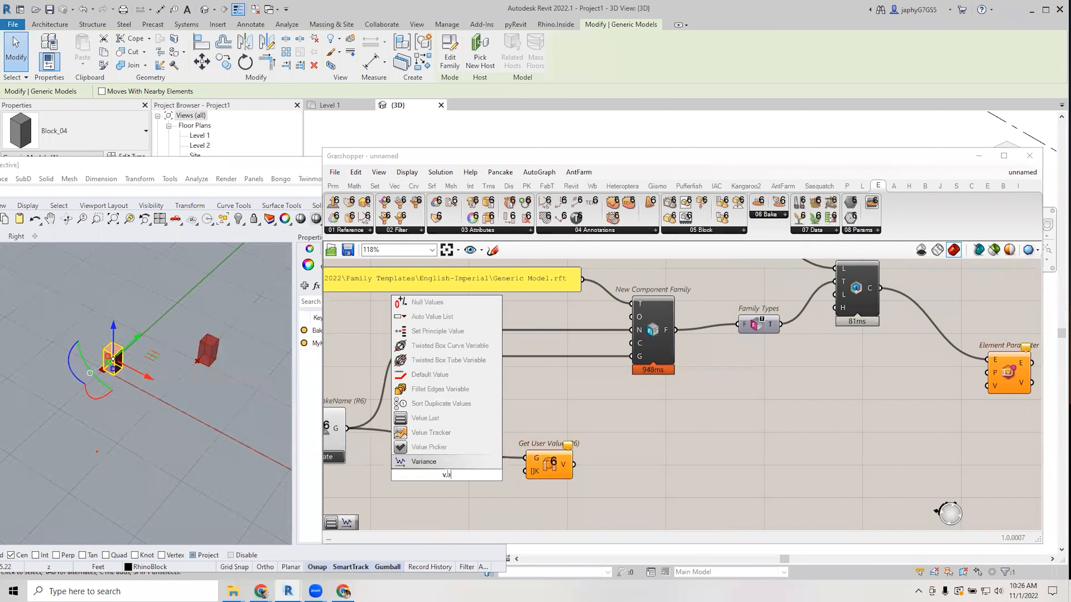
left_click(438, 447)
left_click_drag(469, 475, 524, 471)
left_click_drag(442, 480, 465, 425)
right_click_drag(571, 433, 544, 433)
left_click_drag(508, 476, 511, 475)
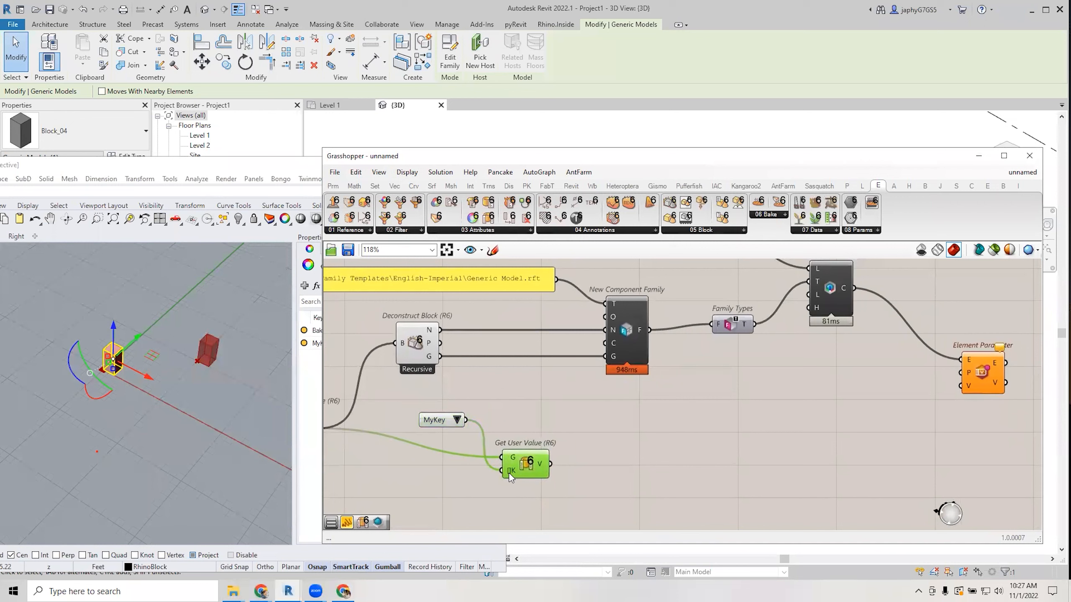
left_click(506, 407)
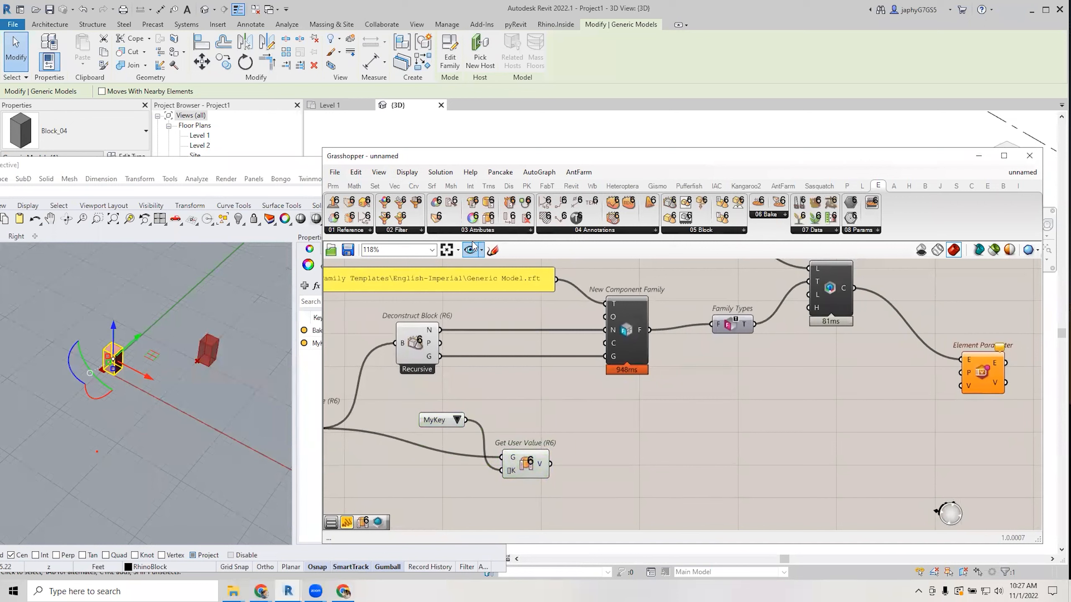
Enable Draw Full Names and wire the MyKey list into Element Parameter's Parameter input.
left_click(407, 172)
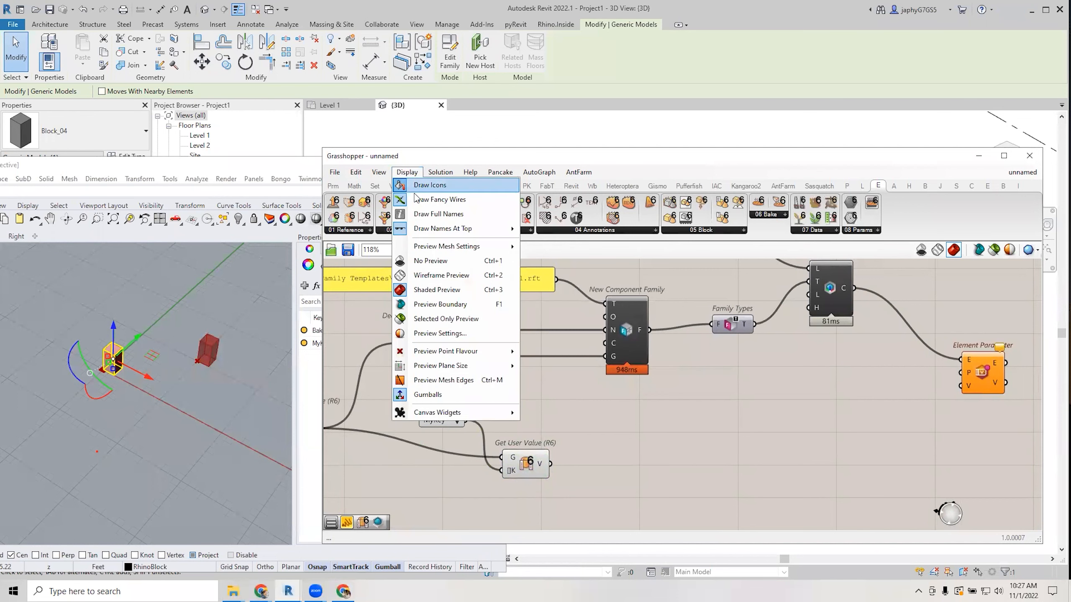
left_click(424, 214)
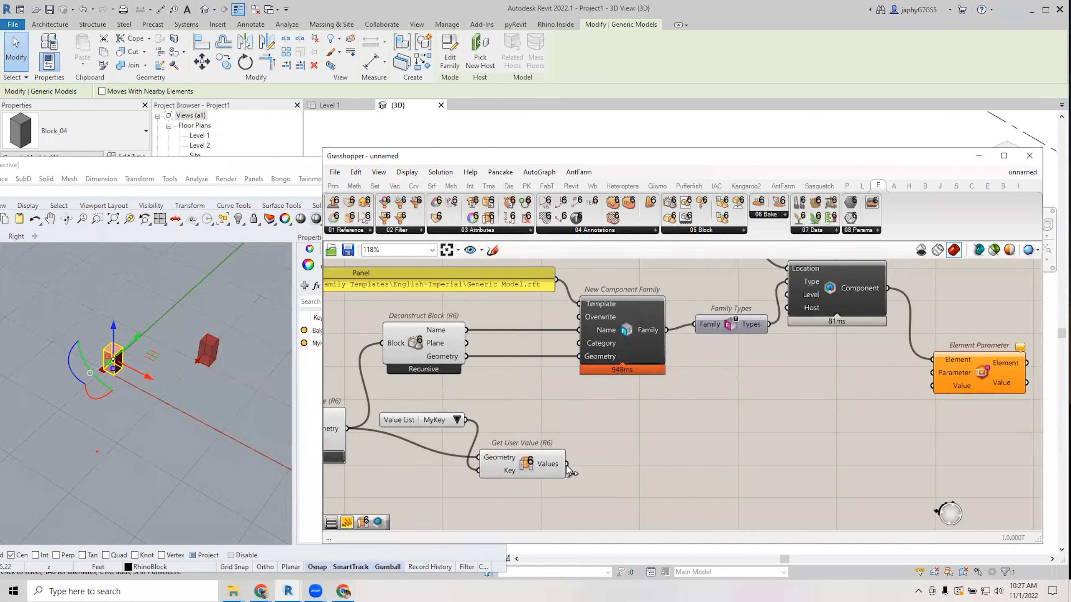
left_click_drag(465, 420, 944, 428)
right_click_drag(776, 452, 720, 436)
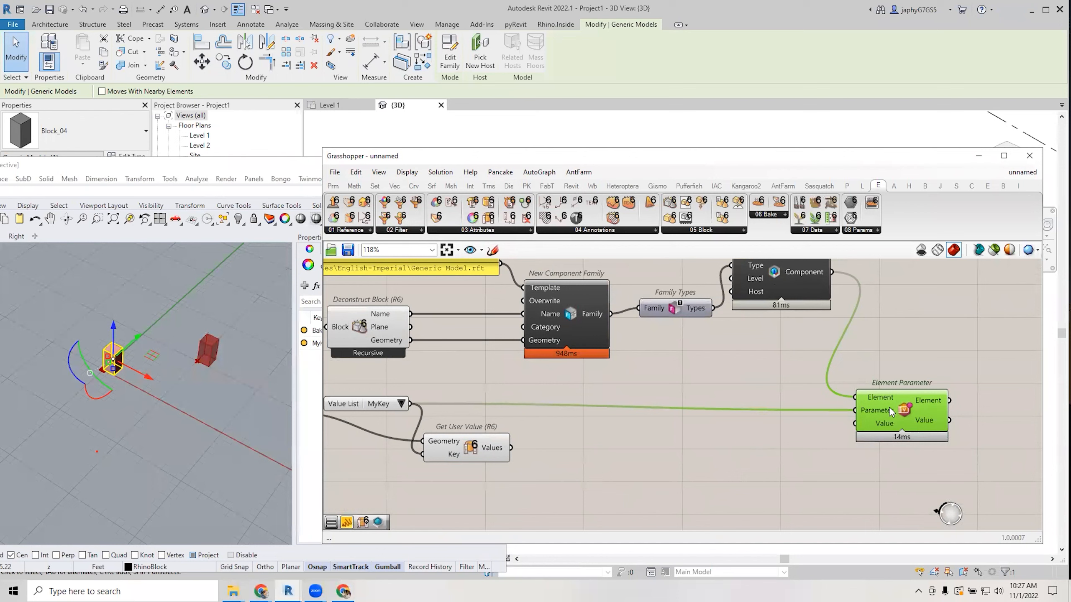
Feed Get User Value's Values into Element Parameter's Value input.
left_click(678, 474)
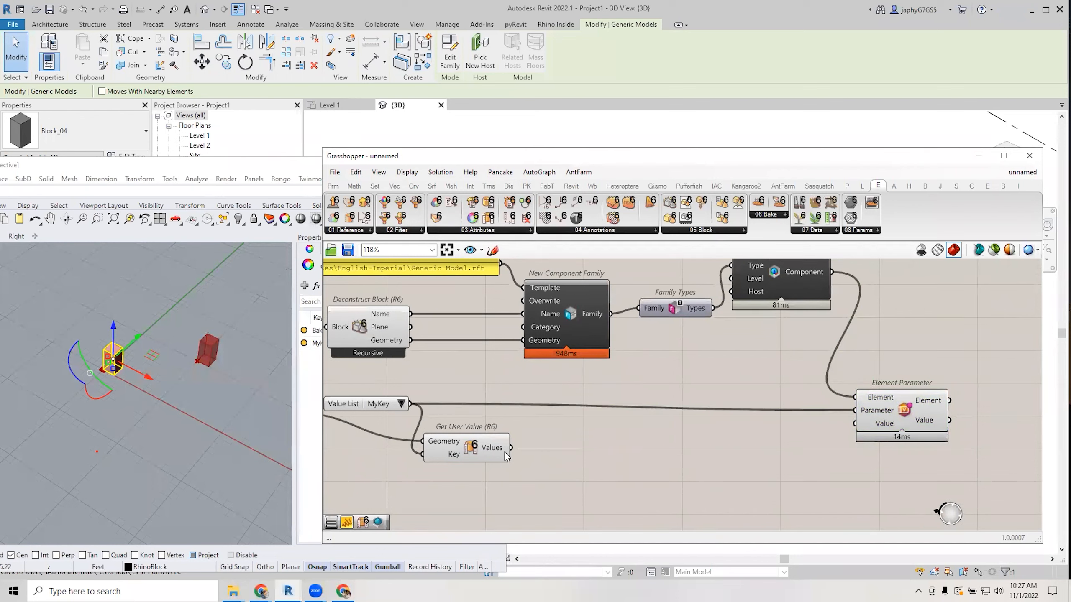
left_click_drag(512, 448, 859, 429)
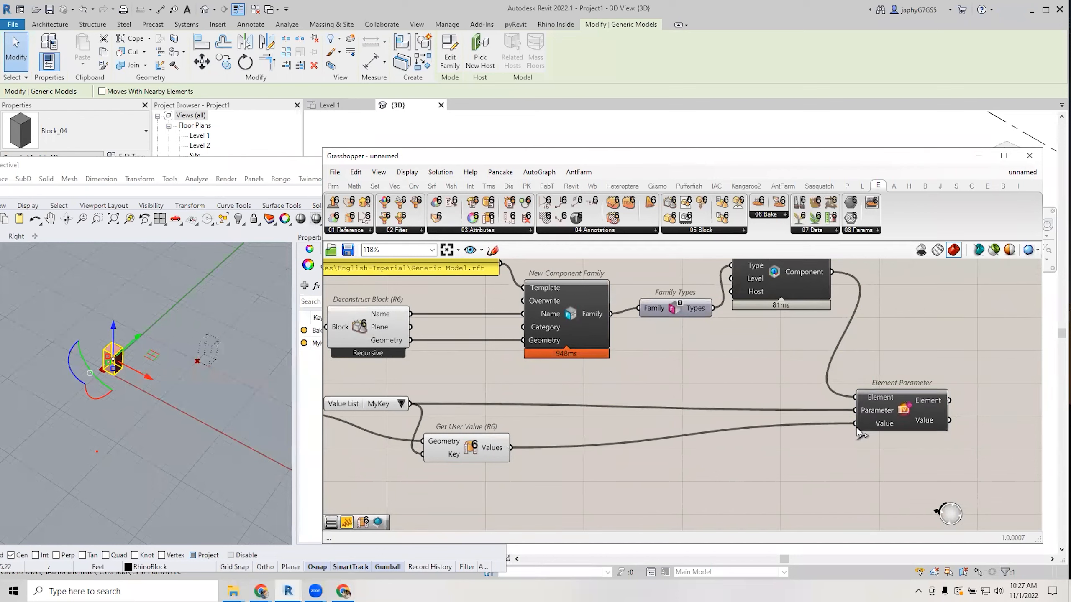
left_click_drag(261, 166, 391, 348)
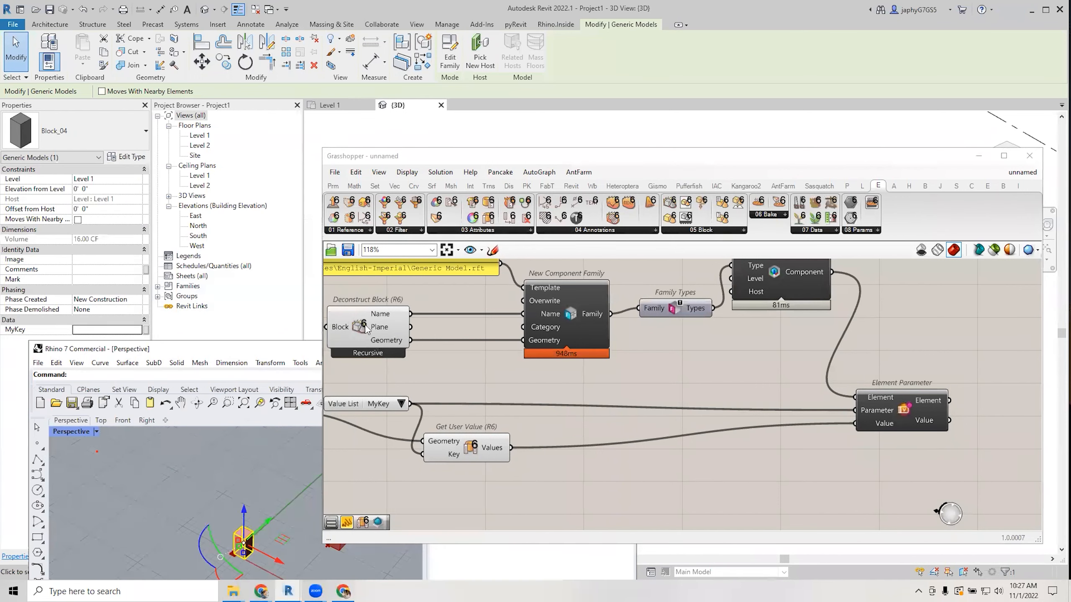
Select the generic model in Revit to check its MyKey value.
left_click(315, 272)
left_click_drag(418, 161, 681, 200)
left_click(545, 245)
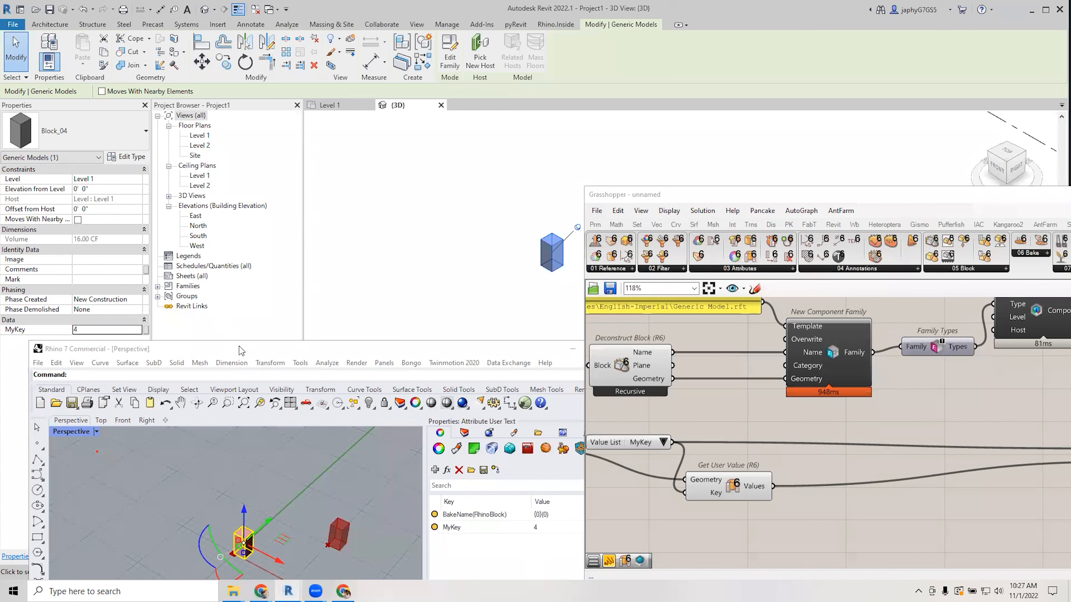
left_click_drag(242, 351, 168, 147)
scroll(739, 390, "down", 4)
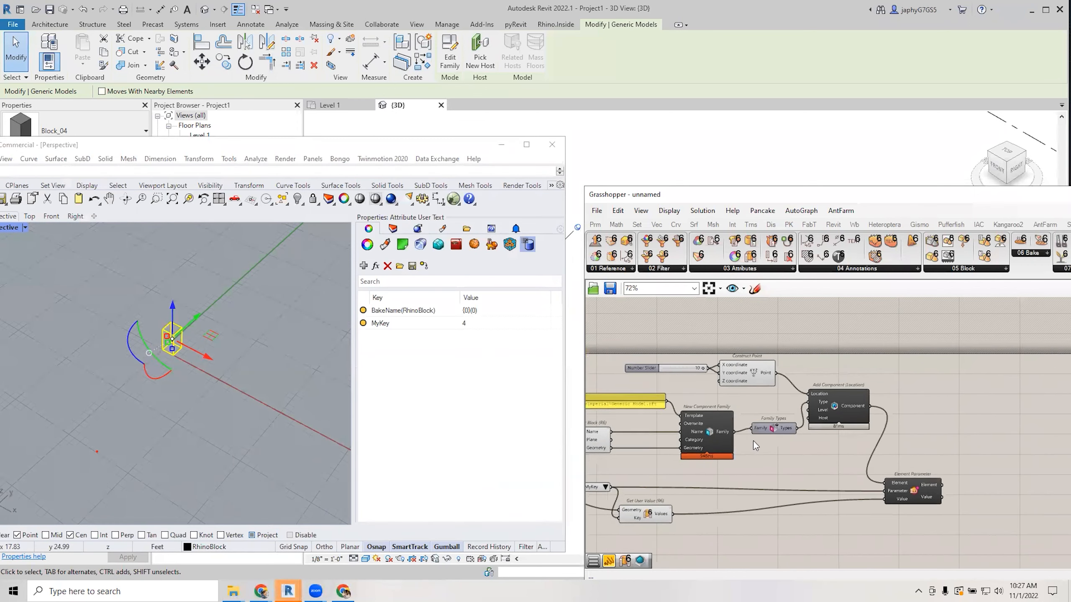
scroll(750, 442, "up", 2)
Add a Move component beside the Construct Point wire.
left_click_drag(822, 361, 764, 375)
double_click(789, 420)
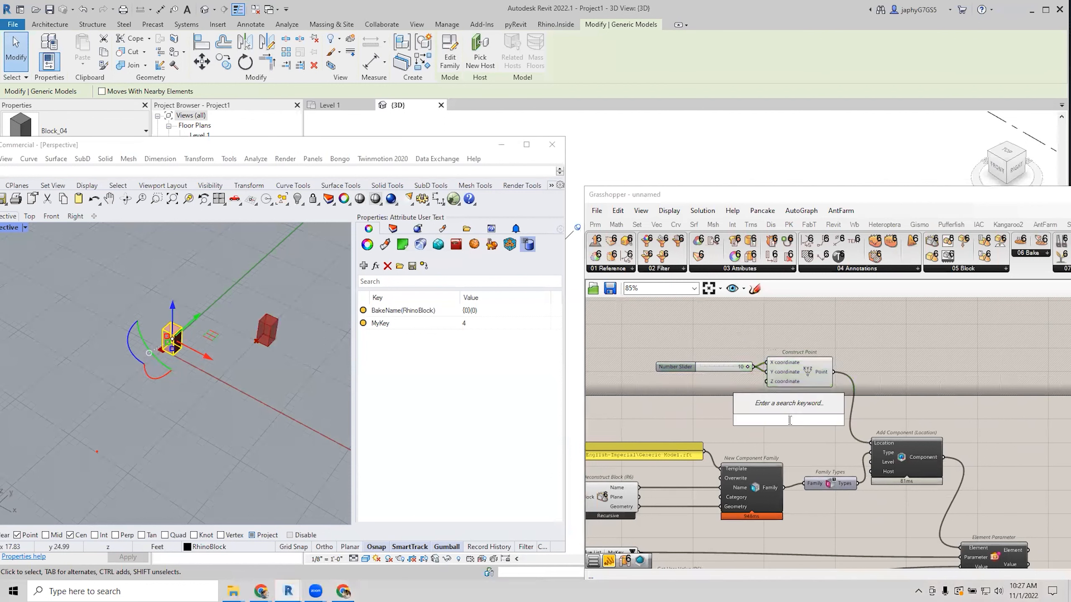
type("move")
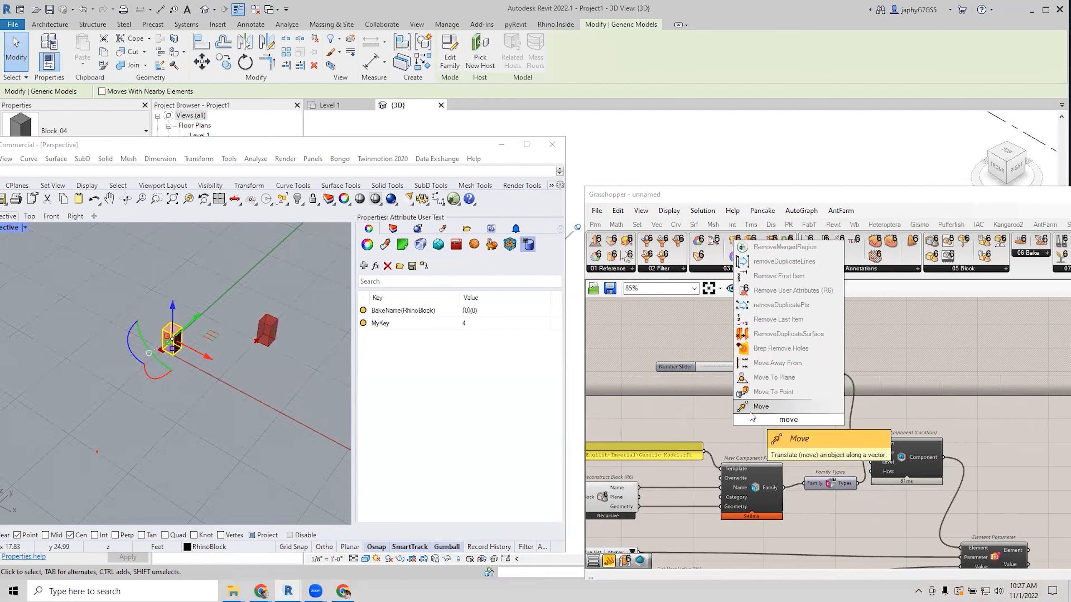
left_click(771, 409)
left_click(822, 374)
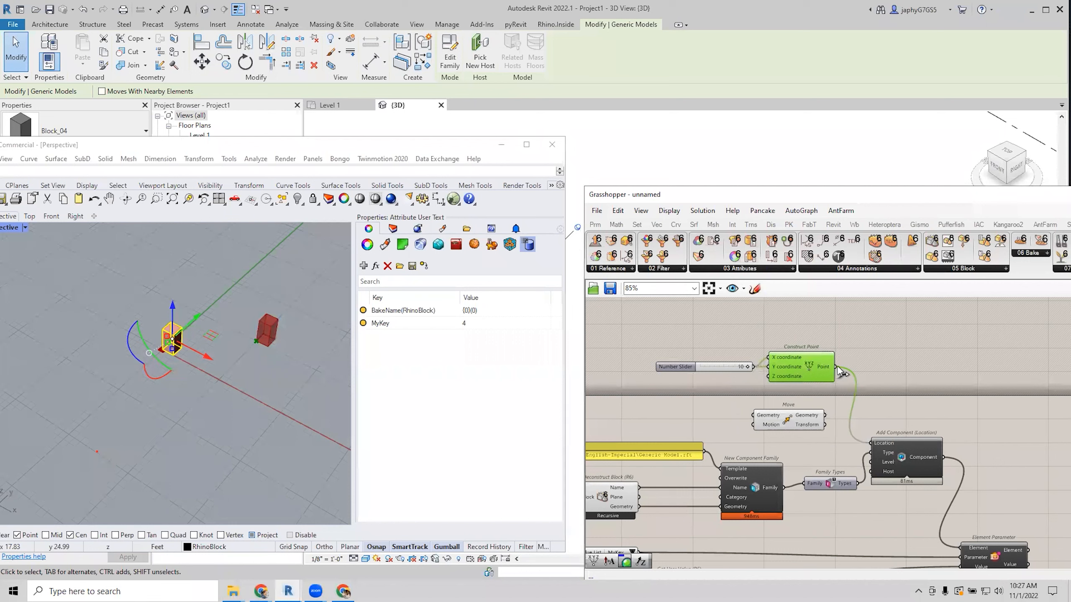
left_click_drag(776, 420, 890, 395)
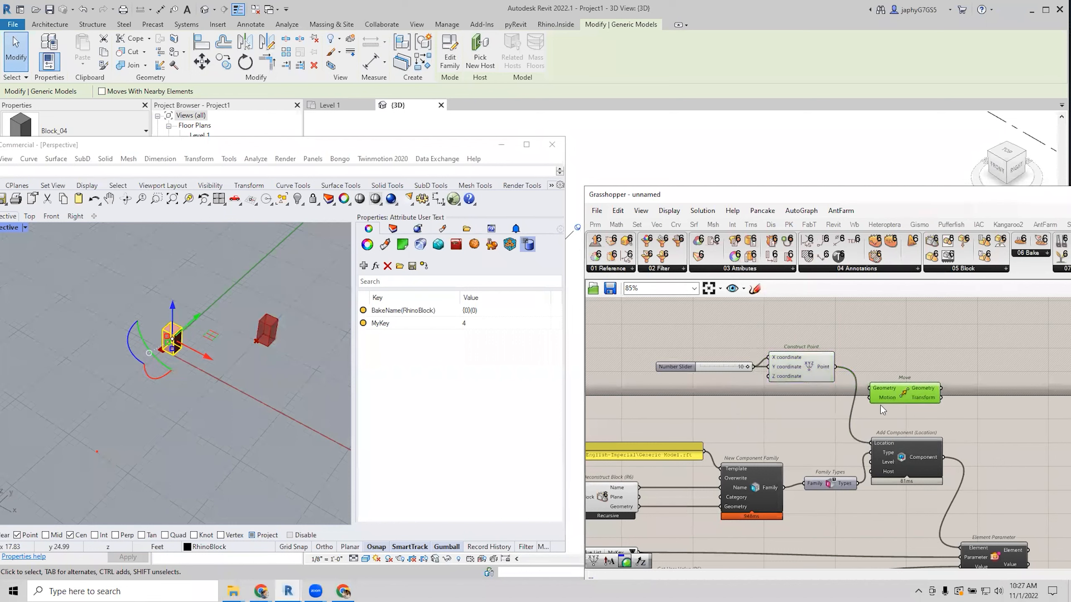
Add a Series and a second Construct Point, feeding the series into X.
double_click(758, 431)
type("ser")
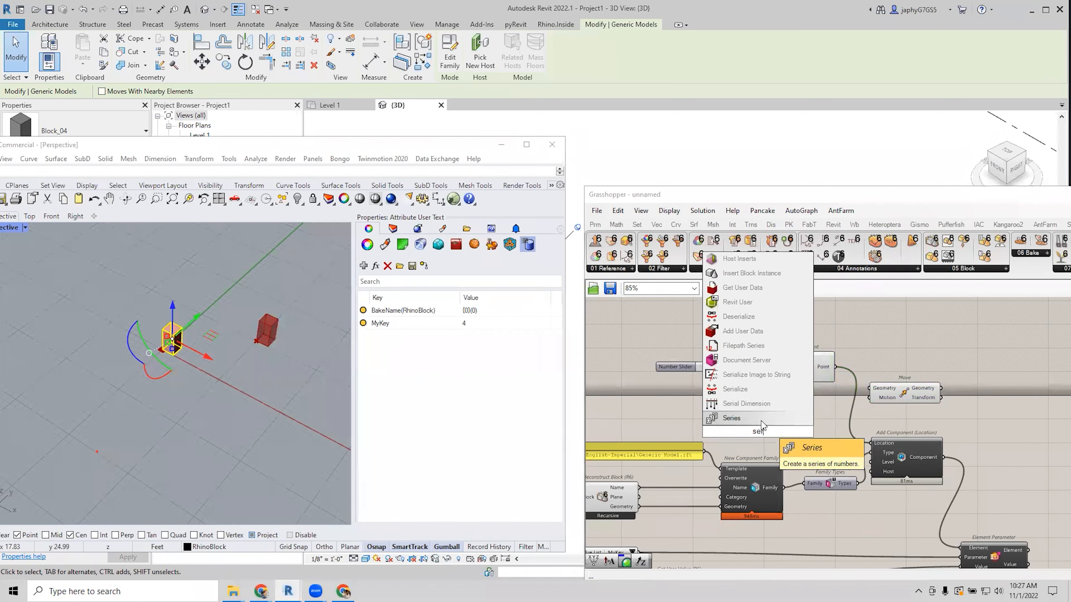
key("Return")
left_click_drag(759, 421, 708, 413)
double_click(796, 424)
type("con")
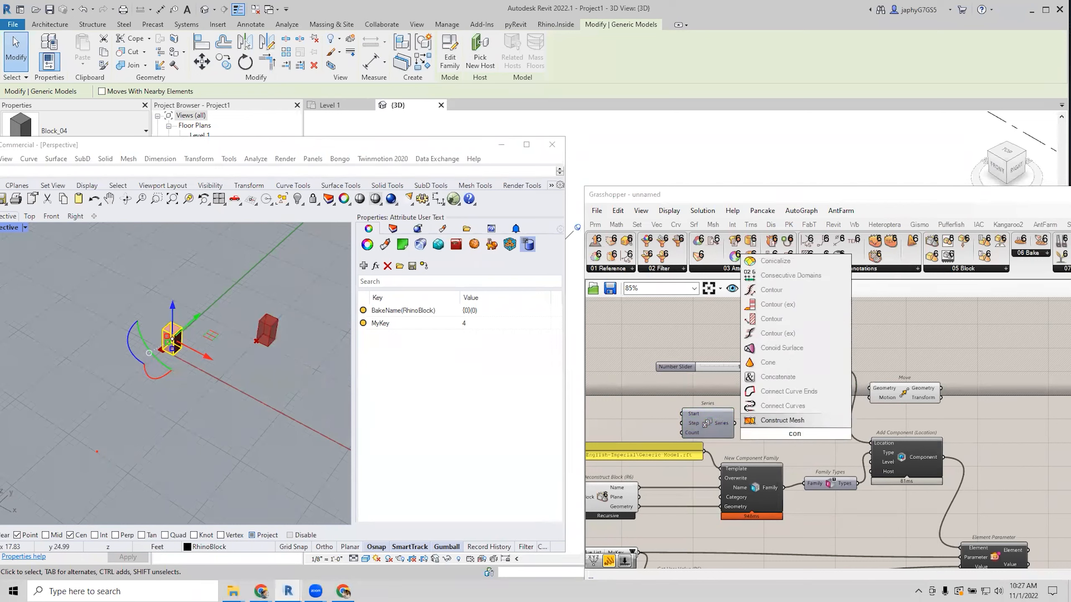
type(" poin")
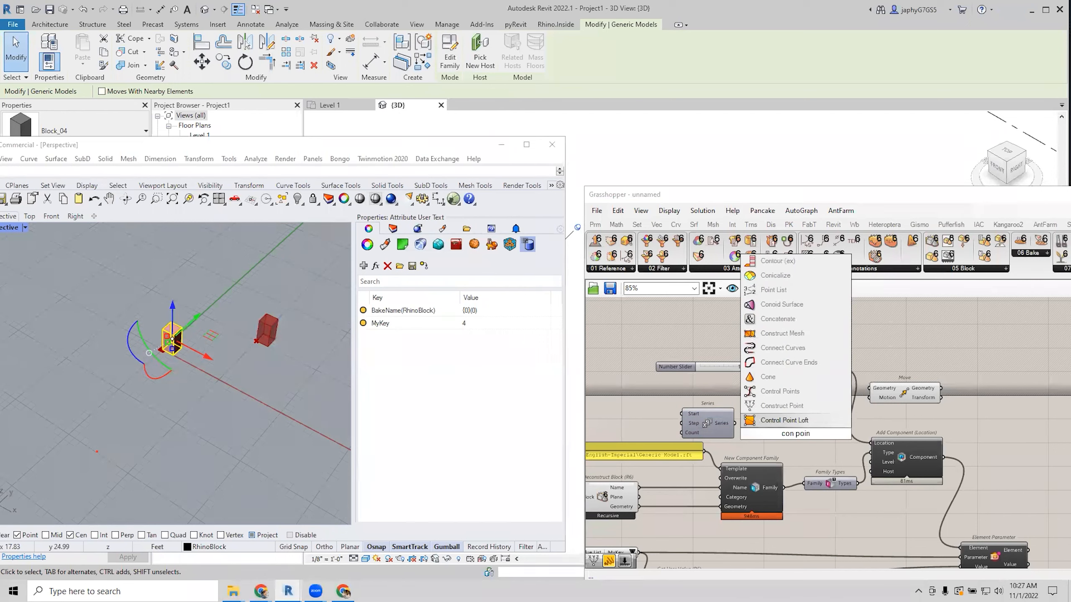
left_click(782, 406)
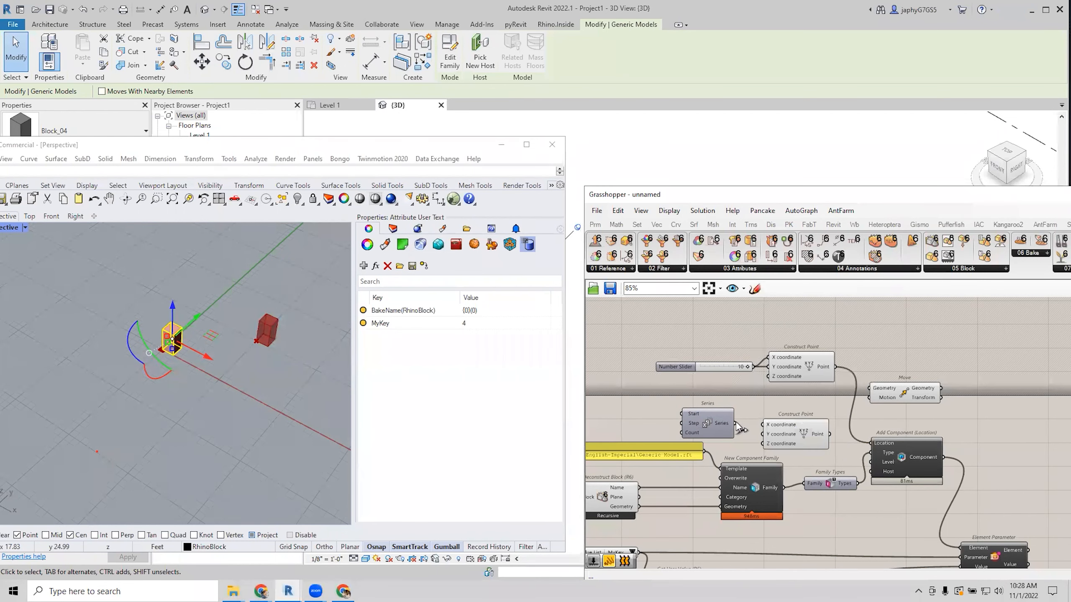
left_click_drag(753, 421, 763, 425)
Set a number slider of 5 as the Series step, revealing the row of boxes in Revit.
double_click(670, 425)
type("5")
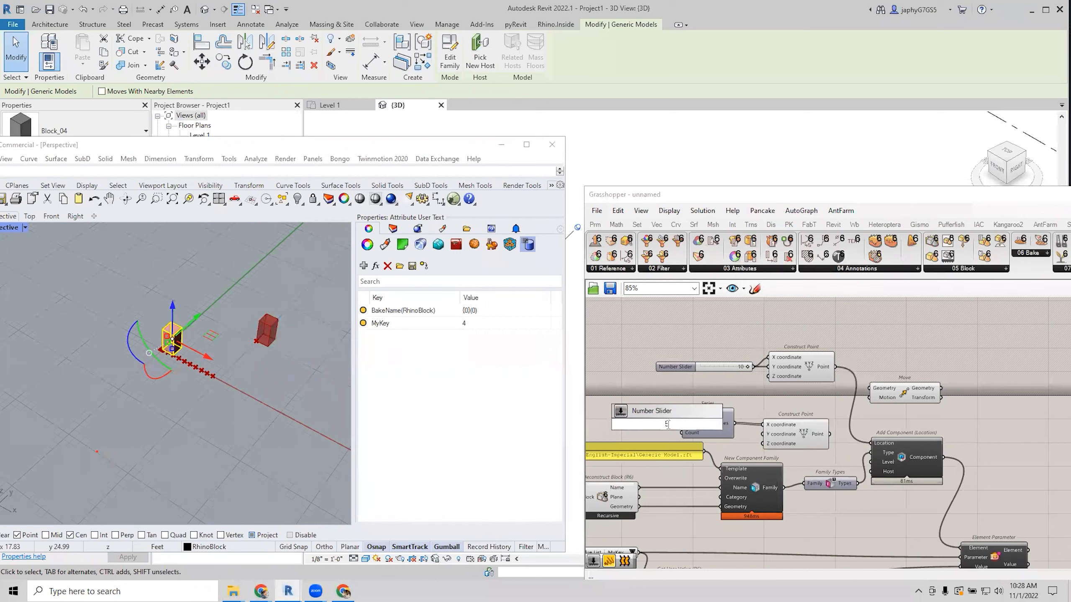
key("Return")
left_click_drag(671, 423, 681, 424)
left_click_drag(823, 438, 872, 443)
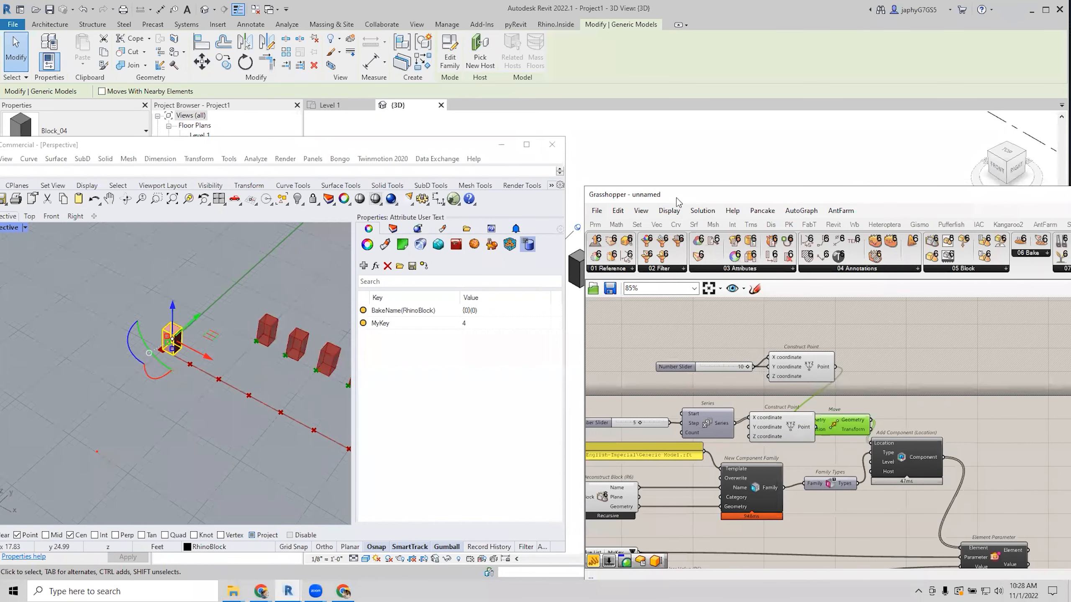
left_click_drag(678, 202, 673, 423)
left_click_drag(453, 145, 365, 145)
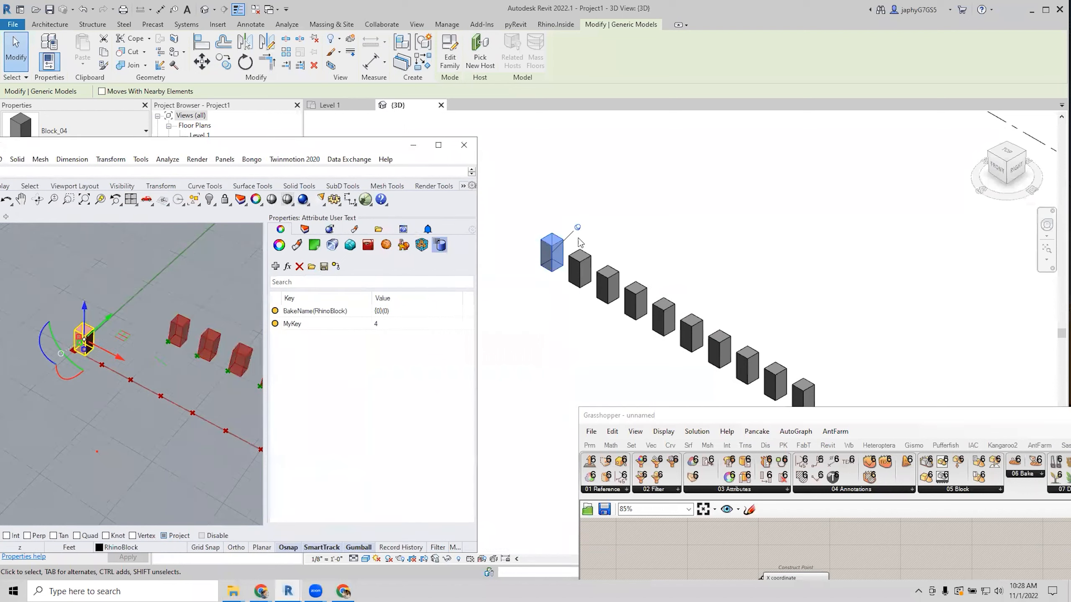
scroll(580, 243, "down", 2)
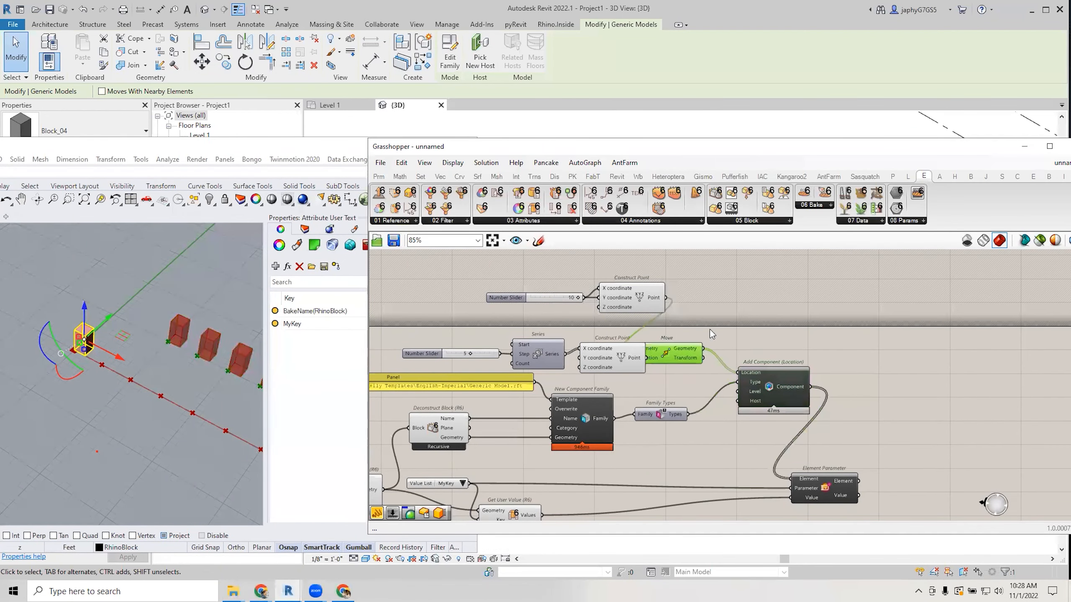
Line up Move, Construct Point, Series and the 5 slider on the canvas.
left_click_drag(710, 329, 732, 303)
left_click_drag(623, 358, 641, 347)
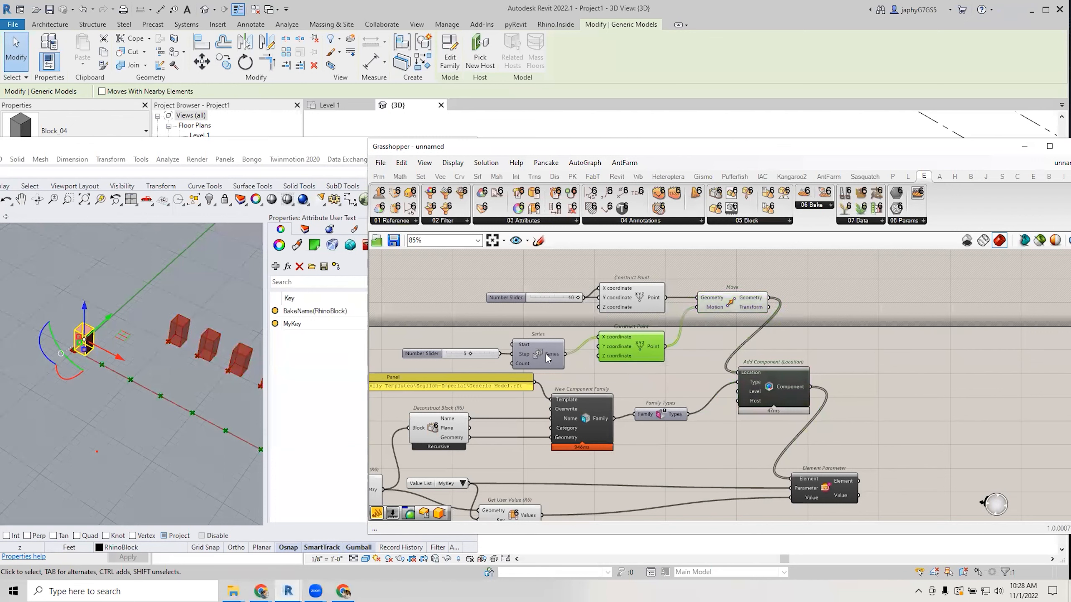
left_click_drag(546, 353, 545, 351)
left_click_drag(475, 354, 478, 352)
right_click_drag(643, 410, 744, 380)
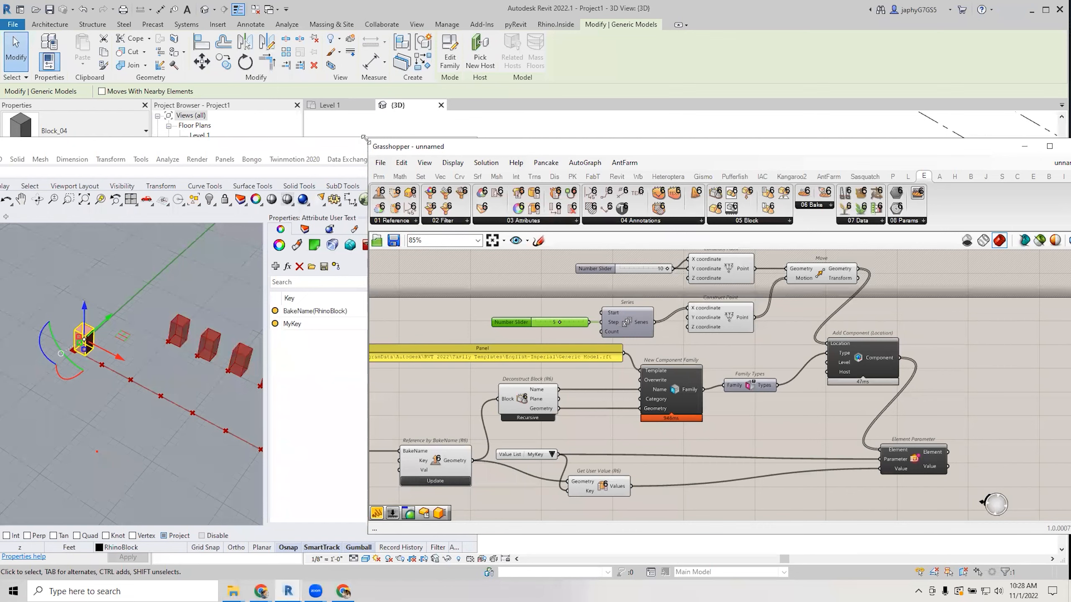
Enlarge the Grasshopper window and recentre the canvas on the whole definition.
left_click_drag(365, 138, 50, 43)
scroll(711, 332, "up", 3)
scroll(711, 332, "down", 2)
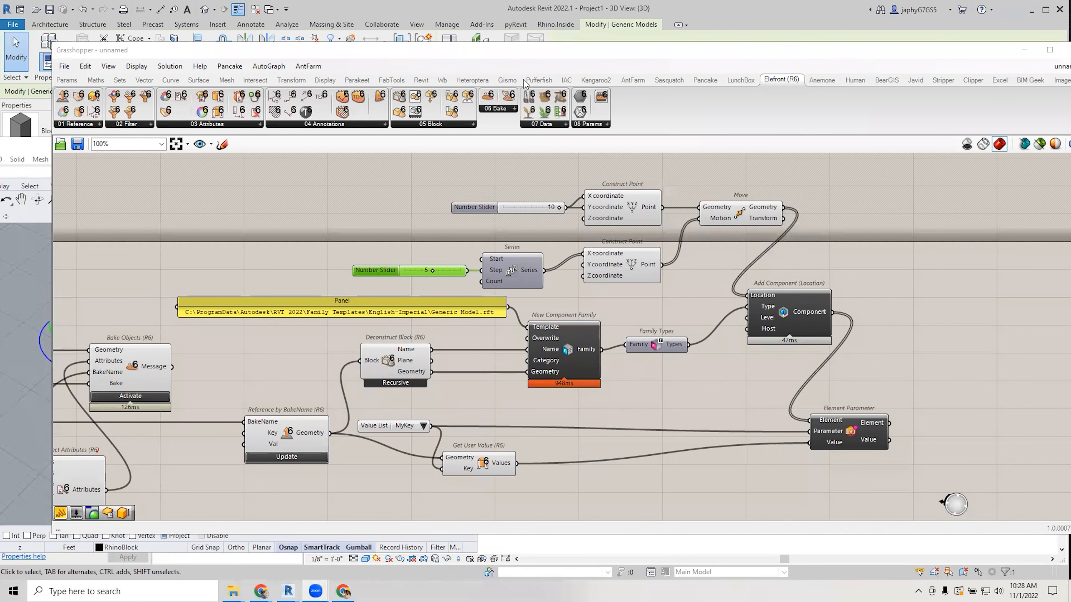
right_click(309, 275)
left_click(334, 244)
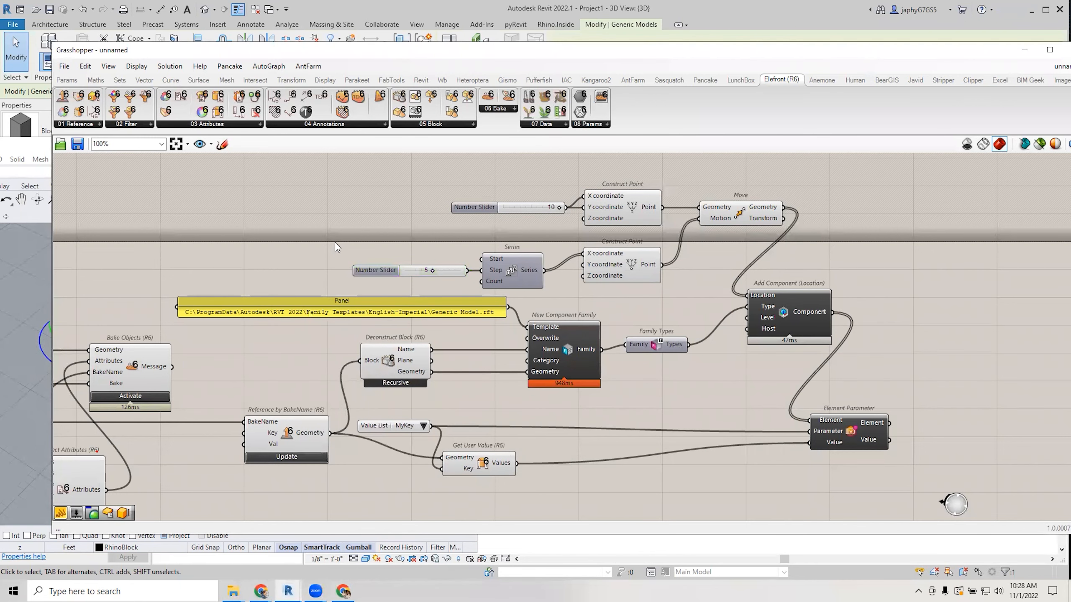
right_click_drag(335, 241, 298, 238)
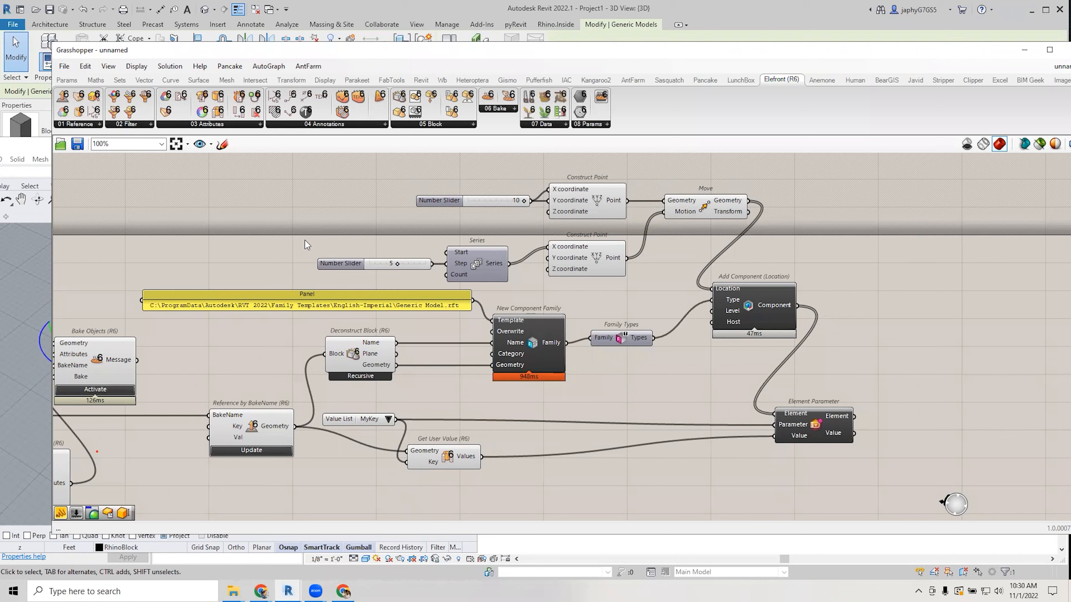
Bring the Rhino.Inside.Revit documentation window in Chrome to the front.
mouse_move(260, 592)
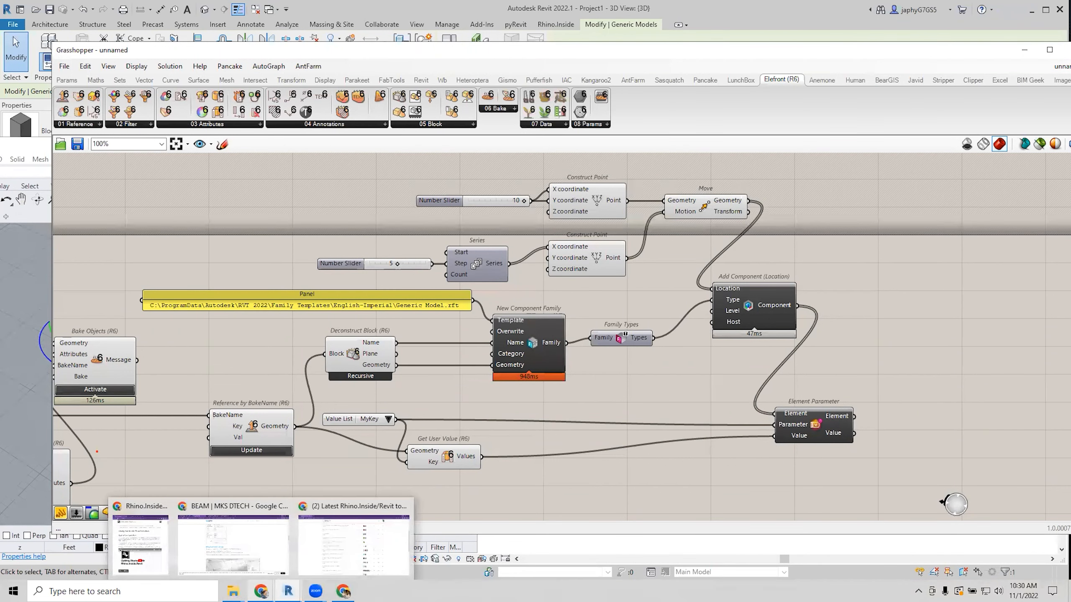
left_click(140, 544)
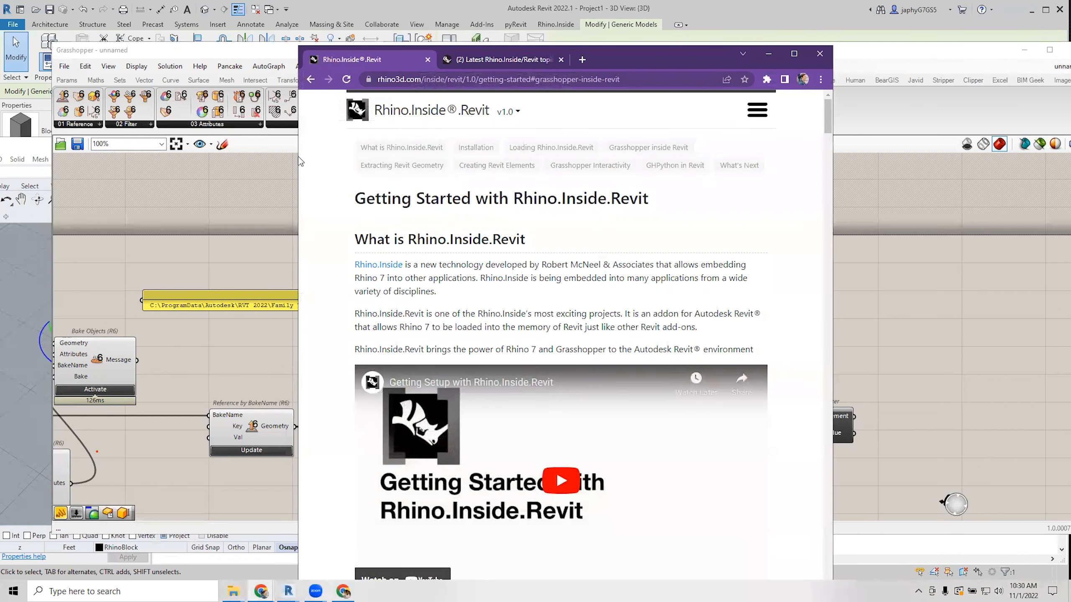
Widen the docs window and browse the Guides overview, Types & Families and Grasshopper in Revit guides.
left_click_drag(297, 157, 12, 157)
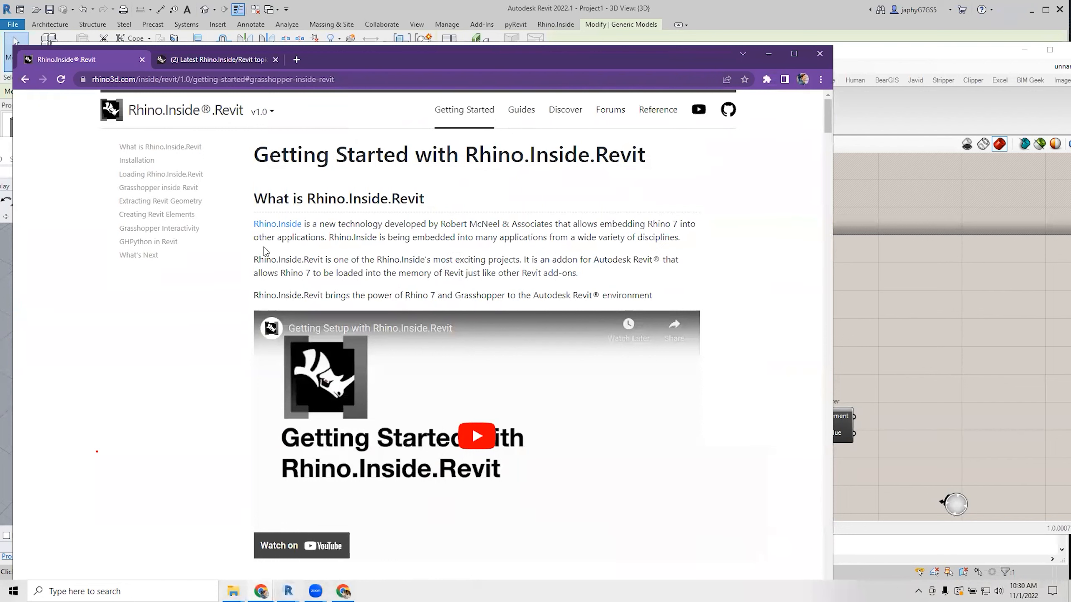
left_click(520, 110)
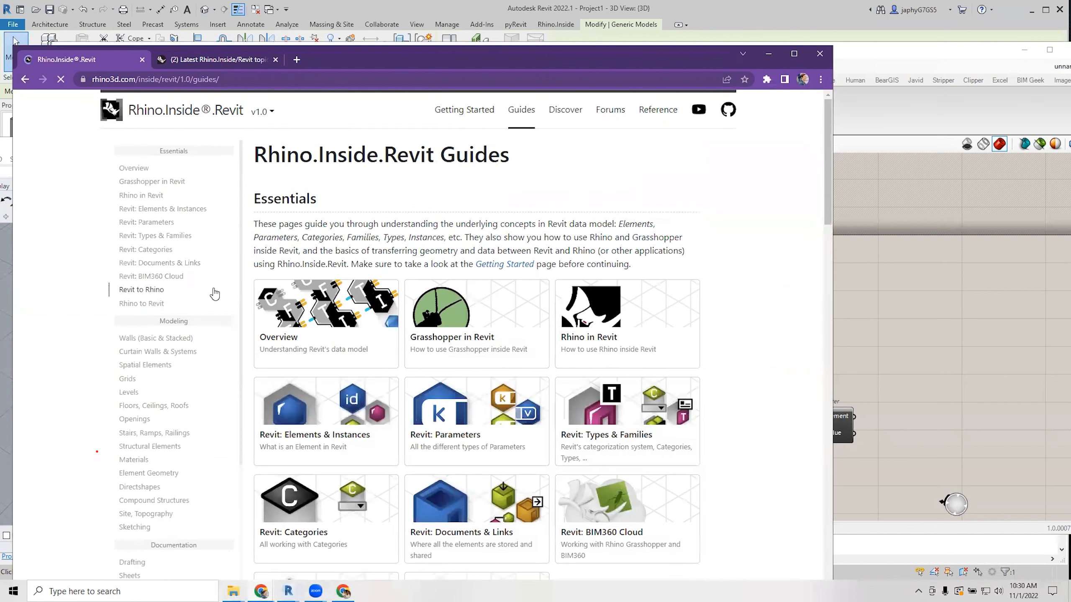
left_click(172, 237)
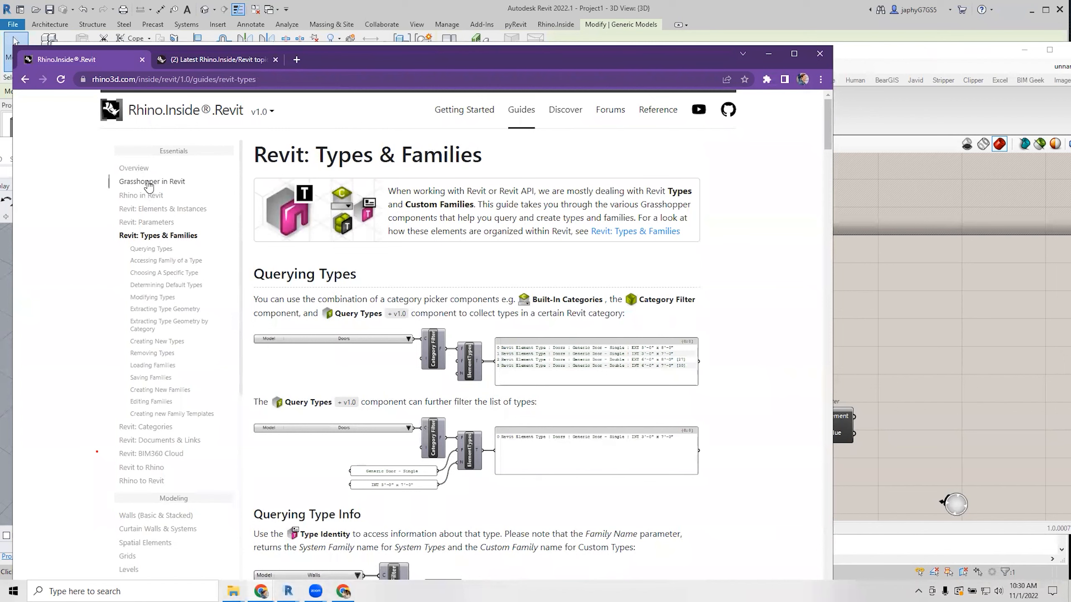
left_click(148, 182)
scroll(450, 369, "down", 6)
scroll(452, 368, "down", 8)
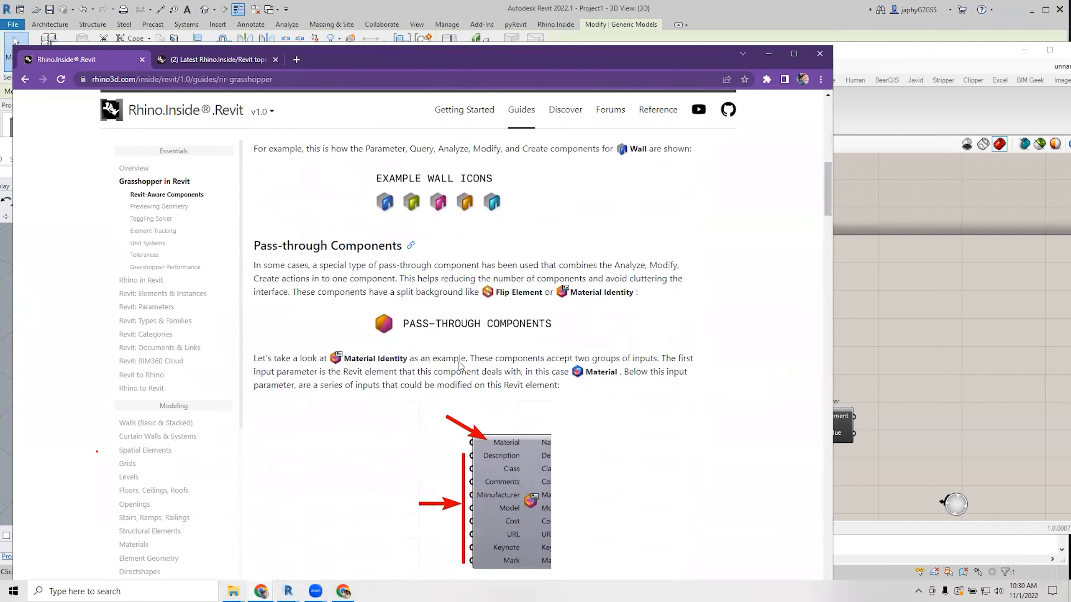
scroll(461, 376, "down", 10)
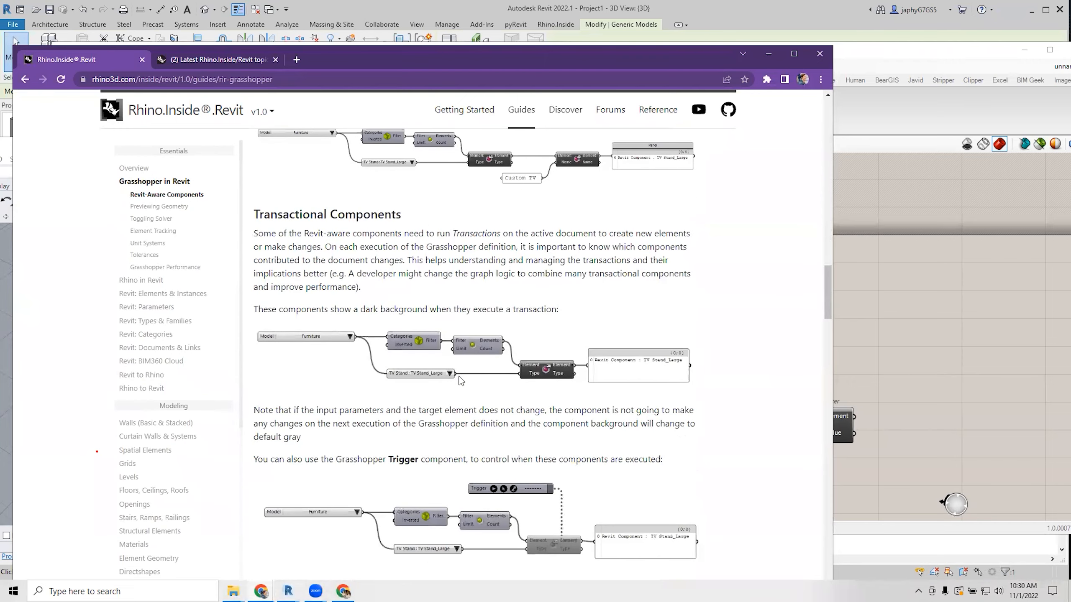
scroll(461, 382, "down", 5)
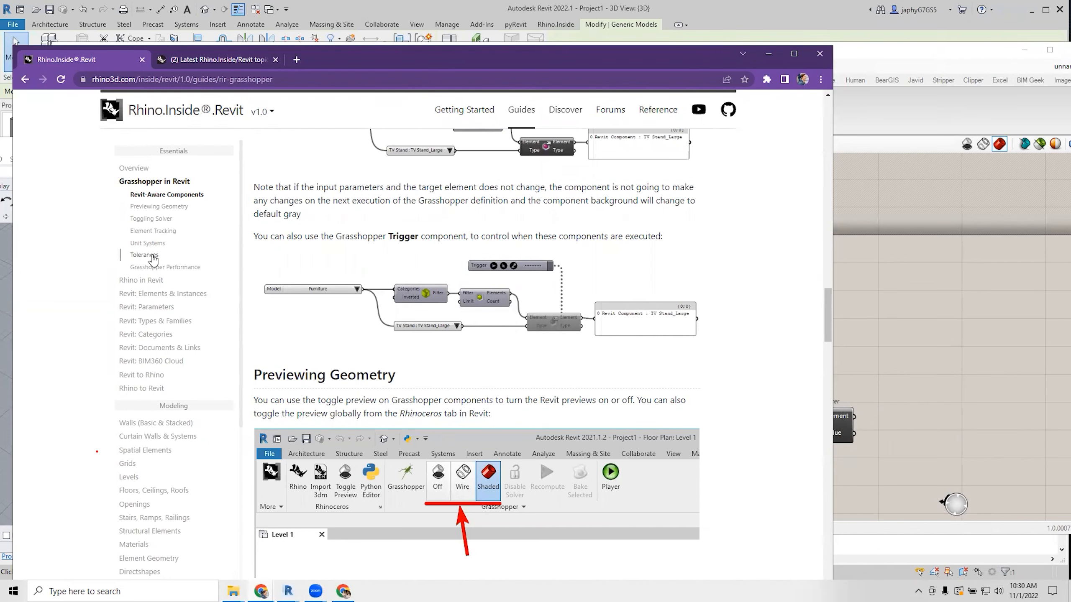
Open the Revit: Elements & Instances guide at its Placing Instances of Types section.
left_click(152, 294)
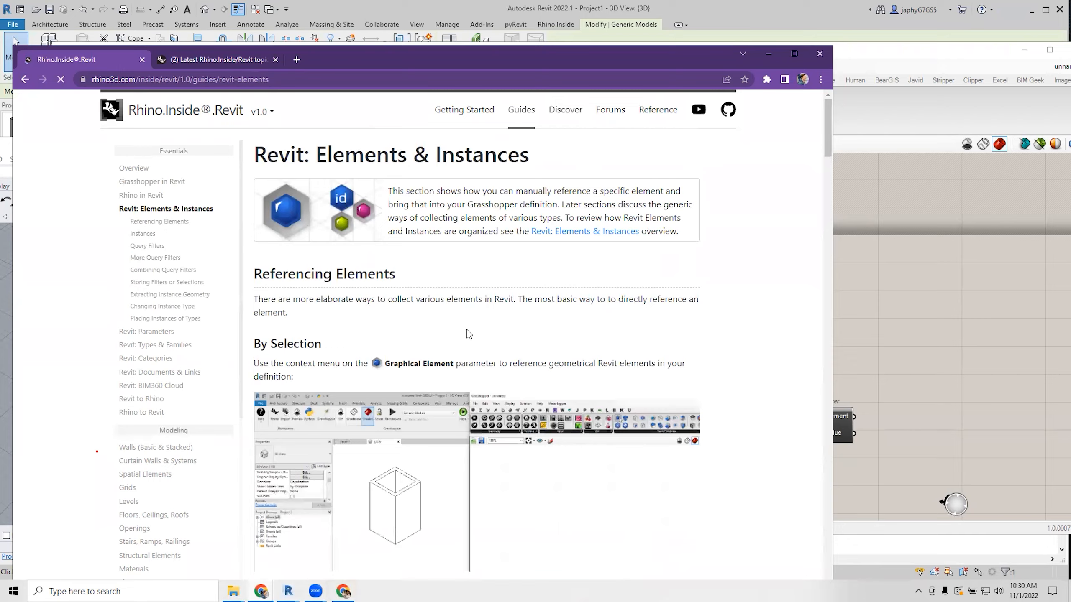
scroll(467, 330, "down", 8)
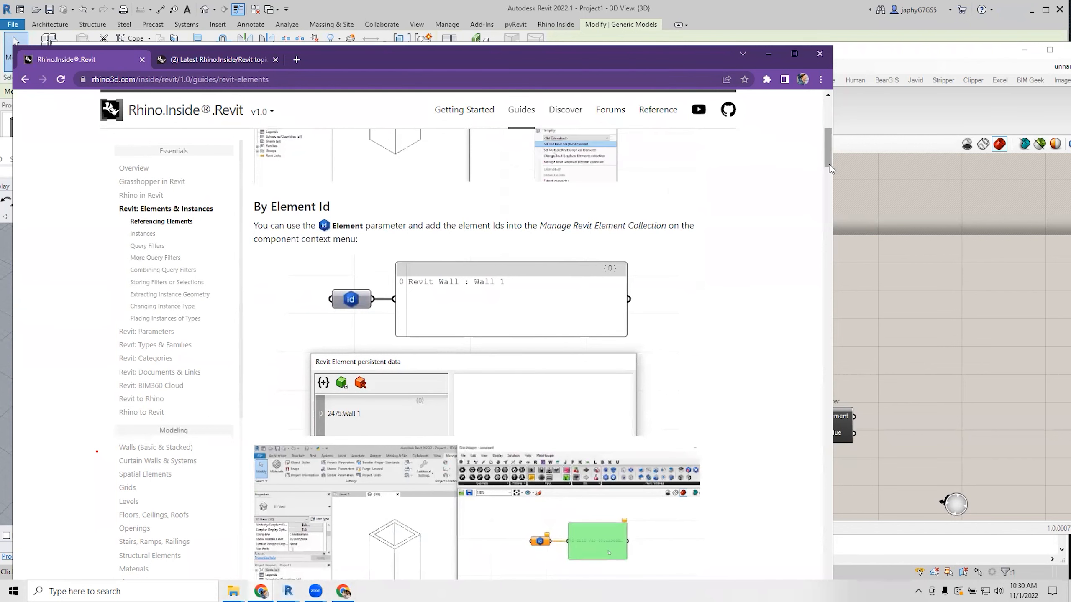
left_click(171, 318)
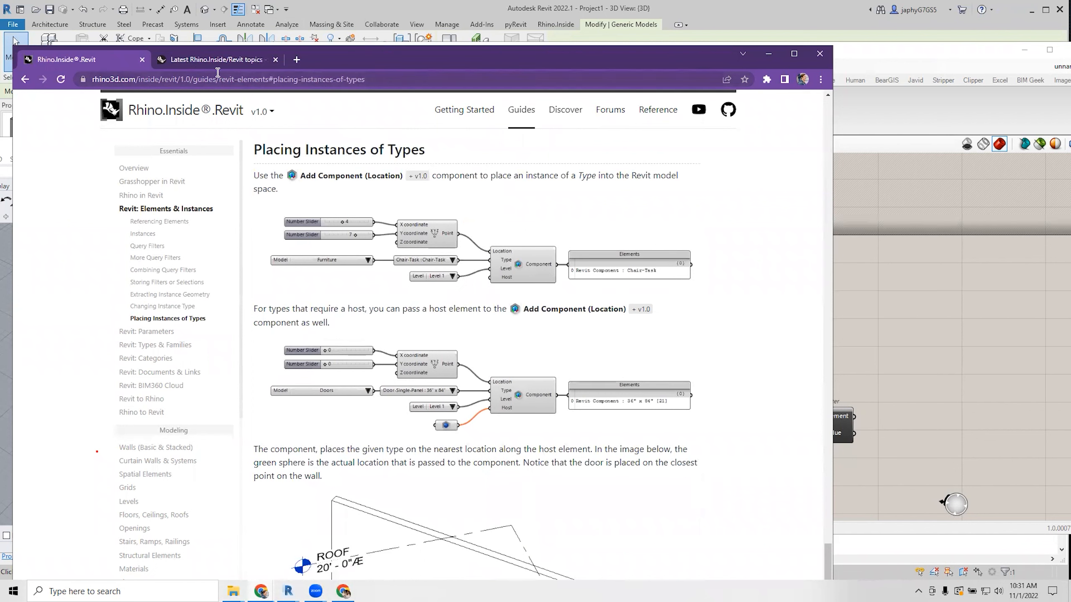
Minimize the documentation and reposition the Grasshopper definition on the canvas.
left_click(767, 56)
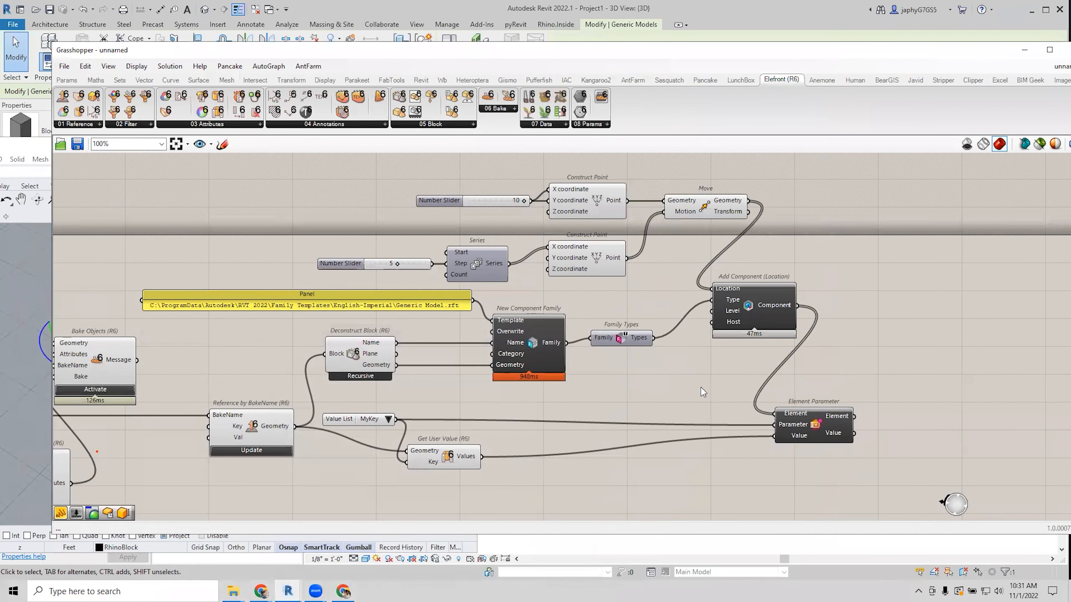
scroll(709, 355, "down", 1)
right_click_drag(692, 354, 726, 346)
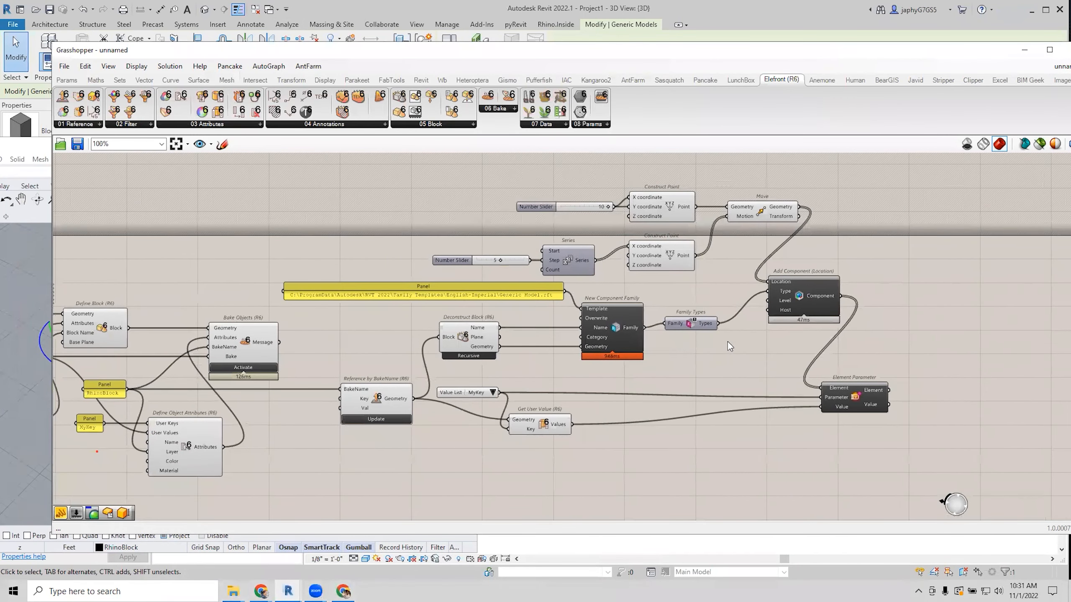
scroll(728, 340, "up", 1)
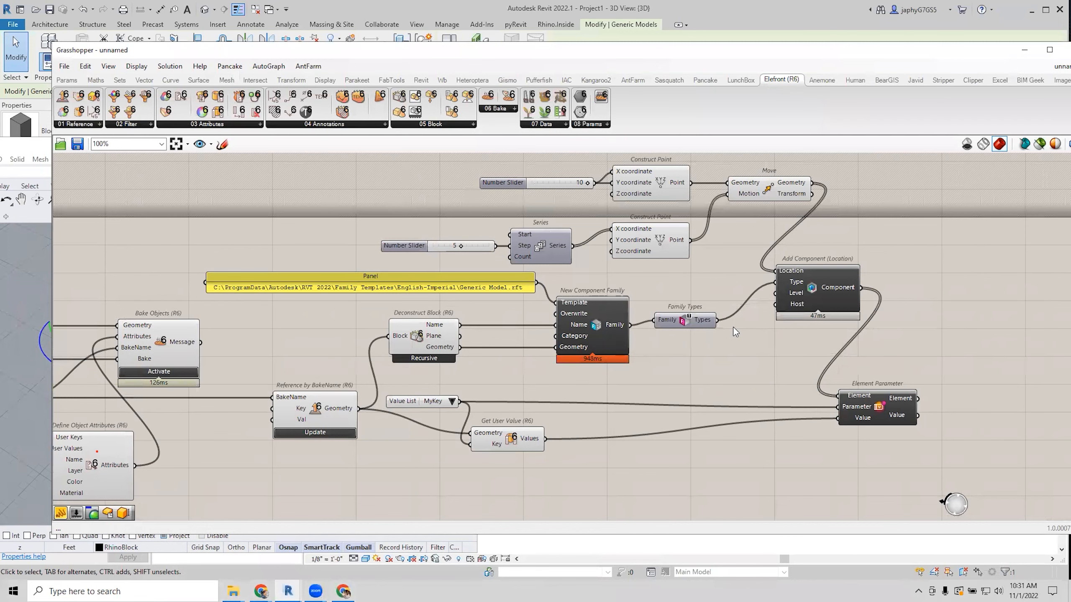
right_click_drag(607, 339, 629, 331)
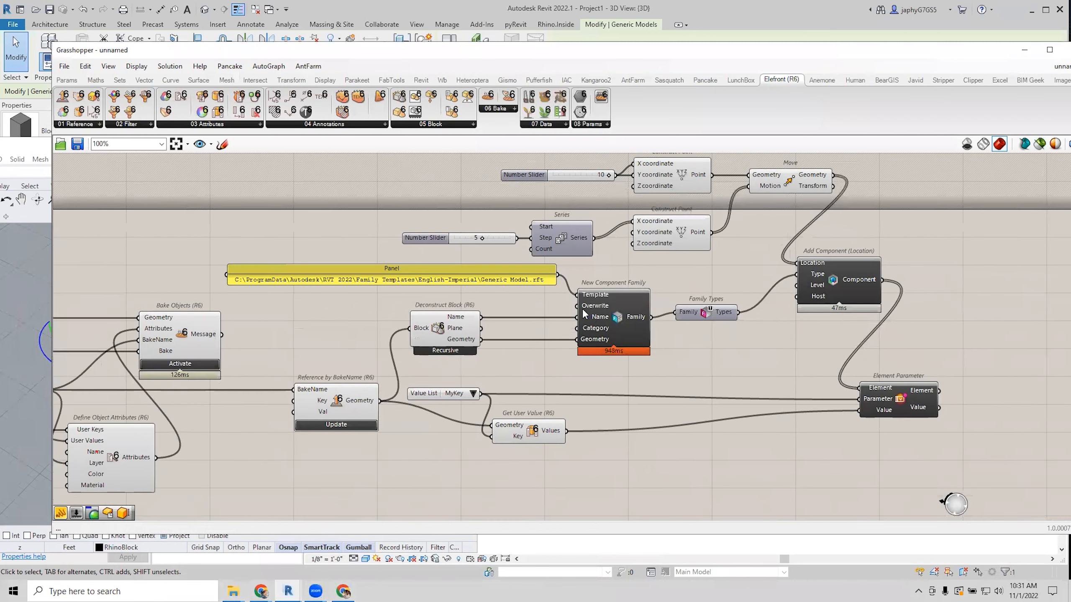
Search 'bo' but cancel, then recentre the view on New Component Family's Category input.
double_click(536, 300)
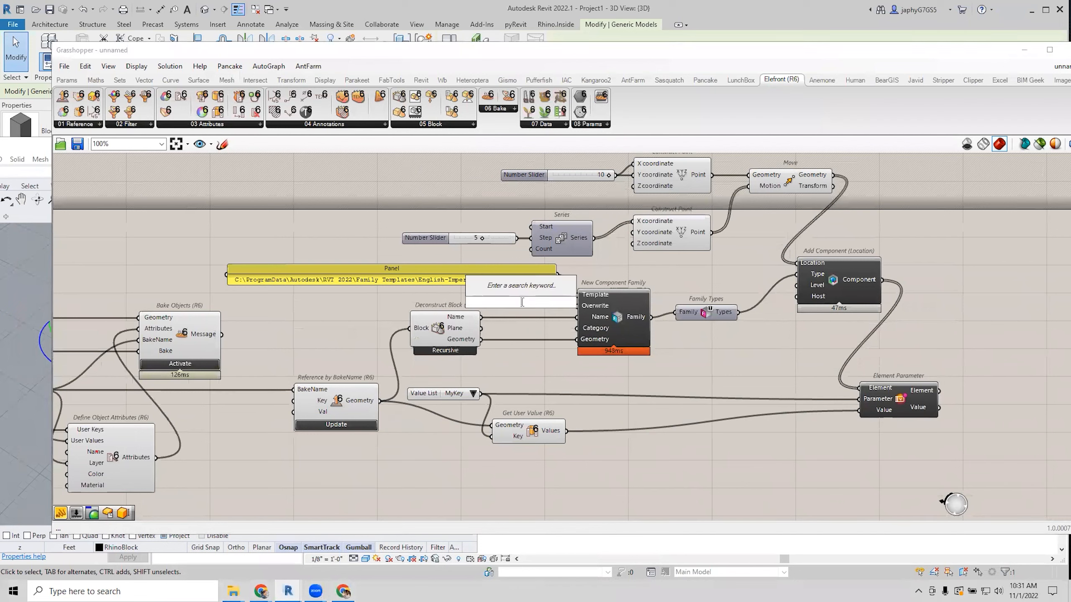
type("bo")
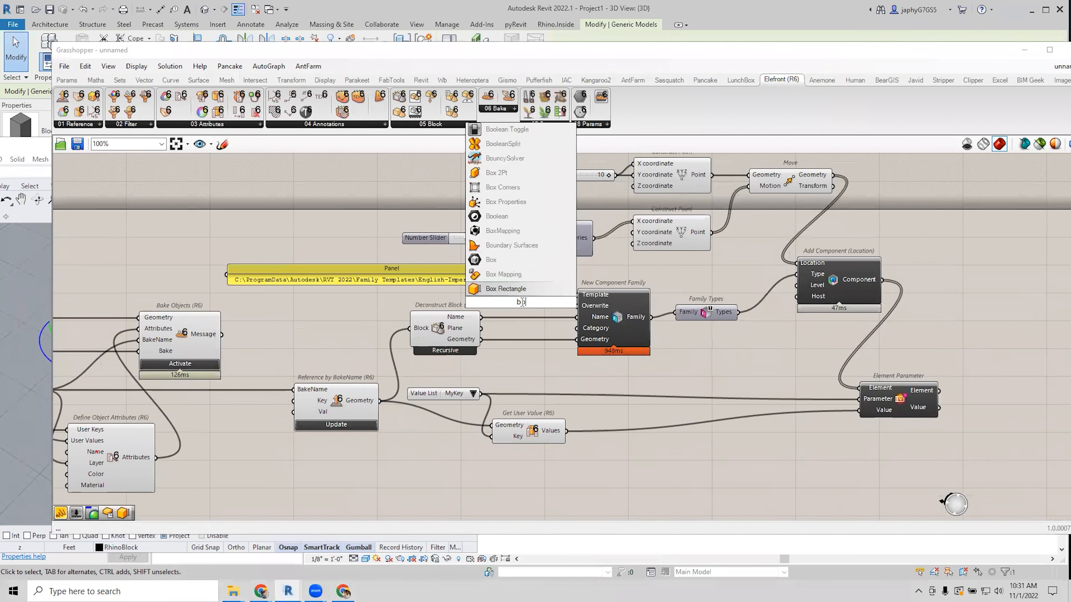
key("Escape")
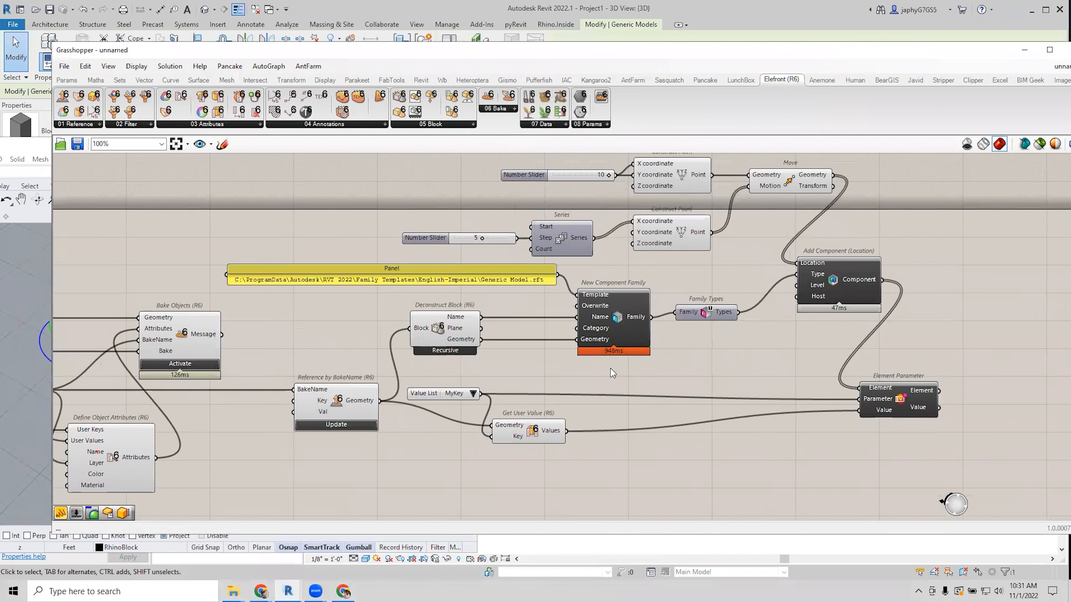
right_click_drag(711, 358, 859, 351)
scroll(771, 335, "down", 1)
right_click_drag(771, 337, 631, 344)
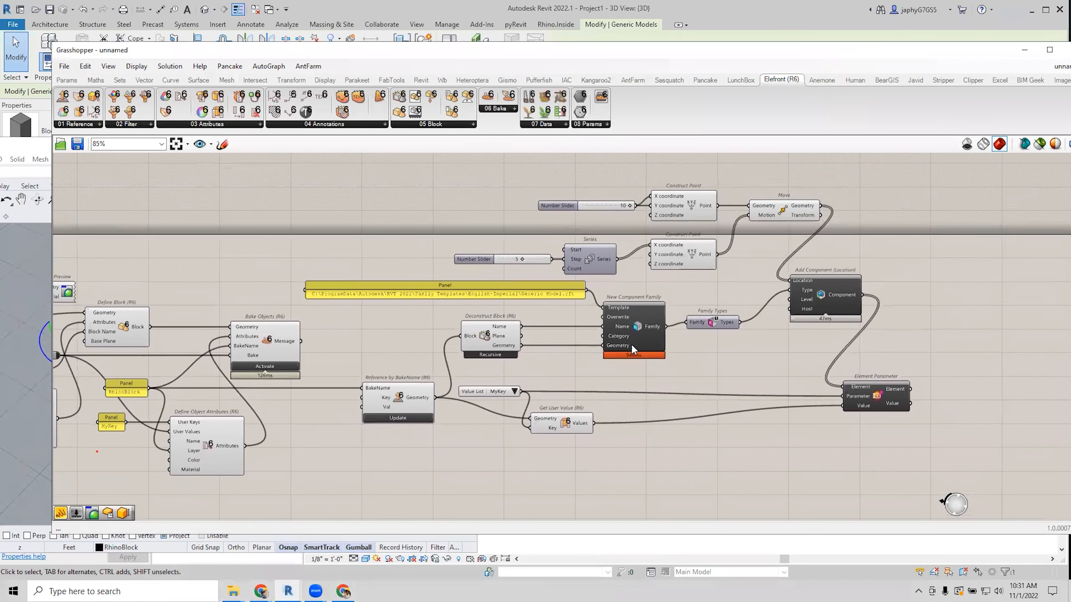
mouse_move(620, 337)
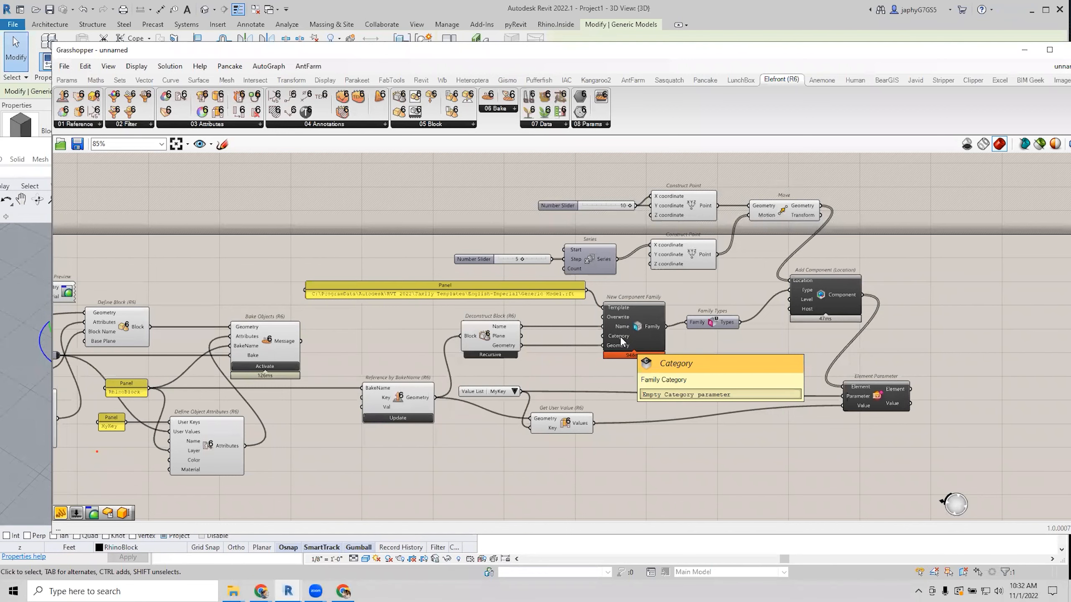
Pan and zoom across the definition to centre on the bake and reference components.
scroll(647, 357, "down", 2)
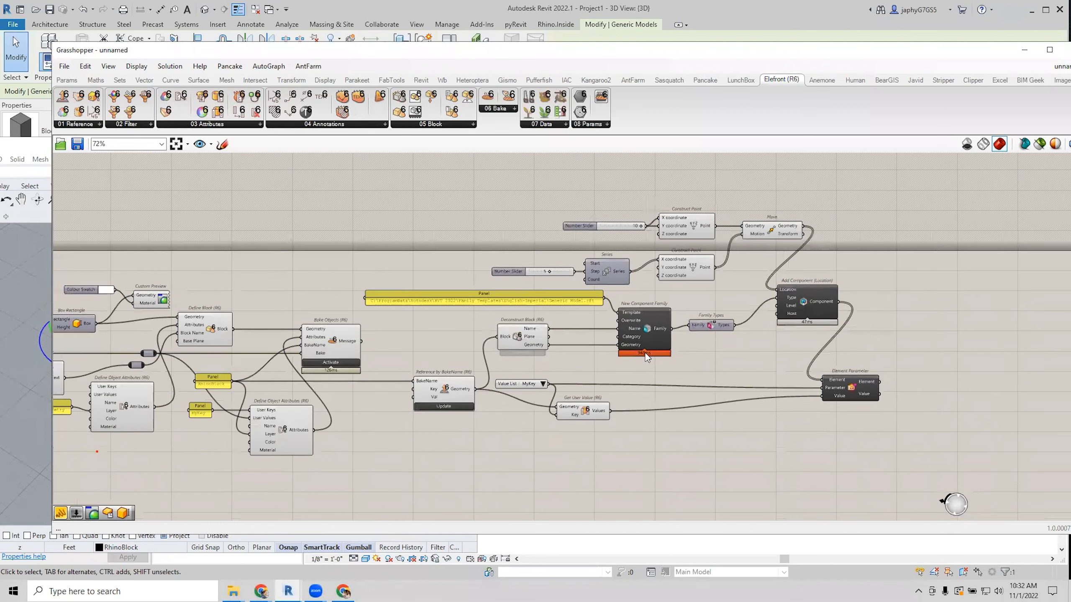
right_click_drag(647, 357, 672, 348)
scroll(652, 340, "down", 1)
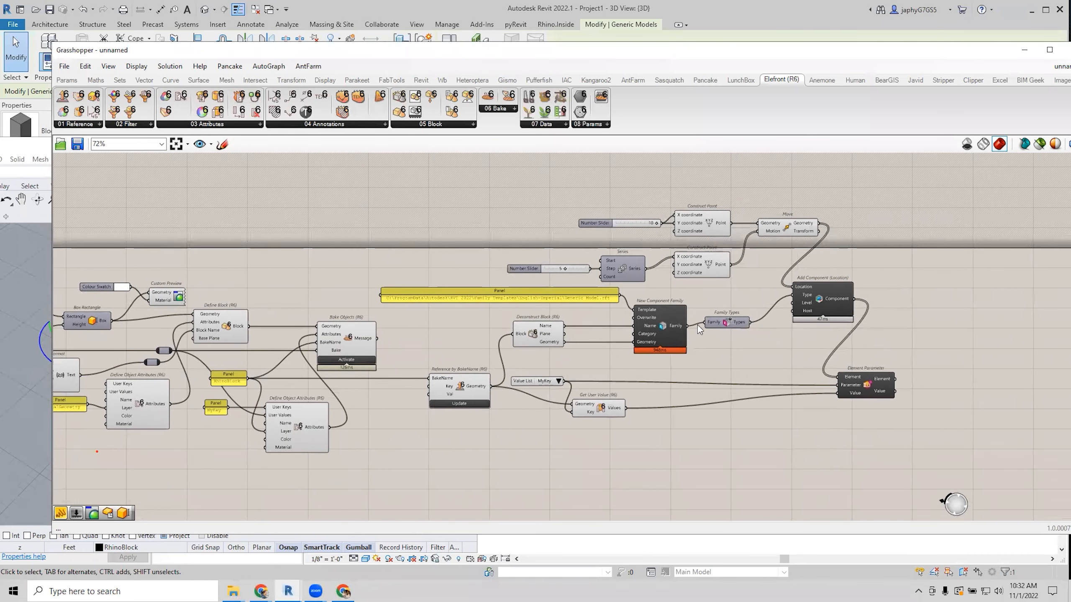
scroll(690, 305, "down", 1)
right_click_drag(689, 308, 719, 312)
right_click_drag(637, 323, 701, 320)
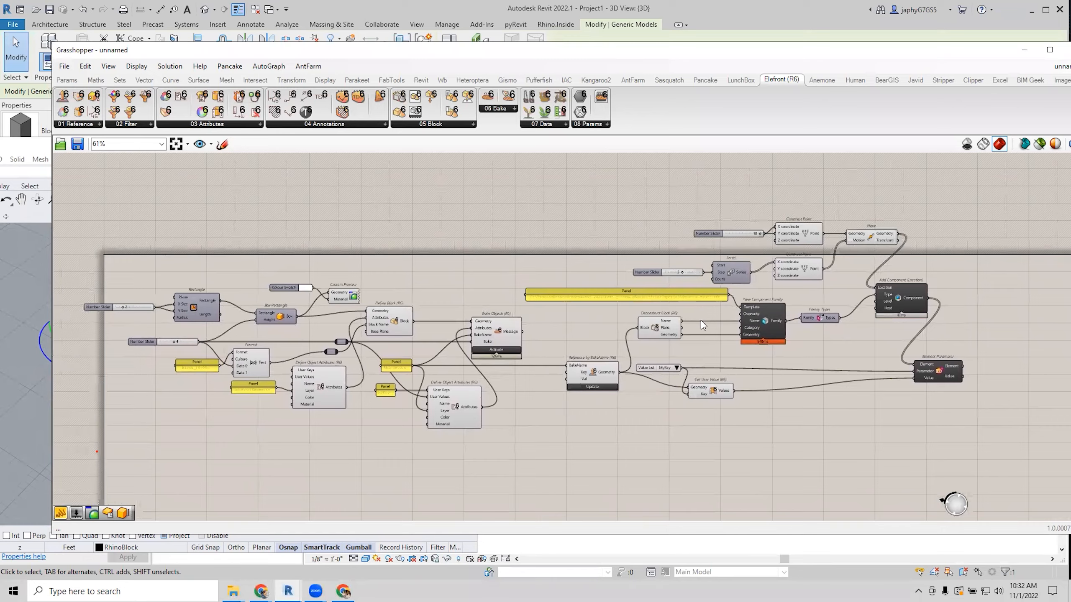
scroll(692, 324, "up", 2)
right_click_drag(596, 317, 585, 298)
scroll(586, 301, "down", 1)
scroll(586, 302, "up", 1)
right_click_drag(658, 308, 594, 320)
scroll(658, 331, "up", 1)
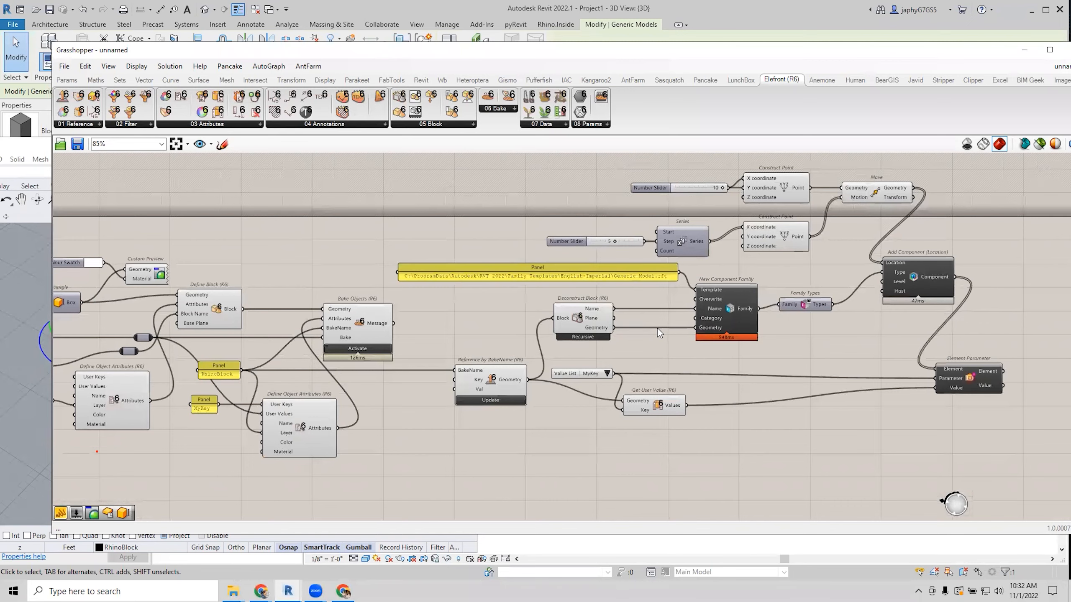
right_click_drag(658, 328, 635, 332)
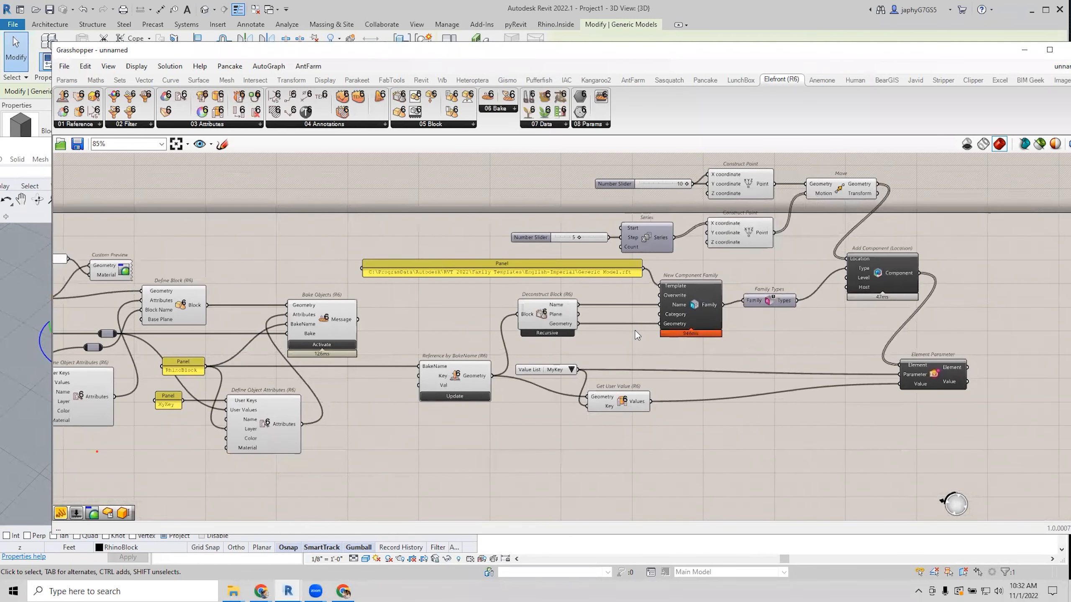
Move the Value List and Get User Value components right, closer to Element Parameter.
left_click_drag(530, 370, 570, 375)
left_click_drag(622, 402, 690, 397)
scroll(864, 291, "down", 2)
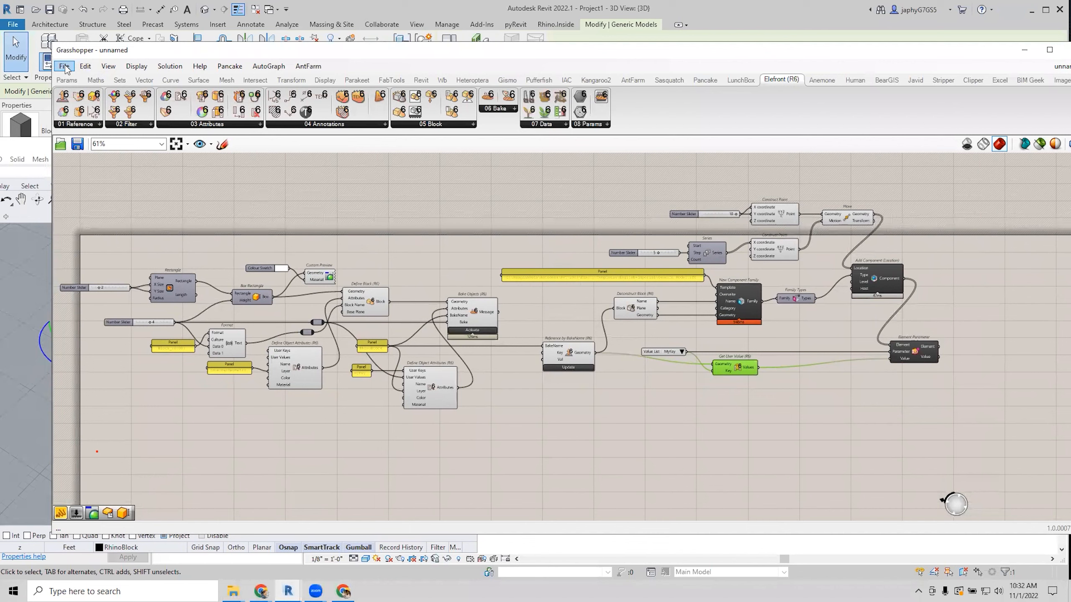
right_click_drag(416, 234, 420, 230)
right_click_drag(398, 291, 423, 279)
scroll(413, 257, "up", 1)
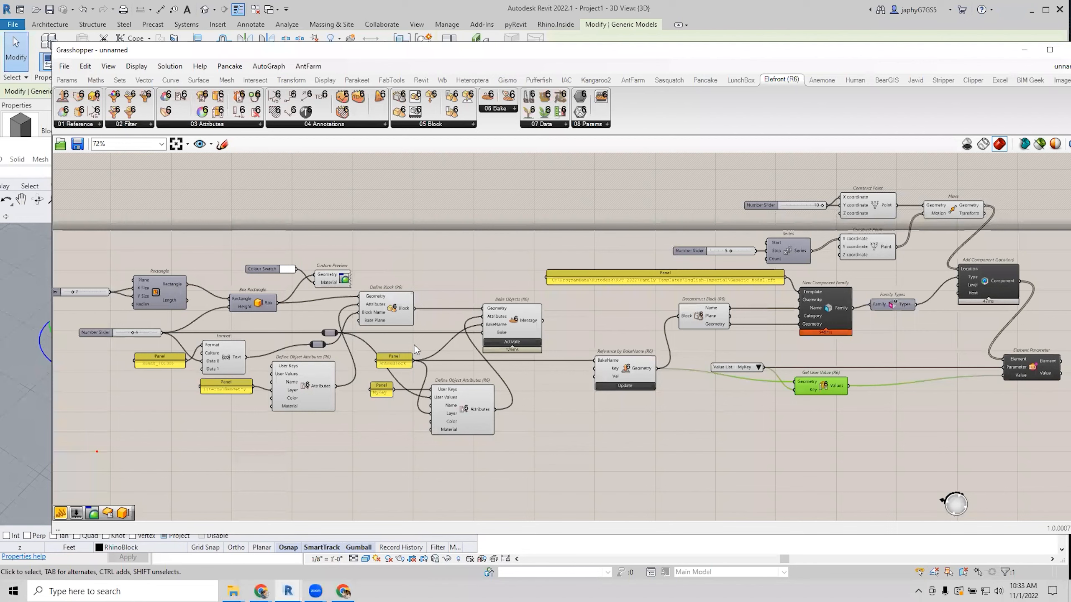
left_click(64, 66)
Start a new empty definition and cut the leftover box from the Rhino viewport.
left_click(82, 78)
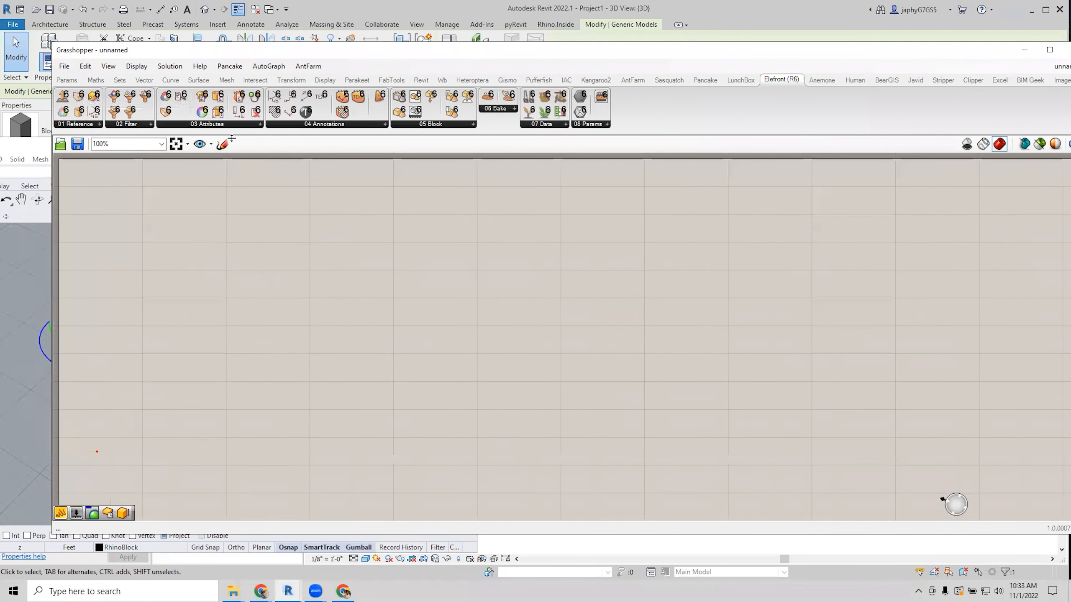
left_click_drag(221, 51, 445, 130)
left_click_drag(131, 314, 13, 402)
key("ctrl+x")
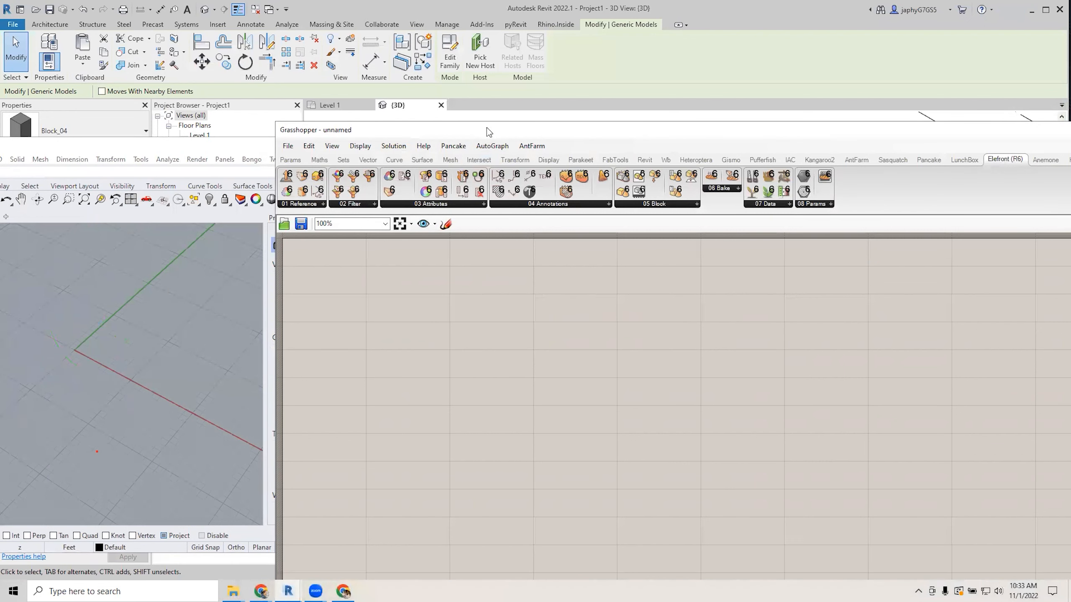
left_click_drag(487, 128, 368, 107)
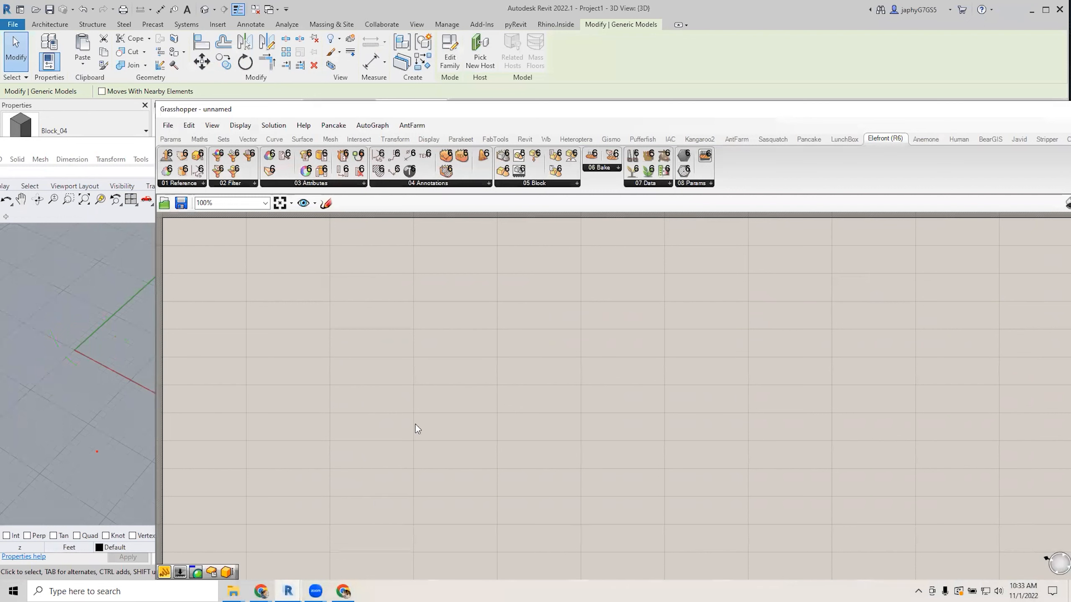
Add a Rectangle and wire it into a new Box Rectangle so a box previews.
double_click(465, 346)
type("rec")
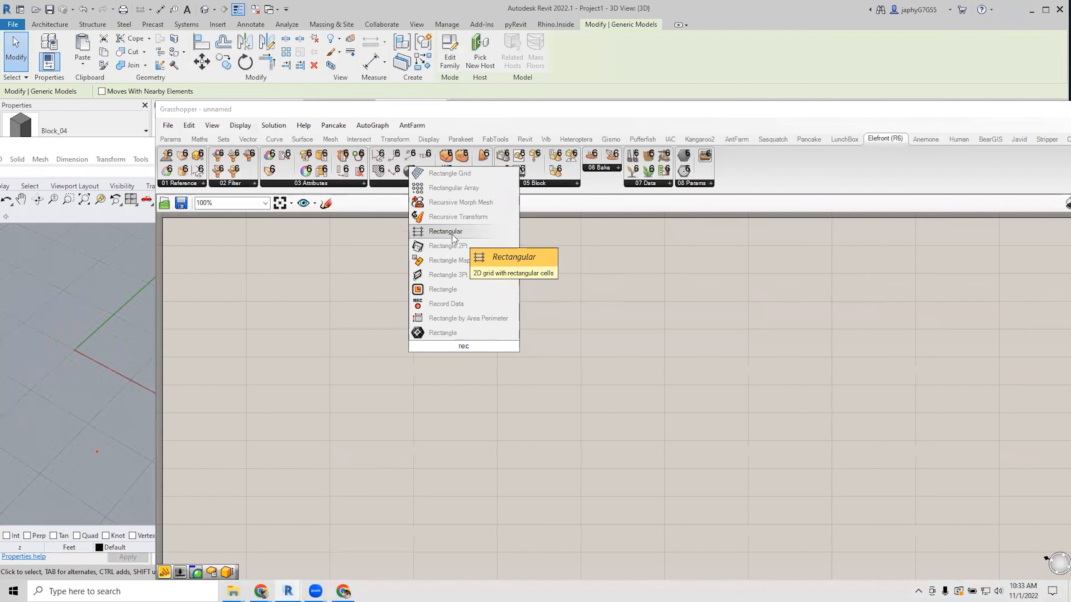
left_click(441, 290)
scroll(458, 333, "up", 3)
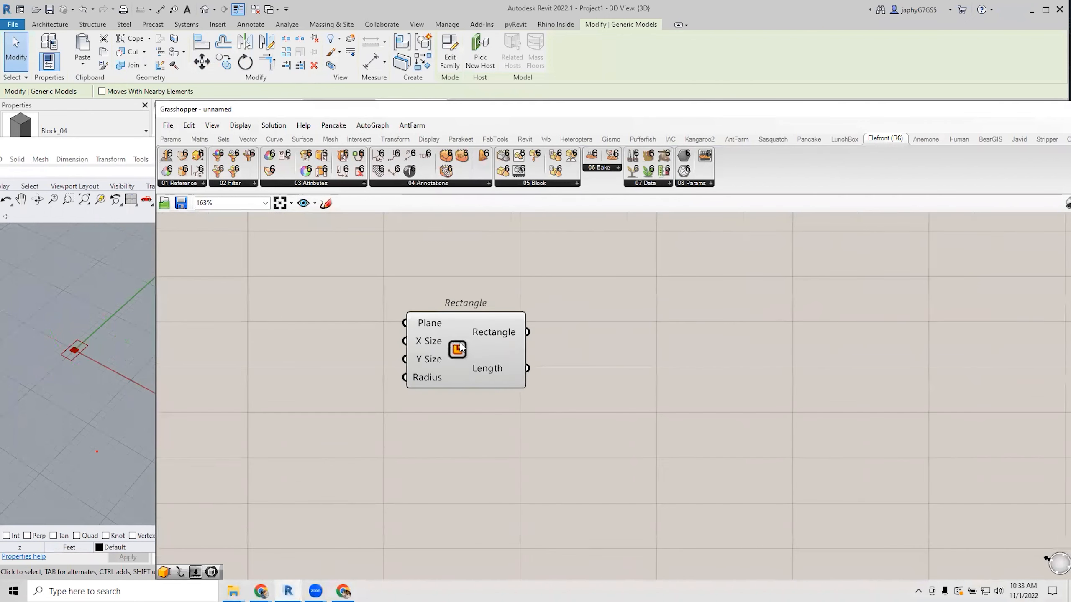
left_click(500, 337)
double_click(746, 294)
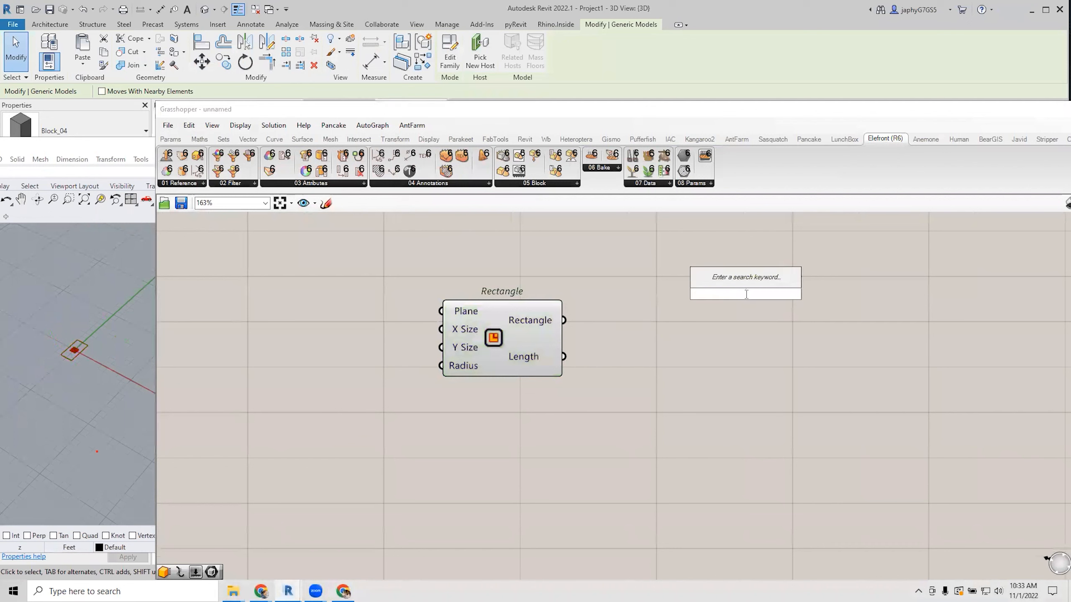
type("box re")
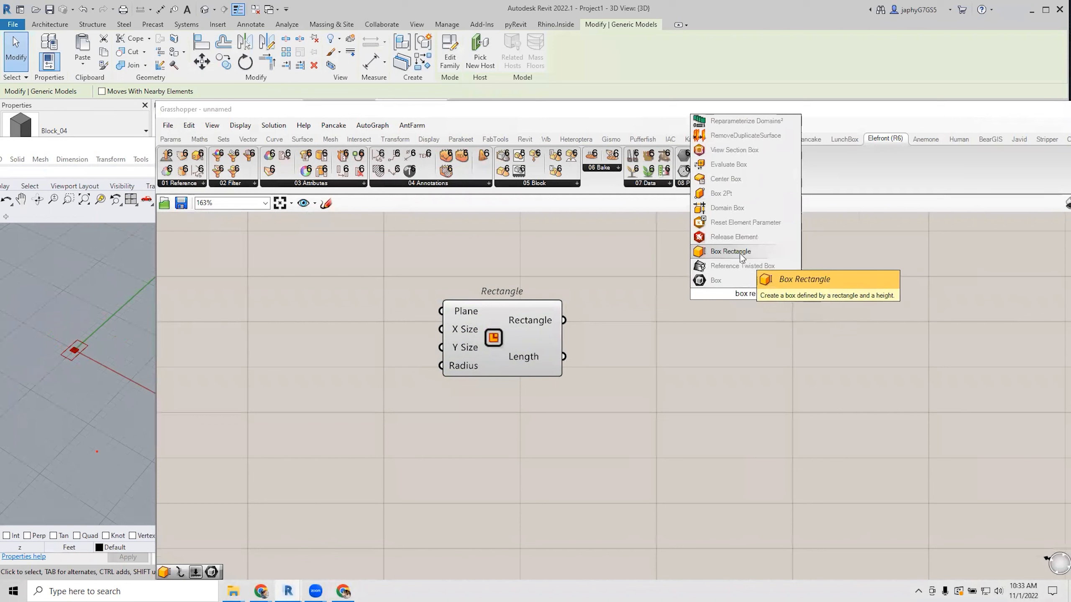
left_click(751, 261)
left_click_drag(563, 324, 691, 285)
left_click(728, 310)
scroll(686, 330, "down", 2)
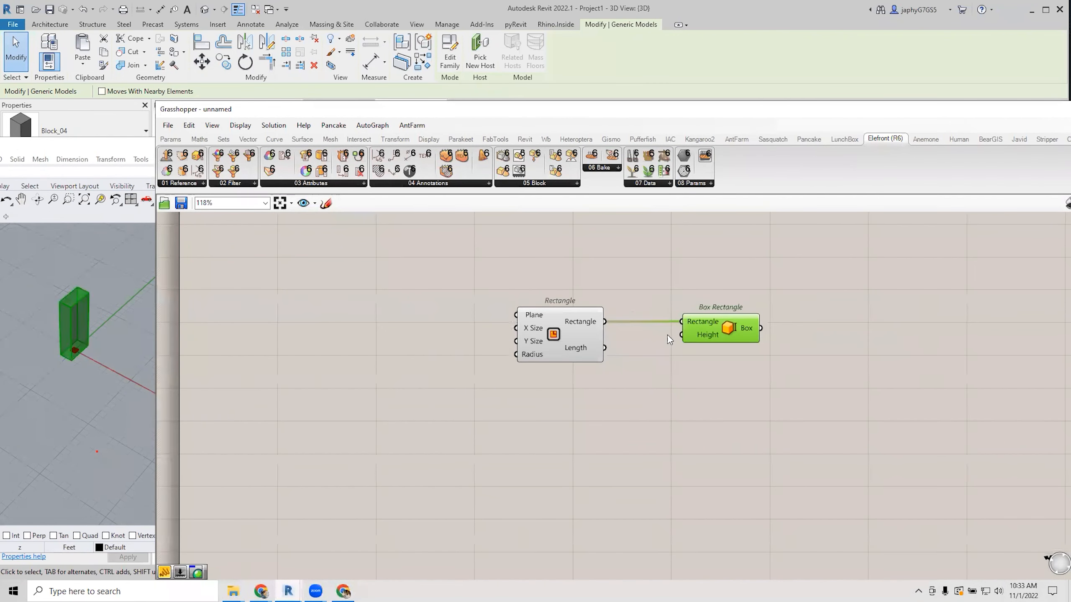
mouse_move(570, 327)
right_mouse_down()
mouse_move(595, 332)
mouse_move(587, 338)
right_mouse_up()
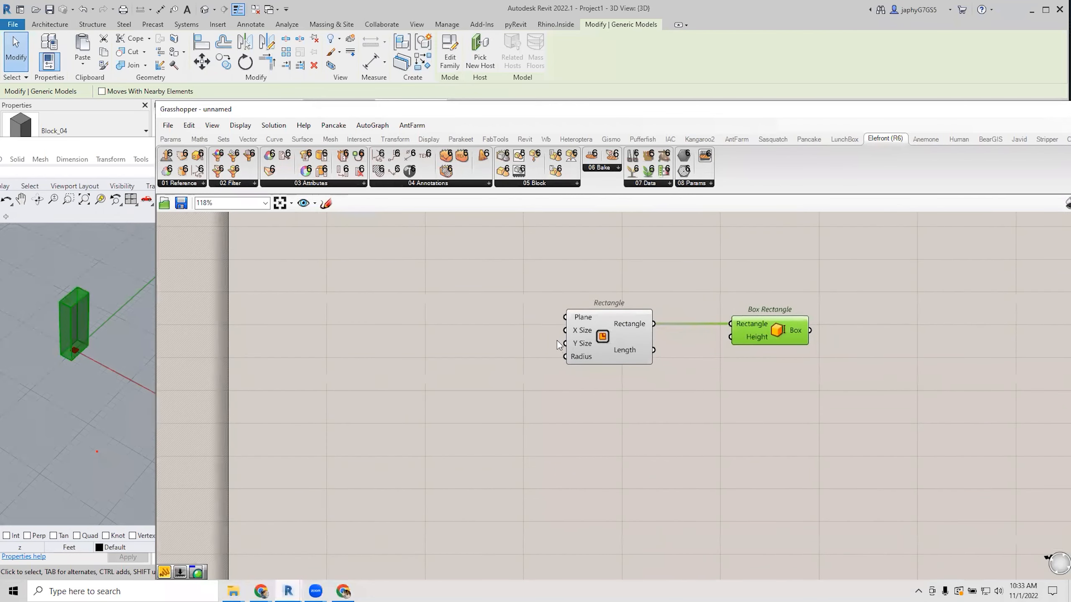
Add a number slider set to 6 left of the Rectangle.
double_click(408, 313)
type("6")
key("Return")
left_click_drag(388, 311, 369, 307)
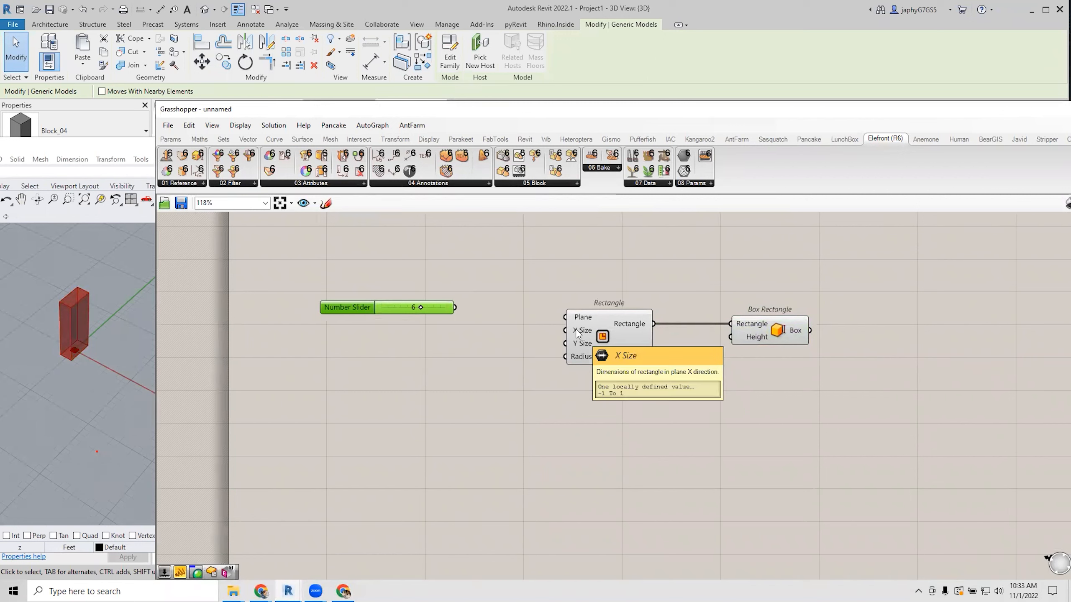
Add Construct Domain ending at the 6 slider and feed it to Rectangle's X and Y sizes.
double_click(510, 343)
type("con dom")
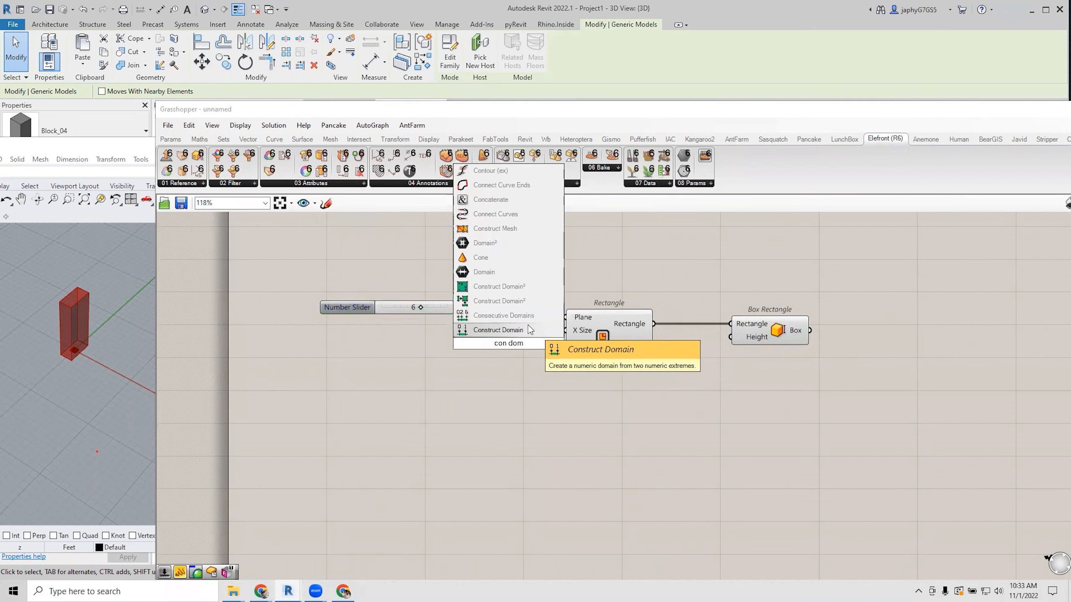
left_click(498, 330)
scroll(494, 334, "up", 3)
left_click_drag(399, 296, 339, 353)
left_click_drag(515, 344, 485, 344)
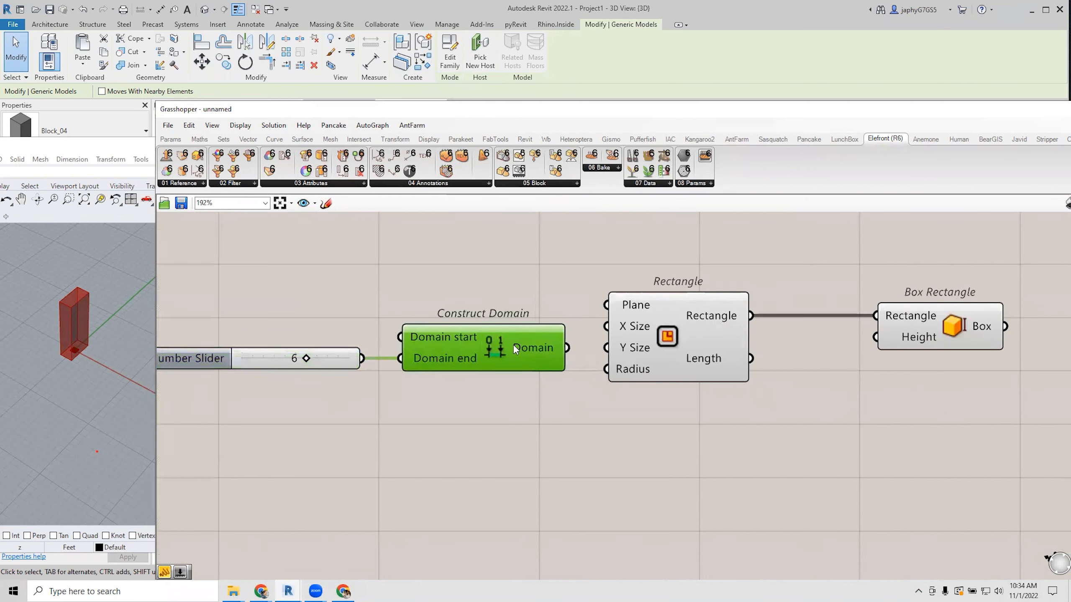
left_click_drag(581, 345, 607, 347)
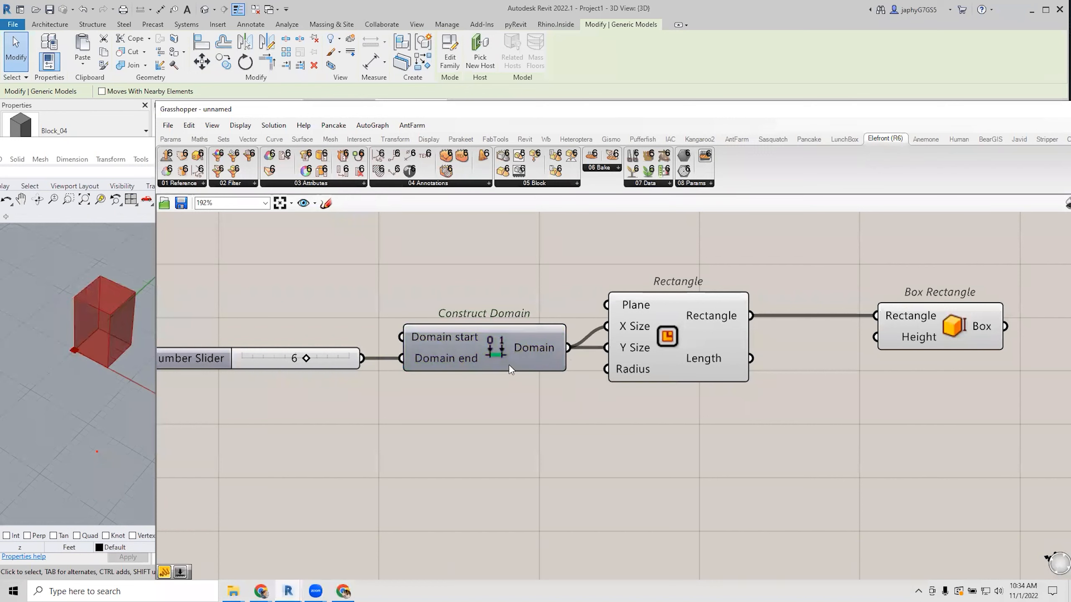
left_click_drag(507, 352, 513, 340)
scroll(511, 339, "down", 2)
right_click_drag(596, 367, 595, 394)
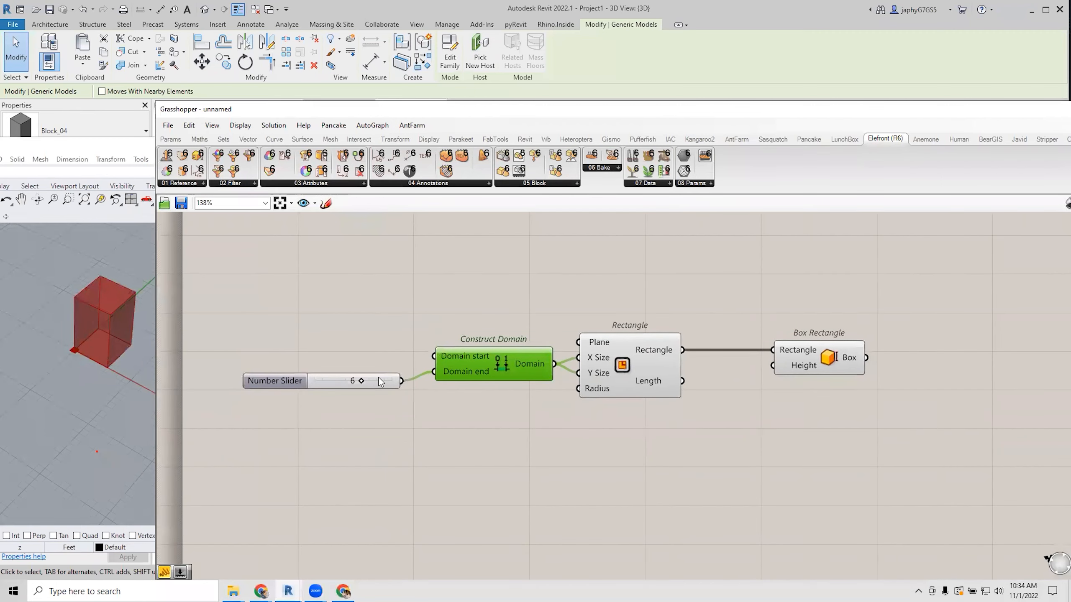
left_click_drag(379, 376, 368, 368)
left_click_drag(517, 360, 502, 358)
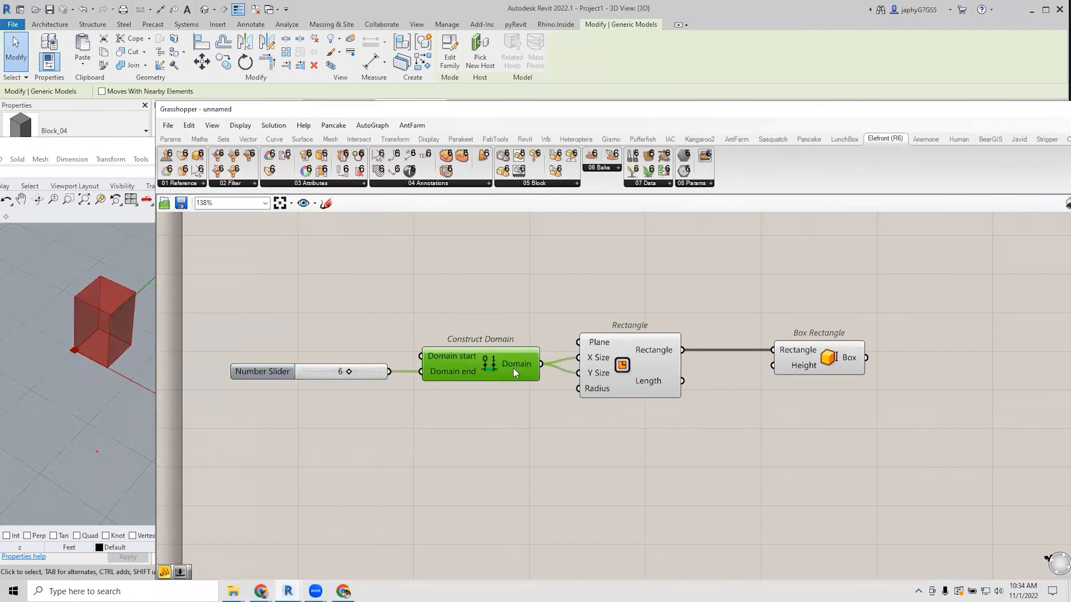
Add a slider set to 3 under the Rectangle for the box Height.
left_click(825, 359)
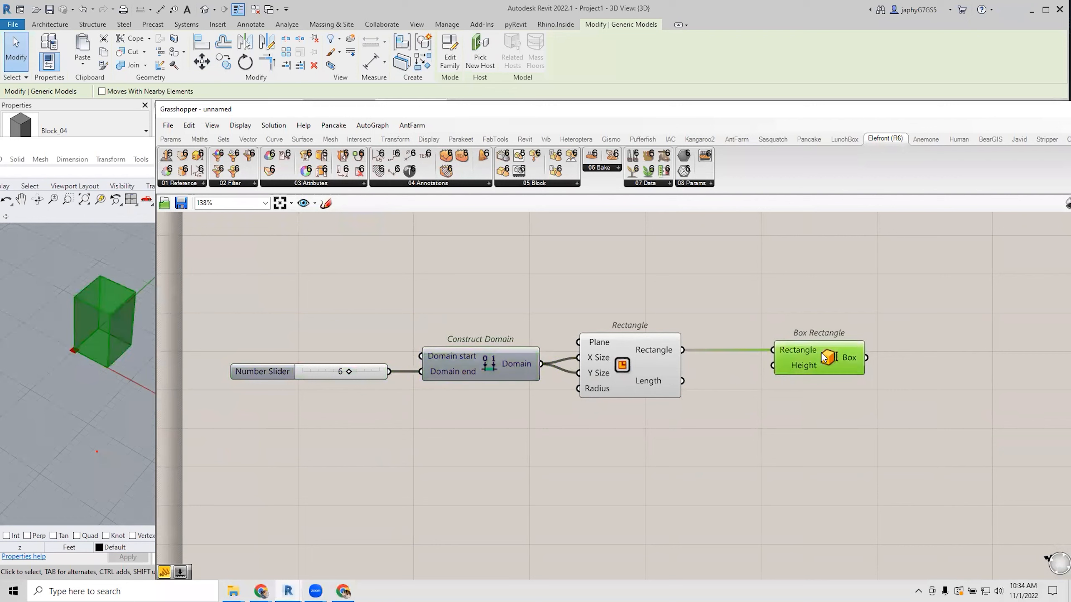
double_click(755, 463)
type("3")
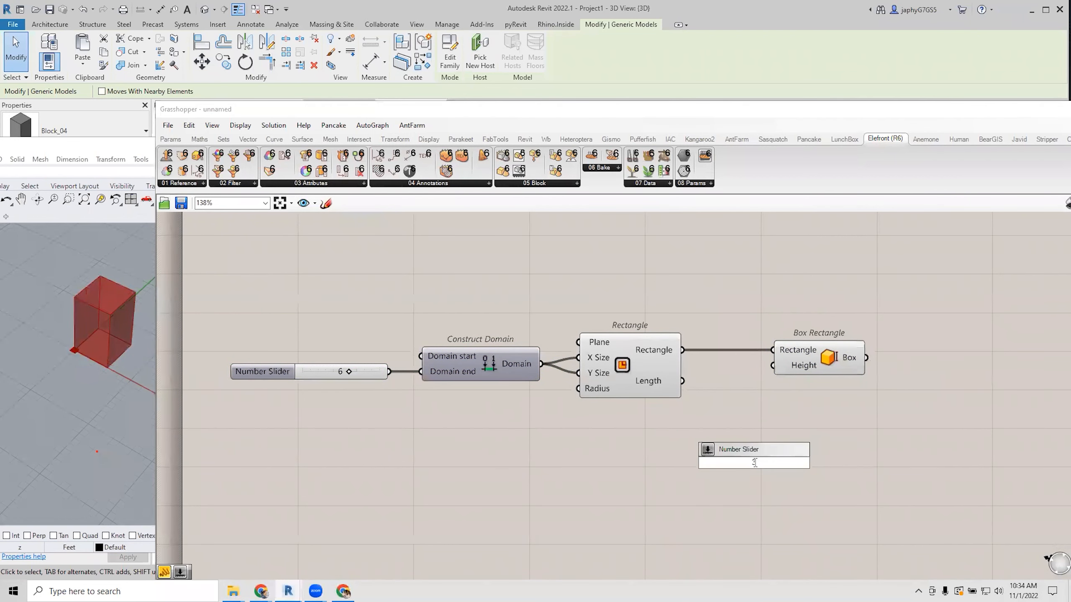
left_click(764, 450)
left_click_drag(791, 459, 772, 365)
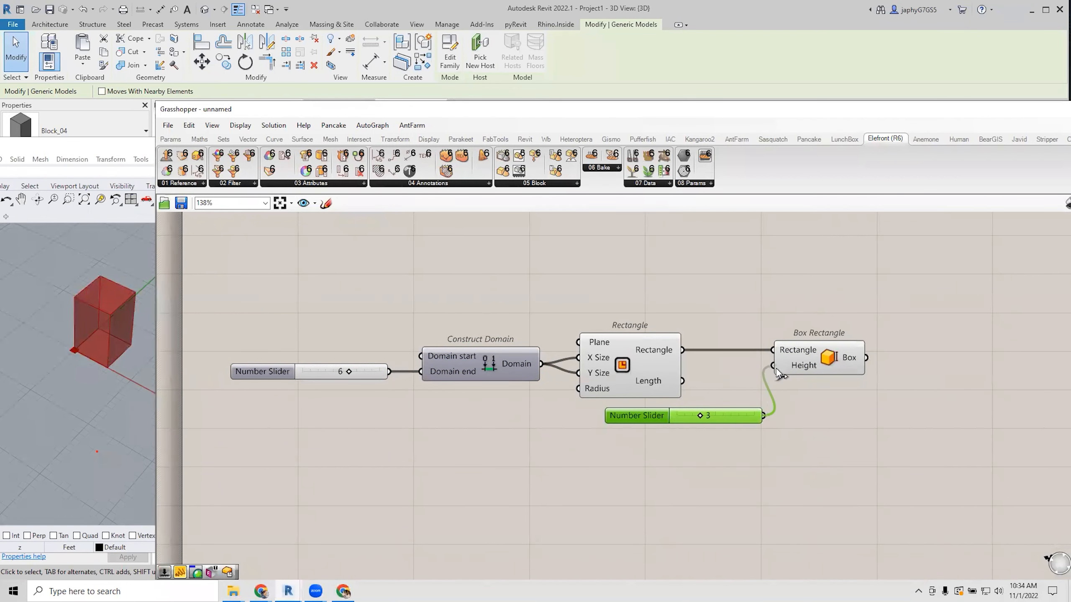
scroll(793, 392, "down", 2)
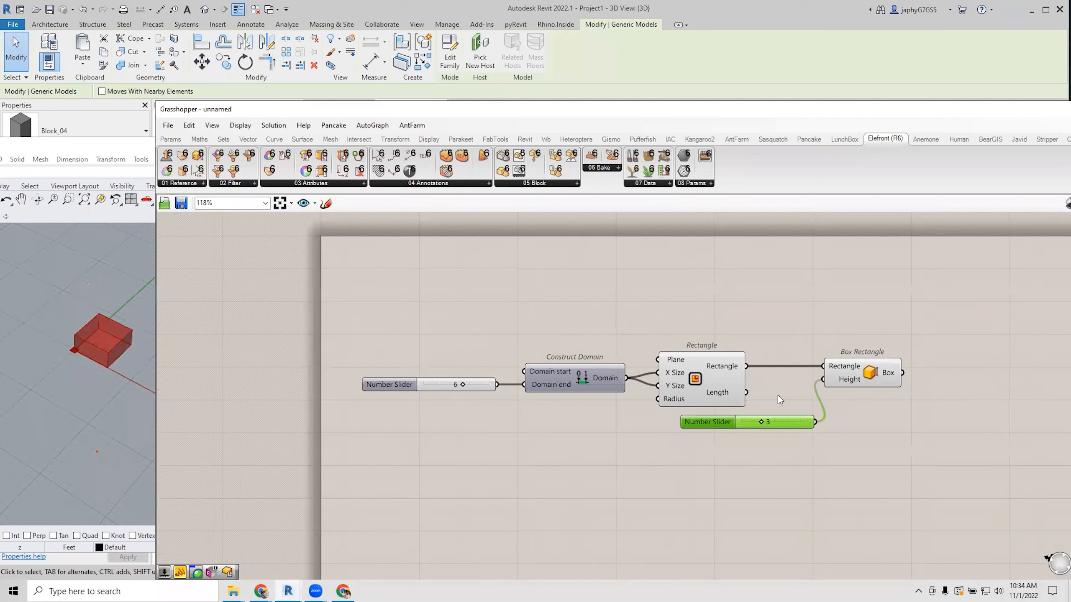
left_click(679, 362)
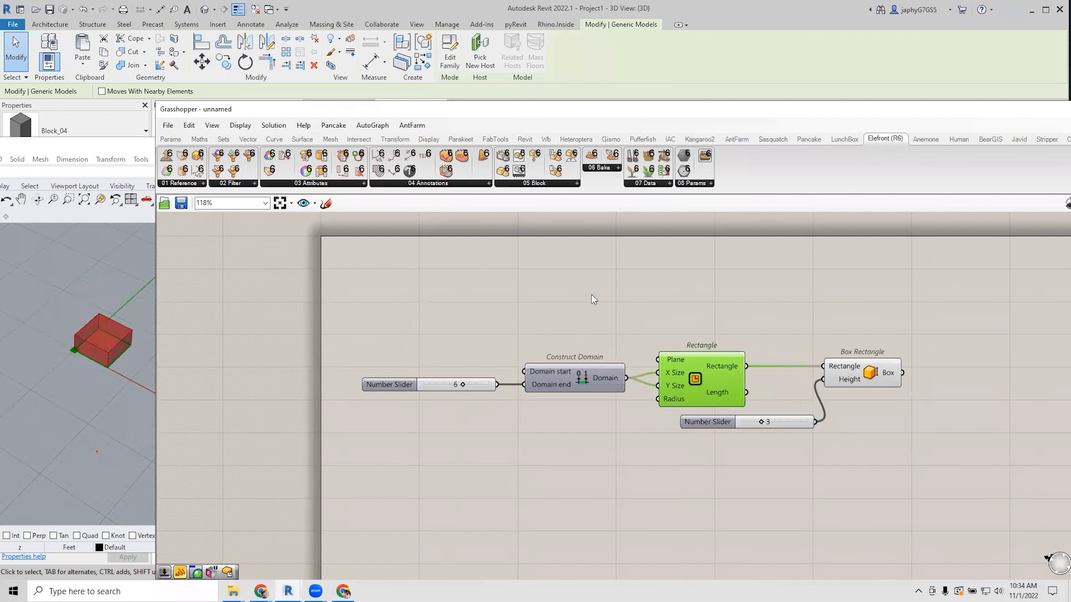
Add a Construct Point and wire it into the Rectangle's Plane.
double_click(563, 290)
type("c")
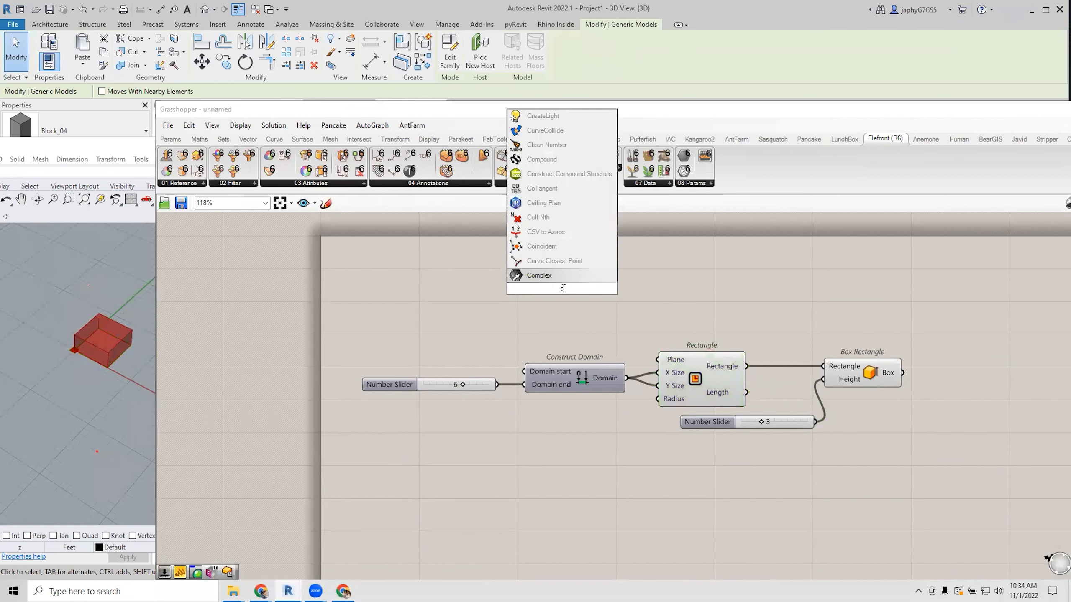
type("on point")
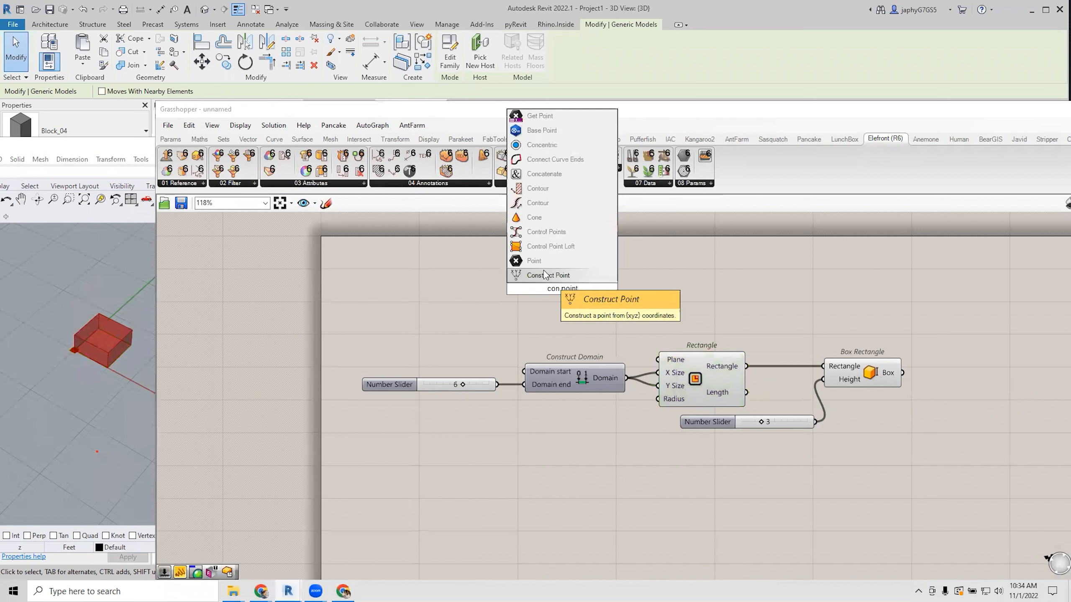
left_click(545, 276)
left_click(601, 305)
left_click_drag(608, 303, 658, 358)
left_click_drag(576, 299, 602, 302)
right_click_drag(567, 307, 629, 302)
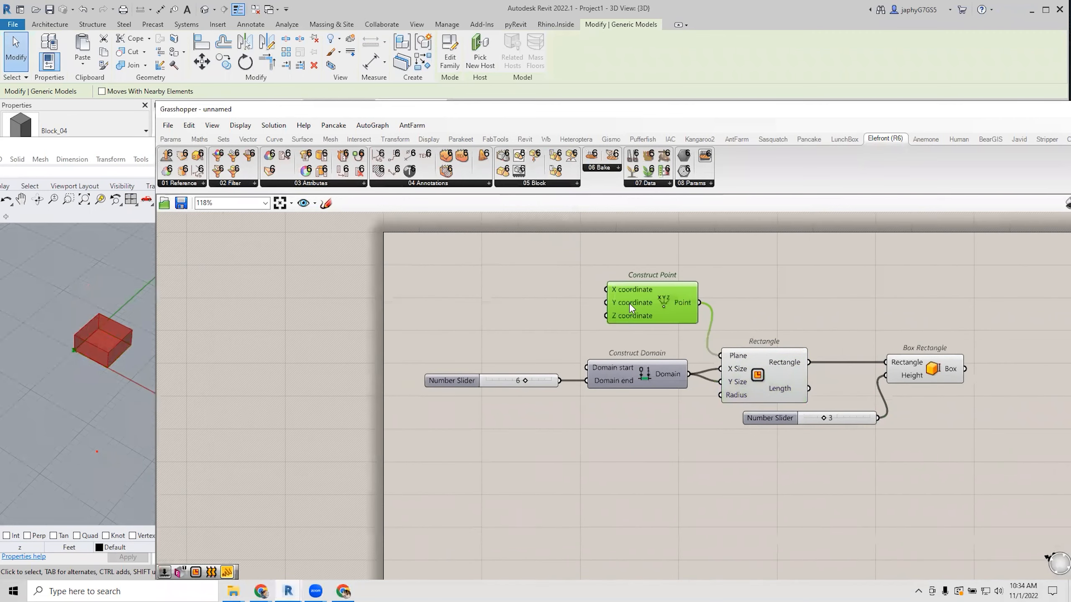
Add a Series component and arrange it beside the 6 slider.
double_click(464, 295)
type("serie")
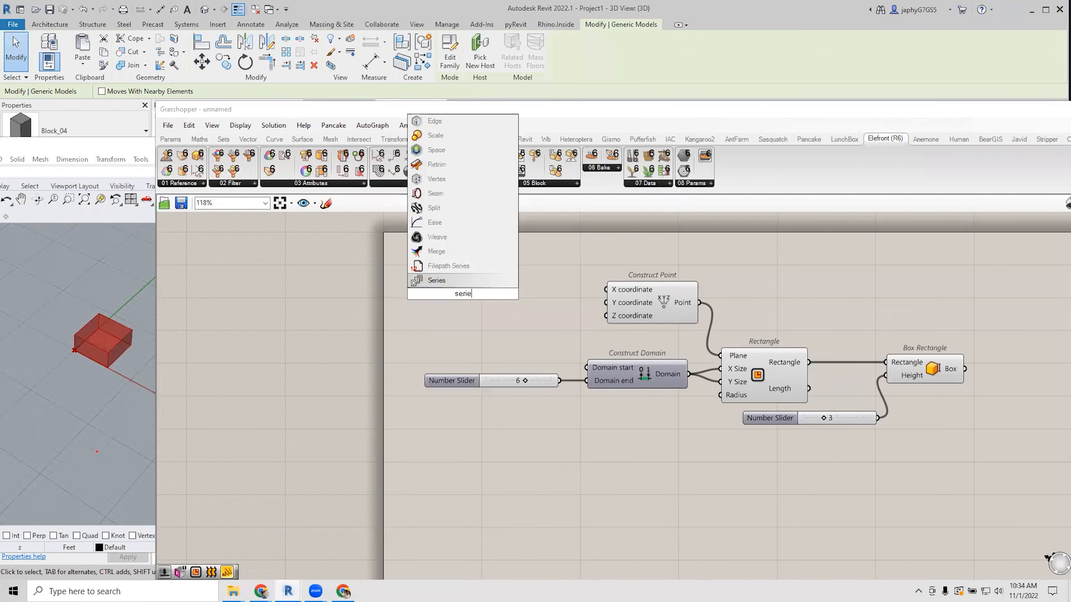
left_click(461, 281)
scroll(493, 291, "up", 2)
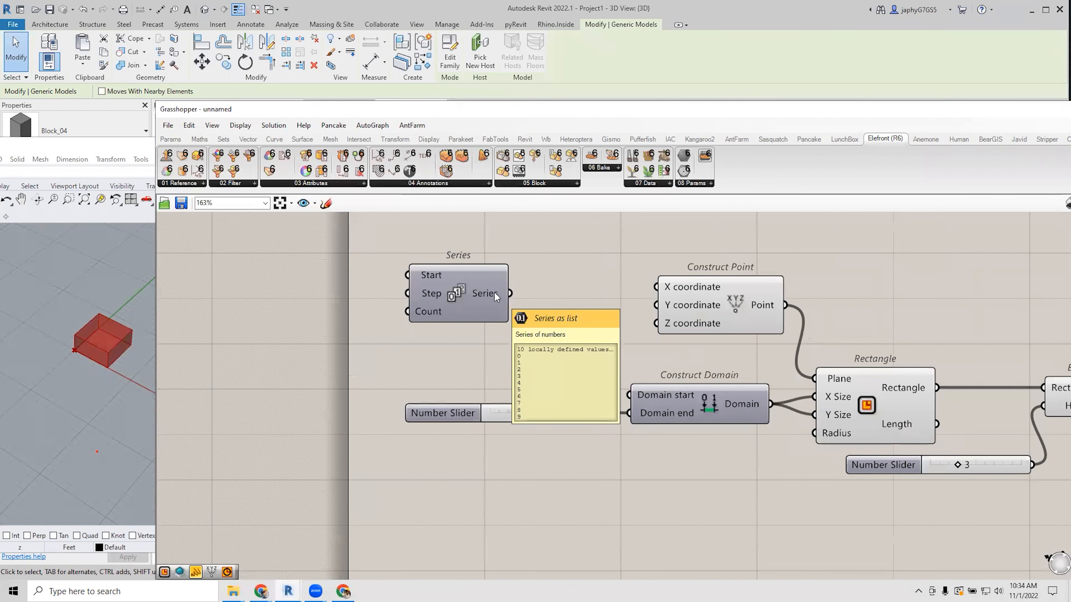
left_click_drag(494, 292, 550, 288)
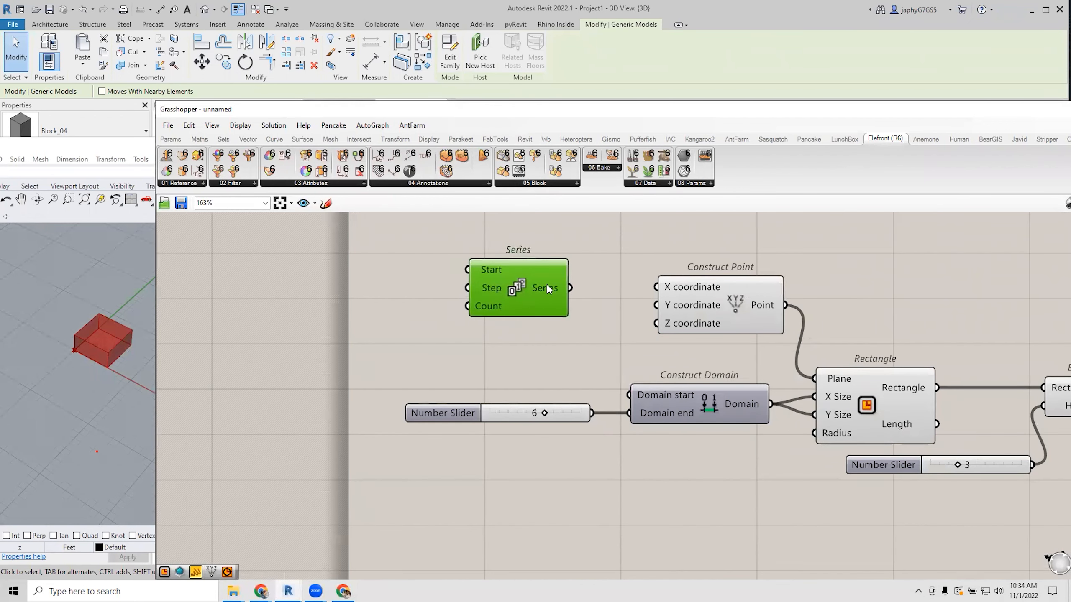
left_click_drag(519, 416, 311, 333)
left_click(516, 288)
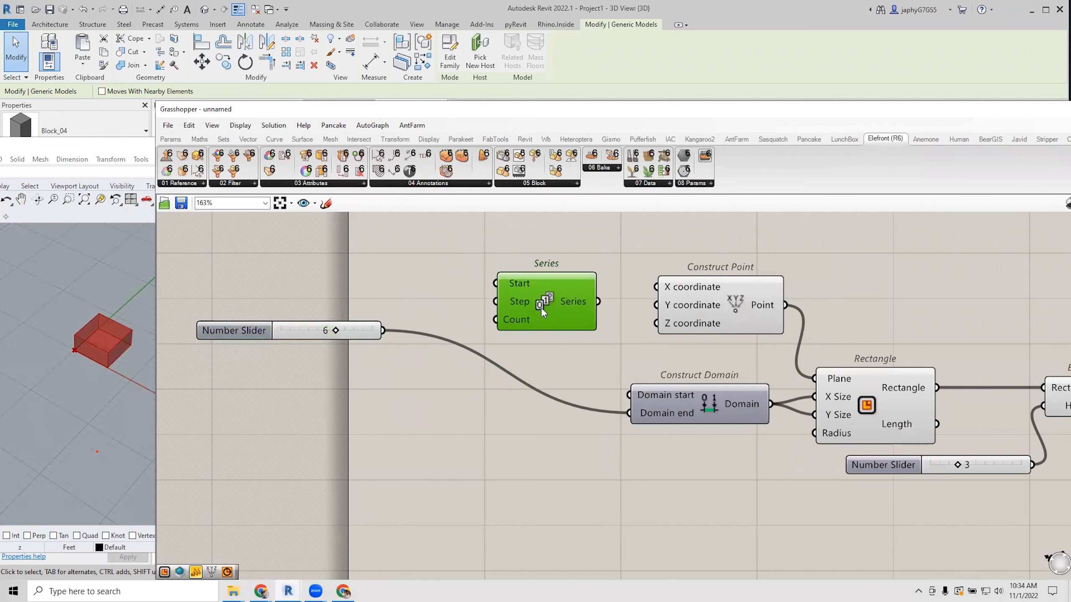
left_click_drag(541, 306, 569, 320)
Wire the 6 slider into Series Step and Count, and Series into the point's X.
left_click_drag(381, 333, 500, 303)
mouse_move(515, 304)
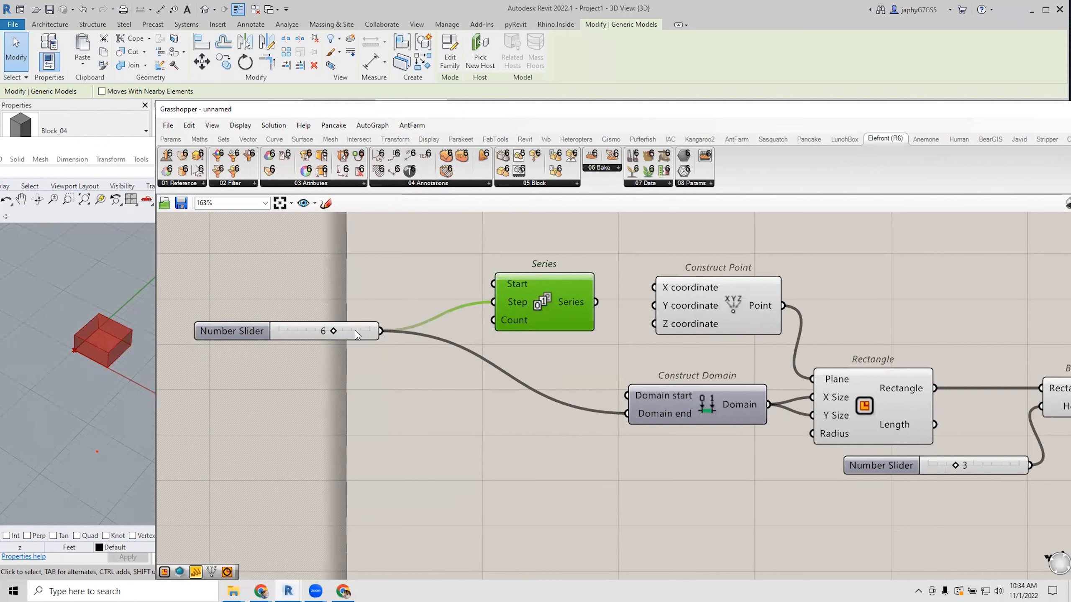
left_click_drag(381, 332, 494, 321)
left_click_drag(588, 303, 654, 287)
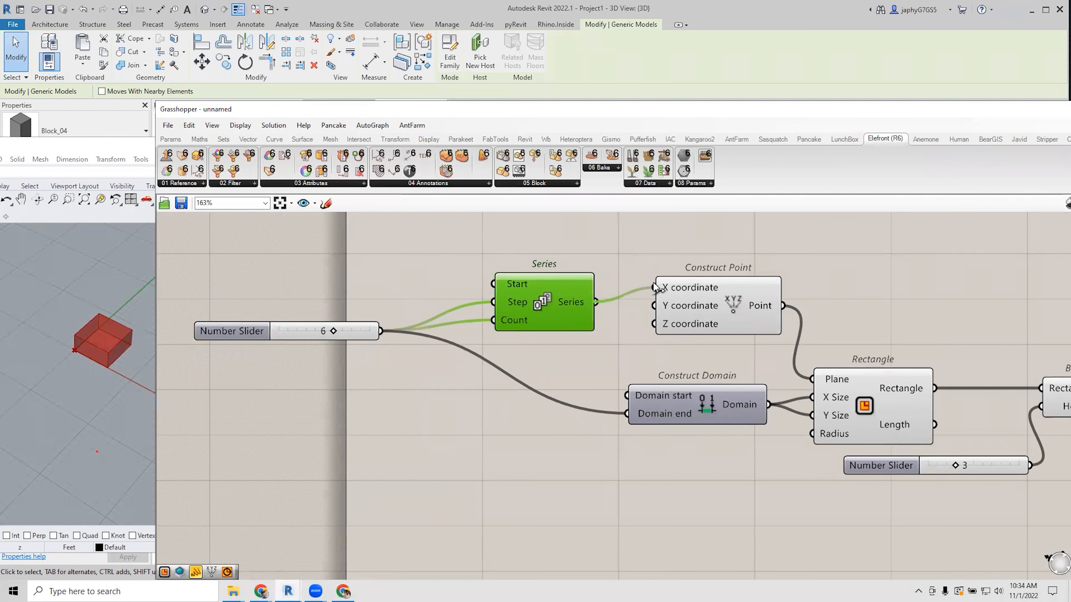
left_click_drag(558, 301, 560, 287)
scroll(608, 299, "down", 3)
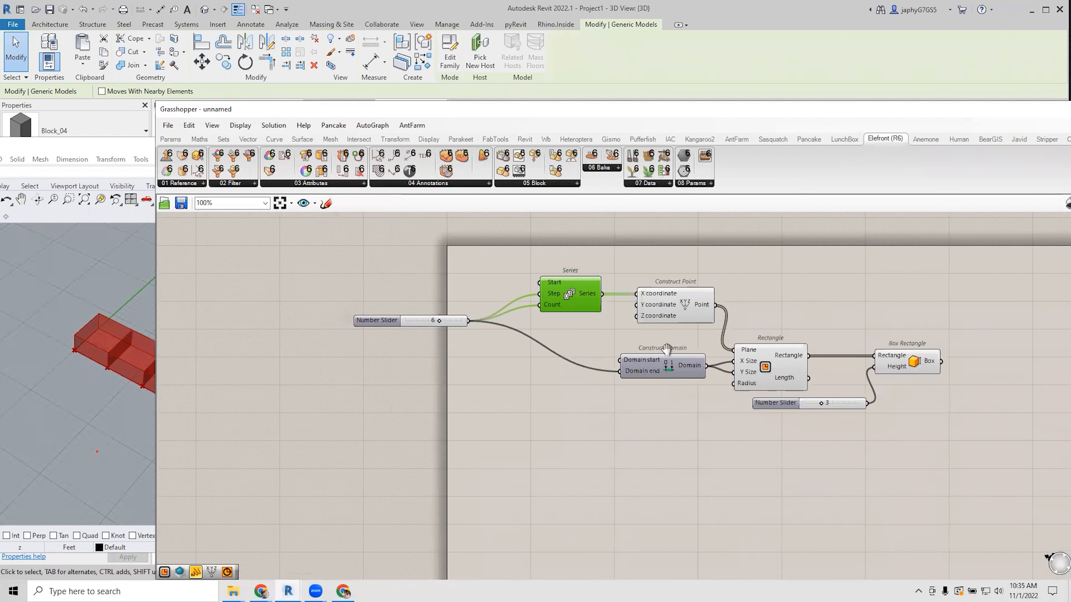
left_click(791, 373)
Add a Panel showing Construct Point's point coordinates.
left_click(641, 287)
double_click(641, 288)
type("panel")
key("Return")
left_click_drag(566, 312, 662, 277)
scroll(125, 415, "up", 4)
right_click_drag(329, 406, 356, 412)
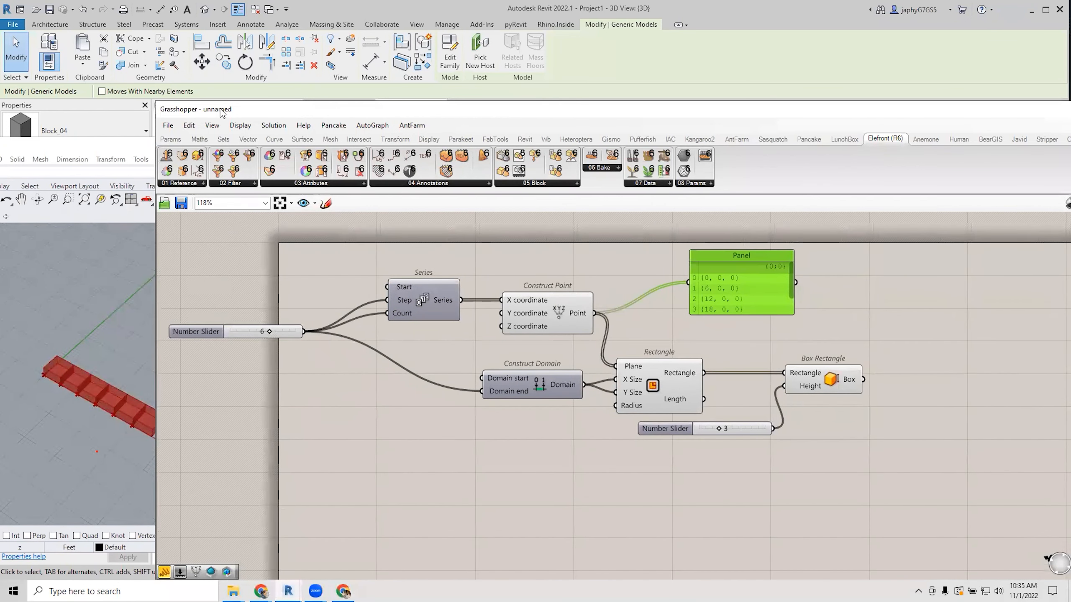
Graft the Point output and enlarge the Panel, moving it clear of the wires.
left_click_drag(218, 110, 264, 109)
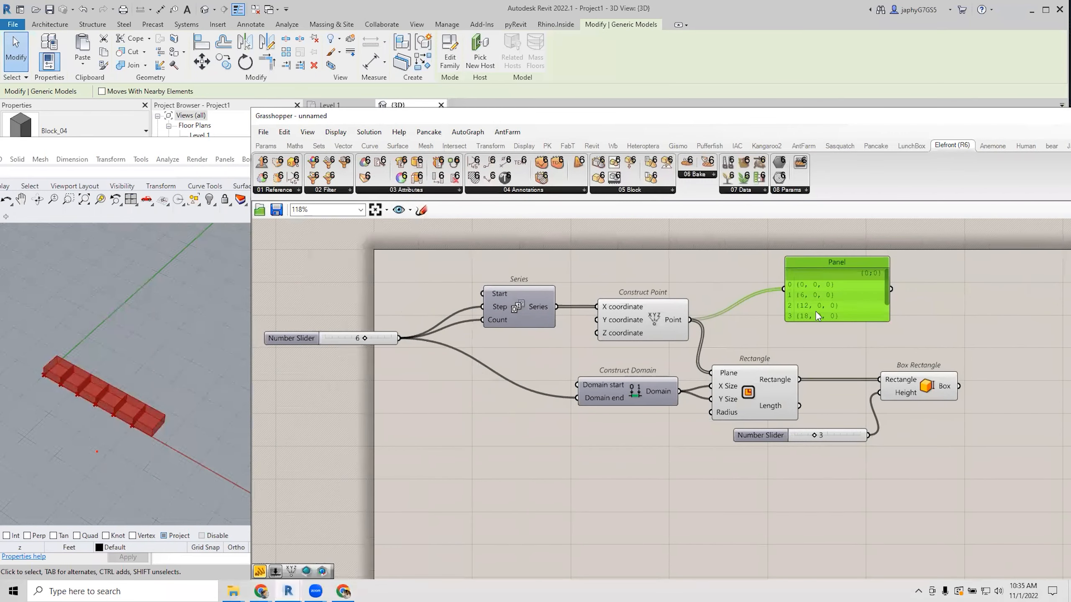
right_click(682, 323)
left_click(708, 360)
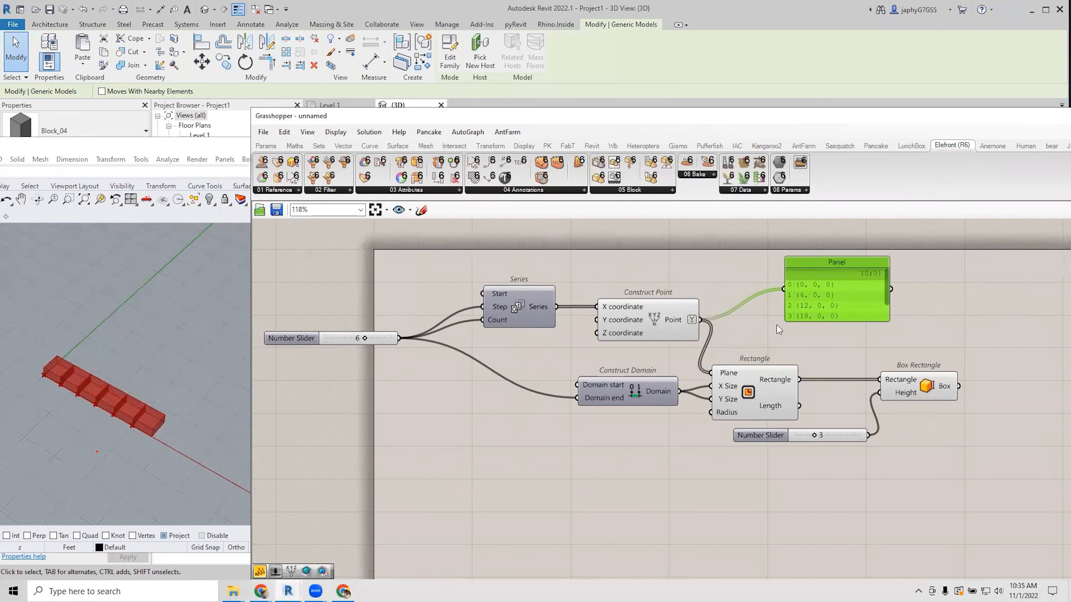
left_click_drag(865, 319, 866, 385)
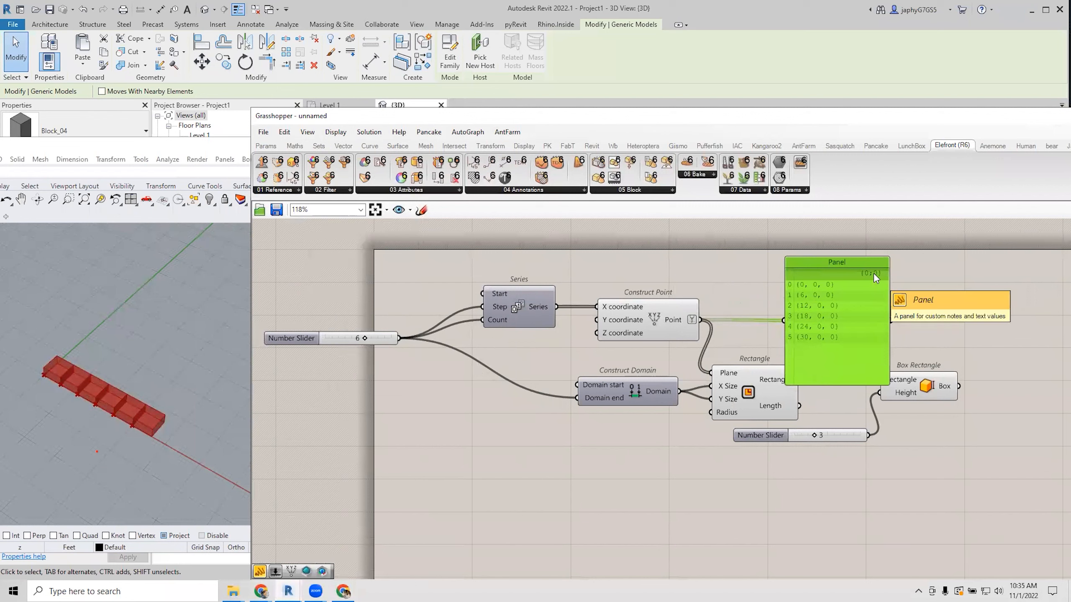
left_click_drag(838, 325, 852, 307)
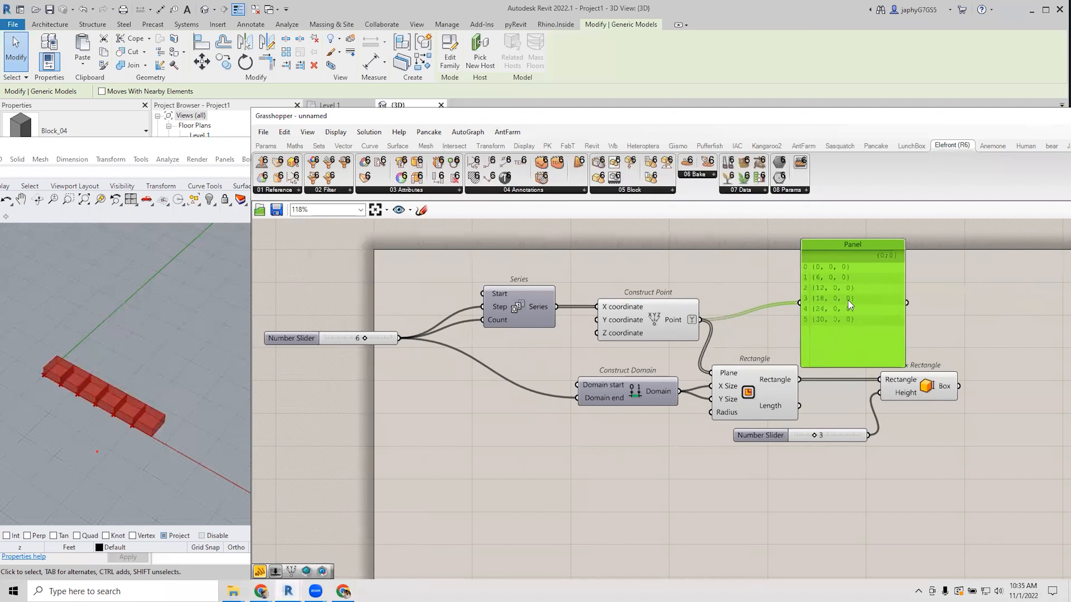
Drag the driving slider to 7 for seven boxes spaced 7 apart.
scroll(816, 301, "up", 3)
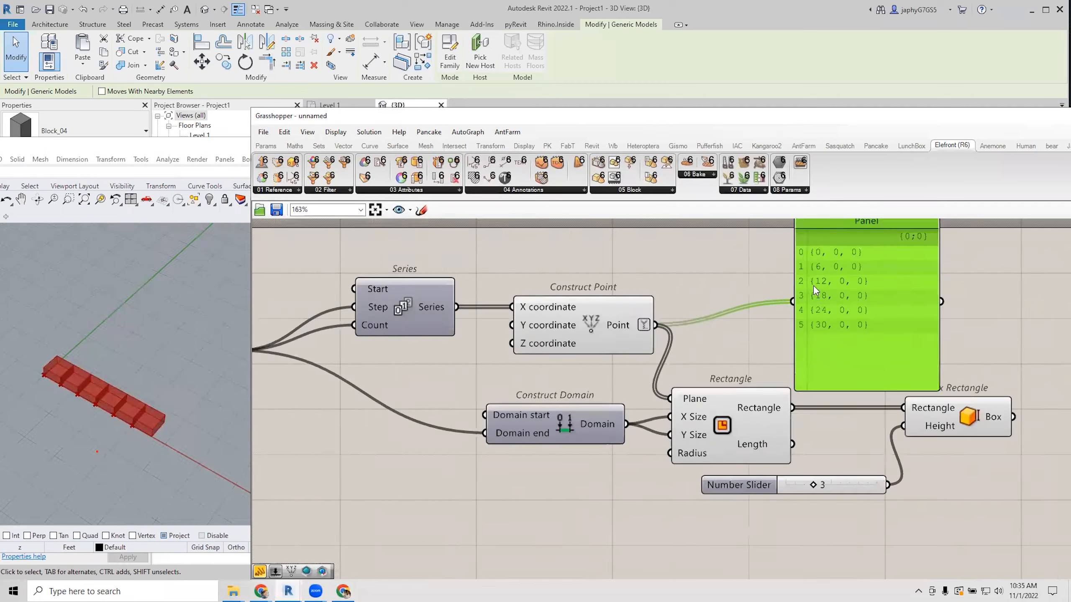
scroll(808, 327, "down", 3)
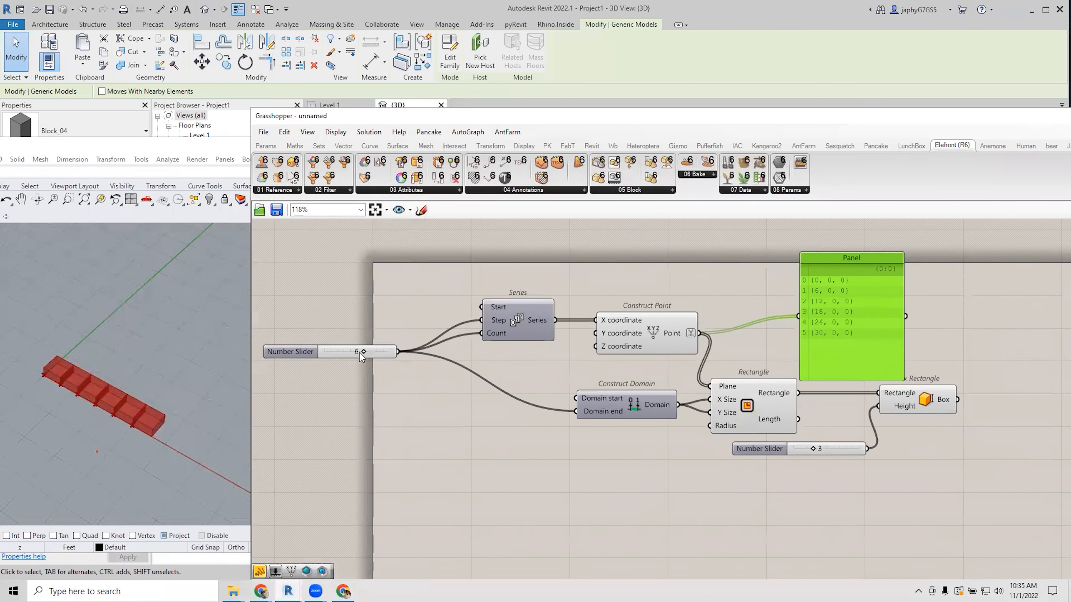
mouse_move(360, 351)
left_mouse_down()
mouse_move(349, 353)
mouse_move(376, 358)
mouse_move(369, 367)
left_mouse_up()
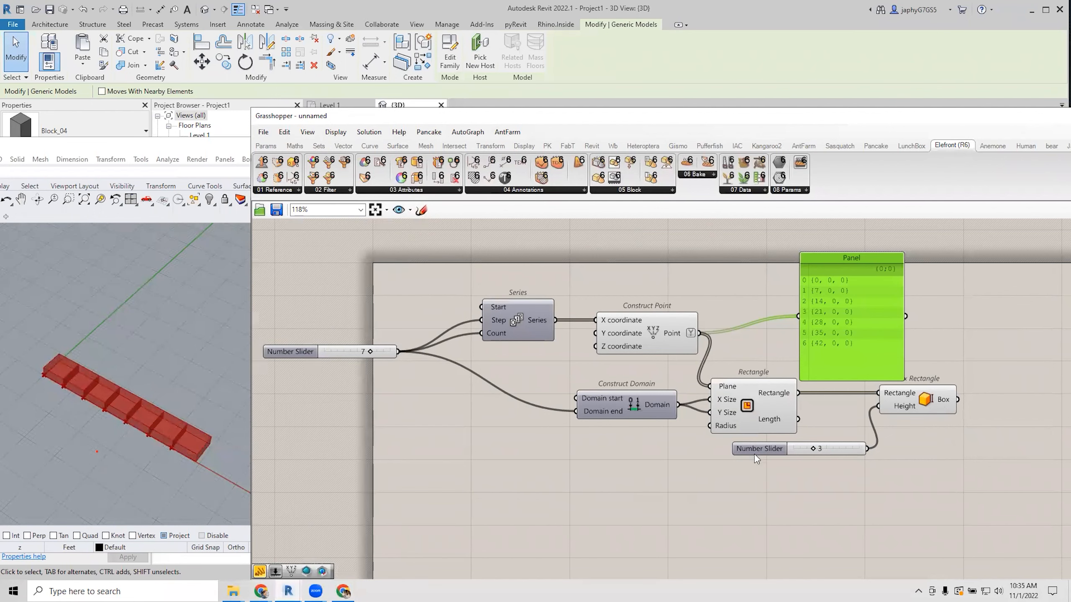
right_click_drag(872, 469, 644, 431)
scroll(645, 403, "down", 2)
scroll(745, 390, "up", 2)
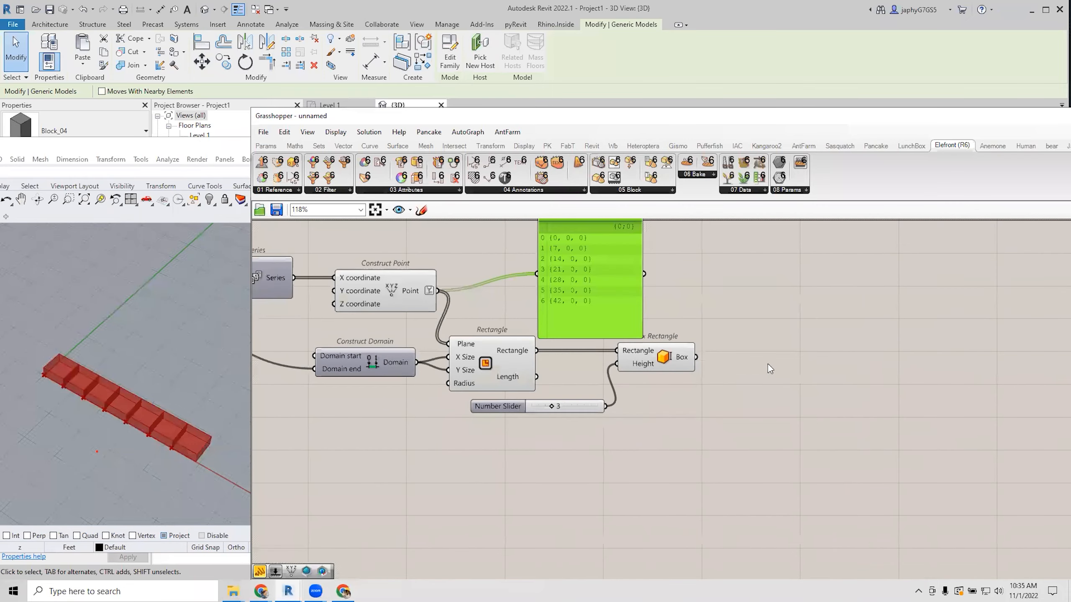
scroll(668, 379, "down", 2)
Add Bake Objects (R6) and wire the boxes into its Geometry input.
double_click(742, 371)
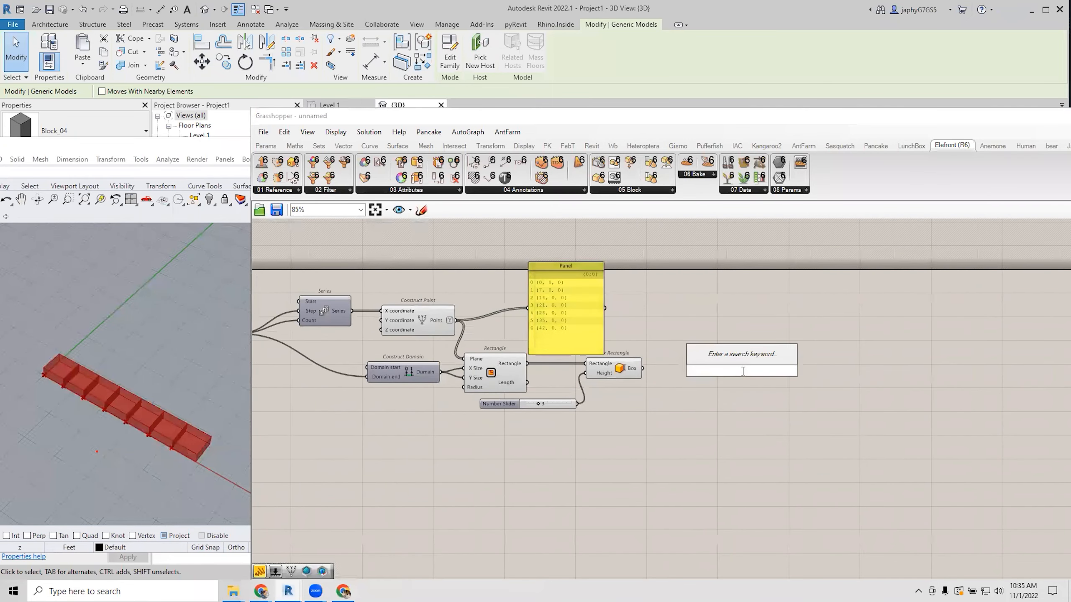
type("bak")
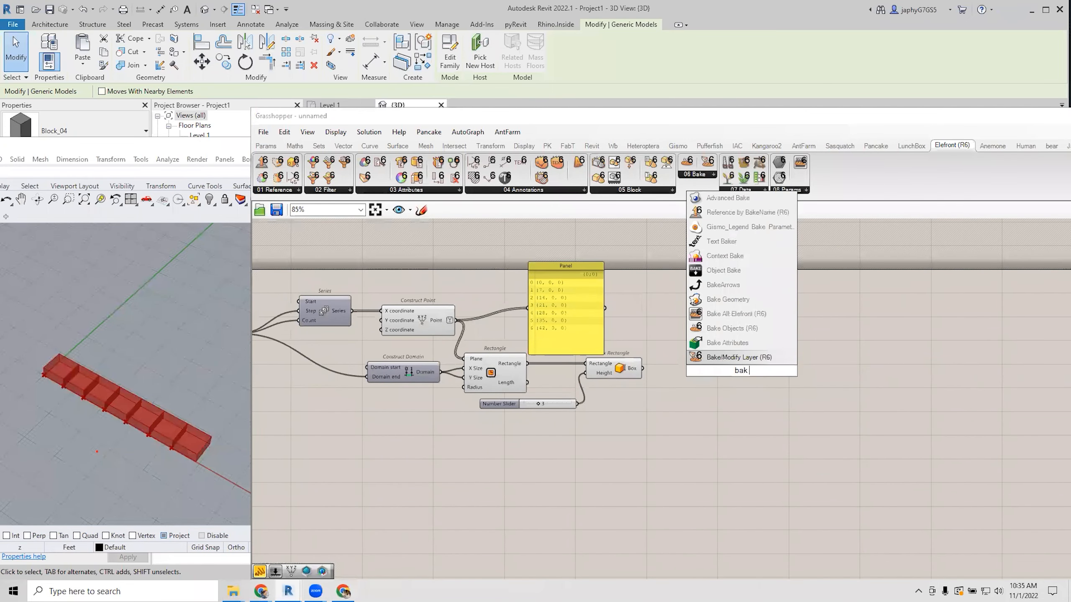
type(" o")
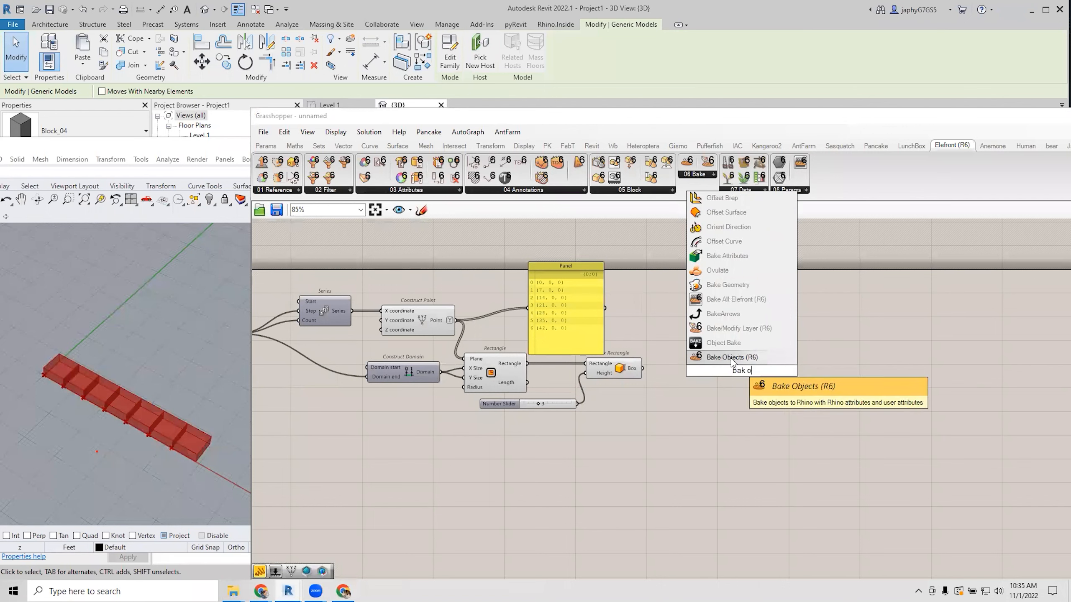
left_click(735, 357)
scroll(735, 358, "up", 2)
left_click_drag(613, 369, 778, 380)
Add Define Object Attributes (R6) below and connect it to the bake's Attributes input.
double_click(704, 418)
type("define")
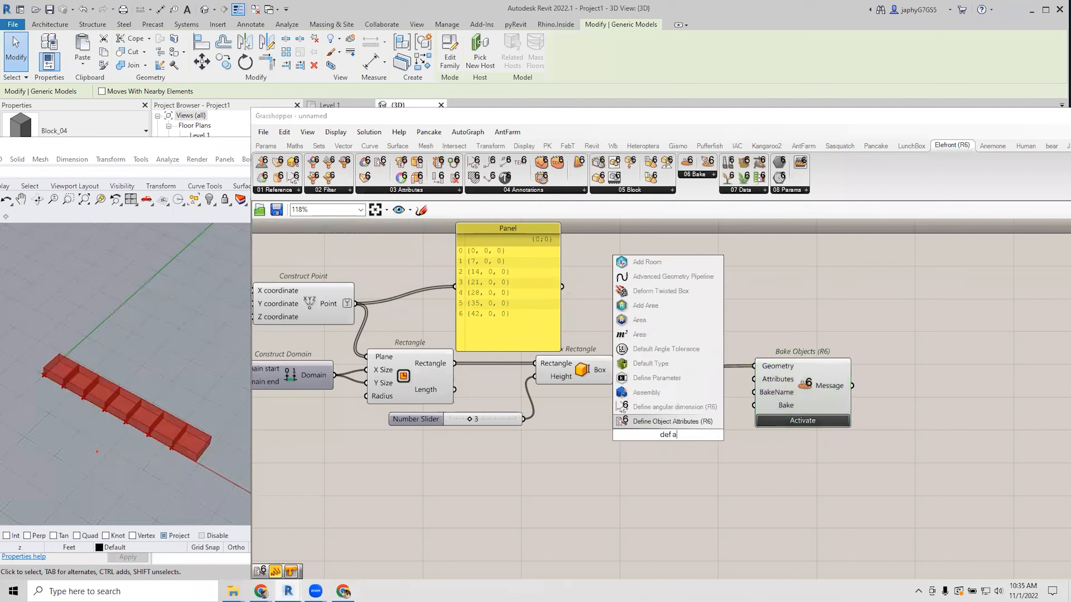
left_click(686, 425)
left_click_drag(686, 428, 815, 389)
left_click_drag(642, 499, 649, 490)
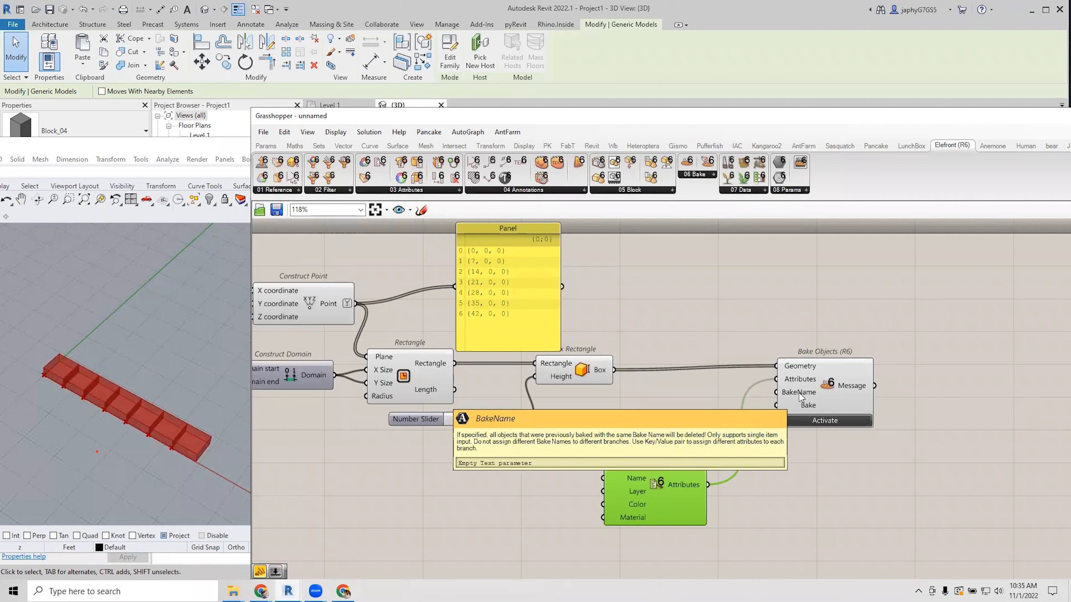
Add a Graft Tree fed by the Box Rectangle boxes and simplify its output.
right_click(797, 371)
left_click(705, 354)
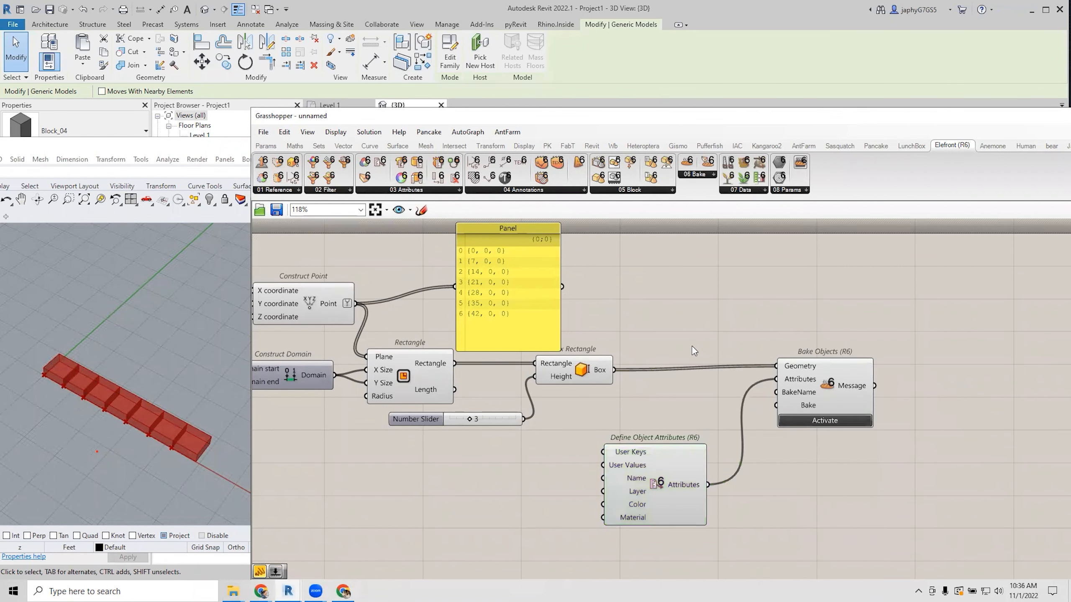
double_click(693, 347)
type("graft")
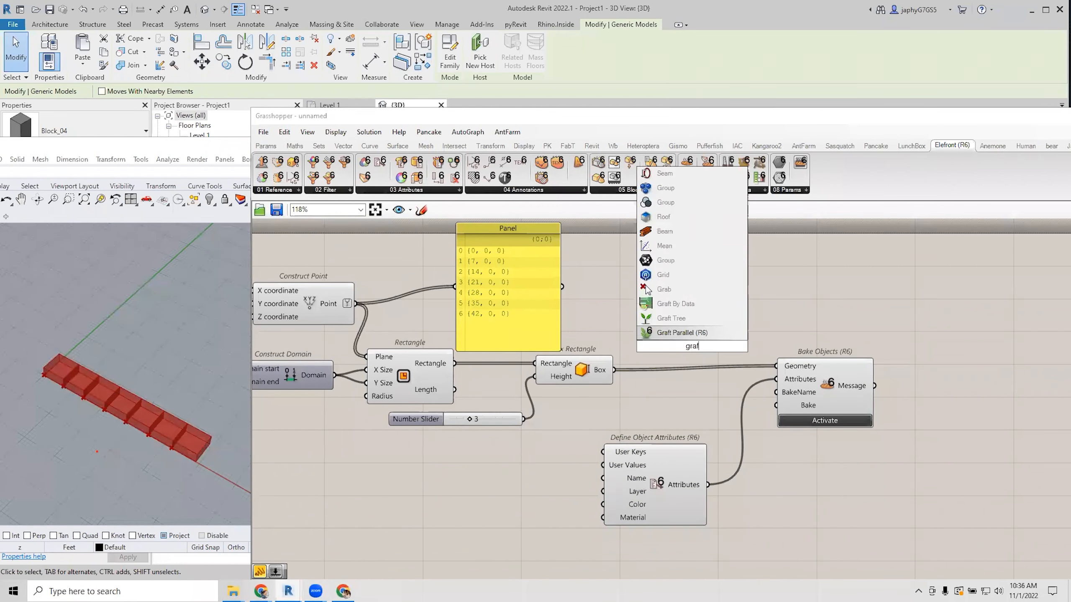
left_click(691, 318)
left_click_drag(615, 370, 674, 329)
left_click(745, 311)
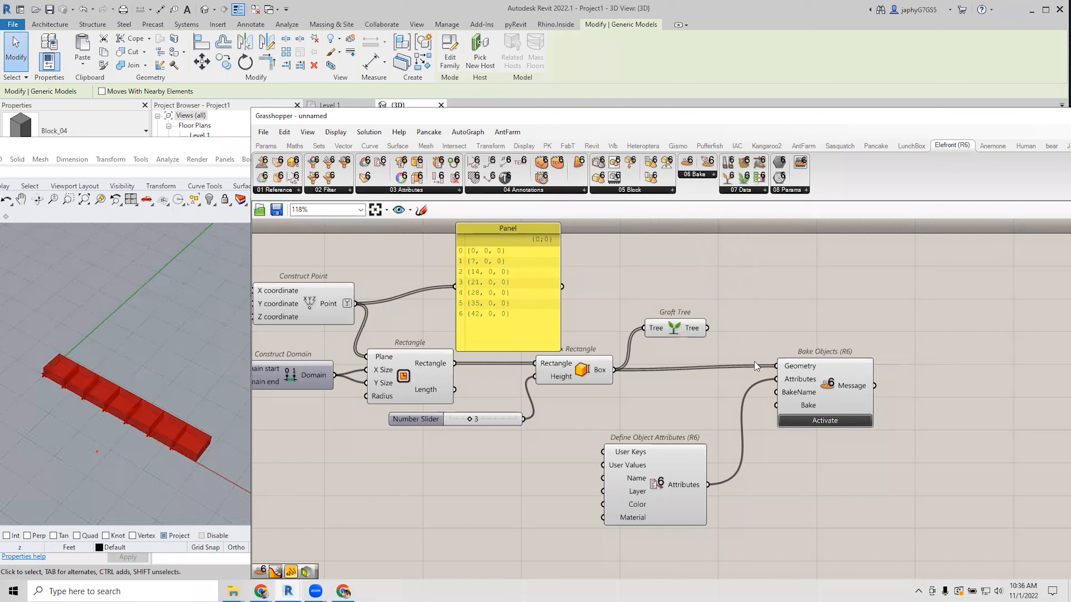
left_click(692, 334)
right_click(692, 330)
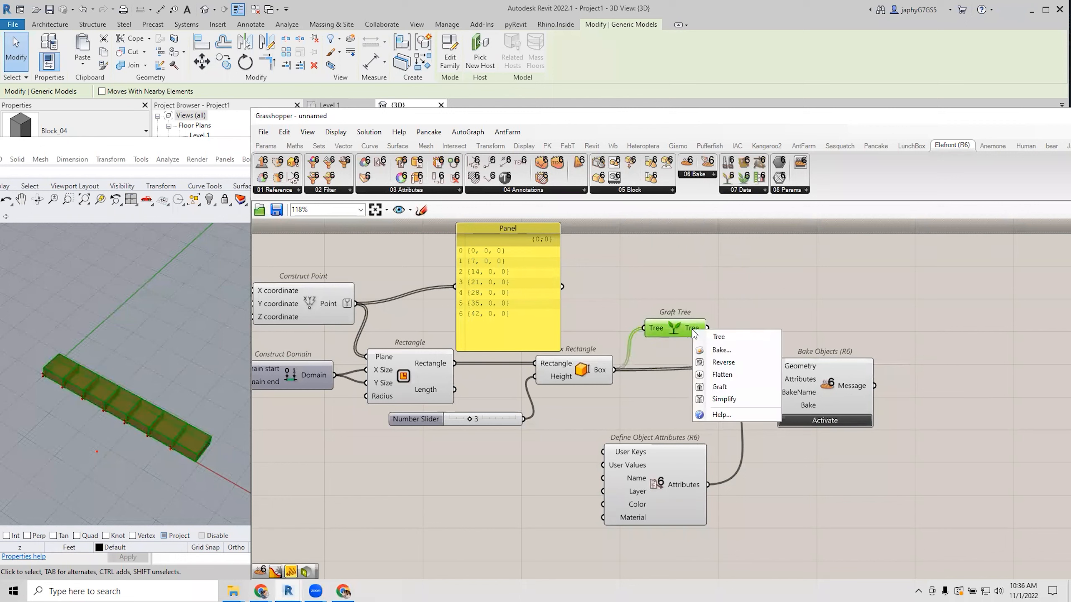
key("s")
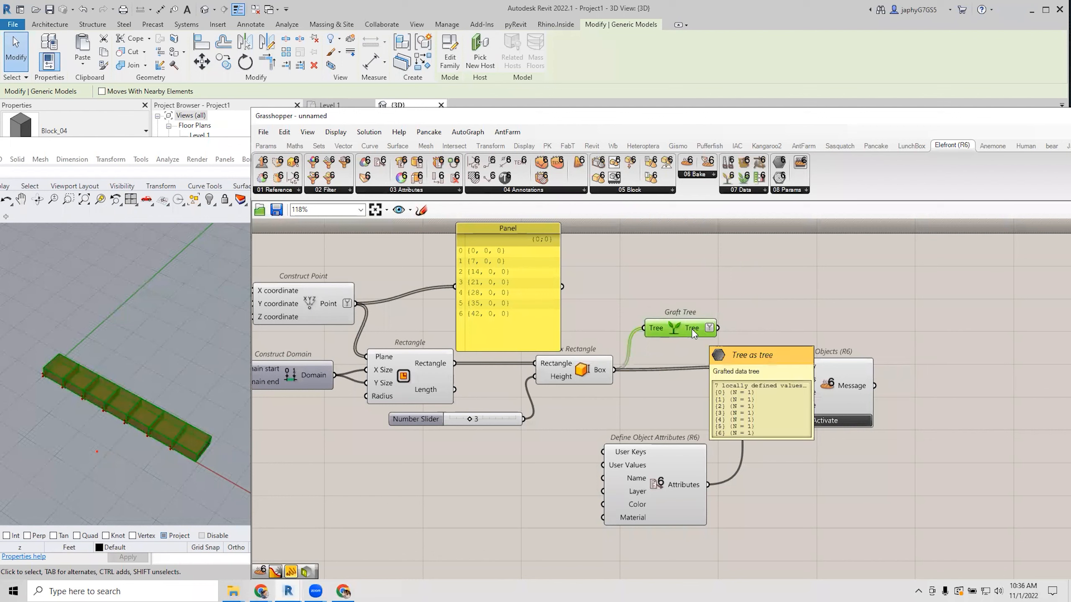
Attach a Param Viewer to the Graft Tree output to show its seven branches.
double_click(749, 294)
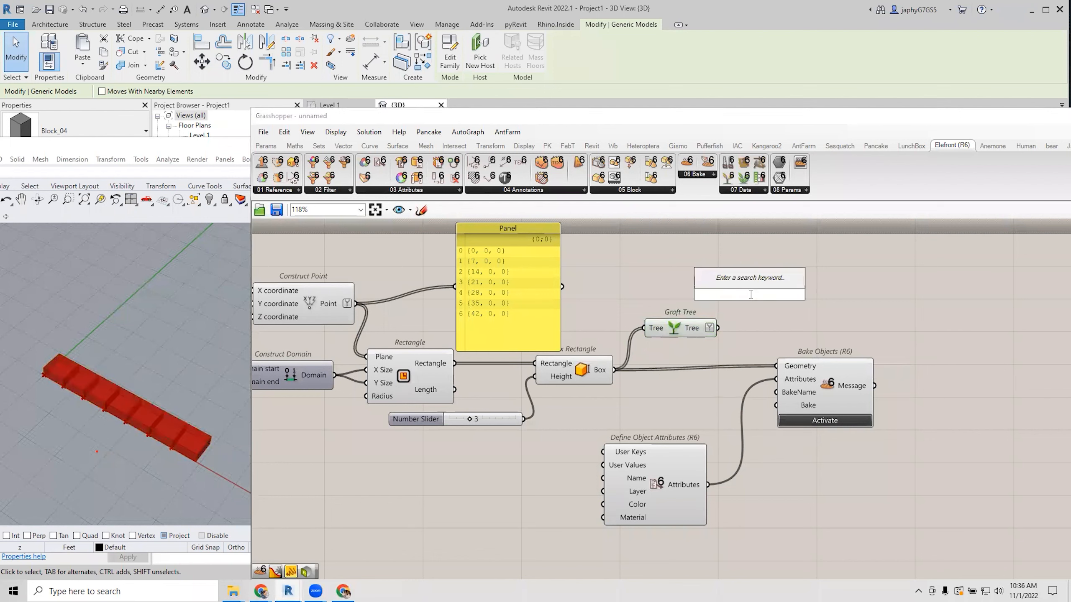
type("p")
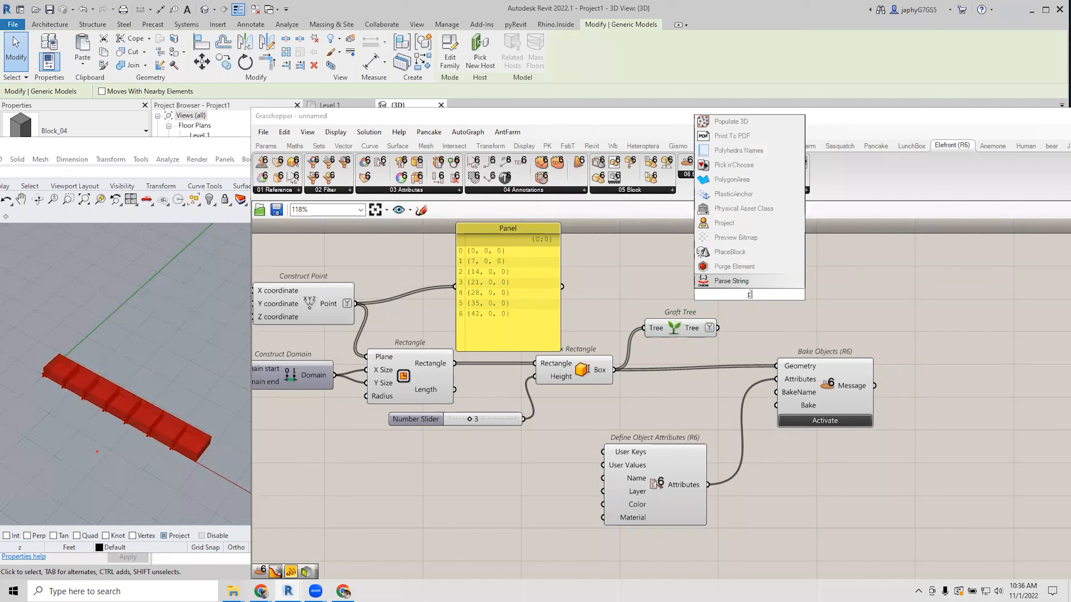
type("aram vi")
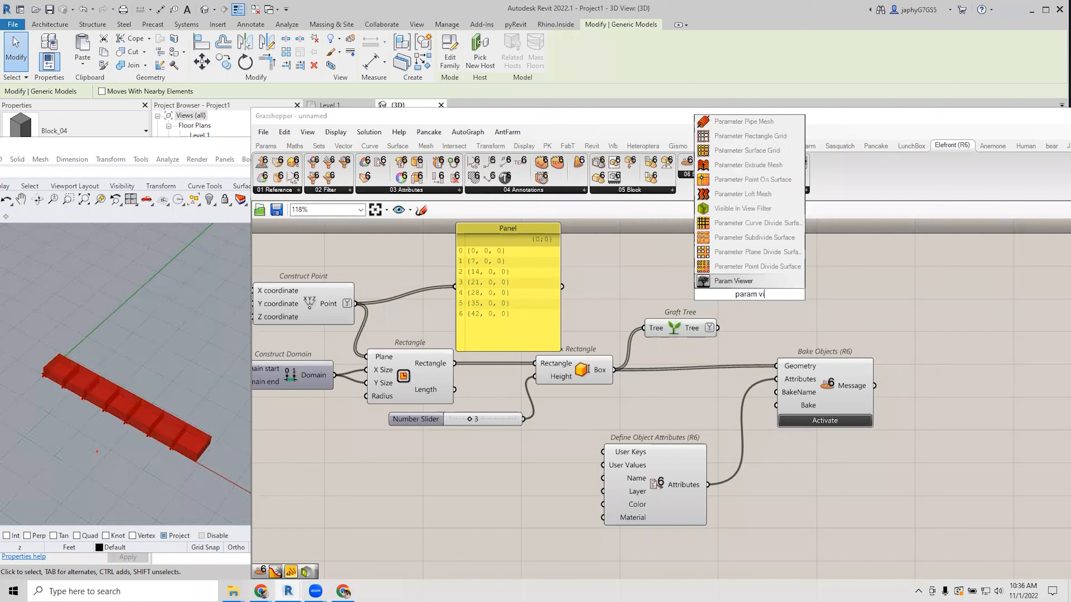
key("Return")
left_click(798, 273)
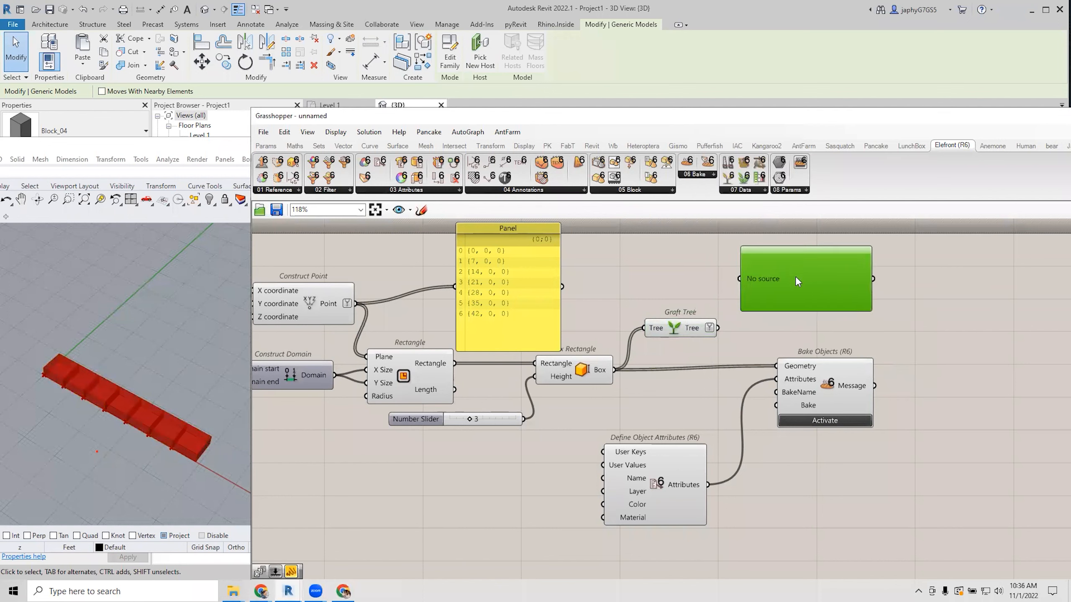
left_click_drag(721, 329, 738, 289)
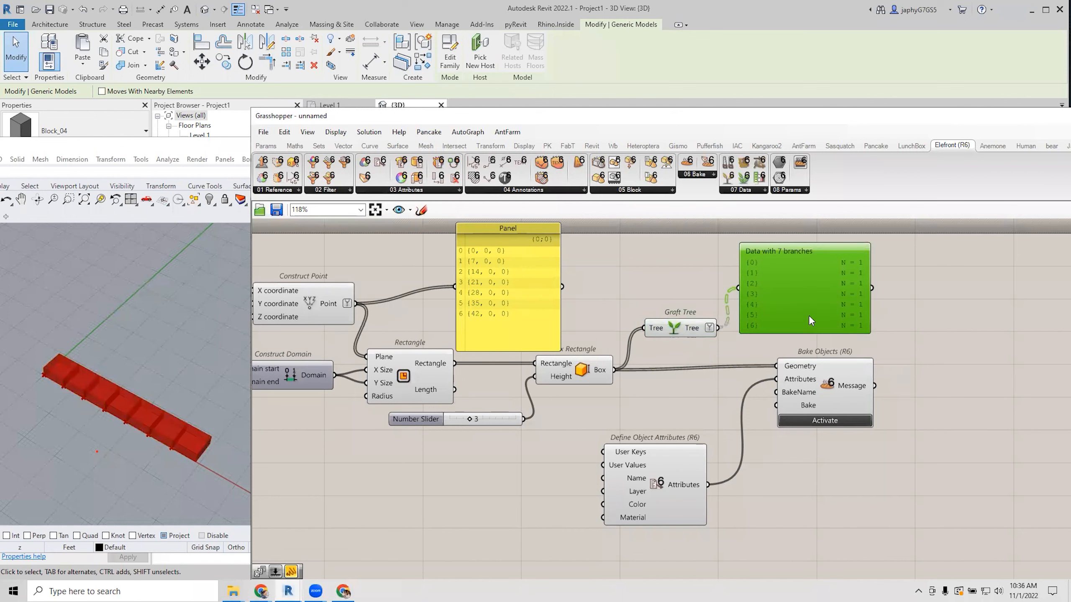
scroll(813, 305, "down", 2)
Duplicate the Param Viewer onto the Construct Point output and arrange it beside the point panel.
left_click_drag(596, 294, 651, 247)
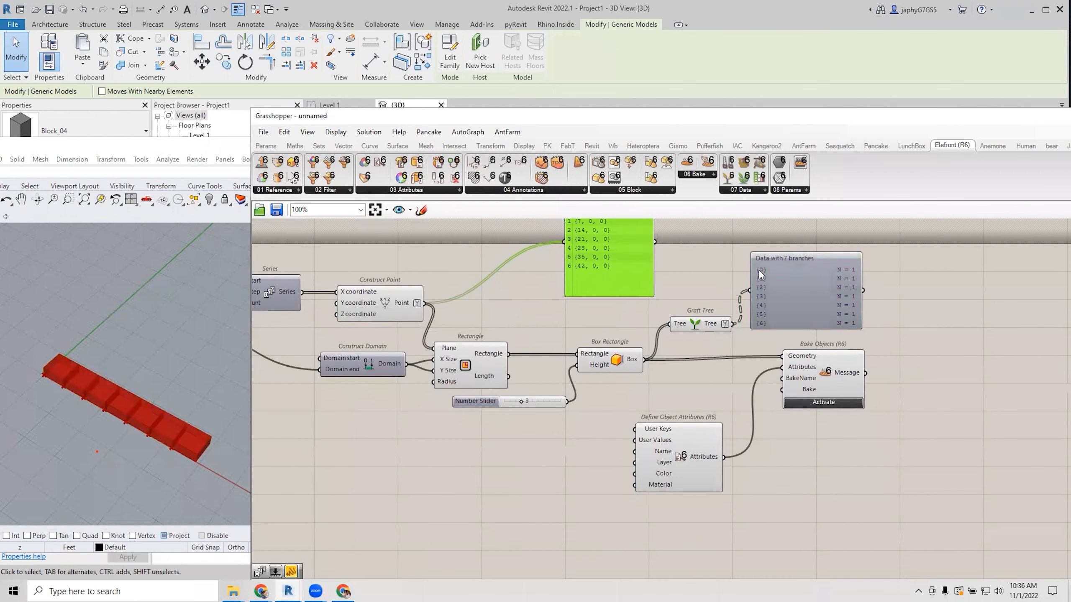
left_click(821, 288)
left_click_drag(839, 285, 548, 263, "alt")
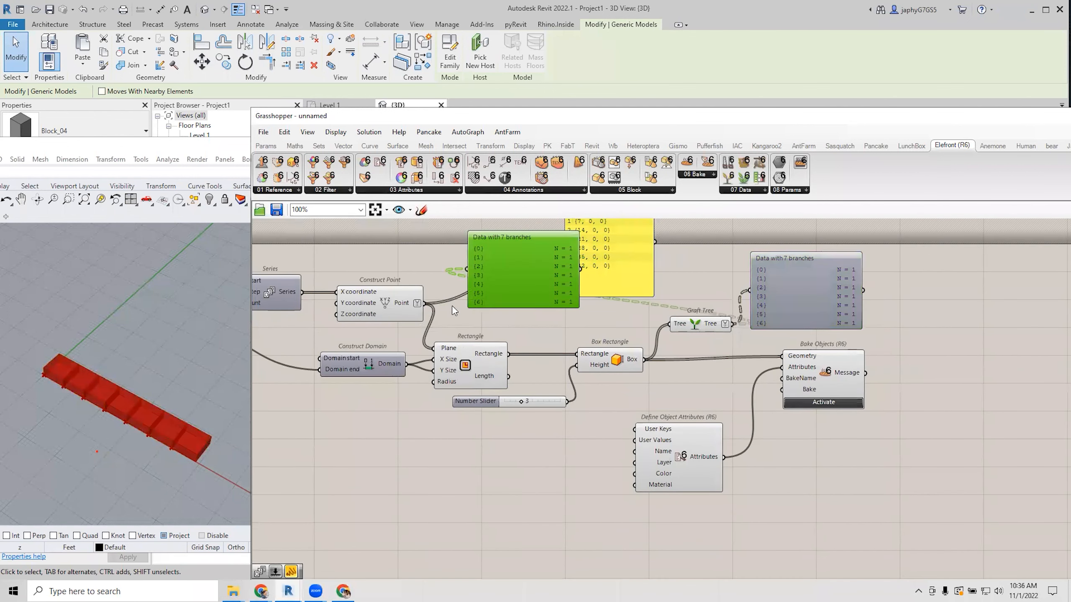
left_click_drag(414, 309, 469, 270)
scroll(545, 281, "up", 3)
left_click_drag(551, 275, 556, 316)
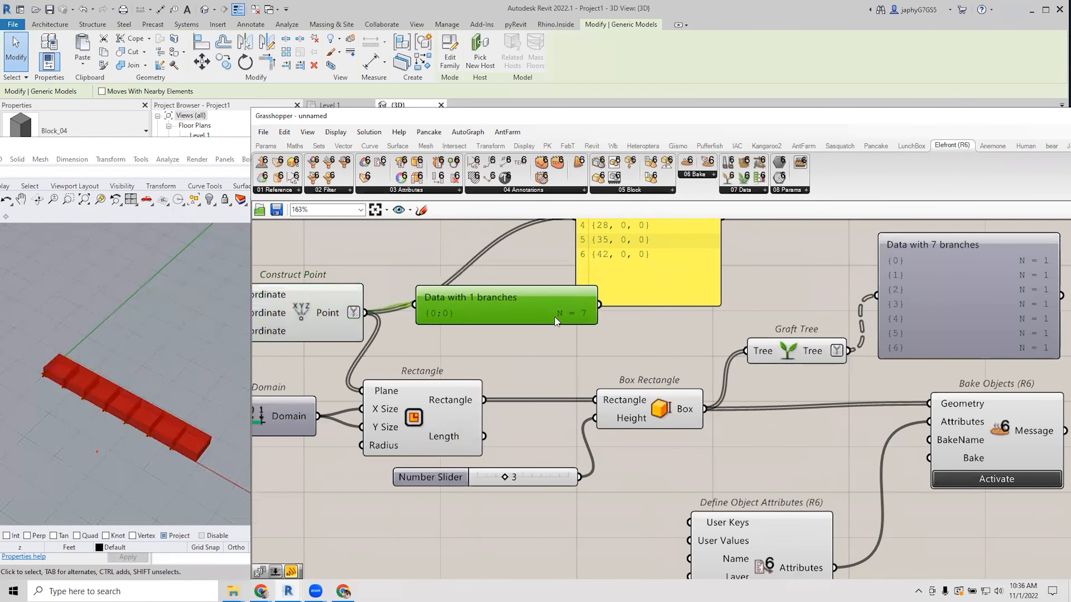
scroll(560, 311, "down", 3)
mouse_move(616, 293)
left_mouse_down()
mouse_move(656, 296)
mouse_move(642, 269)
mouse_move(623, 281)
left_mouse_up()
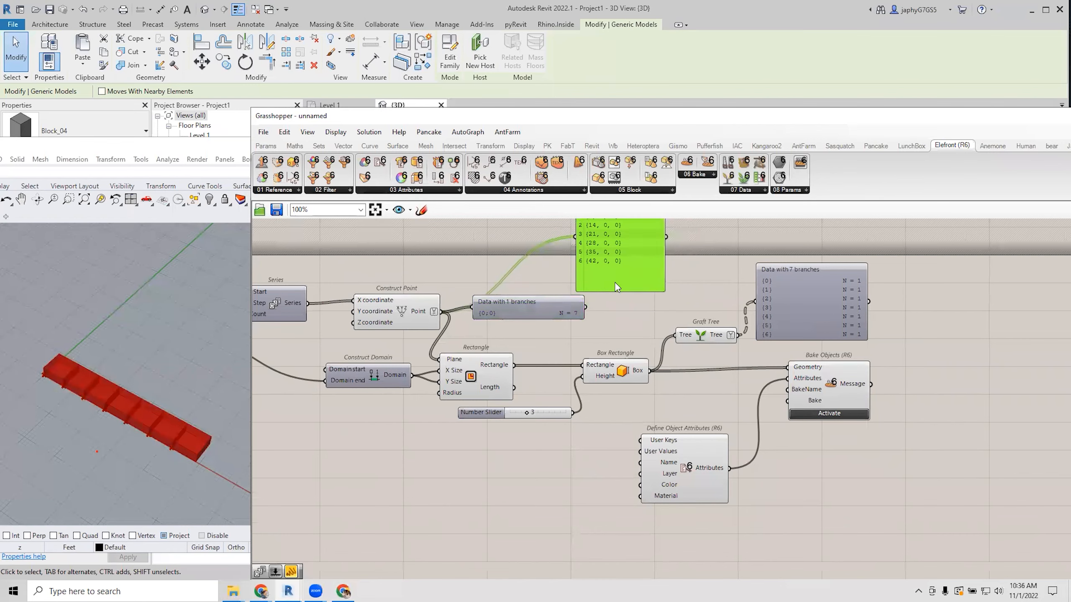
right_click_drag(586, 320, 552, 320)
left_click_drag(515, 317, 532, 318)
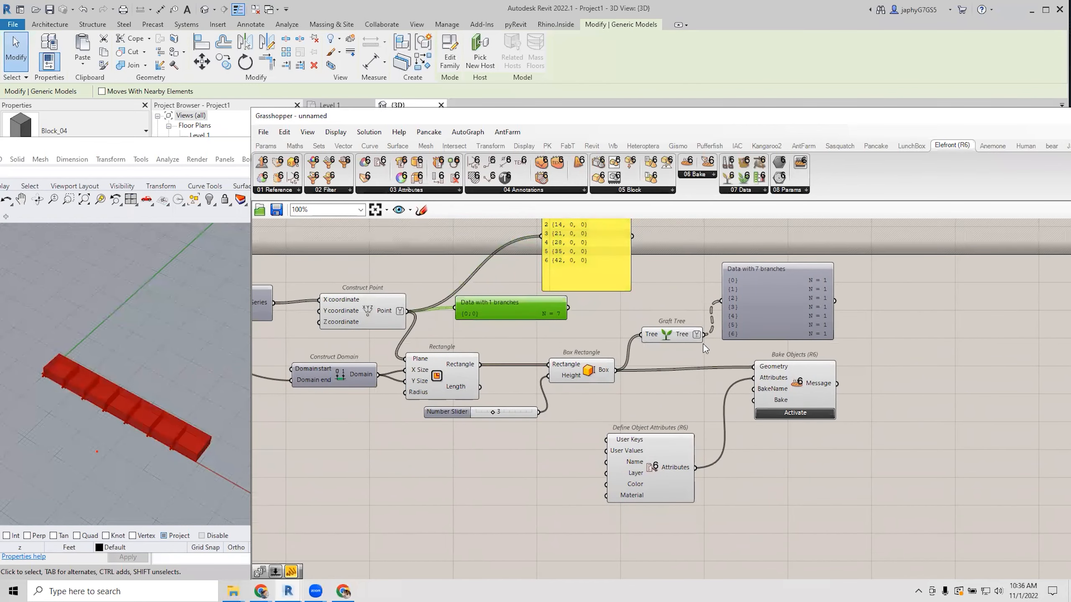
left_click_drag(728, 358, 768, 371)
Graft, then simplify, Bake Objects' Geometry input so it holds seven one-box branches.
right_click(769, 371)
scroll(764, 379, "up", 1)
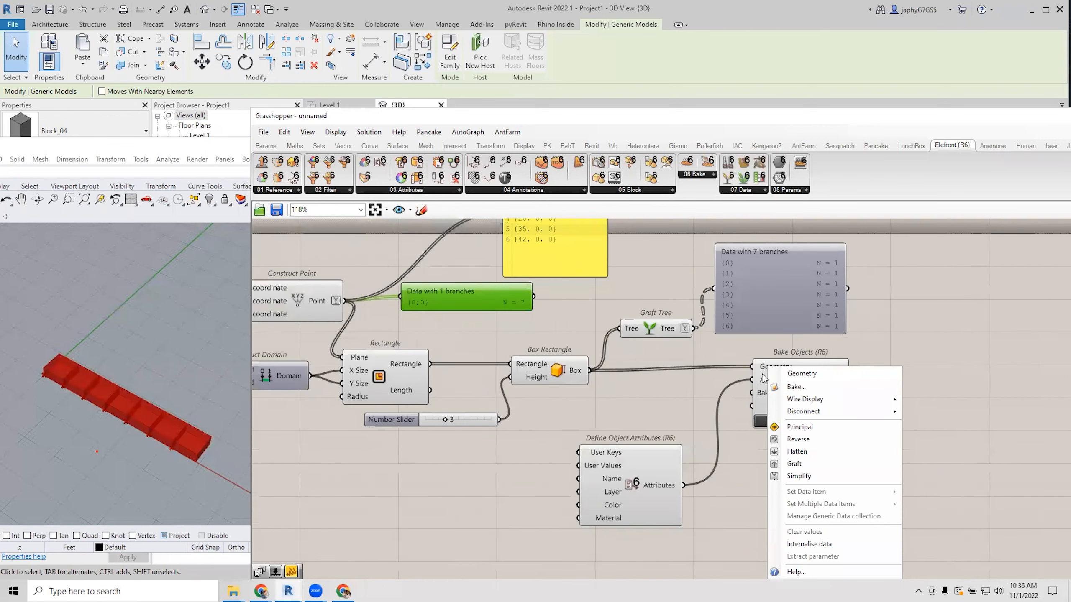
left_click(795, 464)
mouse_move(768, 371)
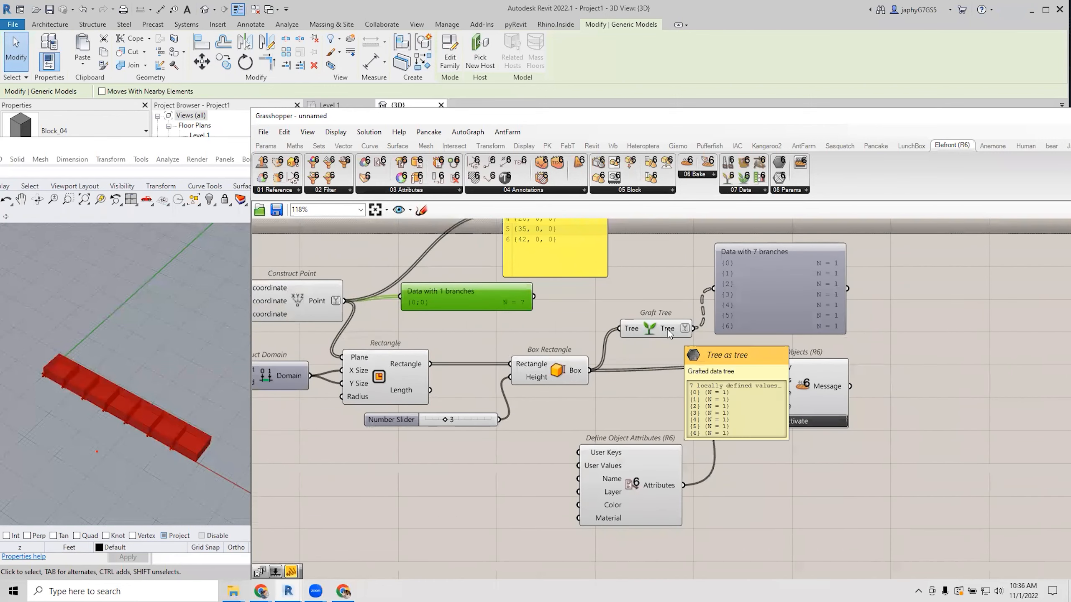
right_click(756, 365)
left_click(787, 473)
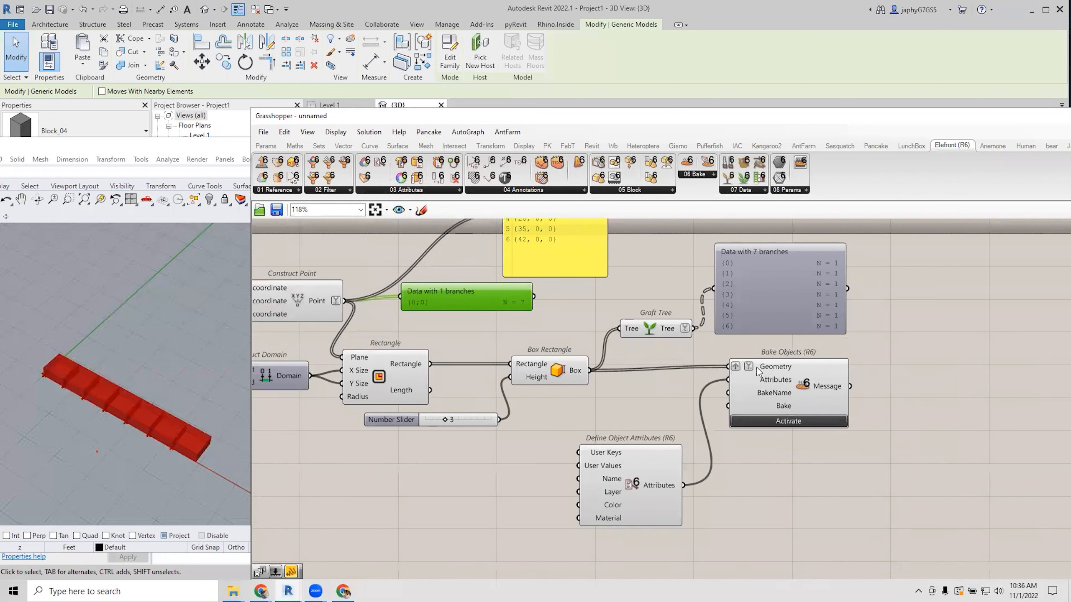
scroll(747, 375, "down", 3)
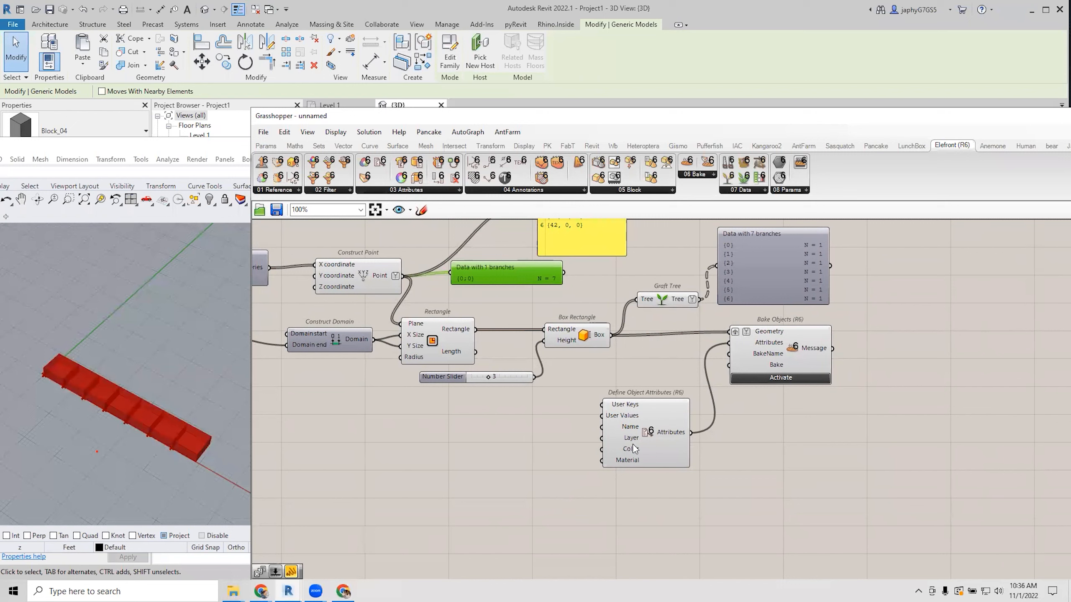
Wire the Series values into Define Object Attributes' User Values input.
left_click_drag(654, 444, 656, 449)
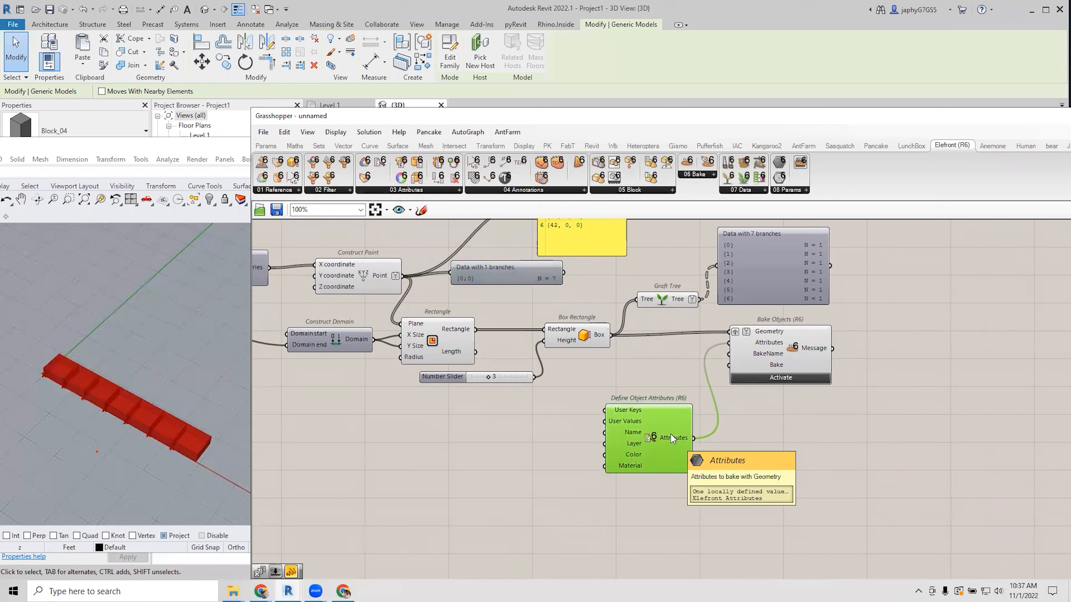
right_click_drag(577, 398, 658, 432)
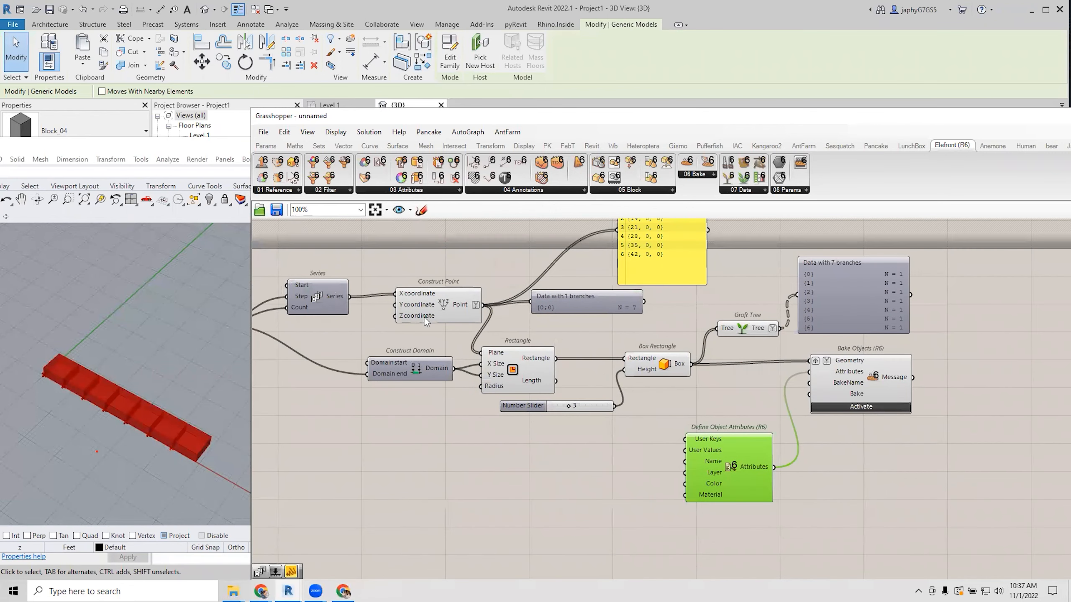
right_click_drag(422, 318, 511, 302)
left_click_drag(438, 281, 775, 434)
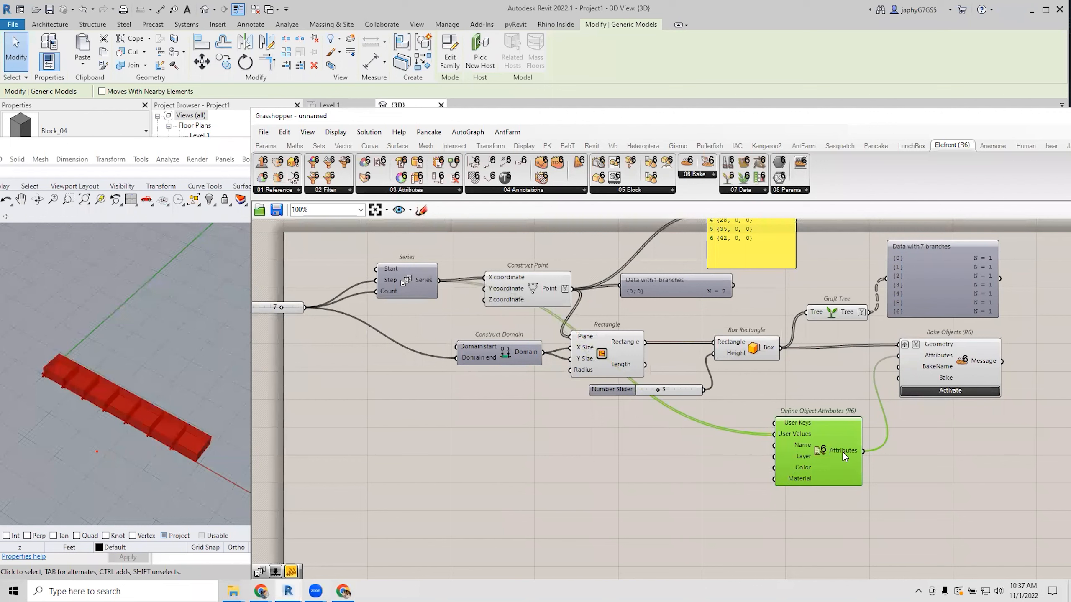
mouse_move(842, 452)
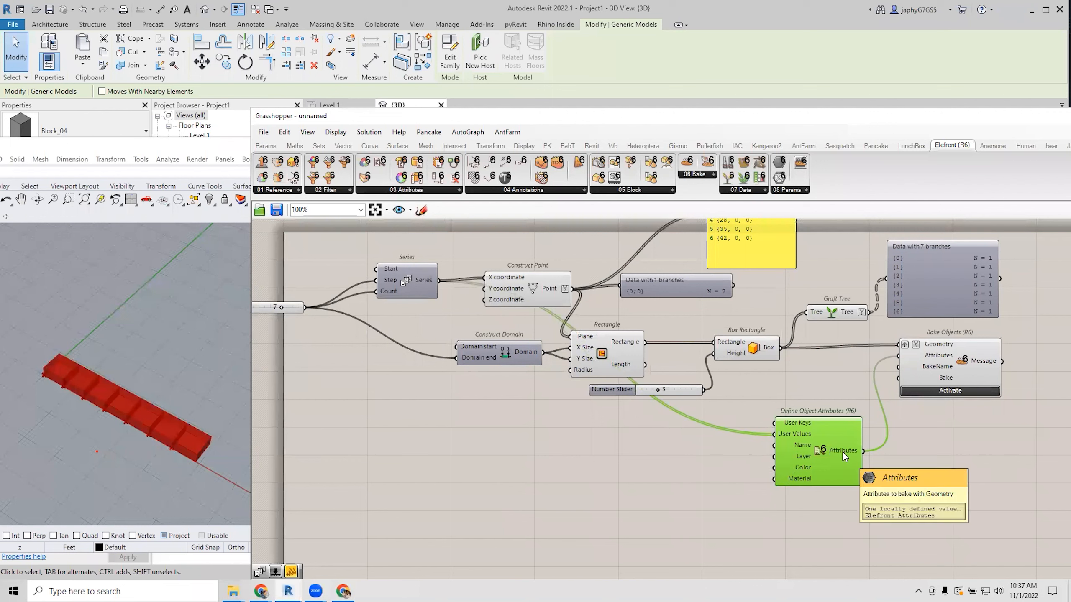
mouse_move(940, 349)
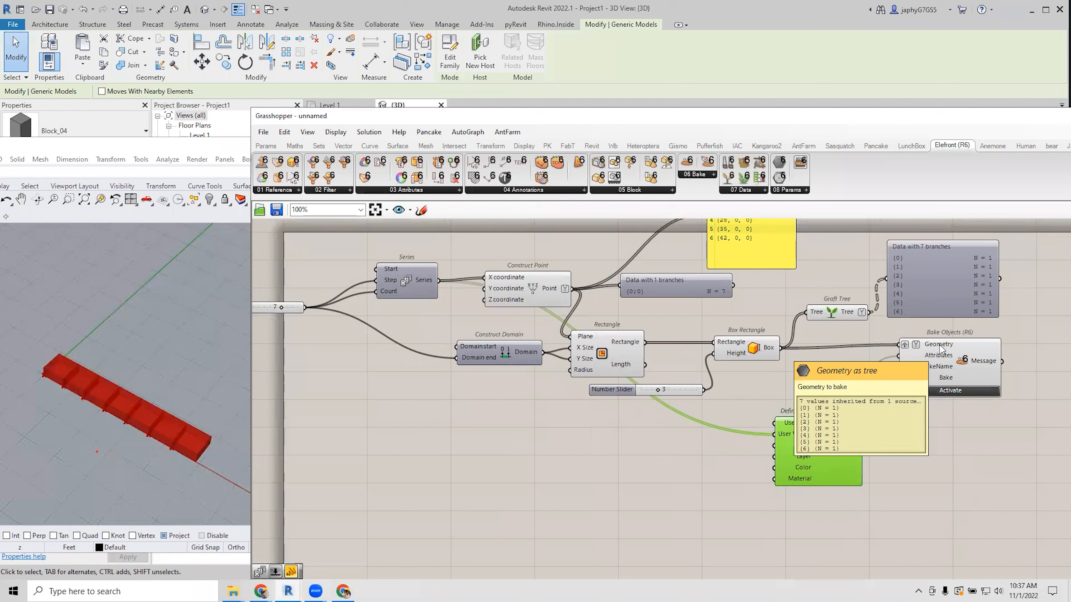
Connect Define Object Attributes' Attributes output to the Attributes input of Bake Objects.
left_click_drag(899, 356, 809, 455)
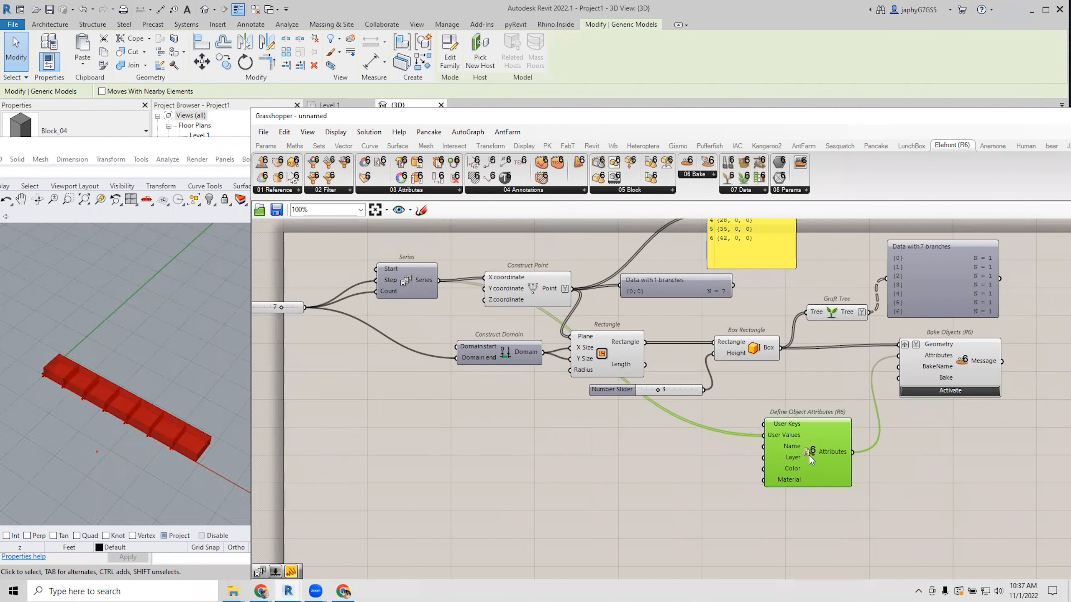
right_click_drag(857, 414, 860, 443)
scroll(783, 433, "up", 2)
scroll(653, 428, "down", 3)
right_click_drag(706, 423, 754, 425)
scroll(686, 425, "up", 1)
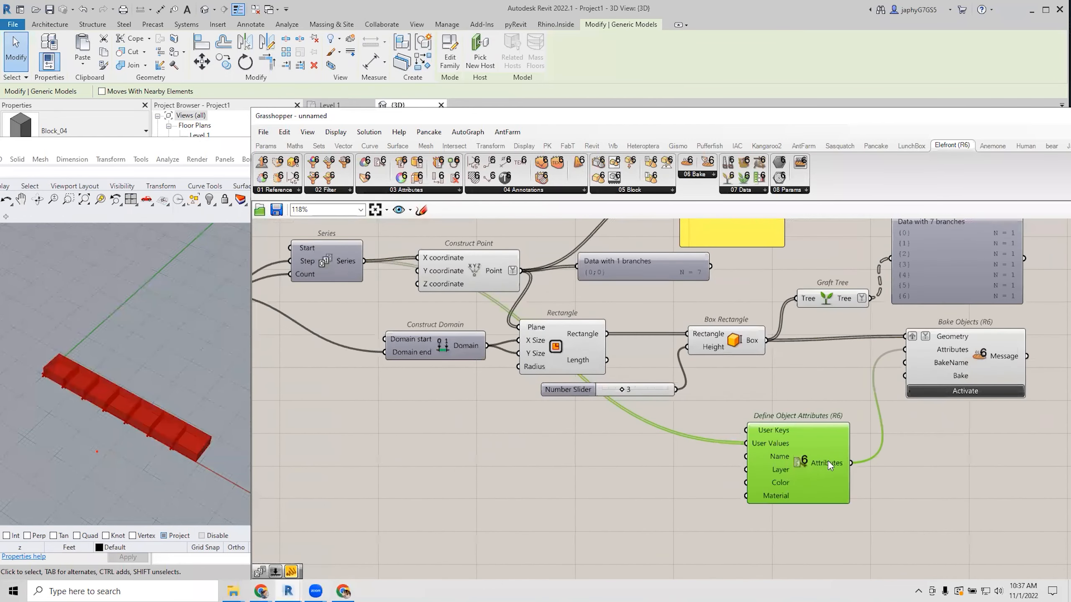
mouse_move(944, 341)
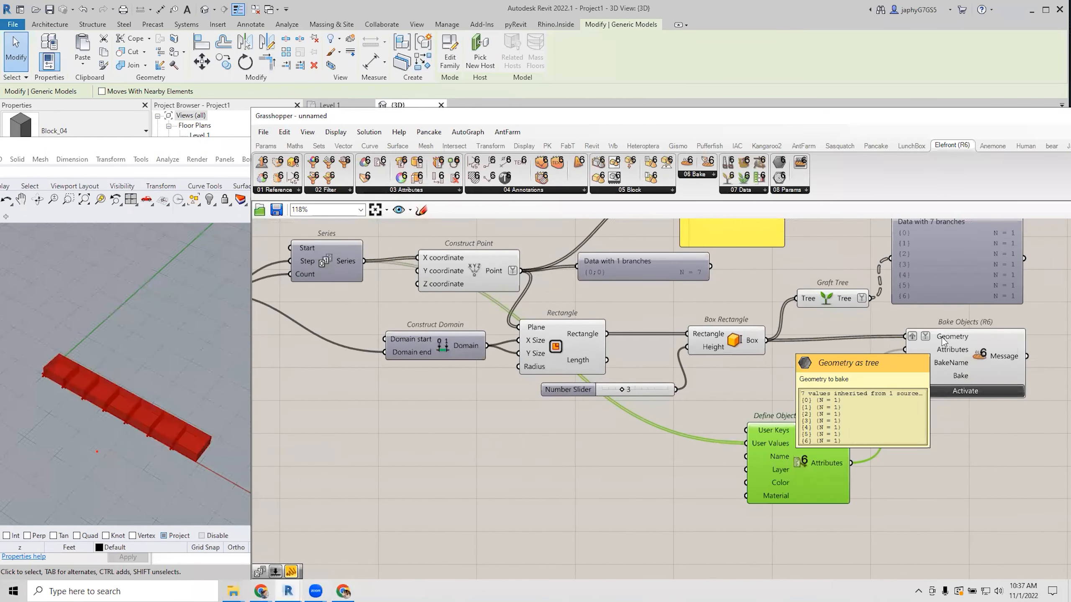
mouse_move(842, 463)
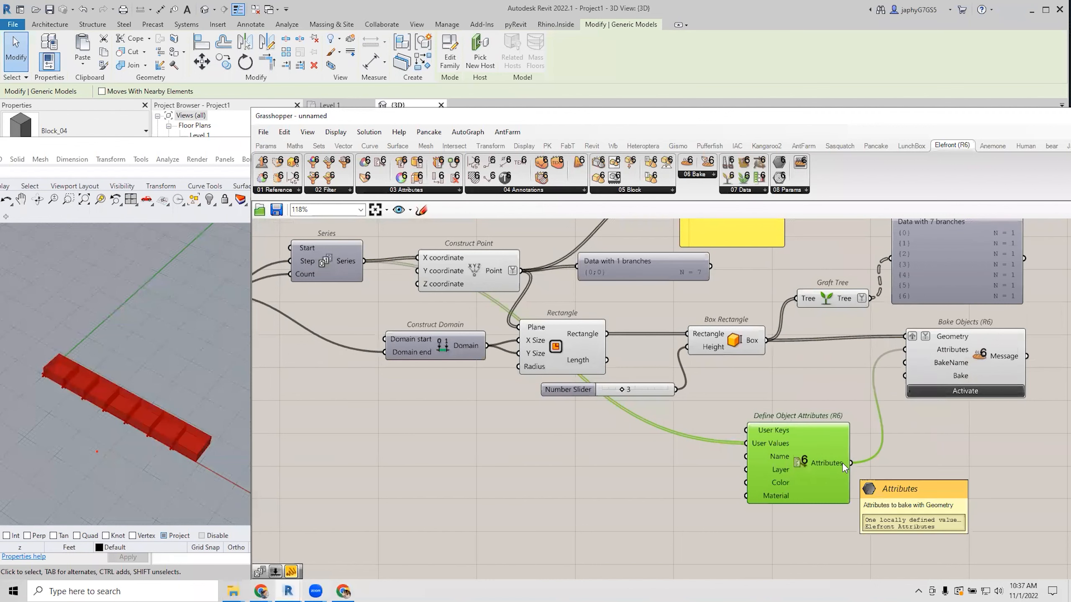
scroll(842, 447, "down", 3)
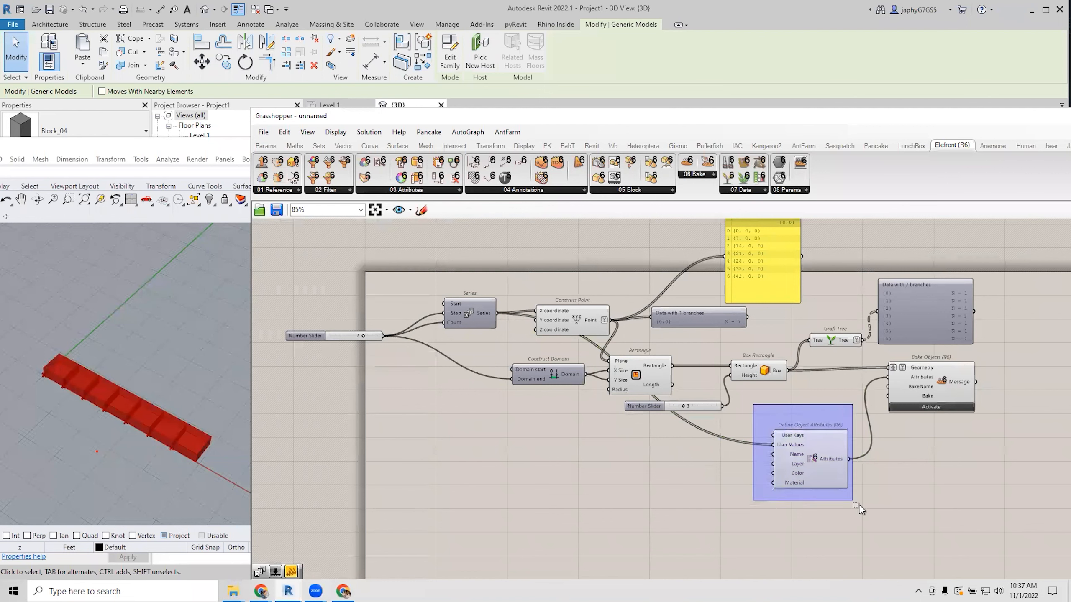
left_click(631, 498)
right_click_drag(587, 477, 597, 466)
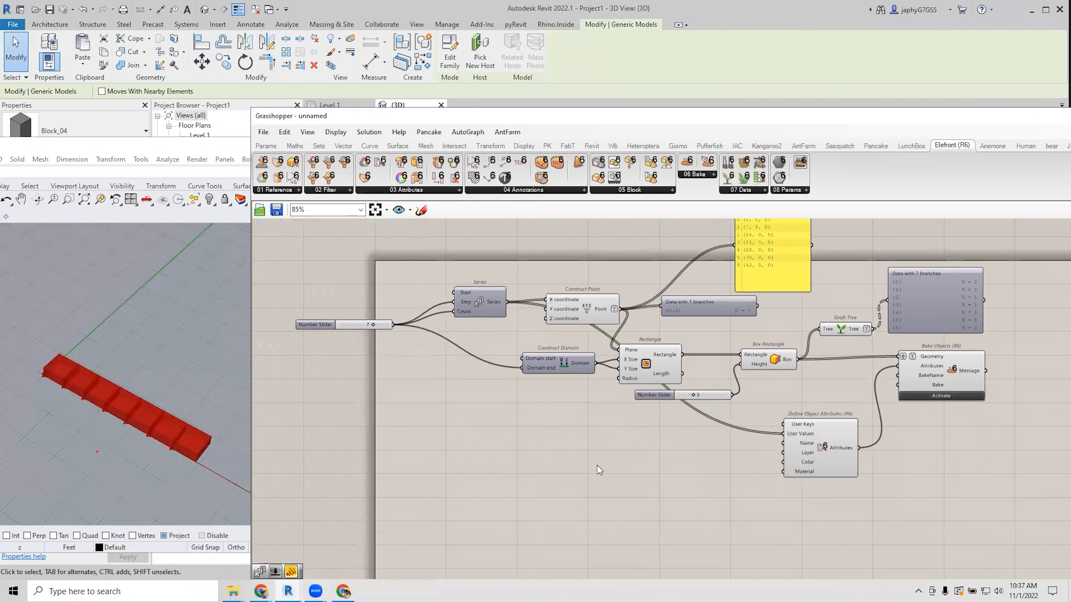
Add a Series component whose Count comes from the 7 slider.
double_click(501, 437)
type("seri")
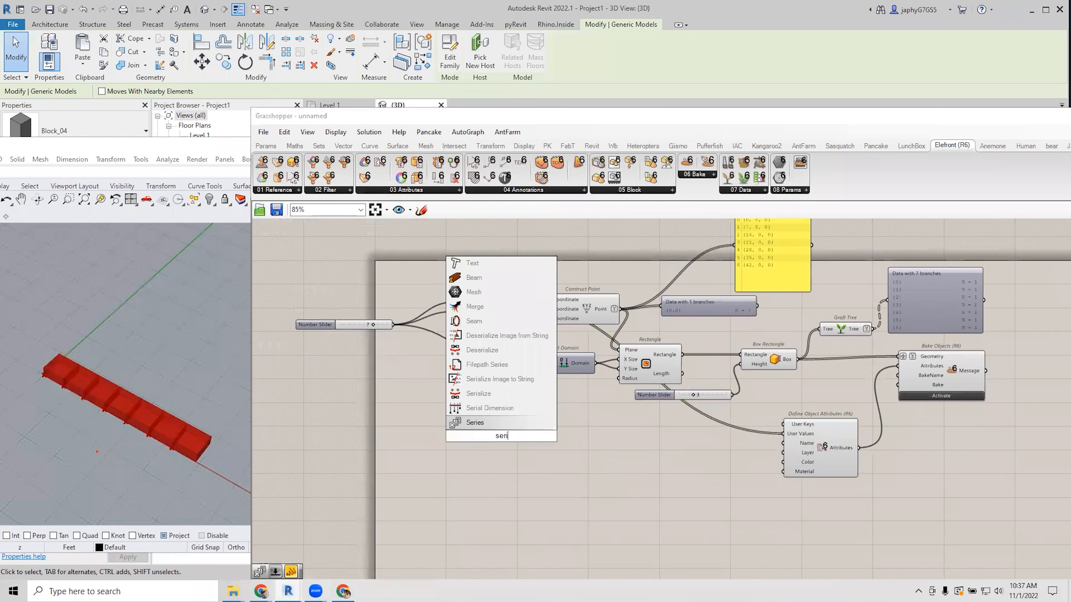
left_click(491, 422)
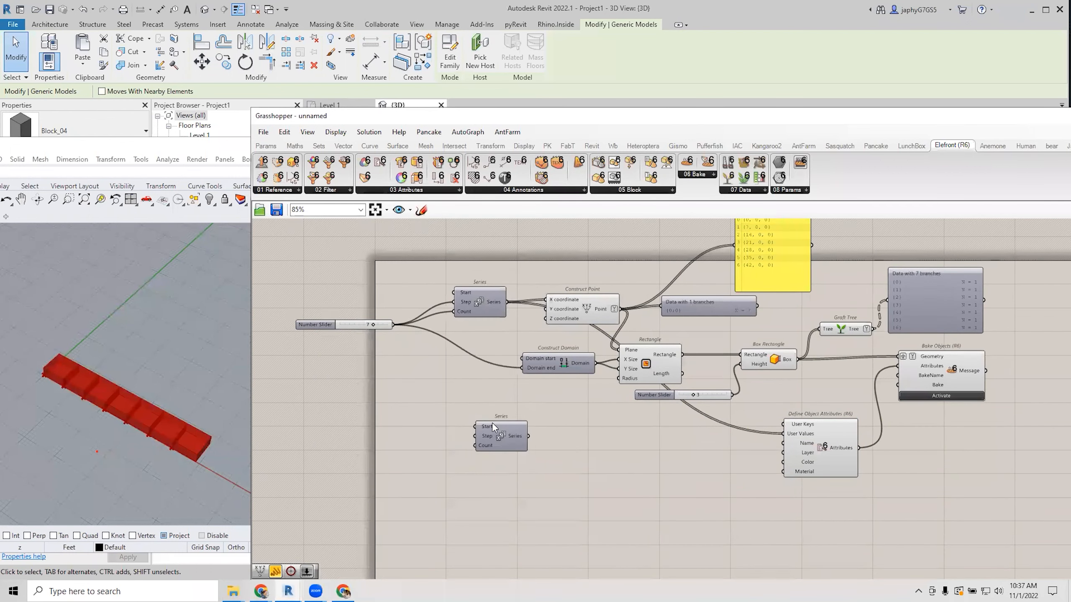
scroll(493, 426, "up", 2)
left_click(496, 431)
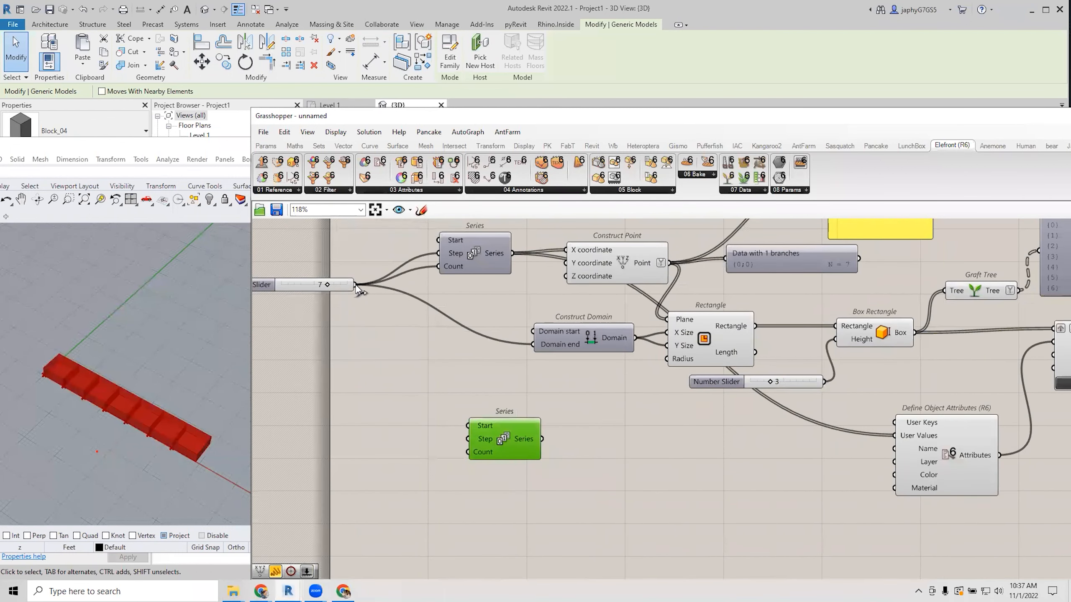
left_click_drag(368, 304, 553, 456)
Create a panel holding 1 and wire it to the Series Start input.
double_click(488, 419)
type("1")
key("Return")
left_click_drag(489, 421, 542, 456)
left_click(544, 454)
mouse_move(559, 449)
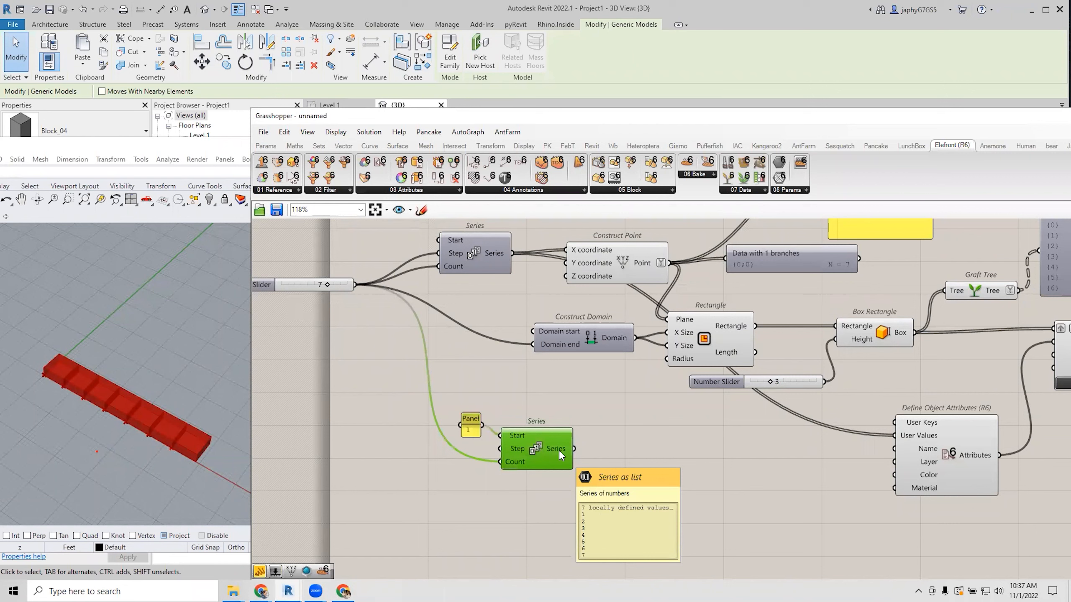
Add a Format component and remove its extra Data 1 input.
double_click(661, 459)
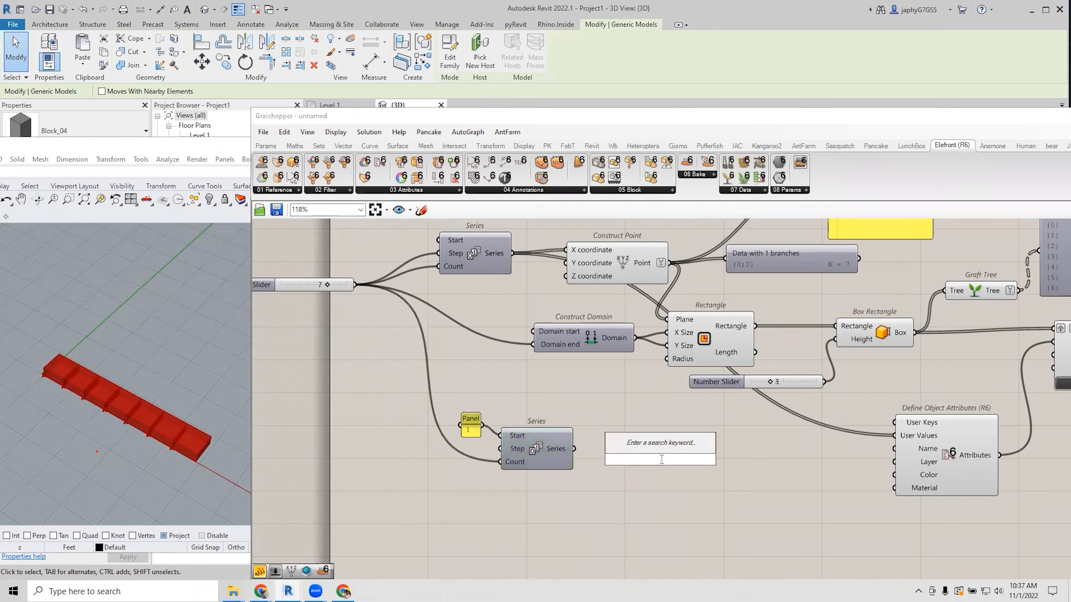
type("form")
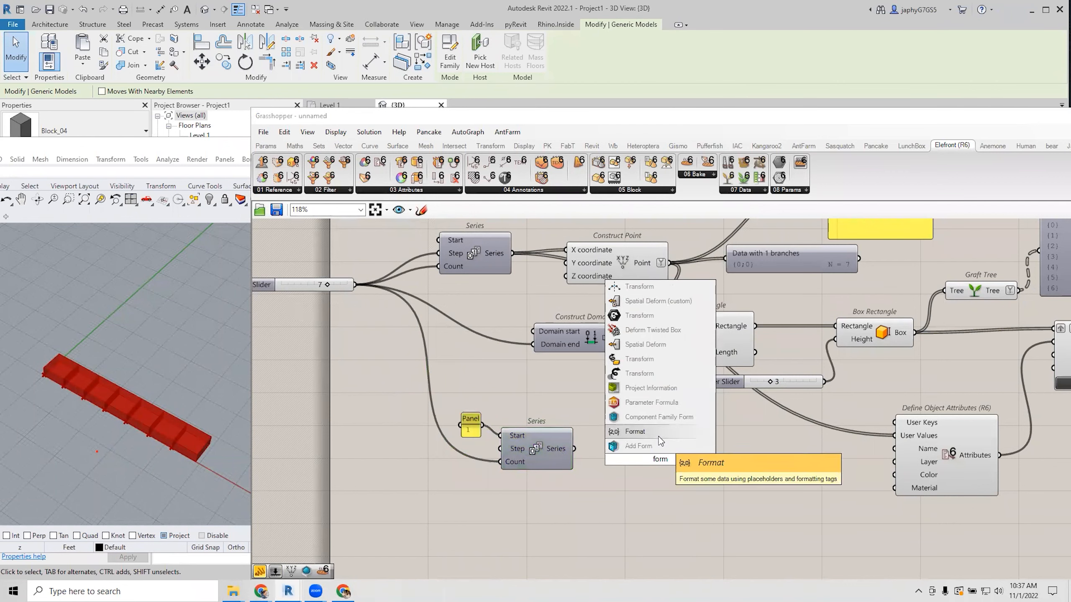
left_click(635, 431)
scroll(663, 501, "up", 2)
scroll(666, 504, "up", 6)
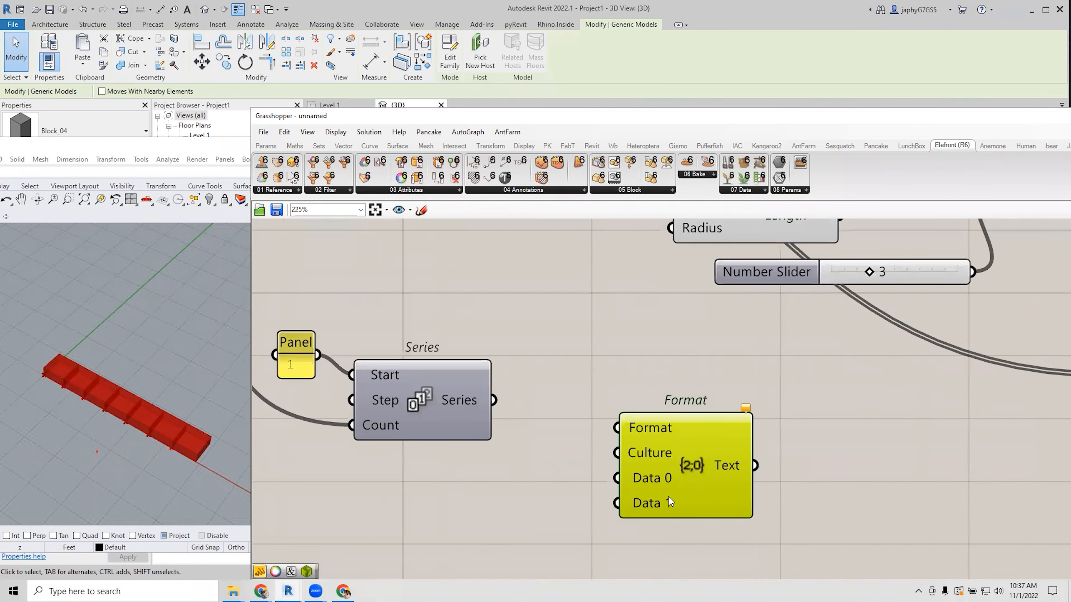
left_click(688, 509)
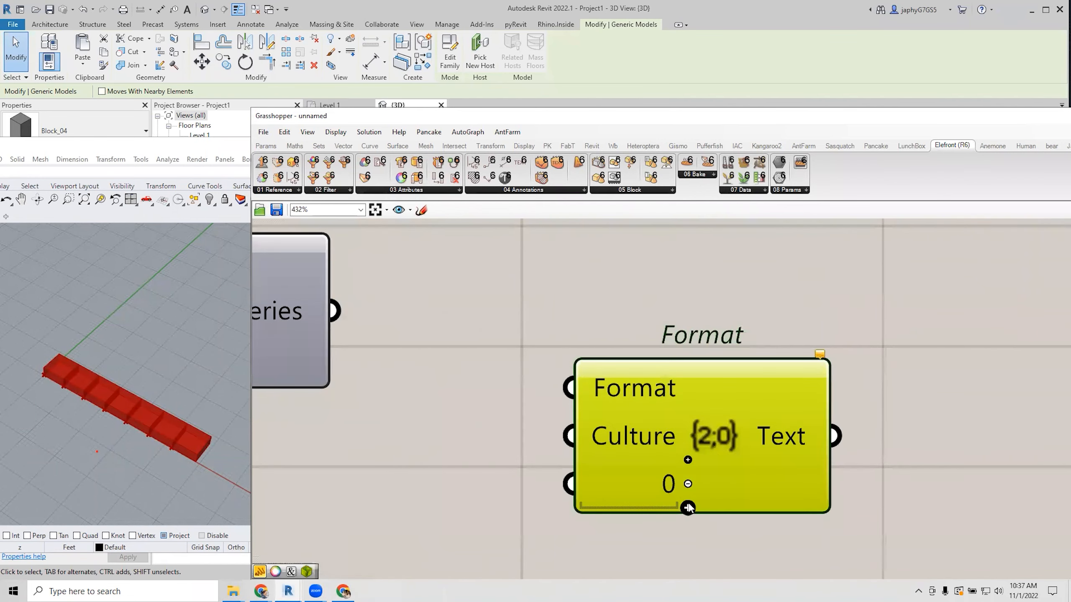
scroll(691, 489, "down", 4)
Wire the Series output into Format's Data 0 input and tidy the layout.
left_click_drag(506, 398, 674, 432)
scroll(675, 439, "down", 3)
left_click_drag(575, 417, 649, 418, "ctrl")
left_click_drag(577, 420, 651, 447)
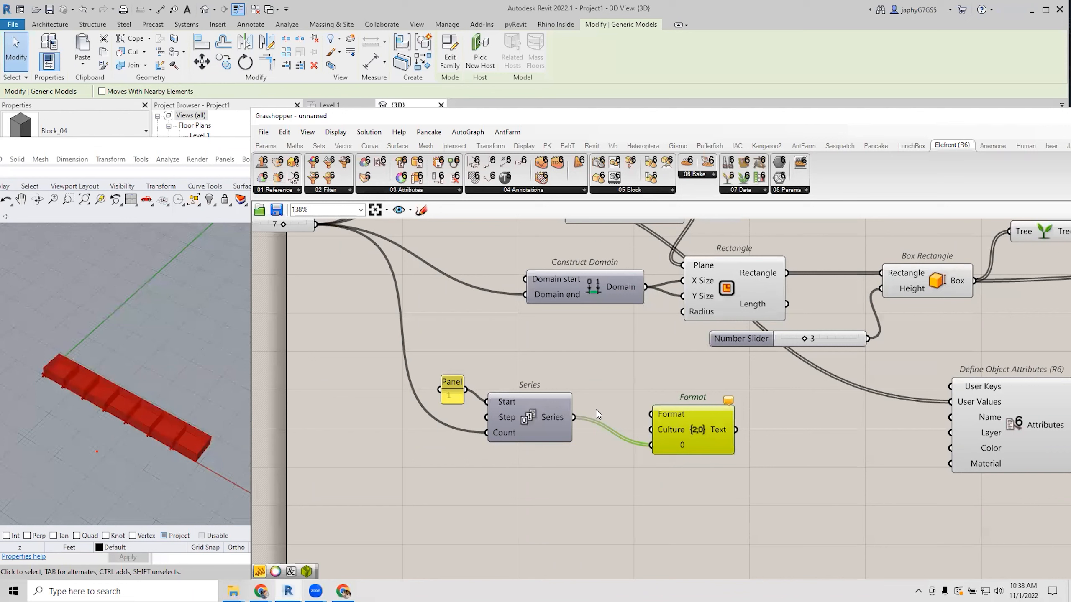
left_click_drag(543, 423, 548, 448)
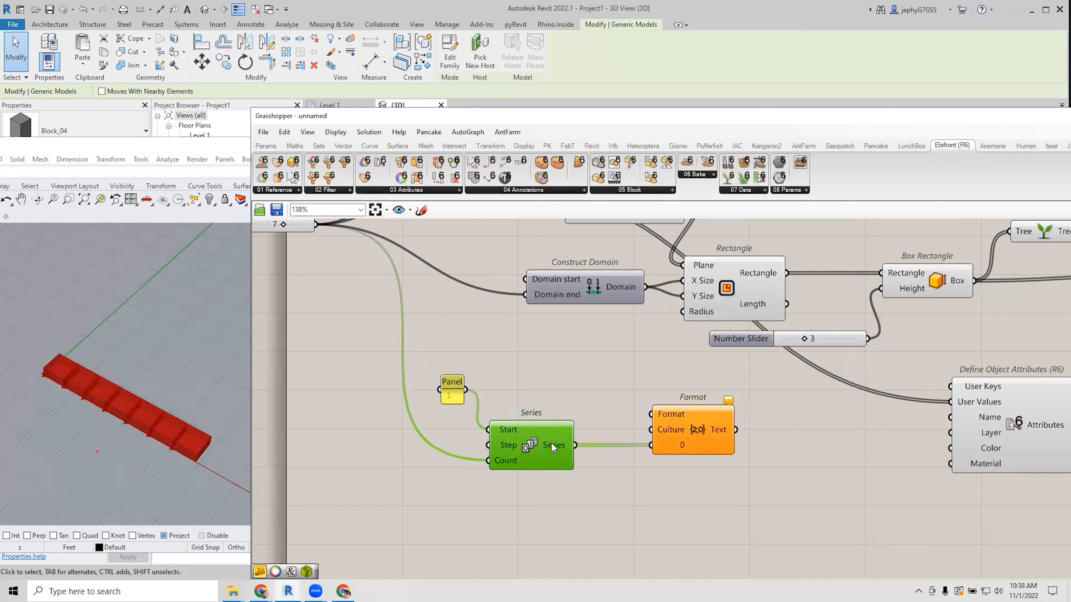
left_click(450, 389)
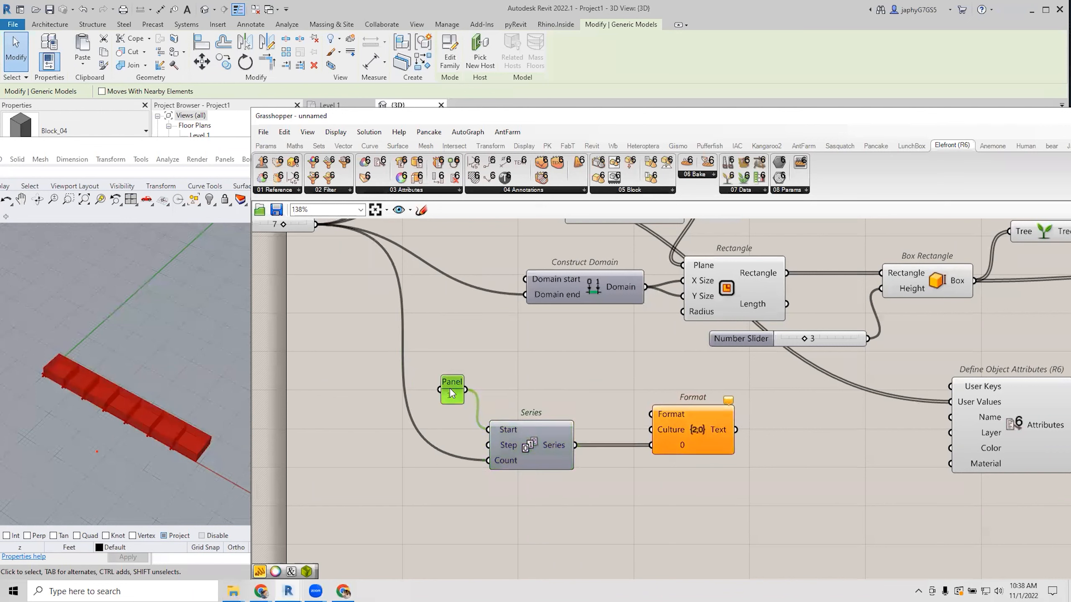
left_click_drag(575, 447, 653, 451)
left_click(645, 485)
left_click_drag(452, 382, 450, 390)
left_click(518, 397)
right_click_drag(551, 406, 549, 399)
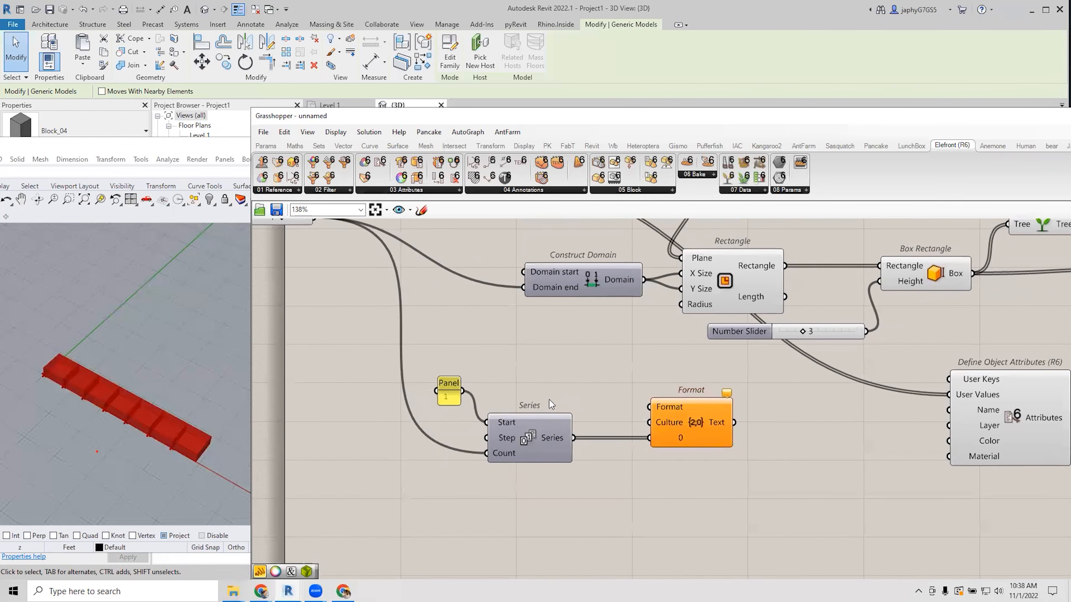
Create a new panel containing the {0:00} pattern.
double_click(548, 400)
type("//")
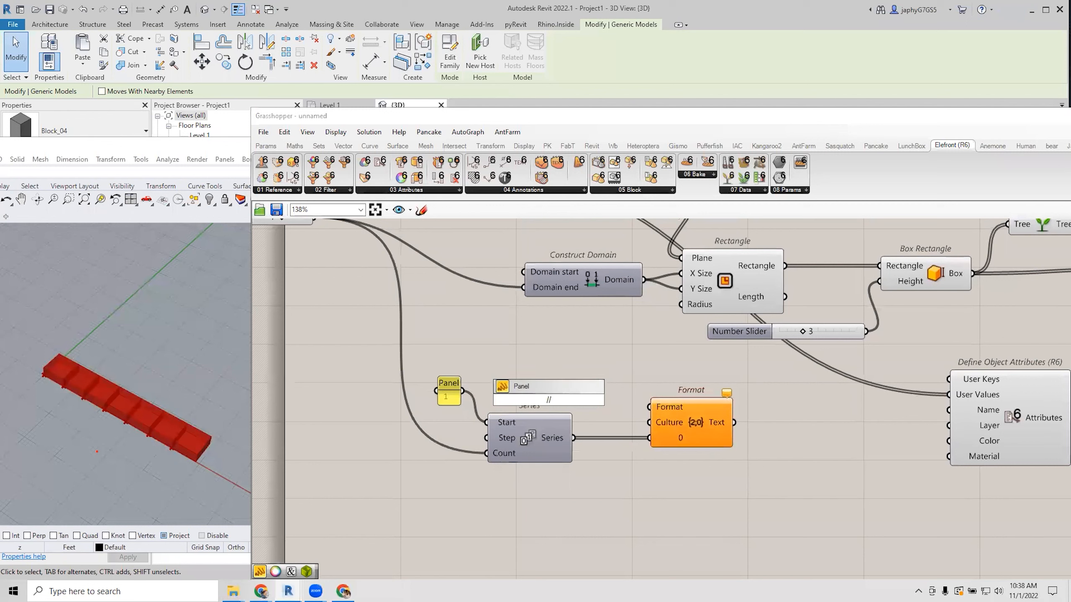
key("Return")
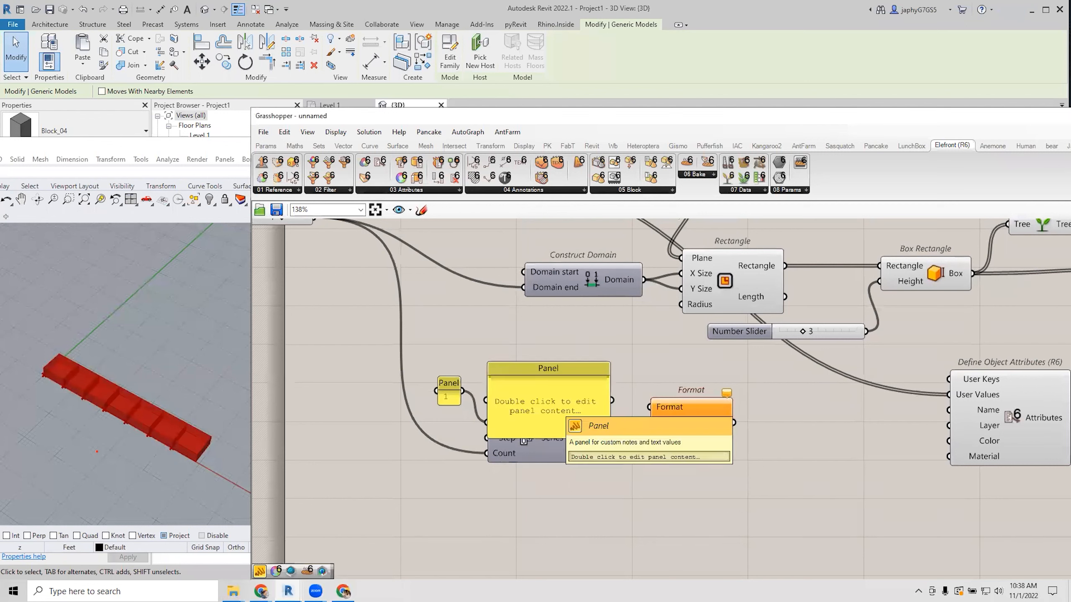
double_click(549, 400)
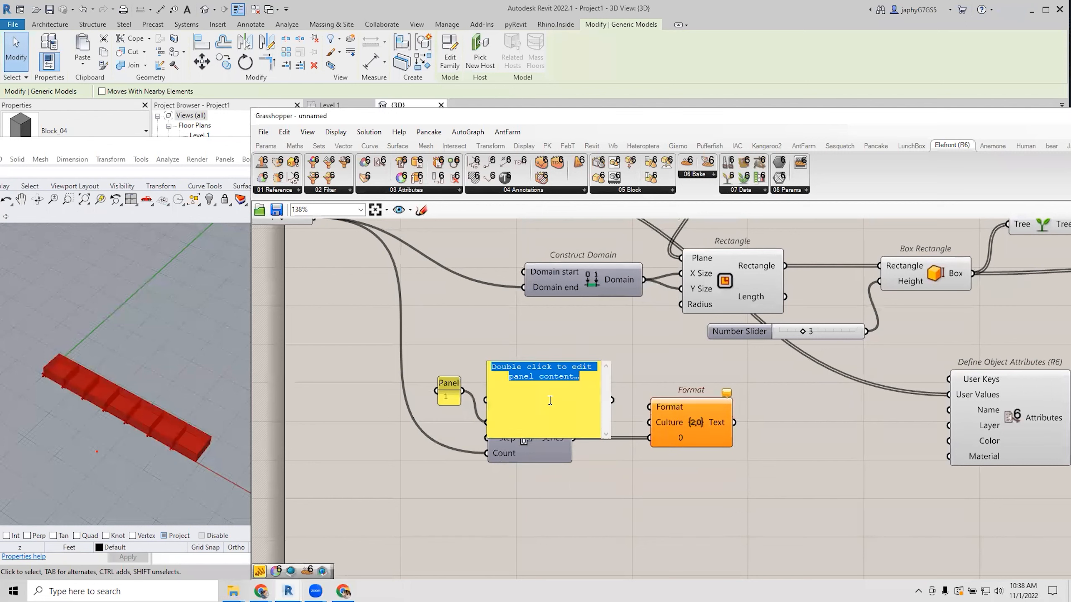
key("BackSpace")
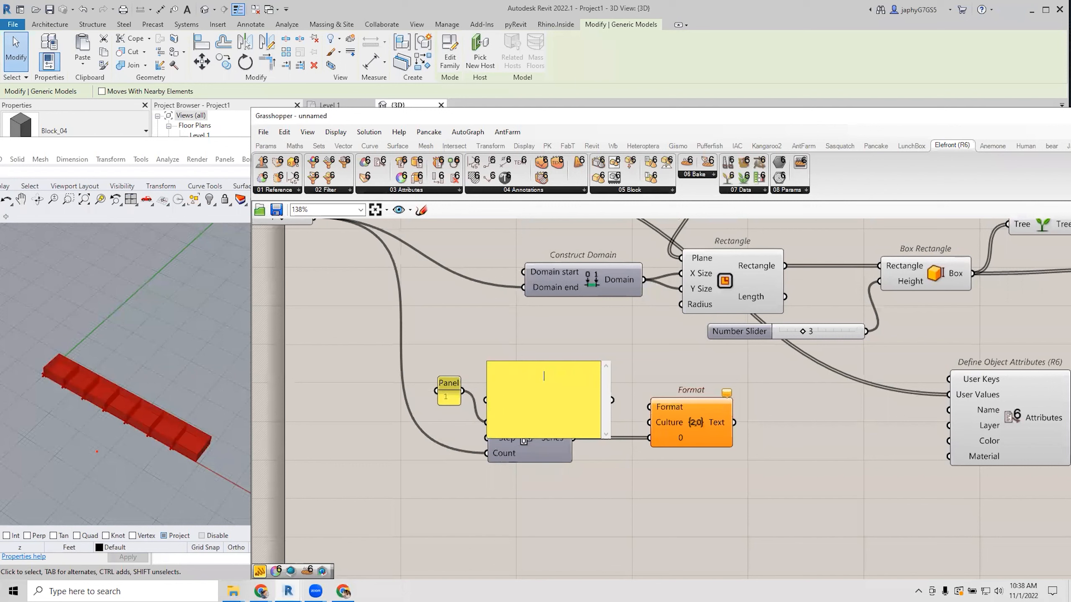
type("{0:00}")
left_click(654, 371)
Re-edit the panel until it holds exactly the {0:00} pattern.
left_click(562, 423)
double_click(566, 420)
key("BackSpace")
left_click(647, 368)
double_click(585, 395)
left_click(645, 364)
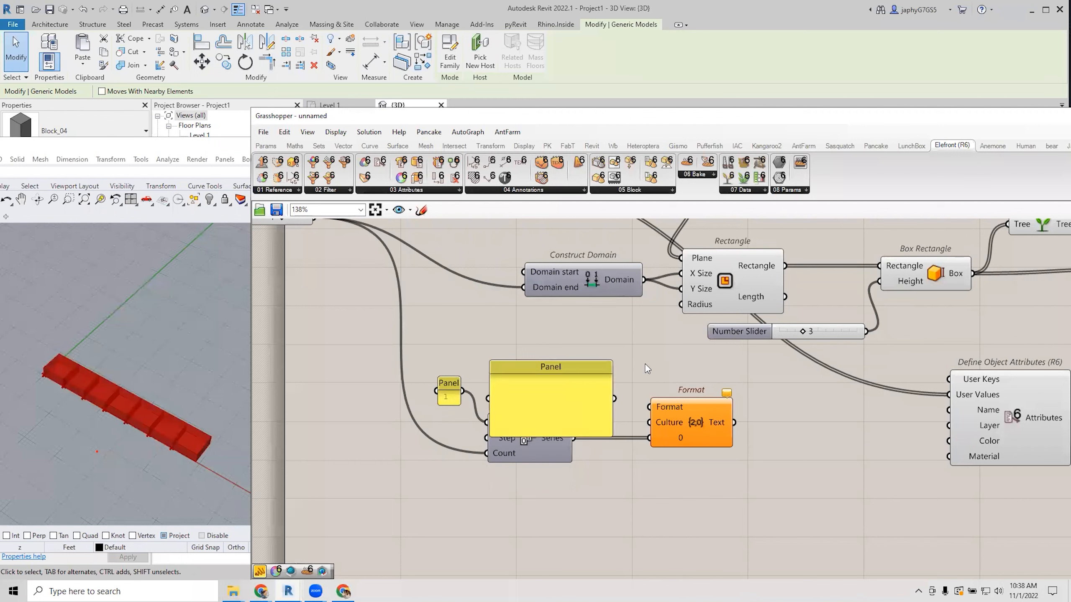
double_click(594, 396)
left_click(560, 390)
left_click(683, 360)
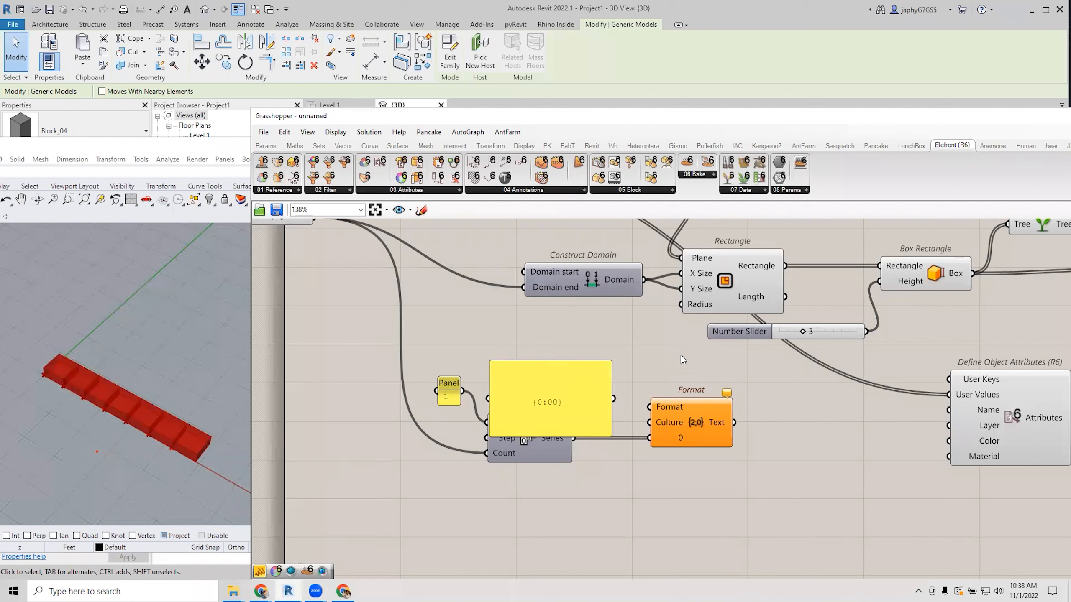
Toggle Multiline Data on the pattern panel and wire it into Format's Format input.
left_click(591, 399)
right_click(591, 399)
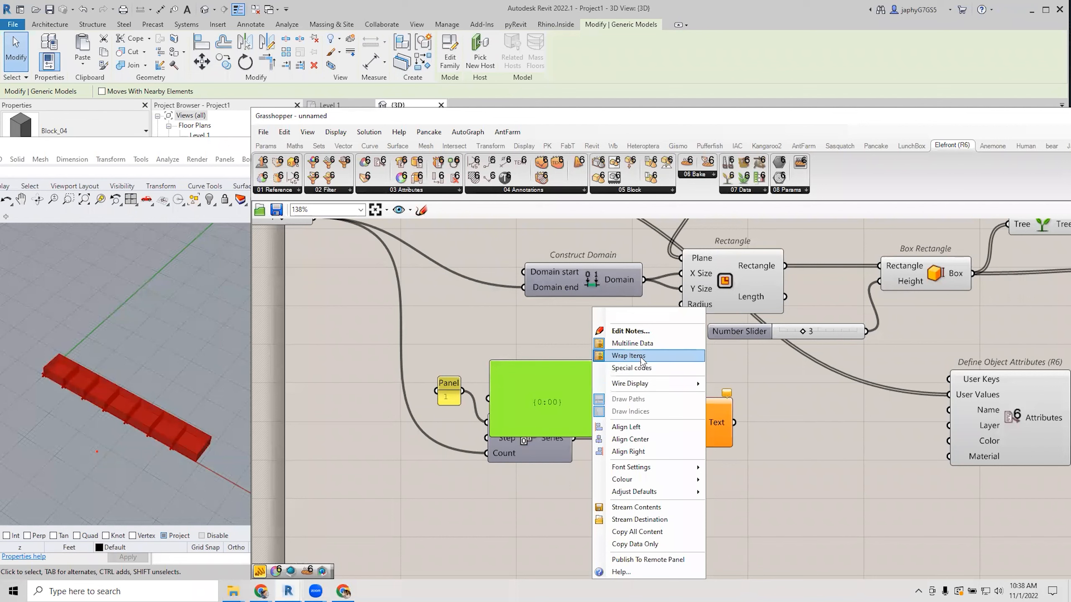
left_click(636, 343)
left_click_drag(579, 411, 590, 390)
double_click(575, 369)
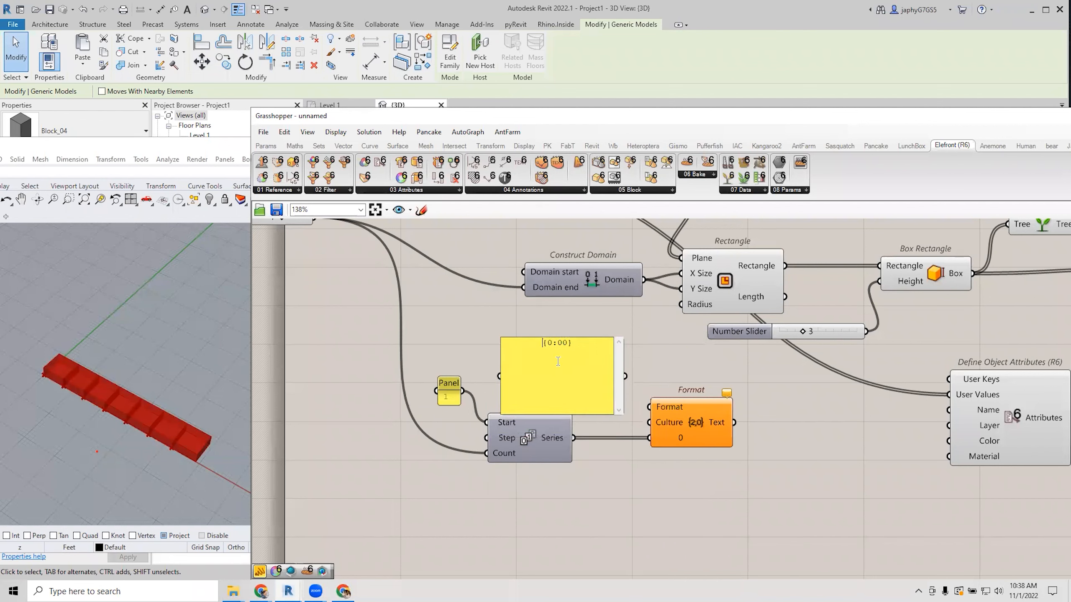
left_click(674, 354)
left_click_drag(625, 376, 649, 406)
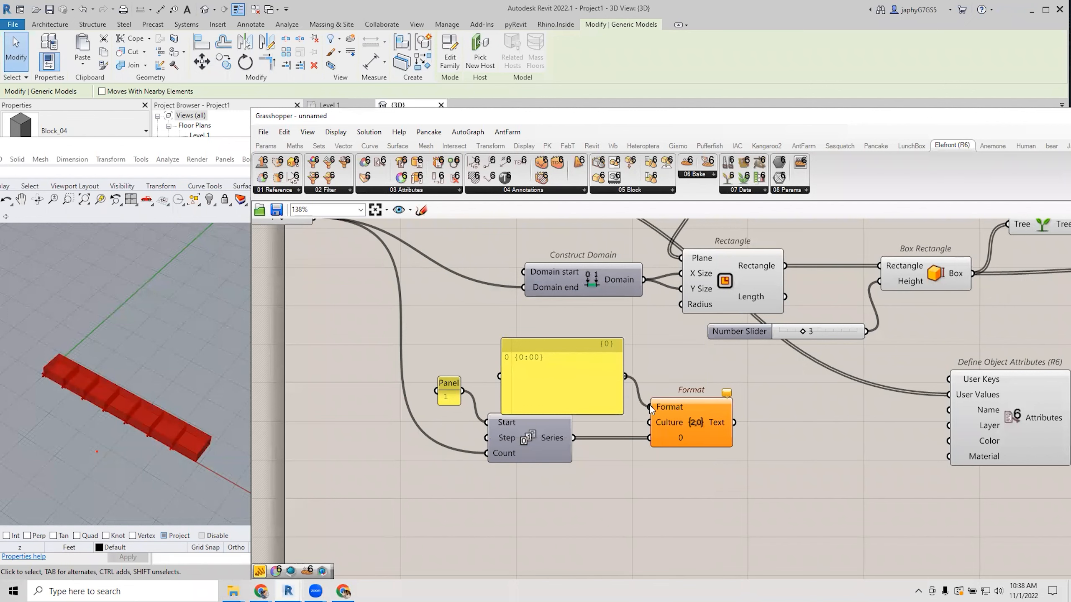
mouse_move(725, 422)
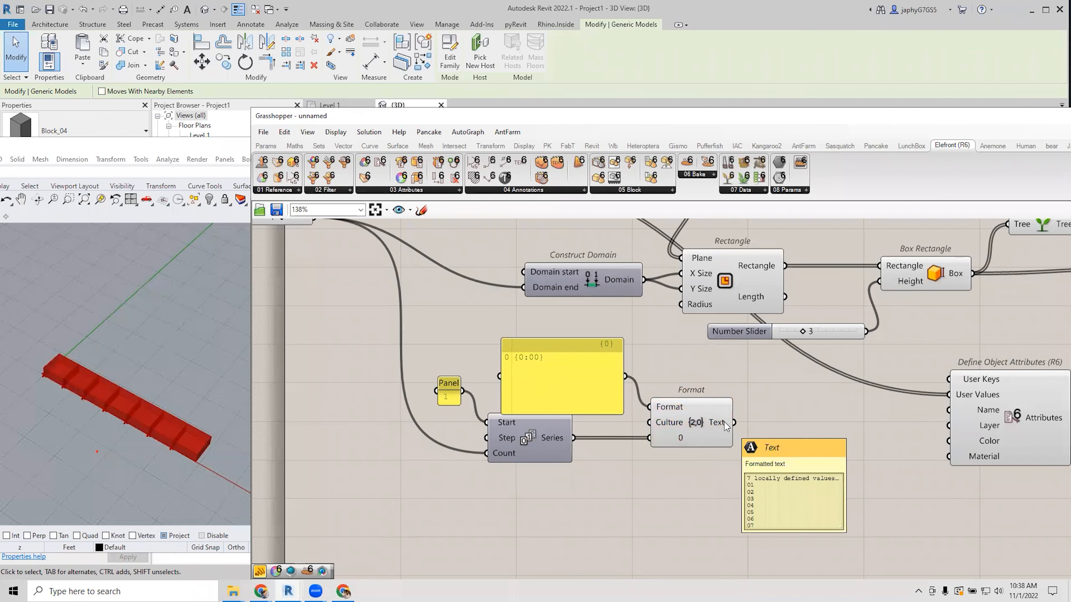
right_click_drag(758, 446, 702, 441)
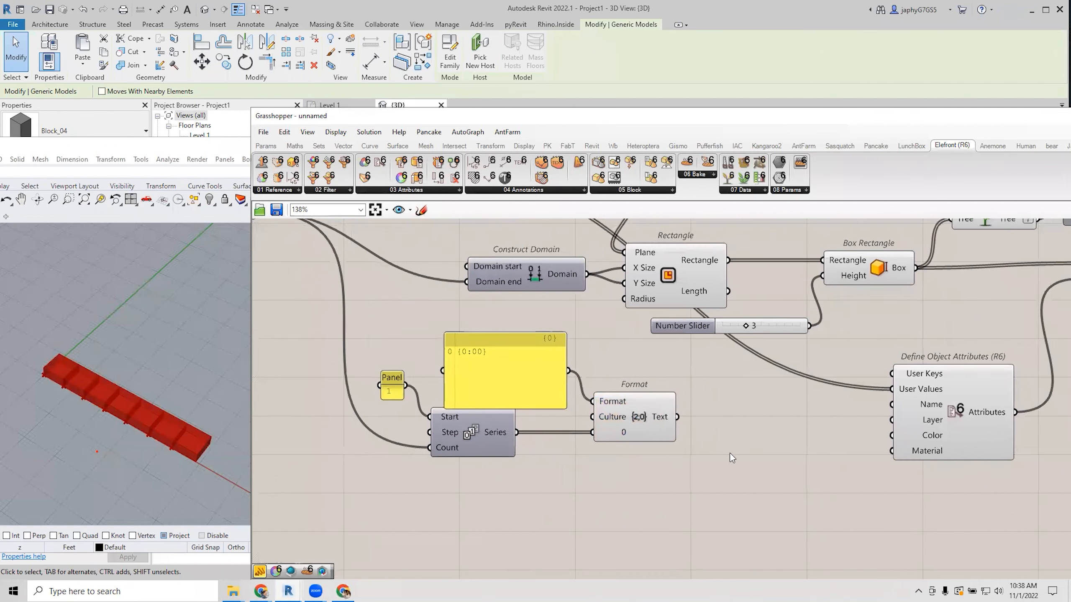
Insert a Graft Tree between Format's output and Define Object Attributes' User Values.
double_click(745, 453)
type("graft")
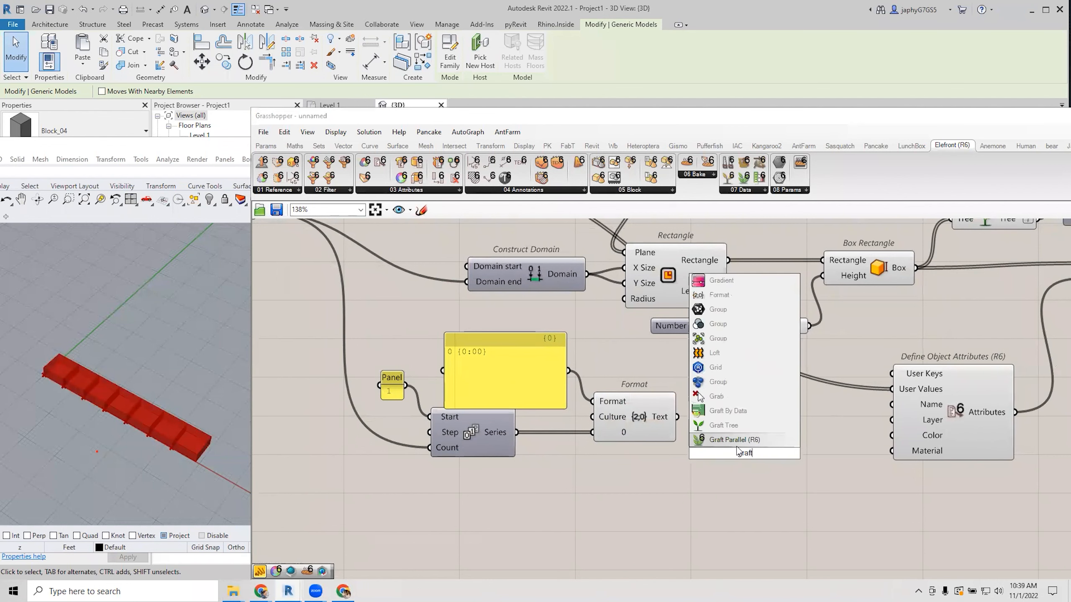
left_click(700, 434)
left_click_drag(677, 418, 708, 453)
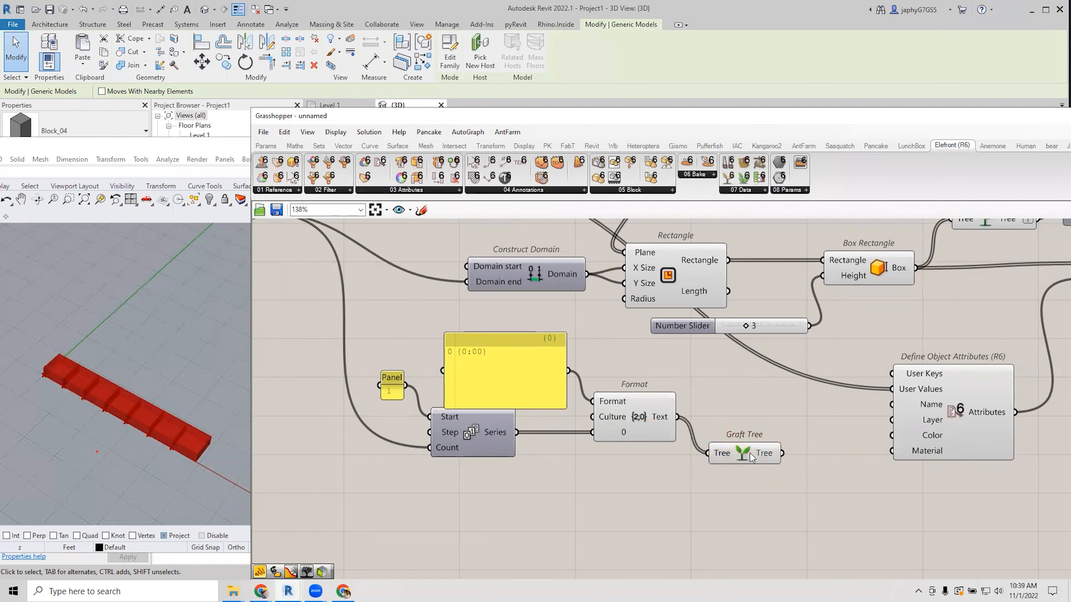
right_click_drag(829, 413, 794, 420)
left_click_drag(780, 418, 851, 401)
right_click_drag(860, 410, 779, 423)
scroll(762, 407, "down", 1)
Add a 'Number' panel and wire it into User Keys.
double_click(720, 400)
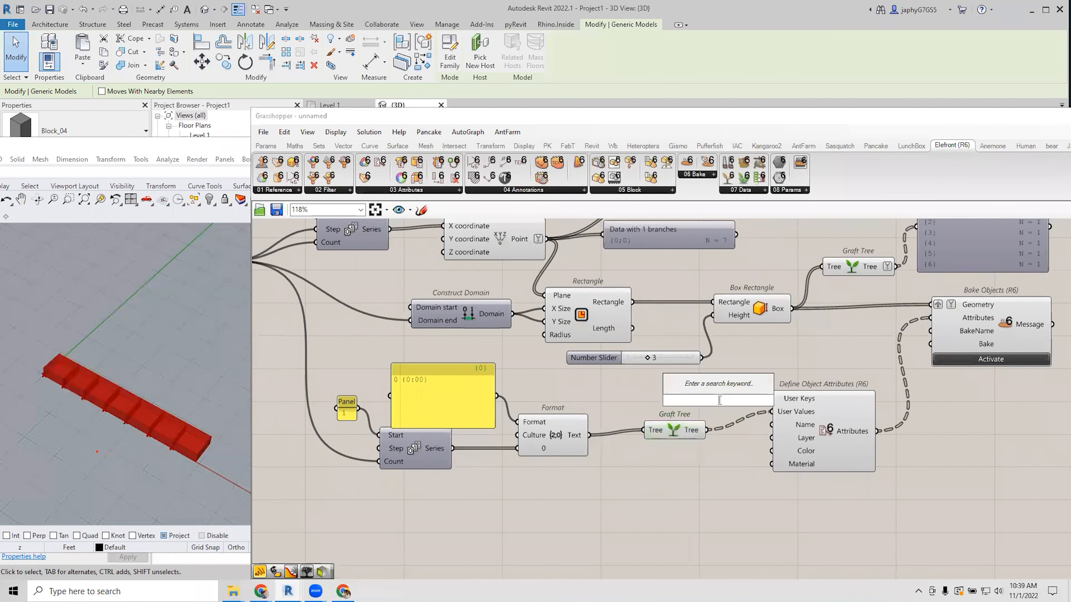
type("//N")
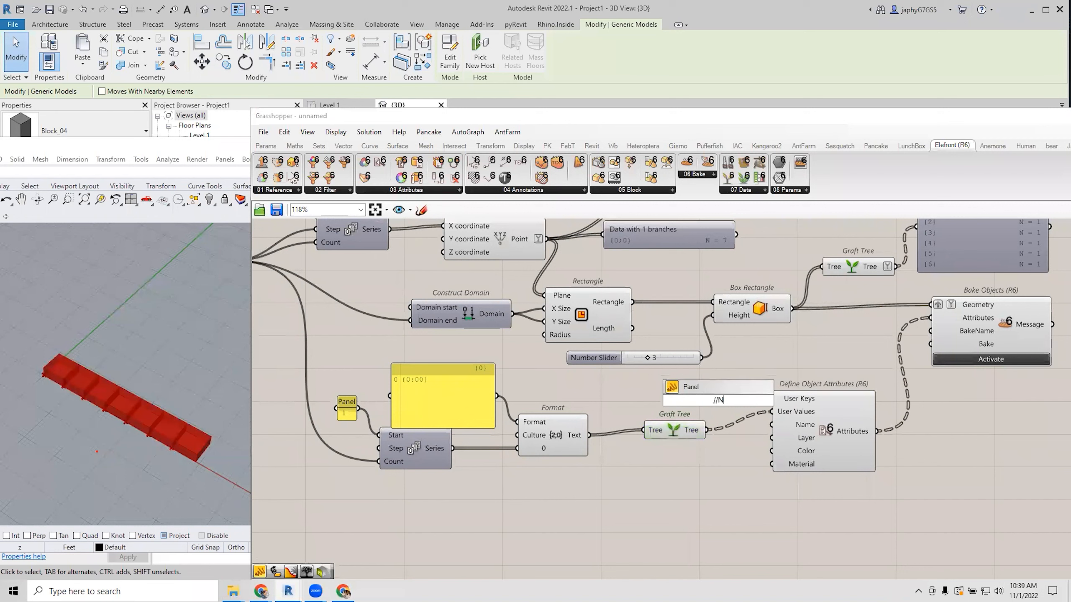
type("umber")
key("Return")
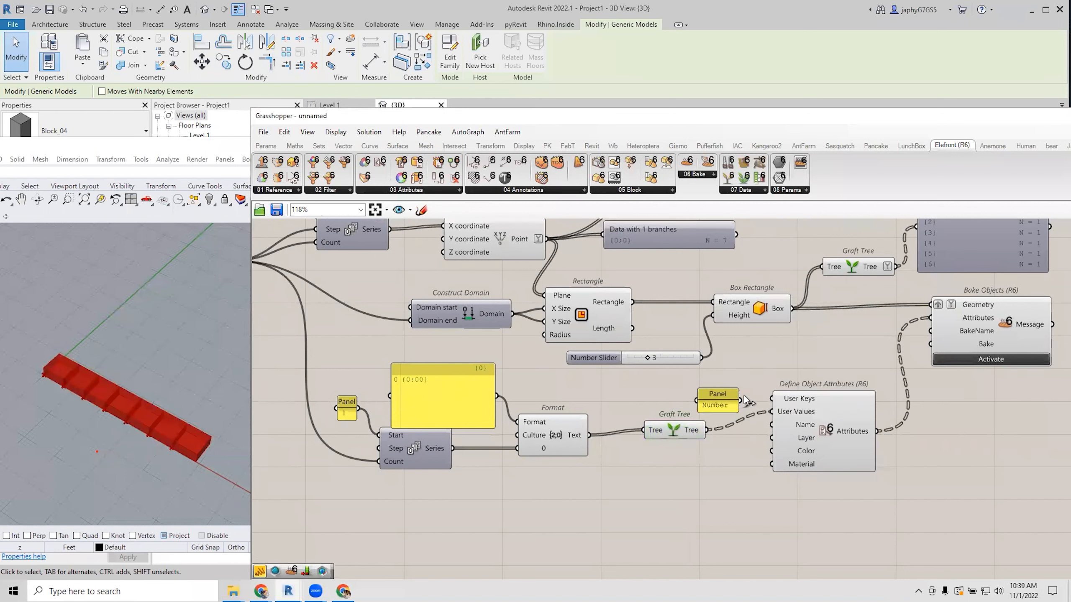
left_click_drag(741, 401, 776, 400)
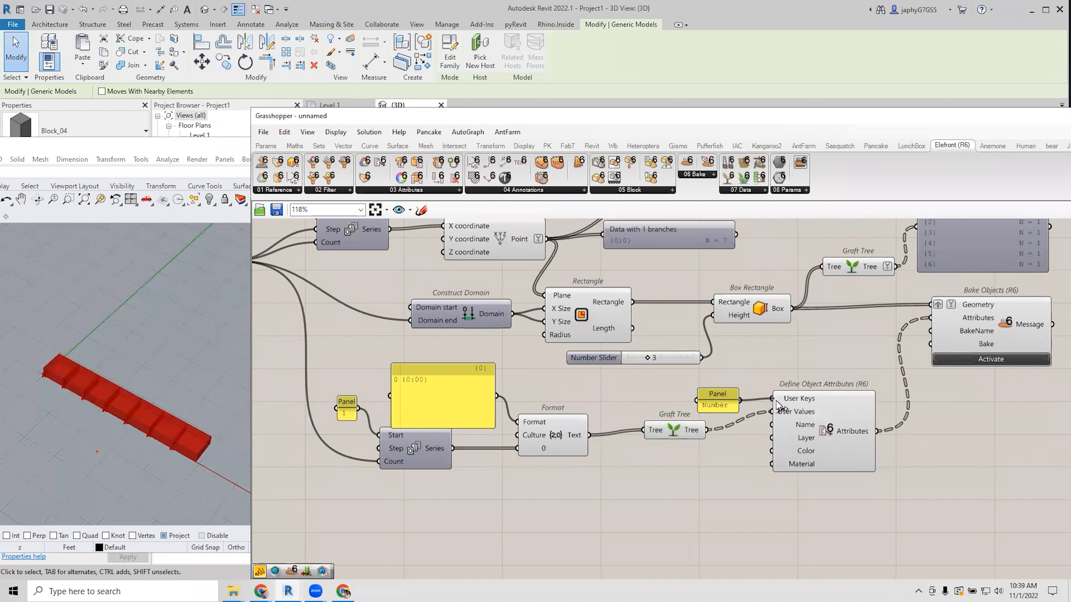
left_click(854, 439)
left_click(701, 484)
right_click_drag(698, 479, 655, 468)
right_click_drag(776, 333, 752, 342)
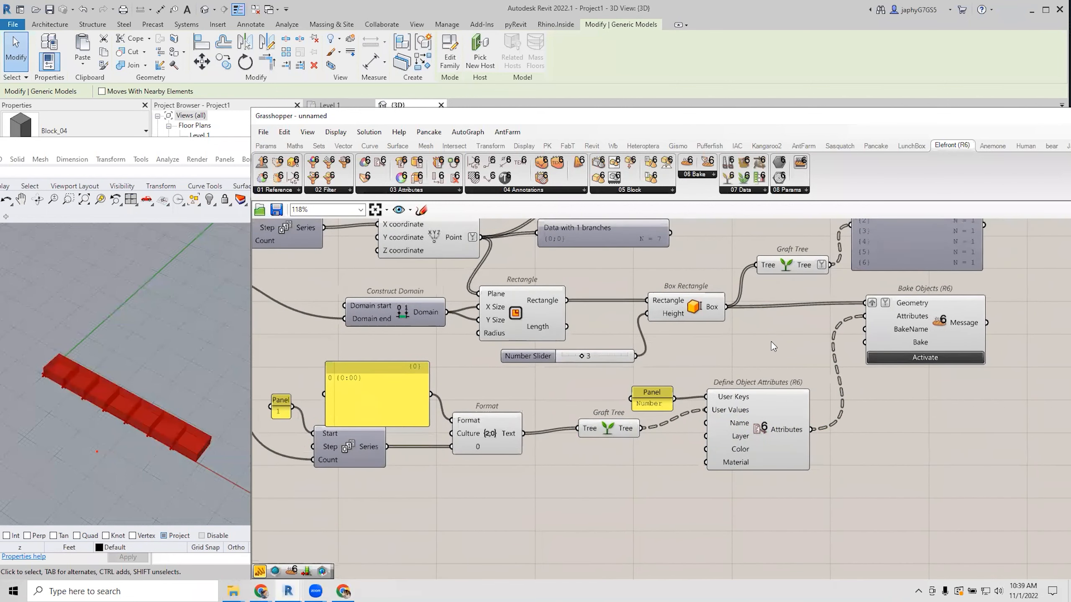
Create a panel reading 'GraftedRhinoBoxes'.
double_click(745, 353)
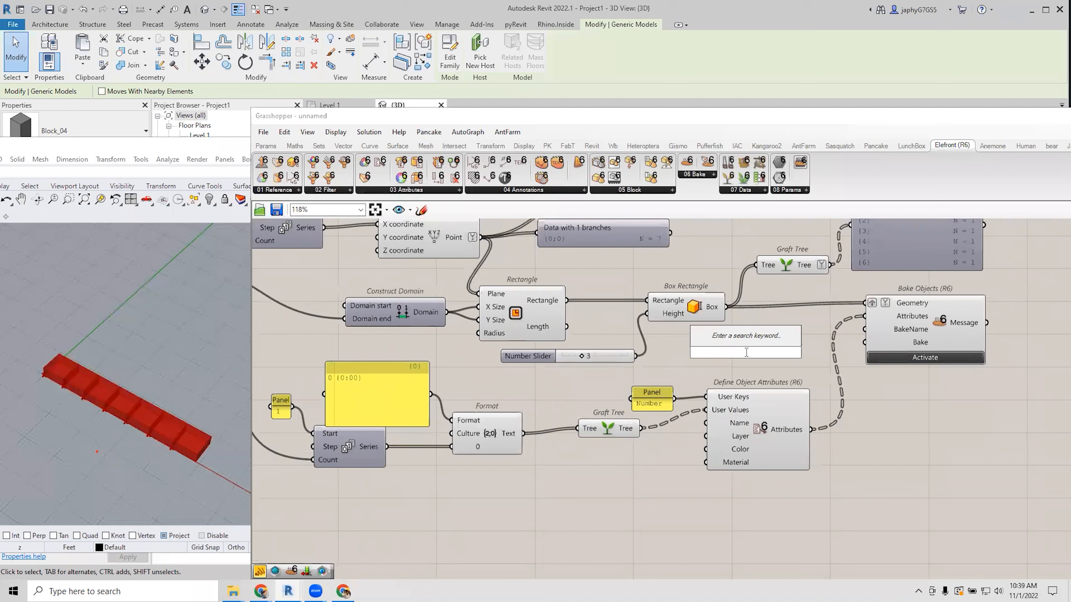
type("//")
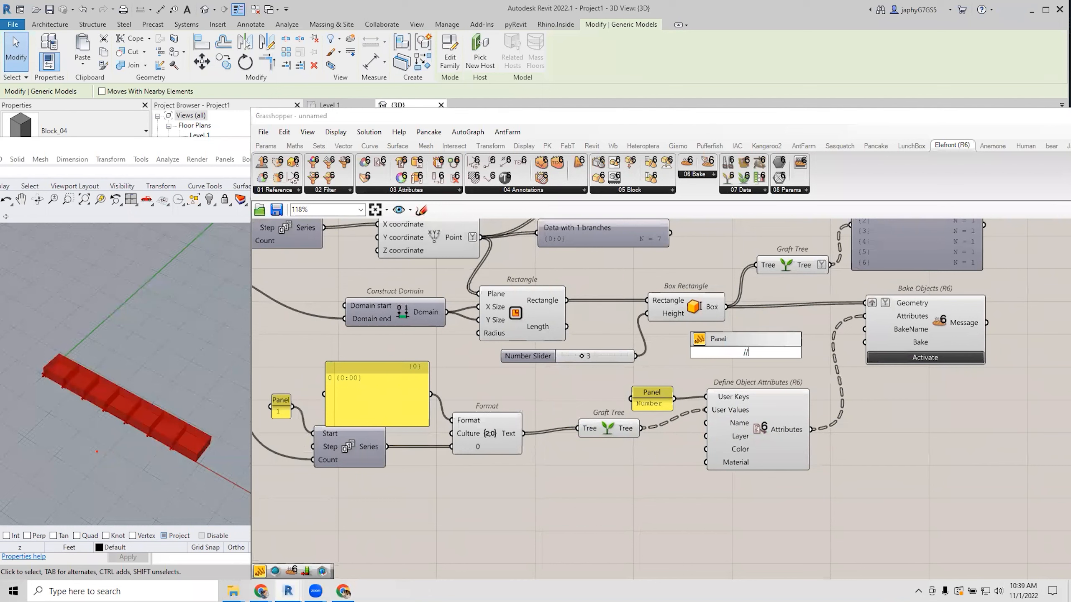
type("Grafted Rh")
key("BackSpace")
key("BackSpace")
key("BackSpace")
type("RhinoBoxes")
key("Return")
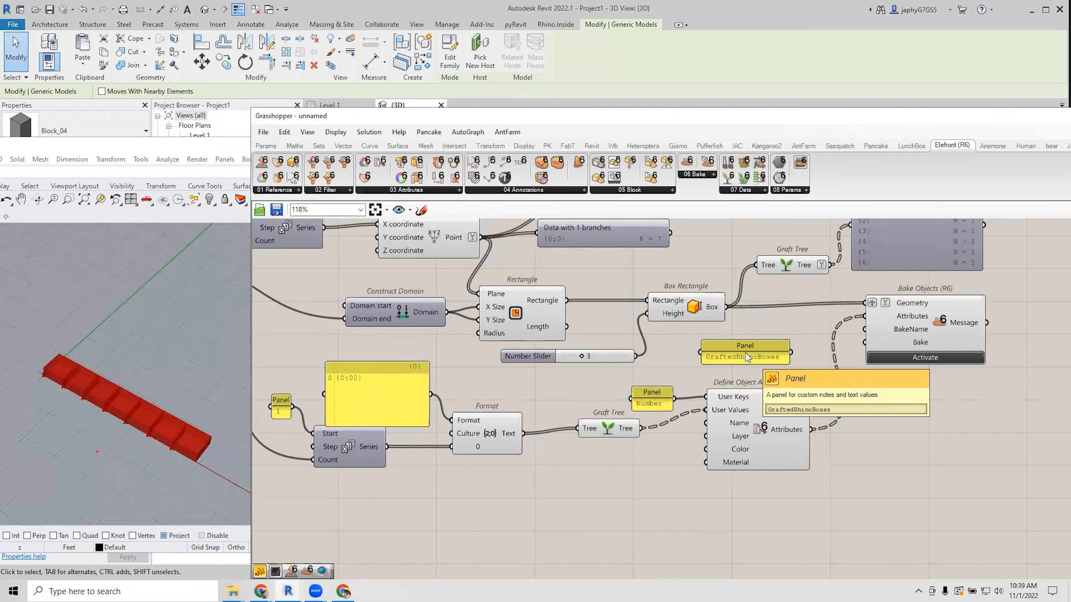
left_click_drag(764, 405, 798, 423)
Connect the GraftedRhinoBoxes panel to BakeName and tidy the panel, slider and attribute components.
left_click_drag(791, 353, 865, 330)
left_click_drag(762, 357, 794, 460)
scroll(812, 442, "down", 1)
right_click_drag(811, 442, 867, 481)
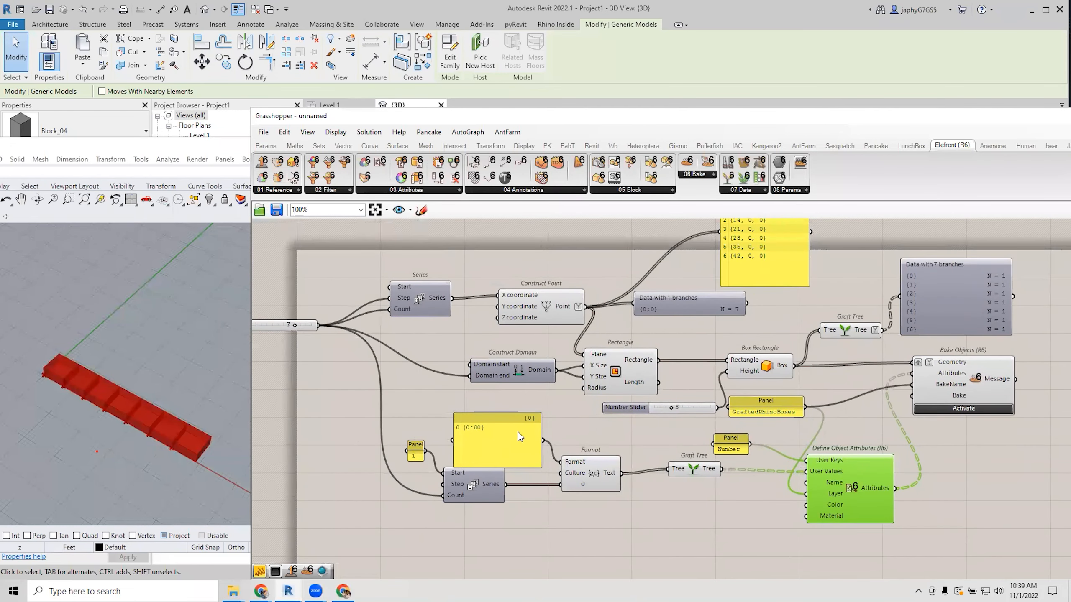
left_click_drag(518, 432, 526, 423)
right_click_drag(965, 475, 947, 451)
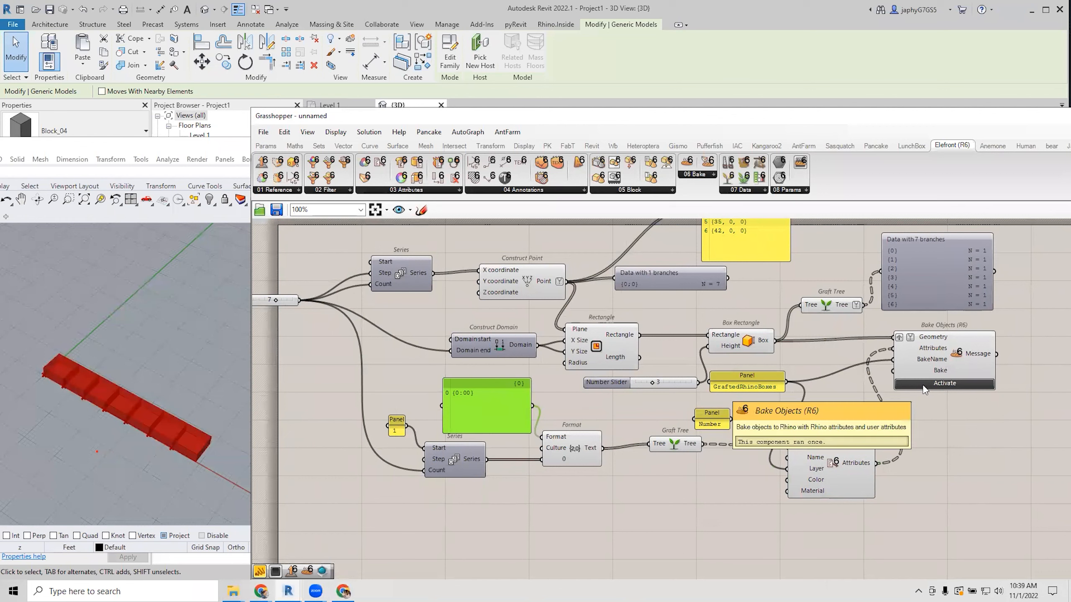
left_click_drag(677, 383, 654, 386)
left_click_drag(745, 382, 749, 394)
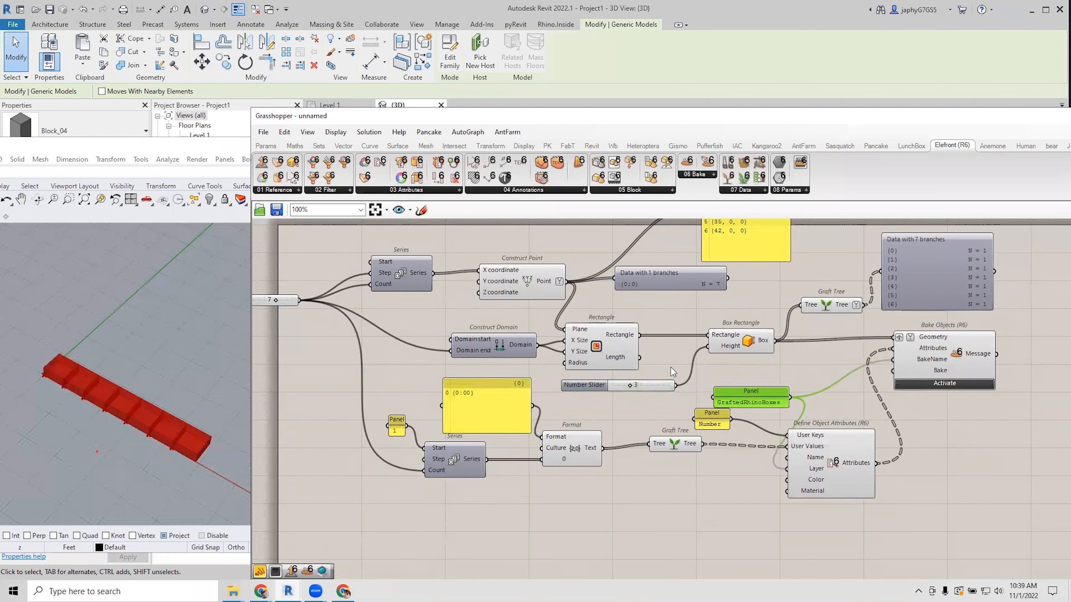
Wire the count slider to Bake and activate Bake Objects to bake the seven boxes.
left_click_drag(299, 300, 893, 371)
left_click(918, 384)
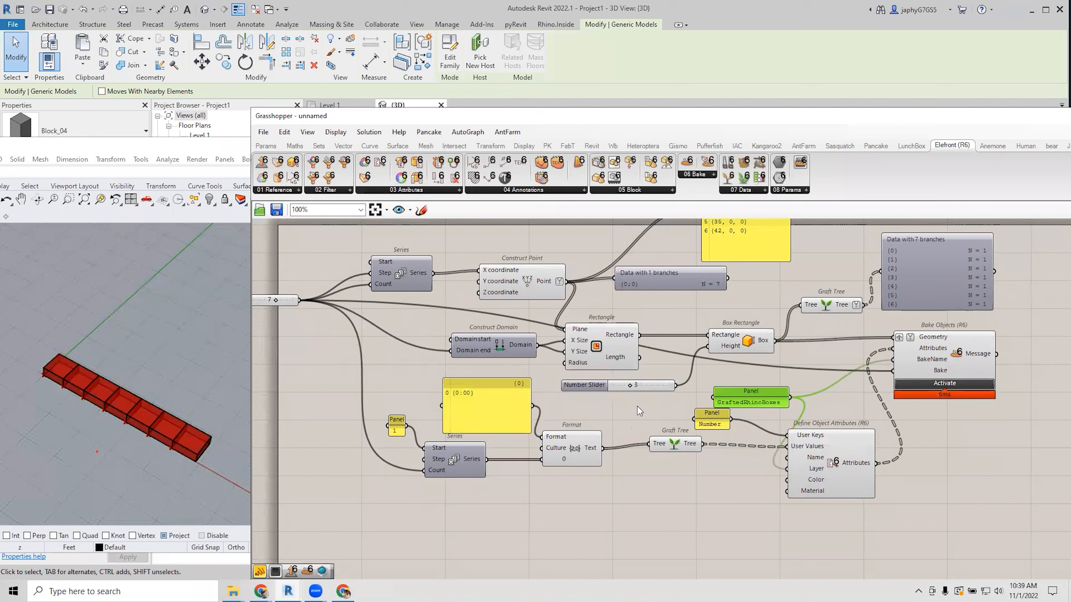
left_click(939, 450)
right_click_drag(937, 447, 894, 442)
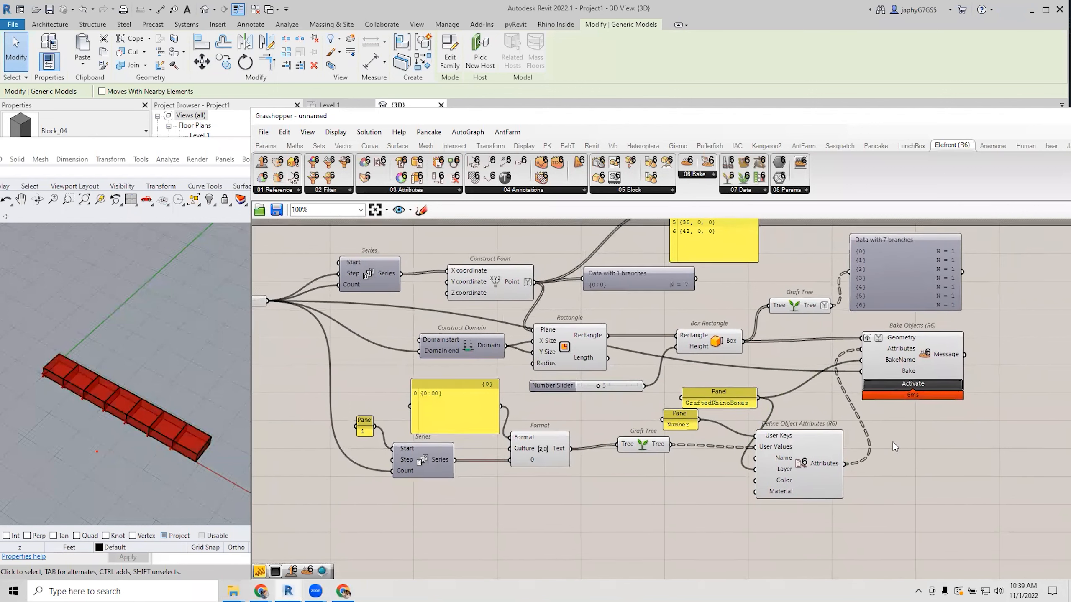
mouse_move(893, 342)
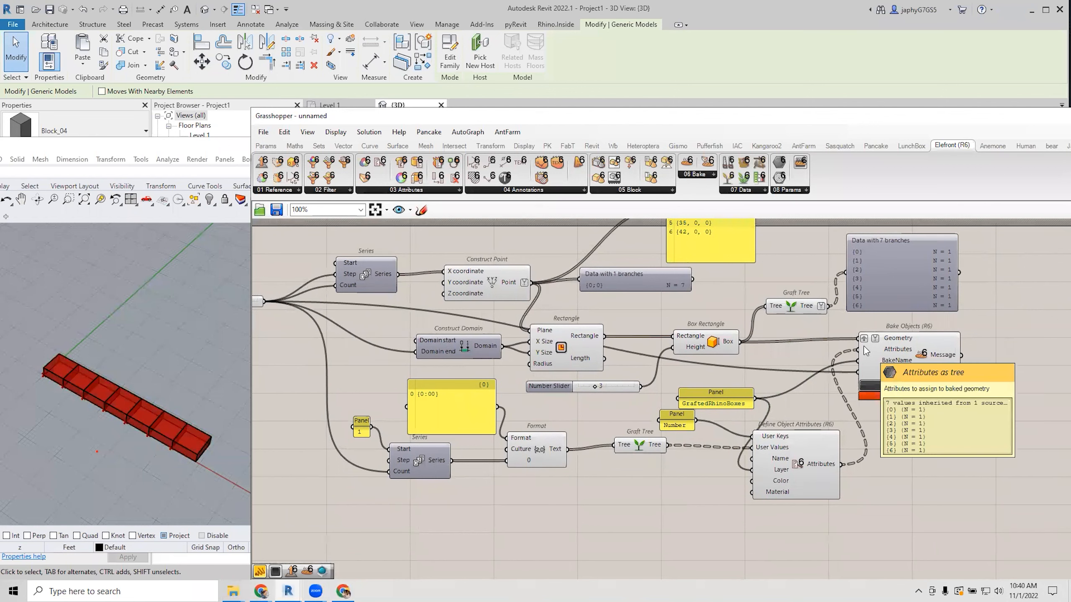
right_click_drag(864, 346, 879, 348)
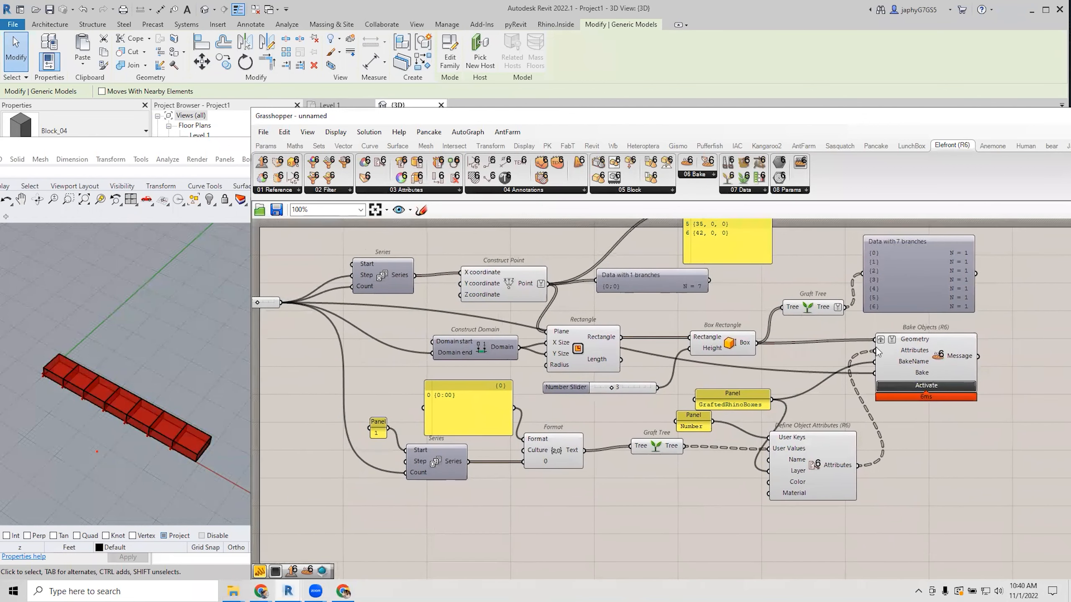
Insert a relay on the slider-to-Count wire and place it left of Series.
right_click_drag(619, 319, 637, 332)
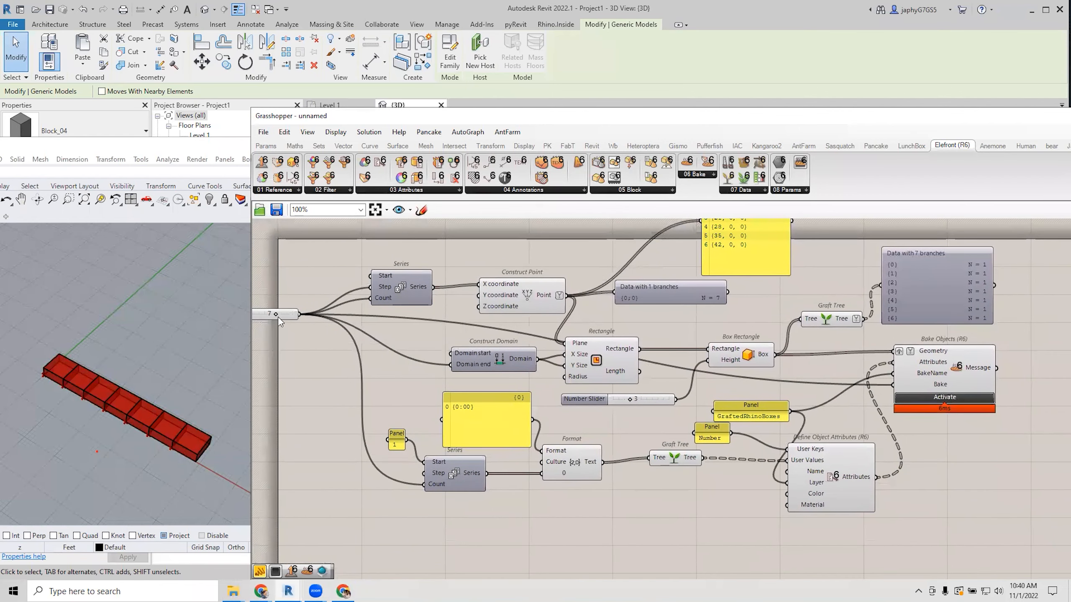
left_click_drag(283, 316, 329, 385)
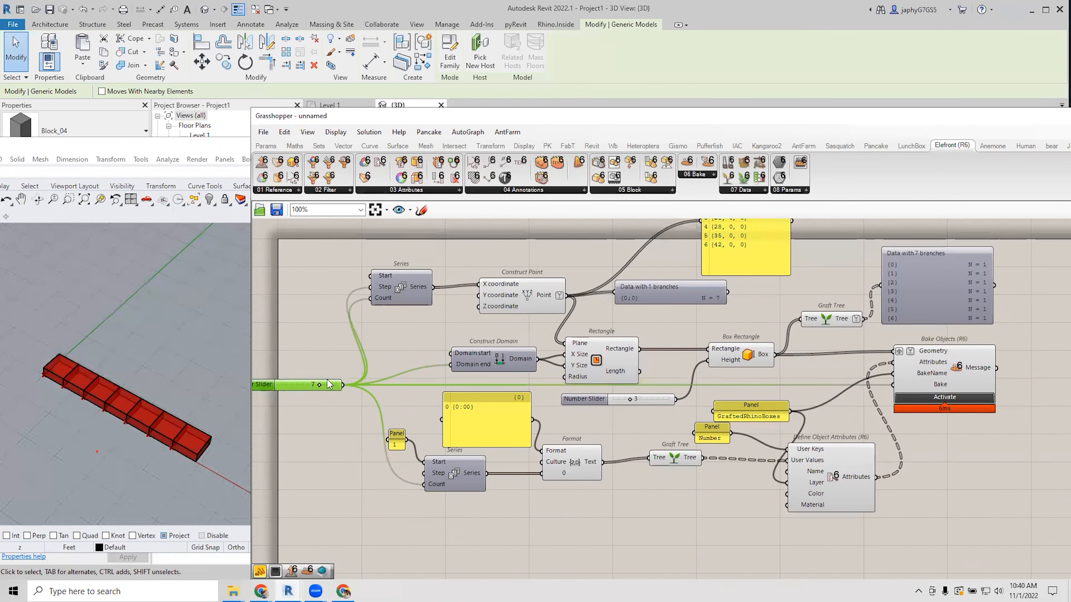
left_click(361, 307)
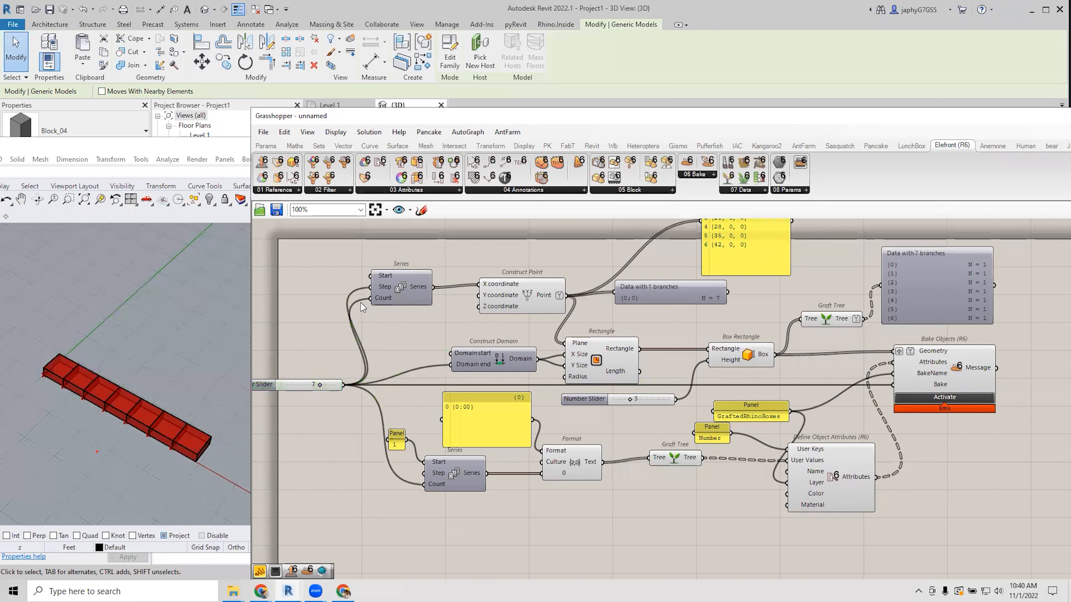
double_click(358, 301)
left_click_drag(360, 300, 339, 299)
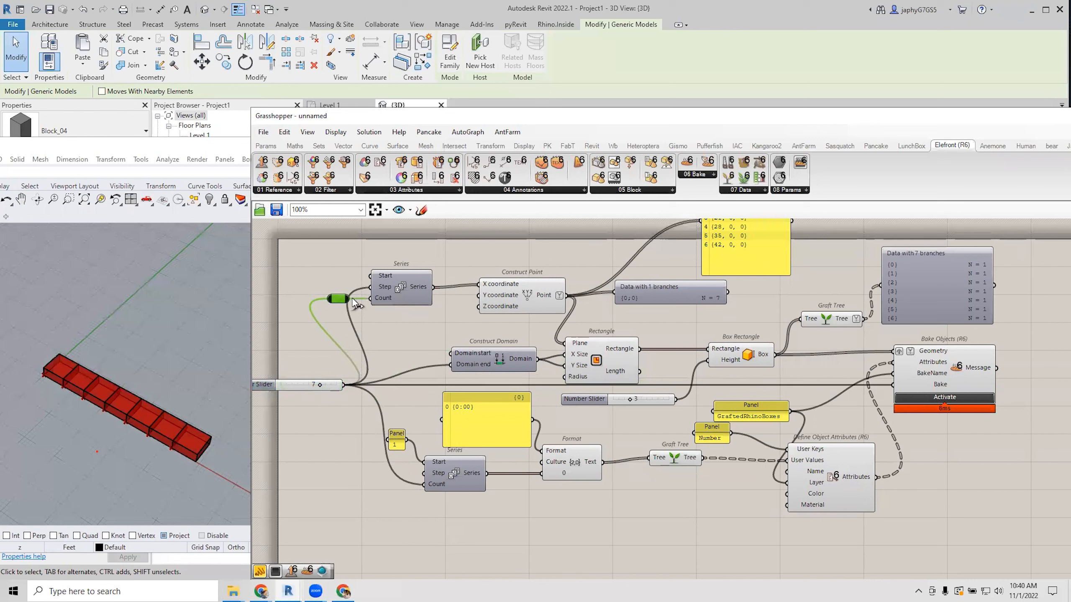
left_click(383, 328)
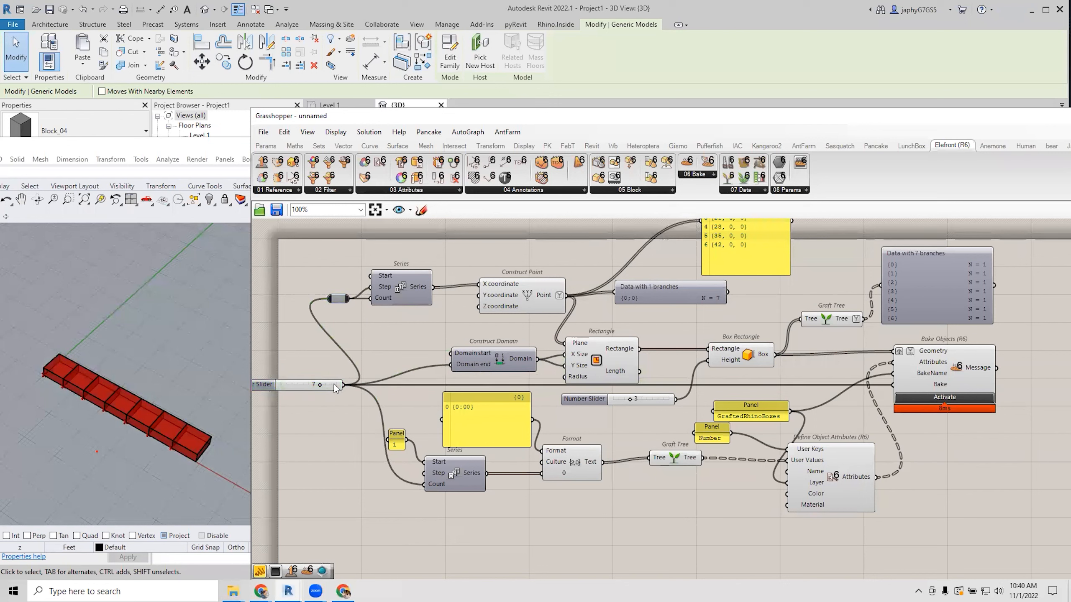
mouse_move(319, 385)
left_mouse_down()
mouse_move(305, 384)
mouse_move(319, 384)
left_mouse_up()
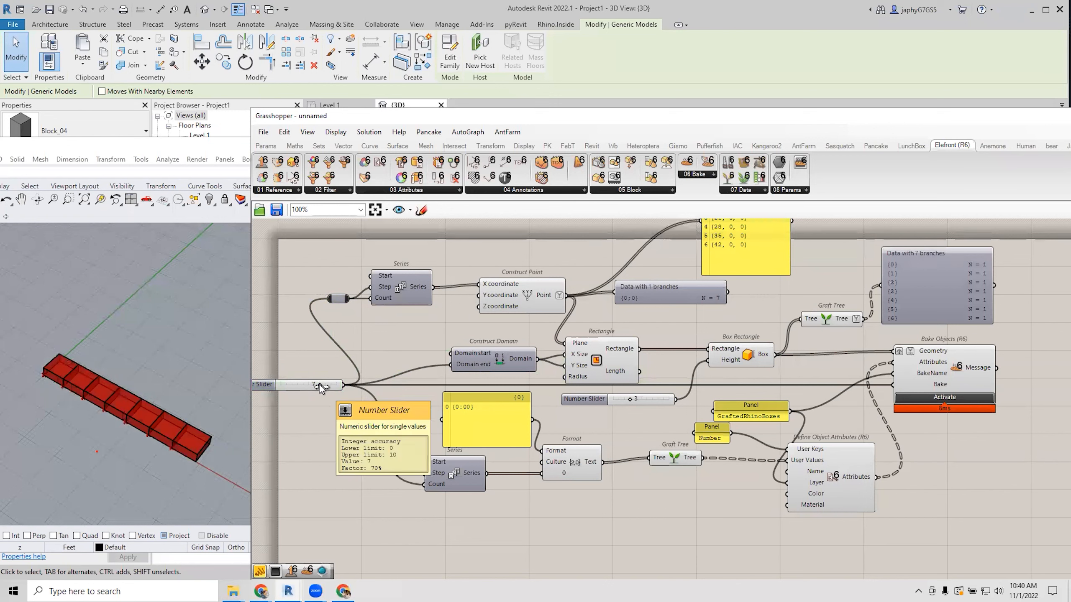
Select baked boxes in Rhino and check their BakeName and Number user text attributes.
left_click(159, 401)
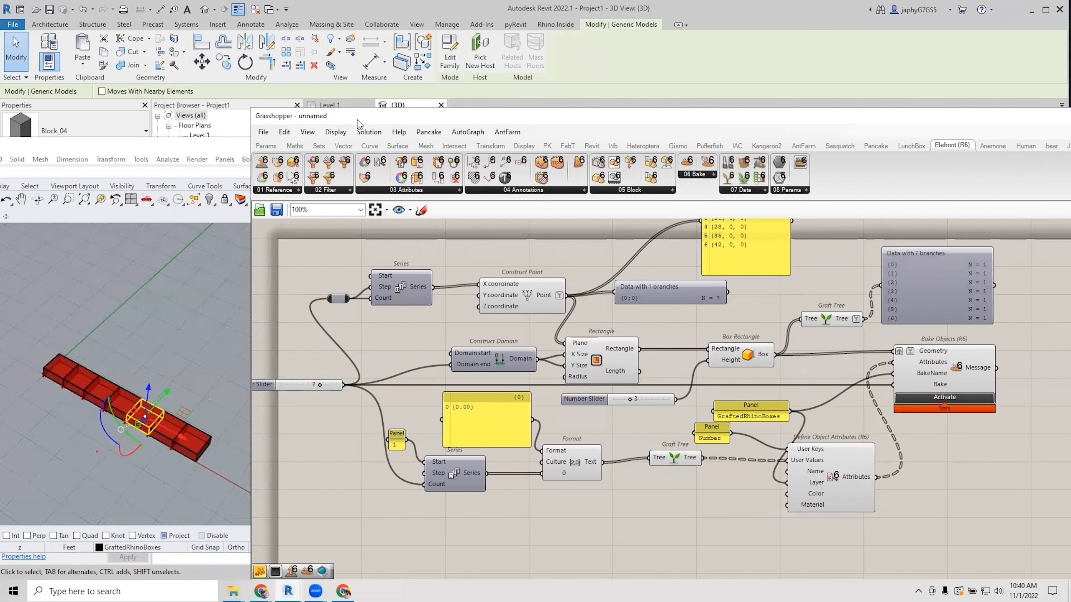
left_click_drag(358, 119, 358, 119)
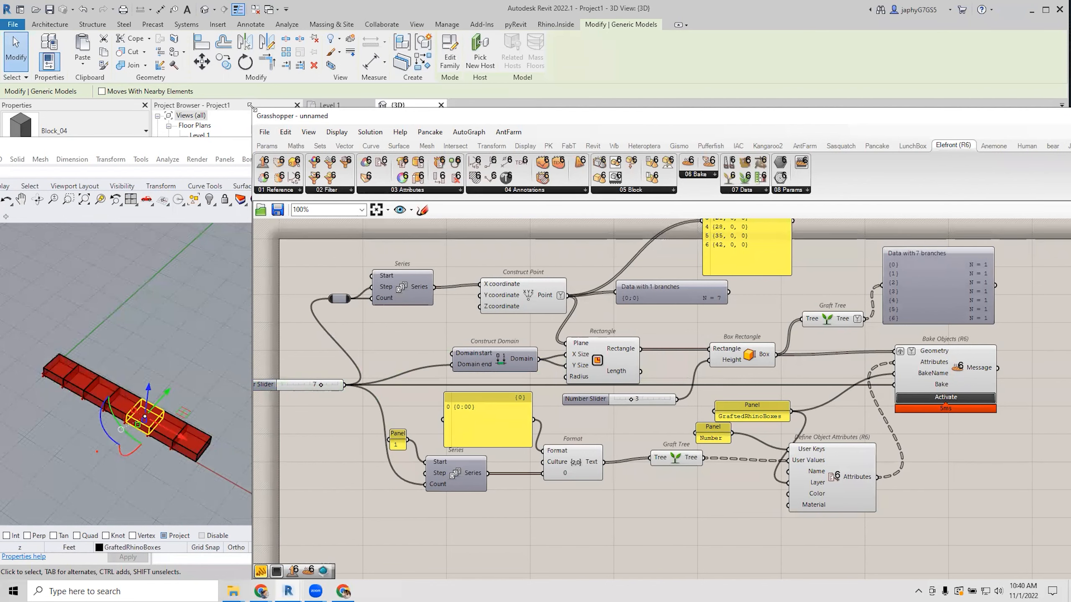
left_click_drag(251, 108, 454, 118)
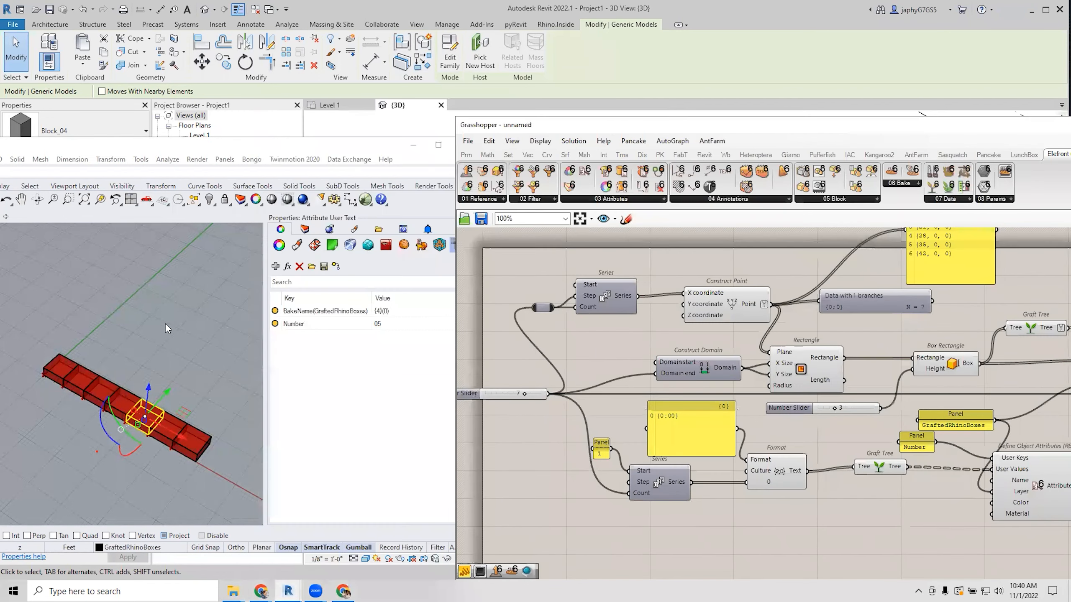
left_click(66, 373)
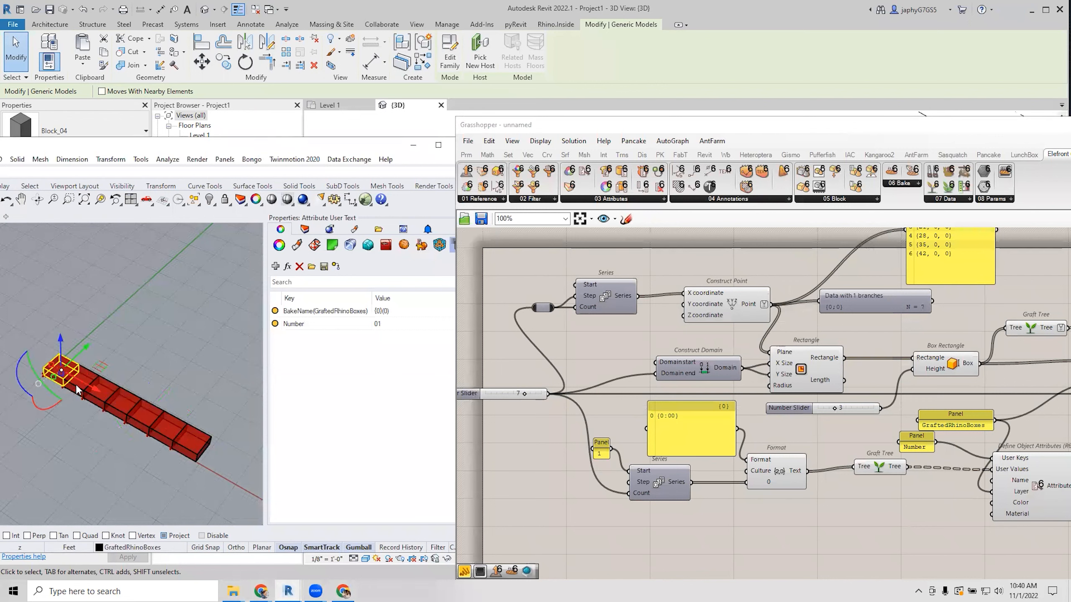
left_click(115, 384)
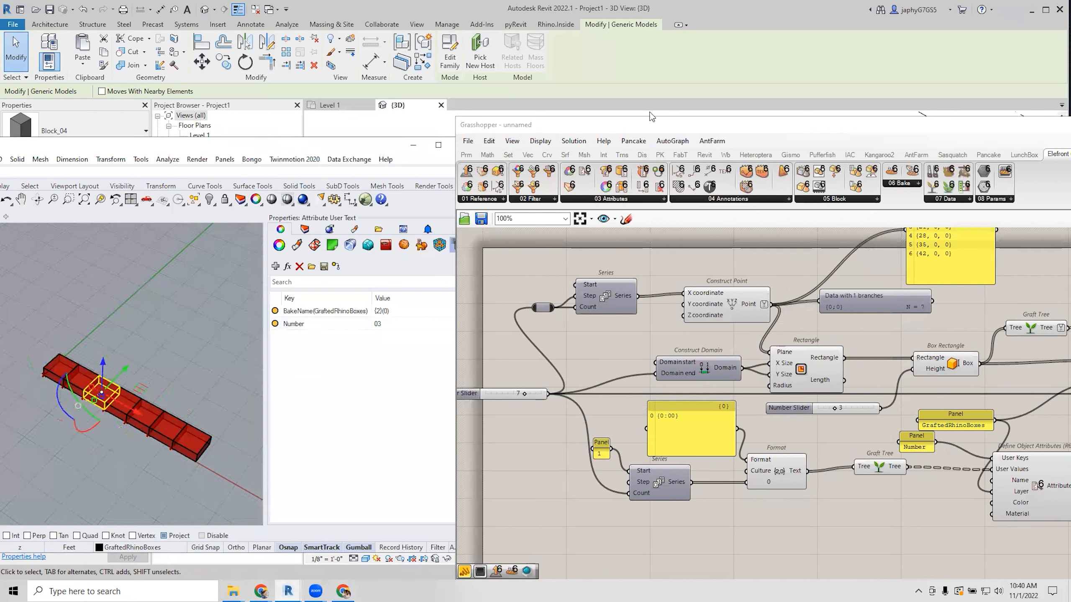
left_click_drag(641, 127, 390, 105)
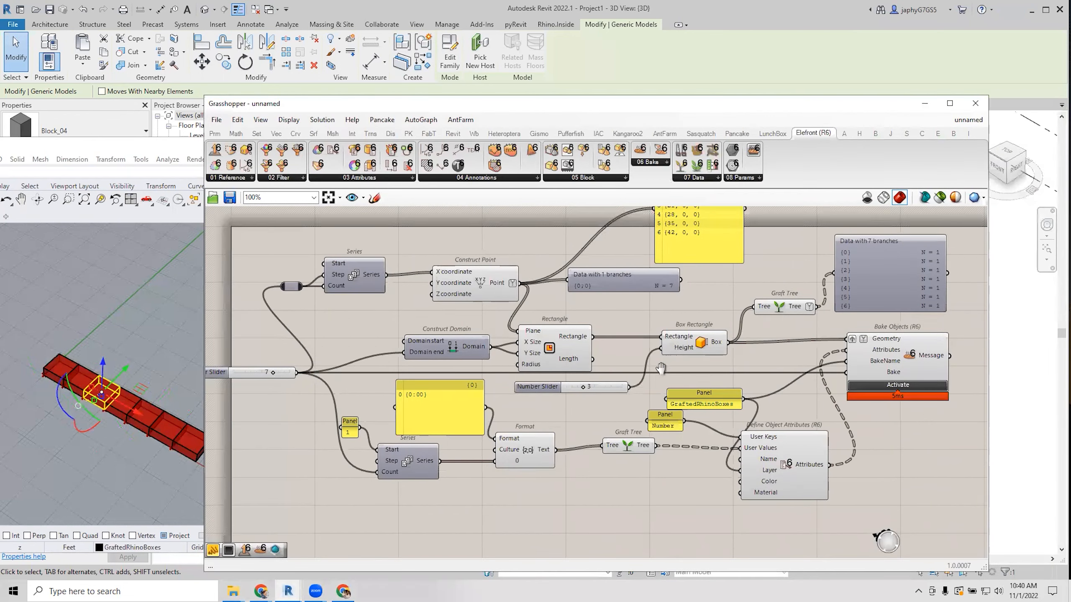
Select Box Rectangle and then Bake Objects to preview their boxes.
right_click_drag(660, 361, 670, 381)
scroll(671, 382, "up", 2)
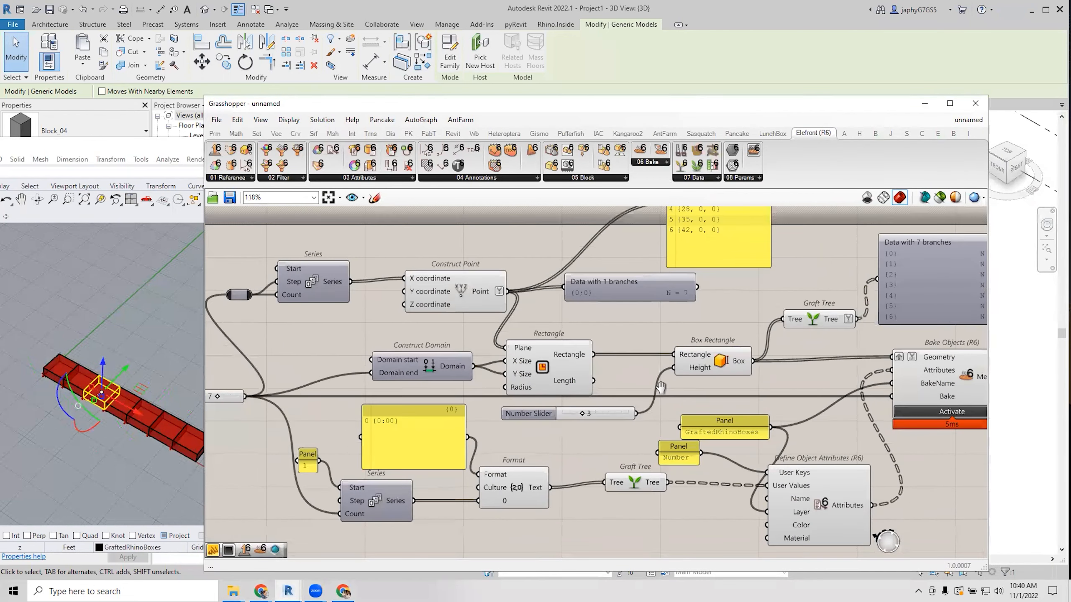
scroll(668, 387, "down", 2)
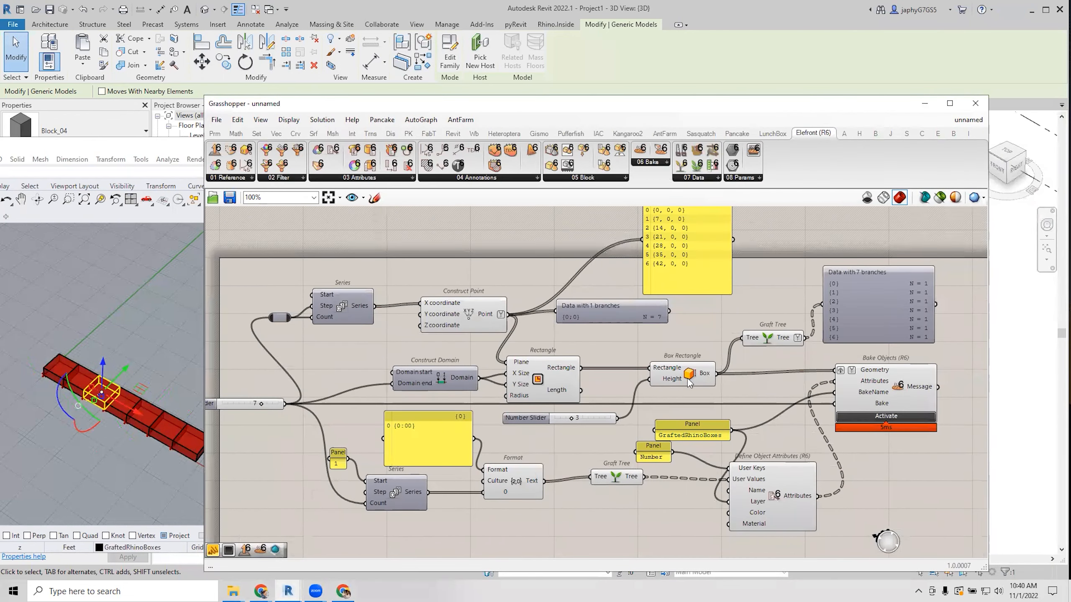
left_click(686, 378)
mouse_move(703, 375)
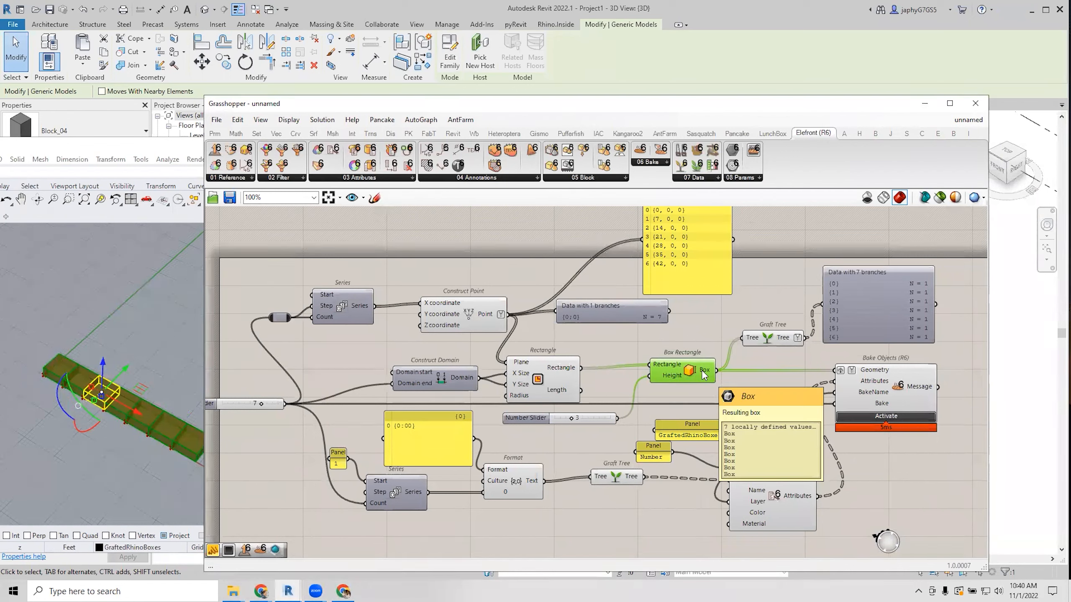
mouse_move(526, 363)
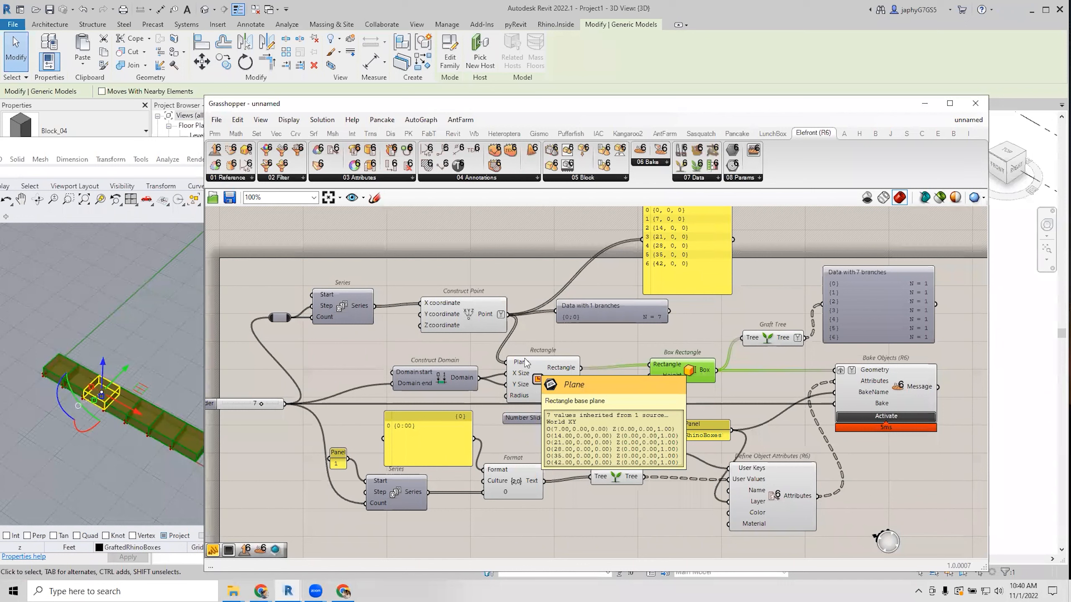
left_click(607, 328)
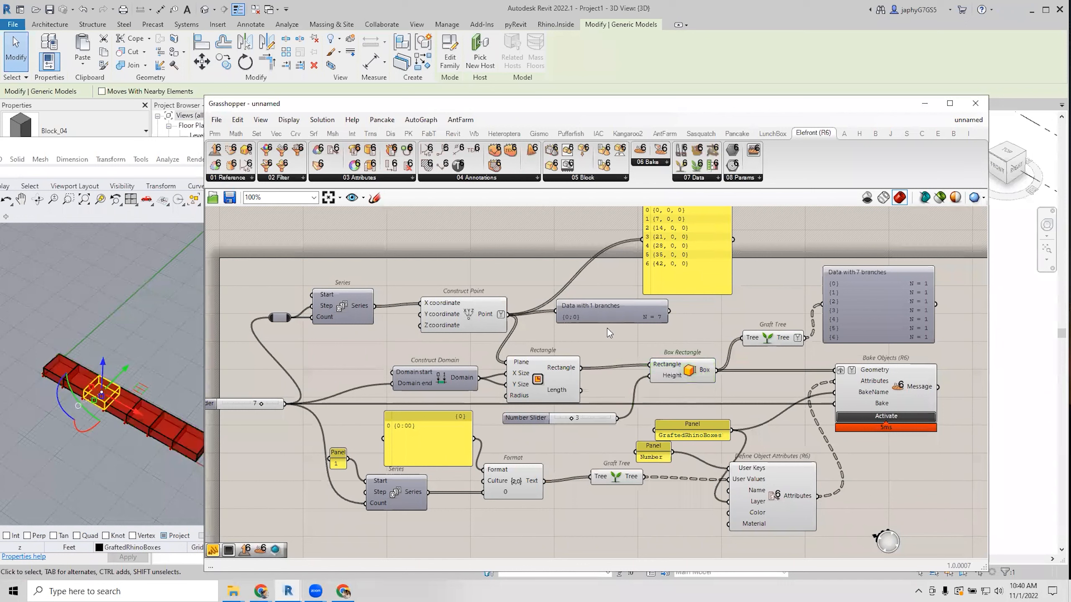
left_click(687, 373)
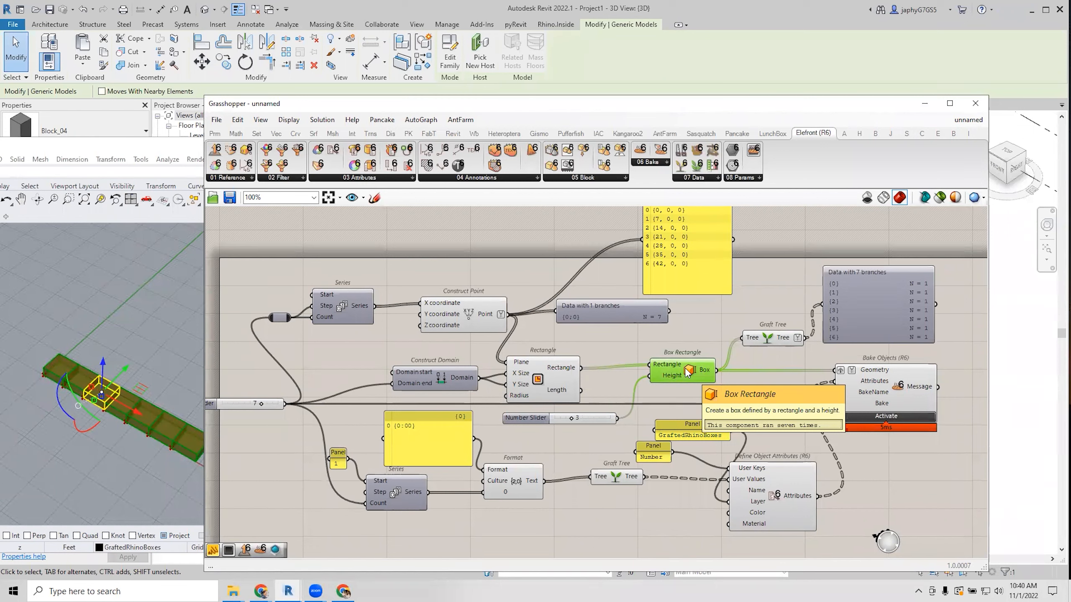
left_click(886, 389)
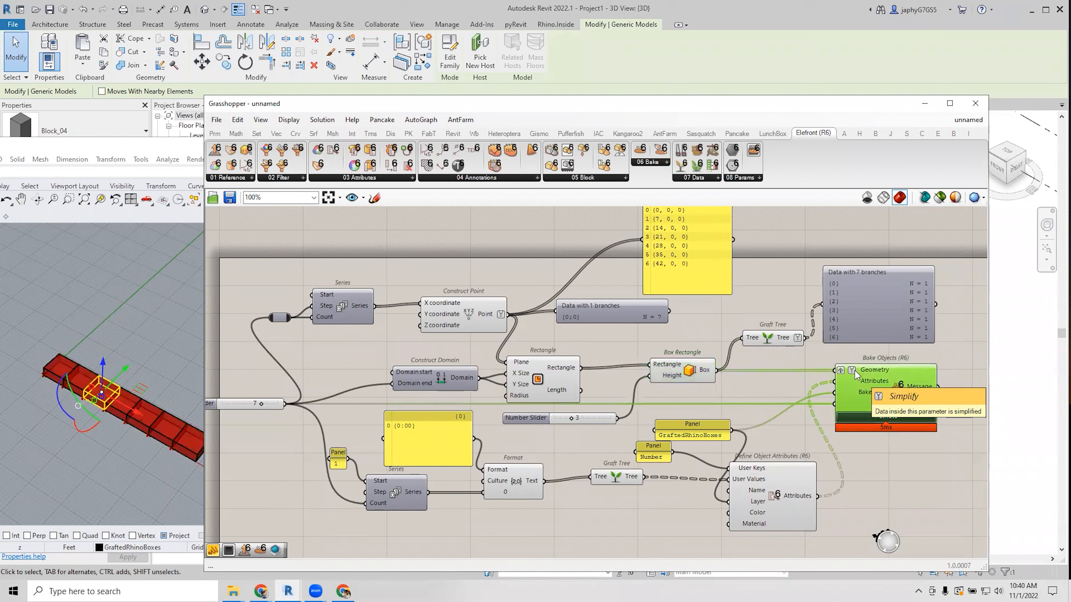
mouse_move(865, 374)
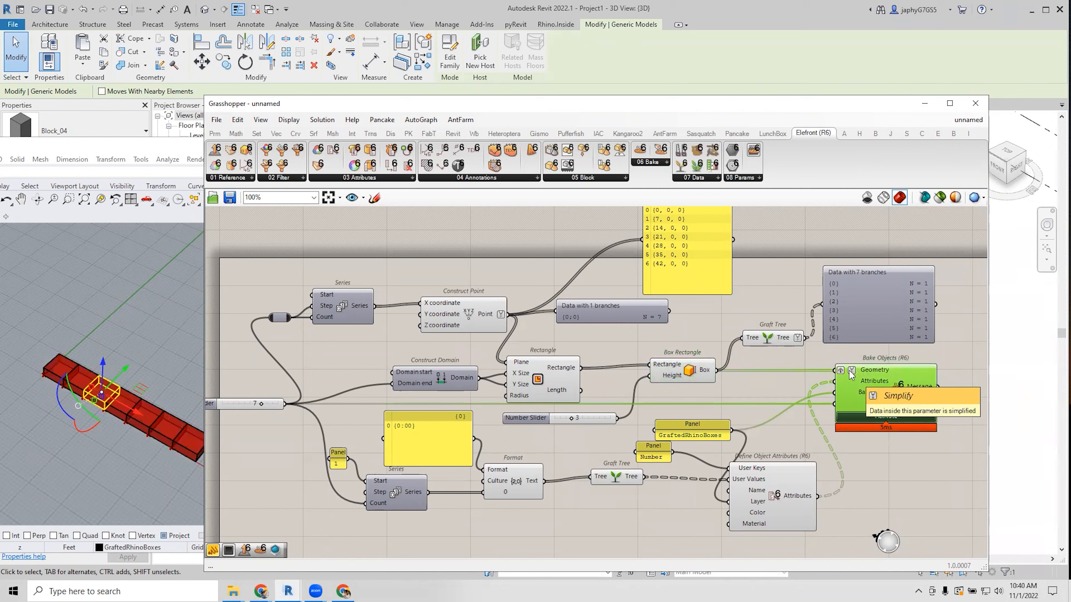
left_click(767, 384)
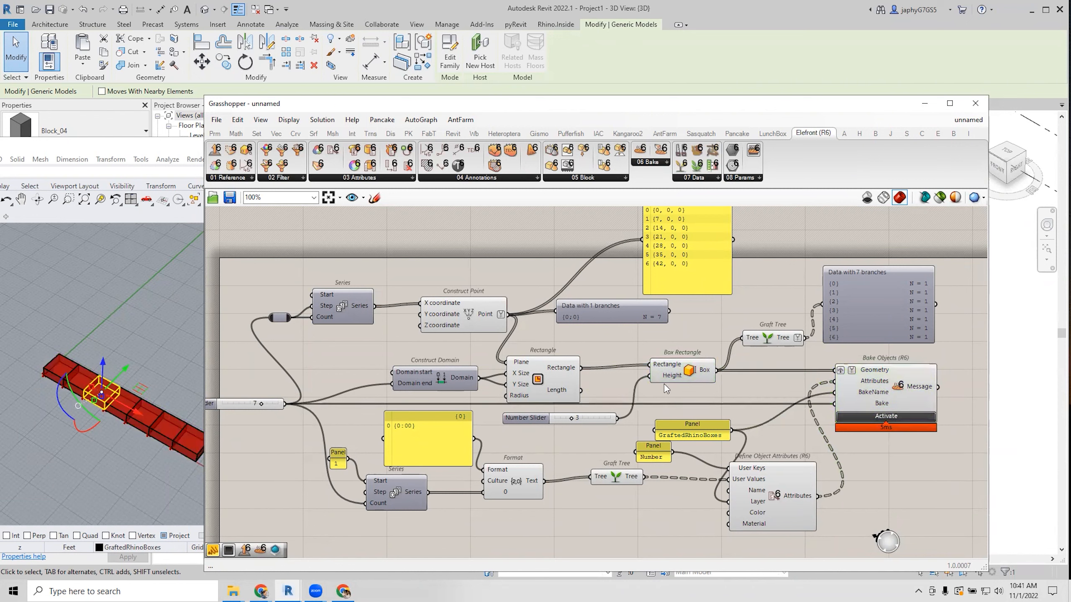
mouse_move(704, 369)
mouse_move(864, 371)
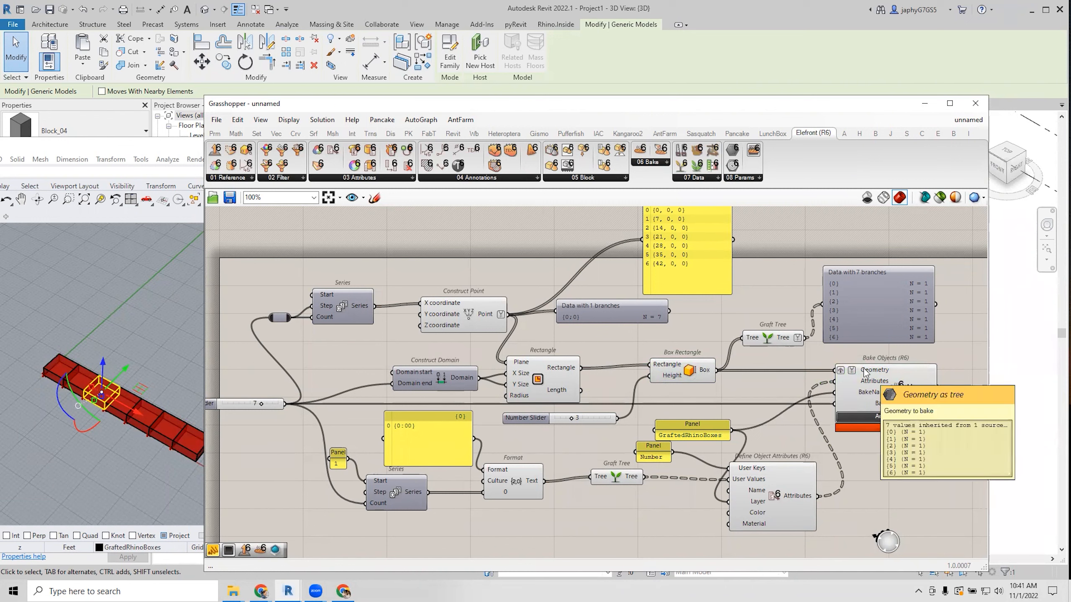
Graft Box Rectangle's Box output and remove the Graft from Bake Objects' Geometry input.
left_click(700, 375)
right_click(701, 375)
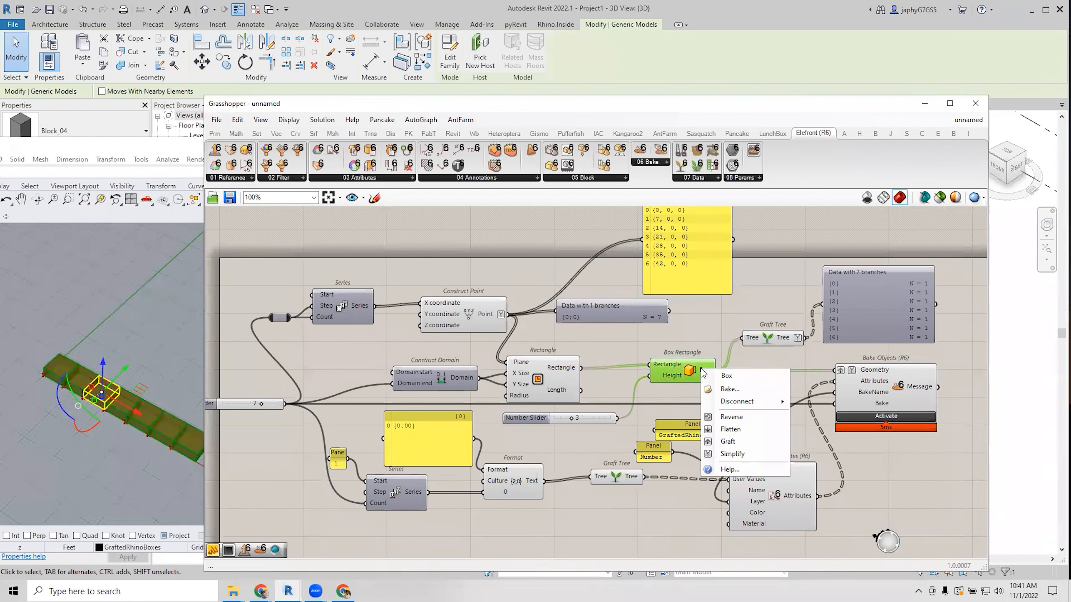
left_click(738, 443)
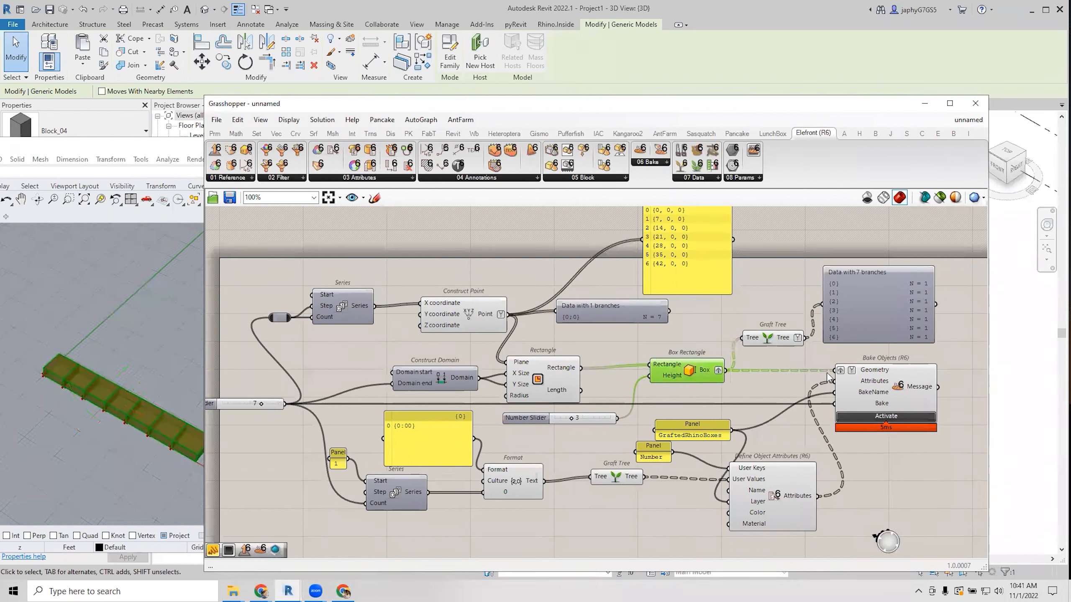
right_click(853, 374)
left_click(876, 480)
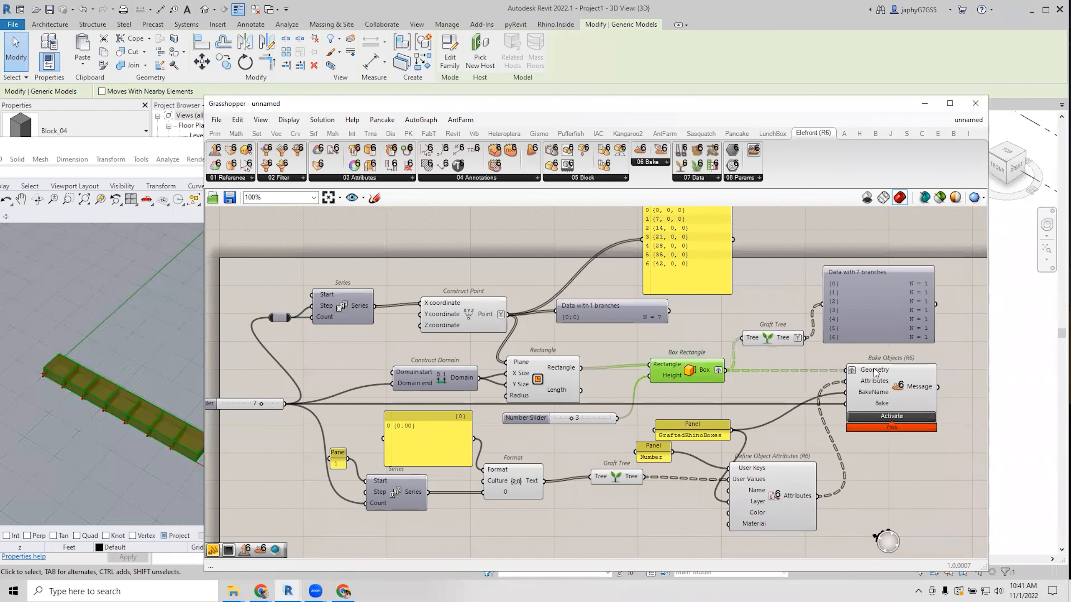
left_click(860, 374)
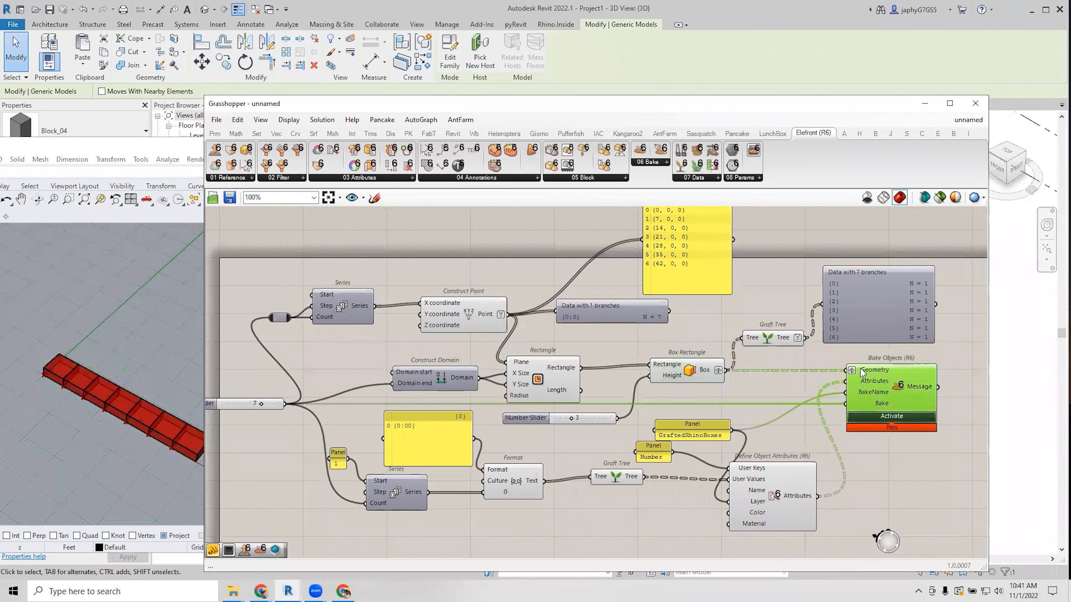
mouse_move(860, 374)
Add a Reference by BakeName component via 'ref b' and feed it the GraftedRhinoBoxes name.
right_click_drag(738, 432, 713, 408)
left_click_drag(624, 435, 629, 439)
right_click_drag(881, 456, 816, 432)
double_click(814, 429)
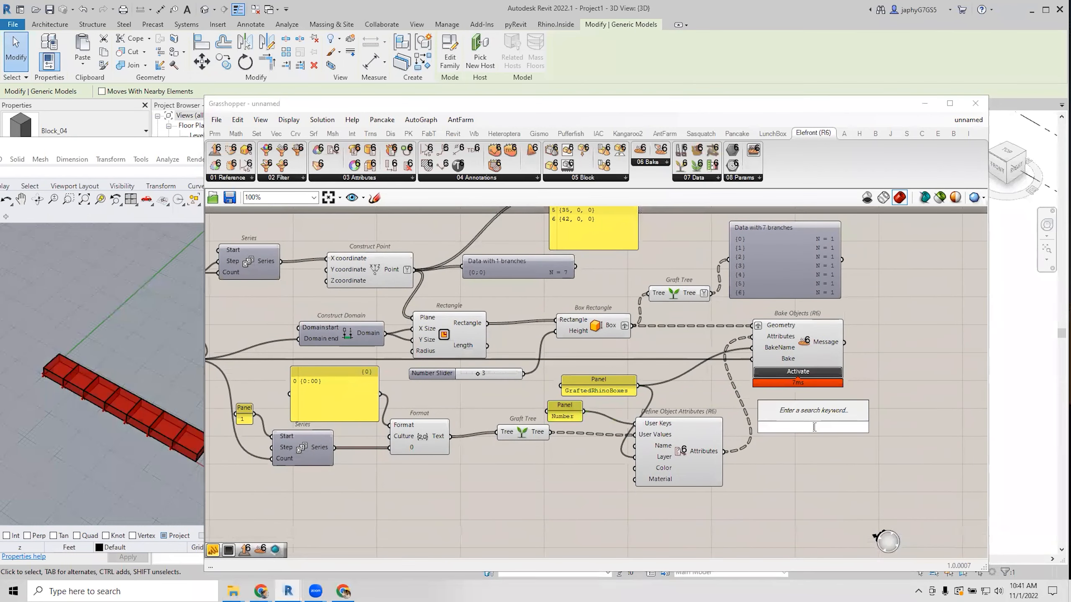
type("ref b")
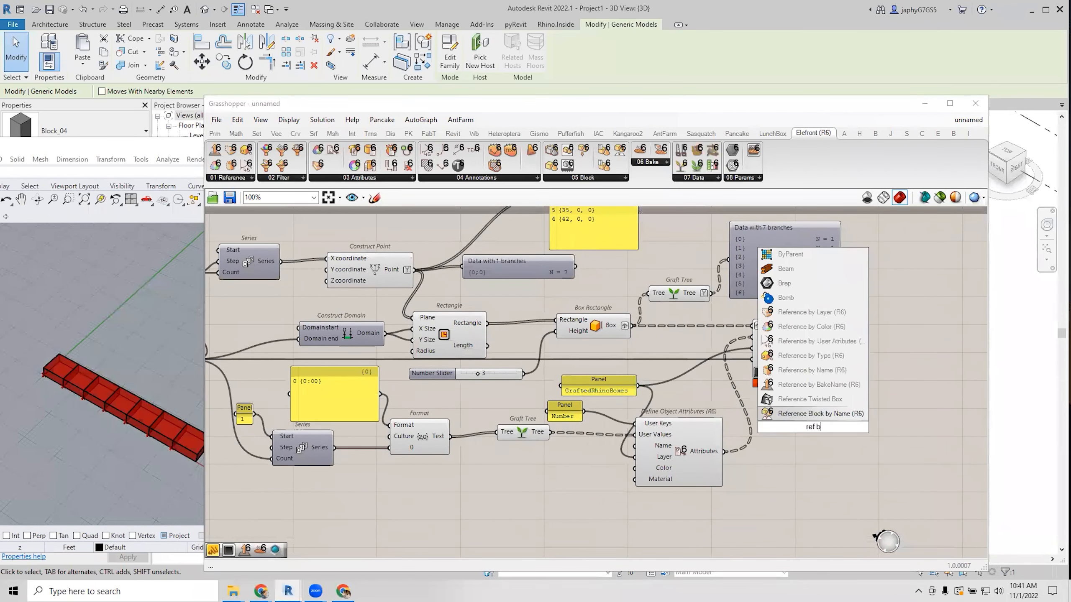
key("Up")
key("Up")
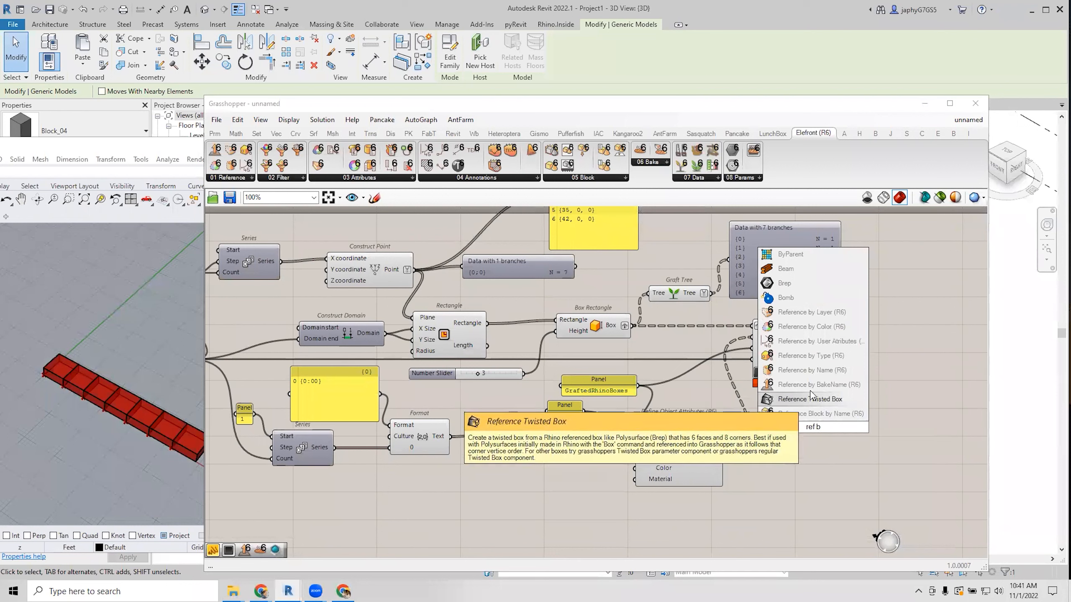
key("Return")
left_click_drag(638, 385, 771, 409)
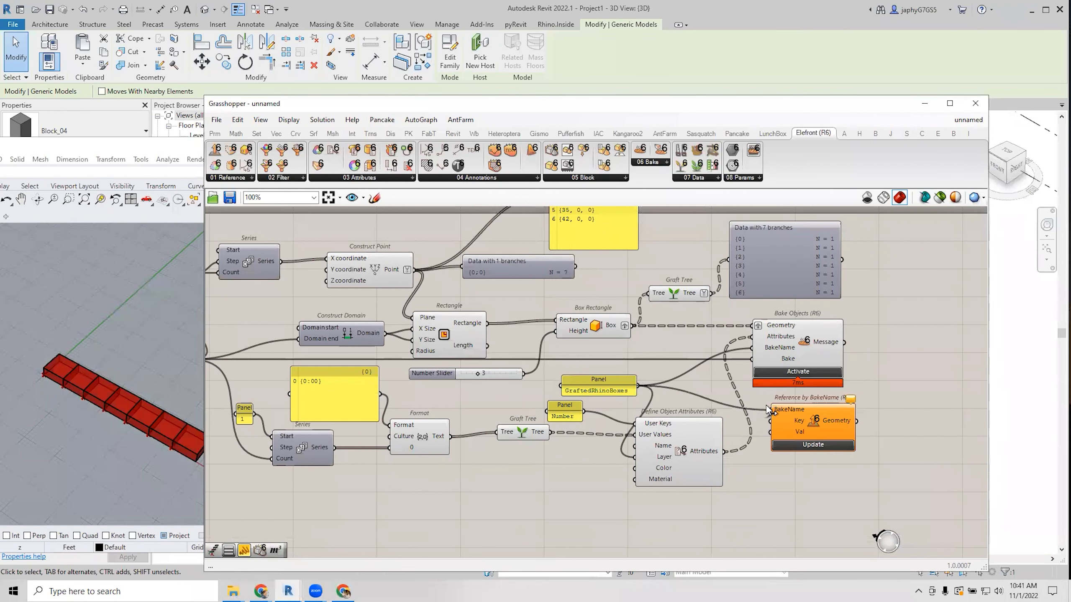
left_click_drag(840, 424, 857, 419)
Add a Panel on its Geometry output, sized to list all seven Breps.
right_click_drag(880, 375, 812, 354)
double_click(857, 342)
type("//")
key("Return")
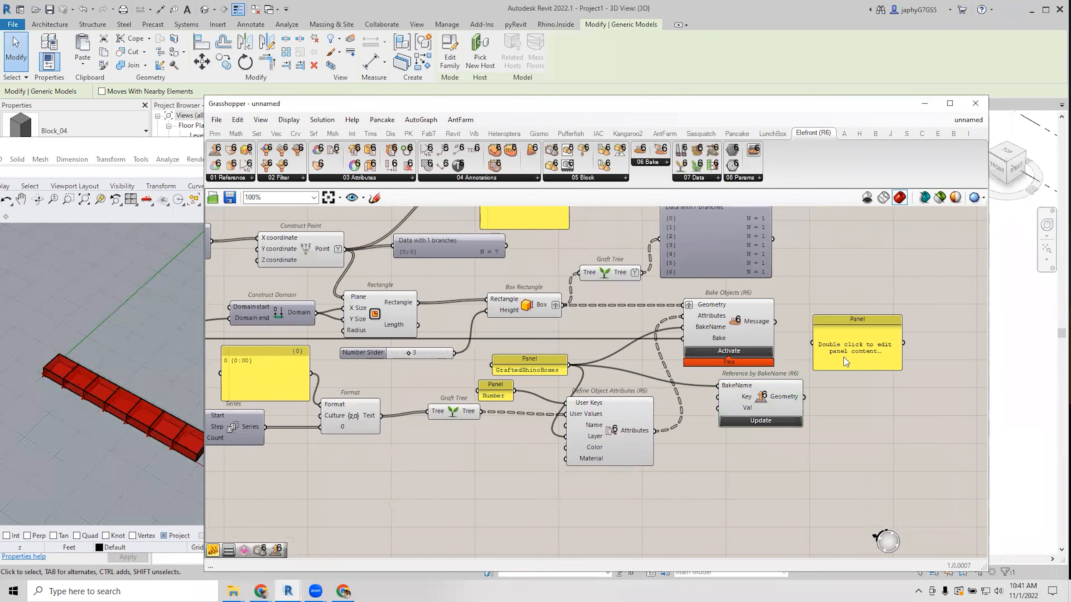
left_click_drag(805, 397, 815, 343)
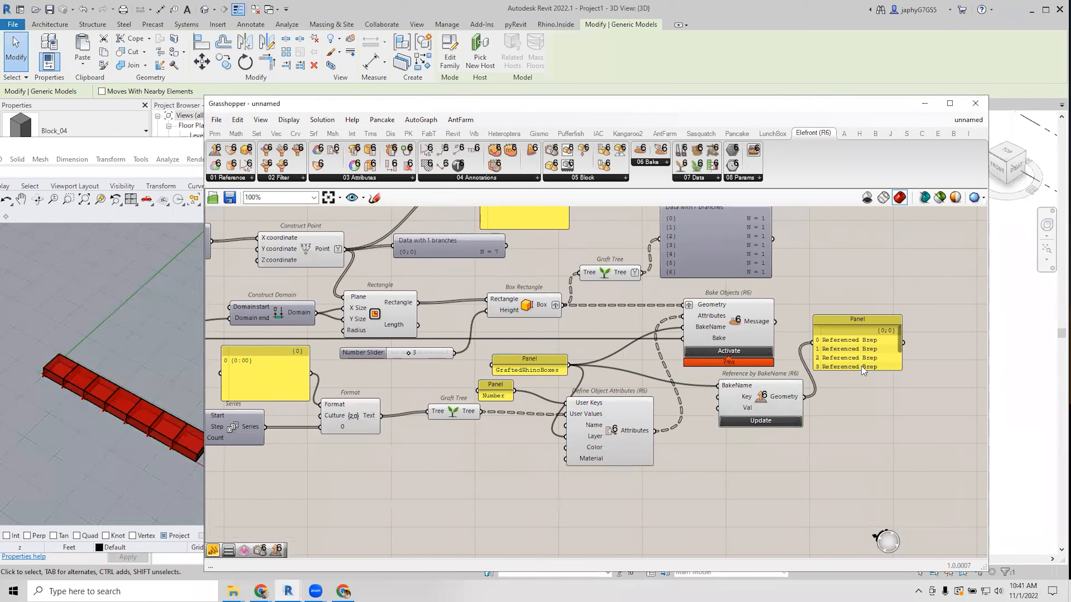
left_click_drag(863, 370, 904, 447)
left_click(897, 399)
left_click_drag(897, 399, 1000, 423)
left_click_drag(759, 396, 805, 403)
right_click_drag(723, 356, 740, 374)
scroll(740, 374, "down", 1)
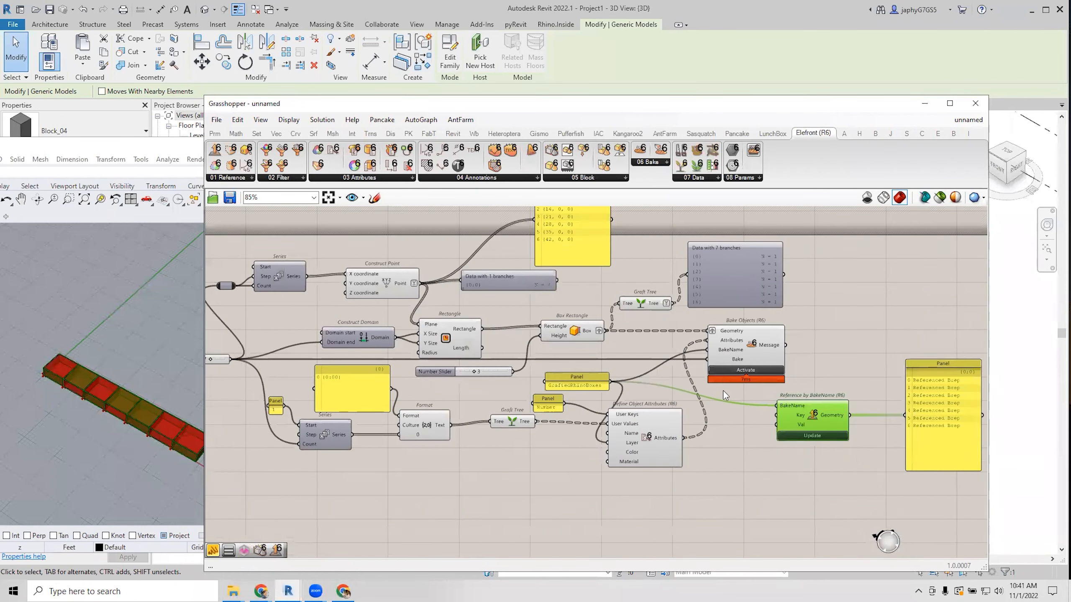
Turn off previews of the upstream components and Graft Tree.
left_click_drag(722, 496, 434, 334)
middle_click(440, 330)
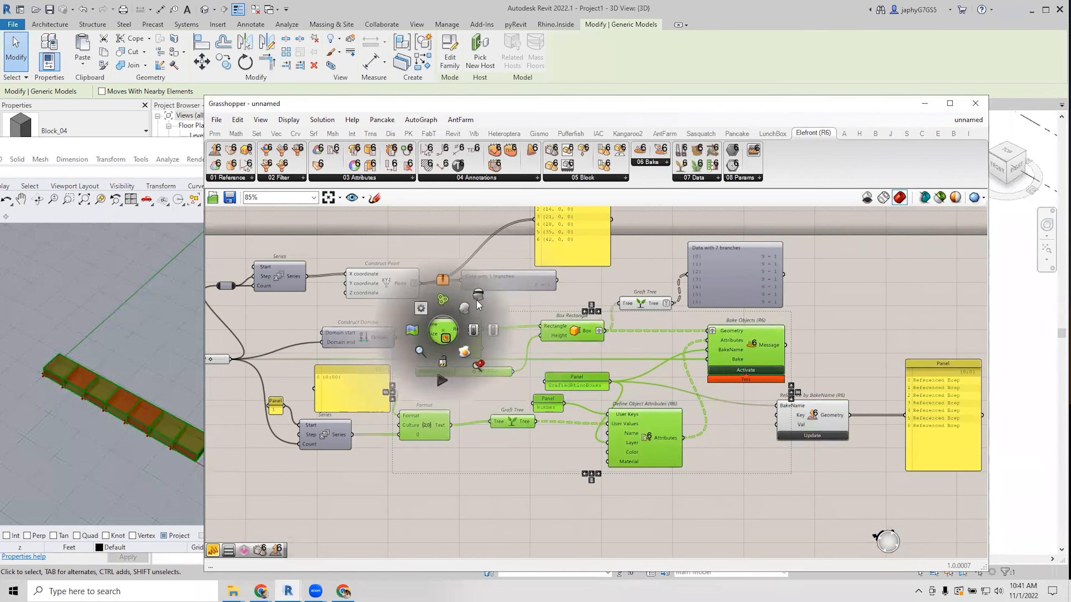
left_click(477, 300)
left_click(608, 351)
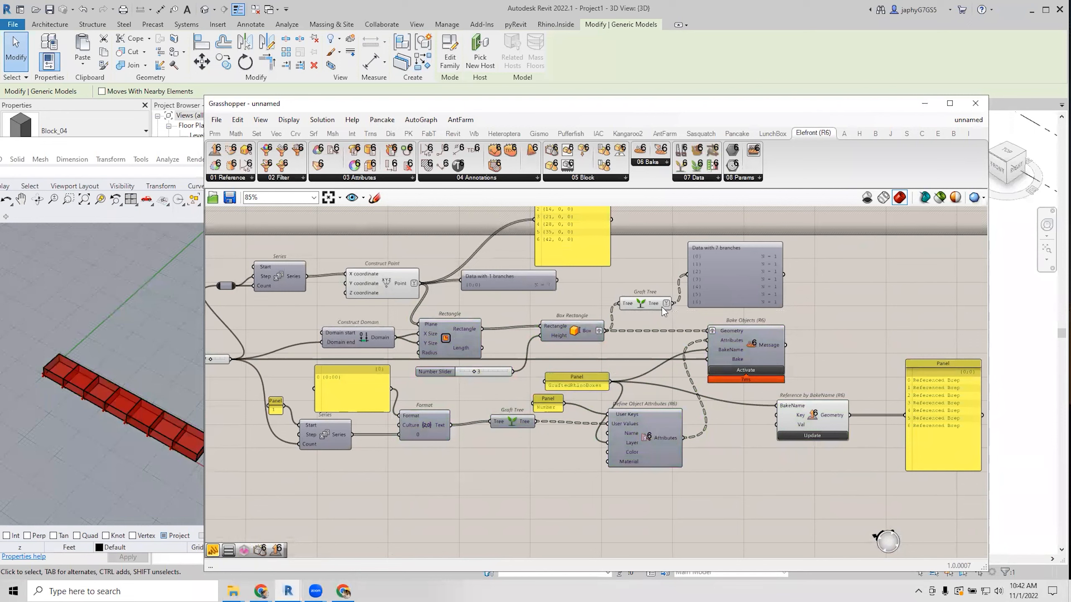
left_click(639, 300)
middle_click(640, 300)
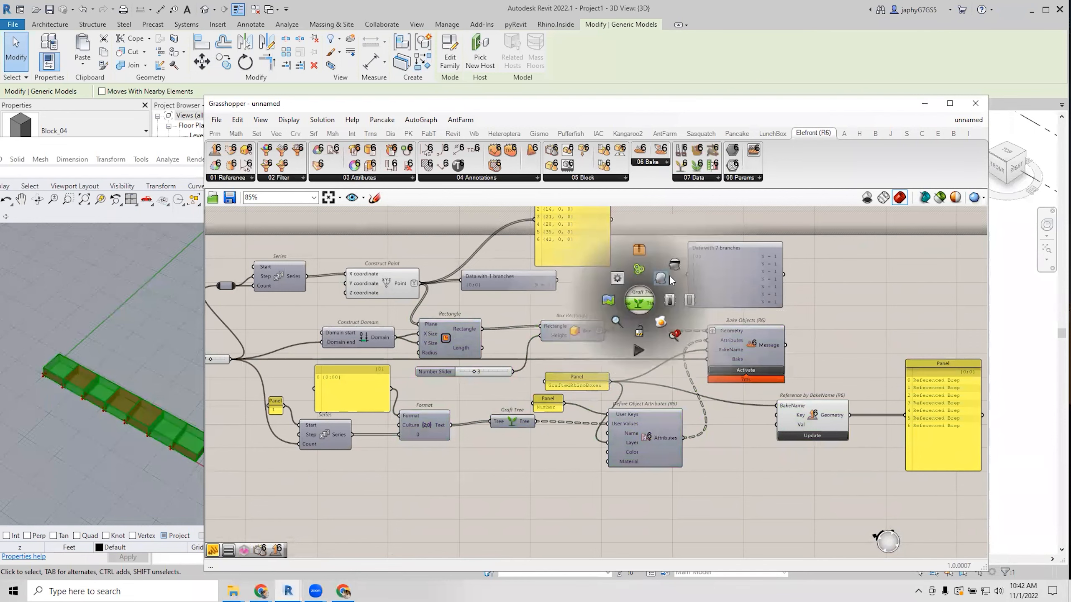
left_click(677, 263)
Select Reference by BakeName to preview the referenced boxes and review the whole definition.
left_click(813, 414)
right_click_drag(863, 395, 716, 363)
scroll(819, 367, "up", 2)
scroll(766, 375, "up", 2)
right_click_drag(808, 364, 835, 365)
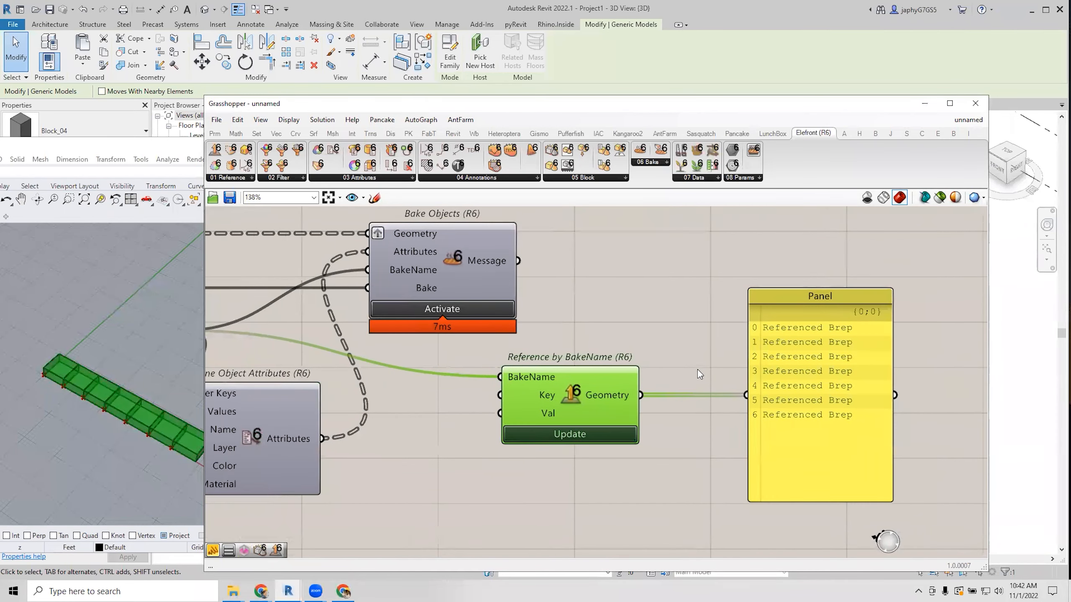
scroll(698, 370, "down", 2)
scroll(785, 371, "down", 1)
right_click_drag(709, 382, 690, 431)
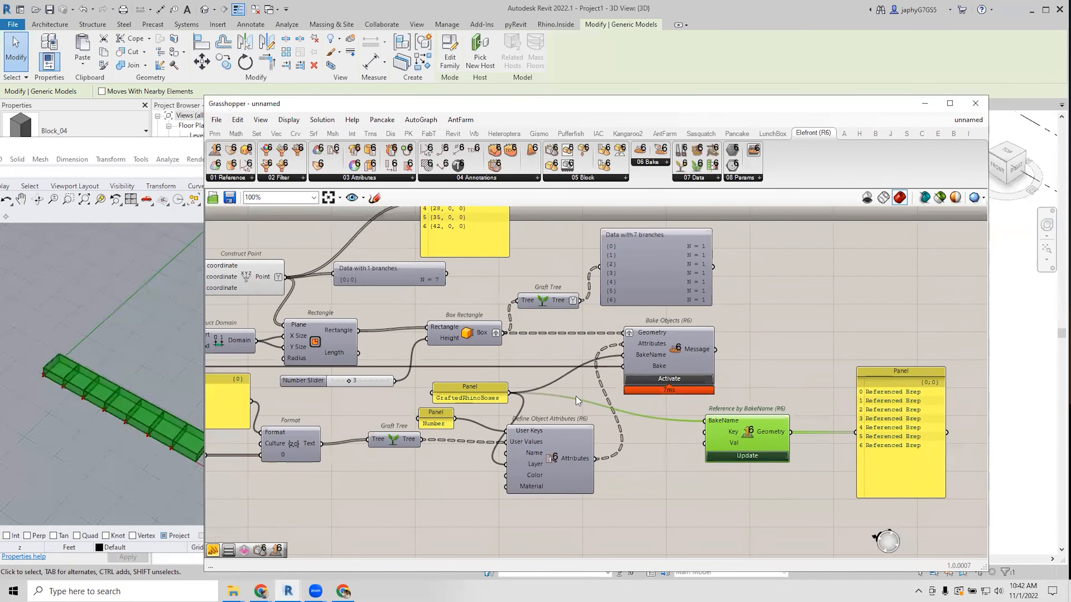
mouse_move(483, 336)
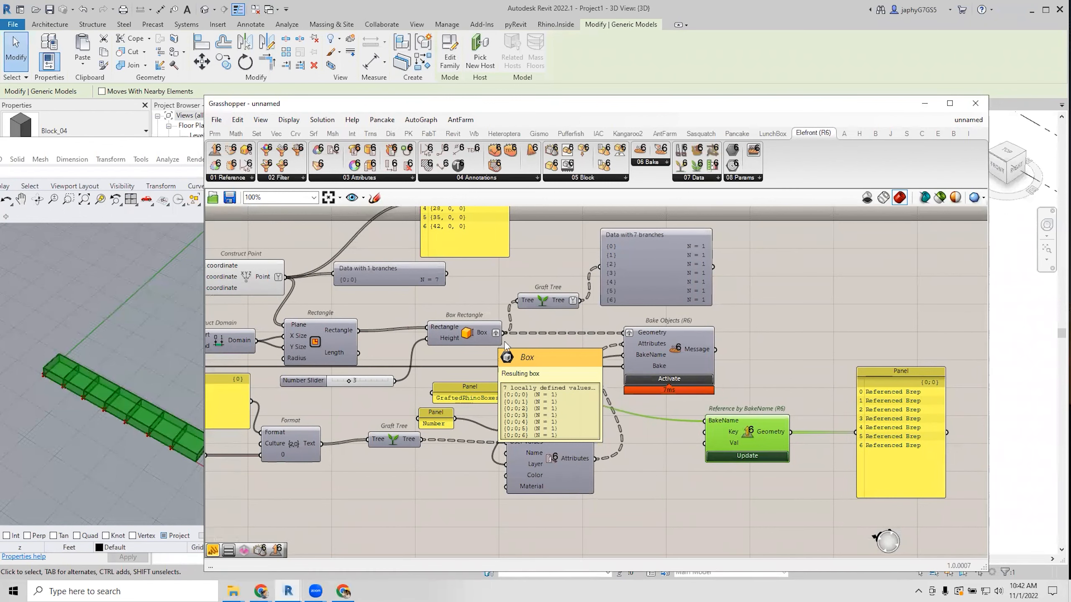
right_click_drag(521, 339, 542, 347)
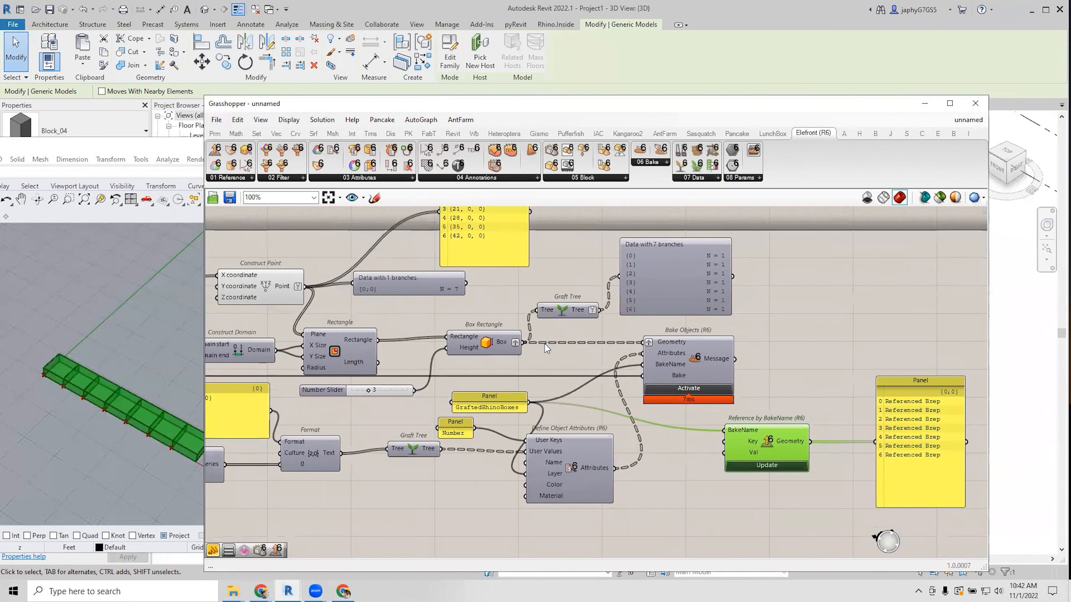
scroll(559, 347, "down", 2)
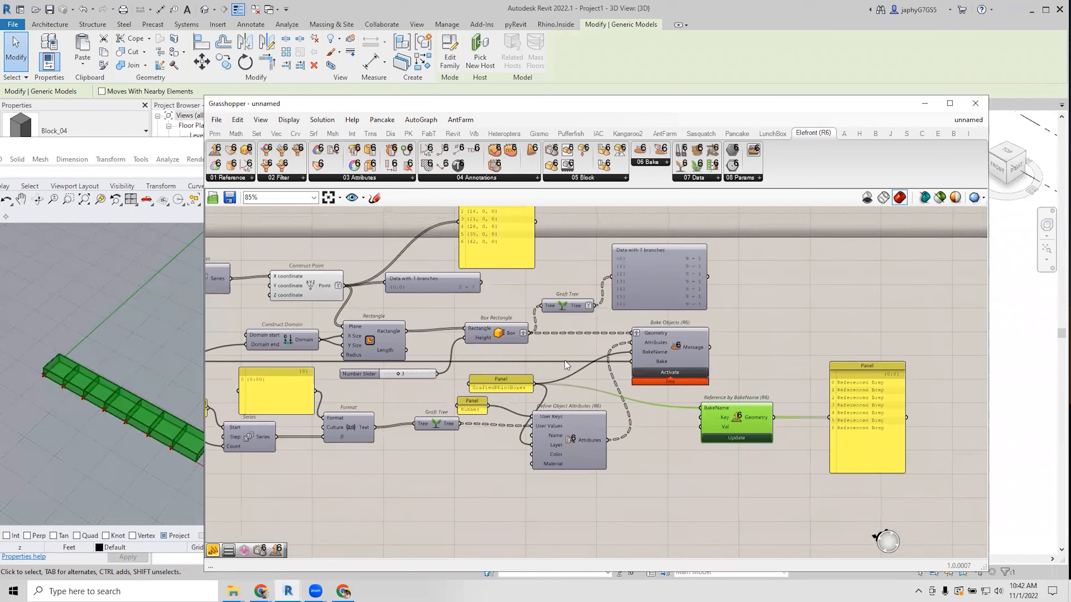
scroll(718, 411, "up", 2)
Keep Reference by BakeName's Breps in separate branches and lengthen the panel to show branch {6}.
left_click_drag(743, 417, 736, 419)
right_click(736, 420)
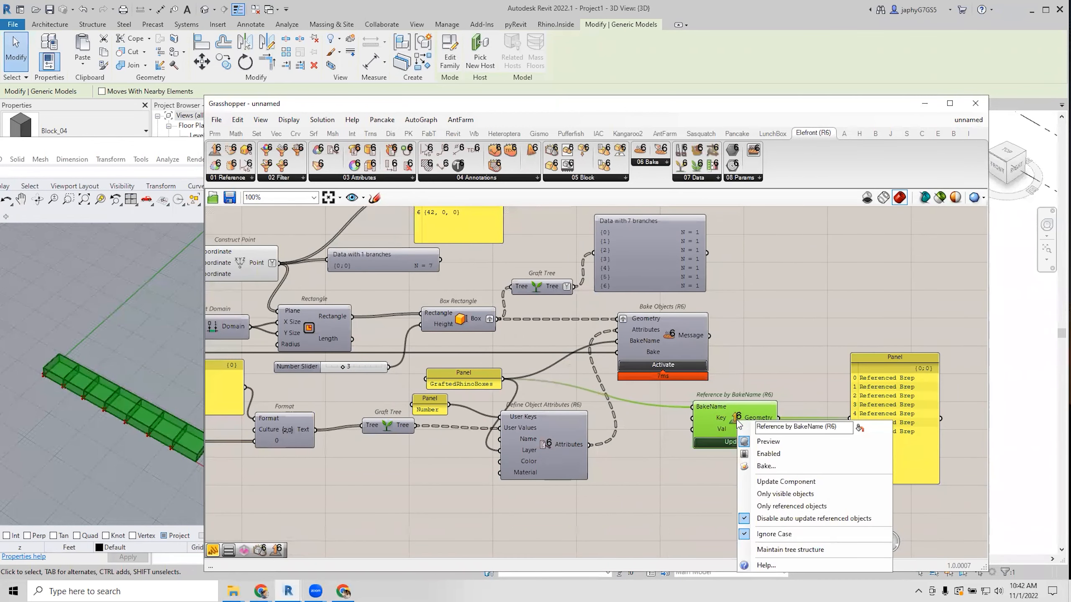
left_click(766, 550)
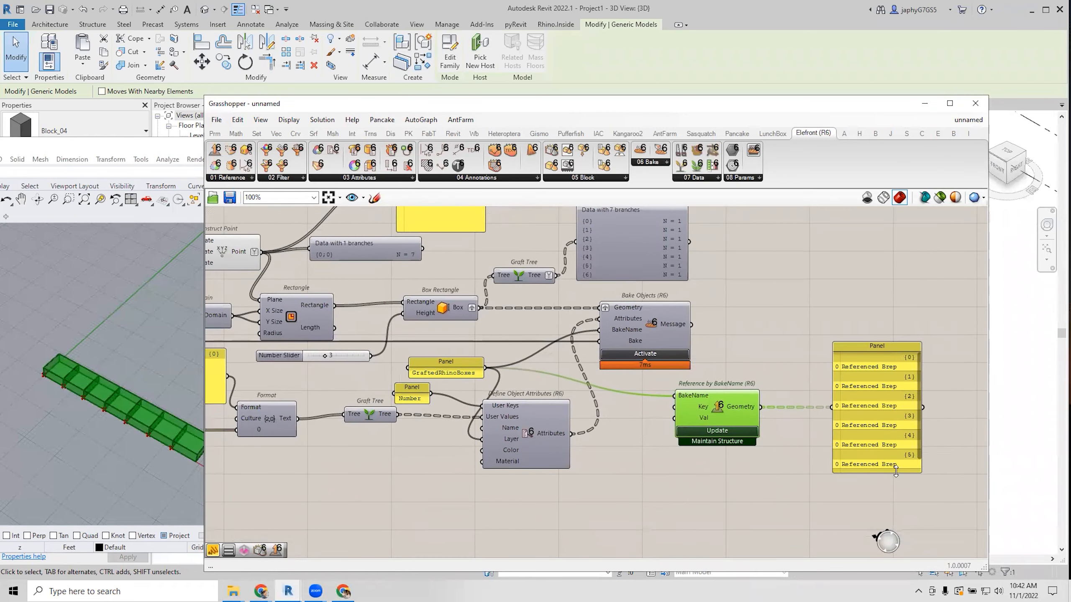
left_click_drag(895, 469, 896, 514)
left_click_drag(873, 458, 835, 436)
Preview the referenced boxes in wireframe, select several baked boxes, then clear the selection.
left_click(731, 404)
left_click(50, 366)
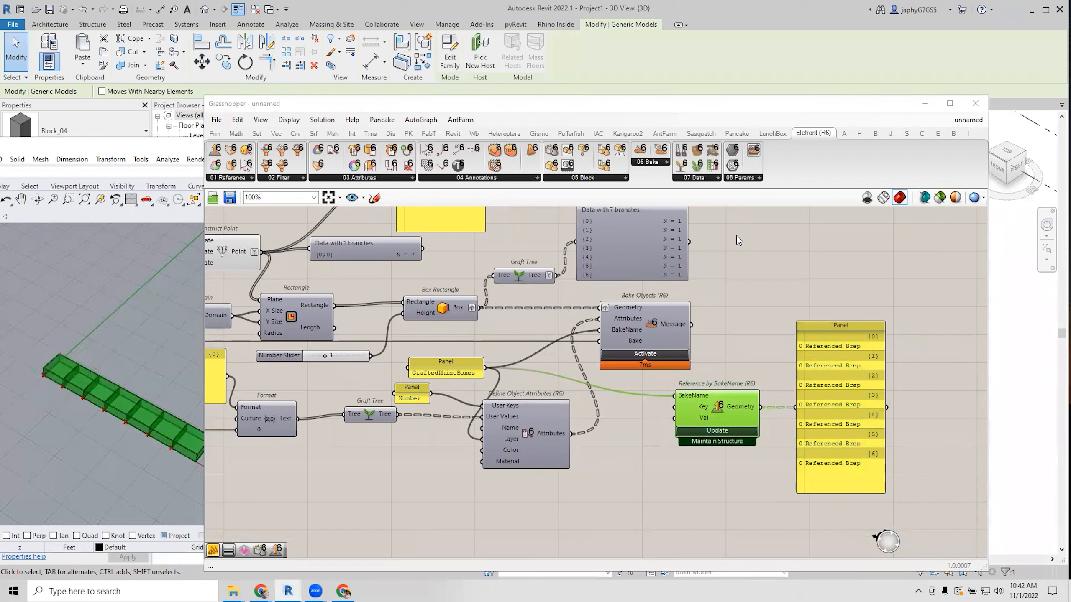
left_click(867, 197)
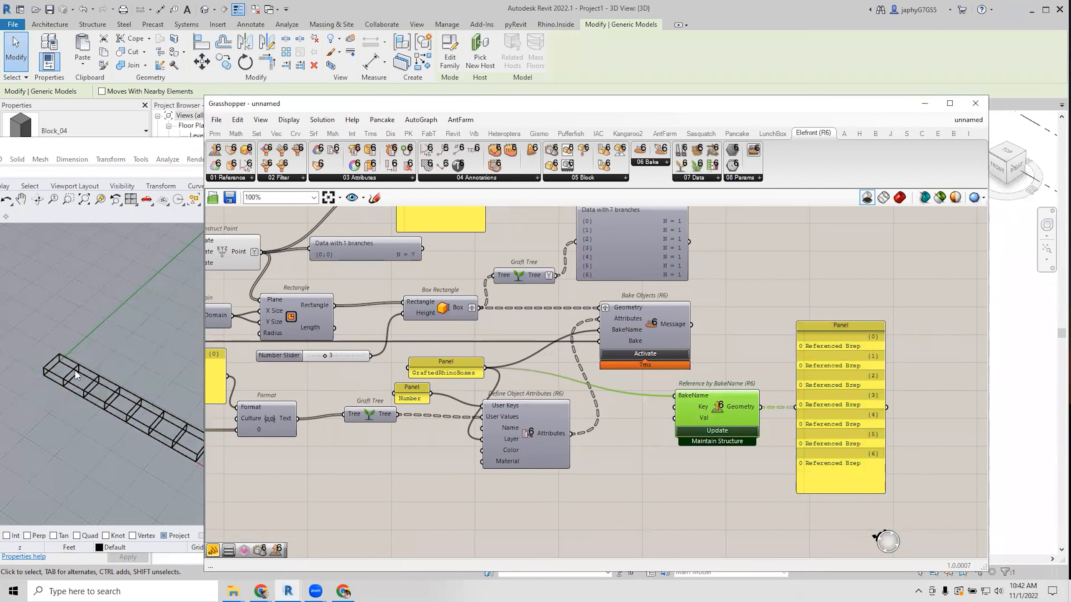
left_click(92, 371)
left_click(67, 359)
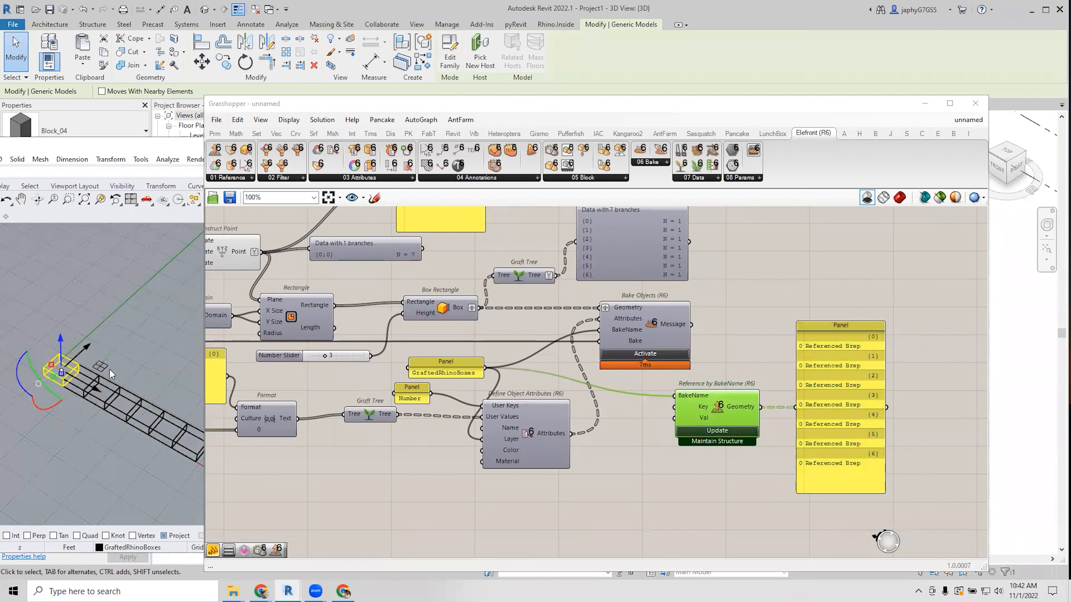
left_click(129, 393)
left_click(157, 344)
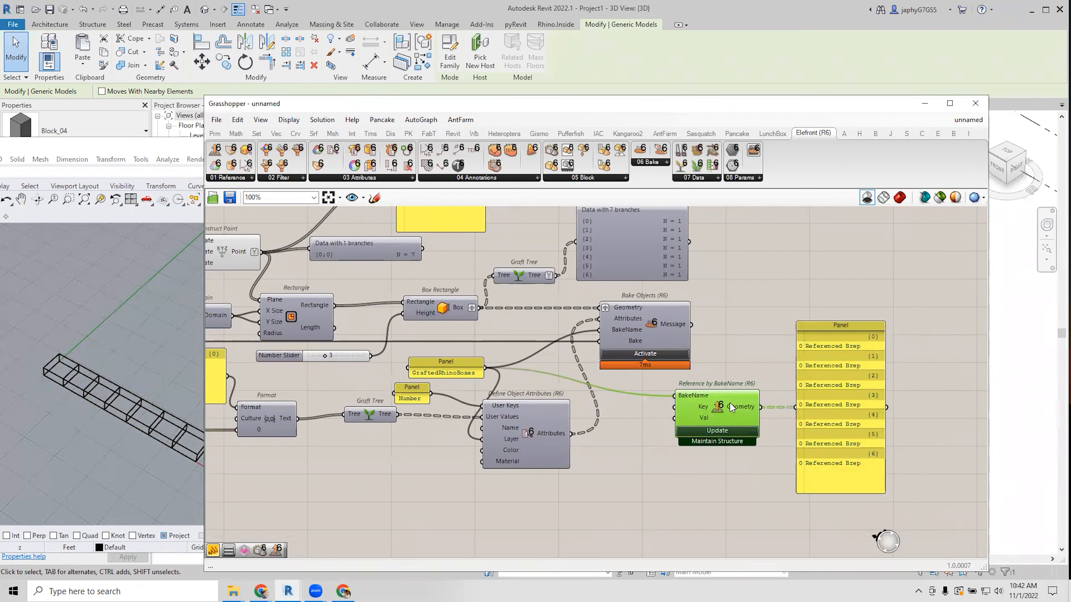
Tick 'Disable auto update referenced objects' on Reference by BakeName.
right_click(715, 410)
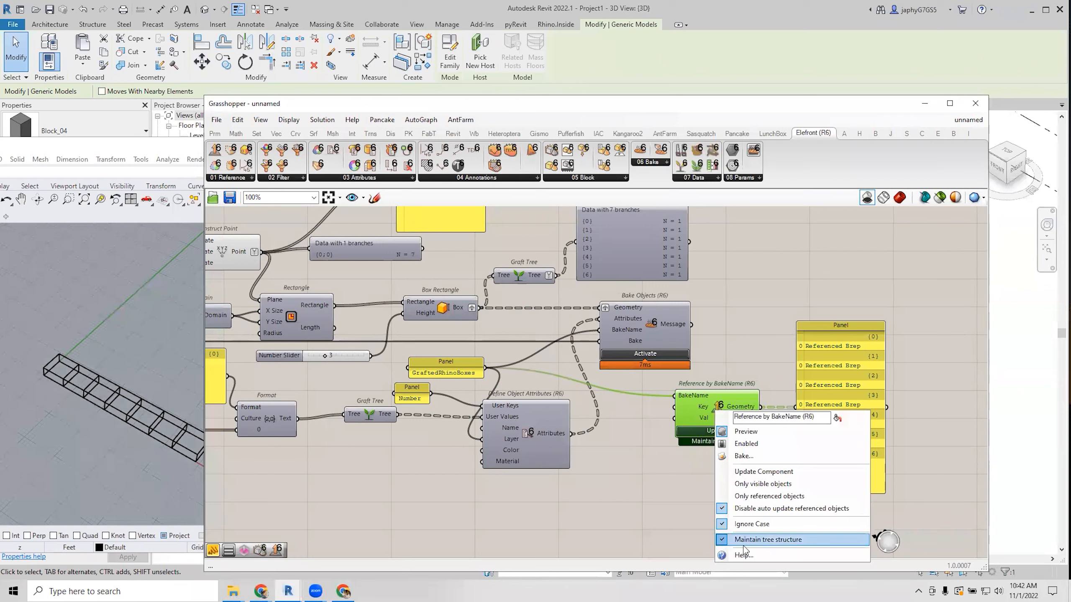
left_click(741, 511)
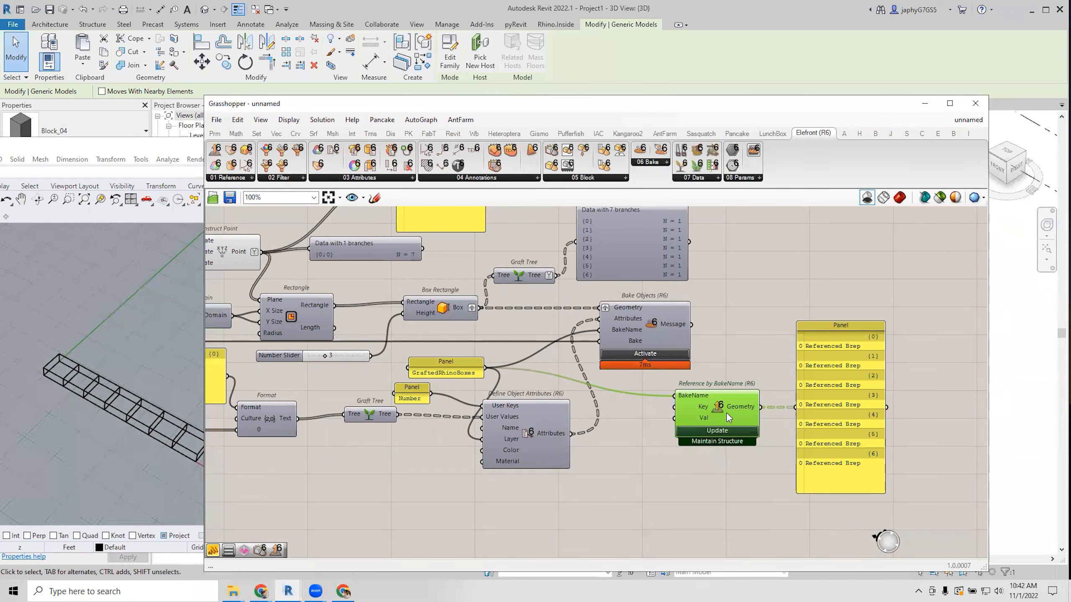
left_click(742, 358)
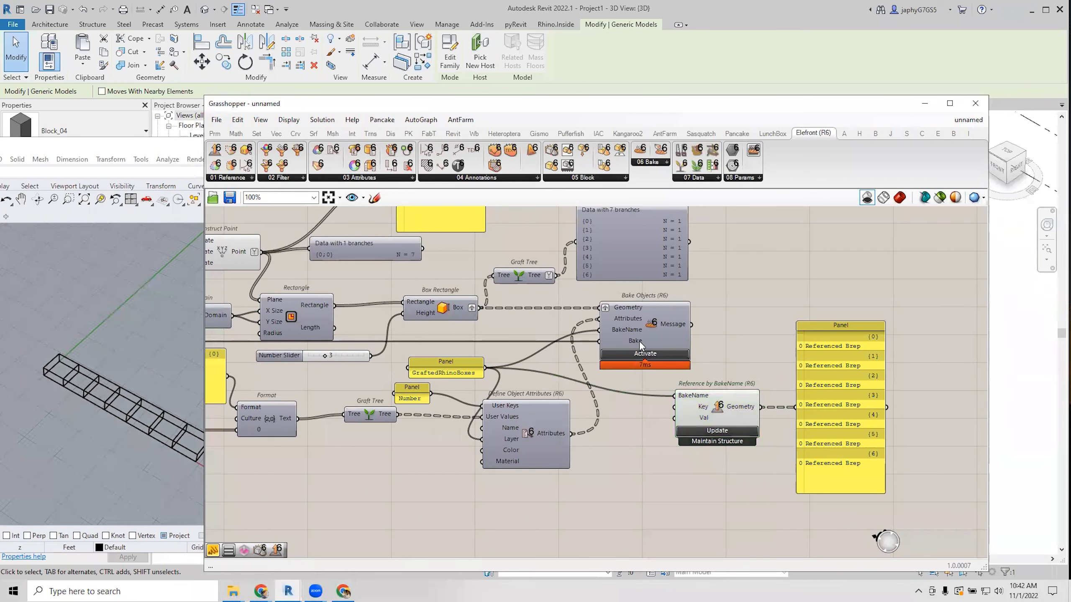
right_click_drag(719, 330, 847, 380)
scroll(775, 345, "down", 1)
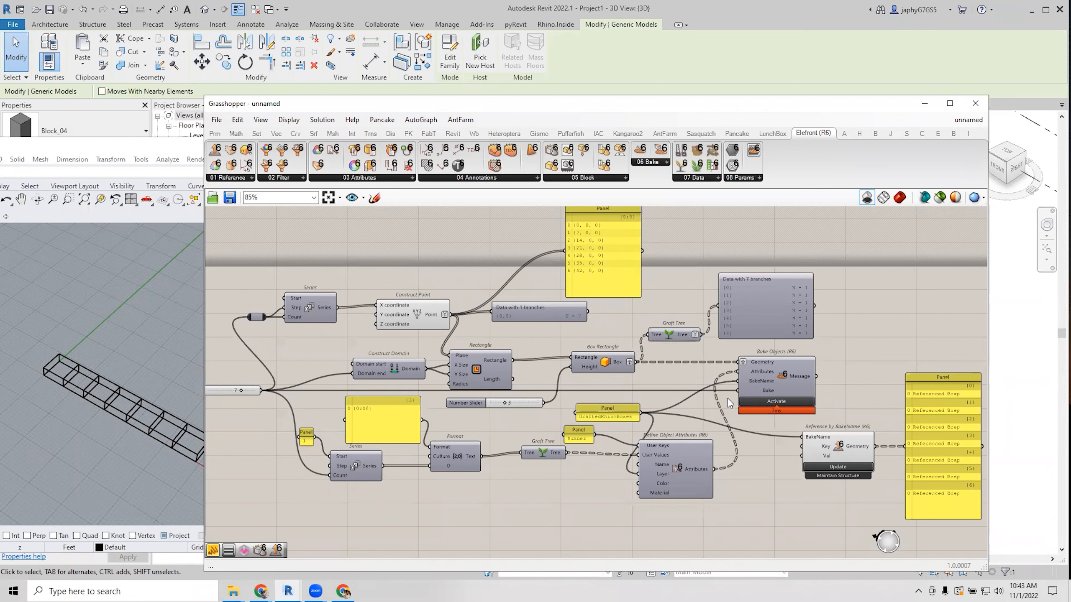
scroll(721, 393, "down", 2)
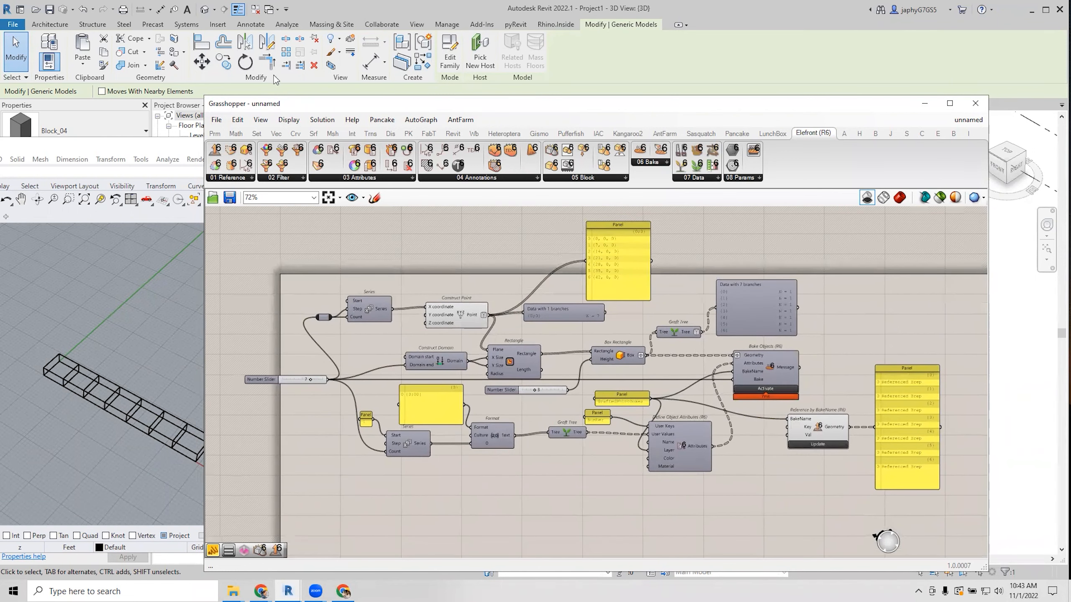
left_click(351, 62)
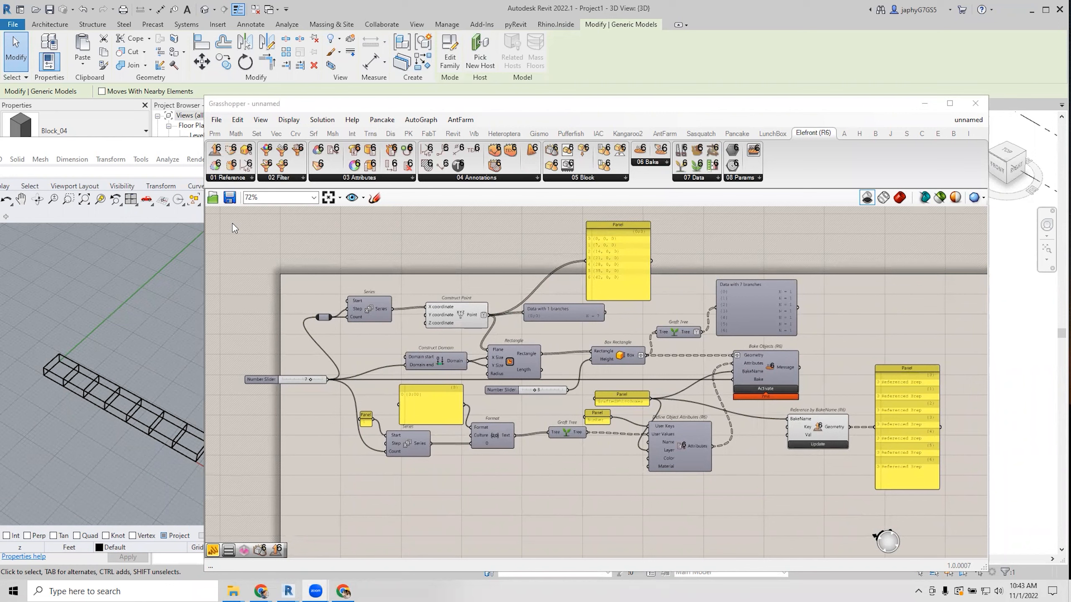
Turn on Simplify for Bake Objects' Geometry input.
right_click(582, 356)
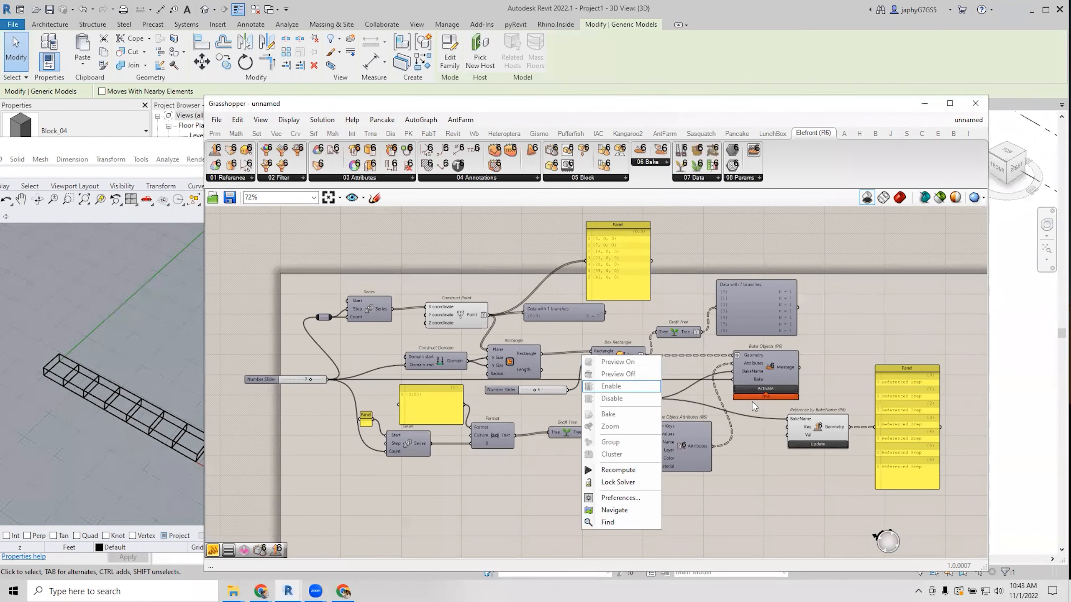
left_click(755, 440)
scroll(707, 351, "up", 3)
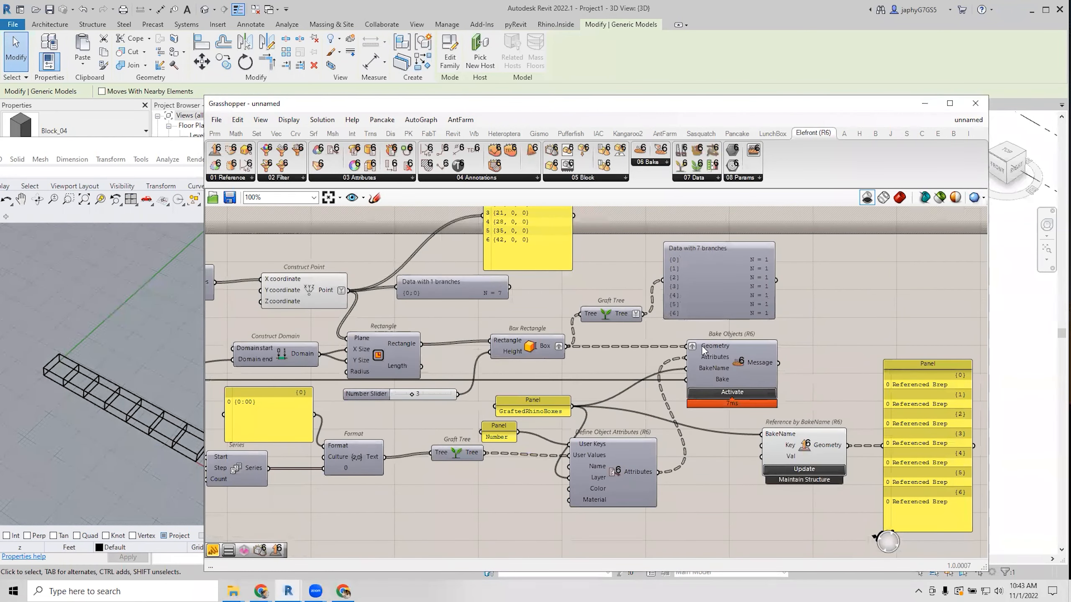
mouse_move(704, 350)
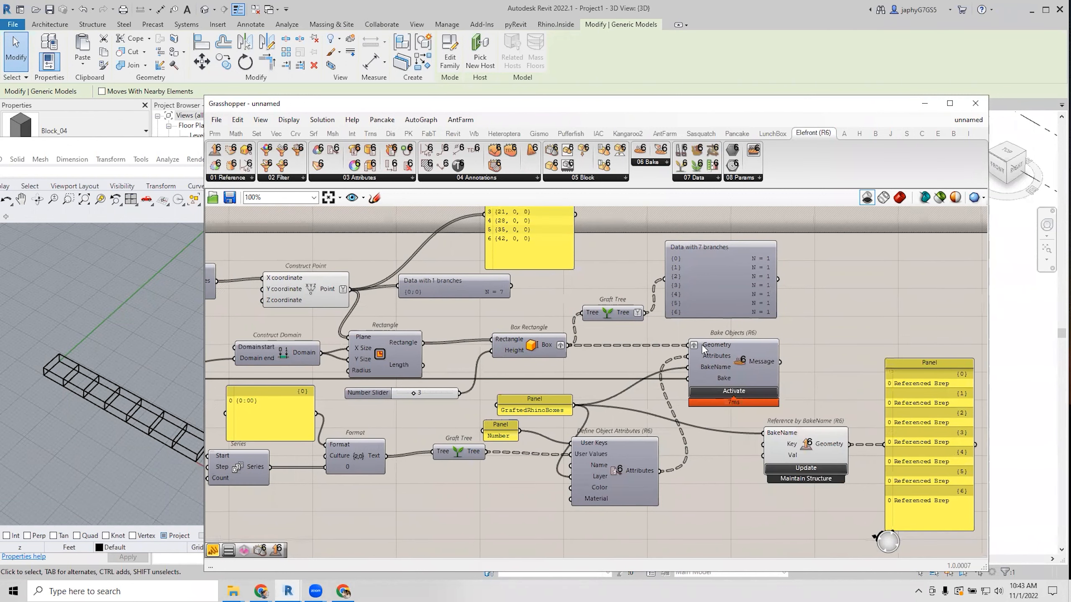
right_click(703, 347)
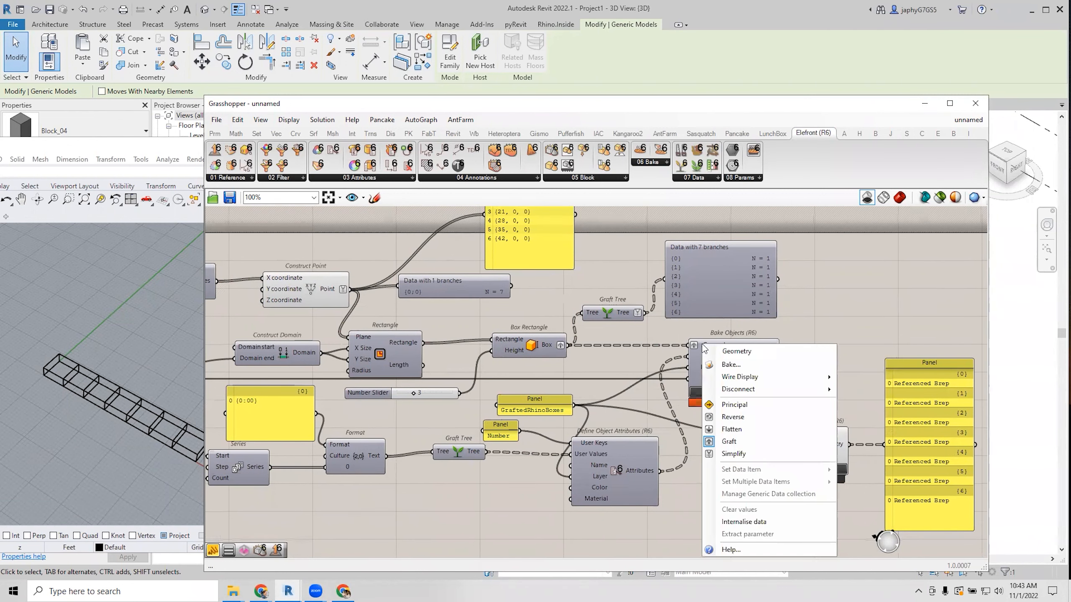
left_click(735, 454)
mouse_move(713, 345)
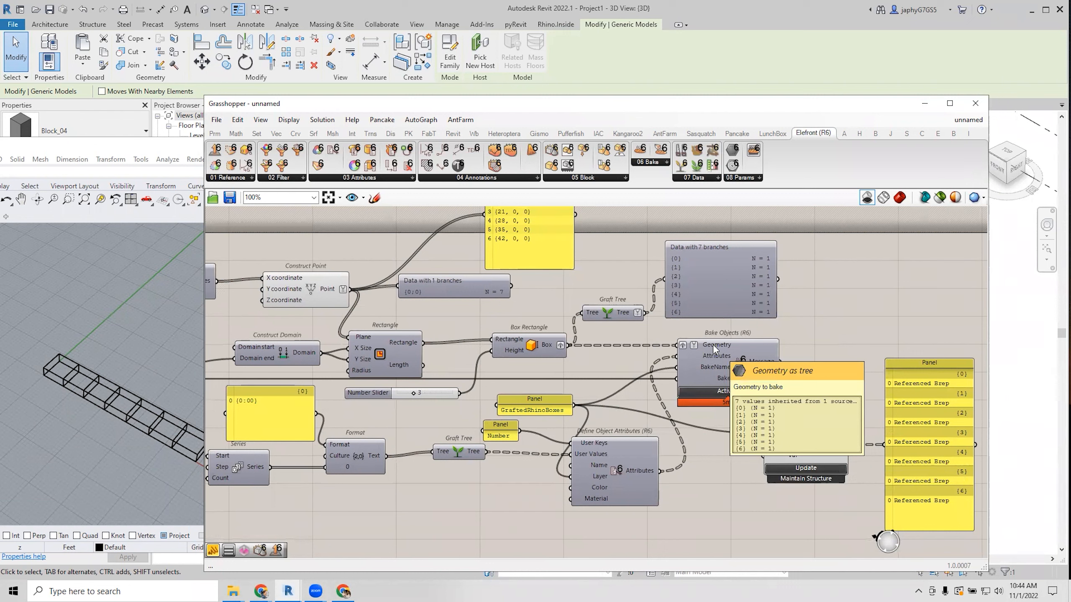
right_click(692, 346)
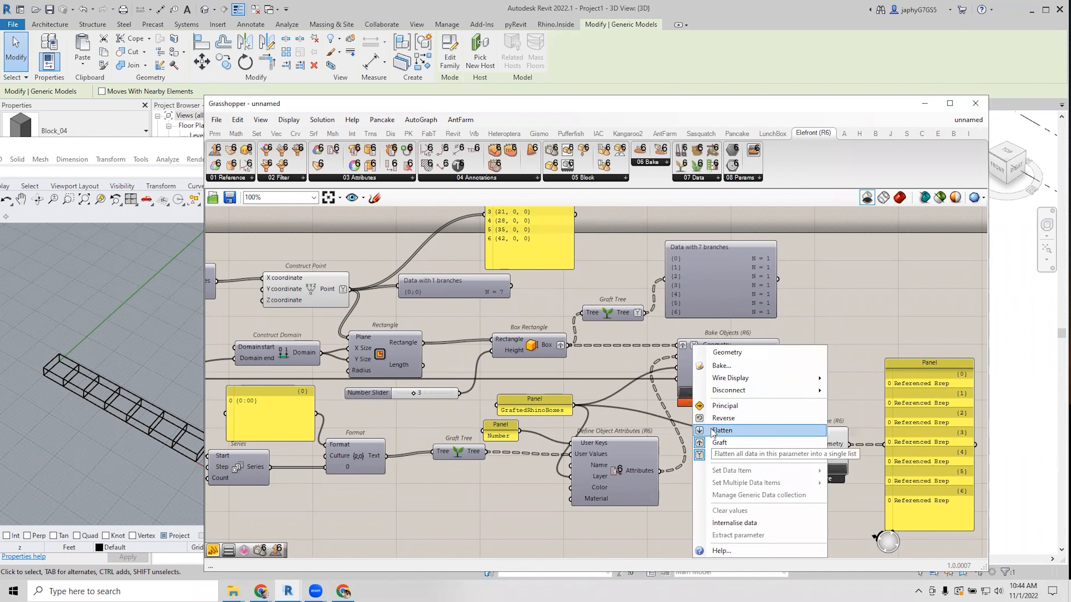
left_click(664, 359)
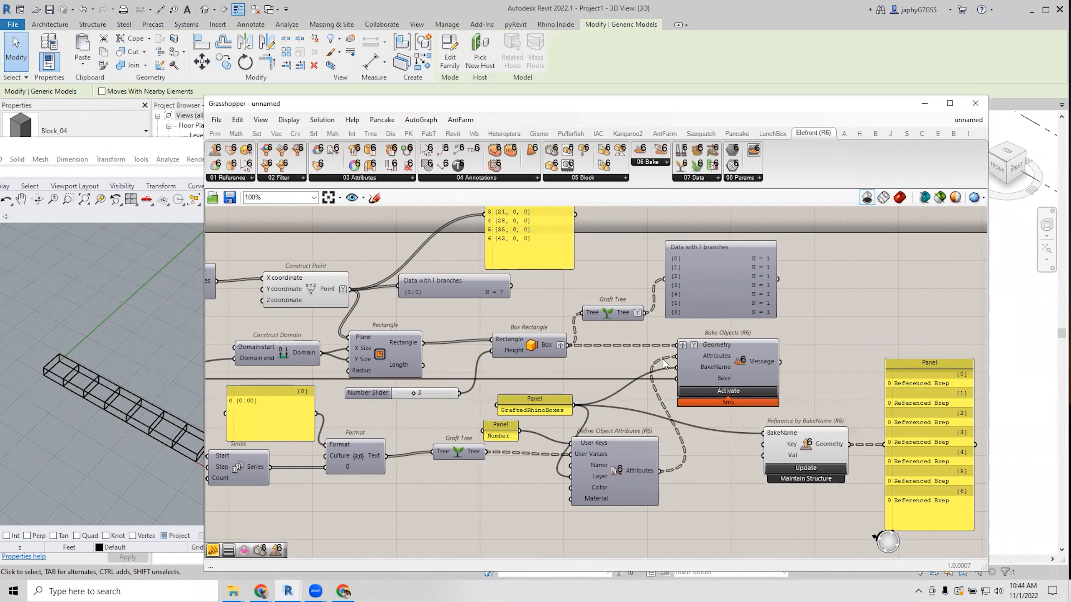
Remove Simplify from the Geometry input and activate Bake Objects to rebake the boxes.
left_click(723, 359)
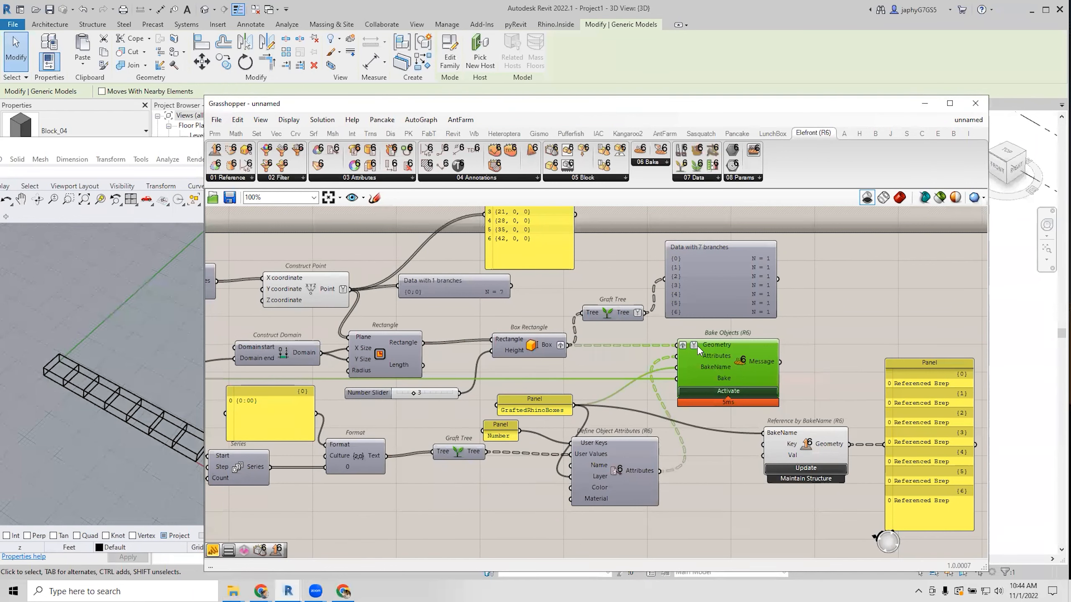
right_click_drag(926, 385, 830, 370)
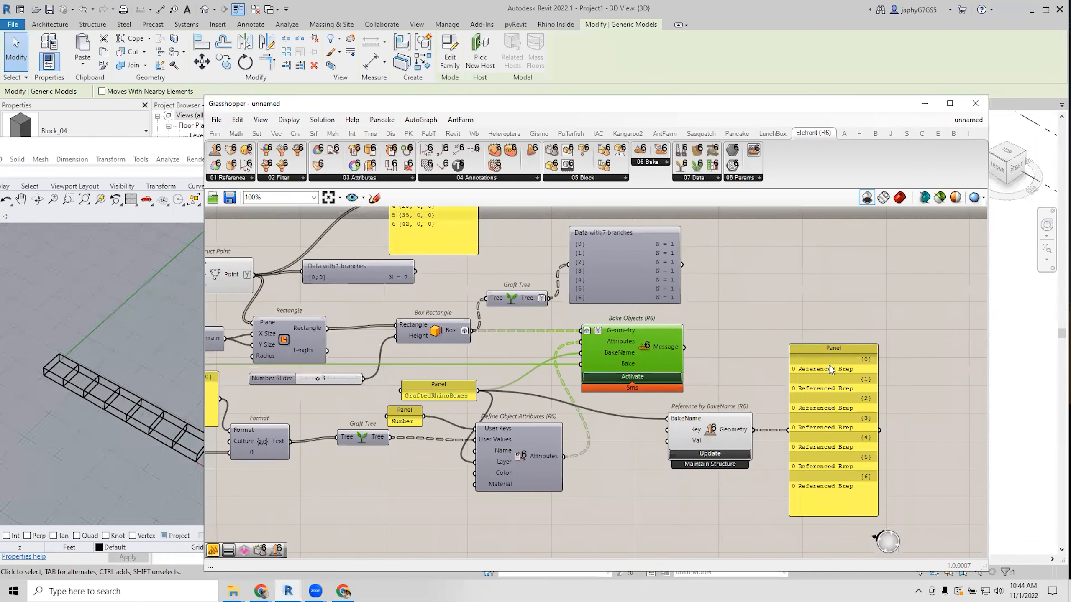
right_click(604, 330)
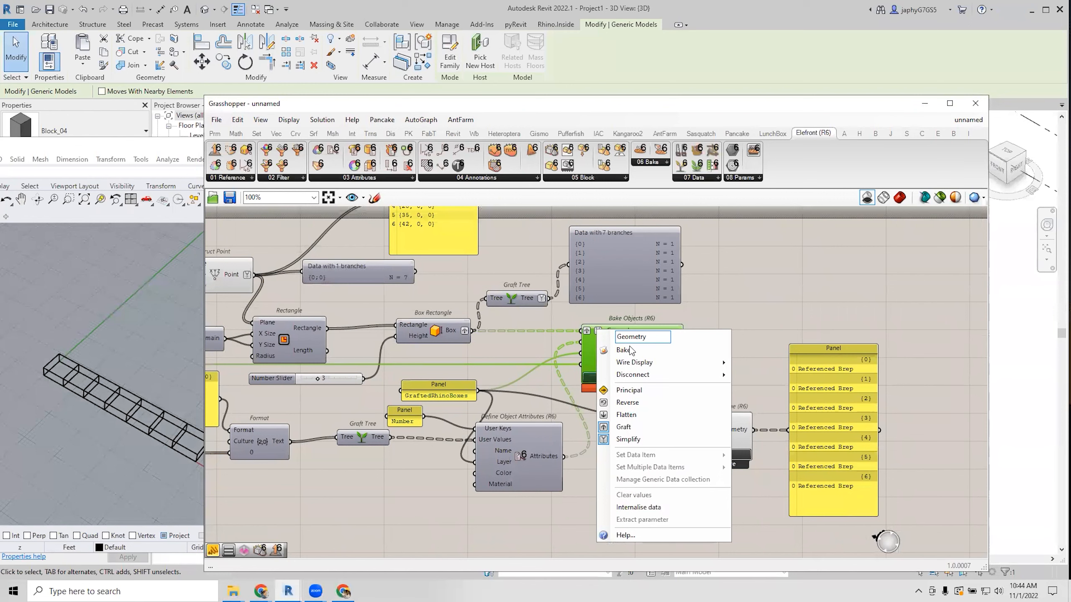
left_click(628, 439)
left_click(629, 376)
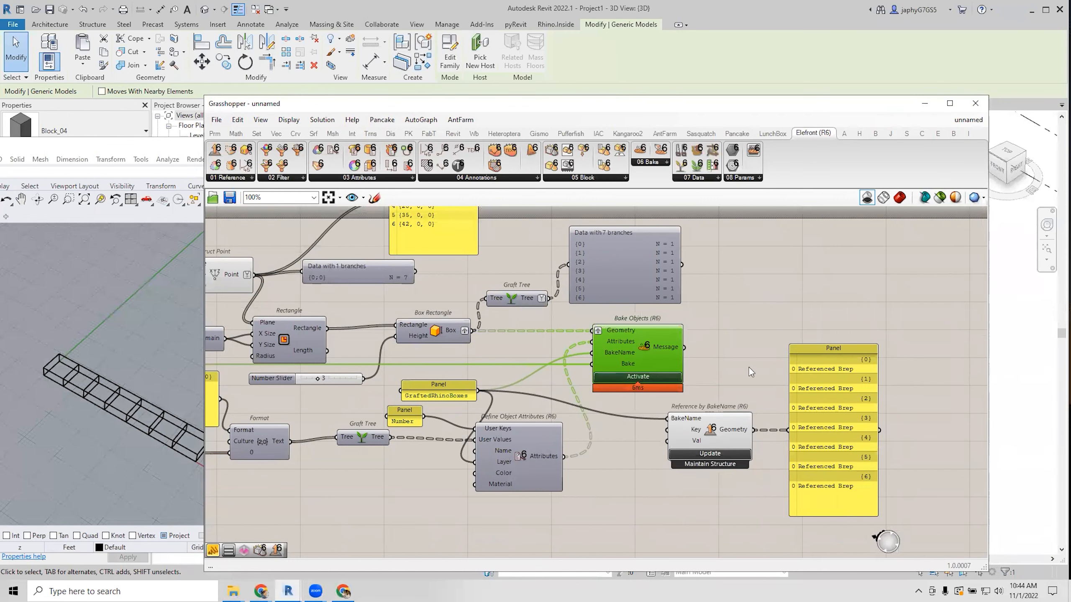
left_click(708, 370)
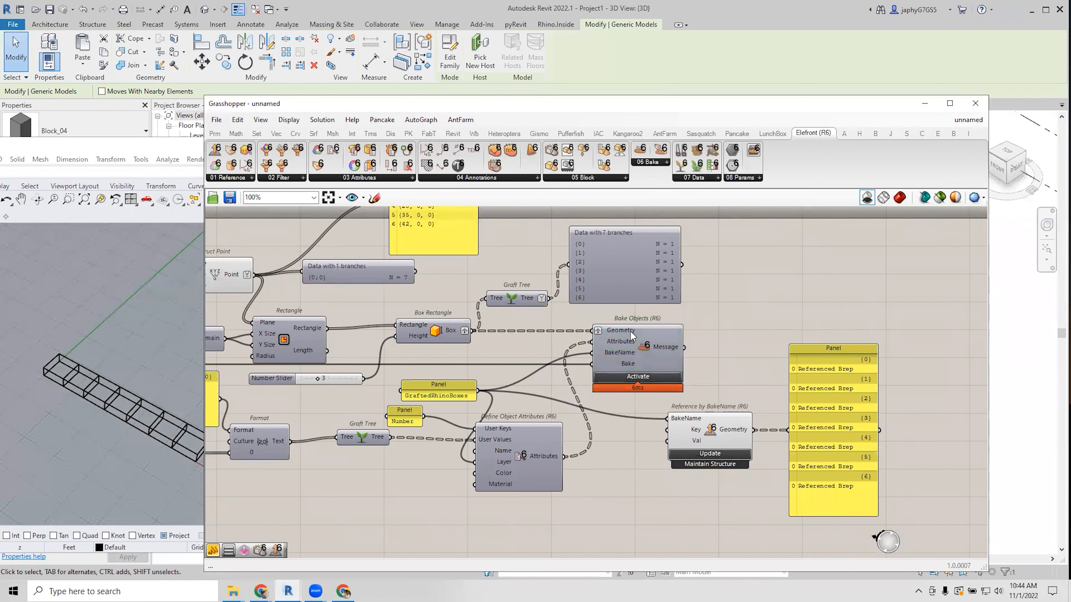
Show the seven-branch Param Viewer as a tree diagram.
right_click_drag(478, 321, 475, 314)
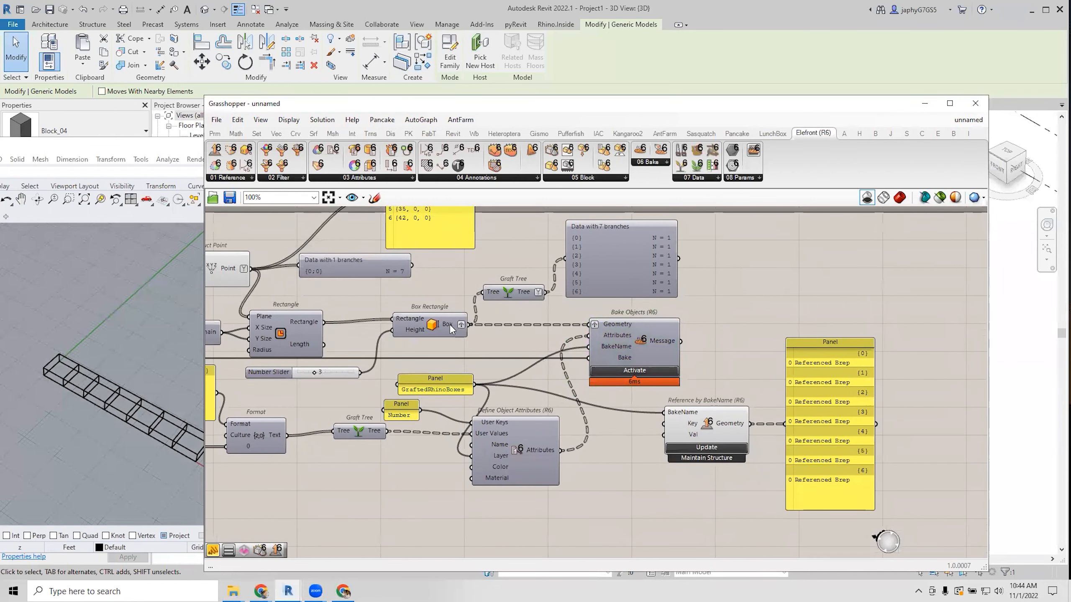
mouse_move(451, 330)
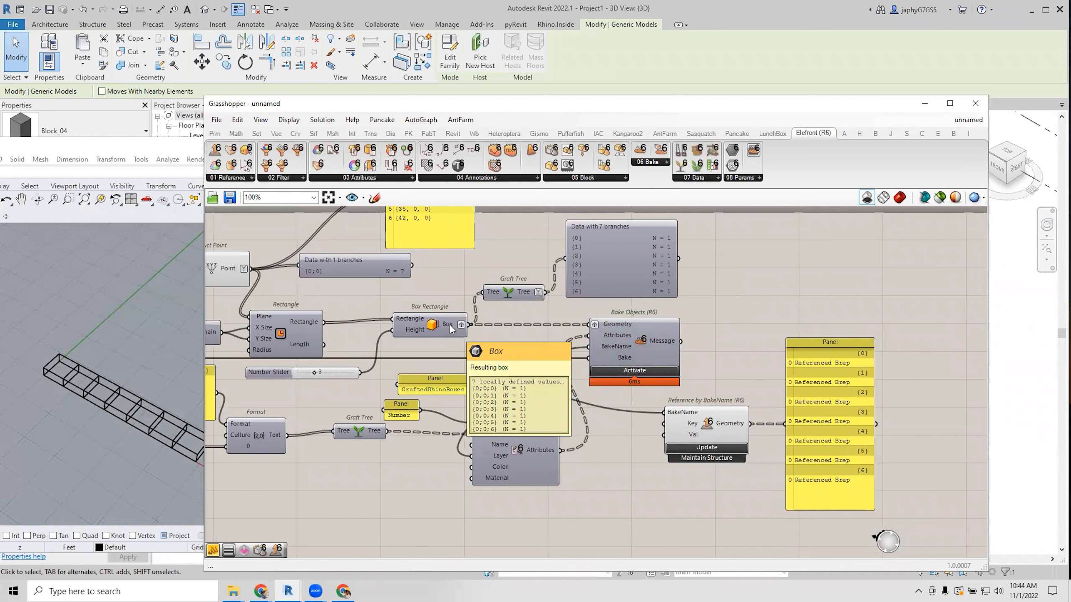
right_click_drag(451, 329, 474, 313)
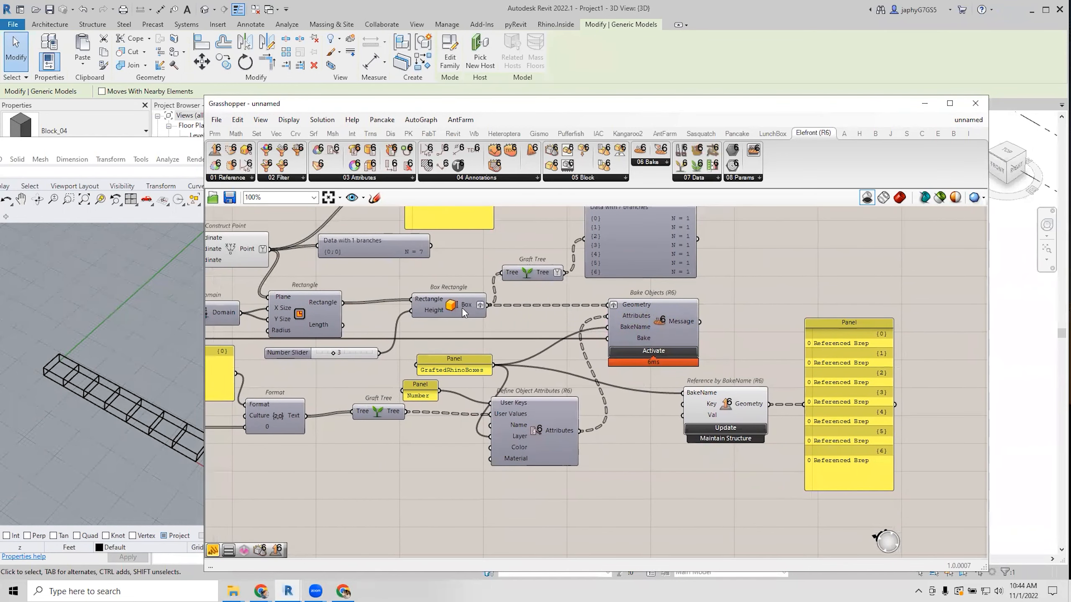
right_click_drag(462, 306, 468, 339)
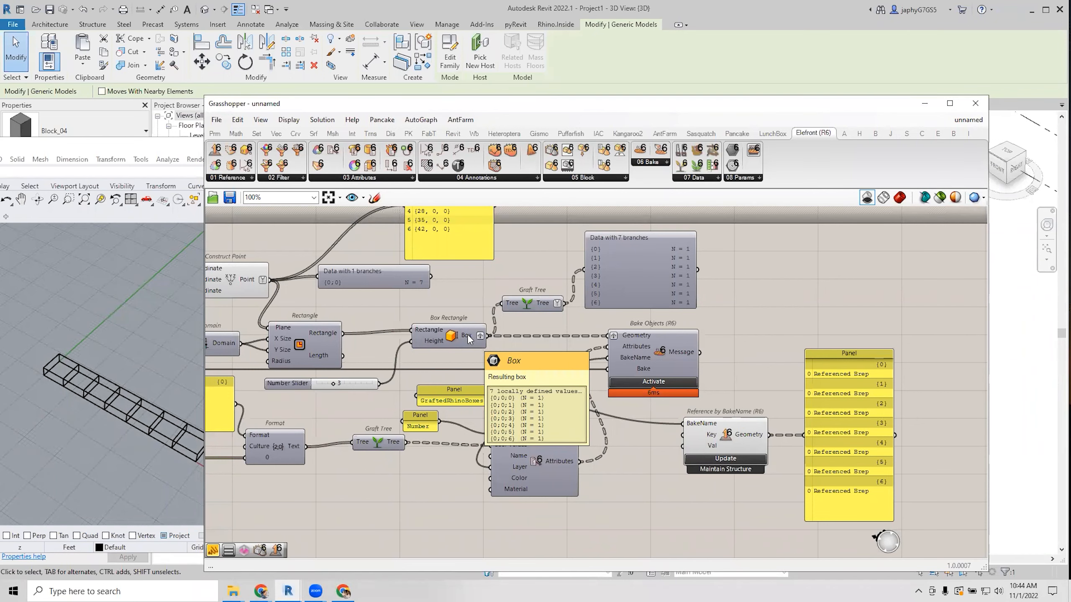
right_click_drag(592, 321, 622, 383)
left_click(662, 344)
mouse_move(655, 324)
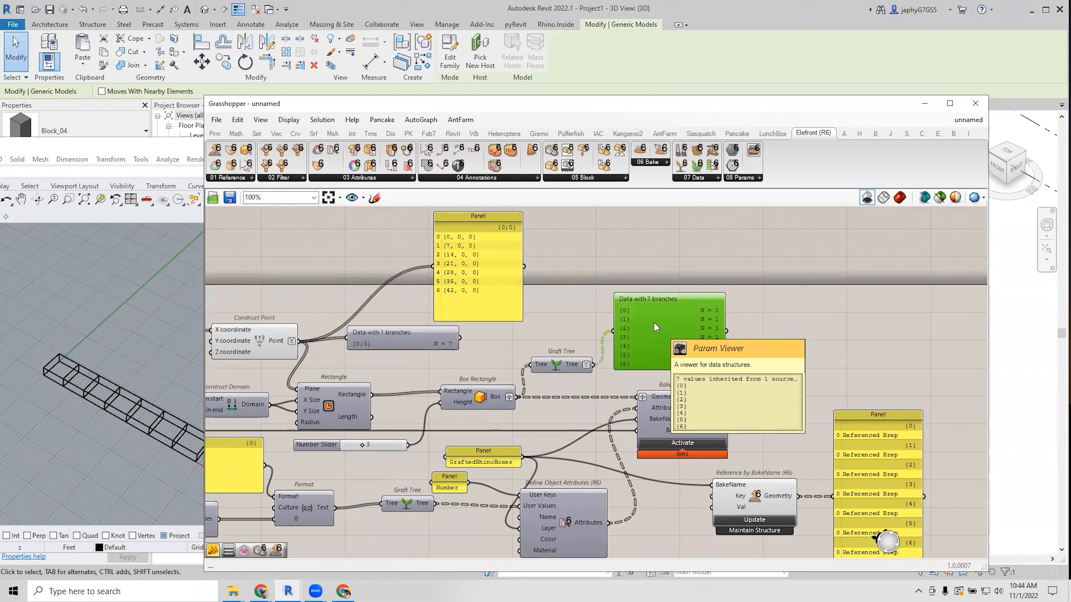
right_click(655, 324)
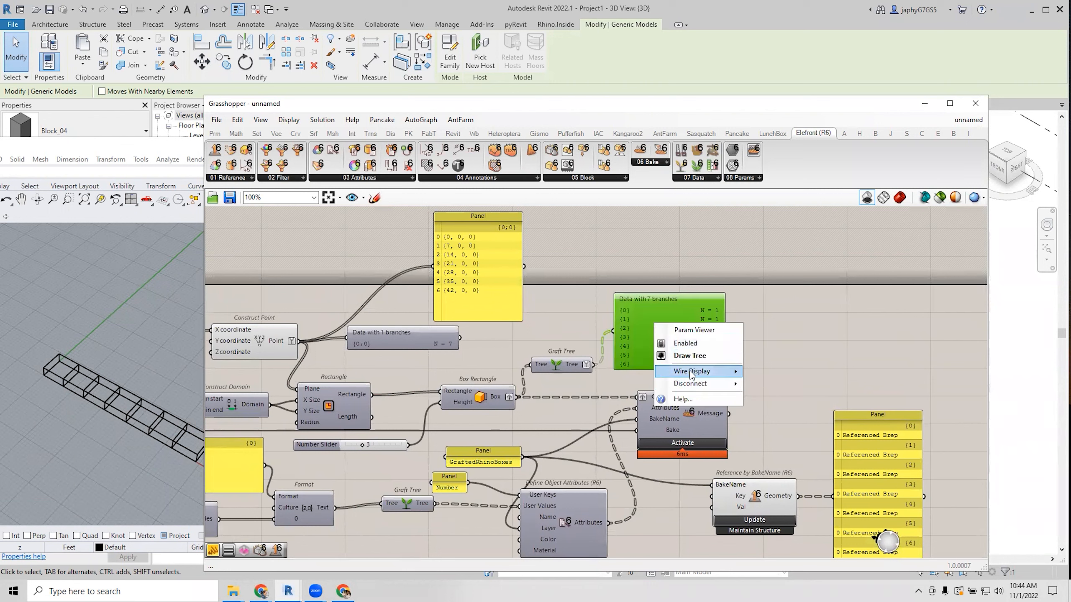
left_click(701, 355)
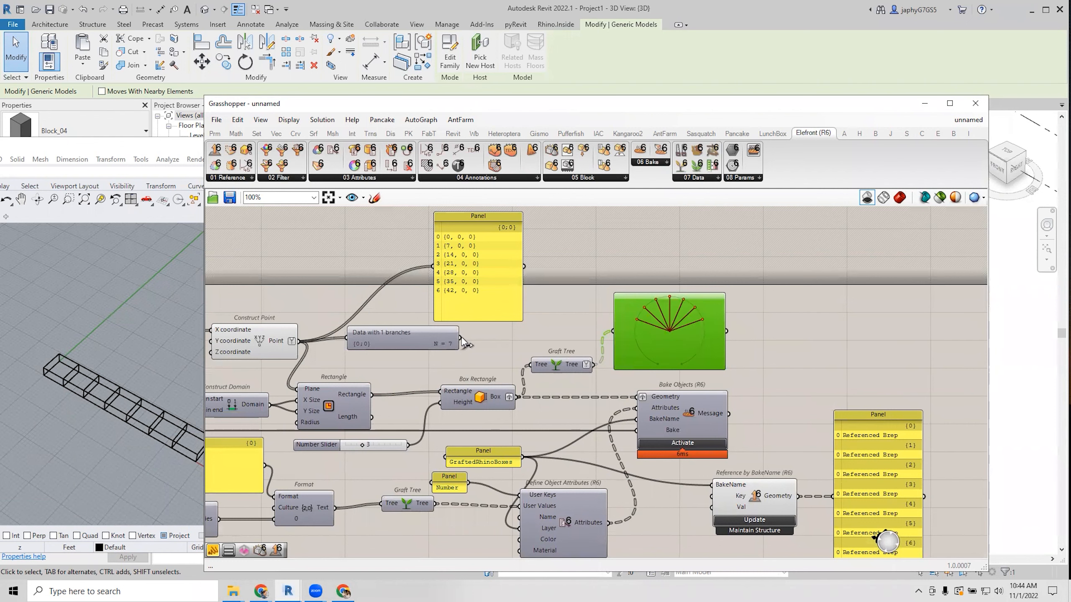
Show the single-branch viewer as a tree, then return both viewers to list view.
right_click_drag(465, 344, 465, 342)
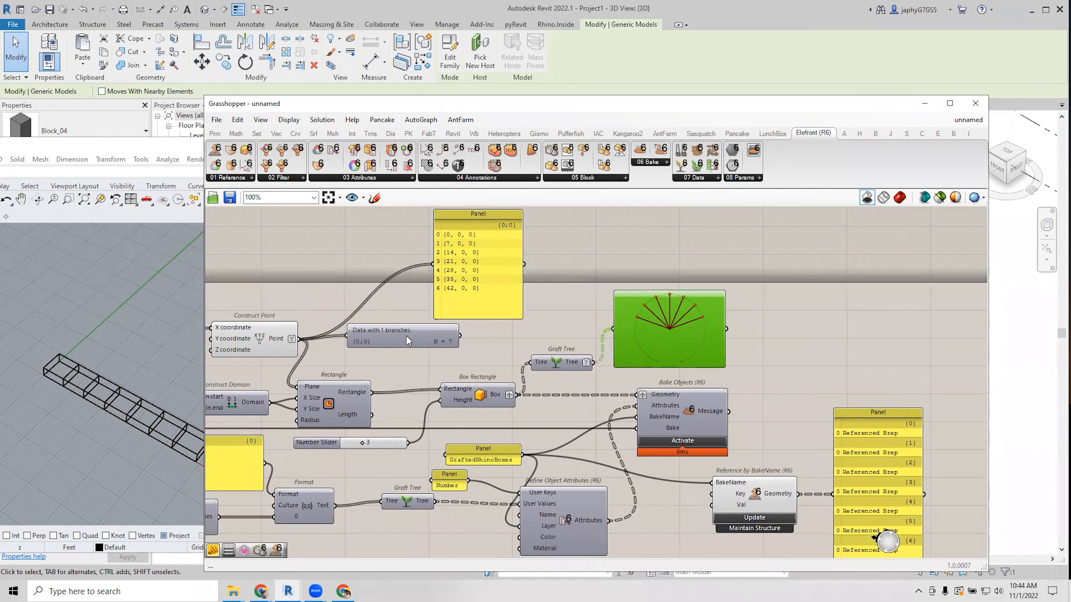
right_click(405, 335)
left_click(442, 371)
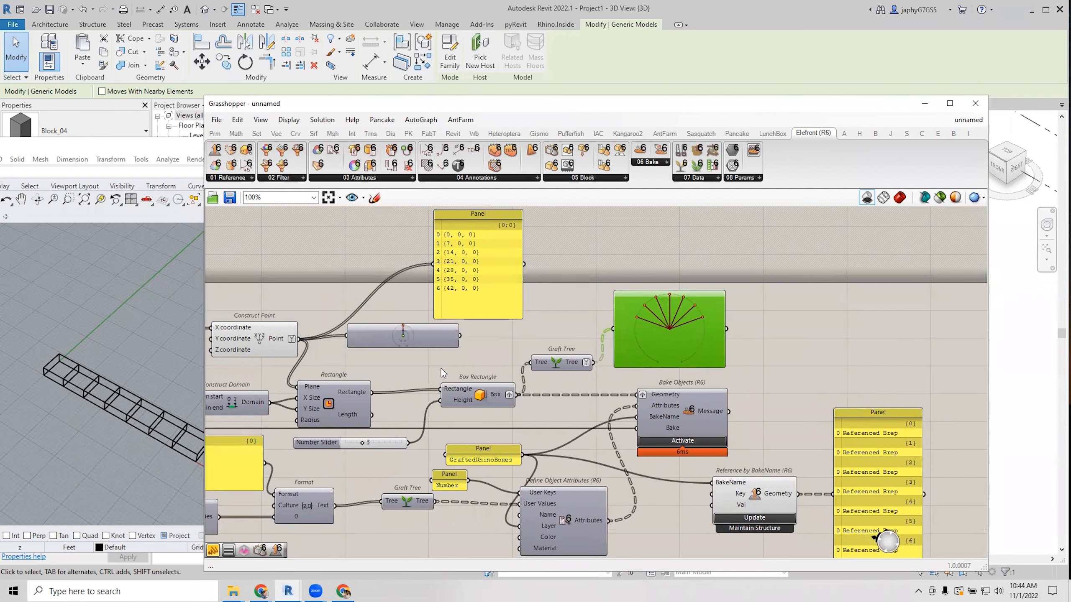
left_click(425, 335)
right_click(424, 338)
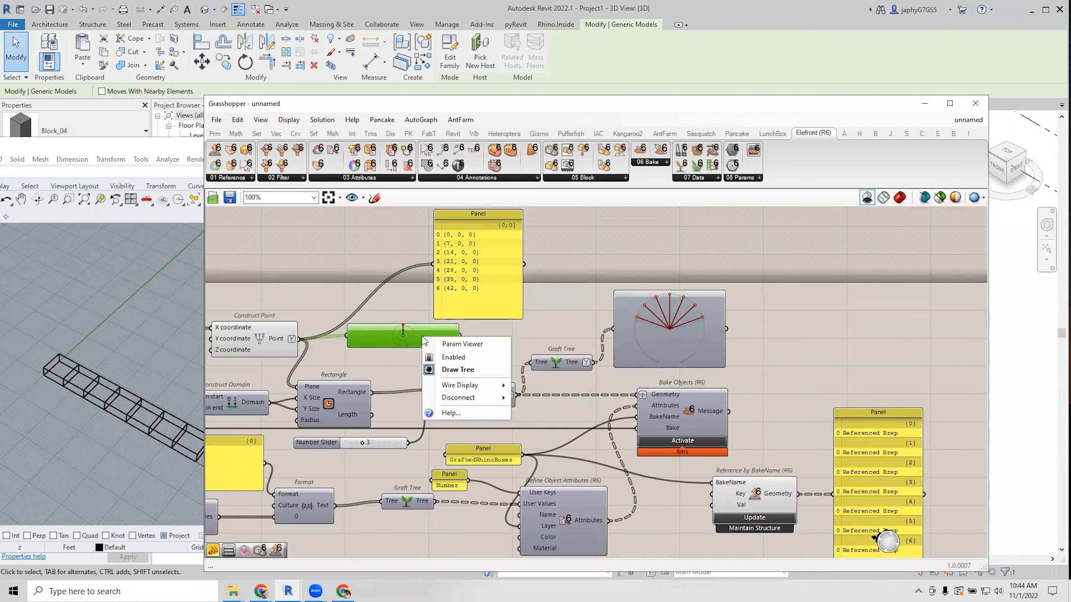
left_click(443, 370)
left_click(654, 335)
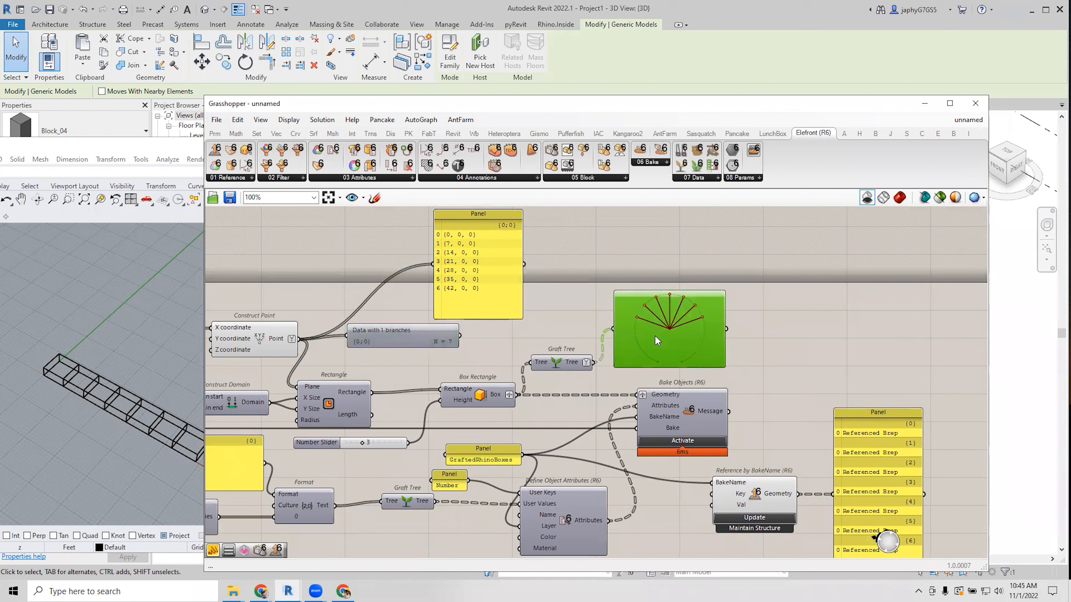
right_click(655, 335)
left_click(708, 368)
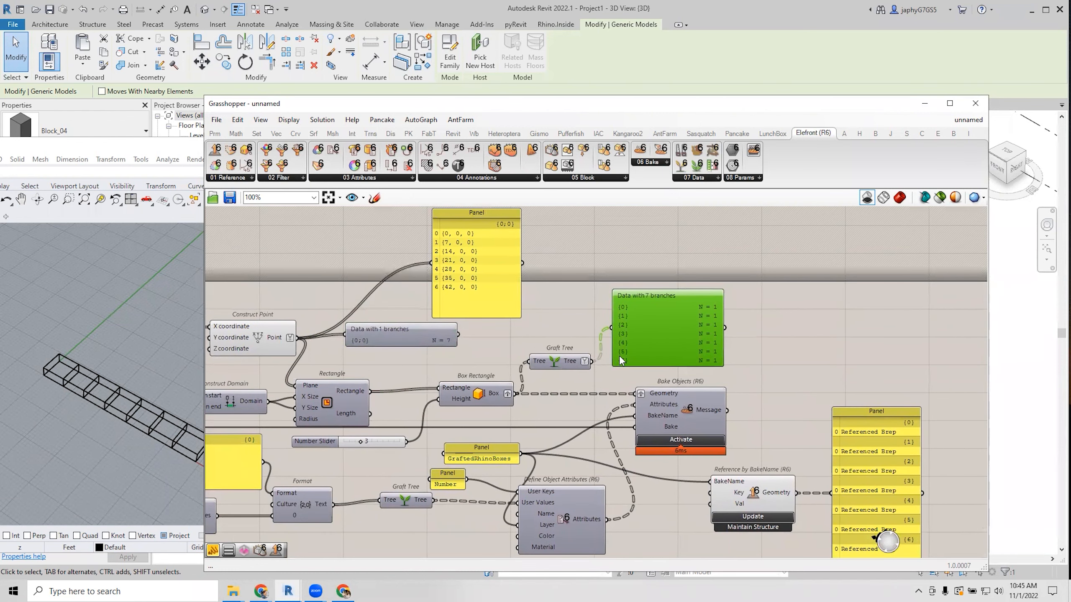
mouse_move(554, 361)
left_mouse_down()
mouse_move(556, 340)
mouse_move(541, 349)
left_mouse_up()
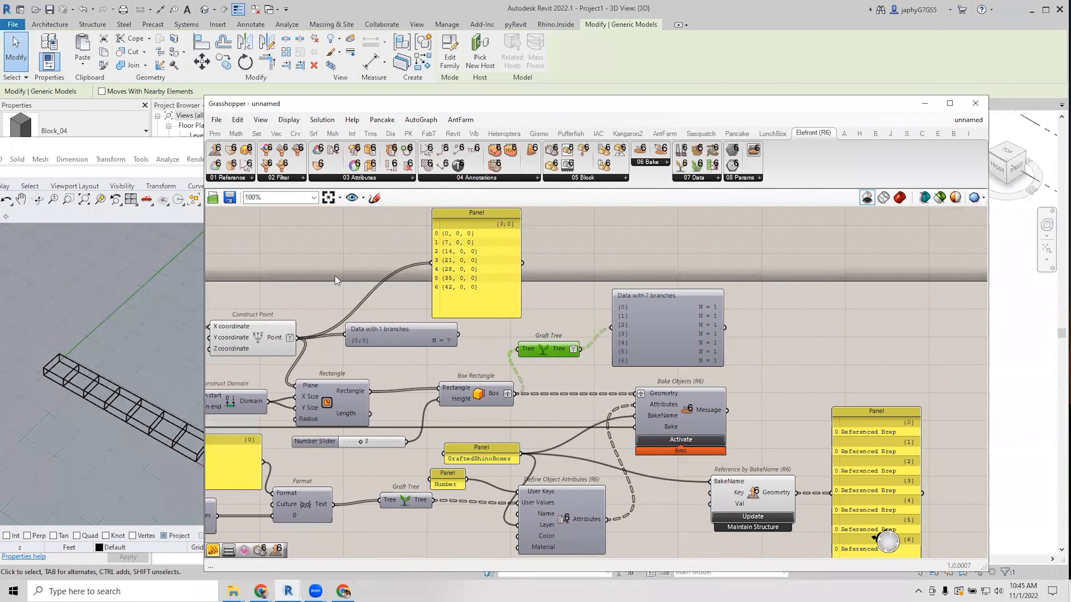
Zoom out to 85% and nudge Define Object Attributes and Graft Tree into line.
left_click(530, 362)
scroll(530, 359, "down", 1)
right_click_drag(530, 359, 579, 320)
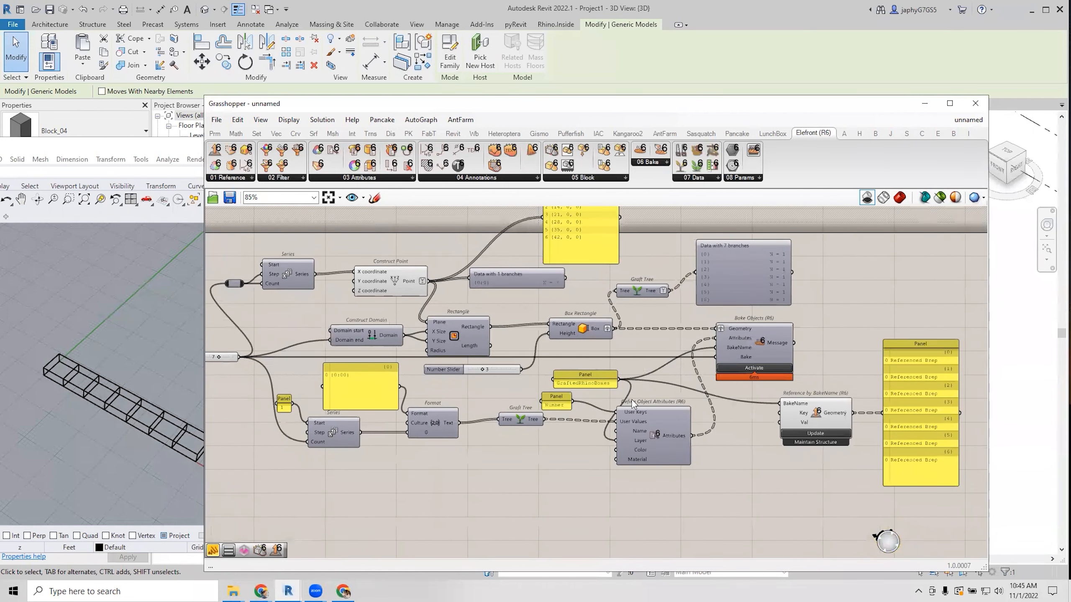
left_click_drag(644, 418, 649, 422)
left_click_drag(517, 414, 518, 421)
right_click_drag(431, 432, 484, 439)
left_click(431, 474)
right_click_drag(504, 483, 480, 486)
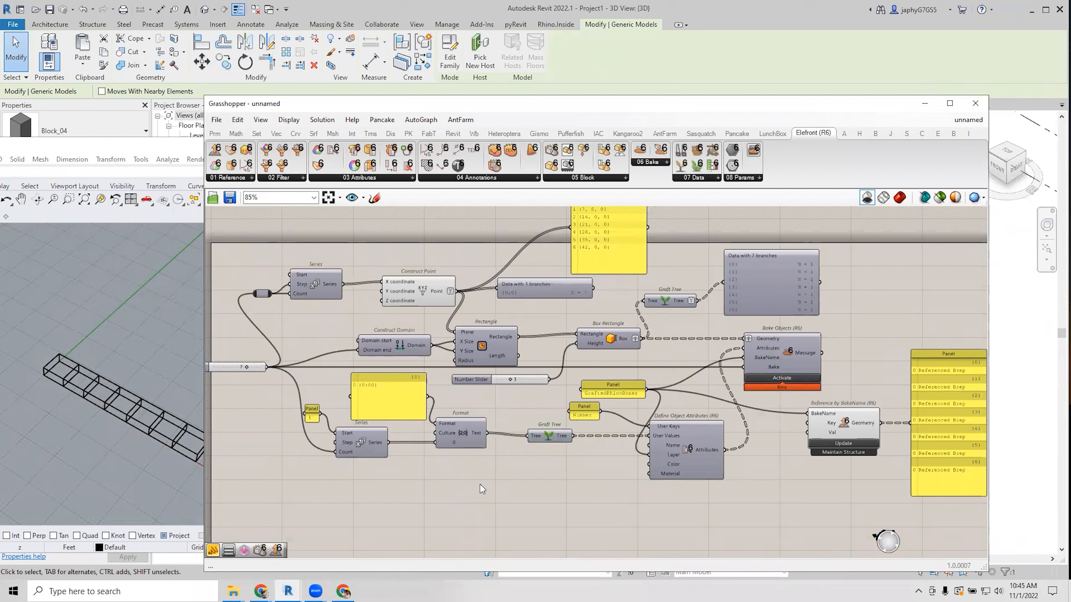
mouse_move(480, 484)
right_mouse_down()
mouse_move(478, 506)
mouse_move(467, 491)
right_mouse_up()
Align Box Rectangle, Bake Objects, Graft Tree and the 7-branch data panel, then zoom back in.
left_click_drag(547, 377, 539, 379)
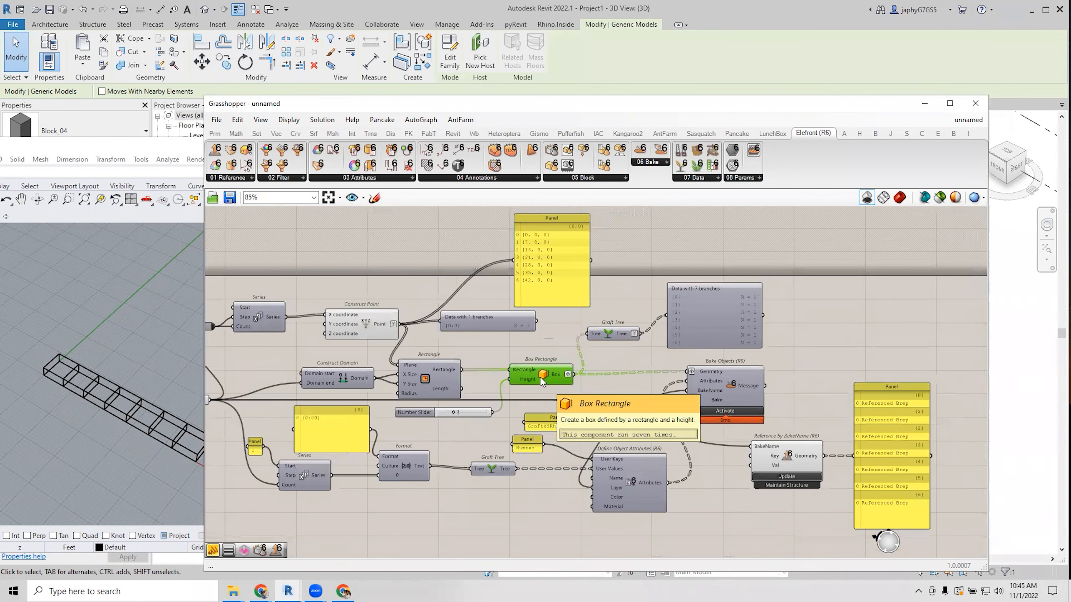
right_click_drag(539, 382, 551, 378)
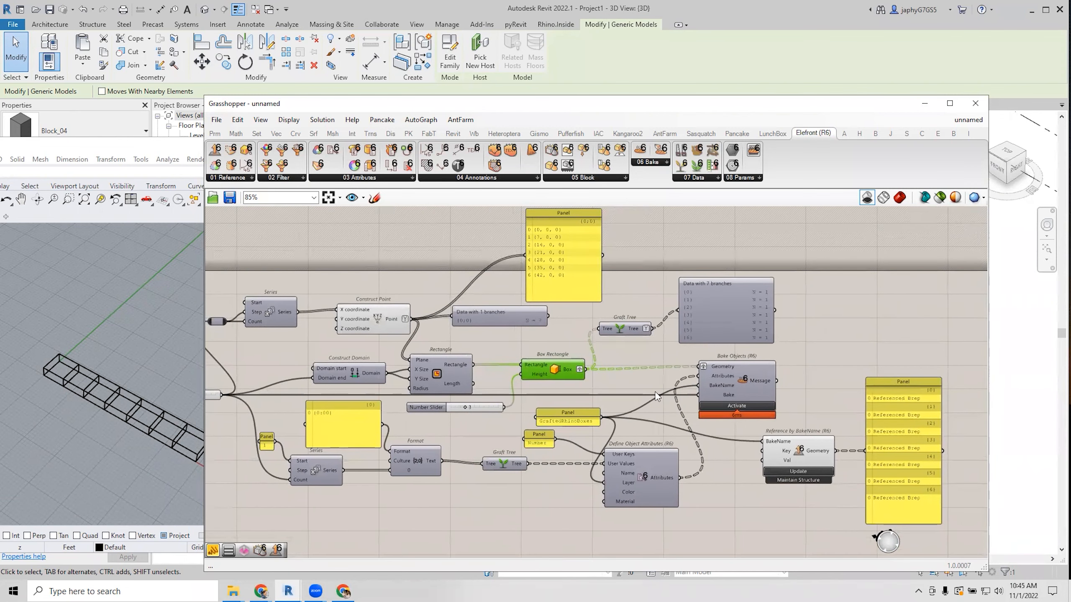
left_click_drag(717, 378, 716, 383)
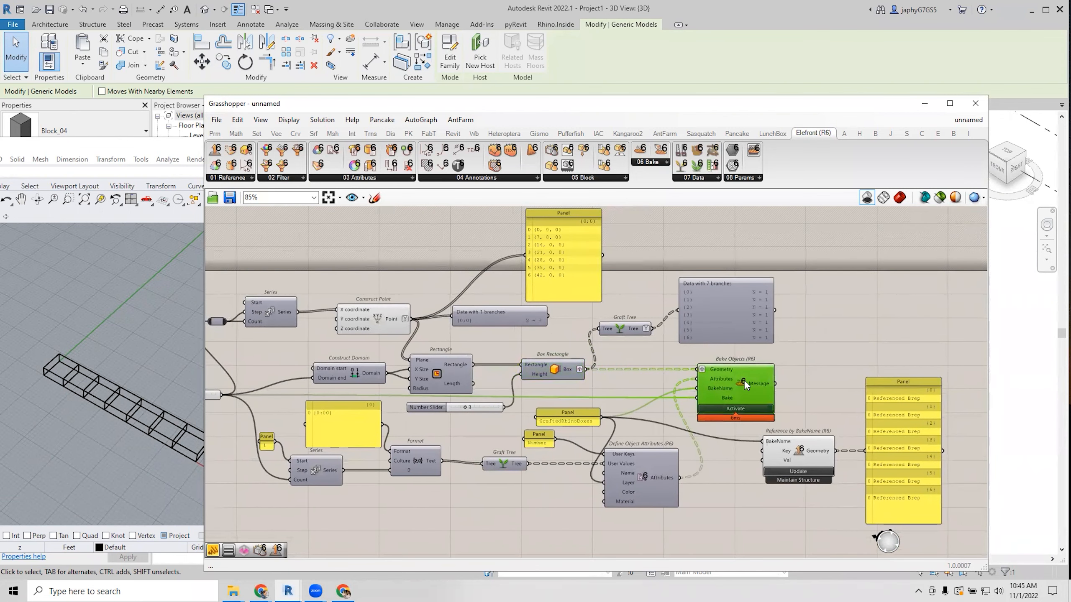
left_click_drag(720, 329, 719, 339)
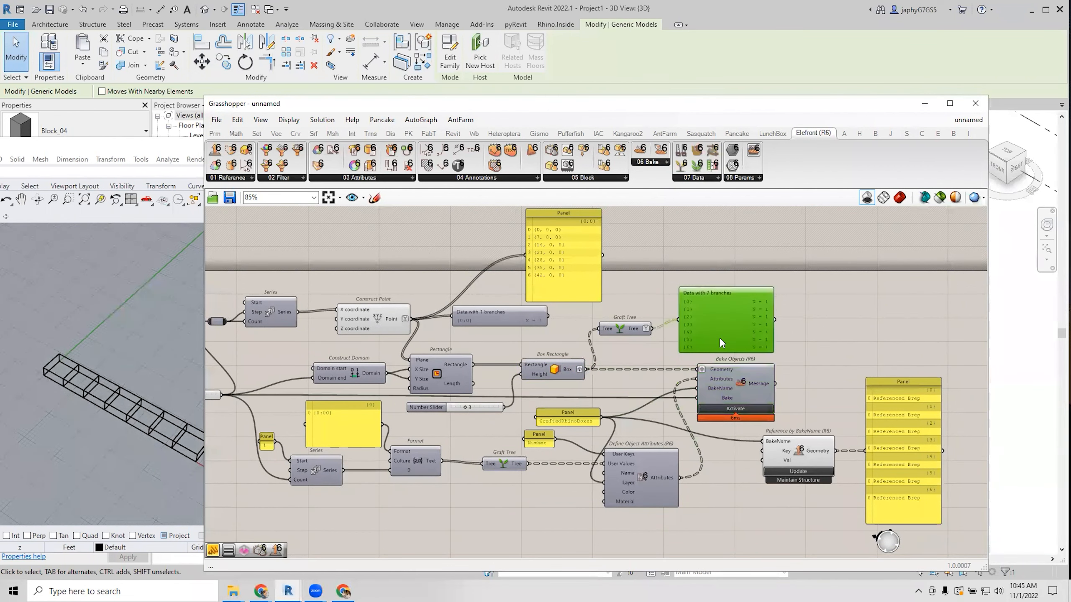
left_click_drag(626, 330, 633, 321)
left_click_drag(706, 322, 712, 319)
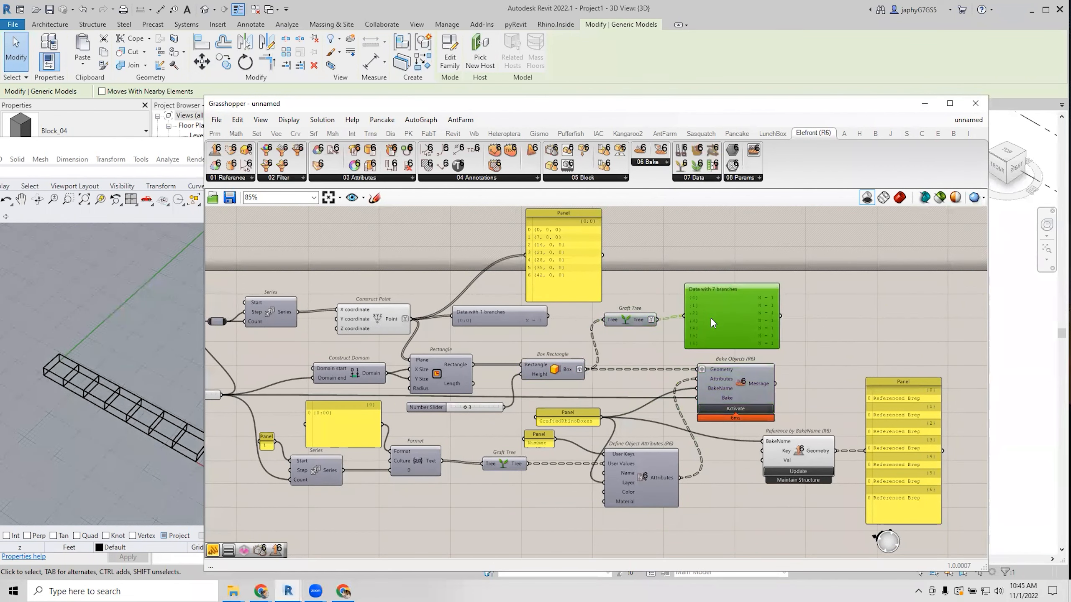
left_click(560, 279)
scroll(555, 250, "up", 3)
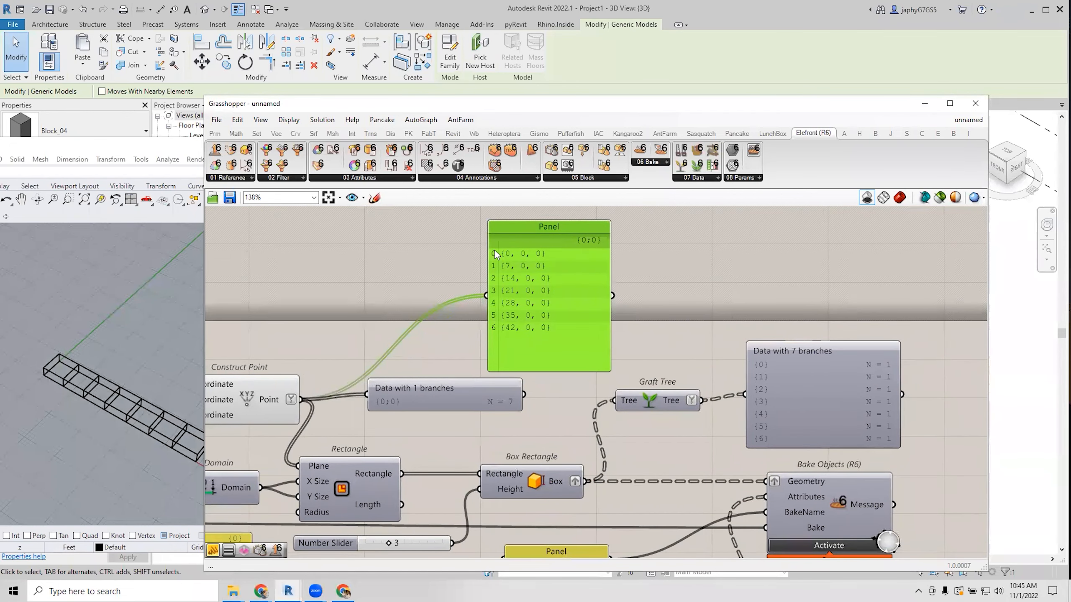
Add a Graft Tree component fed by the seven Construct Point outputs.
scroll(506, 322, "down", 3)
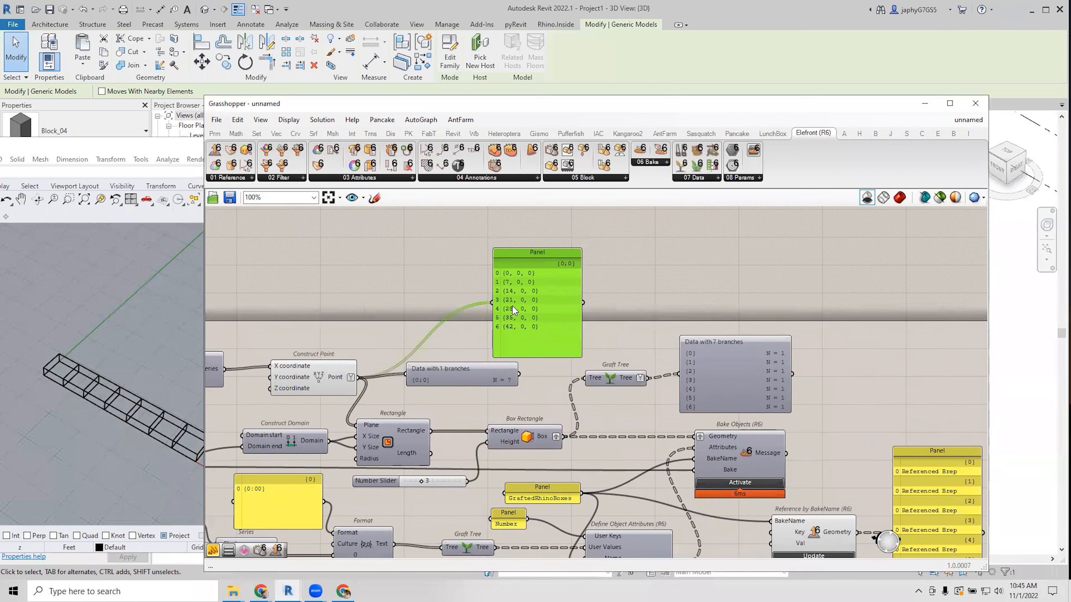
double_click(400, 278)
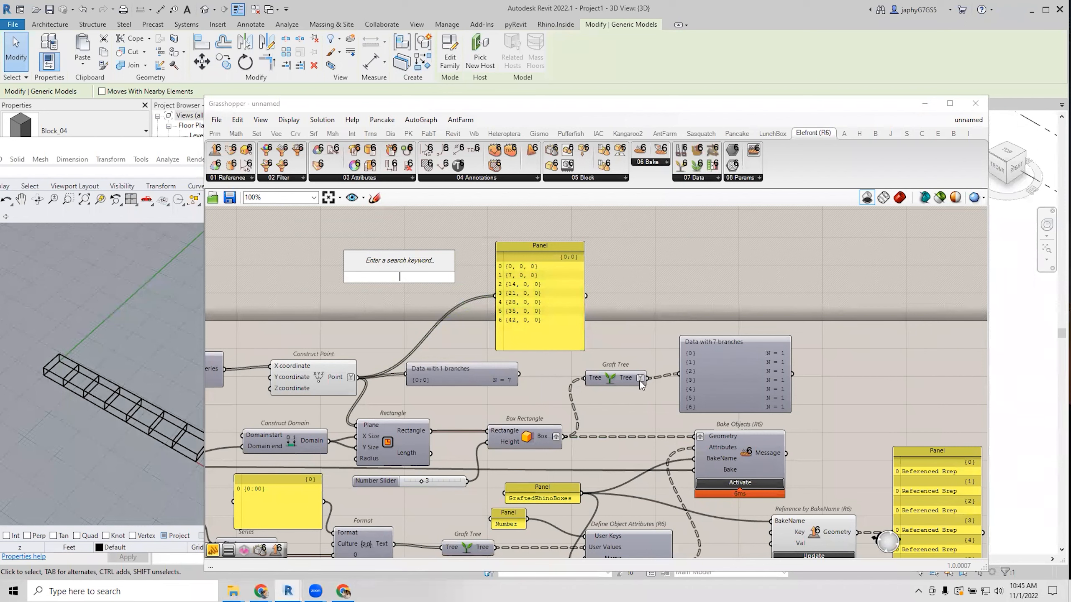
left_click(649, 350)
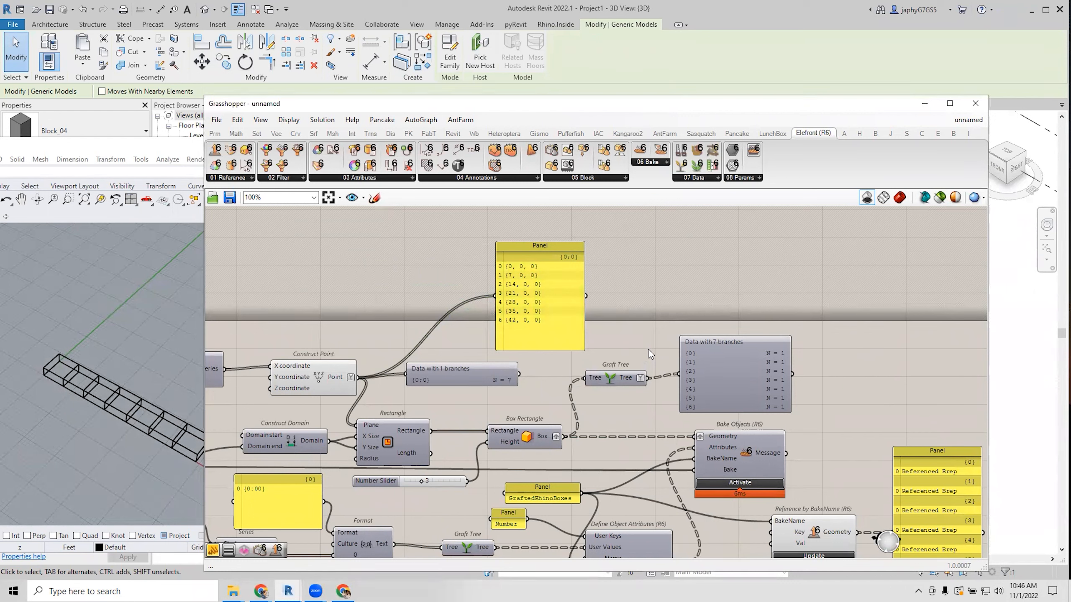
double_click(396, 289)
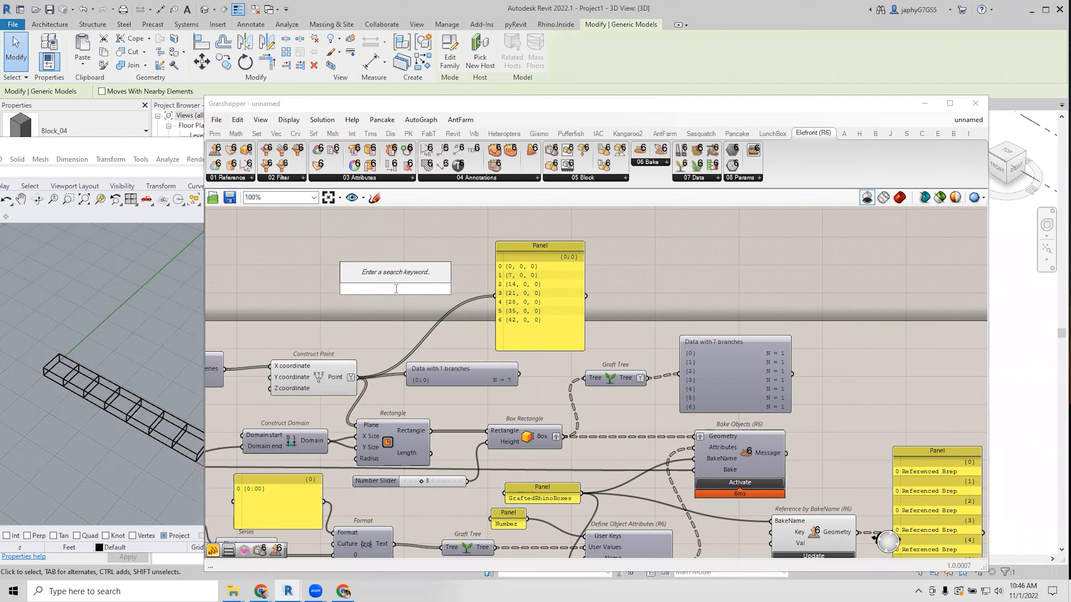
type("graft")
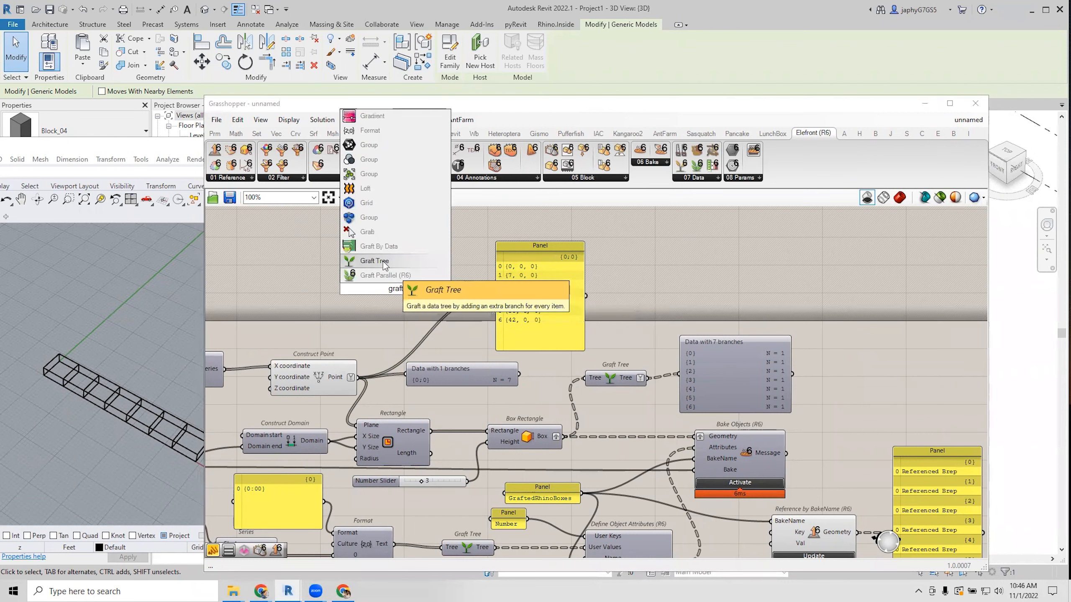
left_click(383, 261)
left_click_drag(357, 378, 369, 288)
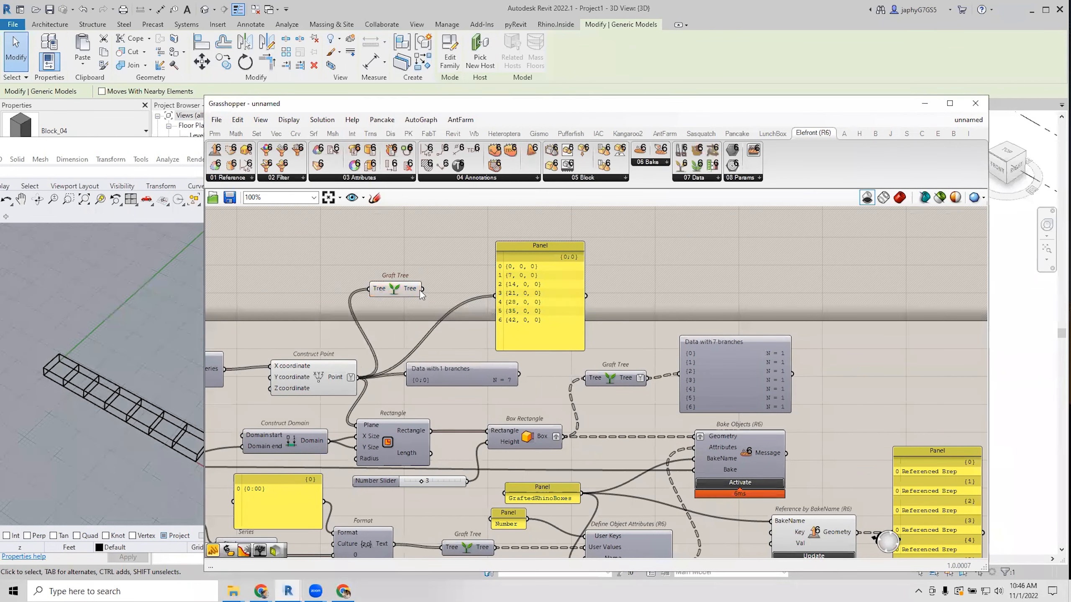
Attach a panel to the simplified Graft Tree output, enlarged to show branches {0}–{6}.
left_click_drag(444, 289, 424, 263)
double_click(447, 269)
type("//")
key("Return")
left_click_drag(536, 298, 592, 305)
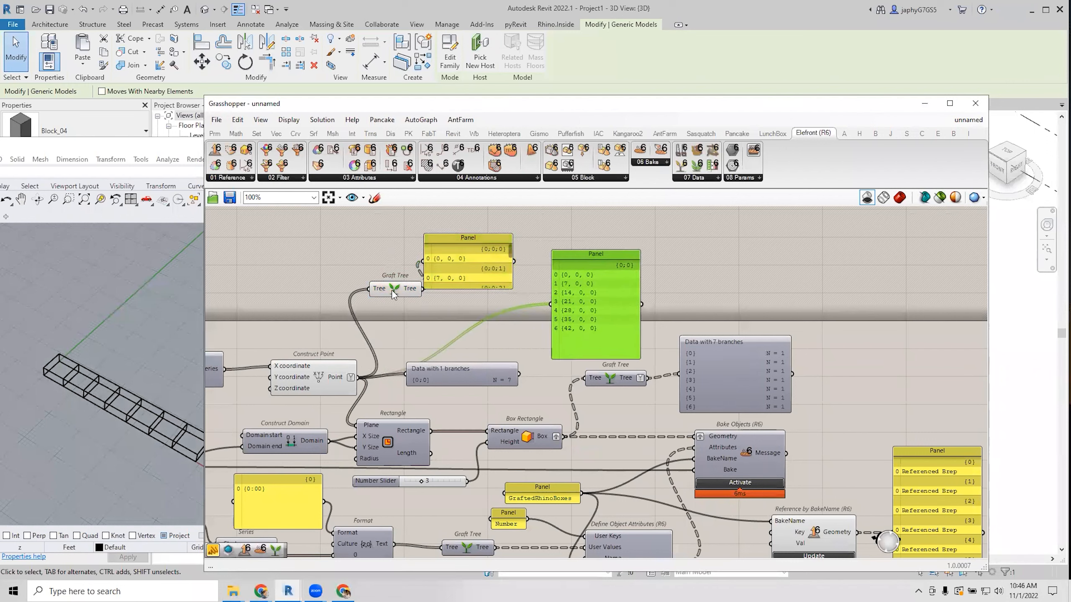
left_click_drag(414, 291, 399, 267)
right_click(400, 266)
left_click(456, 357)
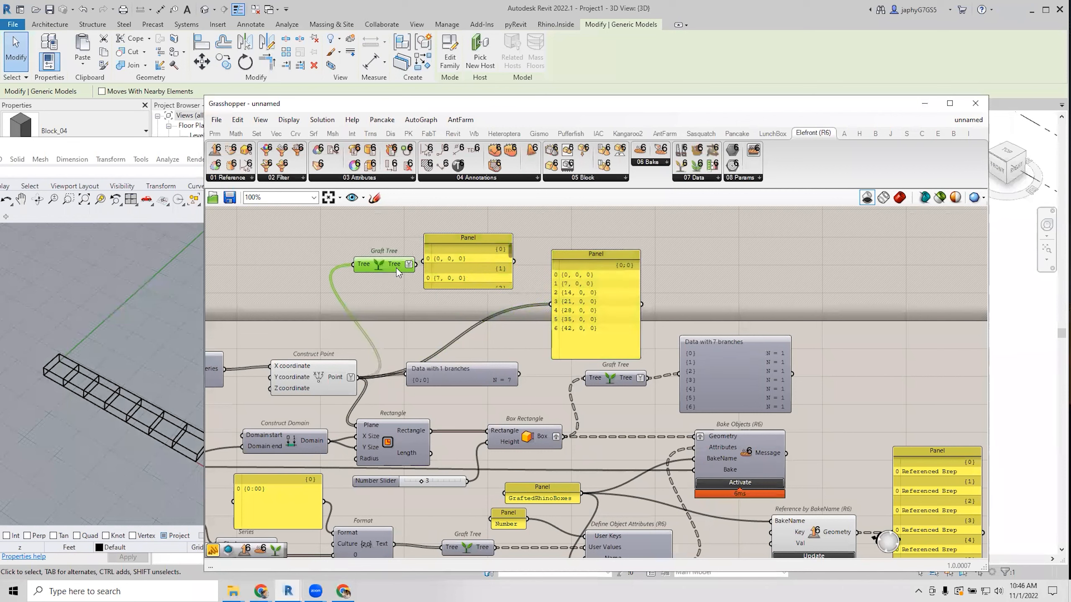
left_click_drag(475, 290, 488, 395)
Rearrange the grafted and flat point panels and the Graft Tree component.
left_click_drag(479, 321, 494, 285)
left_click_drag(587, 297, 592, 252)
right_click_drag(592, 255, 596, 286)
left_click_drag(497, 292, 512, 282)
left_click_drag(589, 279, 602, 276)
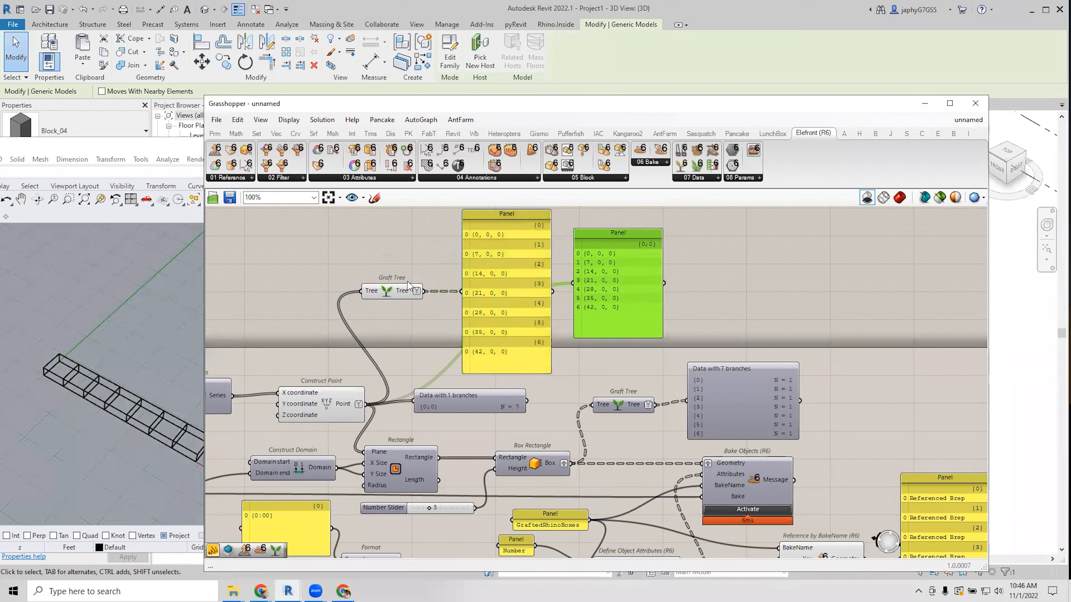
left_click_drag(399, 293, 377, 288)
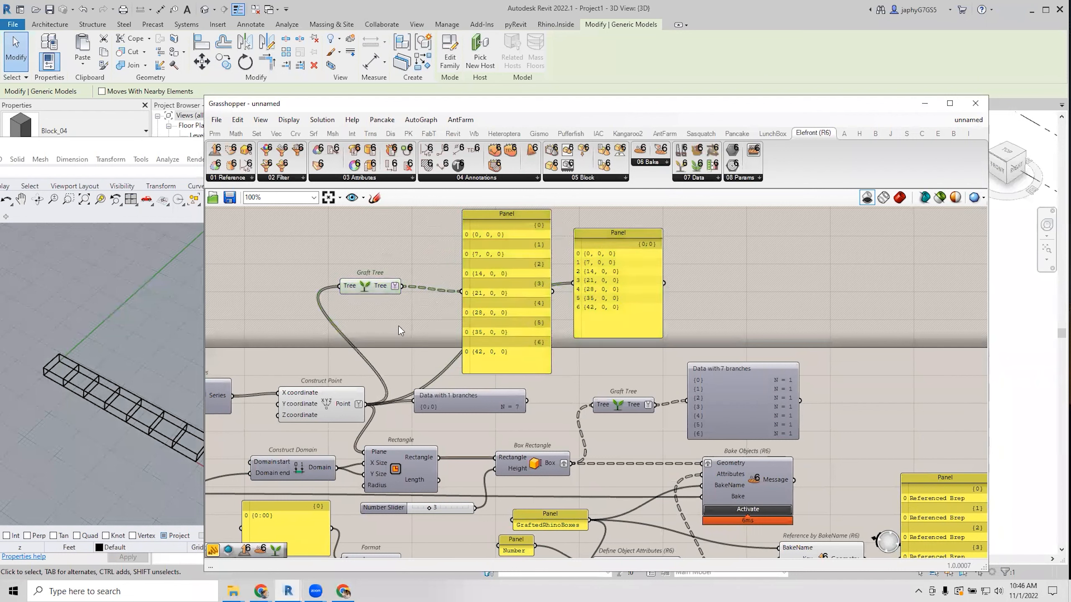
double_click(398, 325)
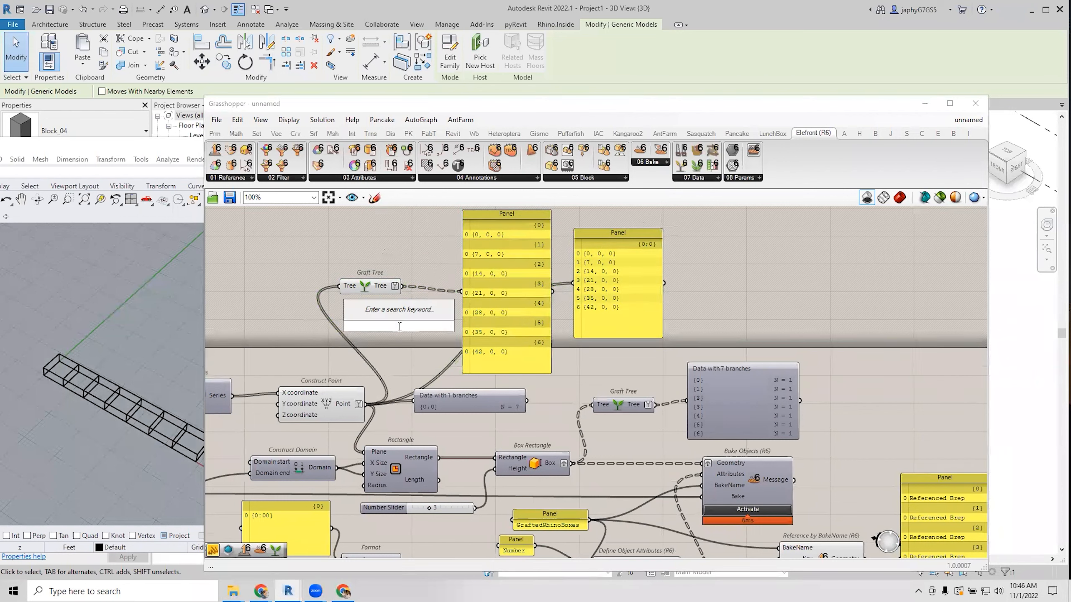
type("line")
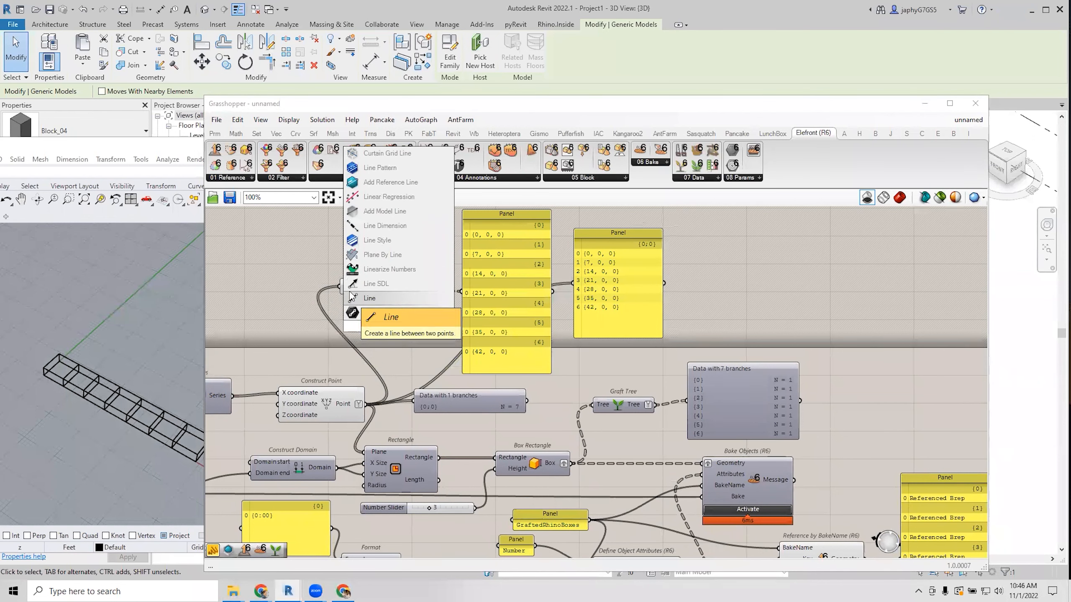
key("Return")
left_click_drag(387, 332, 399, 333)
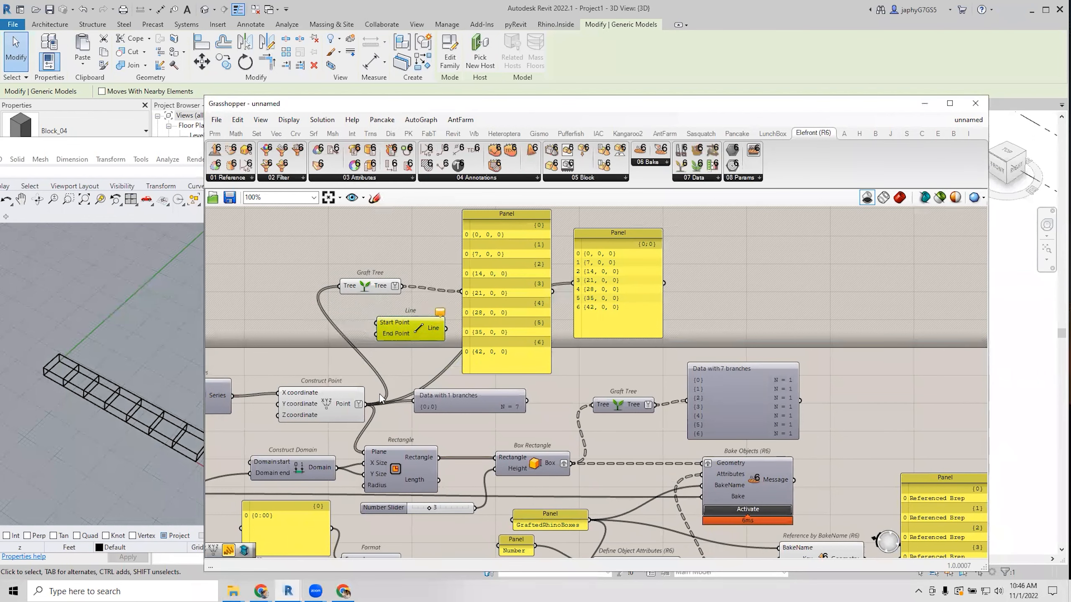
left_click_drag(366, 401, 417, 329)
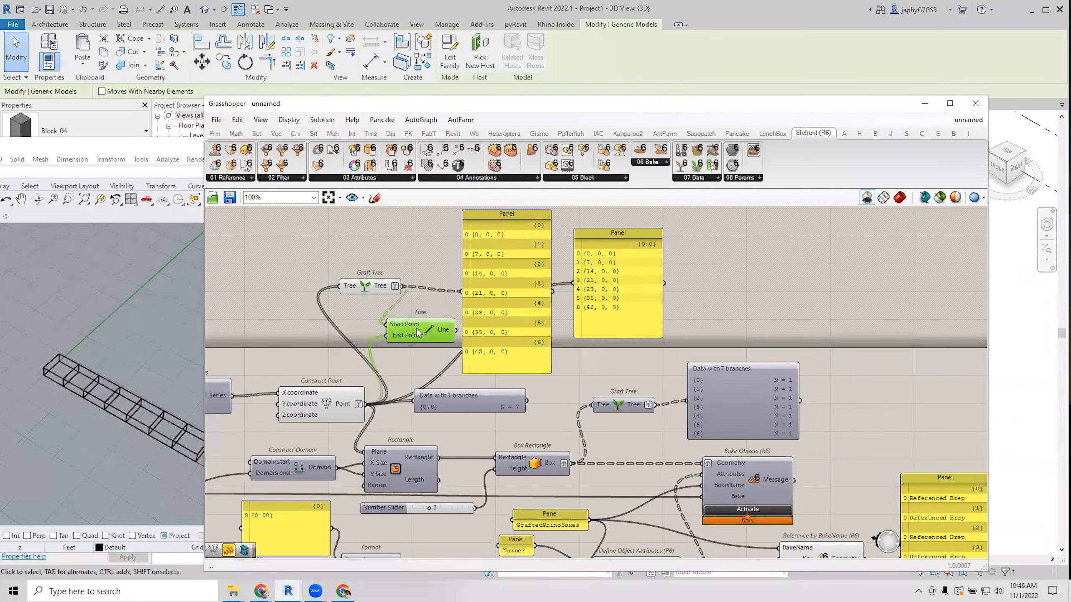
scroll(172, 351, "down", 3)
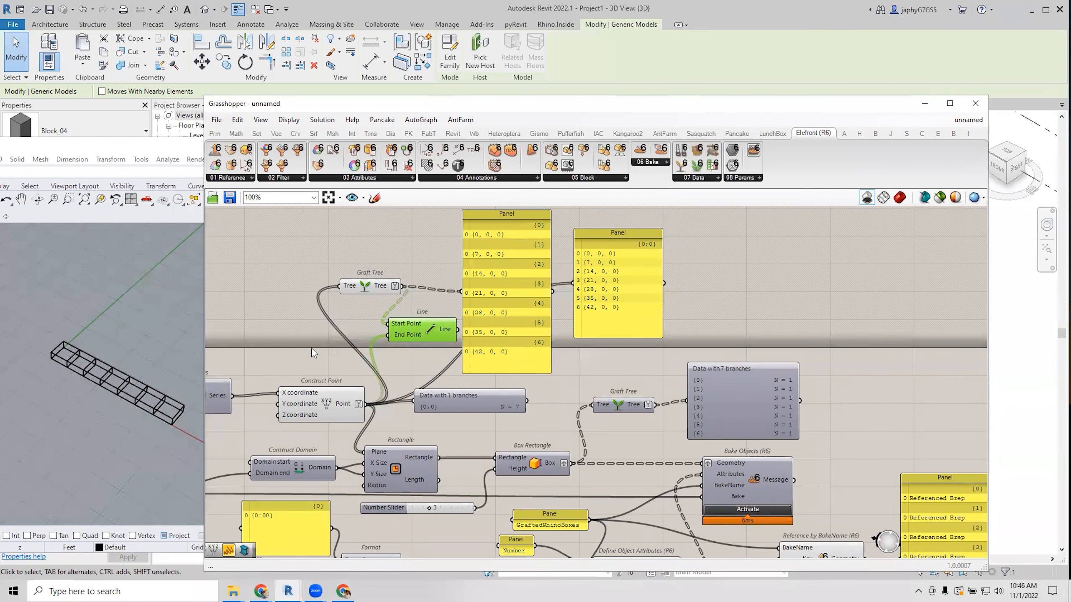
right_click_drag(404, 333, 427, 333)
key("Delete")
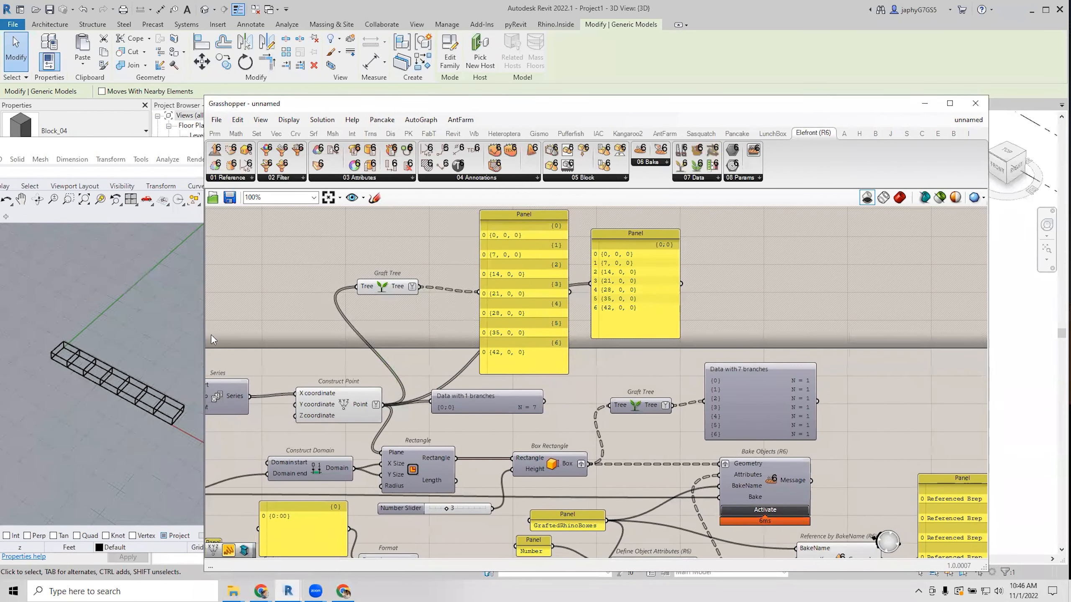
Add a Point parameter set to a single target point picked in the model.
double_click(374, 330)
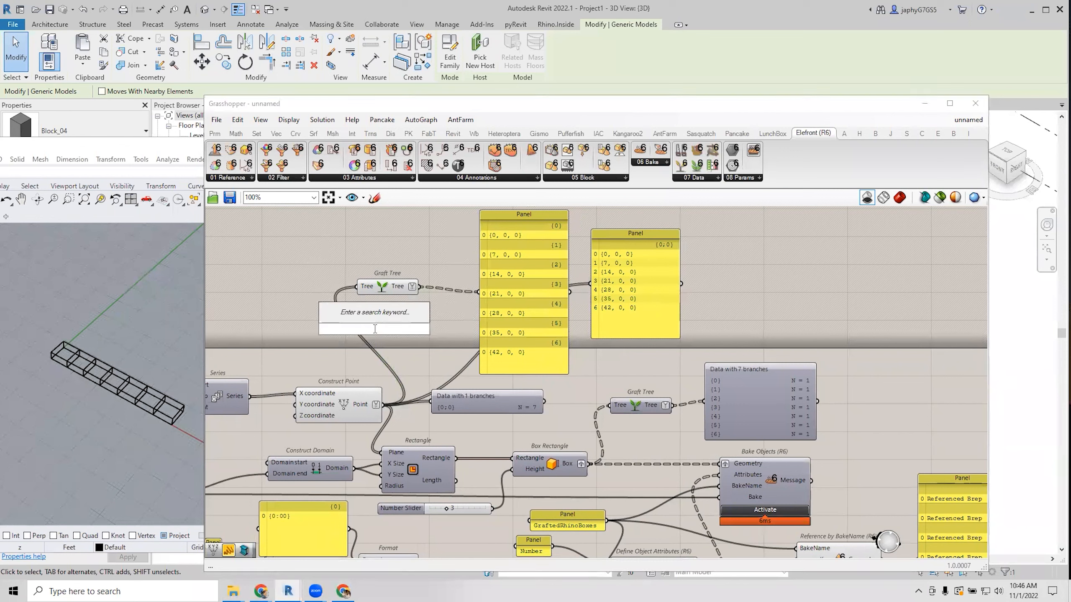
type("pt")
key("Up")
key("Up")
key("Up")
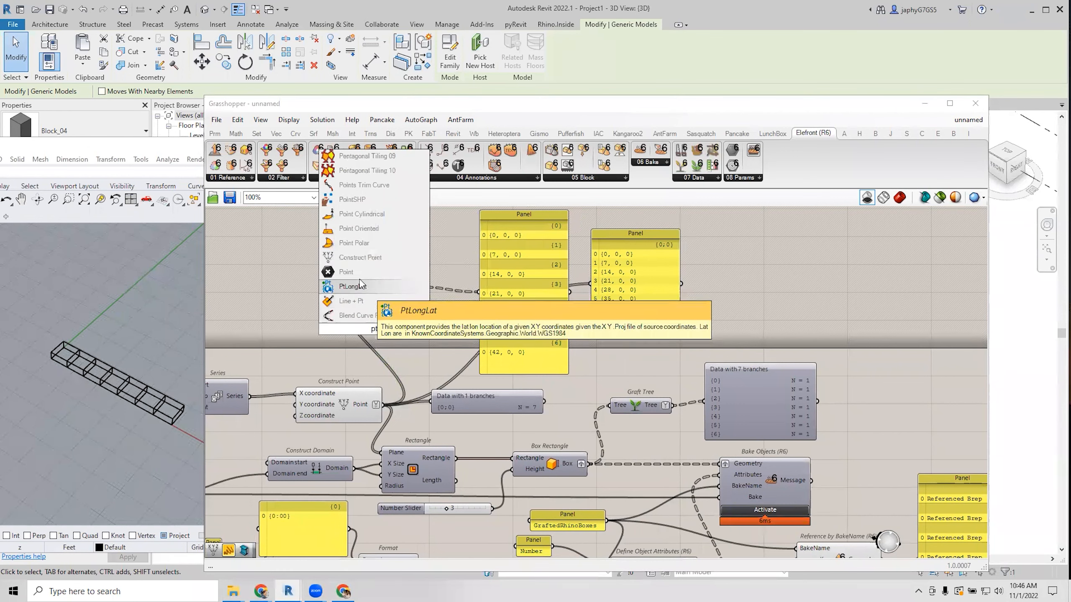
key("Return")
right_click(372, 333)
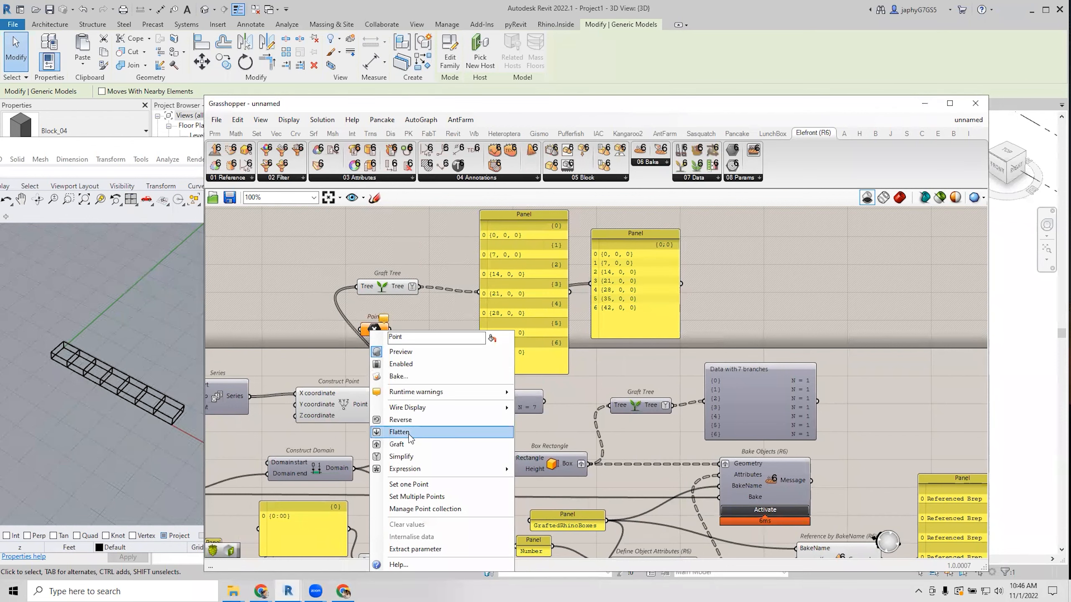
left_click(407, 484)
left_click(210, 317)
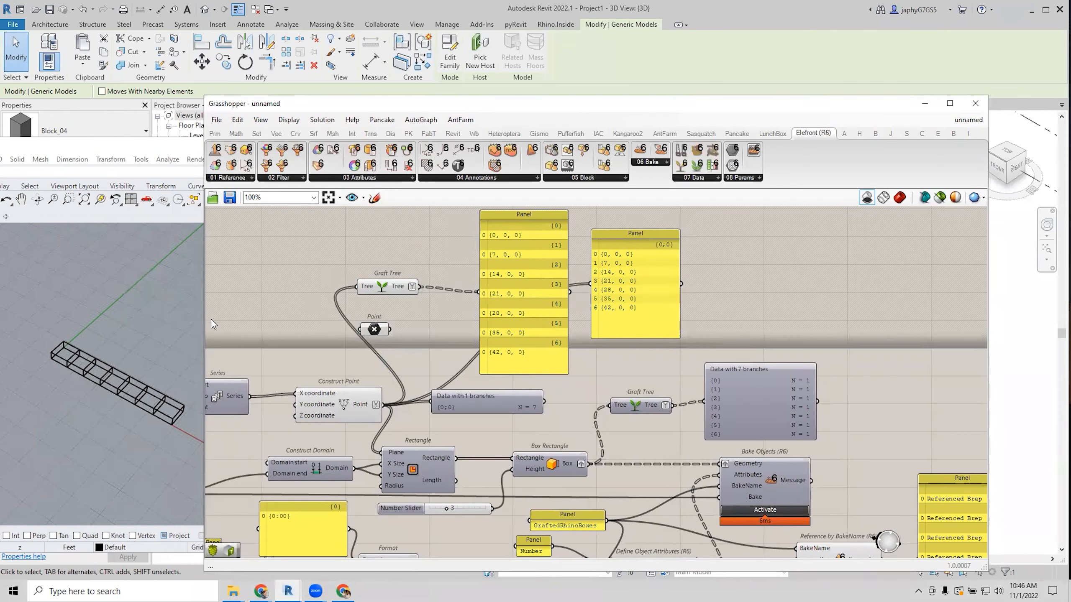
Add a Line component with the grafted points as Start Point and preview its lines.
double_click(443, 349)
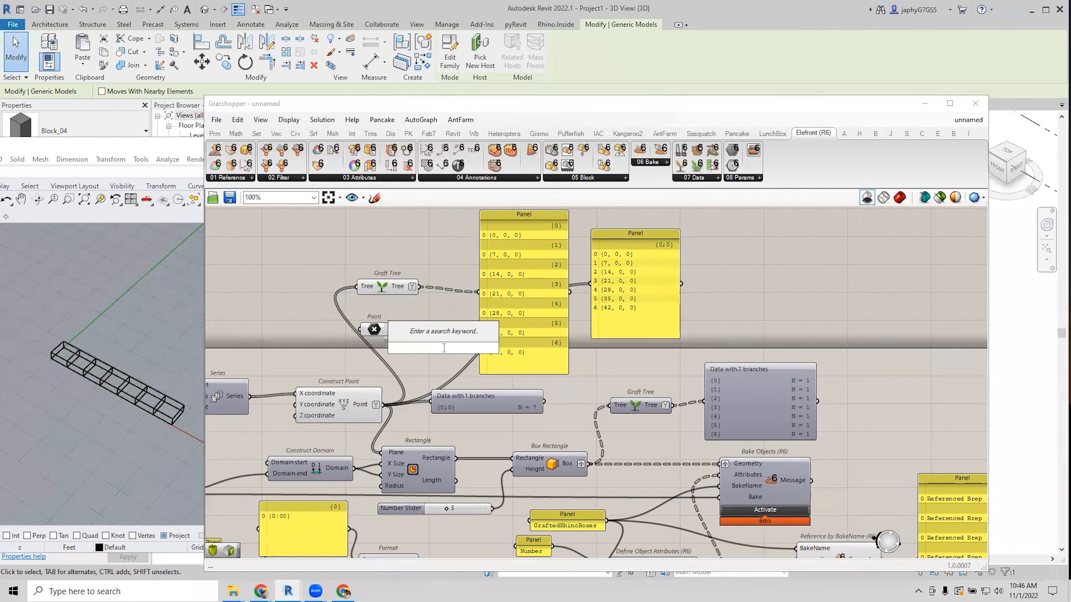
type("line")
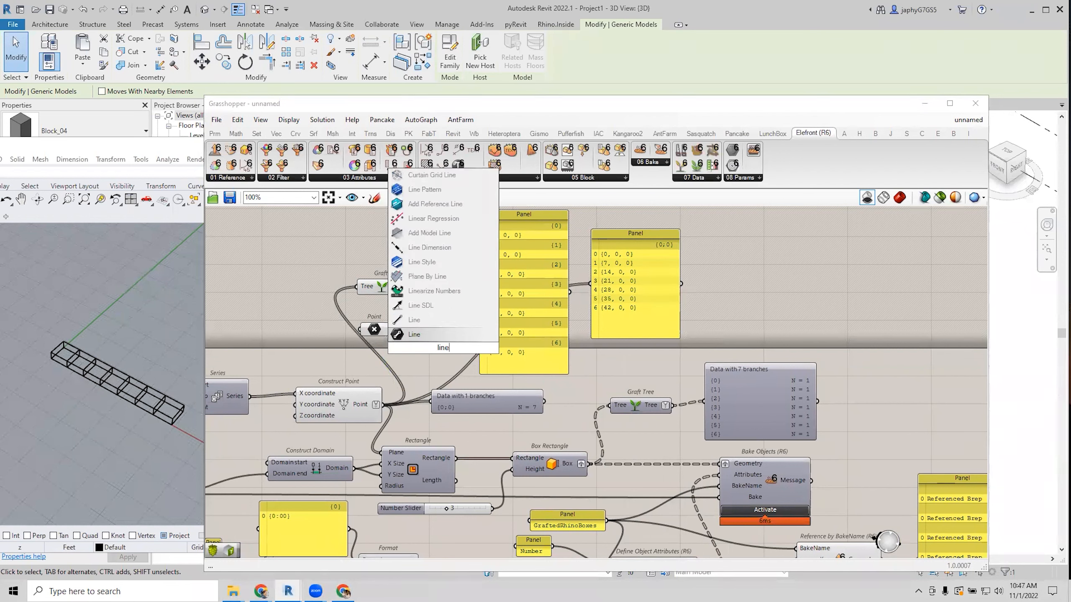
left_click(430, 338)
left_click_drag(420, 287, 434, 320)
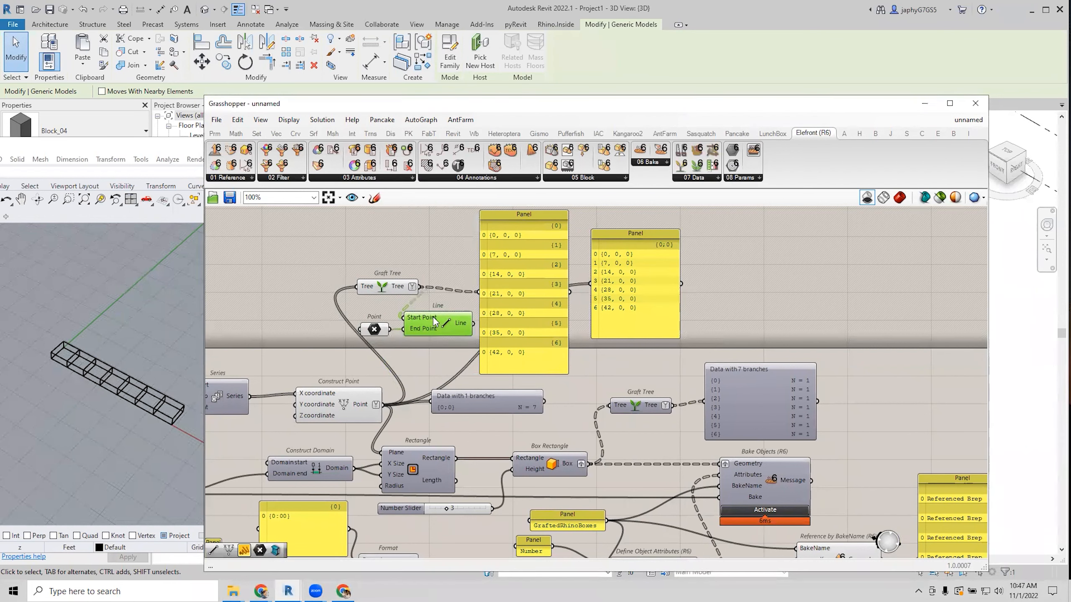
scroll(107, 383, "down", 5)
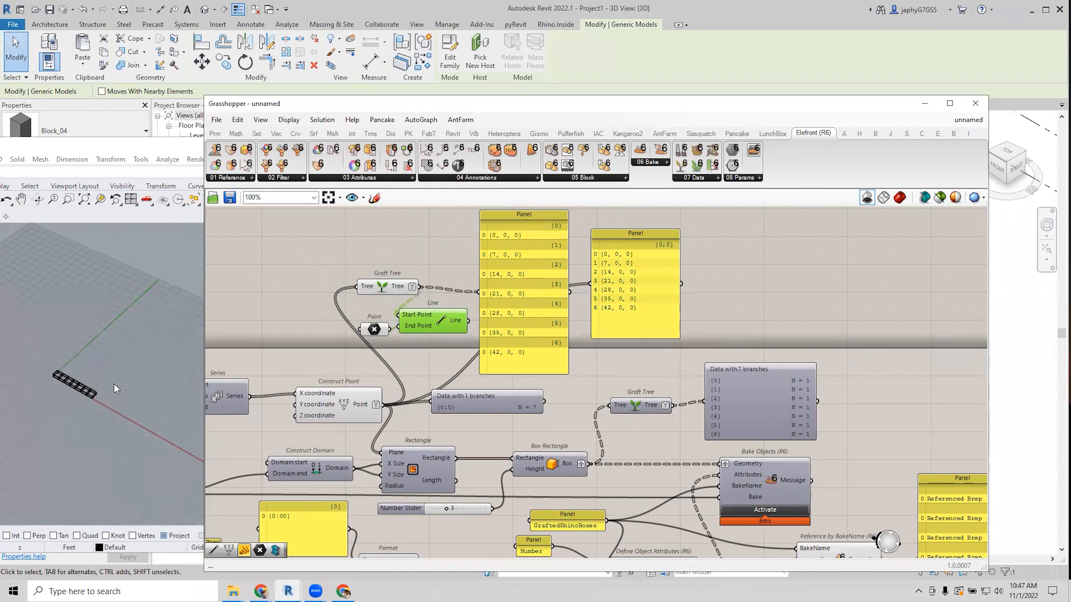
scroll(124, 381, "up", 3)
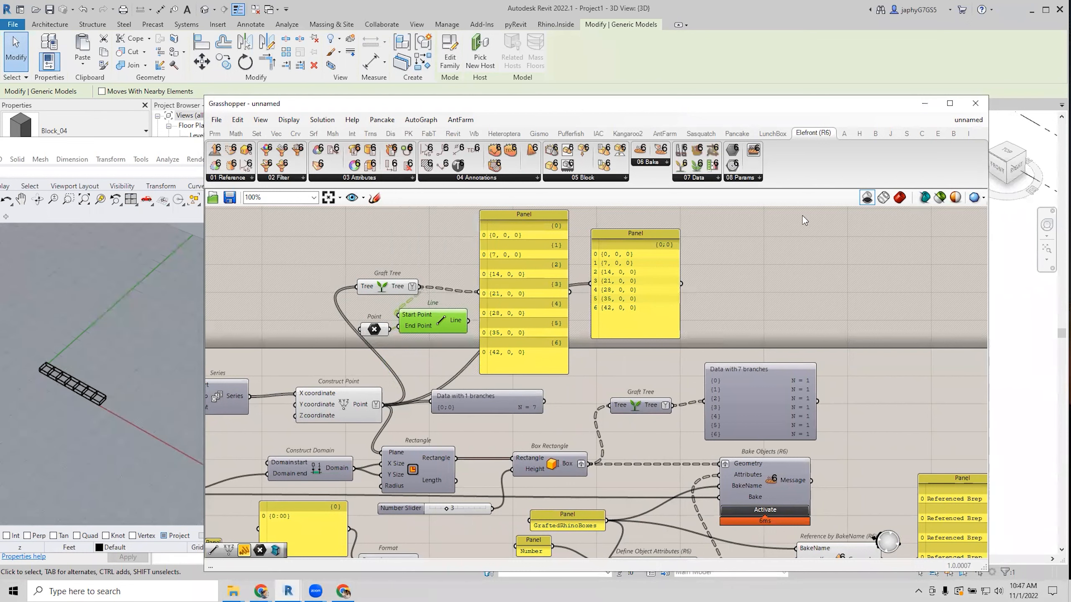
left_click(884, 198)
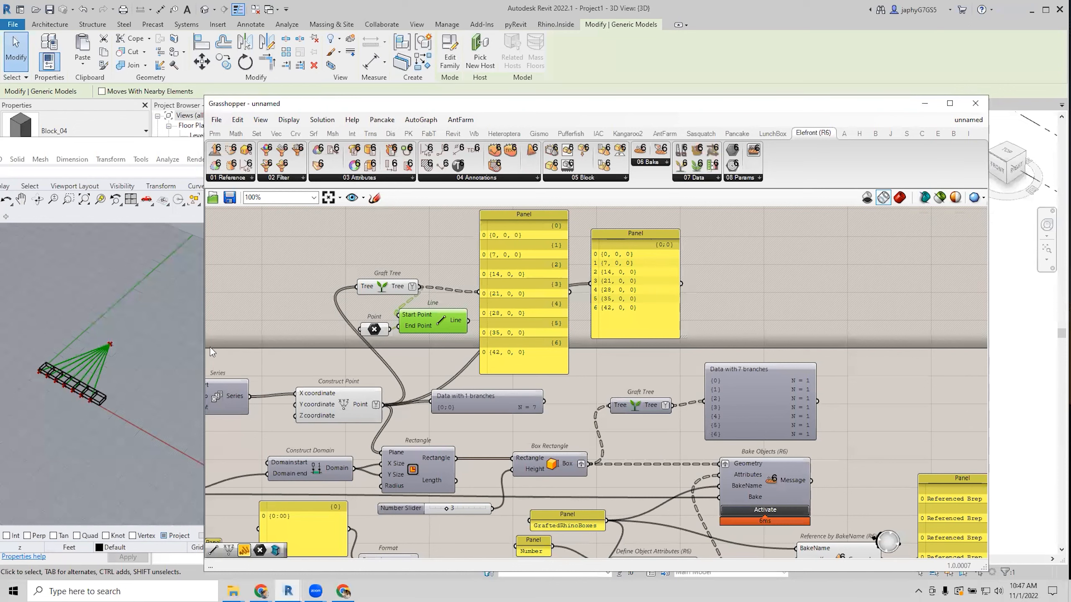
Widen the Rhino viewport and spread the output panels and Line component apart.
scroll(92, 371, "up", 5)
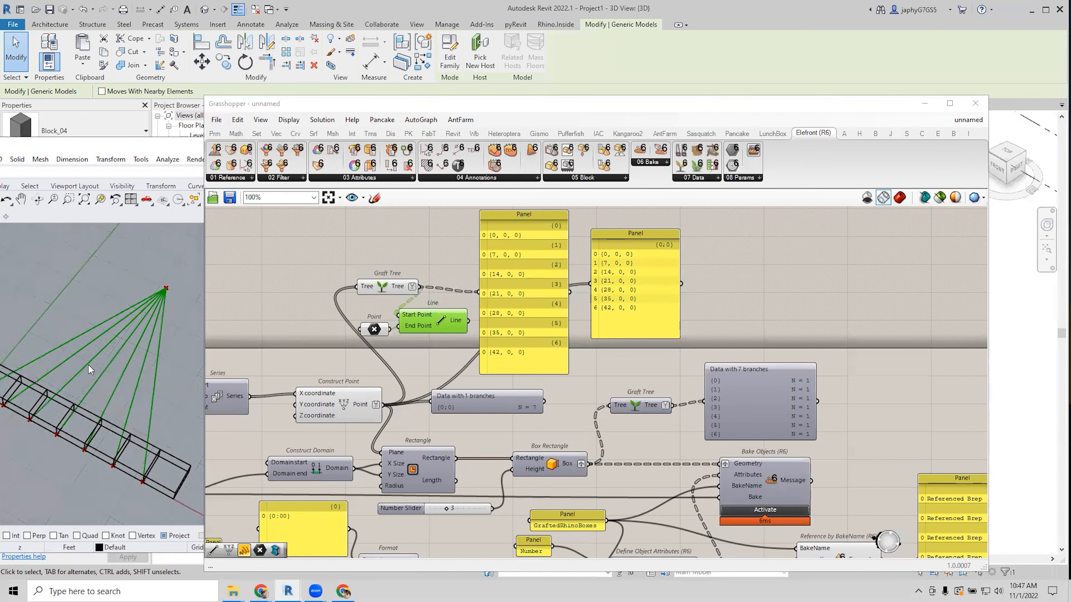
scroll(89, 352, "down", 3)
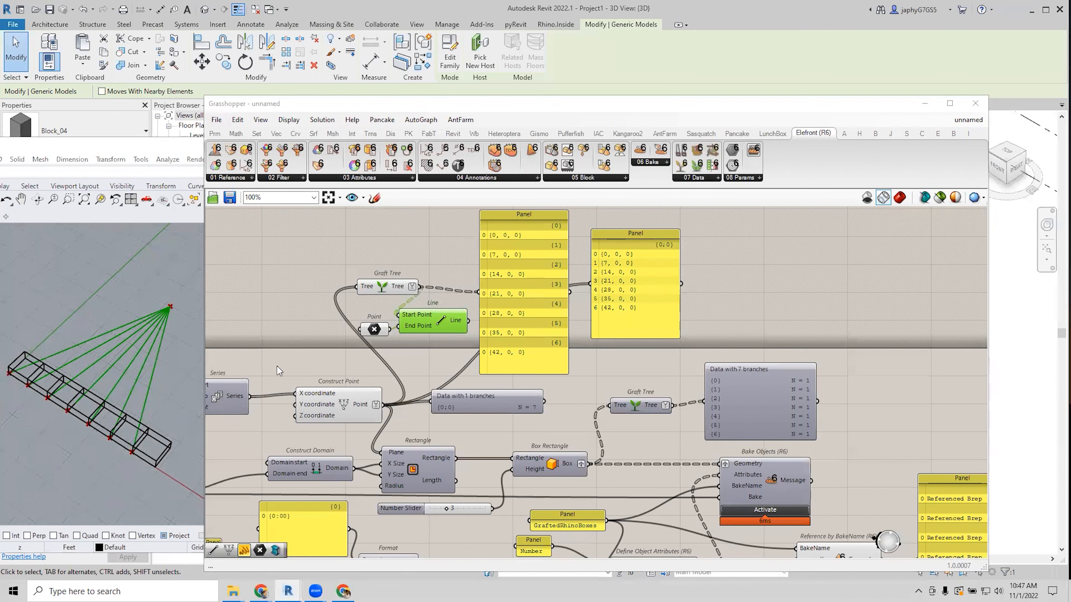
left_click_drag(205, 328, 339, 338)
scroll(220, 362, "down", 6)
scroll(195, 363, "up", 7)
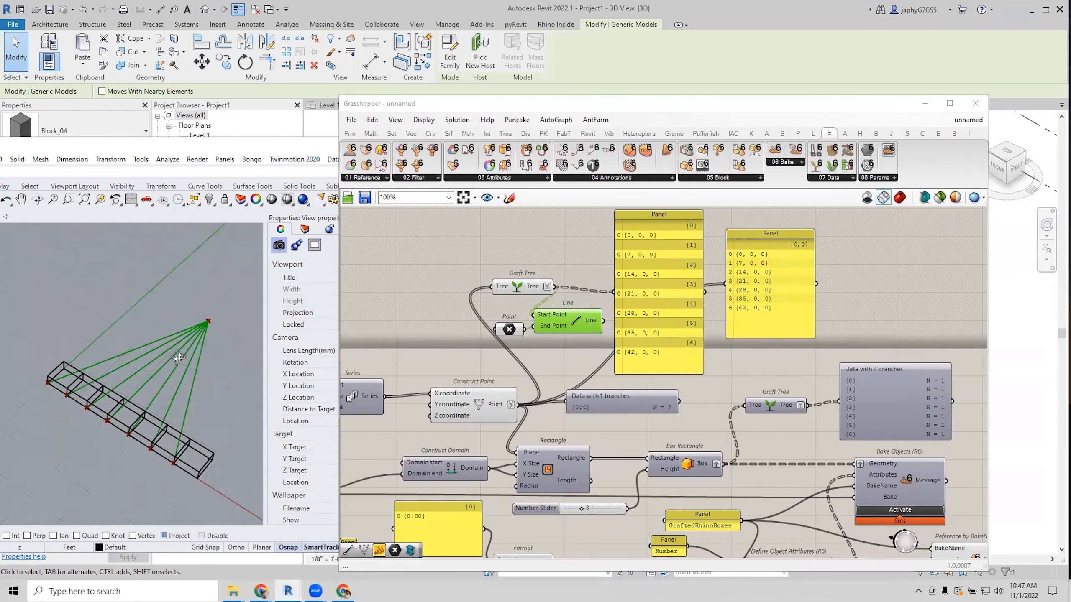
left_click_drag(692, 281, 872, 293)
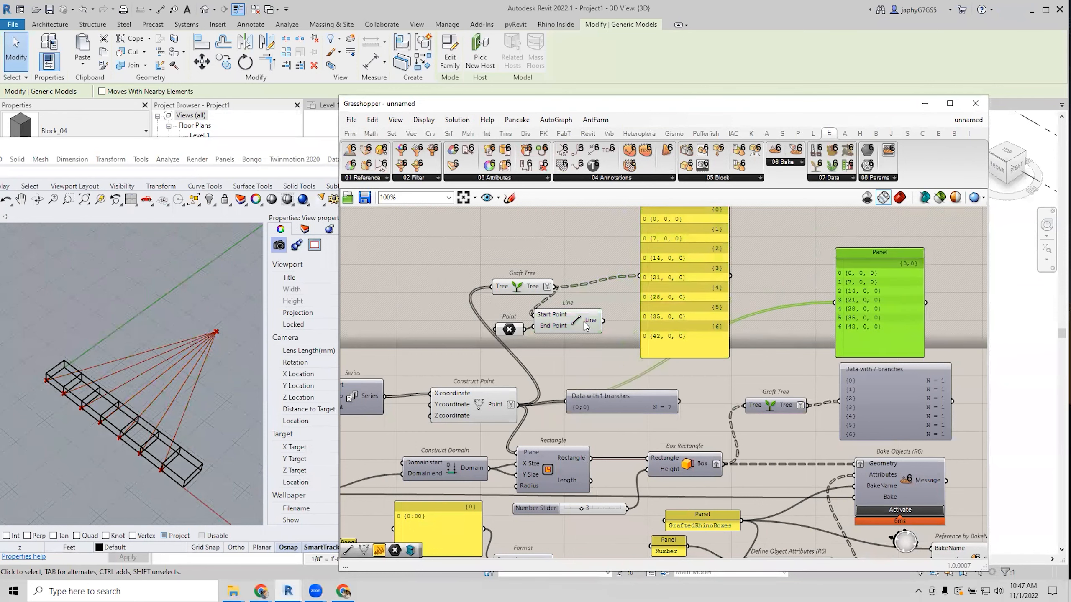
left_click_drag(565, 322, 579, 322)
left_click_drag(698, 310, 743, 314)
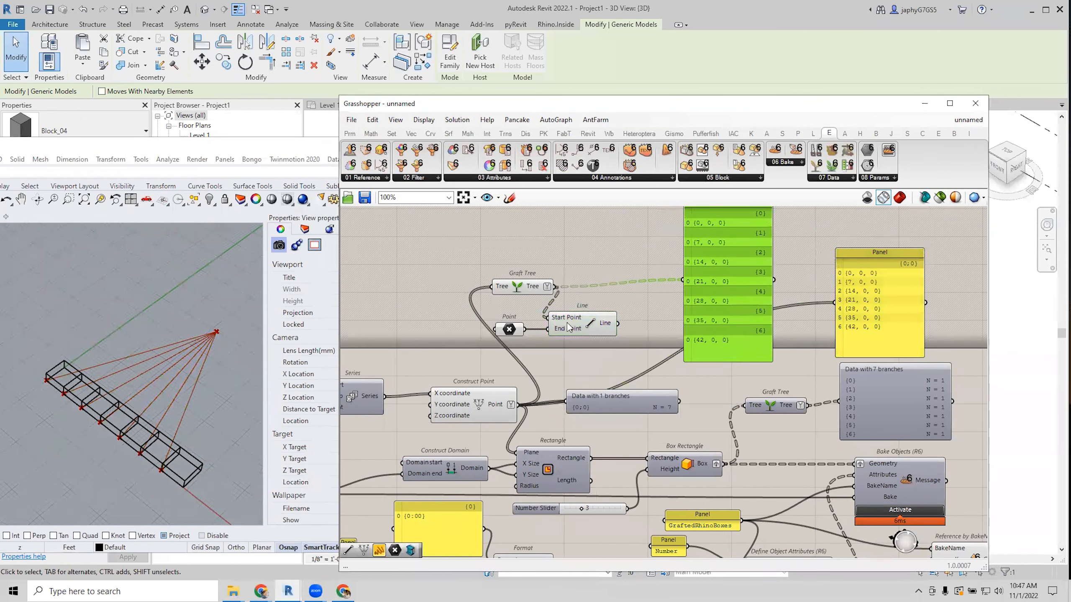
Add a Move component and a Construct Point component to the definition.
double_click(445, 363)
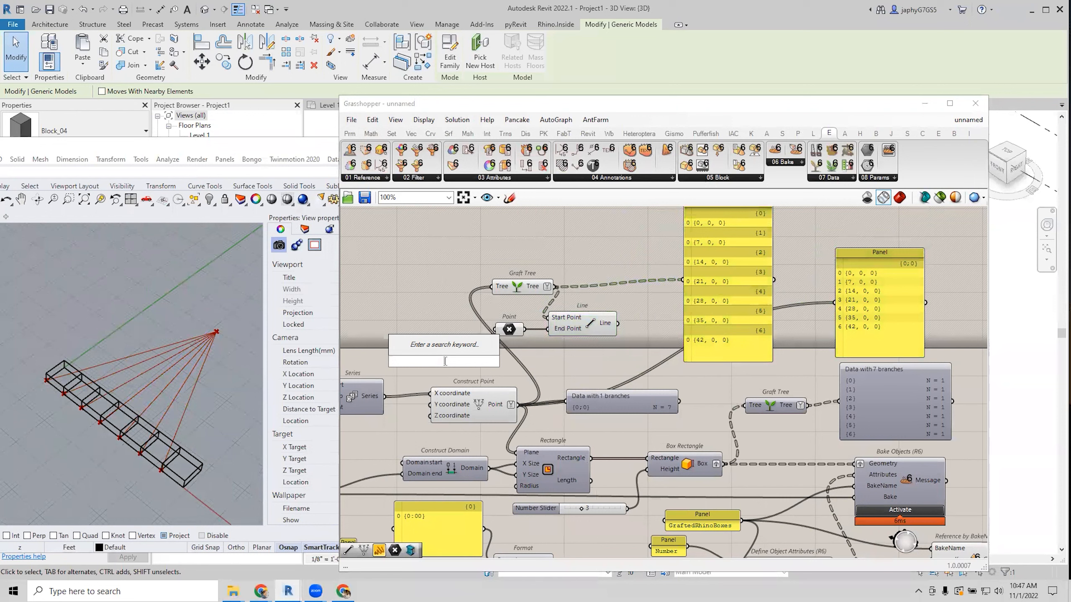
type("move")
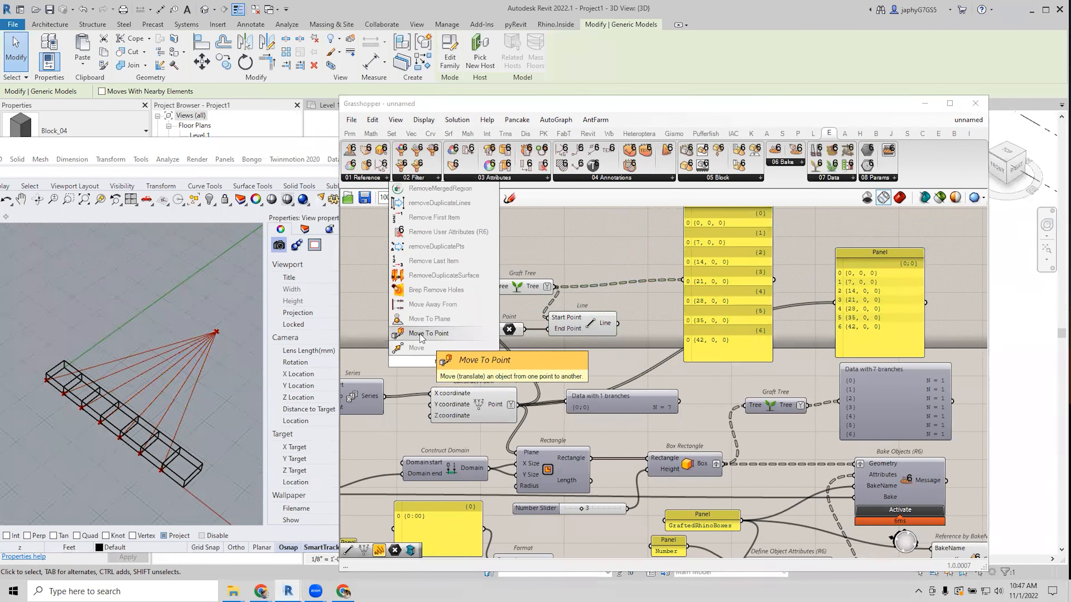
left_click(418, 348)
left_click_drag(432, 366, 577, 246)
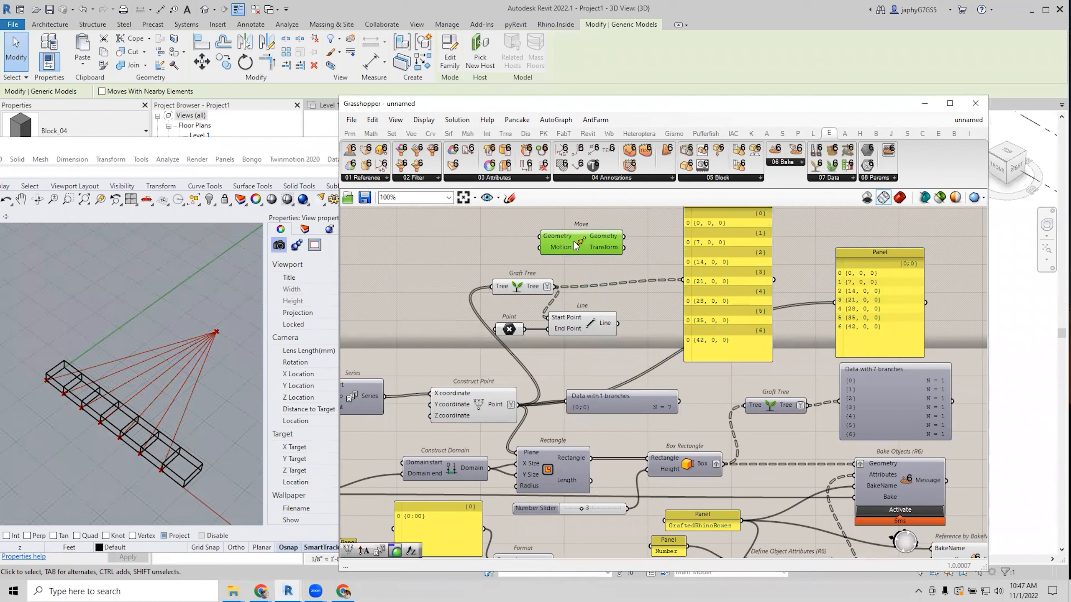
double_click(496, 258)
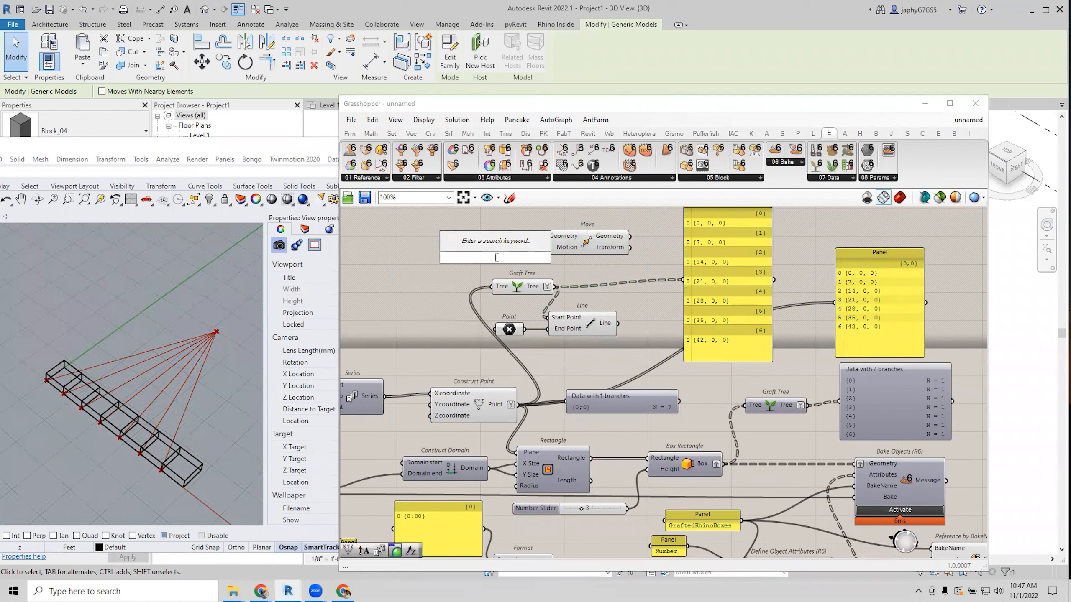
type("con point")
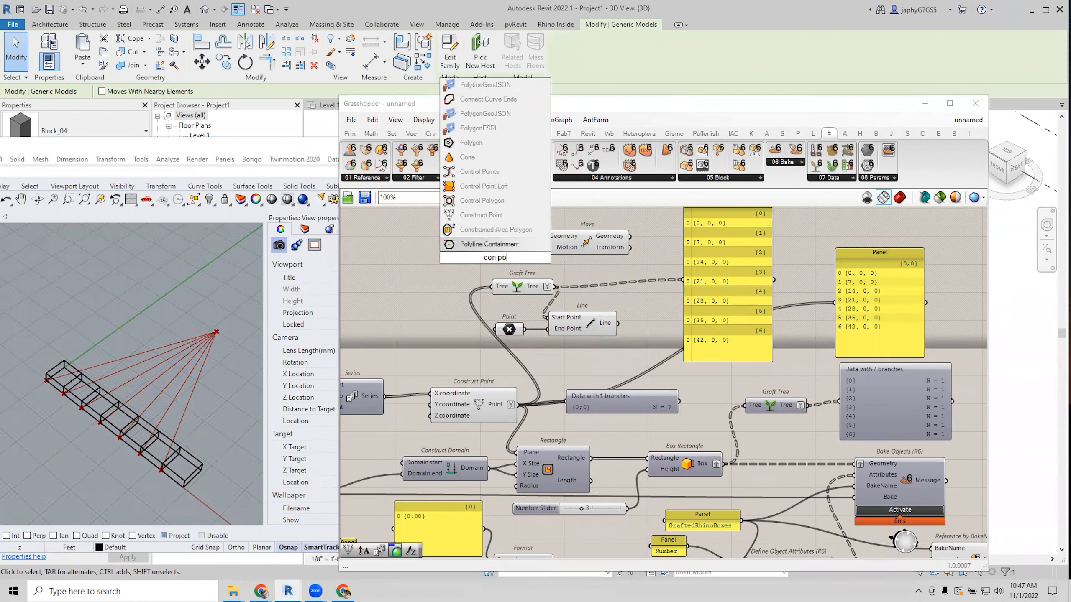
key("Return")
left_click_drag(464, 256, 439, 258)
Add a number slider at 20 and wire the point and grafted points into Move.
double_click(371, 263)
type("20")
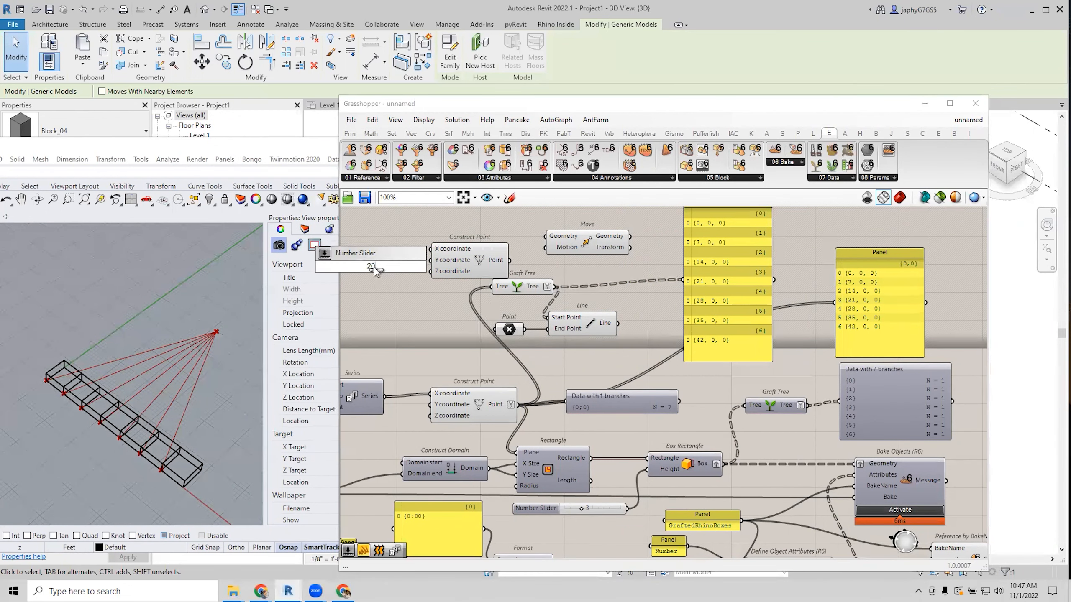
key("Return")
left_click_drag(404, 259, 431, 249)
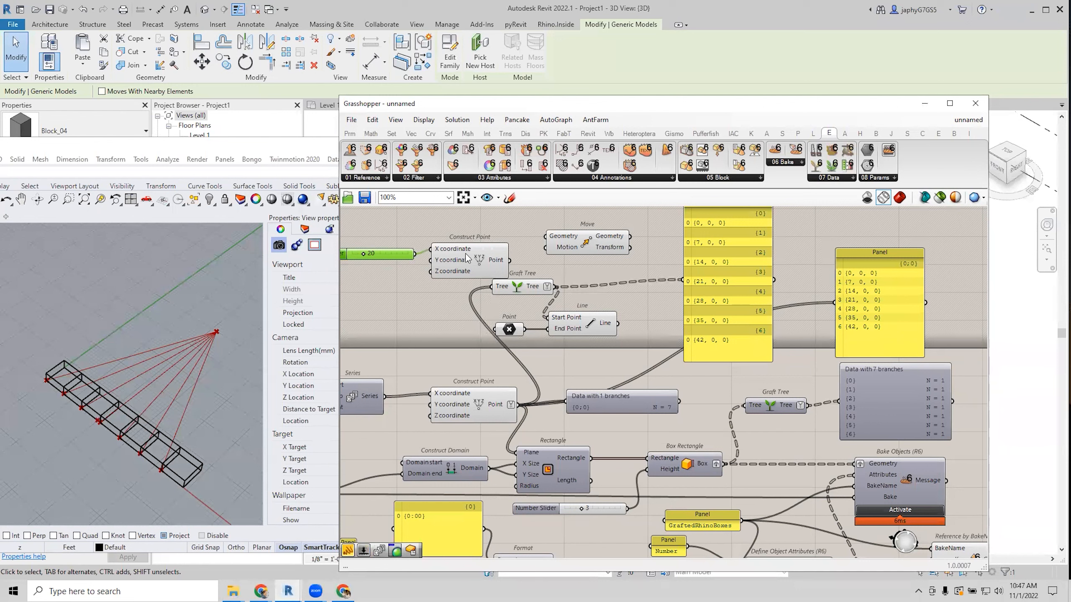
left_click_drag(511, 260, 546, 236)
left_click_drag(557, 287, 587, 255, "shift")
Feed Move's output into Line's End Point and reconnect the slider to Z instead of X.
left_click_drag(590, 323, 632, 323)
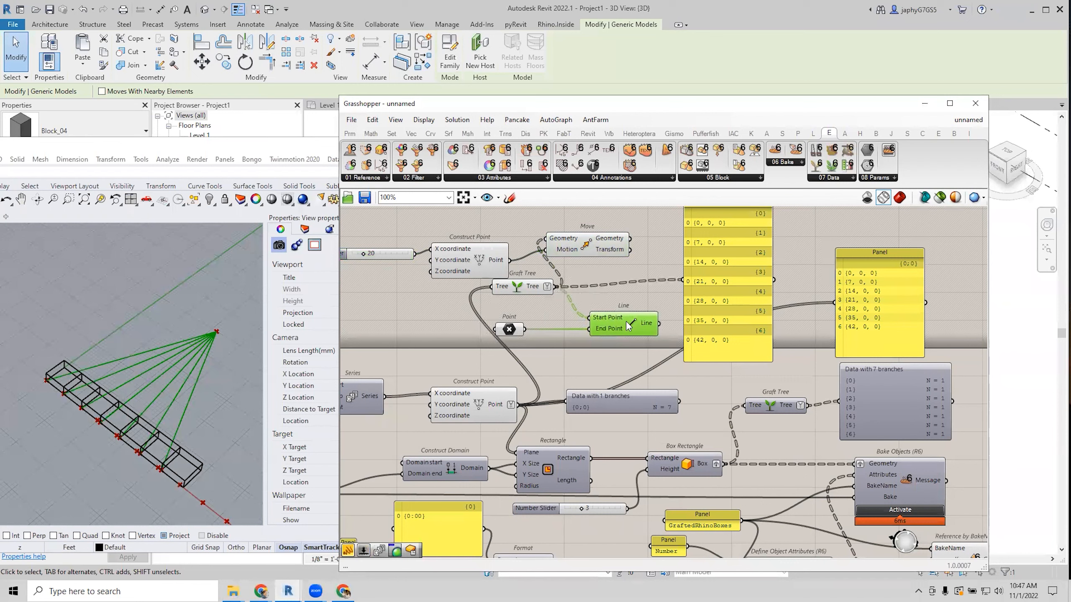
left_click_drag(510, 330, 523, 330)
left_click_drag(630, 238, 591, 329)
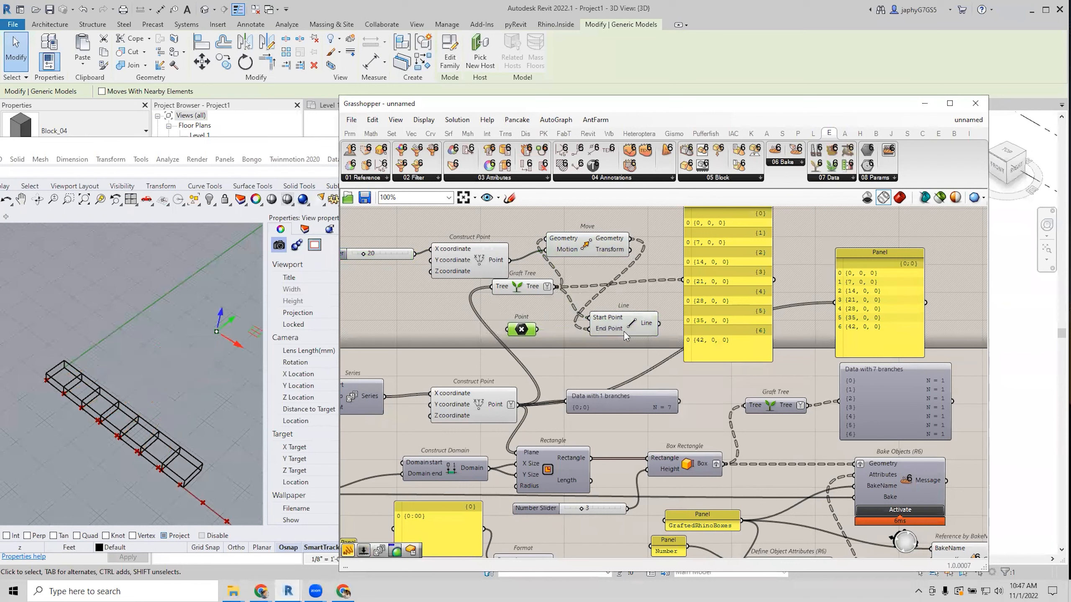
left_click_drag(612, 332, 629, 328)
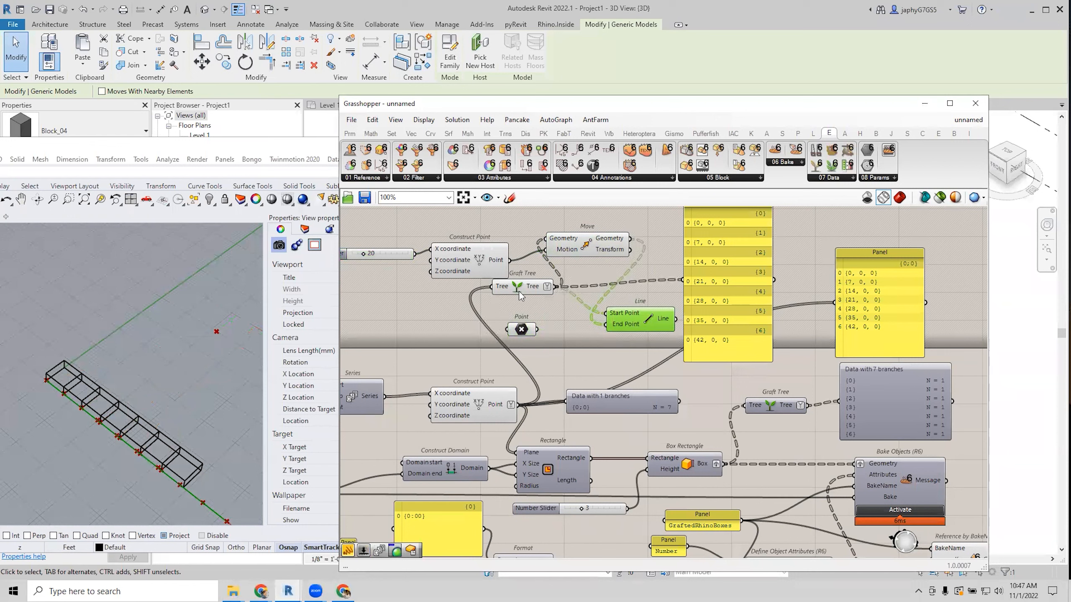
left_click_drag(517, 289, 511, 294)
scroll(212, 374, "down", 7)
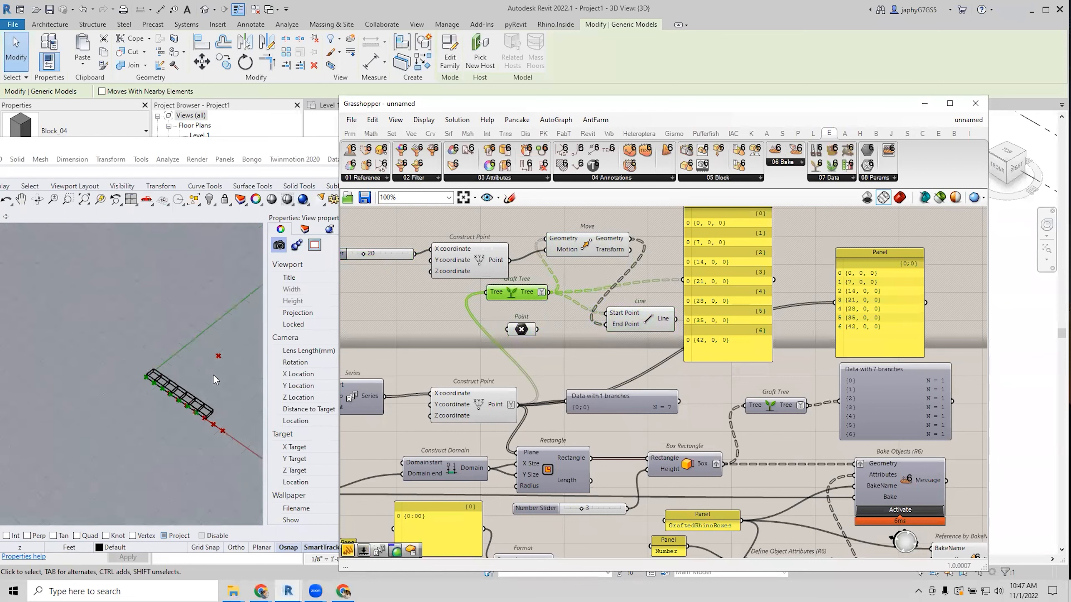
scroll(212, 374, "up", 3)
left_click_drag(416, 254, 430, 270, "ctrl")
left_click(419, 255)
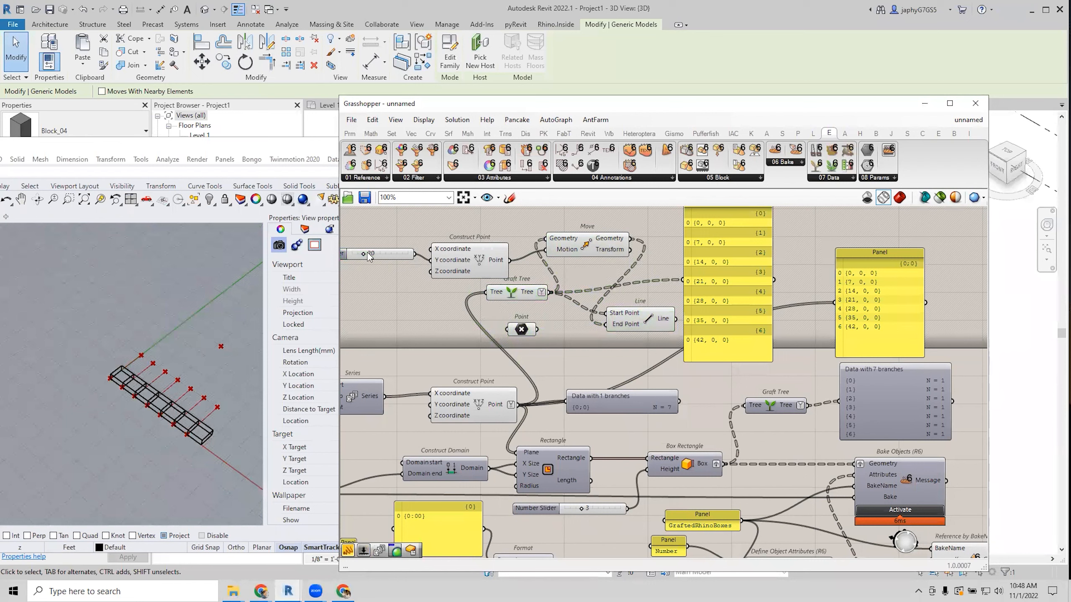
Raise the offset slider to 37 and reconnect the single Point to Line's End Point.
left_click_drag(366, 255, 372, 258)
left_click_drag(472, 266, 473, 251)
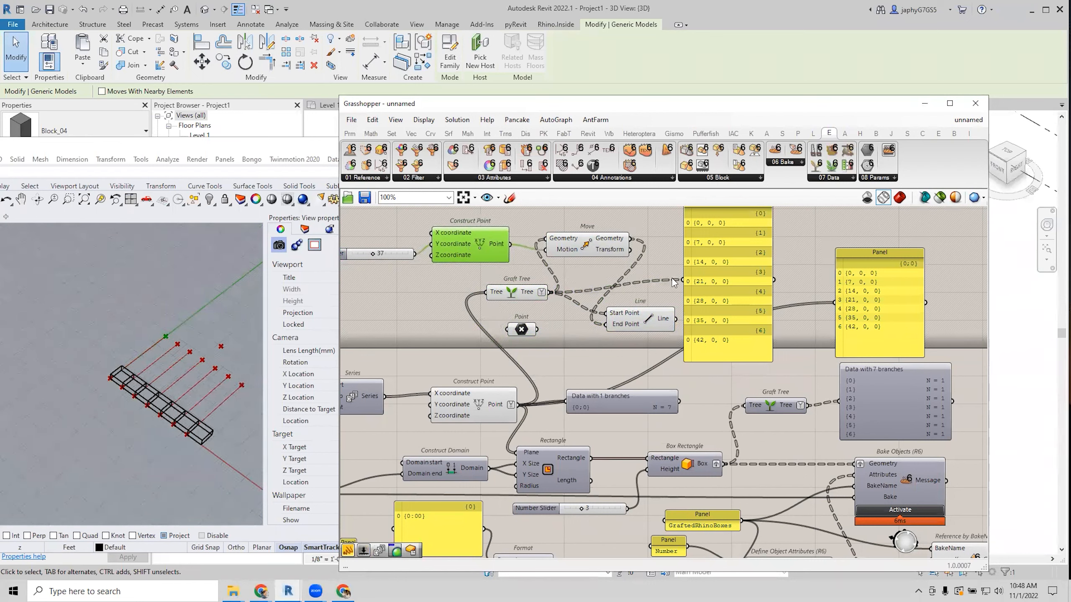
left_click_drag(721, 313, 747, 310)
left_click(649, 319)
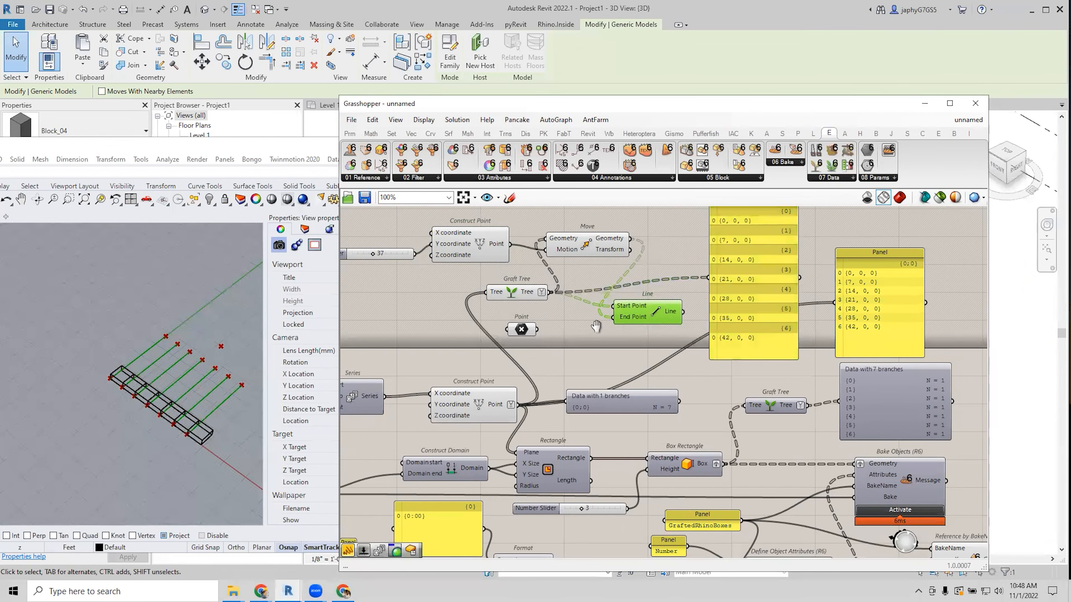
right_click_drag(540, 337, 508, 352)
left_click_drag(504, 344, 569, 342)
right_click_drag(635, 346, 801, 387)
scroll(741, 353, "up", 1)
scroll(742, 353, "down", 2)
right_click_drag(741, 355, 653, 376)
scroll(715, 364, "up", 1)
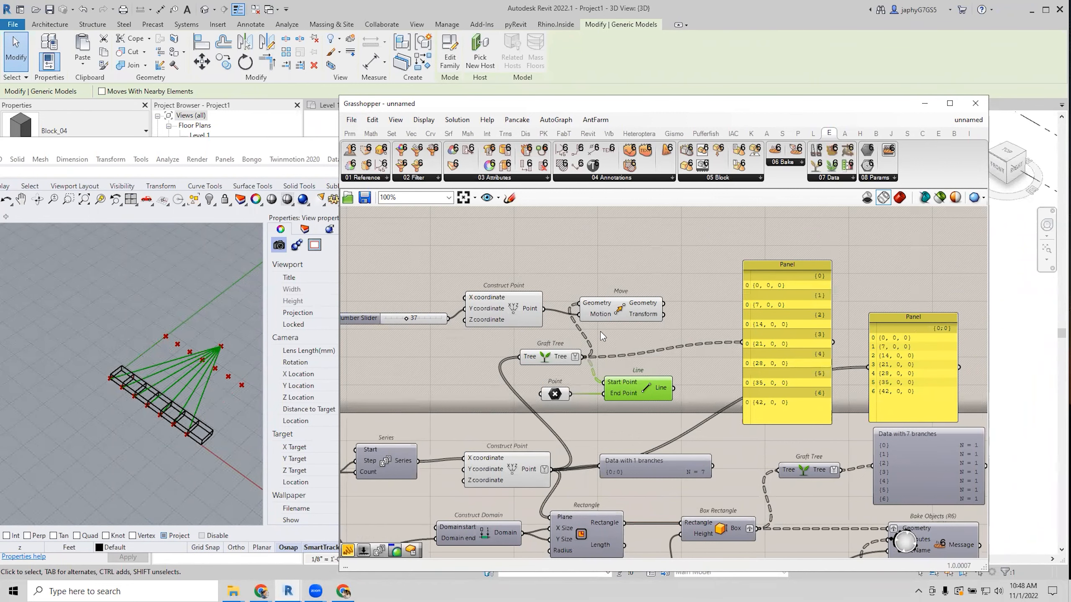
Line up the slider with Construct Point and hide the Construct Point preview.
right_click_drag(600, 331, 591, 329)
left_click(631, 306)
left_click(522, 308)
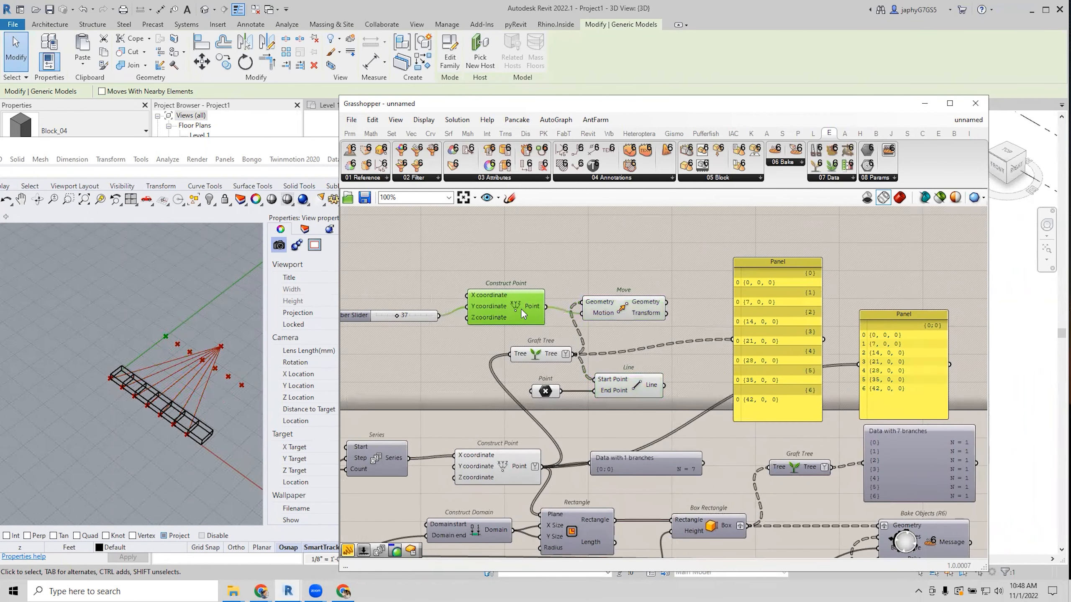
left_click_drag(411, 314, 415, 305)
left_click(501, 304)
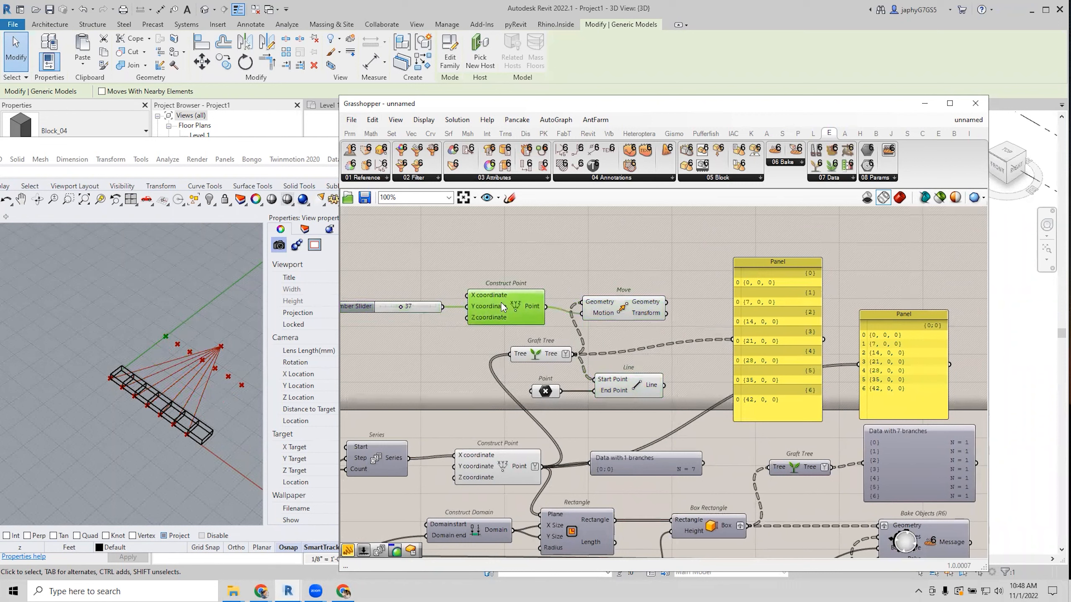
middle_click(505, 304)
left_click(550, 272)
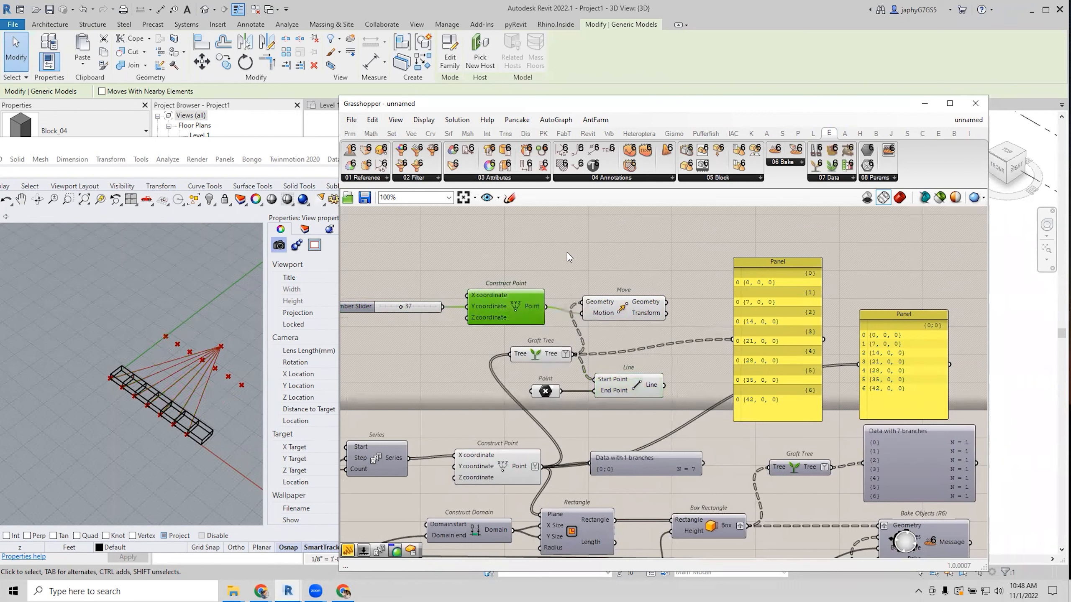
Align Graft Tree and Move, then select Line to highlight its seven lines.
left_click(545, 357)
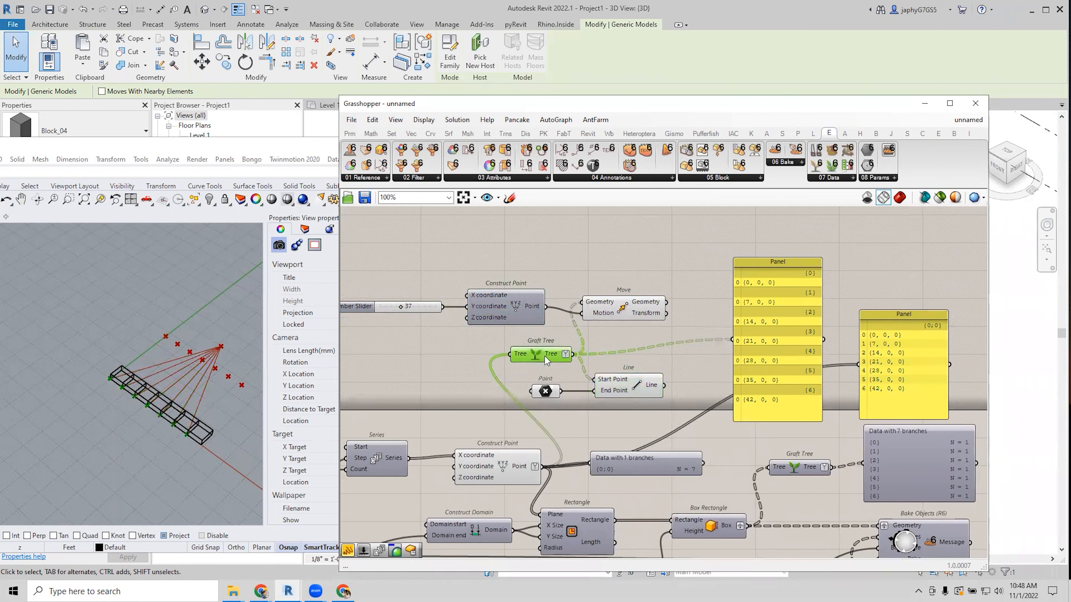
left_click_drag(545, 358, 529, 358)
left_click(623, 305)
left_click_drag(621, 302, 622, 302)
left_click(534, 357, "shift")
left_click(625, 357)
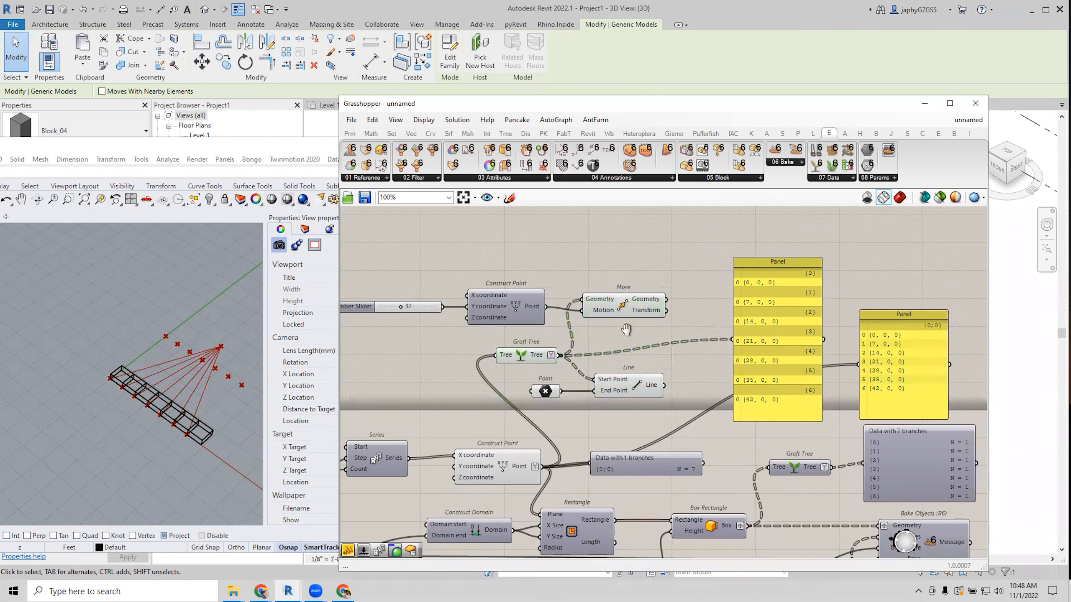
right_click_drag(625, 357, 625, 334)
left_click(623, 370)
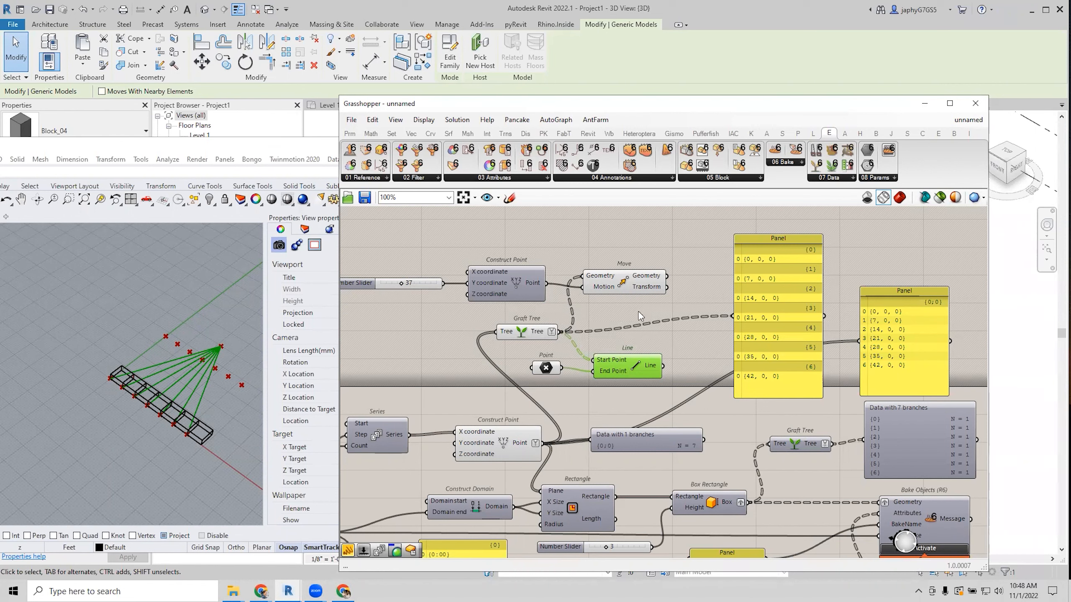
Add a Panel showing the single point's coordinates 21.682191, 49.861092, 0.
left_click_drag(633, 369, 658, 358)
right_click_drag(602, 368, 598, 363)
left_click_drag(540, 361, 539, 365)
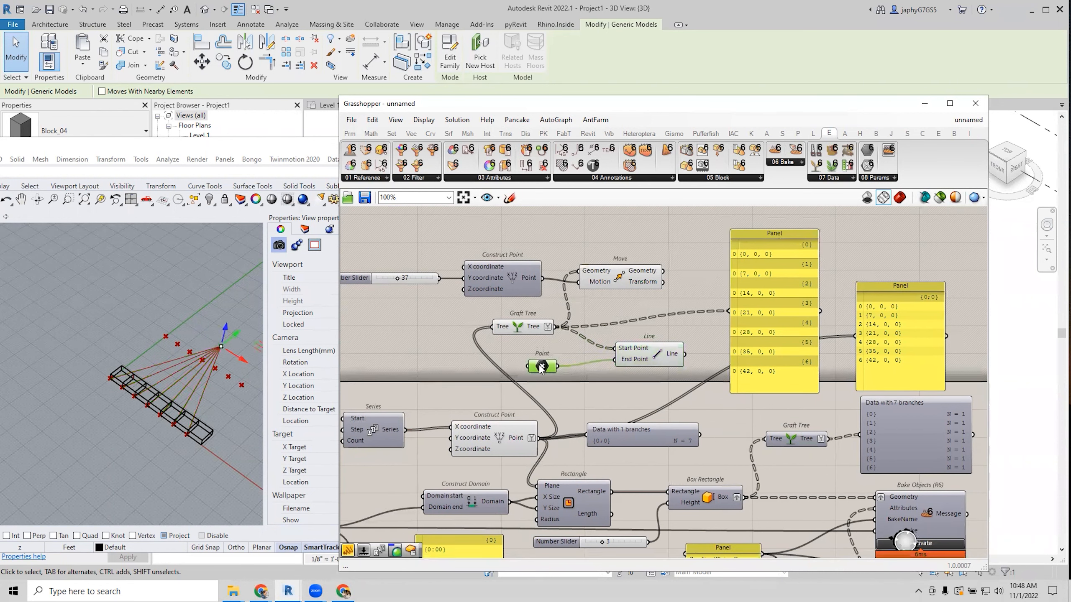
double_click(566, 392)
type("//")
key("Return")
left_click_drag(557, 377, 584, 406)
left_click_drag(672, 422, 785, 424)
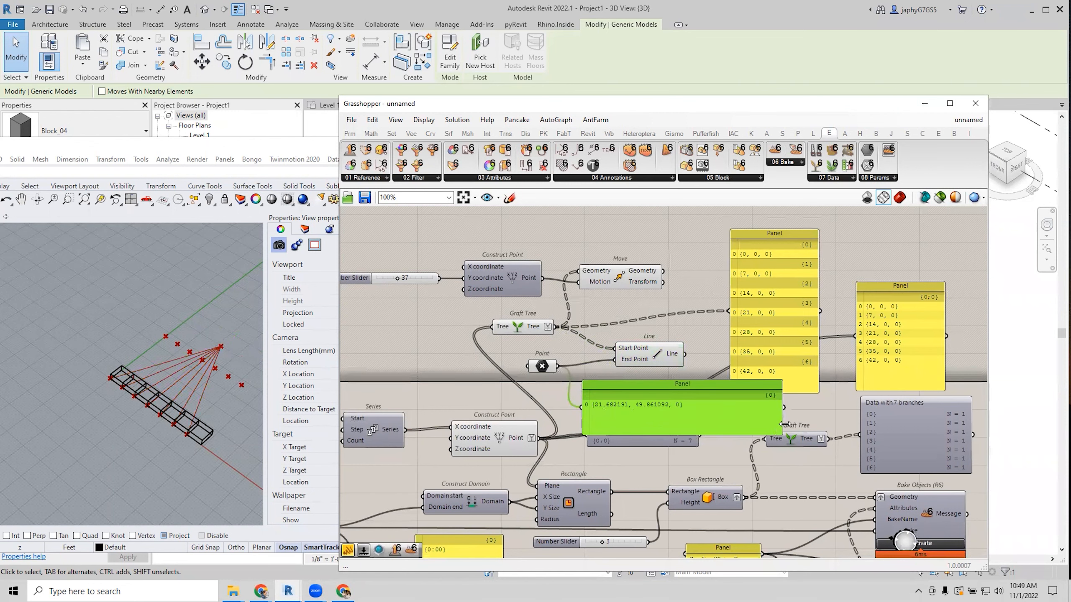
Shorten and reposition the grafted points panel, and move the coordinates panel up-right.
right_click_drag(786, 423, 760, 416)
left_click(615, 347)
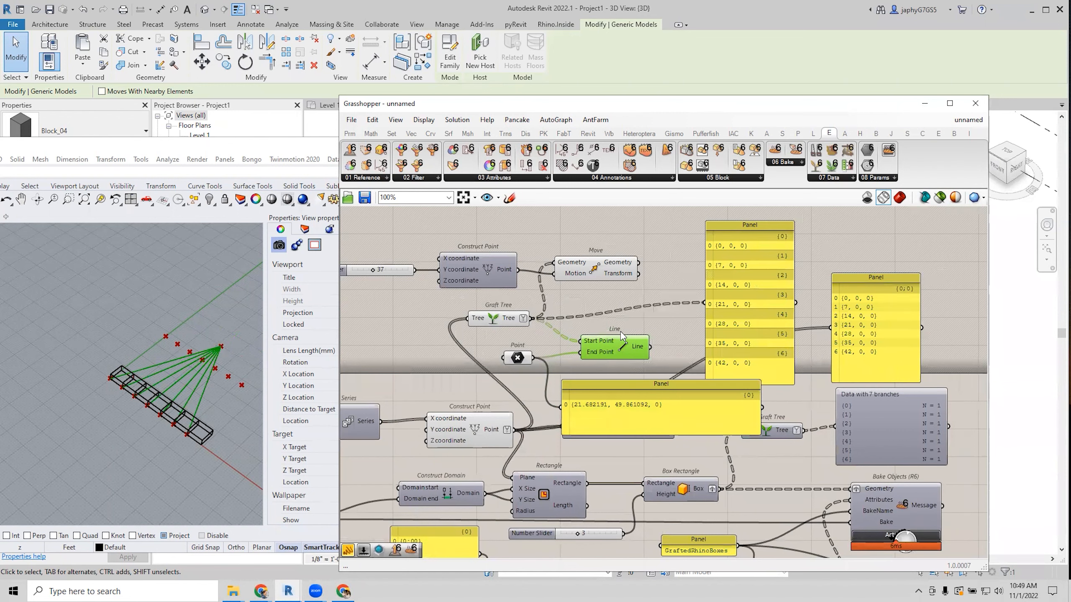
right_click_drag(627, 312, 657, 303)
left_click_drag(758, 303, 755, 283)
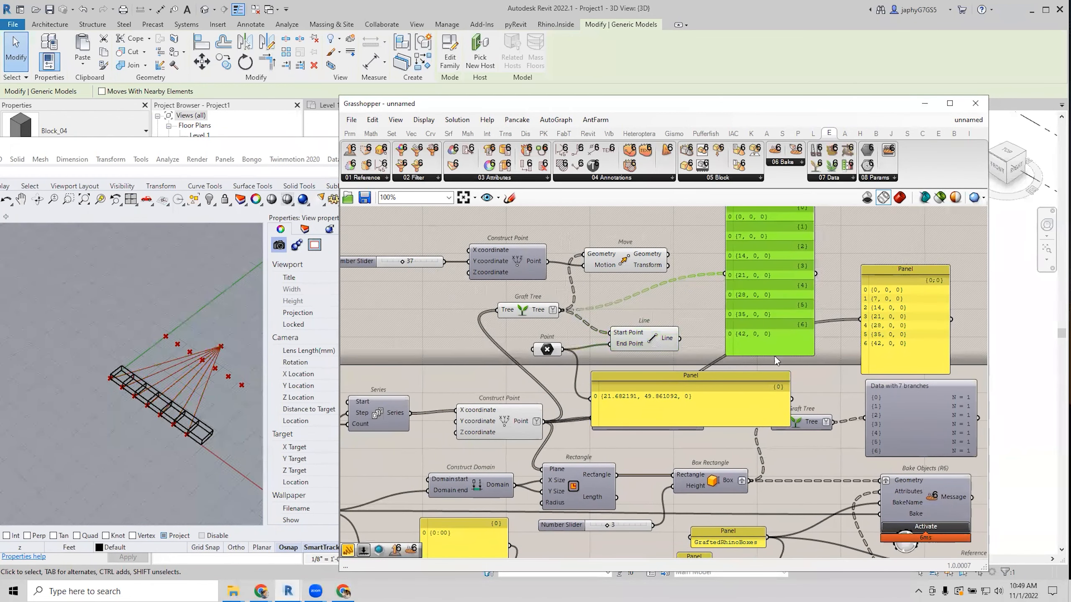
left_click_drag(786, 354, 779, 287)
left_click_drag(756, 232, 749, 287)
right_click_drag(715, 281, 683, 261)
scroll(695, 306, "down", 1)
scroll(646, 364, "up", 1)
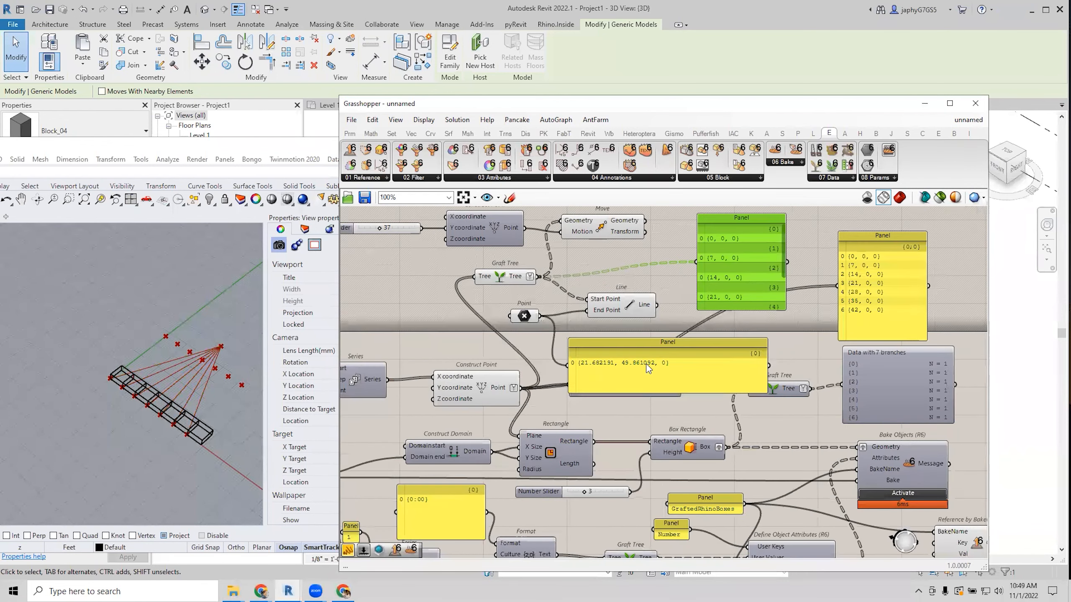
mouse_move(652, 369)
left_mouse_down()
mouse_move(670, 343)
mouse_move(662, 354)
left_mouse_up()
Nudge the 'Data with 1 branches' viewer, then preview the Point and Graft Tree outputs.
left_click(632, 404)
left_click_drag(631, 404, 627, 400)
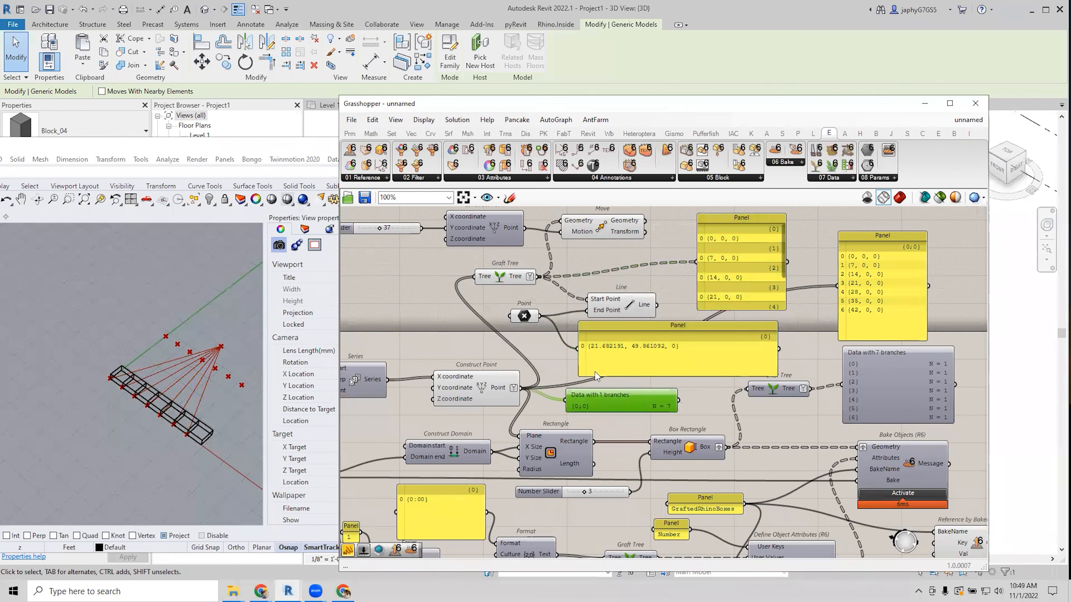
right_click_drag(604, 348, 653, 366)
left_click(617, 380)
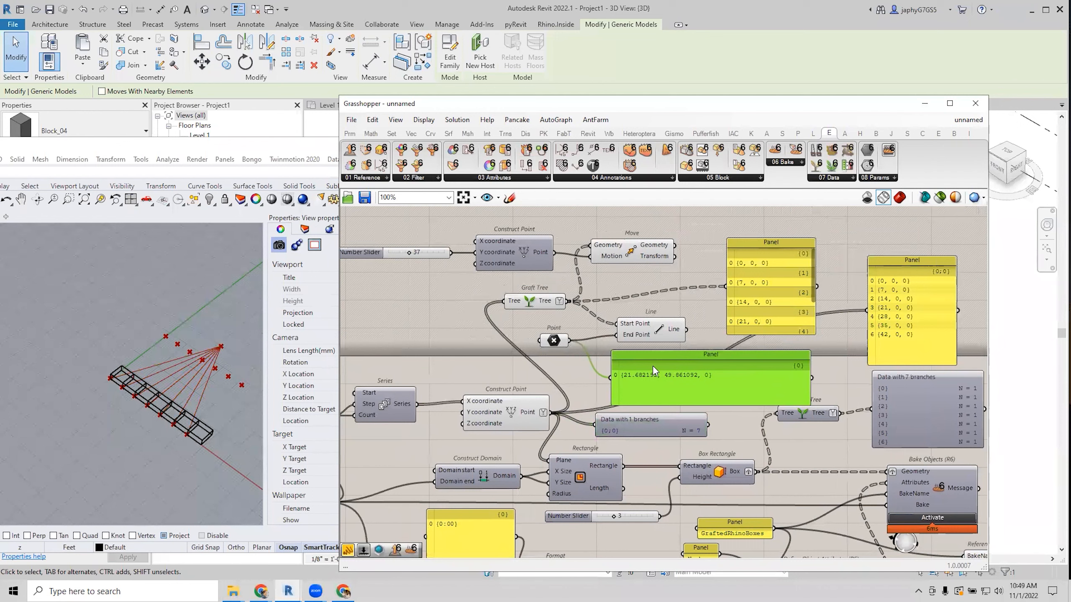
left_click(552, 342)
left_click(552, 359)
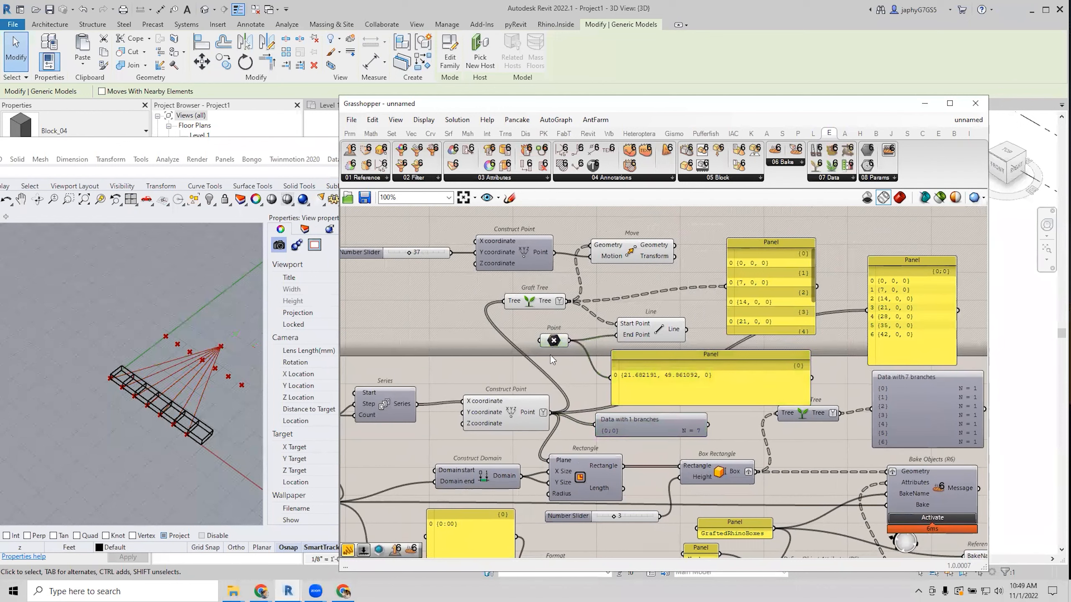
left_click(539, 301)
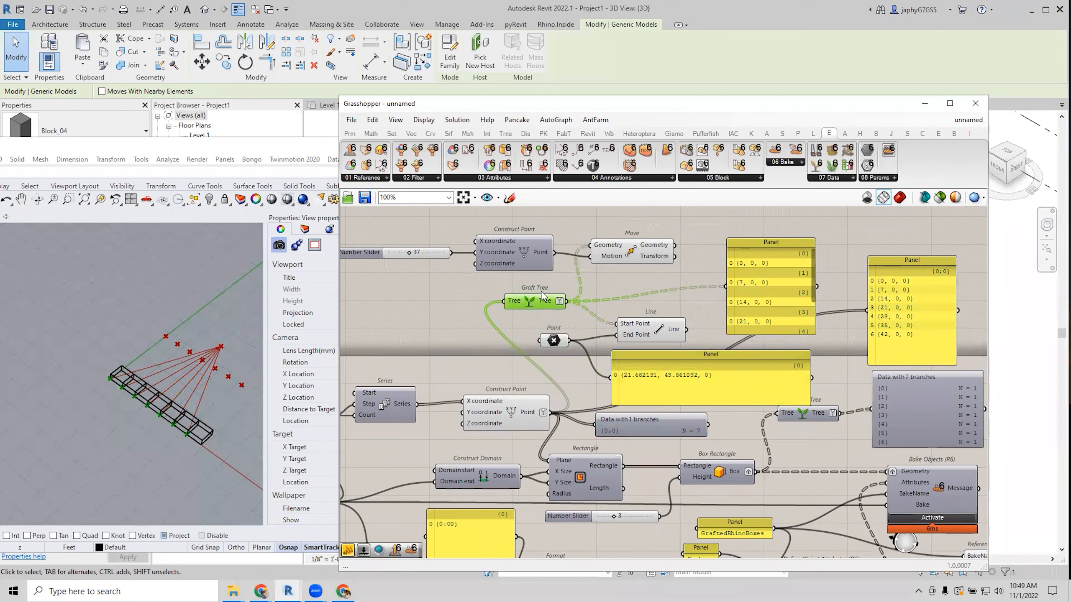
mouse_move(545, 302)
Preview the Point, Line and Move outputs in the Rhino view.
left_click(554, 340)
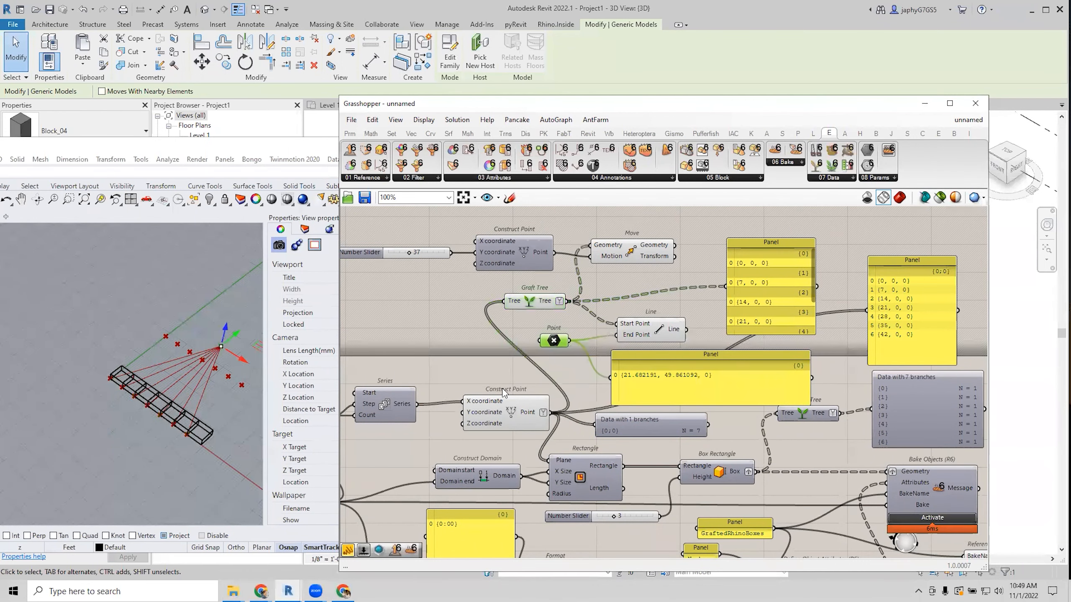
left_click(649, 330)
scroll(642, 333, "up", 2)
mouse_move(612, 321)
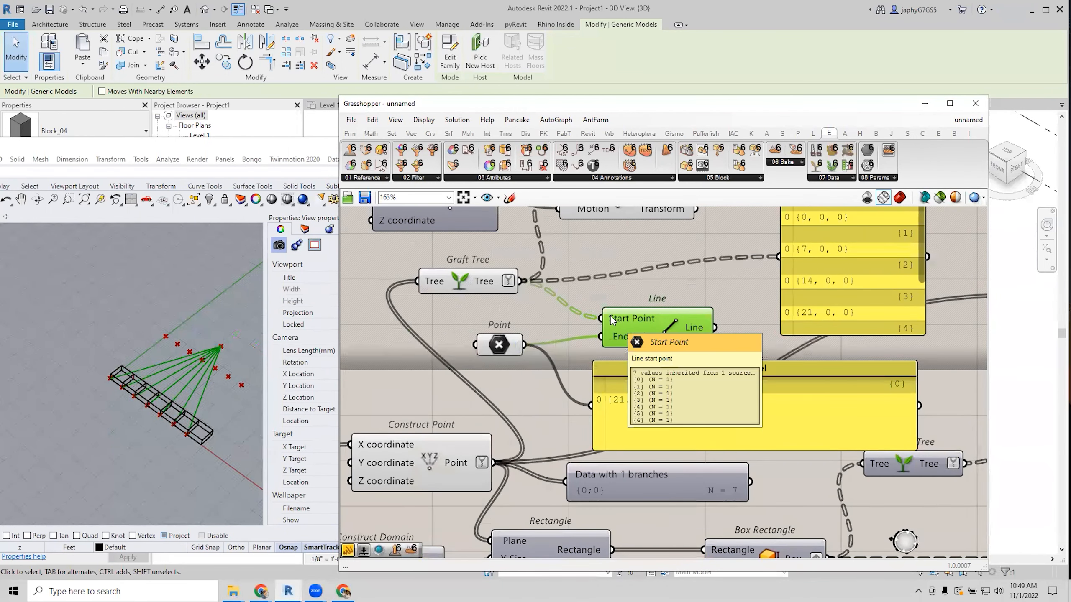
mouse_move(621, 344)
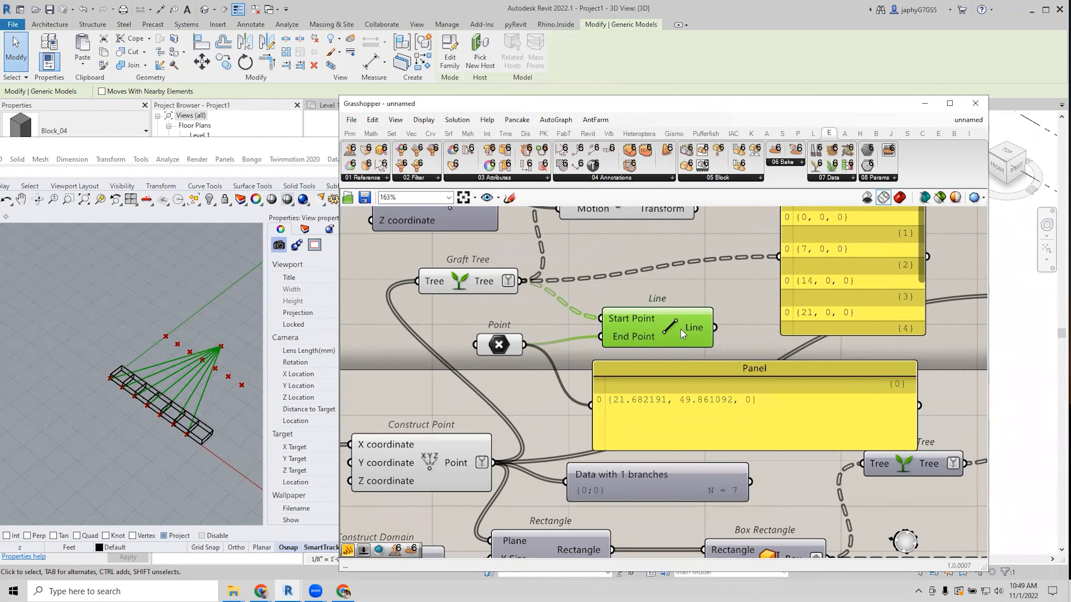
right_click_drag(156, 380, 201, 382)
left_click(497, 343)
scroll(508, 311, "down", 2)
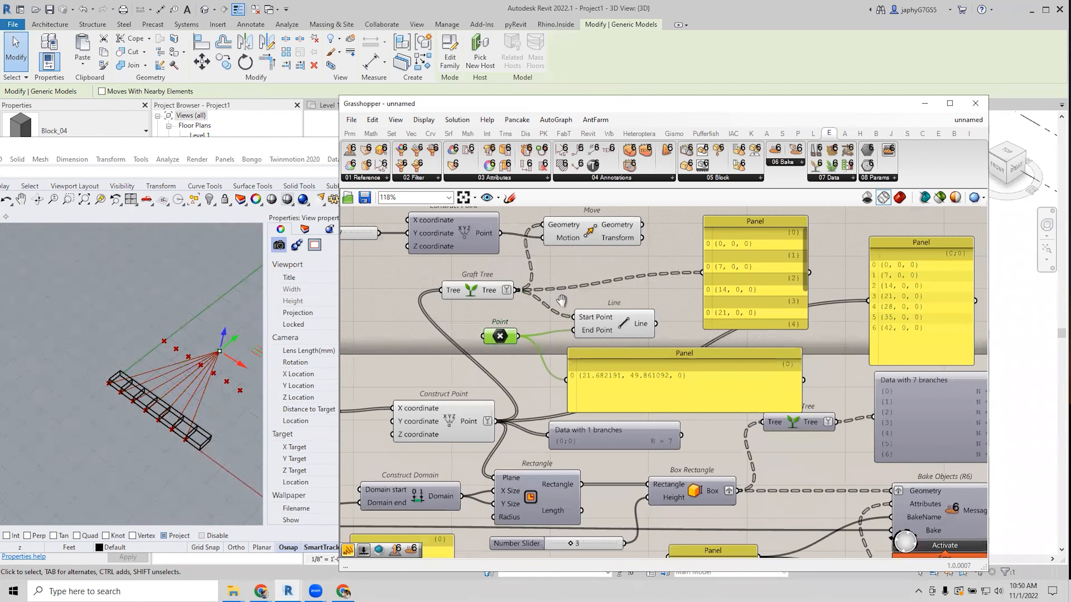
left_click(621, 249)
mouse_move(629, 248)
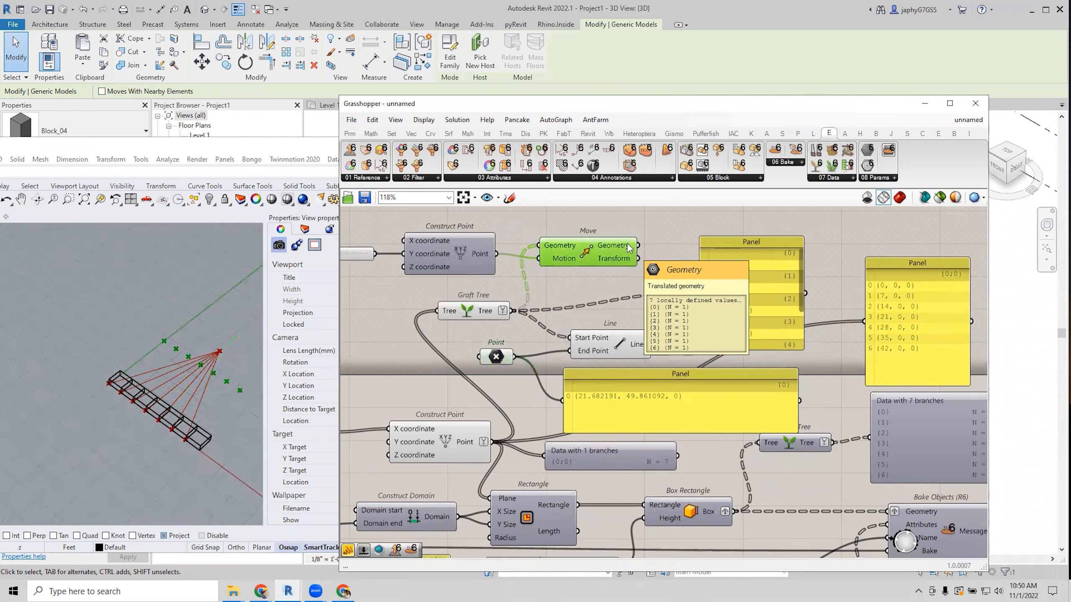
End the lines at Move's Geometry and set Line's End Point to Flatten.
left_click_drag(602, 344, 636, 333)
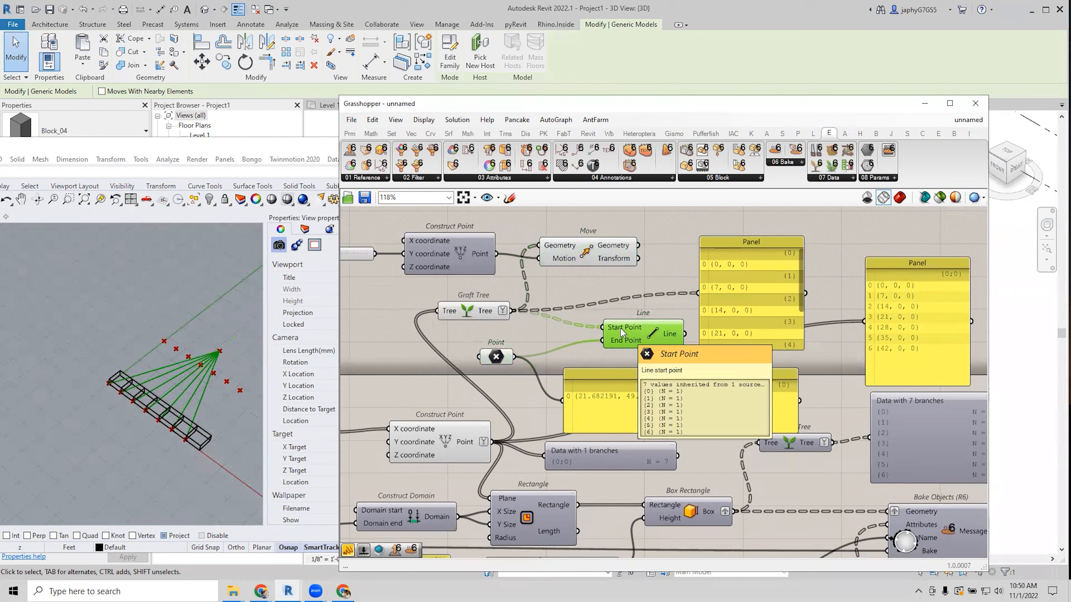
left_click_drag(638, 246, 606, 340)
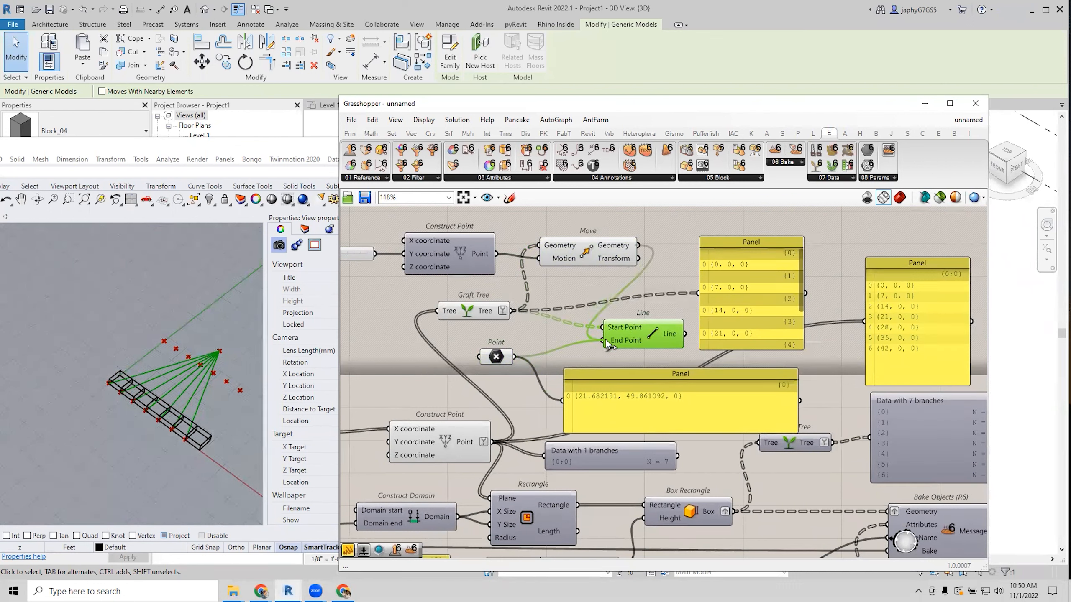
scroll(642, 341, "up", 2)
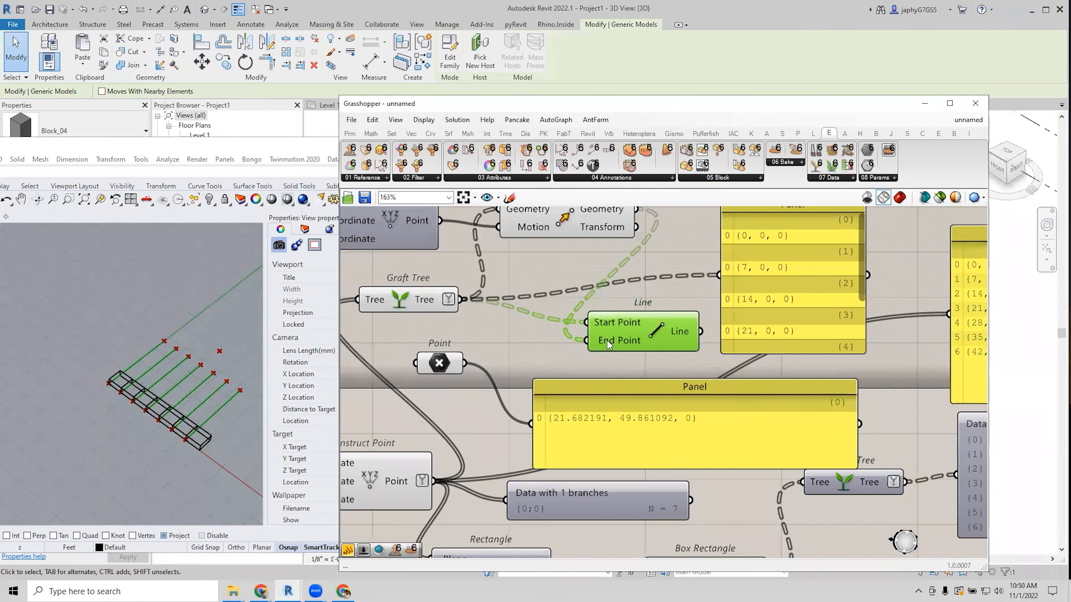
right_click(609, 344)
left_click(600, 339)
right_click(599, 338)
left_click(631, 423)
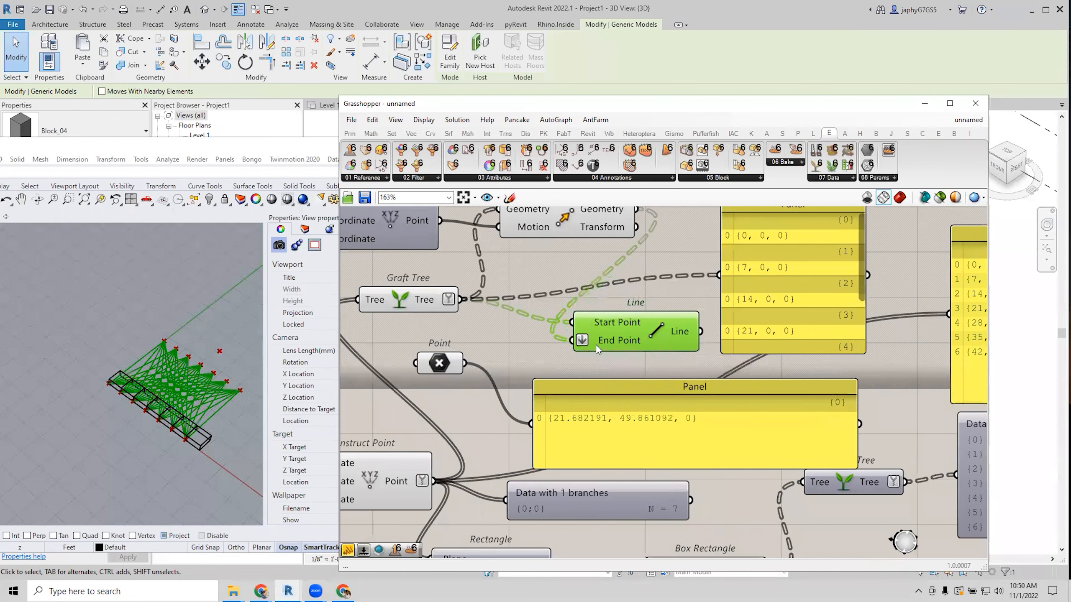
Rewire the single Point into End Point so the seven lines converge on it.
left_click(594, 360)
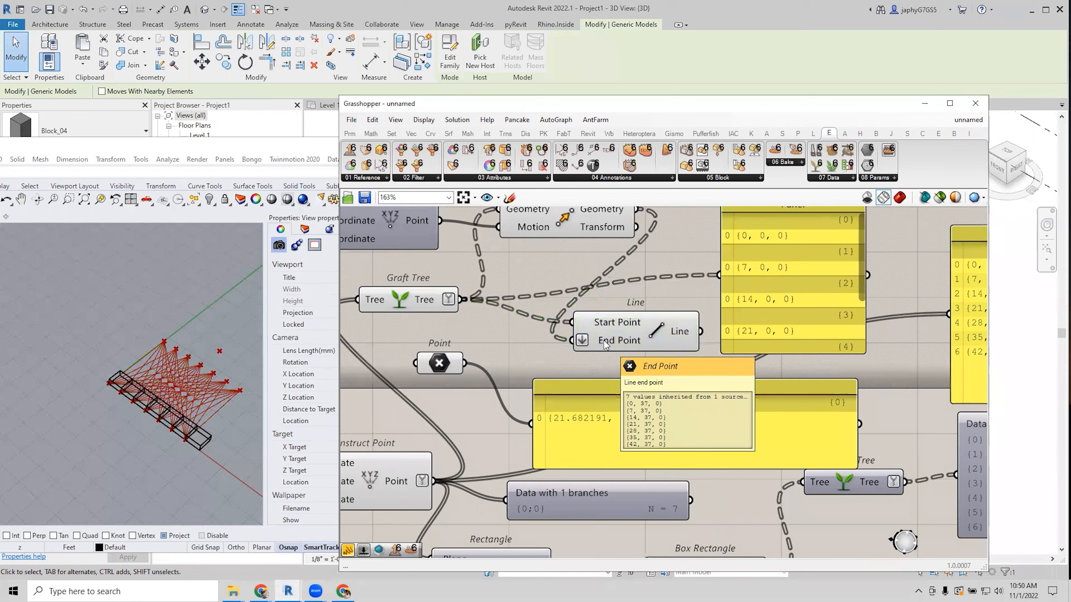
scroll(176, 369, "up", 4)
scroll(165, 333, "down", 4)
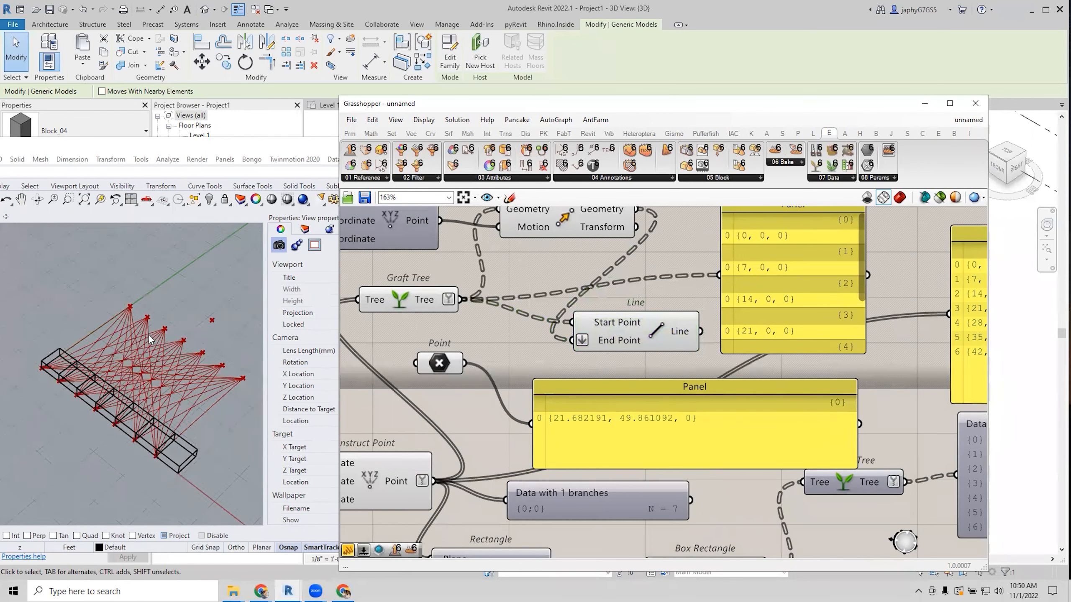
scroll(154, 333, "up", 4)
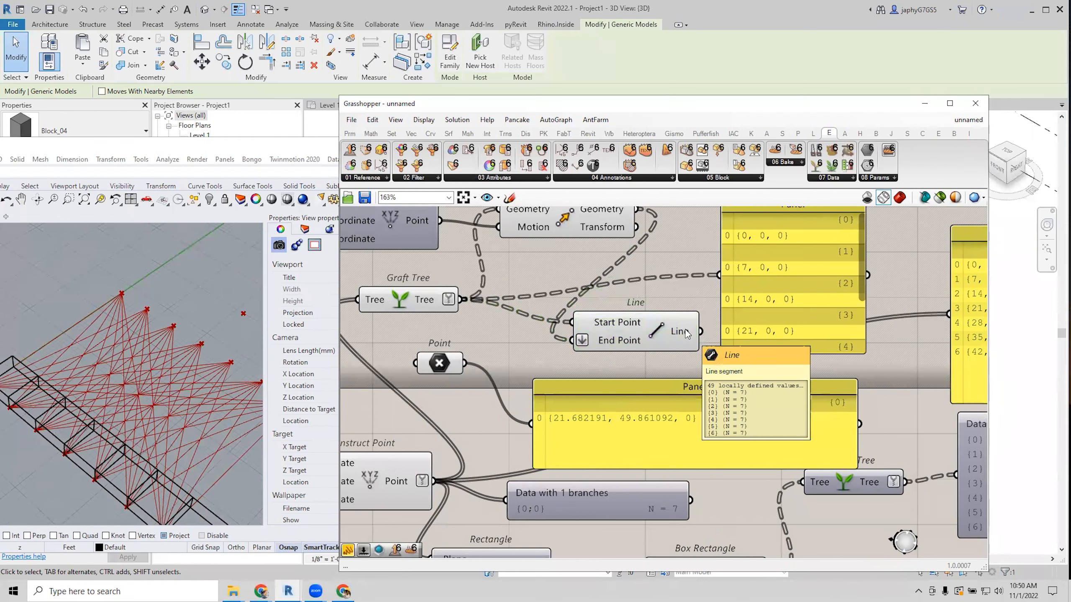
mouse_move(615, 342)
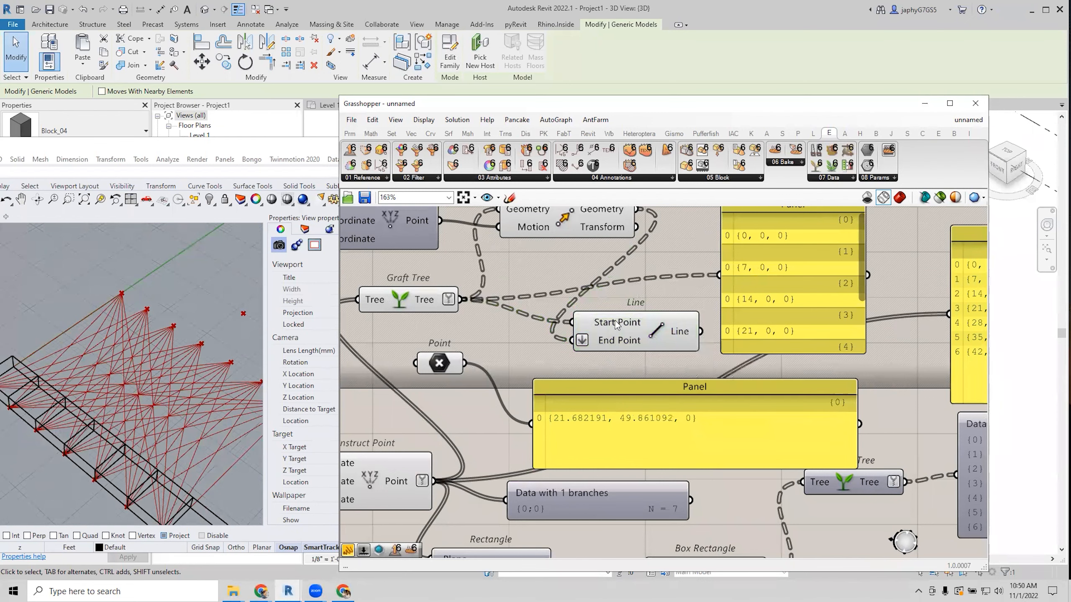
scroll(610, 323, "down", 2)
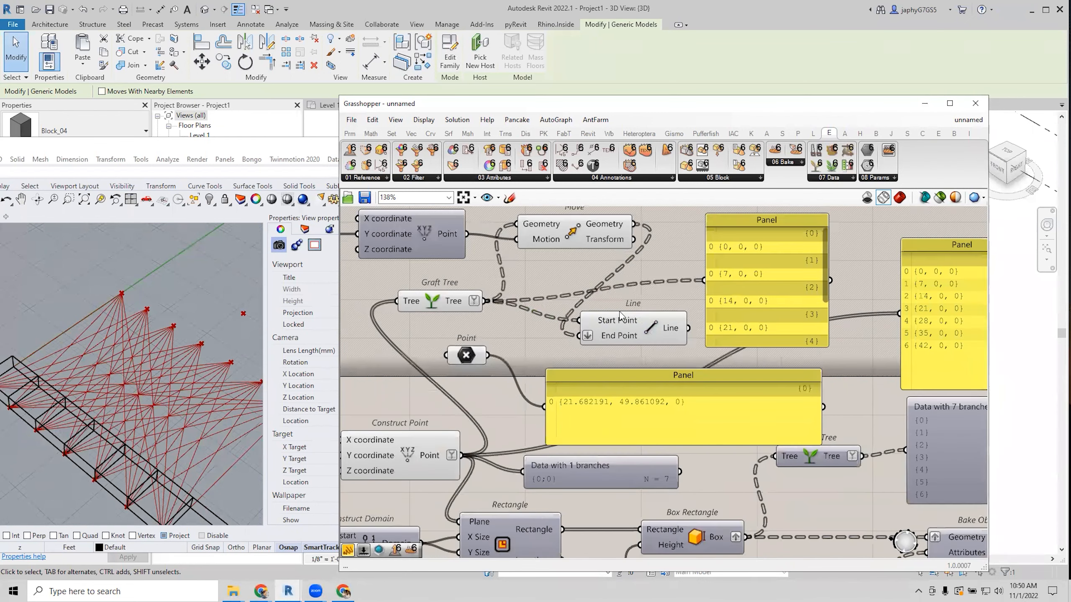
scroll(170, 405, "down", 1)
scroll(171, 418, "up", 1)
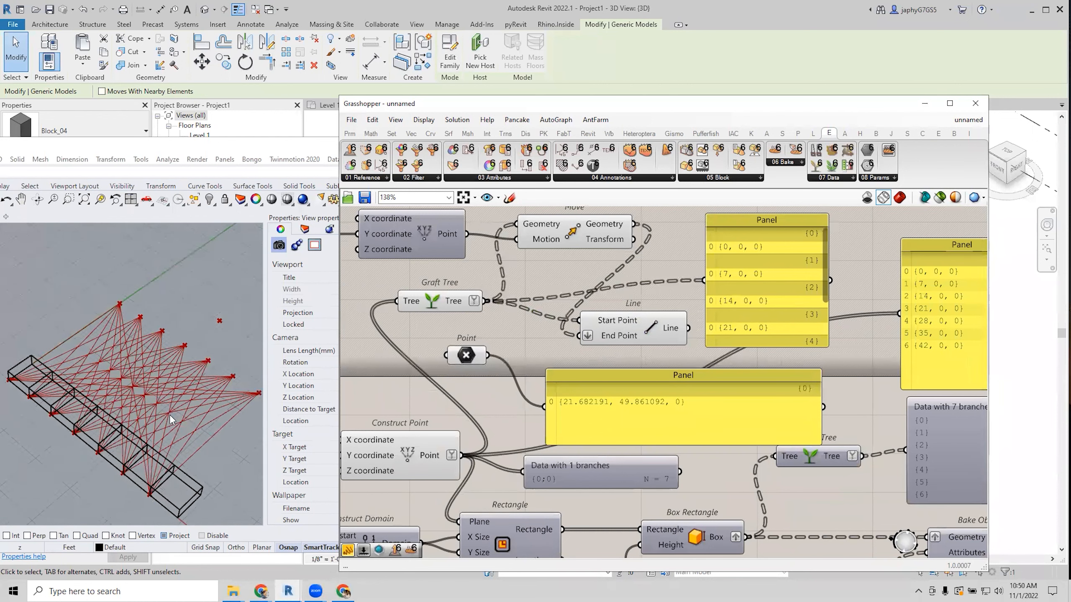
right_click_drag(170, 415, 172, 426)
left_click_drag(487, 355, 579, 336)
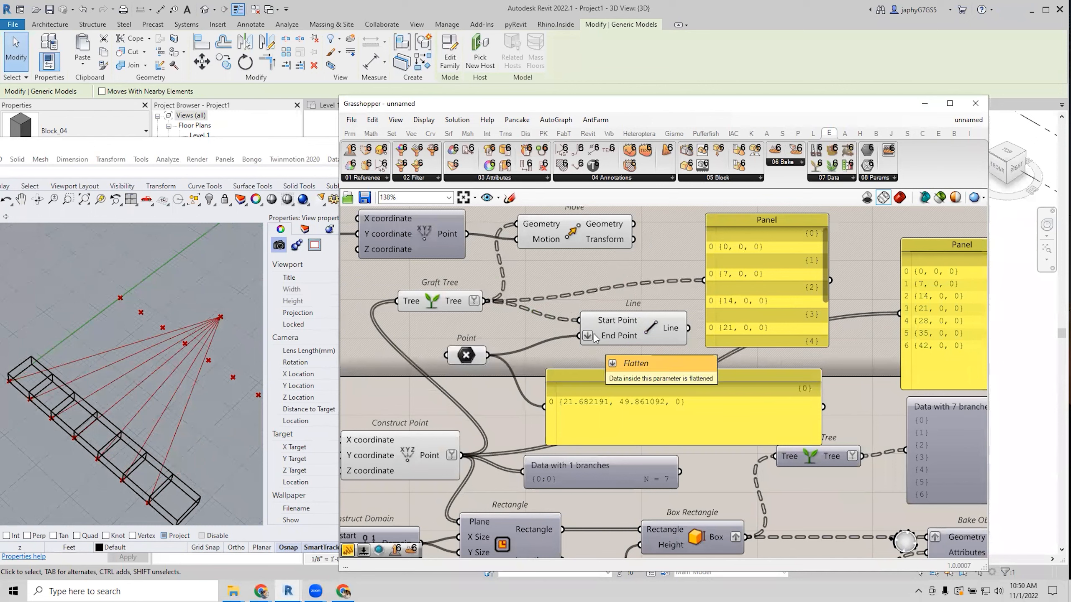
scroll(598, 335, "down", 1)
Rearrange Line and Graft Tree, then wire Move's Geometry into Line's End Point.
left_click_drag(618, 330, 597, 331)
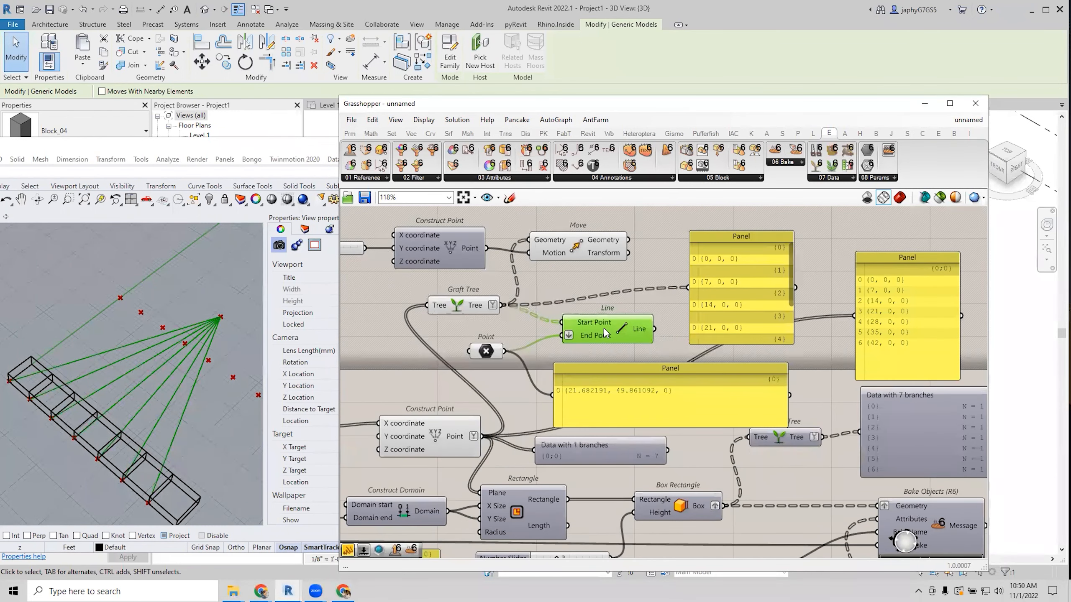
right_click_drag(601, 325, 601, 318)
left_click_drag(462, 302, 468, 296)
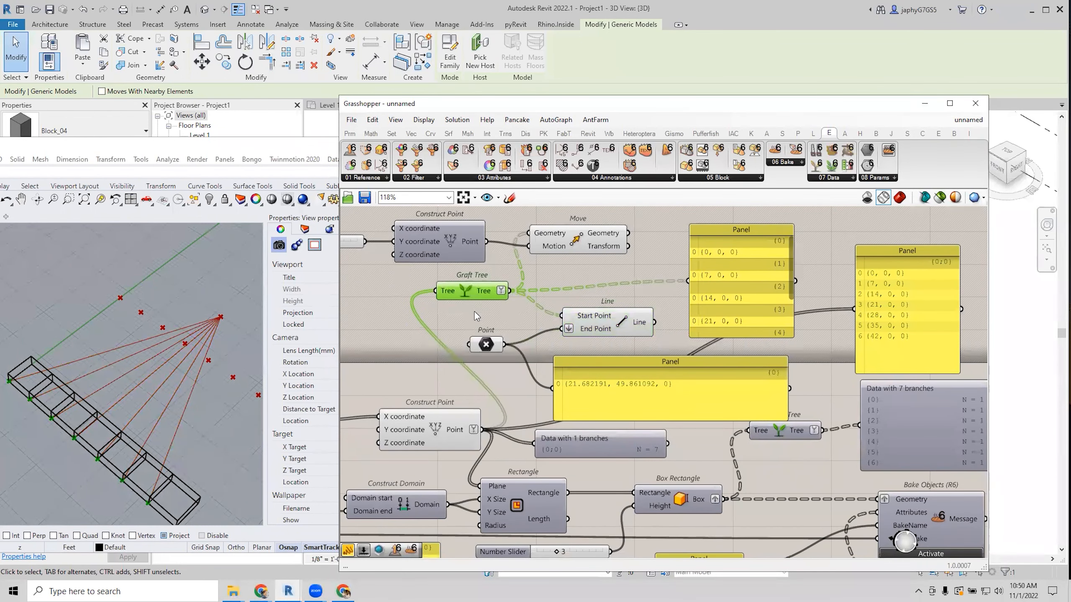
left_click(474, 311)
scroll(563, 339, "up", 2)
scroll(564, 341, "up", 2)
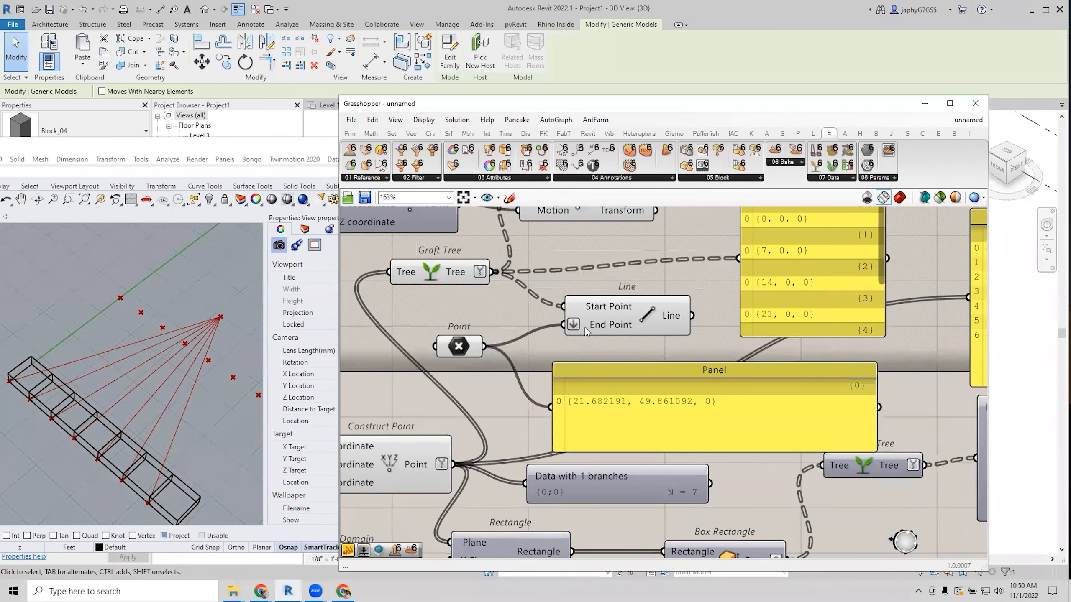
scroll(585, 328, "down", 2)
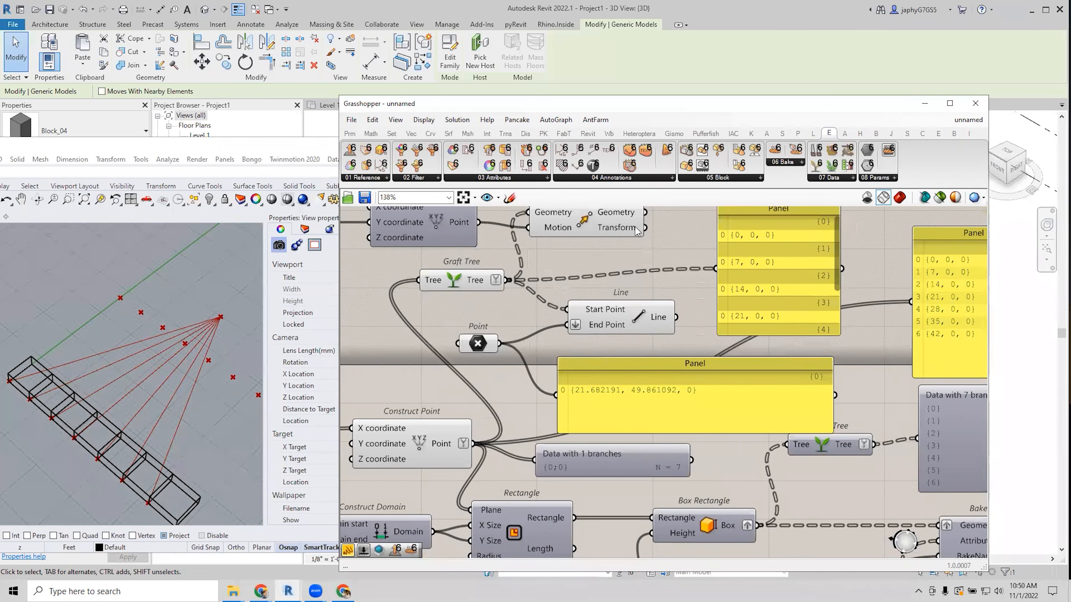
left_click_drag(647, 212, 574, 329)
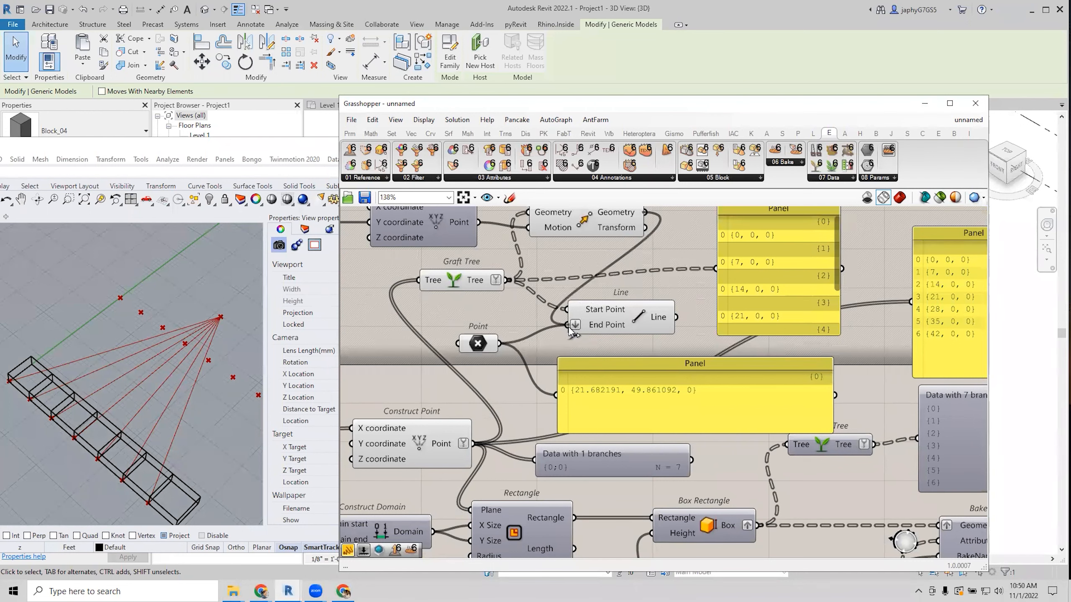
left_click_drag(570, 328, 570, 328)
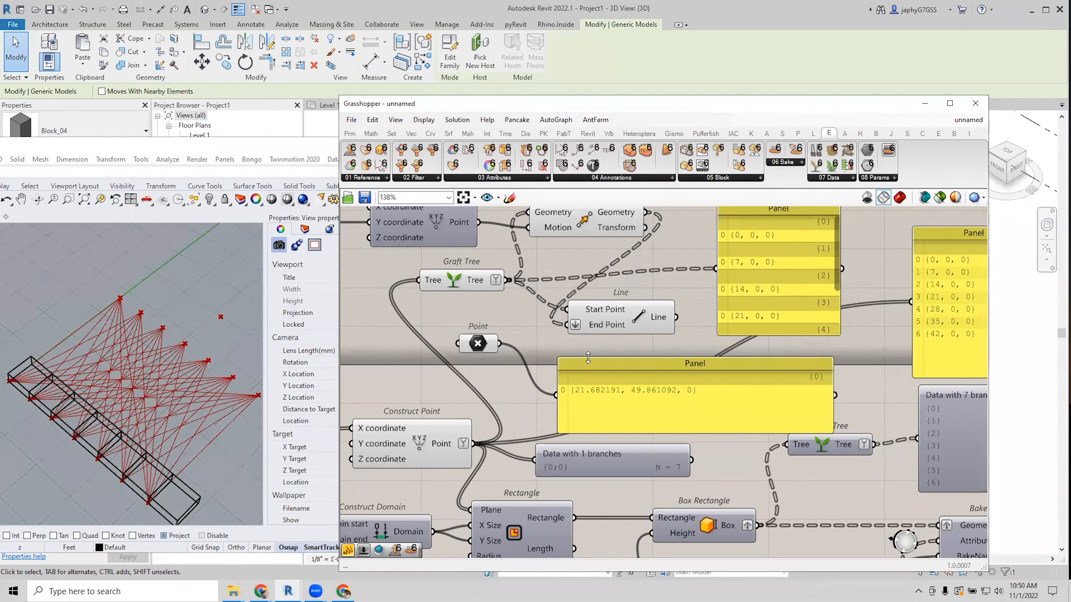
right_click_drag(614, 362, 618, 358)
left_click(622, 358)
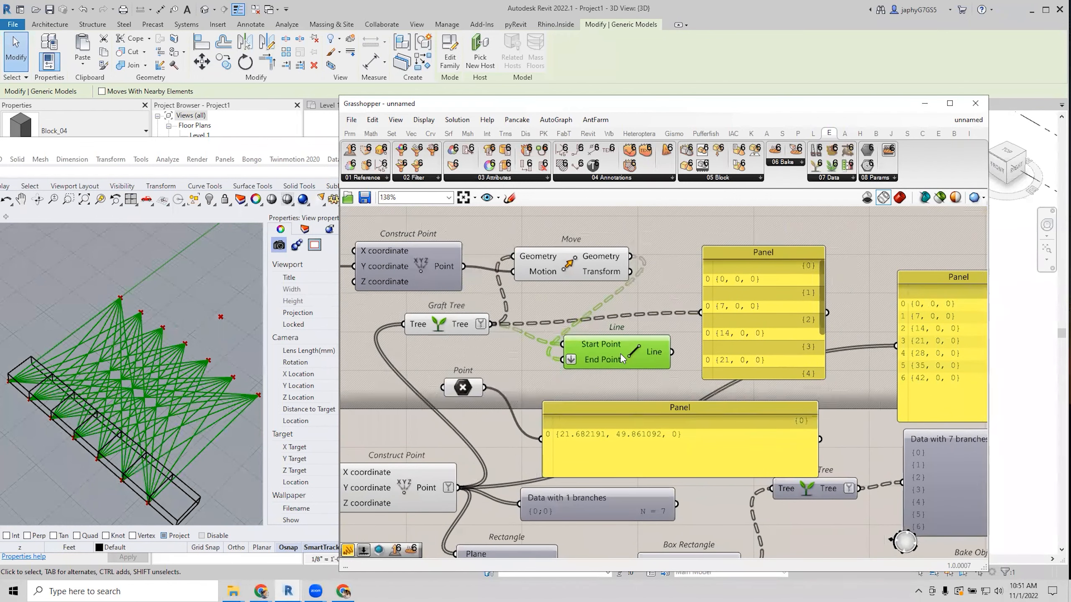
scroll(620, 357, "down", 3)
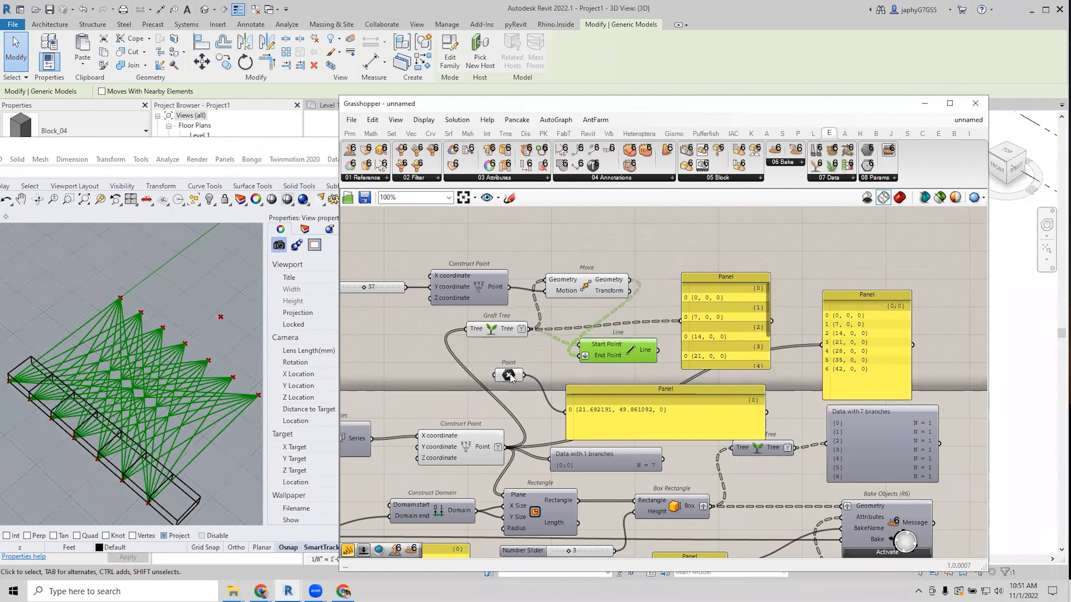
Try the single Point in End Point, then switch back to the moved points.
left_click_drag(509, 375, 523, 379)
scroll(592, 361, "up", 3)
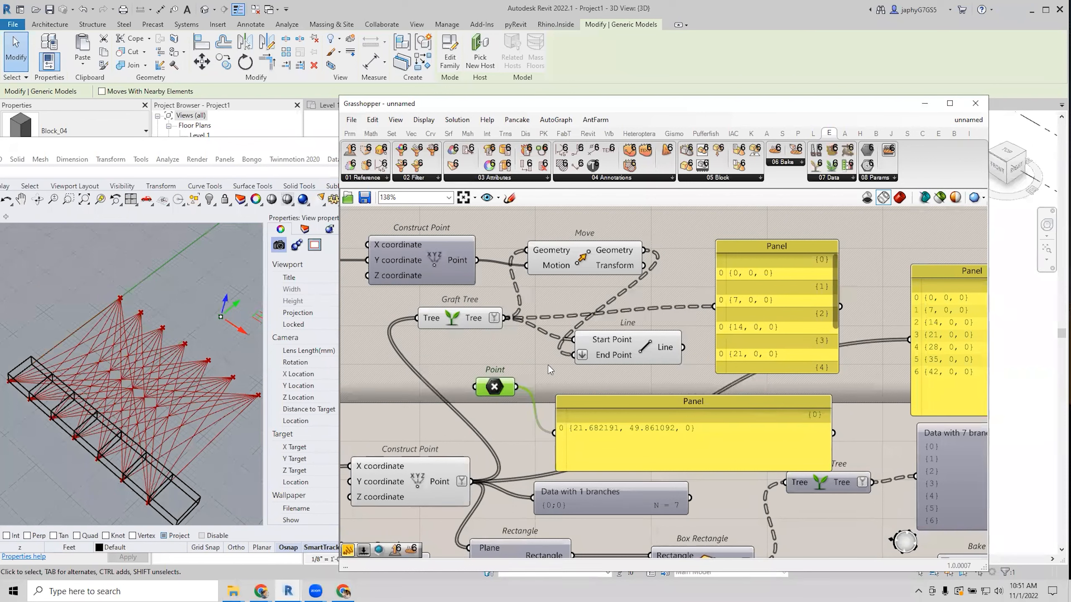
left_click_drag(518, 392, 574, 355)
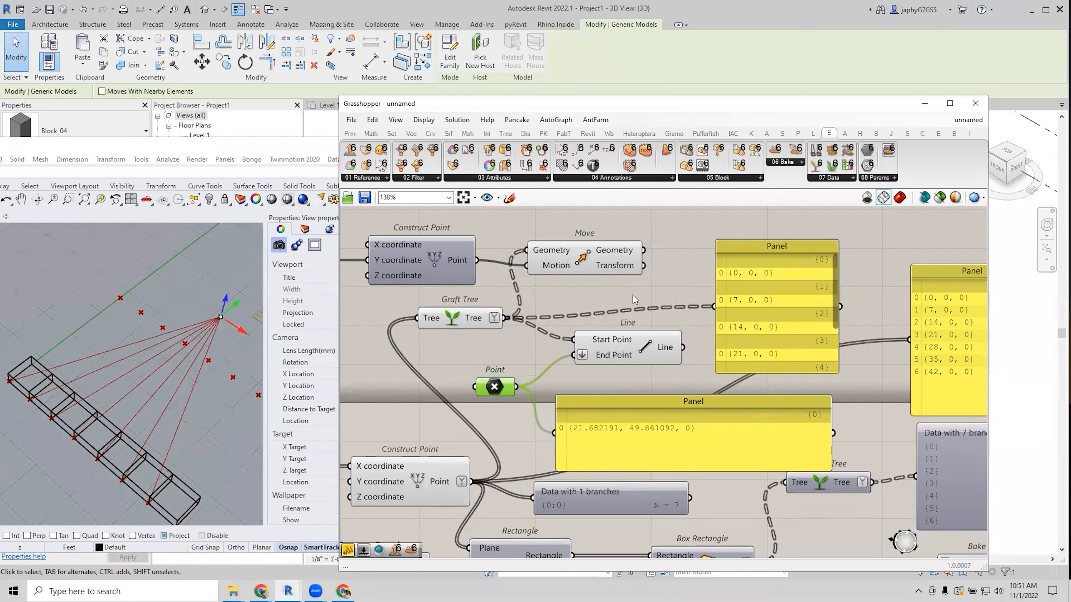
left_click_drag(644, 252, 574, 355)
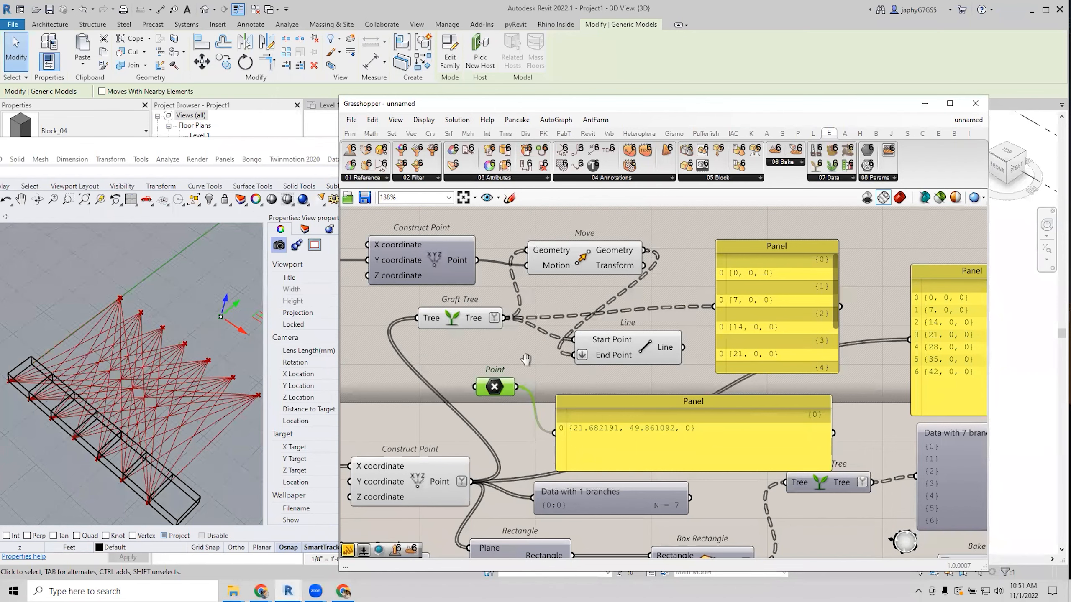
right_click_drag(526, 361, 450, 356)
left_click(569, 349)
scroll(713, 297, "down", 3)
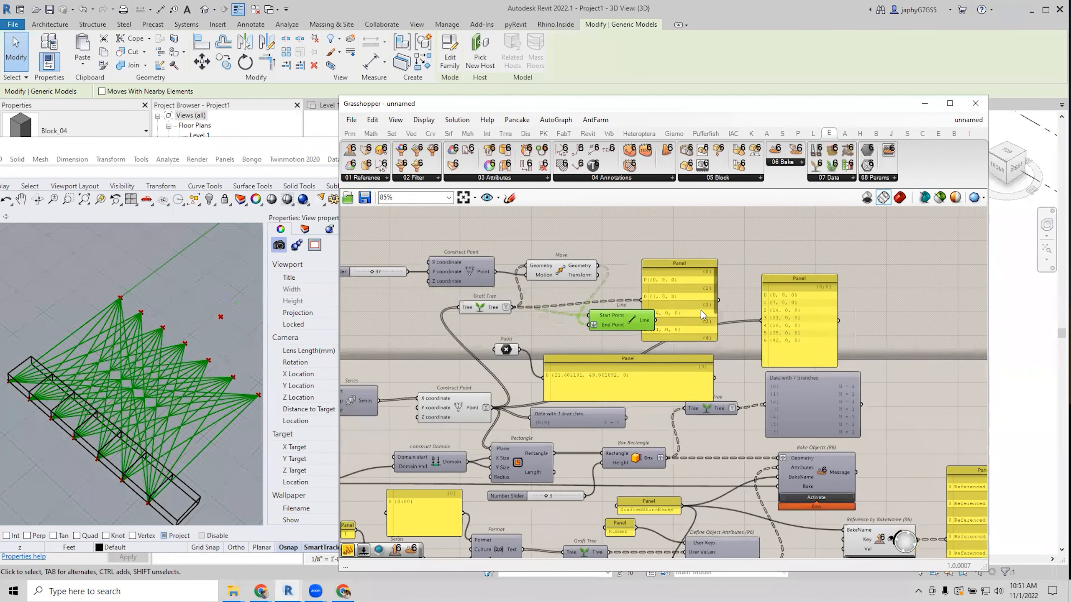
left_click(701, 310)
left_click_drag(492, 307, 501, 312)
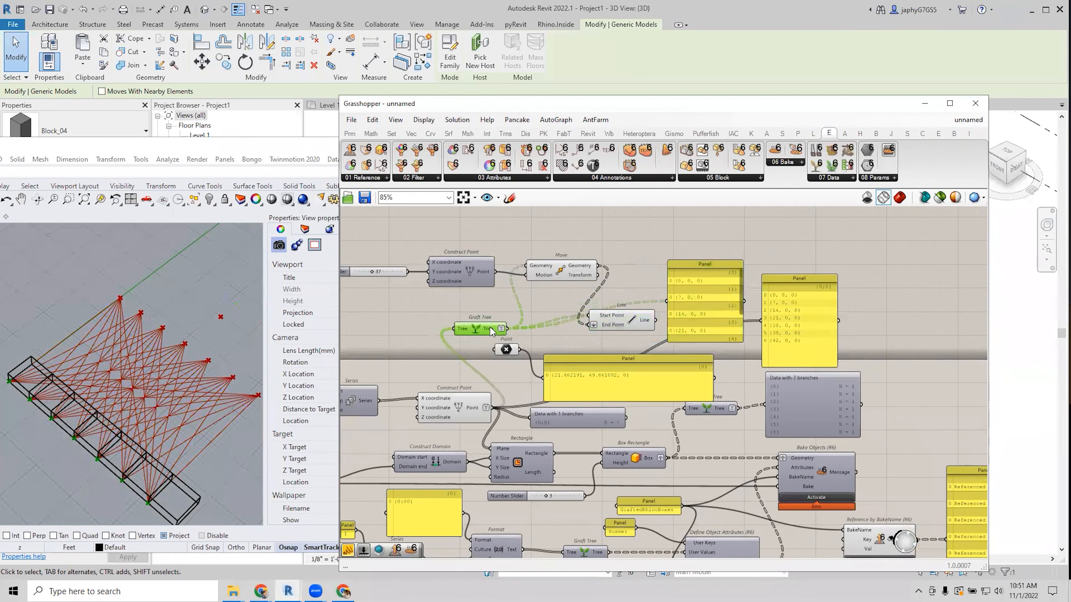
Graft the Line's End Point input and check the Bake Objects area.
right_click(594, 325)
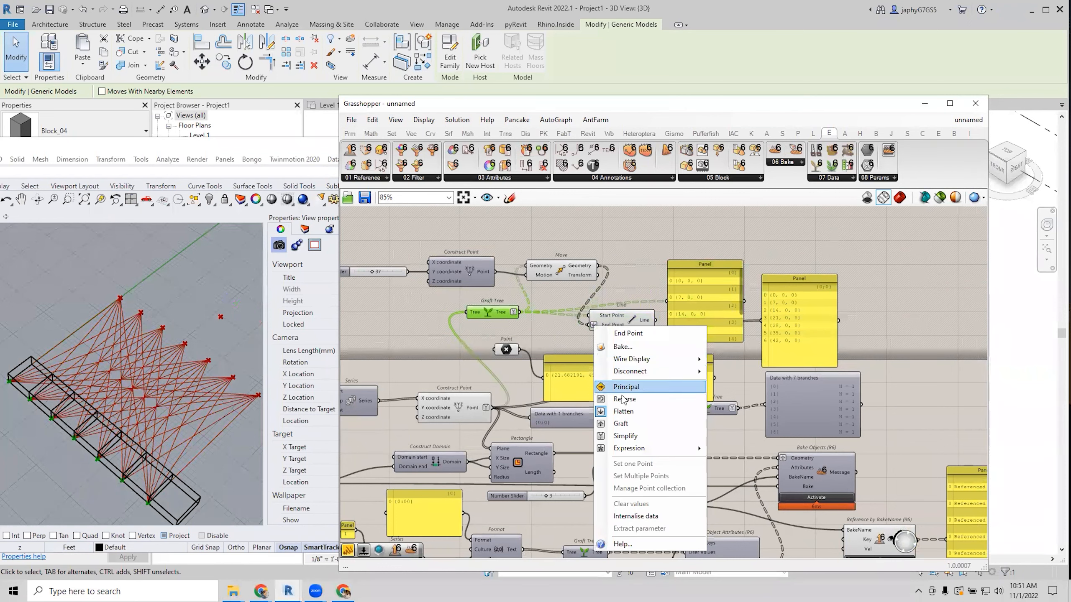
left_click(624, 424)
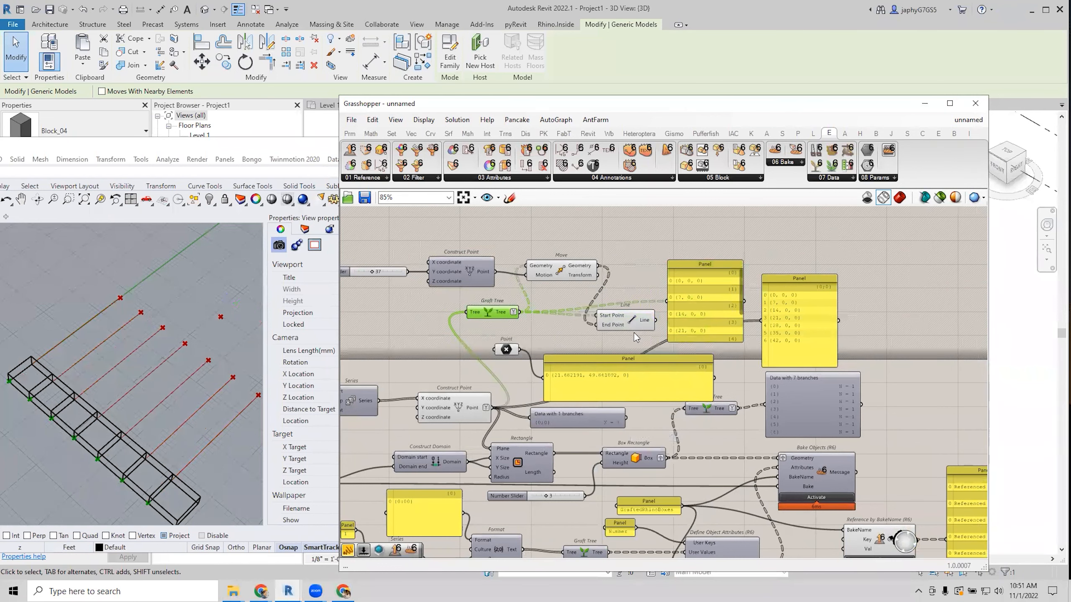
right_click_drag(628, 317, 533, 262)
scroll(534, 262, "down", 1)
scroll(650, 343, "up", 1)
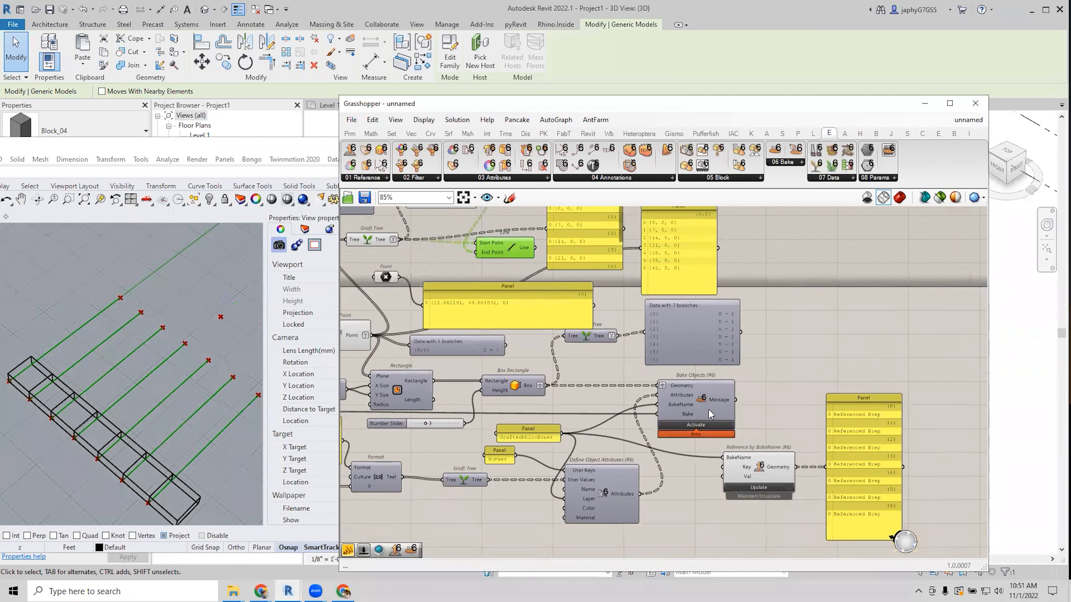
mouse_move(691, 389)
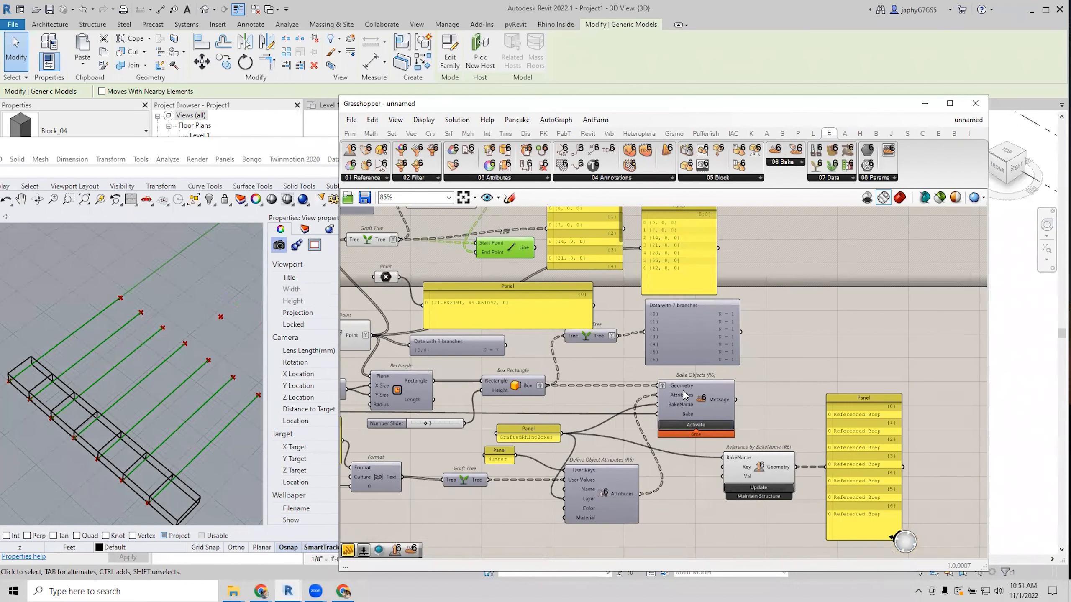
right_click_drag(685, 394, 735, 439)
left_click_drag(553, 293, 552, 289)
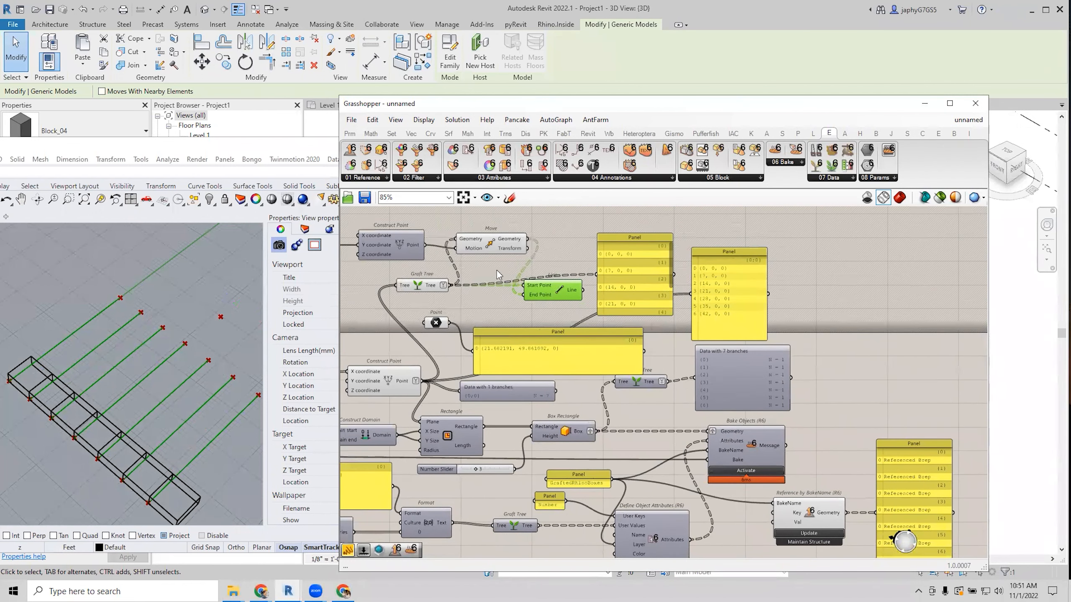
Toggle Graft on and off on End Point, then wire the single Point into it.
right_click(529, 293)
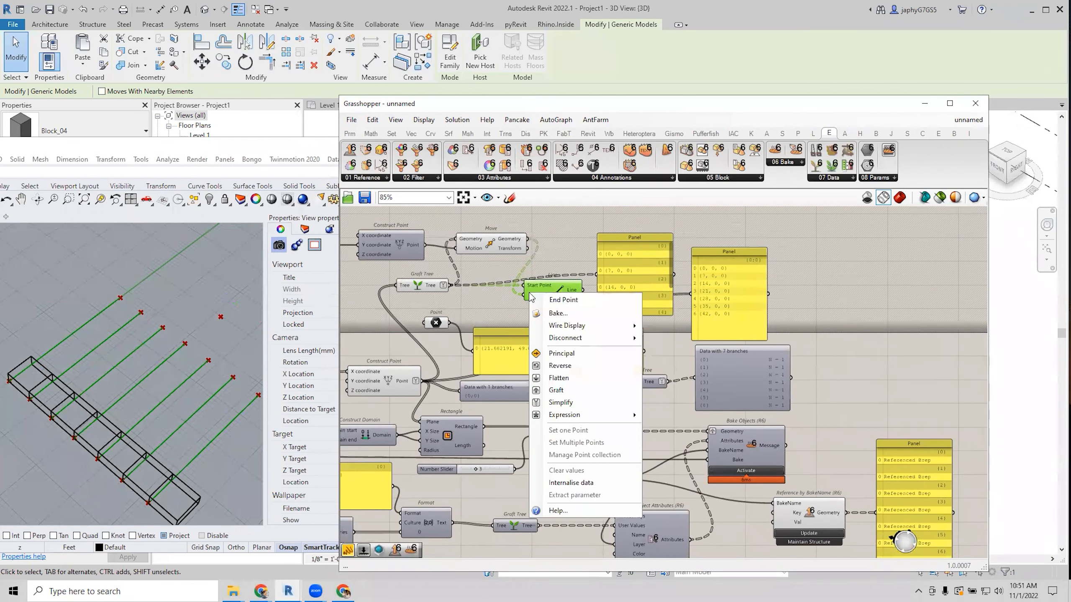
left_click(552, 382)
right_click(520, 295)
left_click(544, 383)
left_click_drag(539, 294, 522, 296)
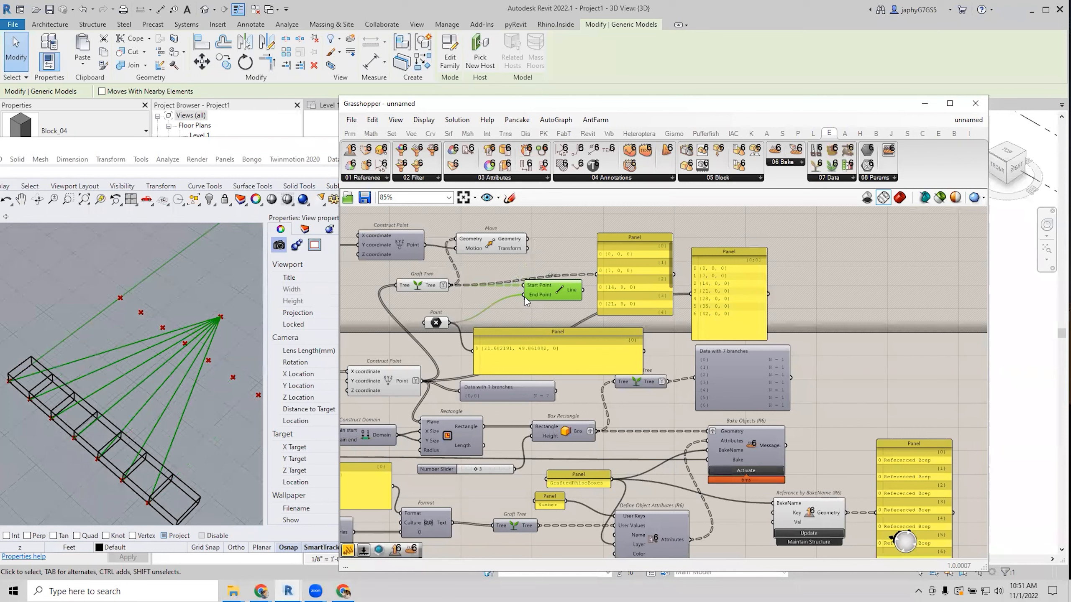
left_click_drag(527, 299, 509, 309)
left_click_drag(449, 323, 508, 304, "ctrl")
Delete the Number Slider, Construct Point, Move, Graft Tree and Line demo components.
left_click_drag(527, 239, 515, 309)
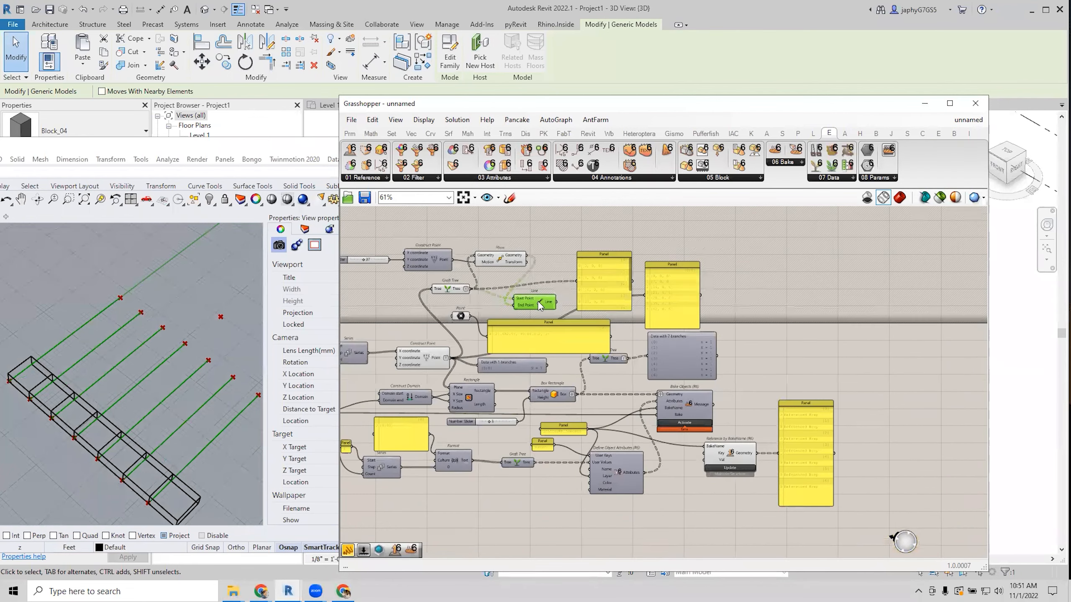
scroll(560, 282, "down", 2)
left_click_drag(372, 231, 631, 301)
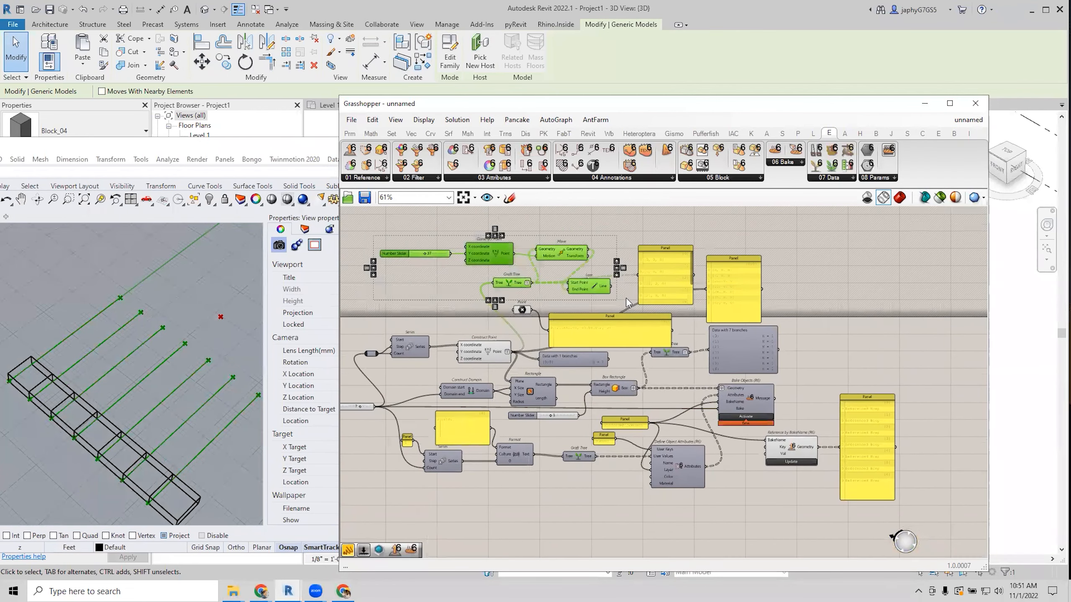
key("Delete")
Delete the Point parameter and its large coordinates Panel.
right_click_drag(628, 300, 639, 292)
mouse_move(605, 310)
left_mouse_down()
mouse_move(595, 271)
mouse_move(511, 306)
left_mouse_up()
right_click_drag(584, 270, 683, 205)
key("Delete")
scroll(561, 302, "up", 1)
left_click_drag(549, 301, 540, 303)
right_click_drag(540, 347, 534, 393)
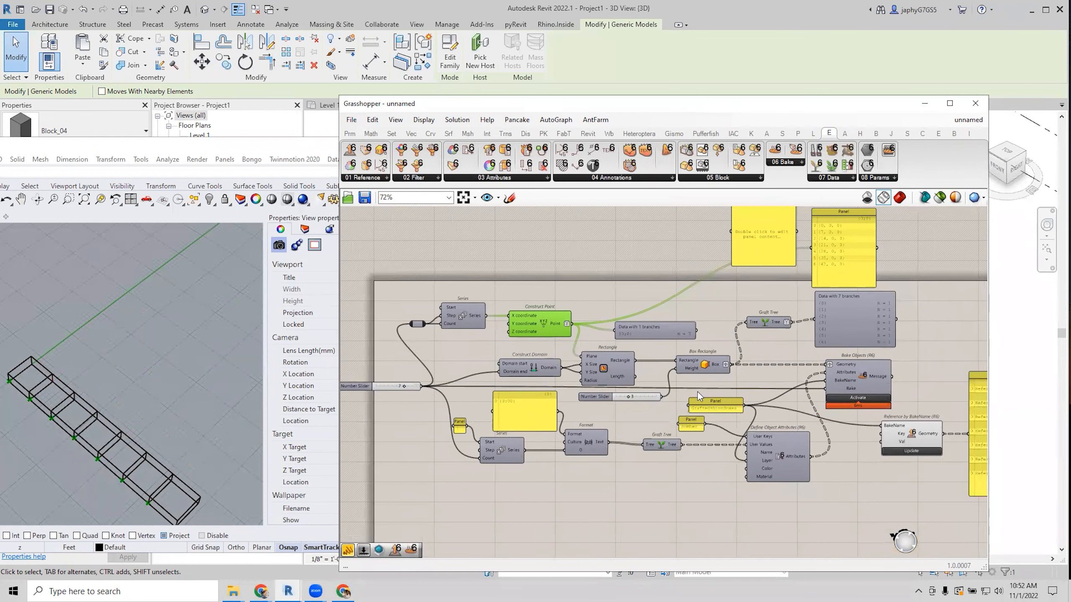
left_click(860, 380)
scroll(864, 379, "up", 2)
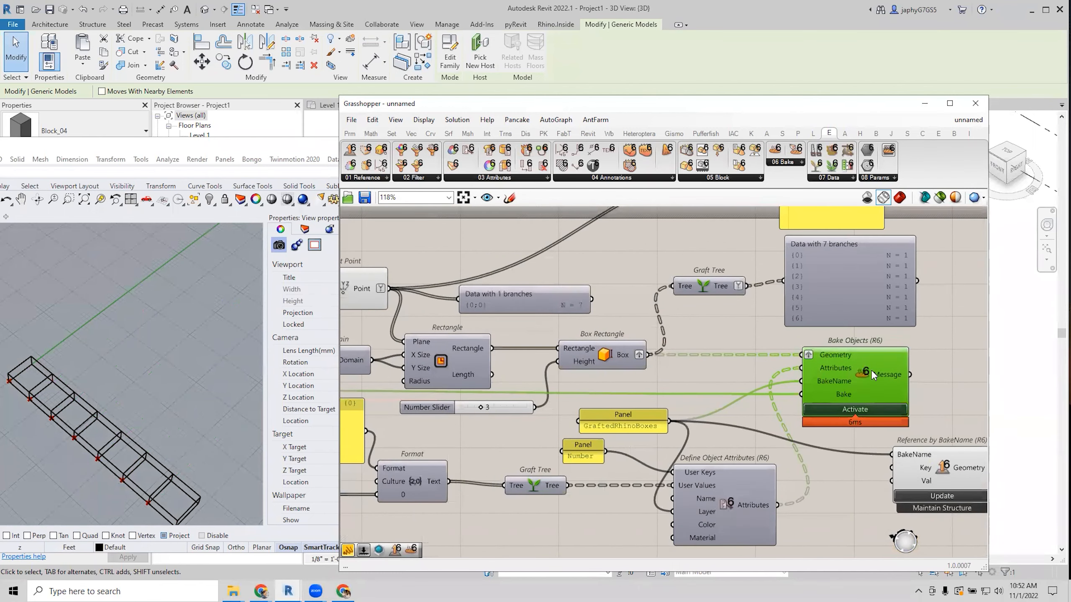
scroll(871, 370, "down", 1)
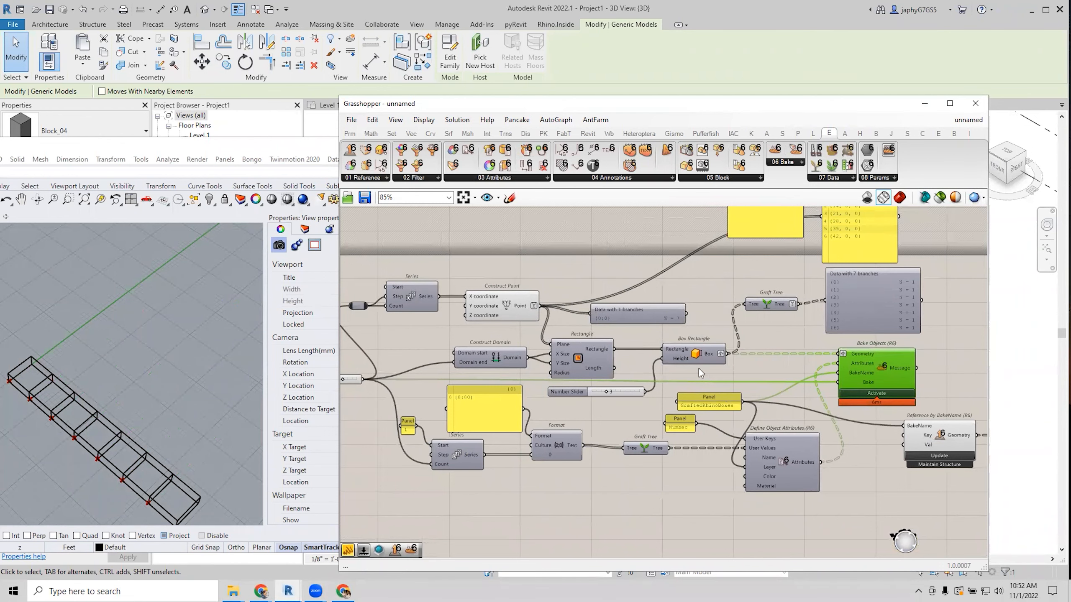
scroll(619, 331, "down", 1)
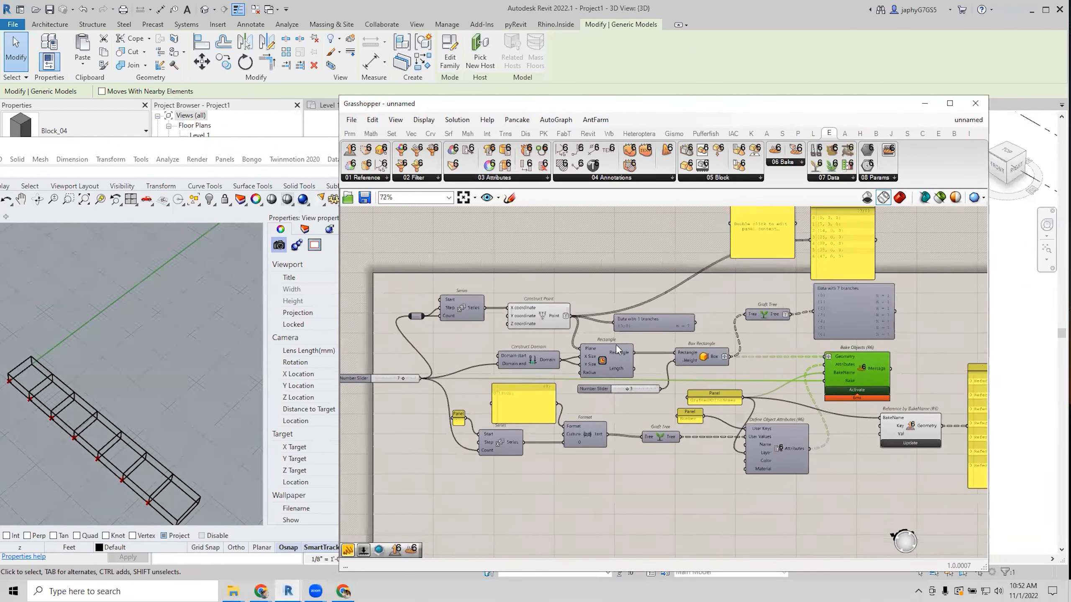
scroll(616, 345, "up", 2)
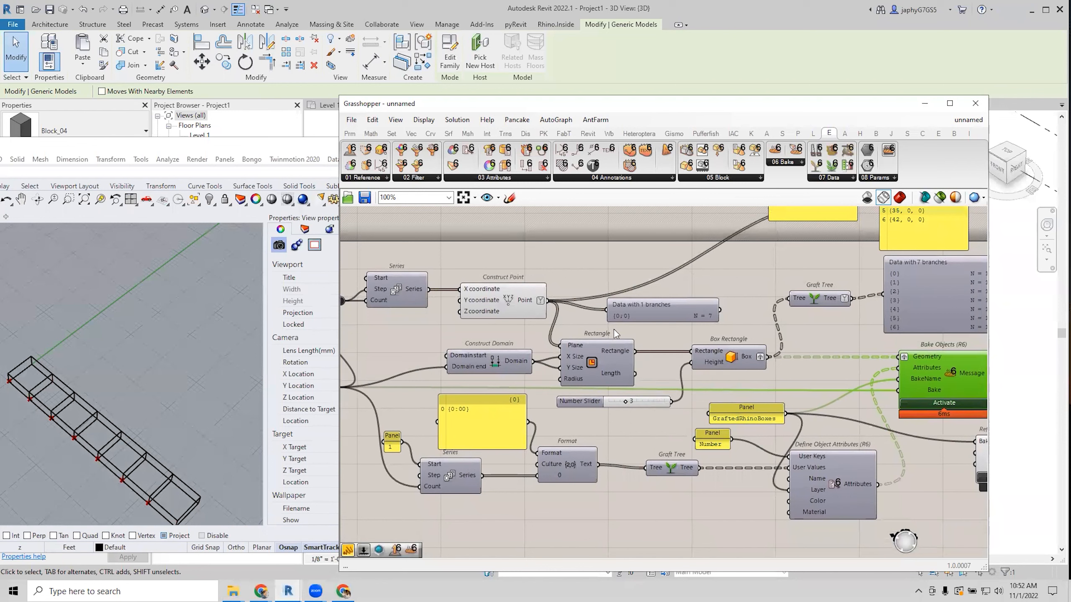
left_click(574, 261)
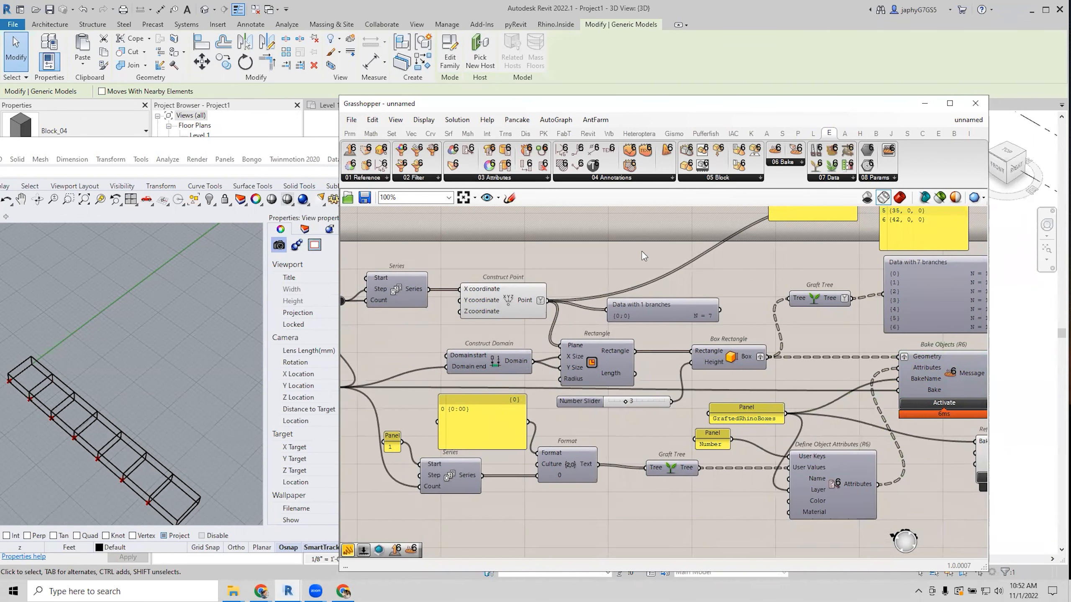
scroll(639, 251, "down", 2)
scroll(638, 290, "up", 2)
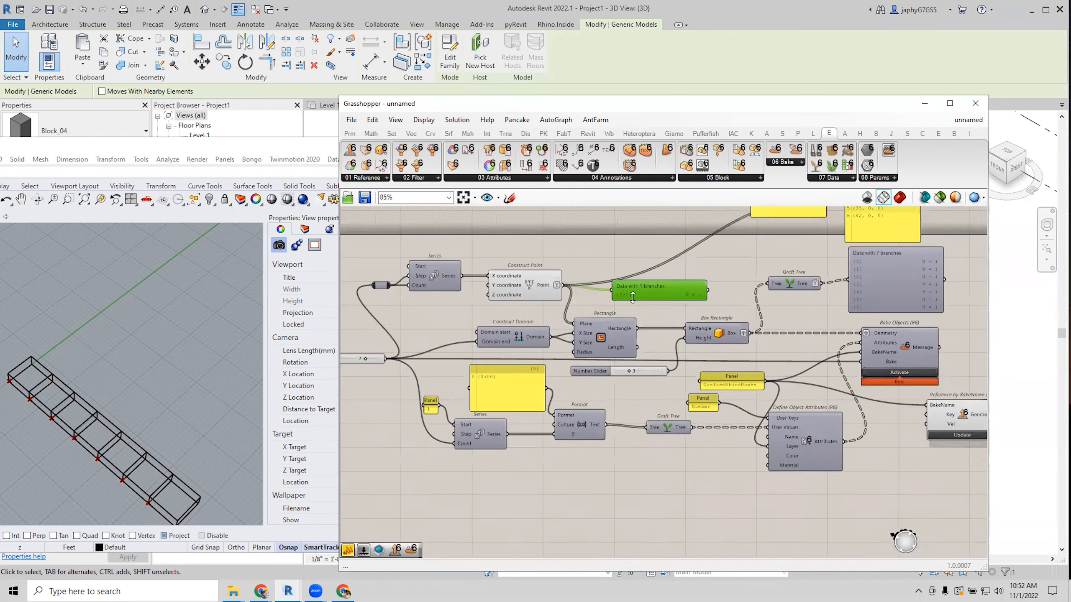
left_click_drag(636, 272, 586, 237)
left_click_drag(665, 288, 655, 282)
scroll(655, 283, "down", 2)
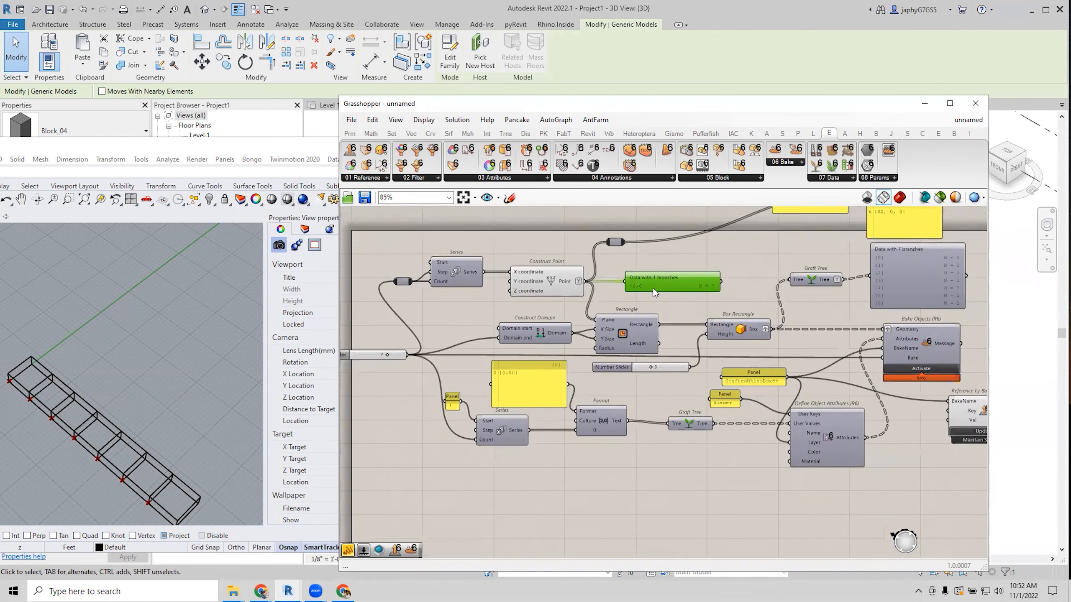
right_click_drag(638, 308, 645, 339)
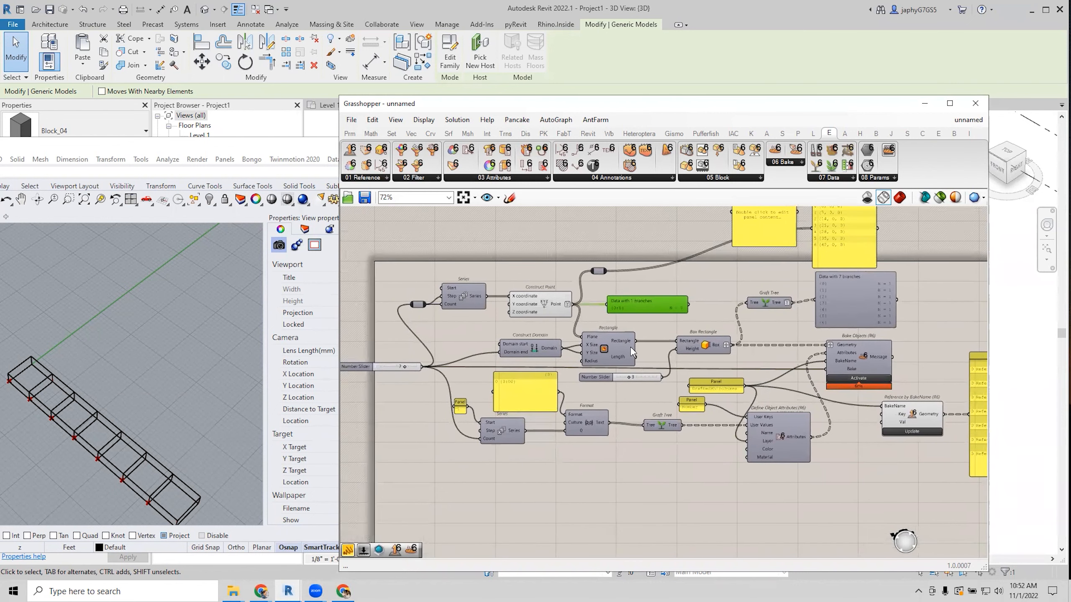
left_click(604, 472)
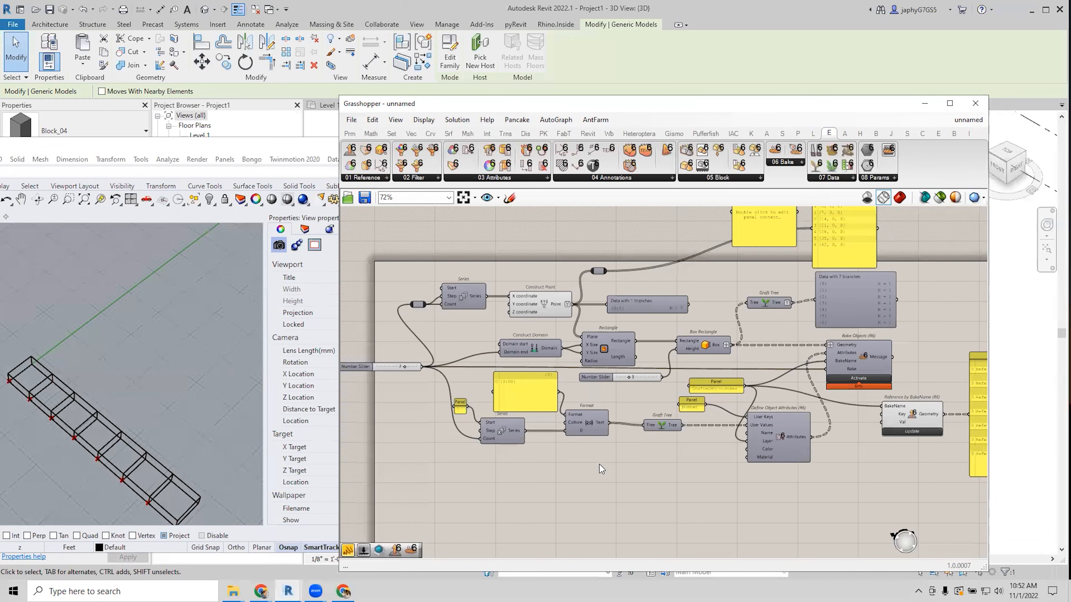
right_click_drag(766, 424, 753, 423)
left_click_drag(836, 351, 842, 351)
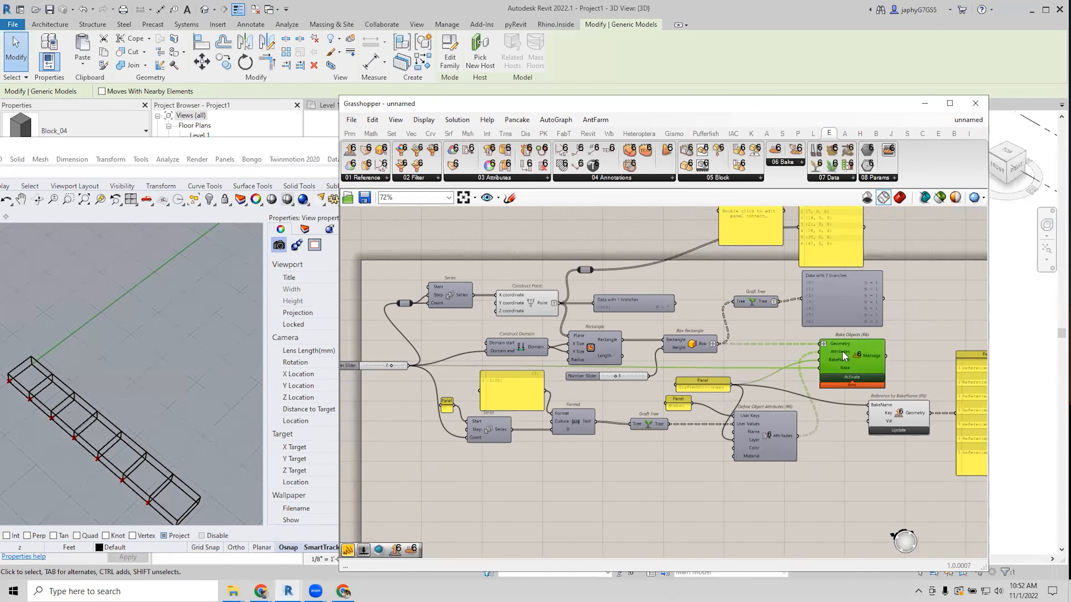
right_click_drag(842, 350, 841, 383)
left_click(755, 243)
key("Delete")
left_click_drag(822, 248, 785, 247)
right_click_drag(638, 314, 707, 277)
scroll(558, 315, "up", 2)
right_click_drag(558, 315, 525, 301)
scroll(525, 300, "down", 2)
left_click_drag(797, 410, 807, 408)
scroll(666, 408, "up", 1)
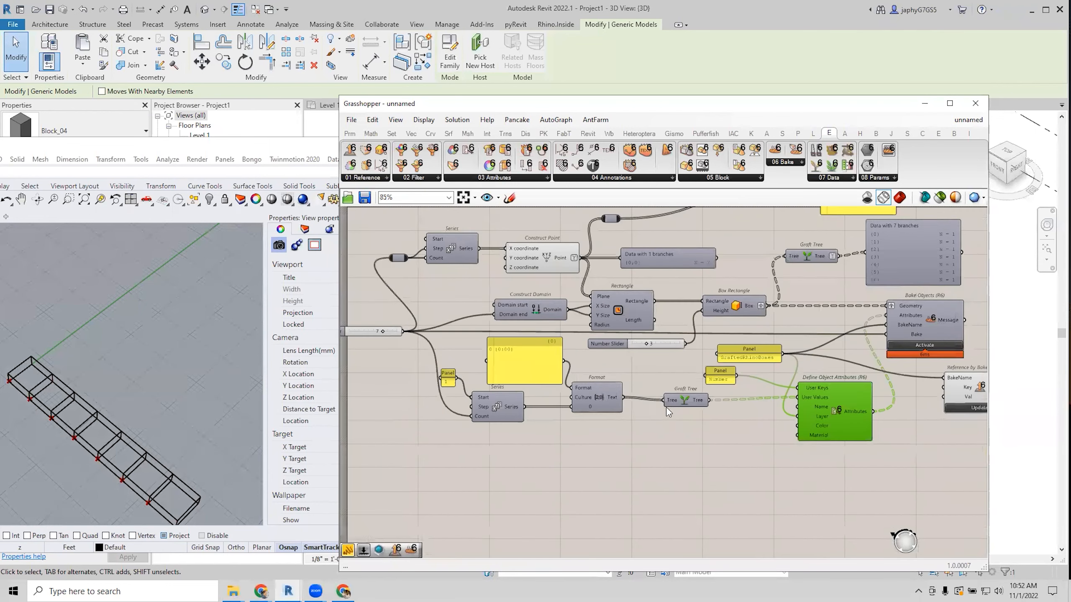
left_click_drag(708, 449, 384, 333)
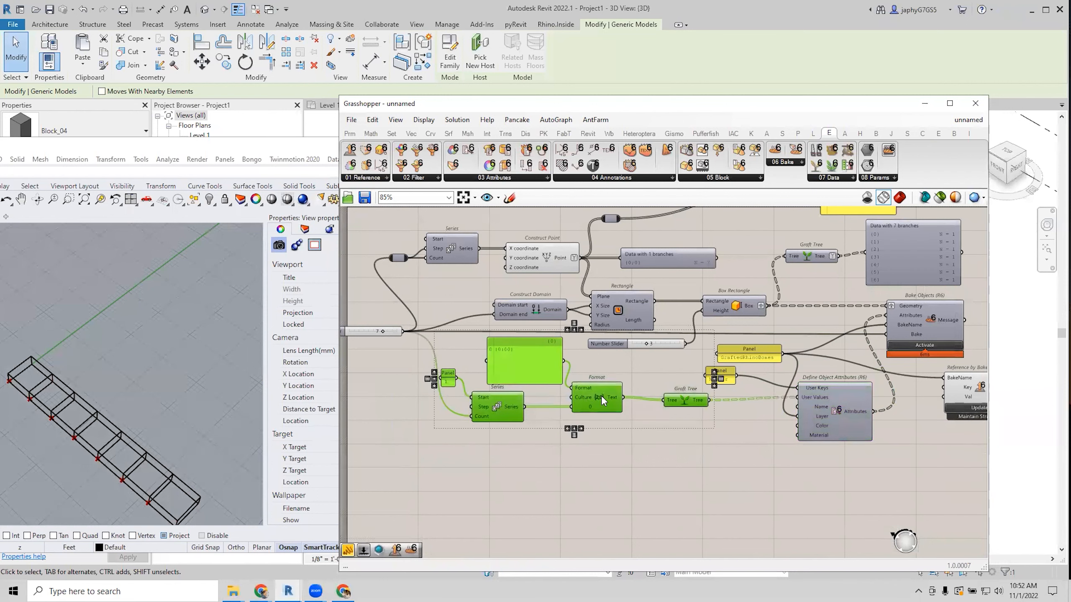
left_click_drag(602, 397, 597, 464)
left_click(661, 410)
right_click_drag(683, 384, 708, 390)
scroll(692, 418, "down", 1)
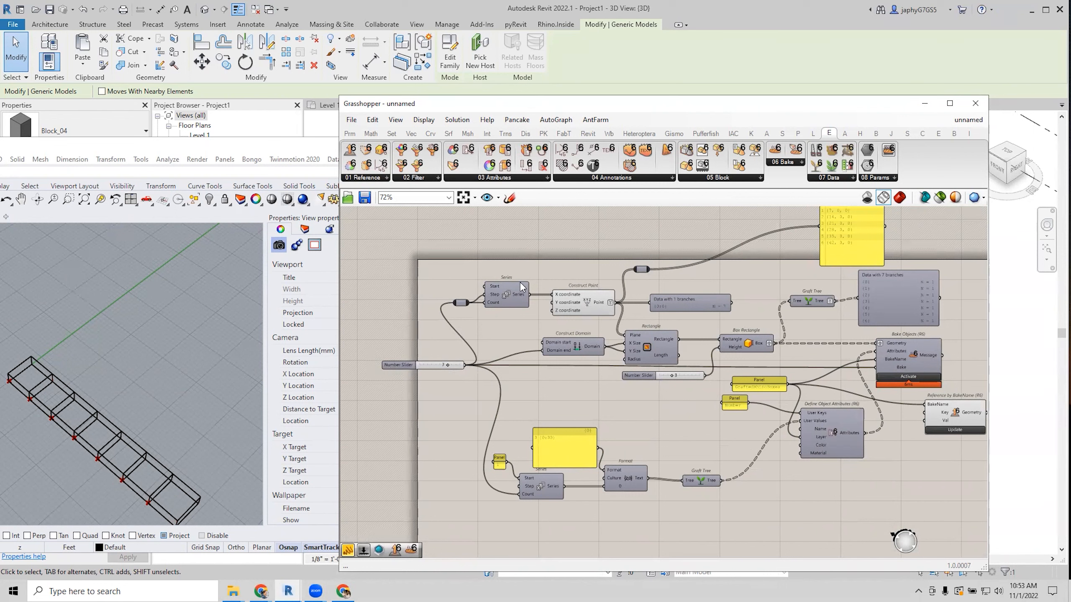
left_click_drag(573, 300, 565, 300)
left_click_drag(509, 261, 445, 304)
left_click_drag(436, 366, 405, 364)
right_click_drag(509, 329, 528, 370)
scroll(520, 332, "up", 1)
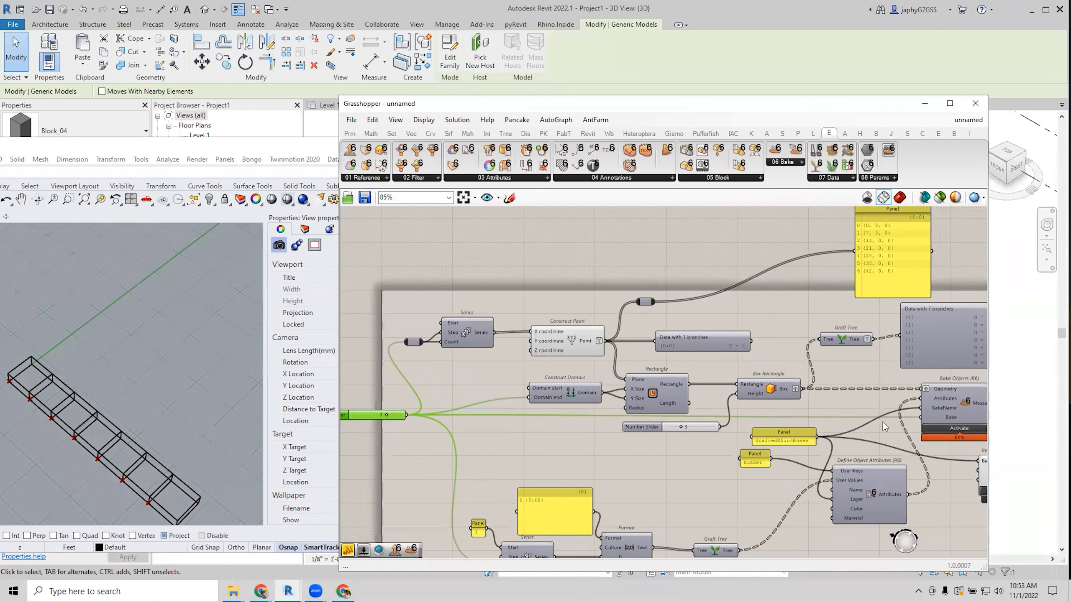
scroll(561, 347, "up", 1)
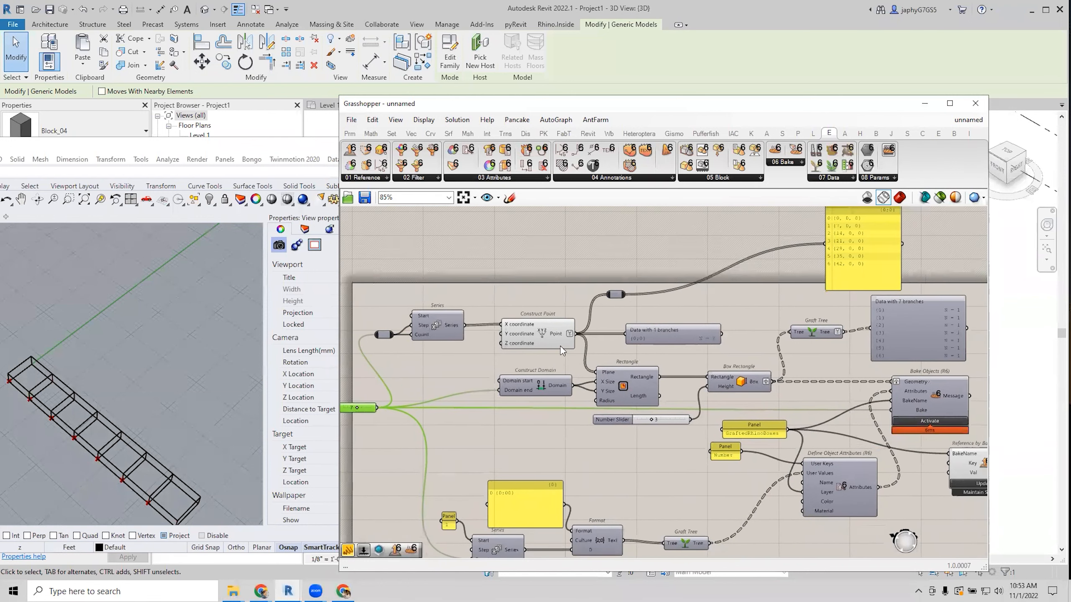
right_click_drag(561, 347, 531, 338)
left_click(532, 339)
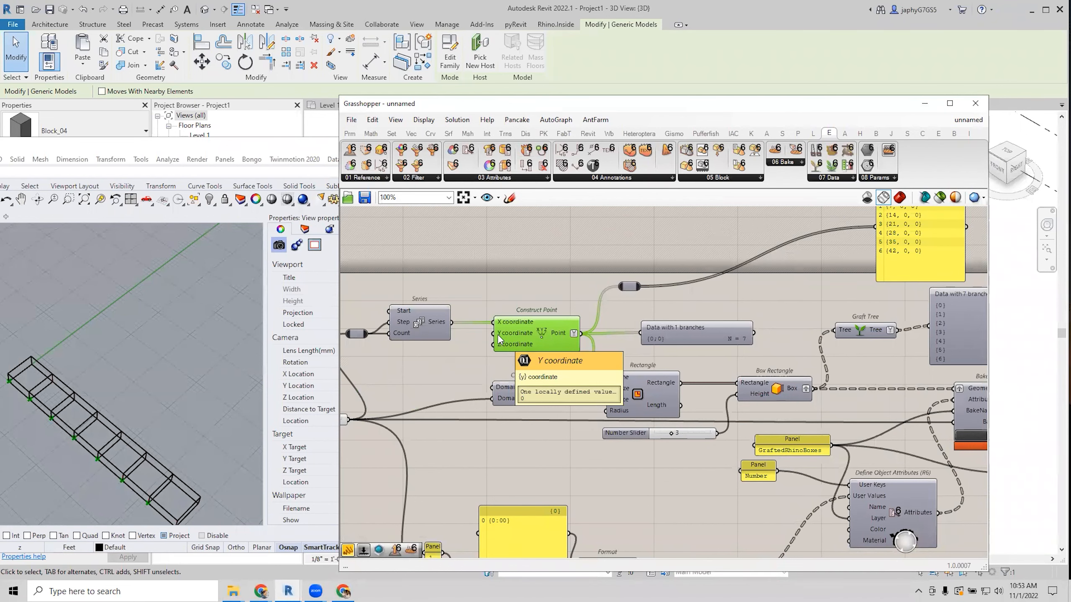
scroll(523, 327, "down", 2)
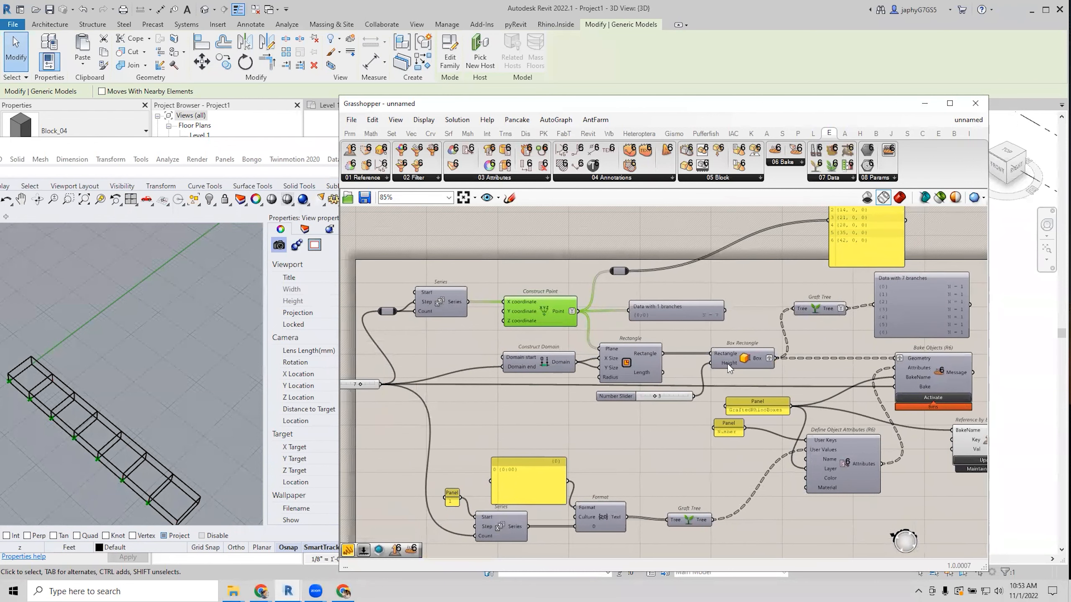
Graft Construct Point's Y coordinate input.
left_click(729, 363)
middle_click(730, 362)
left_click(764, 331)
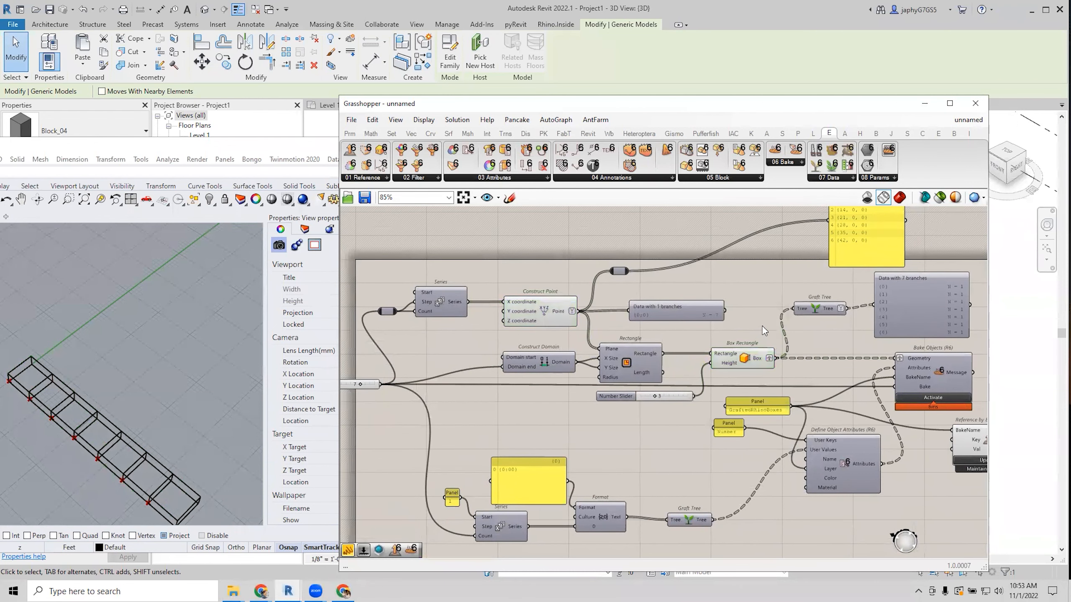
right_click(509, 311)
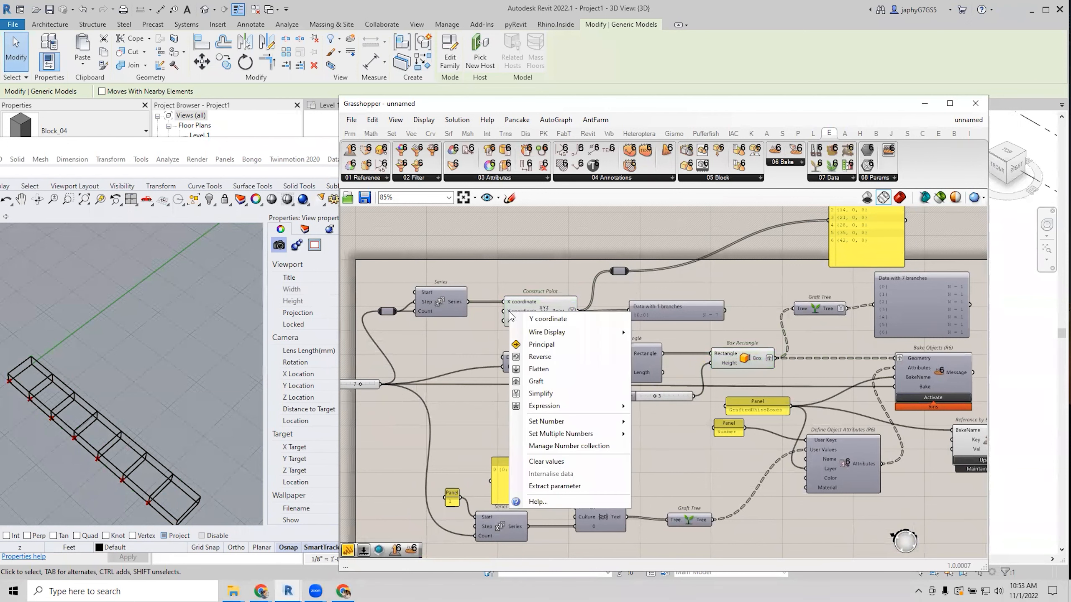
left_click(532, 361)
Wire the Series output into Y coordinate, producing a 7-by-7 box grid.
right_click_drag(517, 321, 538, 317)
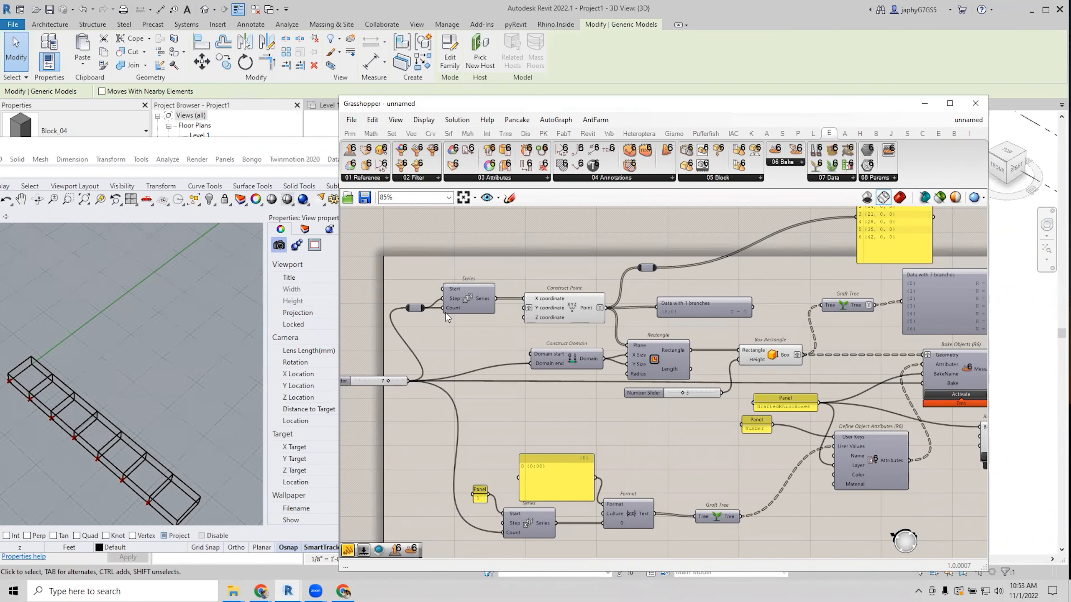
right_click_drag(459, 319, 447, 309)
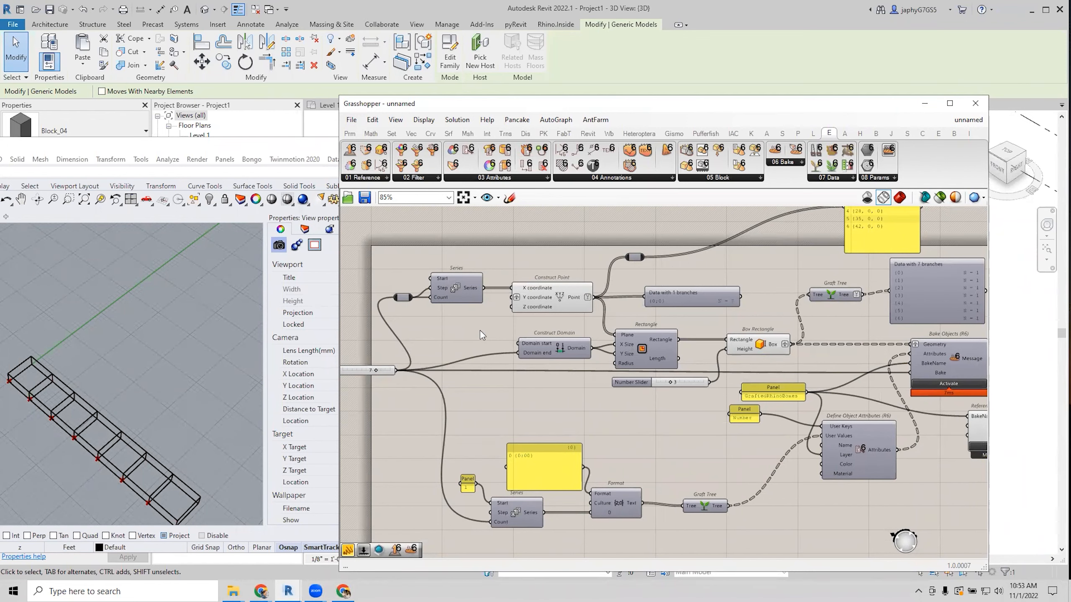
right_click_drag(505, 322, 520, 319)
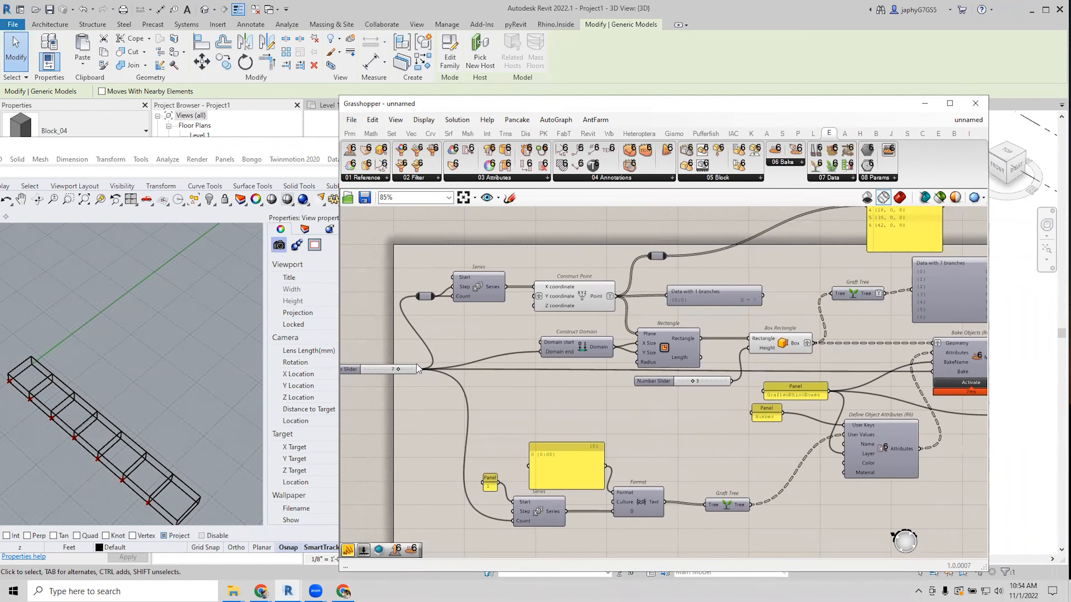
mouse_move(374, 367)
left_mouse_down()
mouse_move(360, 361)
mouse_move(364, 369)
left_mouse_up()
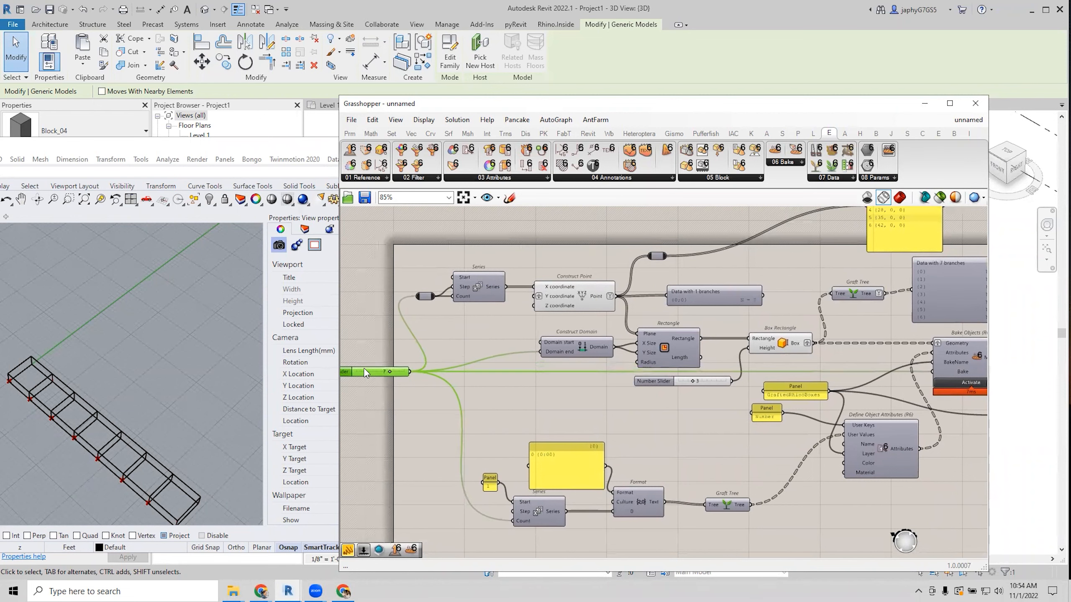
right_click_drag(477, 386, 516, 384)
scroll(550, 378, "up", 1)
right_click_drag(601, 303, 534, 359)
scroll(560, 313, "down", 1)
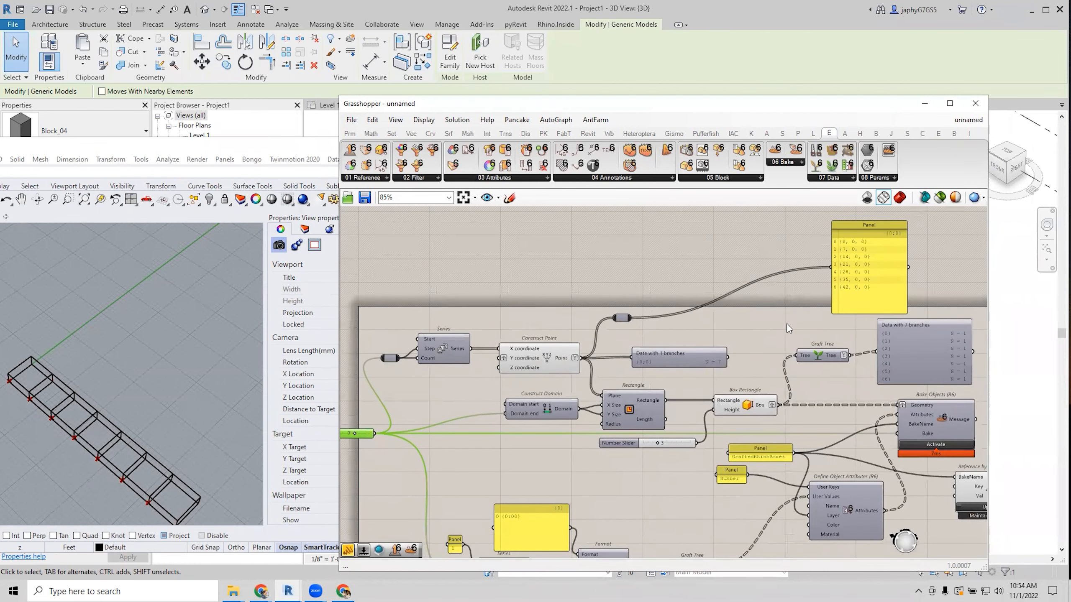
right_click_drag(529, 372, 537, 368)
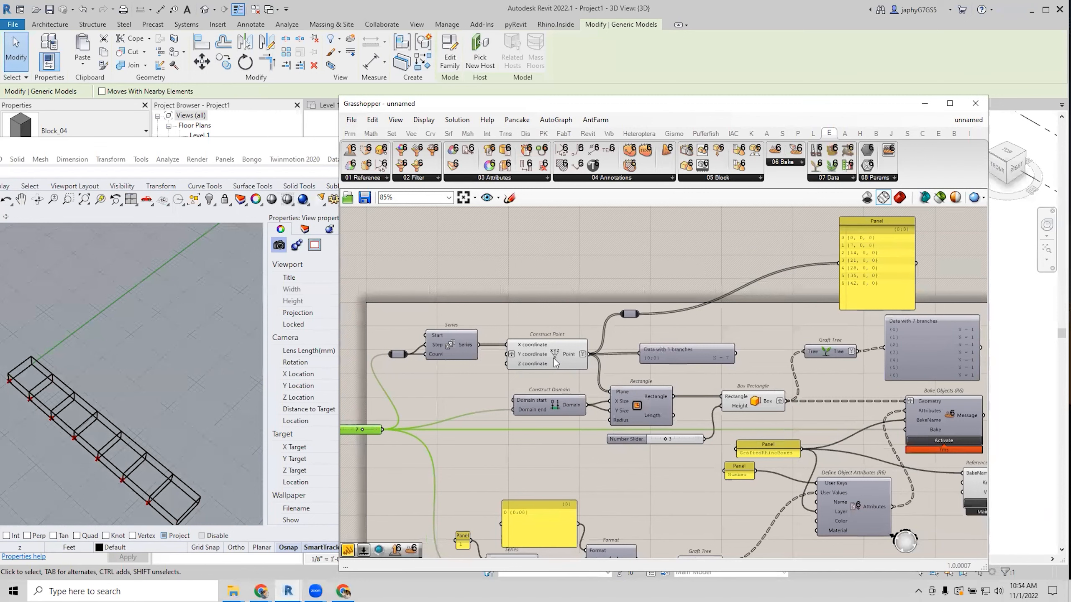
scroll(541, 363, "up", 2)
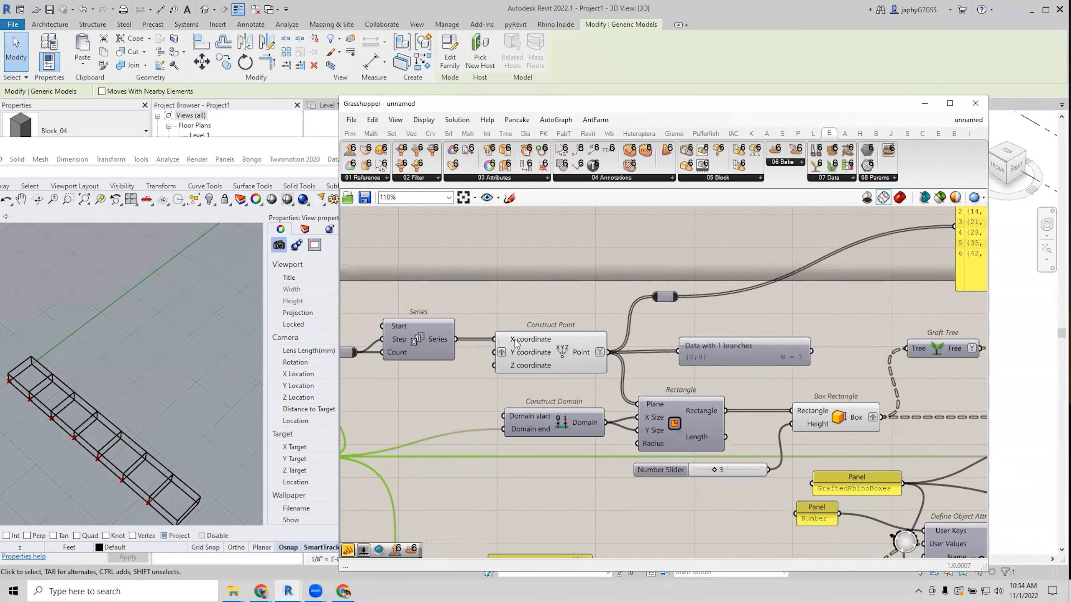
mouse_move(516, 343)
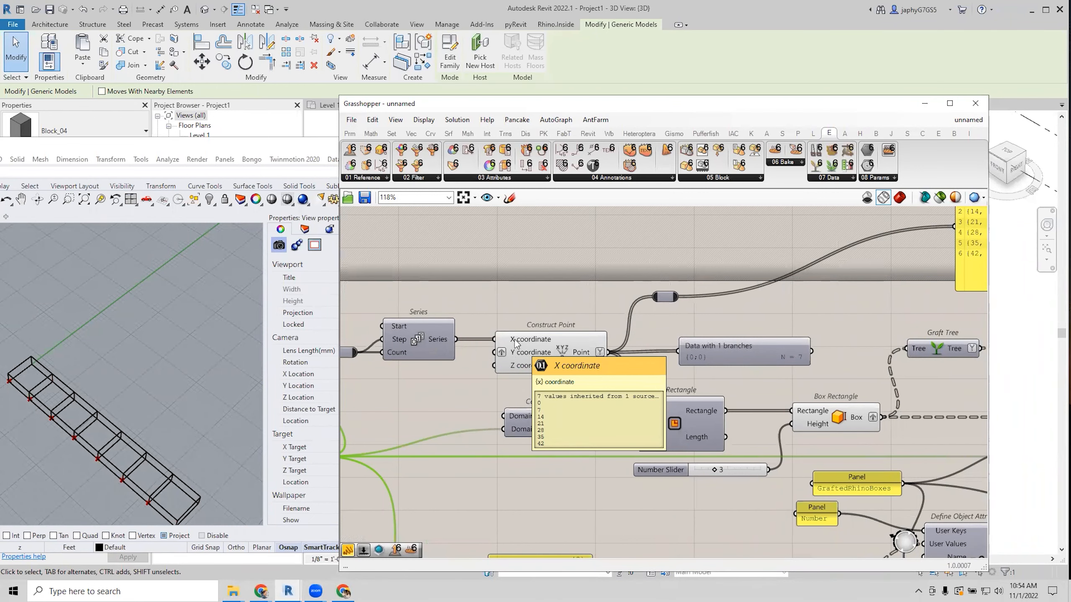
scroll(516, 343, "up", 2)
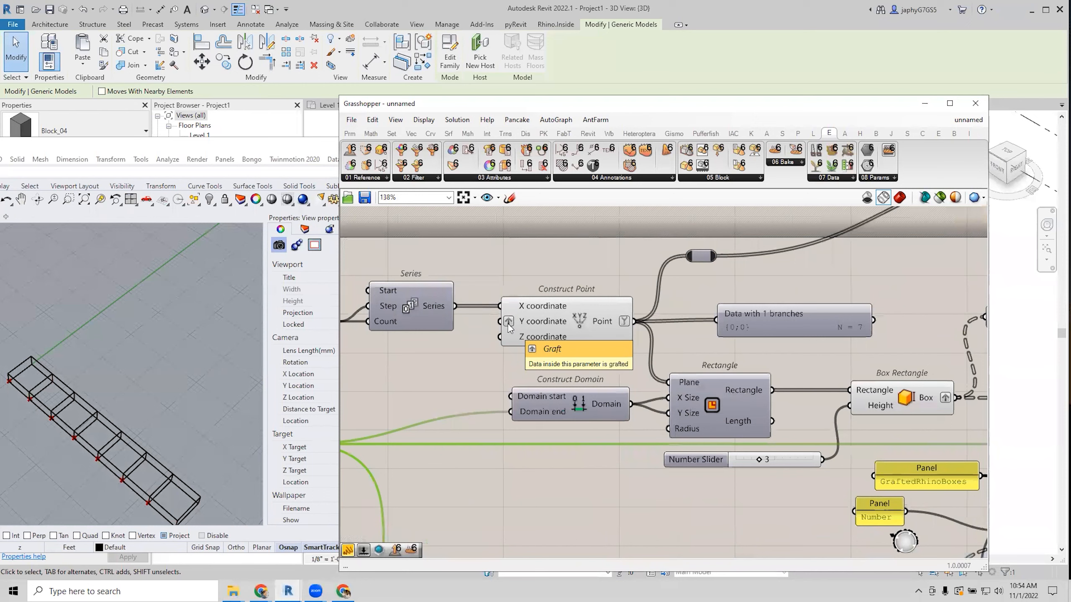
left_click_drag(455, 305, 488, 323)
right_click_drag(161, 374, 174, 352)
scroll(165, 366, "down", 3)
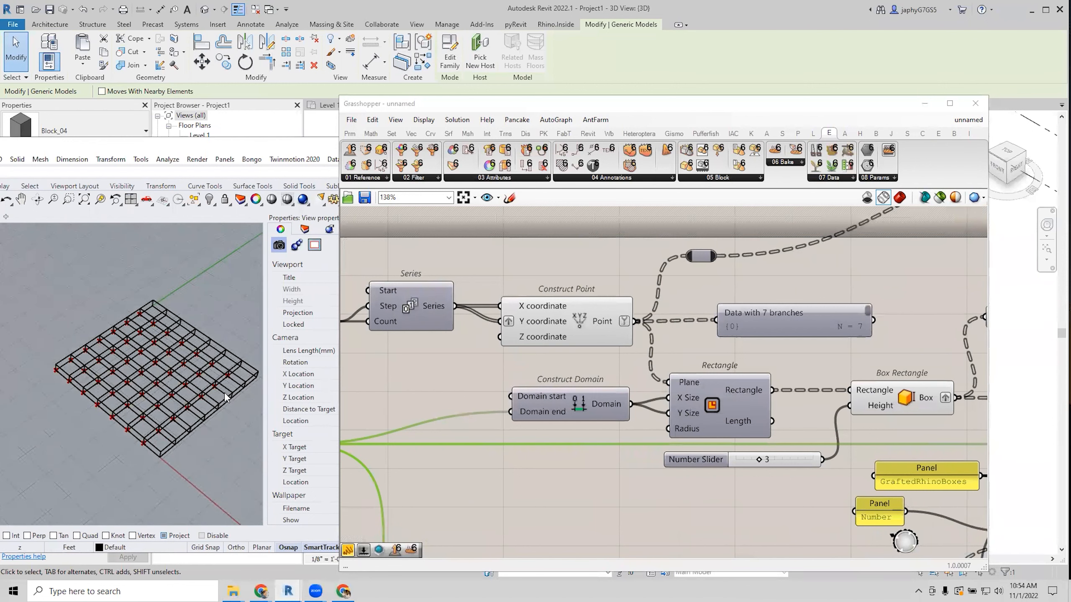
Enlarge the 'Data with 7 branches' viewer to show every branch.
right_click_drag(526, 395, 477, 396)
scroll(656, 371, "down", 3)
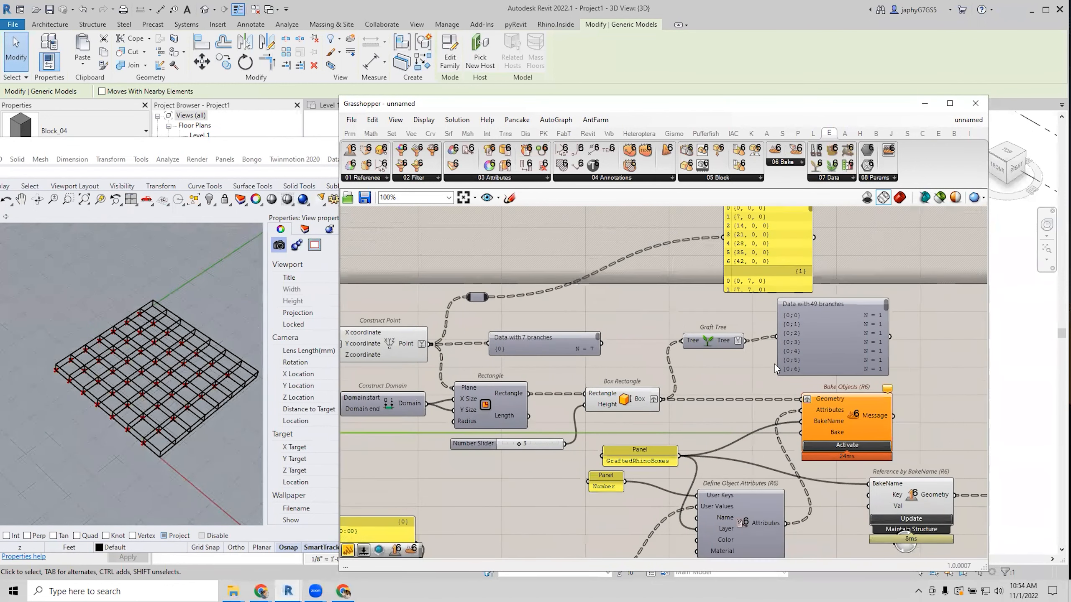
left_click_drag(545, 355, 559, 311)
scroll(618, 314, "up", 3)
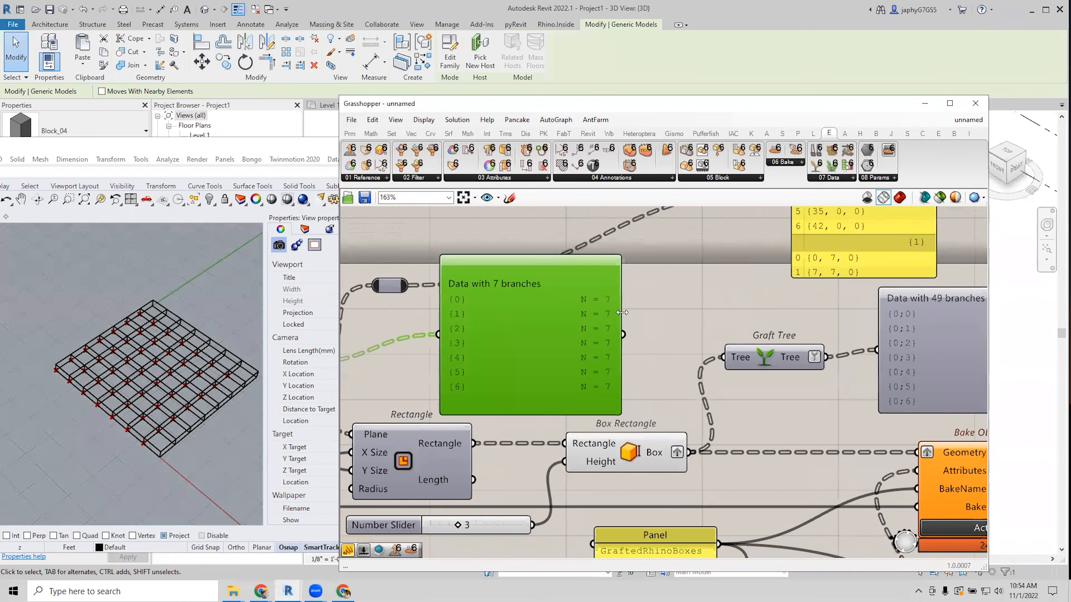
scroll(629, 321, "down", 2)
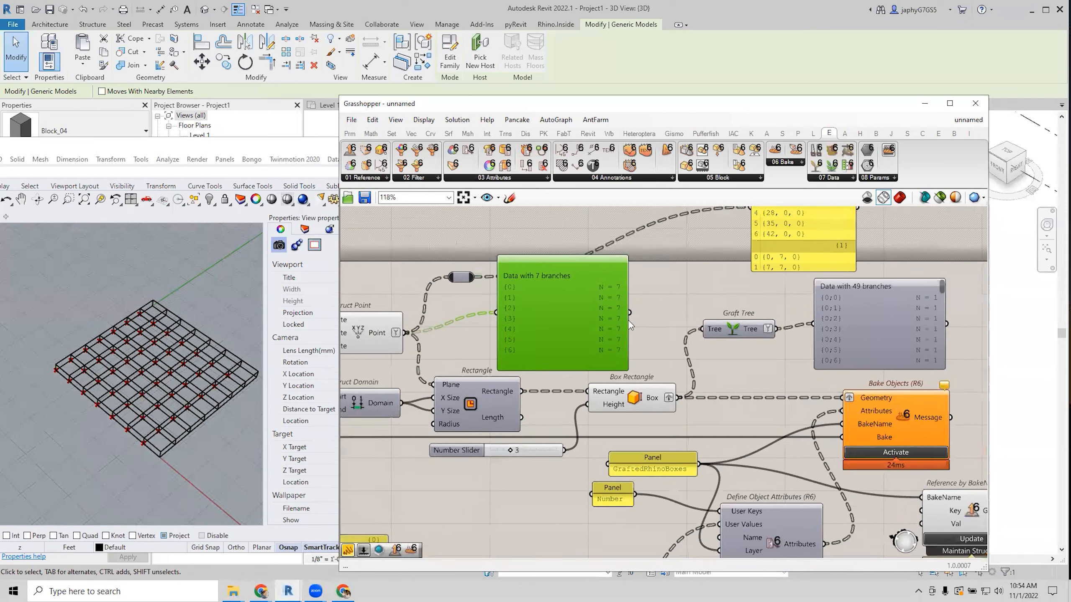
scroll(775, 327, "down", 1)
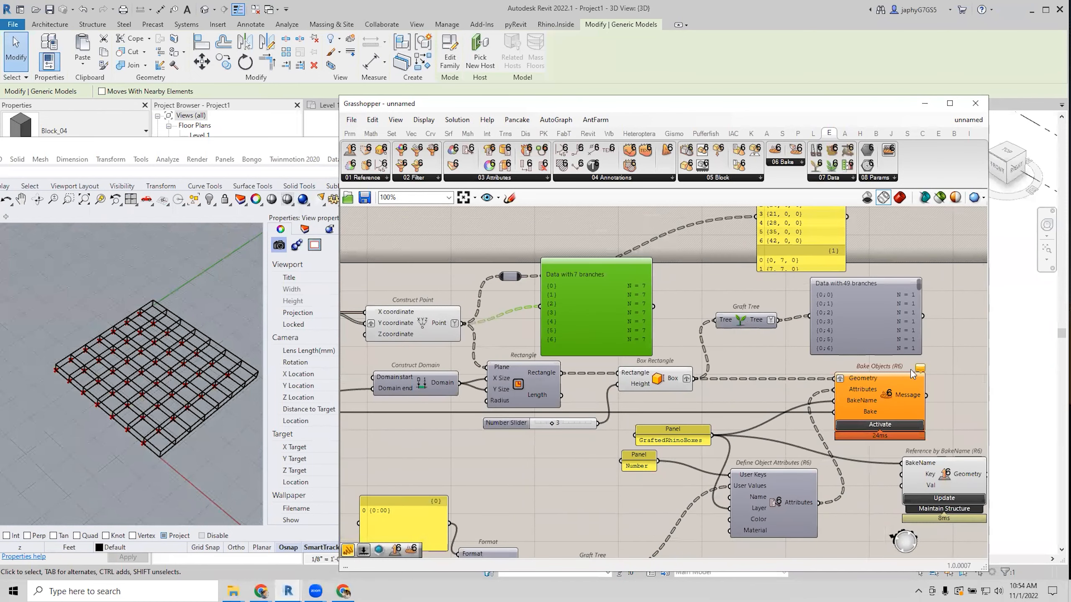
mouse_move(922, 369)
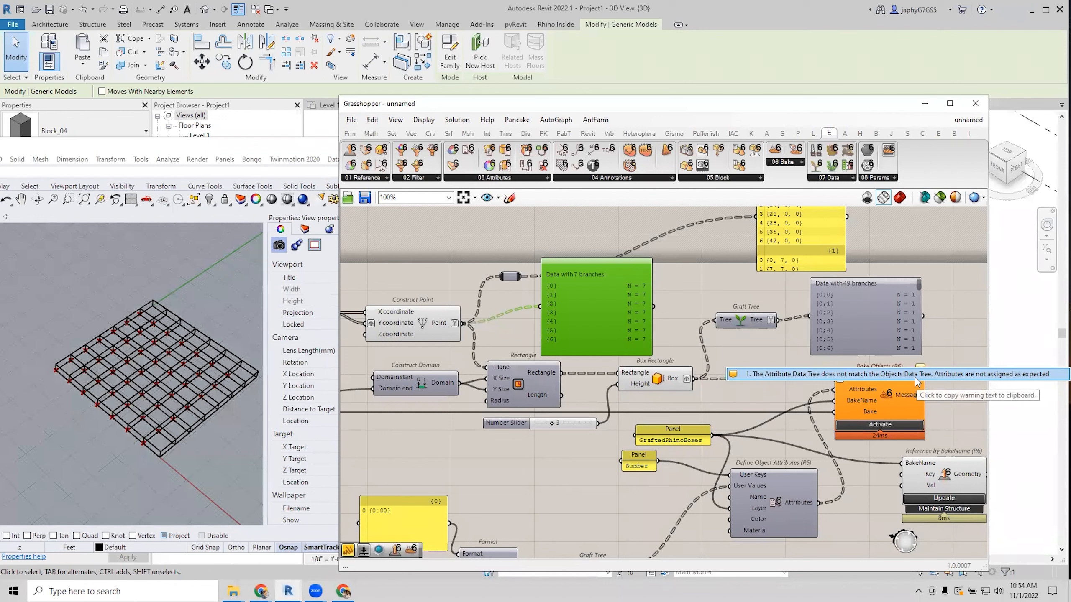
left_click(728, 357)
scroll(726, 299, "down", 2)
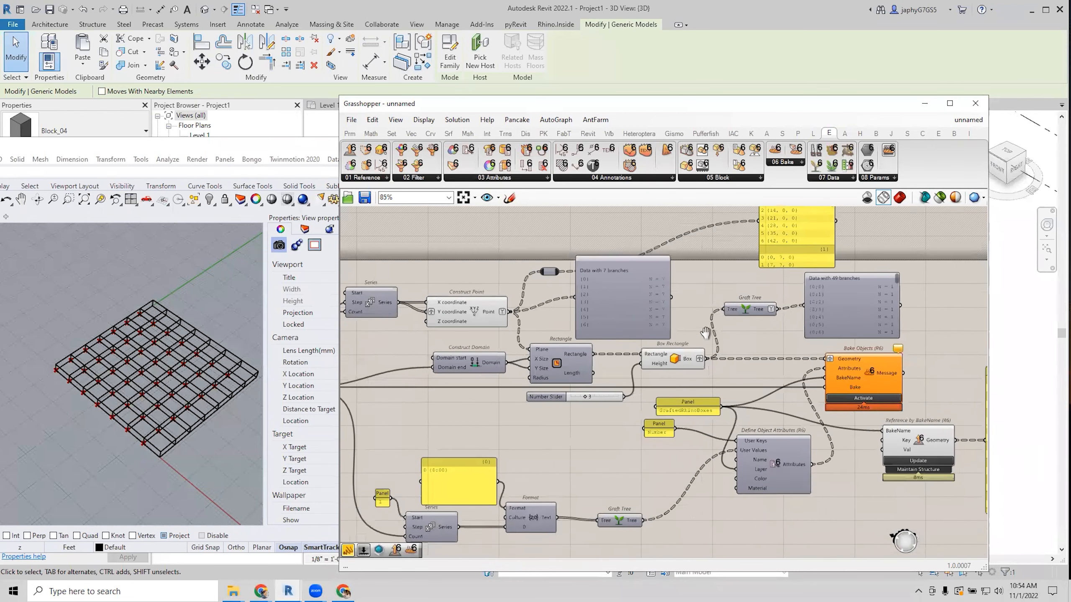
scroll(629, 382, "up", 3)
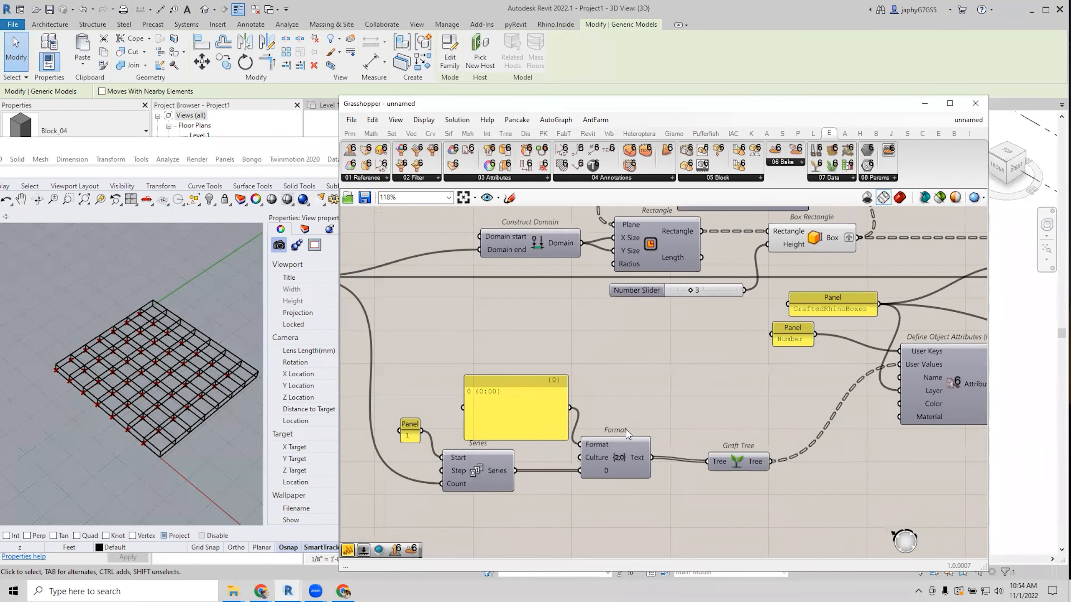
scroll(603, 394, "down", 2)
scroll(603, 382, "down", 2)
Shift the six attribute, panel and Bake Objects components further right.
left_click_drag(867, 496, 553, 314)
left_click_drag(750, 315, 880, 323)
left_click(599, 466)
right_click_drag(527, 425, 576, 412)
scroll(577, 415, "up", 1)
right_click_drag(653, 353, 708, 373)
Add a Longest List component, wire the boxes into List (A) and ungraft the box output.
double_click(708, 374)
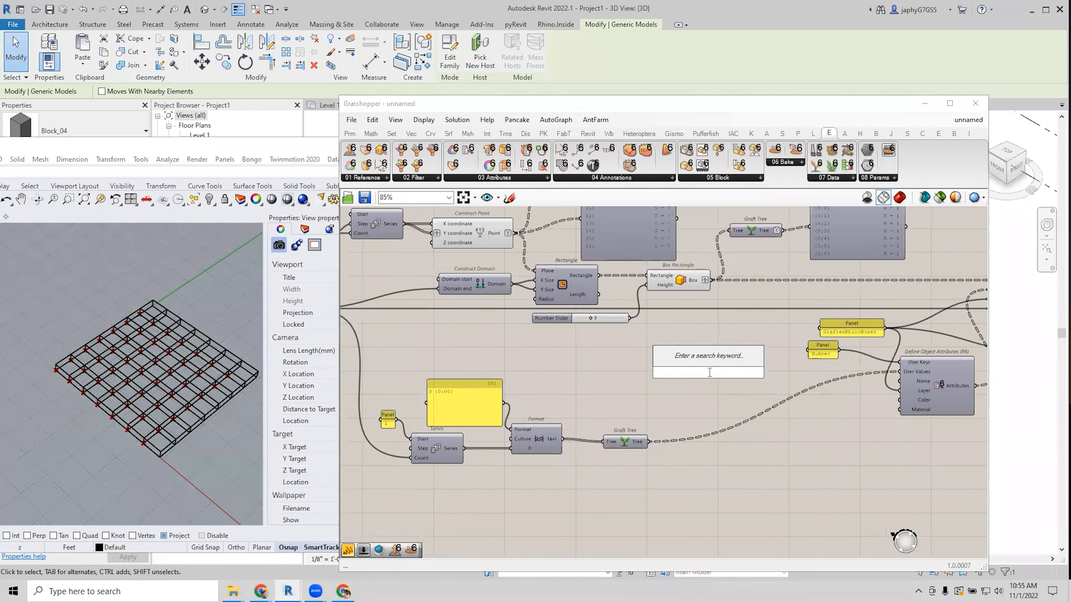
type("long list")
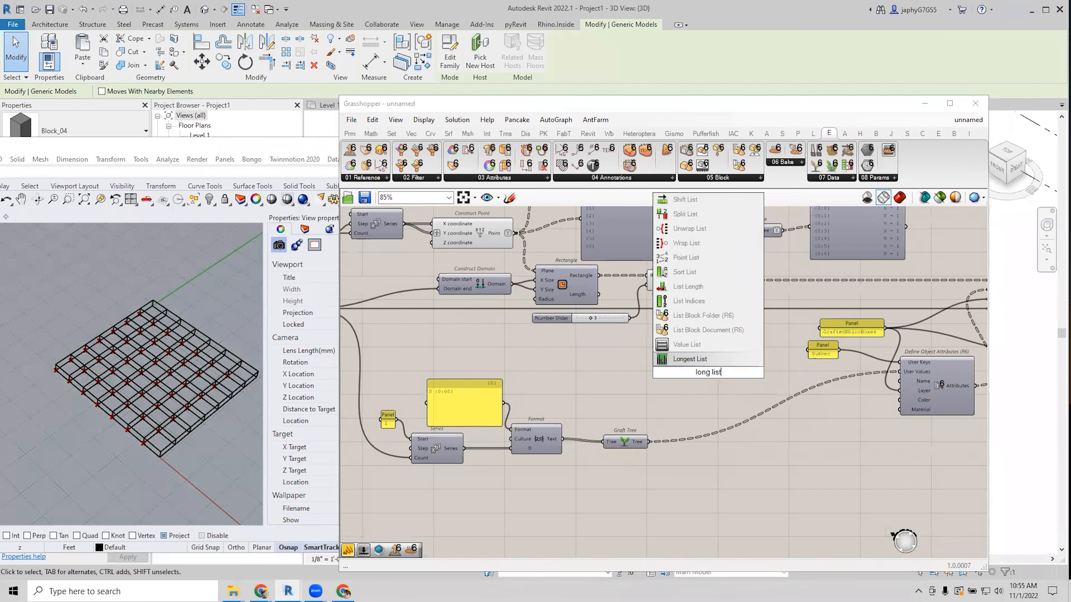
key("Return")
scroll(698, 375, "up", 3)
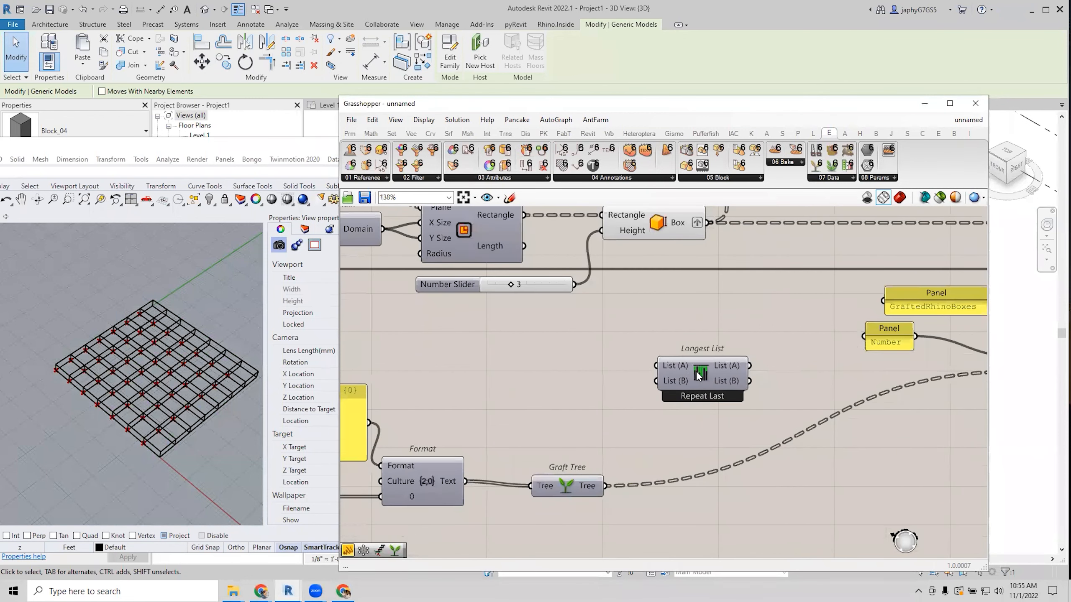
scroll(708, 369, "down", 3)
left_click(728, 358)
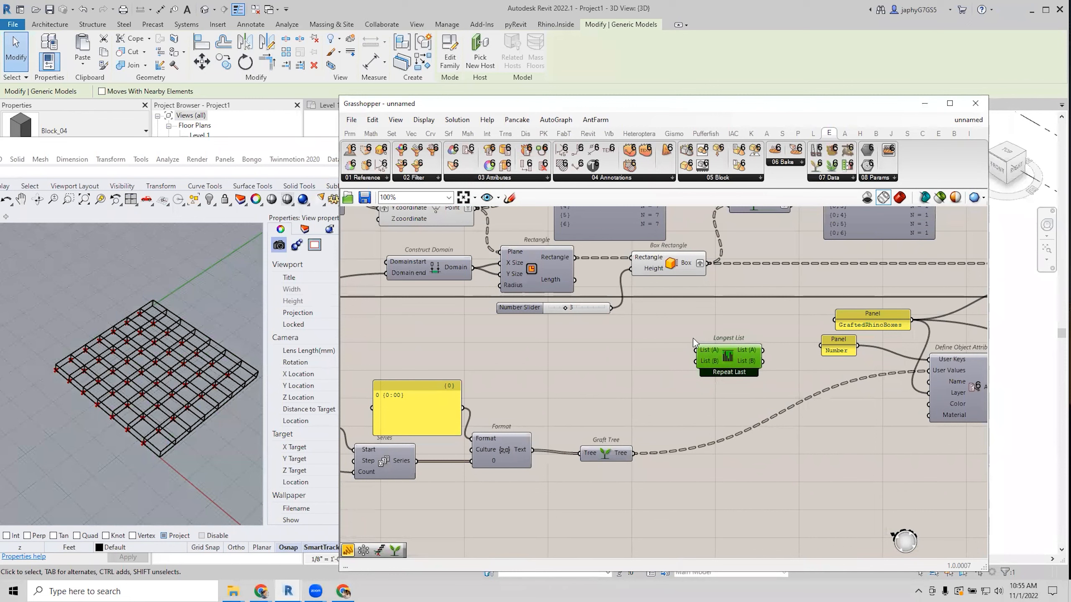
right_click_drag(680, 327, 679, 323)
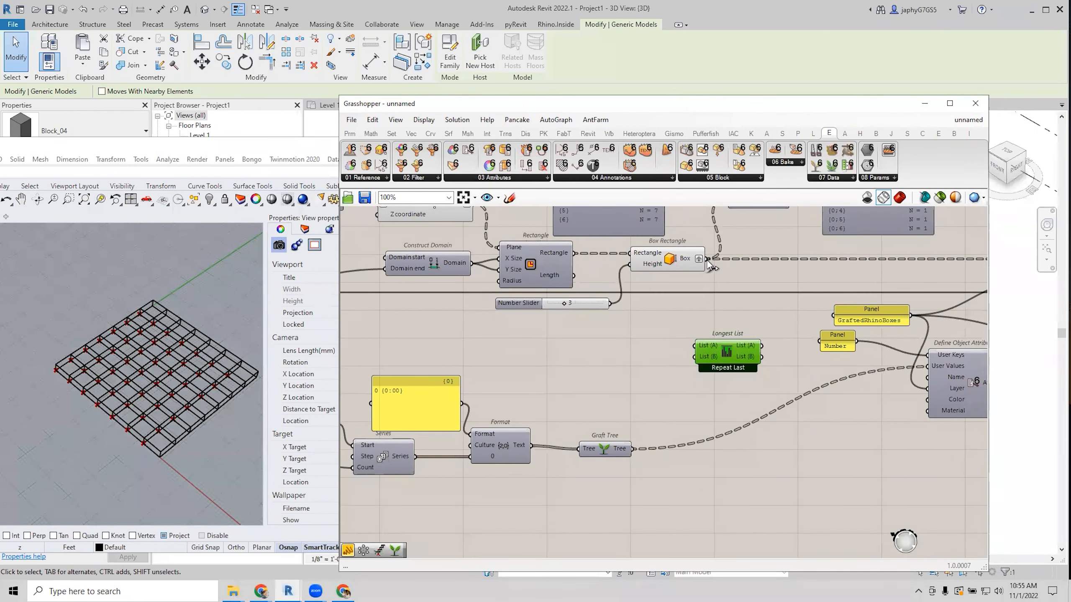
left_click_drag(707, 260, 703, 347)
right_click_drag(701, 309, 695, 324)
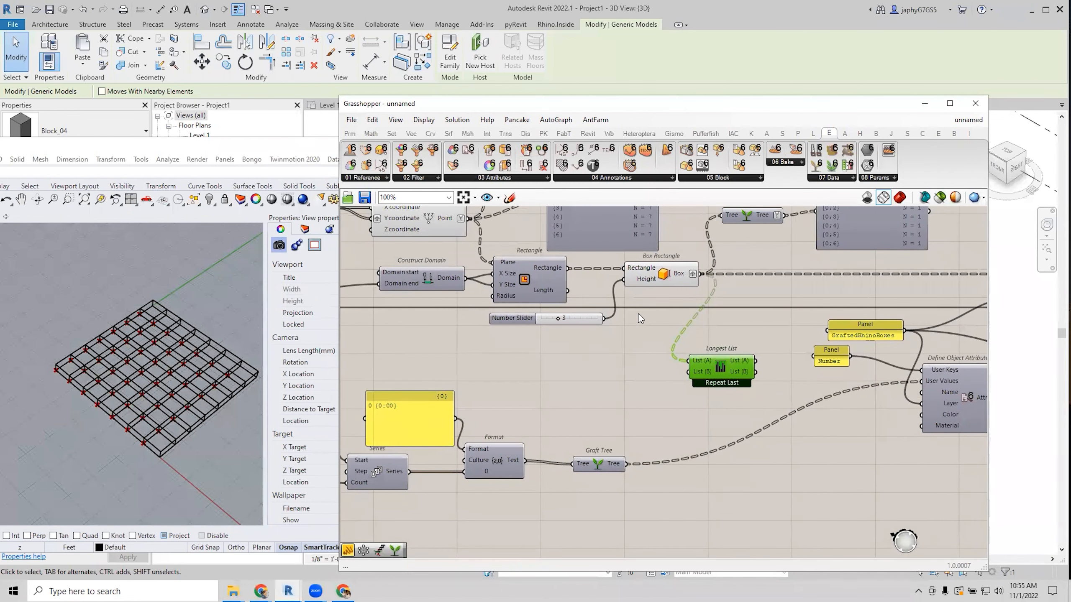
right_click(693, 275)
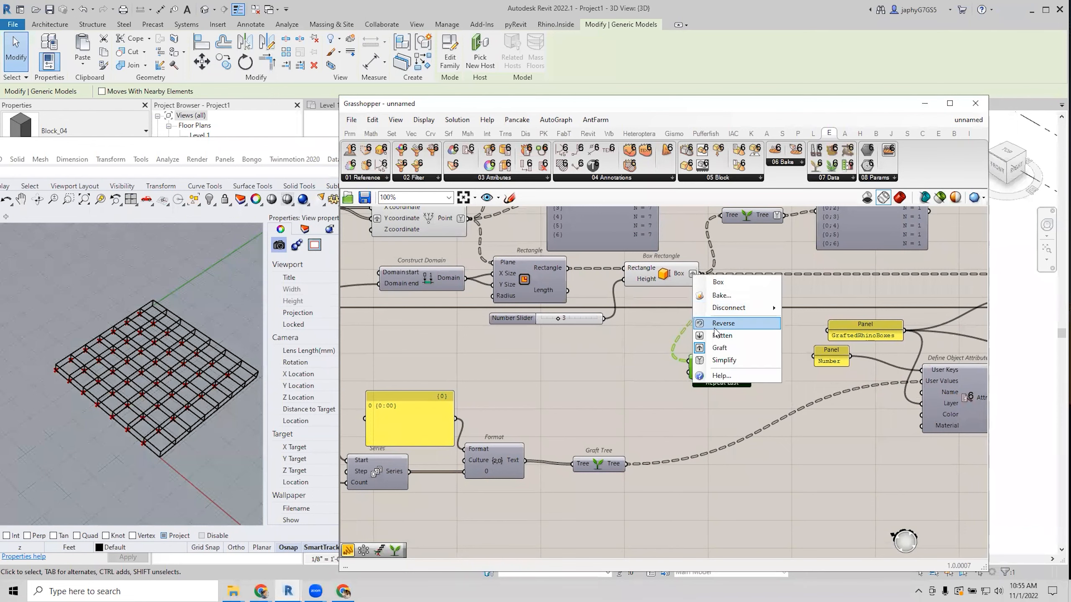
left_click(700, 349)
Feed Format's formatted text into Longest List's List (B).
right_click_drag(755, 311, 521, 352)
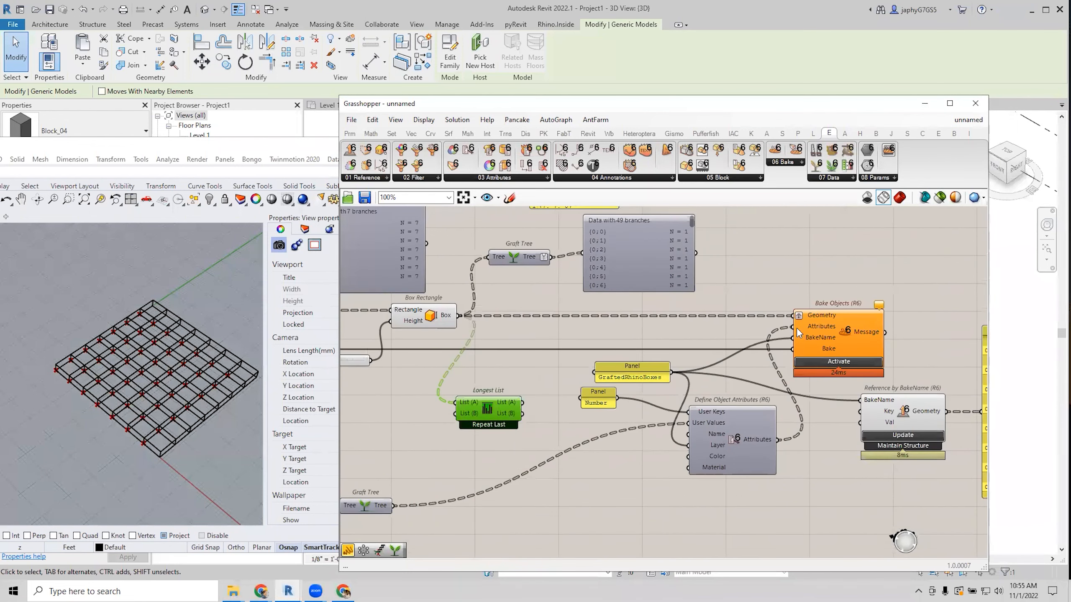
scroll(693, 282, "down", 2)
right_click_drag(600, 311, 687, 289)
scroll(619, 333, "up", 2)
right_click_drag(547, 420, 609, 388)
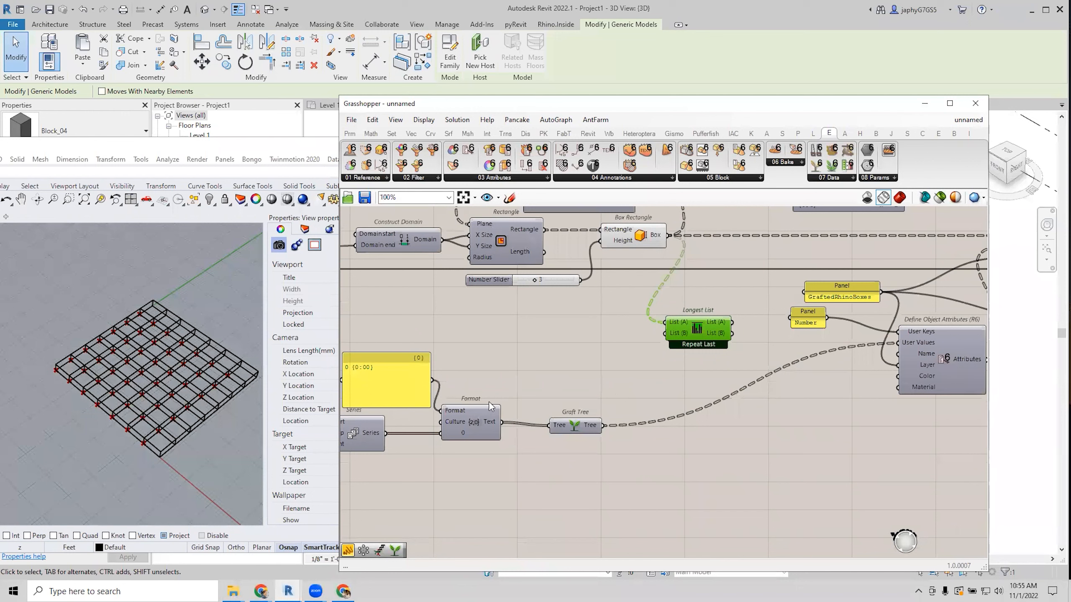
left_click_drag(502, 422, 689, 327)
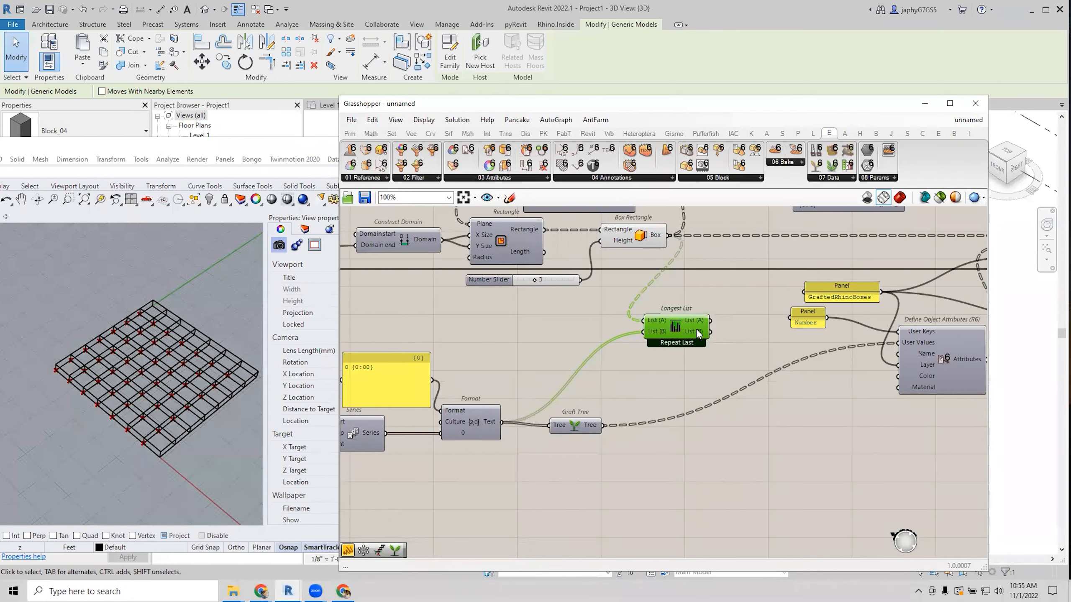
right_click_drag(697, 332, 530, 358)
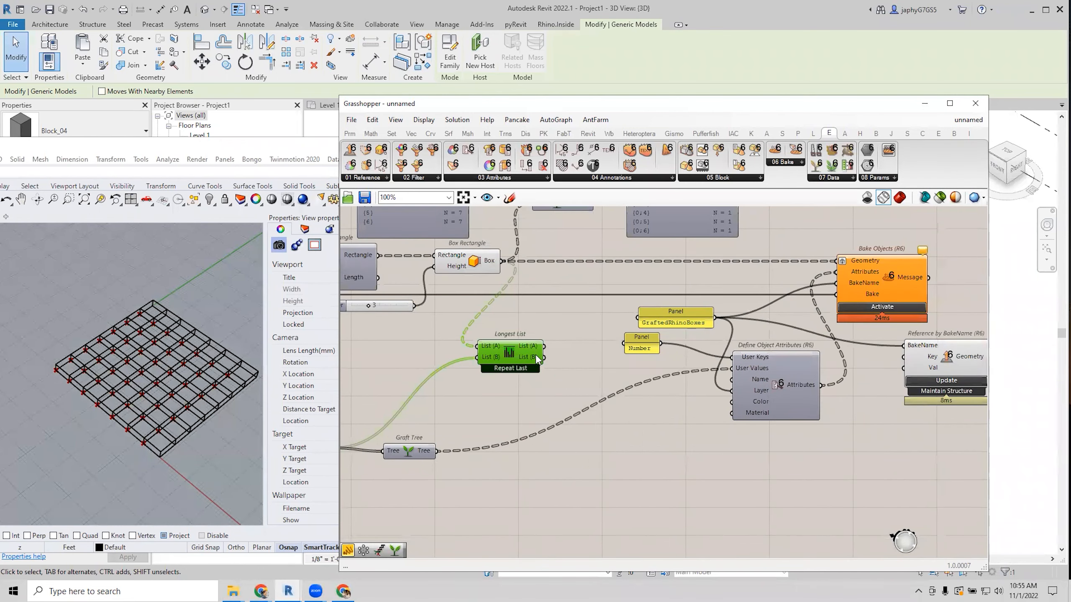
scroll(532, 359, "down", 1)
mouse_move(533, 359)
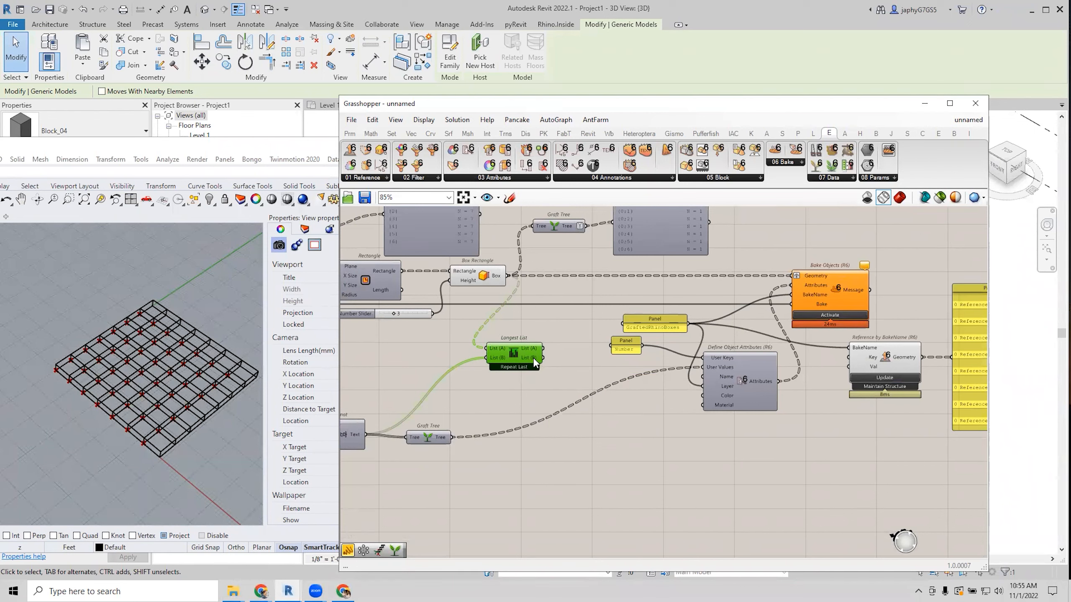
left_click_drag(533, 359, 554, 359)
Connect Longest List's List (B) output to User Values and graft that input.
left_click_drag(567, 357, 703, 367)
right_click(708, 371)
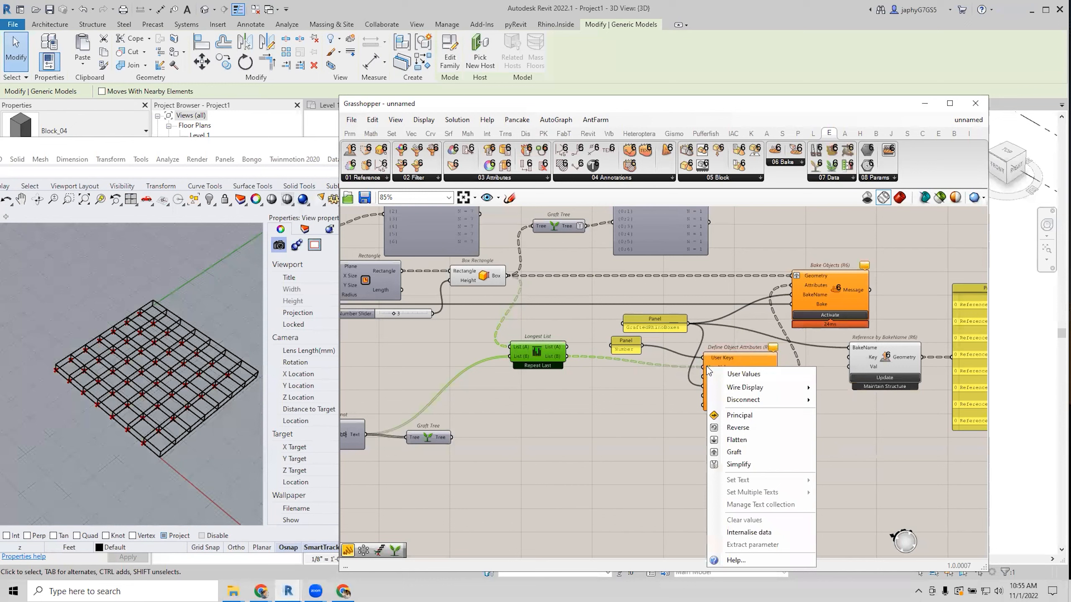
left_click(734, 452)
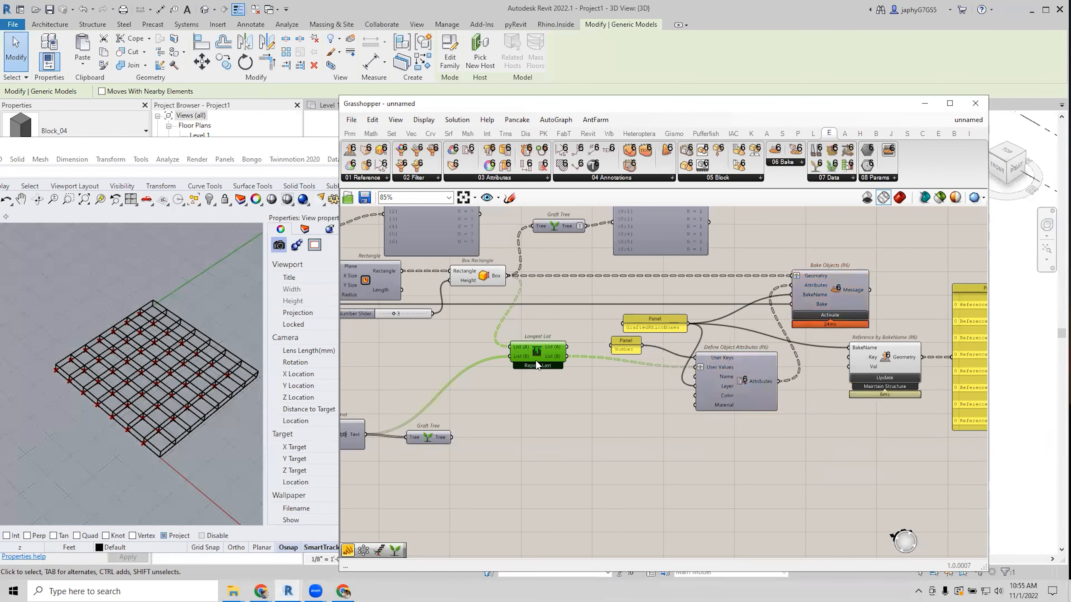
left_click_drag(535, 354, 507, 367)
right_click_drag(639, 370, 629, 372)
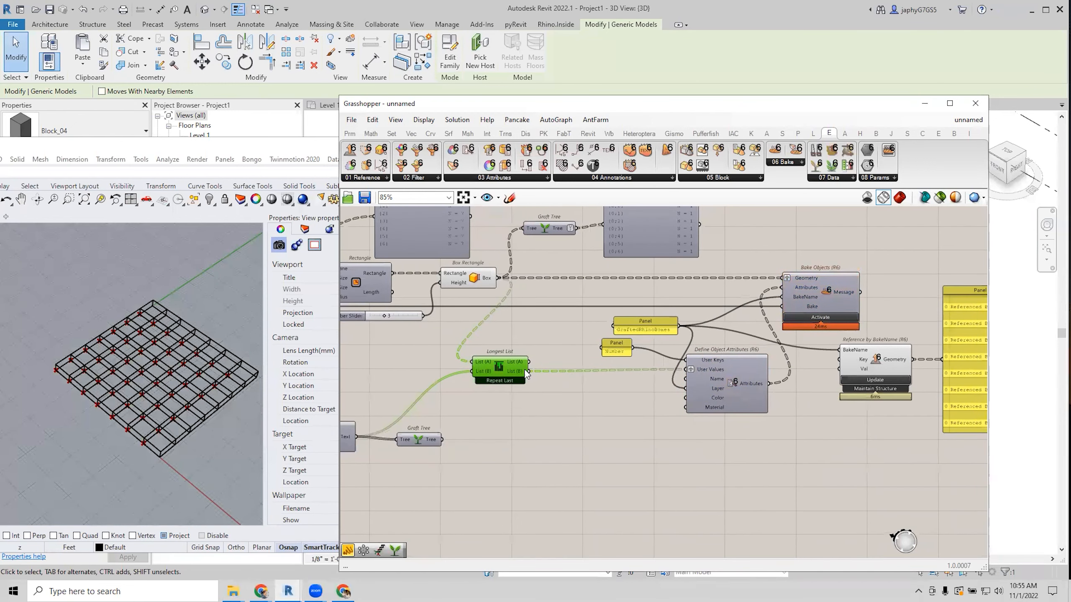
Reposition the Graft Tree component beside the Number panel area.
mouse_move(513, 370)
right_click_drag(513, 369, 645, 364)
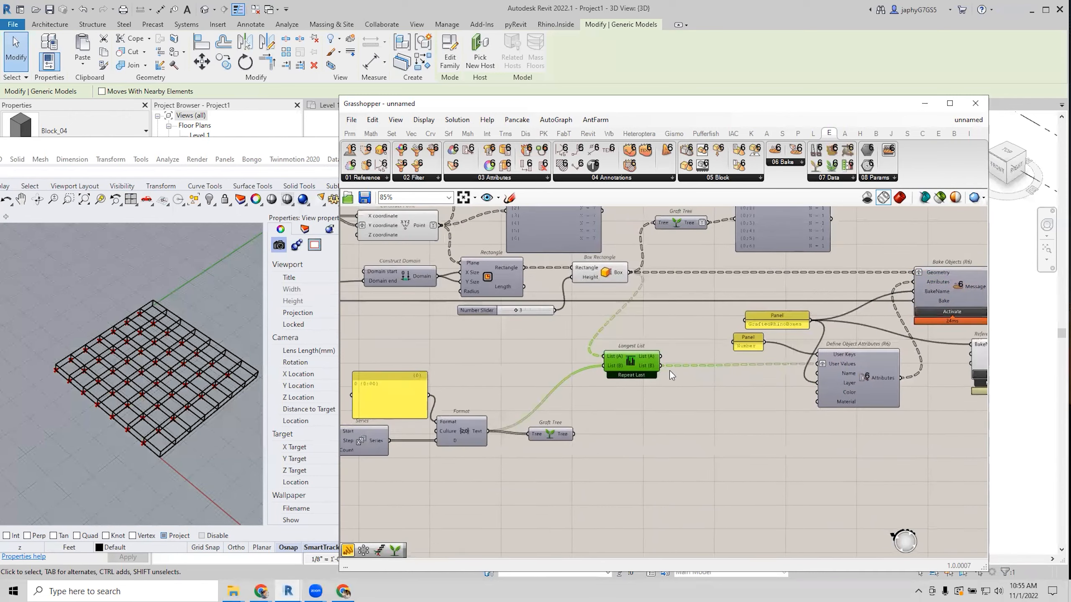
left_click_drag(550, 434, 627, 434)
right_click_drag(594, 424, 589, 423)
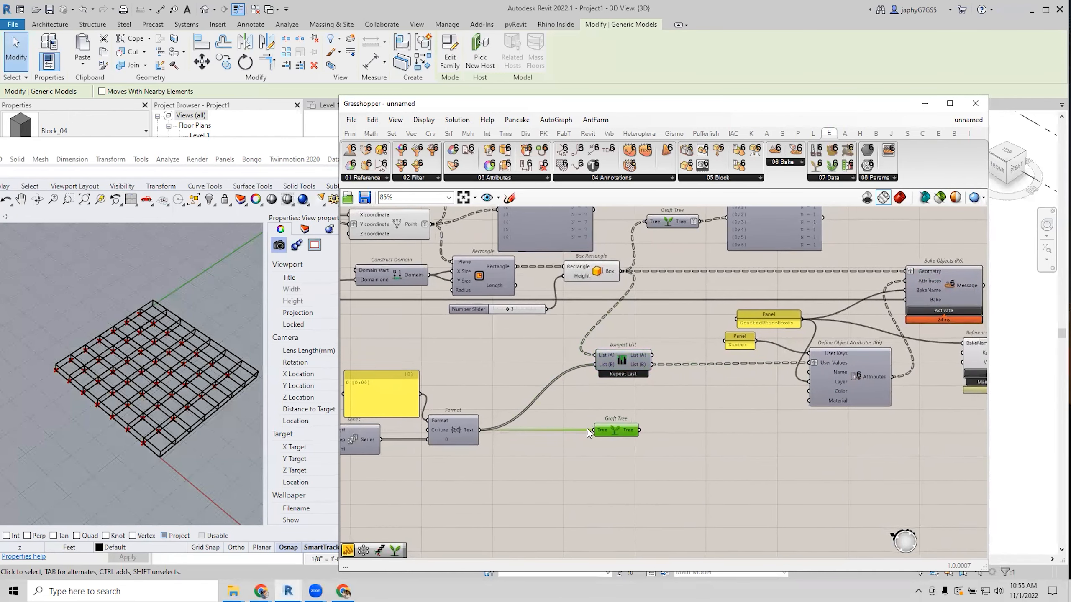
scroll(649, 415, "up", 2)
right_click_drag(674, 398, 625, 383)
scroll(625, 382, "down", 1)
scroll(686, 333, "up", 2)
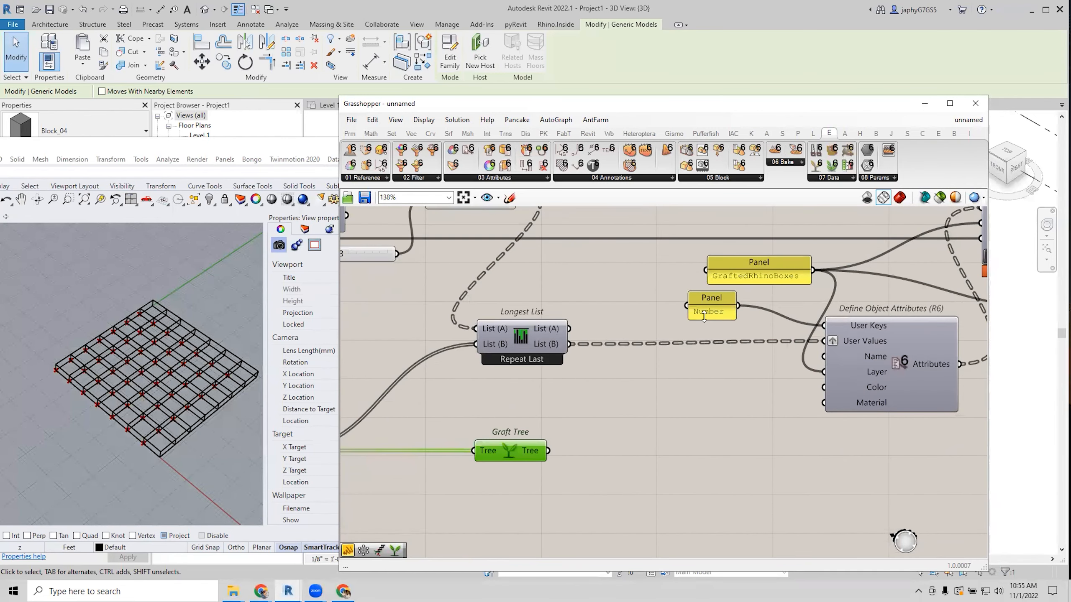
Resize the Number panel and shift it down-right.
left_click_drag(705, 321, 661, 308)
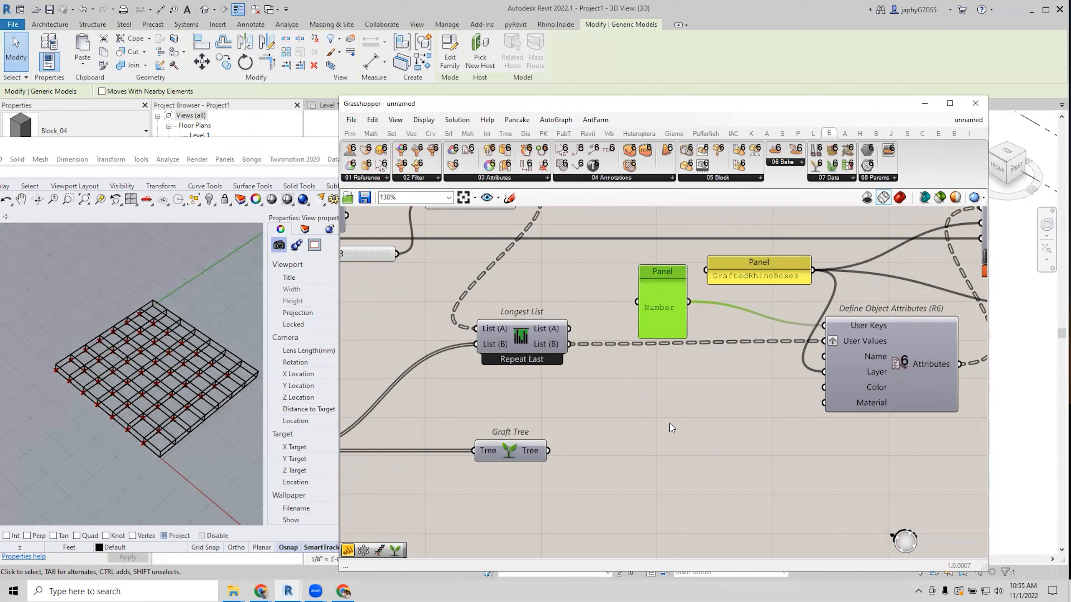
left_click_drag(662, 332, 680, 300)
scroll(663, 399, "down", 3)
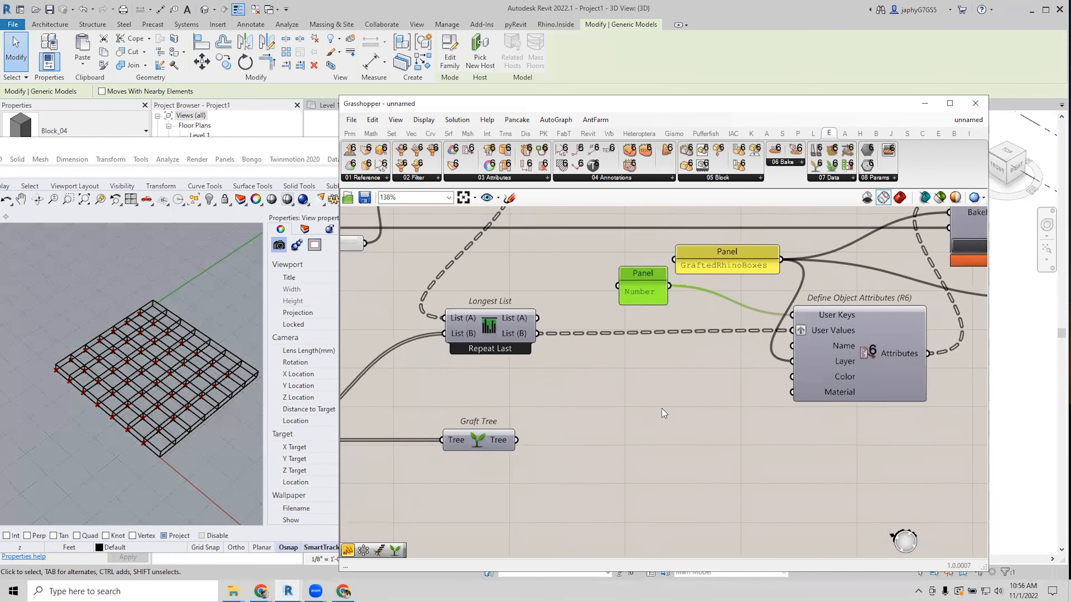
right_click_drag(700, 420, 800, 386)
Move Longest List to the right and the Data with 7 branches panel upward.
left_click_drag(677, 383, 722, 385)
scroll(721, 368, "down", 1)
right_click_drag(716, 372, 701, 455)
left_click_drag(628, 317, 626, 292)
right_click_drag(669, 312, 734, 291)
scroll(477, 314, "up", 2)
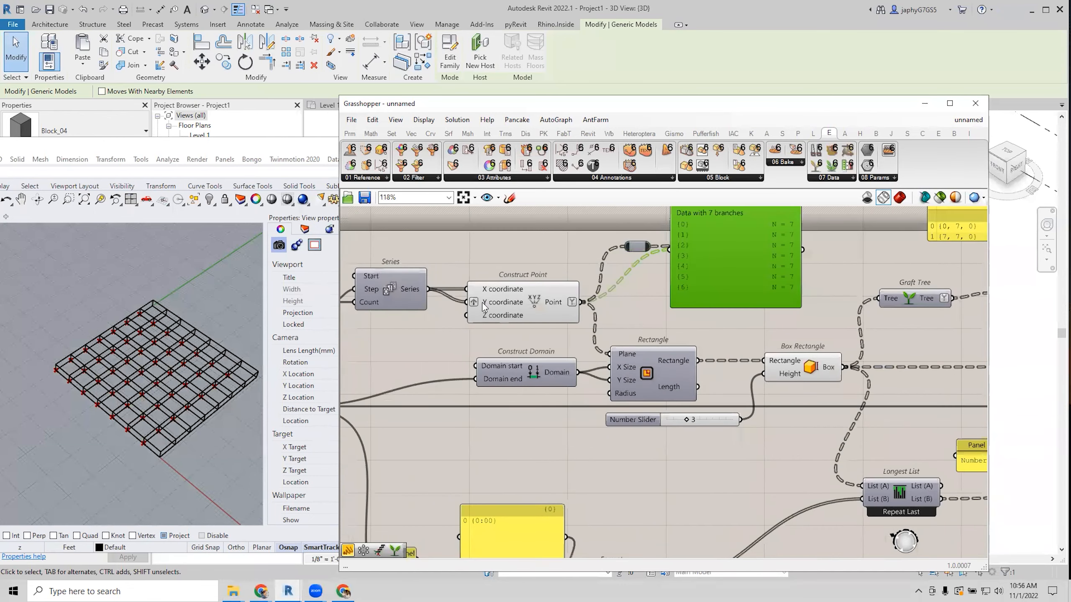
scroll(489, 316, "down", 1)
right_click_drag(624, 442, 542, 405)
scroll(587, 384, "down", 1)
right_click_drag(556, 469, 571, 438)
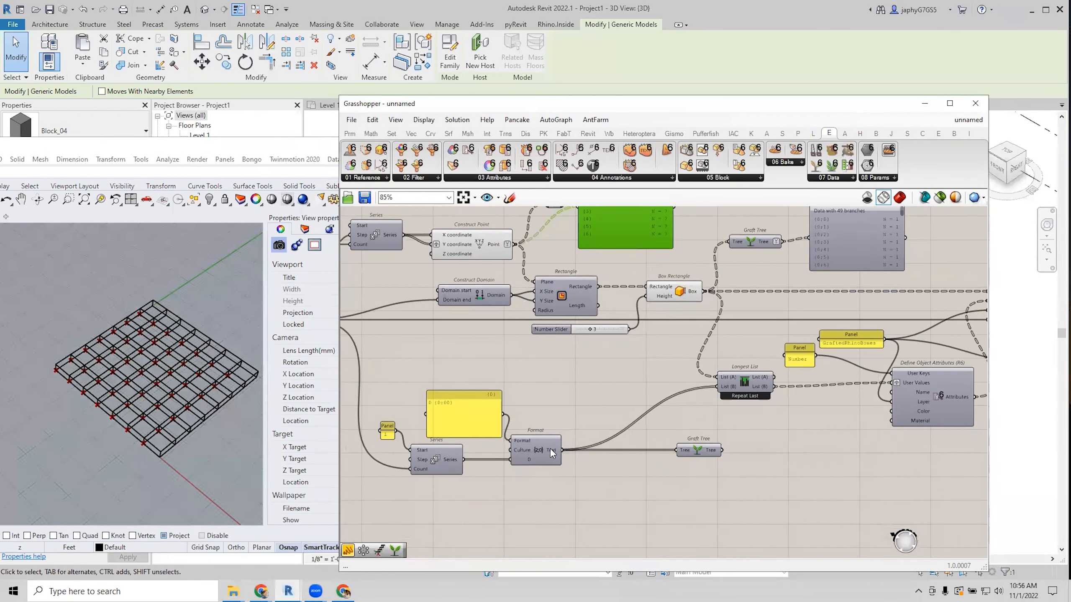
mouse_move(552, 453)
scroll(712, 407, "up", 1)
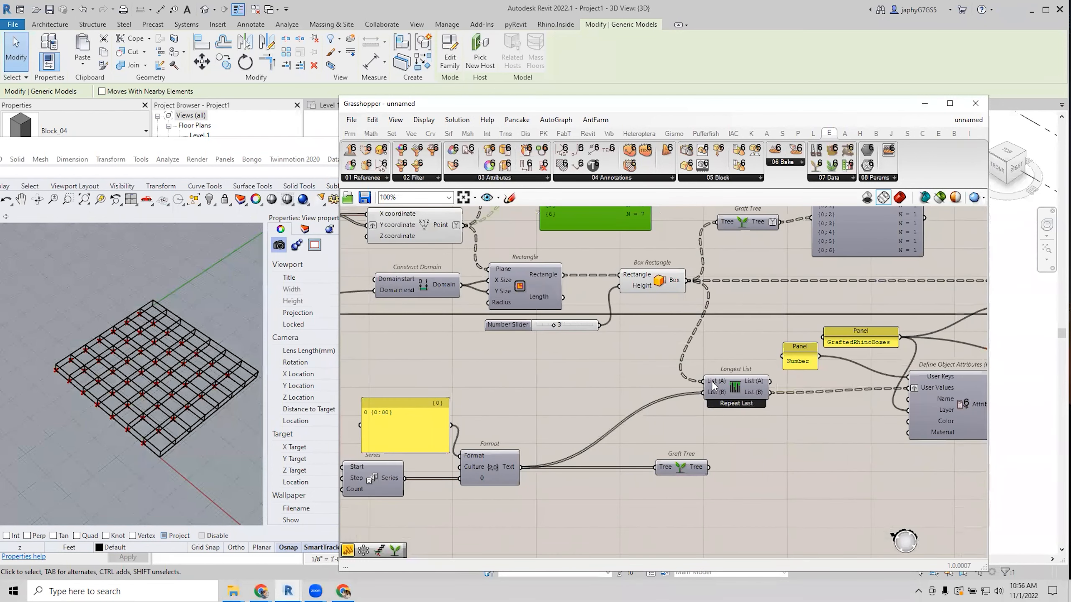
mouse_move(712, 385)
right_click_drag(776, 443, 705, 434)
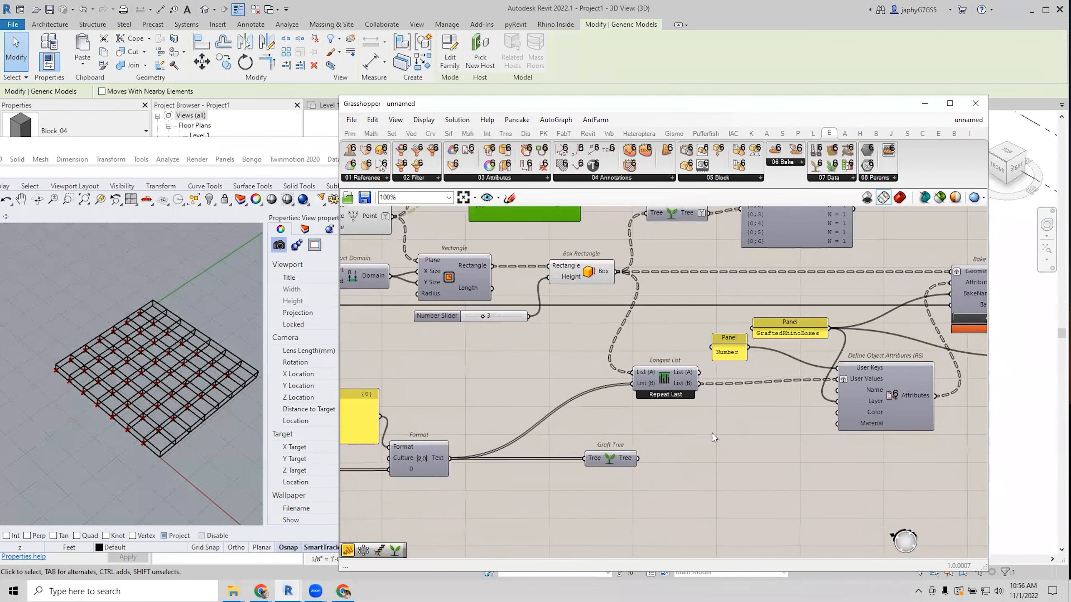
Add a panel showing Longest List's List (B) output, values 01–07 per branch.
double_click(713, 433)
type("//")
key("Return")
left_click_drag(700, 384, 762, 553)
right_click_drag(697, 494, 587, 454)
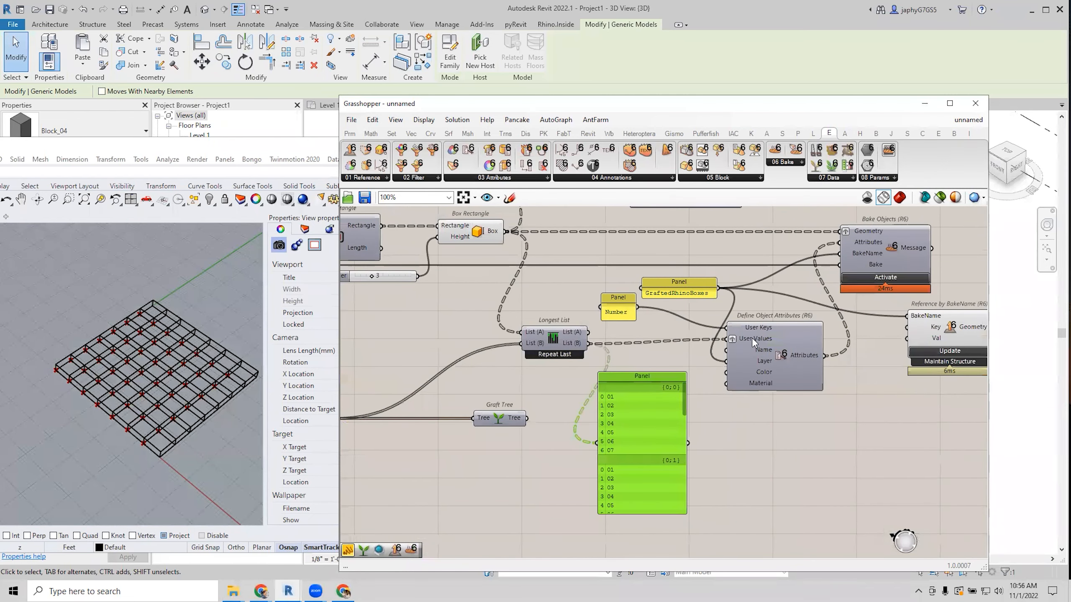
Place the Number panel beside Define Object Attributes.
mouse_move(752, 339)
mouse_move(855, 234)
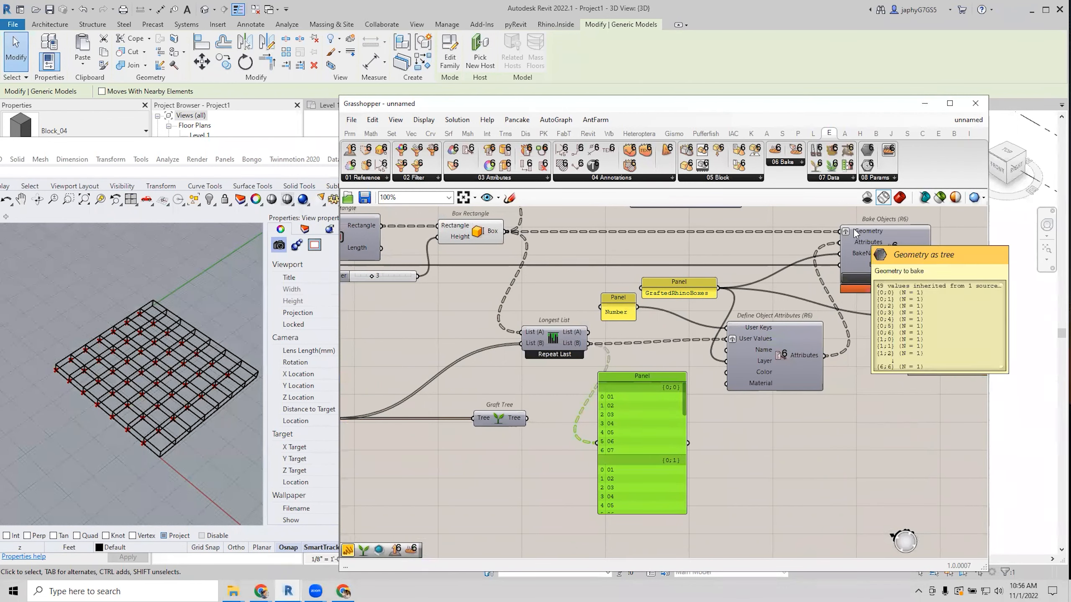
right_click_drag(853, 236, 752, 289)
left_click(673, 405)
left_click_drag(515, 364, 568, 382)
scroll(737, 413, "down", 3)
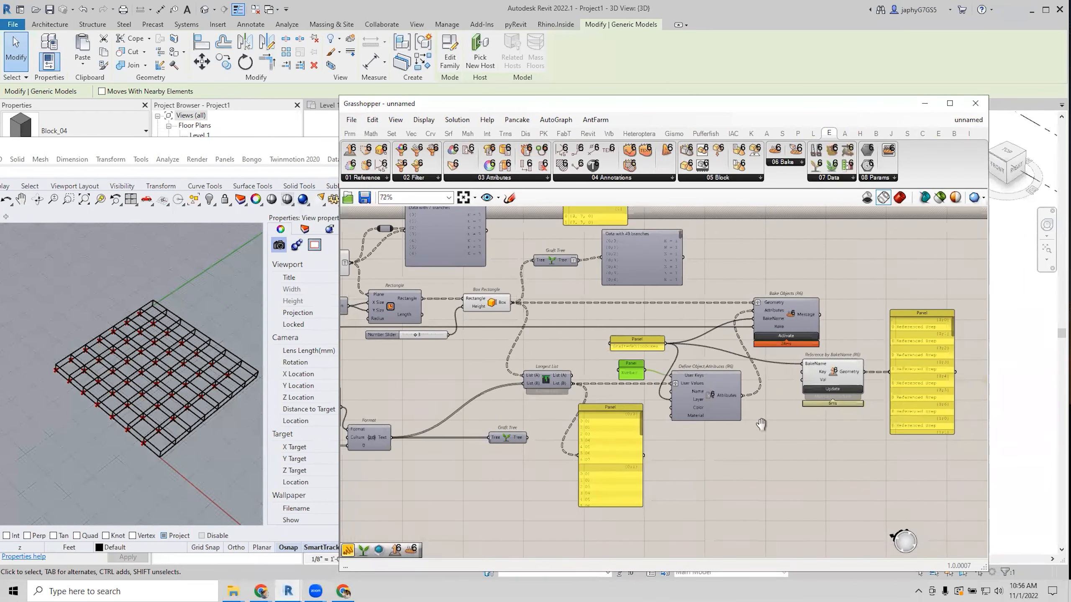
scroll(762, 433, "up", 3)
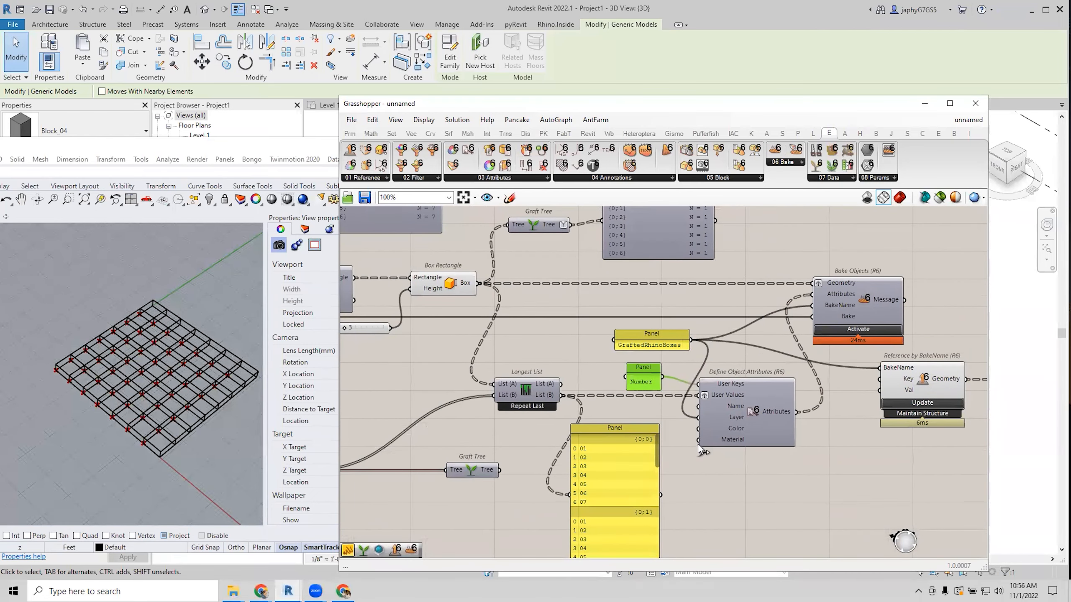
scroll(760, 433, "down", 4)
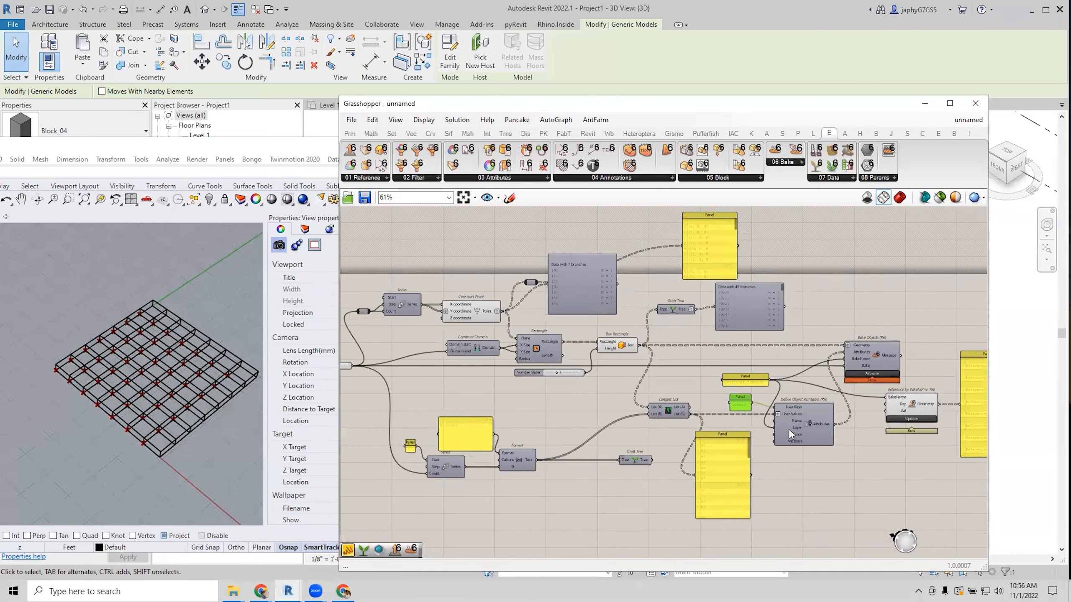
right_click_drag(663, 390, 659, 374)
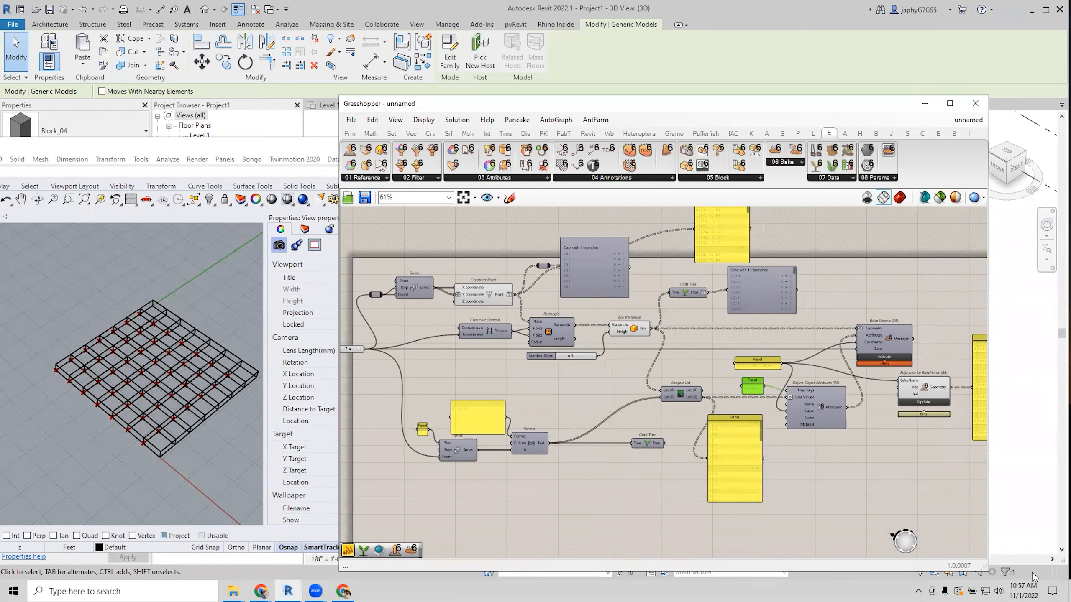
scroll(736, 392, "up", 3)
left_click(707, 350)
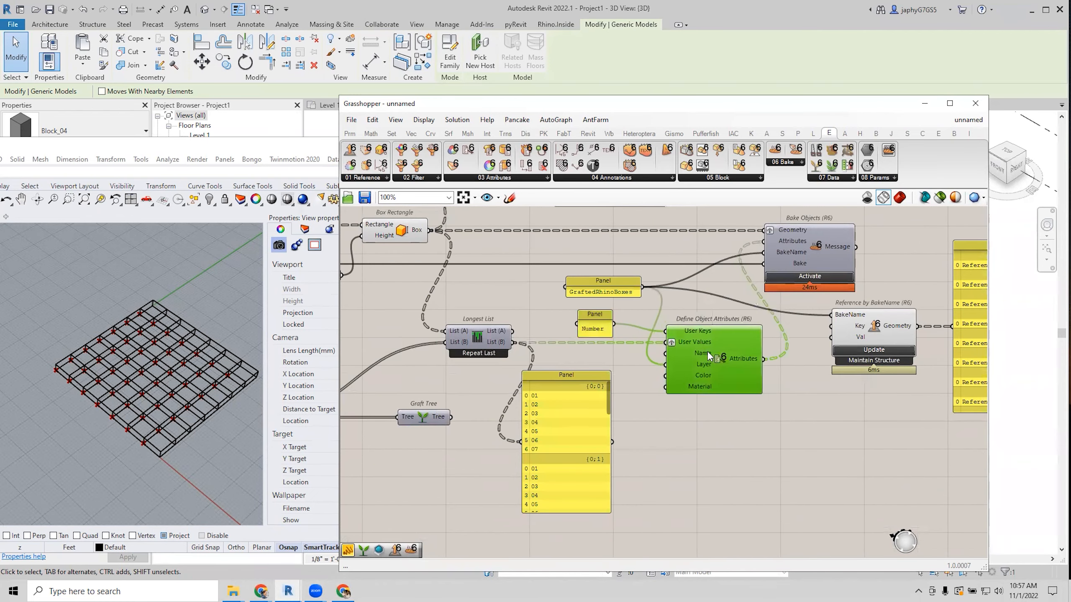
mouse_move(694, 334)
left_click_drag(469, 338, 430, 371)
left_click_drag(579, 453, 625, 505)
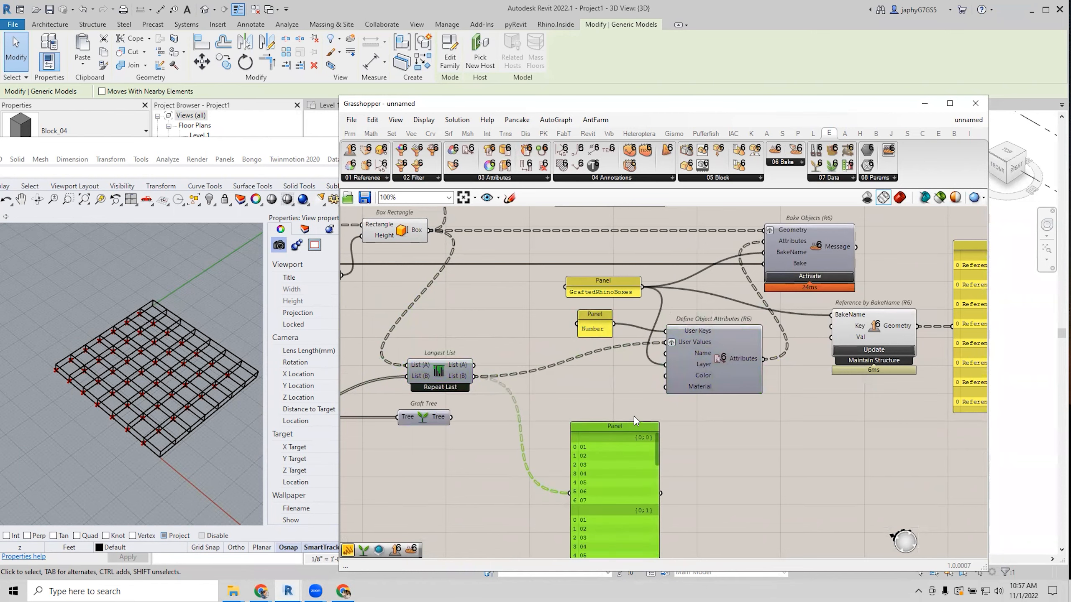
scroll(627, 417, "up", 2)
left_click(736, 340)
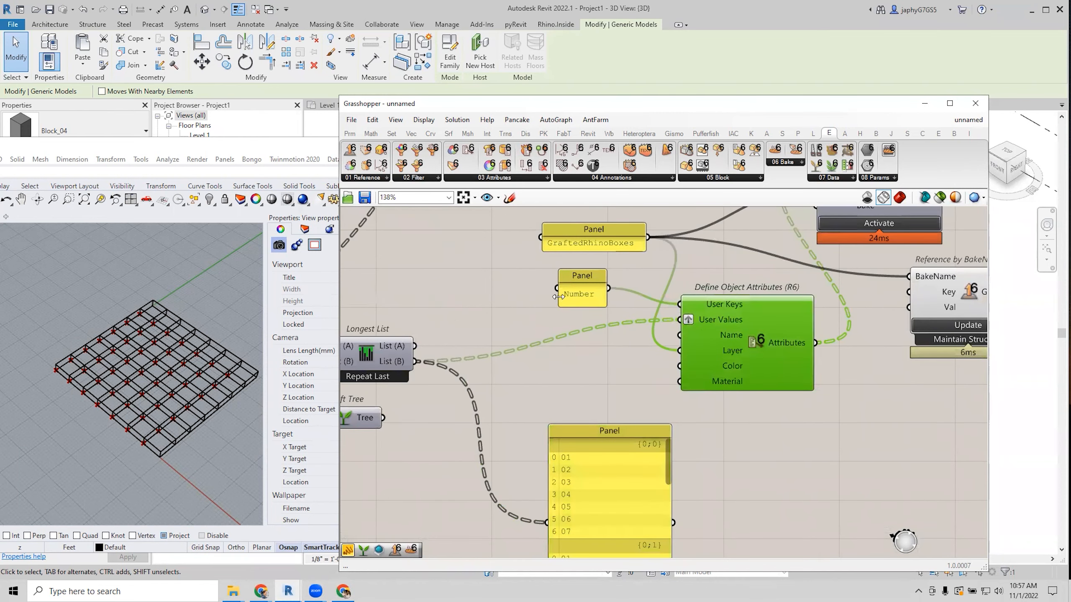
left_click_drag(558, 297, 508, 297)
left_click(148, 305)
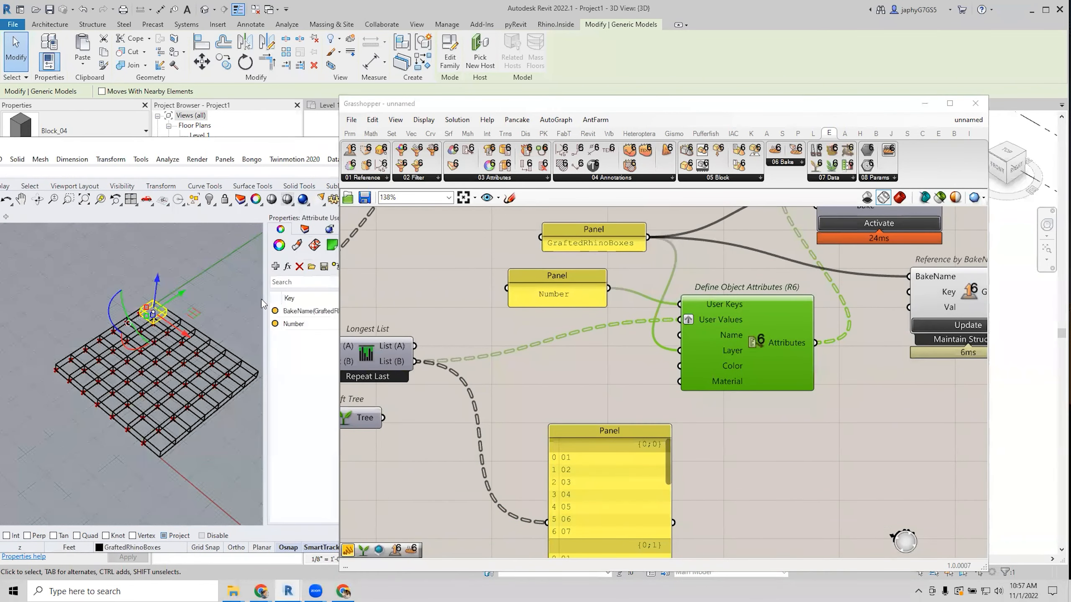
left_click_drag(266, 361, 226, 360)
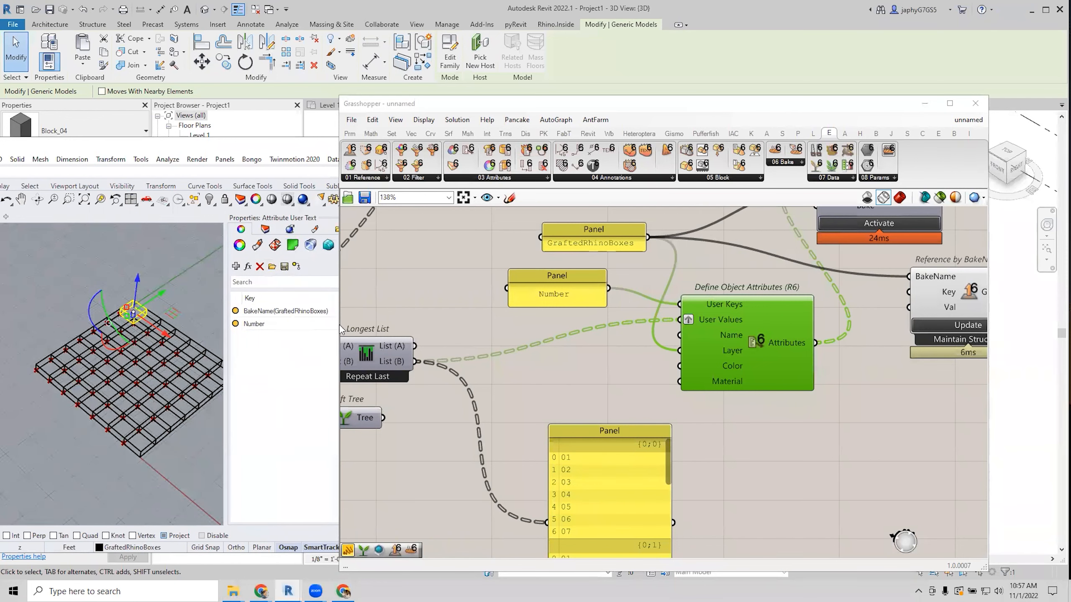
left_click_drag(336, 325, 416, 325)
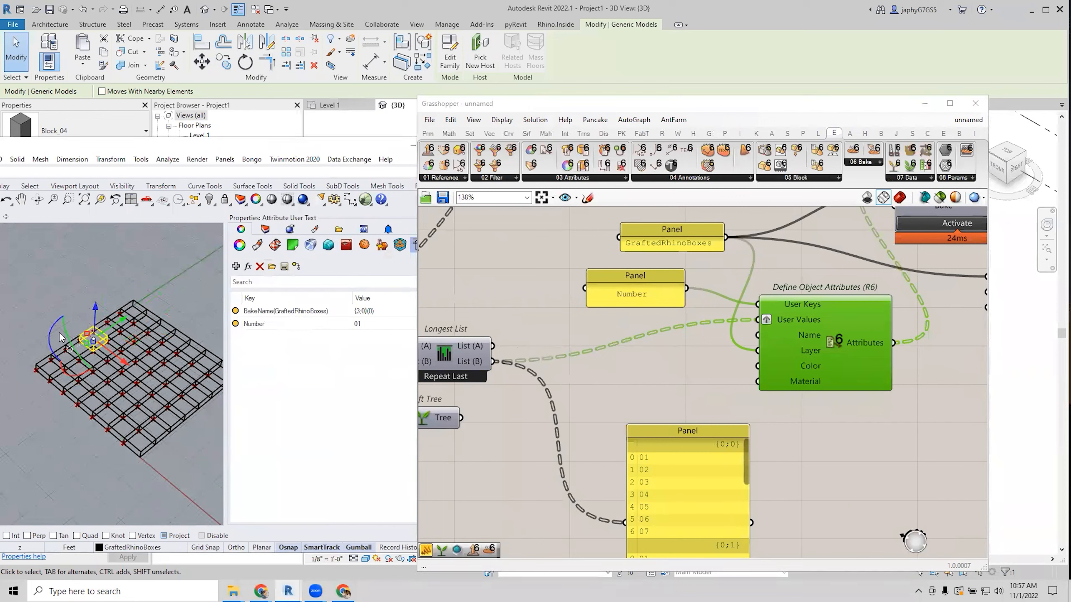
left_click(42, 359)
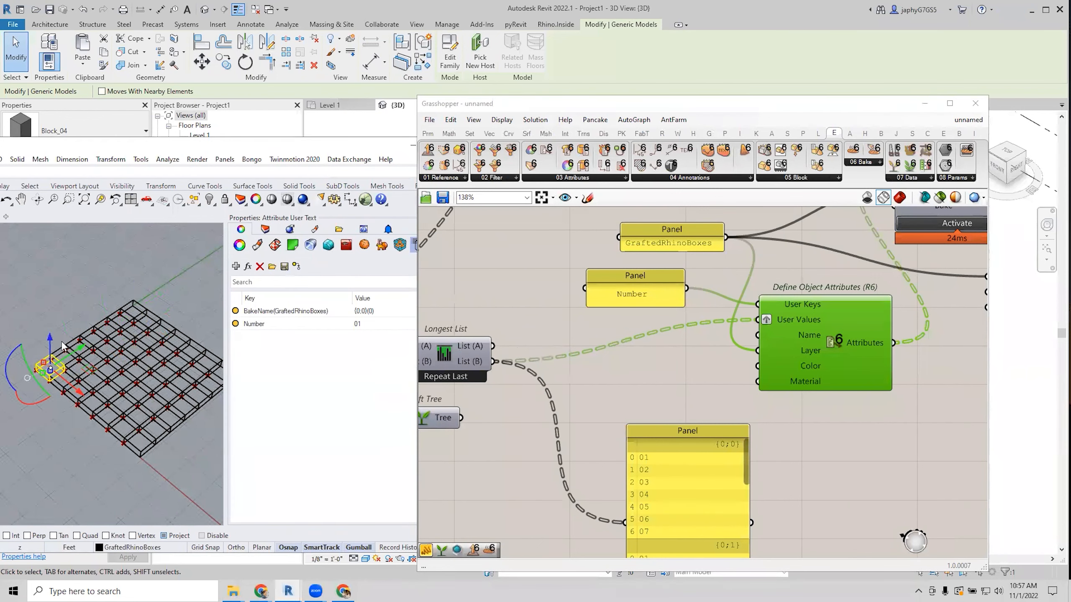
left_click(44, 352)
left_click(63, 380)
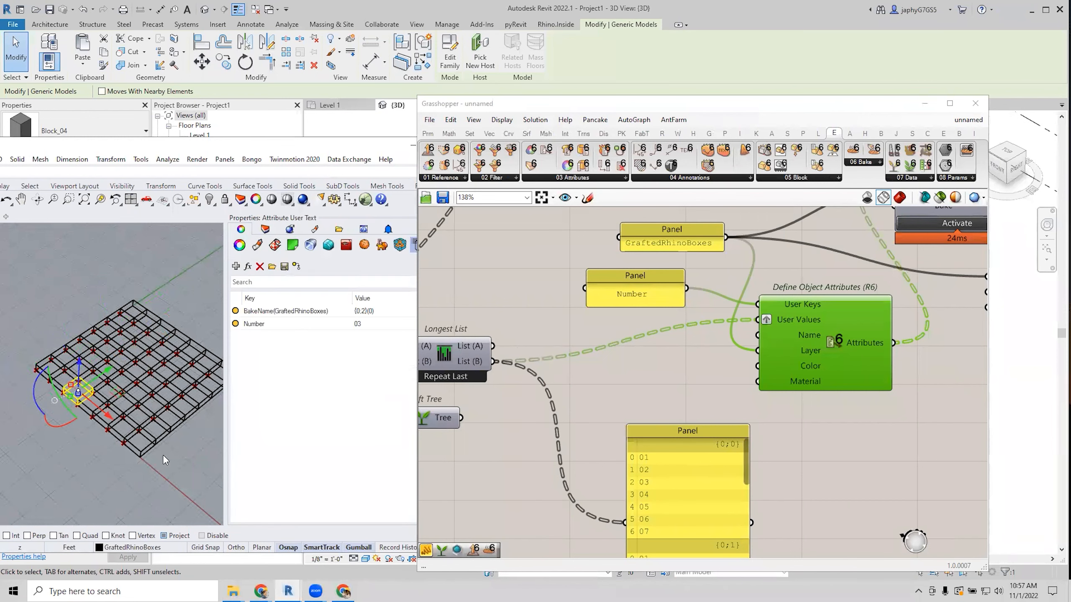
left_click(152, 462)
scroll(86, 382, "down", 2)
scroll(85, 382, "up", 2)
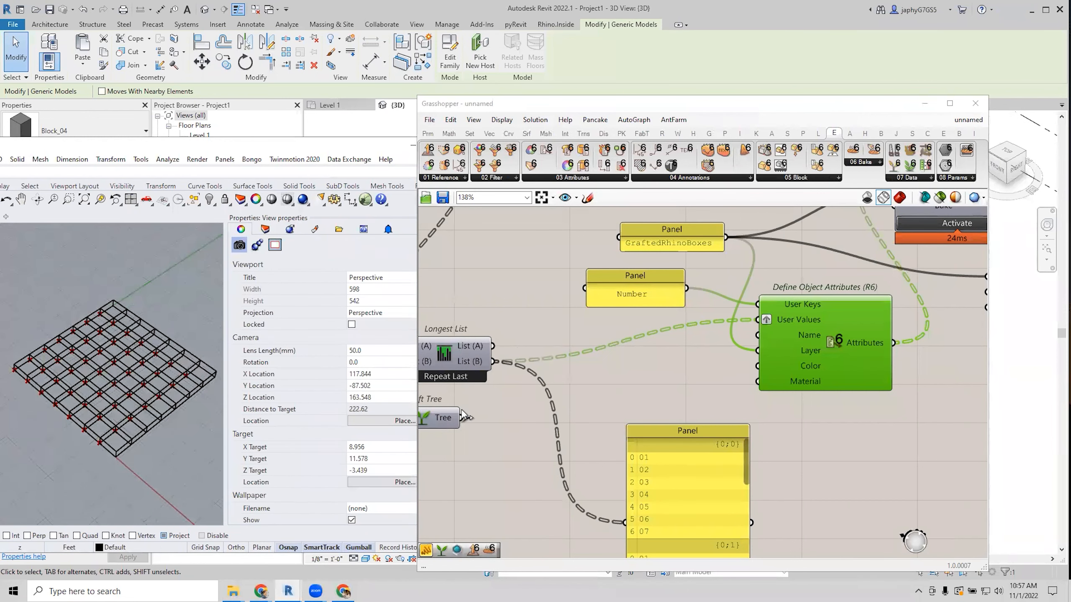
scroll(658, 335, "down", 5)
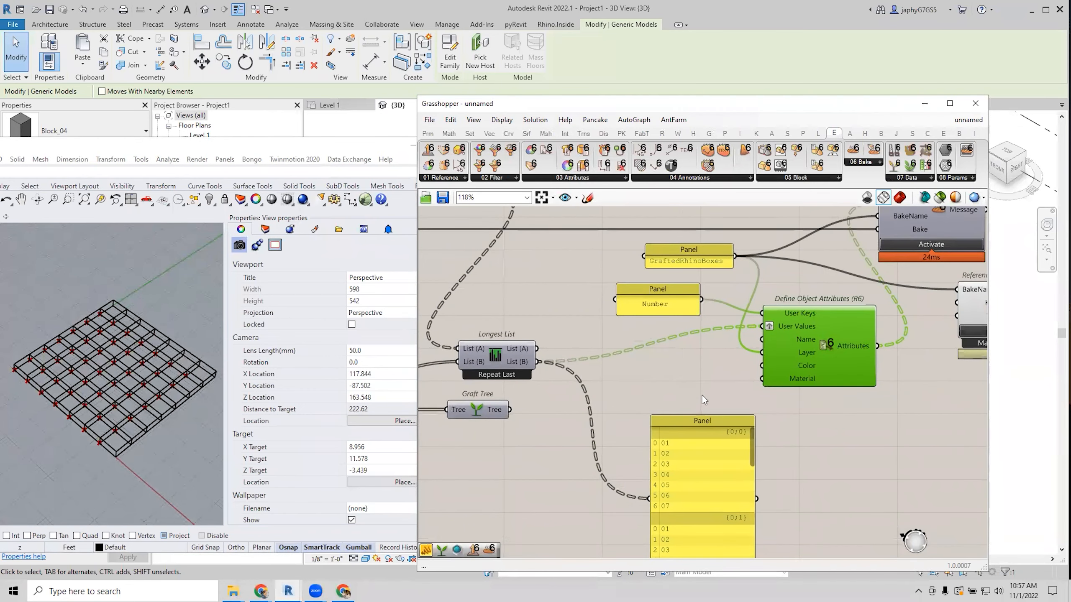
scroll(699, 368, "up", 4)
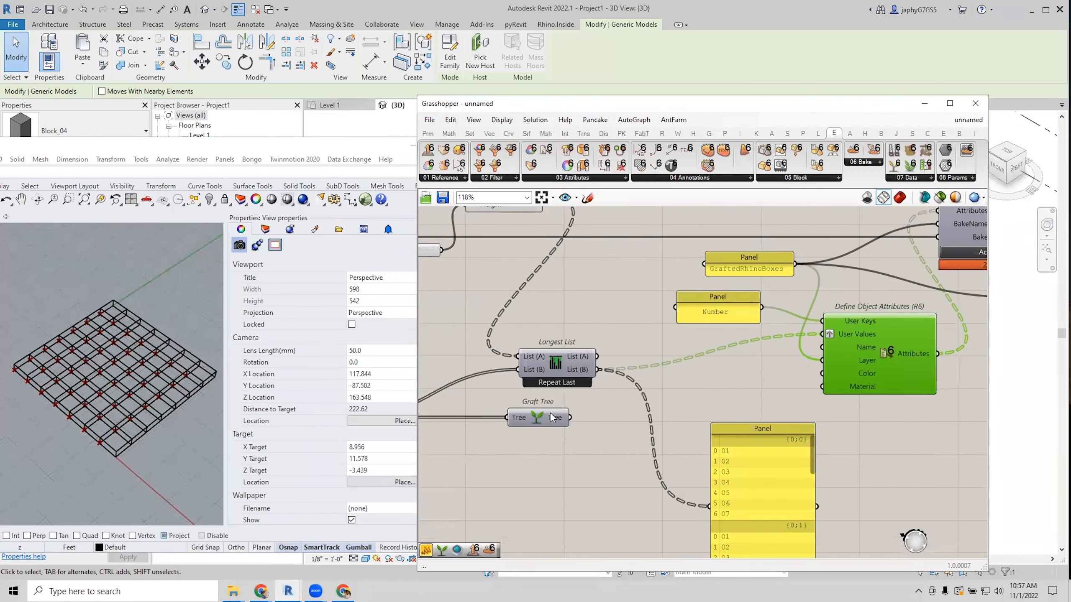
Move Graft Tree aside and place a new Format component on the canvas.
right_click_drag(545, 404, 649, 345)
left_click_drag(620, 369, 544, 384)
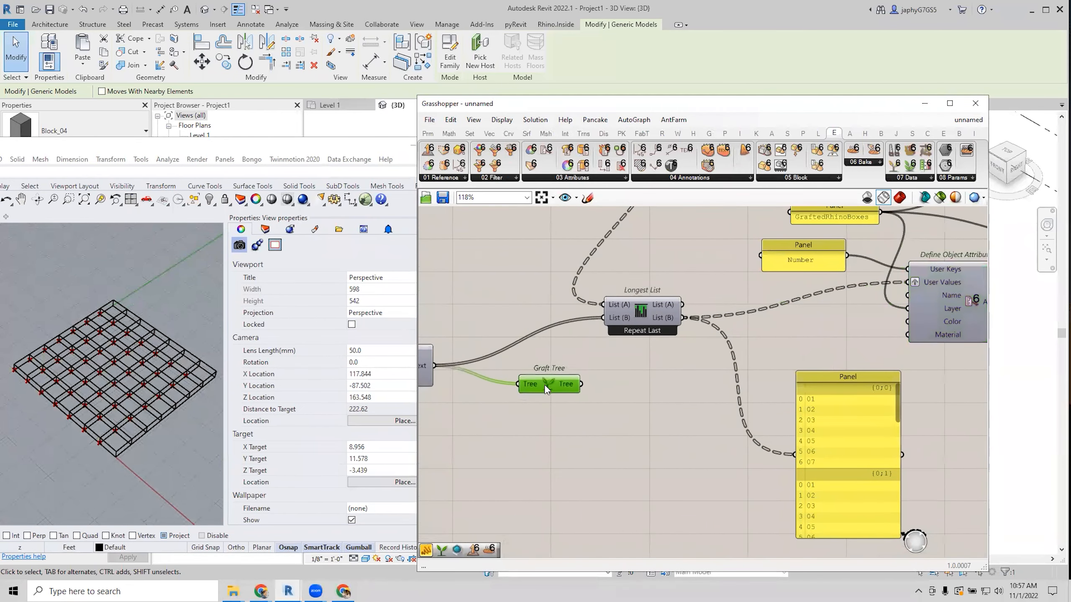
right_click_drag(544, 384, 523, 362)
double_click(709, 415)
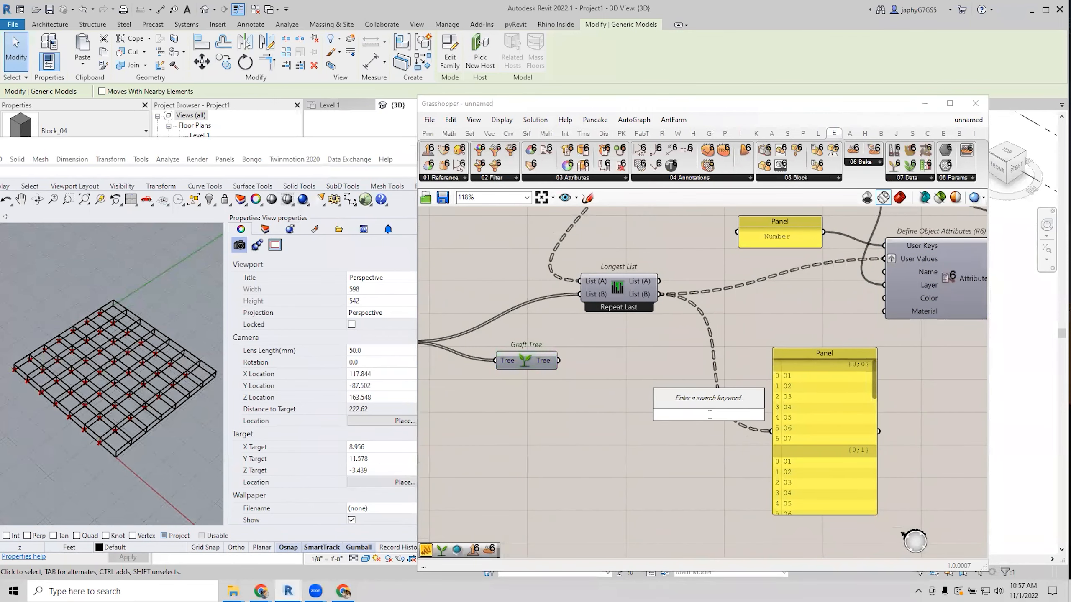
type("formo")
key("BackSpace")
type("at")
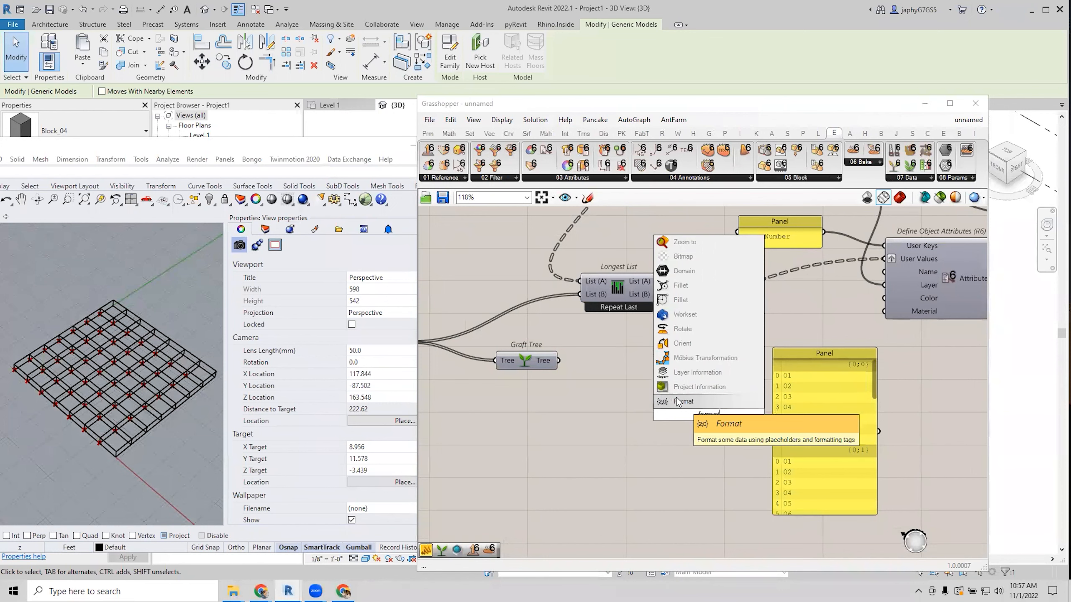
left_click(676, 400)
left_click_drag(708, 417, 685, 420)
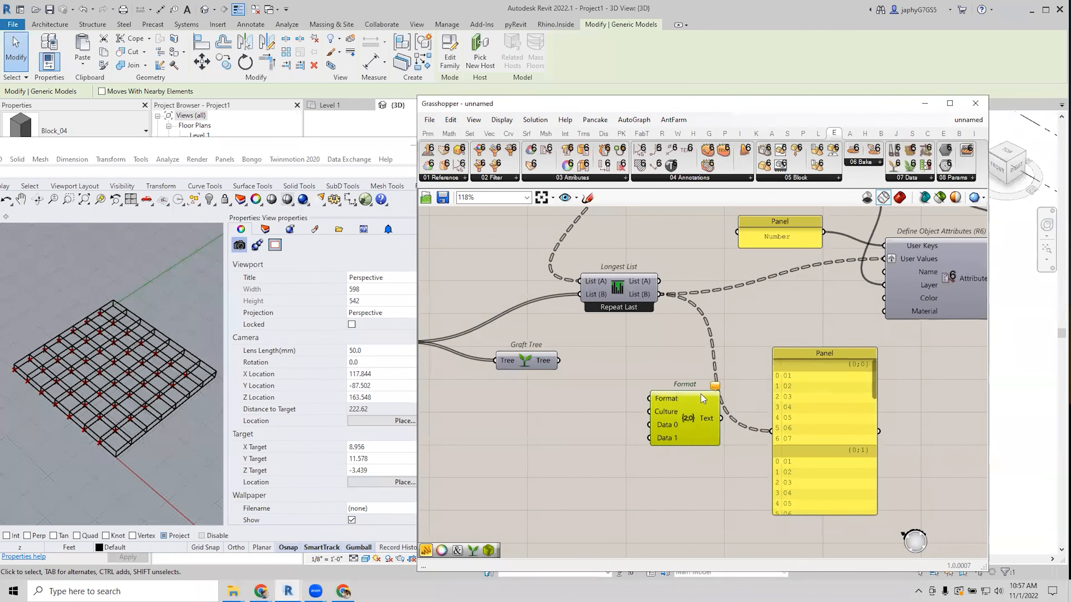
Give Longest List a third input and output, then make the Number panel taller.
scroll(633, 287, "up", 3)
left_click(633, 285)
scroll(635, 291, "up", 2)
left_click(576, 301)
scroll(577, 301, "down", 1)
scroll(612, 338, "down", 1)
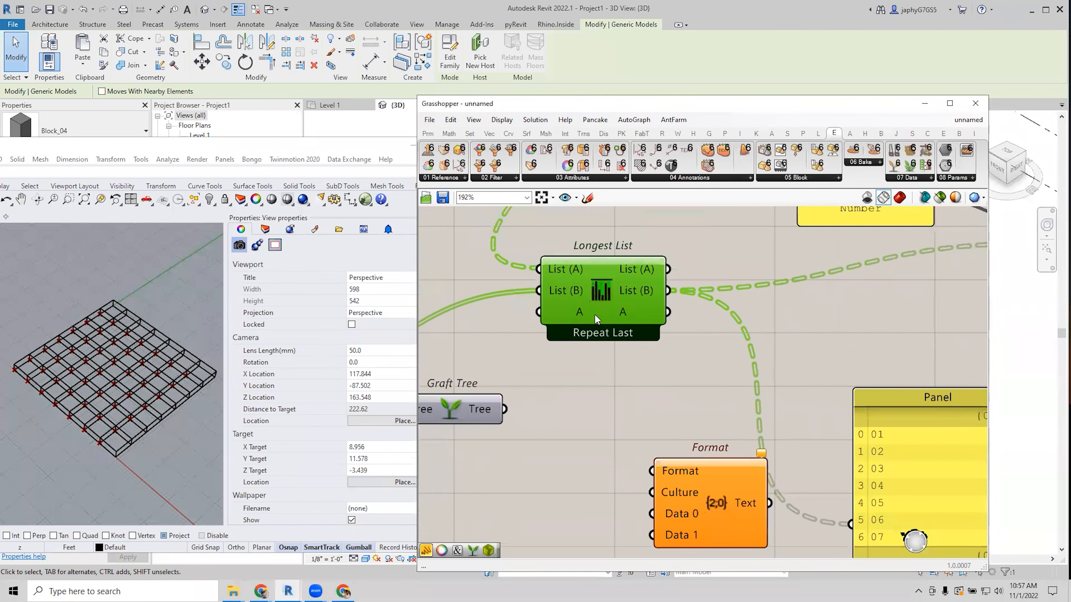
scroll(580, 301, "up", 2)
scroll(563, 286, "down", 1)
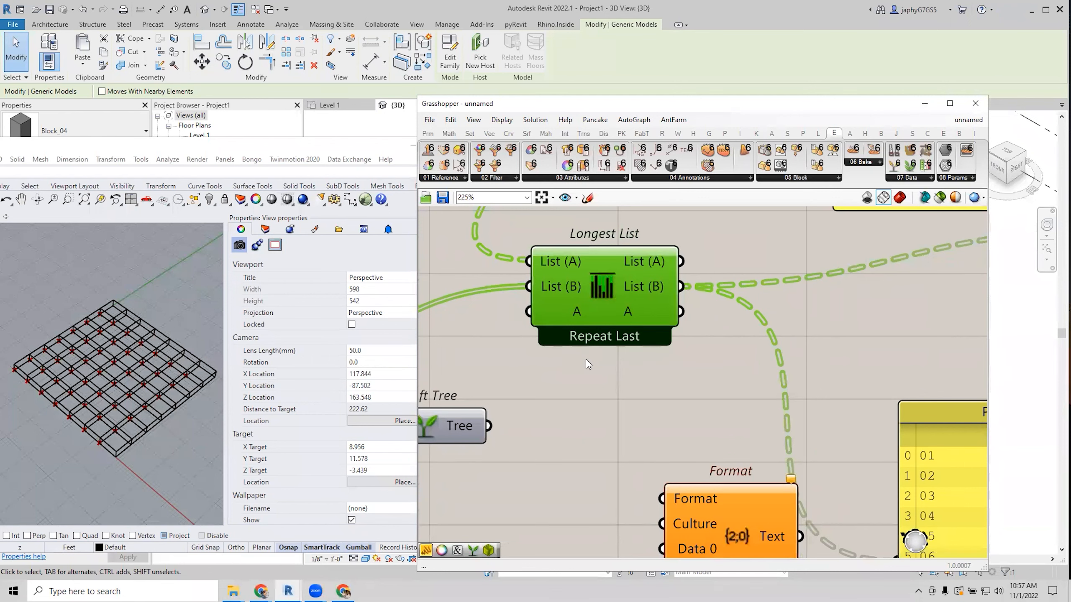
scroll(589, 337, "down", 3)
scroll(604, 321, "up", 1)
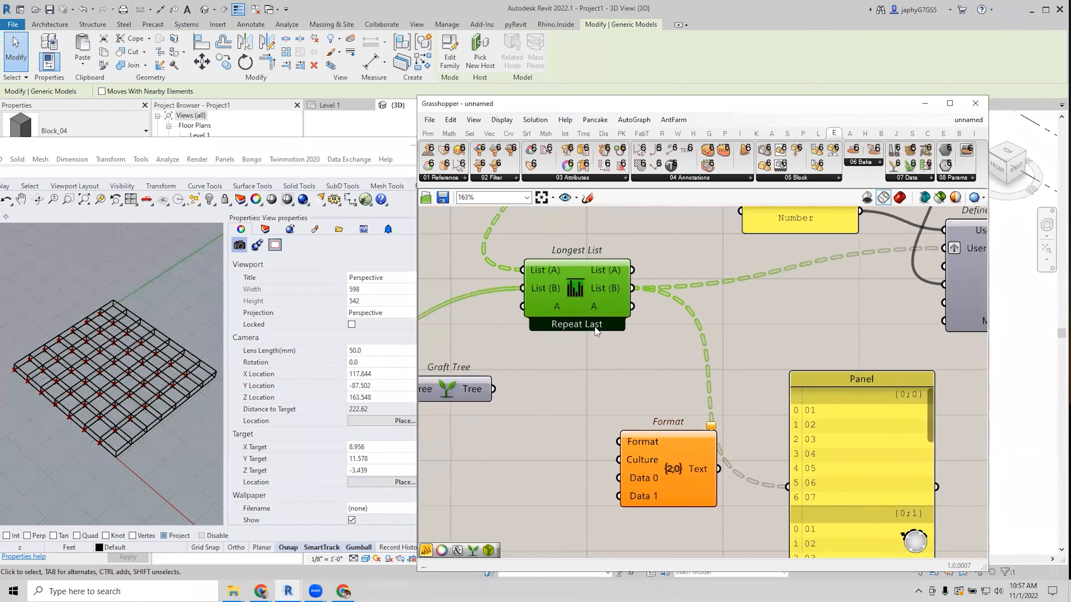
scroll(592, 338, "down", 1)
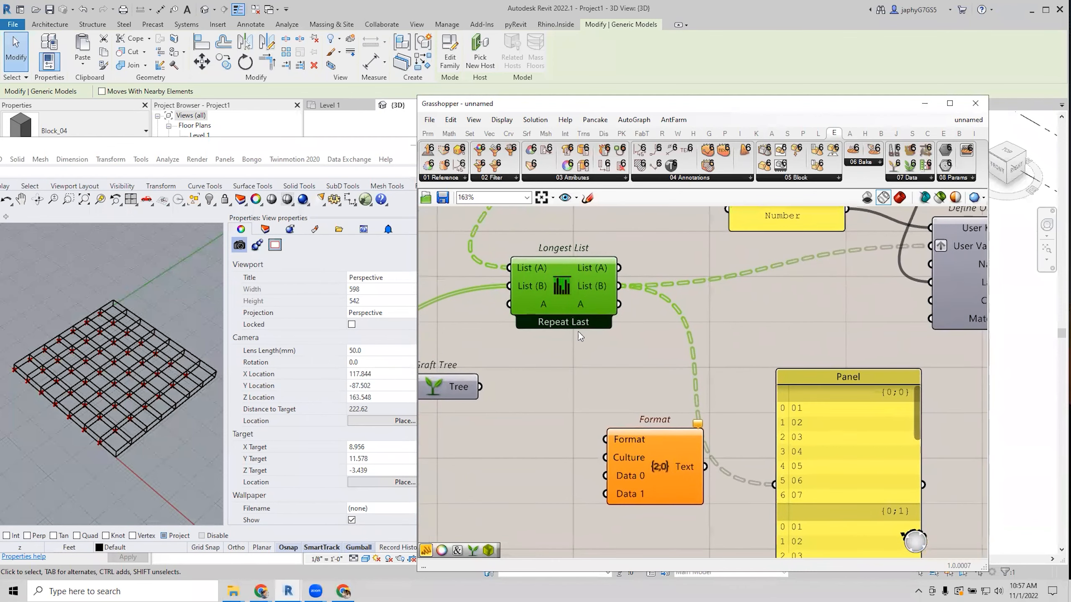
right_click_drag(657, 346, 644, 343)
mouse_move(717, 342)
right_mouse_down()
mouse_move(737, 383)
mouse_move(753, 345)
mouse_move(719, 343)
mouse_move(728, 348)
mouse_move(717, 333)
right_mouse_up()
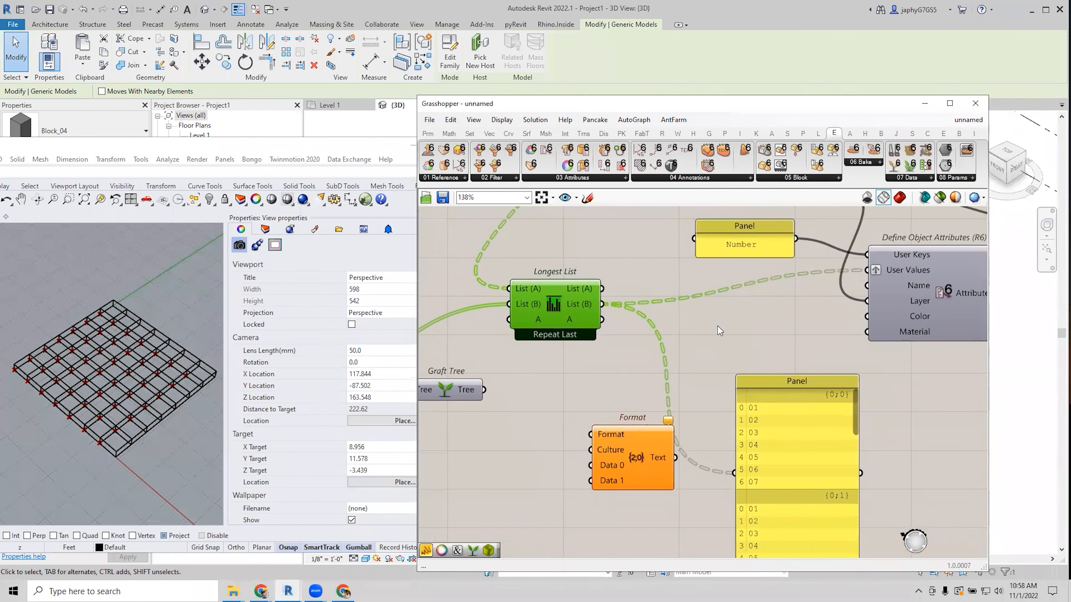
left_click_drag(743, 254, 742, 308)
Enable Multiline Data on the Number panel and list keys Number, Column and Row.
right_click(736, 280)
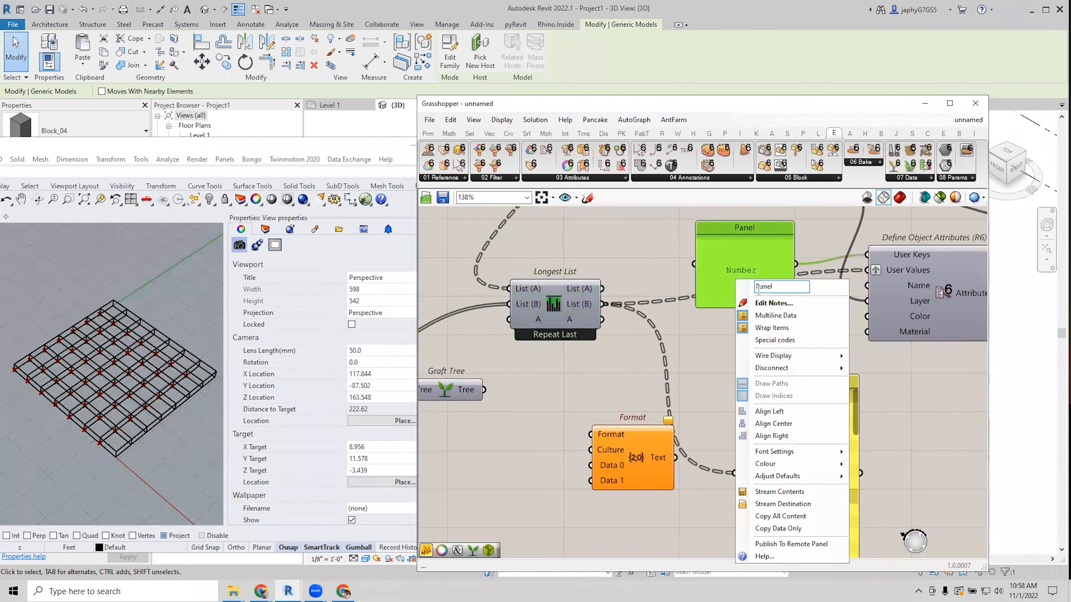
left_click(770, 313)
right_click_drag(723, 271, 676, 285)
double_click(676, 285)
left_click(715, 248)
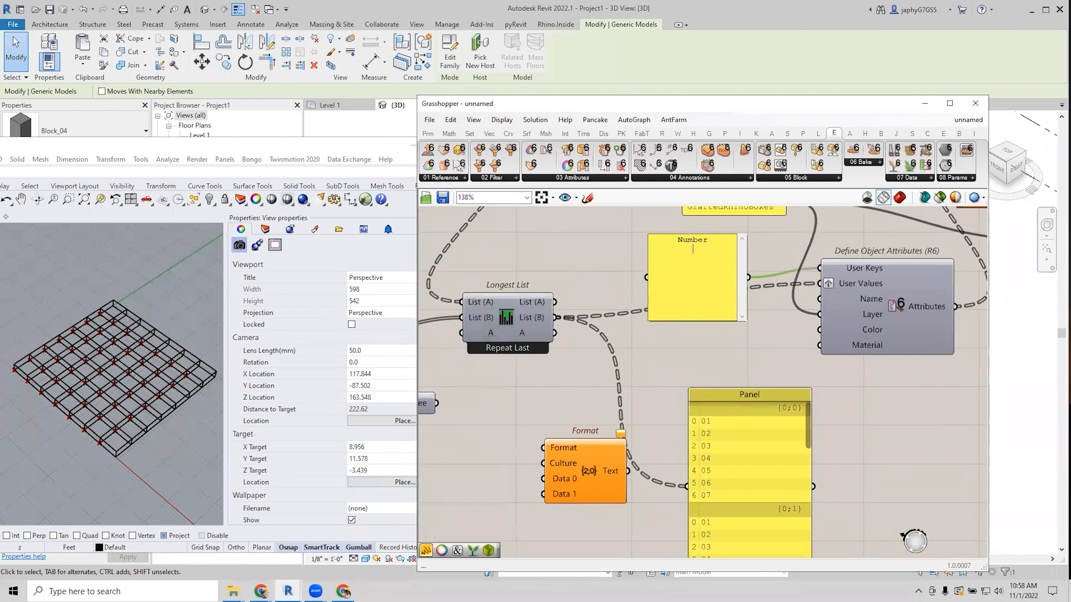
type("Column ")
type("Row")
left_click(763, 289)
right_click_drag(912, 286, 788, 333)
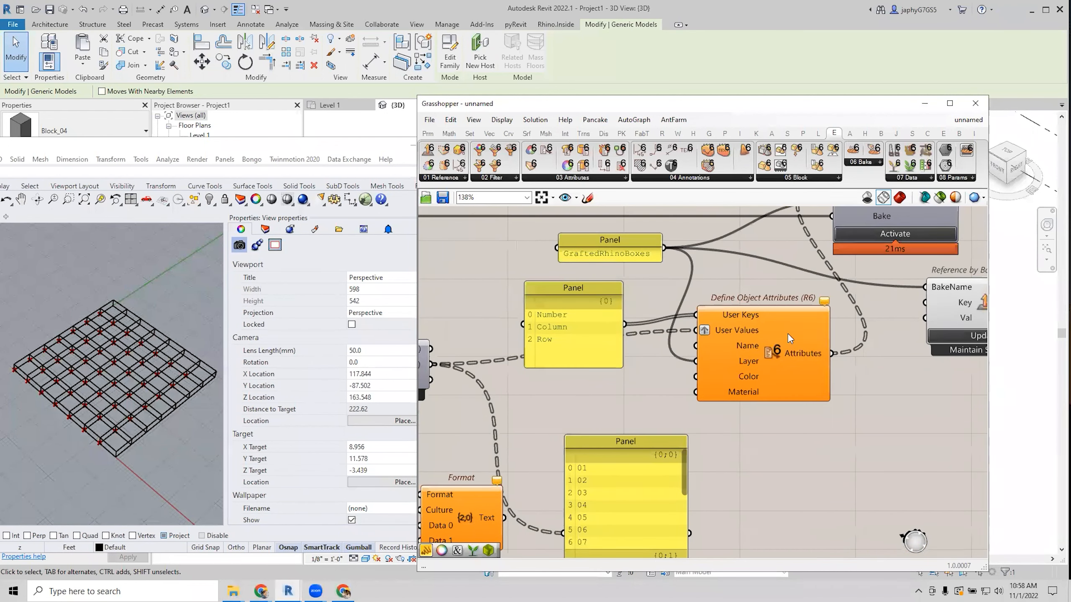
mouse_move(823, 305)
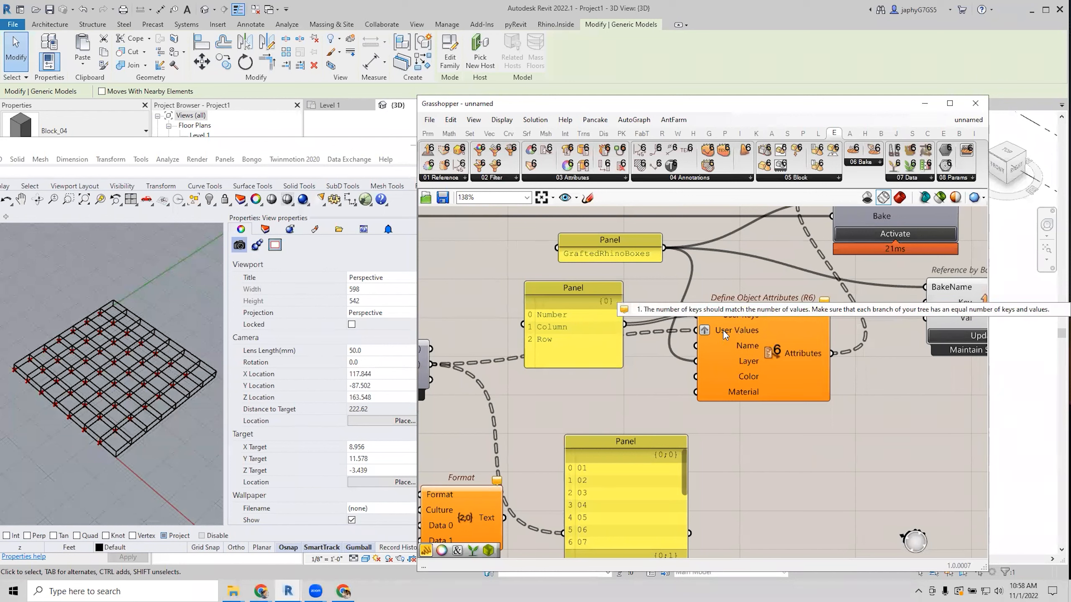
Rearrange the lower values panel and Format component near Longest List's inputs.
scroll(723, 330, "down", 2)
left_click(543, 320)
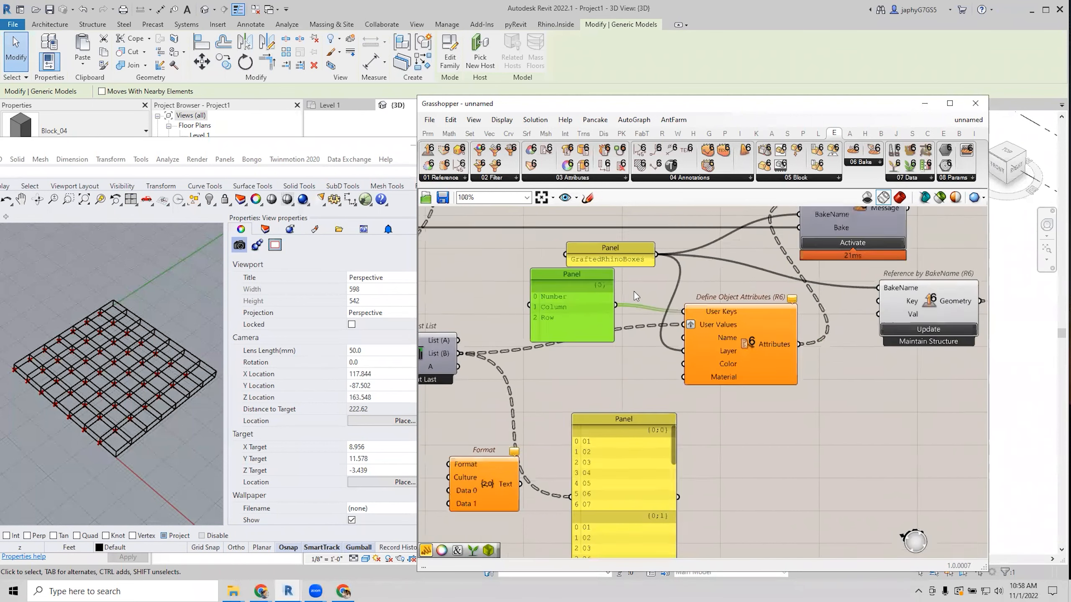
scroll(637, 296, "down", 1)
left_click(704, 347)
left_click_drag(642, 449, 684, 465)
right_click_drag(553, 430, 656, 439)
scroll(637, 441, "up", 2)
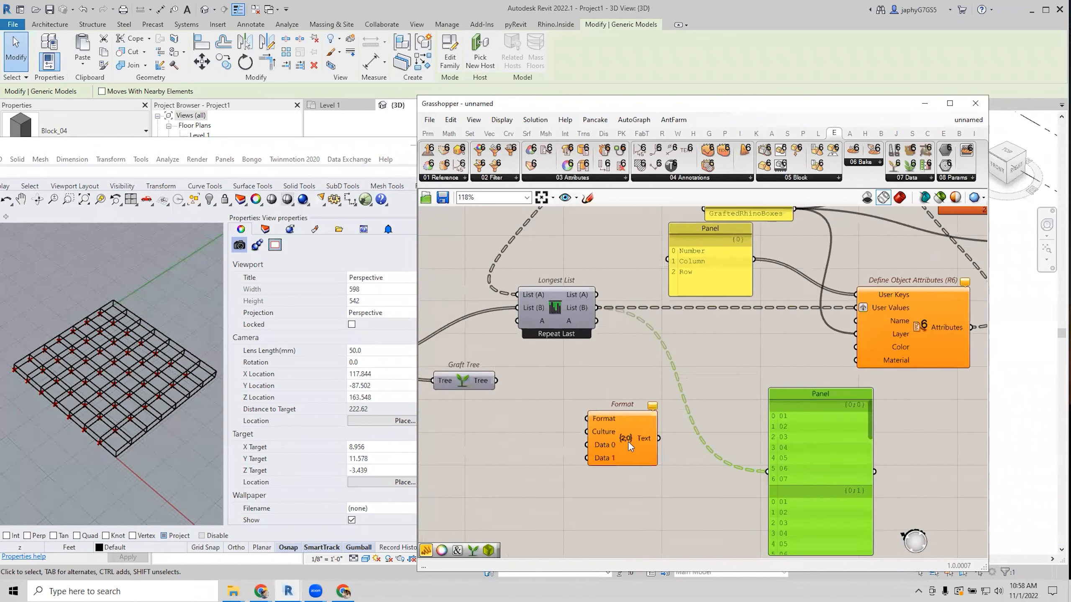
left_click_drag(629, 444, 606, 460)
right_click_drag(590, 380, 615, 395)
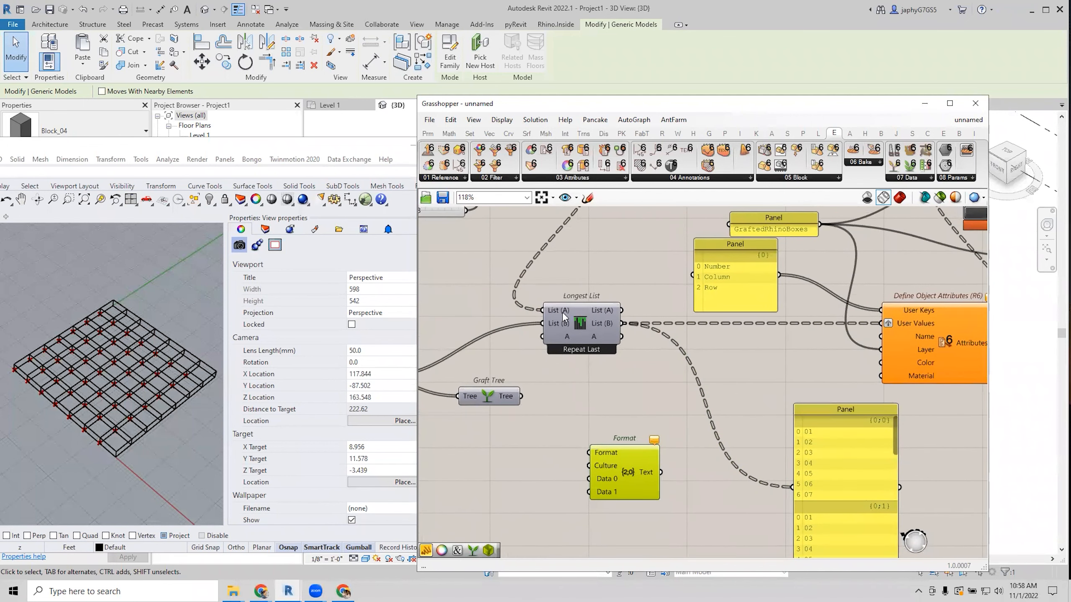
Wire Format's Text into Longest List's A input and graft it.
right_click_drag(547, 333, 649, 365)
left_click_drag(475, 409, 646, 368)
right_click(659, 367)
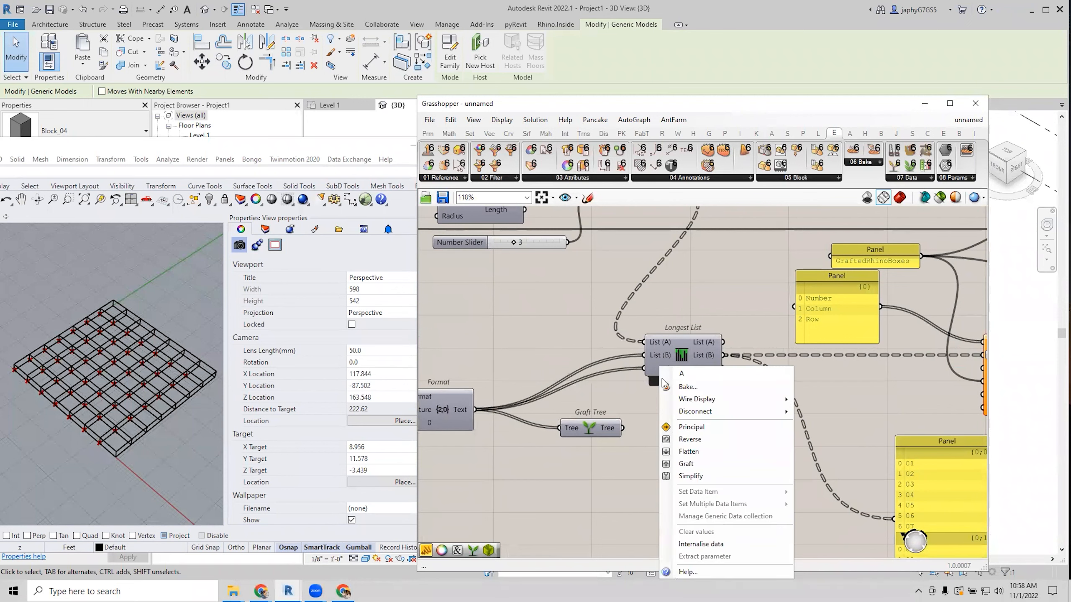
left_click(685, 464)
Insert a relay on the wire entering Longest List and position it.
right_click_drag(656, 363, 607, 371)
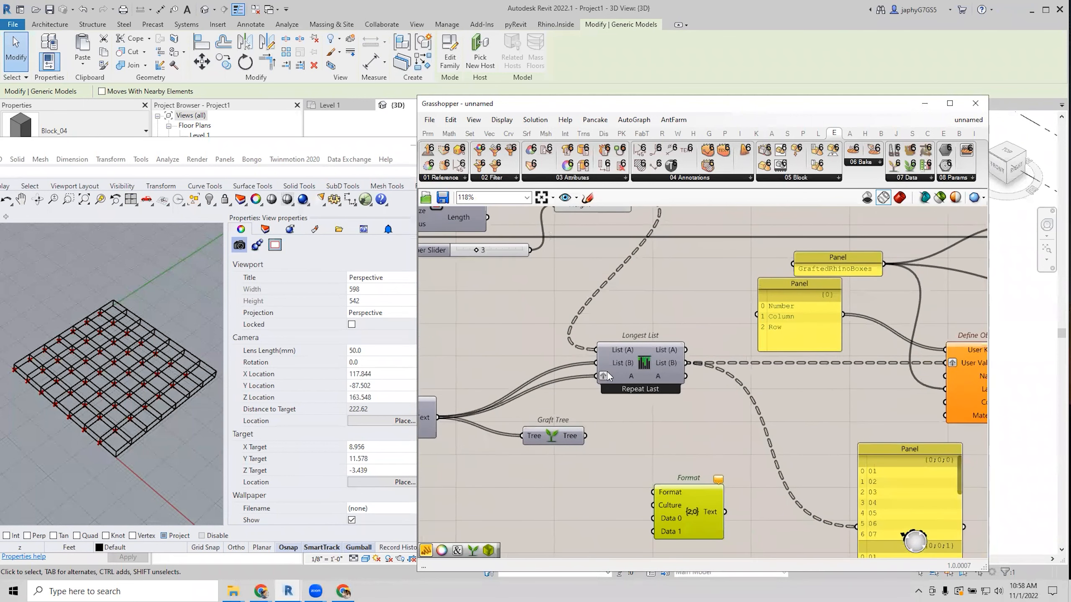
double_click(548, 383)
mouse_move(564, 382)
left_mouse_down()
mouse_move(584, 370)
mouse_move(540, 375)
mouse_move(559, 370)
left_mouse_up()
right_click_drag(658, 388, 610, 375)
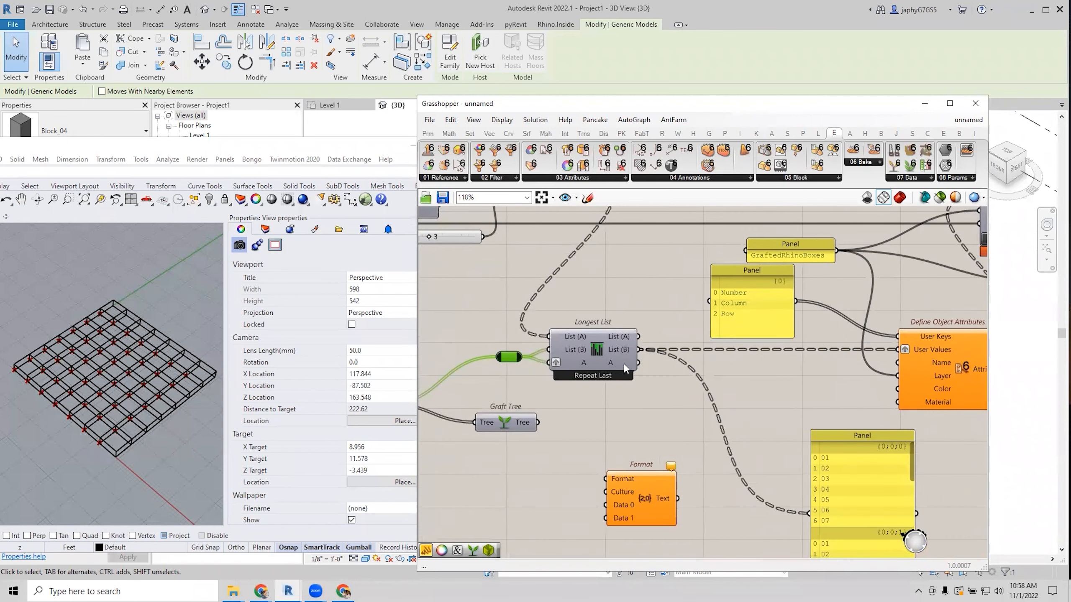
mouse_move(624, 361)
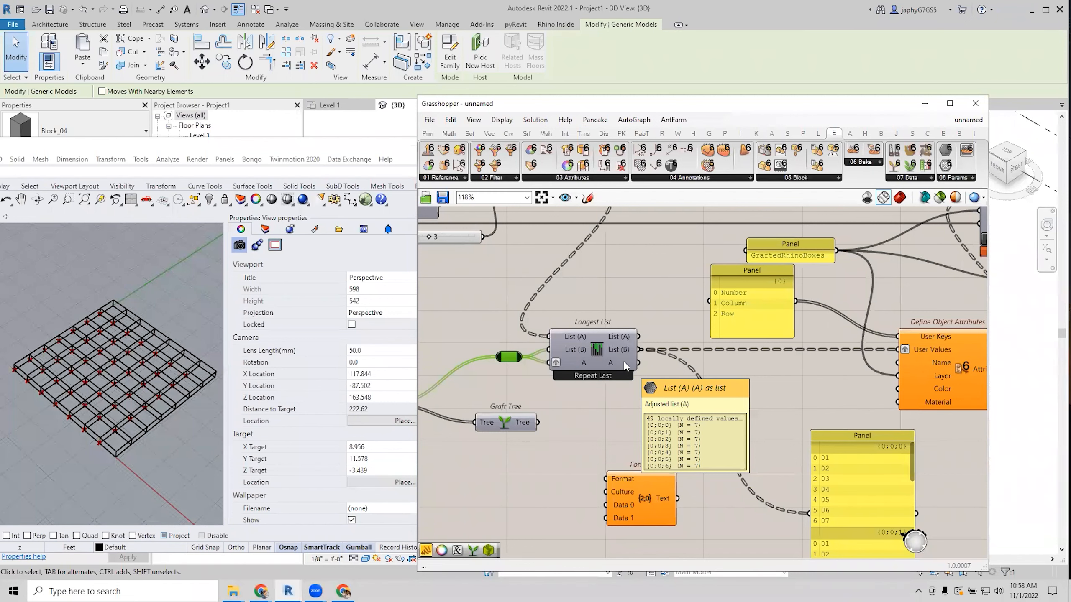
right_click_drag(628, 390, 605, 350)
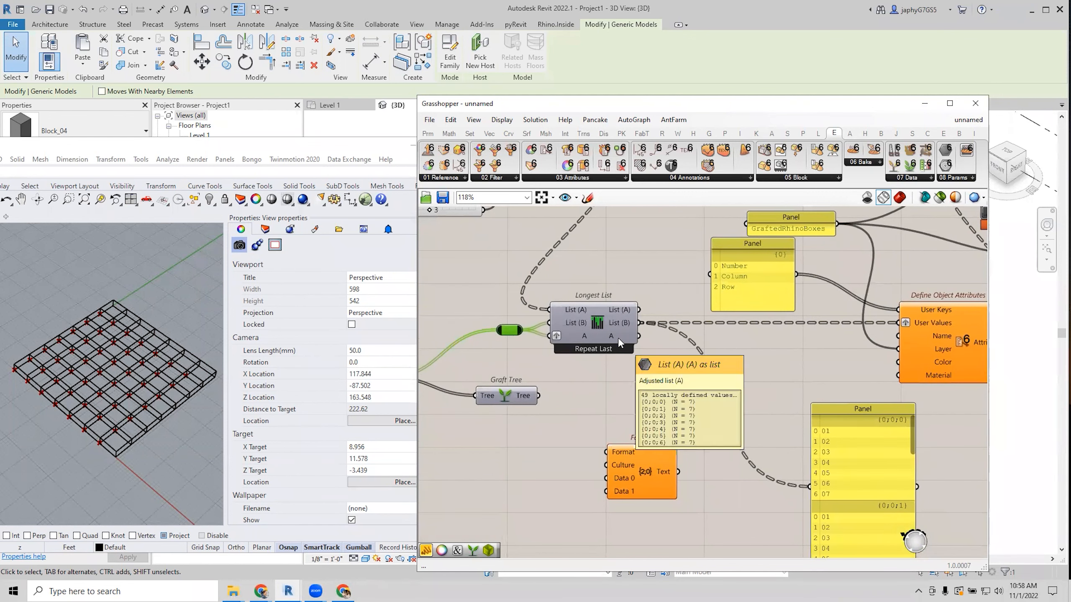
right_click_drag(612, 338, 598, 335)
scroll(523, 321, "up", 2)
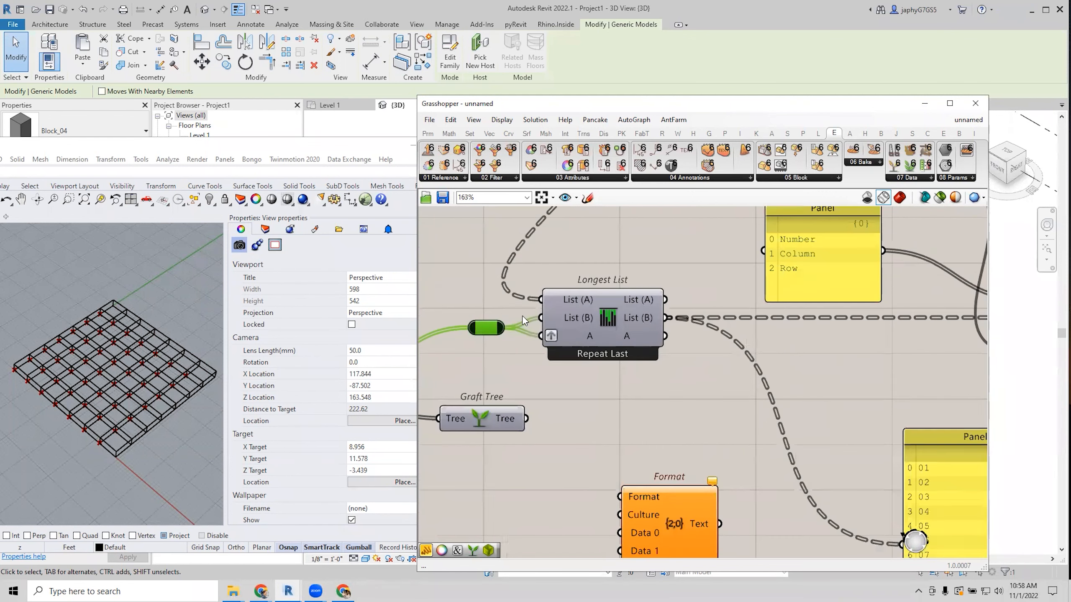
Rename Longest List's second and third inputs to Column and Row.
right_click(560, 320)
double_click(586, 328)
left_click_drag(607, 331, 559, 328)
type("Column")
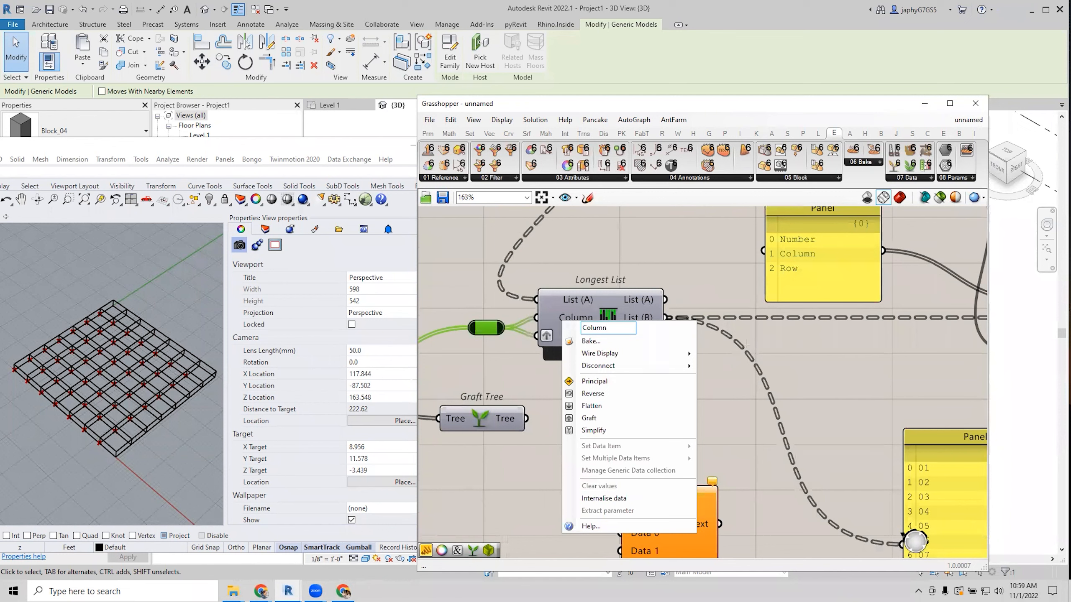
left_click(478, 358)
right_click(569, 336)
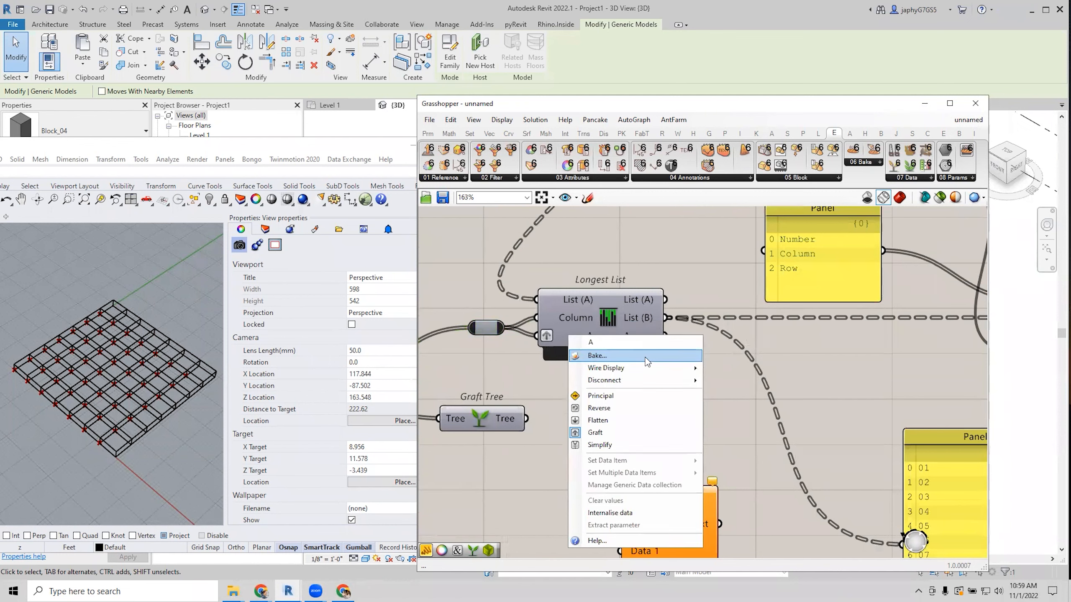
type("Row")
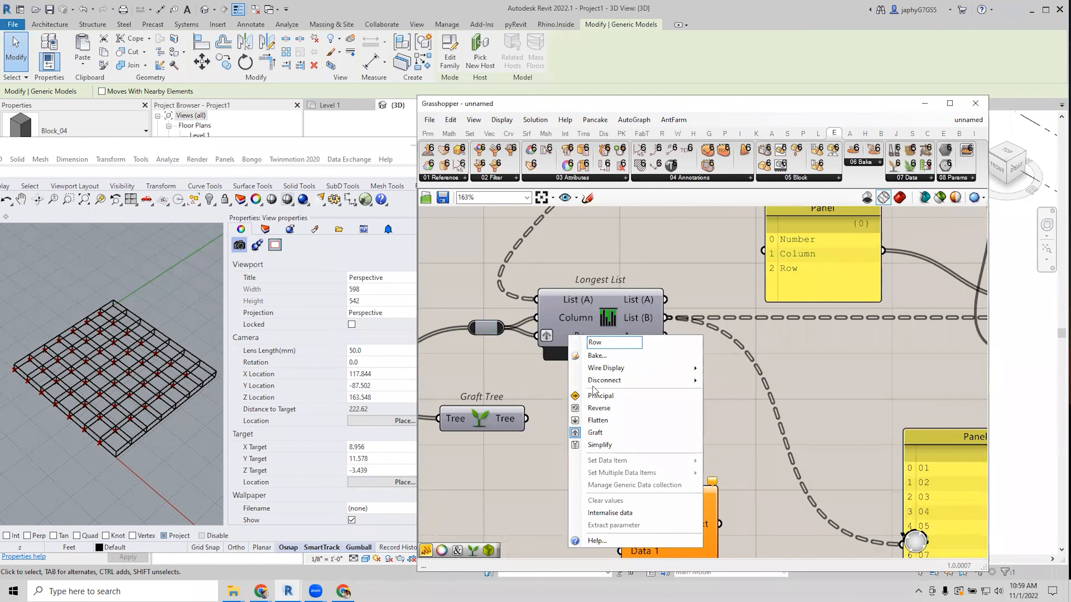
left_click(549, 390)
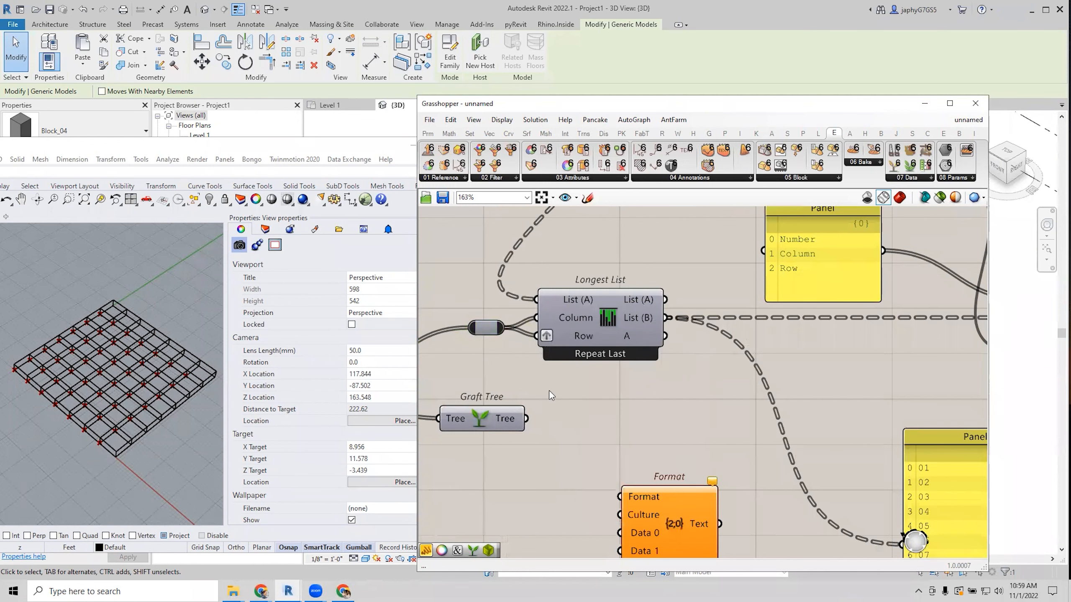
Add a Graft Tree component fed by Longest List's A output.
right_click_drag(549, 390, 519, 364)
right_click_drag(520, 322, 461, 314)
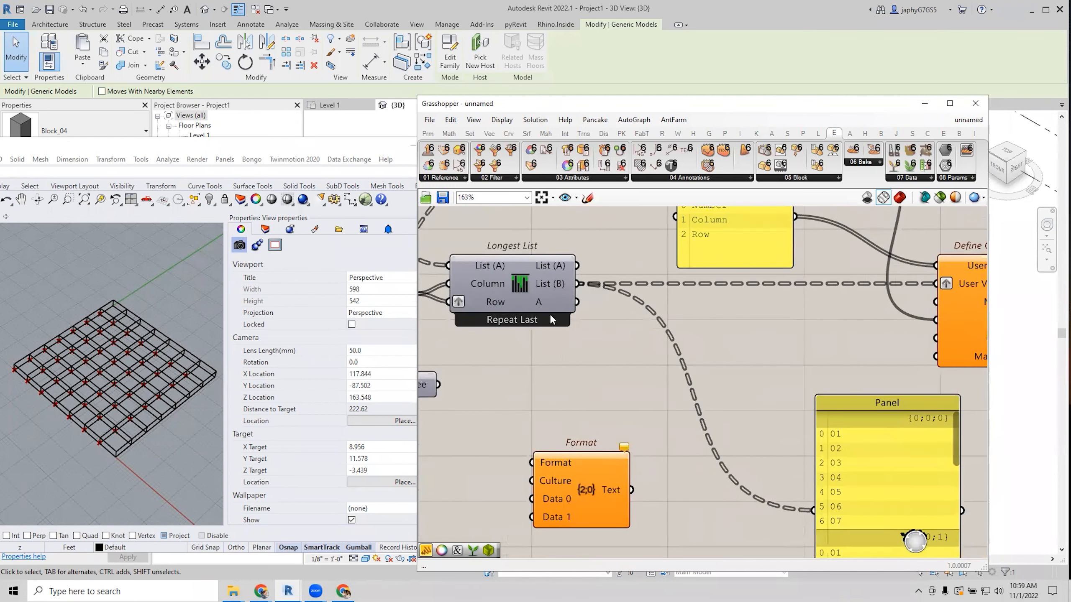
double_click(562, 353)
type("graft")
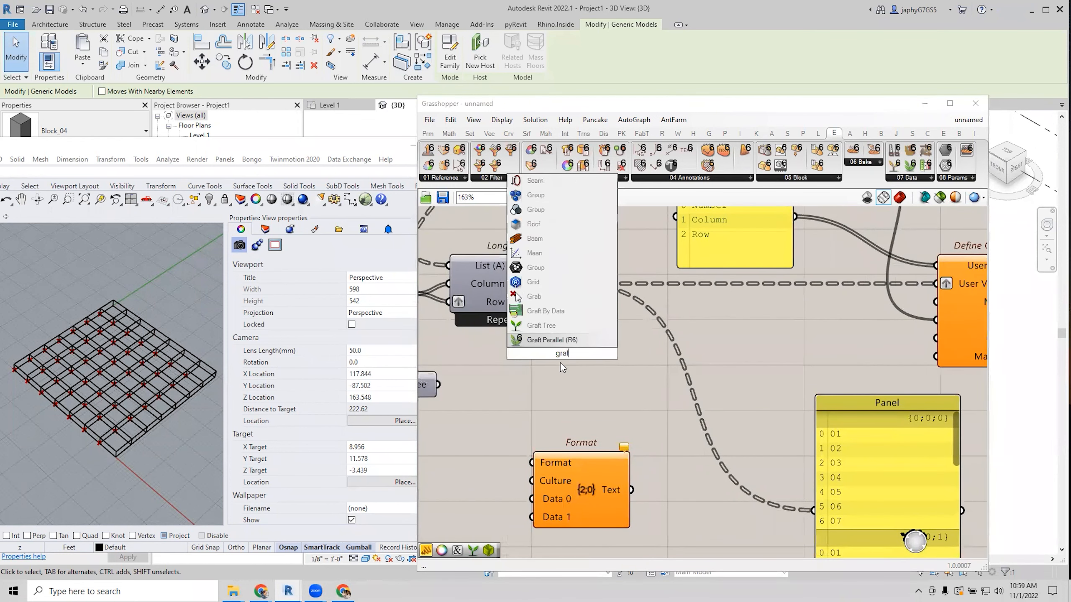
left_click(550, 327)
left_click_drag(577, 302, 602, 291)
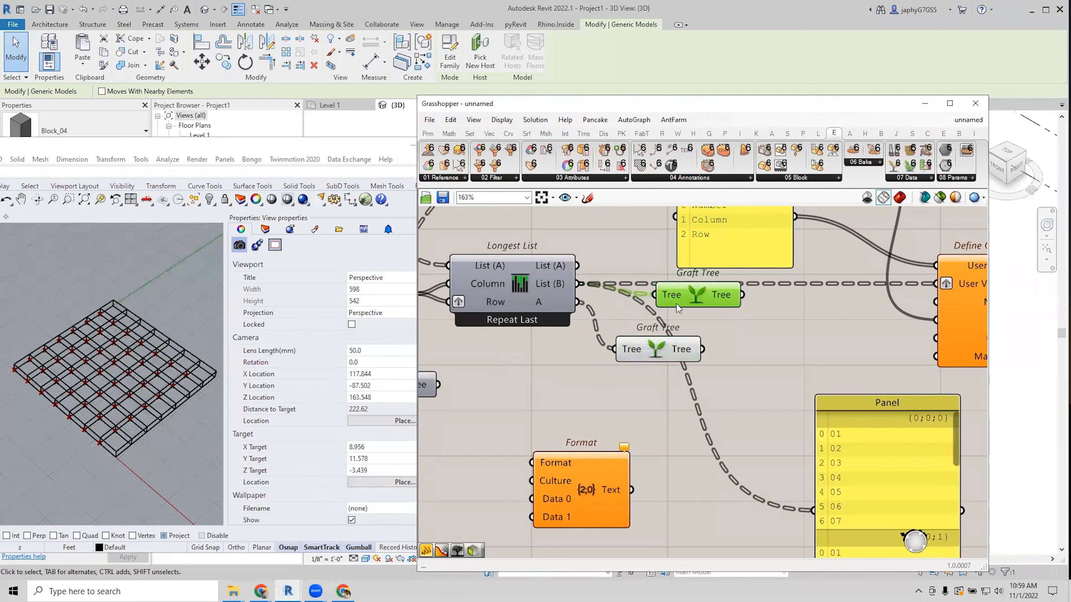
Reposition the panel listing Number, Column and Row.
scroll(654, 302, "down", 2)
right_click_drag(702, 364, 631, 377)
left_click(544, 266)
left_click_drag(659, 409, 665, 414)
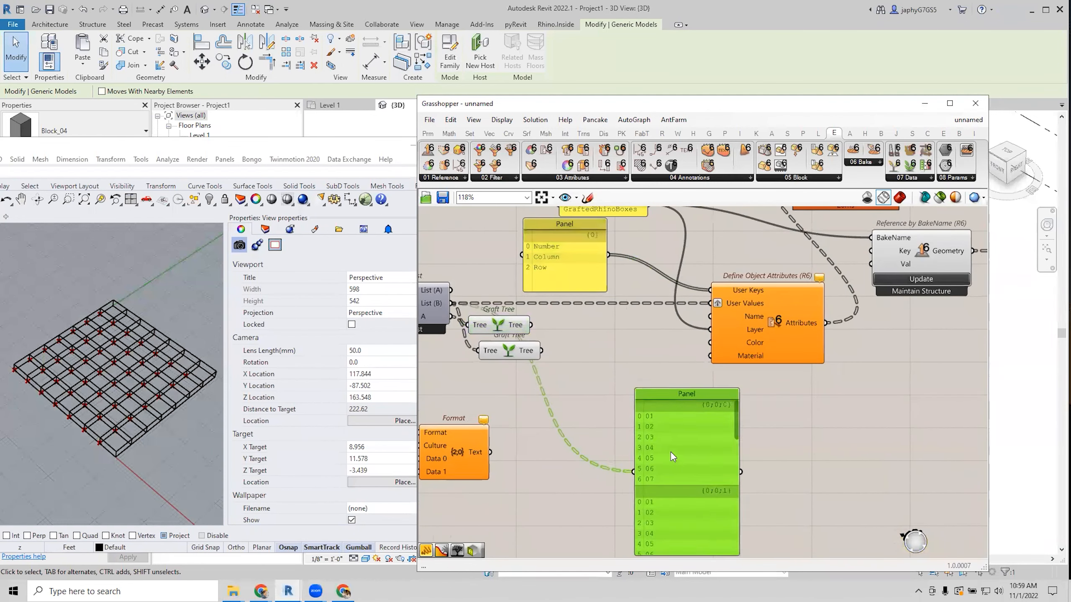
left_click_drag(565, 258, 577, 263)
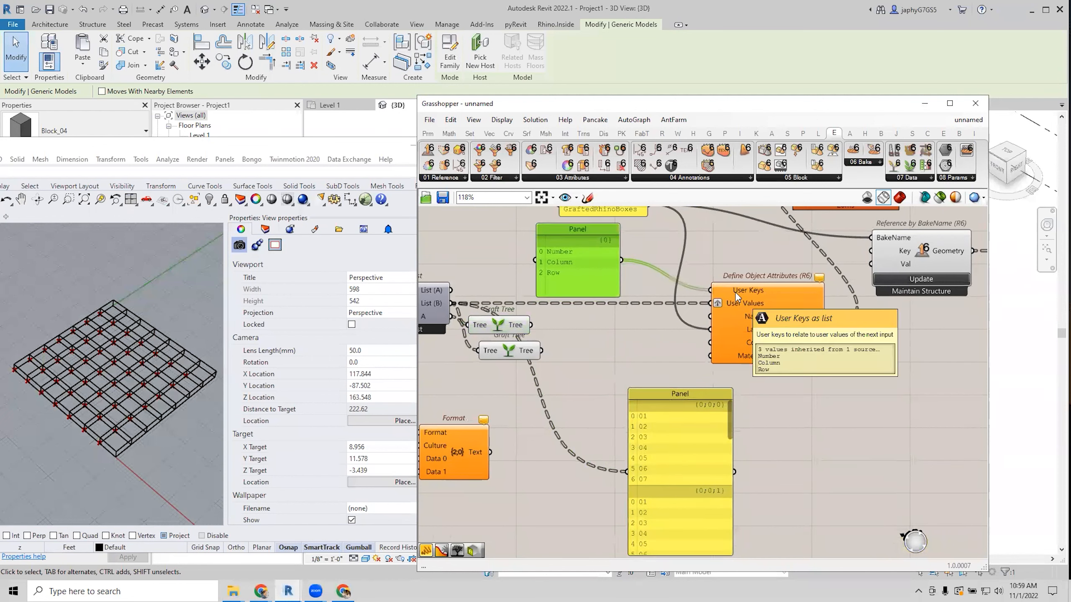
scroll(735, 291, "down", 2)
Move the Graft Tree and Format components, and feed the large Panel from the upper Graft Tree.
left_click_drag(544, 319, 564, 314)
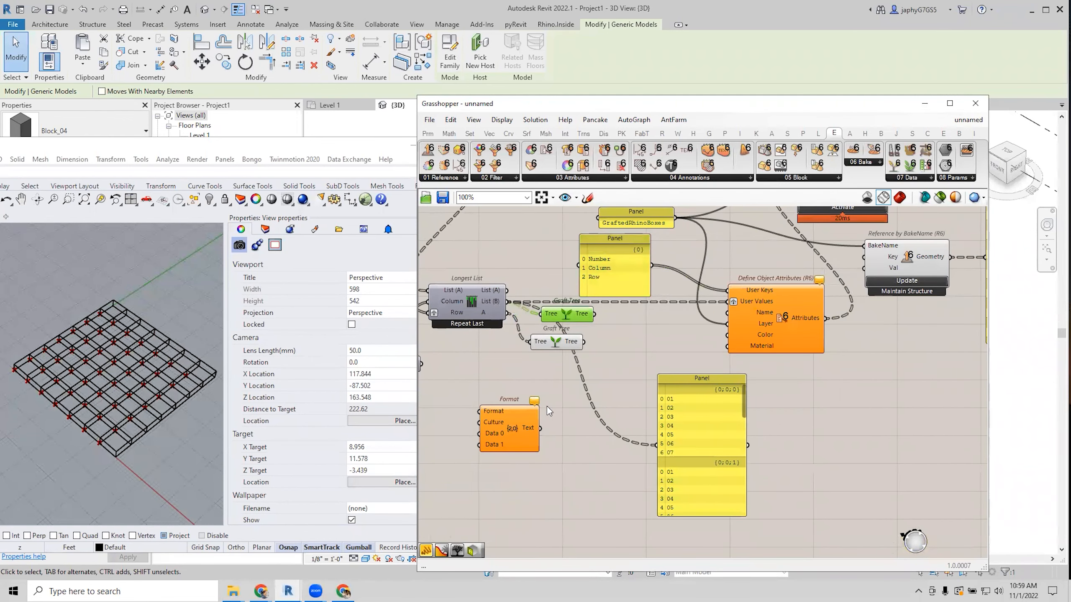
right_click_drag(548, 407, 627, 394)
left_click_drag(591, 397, 645, 373)
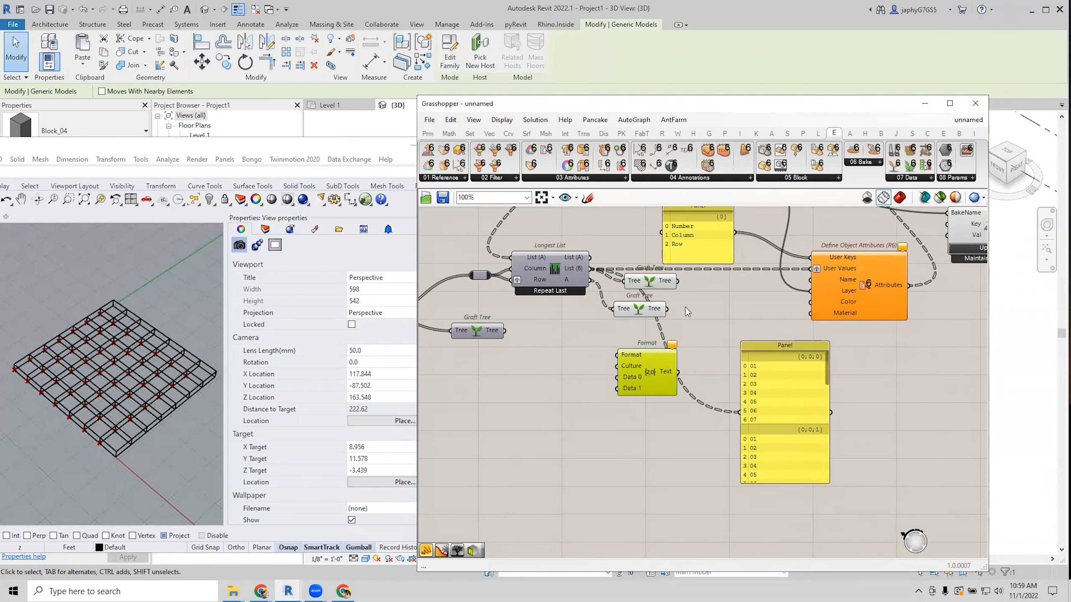
right_click_drag(678, 311, 629, 340)
left_click_drag(746, 422, 788, 422)
left_click_drag(629, 309, 734, 440)
left_click_drag(799, 488, 811, 503)
Add a Merge component to the canvas.
double_click(671, 385)
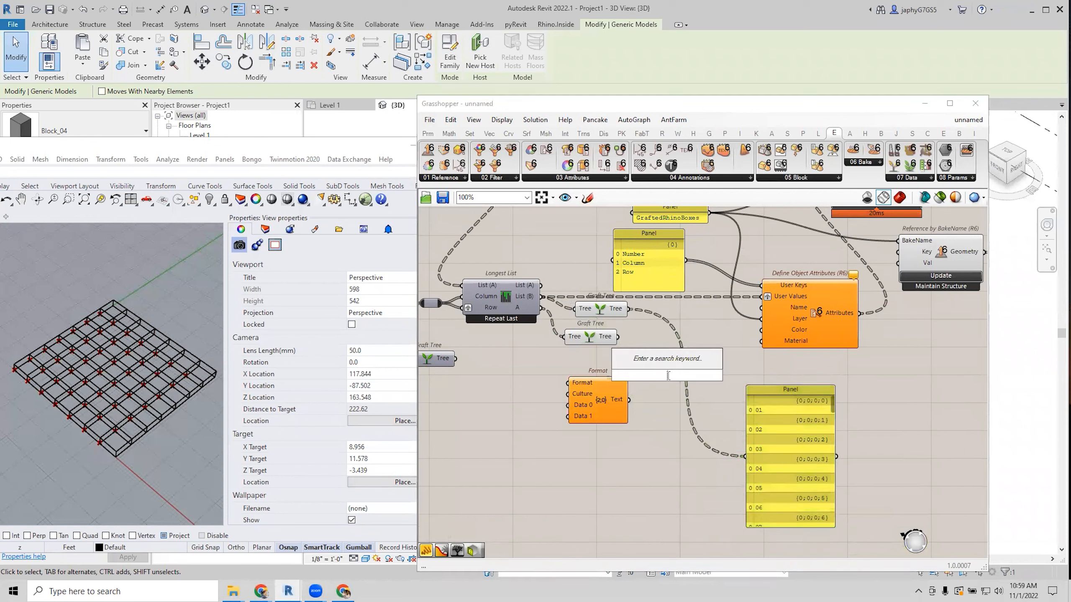
type("merge")
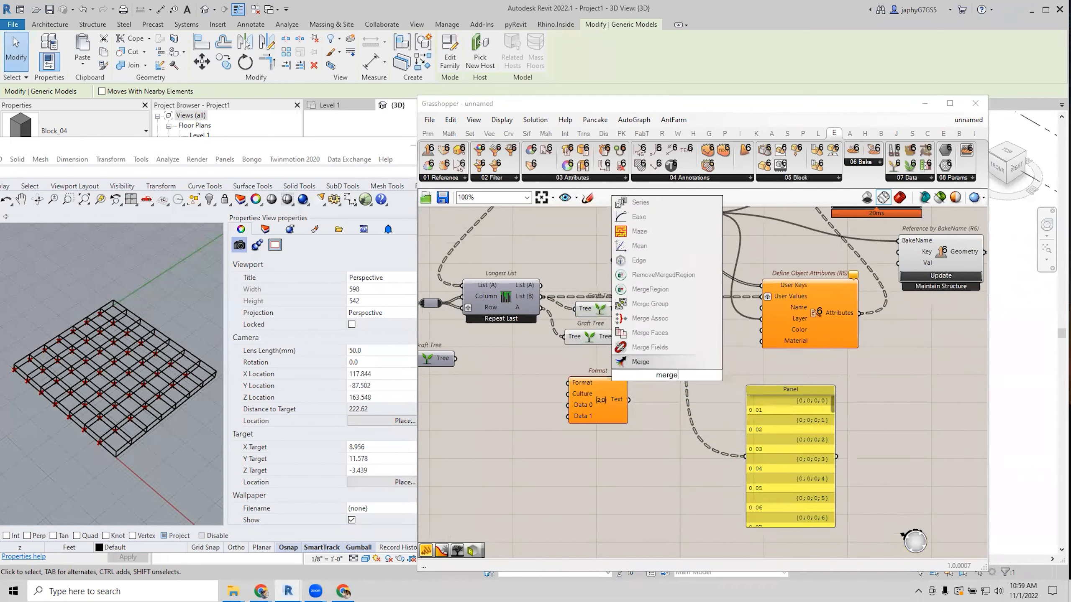
key("Return")
left_click_drag(651, 372, 678, 345)
right_click_drag(426, 360, 490, 347)
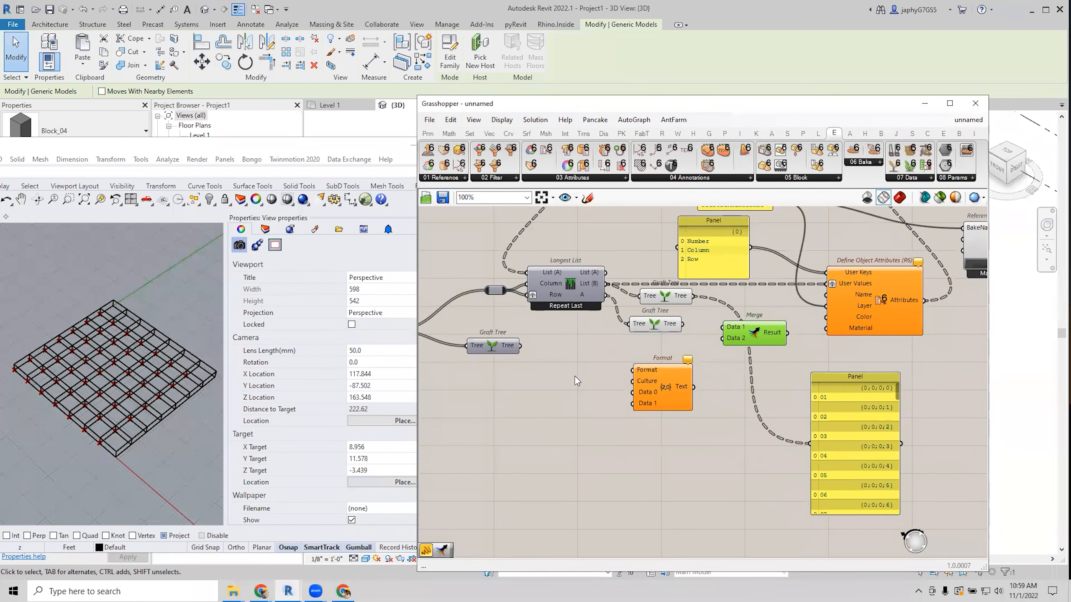
left_click_drag(492, 348, 502, 360)
Shift Longest List left and wire the lower Graft Tree output into Format's Data 0 input.
right_click_drag(599, 330, 580, 365)
left_click_drag(556, 324, 543, 319)
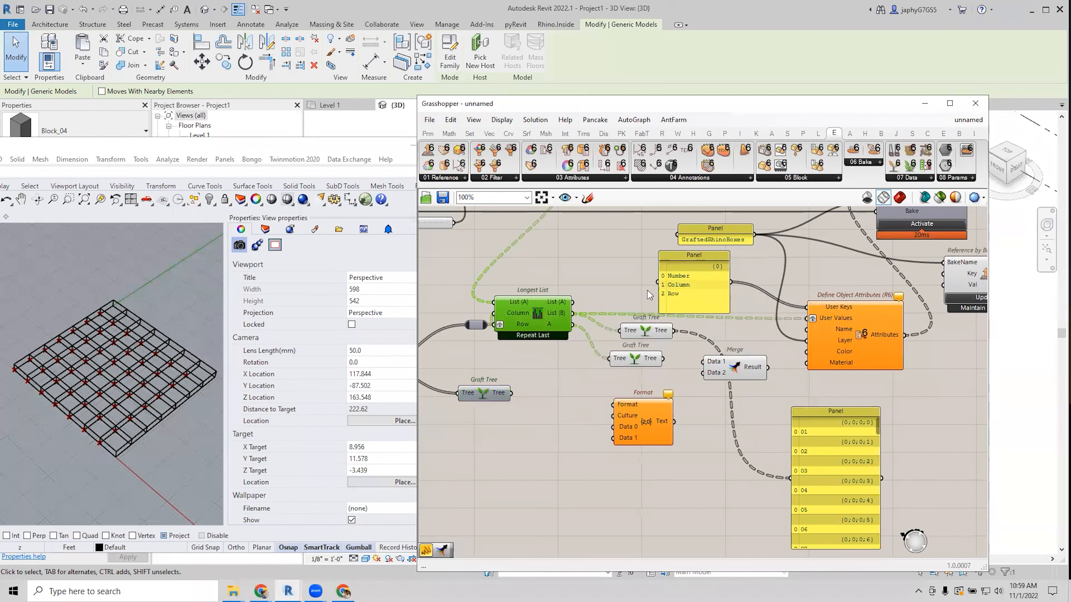
left_click_drag(475, 325, 456, 322)
right_click_drag(526, 361, 513, 360)
left_click_drag(560, 315, 600, 438)
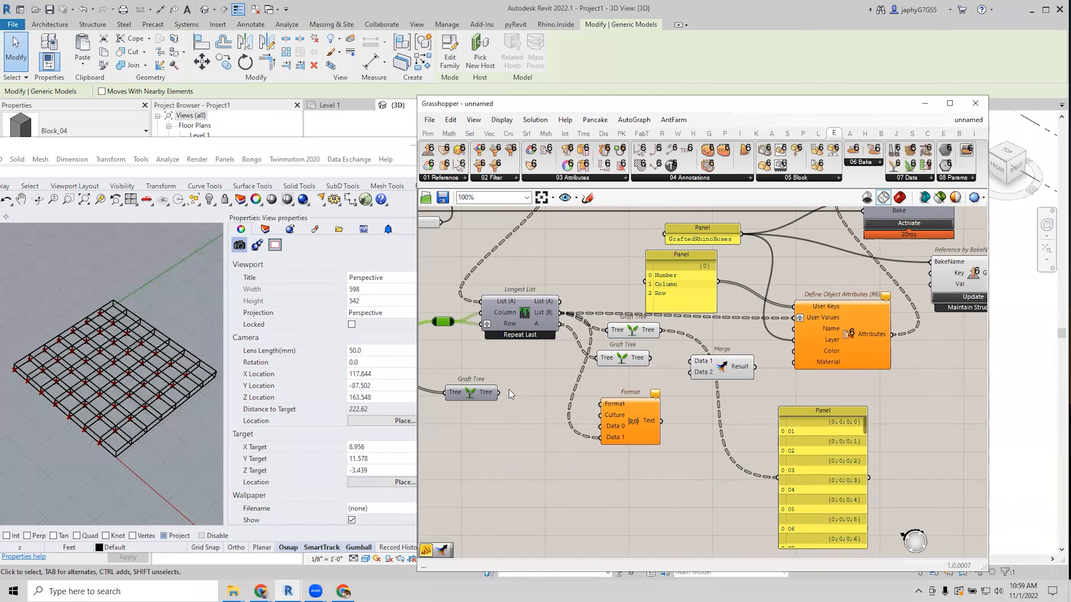
left_click_drag(499, 392, 600, 427)
left_click_drag(599, 430, 600, 427)
scroll(606, 409, "up", 1)
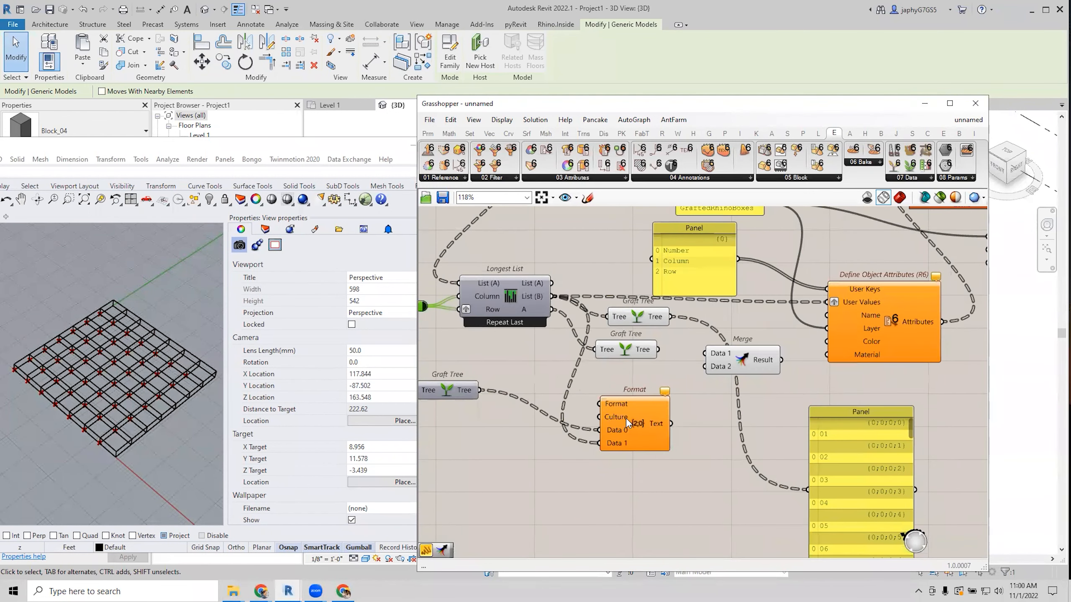
left_click_drag(457, 397, 465, 427)
Feed a '{0}-{1}' pattern panel into Format's Format input.
double_click(474, 392)
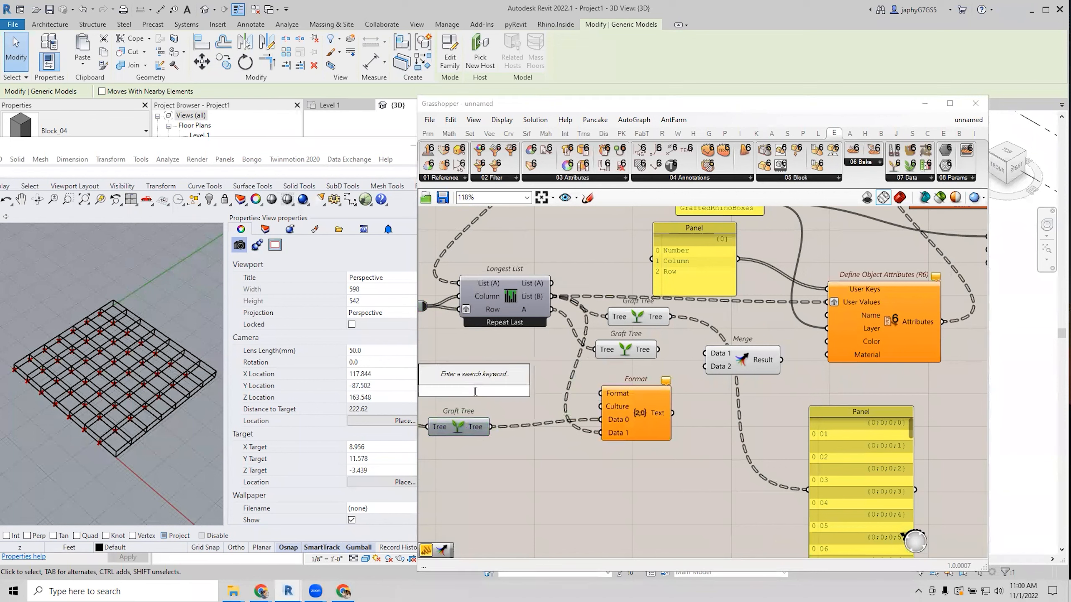
type("//{0")
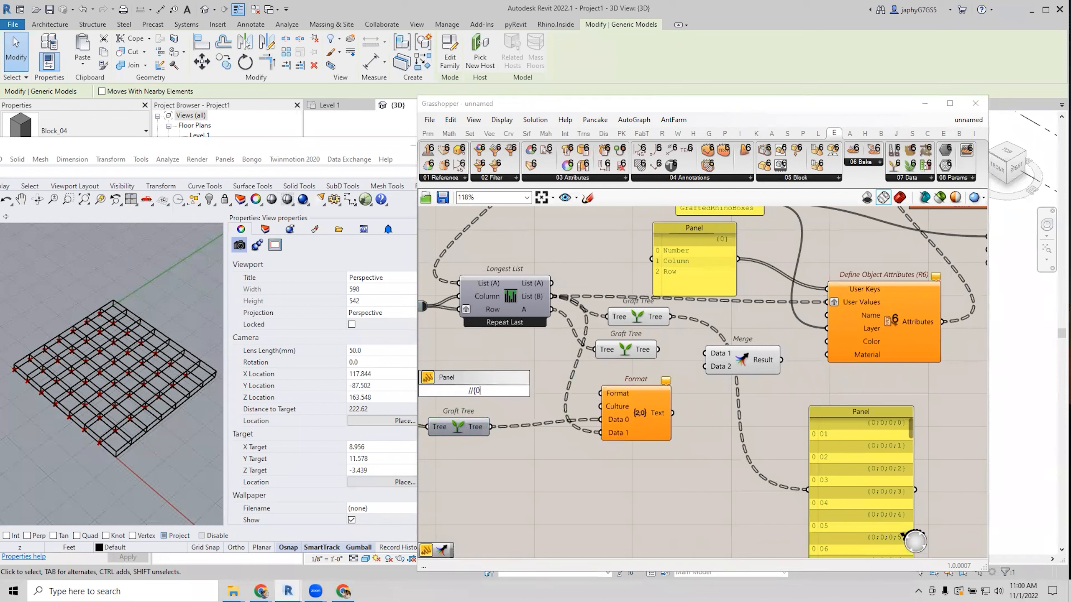
type("}-{1}")
key("Return")
left_click_drag(532, 394, 600, 393)
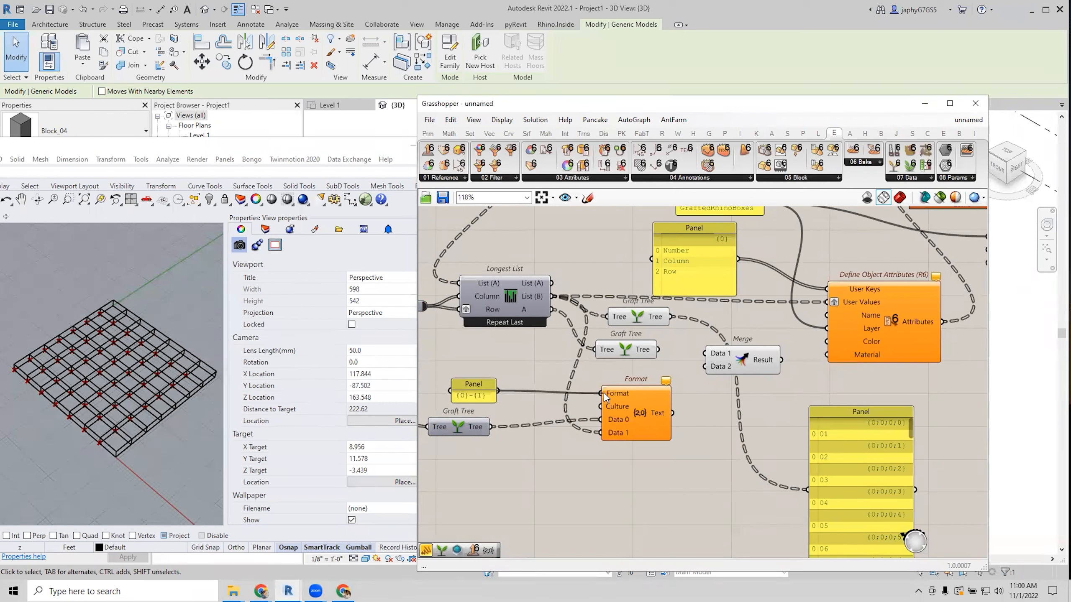
Add a resized output panel showing Format's Text results.
double_click(691, 426)
type("//")
key("Return")
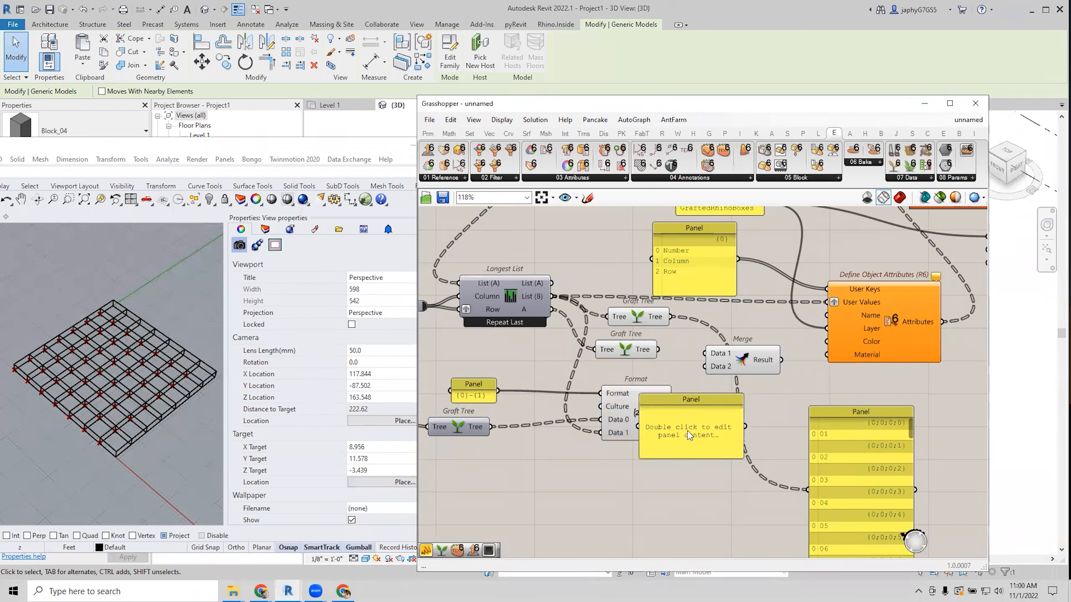
left_click_drag(689, 431, 748, 439)
left_click_drag(673, 414, 698, 434)
left_click_drag(745, 466, 759, 573)
left_click_drag(760, 526, 742, 514)
scroll(762, 464, "down", 1)
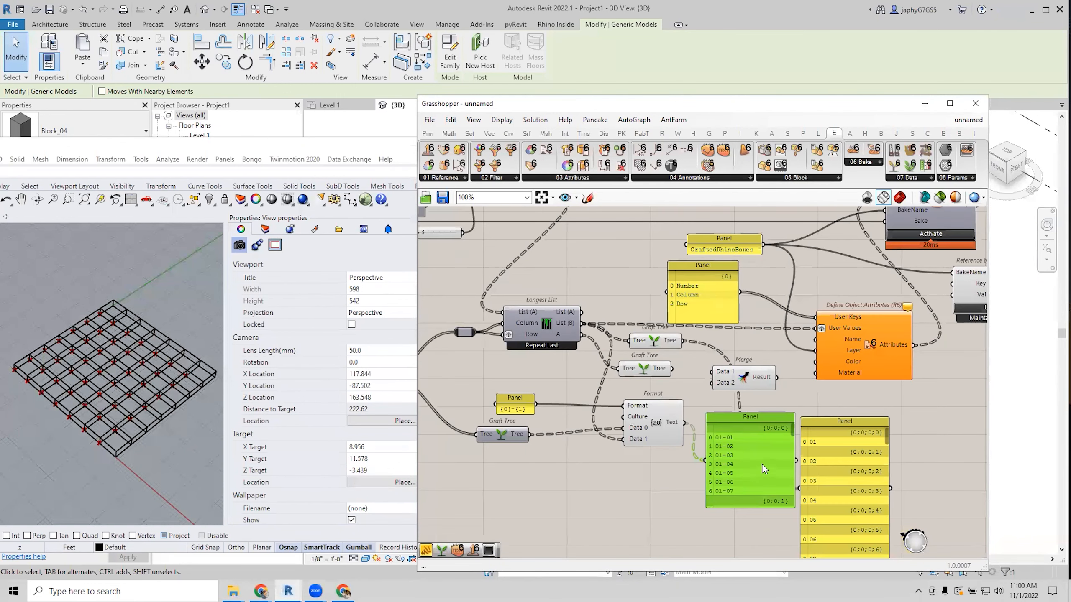
left_click_drag(762, 464, 753, 499)
Give Merge a third input D3 and connect Format's Text output to D1.
right_click_drag(671, 439, 600, 465)
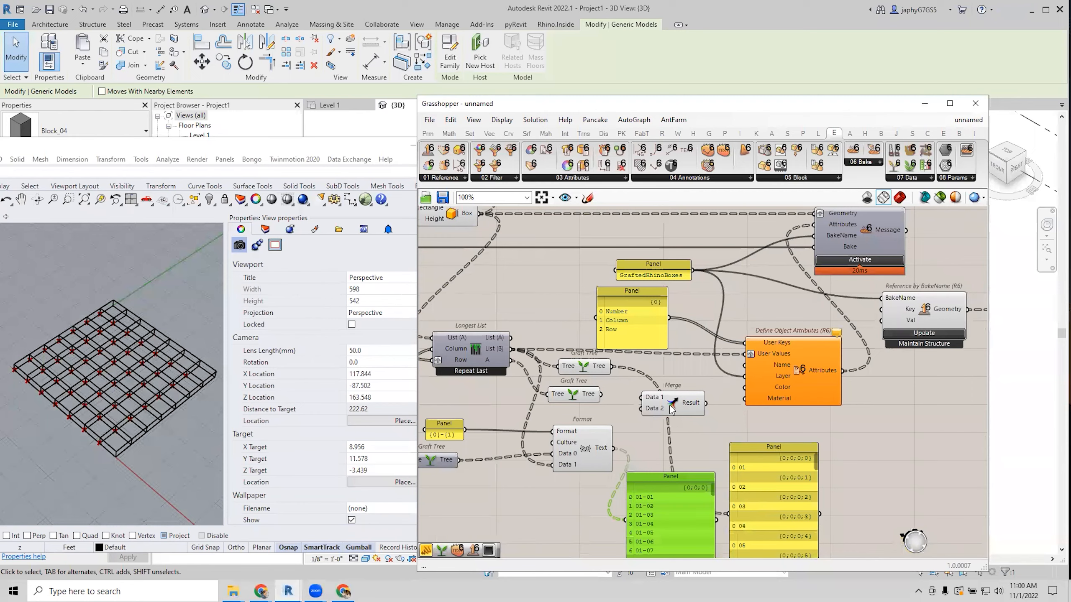
scroll(675, 421, "up", 6)
left_click(661, 416)
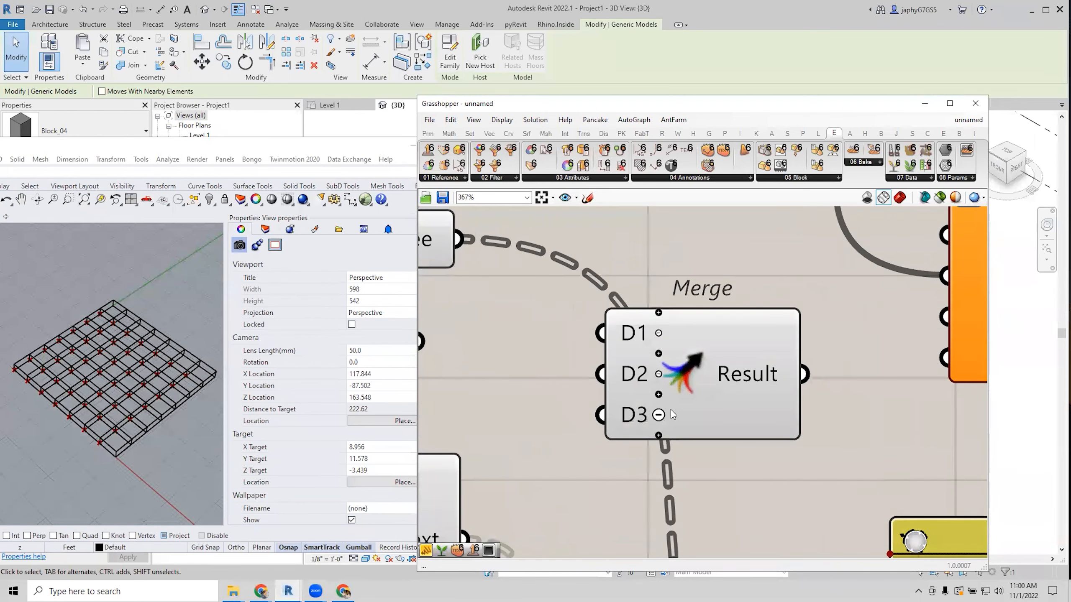
scroll(663, 415, "down", 2)
left_click_drag(548, 488, 674, 361)
scroll(664, 366, "down", 1)
left_click(678, 368)
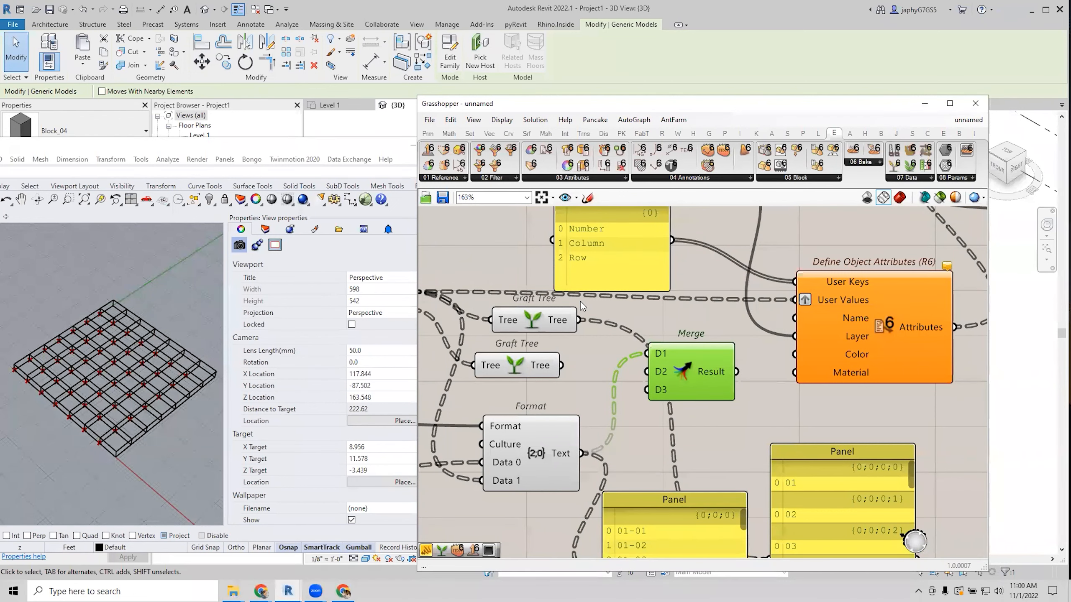
Connect both Graft Tree outputs and Format's Text output into the Merge inputs.
scroll(593, 357, "down", 1)
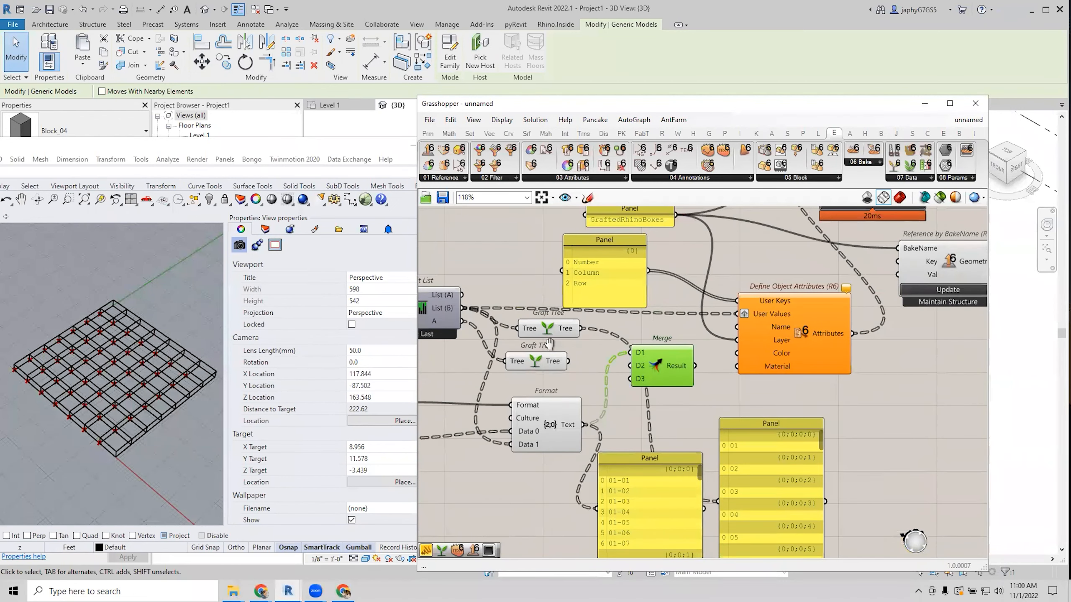
right_click_drag(547, 343, 704, 366)
left_click_drag(738, 353, 786, 389)
left_click_drag(741, 449, 787, 402)
right_click_drag(770, 405, 624, 400)
left_click_drag(607, 370, 664, 382)
left_click_drag(614, 388, 668, 389)
left_click(576, 371)
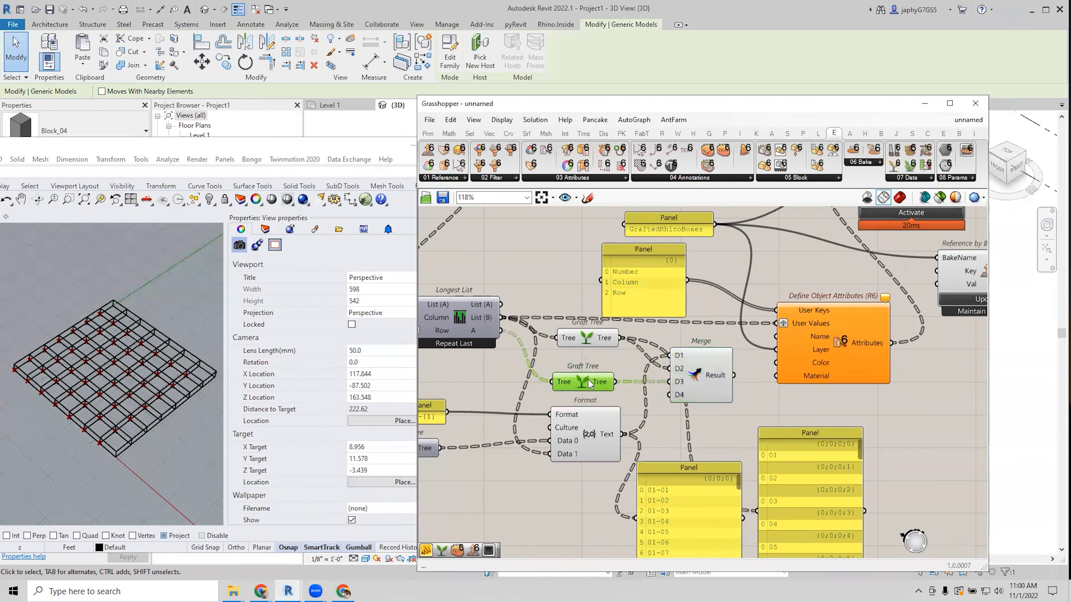
right_click_drag(674, 427, 606, 420)
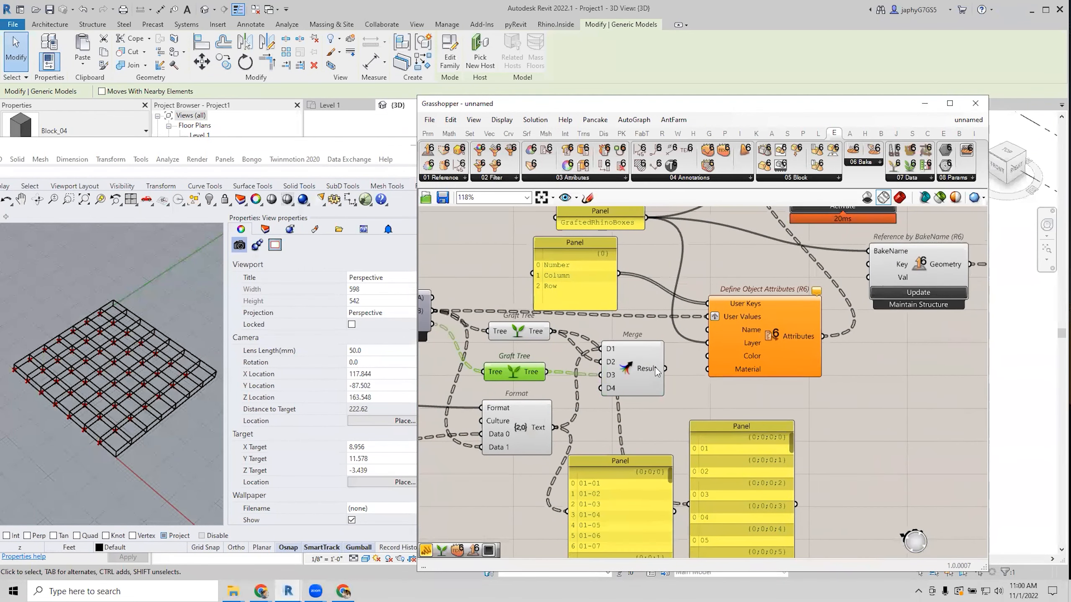
Graft Format's Text output.
mouse_move(655, 367)
mouse_move(539, 430)
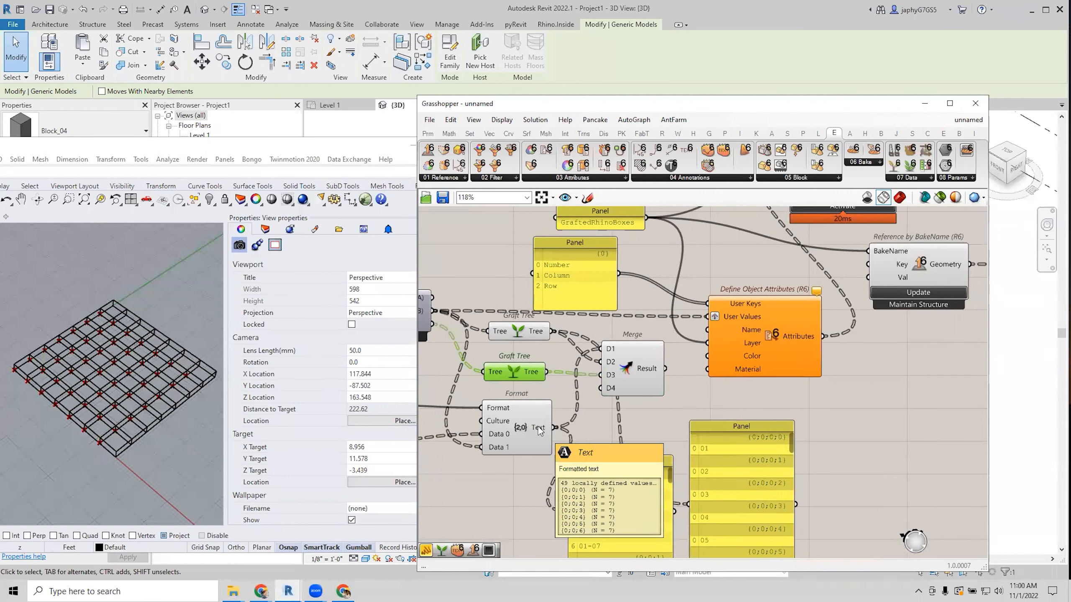
right_click(539, 429)
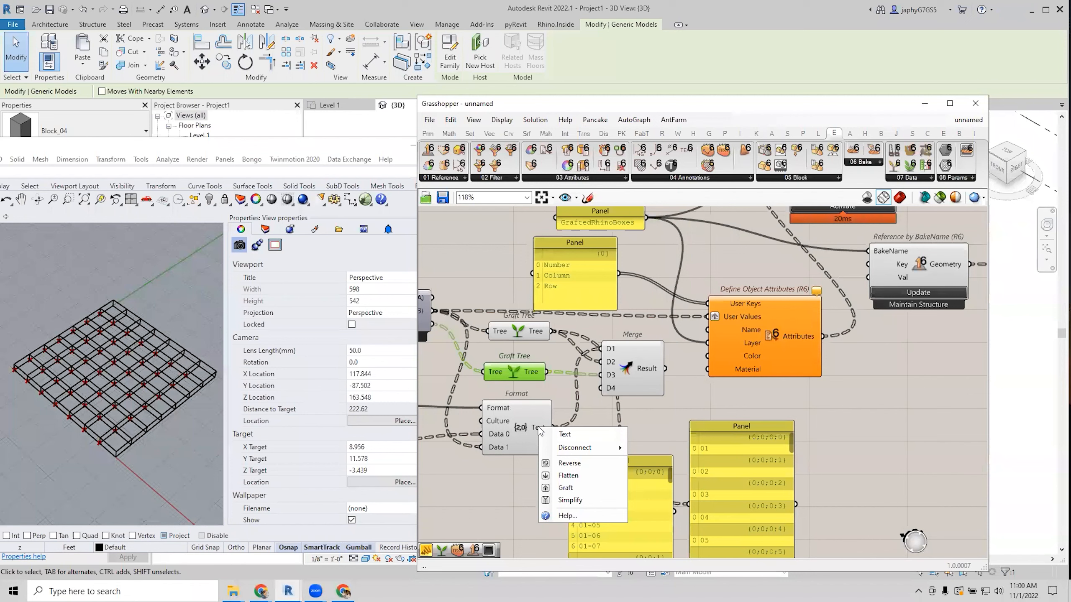
left_click(566, 488)
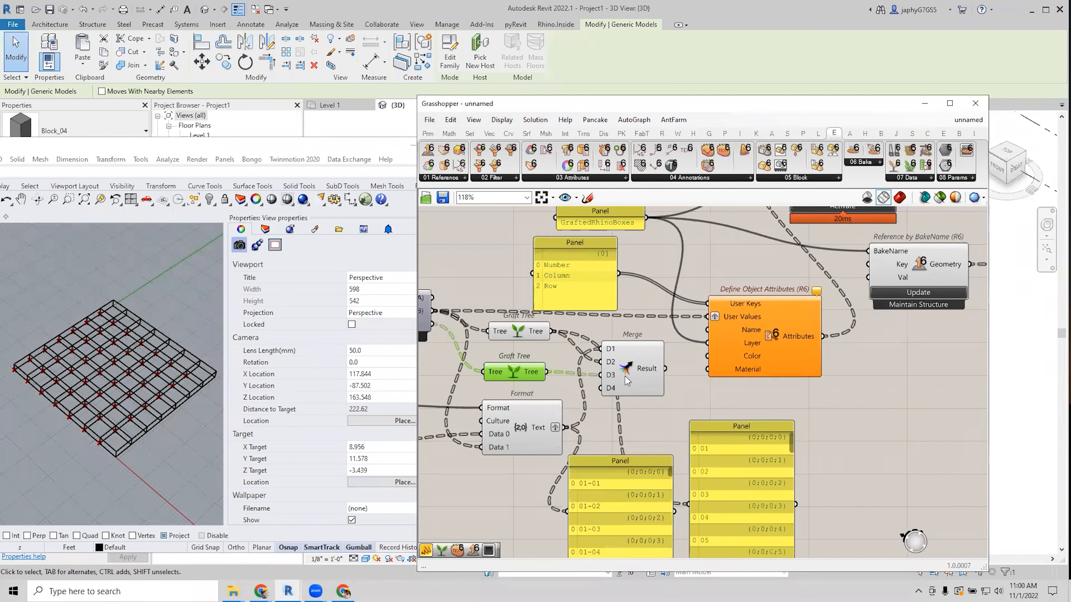
left_click_drag(619, 383, 630, 374)
Simplify the Graft Tree and Format Text outputs so paths read like {0;1}.
right_click(545, 340)
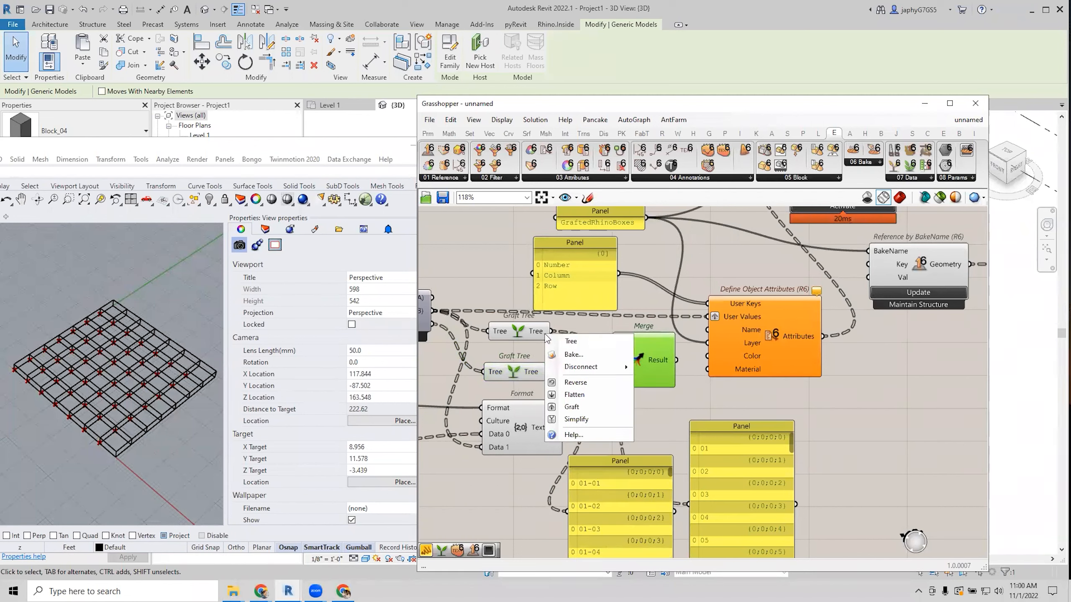
left_click(576, 419)
right_click(547, 372)
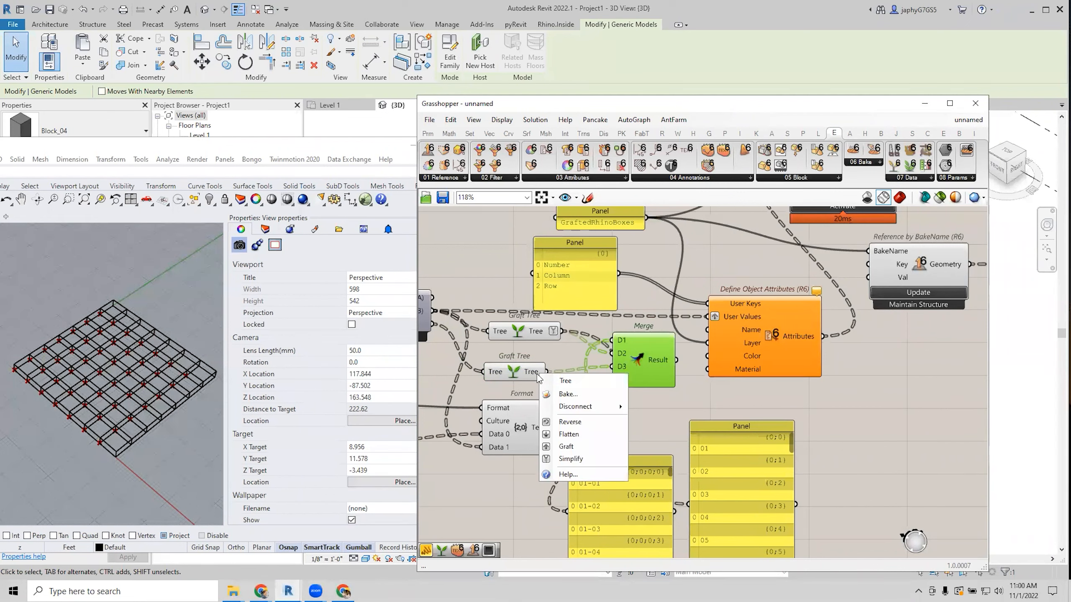
left_click(568, 353)
mouse_move(661, 360)
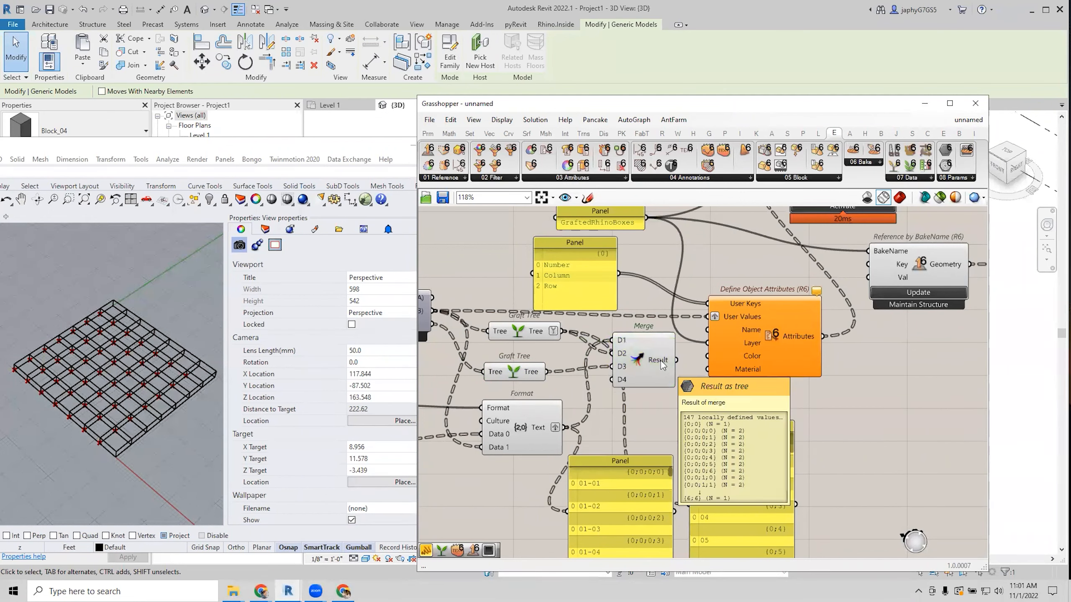
right_click_drag(540, 372, 536, 372)
right_click(538, 375)
left_click(561, 460)
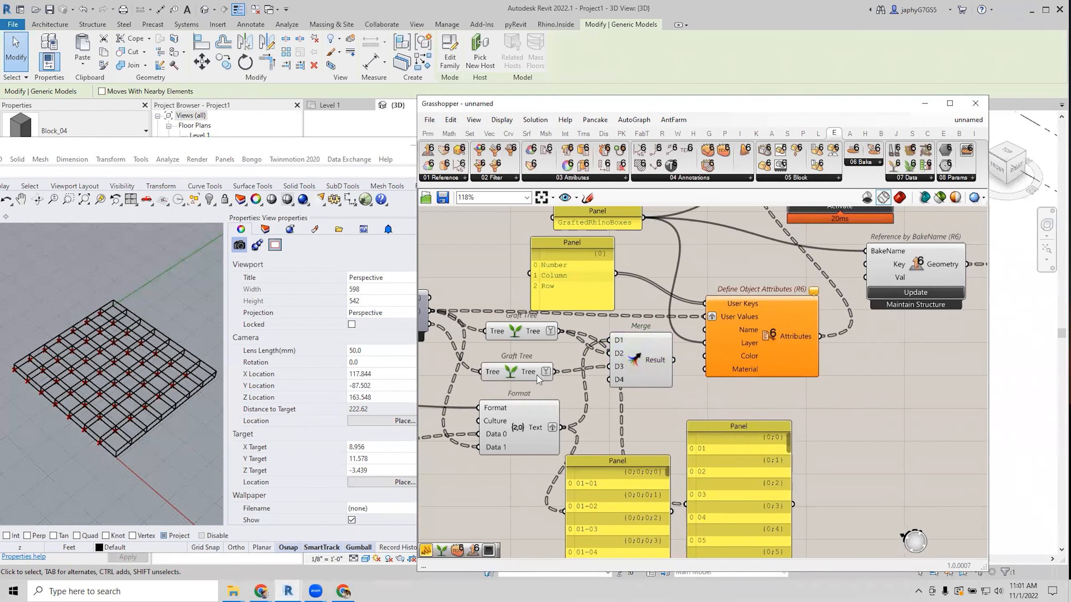
right_click(546, 428)
left_click(568, 513)
right_click_drag(582, 429, 568, 433)
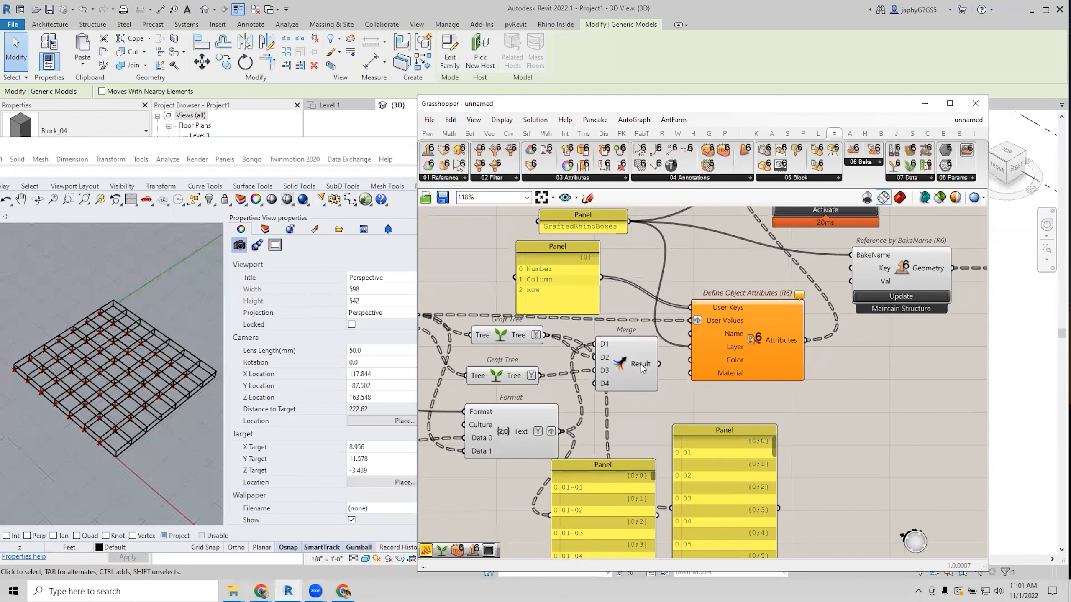
mouse_move(640, 364)
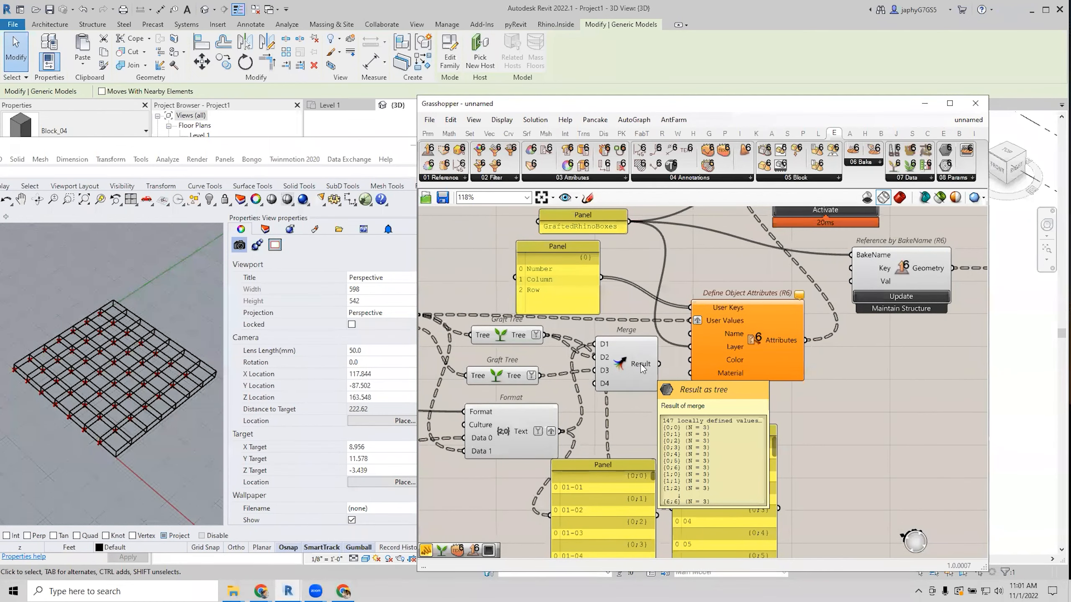
Add a Tree Statistics component fed by the Merge result.
left_click(609, 379)
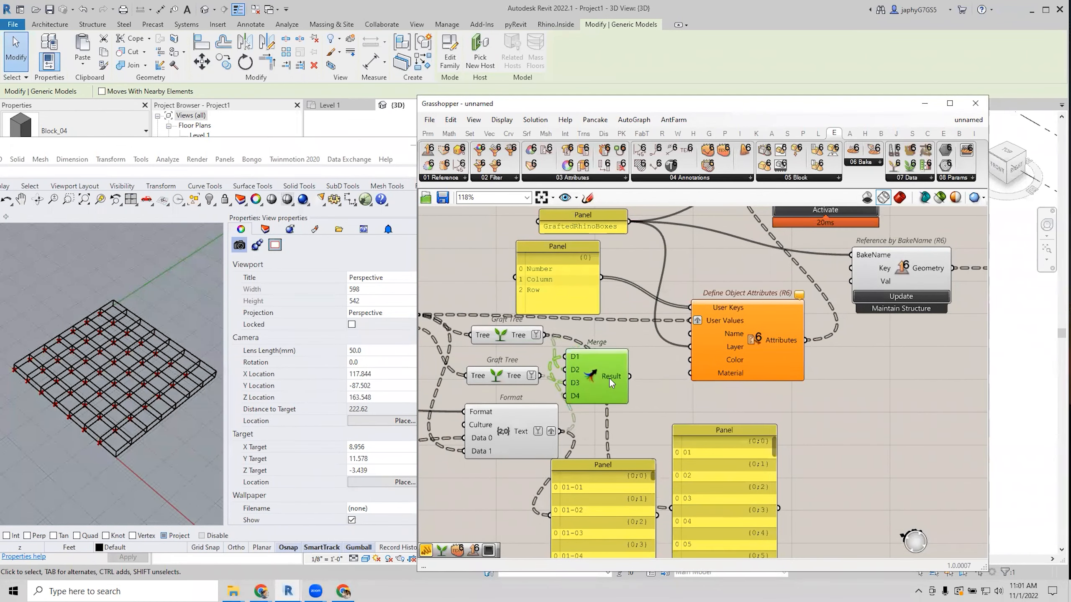
scroll(631, 380, "down", 3)
scroll(624, 414, "down", 1)
left_click(631, 506)
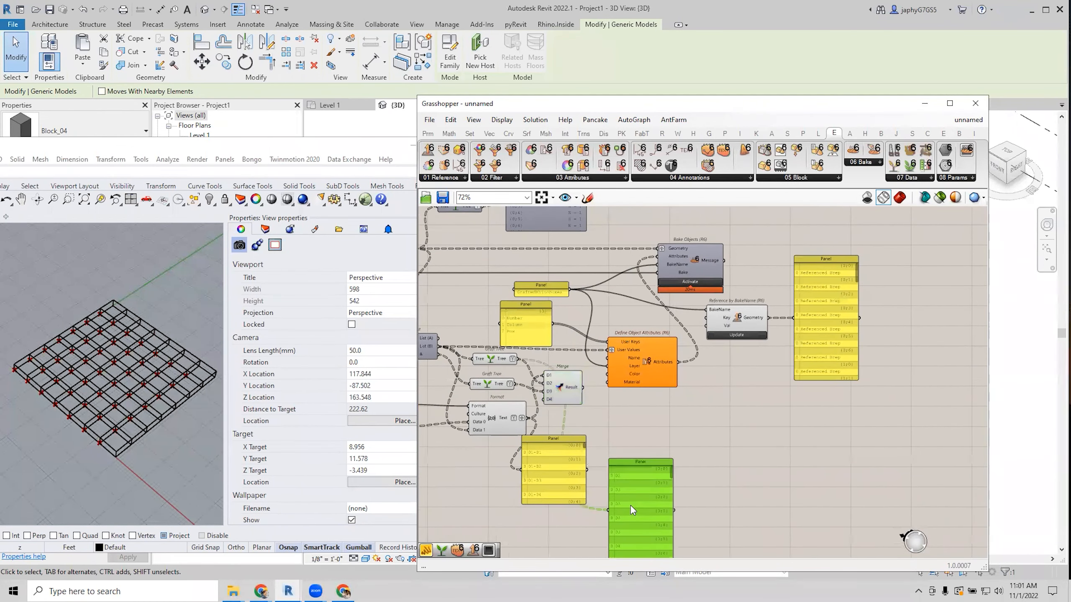
double_click(630, 444)
type("tree sta")
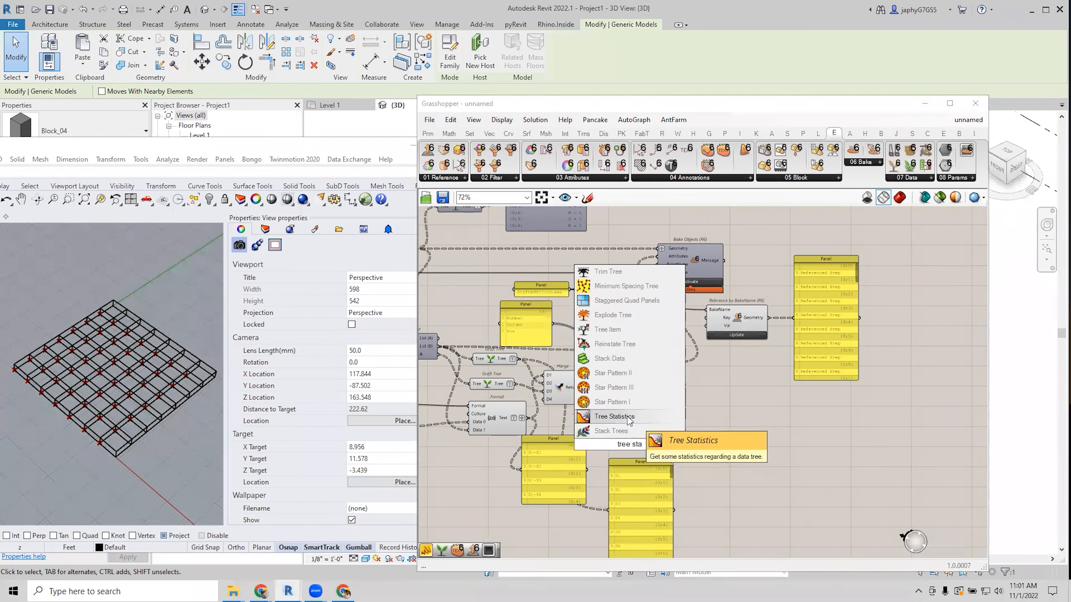
left_click(615, 417)
left_click_drag(583, 387, 628, 430)
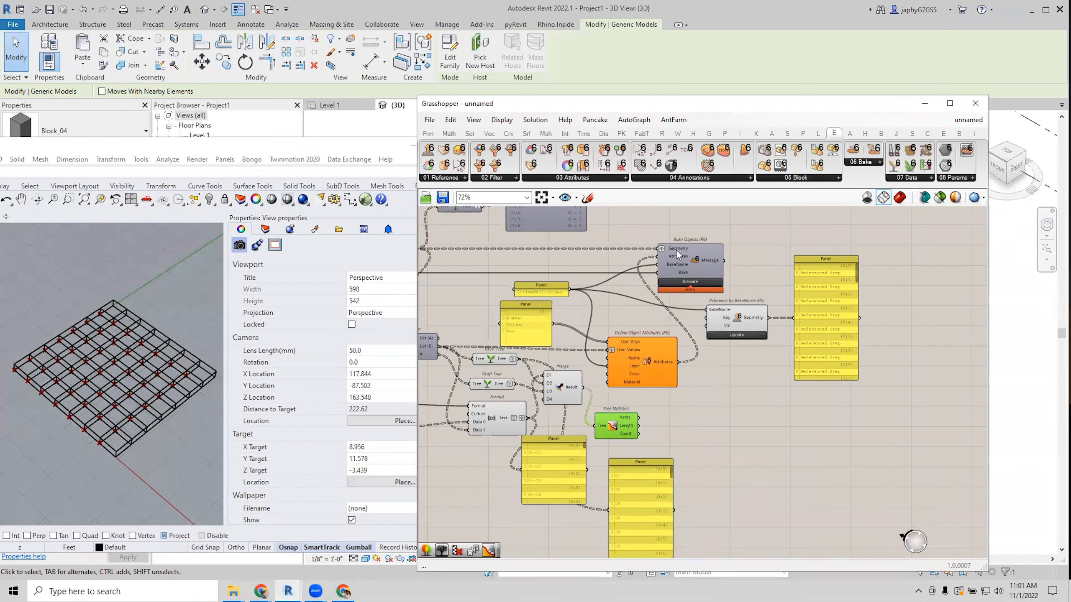
Turn off Graft on the attributes' User Values input.
mouse_move(677, 254)
left_click(604, 397)
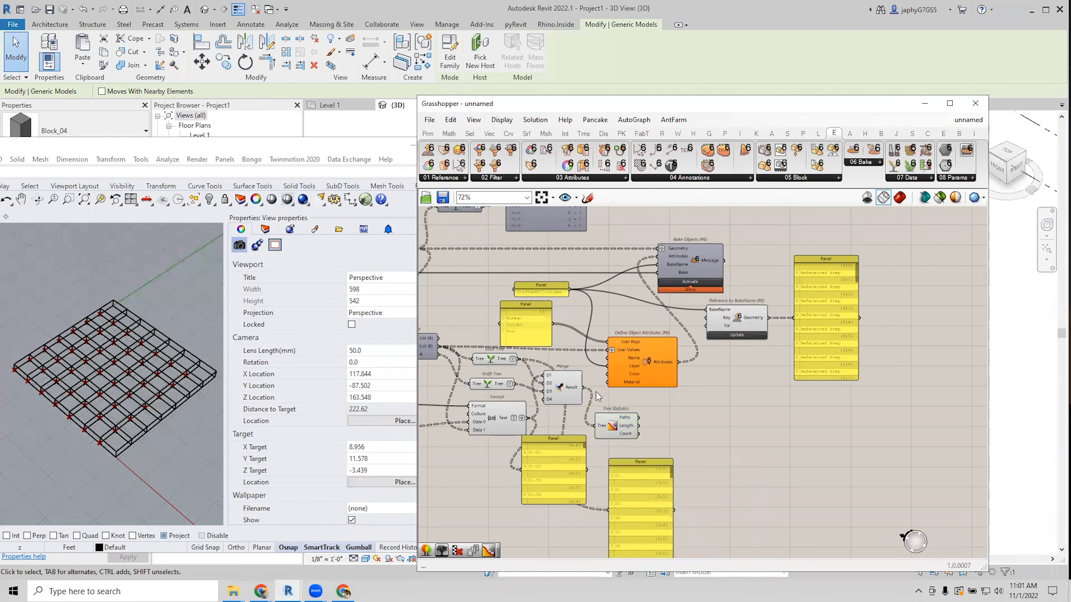
mouse_move(580, 391)
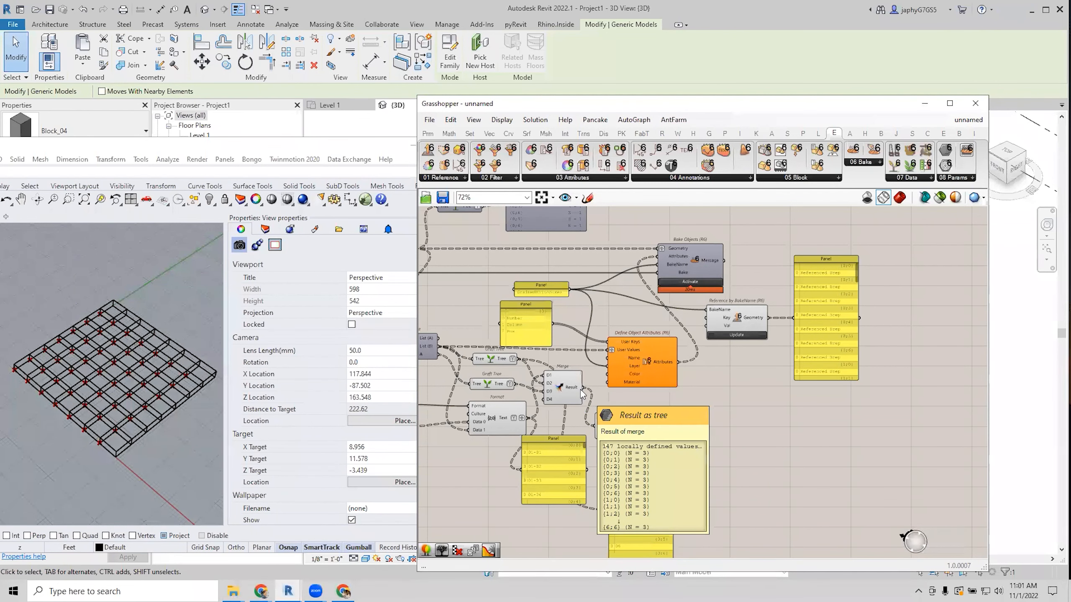
right_click(611, 350)
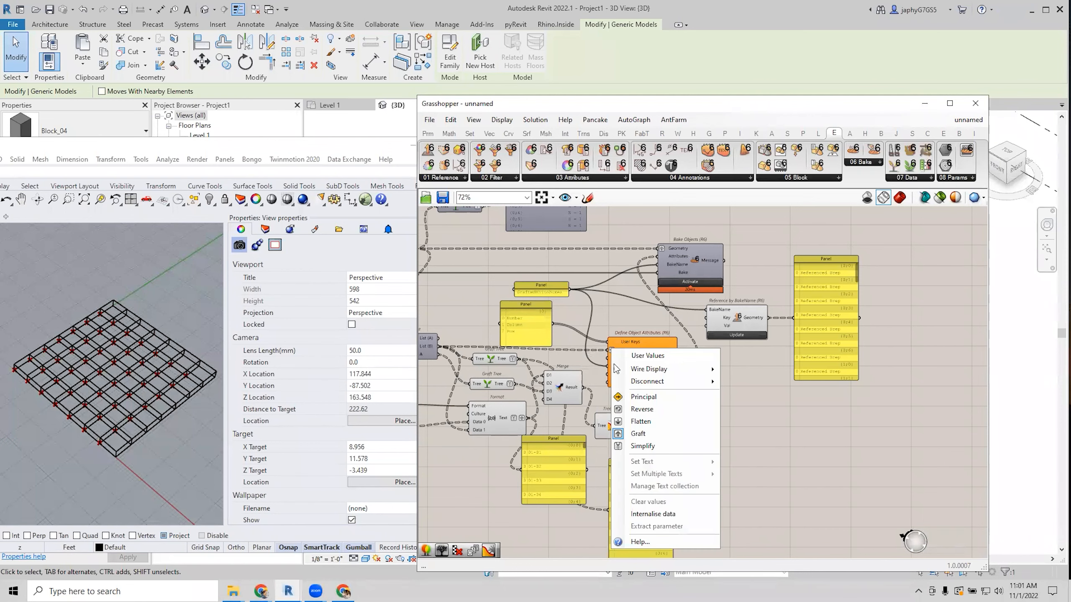
left_click(633, 421)
Tidy the layout by moving the Number/Column/Row panel and Merge component.
scroll(593, 374, "up", 2)
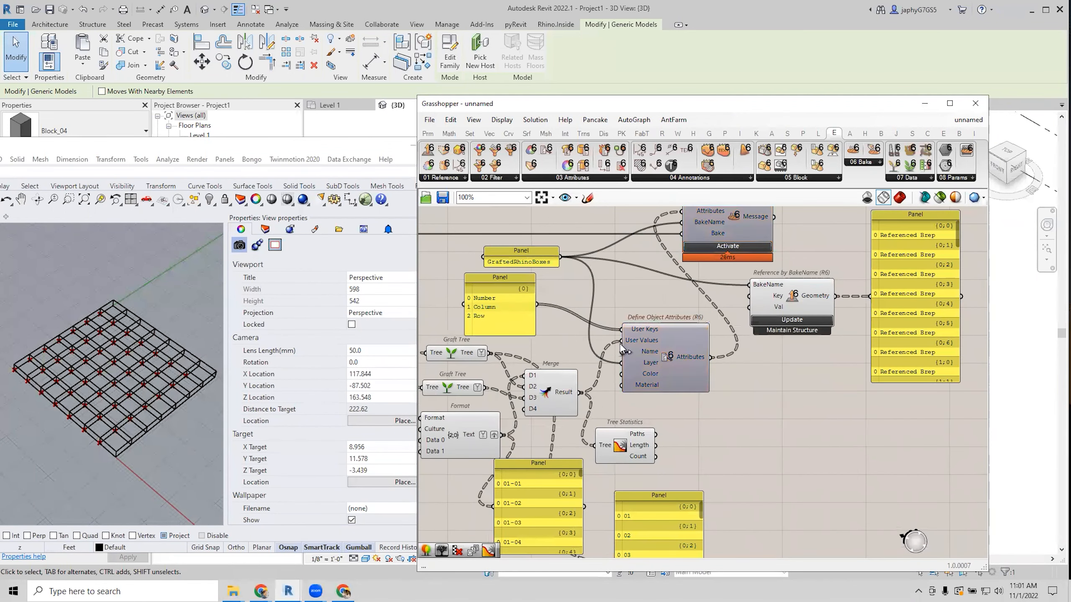
right_click_drag(676, 411, 649, 437)
mouse_move(660, 384)
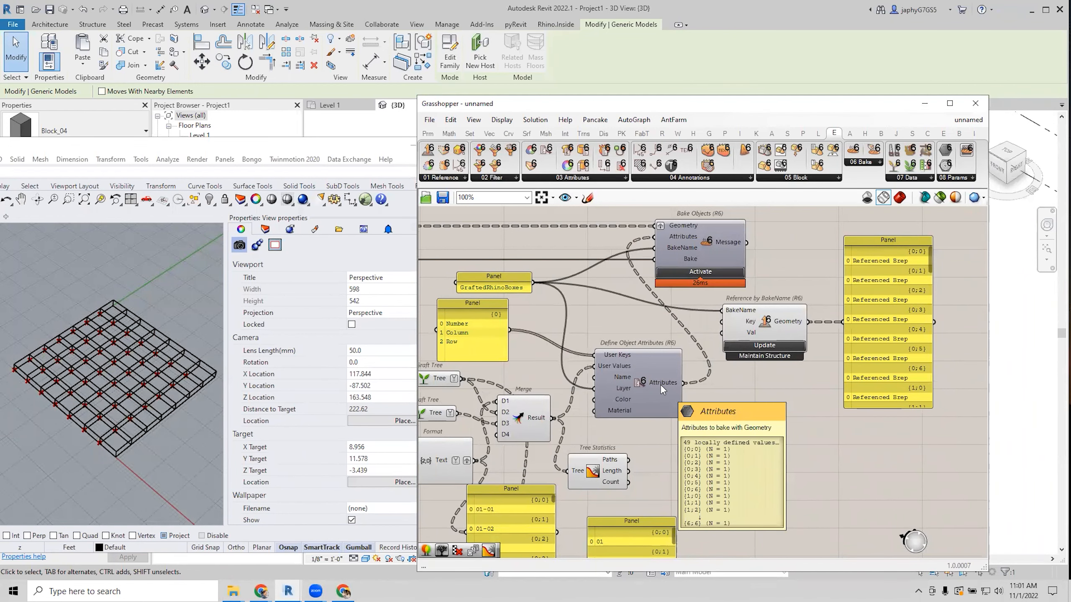
right_click_drag(660, 385, 704, 340)
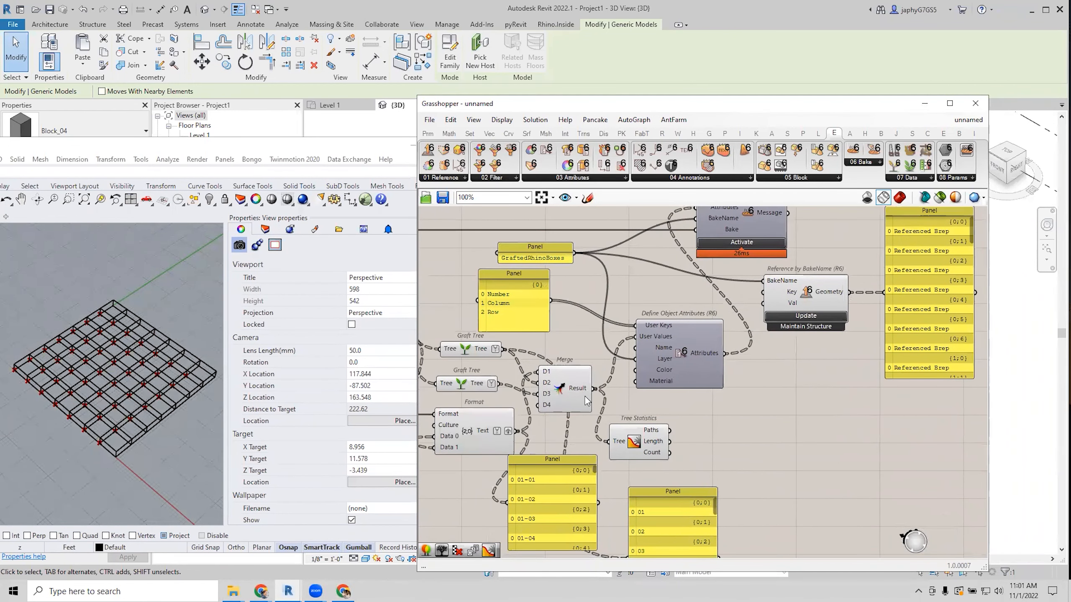
left_click_drag(527, 303, 572, 304)
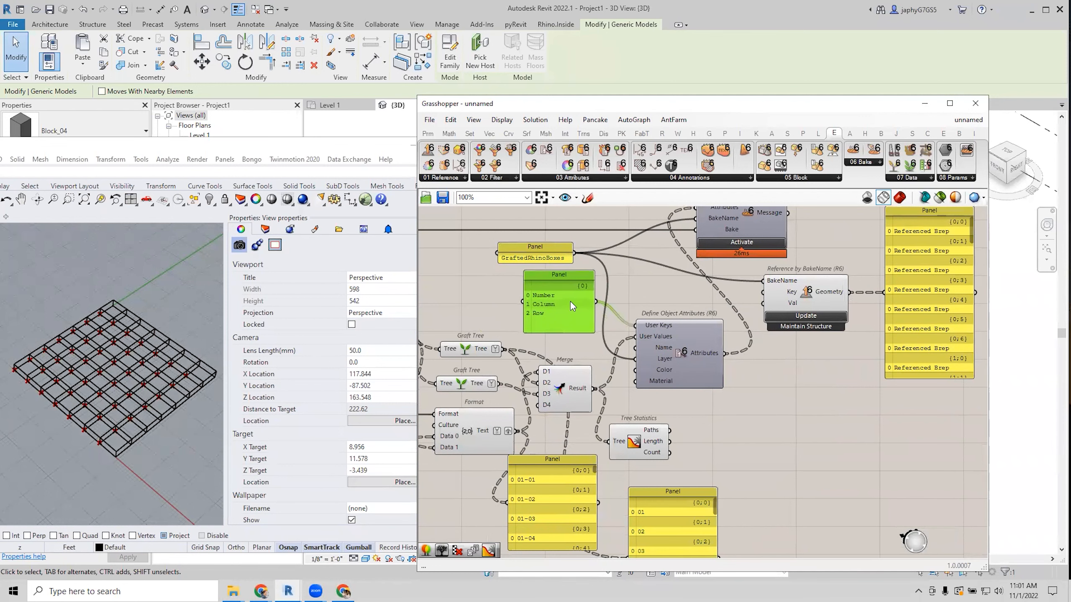
scroll(570, 301, "up", 2)
mouse_move(675, 333)
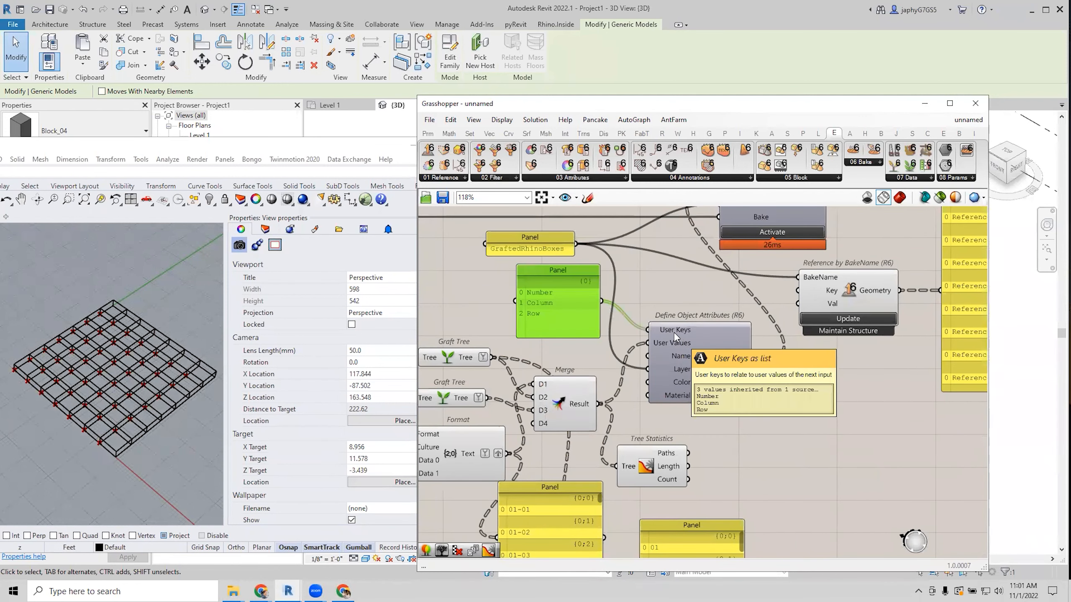
mouse_move(578, 407)
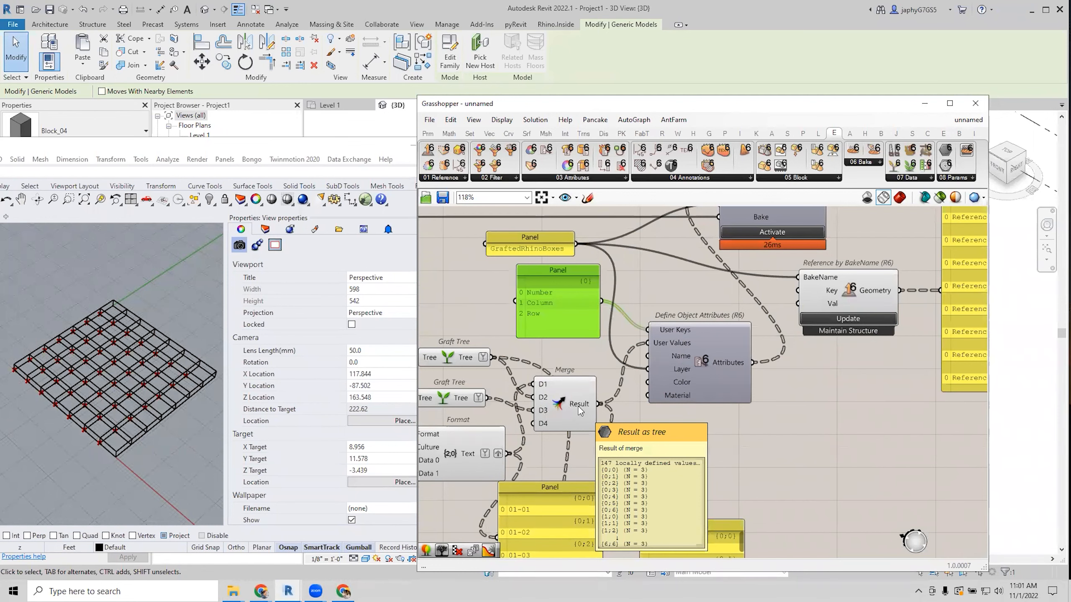
left_click_drag(580, 405, 586, 396)
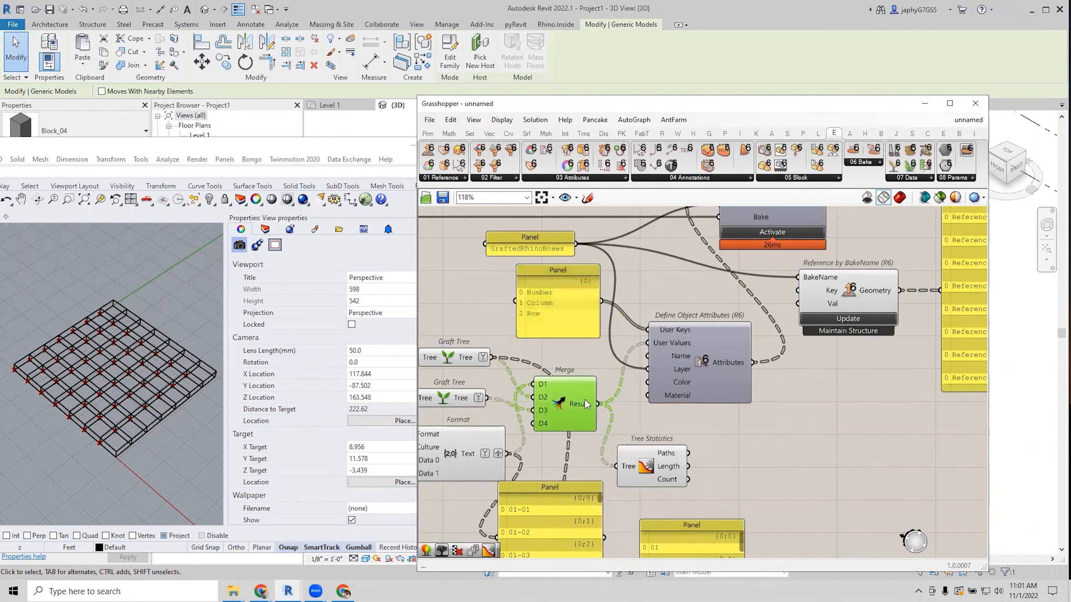
right_click_drag(691, 414, 599, 491)
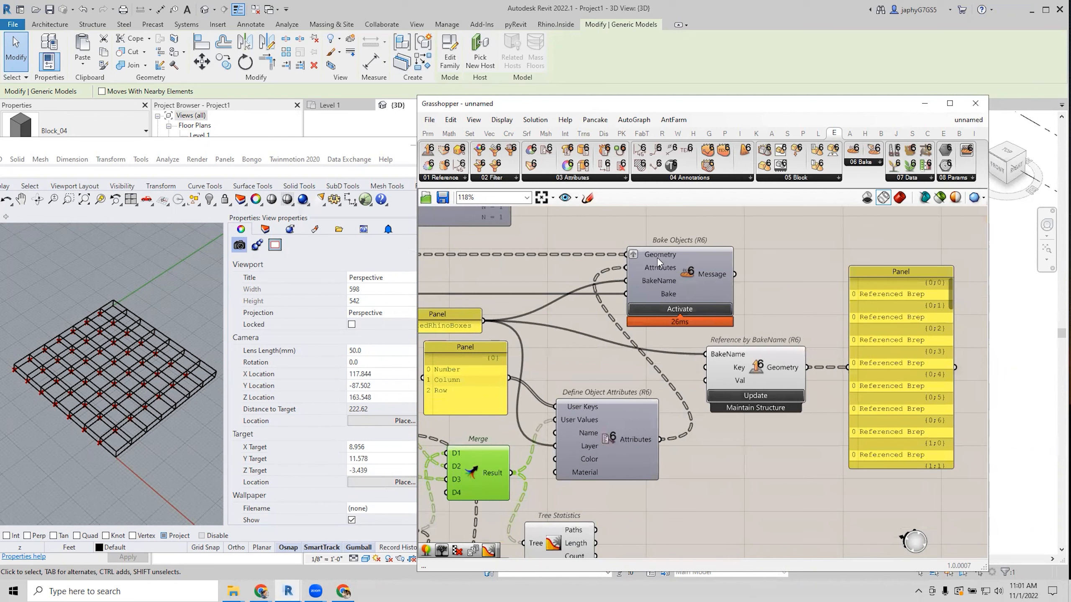
Re-run Bake Objects on the boxes and widen the Referenced Brep panel.
left_click_drag(658, 260, 681, 252)
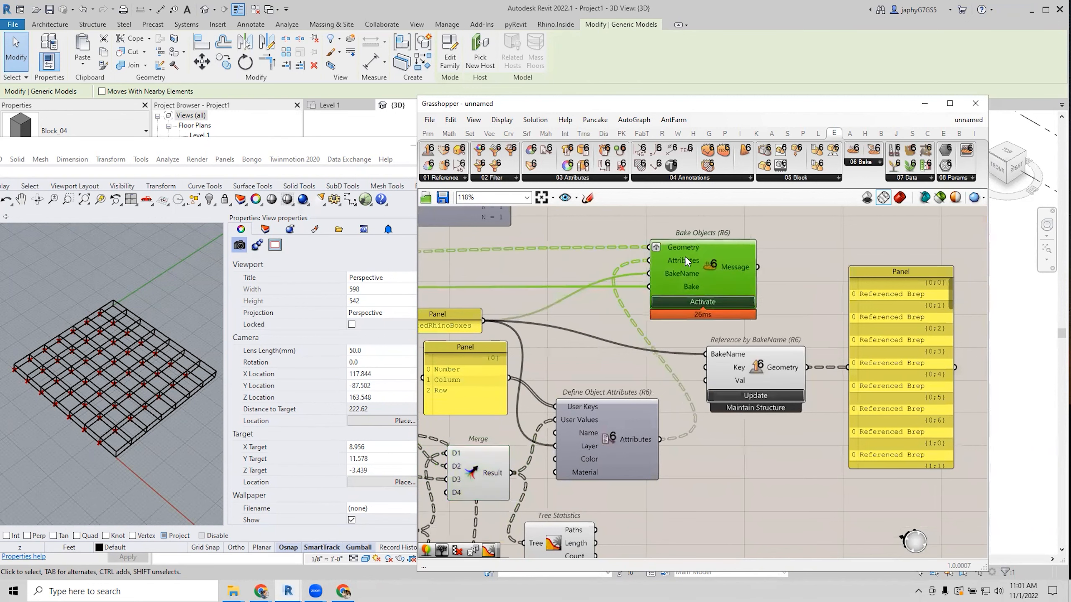
left_click(696, 304)
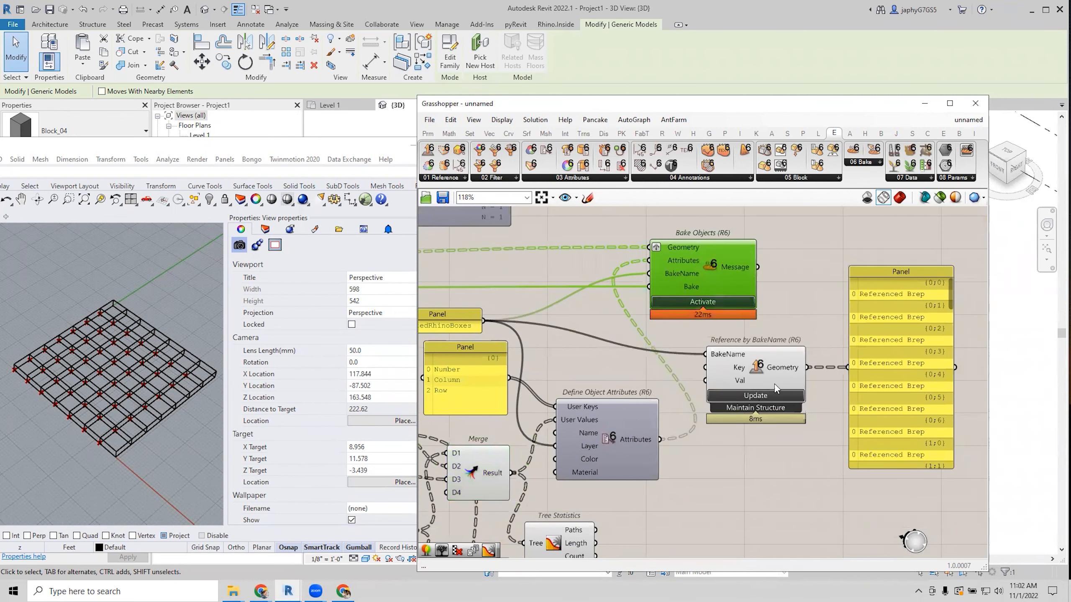
scroll(757, 357, "down", 2)
left_click(762, 422)
right_click_drag(762, 421, 649, 415)
left_click_drag(761, 340, 912, 354)
left_click_drag(787, 355, 812, 355)
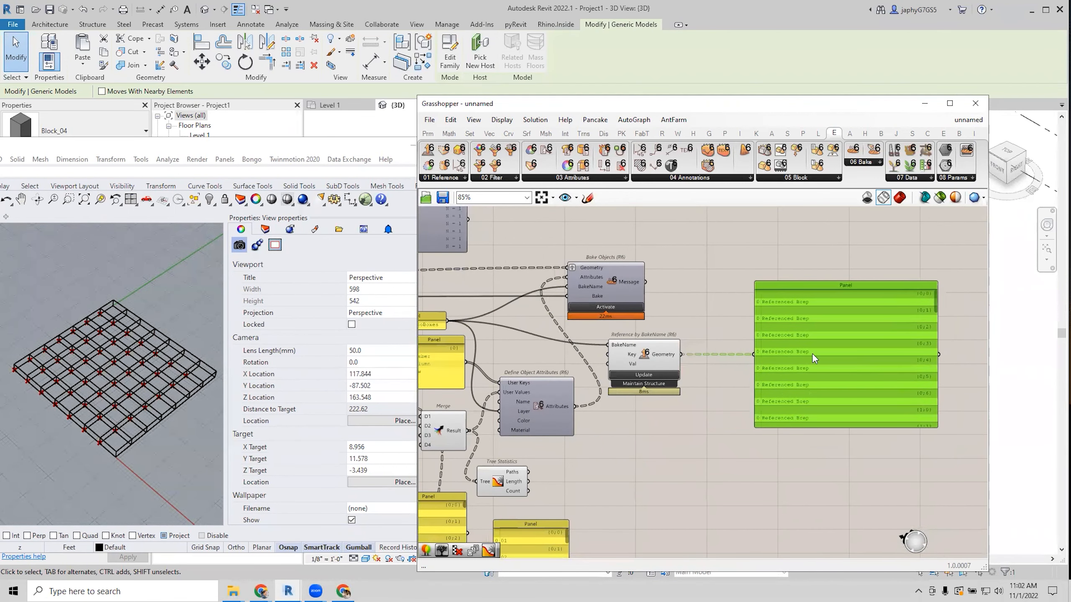
left_click(679, 407)
right_click_drag(490, 392, 516, 388)
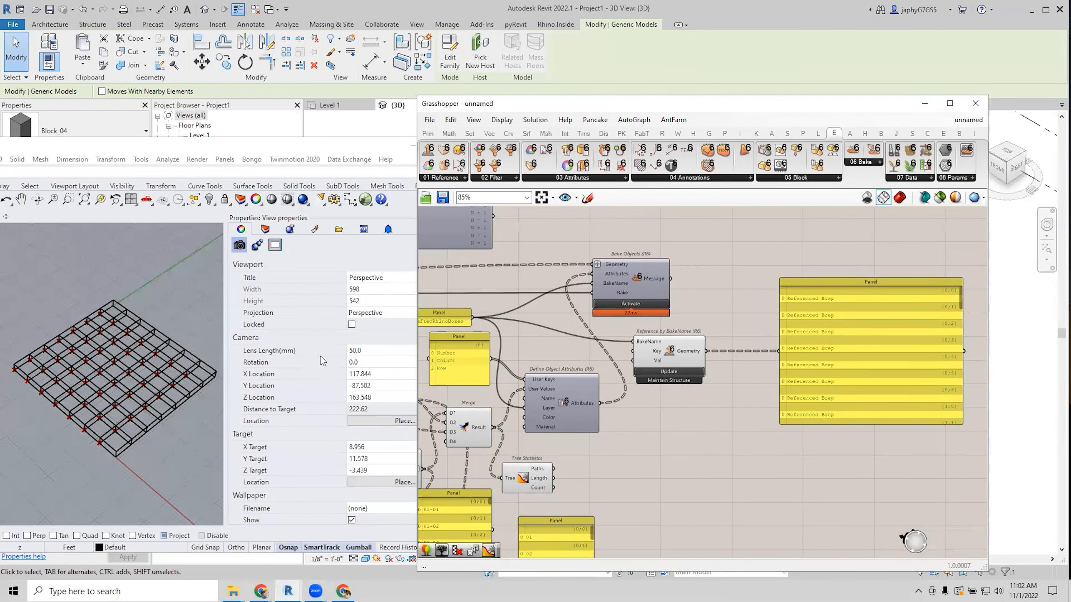
Select grid boxes in Rhino, such as 06-07, to read their Row, Column and Number user text.
left_click(131, 310)
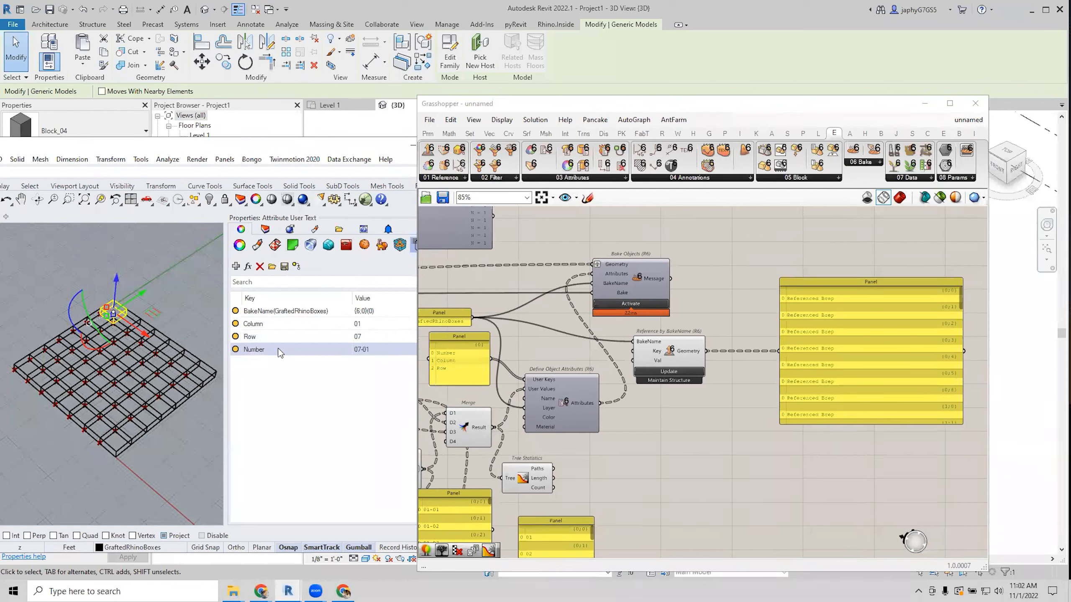
left_click(135, 317)
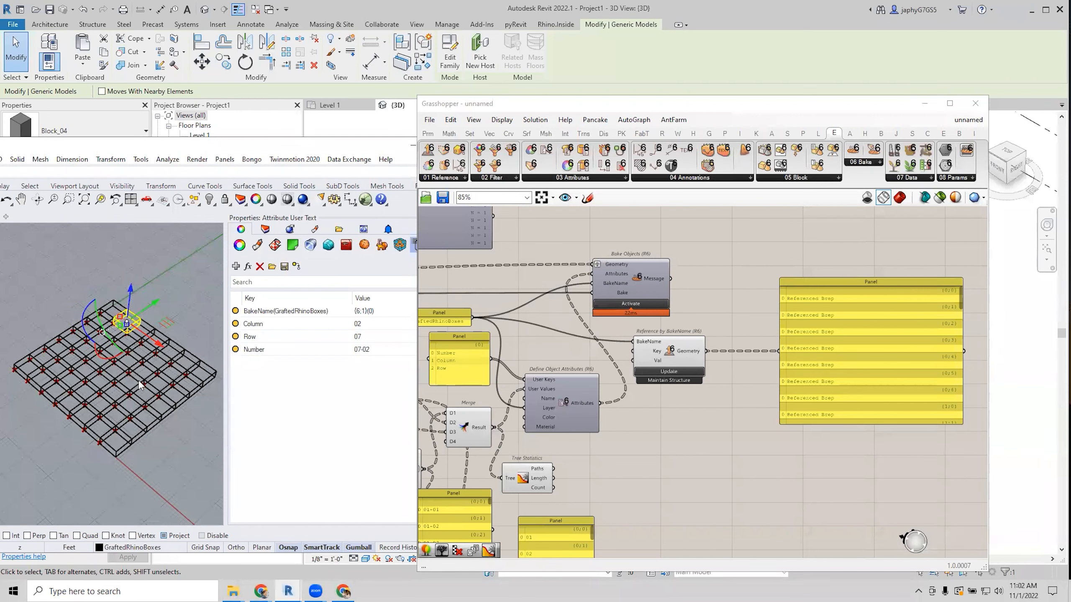
left_click(76, 420)
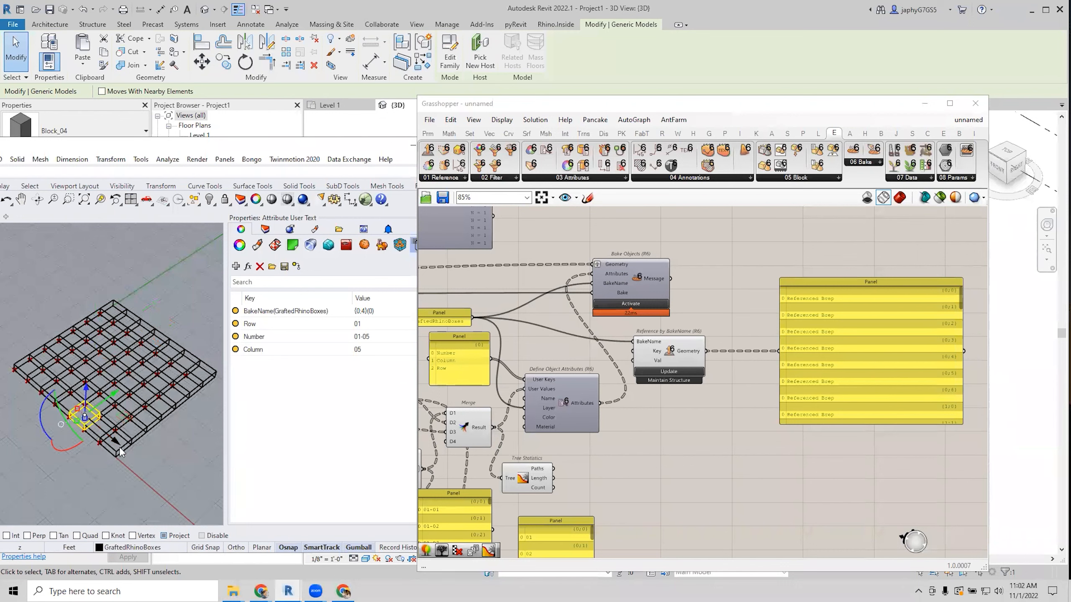
left_click(156, 417)
left_click(178, 400)
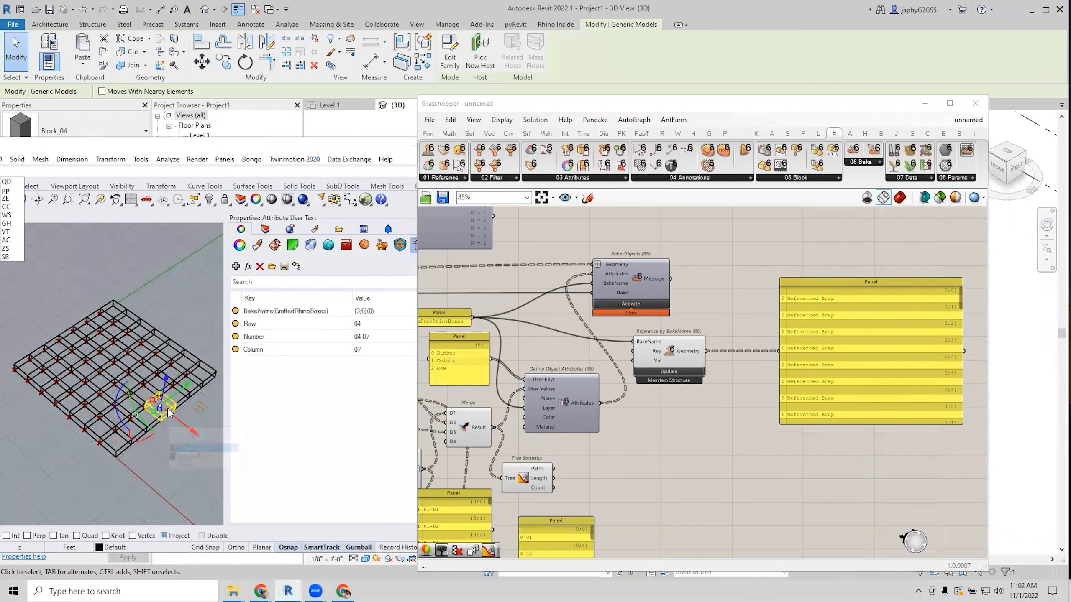
left_click(198, 387)
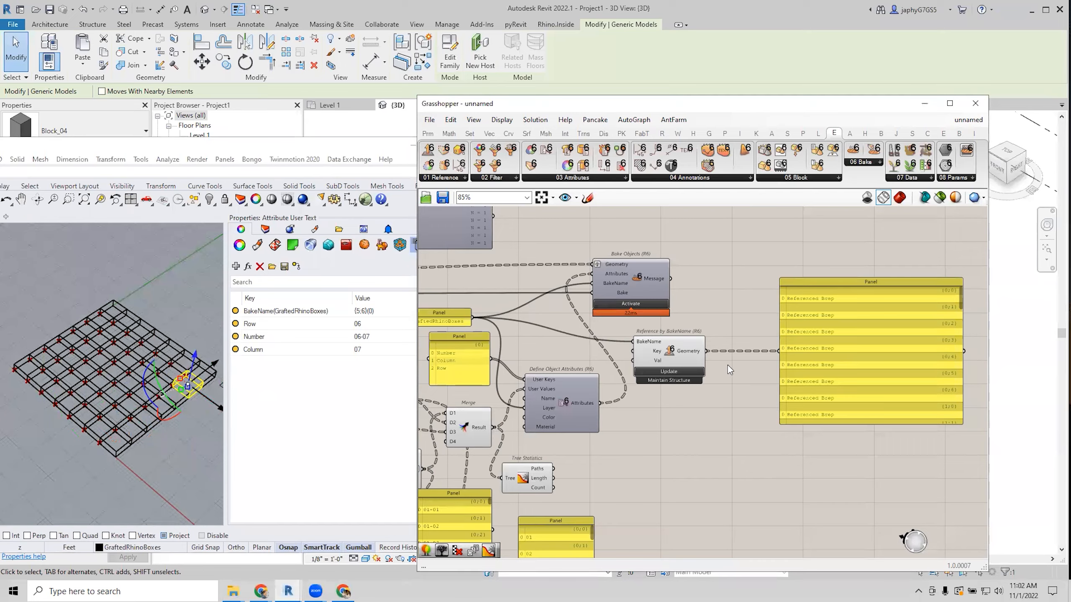
scroll(728, 367, "down", 3)
Preview the BakeName boxes and rearrange Graft Tree, Format, the 01-01 panel, Merge and Tree Statistics.
left_click(775, 340)
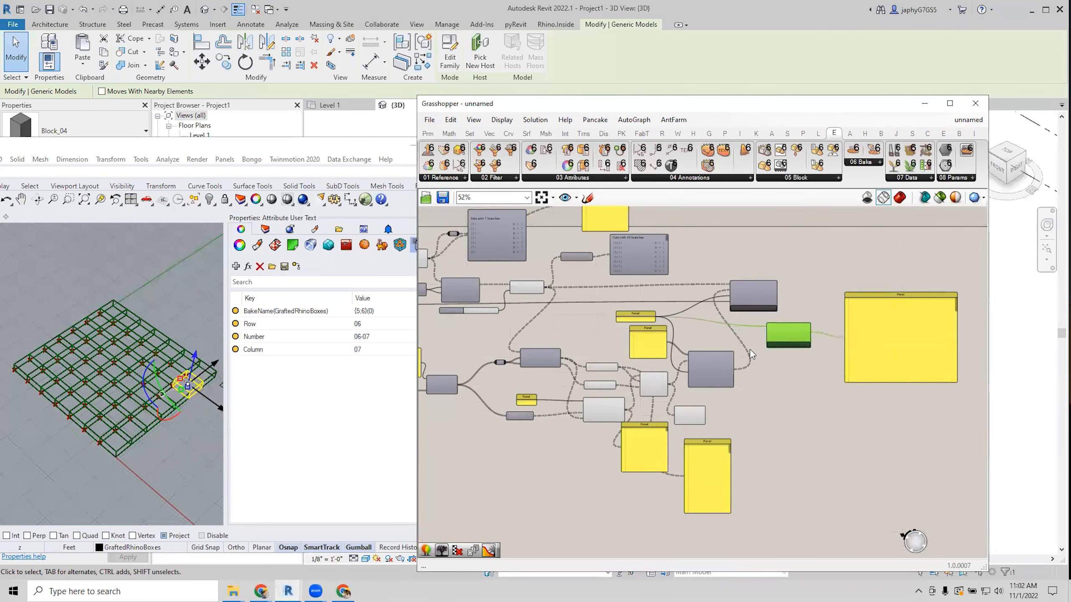
scroll(628, 399, "up", 1)
left_click(616, 393)
left_click_drag(545, 396, 542, 390)
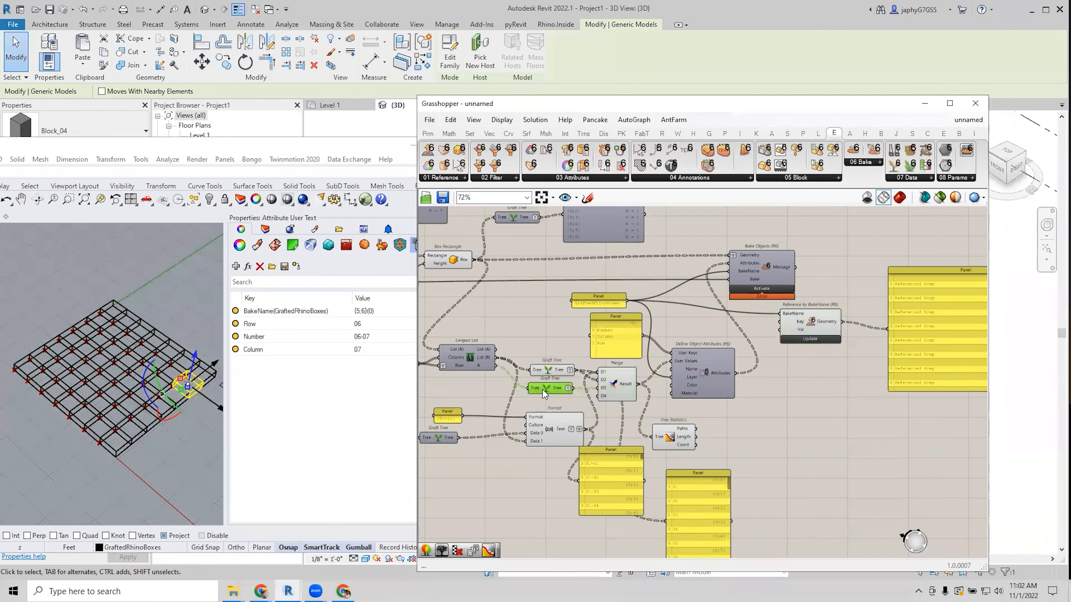
mouse_move(542, 432)
left_mouse_down()
mouse_move(501, 434)
mouse_move(522, 436)
left_mouse_up()
left_click_drag(622, 497, 587, 559)
left_click_drag(614, 386, 617, 410)
left_click_drag(685, 437, 698, 435)
Open the canvas options and nudge the Merge component up slightly.
right_click_drag(765, 407, 863, 418)
scroll(825, 408, "down", 1)
right_click_drag(599, 441, 532, 452)
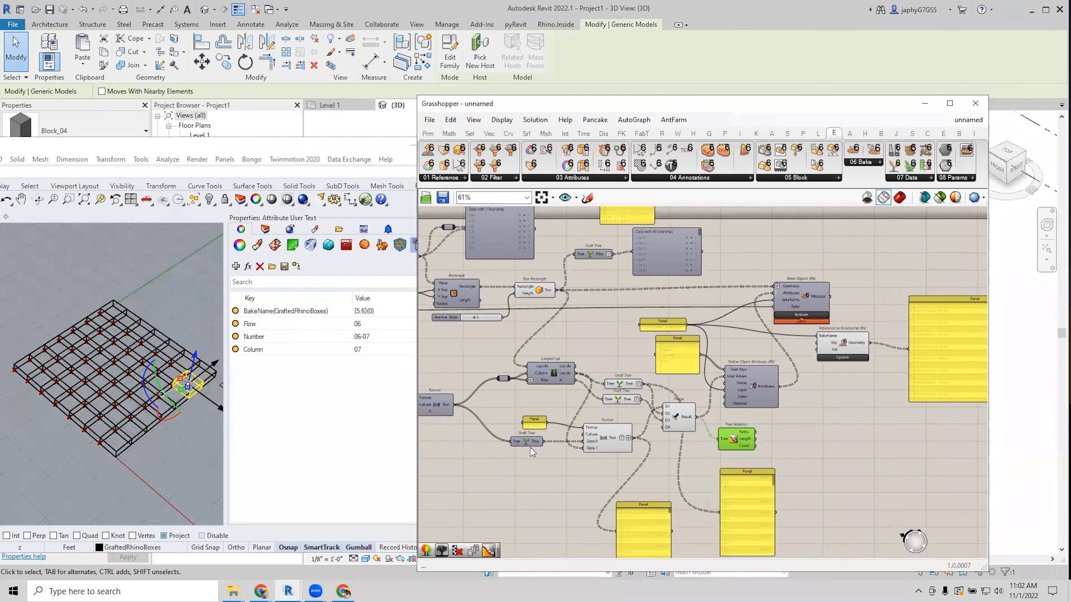
left_click(569, 59)
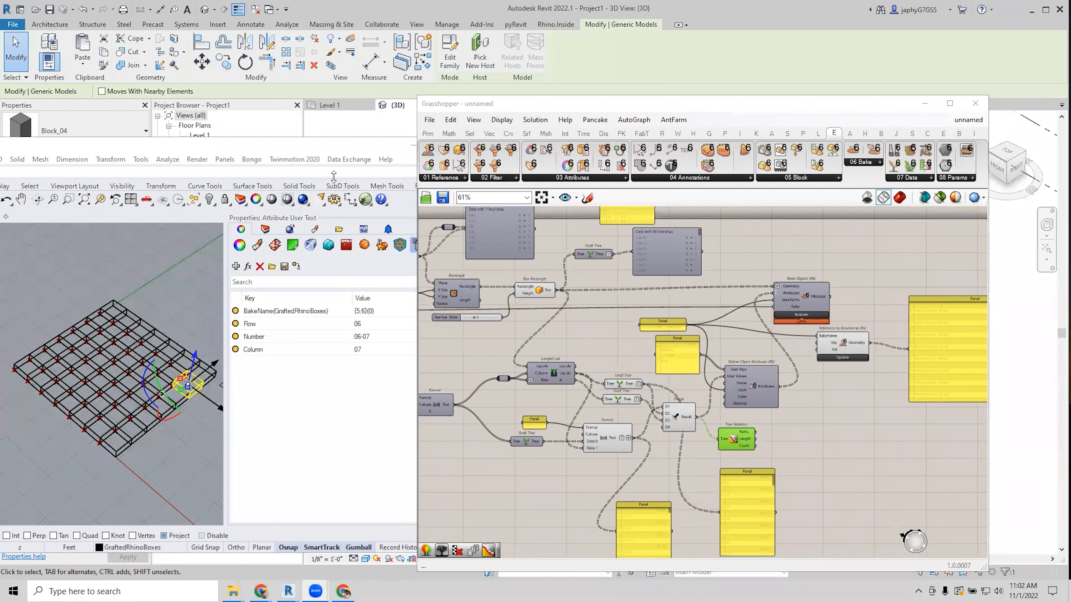
right_click(675, 361)
scroll(622, 347, "up", 4)
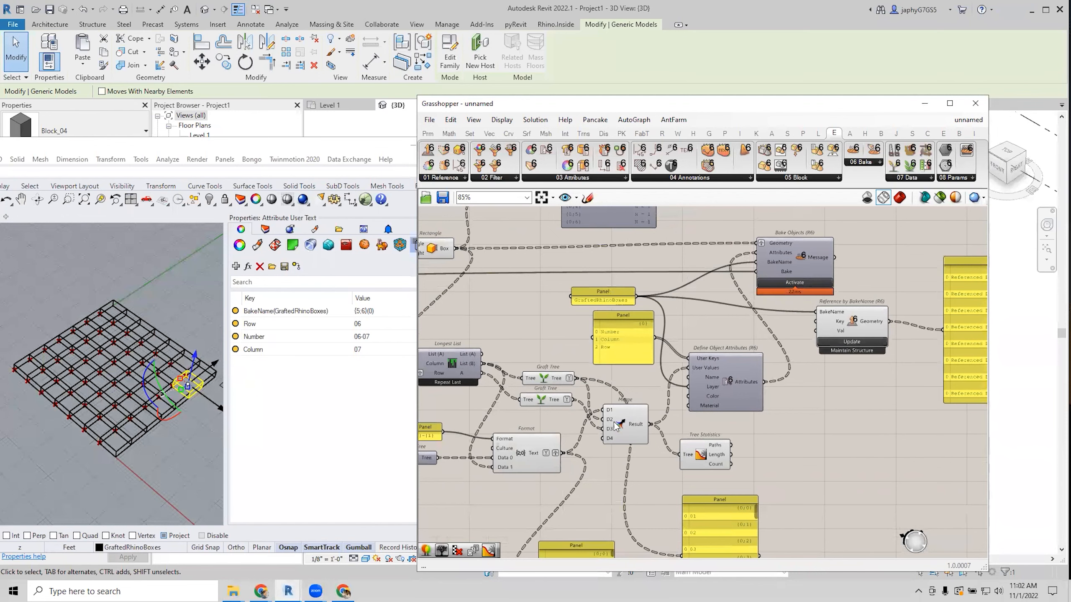
left_click_drag(620, 424, 620, 418)
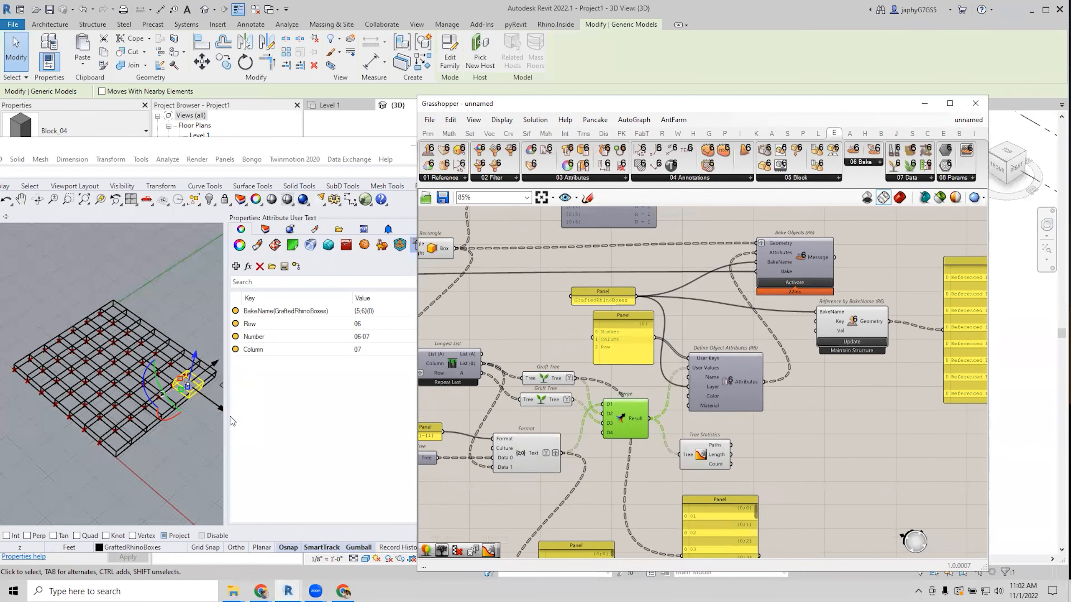
In Notion, view the Branched Data Trees definition image at full size.
left_click(344, 591)
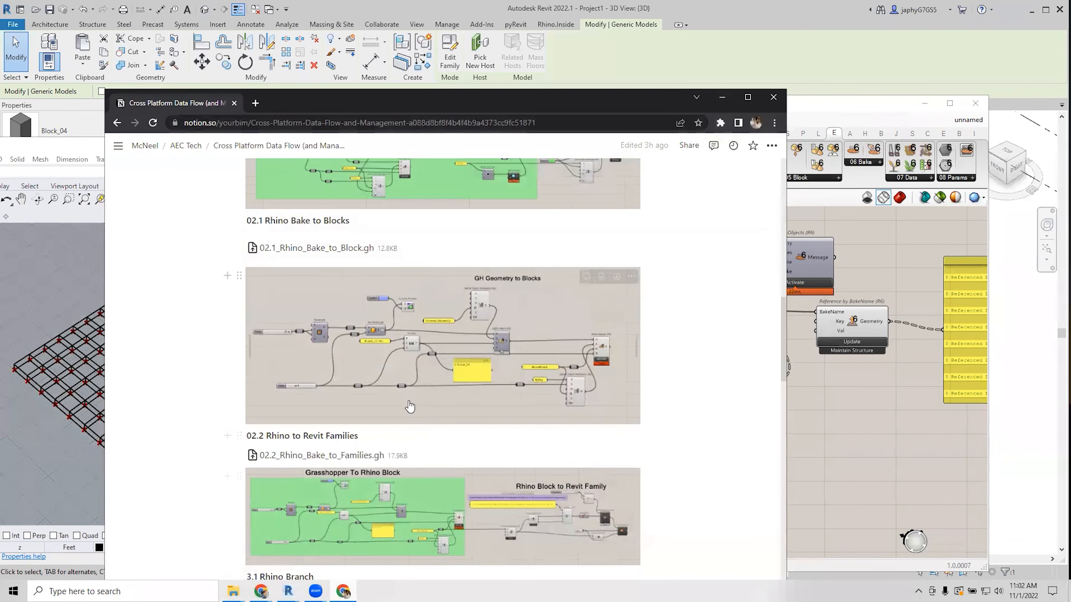
scroll(410, 407, "down", 6)
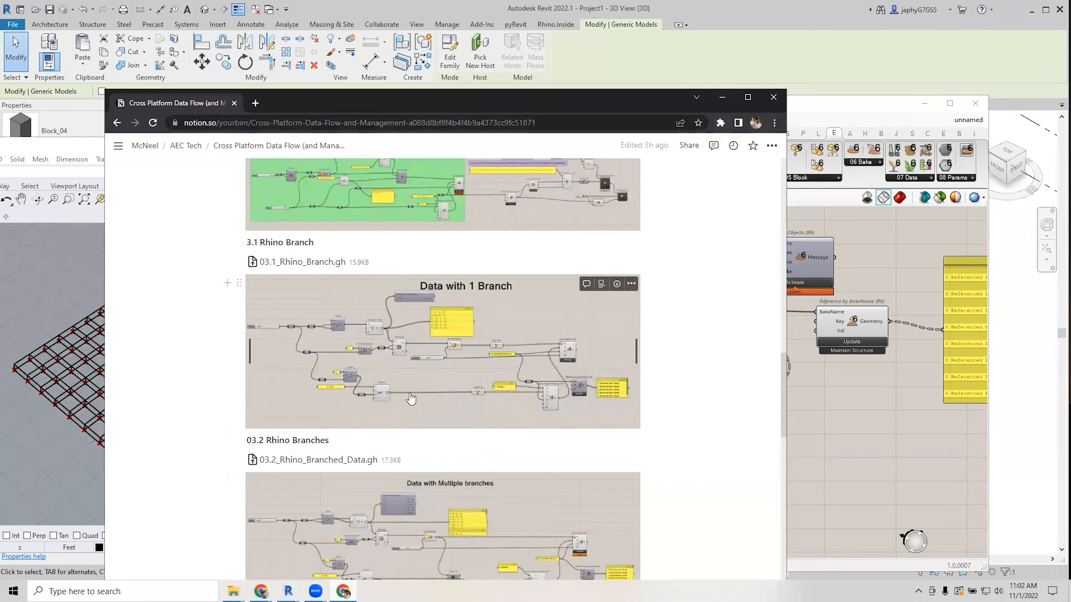
scroll(409, 403, "down", 8)
scroll(408, 396, "down", 2)
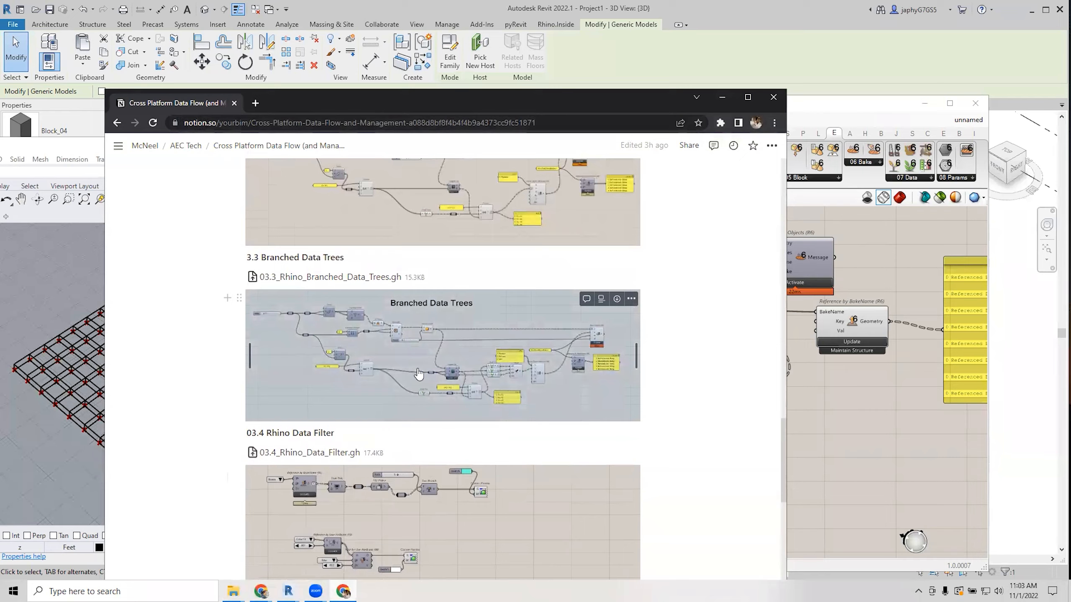
left_click(418, 374)
left_click(442, 388)
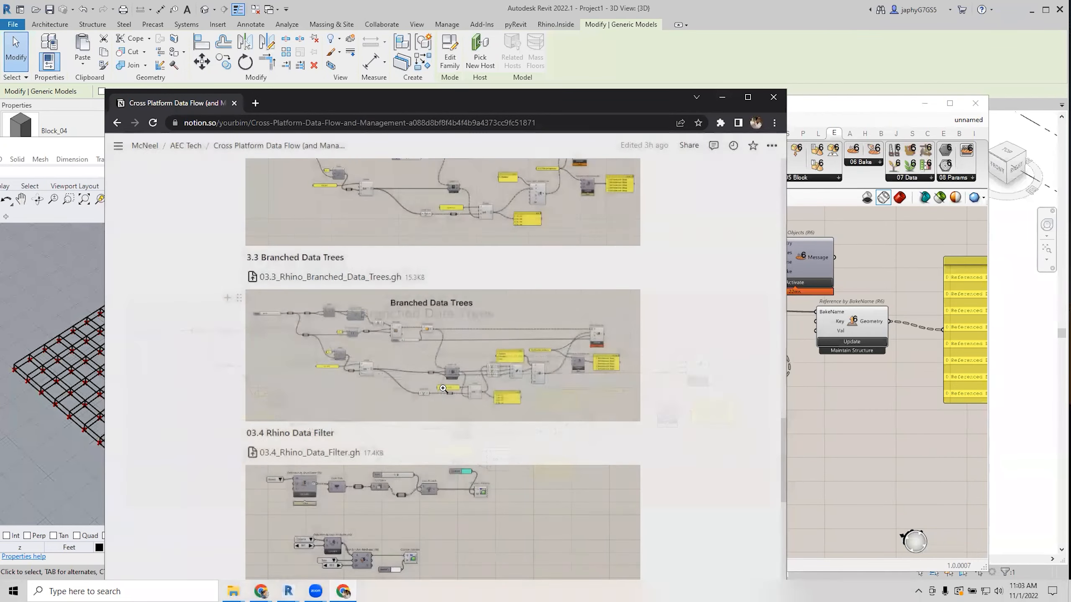
left_click(359, 372)
left_click(359, 373)
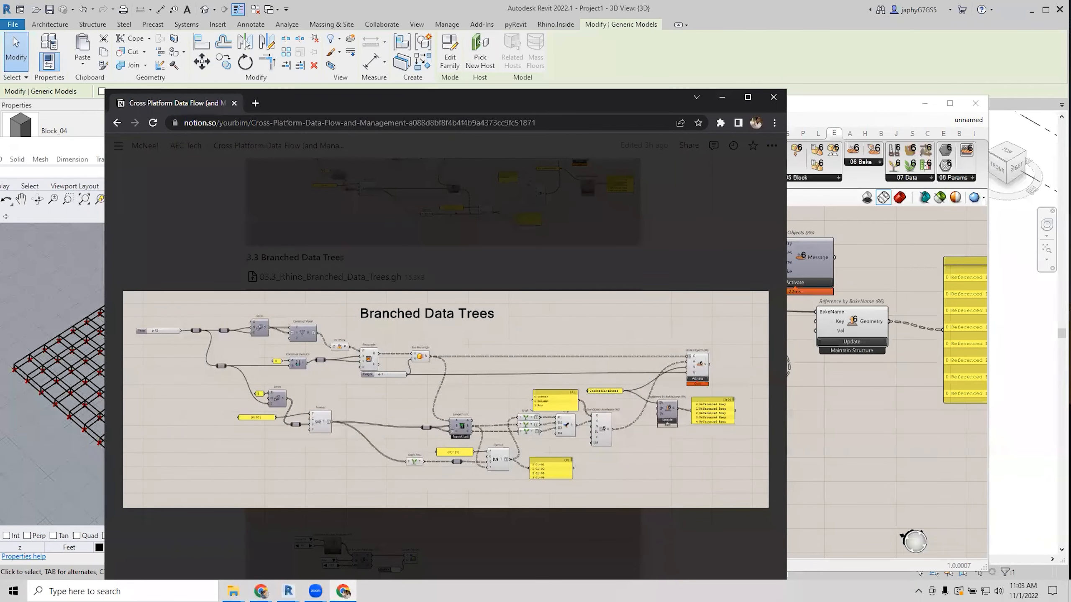
key("Escape")
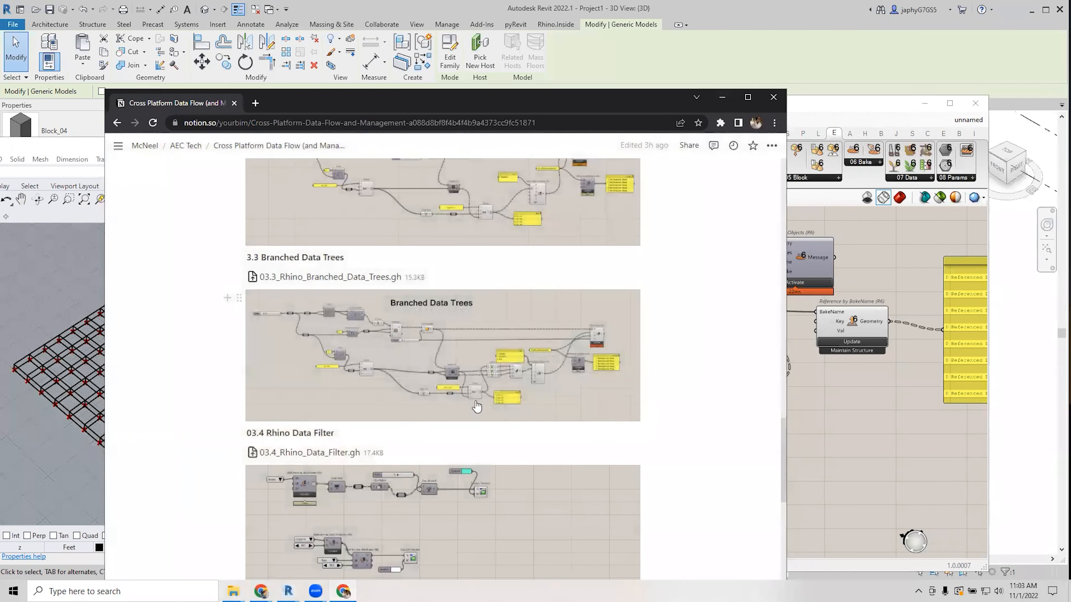
Scroll down to the 03.4 Rhino Data Filter image and return to the Grasshopper definition.
scroll(449, 417, "down", 2)
scroll(449, 416, "down", 2)
left_click(897, 449)
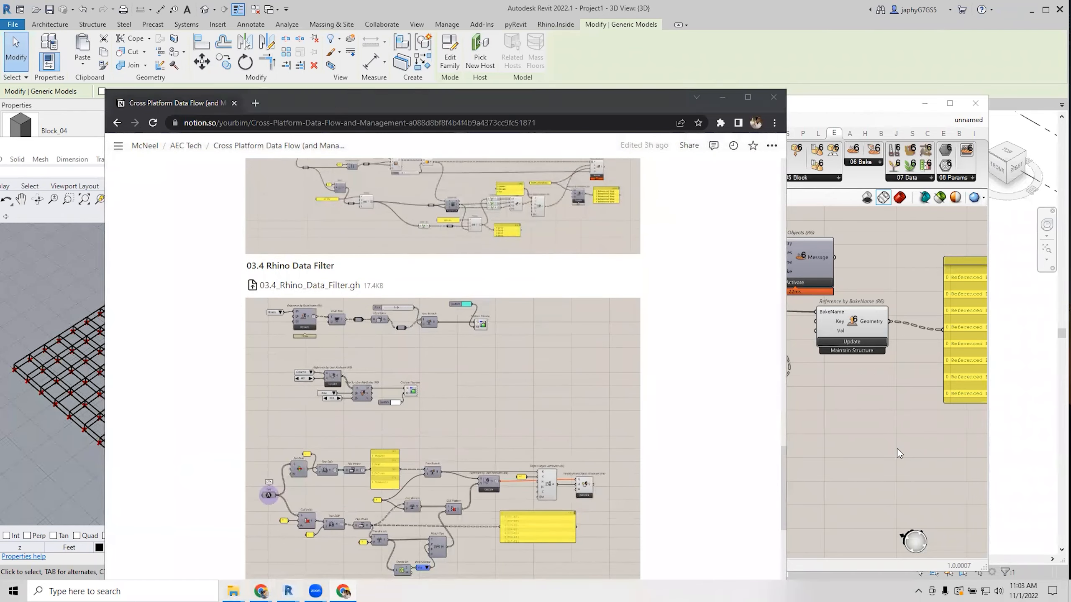
mouse_move(753, 401)
right_mouse_down()
mouse_move(685, 393)
mouse_move(738, 410)
right_mouse_up()
scroll(739, 408, "down", 1)
right_click_drag(679, 305, 656, 358)
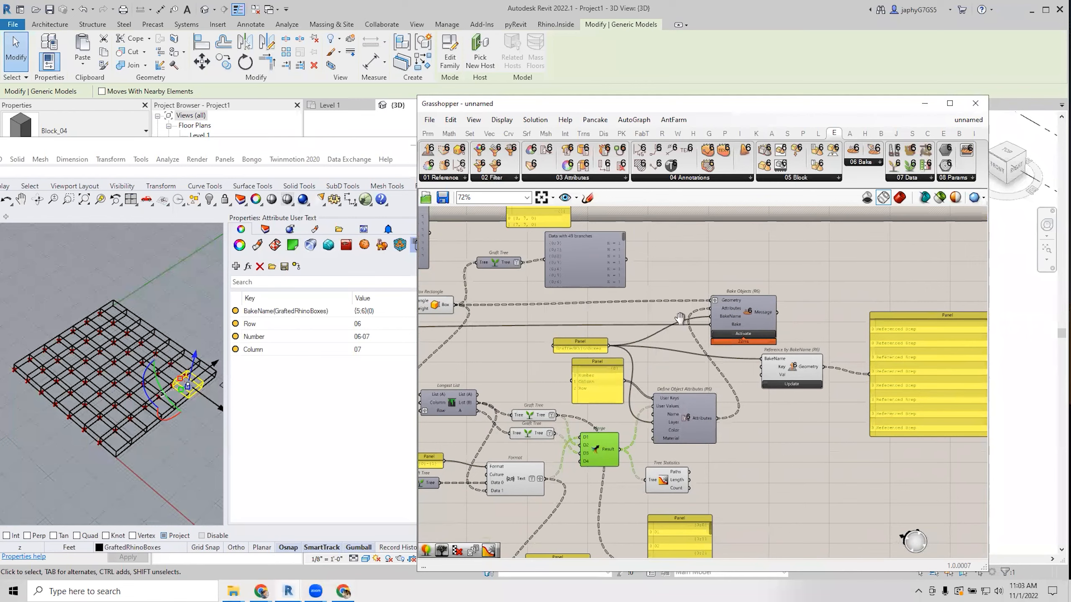
Check Grasshopper's file commands, then bring up the DataWorkshop folder window.
right_click_drag(680, 317, 693, 285)
scroll(675, 279, "down", 2)
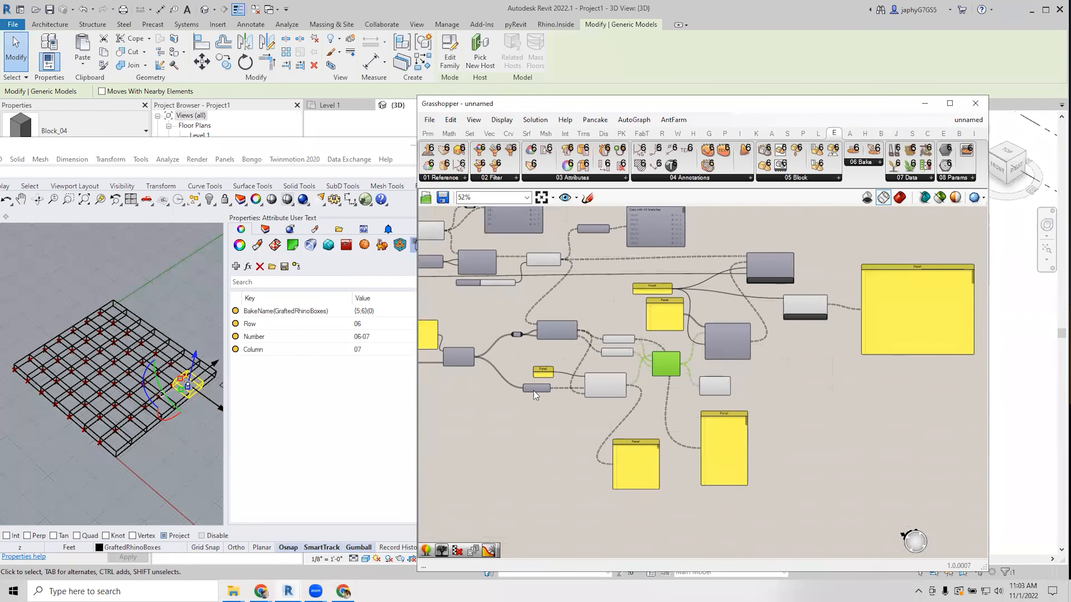
left_click(581, 508)
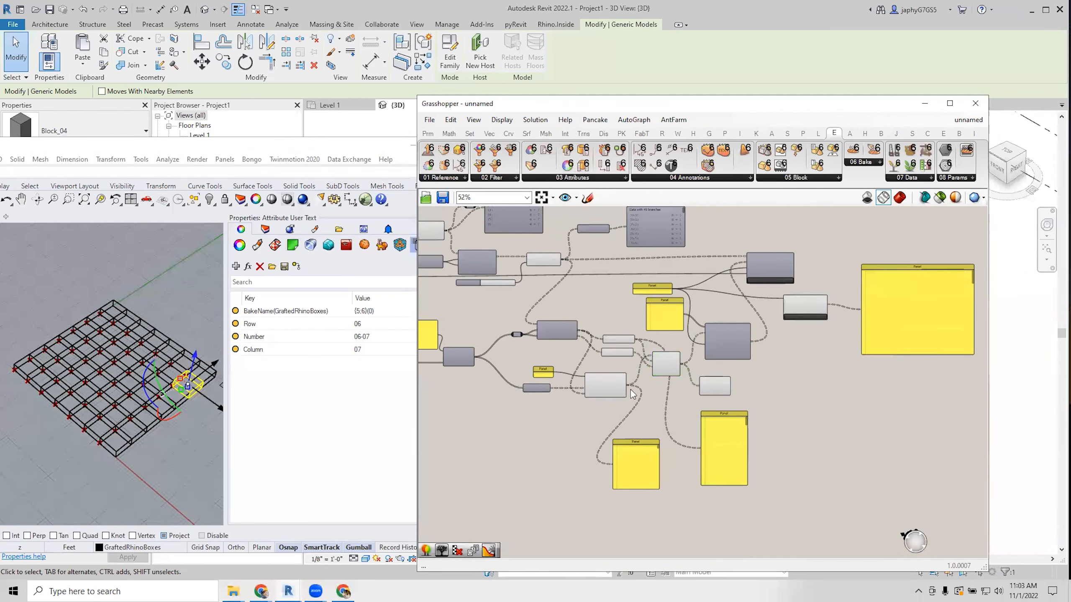
right_click_drag(630, 371, 619, 423)
left_click(429, 120)
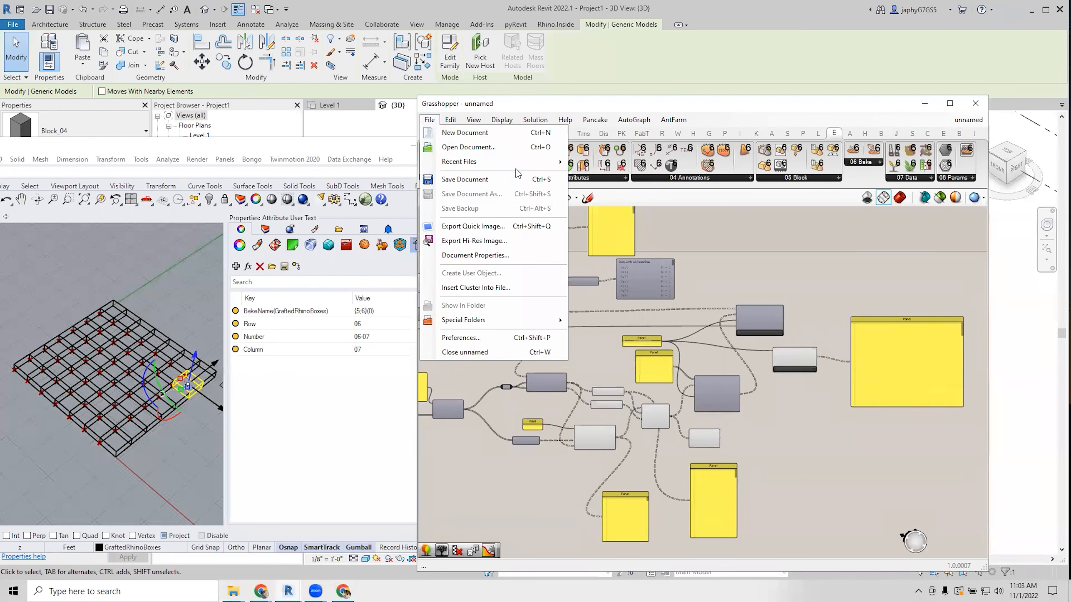
left_click(813, 272)
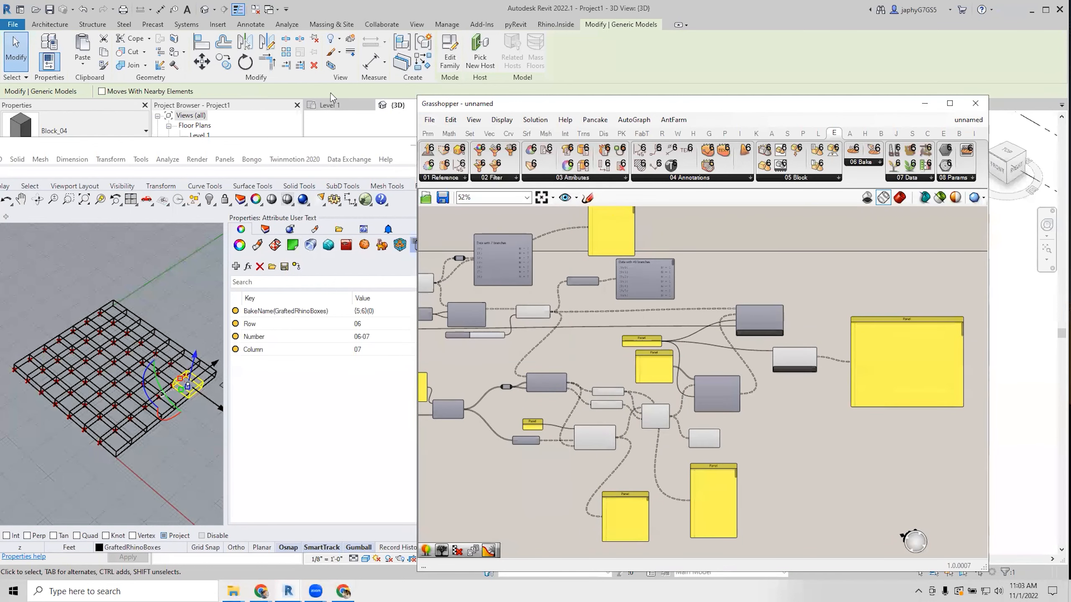
left_click(427, 120)
left_click(233, 591)
left_click(213, 570)
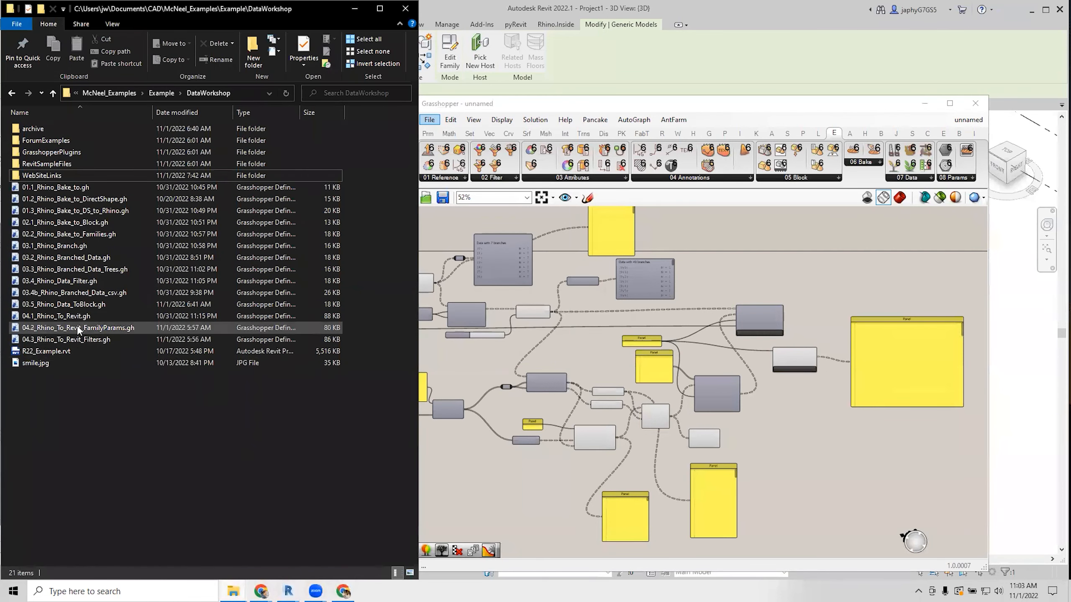
Drag 03.4_Rhino_Data_Filter.gh onto the Grasshopper canvas and frame the opened definition.
left_click_drag(71, 280, 587, 354)
scroll(770, 334, "down", 2)
right_click_drag(770, 334, 627, 355)
right_click_drag(856, 359, 602, 346)
scroll(544, 343, "up", 2)
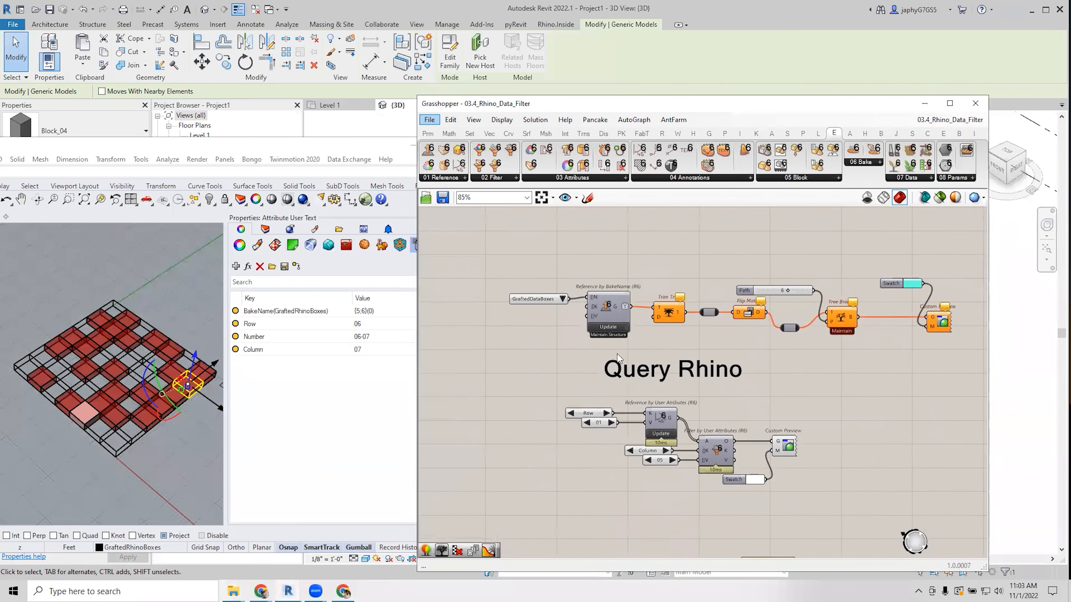
Switch the queried bake name from GraftedDataBoxes to GraftedRhinoBoxes.
scroll(564, 301, "up", 1)
left_click(561, 297)
left_click(564, 365)
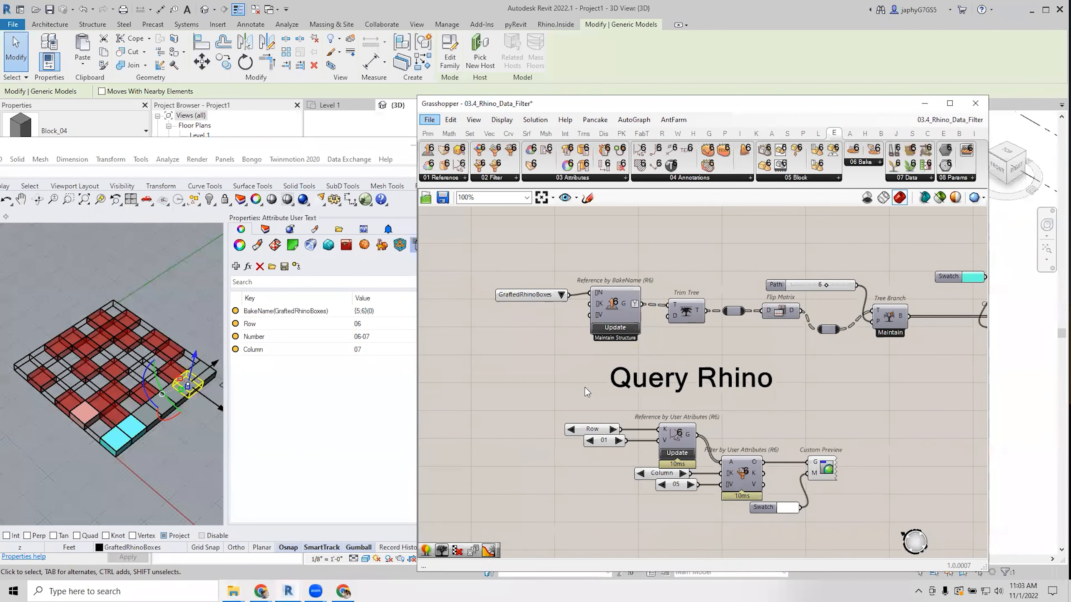
scroll(596, 373, "down", 2)
right_click_drag(596, 374, 597, 335)
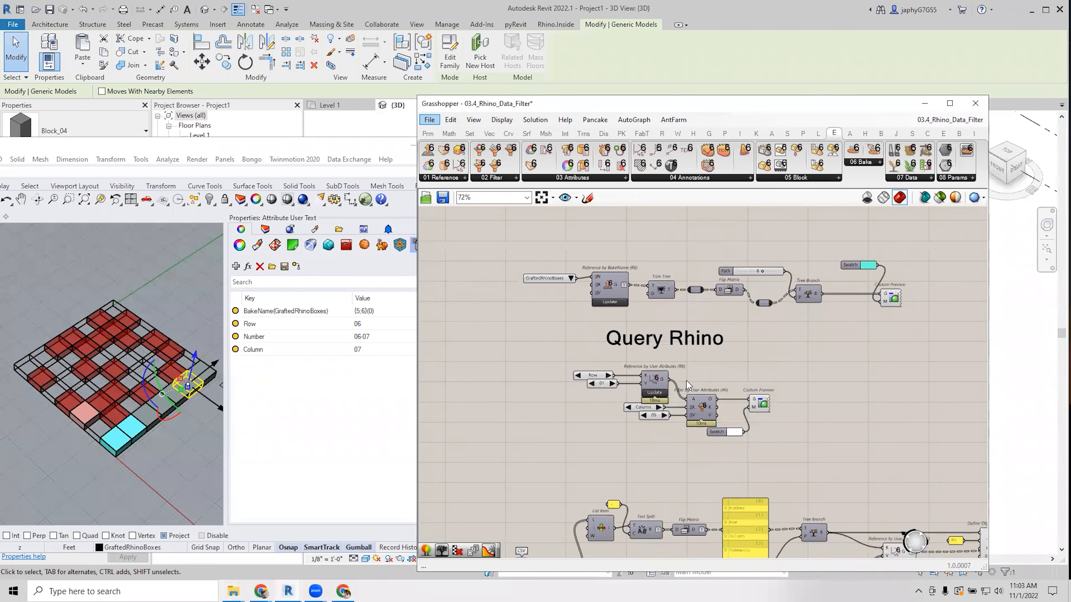
Disable the lower component group's preview so Rhino shows only the cyan highlighted row.
scroll(690, 387, "down", 2)
scroll(572, 520, "up", 2)
right_click_drag(571, 519, 585, 468)
mouse_move(586, 469)
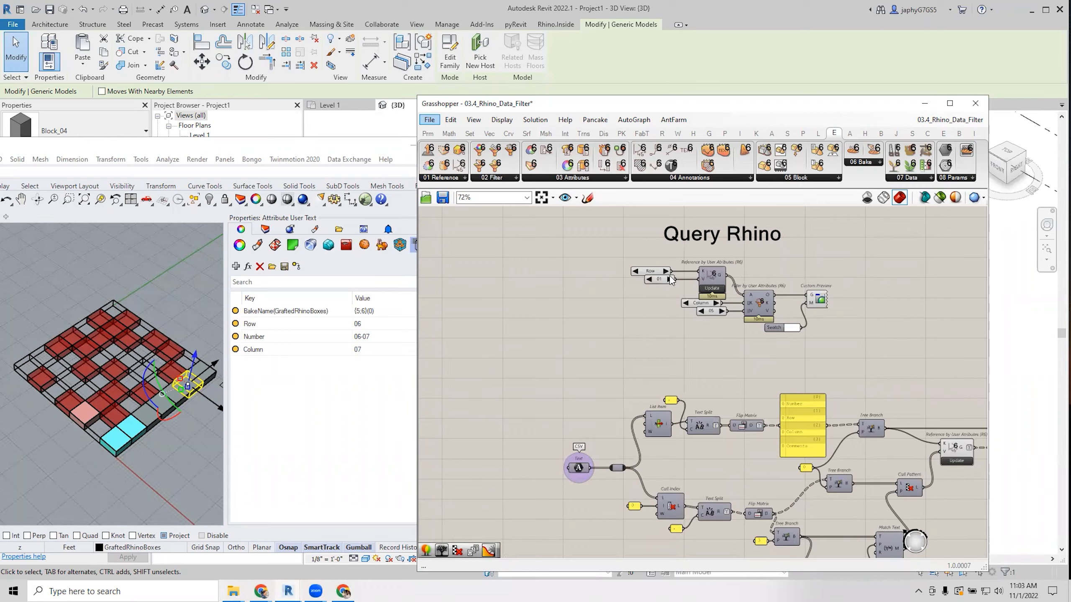
scroll(670, 284, "up", 2)
right_click_drag(671, 284, 535, 371)
right_click_drag(598, 333, 629, 401)
right_click_drag(741, 350, 730, 363)
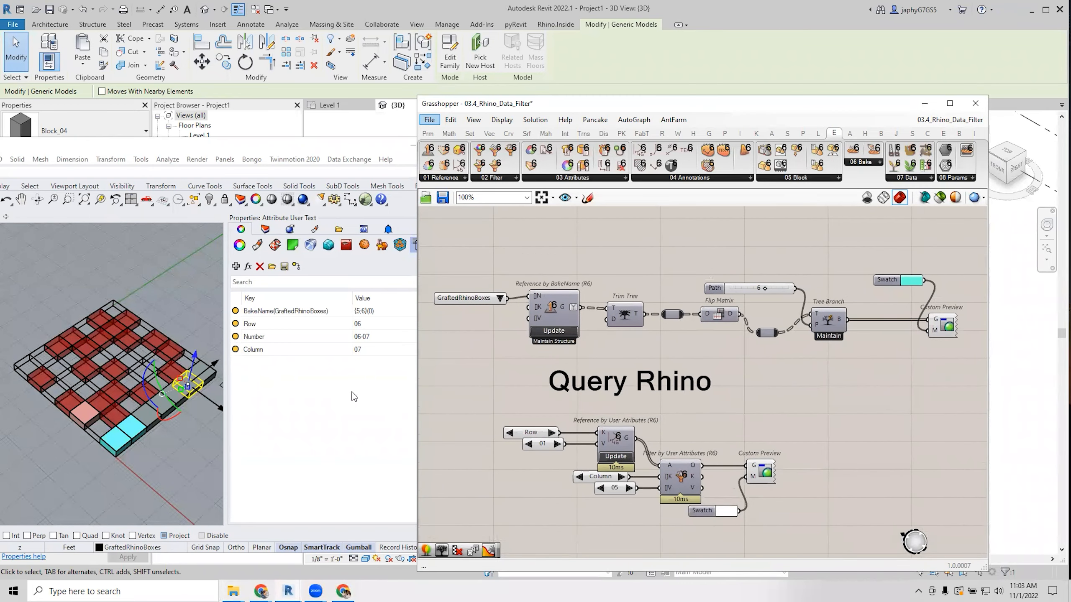
left_click(144, 453)
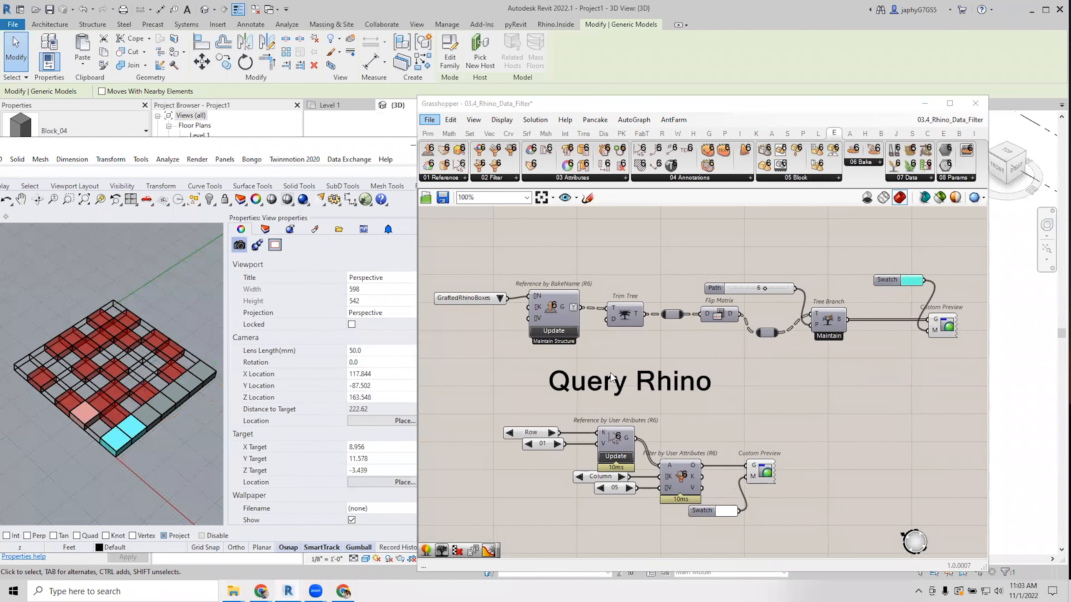
scroll(564, 364, "down", 3)
left_click_drag(474, 377, 936, 559)
middle_click(793, 440)
left_click(826, 410)
Inspect the Reference by BakeName component's context menu without changing anything.
right_click_drag(732, 302, 740, 421)
scroll(729, 401, "up", 3)
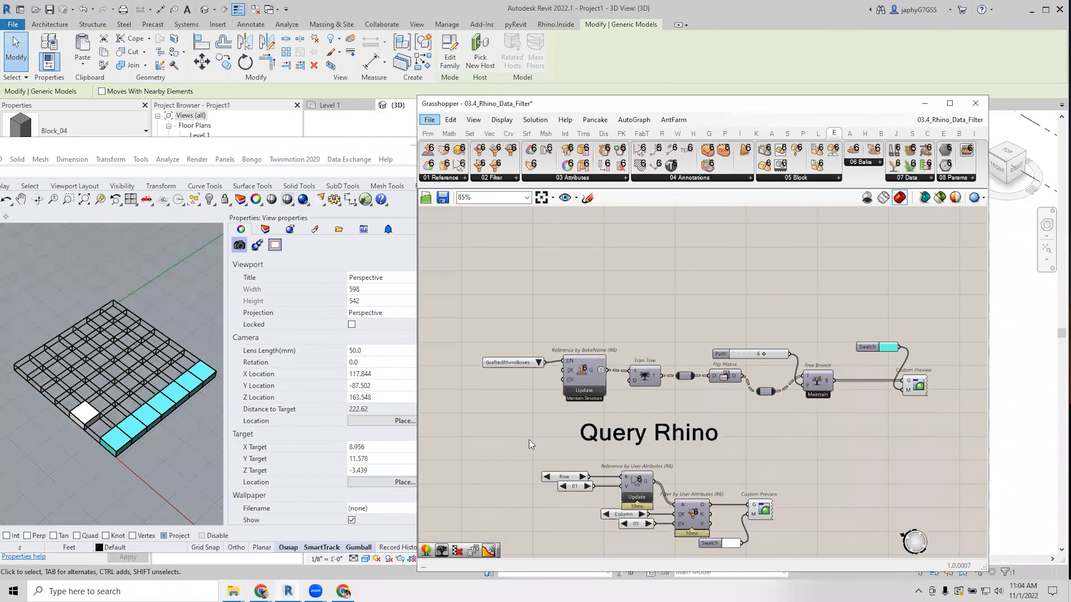
left_click(515, 362)
left_click(577, 367)
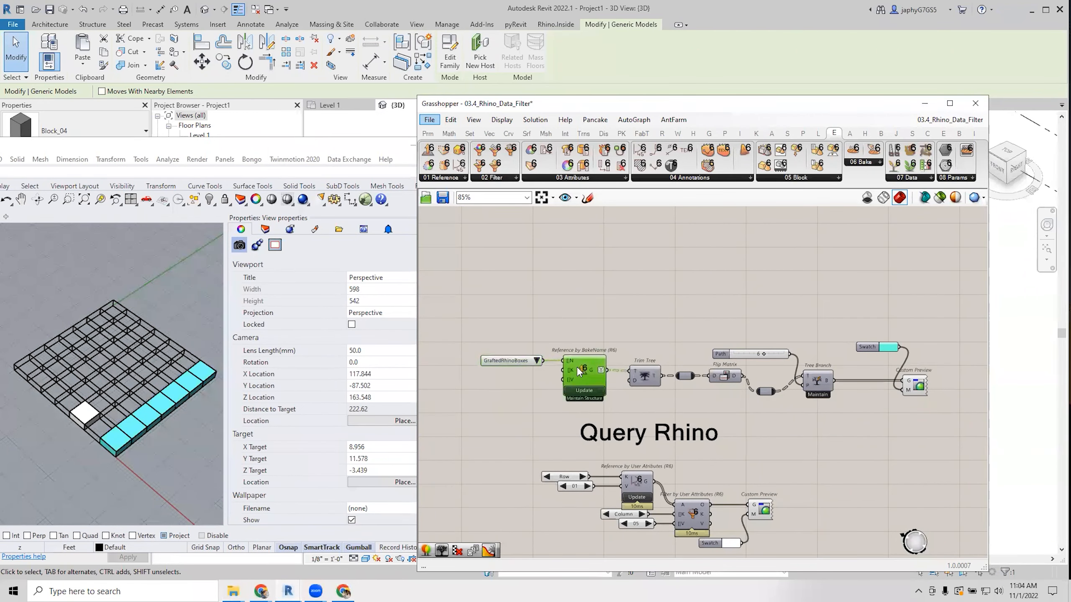
right_click_drag(733, 352, 738, 293)
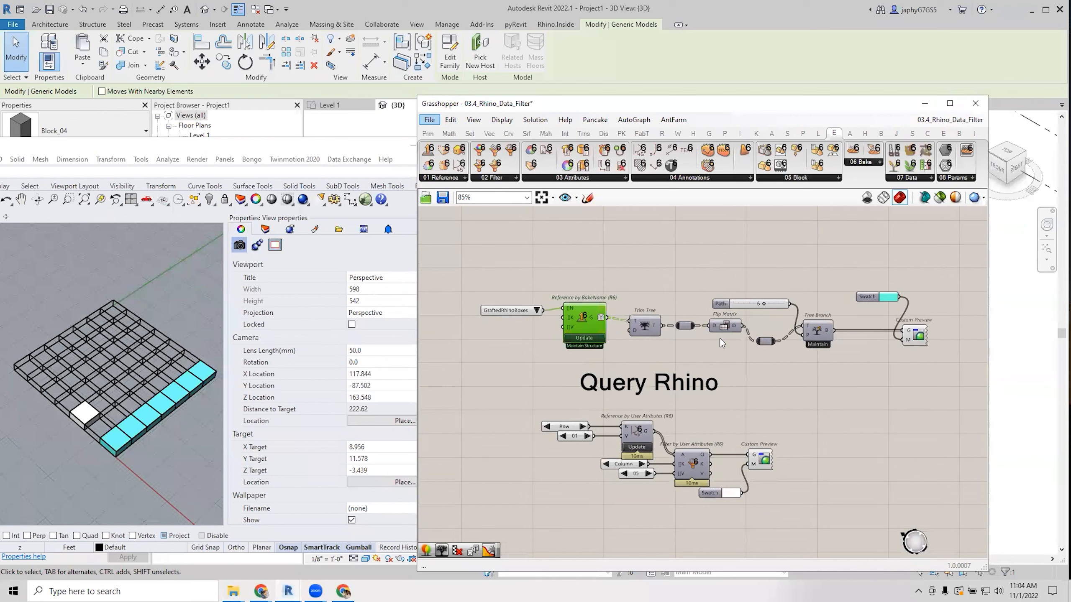
right_click_drag(720, 343, 711, 367)
scroll(707, 389, "up", 1)
right_click_drag(685, 434, 722, 455)
left_click(554, 331)
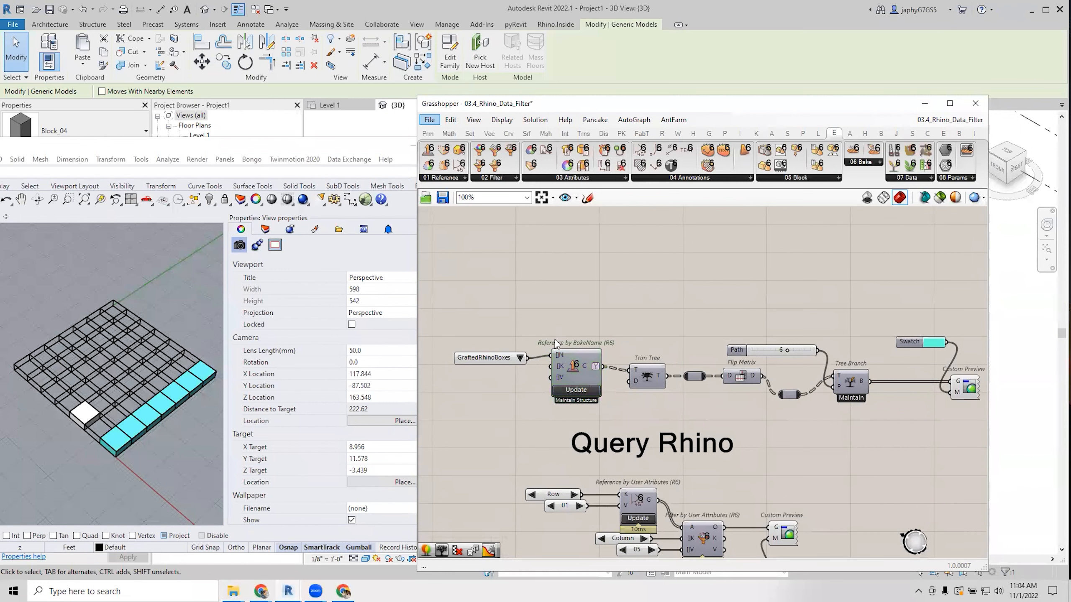
right_click(576, 365)
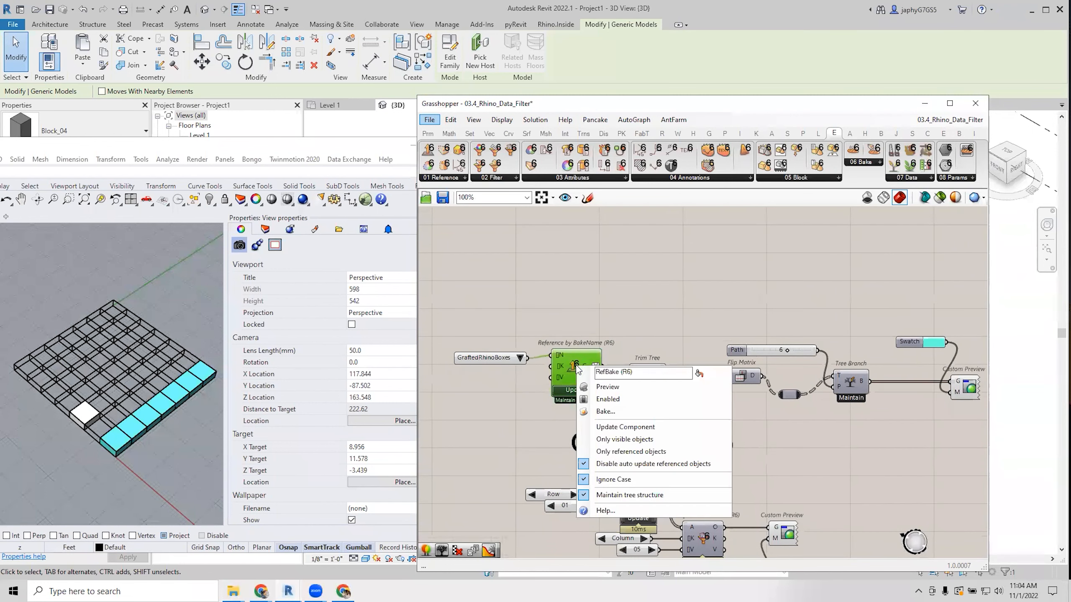
left_click(820, 494)
right_click_drag(773, 468, 734, 415)
right_click_drag(679, 365, 688, 380)
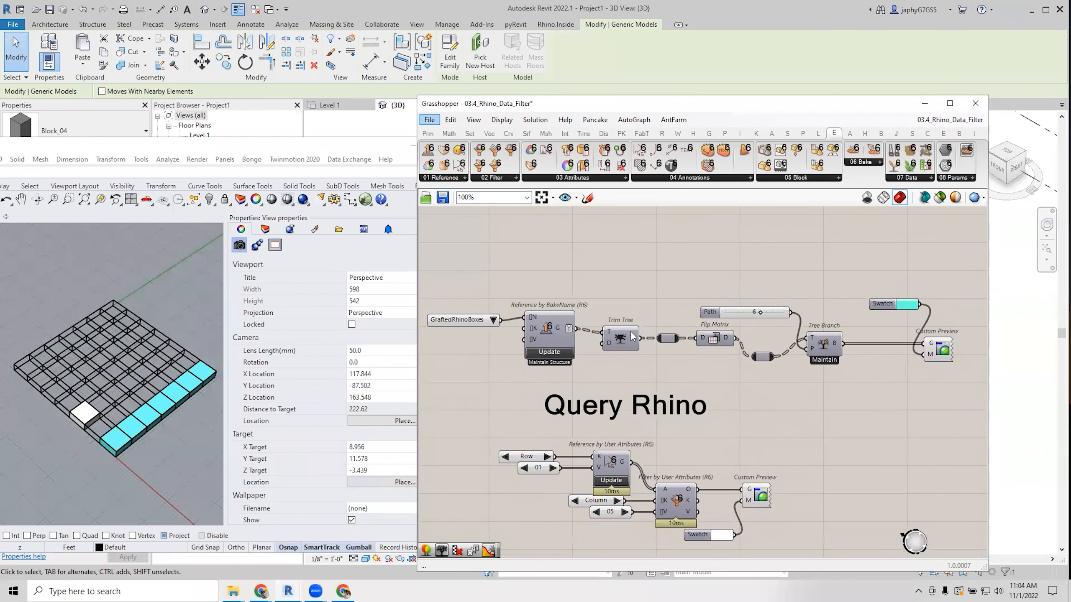
Step Path to 5 to move the cyan row, then browse the Attributes, Reference and Filter components.
mouse_move(632, 338)
mouse_move(758, 311)
left_mouse_down()
mouse_move(725, 312)
mouse_move(751, 316)
left_mouse_up()
right_click_drag(668, 444, 683, 344)
scroll(674, 390, "up", 1)
right_click_drag(674, 391, 663, 344)
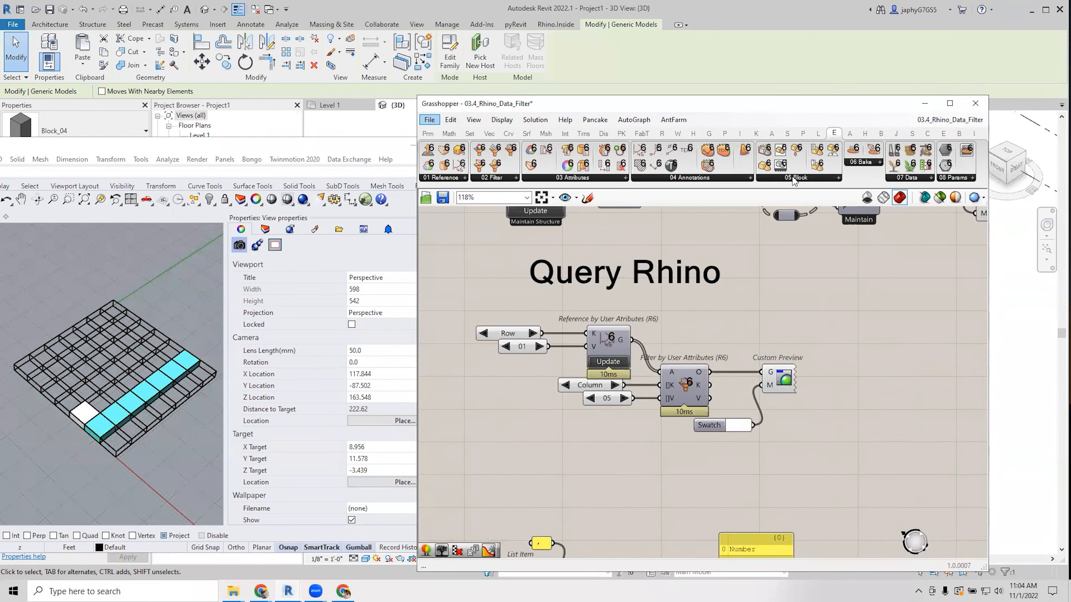
left_click(598, 180)
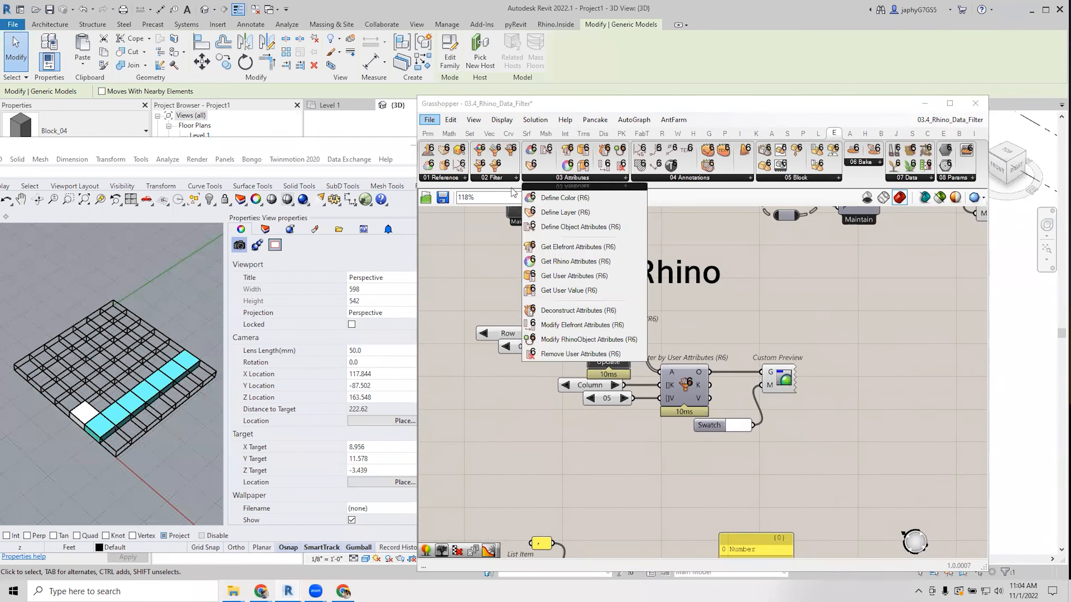
left_click(450, 178)
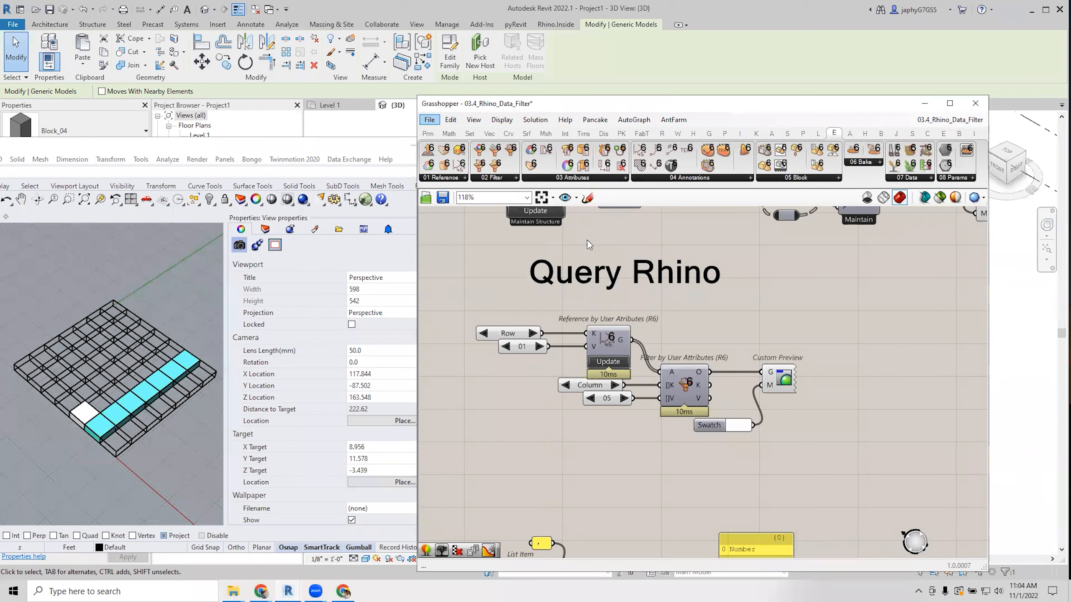
left_click(490, 178)
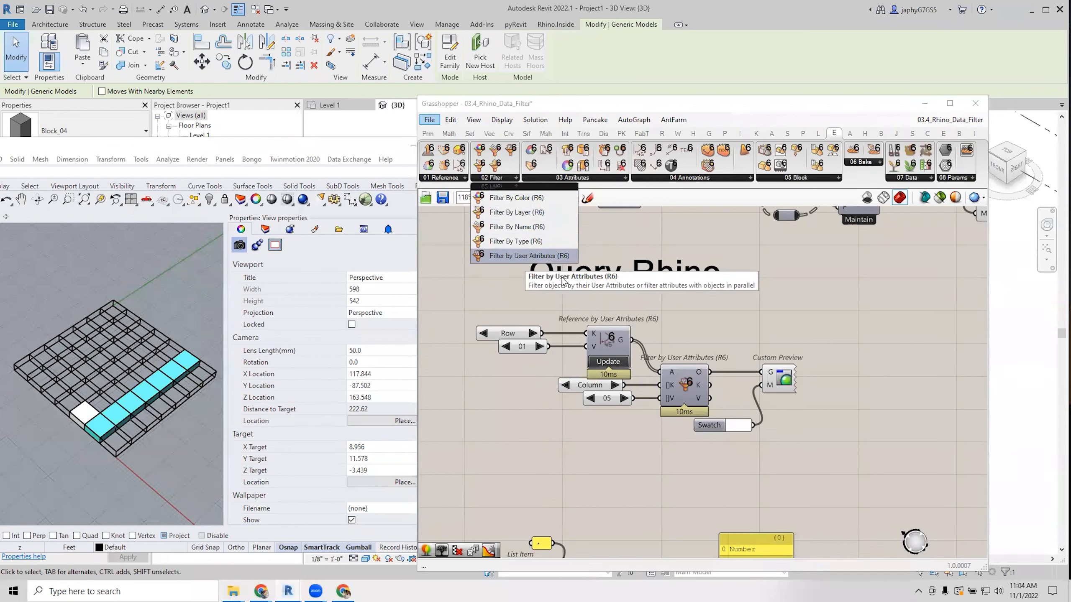
Set Row to 03 and step the Column value to 03 for the user-attribute filter.
left_click(539, 348)
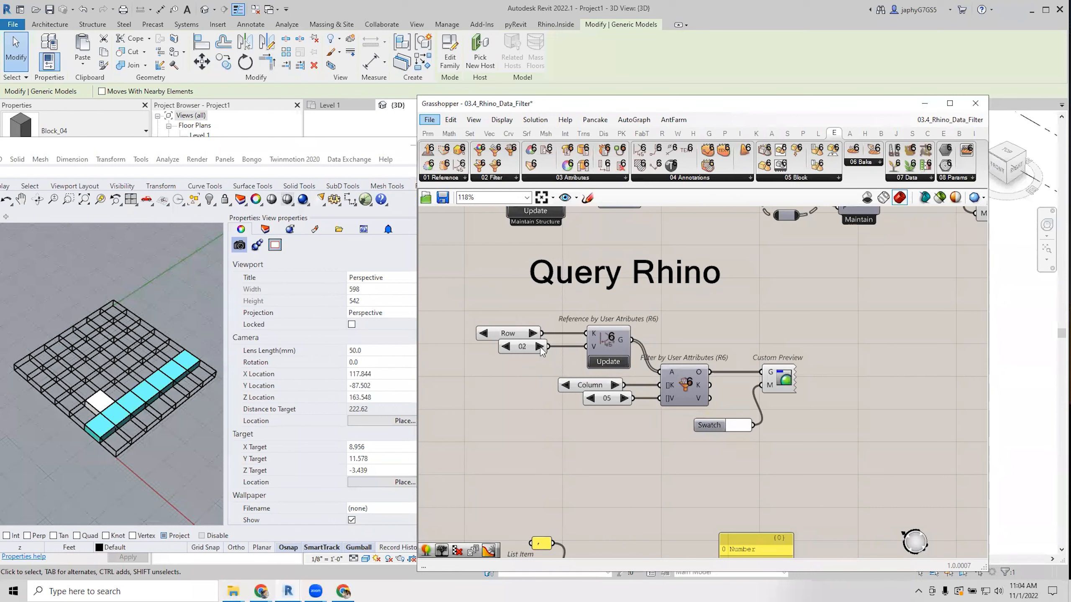
left_click(539, 347)
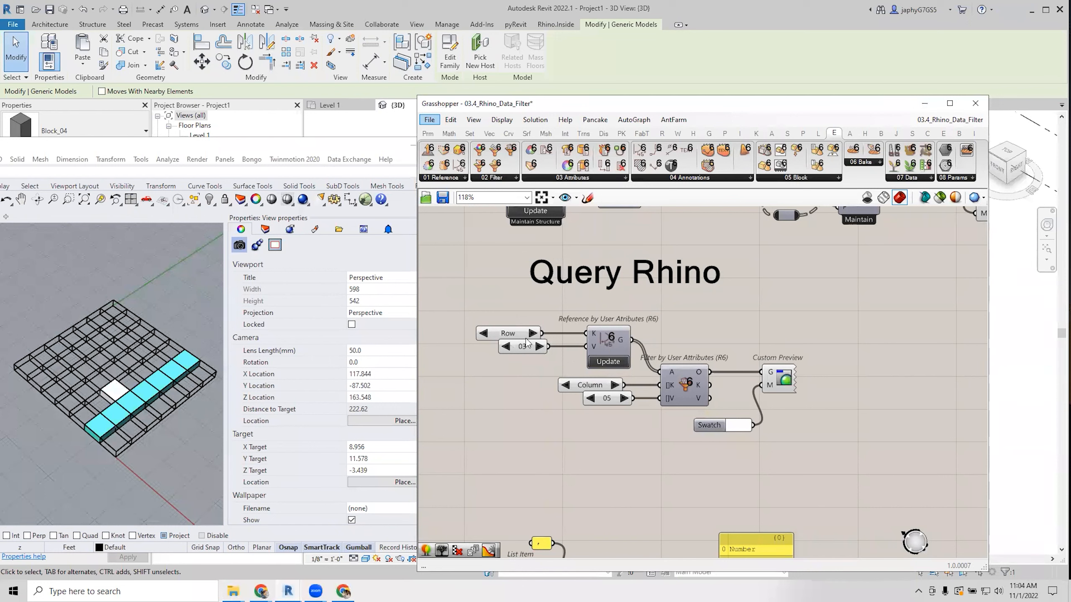
left_click(589, 398)
left_click(590, 398)
left_click(590, 398)
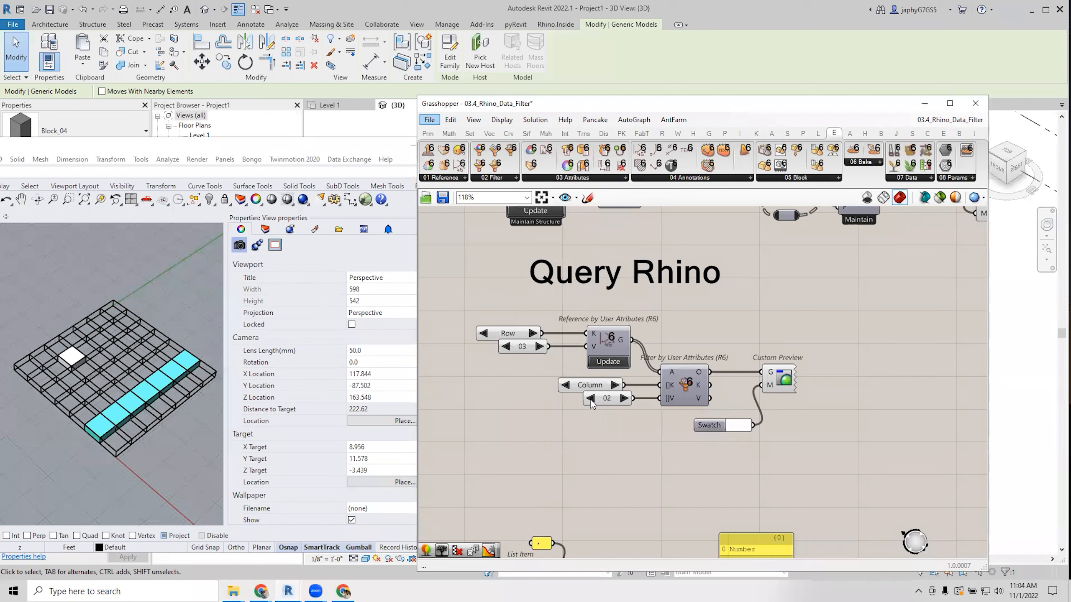
left_click(623, 398)
left_click(624, 398)
left_click(624, 398)
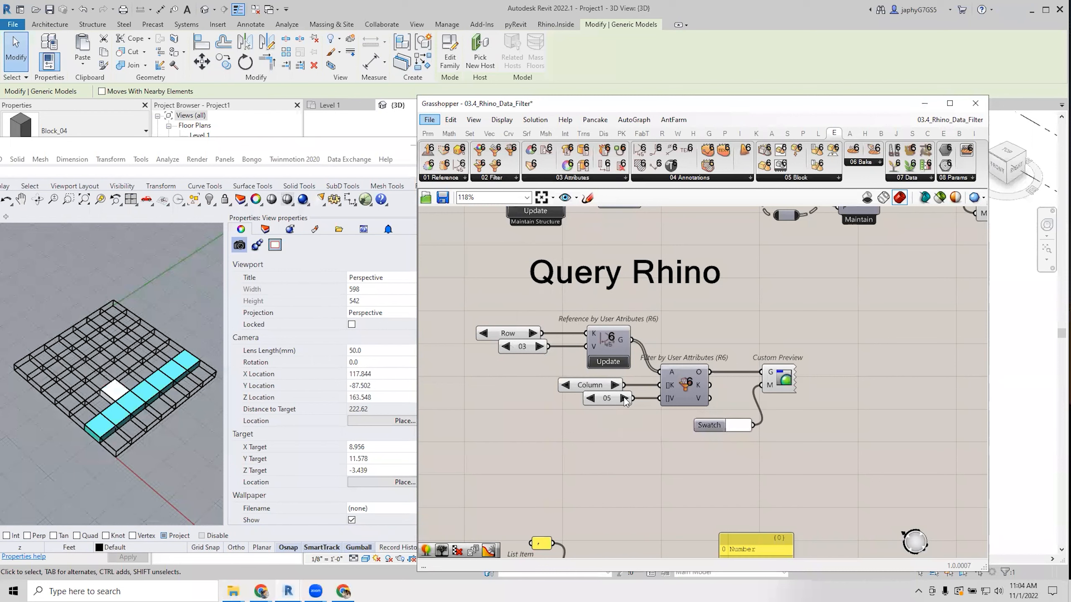
left_click(590, 399)
left_click(590, 398)
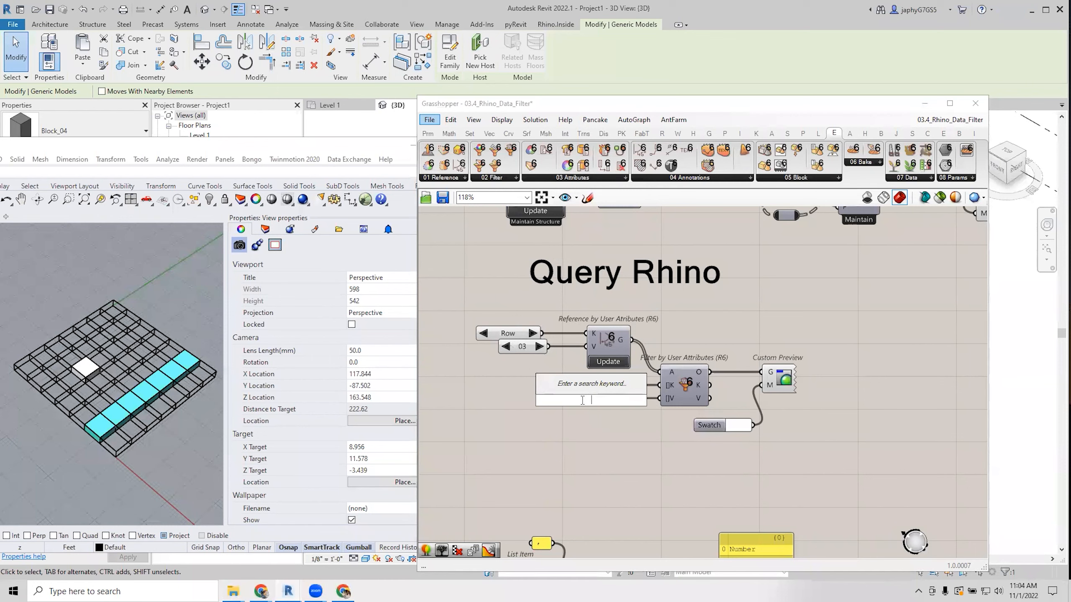
right_click_drag(602, 428, 591, 403)
scroll(642, 413, "down", 2)
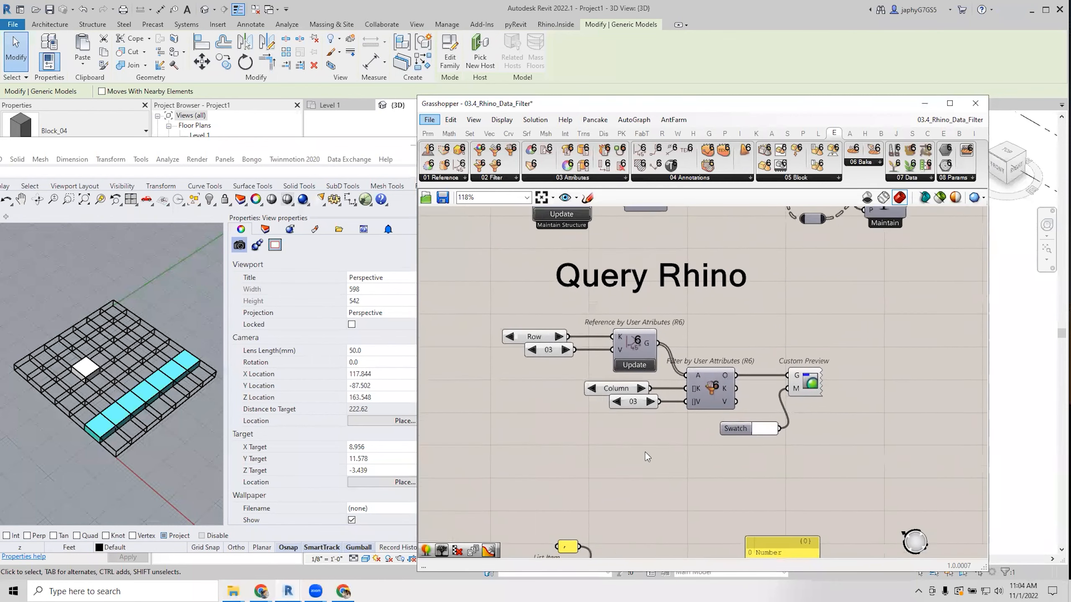
scroll(649, 415, "up", 2)
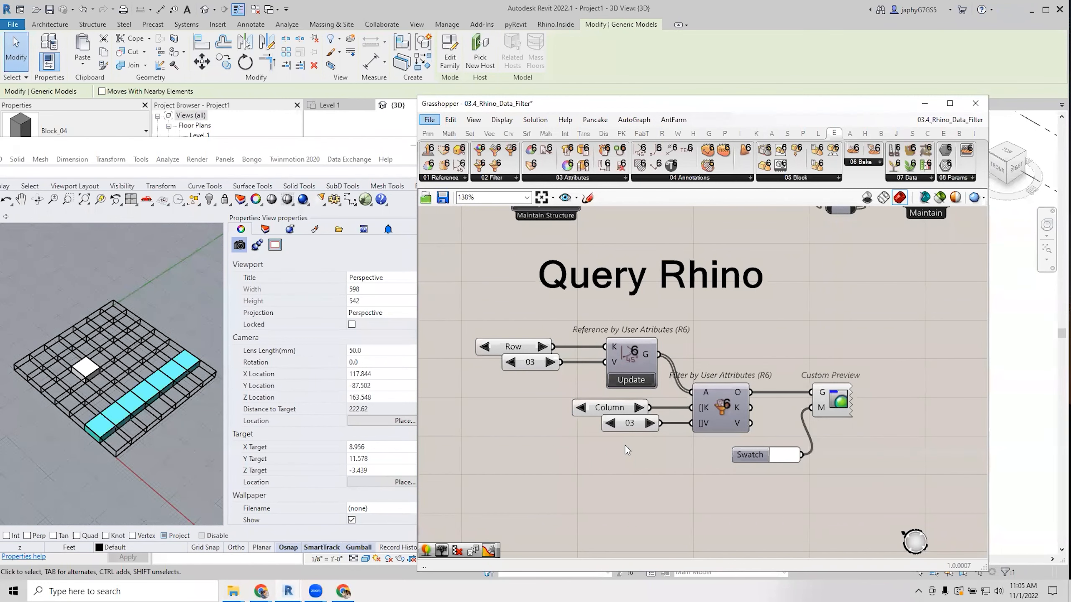
Select Reference by User Attributes and save 03.4_Rhino_Data_Filter with Ctrl+S.
left_click(643, 355)
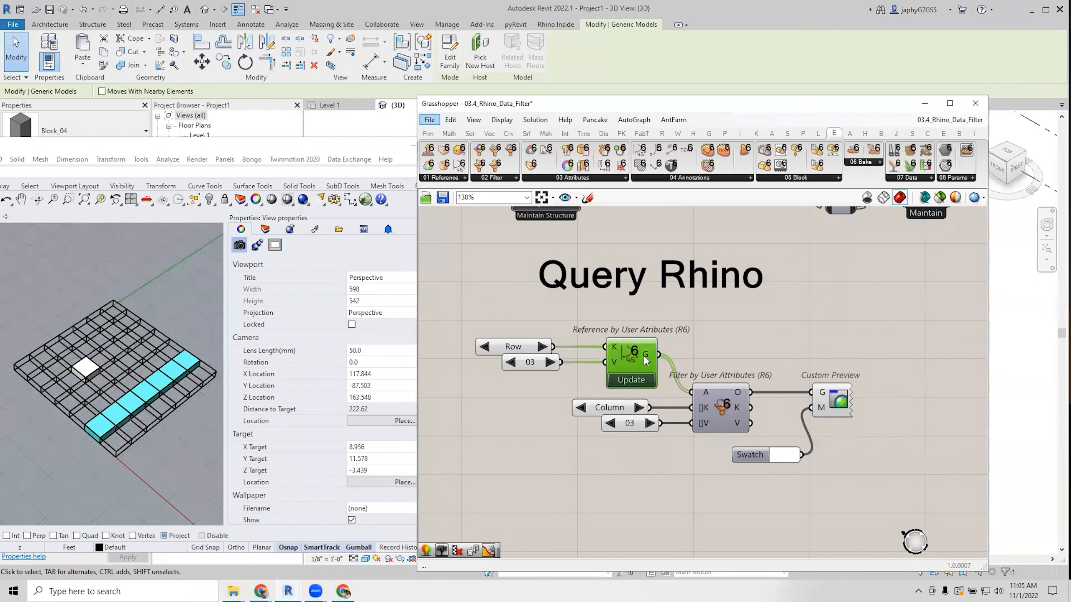
scroll(646, 353, "down", 3)
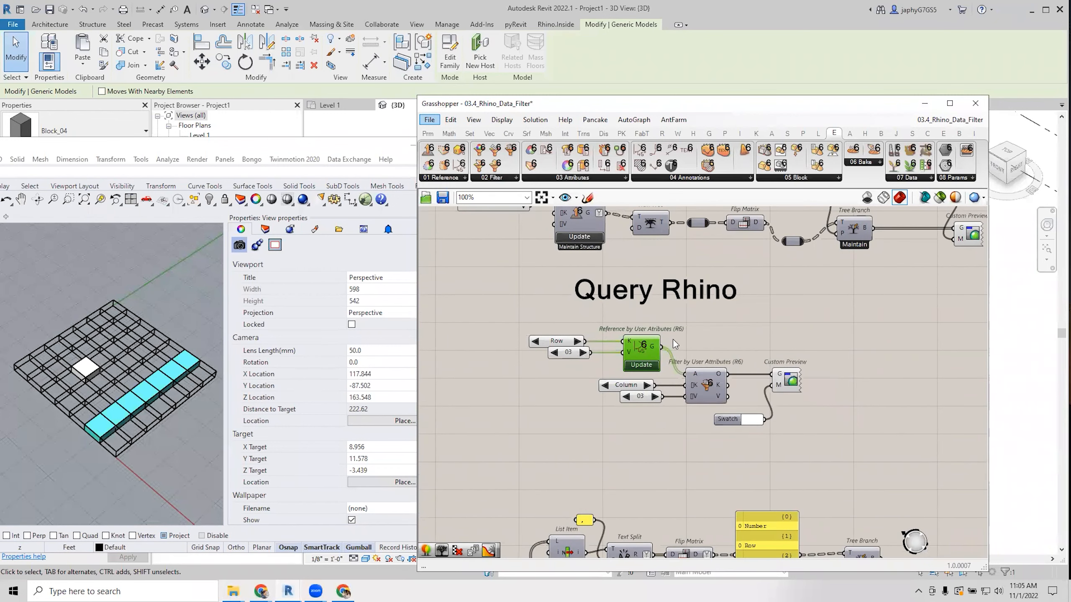
scroll(674, 340, "down", 2)
scroll(726, 387, "up", 1)
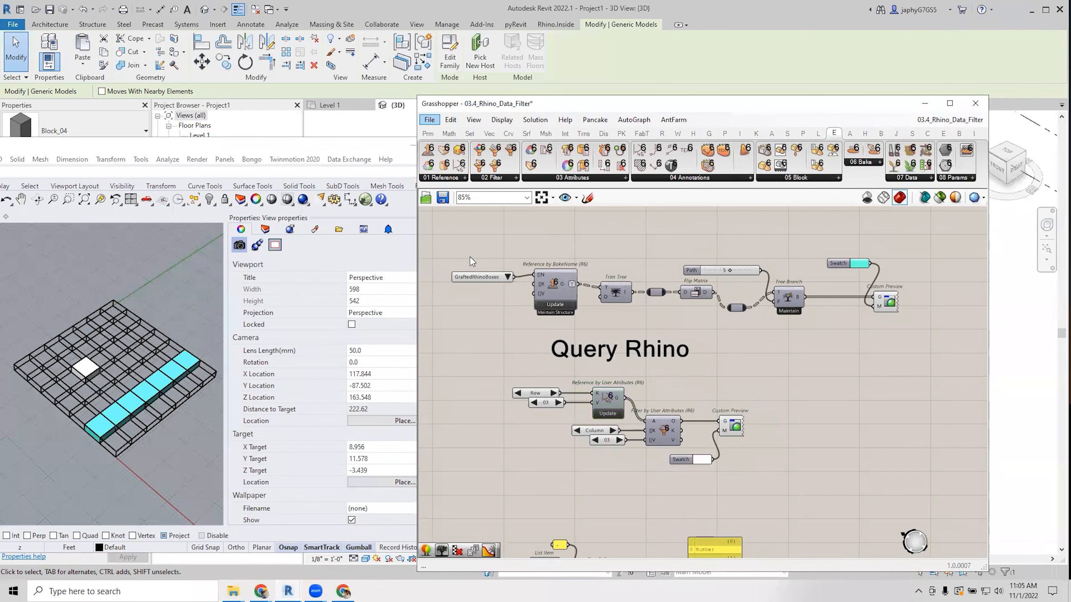
key("ctrl+s")
right_click_drag(623, 255, 638, 266)
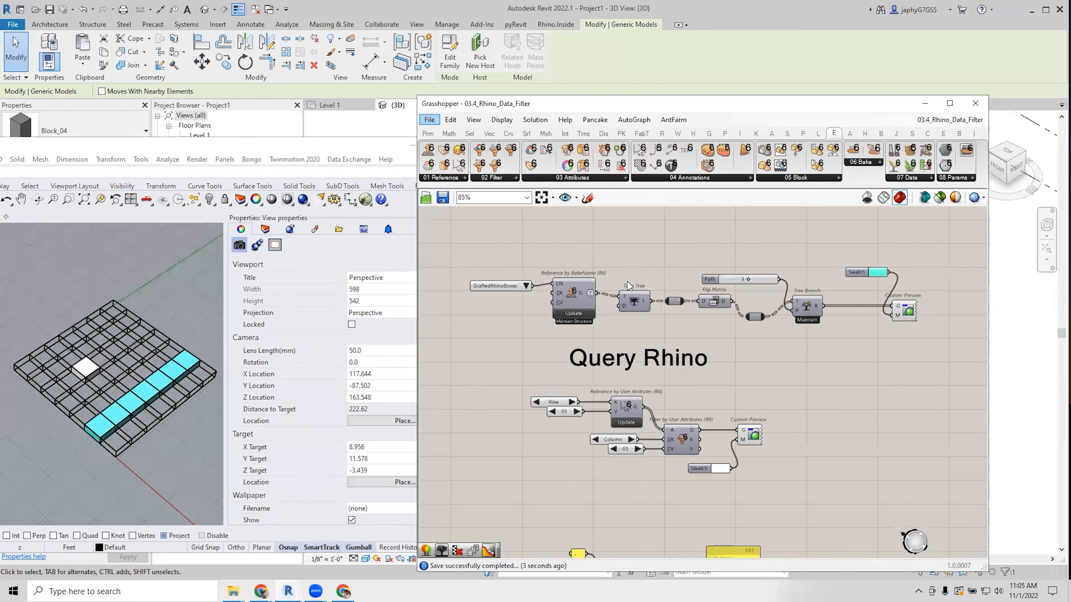
right_click_drag(605, 336, 609, 327)
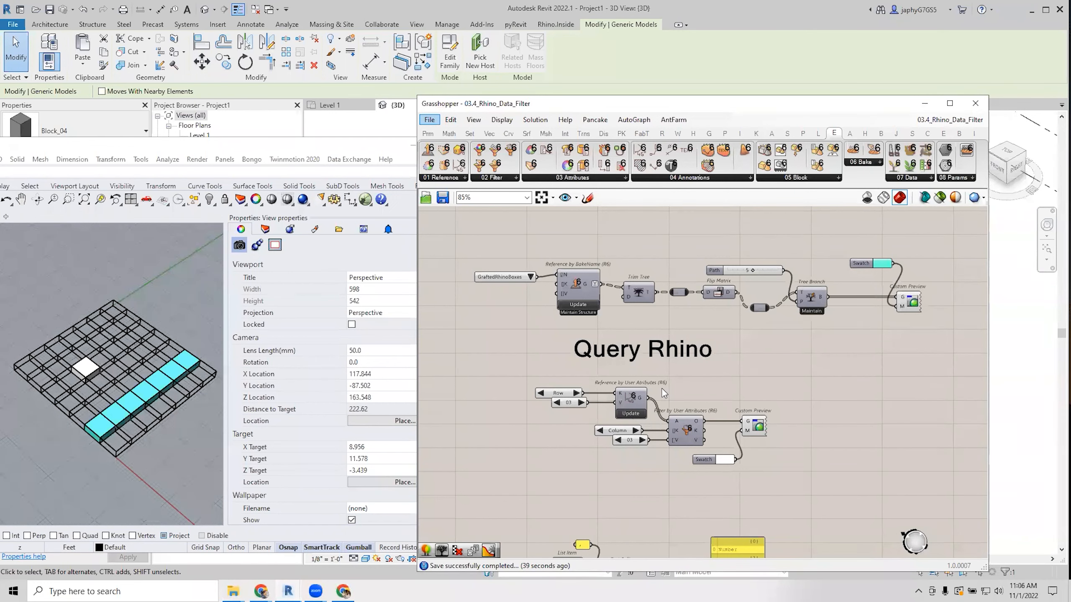
left_click_drag(734, 103, 624, 320)
Window-select the row of blocks in Revit's 3D view and delete them.
left_click(628, 207)
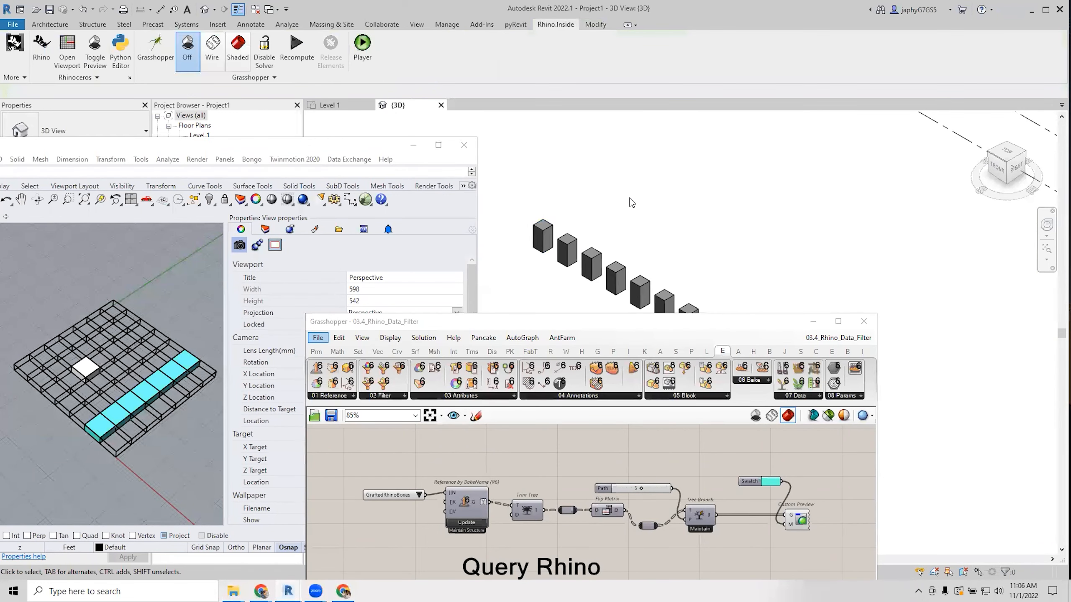
left_click_drag(555, 194, 719, 314)
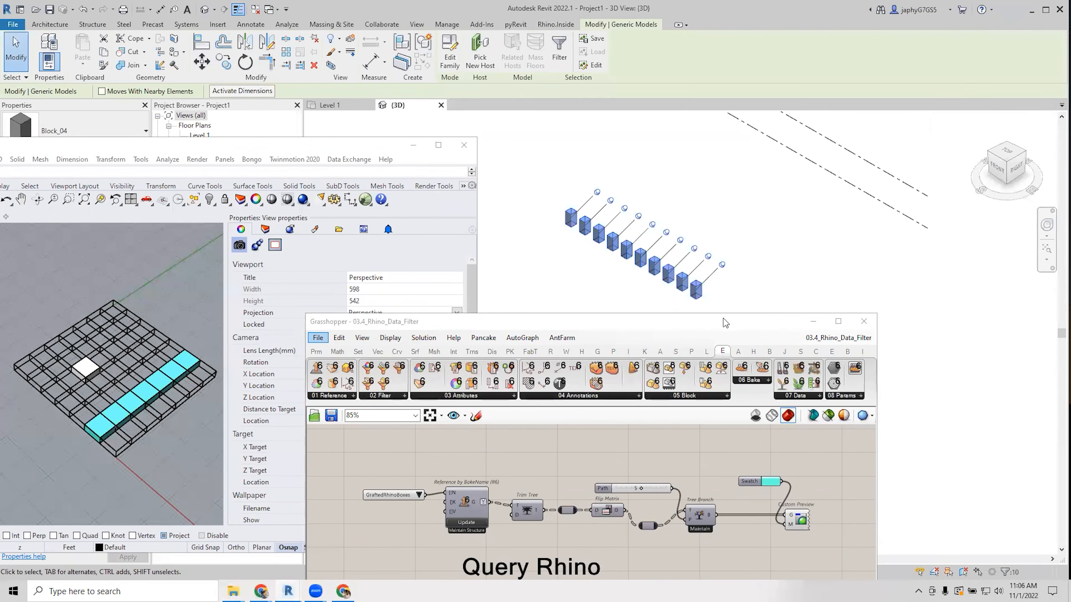
key("Delete")
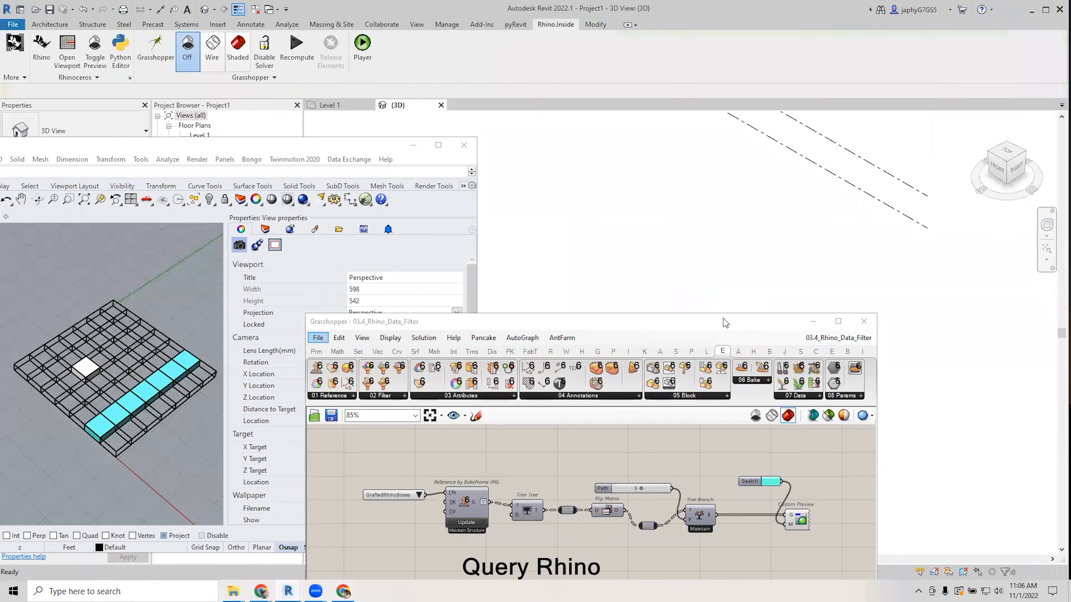
left_click_drag(700, 324, 717, 158)
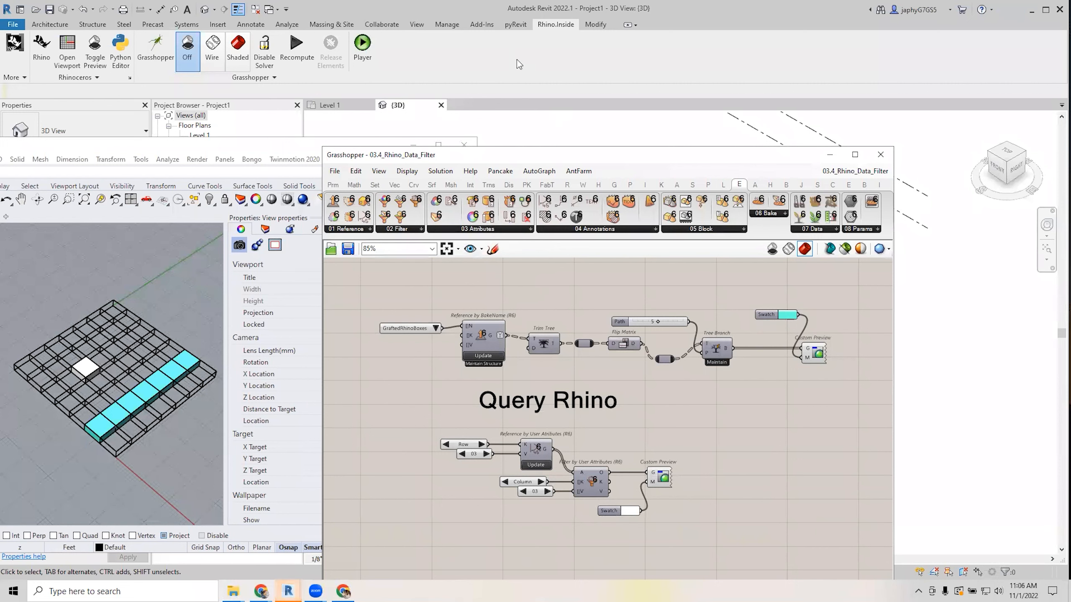
right_click_drag(542, 299, 527, 393)
Select the GraftedRhinoBoxes and Reference by BakeName components together to copy them.
left_click(496, 349)
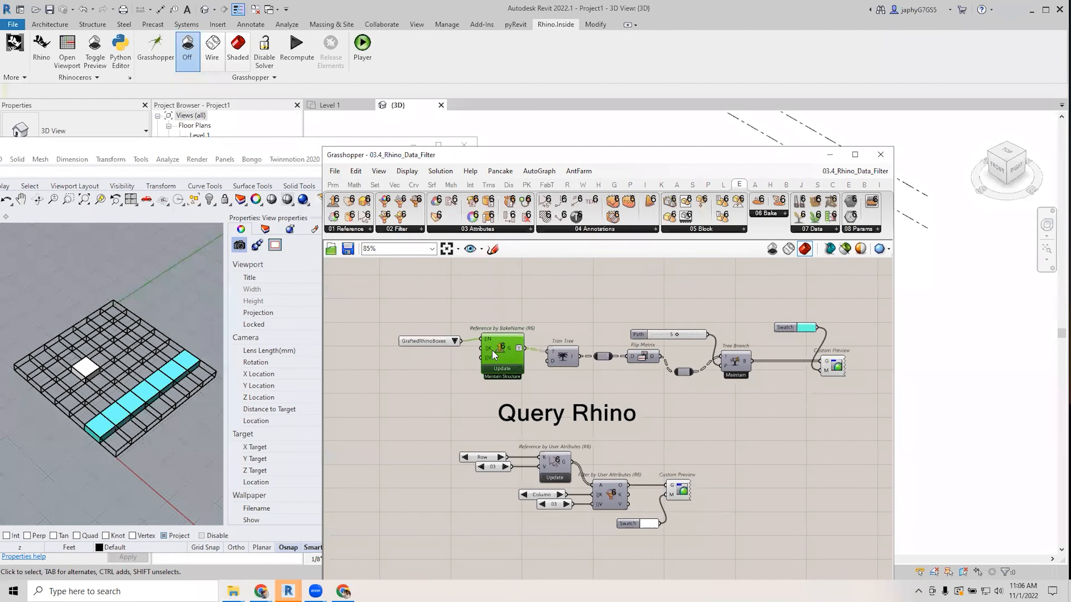
left_click_drag(508, 309, 481, 350)
scroll(495, 484, "down", 3)
scroll(472, 356, "up", 4)
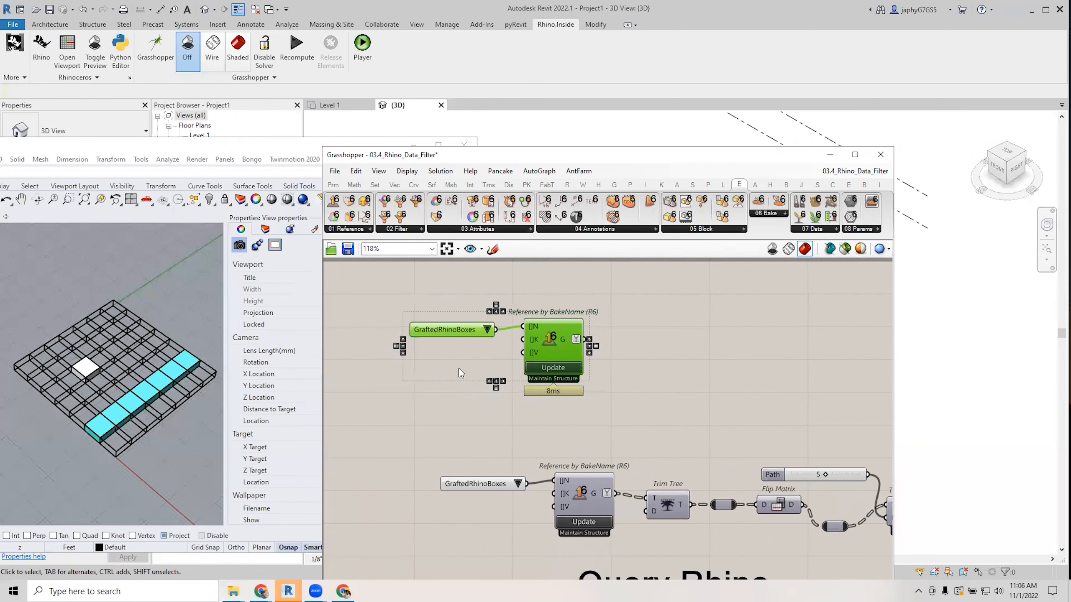
Add a Value List component via 'va' search, deleting a mistakenly added Value Picker.
double_click(460, 369)
type("va")
left_click(464, 342)
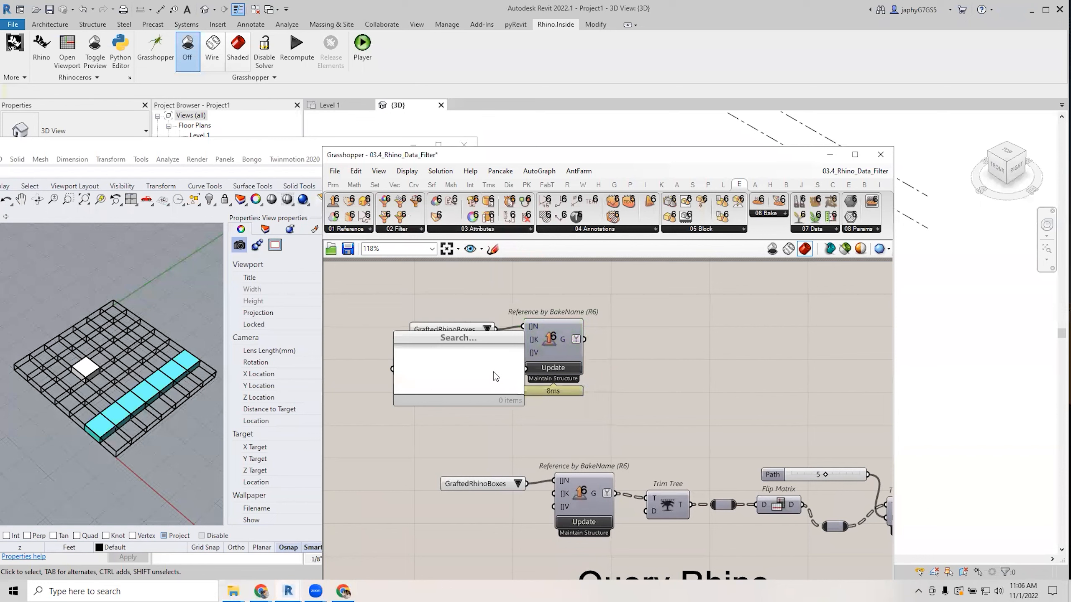
left_click_drag(480, 340, 450, 378)
key("Delete")
double_click(447, 374)
type("va")
left_click(461, 318)
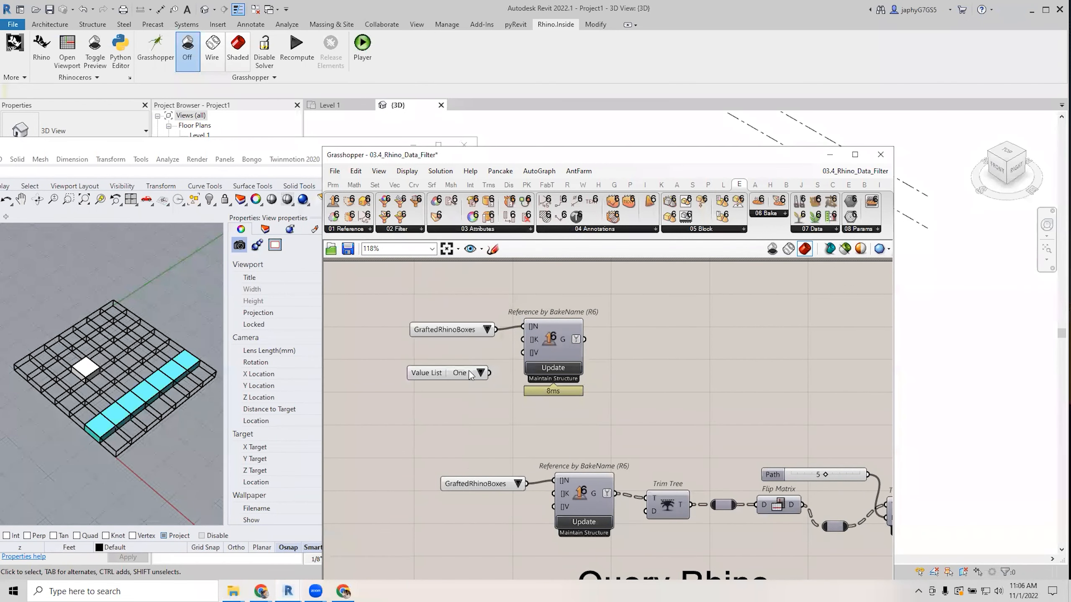
Wire Value Lists into the K and V inputs of the copied Reference by BakeName.
scroll(494, 377, "up", 2)
left_click_drag(488, 371, 535, 325)
left_click_drag(438, 380, 534, 344)
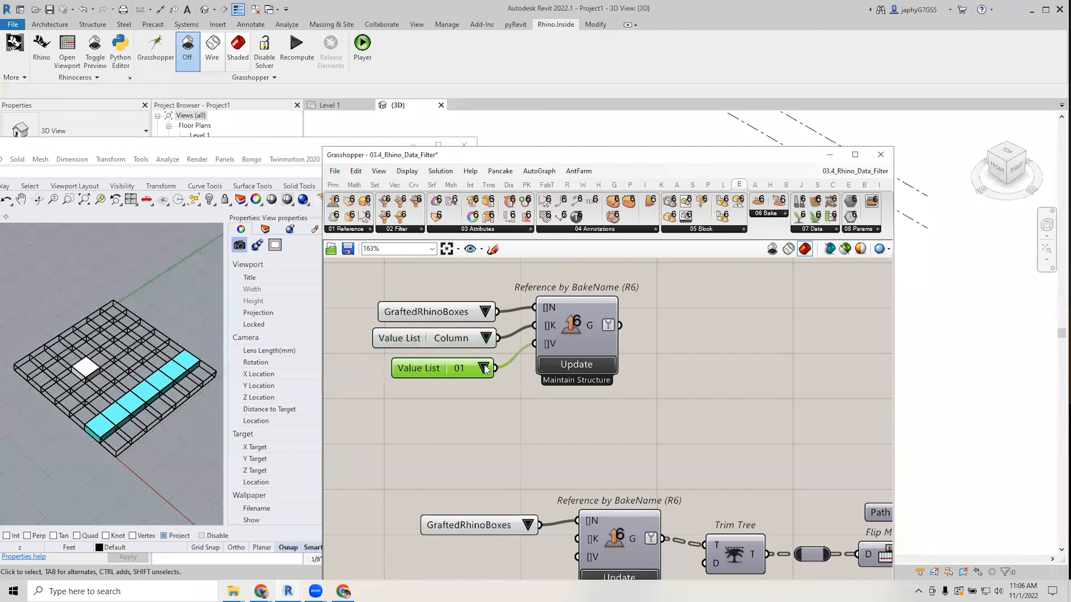
left_click(483, 368)
left_click(606, 334)
Enable the component's Rhino preview so the matching boxes show in red.
key("space")
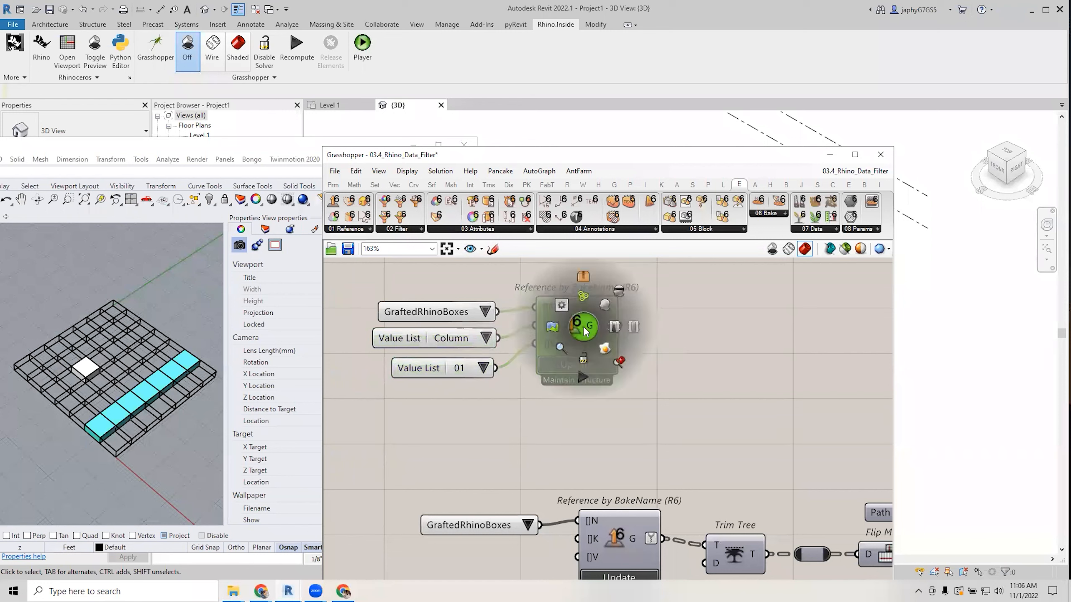
left_click(607, 308)
left_click(608, 412)
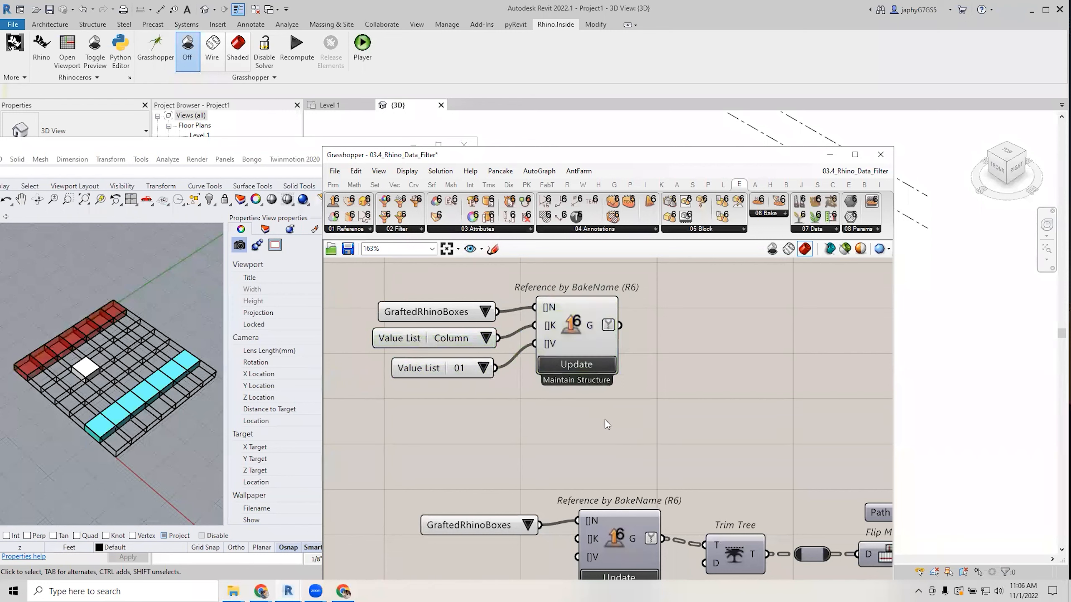
Set the value list to 05 and switch the key from Column to Row.
left_click(483, 368)
left_click(504, 405)
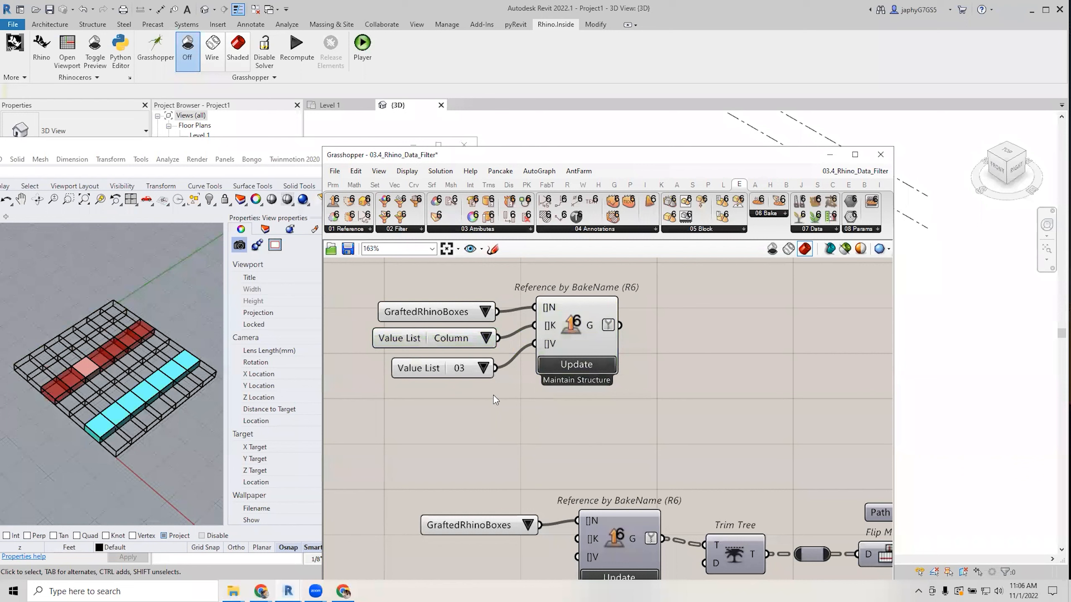
left_click(483, 367)
left_click(496, 429)
left_click(481, 340)
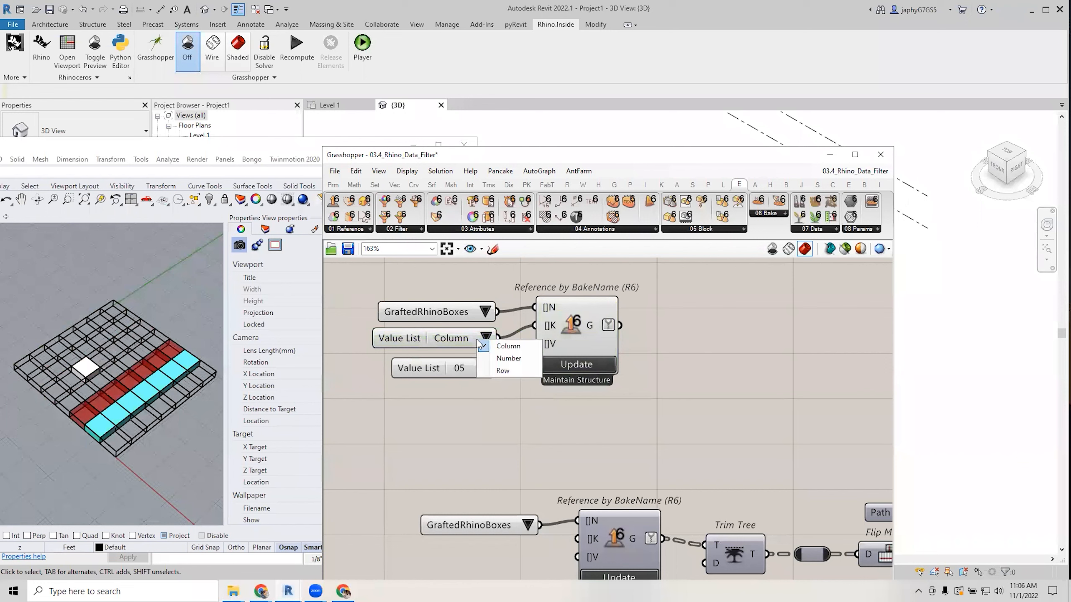
left_click(505, 370)
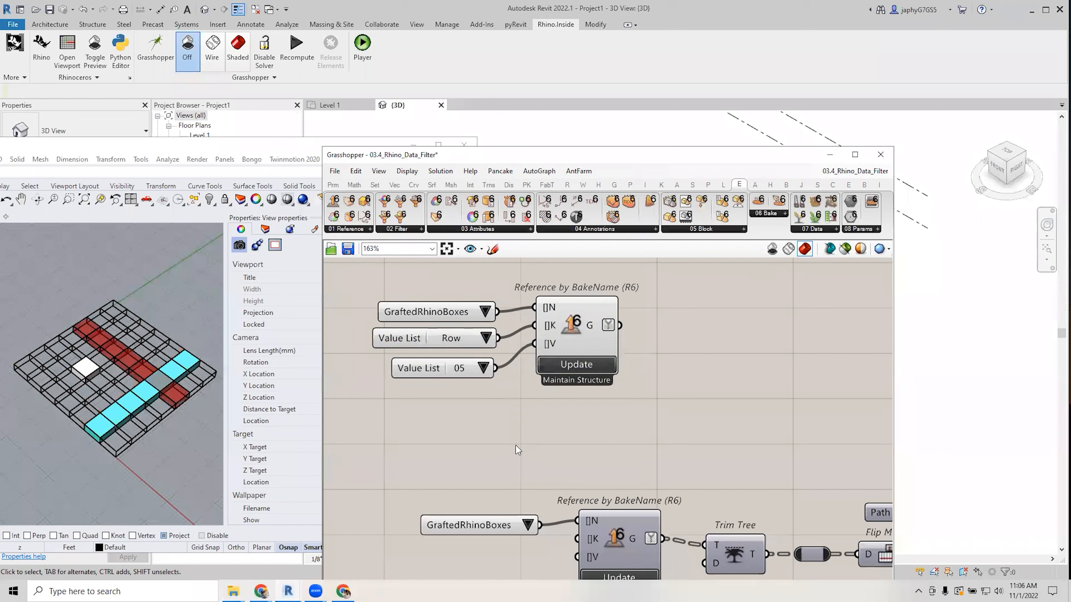
Align the 05 value list and check the Row 05 boxes the query picks out.
left_click_drag(432, 368, 429, 361)
left_click(555, 408)
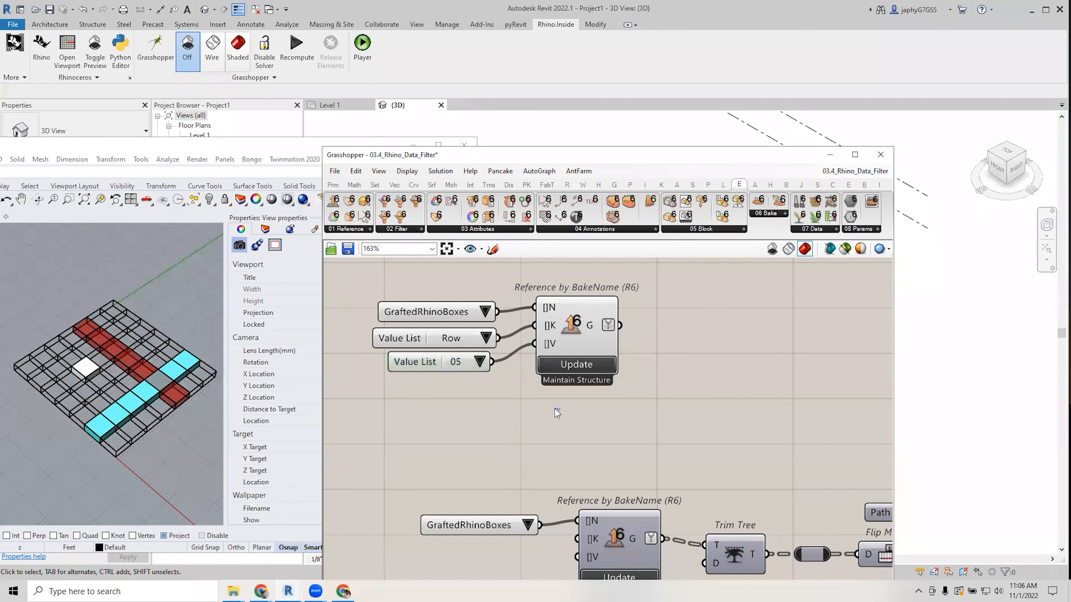
scroll(556, 413, "down", 2)
left_click(561, 356)
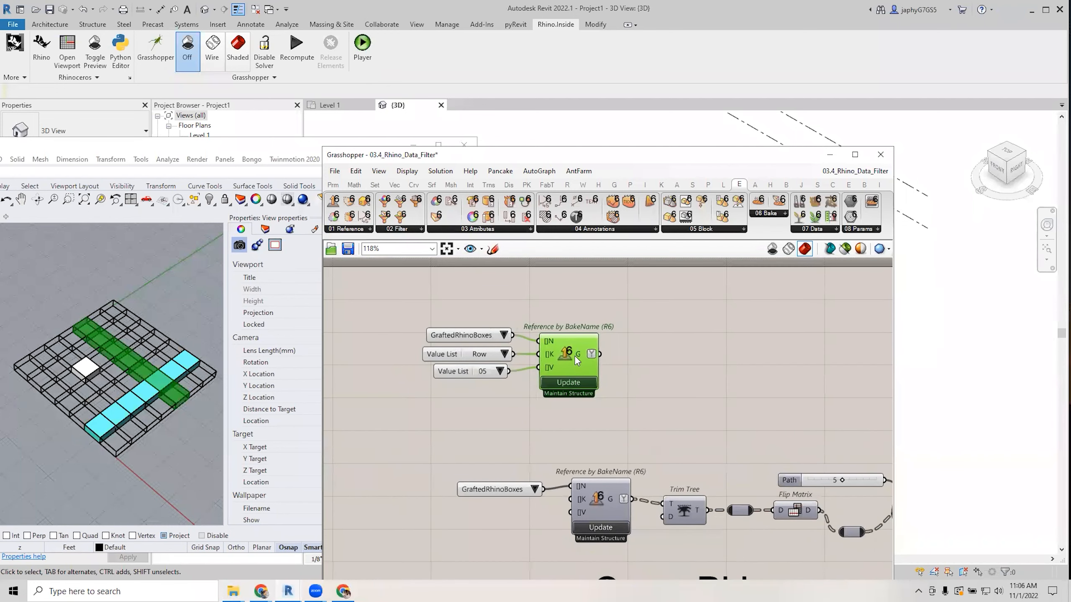
left_click(683, 369)
right_click_drag(695, 367, 615, 373)
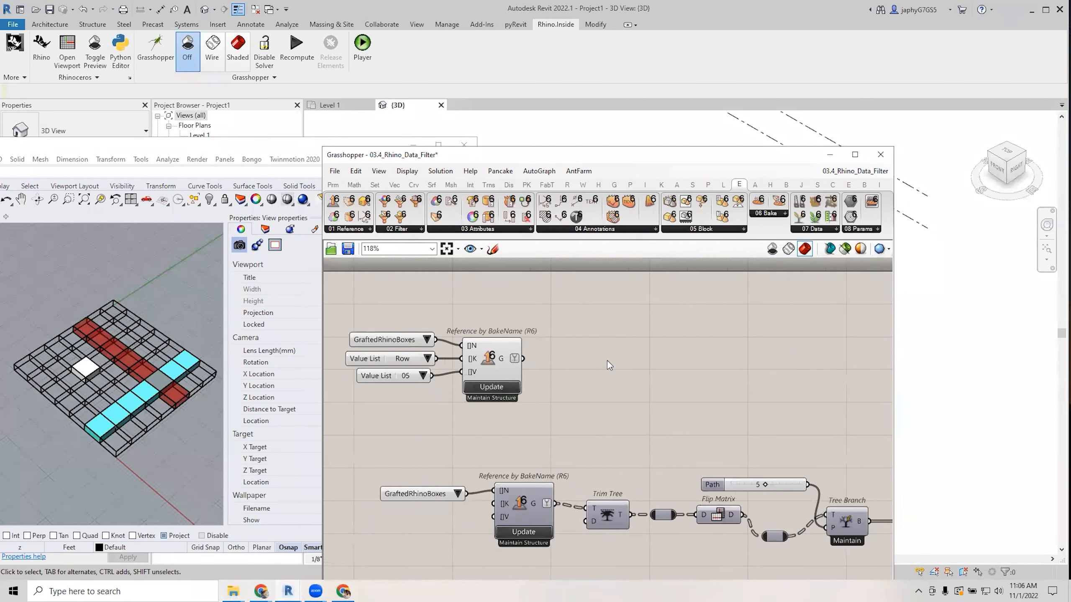
right_click_drag(597, 352, 620, 354)
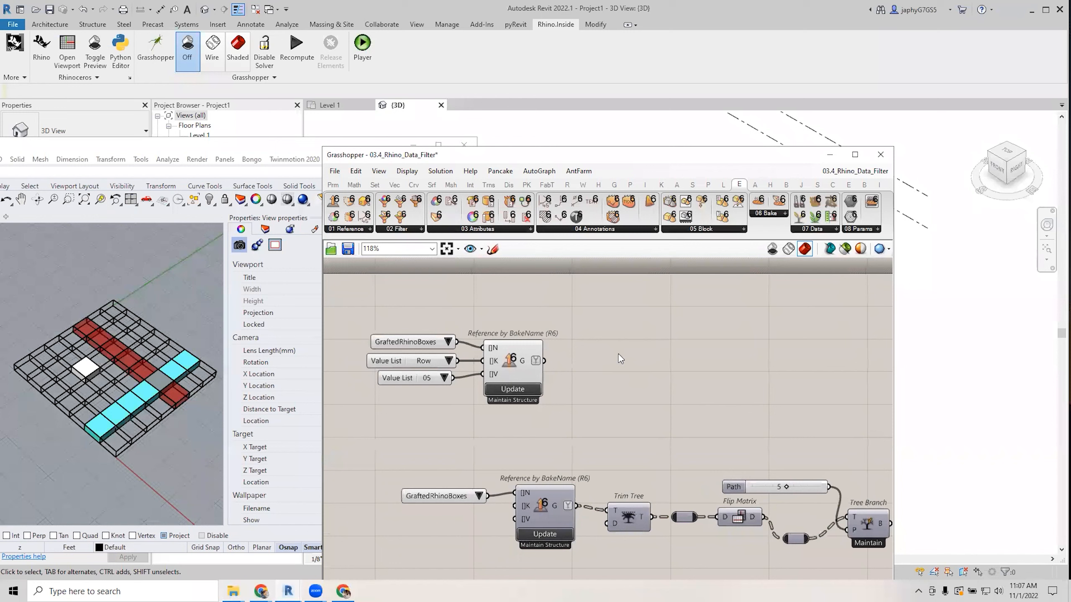
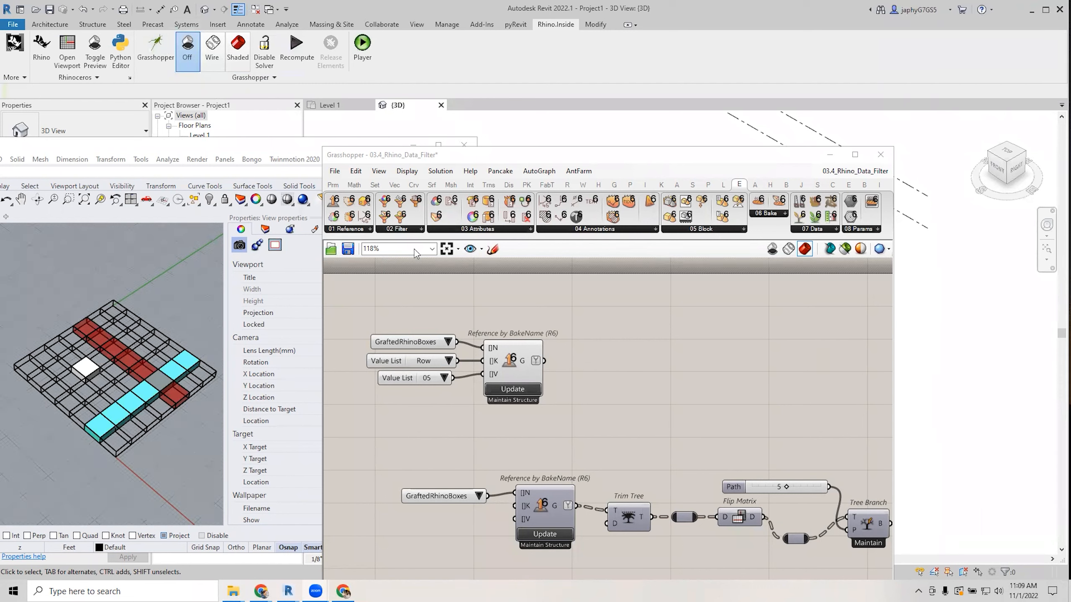
Open Grasshopper's Libraries folder via File > Special Folders > Components Folder.
left_click(334, 170)
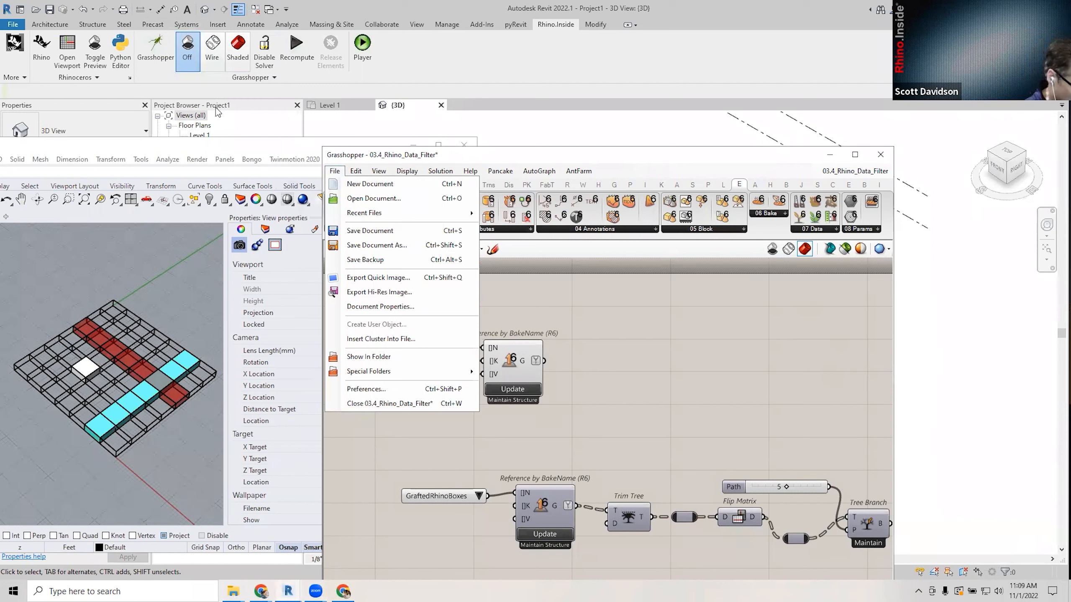
left_click(636, 325)
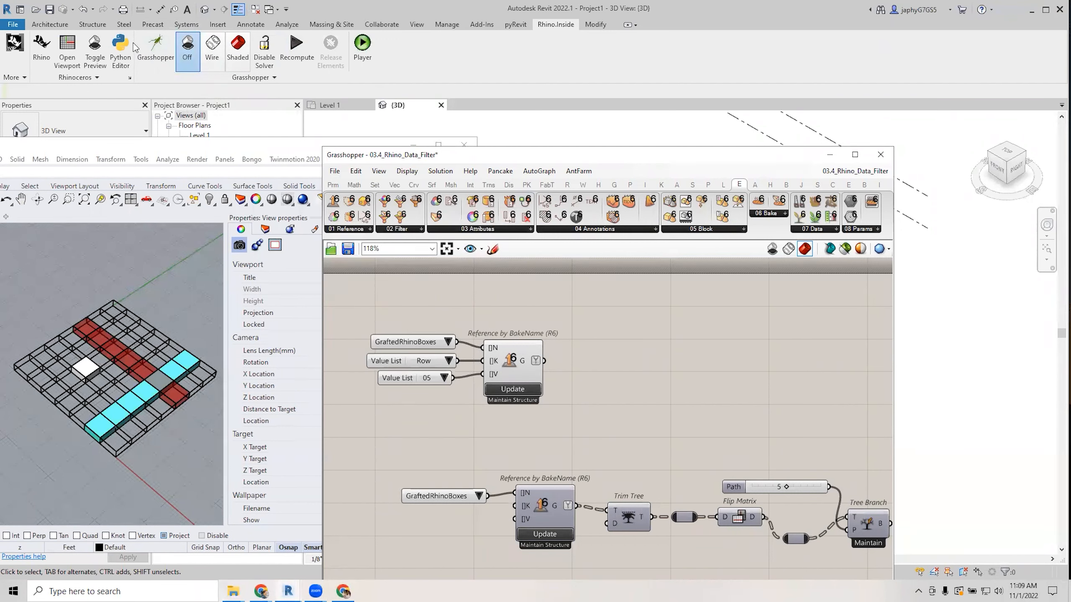
left_click(335, 171)
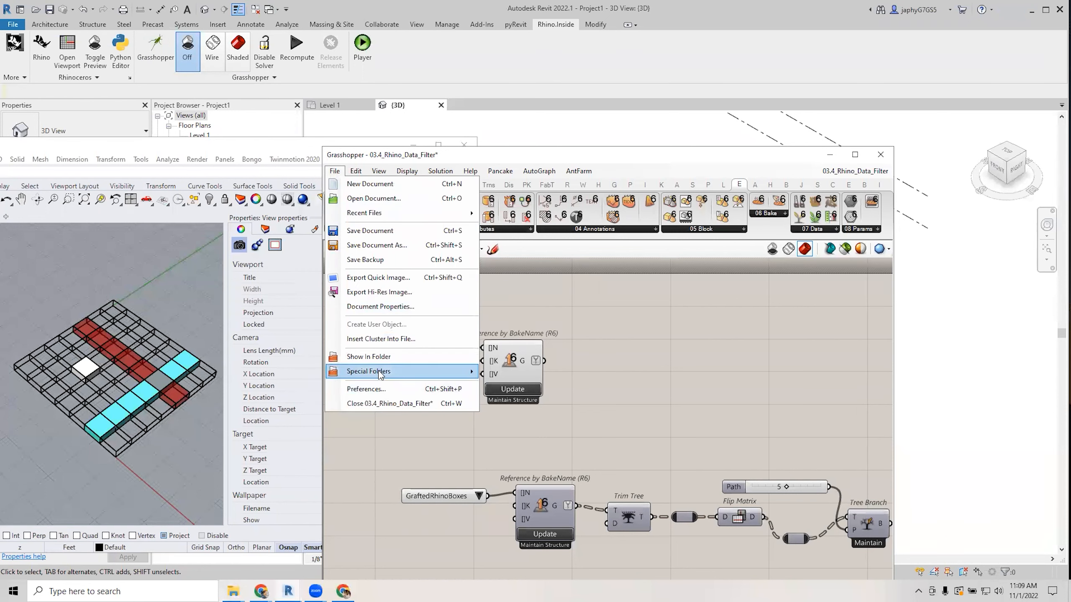
mouse_move(414, 372)
left_click(540, 377)
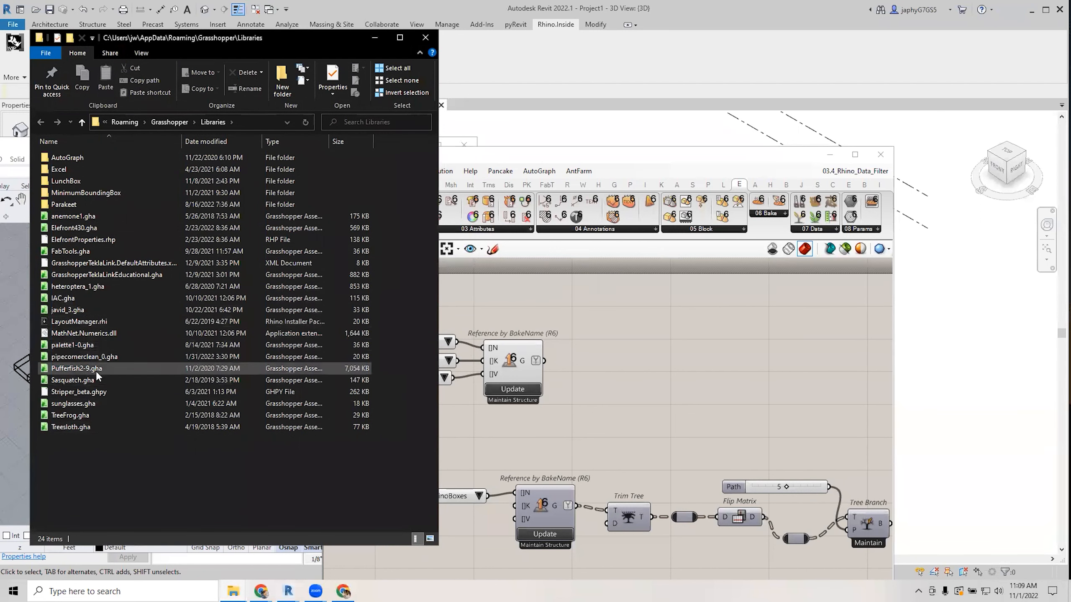
Select sunglasses.gha, then move and minimize the Libraries window to show Grasshopper.
left_click(88, 404)
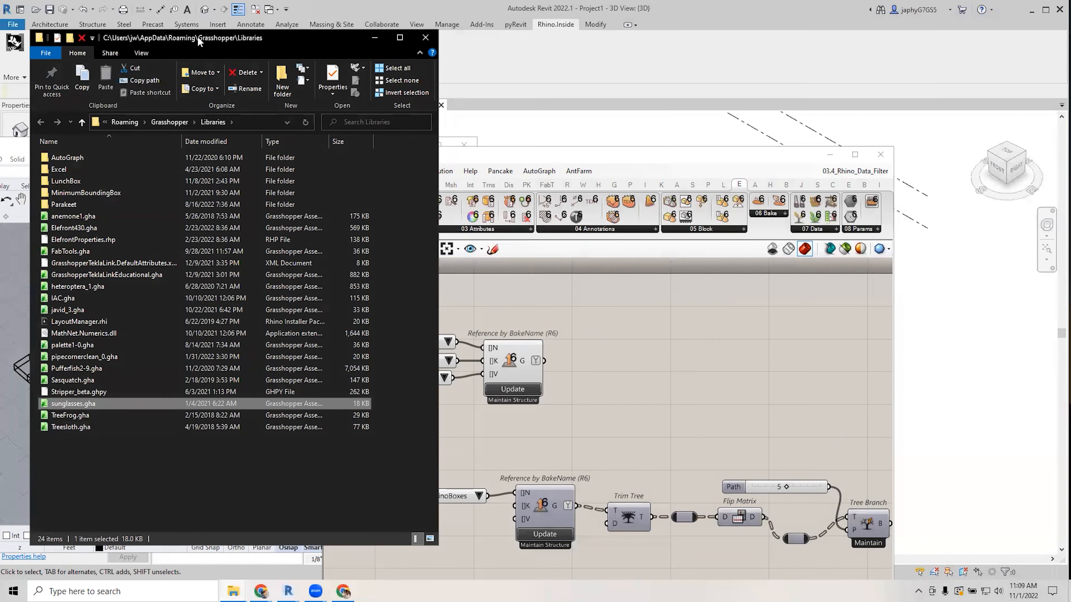
left_click_drag(347, 48, 352, 98)
left_click(380, 88)
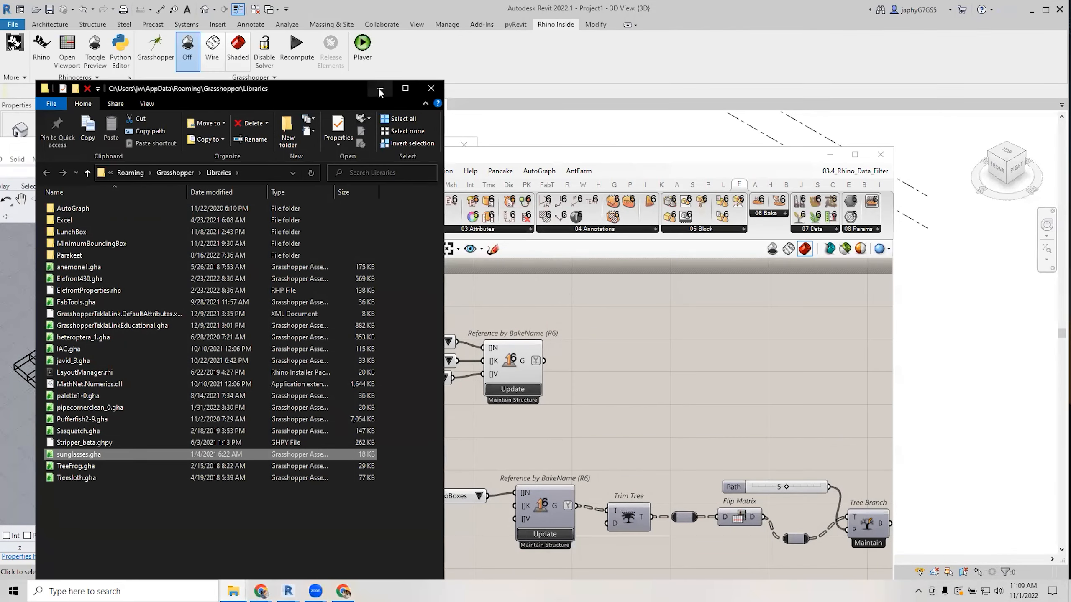
scroll(504, 321, "down", 2)
scroll(503, 321, "up", 2)
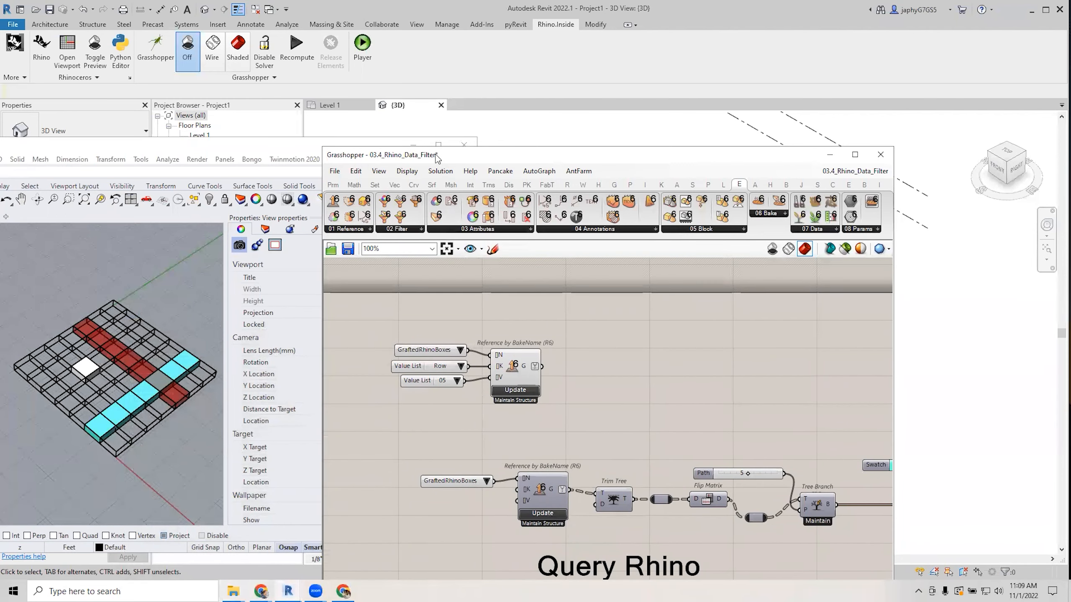
Toggle Draw Full Names on, then back to short component names.
left_click_drag(435, 155, 522, 166)
right_click_drag(696, 361, 639, 347)
left_click(493, 182)
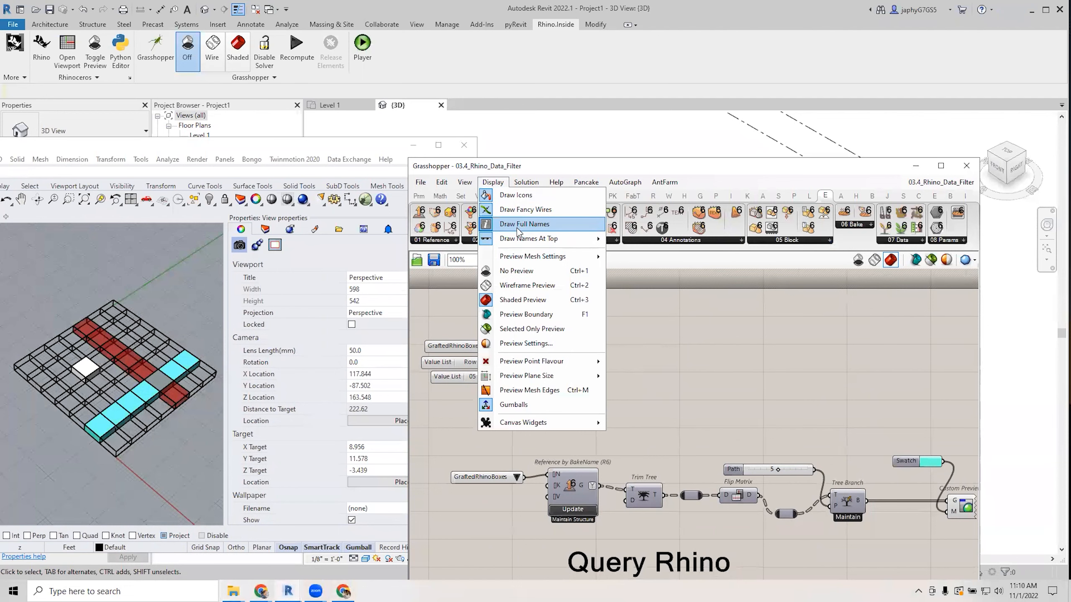
left_click(522, 224)
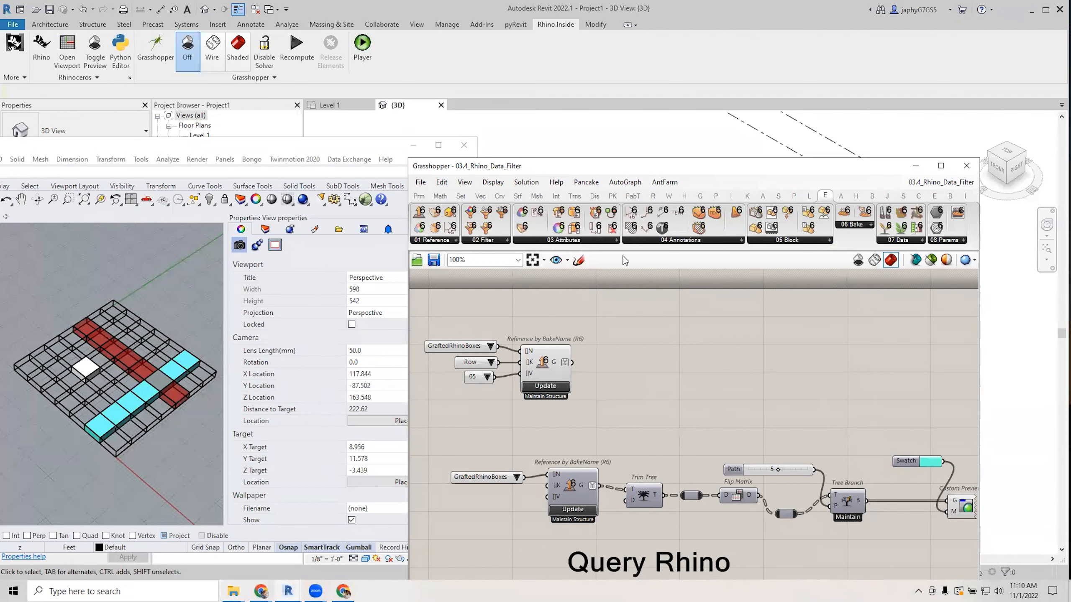
left_click(494, 183)
left_click(524, 224)
mouse_move(689, 364)
right_mouse_down()
mouse_move(674, 384)
mouse_move(767, 380)
mouse_move(742, 379)
right_mouse_up()
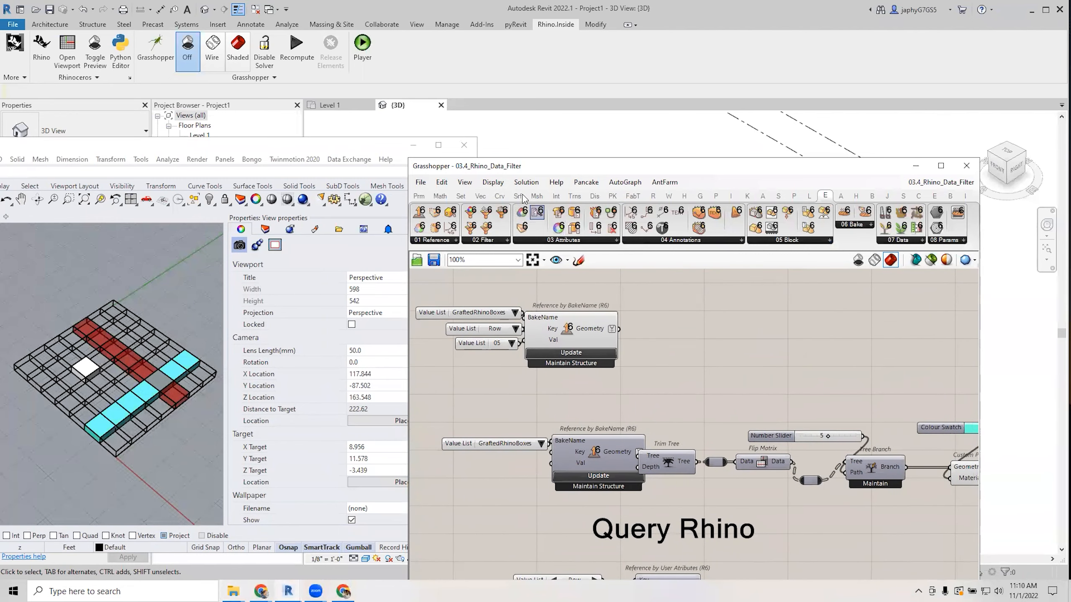
left_click(493, 182)
left_click(508, 224)
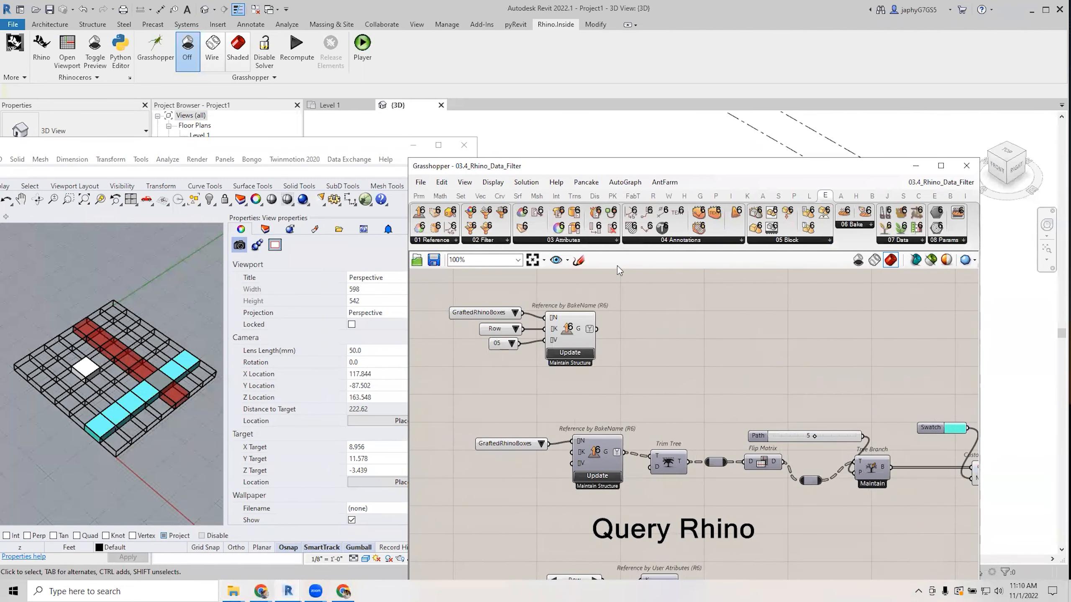
Window-select and delete the Rhino box grid, leaving the red, cyan and white tiles.
left_click_drag(596, 164, 443, 166)
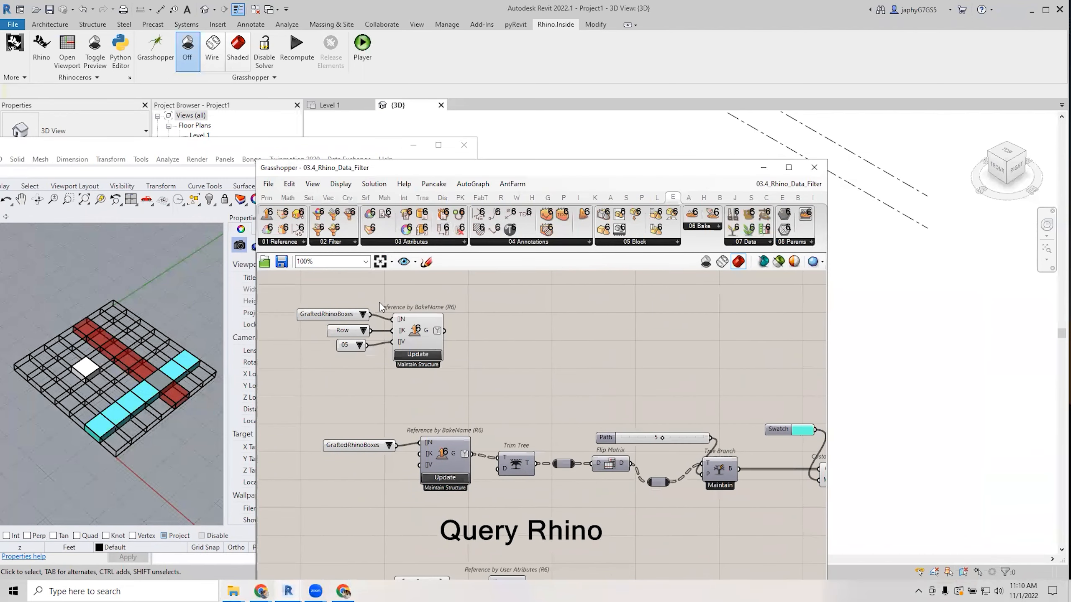
scroll(146, 291, "down", 3)
left_click_drag(205, 446, 196, 438)
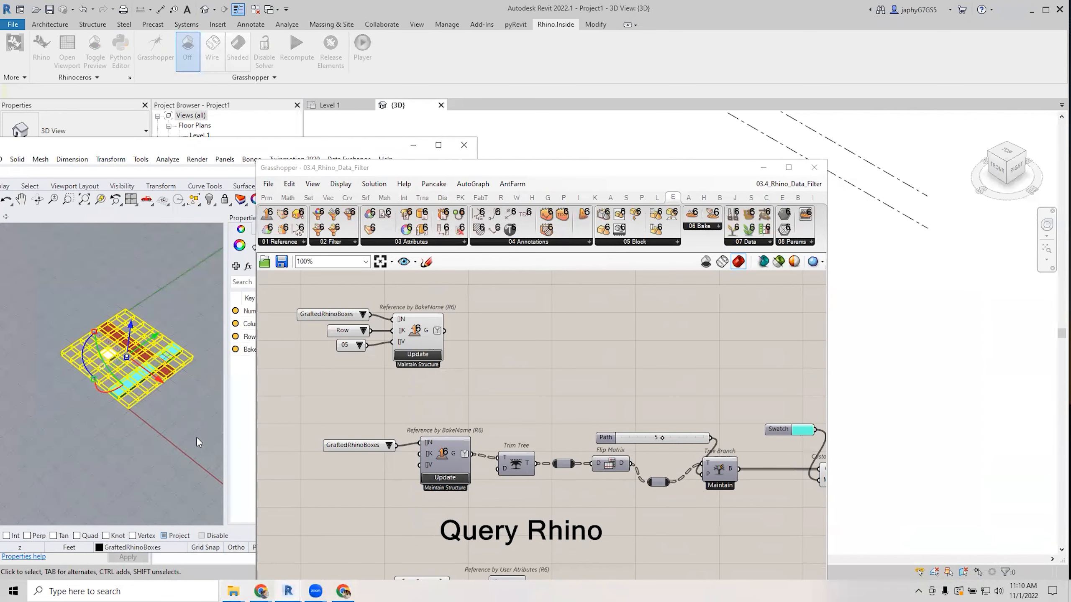
key("Delete")
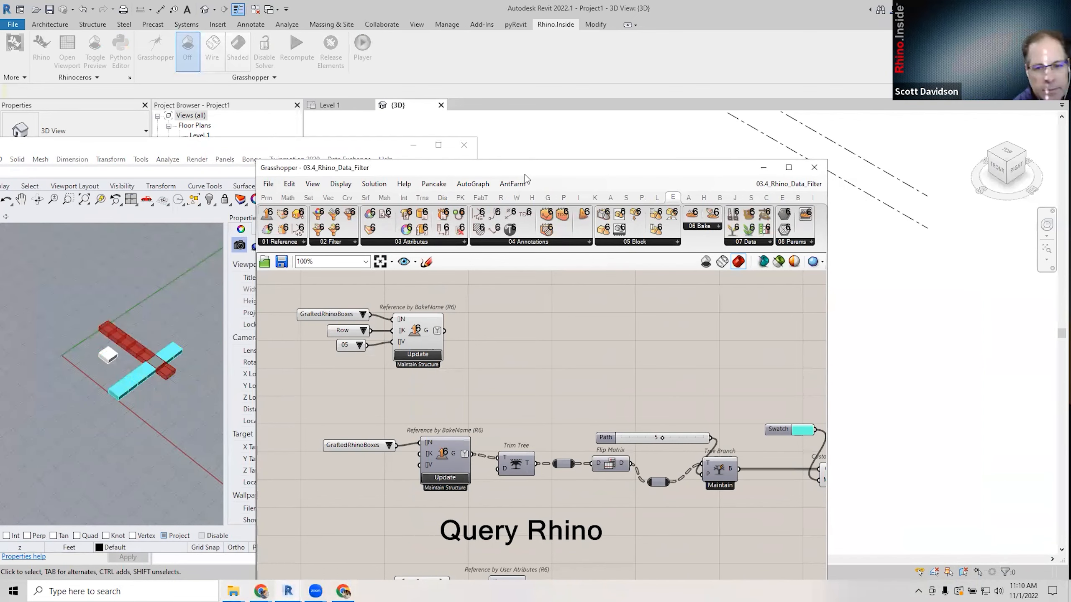
left_click_drag(525, 173, 293, 326)
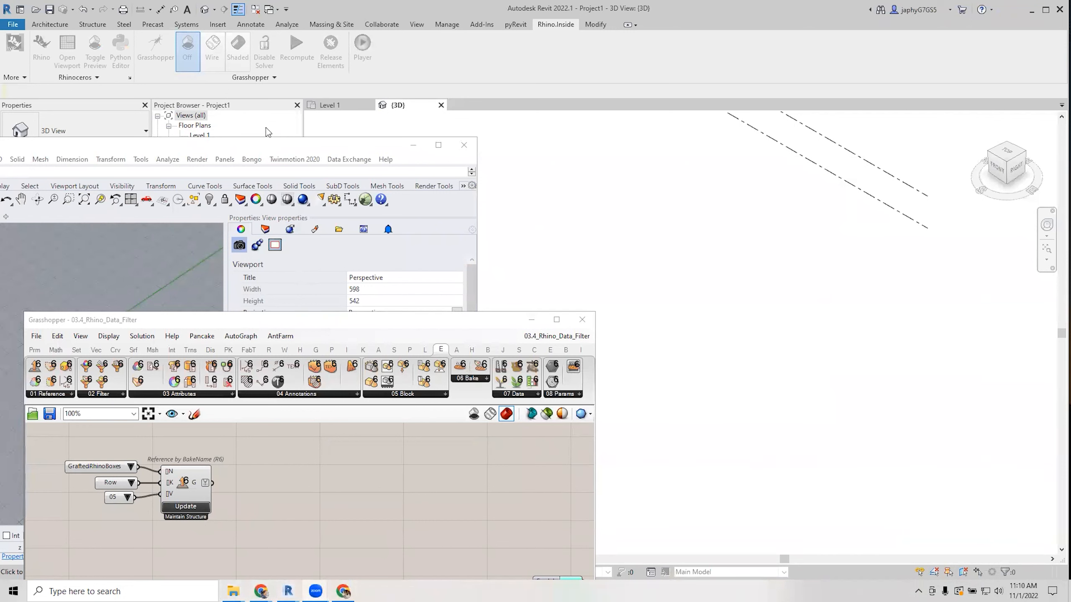
left_click_drag(378, 324, 560, 223)
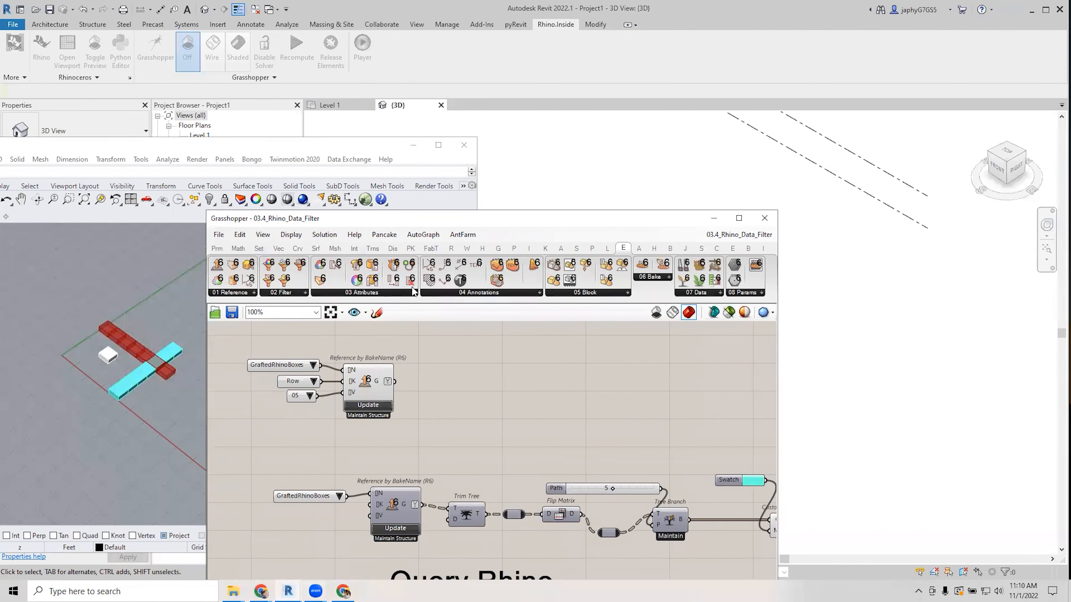
Start opening a Grasshopper document, then cancel it.
left_click(219, 235)
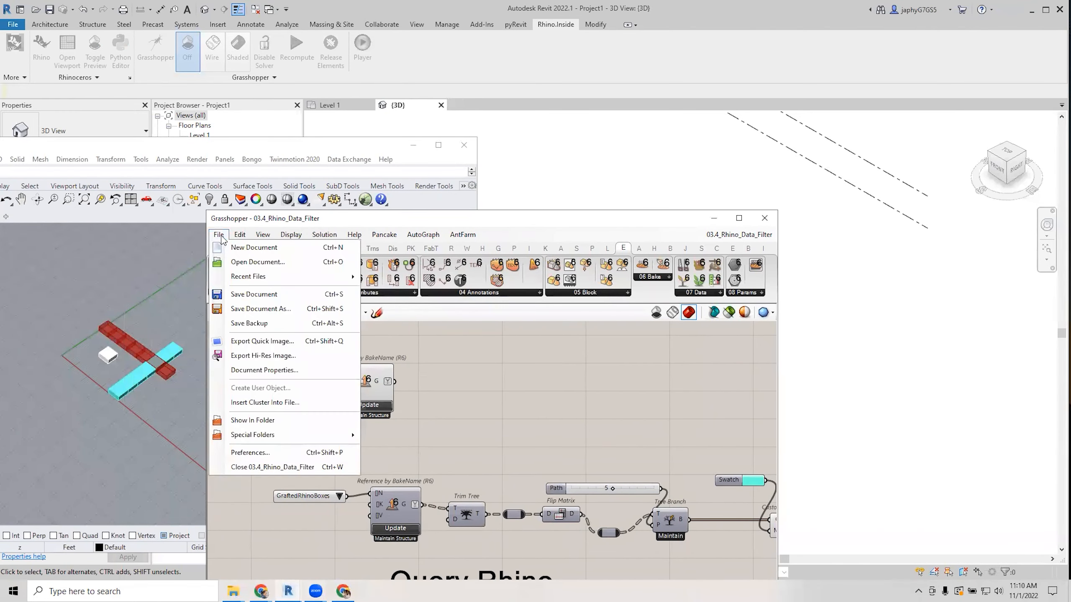
left_click(240, 263)
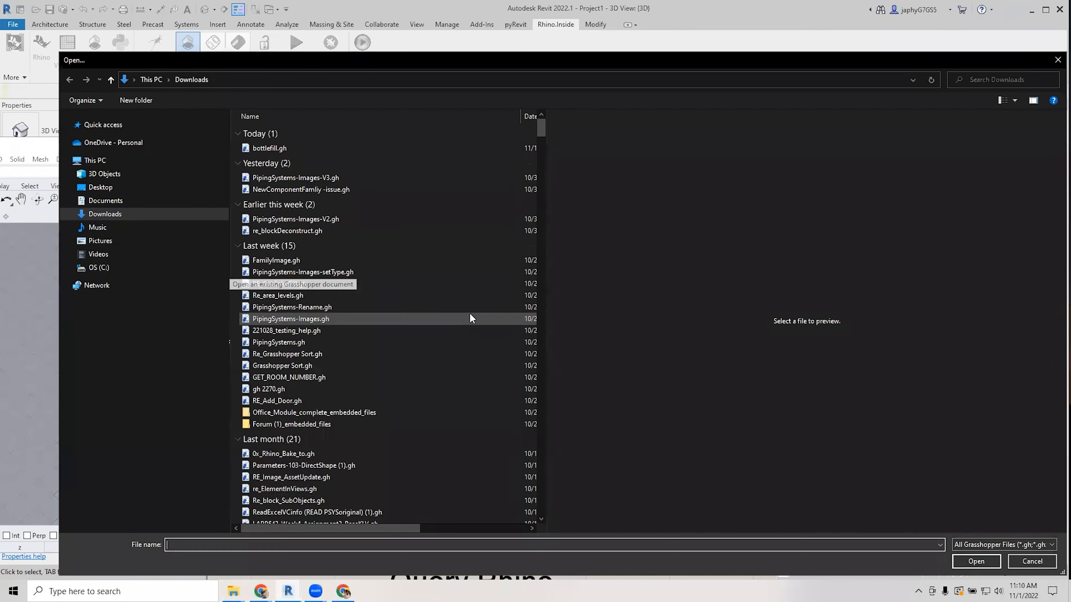
key("Escape")
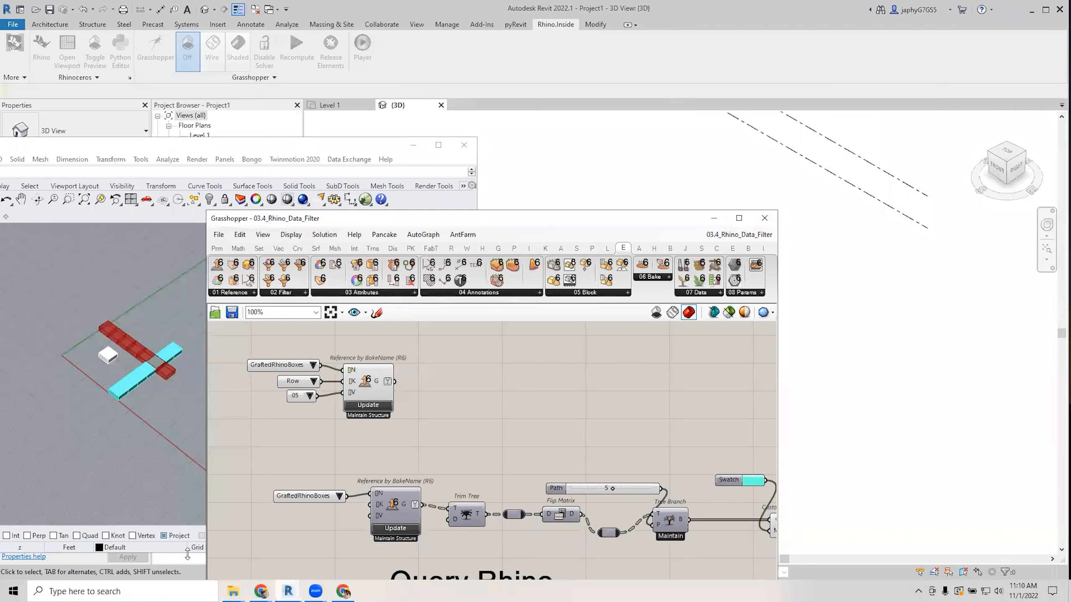
Drag 04.1_Rhino_To_Revit.gh from the DataWorkshop folder onto the Grasshopper canvas.
mouse_move(233, 591)
left_click(173, 551)
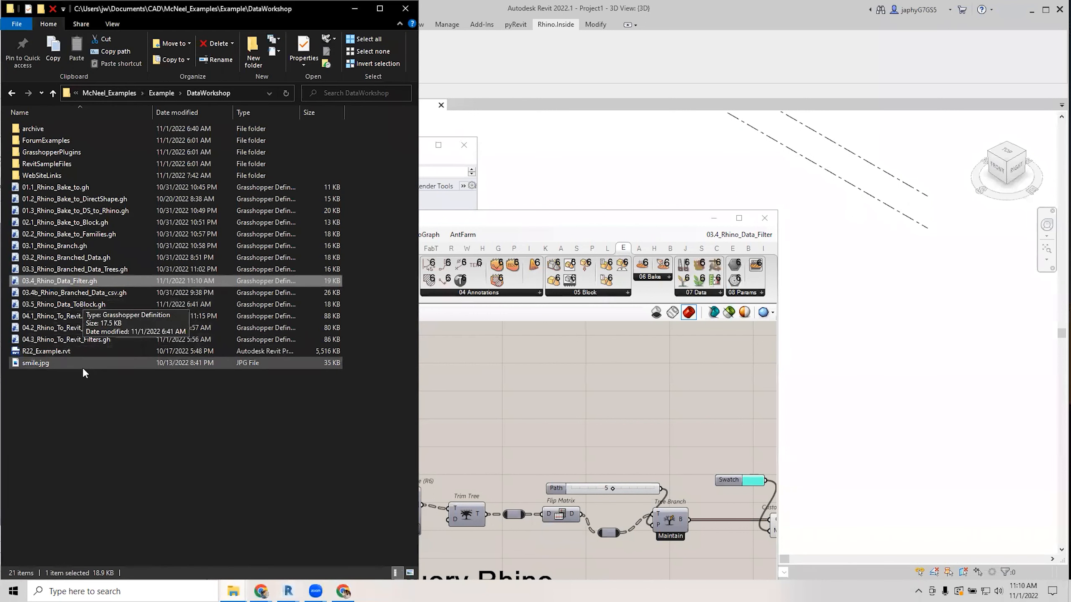
left_click(101, 410)
left_click(112, 293)
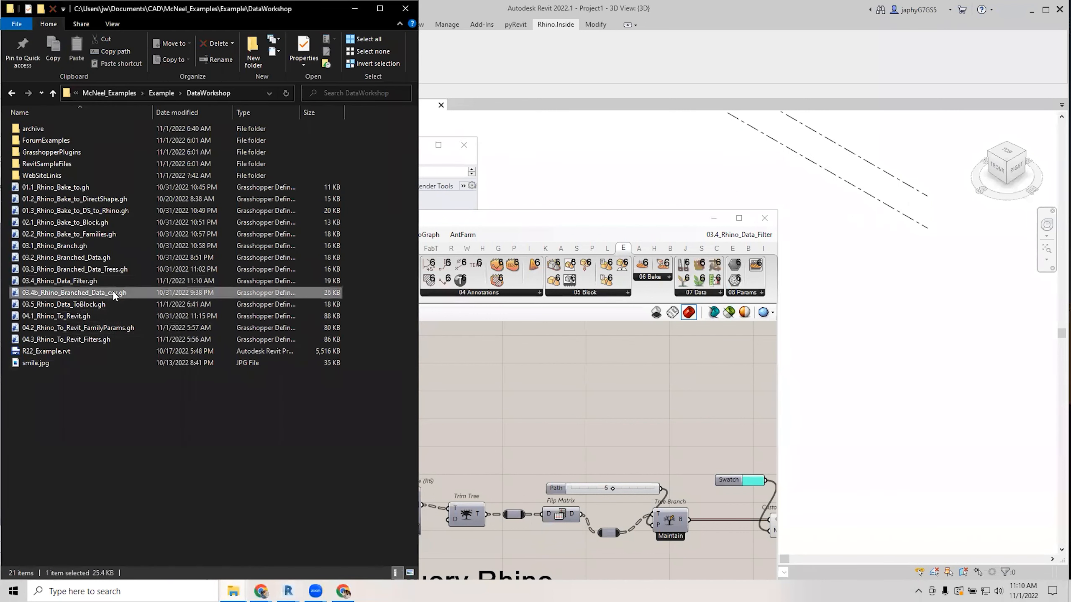
left_click(92, 304)
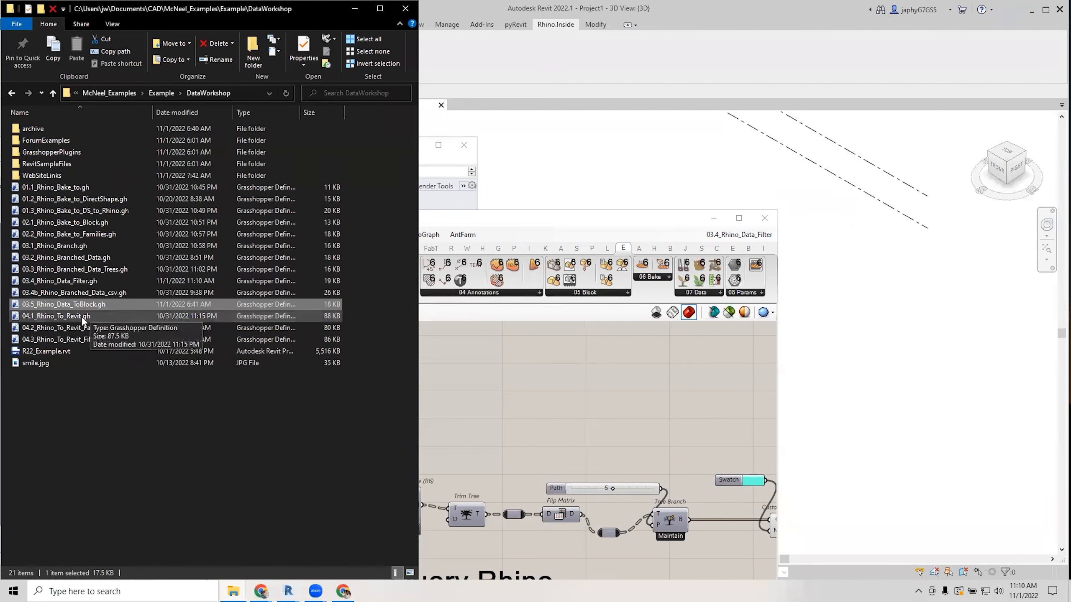
left_click(81, 317)
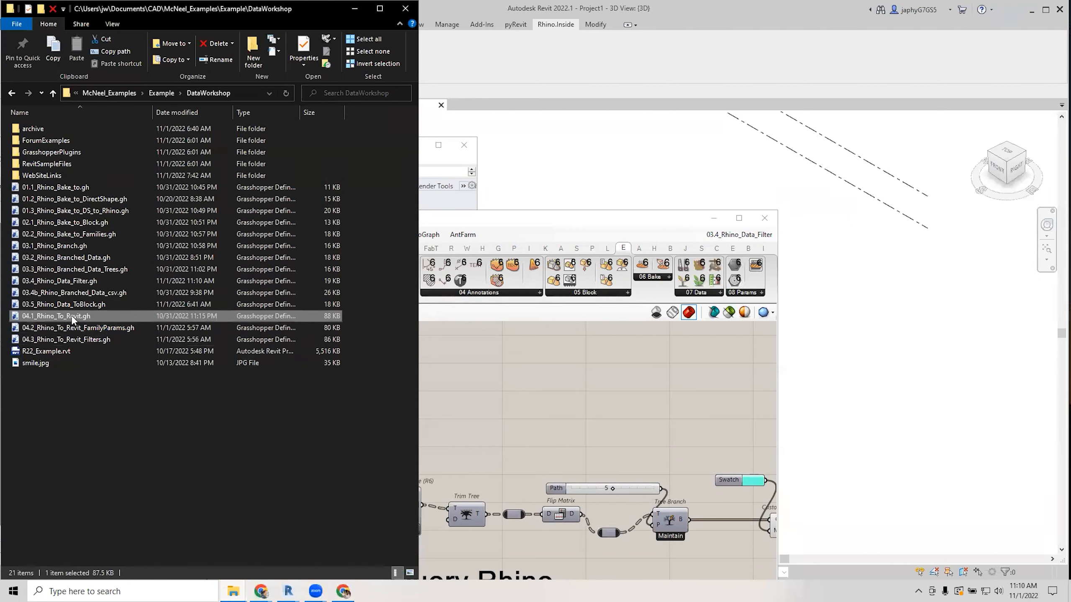
left_click_drag(70, 320, 559, 393)
scroll(561, 384, "down", 5)
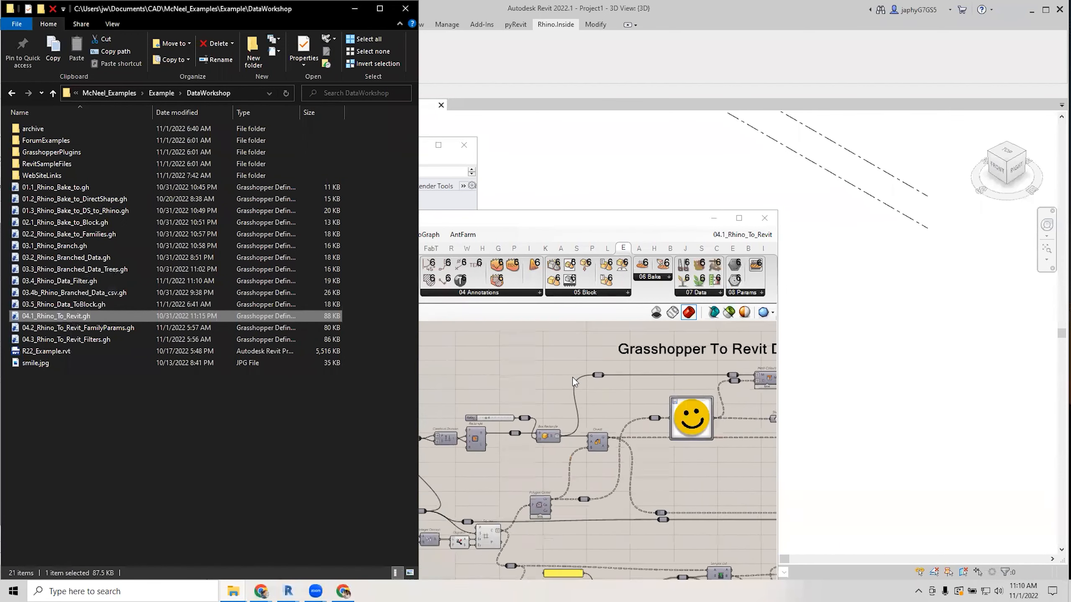
Reposition and widen the Grasshopper window to show the smiley definition.
right_click(571, 425)
left_click(497, 364)
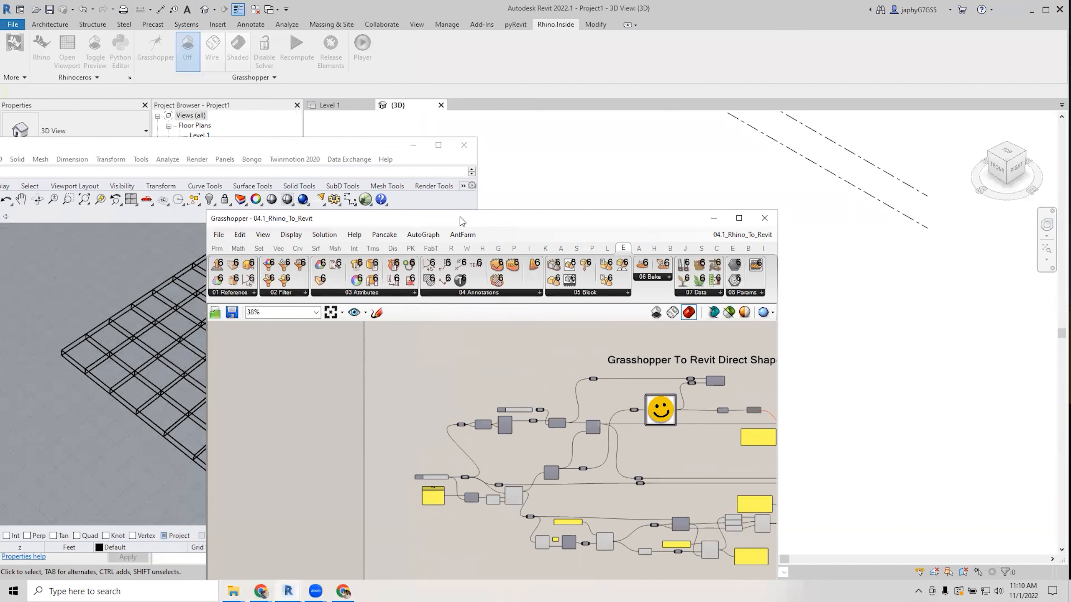
scroll(108, 333, "down", 5)
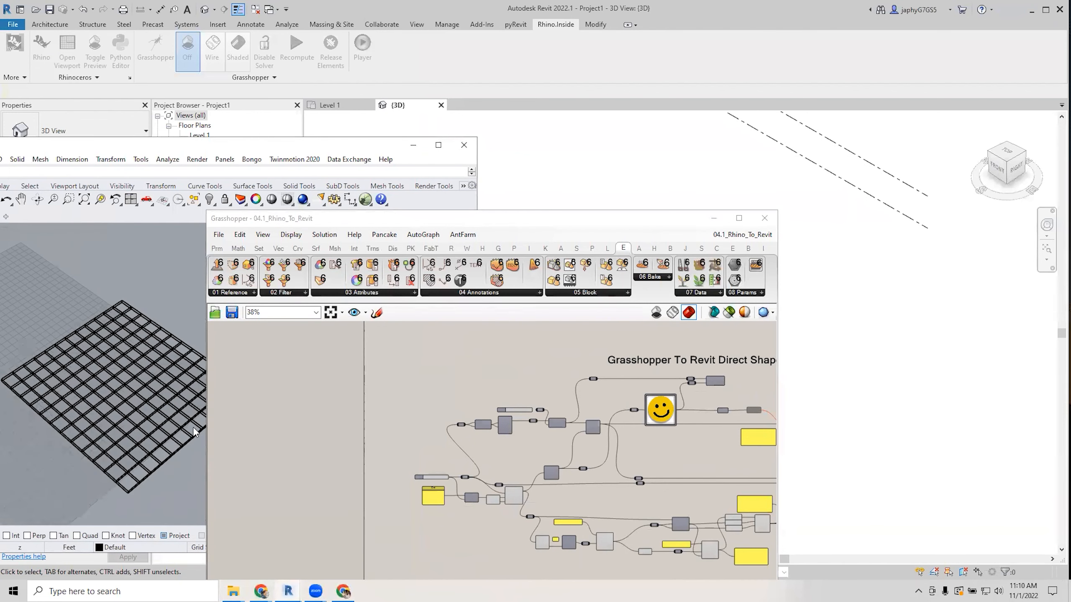
left_click_drag(519, 224, 391, 146)
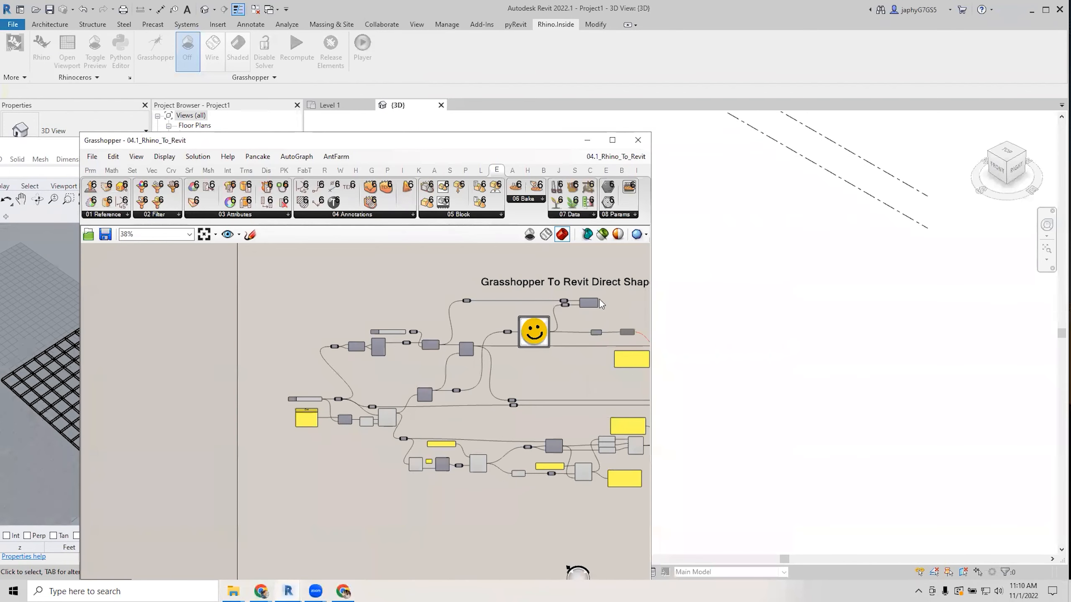
left_click_drag(650, 302, 1026, 338)
right_click_drag(966, 320, 788, 410)
right_click_drag(655, 407, 725, 331)
scroll(516, 416, "up", 2)
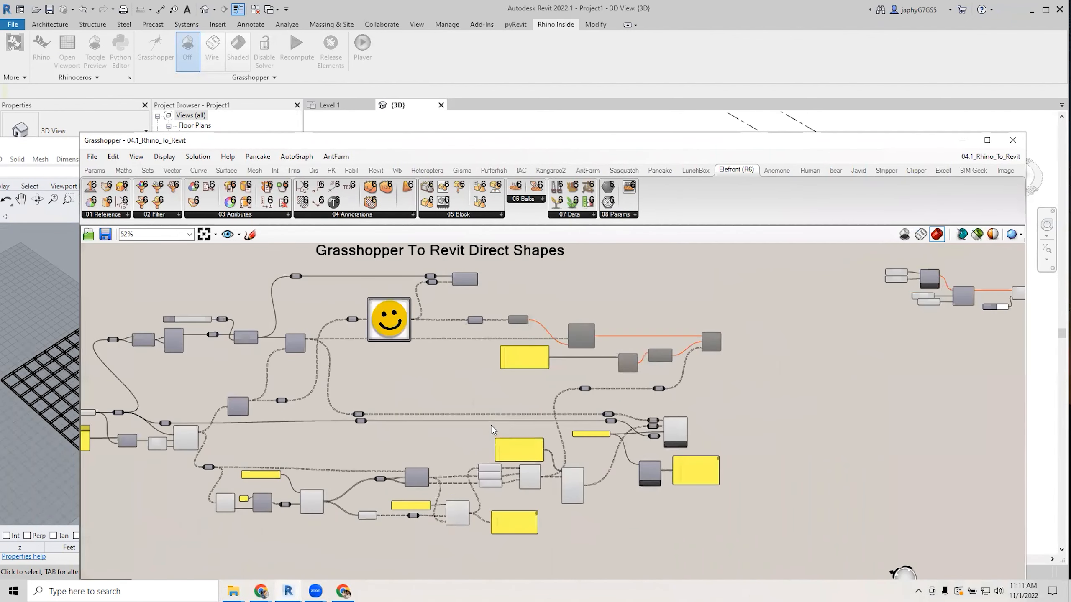
right_click_drag(507, 422, 608, 422)
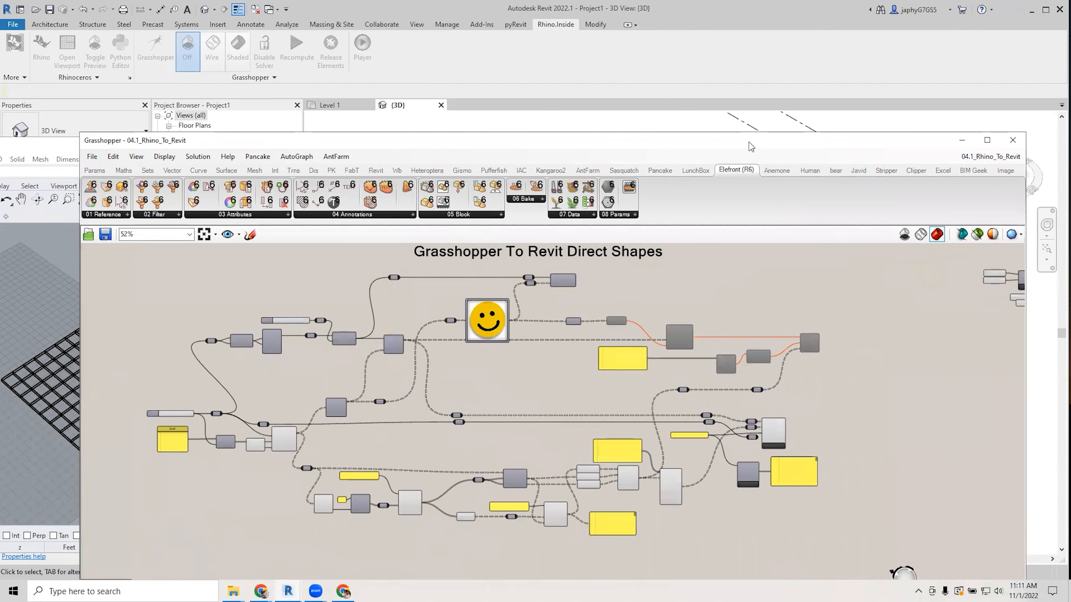
left_click_drag(750, 146, 728, 81)
scroll(432, 402, "up", 4)
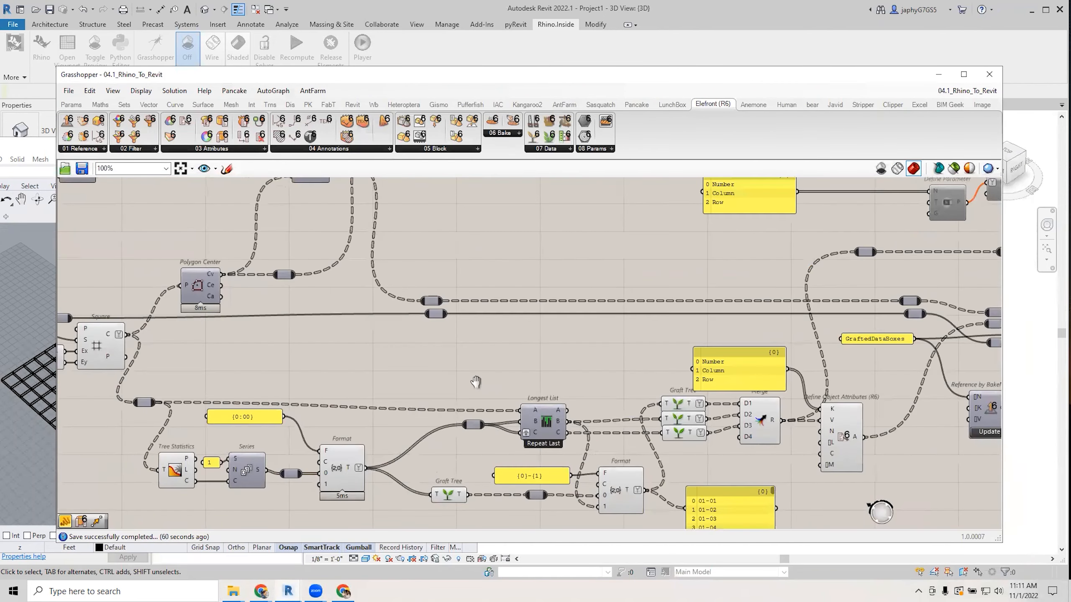
Preview the Square grid in Revit alongside Relay, Rectangle and the smiley image.
right_click_drag(408, 338, 464, 369)
left_click(322, 357)
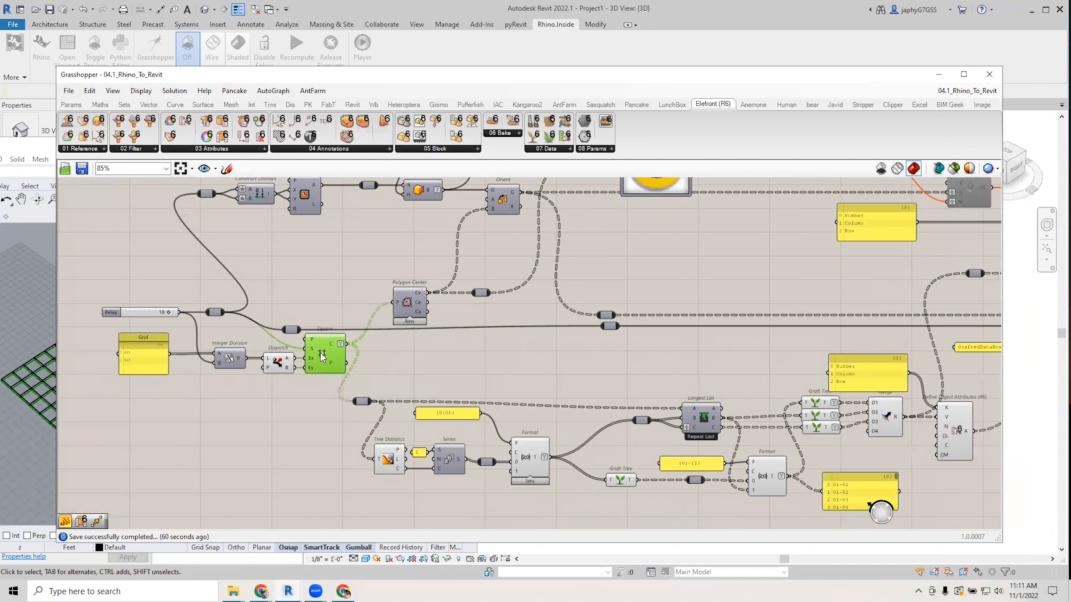
right_click_drag(330, 306, 299, 337)
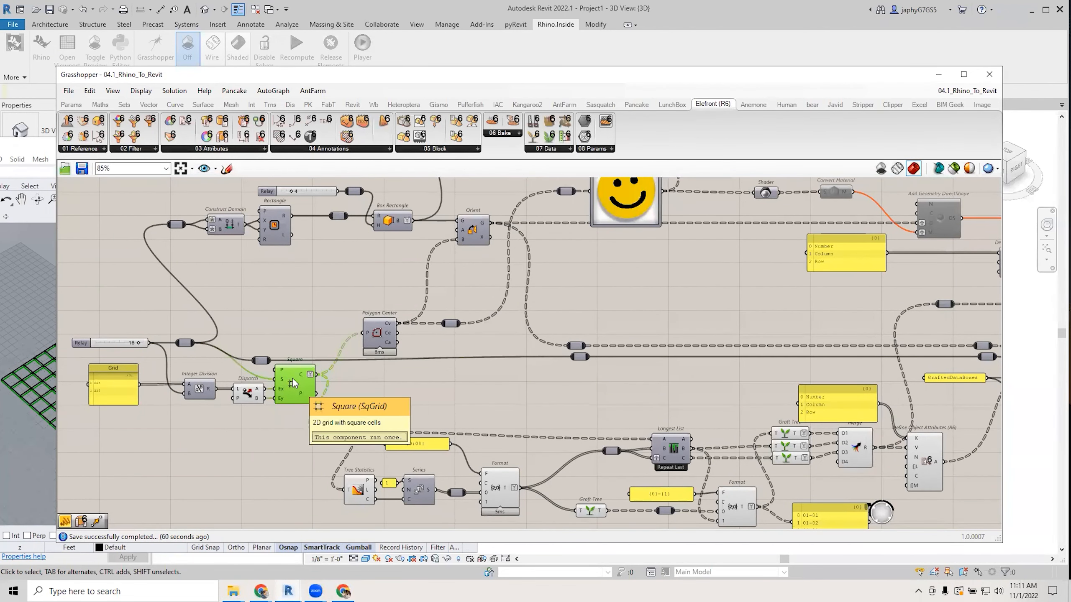
left_click_drag(293, 379, 301, 381)
Locate the Square component in the Vector > Grid panel and review the grid types.
scroll(305, 380, "up", 3)
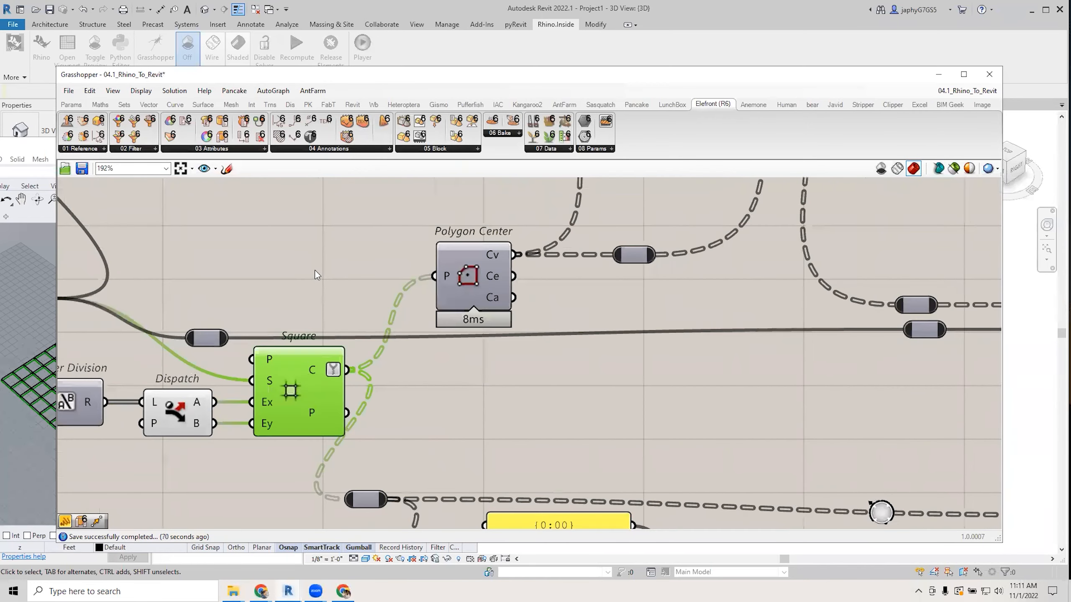
left_click(285, 233)
left_click(293, 390, "ctrl+alt")
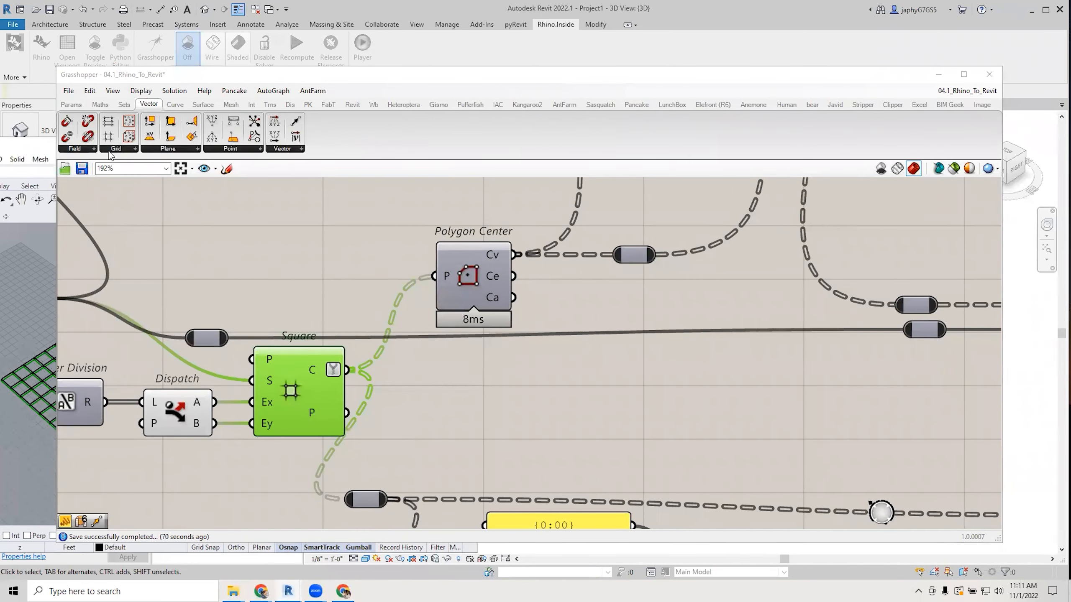
left_click(111, 150)
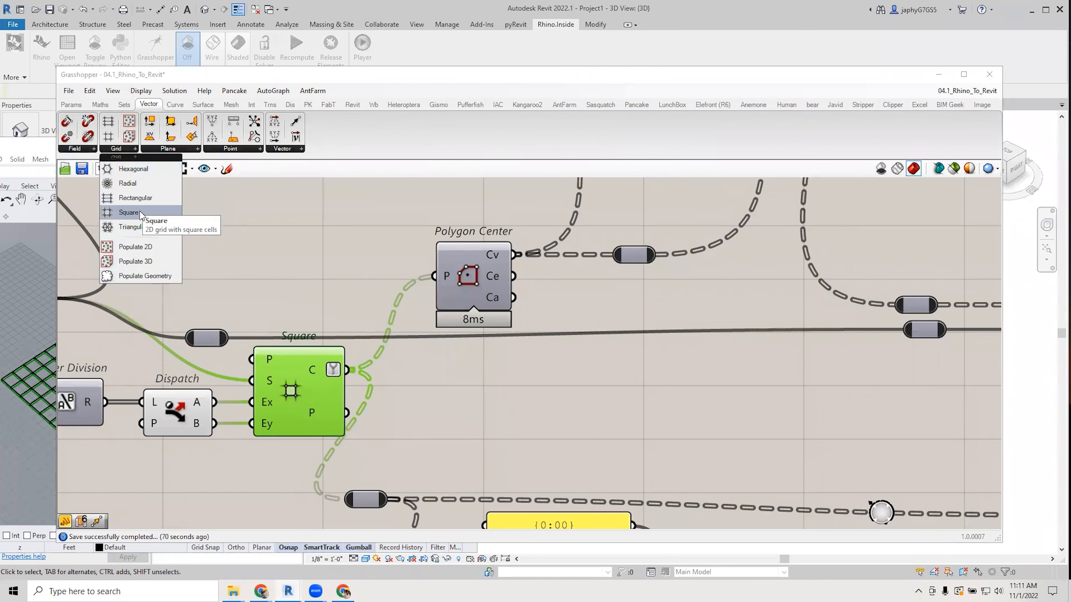
left_click(330, 254)
right_click_drag(459, 293, 491, 296)
scroll(485, 305, "down", 4)
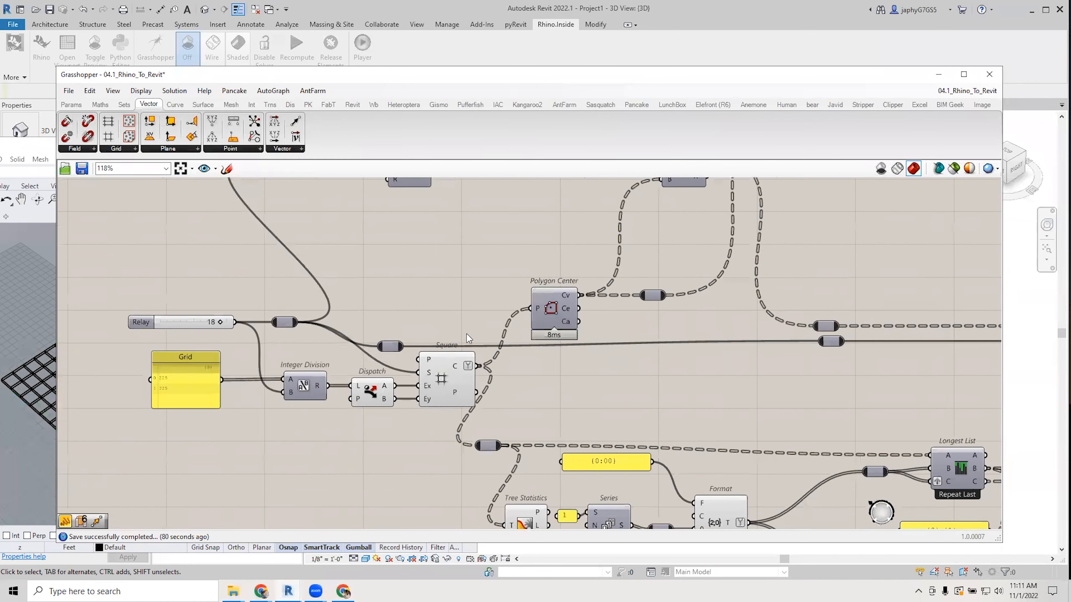
left_click(196, 381)
right_click_drag(258, 419, 285, 448)
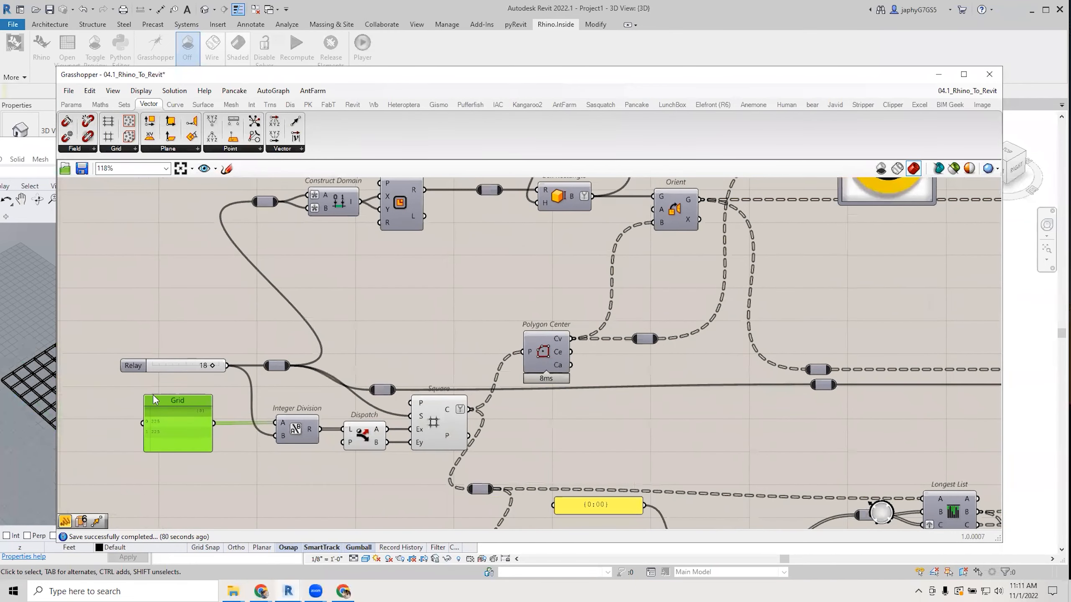
Survey Tree Statistics, Series, Format, Merge, Define Object Attributes, Box Rectangle and Orient.
scroll(380, 441, "down", 3)
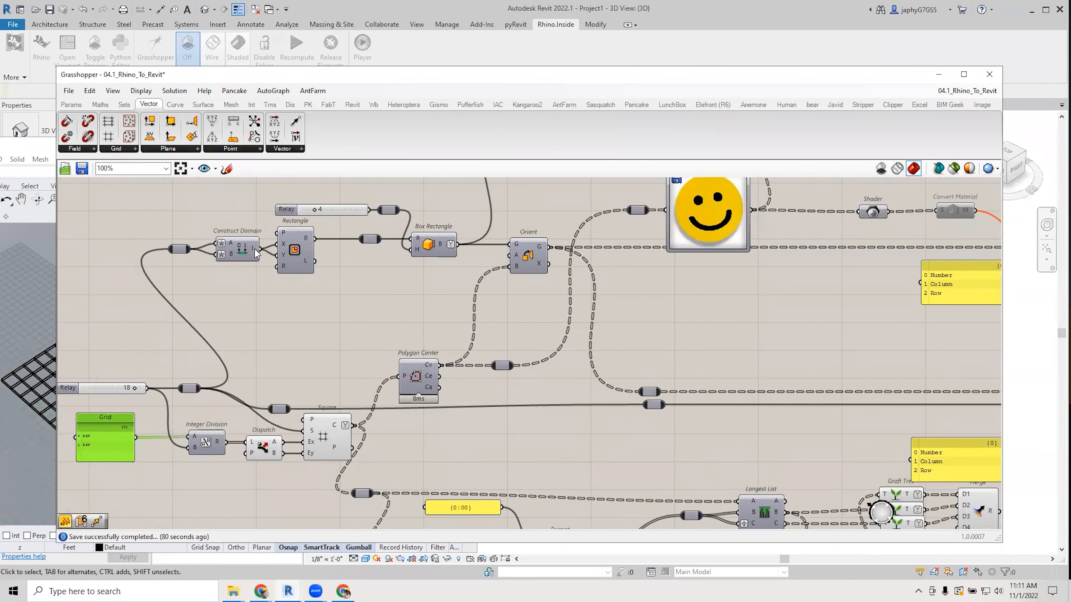
right_click_drag(329, 367, 333, 254)
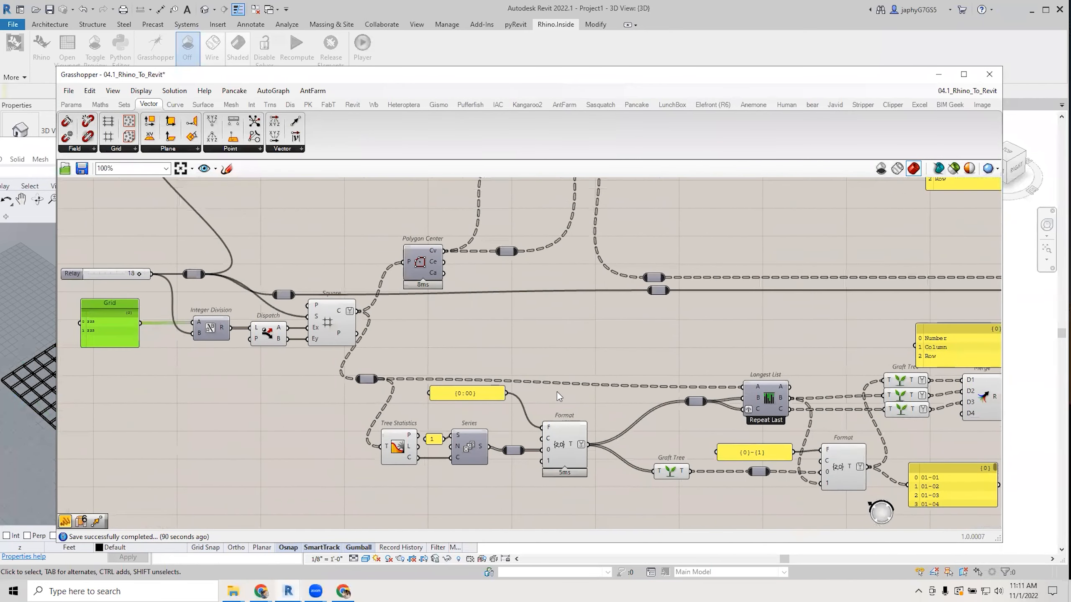
right_click_drag(592, 410, 509, 419)
right_click_drag(705, 406, 569, 407)
scroll(570, 409, "down", 2)
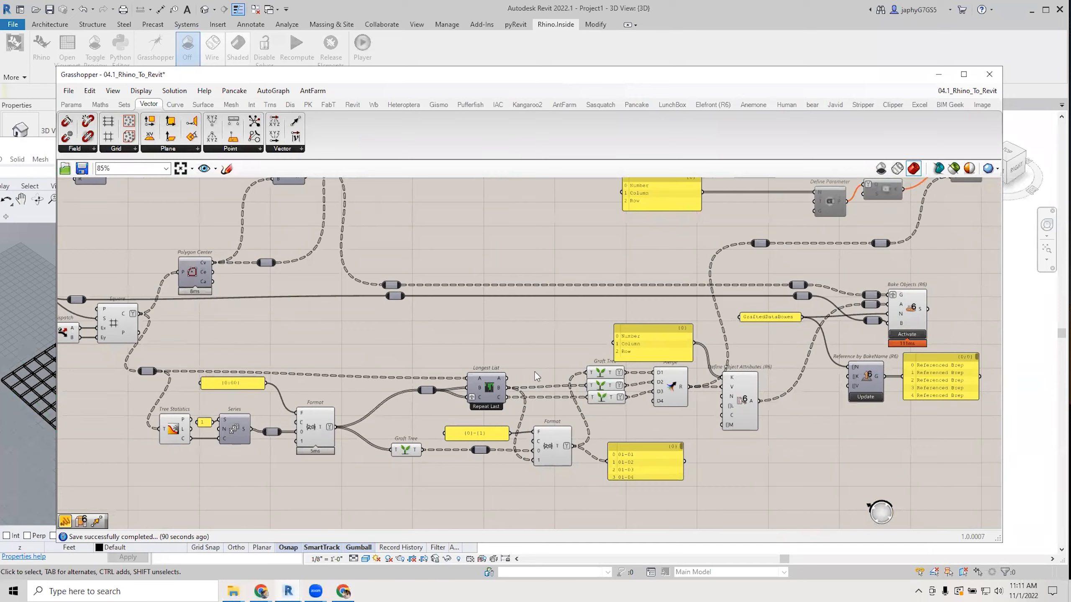
right_click_drag(552, 368, 539, 404)
scroll(724, 409, "down", 1)
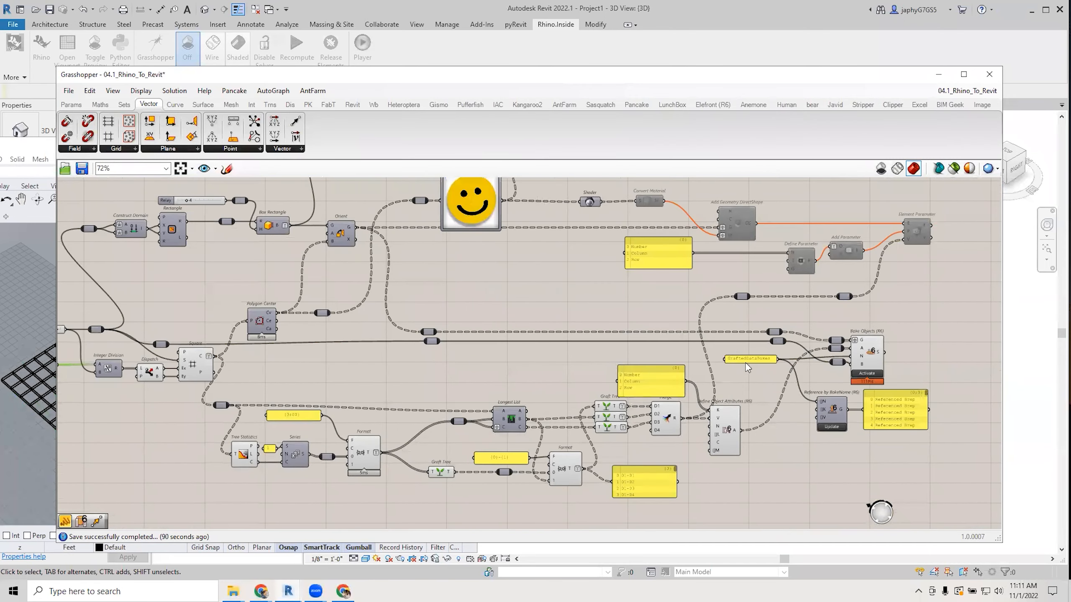
right_click_drag(745, 363, 752, 375)
right_click_drag(774, 325, 769, 380)
right_click_drag(581, 320, 603, 342)
right_click_drag(520, 371, 605, 364)
scroll(452, 427, "up", 1)
scroll(370, 437, "up", 1)
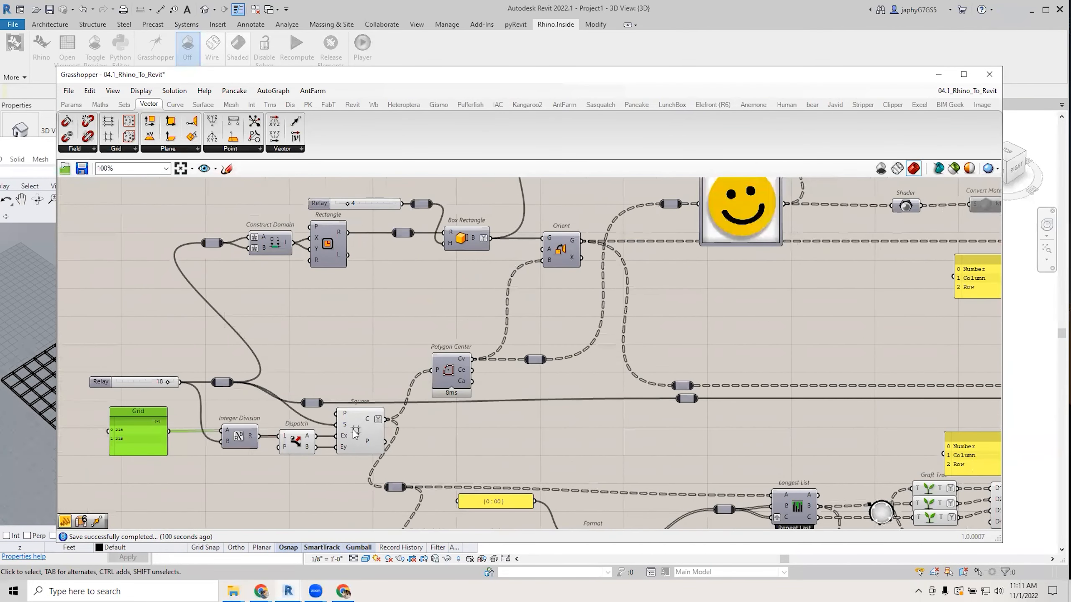
Preview the Square grid in the Revit 3D view and adjust the Relay grid count.
left_click(357, 434)
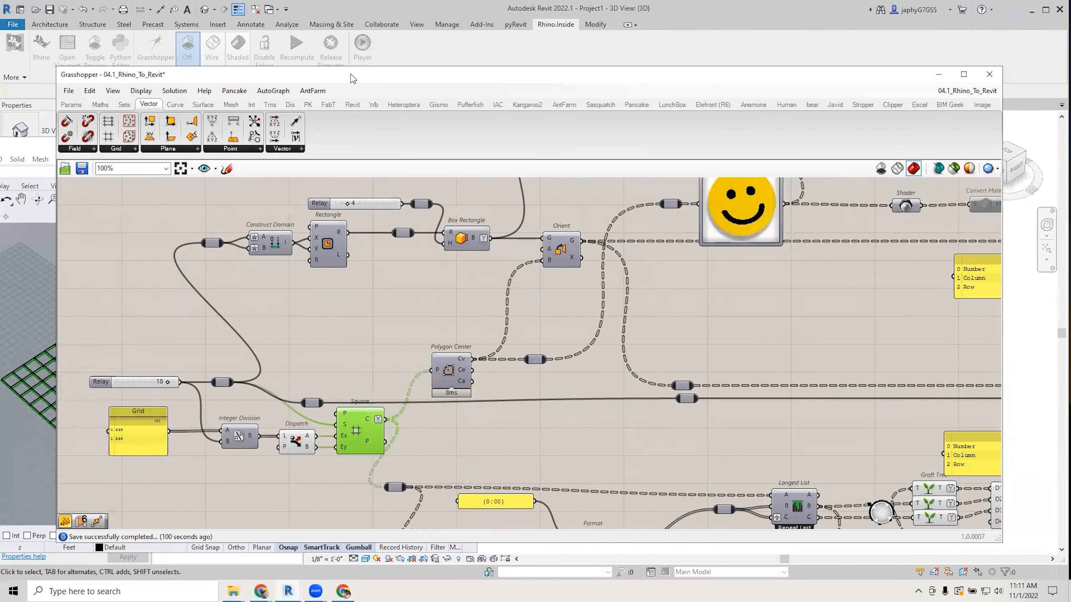
left_click_drag(351, 74, 464, 70)
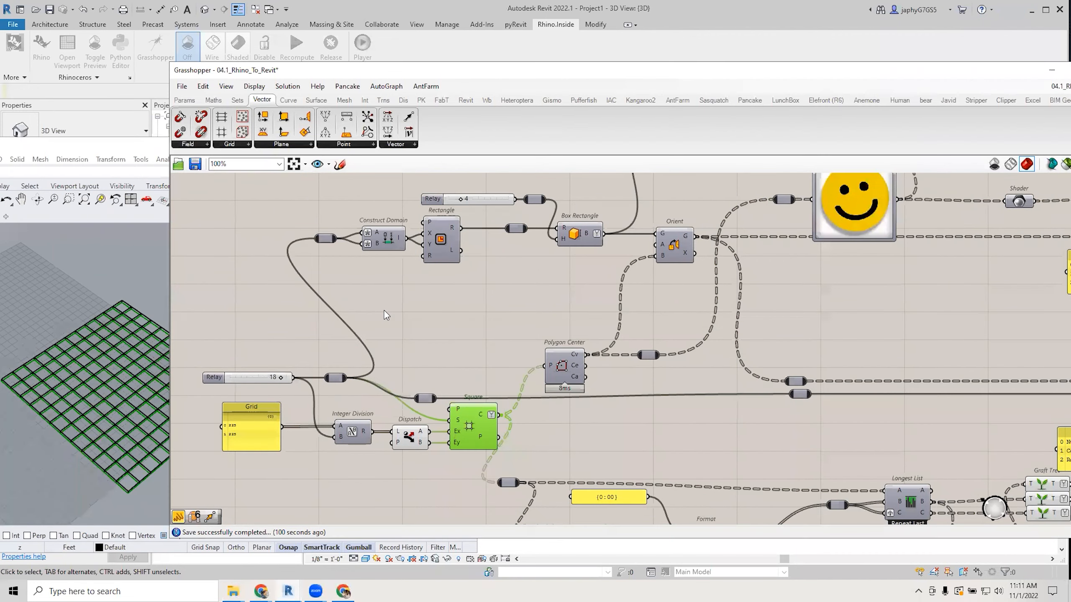
left_click(565, 314)
mouse_move(276, 380)
left_mouse_down()
mouse_move(257, 380)
mouse_move(282, 380)
left_mouse_up()
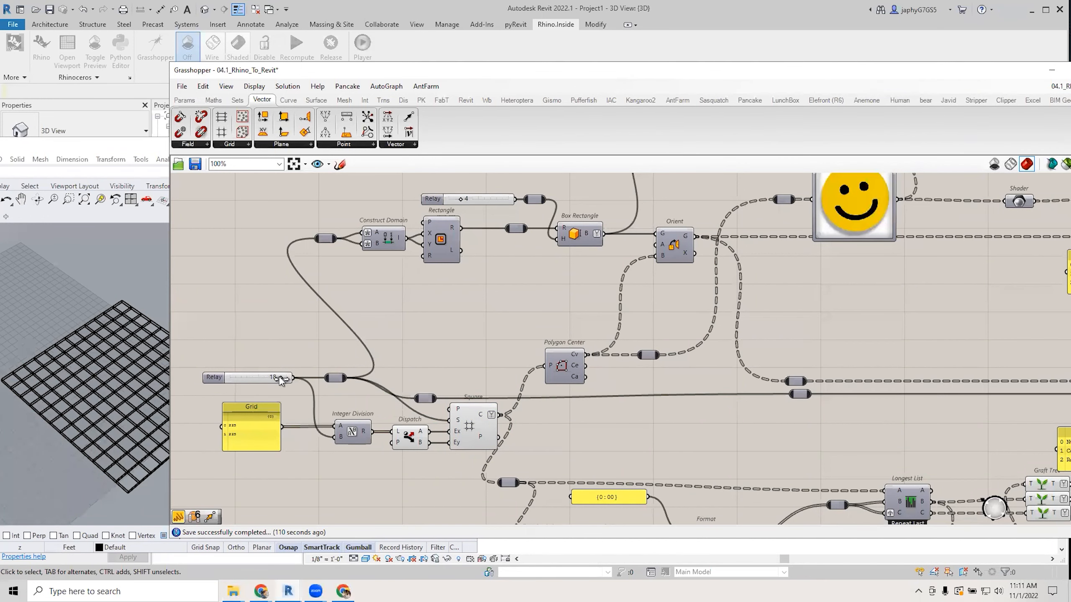
right_click_drag(601, 330, 533, 338)
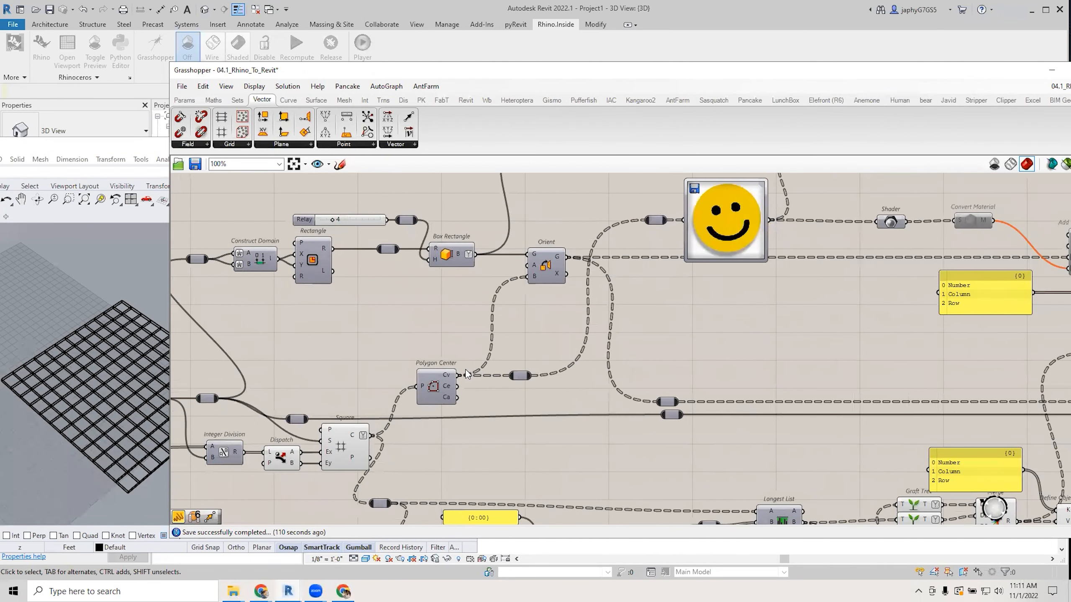
Preview the Box Rectangle tiles and toggle the Orient tiles' preview on and off.
left_click(457, 248)
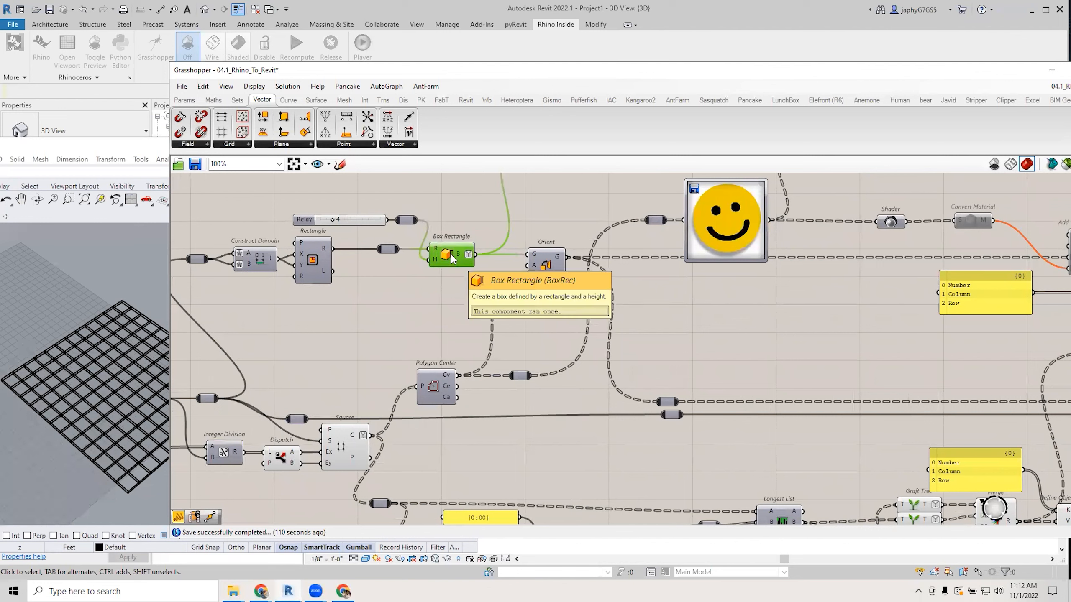
left_click(547, 261)
middle_click(547, 260)
left_click(576, 241)
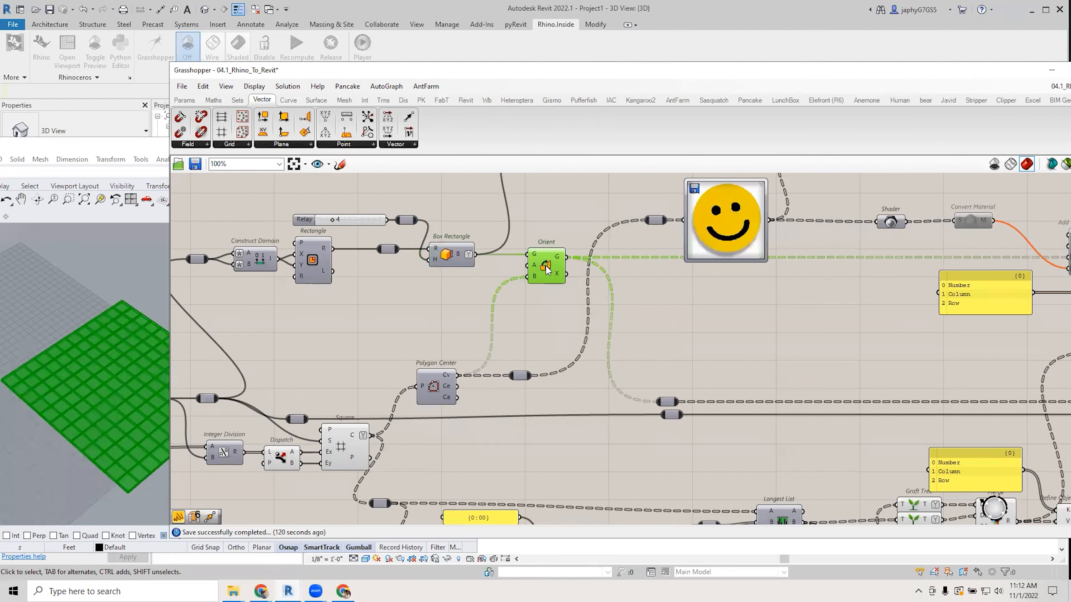
middle_click(545, 265)
left_click(580, 231)
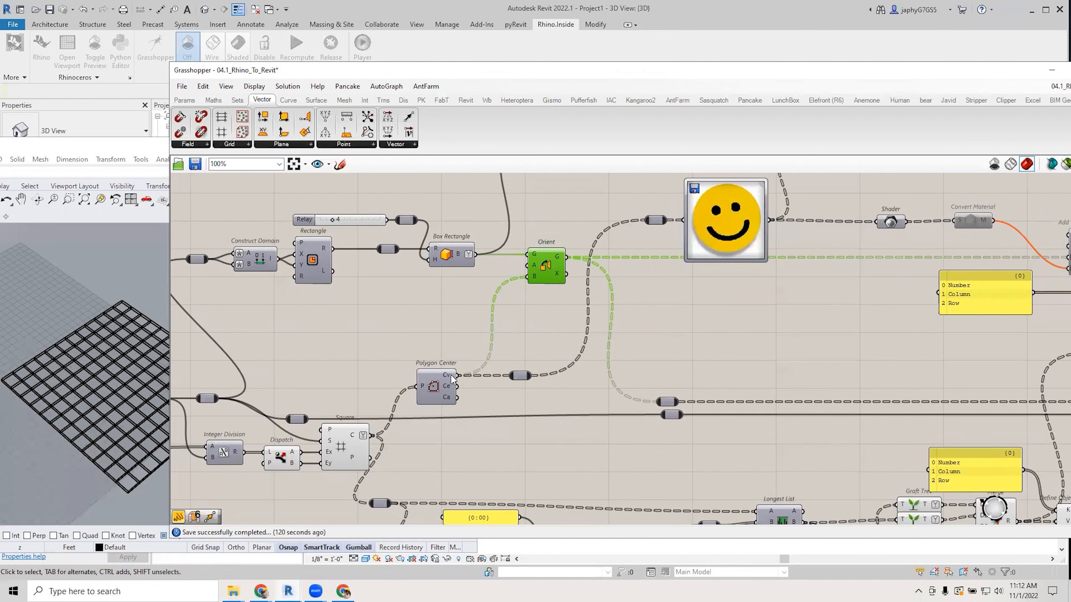
Bring the smiley Image Sampler into view and select it.
mouse_move(451, 377)
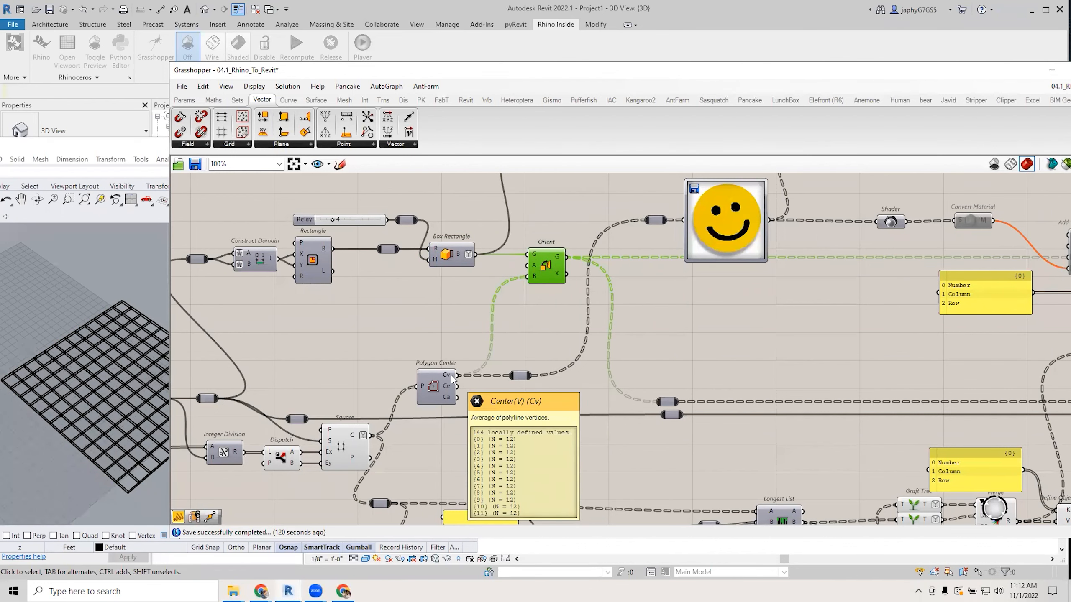
right_click_drag(641, 347, 474, 414)
scroll(590, 284, "up", 2)
left_click(558, 280)
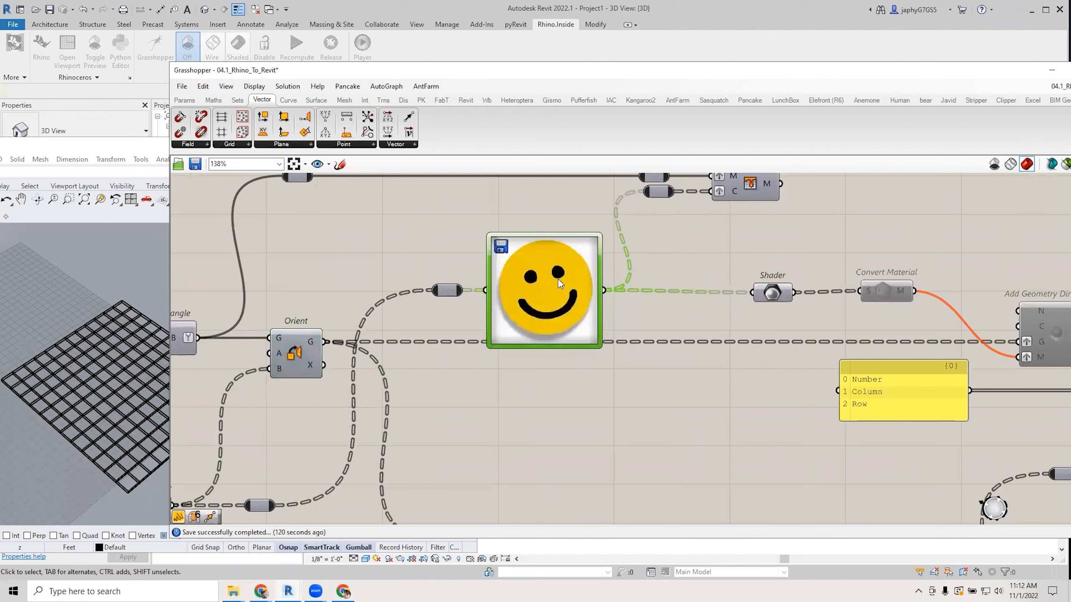
Check the Image Sampler's X domain in its settings, closing without changes.
right_click(558, 280)
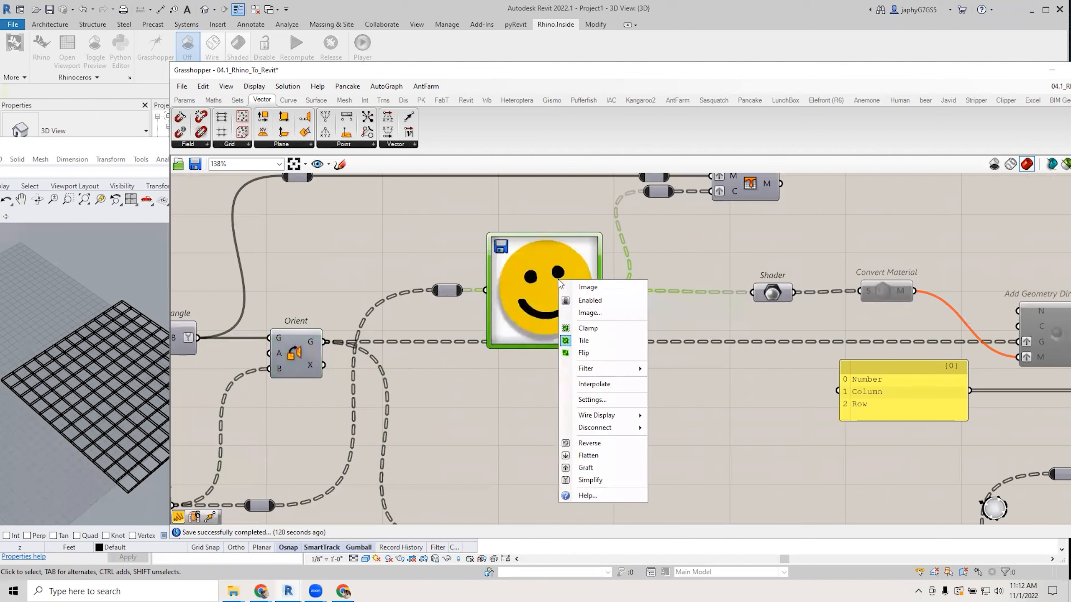
left_click(604, 400)
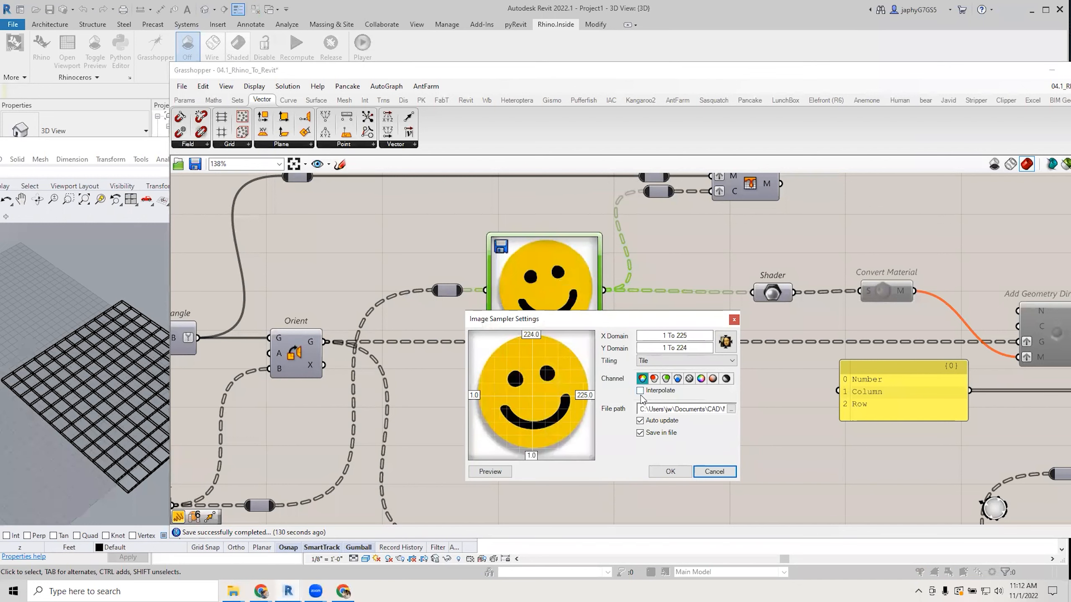
left_click(691, 335)
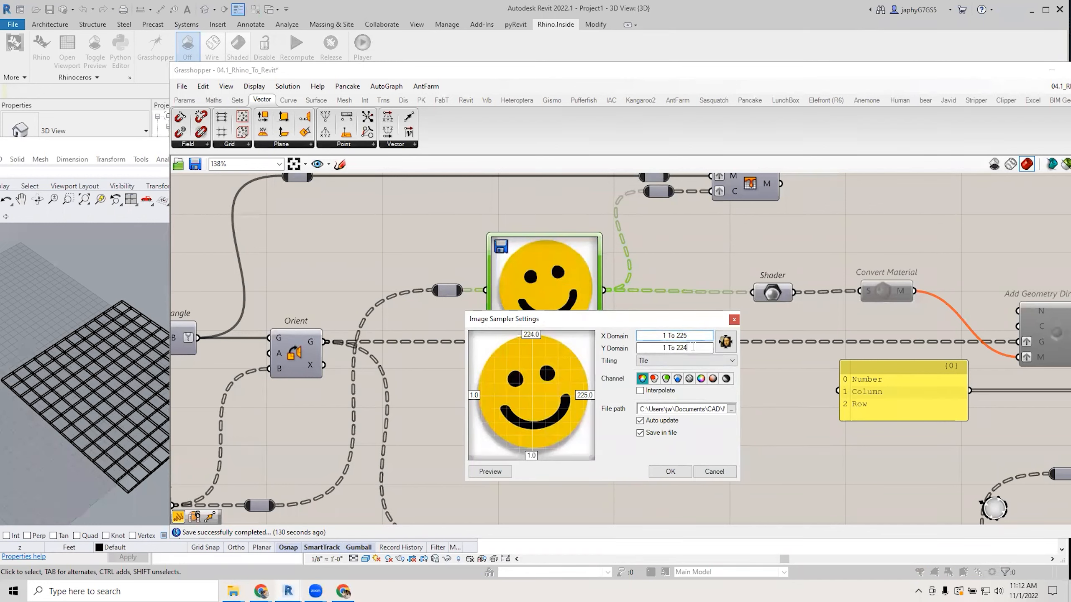
left_click(720, 473)
Add a Panel listing the sampled colour values and enlarge it.
scroll(682, 367, "down", 2)
right_click_drag(713, 330, 570, 258)
scroll(624, 300, "down", 1)
right_click_drag(661, 352, 649, 315)
right_click_drag(668, 275, 634, 367)
scroll(637, 358, "up", 2)
left_click(487, 273)
double_click(430, 241)
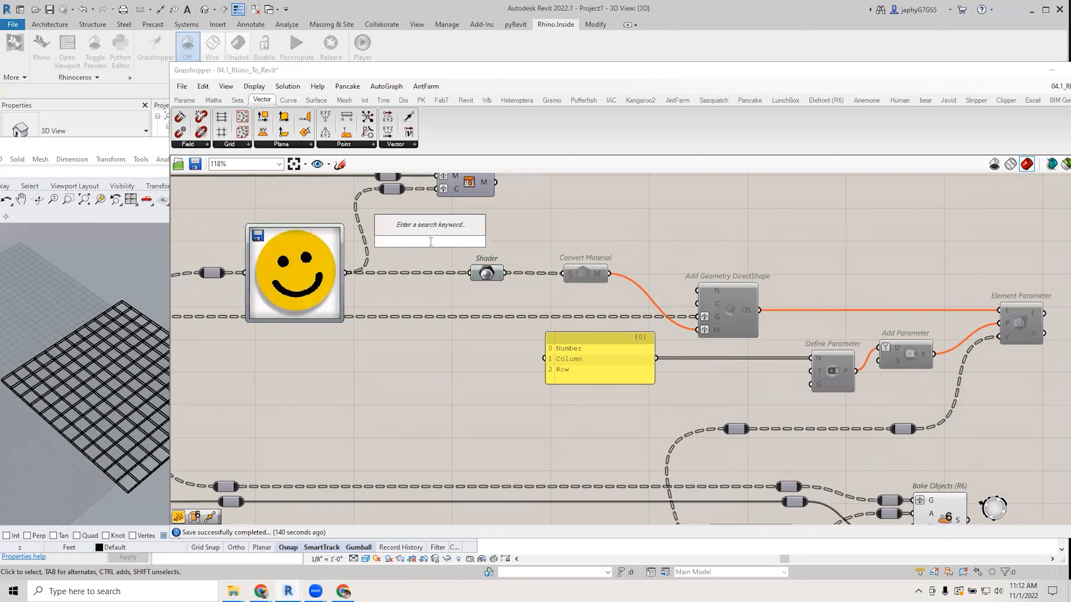
type("panel")
key("Return")
left_click_drag(343, 260, 420, 325)
right_click_drag(228, 435, 713, 365)
Review the smiley image and colour list, then delete the colour-value panel.
scroll(625, 366, "down", 2)
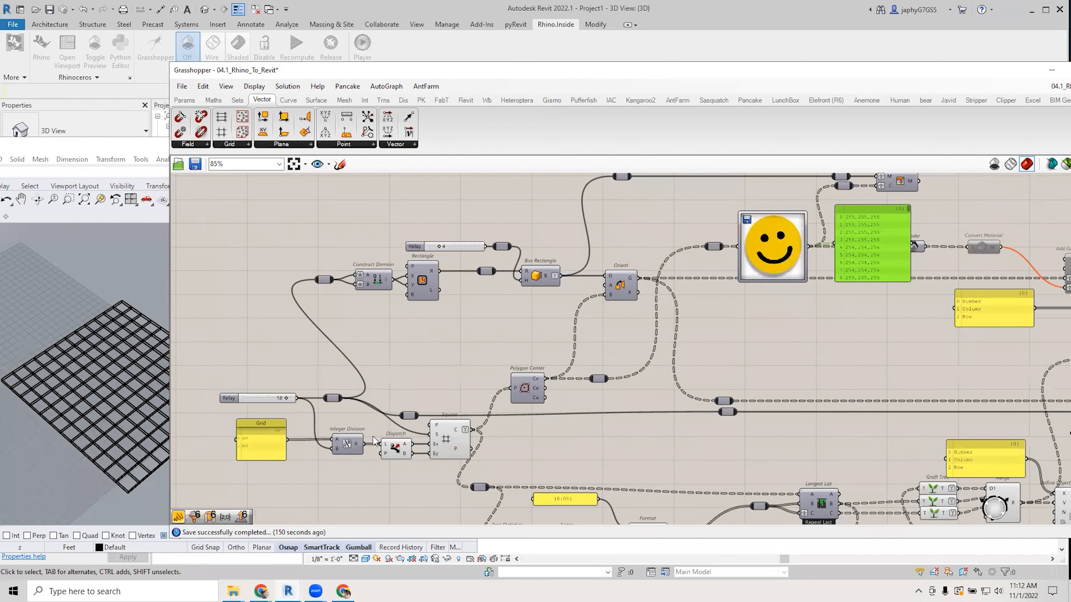
right_click_drag(556, 427, 422, 429)
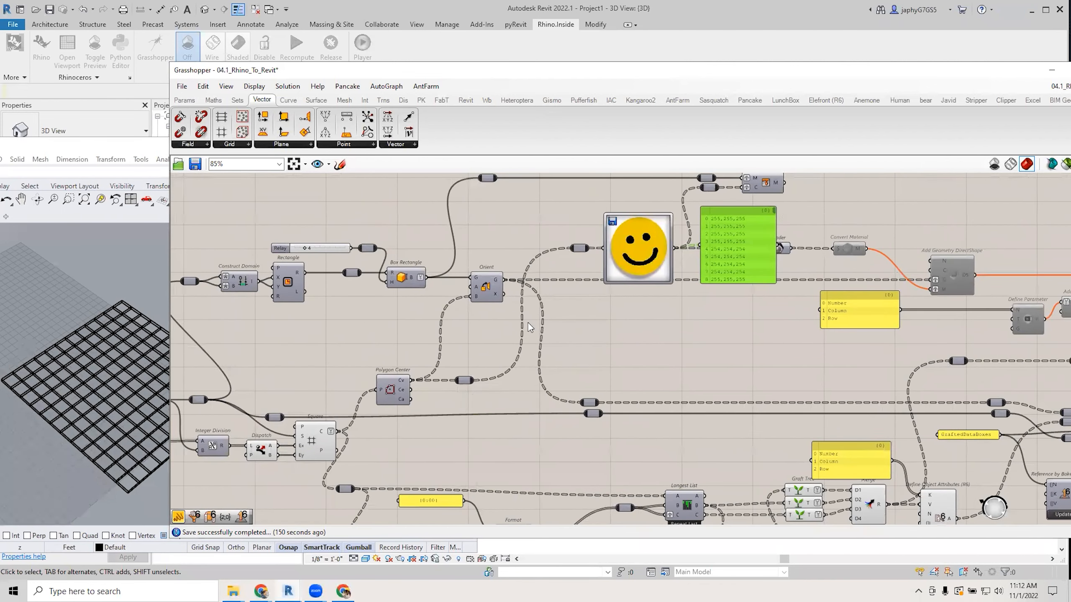
scroll(475, 345, "up", 1)
mouse_move(391, 389)
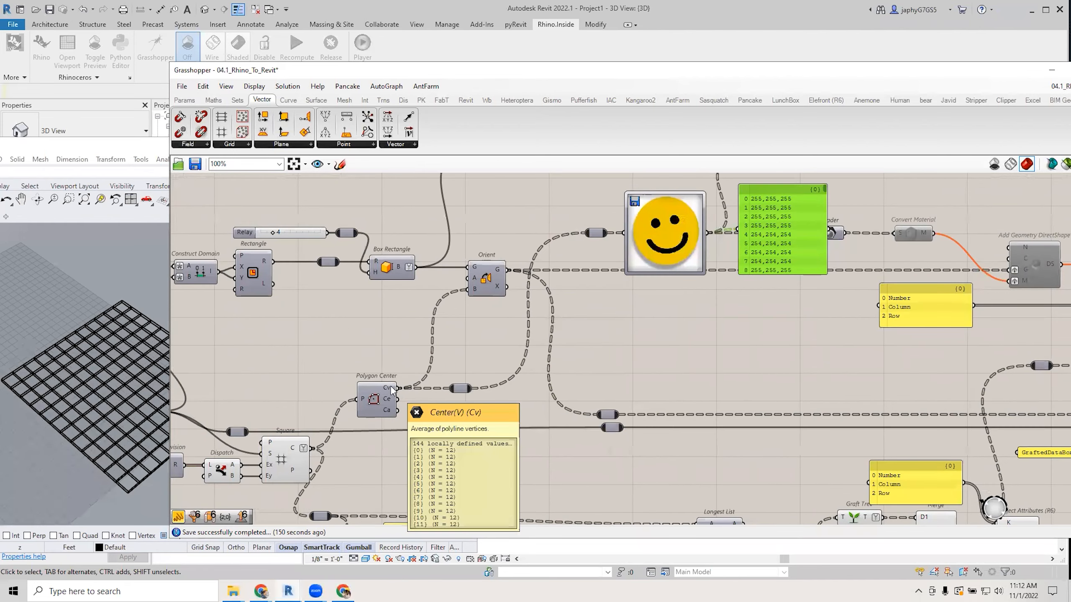
right_click_drag(646, 261, 506, 304)
scroll(510, 293, "up", 2)
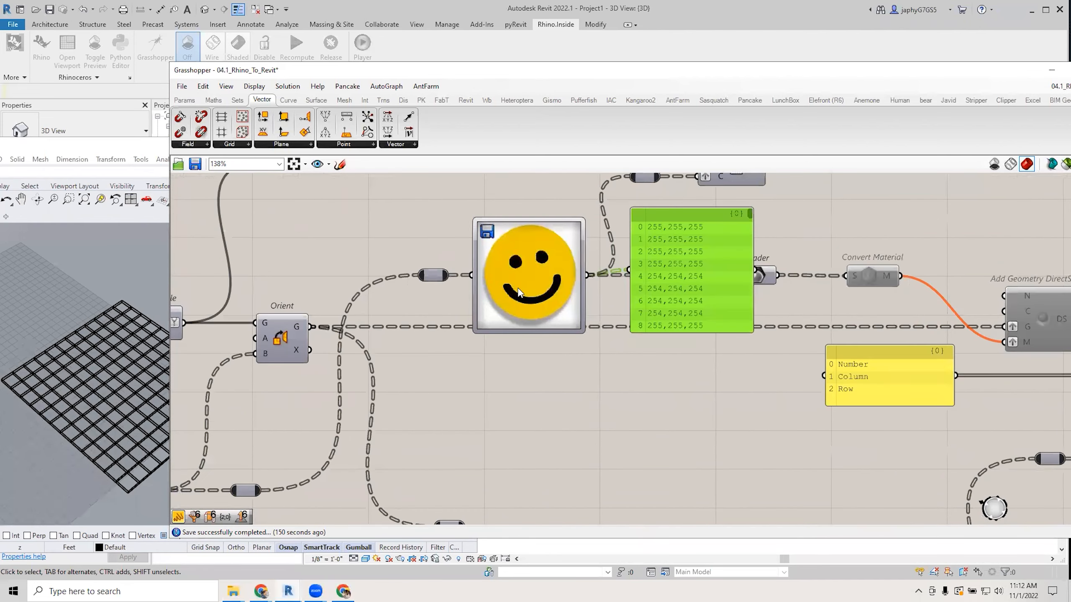
right_click_drag(540, 266, 482, 270)
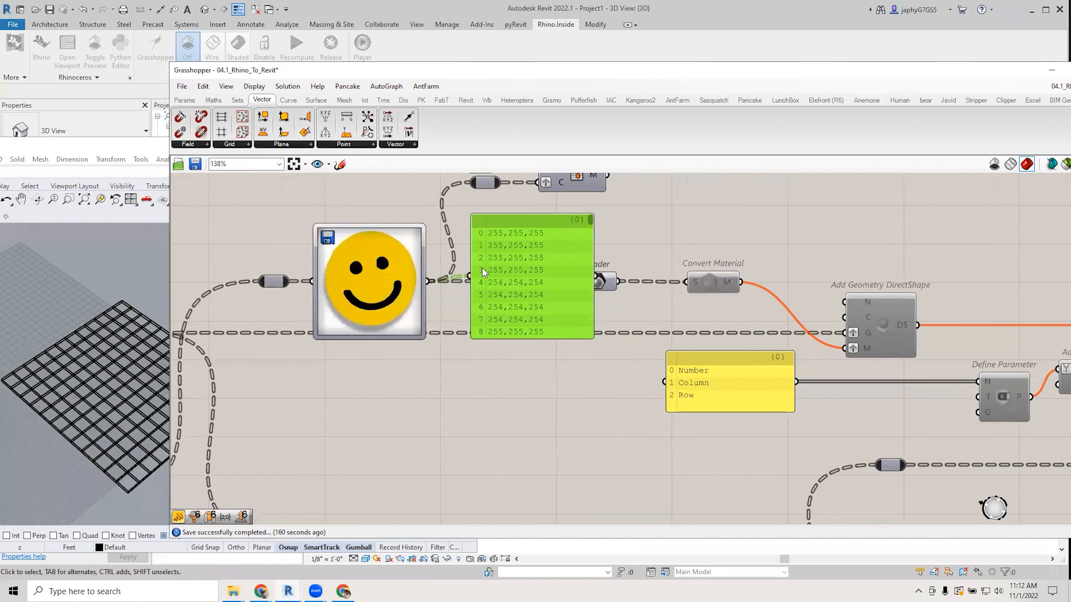
left_click_drag(594, 219, 539, 294)
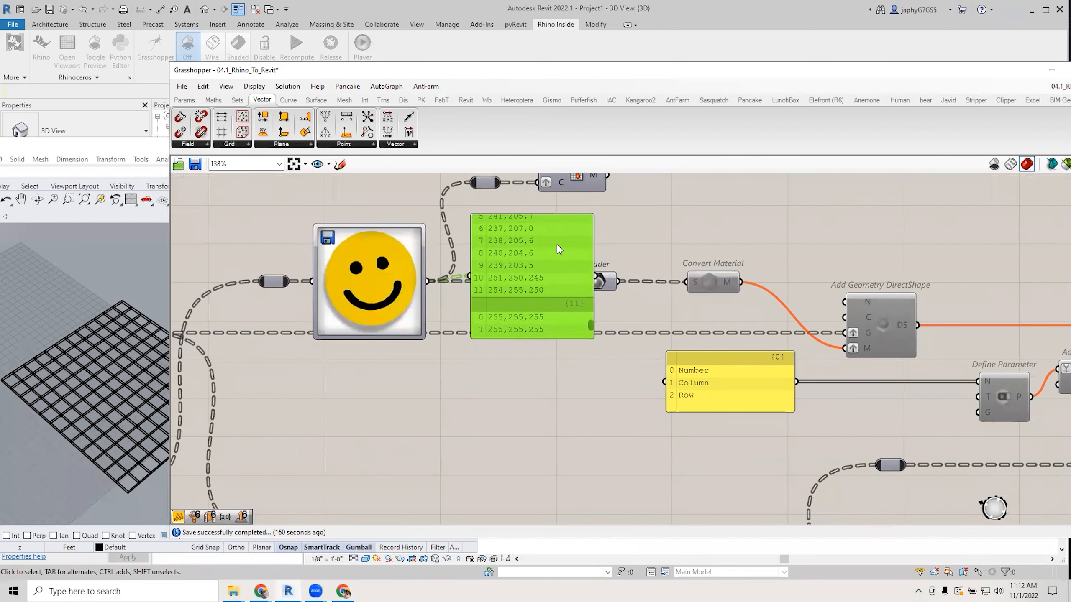
key("Delete")
Enable Convert Material from its radial menu and select Add Geometry DirectShape.
right_click_drag(680, 257, 631, 249)
left_click(615, 272)
scroll(614, 277, "down", 3)
scroll(493, 246, "up", 2)
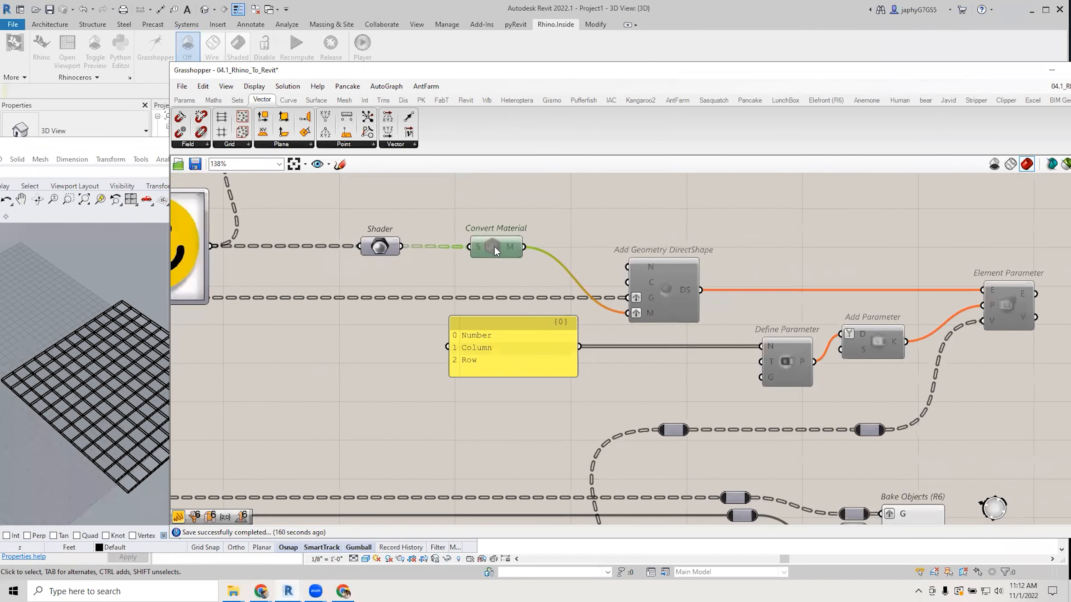
middle_click(493, 246)
scroll(493, 246, "up", 1)
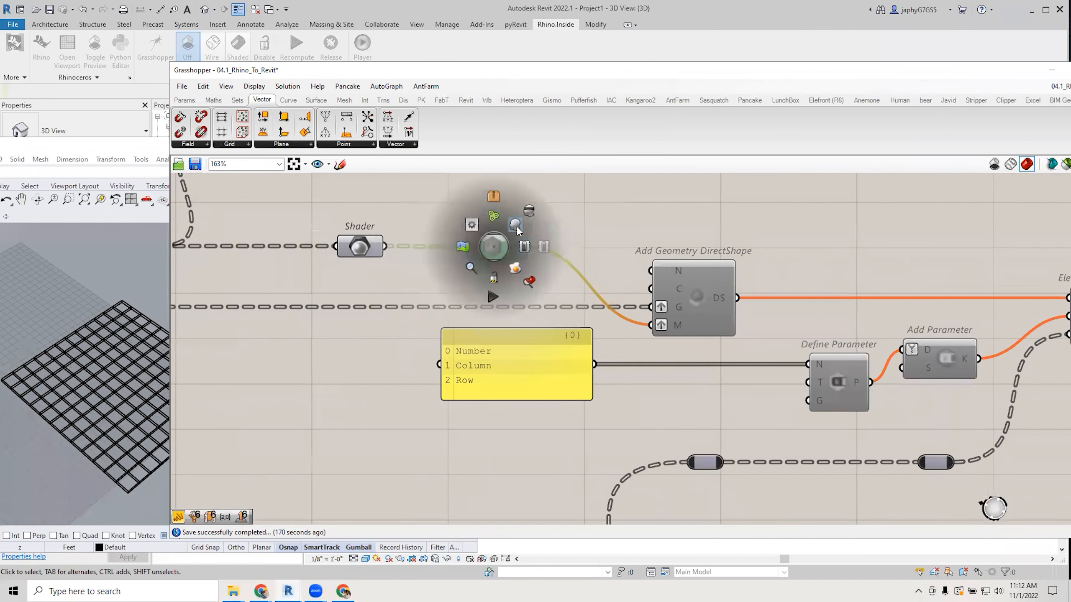
left_click(523, 246)
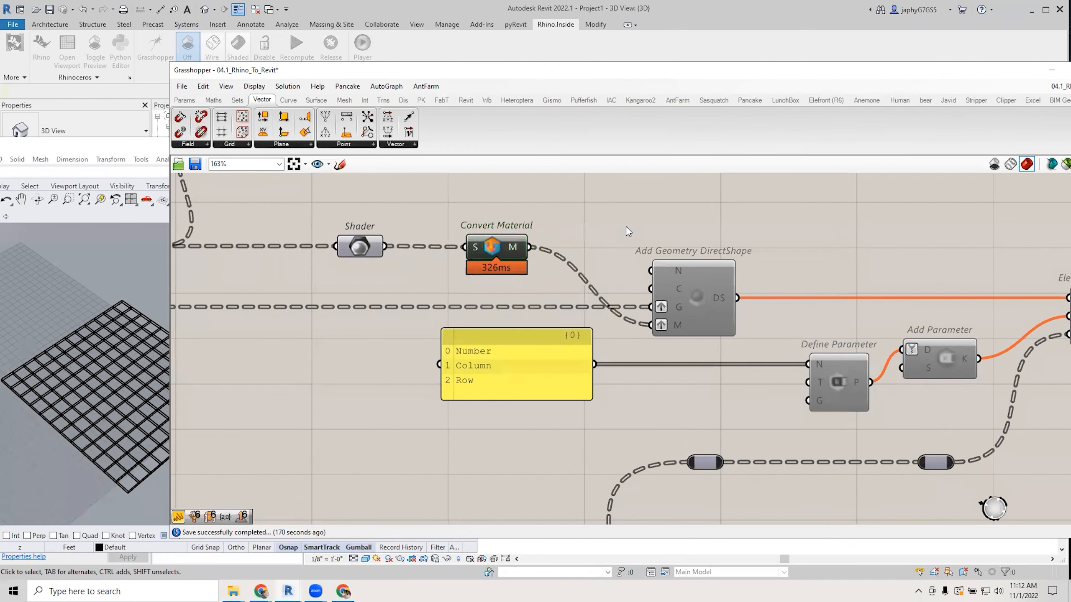
scroll(626, 227, "down", 3)
left_click(581, 284)
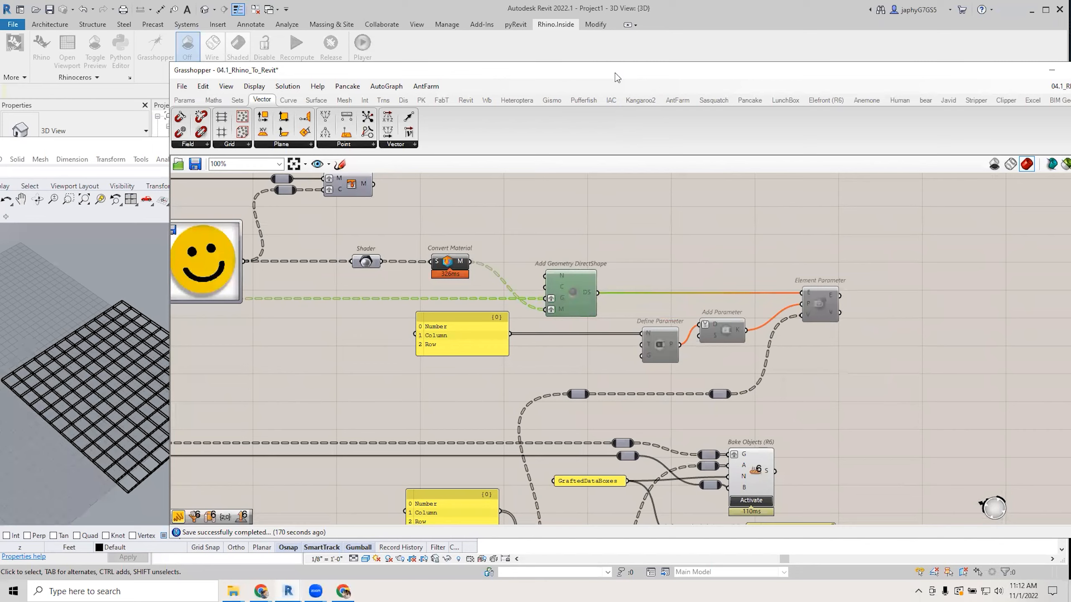
Fit Grasshopper beside Revit and enable Add Geometry DirectShape and Define Parameter.
left_click_drag(615, 73, 498, 101)
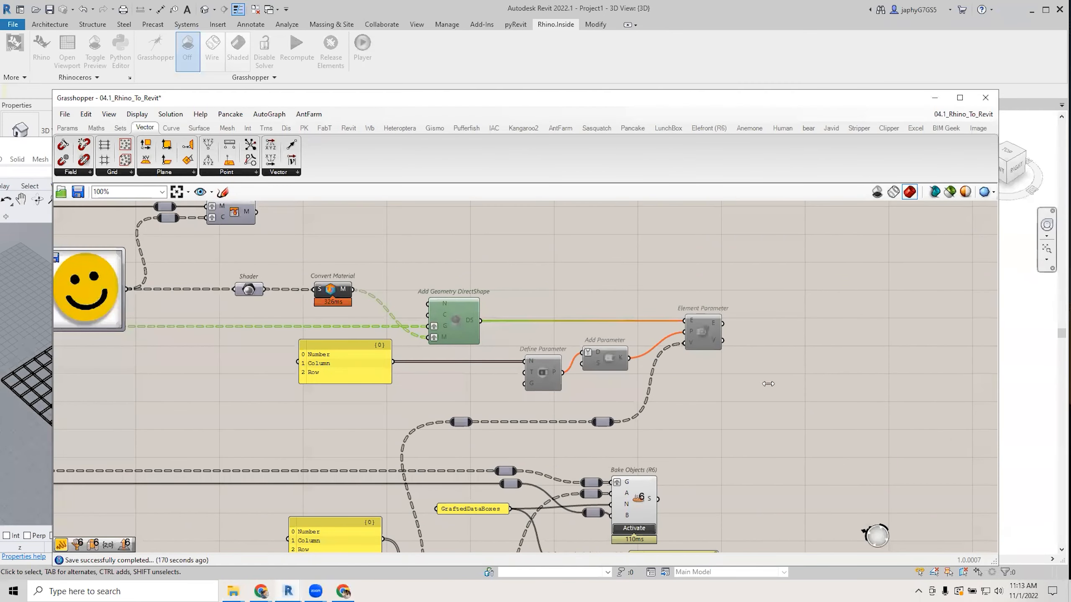
left_click_drag(998, 384, 767, 384)
right_click_drag(607, 389, 341, 382)
middle_click(188, 311)
left_click(219, 310)
right_click_drag(397, 266, 477, 248)
middle_click(360, 349)
left_click(390, 355)
left_click(411, 368)
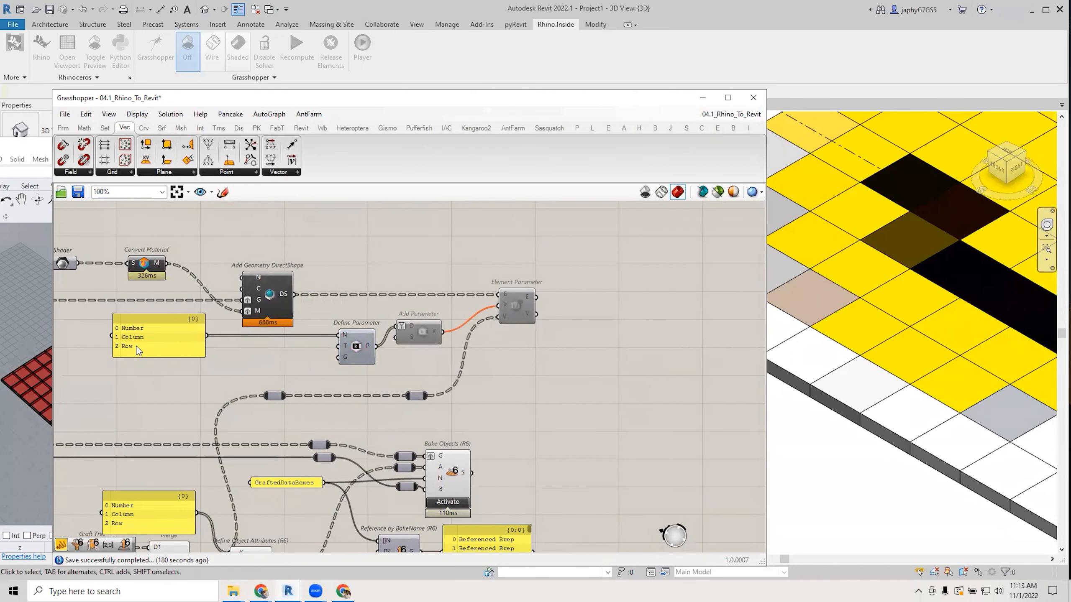
Enable Add Parameter and Element Parameter, then move Grasshopper aside to expose Revit.
right_click_drag(431, 375, 343, 372)
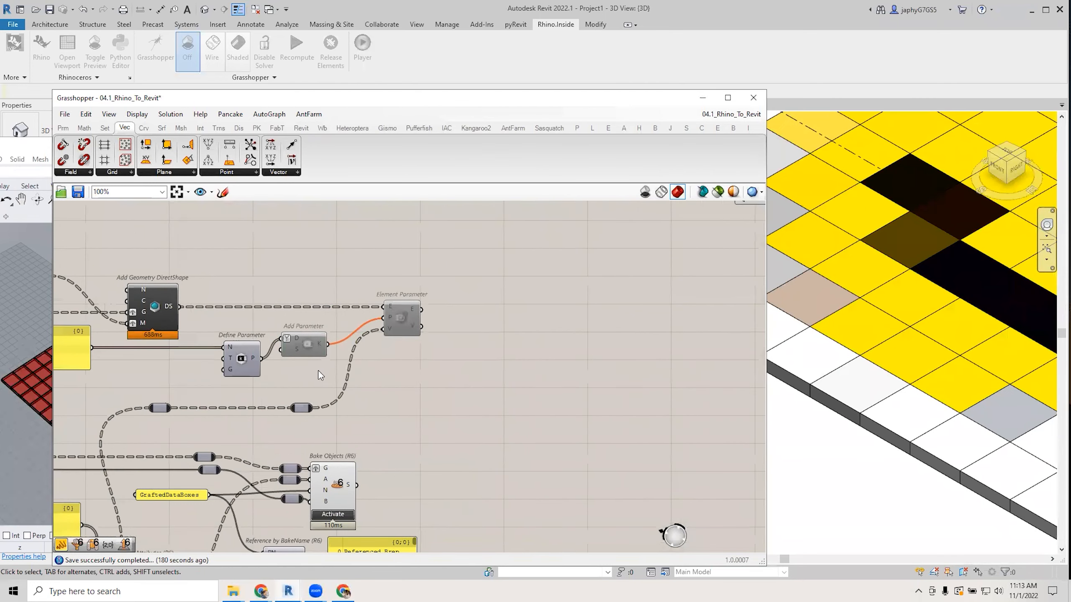
middle_click(306, 342)
left_click(335, 345)
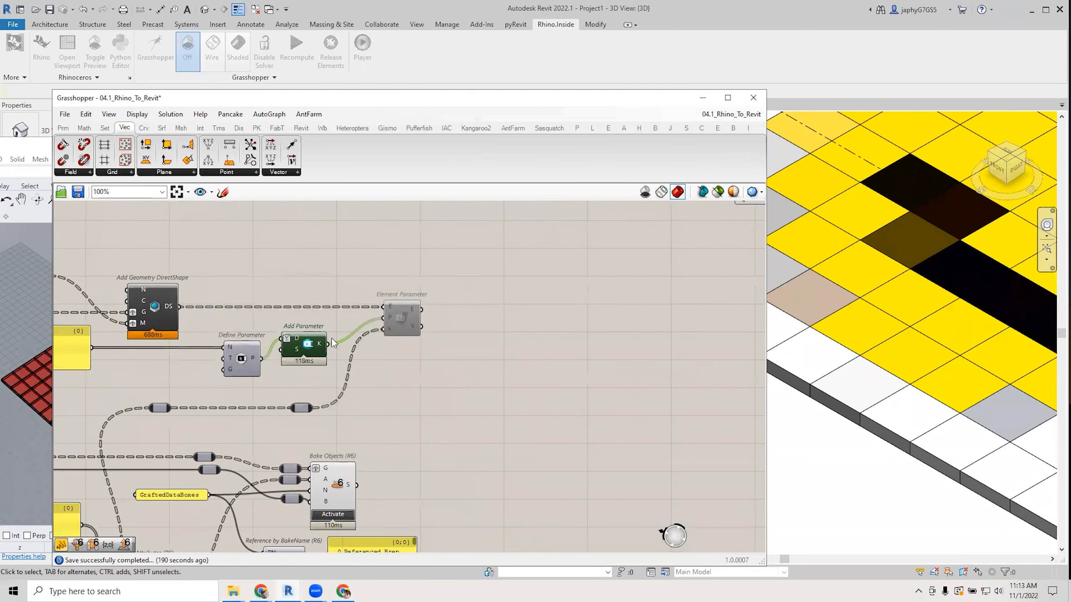
left_click(397, 319)
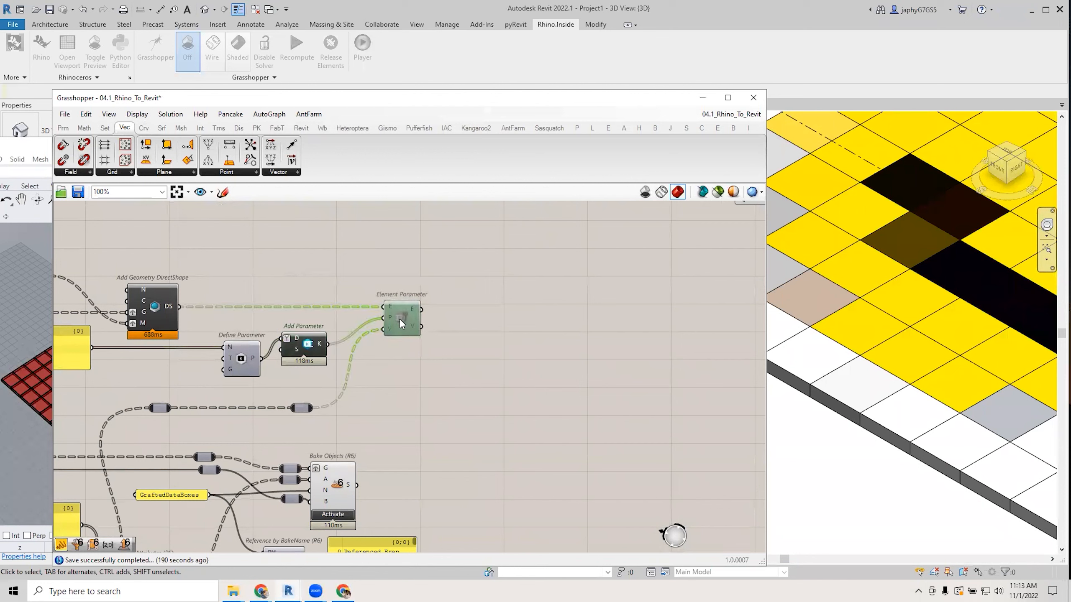
middle_click(399, 318)
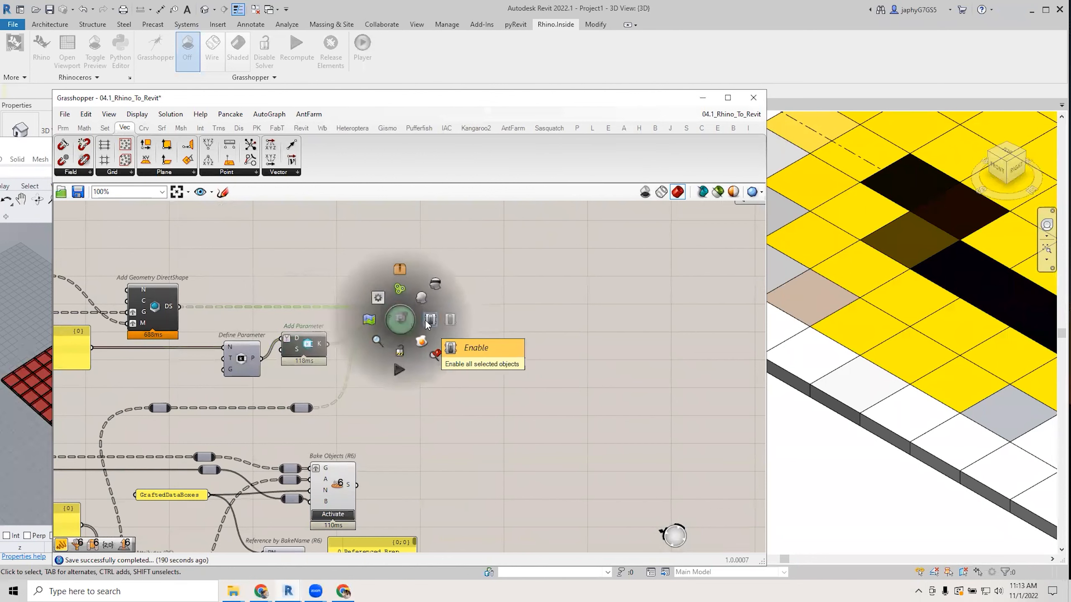
left_click(429, 323)
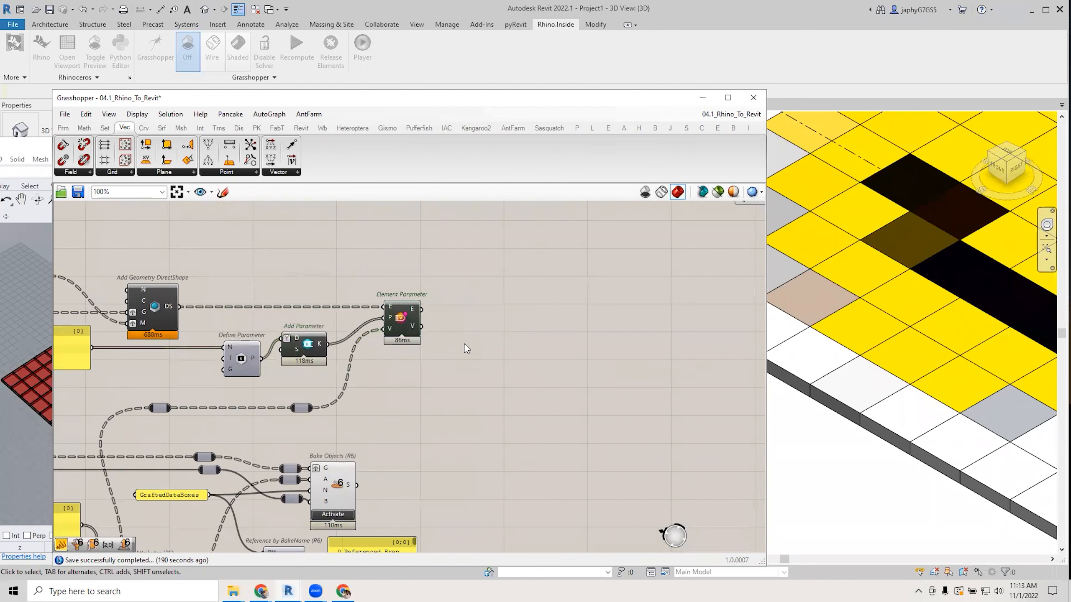
scroll(464, 345, "down", 3)
scroll(306, 330, "up", 2)
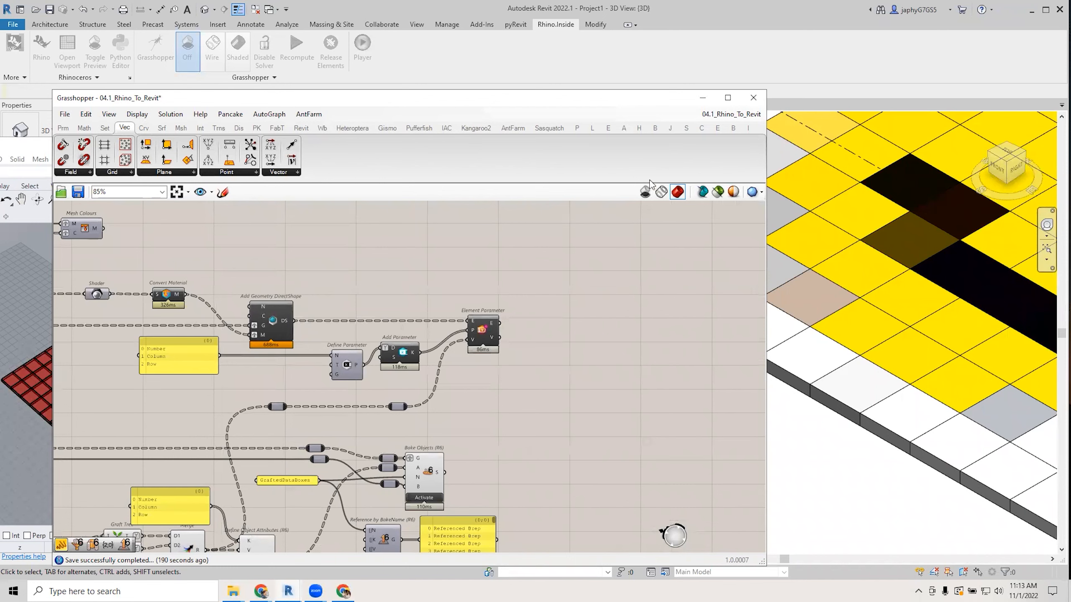
left_click_drag(634, 106, 588, 201)
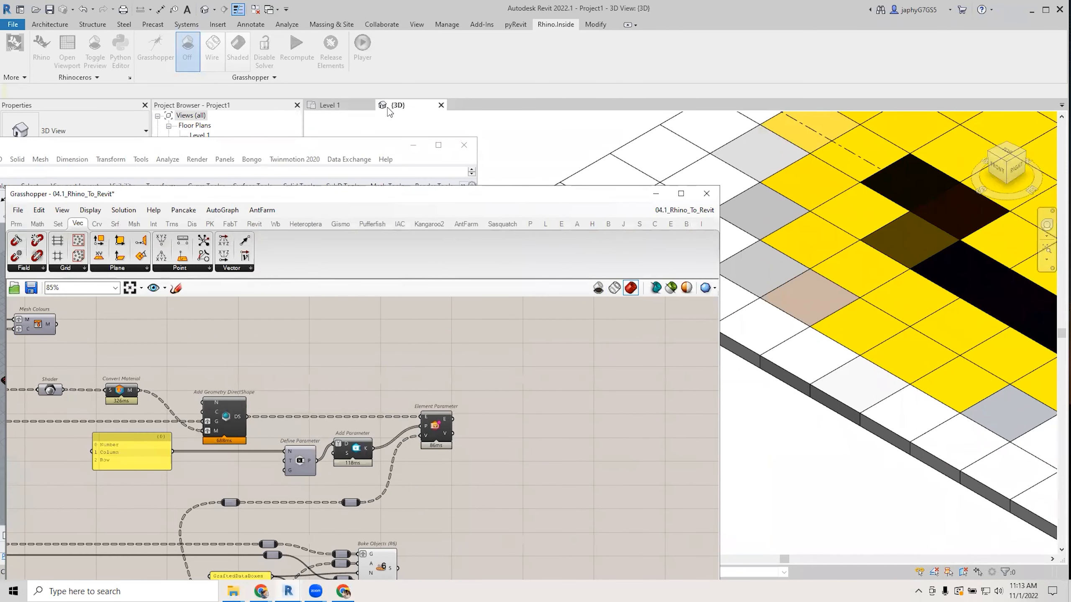
Select tile 12-10 in the Revit 3D view and read its Number, Column and Row.
left_click(585, 170)
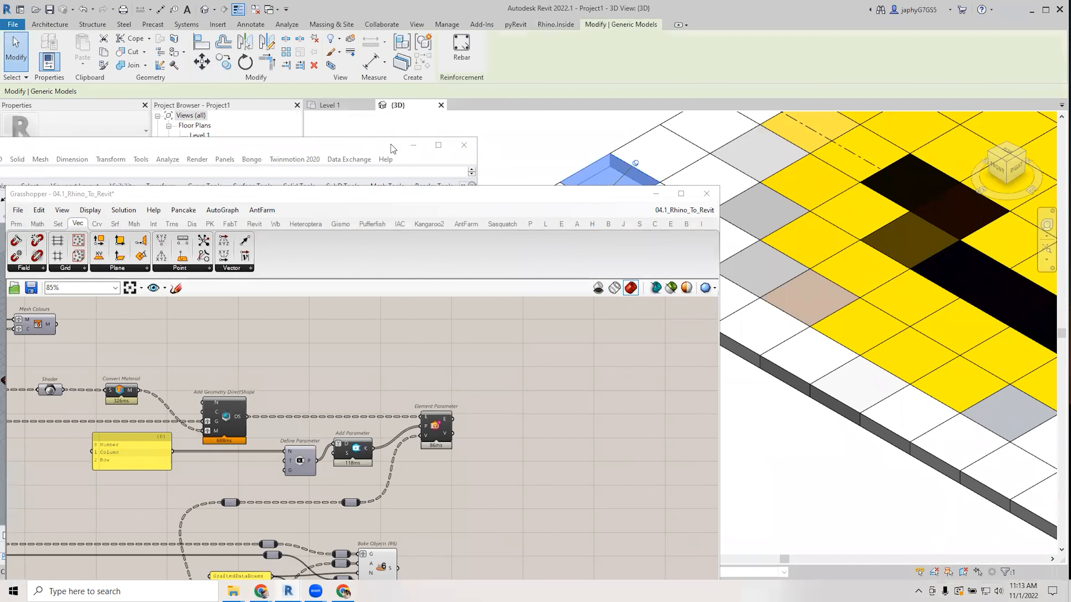
left_click(414, 146)
left_click_drag(400, 194, 399, 196)
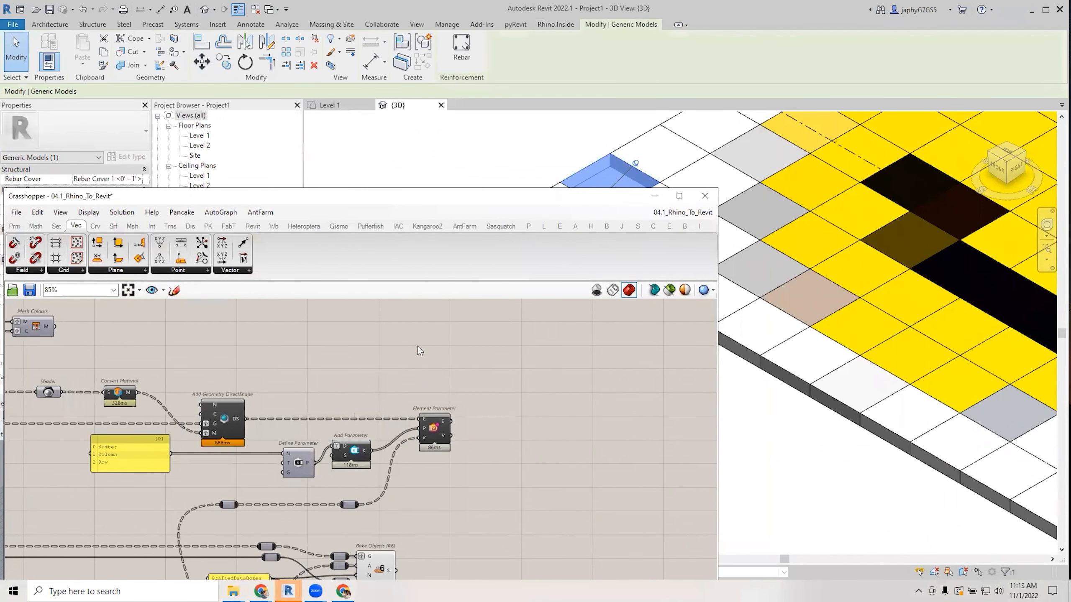
left_click_drag(417, 347, 429, 364)
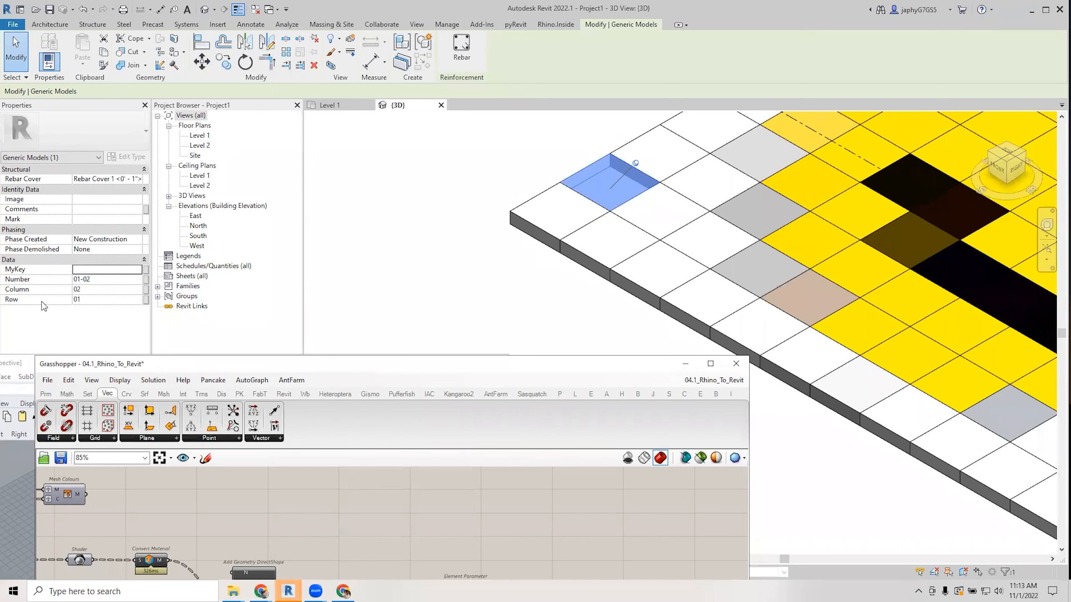
left_click(512, 321)
scroll(510, 269, "down", 3)
scroll(945, 241, "up", 4)
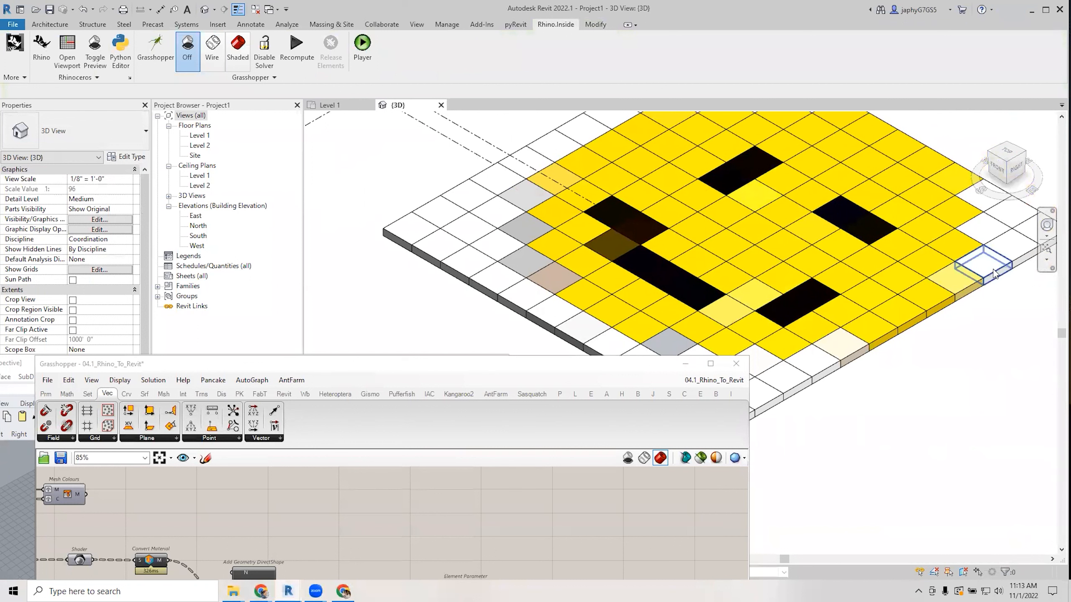
Select an edge tile, then inspect the 144 materials and geometries feeding Add Geometry DirectShape.
left_click(978, 260)
left_click_drag(541, 374, 557, 202)
right_click_drag(101, 405, 179, 408)
scroll(180, 407, "up", 1)
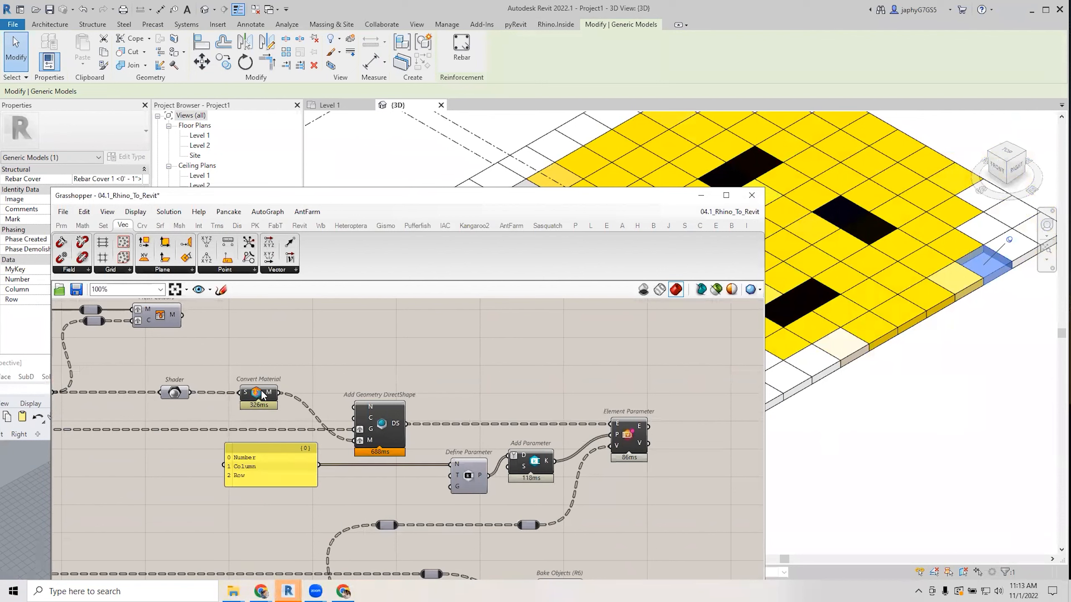
mouse_move(268, 397)
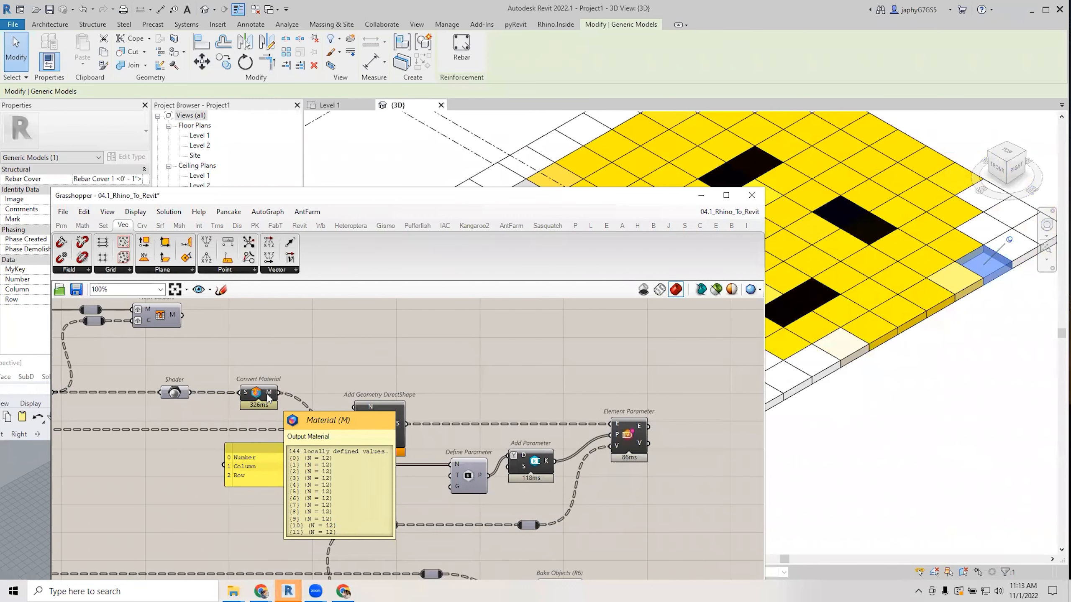
right_click_drag(307, 369, 321, 347)
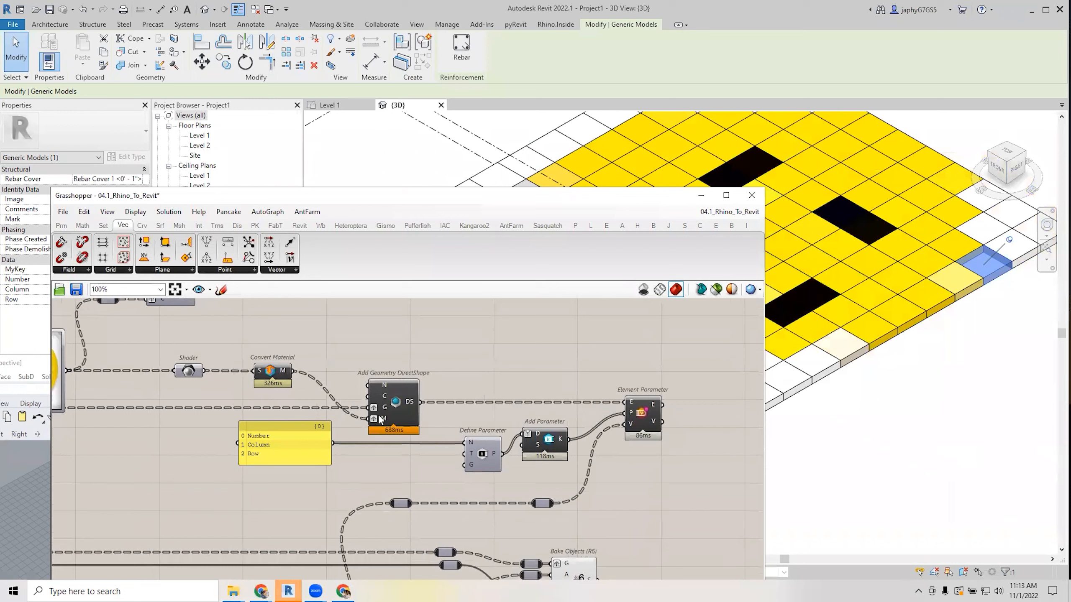
mouse_move(382, 421)
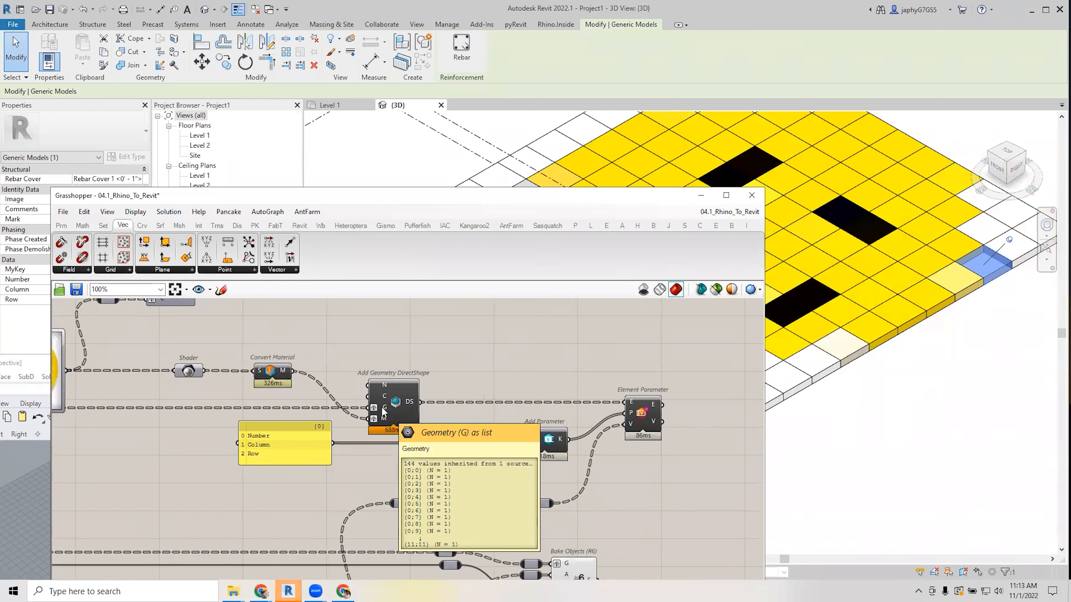
scroll(430, 385, "down", 4)
right_click_drag(268, 425, 392, 403)
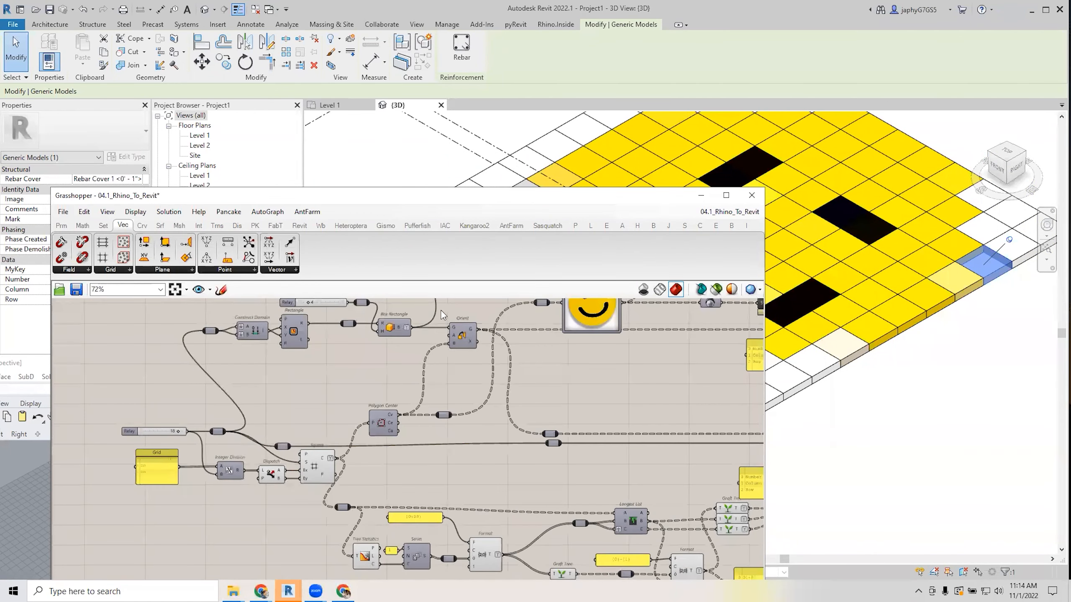
Move Grasshopper aside and orbit the Revit view of the smiley tiles.
left_click_drag(457, 199, 437, 380)
scroll(485, 291, "down", 2)
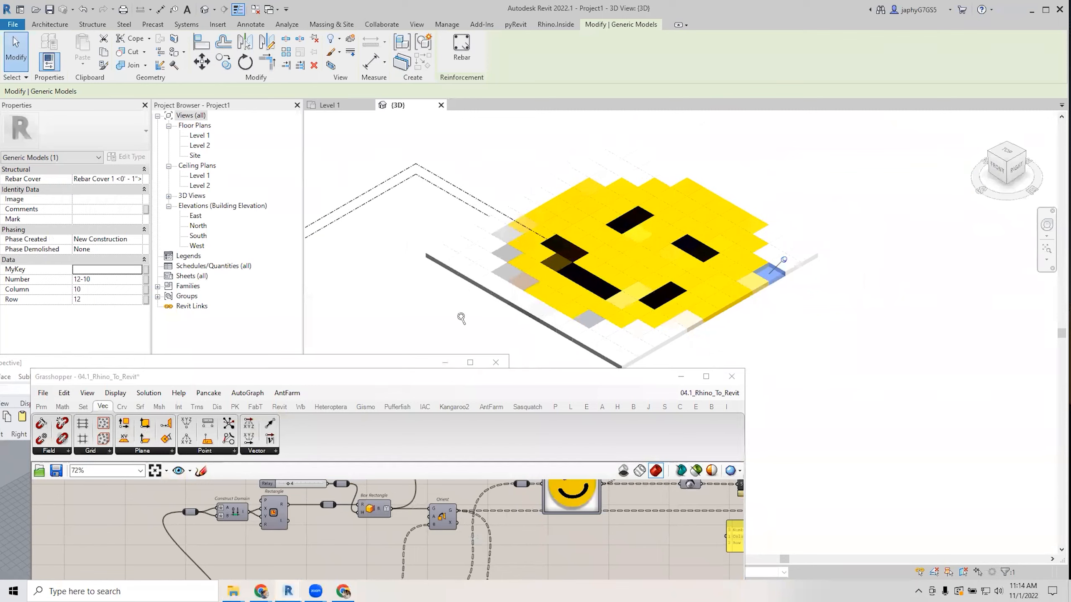
middle_click_drag(462, 318, 410, 313)
scroll(410, 313, "up", 1)
middle_click_drag(460, 263, 482, 362, "shift")
left_click_drag(449, 381, 430, 190)
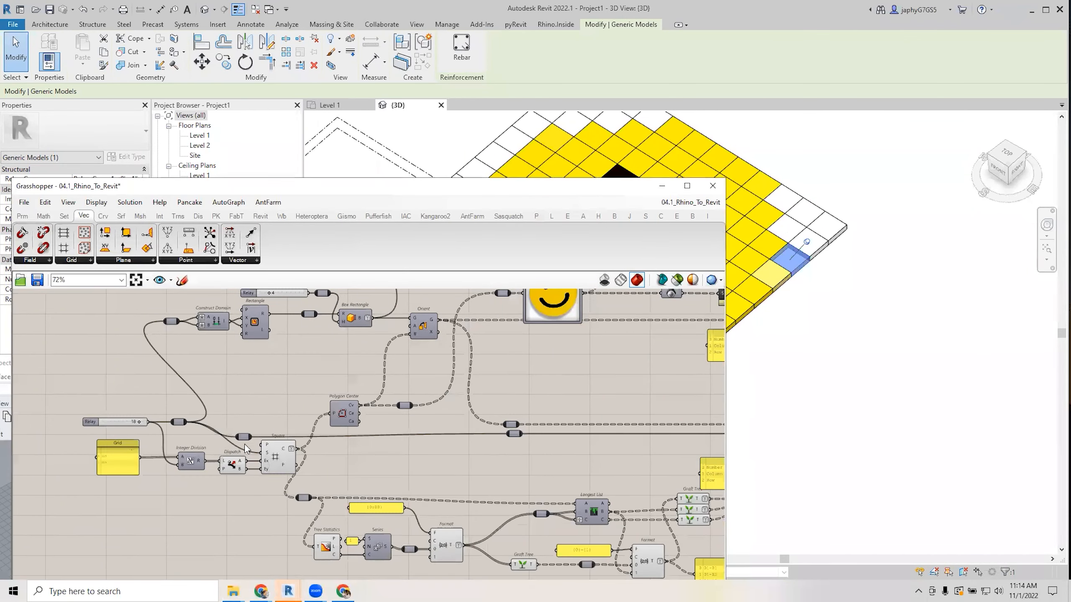
scroll(184, 451, "up", 2)
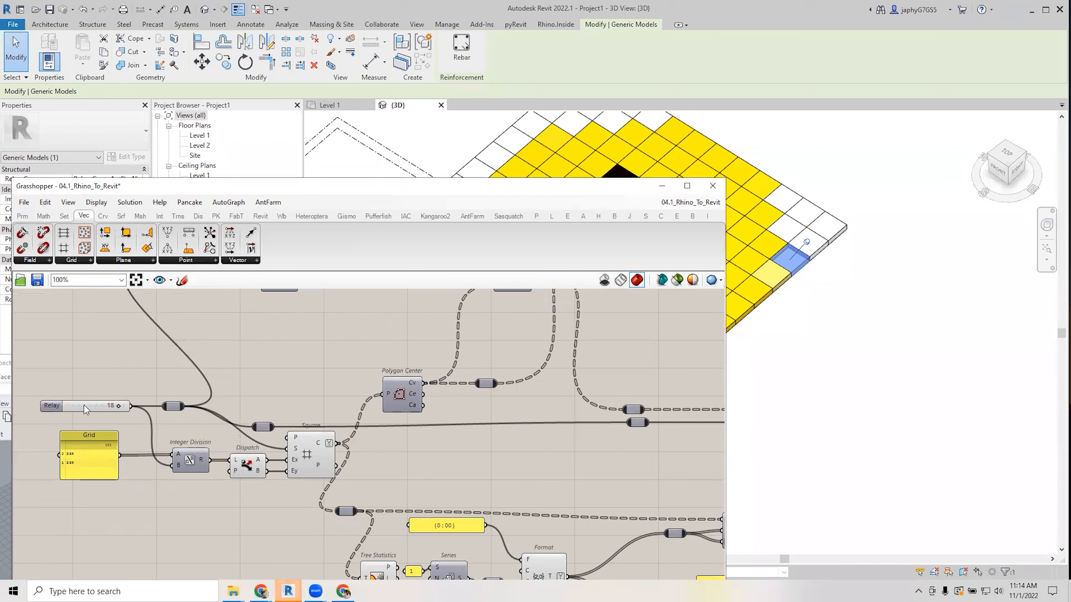
Edit the Relay slider value of 18 and check the finer tile grid reaching row 28.
double_click(83, 406)
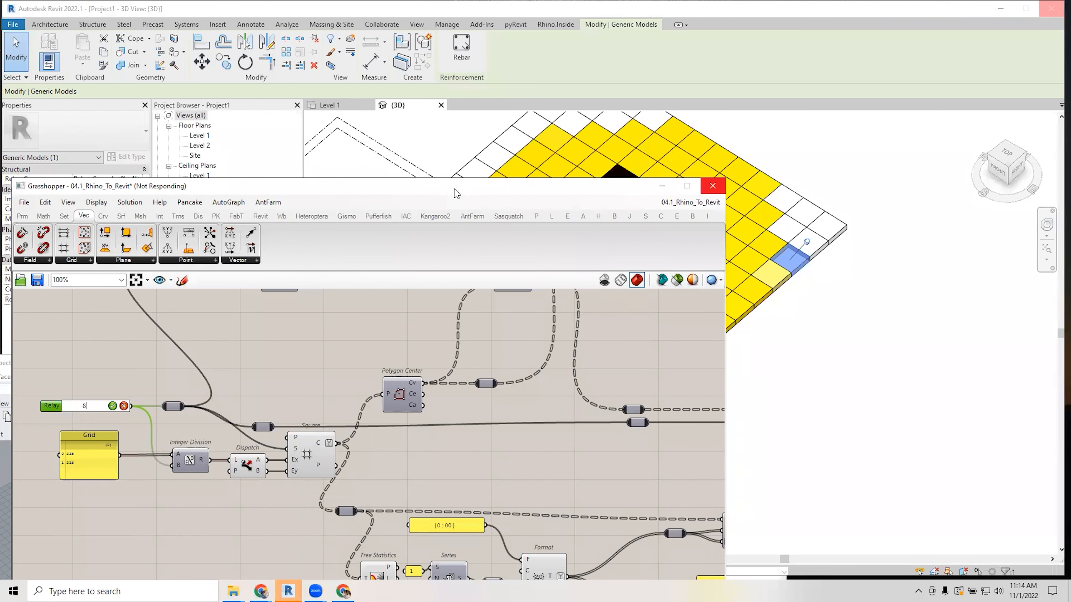
left_click_drag(456, 194, 458, 225)
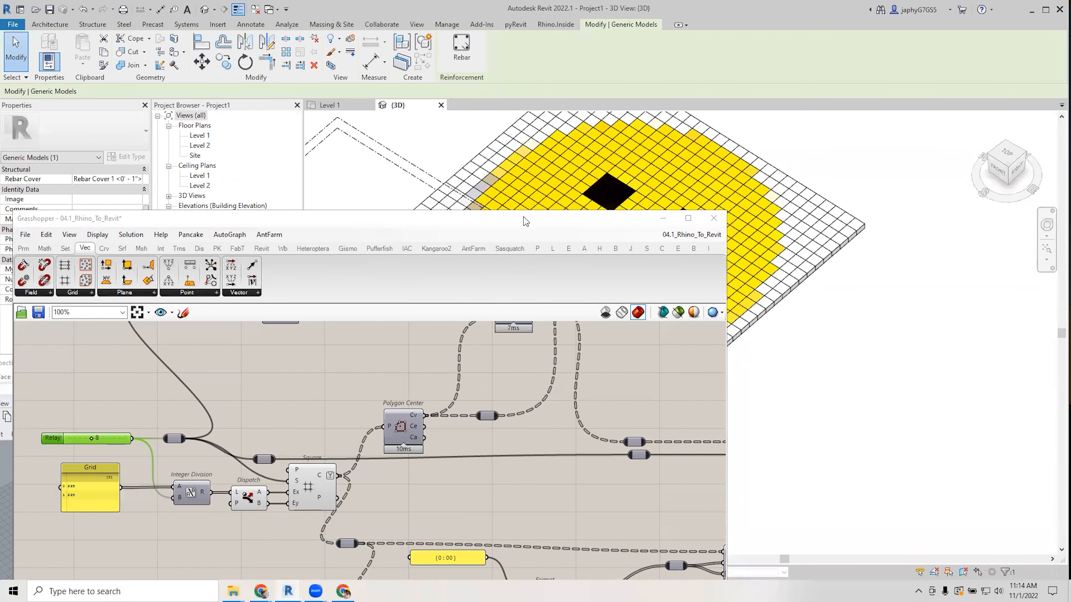
left_click_drag(525, 221, 541, 385)
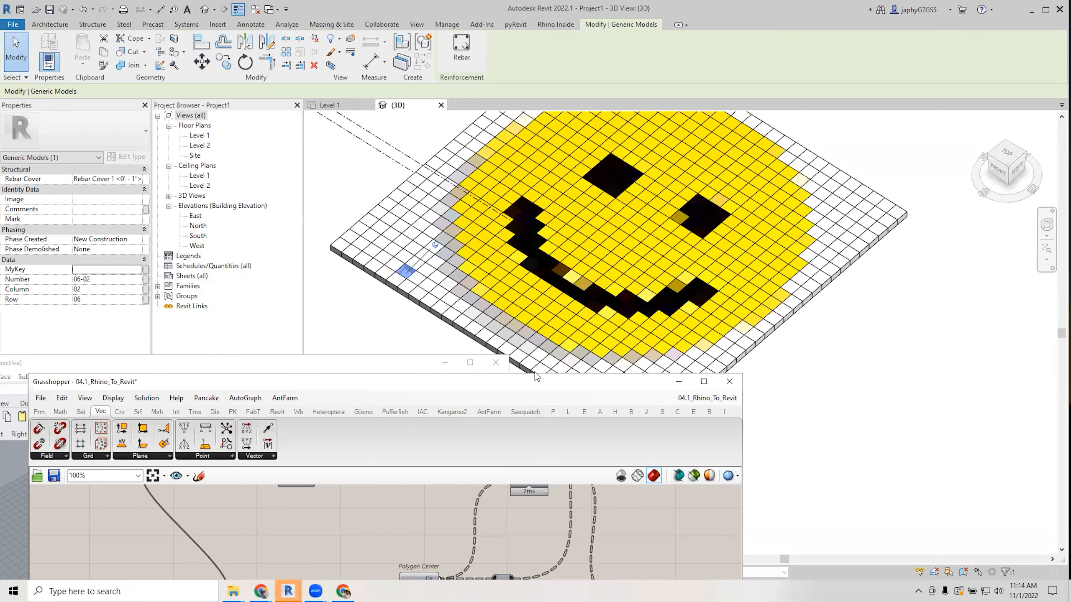
left_click_drag(507, 384, 540, 267)
left_click(328, 454)
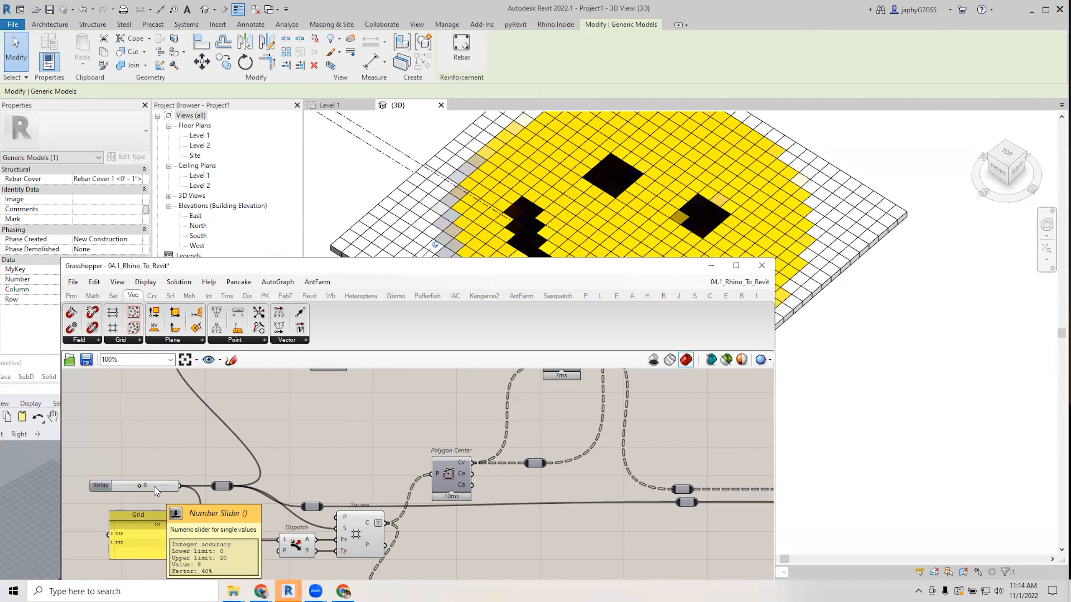
left_click_drag(468, 267, 399, 399)
scroll(500, 237, "down", 2)
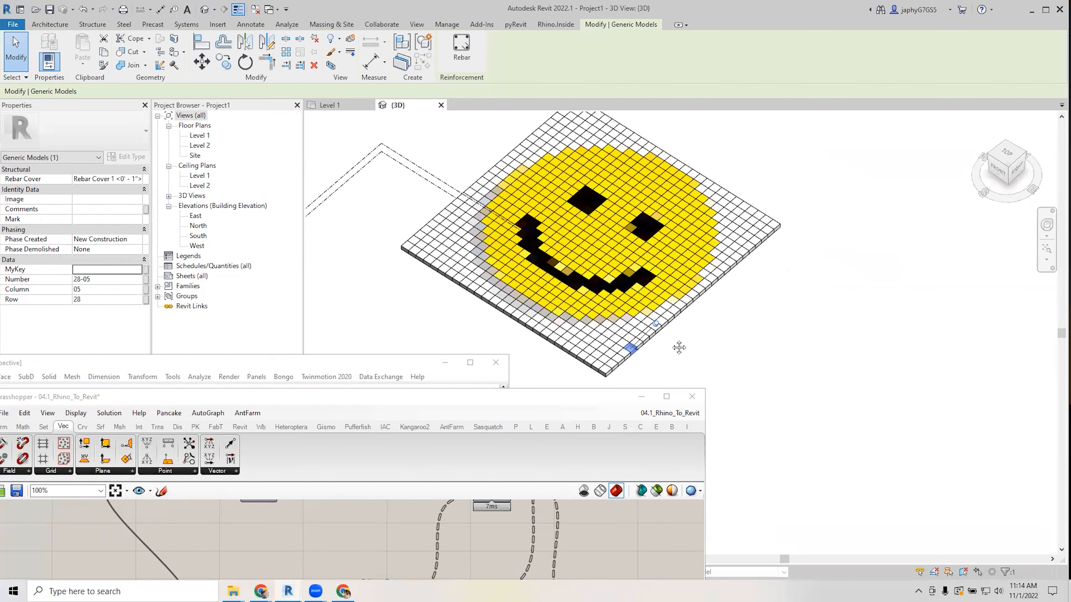
Check corner tiles 28-28 and 01-28 and edge tile 01-18, confirming a 28-by-28 grid.
middle_click_drag(678, 347, 663, 342)
left_click(759, 221)
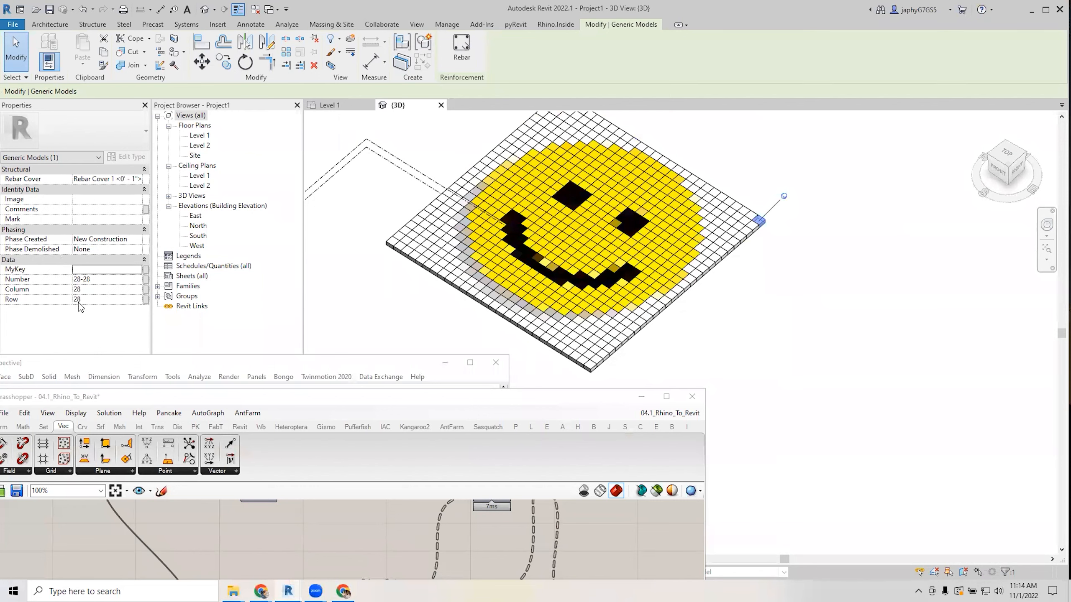
left_click(387, 325)
middle_click_drag(584, 103, 560, 168)
left_click(560, 169)
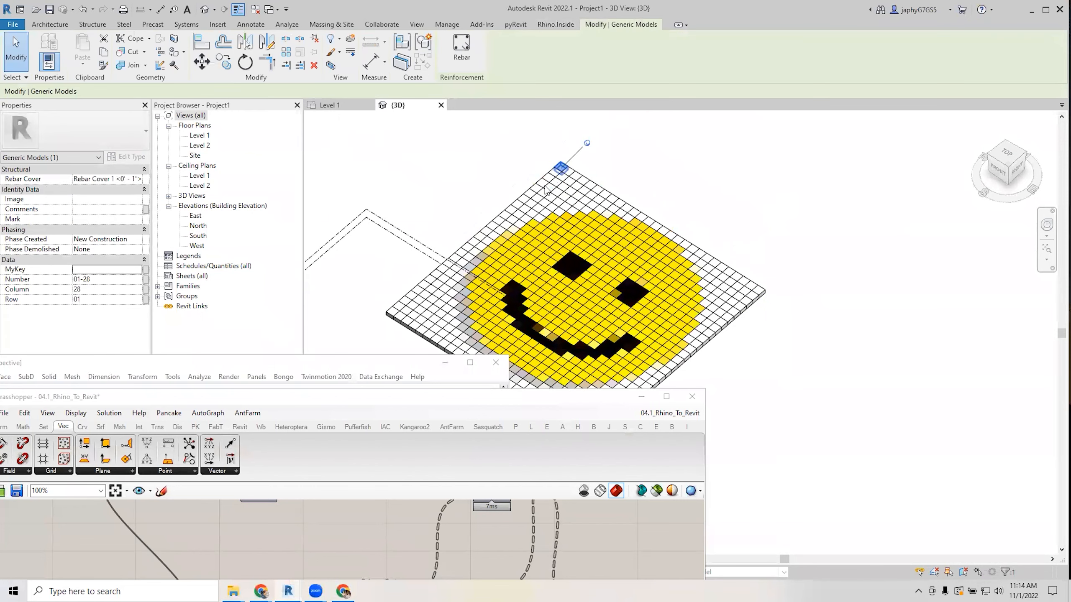
left_click(497, 221)
middle_click_drag(580, 293, 533, 249)
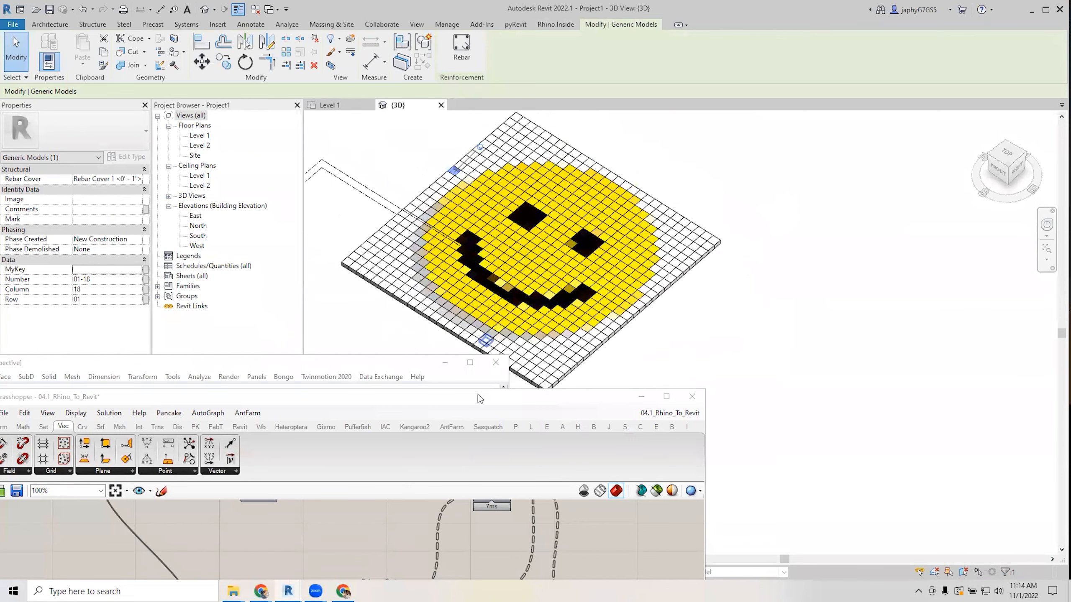
Bring Grasshopper back over the model and pan to the attribute components.
left_click_drag(490, 399, 668, 213)
scroll(613, 327, "down", 2)
right_click_drag(612, 328, 371, 317)
right_click_drag(670, 490, 473, 503)
scroll(611, 497, "down", 1)
scroll(598, 506, "up", 1)
scroll(525, 479, "up", 2)
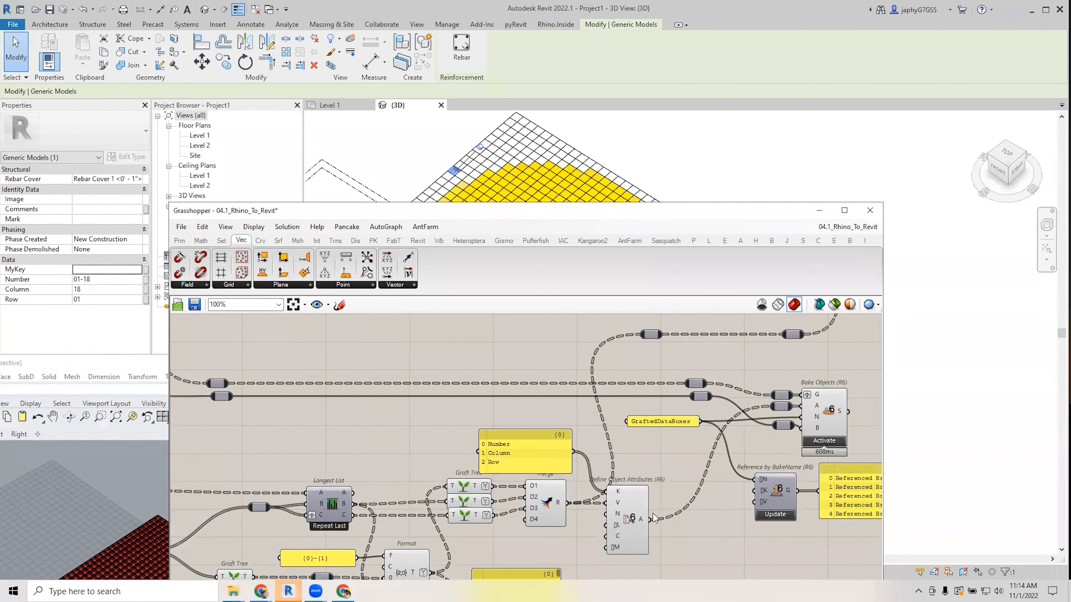
Trace the wiring of the Element Parameter and Convert Material components.
scroll(624, 518, "down", 3)
right_click_drag(800, 329, 749, 379)
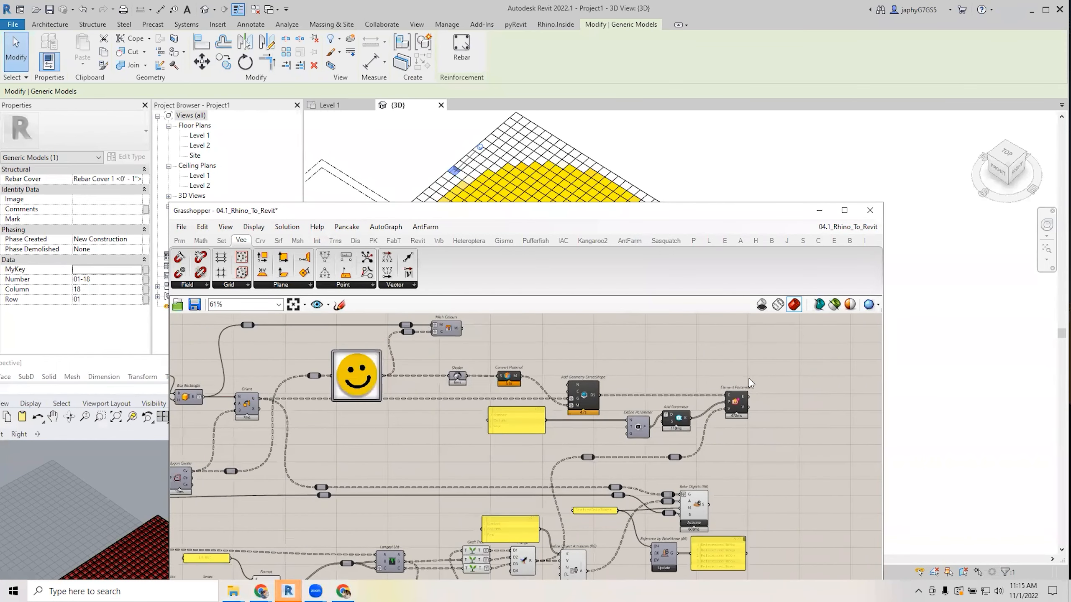
scroll(740, 379, "up", 3)
left_click(727, 424)
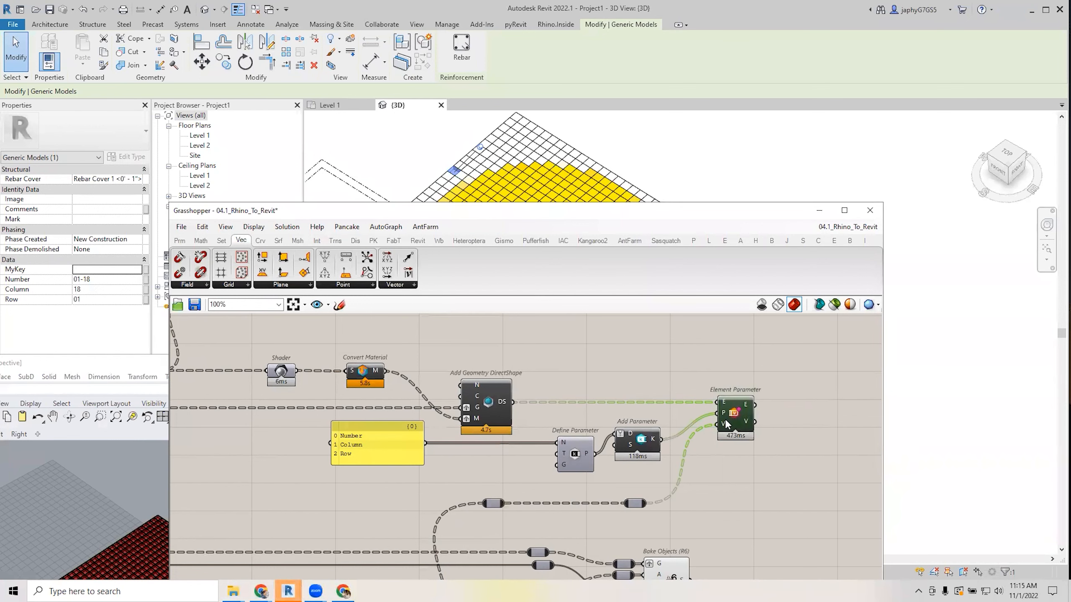
left_click(365, 375)
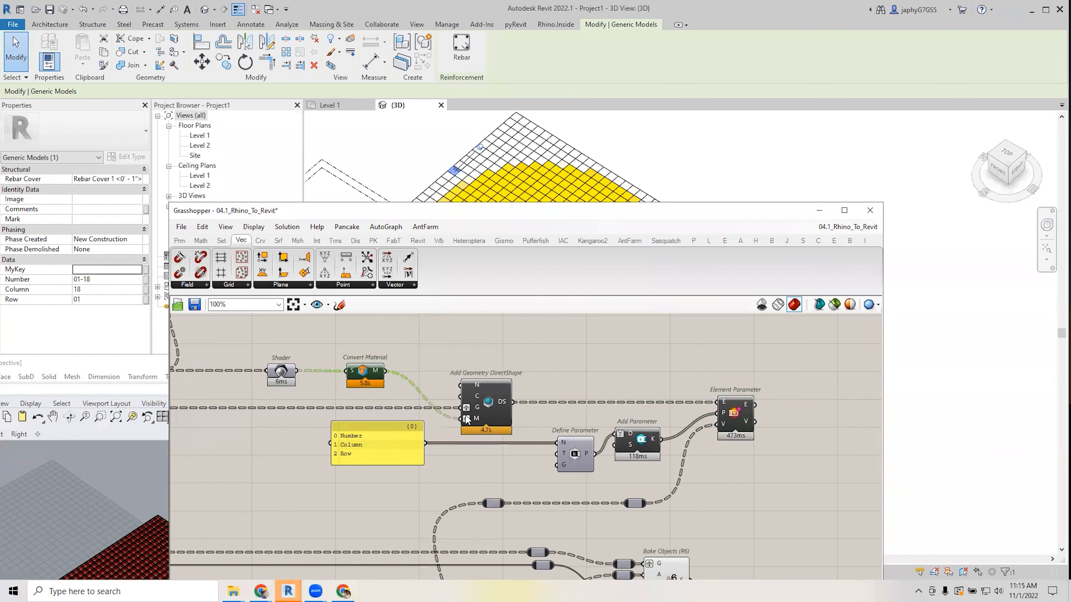
Check that DirectShape's G input takes 784 geometries, then open Grasshopper's File menu.
scroll(476, 414, "down", 1)
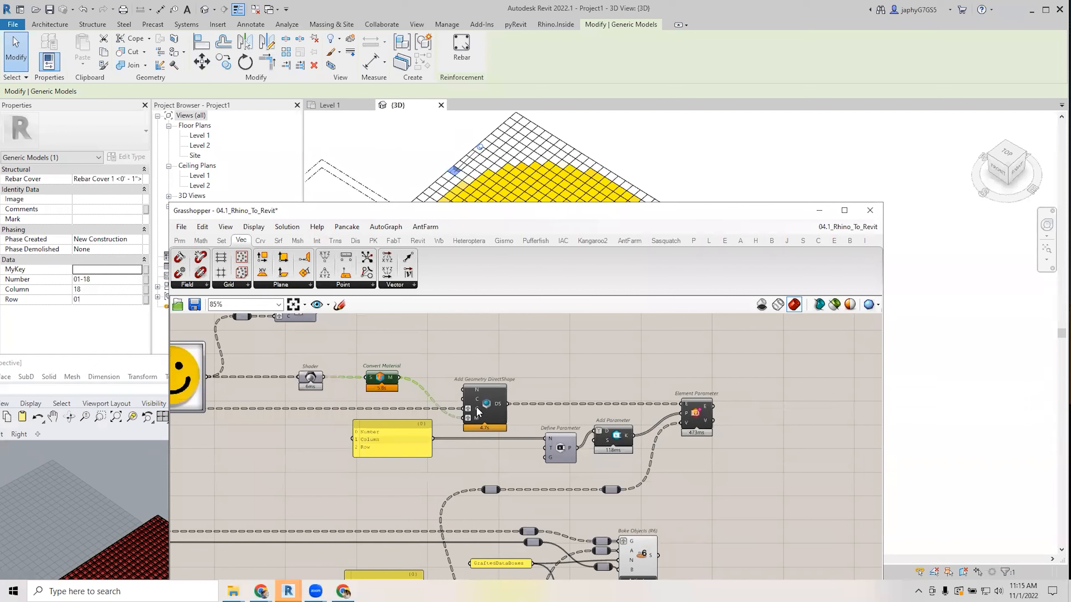
mouse_move(479, 413)
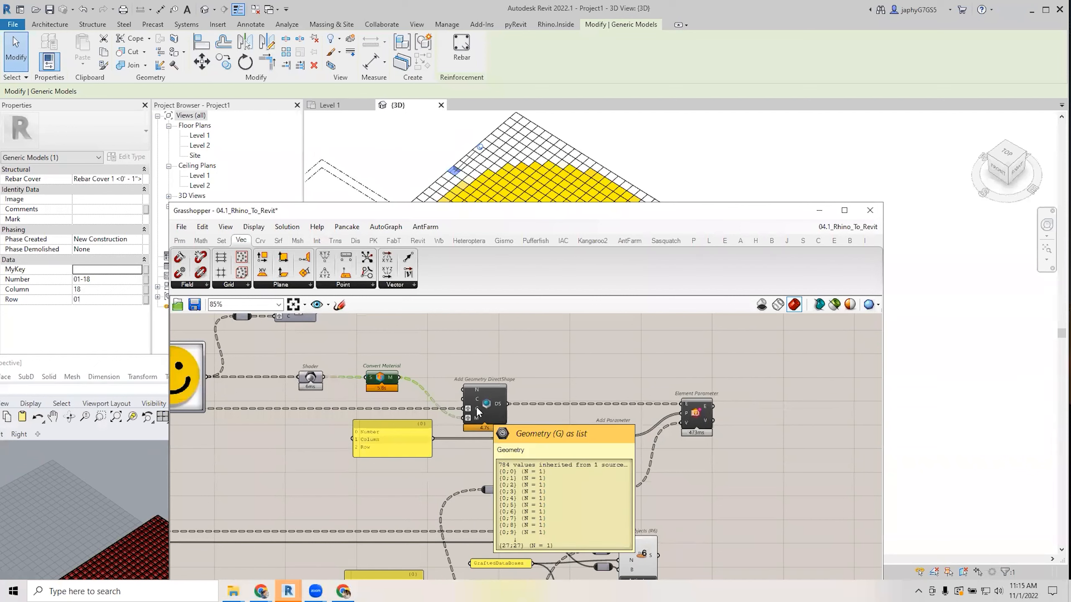
left_click(487, 404)
left_click(558, 370)
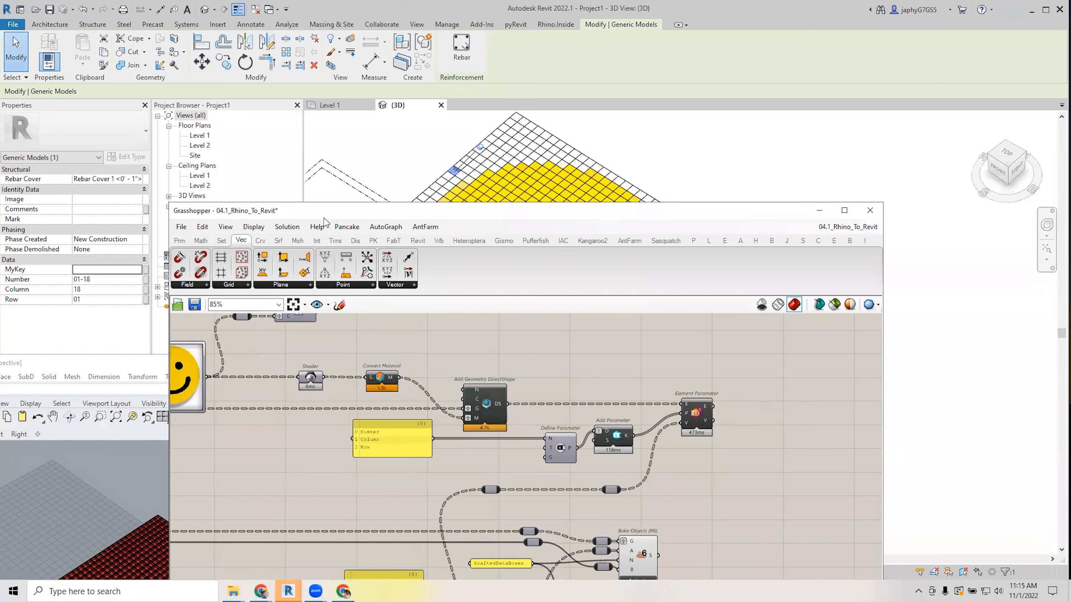
left_click_drag(324, 217, 277, 184)
left_click(135, 193)
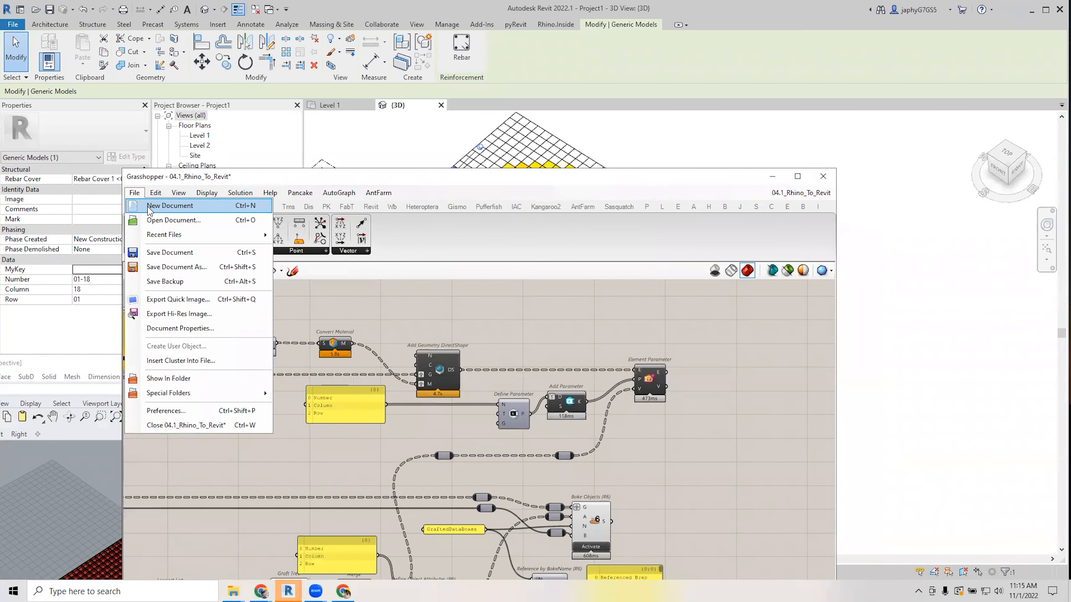
Start a blank Grasshopper definition and delete the yellow mesh from Rhino.
left_click(149, 206)
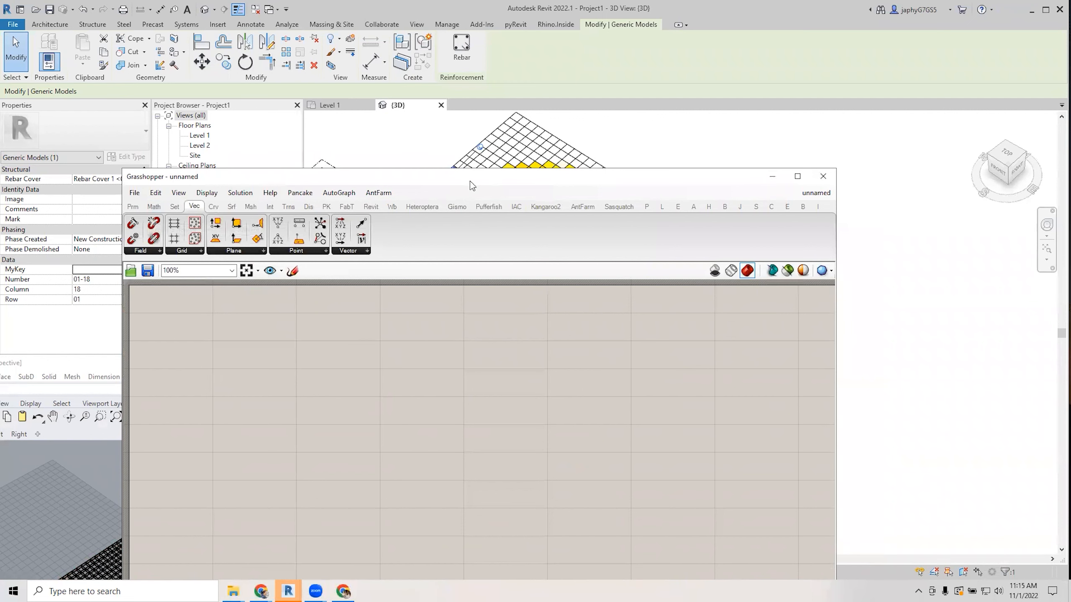
left_click_drag(470, 181, 508, 184)
scroll(29, 494, "down", 5)
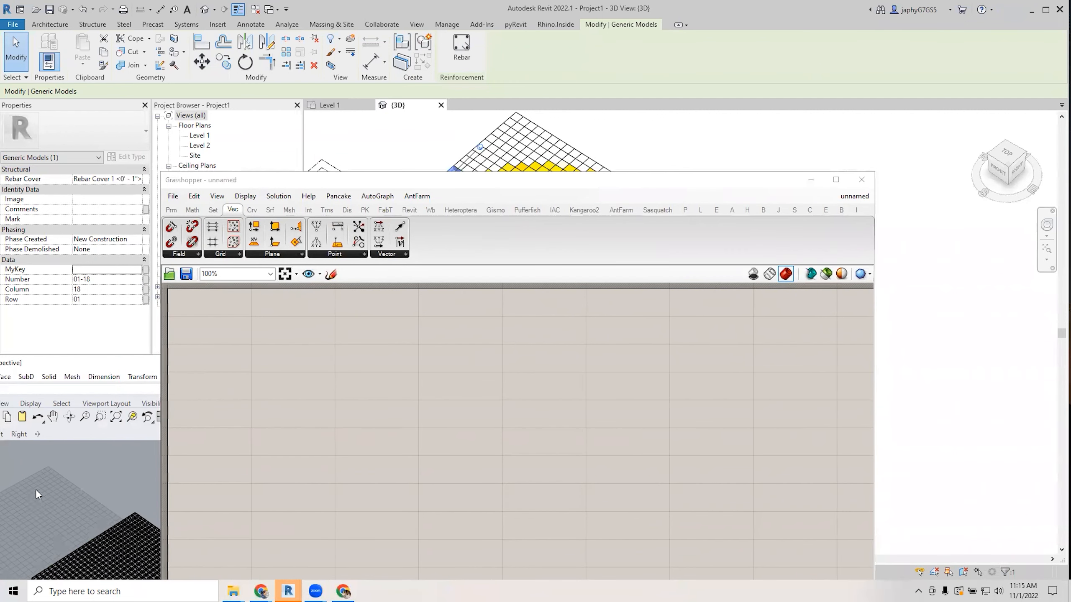
left_click_drag(45, 485, 107, 559)
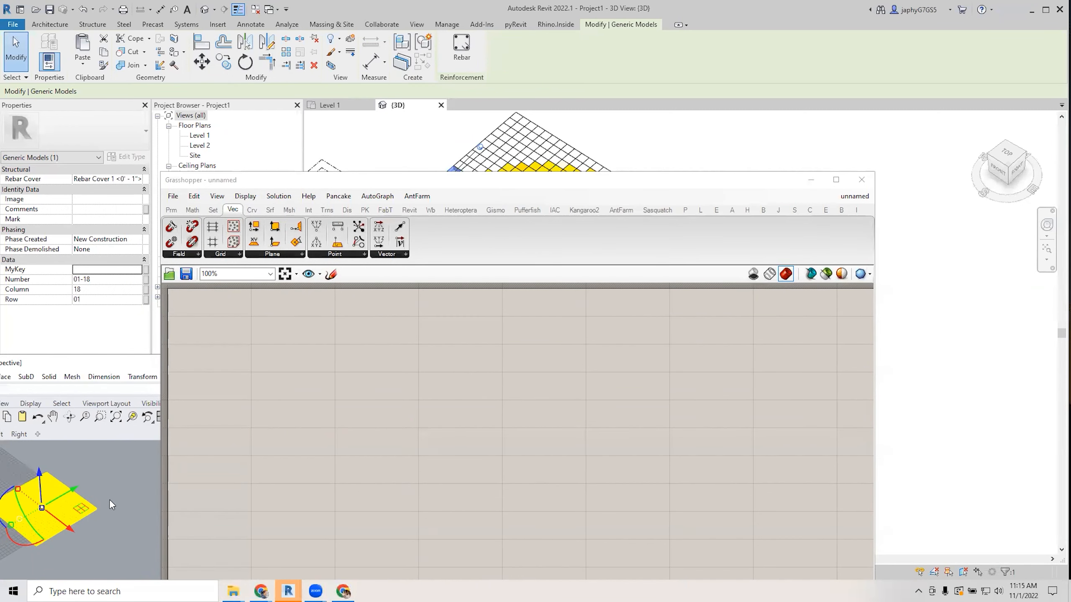
key("Delete")
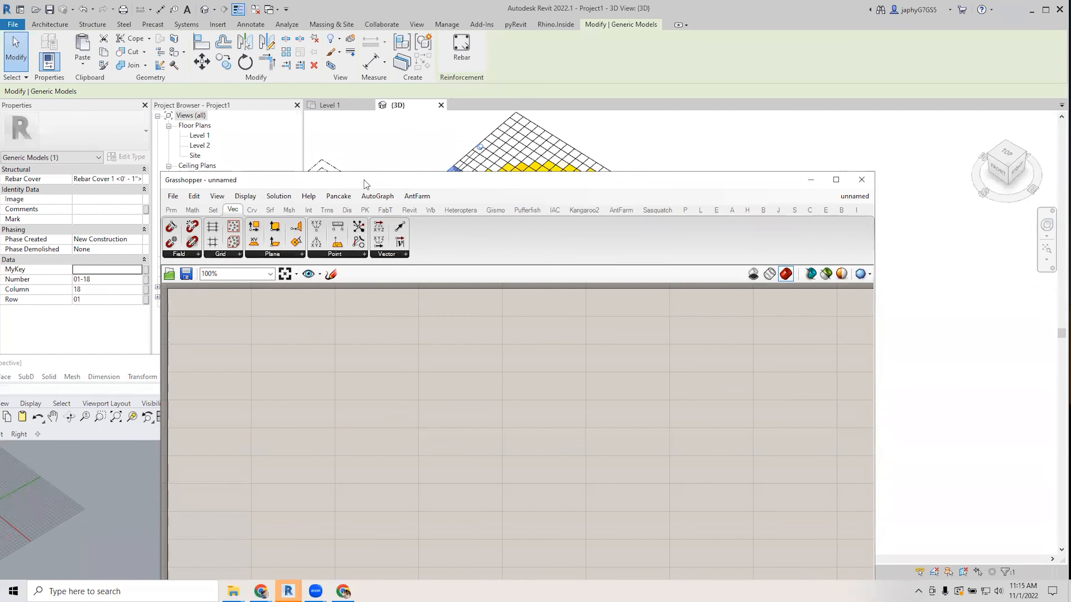
Open R22_Example.rvt in Revit by dragging it from the DataWorkshop folder.
left_click_drag(364, 180, 285, 310)
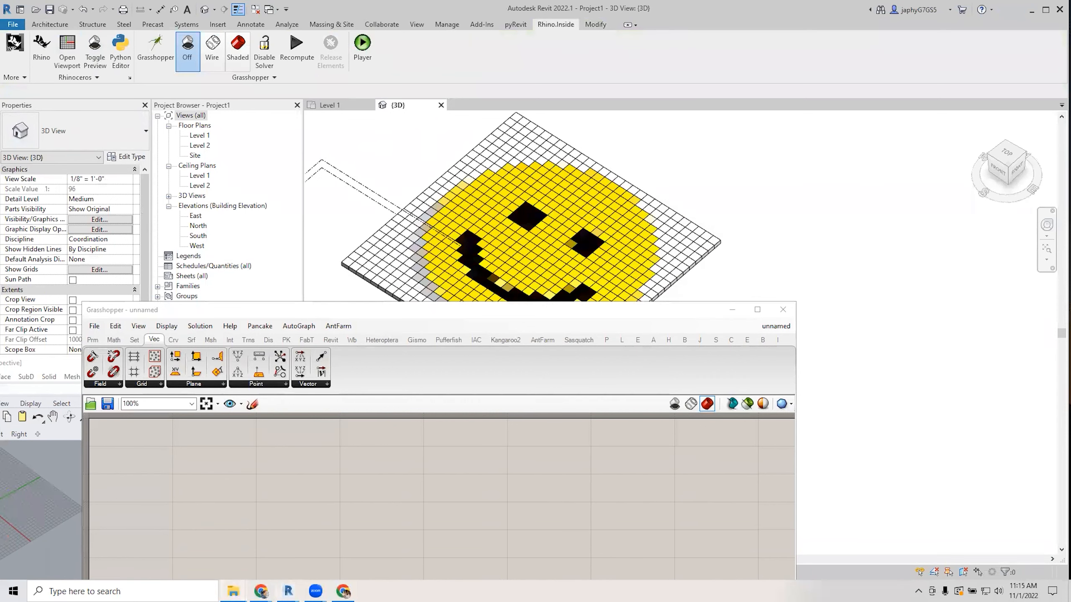
mouse_move(233, 591)
left_click(174, 546)
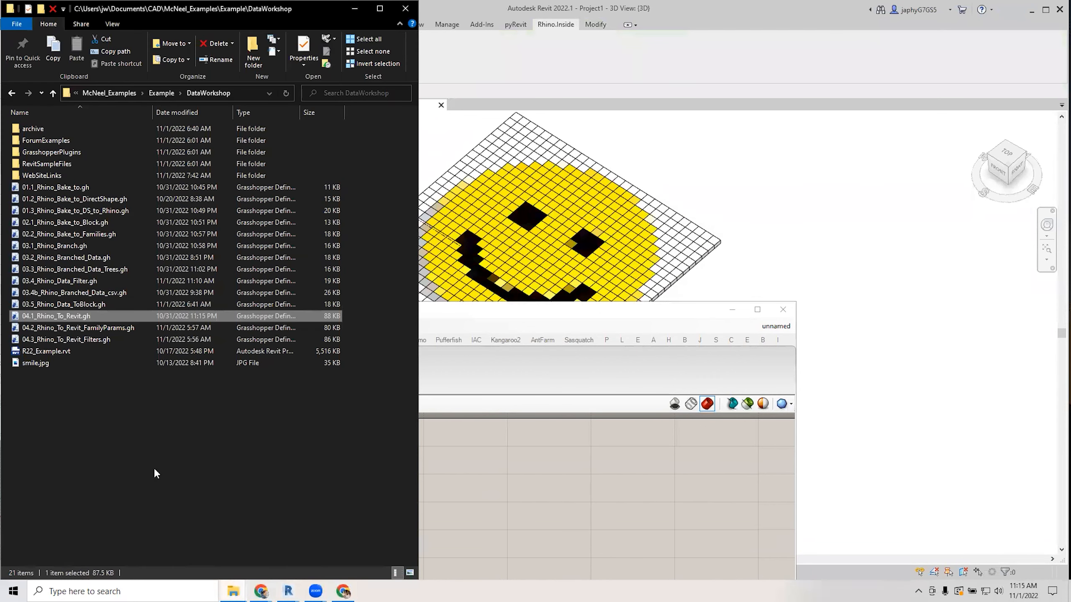
left_click(47, 351)
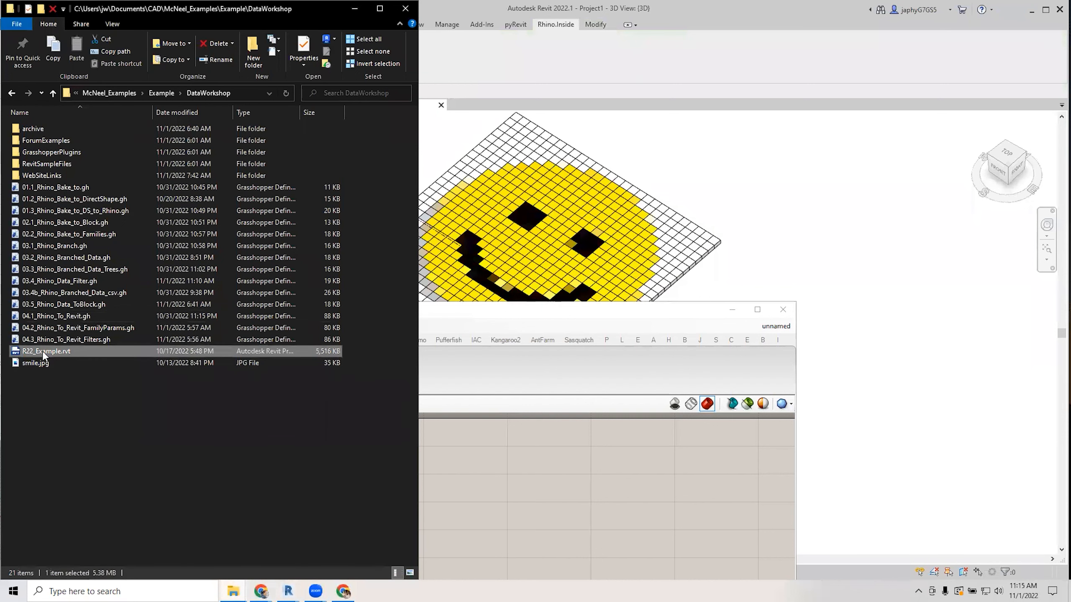
left_click_drag(43, 353, 816, 64)
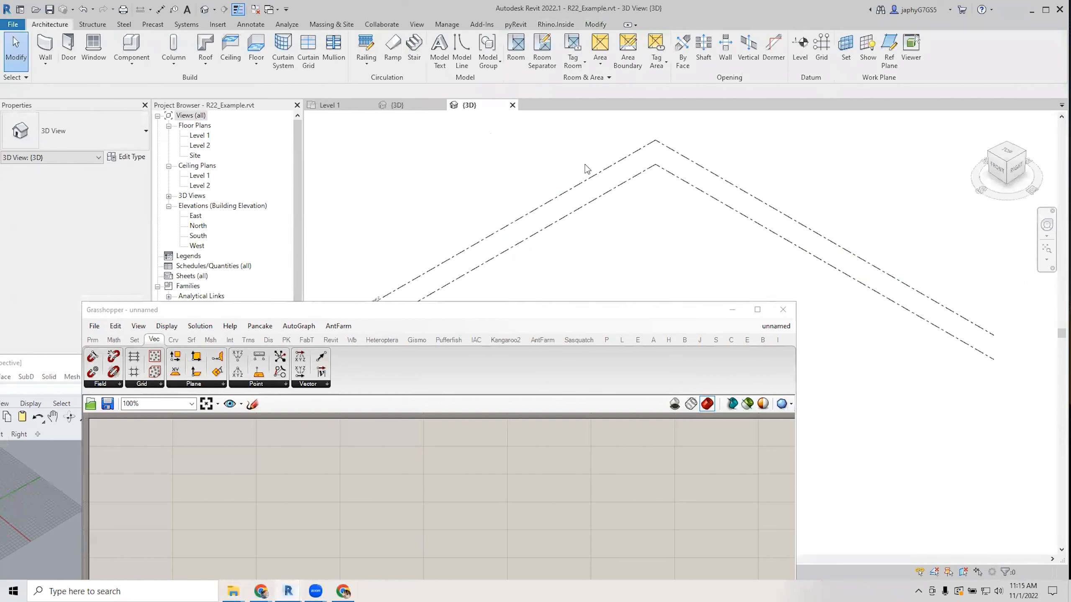
Rearrange the windows and place one Box instance on the work plane.
left_click_drag(588, 313, 664, 450)
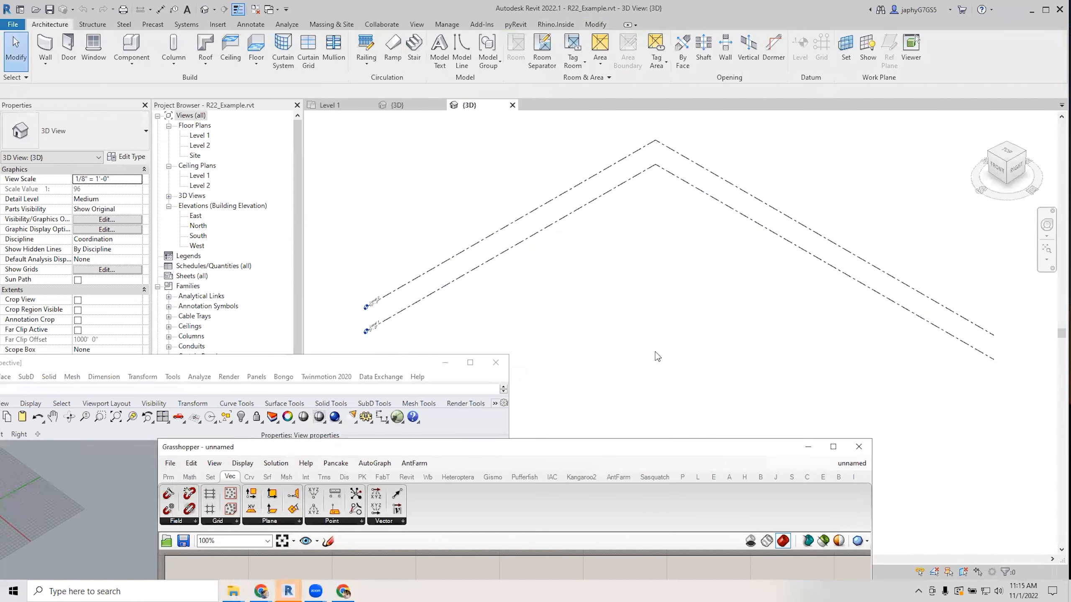
left_click_drag(417, 365, 425, 488)
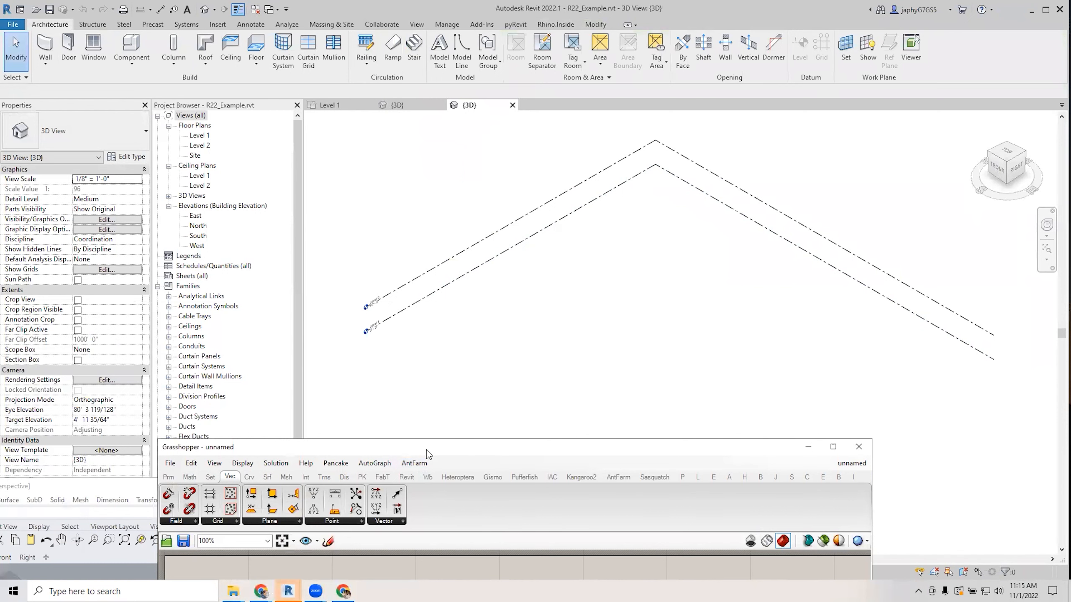
left_click_drag(427, 451, 577, 449)
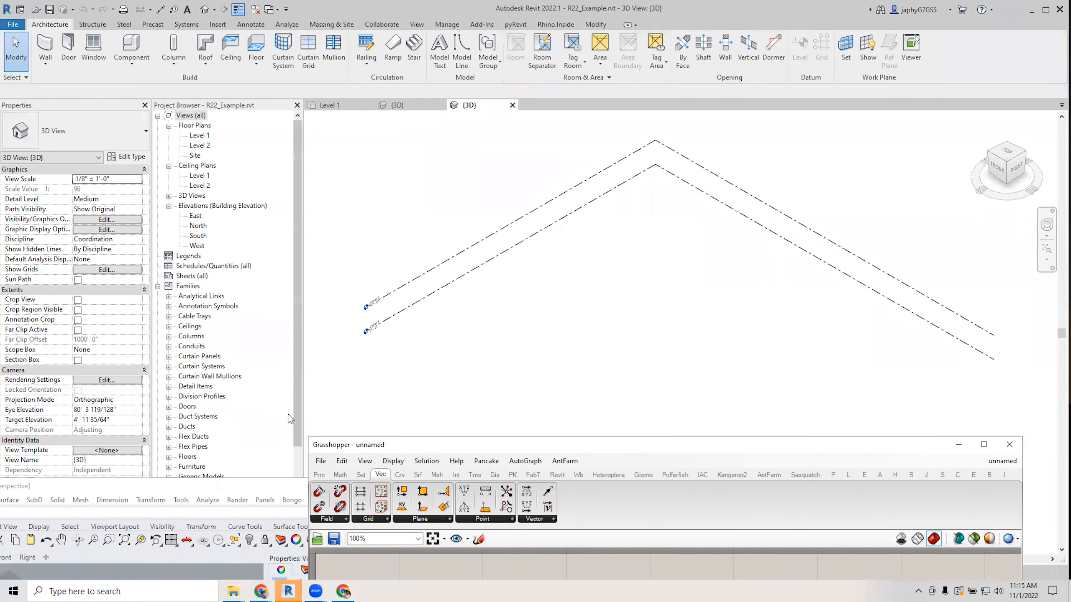
left_click_drag(295, 414, 300, 476)
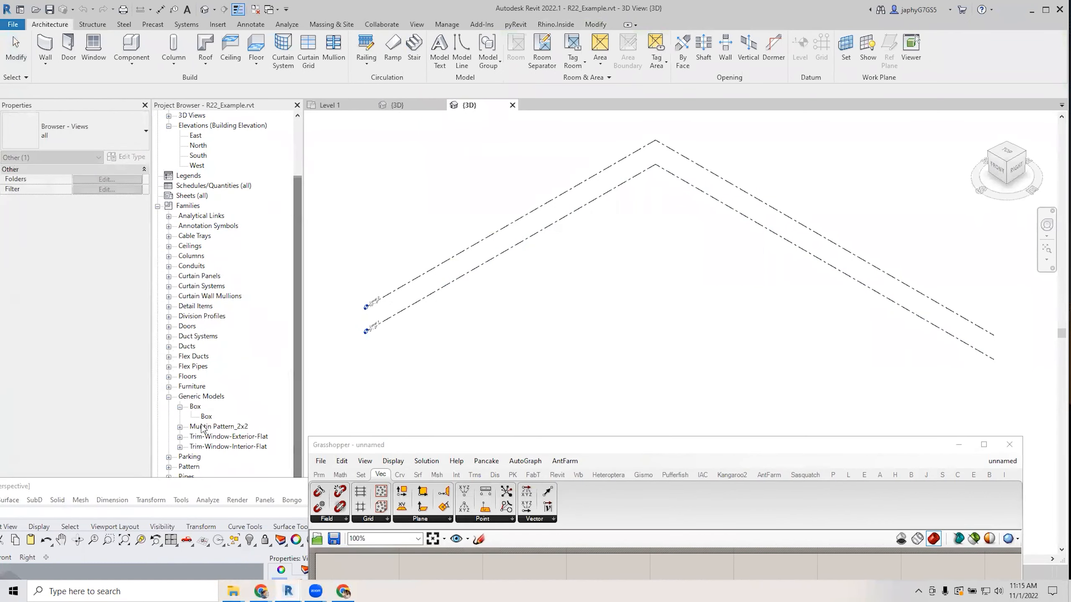
left_click_drag(204, 417, 628, 329)
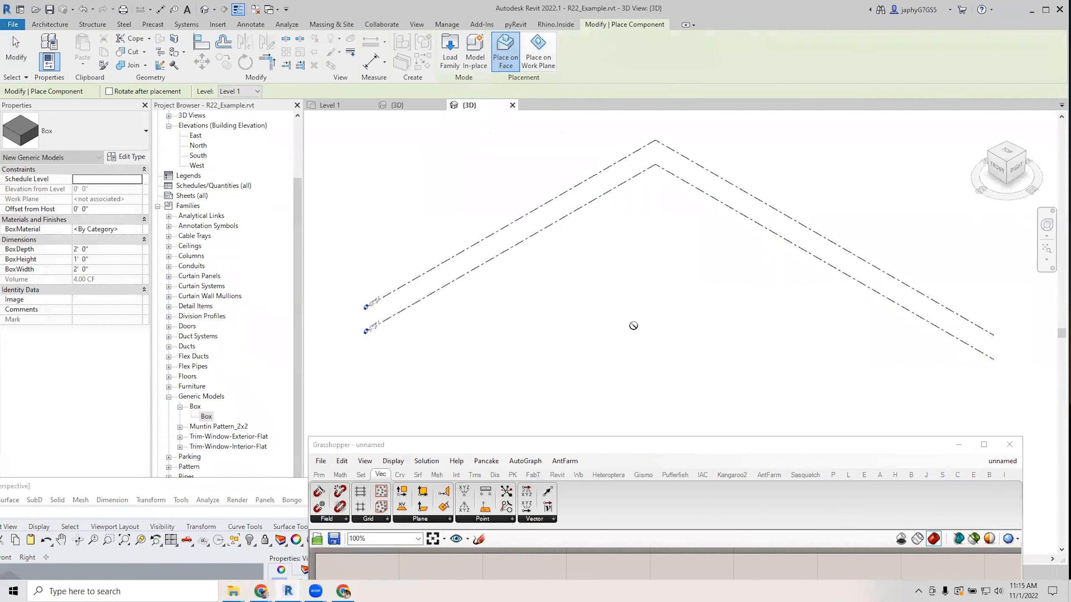
left_click(541, 63)
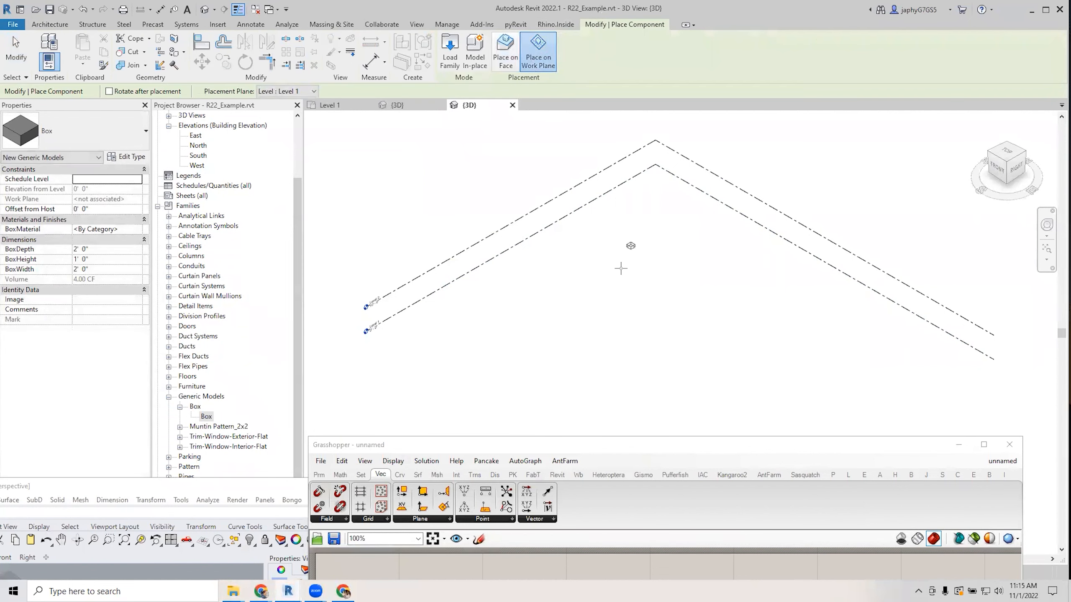
scroll(614, 287, "up", 5)
left_click(614, 291)
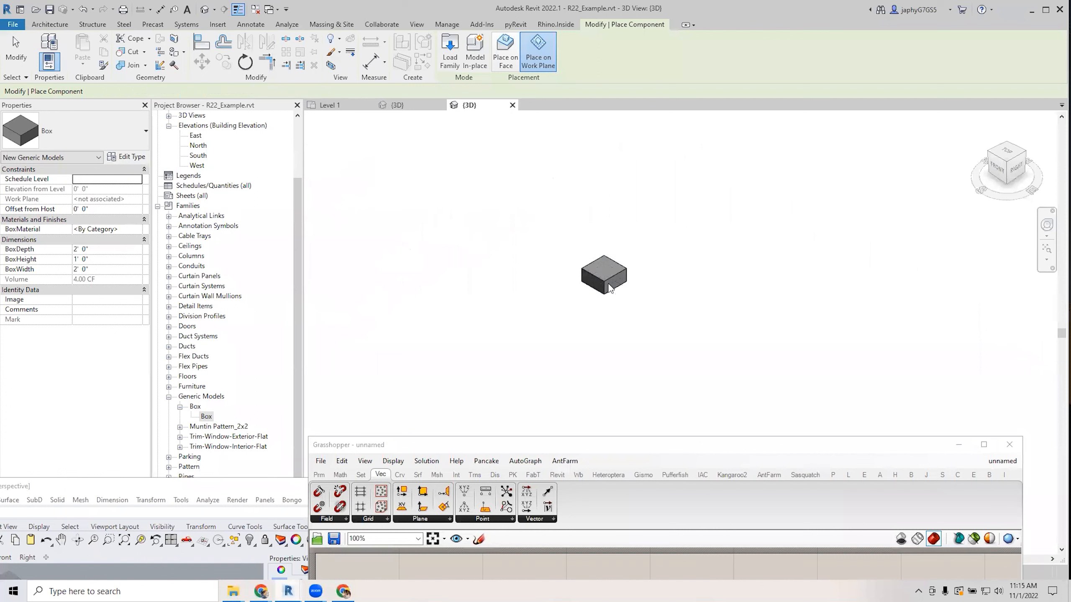
key("Escape")
Set the Box's height to 6' and depth to 4', then delete the test box.
left_click(112, 249)
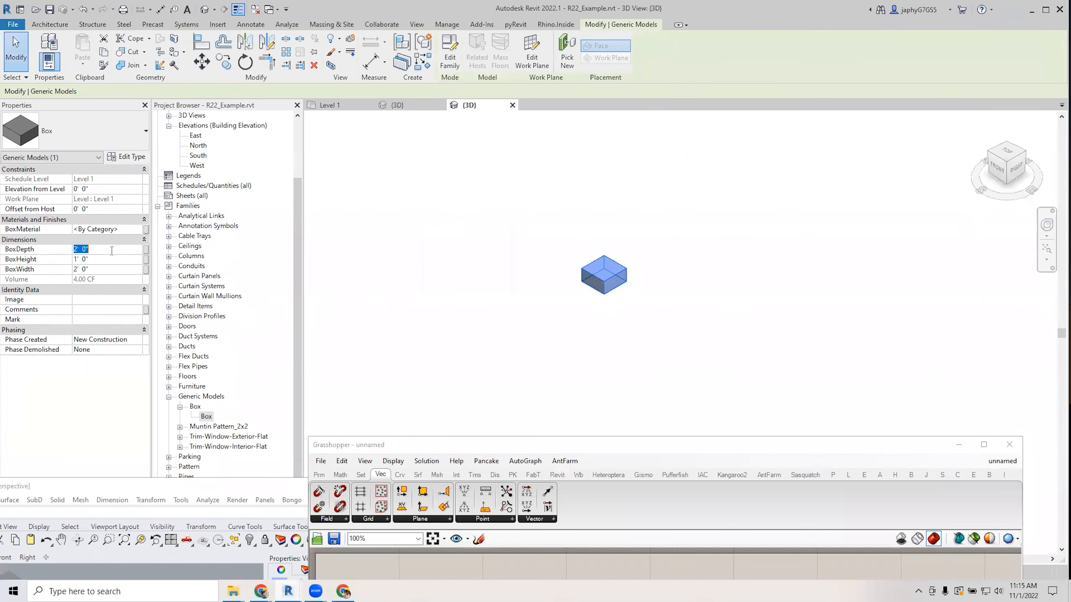
double_click(101, 259)
type("6")
key("Return")
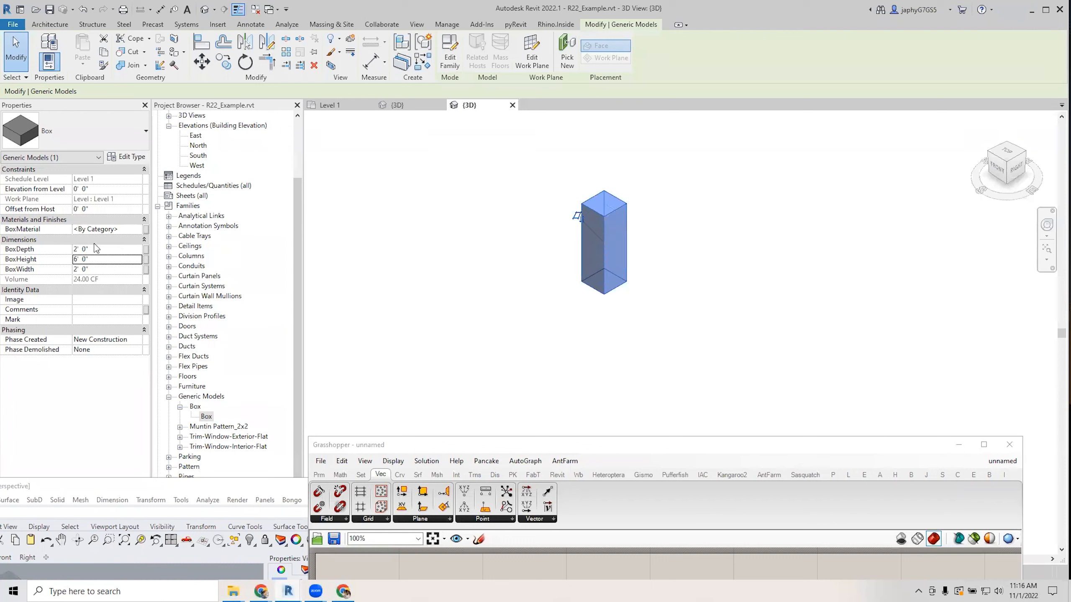
left_click(96, 249)
type("4")
left_click(528, 312)
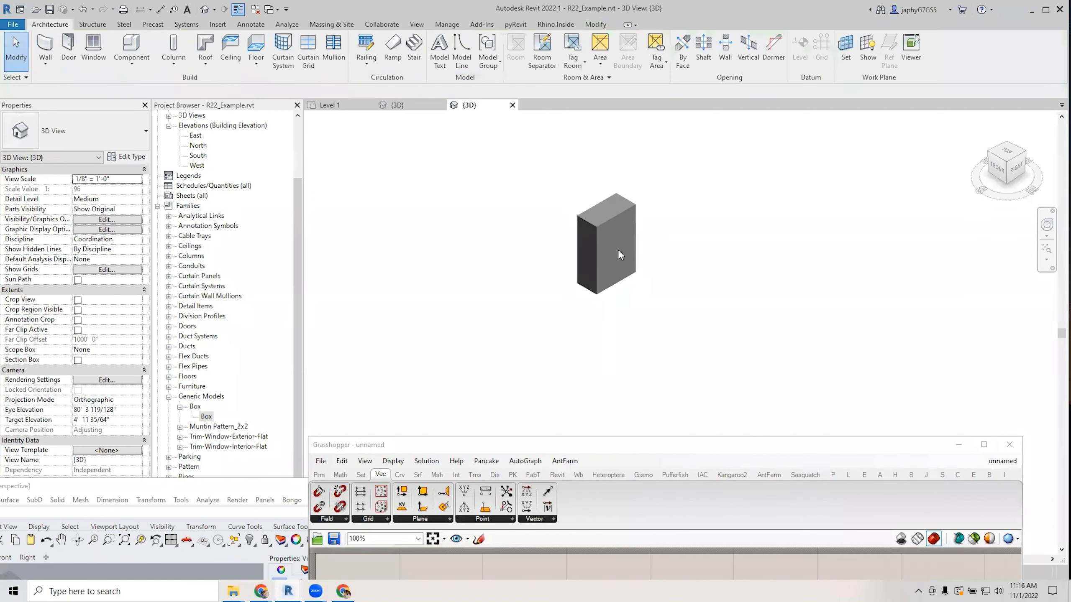
left_click(600, 244)
key("Delete")
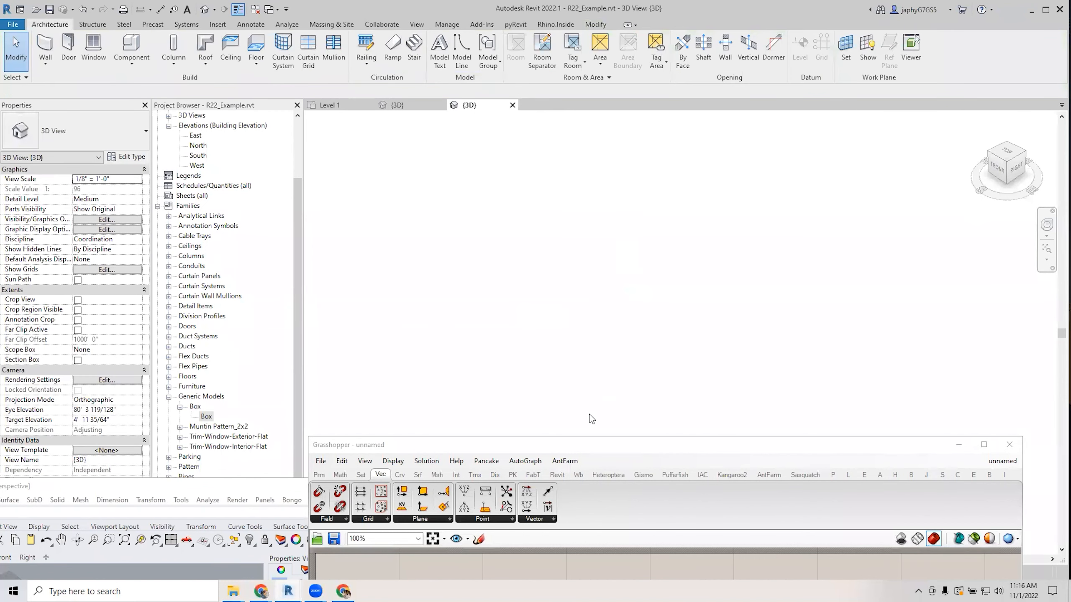
Raise the Grasshopper window over Revit and lock its solver.
left_click_drag(585, 445, 435, 231)
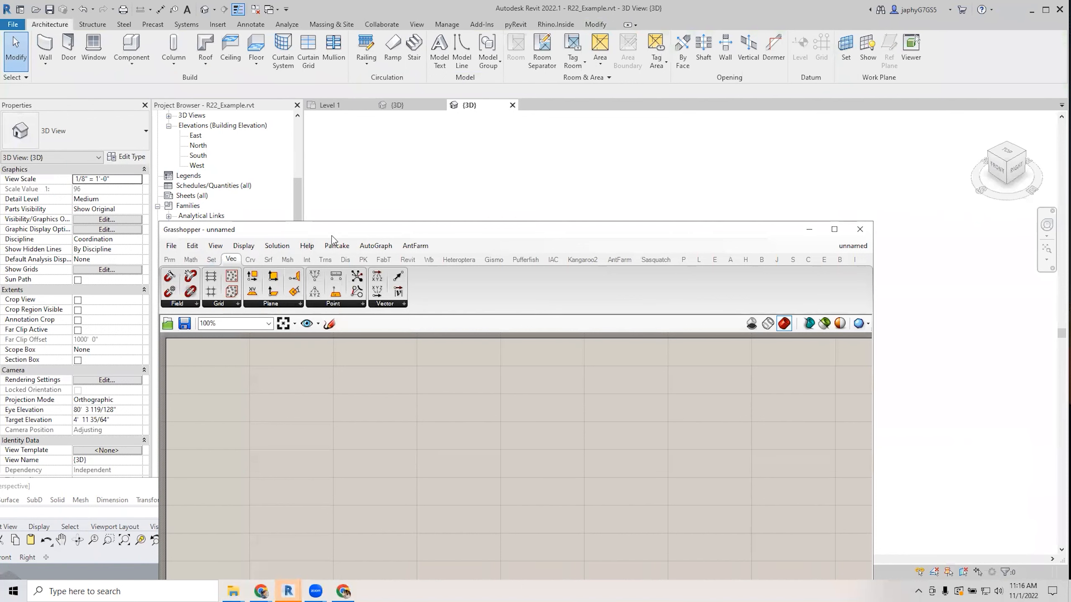
left_click_drag(337, 234, 356, 168)
middle_click(434, 377)
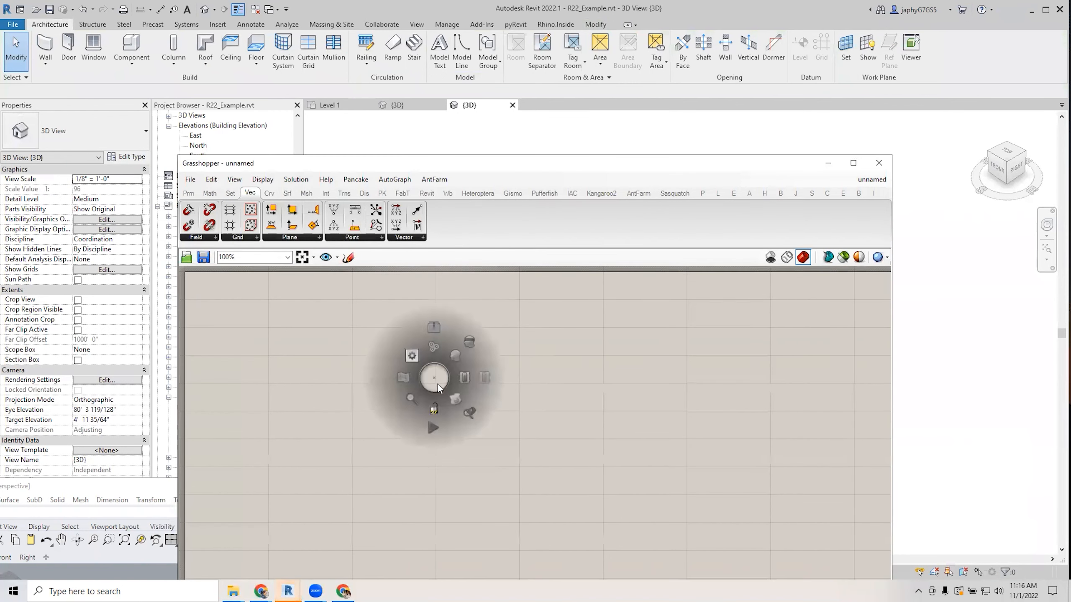
left_click(434, 408)
scroll(451, 349, "down", 3)
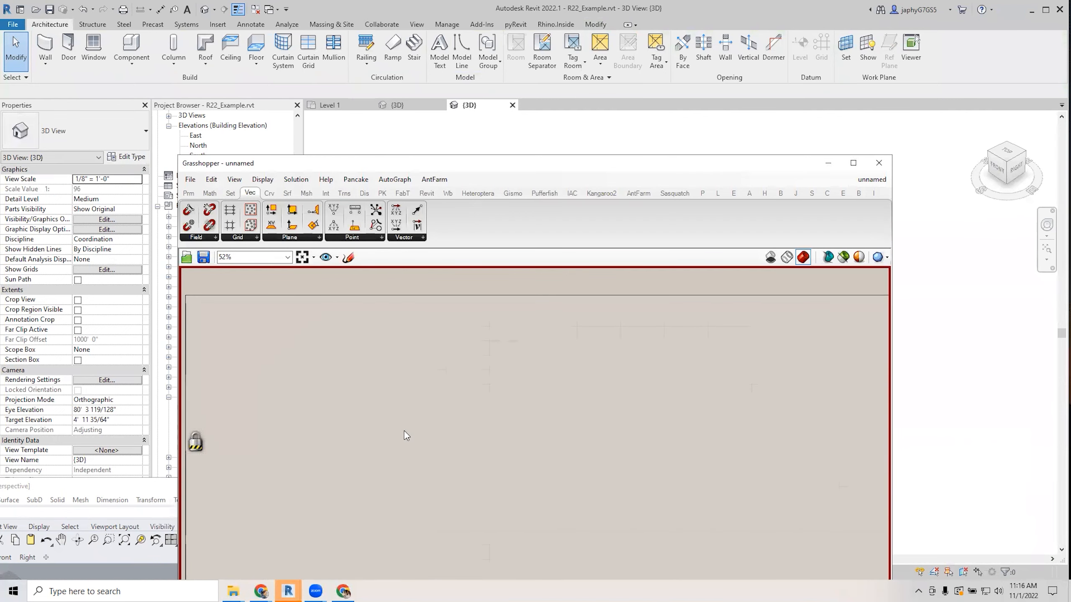
Cancel the File > Open dialog and bring the DataWorkshop folder forward instead.
left_click(190, 179)
left_click(227, 207)
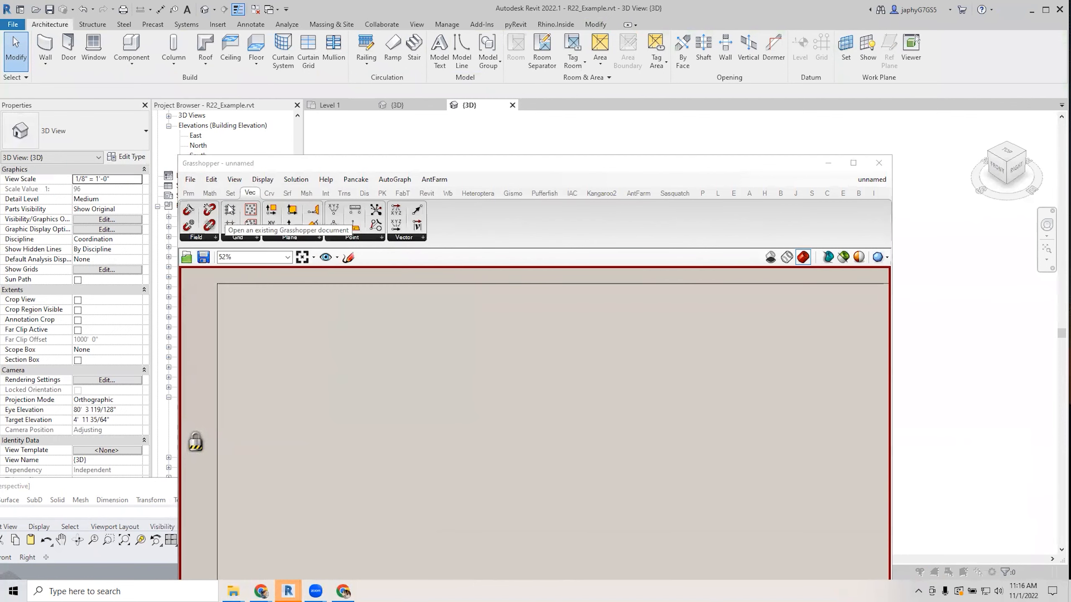
key("Escape")
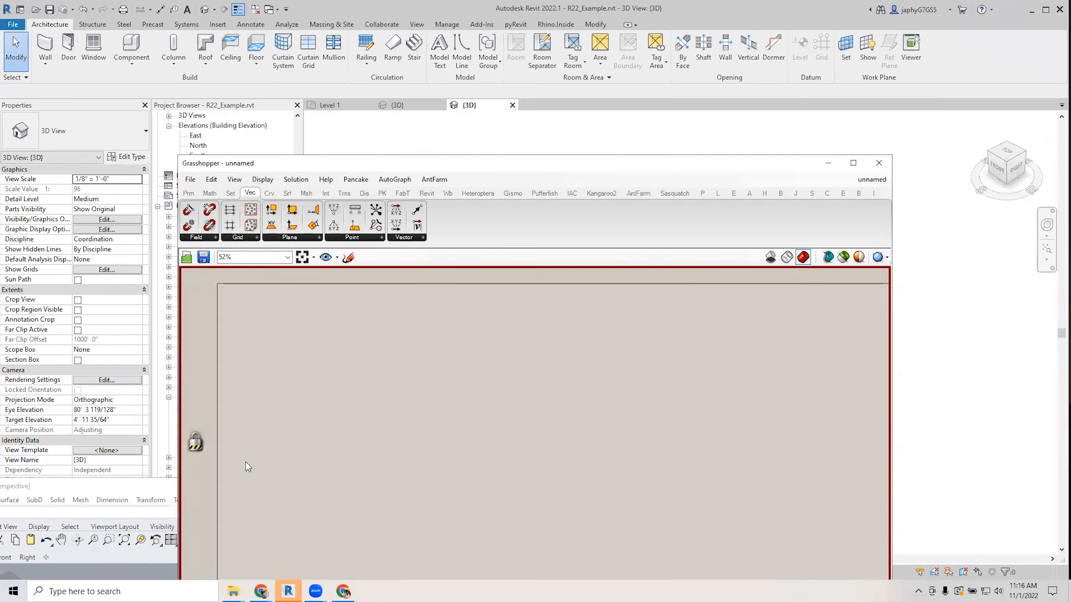
mouse_move(233, 591)
left_click(182, 542)
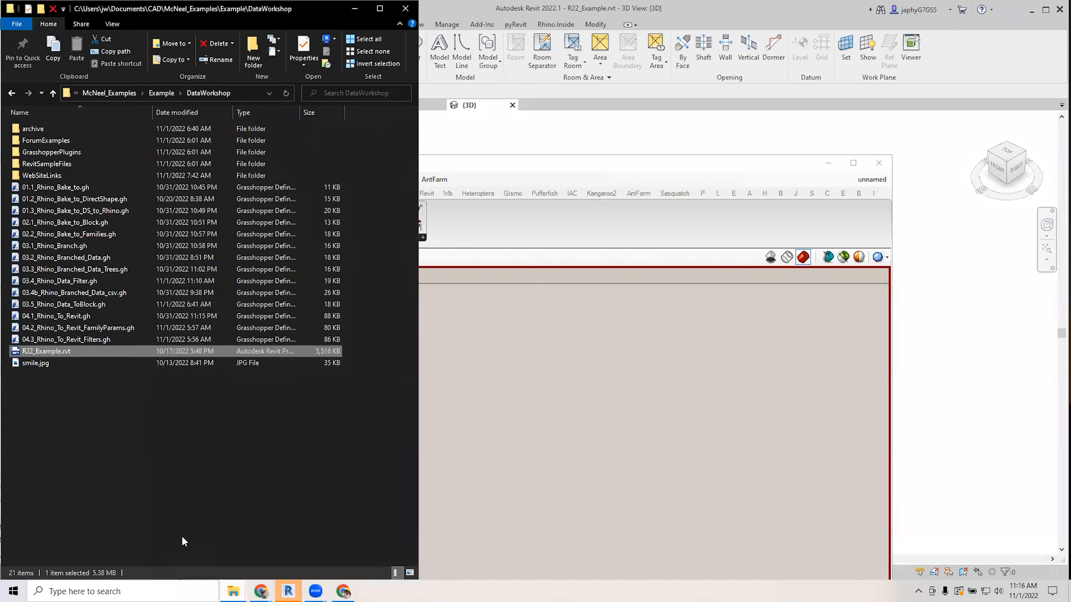
Drag 04.2_Rhino_To_Revit_FamilyParams.gh from Explorer onto the Grasshopper canvas.
left_click(91, 328)
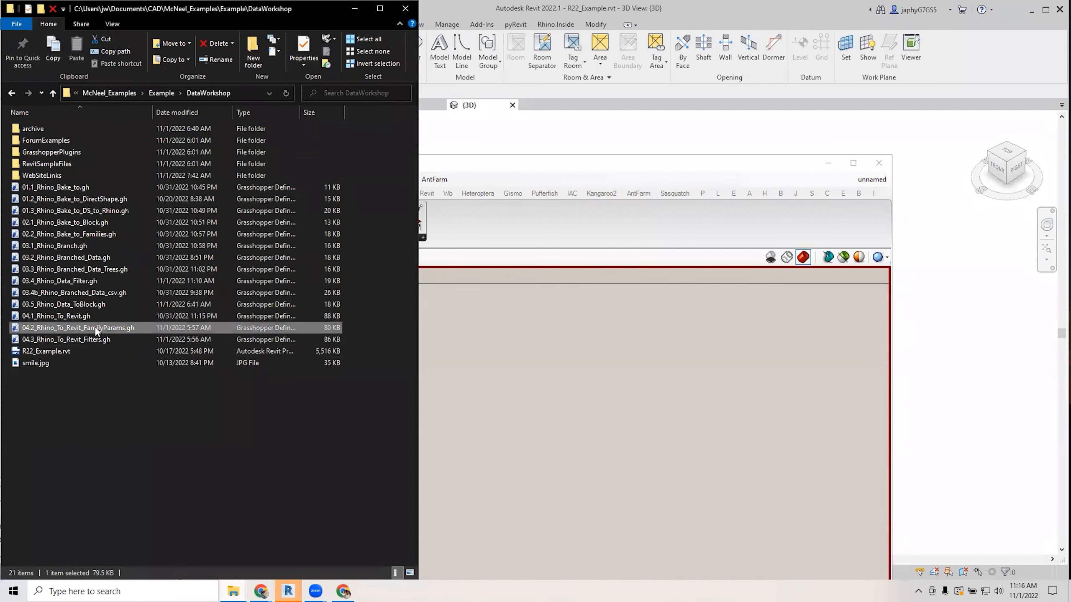
left_click_drag(54, 330, 478, 384)
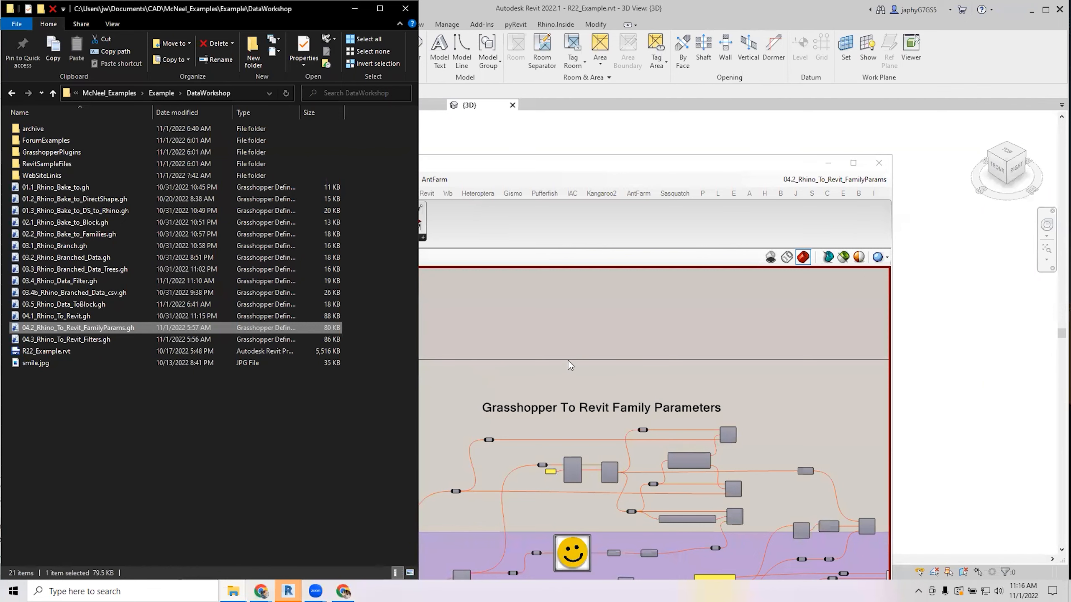
Minimize Explorer and pan the canvas from Bake Objects across to the Query Types area.
left_click(355, 9)
scroll(500, 405, "down", 3)
scroll(522, 489, "up", 5)
scroll(598, 453, "down", 1)
right_click_drag(790, 414, 711, 417)
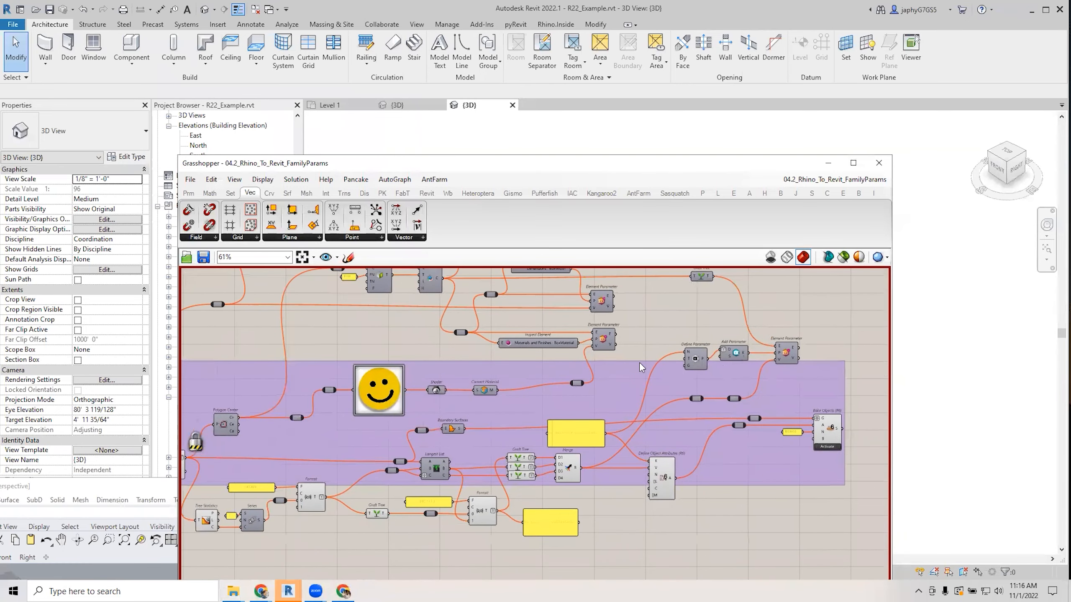
right_click_drag(584, 416, 674, 516)
scroll(460, 422, "up", 2)
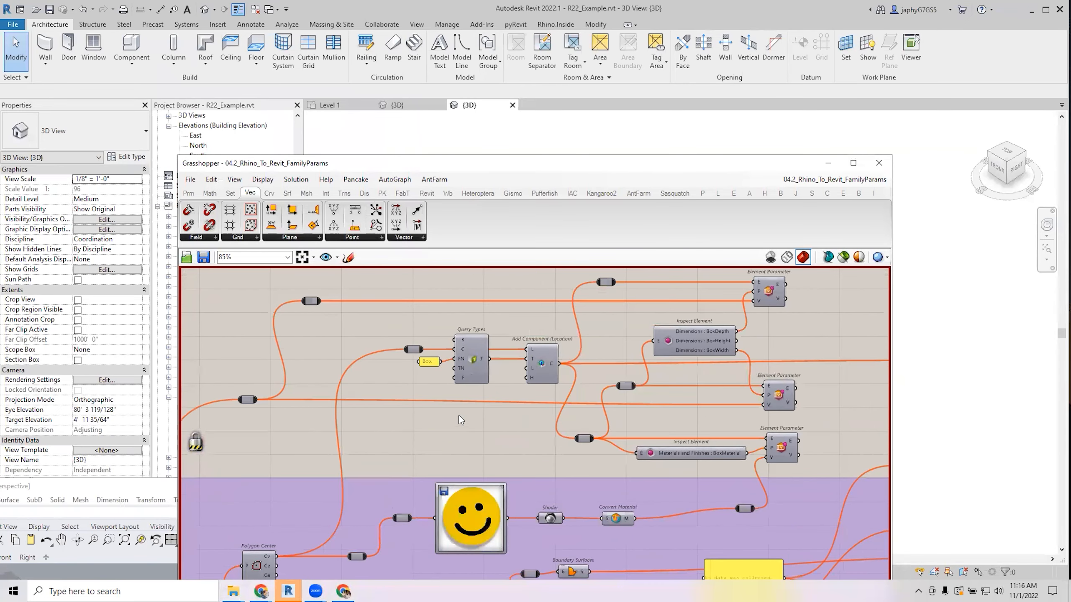
right_click_drag(460, 415, 465, 398)
right_click_drag(480, 347, 485, 314)
right_click_drag(424, 362, 385, 396)
scroll(452, 338, "up", 2)
scroll(449, 351, "down", 1)
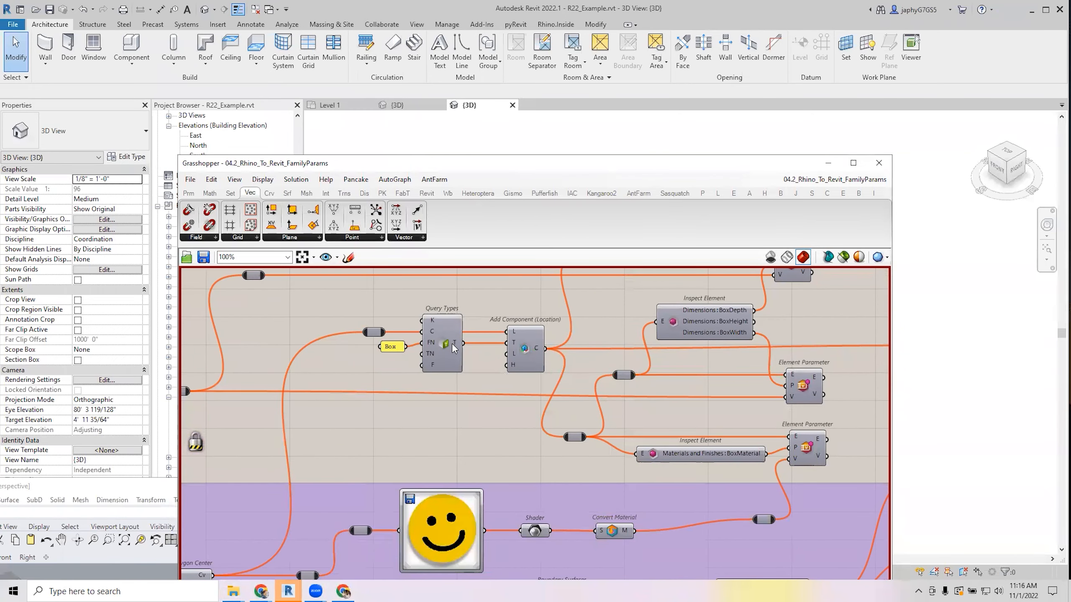
right_click_drag(483, 368, 353, 401)
scroll(407, 373, "up", 1)
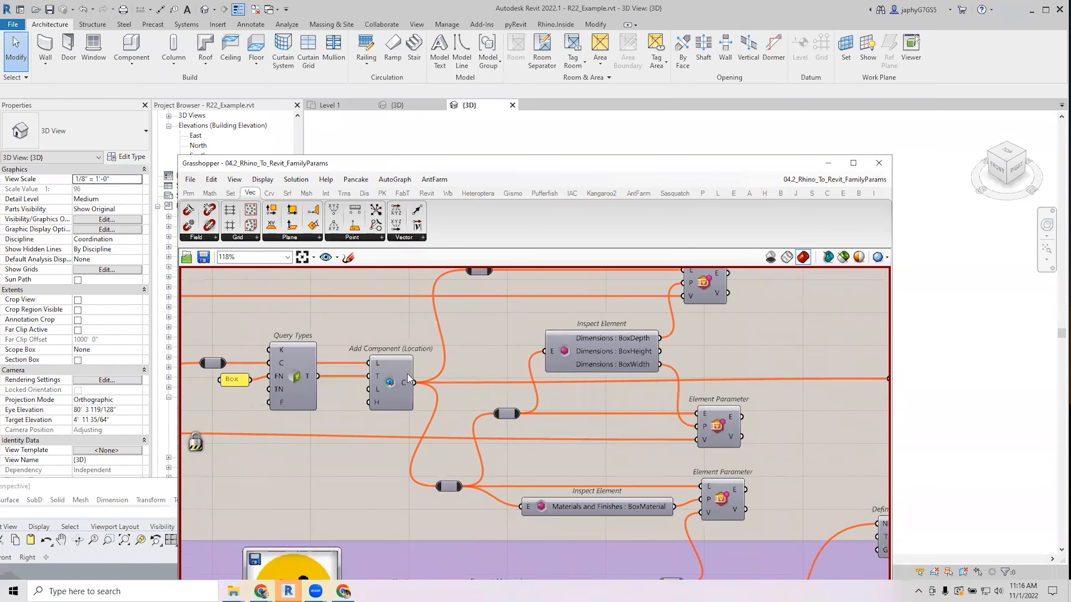
Reposition the Add Component (Location) node and the relay beside Query Types.
left_click(397, 385)
scroll(401, 384, "down", 2)
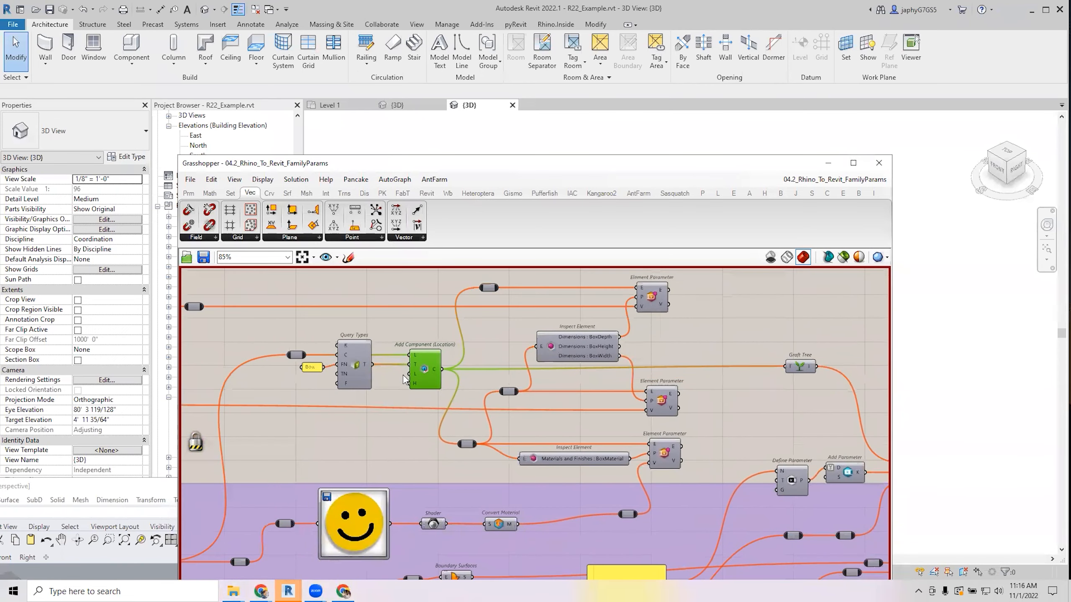
left_click_drag(421, 380, 413, 369)
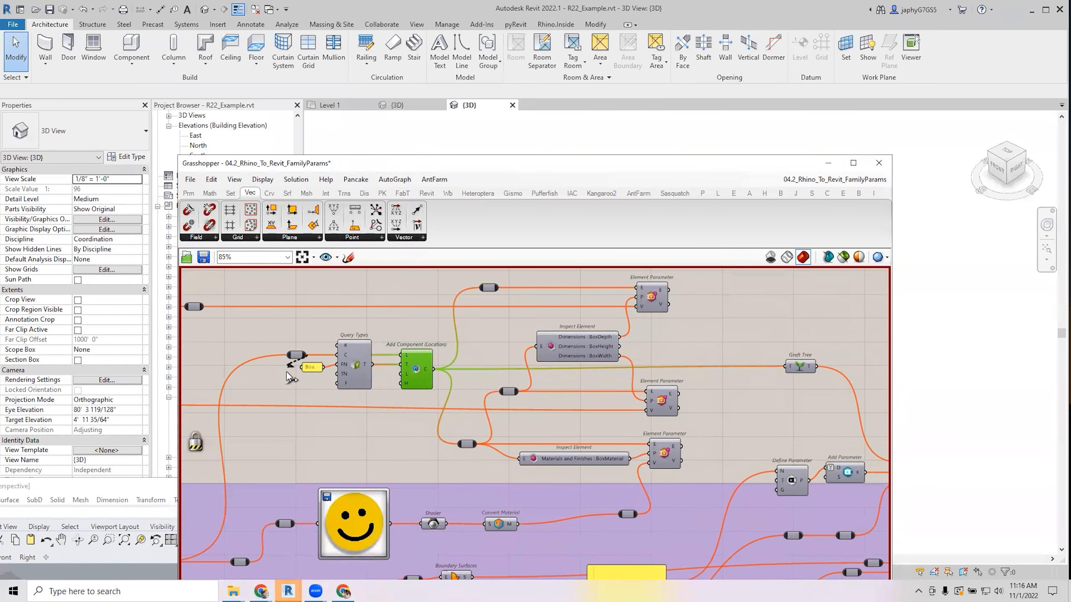
left_click_drag(302, 356, 312, 436)
right_click_drag(197, 505, 401, 403)
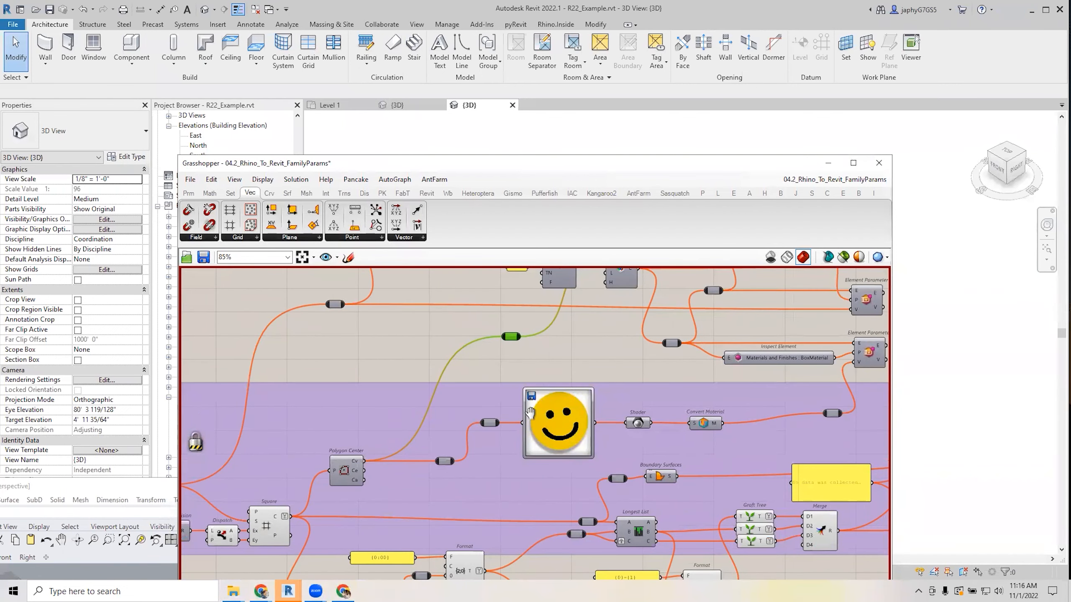
Inspect the Inspect Element BoxMaterial node near the definition title.
right_click_drag(542, 409, 271, 536)
right_click_drag(424, 435, 420, 448)
scroll(528, 416, "up", 1)
right_click_drag(528, 415, 525, 434)
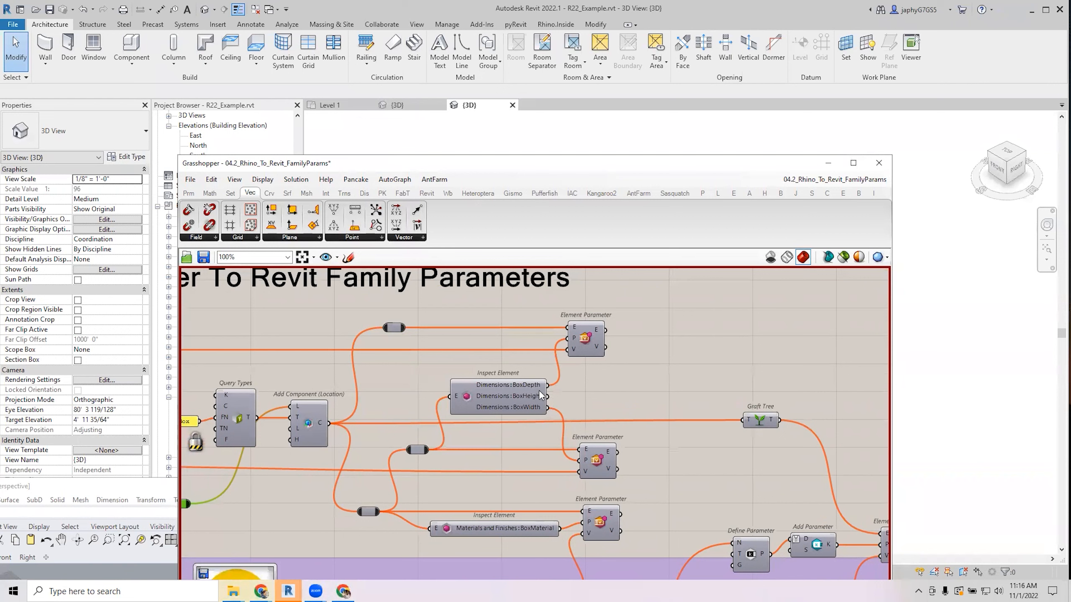
scroll(540, 394, "up", 2)
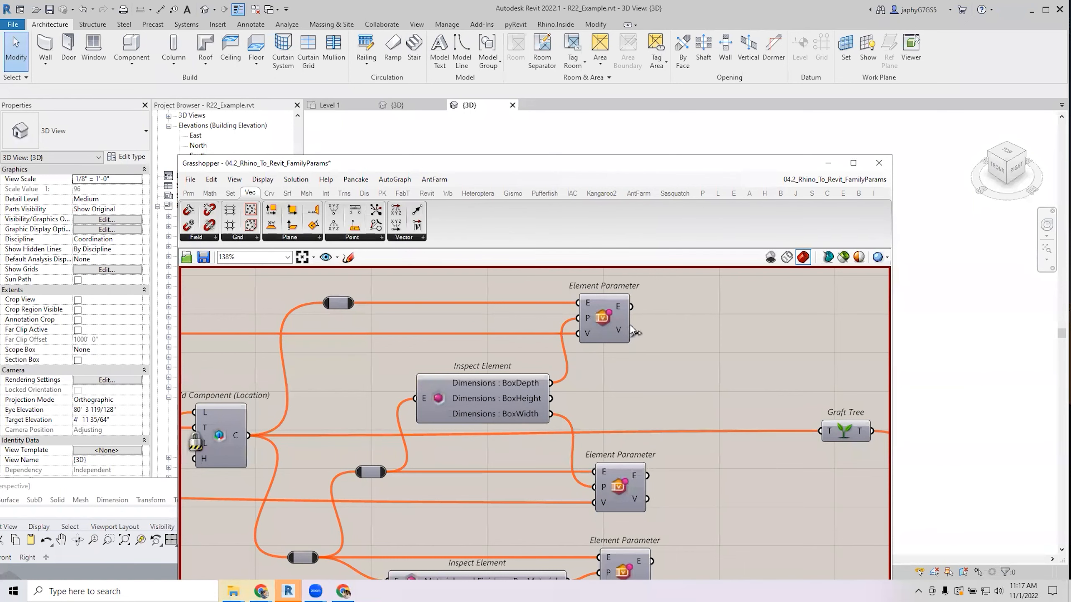
scroll(633, 439, "down", 5)
scroll(567, 437, "up", 3)
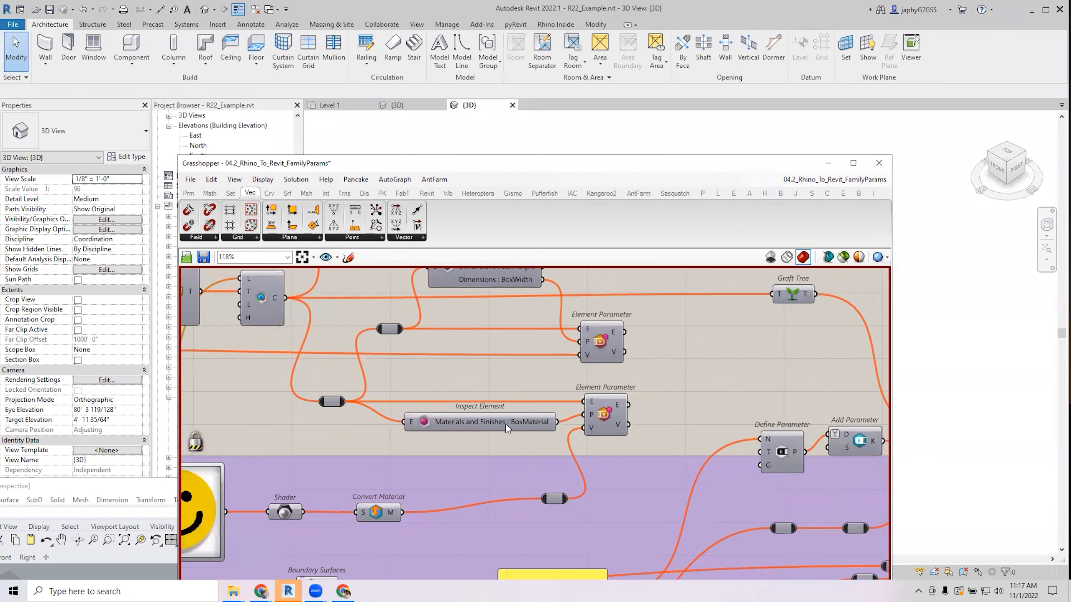
left_click(503, 423)
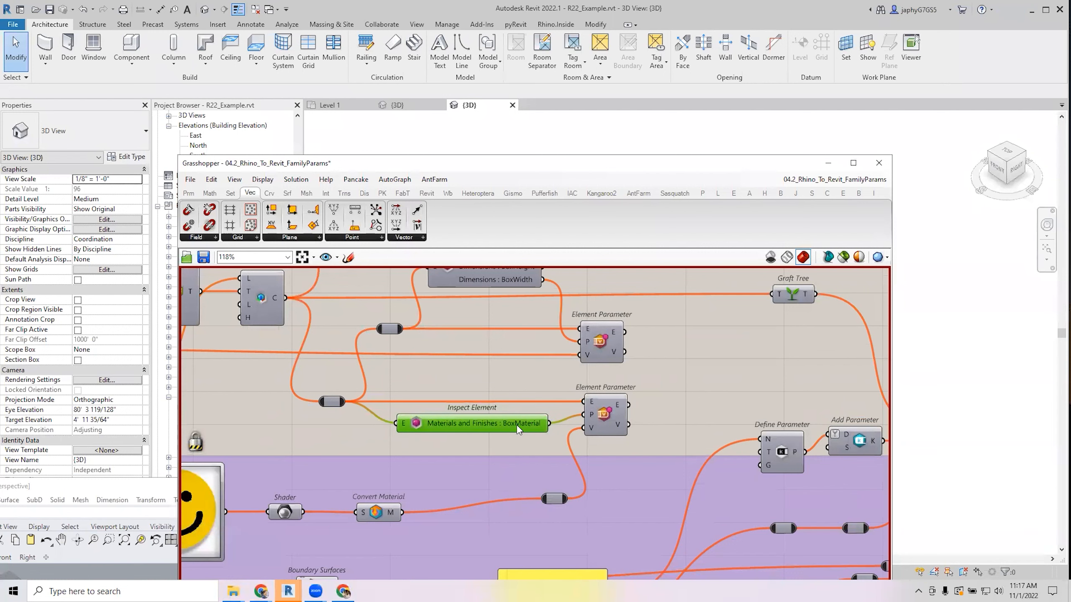
mouse_move(519, 427)
Shift a relay node left and lower Grasshopper to uncover the Revit view.
scroll(517, 425, "down", 3)
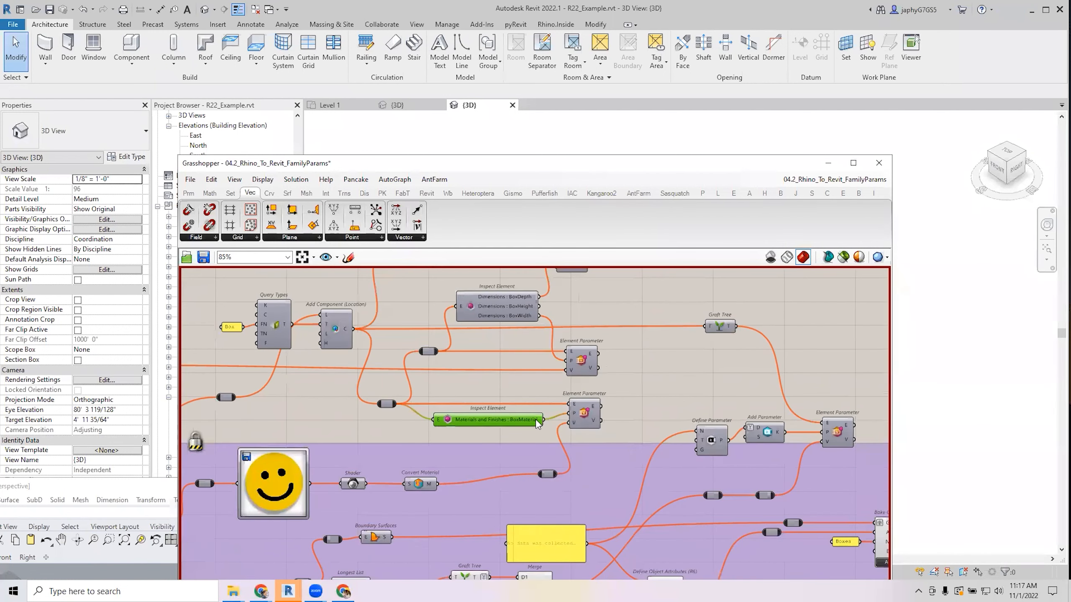
left_click_drag(548, 473, 529, 483)
right_click_drag(586, 475, 521, 483)
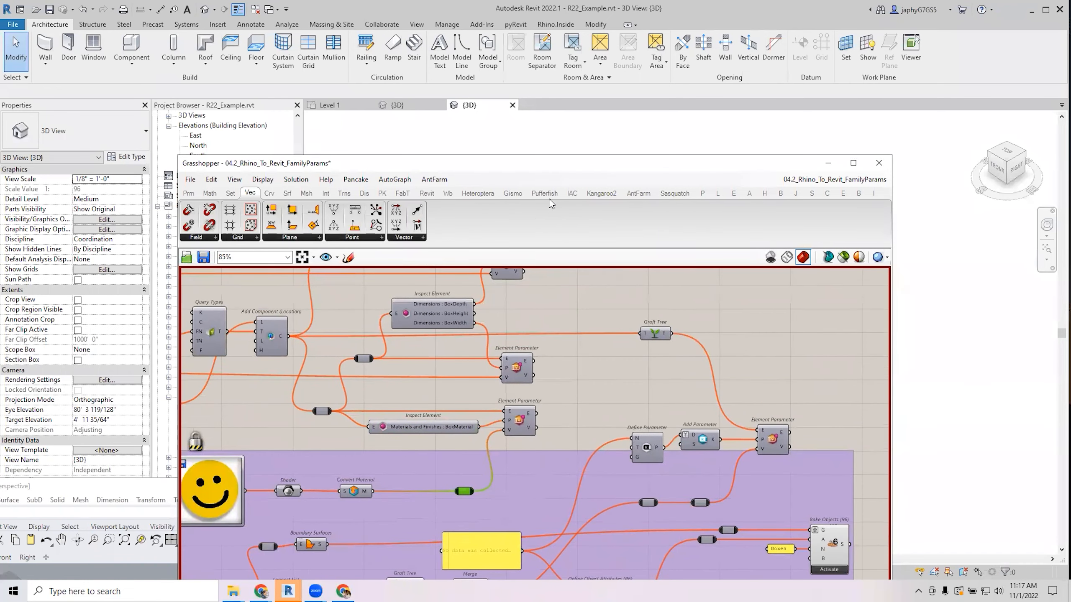
left_click_drag(547, 170, 540, 349)
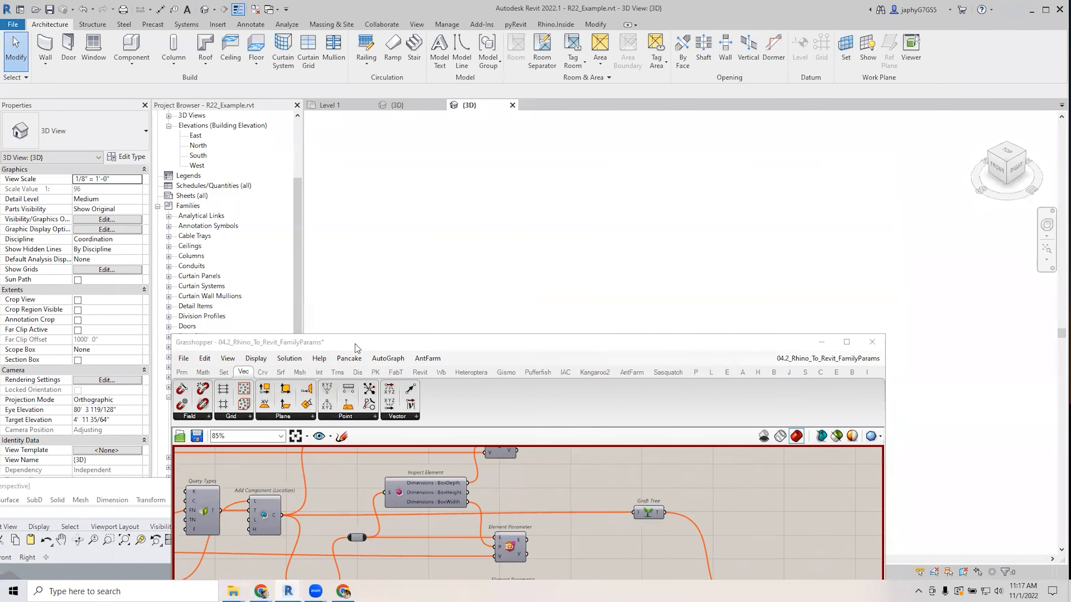
left_click_drag(357, 348, 540, 361)
left_click(209, 416)
left_click_drag(513, 254, 519, 257)
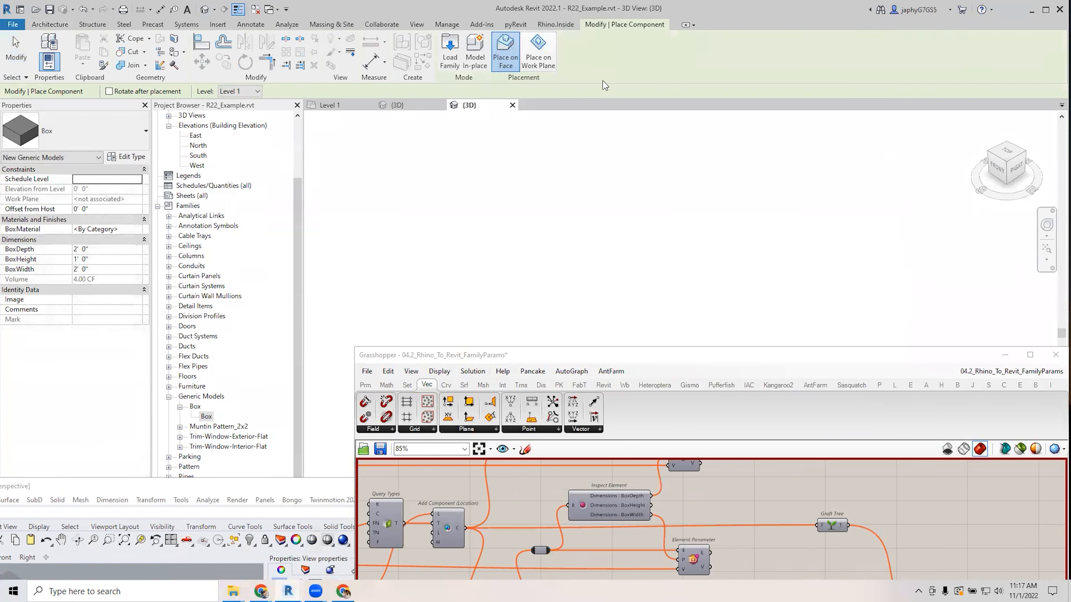
left_click(539, 53)
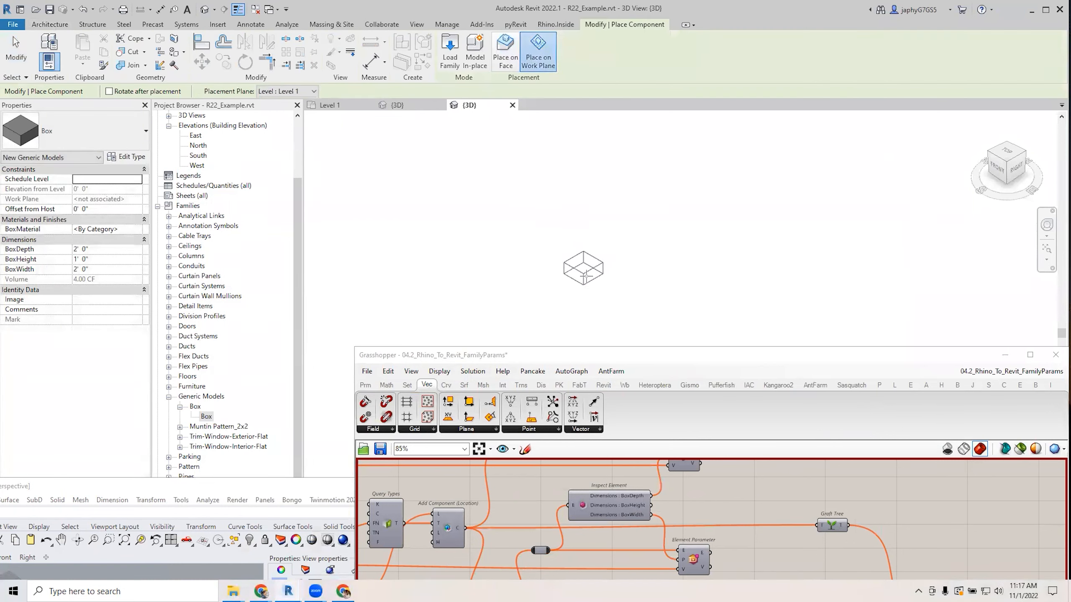
left_click(592, 272)
key("Escape")
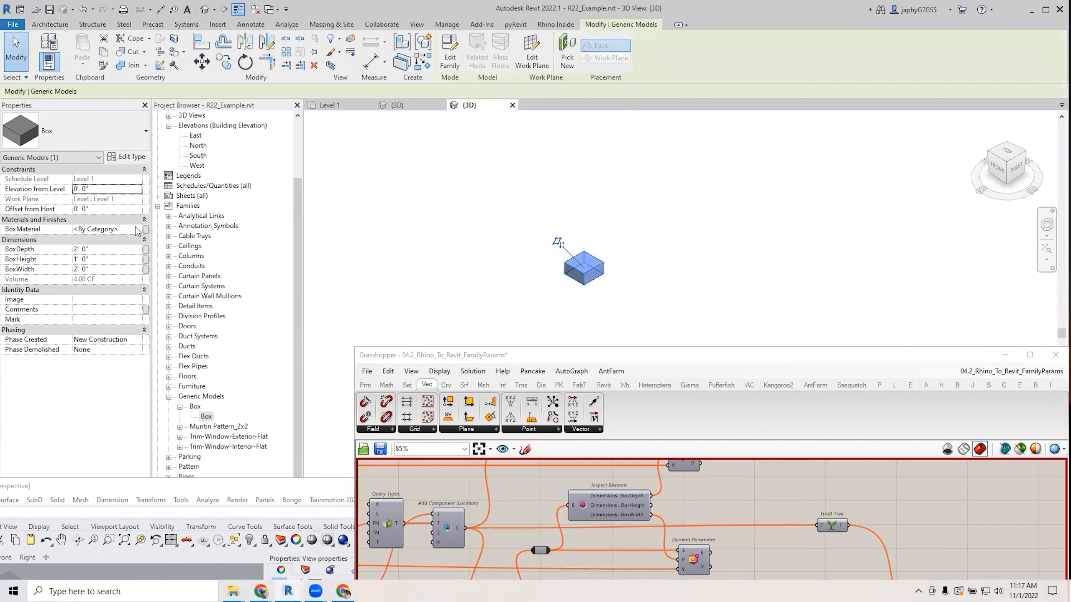
left_click(138, 230)
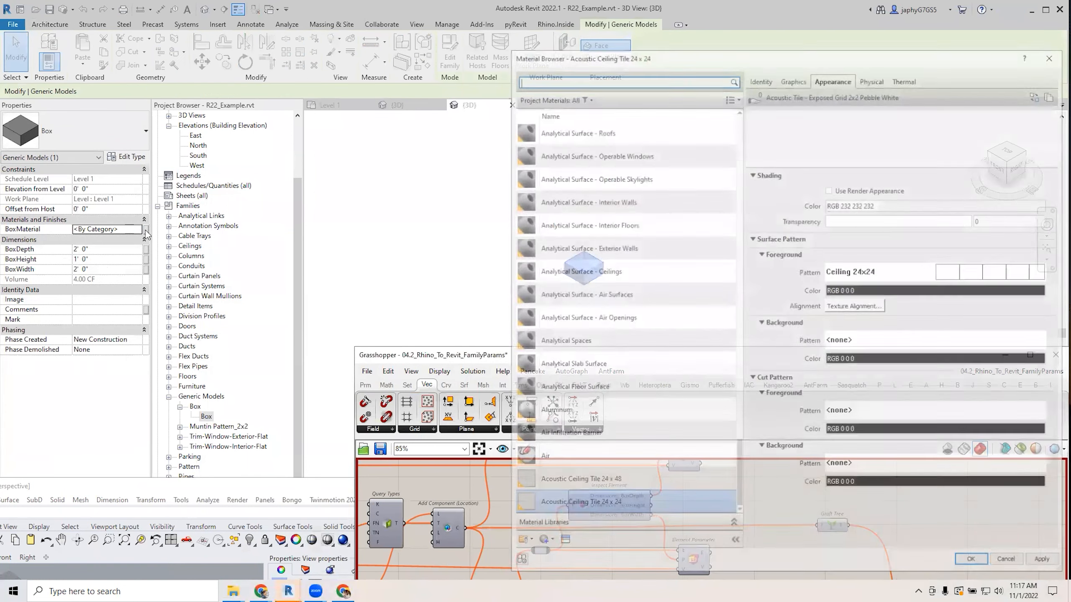
key("Escape")
key("Escape")
left_click(605, 262)
key("Delete")
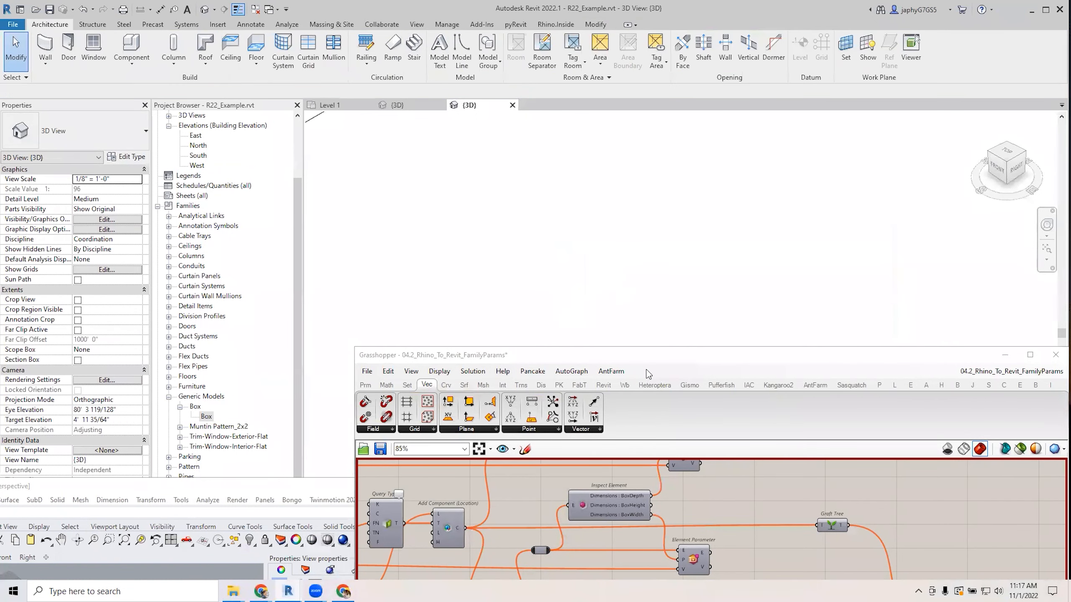
Move the Grasshopper window up-left and select the final Element Parameter component.
left_click_drag(672, 355, 366, 165)
right_click_drag(472, 353, 473, 332)
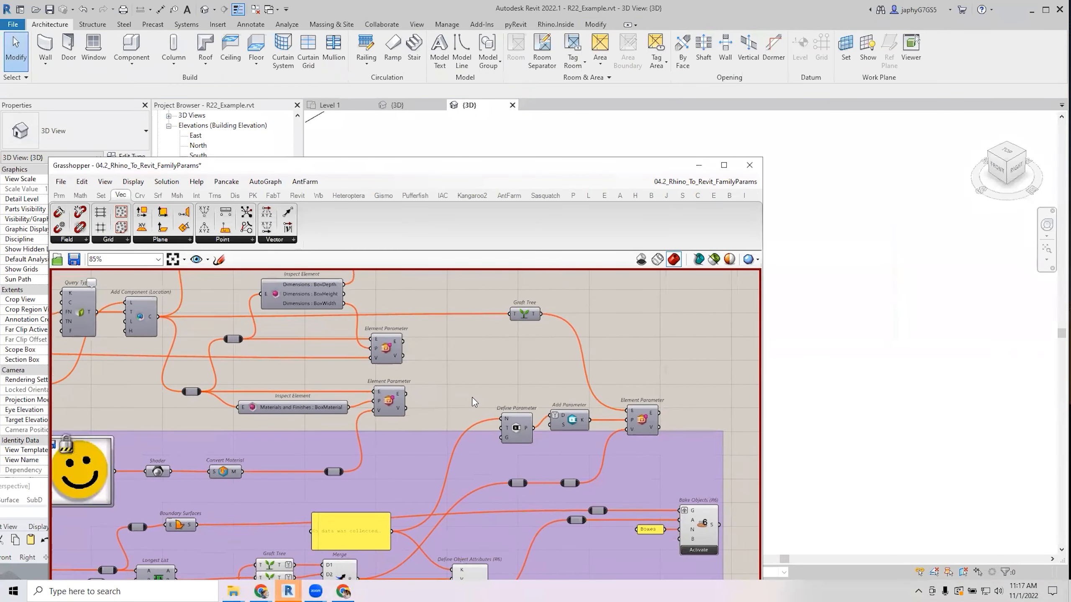
scroll(472, 398, "down", 1)
right_click_drag(468, 390, 523, 402)
scroll(522, 431, "up", 2)
right_click_drag(520, 445, 444, 409)
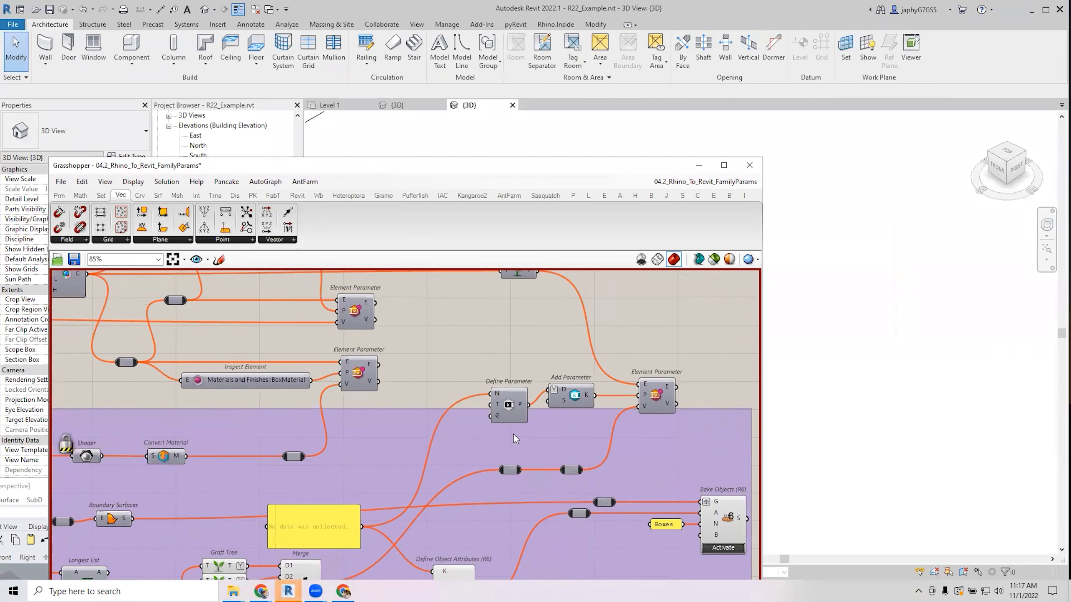
scroll(514, 434, "down", 1)
scroll(414, 501, "up", 1)
right_click_drag(393, 488, 399, 402)
right_click_drag(611, 321, 544, 438)
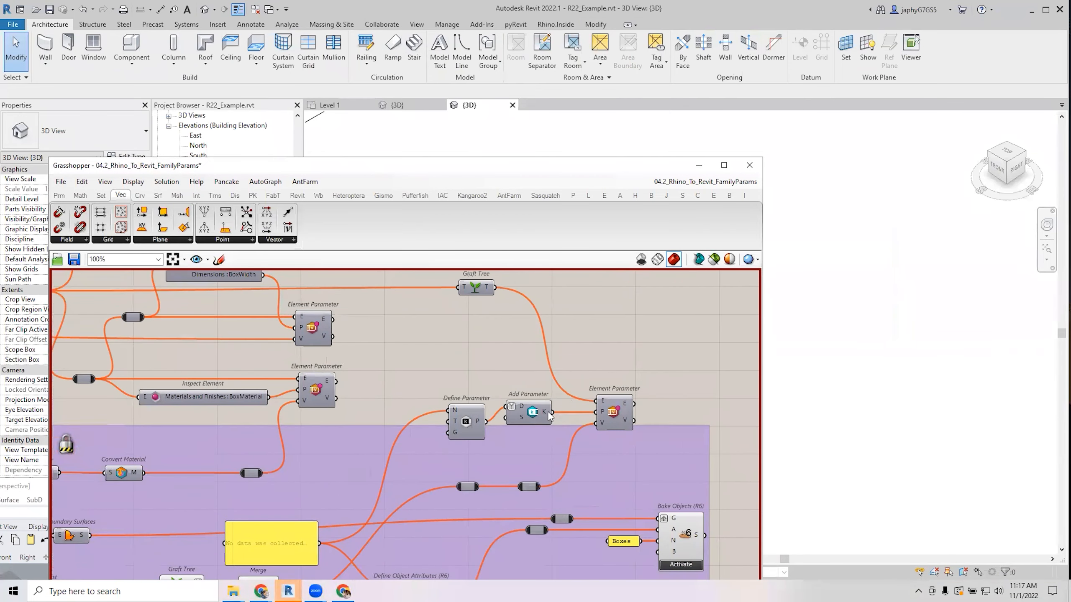
left_click(606, 414)
Narrow the Grasshopper window, reframe the Element Parameter node, and bring up the radial menu.
scroll(606, 336, "down", 3)
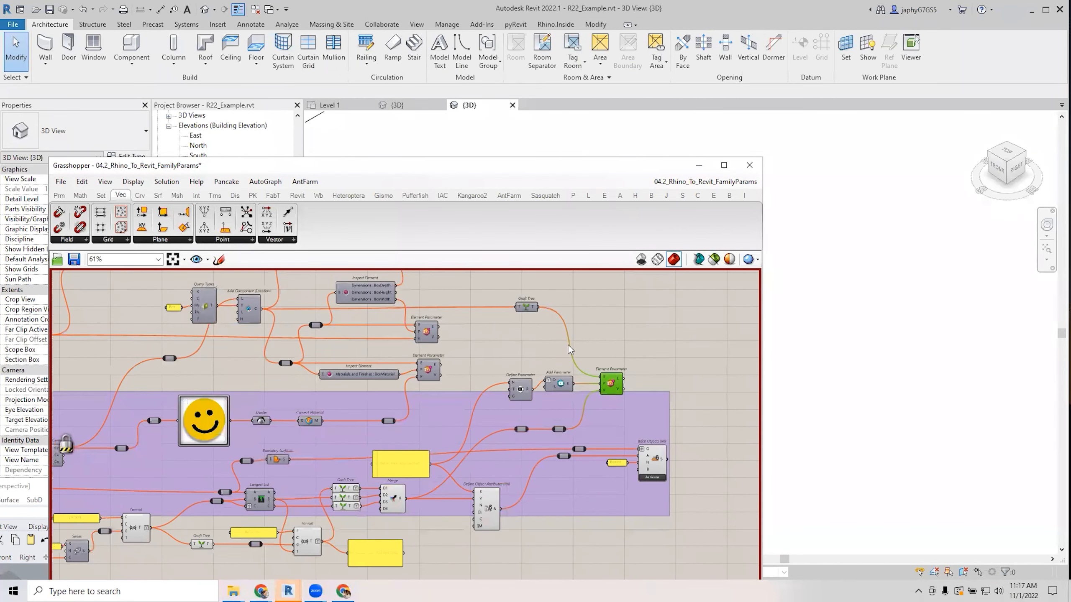
right_click_drag(524, 387, 608, 448)
right_click_drag(547, 416, 542, 428)
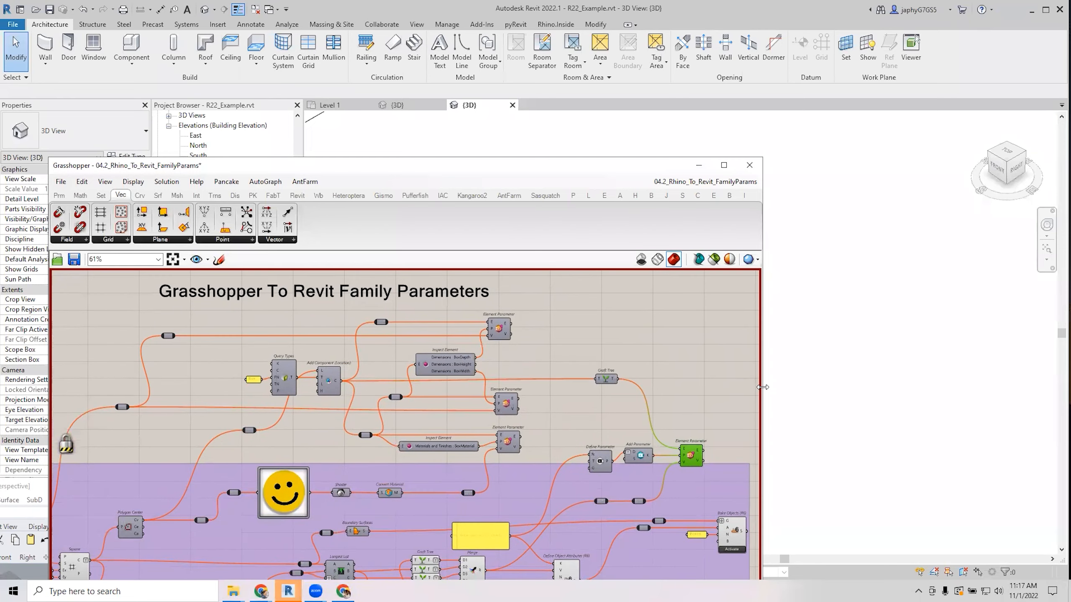
left_click_drag(763, 387, 696, 387)
scroll(357, 462, "up", 2)
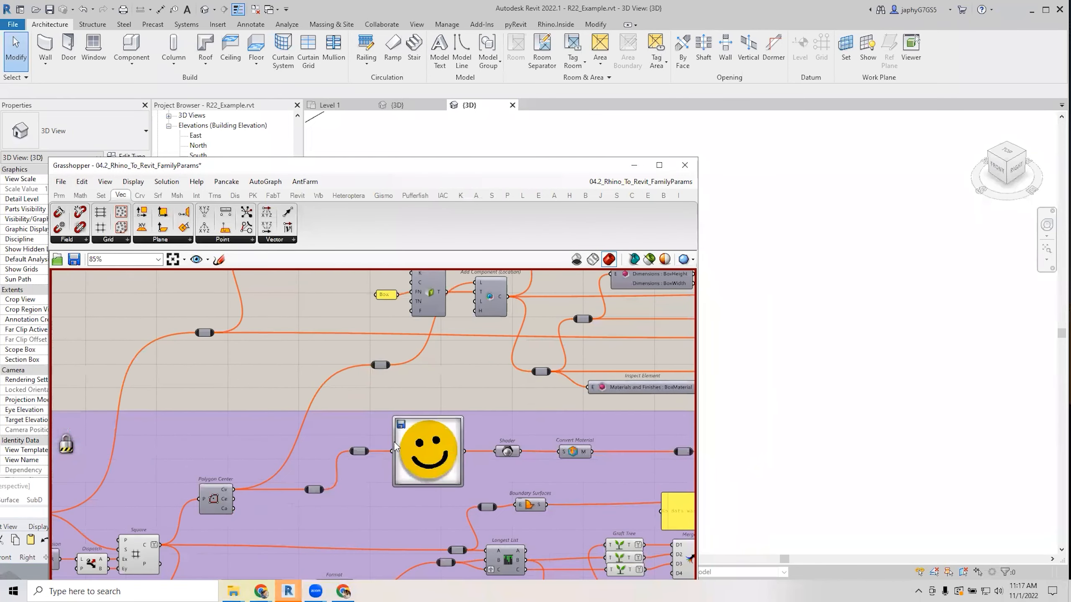
right_click_drag(236, 478, 530, 374)
scroll(291, 426, "up", 2)
scroll(275, 432, "down", 3)
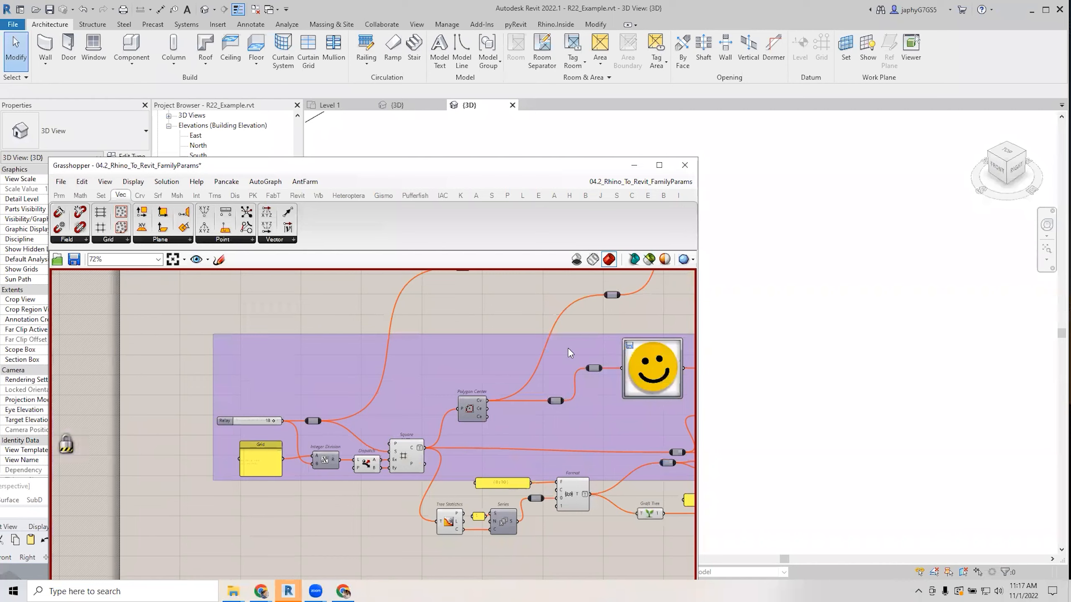
right_click_drag(687, 304, 323, 457)
right_click_drag(371, 432, 347, 452)
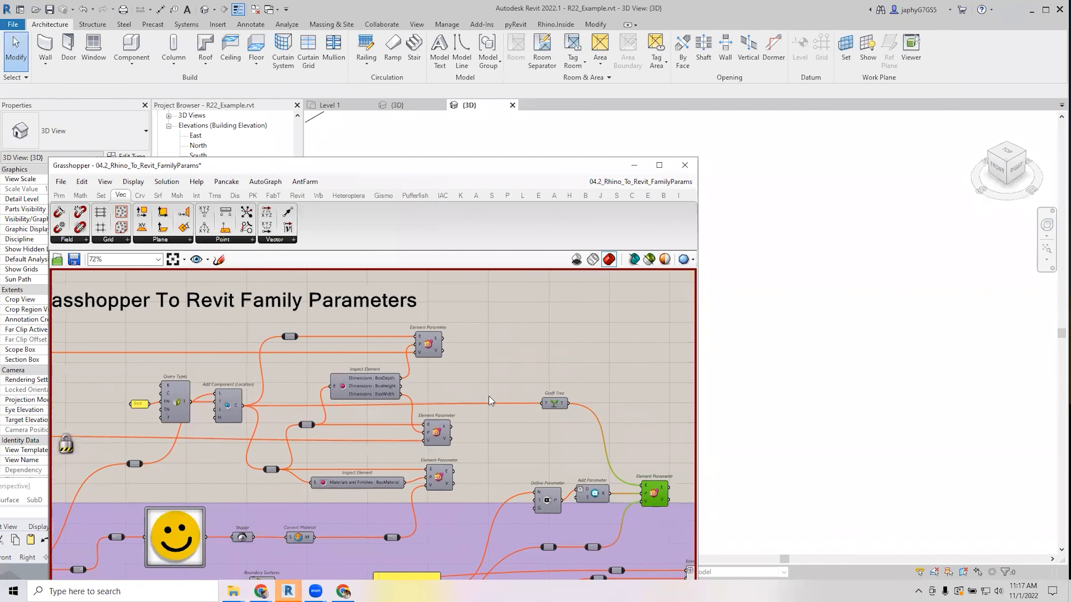
middle_click(489, 383)
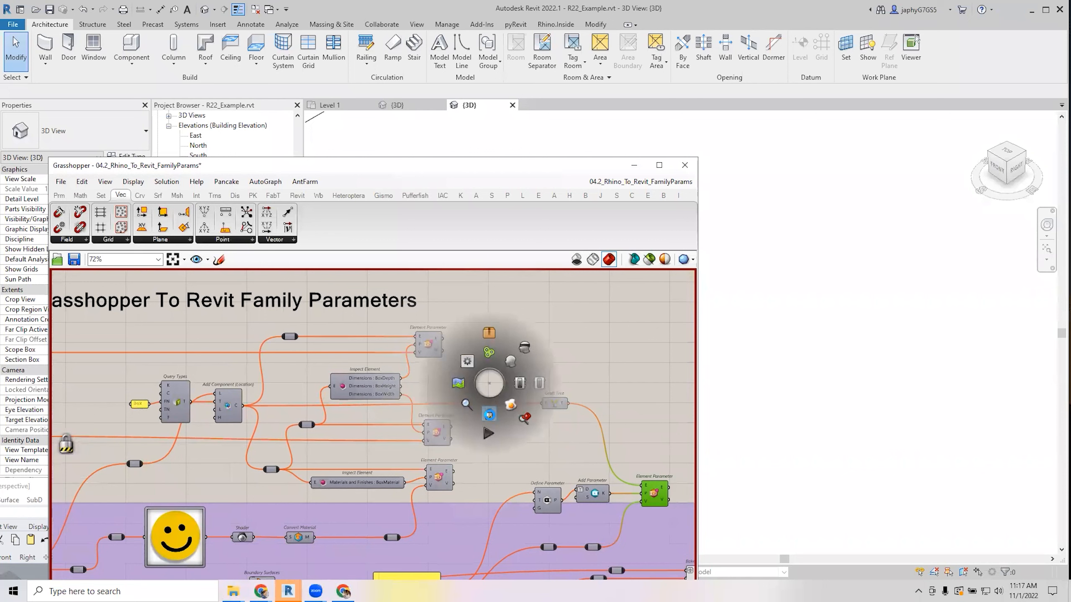
Unlock the solver so the definition computes, then move Grasshopper down to reveal Revit.
left_click(485, 417)
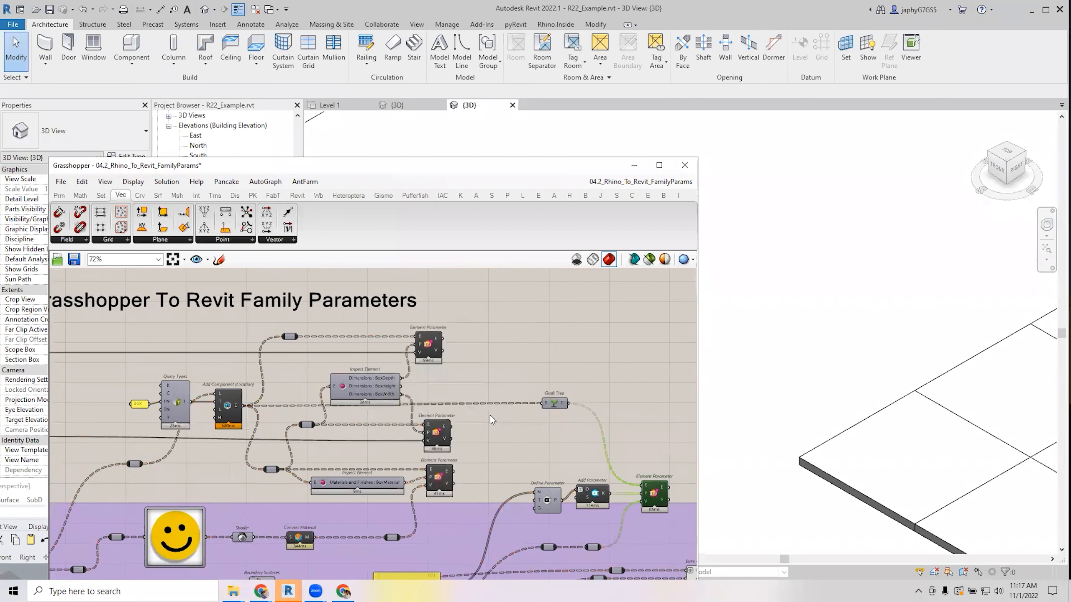
left_click_drag(578, 164, 346, 136)
scroll(640, 411, "down", 7)
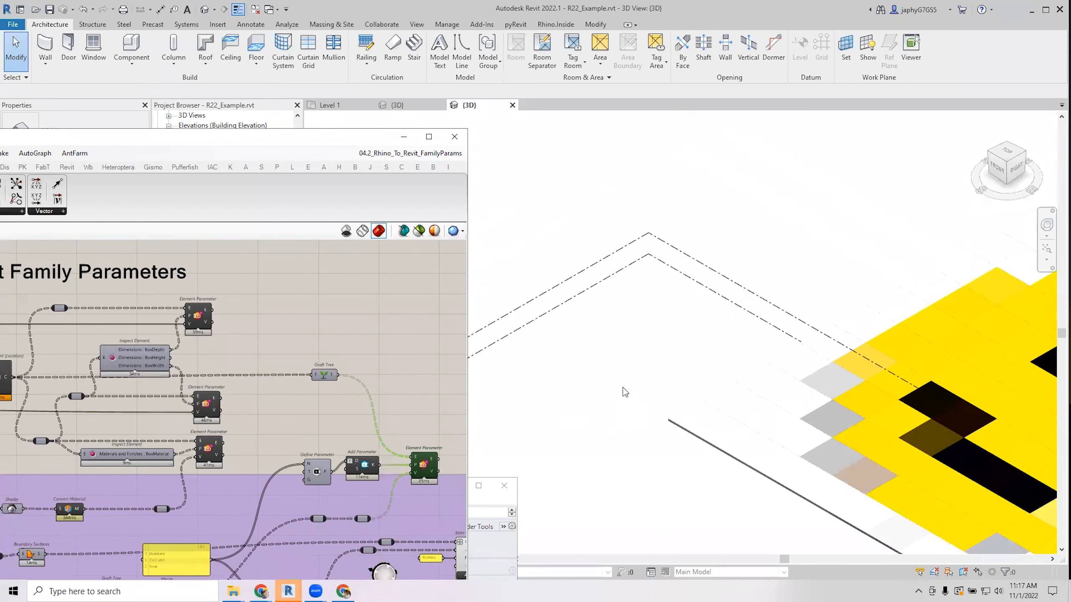
scroll(841, 411, "up", 2)
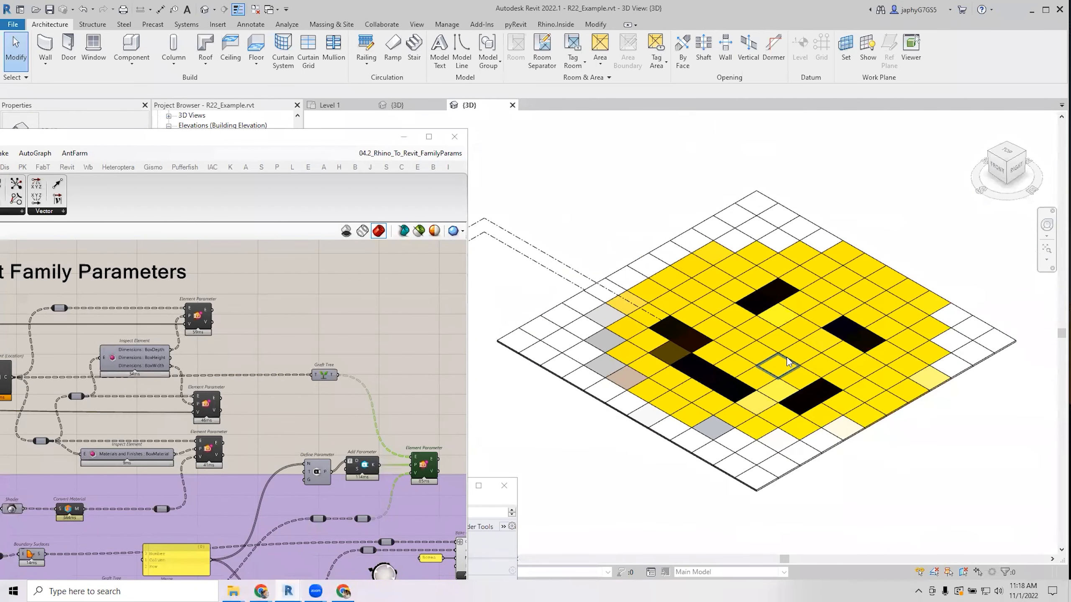
scroll(784, 356, "up", 2)
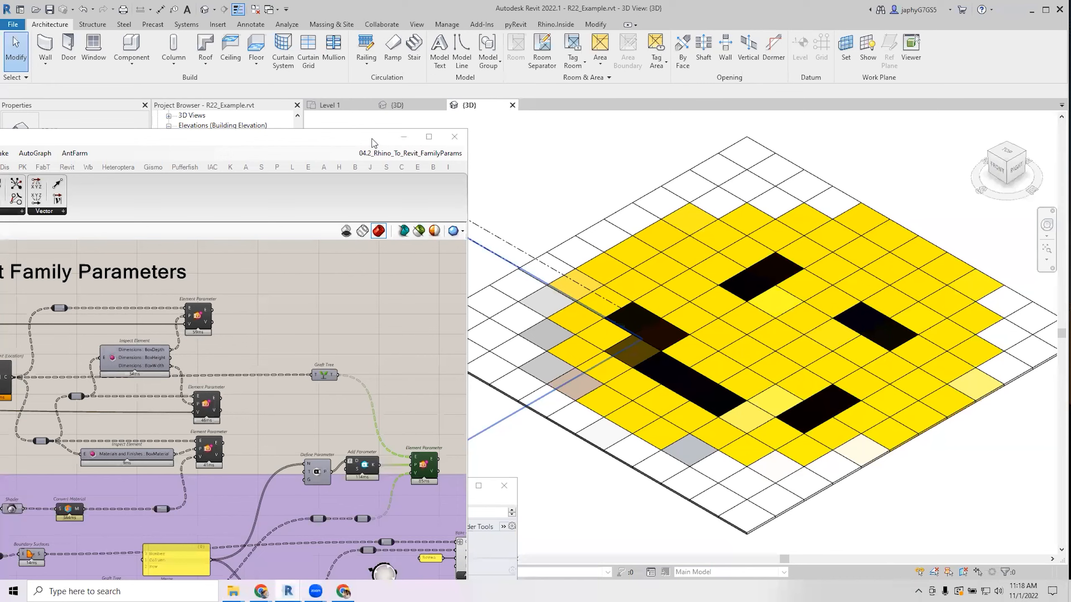
left_click_drag(373, 143, 389, 413)
Inspect the corner tile and the row 03, column 01 tile for their Number, Column and Row.
left_click(421, 343)
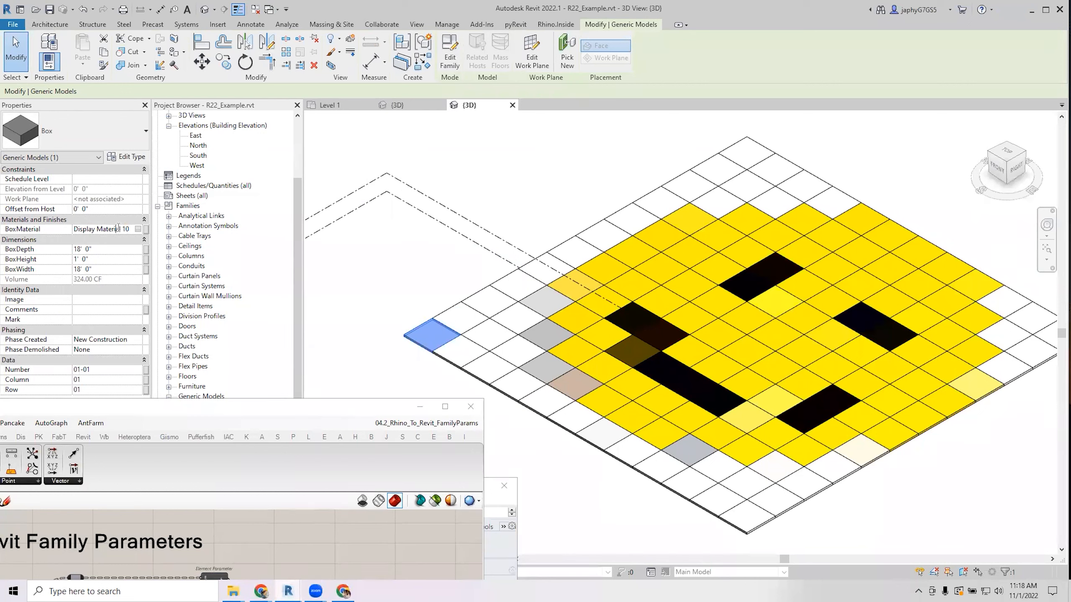
left_click(386, 268)
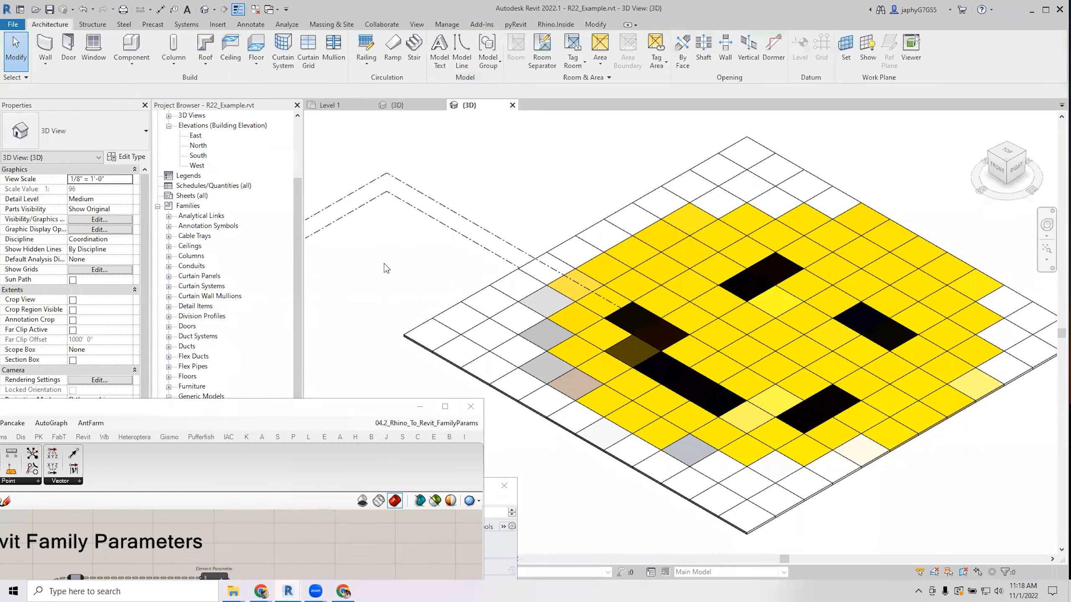
left_click(568, 308)
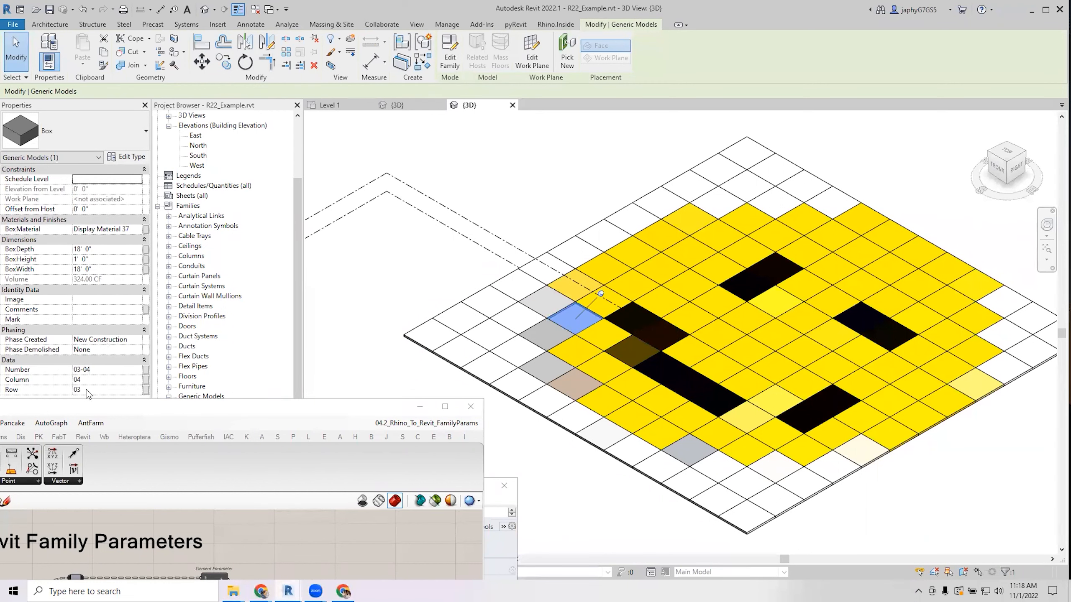
left_click(482, 377)
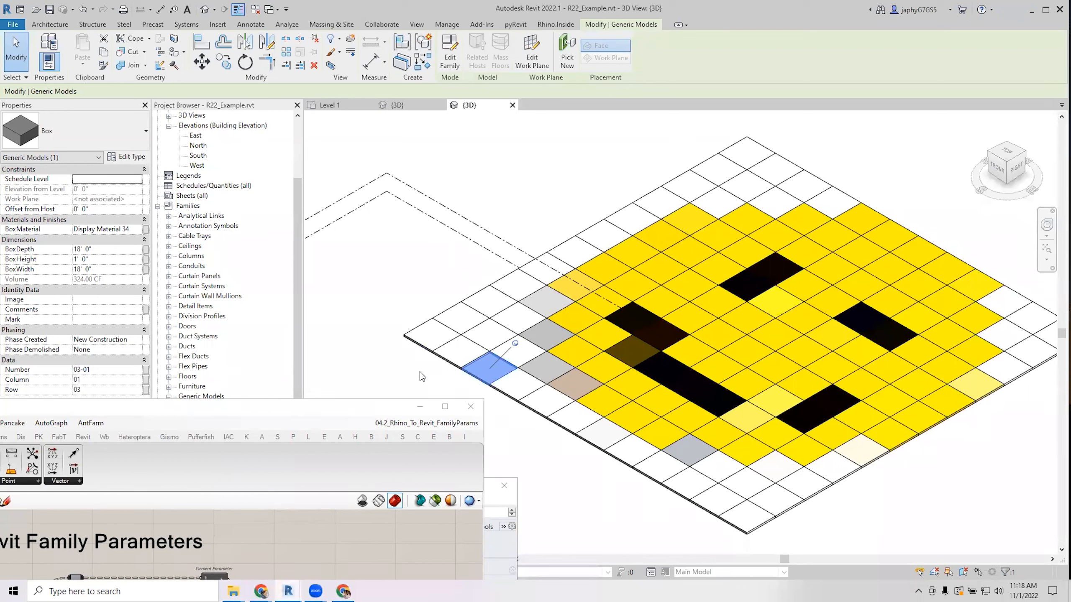
left_click(437, 282)
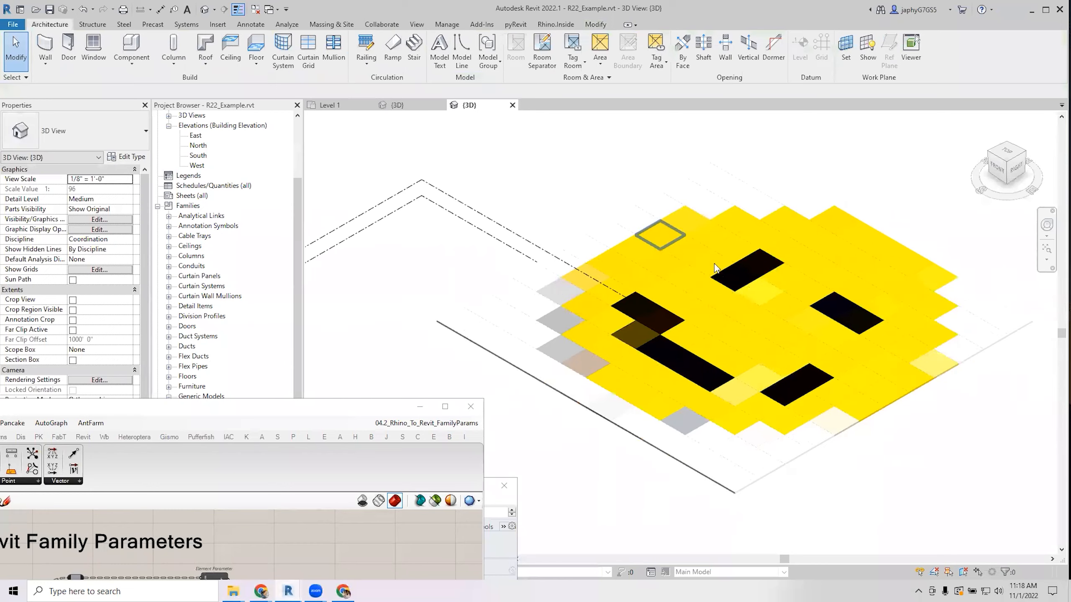
scroll(714, 270, "down", 1)
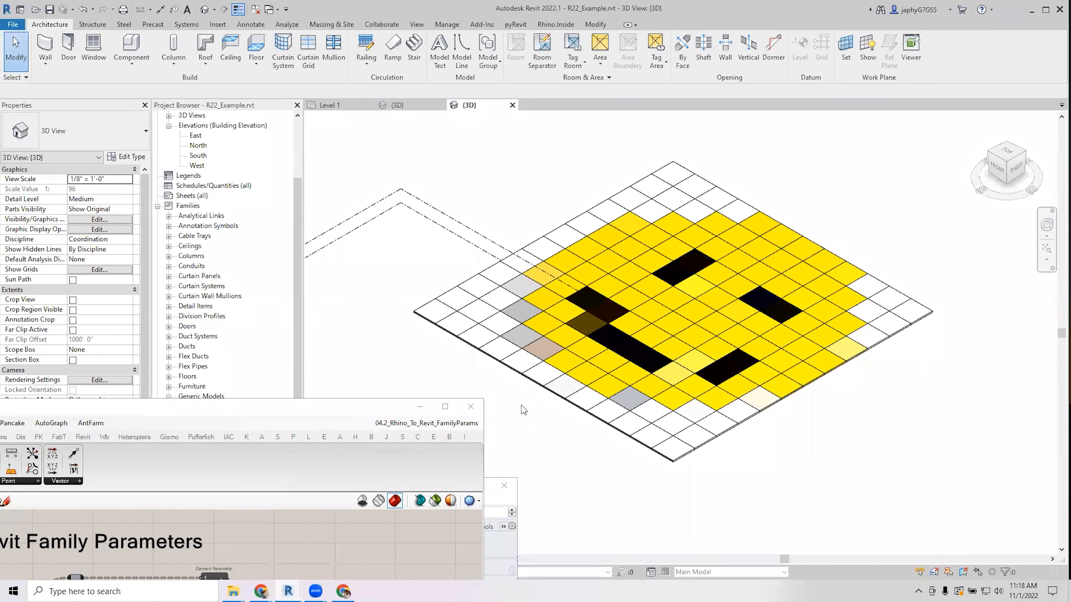
left_click_drag(356, 411, 580, 137)
Change the Relay slider value to 6 and commit it.
scroll(461, 339, "down", 3)
scroll(155, 432, "up", 5)
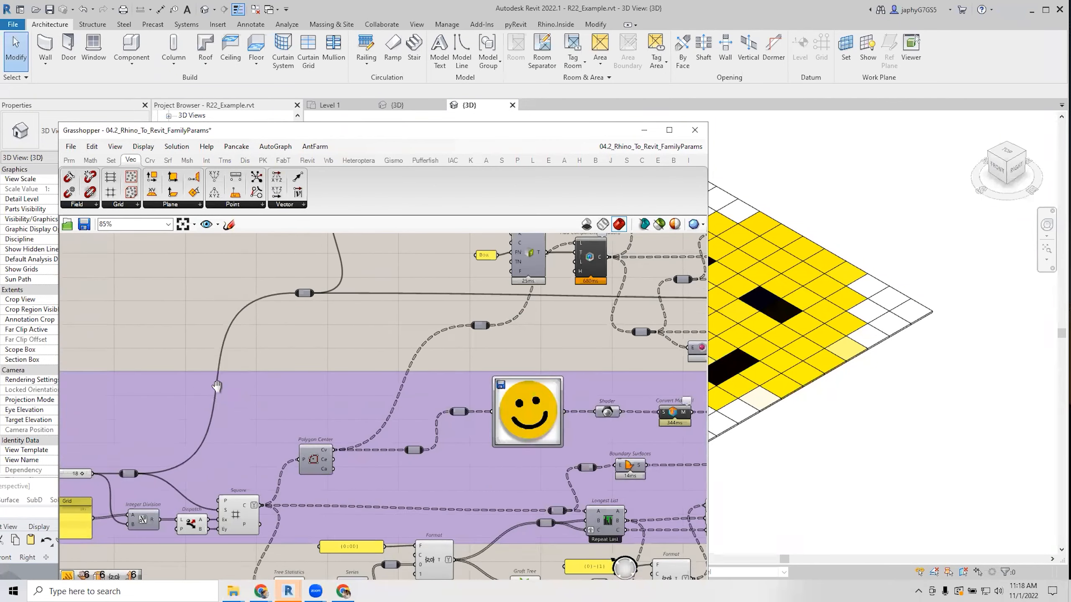
scroll(214, 432, "up", 5)
double_click(198, 420)
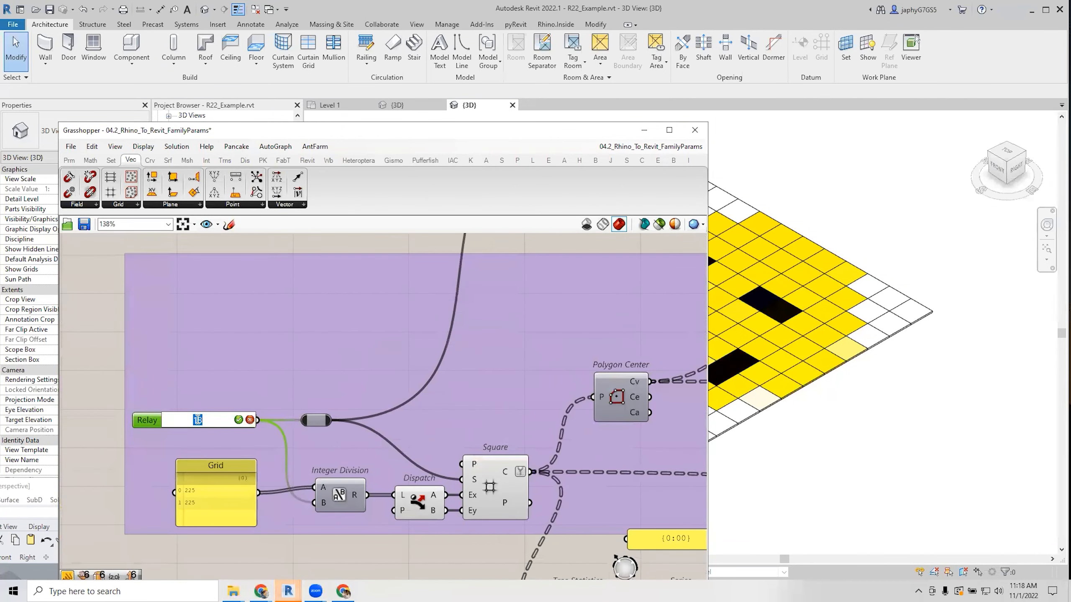
type("6")
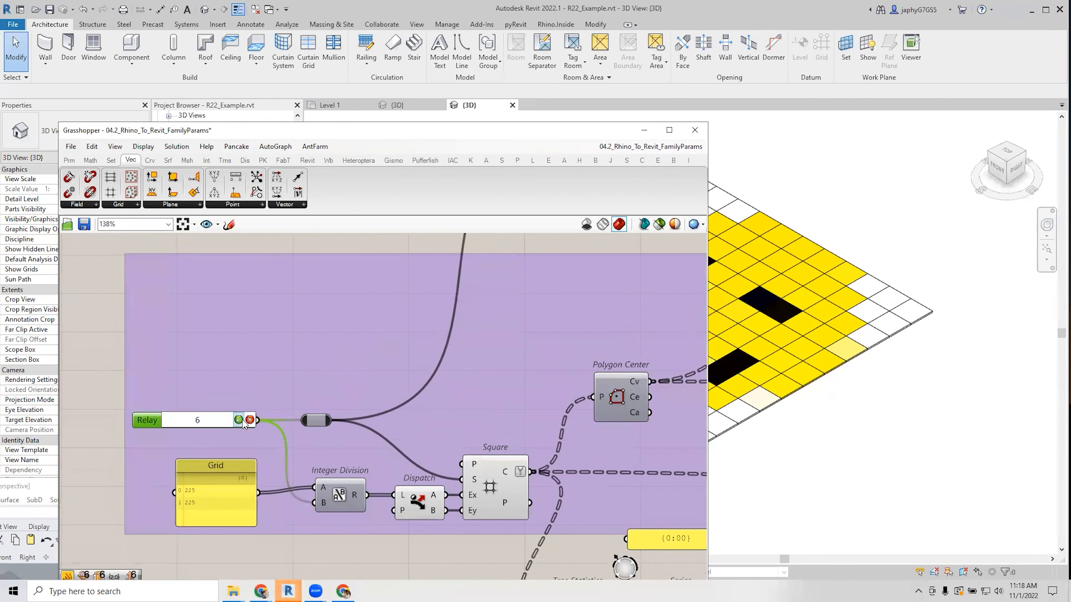
left_click(239, 420)
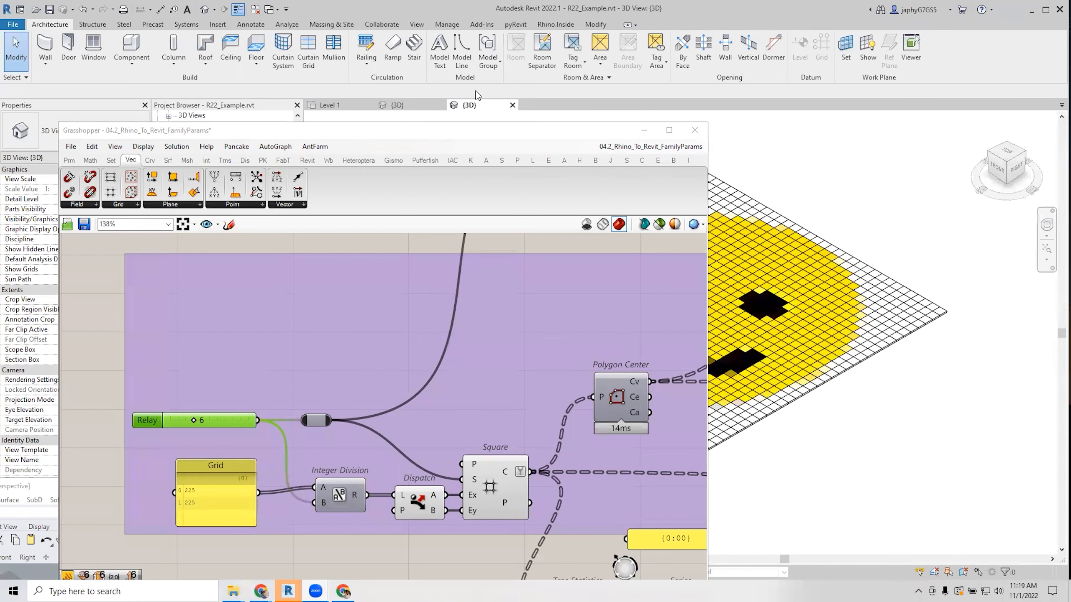
left_click_drag(563, 133, 294, 147)
mouse_move(283, 374)
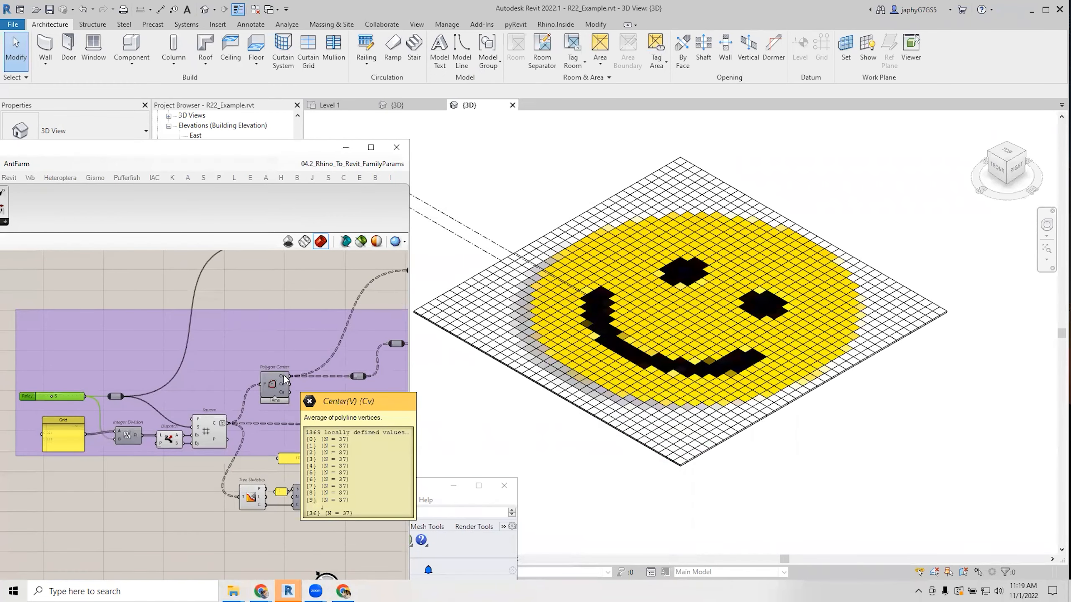
left_click(678, 461)
left_click_drag(679, 462, 663, 453)
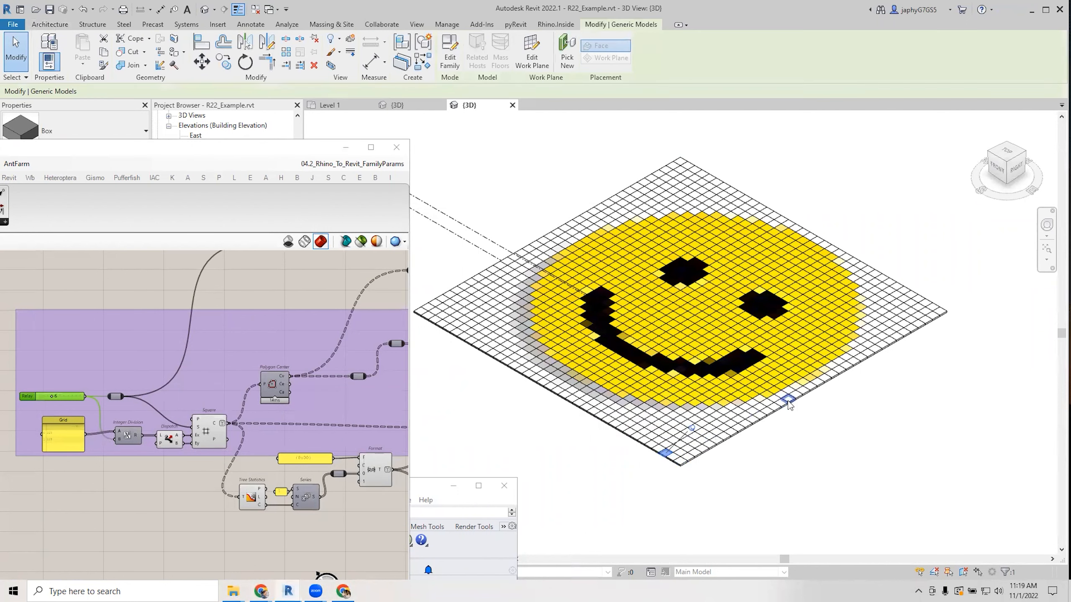
left_click(772, 392)
left_click(817, 366)
left_click(897, 349)
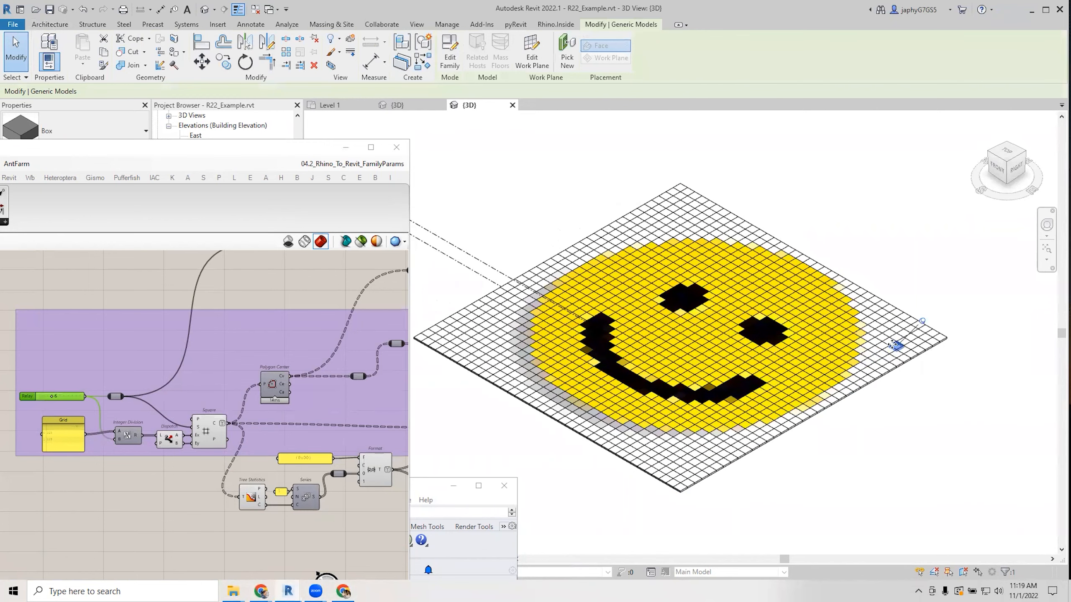
left_click(897, 314)
left_click(836, 305)
left_click(774, 285)
middle_click_drag(702, 352, 684, 327)
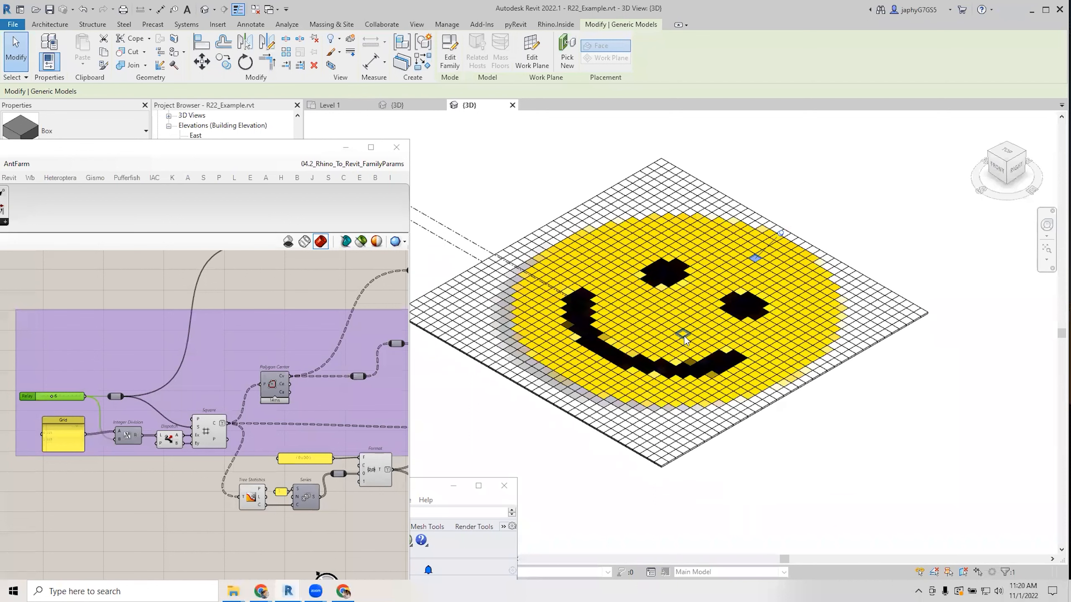
left_click(556, 199)
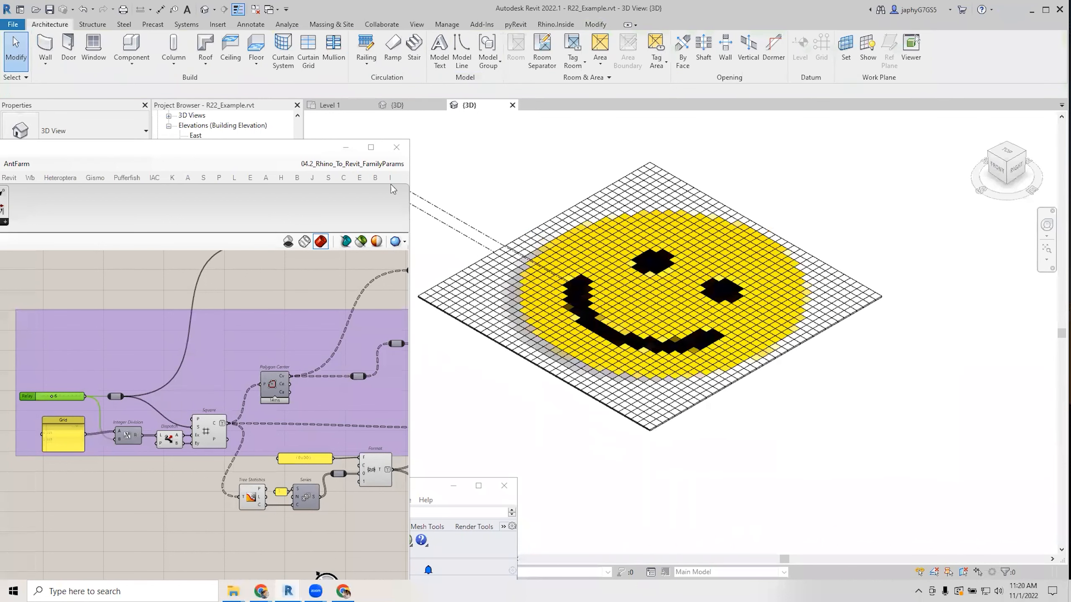
Move Grasshopper right, locate the Relay slider beside the Grid panel, and enter 18.
left_click_drag(317, 157, 433, 121)
scroll(295, 422, "down", 4)
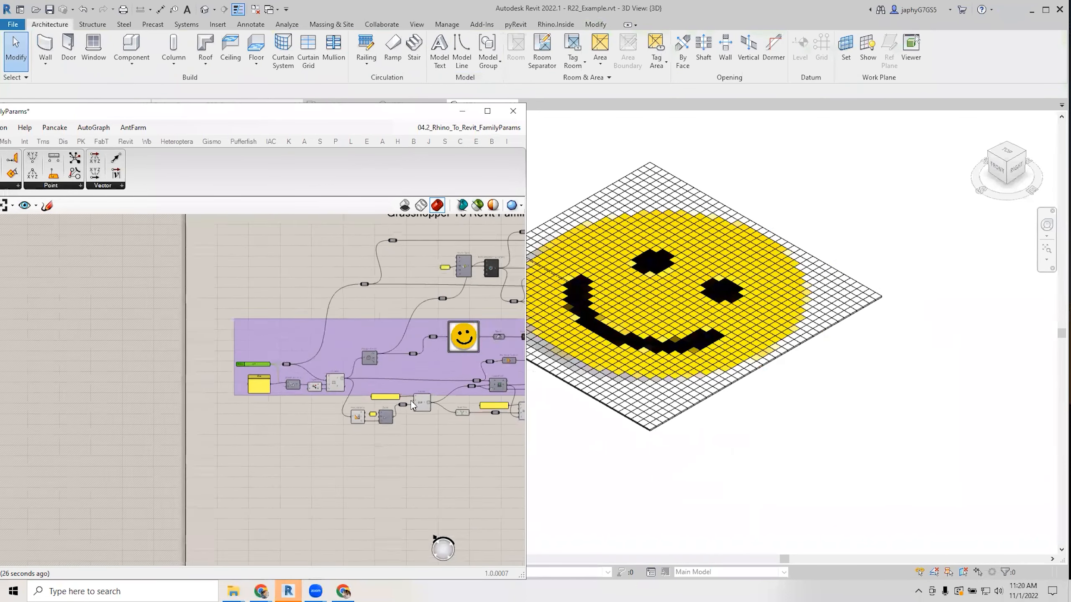
right_click_drag(523, 432, 291, 457)
right_click_drag(368, 486, 397, 472)
scroll(368, 414, "up", 2)
right_click_drag(368, 418, 432, 433)
scroll(376, 447, "up", 2)
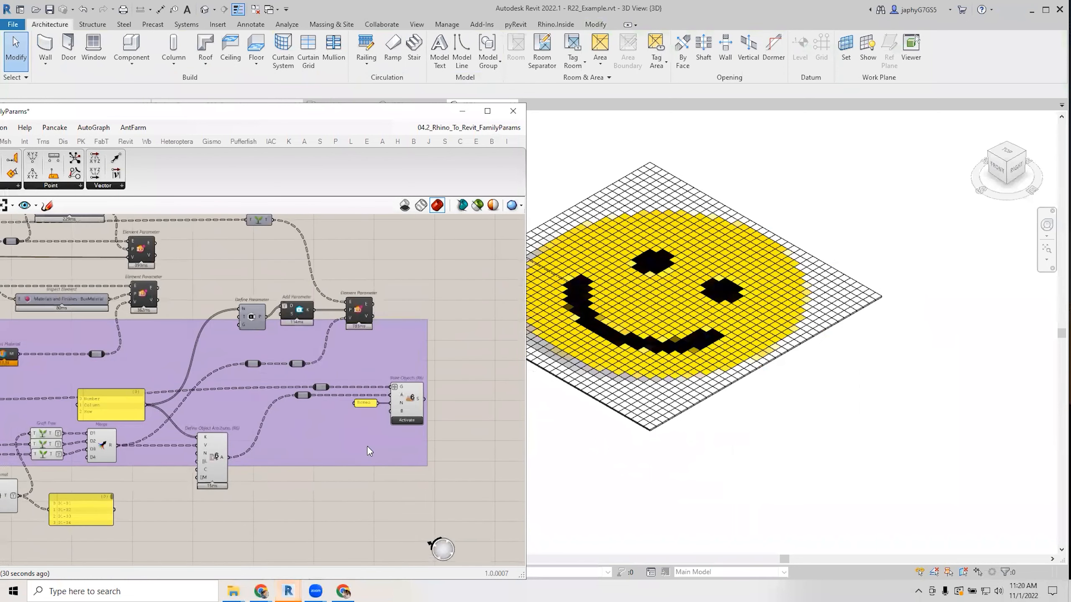
scroll(299, 433, "down", 2)
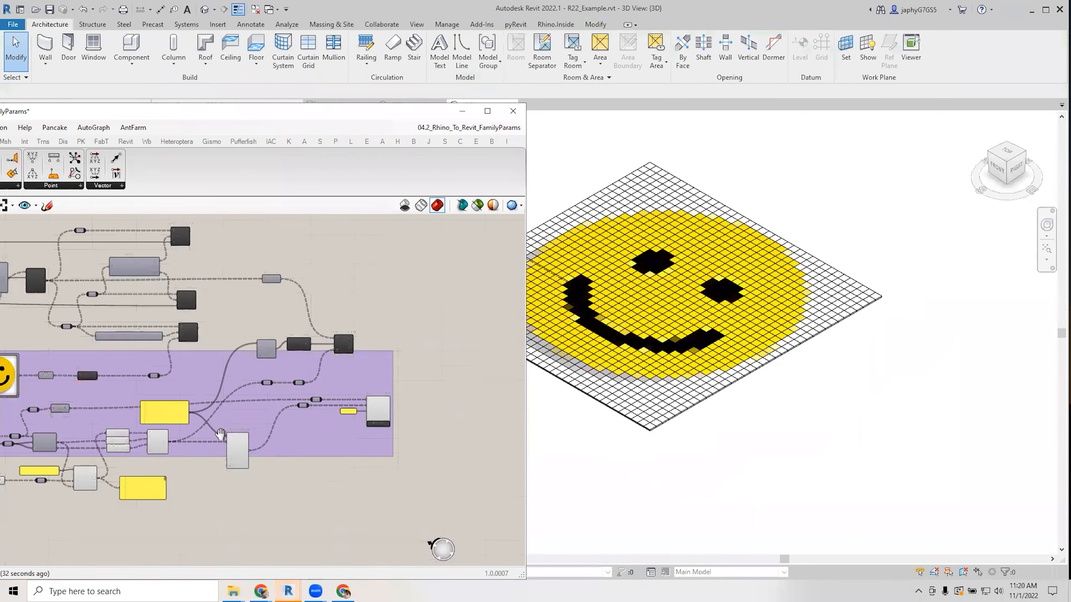
right_click_drag(127, 416, 430, 397)
right_click_drag(222, 395, 378, 399)
scroll(201, 409, "up", 3)
double_click(139, 385)
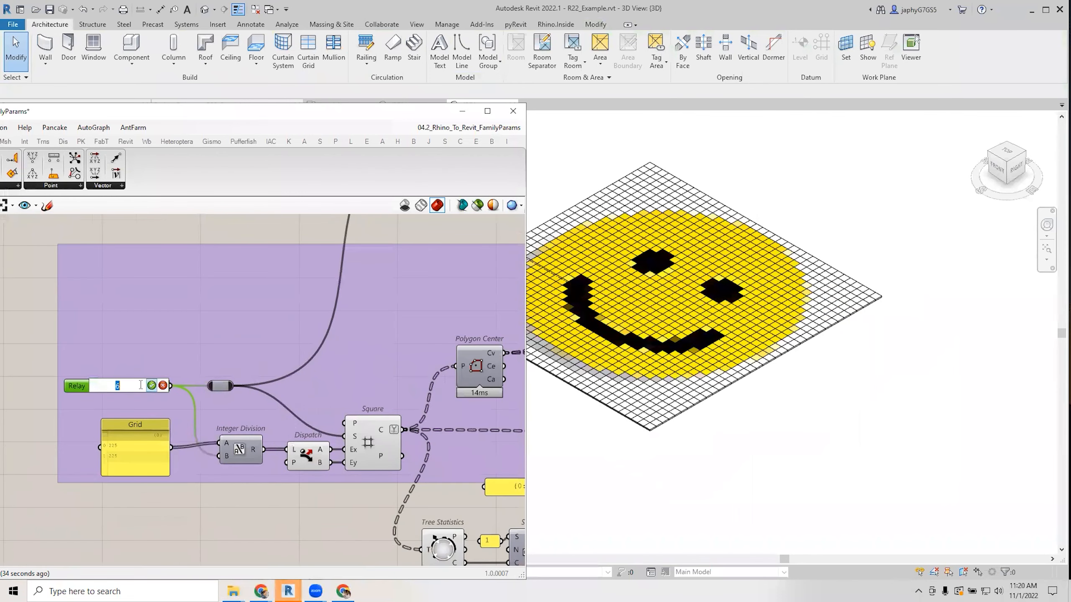
type("18")
key("Return")
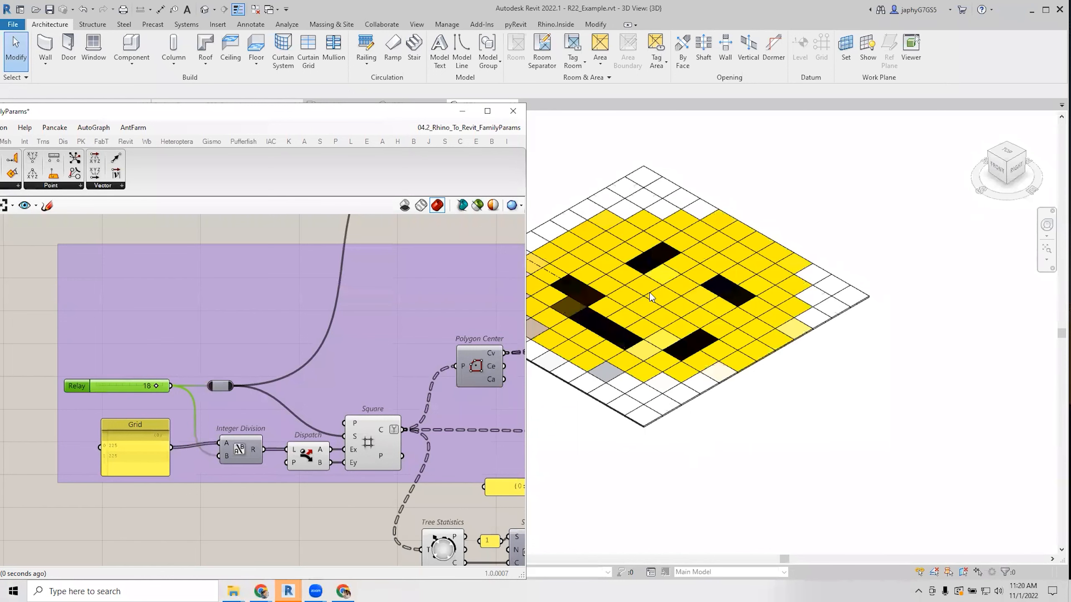
Zoom out, move the Grasshopper editor right and widen it to show the definition's title.
scroll(323, 300, "down", 5)
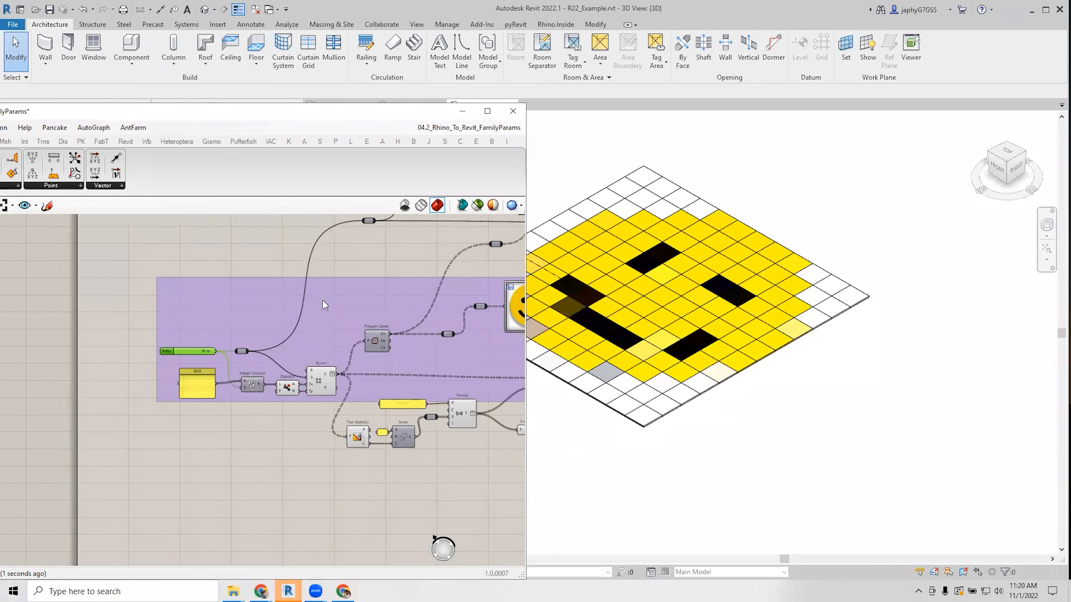
right_click_drag(291, 319, 322, 337)
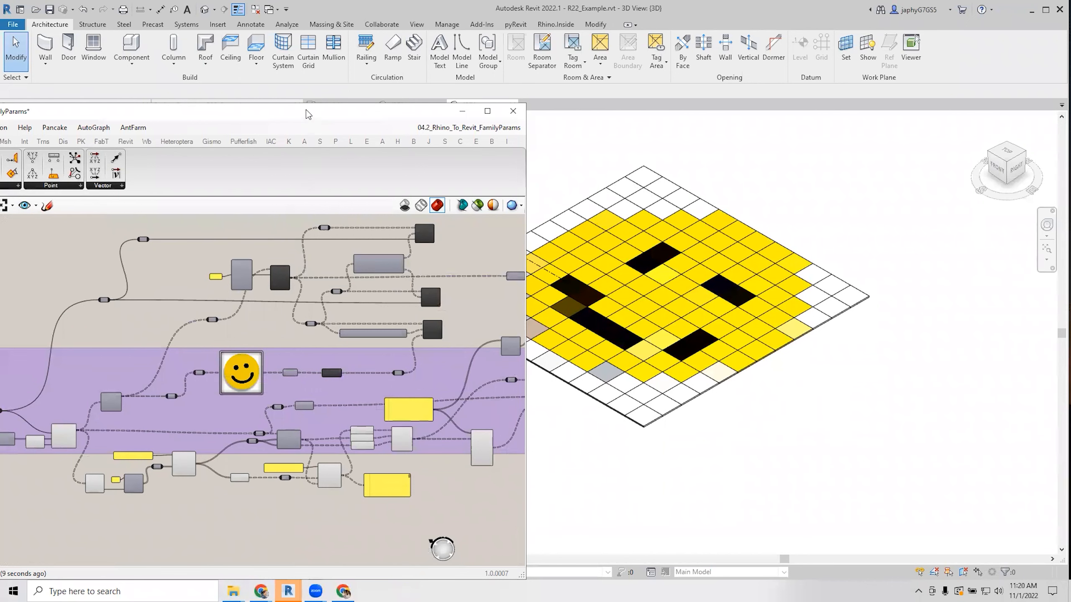
left_click_drag(308, 114, 366, 107)
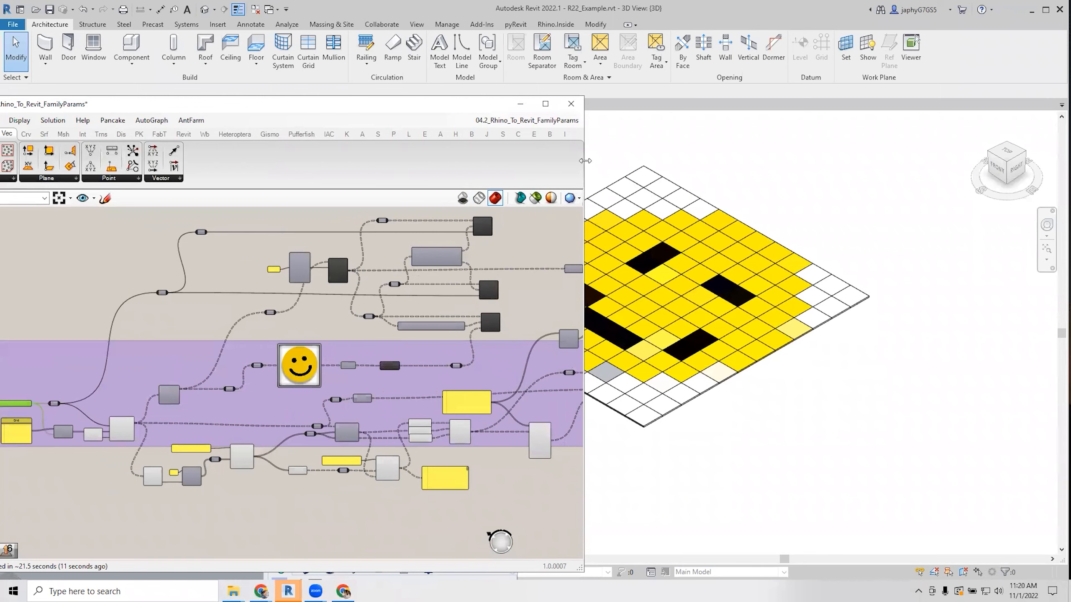
left_click_drag(585, 161, 698, 200)
right_click_drag(287, 208, 353, 249)
right_click_drag(324, 287, 323, 304)
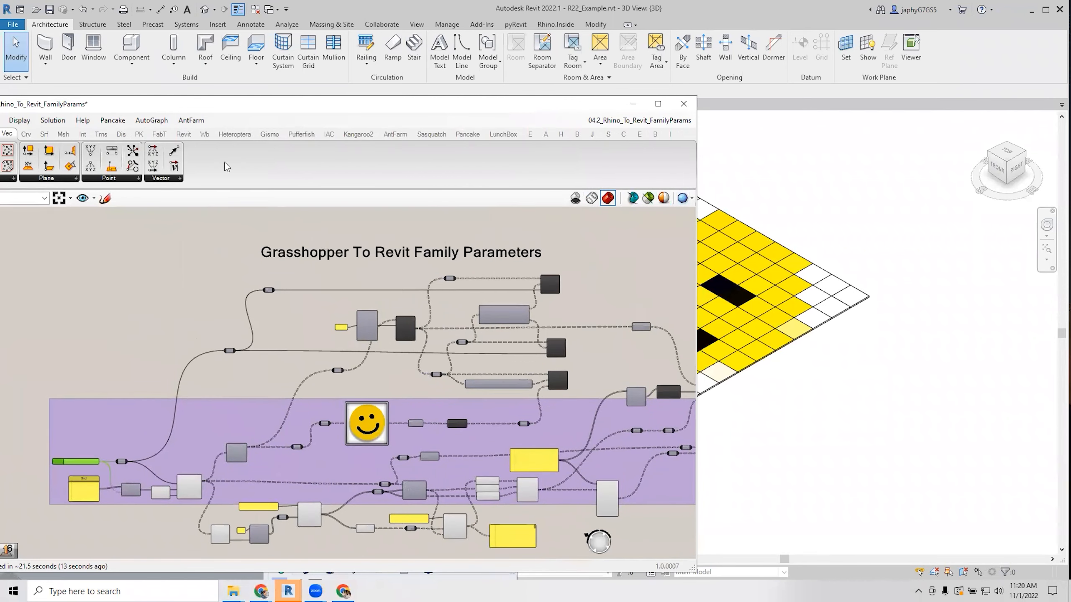
left_click_drag(174, 108, 211, 96)
right_click_drag(244, 267, 311, 291)
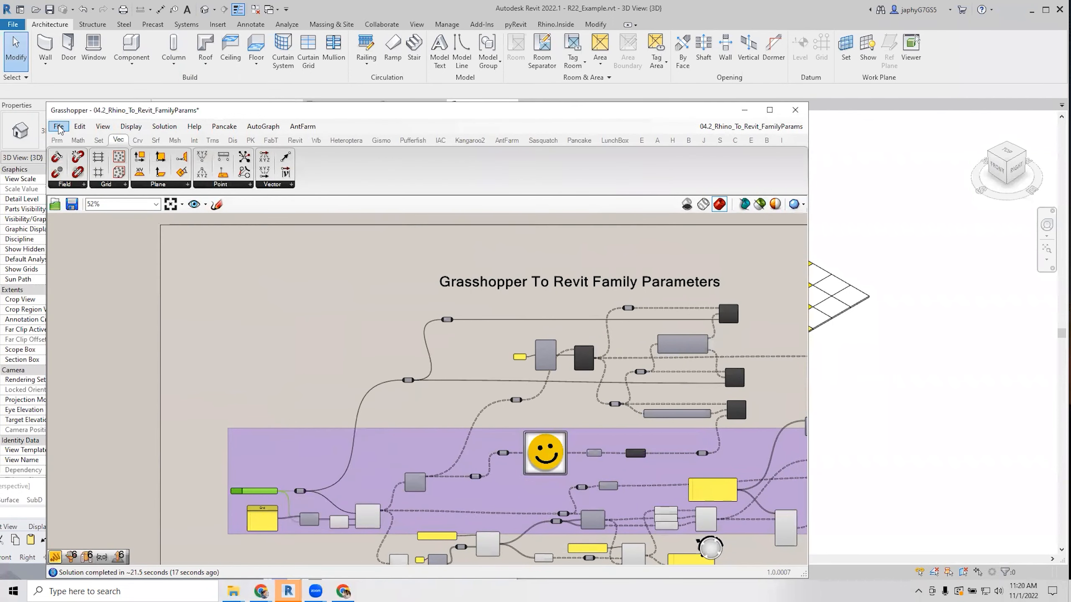
Save a backup copy of the definition, then start and cancel opening another document.
left_click(59, 127)
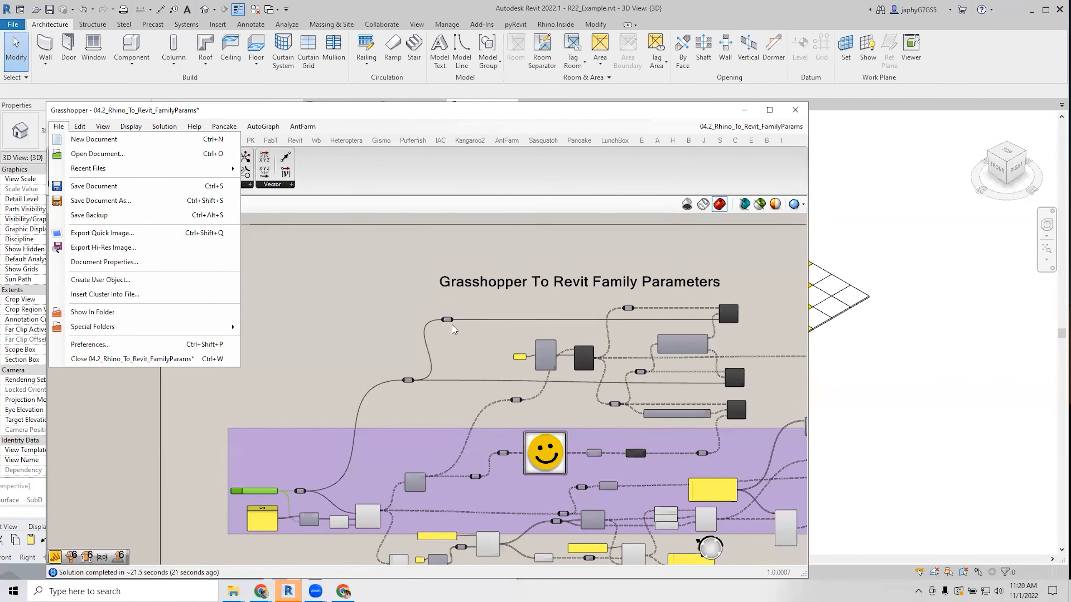
left_click(134, 214)
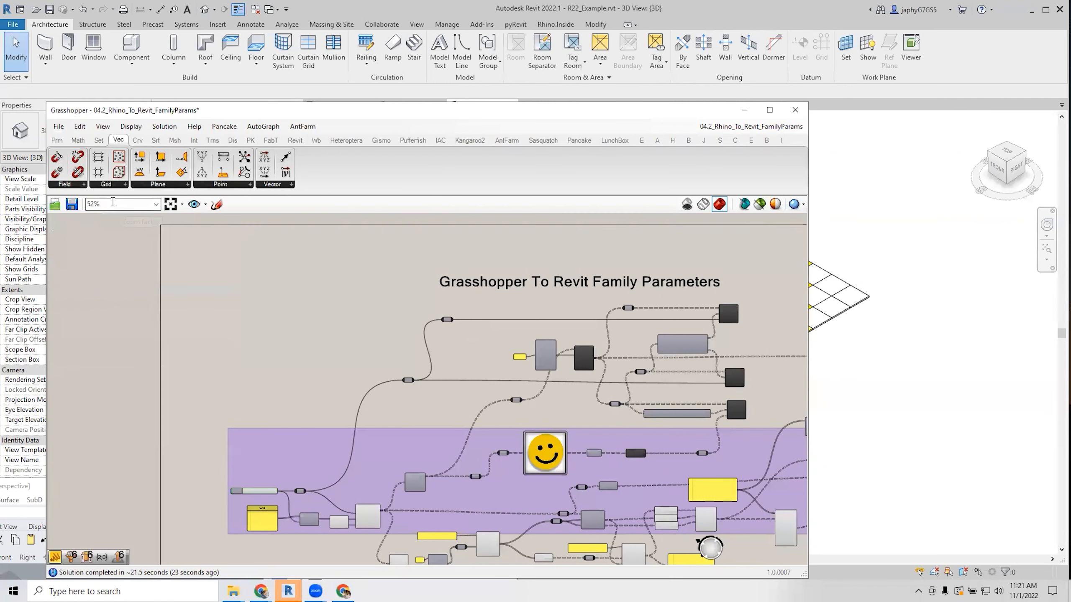
left_click(59, 127)
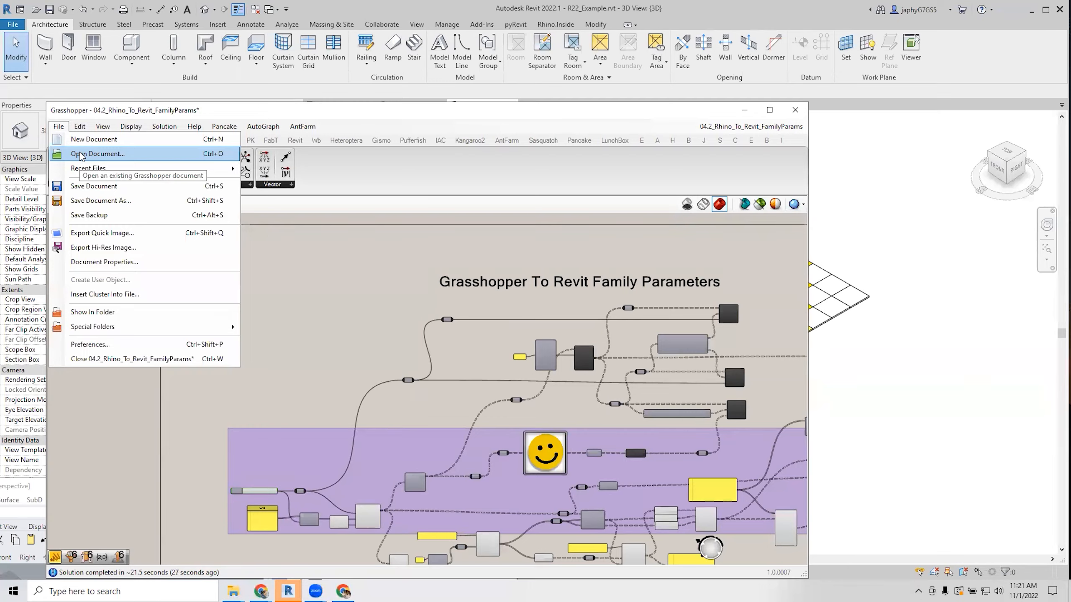
left_click(82, 155)
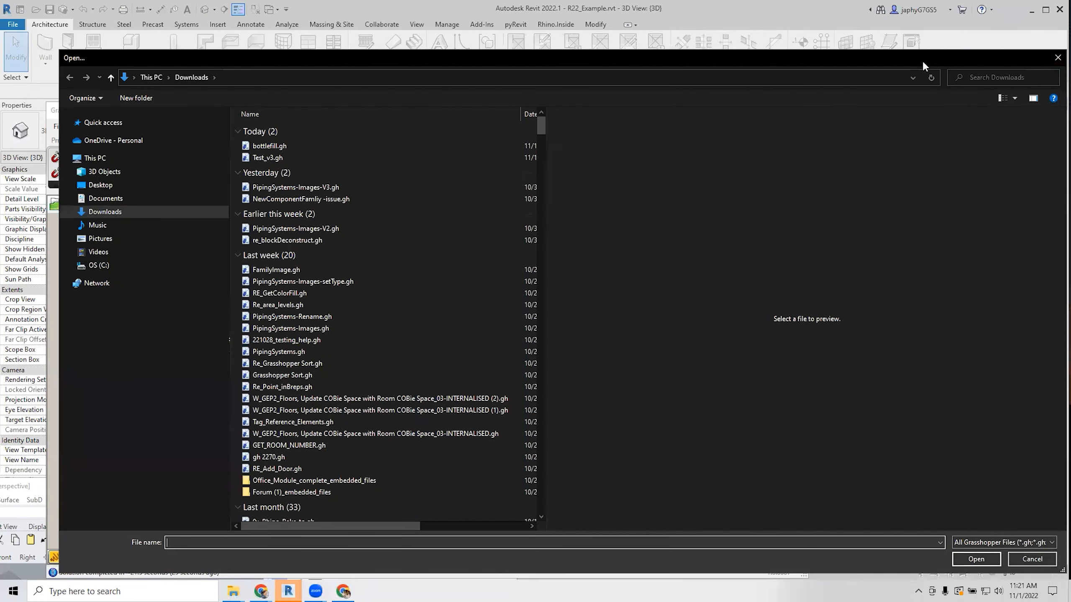
left_click_drag(875, 58, 795, 108)
left_click(978, 107)
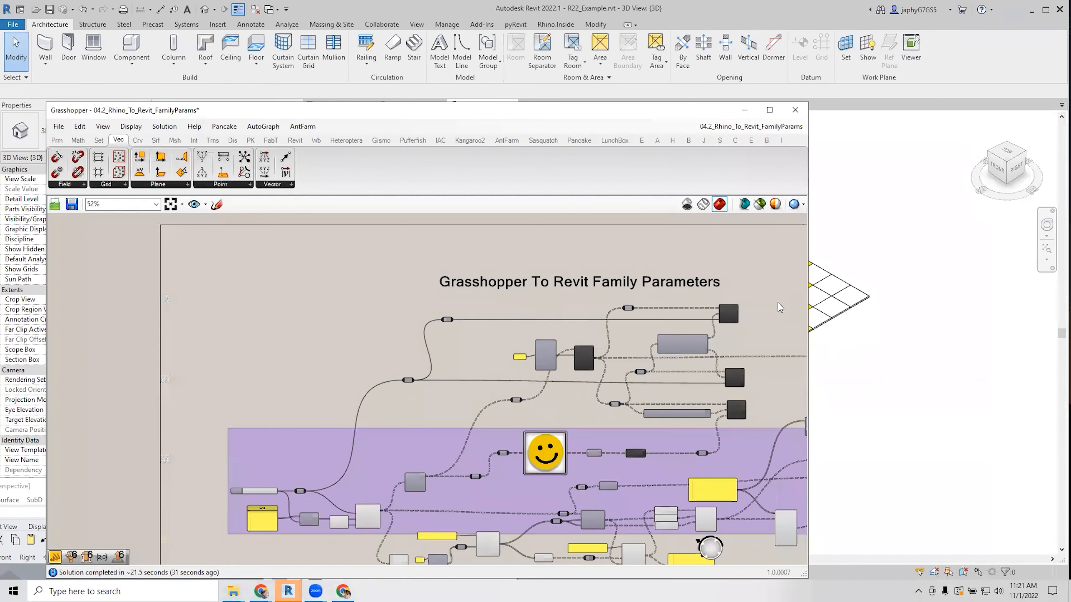
Drag 04.3_Rhino_To_Revit_Filters.gh from the DataWorkshop folder onto Grasshopper and minimize Explorer.
mouse_move(233, 590)
left_click(188, 551)
left_click_drag(96, 340, 466, 334)
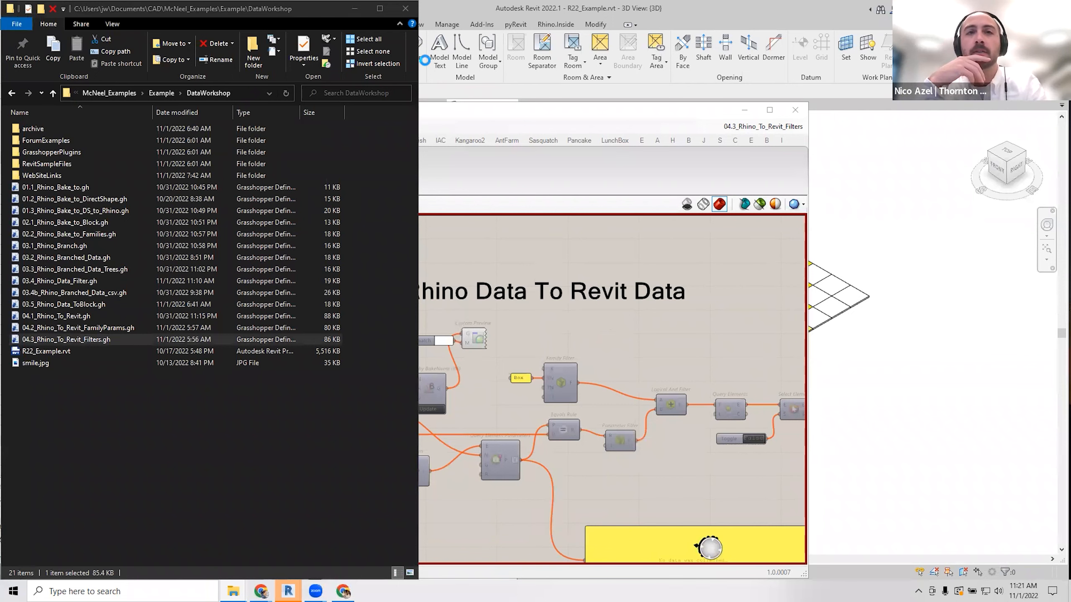
left_click(355, 9)
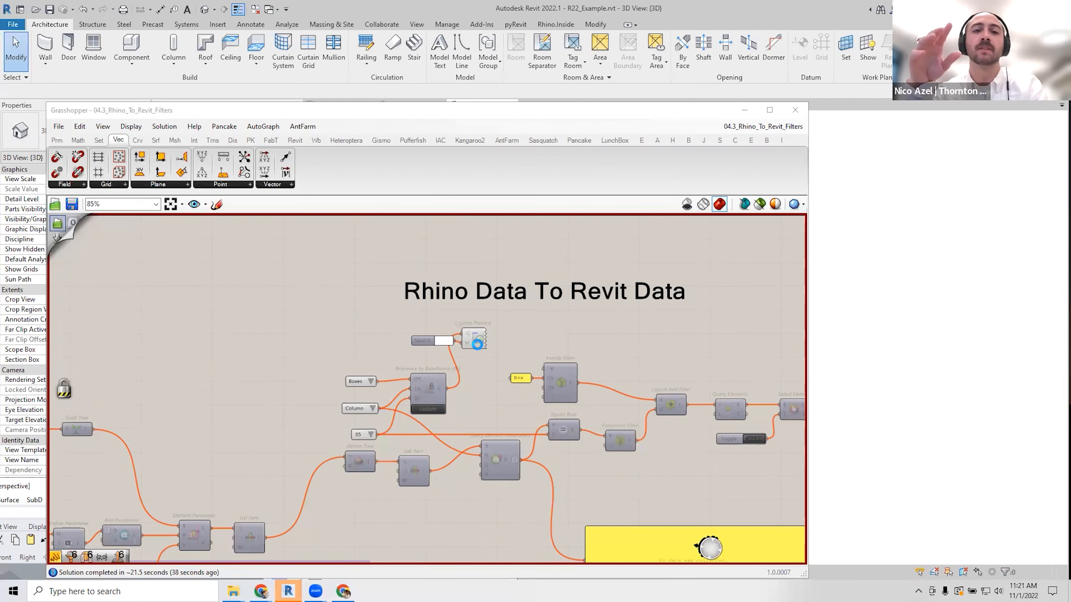
Move and shrink the Grasshopper editor to uncover Revit's 3D view, bringing Rhino forward.
scroll(477, 344, "down", 5)
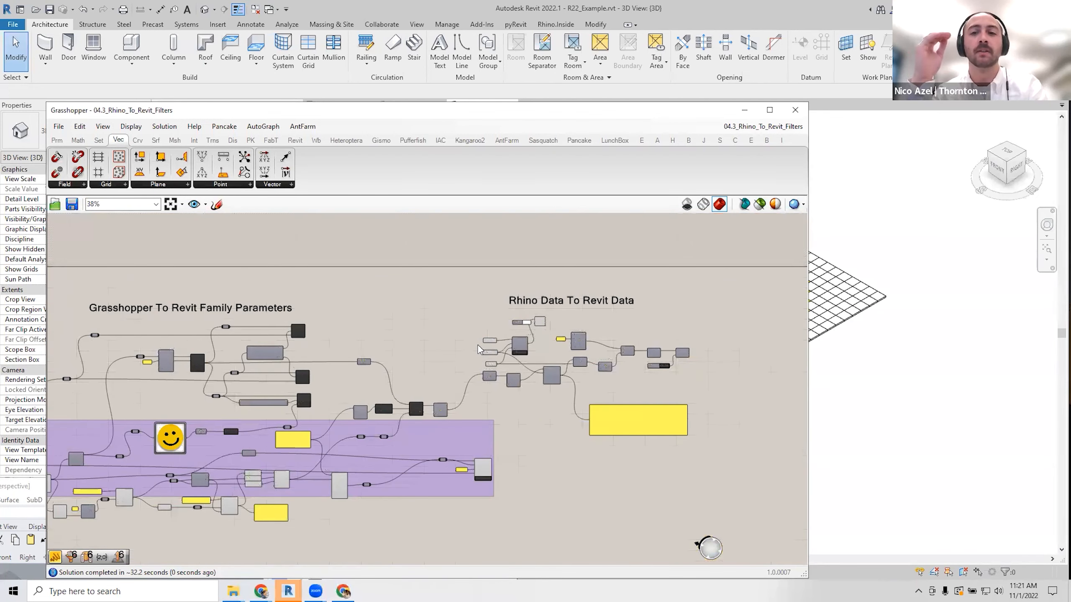
scroll(532, 409, "up", 4)
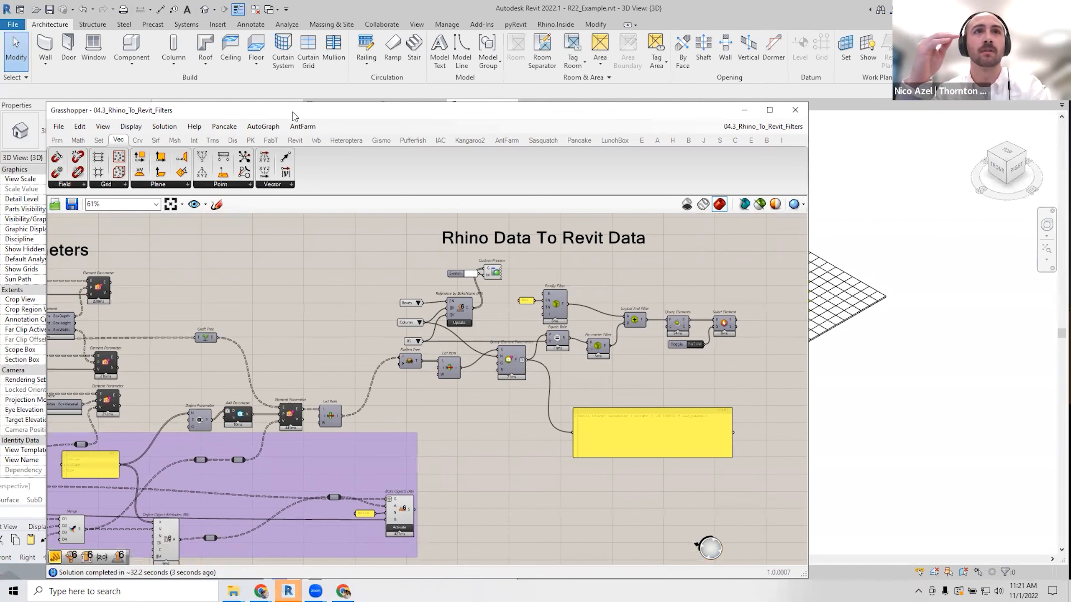
left_click_drag(293, 112, 530, 129)
left_click(193, 491)
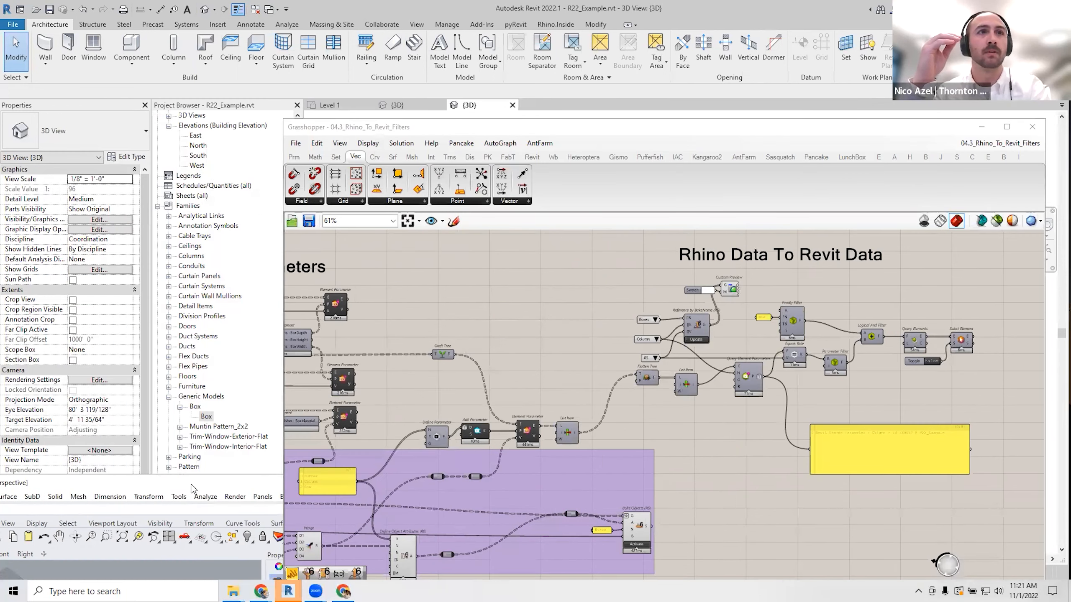
scroll(171, 412, "up", 5)
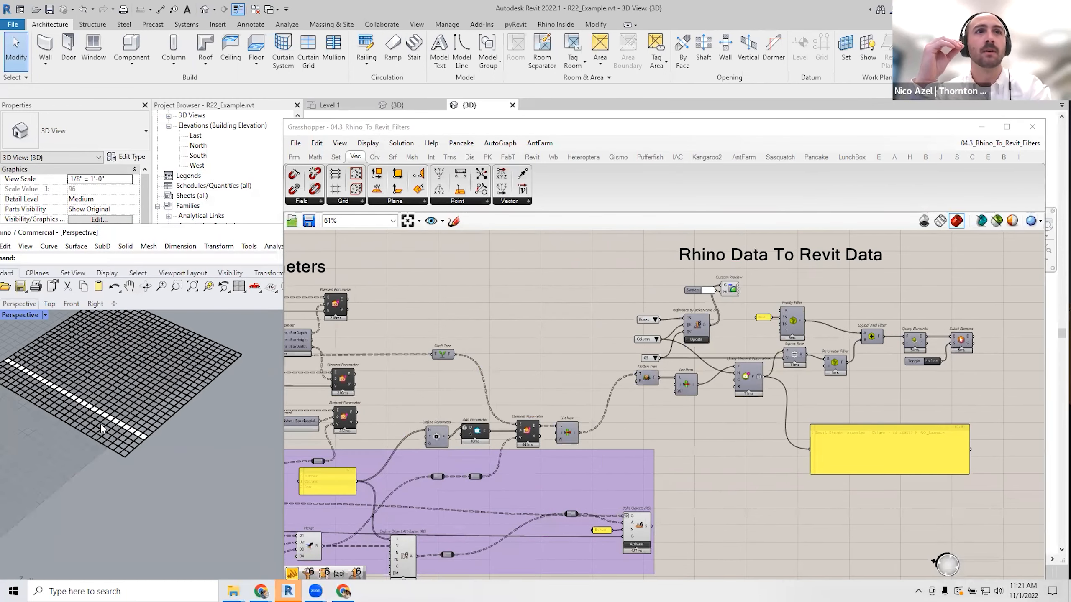
scroll(196, 458, "down", 5)
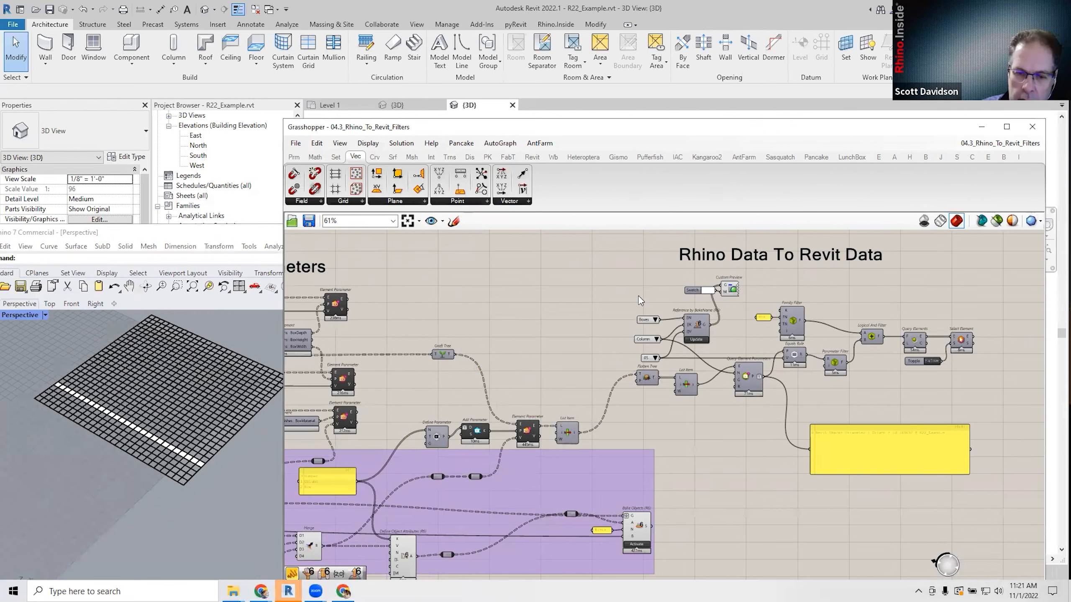
right_click_drag(613, 287, 574, 306)
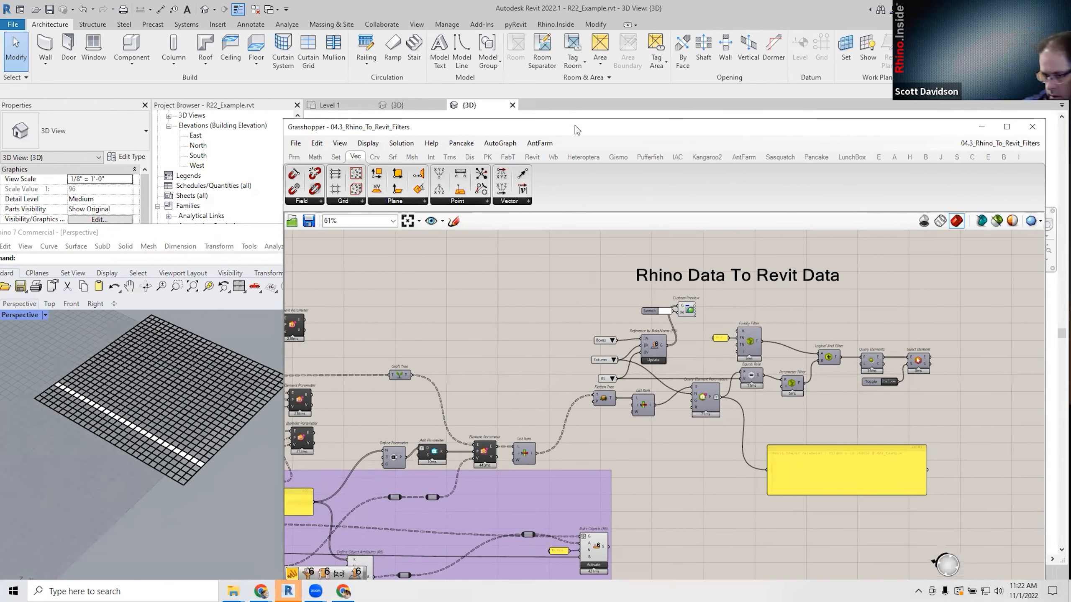
left_click_drag(954, 121, 774, 257)
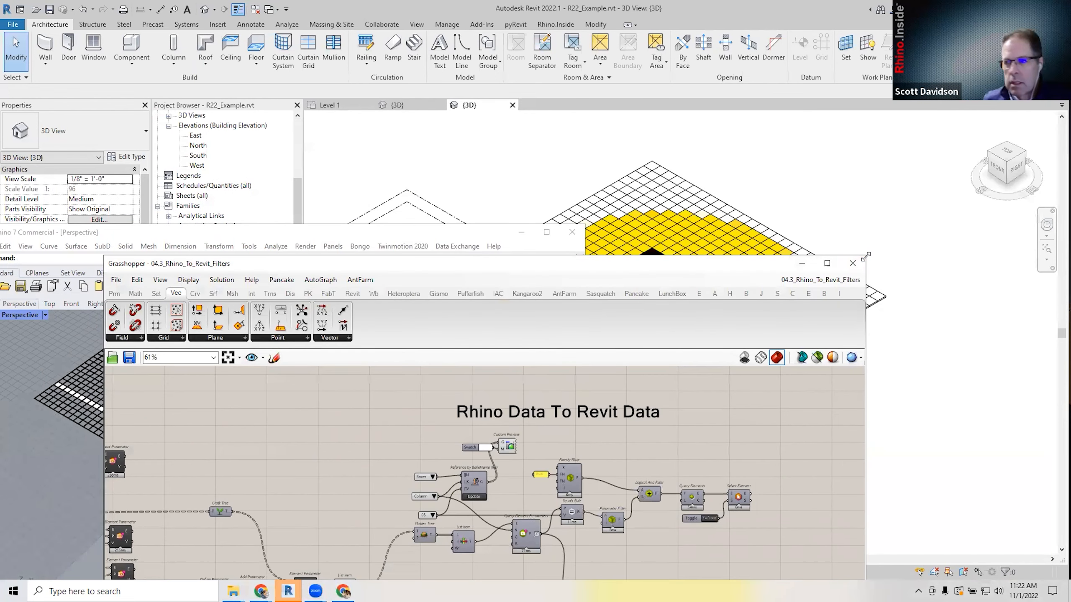
left_click_drag(865, 256, 817, 402)
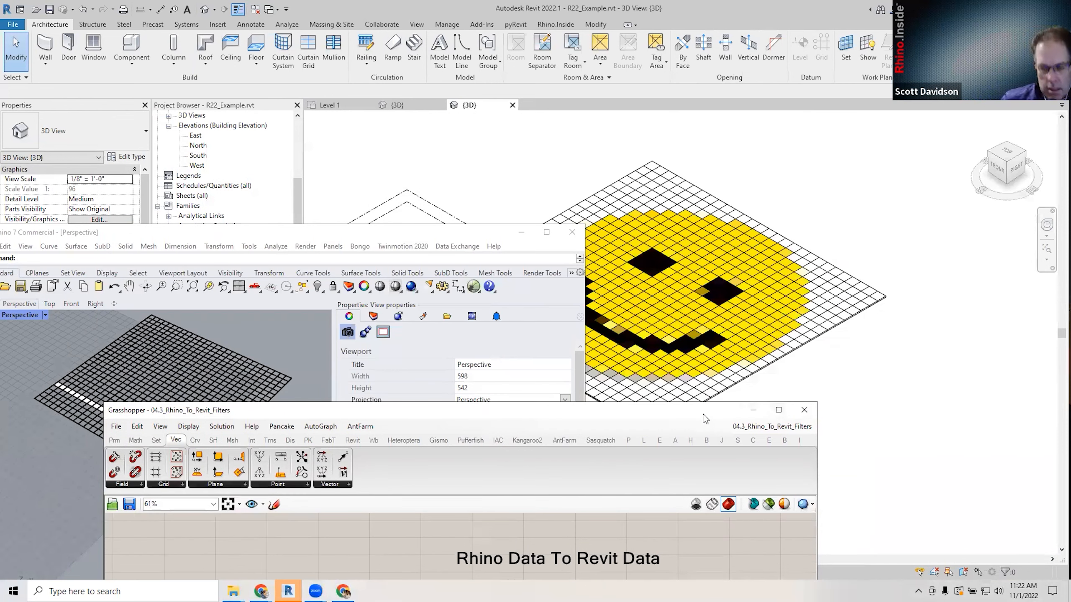
left_click_drag(704, 416, 866, 175)
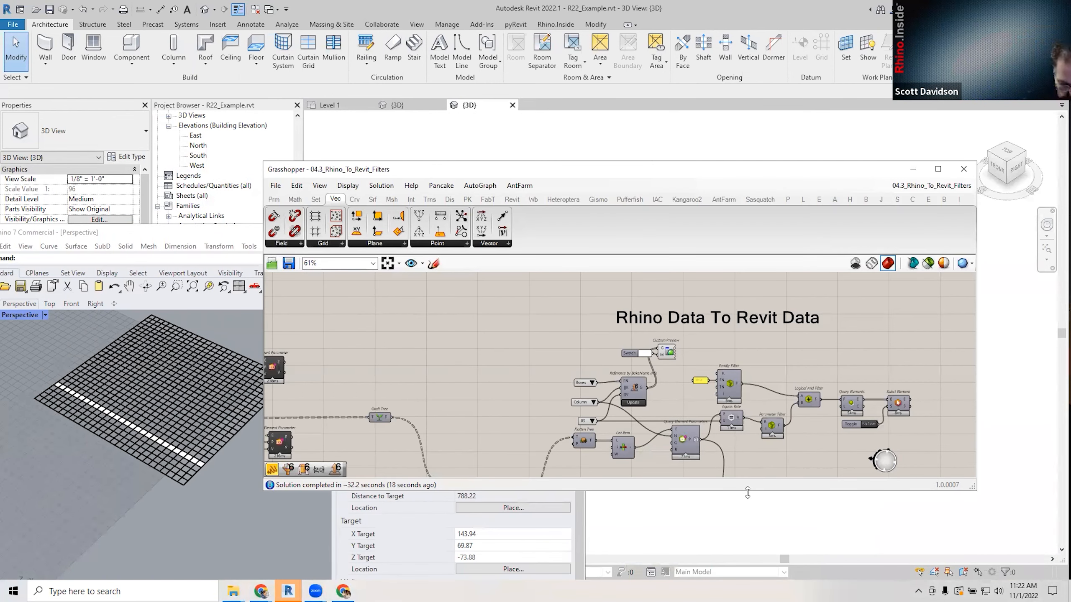
Resize Grasshopper and place the Rhino viewport beside the Revit view, framing the filter components.
left_click_drag(747, 492, 747, 545)
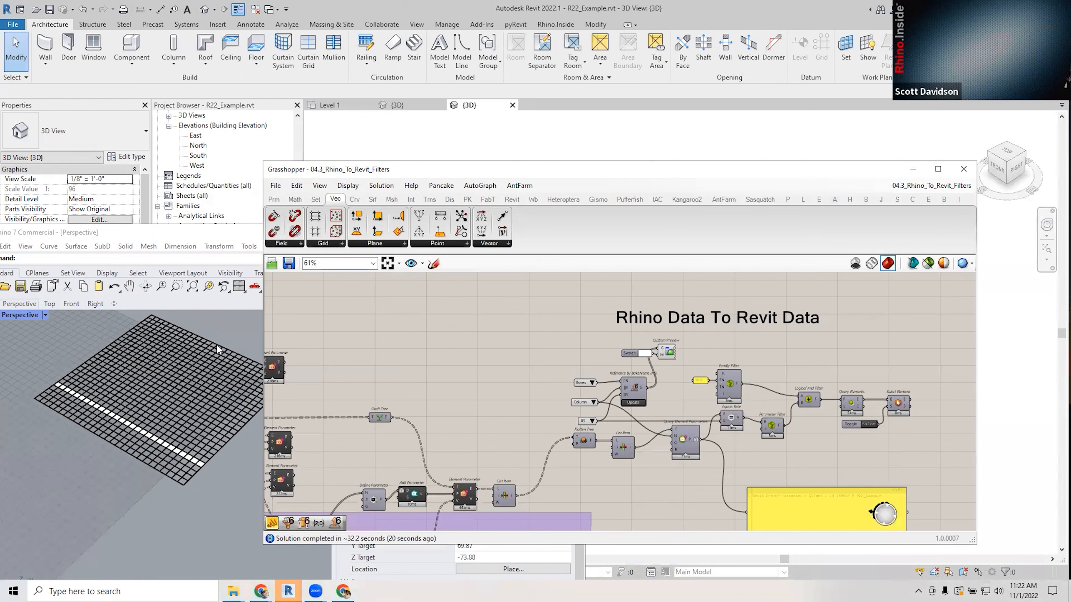
left_click_drag(260, 337, 470, 337)
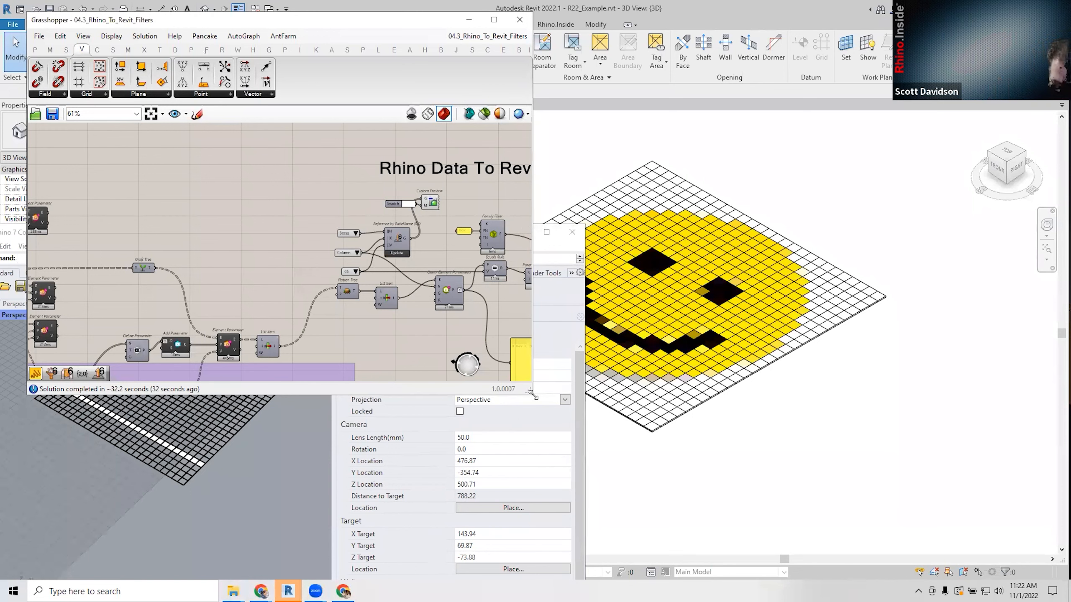
left_click_drag(531, 393, 463, 288)
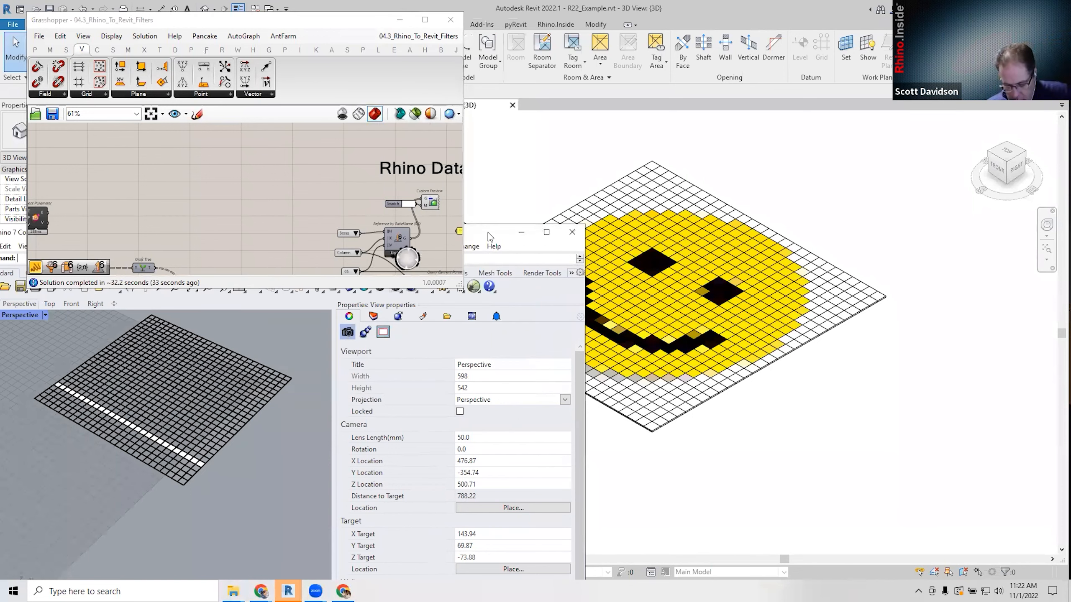
left_click_drag(488, 233, 525, 315)
scroll(371, 224, "down", 4)
right_click_drag(375, 221, 254, 185)
scroll(342, 213, "up", 5)
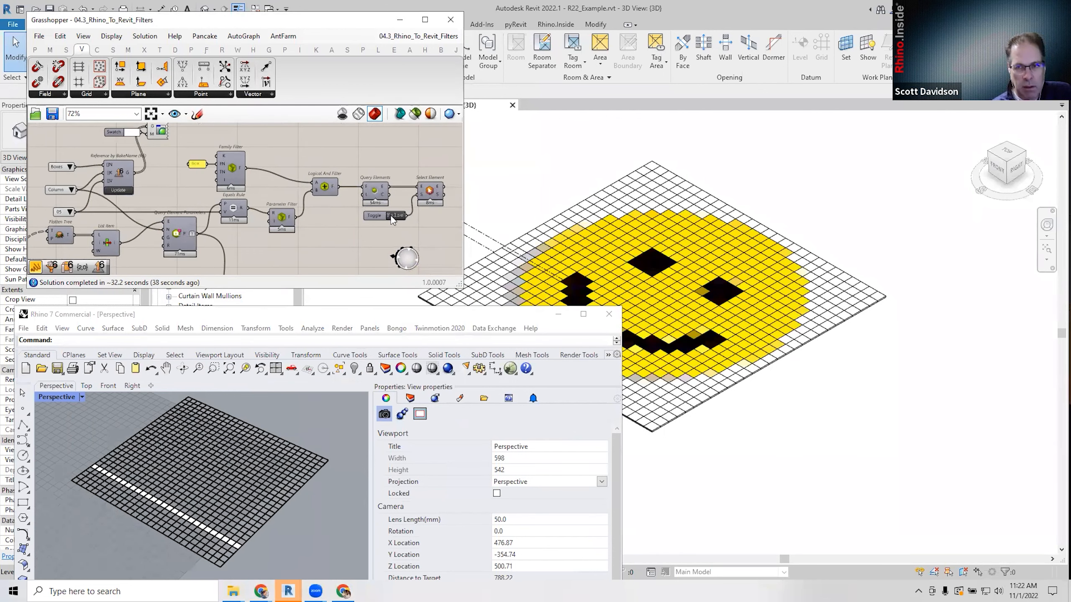
Set the Boolean Toggle to True to select the column 05 tiles, then review the Number/Column/Row parameters.
double_click(391, 218)
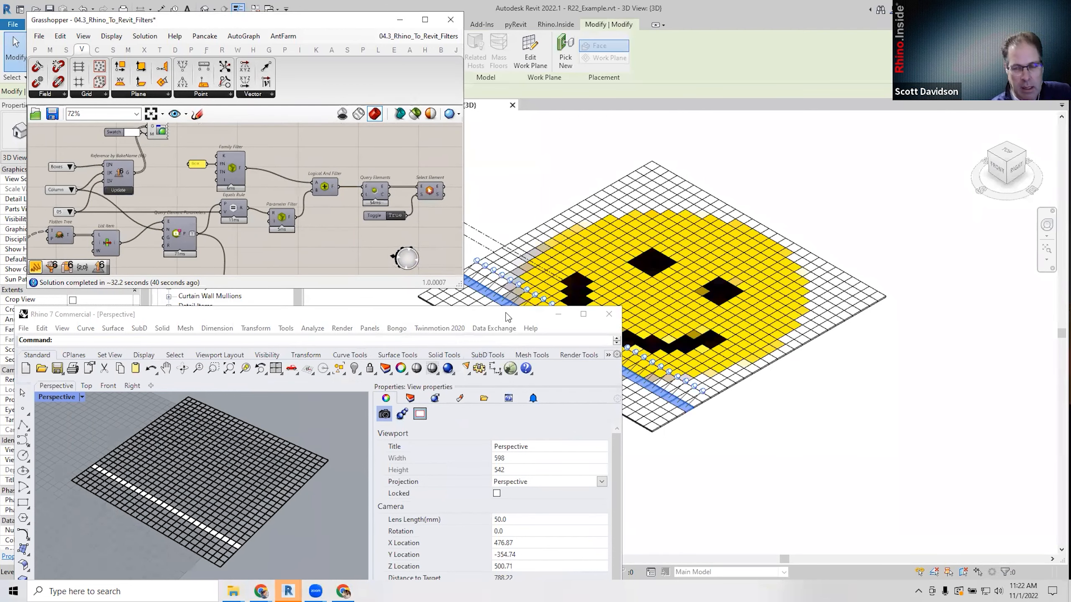
left_click_drag(508, 317, 484, 304)
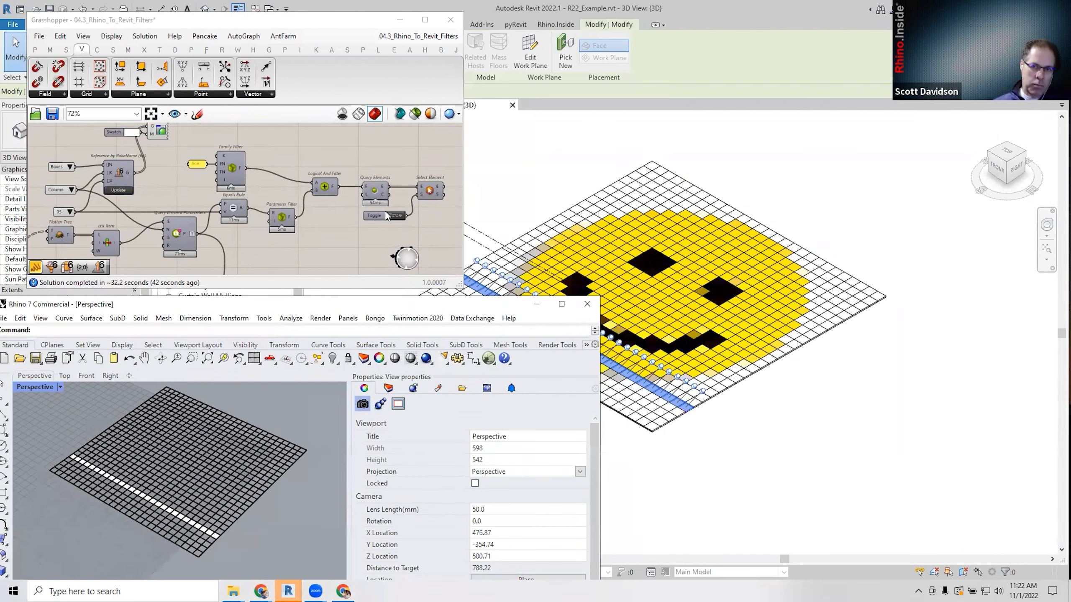
scroll(329, 182, "down", 4)
scroll(213, 252, "up", 3)
right_click_drag(208, 230, 264, 156)
right_click_drag(286, 230, 386, 175)
right_click_drag(253, 188, 267, 242)
right_click_drag(334, 160, 331, 233)
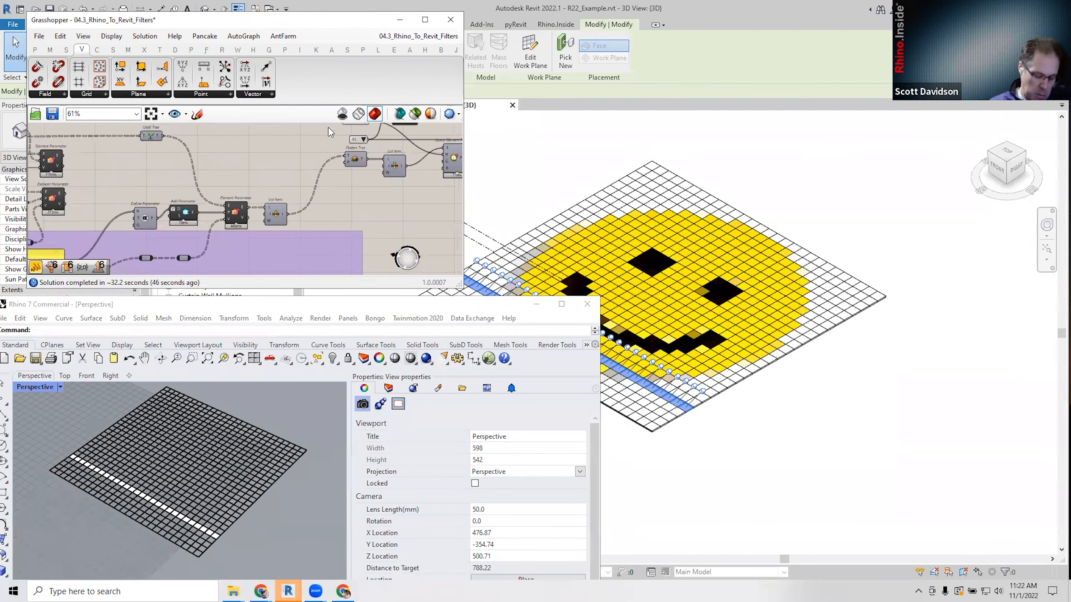
scroll(223, 213, "up", 1)
scroll(211, 220, "up", 2)
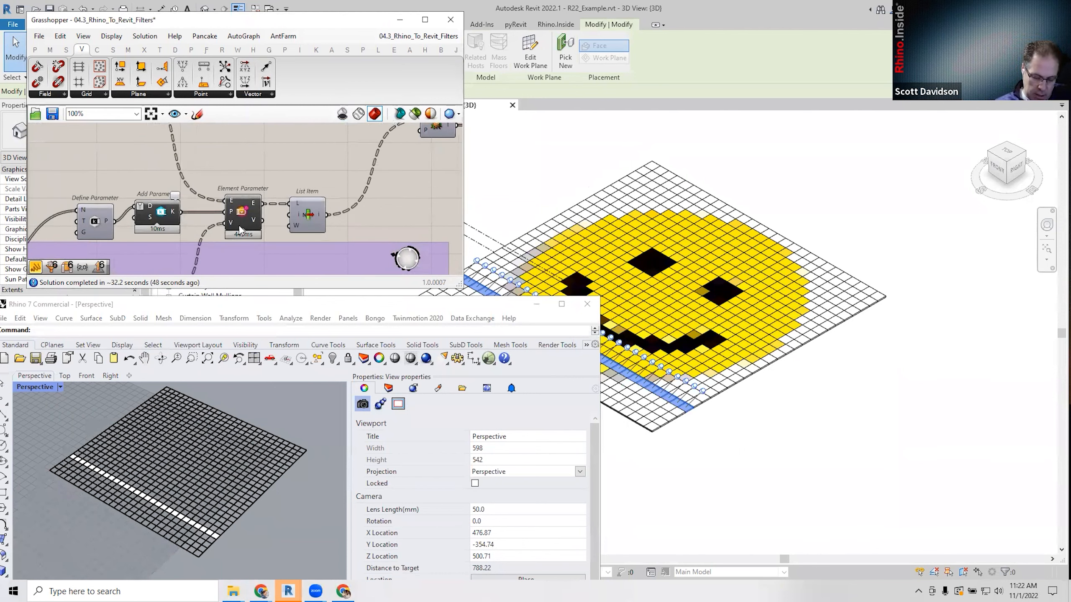
mouse_move(231, 228)
right_click_drag(270, 177, 374, 143)
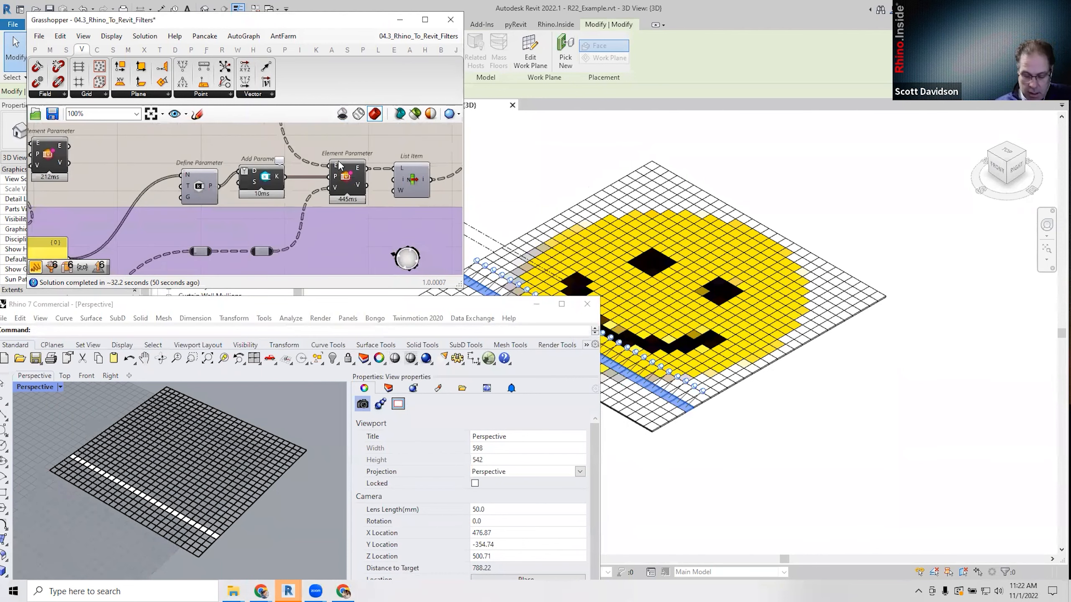
scroll(317, 159, "down", 2)
left_click_drag(101, 237, 110, 239)
scroll(237, 214, "up", 2)
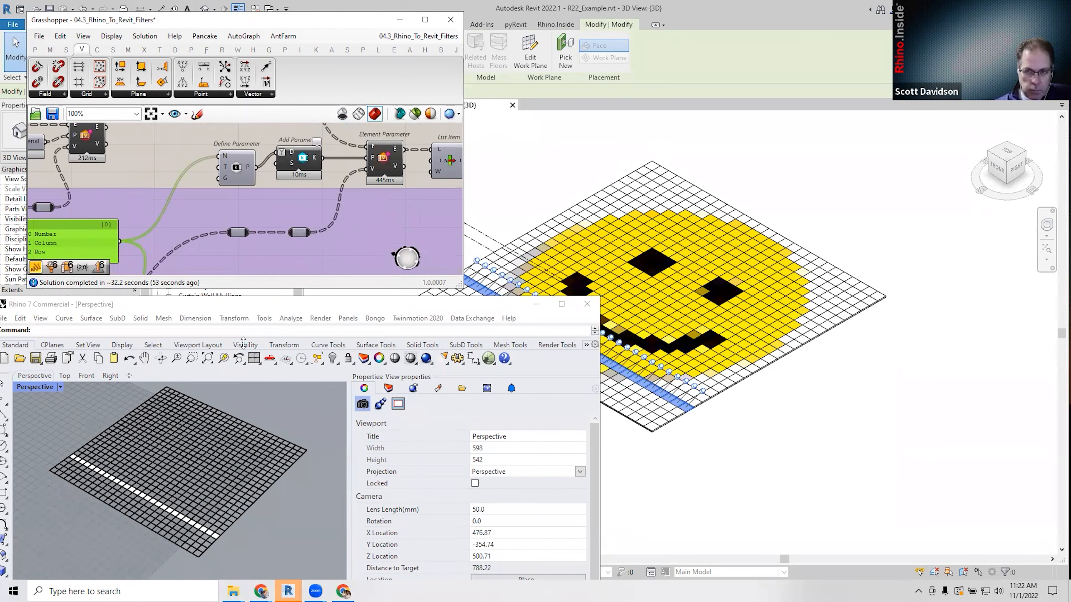
Enlarge the Grasshopper window and widen the Rhino perspective viewport to show the Element Parameter component.
left_click_drag(258, 289, 258, 342)
left_click_drag(349, 485, 486, 485)
scroll(309, 244, "down", 2)
right_click_drag(308, 202, 195, 243)
scroll(228, 208, "up", 1)
scroll(228, 208, "down", 2)
scroll(253, 209, "up", 1)
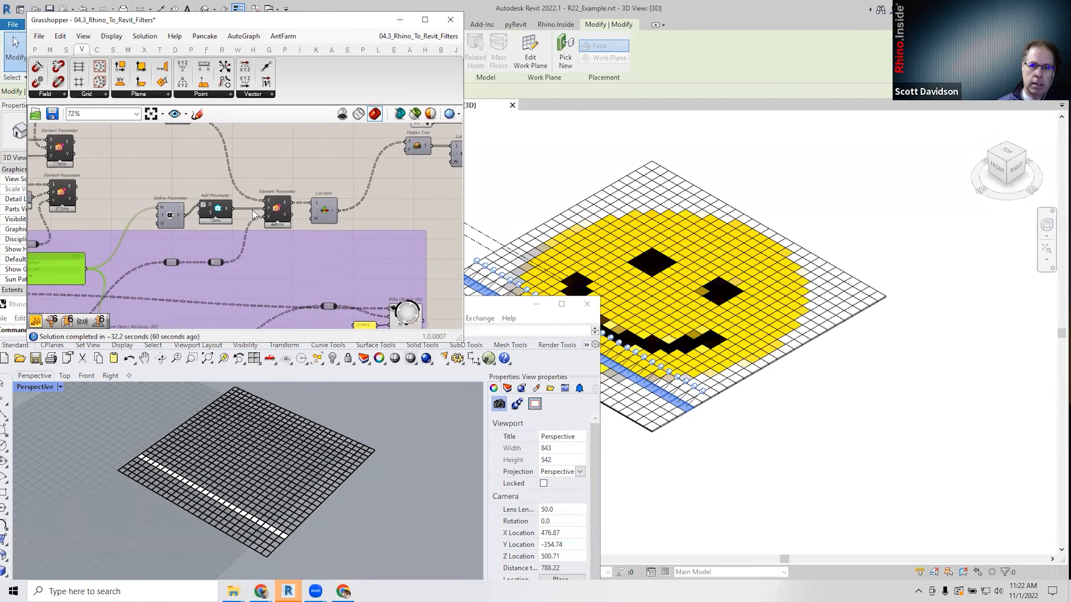
scroll(253, 209, "up", 1)
Switch the query Toggle back to False, clearing the tile selection in Revit.
left_click(420, 203)
right_click_drag(446, 192, 182, 235)
scroll(183, 235, "down", 2)
right_click_drag(424, 192, 394, 199)
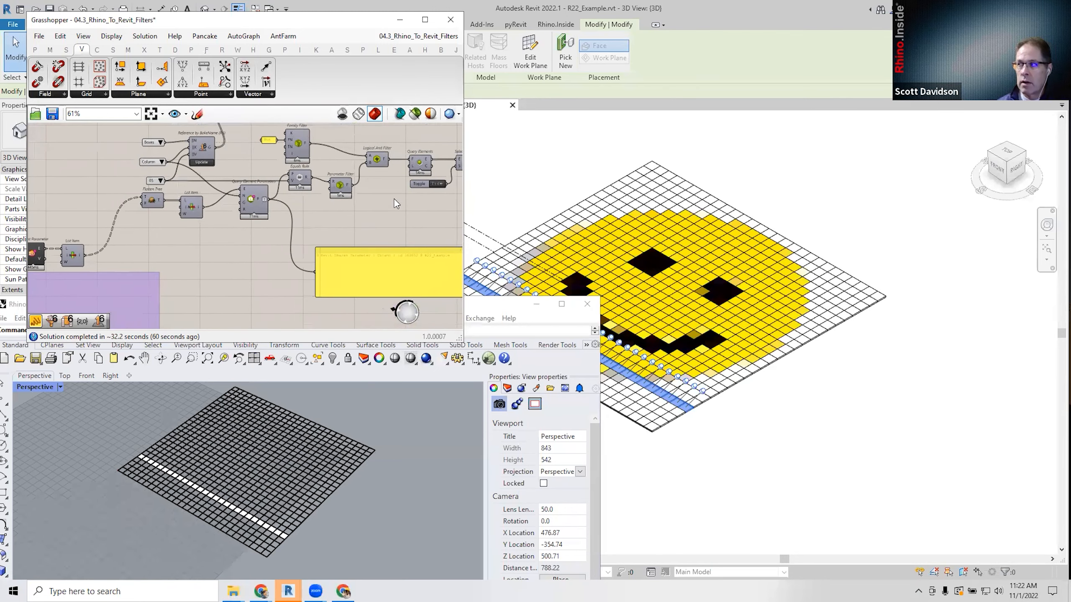
left_click(437, 185)
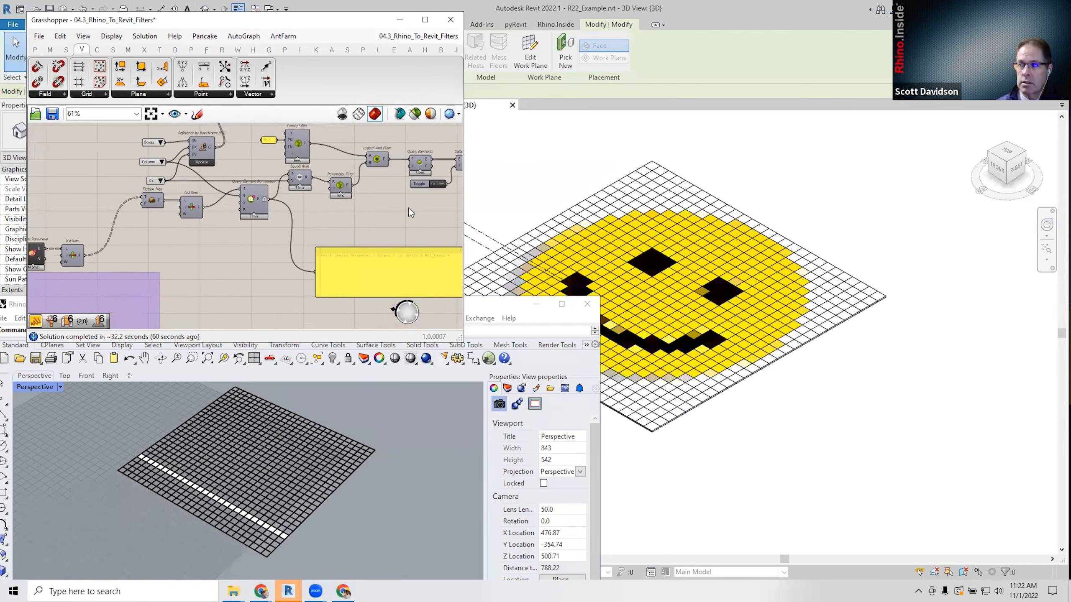
Move and narrow the Rhino window, bringing the filter components back into view.
left_click_drag(513, 306, 516, 292)
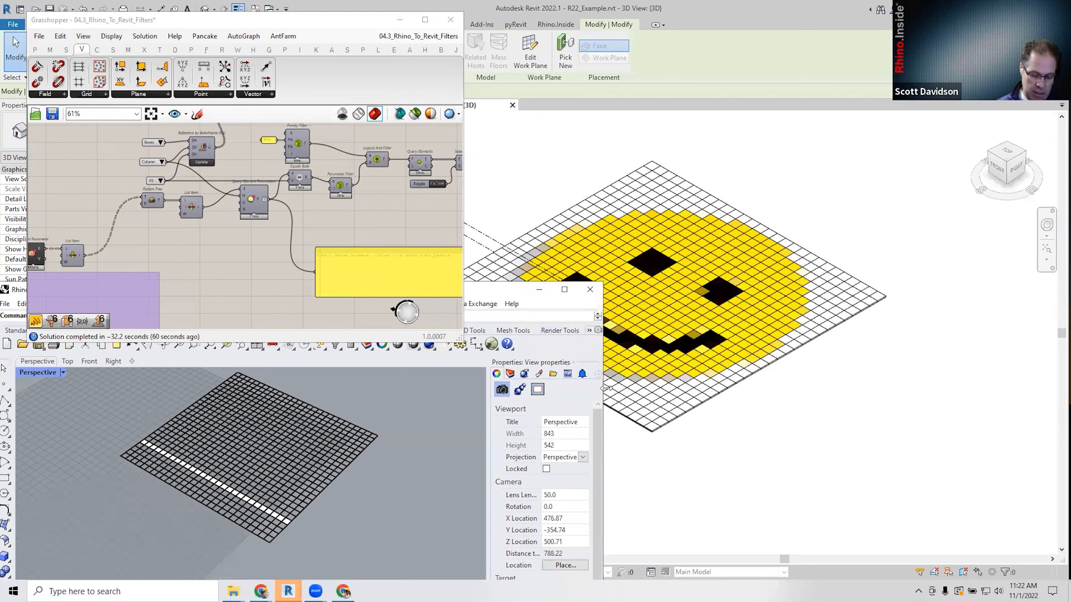
left_click_drag(605, 387, 443, 388)
scroll(170, 489, "up", 5)
scroll(161, 471, "up", 4)
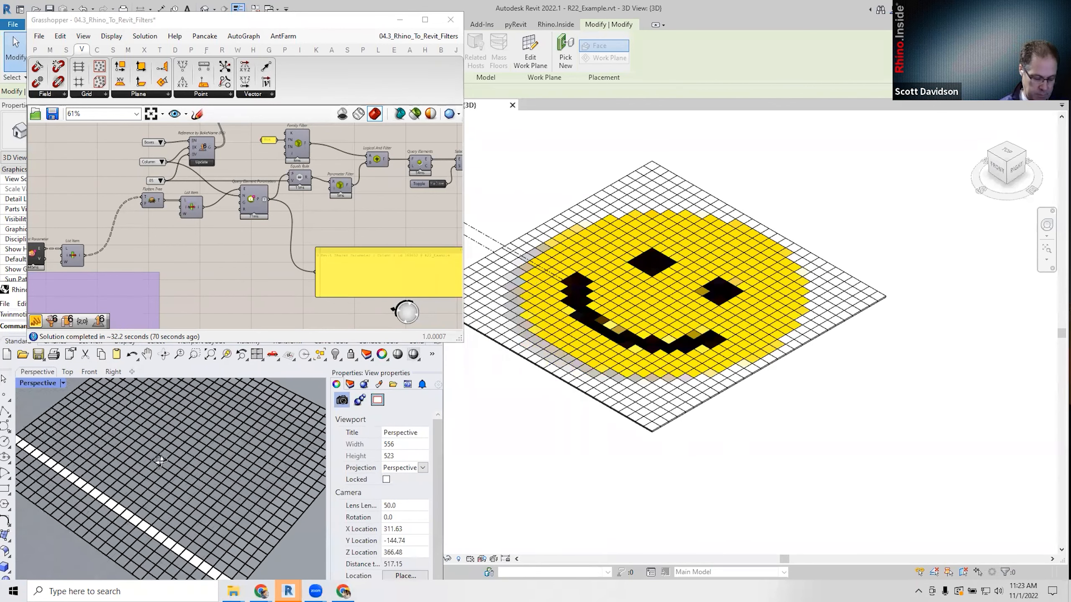
scroll(228, 246, "down", 1)
right_click_drag(227, 243, 223, 220)
right_click_drag(211, 273, 190, 343)
scroll(247, 243, "up", 1)
scroll(246, 247, "up", 2)
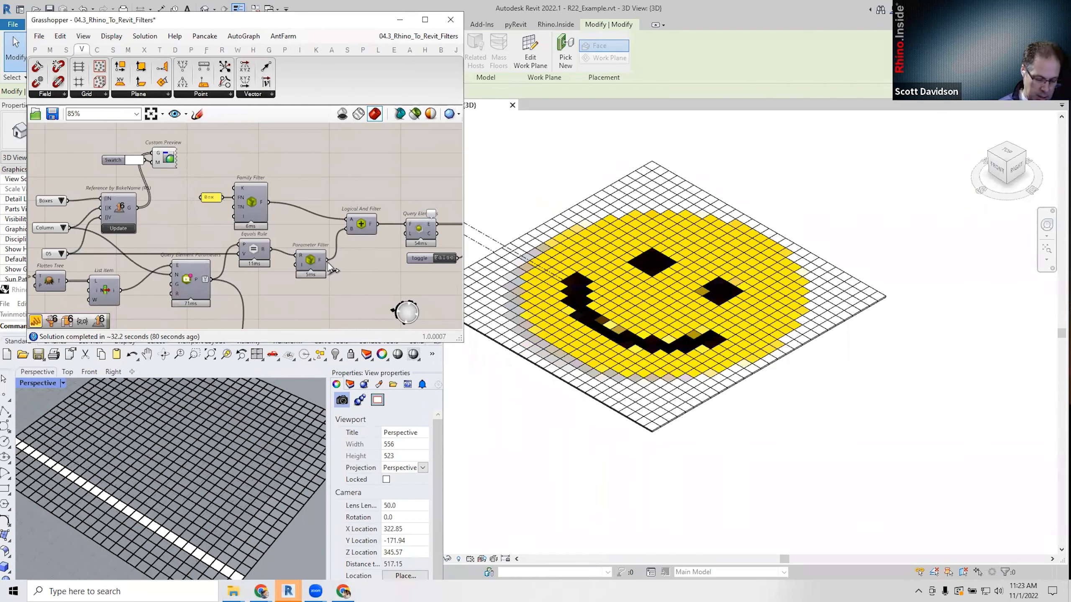
mouse_move(325, 261)
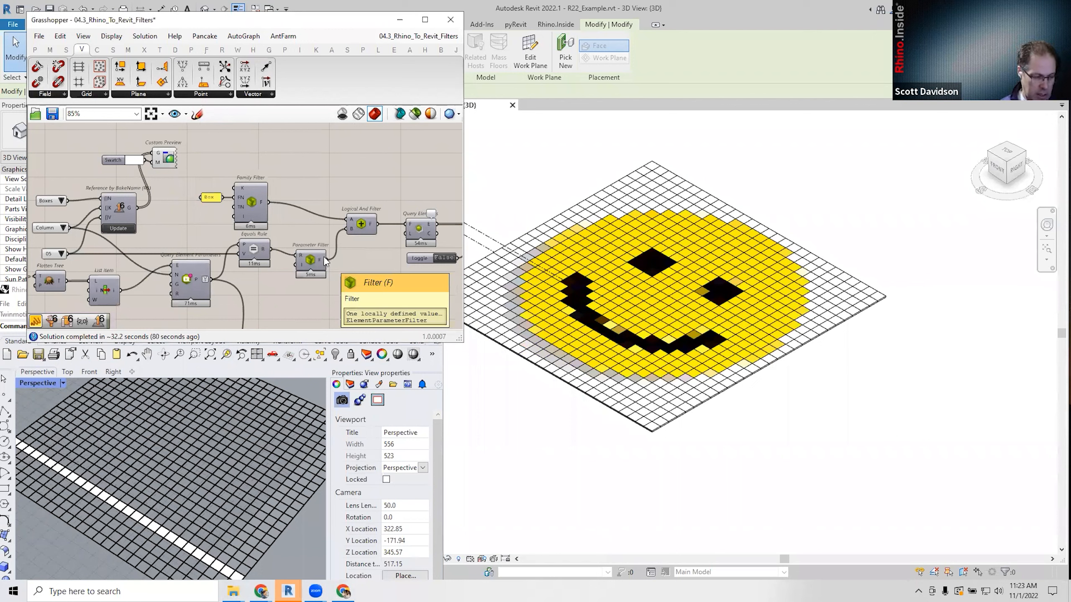
Check the available column numbers, keeping 05, and select the Number/Column/Row panel.
left_click(61, 255)
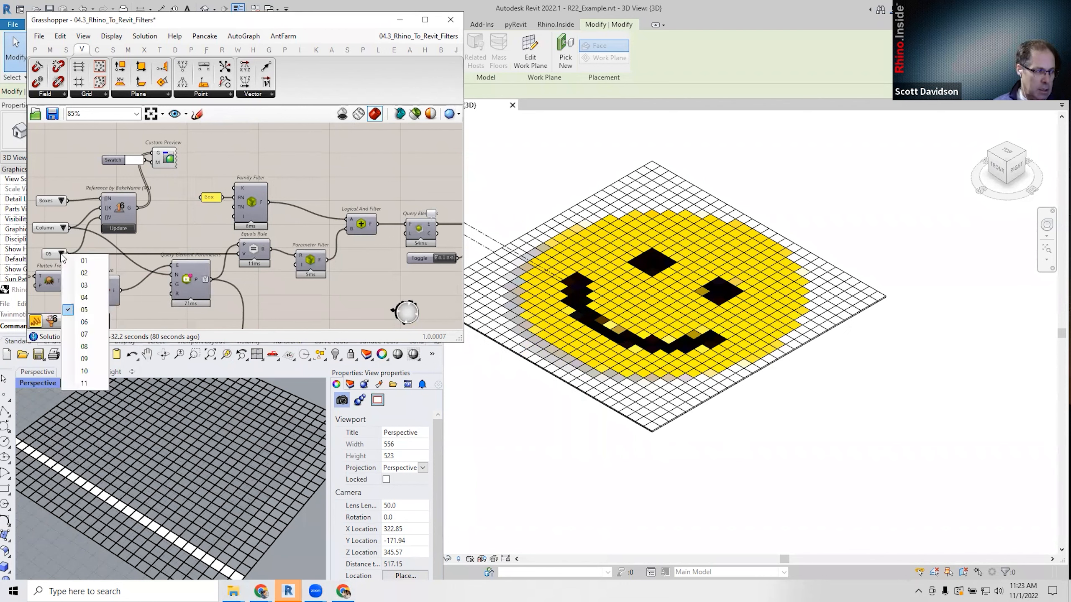
left_click(182, 223)
scroll(183, 211, "down", 5)
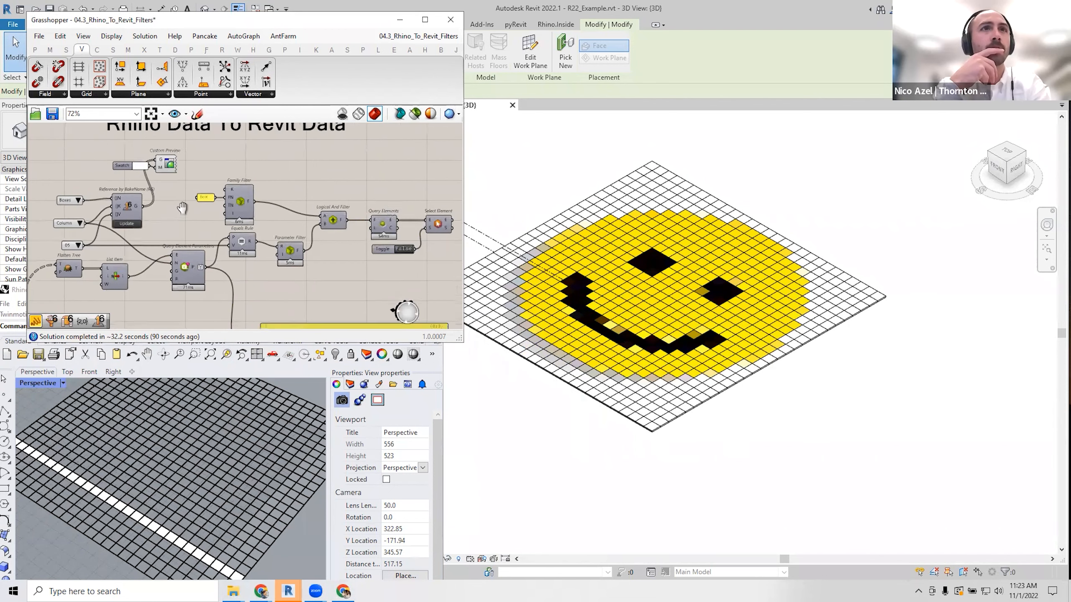
right_click_drag(117, 251, 185, 231)
scroll(188, 235, "up", 4)
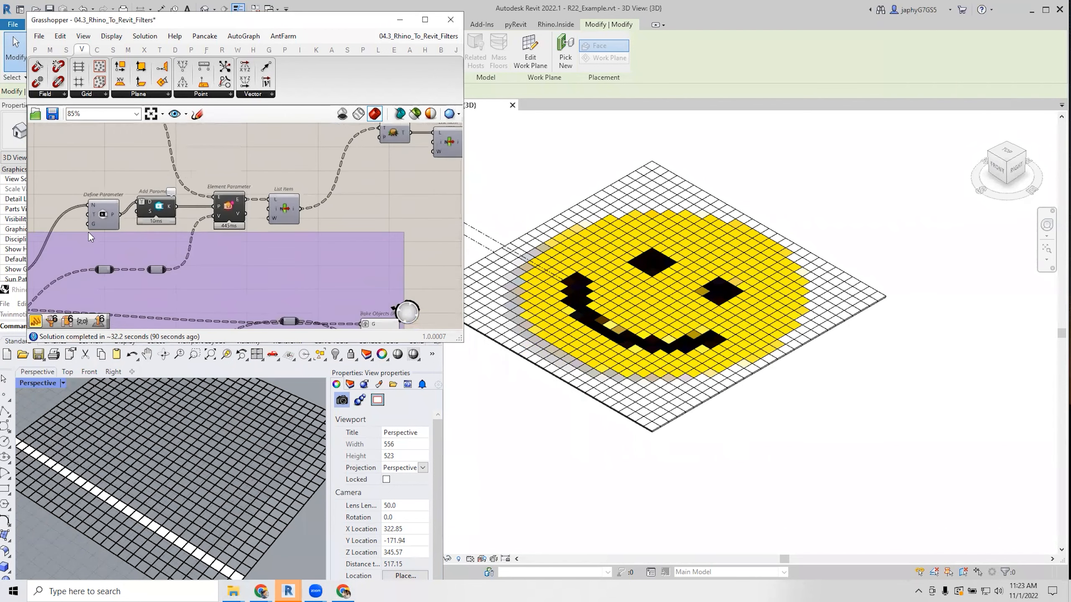
right_click_drag(206, 225, 196, 165)
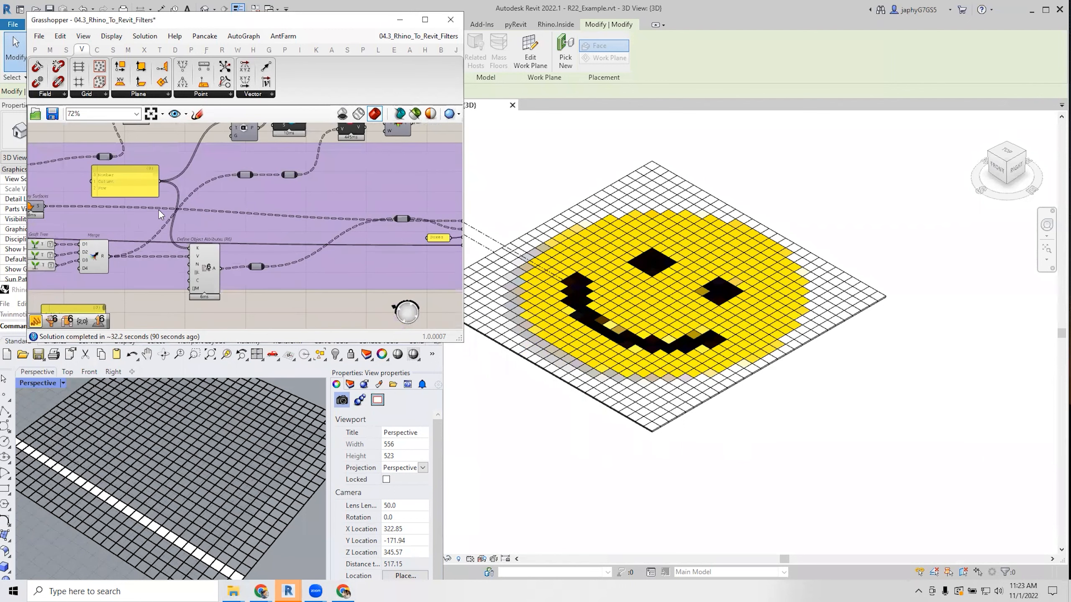
left_click(142, 189)
scroll(142, 189, "up", 3)
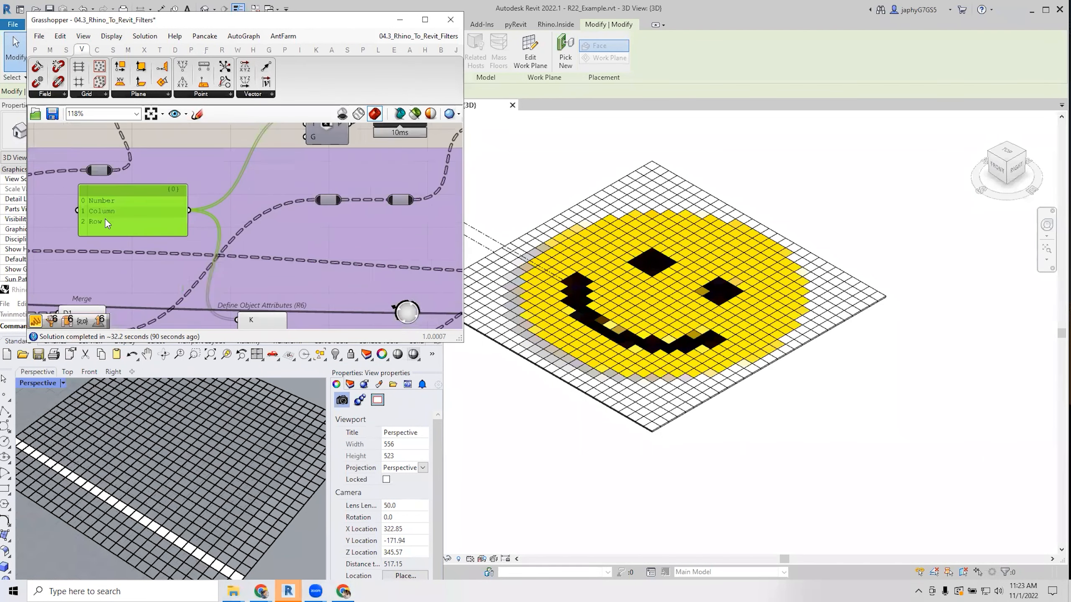
scroll(162, 231, "down", 1)
Inspect the Define Parameter, List Item and Define Object Attributes components in the purple group.
right_click_drag(309, 147, 243, 224)
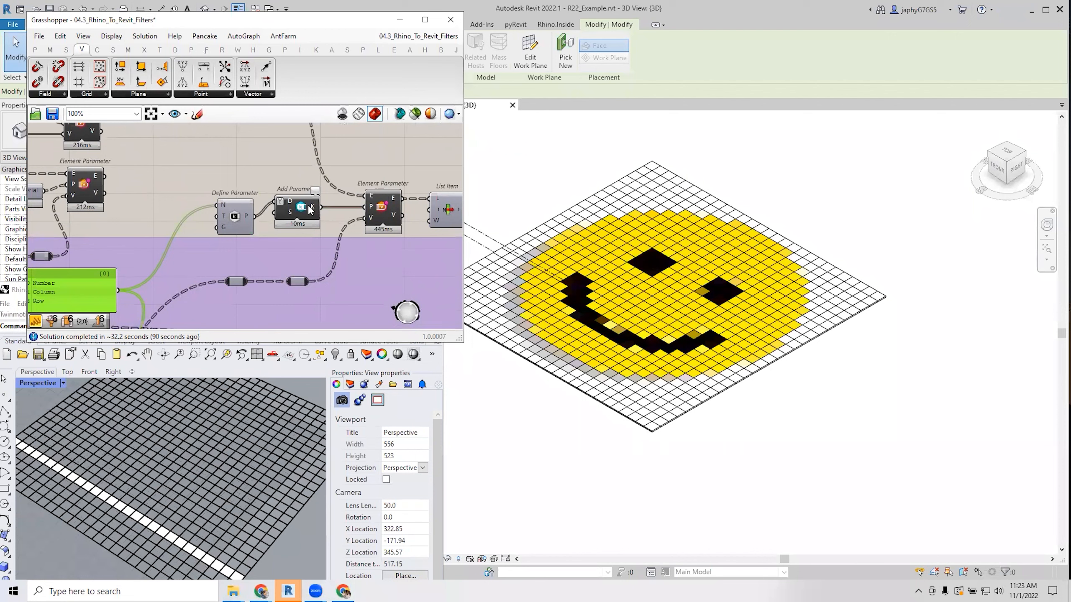
right_click_drag(371, 219, 304, 225)
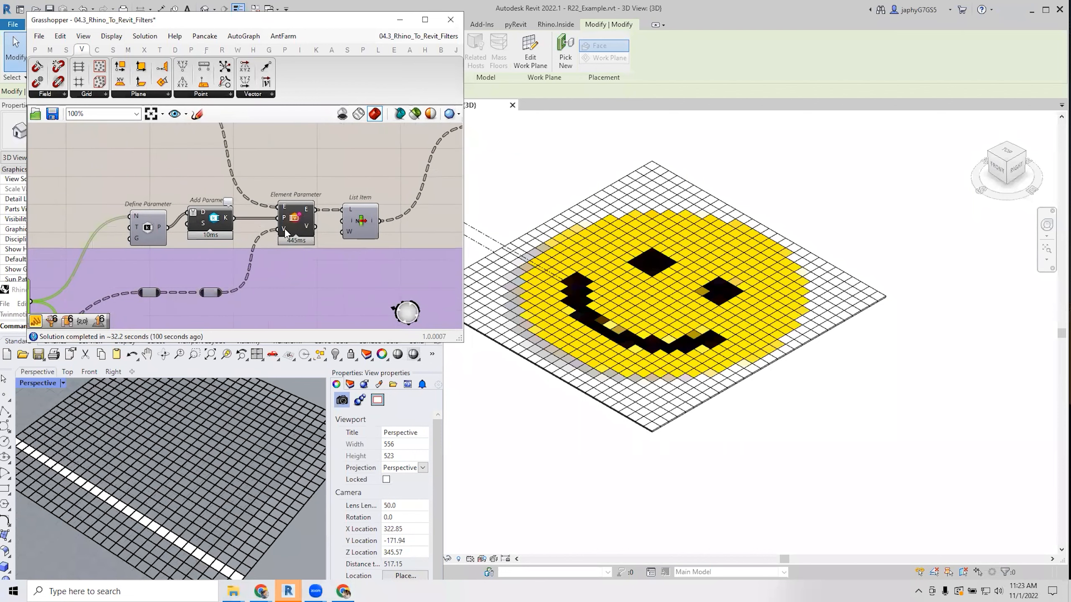
scroll(284, 233, "down", 3)
right_click_drag(262, 312, 249, 228)
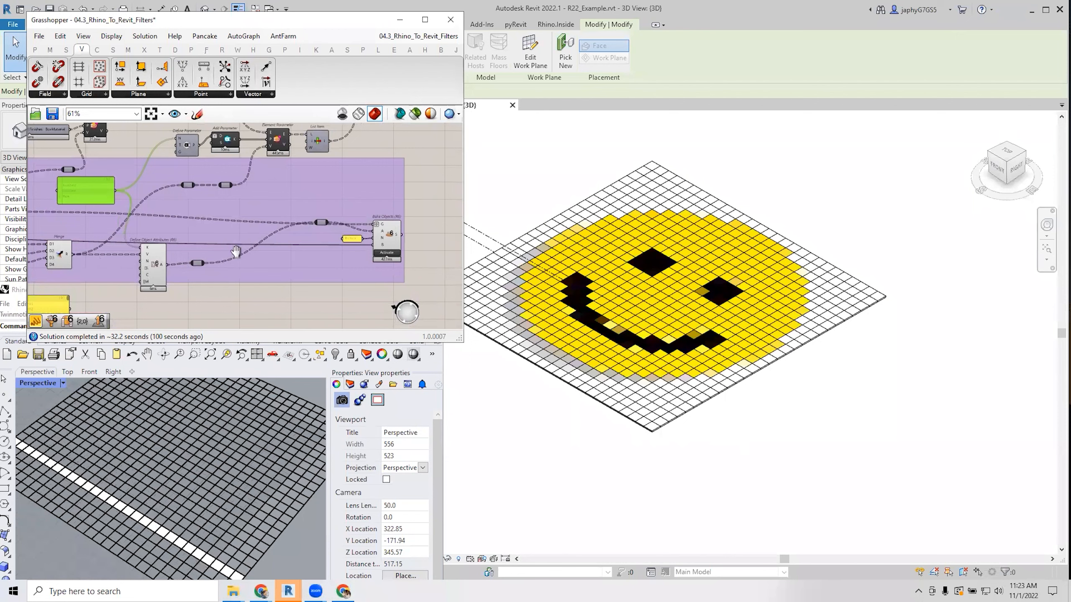
right_click_drag(361, 225, 340, 260)
right_click_drag(280, 277, 213, 308)
right_click_drag(427, 179, 289, 259)
scroll(276, 264, "down", 1)
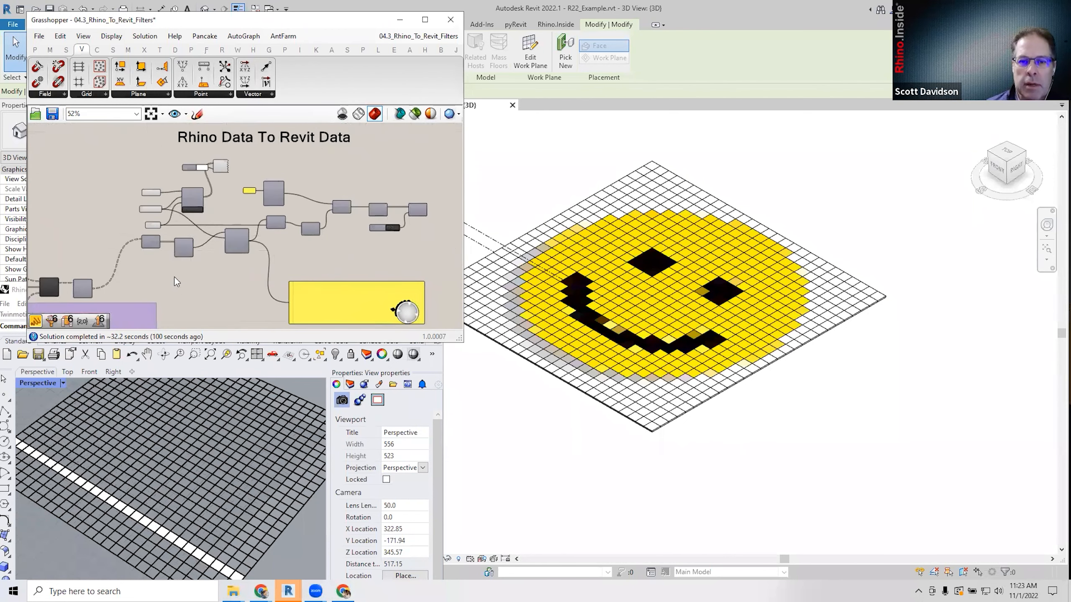
right_click_drag(181, 278, 282, 260)
scroll(96, 277, "up", 3)
right_click_drag(96, 277, 216, 247)
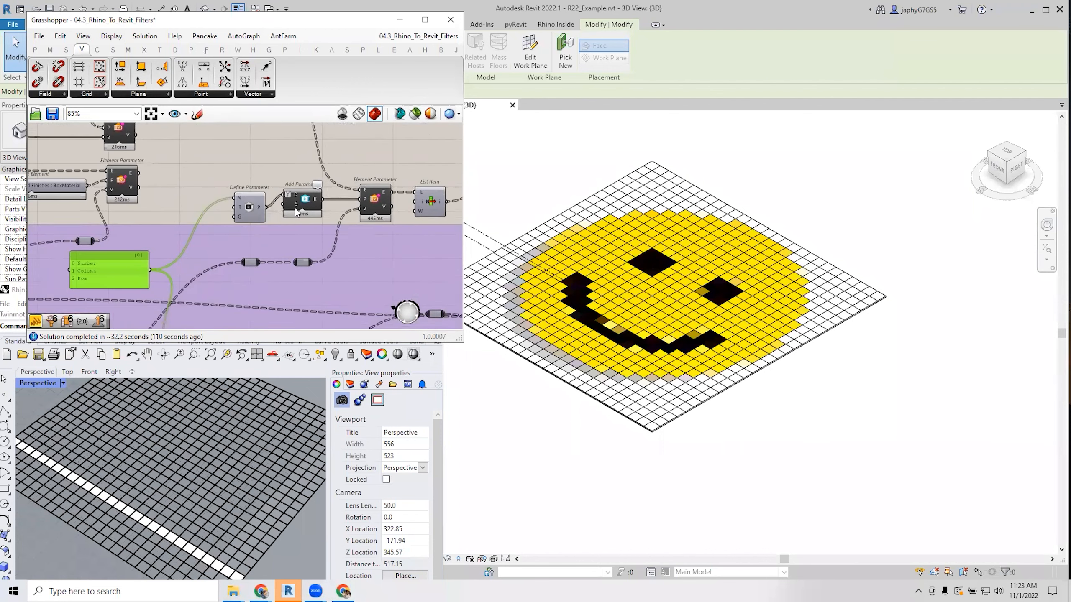
Review the filter components, Element Parameter, Graft Tree and Add Parameter up close.
right_click_drag(310, 232, 155, 291)
scroll(155, 291, "down", 1)
right_click_drag(404, 234, 177, 273)
scroll(177, 274, "down", 1)
scroll(231, 254, "down", 1)
right_click_drag(232, 254, 451, 225)
scroll(239, 235, "up", 1)
right_click_drag(266, 253, 332, 222)
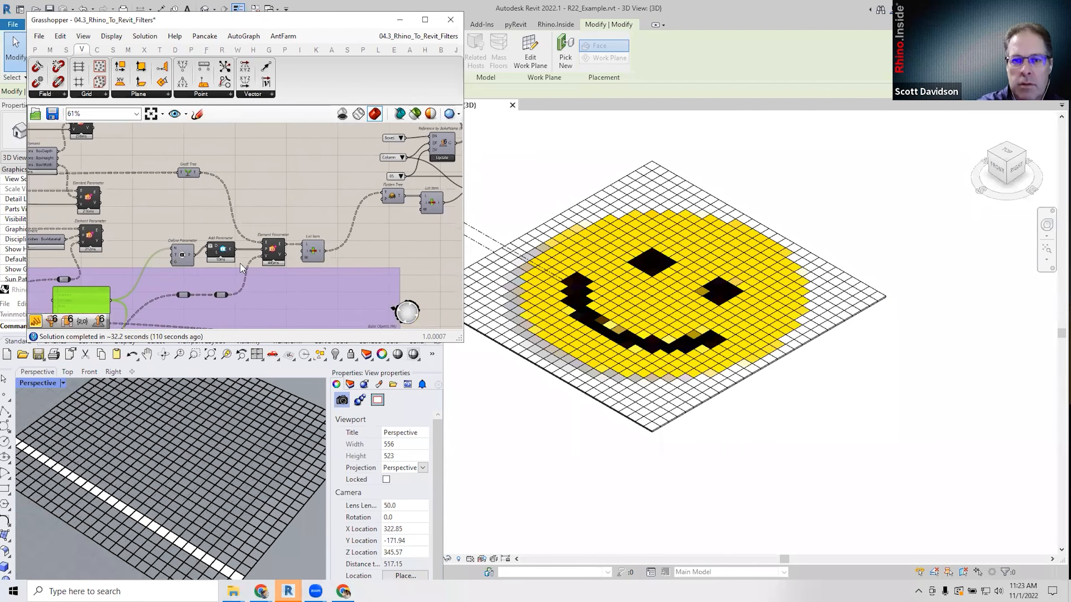
scroll(237, 256, "up", 3)
mouse_move(159, 252)
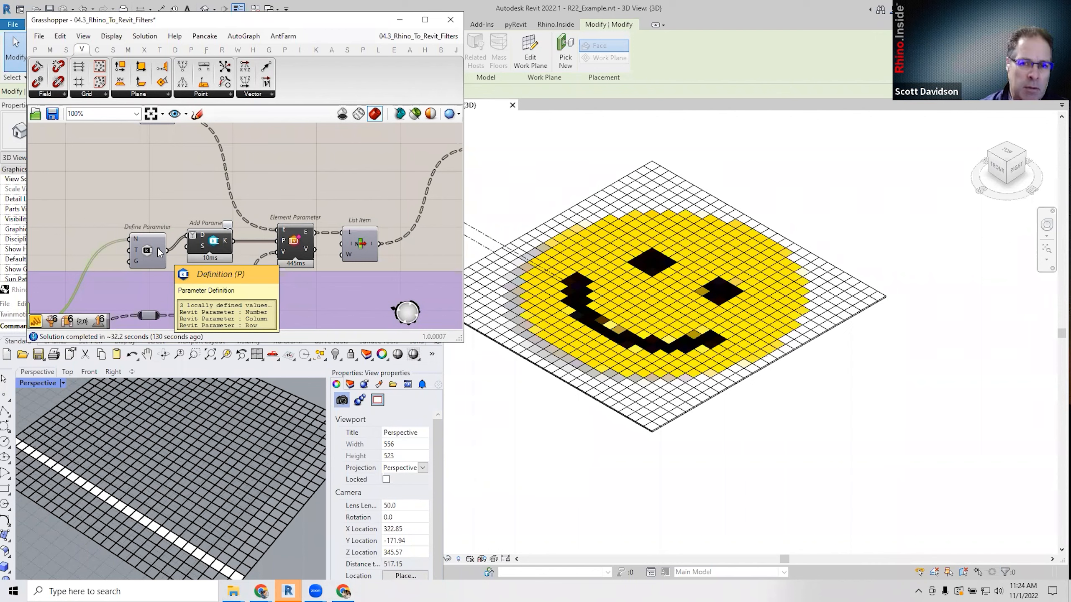
scroll(159, 253, "down", 3)
right_click_drag(304, 235, 220, 236)
right_click_drag(312, 220, 219, 256)
scroll(220, 256, "down", 1)
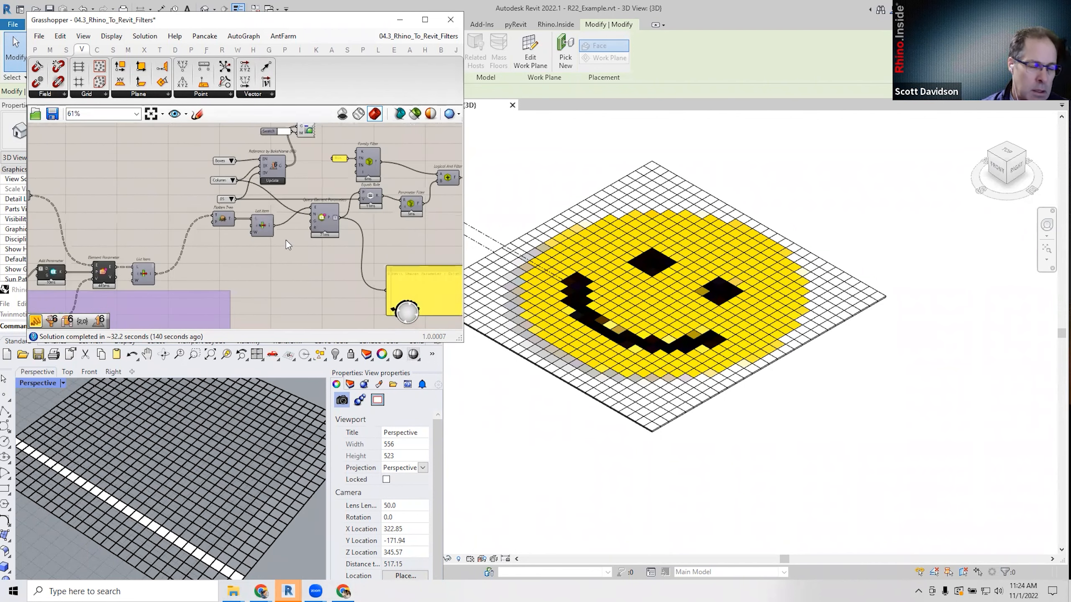
right_click_drag(286, 241, 225, 258)
right_click_drag(291, 239, 209, 265)
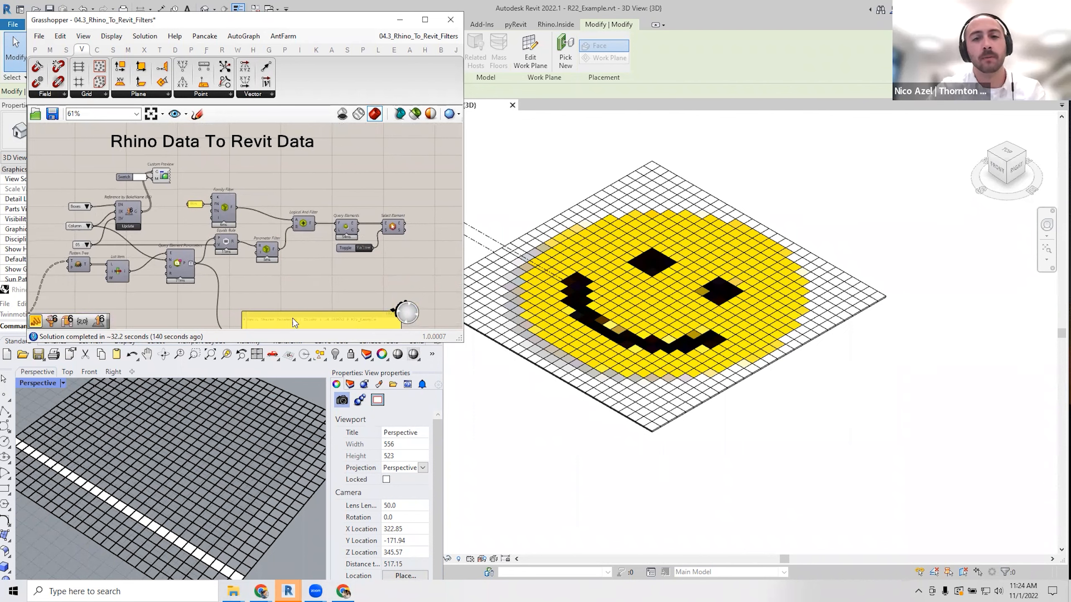
mouse_move(223, 281)
right_mouse_down()
mouse_move(337, 219)
mouse_move(438, 194)
mouse_move(326, 264)
mouse_move(205, 269)
right_mouse_up()
scroll(428, 192, "down", 1)
scroll(327, 263, "up", 2)
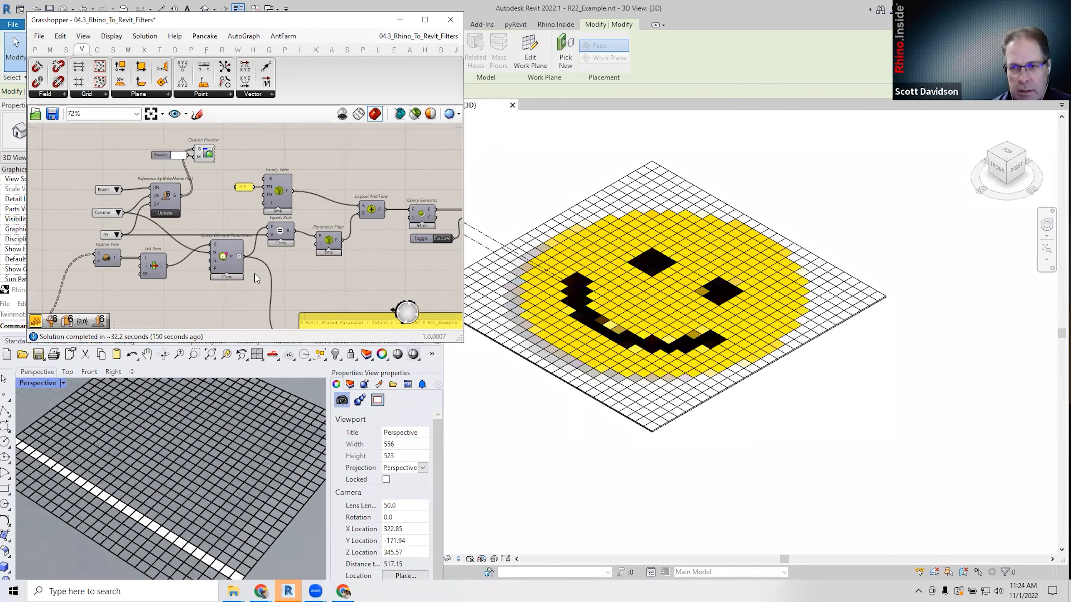
scroll(224, 267, "down", 1)
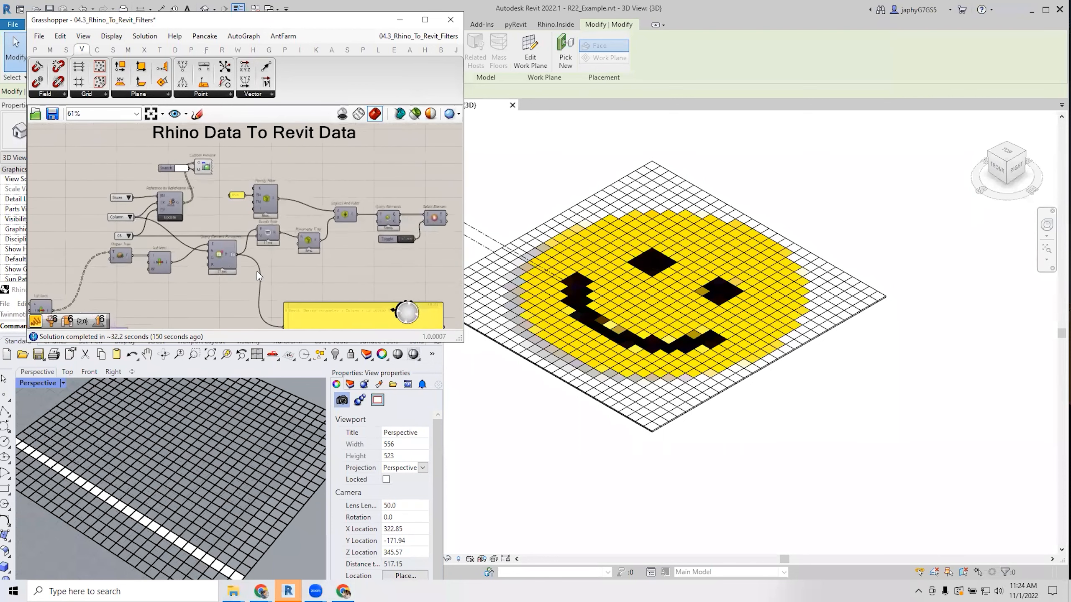
right_click_drag(256, 271, 219, 277)
right_click_drag(252, 313, 243, 287)
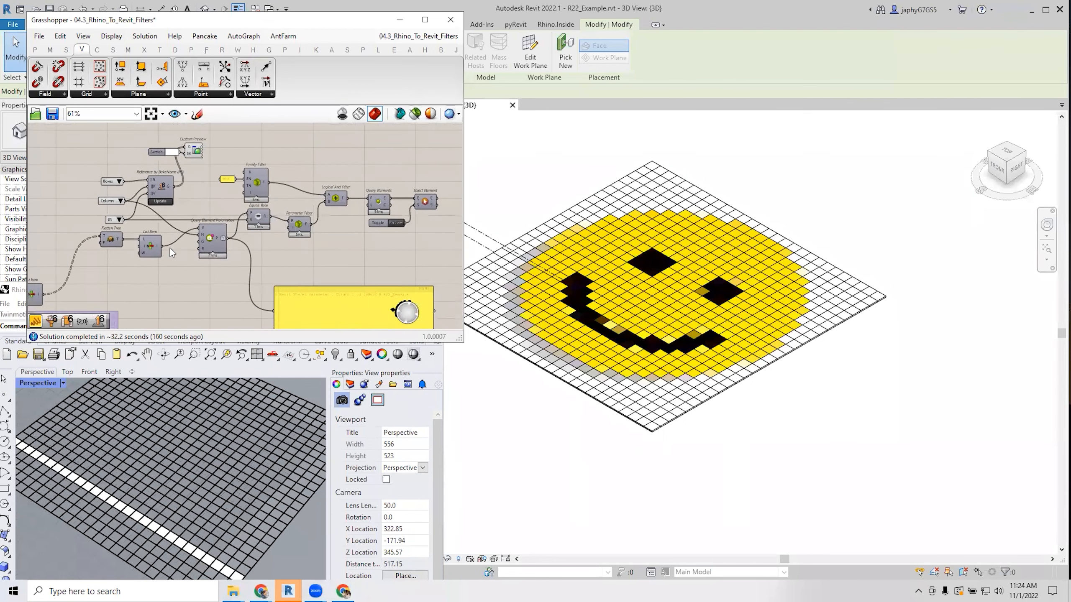
scroll(171, 249, "up", 2)
mouse_move(226, 243)
right_mouse_down()
mouse_move(207, 250)
mouse_move(219, 233)
right_mouse_up()
scroll(213, 256, "down", 2)
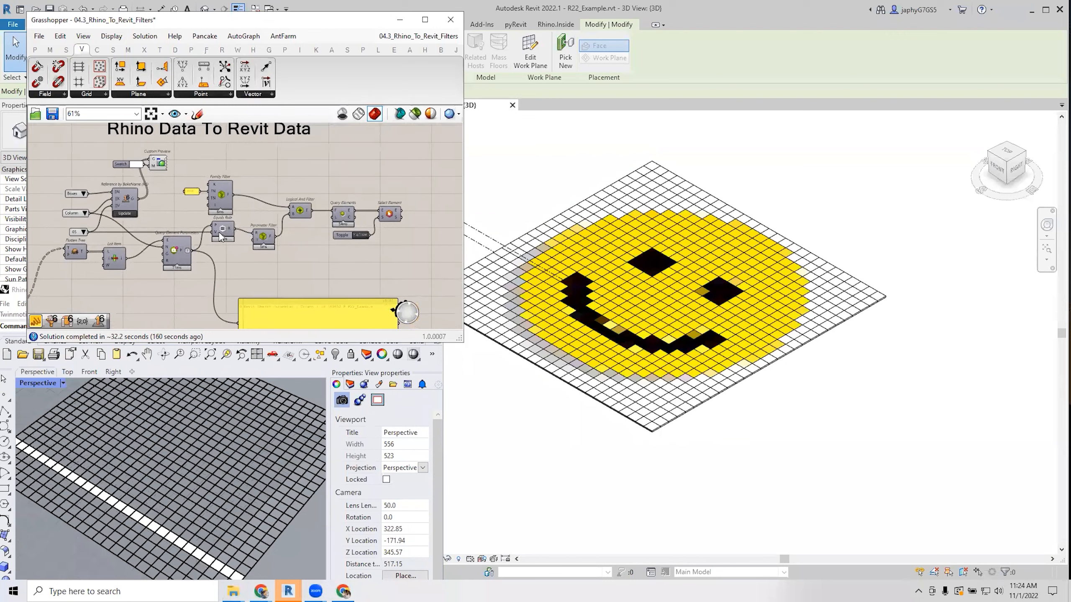
scroll(220, 237, "up", 2)
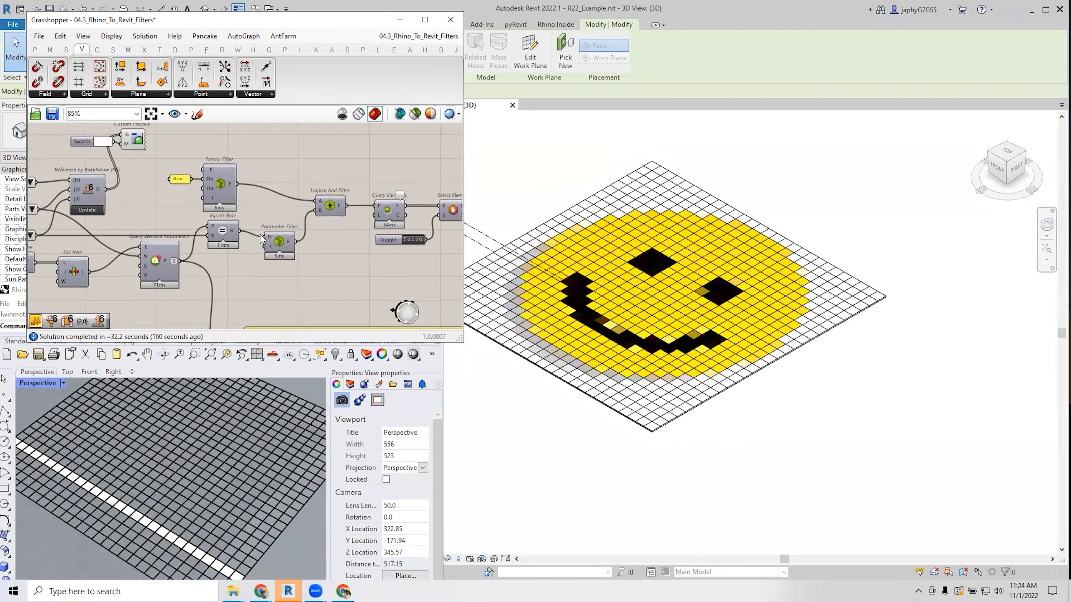
left_click_drag(278, 248, 277, 239)
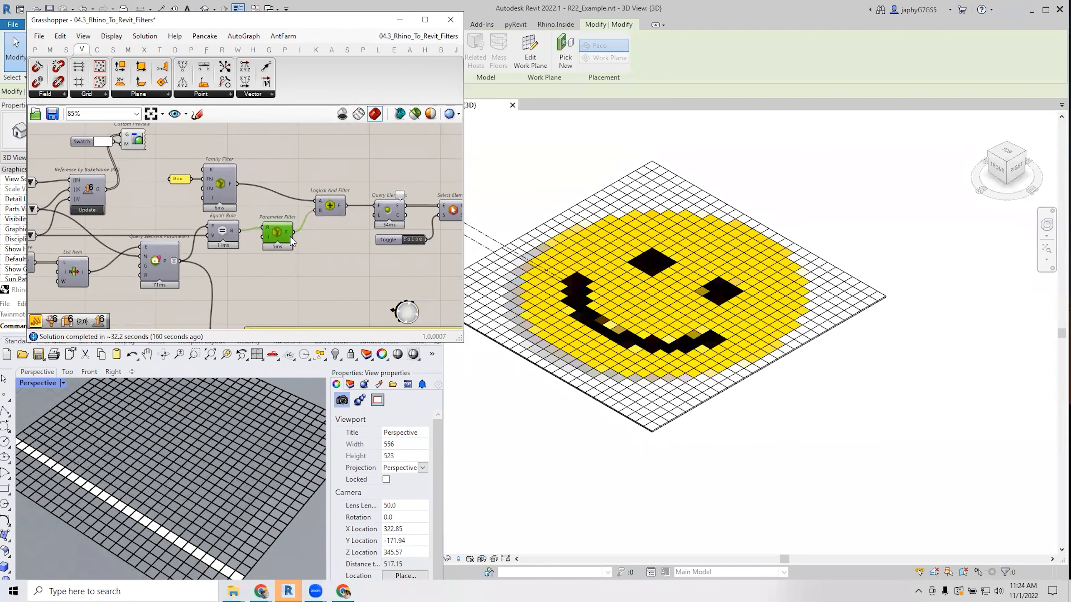
scroll(264, 240, "up", 2)
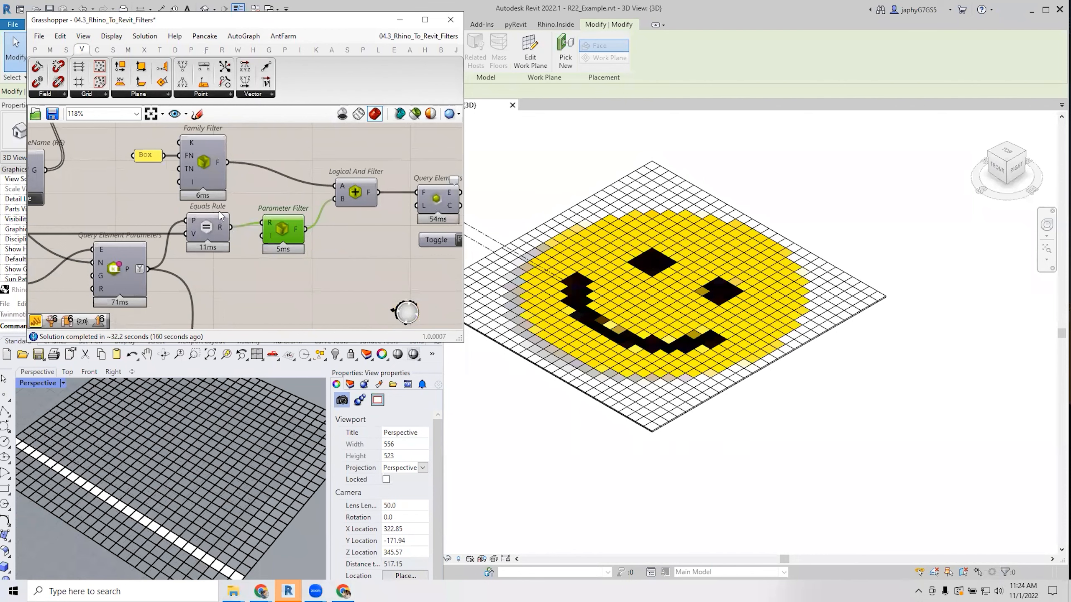
scroll(219, 210, "down", 1)
right_click_drag(153, 246, 292, 254)
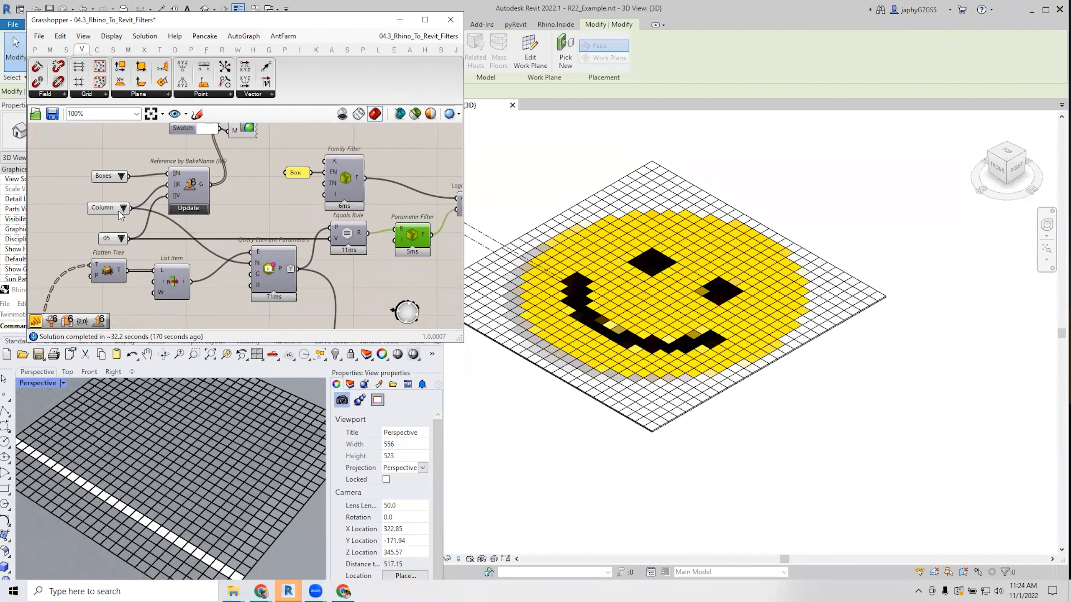
mouse_move(258, 267)
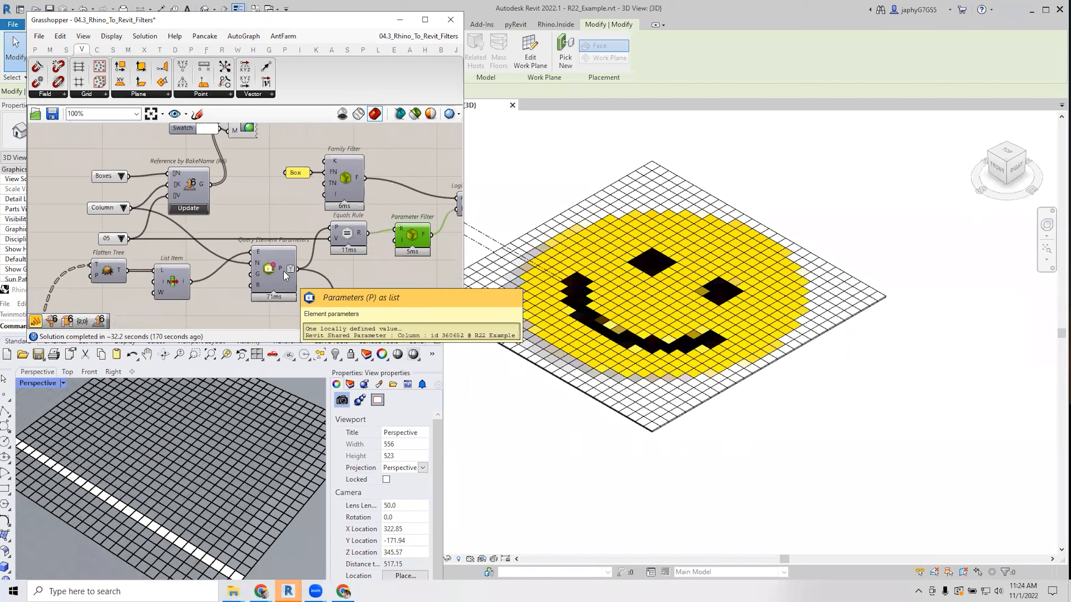
right_click_drag(345, 266, 263, 259)
scroll(262, 258, "down", 1)
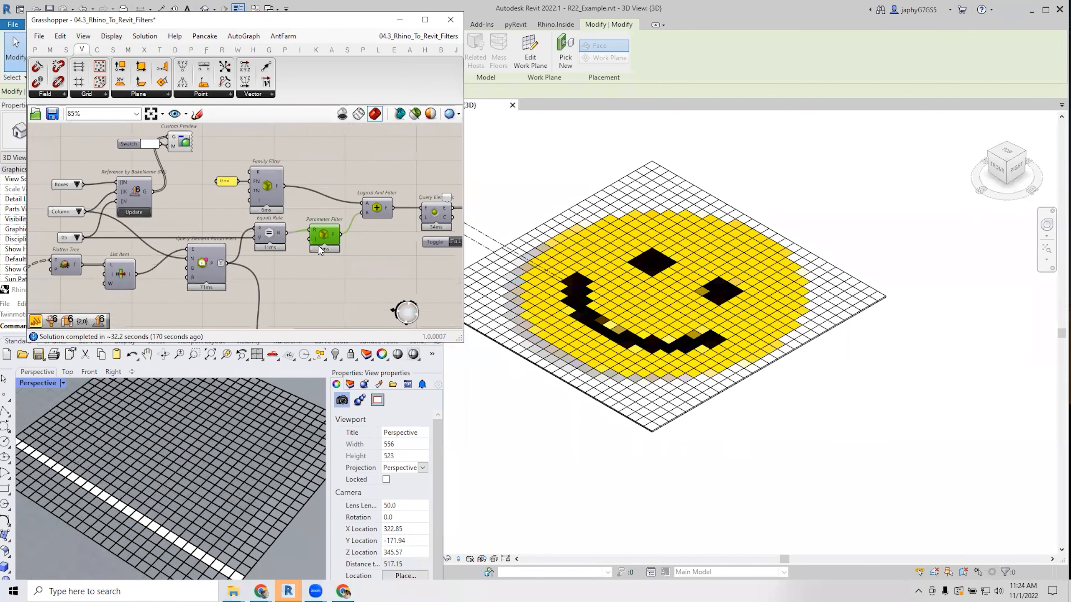
left_click_drag(324, 232, 322, 235)
right_click_drag(374, 222, 304, 222)
scroll(204, 185, "up", 2)
right_click_drag(314, 235, 236, 222)
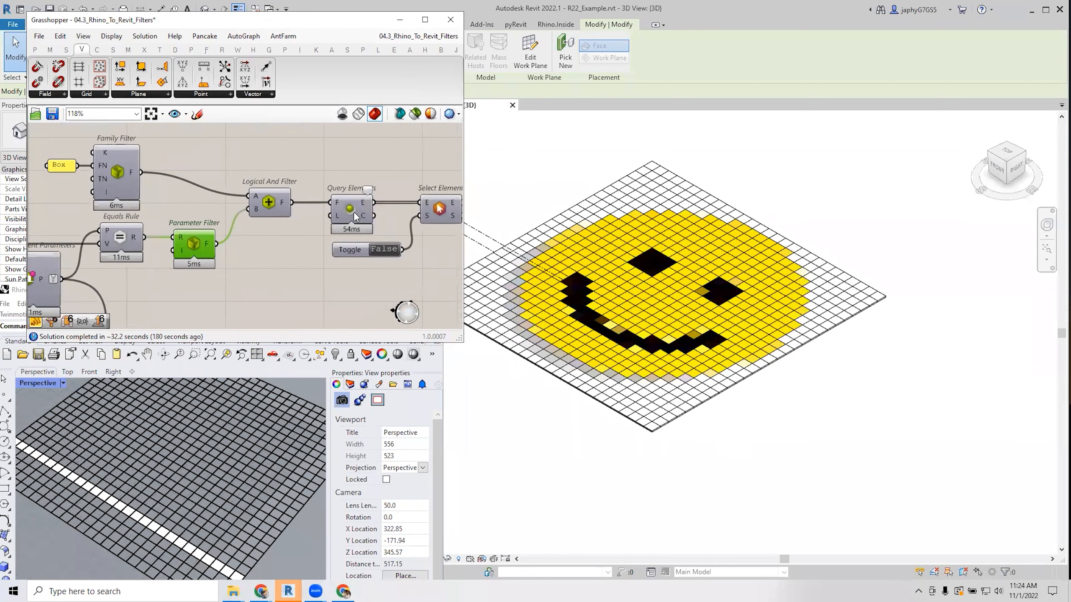
scroll(377, 238, "down", 3)
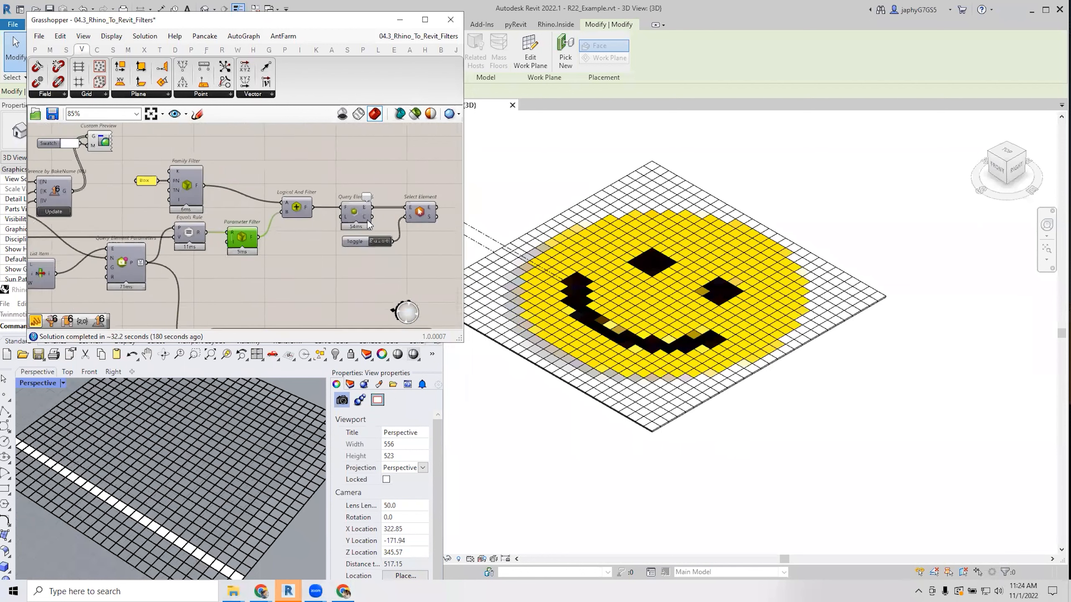
right_click_drag(300, 224, 327, 207)
left_click_drag(136, 186, 143, 191)
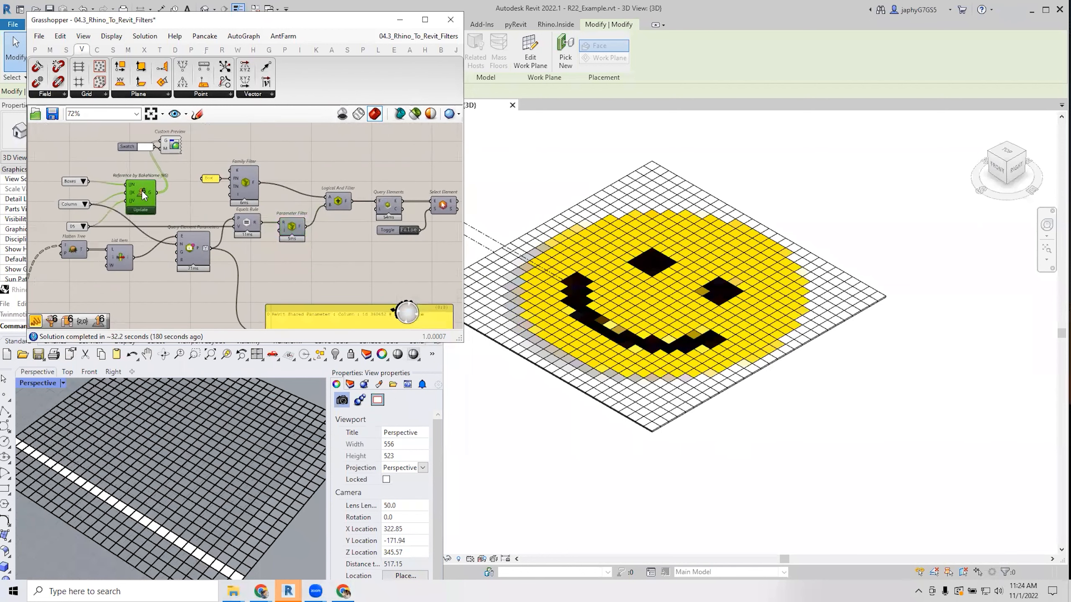
scroll(134, 186, "up", 2)
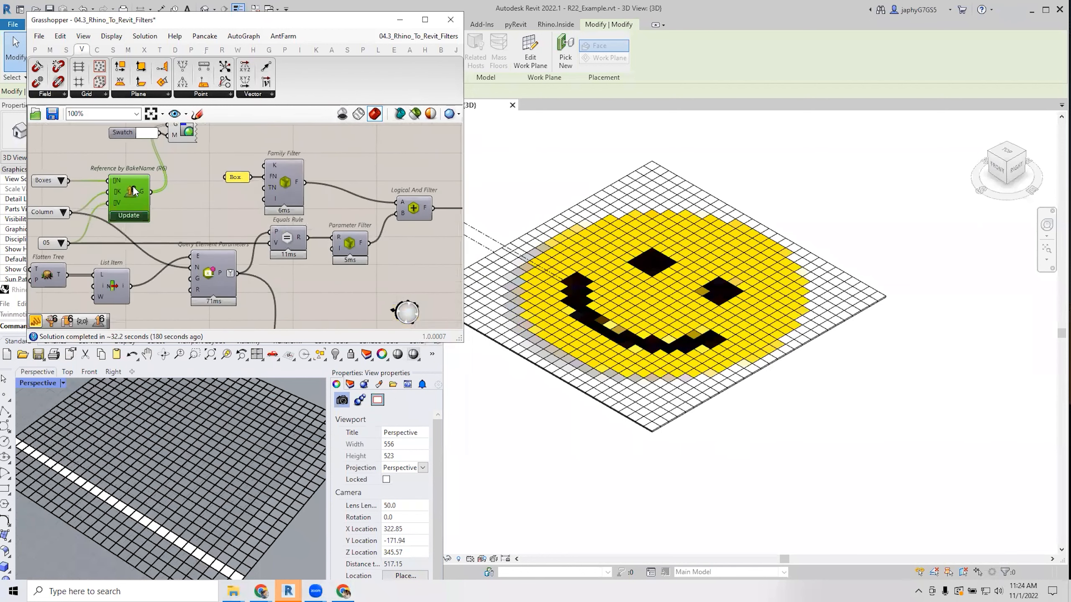
Keep Column as the queried tile parameter and choose 08 as the filter value.
left_click(245, 476)
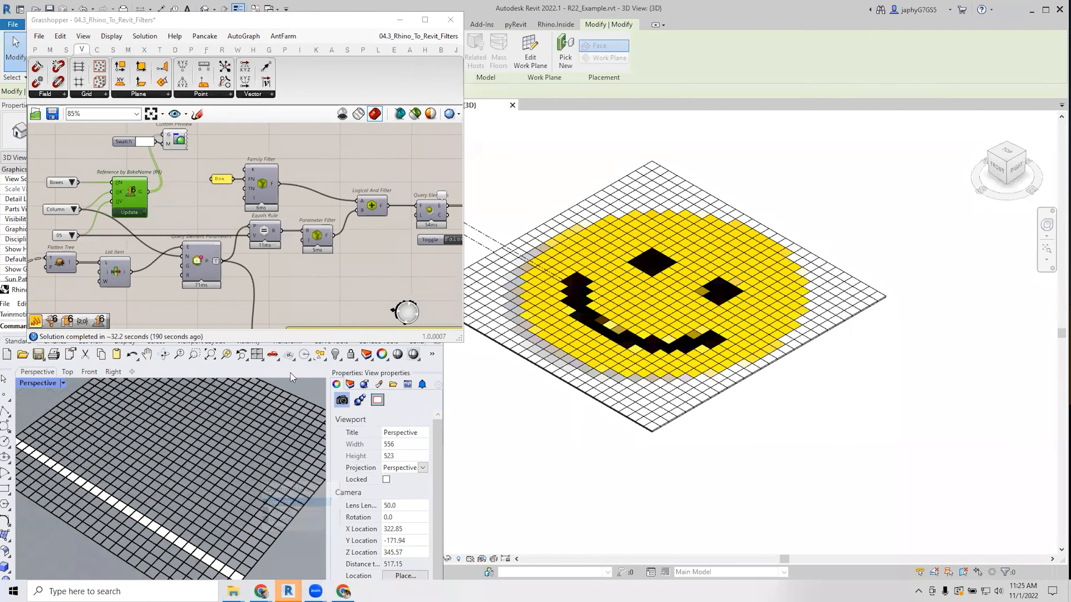
left_click(74, 210)
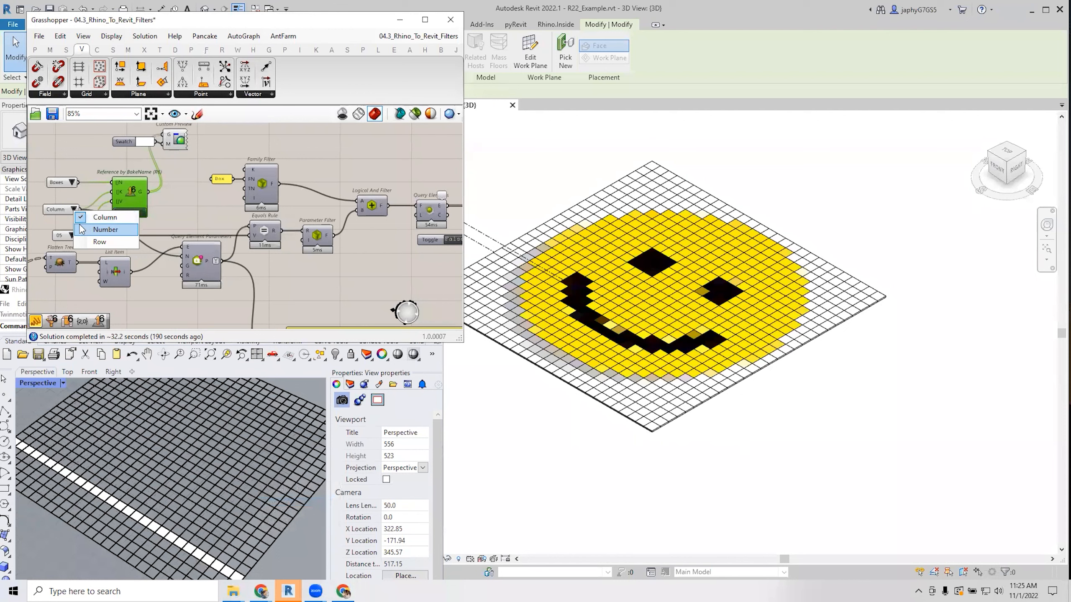
left_click(105, 230)
left_click(75, 209)
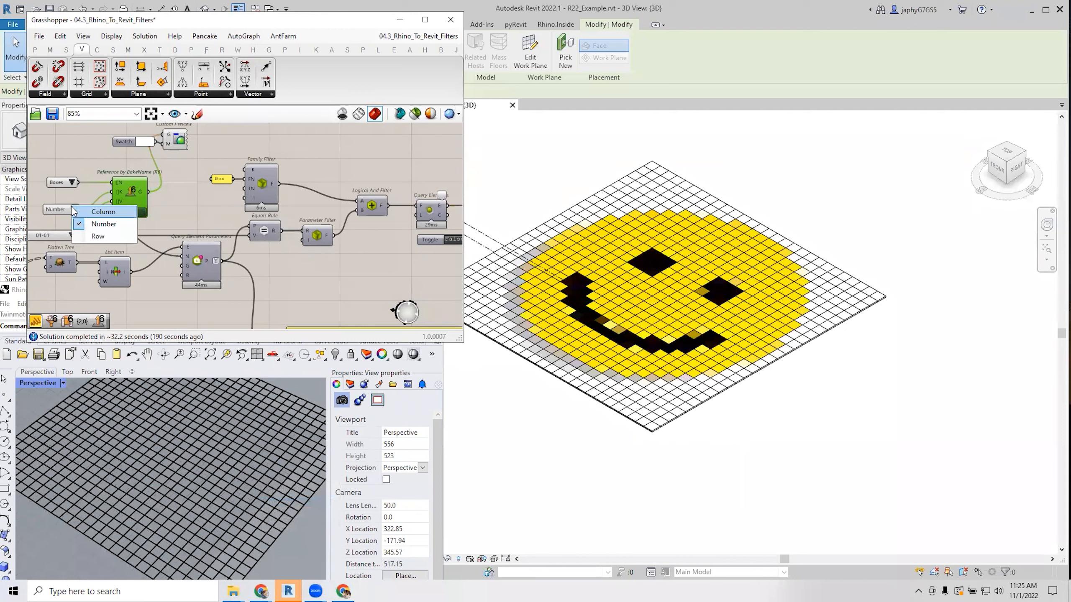
left_click(89, 222)
left_click(72, 235)
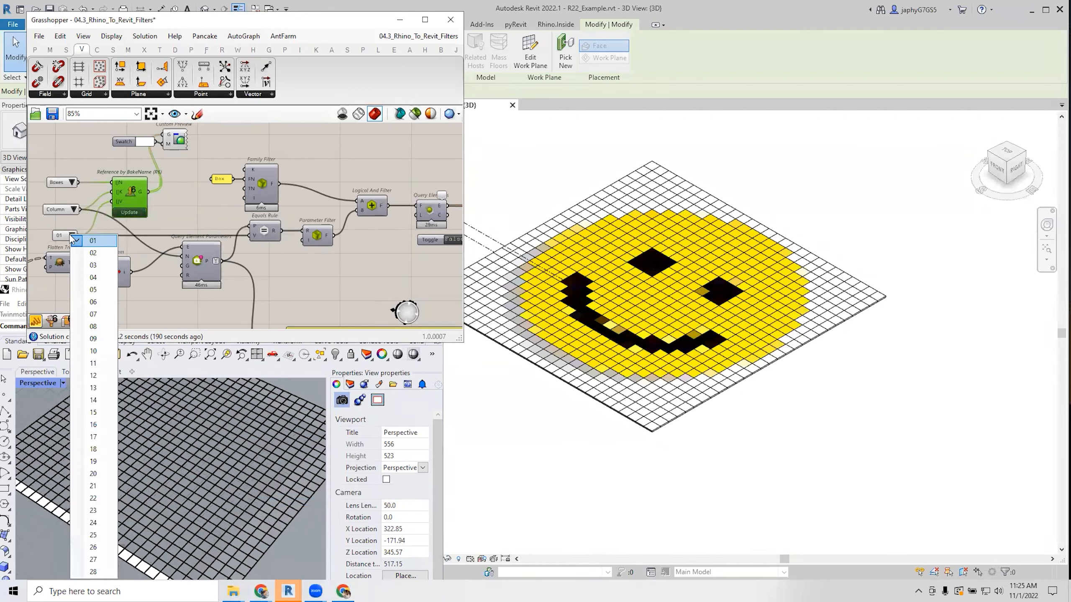
left_click(109, 322)
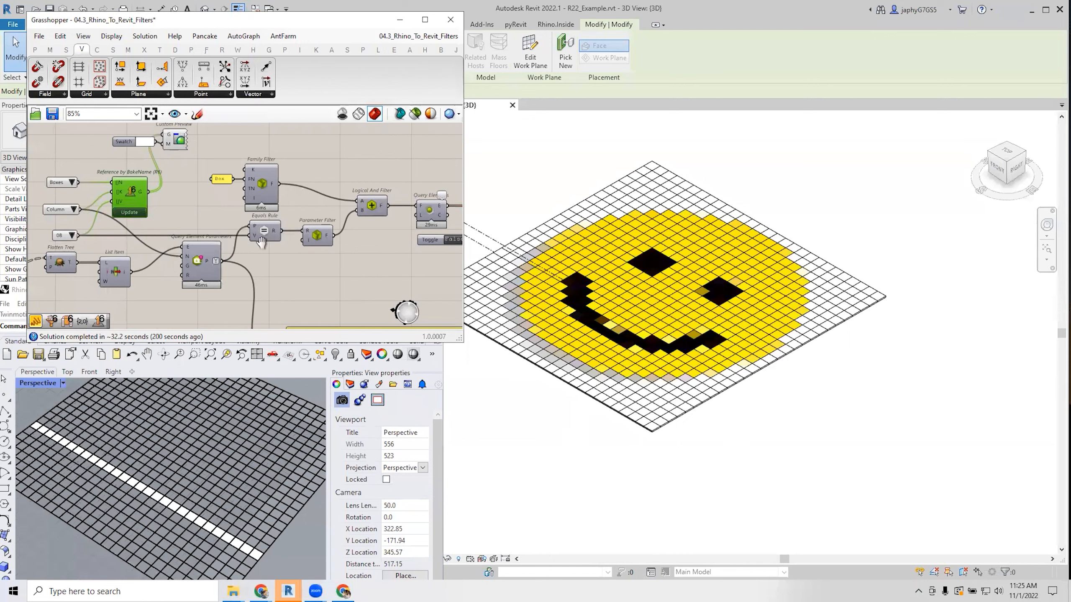
Set the Toggle to True so Select Element selects the column 08 tiles in Revit.
scroll(257, 237, "down", 2)
scroll(399, 251, "up", 2)
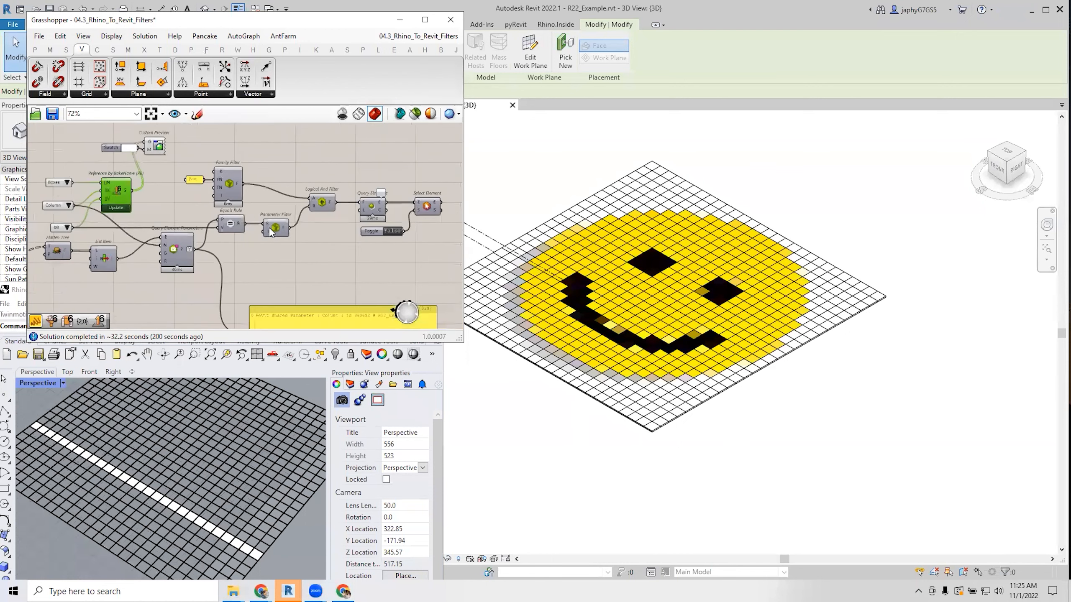
left_click(438, 204)
left_click(388, 230)
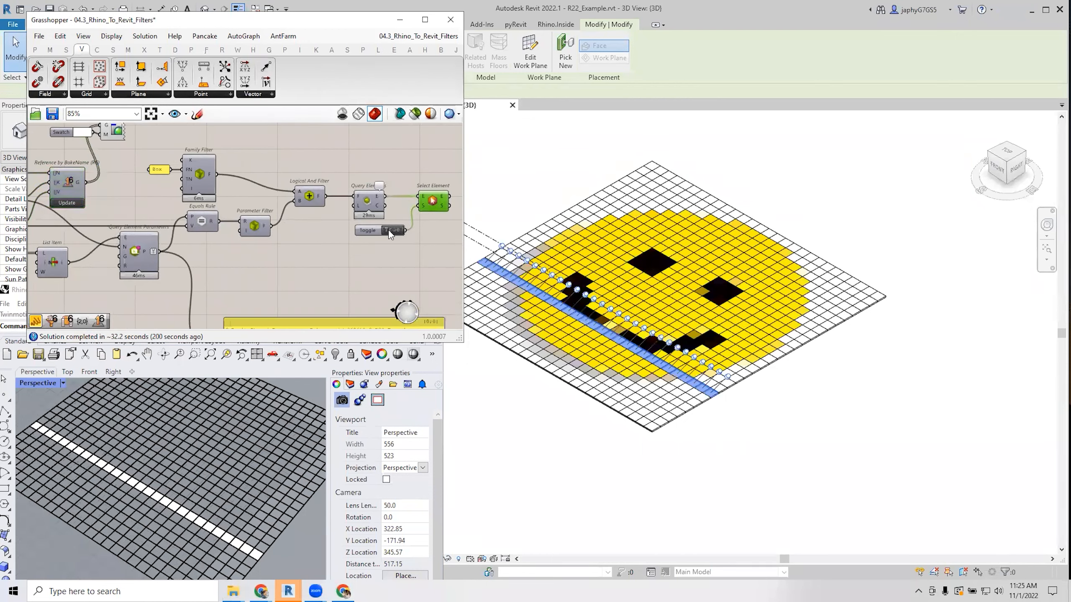
scroll(607, 331, "down", 2)
scroll(600, 328, "up", 4)
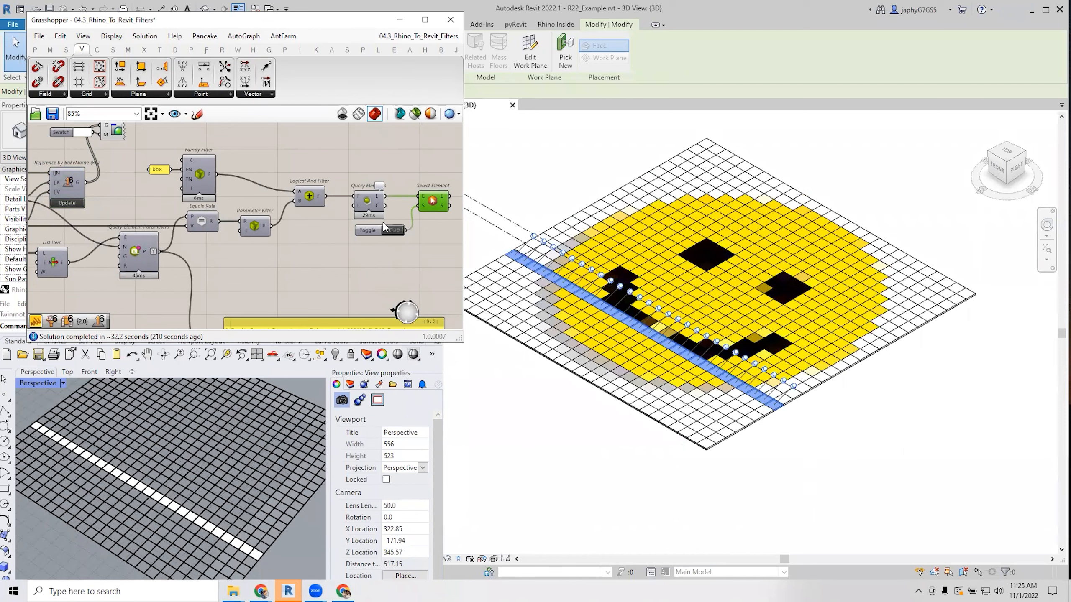
Review the filter and Select Element components on the canvas, then clear the component selection.
scroll(378, 222, "down", 2)
right_click_drag(296, 282, 321, 270)
right_click_drag(162, 275, 190, 273)
scroll(187, 256, "down", 2)
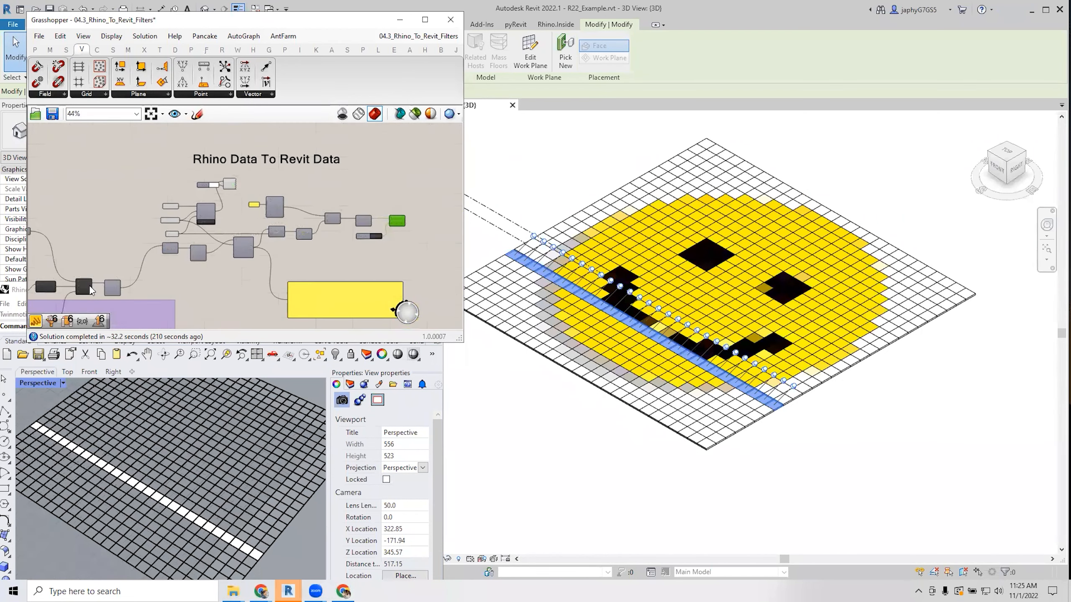
scroll(87, 278, "up", 3)
scroll(90, 274, "down", 3)
right_click_drag(91, 272, 411, 202)
scroll(411, 203, "down", 1)
right_click_drag(131, 248, 66, 271)
scroll(318, 254, "up", 3)
scroll(201, 246, "up", 1)
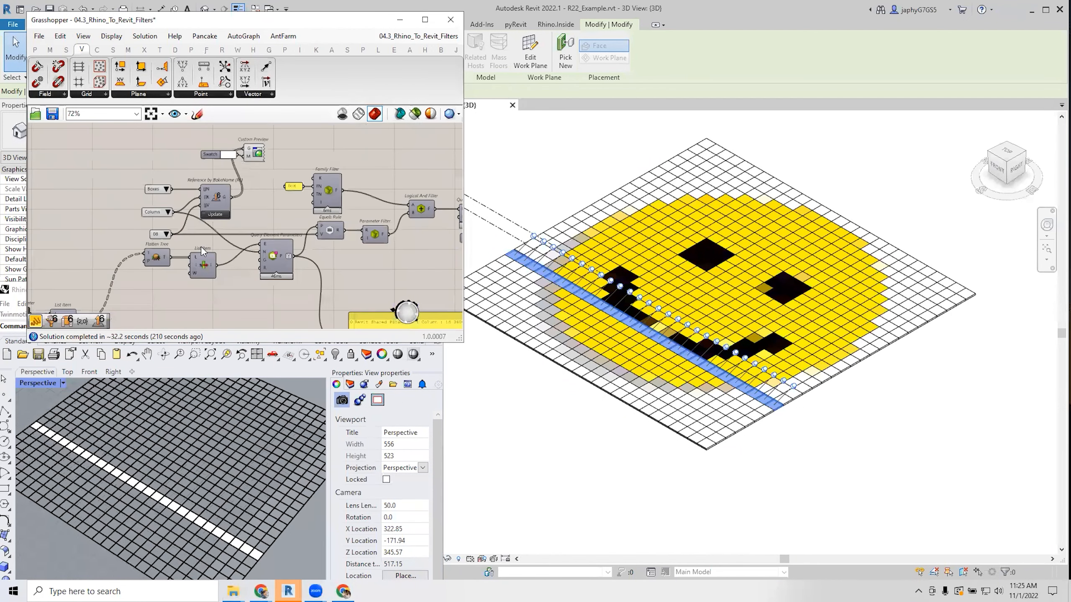
scroll(235, 240, "down", 1)
right_click_drag(293, 244, 259, 239)
scroll(225, 263, "up", 1)
right_click_drag(338, 272, 314, 288)
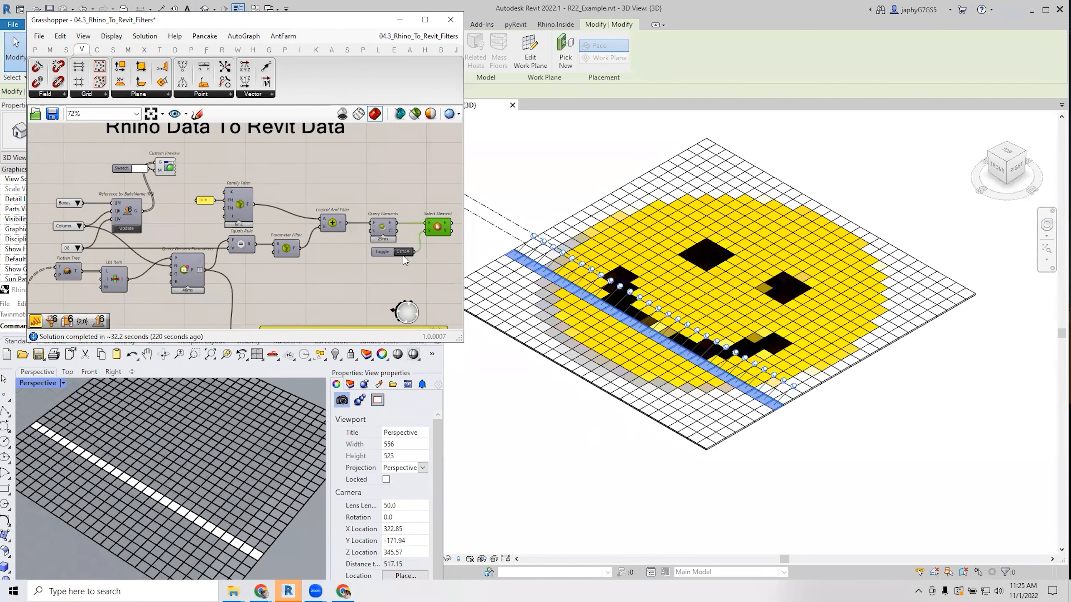
left_click(391, 269)
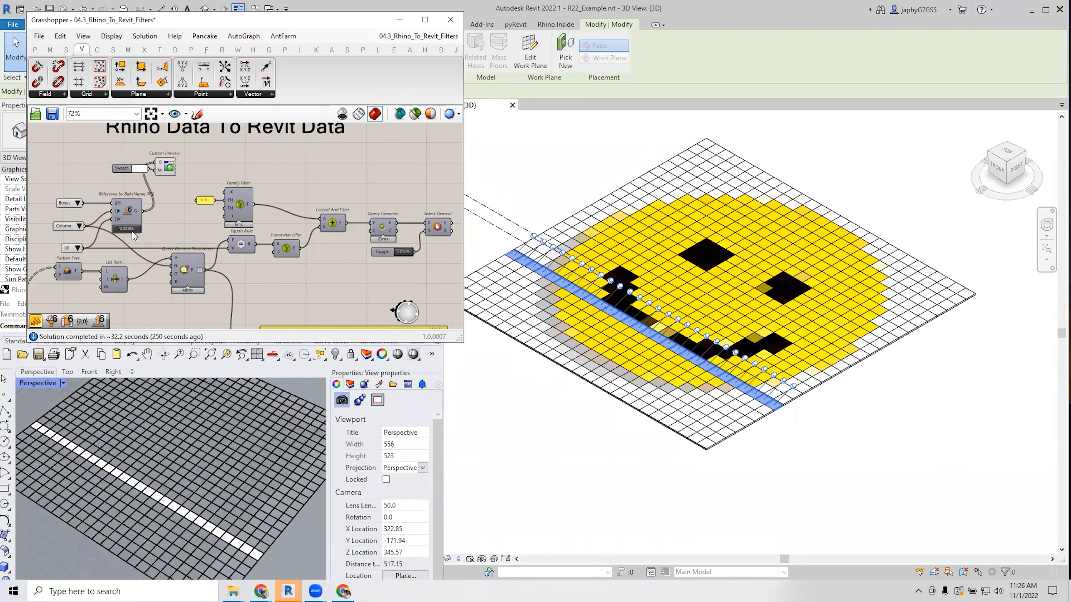
Set the Boolean Toggle to False so Select Element stops selecting the tiles in Revit.
left_click(125, 211)
scroll(126, 210, "up", 4)
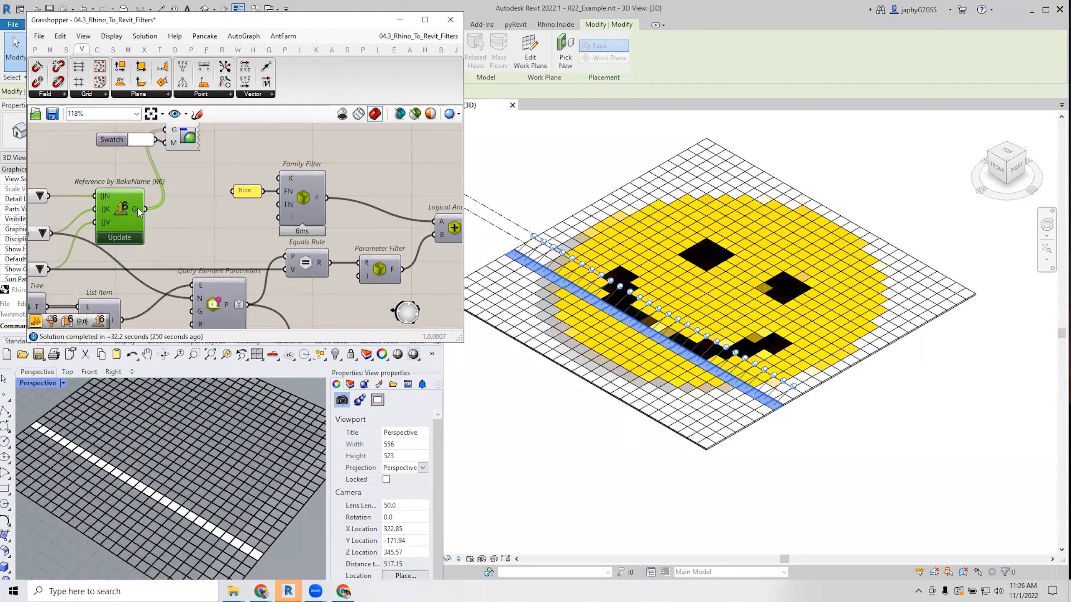
scroll(158, 190, "down", 3)
right_click_drag(149, 194, 142, 203)
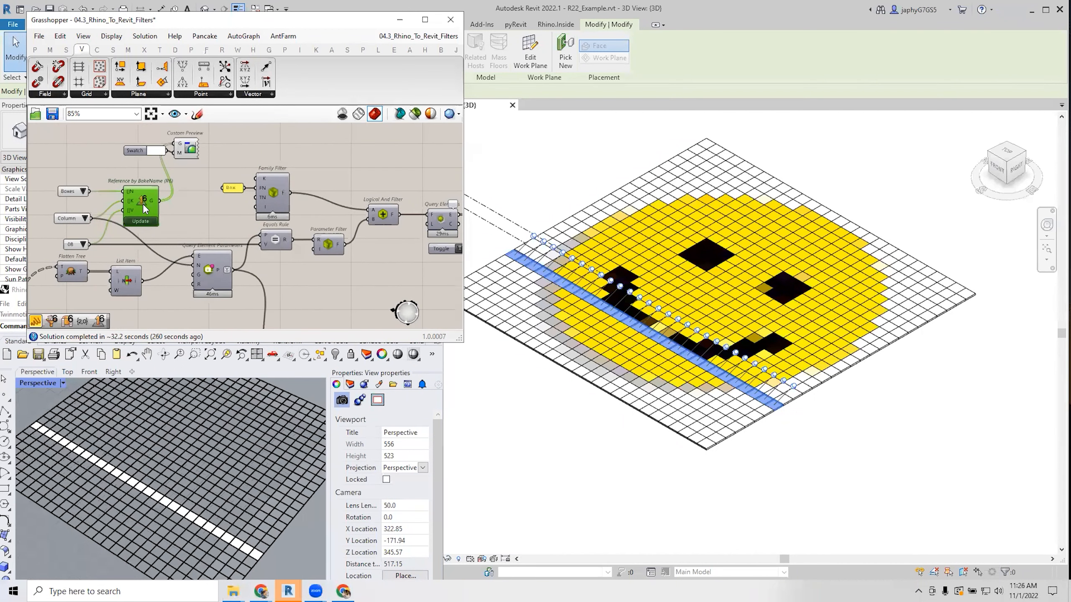
left_click(177, 222)
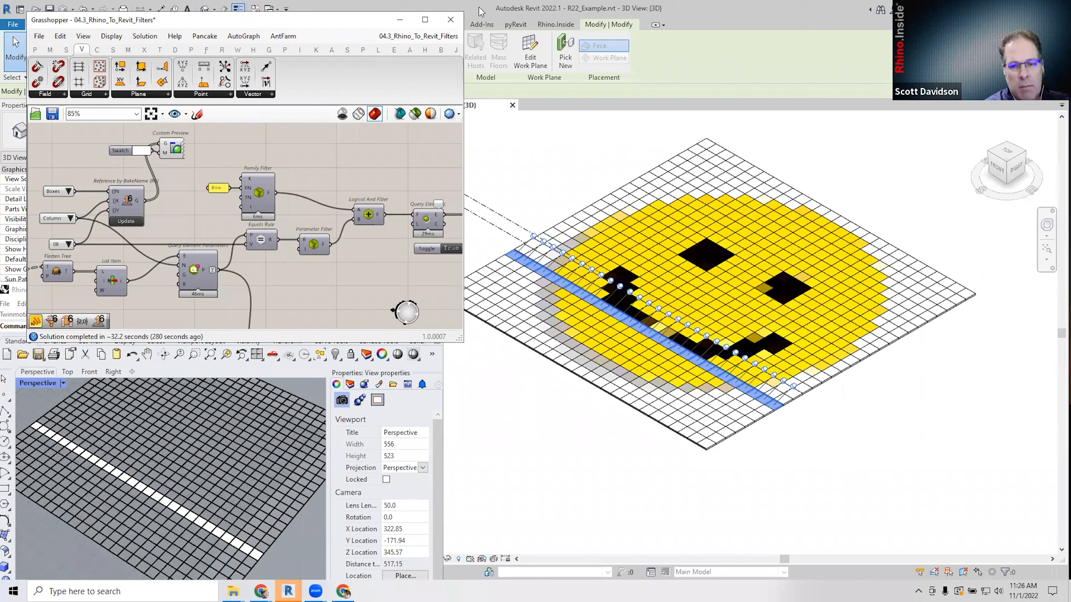
left_click(484, 177)
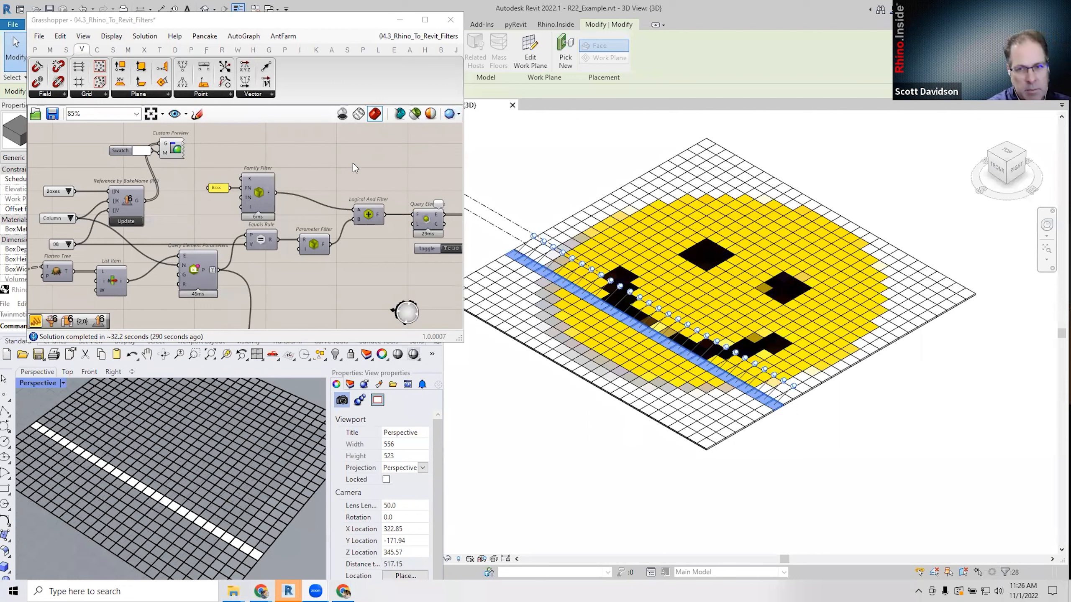
scroll(352, 172, "down", 2)
right_click_drag(360, 171, 335, 181)
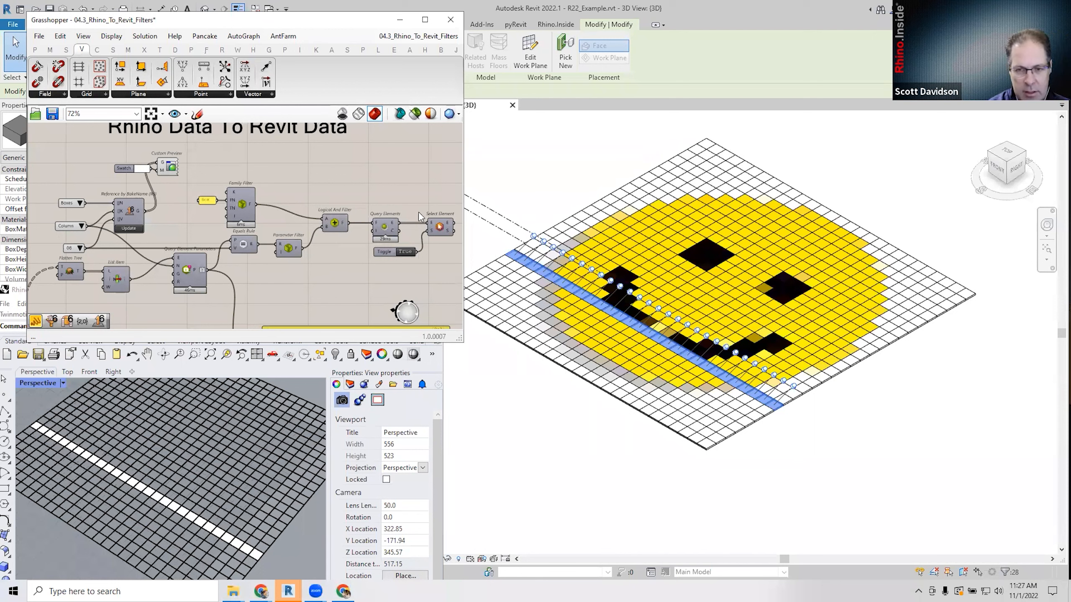
double_click(405, 248)
left_click(405, 253)
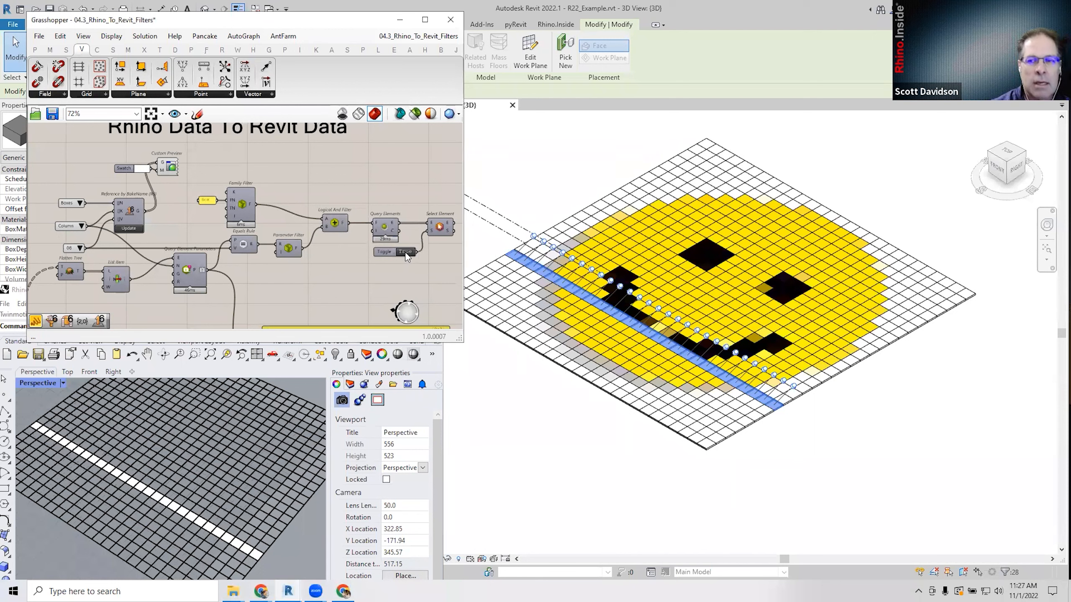
left_click(406, 252)
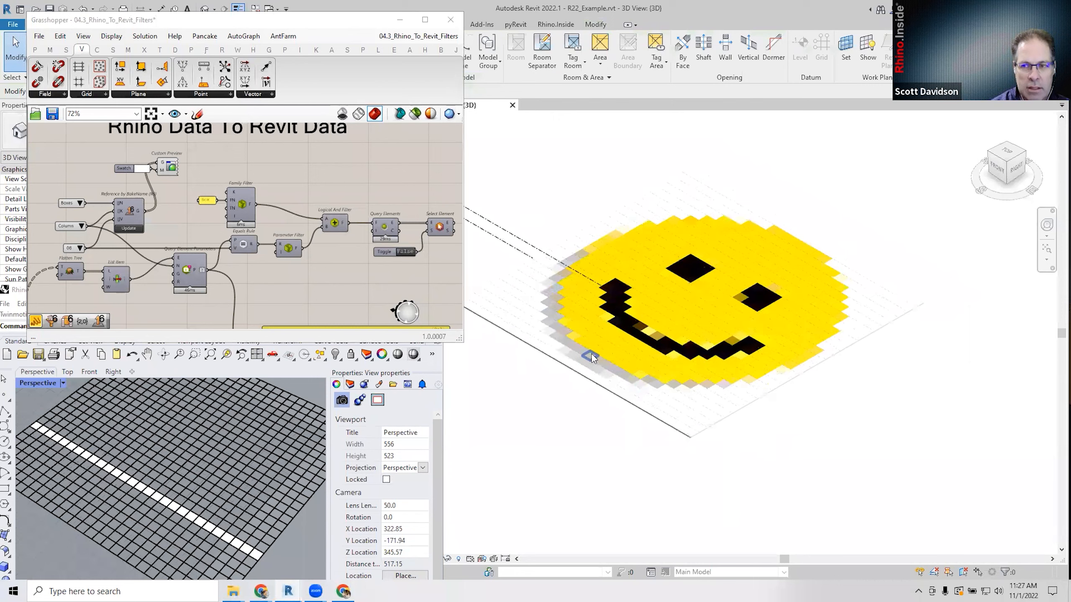
Select several tiles along the smile in Revit and drag one down a cell.
left_click(601, 315)
scroll(603, 320, "up", 3)
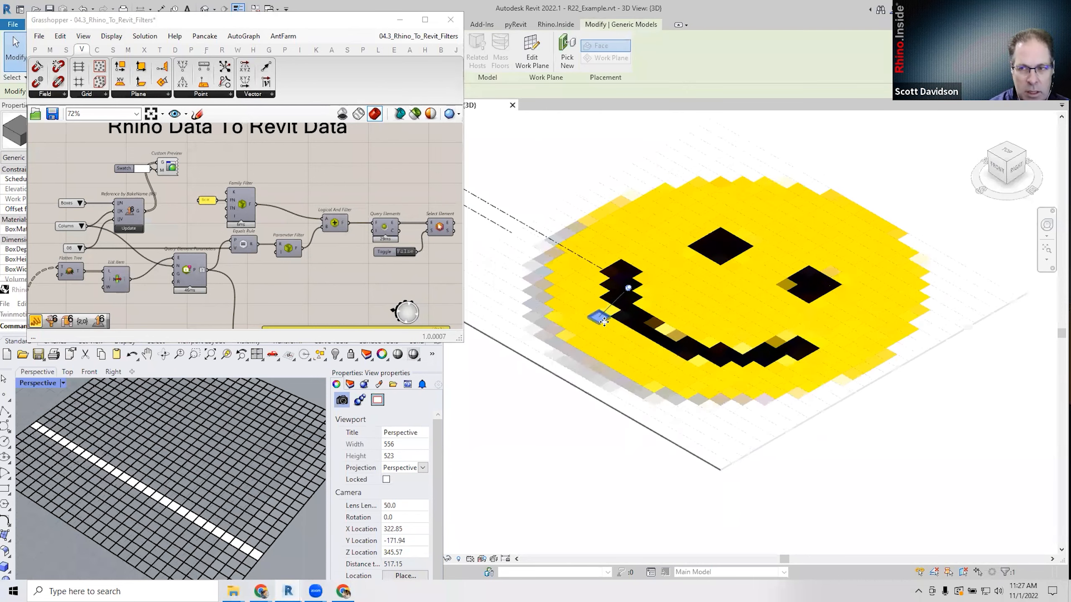
left_click(581, 308)
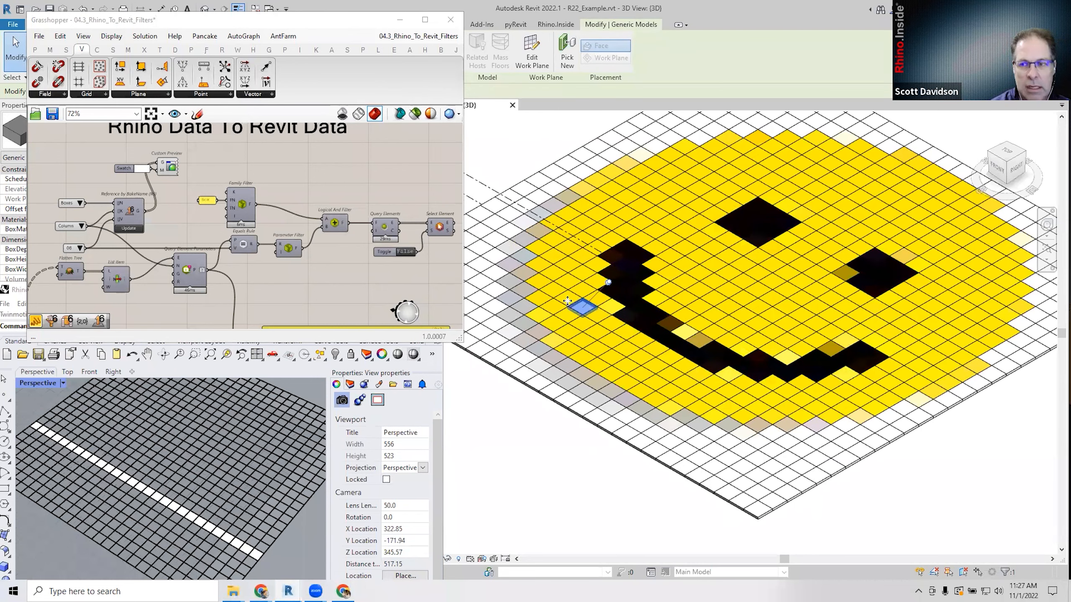
left_click(567, 302)
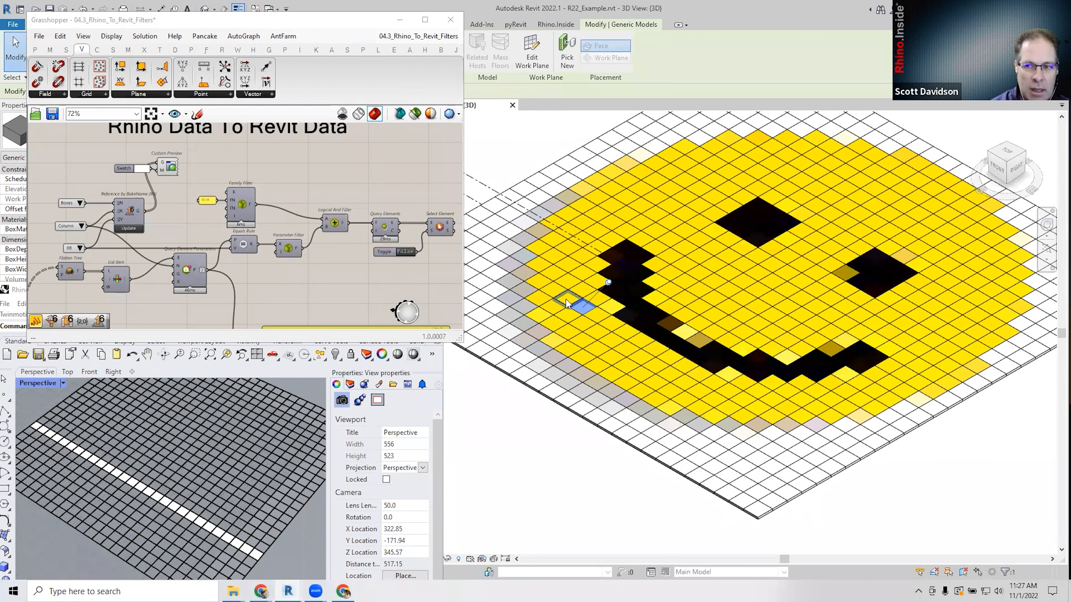
left_click_drag(567, 303, 575, 332)
scroll(618, 331, "down", 1)
middle_click_drag(619, 331, 631, 352)
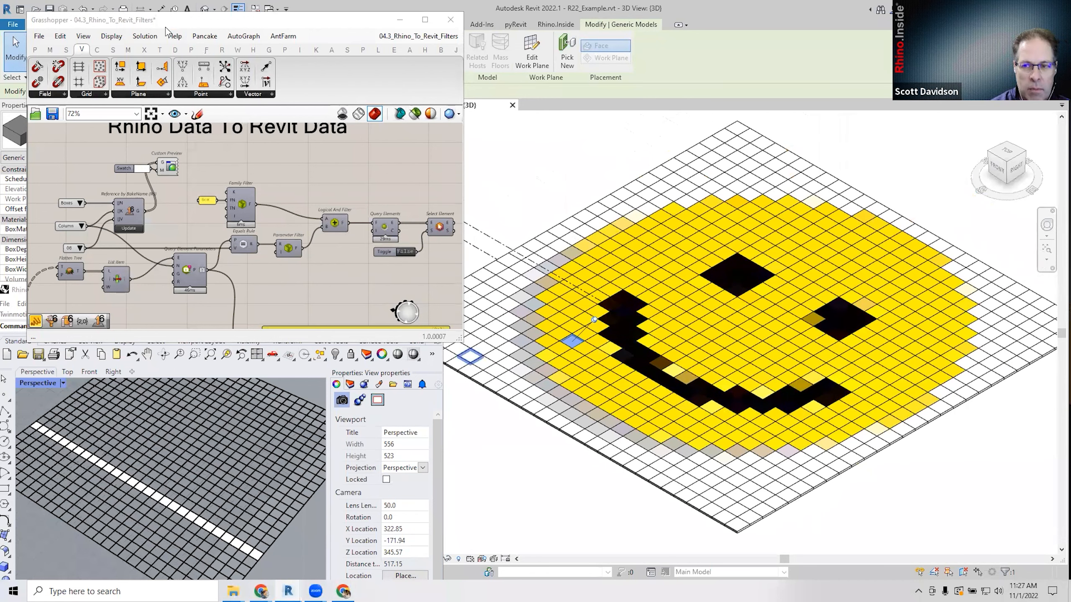
left_click_drag(175, 26, 135, 16)
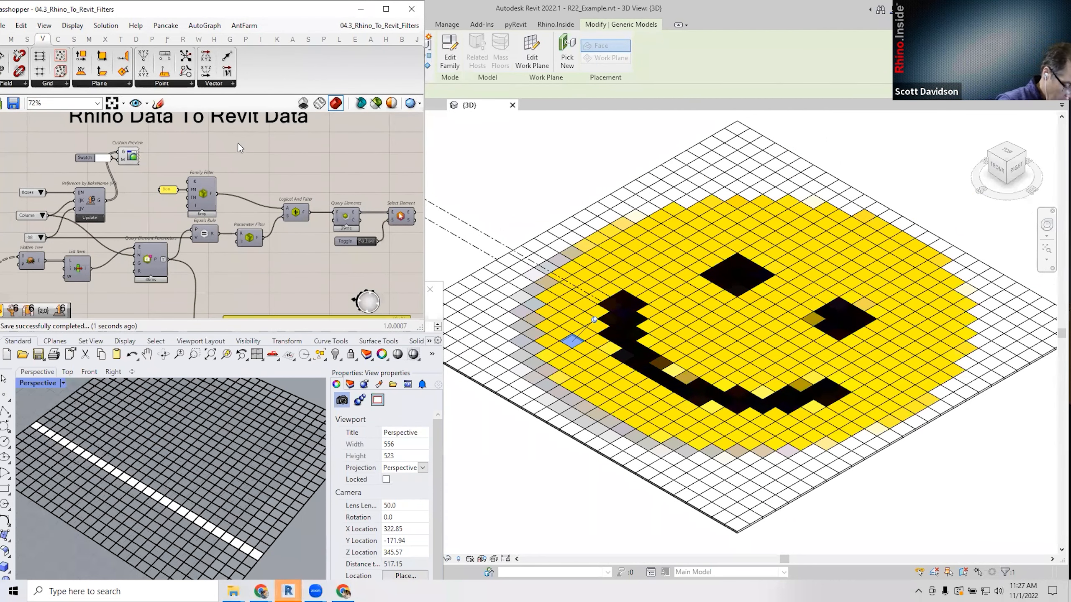
Reposition the Query Element Parameters component slightly while reviewing the yellow panel area.
left_click_drag(200, 16, 214, 15)
right_click_drag(280, 273, 288, 244)
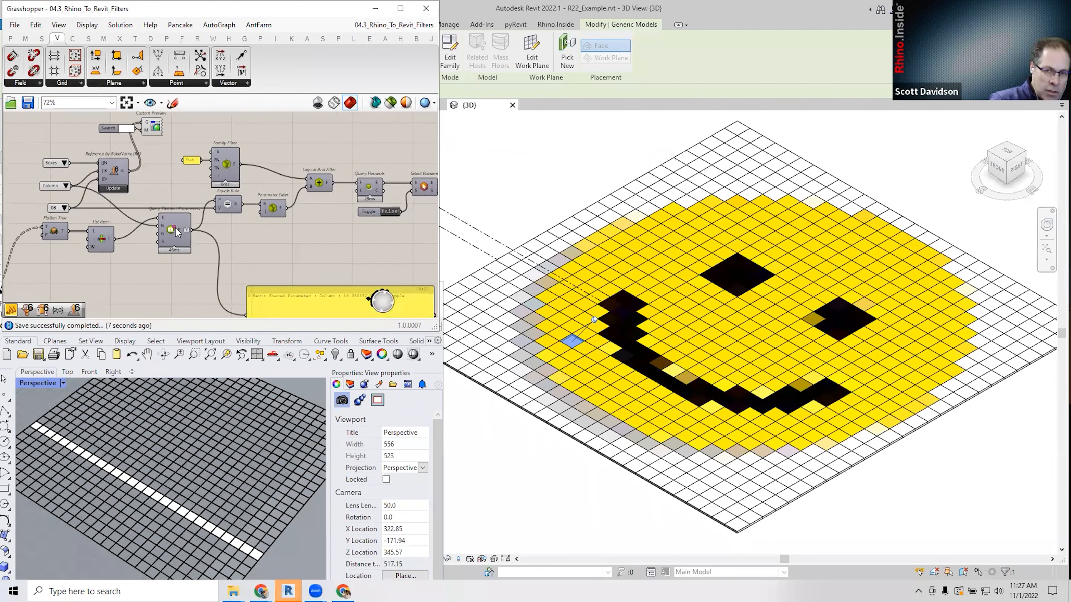
right_click_drag(231, 236, 224, 243)
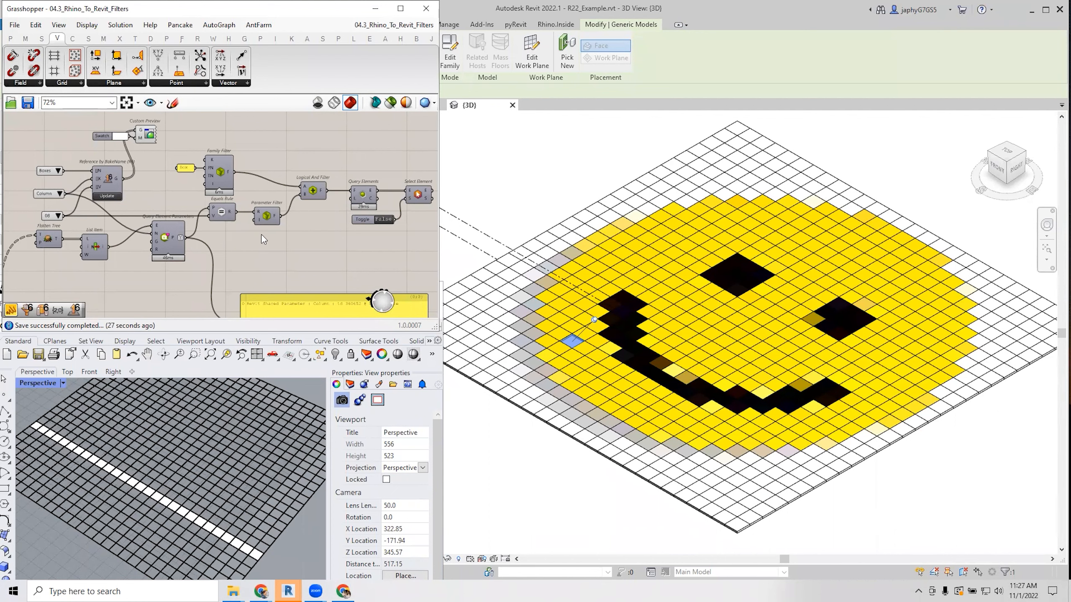
right_click_drag(283, 233, 256, 239)
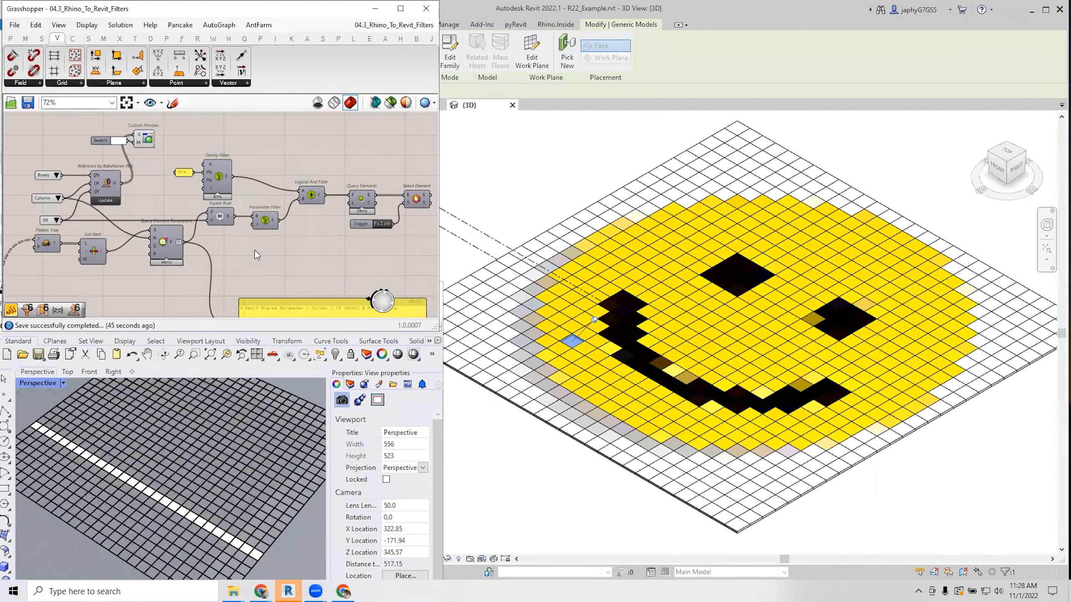
left_click_drag(170, 241, 165, 246)
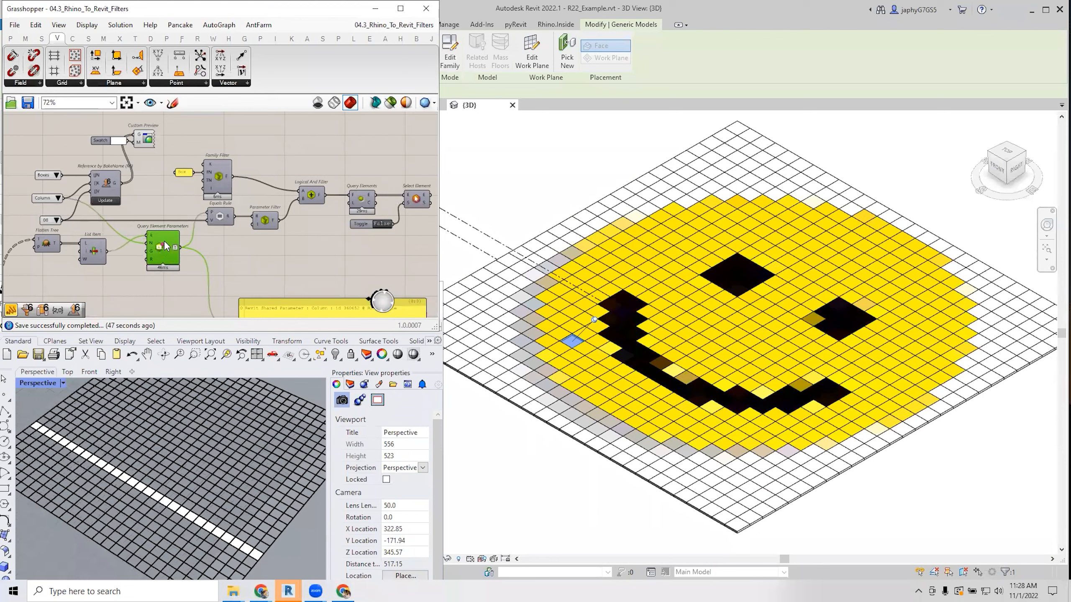
left_click(278, 261)
mouse_move(300, 247)
right_mouse_down()
mouse_move(260, 243)
mouse_move(306, 254)
mouse_move(324, 272)
mouse_move(263, 271)
mouse_move(302, 259)
right_mouse_up()
scroll(260, 243, "down", 1)
scroll(324, 271, "up", 1)
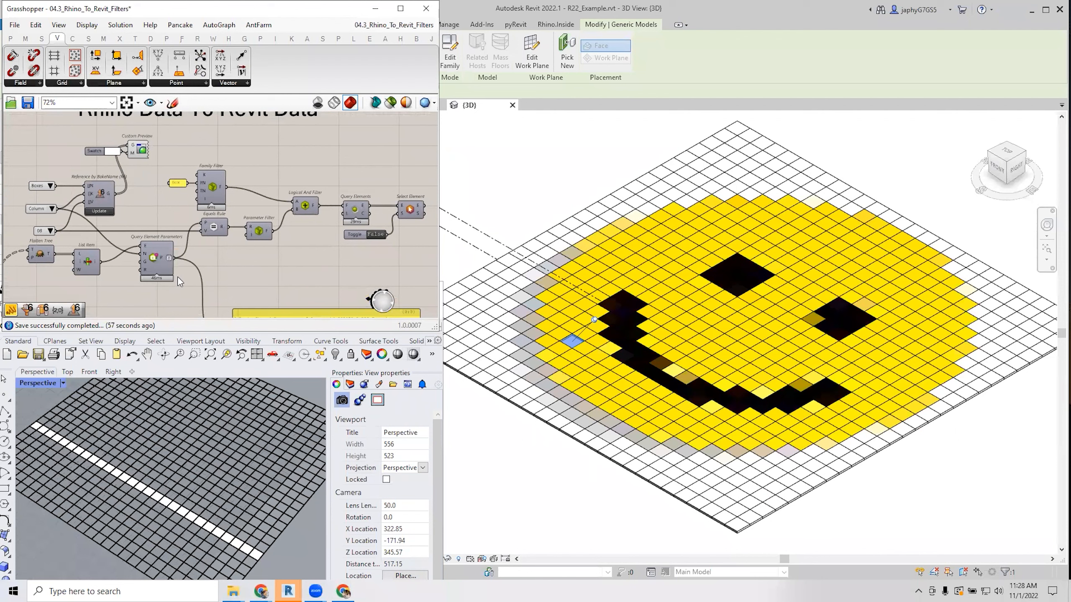
mouse_move(303, 273)
right_mouse_down()
mouse_move(335, 282)
mouse_move(289, 263)
right_mouse_up()
Raise the Box panel and Family Filter, and shift Logical And Filter slightly left.
left_click_drag(213, 176, 197, 191)
left_click(230, 211)
right_click_drag(230, 210, 229, 221)
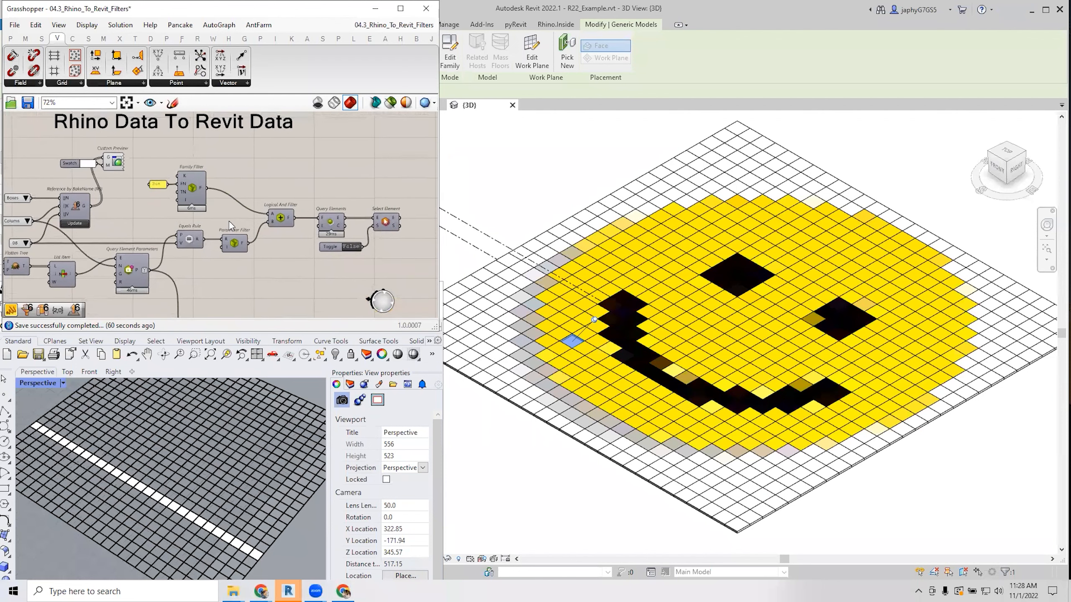
left_click(282, 218)
left_click_drag(282, 219, 274, 218)
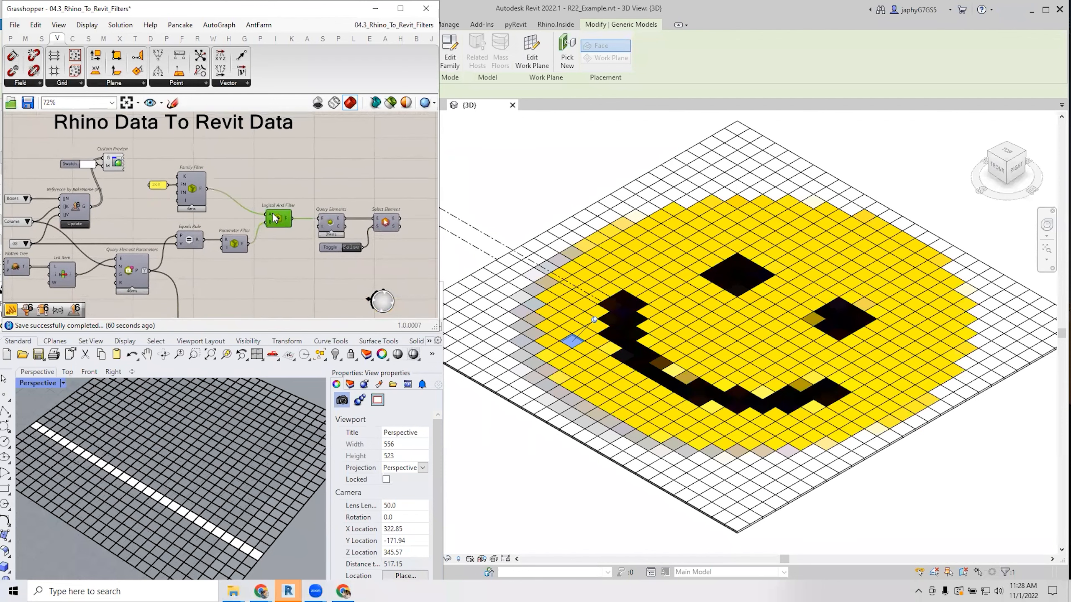
Insert a relay on the Family Filter wire and move it up and left.
double_click(247, 210)
left_click_drag(247, 210, 229, 184)
left_click(283, 189)
right_click_drag(283, 189, 312, 173)
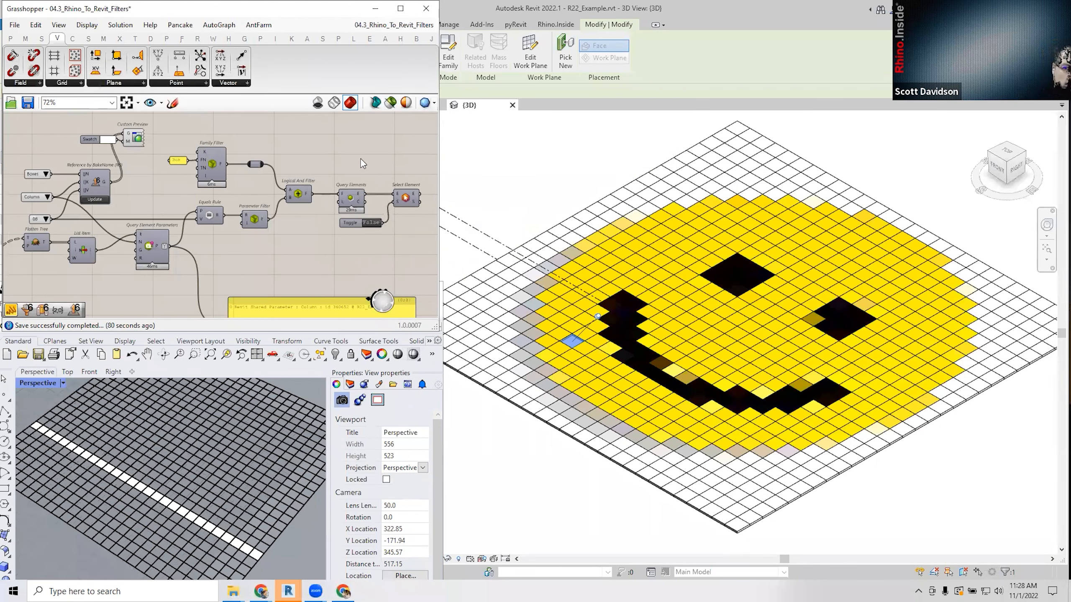
Change the value list selection from 08 to 16.
right_click_drag(361, 160, 346, 157)
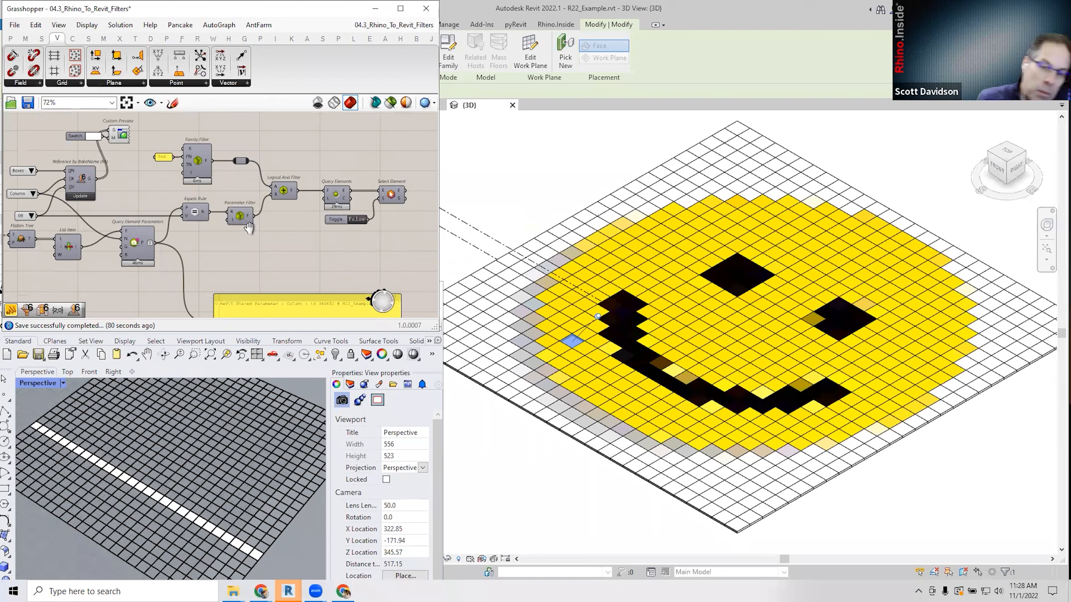
right_click_drag(241, 223, 265, 229)
left_click(55, 222)
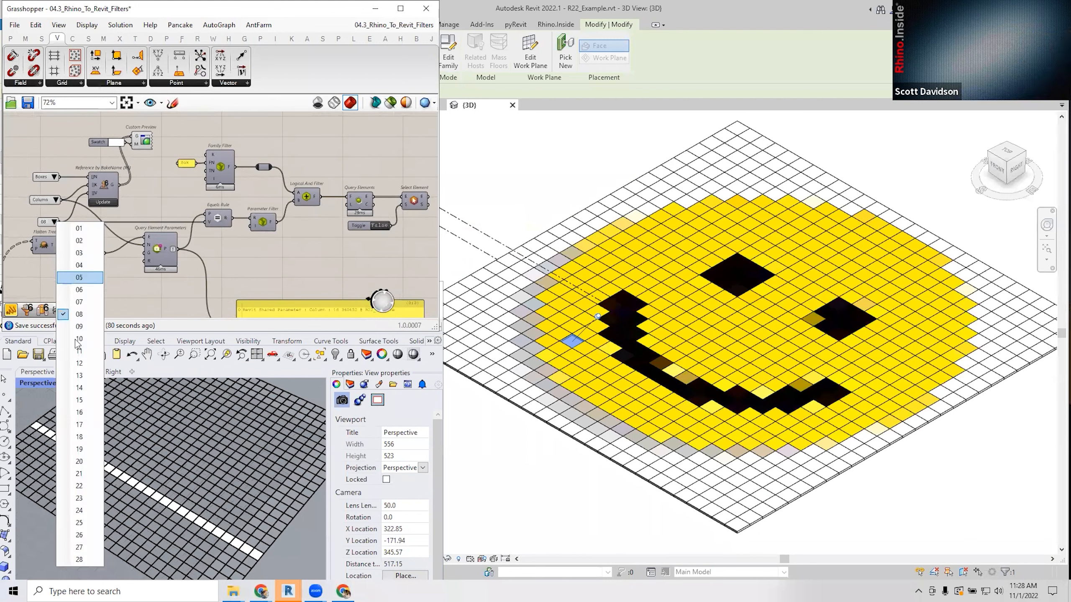
left_click(78, 412)
In the purple image-sampling group, duplicate the Square grid component, then delete the copy.
scroll(210, 234, "down", 1)
scroll(209, 230, "down", 1)
right_click_drag(209, 230, 350, 207)
scroll(351, 207, "down", 2)
right_click_drag(158, 237, 414, 256)
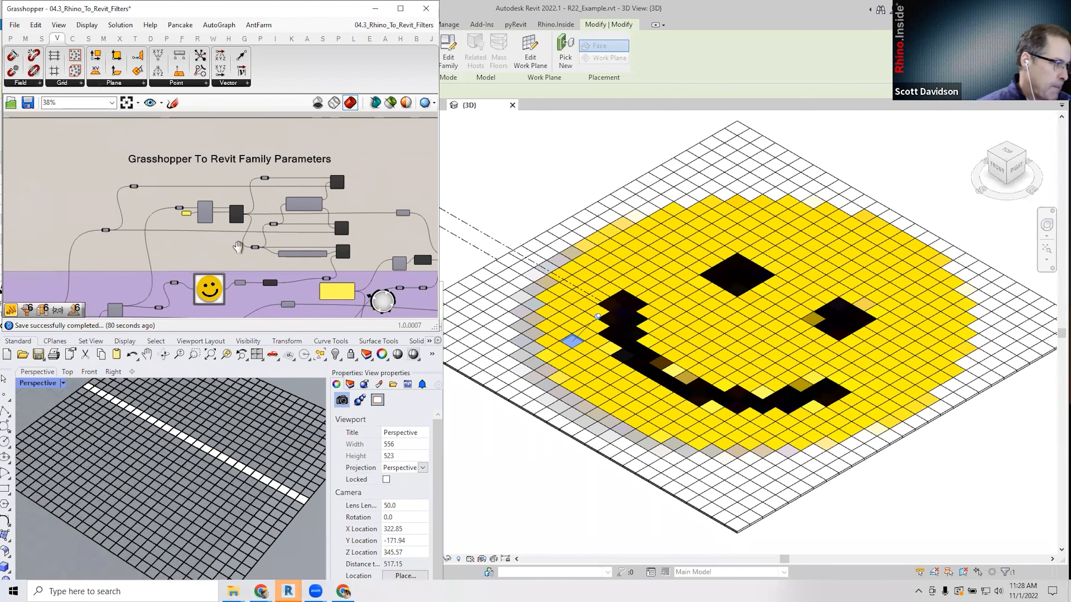
right_click_drag(238, 246, 244, 150)
right_click_drag(193, 274, 234, 258)
scroll(121, 232, "up", 4)
scroll(216, 238, "down", 1)
right_click_drag(327, 264, 250, 254)
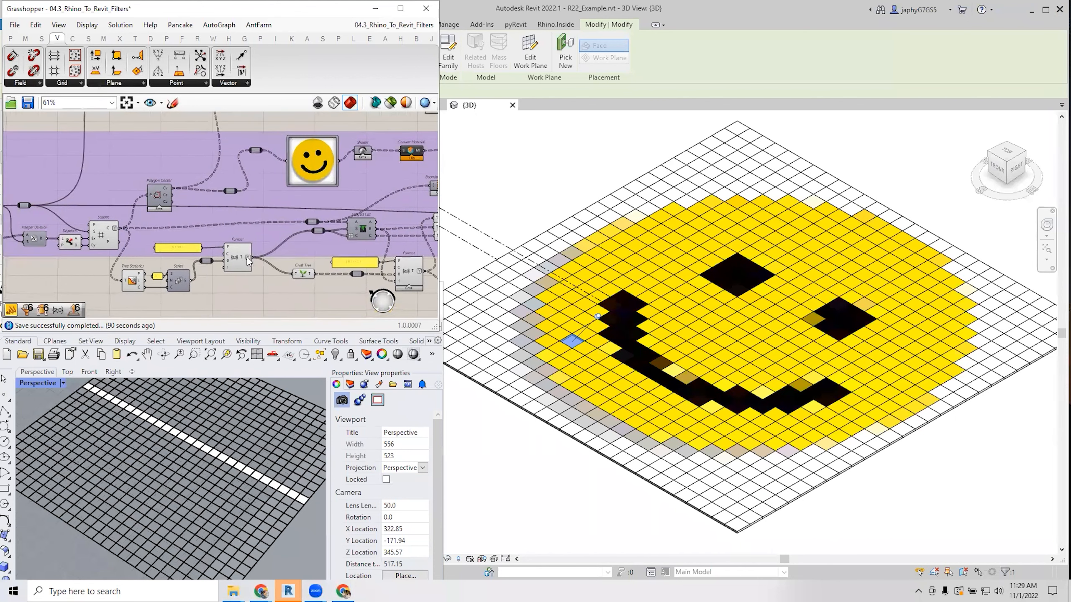
left_click(106, 240)
left_click_drag(105, 240, 87, 284, "alt")
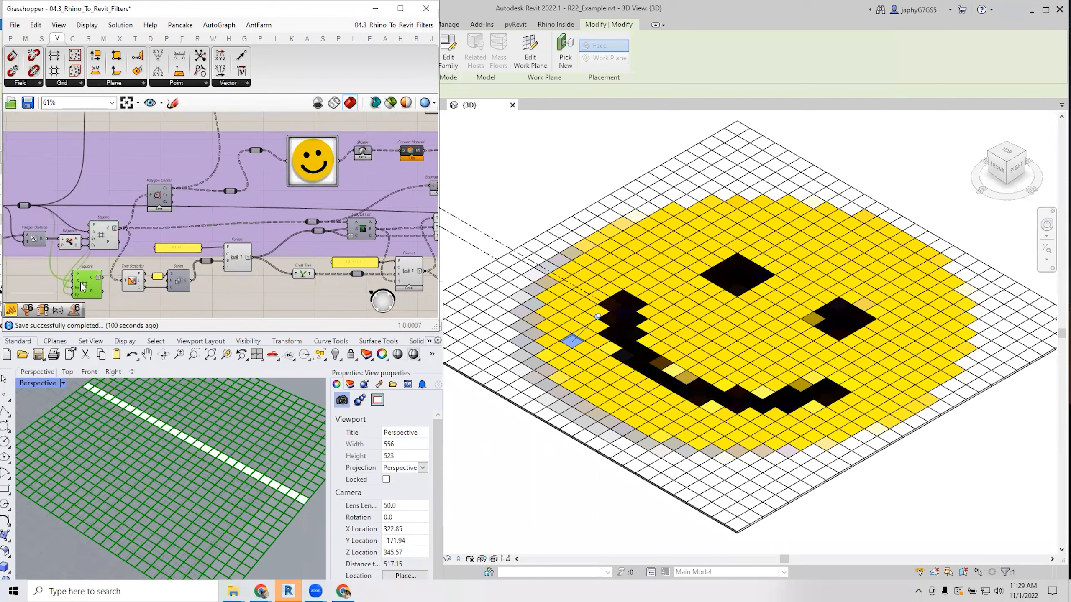
mouse_move(91, 280)
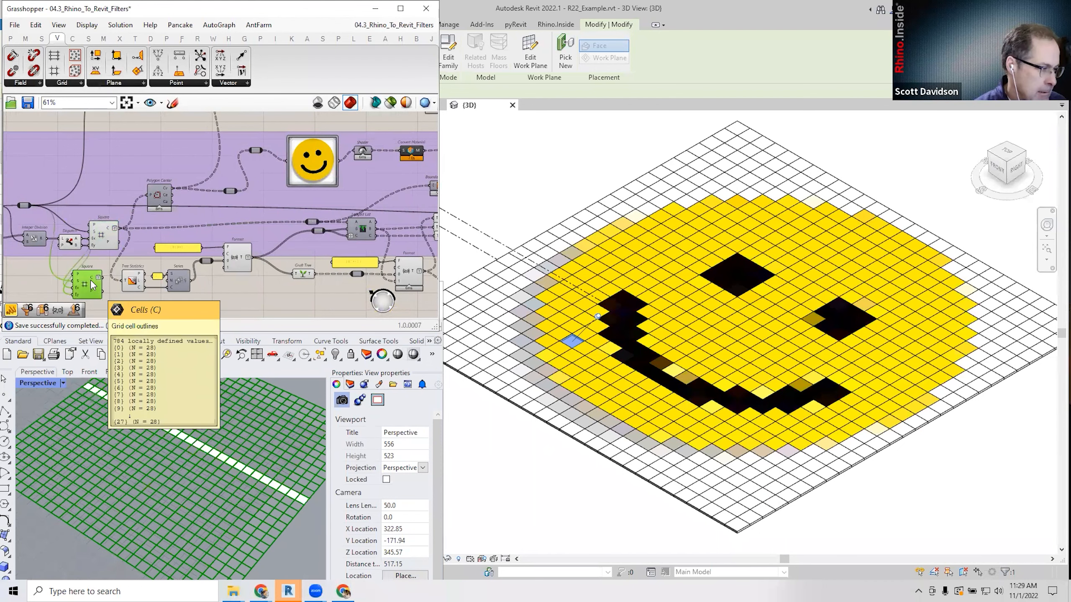
key("Delete")
Review the downstream components and clear the tile selection in Revit.
right_click_drag(358, 255, 240, 263)
right_click_drag(413, 240, 255, 254)
scroll(259, 249, "down", 1)
right_click_drag(414, 230, 314, 240)
left_click(539, 221)
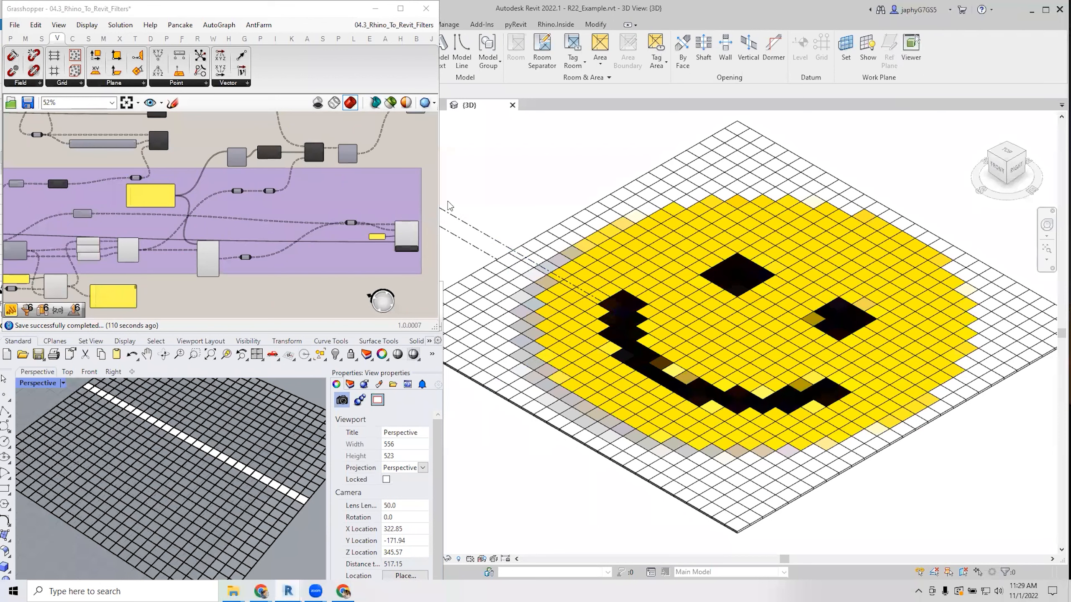
Launch Revit 2023 from Windows search for 'rev', then select a smiley grid tile.
left_click(163, 9)
left_click(125, 591)
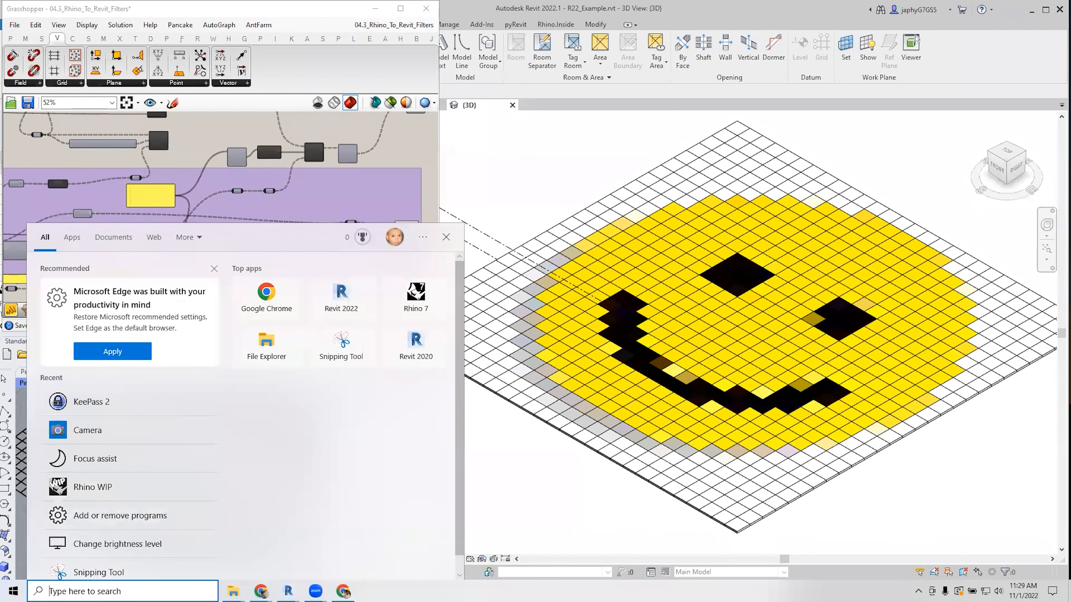
type("rev")
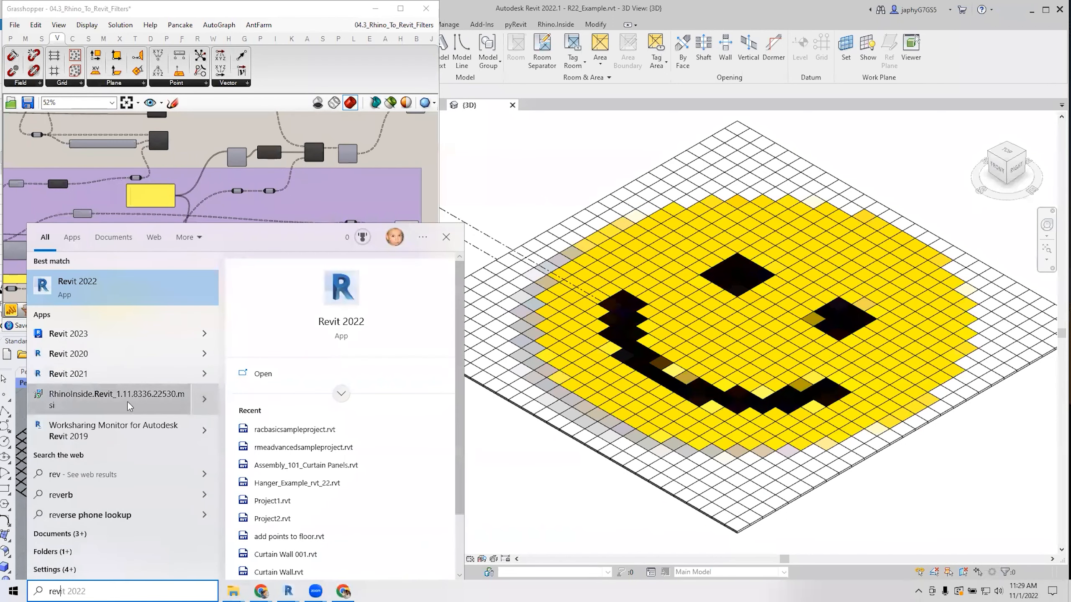
left_click(103, 339)
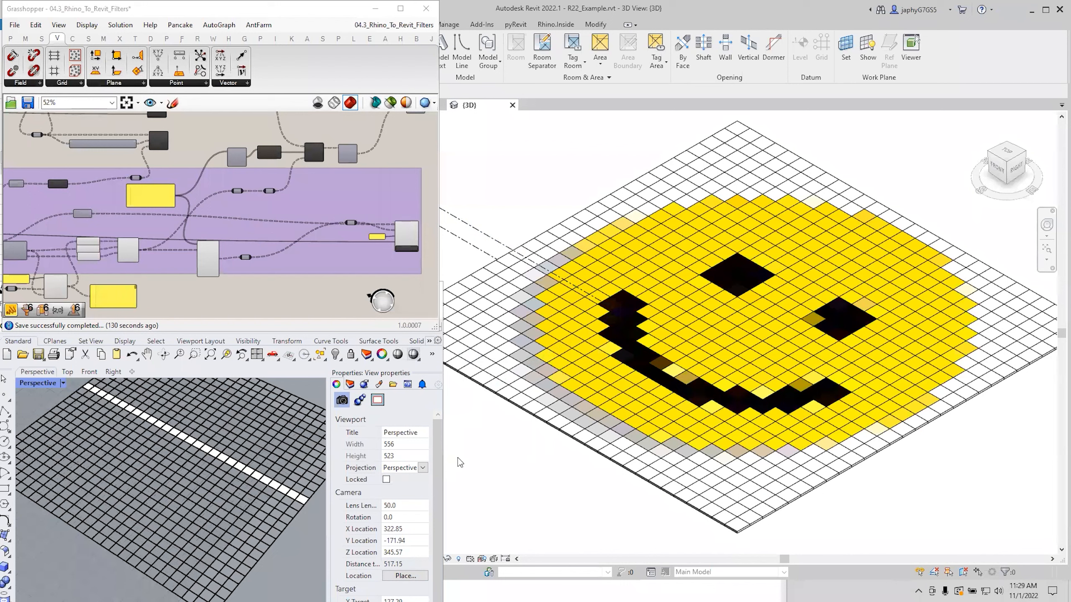
left_click(574, 387)
left_click(568, 490)
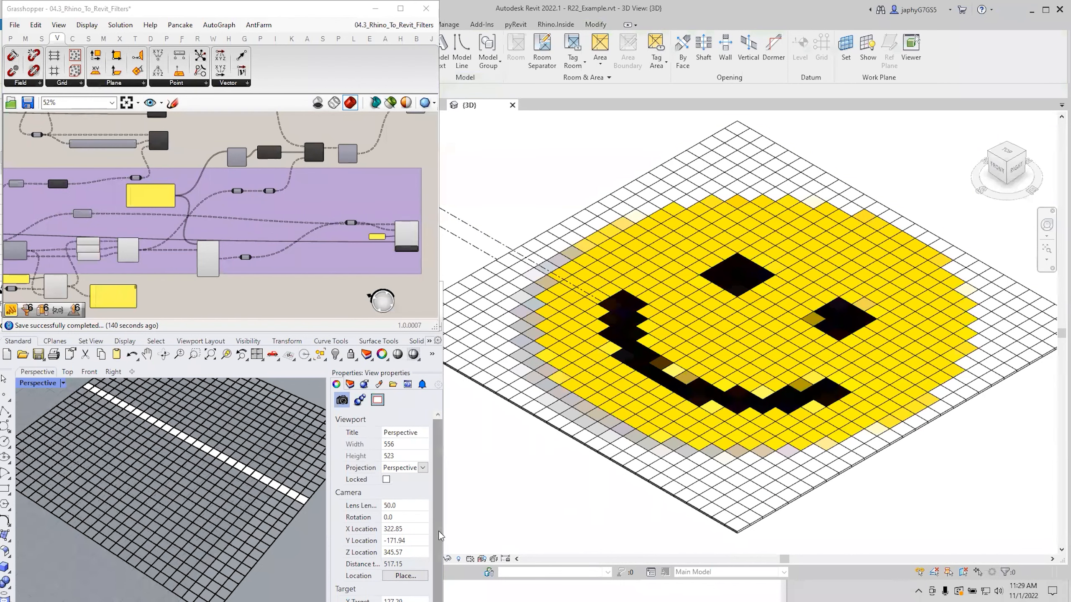
key("alt+Tab")
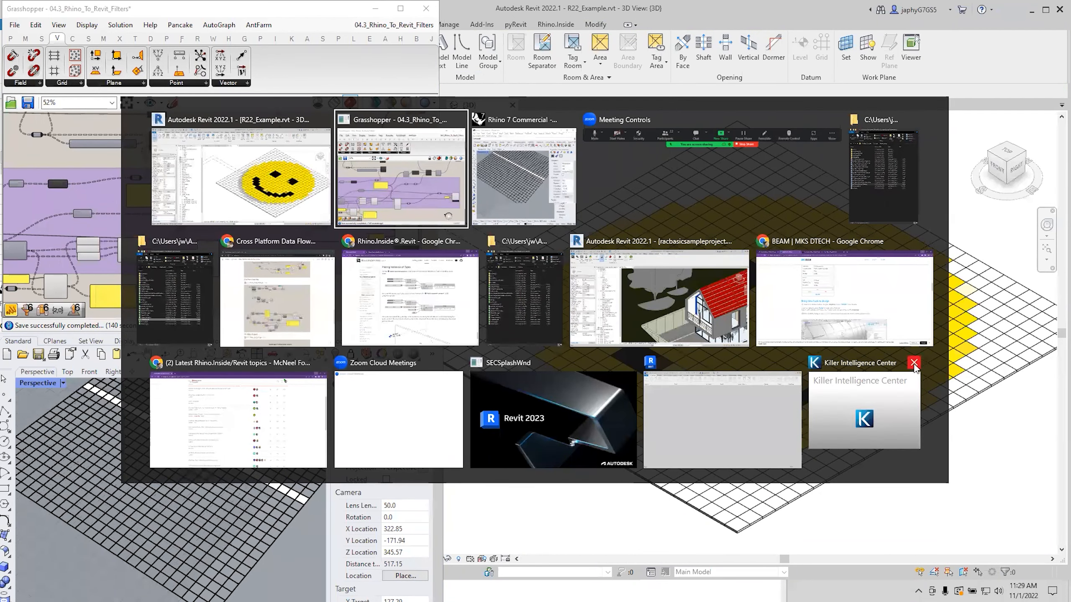
left_click(363, 199)
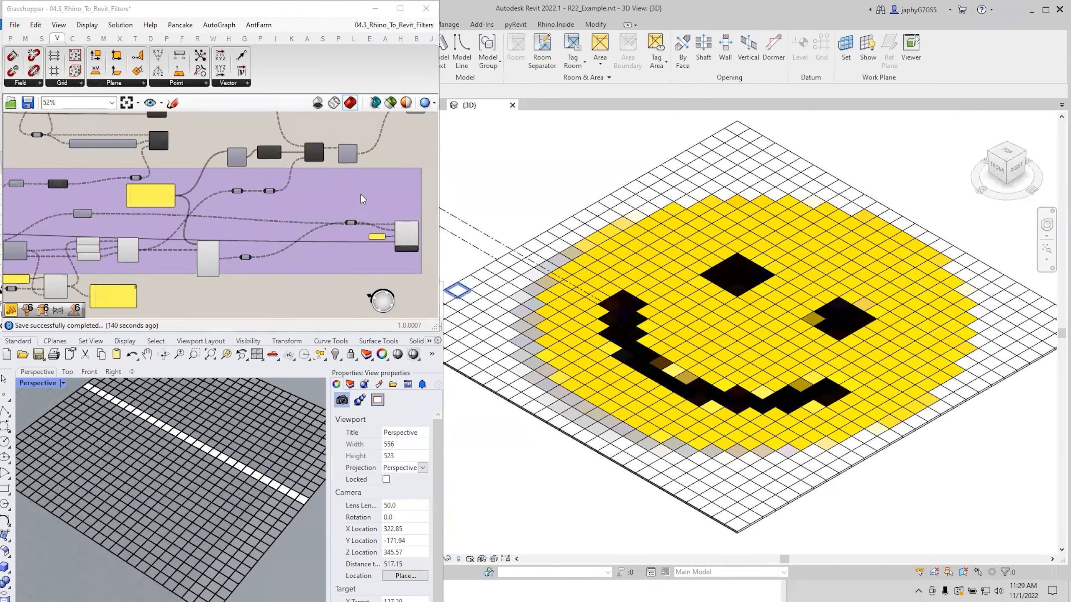
scroll(493, 500, "down", 3)
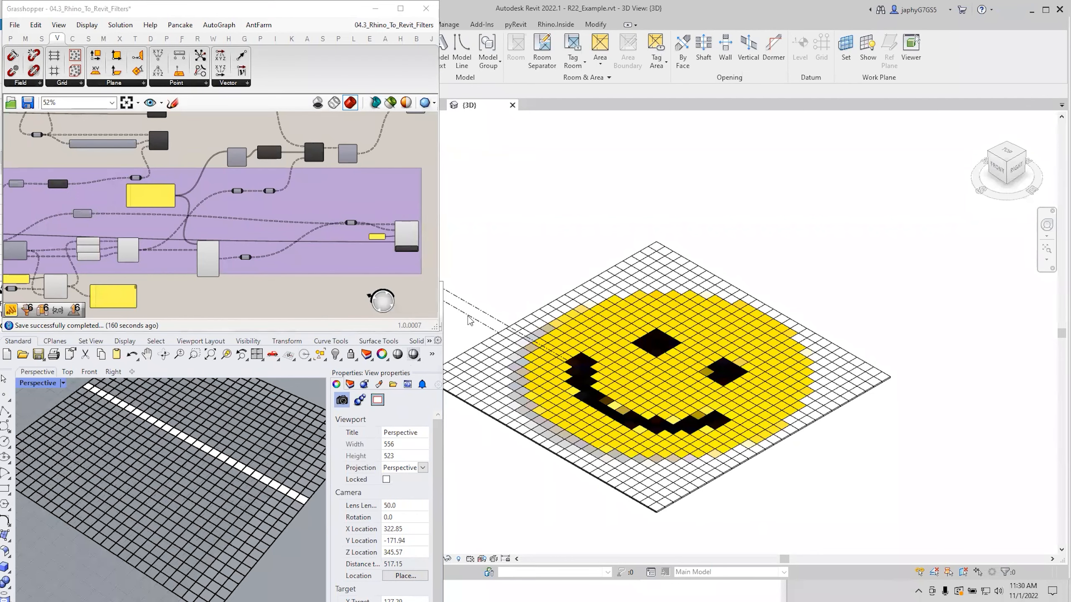
scroll(653, 426, "up", 2)
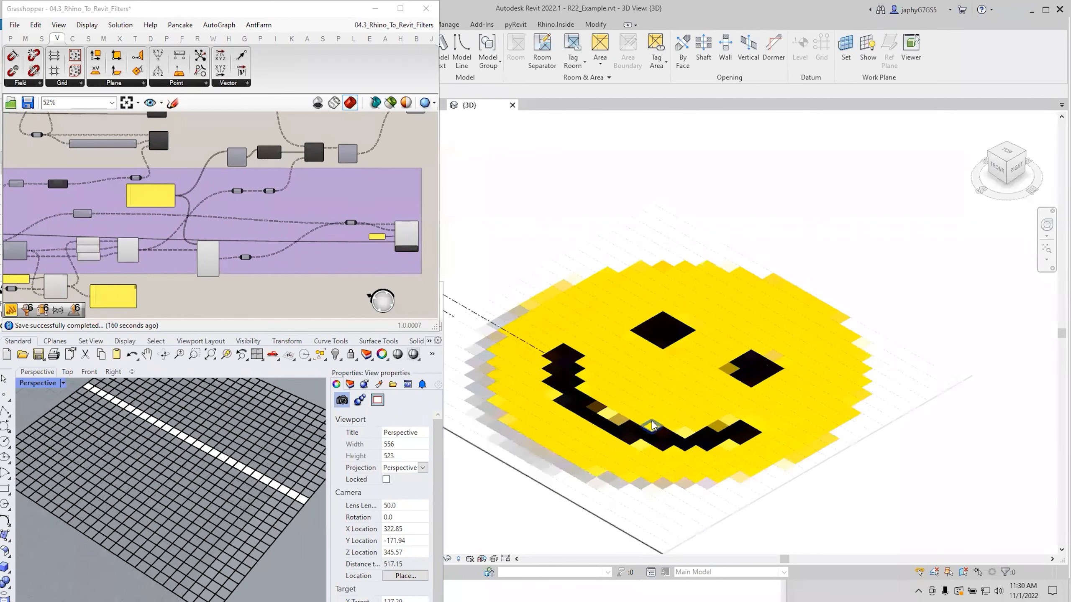
scroll(642, 412, "up", 1)
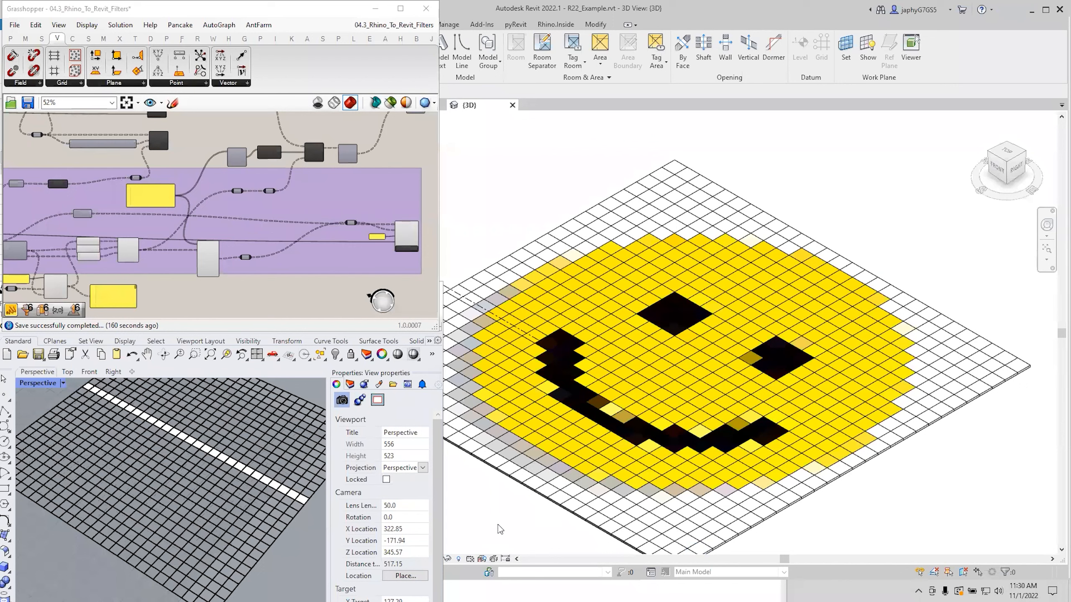
key("alt")
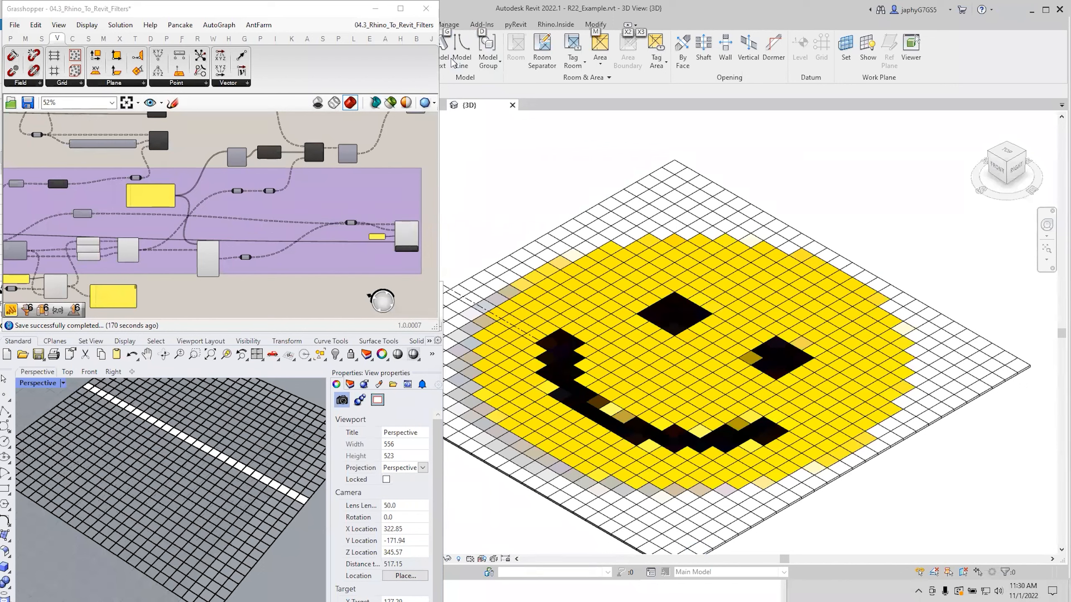
key("Escape")
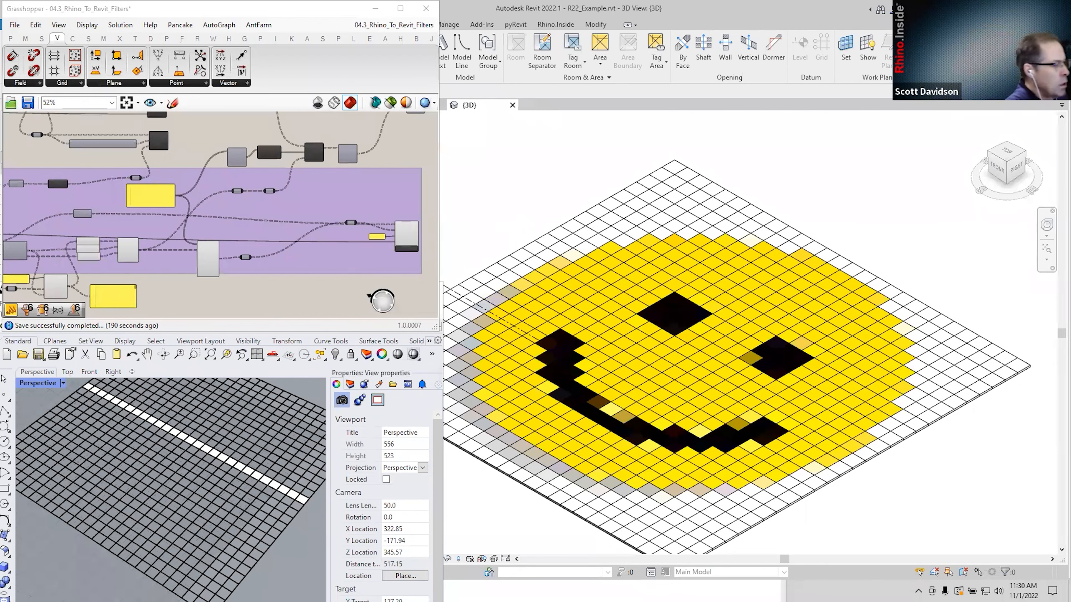
key("alt+Tab")
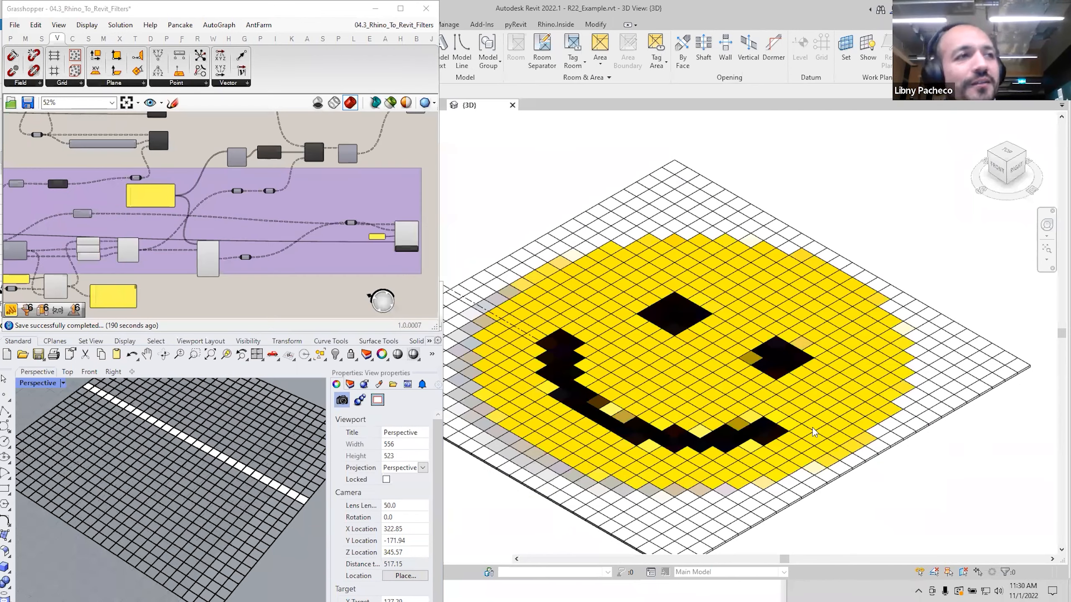
Shrink and move the Revit 2023 Home window aside, bringing Revit 2022 back in front.
left_click(812, 433)
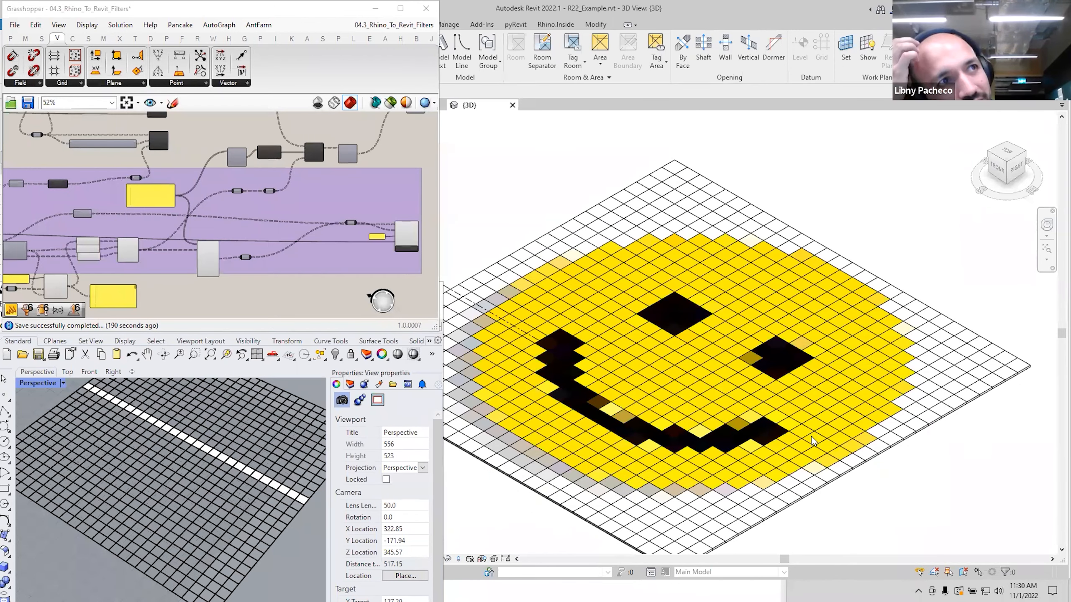
key("alt+Tab")
key("alt+Tab")
key("alt+Tab")
key("alt+Tab")
key("alt+Tab")
key("alt+Tab")
key("alt+Tab")
key("alt+Tab")
key("alt+Tab")
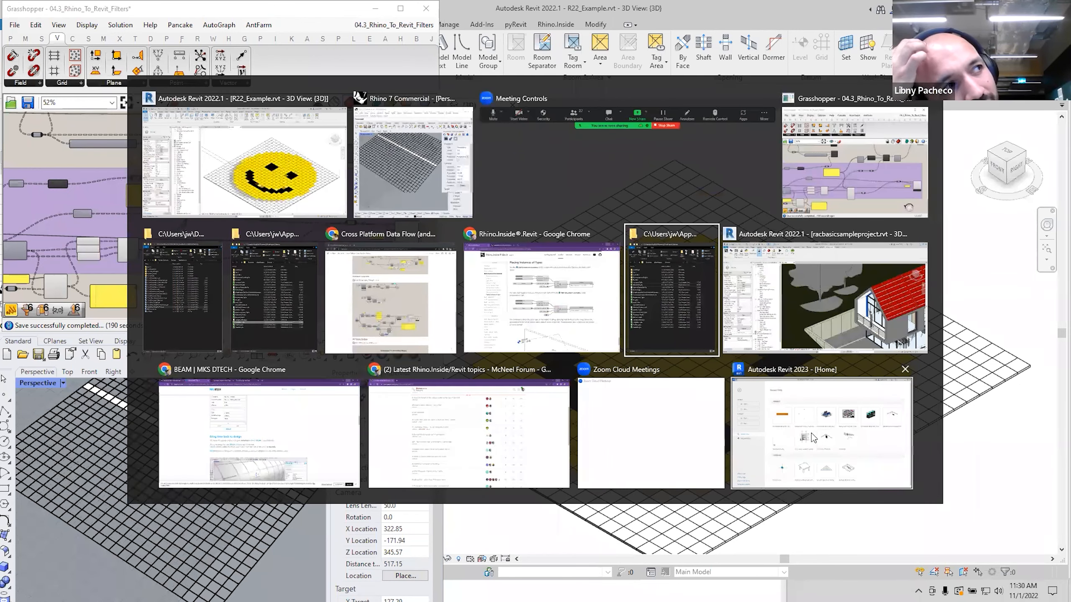
key("alt+Tab")
key("alt+Tab")
key("alt+Tab")
key("alt+Tab")
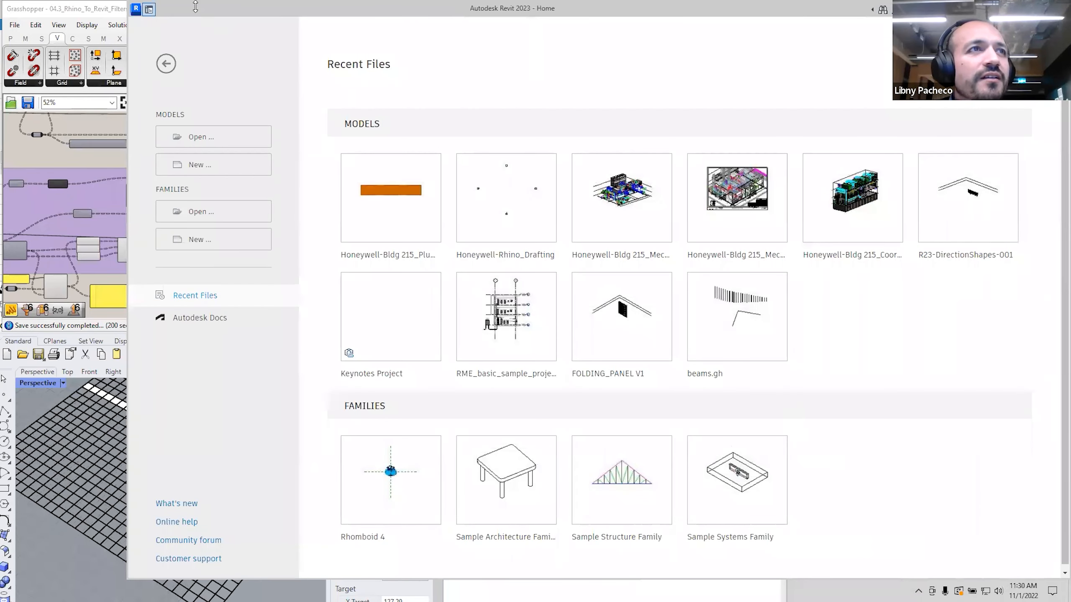
left_click_drag(195, 7, 212, 284)
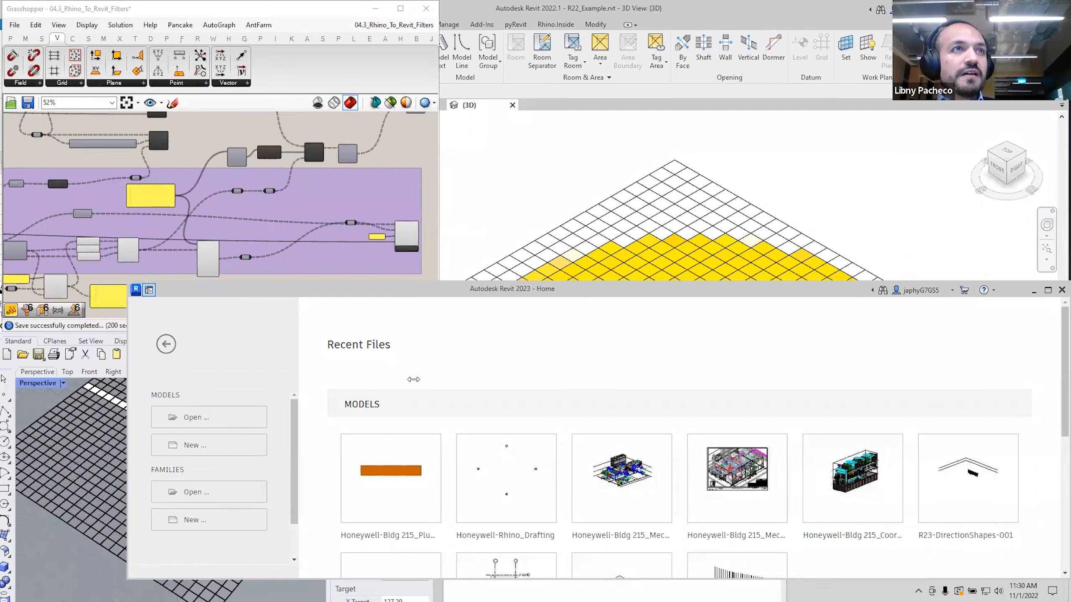
left_click_drag(226, 294, 140, 512)
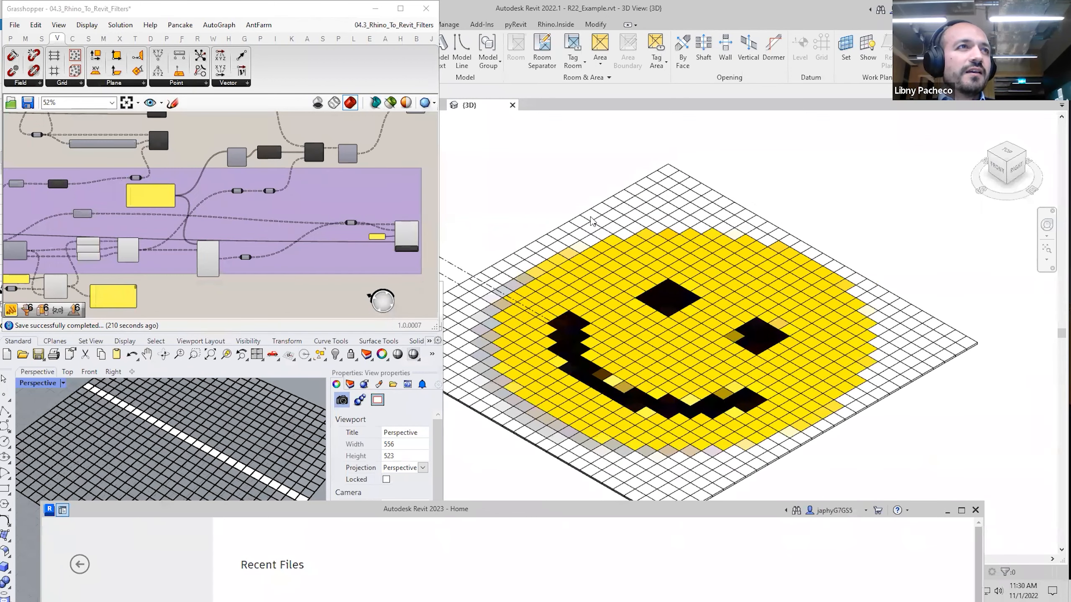
left_click(589, 219)
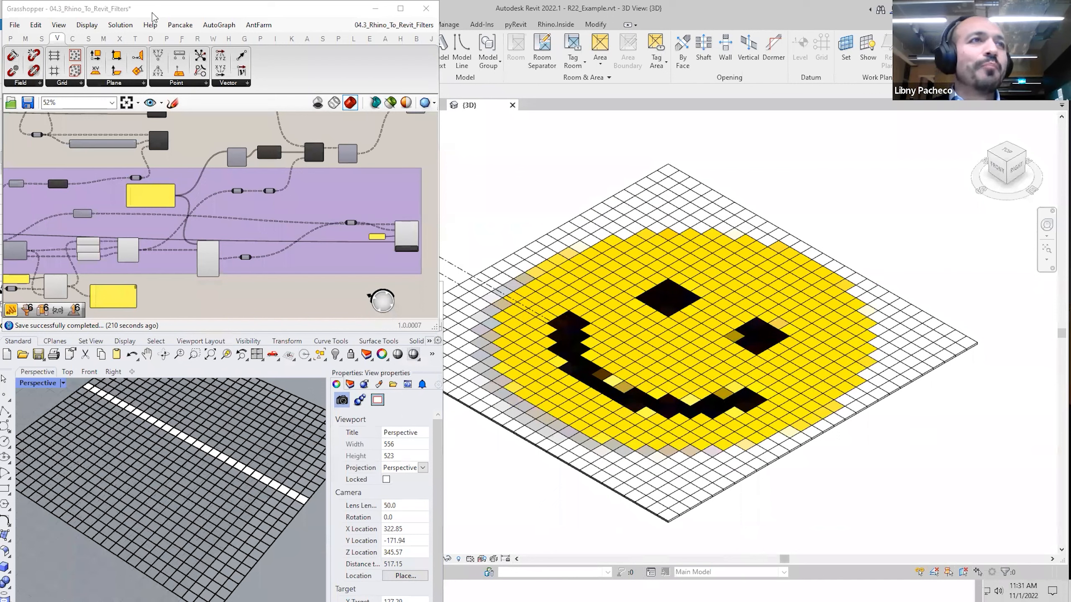
Select a smiley tile, view the purple group's options without changes, and clear the selection.
left_click(570, 220)
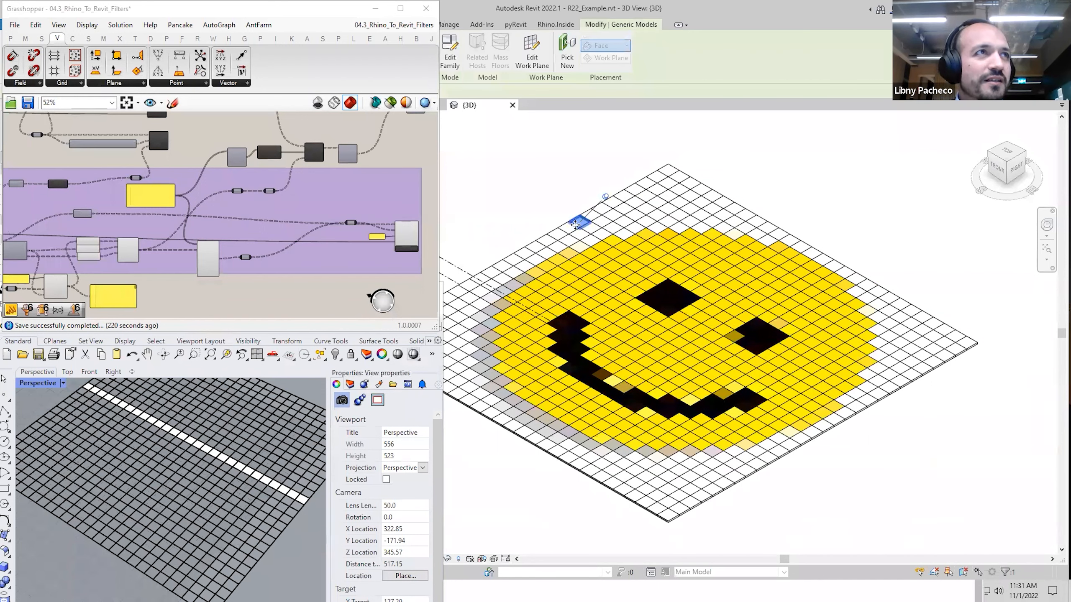
right_click(296, 249)
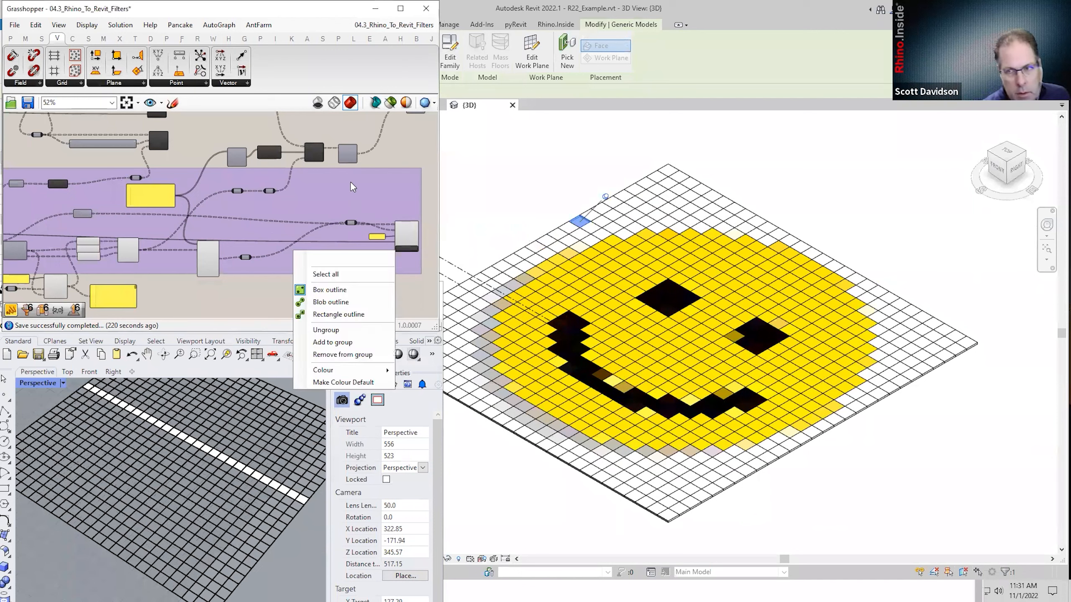
left_click(347, 132)
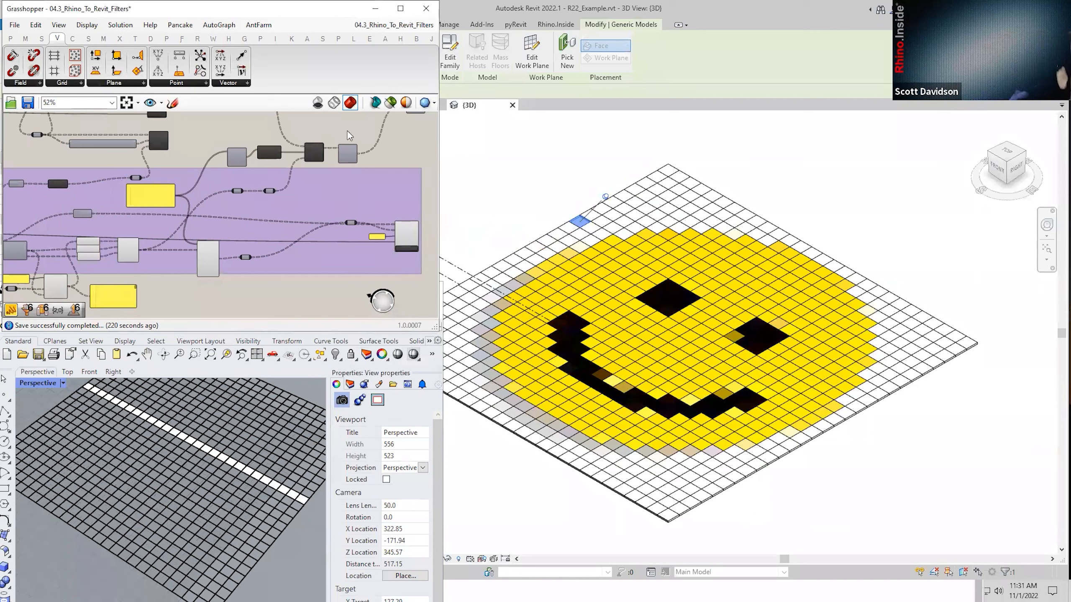
left_click(522, 156)
scroll(344, 242, "down", 3)
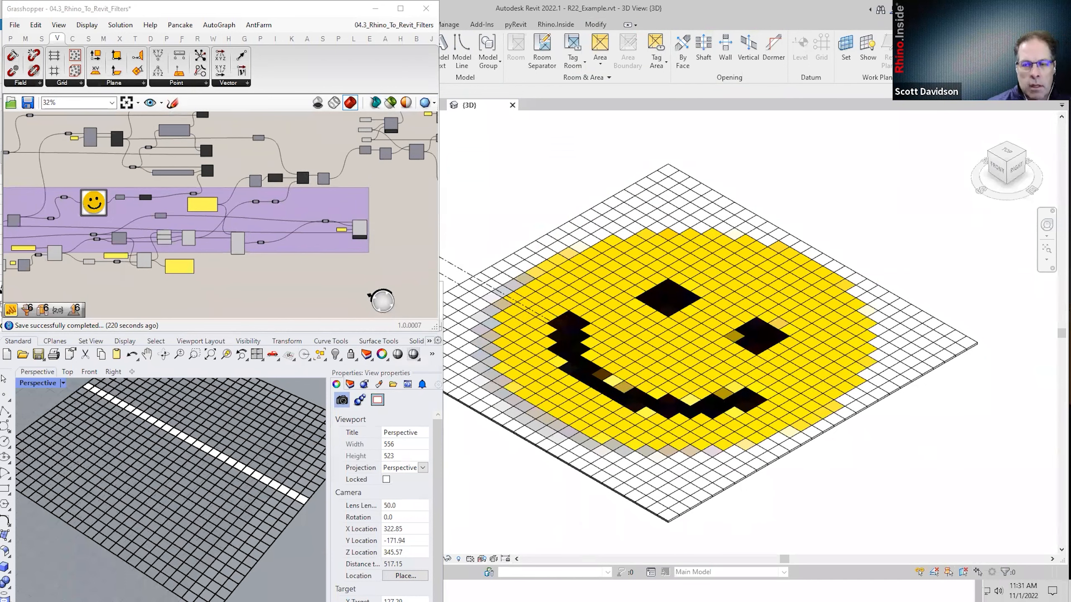
Switch to Rhino 7 and start a new empty Grasshopper definition.
key("alt+Tab")
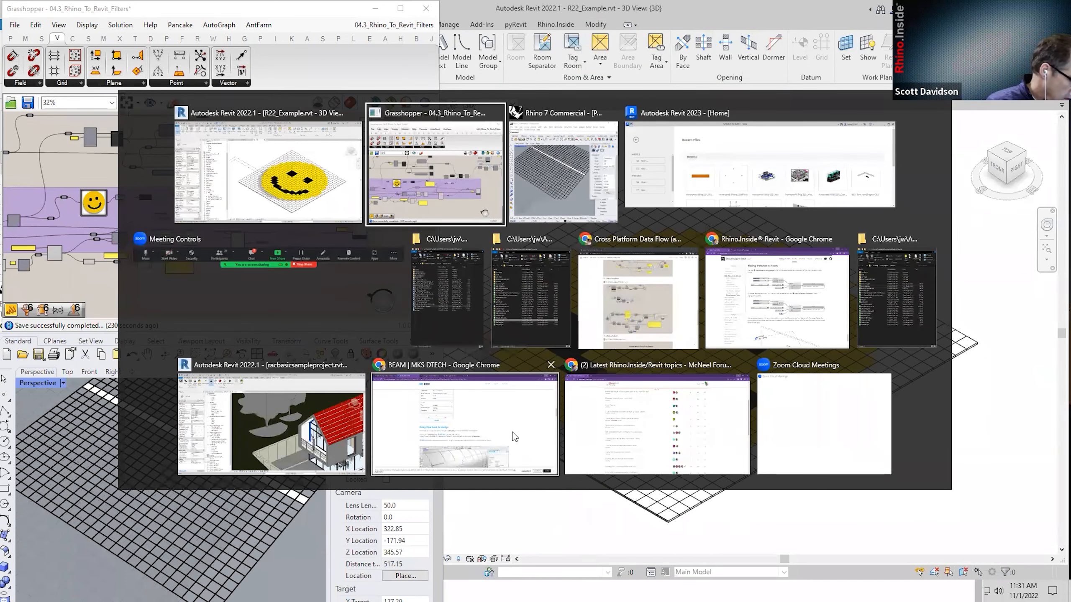
key("alt+Tab")
key("alt+Tab")
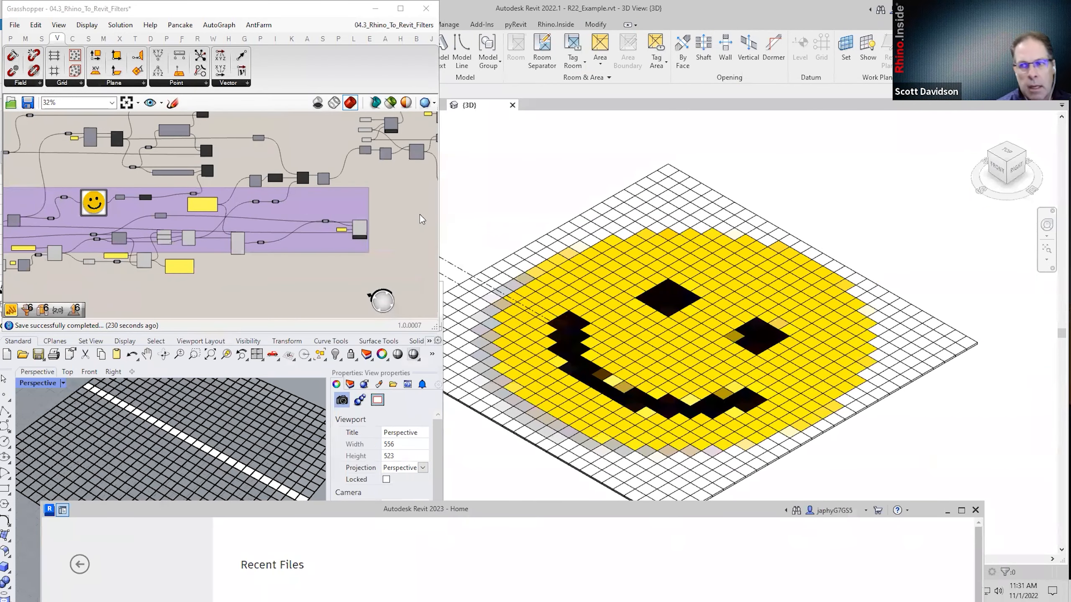
right_click_drag(420, 214, 306, 246)
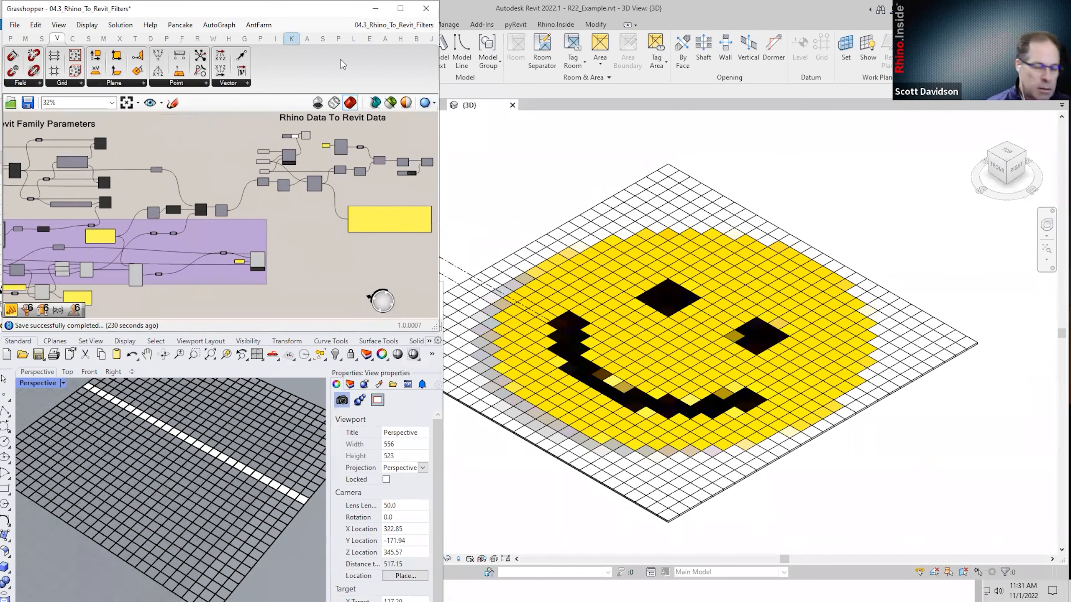
left_click(14, 24)
left_click(34, 39)
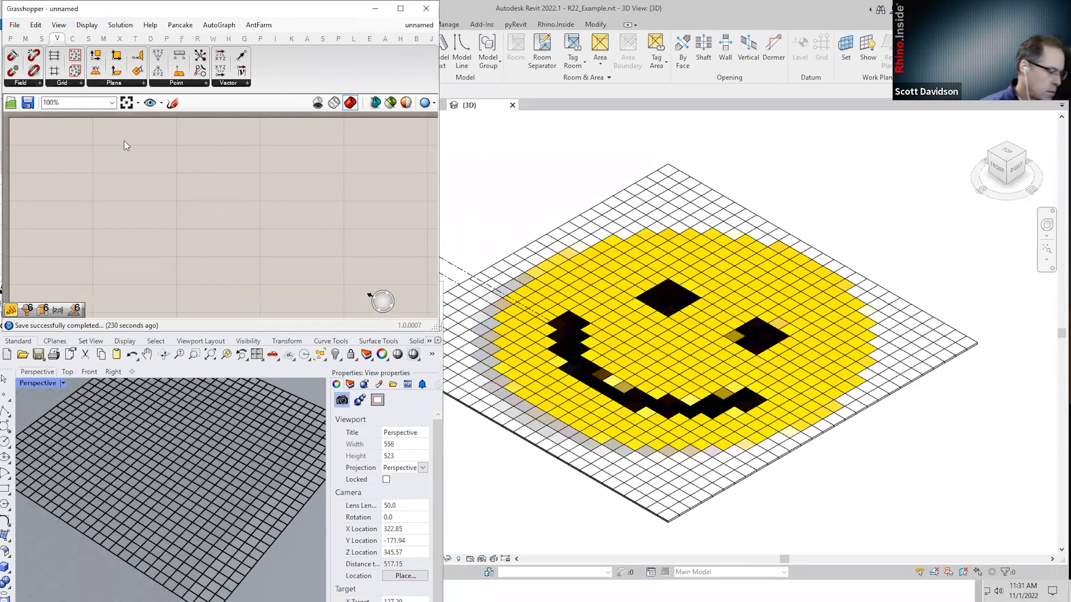
Create a new Revit project from the Imperial-Architectural Template.
left_click_drag(117, 8, 123, 141)
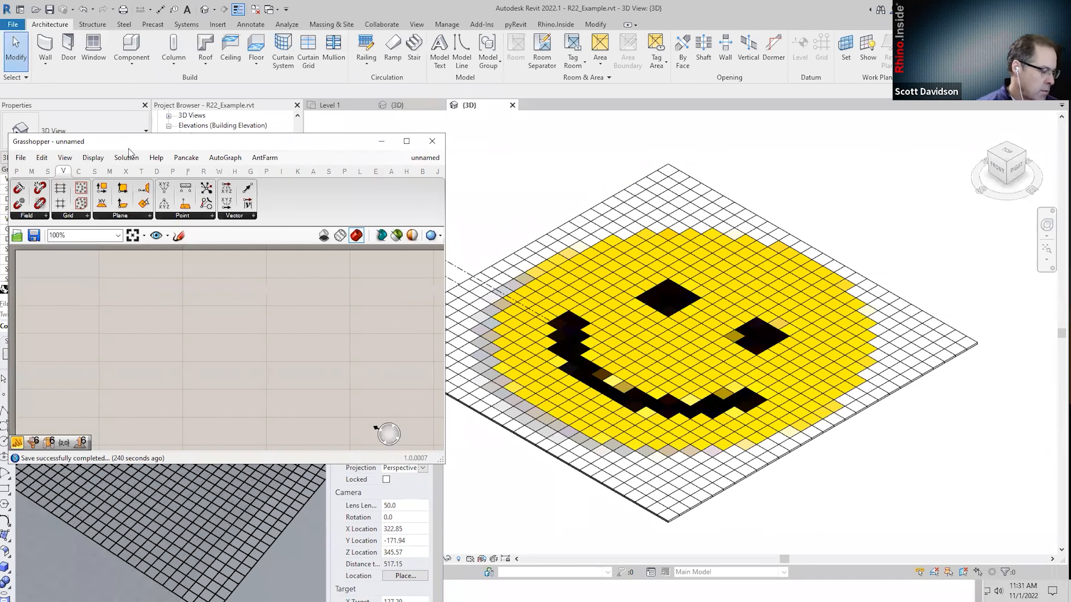
left_click(325, 106)
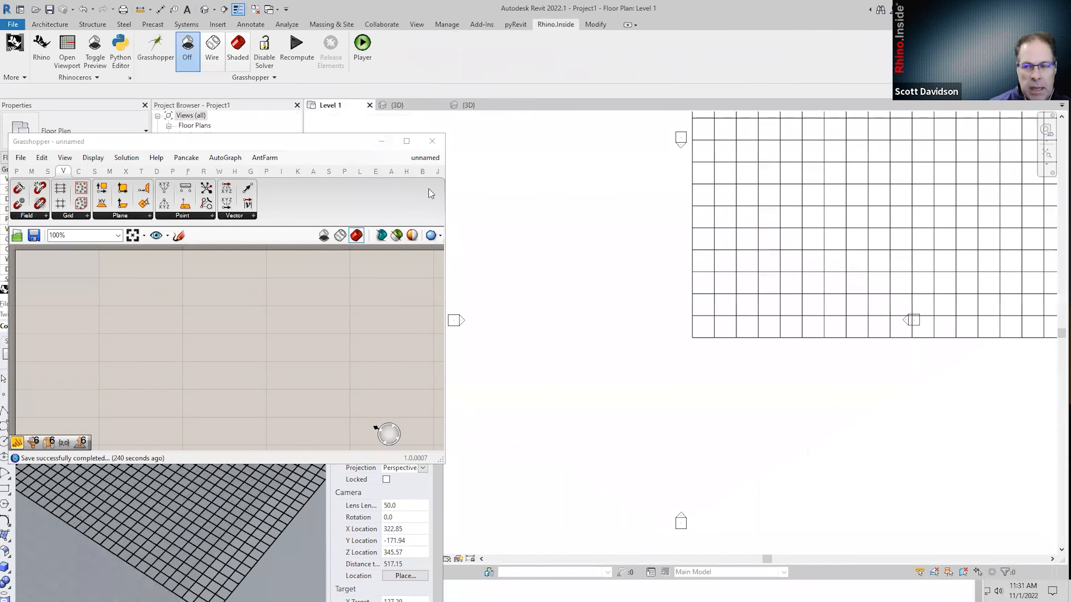
scroll(585, 302, "down", 1)
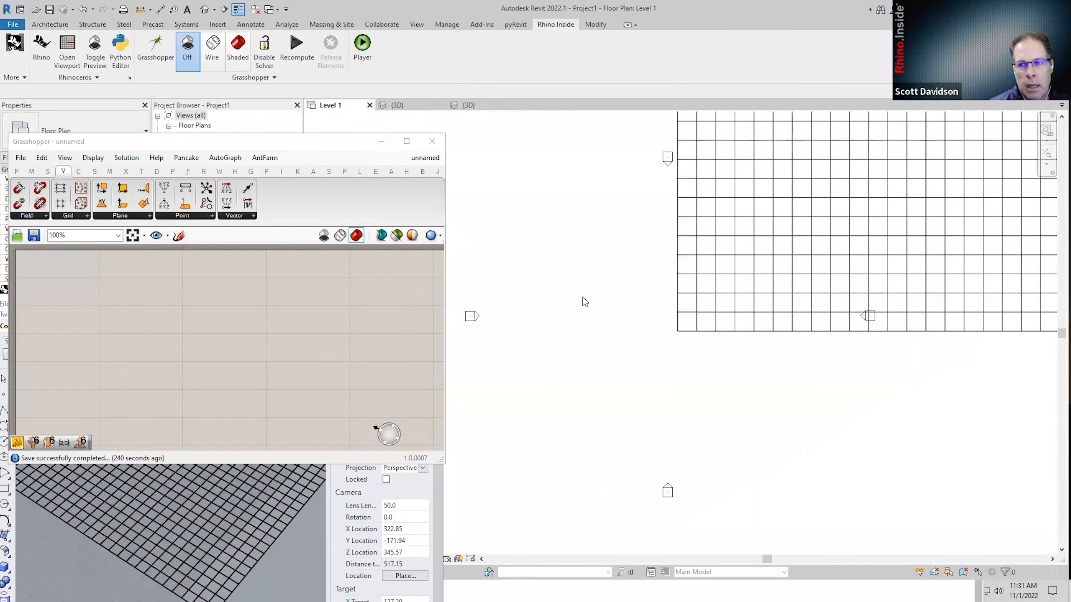
left_click(11, 23)
mouse_move(74, 71)
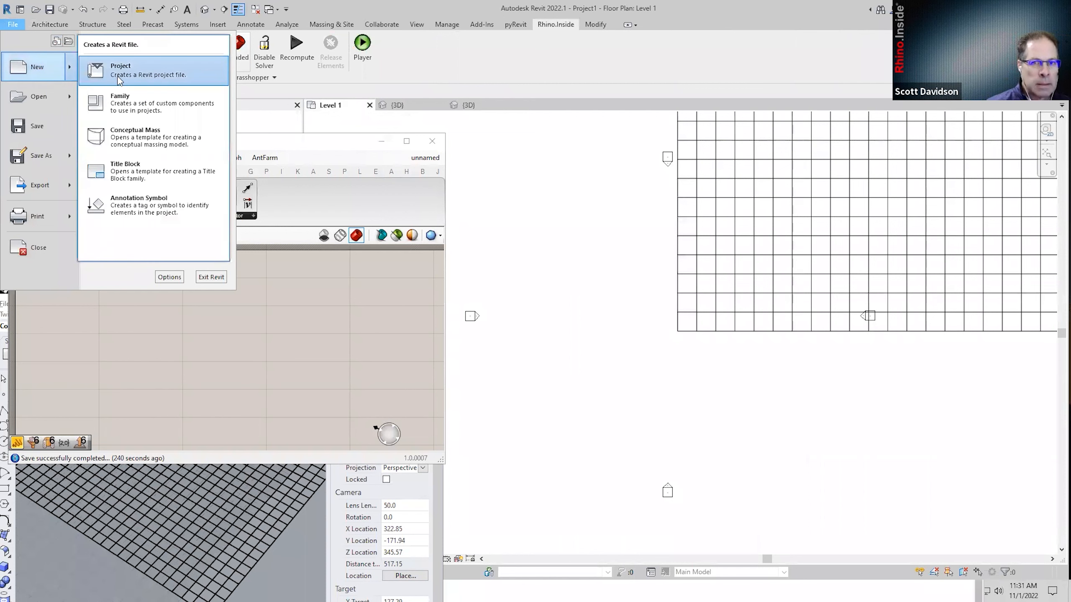
left_click(119, 74)
left_click(969, 415)
left_click(958, 440)
left_click(932, 475)
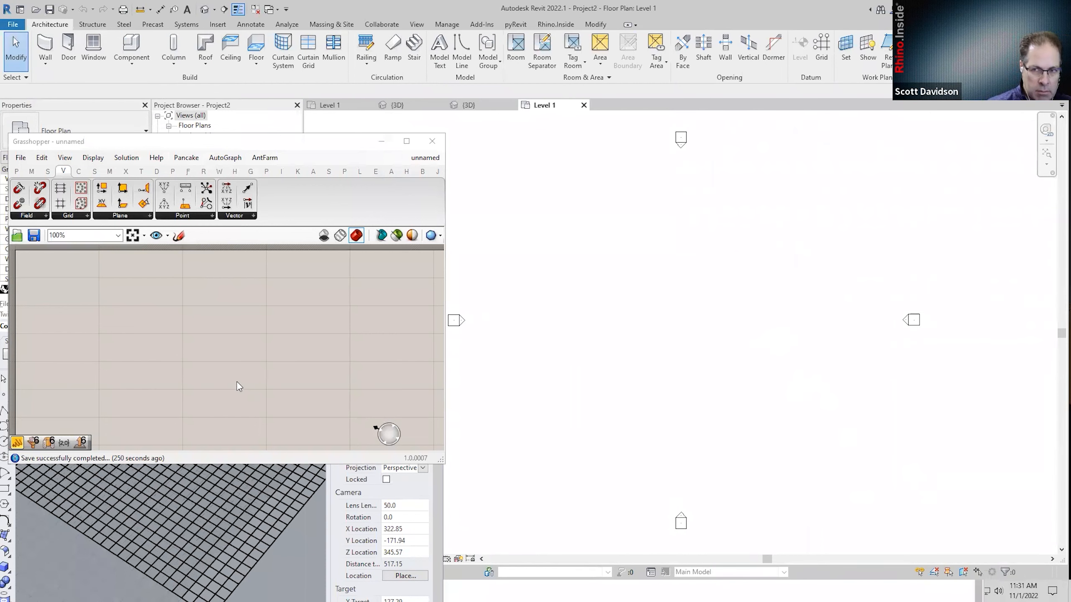
Place a Line SDL with XY Plane as its start and Unit X as its direction.
double_click(216, 379)
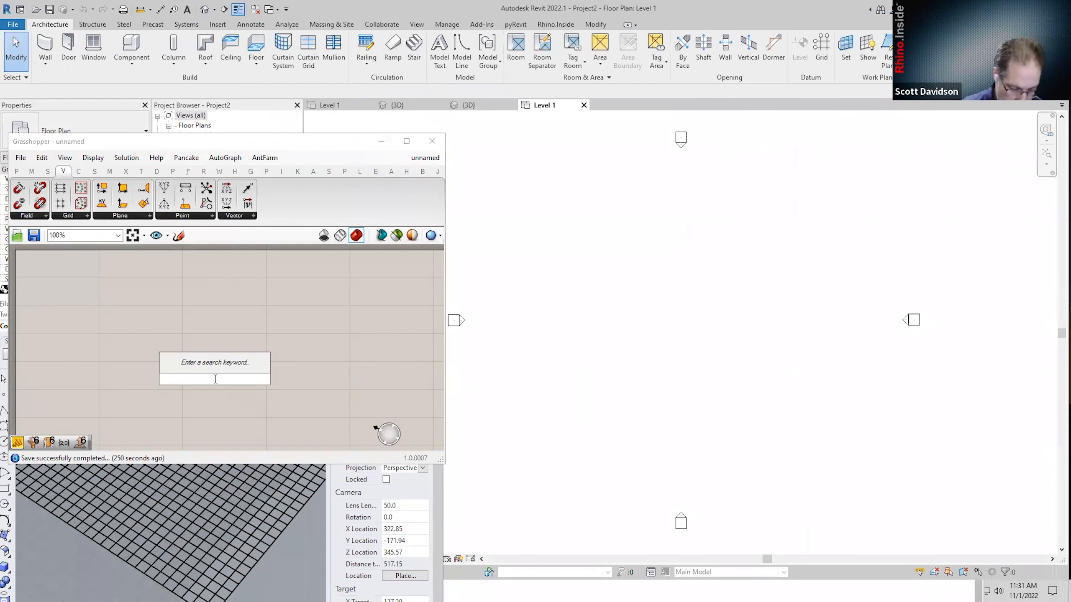
type("sdle")
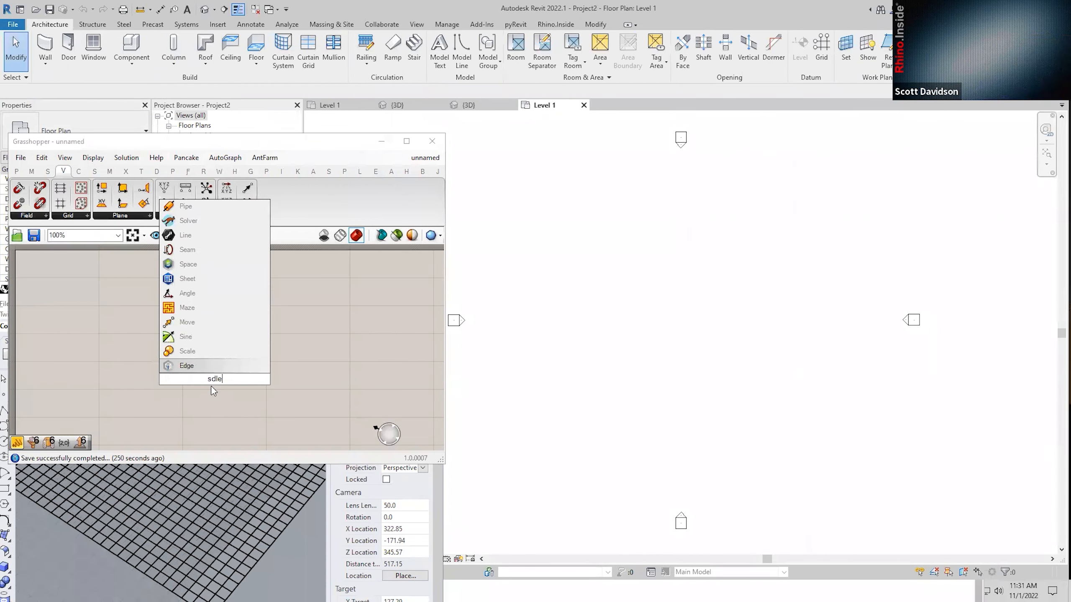
key("Return")
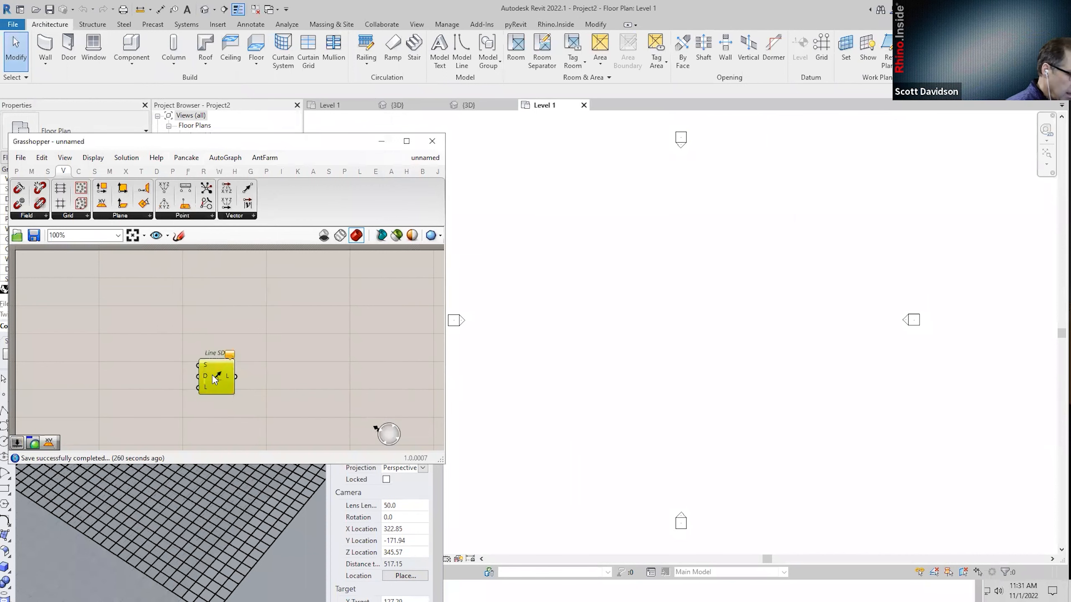
double_click(202, 343)
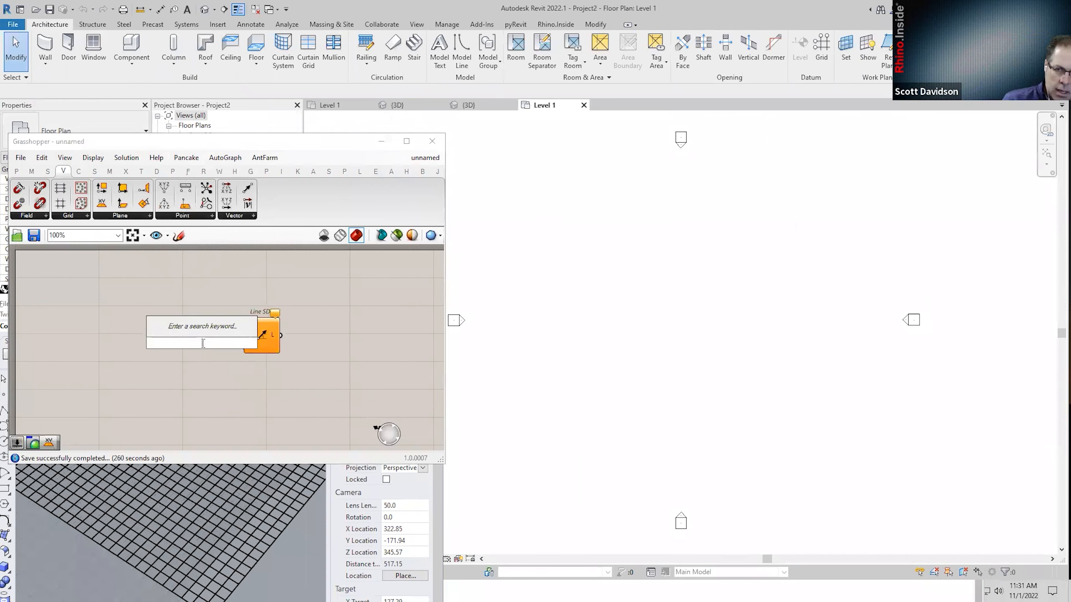
type("xy")
key("Return")
left_click_drag(221, 343, 206, 319)
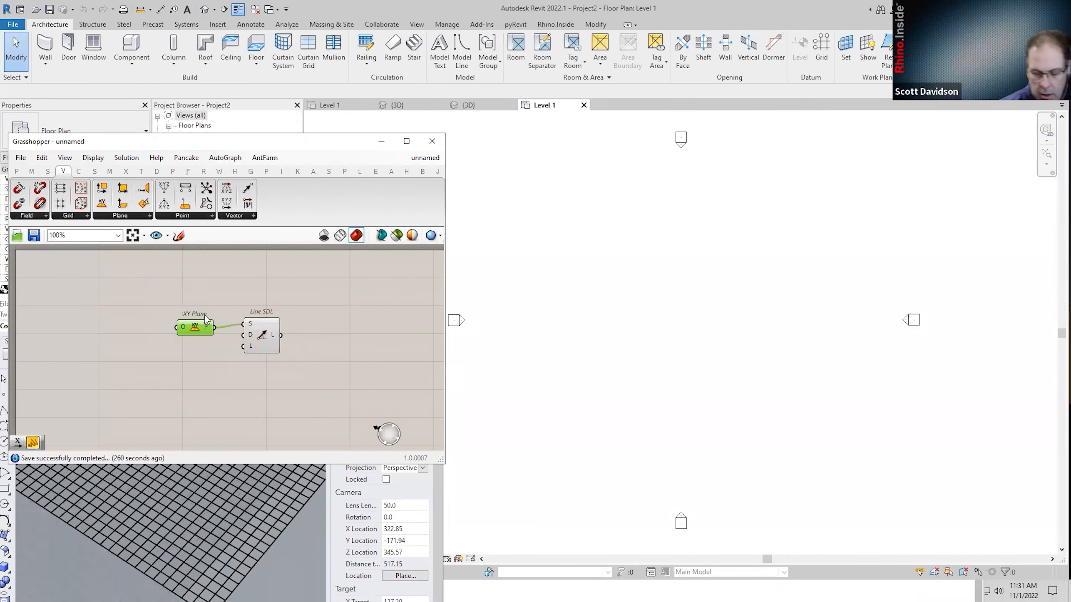
double_click(181, 359)
type("x")
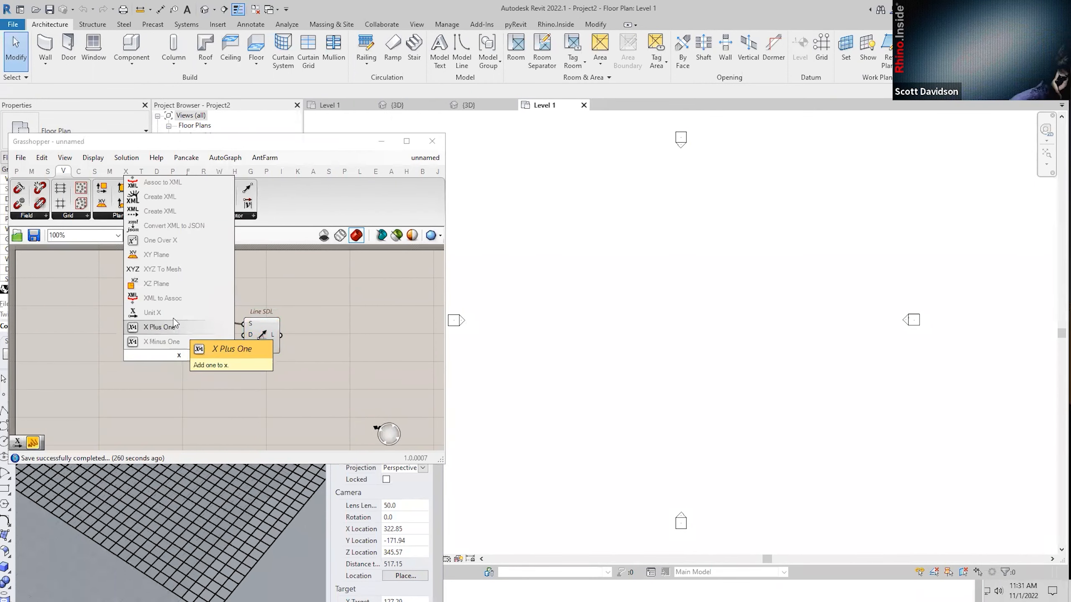
left_click(173, 313)
left_click_drag(197, 355, 199, 333)
Feed a 20 number slider into the line's length and place Add Wall (Curve).
double_click(156, 384)
type("20")
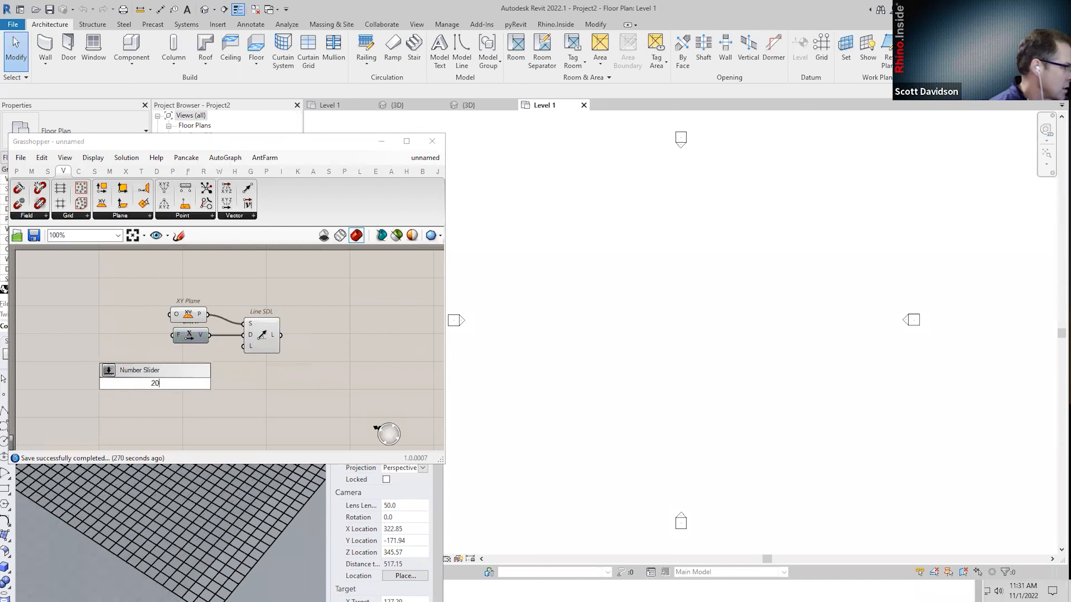
key("Return")
left_click_drag(211, 382, 287, 347)
double_click(336, 357)
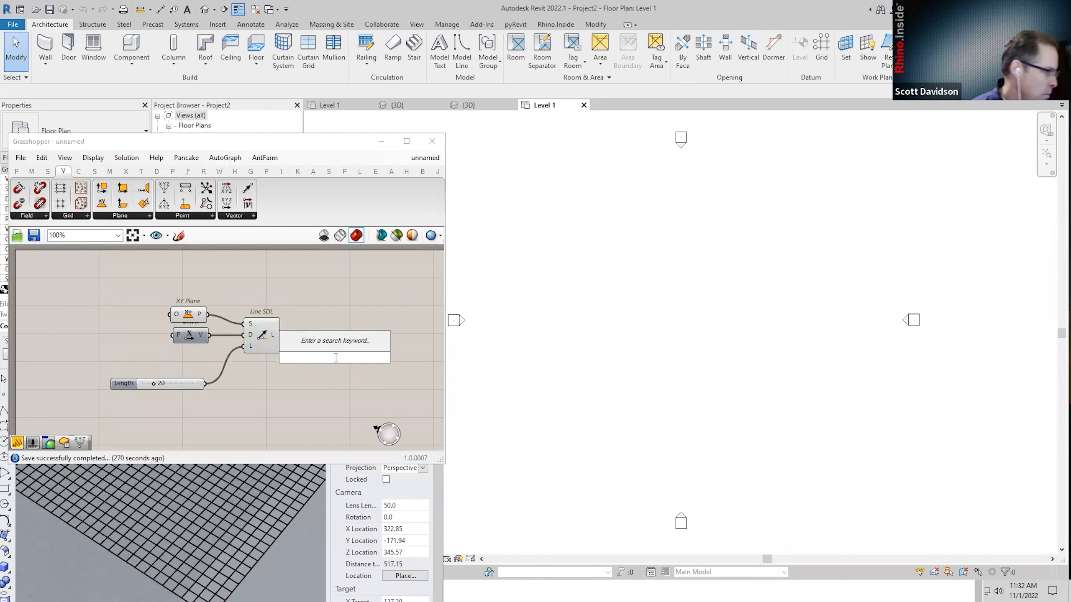
type("add wall")
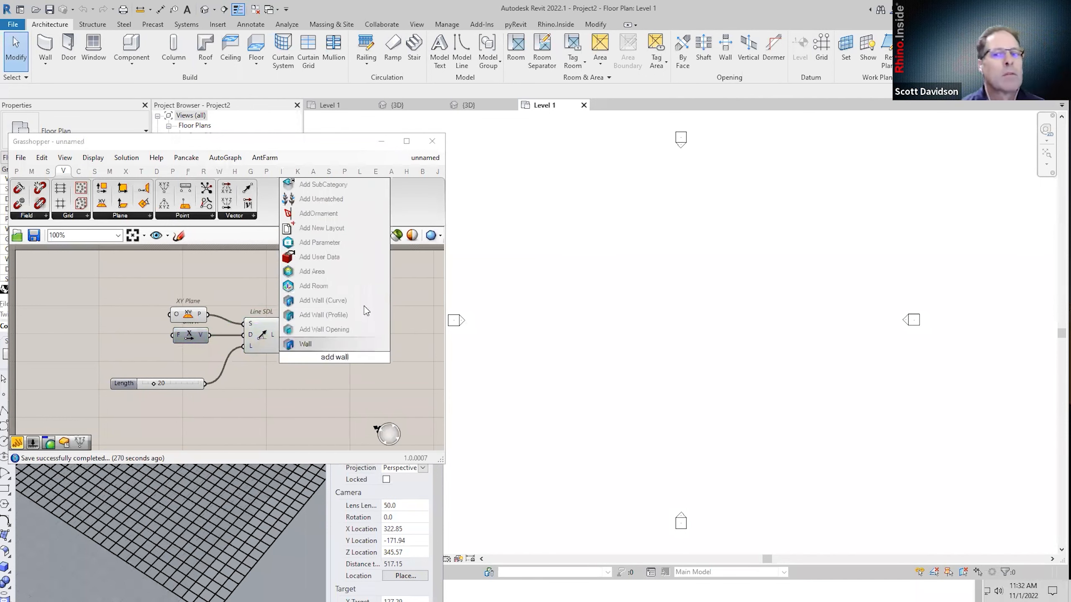
left_click(362, 300)
Connect Line SDL's output to Add Wall's curve input, creating the wall.
left_click_drag(281, 336, 316, 320)
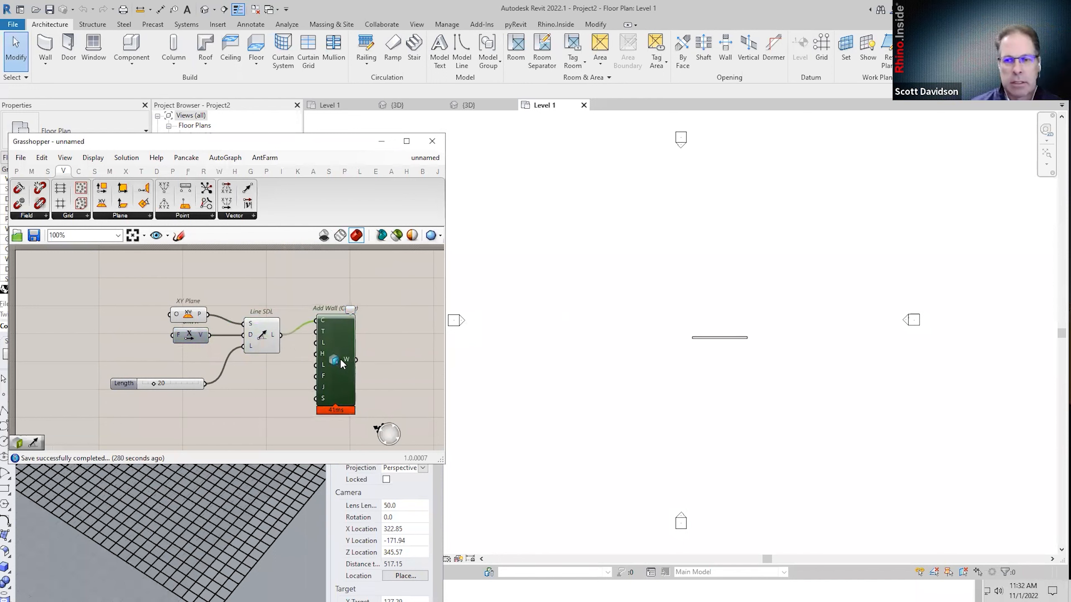
right_click(338, 361)
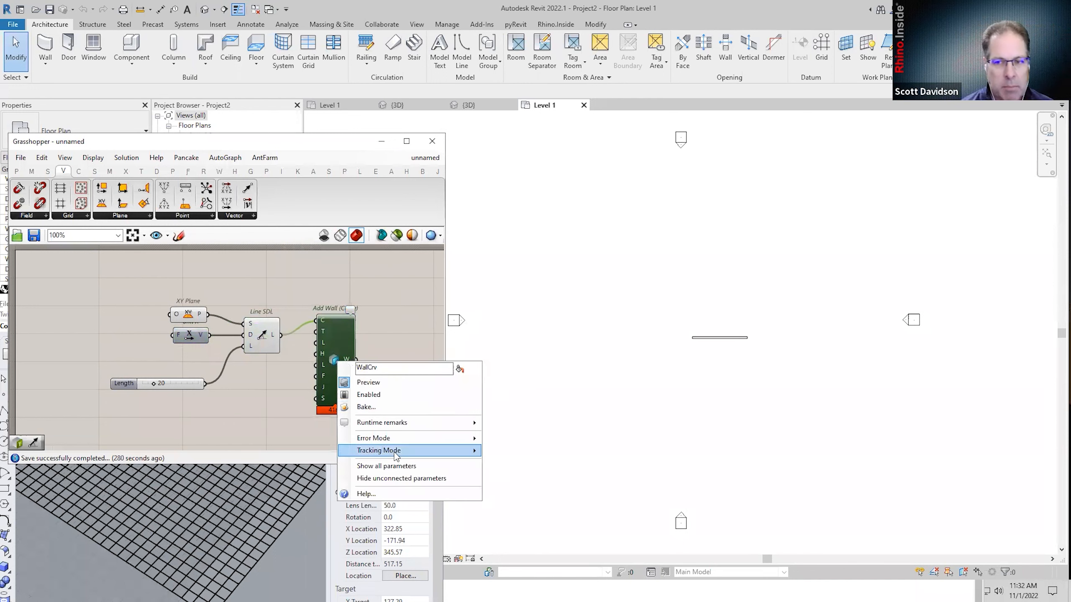
right_click_drag(341, 356, 299, 334)
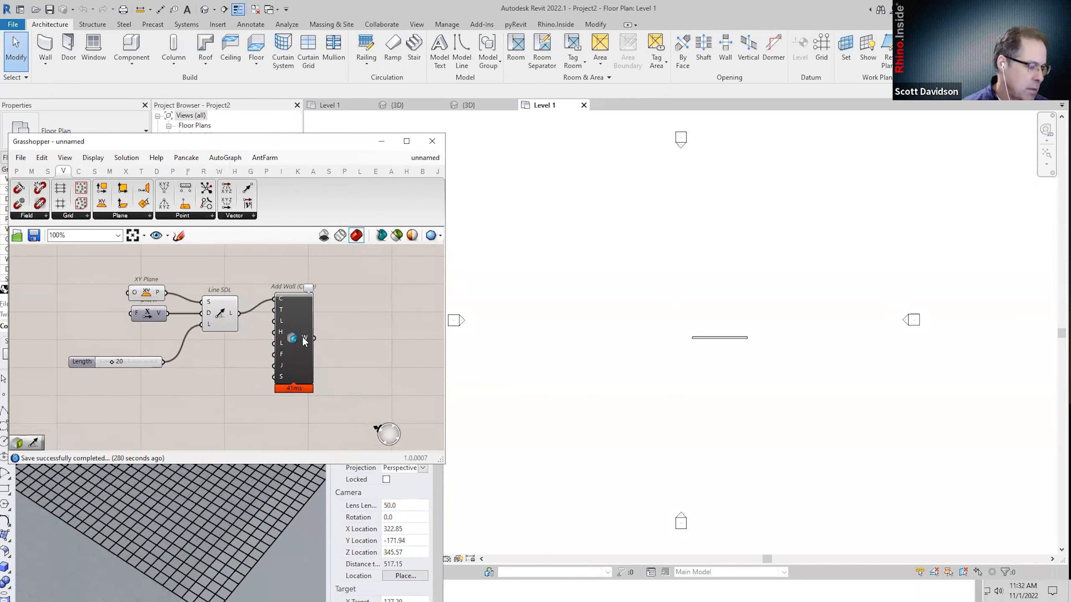
right_click(305, 341)
Place a Pin Element component to the right of Add Wall.
double_click(342, 310)
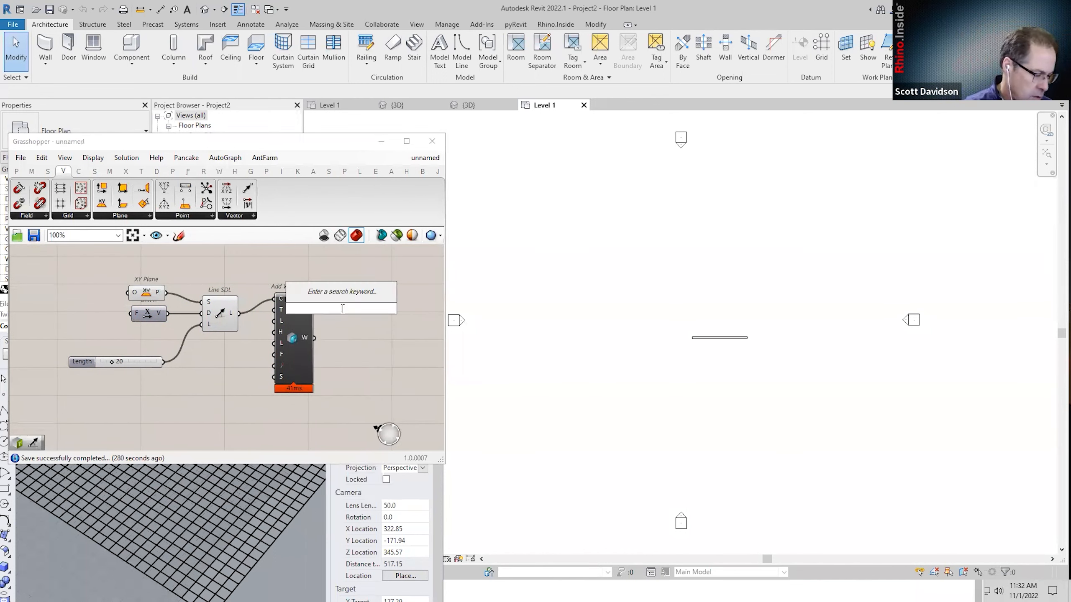
type("unpin")
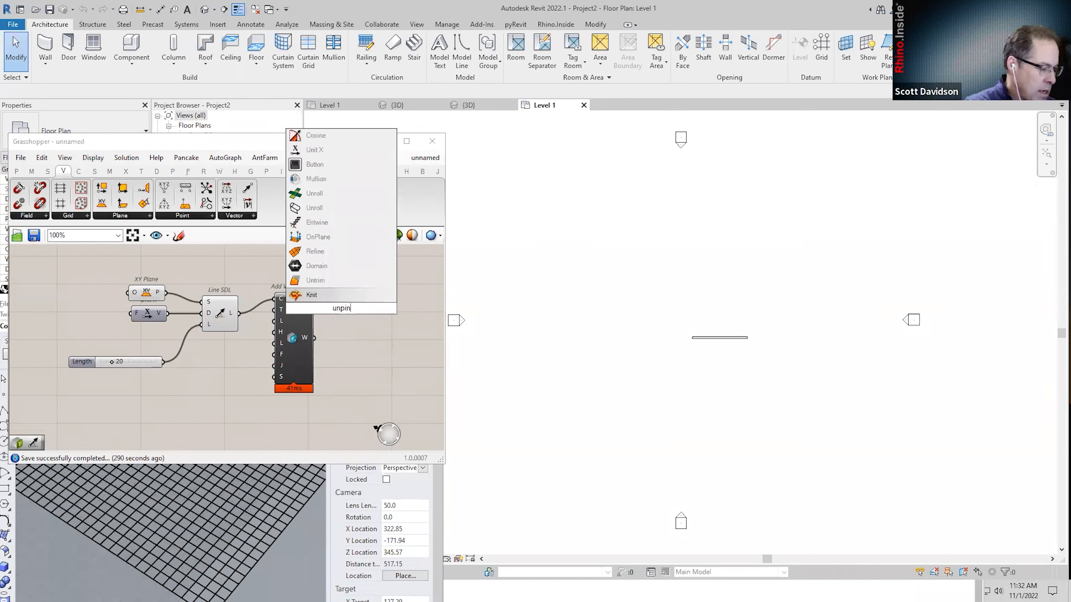
left_click_drag(344, 308, 255, 335)
key("BackSpace")
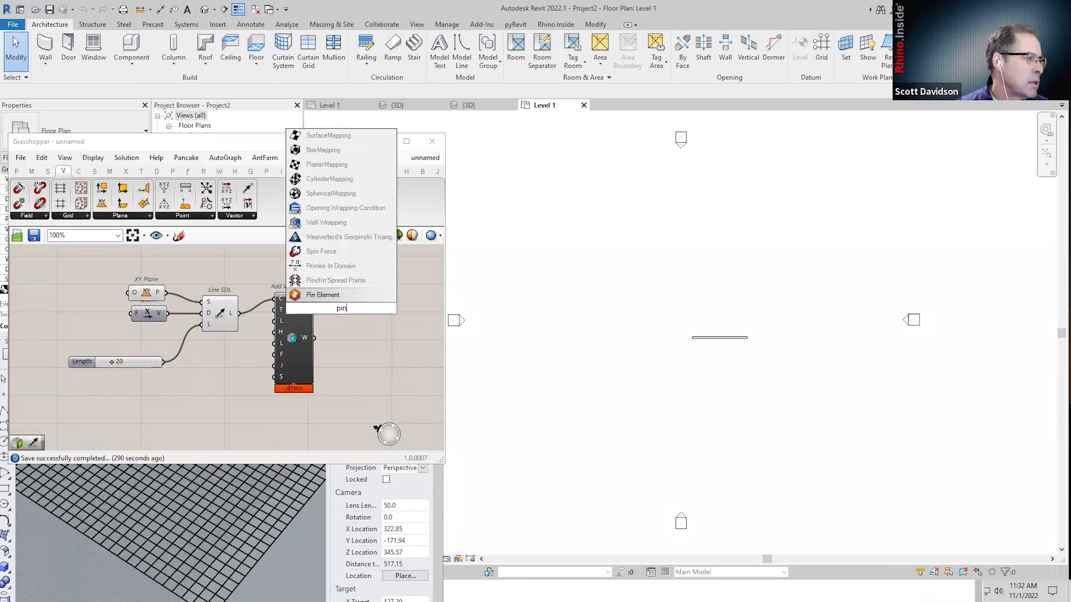
left_click(330, 296)
left_click_drag(342, 312, 420, 344)
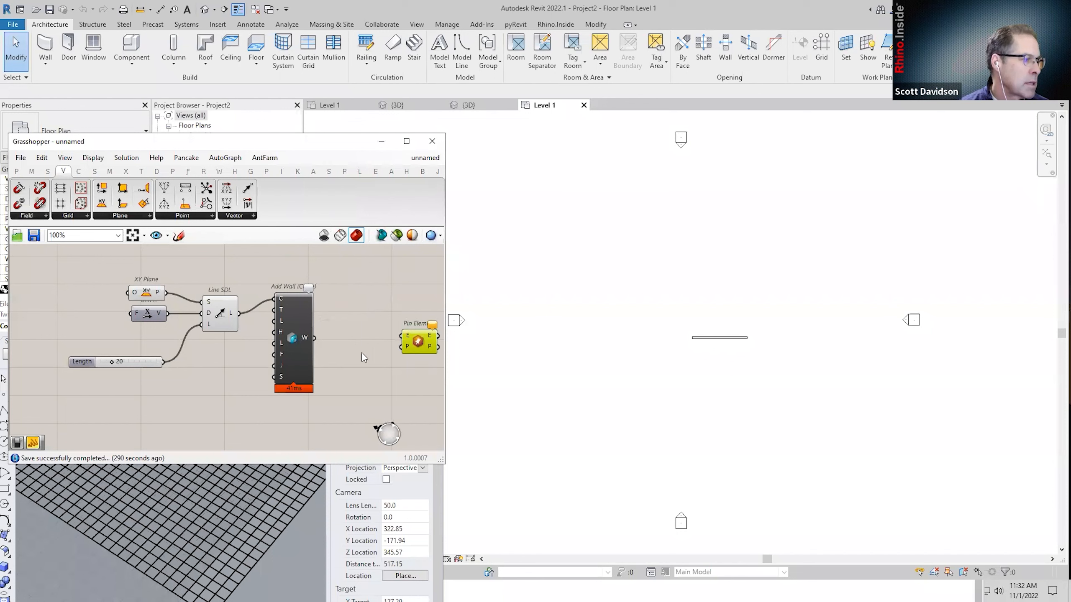
Check Add Wall's Tracking Mode options and move Grasshopper down to uncover Revit.
right_click(308, 341)
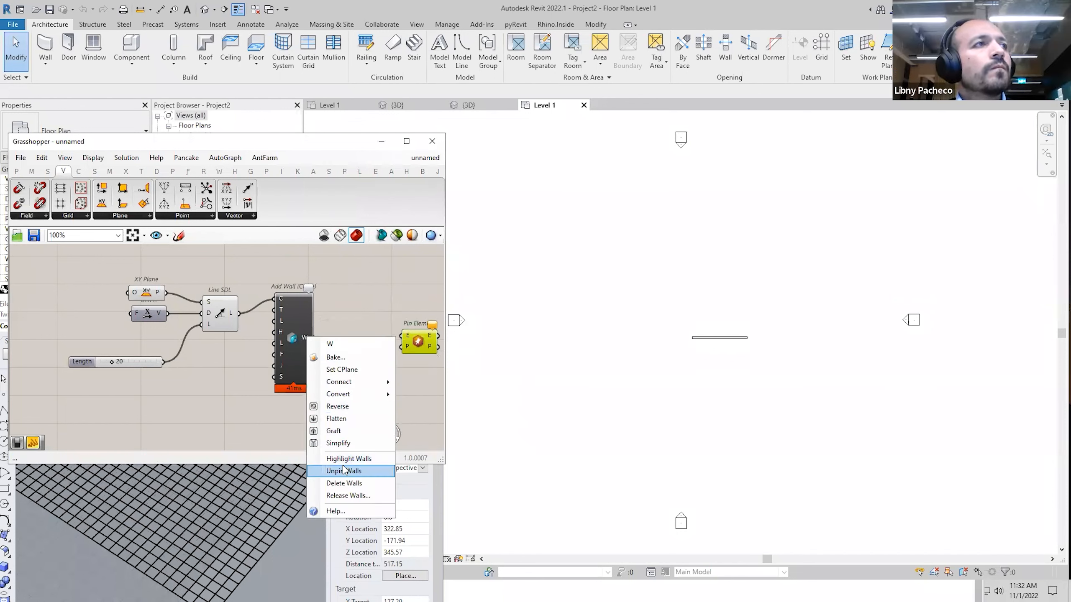
left_click(292, 333)
right_click(293, 334)
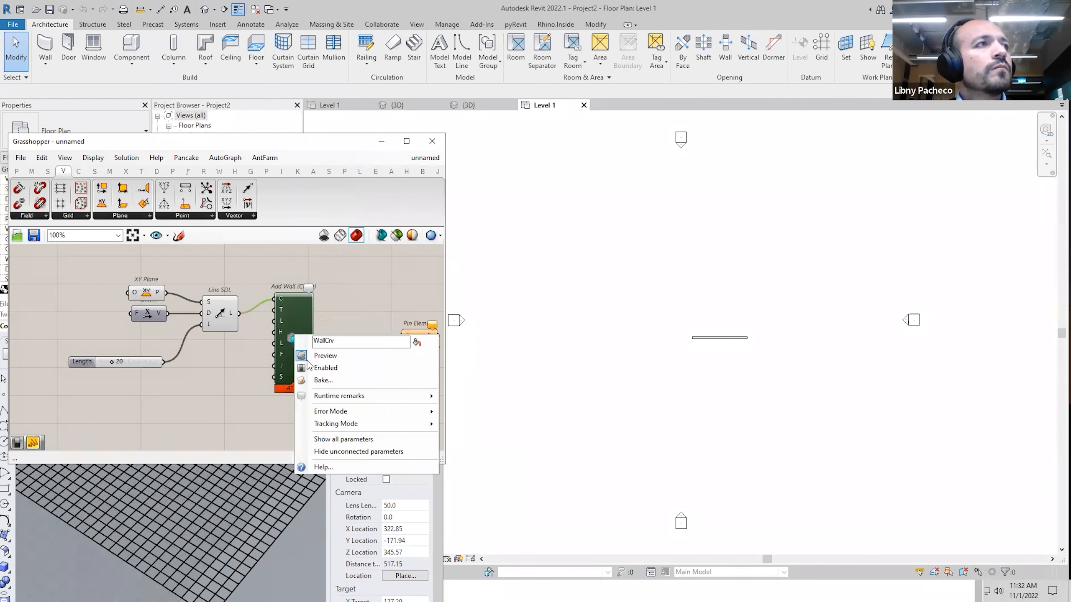
mouse_move(350, 424)
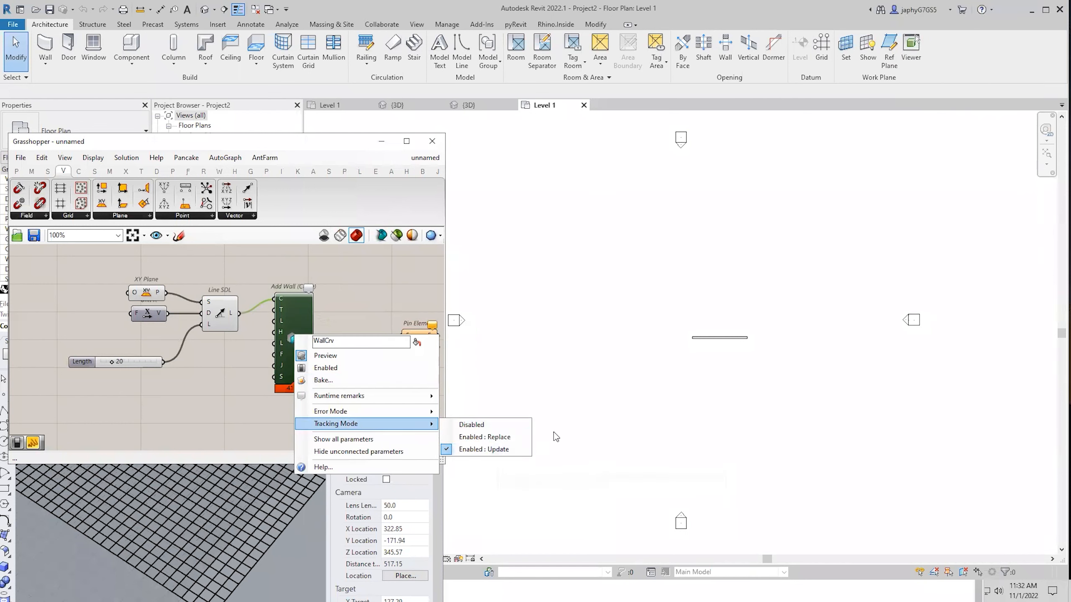
left_click(607, 409)
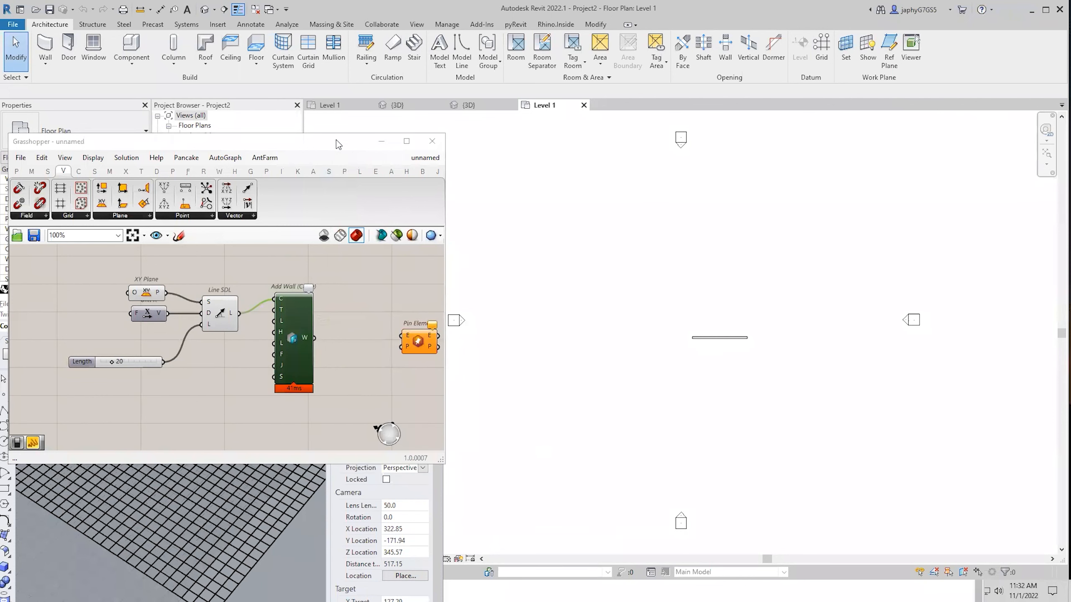
left_click_drag(309, 141, 362, 328)
Give the selected wall the Comments value 'red' and raise the Length slider to 24.
left_click(721, 338)
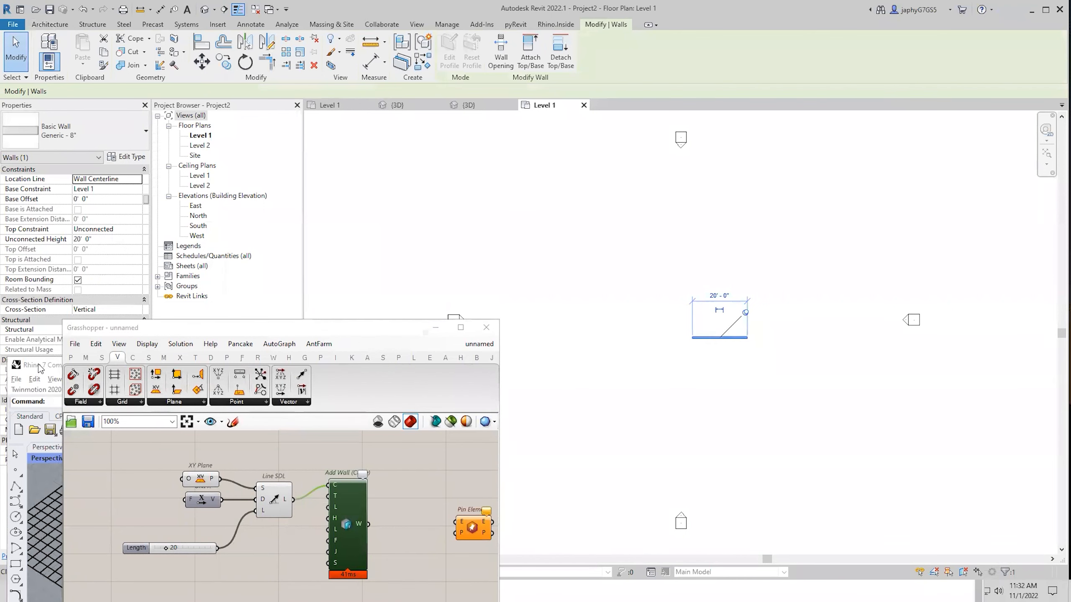
left_click_drag(40, 369, 530, 388)
left_click_drag(392, 332, 624, 376)
left_click(85, 420)
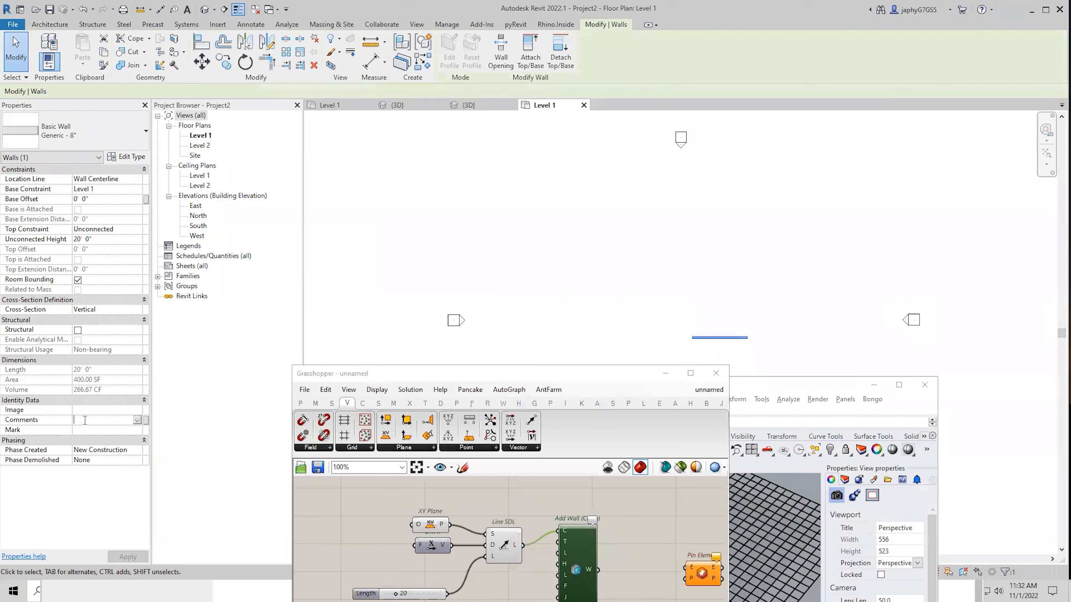
type("red")
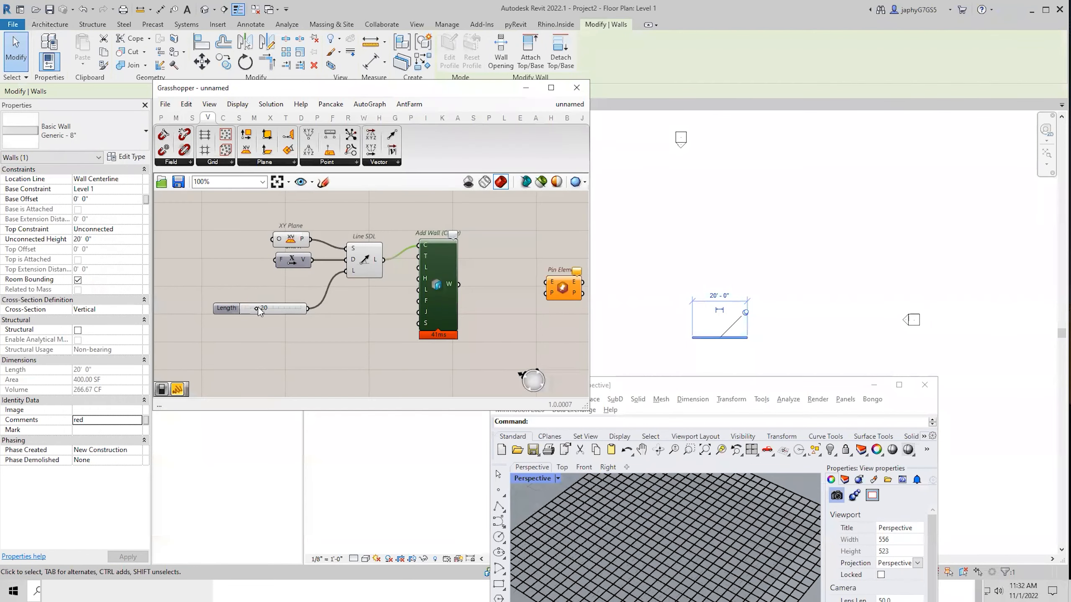
left_click_drag(259, 312, 262, 312)
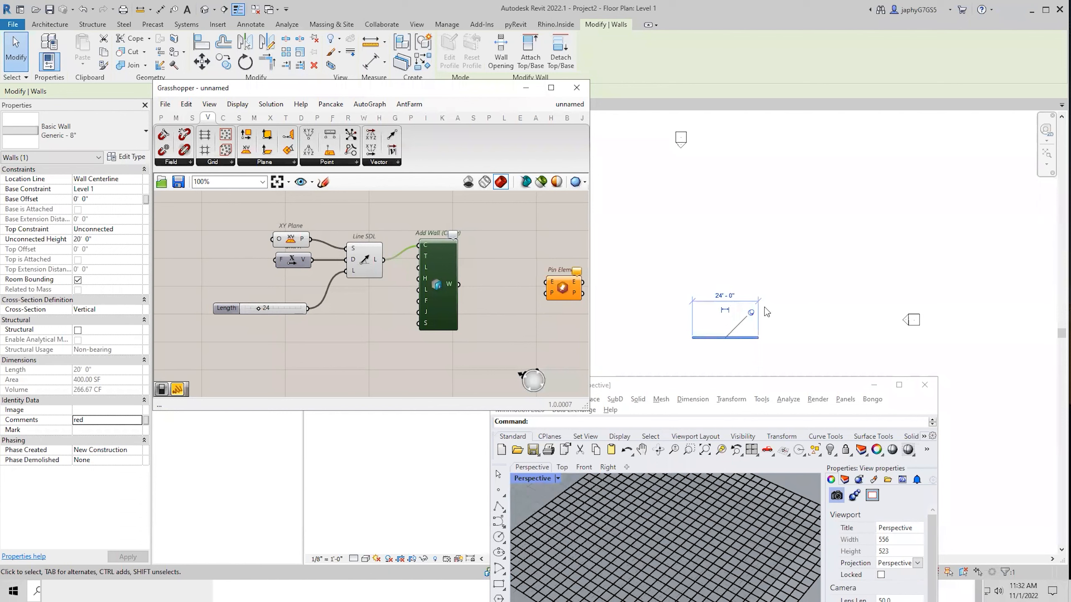
left_click(797, 307)
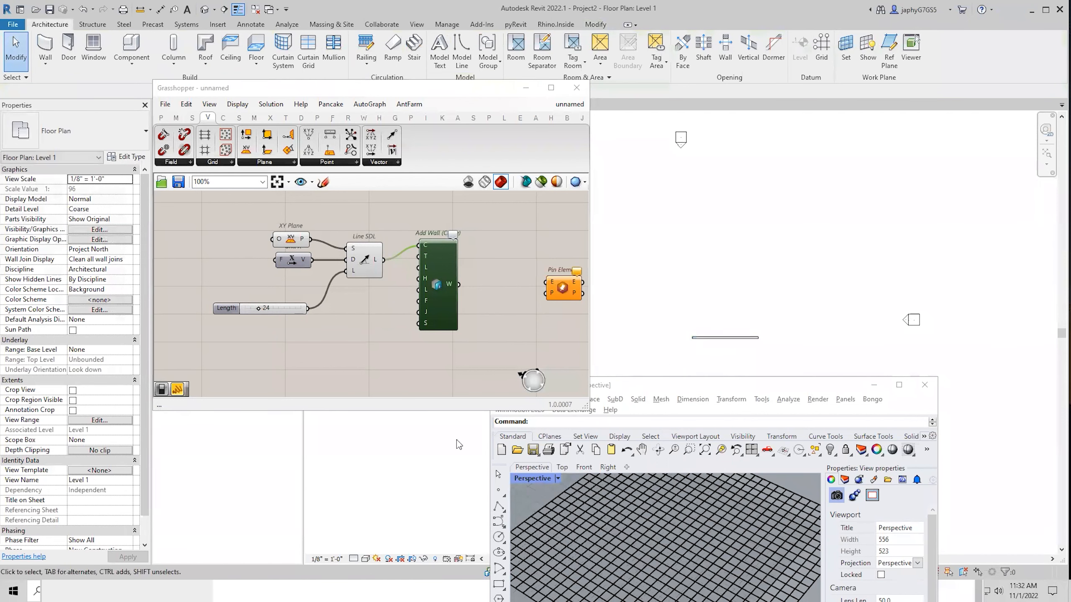
Set Add Wall's wall output to replace its wall on each solution.
left_click(750, 338)
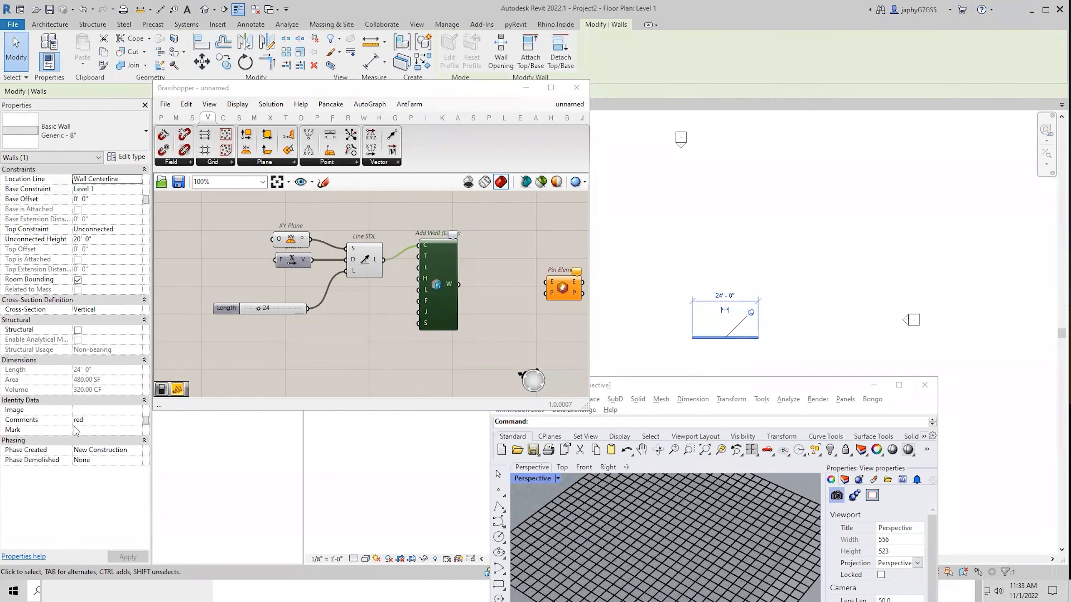
right_click_drag(432, 297, 346, 322)
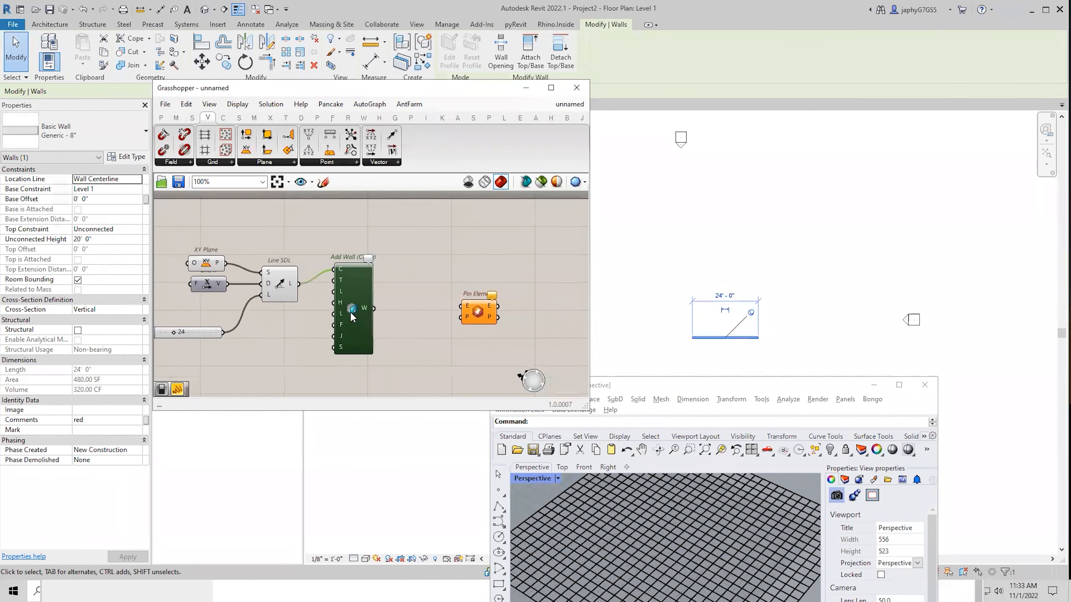
right_click(353, 317)
mouse_move(473, 402)
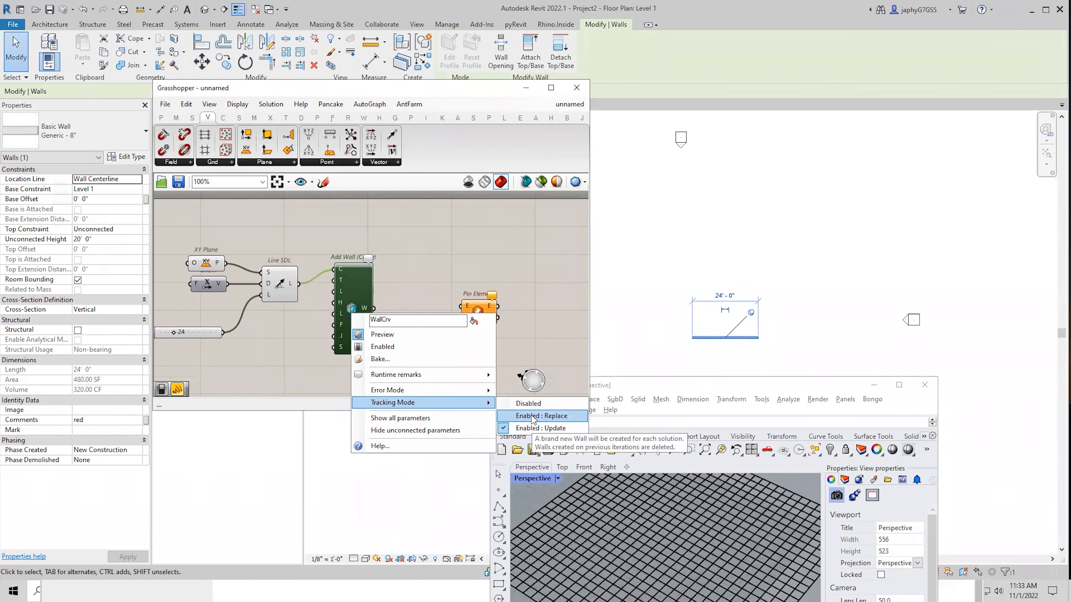
left_click(534, 416)
Feed the wall into an Element Passport component and show its element ID in a panel.
double_click(427, 289)
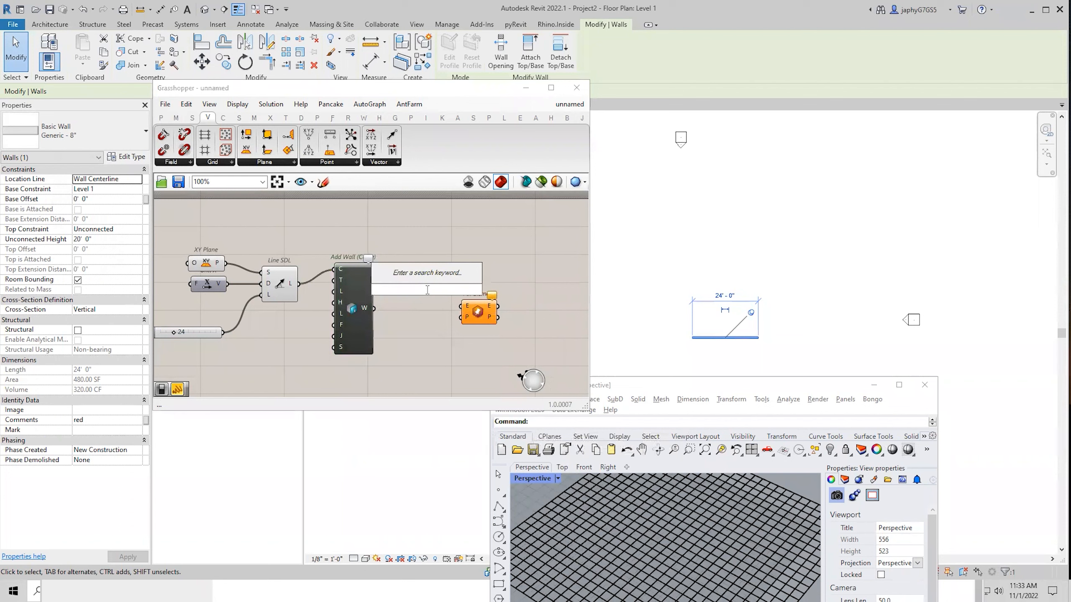
type("pass")
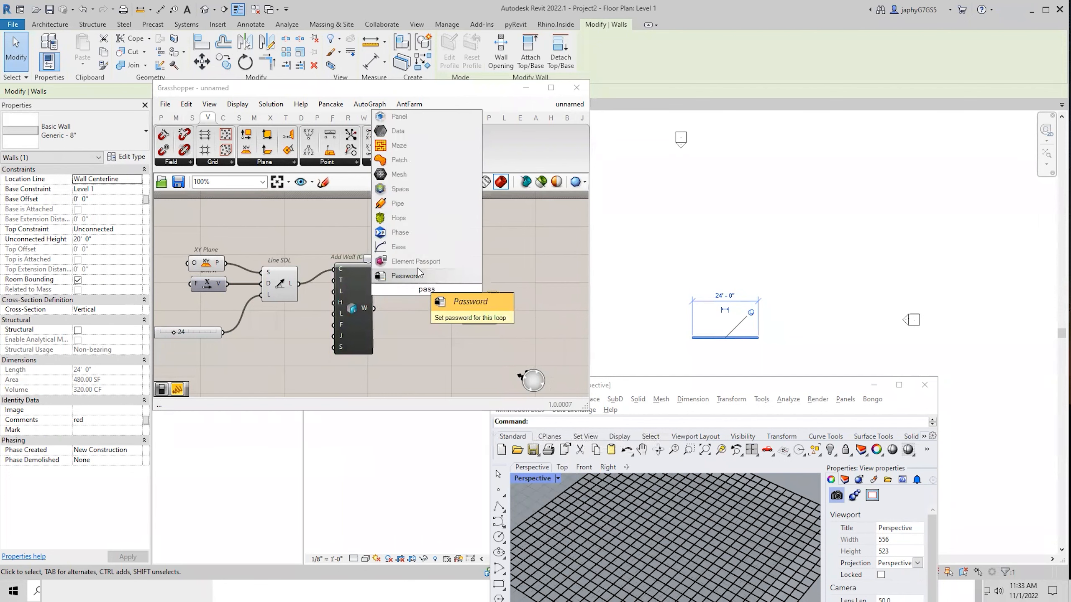
left_click(416, 262)
mouse_move(374, 309)
left_mouse_down()
mouse_move(405, 287)
mouse_move(410, 257)
left_mouse_up()
double_click(516, 265)
type("//")
key("Return")
left_click_drag(499, 261, 516, 280)
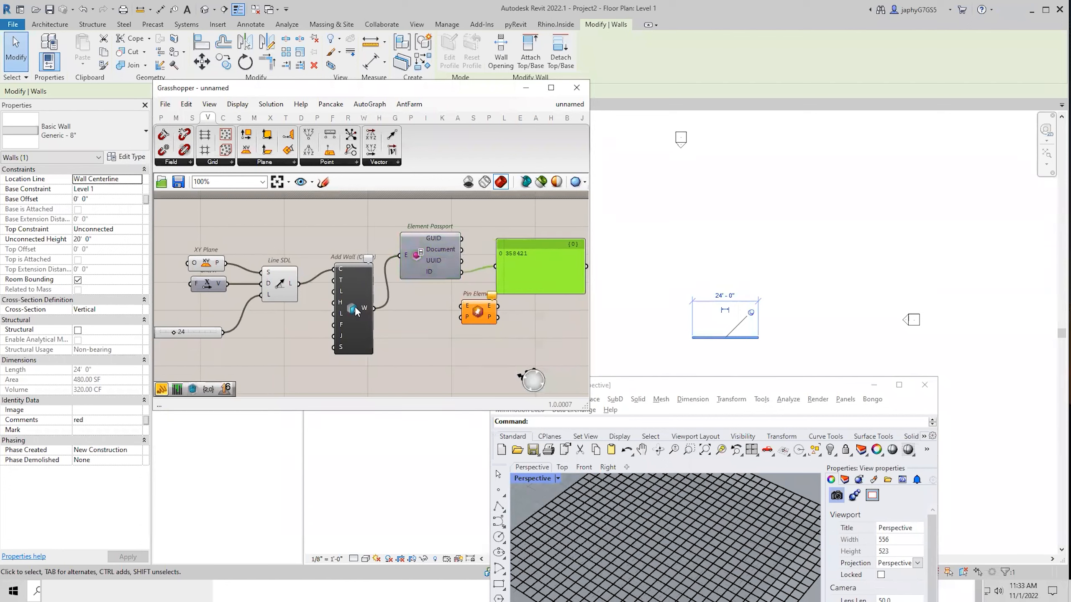
Turn off Add Wall's element tracking and lower the Length slider to 21.
right_click(349, 313)
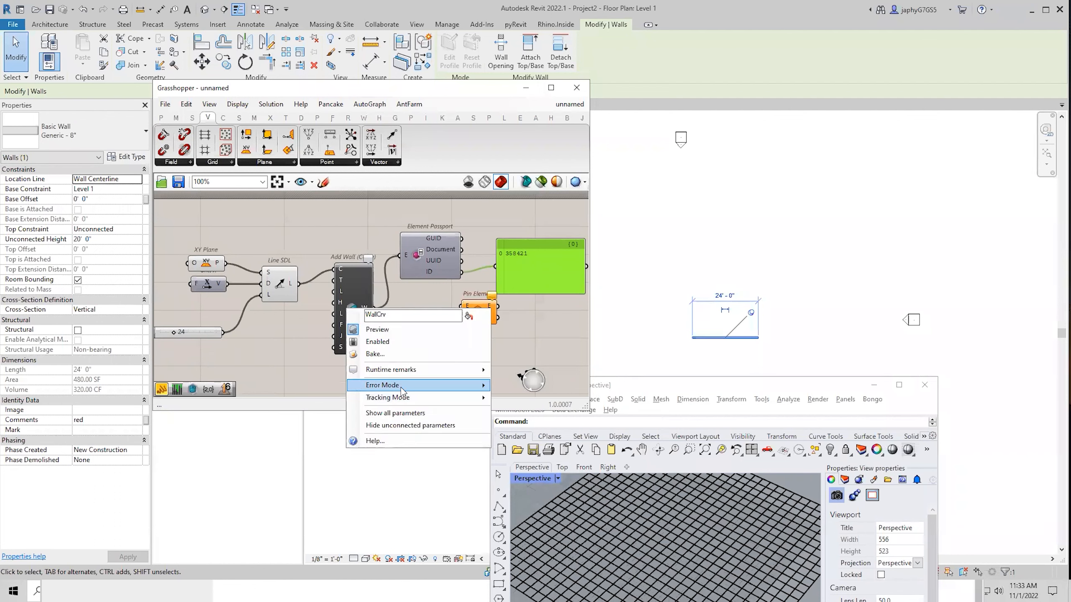
mouse_move(473, 397)
left_click(534, 412)
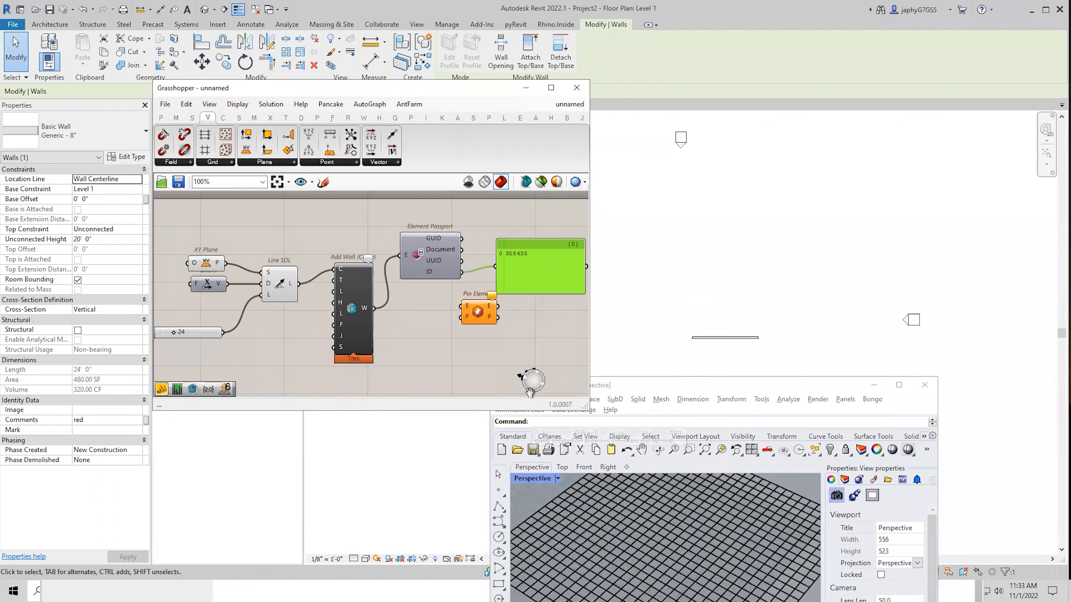
left_click(538, 356)
left_click(699, 338)
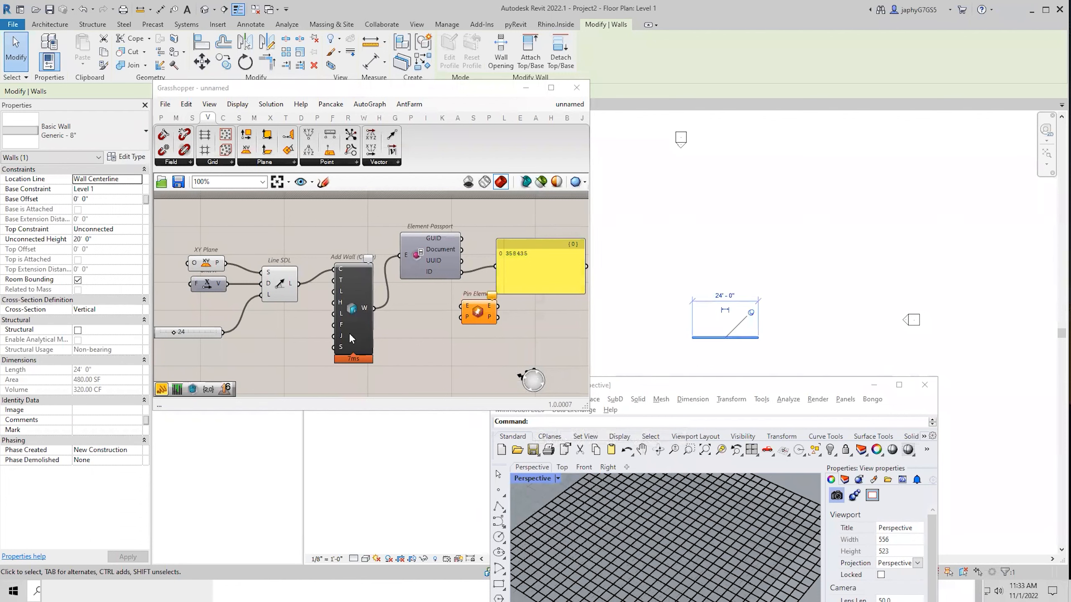
right_click(355, 314)
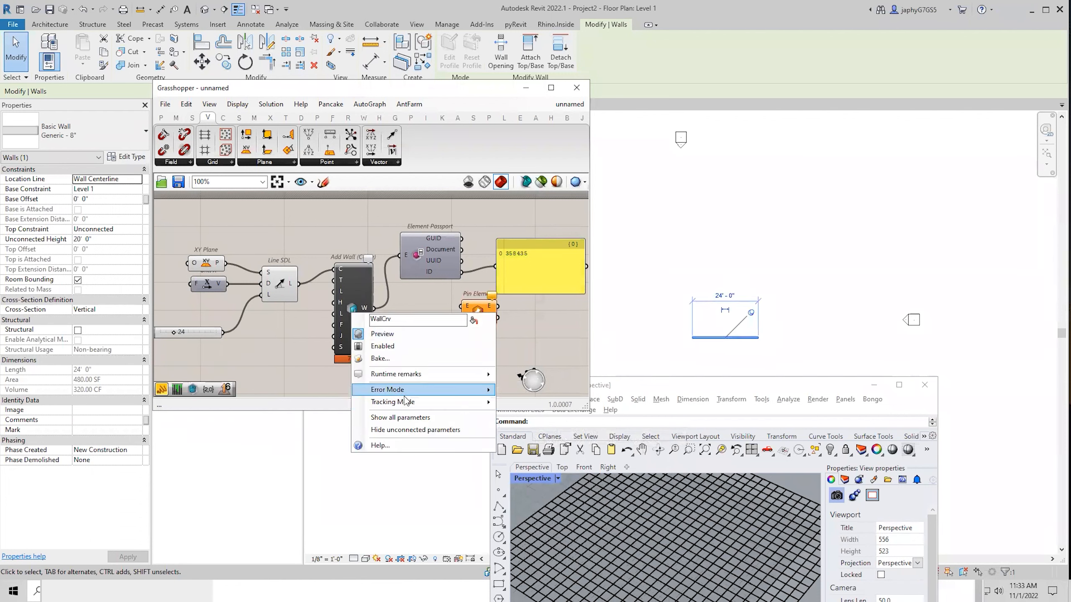
mouse_move(401, 405)
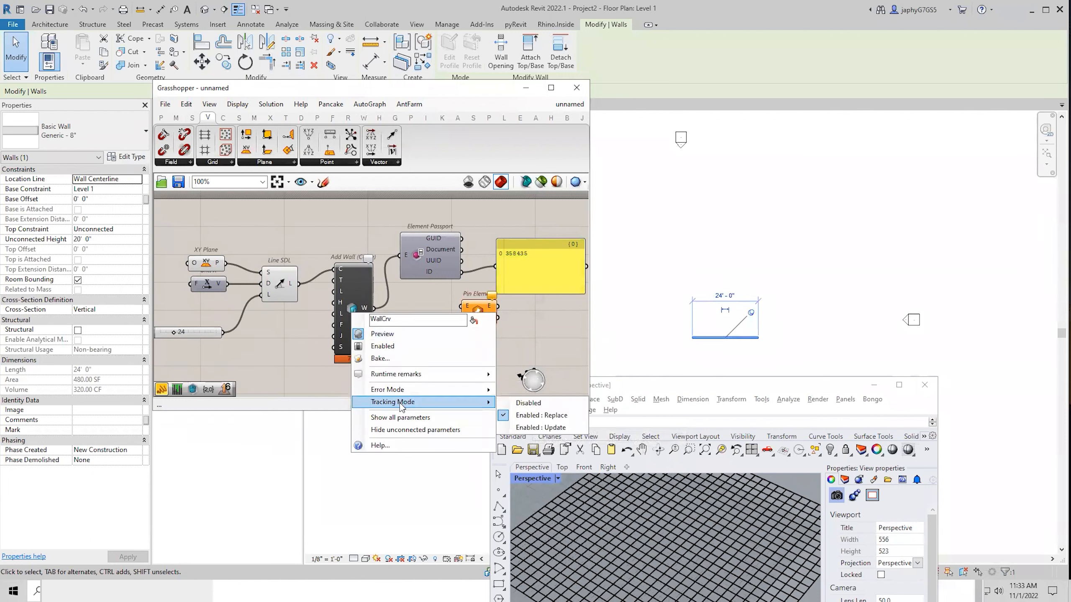
left_click(546, 404)
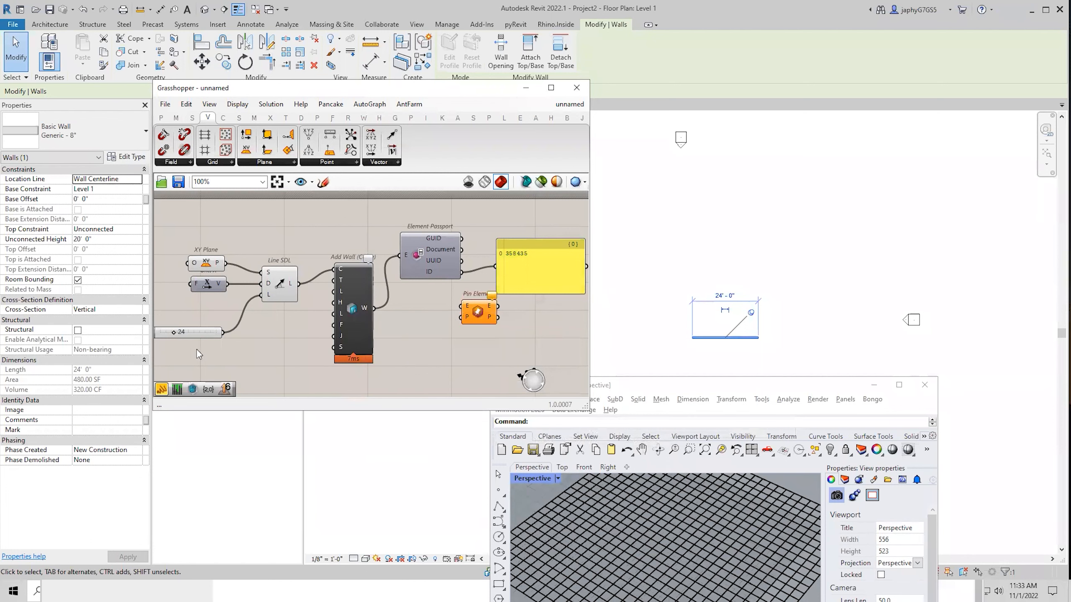
left_click_drag(173, 331, 172, 334)
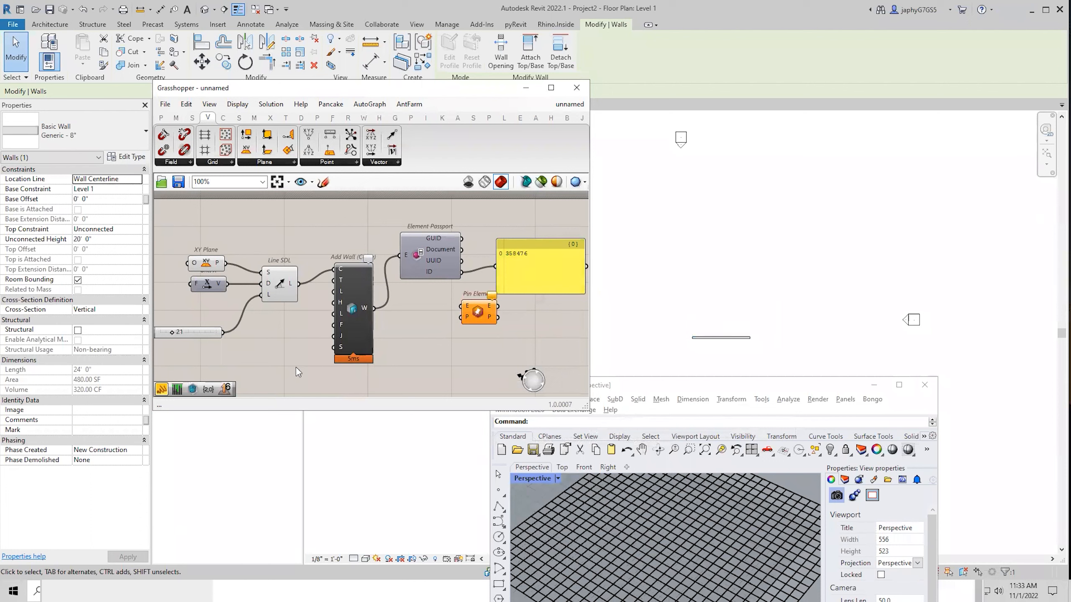
Set Add Wall tracking to Enabled: Update, then unpin the Revit wall and stretch it to 40 feet.
right_click(355, 311)
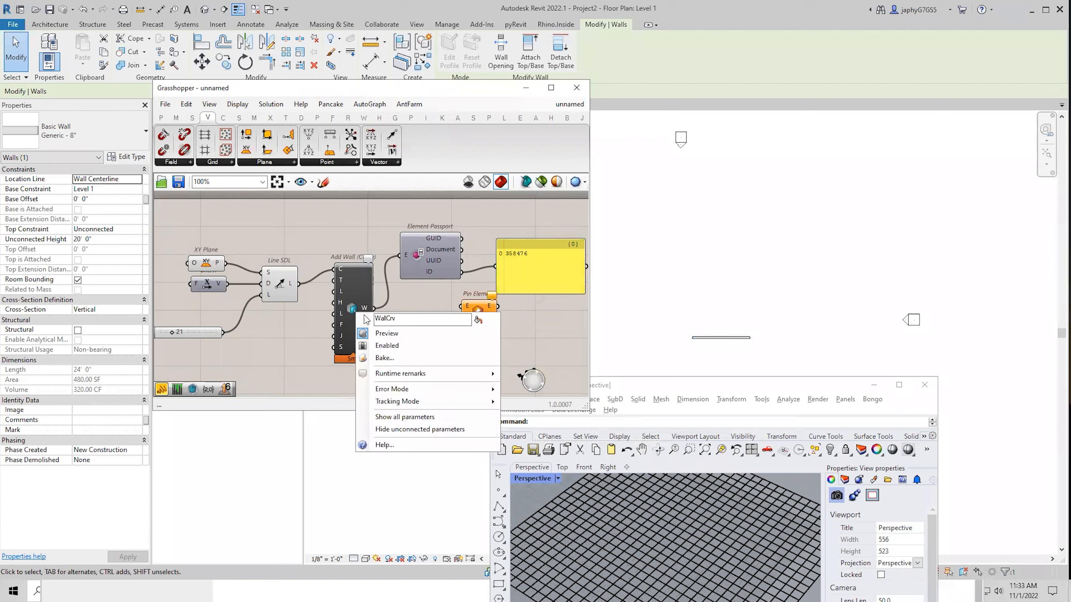
left_click(353, 306)
right_click(352, 306)
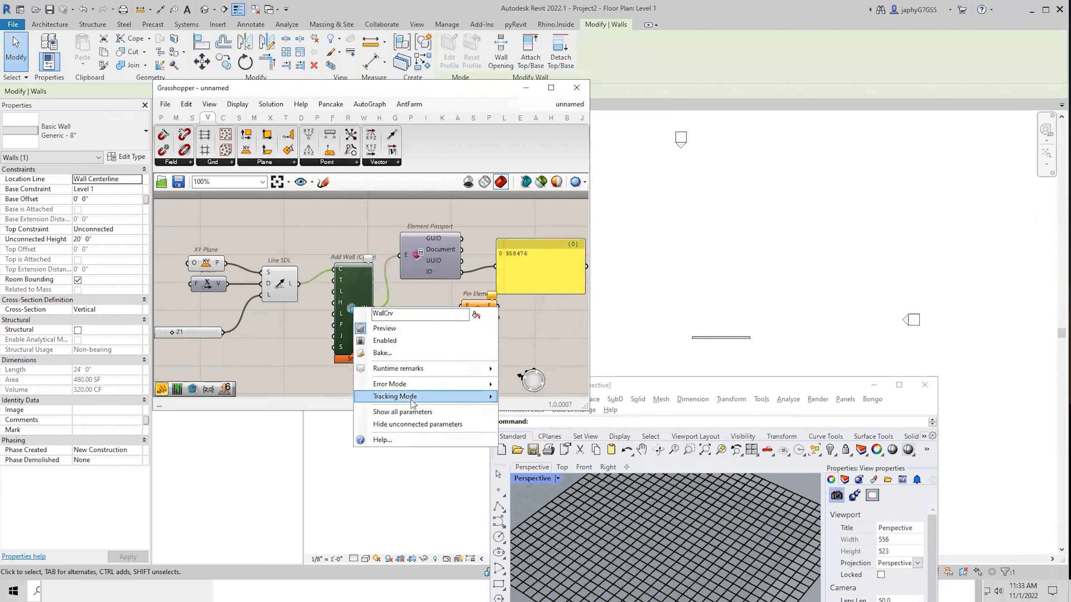
mouse_move(485, 396)
left_click(539, 422)
left_click(544, 345)
left_click(731, 339)
left_click(749, 317)
left_click_drag(750, 338, 815, 333)
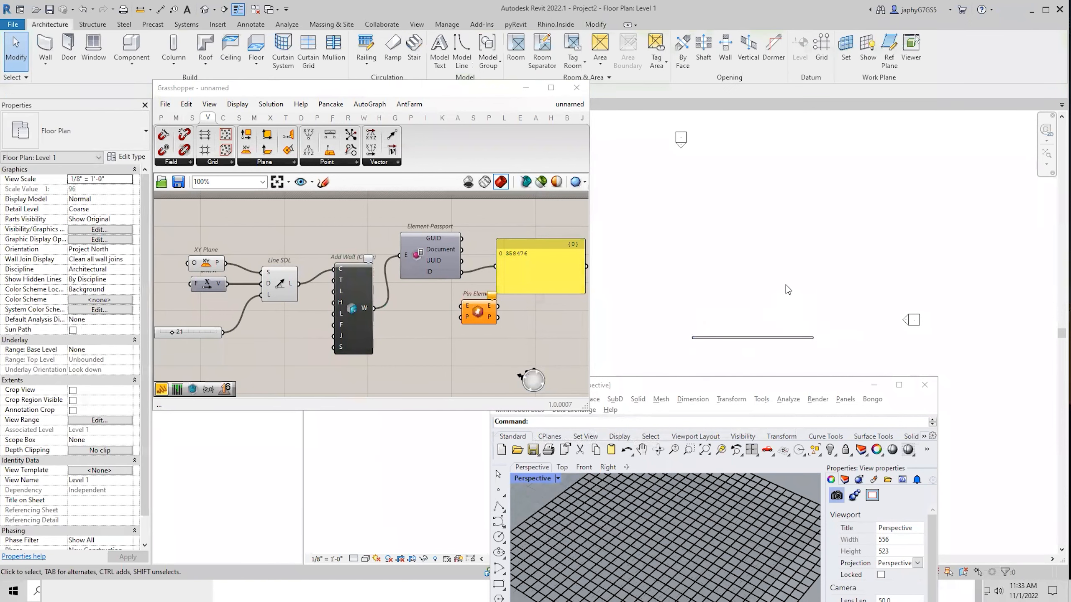
Recompute the solution so the wall returns to 21 feet, and move Pin Element lower-left.
left_click(773, 337)
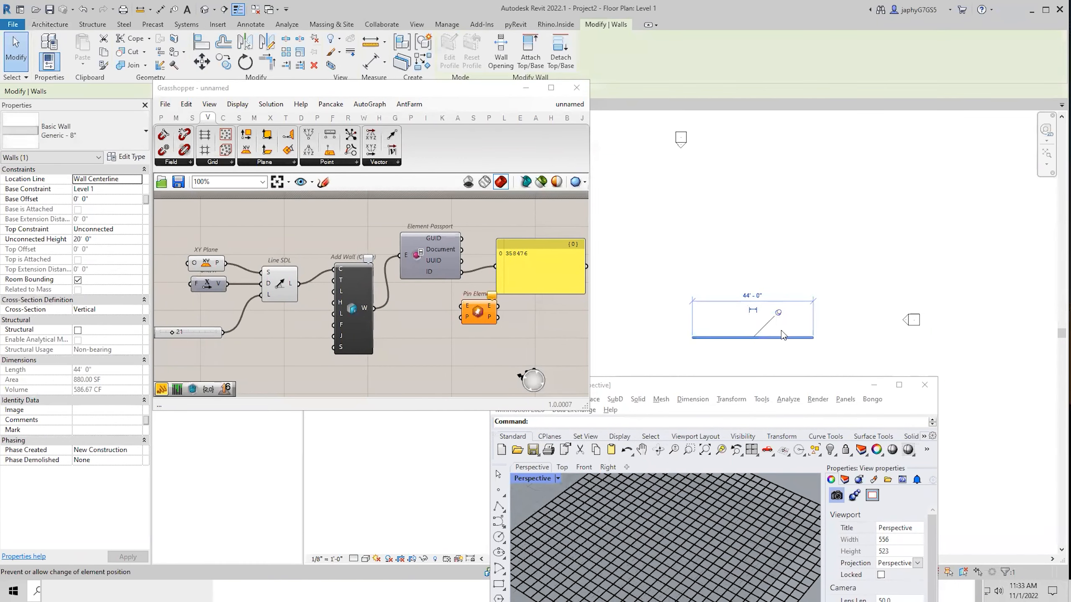
middle_click(385, 340)
left_click(386, 388)
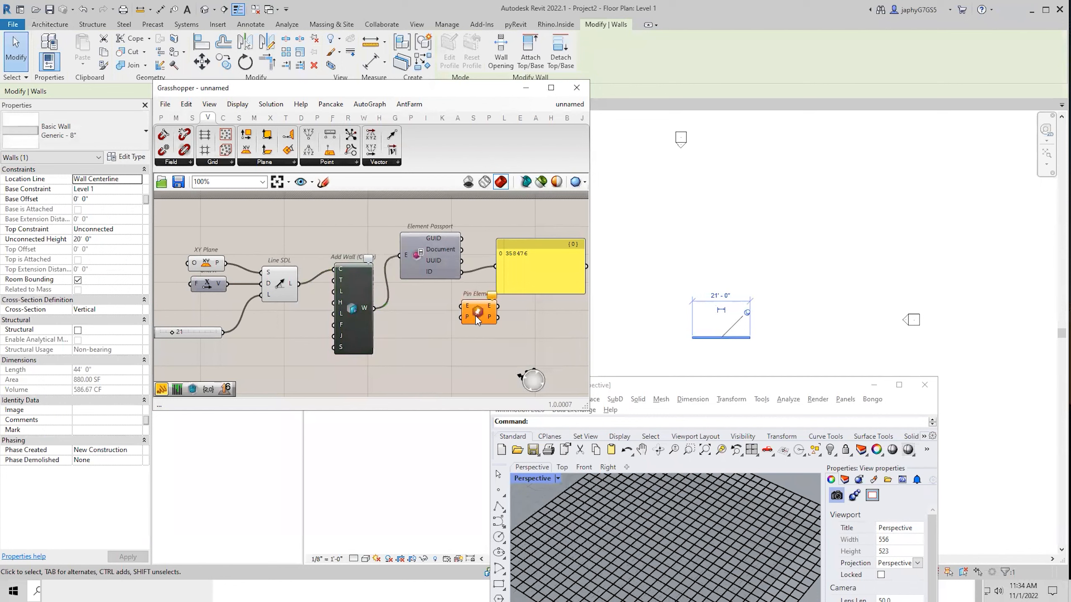
left_click_drag(478, 320, 436, 336)
left_click_drag(641, 389, 176, 150)
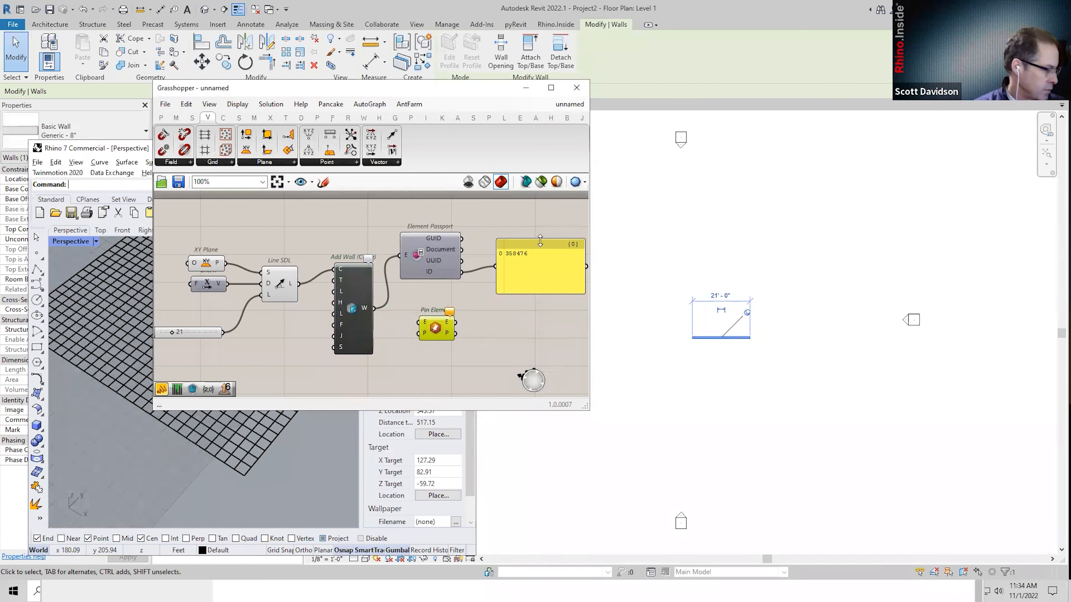
left_click(733, 231)
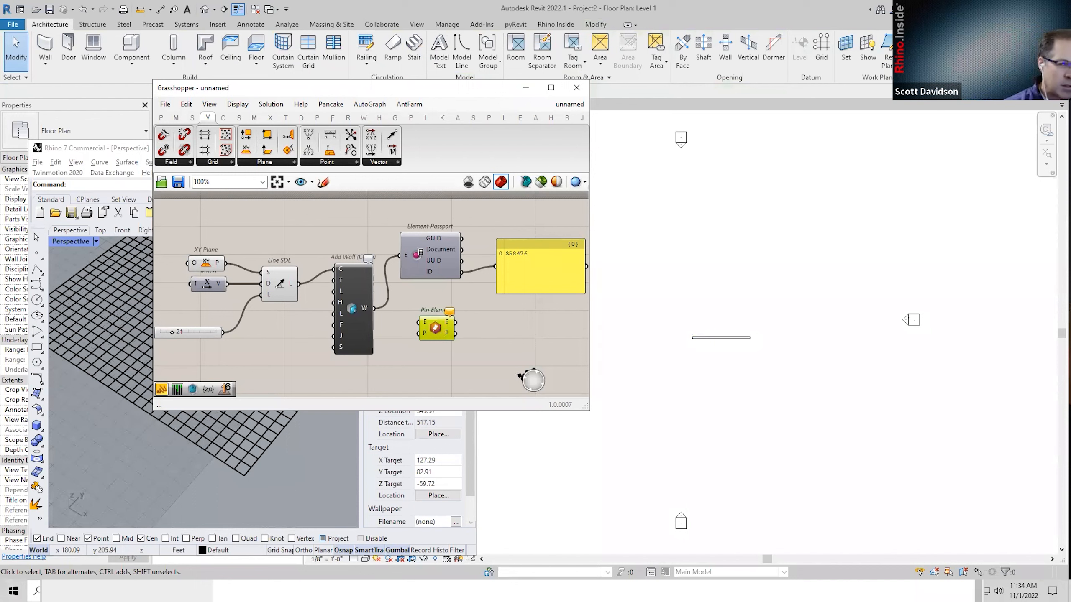
Bring the Revit 2023 Home window into view and open Honeywell-Bldg 215_Plumbing from Recent Files.
left_click_drag(41, 579, 62, 580)
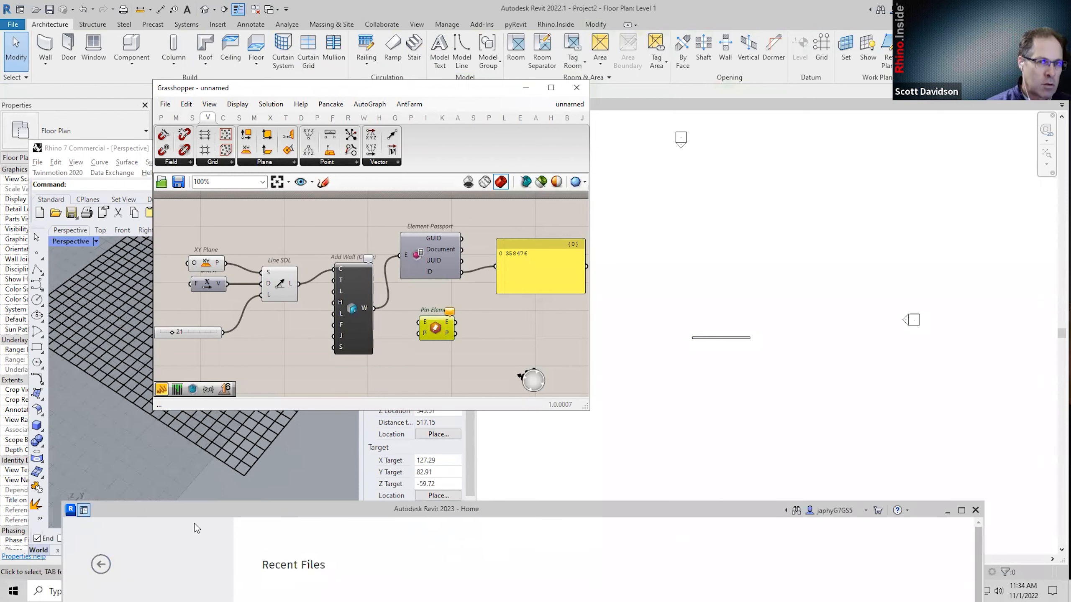
left_click_drag(234, 506, 255, 164)
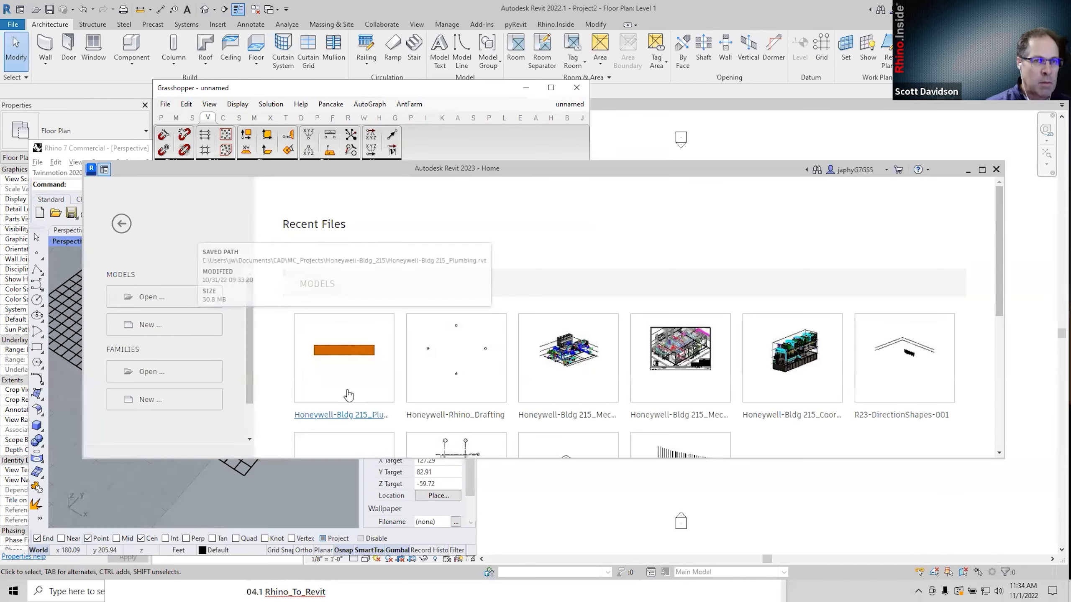
left_click(338, 413)
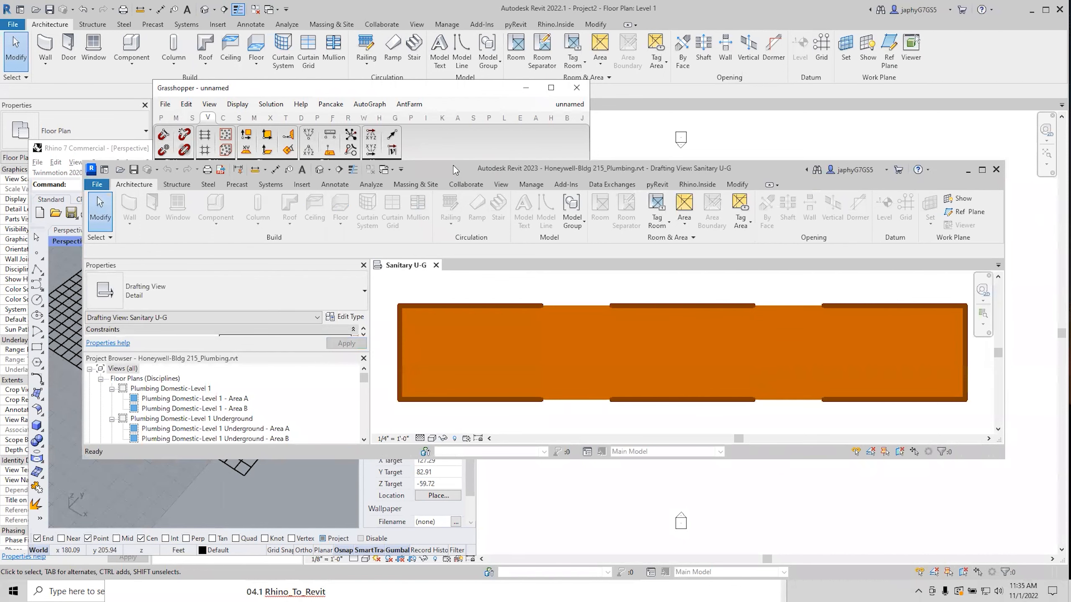
Maximize the Revit 2023 window and open sheet PC-420 from the Project Browser Sheets list.
left_click_drag(453, 166, 438, 85)
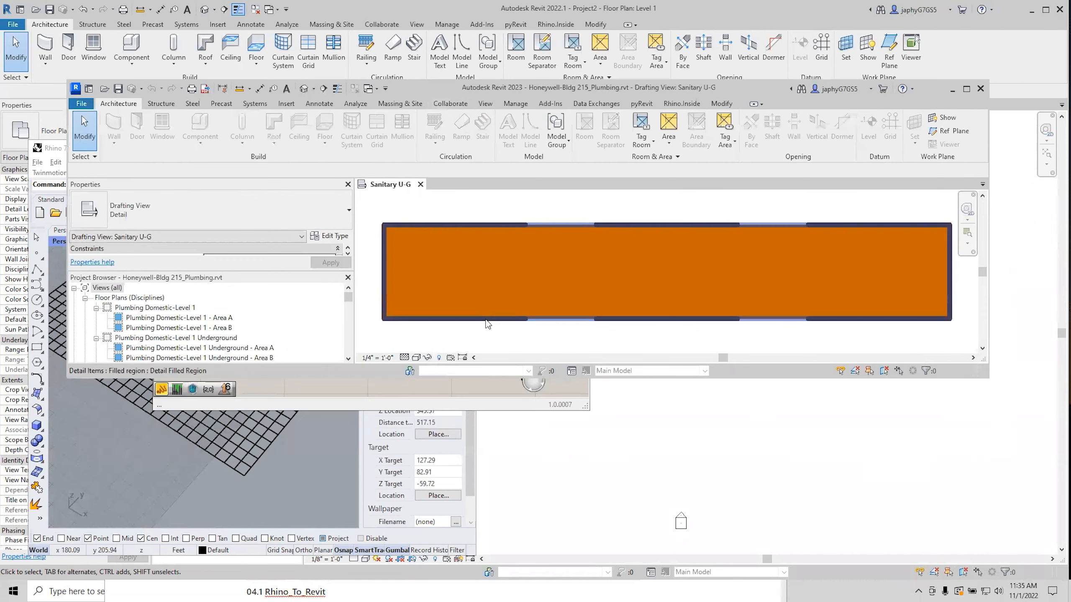
double_click(658, 378)
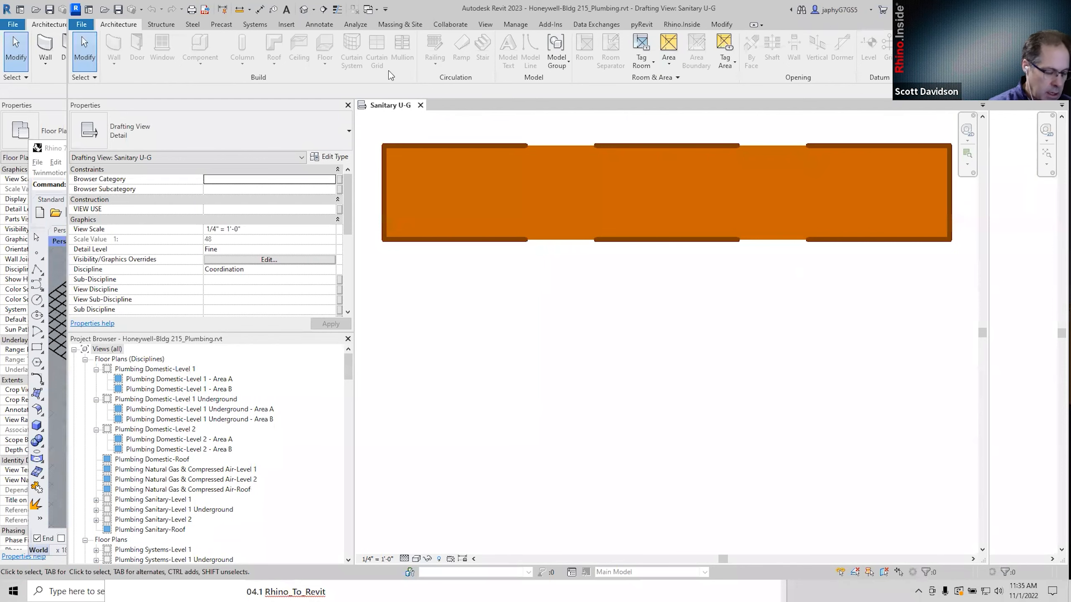
double_click(413, 10)
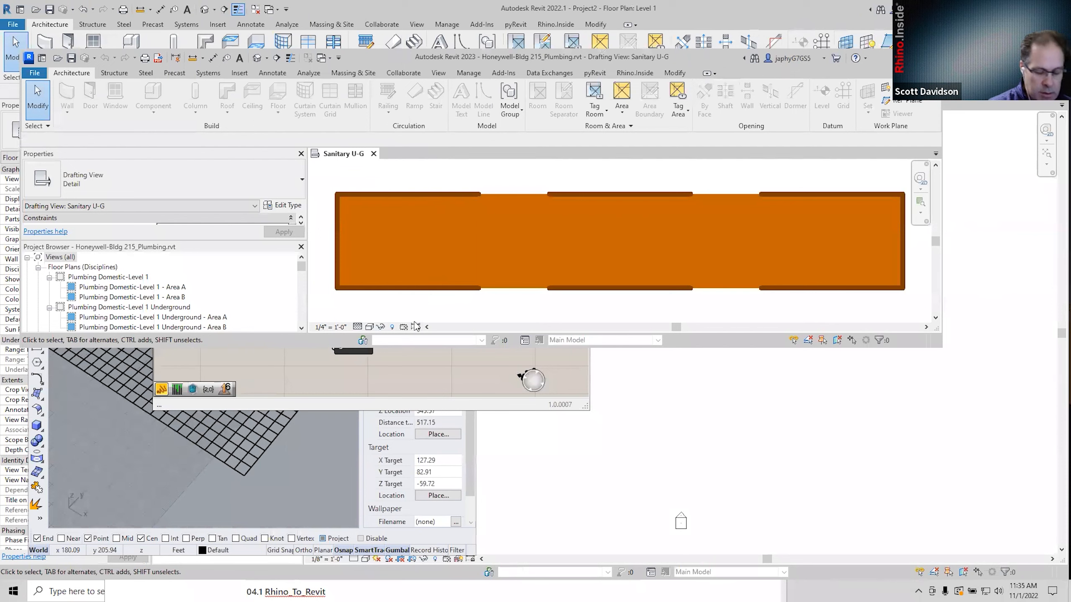
double_click(412, 345)
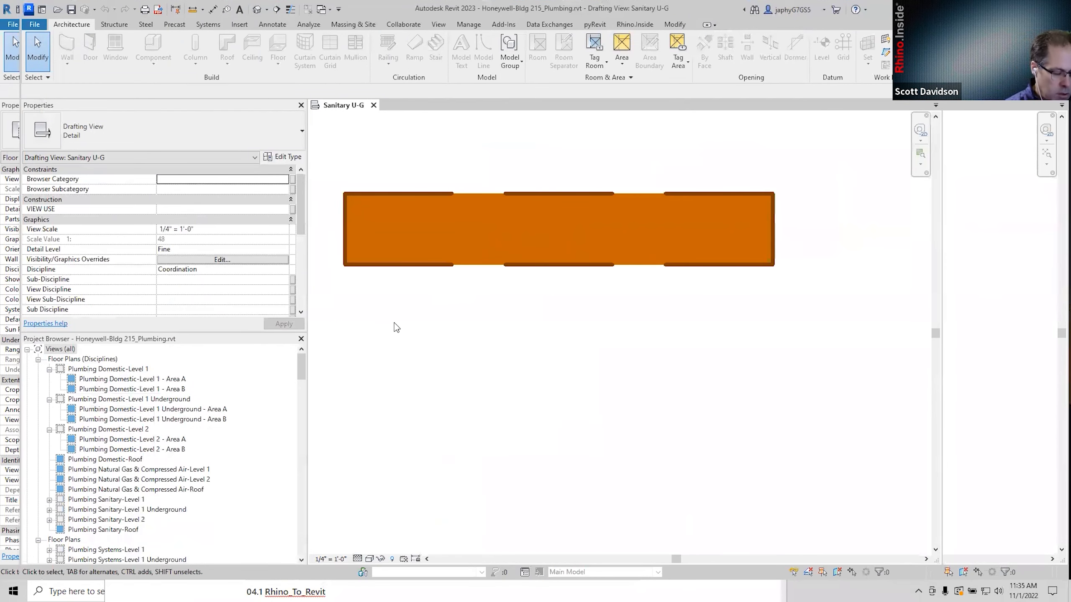
left_click_drag(301, 379, 306, 472)
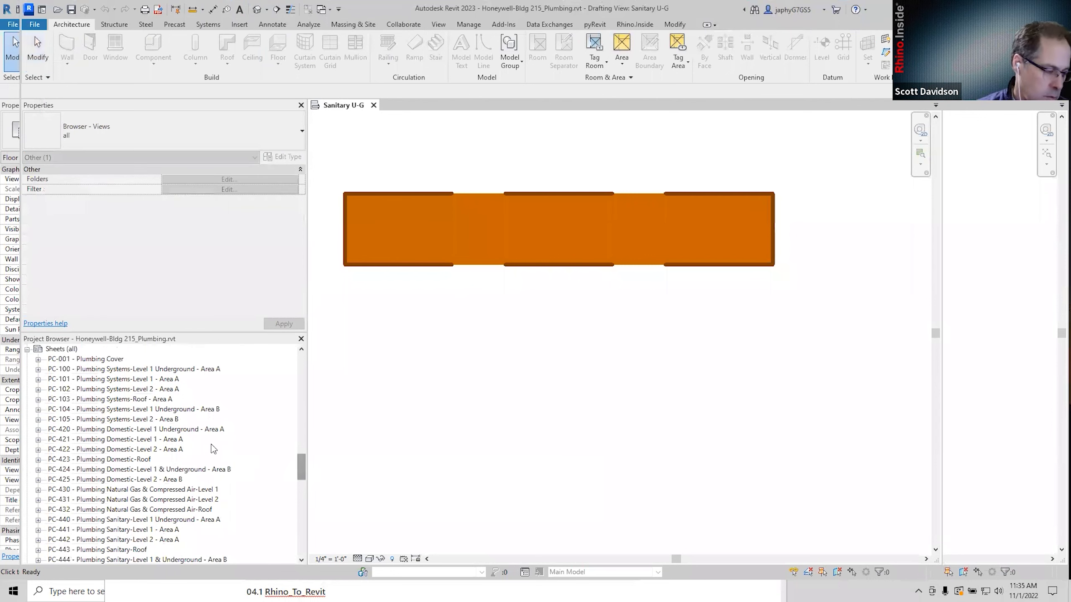
double_click(166, 431)
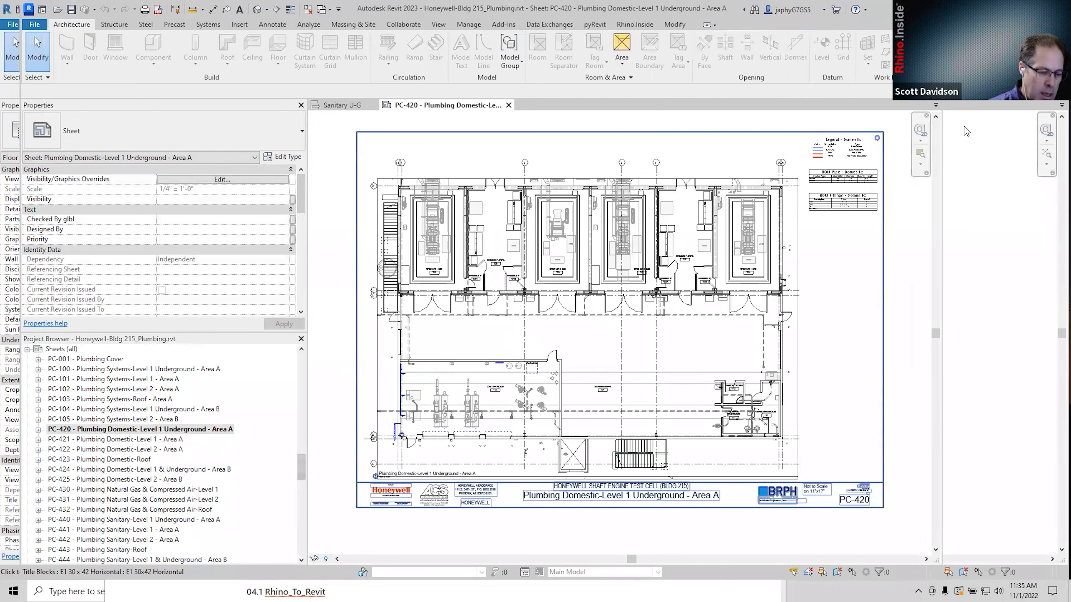
Try moving the Domestic legend on PC-420; the column resize error reverts the move.
left_click(815, 151)
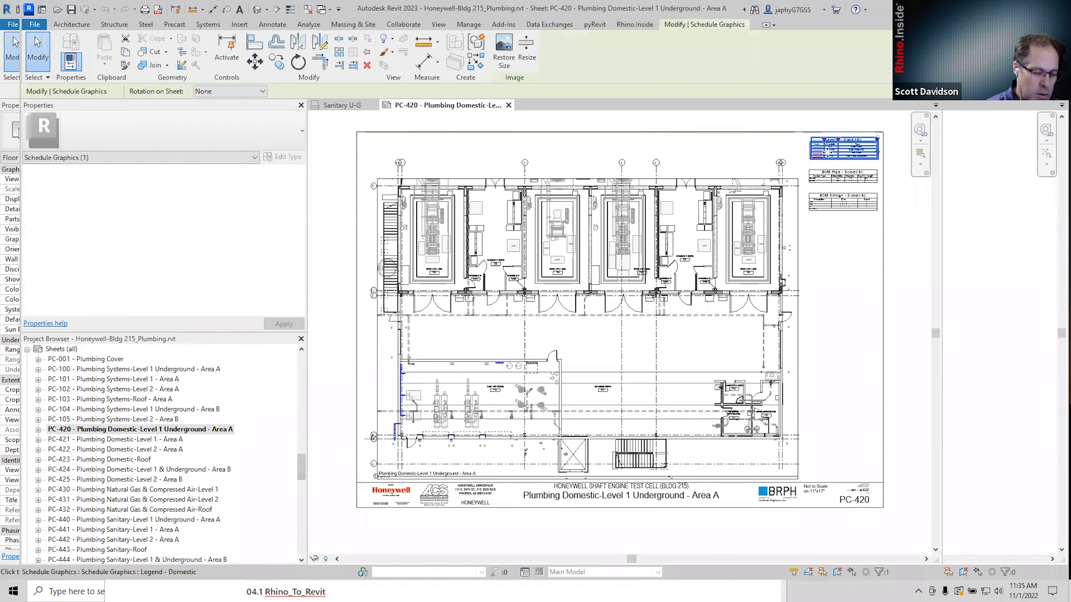
left_click_drag(828, 151, 818, 165)
scroll(826, 148, "up", 3)
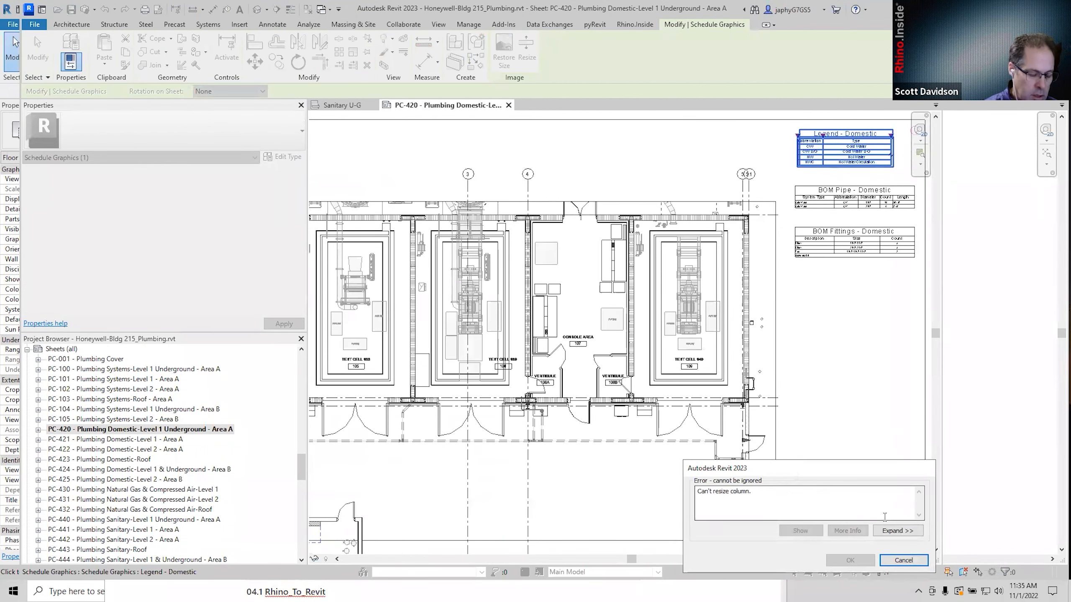
left_click(903, 560)
scroll(835, 158, "down", 3)
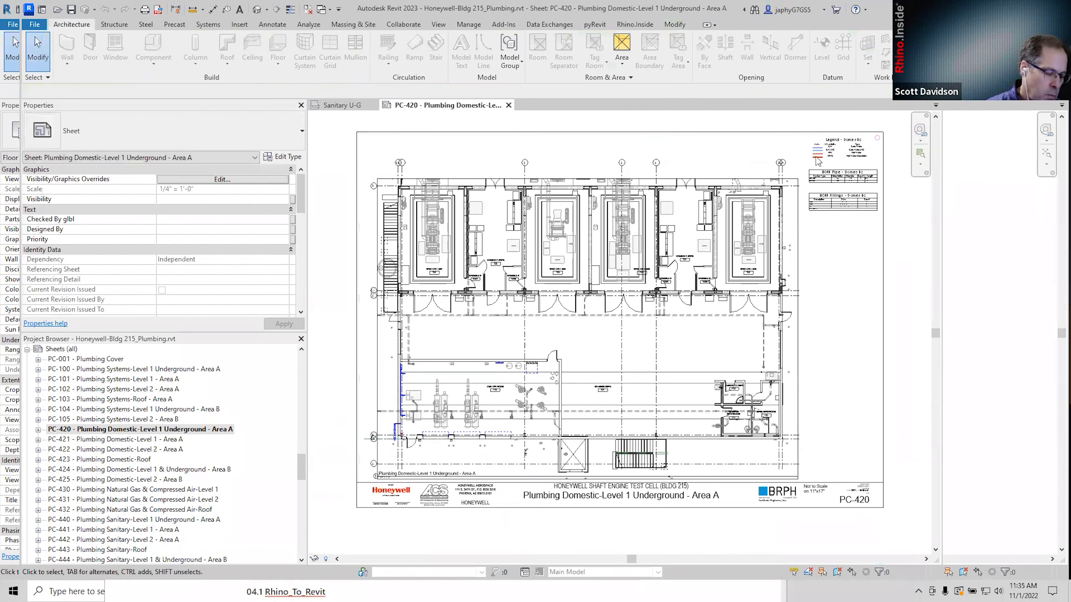
scroll(835, 158, "up", 4)
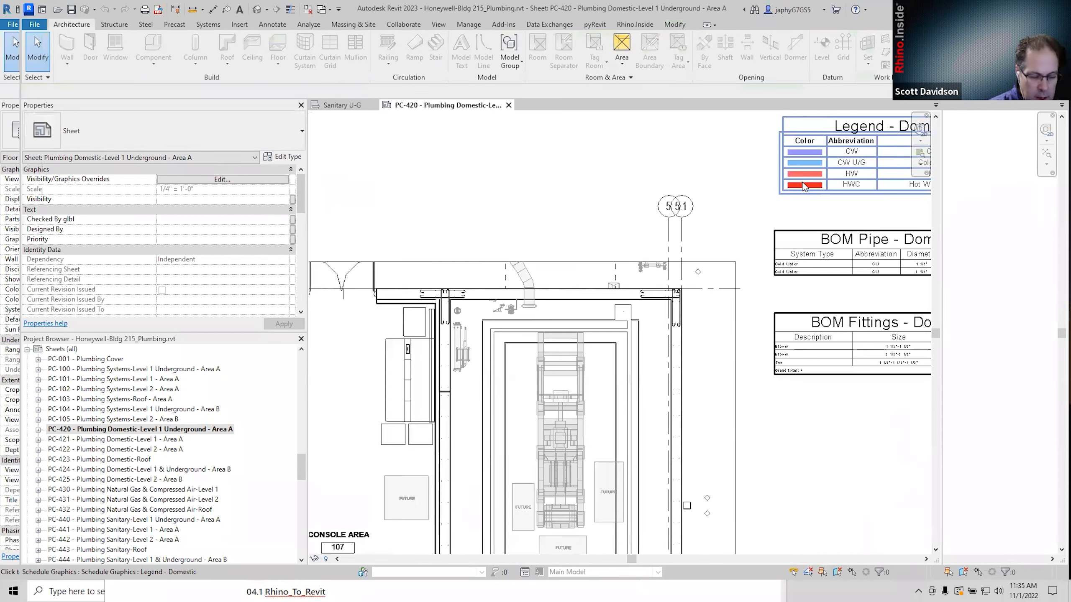
right_click(537, 178)
left_click(571, 165)
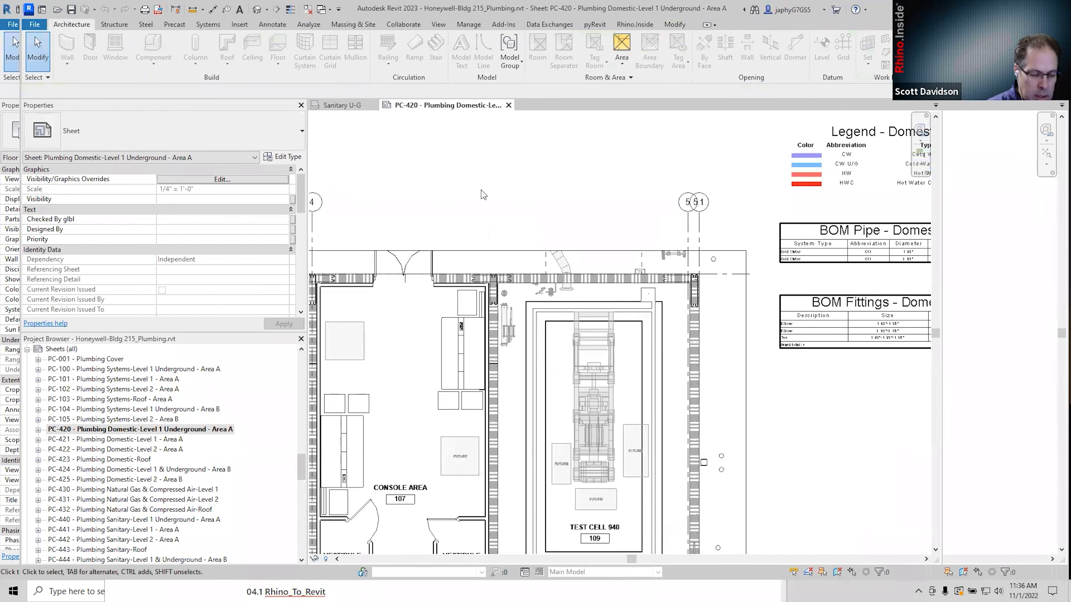
scroll(351, 195, "down", 1)
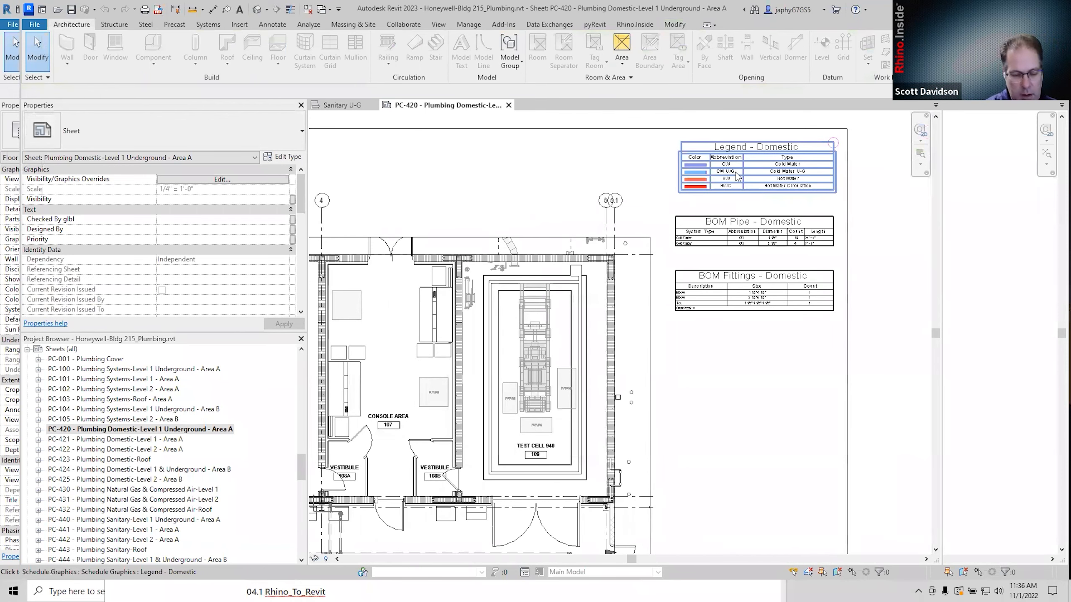
scroll(185, 421, "down", 3)
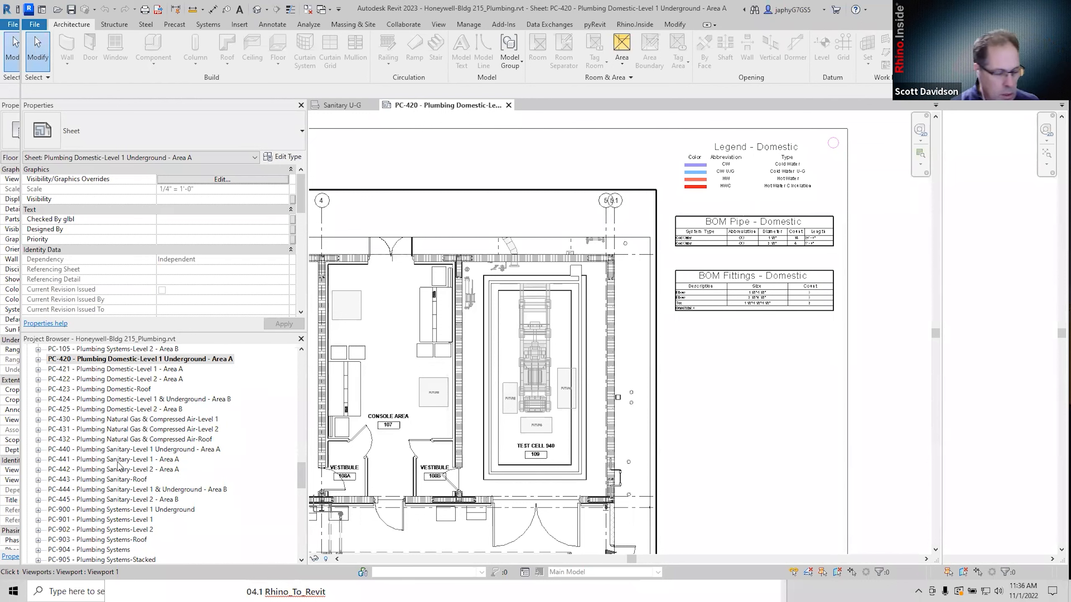
Open sheet PC-441 and zoom into its Sanitary legend.
double_click(120, 460)
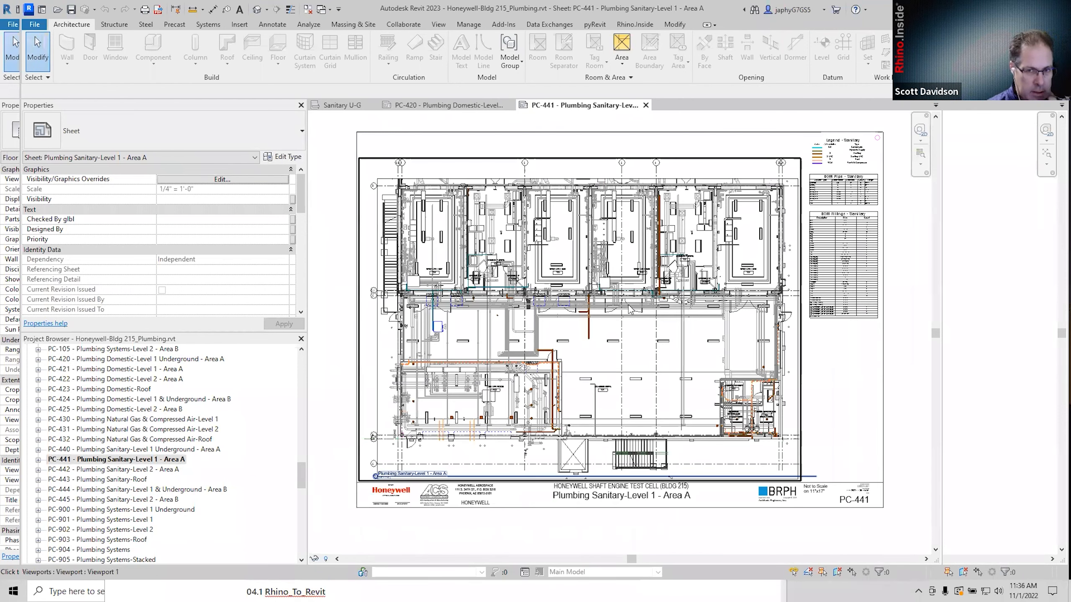
scroll(844, 147, "up", 7)
middle_click_drag(844, 147, 692, 181)
scroll(692, 182, "down", 1)
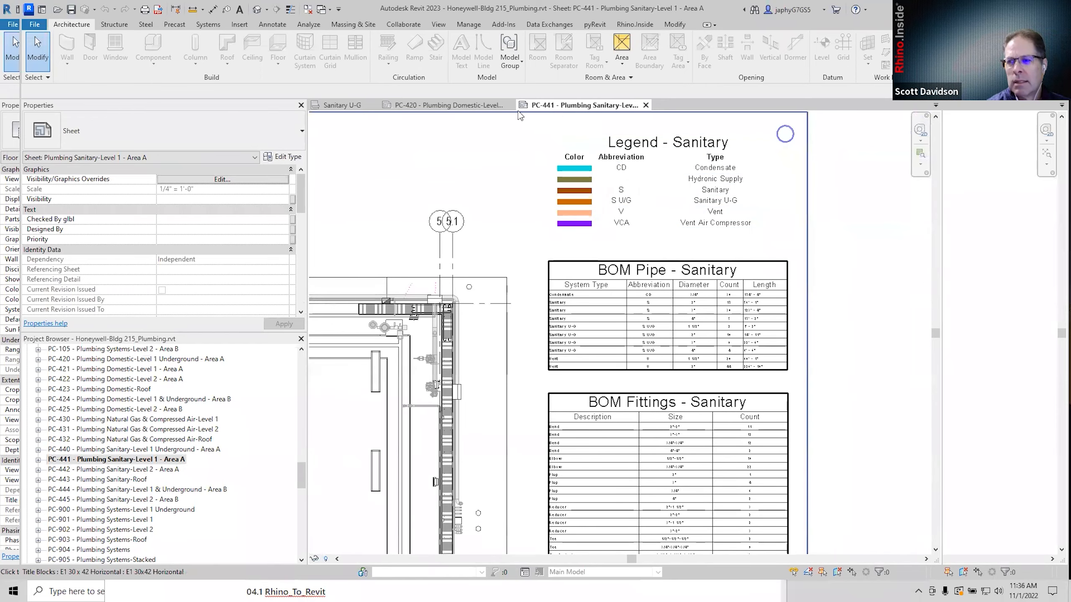
Return to sheet PC-420 and view the Legend - Domestic alongside all three schedules.
left_click(487, 106)
left_click(706, 154)
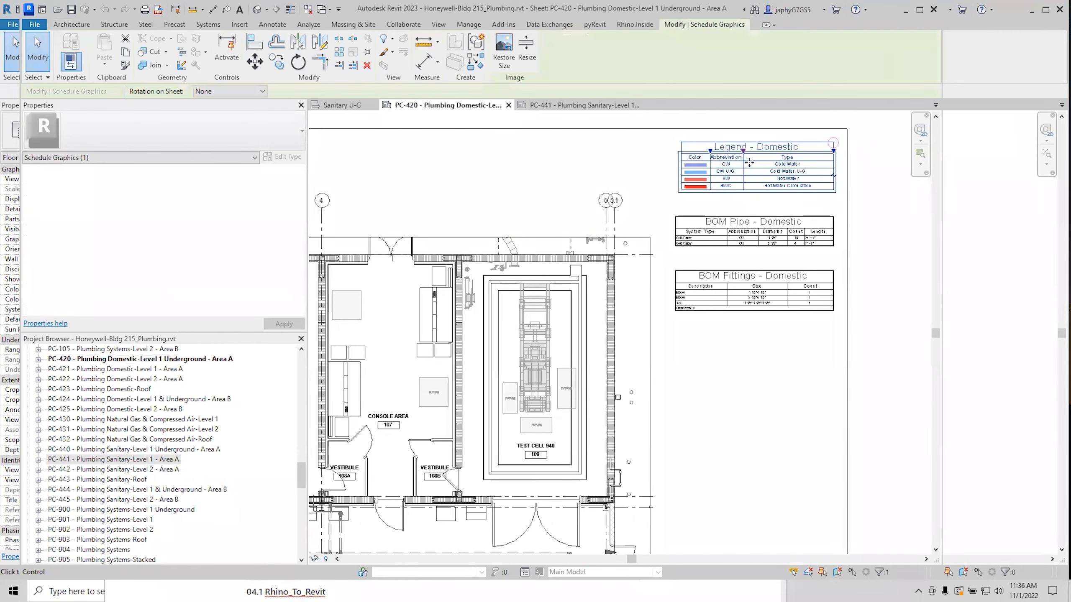
scroll(711, 155, "up", 3)
middle_click_drag(769, 162, 728, 185)
left_click(749, 243)
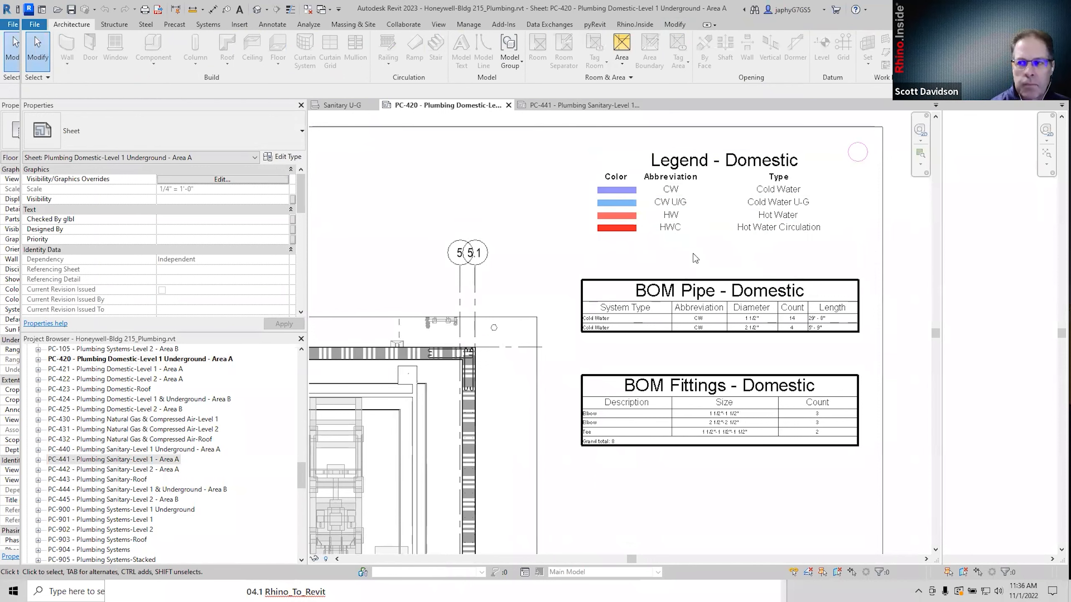
scroll(689, 217, "down", 1)
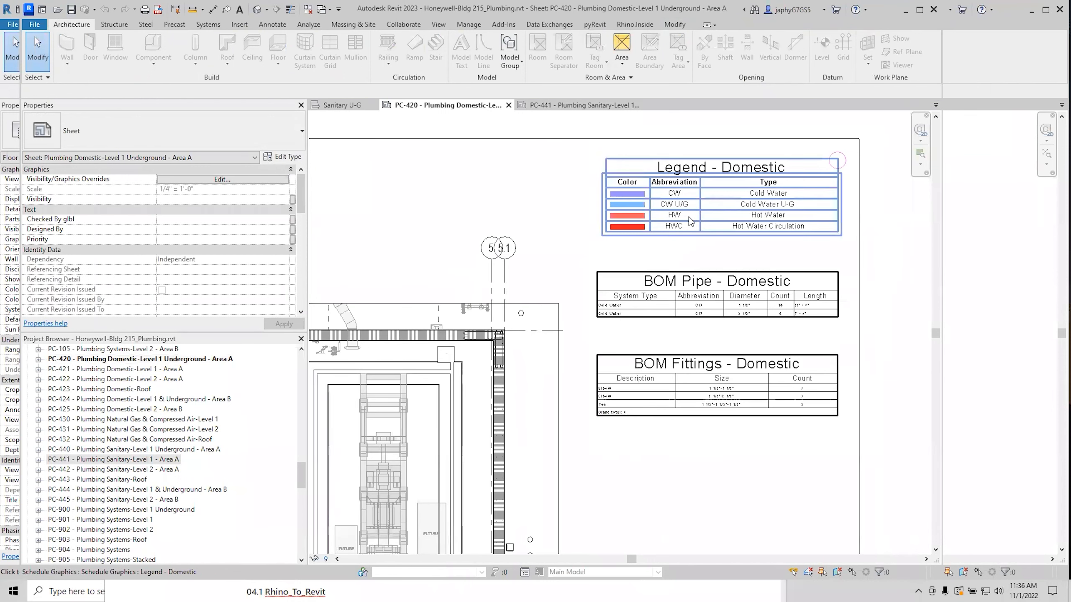
left_click(687, 215)
scroll(687, 213, "down", 2)
middle_click_drag(567, 314, 619, 239)
scroll(619, 239, "down", 1)
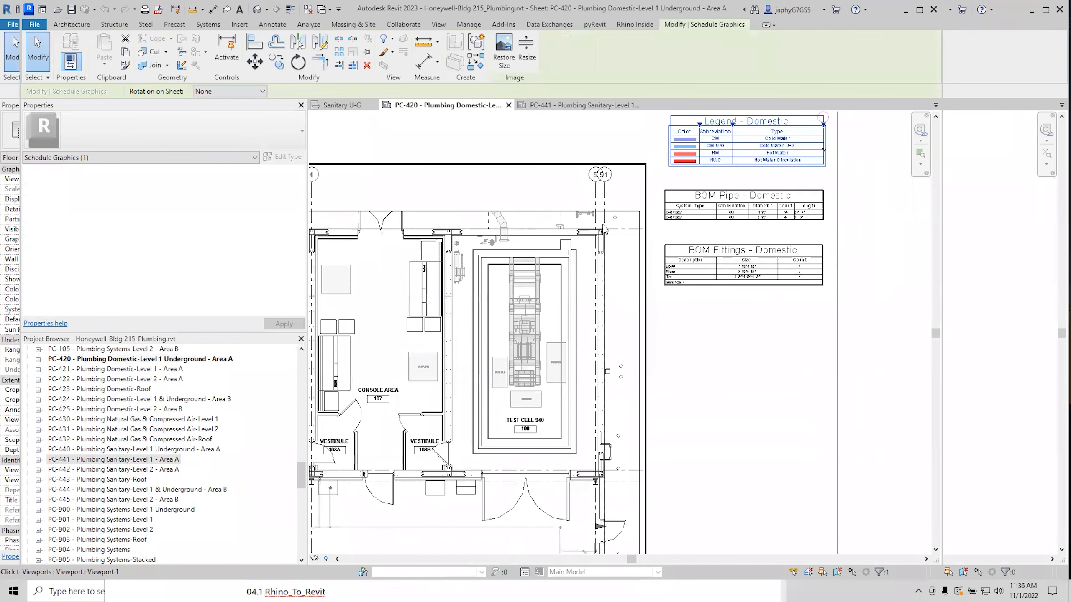
left_click(412, 154)
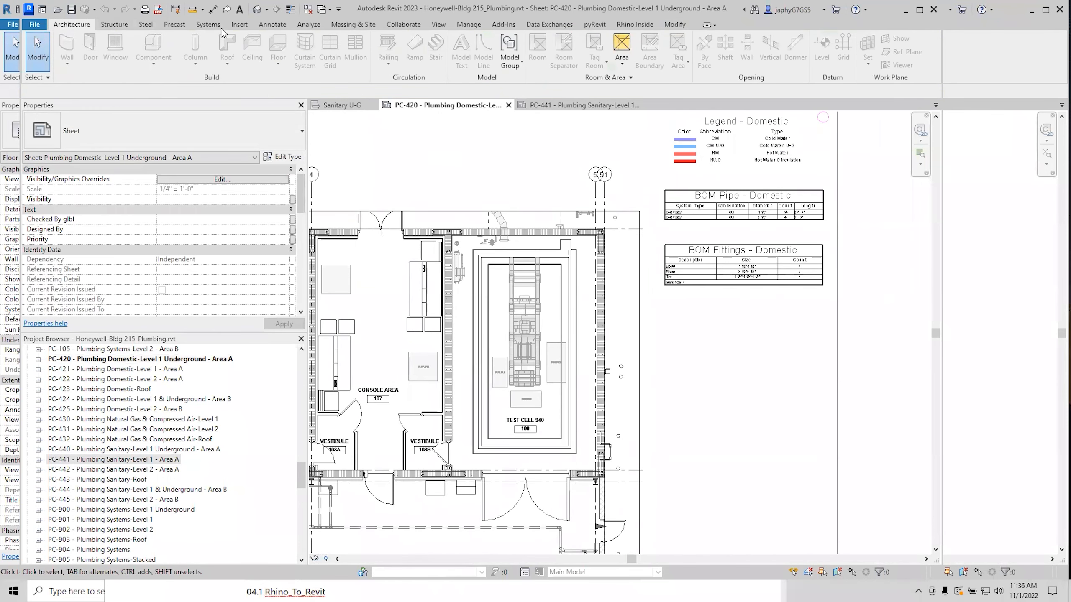
Open the {3D} view and select the vertical blue pipe.
left_click(257, 9)
scroll(746, 272, "up", 5)
scroll(640, 361, "up", 3)
left_click(637, 367)
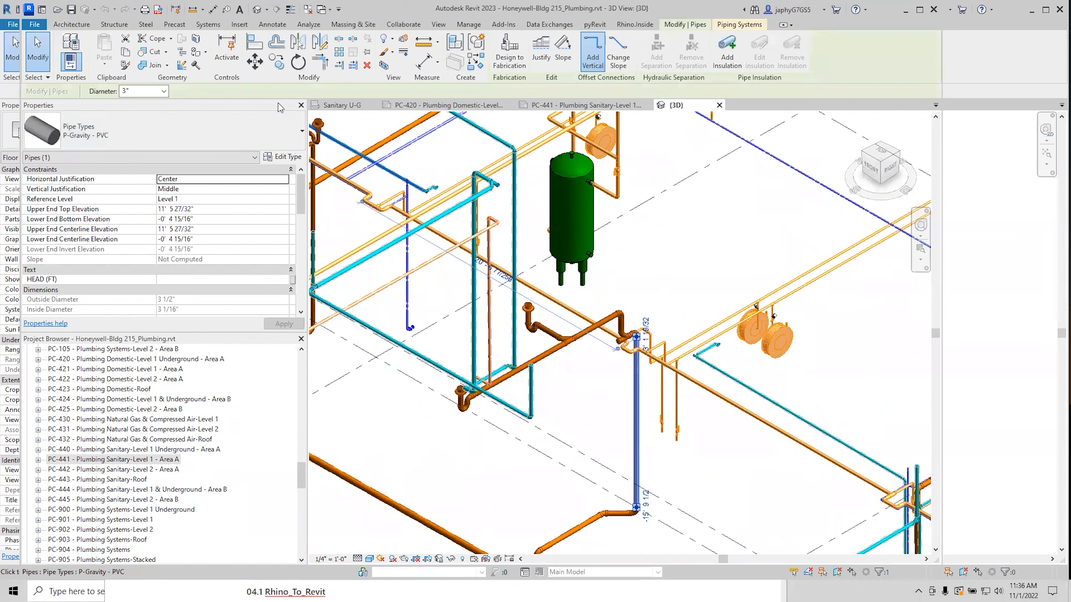
Expand Piping System in the Project Browser to list its types, including Cold Water.
scroll(293, 485, "down", 2)
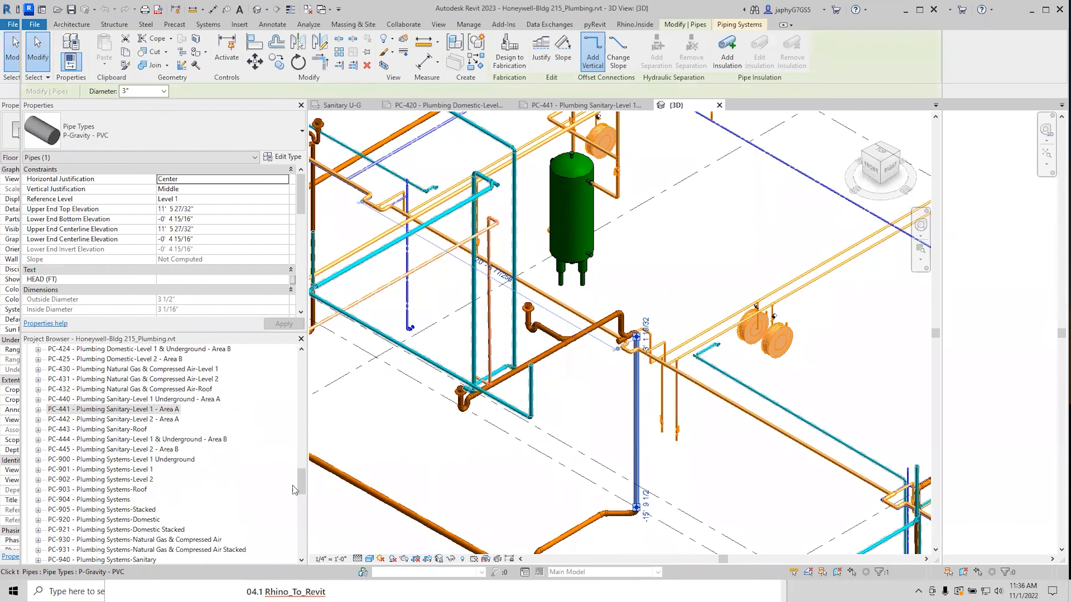
left_click_drag(300, 483, 291, 532)
left_click(68, 440)
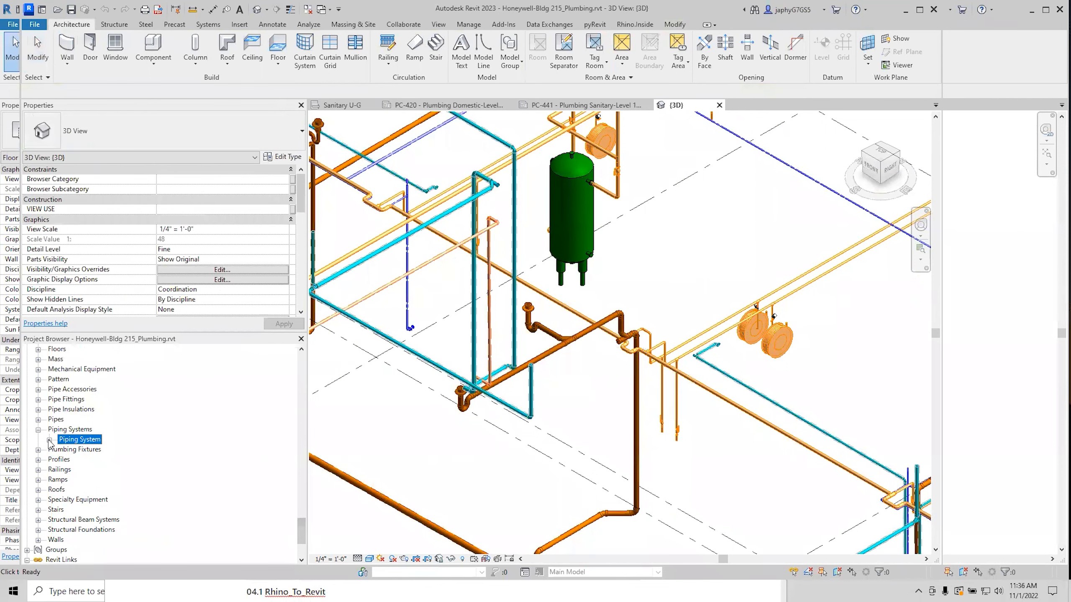
left_click(50, 440)
left_click(87, 379)
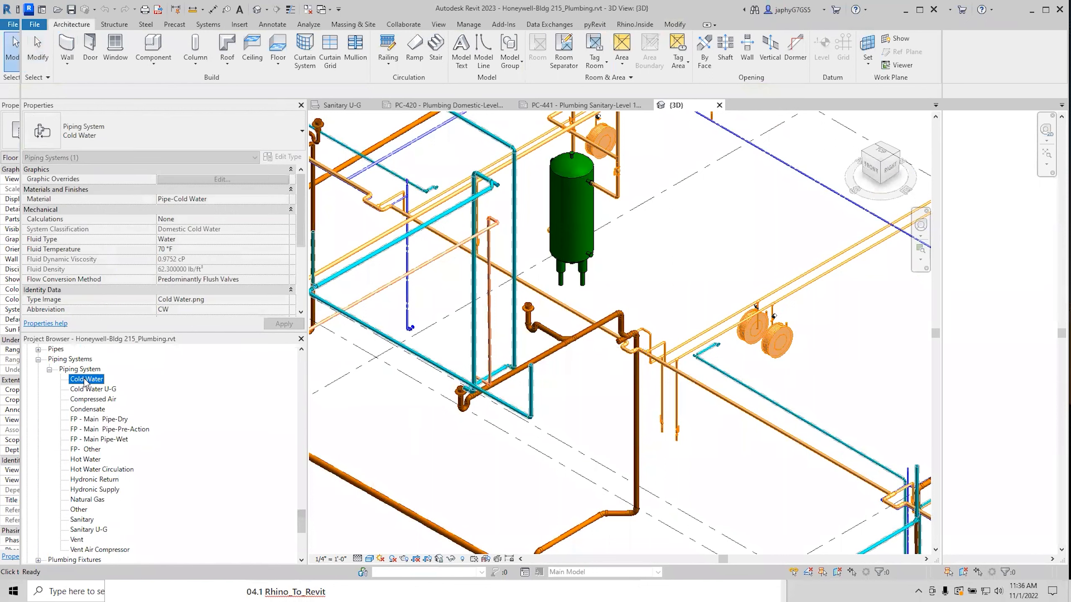
right_click(85, 382)
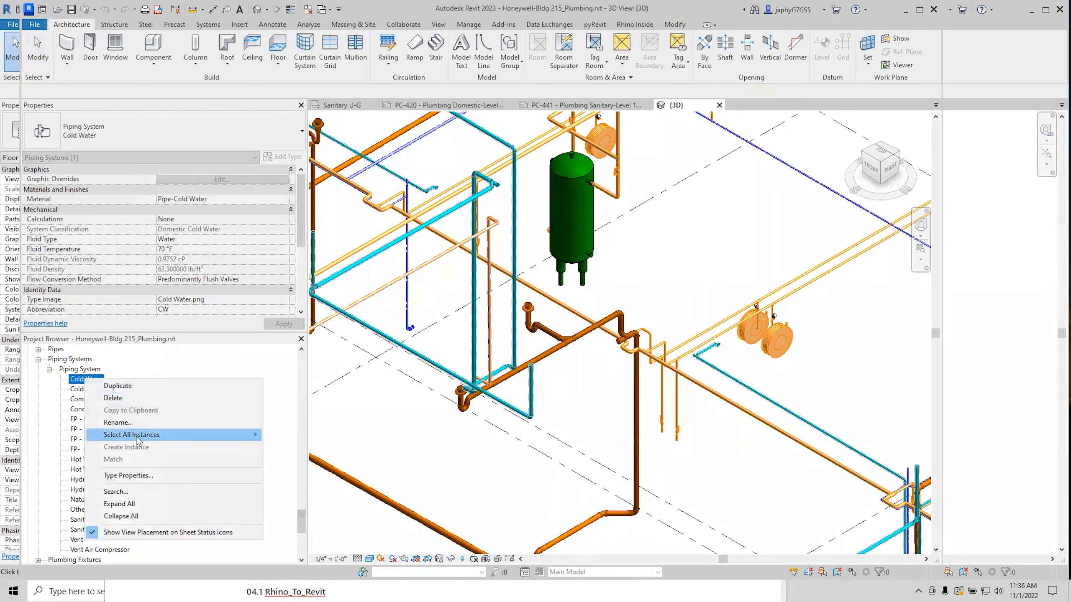
left_click(653, 379)
Return to sheet PC-420 and frame its Legend - Domestic schedule.
scroll(627, 376, "down", 4)
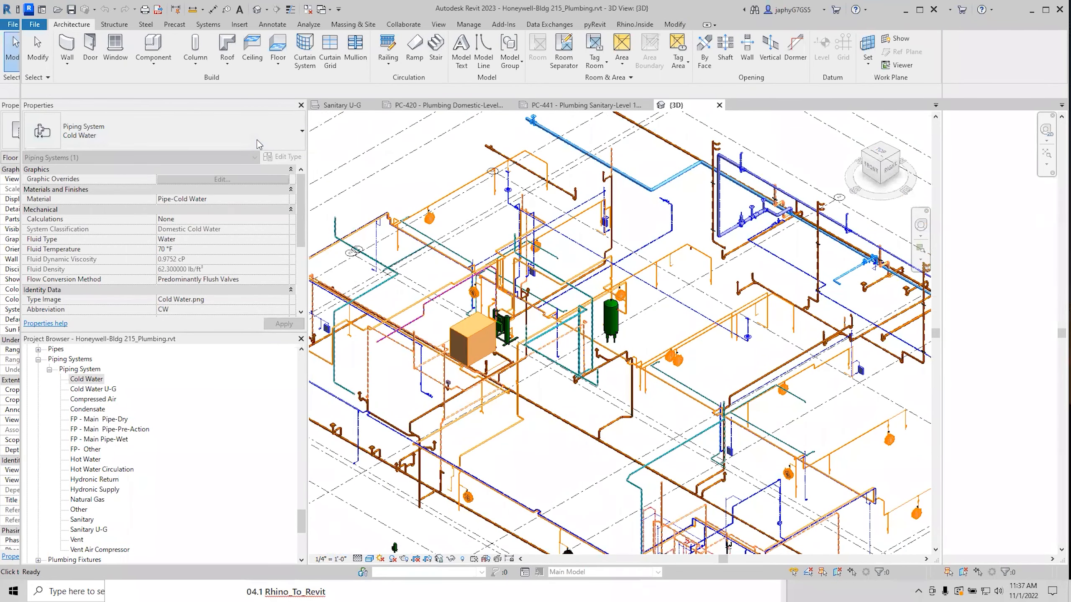
left_click(468, 106)
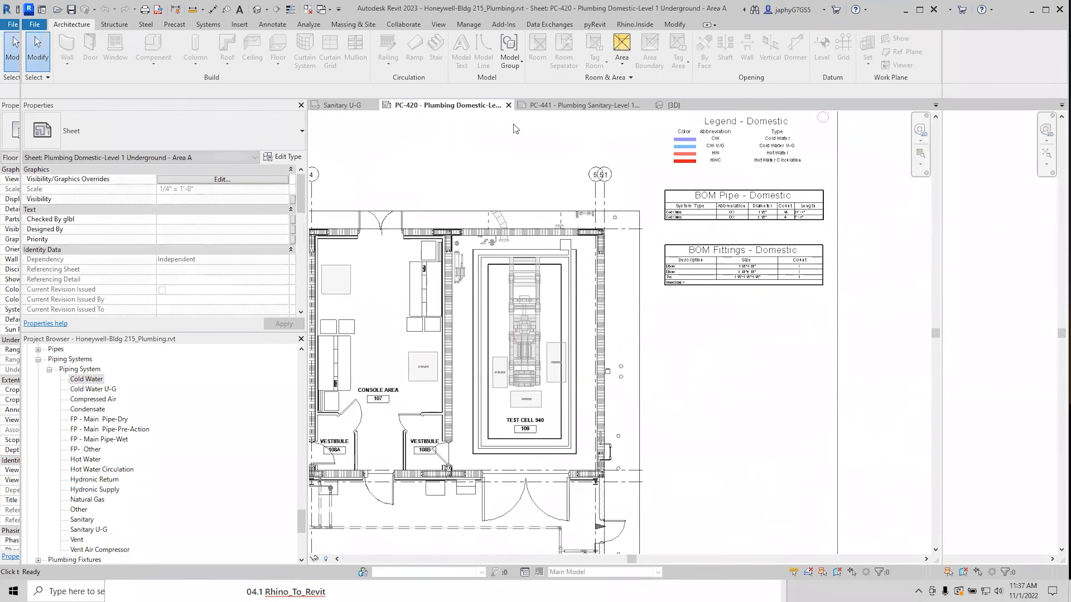
left_click(787, 132)
middle_click_drag(742, 336, 749, 445)
scroll(701, 298, "up", 4)
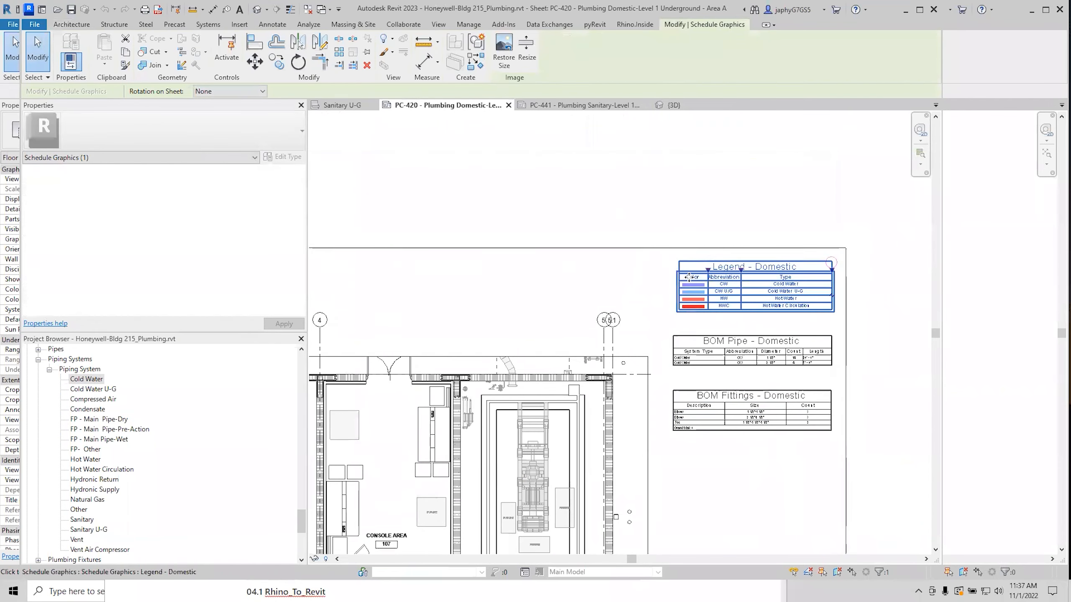
scroll(701, 302, "down", 3)
middle_click_drag(705, 342, 708, 298)
Open Cold Water's type properties, inspect its Type Image Cold Water.png, and close without saving.
scroll(711, 311, "up", 1)
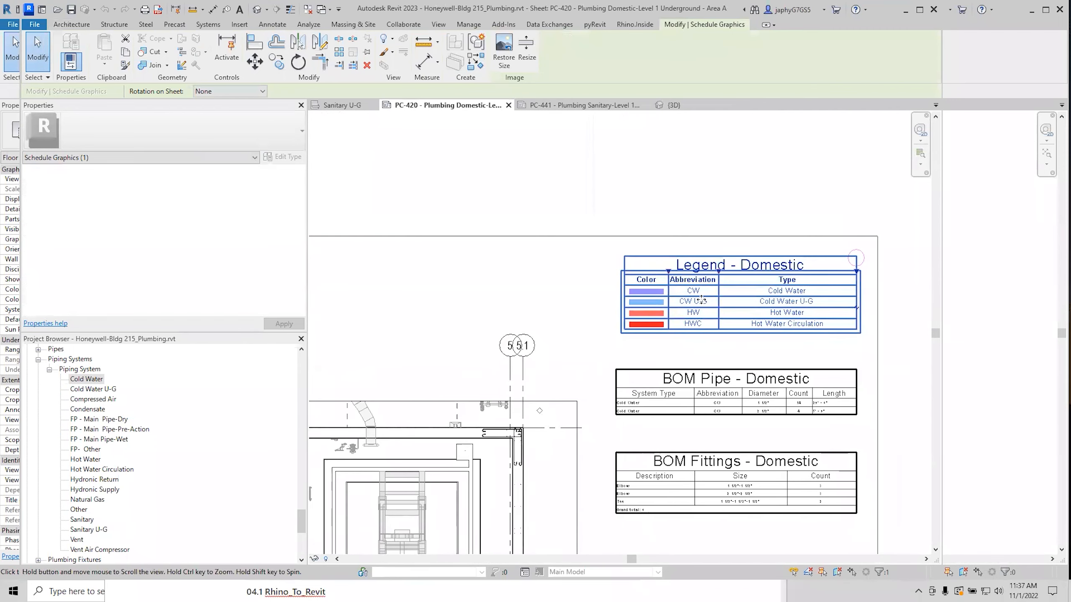
scroll(708, 298, "down", 3)
middle_click_drag(717, 339, 715, 304)
scroll(762, 281, "up", 3)
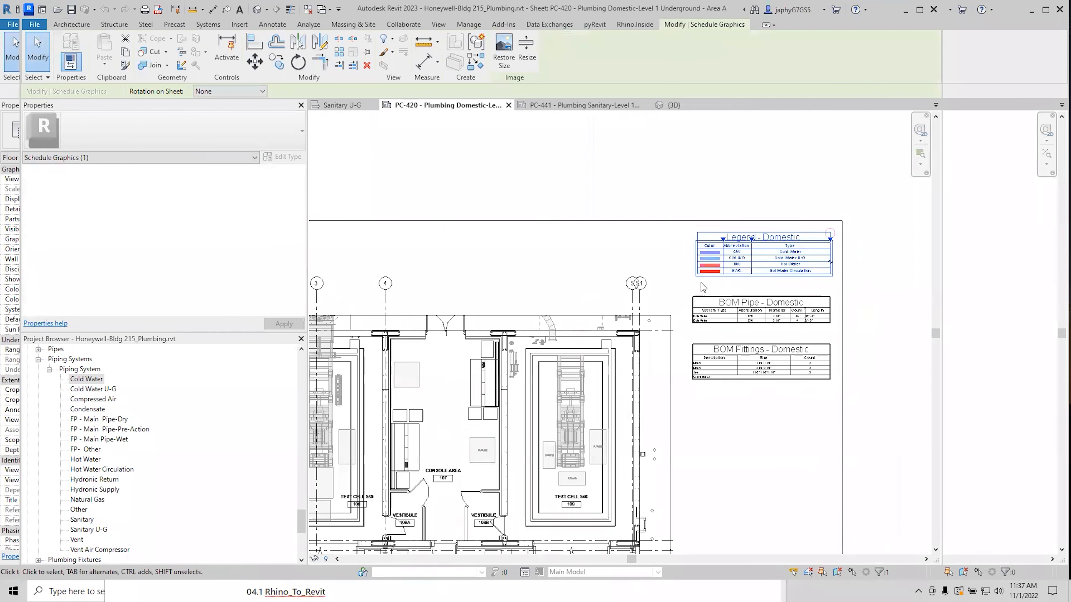
middle_click_drag(763, 280, 762, 294)
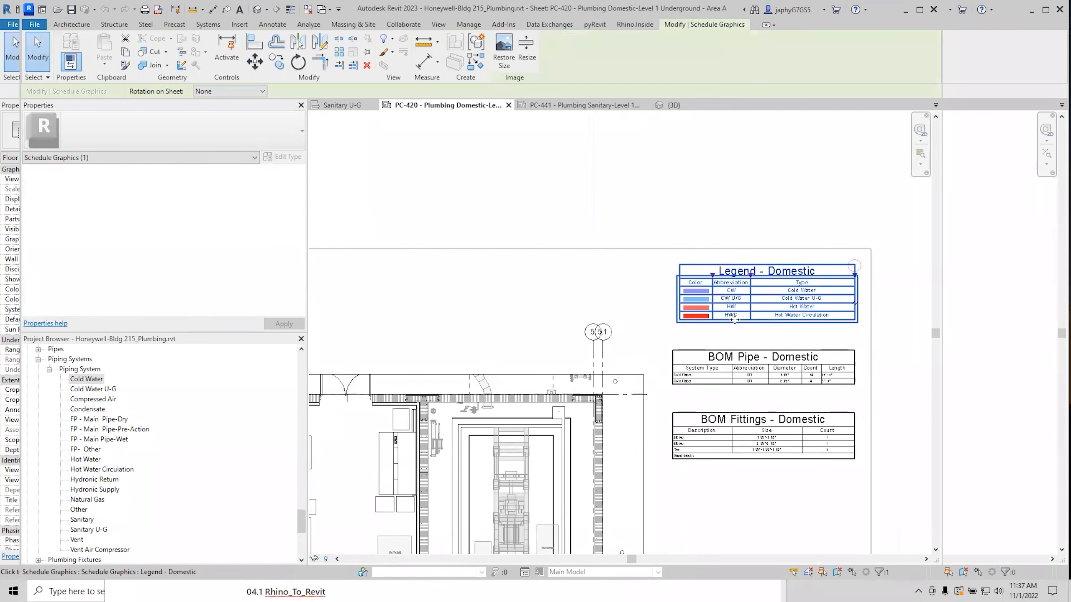
middle_click_drag(736, 318, 736, 313)
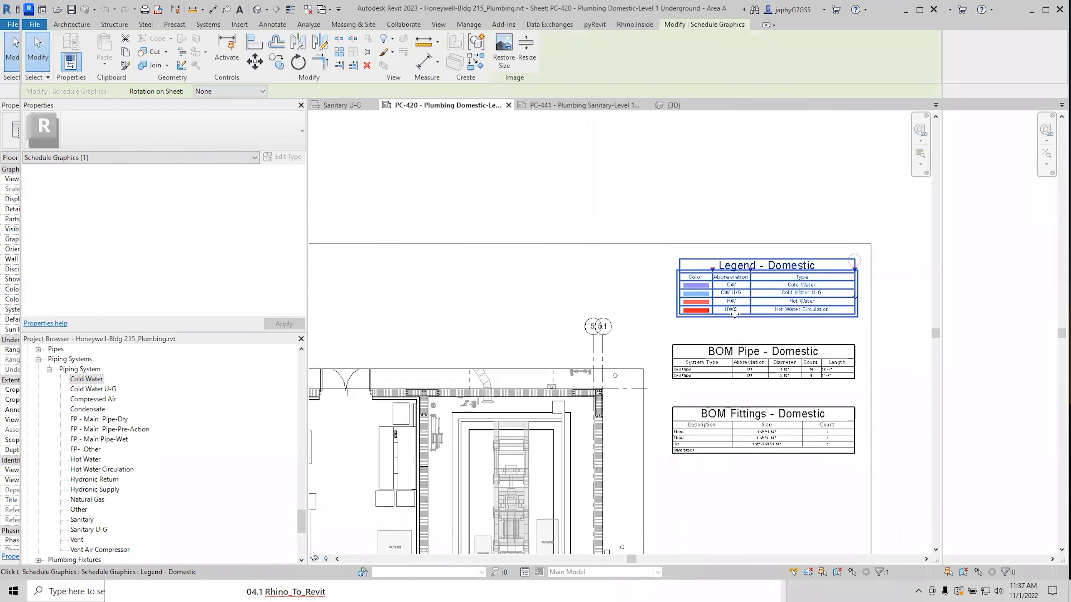
double_click(87, 379)
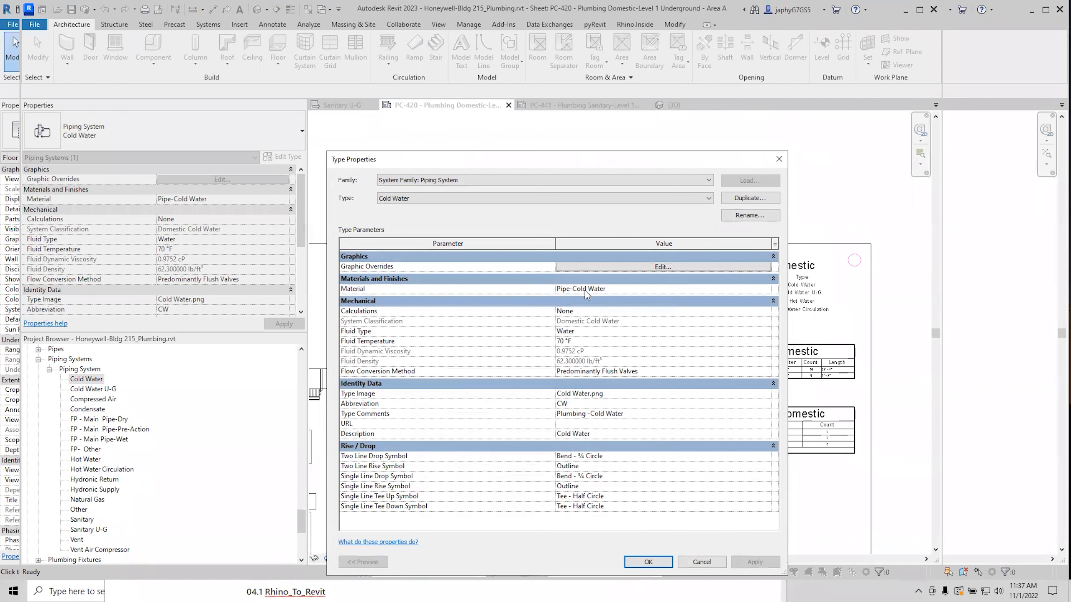
left_click(609, 393)
left_click(609, 392)
left_click(701, 562)
Select the Legend - Domestic schedule and dismiss its context menu.
scroll(729, 382, "down", 2)
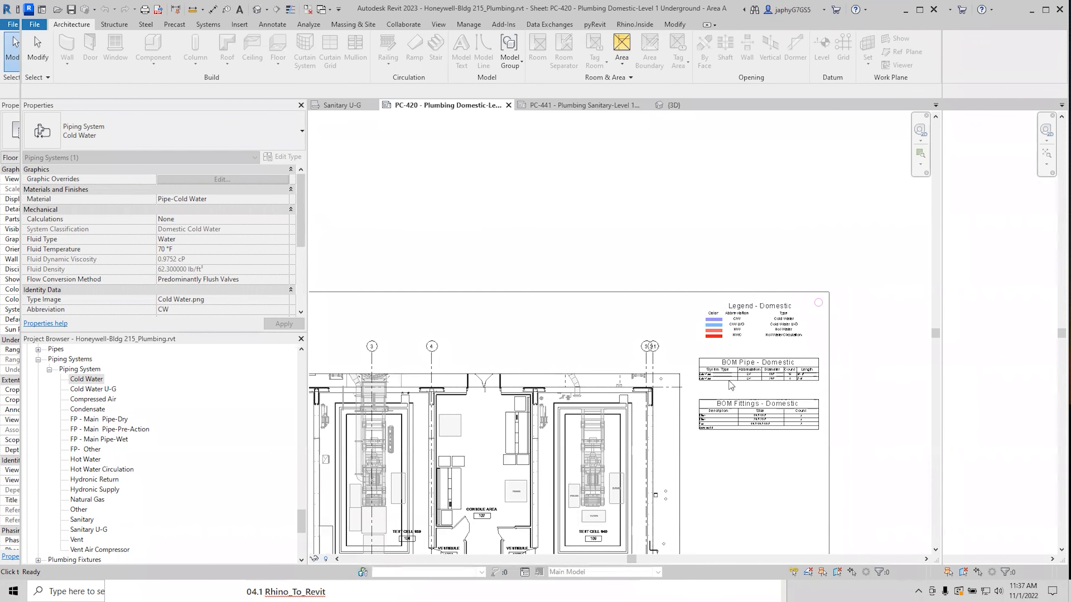
scroll(752, 330, "up", 3)
left_click(753, 331)
right_click(755, 331)
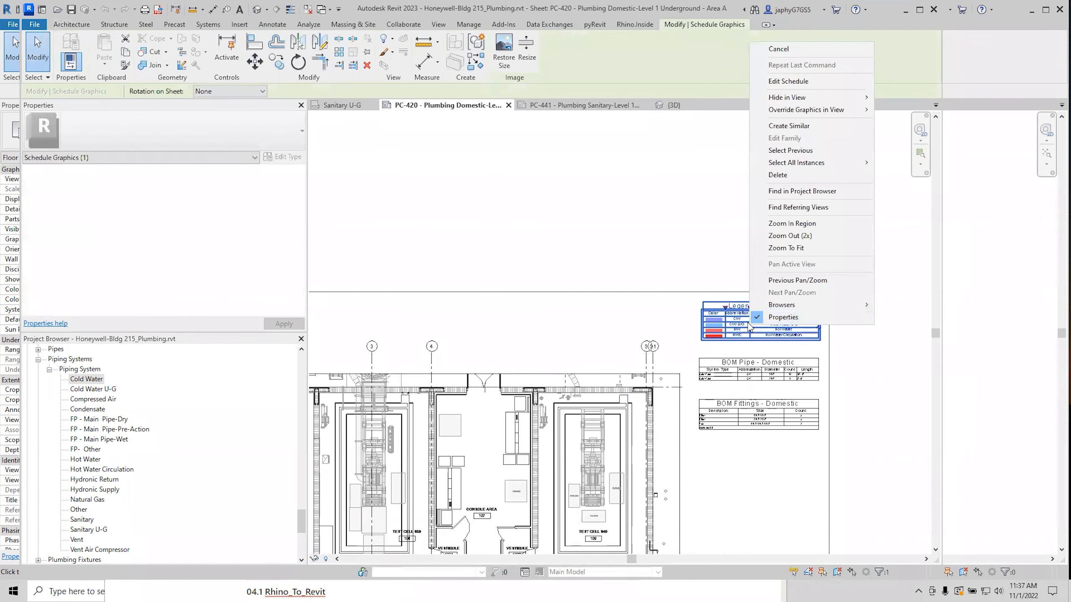
left_click(746, 295)
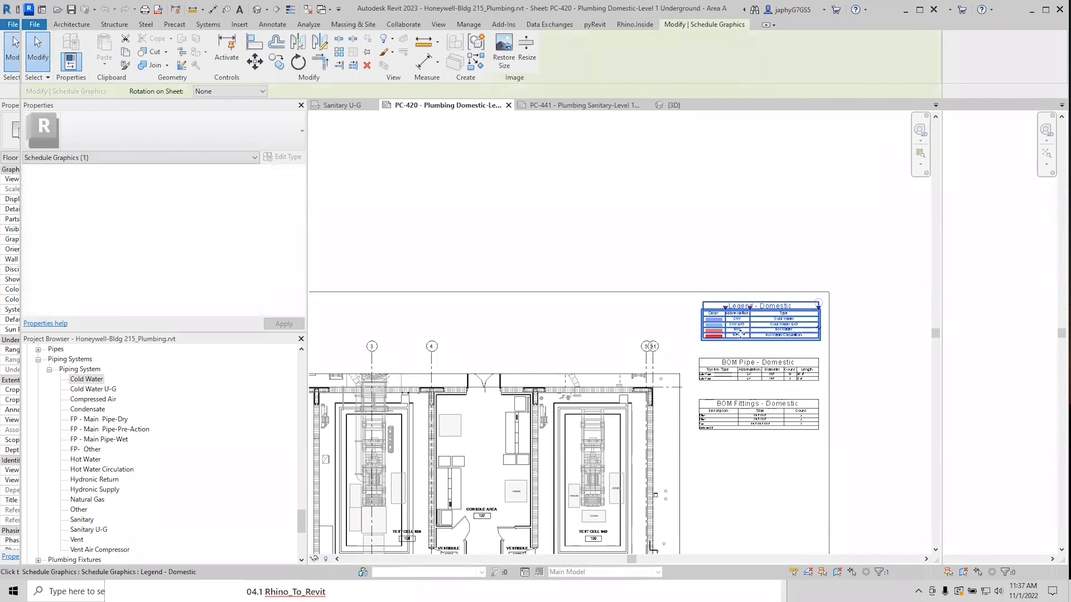
Reframe the sheet around the Domestic legend, deselect it, and bring up the Rhino.Inside tools.
scroll(740, 335, "up", 2)
scroll(717, 313, "up", 1)
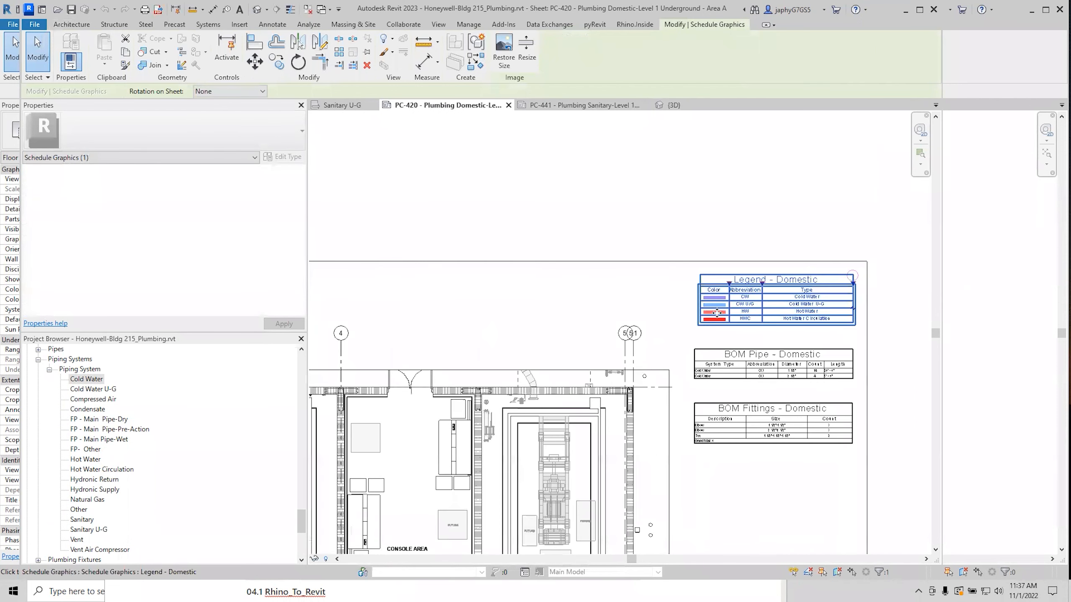
scroll(782, 305, "up", 3)
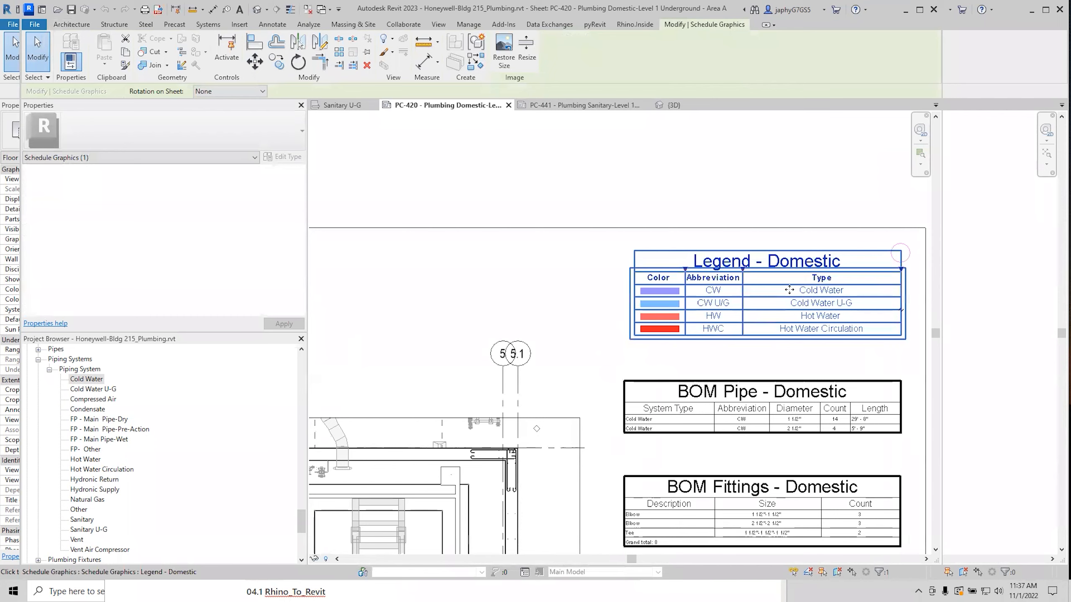
scroll(786, 309, "down", 2)
mouse_move(637, 455)
middle_mouse_down()
mouse_move(739, 310)
mouse_move(870, 208)
mouse_move(837, 275)
mouse_move(739, 371)
middle_mouse_up()
middle_click_drag(840, 258, 716, 337)
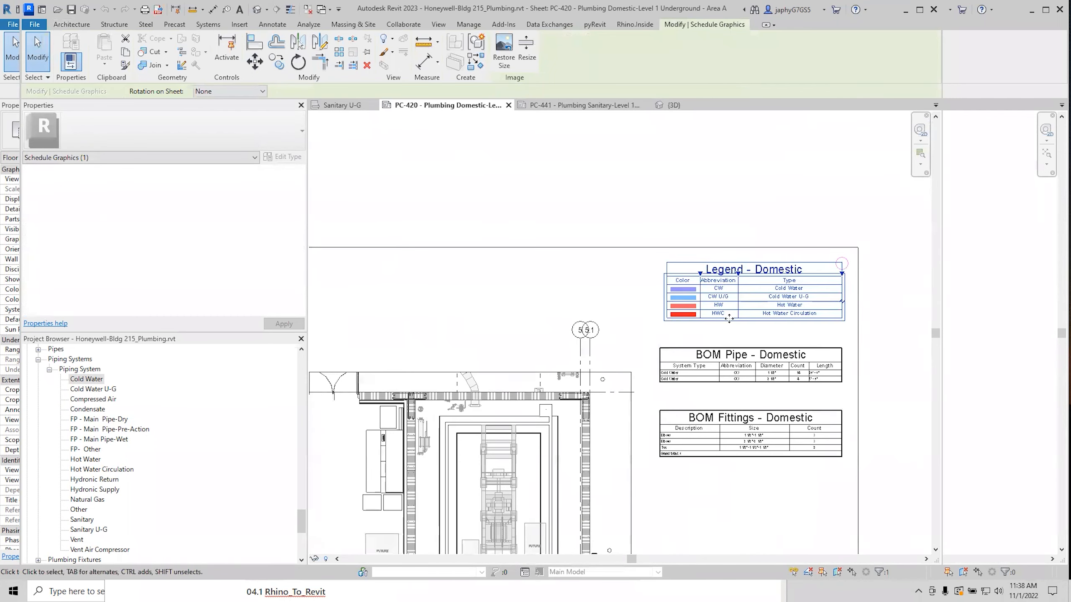
scroll(726, 297, "up", 1)
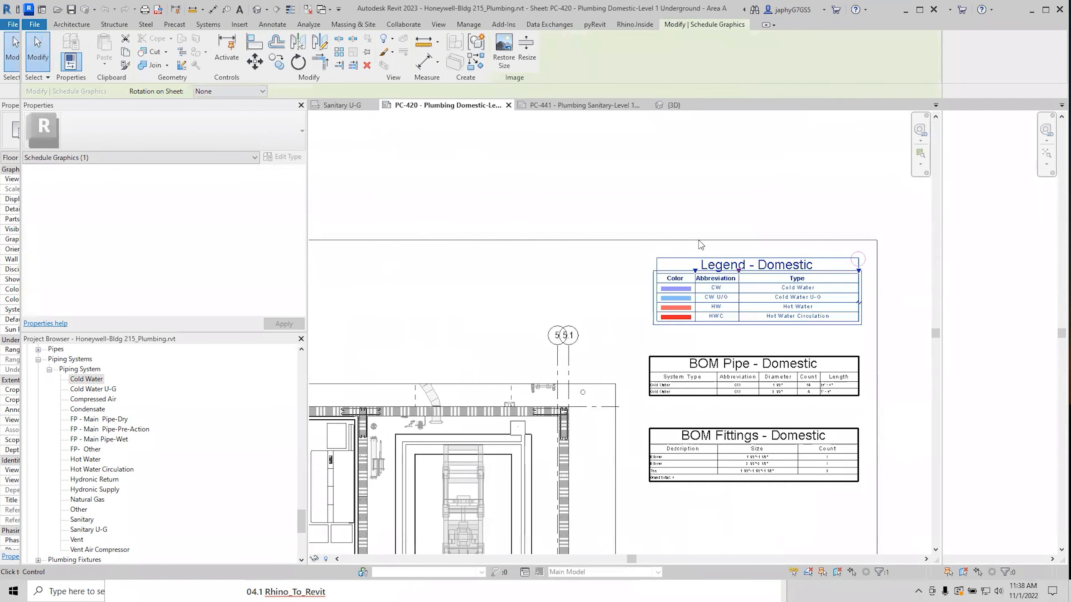
left_click(623, 228)
left_click(634, 24)
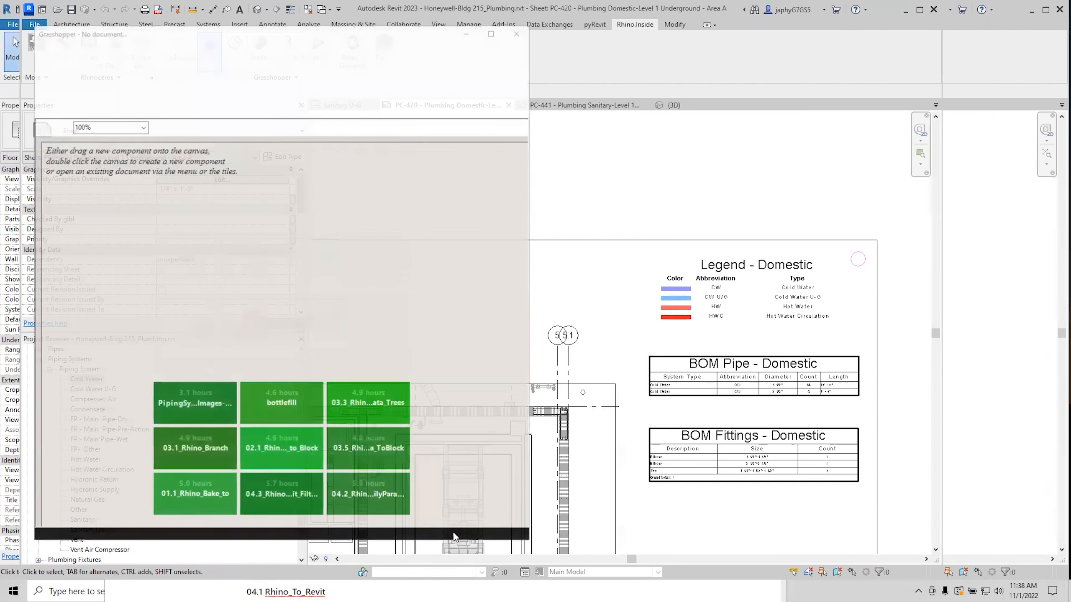
Return to Grasshopper, close the getting-started dialog, and bring the image path panels and Export View into view.
key("alt+Tab")
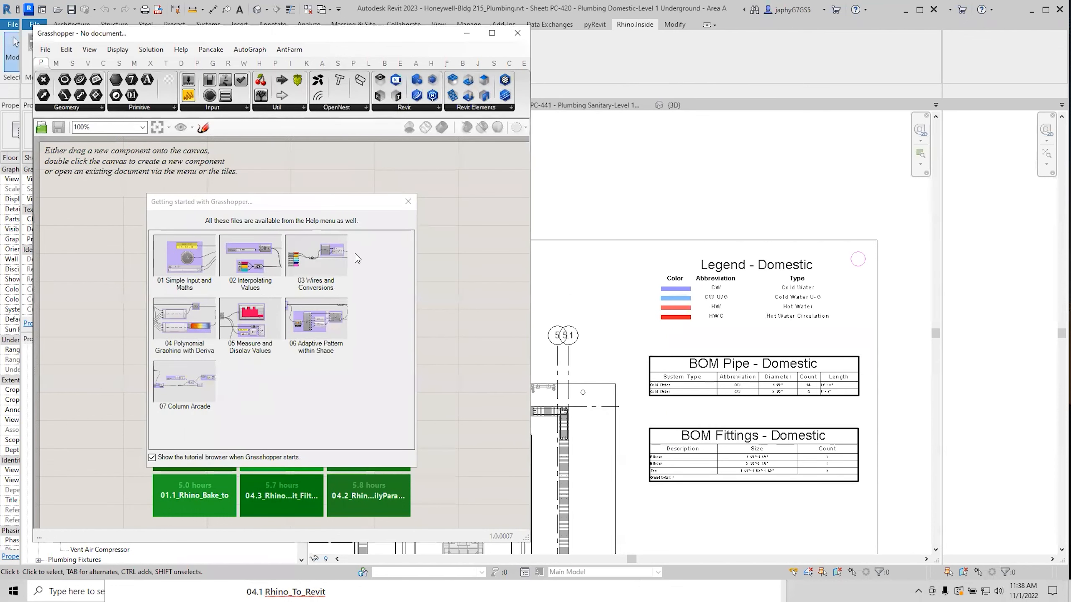
left_click(207, 207)
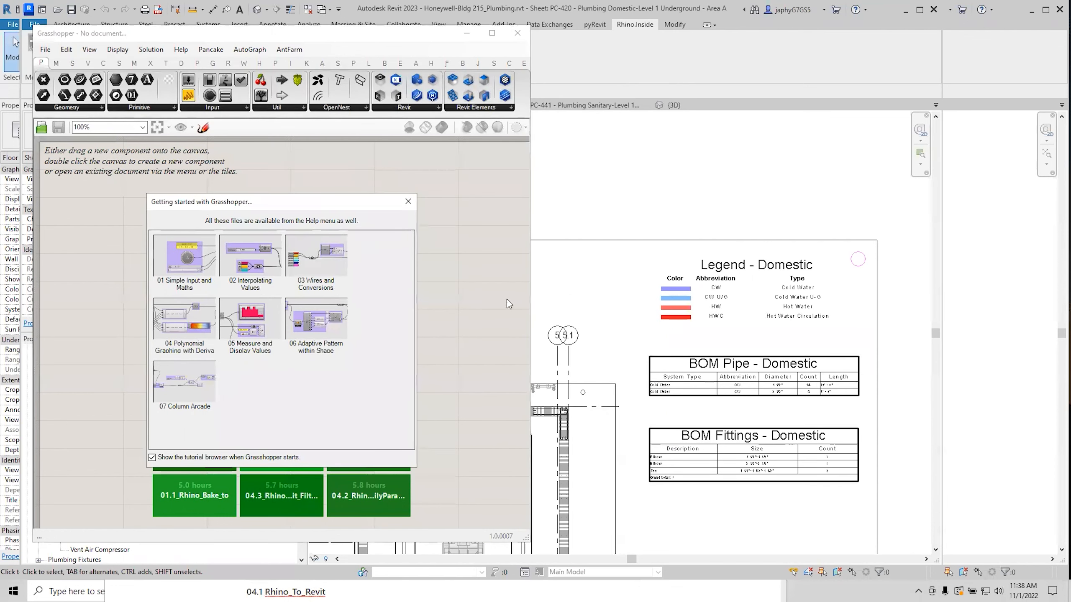
left_click(713, 294)
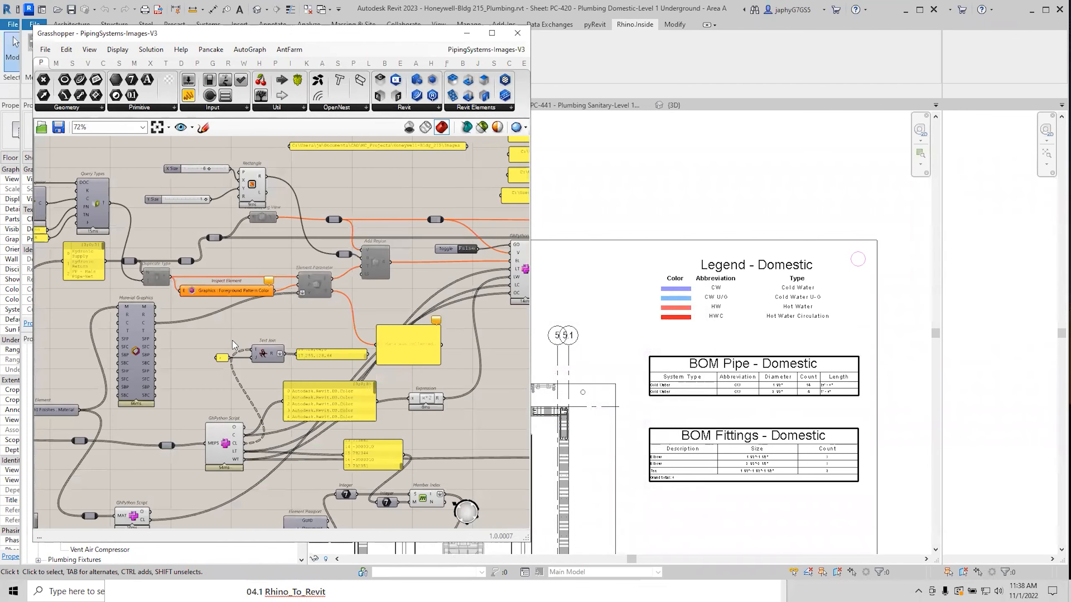
scroll(283, 306, "down", 2)
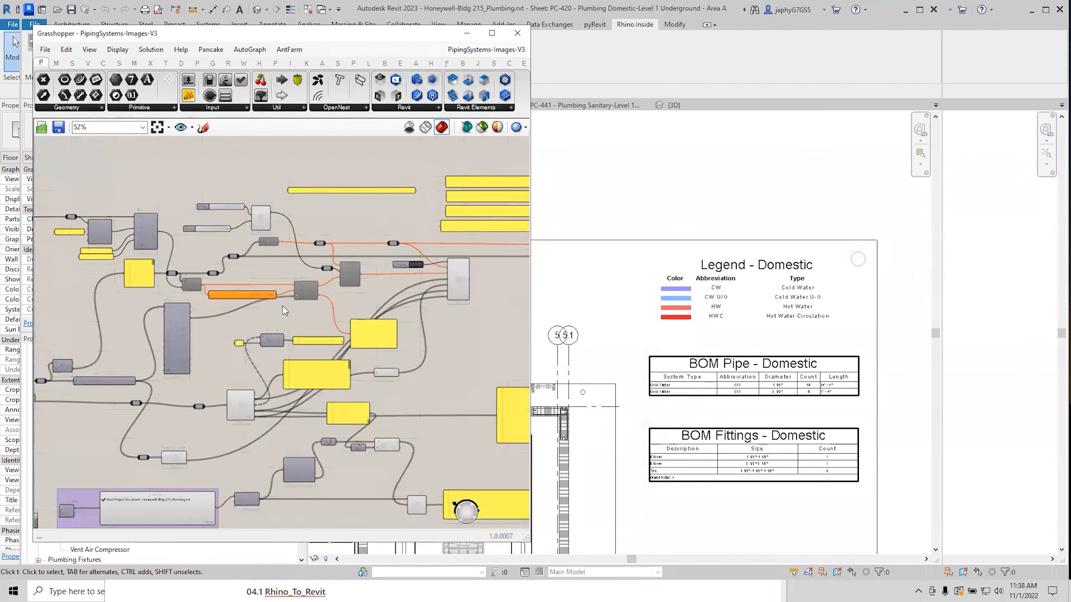
right_click_drag(283, 306, 427, 391)
scroll(398, 410, "up", 3)
right_click_drag(370, 433, 341, 408)
right_click_drag(227, 443, 82, 484)
right_click_drag(472, 378, 257, 389)
right_click_drag(508, 320, 352, 334)
scroll(351, 334, "up", 2)
Open the Plumbing path panel's properties and cancel without changes.
double_click(326, 312)
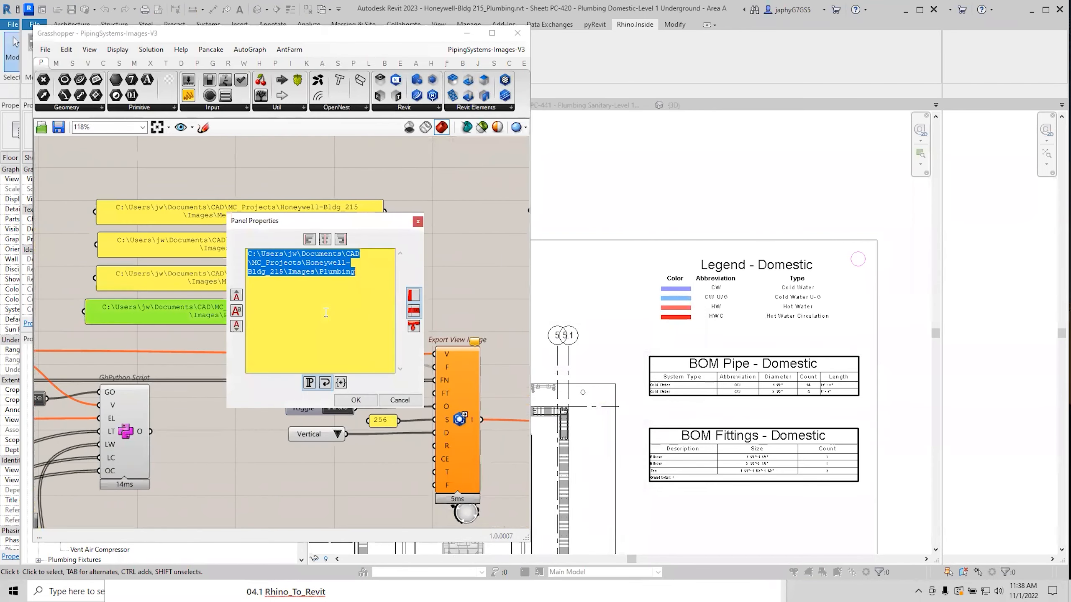
left_click(400, 400)
scroll(396, 324, "down", 4)
right_click(478, 358)
left_click(224, 290)
scroll(224, 293, "up", 3)
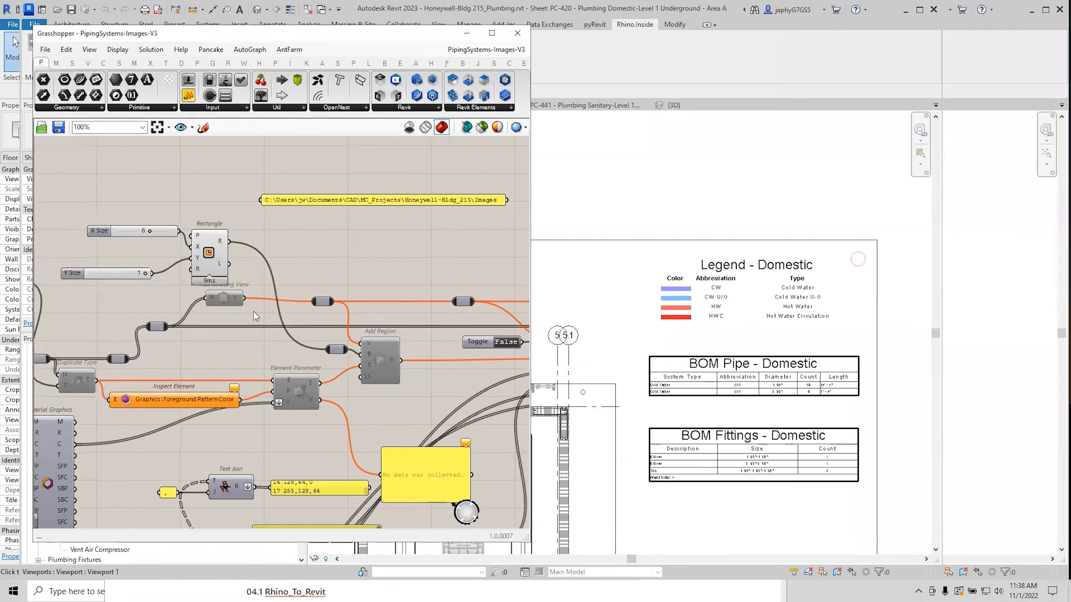
Move Add Drafting View lower and make the piping-system names panel taller.
left_click_drag(230, 300, 227, 314)
right_click_drag(78, 419, 230, 362)
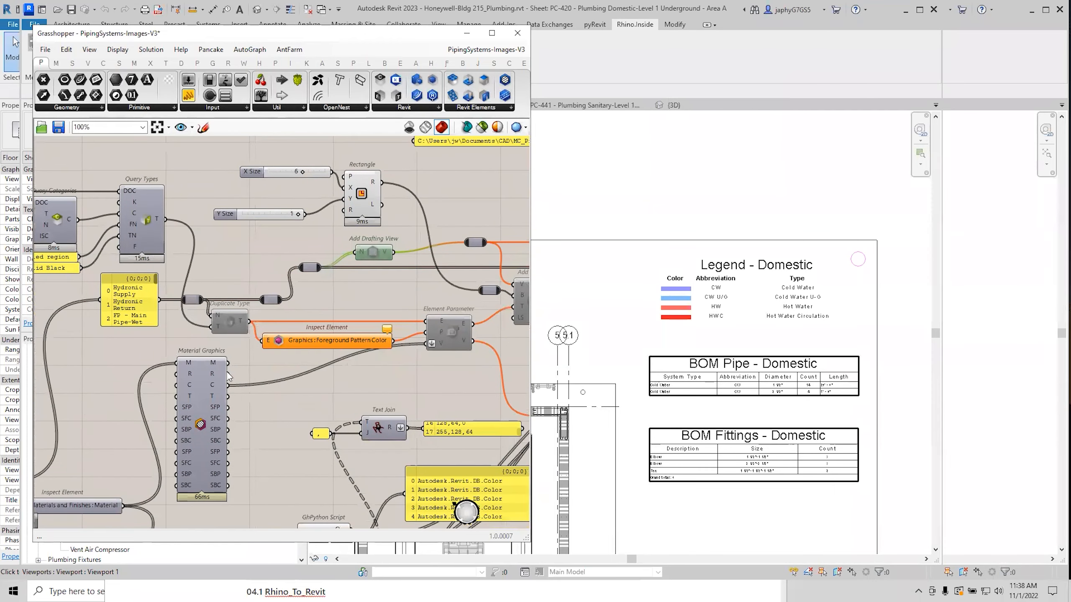
mouse_move(148, 323)
left_mouse_down()
mouse_move(148, 370)
mouse_move(148, 342)
left_mouse_up()
right_click_drag(166, 384, 126, 414)
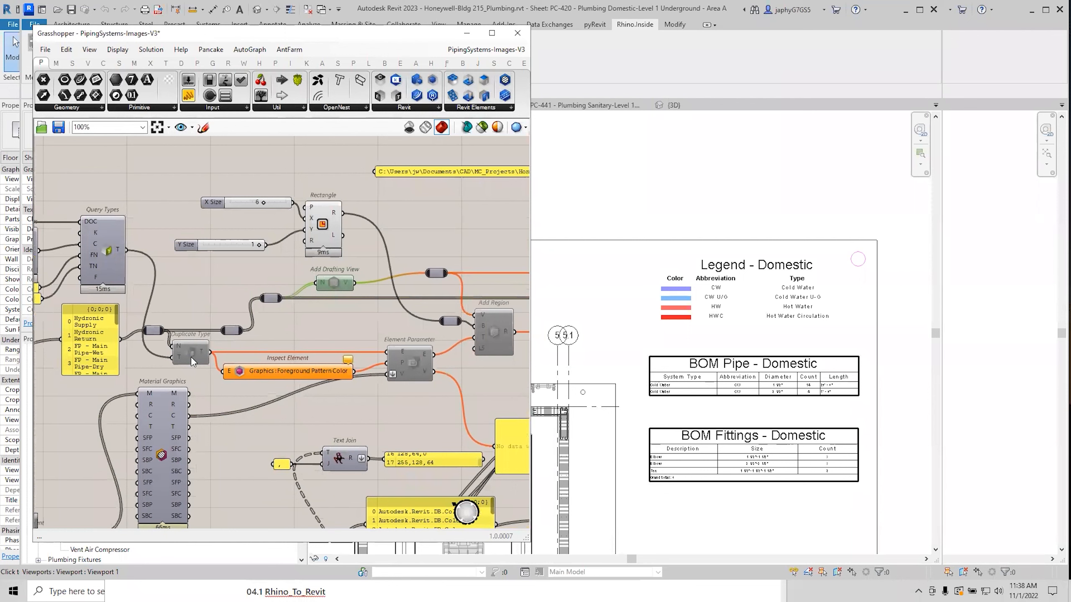
left_click(190, 355)
right_click_drag(197, 357, 285, 346)
right_click_drag(141, 288, 145, 316)
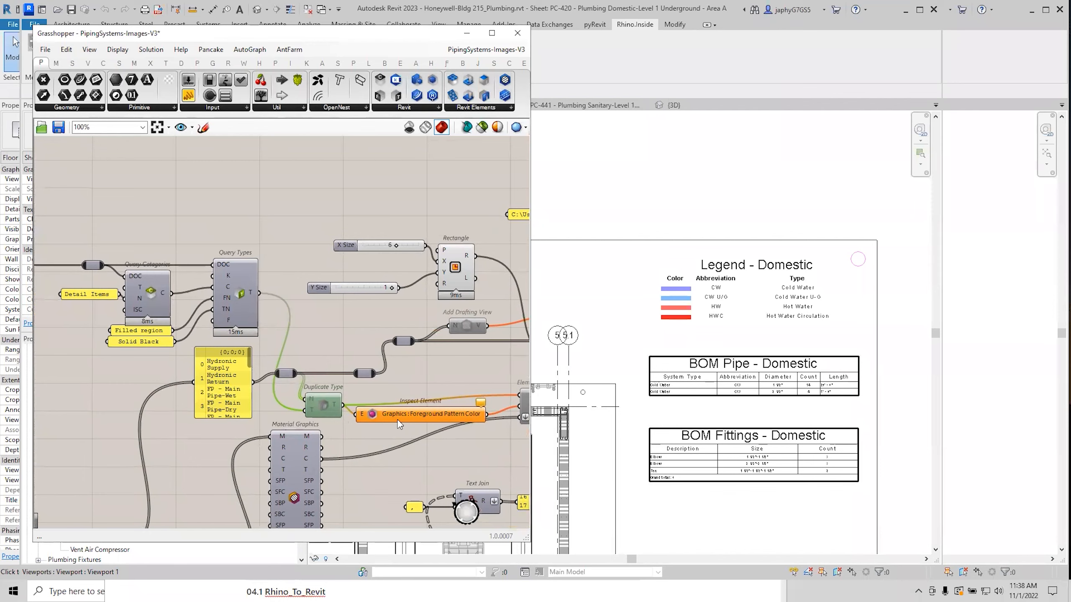
Nudge Element Parameter left and down, and shift Add Drafting View slightly right.
right_click_drag(398, 421, 216, 392)
left_click(358, 380)
left_click_drag(358, 380, 352, 387)
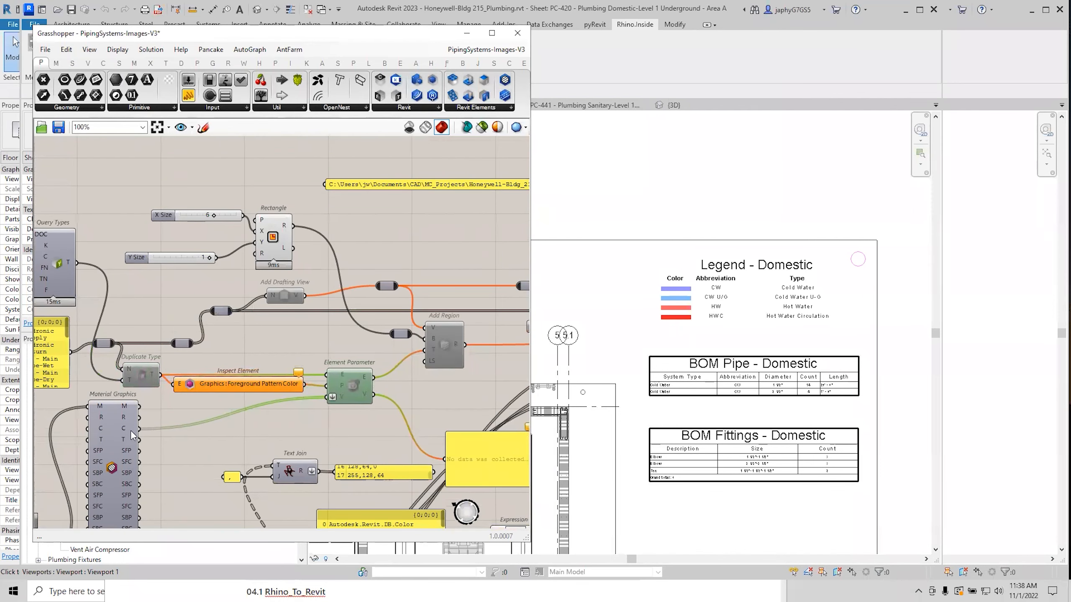
right_click_drag(461, 371, 397, 406)
left_click(218, 330)
left_click_drag(218, 331, 230, 329)
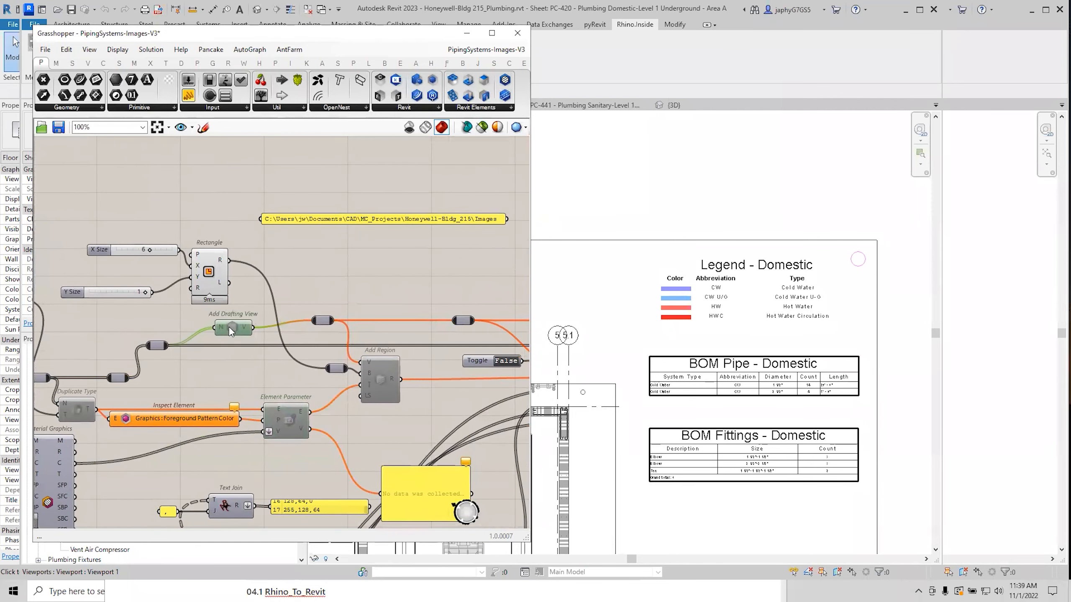
left_click(375, 391)
scroll(337, 366, "up", 2)
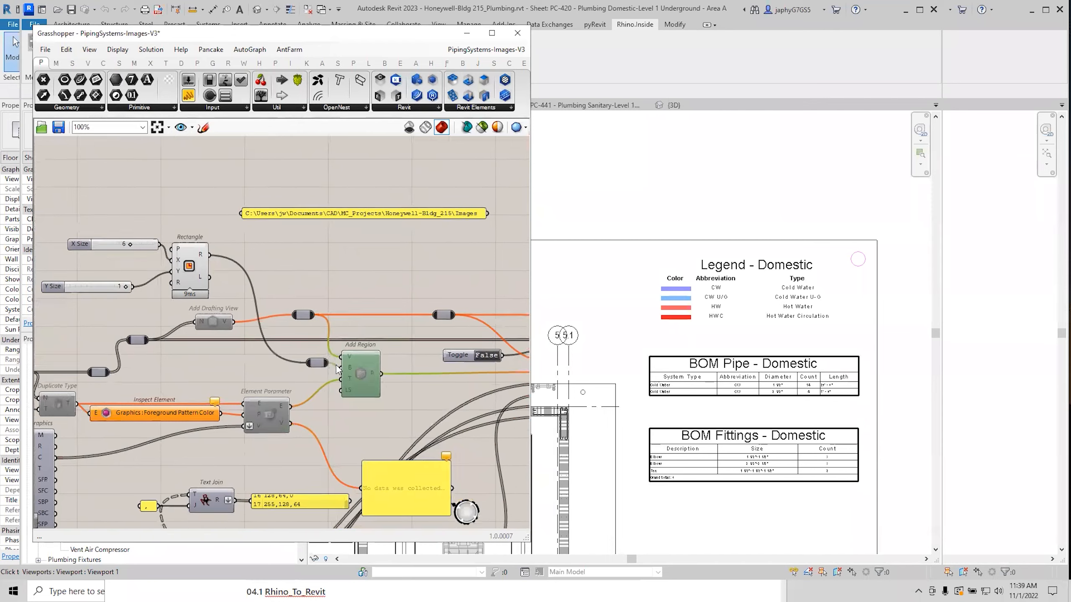
scroll(329, 371, "down", 2)
Open the Cold Water U-G drafting view from the Project Browser and inspect its blue filled region.
left_click_drag(273, 37, 628, 95)
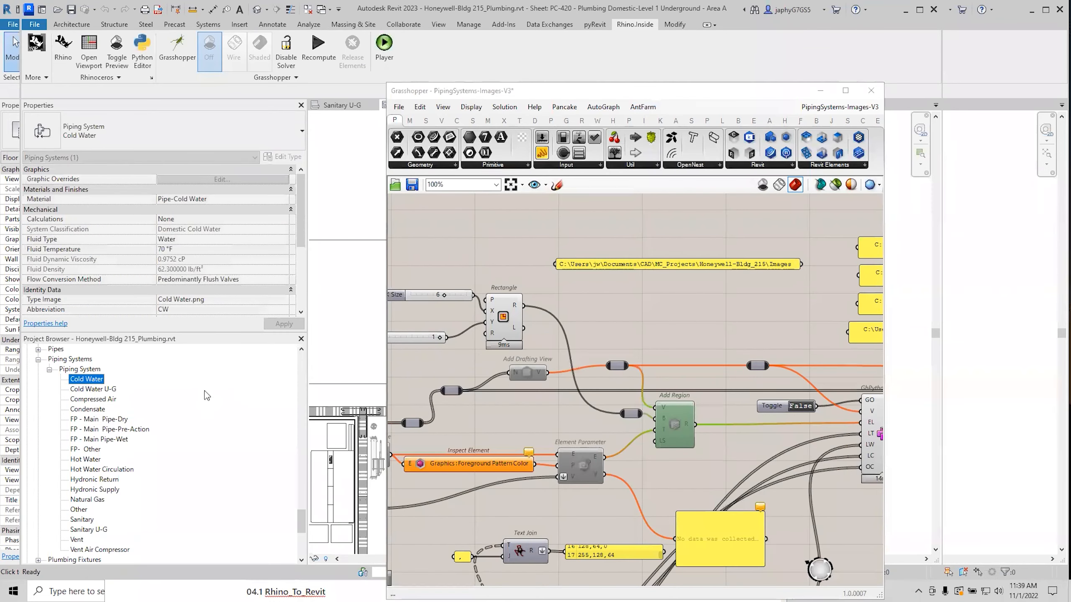
left_click_drag(302, 515, 317, 400)
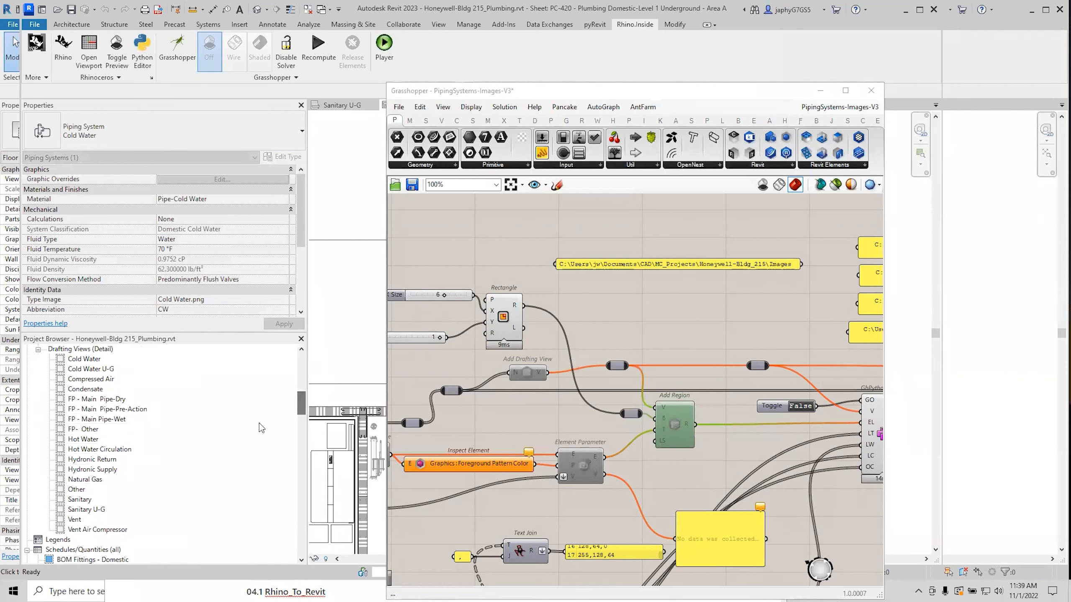
left_click(95, 370)
double_click(95, 369)
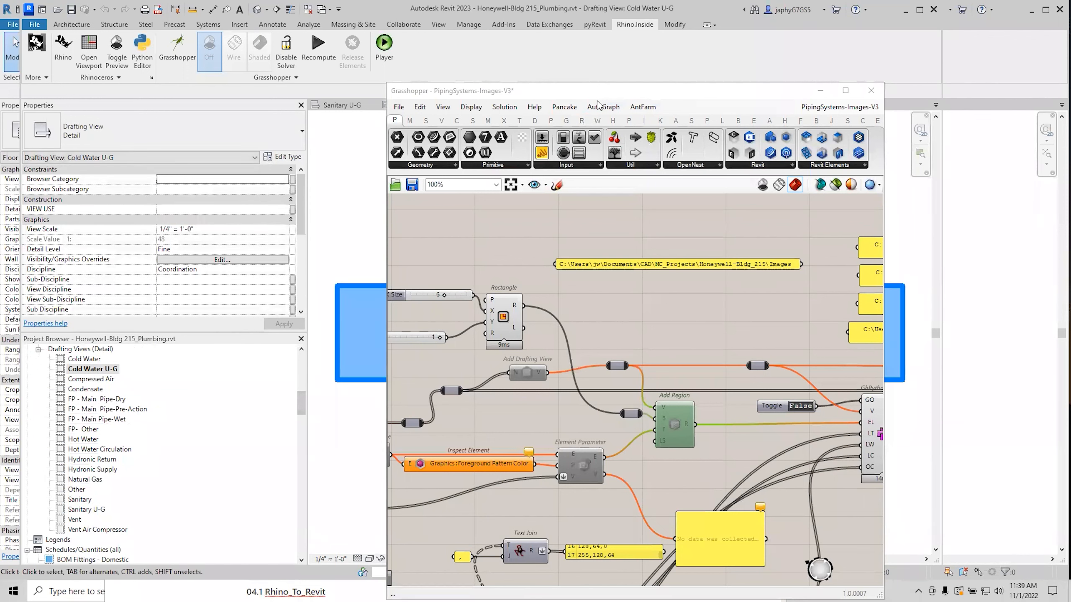
left_click_drag(597, 94, 177, 137)
scroll(701, 316, "down", 3)
scroll(657, 263, "up", 2)
scroll(661, 283, "down", 2)
left_click(621, 285)
left_click(662, 268)
Bring Grasshopper back and pan to the Export View Image component.
left_click(320, 386)
right_click(122, 395)
left_click(226, 367)
scroll(280, 367, "down", 3)
right_click_drag(369, 371, 30, 389)
scroll(139, 429, "up", 3)
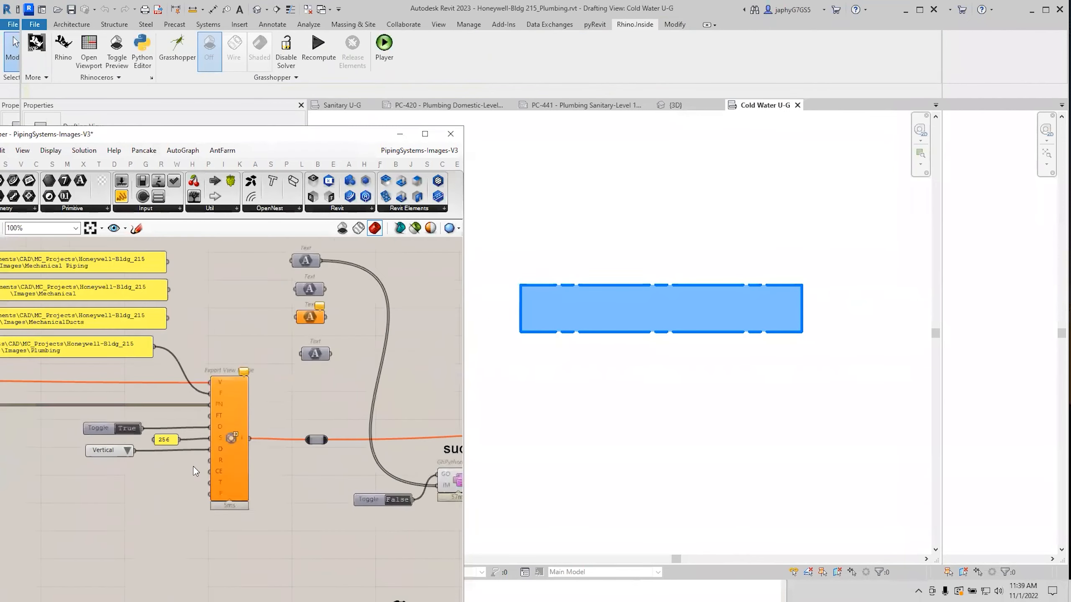
Zoom in on Export View Image and locate the GhPython Script component and its output panel.
right_click_drag(249, 452, 336, 440)
scroll(353, 467, "up", 2)
scroll(349, 363, "up", 2)
left_click(328, 402)
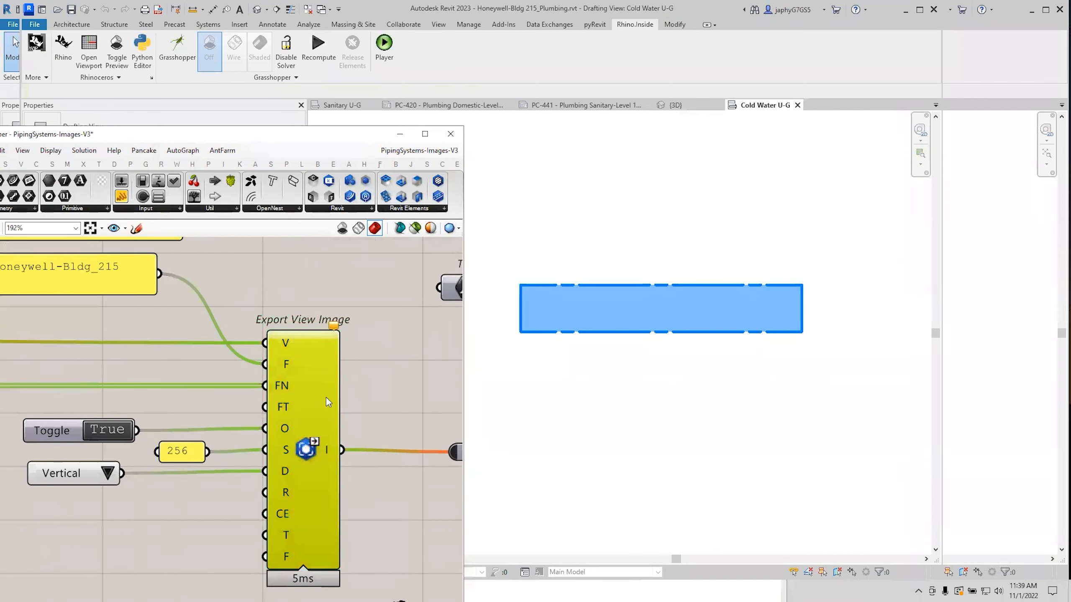
left_click(377, 303)
scroll(323, 427, "down", 2)
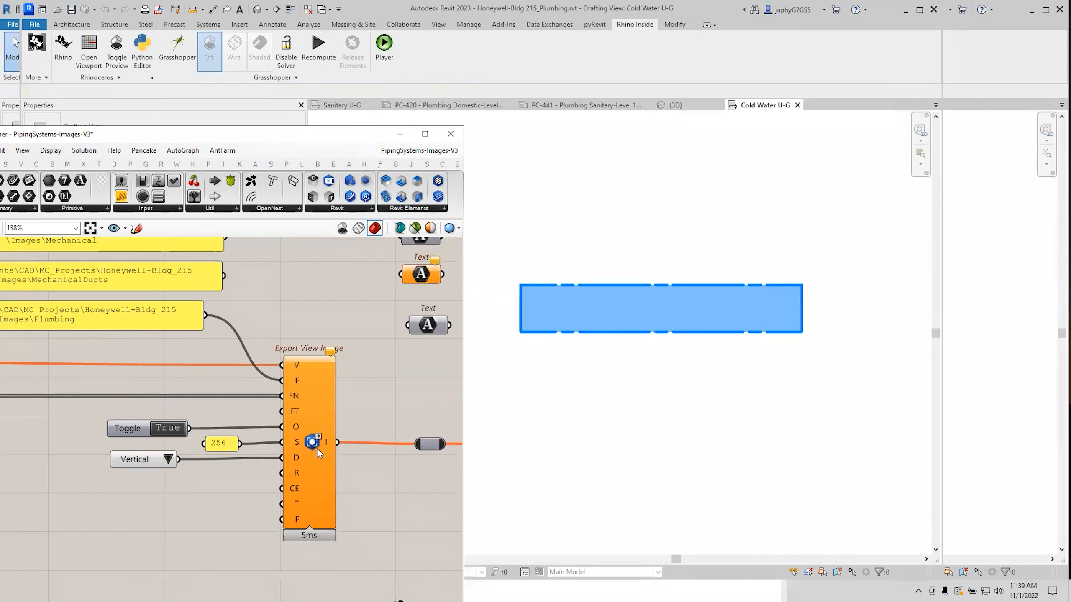
right_click_drag(369, 474, 263, 459)
right_click_drag(409, 457, 286, 455)
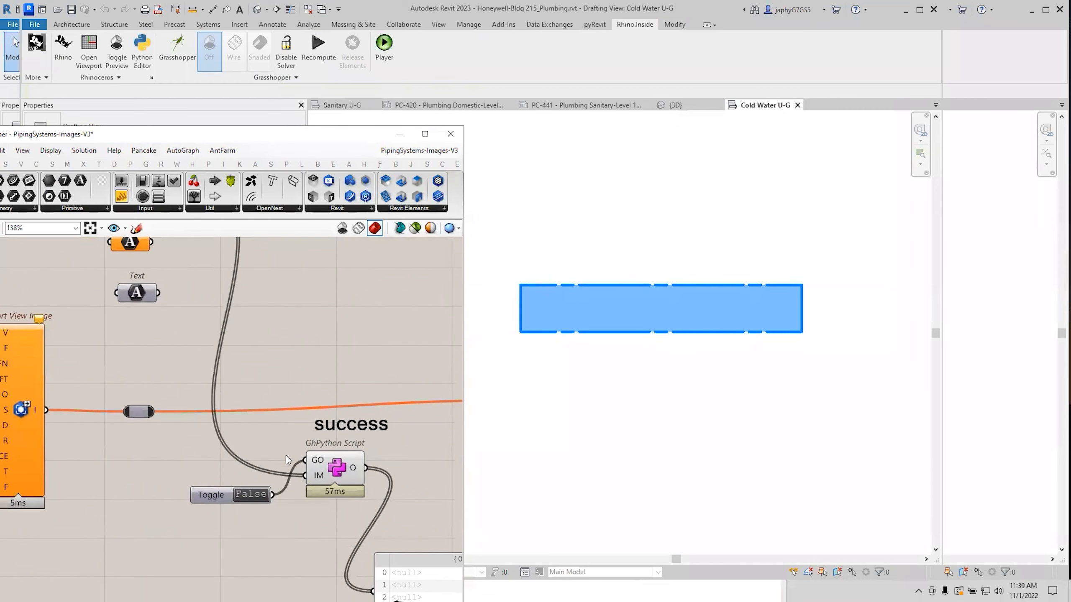
right_click_drag(332, 486, 266, 439)
scroll(277, 441, "down", 2)
Review the image-type GhPython code and accept it so the script reruns and reports success.
double_click(275, 434)
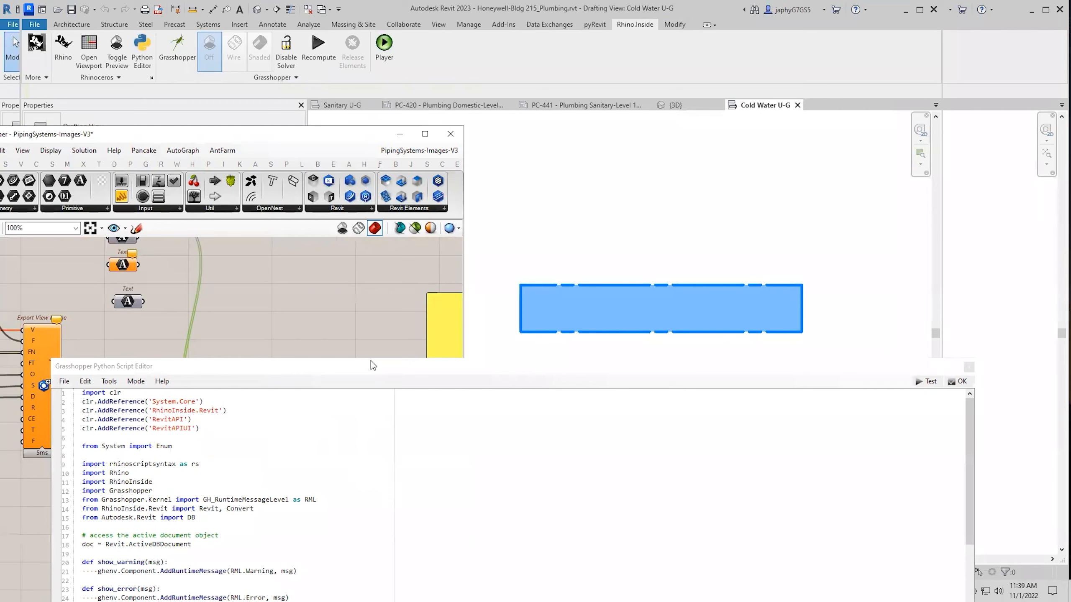
left_click_drag(371, 361, 399, 136)
scroll(287, 410, "down", 5)
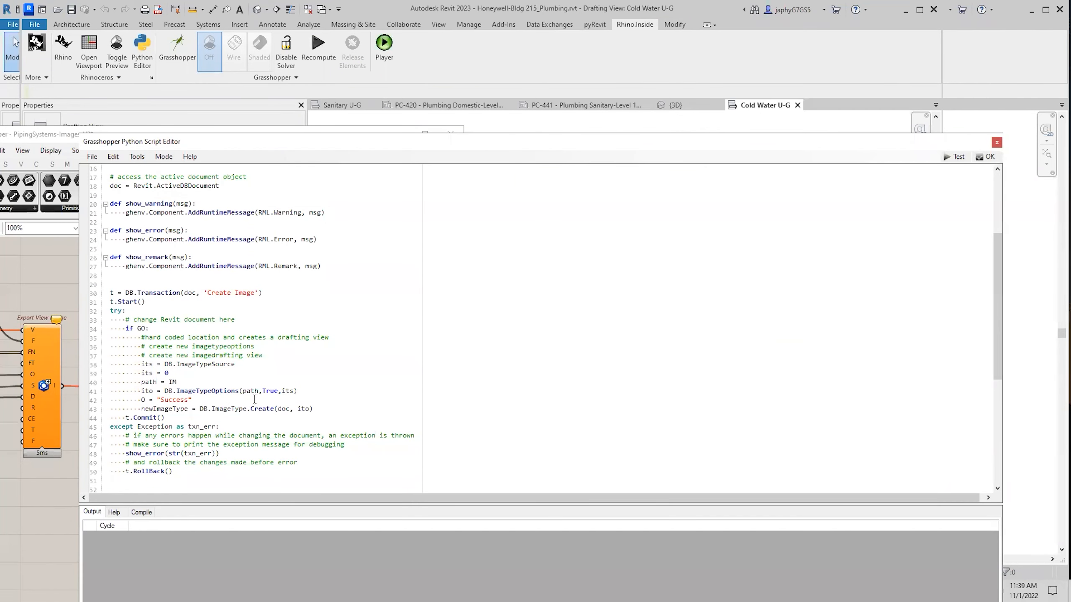
left_click(990, 157)
right_click_drag(317, 448, 312, 422)
left_click(285, 561)
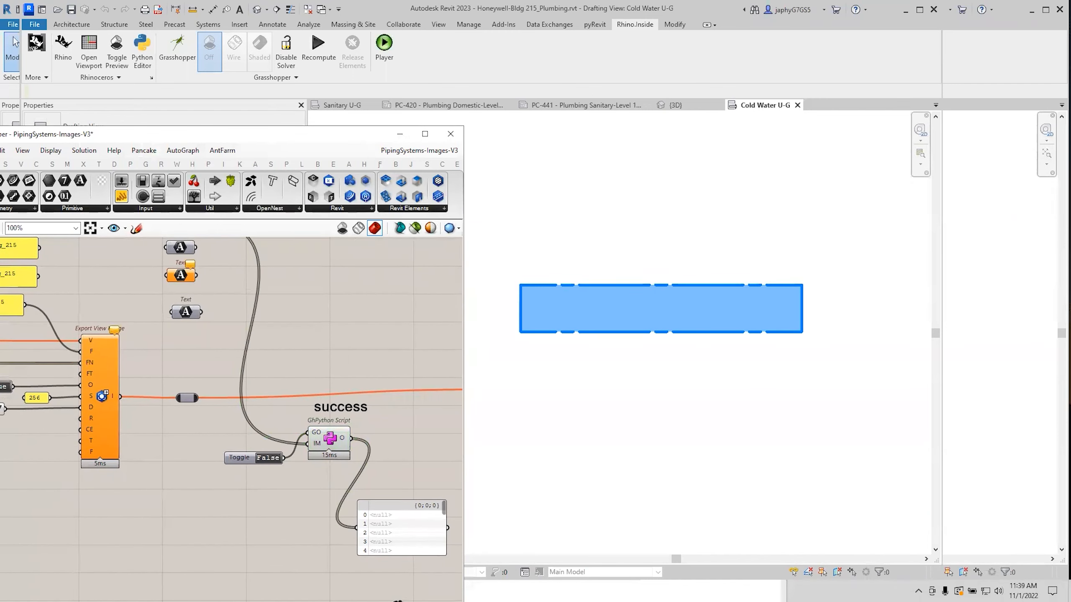
key("alt+Tab")
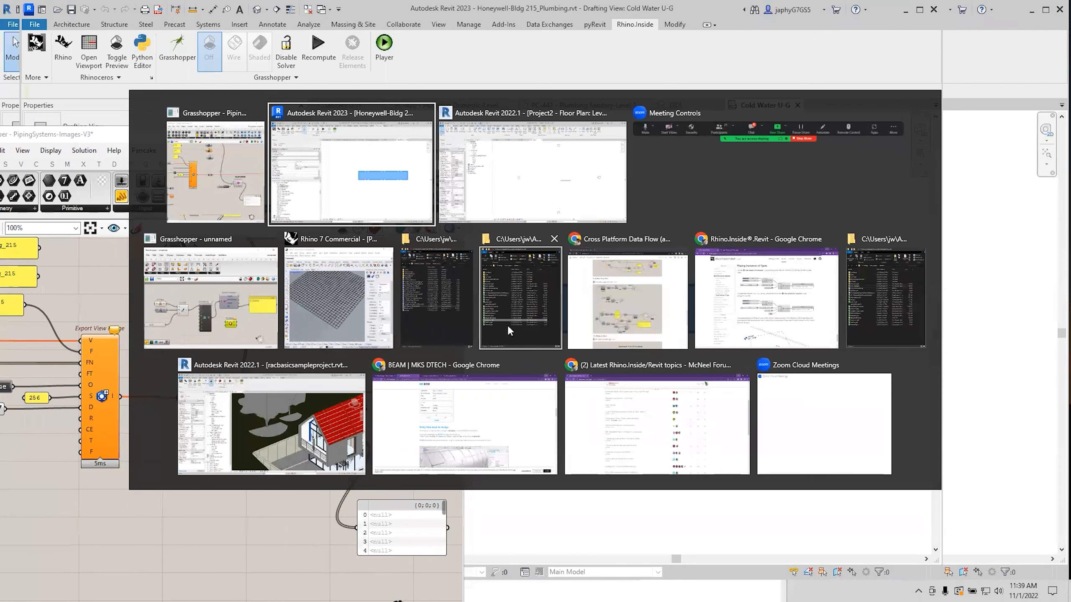
Paste the Images\Plumbing path into Explorer and inspect swatches like Hot Water and Compressed Air.
left_click(507, 325)
left_click(256, 171)
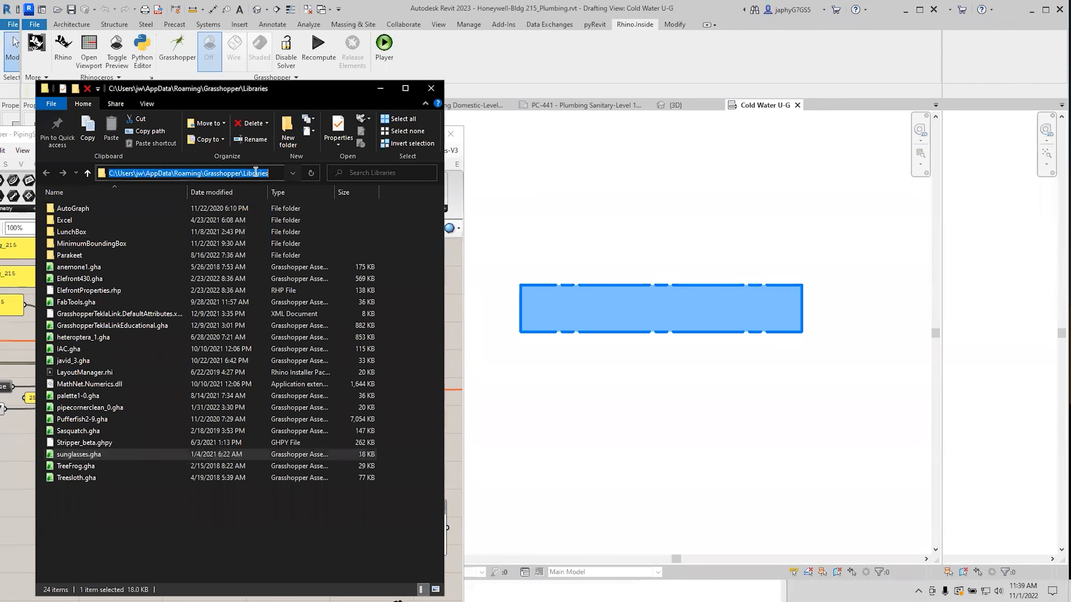
key("ctrl+v")
key("Return")
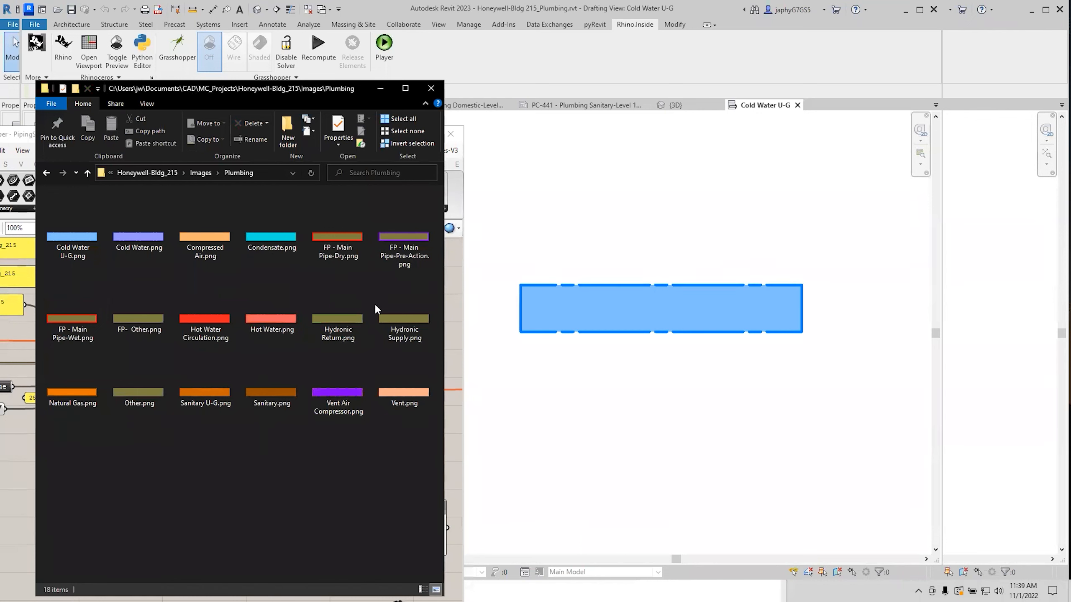
left_click(340, 332)
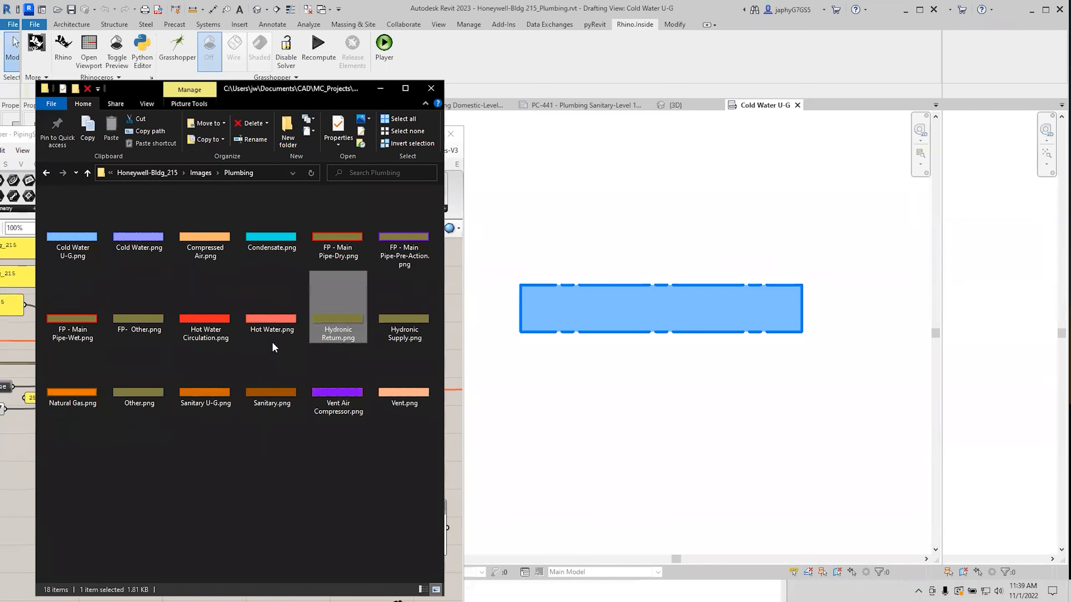
left_click(265, 330)
left_click(310, 243)
left_click(218, 247)
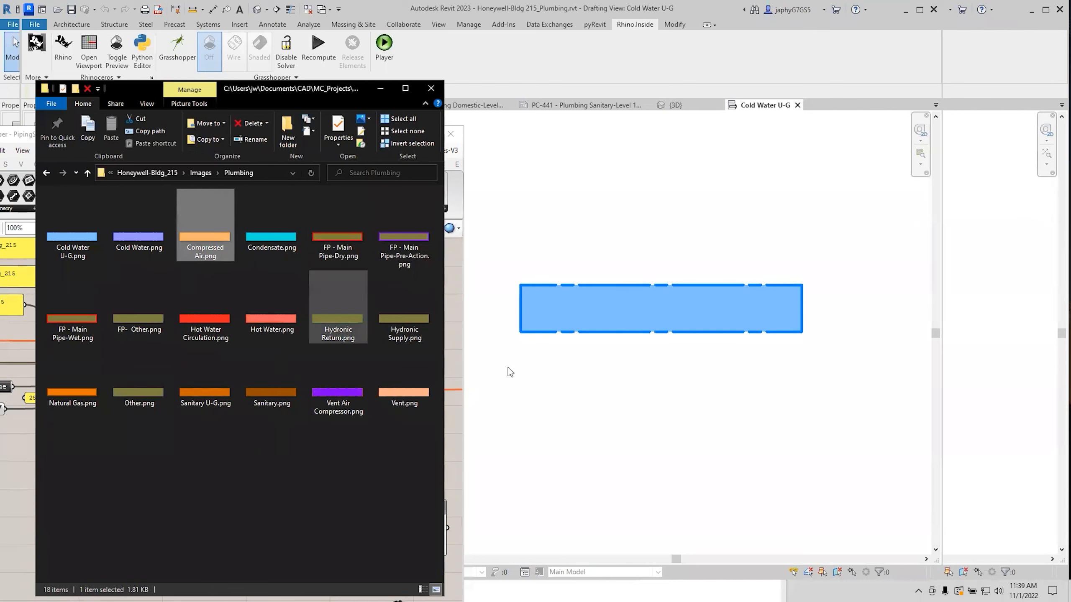
left_click(548, 384)
scroll(388, 358, "down", 1)
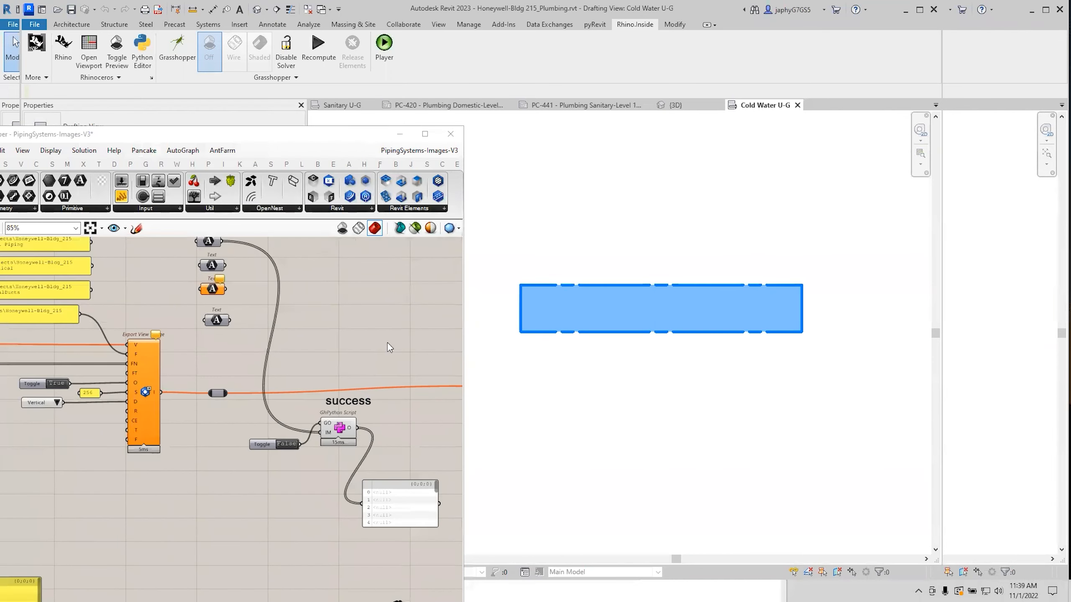
Open Cold Water U-G piping system type properties, verify Type Image Cold Water U-G.png, and close.
left_click_drag(267, 137, 661, 248)
scroll(267, 439, "down", 5)
scroll(287, 491, "down", 20)
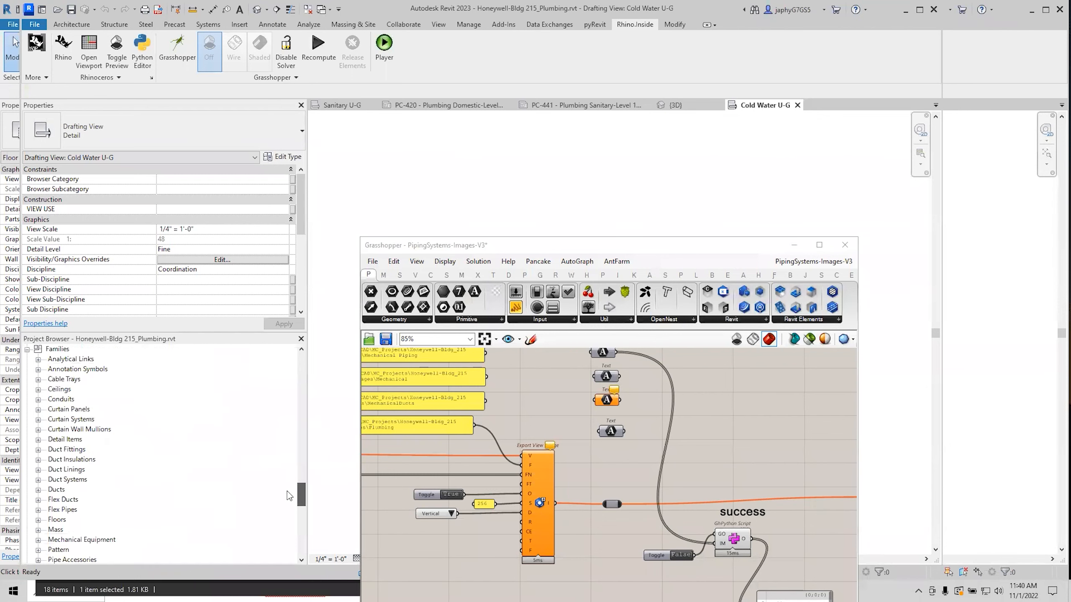
scroll(289, 514, "down", 2)
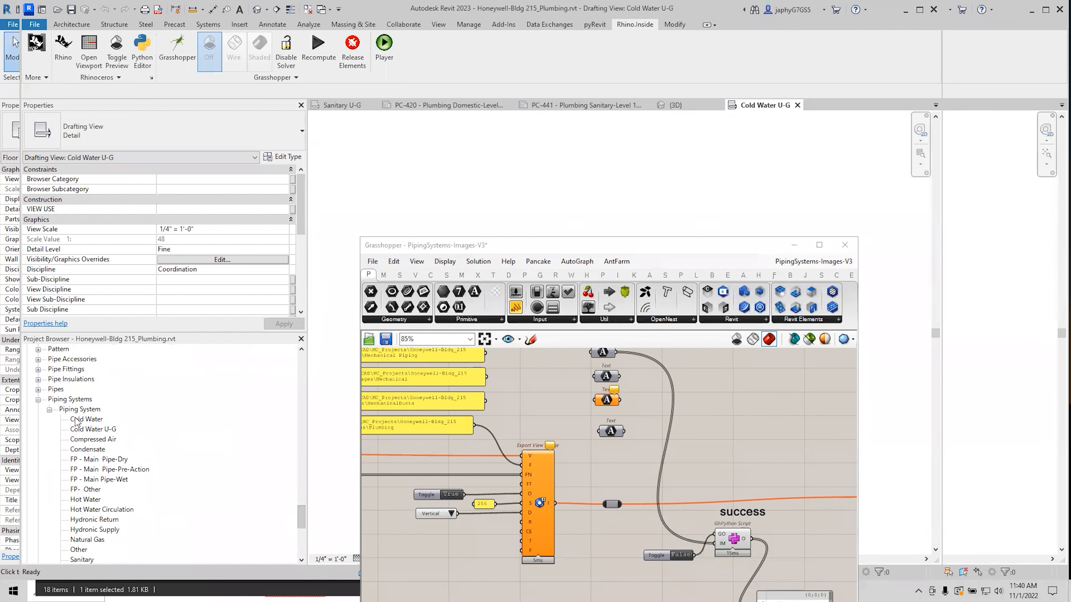
double_click(83, 430)
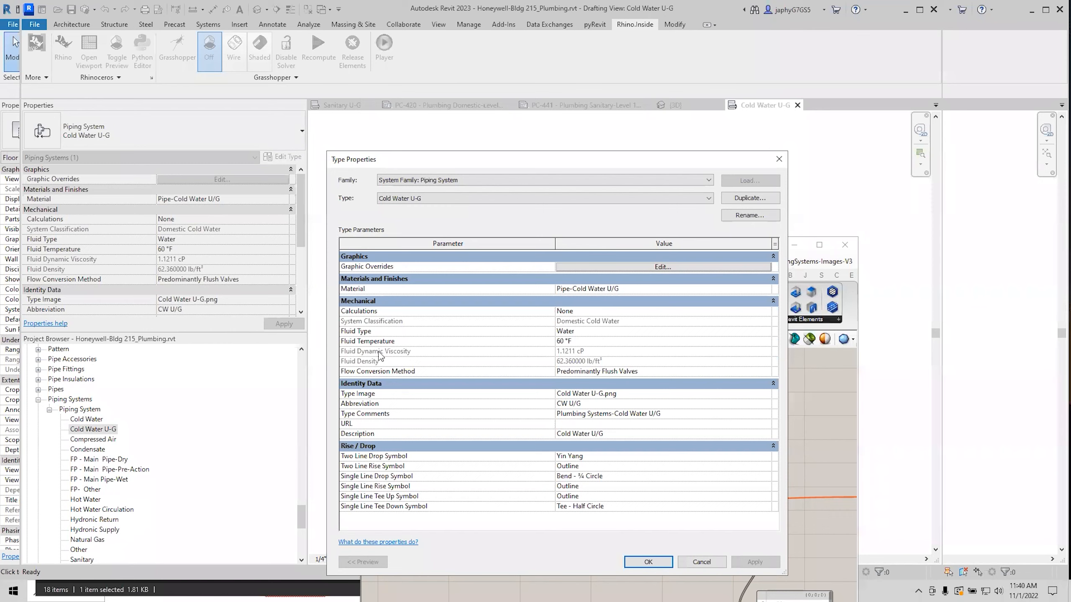
left_click(698, 561)
left_click(804, 246)
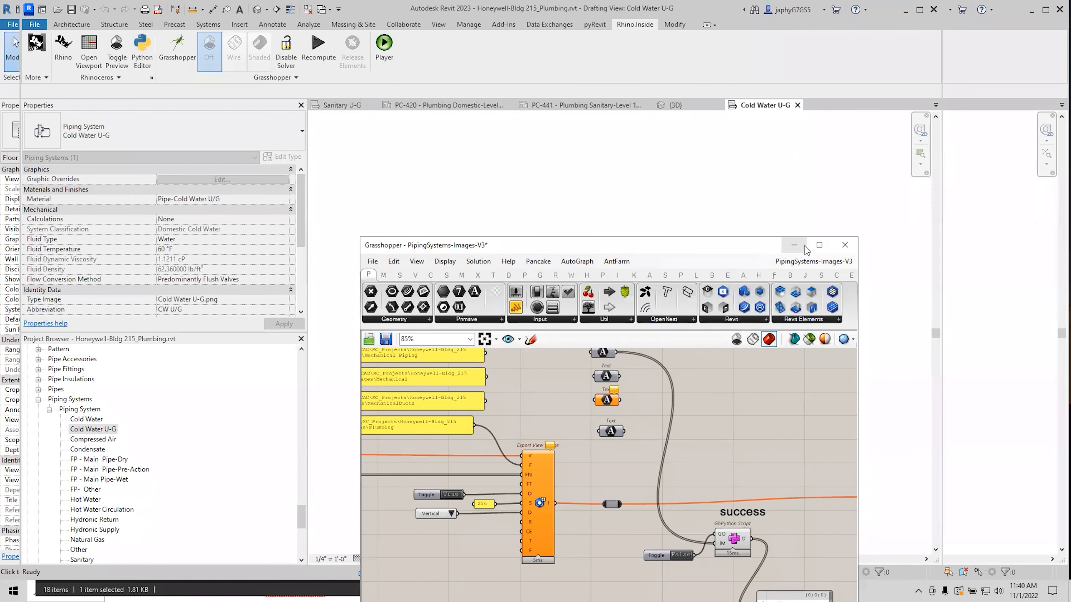
Hide Grasshopper and check the Legend - Sanitary schedule on sheet PC-441.
left_click(795, 245)
left_click(584, 106)
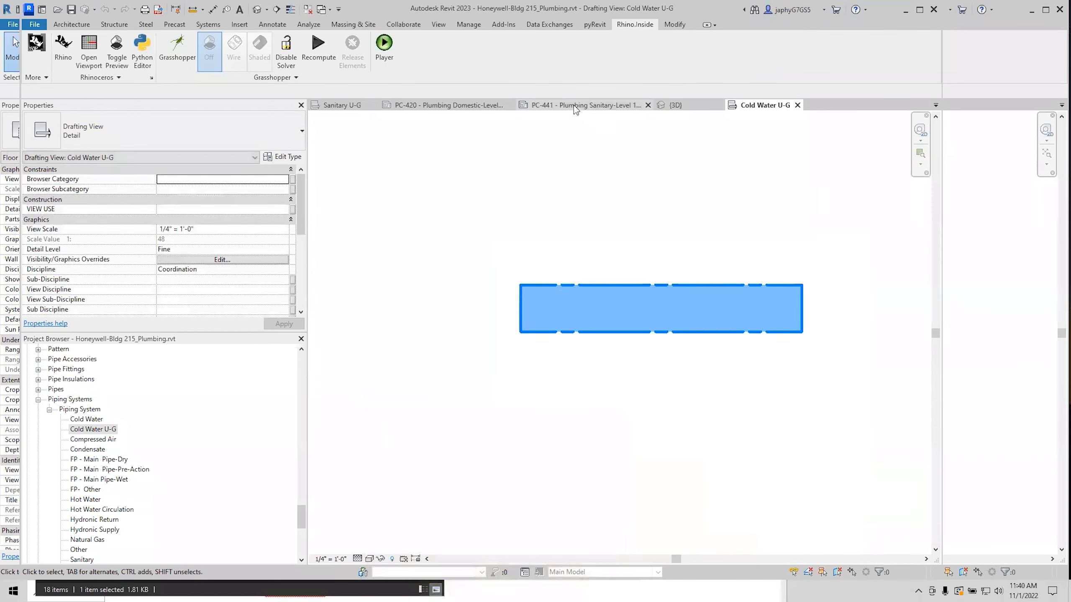
scroll(663, 313, "down", 3)
scroll(662, 295, "up", 1)
middle_click_drag(662, 296, 666, 423)
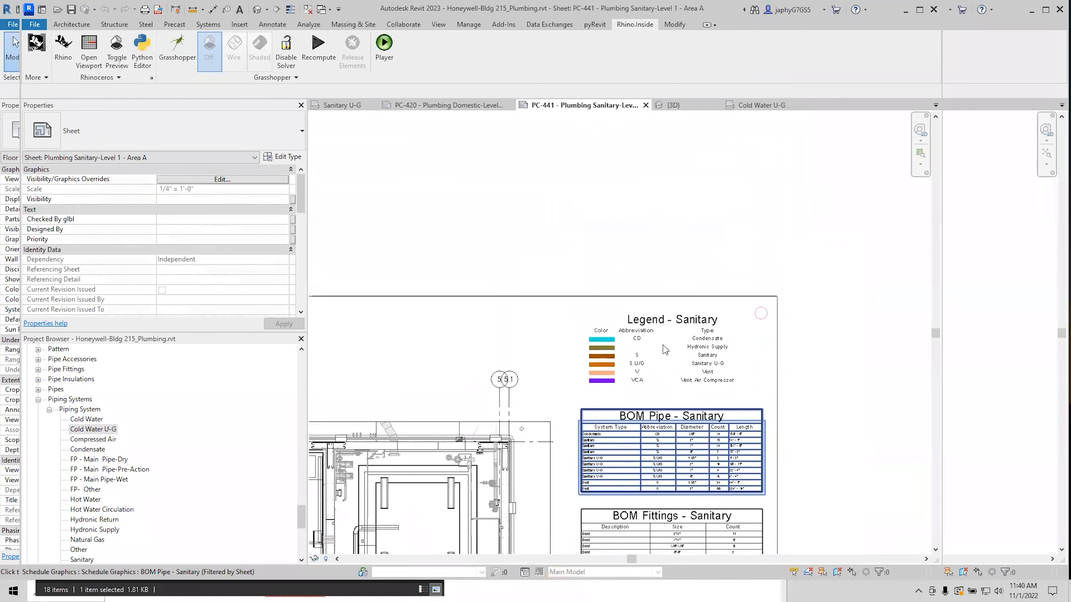
left_click(660, 345)
scroll(653, 358, "up", 2)
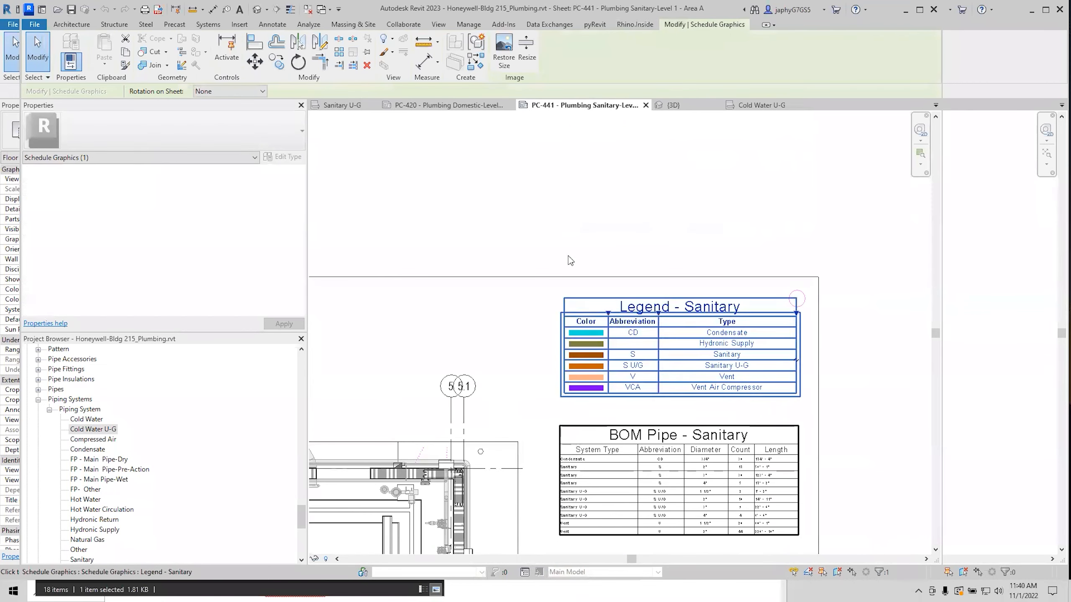
Switch to sheet PC-420 and zoom in on the Legend - Domestic colour swatches.
left_click(447, 105)
left_click(680, 301)
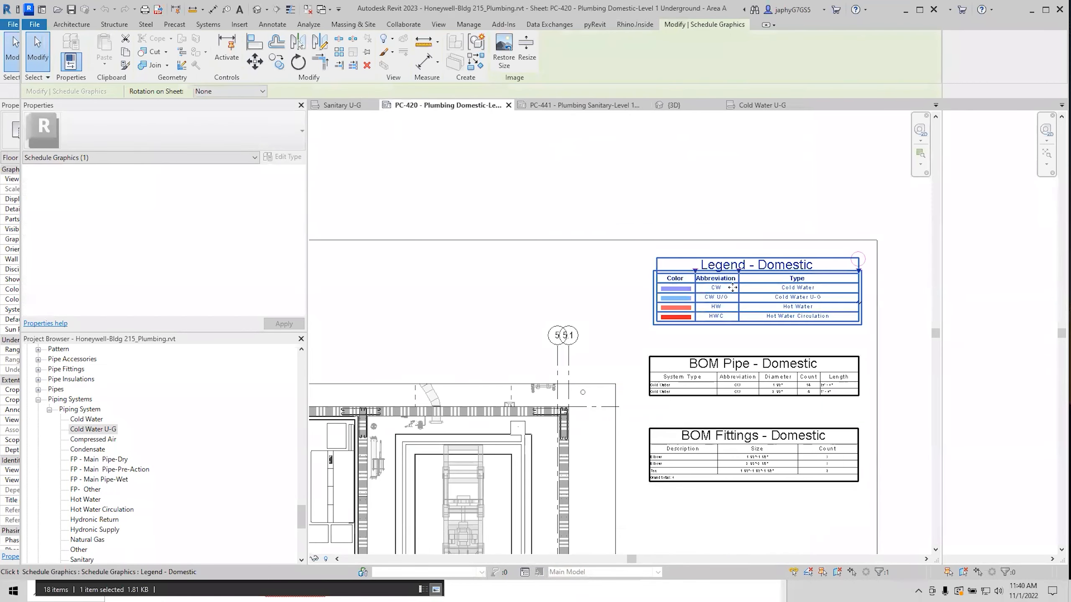
scroll(731, 286, "down", 4)
scroll(802, 342, "up", 1)
scroll(802, 342, "up", 5)
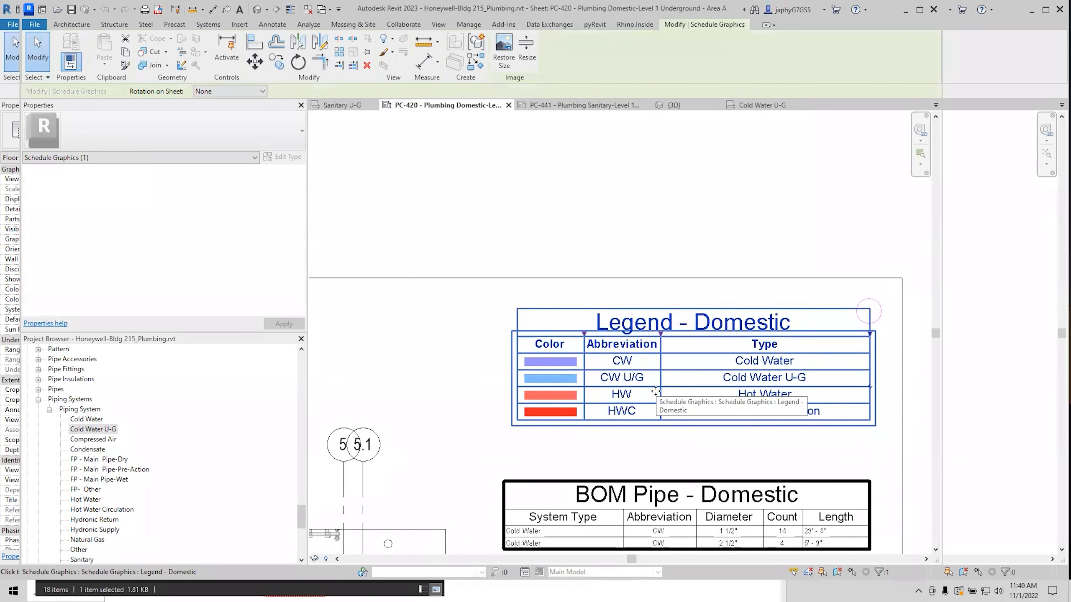
scroll(603, 343, "down", 3)
scroll(565, 380, "up", 2)
scroll(584, 354, "up", 3)
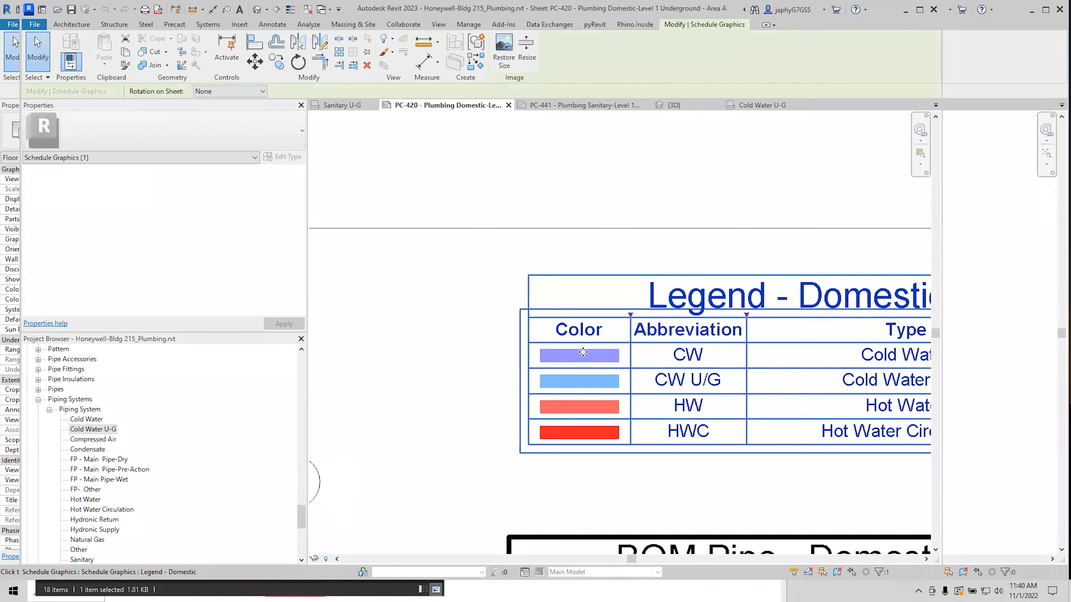
scroll(576, 353, "down", 2)
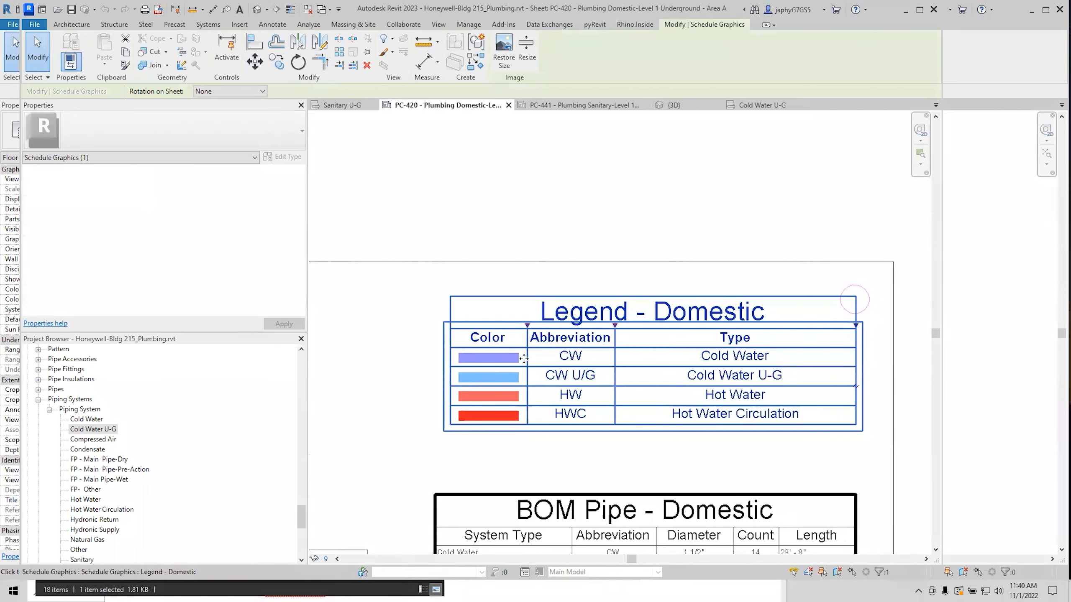
scroll(514, 362, "down", 2)
Pan between the BOM Fittings table and the Domestic legend on sheet PC-420.
middle_click_drag(481, 402, 535, 360)
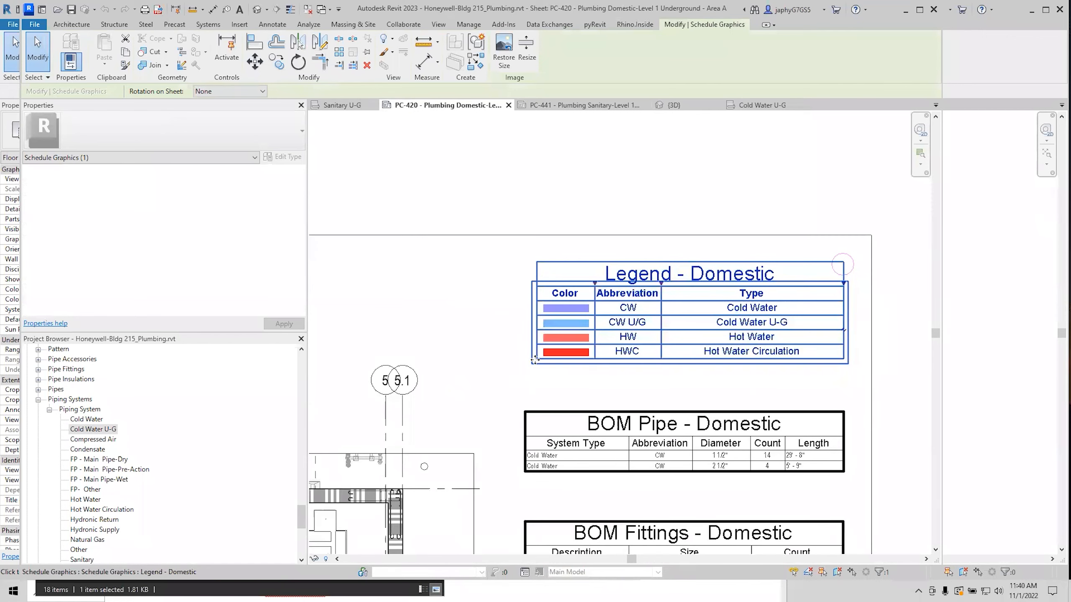
middle_click_drag(586, 333, 499, 384)
middle_click_drag(547, 463, 524, 465)
left_click(465, 142)
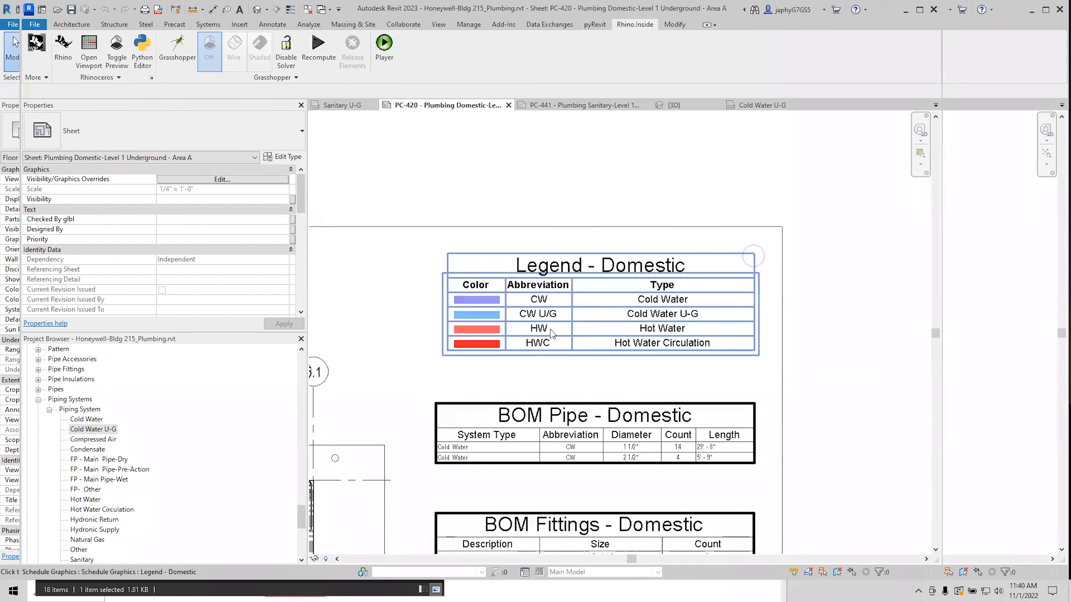
scroll(585, 354, "down", 2)
left_click(574, 353)
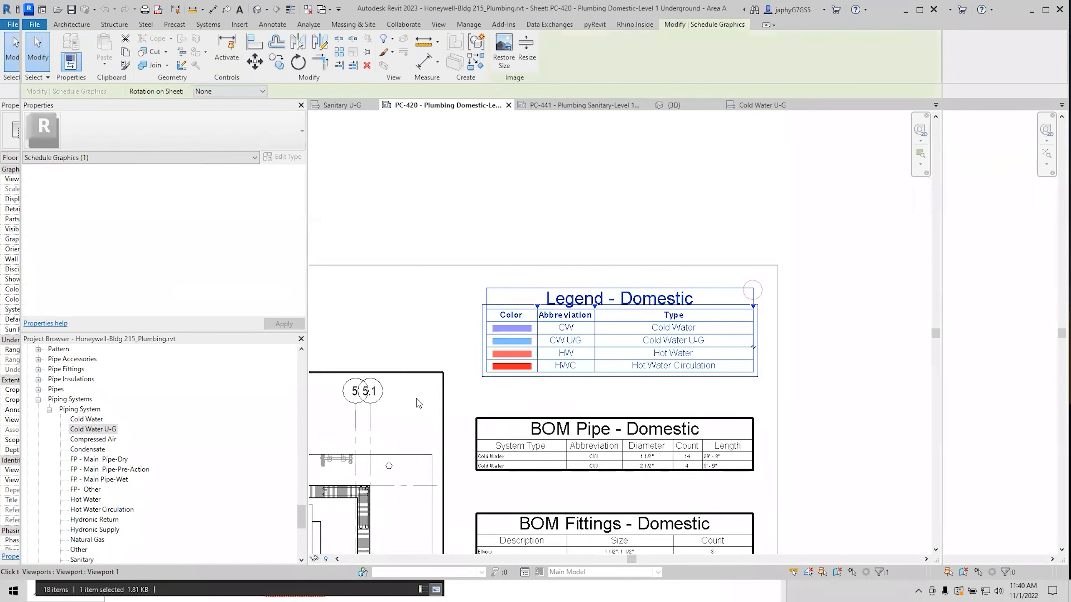
left_click(553, 258)
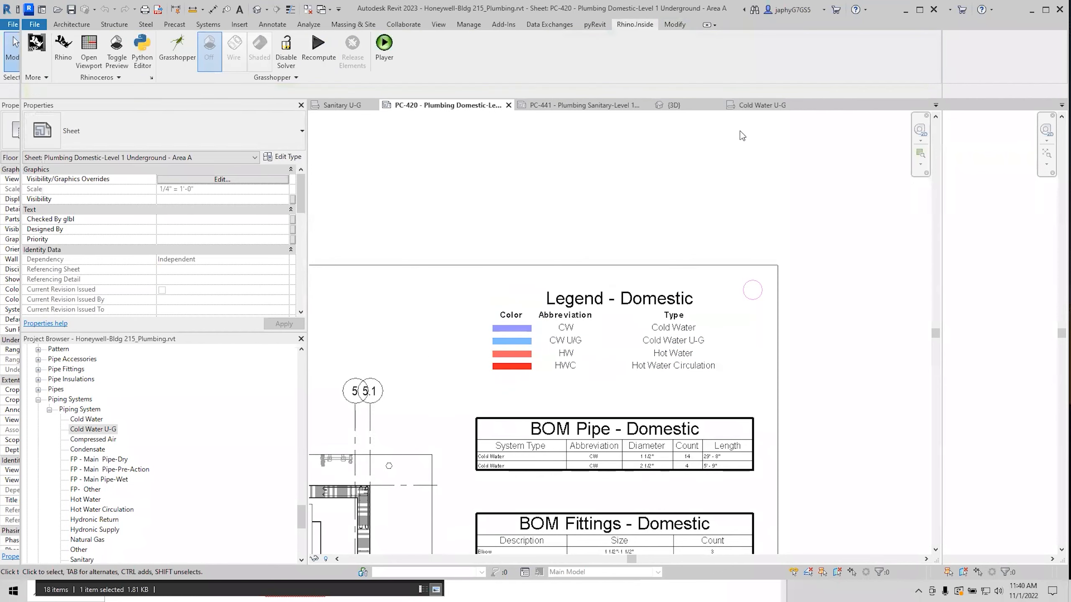
left_click(177, 47)
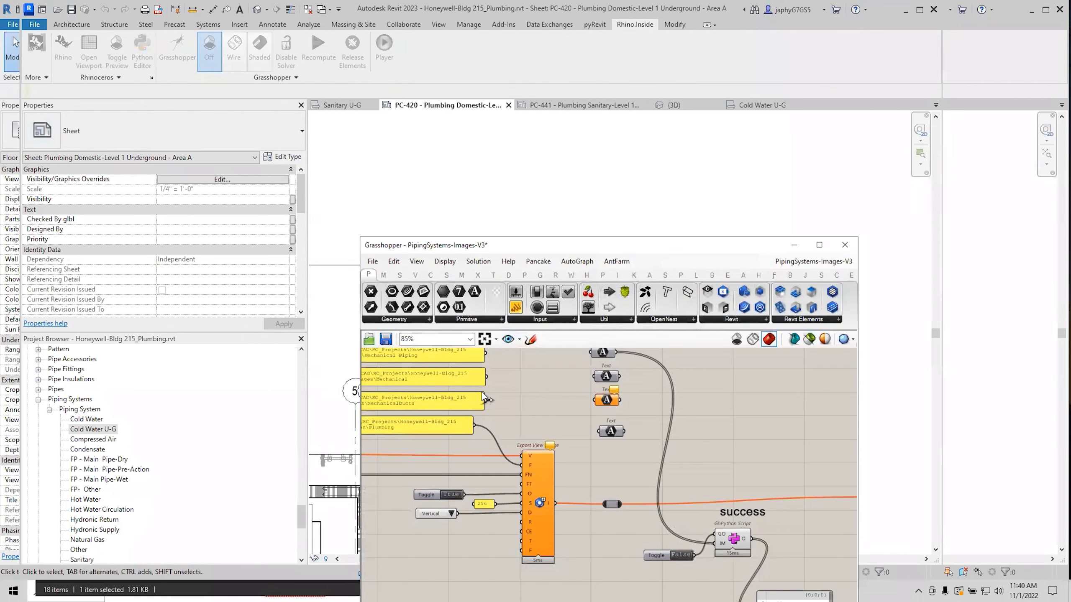
scroll(541, 414, "down", 1)
right_click_drag(541, 415, 848, 414)
right_click_drag(499, 513, 626, 465)
scroll(545, 501, "up", 3)
right_click_drag(546, 499, 683, 449)
right_click_drag(413, 557, 593, 498)
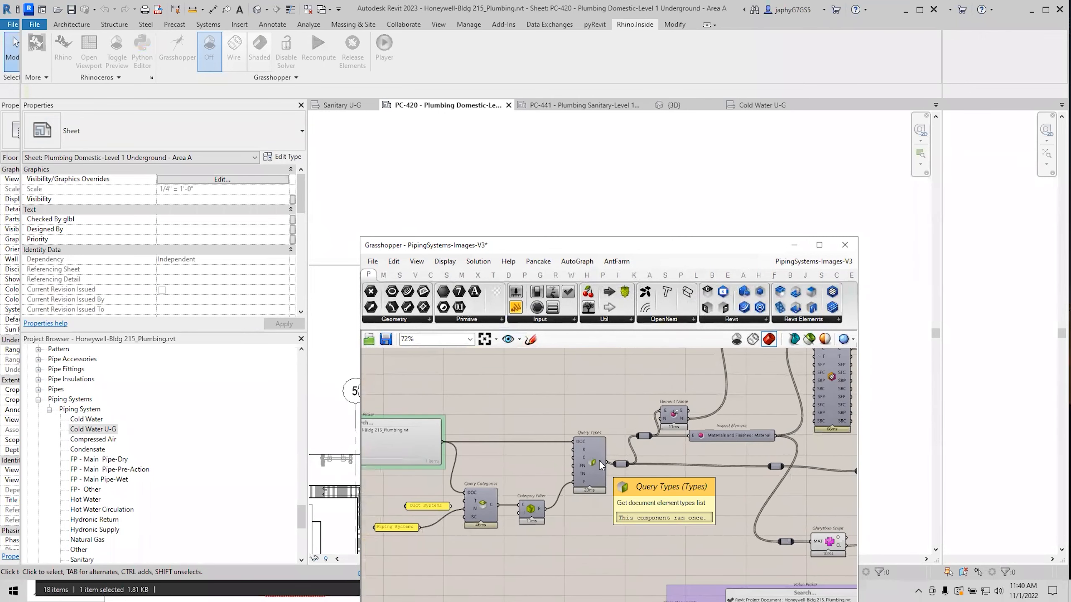
right_click_drag(599, 458, 584, 388)
scroll(604, 430, "down", 2)
right_click_drag(702, 426, 591, 501)
scroll(615, 472, "up", 2)
right_click_drag(502, 434, 479, 559)
scroll(555, 542, "down", 1)
scroll(670, 470, "up", 2)
right_click_drag(678, 470, 620, 410)
mouse_move(661, 558)
right_mouse_down()
mouse_move(568, 517)
mouse_move(557, 500)
right_mouse_up()
right_click_drag(586, 388, 481, 548)
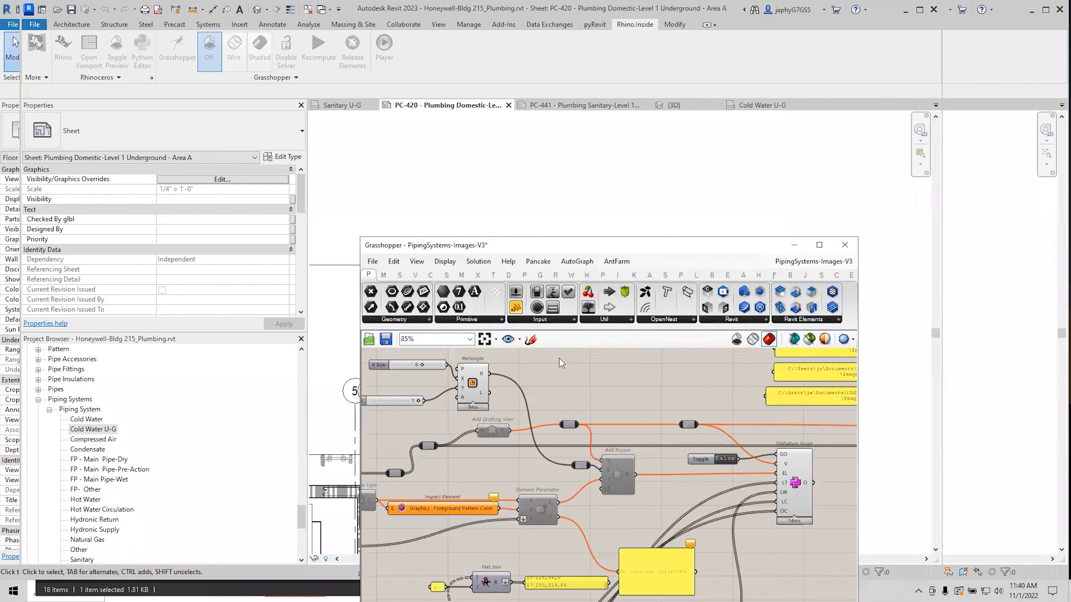
left_click_drag(666, 252, 619, 264)
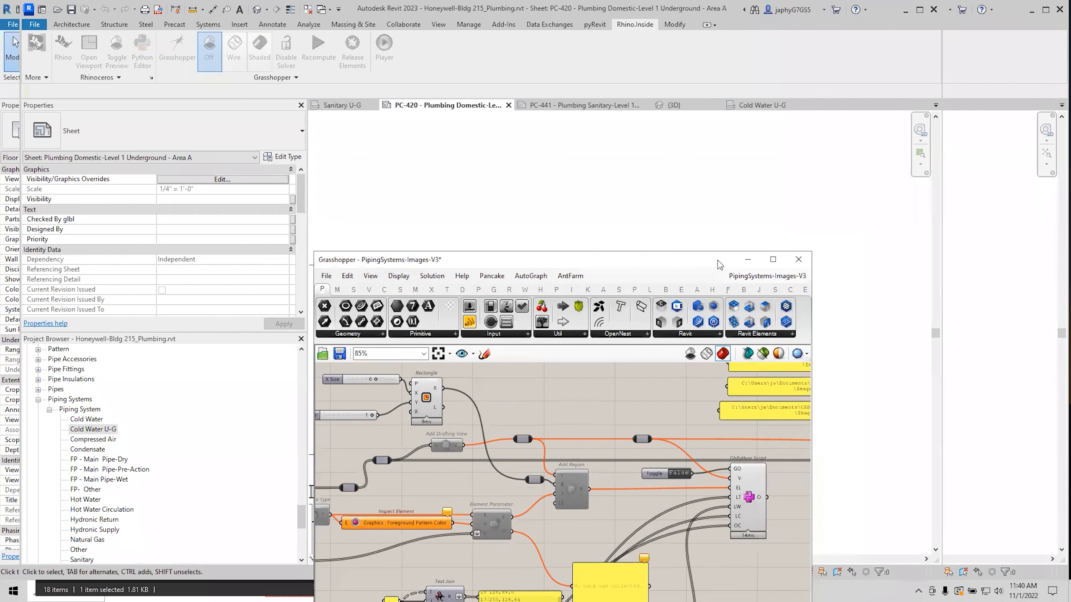
left_click(748, 261)
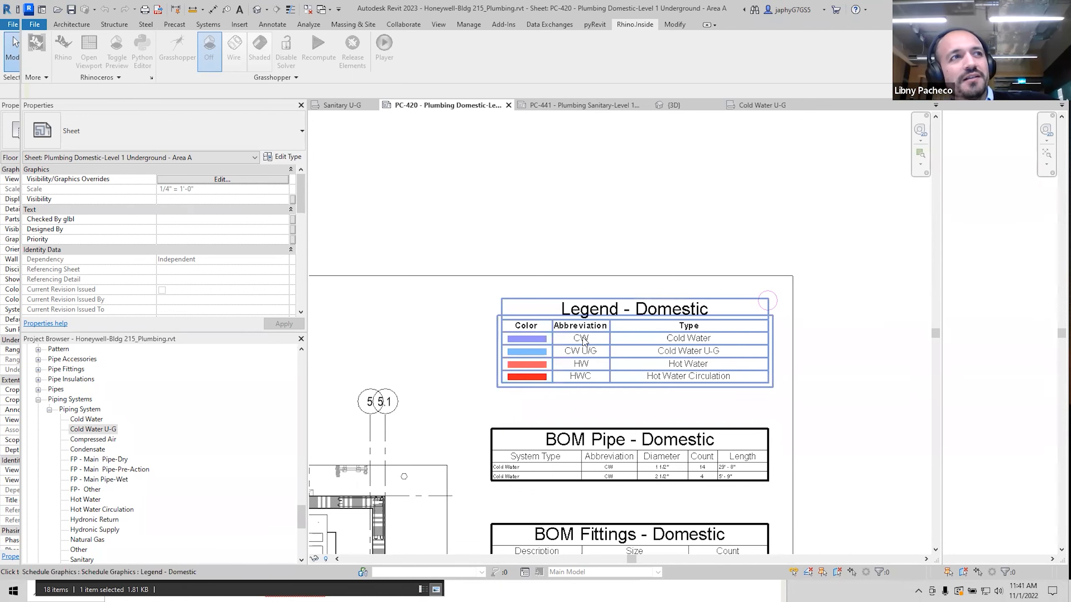
Open the Legend - Domestic schedule, review its System Classification 'Domestic' filter, then return to PC-441.
scroll(575, 351, "down", 1)
left_click(578, 355)
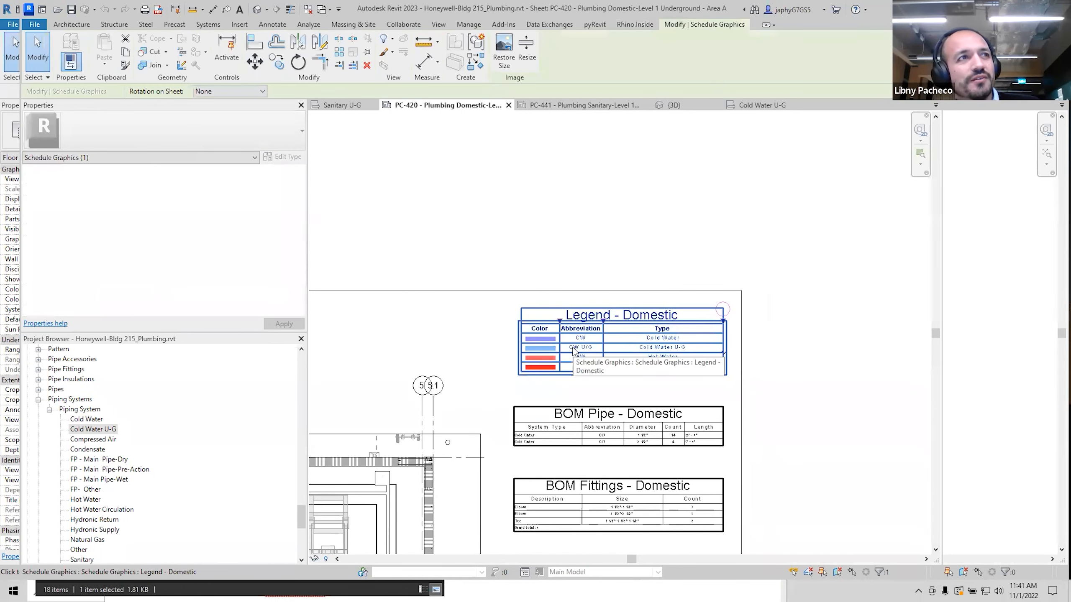
double_click(582, 359)
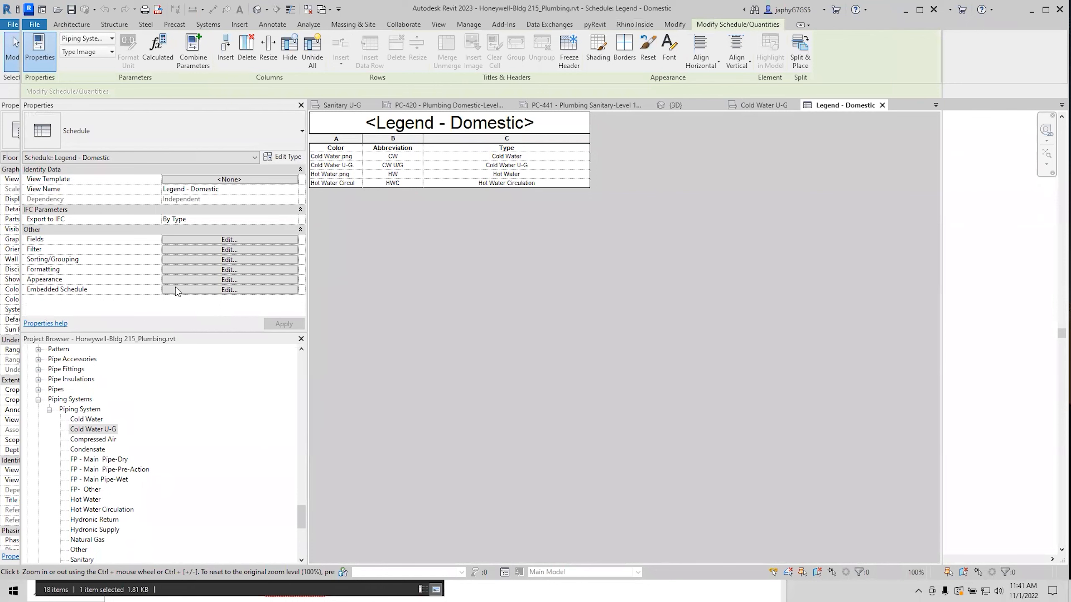
left_click(206, 250)
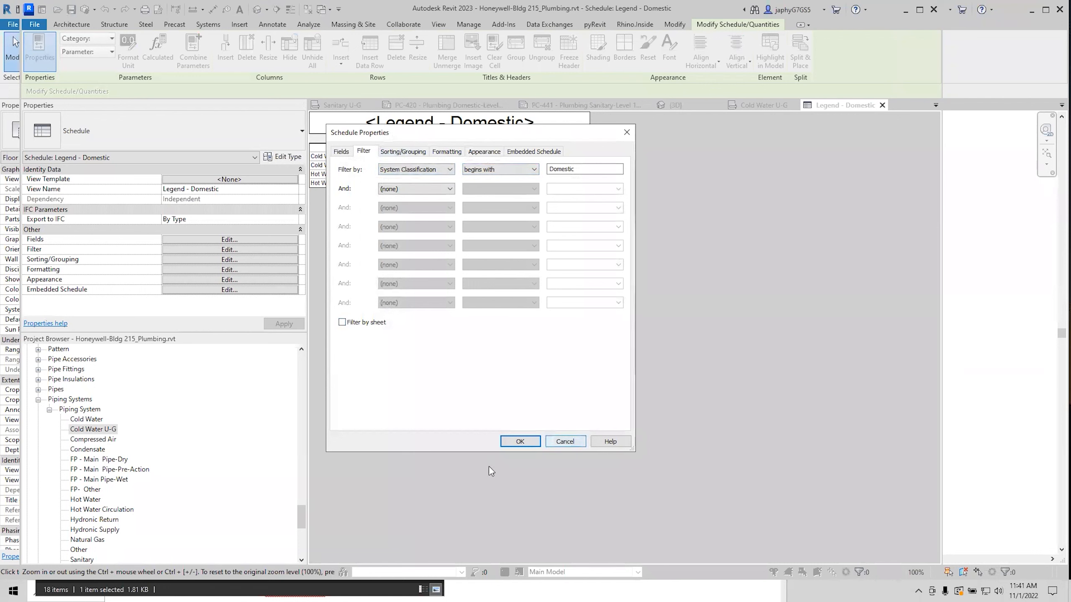
left_click(558, 442)
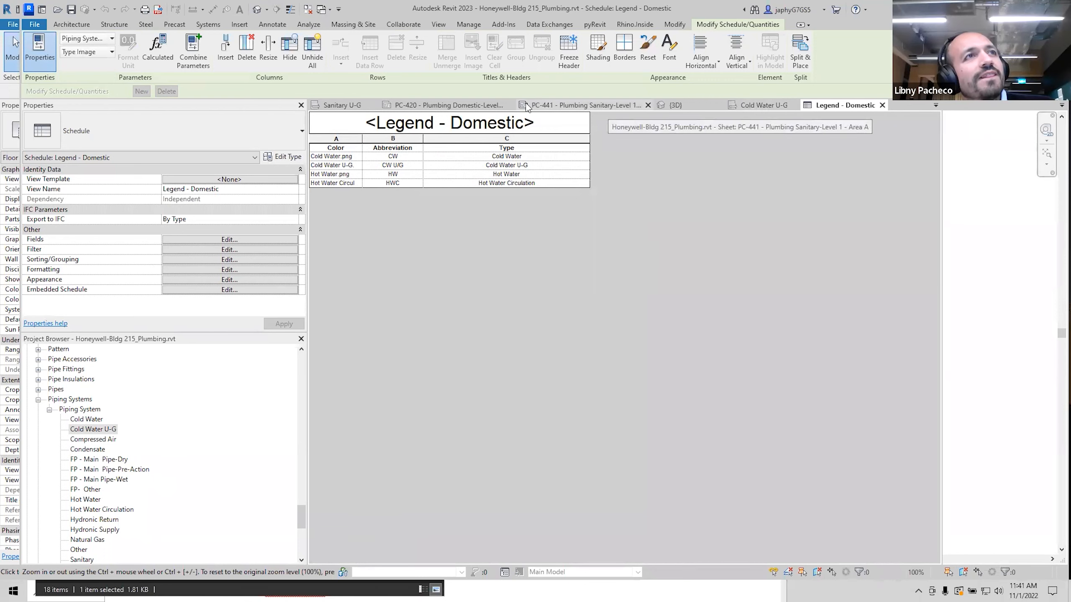
left_click(584, 105)
Zoom around sheet PC-441 to review the Legend - Sanitary swatches.
scroll(541, 411, "down", 3)
scroll(588, 375, "up", 5)
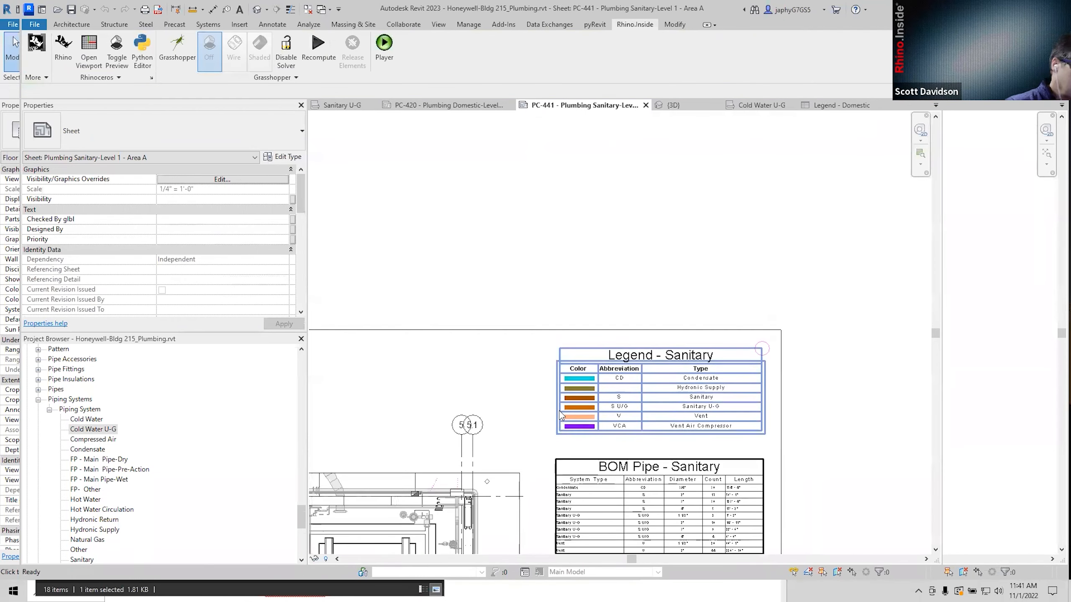
scroll(590, 375, "up", 2)
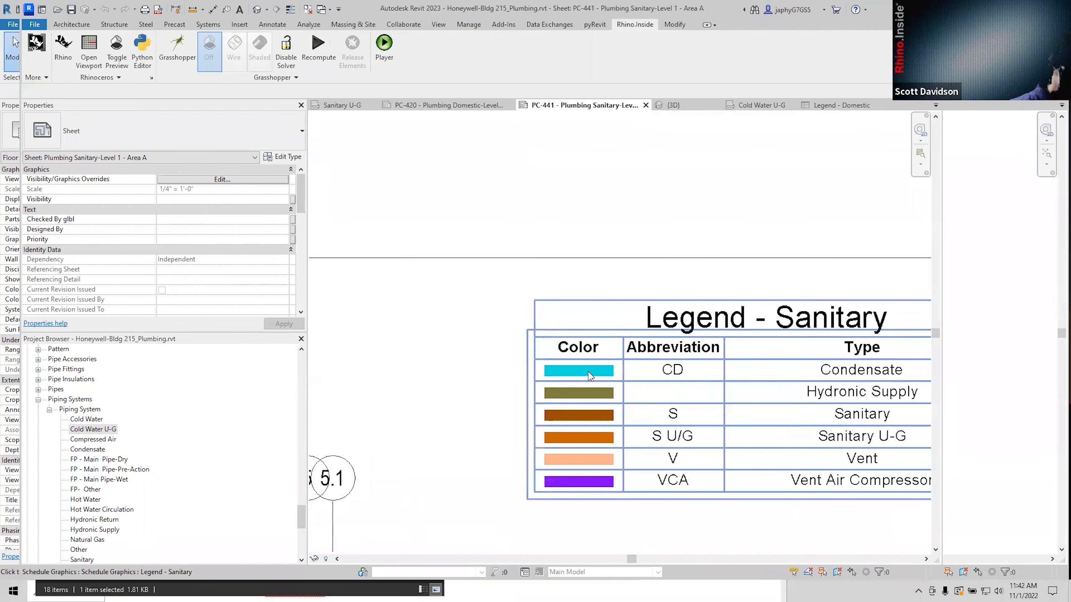
scroll(593, 375, "down", 3)
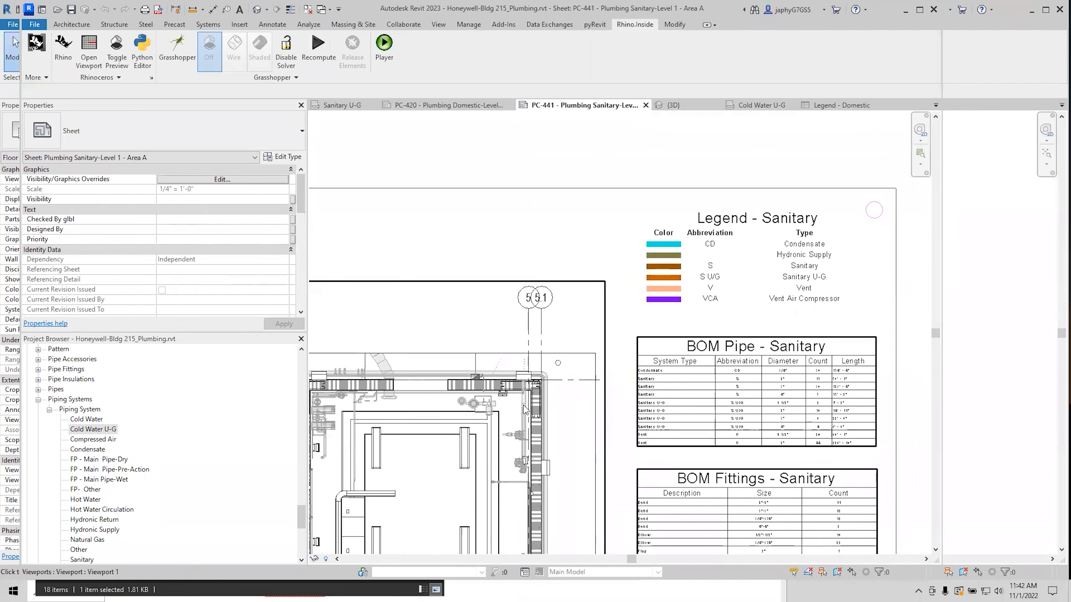
scroll(244, 475, "down", 1)
scroll(245, 475, "down", 4)
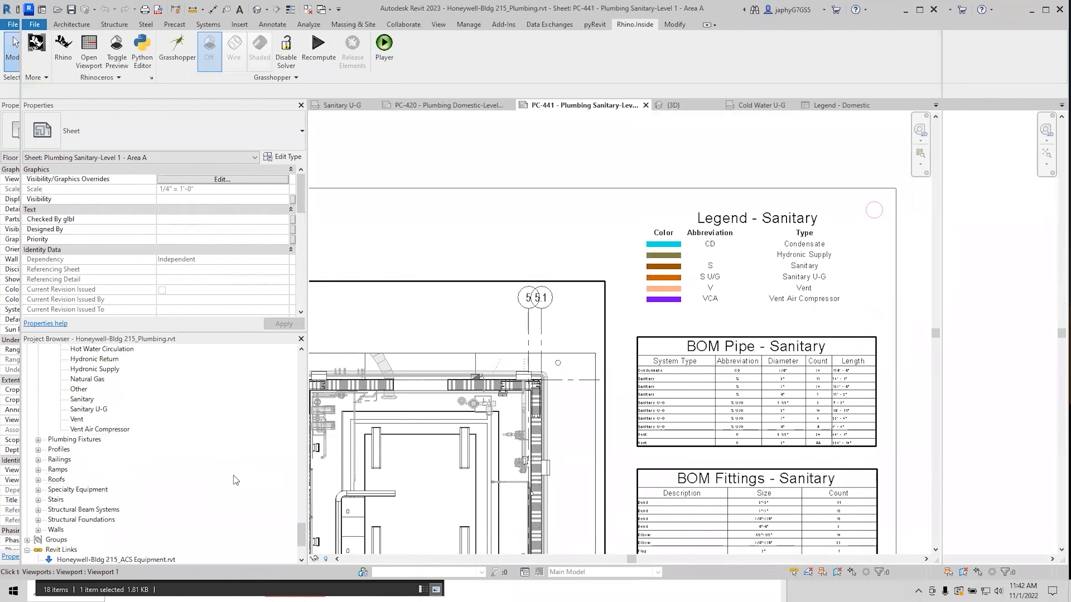
scroll(234, 456, "down", 3)
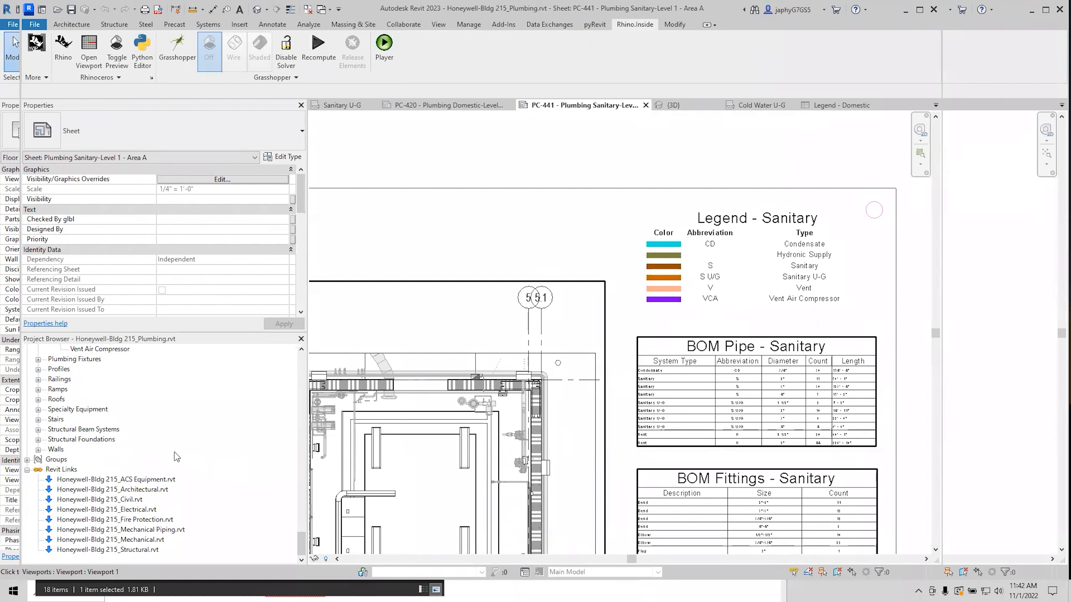
scroll(134, 463, "up", 6)
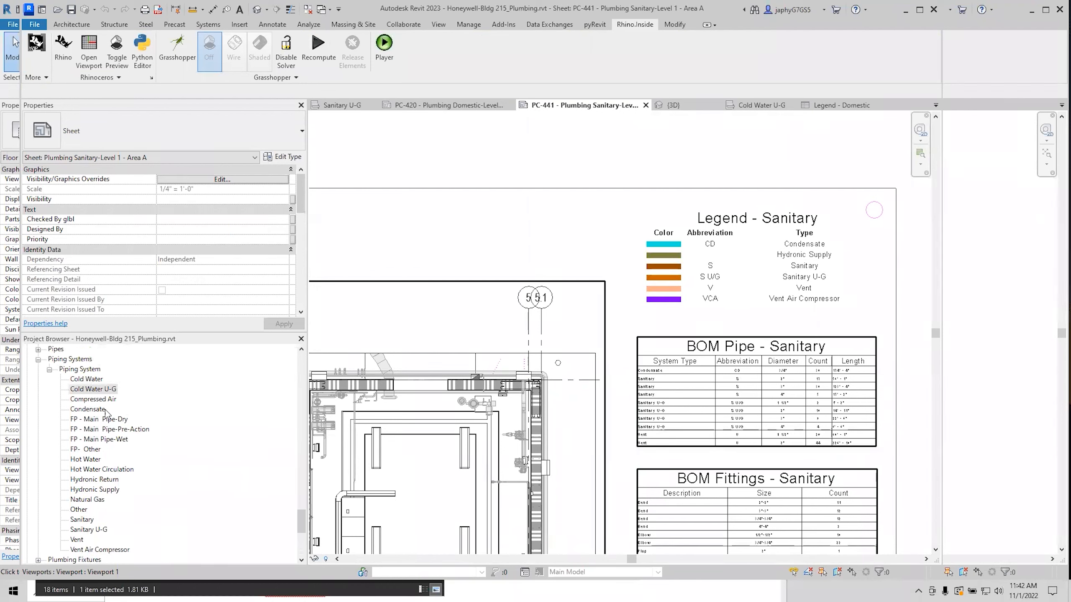
Check Cold Water U-G's line graphic overrides (RGB 000-128-255, weight 2) and close unchanged.
double_click(96, 391)
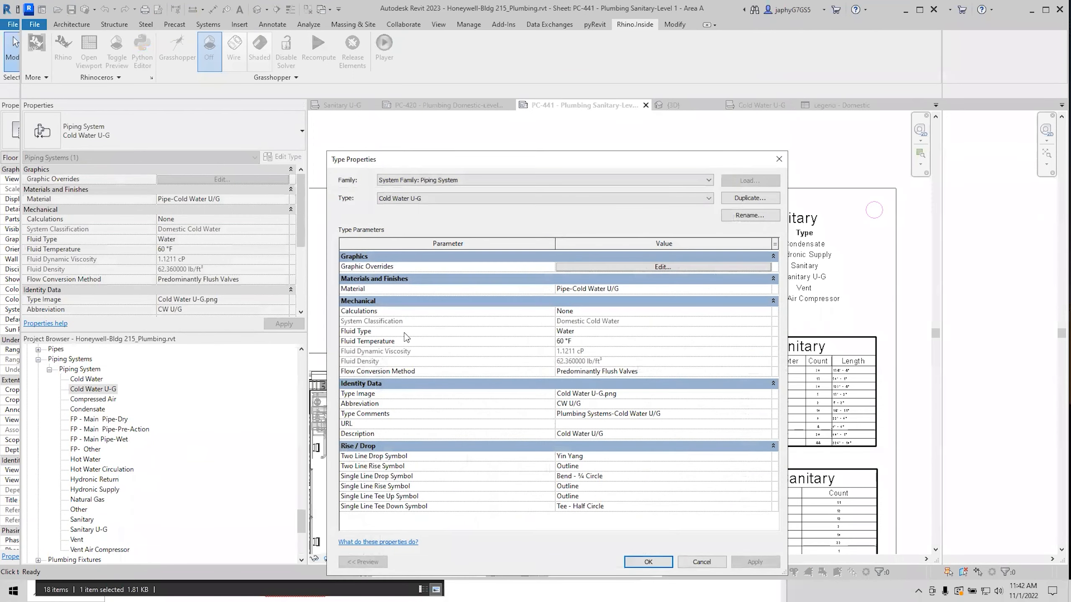
left_click_drag(427, 162, 153, 159)
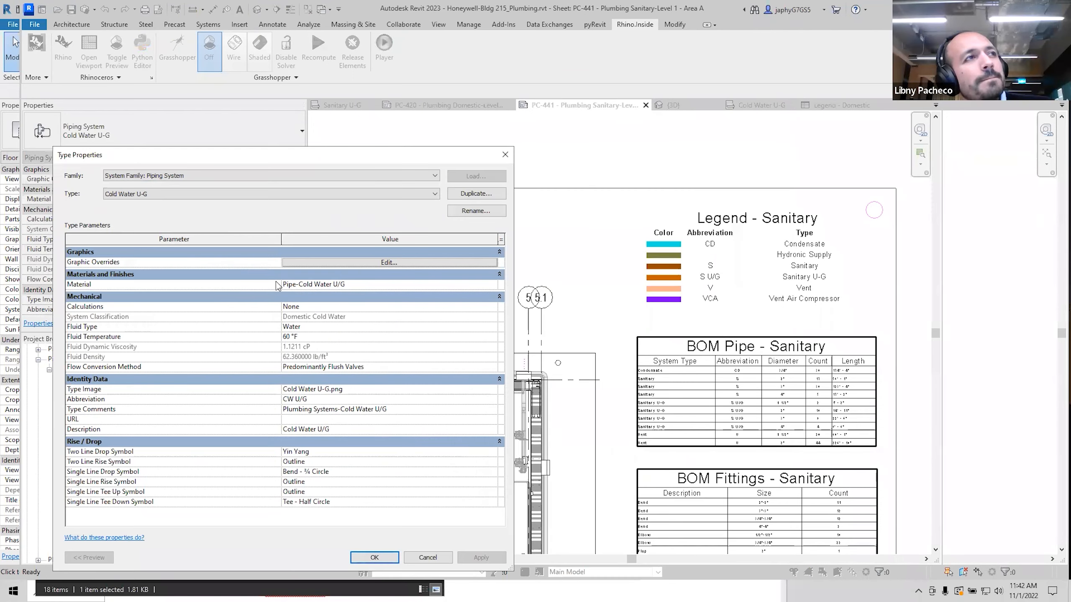
left_click(296, 263)
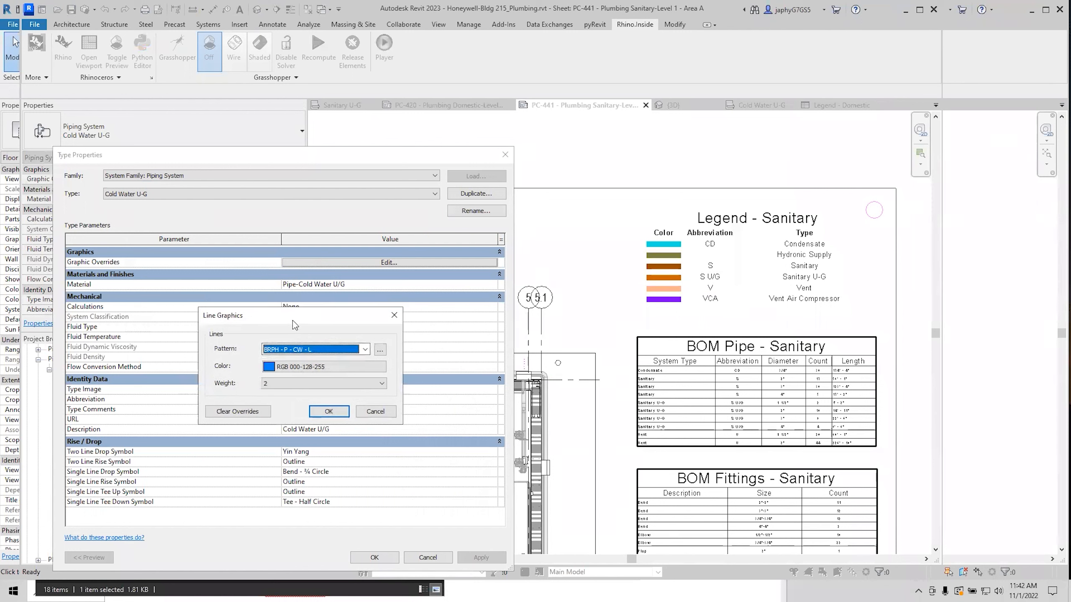
left_click(370, 411)
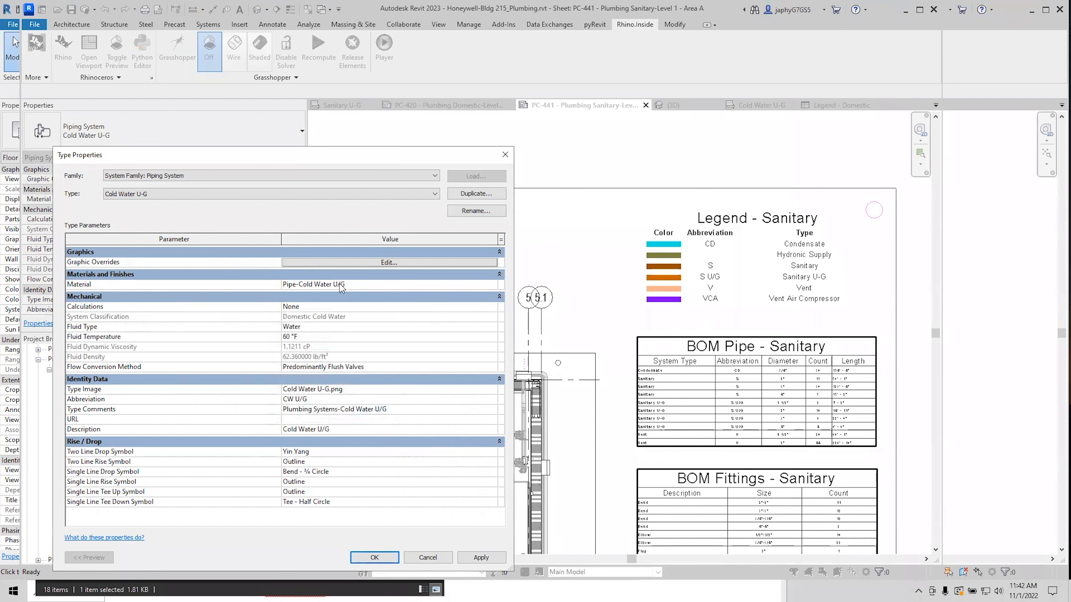
key("Escape")
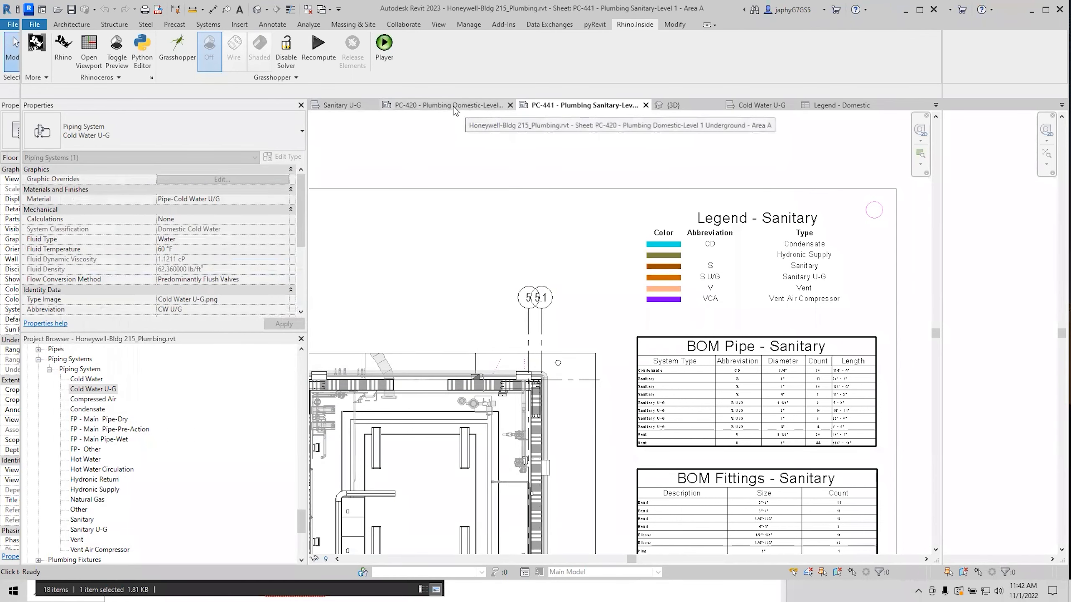
In the Cold Water U-G drafting view, check the filled region's By Element graphic overrides and cancel without changes.
left_click(759, 106)
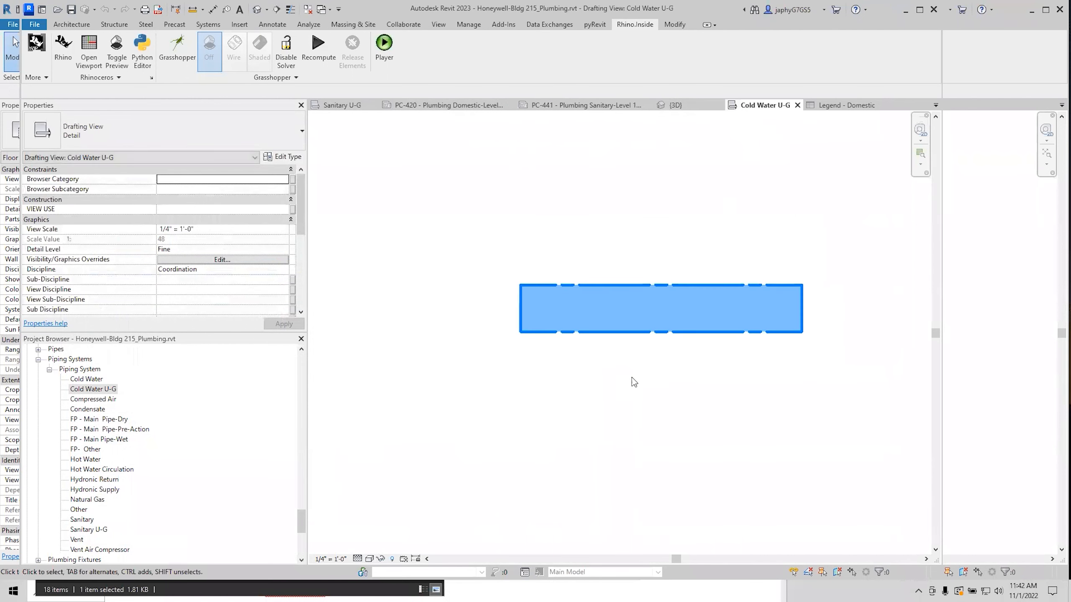
middle_click_drag(544, 497, 514, 538)
left_click(580, 403)
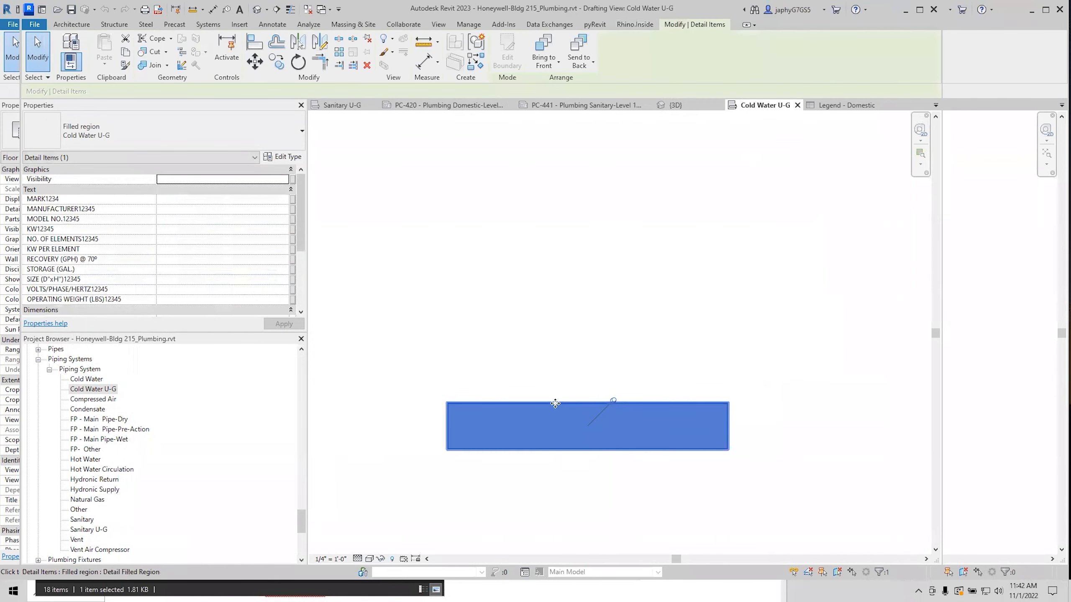
right_click(556, 405)
mouse_move(617, 205)
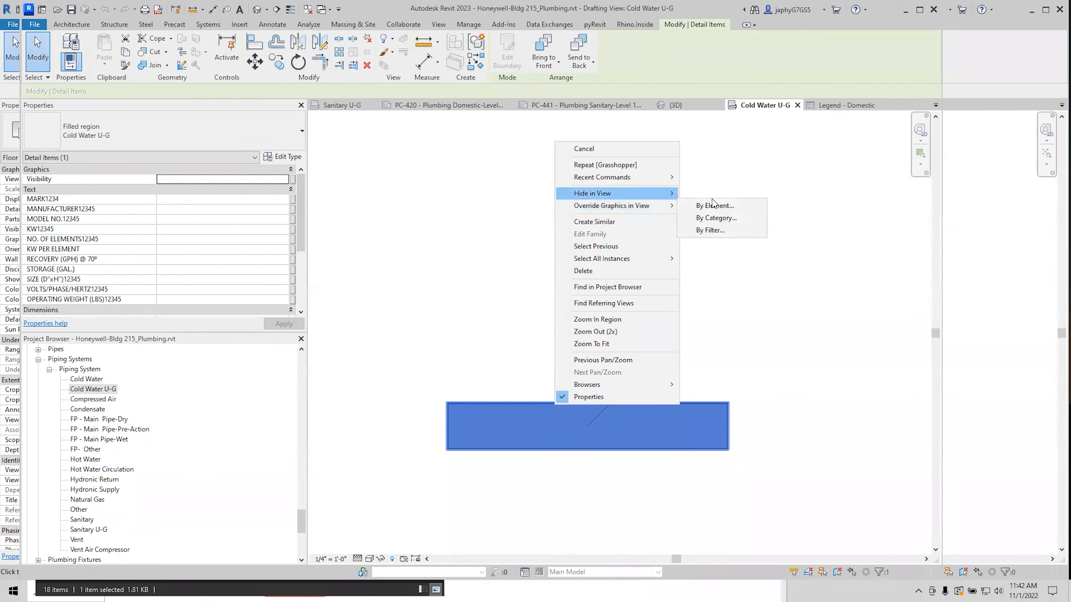
left_click(715, 206)
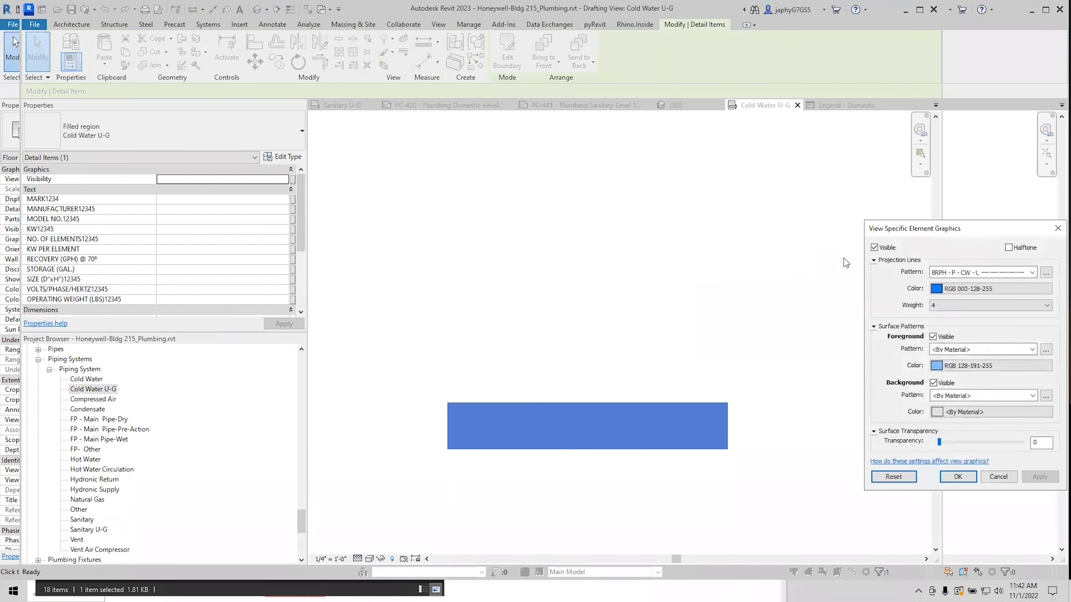
left_click_drag(926, 229, 261, 173)
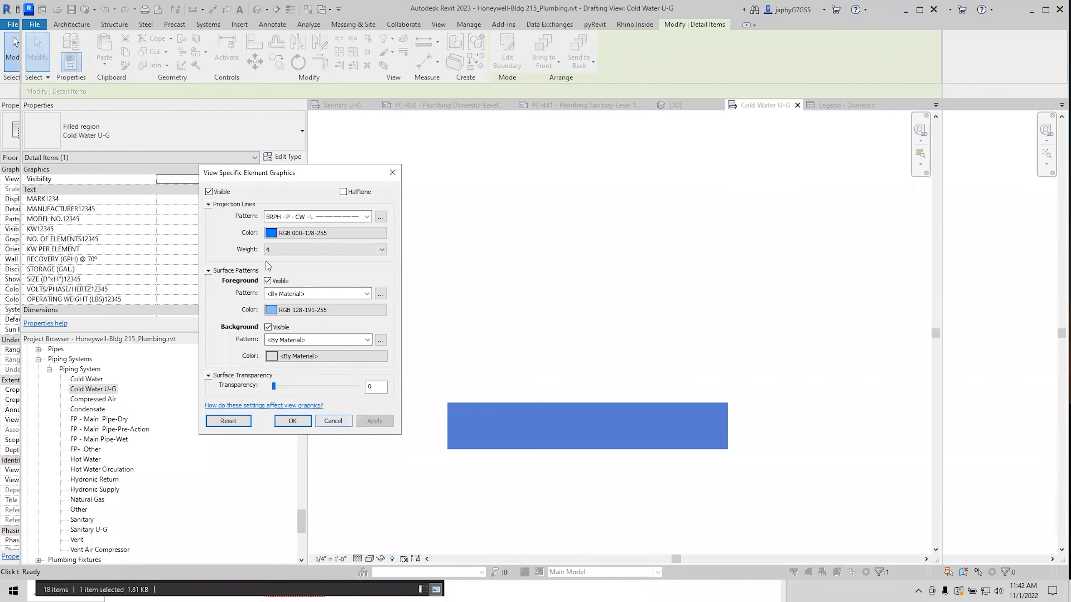
left_click(340, 421)
left_click(390, 436)
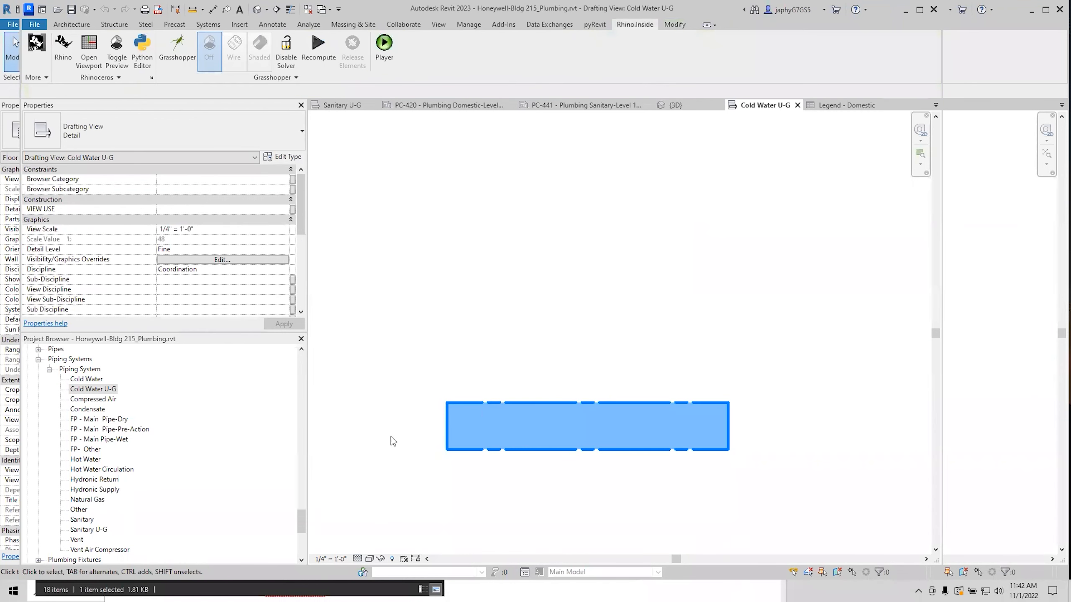
Recentre the blue filled region, reselect it and dismiss its context menu, leaving it unchanged.
scroll(503, 409, "up", 2)
middle_click_drag(464, 429, 500, 408)
scroll(519, 410, "down", 1)
scroll(500, 407, "up", 1)
left_click(508, 380)
right_click(517, 373)
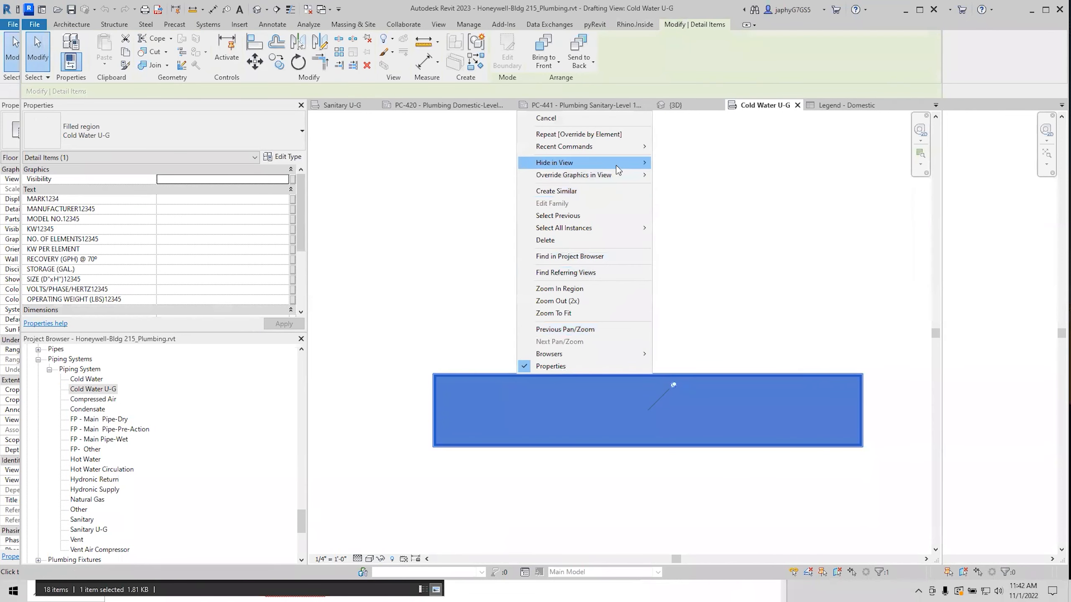
mouse_move(640, 175)
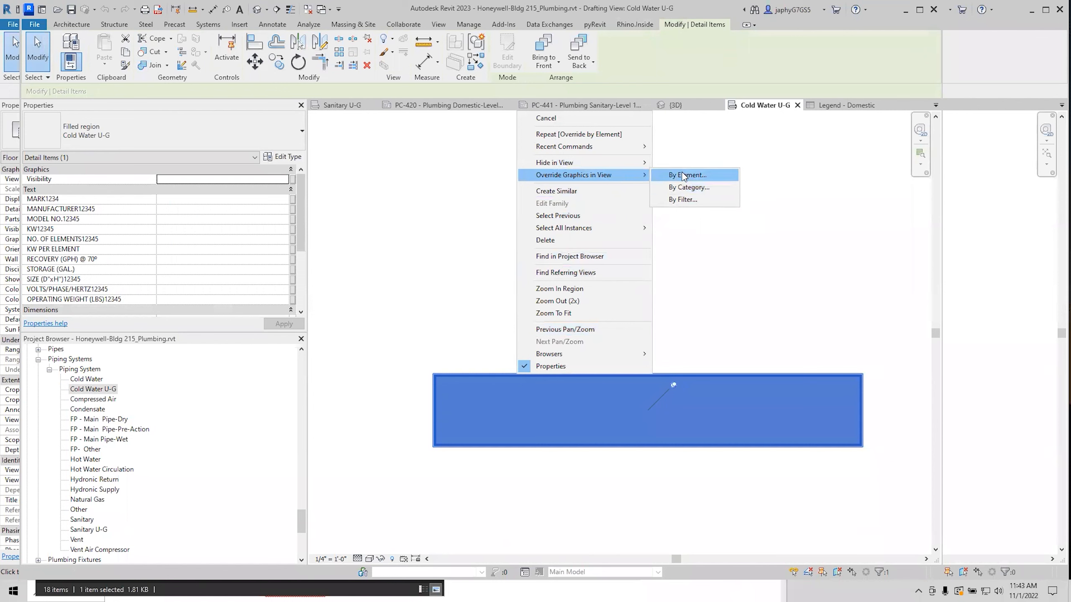
left_click(764, 164)
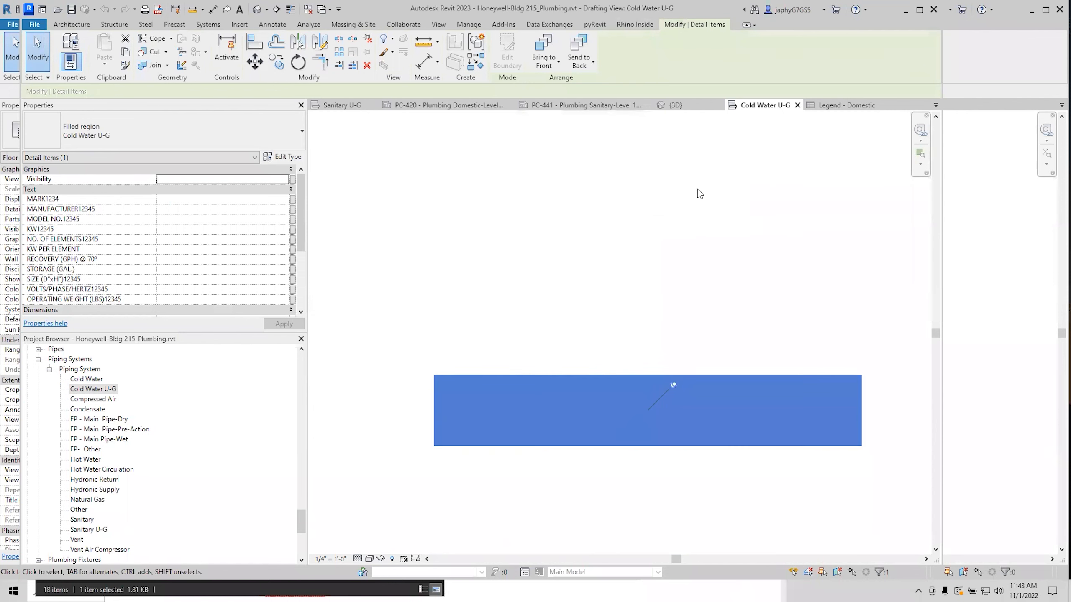
right_click(697, 188)
left_click(597, 186)
left_click(398, 449)
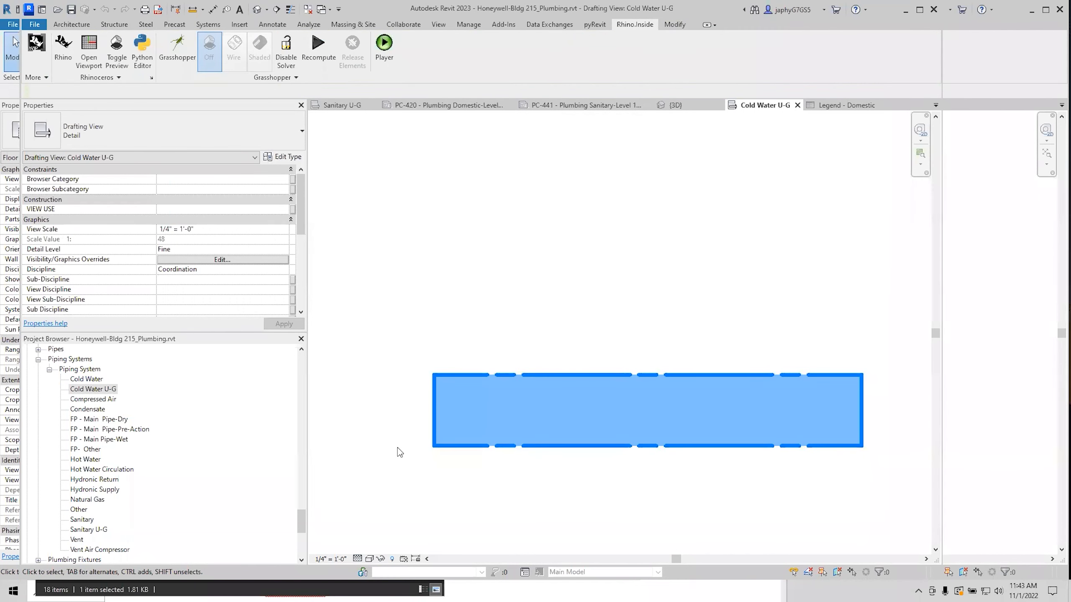
key("super+Tab")
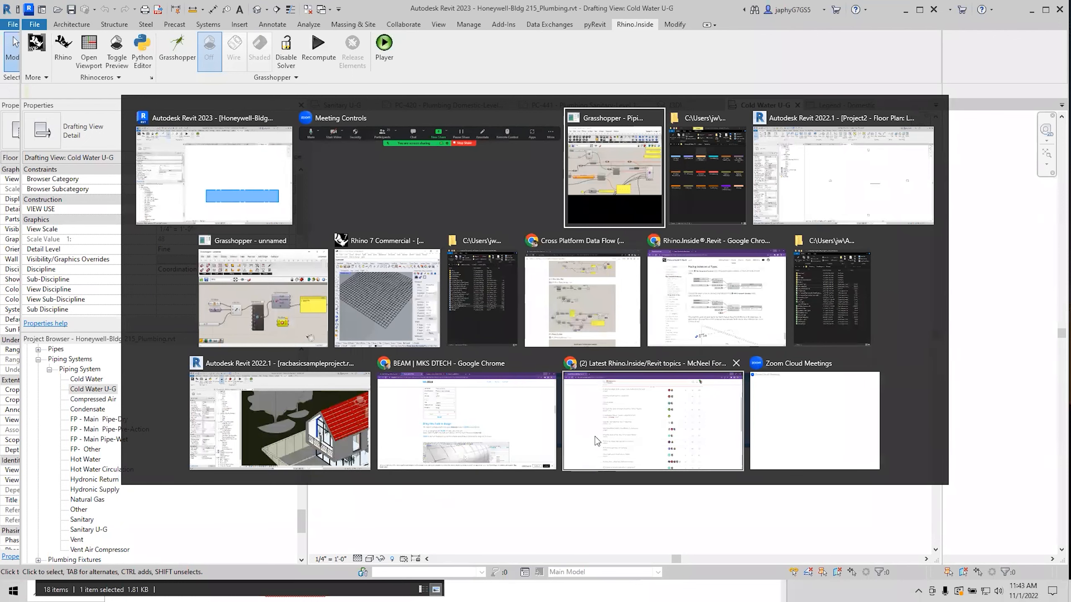
Scroll the Rhino.Inside/Revit forum to the top, then un-maximize Chrome and Revit 2023.
left_click(599, 442)
scroll(499, 184, "up", 5)
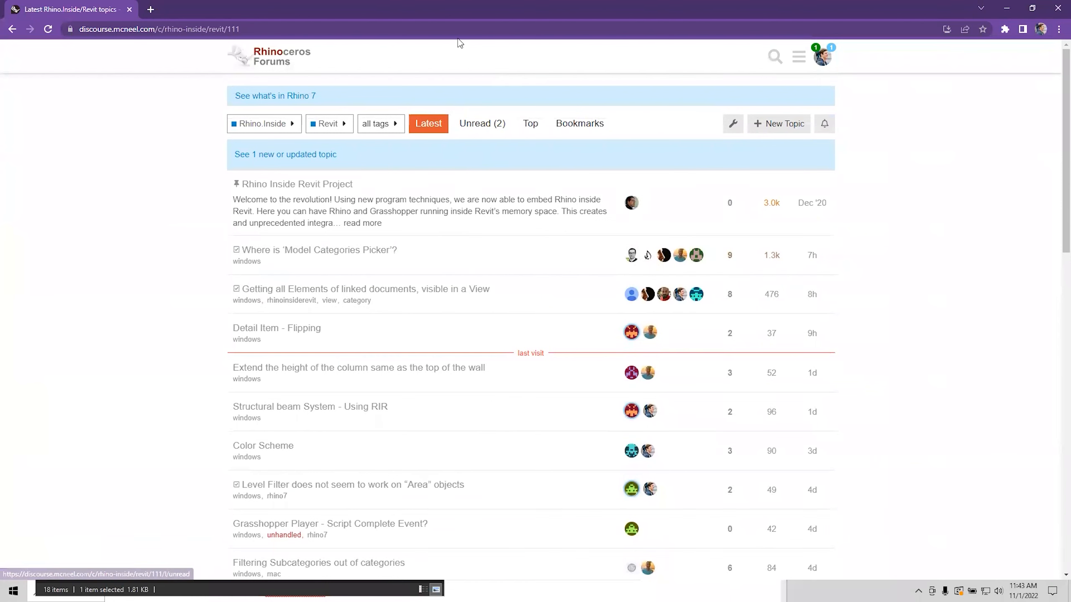
left_click_drag(464, 12, 431, 67)
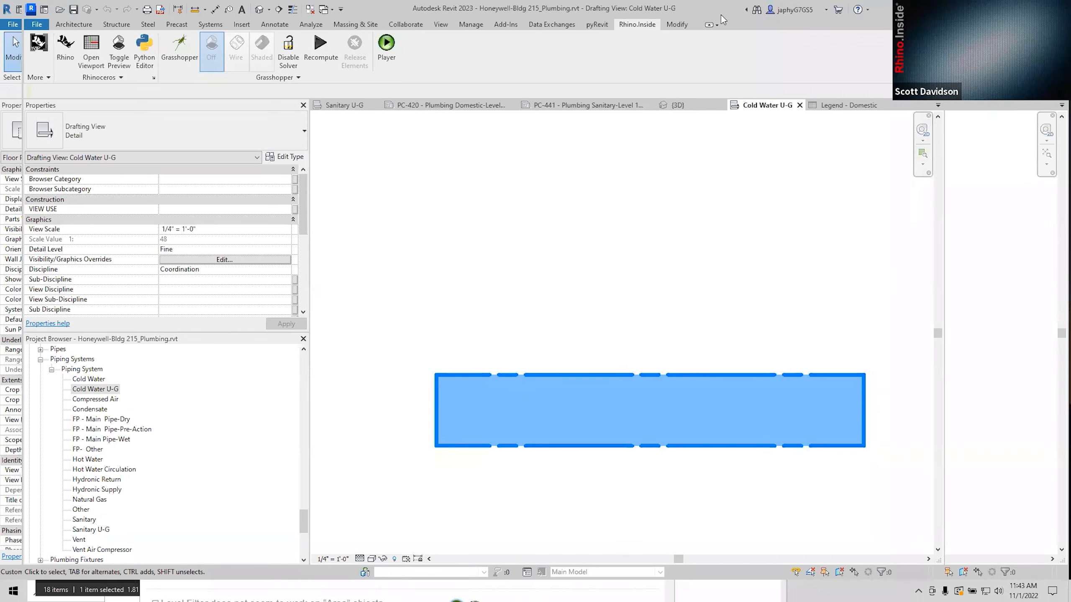
left_click_drag(721, 15, 738, 153)
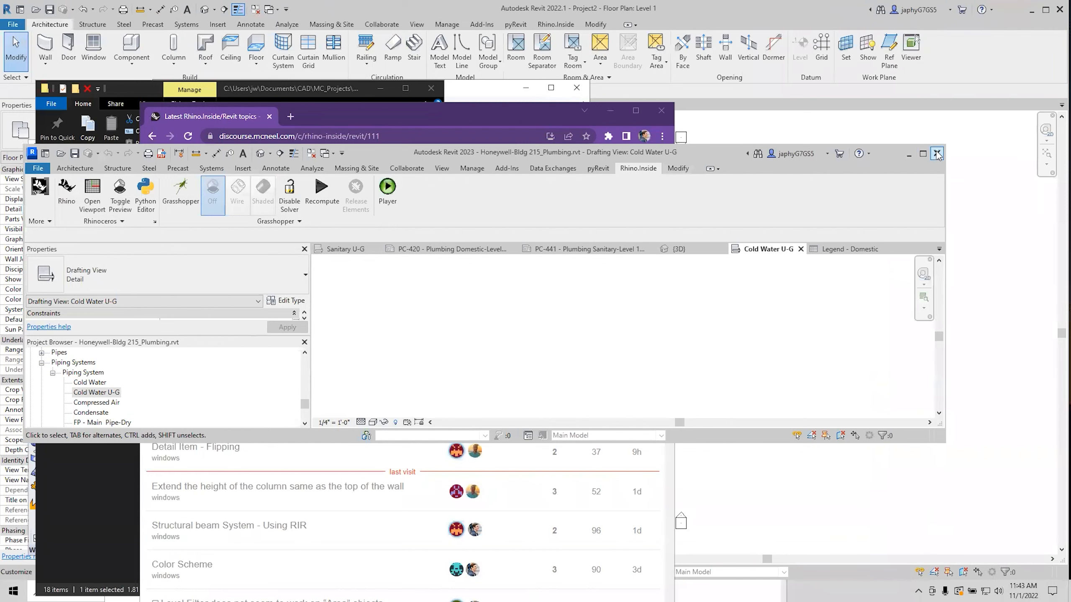
Minimize Revit 2023, load the new topic 'Rhino.Inside won't load in Revit 2022', then minimize Chrome.
left_click(417, 250)
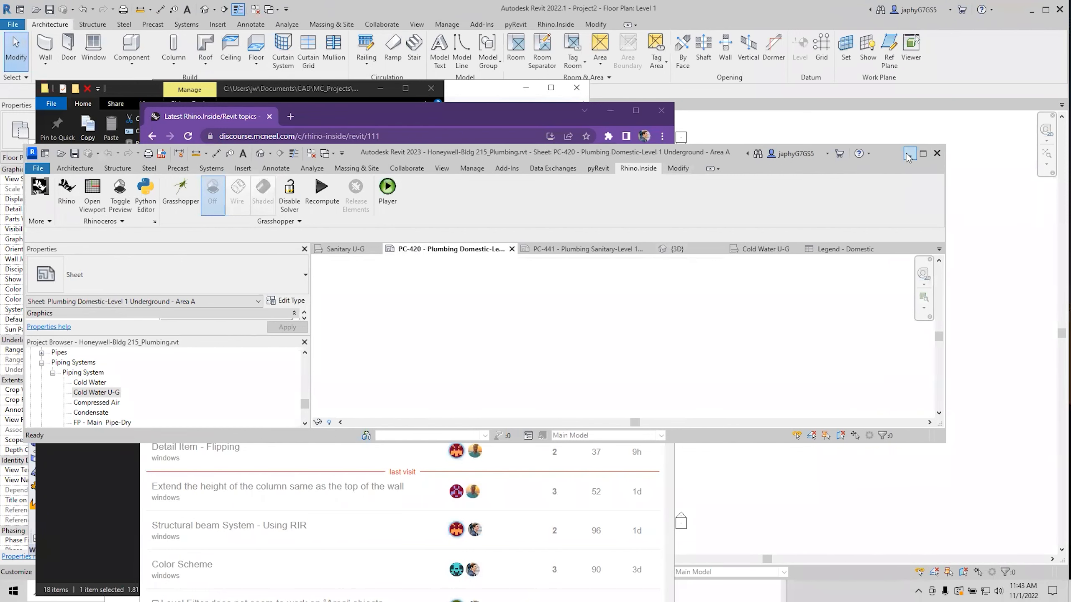
left_click(908, 156)
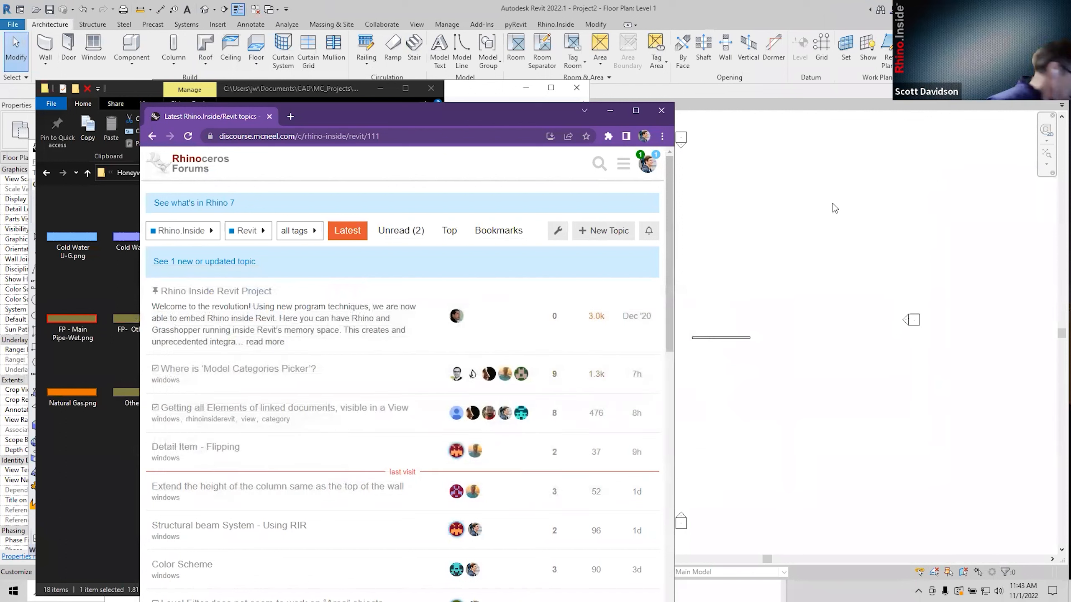
left_click(394, 271)
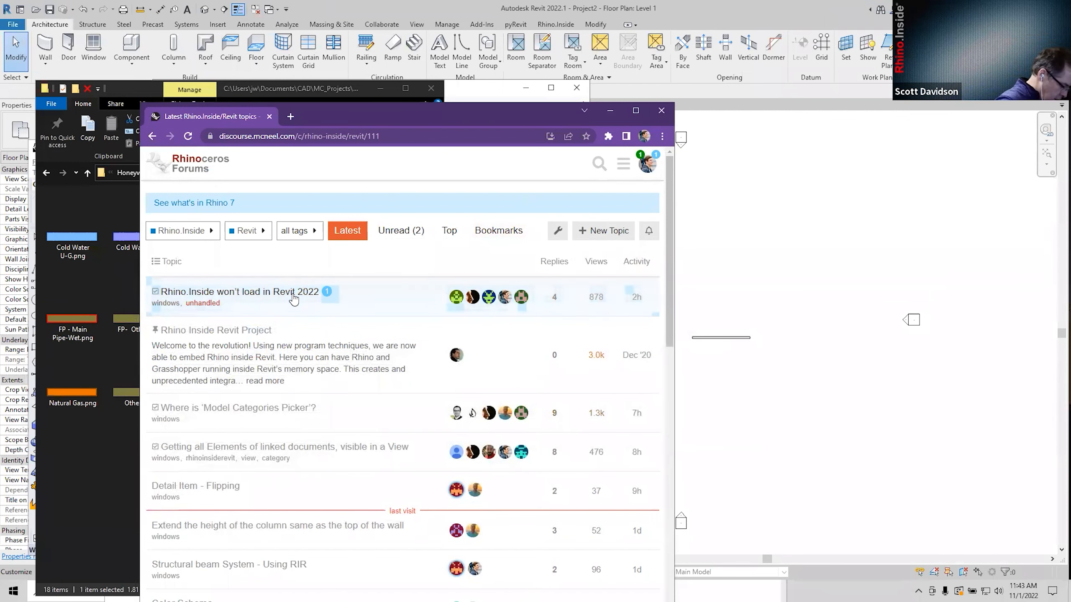
left_click_drag(539, 116, 535, 120)
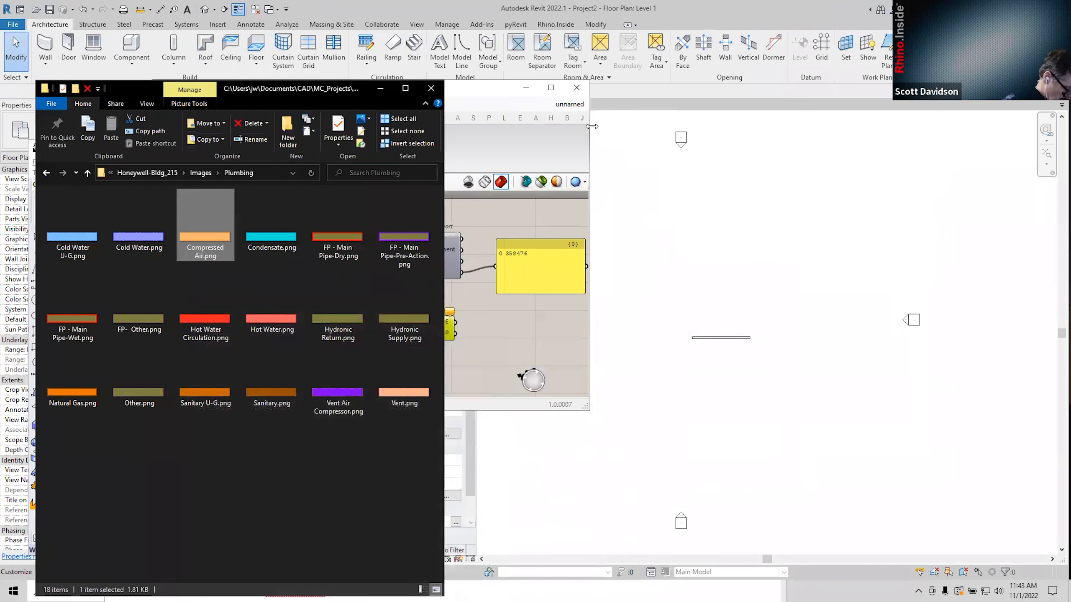
left_click(609, 114)
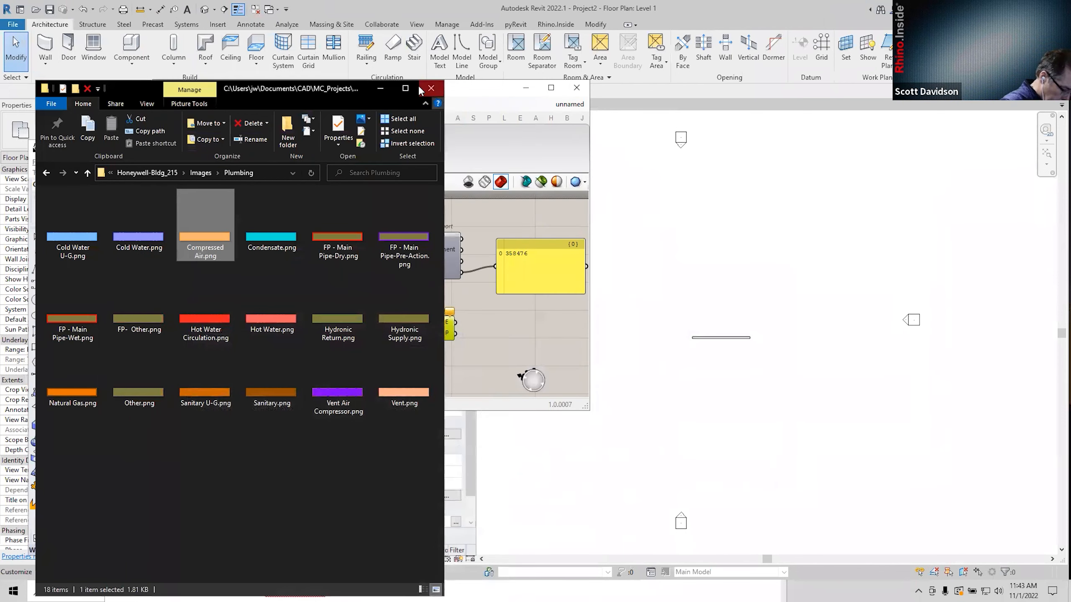
Minimize the Plumbing images folder, then widen and reposition Grasshopper over the Revit 2022 floor plan.
left_click(380, 89)
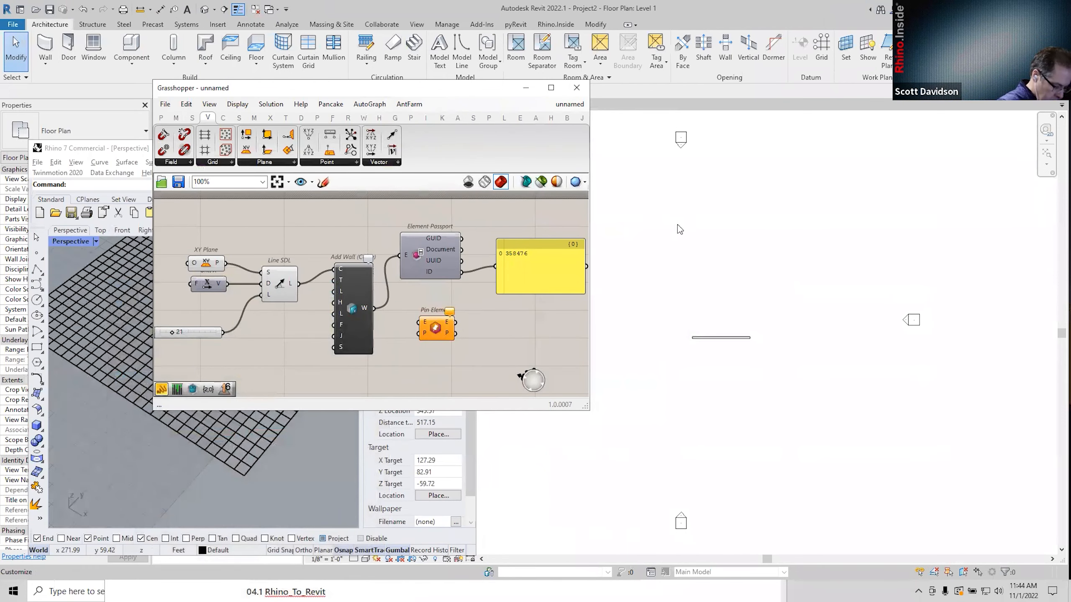
left_click_drag(491, 90, 434, 163)
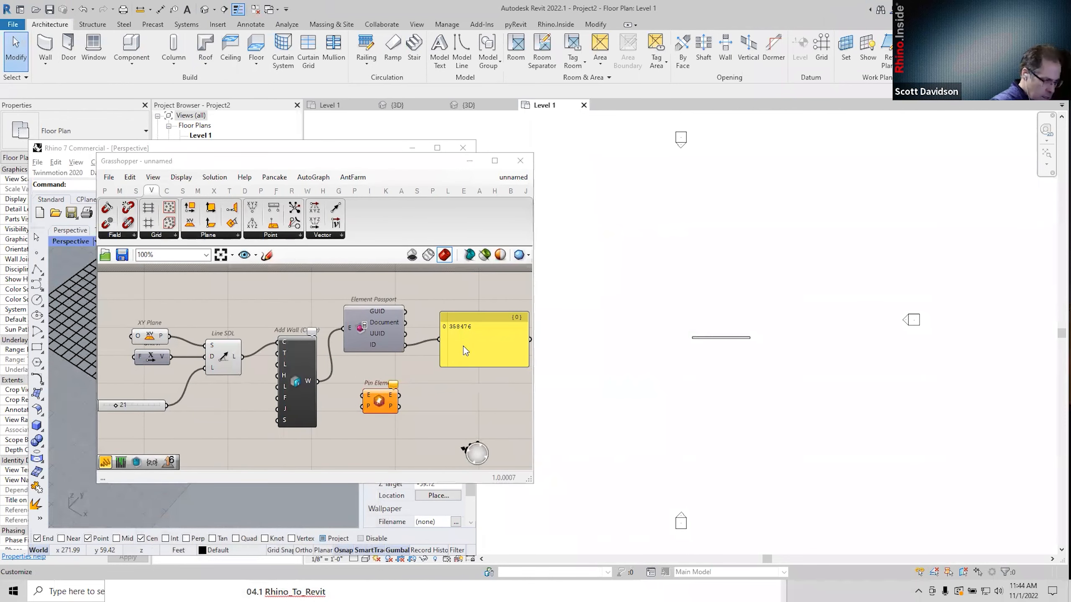
middle_click_drag(684, 374, 669, 417)
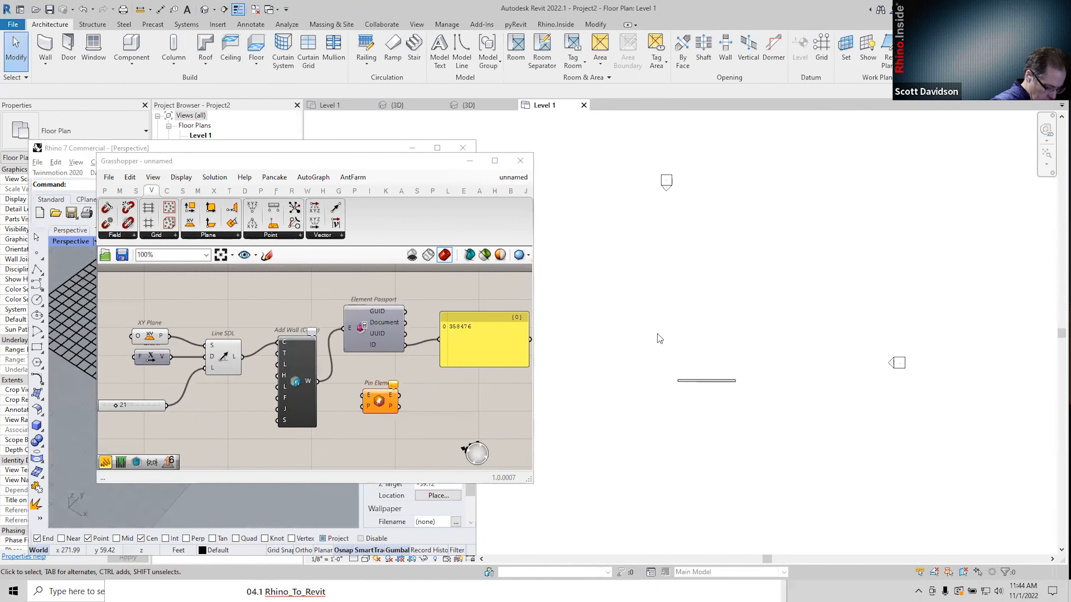
right_click(637, 270)
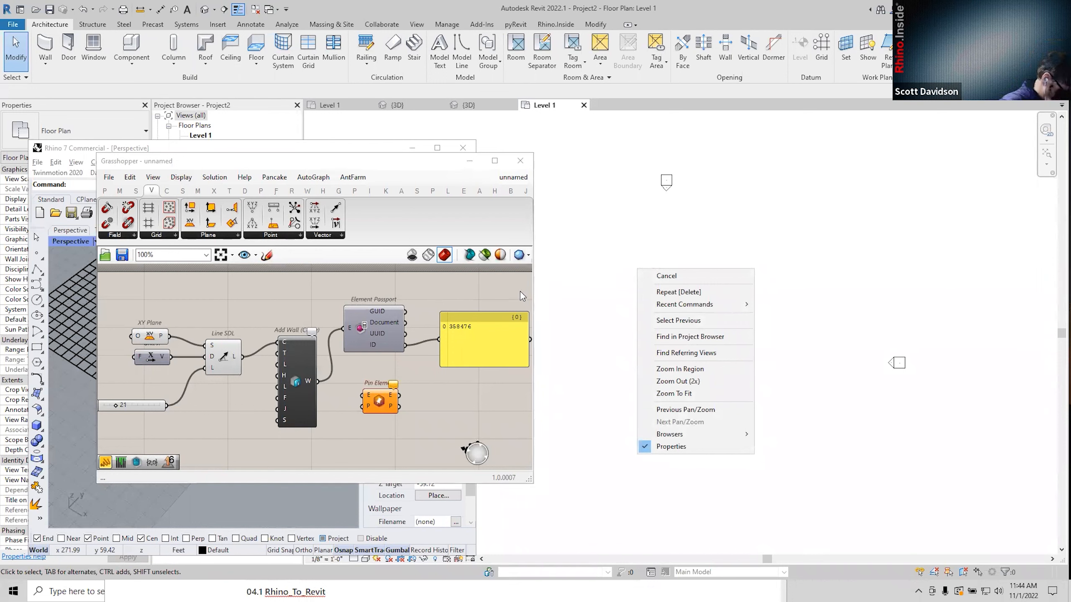
left_click(533, 290)
left_click_drag(532, 291, 712, 290)
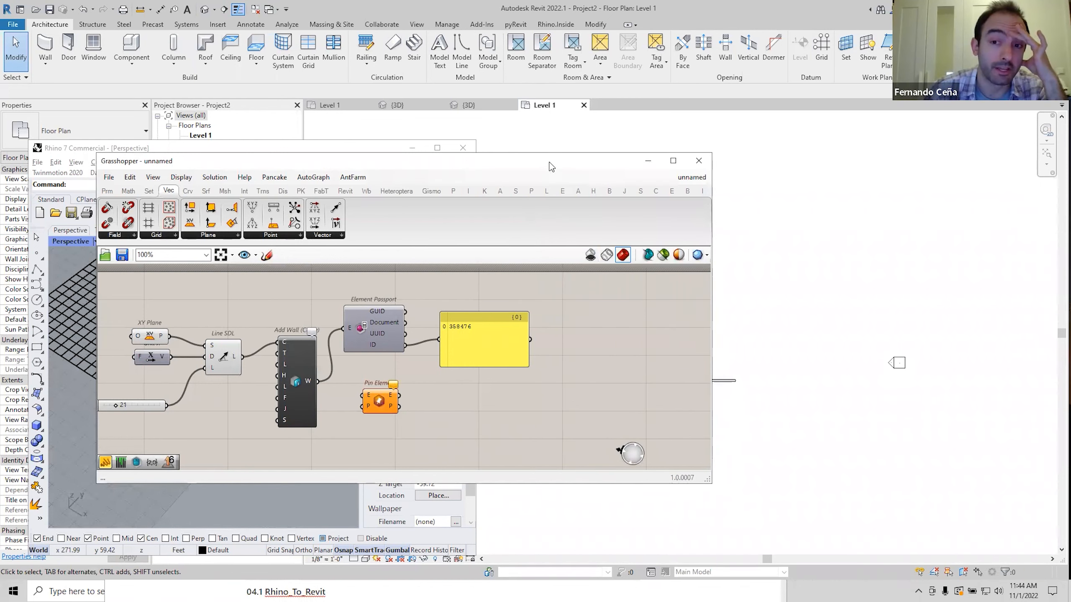
left_click_drag(548, 162, 546, 191)
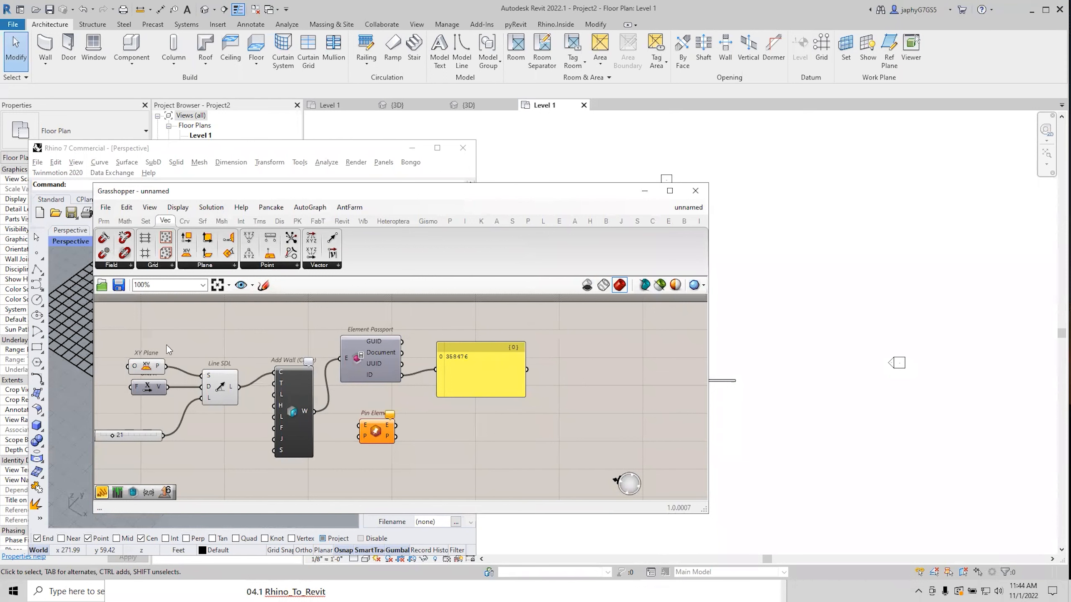
Shift the XY Plane component slightly up, then nudge and narrow the Grasshopper window.
left_click_drag(141, 371, 144, 360)
left_click(179, 410)
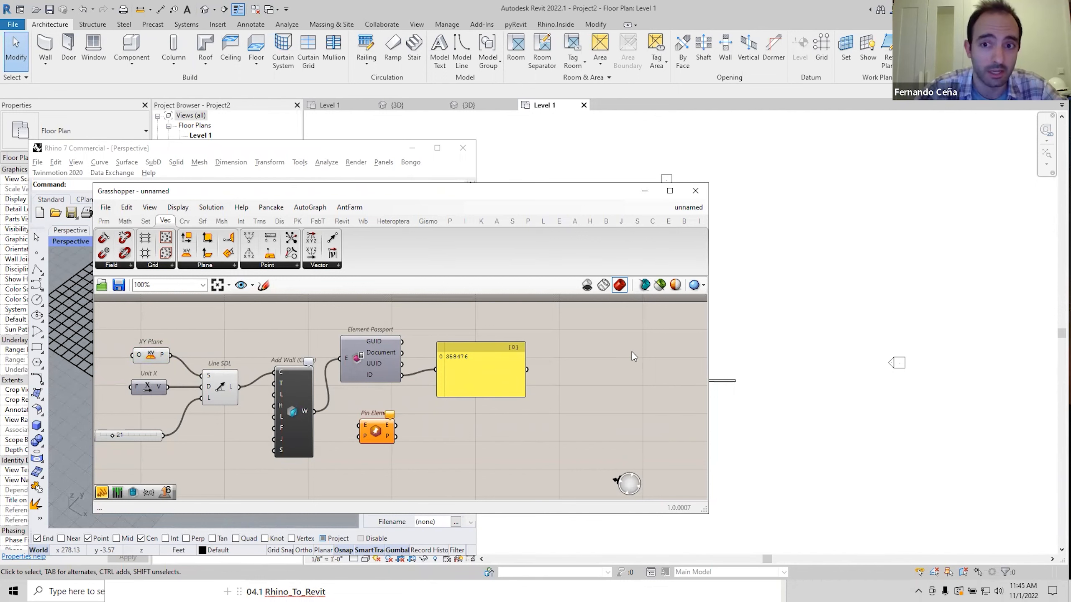
left_click_drag(611, 192, 595, 182)
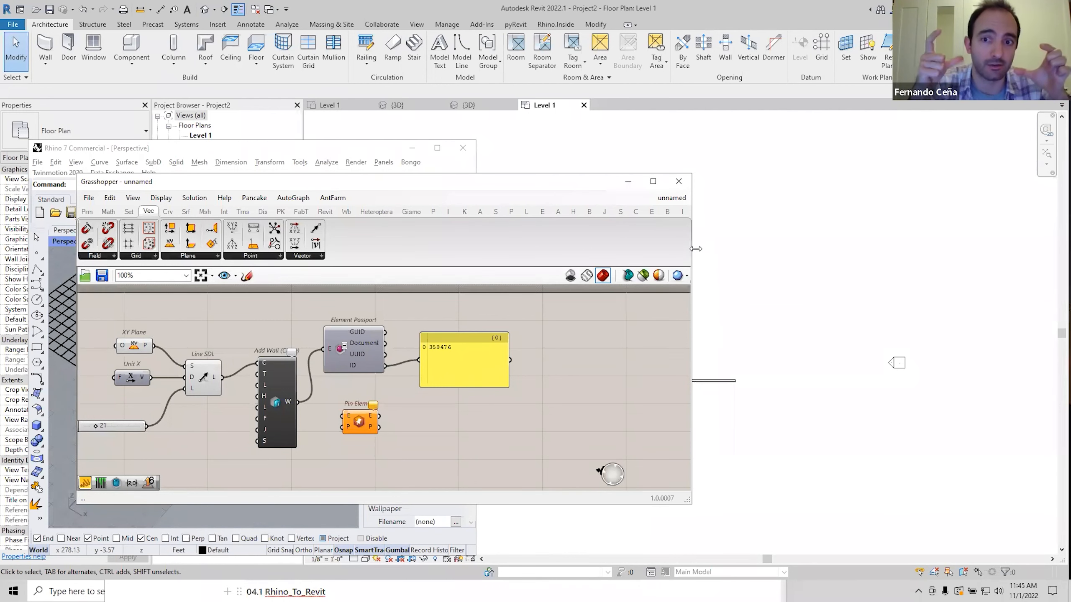
left_click_drag(696, 249, 589, 338)
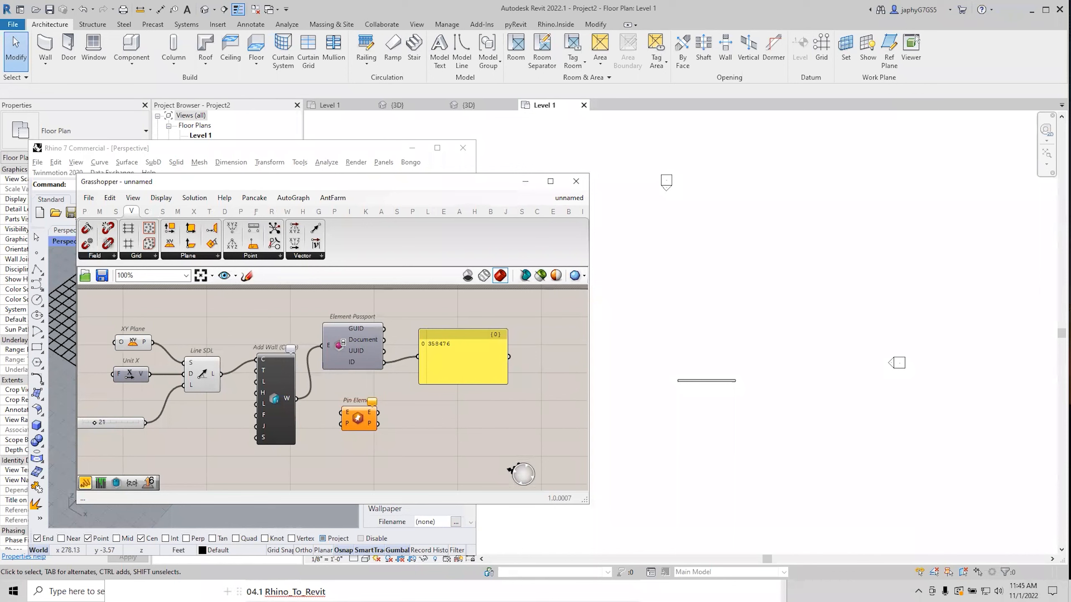
key("alt+Tab")
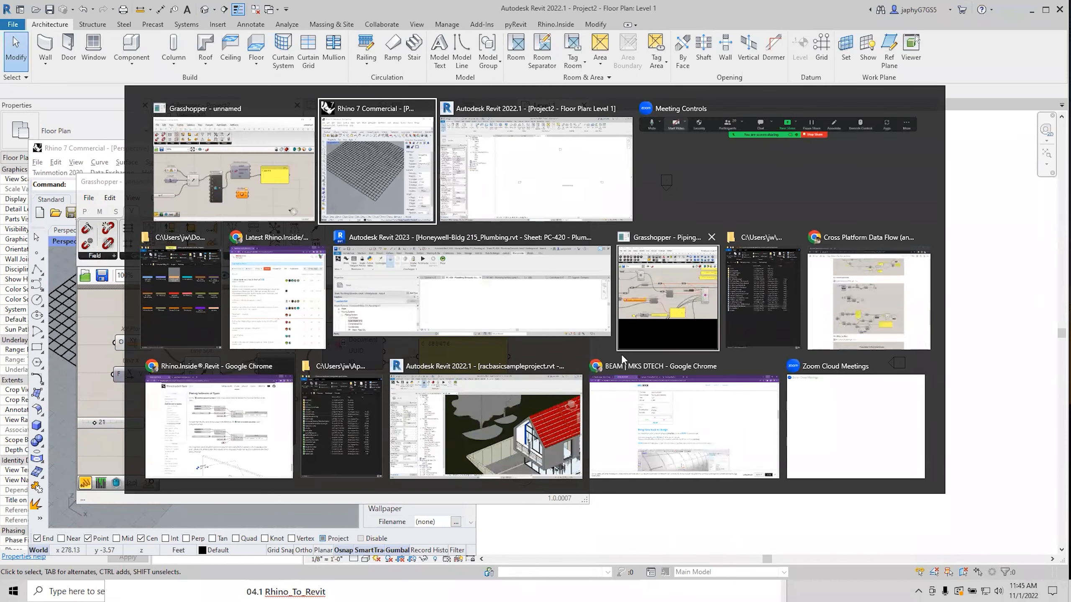
Switch to the Revit 2023 Honeywell-Bldg 215_Plumbing window showing sheet PC-420 Plumbing Domestic.
left_click(473, 395)
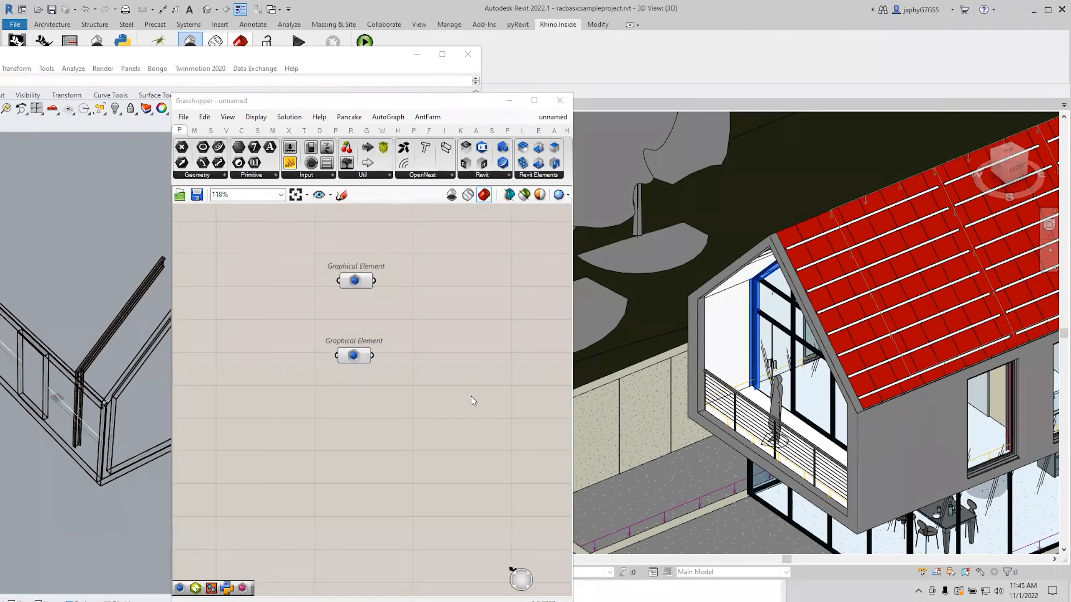
key("alt+Tab")
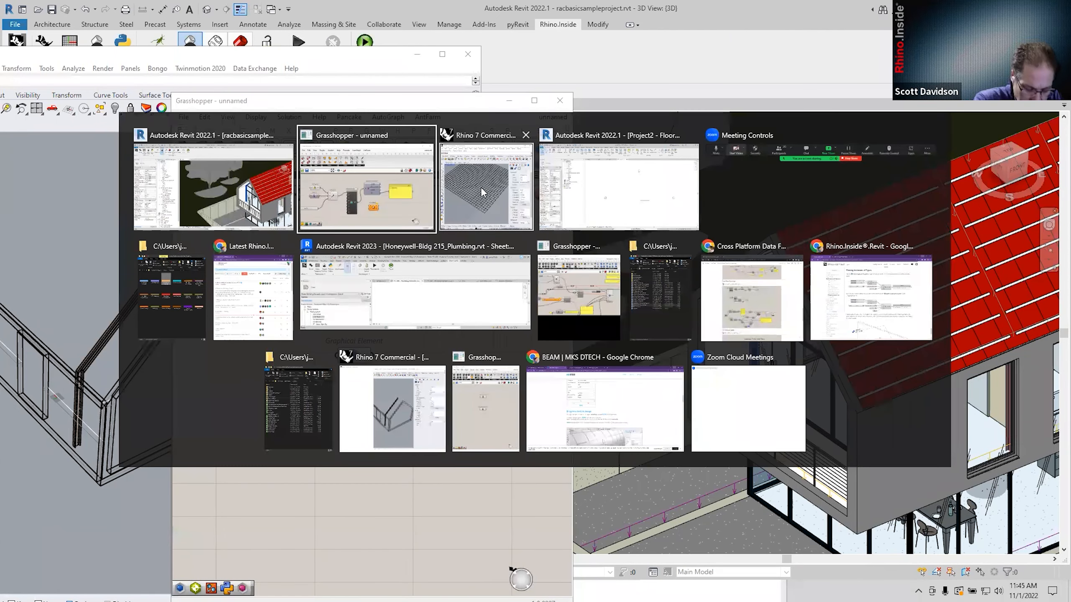
left_click(444, 290)
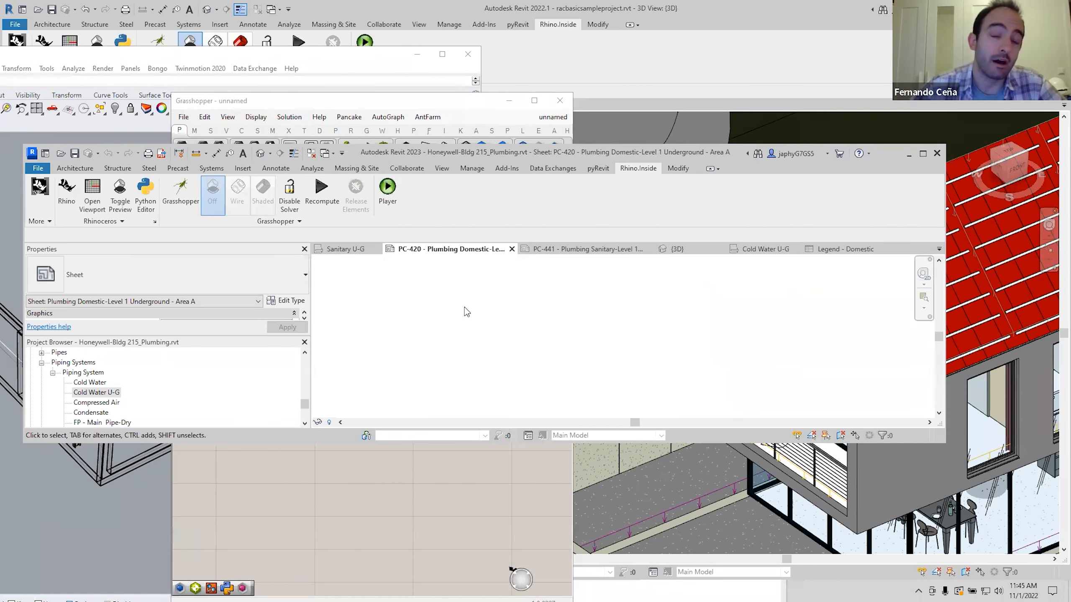
Step through the Legend - Domestic, Cold Water U-G and {3D} views to the PC-441 Plumbing Sanitary sheet.
left_click(824, 250)
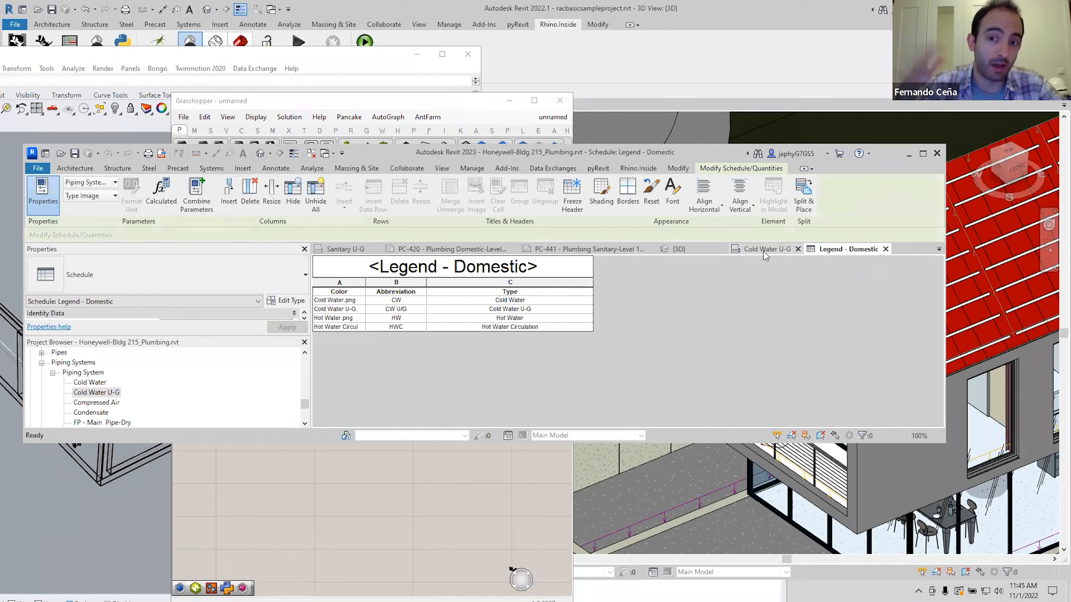
left_click(763, 250)
left_click(675, 248)
left_click(599, 250)
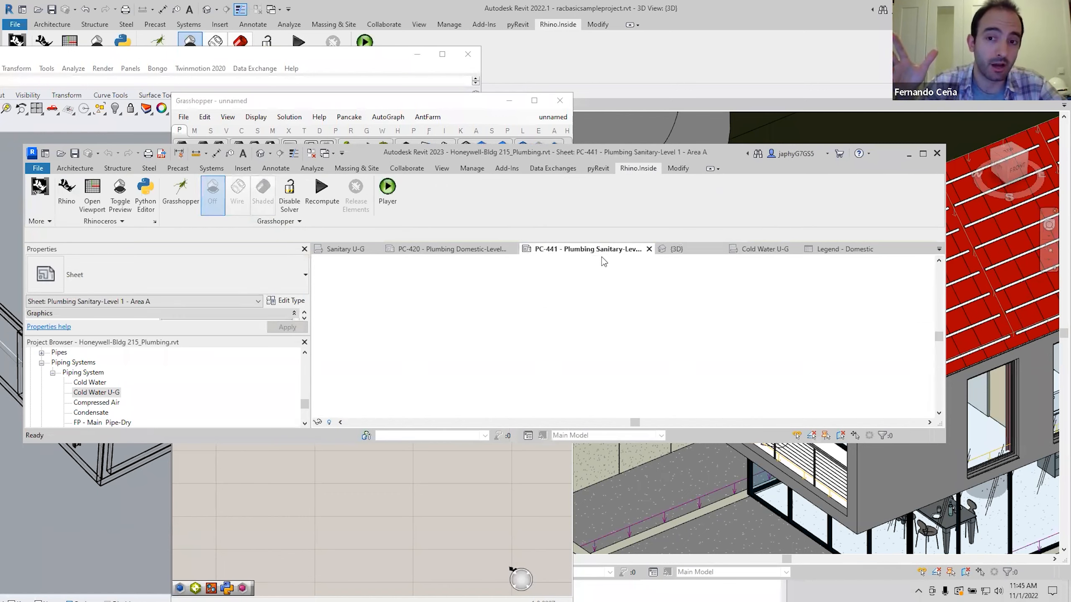
Enlarge Revit and centre the Legend - Sanitary colour swatches, then bring Grasshopper back in front.
scroll(553, 349, "down", 1)
middle_click_drag(565, 347, 544, 293)
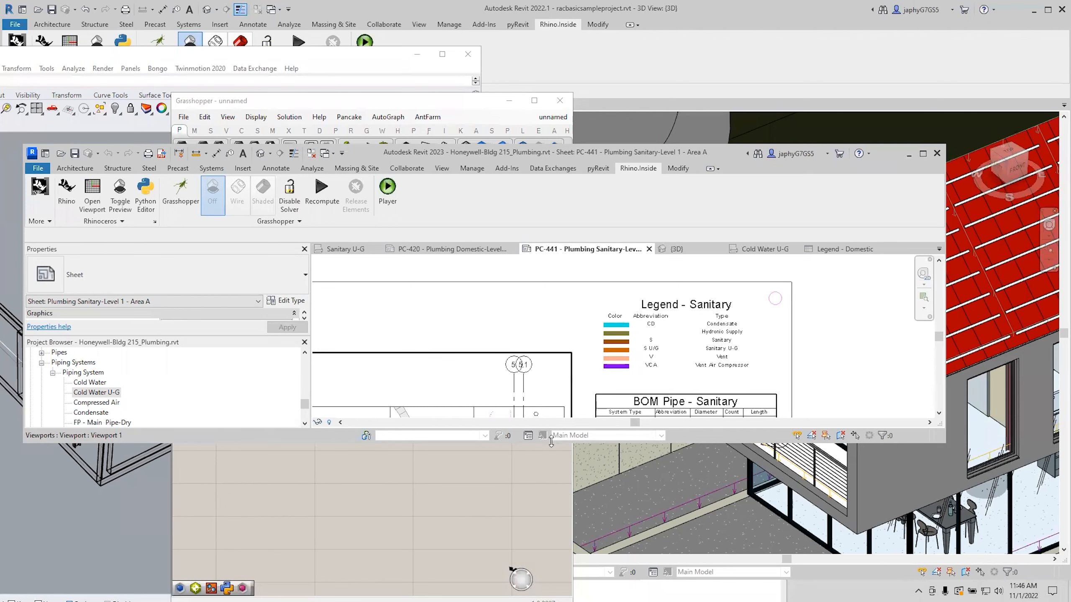
left_click_drag(550, 443, 551, 545)
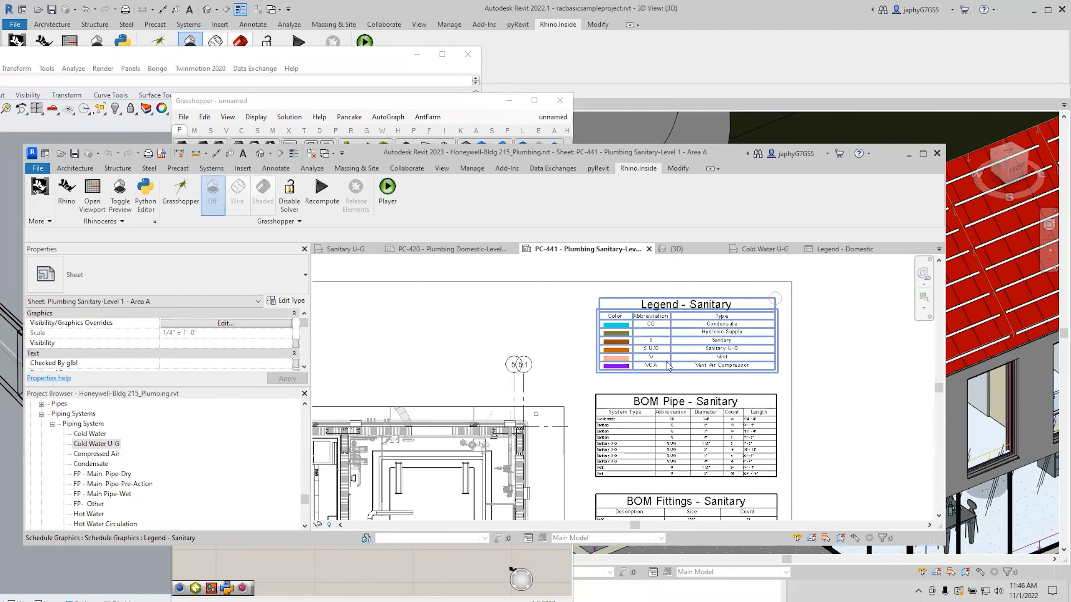
scroll(671, 333, "up", 5)
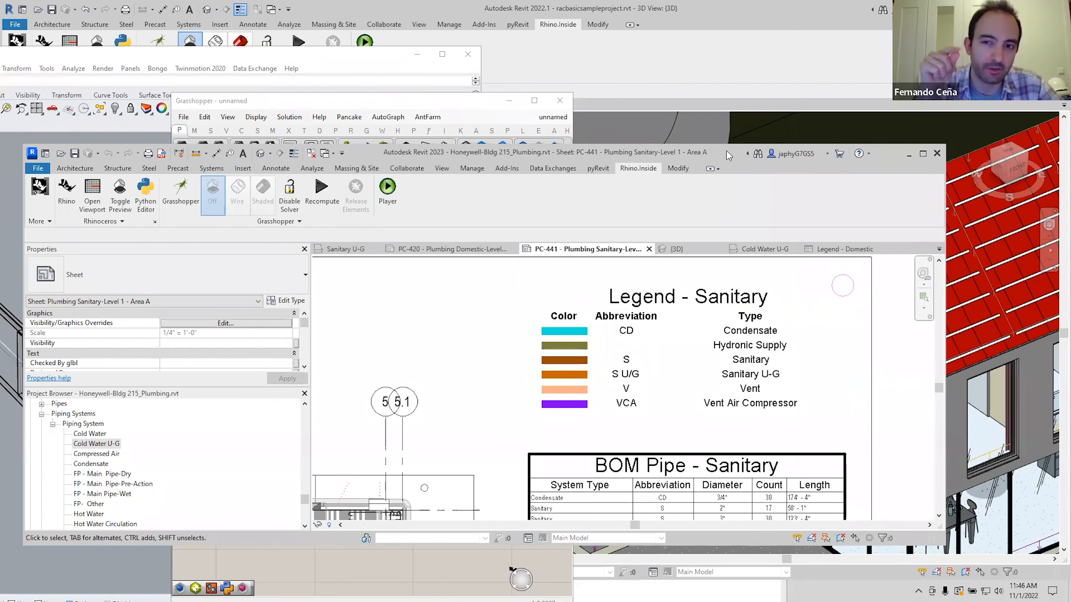
left_click_drag(726, 150, 713, 131)
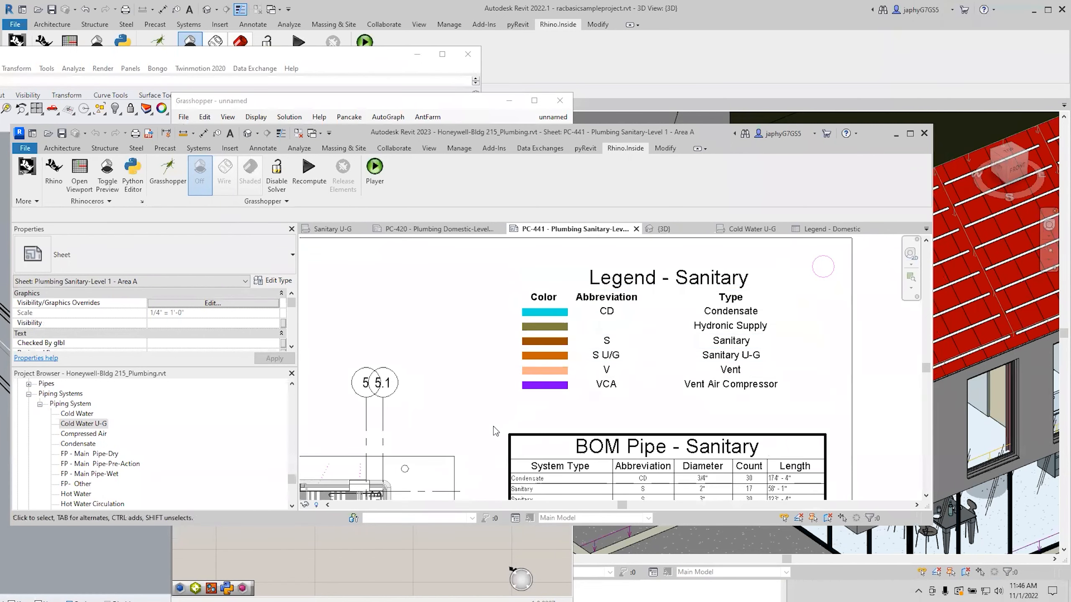
middle_click_drag(551, 393, 500, 421)
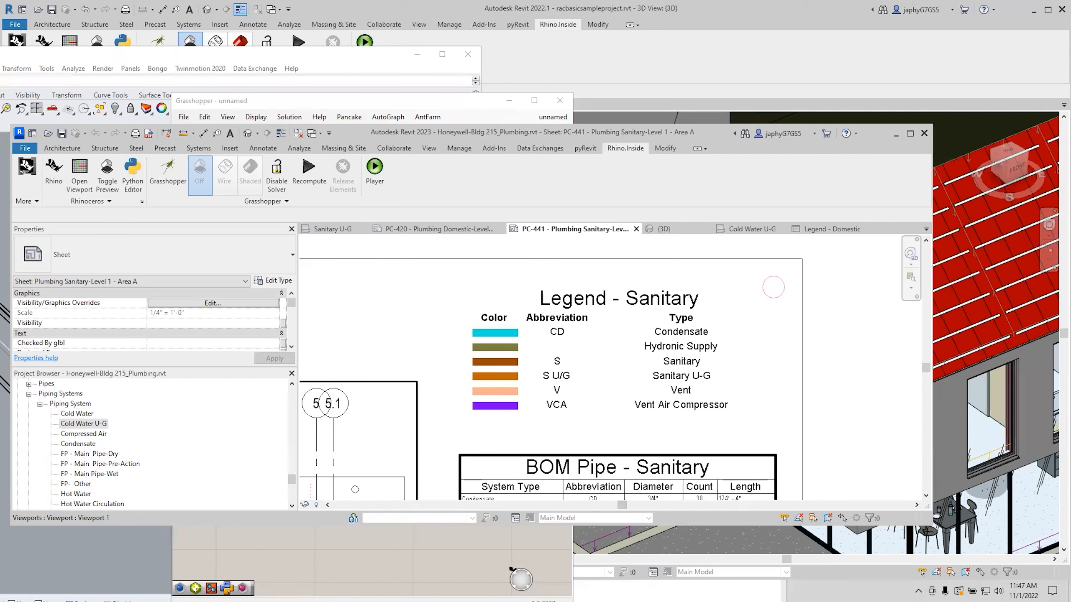
left_click(345, 579)
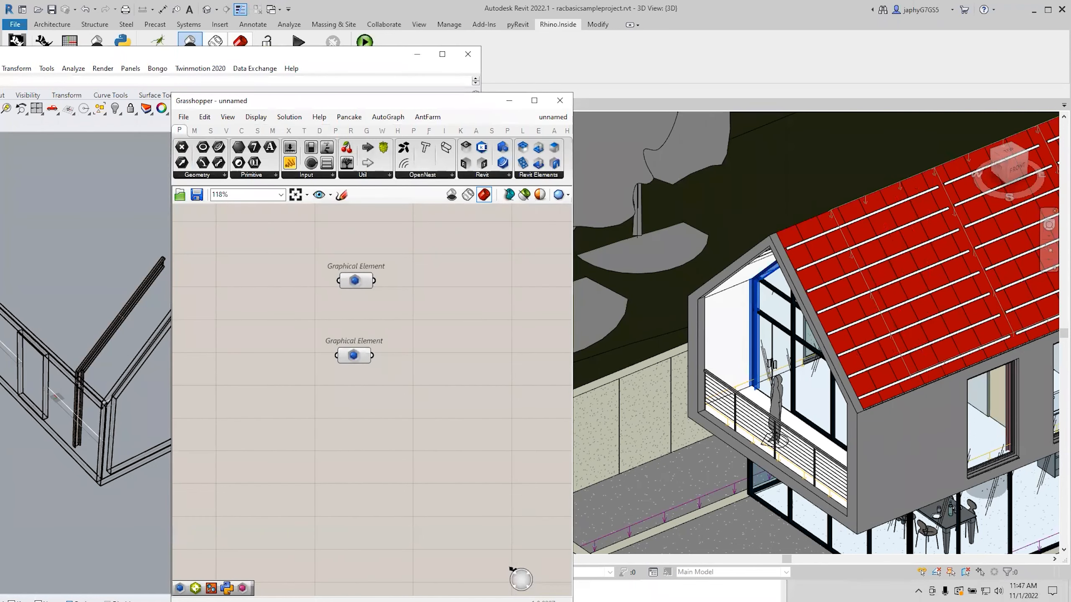
Switch to the Chrome Rhino.Inside.Revit guides window and open the Forums' latest topics list.
key("super+Tab")
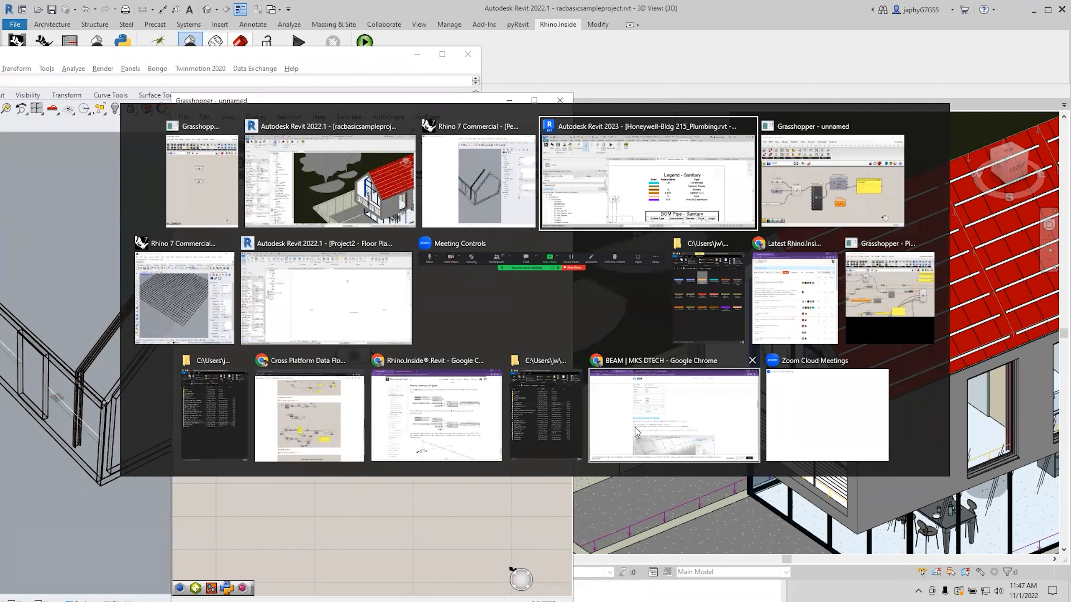
left_click(442, 430)
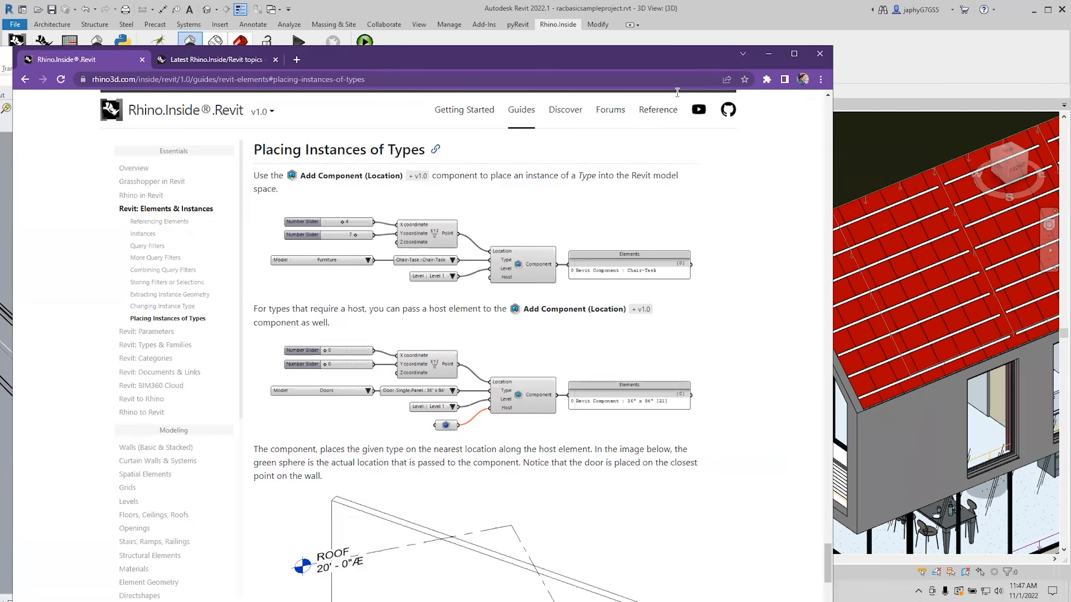
left_click(610, 113)
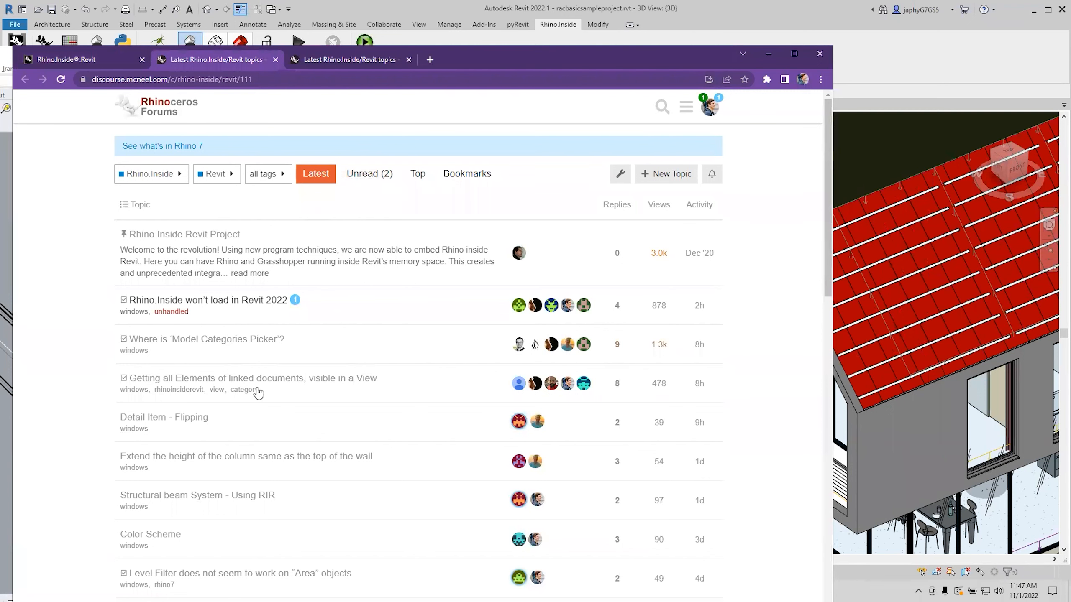
scroll(318, 335, "down", 2)
scroll(323, 328, "up", 2)
In a new tab, search 'rhino support' and open the Rhino Support page at rhino3d.com/support.
left_click(430, 59)
type("rh")
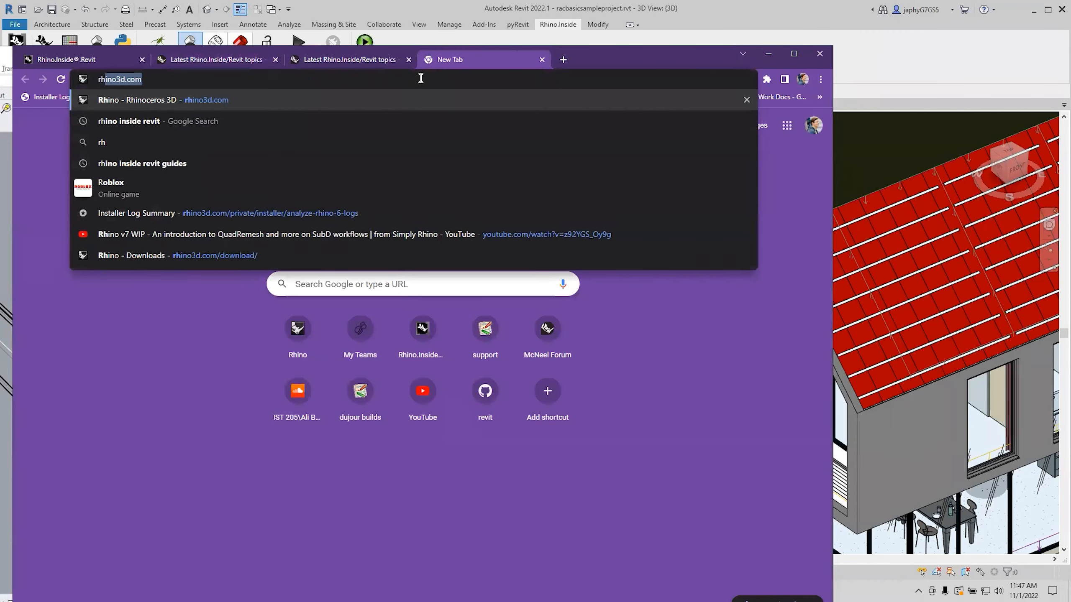
type("ino support")
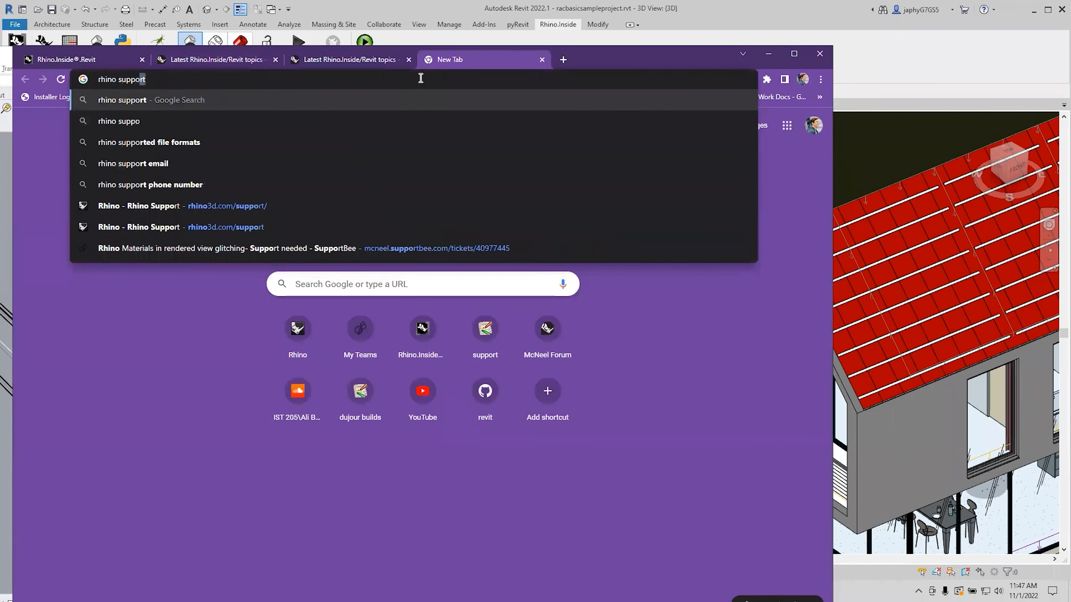
key("Return")
left_click(151, 213)
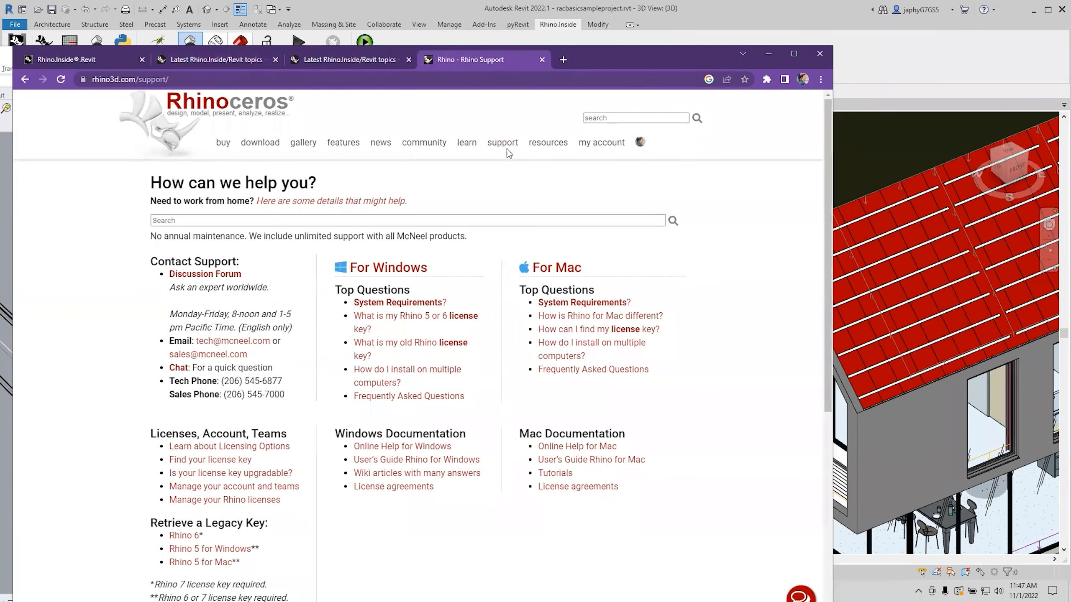
scroll(183, 429, "down", 4)
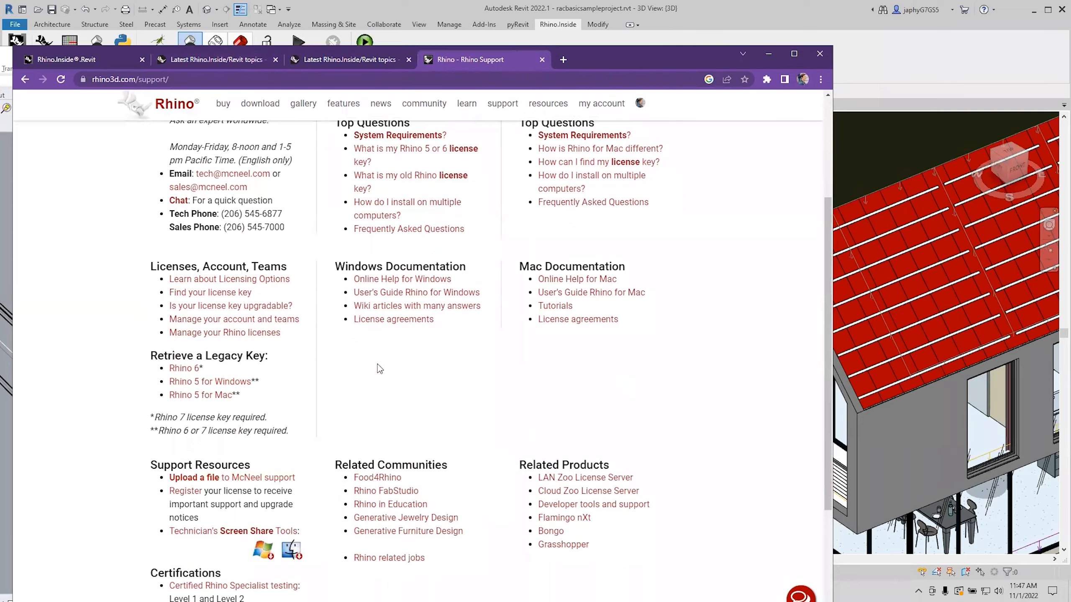
scroll(377, 370, "up", 3)
scroll(377, 372, "up", 2)
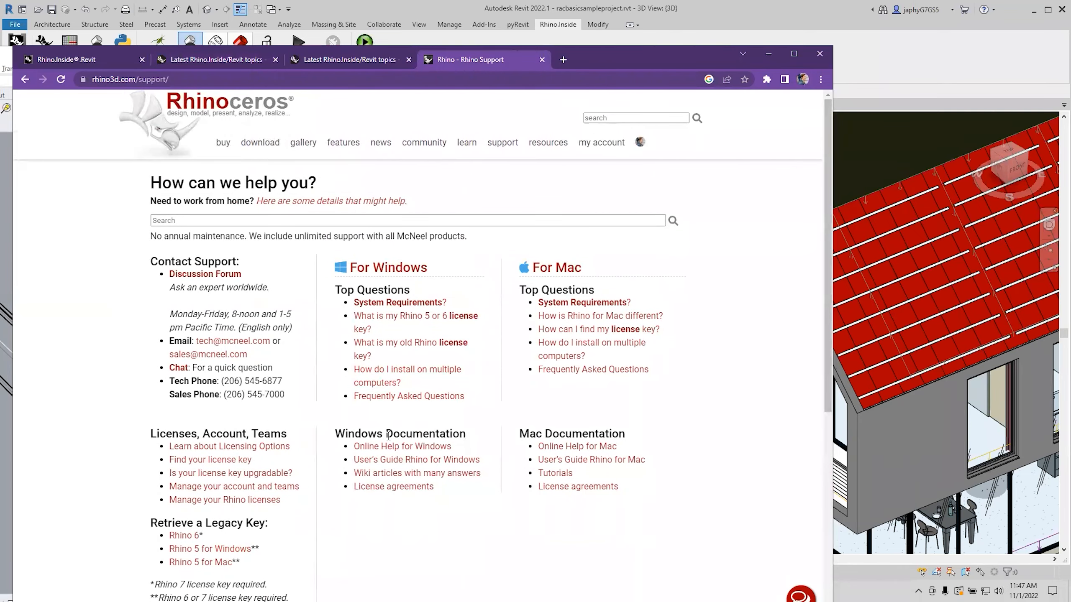
Move and narrow the Chrome window so it sits beside the Revit 3D house view.
right_click(397, 518)
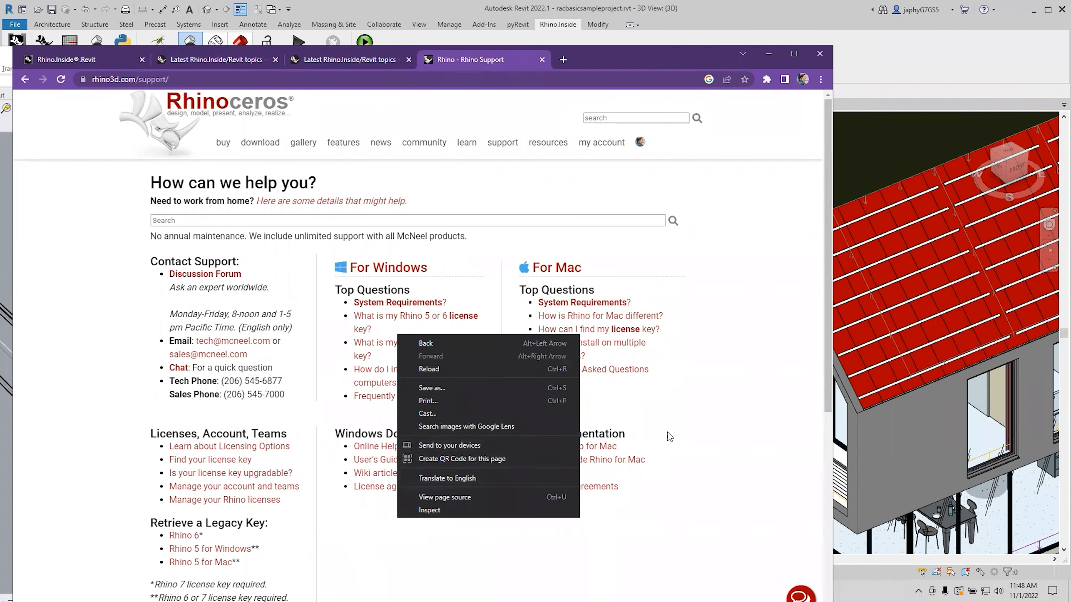
left_click(732, 437)
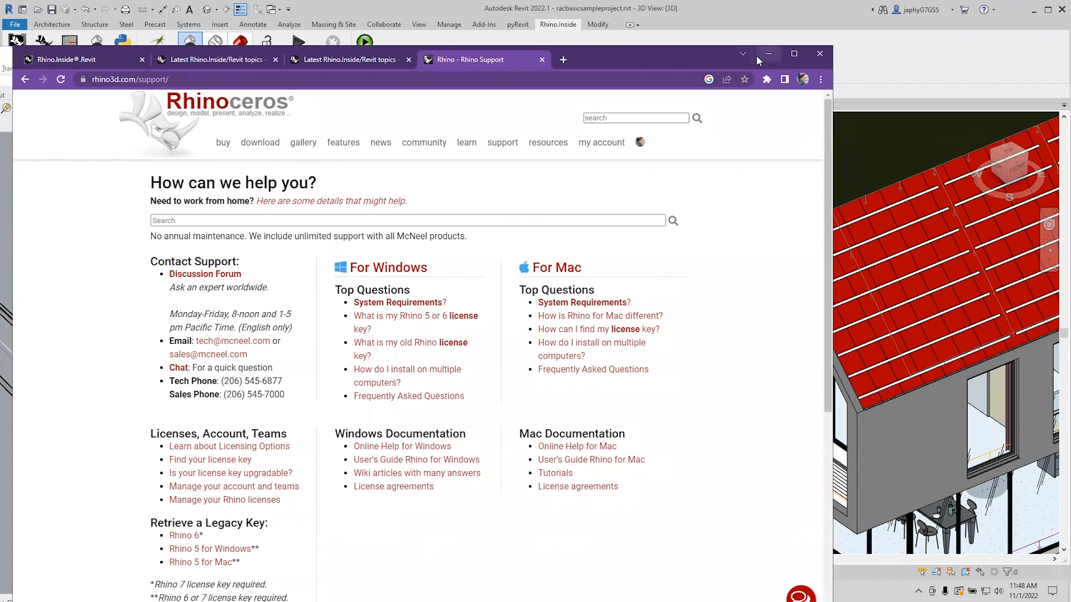
left_click_drag(625, 56, 651, 39)
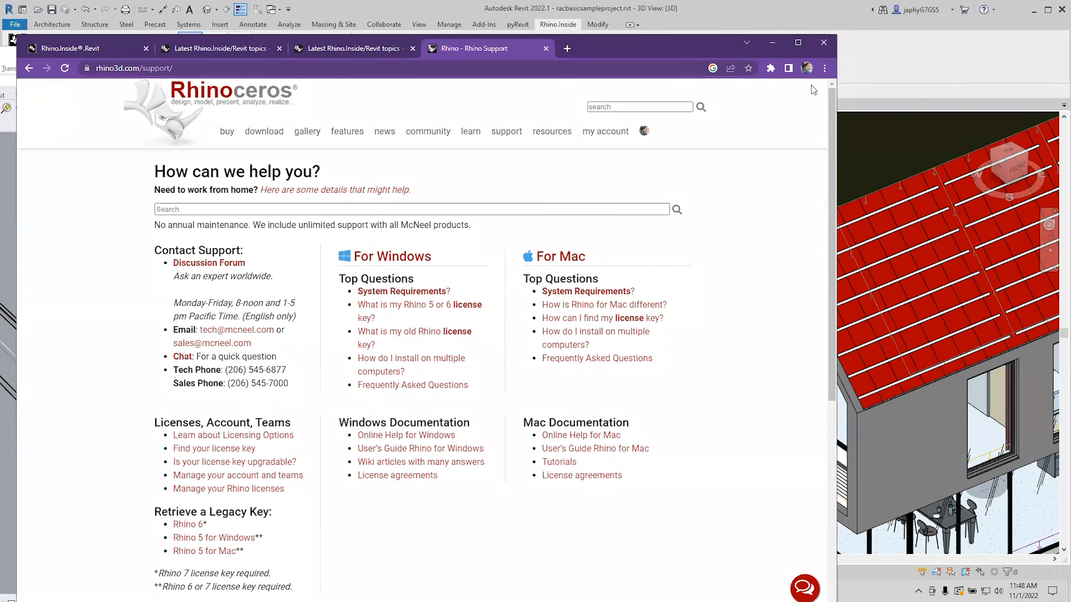
left_click_drag(836, 99, 709, 99)
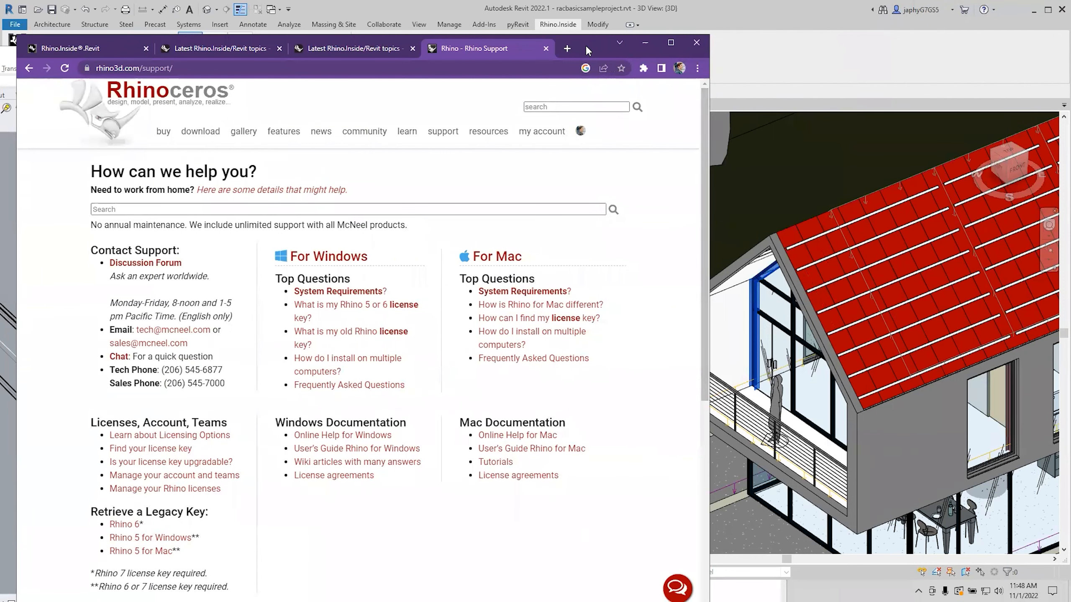
left_click_drag(586, 45, 587, 106)
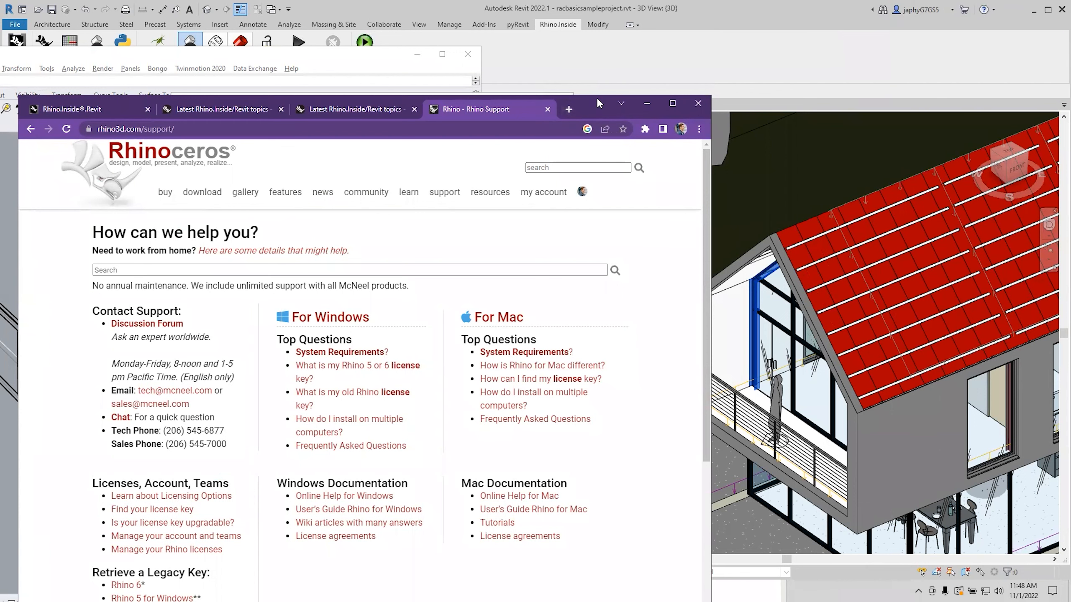
left_click_drag(598, 96, 598, 144)
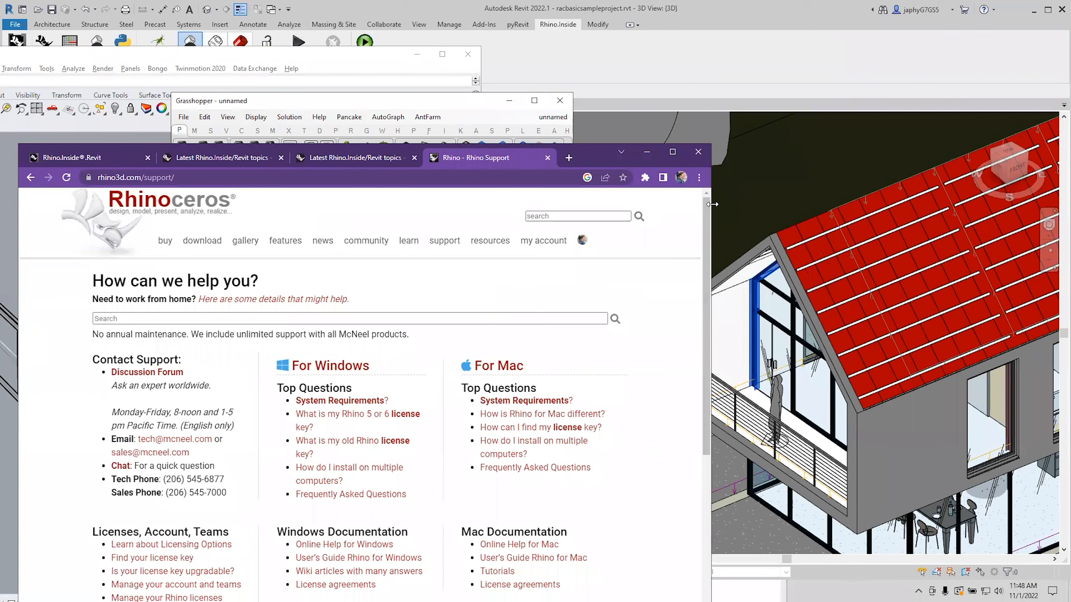
left_click_drag(711, 204, 587, 321)
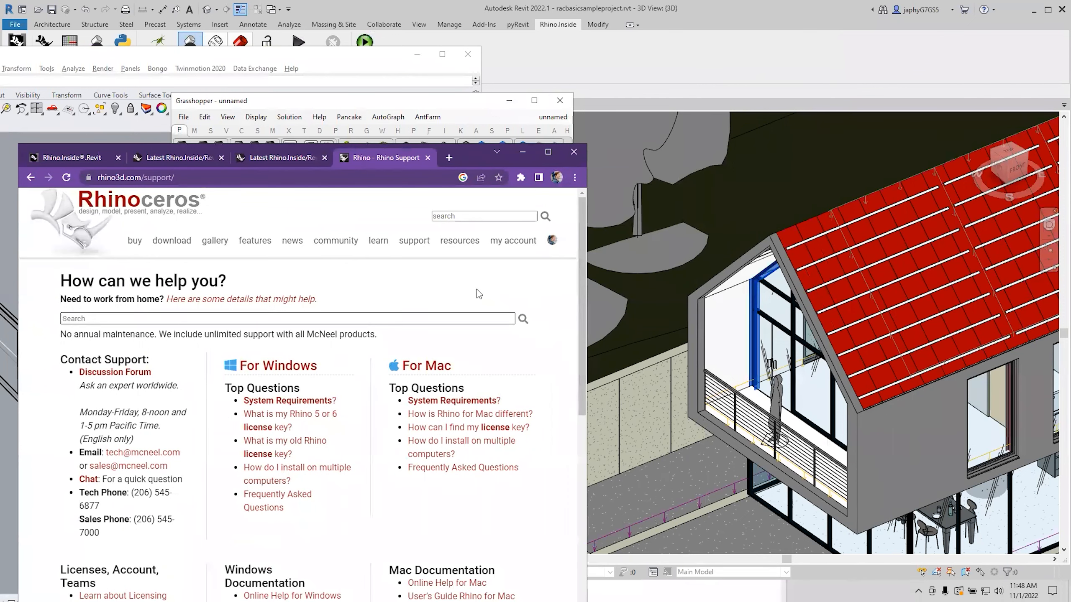
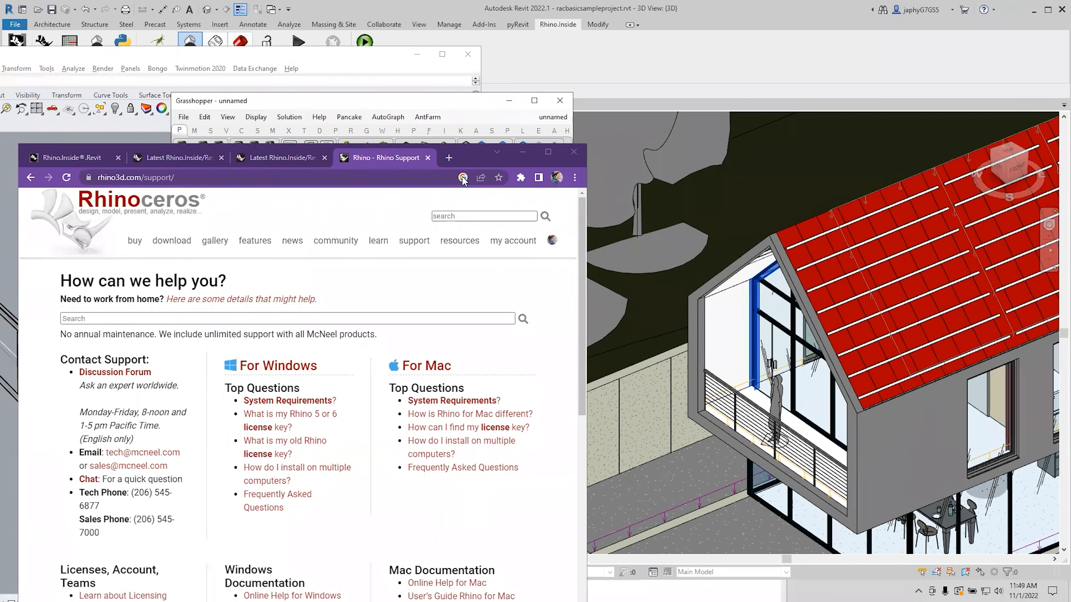
Minimize Chrome to bring the Grasshopper canvas with the two Graphical Element components back into view.
left_click(522, 159)
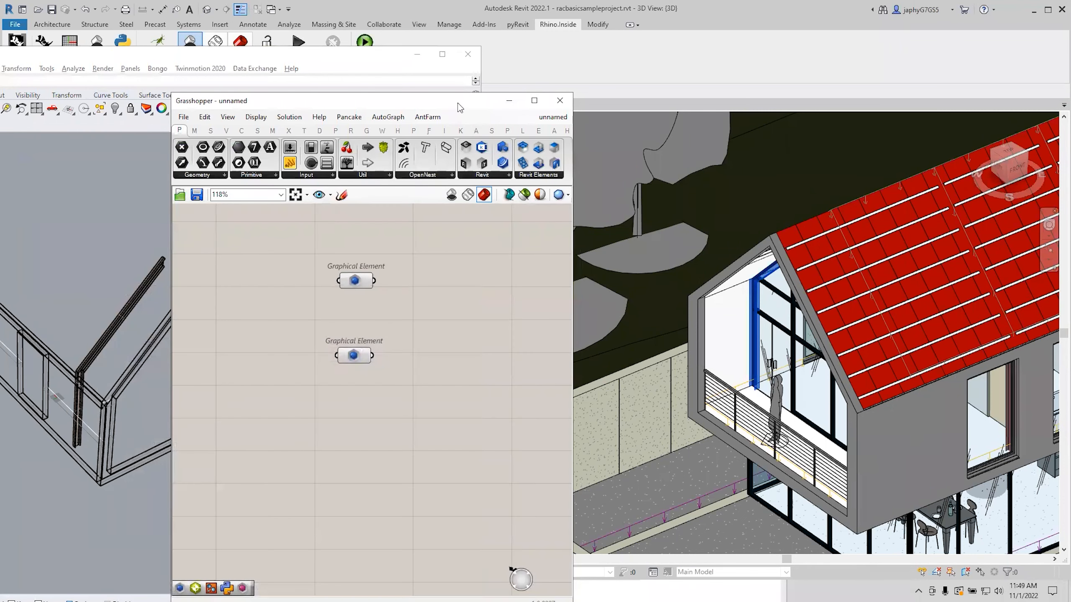
Delete both Graphical Element components from the Grasshopper canvas.
left_click_drag(458, 104, 526, 100)
scroll(527, 285, "down", 4)
left_click_drag(506, 265, 413, 400)
key("Delete")
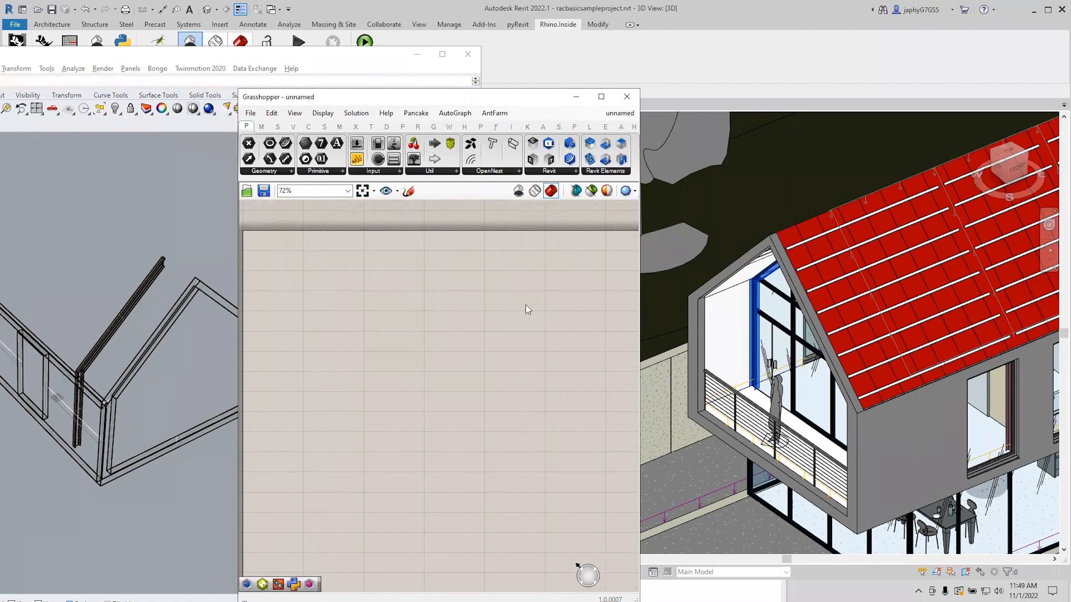
left_click_drag(640, 265, 702, 286)
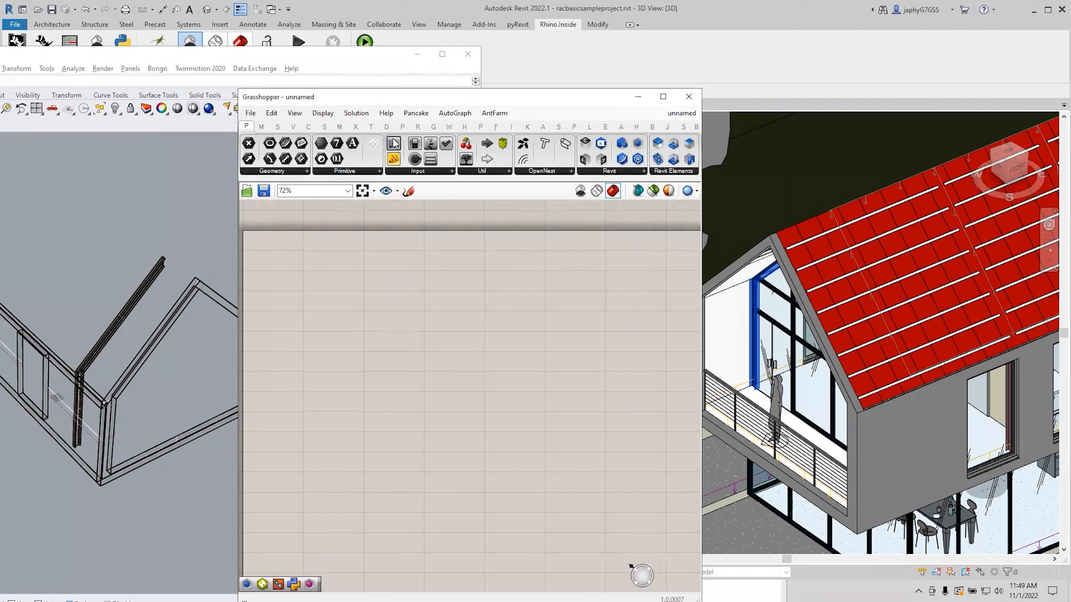
Add a Query Revit Links component by searching 'link' on the canvas.
double_click(472, 336)
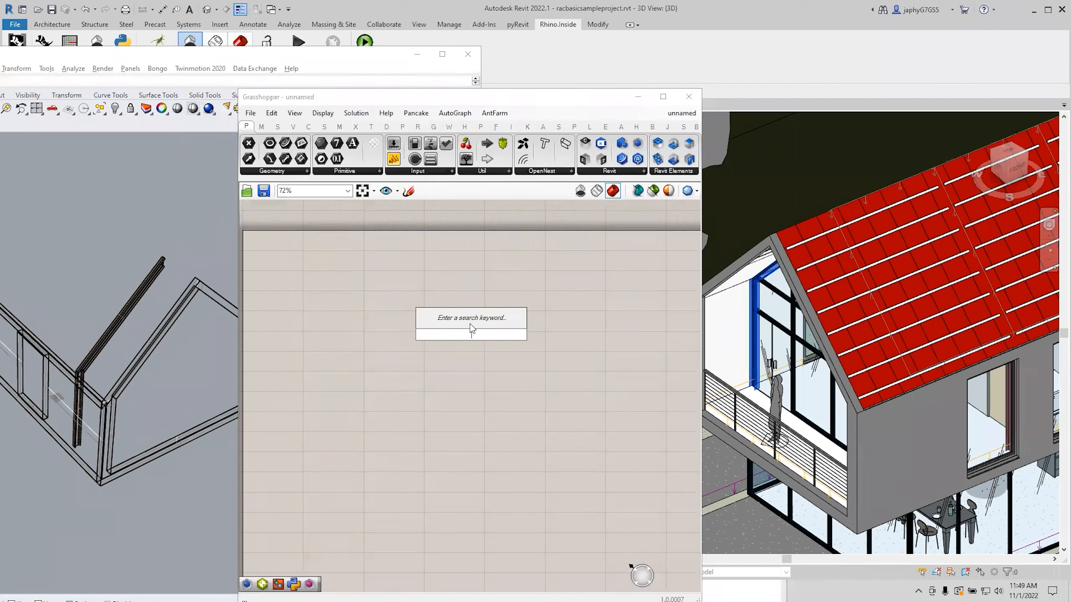
type("op")
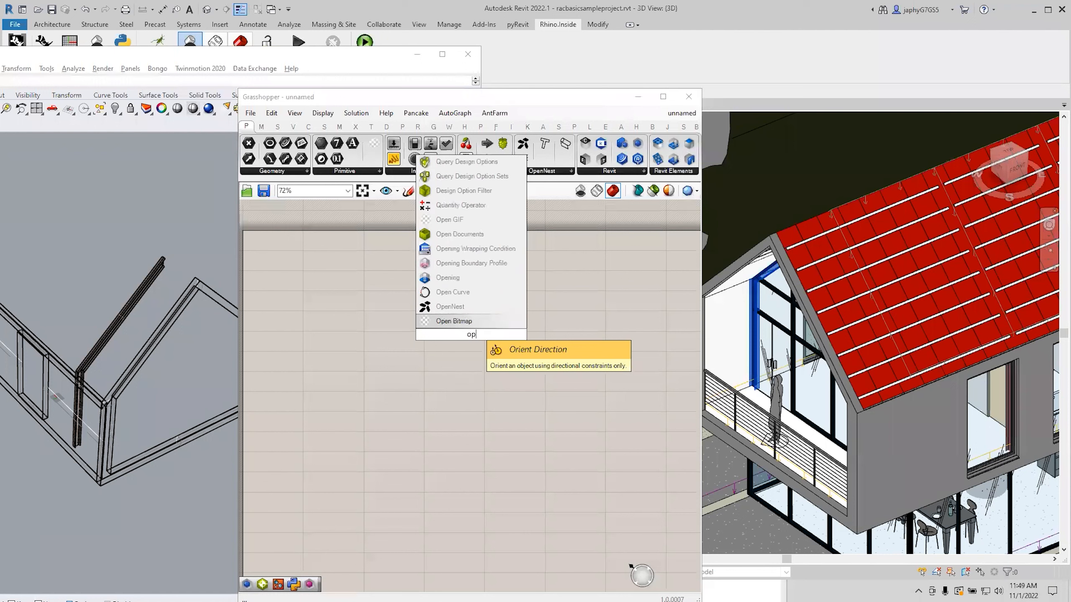
key("BackSpace")
key("BackSpace")
type("doc lin")
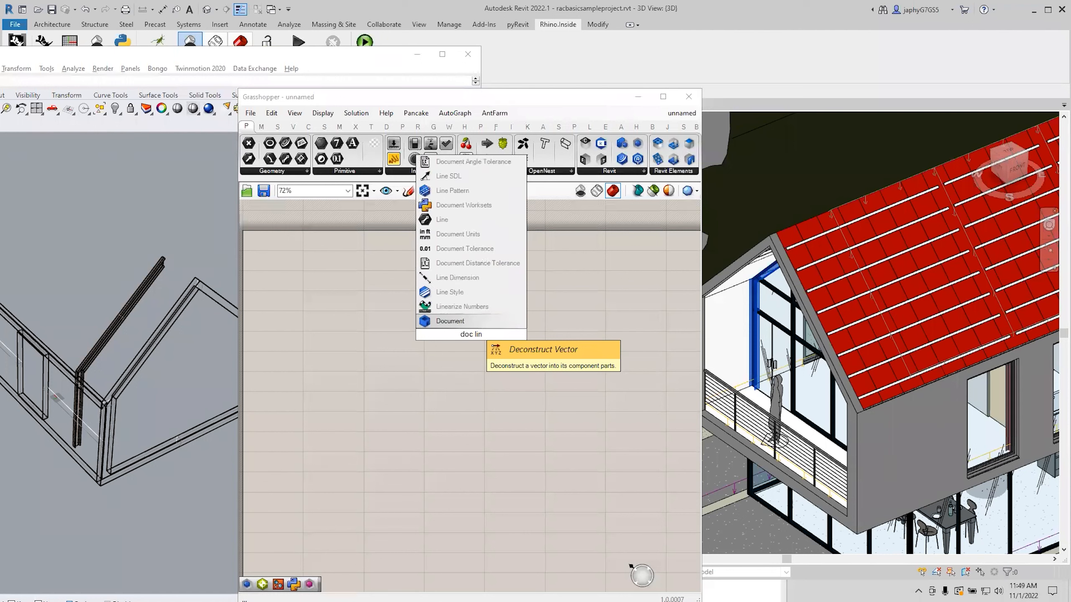
key("BackSpace")
key("BackSpace")
key("BackSpace")
key("BackSpace")
key("BackSpace")
key("BackSpace")
key("BackSpace")
type("link")
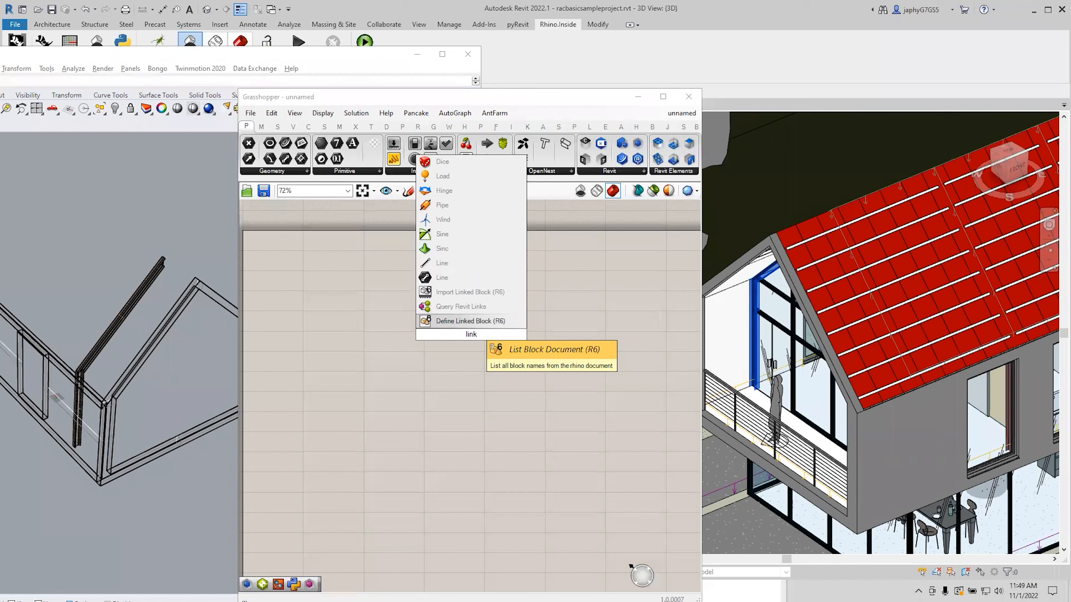
left_click(477, 307)
Place an Open Documents component from the Document panel below Query Revit Links.
scroll(433, 320, "up", 5)
left_click(433, 320, "ctrl+alt")
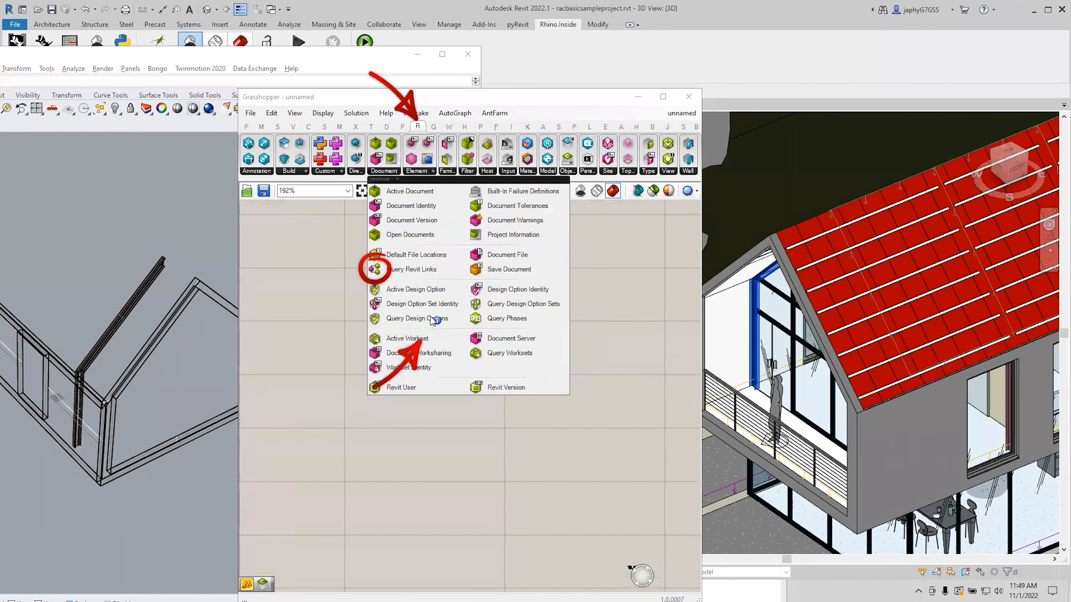
left_click(397, 169)
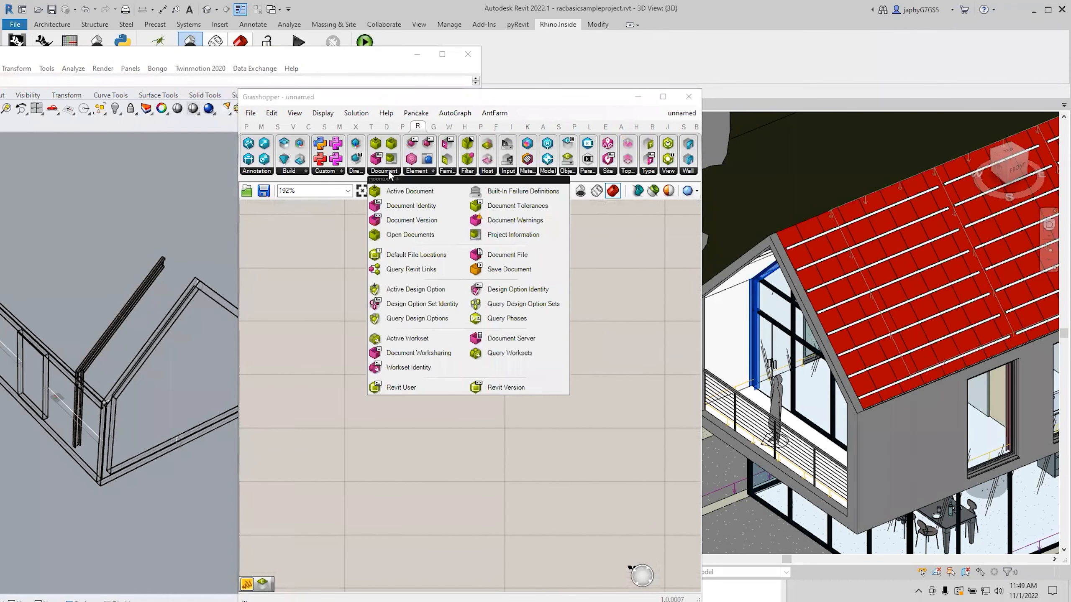
left_click(410, 236)
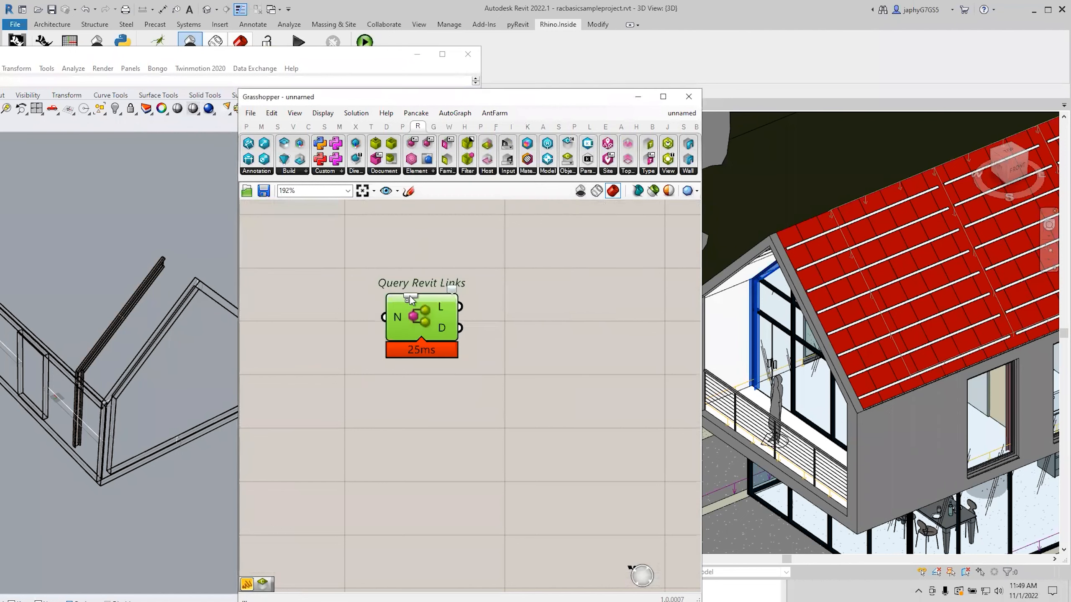
left_click(400, 427)
scroll(403, 421, "down", 2)
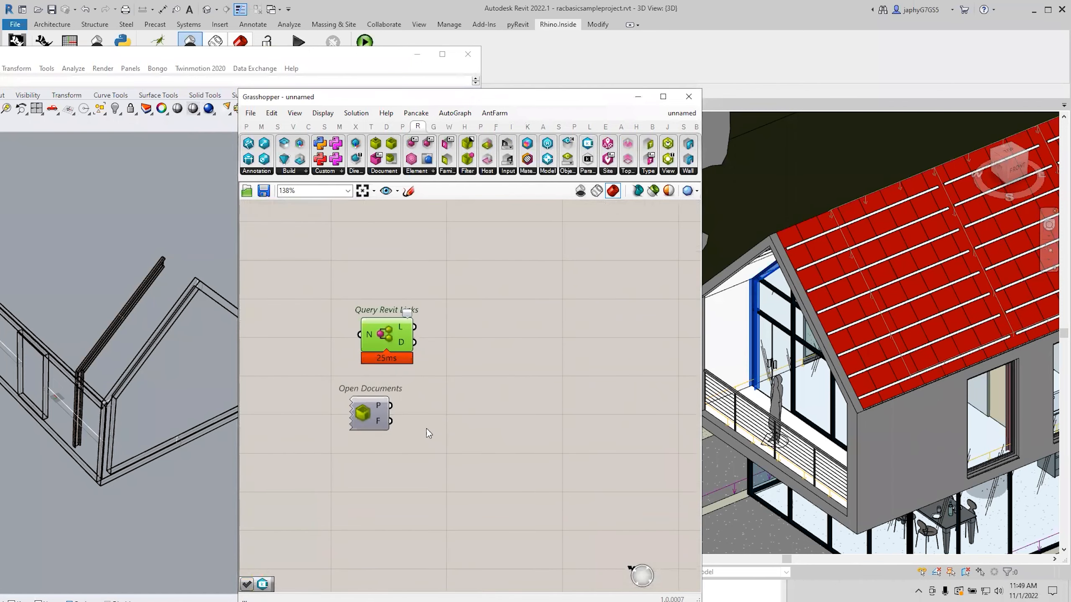
scroll(461, 411, "down", 1)
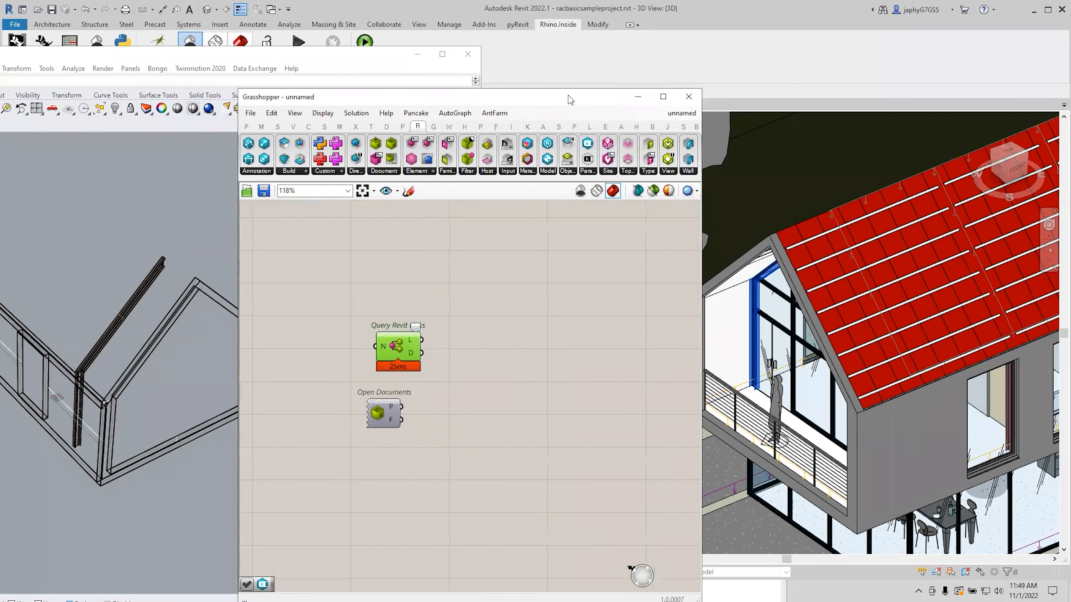
left_click_drag(571, 99, 427, 88)
scroll(392, 337, "down", 1)
scroll(366, 340, "up", 3)
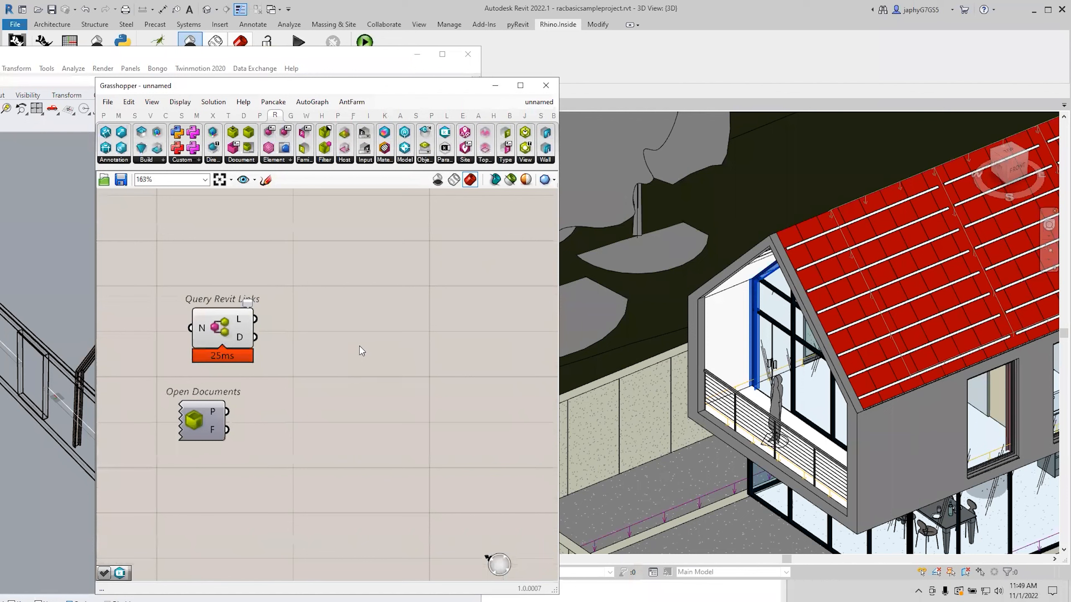
Add a Query Elements component, replacing a mistakenly added Query Element.
double_click(360, 348)
type("quer")
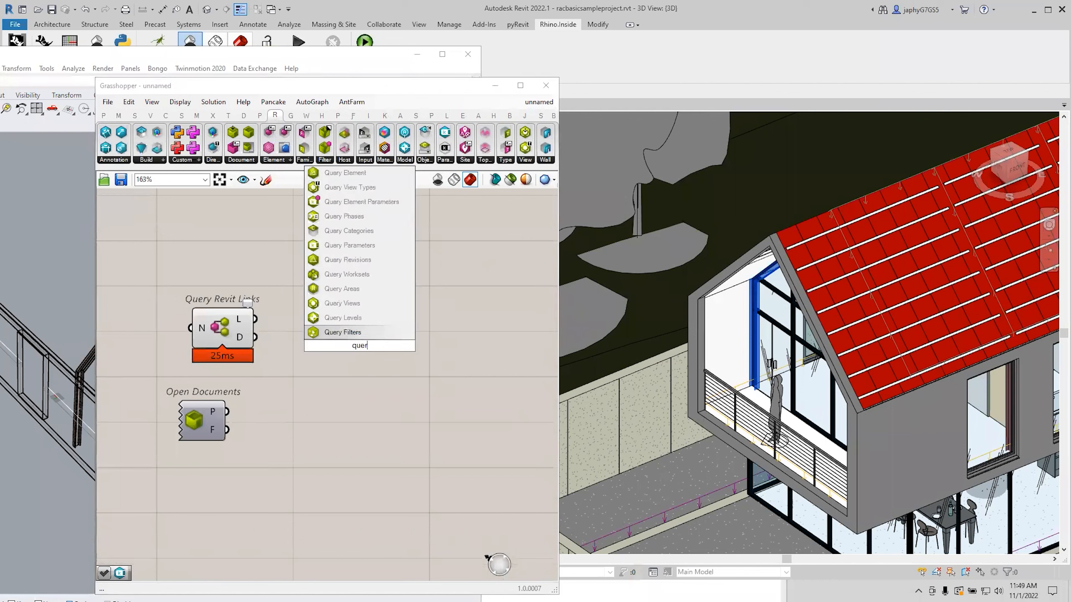
type("y ele")
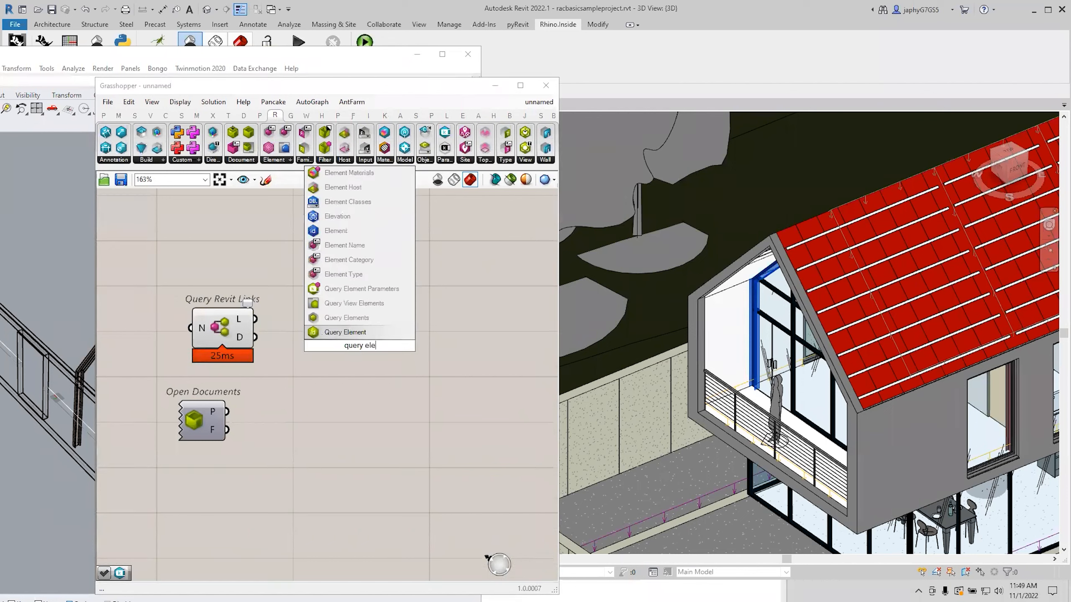
left_click(375, 333)
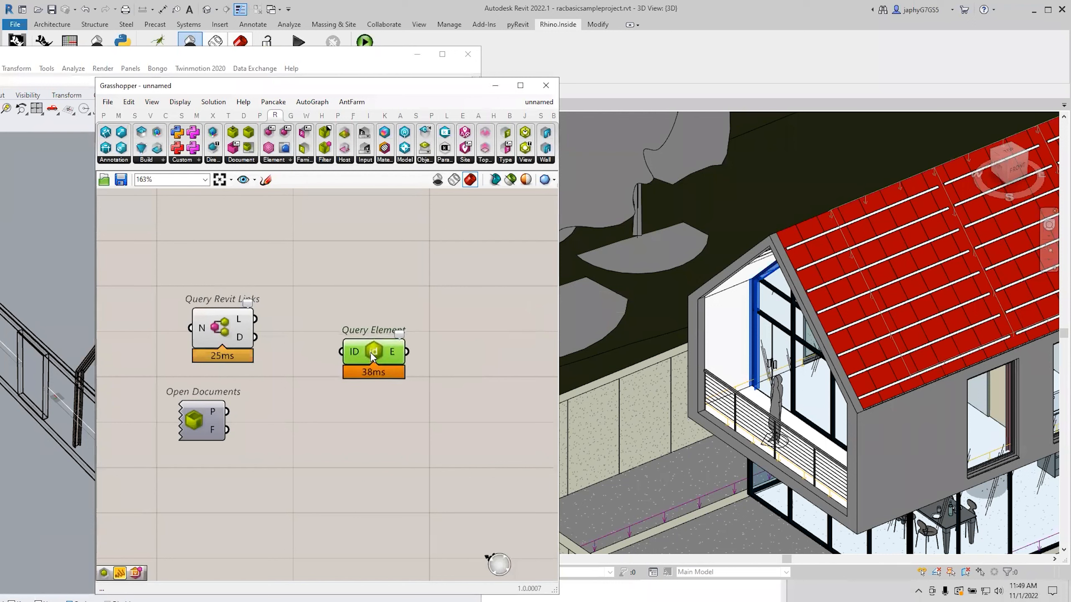
key("Delete")
double_click(372, 356)
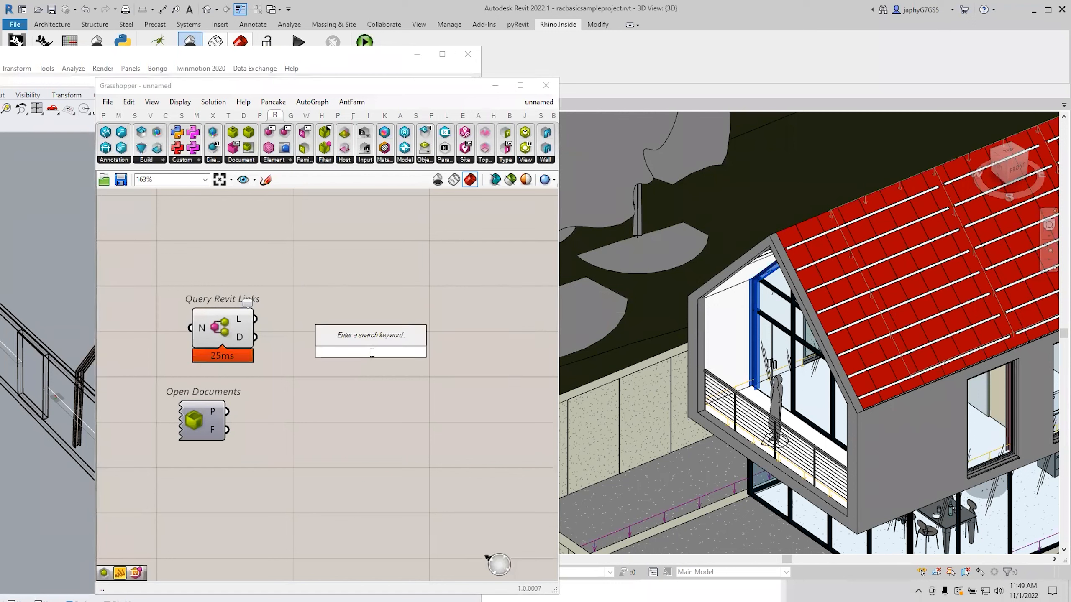
type("query")
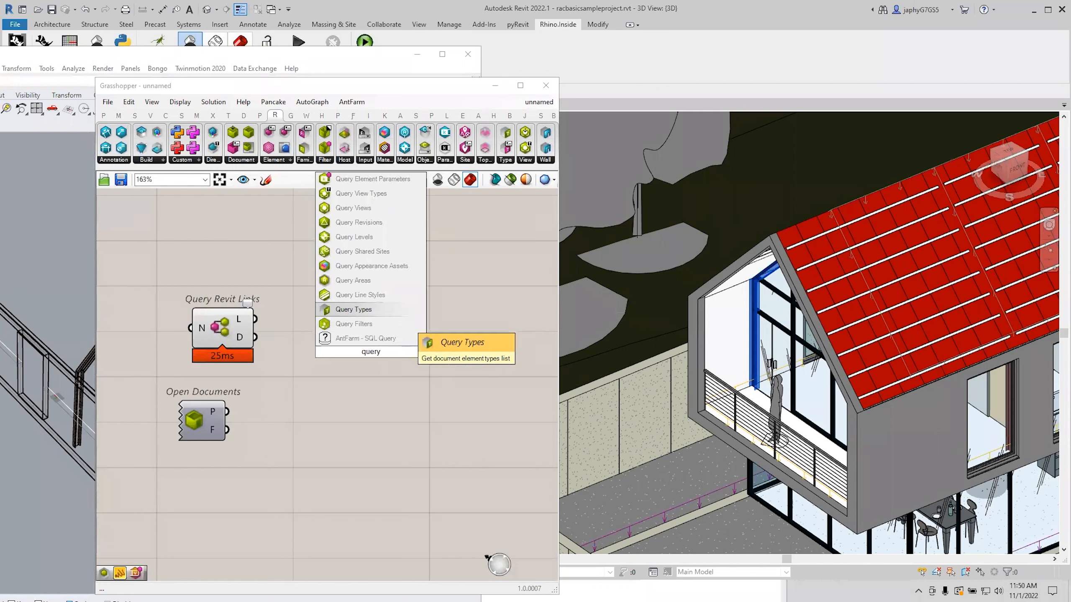
type("e")
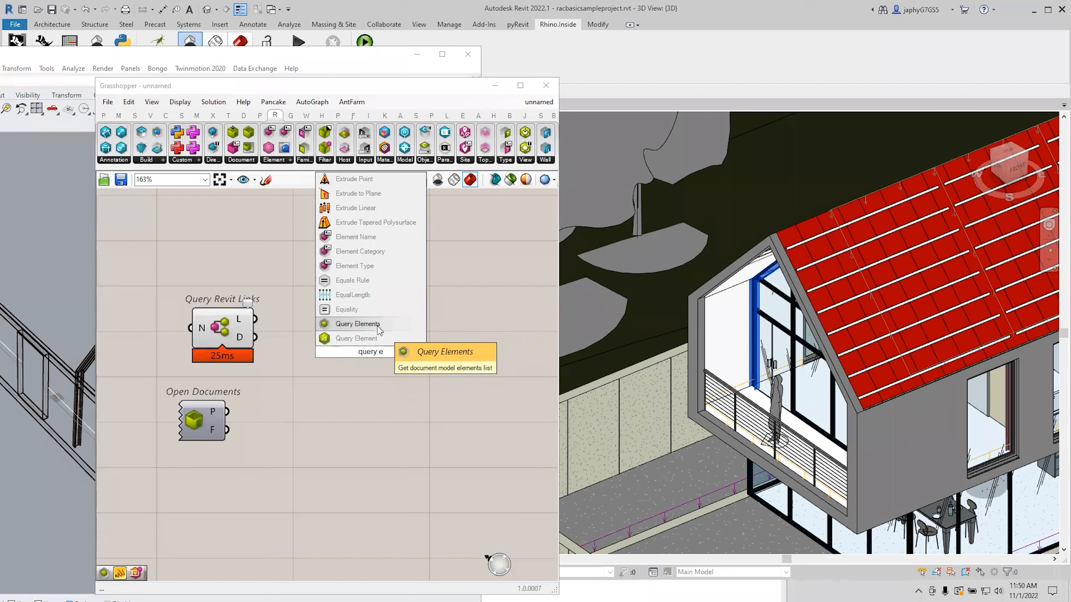
left_click(374, 327)
left_click_drag(363, 359, 412, 372)
right_click_drag(418, 333, 344, 349)
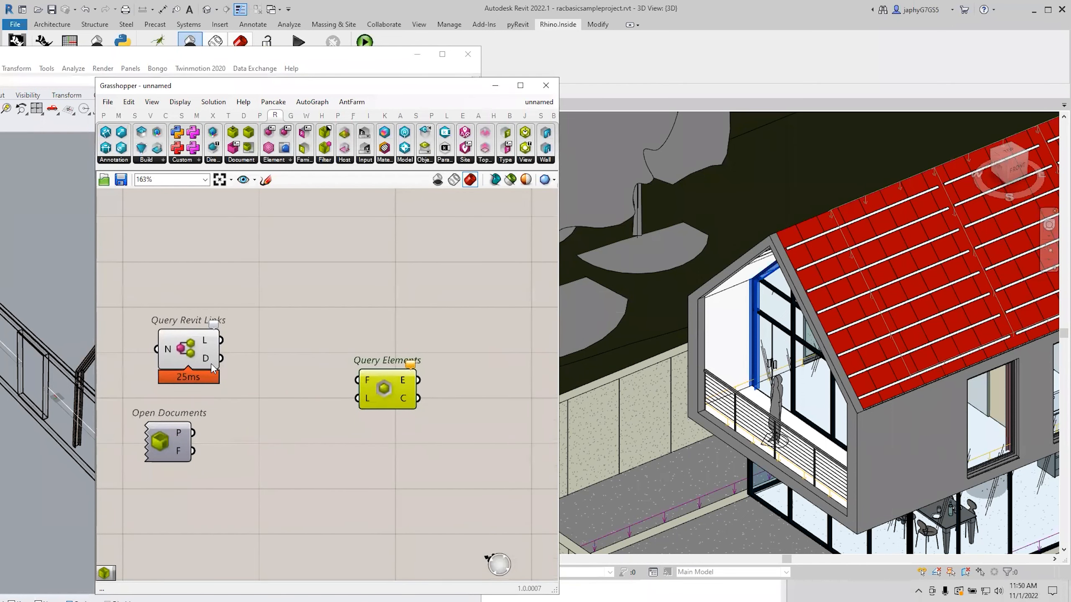
Add a Category Filter and wire its F output into Query Elements.
mouse_move(210, 364)
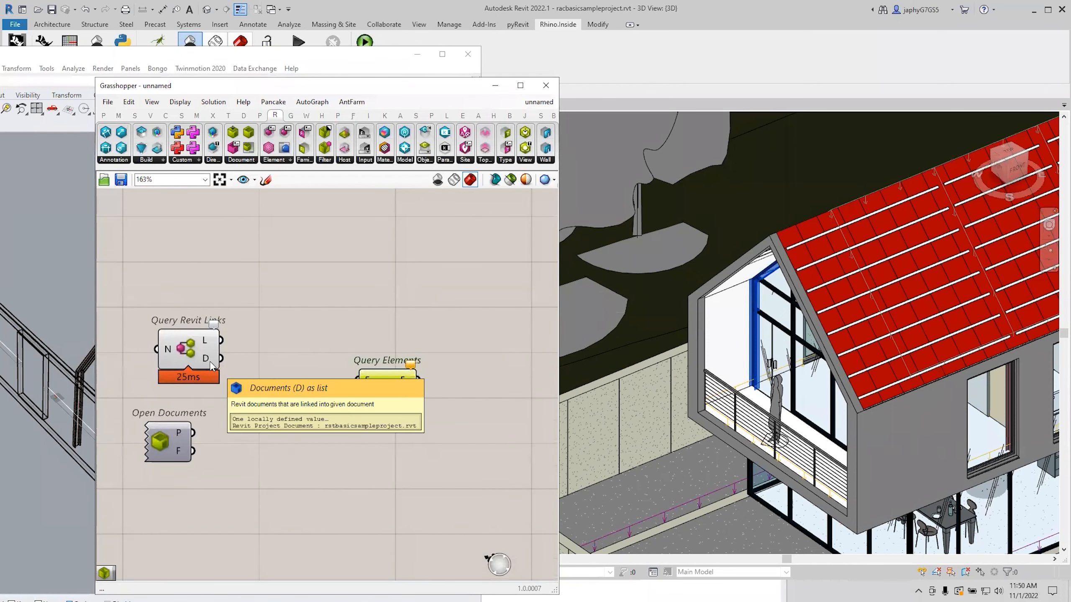
double_click(312, 373)
type("cat")
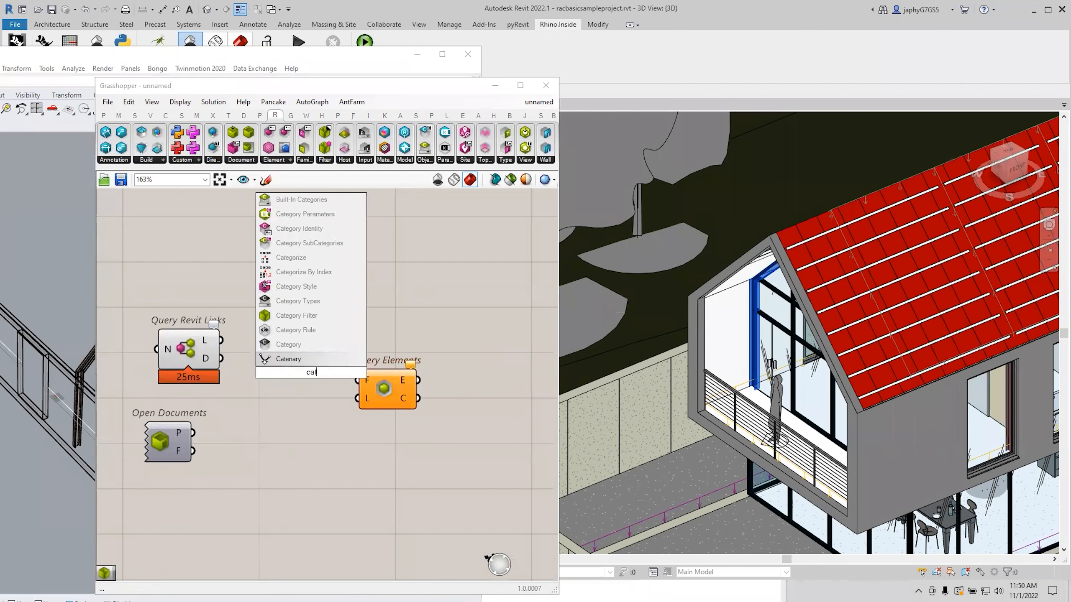
left_click(312, 317)
left_click_drag(312, 372, 340, 286)
left_click_drag(381, 384, 426, 319)
mouse_move(371, 286)
left_mouse_down()
mouse_move(402, 314)
mouse_move(367, 278)
left_mouse_up()
Add Query Categories fed by a '//Walls' panel, and wire its C output into Category Filter.
double_click(234, 244)
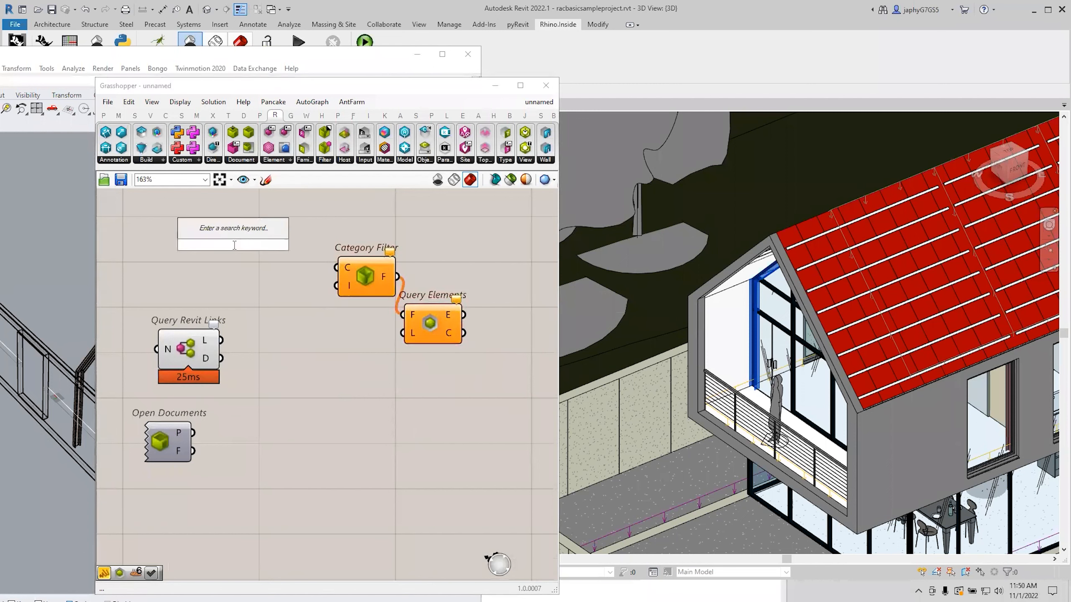
type("Query")
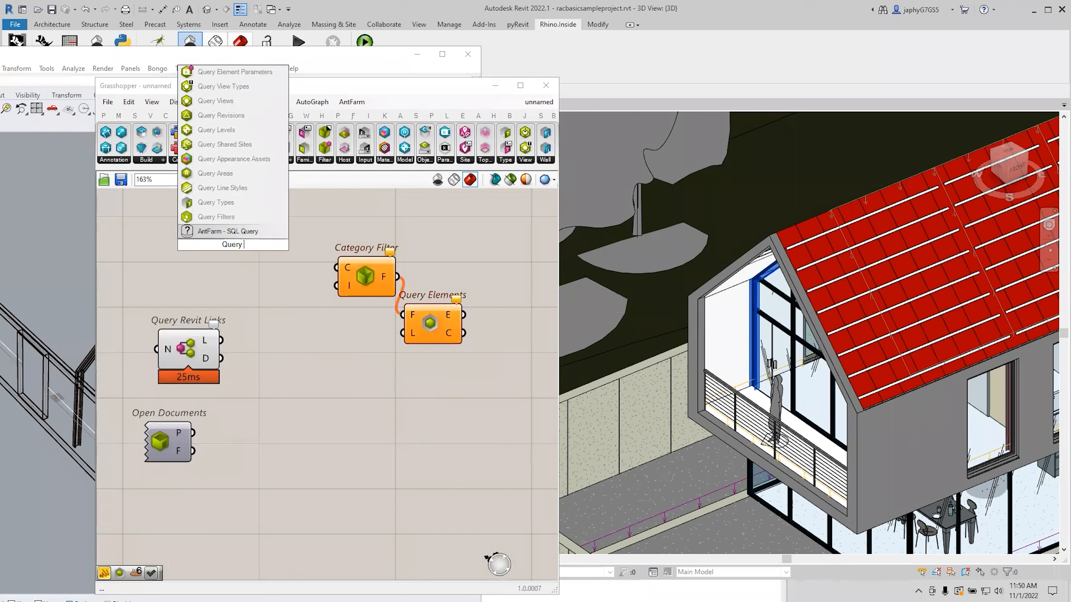
type(" cat")
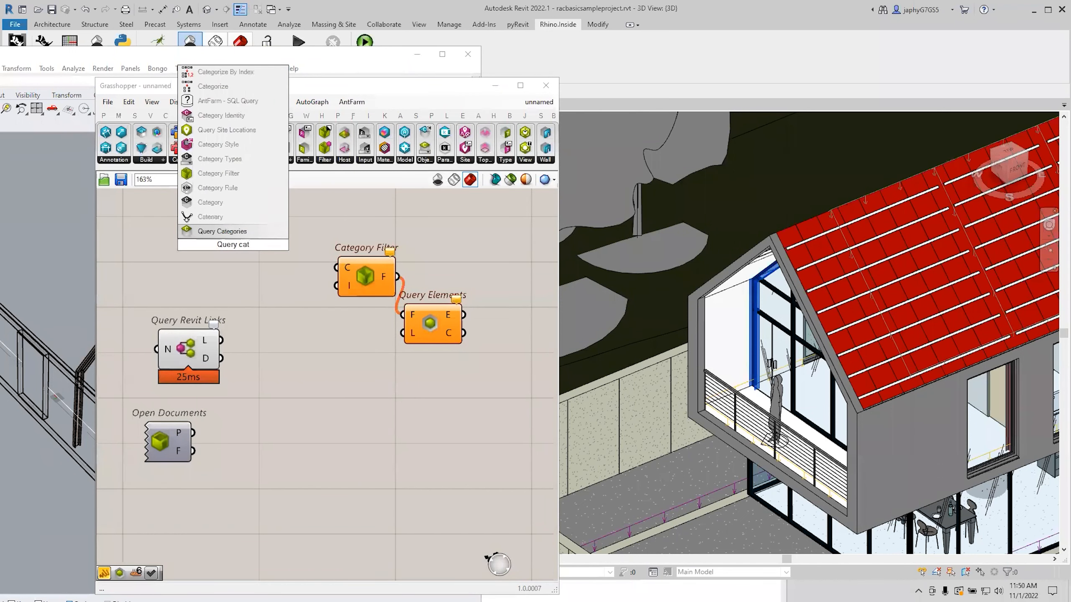
key("Return")
right_click_drag(141, 254, 186, 275)
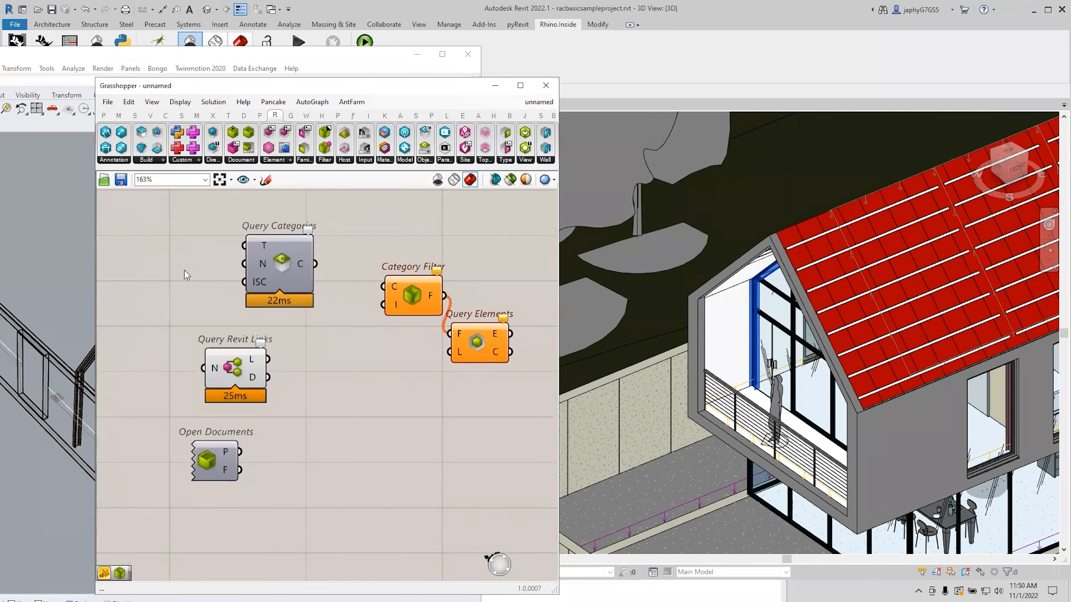
double_click(186, 275)
type("//Wal")
type("ls")
key("Return")
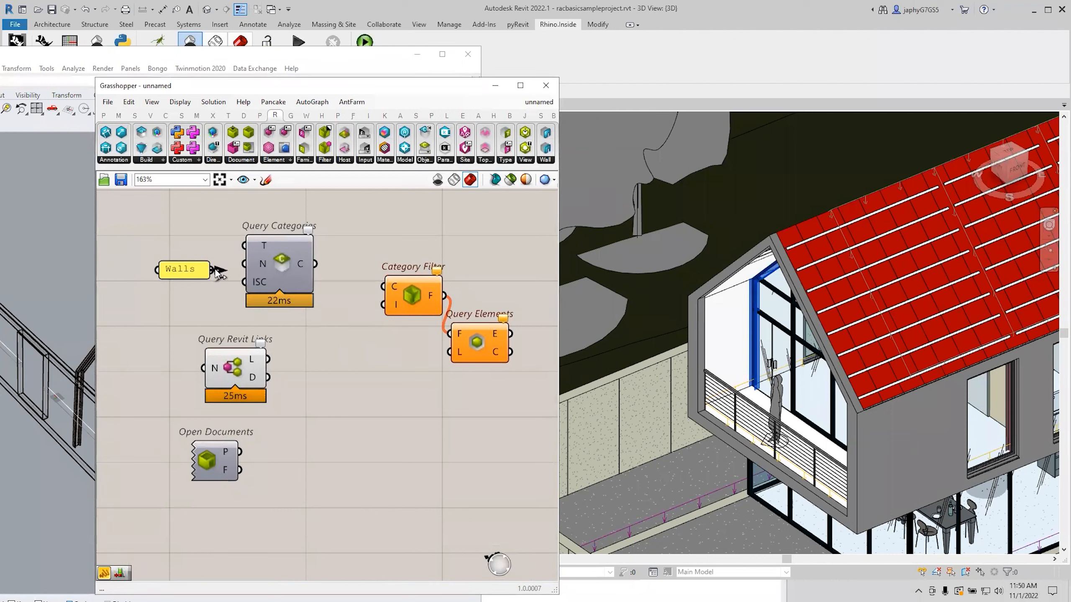
left_click_drag(211, 269, 245, 263)
left_click_drag(315, 263, 378, 286)
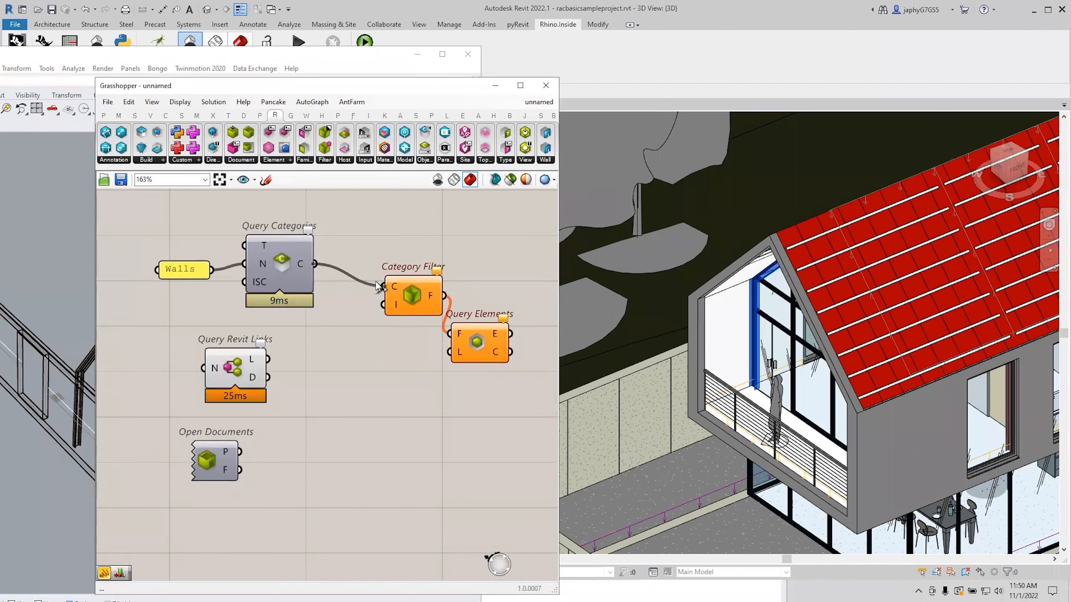
mouse_move(499, 339)
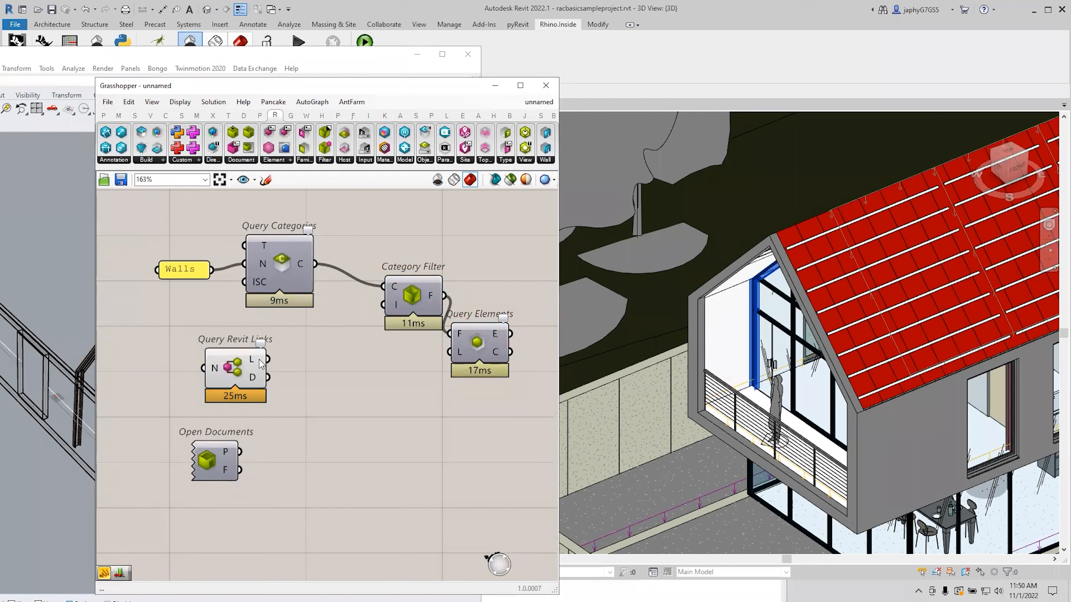
mouse_move(263, 364)
Add panels showing Query Revit Links' documents and linked model outputs.
type("panel")
key("Return")
left_click_drag(268, 378, 297, 445)
left_click_drag(370, 456, 380, 396)
left_click_drag(268, 359, 301, 382)
scroll(368, 395, "down", 2)
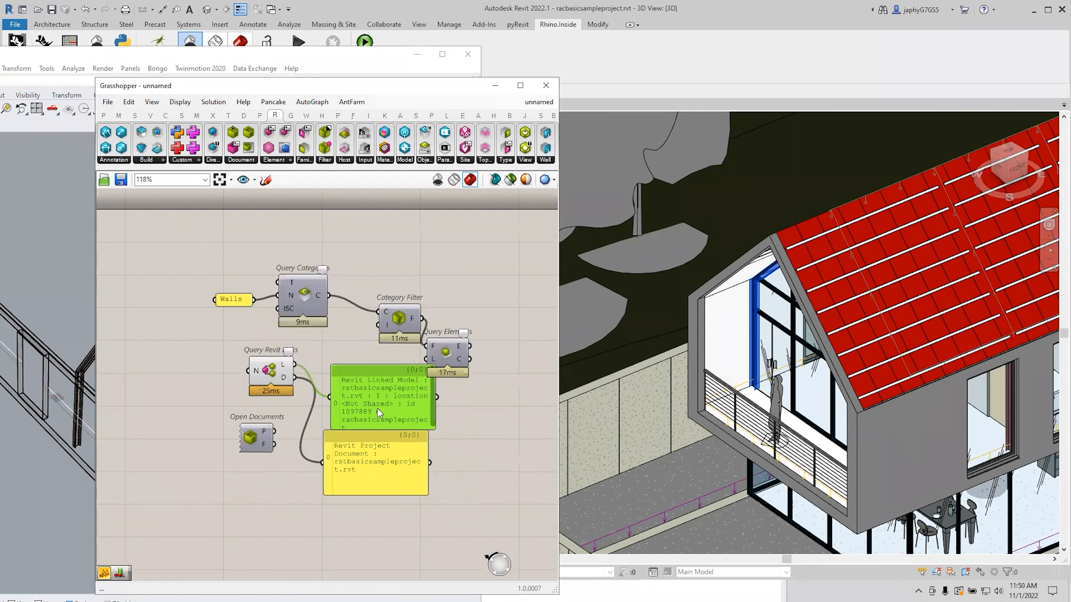
left_click_drag(369, 409, 373, 406)
Rearrange the query components, moving Query Revit Links closer to the chain.
right_click_drag(422, 420, 394, 476)
left_click_drag(414, 416, 353, 362)
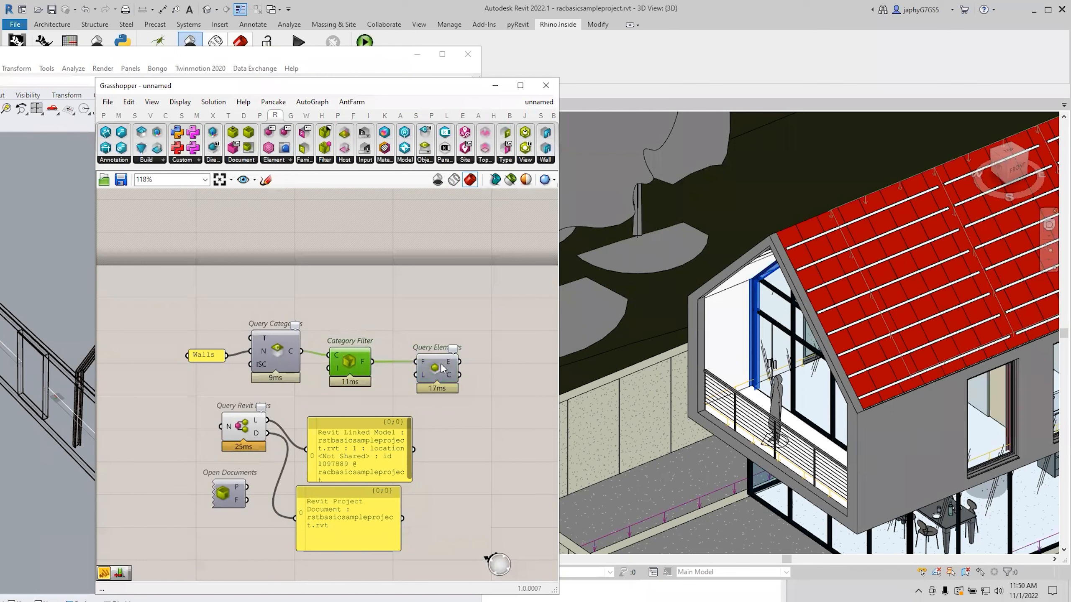
left_click_drag(445, 367, 447, 363)
left_click_drag(273, 353, 272, 354)
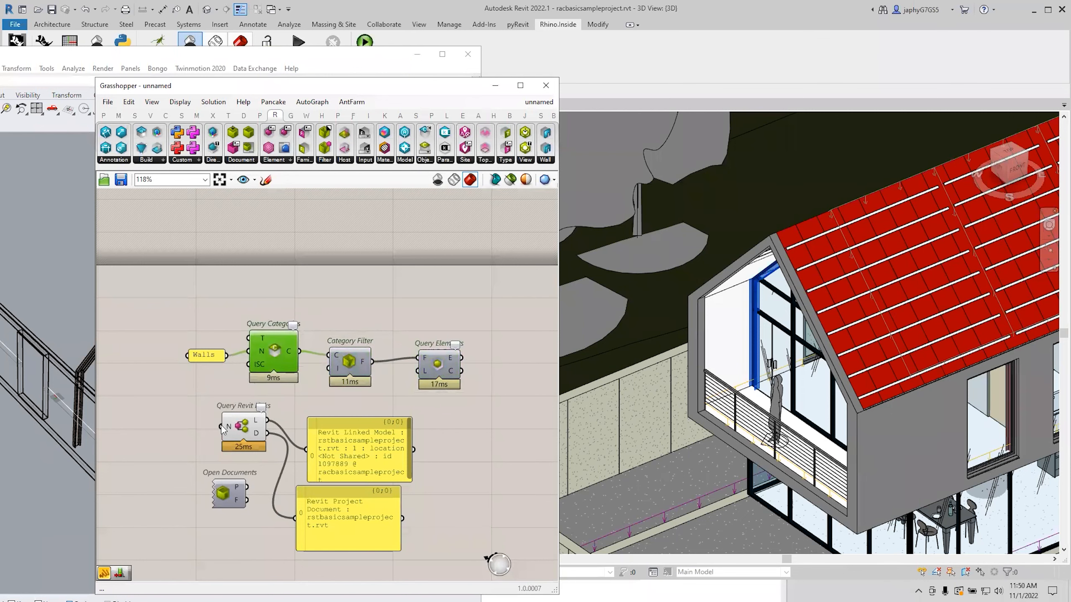
left_click_drag(239, 435, 163, 415)
scroll(162, 397, "up", 5)
scroll(214, 406, "down", 2)
scroll(310, 325, "up", 6)
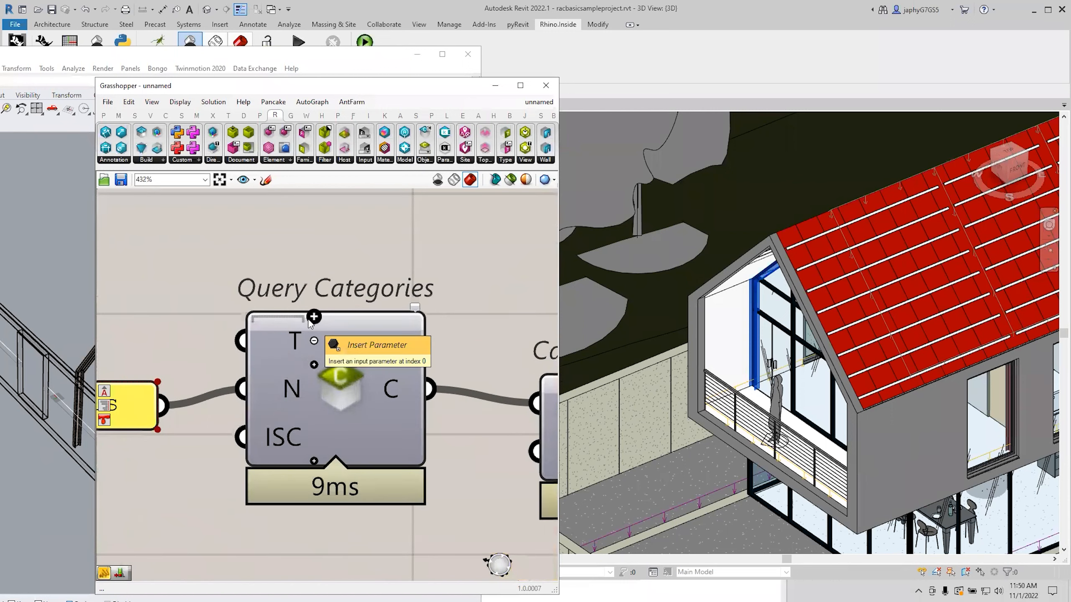
Add a document input to Query Categories and feed it the linked model.
left_click(313, 317)
scroll(304, 443, "down", 4)
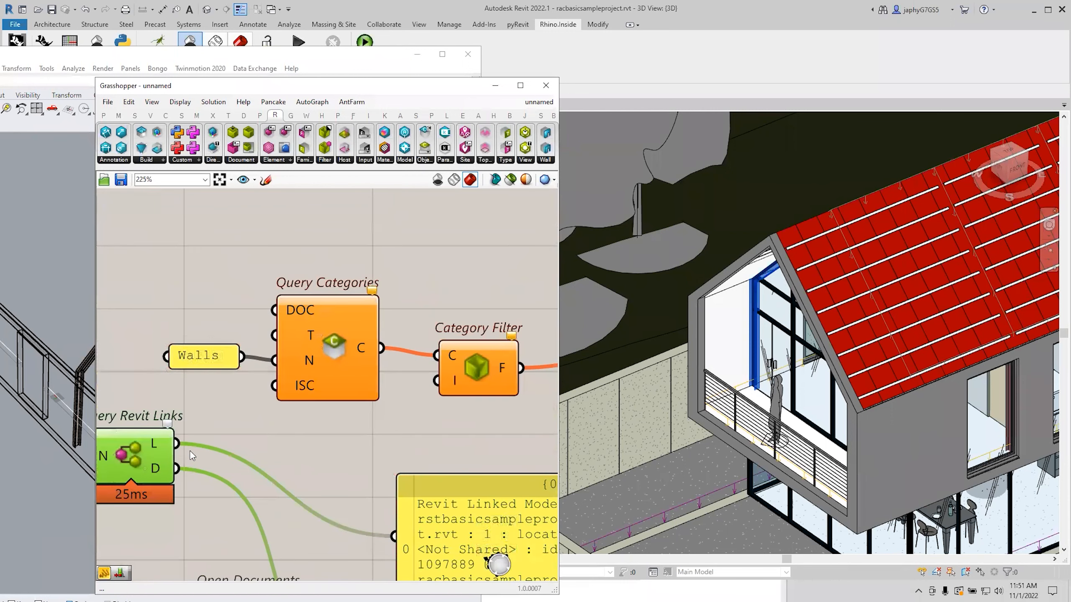
left_click_drag(177, 444, 275, 311)
right_click_drag(395, 342, 212, 353)
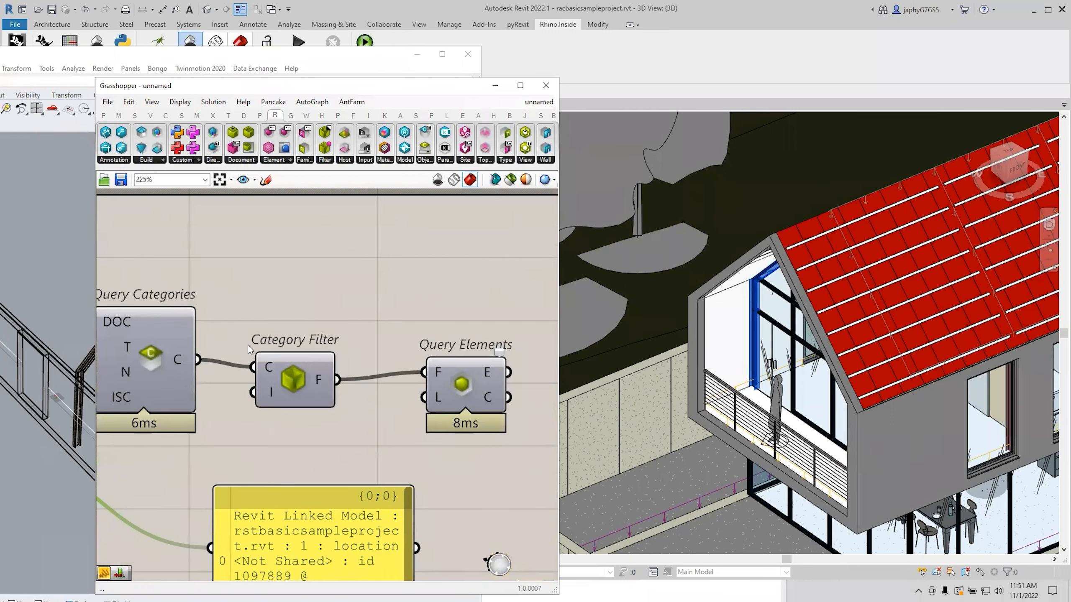
scroll(270, 346, "down", 2)
mouse_move(432, 371)
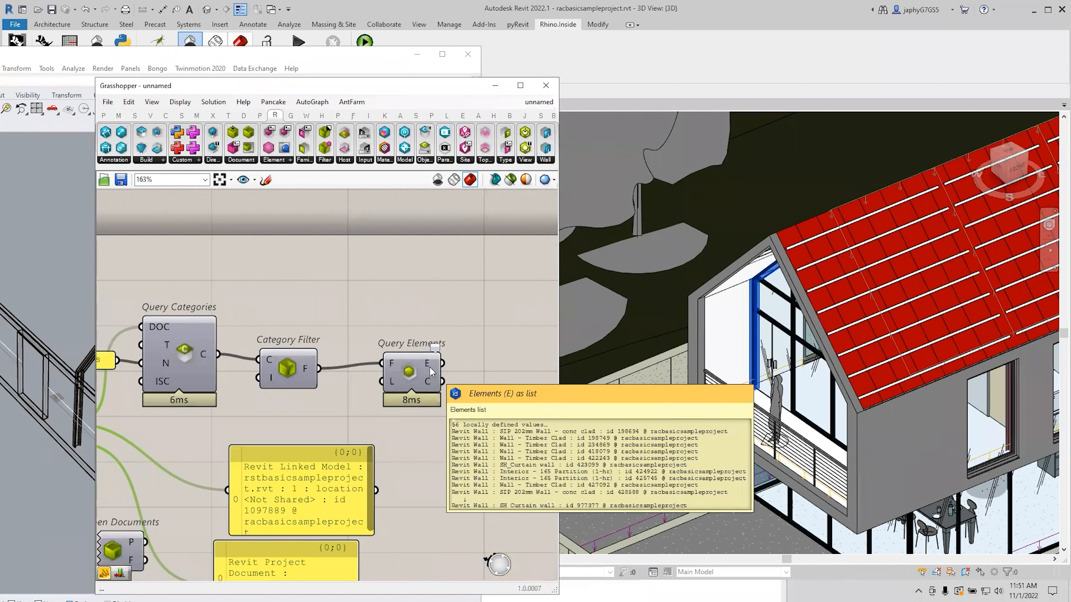
right_click_drag(173, 397, 274, 357)
scroll(275, 357, "down", 1)
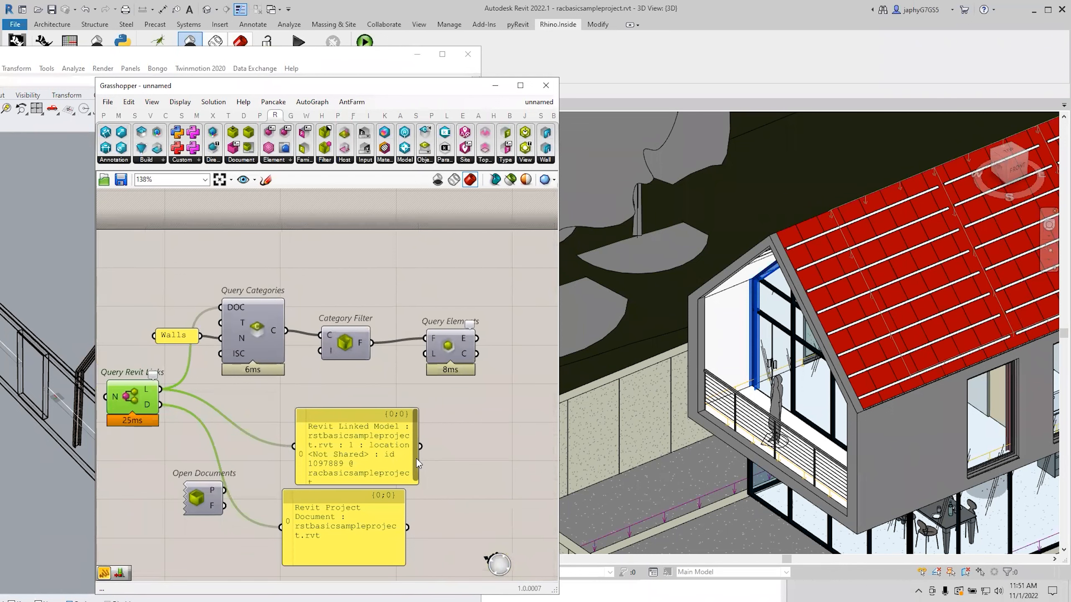
left_click_drag(418, 459, 518, 459)
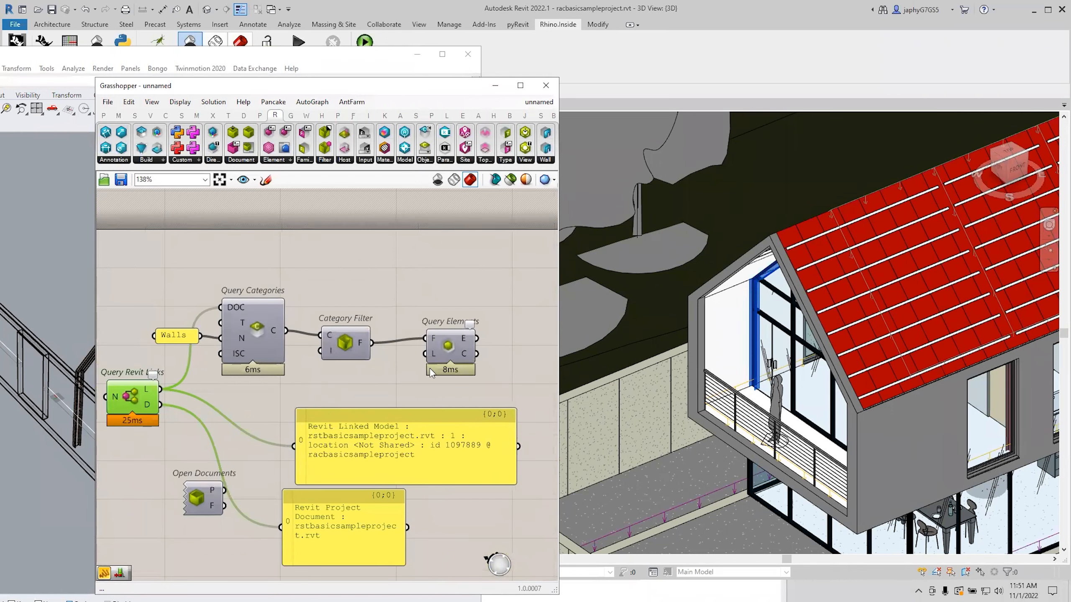
scroll(417, 338, "up", 3)
scroll(458, 329, "up", 4)
Give Query Elements a document input wired from the linked model, then return to Chrome.
left_click(463, 331)
scroll(468, 327, "down", 6)
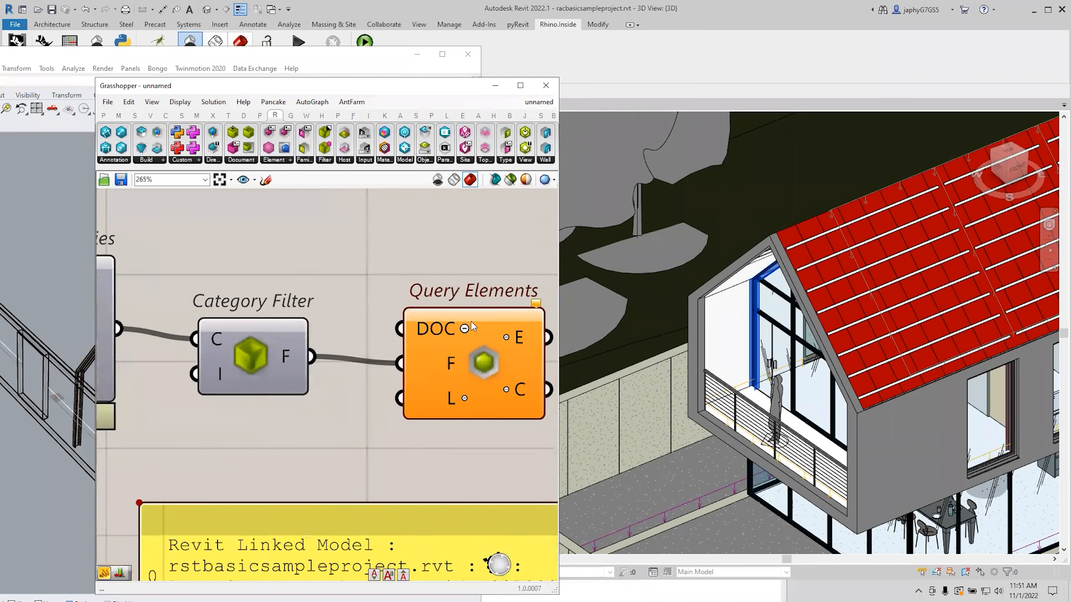
left_click_drag(141, 395, 435, 325)
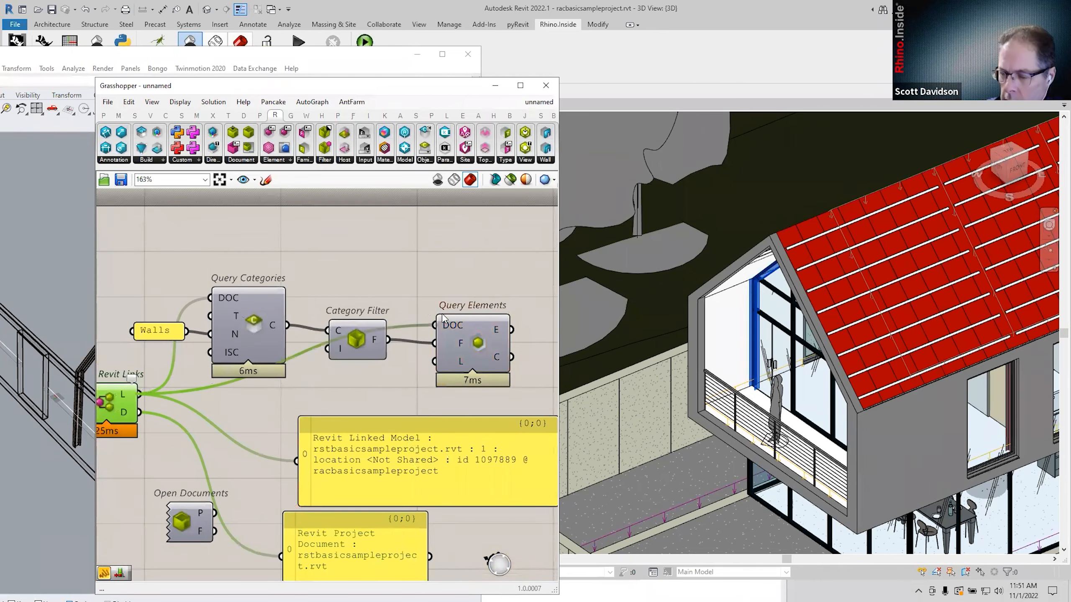
mouse_move(488, 333)
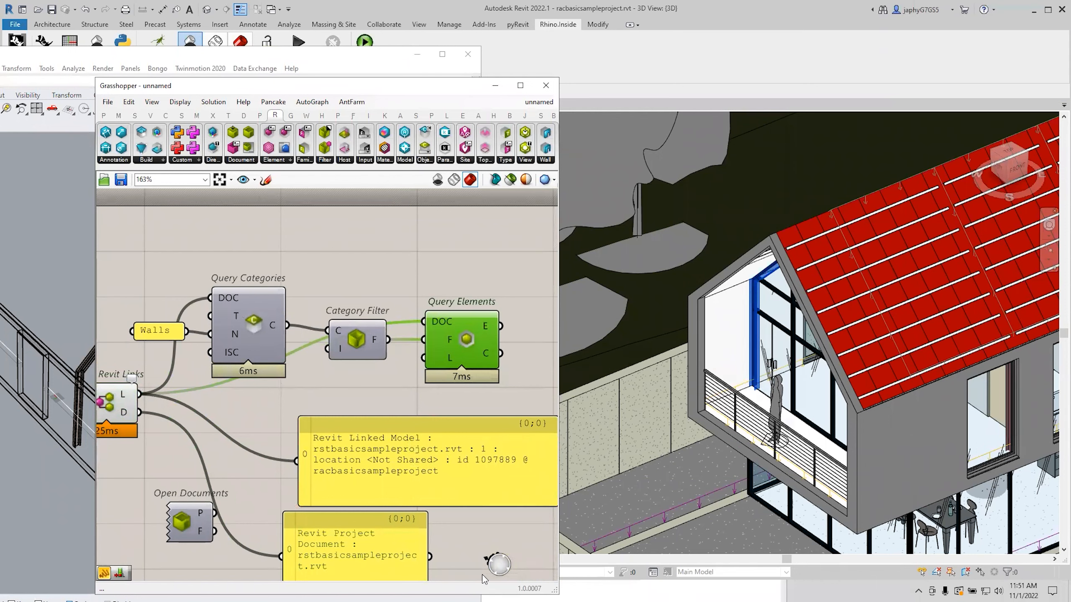
left_click(428, 279)
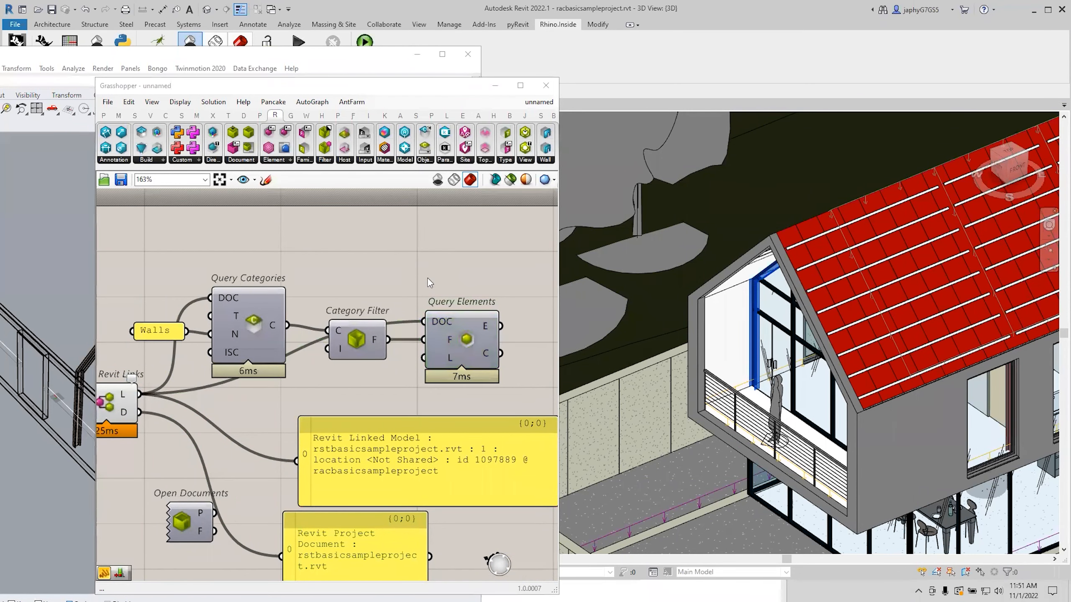
key("alt+Tab")
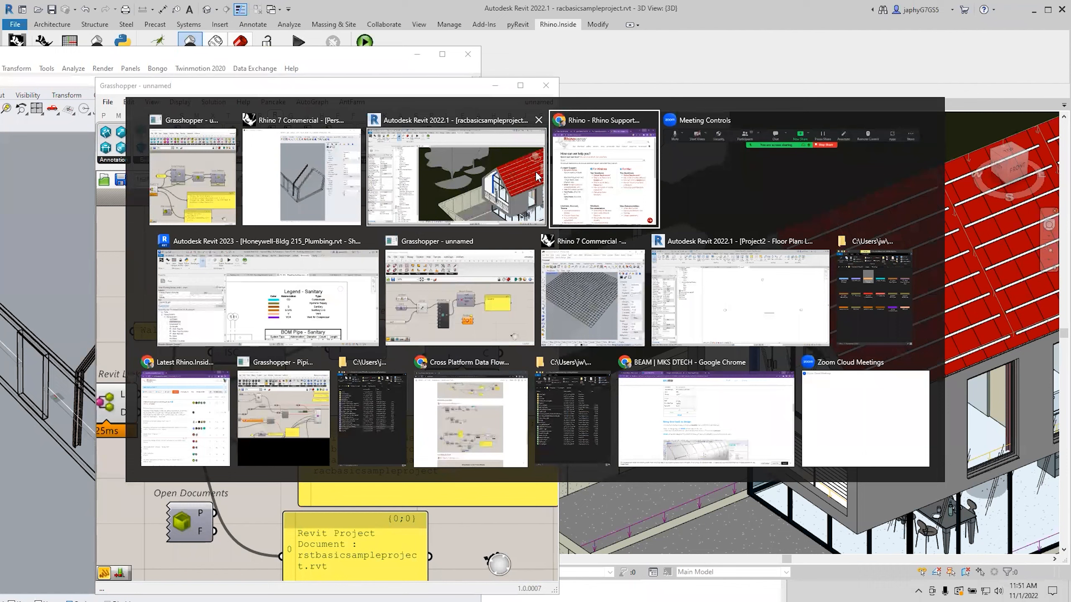
left_click(252, 223)
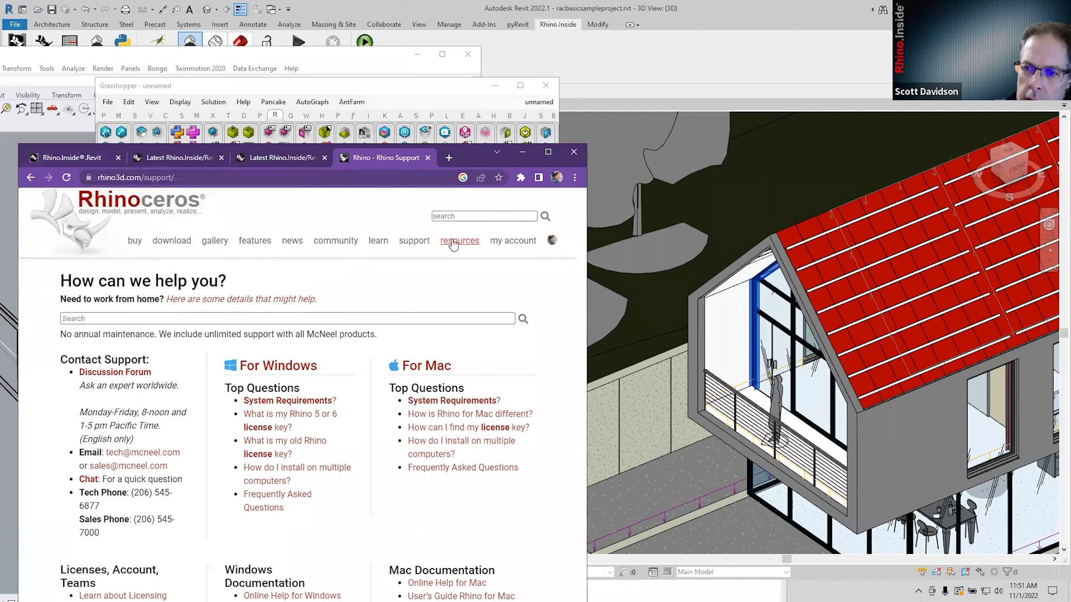
Switch to the Rhino.Inside.Revit guides tab and maximize the Chrome window.
left_click(274, 158)
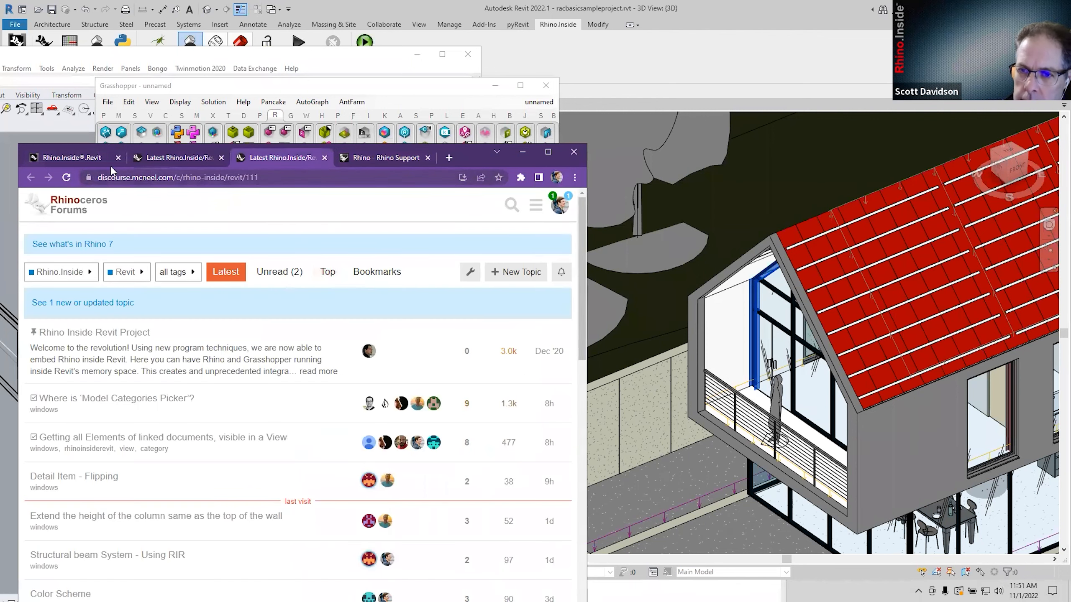
left_click(77, 160)
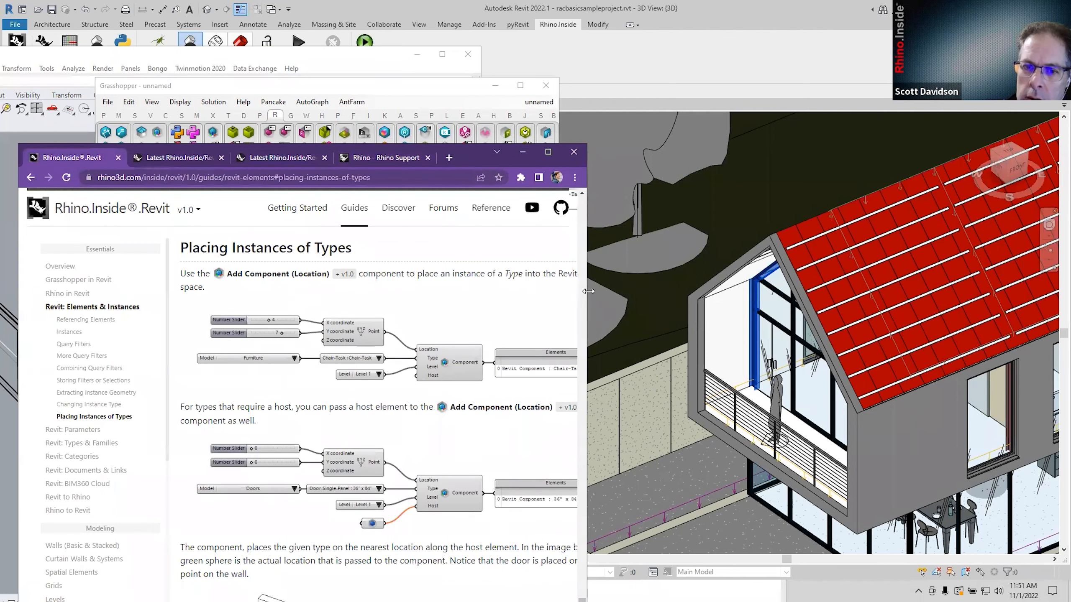
left_click_drag(589, 291, 996, 291)
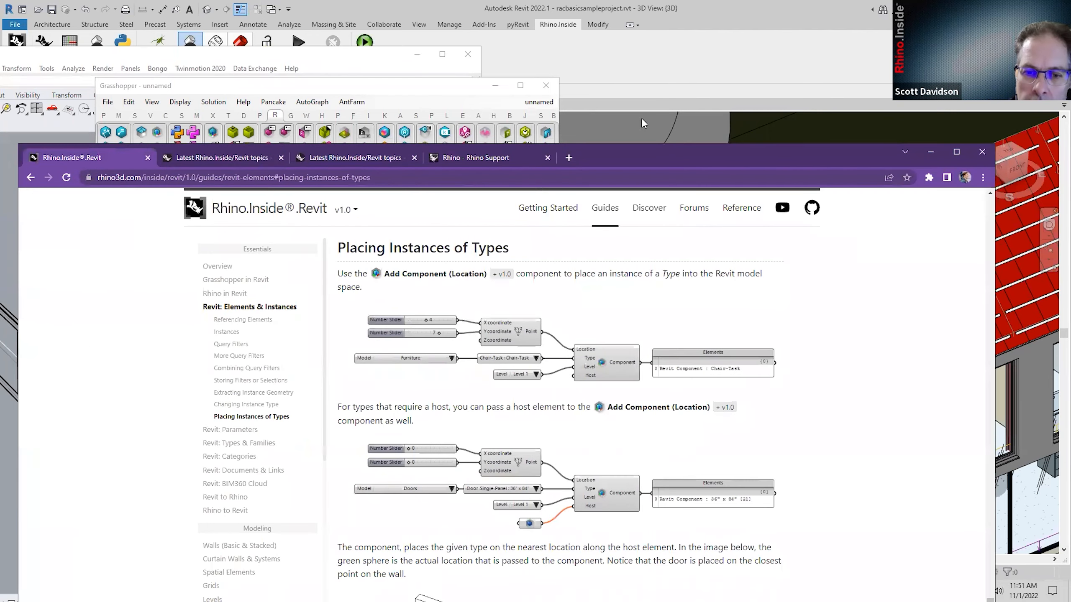
double_click(626, 155)
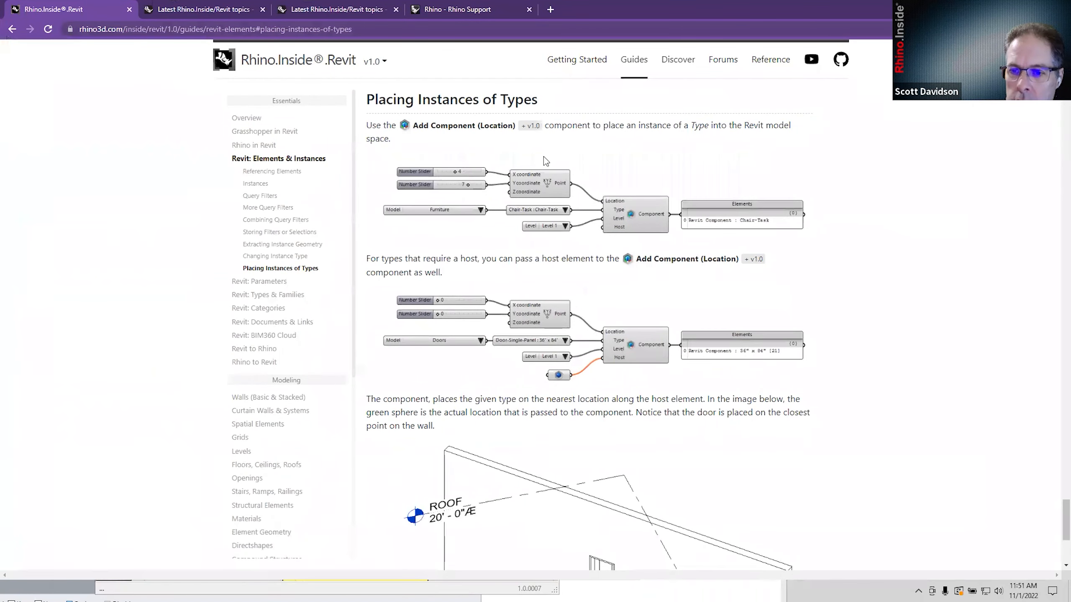
scroll(307, 380, "down", 4)
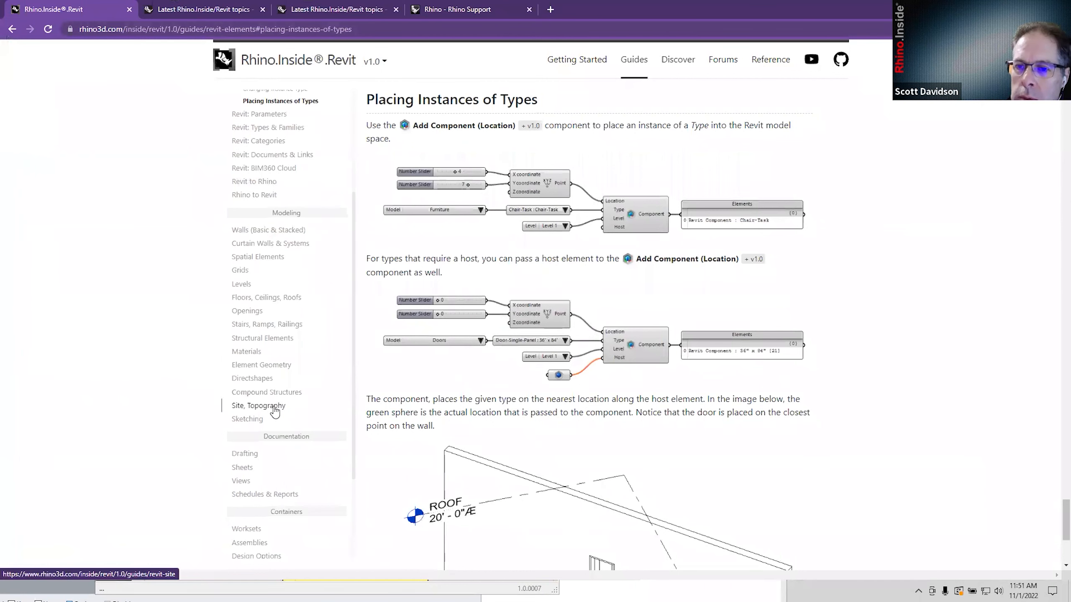
Open the Revit: Documents & Links guide at its Linked Geometry Orientation section.
left_click(274, 154)
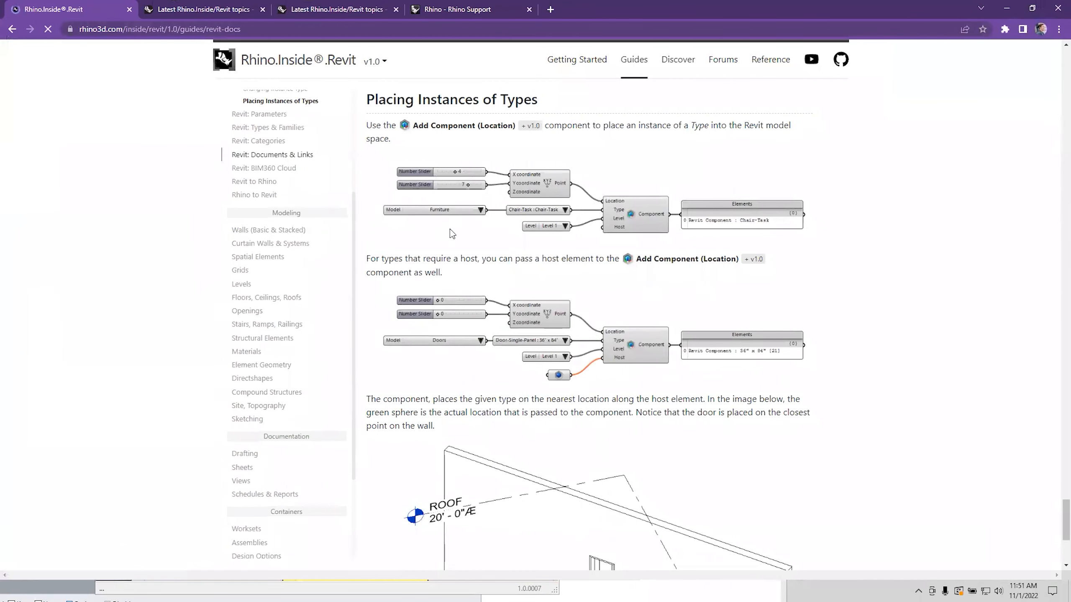
scroll(565, 366, "down", 1)
scroll(566, 365, "up", 1)
scroll(568, 365, "down", 4)
scroll(569, 366, "down", 1)
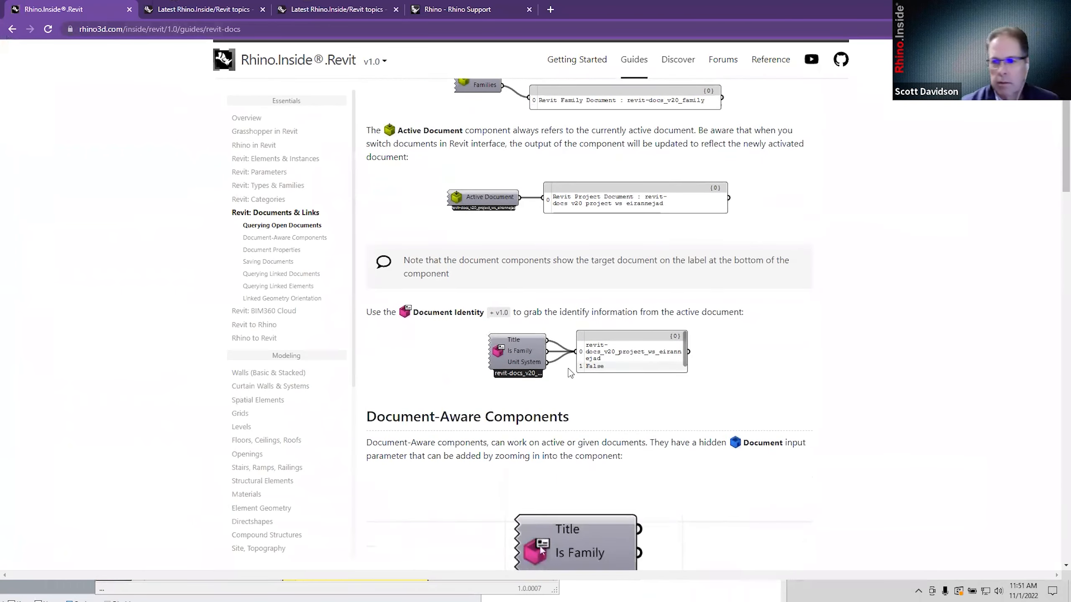
scroll(614, 209, "down", 4)
scroll(614, 210, "down", 8)
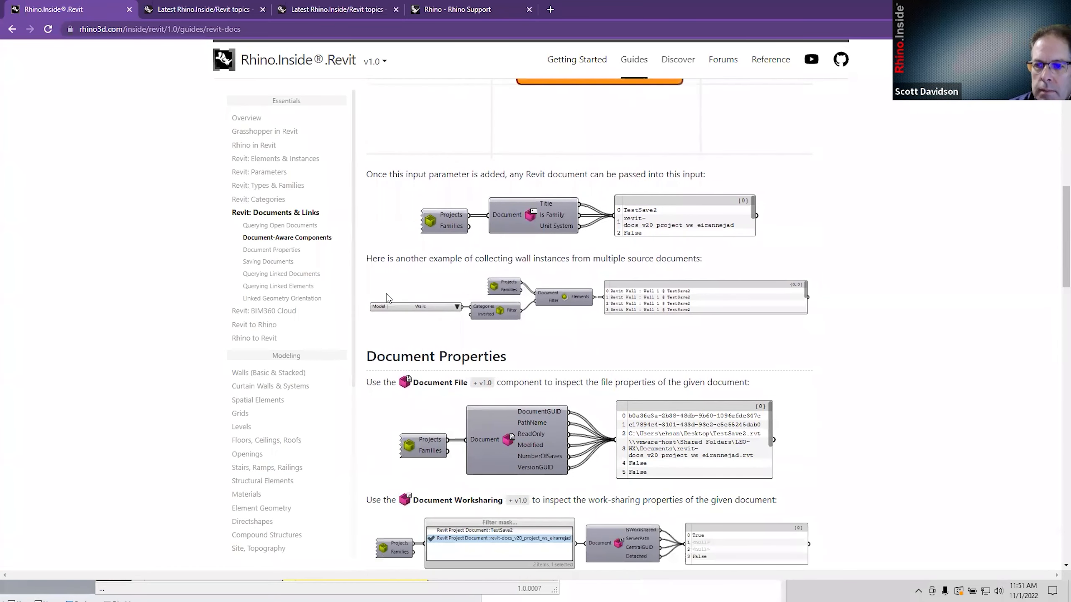
scroll(287, 274, "down", 1)
left_click(293, 244)
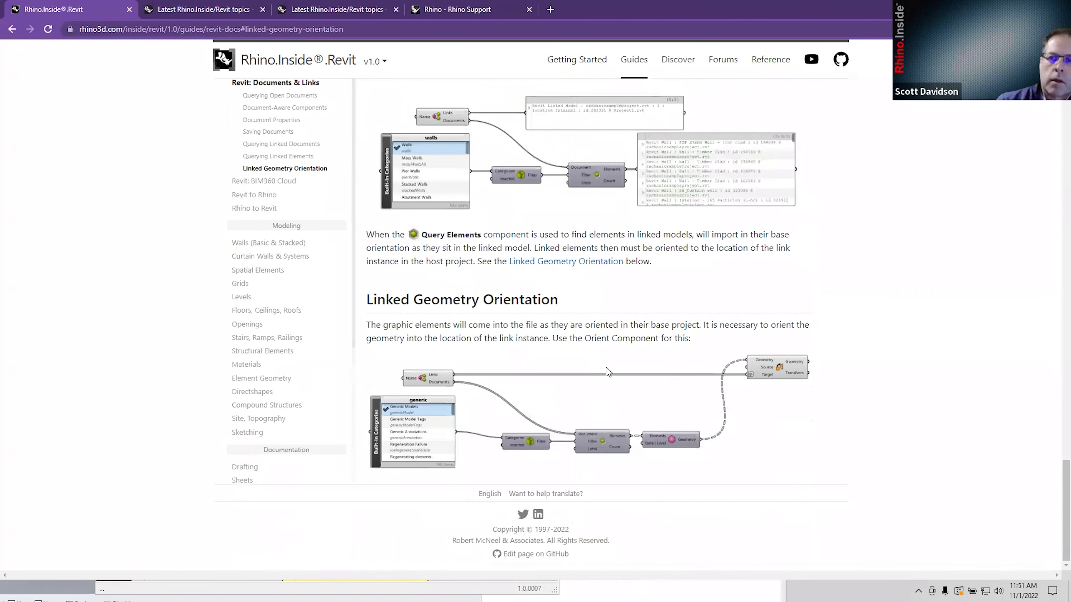
Scroll past the Querying Linked Documents video up to the Querying Linked Elements example.
scroll(610, 369, "up", 5)
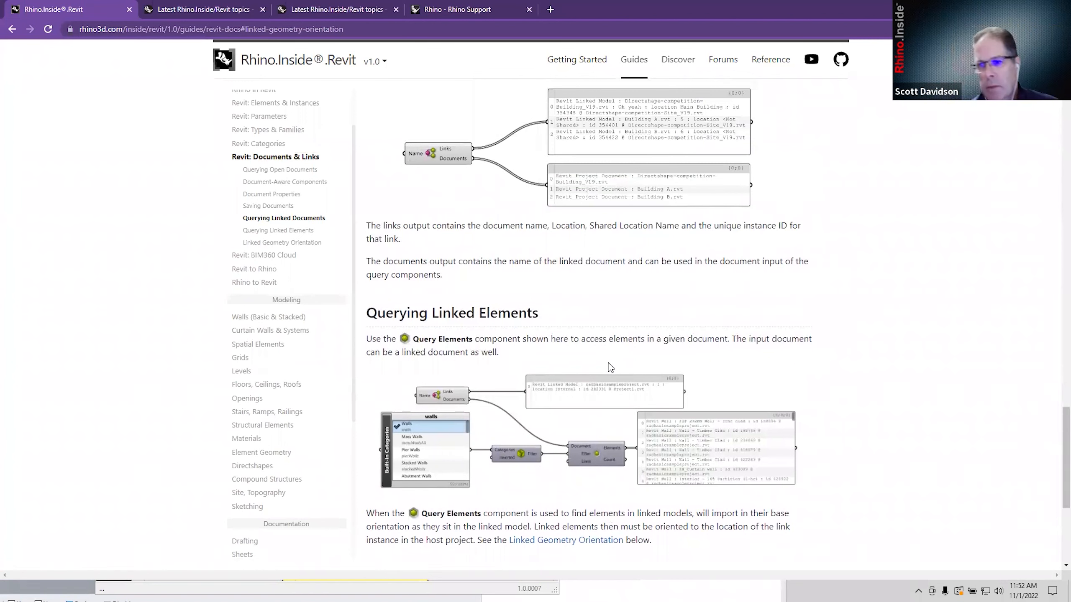
scroll(610, 367, "up", 7)
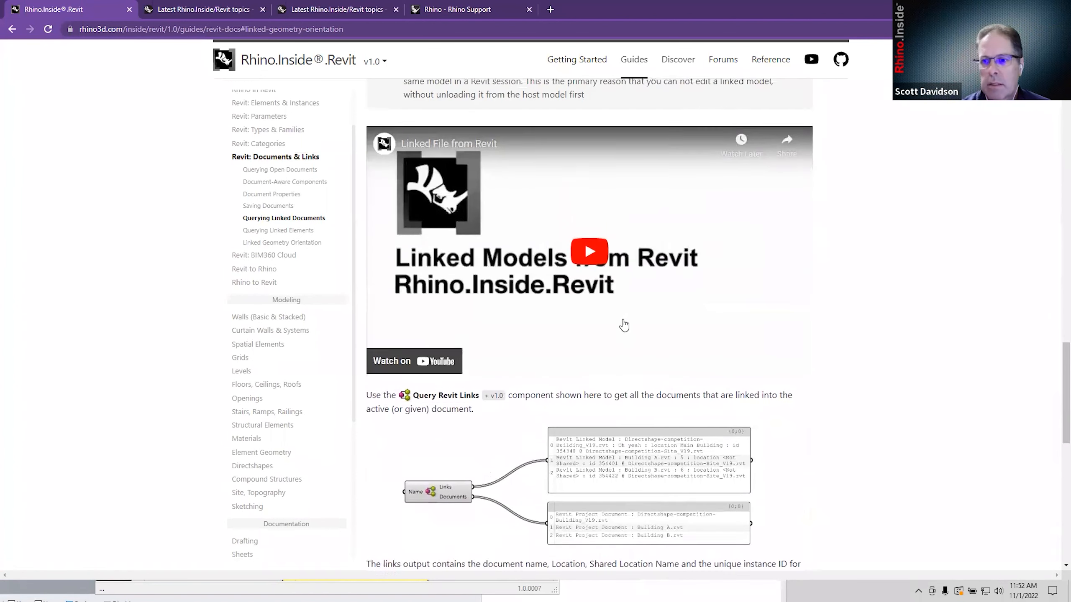
scroll(625, 326, "up", 1)
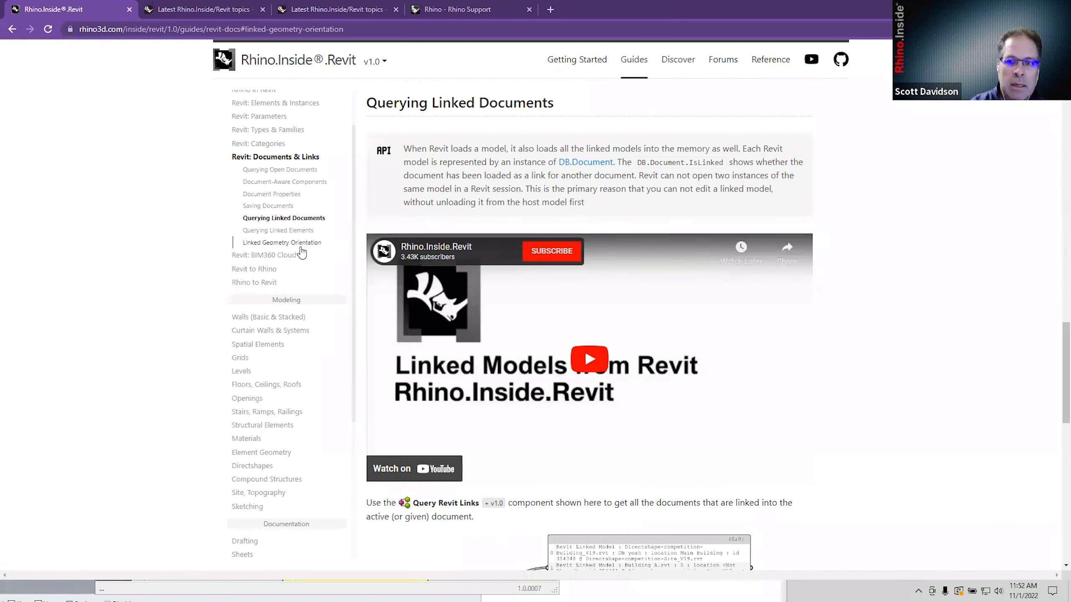
left_click(297, 243)
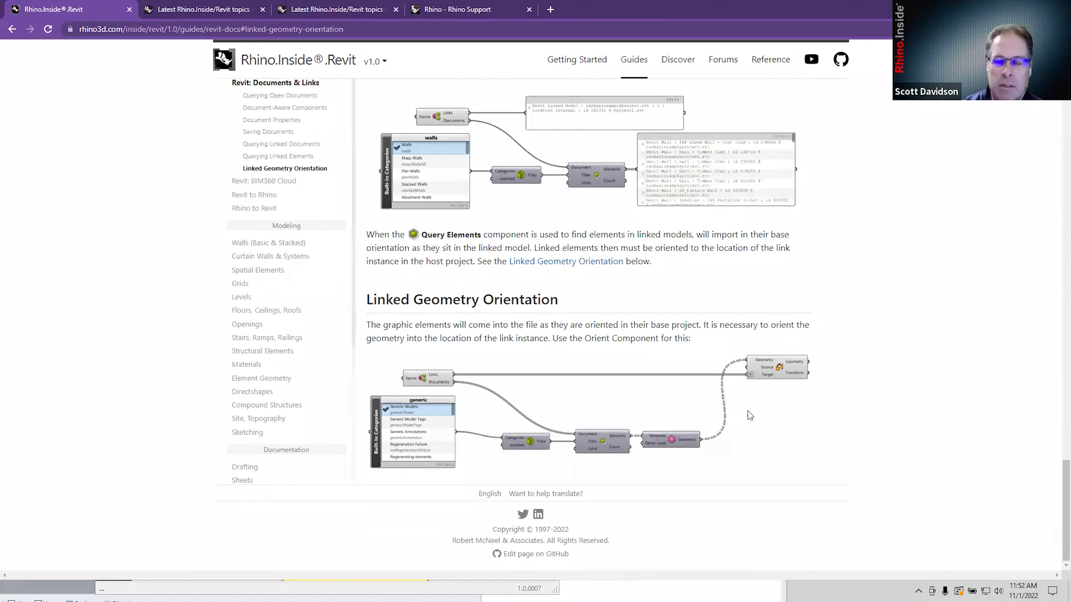
scroll(631, 339, "up", 3)
scroll(632, 339, "up", 1)
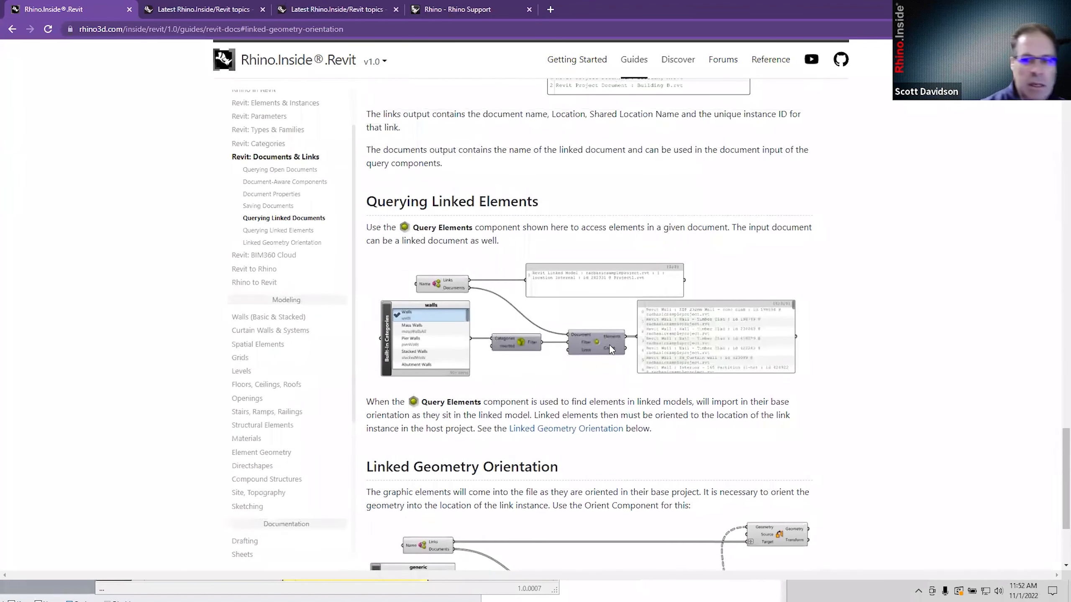
Open the Revit: BIM360 Cloud guide and read its BIM360 File Locker install steps.
left_click(279, 255)
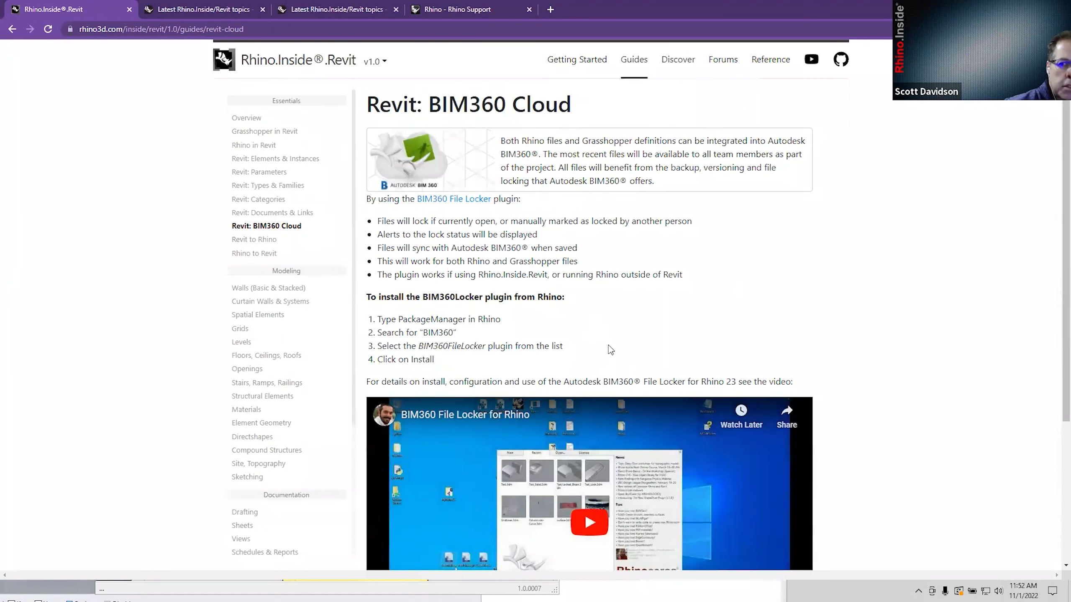
scroll(618, 359, "down", 1)
scroll(617, 358, "up", 1)
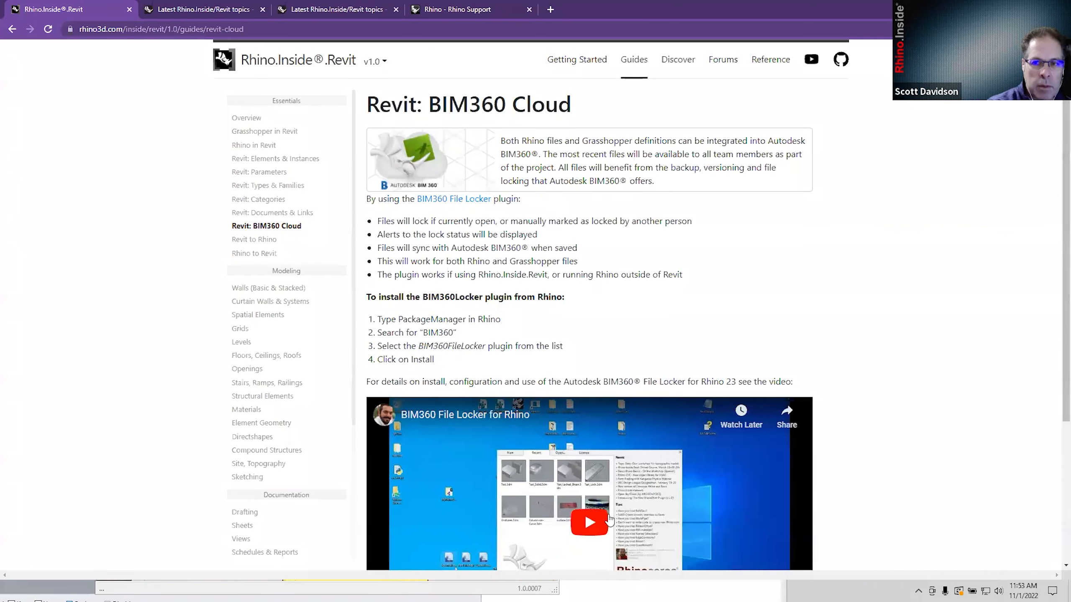
scroll(599, 464, "down", 4)
scroll(592, 428, "up", 4)
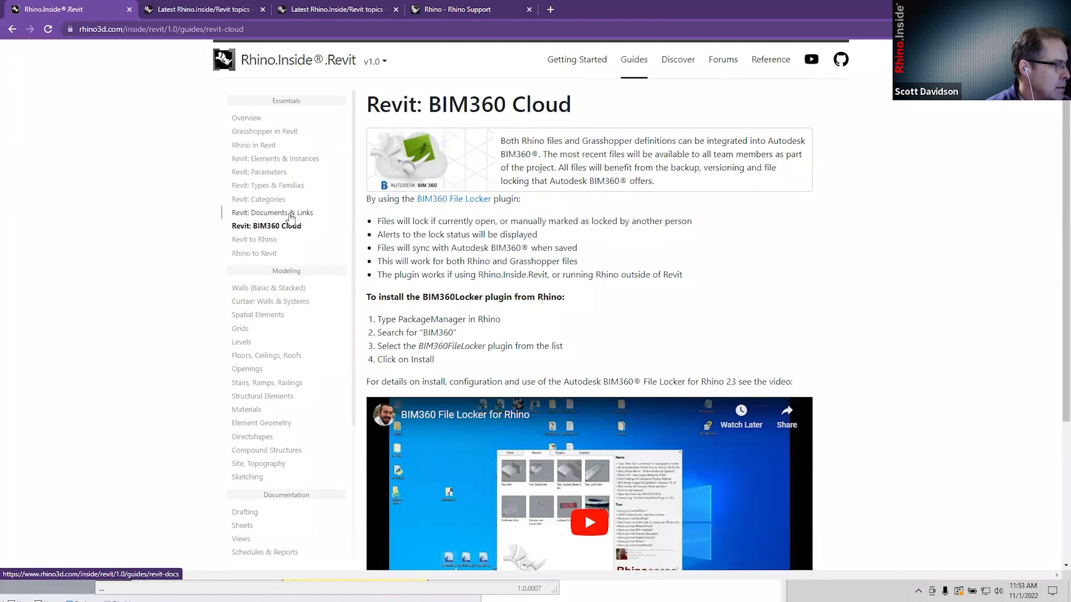
Return to the Revit: Documents & Links guide and read down to its Query Elements example.
left_click(289, 213)
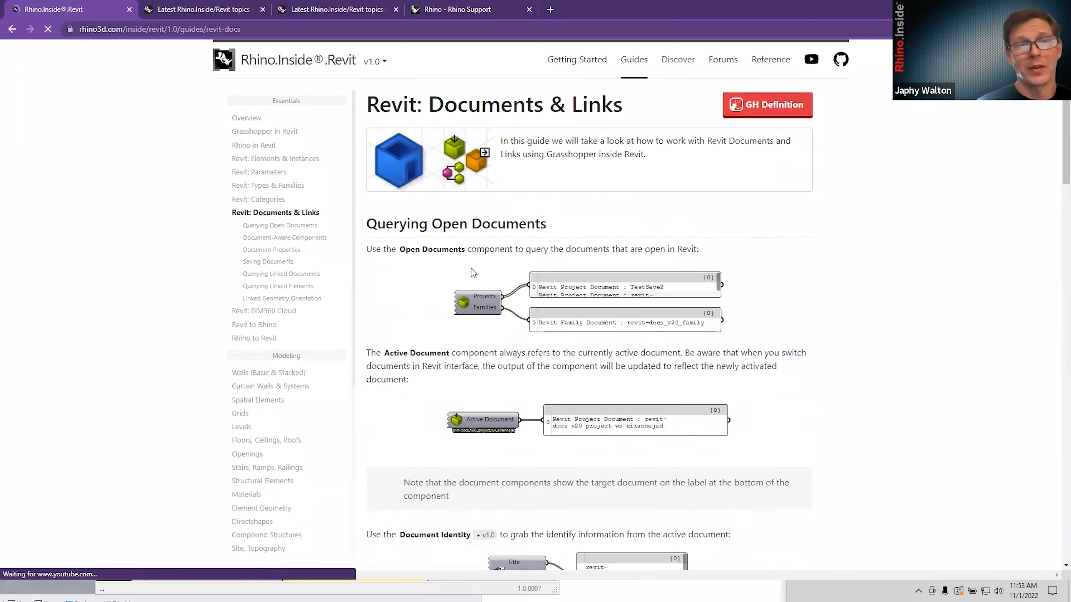
scroll(471, 270, "down", 2)
scroll(483, 278, "down", 5)
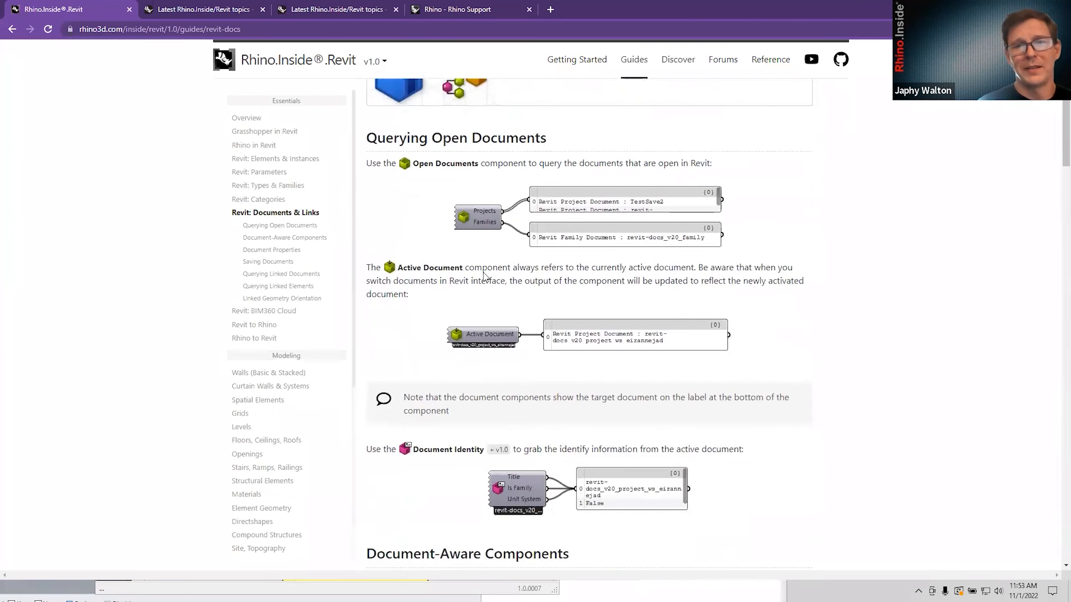
scroll(485, 285, "down", 6)
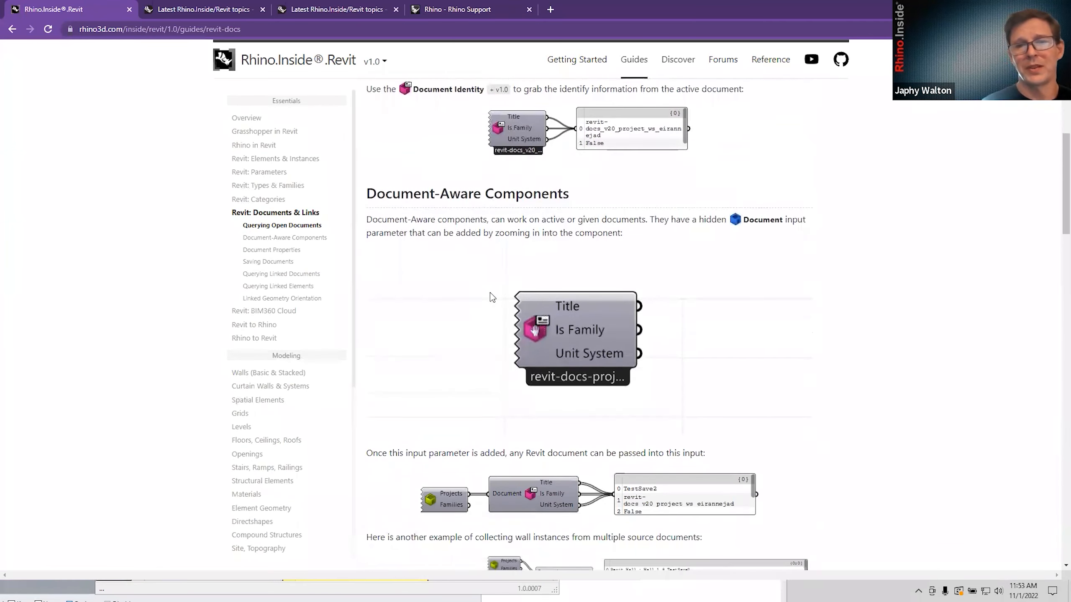
scroll(494, 290, "down", 13)
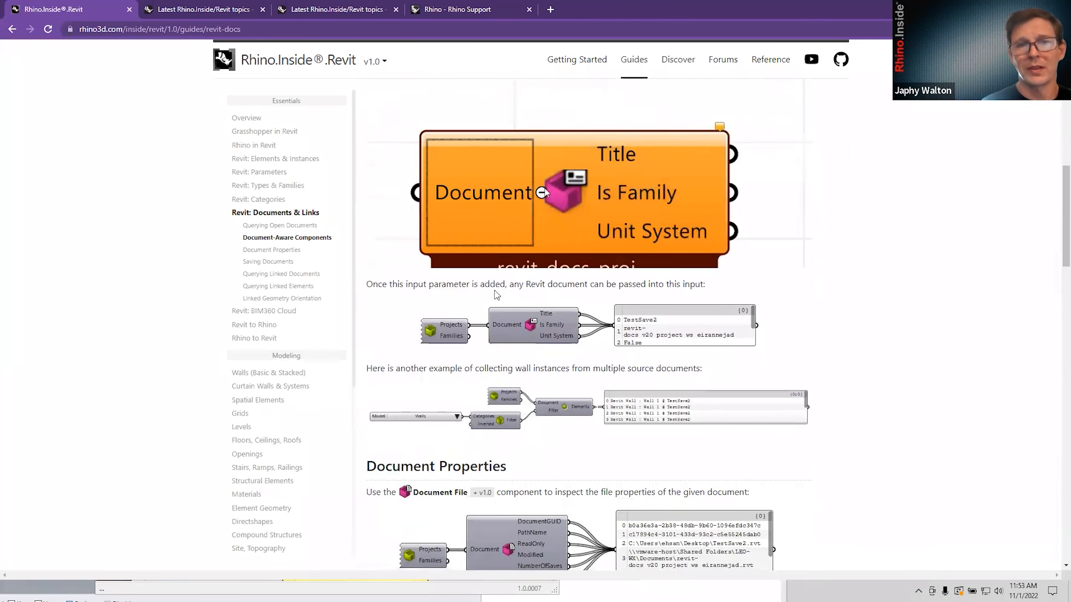
scroll(500, 287, "down", 3)
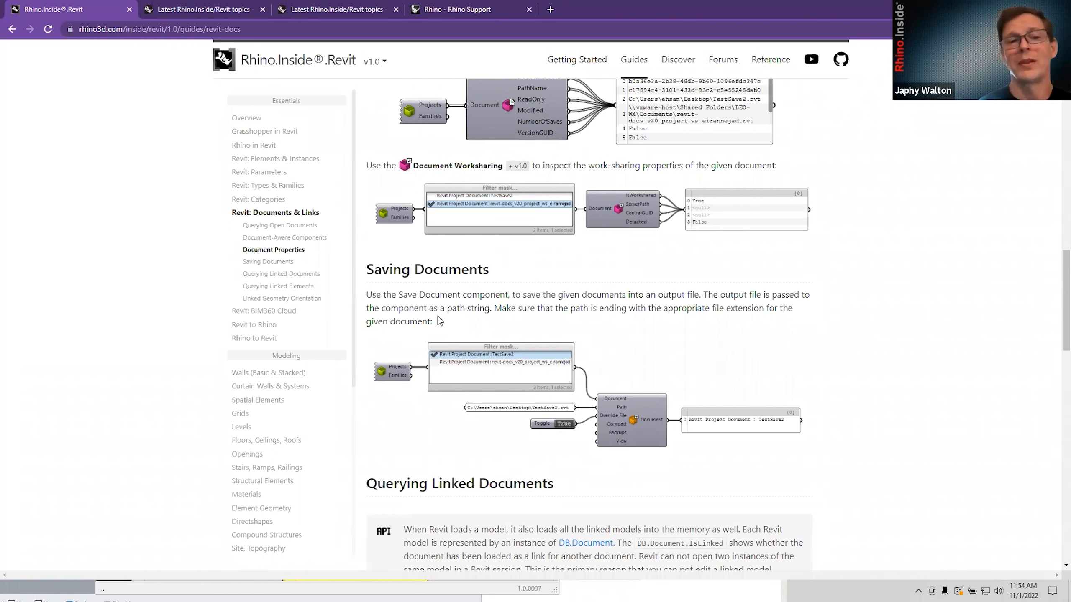
scroll(475, 442, "down", 4)
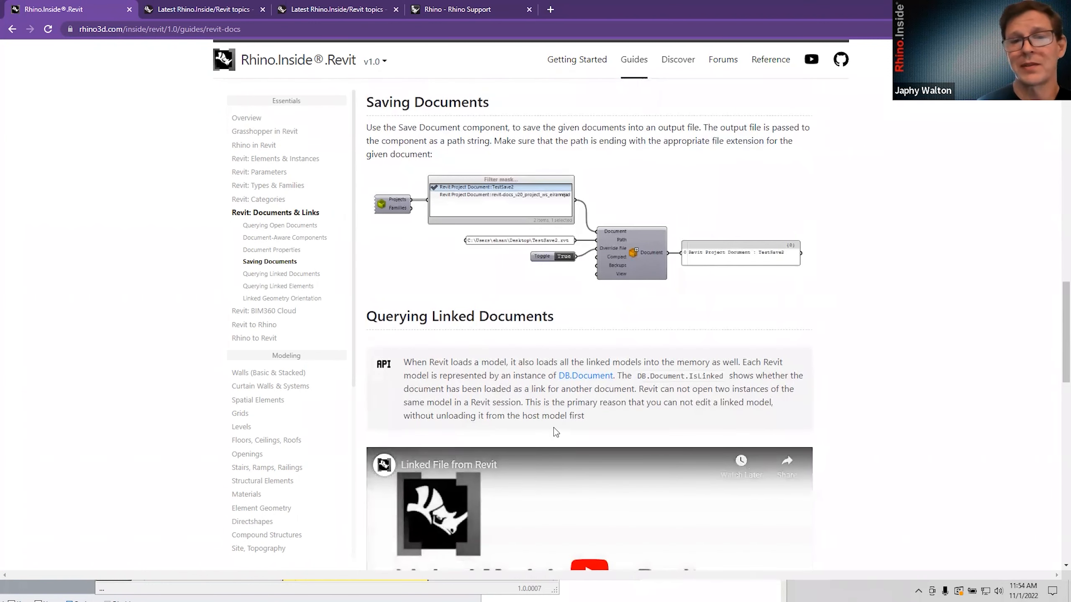
scroll(554, 389, "up", 1)
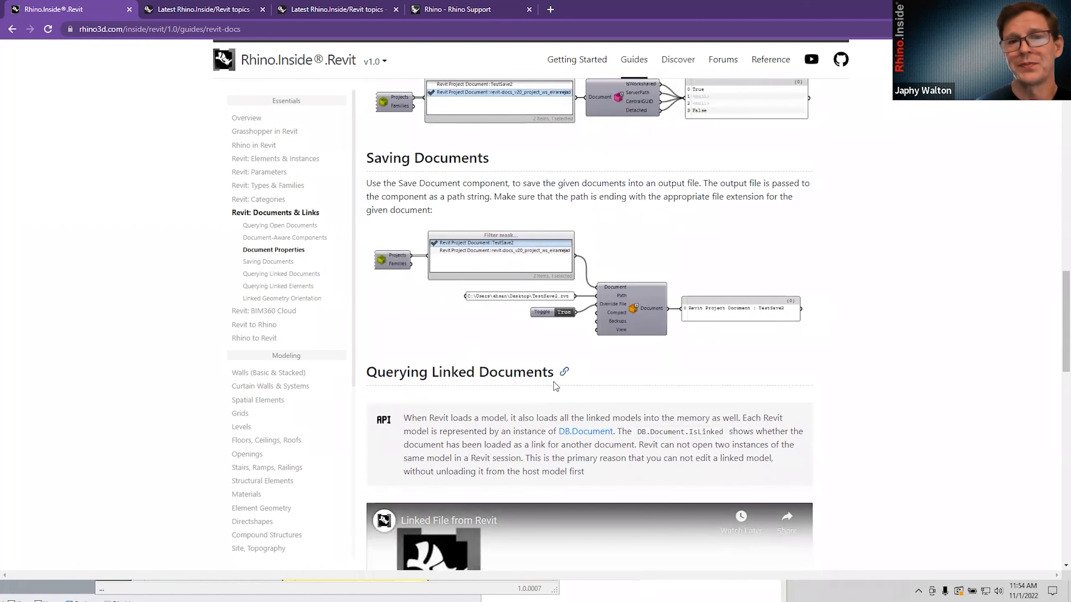
scroll(538, 318, "down", 13)
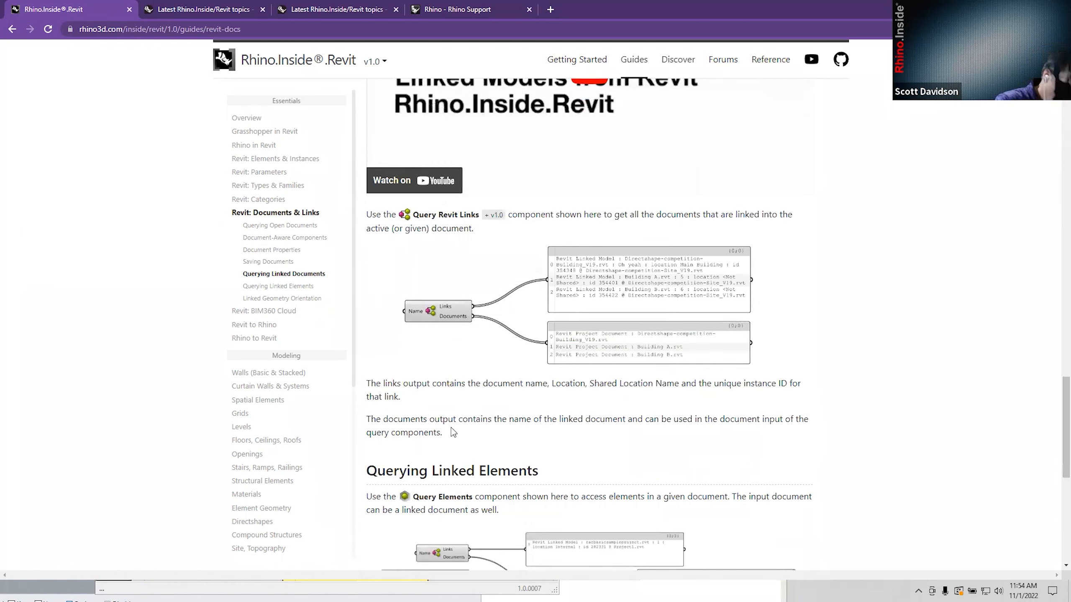
scroll(385, 390, "down", 4)
scroll(240, 408, "down", 5)
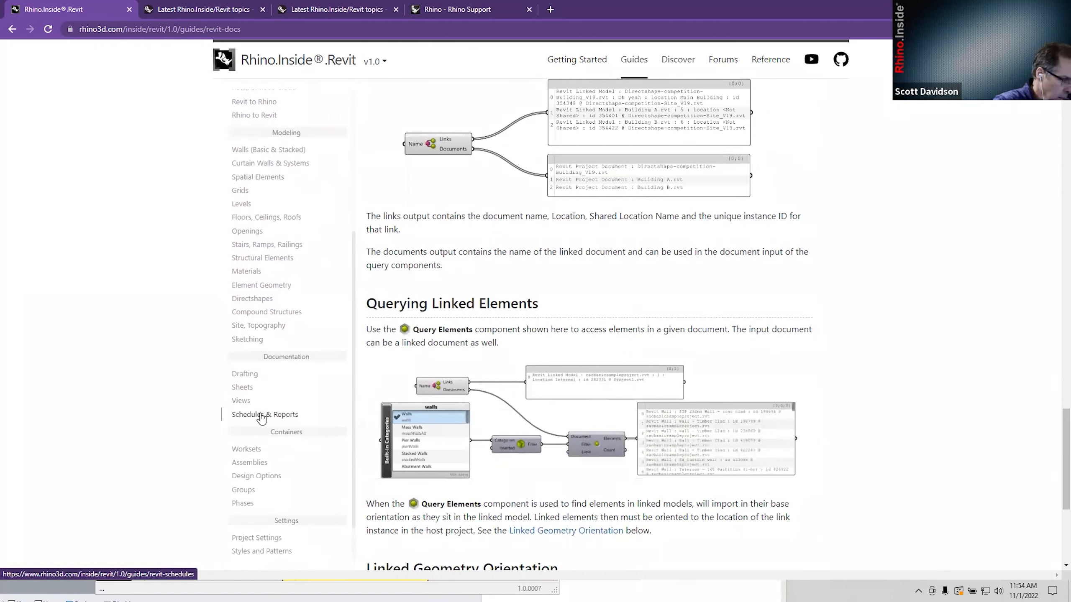
scroll(291, 402, "down", 1)
scroll(295, 401, "down", 1)
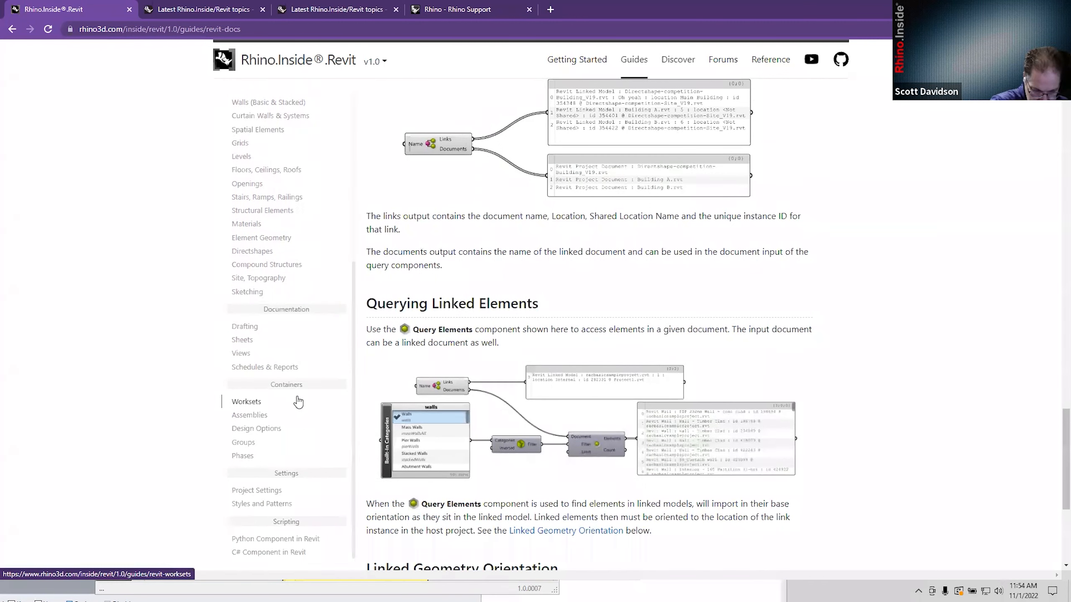
scroll(298, 401, "up", 7)
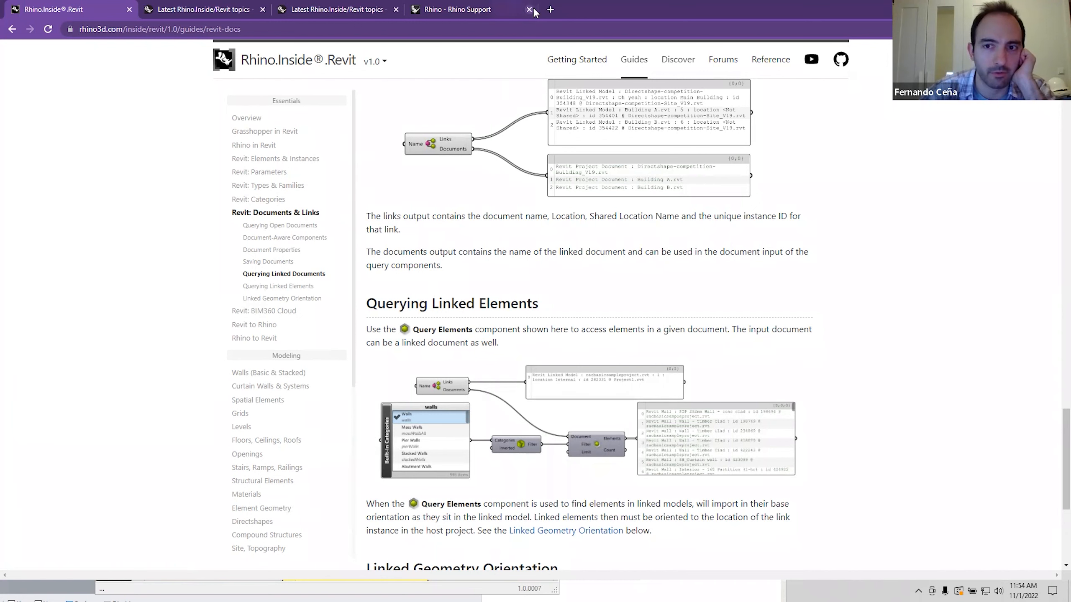
Search Google for 'rhino.inside.tekla' in a new Chrome tab.
left_click(549, 11)
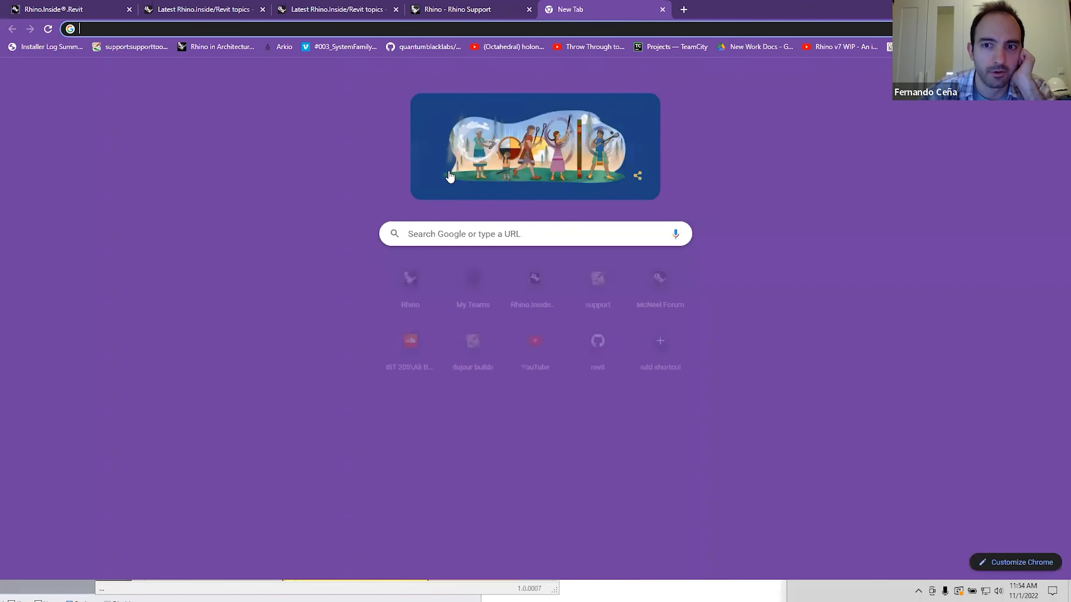
left_click(446, 242)
type("rhino.")
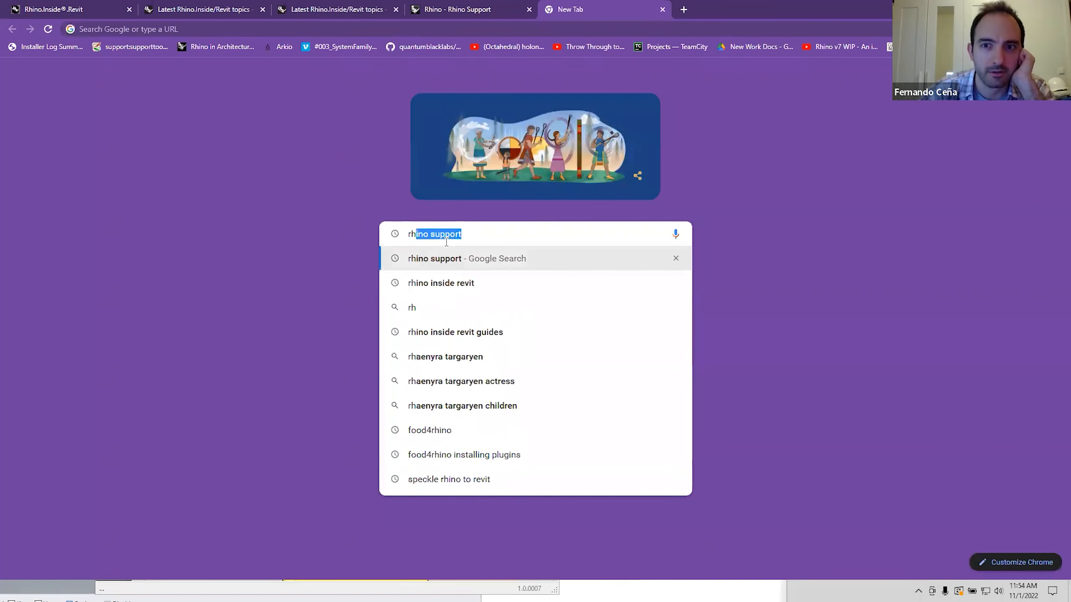
type("ini")
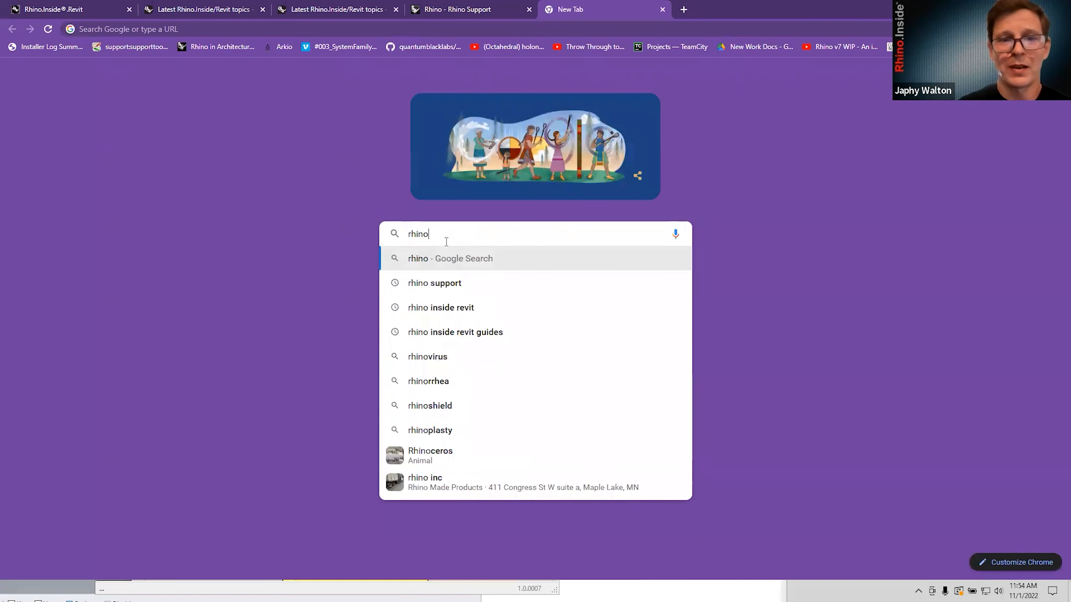
type("s")
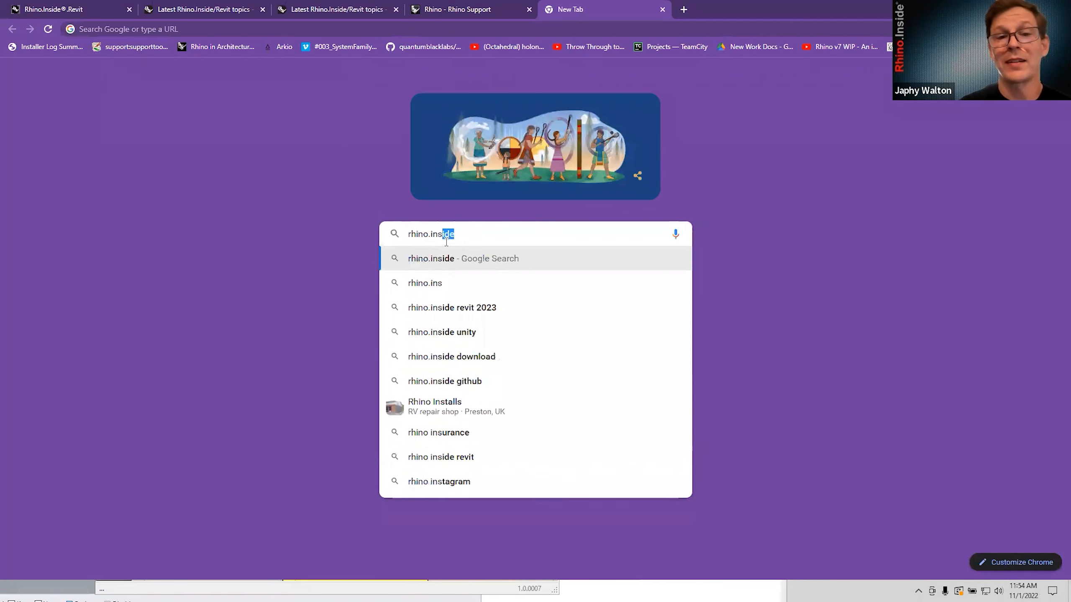
type("ide.tekla")
key("Return")
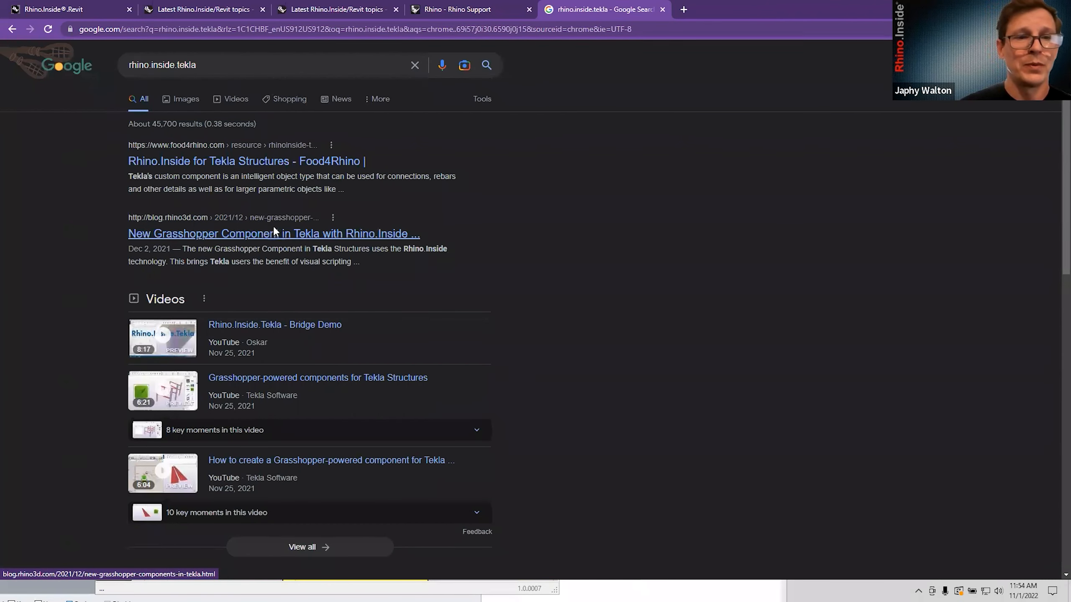
scroll(266, 238, "down", 6)
Open the Grasshopper-Tekla Live Link help result and browse its top section with the Tekla Warehouse download link.
left_click(237, 270)
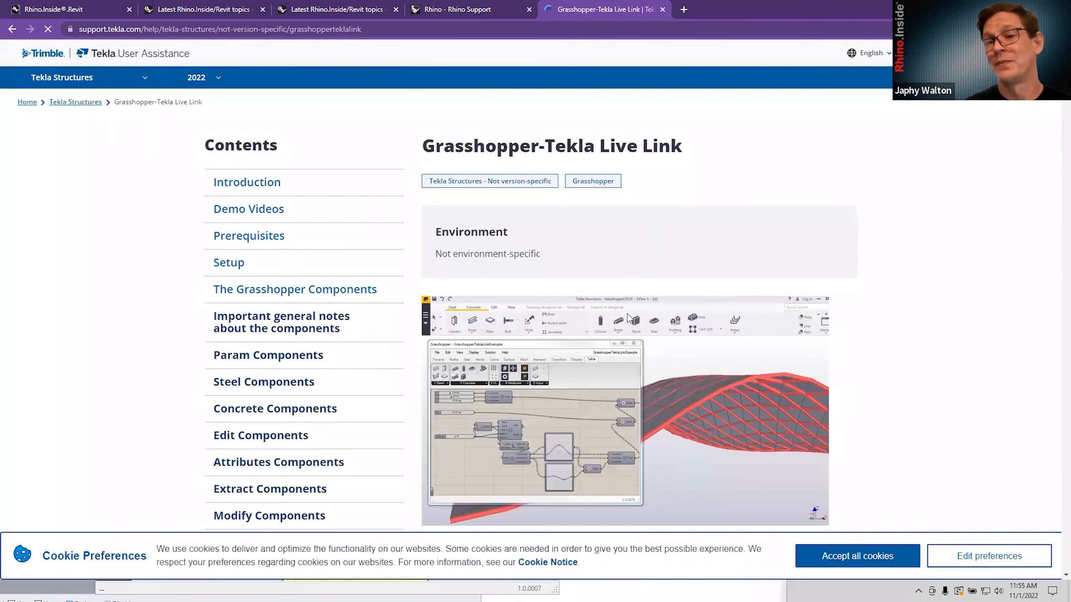
scroll(574, 343, "down", 2)
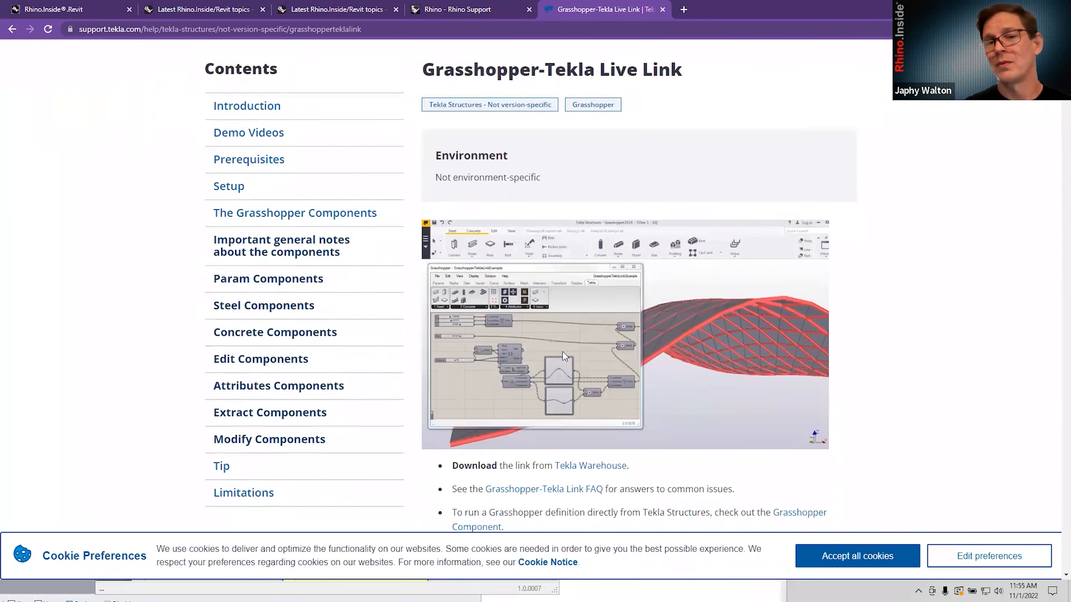
scroll(556, 357, "down", 1)
scroll(556, 340, "up", 3)
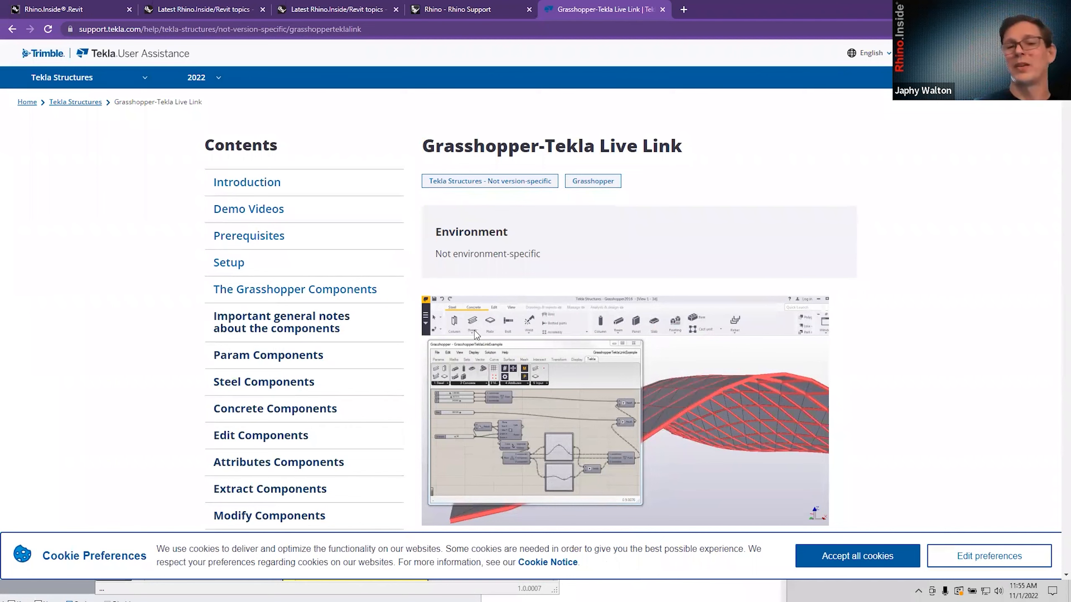
scroll(474, 331, "down", 1)
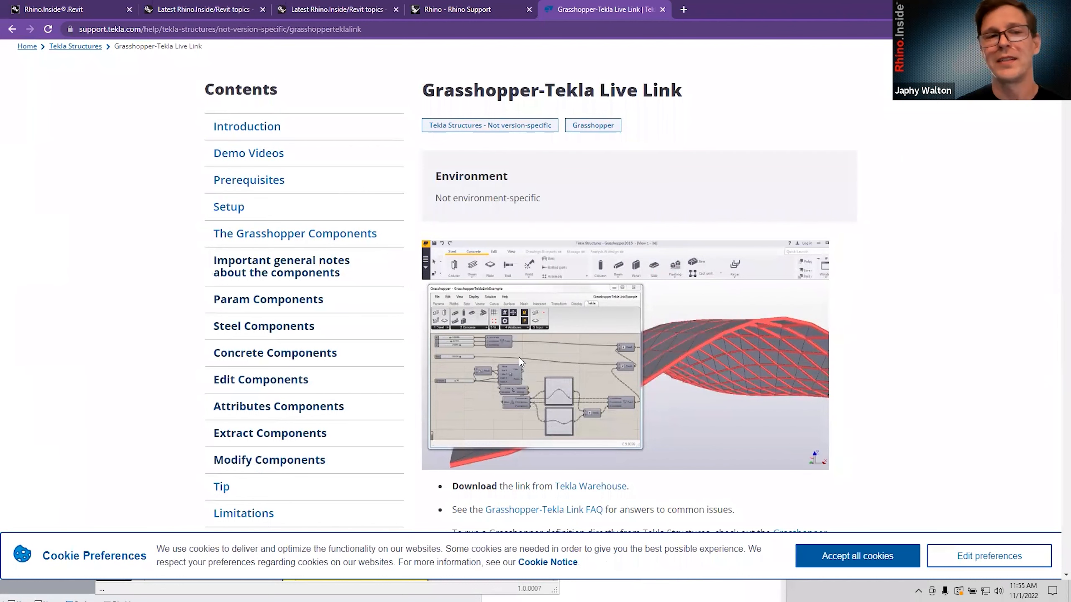
scroll(540, 363, "down", 1)
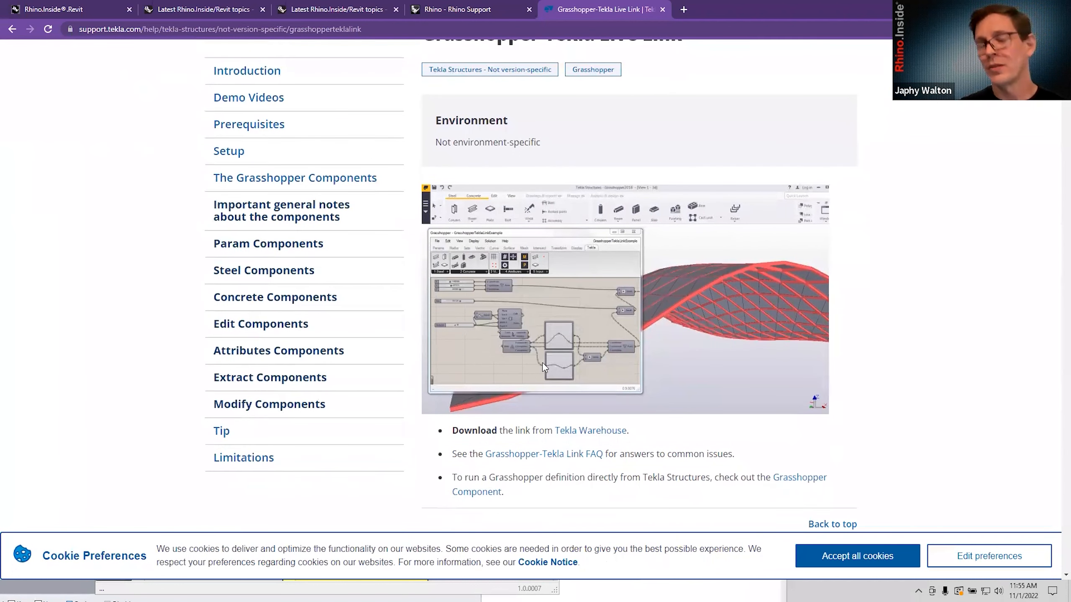
scroll(544, 363, "up", 1)
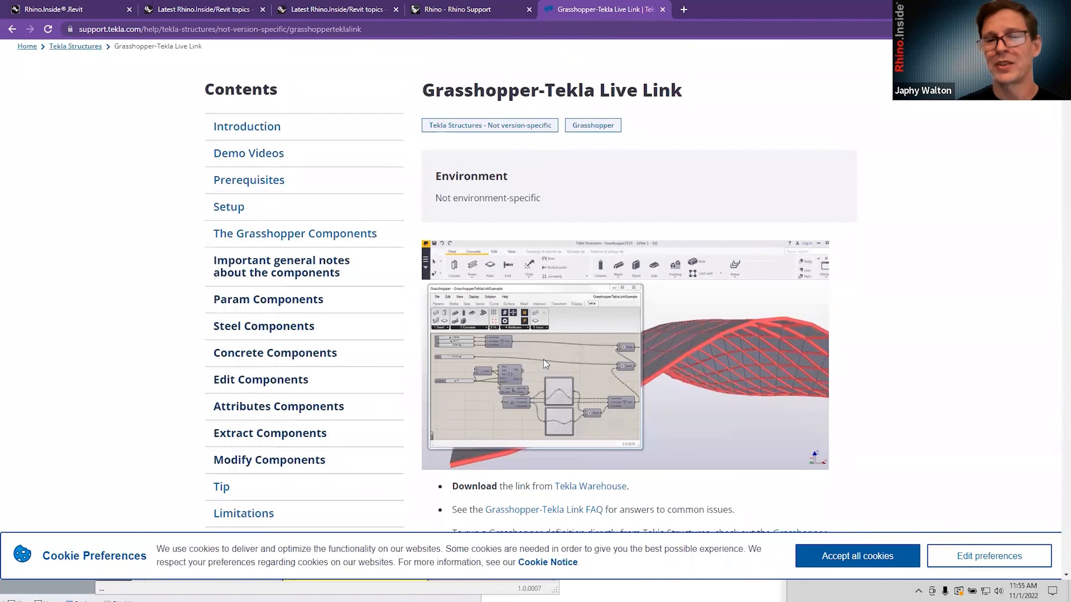
scroll(544, 363, "down", 2)
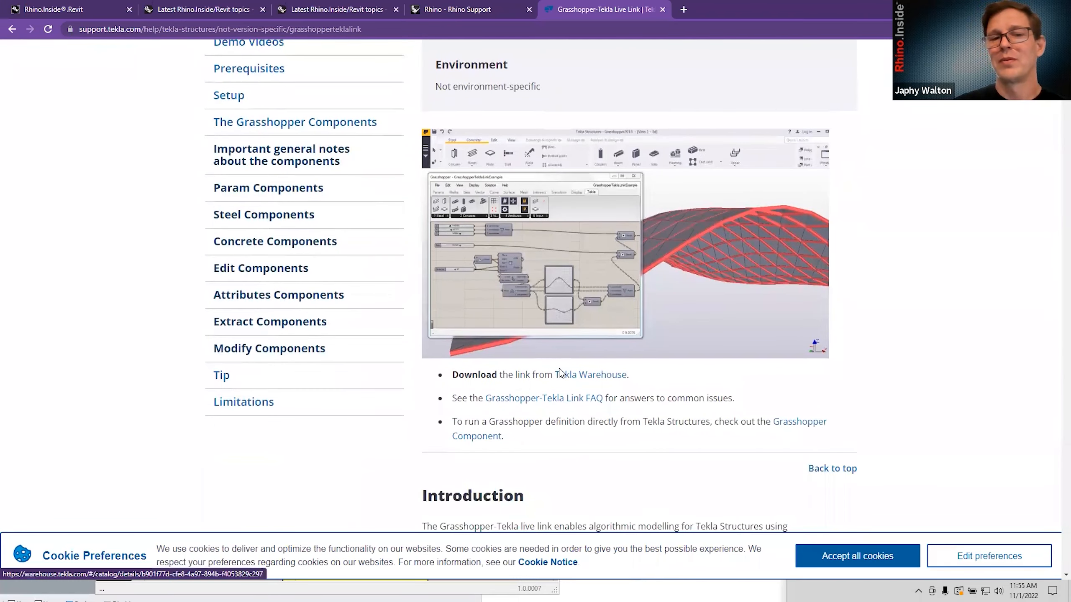
scroll(548, 363, "down", 1)
scroll(556, 372, "down", 1)
scroll(532, 389, "down", 2)
scroll(536, 382, "up", 3)
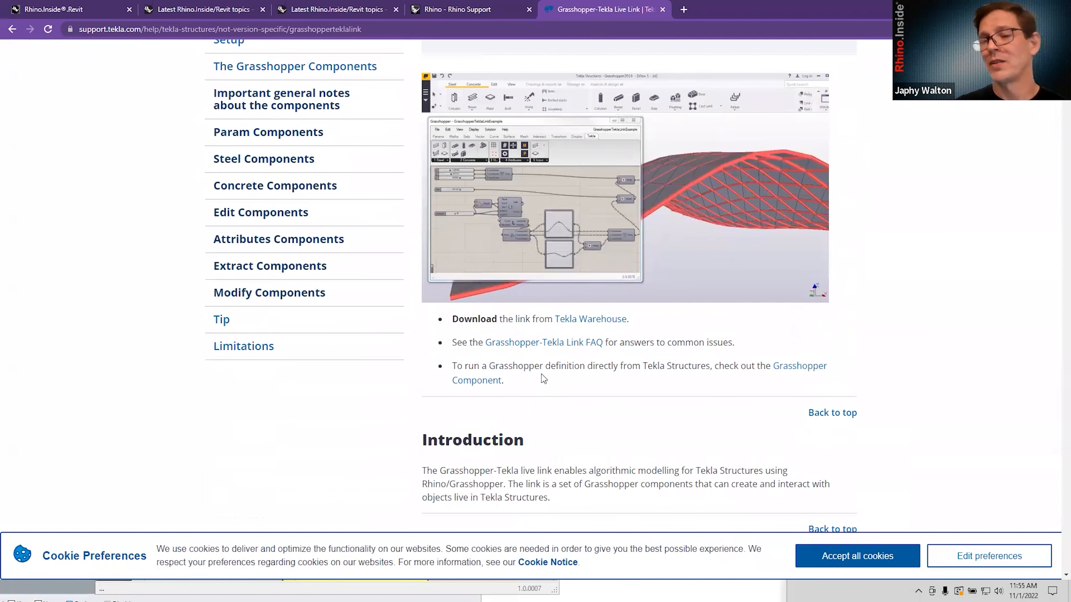
scroll(548, 369, "up", 3)
scroll(554, 364, "up", 1)
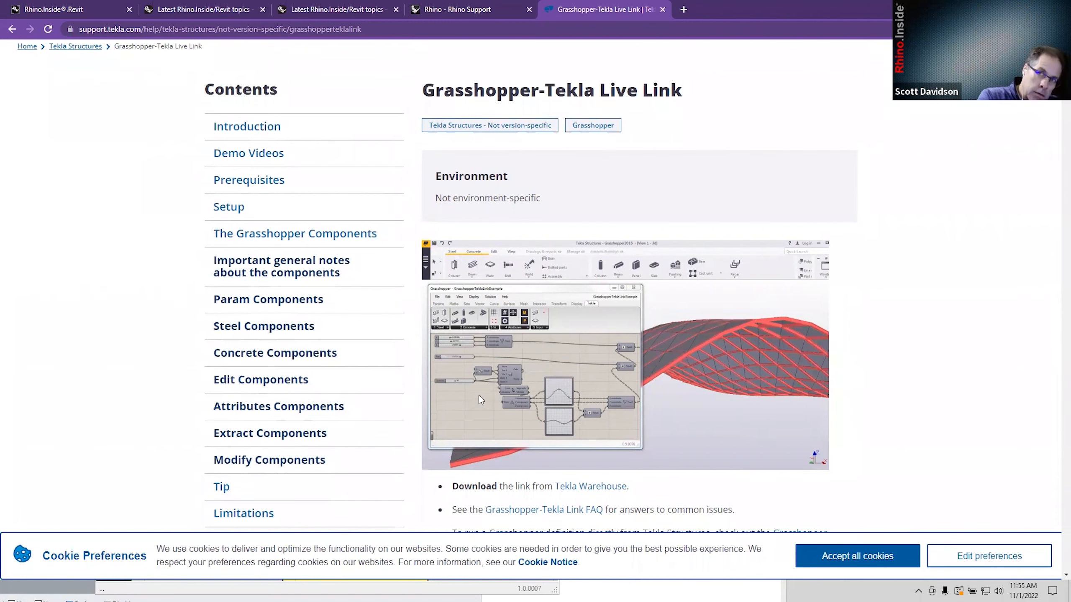
scroll(479, 402, "down", 5)
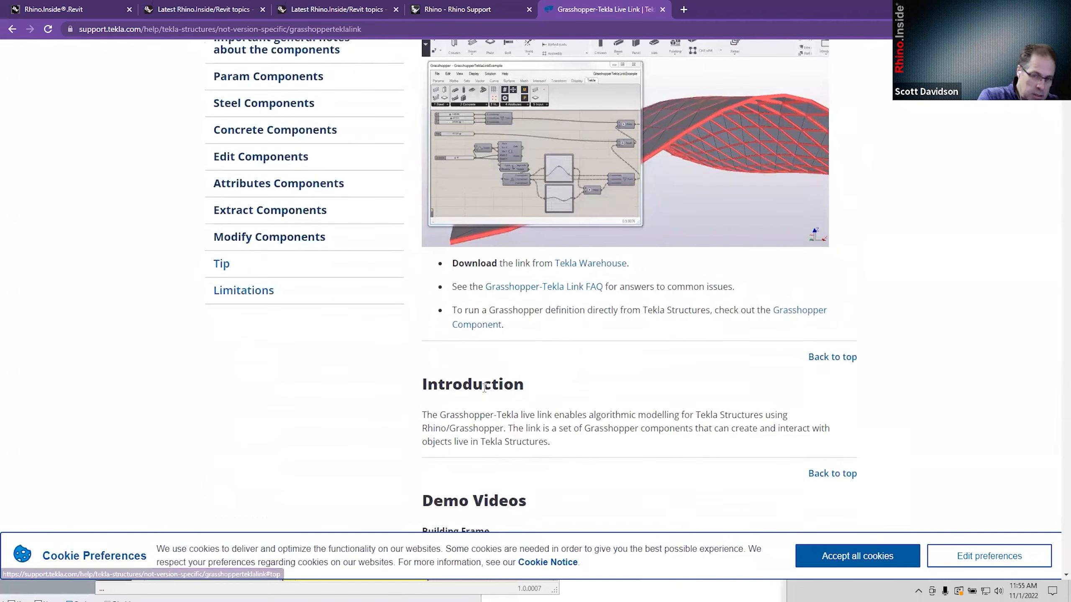
scroll(486, 376, "up", 5)
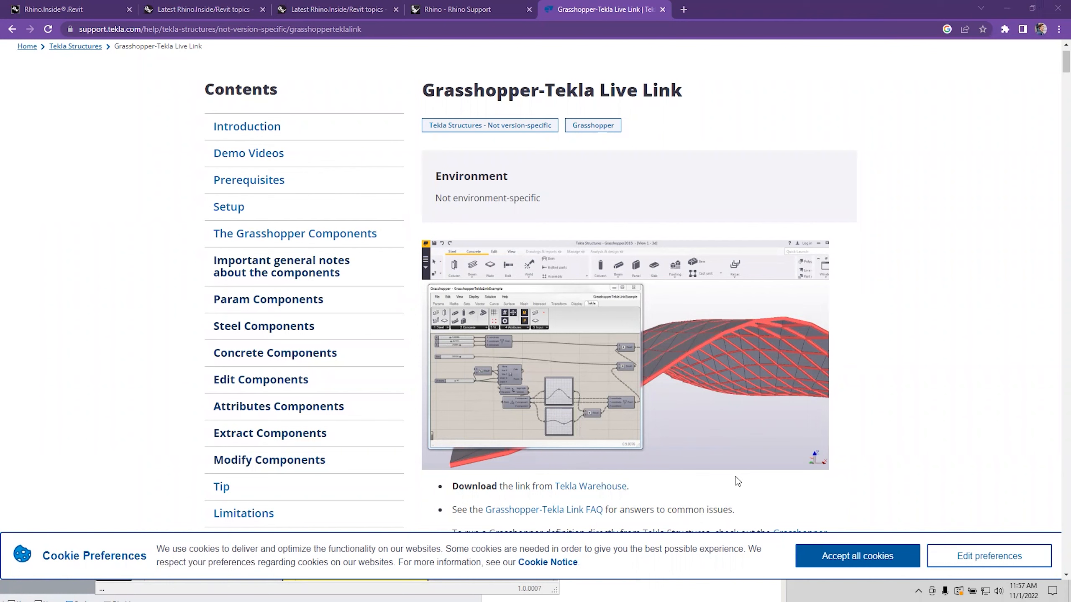
scroll(670, 426, "down", 6)
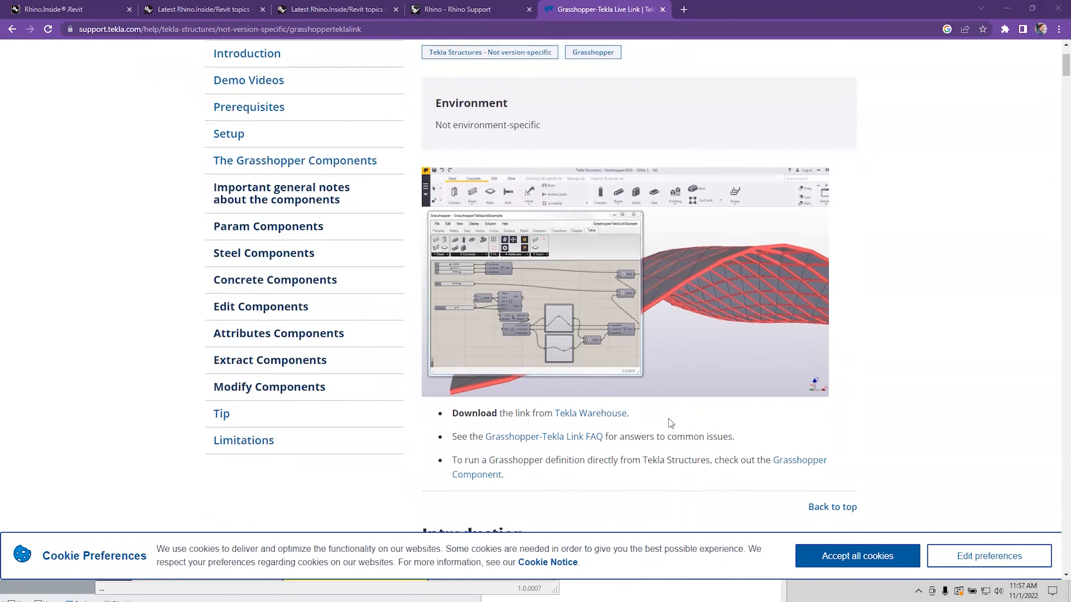
scroll(669, 419, "down", 3)
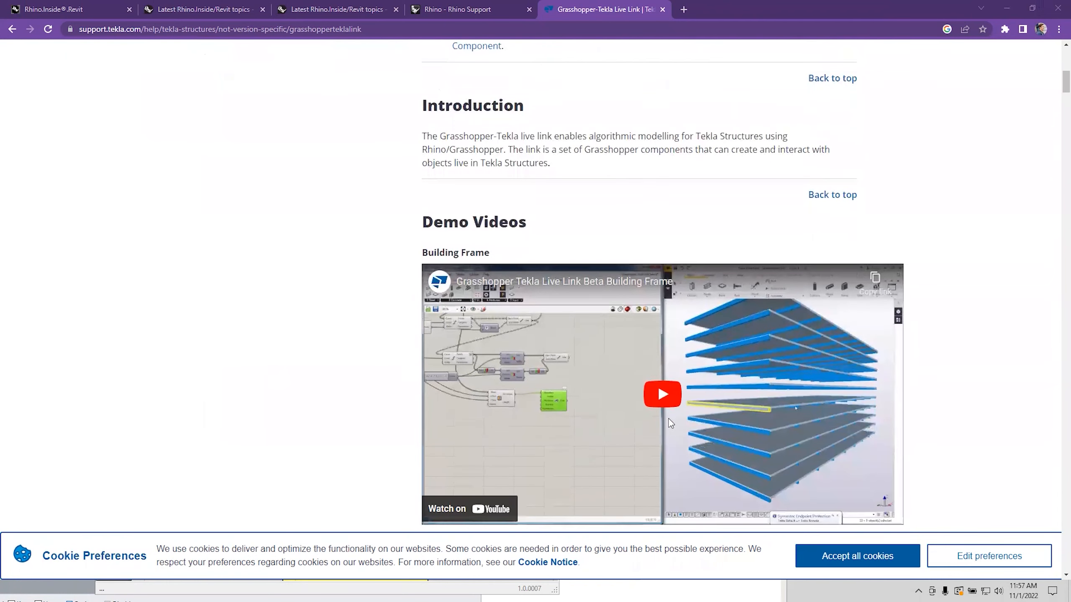
scroll(668, 419, "down", 1)
scroll(668, 423, "down", 5)
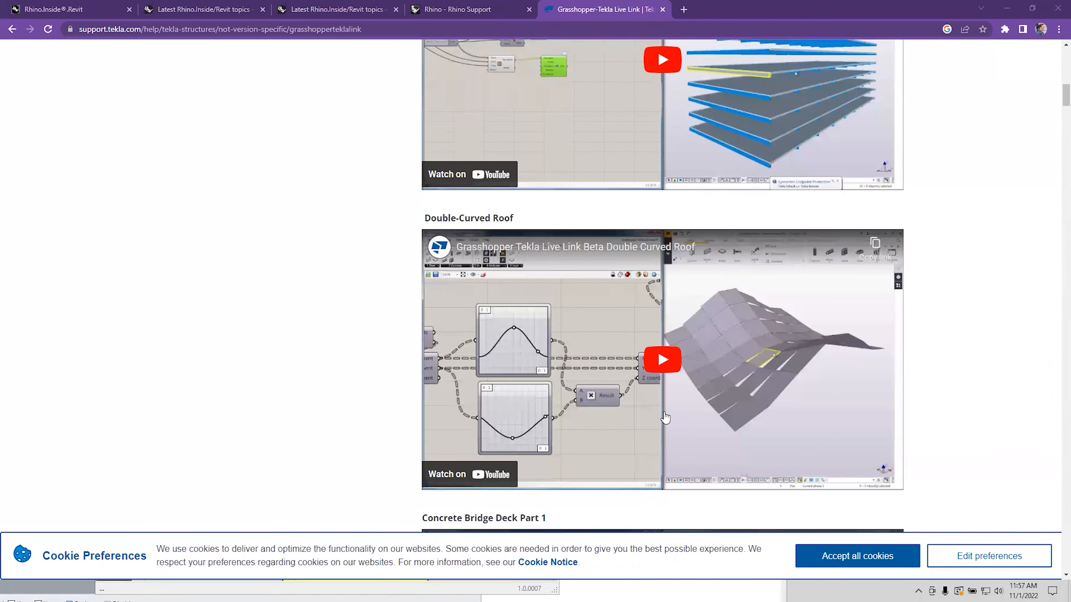
scroll(652, 404, "down", 2)
scroll(652, 404, "down", 8)
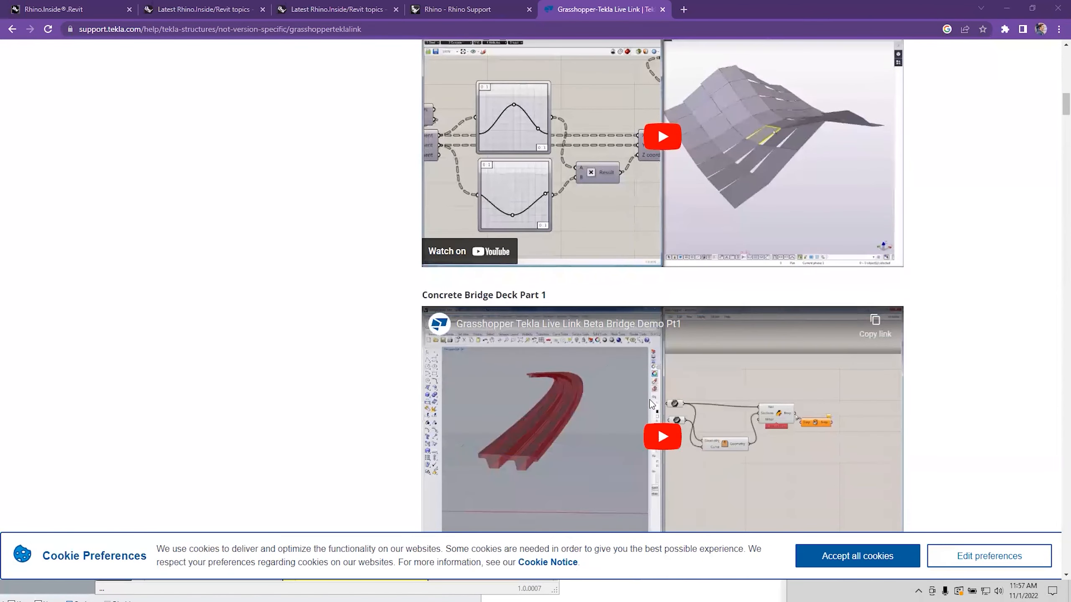
scroll(646, 406, "down", 6)
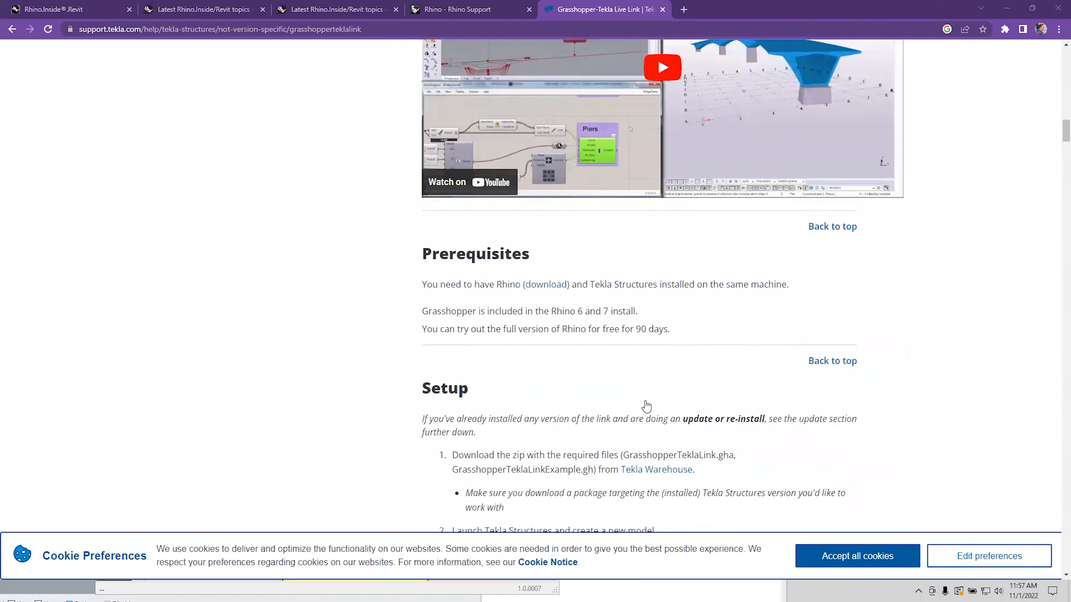
scroll(646, 406, "down", 10)
scroll(648, 407, "down", 9)
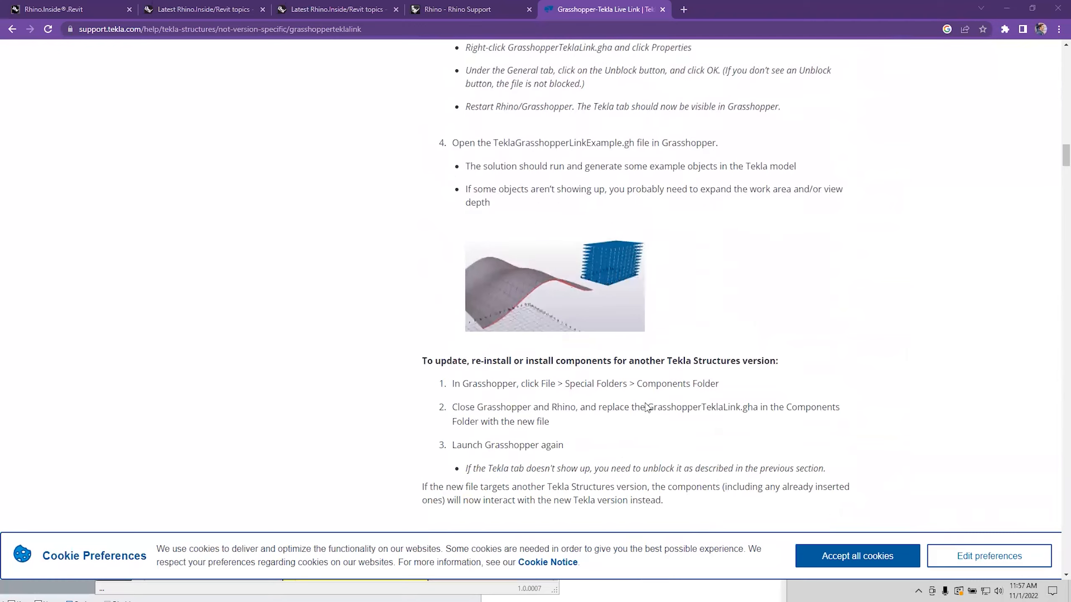
scroll(645, 404, "down", 2)
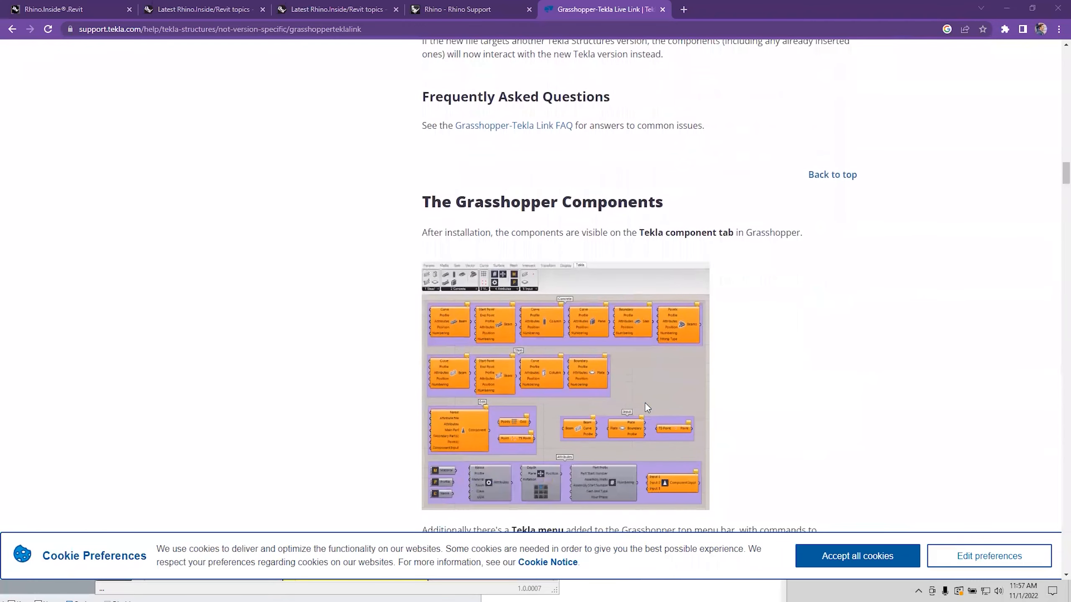
scroll(645, 404, "down", 3)
scroll(648, 408, "down", 9)
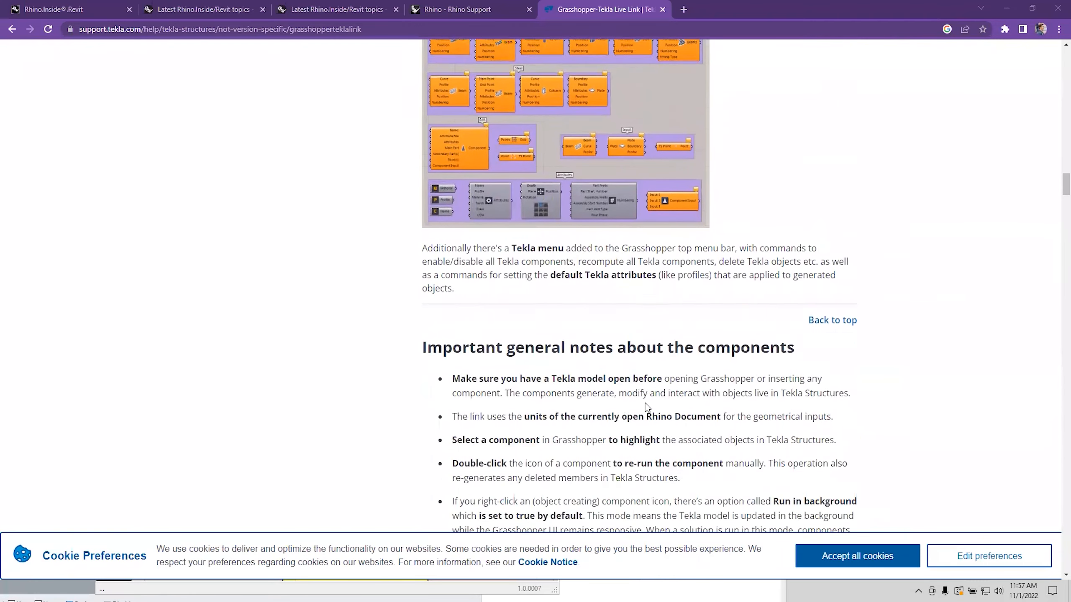
scroll(645, 405, "down", 7)
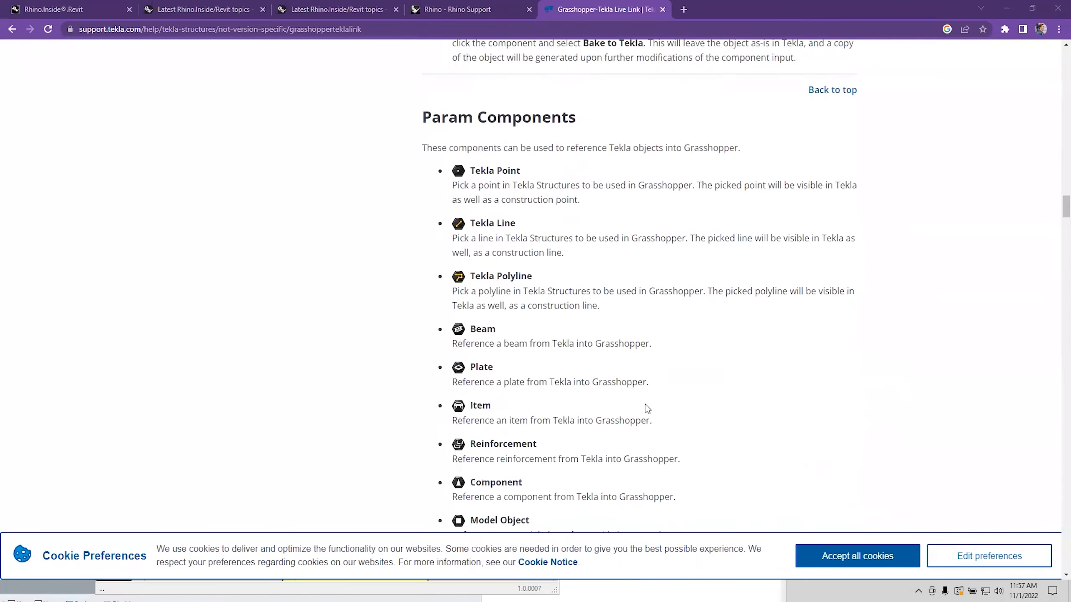
scroll(645, 405, "up", 15)
scroll(640, 381, "up", 20)
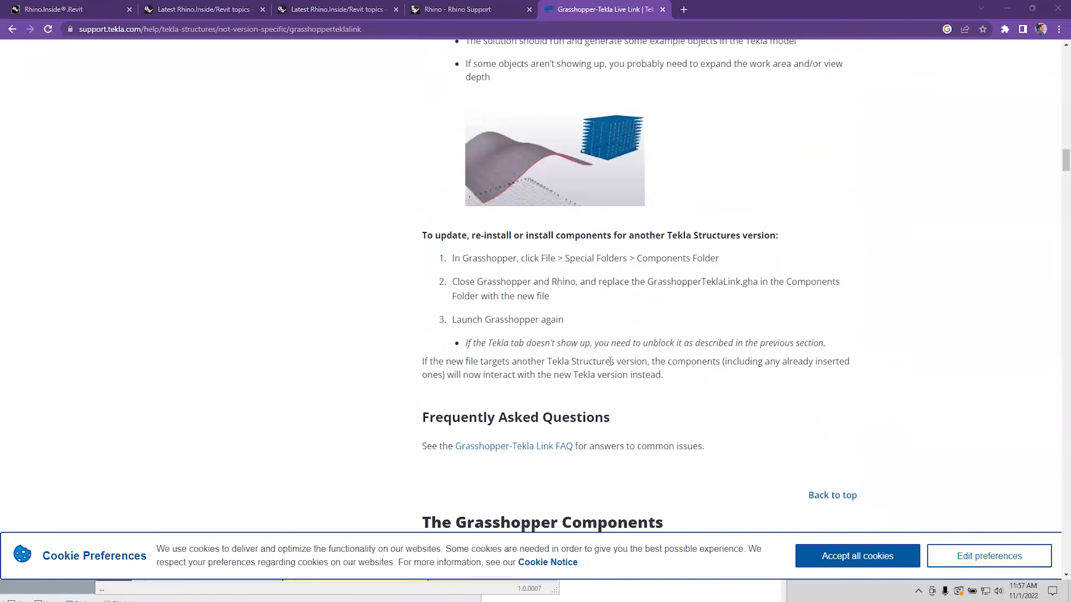
scroll(565, 341, "up", 12)
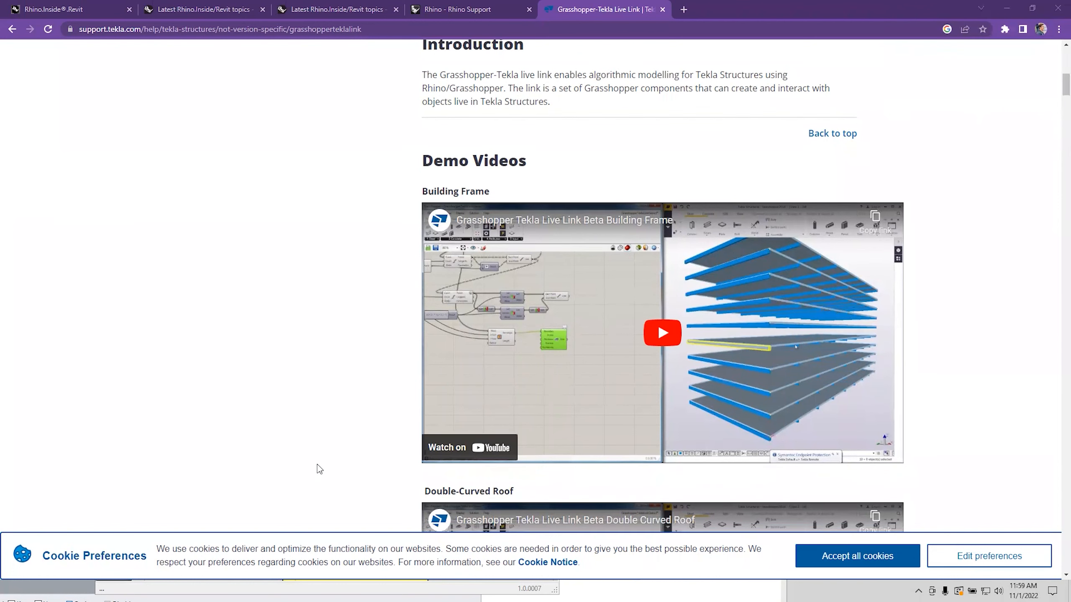
Scroll past the demo videos to Prerequisites: Rhino and Tekla Structures on the same machine.
scroll(323, 460, "down", 5)
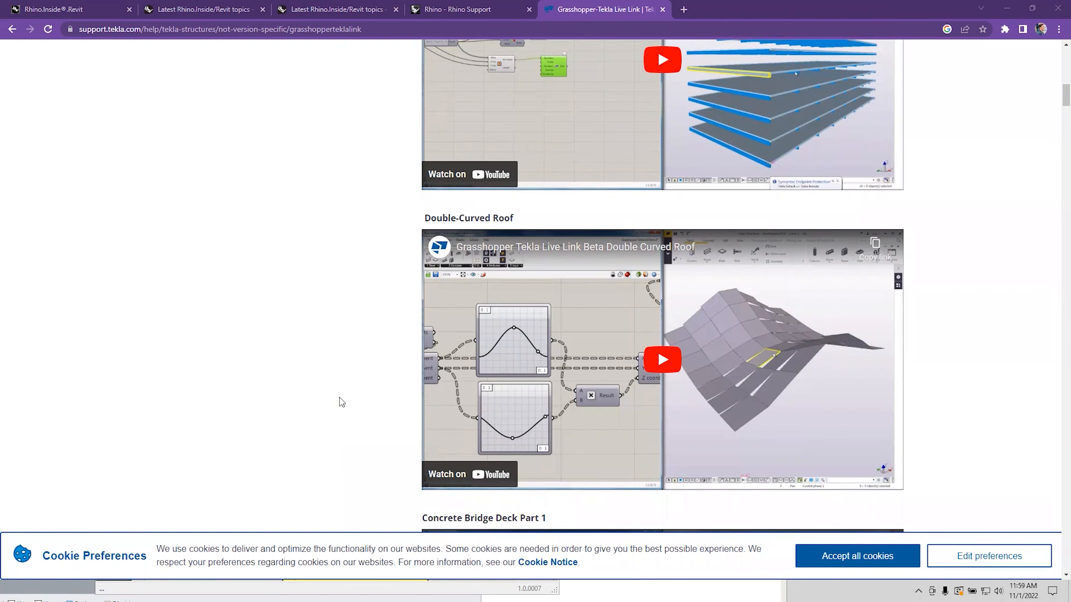
scroll(342, 402, "down", 5)
scroll(342, 402, "down", 12)
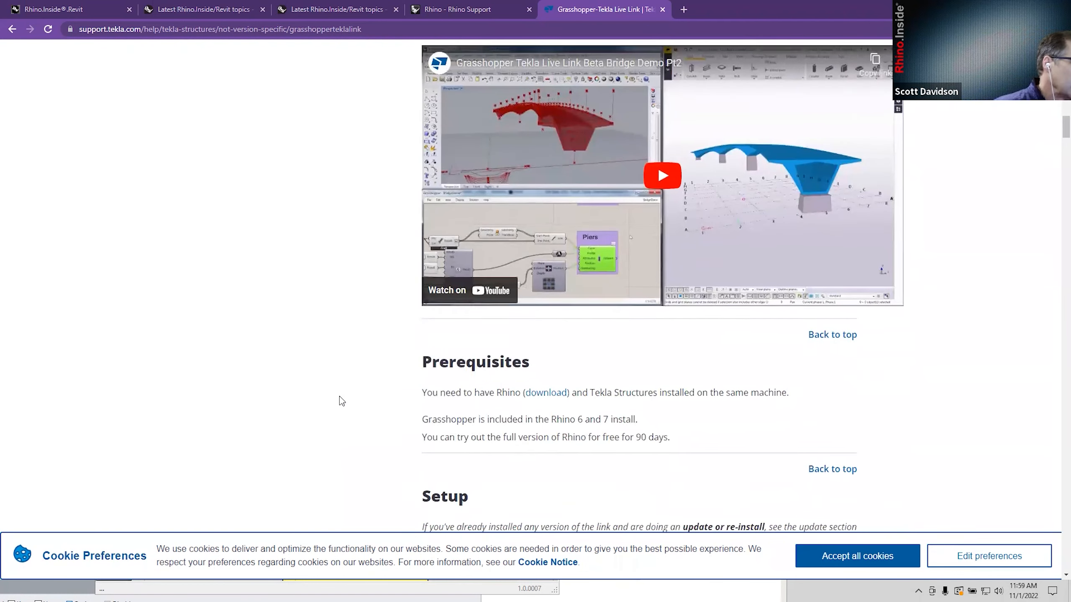
scroll(342, 402, "down", 4)
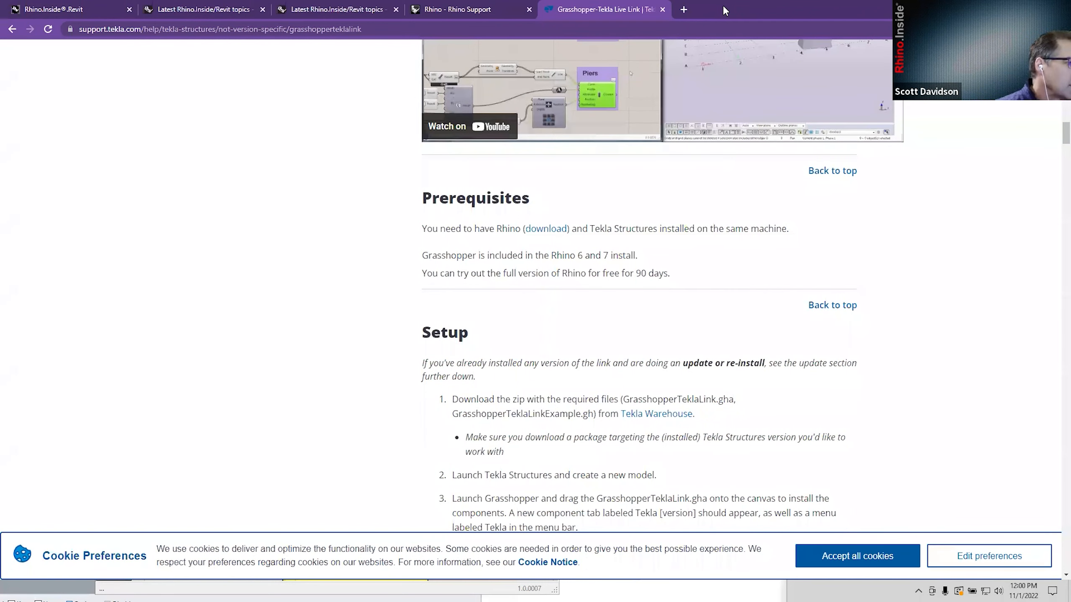
Restore the browser and Revit windows to smaller sizes and bring Revit to the front.
double_click(722, 5)
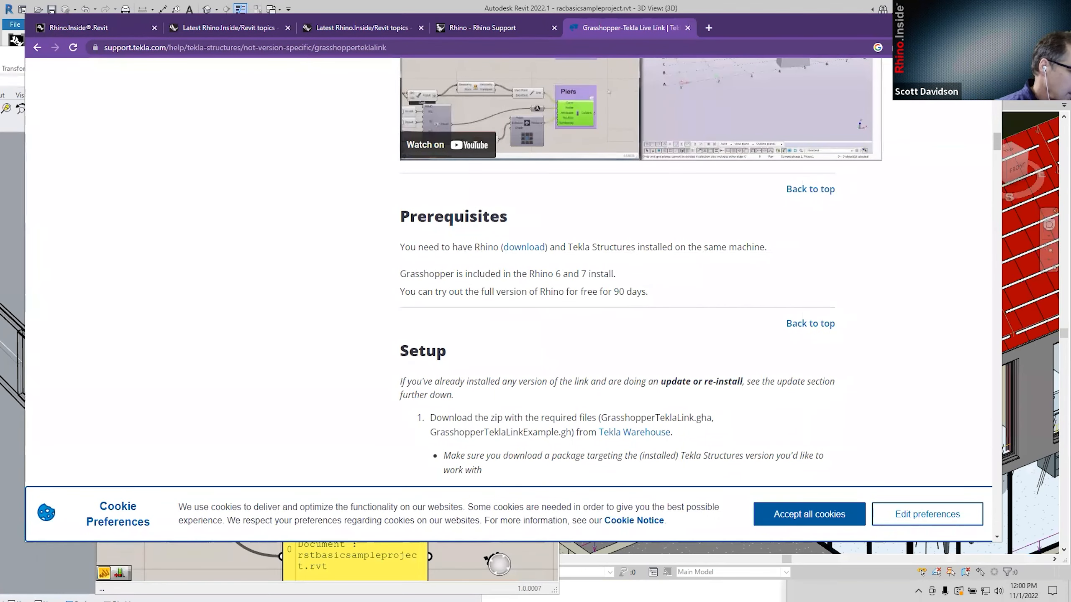
left_click(450, 574)
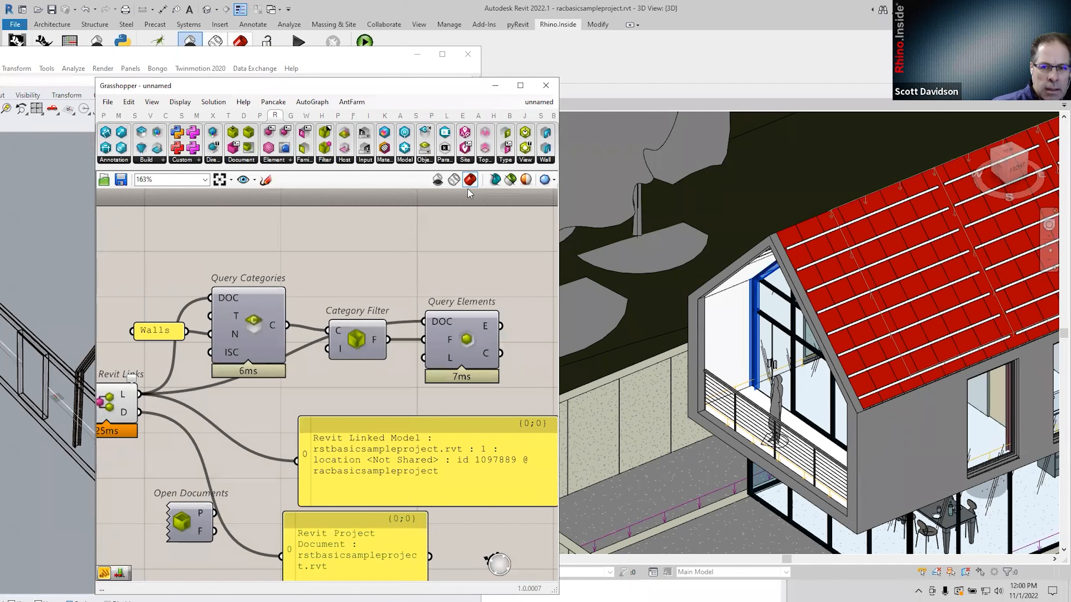
double_click(691, 10)
left_click_drag(741, 25, 725, 88)
left_click(714, 14)
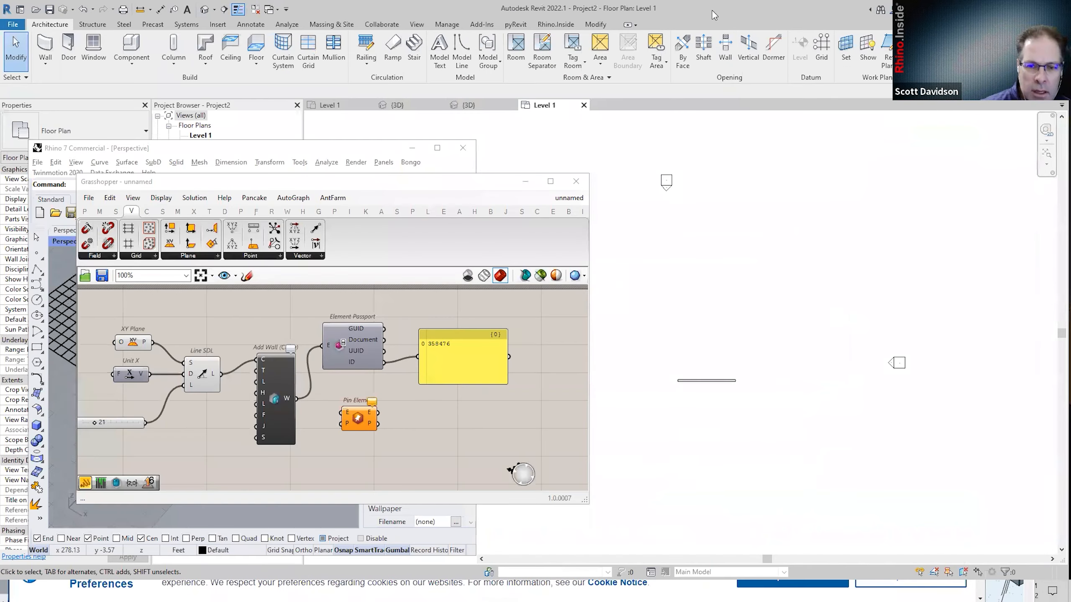
left_click_drag(714, 14, 711, 19)
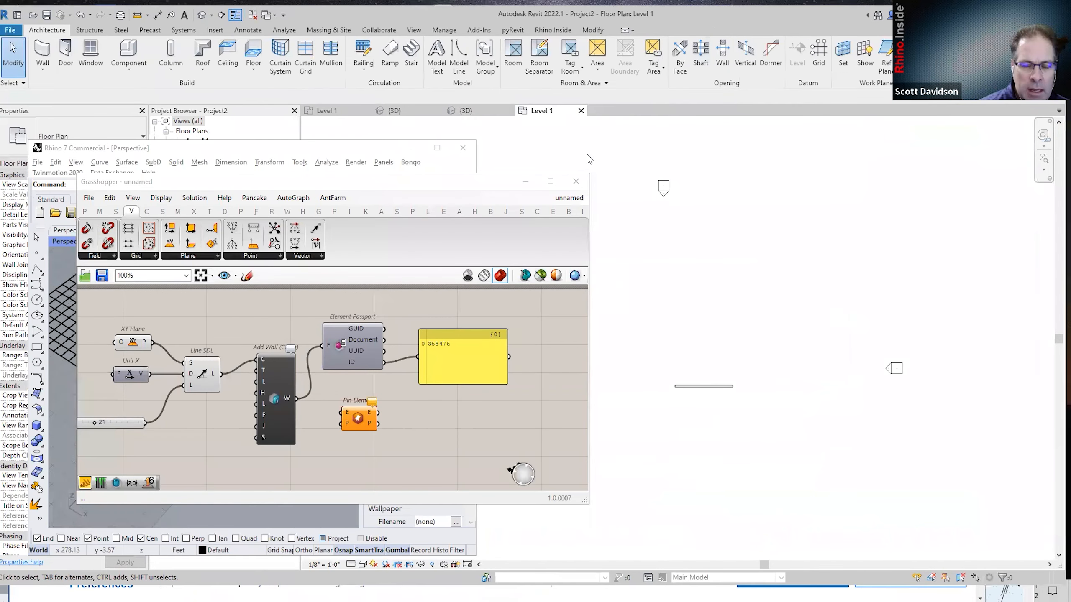
Switch Grasshopper to the last unnamed definition, where Line SDL feeds Add Wall into Element Passport.
left_click(566, 199)
left_click(563, 201)
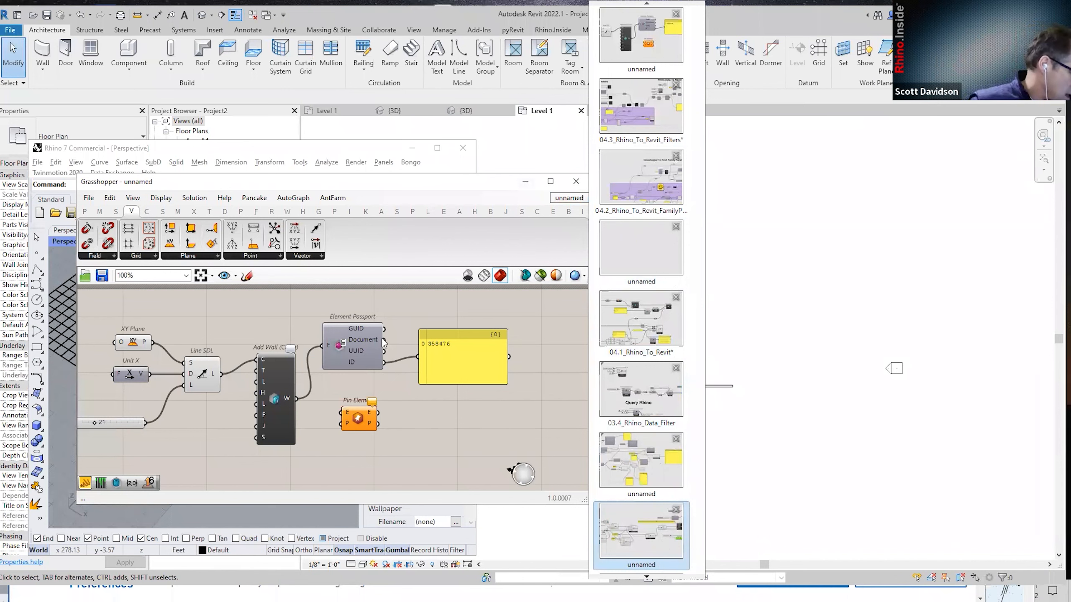
left_click(666, 545)
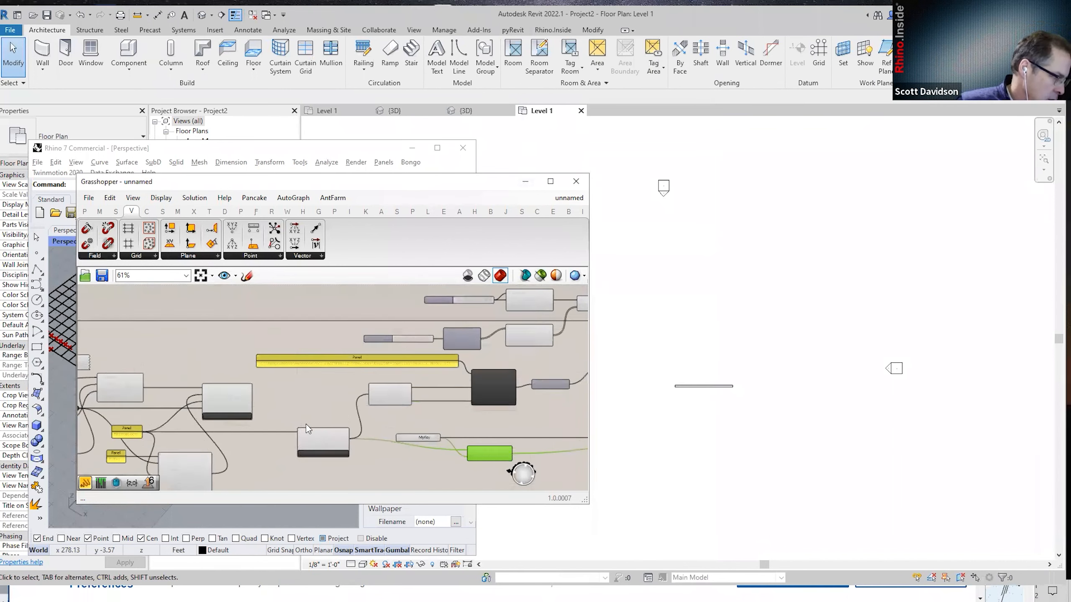
Frame the Reference by BakeName, Deconstruct Block and New Component Family components on the canvas.
scroll(338, 441, "up", 2)
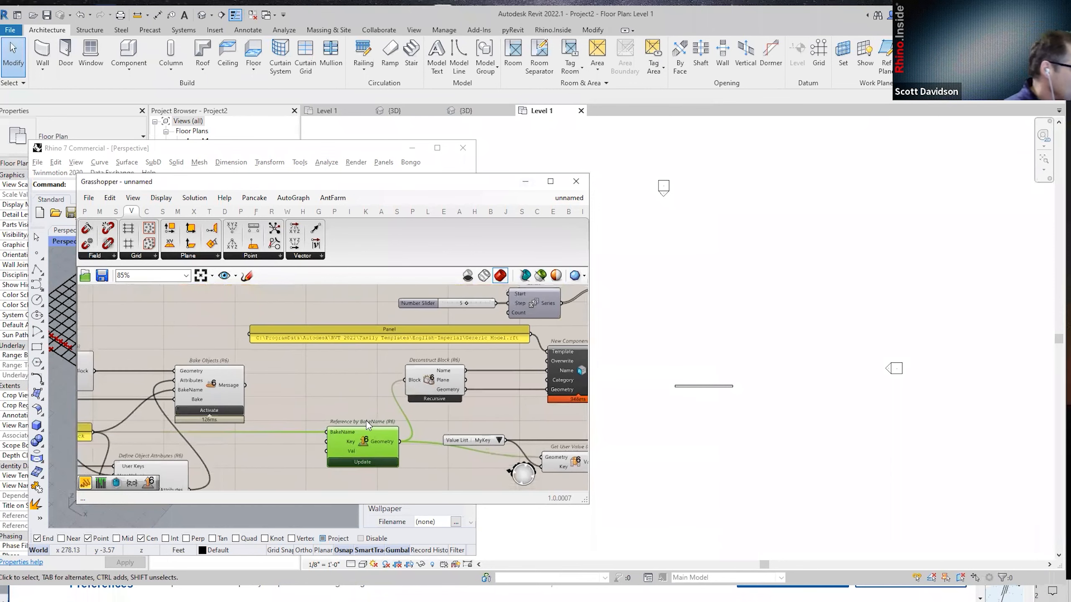
right_click_drag(376, 407, 319, 403)
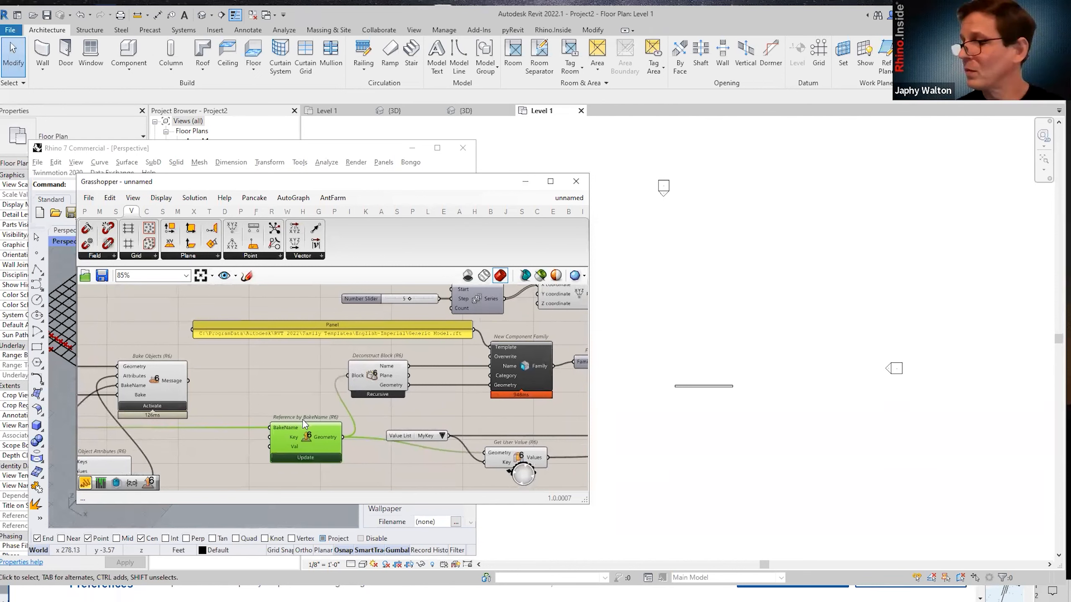
scroll(300, 401, "up", 4)
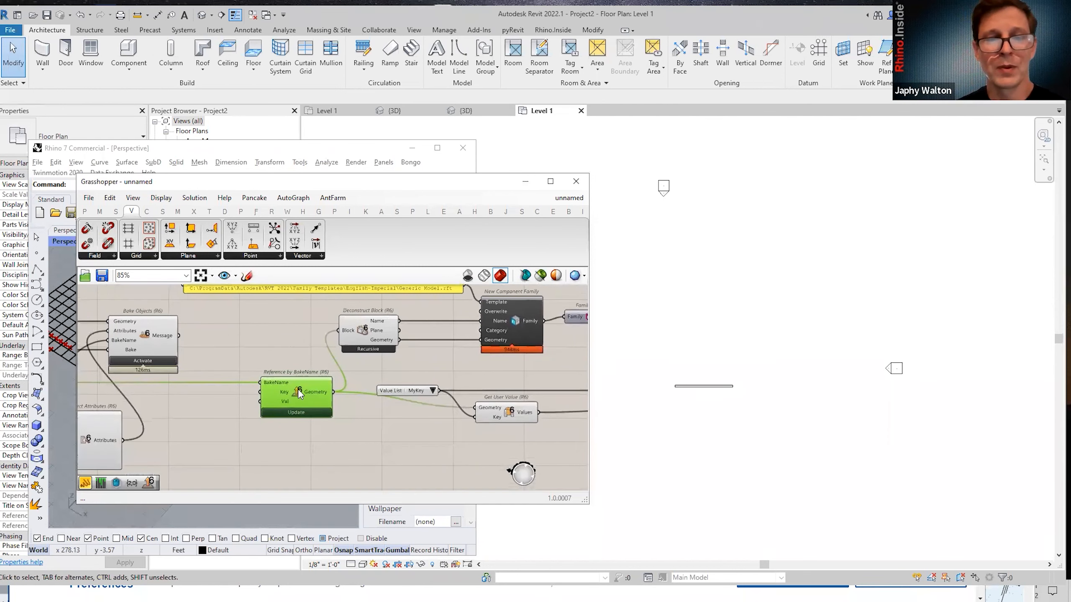
scroll(297, 373, "down", 3)
right_click_drag(296, 372, 243, 410)
scroll(294, 421, "up", 2)
scroll(243, 413, "down", 4)
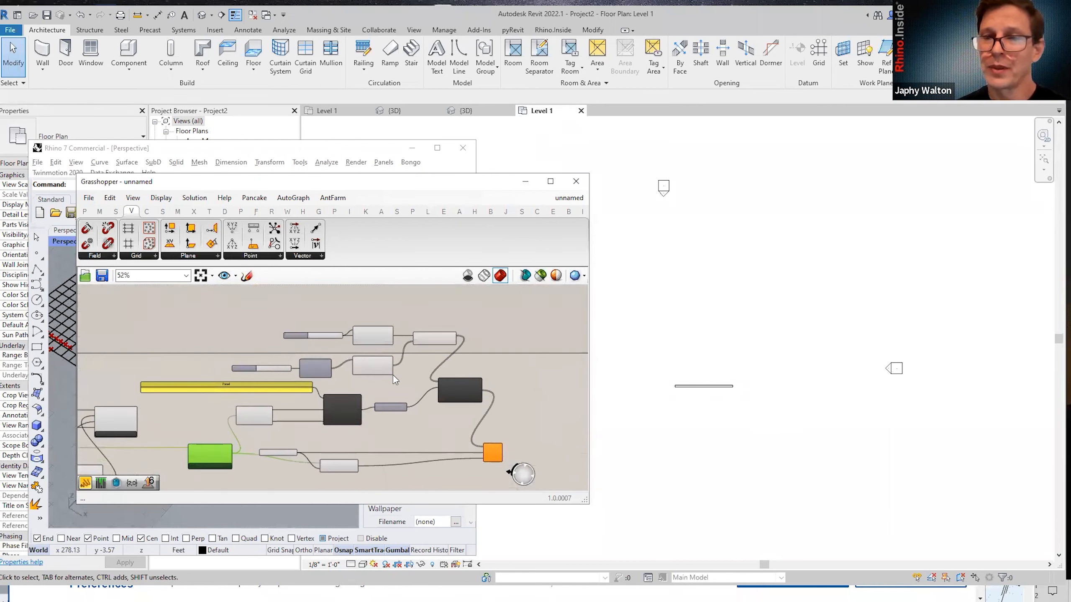
scroll(211, 412, "up", 4)
scroll(259, 419, "up", 2)
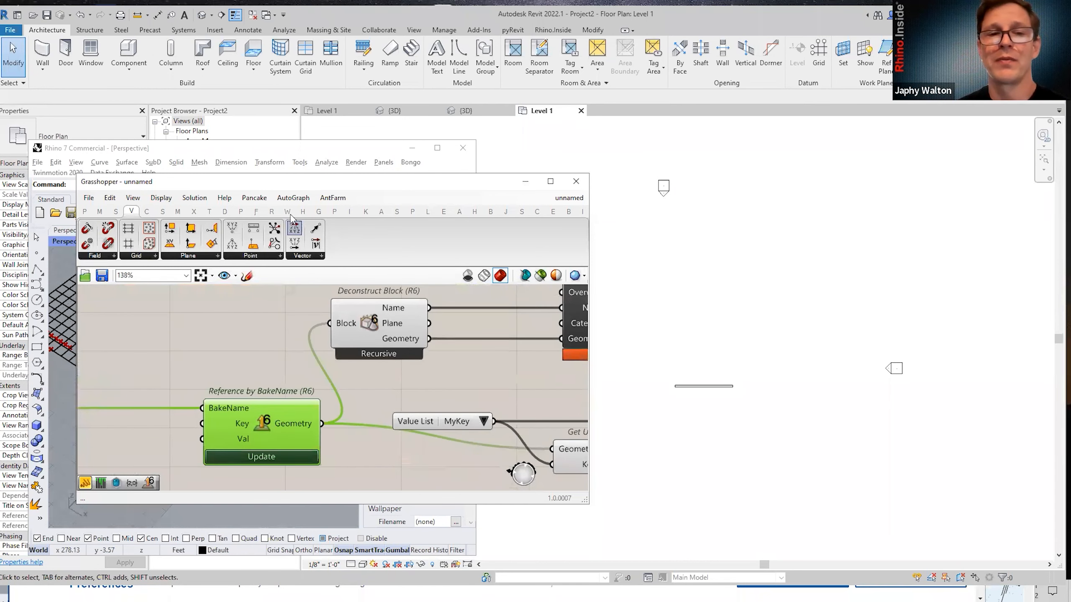
Move Grasshopper aside to reveal Rhino's Perspective grid viewport, keeping the BakeName component in view.
left_click_drag(330, 181, 536, 191)
left_click(117, 471)
scroll(138, 445, "down", 7)
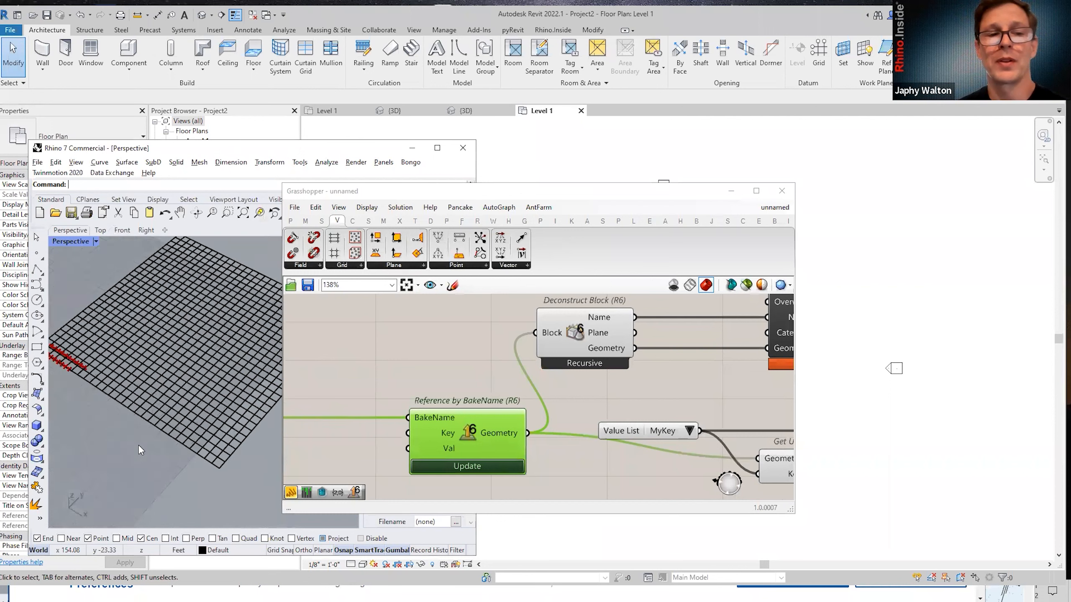
scroll(249, 283, "up", 2)
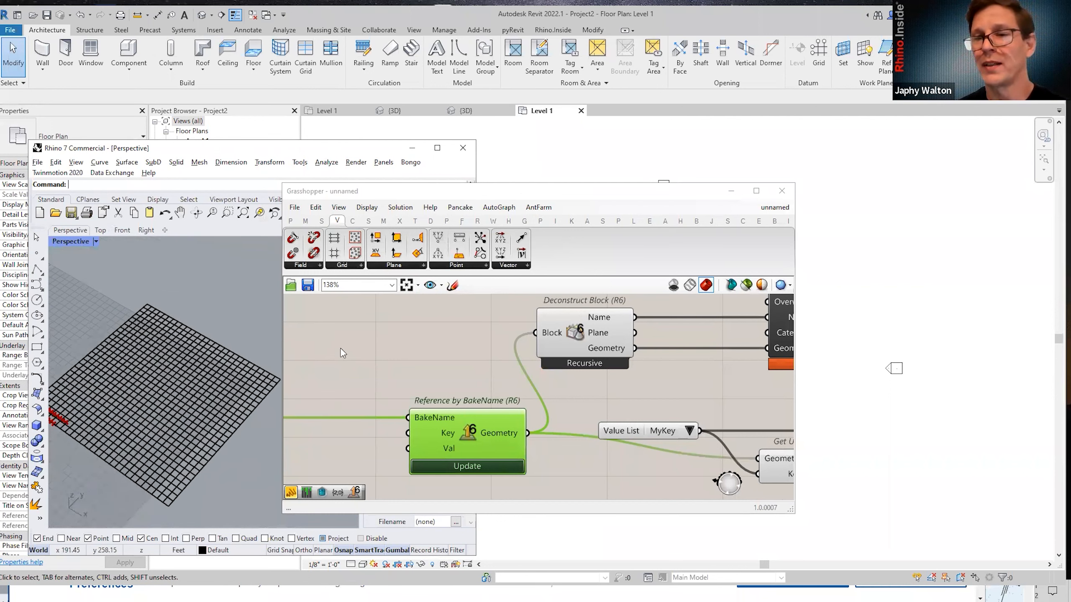
right_click_drag(453, 342, 426, 340)
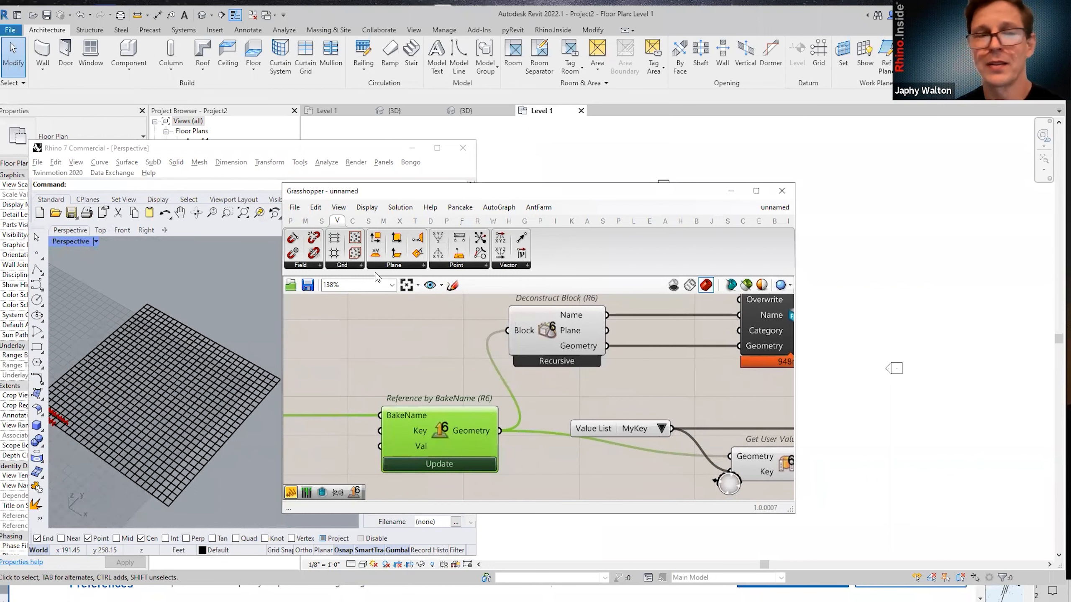
left_click_drag(367, 197, 345, 198)
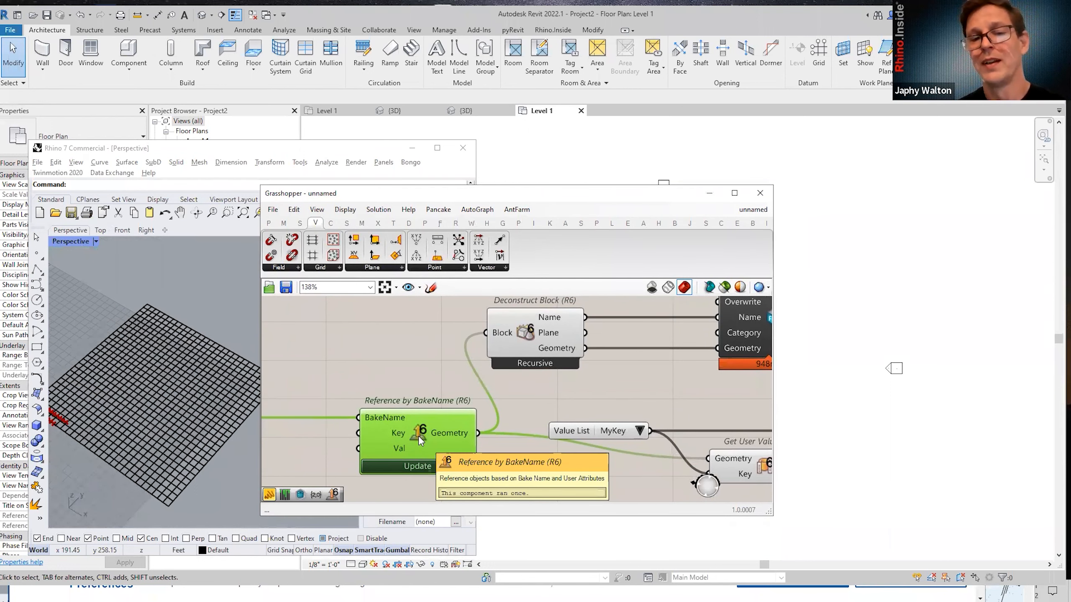
scroll(418, 434, "down", 2)
scroll(405, 456, "up", 1)
right_click_drag(418, 434, 395, 438)
scroll(395, 439, "up", 1)
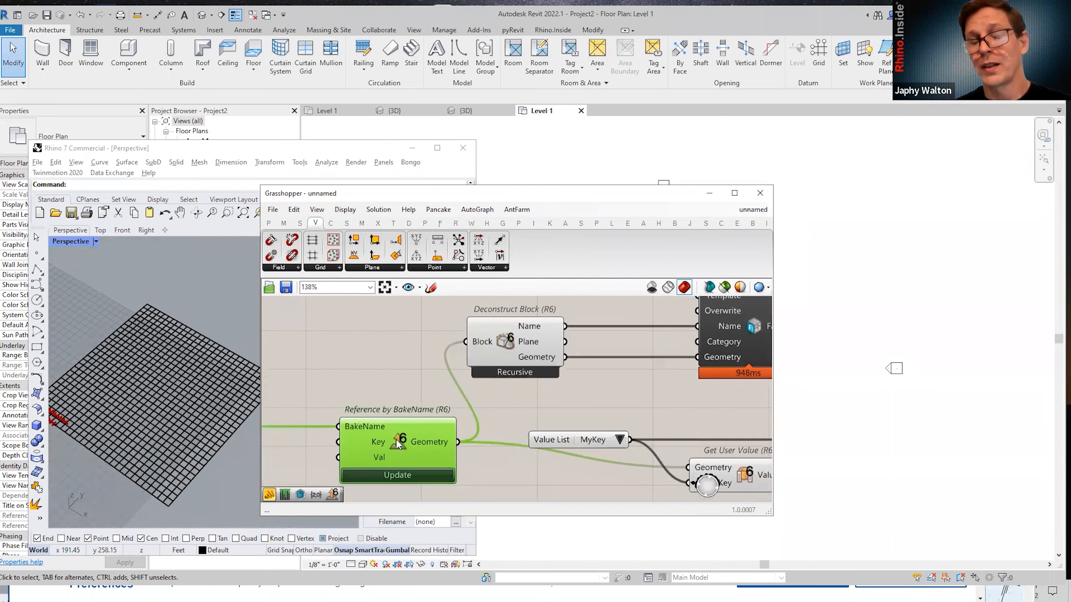
scroll(397, 441, "down", 2)
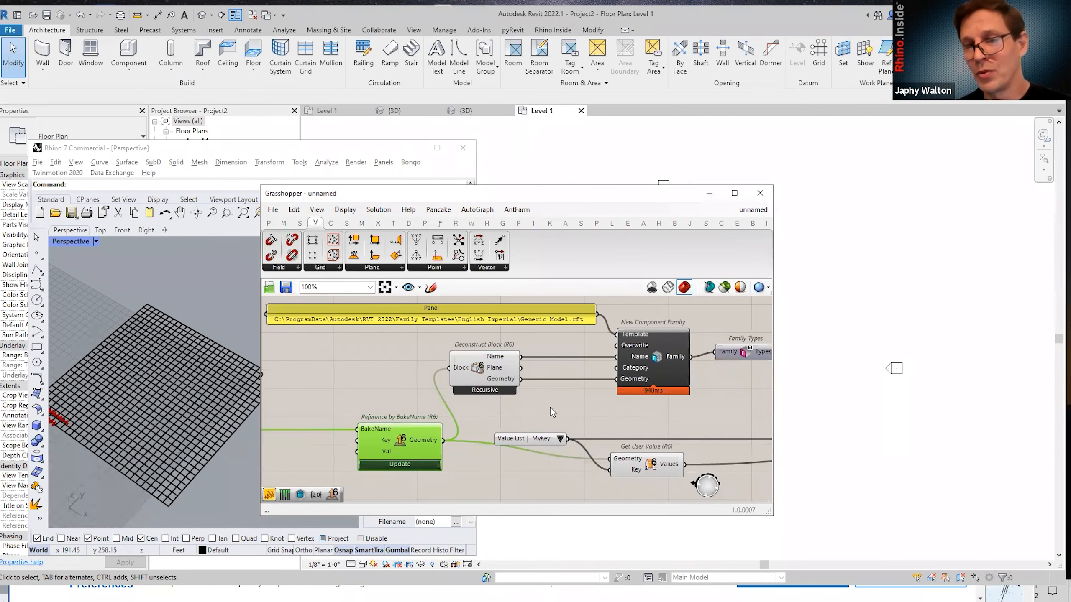